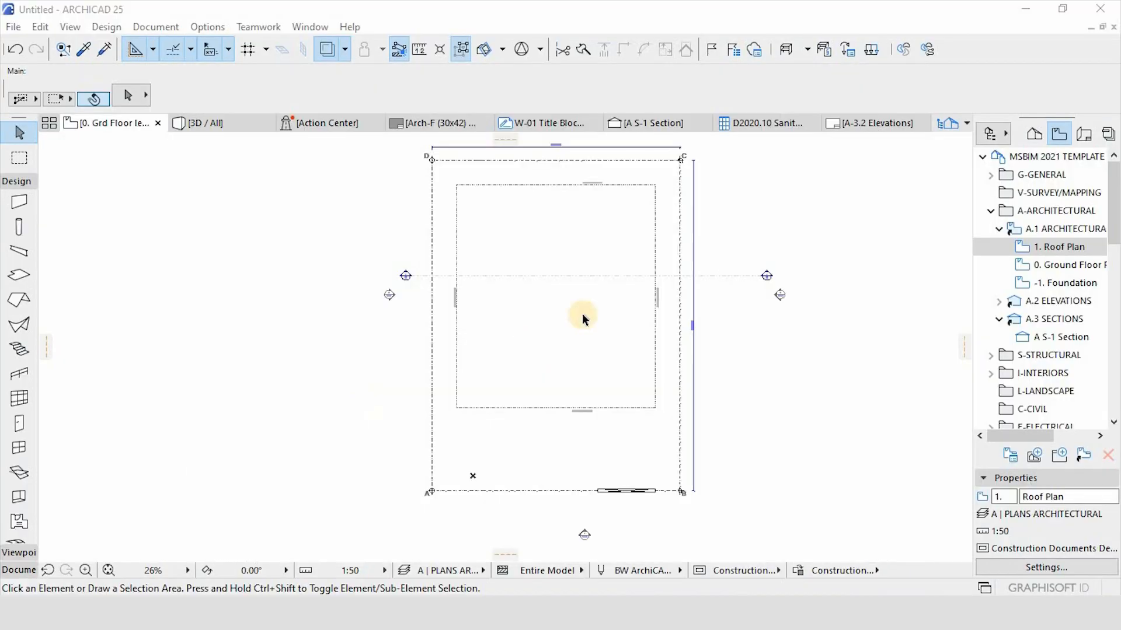
Examine the site plan's plot boundary, building lines, overall dimensions and the gate on boundary AB.
{"action": "scroll", "coordinate": [449, 150], "scroll_direction": "up", "scroll_amount": 4}
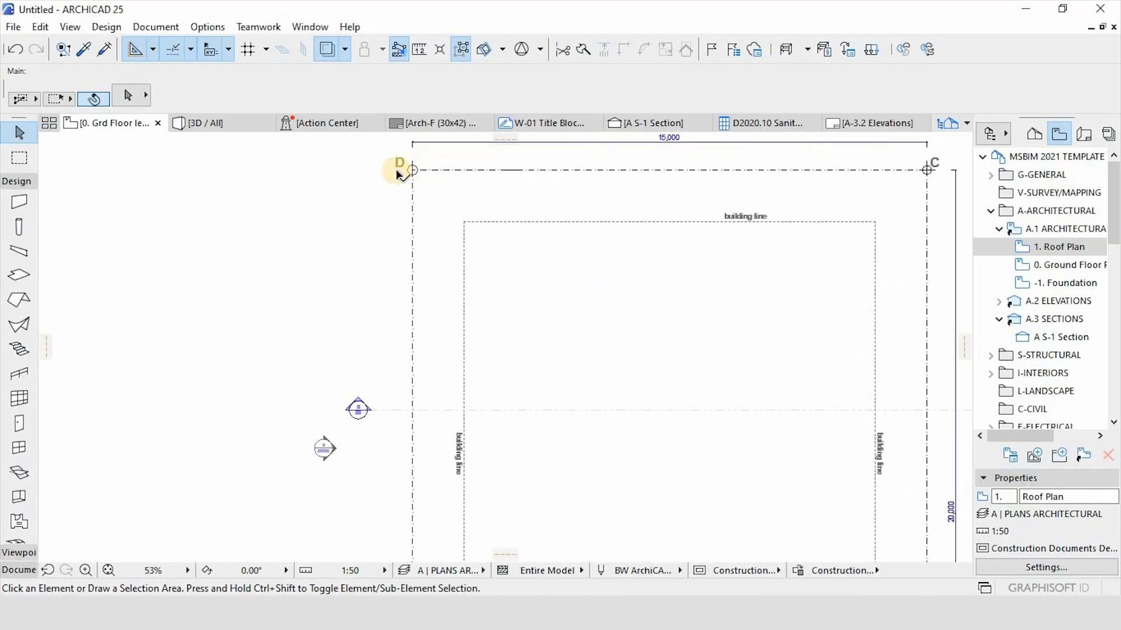
{"action": "scroll", "coordinate": [377, 177], "scroll_direction": "down", "scroll_amount": 5}
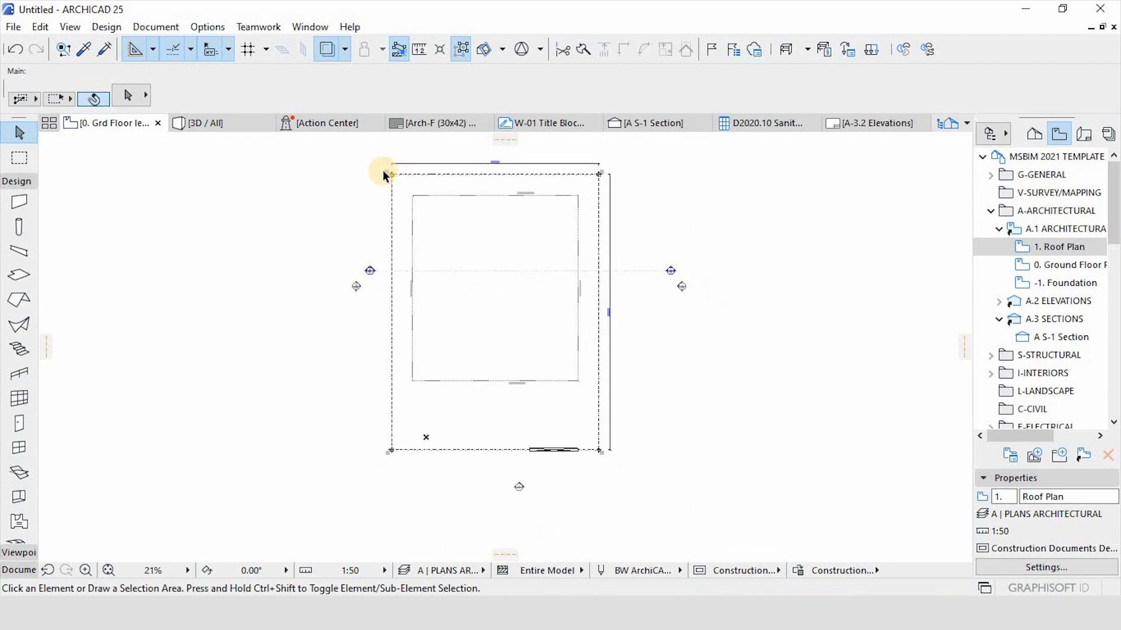
{"action": "scroll", "coordinate": [386, 172], "scroll_direction": "up", "scroll_amount": 3}
{"action": "scroll", "coordinate": [575, 160], "scroll_direction": "up", "scroll_amount": 7}
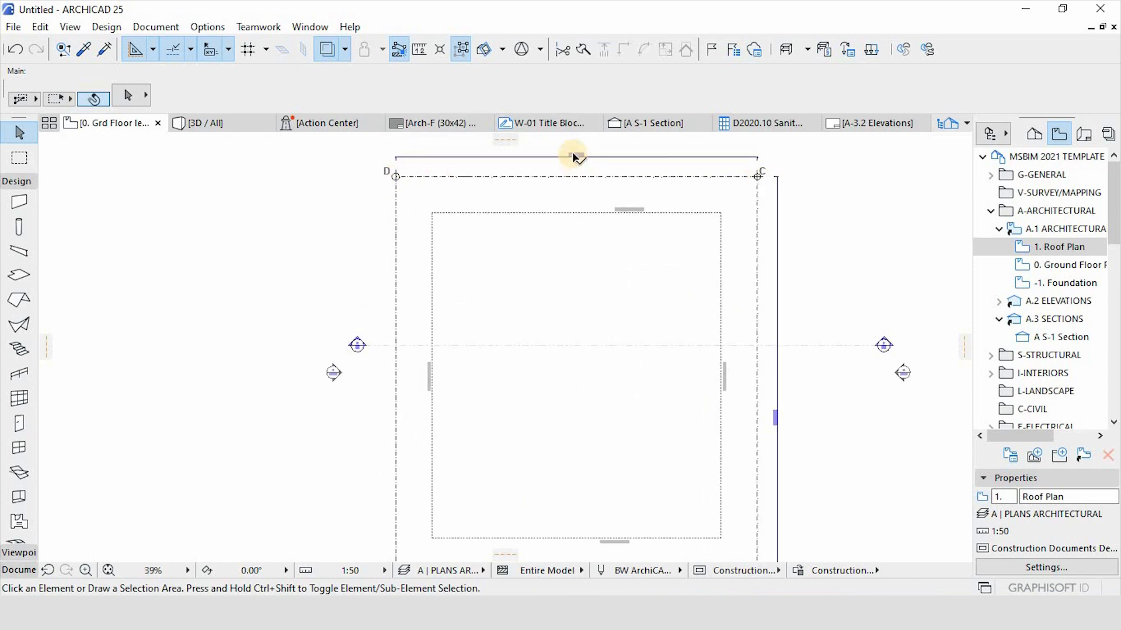
{"action": "scroll", "coordinate": [535, 160], "scroll_direction": "down", "scroll_amount": 6}
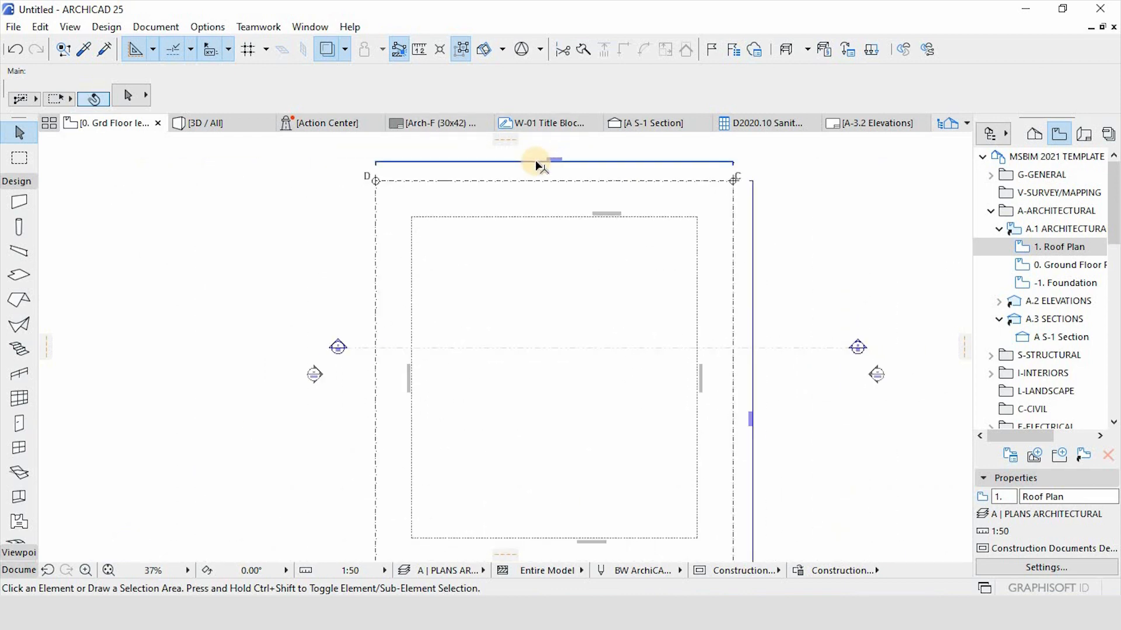
{"action": "scroll", "coordinate": [552, 264], "scroll_direction": "down", "scroll_amount": 2}
{"action": "scroll", "coordinate": [552, 264], "scroll_direction": "up", "scroll_amount": 3}
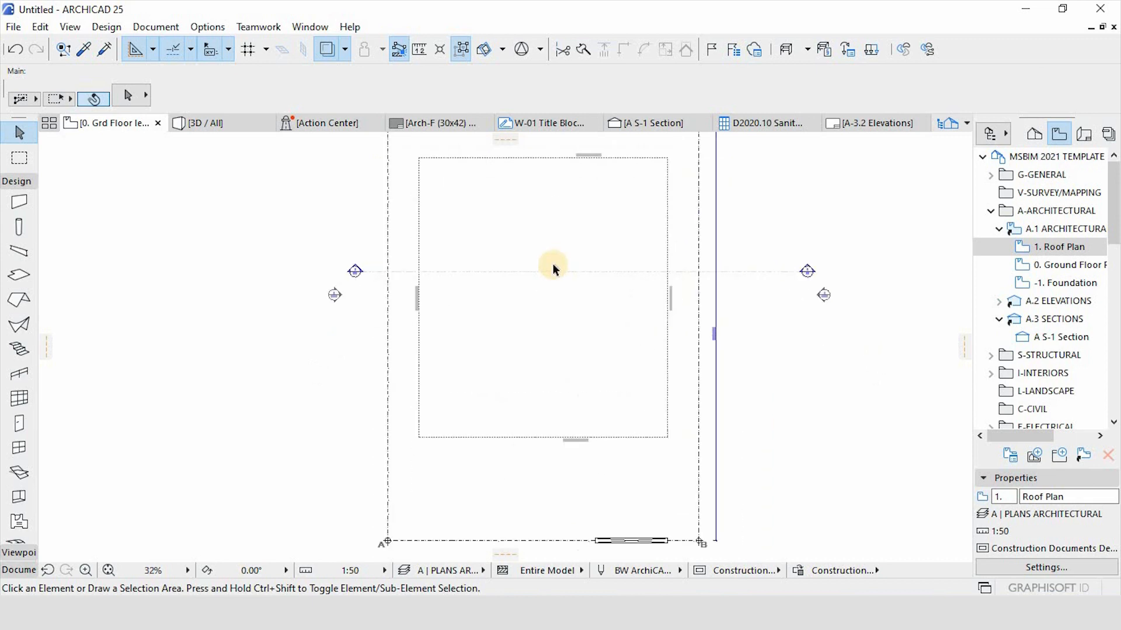
{"action": "scroll", "coordinate": [355, 313], "scroll_direction": "down", "scroll_amount": 5}
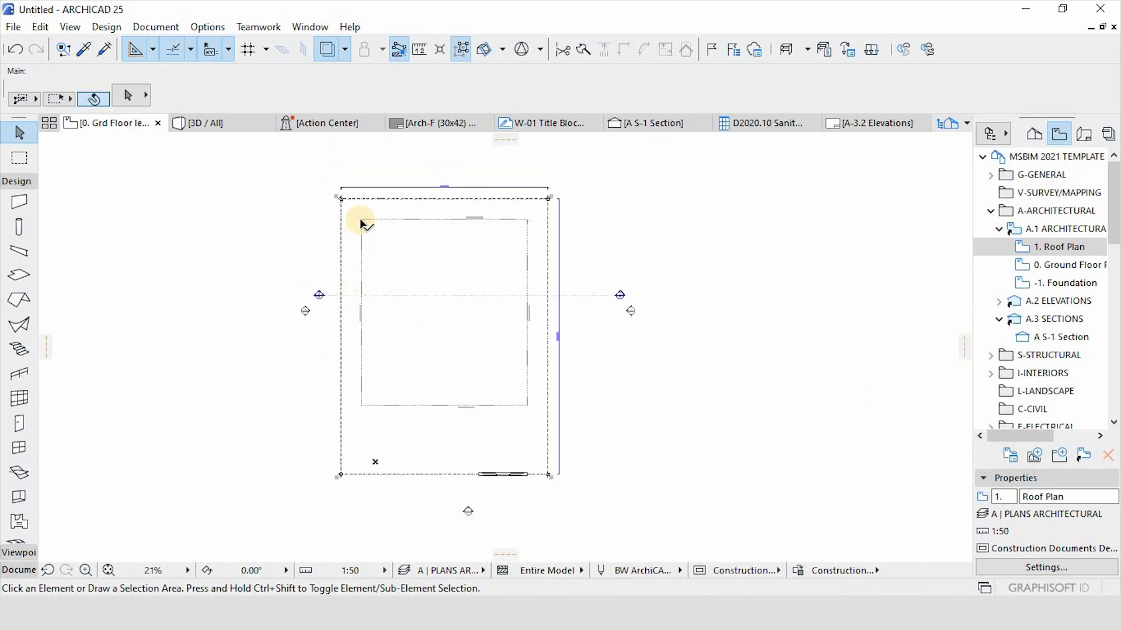
{"action": "scroll", "coordinate": [359, 220], "scroll_direction": "up", "scroll_amount": 10}
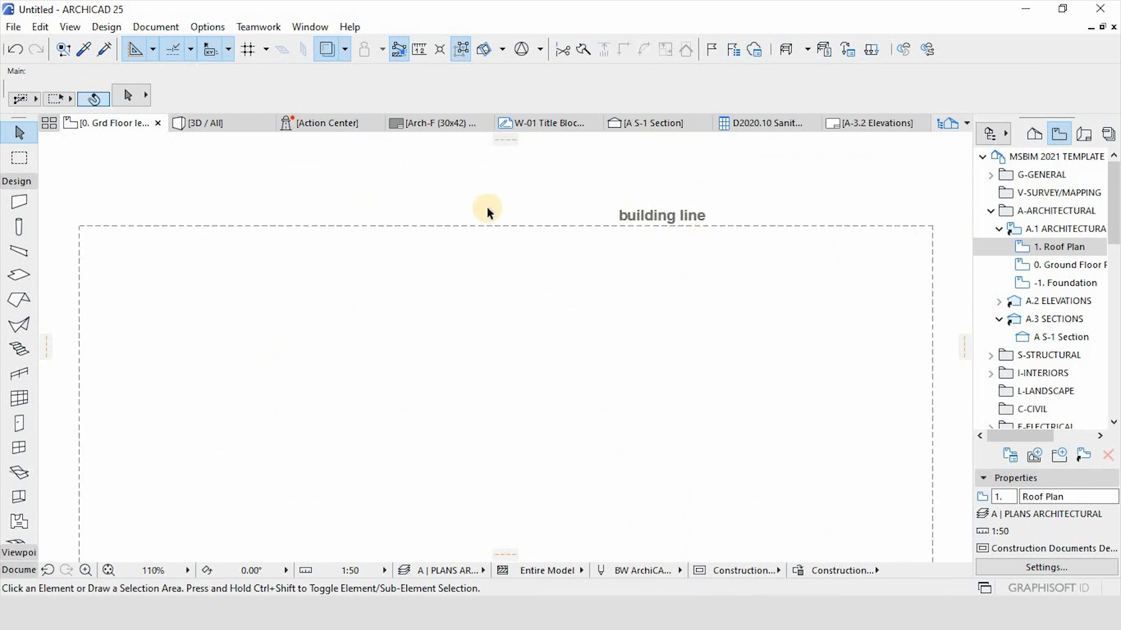
{"action": "scroll", "coordinate": [473, 215], "scroll_direction": "down", "scroll_amount": 3}
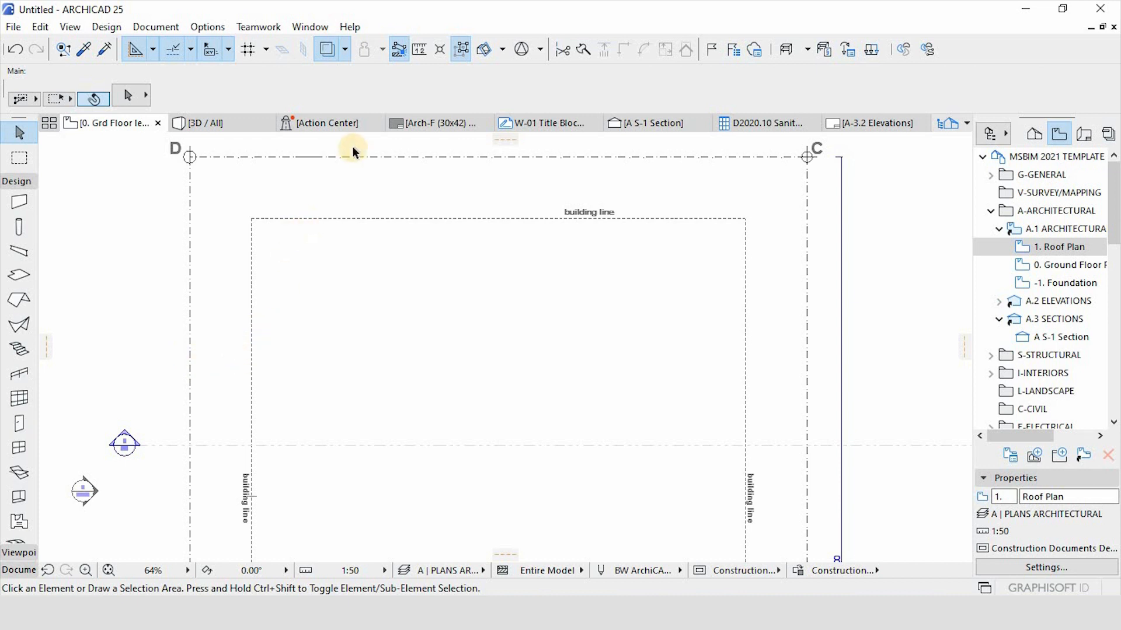
{"action": "scroll", "coordinate": [355, 153], "scroll_direction": "down", "scroll_amount": 3}
{"action": "scroll", "coordinate": [522, 242], "scroll_direction": "down", "scroll_amount": 4}
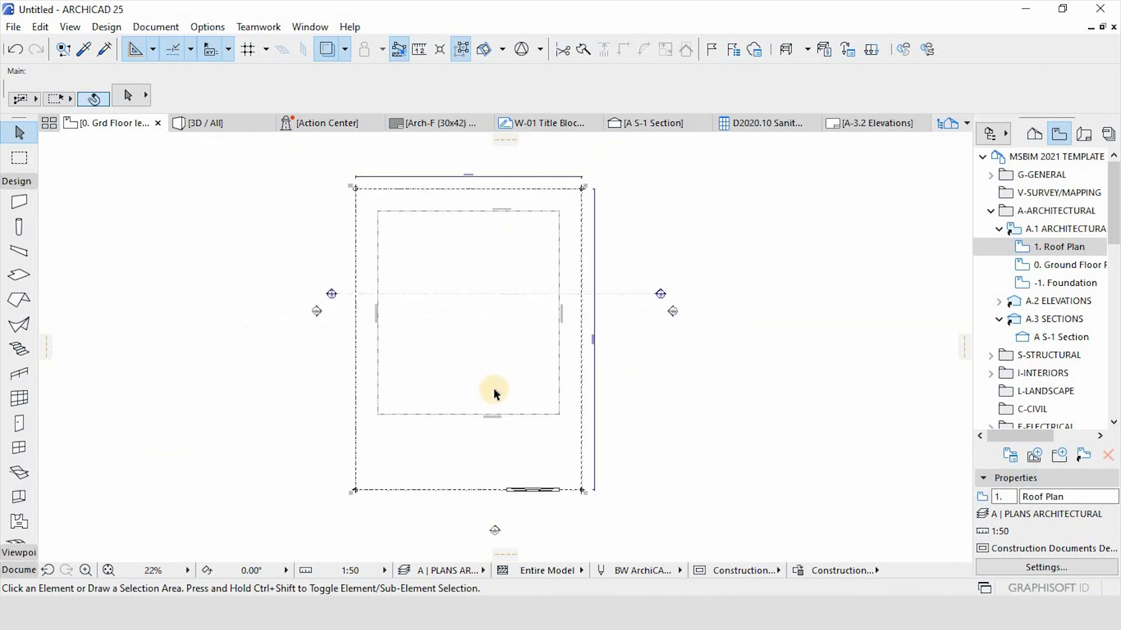
{"action": "scroll", "coordinate": [488, 419], "scroll_direction": "up", "scroll_amount": 5}
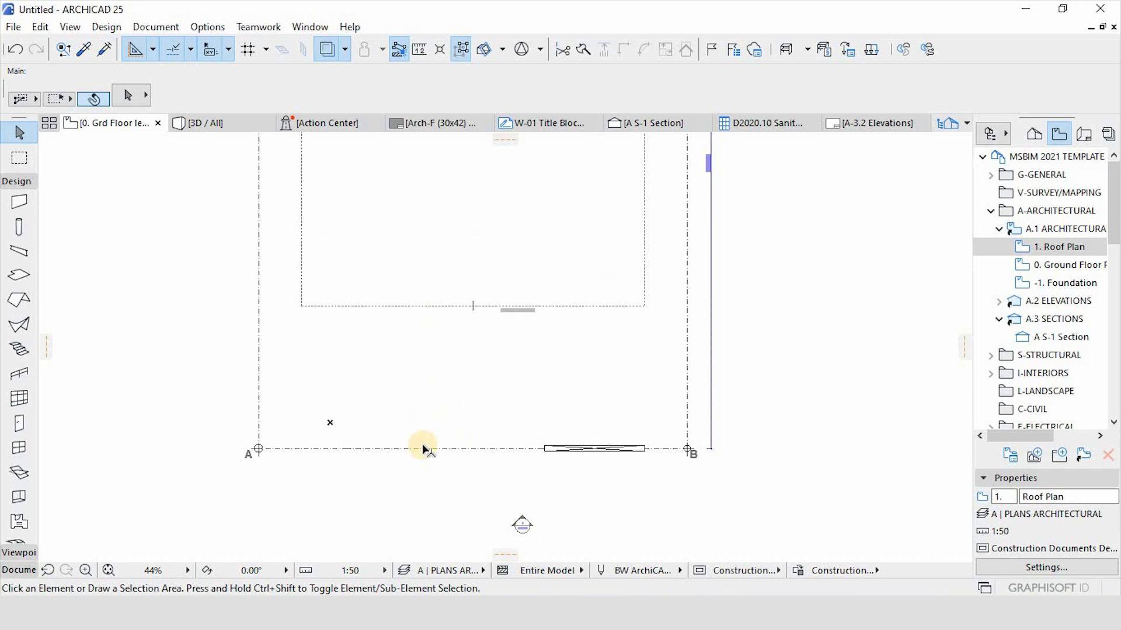
{"action": "scroll", "coordinate": [462, 464], "scroll_direction": "up", "scroll_amount": 3}
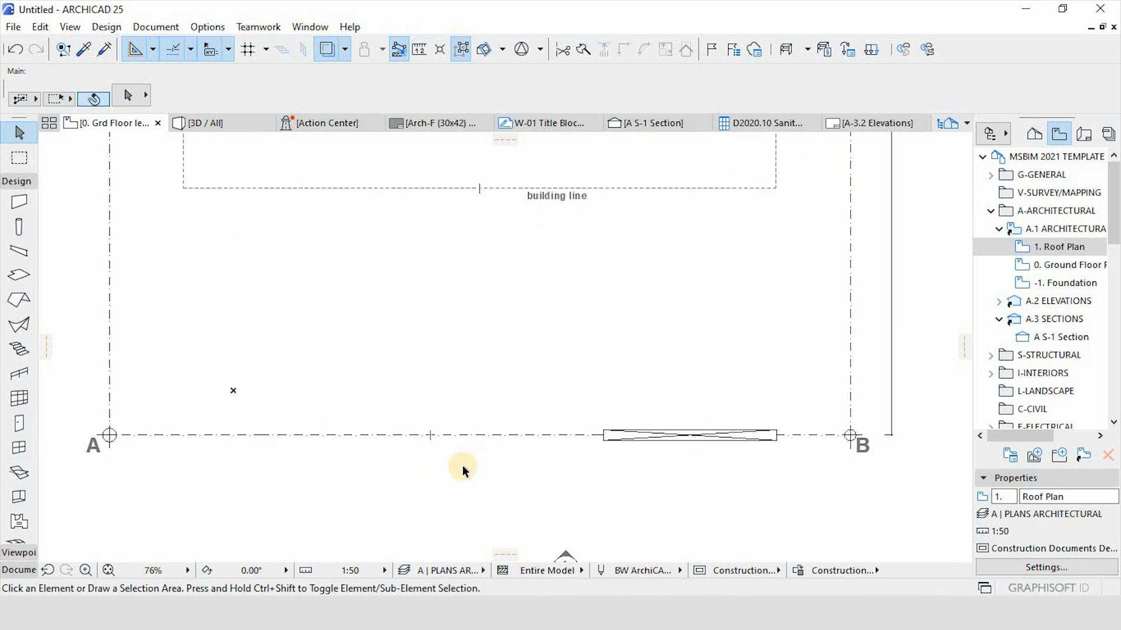
{"action": "scroll", "coordinate": [498, 395], "scroll_direction": "down", "scroll_amount": 5}
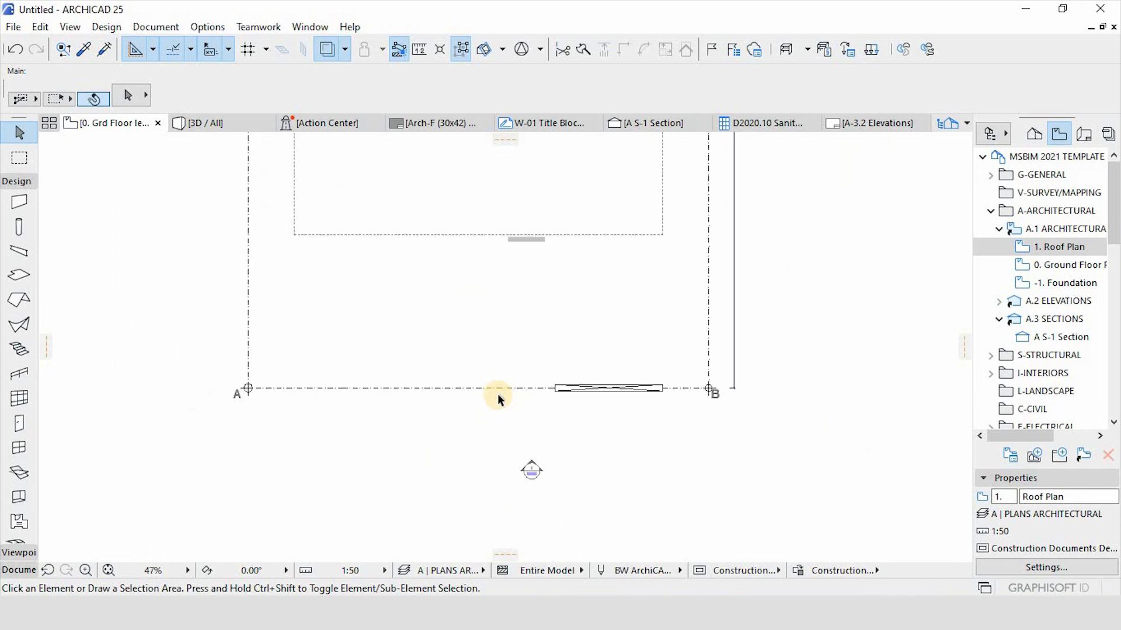
{"action": "scroll", "coordinate": [508, 262], "scroll_direction": "down", "scroll_amount": 2}
{"action": "scroll", "coordinate": [537, 405], "scroll_direction": "up", "scroll_amount": 5}
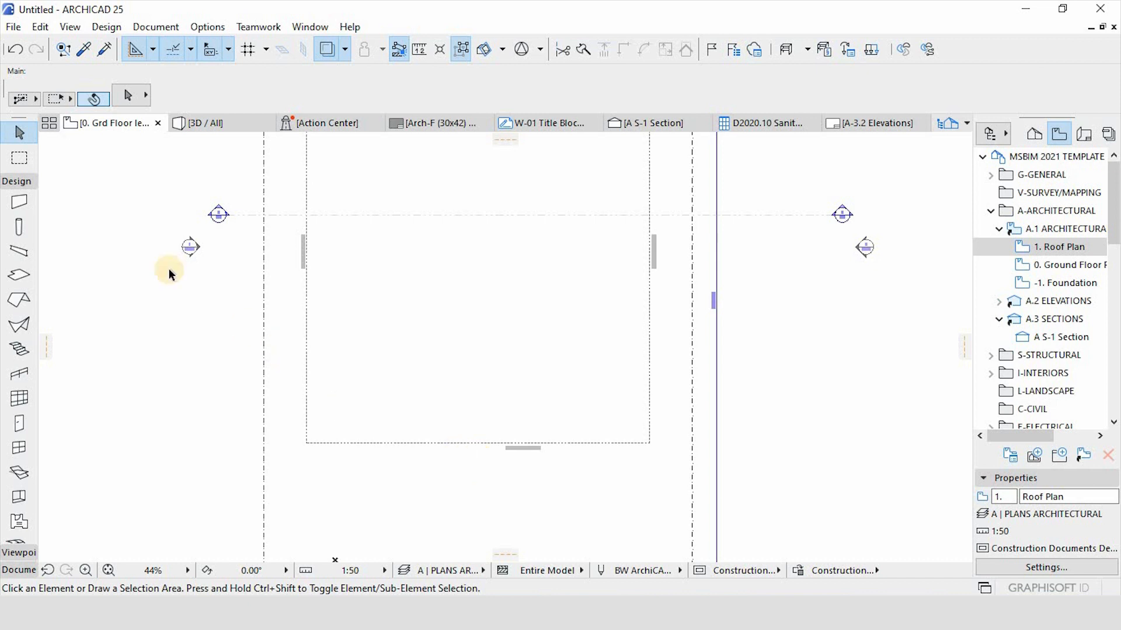
Draw a vertical dashed-dotted line about 14215 mm long from the lower building line's midpoint to just beyond the upper building line.
{"action": "left_click", "coordinate": [14, 182]}
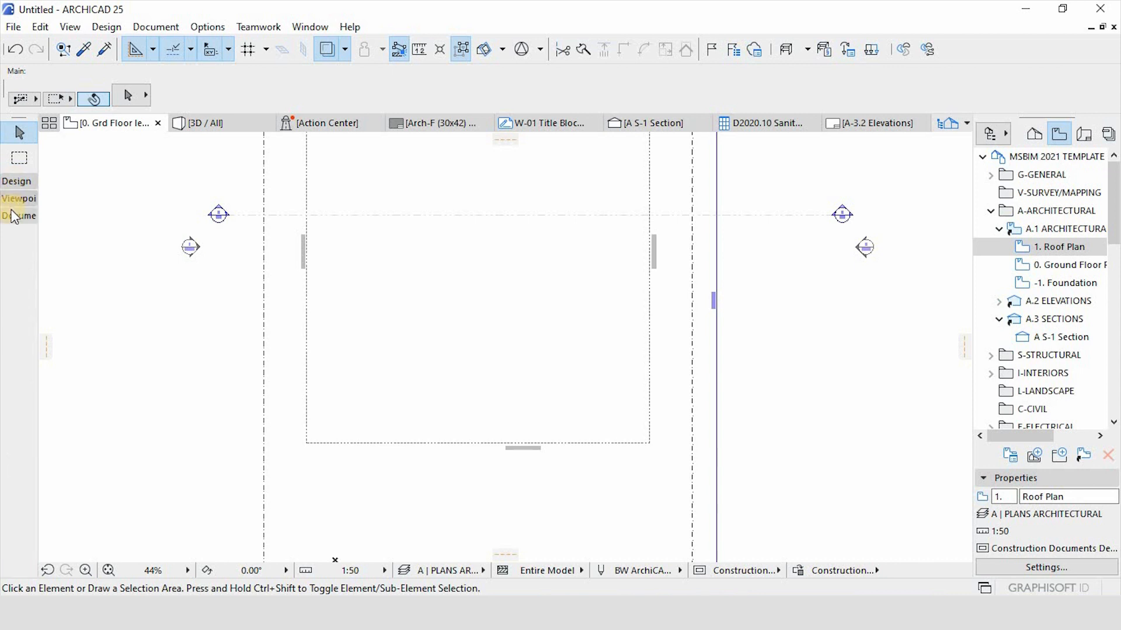
{"action": "left_click", "coordinate": [16, 216]}
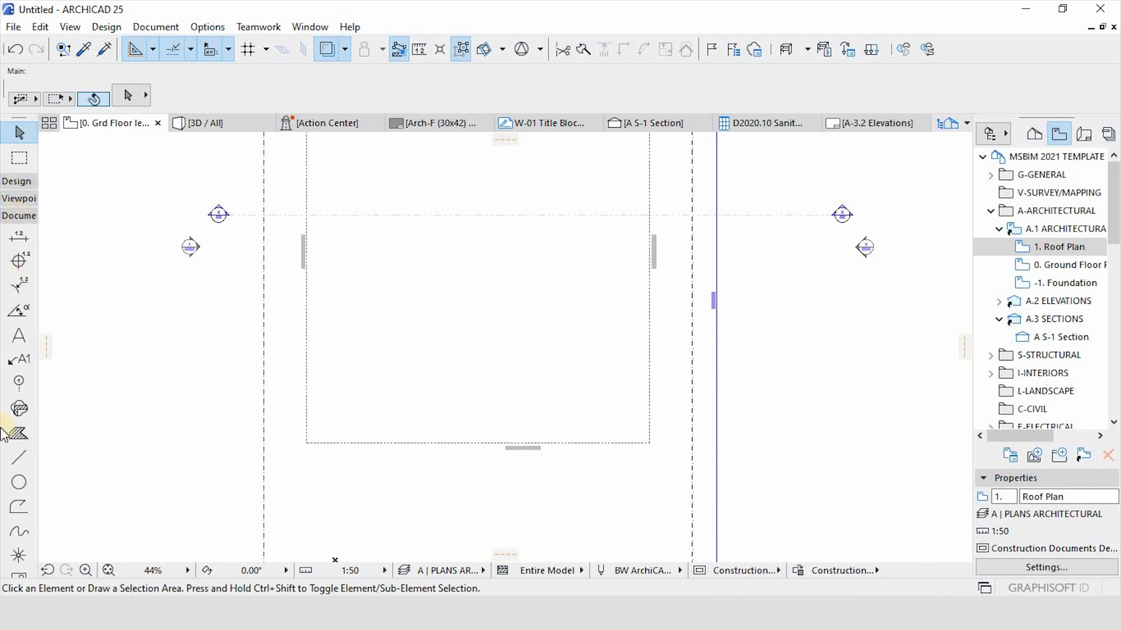
{"action": "left_click", "coordinate": [19, 458]}
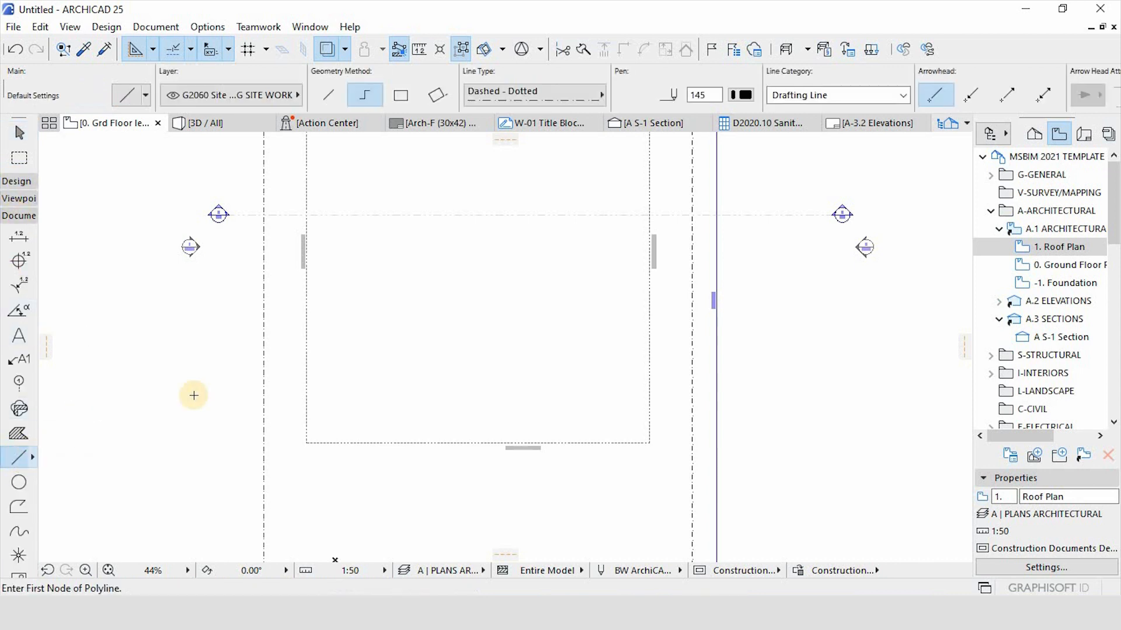
{"action": "scroll", "coordinate": [462, 443], "scroll_direction": "up", "scroll_amount": 3}
{"action": "scroll", "coordinate": [463, 442], "scroll_direction": "up", "scroll_amount": 1}
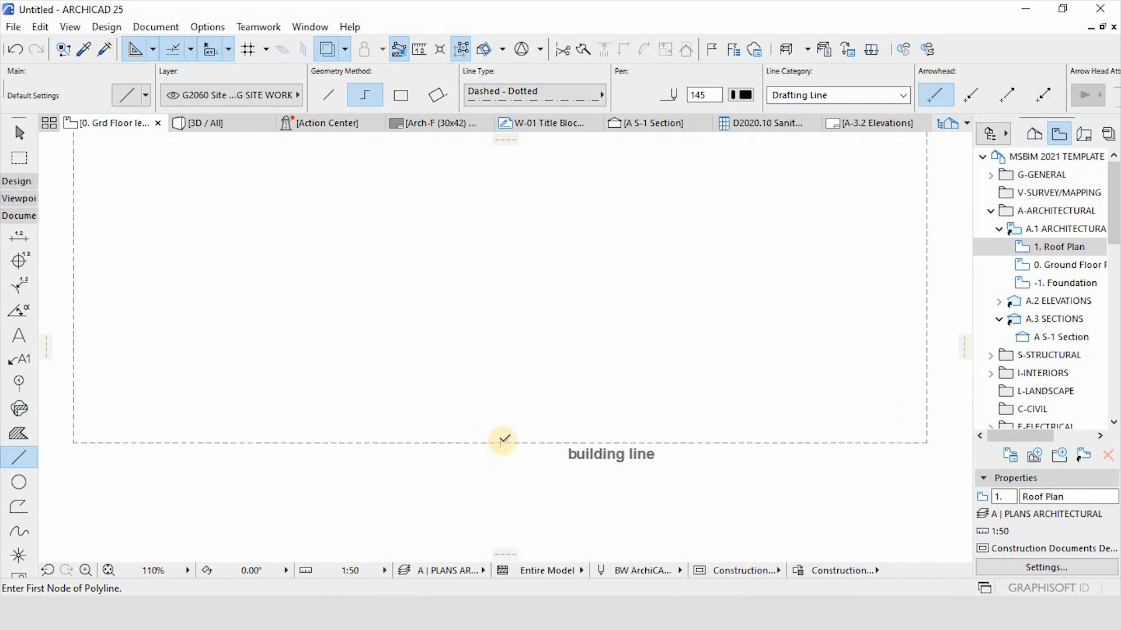
{"action": "left_click", "coordinate": [500, 442]}
{"action": "scroll", "coordinate": [497, 351], "scroll_direction": "down", "scroll_amount": 4}
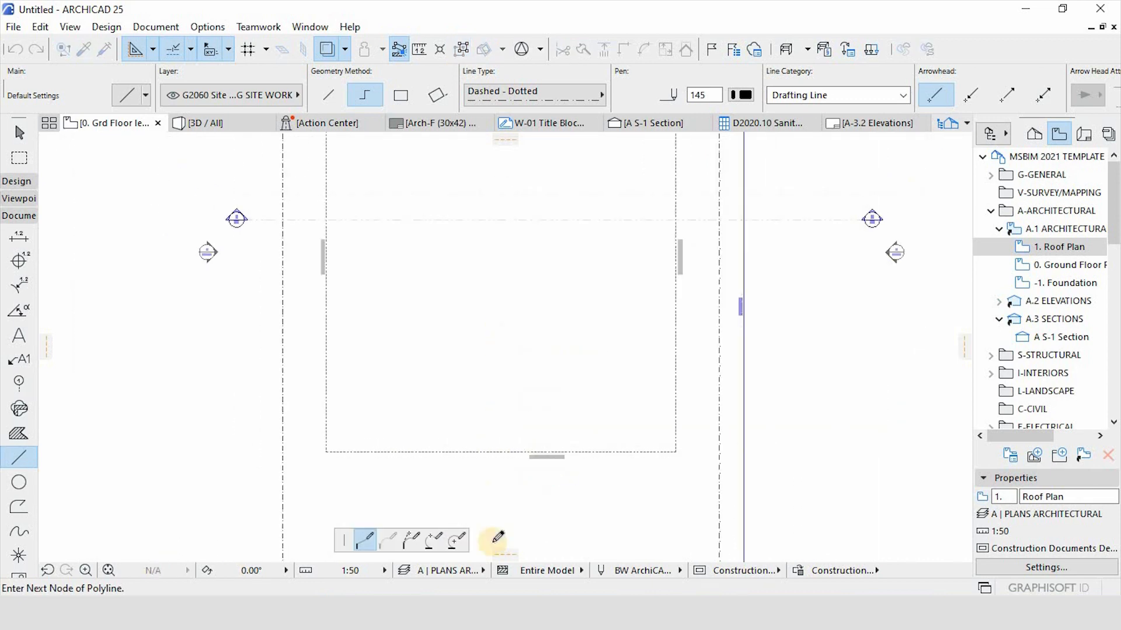
{"action": "scroll", "coordinate": [498, 349], "scroll_direction": "up", "scroll_amount": 4}
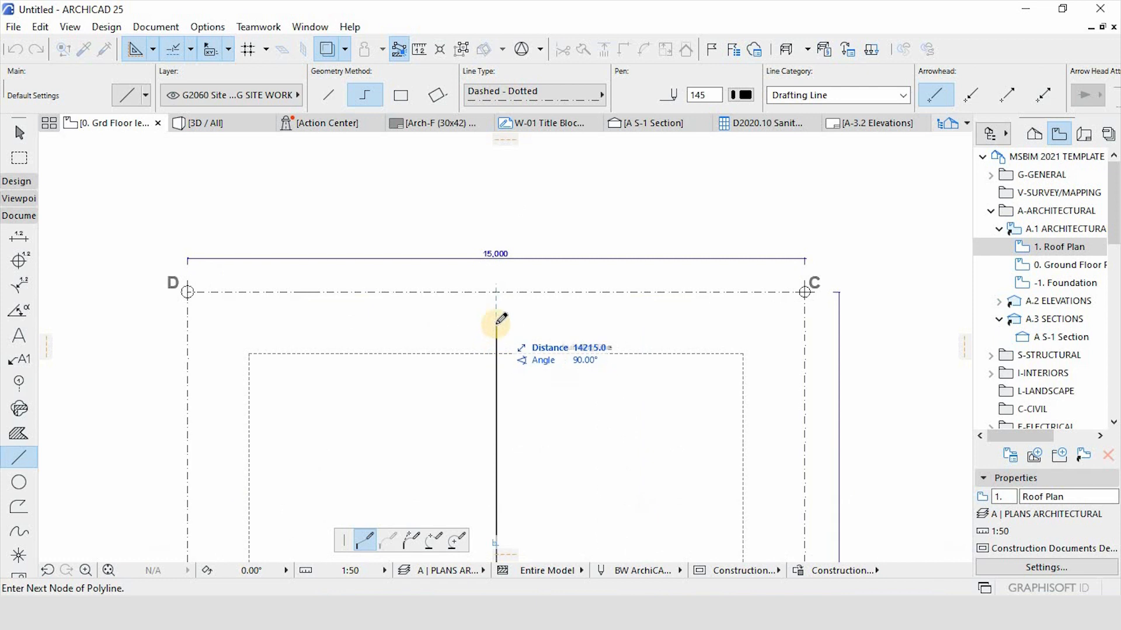
{"action": "double_click", "coordinate": [500, 316]}
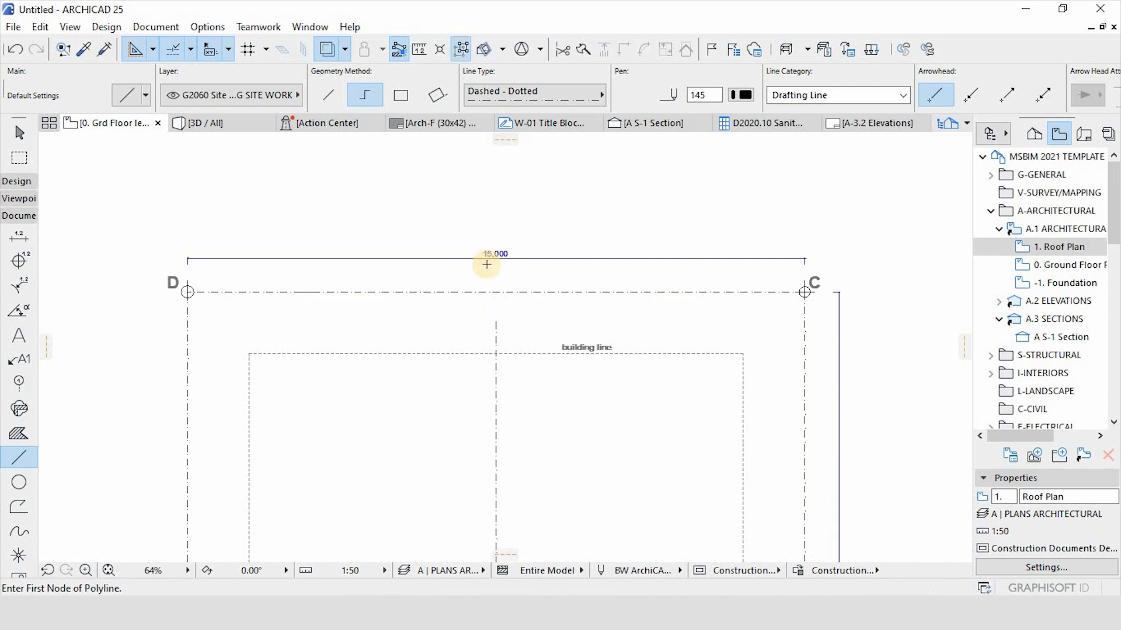
{"action": "scroll", "coordinate": [498, 280], "scroll_direction": "down", "scroll_amount": 5}
{"action": "scroll", "coordinate": [505, 427], "scroll_direction": "up", "scroll_amount": 4}
{"action": "key", "text": "Escape"}
Stretch the vertical centre line's lower end straight down past the lower building line.
{"action": "left_click", "coordinate": [505, 427]}
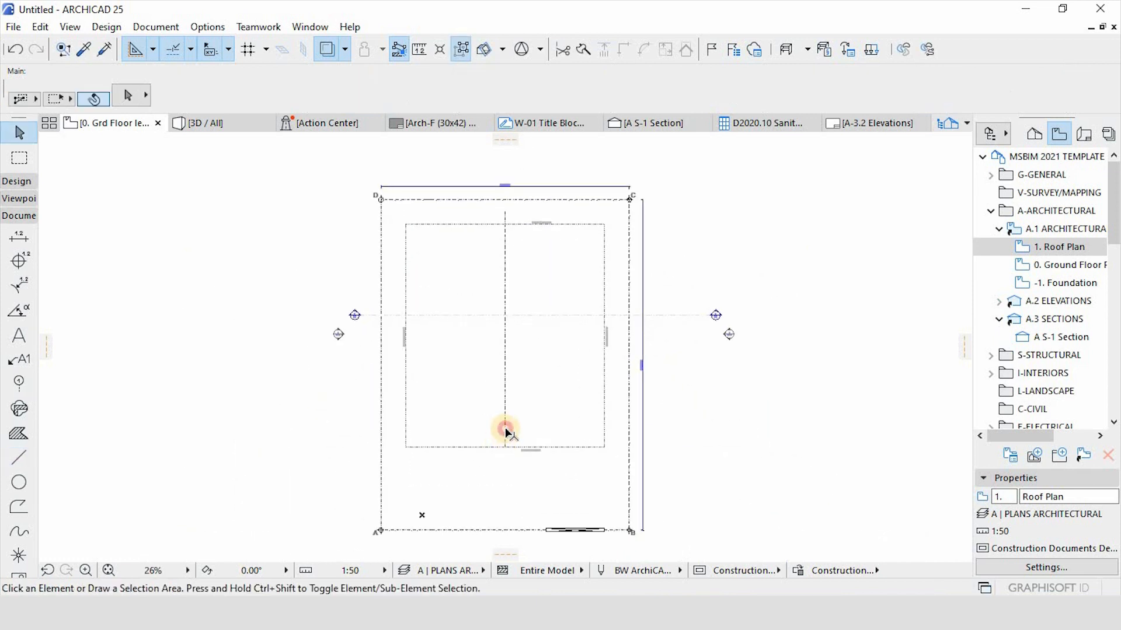
{"action": "left_click", "coordinate": [505, 447]}
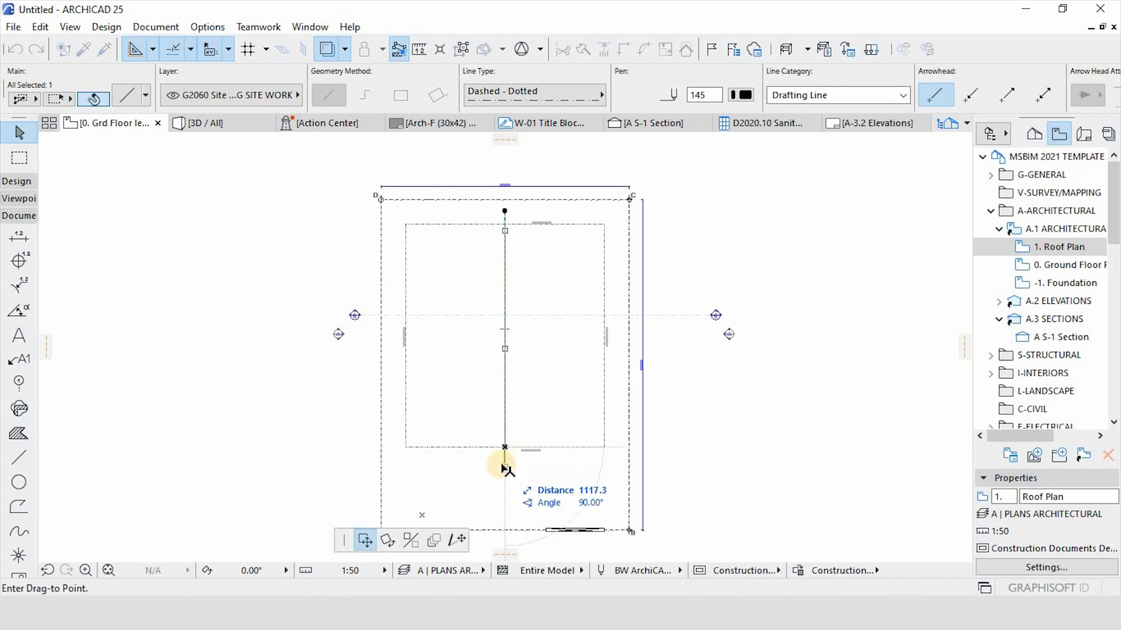
{"action": "key", "text": "Escape"}
{"action": "scroll", "coordinate": [503, 461], "scroll_direction": "up", "scroll_amount": 4}
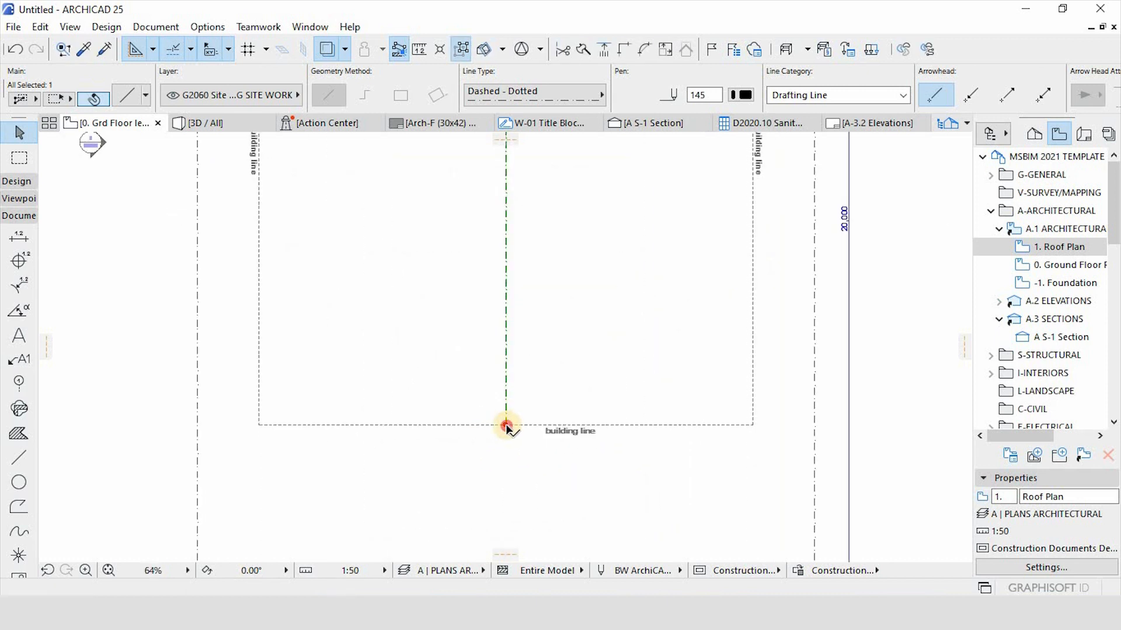
{"action": "left_click", "coordinate": [506, 424]}
{"action": "left_click", "coordinate": [457, 540]}
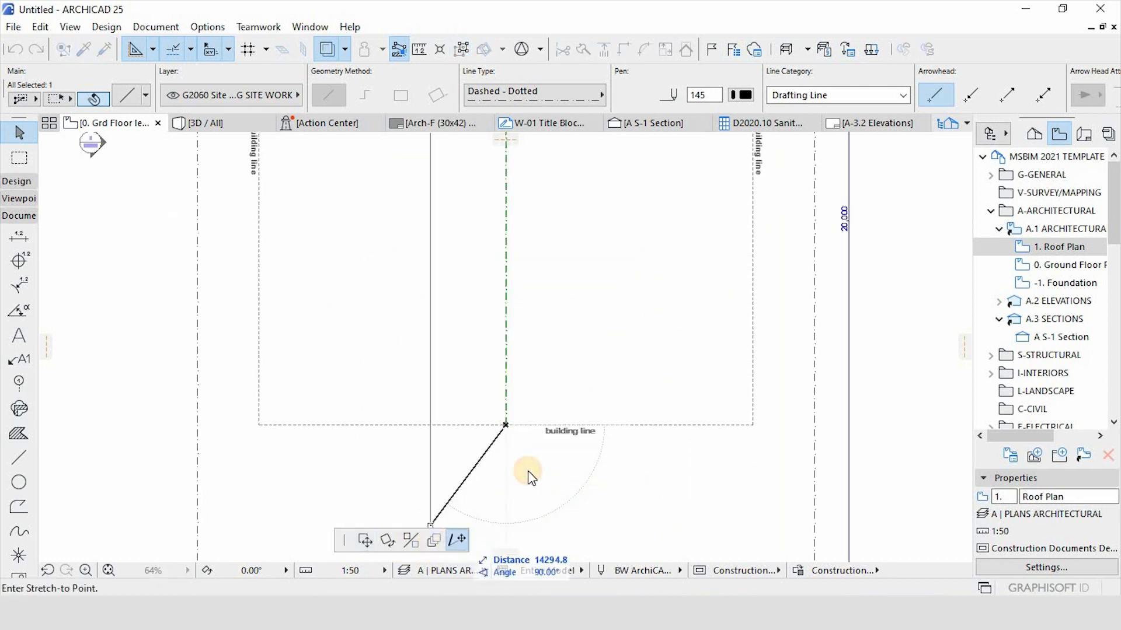
{"action": "left_click", "coordinate": [506, 478]}
{"action": "scroll", "coordinate": [505, 478], "scroll_direction": "down", "scroll_amount": 3}
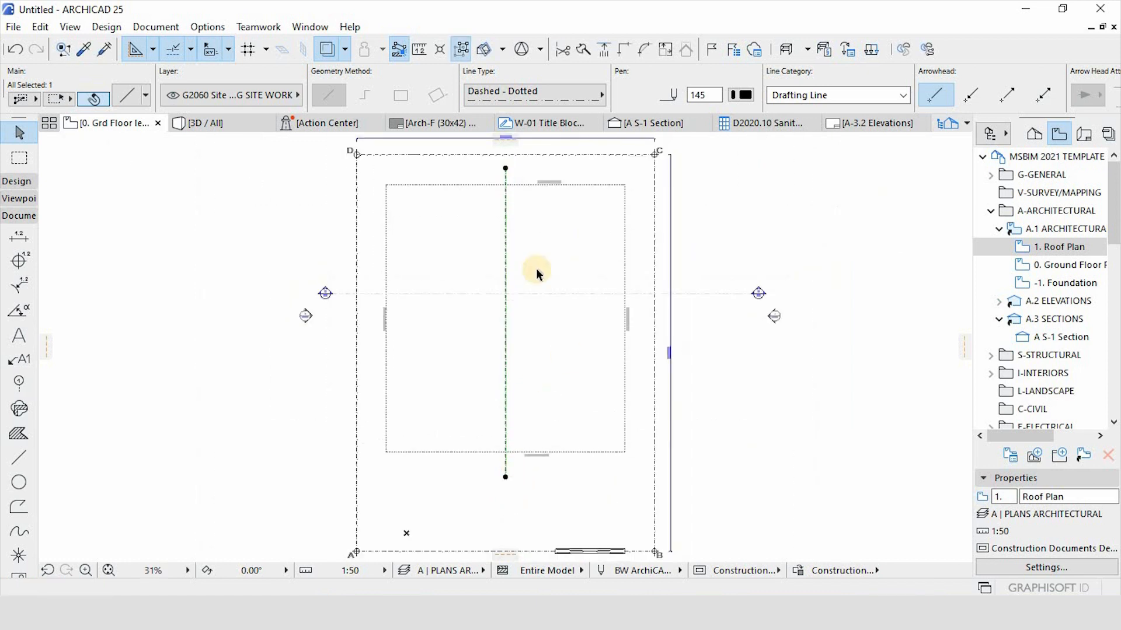
{"action": "left_click", "coordinate": [562, 289]}
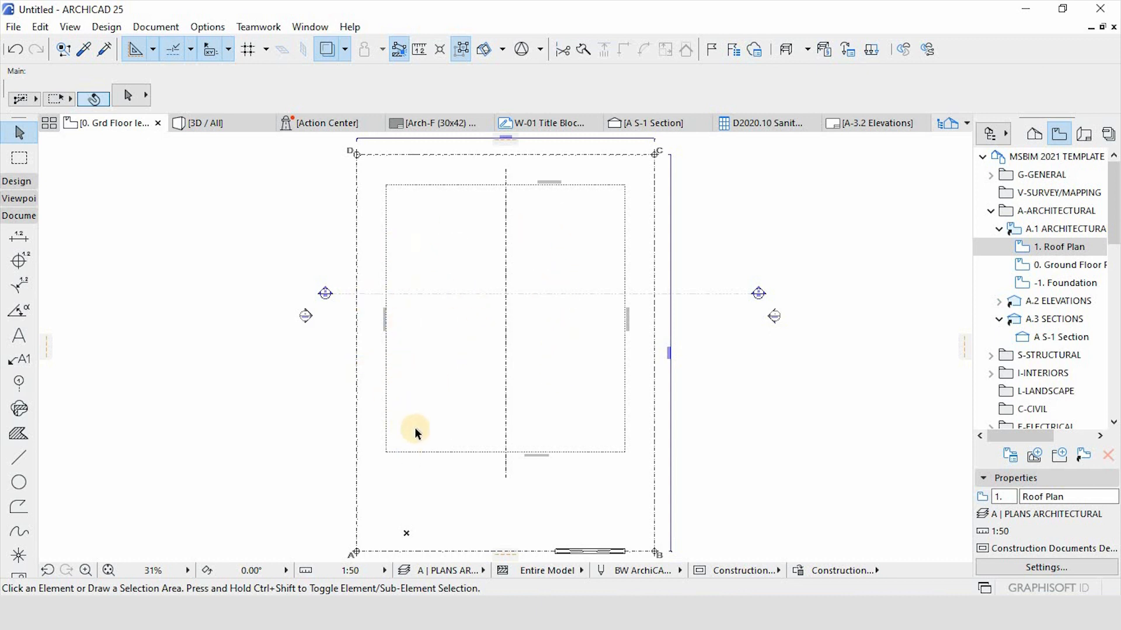
Measure the distance from the upper-right building line corner to the vertical centre line.
{"action": "scroll", "coordinate": [507, 500], "scroll_direction": "up", "scroll_amount": 1}
{"action": "scroll", "coordinate": [467, 426], "scroll_direction": "down", "scroll_amount": 3}
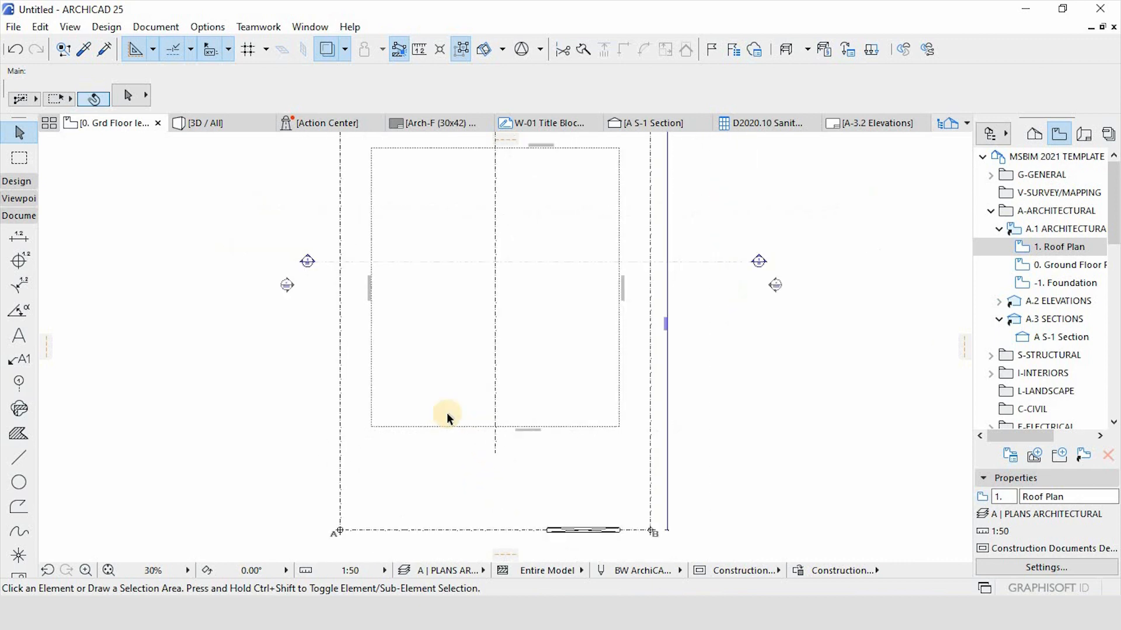
{"action": "scroll", "coordinate": [551, 238], "scroll_direction": "up", "scroll_amount": 3}
{"action": "key", "text": "m"}
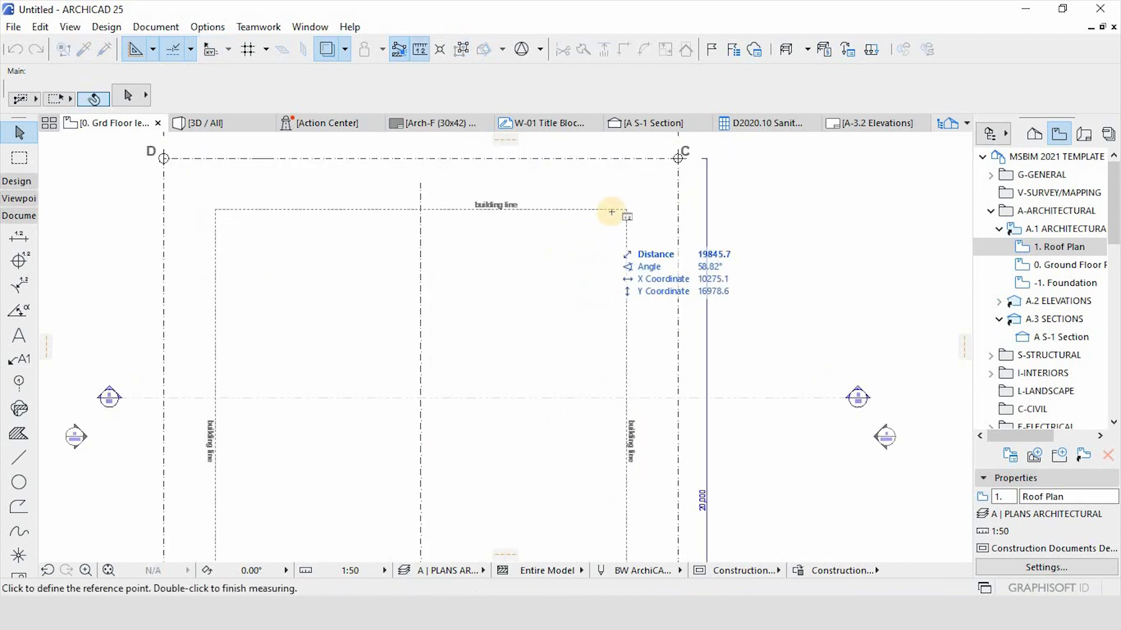
{"action": "scroll", "coordinate": [640, 215], "scroll_direction": "up", "scroll_amount": 2}
{"action": "left_click", "coordinate": [641, 207]}
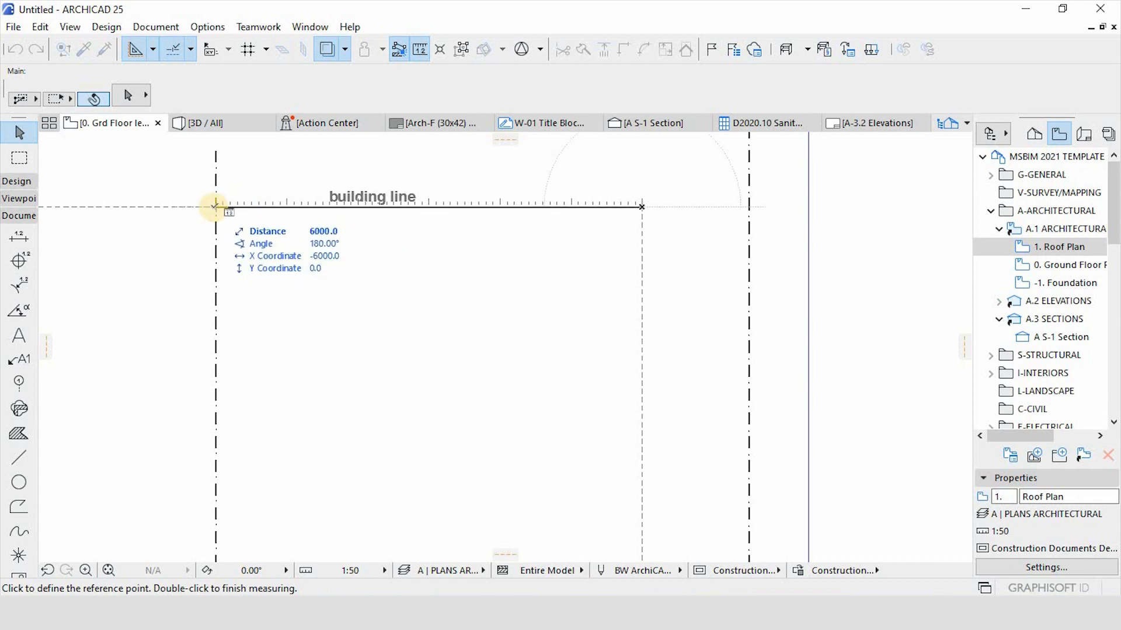
{"action": "key", "text": "Escape"}
{"action": "scroll", "coordinate": [458, 202], "scroll_direction": "down", "scroll_amount": 7}
{"action": "scroll", "coordinate": [343, 374], "scroll_direction": "up", "scroll_amount": 2}
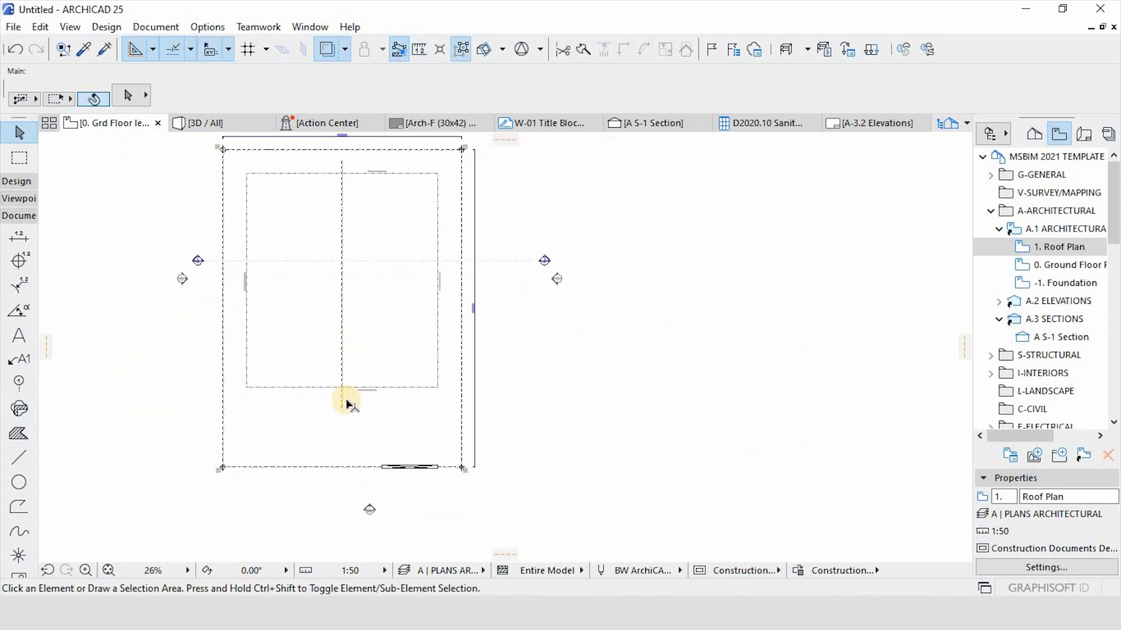
Copy the vertical centre line horizontally a short distance to its left.
{"action": "scroll", "coordinate": [347, 403], "scroll_direction": "up", "scroll_amount": 3}
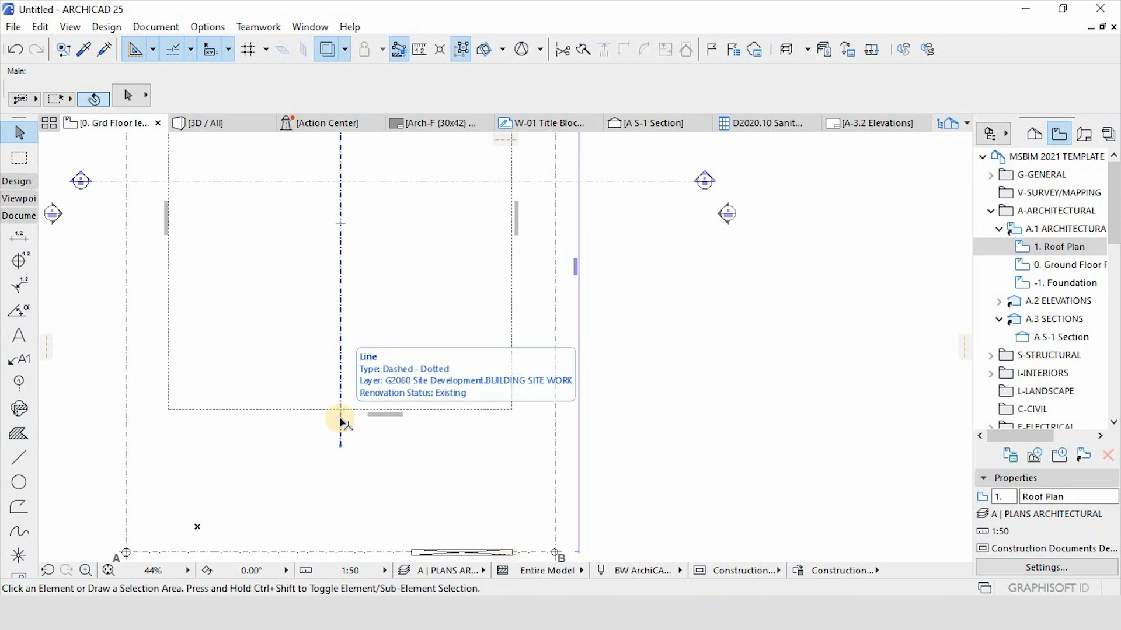
{"action": "scroll", "coordinate": [339, 420], "scroll_direction": "down", "scroll_amount": 4}
{"action": "scroll", "coordinate": [349, 387], "scroll_direction": "up", "scroll_amount": 5}
{"action": "left_click", "coordinate": [335, 394]}
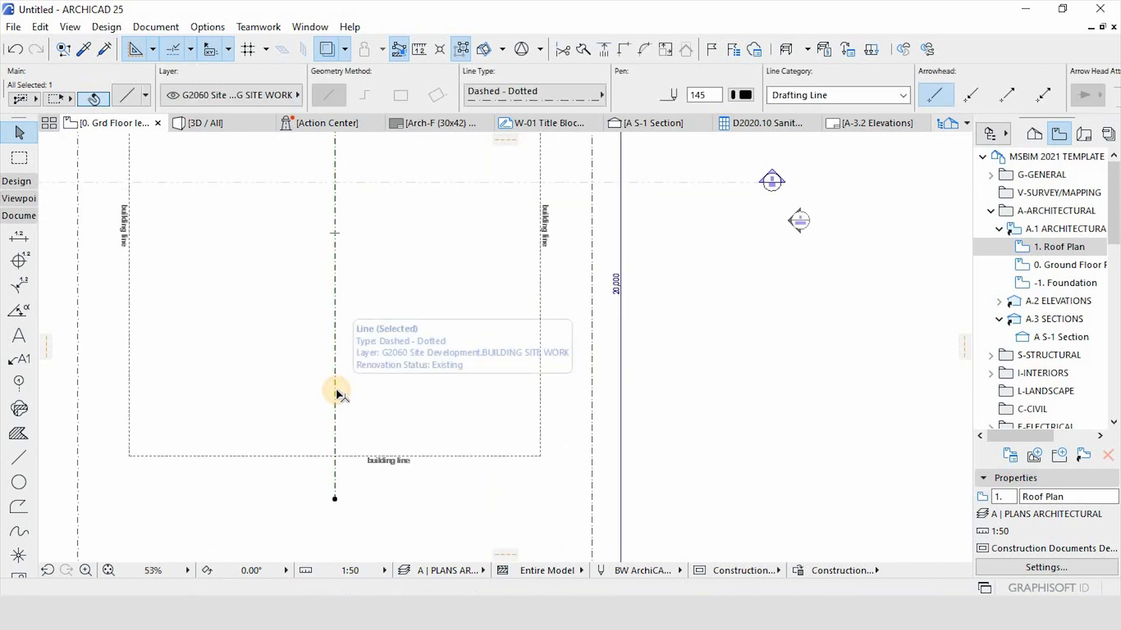
{"action": "left_click_drag", "start_coordinate": [336, 393], "coordinate": [302, 396], "text": "ctrl"}
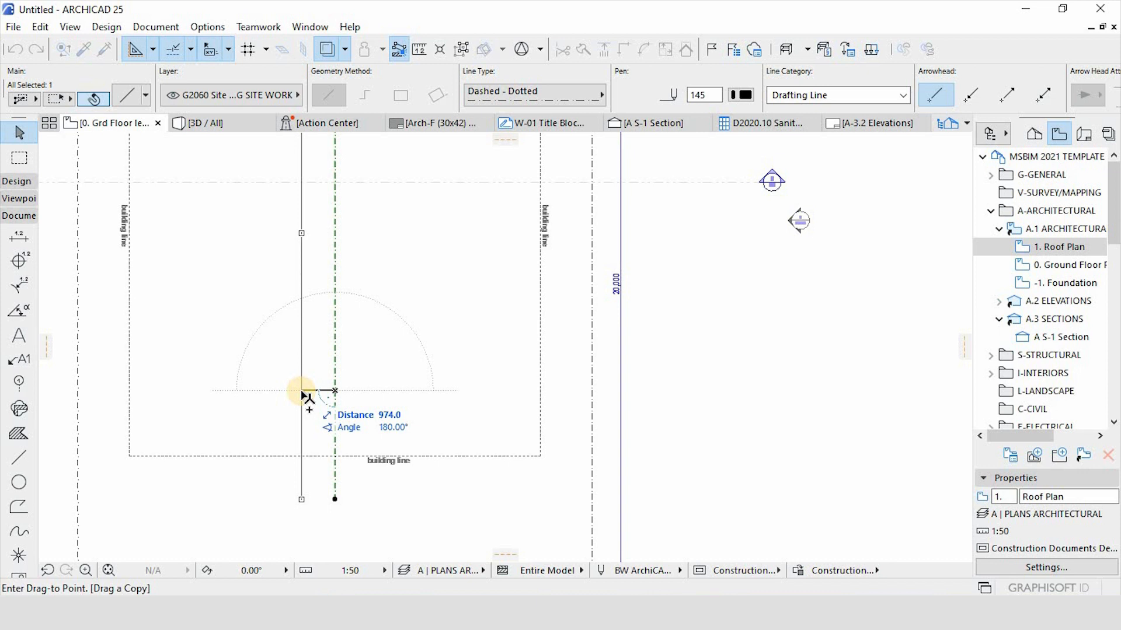
{"action": "left_click_drag", "start_coordinate": [303, 396], "coordinate": [314, 396], "text": "ctrl"}
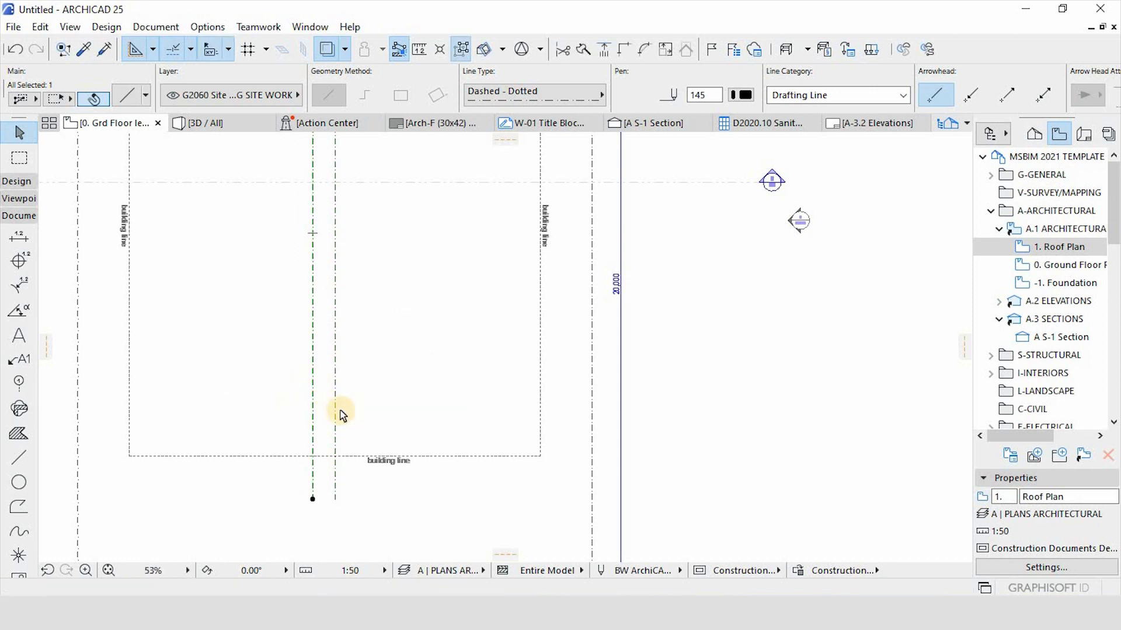
Mirror a copy of the left reference line across the vertical centre line, and delete the centre line.
{"action": "key", "text": "ctrl+shift+m"}
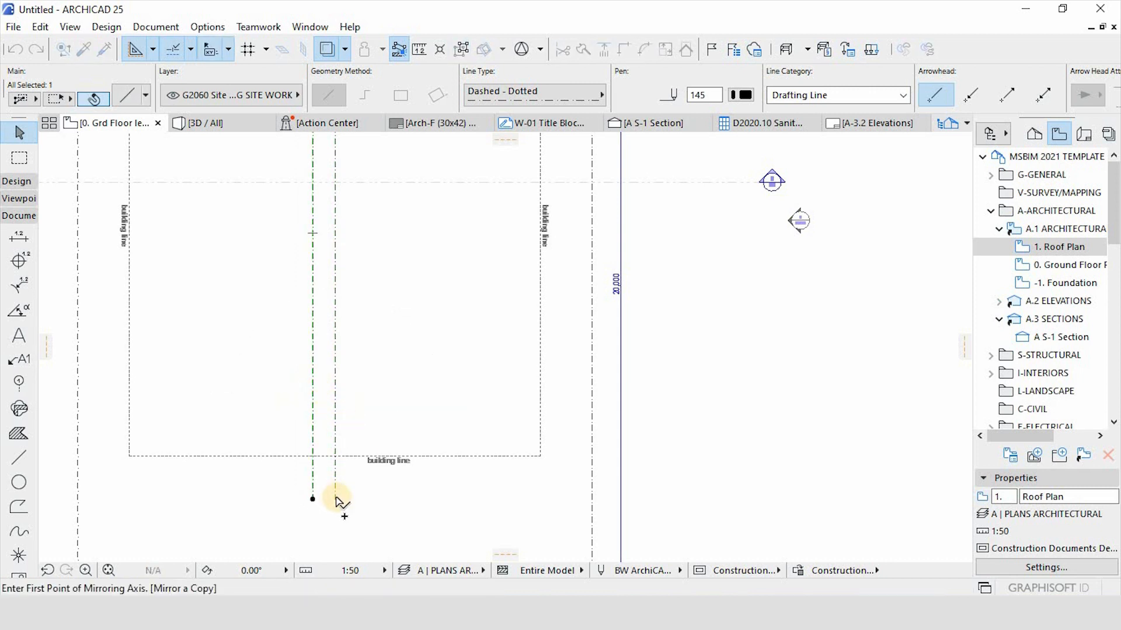
{"action": "left_click", "coordinate": [335, 499]}
{"action": "left_click", "coordinate": [337, 509]}
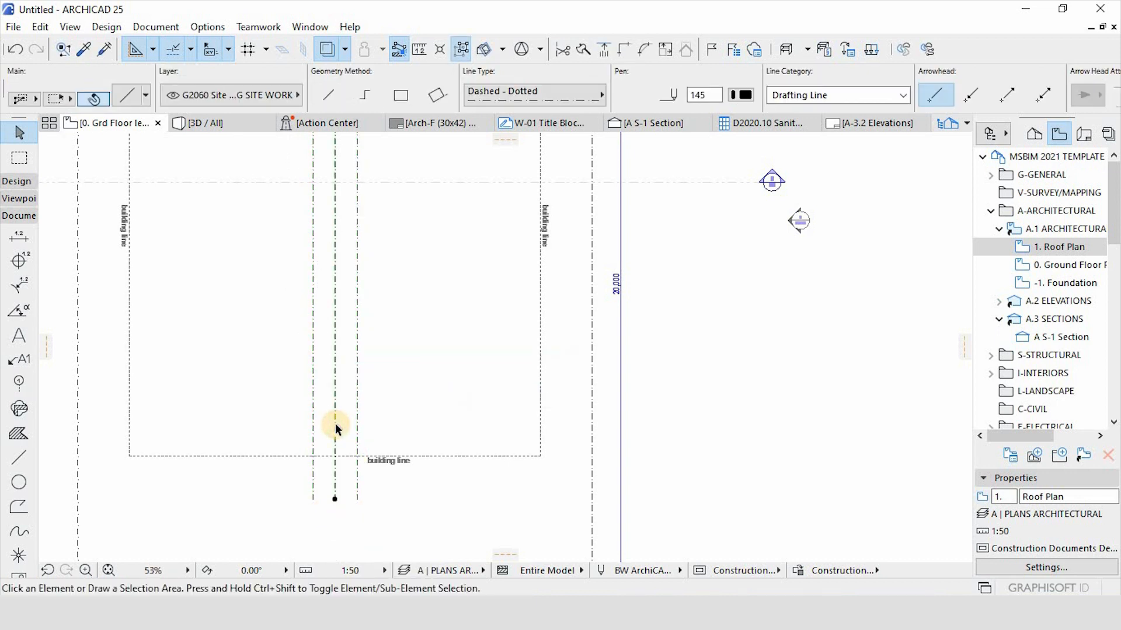
{"action": "left_click", "coordinate": [351, 491]}
Start the Line tool with dashed-dotted polyline settings for drawing at the lower building line.
{"action": "scroll", "coordinate": [351, 490], "scroll_direction": "down", "scroll_amount": 2}
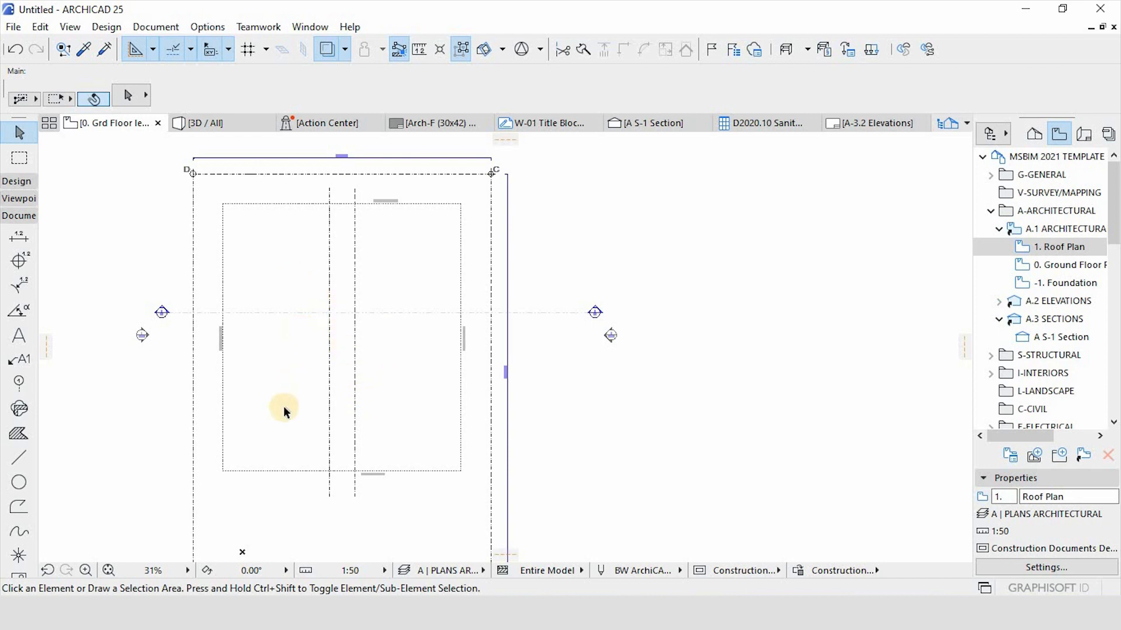
{"action": "scroll", "coordinate": [283, 383], "scroll_direction": "down", "scroll_amount": 1}
{"action": "scroll", "coordinate": [327, 360], "scroll_direction": "up", "scroll_amount": 3}
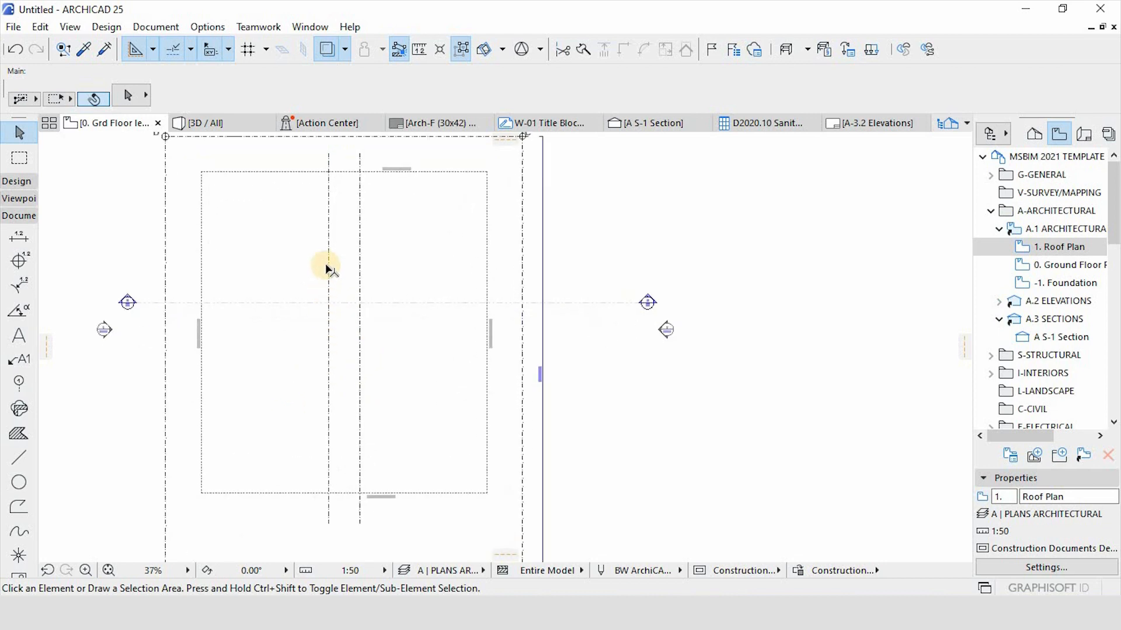
{"action": "scroll", "coordinate": [324, 264], "scroll_direction": "up", "scroll_amount": 2}
{"action": "scroll", "coordinate": [324, 263], "scroll_direction": "down", "scroll_amount": 4}
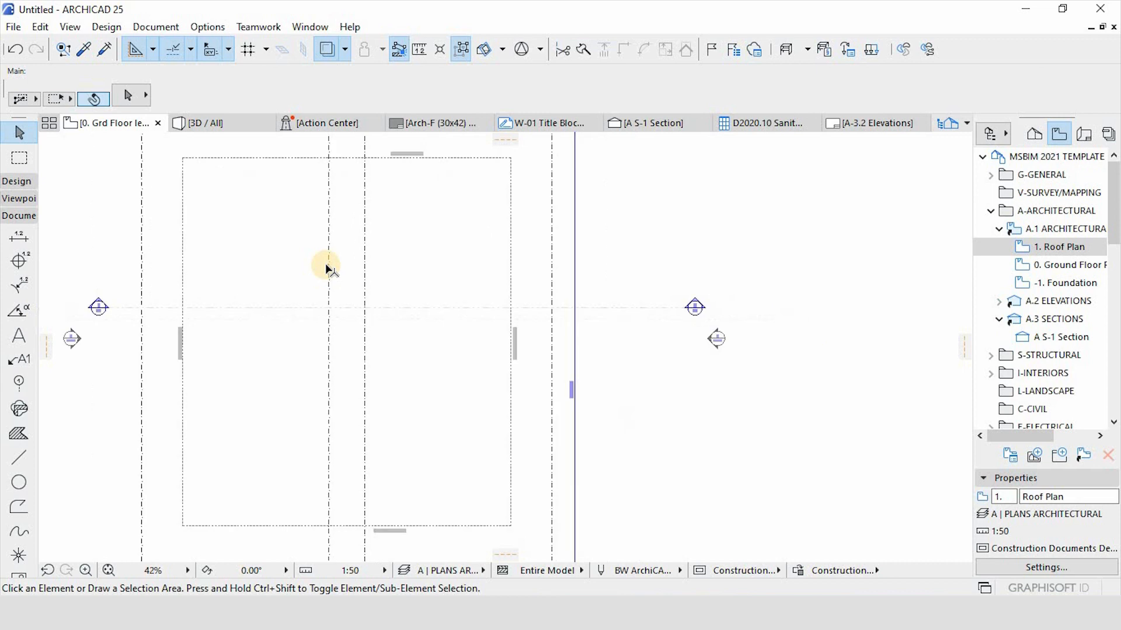
{"action": "left_click", "coordinate": [19, 458]}
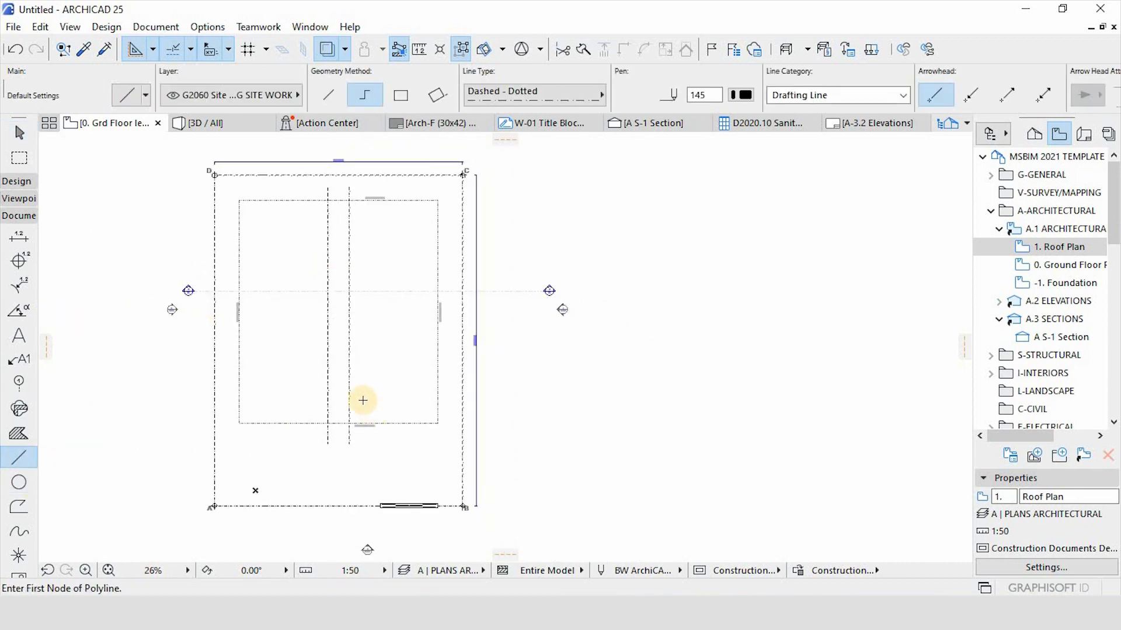
{"action": "scroll", "coordinate": [362, 400], "scroll_direction": "up", "scroll_amount": 4}
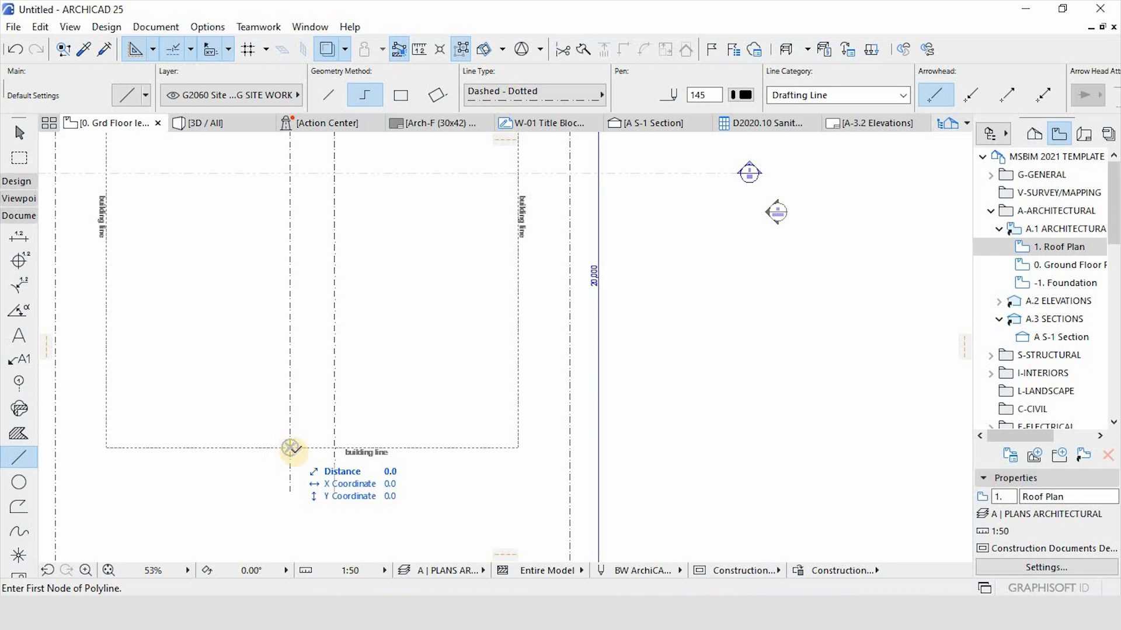
{"action": "left_click", "coordinate": [290, 448]}
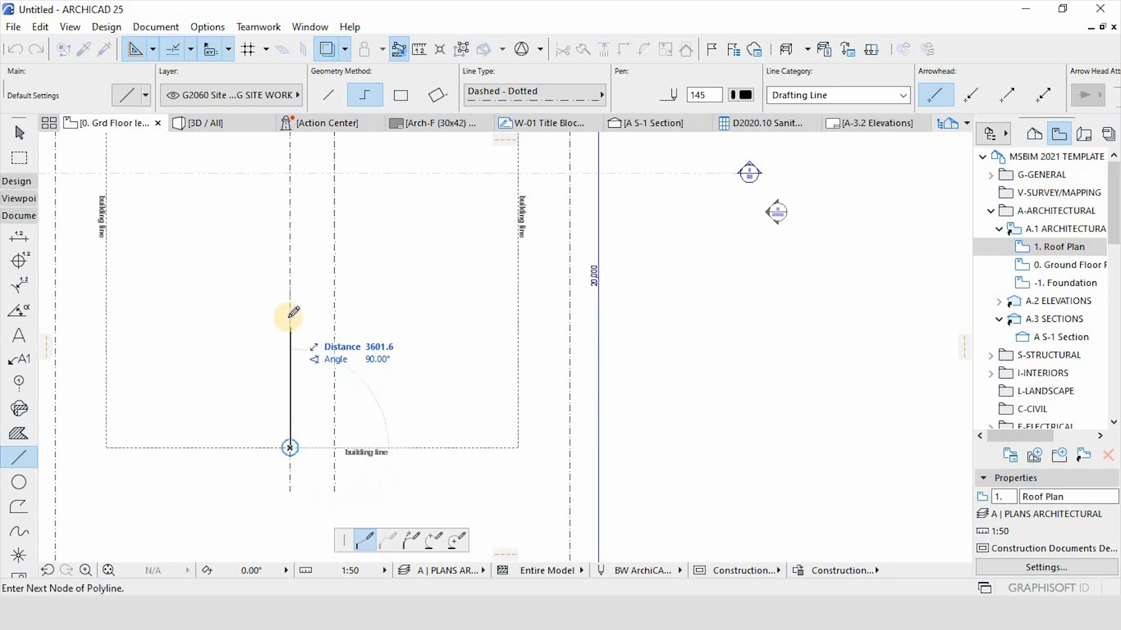
{"action": "left_click", "coordinate": [331, 447]}
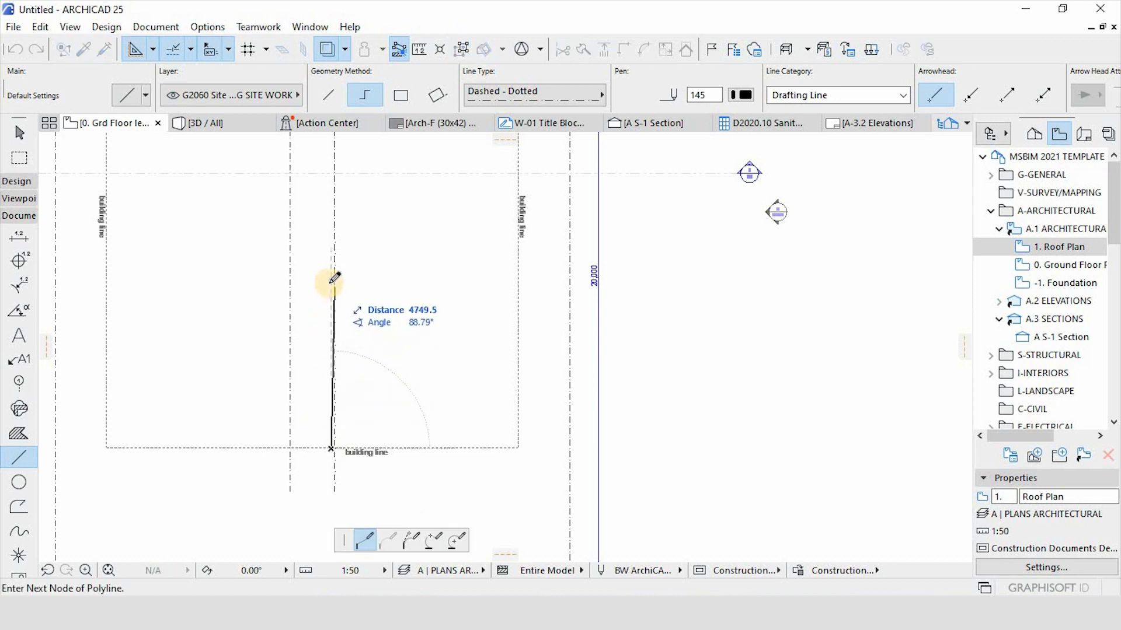
{"action": "key", "text": "Escape"}
Start a polyline where the right reference line meets the lower building line, with a first segment 4500 mm straight up.
{"action": "scroll", "coordinate": [356, 410], "scroll_direction": "up", "scroll_amount": 2}
{"action": "scroll", "coordinate": [355, 409], "scroll_direction": "up", "scroll_amount": 4}
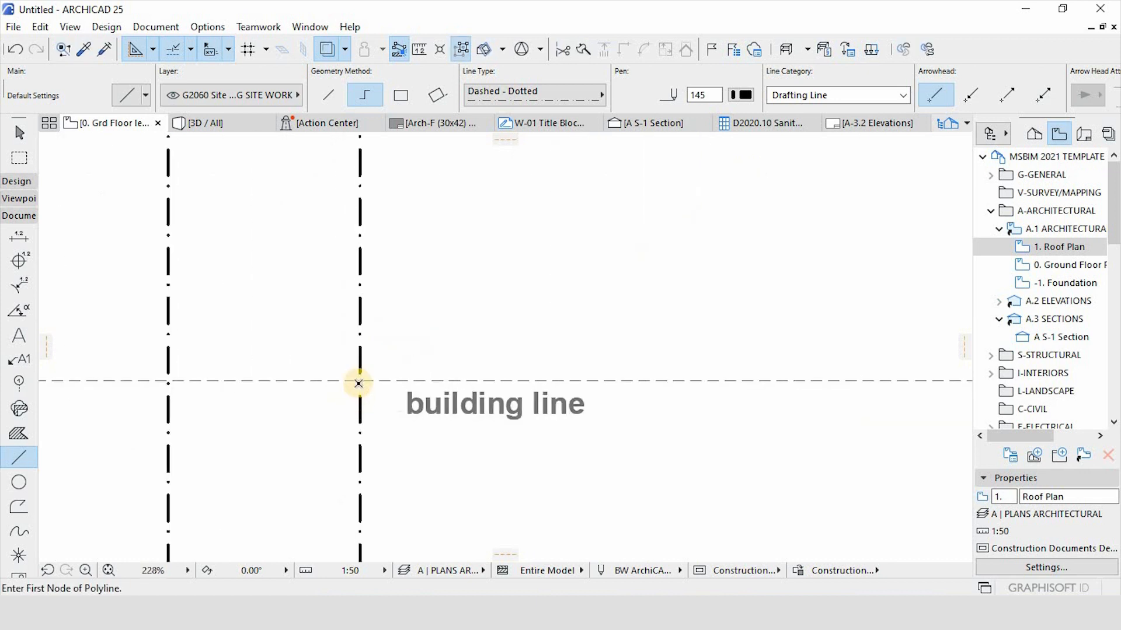
{"action": "left_click", "coordinate": [357, 380]}
{"action": "scroll", "coordinate": [370, 475], "scroll_direction": "down", "scroll_amount": 4}
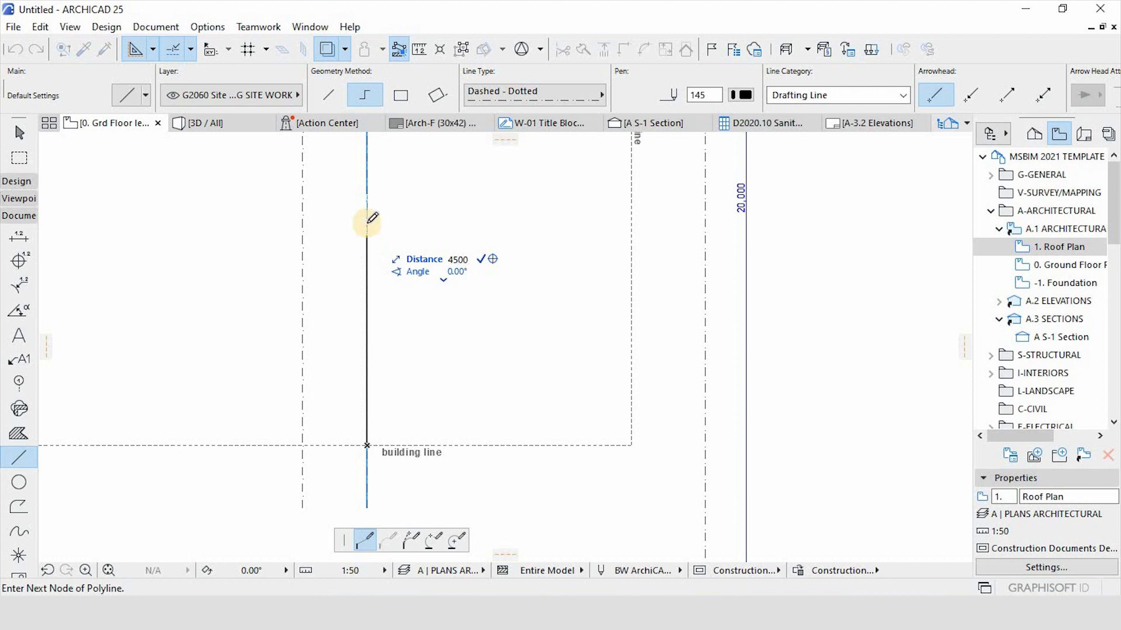
{"action": "left_click", "coordinate": [367, 224]}
Continue the polyline 4000 mm horizontally left and 4500 mm straight down to the lower building line, and finish it.
{"action": "scroll", "coordinate": [516, 366], "scroll_direction": "down", "scroll_amount": 3}
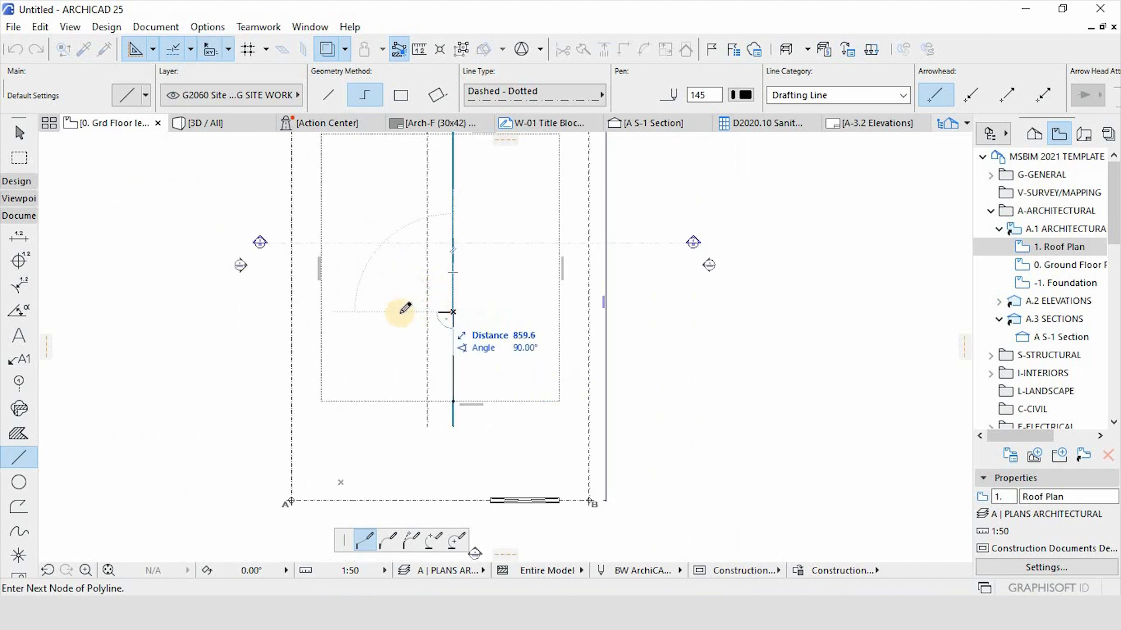
{"action": "left_click", "coordinate": [325, 311]}
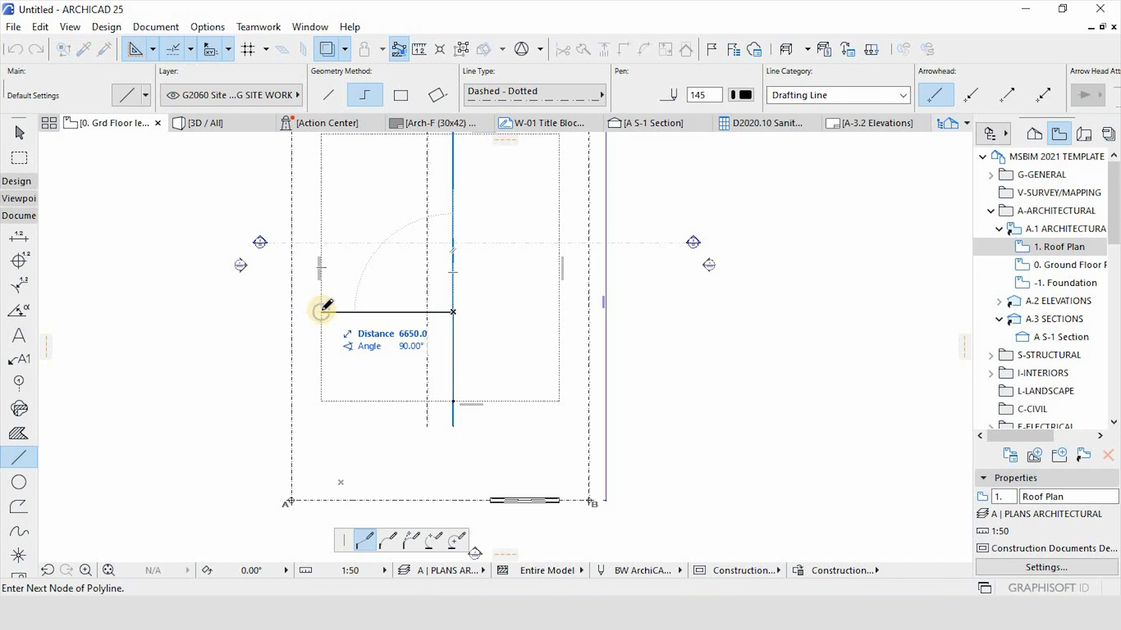
{"action": "scroll", "coordinate": [343, 303], "scroll_direction": "up", "scroll_amount": 3}
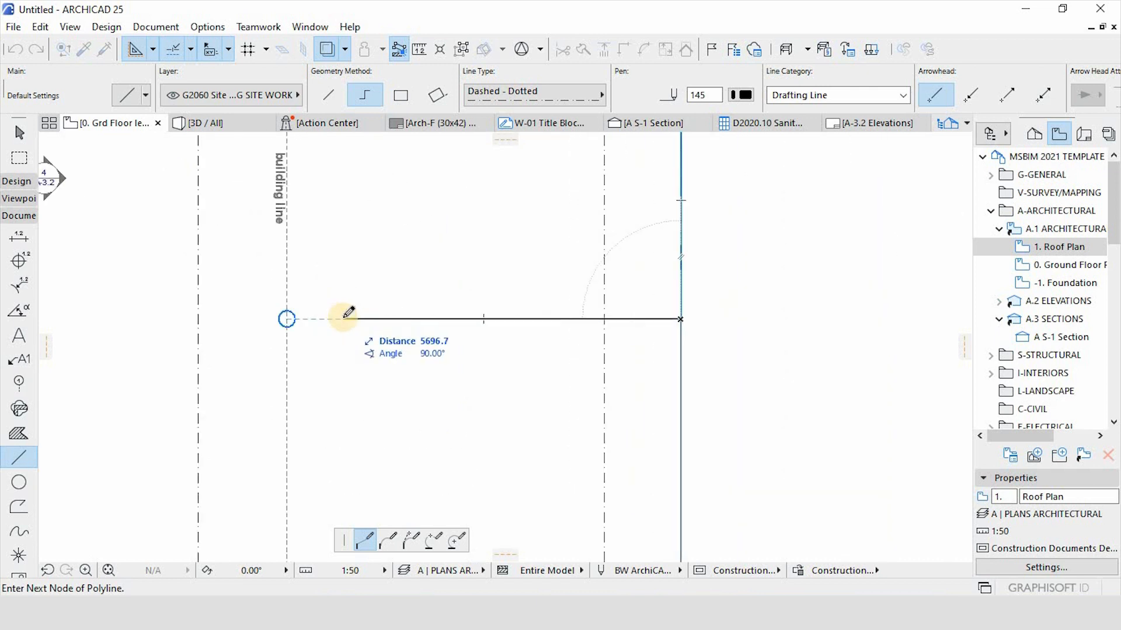
{"action": "type", "text": "40"}
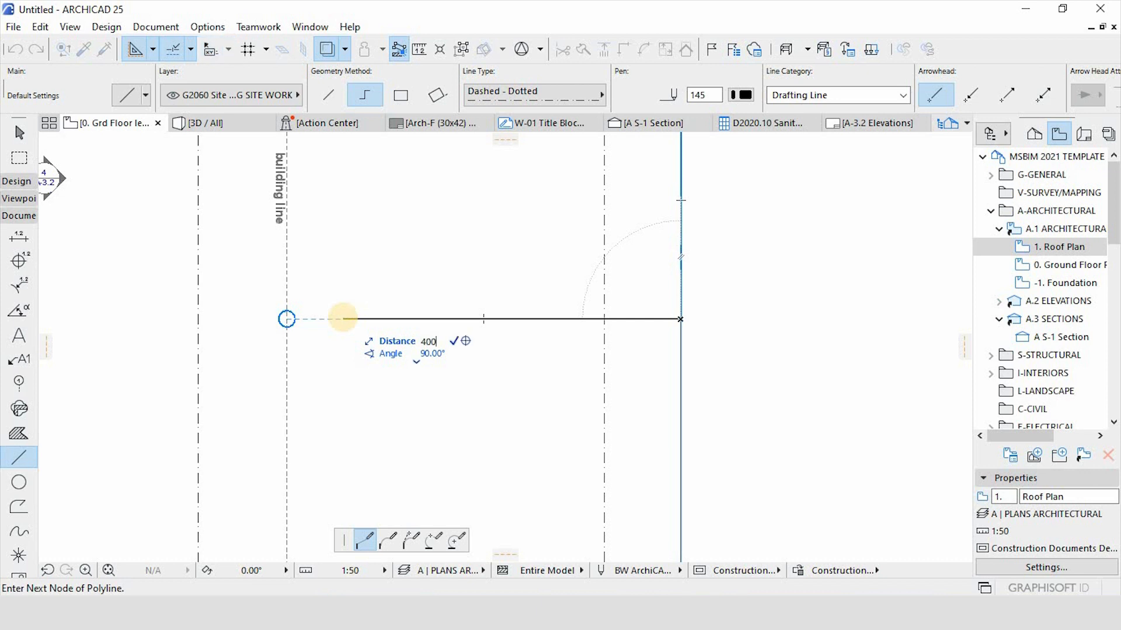
{"action": "type", "text": "0"}
{"action": "key", "text": "Return"}
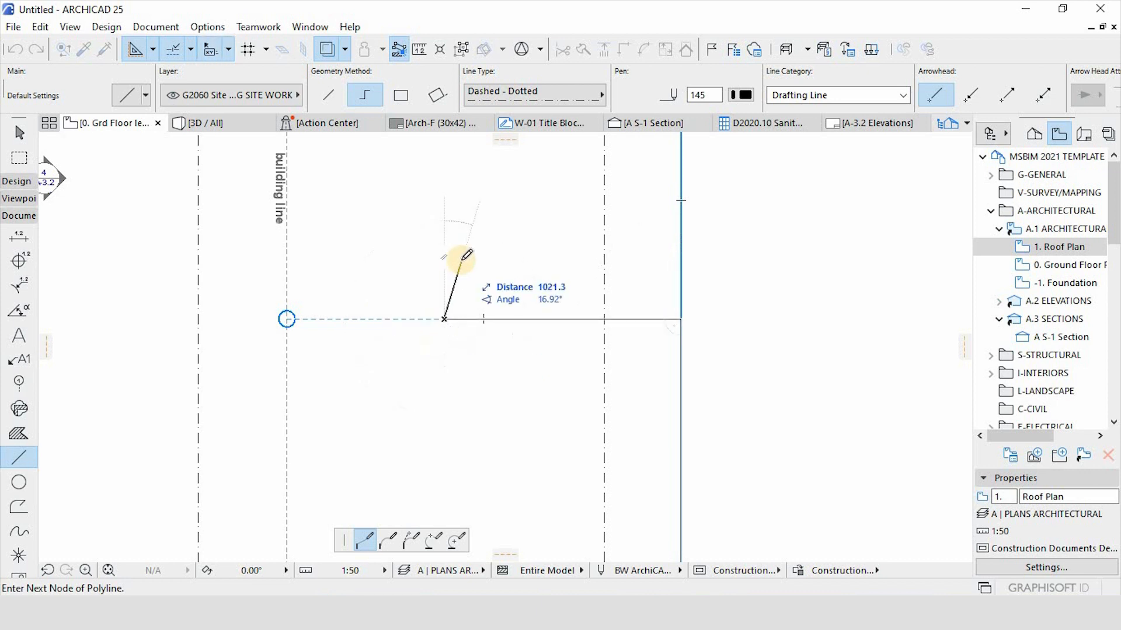
{"action": "scroll", "coordinate": [452, 256], "scroll_direction": "down", "scroll_amount": 2}
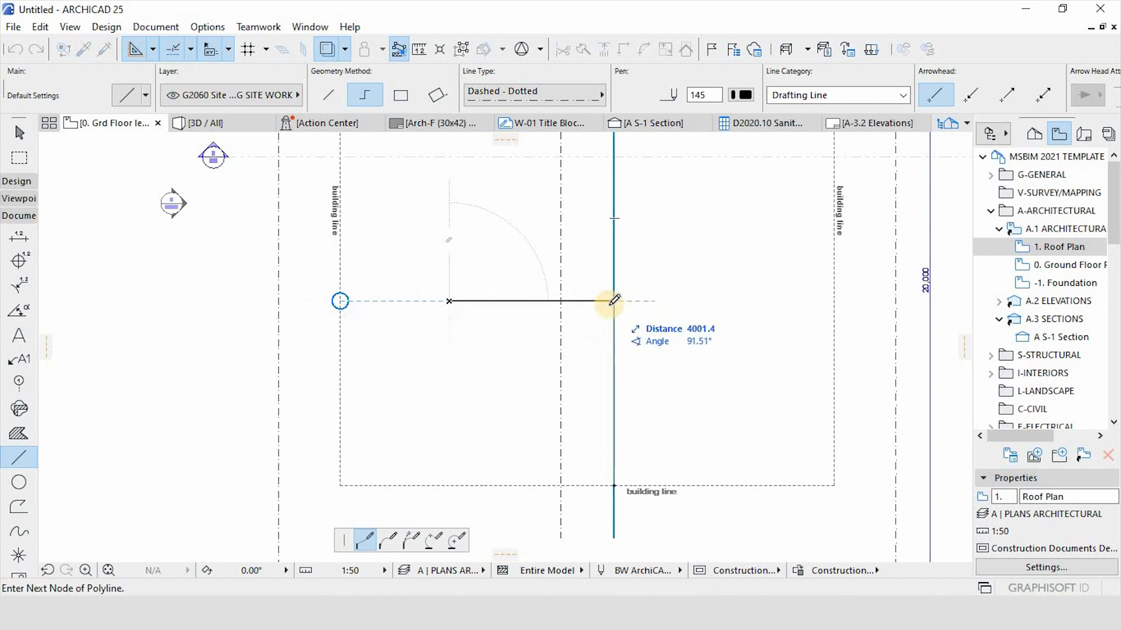
{"action": "scroll", "coordinate": [503, 350], "scroll_direction": "down", "scroll_amount": 2}
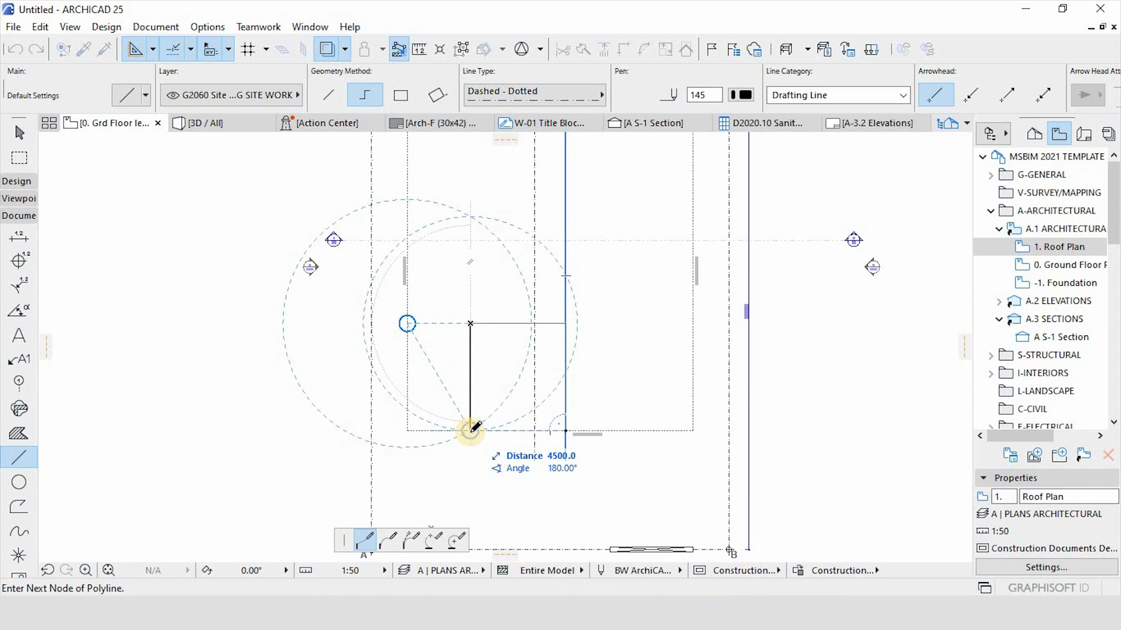
{"action": "double_click", "coordinate": [471, 431]}
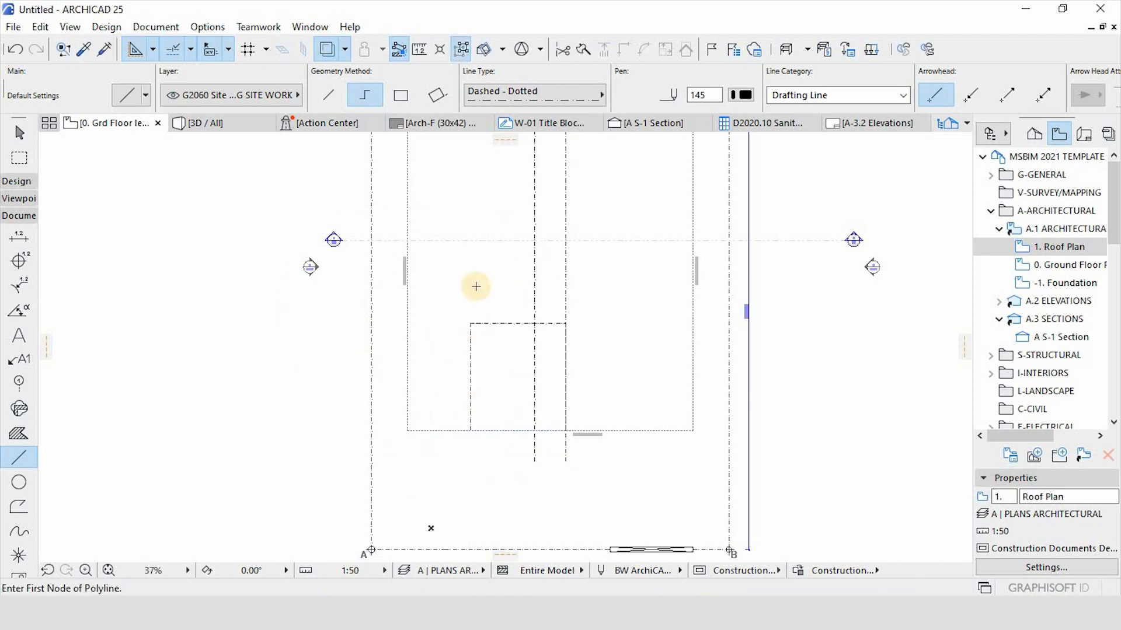
Draw a polyline from the room outline's upper-left corner, 1500 mm up and 4000 mm right to the right reference line.
{"action": "scroll", "coordinate": [476, 286], "scroll_direction": "up", "scroll_amount": 3}
{"action": "scroll", "coordinate": [493, 345], "scroll_direction": "down", "scroll_amount": 4}
{"action": "scroll", "coordinate": [496, 362], "scroll_direction": "up", "scroll_amount": 4}
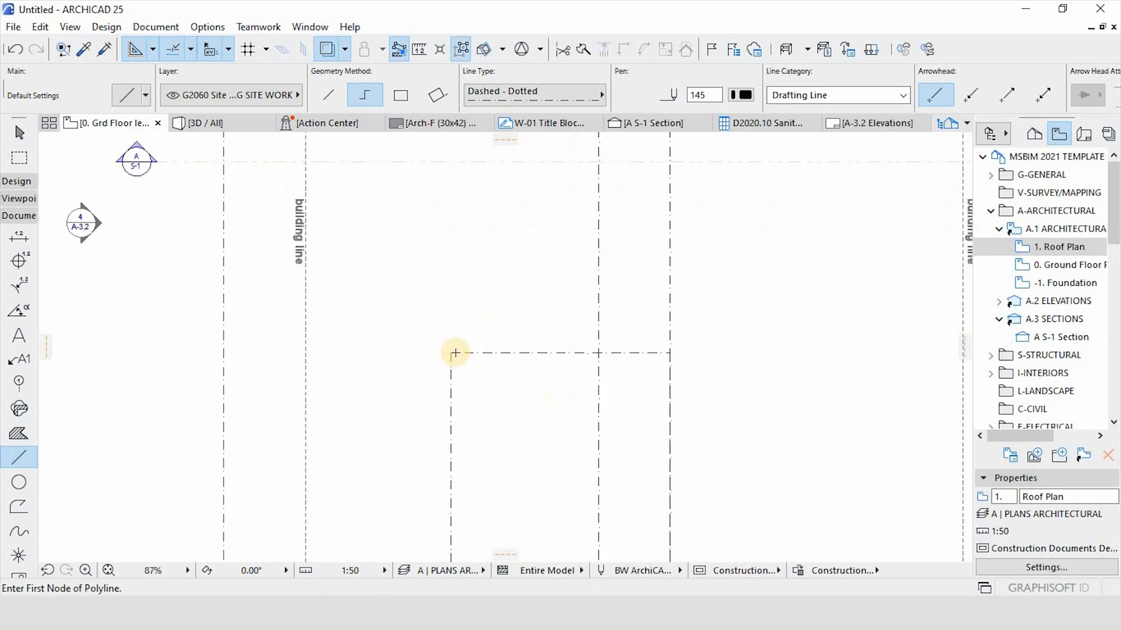
{"action": "left_click", "coordinate": [442, 355]}
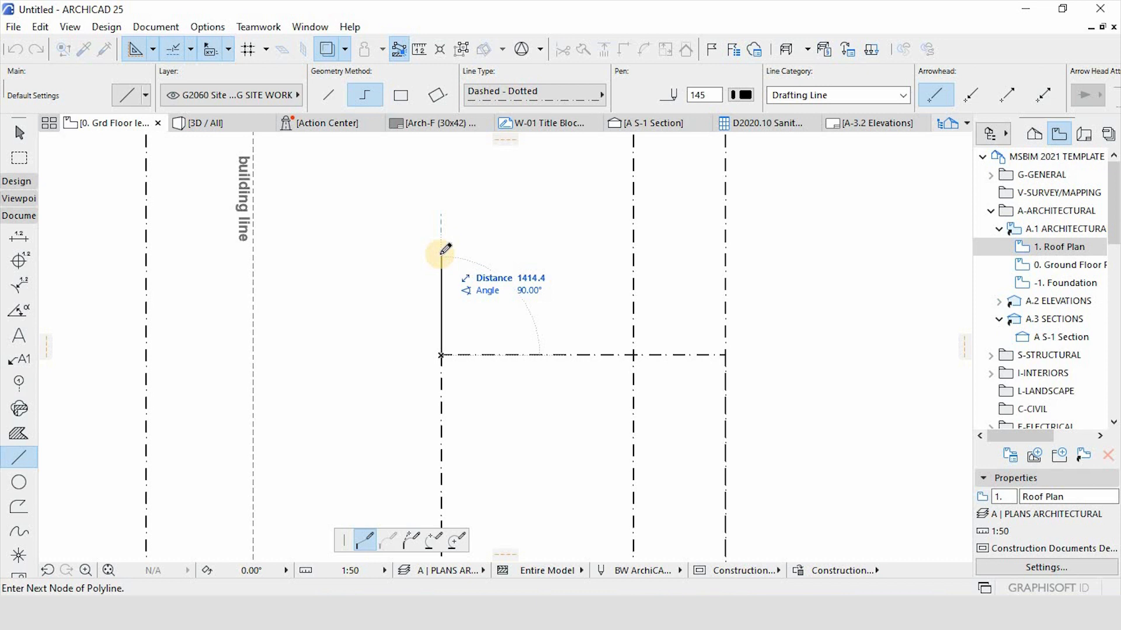
{"action": "type", "text": "1500"}
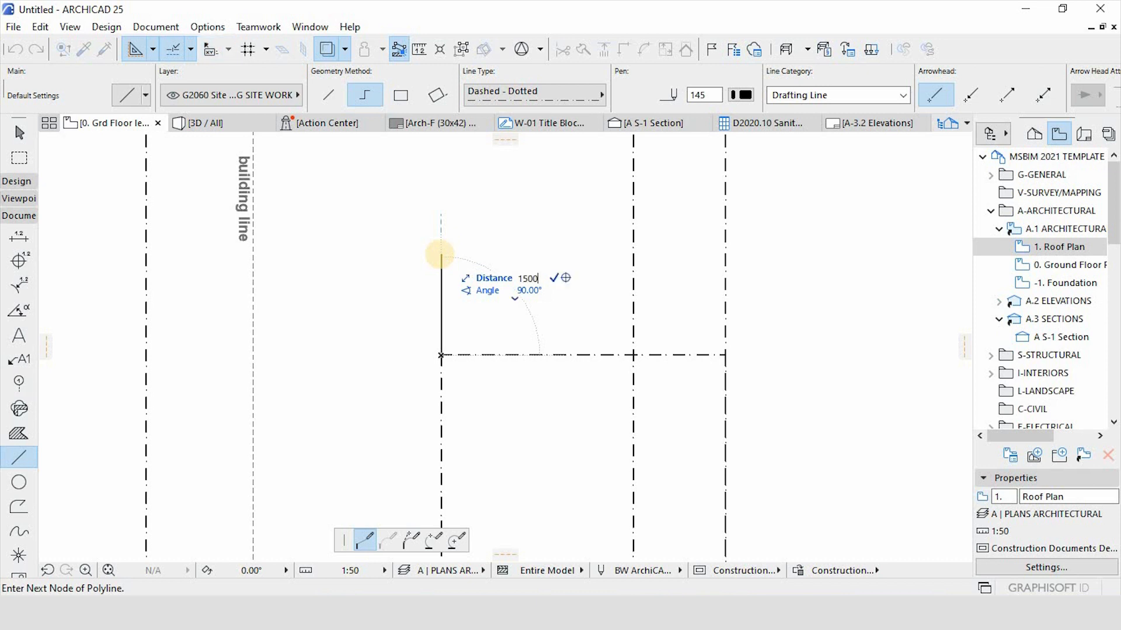
{"action": "key", "text": "Return"}
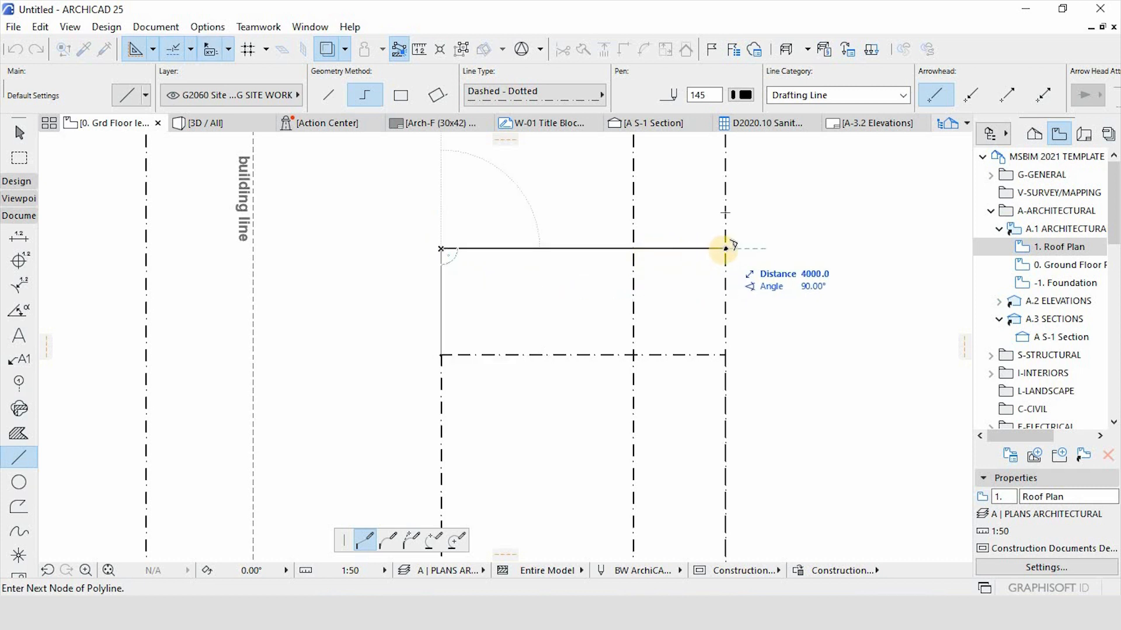
{"action": "left_click", "coordinate": [726, 248]}
{"action": "left_click", "coordinate": [725, 248]}
{"action": "scroll", "coordinate": [650, 280], "scroll_direction": "down", "scroll_amount": 3}
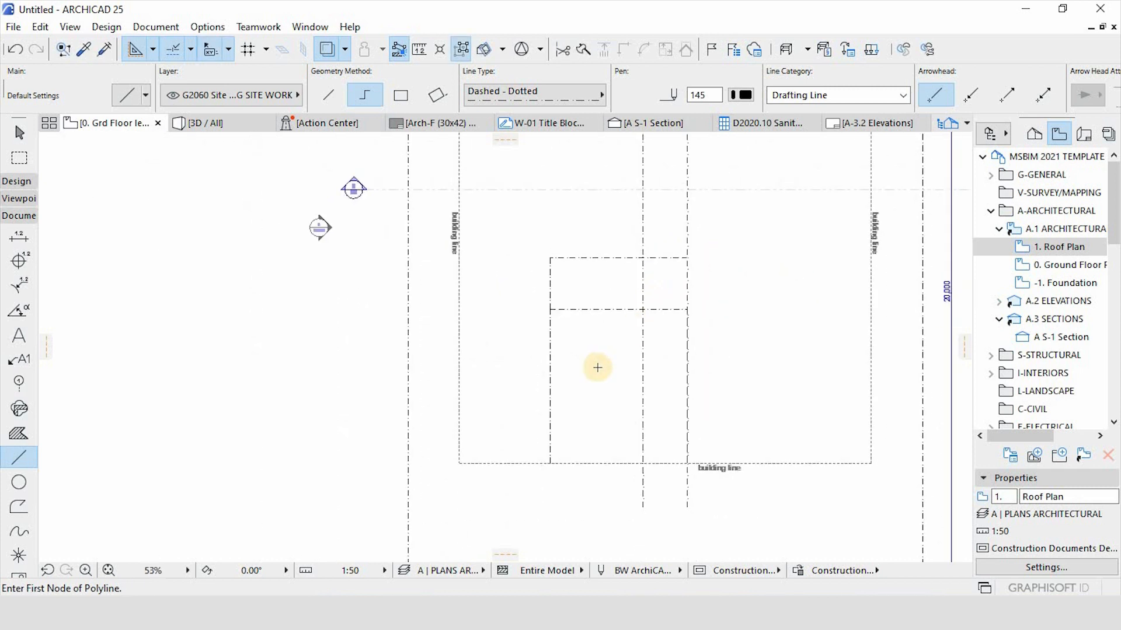
Draw a polyline from the upper outline's upper-left corner, 1500 mm up and 2700 mm right to the left reference line.
{"action": "scroll", "coordinate": [580, 306], "scroll_direction": "up", "scroll_amount": 3}
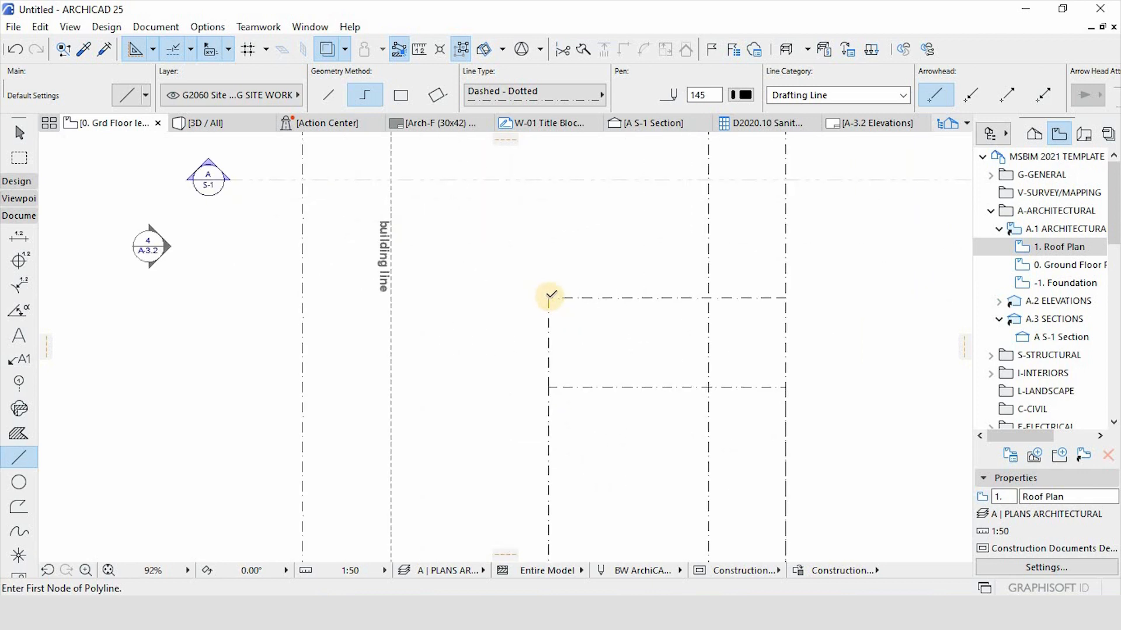
{"action": "left_click", "coordinate": [549, 297]}
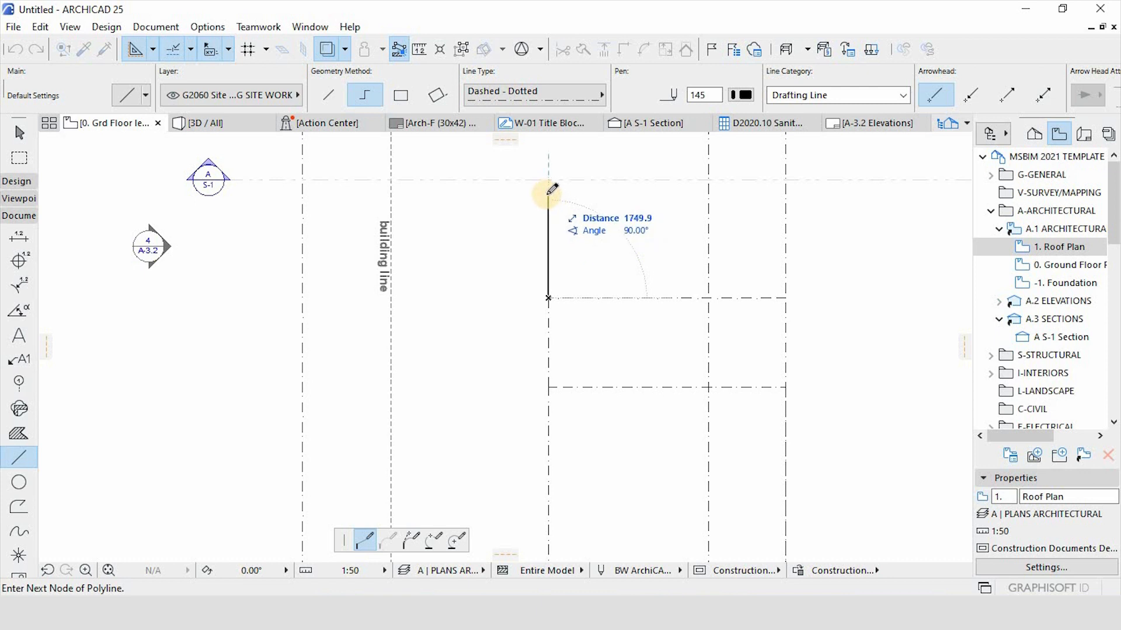
{"action": "scroll", "coordinate": [545, 238], "scroll_direction": "down", "scroll_amount": 2}
{"action": "scroll", "coordinate": [561, 244], "scroll_direction": "up", "scroll_amount": 3}
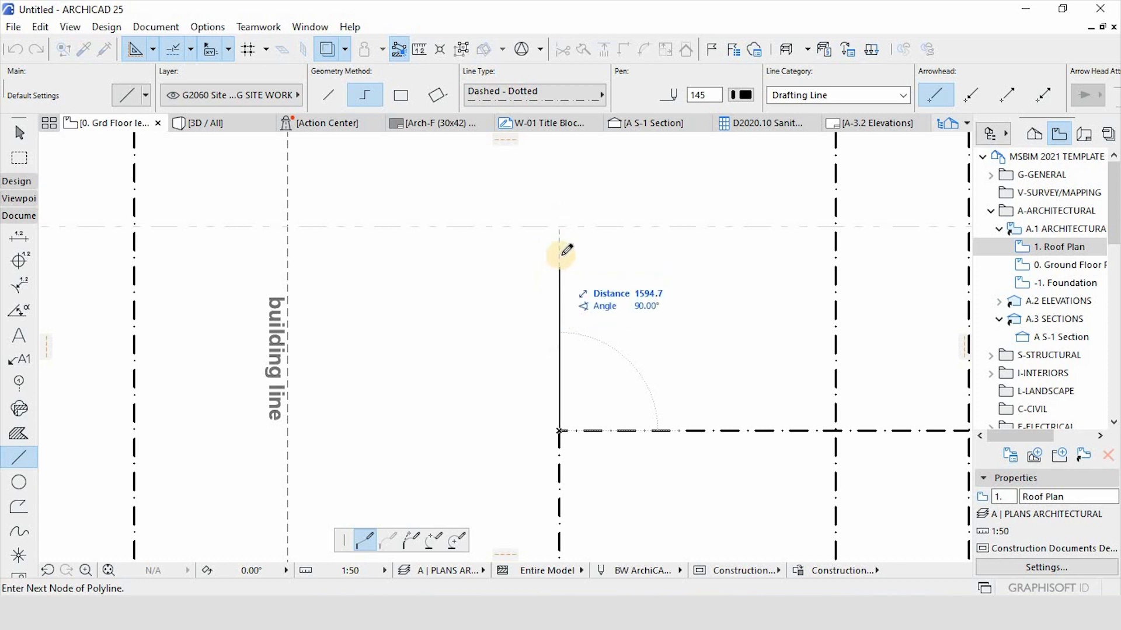
{"action": "scroll", "coordinate": [561, 255], "scroll_direction": "down", "scroll_amount": 3}
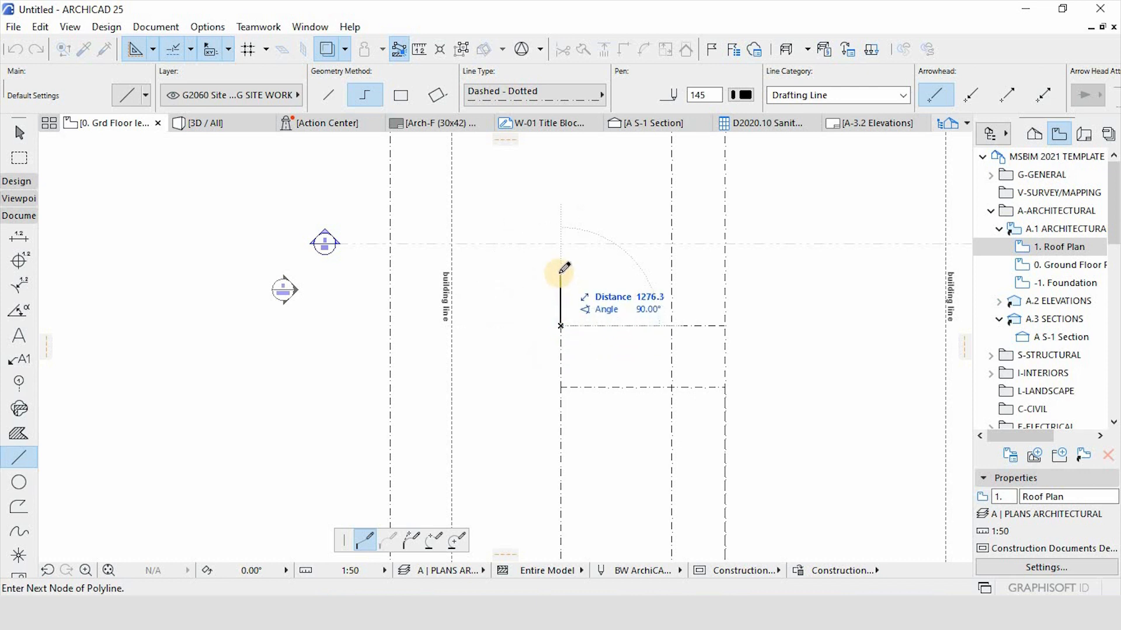
{"action": "type", "text": "1500"}
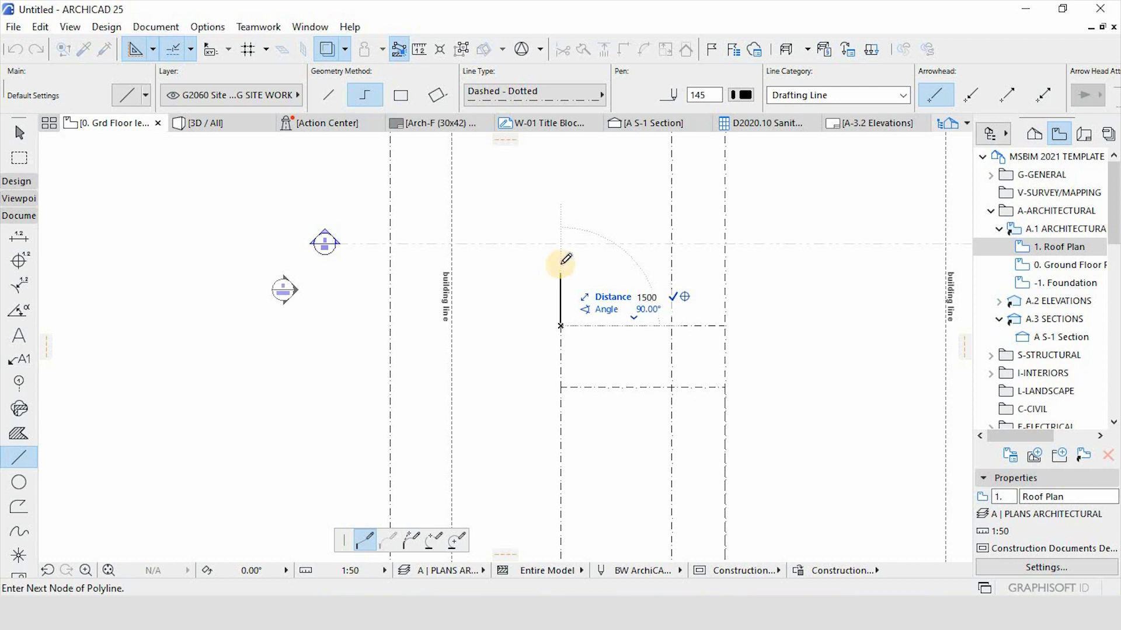
{"action": "key", "text": "Return"}
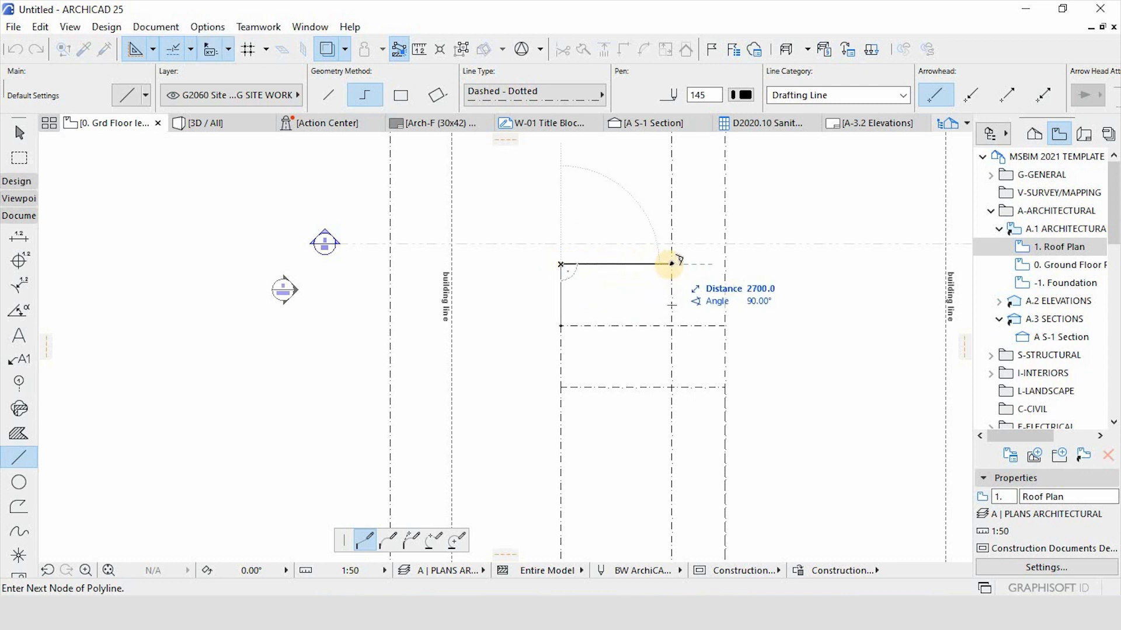
{"action": "double_click", "coordinate": [672, 265]}
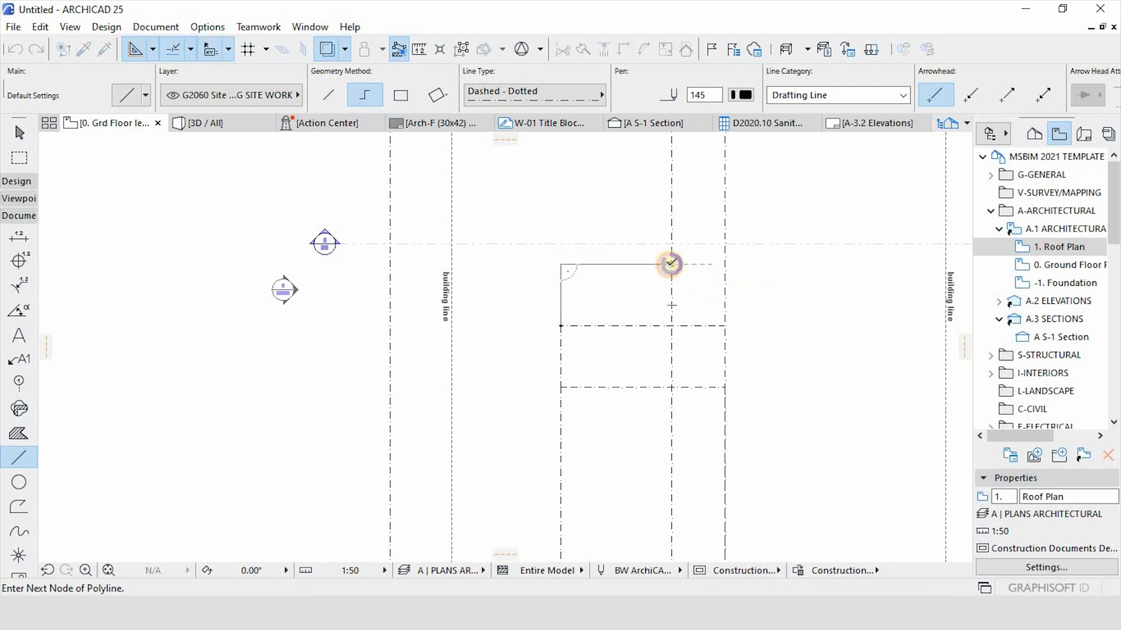
{"action": "key", "text": "Escape"}
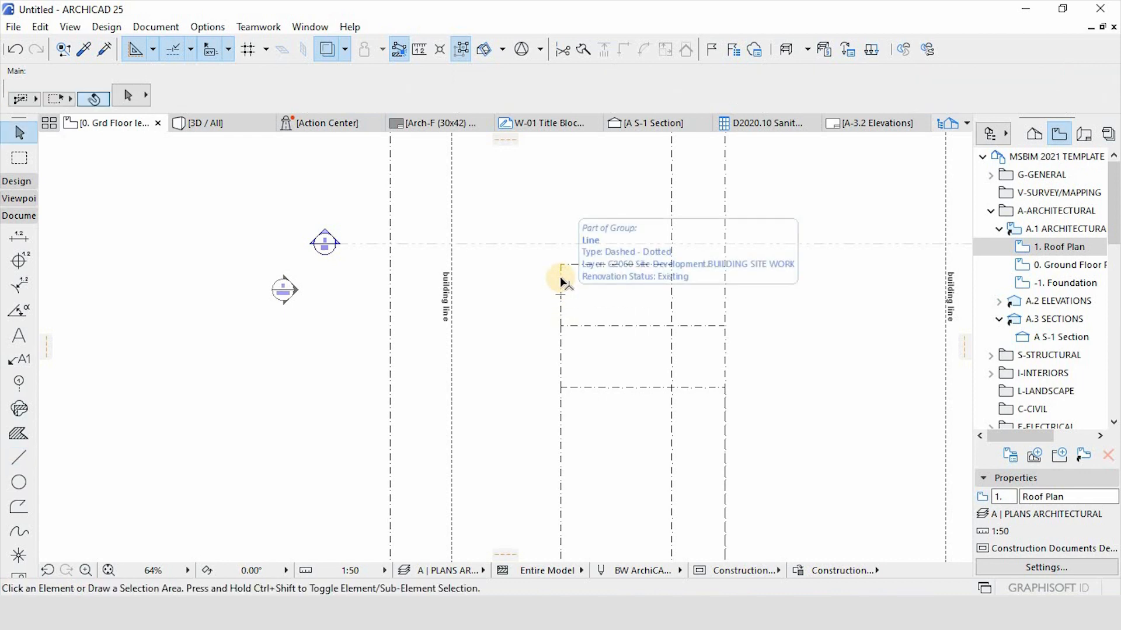
Pick up the dashed-dotted line settings from the lower room outline's left side for a new polyline.
{"action": "scroll", "coordinate": [562, 286], "scroll_direction": "down", "scroll_amount": 3}
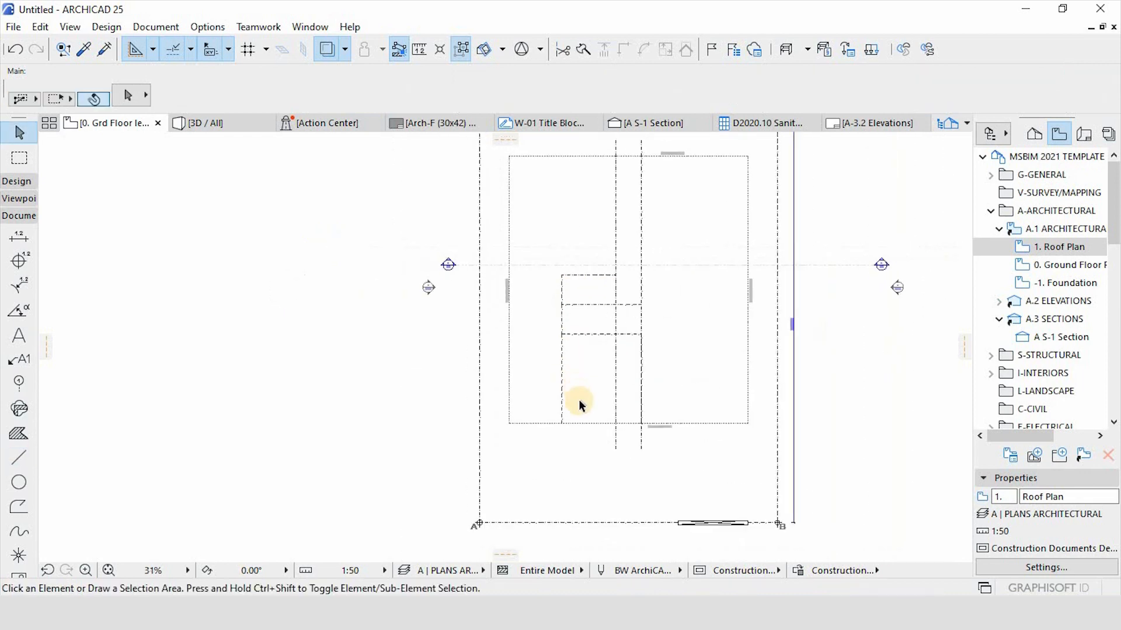
{"action": "scroll", "coordinate": [575, 400], "scroll_direction": "up", "scroll_amount": 3}
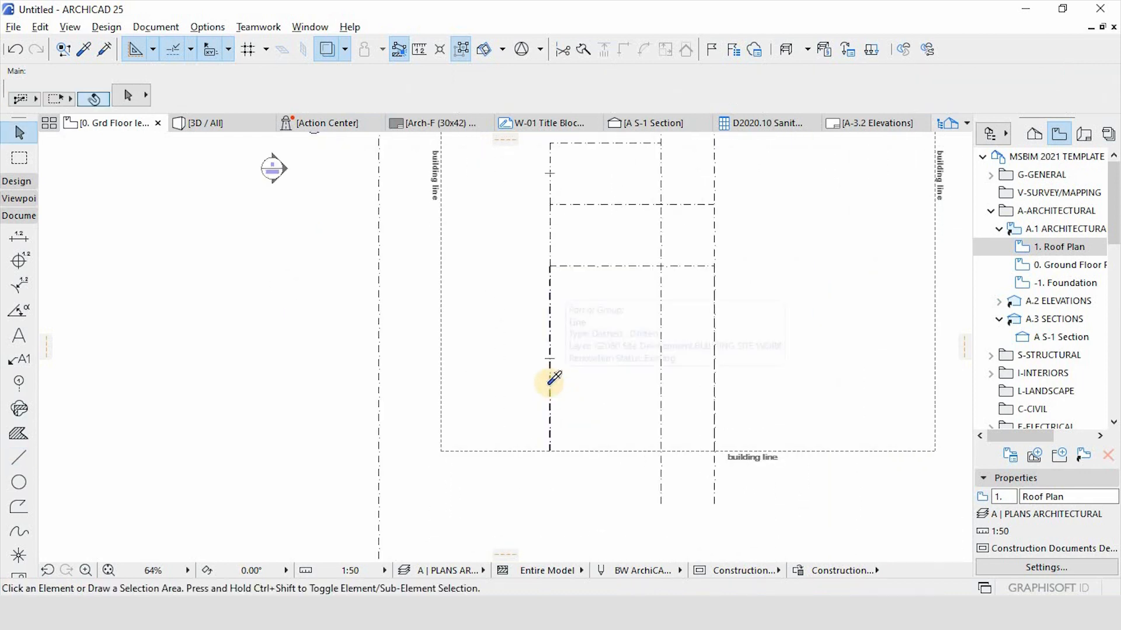
{"action": "left_click", "coordinate": [551, 384], "text": "alt"}
{"action": "scroll", "coordinate": [563, 388], "scroll_direction": "down", "scroll_amount": 3}
{"action": "scroll", "coordinate": [557, 251], "scroll_direction": "up", "scroll_amount": 3}
{"action": "scroll", "coordinate": [555, 291], "scroll_direction": "up", "scroll_amount": 1}
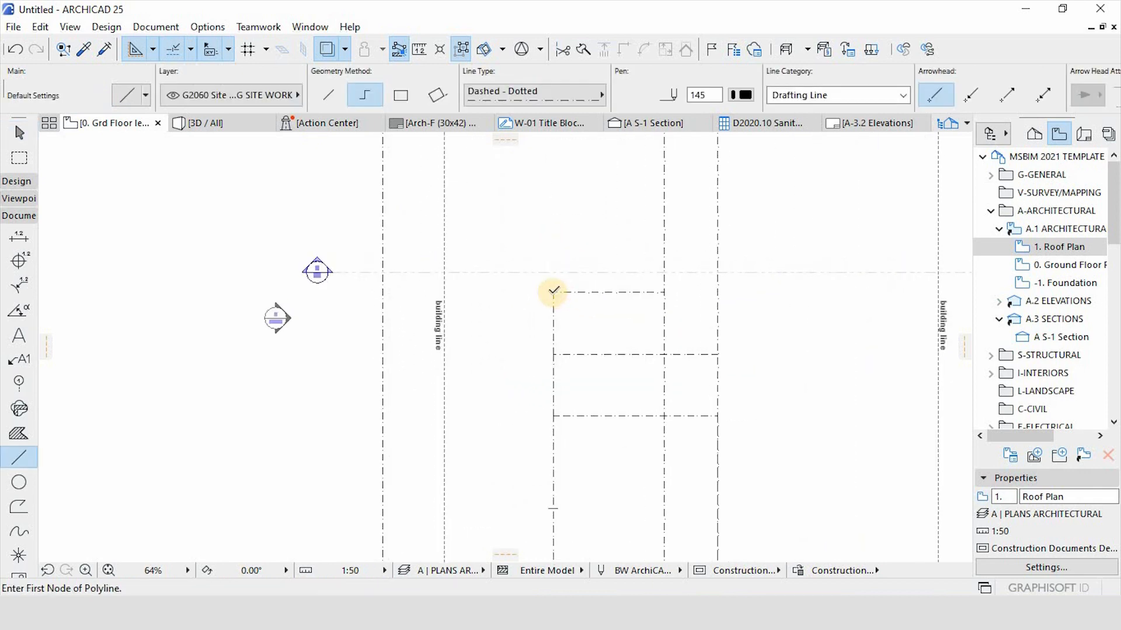
{"action": "left_click", "coordinate": [553, 288]}
{"action": "scroll", "coordinate": [552, 233], "scroll_direction": "down", "scroll_amount": 3}
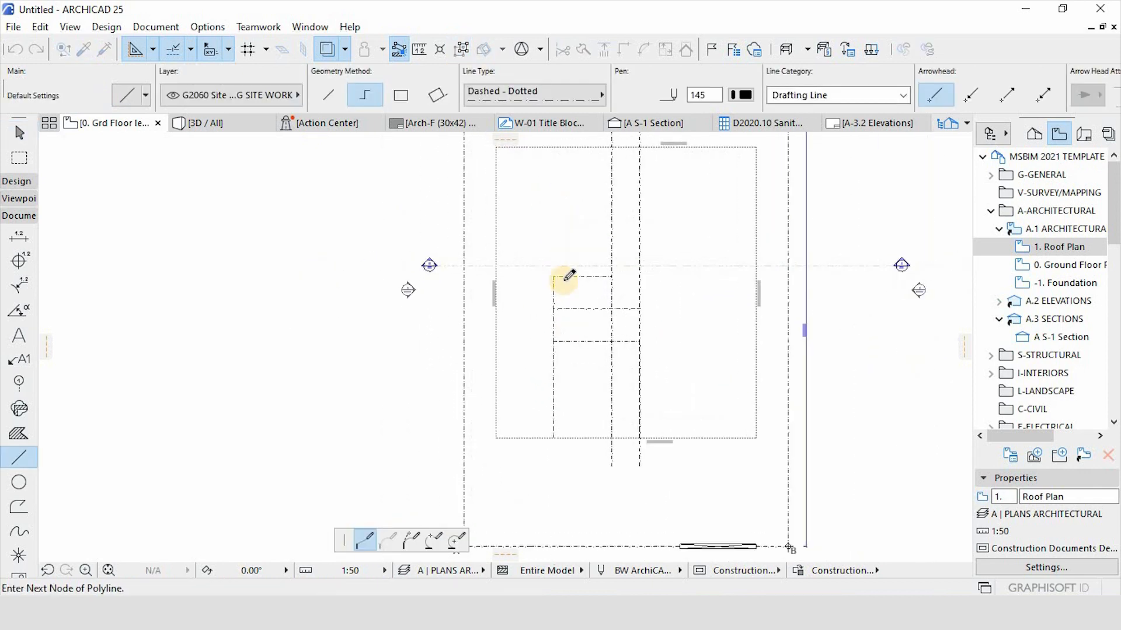
{"action": "scroll", "coordinate": [555, 304], "scroll_direction": "up", "scroll_amount": 4}
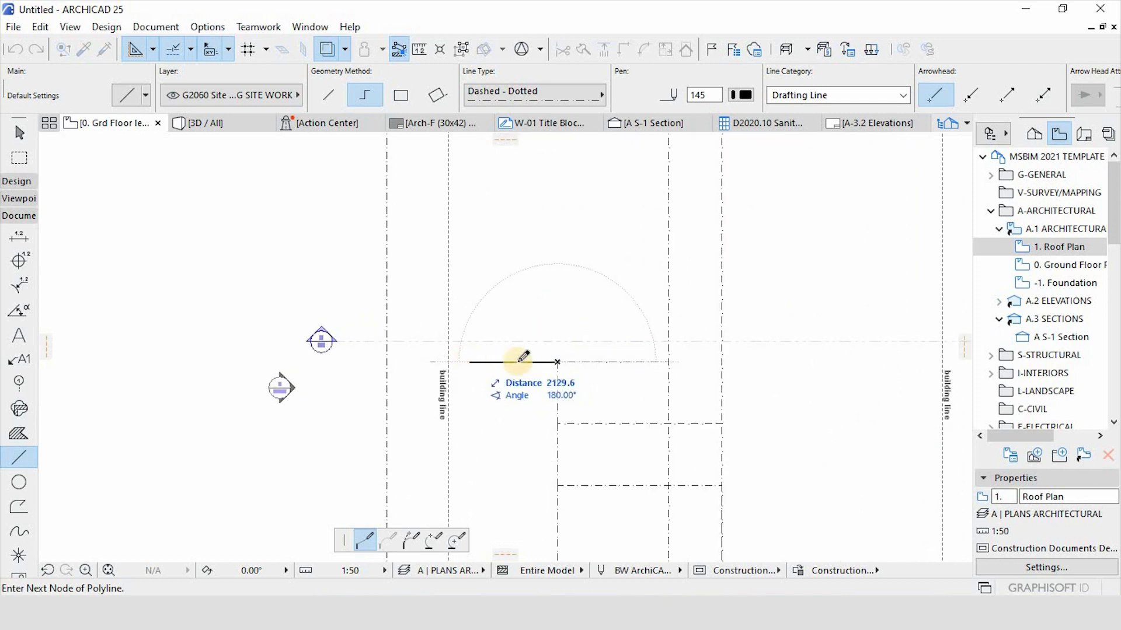
{"action": "key", "text": "Escape"}
Draw a polyline from the uppermost outline's upper-right corner on the left reference line: 4500 mm left, 3000 mm up, and 4500 mm back right.
{"action": "left_click", "coordinate": [668, 361]}
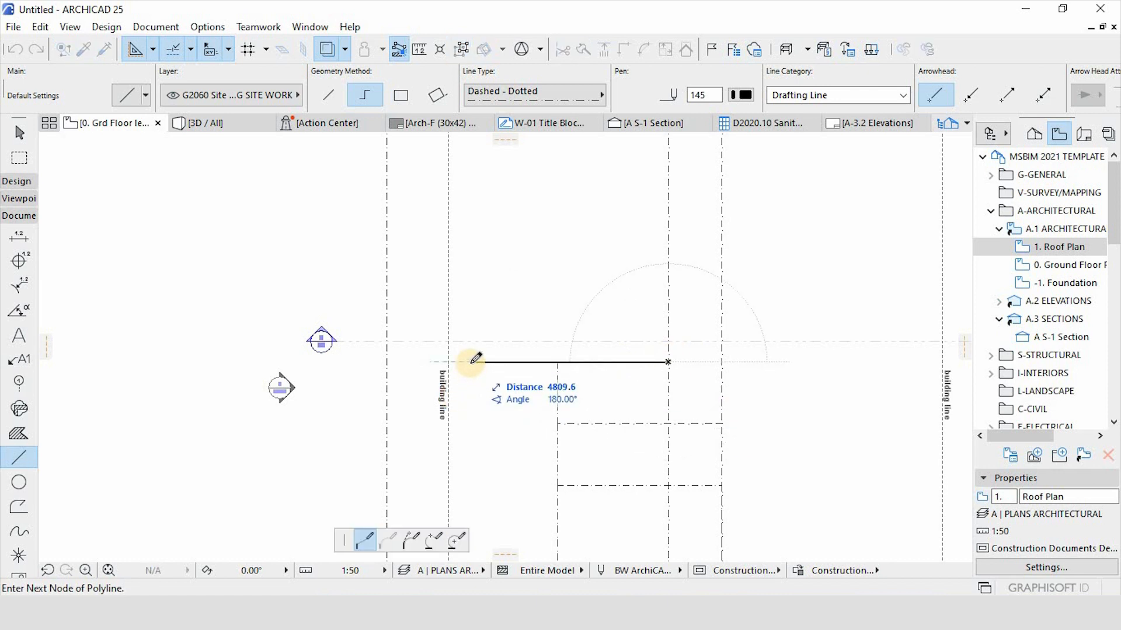
{"action": "type", "text": "4500"}
{"action": "key", "text": "Return"}
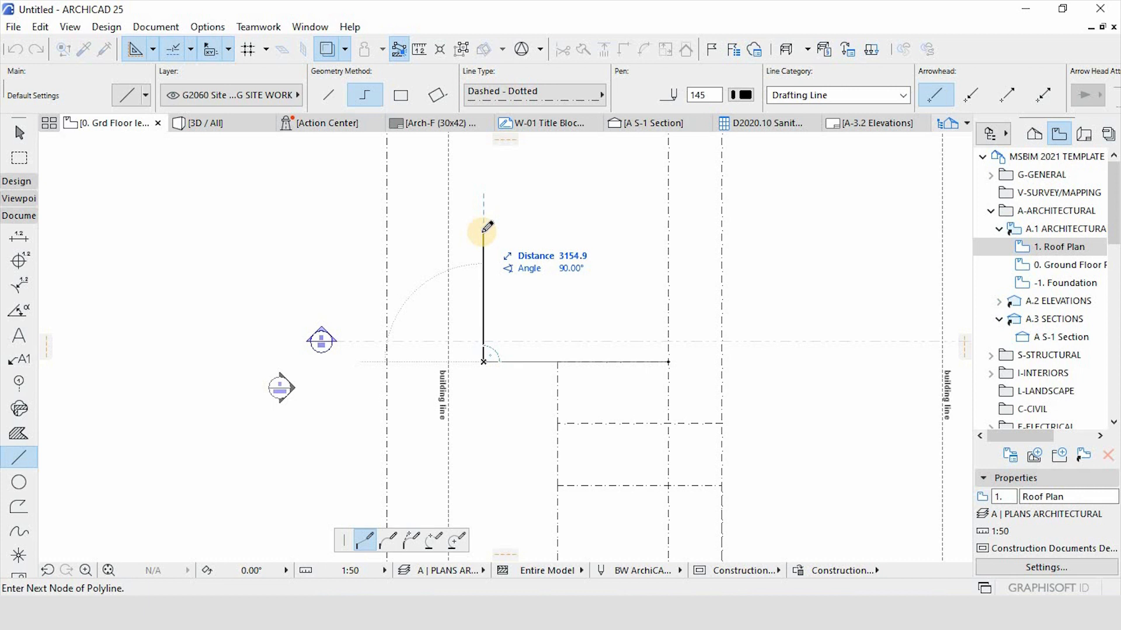
{"action": "scroll", "coordinate": [508, 332], "scroll_direction": "down", "scroll_amount": 3}
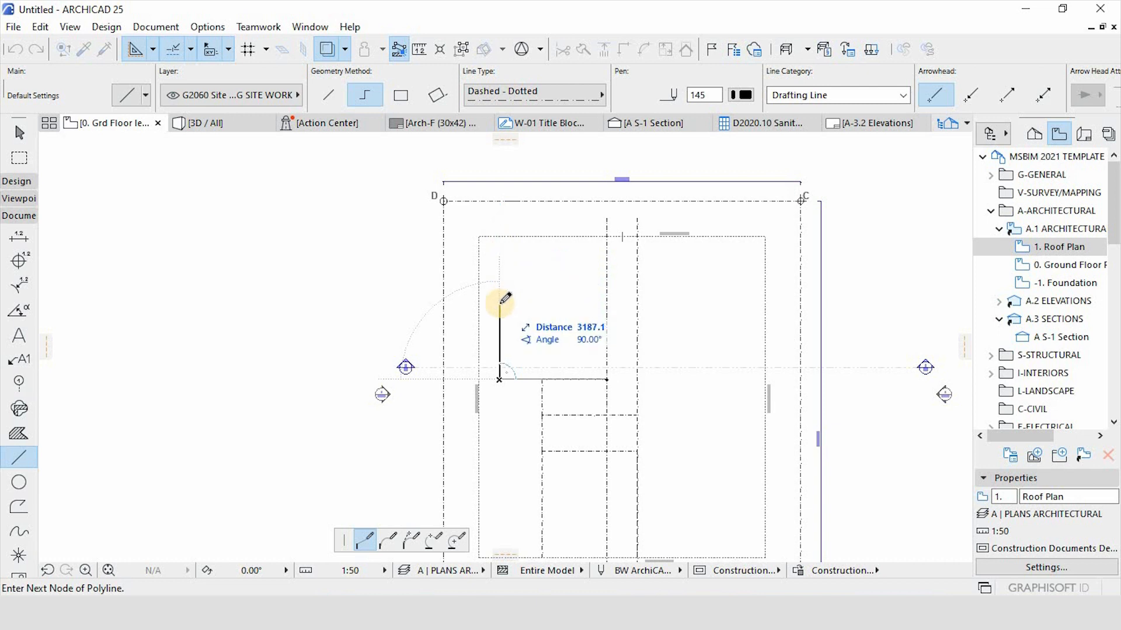
{"action": "type", "text": "3"}
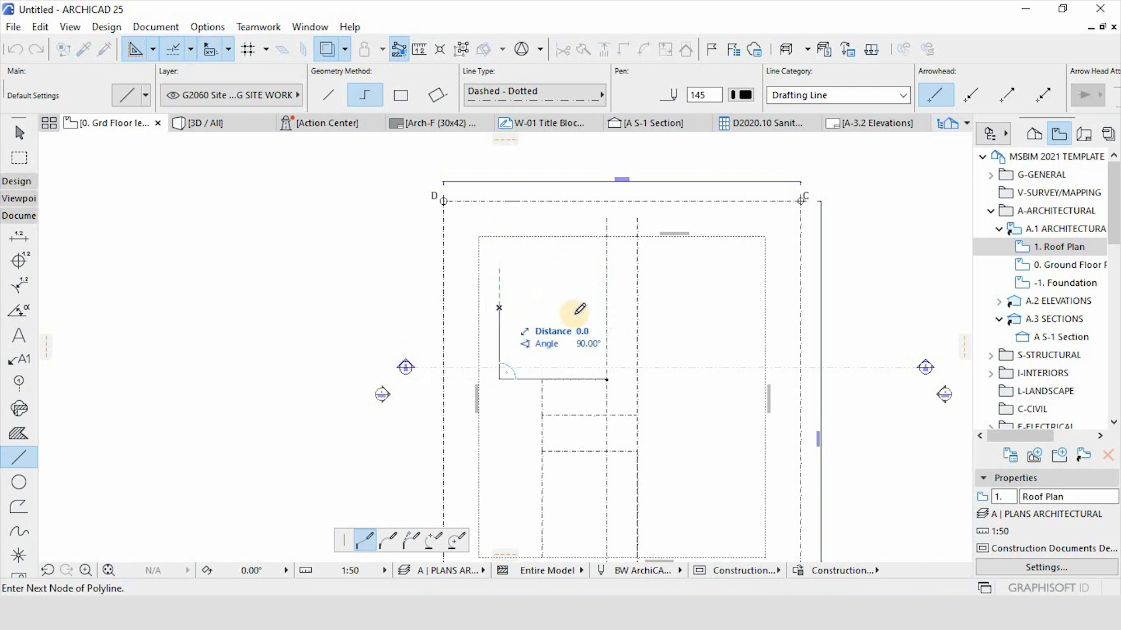
{"action": "key", "text": "Return"}
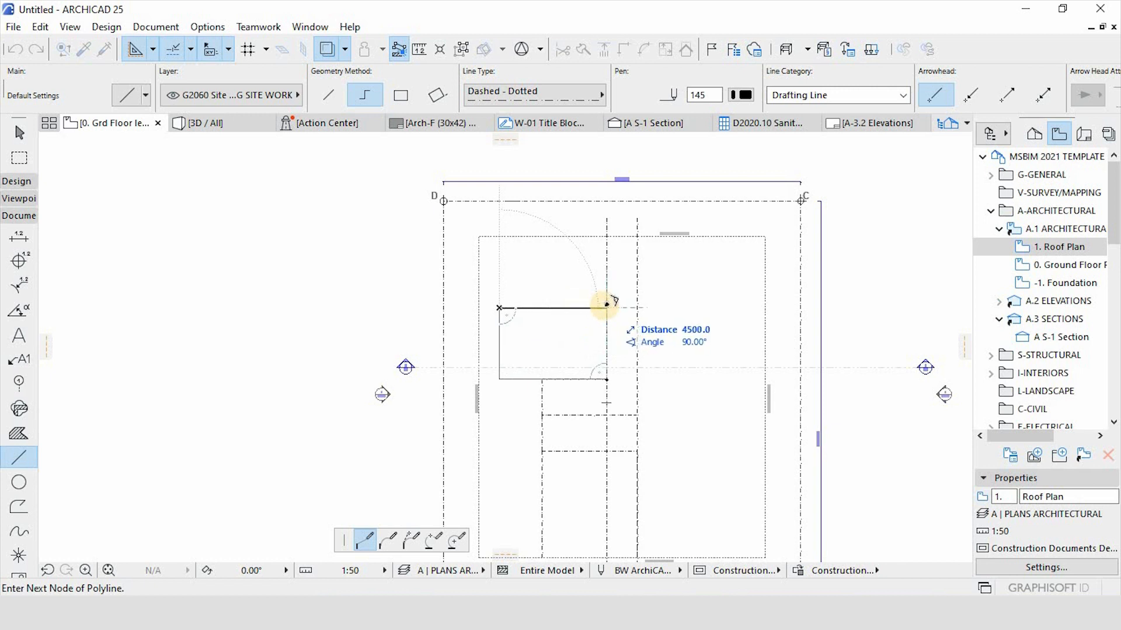
{"action": "double_click", "coordinate": [605, 307]}
{"action": "key", "text": "Escape"}
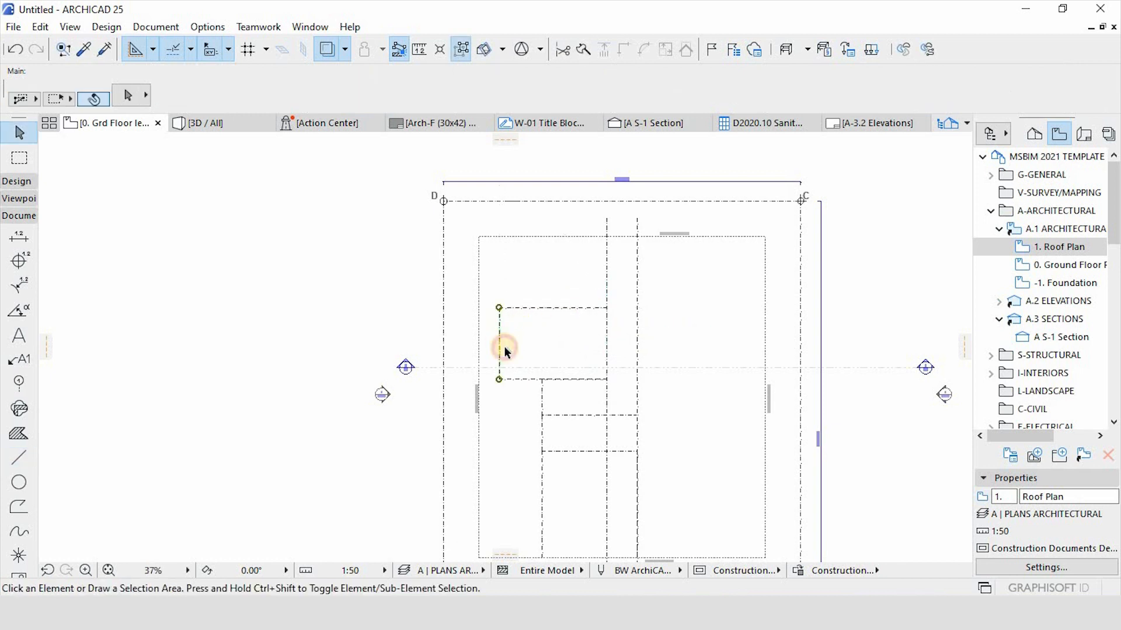
Drag a copy of the new room outline straight up, from its lower-left corner to its upper-left corner.
{"action": "left_click", "coordinate": [500, 348]}
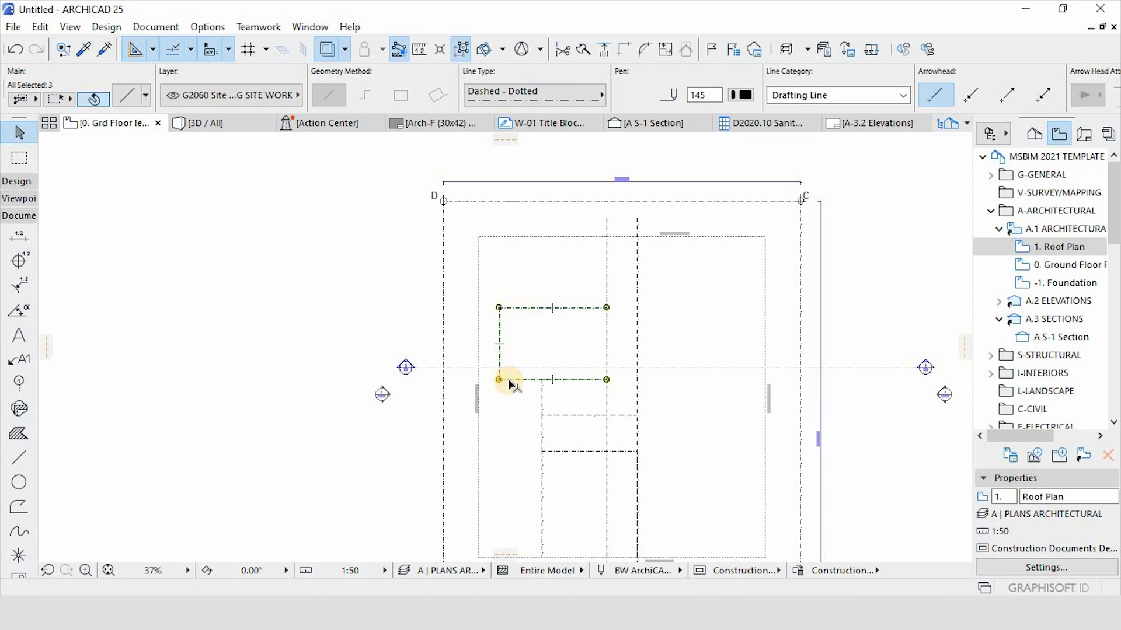
{"action": "key", "text": "ctrl+alt+d"}
{"action": "left_click", "coordinate": [499, 380]}
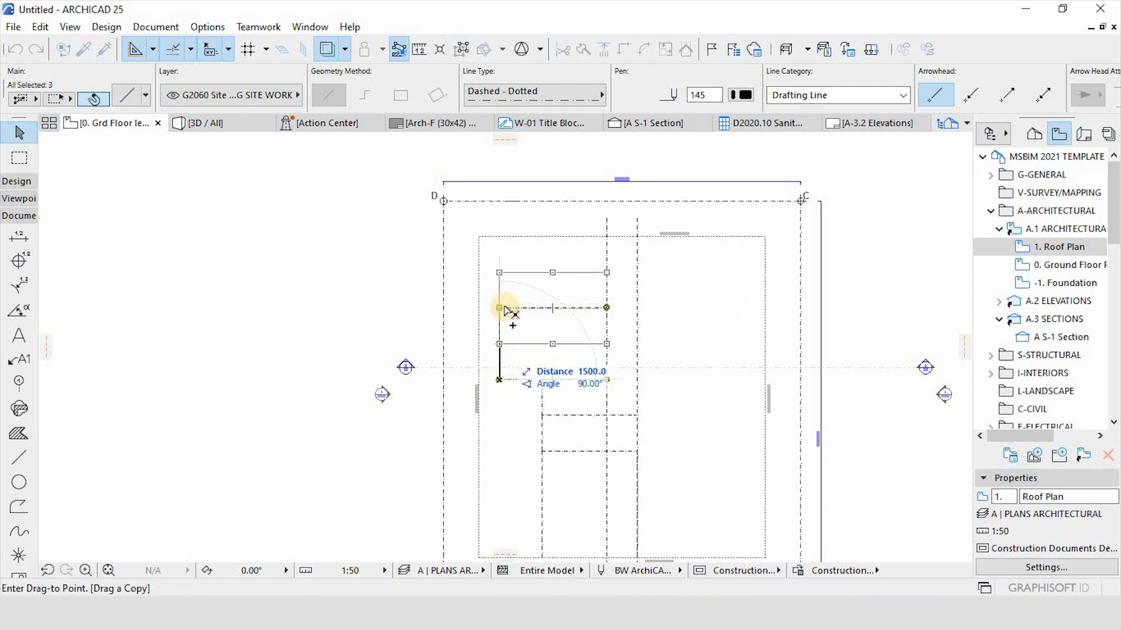
{"action": "left_click", "coordinate": [500, 308]}
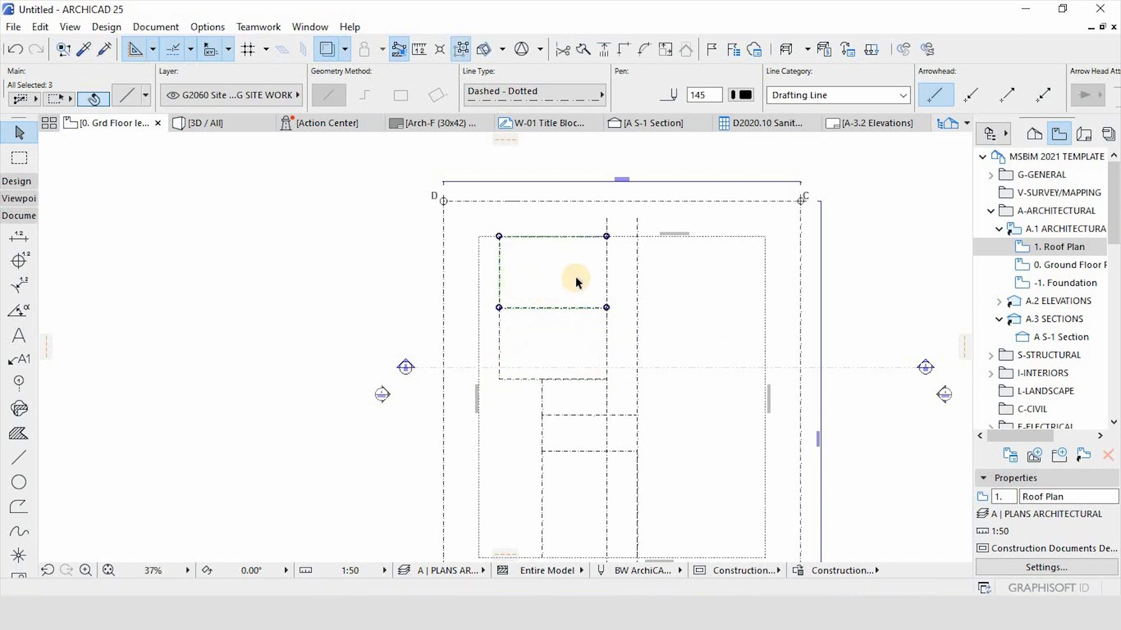
{"action": "scroll", "coordinate": [581, 272], "scroll_direction": "up", "scroll_amount": 2}
{"action": "scroll", "coordinate": [584, 286], "scroll_direction": "down", "scroll_amount": 2}
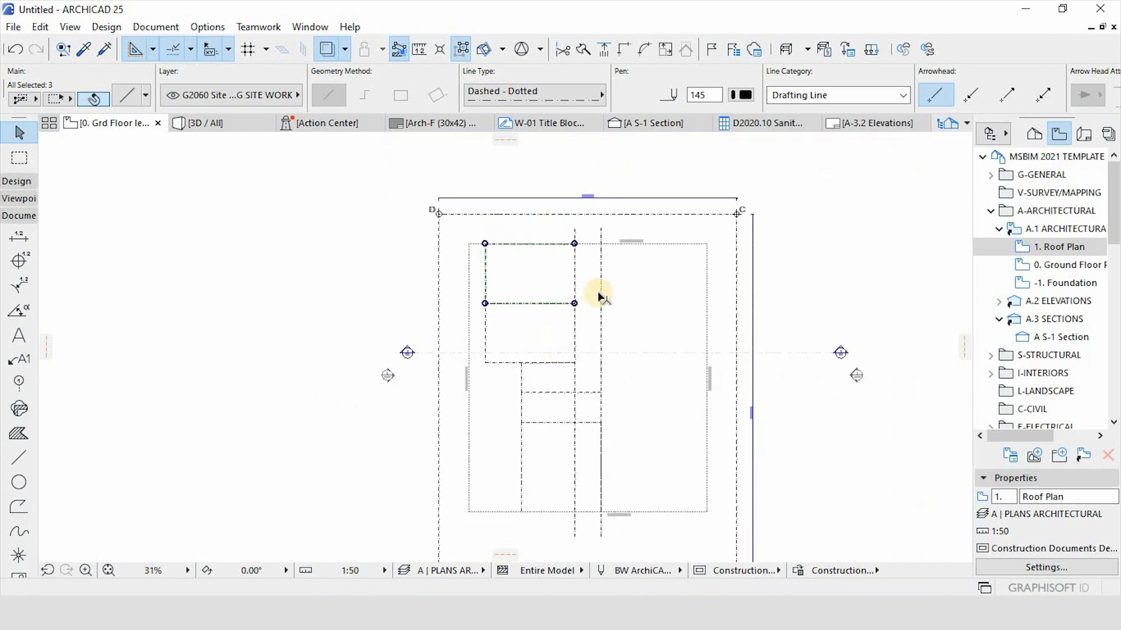
{"action": "scroll", "coordinate": [578, 298], "scroll_direction": "up", "scroll_amount": 3}
{"action": "key", "text": "Escape"}
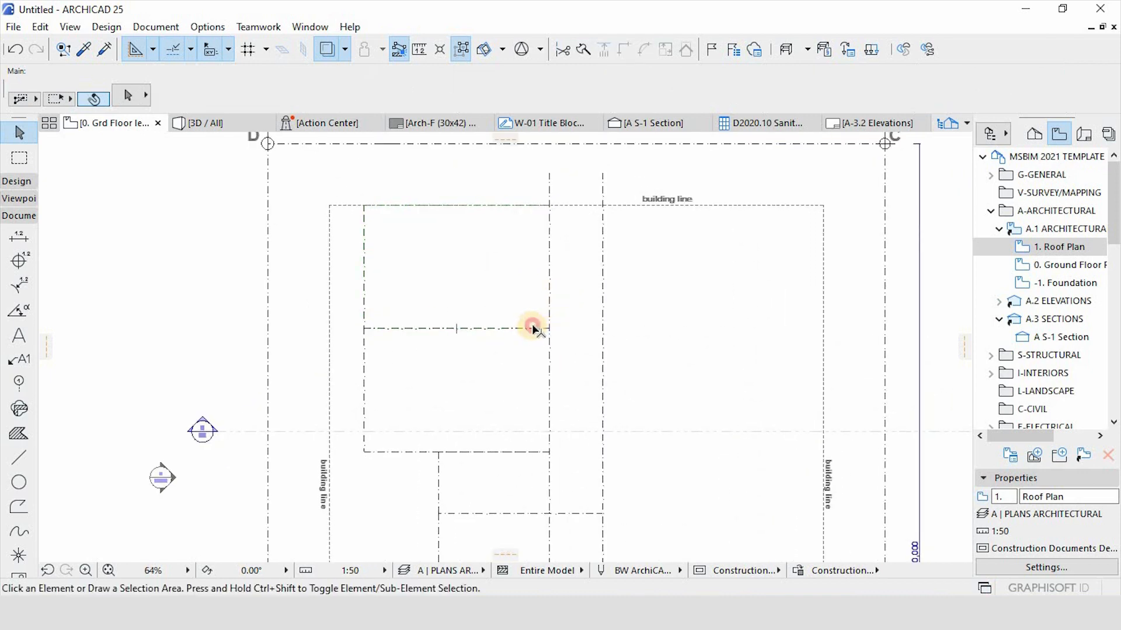
Draw a 1300 mm horizontal dashed-dotted line between the two reference lines, slightly below the dividing line of the two upper rooms.
{"action": "left_click", "coordinate": [534, 328]}
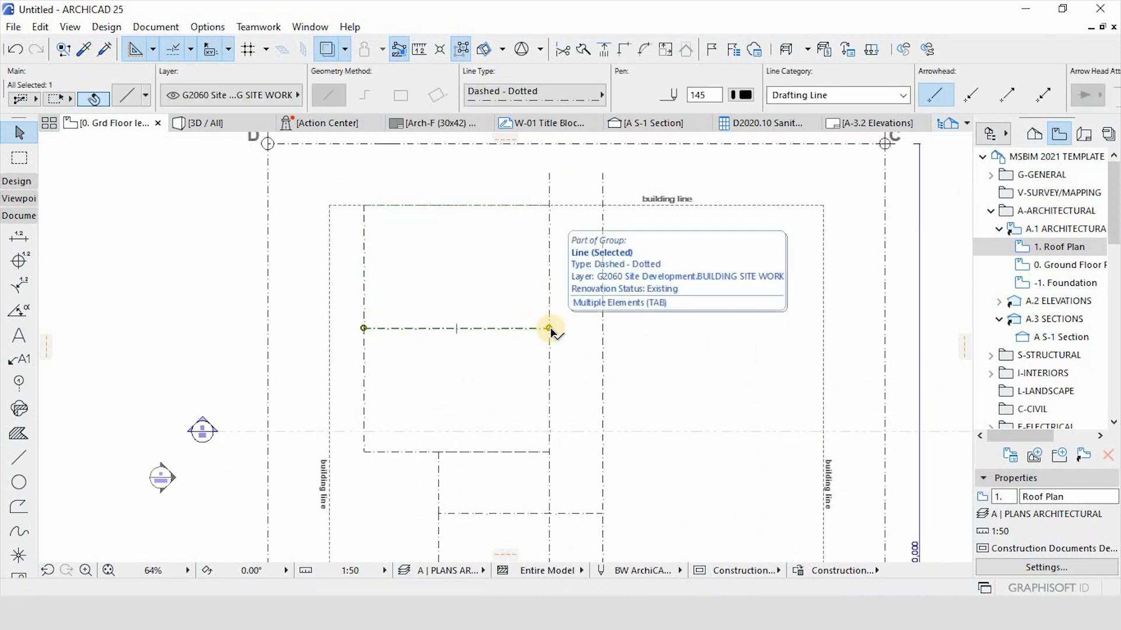
{"action": "key", "text": "Escape"}
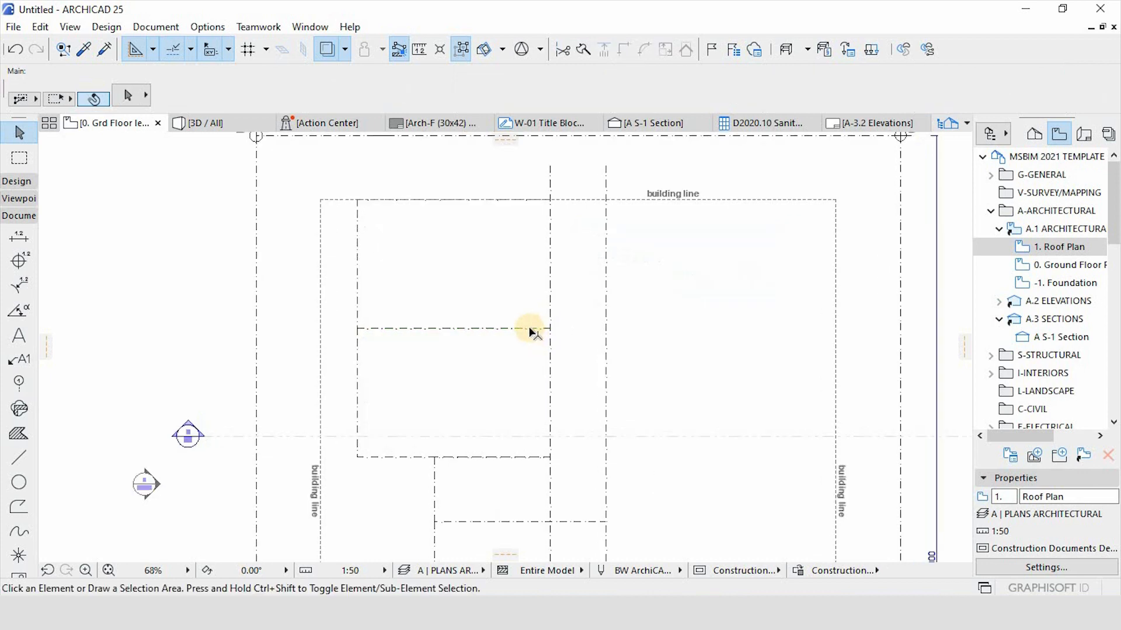
{"action": "scroll", "coordinate": [532, 325], "scroll_direction": "up", "scroll_amount": 3}
{"action": "left_click", "coordinate": [534, 326], "text": "alt"}
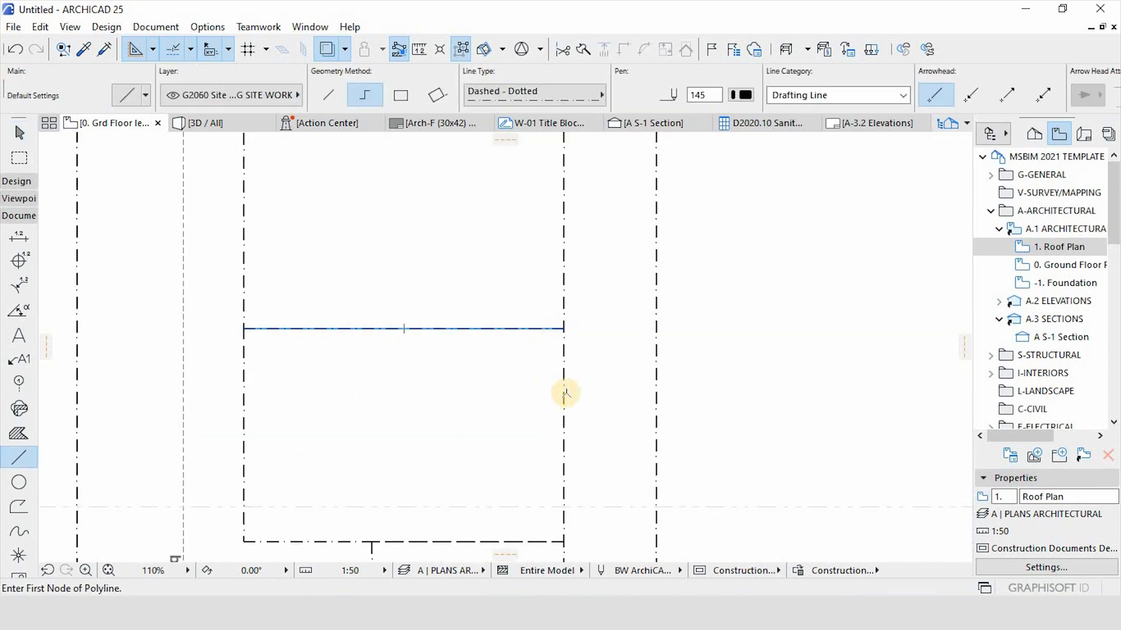
{"action": "left_click", "coordinate": [564, 395]}
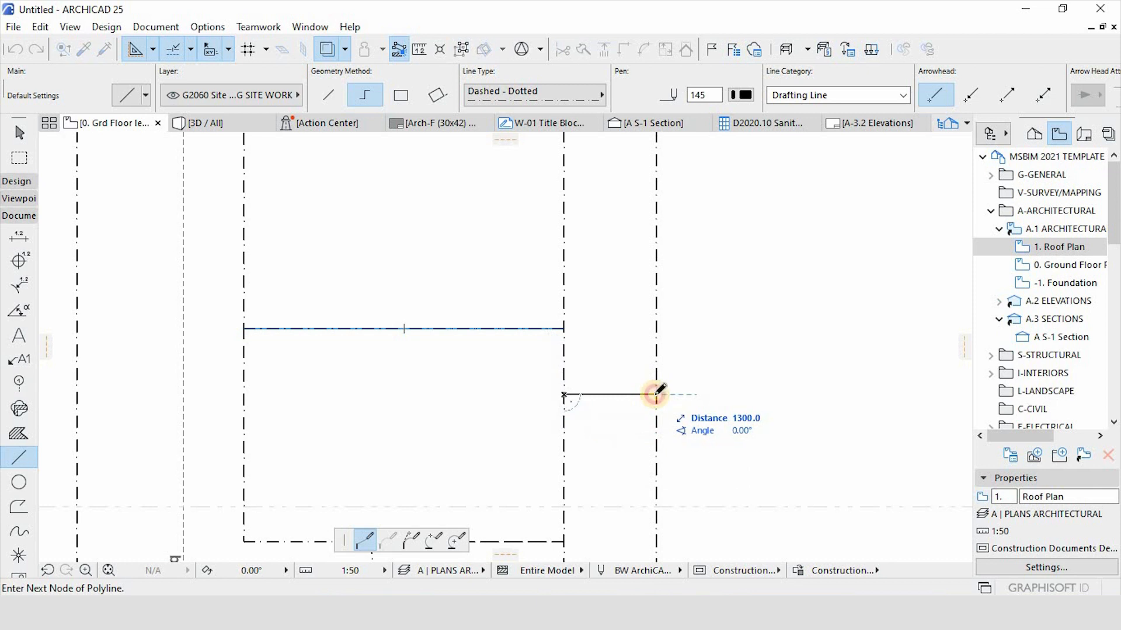
{"action": "double_click", "coordinate": [656, 394]}
{"action": "key", "text": "Escape"}
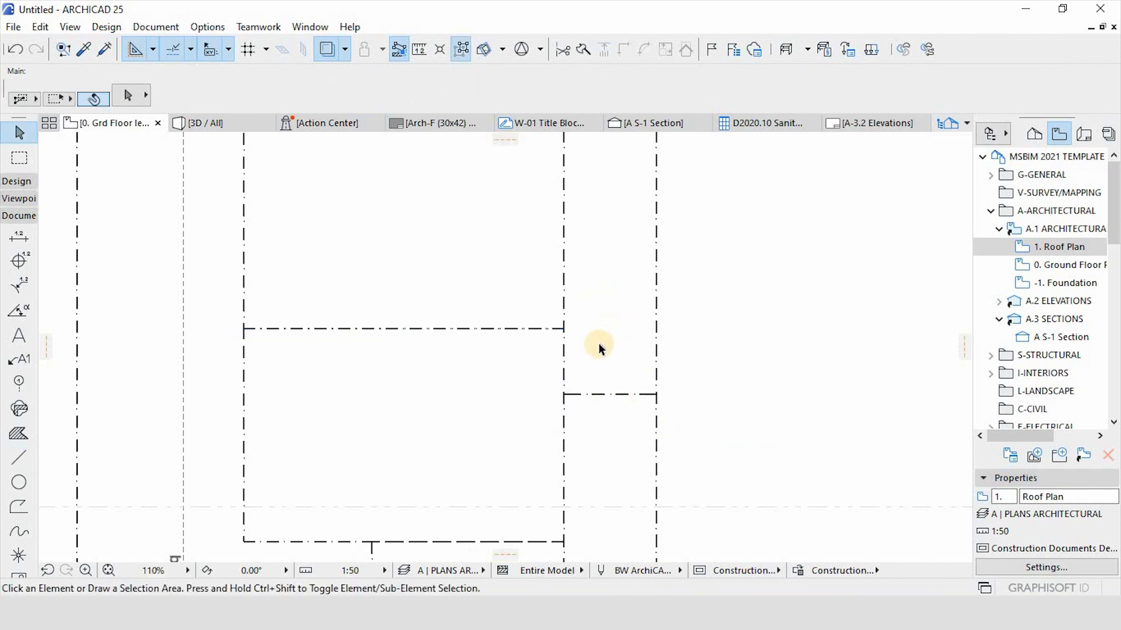
Measure along the left reference line from the upper rooms' dividing line down towards the short horizontal line.
{"action": "key", "text": "m"}
{"action": "left_click", "coordinate": [563, 329]}
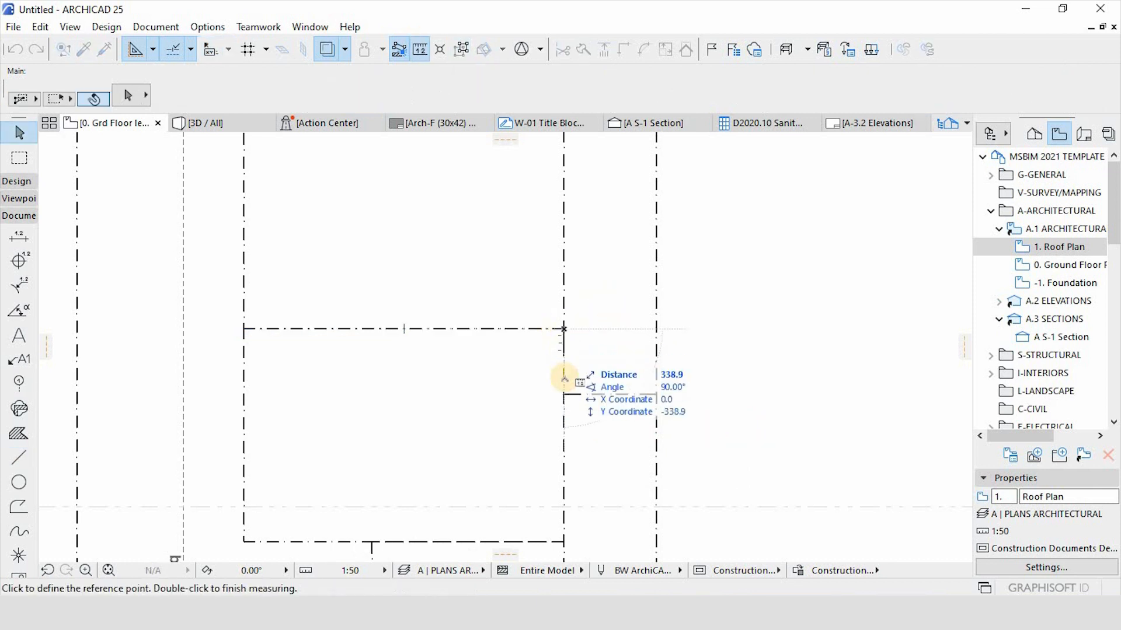
{"action": "key", "text": "Escape"}
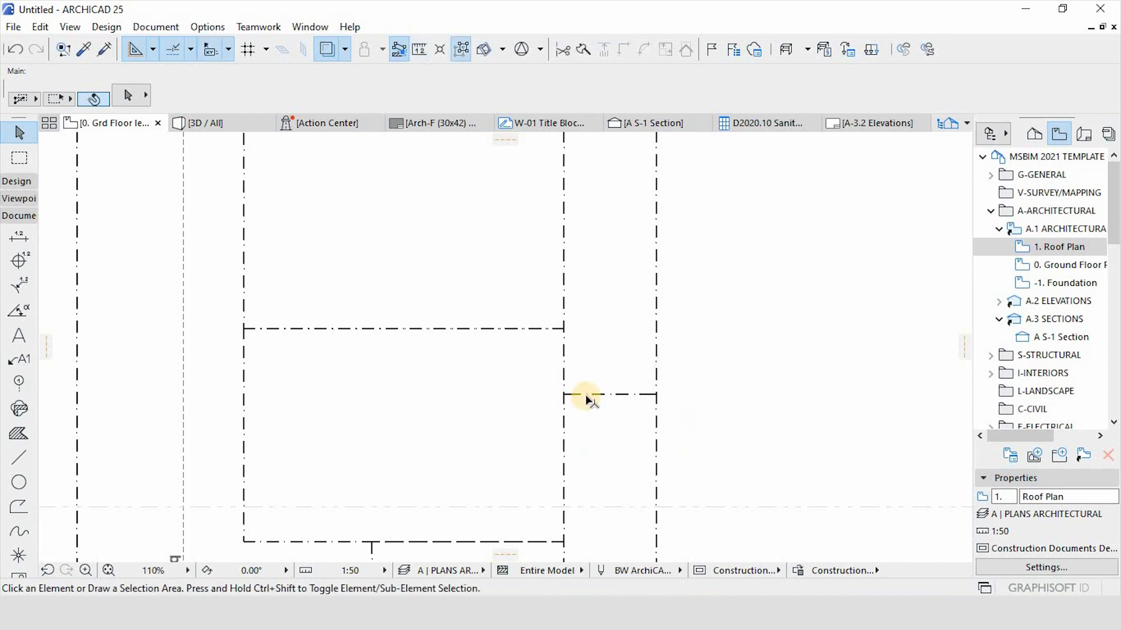
Move the short horizontal line between the reference lines 300 mm straight down.
{"action": "left_click", "coordinate": [585, 397]}
{"action": "left_click", "coordinate": [583, 395]}
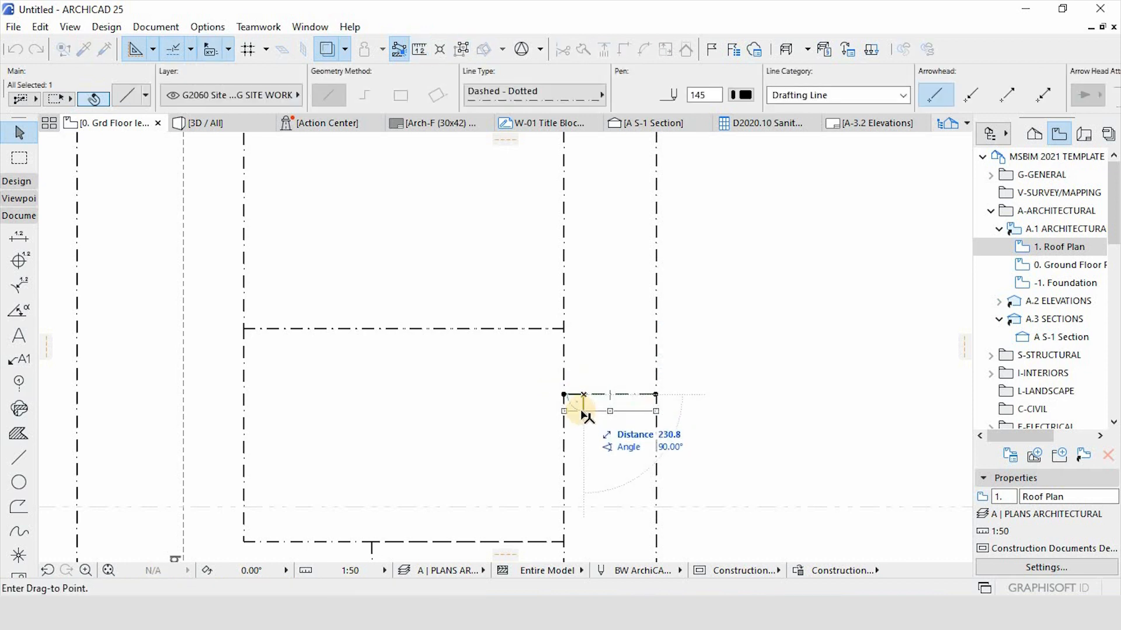
{"action": "type", "text": "2"}
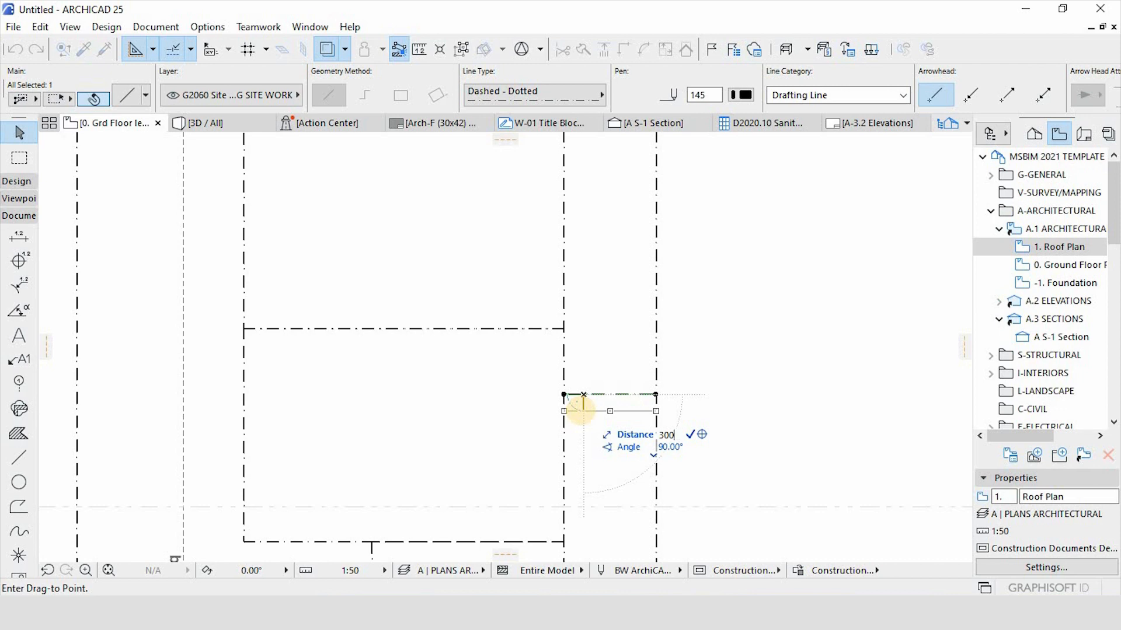
{"action": "type", "text": "0,0"}
{"action": "key", "text": "Return"}
{"action": "key", "text": "Escape"}
Trim the left reference line above the upper rooms' dividing line and the right reference line's end above the upper building line.
{"action": "scroll", "coordinate": [566, 303], "scroll_direction": "down", "scroll_amount": 5}
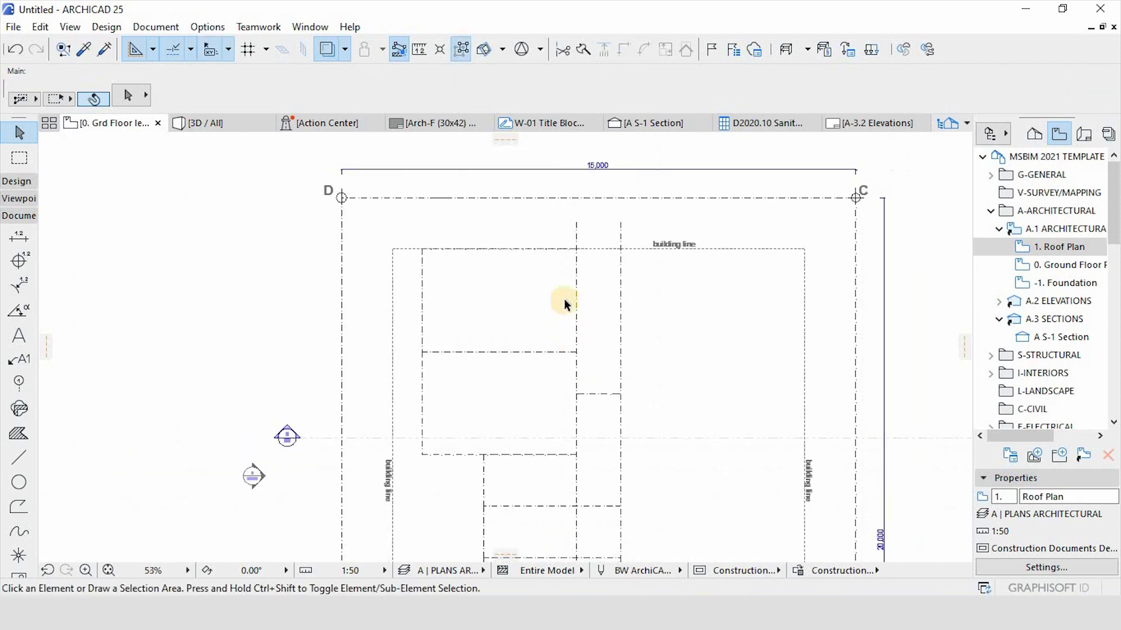
{"action": "scroll", "coordinate": [564, 303], "scroll_direction": "up", "scroll_amount": 5}
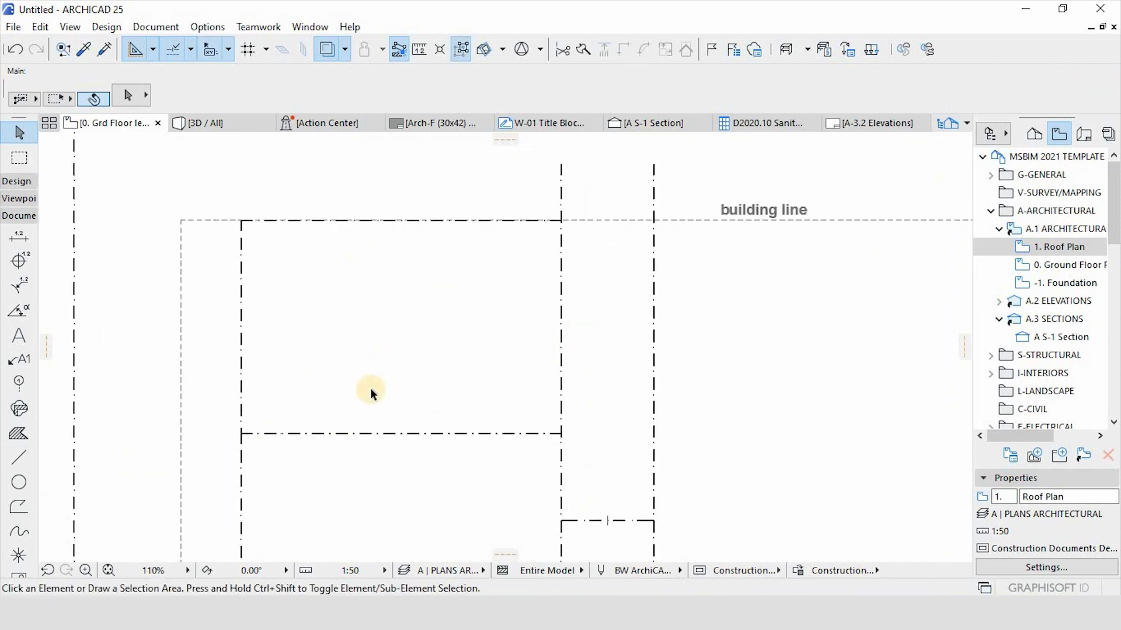
{"action": "scroll", "coordinate": [501, 333], "scroll_direction": "down", "scroll_amount": 4}
{"action": "scroll", "coordinate": [508, 301], "scroll_direction": "up", "scroll_amount": 2}
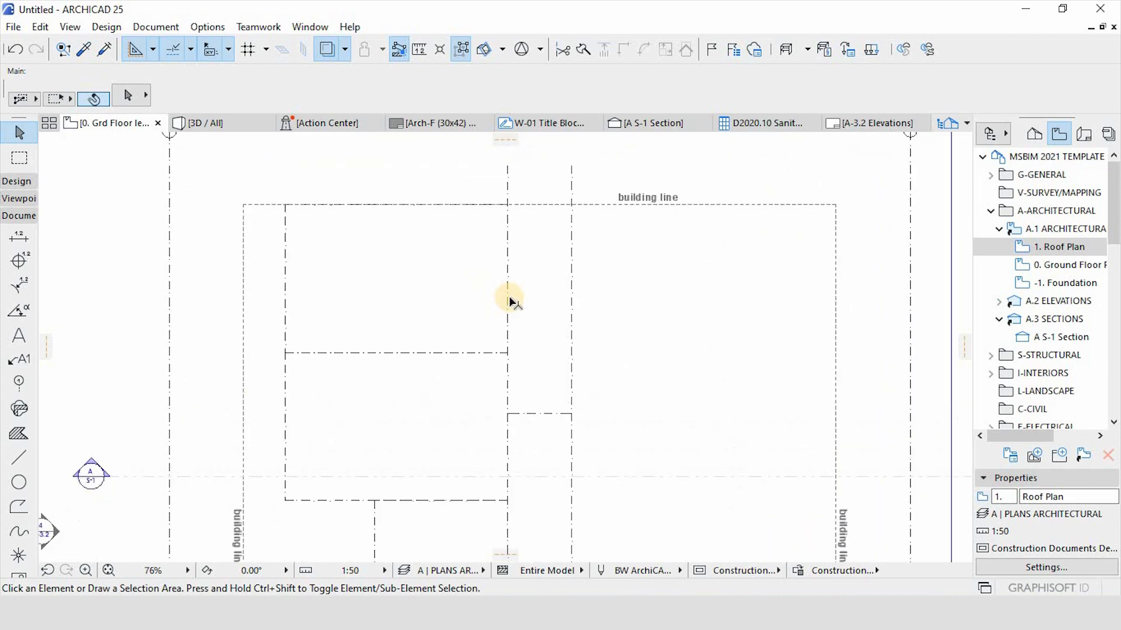
{"action": "left_click", "coordinate": [507, 178]}
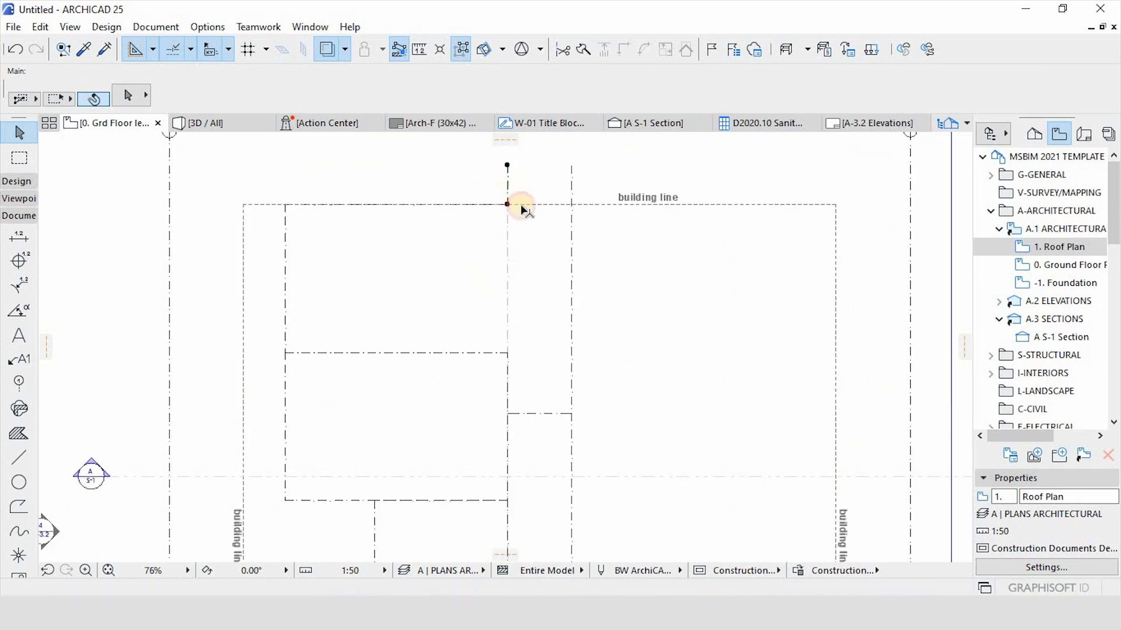
{"action": "left_click", "coordinate": [530, 221]}
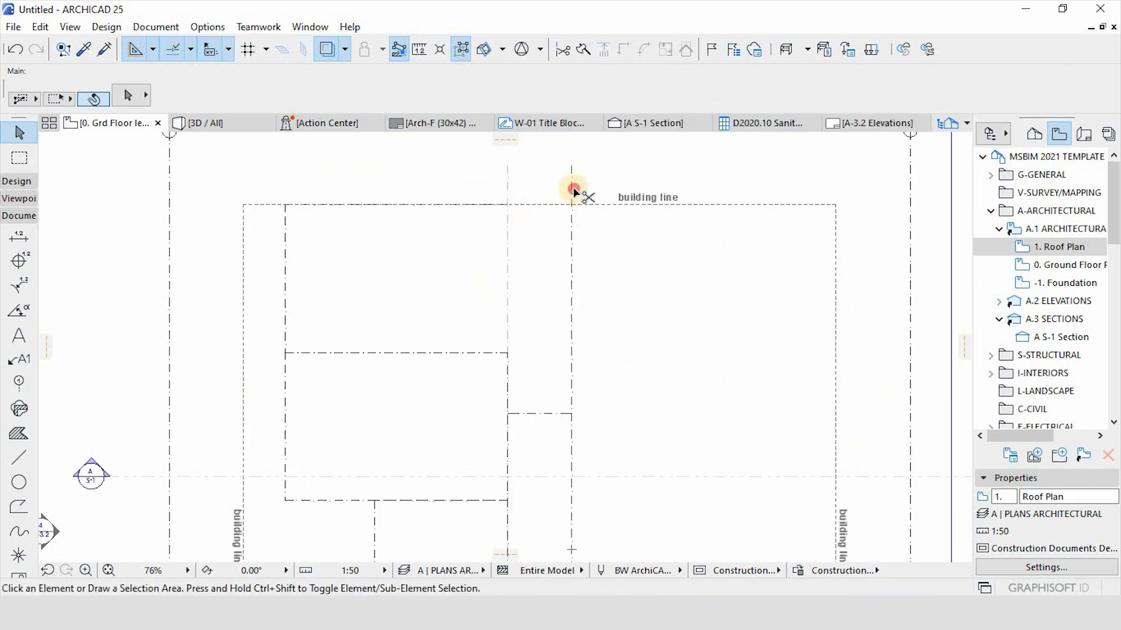
{"action": "left_click", "coordinate": [572, 187], "text": "ctrl"}
Try to trim the horizontal line above the lower room's top line between the two reference lines, and undo that trim.
{"action": "scroll", "coordinate": [572, 185], "scroll_direction": "down", "scroll_amount": 5}
{"action": "scroll", "coordinate": [560, 384], "scroll_direction": "up", "scroll_amount": 4}
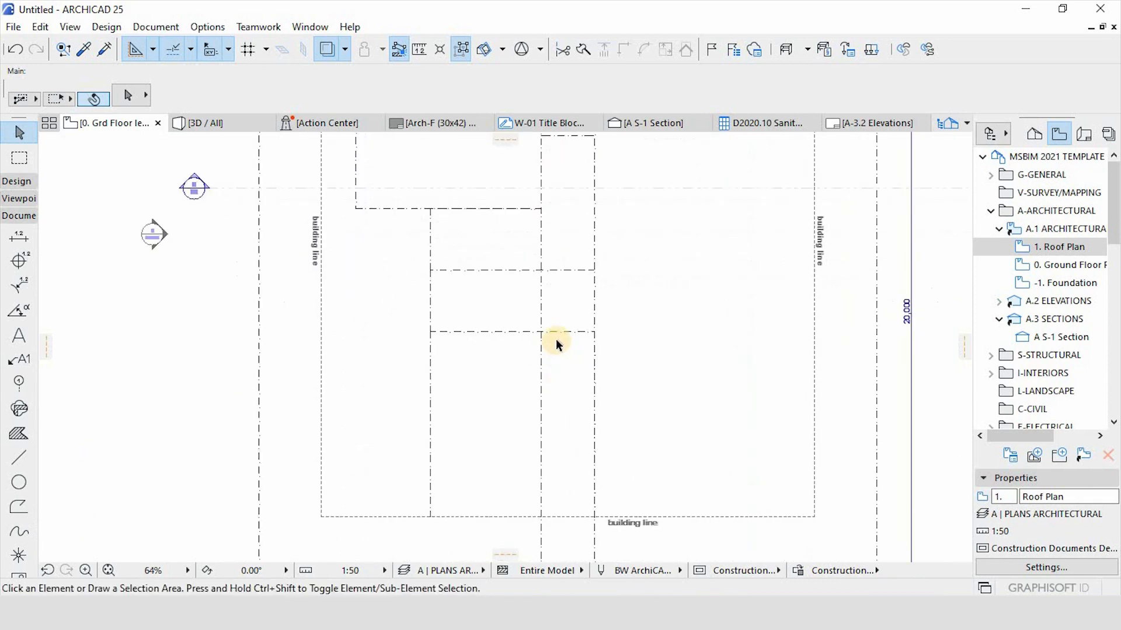
{"action": "scroll", "coordinate": [557, 344], "scroll_direction": "up", "scroll_amount": 1}
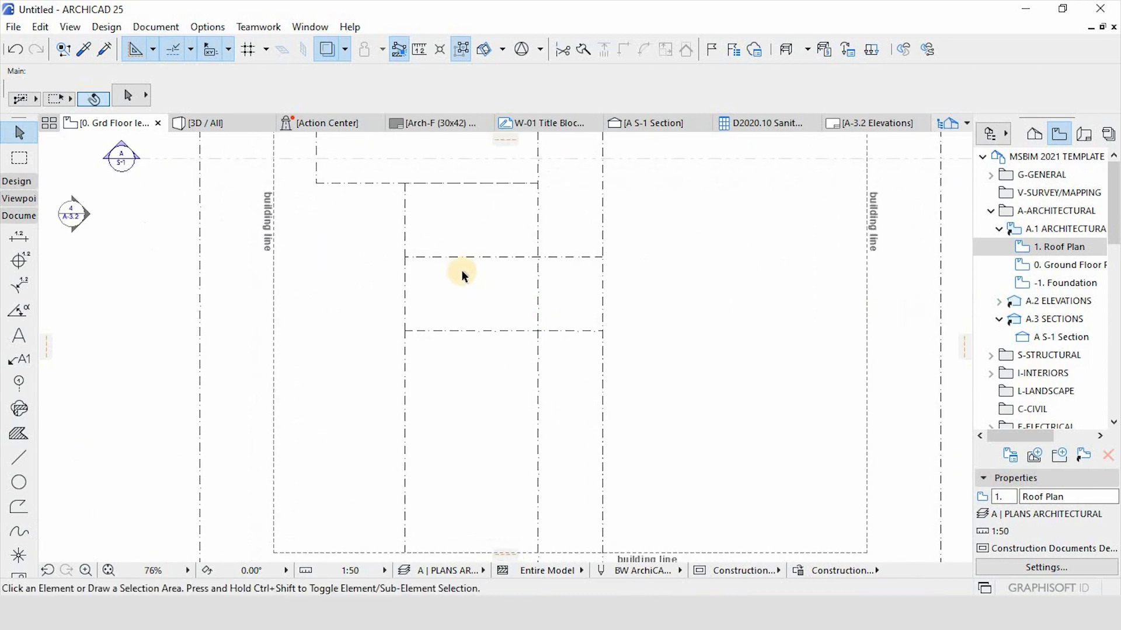
{"action": "left_click", "coordinate": [566, 256], "text": "ctrl"}
{"action": "key", "text": "ctrl+z"}
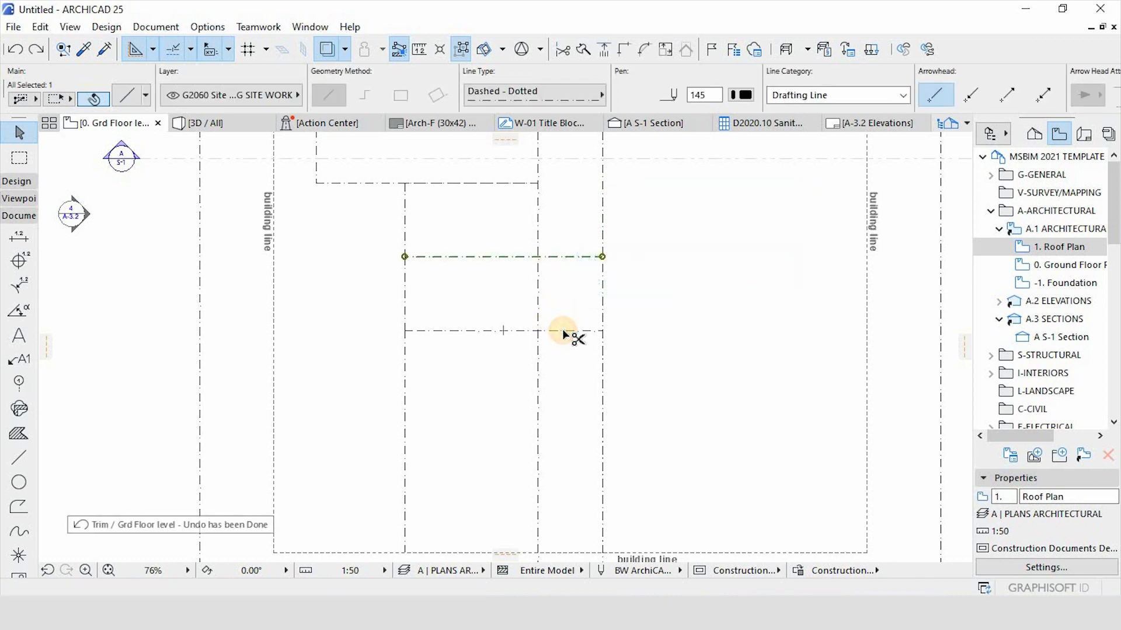
Trim the lower room's top line between the two reference lines and the left reference line's part inside the lower room.
{"action": "key", "text": "Escape"}
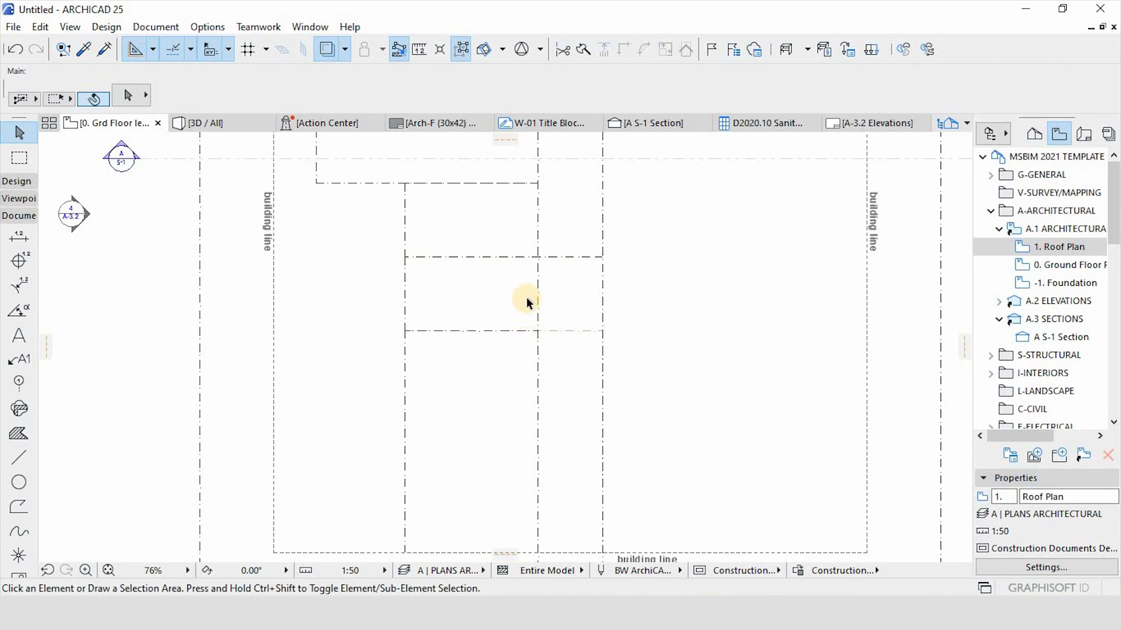
{"action": "scroll", "coordinate": [532, 326], "scroll_direction": "down", "scroll_amount": 2}
{"action": "scroll", "coordinate": [533, 364], "scroll_direction": "up", "scroll_amount": 2}
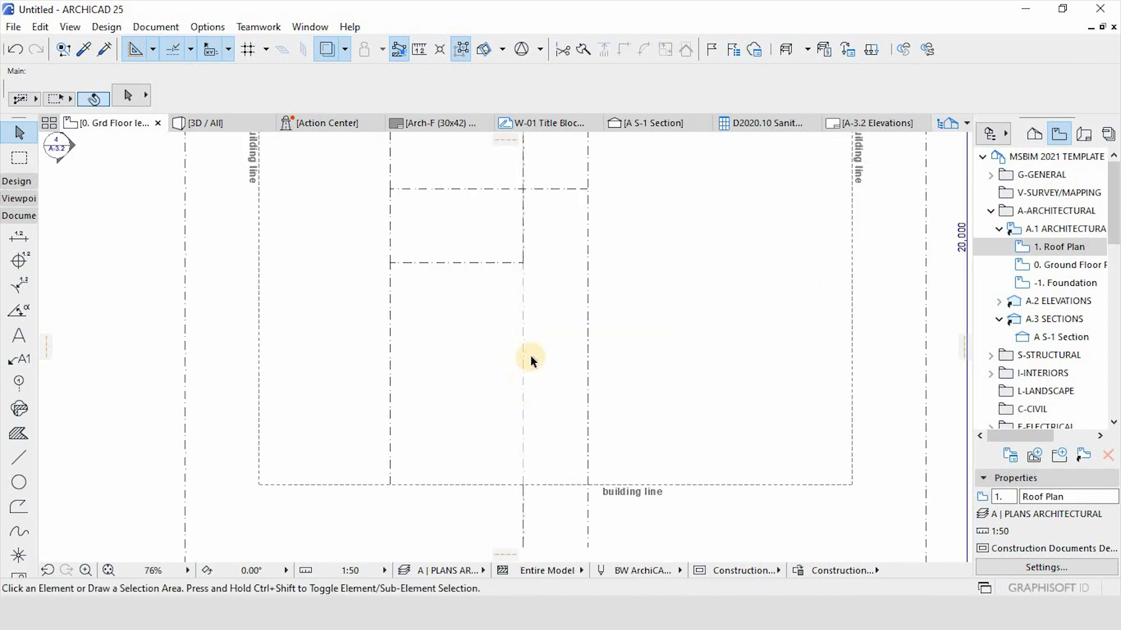
Measure the left vertical line from the small middle room's bottom-left corner down to the lower building line.
{"action": "scroll", "coordinate": [530, 360], "scroll_direction": "down", "scroll_amount": 2}
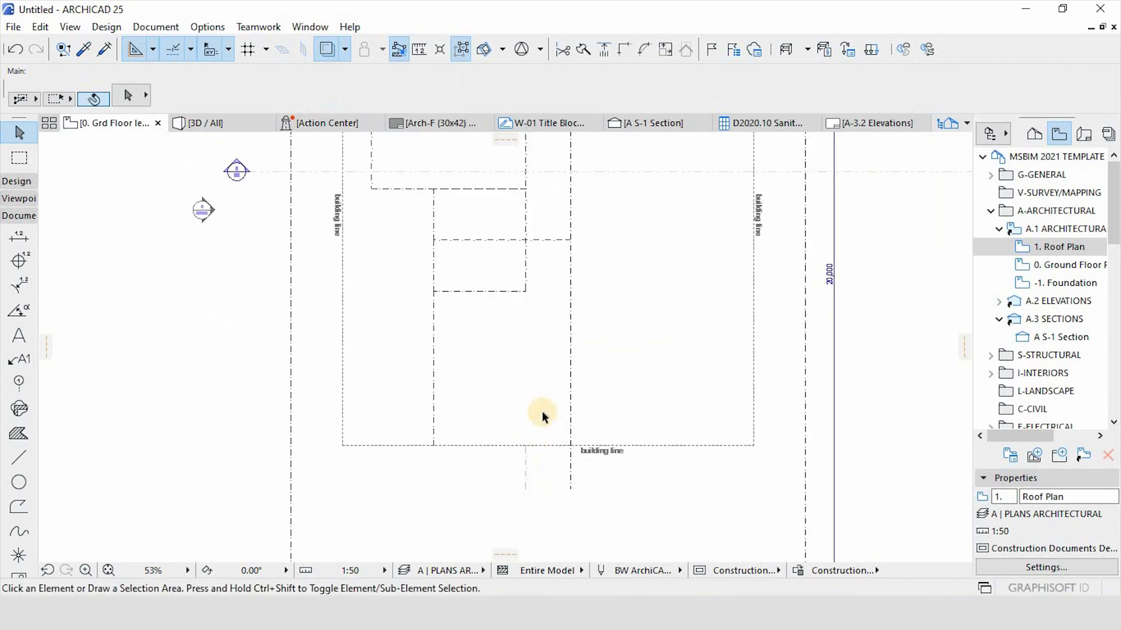
{"action": "scroll", "coordinate": [532, 338], "scroll_direction": "down", "scroll_amount": 2}
{"action": "scroll", "coordinate": [533, 338], "scroll_direction": "up", "scroll_amount": 2}
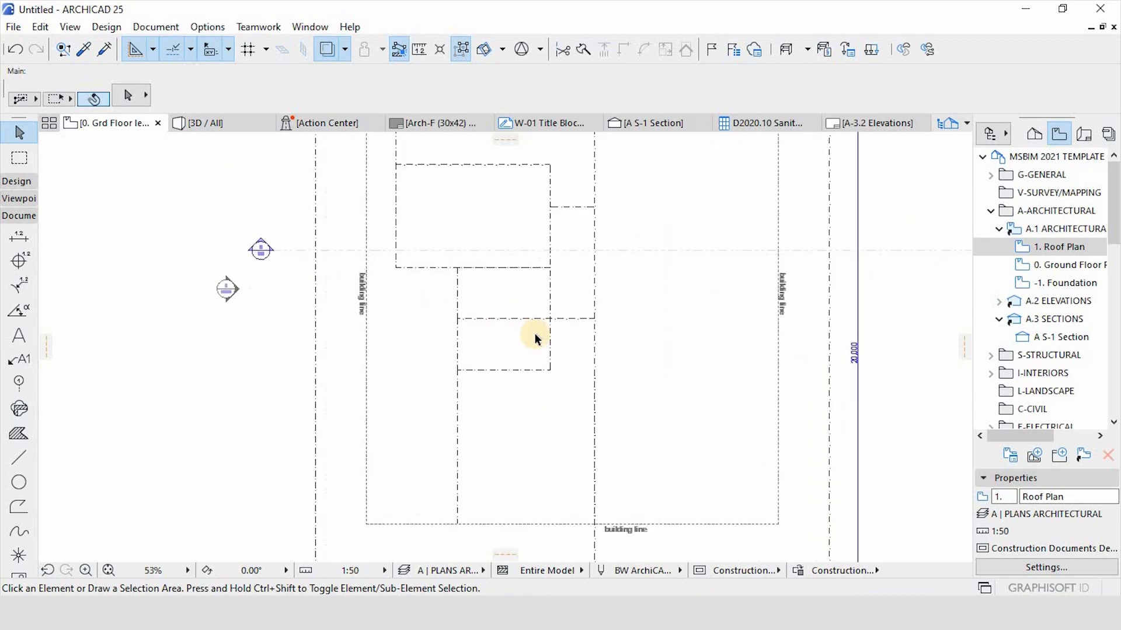
{"action": "scroll", "coordinate": [534, 304], "scroll_direction": "down", "scroll_amount": 3}
{"action": "scroll", "coordinate": [533, 245], "scroll_direction": "up", "scroll_amount": 2}
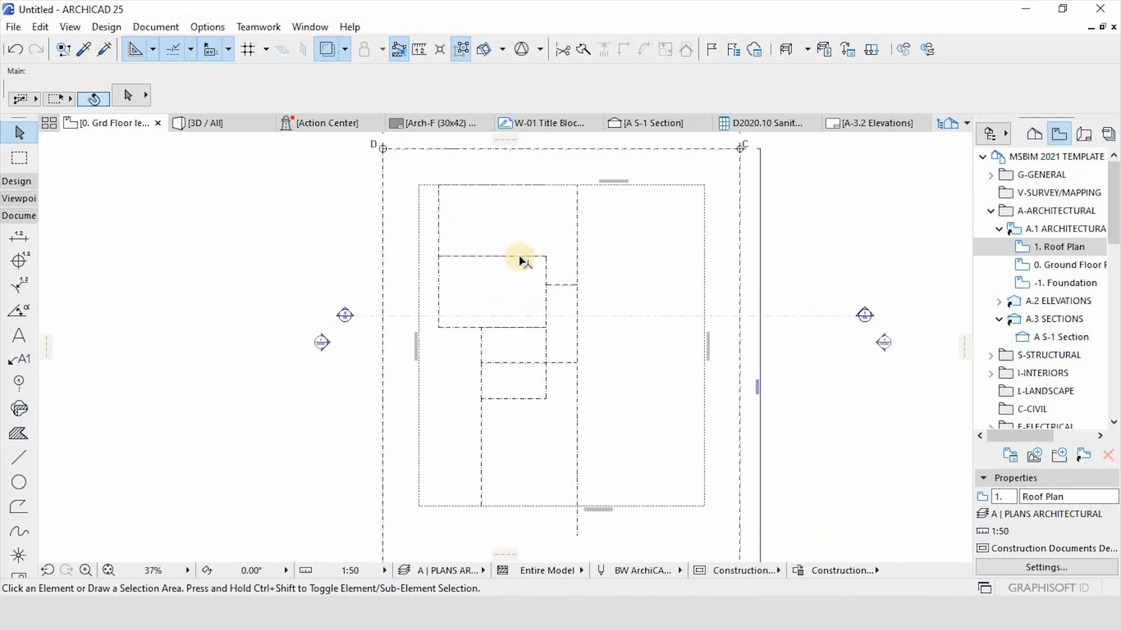
{"action": "scroll", "coordinate": [495, 241], "scroll_direction": "up", "scroll_amount": 2}
{"action": "scroll", "coordinate": [468, 374], "scroll_direction": "down", "scroll_amount": 3}
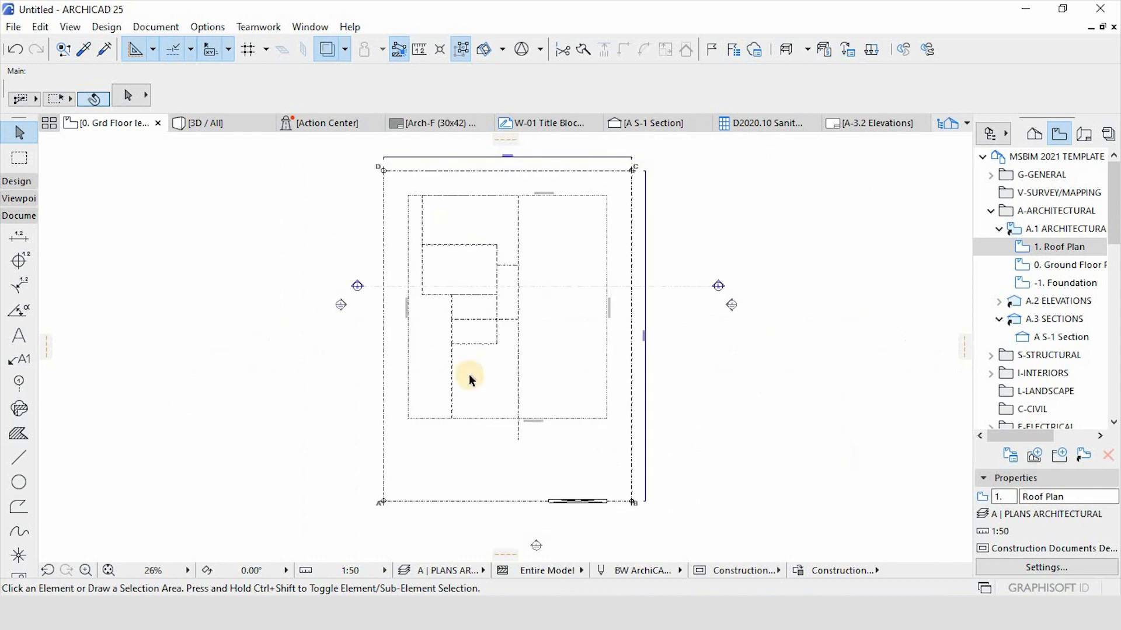
{"action": "scroll", "coordinate": [468, 374], "scroll_direction": "up", "scroll_amount": 4}
{"action": "key", "text": "m"}
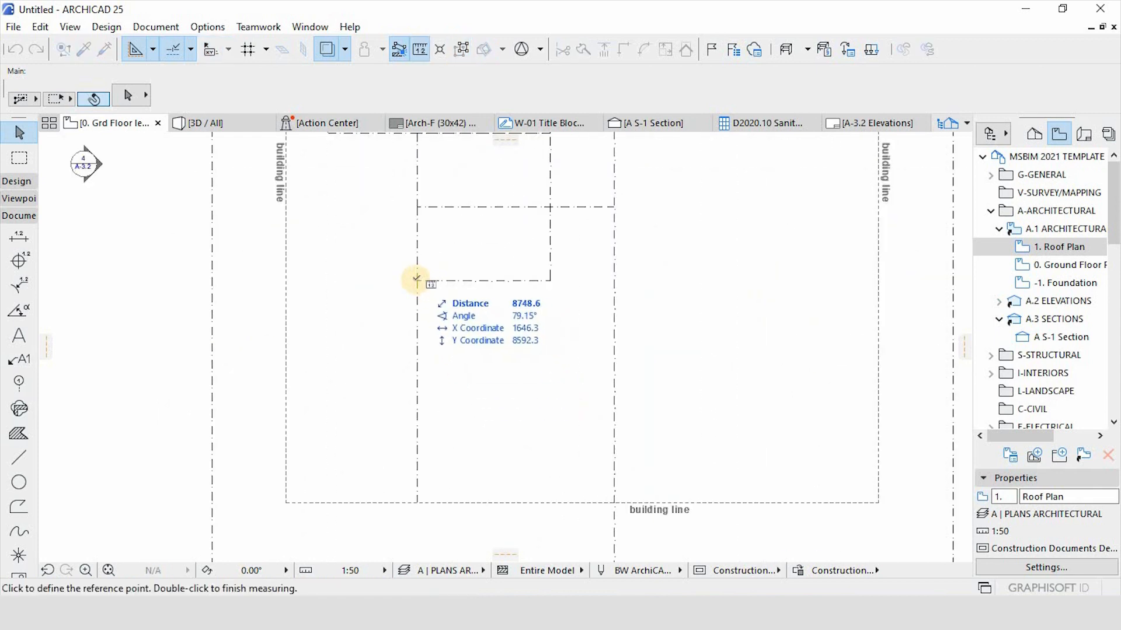
{"action": "double_click", "coordinate": [418, 503]}
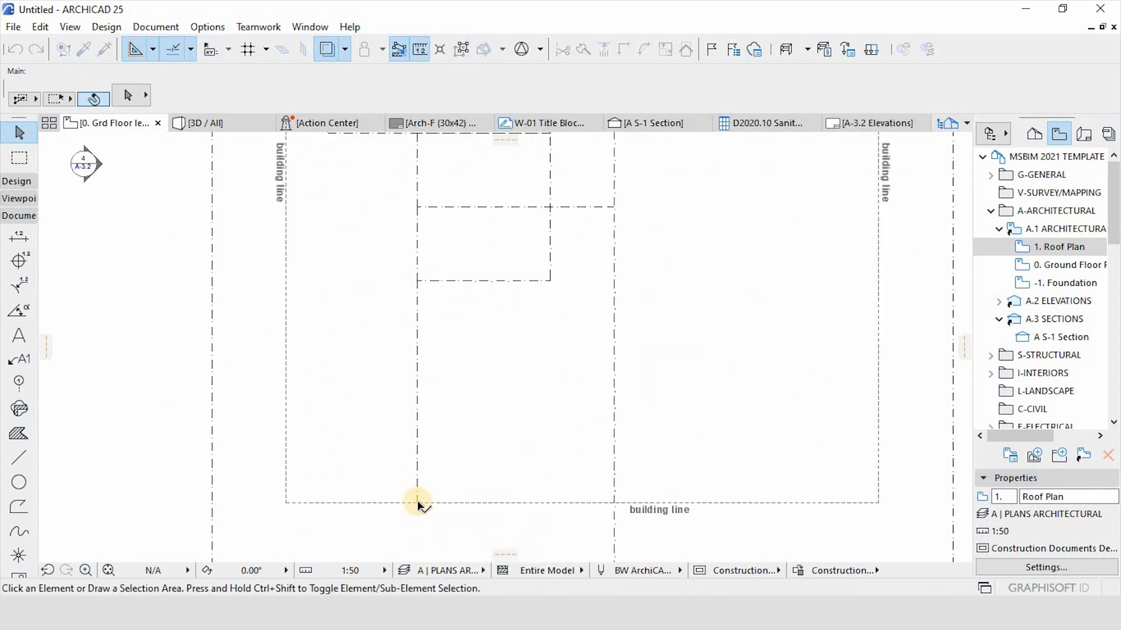
Move the room outline lines below the topmost room, together with the upper rooms' dividing line, 500 mm straight down.
{"action": "scroll", "coordinate": [418, 504], "scroll_direction": "down", "scroll_amount": 4}
{"action": "scroll", "coordinate": [388, 288], "scroll_direction": "up", "scroll_amount": 4}
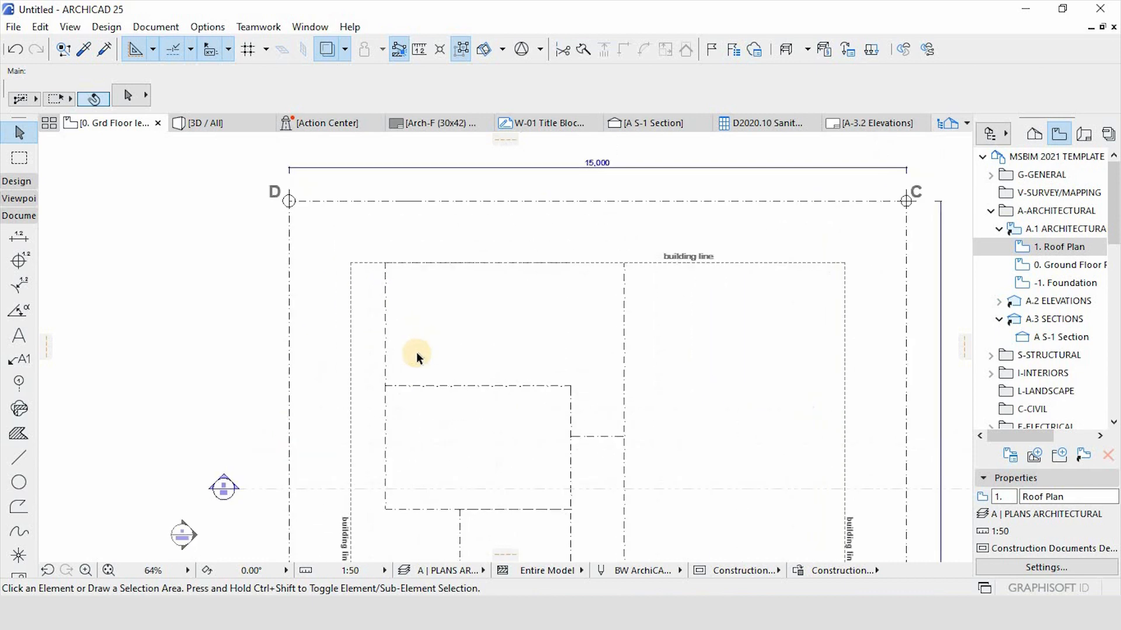
{"action": "scroll", "coordinate": [416, 353], "scroll_direction": "down", "scroll_amount": 4}
{"action": "scroll", "coordinate": [457, 320], "scroll_direction": "up", "scroll_amount": 3}
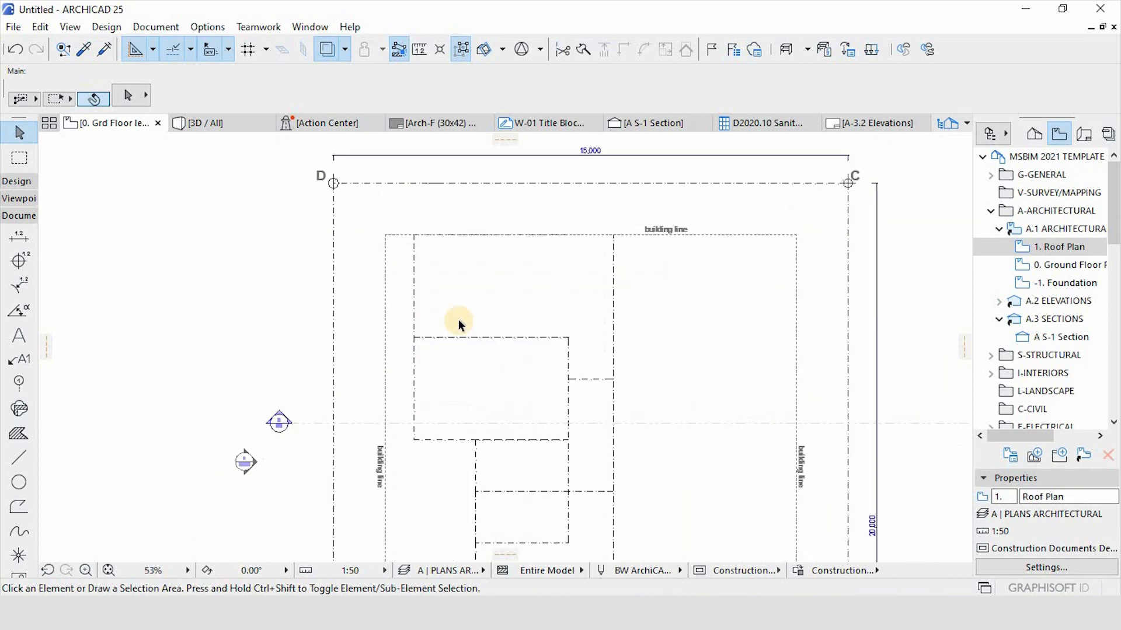
{"action": "left_click", "coordinate": [458, 310]}
{"action": "scroll", "coordinate": [514, 379], "scroll_direction": "down", "scroll_amount": 3}
{"action": "scroll", "coordinate": [533, 509], "scroll_direction": "up", "scroll_amount": 3}
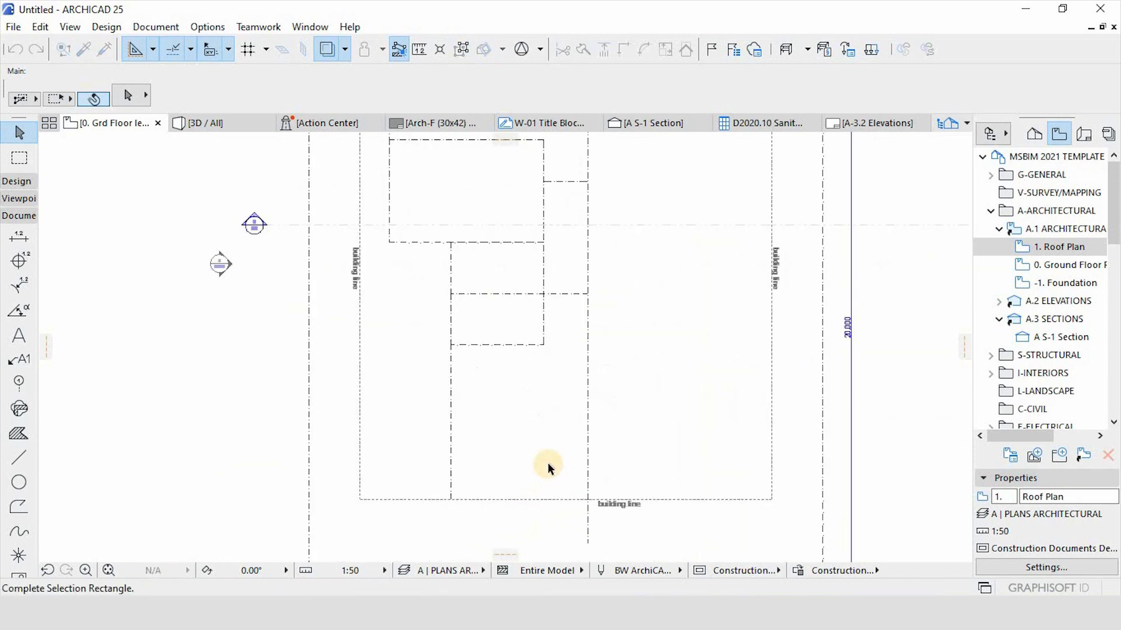
{"action": "left_click", "coordinate": [555, 463]}
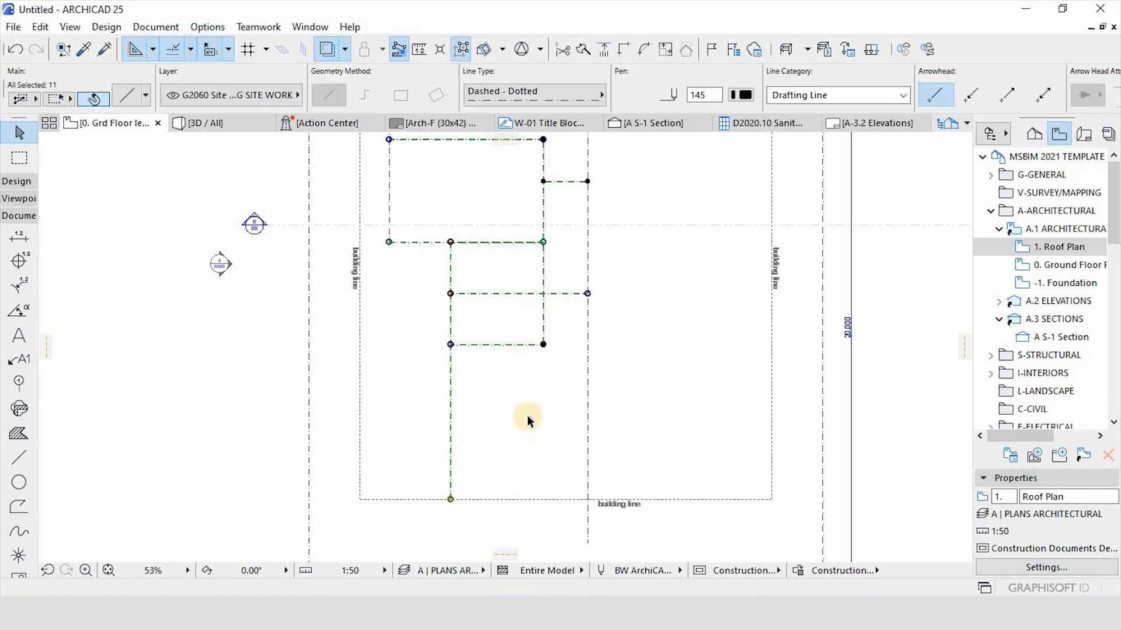
{"action": "scroll", "coordinate": [527, 415], "scroll_direction": "down", "scroll_amount": 4}
{"action": "scroll", "coordinate": [499, 345], "scroll_direction": "up", "scroll_amount": 4}
{"action": "scroll", "coordinate": [513, 350], "scroll_direction": "down", "scroll_amount": 2}
{"action": "scroll", "coordinate": [513, 410], "scroll_direction": "up", "scroll_amount": 2}
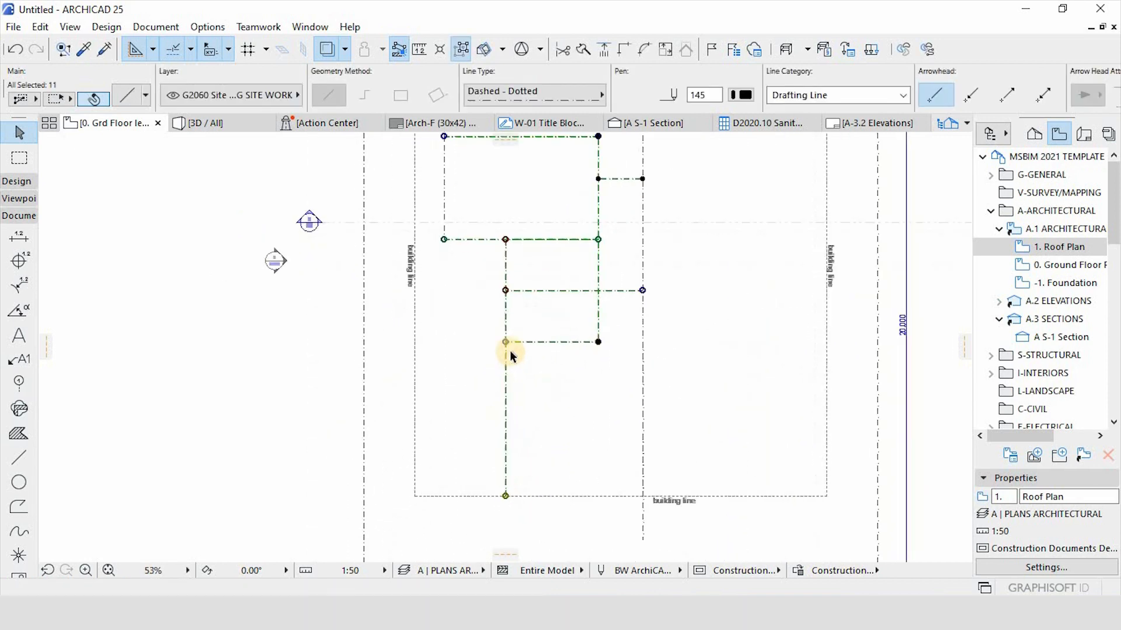
{"action": "scroll", "coordinate": [509, 355], "scroll_direction": "up", "scroll_amount": 2}
{"action": "key", "text": "ctrl+d"}
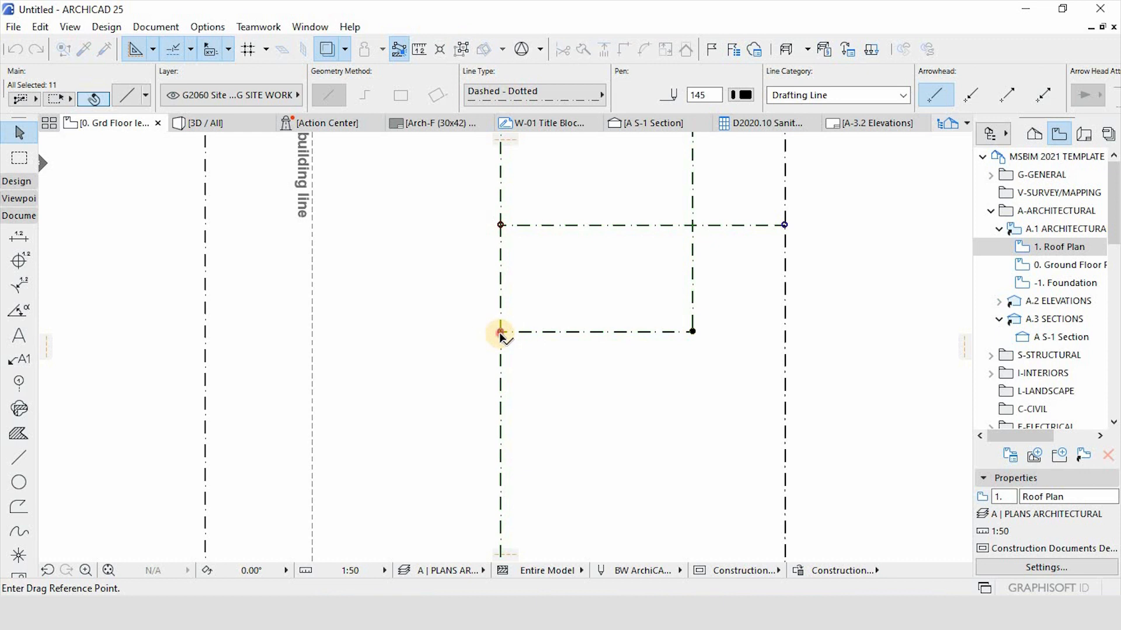
{"action": "left_click", "coordinate": [500, 333]}
{"action": "type", "text": "4"}
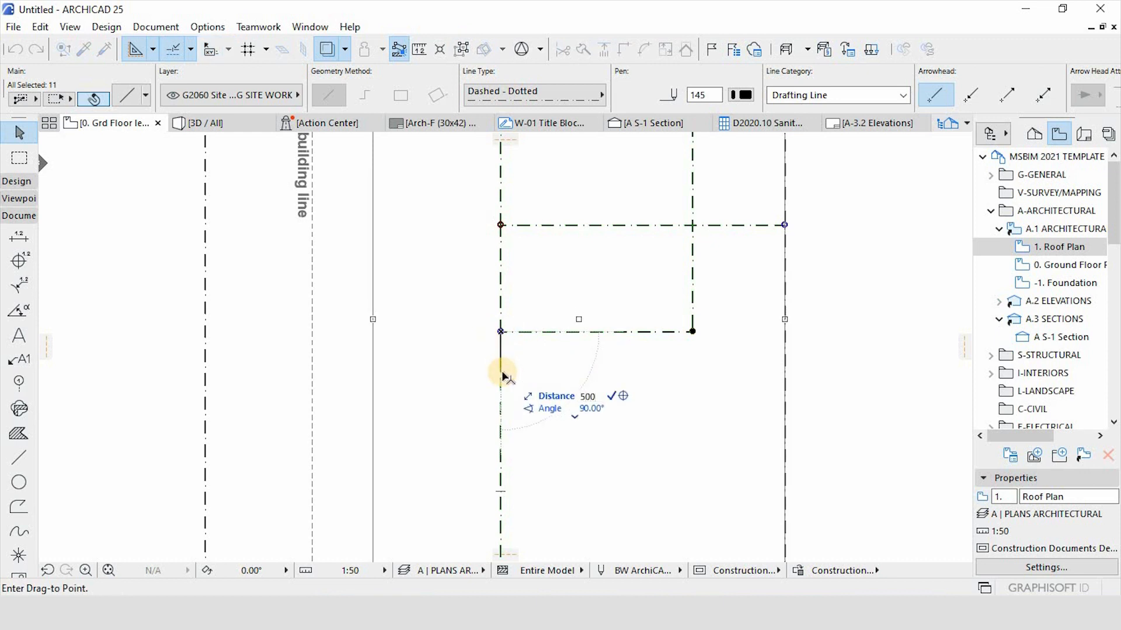
{"action": "type", "text": "00"}
{"action": "key", "text": "Return"}
{"action": "scroll", "coordinate": [502, 370], "scroll_direction": "down", "scroll_amount": 3}
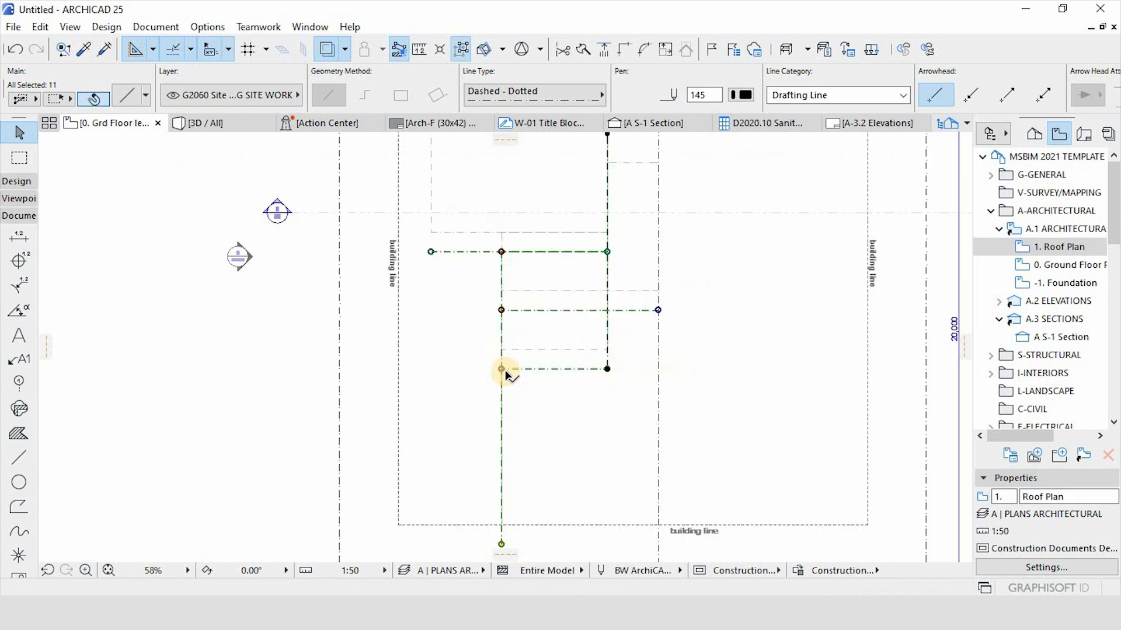
Stretch the upper rooms' left vertical line down to the bottom-left corner of the second room.
{"action": "left_click", "coordinate": [464, 270]}
{"action": "left_click", "coordinate": [450, 270]}
{"action": "left_click", "coordinate": [451, 270]}
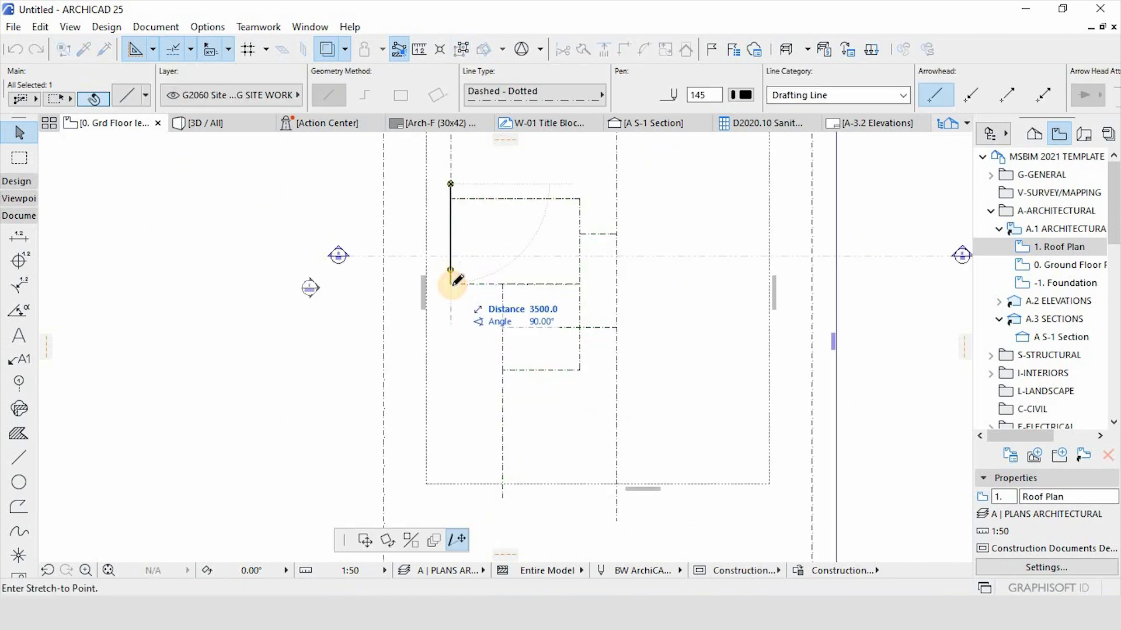
{"action": "left_click", "coordinate": [451, 285]}
{"action": "left_click", "coordinate": [467, 348]}
Trim the ends of the two vertical lines that project below the lower building line.
{"action": "scroll", "coordinate": [464, 280], "scroll_direction": "down", "scroll_amount": 5}
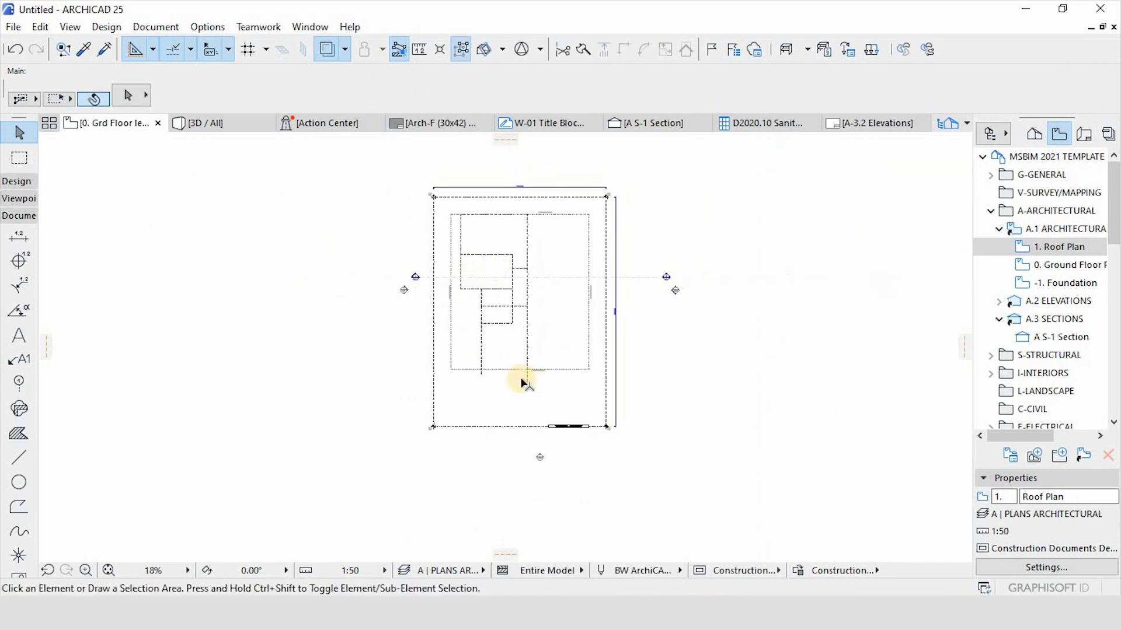
{"action": "scroll", "coordinate": [524, 382], "scroll_direction": "up", "scroll_amount": 6}
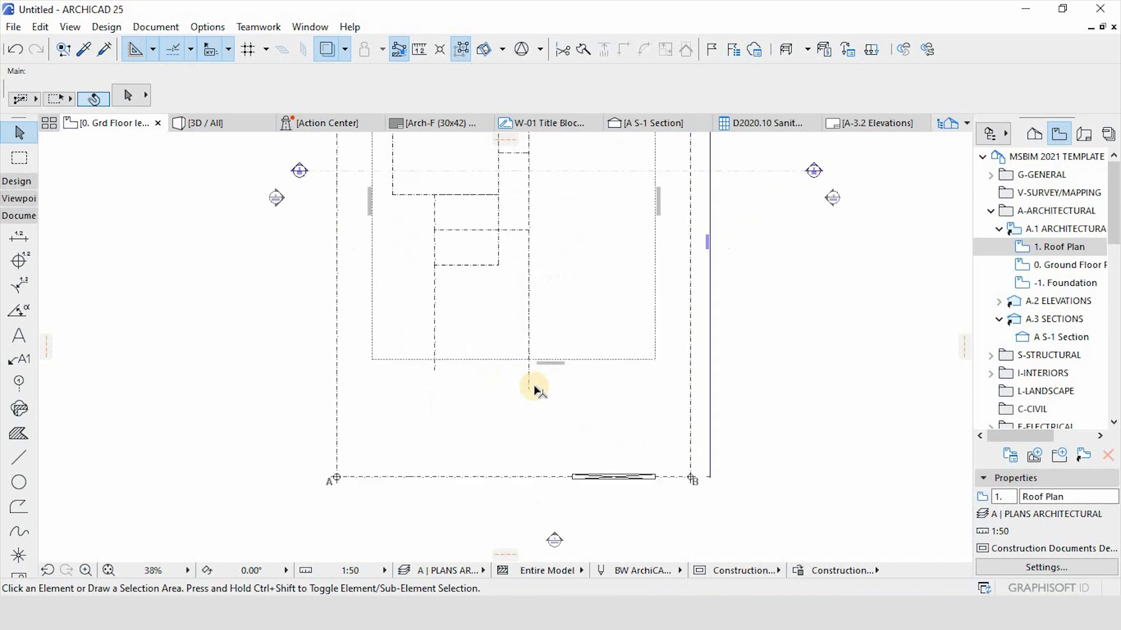
{"action": "left_click", "coordinate": [398, 369], "text": "ctrl"}
{"action": "scroll", "coordinate": [521, 370], "scroll_direction": "up", "scroll_amount": 6}
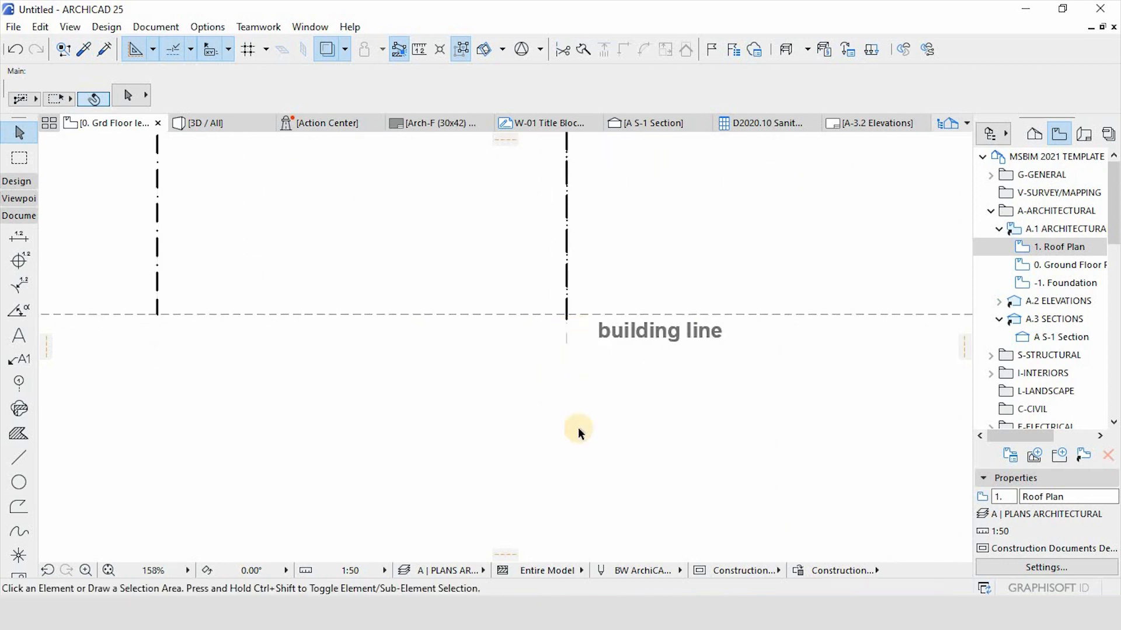
Measure the heights of the topmost room and the room below it along their left vertical line.
{"action": "scroll", "coordinate": [578, 427], "scroll_direction": "down", "scroll_amount": 10}
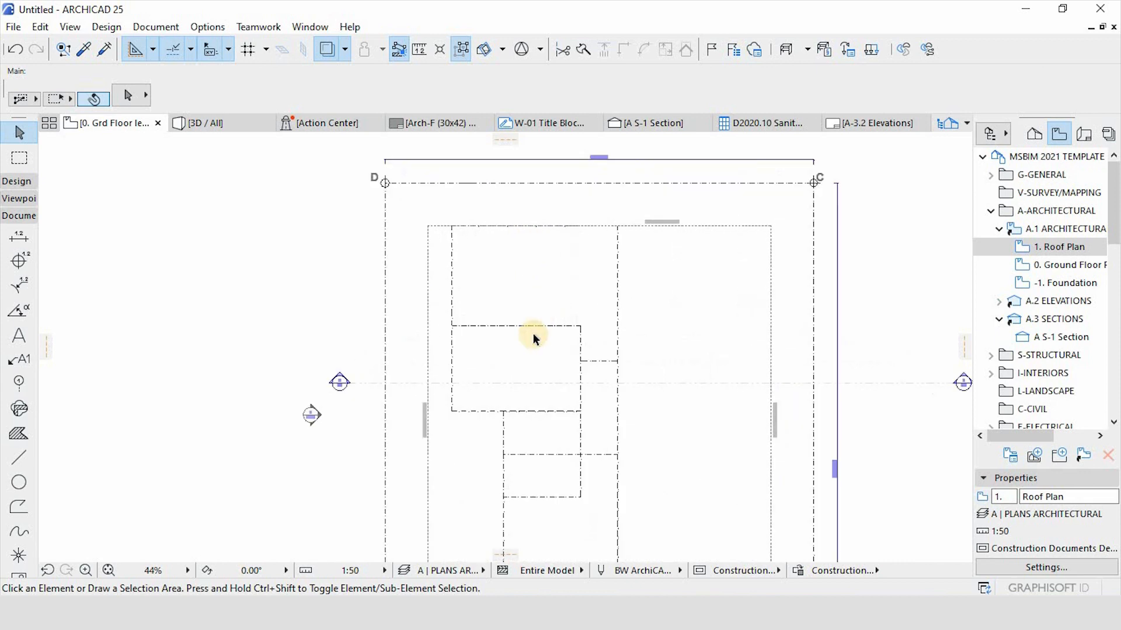
{"action": "scroll", "coordinate": [506, 403], "scroll_direction": "up", "scroll_amount": 3}
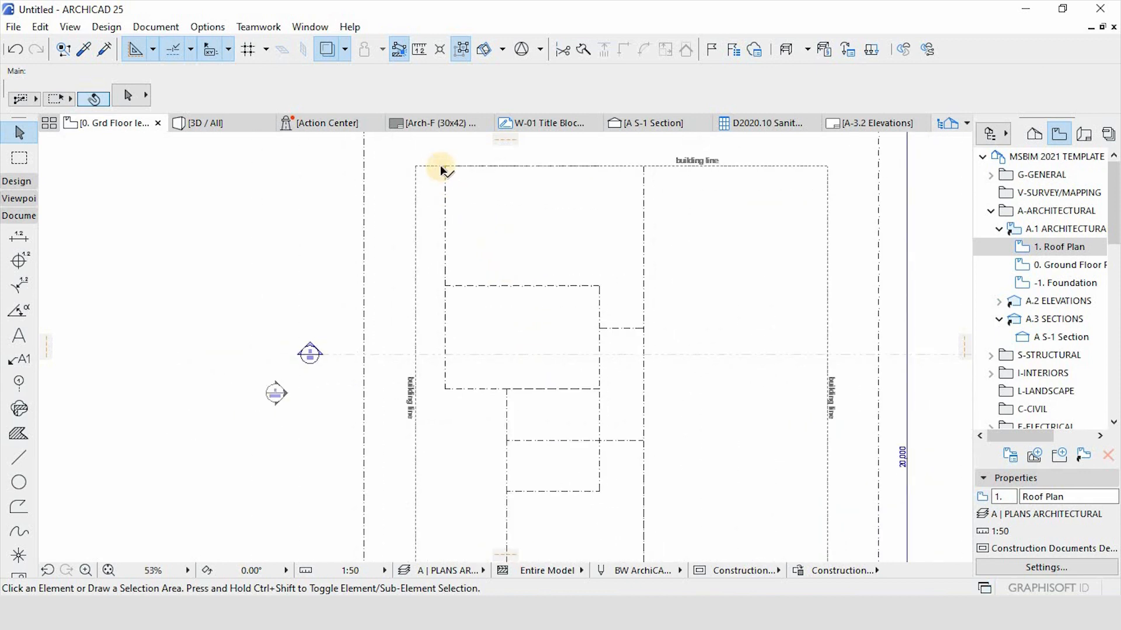
{"action": "scroll", "coordinate": [445, 167], "scroll_direction": "up", "scroll_amount": 1}
{"action": "key", "text": "m"}
{"action": "left_click", "coordinate": [444, 167]}
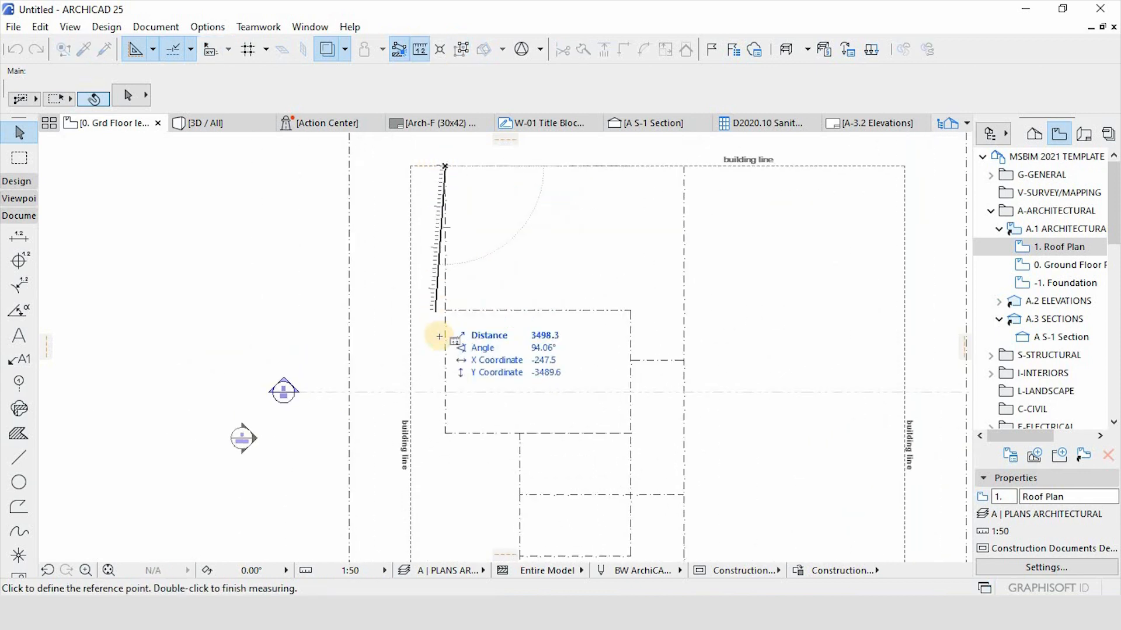
{"action": "double_click", "coordinate": [446, 314]}
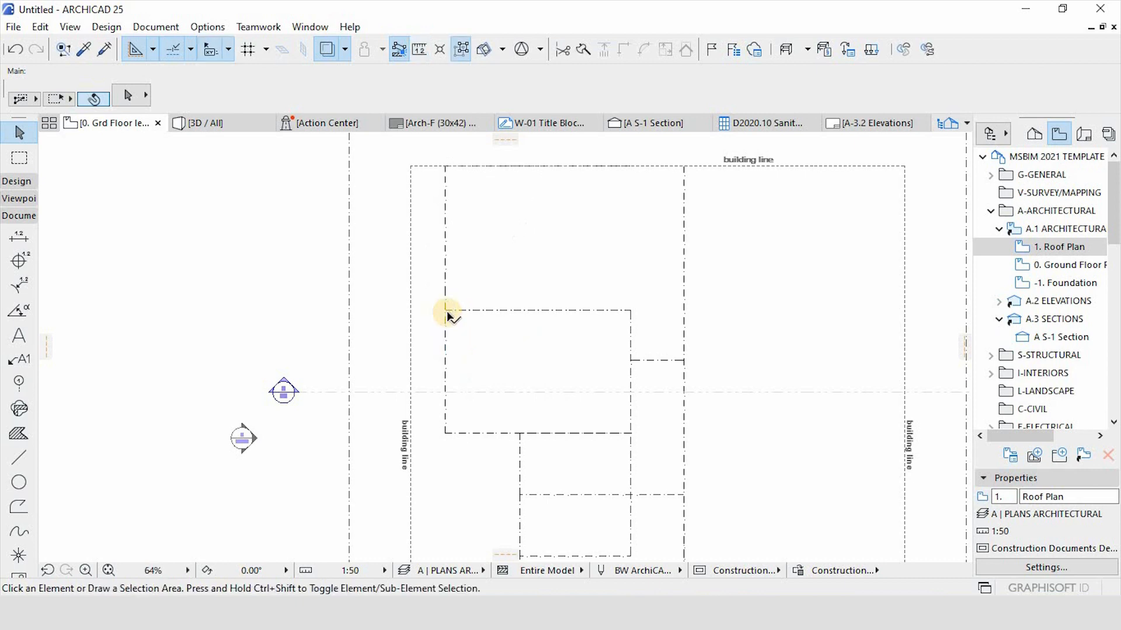
{"action": "key", "text": "m"}
{"action": "left_click", "coordinate": [444, 310]}
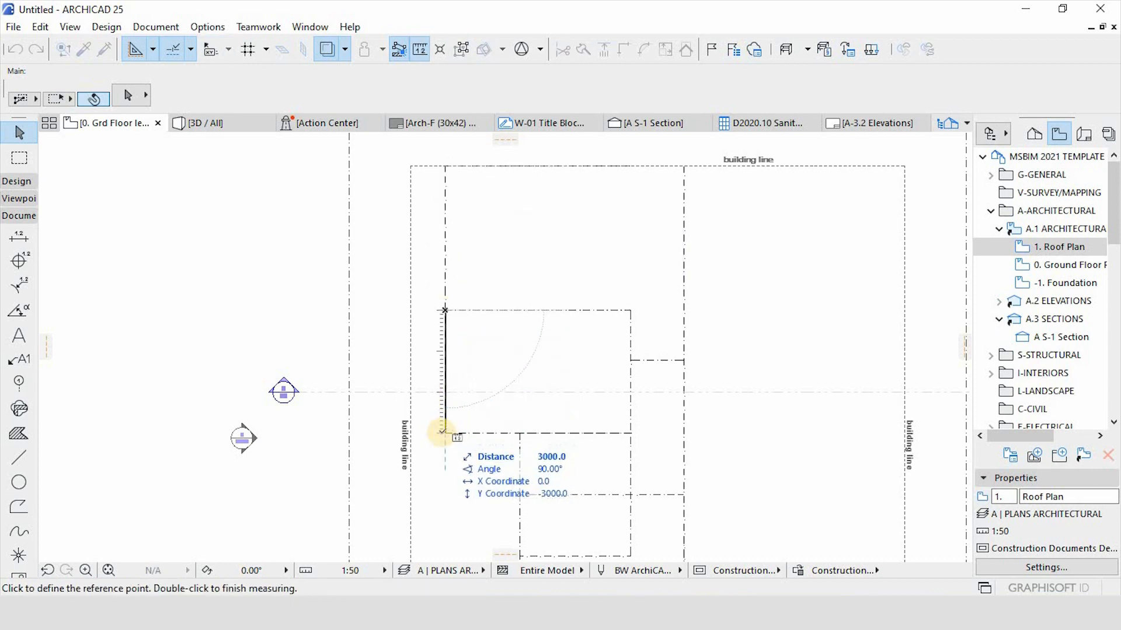
{"action": "key", "text": "Escape"}
Move the dividing line between the two upper rooms 250 mm straight up.
{"action": "scroll", "coordinate": [476, 320], "scroll_direction": "down", "scroll_amount": 4}
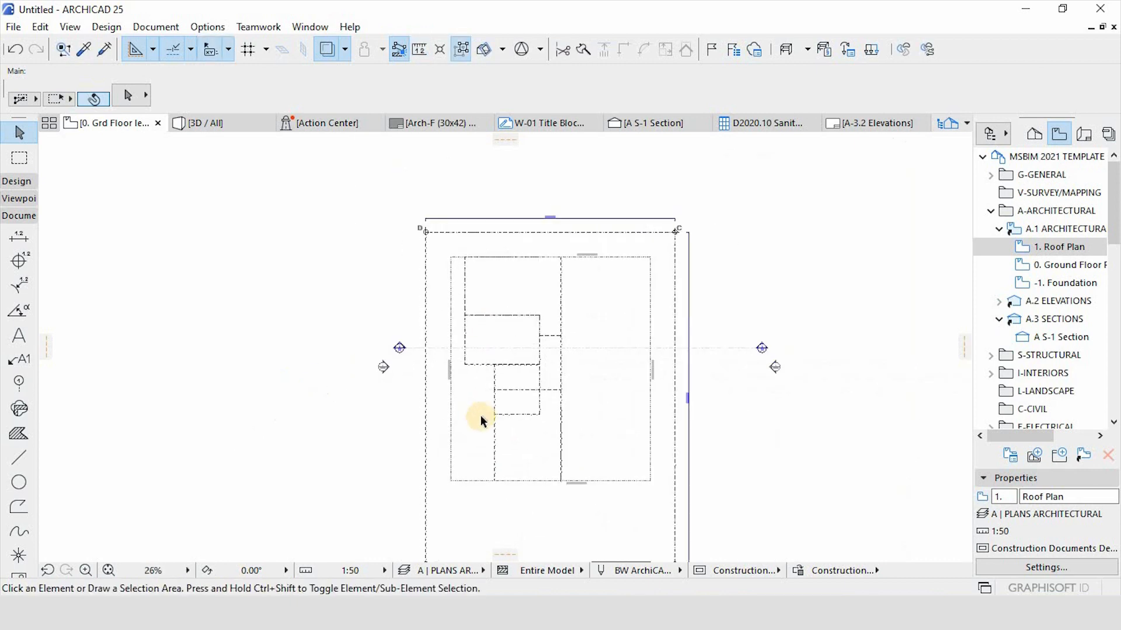
{"action": "scroll", "coordinate": [481, 423], "scroll_direction": "up", "scroll_amount": 5}
{"action": "scroll", "coordinate": [482, 350], "scroll_direction": "down", "scroll_amount": 4}
{"action": "scroll", "coordinate": [497, 262], "scroll_direction": "up", "scroll_amount": 3}
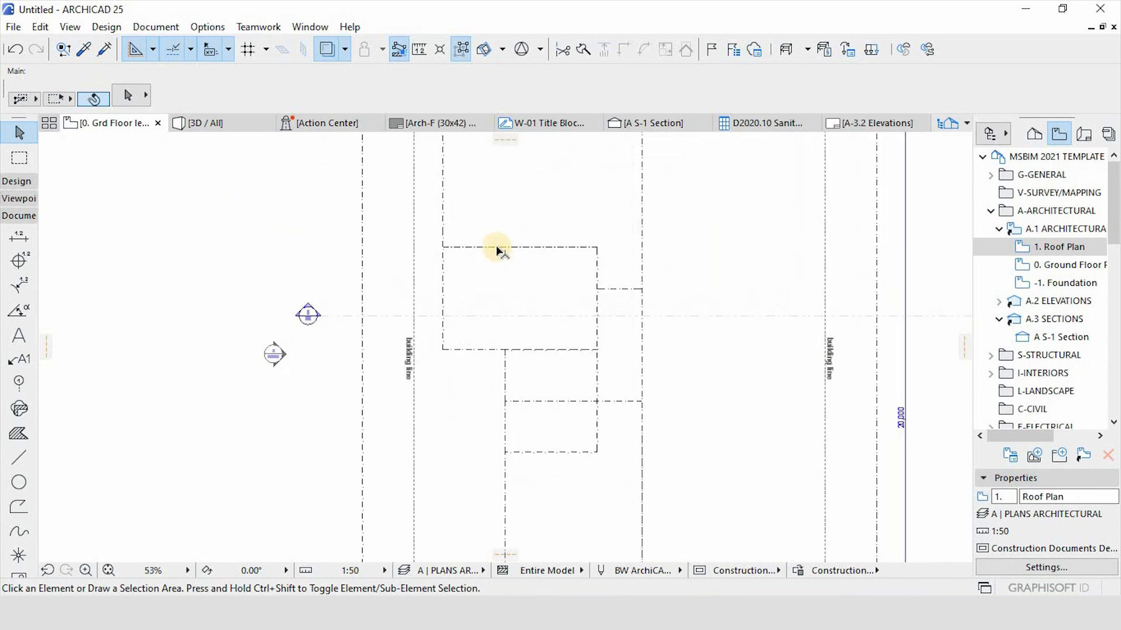
{"action": "left_click", "coordinate": [496, 247]}
{"action": "left_click_drag", "start_coordinate": [496, 247], "coordinate": [497, 237]}
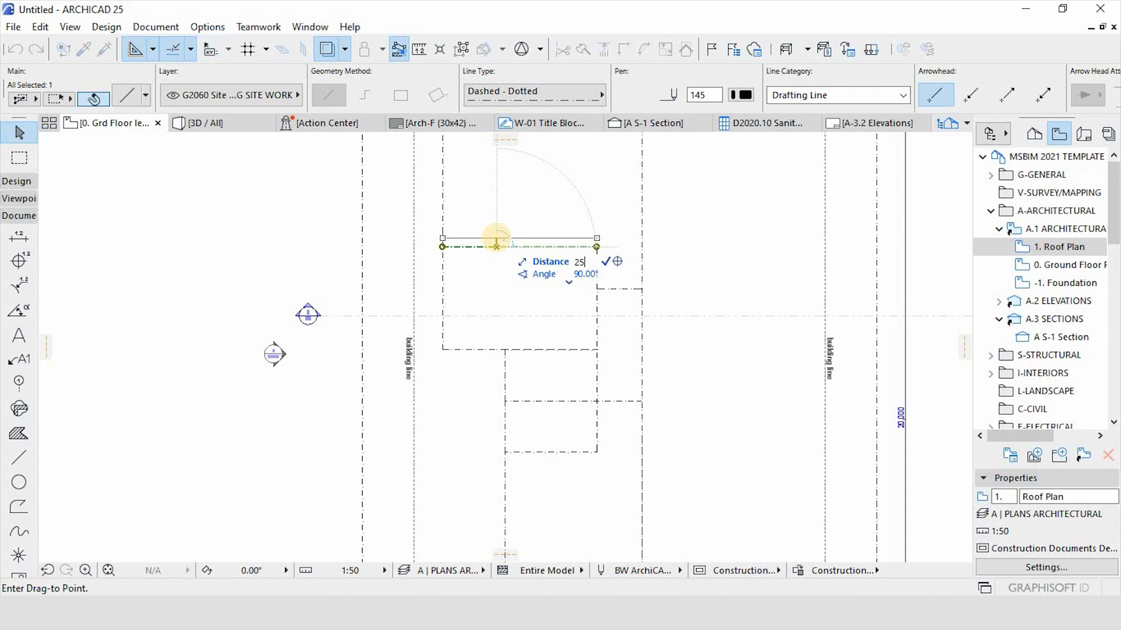
{"action": "left_click", "coordinate": [500, 243]}
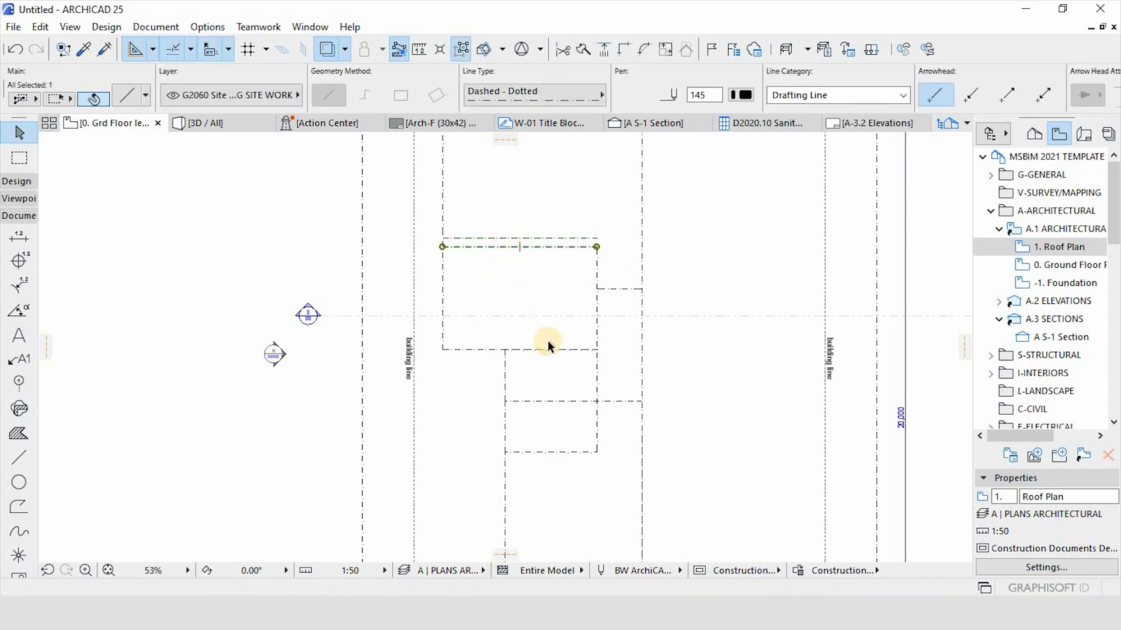
{"action": "left_click", "coordinate": [575, 299]}
Join the second room's right vertical line with the raised dividing line so they meet at the corner.
{"action": "left_click", "coordinate": [596, 303]}
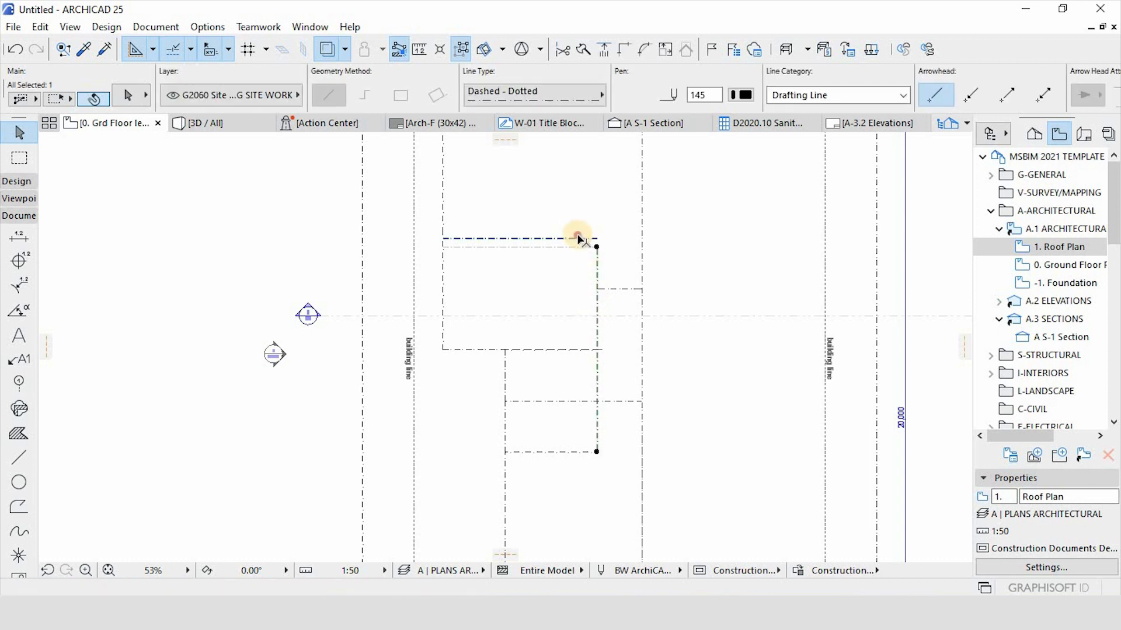
{"action": "left_click", "coordinate": [577, 239], "text": "shift"}
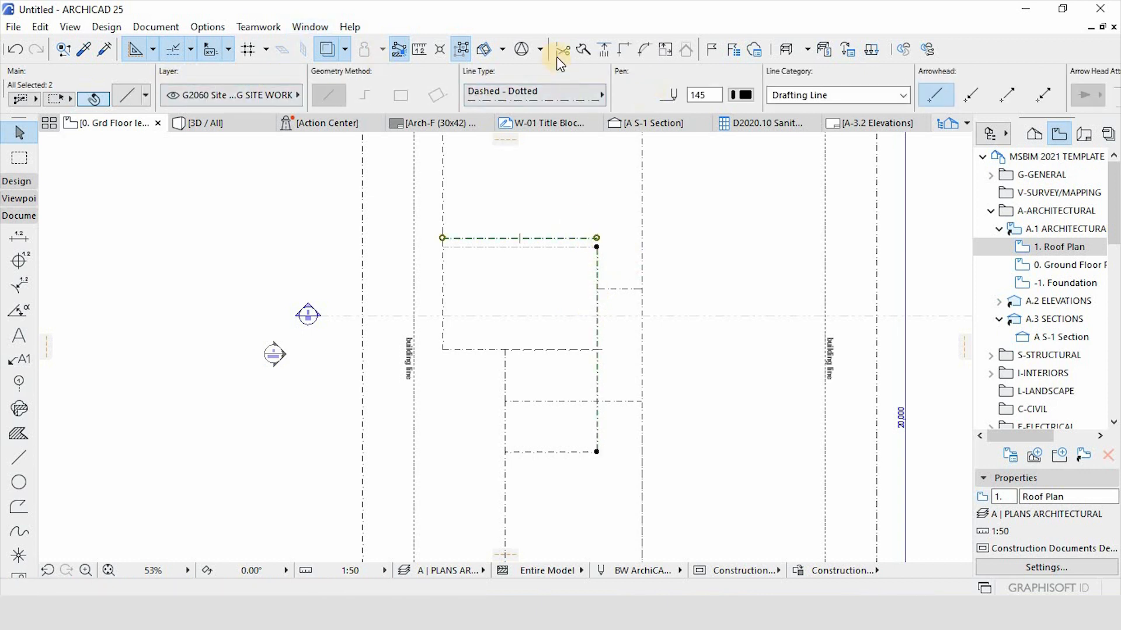
{"action": "left_click", "coordinate": [626, 54]}
{"action": "left_click", "coordinate": [572, 286]}
Try to trim the right reference line between the short horizontal line and the lower room's top line, and undo that trim.
{"action": "scroll", "coordinate": [572, 286], "scroll_direction": "down", "scroll_amount": 2}
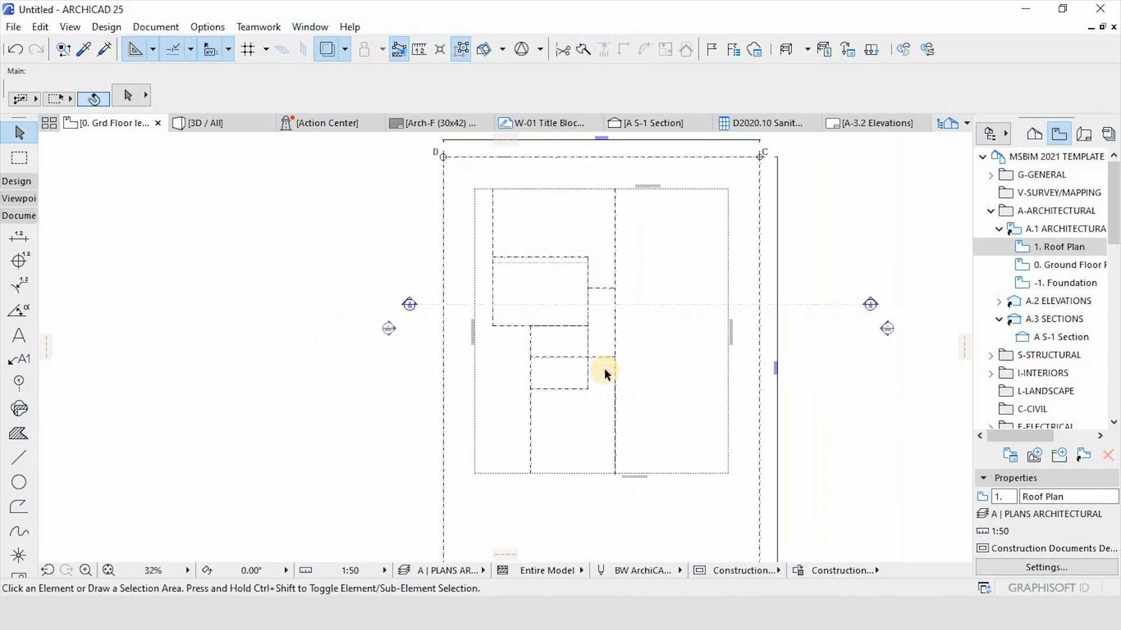
{"action": "scroll", "coordinate": [604, 369], "scroll_direction": "up", "scroll_amount": 1}
{"action": "scroll", "coordinate": [619, 300], "scroll_direction": "up", "scroll_amount": 2}
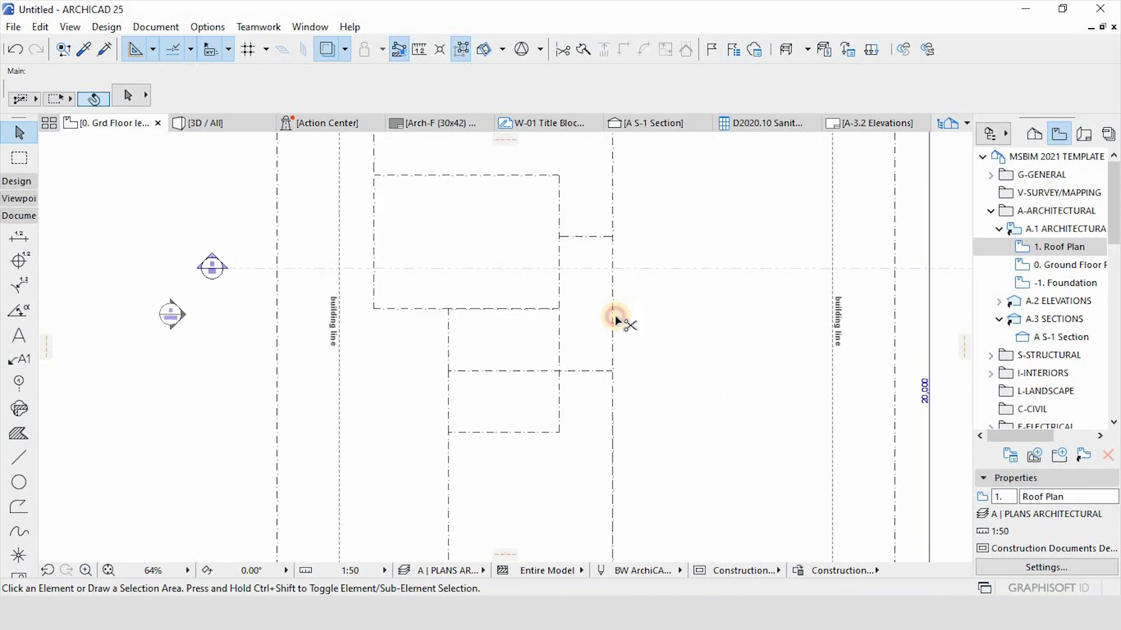
{"action": "left_click", "coordinate": [615, 320], "text": "ctrl"}
{"action": "scroll", "coordinate": [615, 315], "scroll_direction": "down", "scroll_amount": 3}
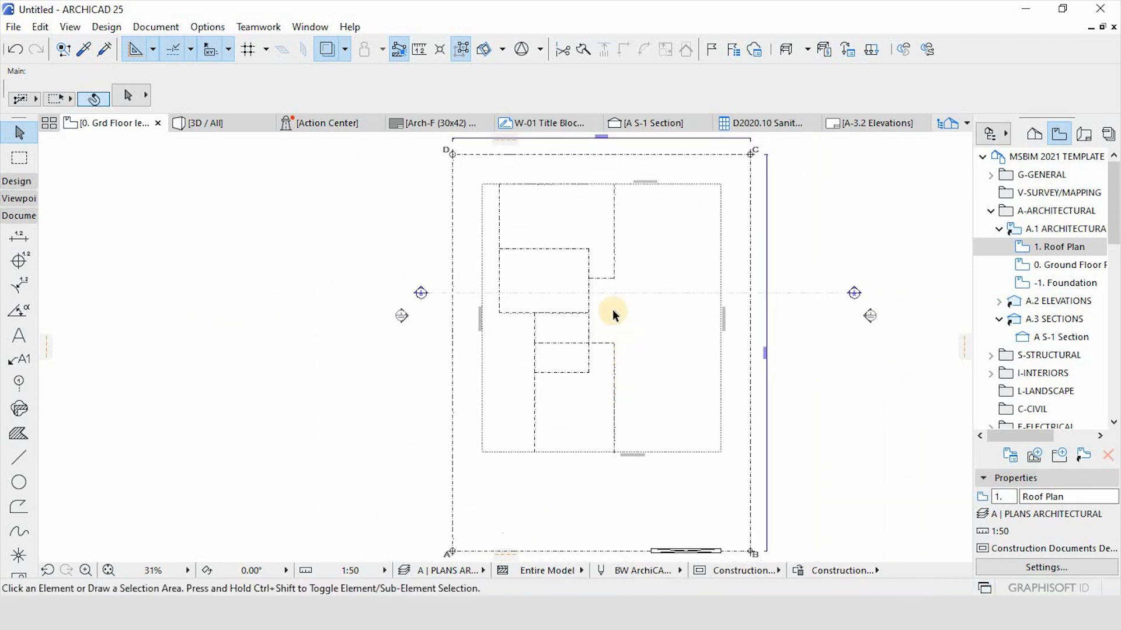
{"action": "scroll", "coordinate": [613, 315], "scroll_direction": "up", "scroll_amount": 3}
{"action": "key", "text": "ctrl+z"}
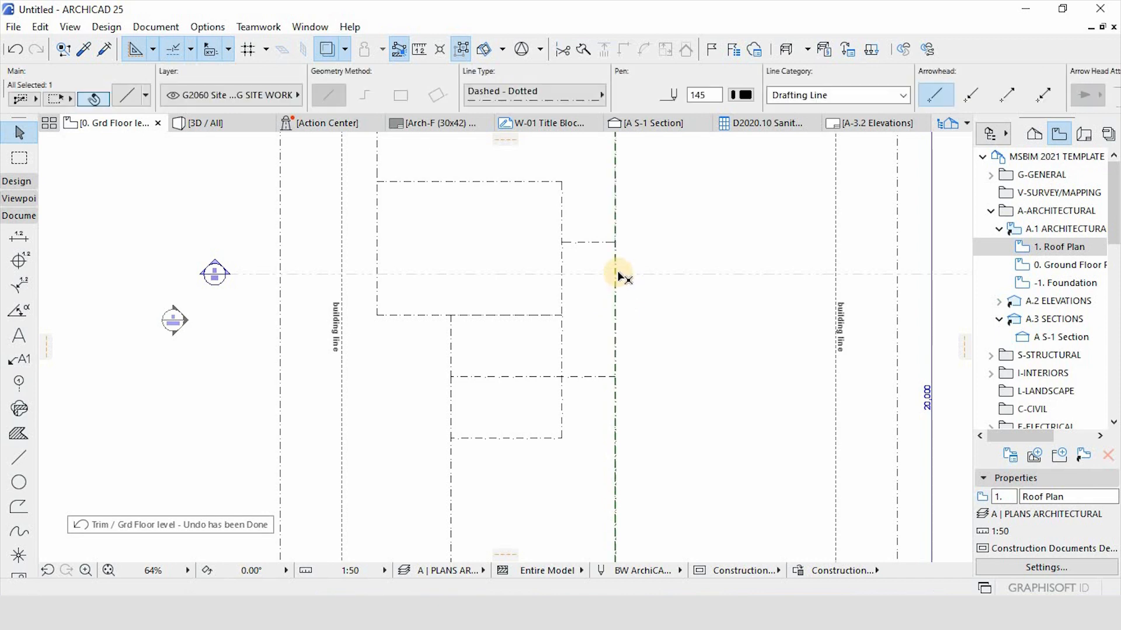
Trim the right reference line's part between the short horizontal line and the lower room's top line.
{"action": "left_click", "coordinate": [616, 303], "text": "ctrl"}
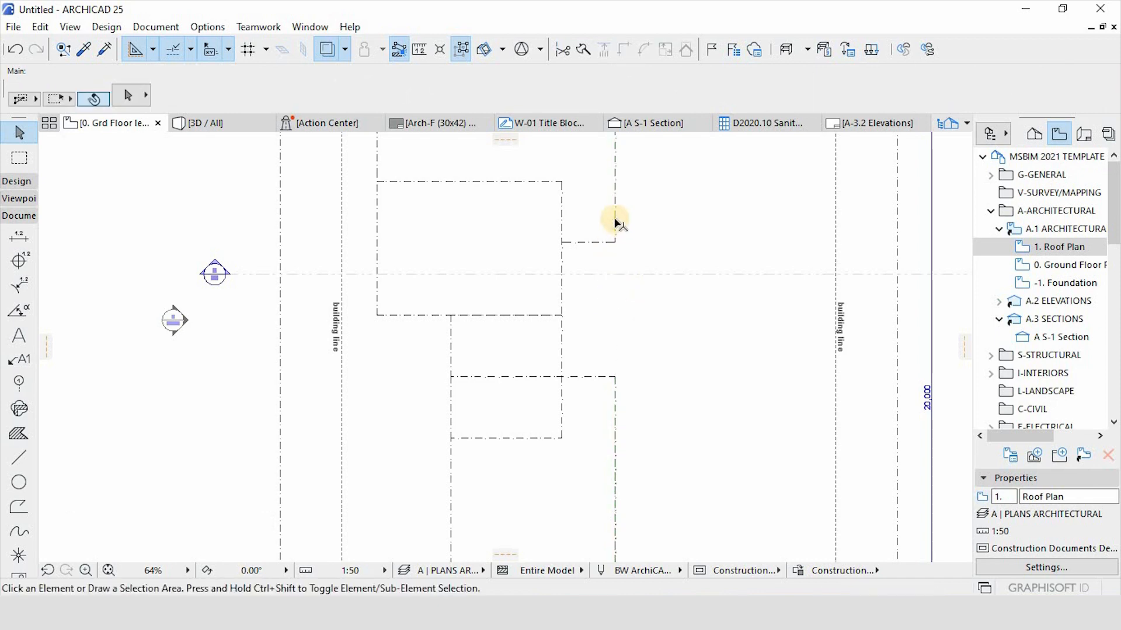
{"action": "scroll", "coordinate": [587, 233], "scroll_direction": "down", "scroll_amount": 3}
{"action": "scroll", "coordinate": [562, 356], "scroll_direction": "up", "scroll_amount": 3}
{"action": "scroll", "coordinate": [562, 356], "scroll_direction": "down", "scroll_amount": 3}
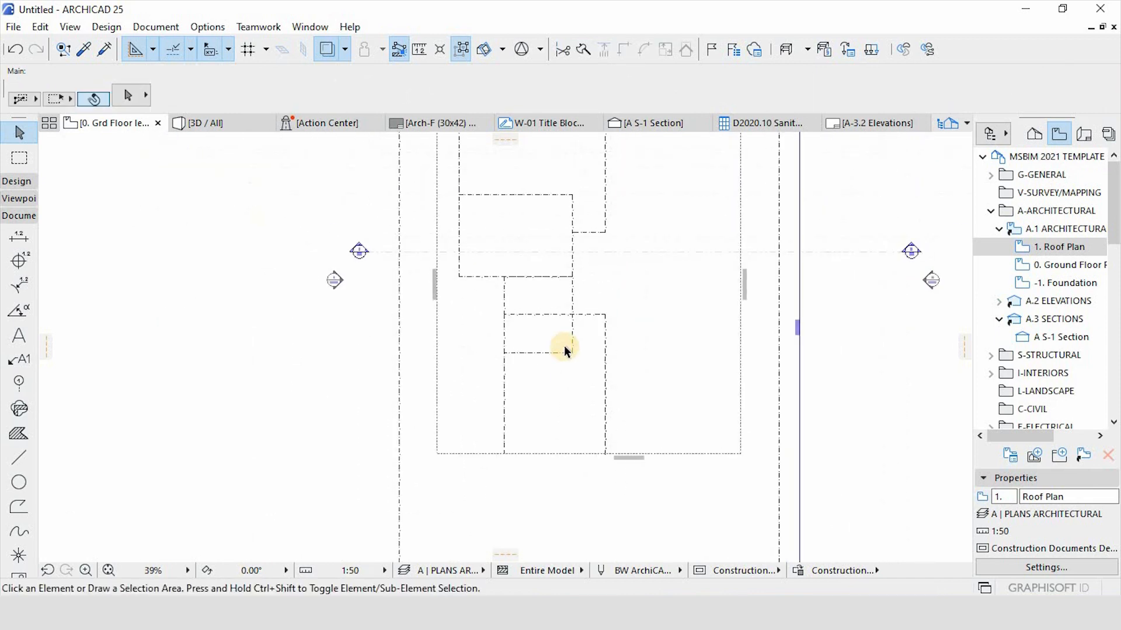
Examine the room outlines drawn so far and the free area beside them within the building lines.
{"action": "scroll", "coordinate": [567, 258], "scroll_direction": "up", "scroll_amount": 2}
{"action": "scroll", "coordinate": [570, 376], "scroll_direction": "down", "scroll_amount": 3}
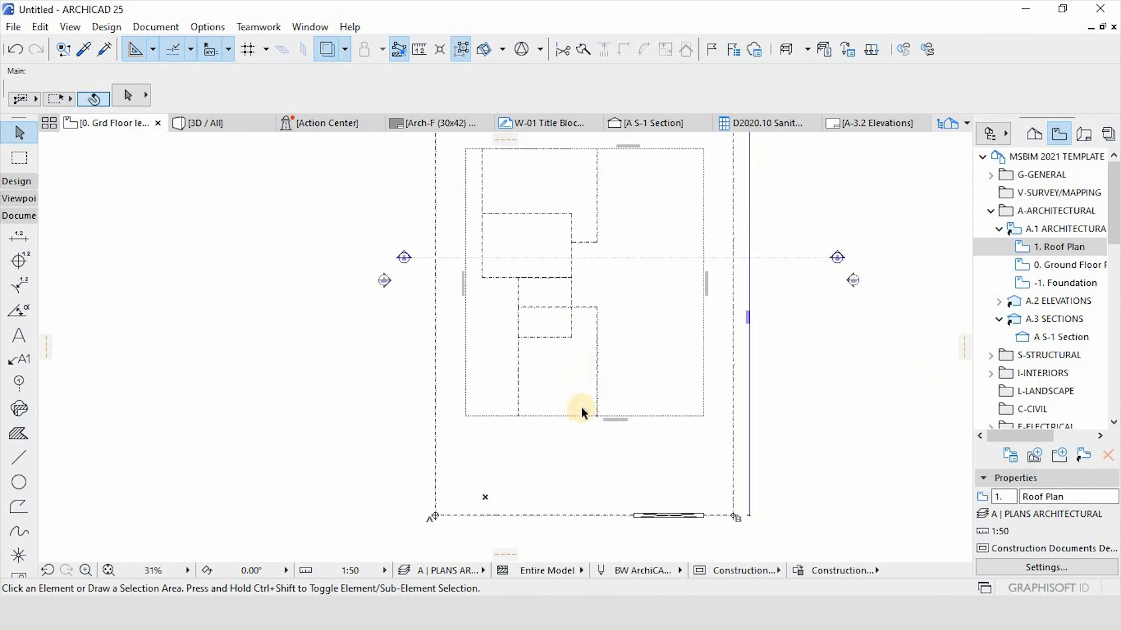
{"action": "scroll", "coordinate": [581, 412], "scroll_direction": "up", "scroll_amount": 3}
{"action": "scroll", "coordinate": [585, 436], "scroll_direction": "down", "scroll_amount": 4}
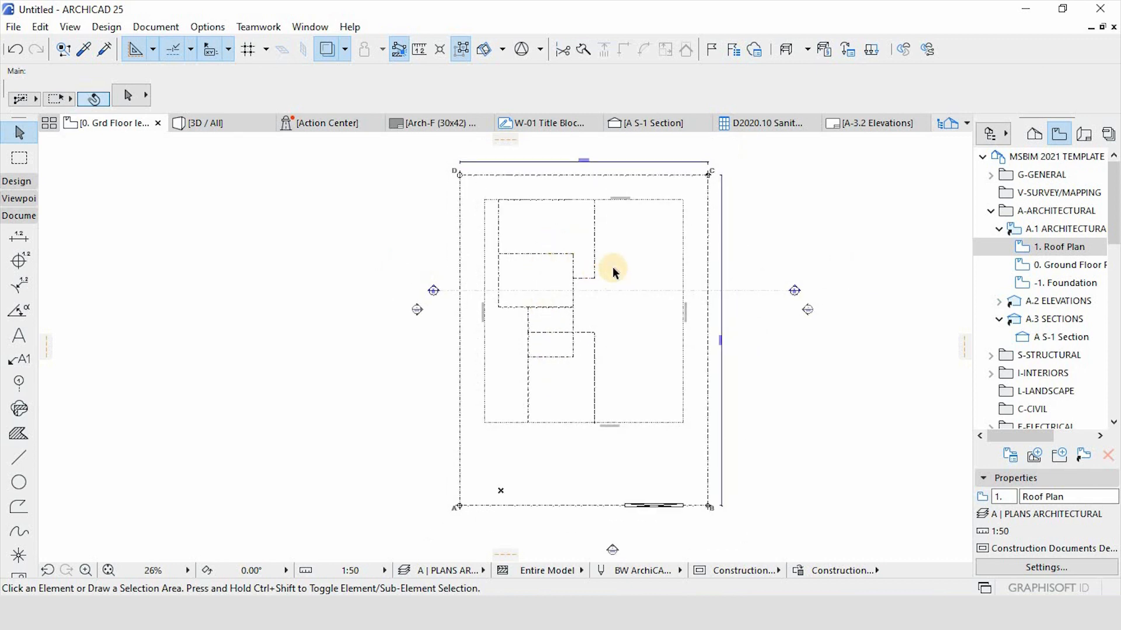
{"action": "scroll", "coordinate": [624, 204], "scroll_direction": "up", "scroll_amount": 3}
{"action": "scroll", "coordinate": [548, 348], "scroll_direction": "down", "scroll_amount": 3}
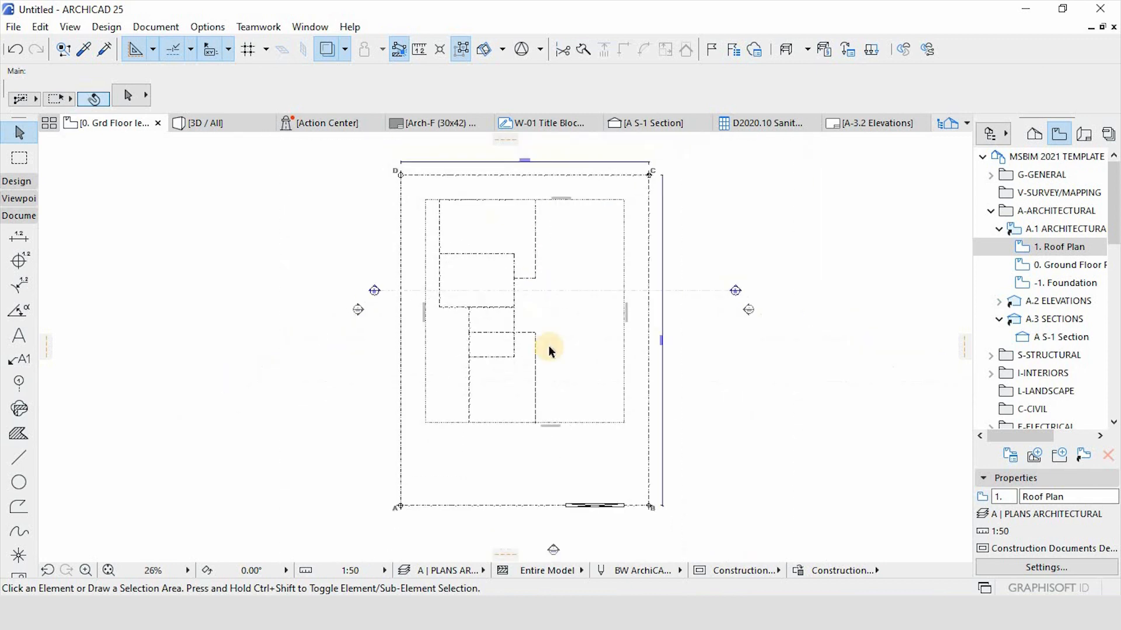
{"action": "scroll", "coordinate": [533, 393], "scroll_direction": "up", "scroll_amount": 2}
{"action": "scroll", "coordinate": [534, 393], "scroll_direction": "up", "scroll_amount": 1}
{"action": "scroll", "coordinate": [545, 417], "scroll_direction": "down", "scroll_amount": 2}
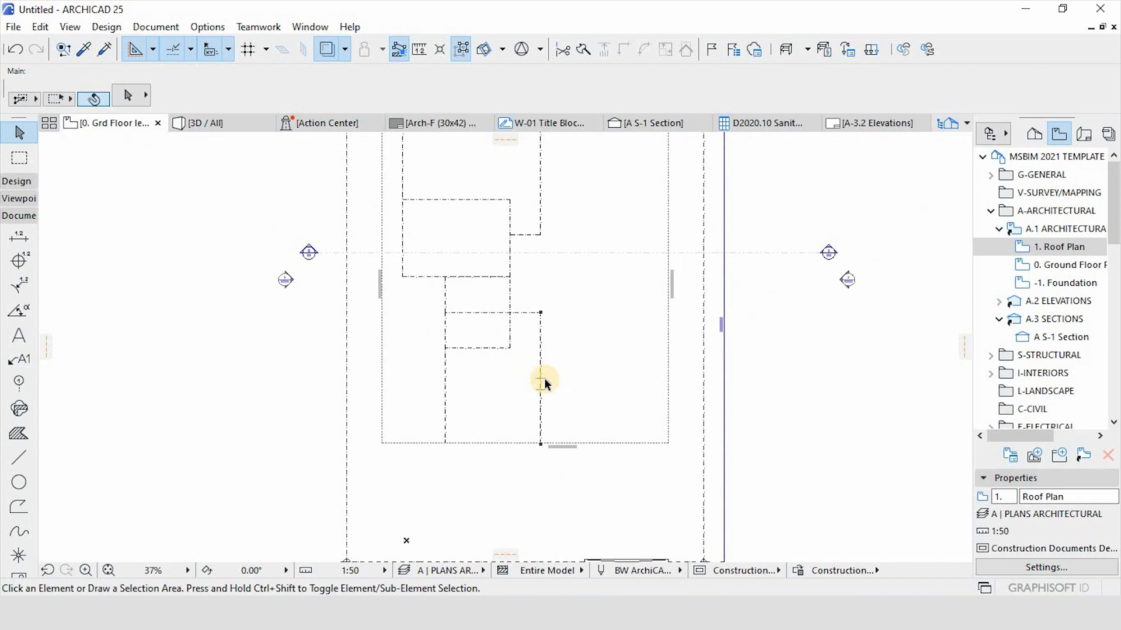
{"action": "scroll", "coordinate": [547, 413], "scroll_direction": "up", "scroll_amount": 2}
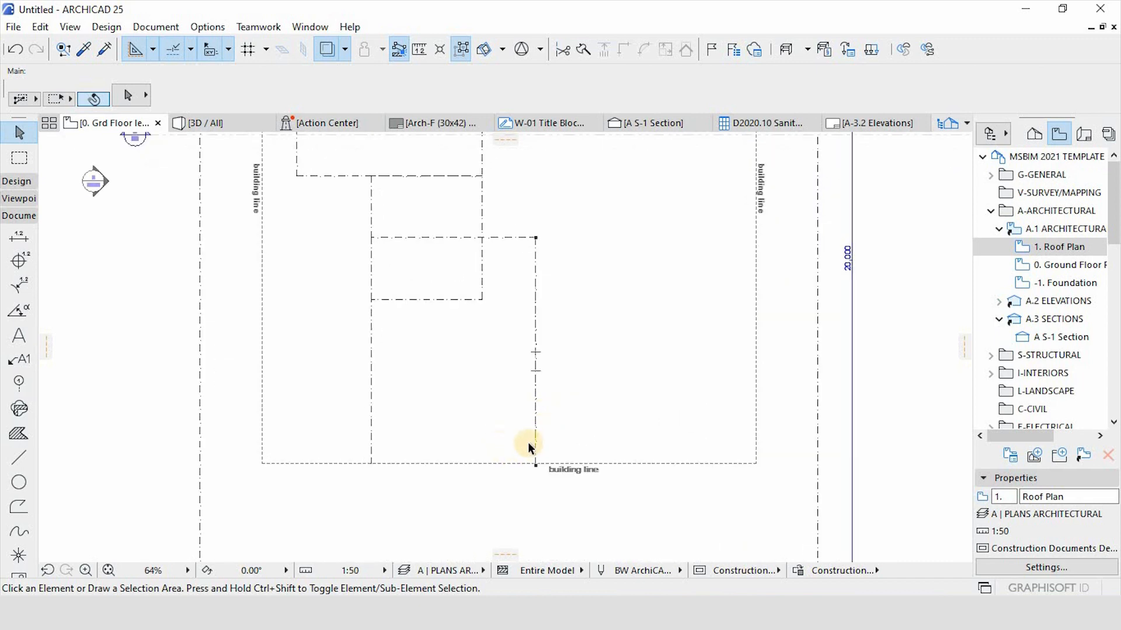
Pick up the Line tool settings from the lower room's right dashed-dotted vertical line.
{"action": "left_click", "coordinate": [533, 435], "text": "alt"}
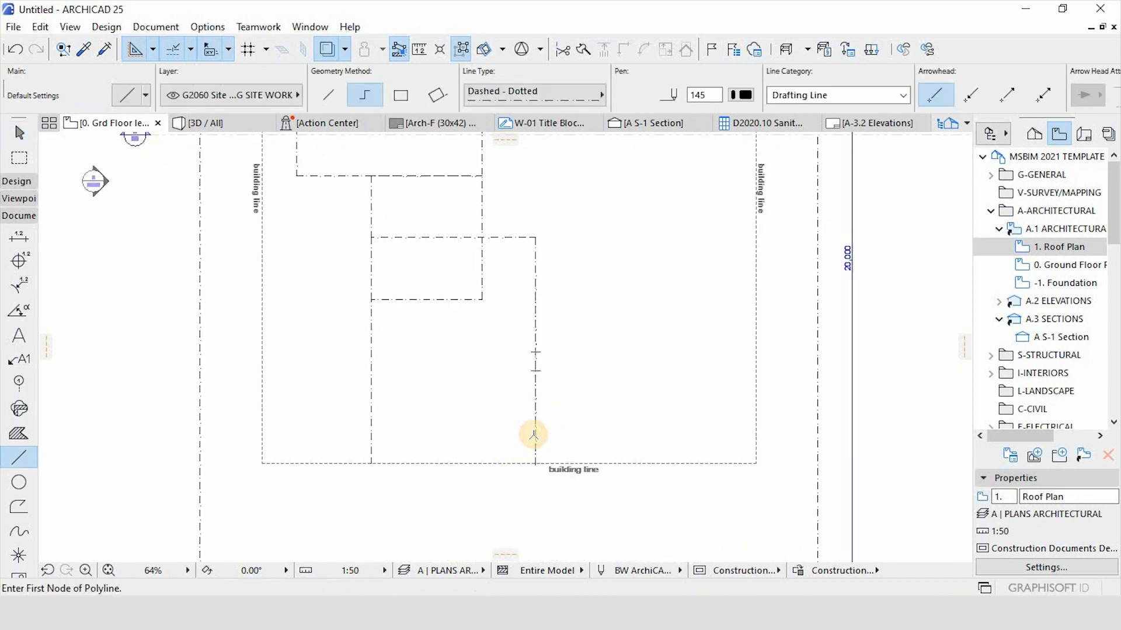
{"action": "scroll", "coordinate": [534, 436], "scroll_direction": "down", "scroll_amount": 2}
{"action": "scroll", "coordinate": [467, 447], "scroll_direction": "up", "scroll_amount": 3}
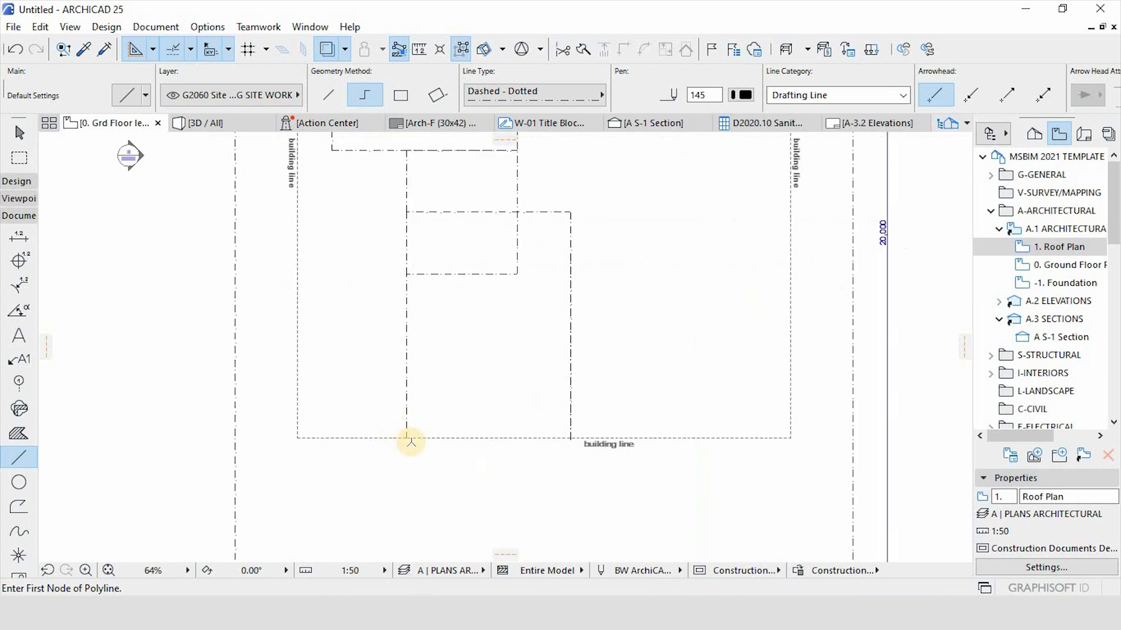
{"action": "scroll", "coordinate": [420, 450], "scroll_direction": "down", "scroll_amount": 3}
{"action": "scroll", "coordinate": [486, 265], "scroll_direction": "up", "scroll_amount": 3}
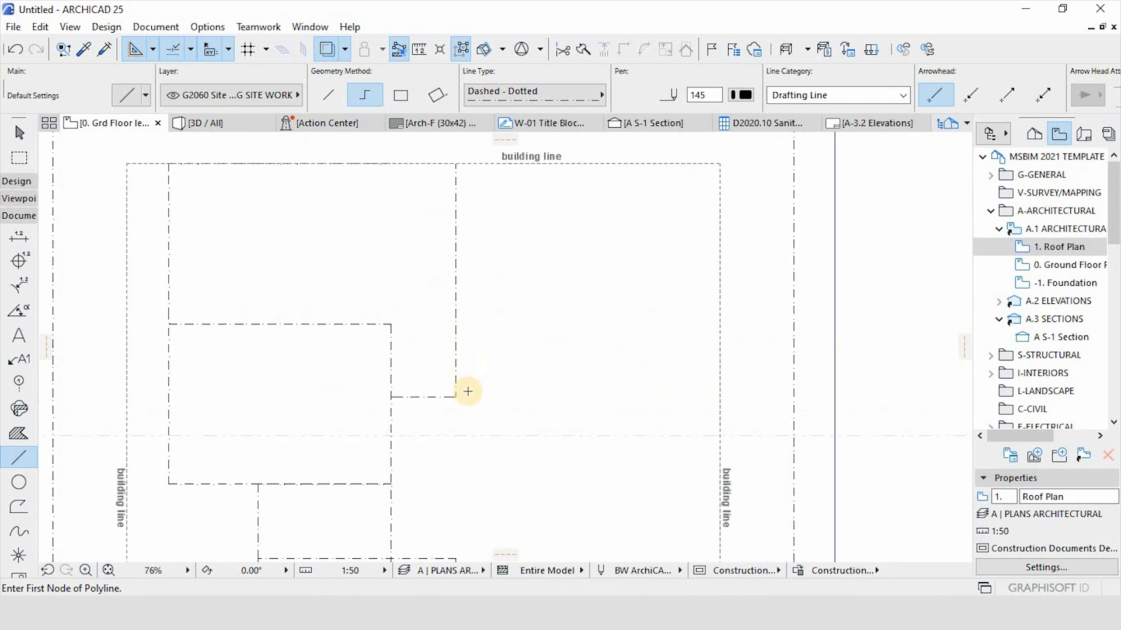
Measure off 4200 mm to the right along the upper building line from the upper room's top-right corner.
{"action": "key", "text": "m"}
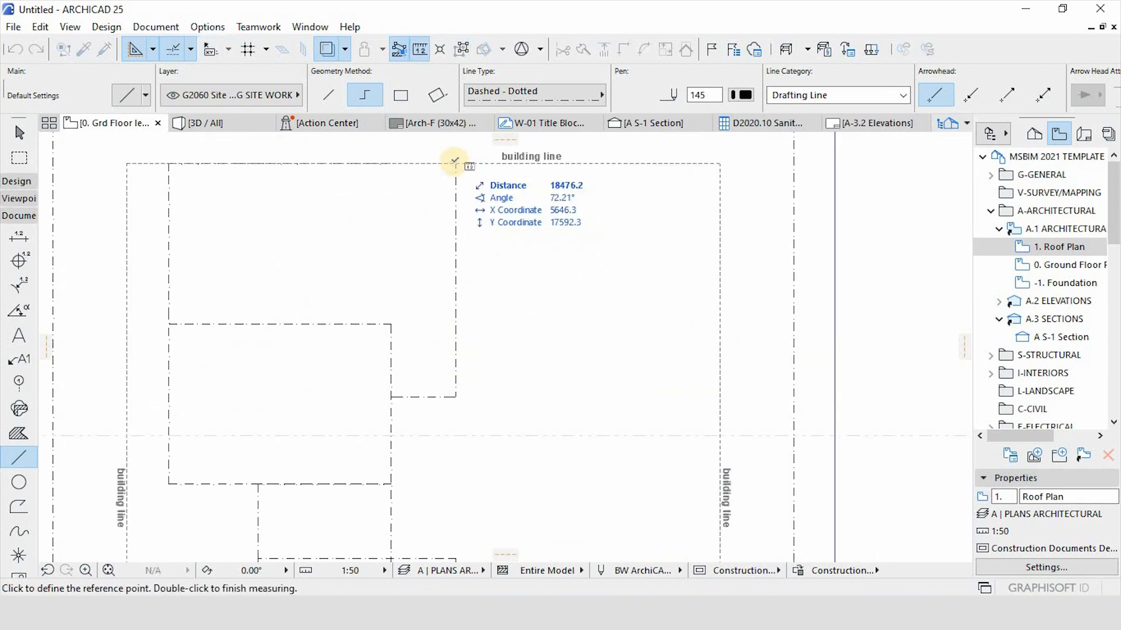
{"action": "left_click", "coordinate": [456, 164]}
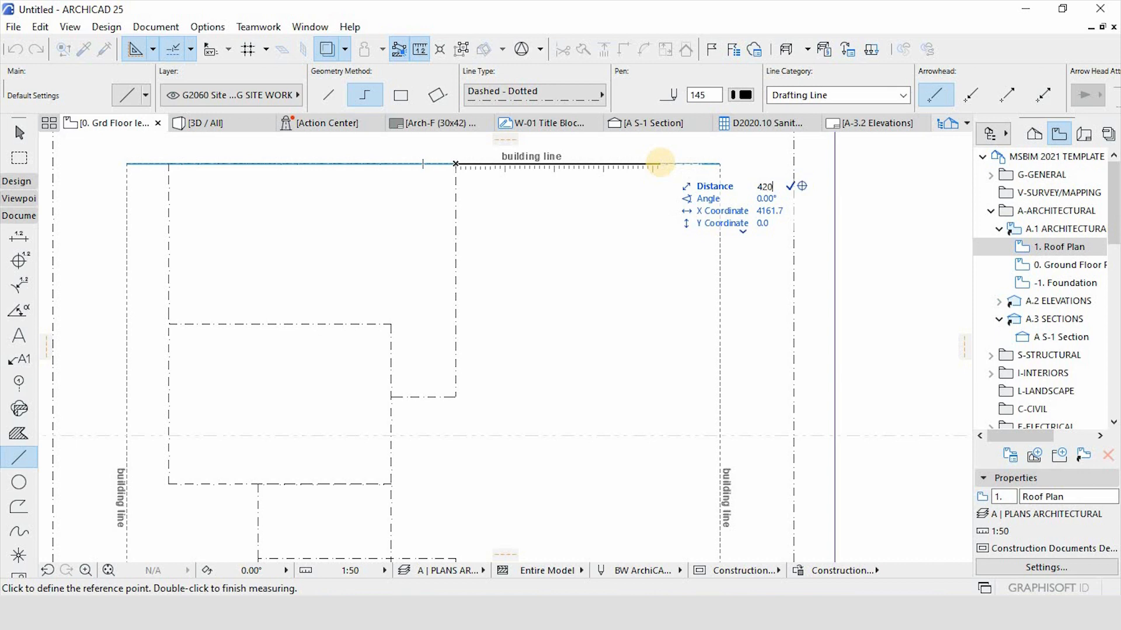
{"action": "key", "text": "Return"}
{"action": "scroll", "coordinate": [660, 180], "scroll_direction": "down", "scroll_amount": 3}
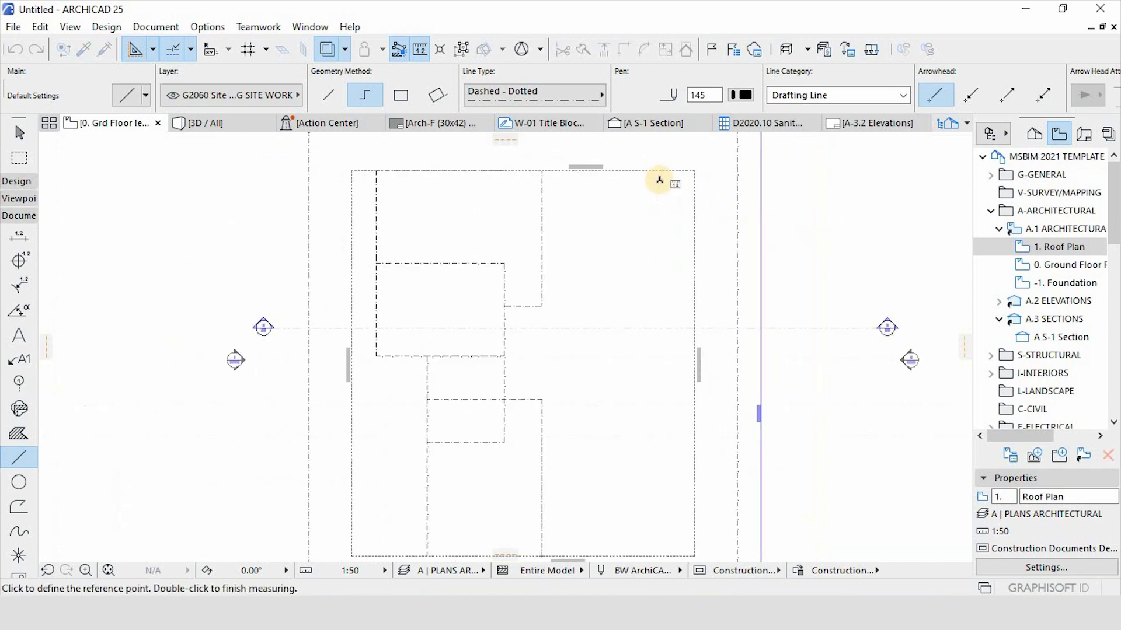
{"action": "key", "text": "Escape"}
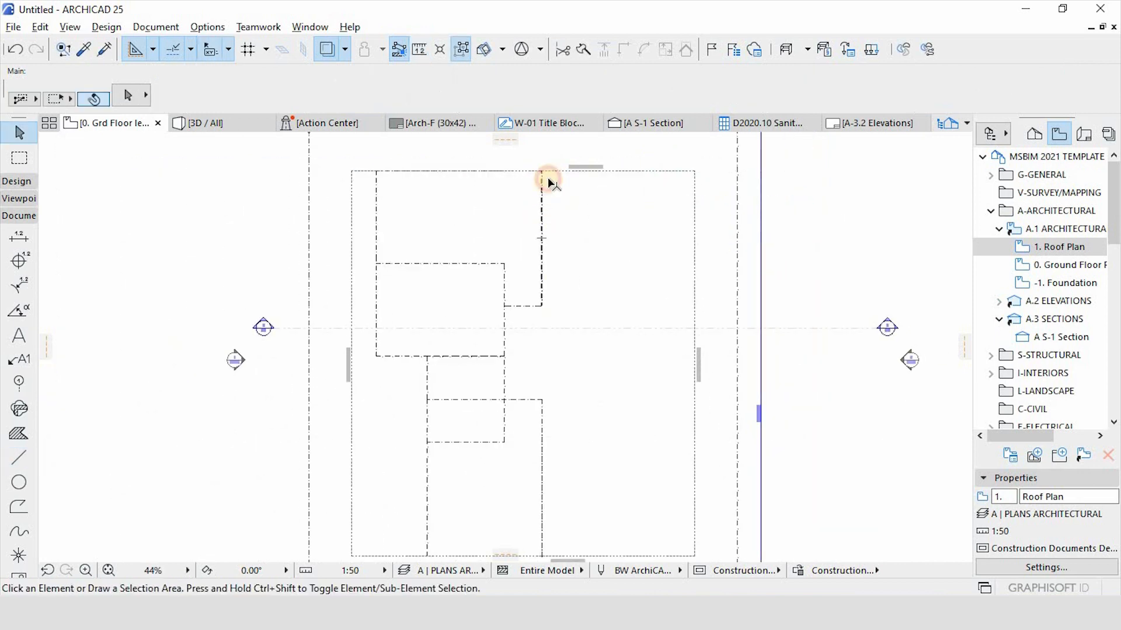
Draw a 4200 by 4200 mm dashed-dotted room outline beside the upper room, from its top-right corner round to its right vertical line.
{"action": "left_click", "coordinate": [542, 170]}
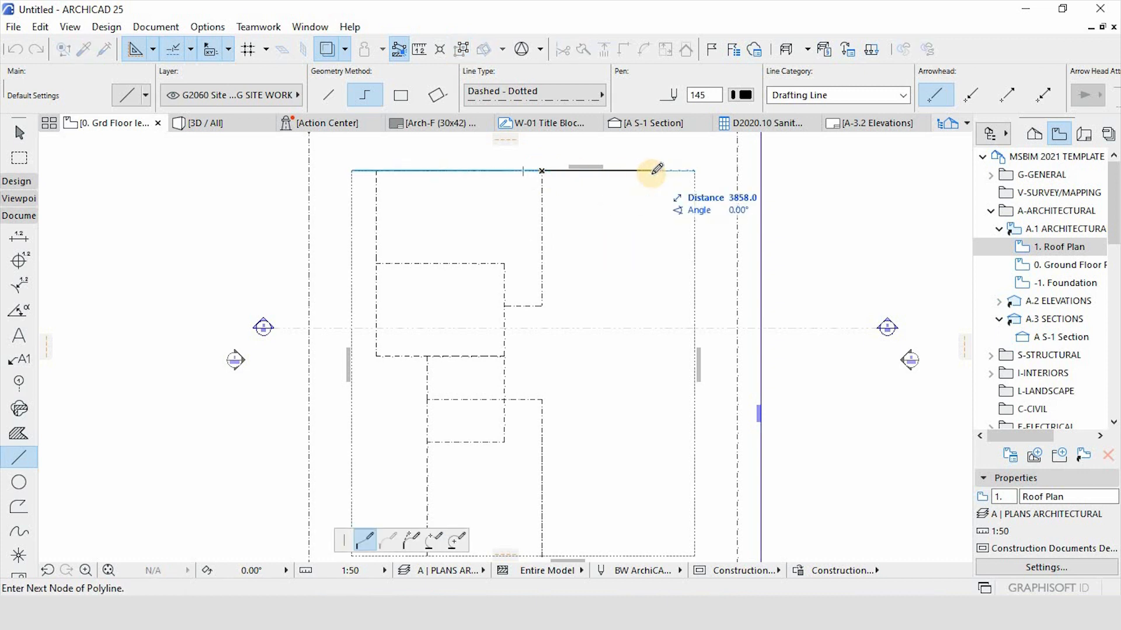
{"action": "left_click", "coordinate": [661, 171]}
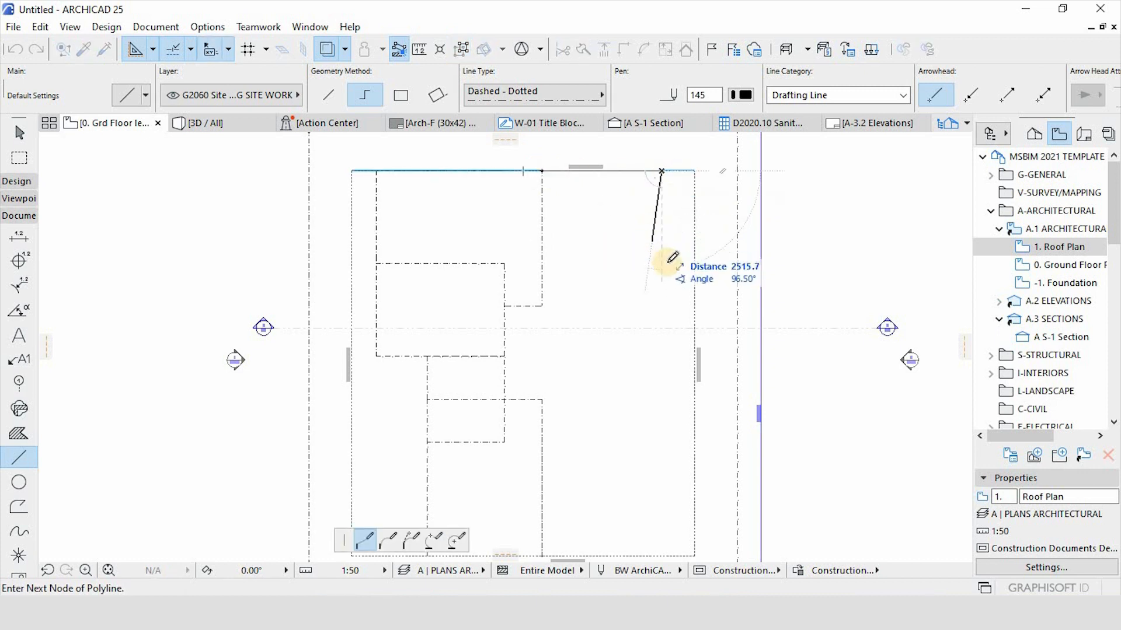
{"action": "scroll", "coordinate": [667, 282], "scroll_direction": "up", "scroll_amount": 2}
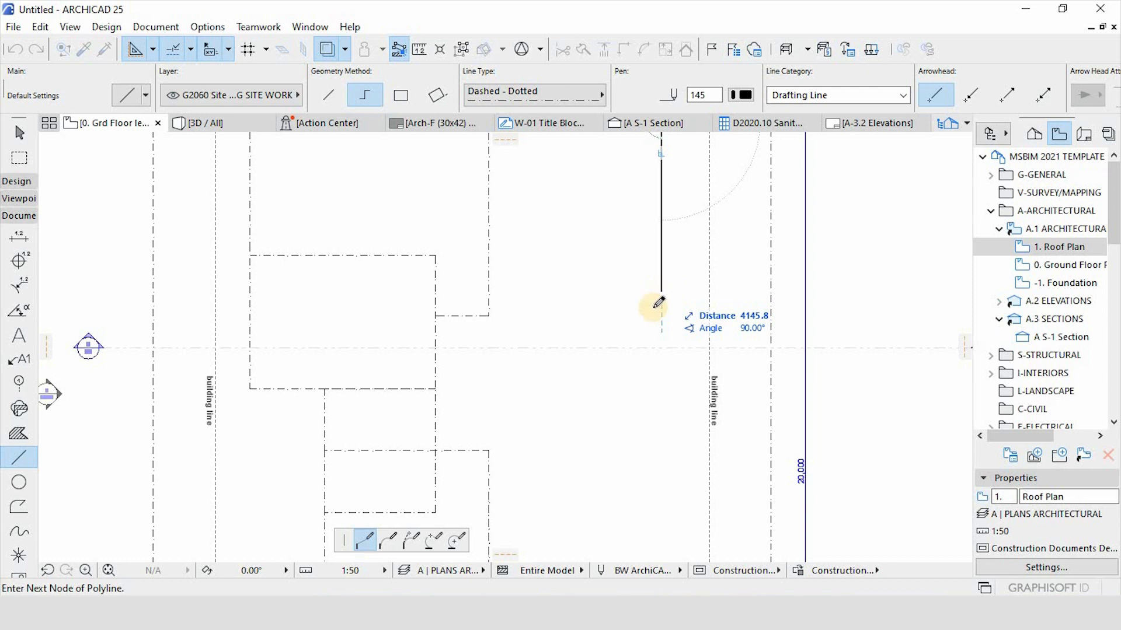
{"action": "left_click", "coordinate": [661, 315]}
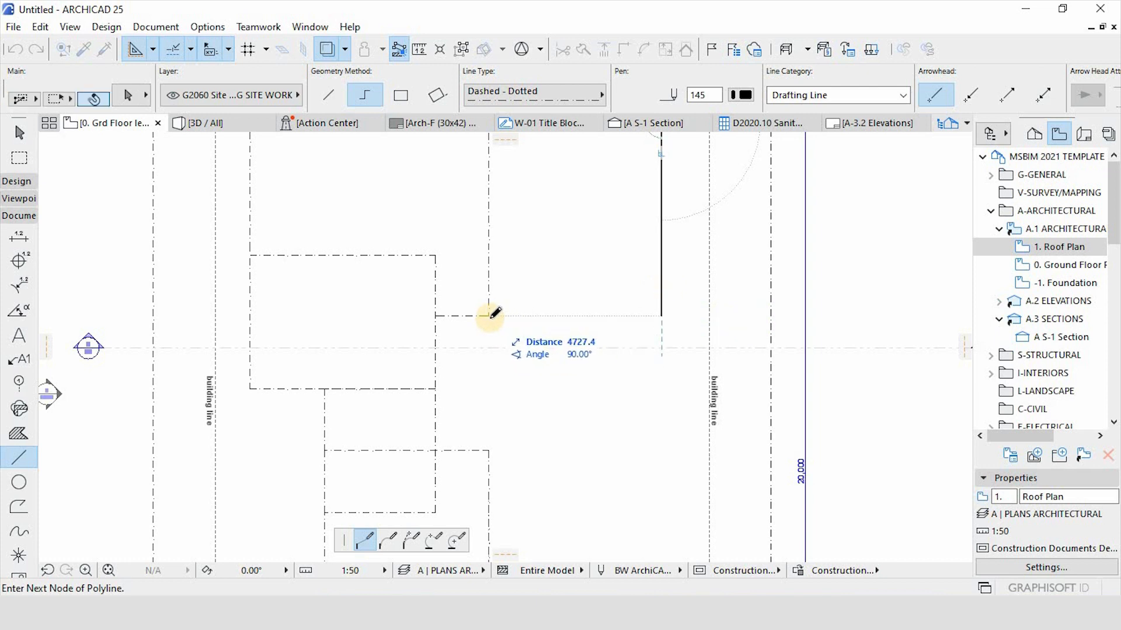
{"action": "key", "text": "BackSpace"}
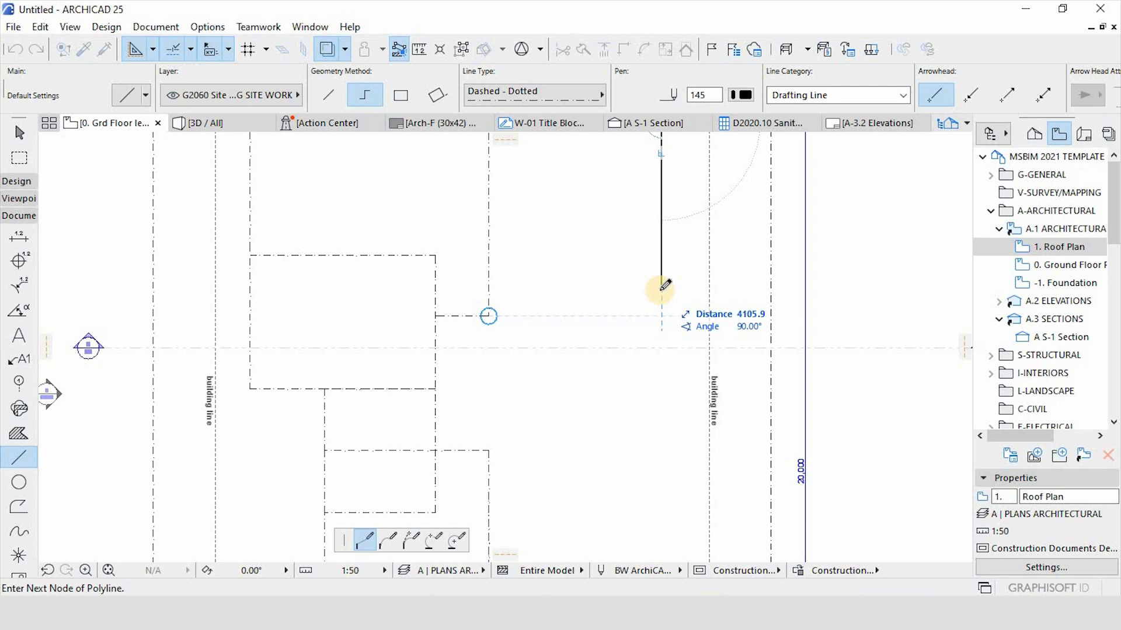
{"action": "type", "text": "4"}
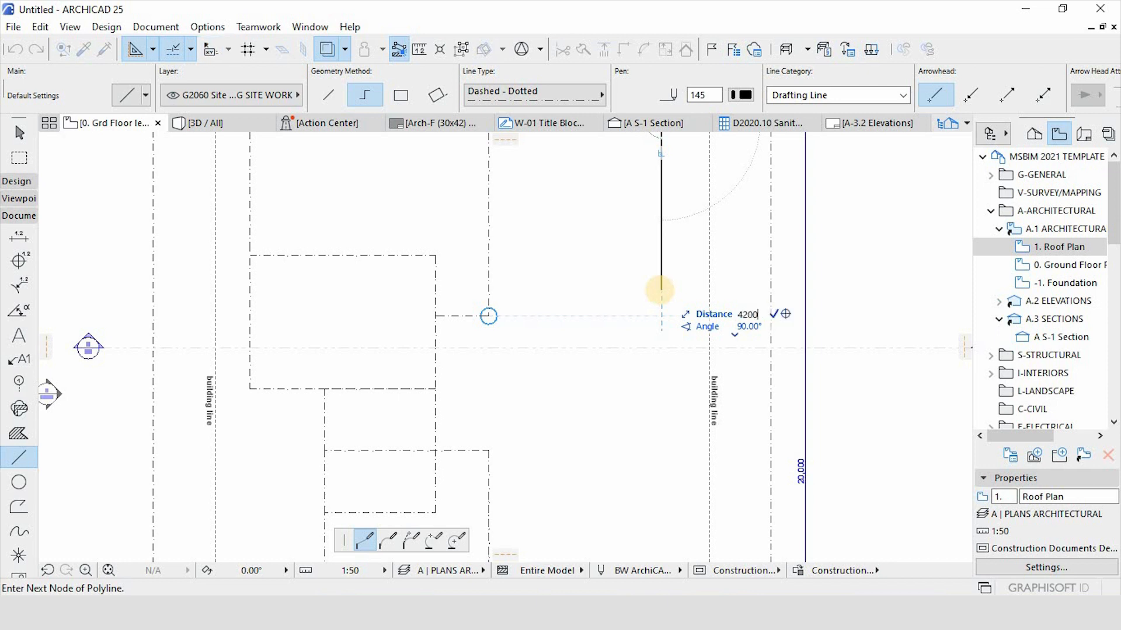
{"action": "type", "text": "200"}
{"action": "key", "text": "Return"}
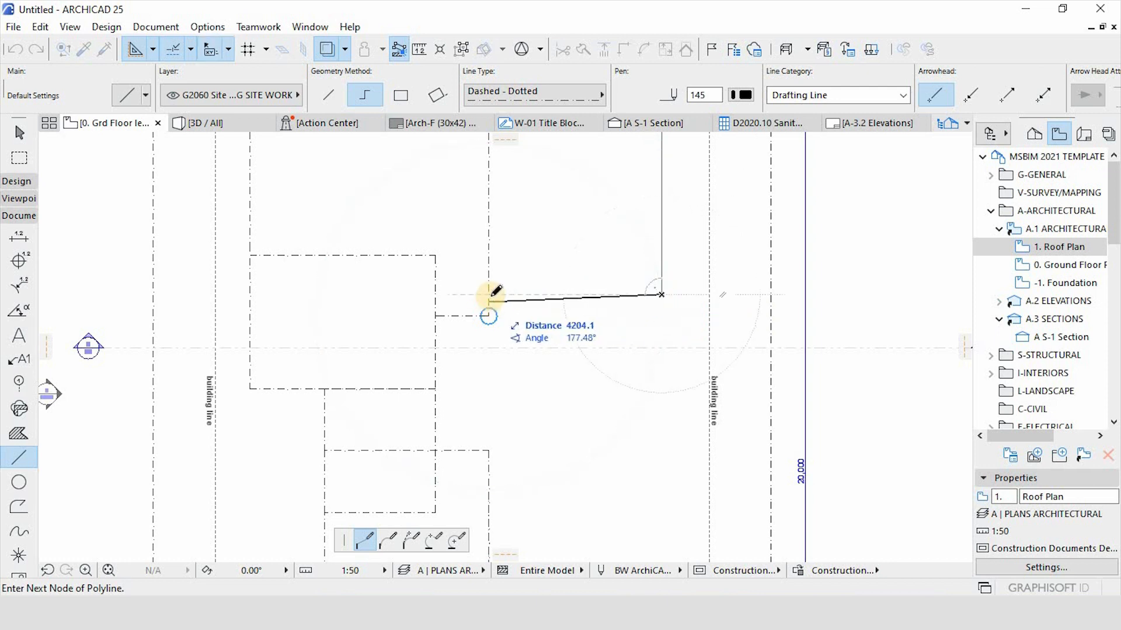
{"action": "double_click", "coordinate": [489, 296]}
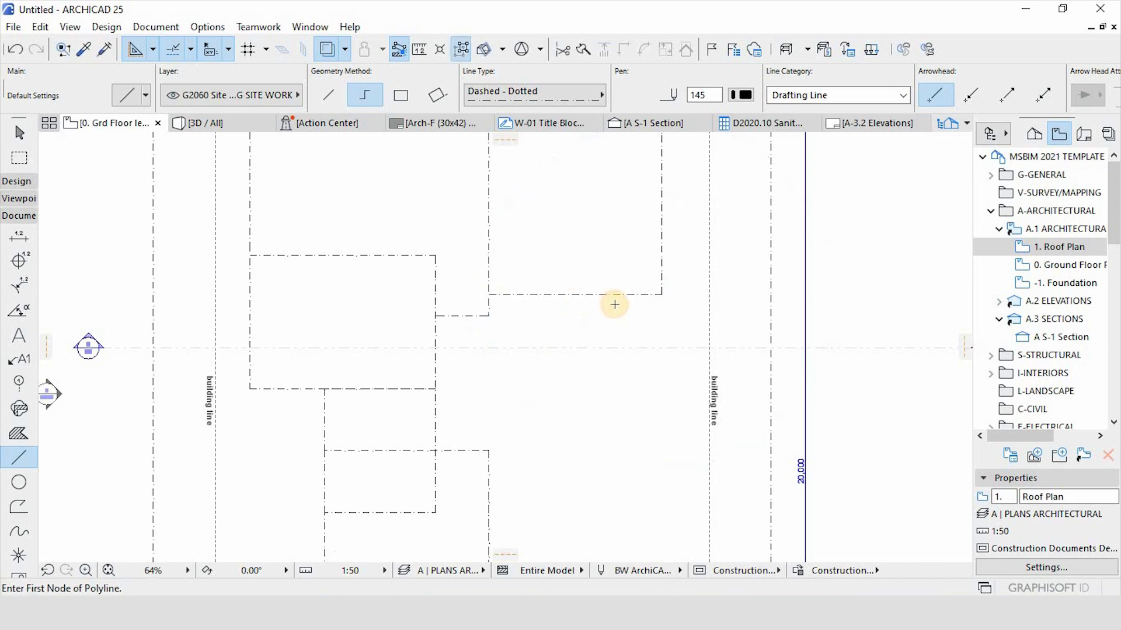
Draw a polyline from the new room's lower-right corner down to the lower building line and along it to the lower room's right line.
{"action": "left_click", "coordinate": [662, 294]}
{"action": "scroll", "coordinate": [659, 297], "scroll_direction": "down", "scroll_amount": 4}
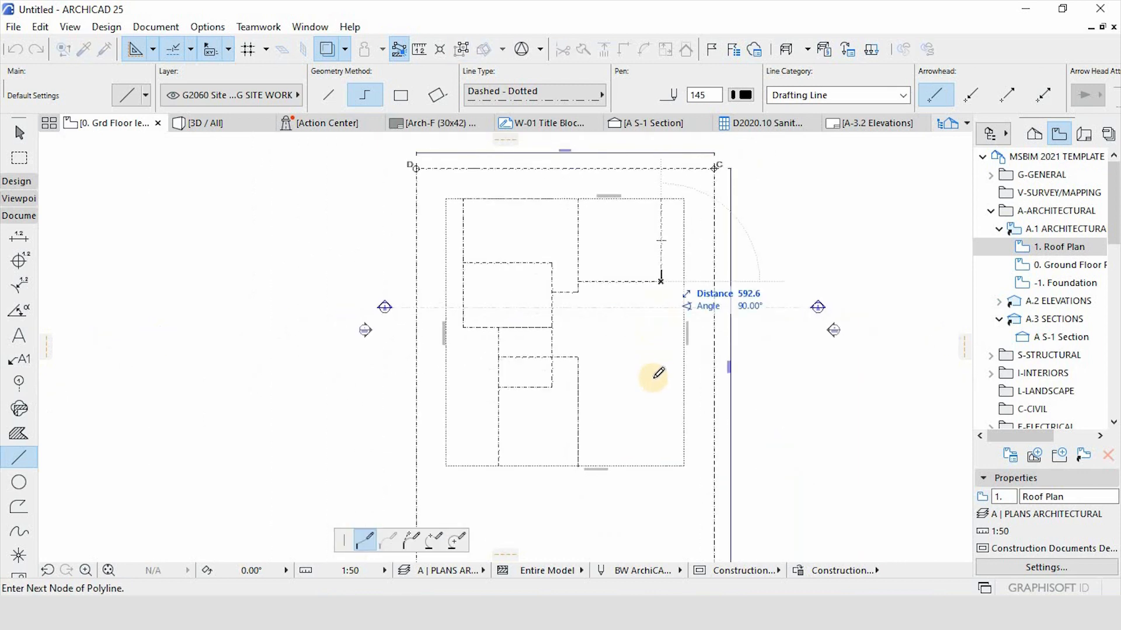
{"action": "left_click", "coordinate": [660, 357]}
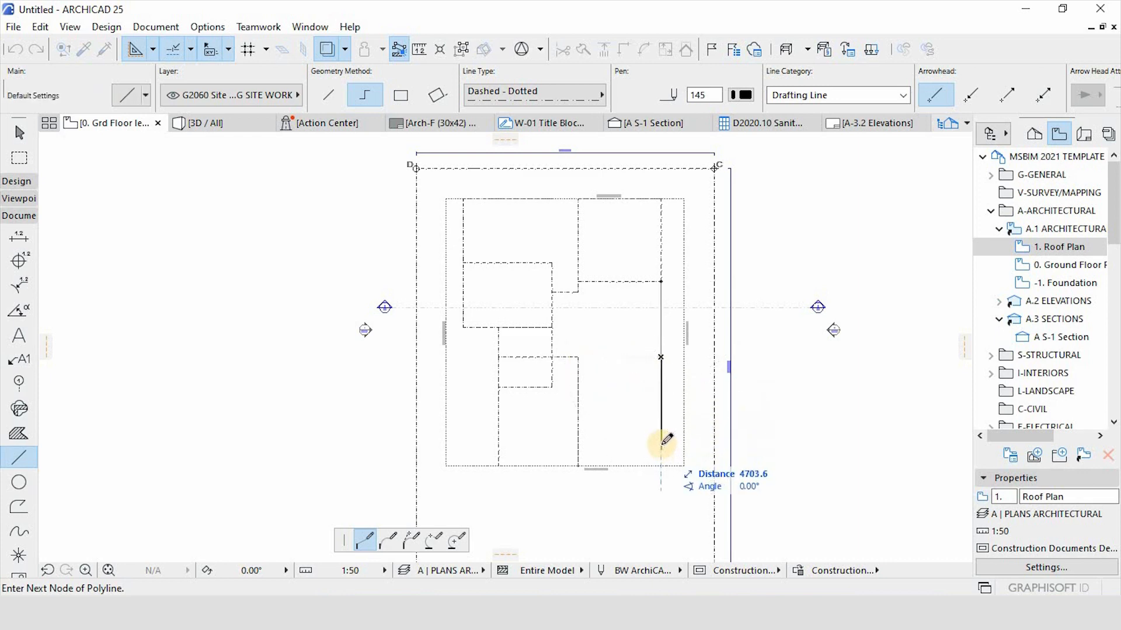
{"action": "scroll", "coordinate": [665, 441], "scroll_direction": "up", "scroll_amount": 3}
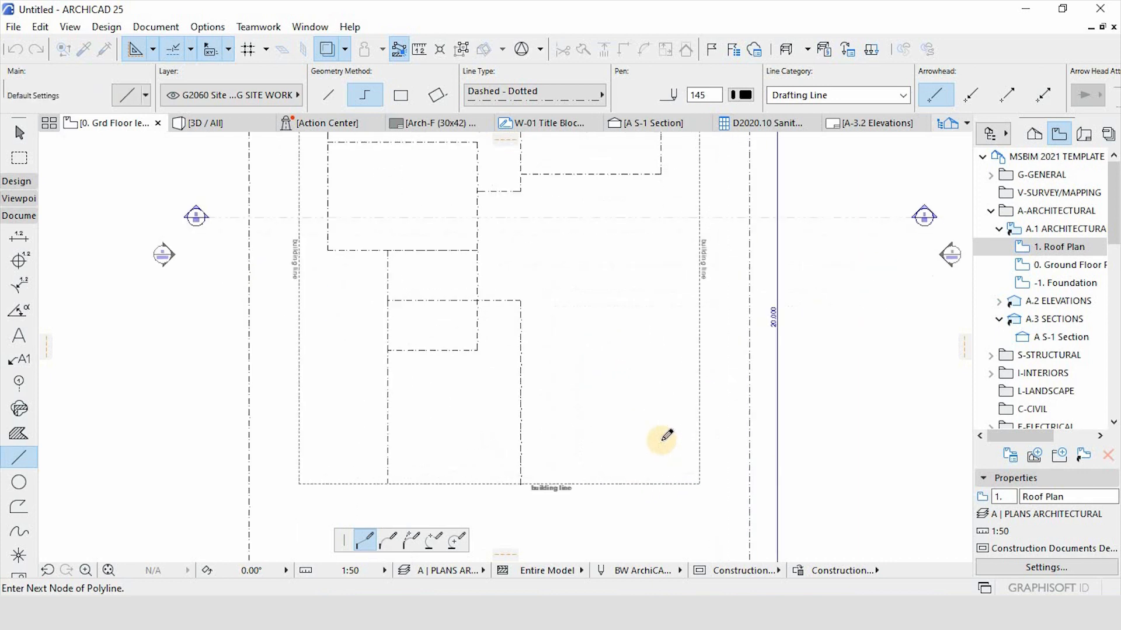
{"action": "left_click", "coordinate": [662, 484]}
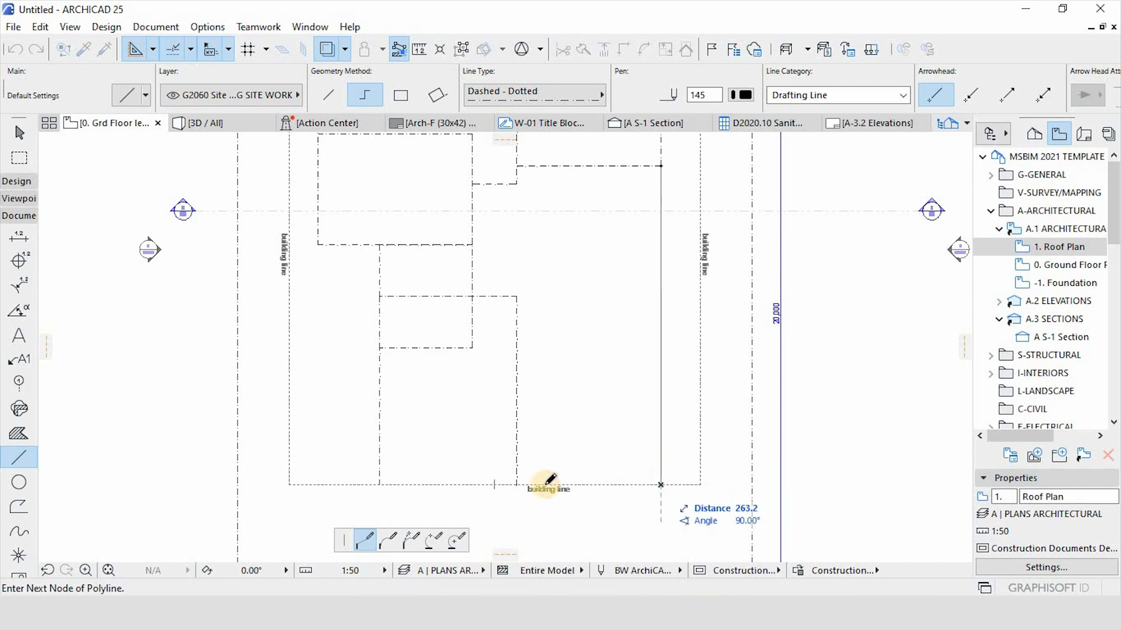
{"action": "scroll", "coordinate": [519, 478], "scroll_direction": "up", "scroll_amount": 3}
{"action": "left_click", "coordinate": [514, 483]}
{"action": "left_click", "coordinate": [513, 484]}
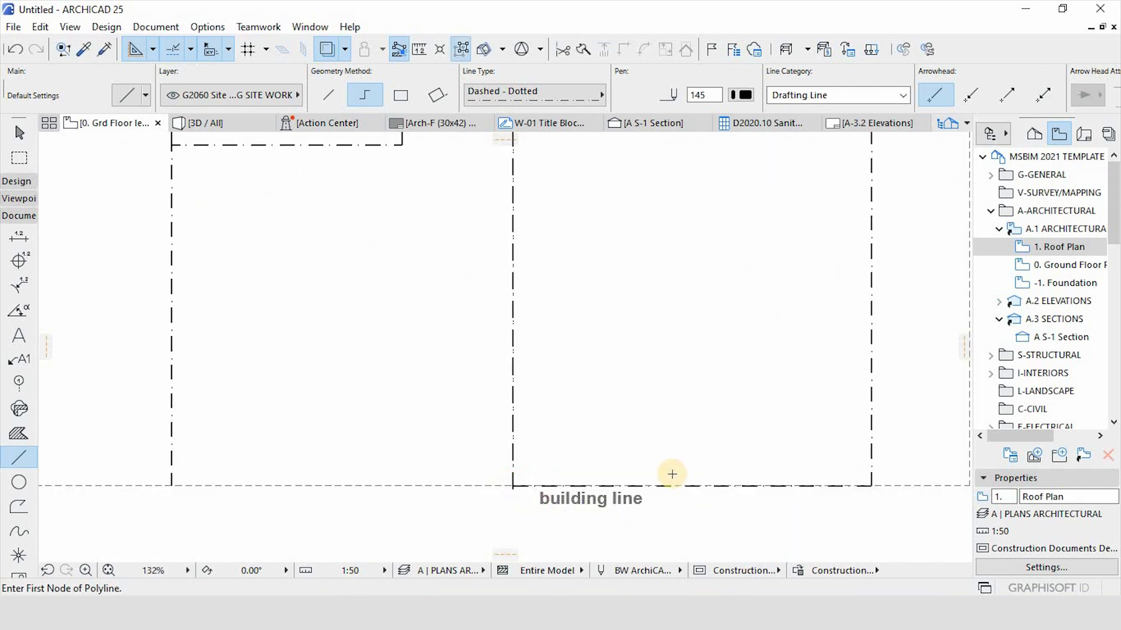
{"action": "key", "text": "Escape"}
{"action": "left_click", "coordinate": [777, 486]}
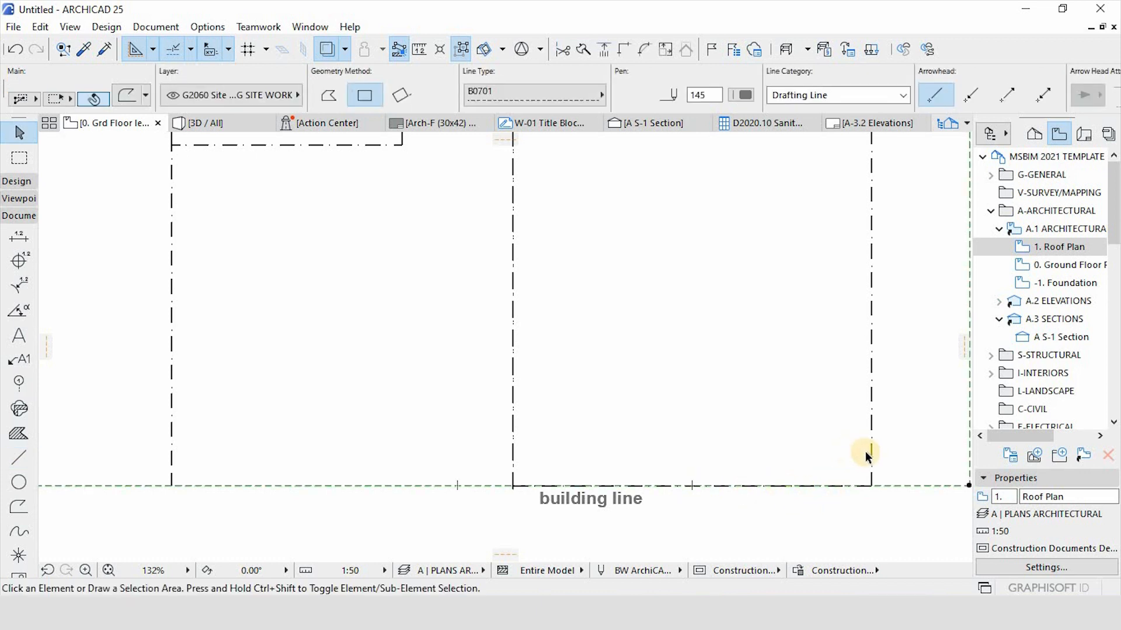
{"action": "left_click", "coordinate": [874, 454]}
{"action": "left_click", "coordinate": [796, 486]}
{"action": "scroll", "coordinate": [689, 478], "scroll_direction": "up", "scroll_amount": 2}
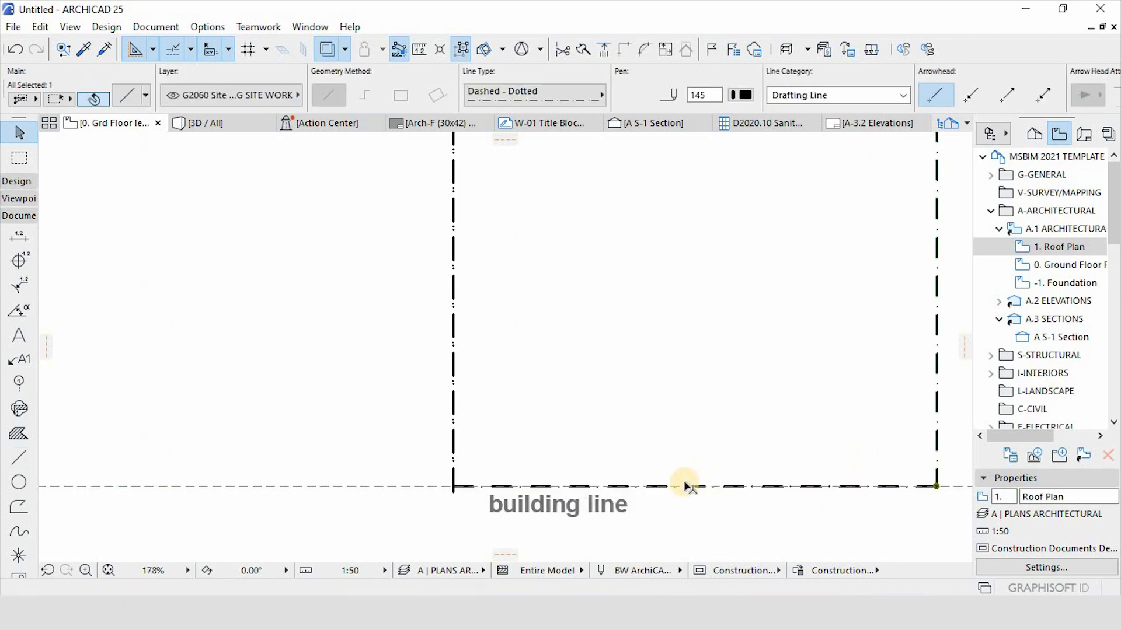
{"action": "scroll", "coordinate": [671, 486], "scroll_direction": "down", "scroll_amount": 4}
{"action": "scroll", "coordinate": [669, 497], "scroll_direction": "down", "scroll_amount": 2}
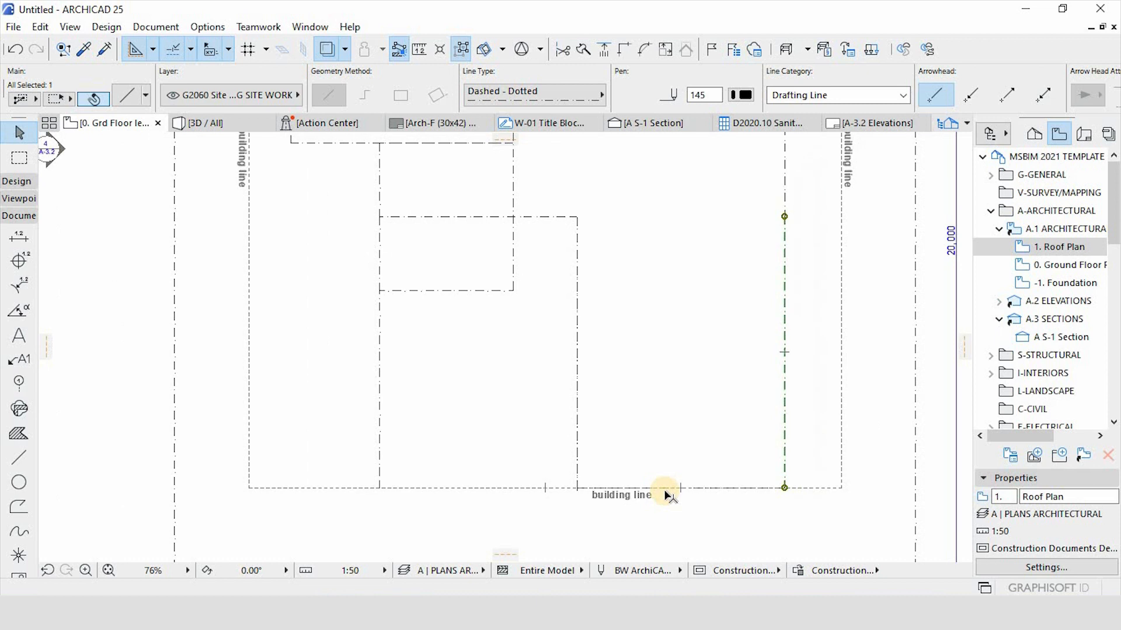
{"action": "left_click", "coordinate": [758, 477]}
{"action": "scroll", "coordinate": [757, 488], "scroll_direction": "up", "scroll_amount": 1}
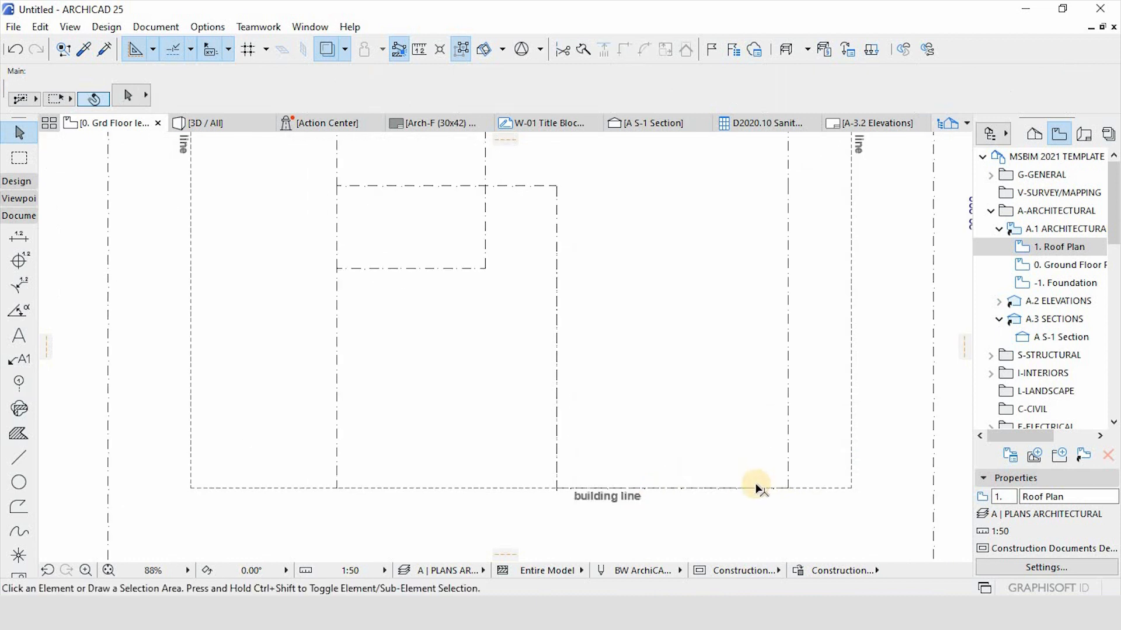
{"action": "scroll", "coordinate": [757, 488], "scroll_direction": "up", "scroll_amount": 2}
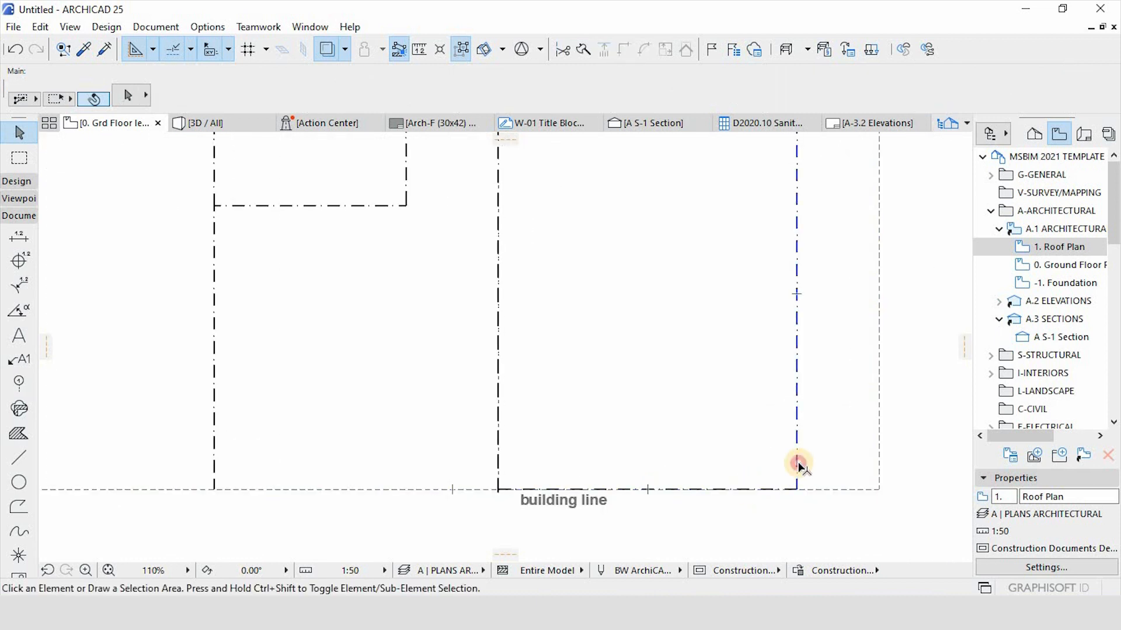
{"action": "left_click", "coordinate": [779, 485]}
{"action": "scroll", "coordinate": [779, 485], "scroll_direction": "up", "scroll_amount": 8}
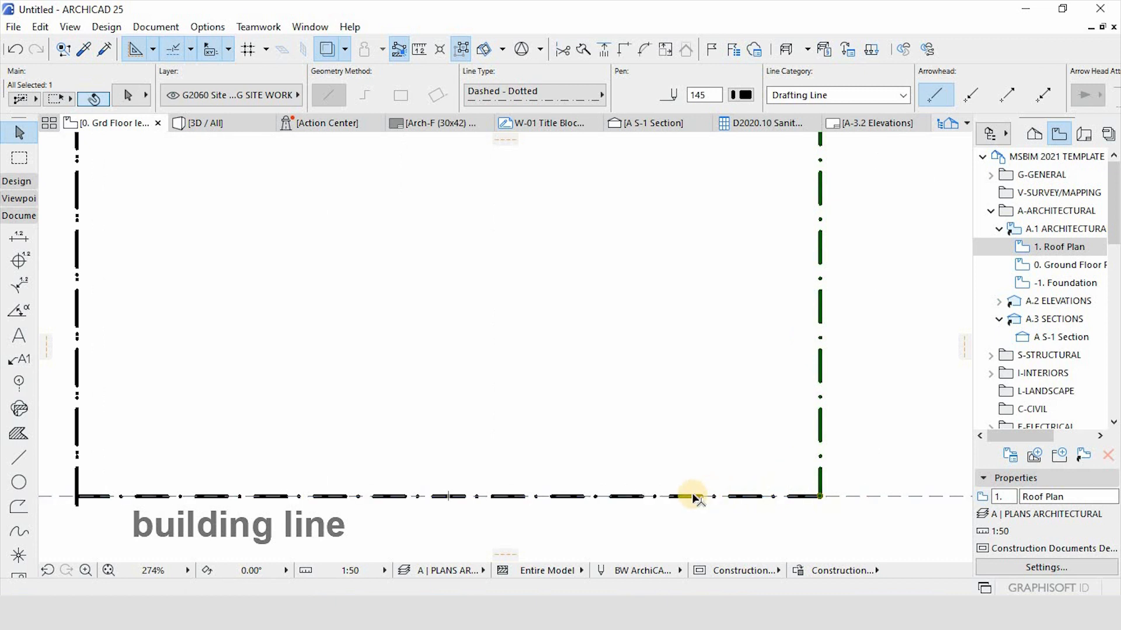
{"action": "scroll", "coordinate": [691, 475], "scroll_direction": "down", "scroll_amount": 10}
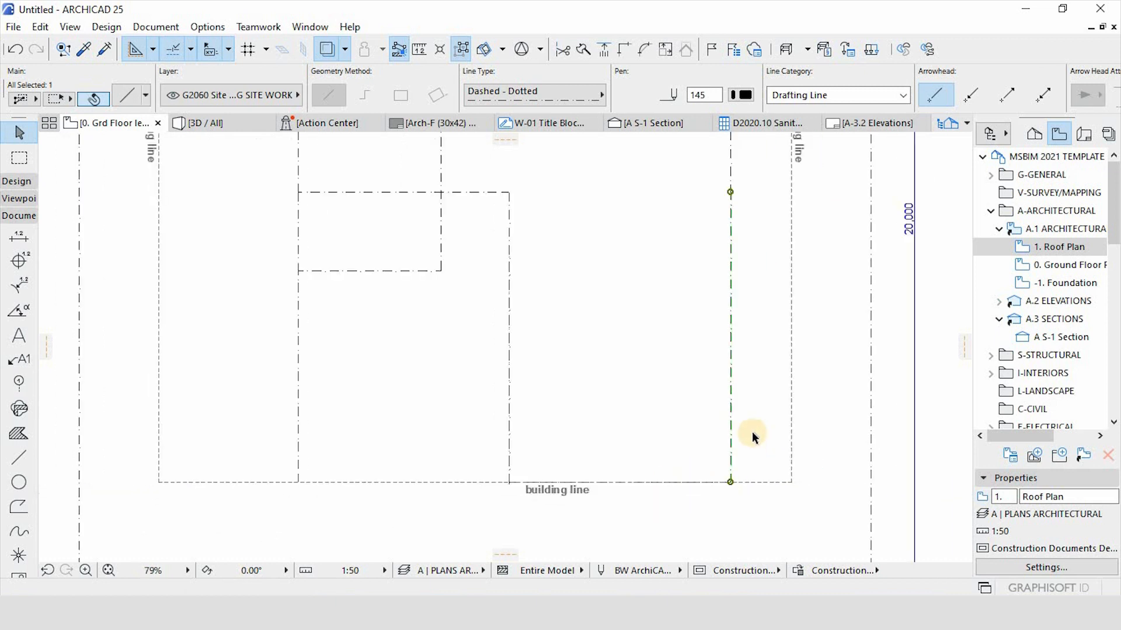
{"action": "key", "text": "Escape"}
Draw a dashed-dotted polyline from the right line's lower end, 1500 mm up, then across to the lower room's right vertical line.
{"action": "left_click", "coordinate": [723, 452]}
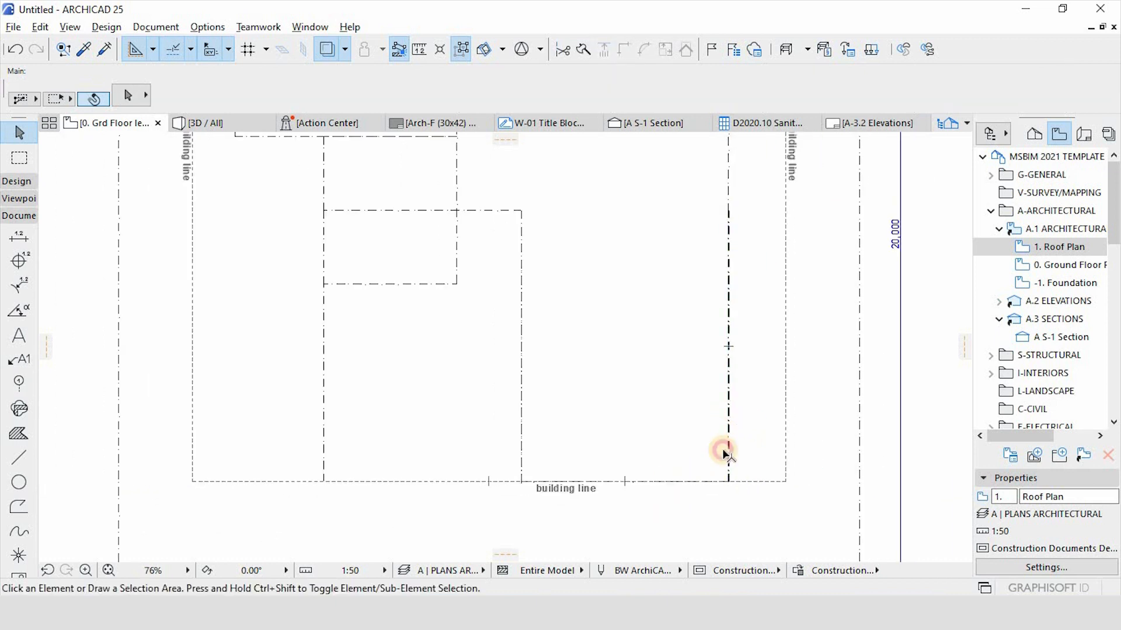
{"action": "left_click", "coordinate": [728, 481]}
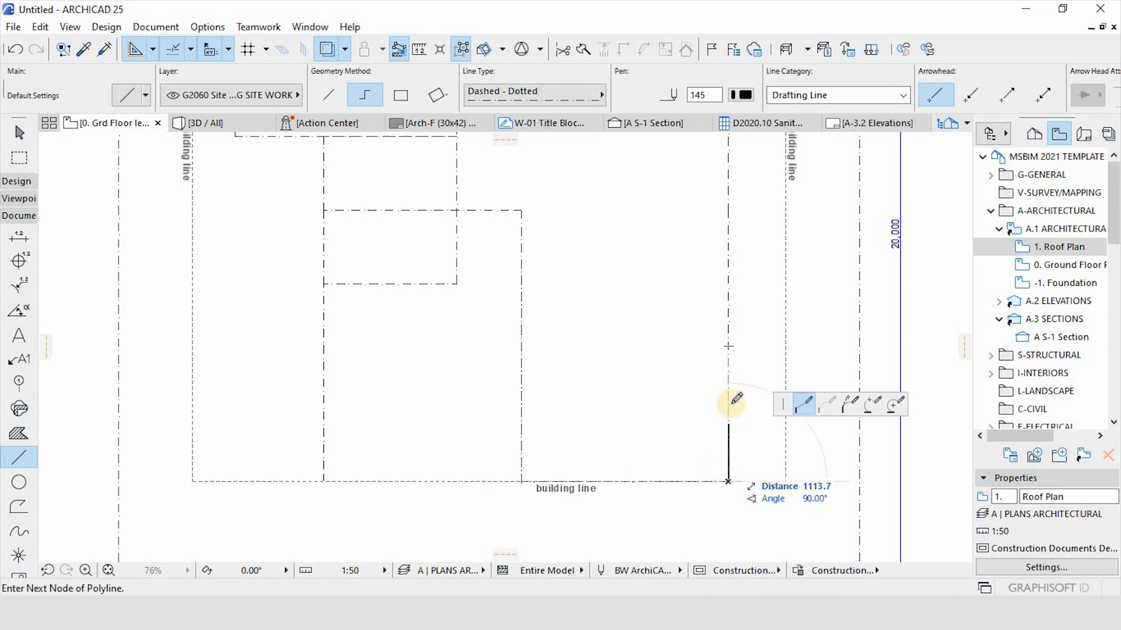
{"action": "type", "text": "15"}
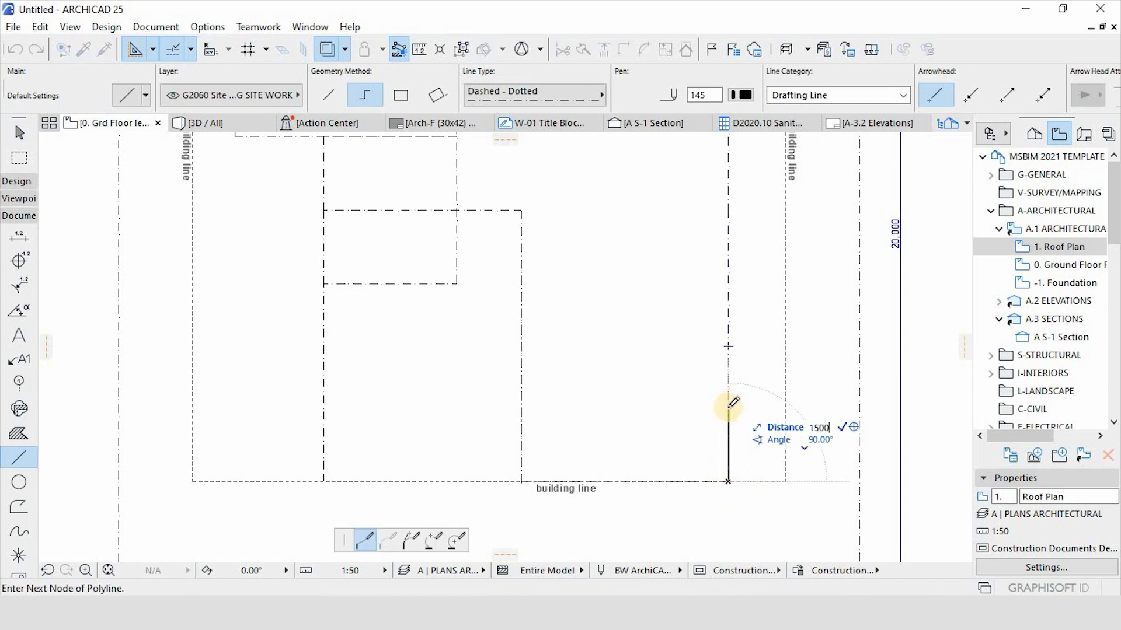
{"action": "type", "text": "00"}
{"action": "key", "text": "Return"}
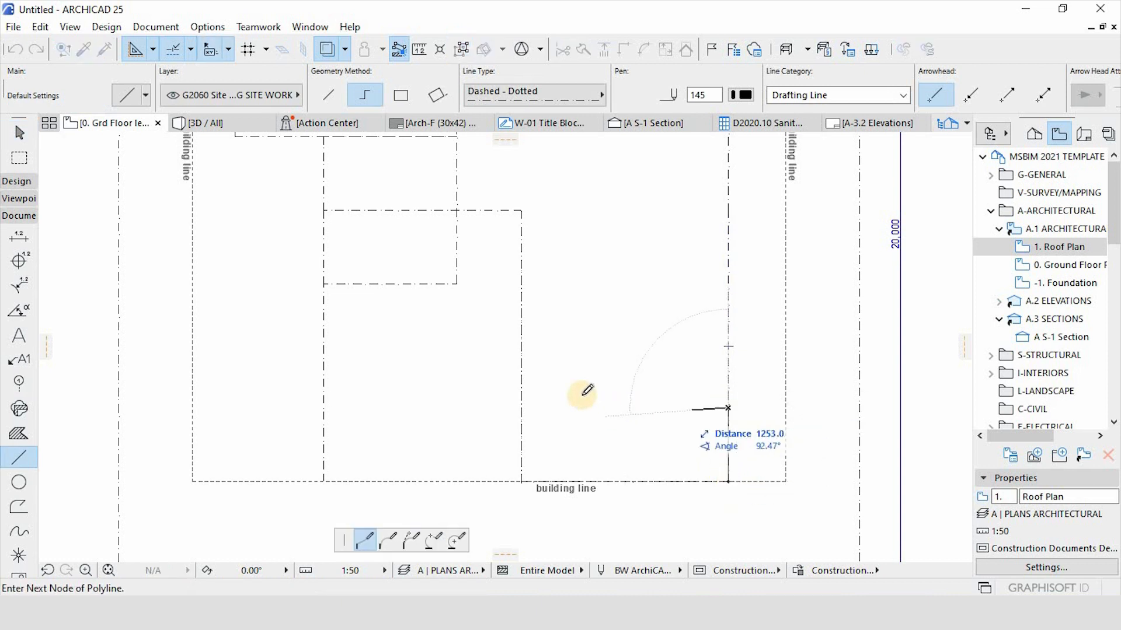
{"action": "double_click", "coordinate": [524, 409]}
{"action": "key", "text": "Escape"}
Trim away the right vertical line below the new horizontal line and the dashed-dotted line along the lower building line beneath it.
{"action": "left_click", "coordinate": [728, 454], "text": "ctrl"}
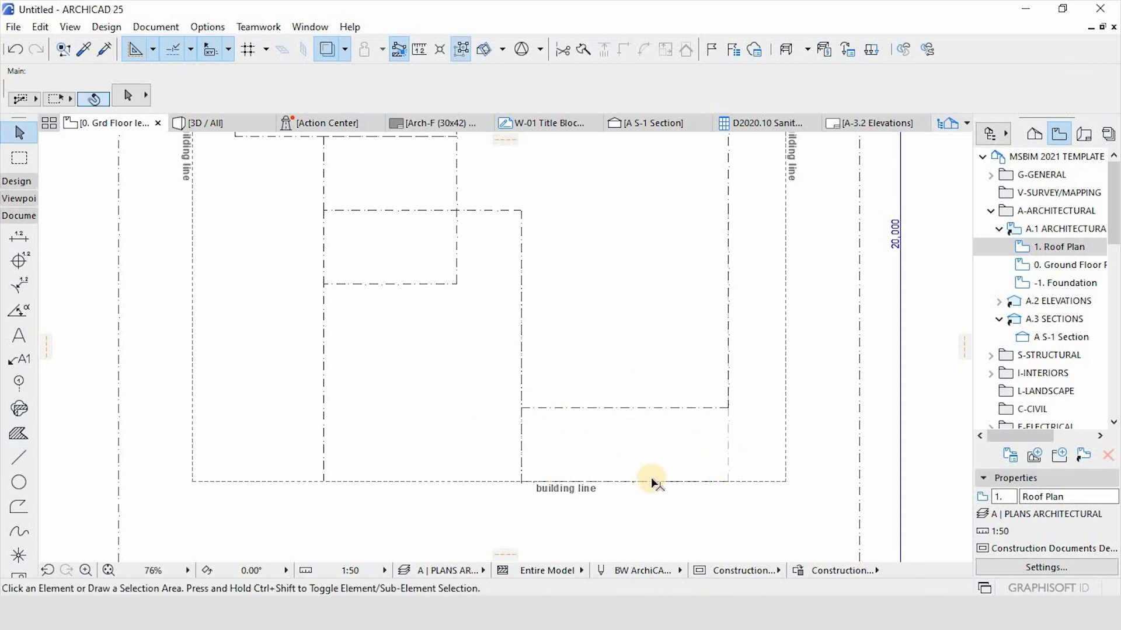
{"action": "scroll", "coordinate": [663, 489], "scroll_direction": "up", "scroll_amount": 4}
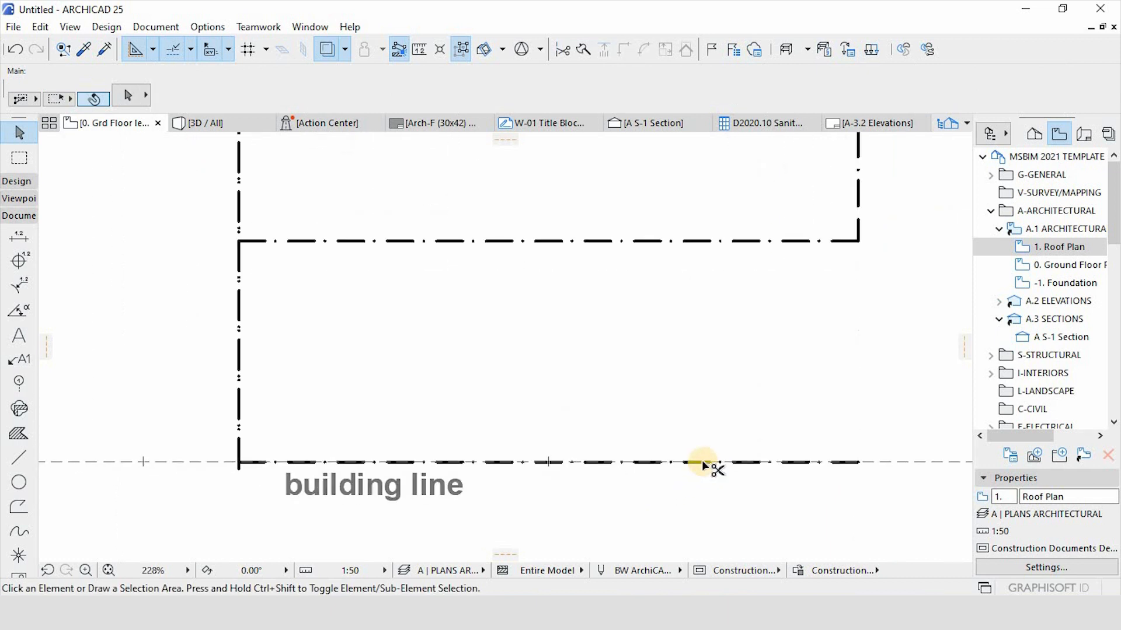
{"action": "left_click", "coordinate": [854, 464], "text": "ctrl"}
{"action": "scroll", "coordinate": [734, 450], "scroll_direction": "down", "scroll_amount": 3}
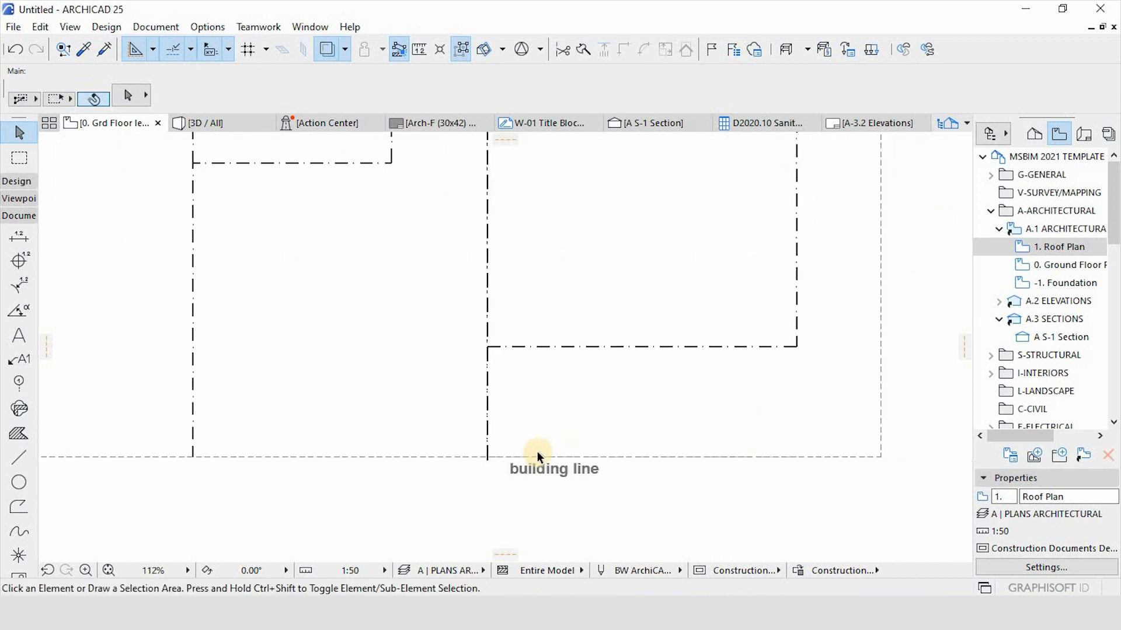
Pick up the dashed-dotted line settings and draw a line along the lower building line between the lower room's two vertical lines.
{"action": "left_click", "coordinate": [495, 436], "text": "alt"}
{"action": "left_click", "coordinate": [211, 457]}
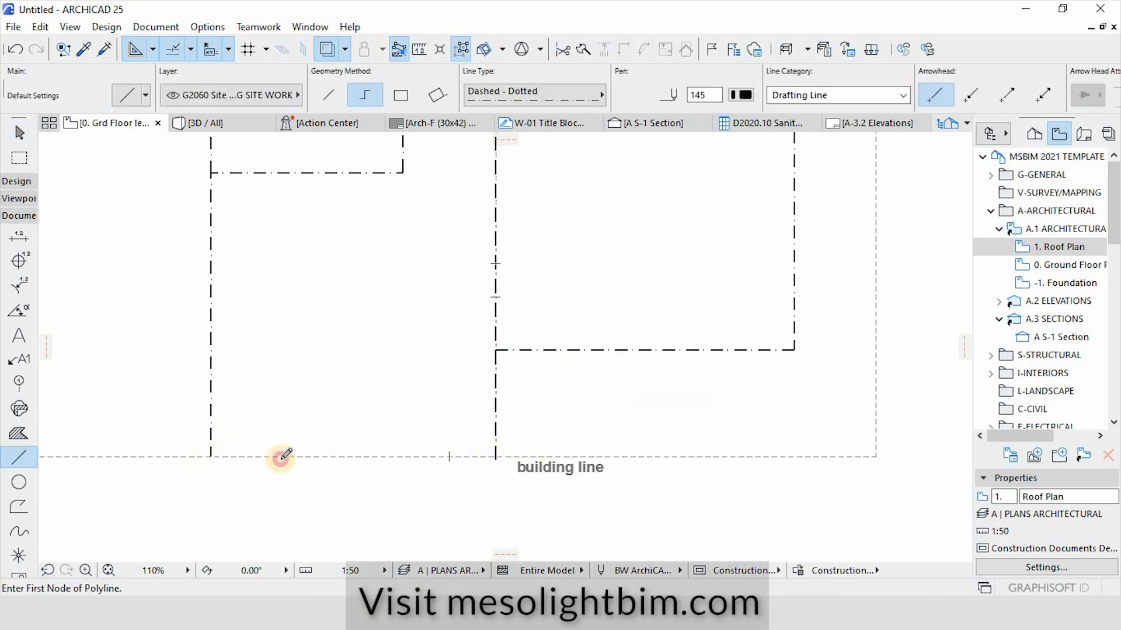
{"action": "double_click", "coordinate": [495, 456]}
Draw a dashed-dotted polyline from the upper-right room's top-right corner, 1400 mm down, then across to the room's left vertical line.
{"action": "scroll", "coordinate": [494, 457], "scroll_direction": "down", "scroll_amount": 6}
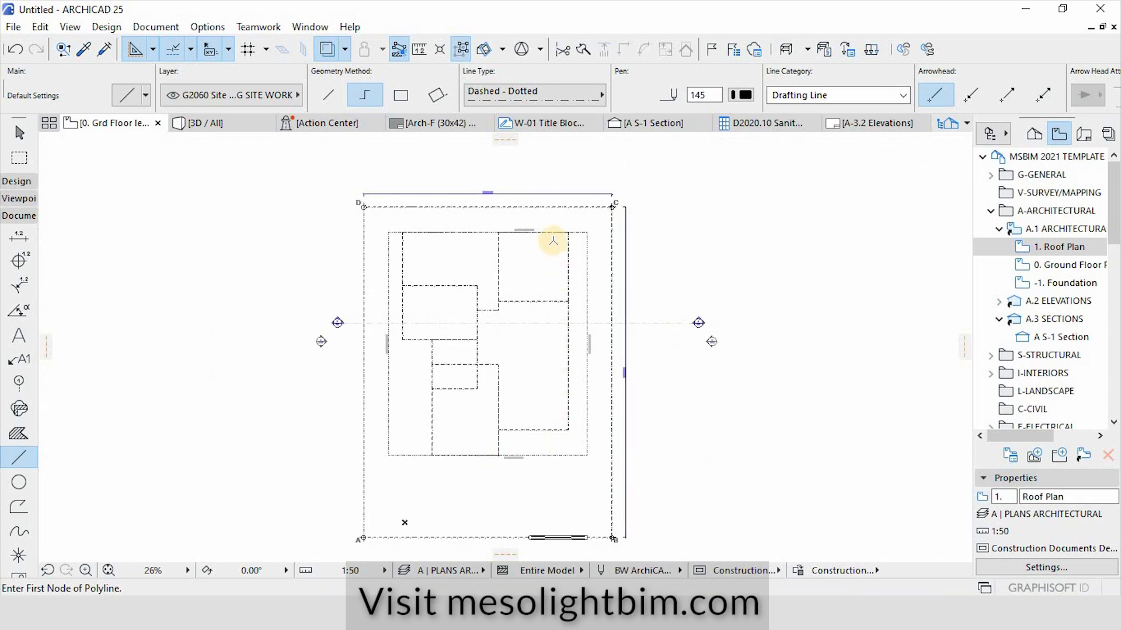
{"action": "scroll", "coordinate": [550, 239], "scroll_direction": "up", "scroll_amount": 7}
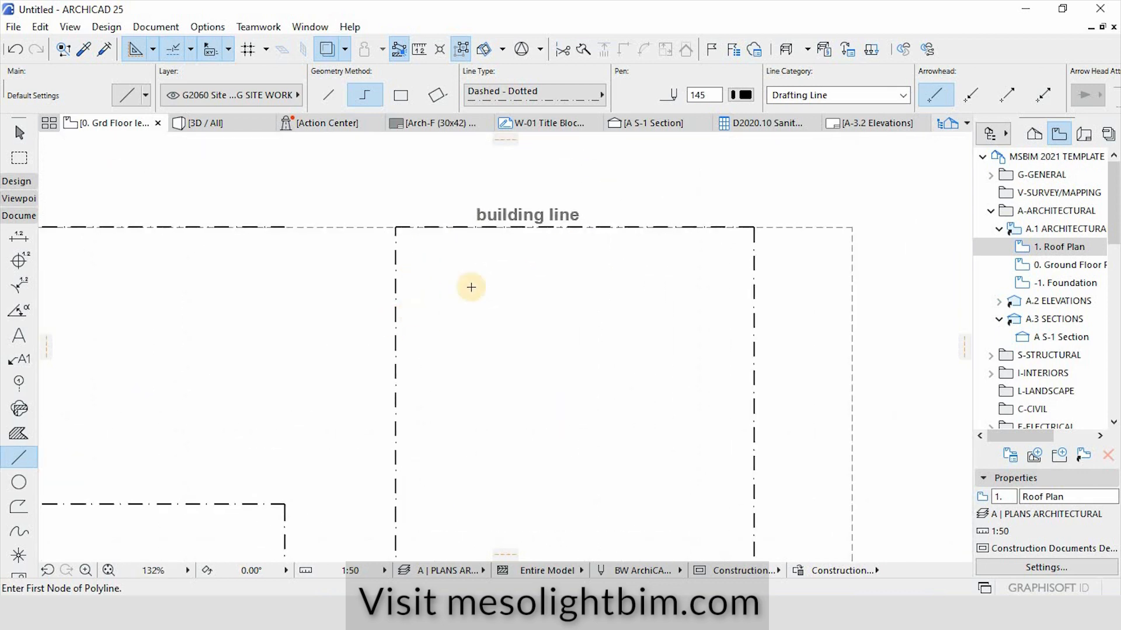
{"action": "scroll", "coordinate": [537, 283], "scroll_direction": "down", "scroll_amount": 4}
{"action": "scroll", "coordinate": [578, 232], "scroll_direction": "up", "scroll_amount": 3}
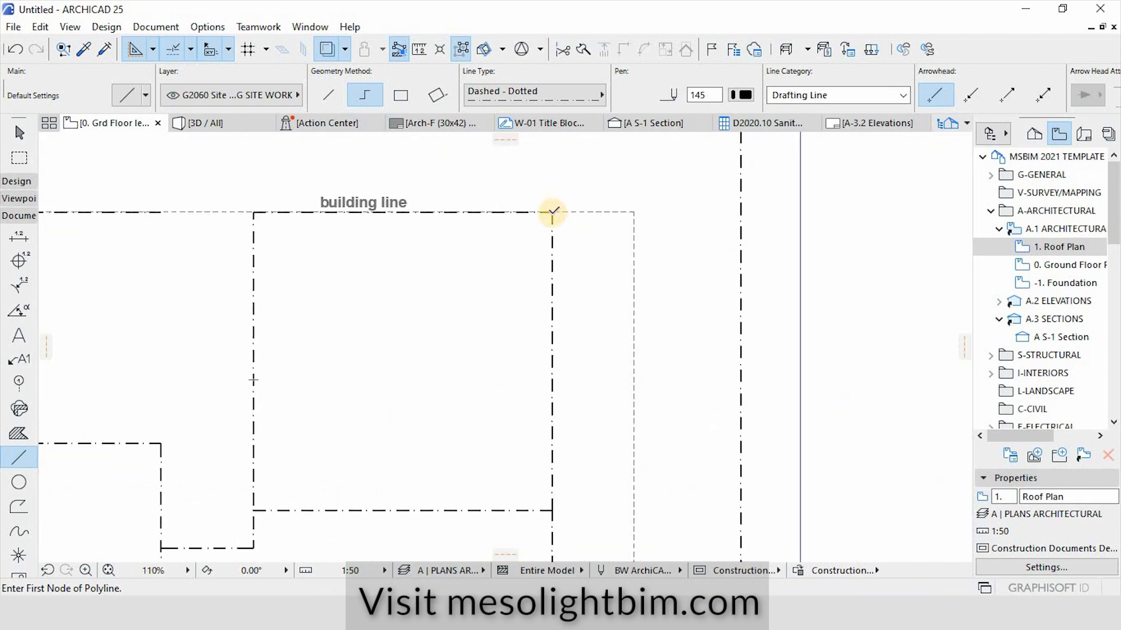
{"action": "left_click", "coordinate": [552, 212]}
{"action": "type", "text": "1"}
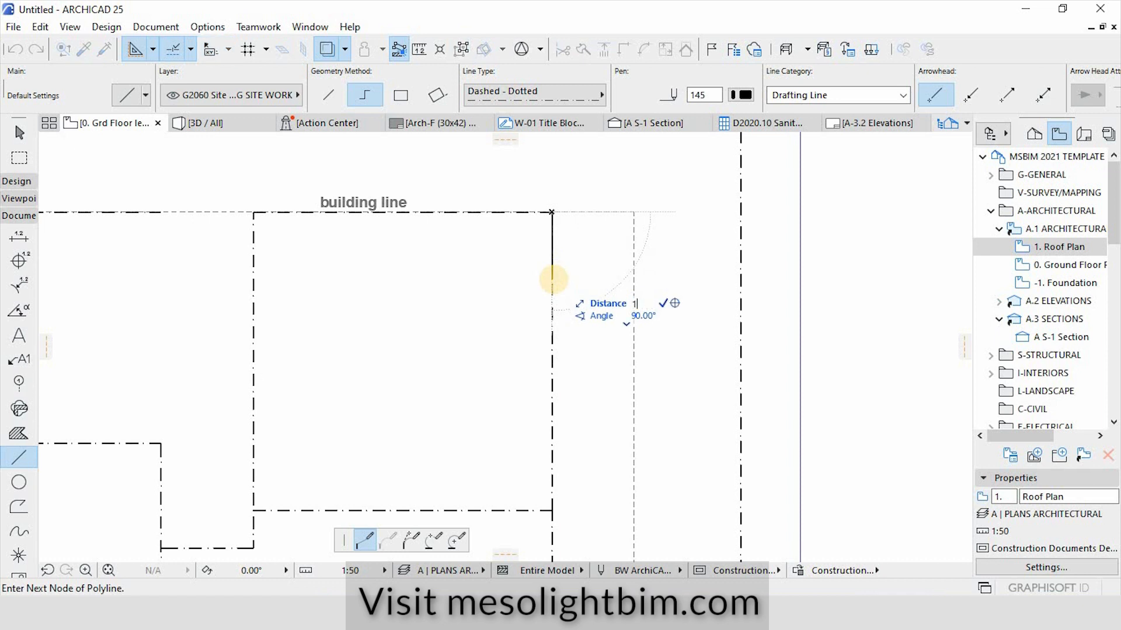
{"action": "type", "text": "400"}
{"action": "key", "text": "Return"}
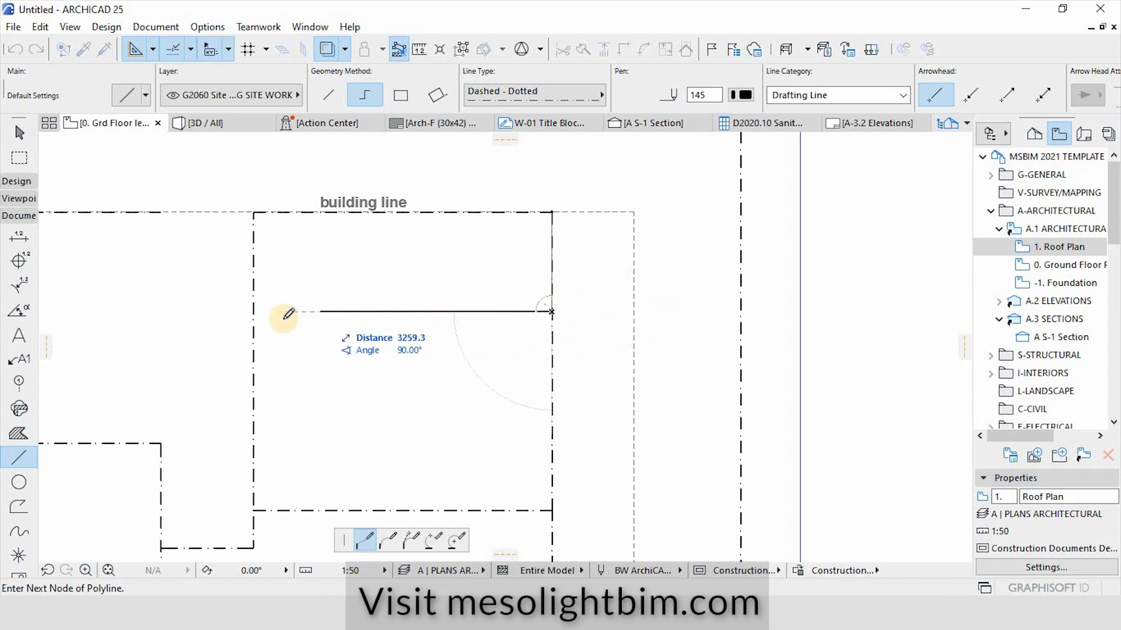
{"action": "double_click", "coordinate": [254, 310]}
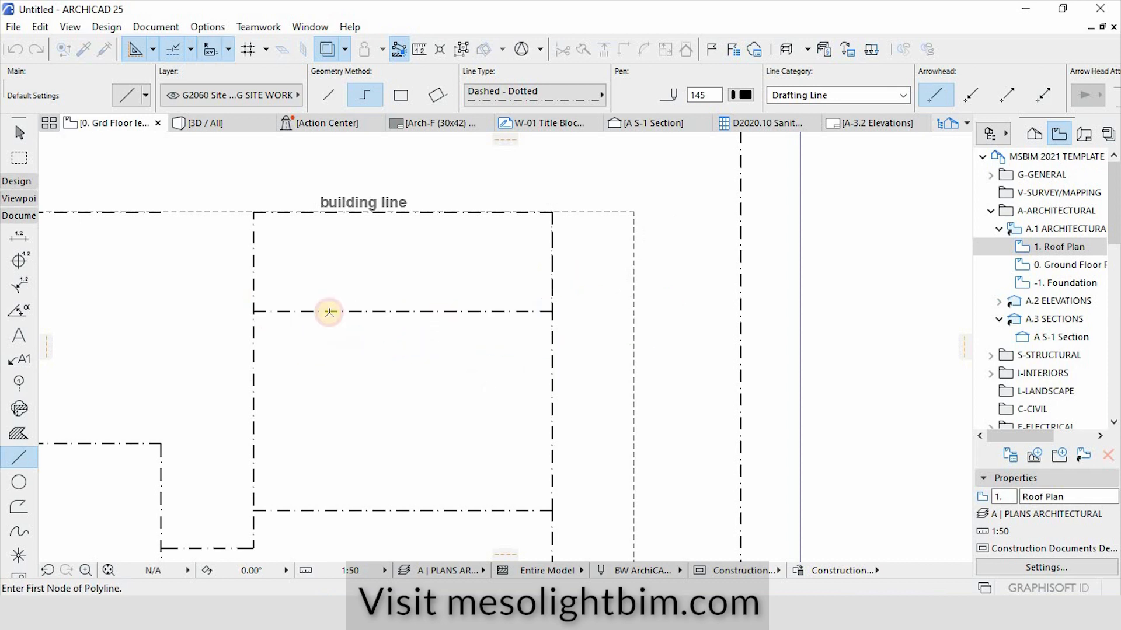
{"action": "key", "text": "Escape"}
Move the upper-right room's lower horizontal line down to the bottom end of its left vertical line.
{"action": "scroll", "coordinate": [520, 297], "scroll_direction": "down", "scroll_amount": 3}
{"action": "scroll", "coordinate": [471, 401], "scroll_direction": "up", "scroll_amount": 4}
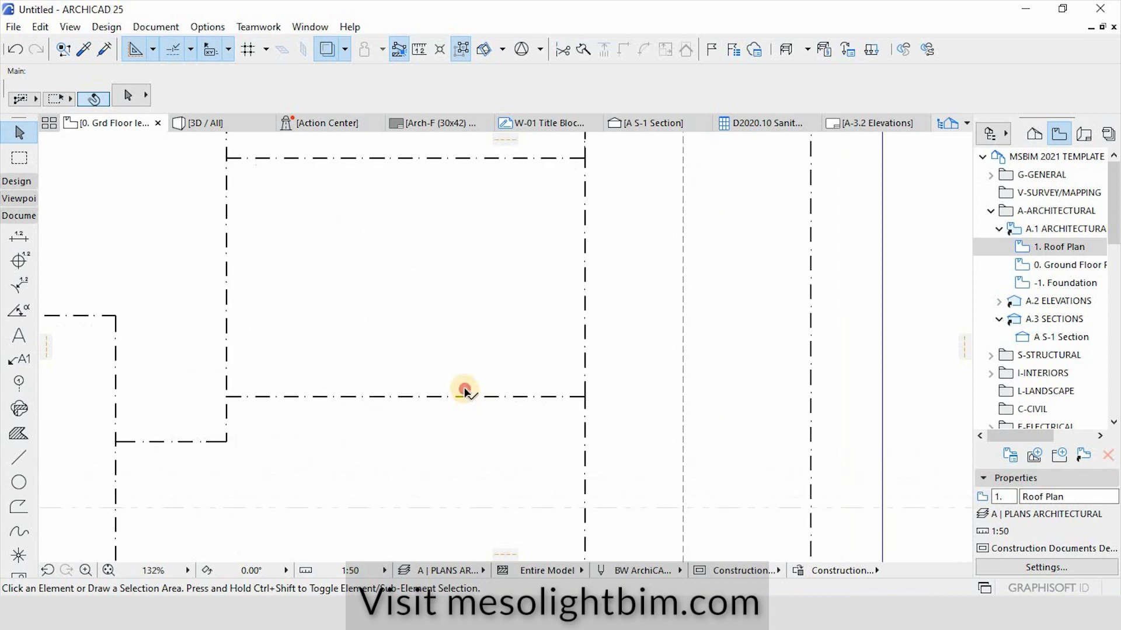
{"action": "left_click", "coordinate": [466, 398]}
{"action": "key", "text": "ctrl+d"}
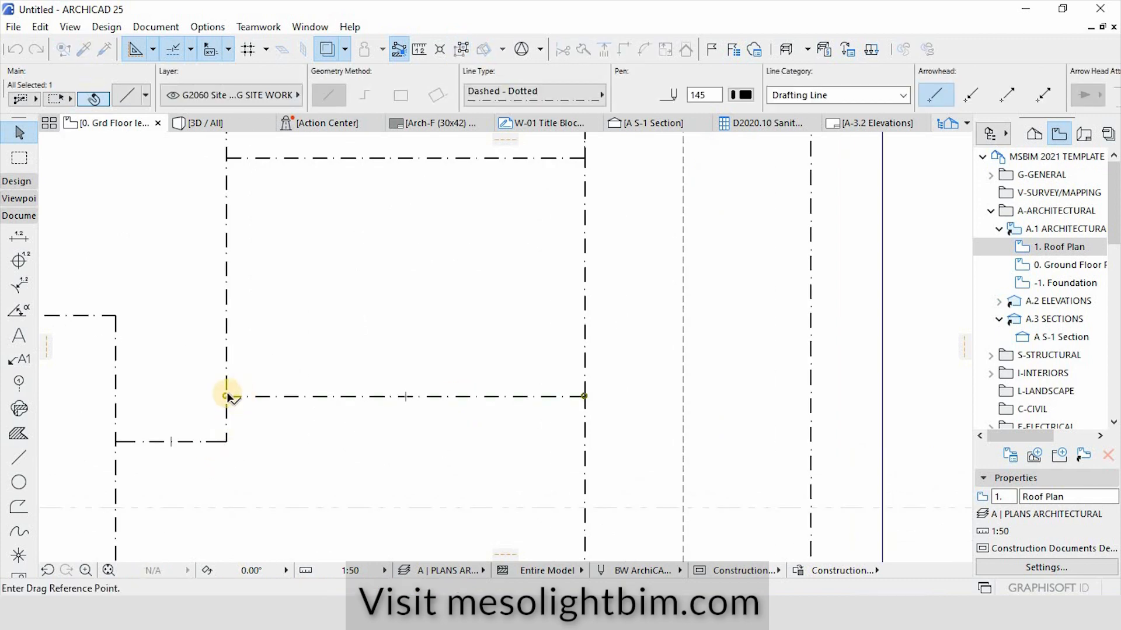
{"action": "left_click", "coordinate": [226, 397]}
{"action": "left_click", "coordinate": [227, 441]}
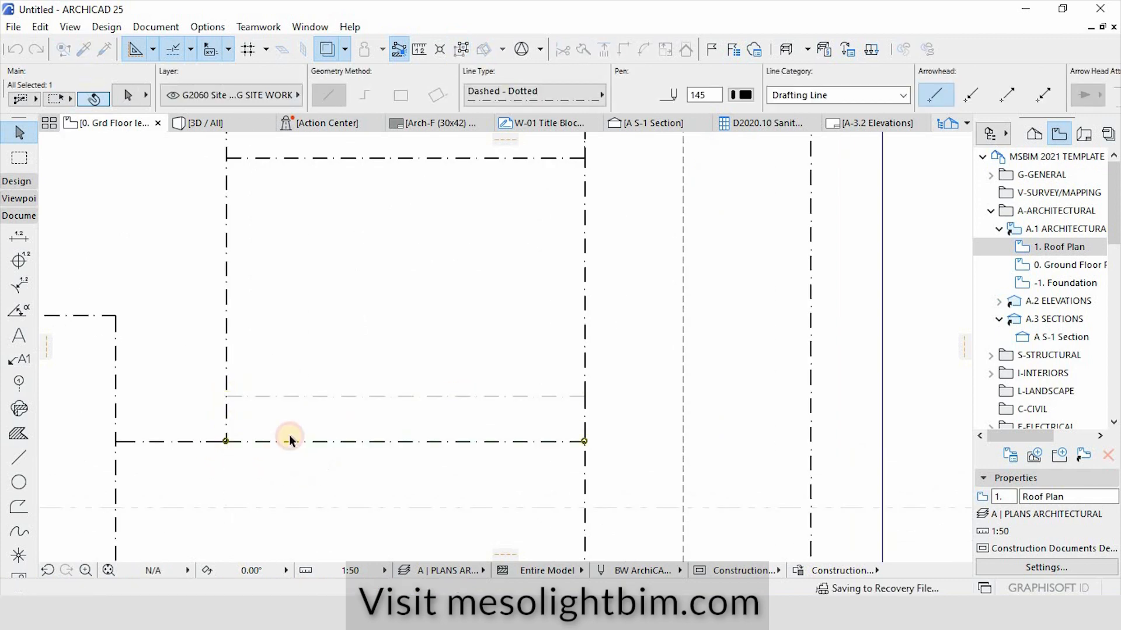
{"action": "left_click", "coordinate": [390, 366]}
Trim away the upper-right room's right vertical line above the horizontal line set 1400 mm below the building line.
{"action": "scroll", "coordinate": [312, 413], "scroll_direction": "down", "scroll_amount": 3}
{"action": "scroll", "coordinate": [362, 330], "scroll_direction": "up", "scroll_amount": 4}
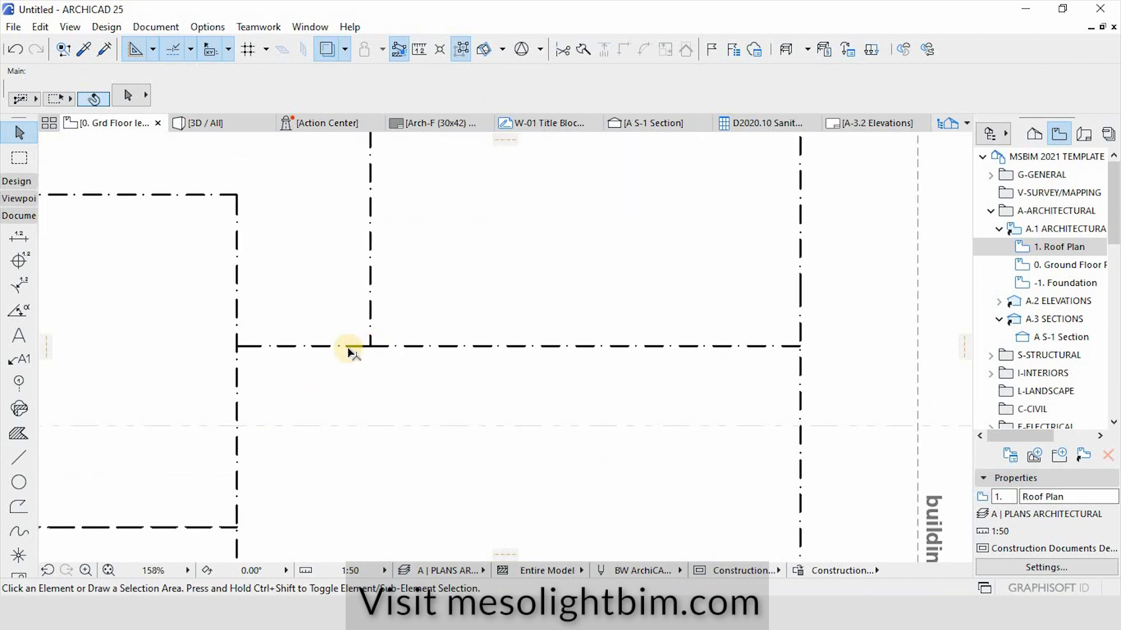
{"action": "scroll", "coordinate": [645, 295], "scroll_direction": "down", "scroll_amount": 4}
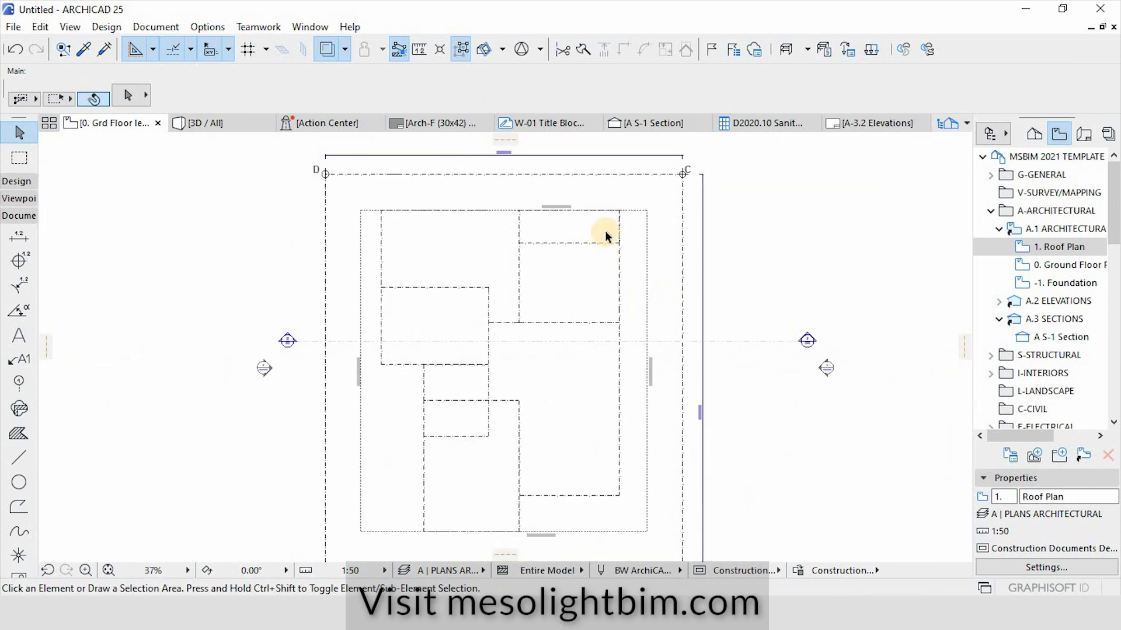
{"action": "scroll", "coordinate": [630, 240], "scroll_direction": "up", "scroll_amount": 2}
{"action": "scroll", "coordinate": [625, 233], "scroll_direction": "up", "scroll_amount": 4}
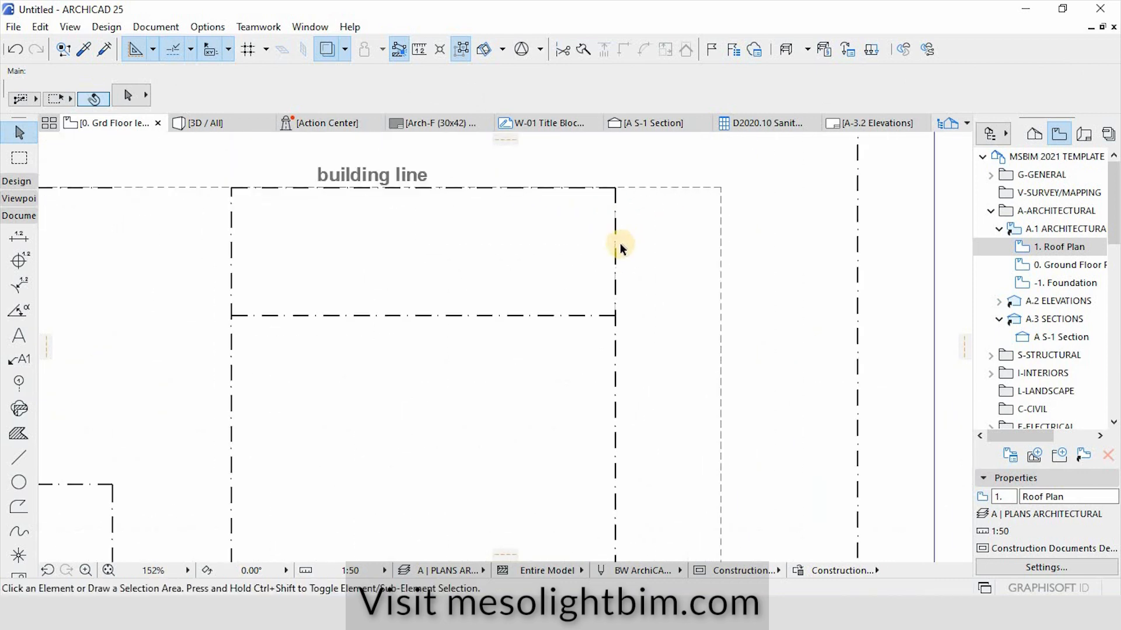
{"action": "scroll", "coordinate": [607, 260], "scroll_direction": "down", "scroll_amount": 3}
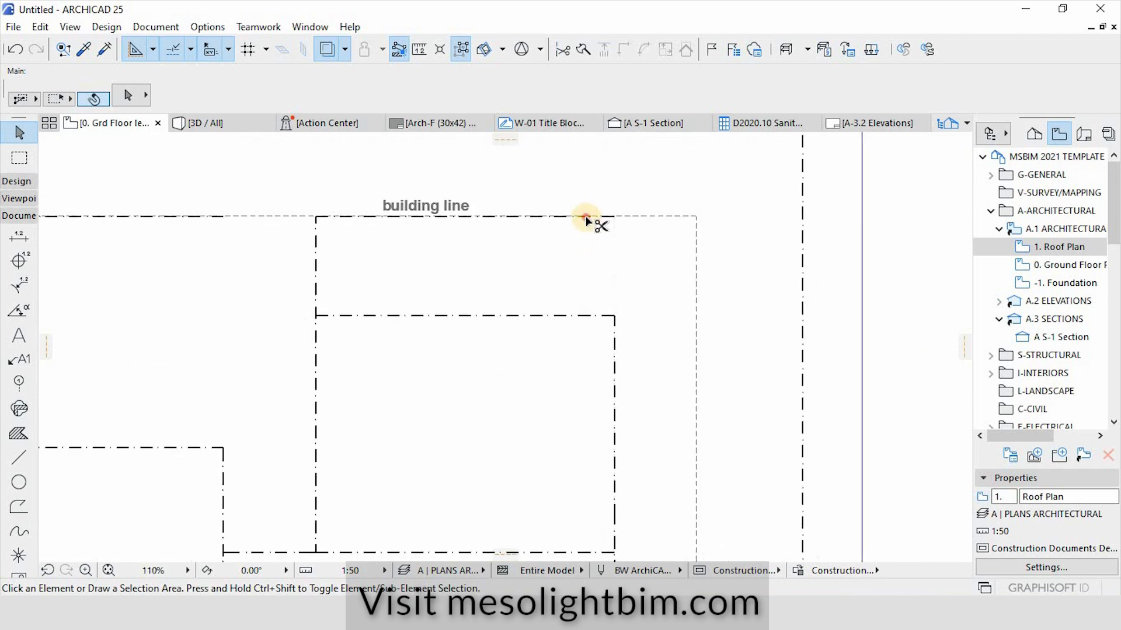
Undo the trim of the upper building line and select the dashed-dotted line running along it above the right-hand room.
{"action": "scroll", "coordinate": [601, 220], "scroll_direction": "up", "scroll_amount": 3}
{"action": "key", "text": "ctrl+z"}
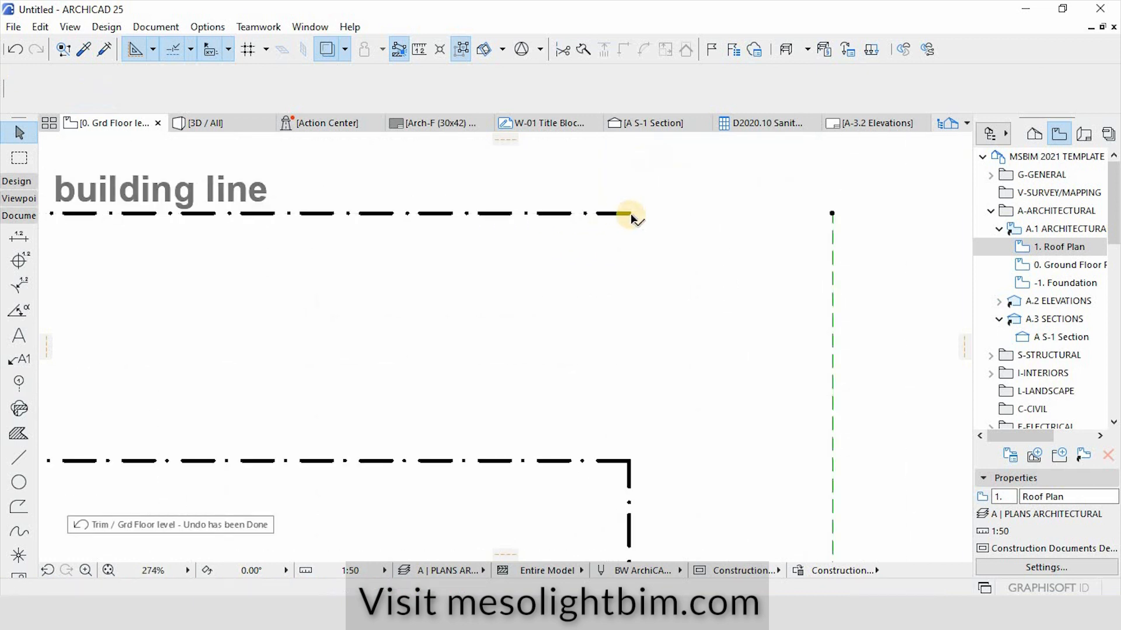
{"action": "left_click", "coordinate": [630, 213]}
{"action": "scroll", "coordinate": [607, 225], "scroll_direction": "down", "scroll_amount": 5}
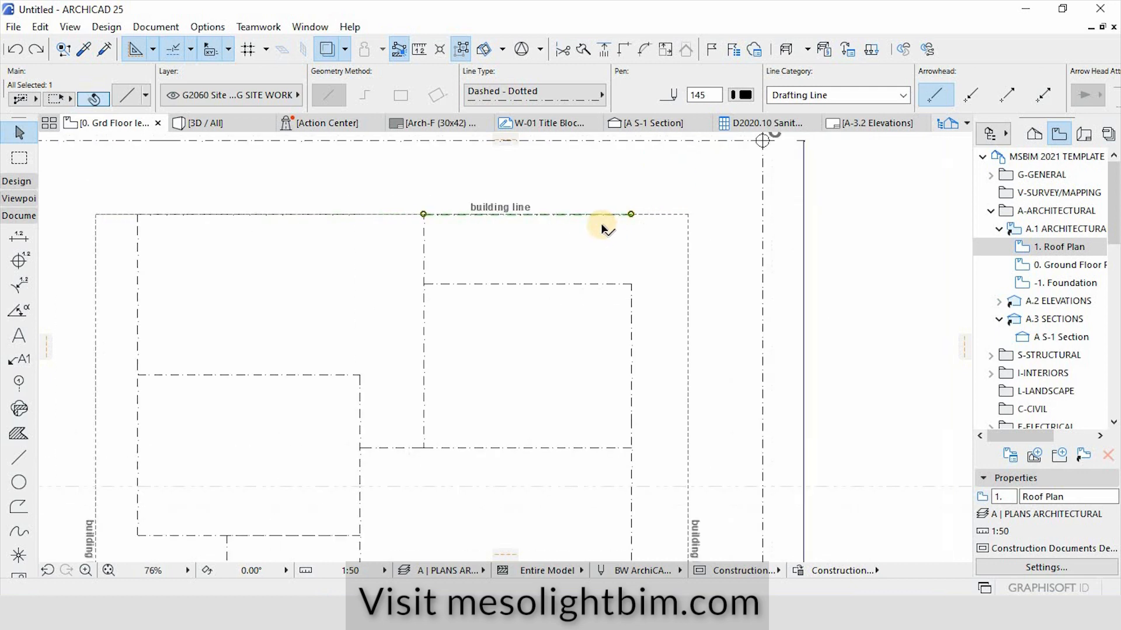
{"action": "left_click", "coordinate": [600, 223]}
{"action": "scroll", "coordinate": [581, 230], "scroll_direction": "down", "scroll_amount": 4}
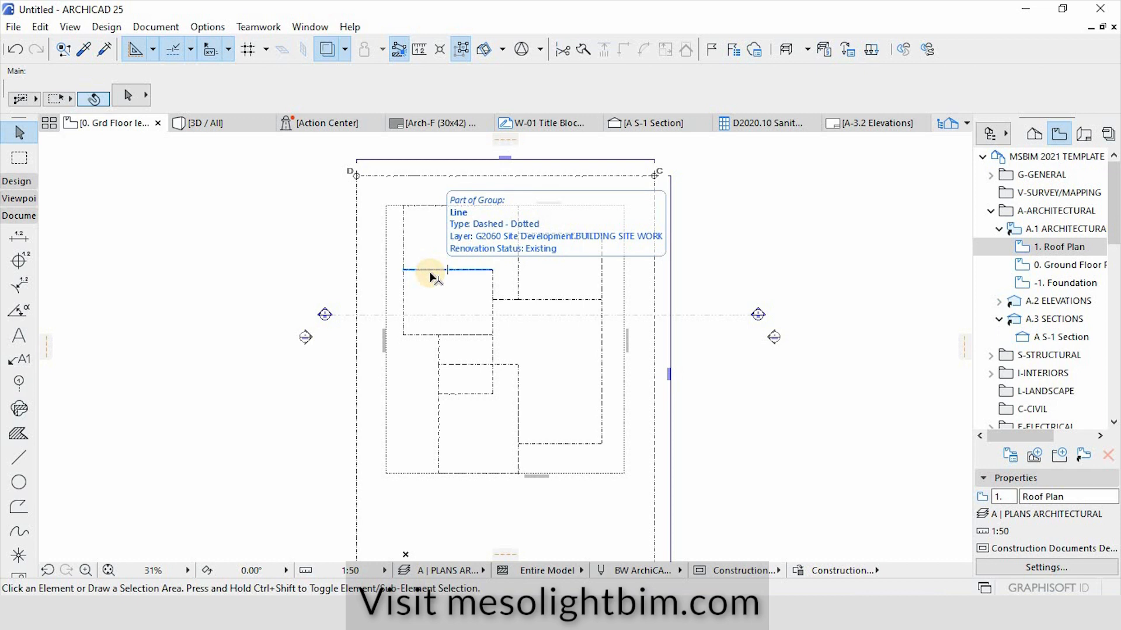
Activate the Wall tool and open the wall favorites from its default settings.
{"action": "left_click", "coordinate": [27, 181]}
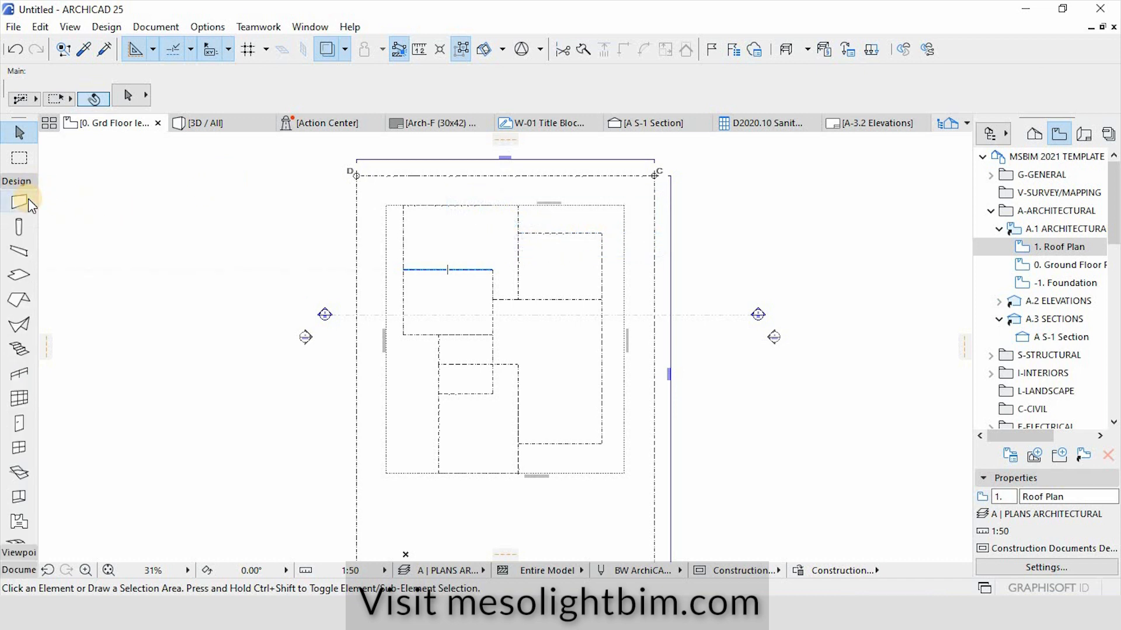
{"action": "right_click", "coordinate": [28, 200]}
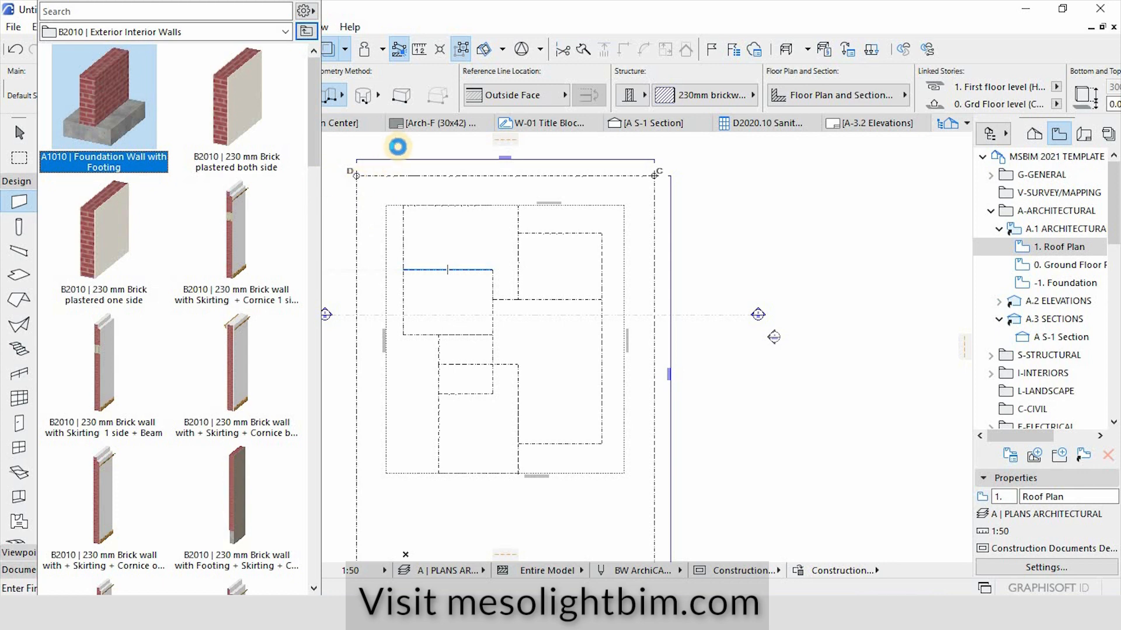
{"action": "left_click", "coordinate": [398, 148]}
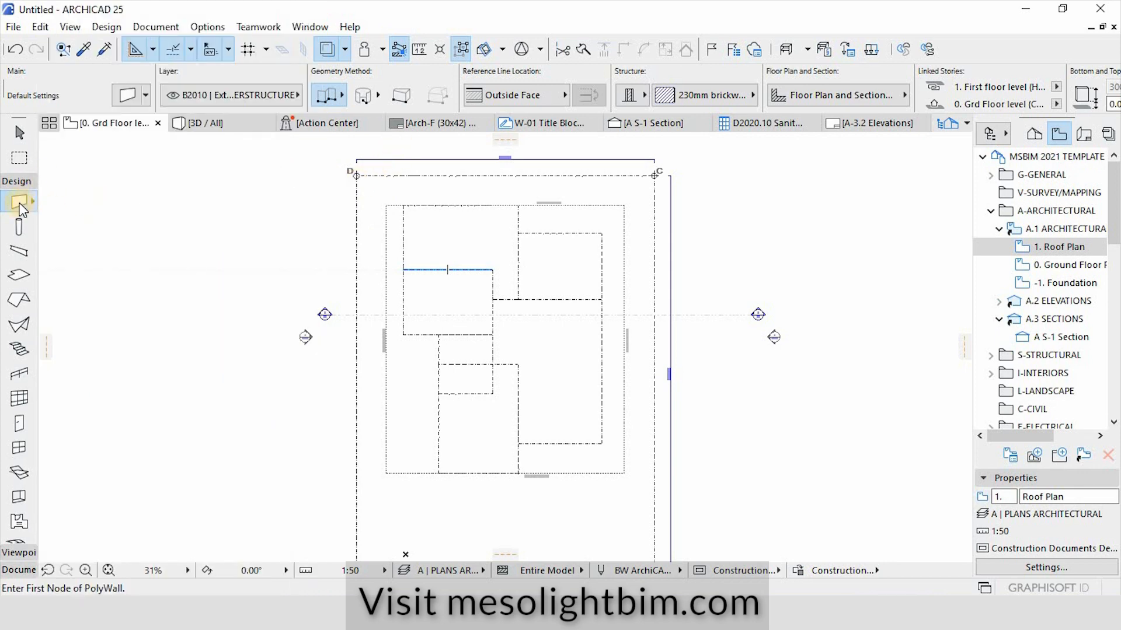
{"action": "left_click", "coordinate": [124, 96]}
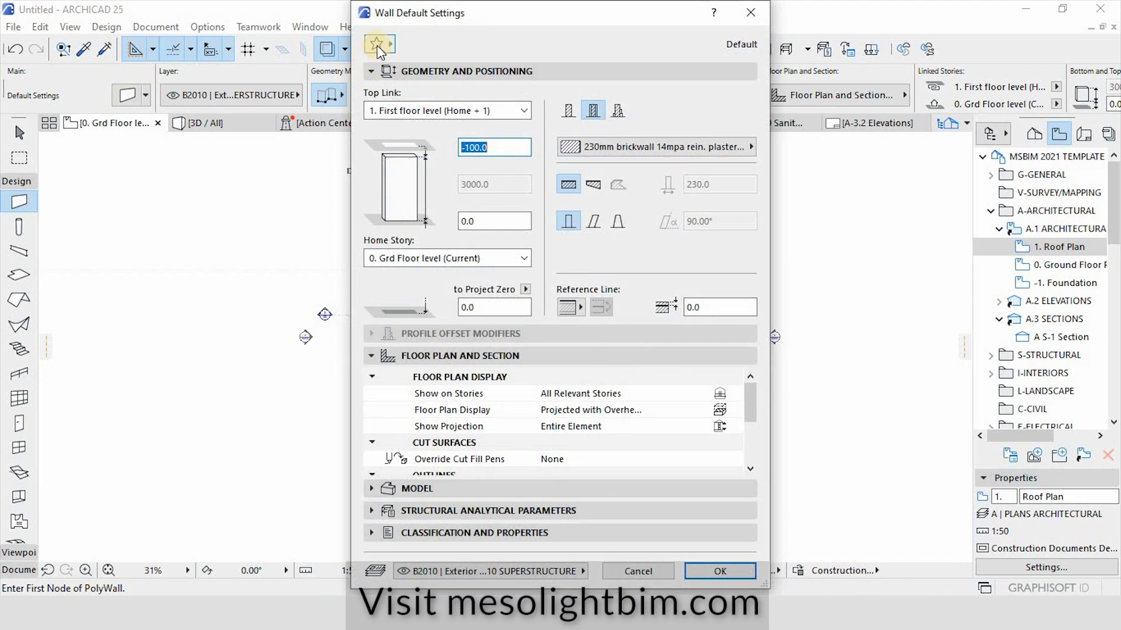
{"action": "left_click", "coordinate": [377, 45]}
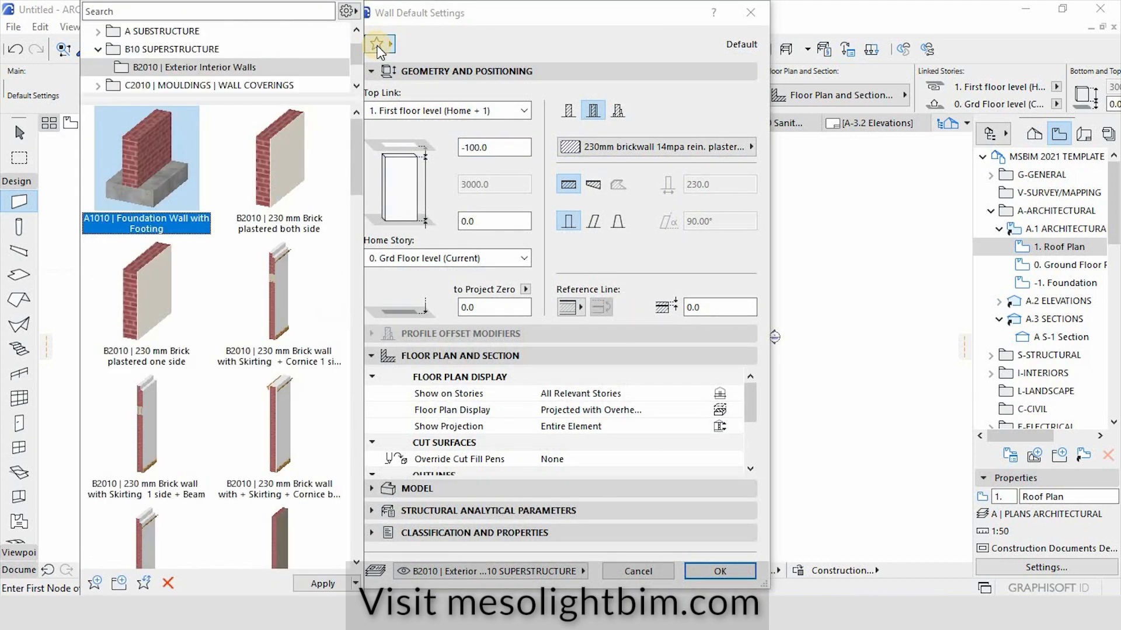
Select the favorite "B2010 | 230 mm Brick plastered both side" and set the wall's top offset to 0.
{"action": "scroll", "coordinate": [279, 280], "scroll_direction": "down", "scroll_amount": 4}
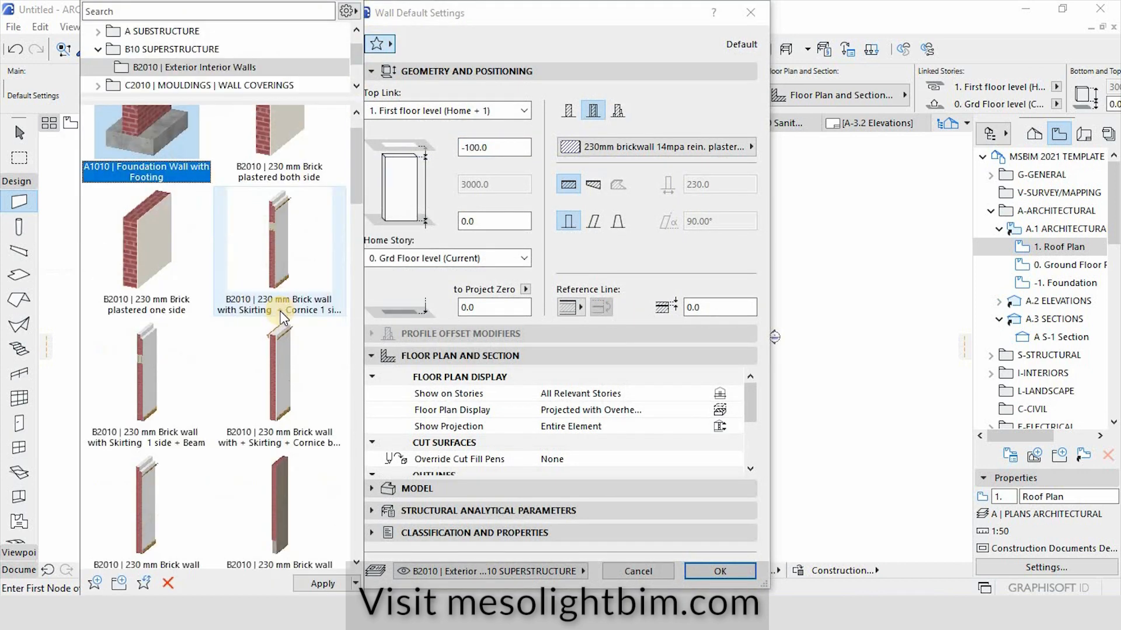
{"action": "scroll", "coordinate": [279, 310], "scroll_direction": "down", "scroll_amount": 5}
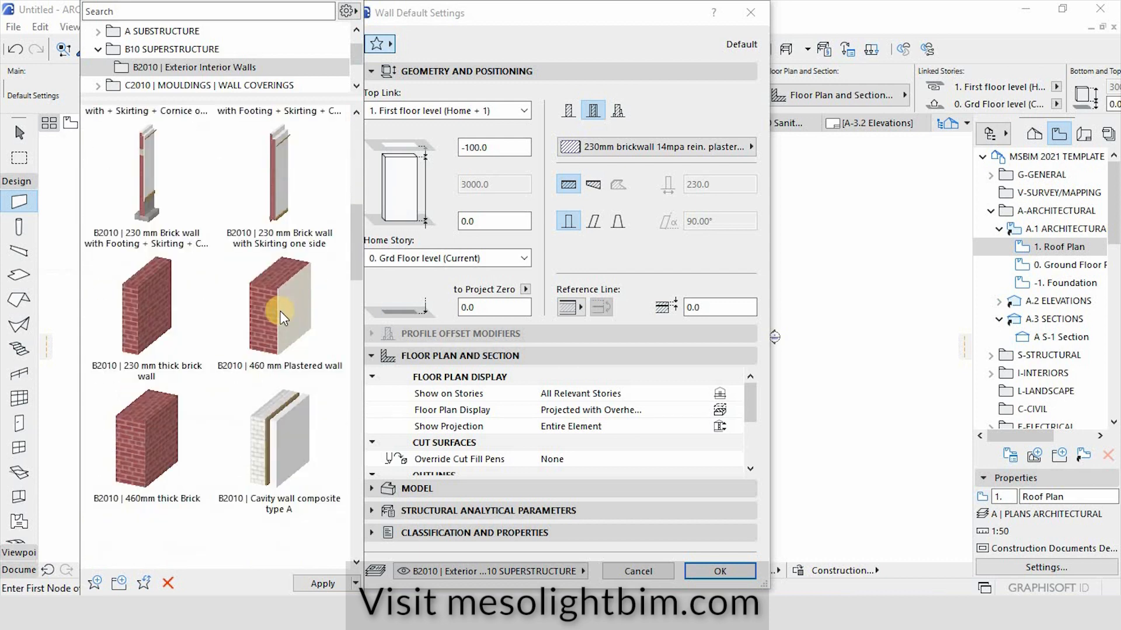
{"action": "scroll", "coordinate": [280, 311], "scroll_direction": "down", "scroll_amount": 4}
{"action": "scroll", "coordinate": [280, 312], "scroll_direction": "up", "scroll_amount": 7}
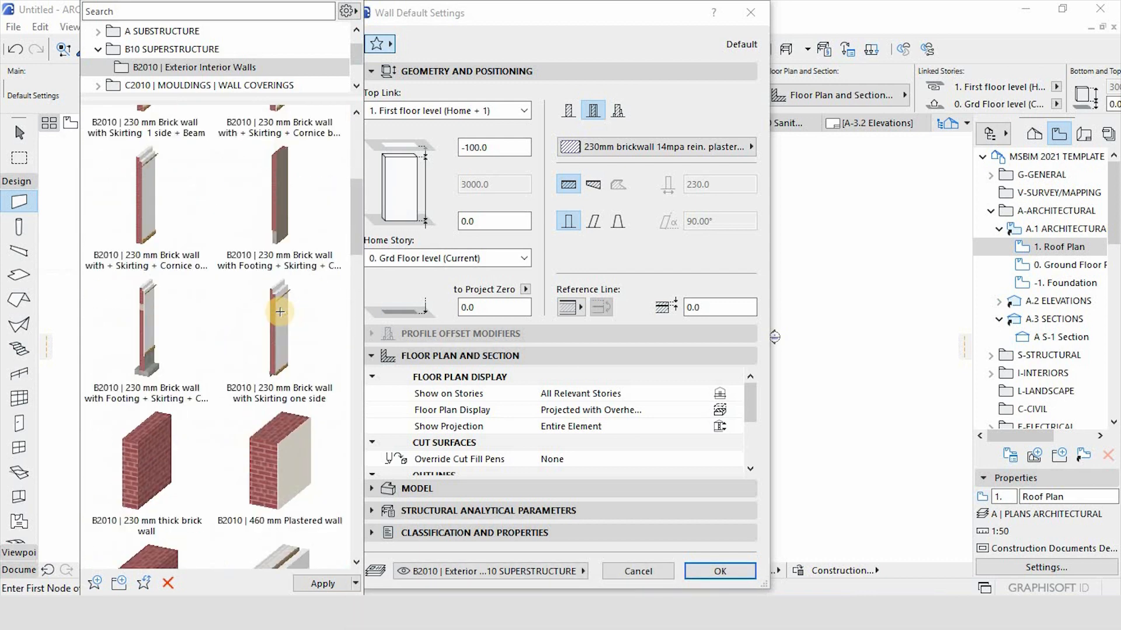
{"action": "scroll", "coordinate": [280, 313], "scroll_direction": "up", "scroll_amount": 6}
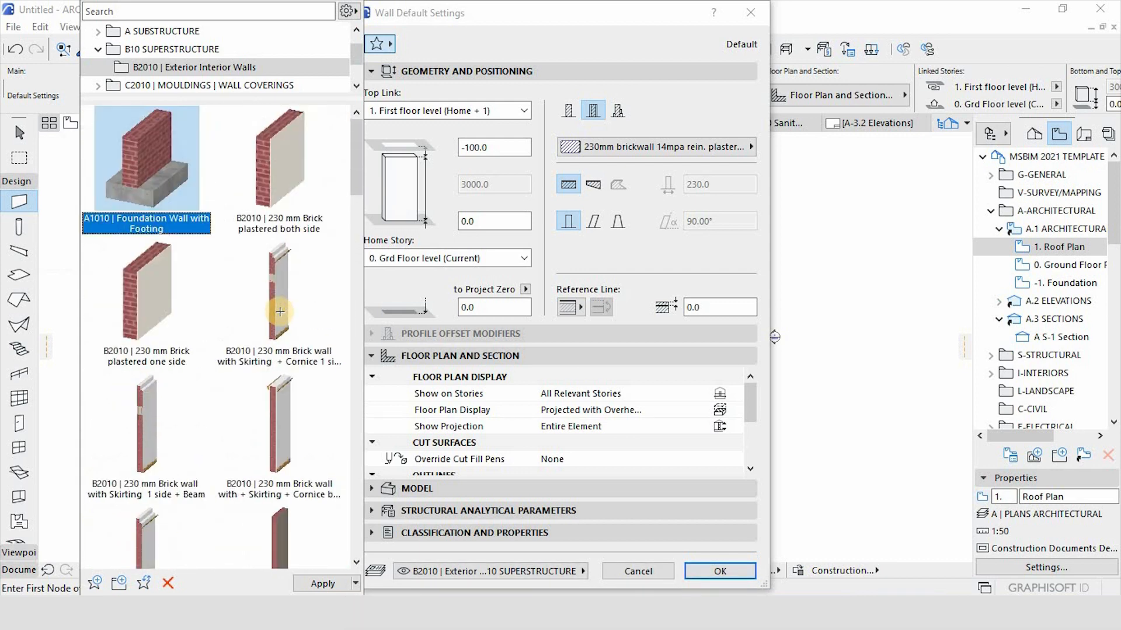
{"action": "left_click", "coordinate": [261, 177]}
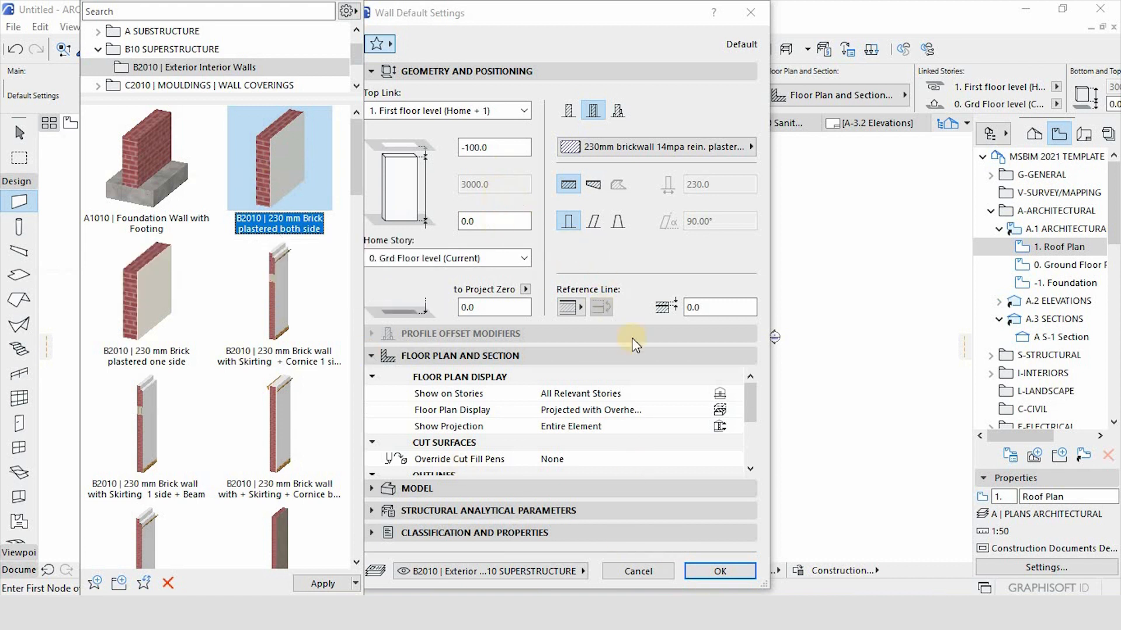
{"action": "left_click", "coordinate": [501, 143]}
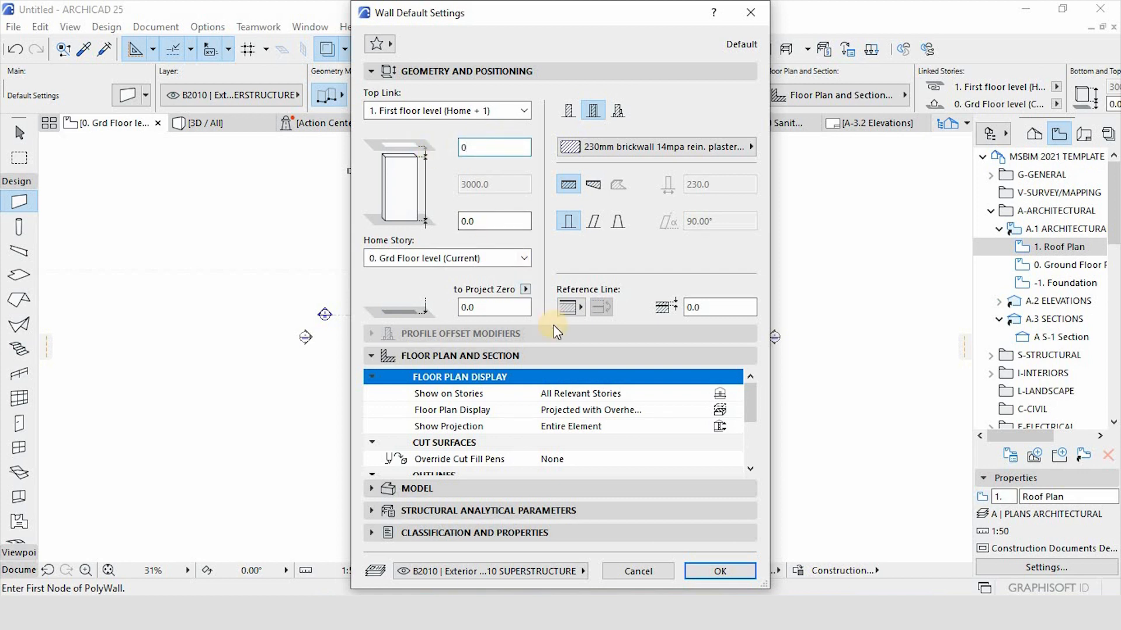
Accept the wall default settings and set the wall's reference line location to Center.
{"action": "left_click", "coordinate": [714, 565]}
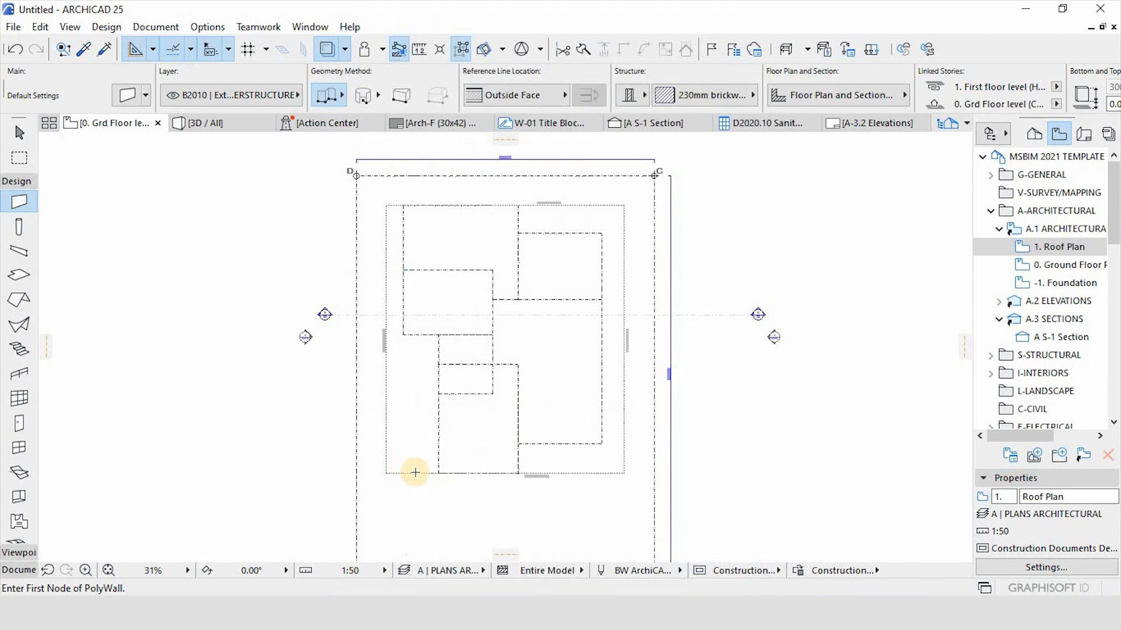
{"action": "scroll", "coordinate": [415, 472], "scroll_direction": "up", "scroll_amount": 8}
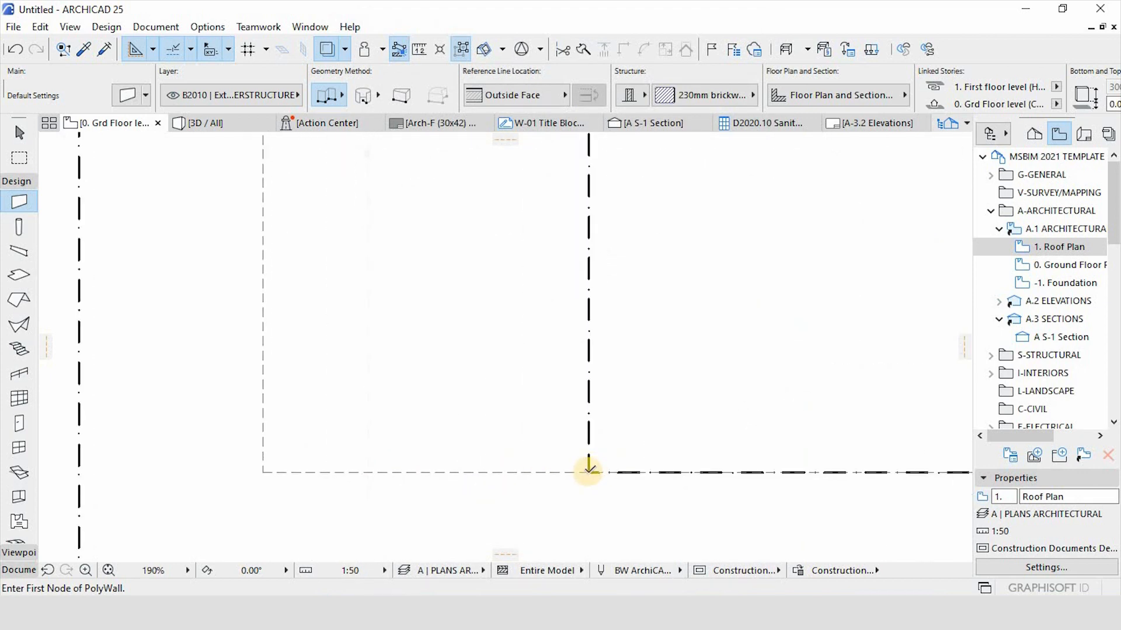
{"action": "scroll", "coordinate": [589, 469], "scroll_direction": "down", "scroll_amount": 5}
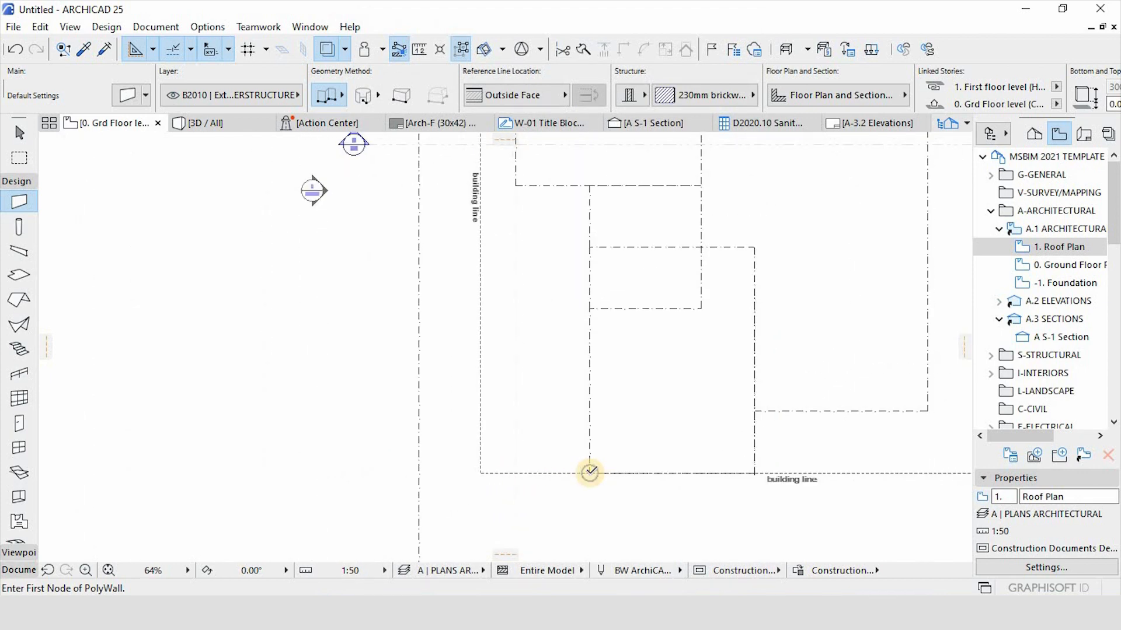
{"action": "left_click", "coordinate": [540, 99]}
{"action": "left_click", "coordinate": [601, 114]}
Start a polyline wall at the lowest room's bottom-left corner and trace the left side of the room outline up to the upper building line.
{"action": "scroll", "coordinate": [593, 465], "scroll_direction": "up", "scroll_amount": 4}
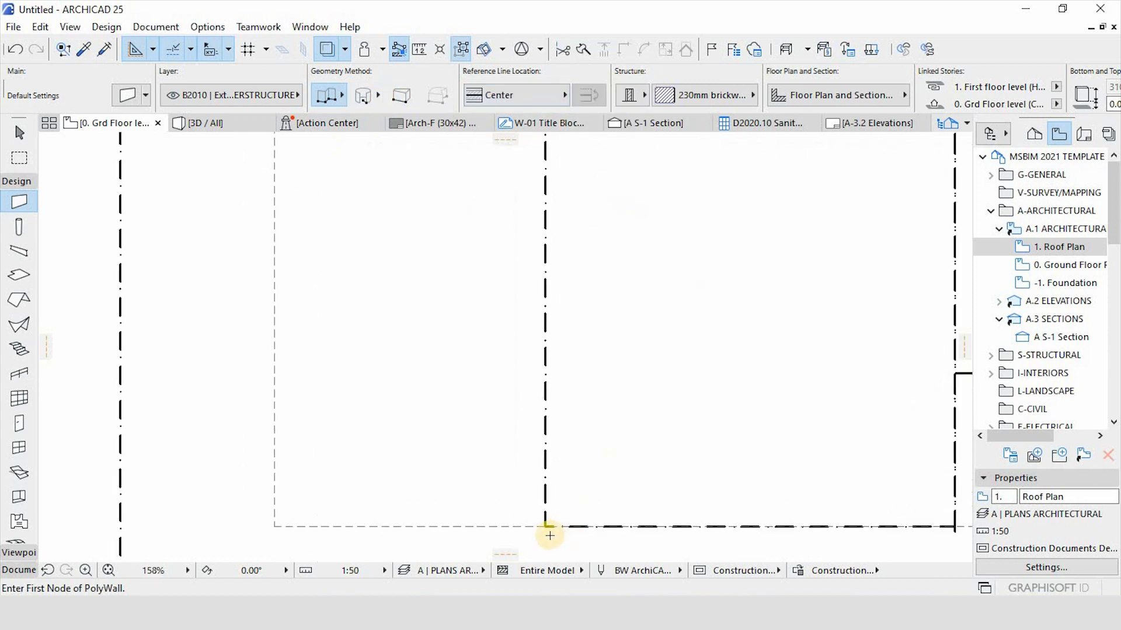
{"action": "left_click", "coordinate": [545, 527]}
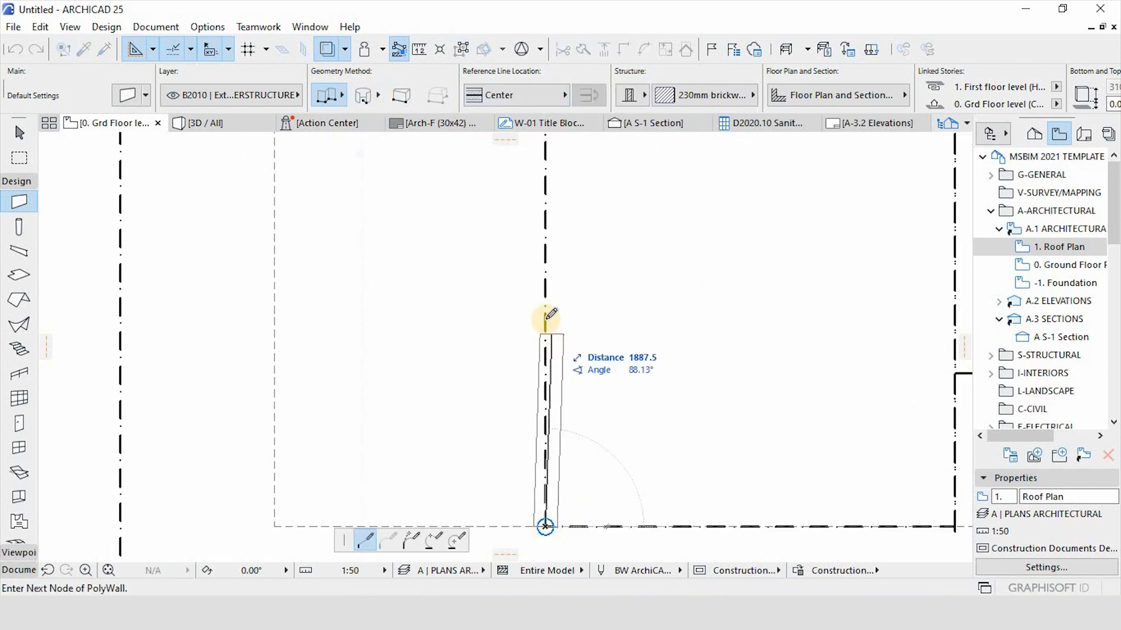
{"action": "scroll", "coordinate": [551, 280], "scroll_direction": "down", "scroll_amount": 3}
{"action": "scroll", "coordinate": [546, 154], "scroll_direction": "up", "scroll_amount": 3}
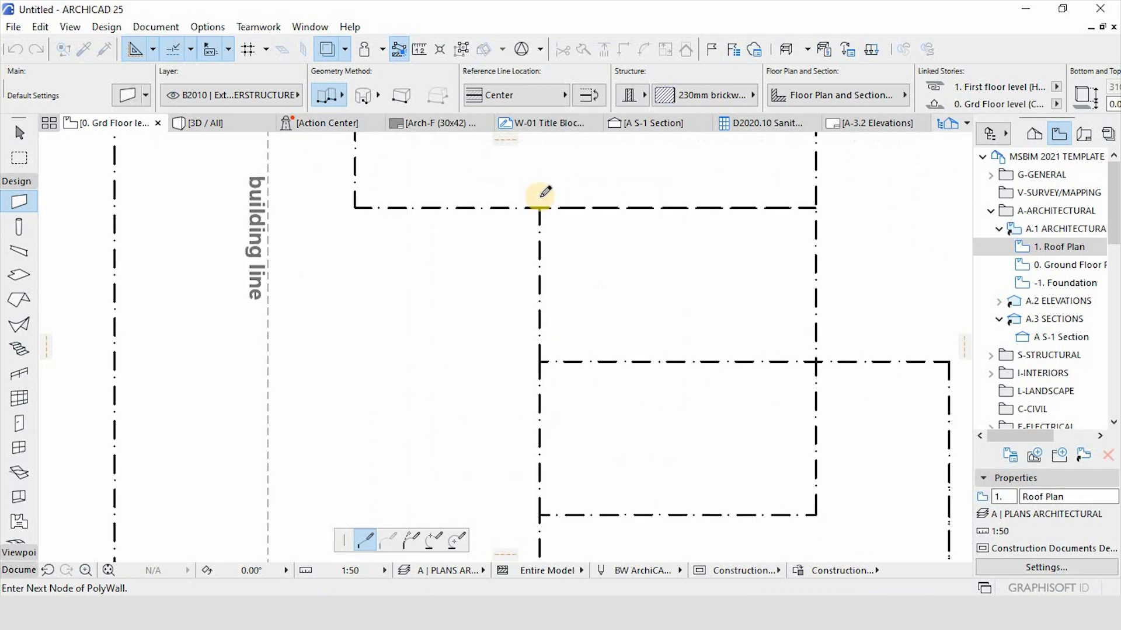
{"action": "left_click", "coordinate": [539, 207]}
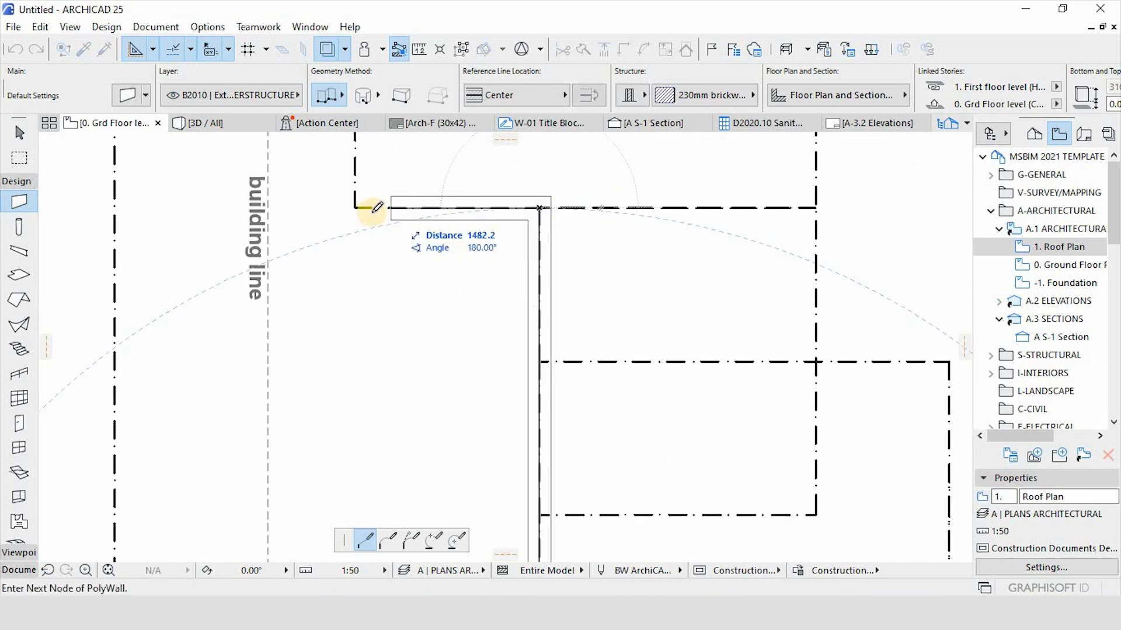
{"action": "scroll", "coordinate": [444, 370], "scroll_direction": "down", "scroll_amount": 5}
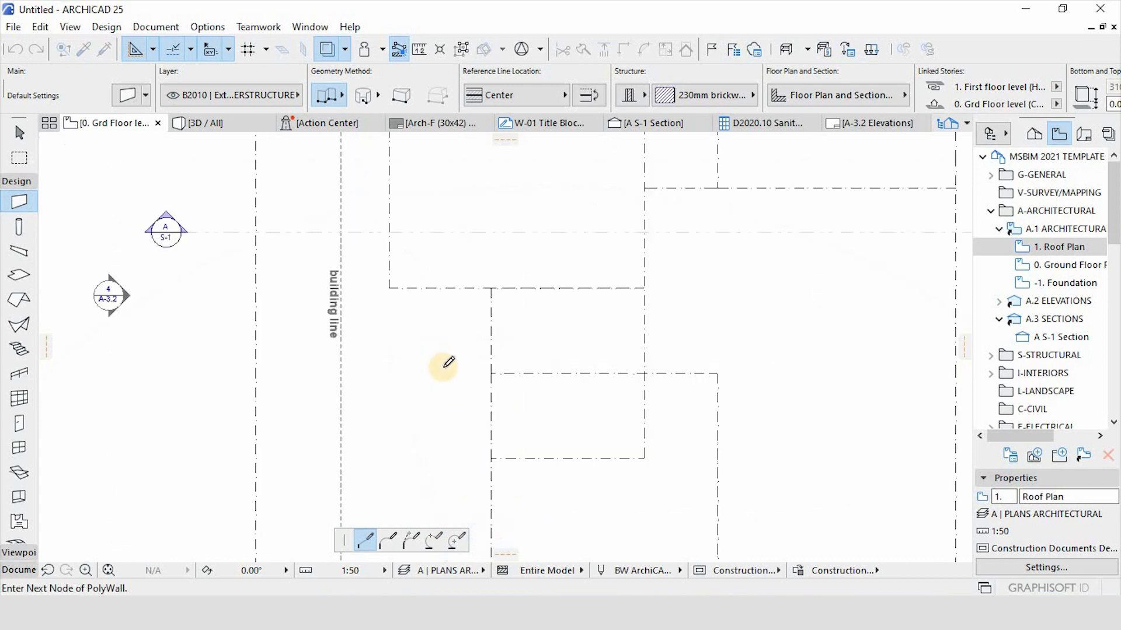
{"action": "scroll", "coordinate": [432, 175], "scroll_direction": "up", "scroll_amount": 4}
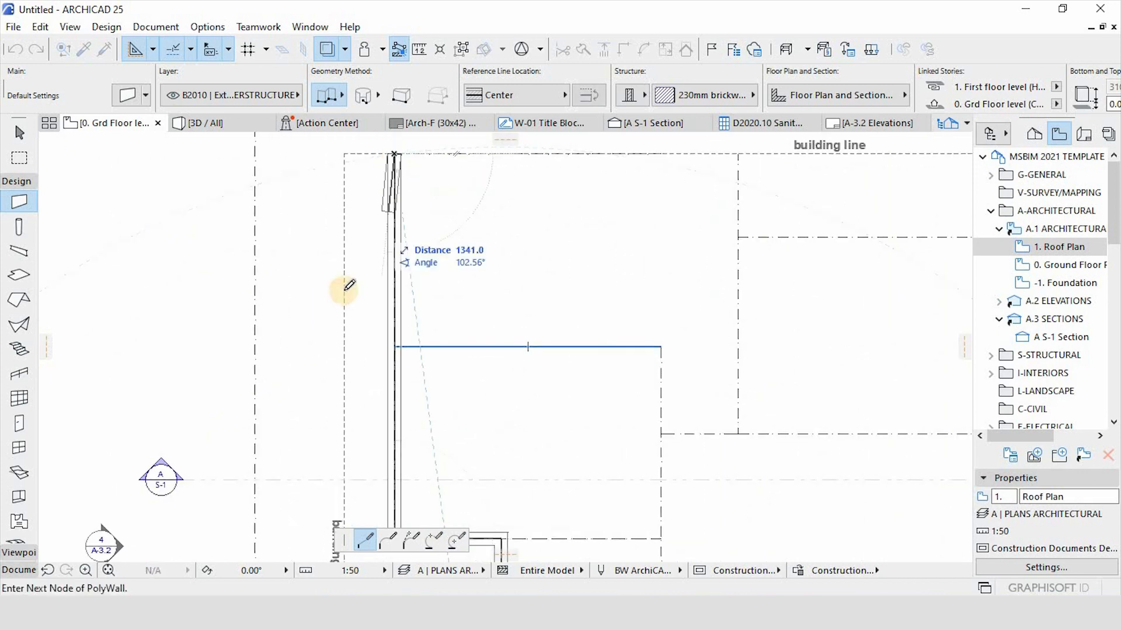
Continue the wall along the upper building line and down to the top edge of the upper-right room.
{"action": "scroll", "coordinate": [425, 280], "scroll_direction": "down", "scroll_amount": 4}
{"action": "scroll", "coordinate": [386, 261], "scroll_direction": "up", "scroll_amount": 4}
{"action": "left_click", "coordinate": [375, 267]}
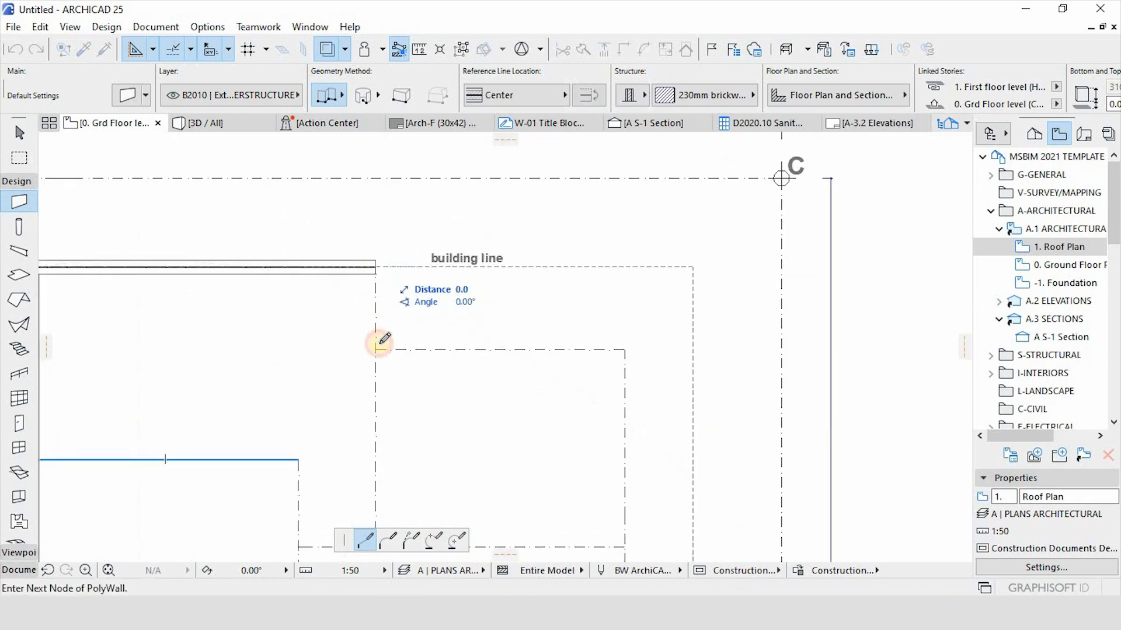
{"action": "left_click", "coordinate": [375, 350]}
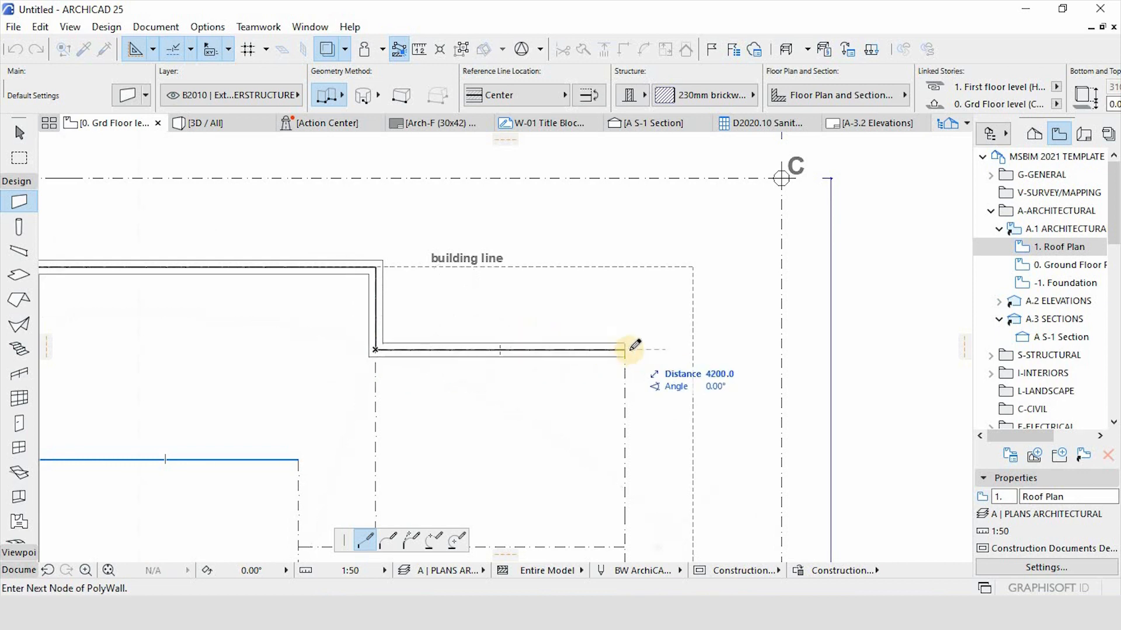
Continue the wall 10600 mm down the outline's right side and back left to the lowest room's right vertical line.
{"action": "scroll", "coordinate": [655, 443], "scroll_direction": "down", "scroll_amount": 3}
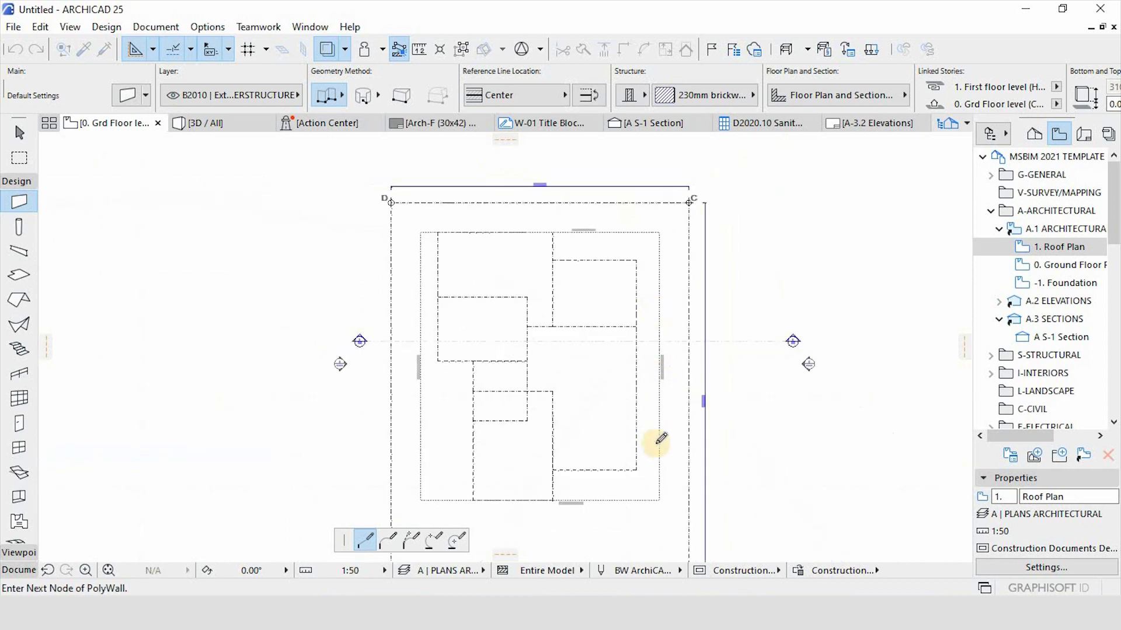
{"action": "scroll", "coordinate": [623, 467], "scroll_direction": "up", "scroll_amount": 5}
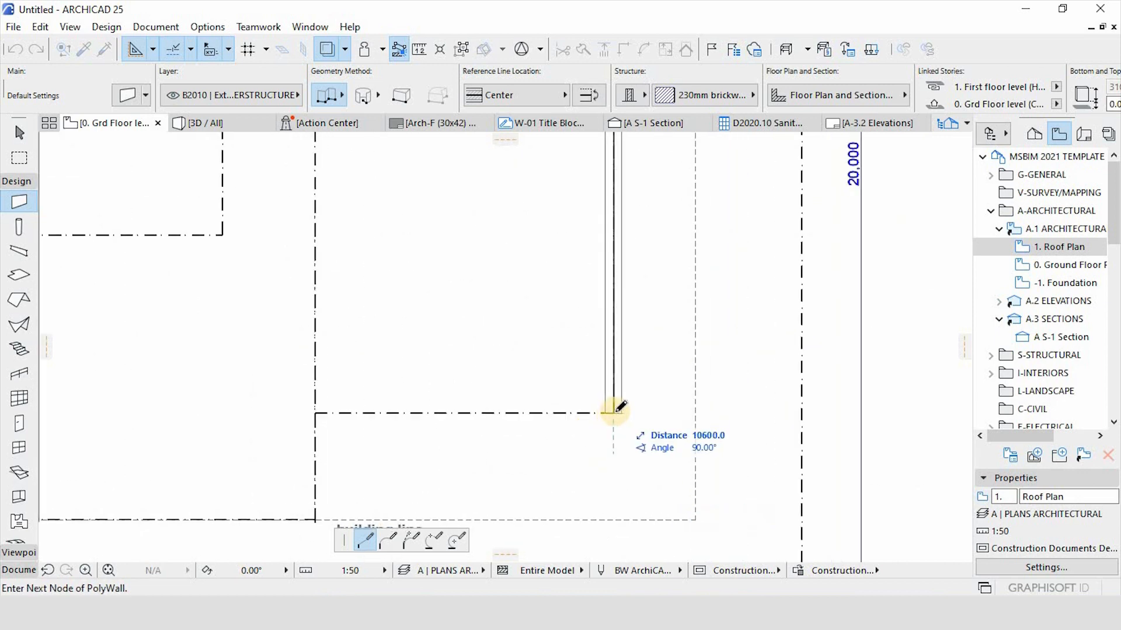
{"action": "left_click", "coordinate": [613, 414]}
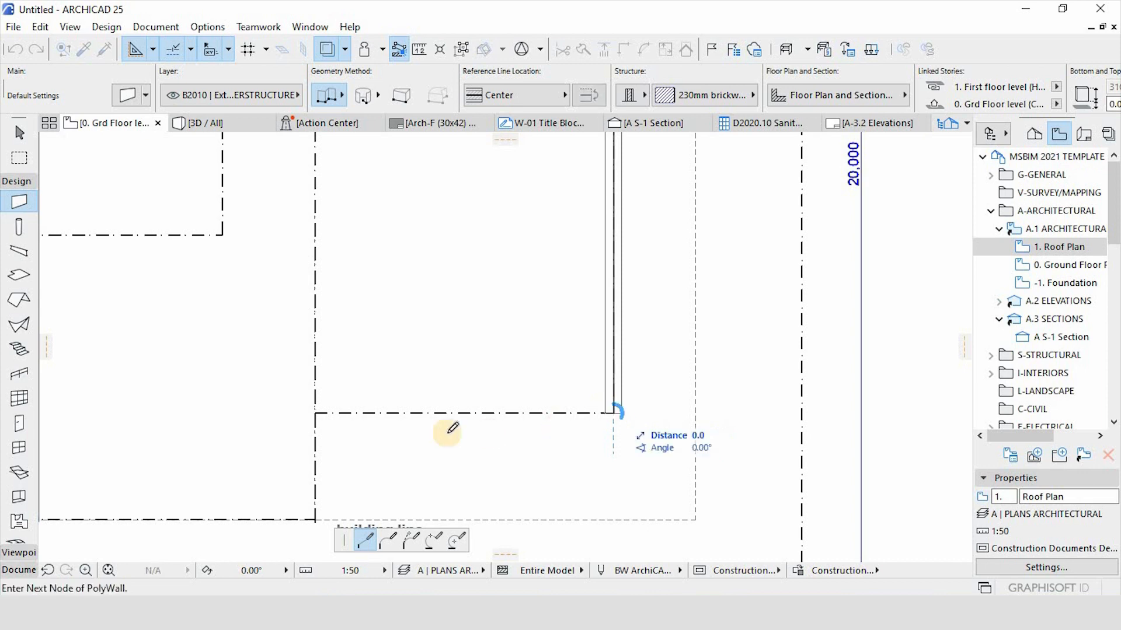
{"action": "left_click", "coordinate": [315, 413]}
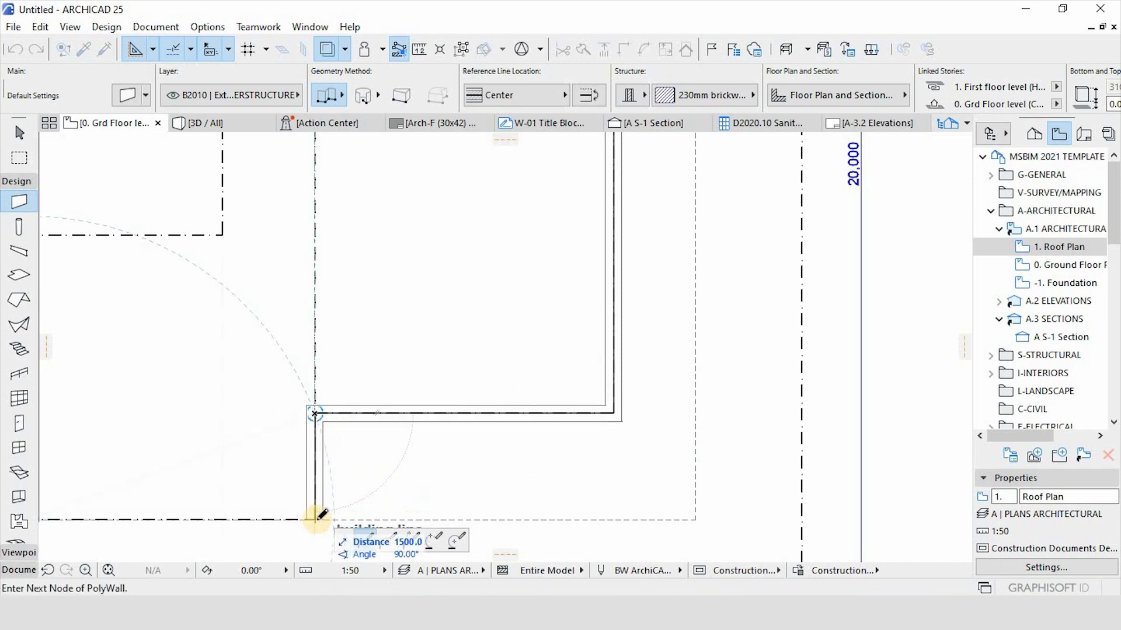
Run the wall 1500 mm down to the lower building line and 4000 mm left to its starting corner, closing the outer wall chain.
{"action": "scroll", "coordinate": [402, 470], "scroll_direction": "down", "scroll_amount": 1}
{"action": "scroll", "coordinate": [405, 474], "scroll_direction": "down", "scroll_amount": 1}
{"action": "left_click", "coordinate": [341, 503]}
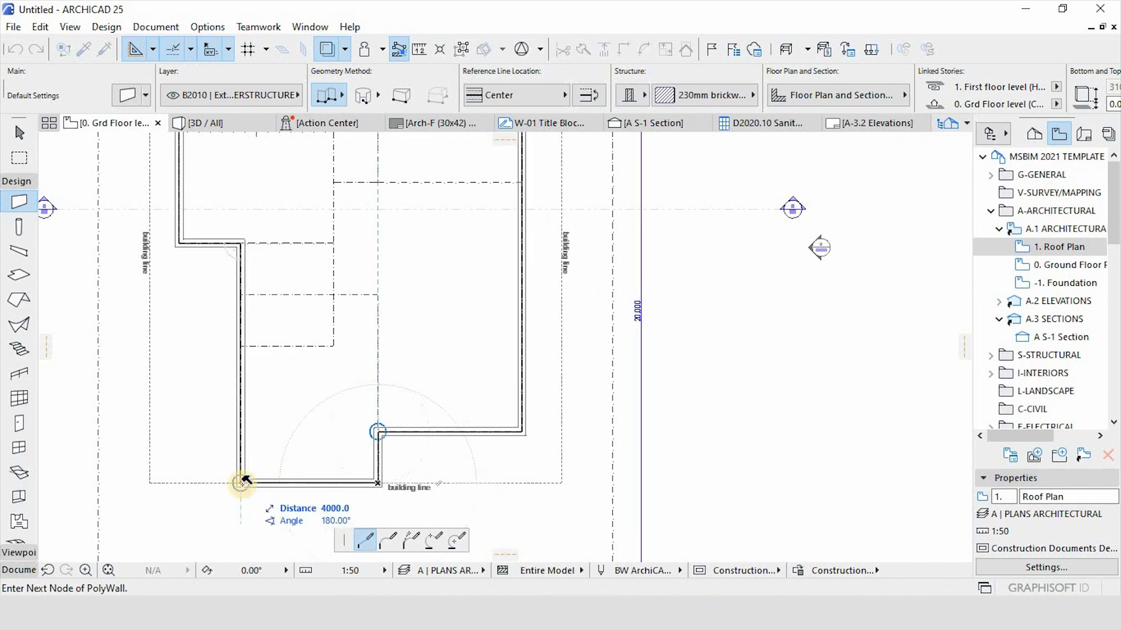
{"action": "left_click", "coordinate": [241, 482]}
{"action": "scroll", "coordinate": [493, 384], "scroll_direction": "down", "scroll_amount": 2}
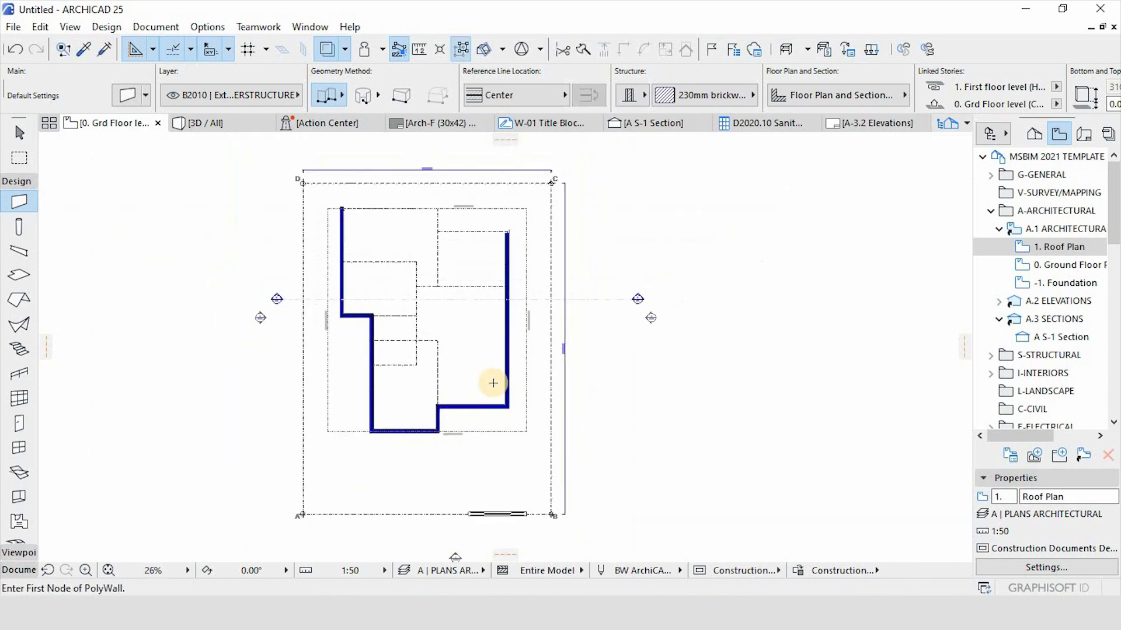
Measure the distance from the lowest room's upper-right corner to the inner face of the right outer wall.
{"action": "scroll", "coordinate": [506, 341], "scroll_direction": "up", "scroll_amount": 3}
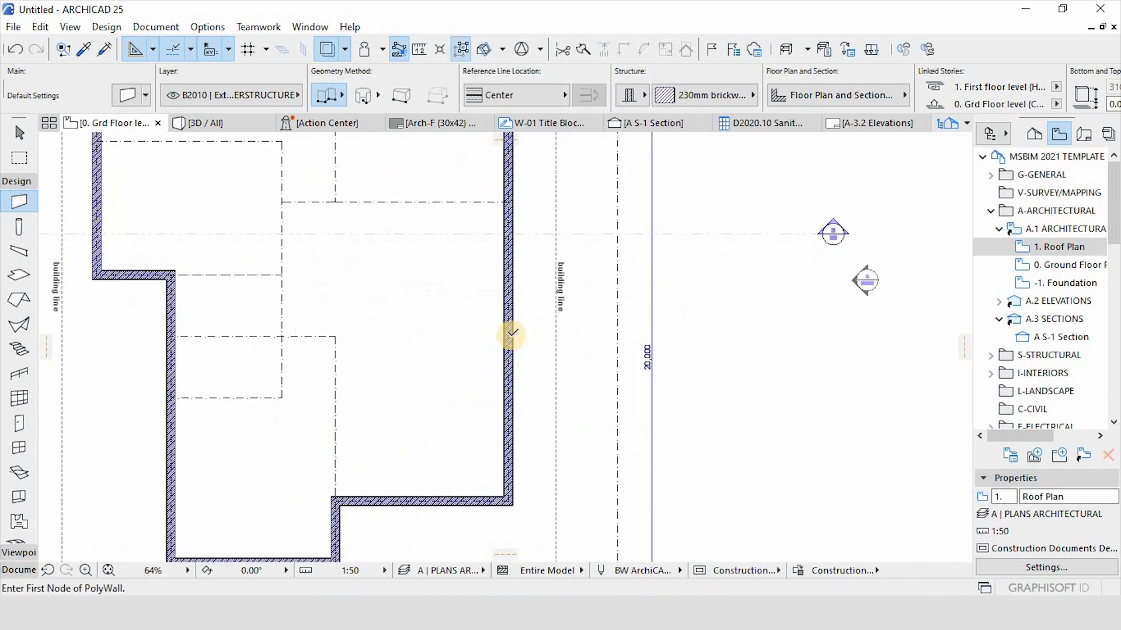
{"action": "scroll", "coordinate": [511, 325], "scroll_direction": "down", "scroll_amount": 2}
{"action": "scroll", "coordinate": [495, 361], "scroll_direction": "up", "scroll_amount": 2}
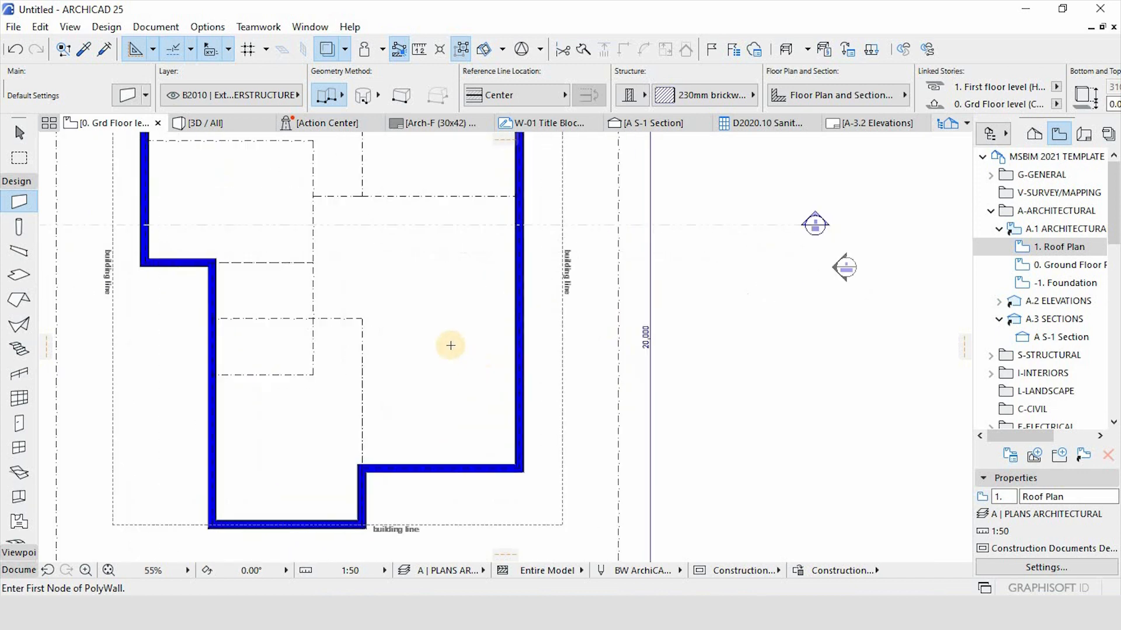
{"action": "scroll", "coordinate": [450, 342], "scroll_direction": "up", "scroll_amount": 1}
{"action": "key", "text": "m"}
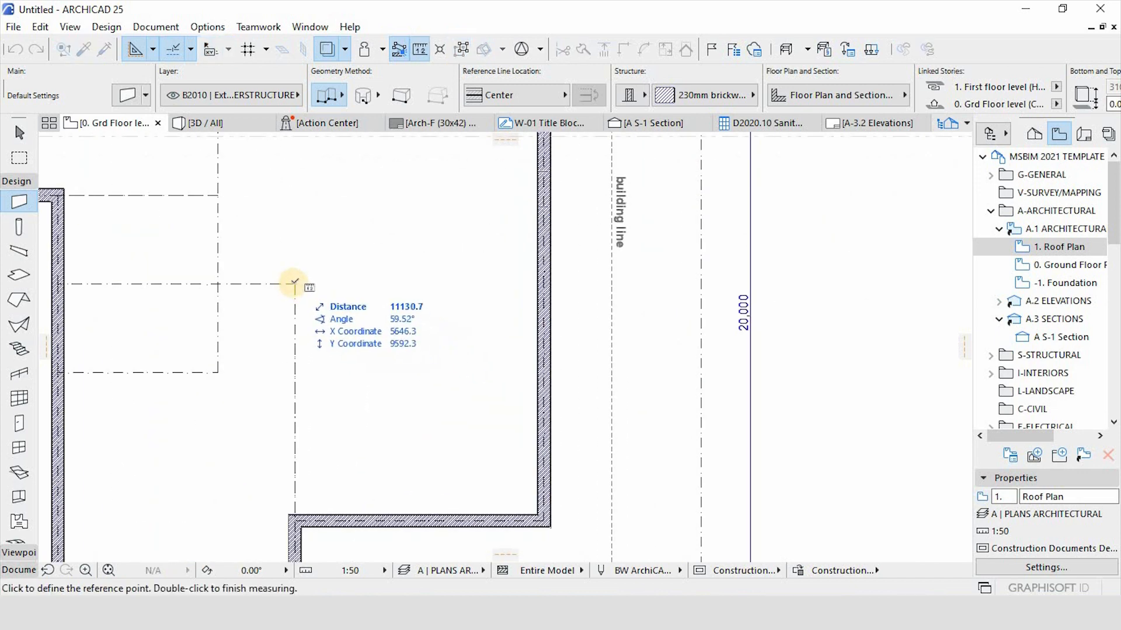
{"action": "left_click", "coordinate": [295, 284]}
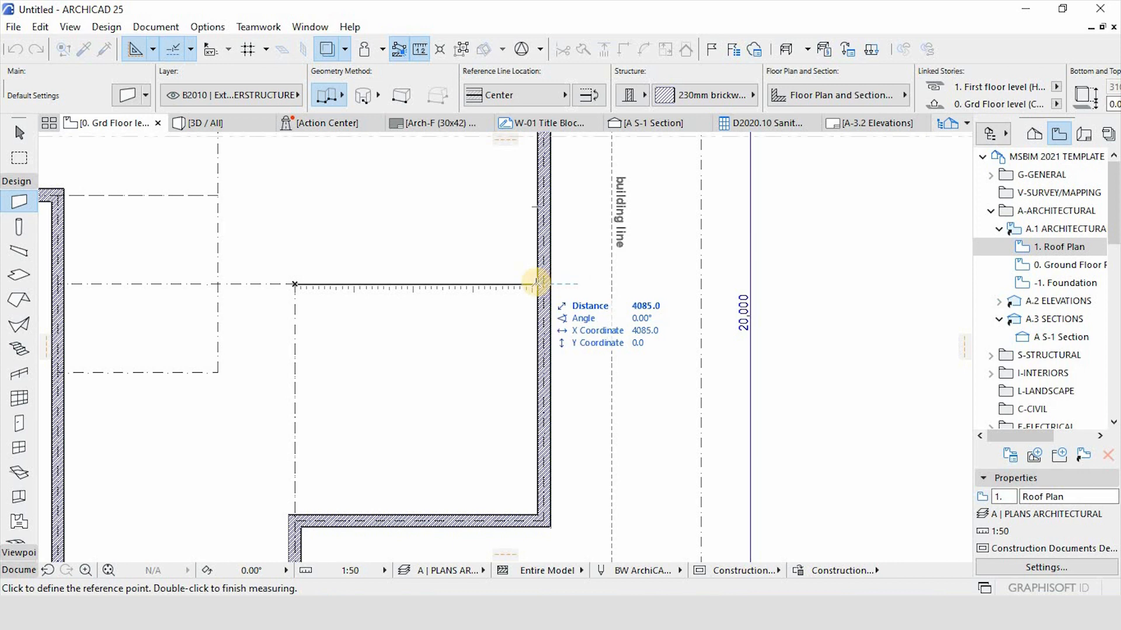
{"action": "key", "text": "Escape"}
{"action": "scroll", "coordinate": [508, 295], "scroll_direction": "down", "scroll_amount": 3}
{"action": "scroll", "coordinate": [530, 349], "scroll_direction": "up", "scroll_amount": 4}
{"action": "key", "text": "Escape"}
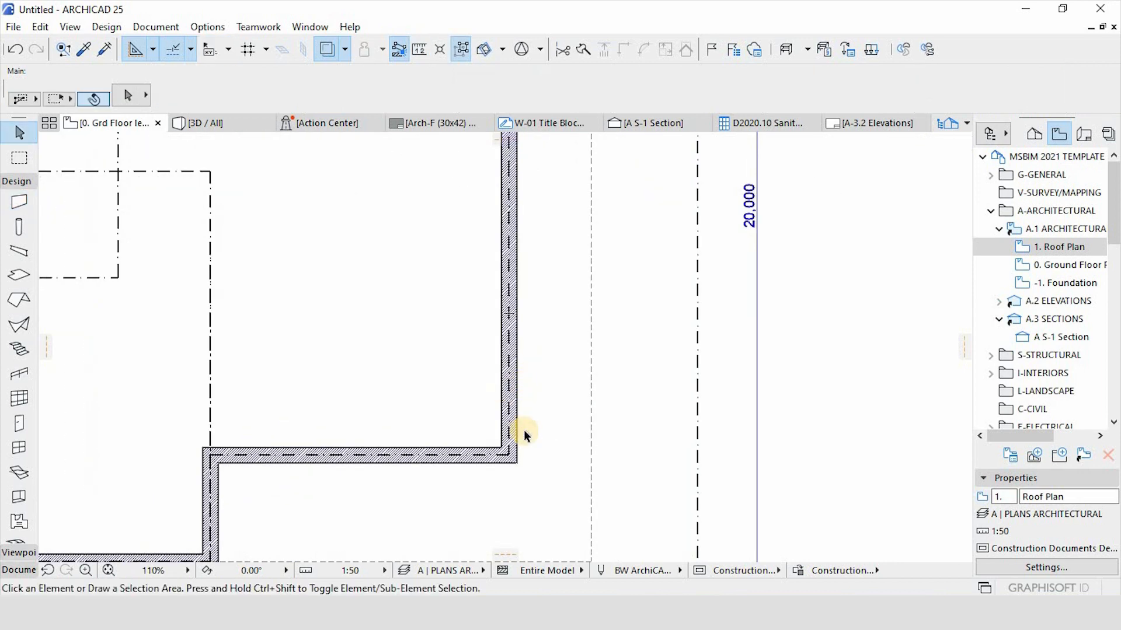
Shorten the right outer wall by moving its lower end up level with the lowest room's top line.
{"action": "scroll", "coordinate": [523, 429], "scroll_direction": "down", "scroll_amount": 3}
{"action": "scroll", "coordinate": [513, 333], "scroll_direction": "up", "scroll_amount": 4}
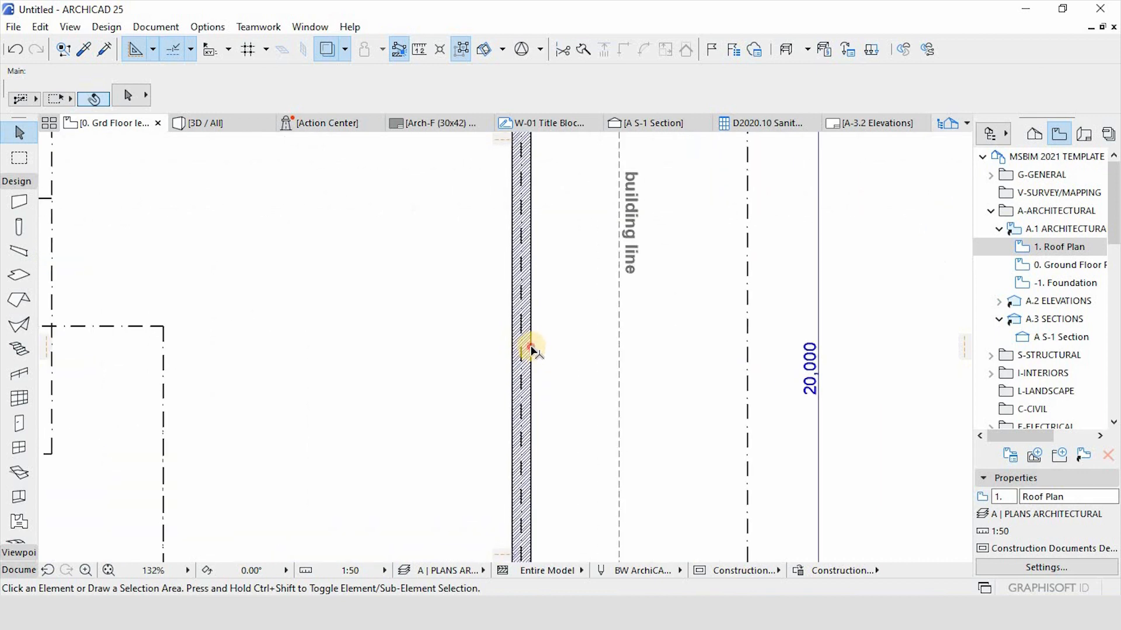
{"action": "left_click", "coordinate": [531, 349]}
{"action": "scroll", "coordinate": [525, 405], "scroll_direction": "down", "scroll_amount": 4}
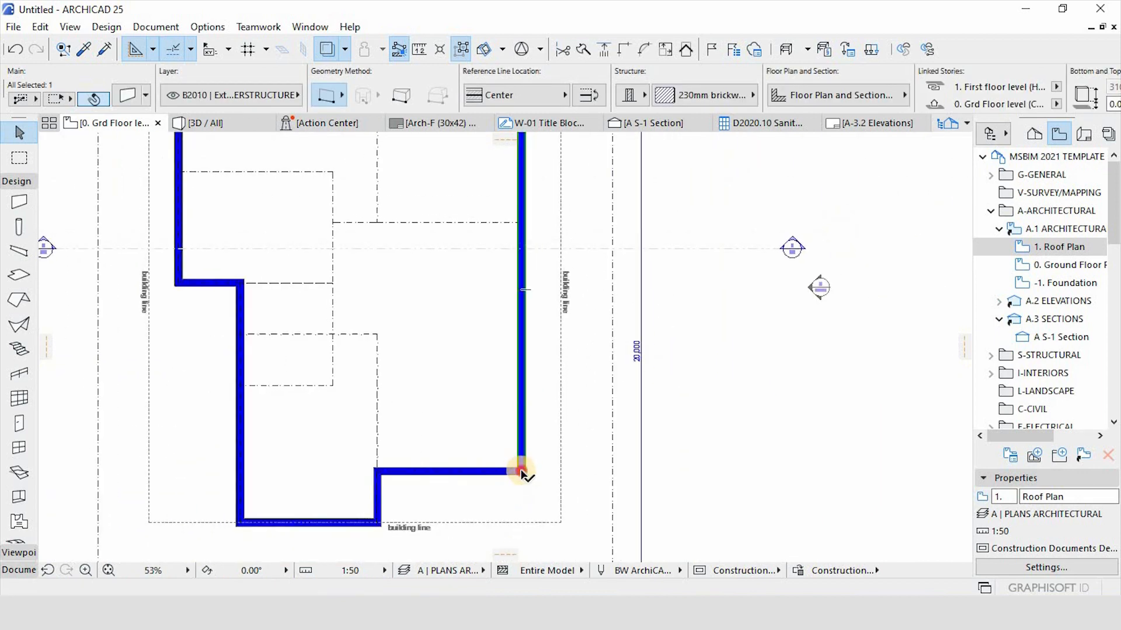
{"action": "left_click", "coordinate": [521, 471]}
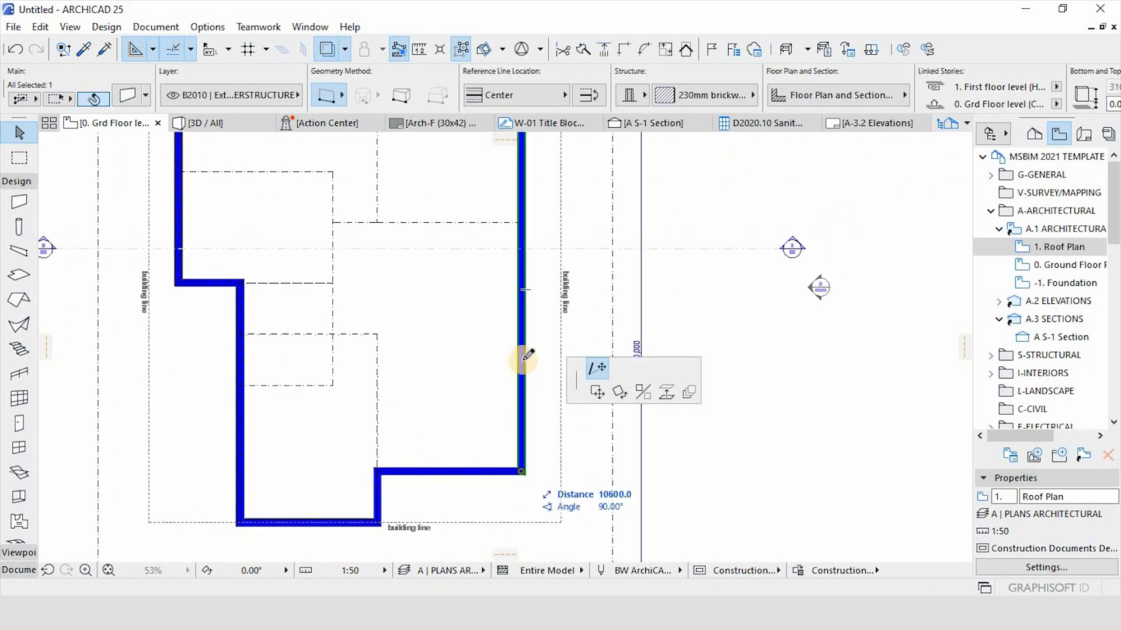
{"action": "left_click", "coordinate": [391, 336]}
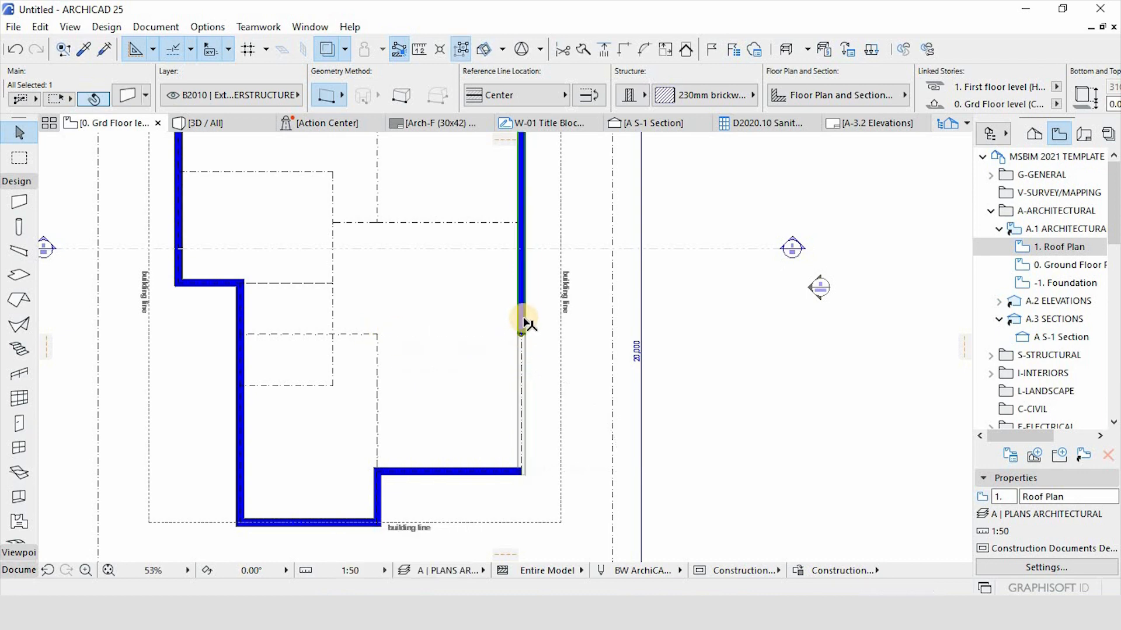
Draw a three-sided wall projection from the shortened wall's end out to the right building line, down along it and back to the lower wall's end.
{"action": "scroll", "coordinate": [525, 320], "scroll_direction": "up", "scroll_amount": 5}
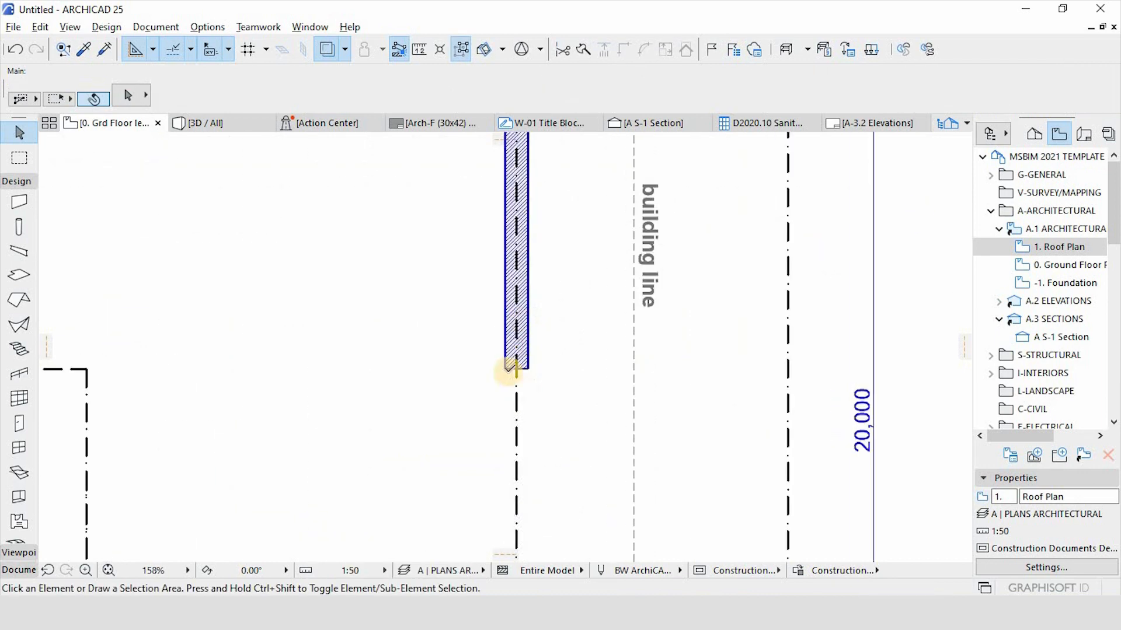
{"action": "left_click", "coordinate": [507, 368], "text": "alt"}
{"action": "left_click", "coordinate": [515, 369]}
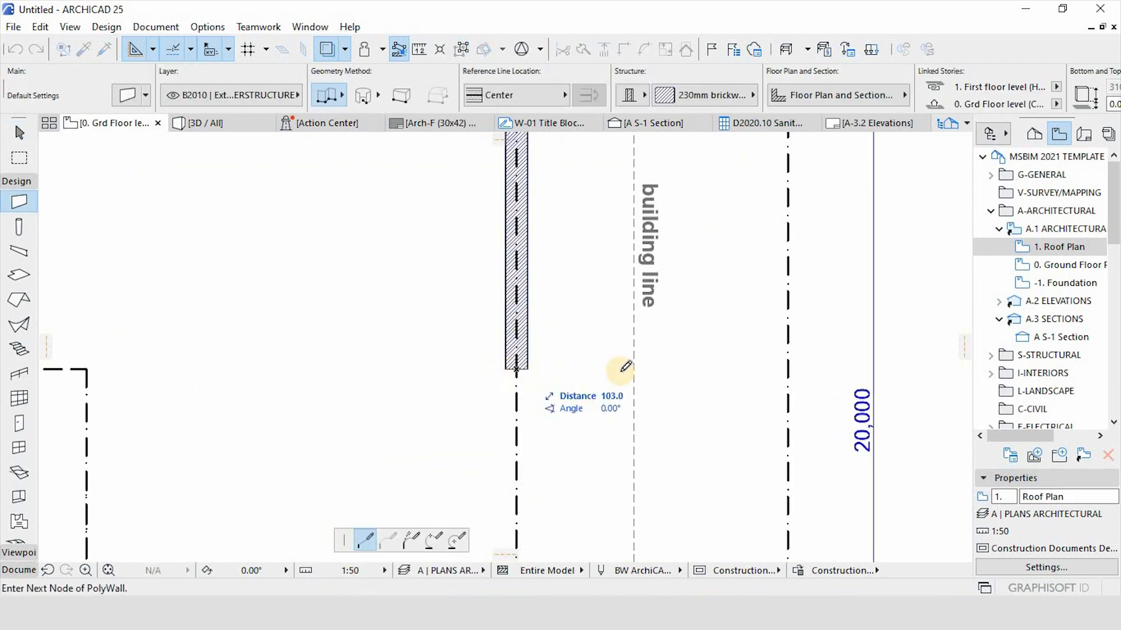
{"action": "left_click", "coordinate": [635, 367]}
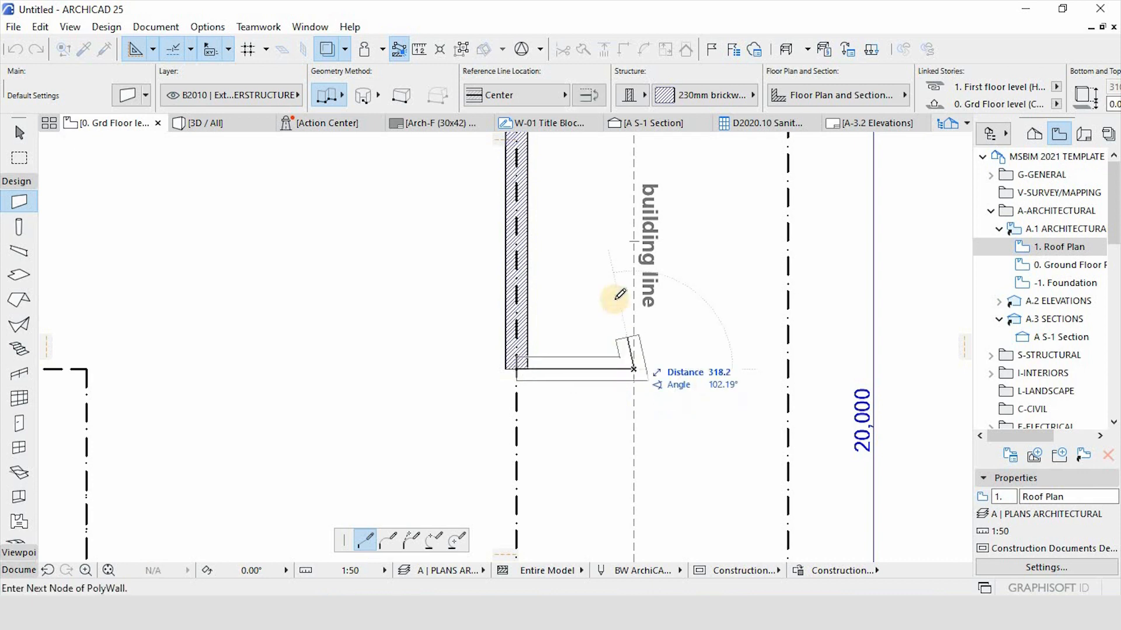
{"action": "scroll", "coordinate": [613, 295], "scroll_direction": "down", "scroll_amount": 5}
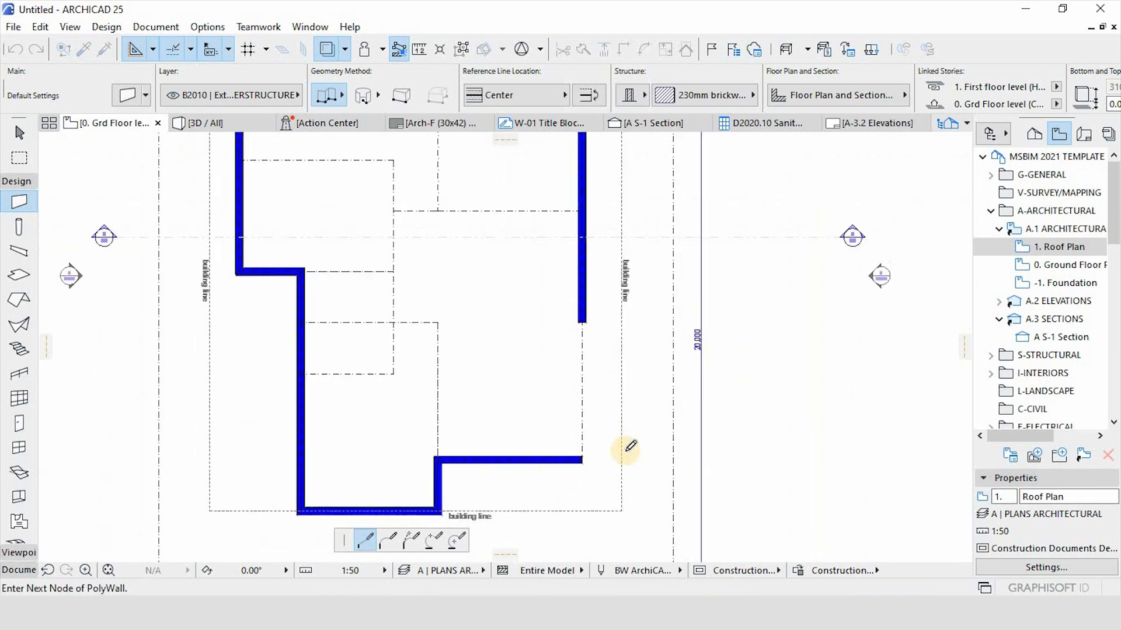
{"action": "left_click", "coordinate": [583, 459]}
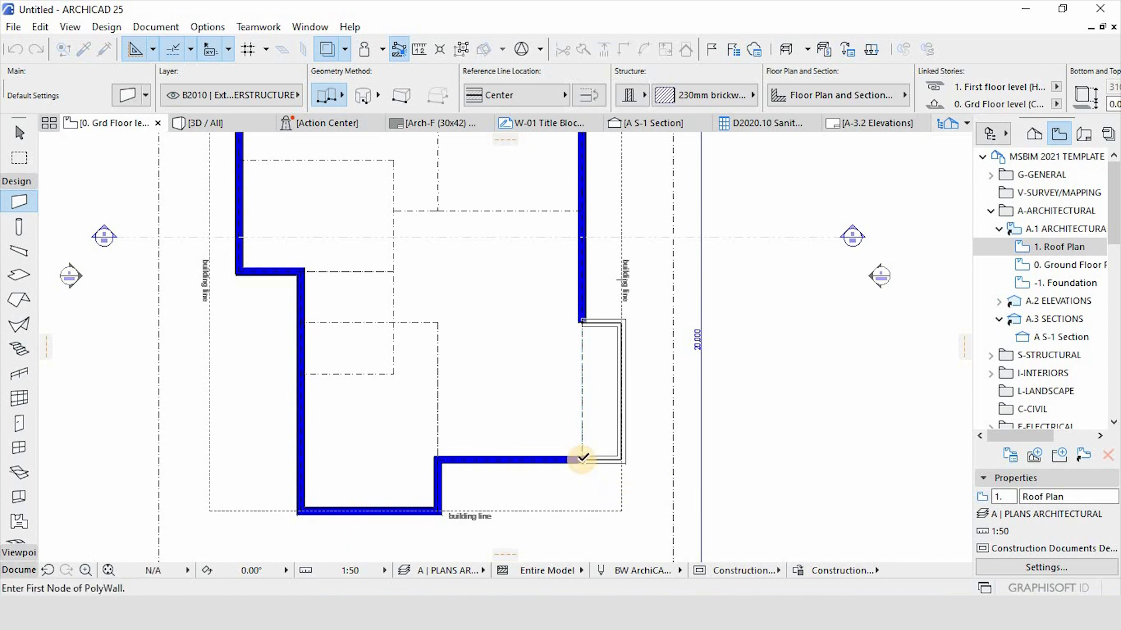
{"action": "left_click", "coordinate": [583, 459]}
Delete the projection's short lower wall and intersect the adjoining lower horizontal wall with the projection's outer vertical wall to close the corner.
{"action": "scroll", "coordinate": [592, 461], "scroll_direction": "up", "scroll_amount": 5}
{"action": "left_click", "coordinate": [595, 449]}
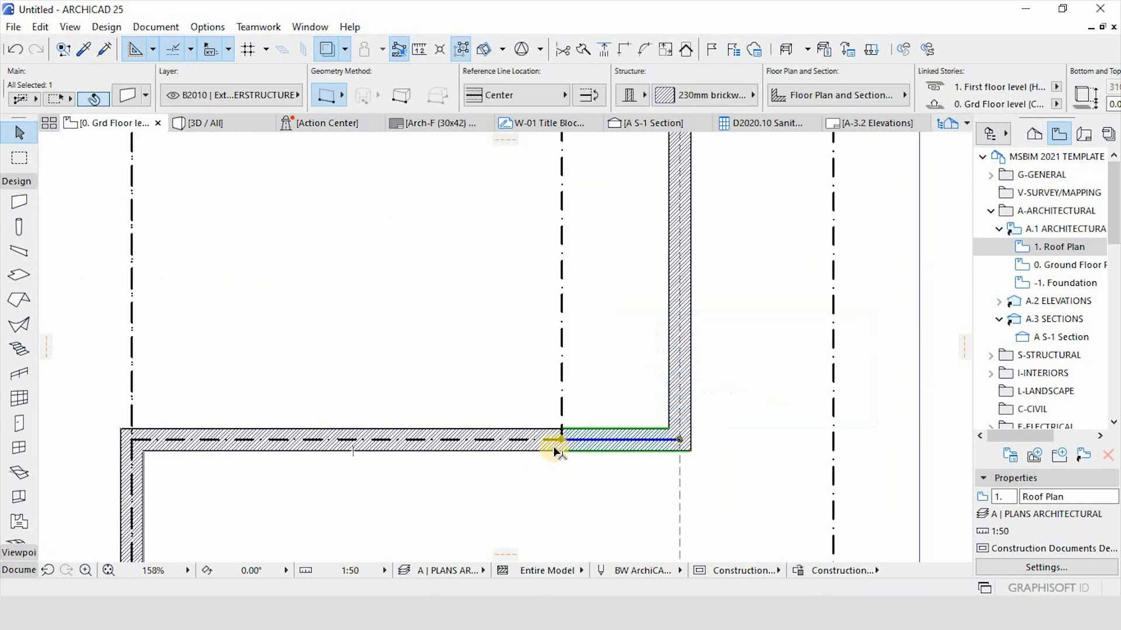
{"action": "left_click", "coordinate": [562, 444]}
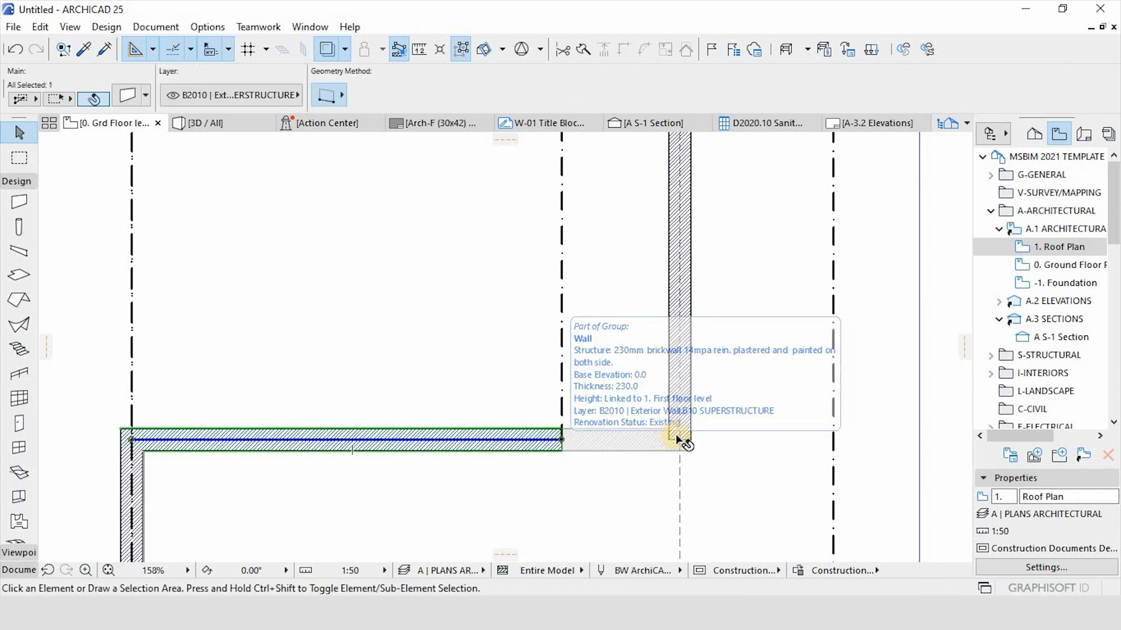
{"action": "left_click", "coordinate": [669, 433], "text": "shift"}
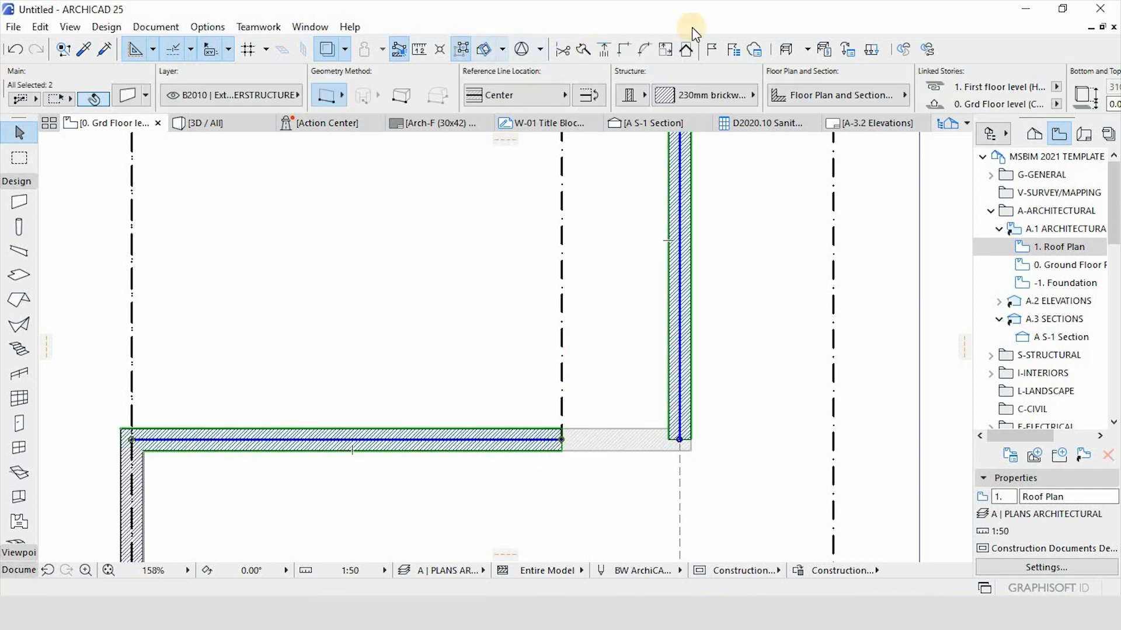
{"action": "left_click", "coordinate": [623, 50]}
{"action": "left_click", "coordinate": [677, 358]}
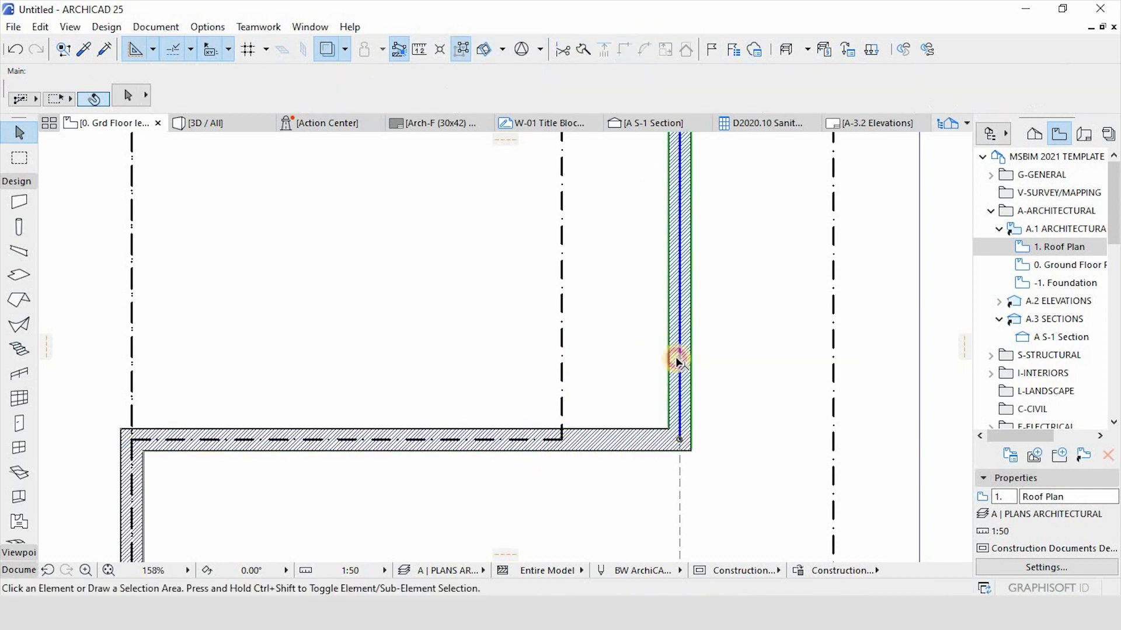
Set the reference line location of the right-hand projection's outer vertical wall to Outside Face.
{"action": "left_click", "coordinate": [531, 104]}
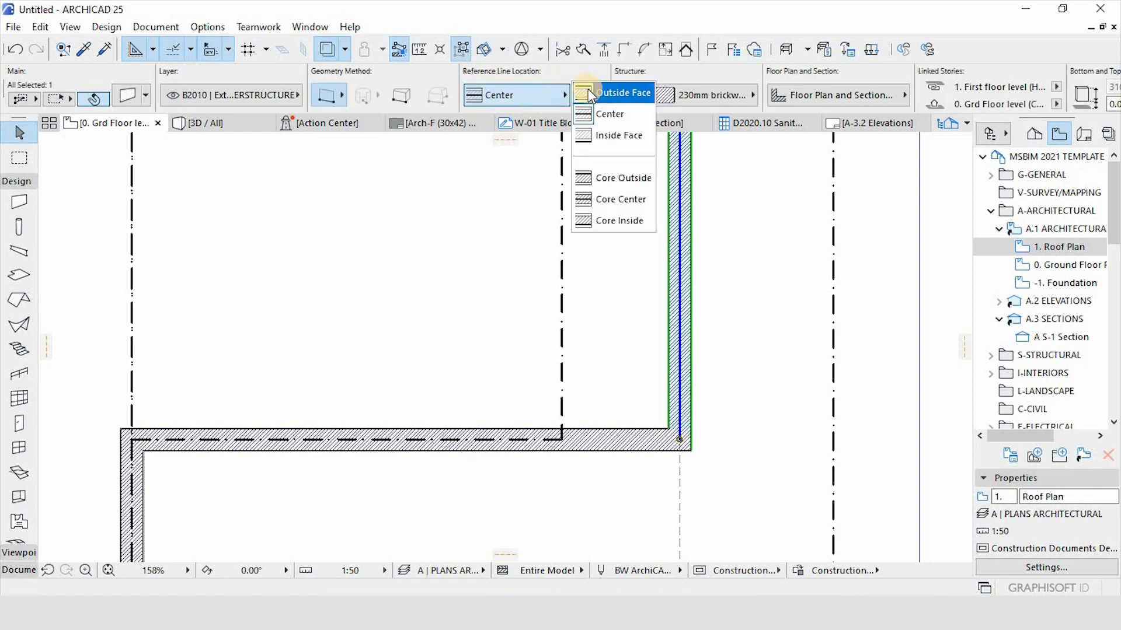
{"action": "left_click", "coordinate": [587, 88]}
{"action": "left_click", "coordinate": [707, 356]}
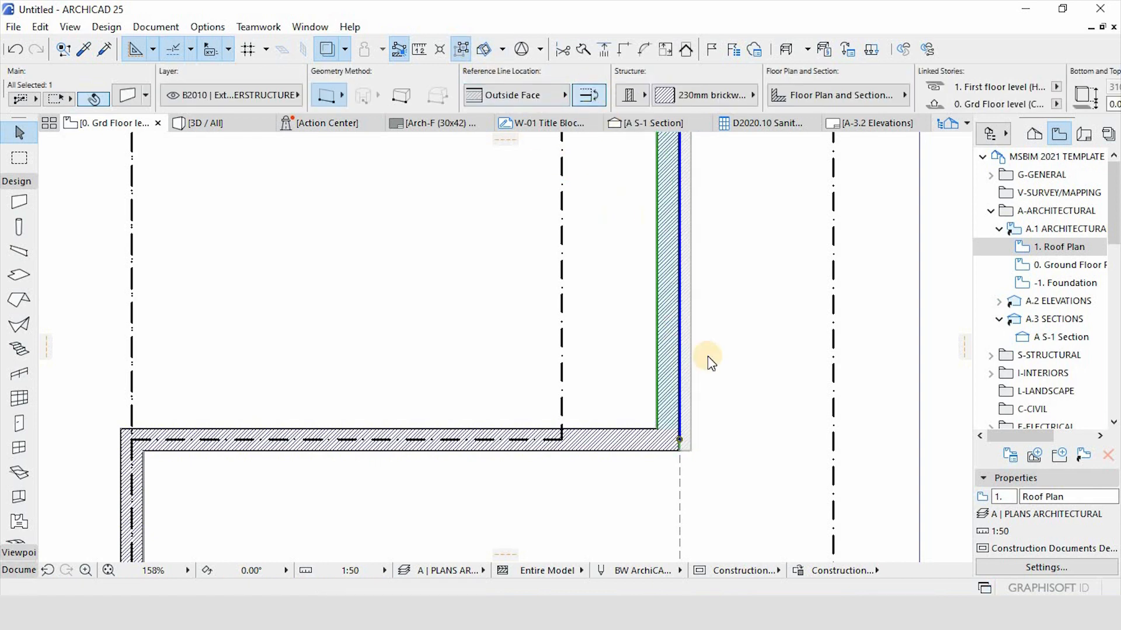
{"action": "scroll", "coordinate": [716, 398], "scroll_direction": "down", "scroll_amount": 3}
{"action": "scroll", "coordinate": [700, 282], "scroll_direction": "down", "scroll_amount": 3}
{"action": "scroll", "coordinate": [708, 282], "scroll_direction": "up", "scroll_amount": 5}
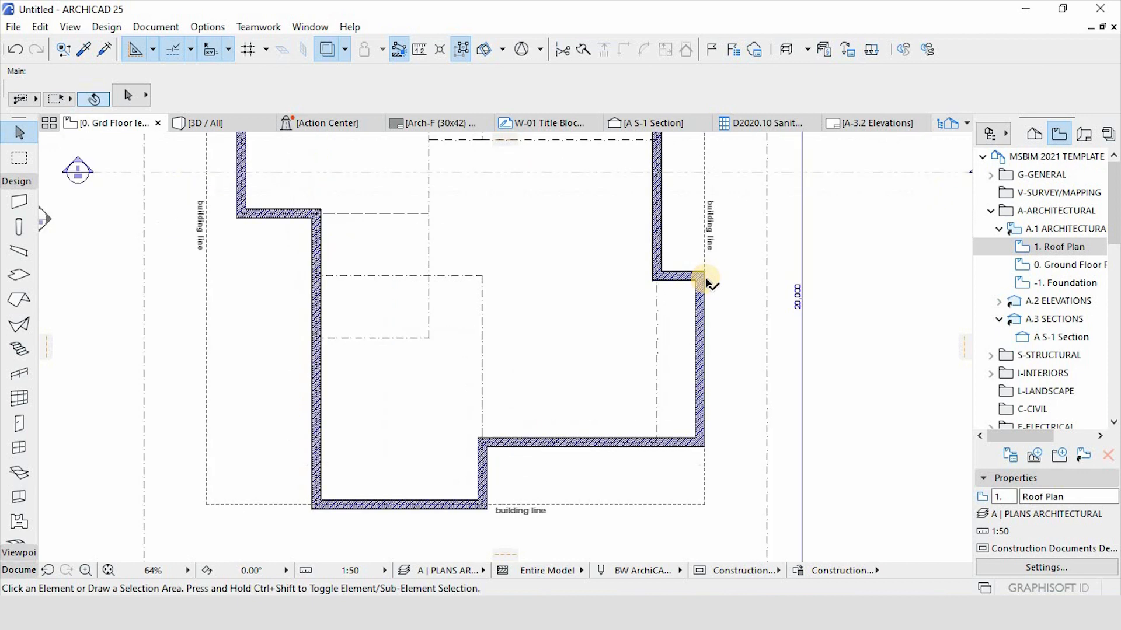
{"action": "scroll", "coordinate": [703, 291], "scroll_direction": "down", "scroll_amount": 5}
{"action": "scroll", "coordinate": [694, 315], "scroll_direction": "down", "scroll_amount": 1}
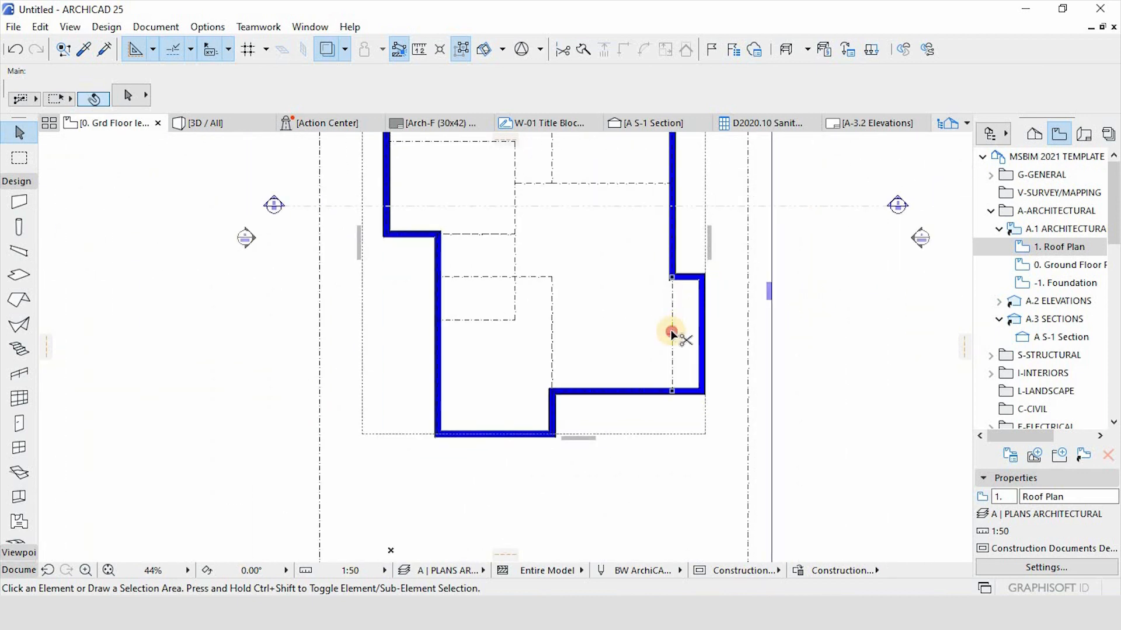
{"action": "scroll", "coordinate": [671, 334], "scroll_direction": "down", "scroll_amount": 3}
{"action": "scroll", "coordinate": [630, 213], "scroll_direction": "up", "scroll_amount": 5}
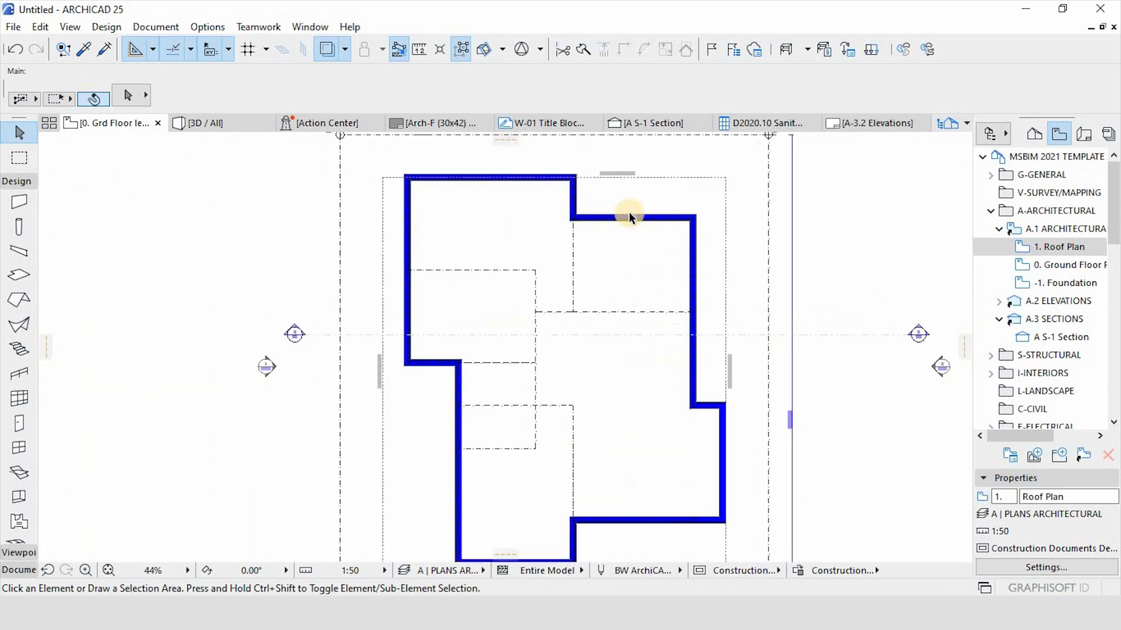
{"action": "scroll", "coordinate": [578, 222], "scroll_direction": "up", "scroll_amount": 2}
{"action": "scroll", "coordinate": [524, 175], "scroll_direction": "up", "scroll_amount": 5}
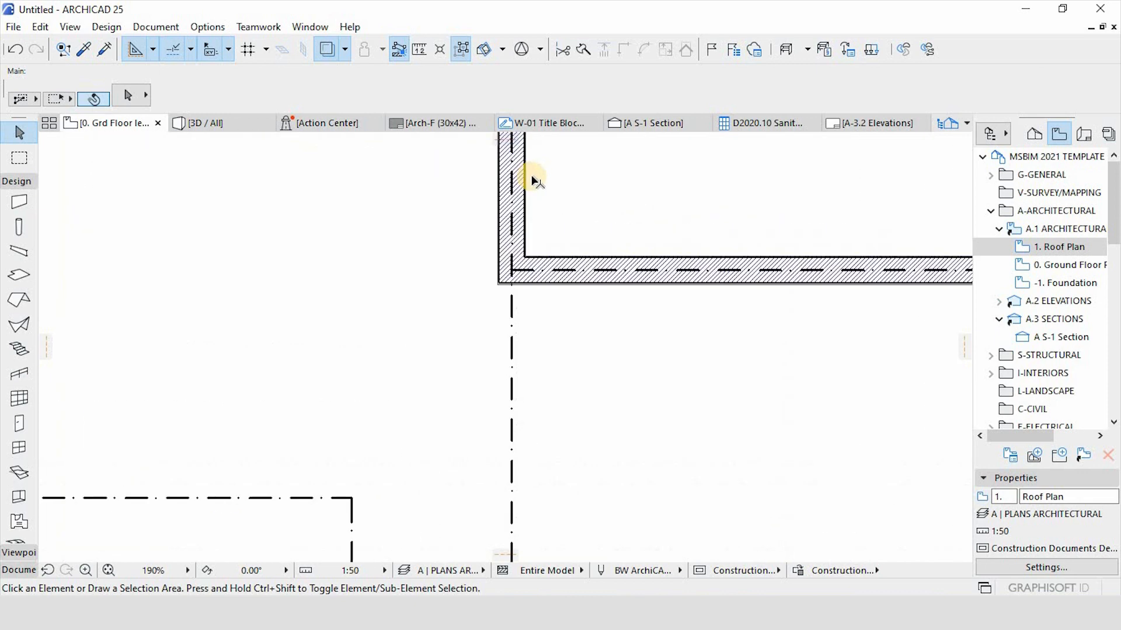
{"action": "left_click", "coordinate": [524, 175], "text": "alt"}
{"action": "scroll", "coordinate": [518, 177], "scroll_direction": "down", "scroll_amount": 8}
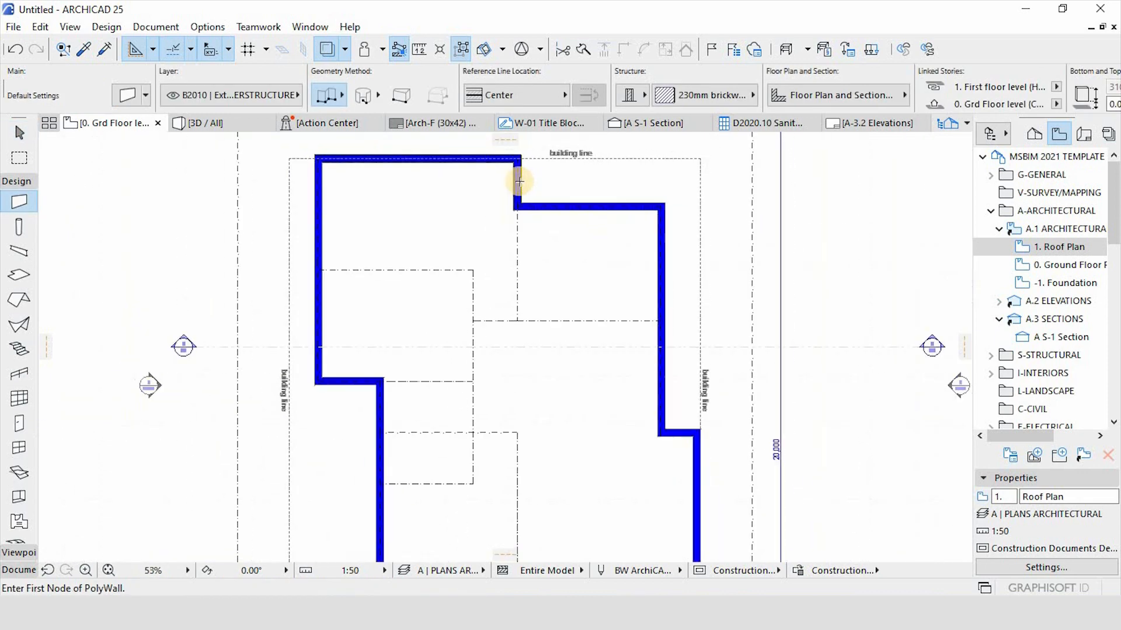
{"action": "scroll", "coordinate": [523, 241], "scroll_direction": "up", "scroll_amount": 5}
{"action": "scroll", "coordinate": [541, 279], "scroll_direction": "down", "scroll_amount": 4}
{"action": "key", "text": "Escape"}
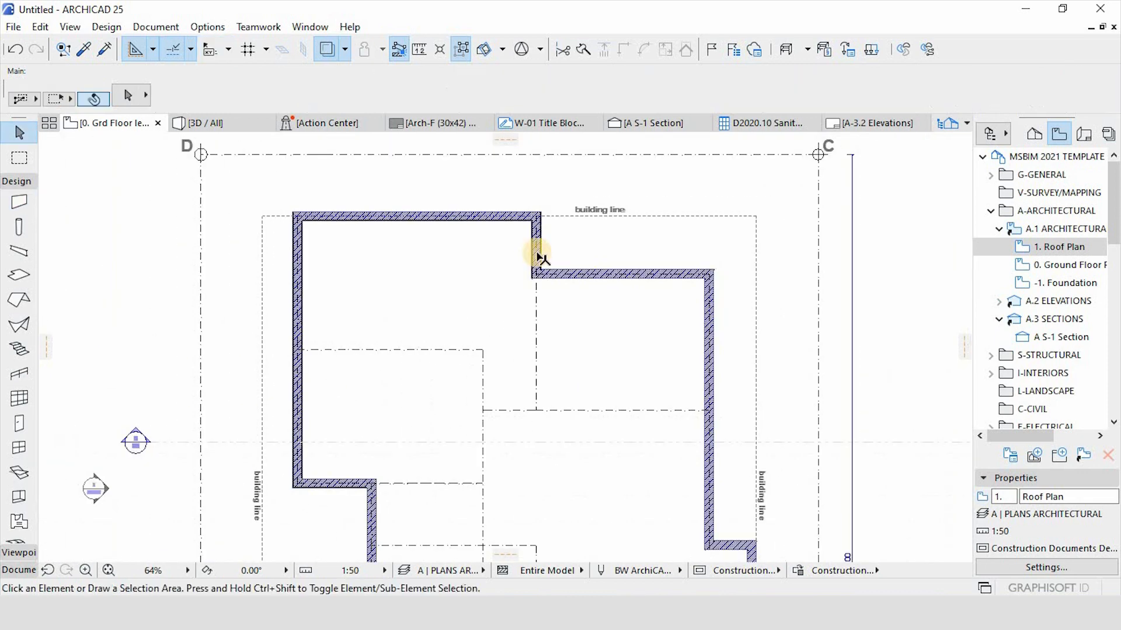
Stretch the short vertical wall at the upper notch down along the plan to the corner of the lower notch's vertical wall.
{"action": "scroll", "coordinate": [542, 246], "scroll_direction": "up", "scroll_amount": 3}
{"action": "scroll", "coordinate": [544, 242], "scroll_direction": "up", "scroll_amount": 1}
{"action": "left_click", "coordinate": [535, 300]}
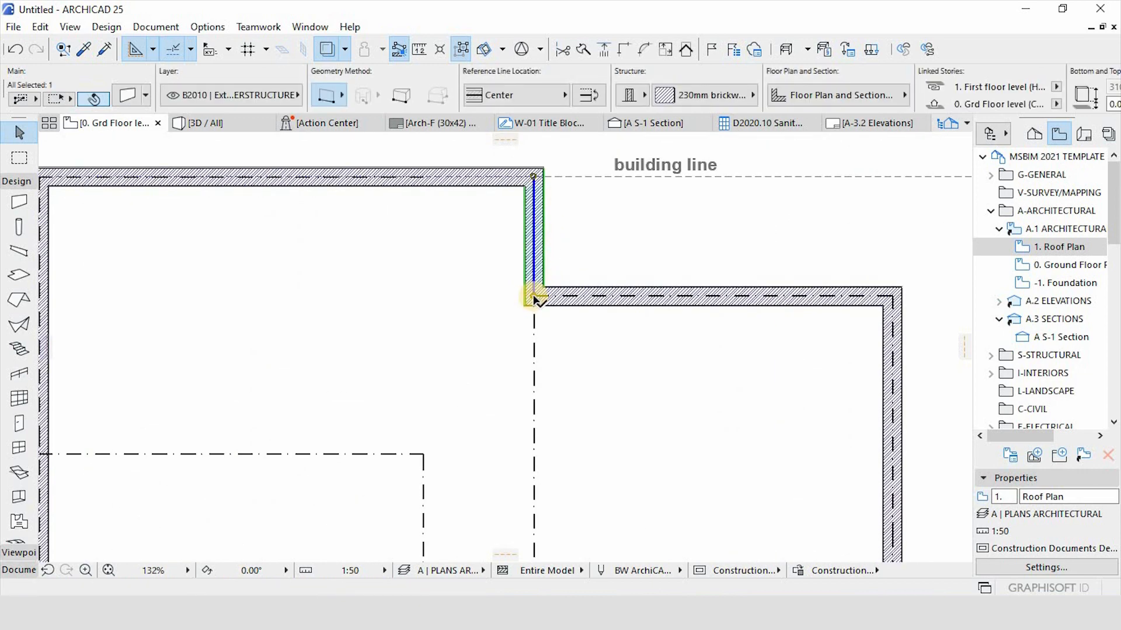
{"action": "left_click", "coordinate": [536, 301]}
{"action": "scroll", "coordinate": [543, 228], "scroll_direction": "down", "scroll_amount": 5}
{"action": "scroll", "coordinate": [554, 380], "scroll_direction": "up", "scroll_amount": 3}
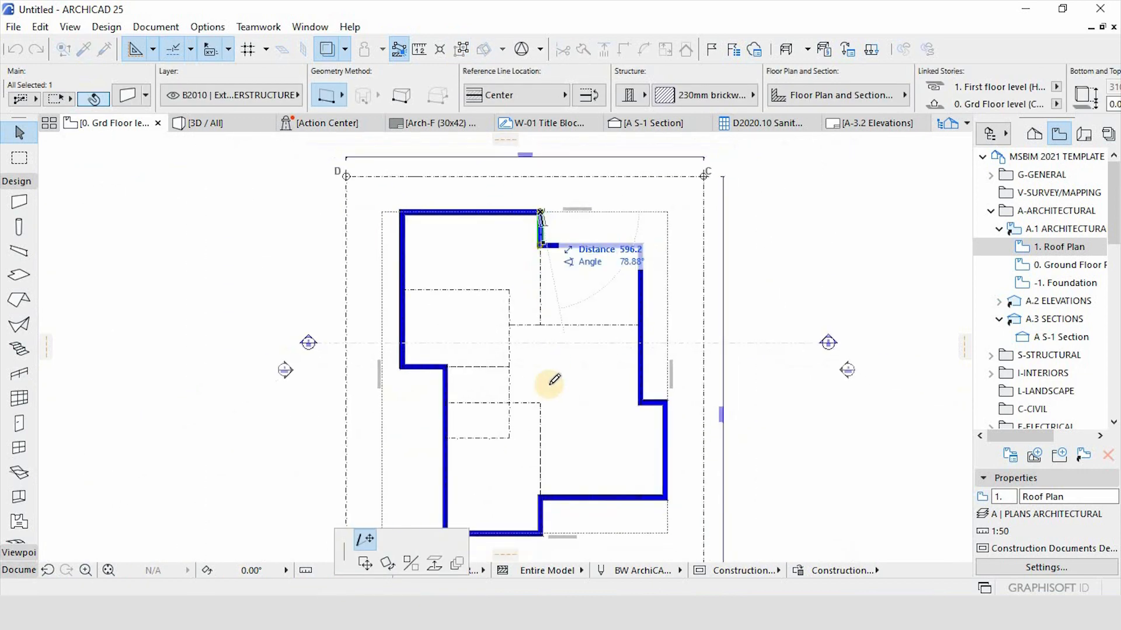
{"action": "scroll", "coordinate": [533, 490], "scroll_direction": "up", "scroll_amount": 5}
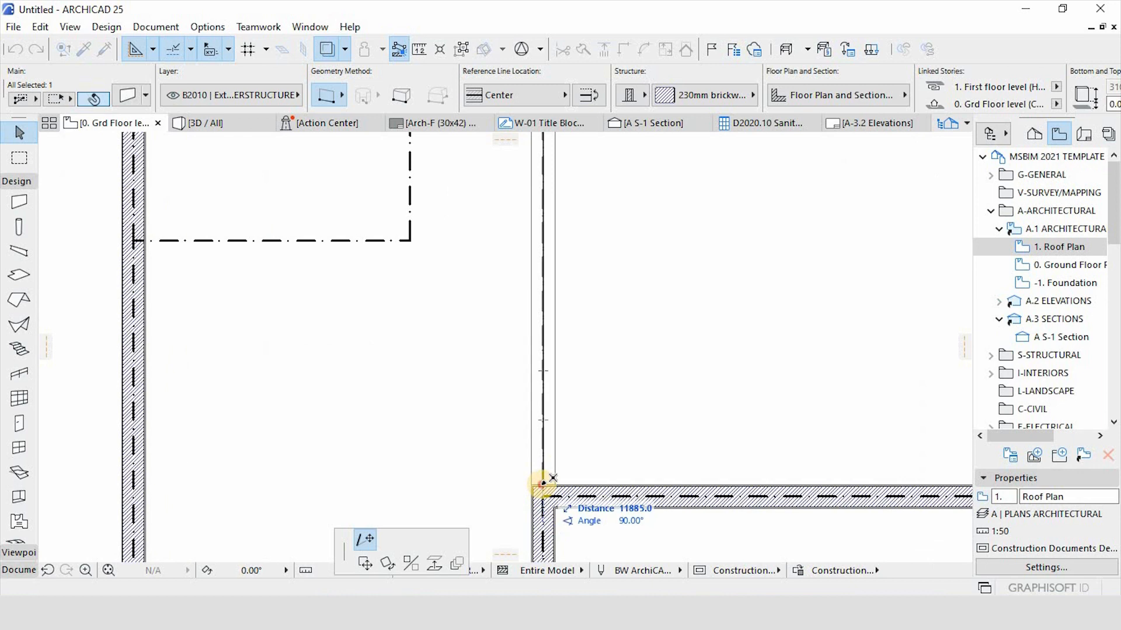
{"action": "left_click", "coordinate": [541, 483]}
Examine the extended central wall and the remaining dashed-dotted room outlines across the plan.
{"action": "scroll", "coordinate": [562, 461], "scroll_direction": "down", "scroll_amount": 5}
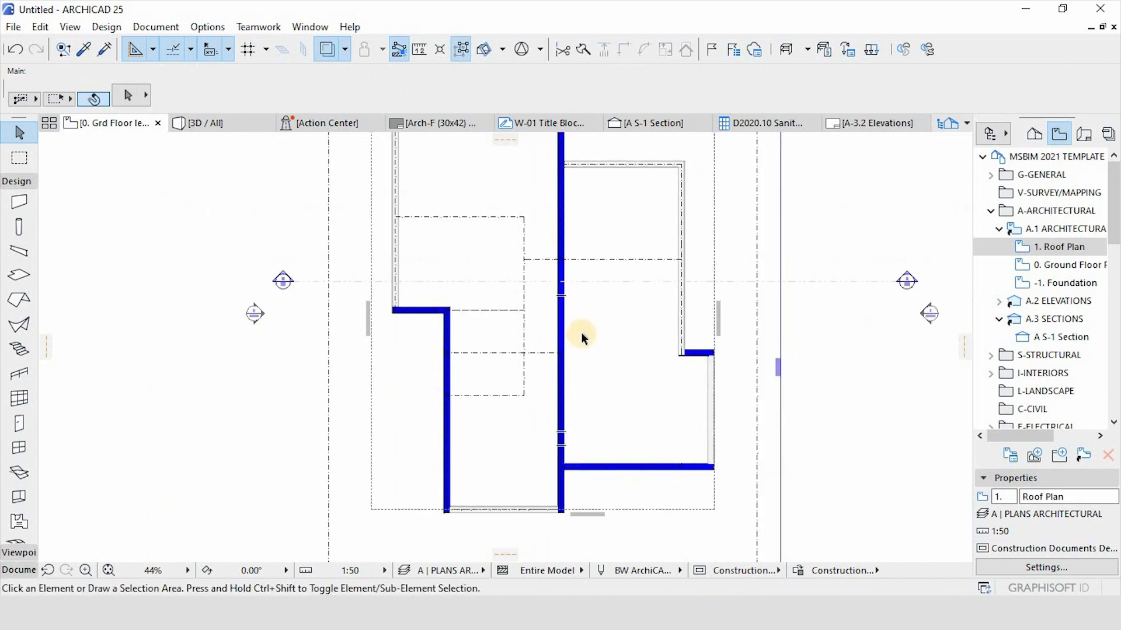
{"action": "scroll", "coordinate": [586, 320], "scroll_direction": "down", "scroll_amount": 4}
{"action": "scroll", "coordinate": [542, 248], "scroll_direction": "up", "scroll_amount": 6}
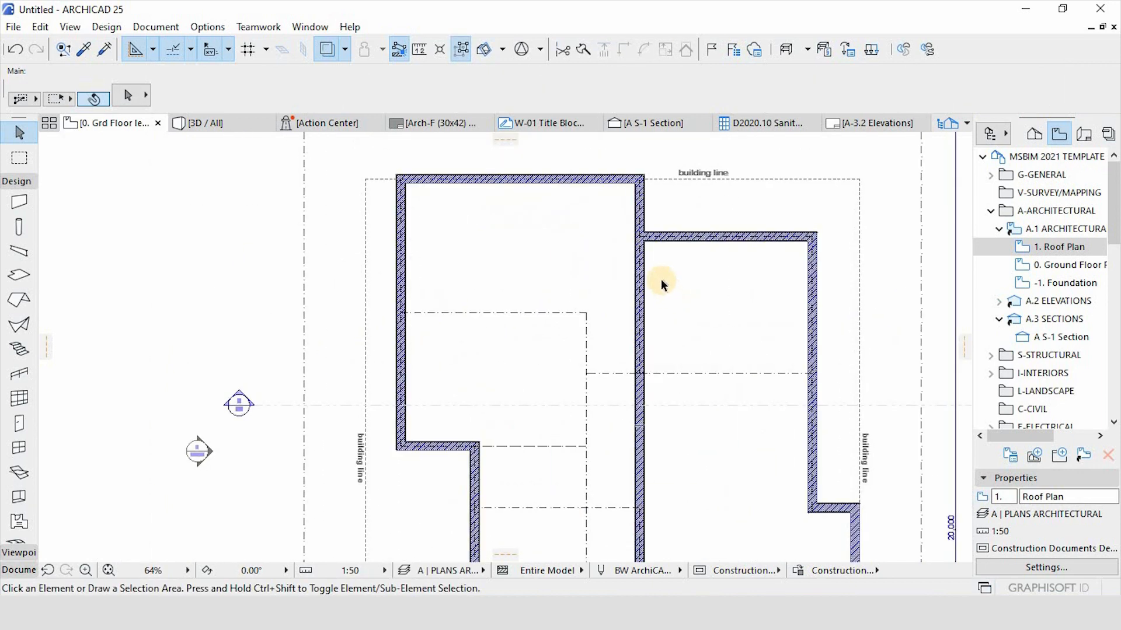
{"action": "scroll", "coordinate": [653, 268], "scroll_direction": "up", "scroll_amount": 4}
{"action": "scroll", "coordinate": [473, 405], "scroll_direction": "down", "scroll_amount": 5}
{"action": "scroll", "coordinate": [523, 383], "scroll_direction": "up", "scroll_amount": 5}
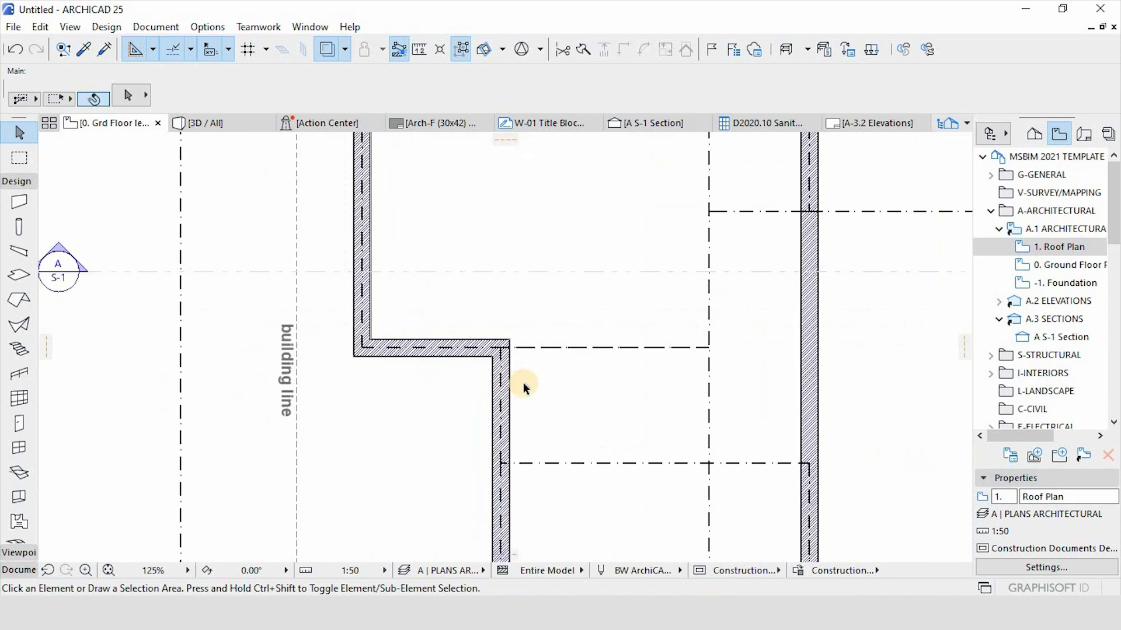
{"action": "scroll", "coordinate": [522, 370], "scroll_direction": "down", "scroll_amount": 5}
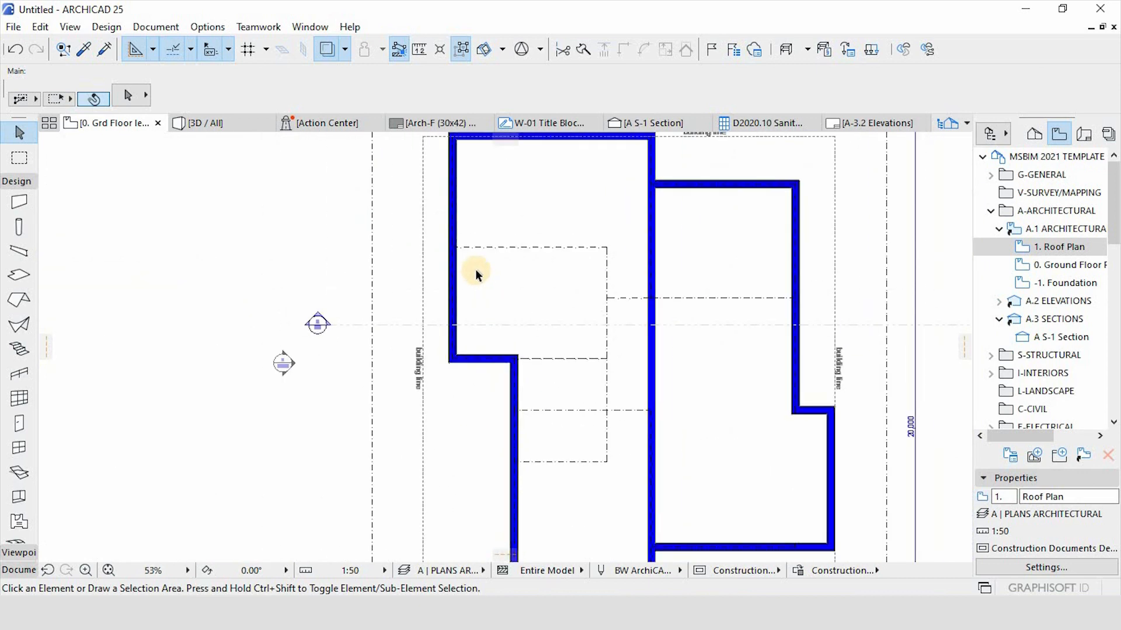
{"action": "scroll", "coordinate": [463, 259], "scroll_direction": "up", "scroll_amount": 3}
{"action": "scroll", "coordinate": [489, 325], "scroll_direction": "down", "scroll_amount": 5}
{"action": "scroll", "coordinate": [527, 346], "scroll_direction": "up", "scroll_amount": 3}
{"action": "scroll", "coordinate": [527, 346], "scroll_direction": "up", "scroll_amount": 3}
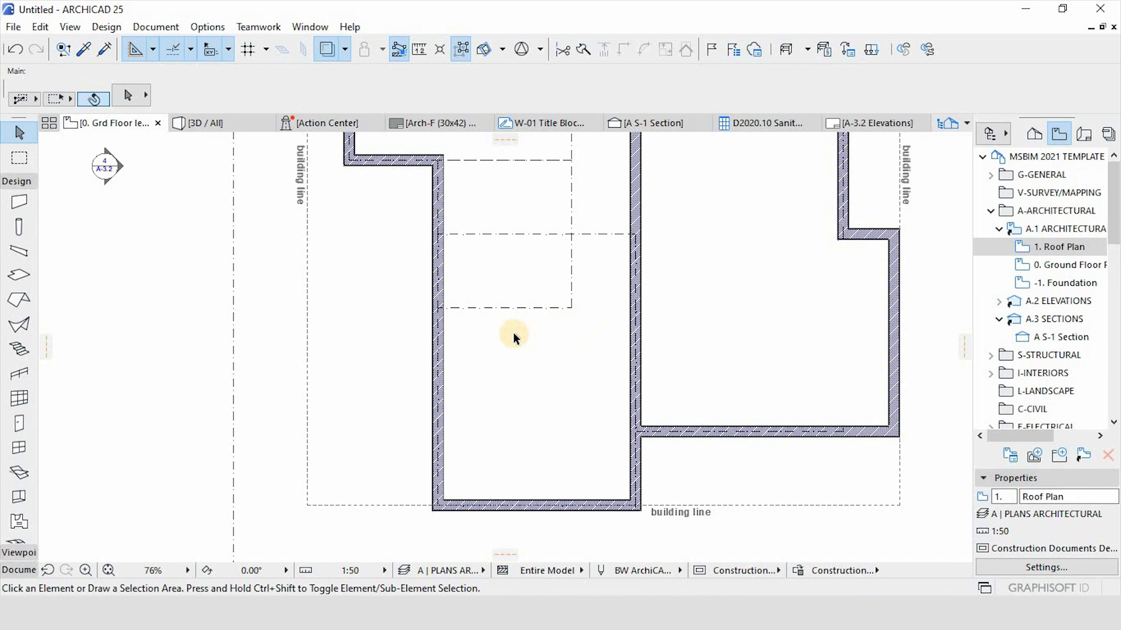
Draw an L-shaped 230 mm wall from the inner outline's lower-right corner up to its top corner and across to the left outer wall.
{"action": "scroll", "coordinate": [563, 295], "scroll_direction": "up", "scroll_amount": 1}
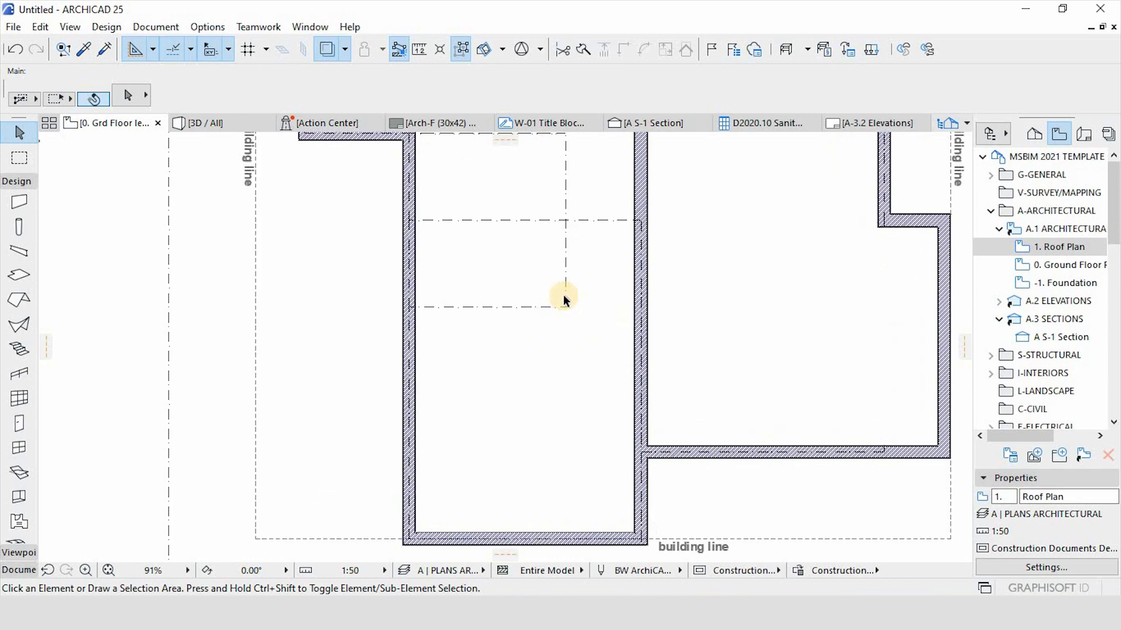
{"action": "left_click", "coordinate": [642, 199], "text": "alt"}
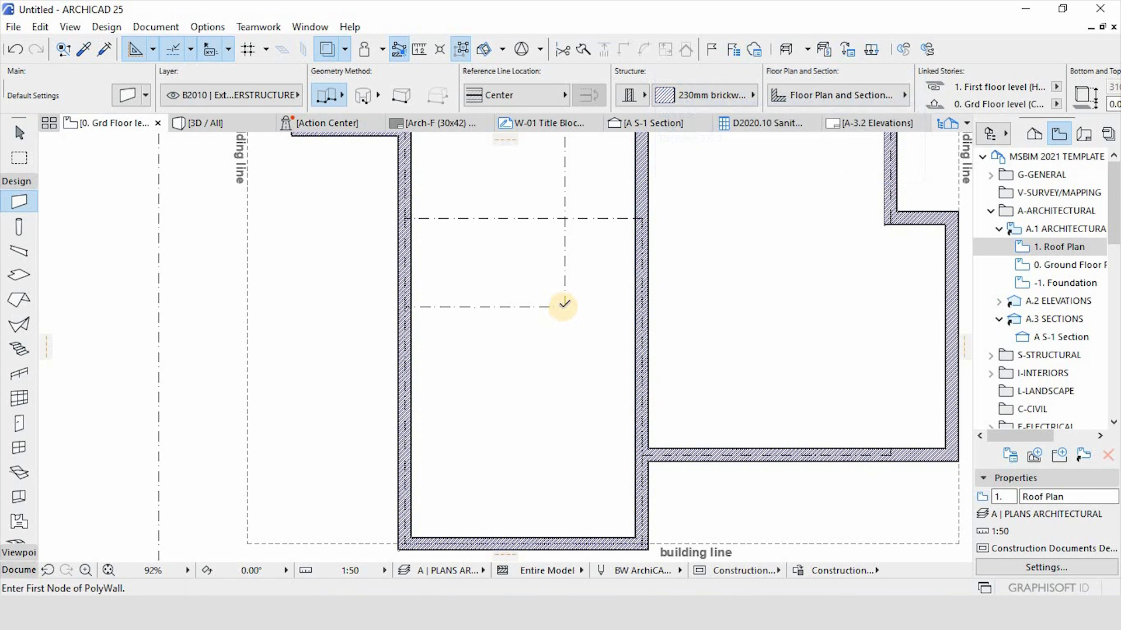
{"action": "left_click", "coordinate": [564, 307]}
{"action": "scroll", "coordinate": [573, 369], "scroll_direction": "down", "scroll_amount": 4}
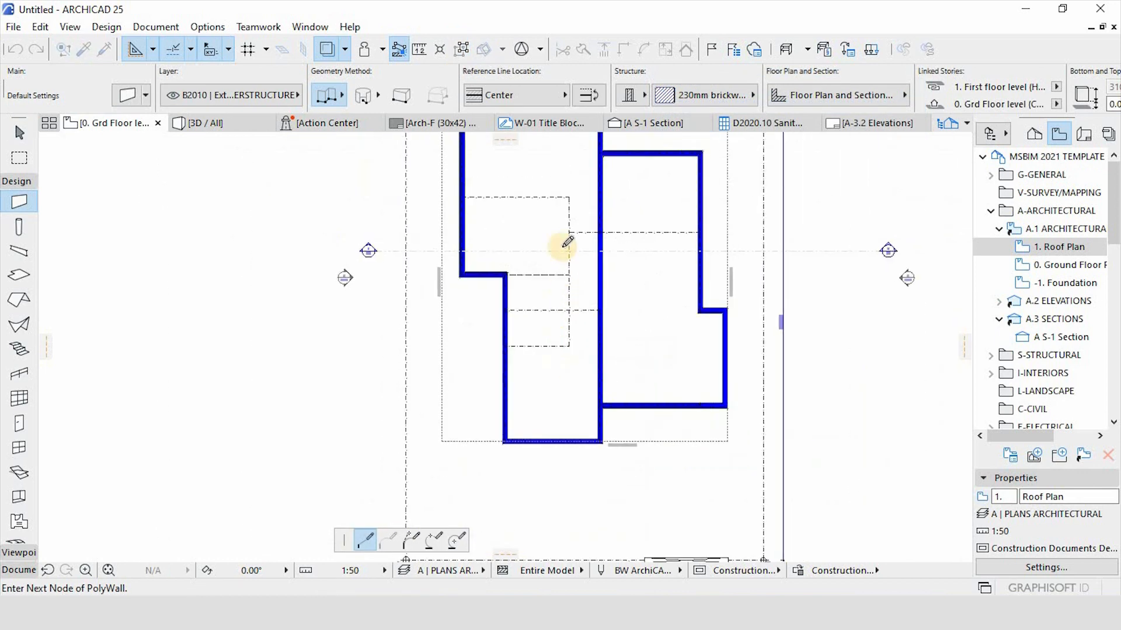
{"action": "left_click", "coordinate": [569, 198]}
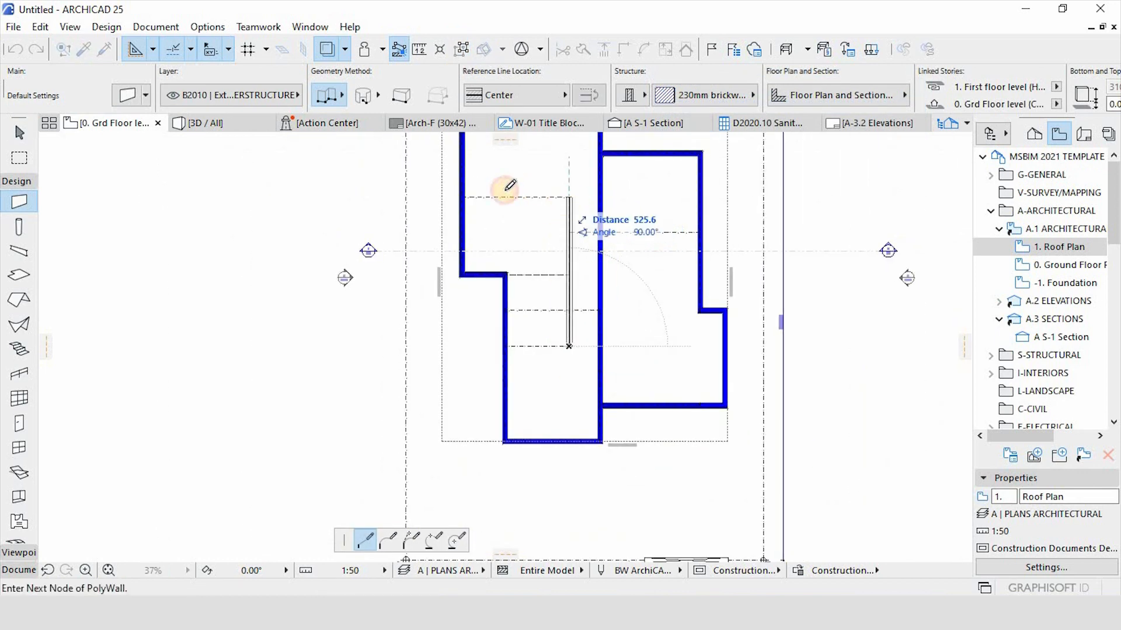
{"action": "double_click", "coordinate": [465, 197]}
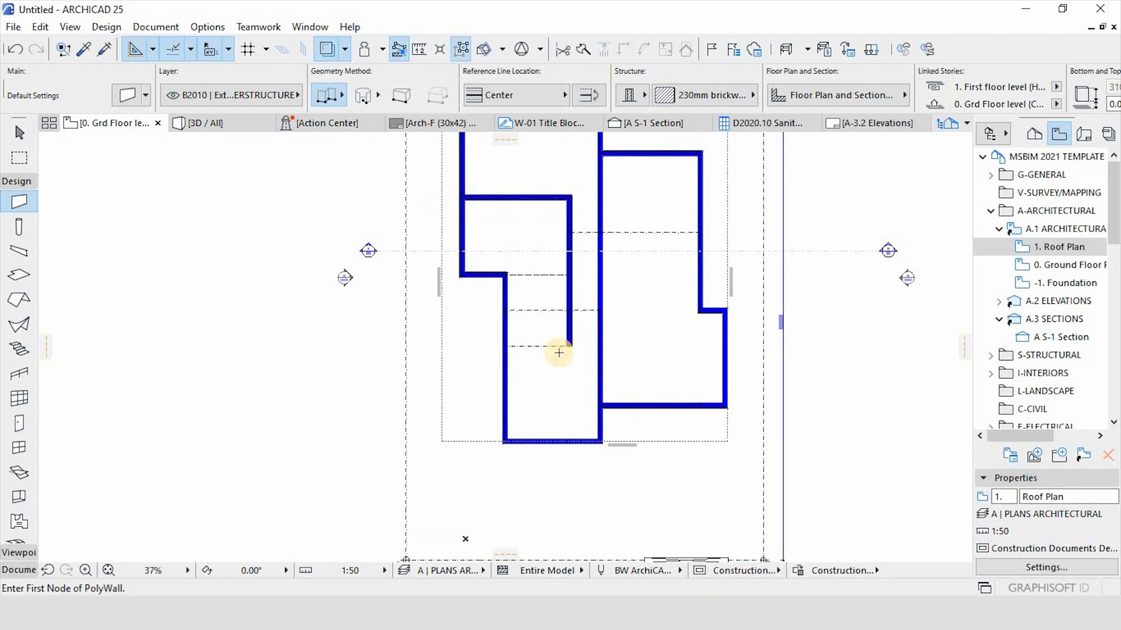
Close the inner room with a 230 mm wall along its lowest outline, from the left outer wall to the inner vertical wall's end.
{"action": "scroll", "coordinate": [555, 350], "scroll_direction": "up", "scroll_amount": 4}
{"action": "left_click", "coordinate": [426, 337]}
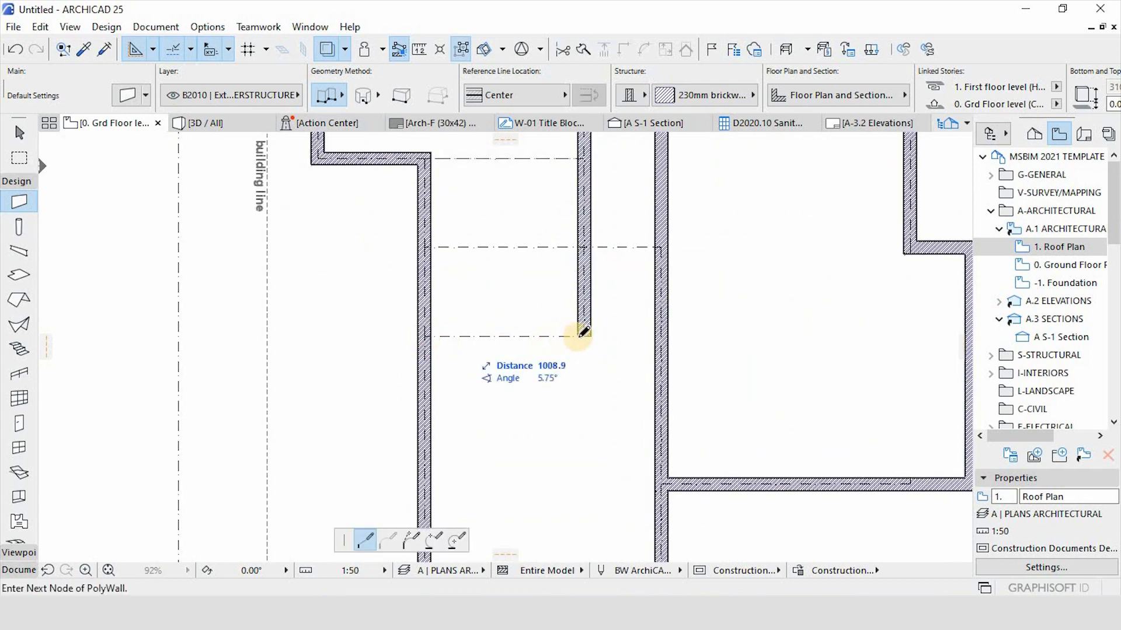
{"action": "double_click", "coordinate": [586, 335]}
{"action": "key", "text": "Escape"}
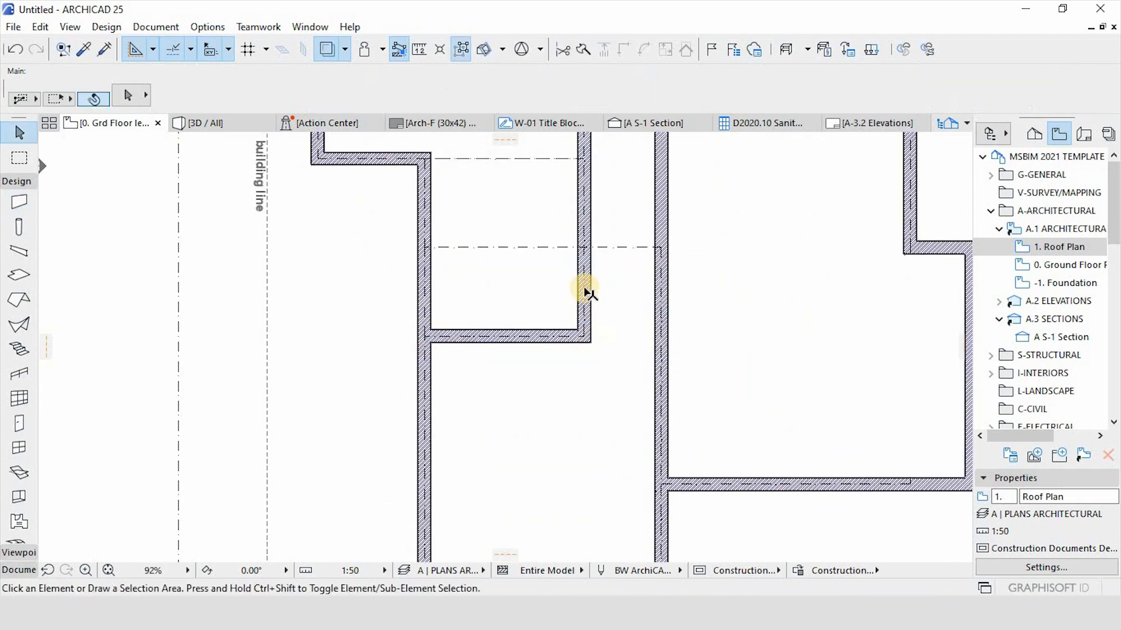
Draw a 115 mm brick wall, plastered and painted on both sides, along the lower dividing line from the left outer wall to the central wall.
{"action": "left_click", "coordinate": [590, 290], "text": "alt"}
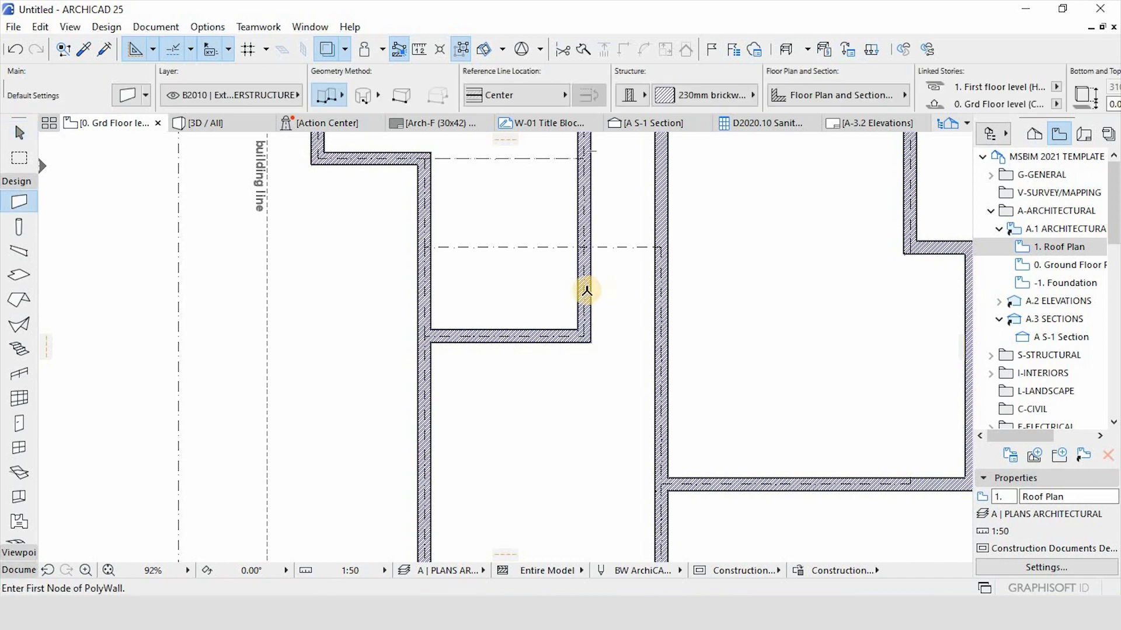
{"action": "left_click", "coordinate": [689, 96]}
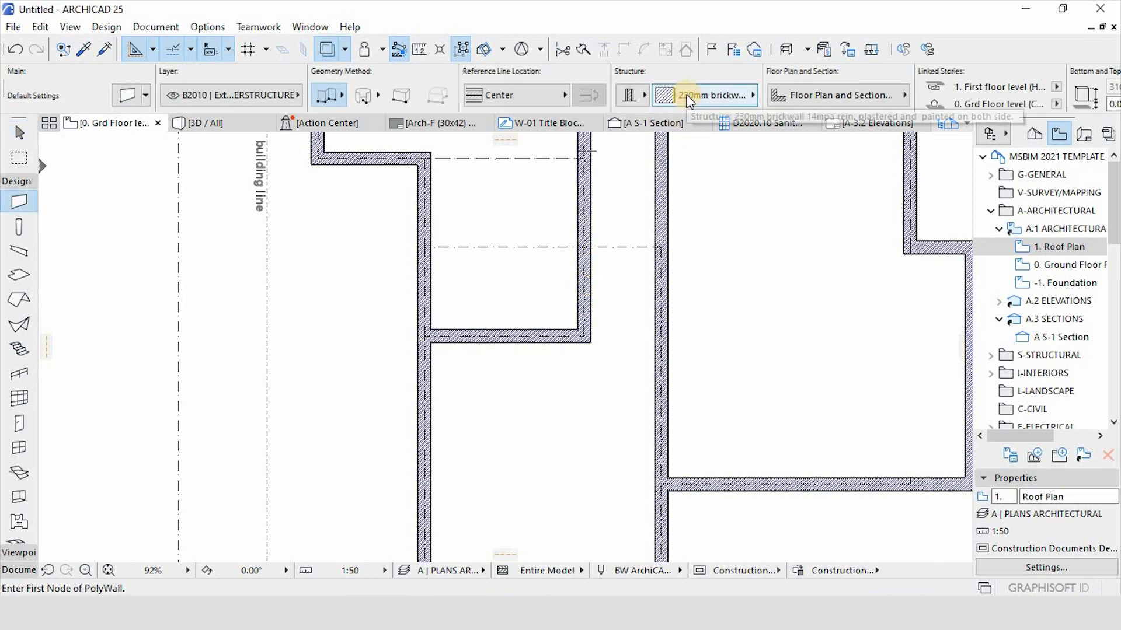
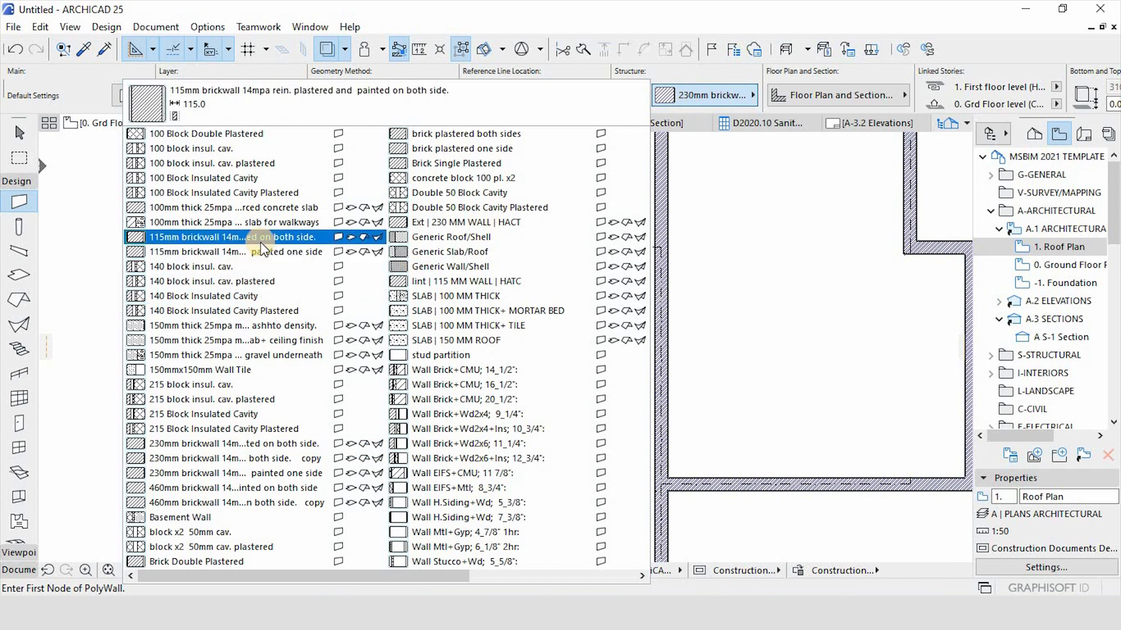
{"action": "left_click", "coordinate": [259, 237]}
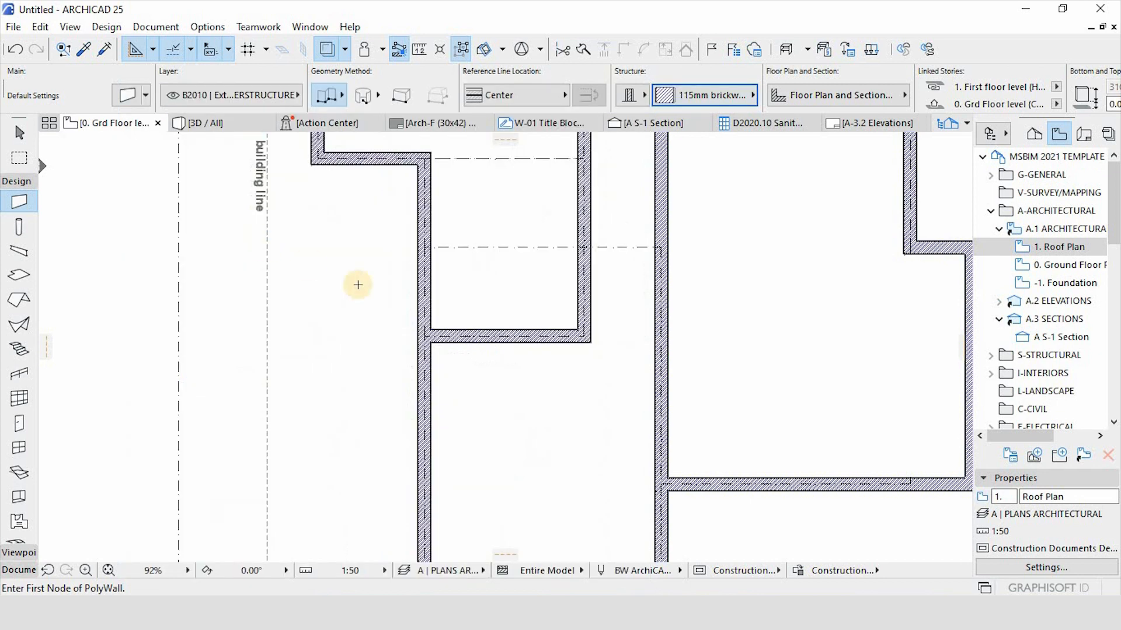
{"action": "scroll", "coordinate": [402, 233], "scroll_direction": "up", "scroll_amount": 4}
{"action": "left_click", "coordinate": [403, 234]}
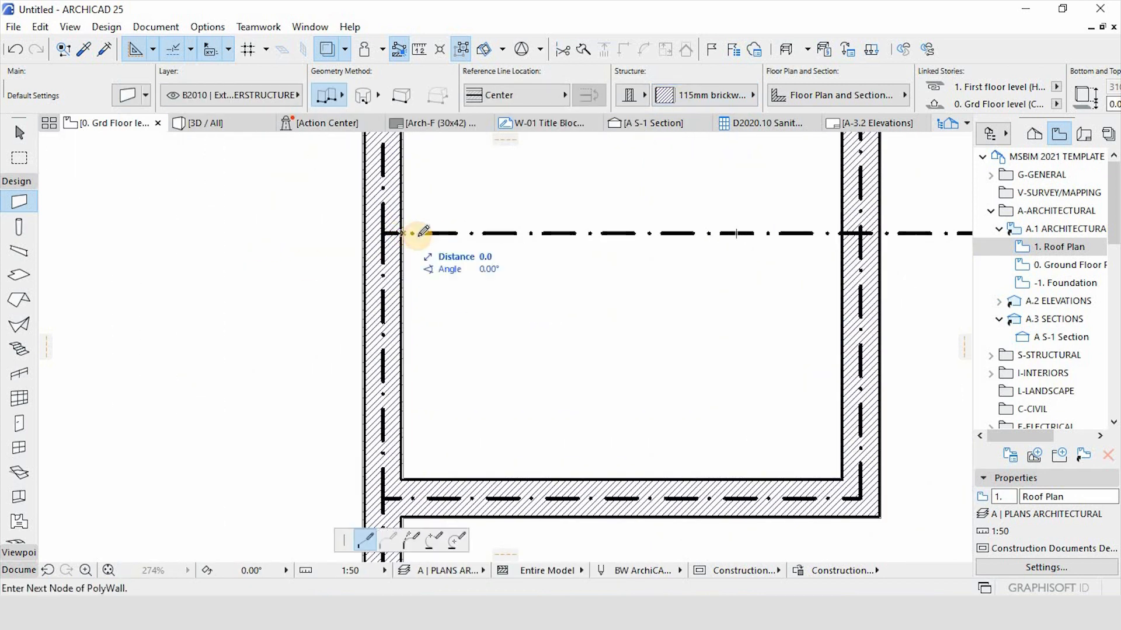
{"action": "scroll", "coordinate": [418, 235], "scroll_direction": "down", "scroll_amount": 2}
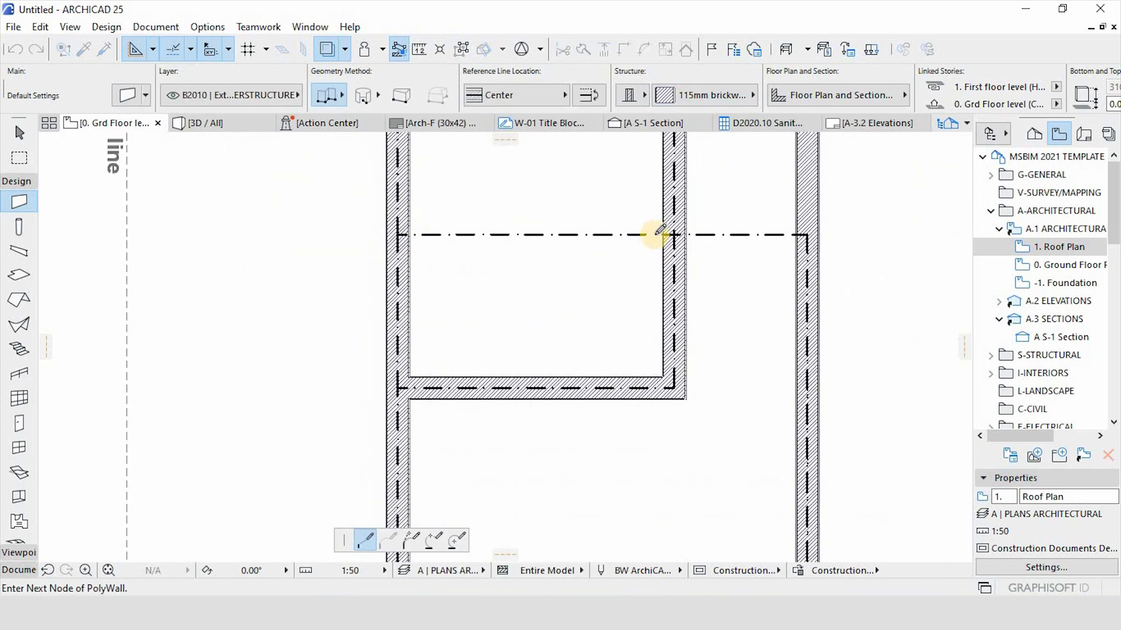
{"action": "double_click", "coordinate": [806, 234]}
Draw a 115 mm wall with Outside Face reference line from the left outer wall's stepped corner along the dividing line to the inner vertical wall.
{"action": "scroll", "coordinate": [568, 332], "scroll_direction": "down", "scroll_amount": 3}
{"action": "scroll", "coordinate": [535, 303], "scroll_direction": "up", "scroll_amount": 4}
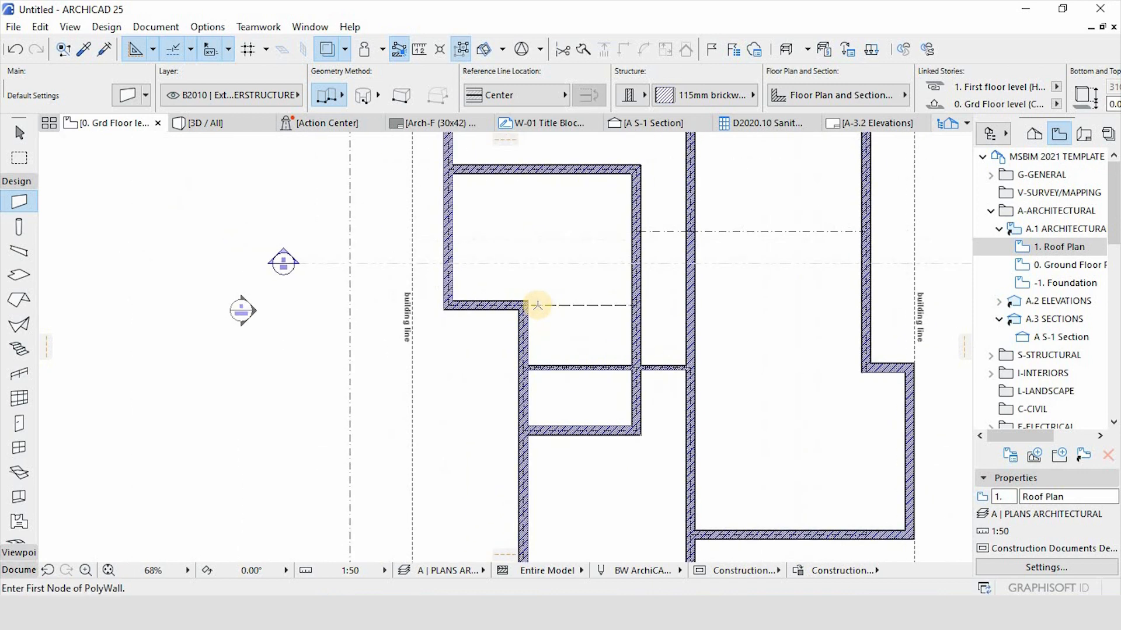
{"action": "left_click", "coordinate": [506, 305]}
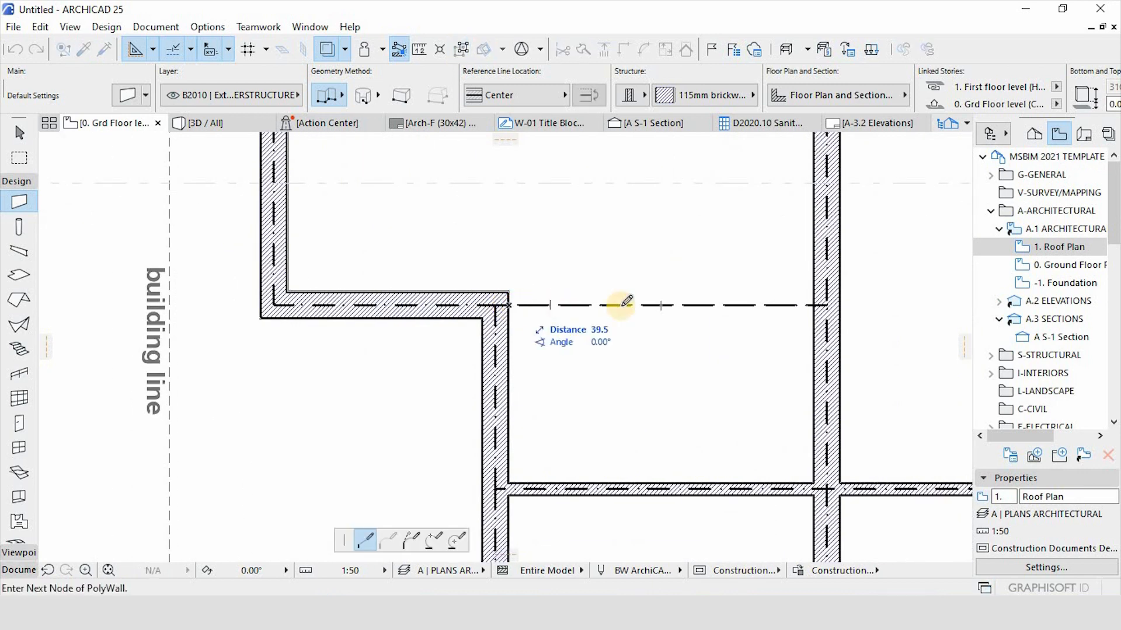
{"action": "left_click", "coordinate": [567, 98]}
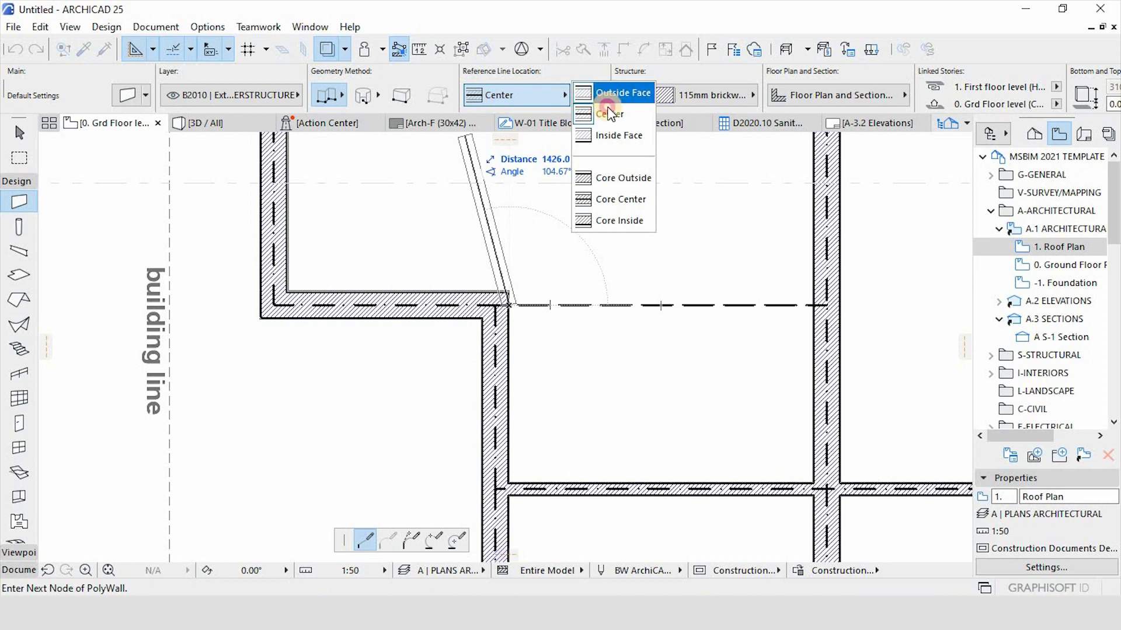
{"action": "left_click", "coordinate": [619, 92]}
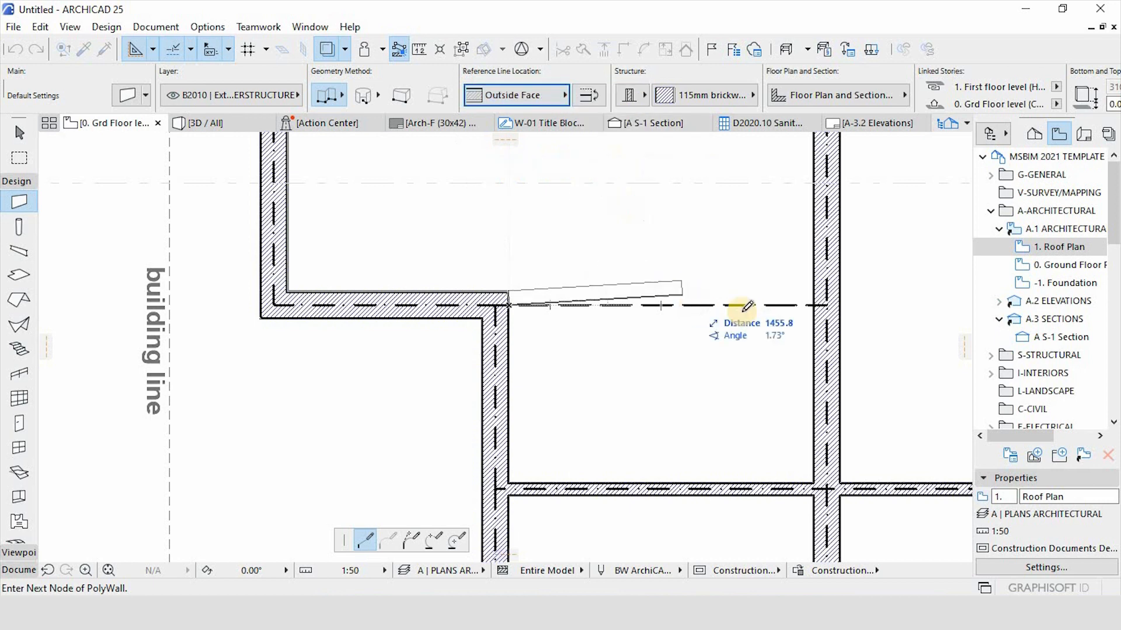
{"action": "double_click", "coordinate": [826, 305]}
{"action": "scroll", "coordinate": [616, 409], "scroll_direction": "down", "scroll_amount": 8}
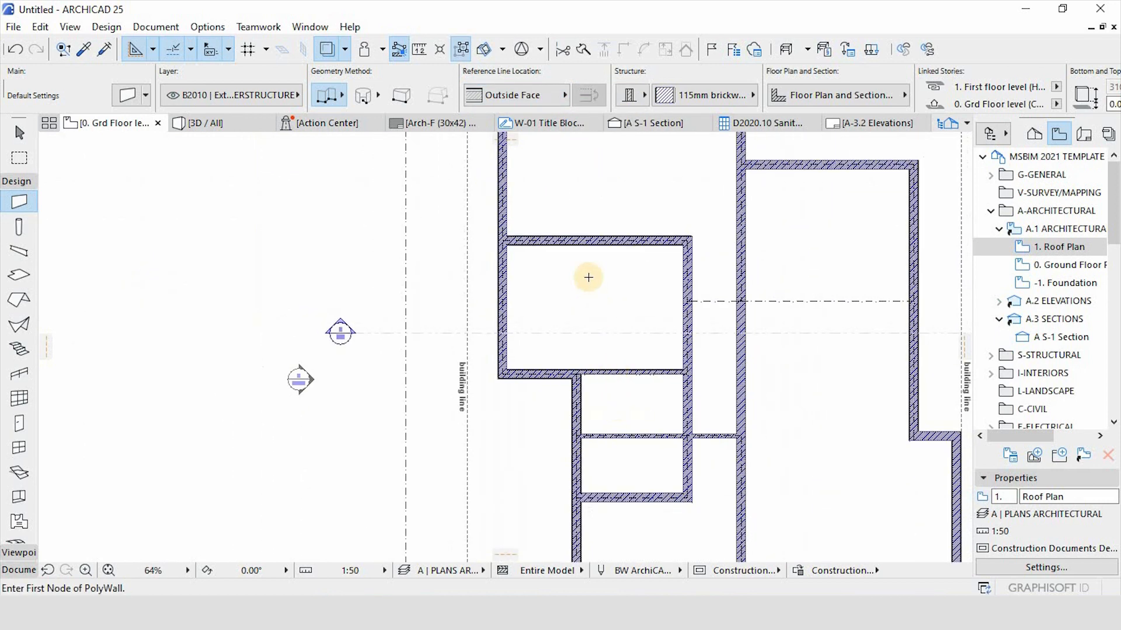
{"action": "scroll", "coordinate": [593, 253], "scroll_direction": "down", "scroll_amount": 1}
{"action": "scroll", "coordinate": [663, 292], "scroll_direction": "up", "scroll_amount": 4}
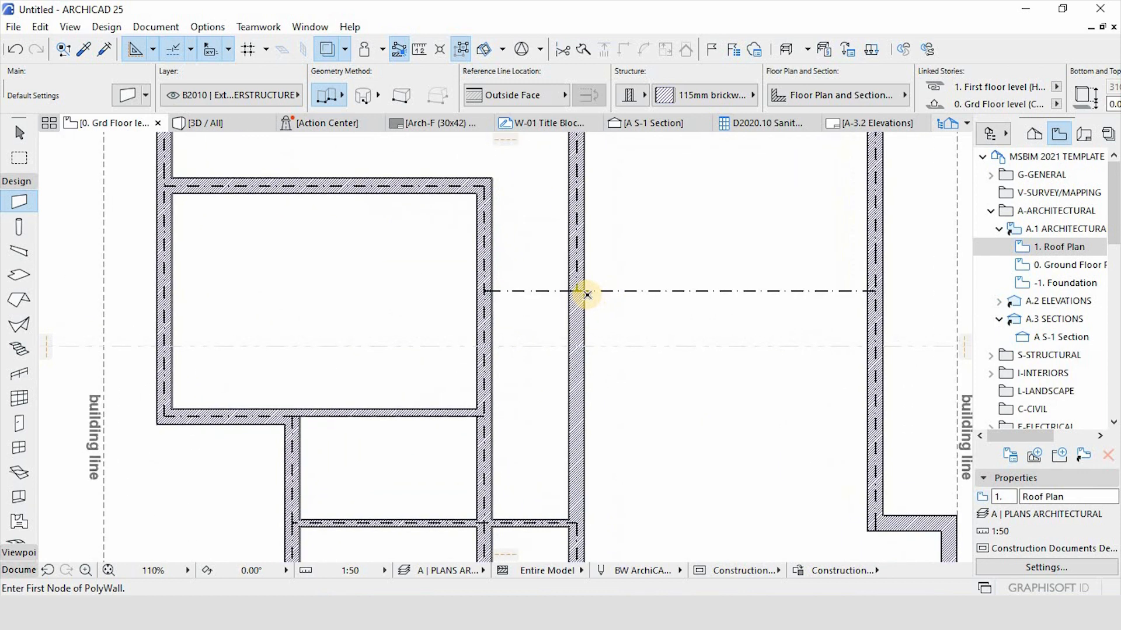
Draw a 115 mm wall along the dashed-dotted dividing line from the central wall's right face to the right outer wall.
{"action": "left_click", "coordinate": [585, 291]}
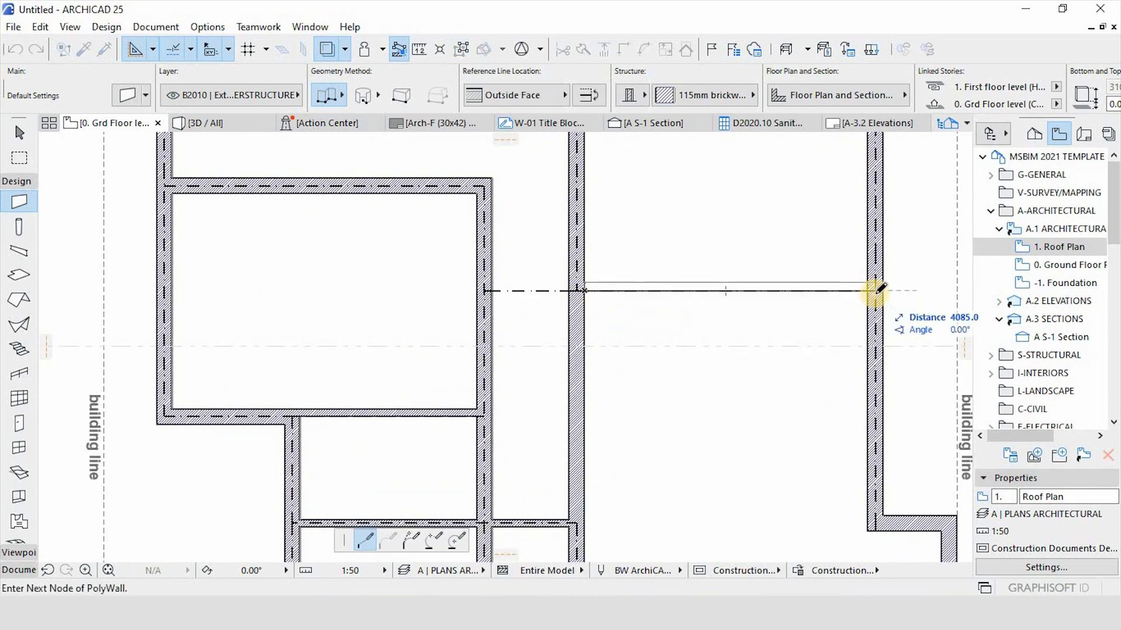
{"action": "double_click", "coordinate": [879, 290]}
{"action": "scroll", "coordinate": [645, 304], "scroll_direction": "down", "scroll_amount": 5}
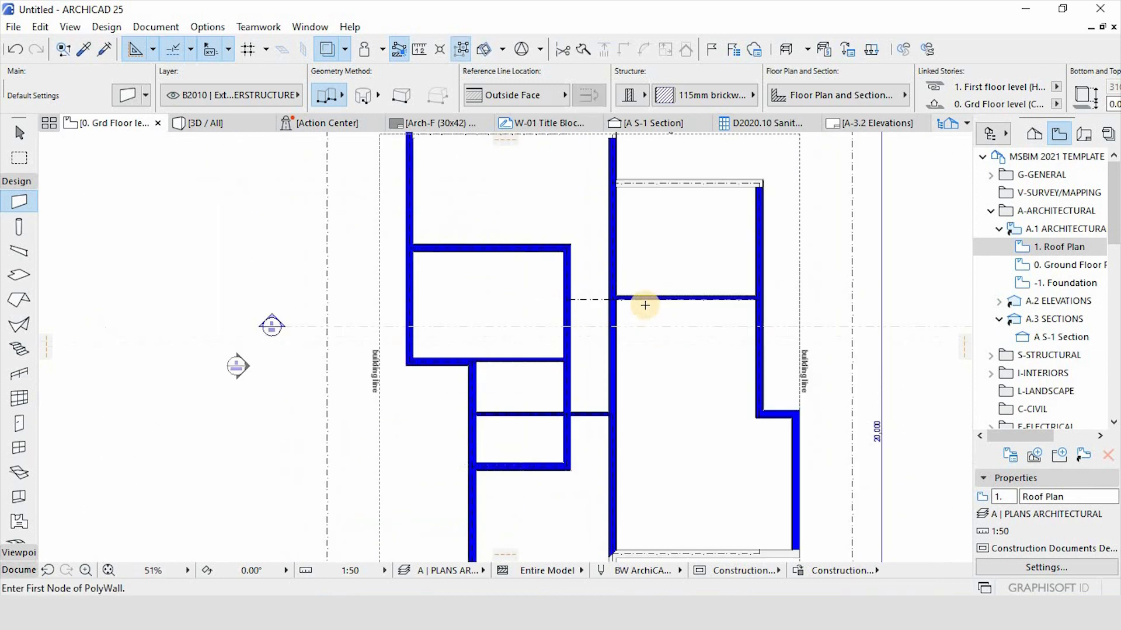
{"action": "scroll", "coordinate": [698, 429], "scroll_direction": "up", "scroll_amount": 5}
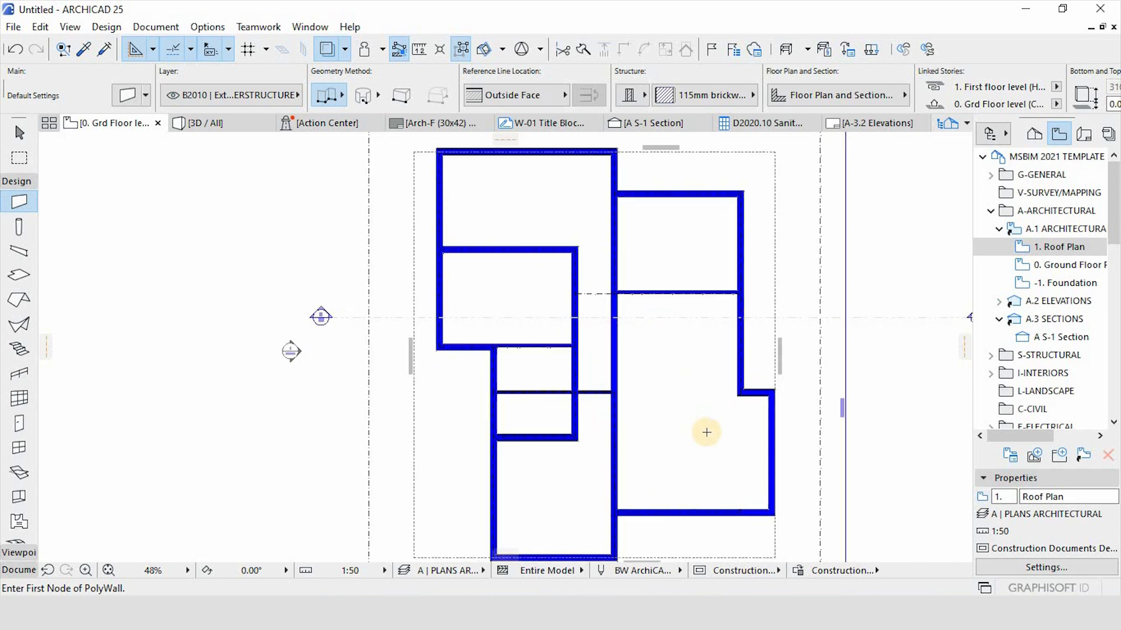
{"action": "key", "text": "Escape"}
{"action": "scroll", "coordinate": [607, 350], "scroll_direction": "down", "scroll_amount": 5}
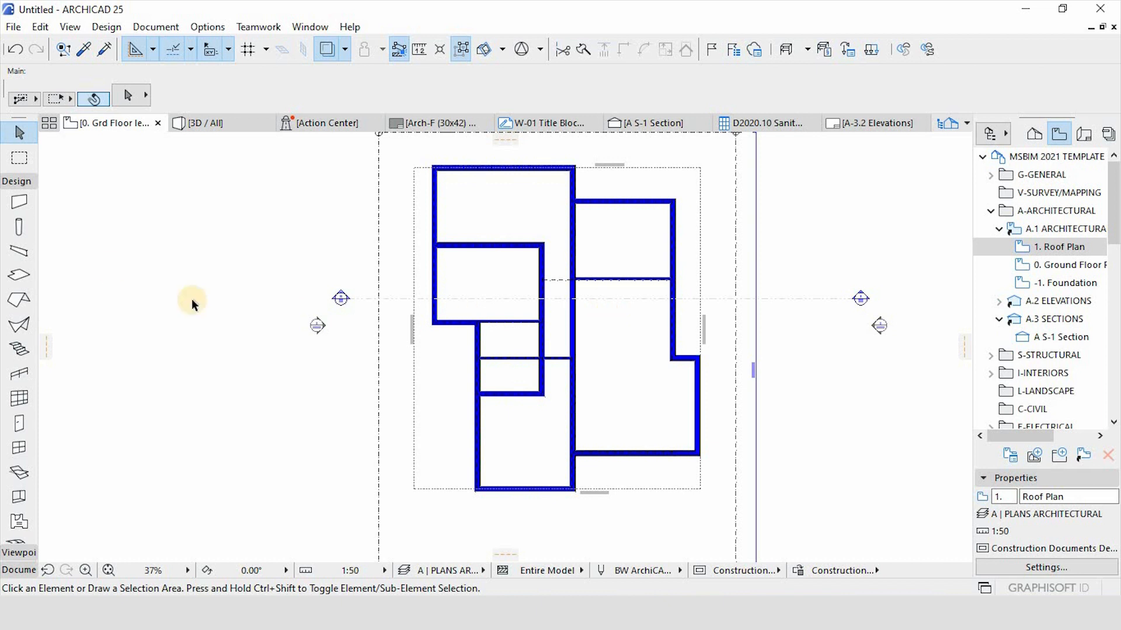
Place a straight grid element along the uppermost wall's centreline, from its left corner to beyond the right plot boundary.
{"action": "left_click", "coordinate": [18, 181]}
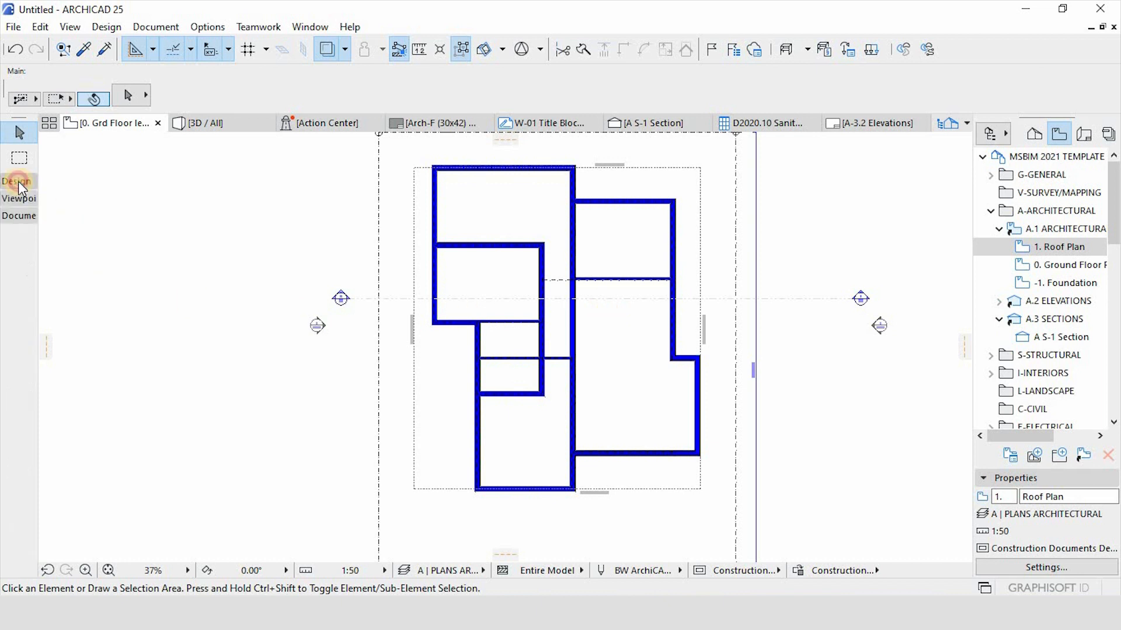
{"action": "left_click", "coordinate": [21, 215]}
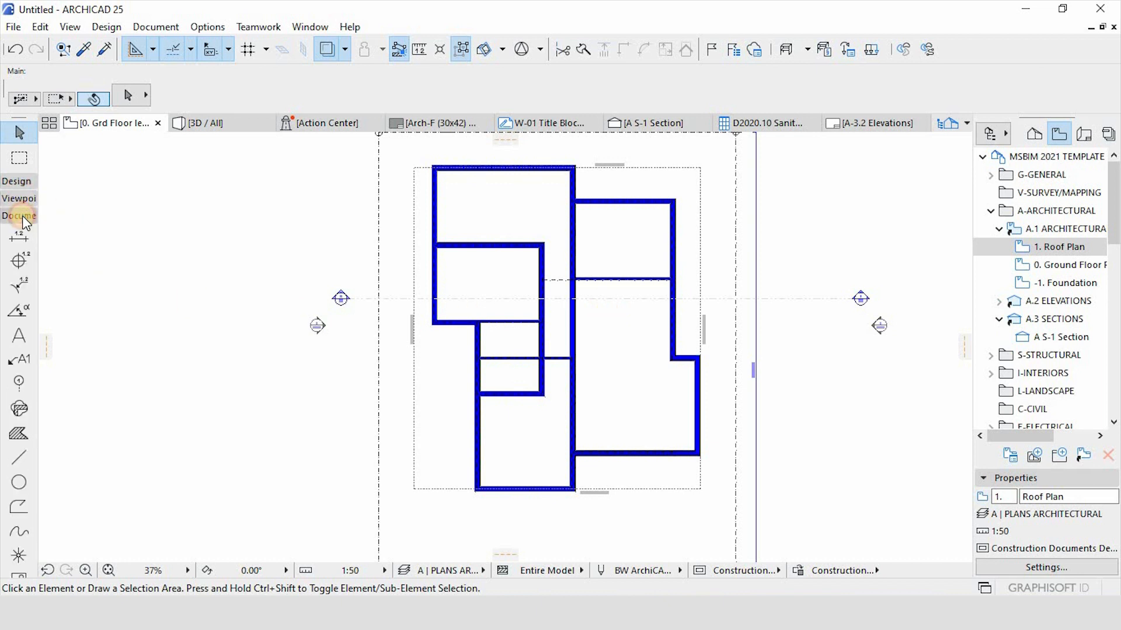
{"action": "left_click", "coordinate": [18, 387]}
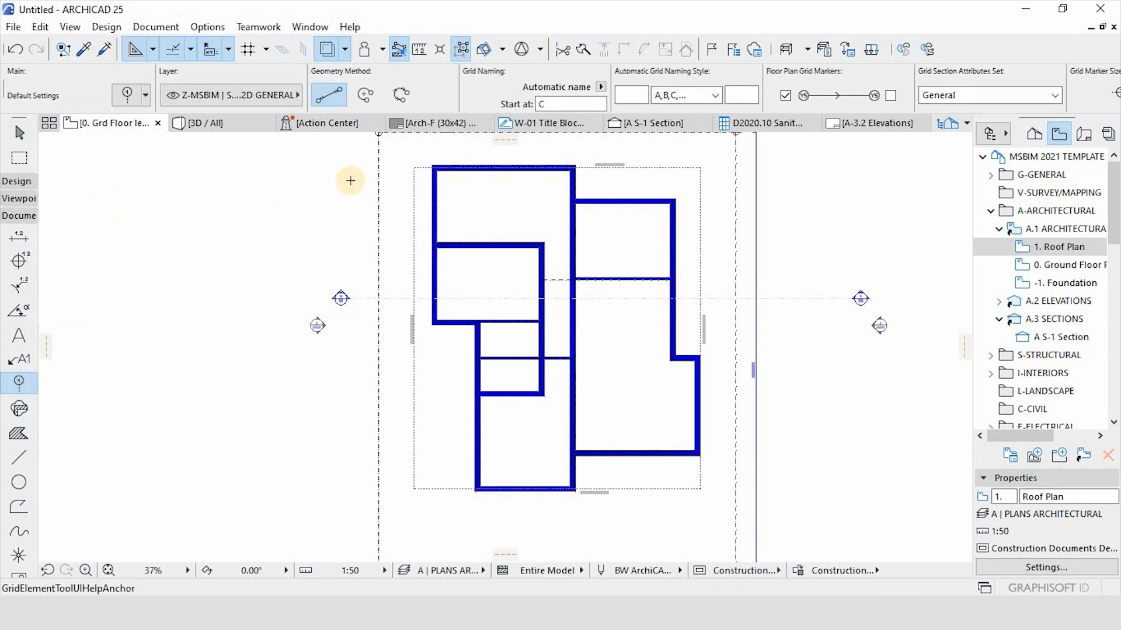
{"action": "scroll", "coordinate": [381, 170], "scroll_direction": "up", "scroll_amount": 5}
{"action": "scroll", "coordinate": [419, 340], "scroll_direction": "down", "scroll_amount": 3}
{"action": "scroll", "coordinate": [465, 282], "scroll_direction": "up", "scroll_amount": 8}
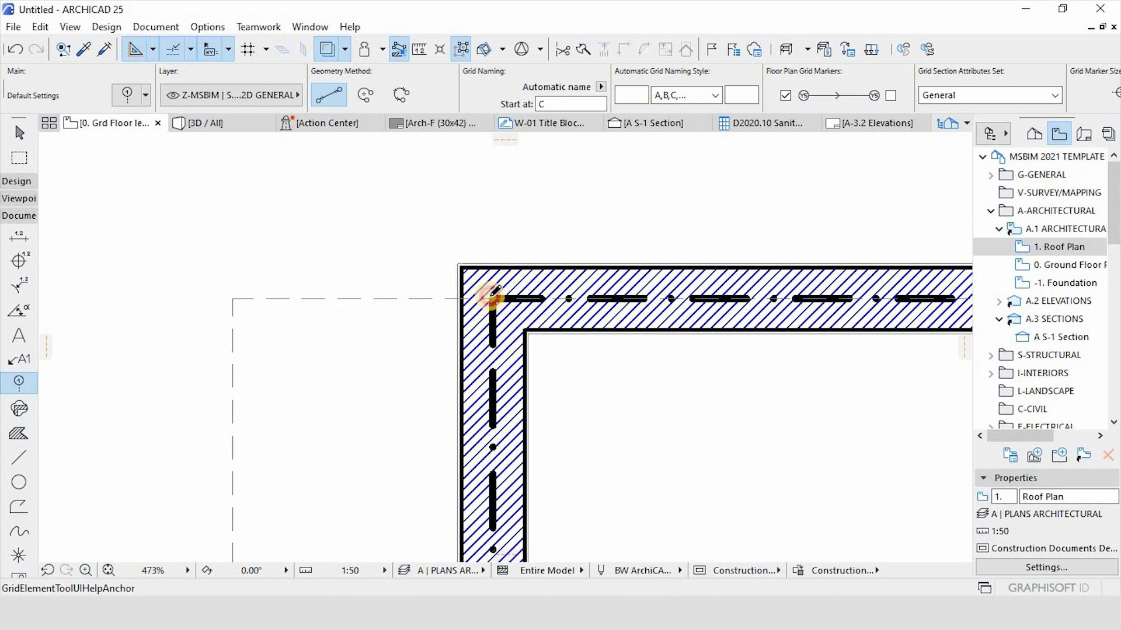
{"action": "left_click", "coordinate": [492, 295]}
{"action": "scroll", "coordinate": [183, 313], "scroll_direction": "down", "scroll_amount": 6}
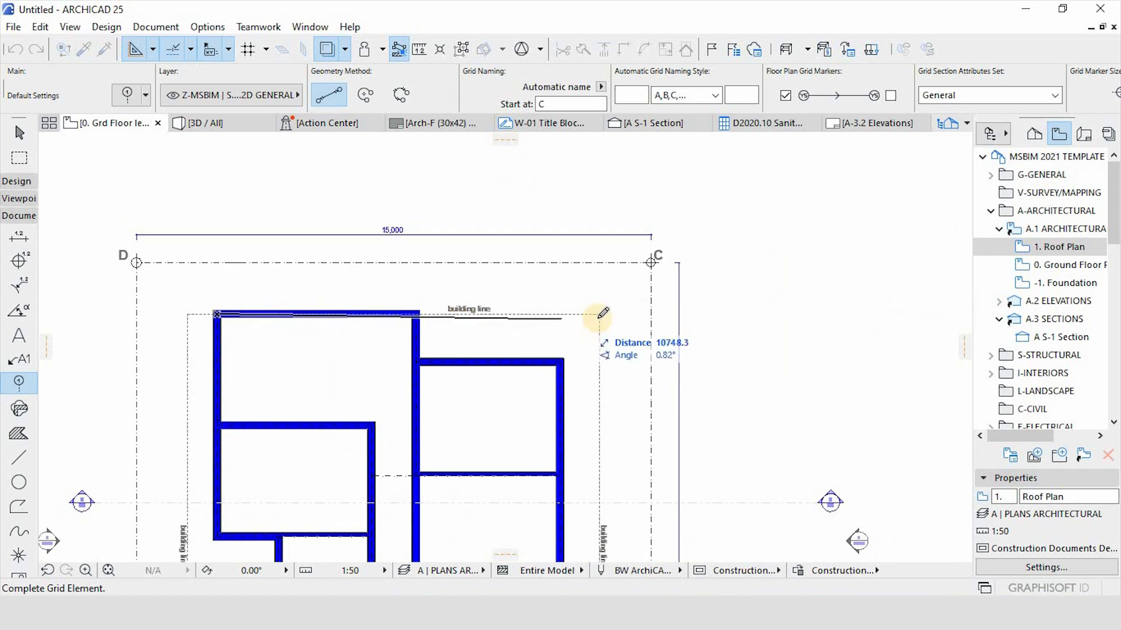
{"action": "left_click", "coordinate": [735, 313]}
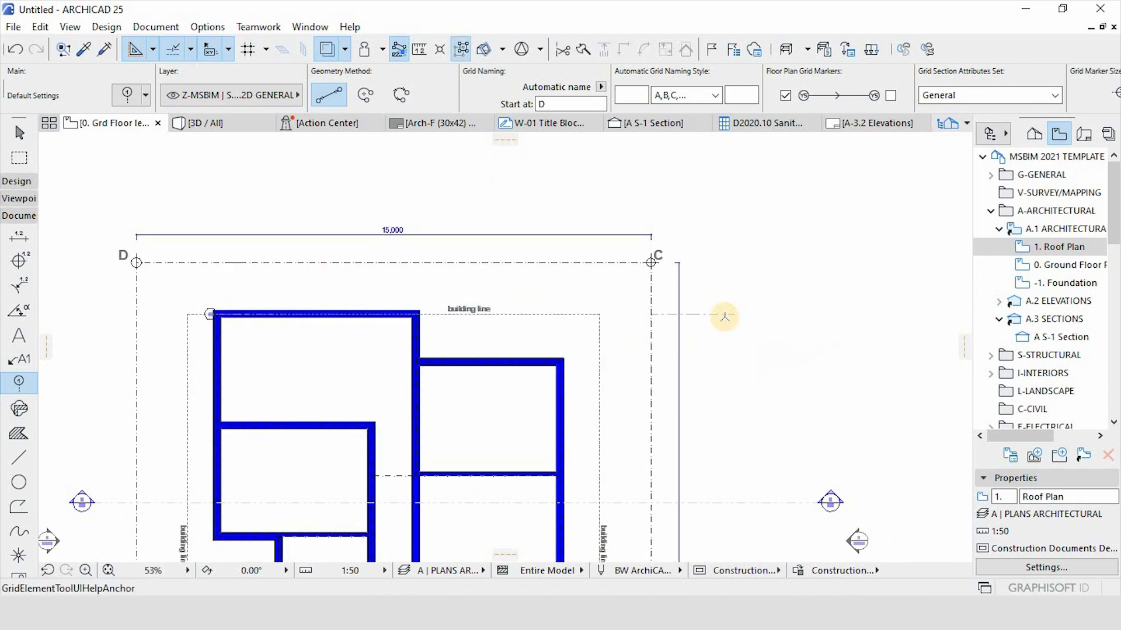
Select the new horizontal grid element and stretch its marker end outward beyond the left plot boundary.
{"action": "key", "text": "Escape"}
{"action": "left_click", "coordinate": [727, 314]}
{"action": "left_click", "coordinate": [727, 316]}
{"action": "left_click", "coordinate": [733, 315]}
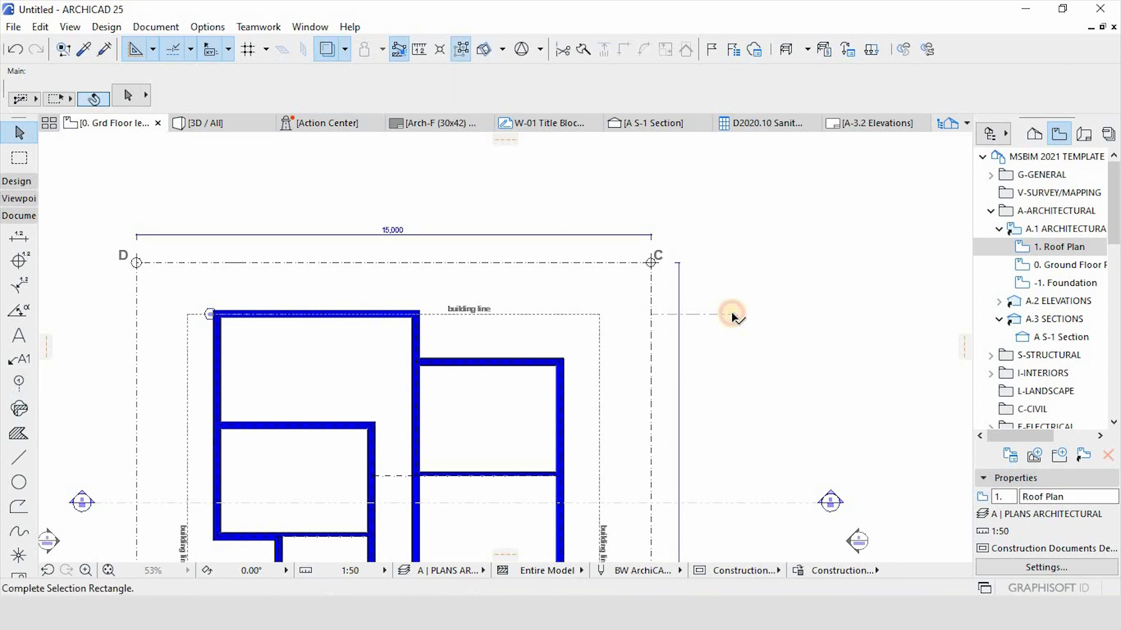
{"action": "left_click", "coordinate": [699, 314]}
{"action": "scroll", "coordinate": [206, 322], "scroll_direction": "up", "scroll_amount": 3}
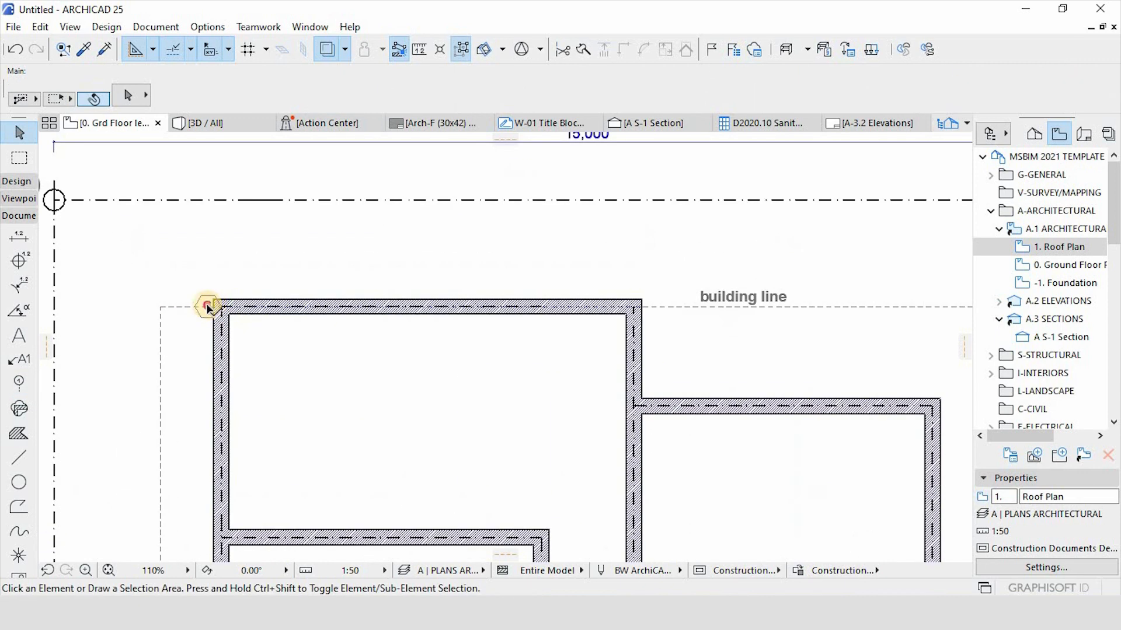
{"action": "left_click", "coordinate": [216, 309]}
{"action": "left_click", "coordinate": [216, 308]}
{"action": "scroll", "coordinate": [310, 306], "scroll_direction": "down", "scroll_amount": 3}
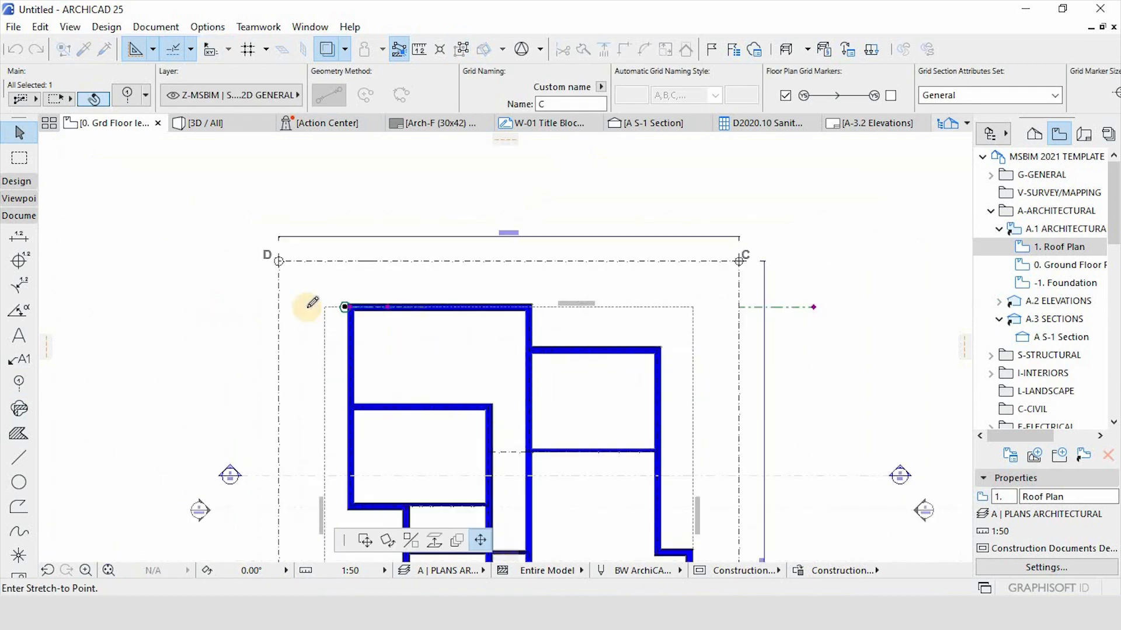
{"action": "left_click", "coordinate": [261, 307]}
Stretch the grid element's stagger node along the uppermost wall from near the marker towards the far end to close the line's gap.
{"action": "scroll", "coordinate": [419, 307], "scroll_direction": "up", "scroll_amount": 3}
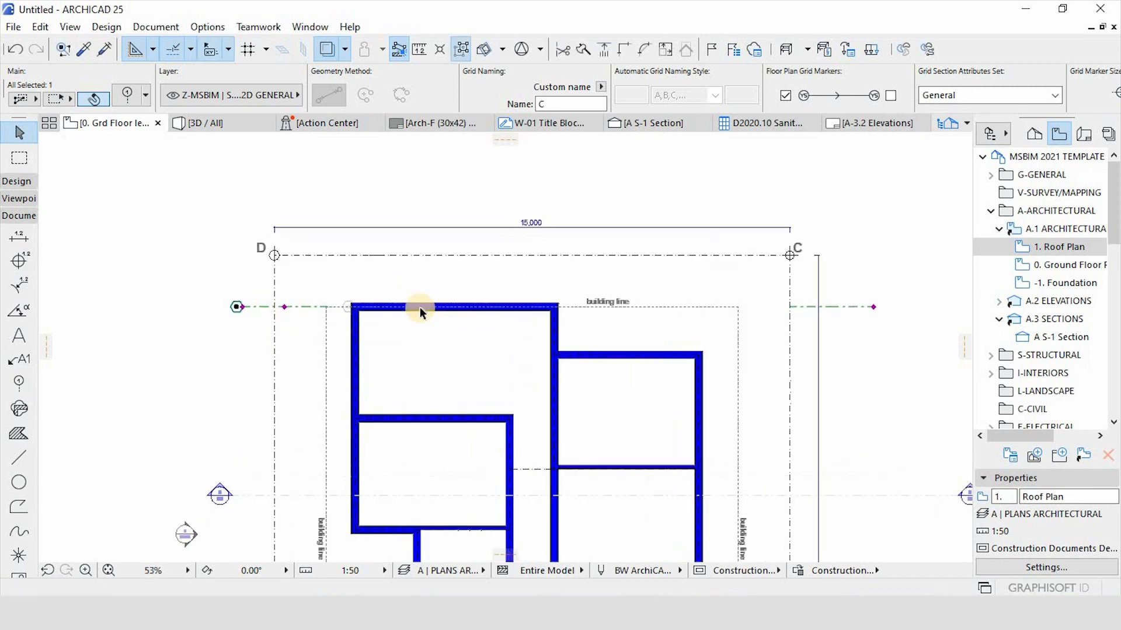
{"action": "scroll", "coordinate": [230, 300], "scroll_direction": "down", "scroll_amount": 3}
{"action": "scroll", "coordinate": [719, 288], "scroll_direction": "up", "scroll_amount": 3}
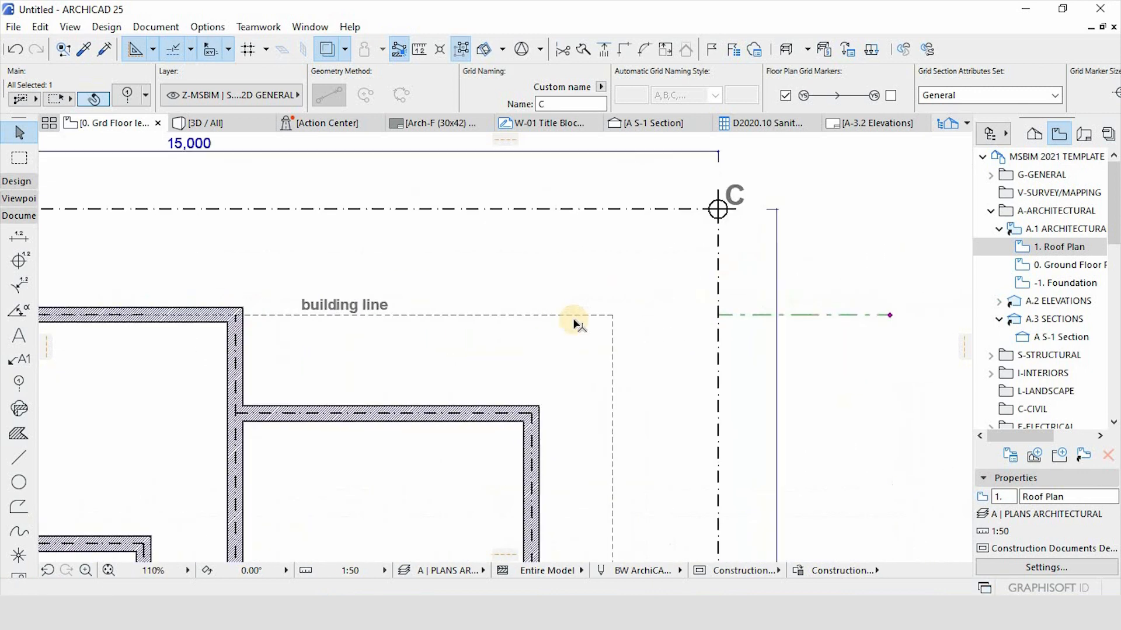
{"action": "scroll", "coordinate": [200, 323], "scroll_direction": "down", "scroll_amount": 4}
{"action": "scroll", "coordinate": [201, 326], "scroll_direction": "up", "scroll_amount": 2}
{"action": "left_click", "coordinate": [216, 314]}
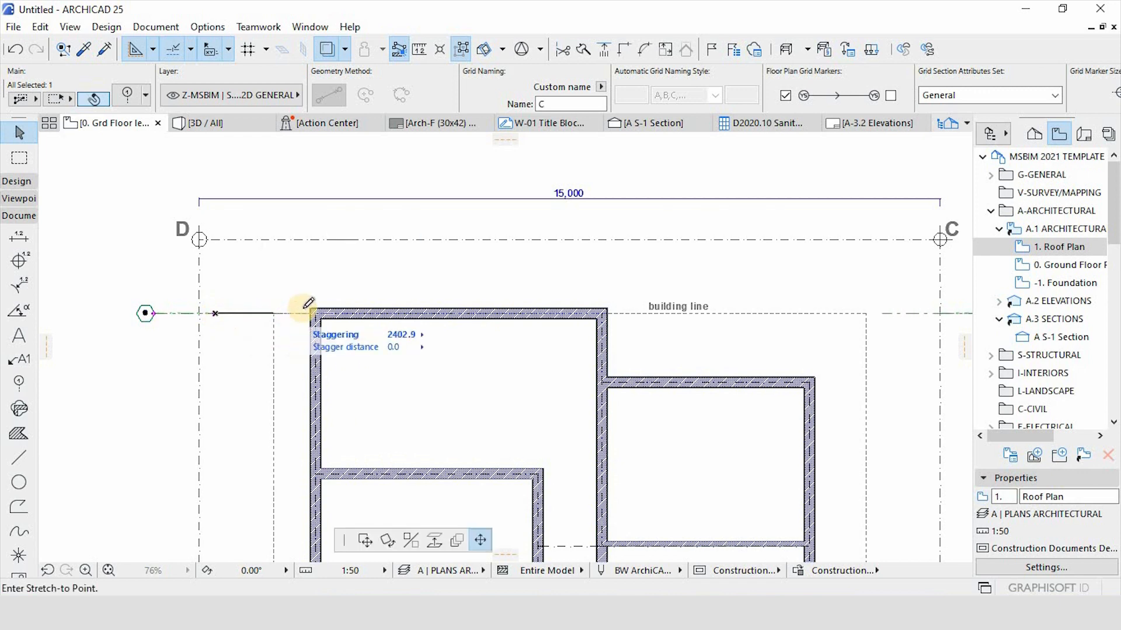
{"action": "left_click", "coordinate": [313, 315]}
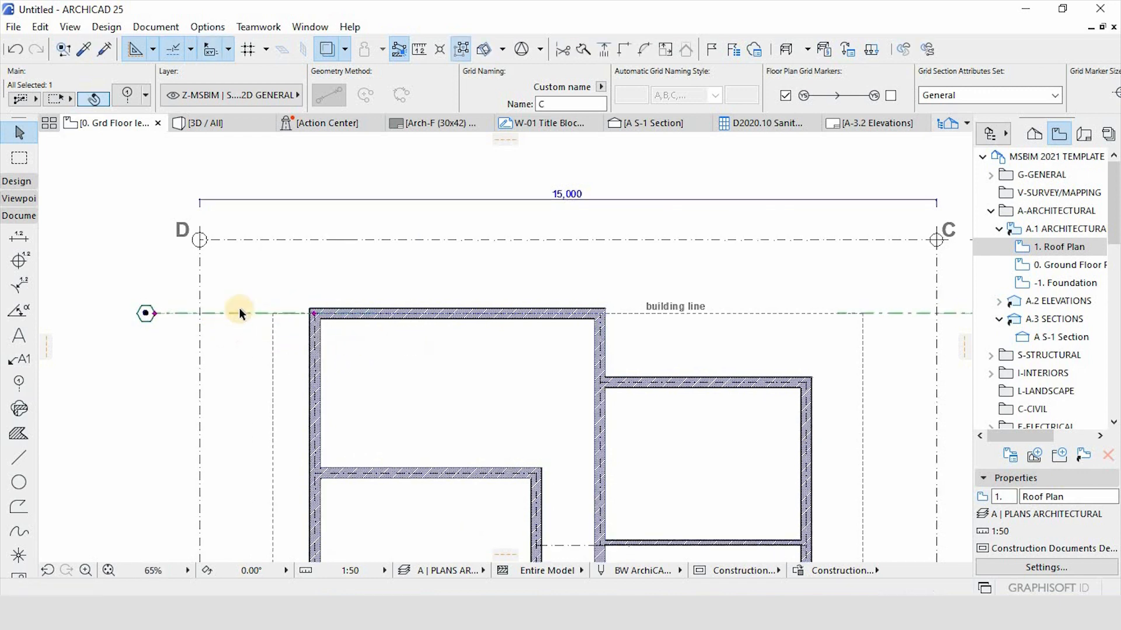
{"action": "scroll", "coordinate": [236, 314], "scroll_direction": "down", "scroll_amount": 5}
{"action": "scroll", "coordinate": [304, 318], "scroll_direction": "up", "scroll_amount": 3}
{"action": "left_click", "coordinate": [239, 313]}
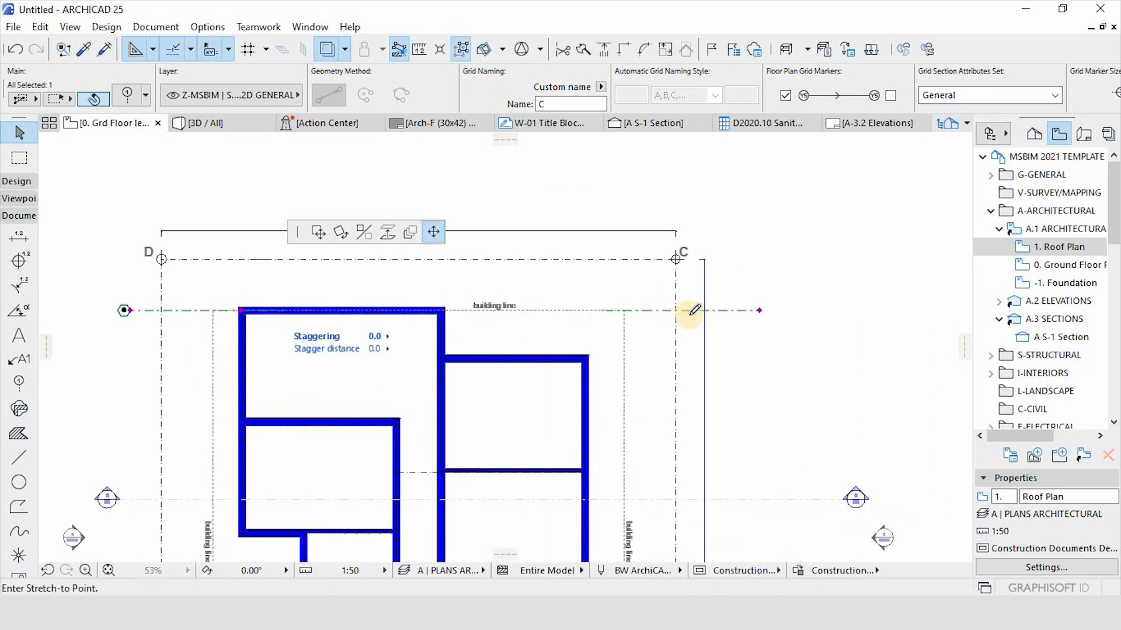
{"action": "left_click", "coordinate": [754, 318]}
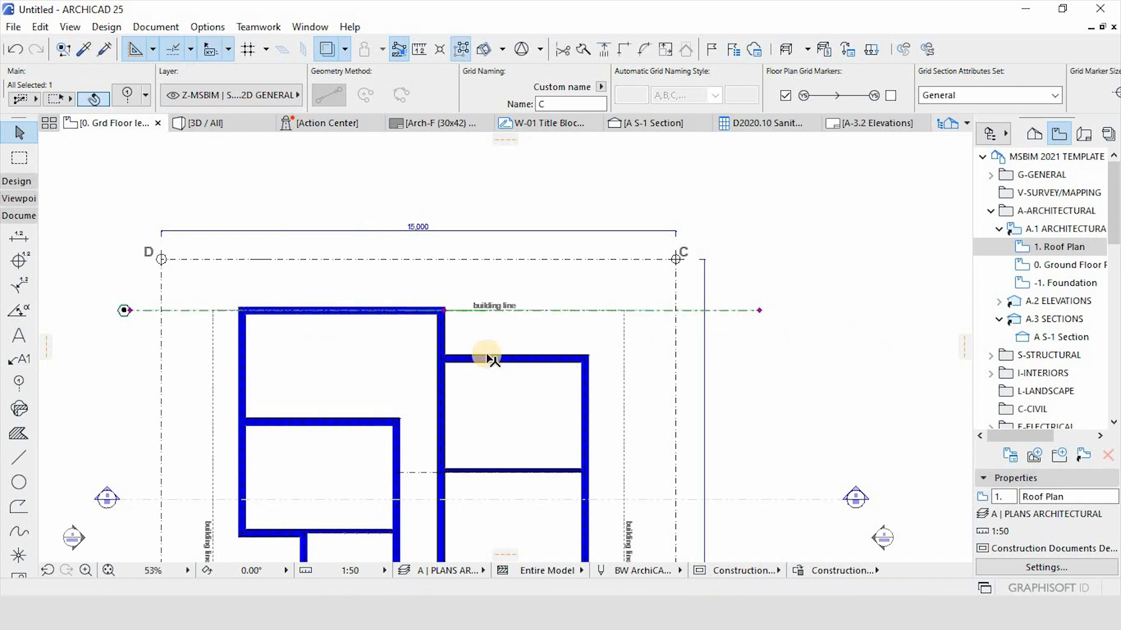
Stretch the grid element's unmarked end farther out beyond the right plot boundary.
{"action": "scroll", "coordinate": [718, 332], "scroll_direction": "down", "scroll_amount": 4}
{"action": "scroll", "coordinate": [458, 325], "scroll_direction": "up", "scroll_amount": 5}
{"action": "left_click", "coordinate": [457, 325]}
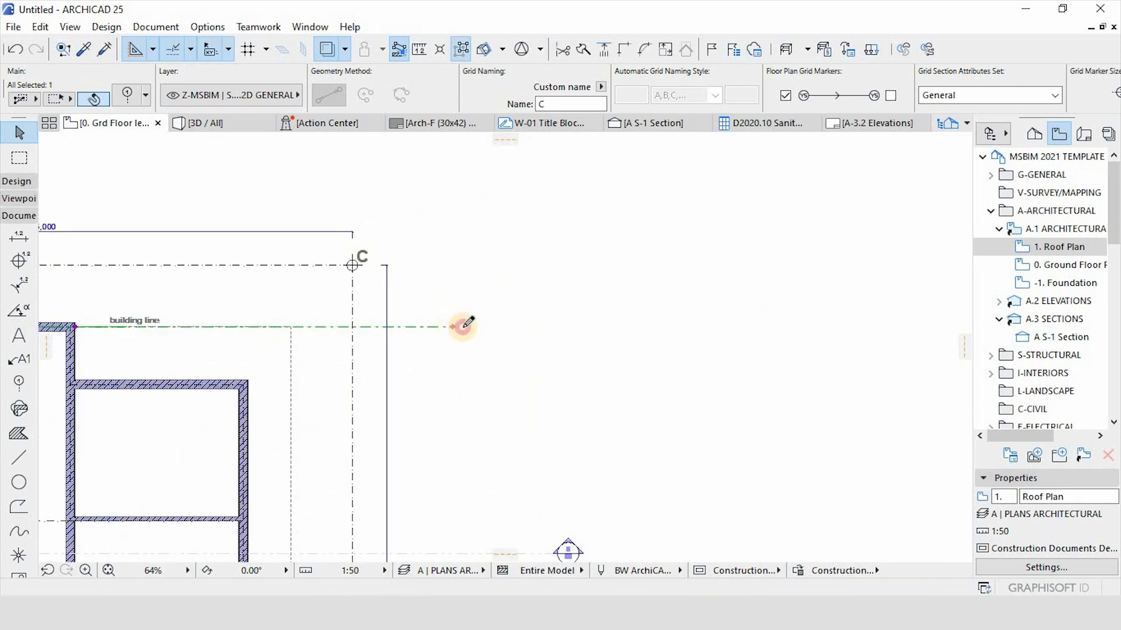
{"action": "left_click", "coordinate": [605, 315]}
{"action": "scroll", "coordinate": [638, 237], "scroll_direction": "down", "scroll_amount": 4}
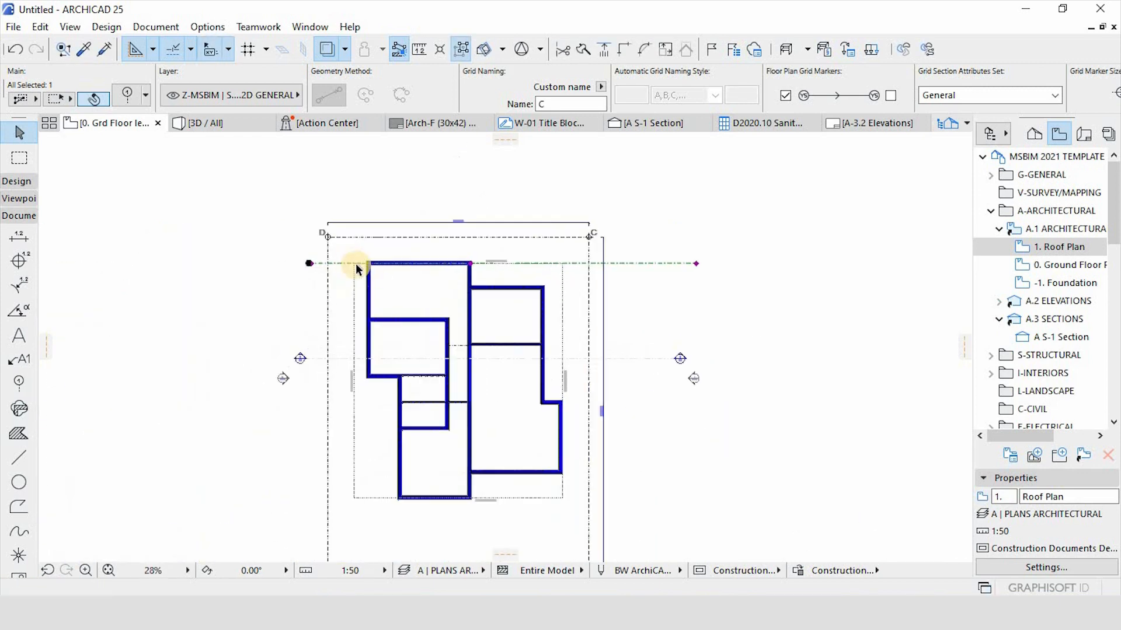
Copy the grid element down onto the centreline of the upper right room's top wall, at its junction with the central wall.
{"action": "scroll", "coordinate": [303, 235], "scroll_direction": "up", "scroll_amount": 7}
{"action": "key", "text": "ctrl+shift+d"}
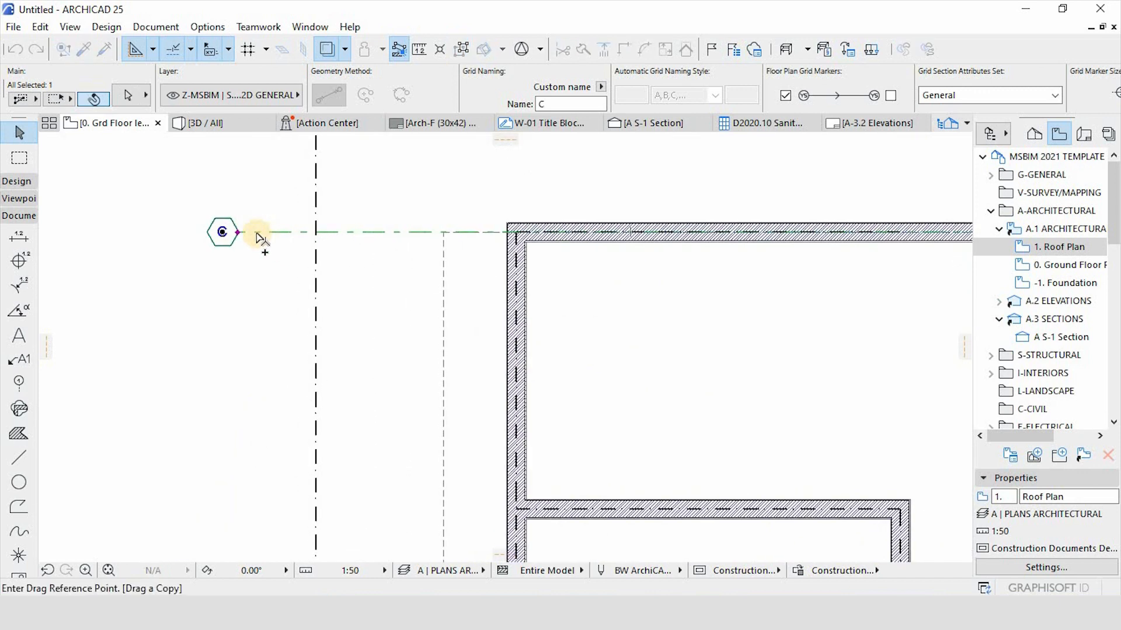
{"action": "left_click", "coordinate": [238, 234]}
{"action": "scroll", "coordinate": [245, 257], "scroll_direction": "down", "scroll_amount": 3}
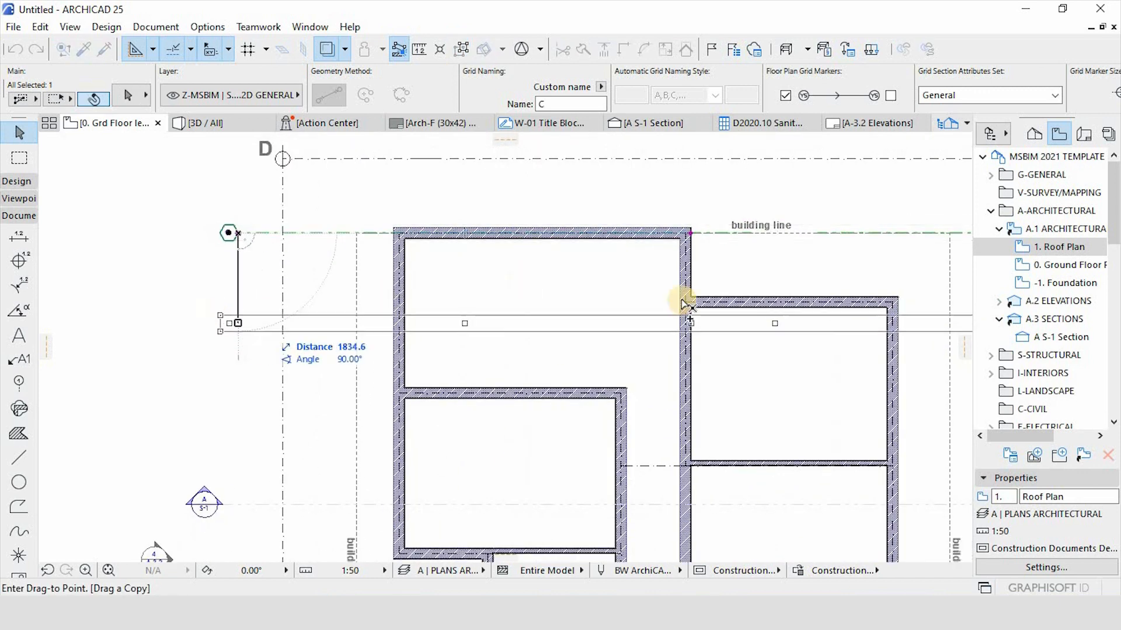
{"action": "scroll", "coordinate": [718, 313], "scroll_direction": "up", "scroll_amount": 5}
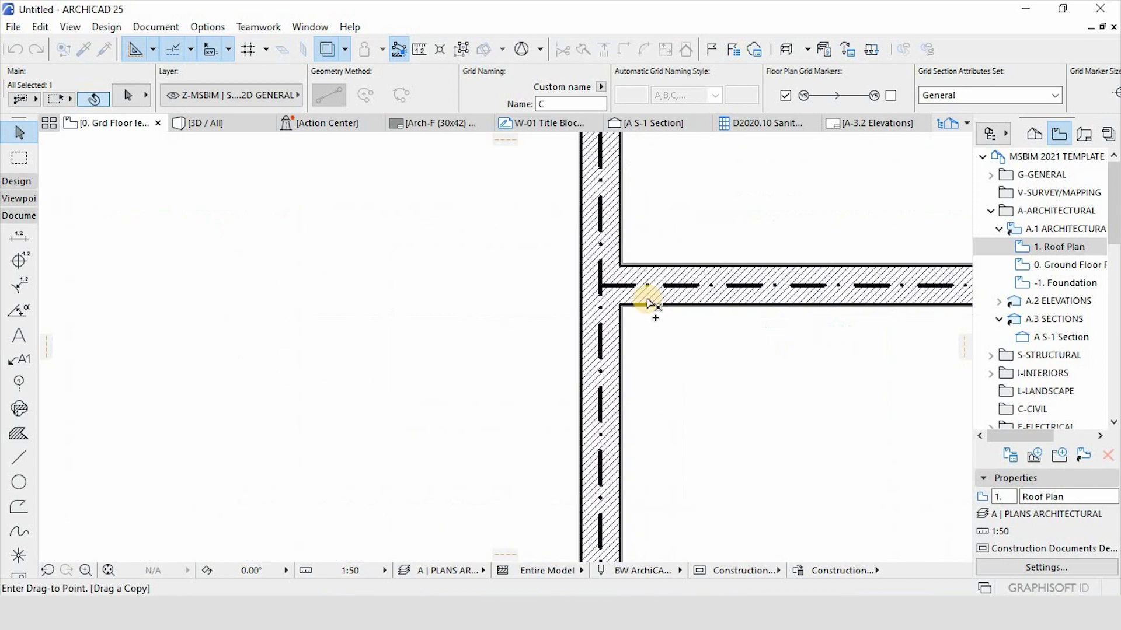
{"action": "left_click", "coordinate": [604, 287]}
{"action": "scroll", "coordinate": [430, 310], "scroll_direction": "down", "scroll_amount": 5}
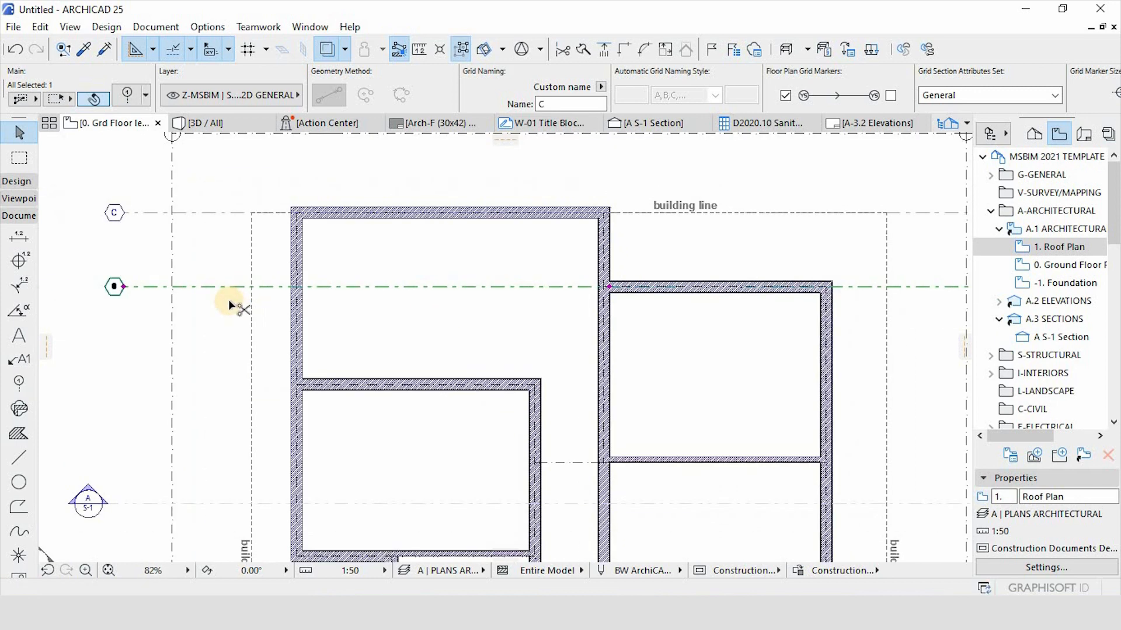
Copy the grid element onto the centreline of the left inner room's top wall, where it meets the left outer wall.
{"action": "key", "text": "ctrl+shift+d"}
{"action": "scroll", "coordinate": [183, 292], "scroll_direction": "up", "scroll_amount": 3}
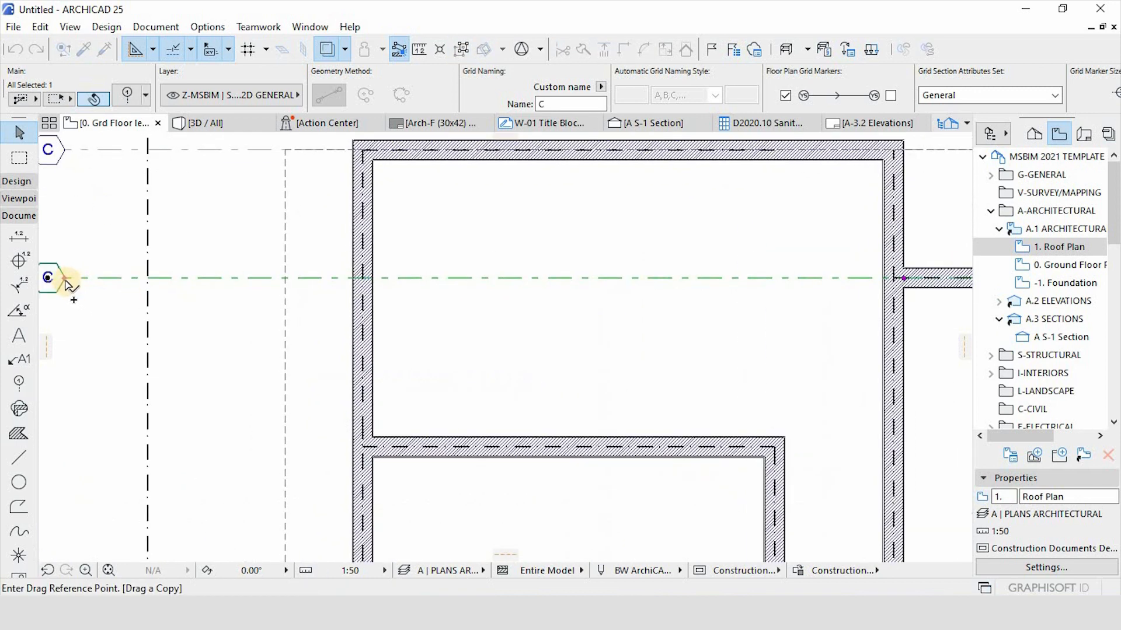
{"action": "left_click", "coordinate": [69, 276]}
{"action": "scroll", "coordinate": [85, 254], "scroll_direction": "down", "scroll_amount": 3}
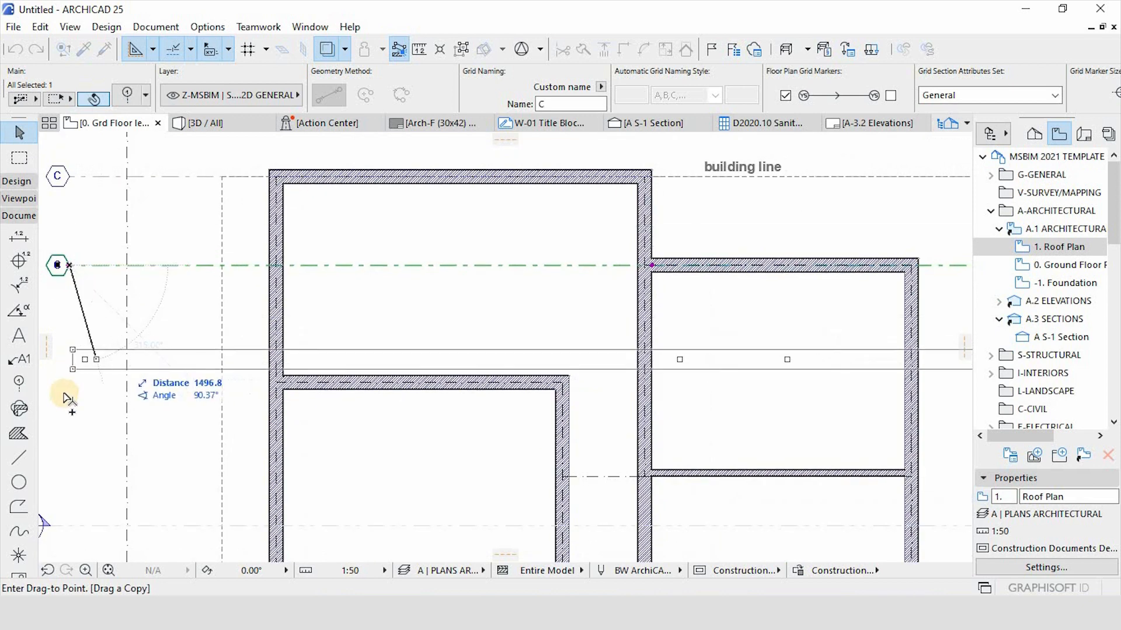
{"action": "left_click", "coordinate": [281, 384]}
{"action": "scroll", "coordinate": [238, 356], "scroll_direction": "down", "scroll_amount": 5}
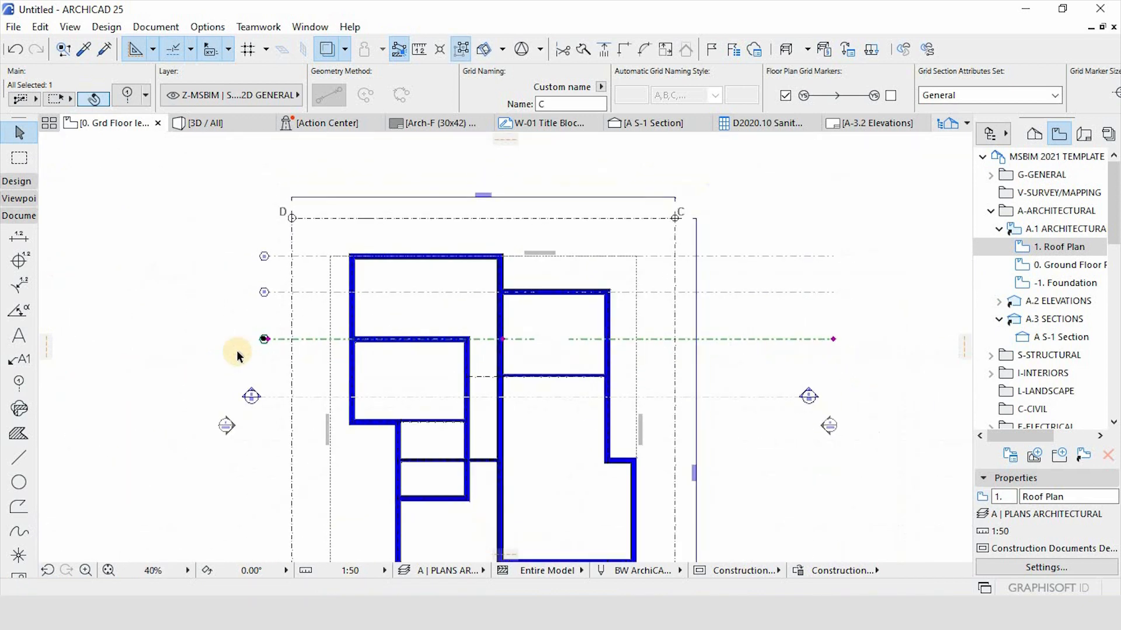
Copy the grid element onto the centreline of the left outer wall's horizontal step, below the inner room.
{"action": "scroll", "coordinate": [245, 344], "scroll_direction": "up", "scroll_amount": 5}
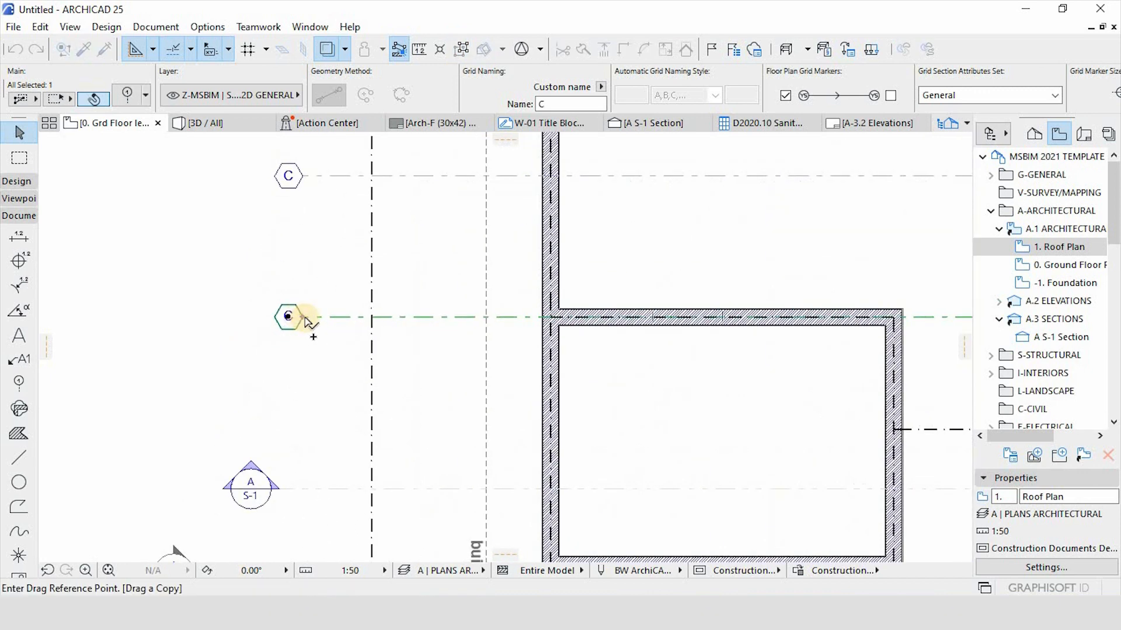
{"action": "left_click", "coordinate": [290, 315]}
{"action": "scroll", "coordinate": [313, 283], "scroll_direction": "down", "scroll_amount": 3}
{"action": "scroll", "coordinate": [532, 445], "scroll_direction": "up", "scroll_amount": 4}
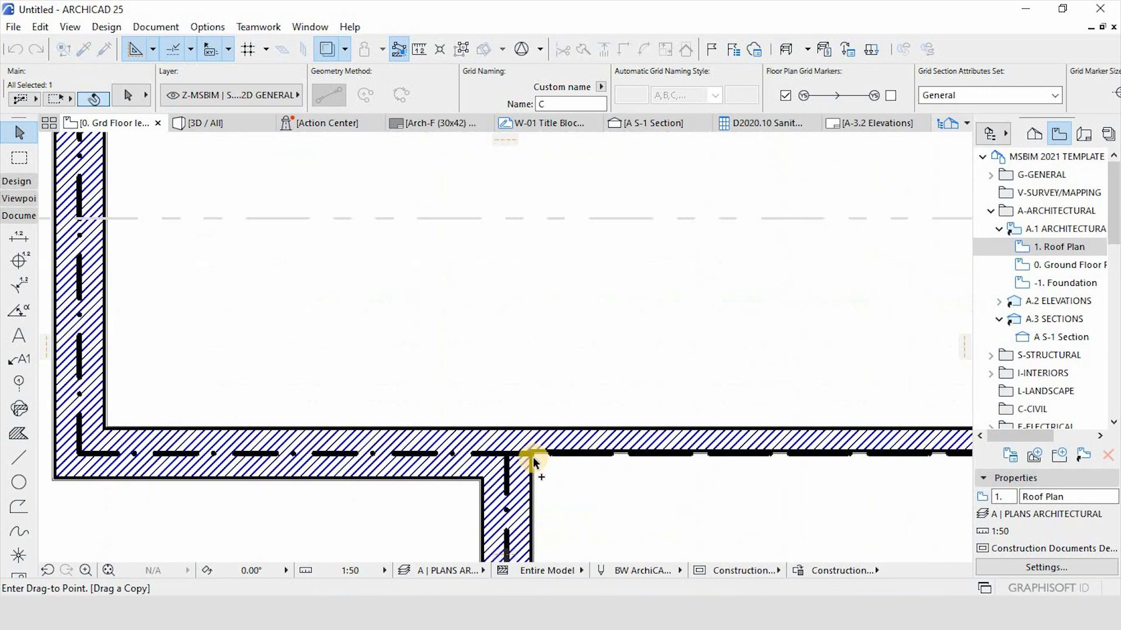
{"action": "left_click", "coordinate": [528, 453]}
{"action": "scroll", "coordinate": [553, 305], "scroll_direction": "down", "scroll_amount": 4}
{"action": "scroll", "coordinate": [286, 351], "scroll_direction": "down", "scroll_amount": 2}
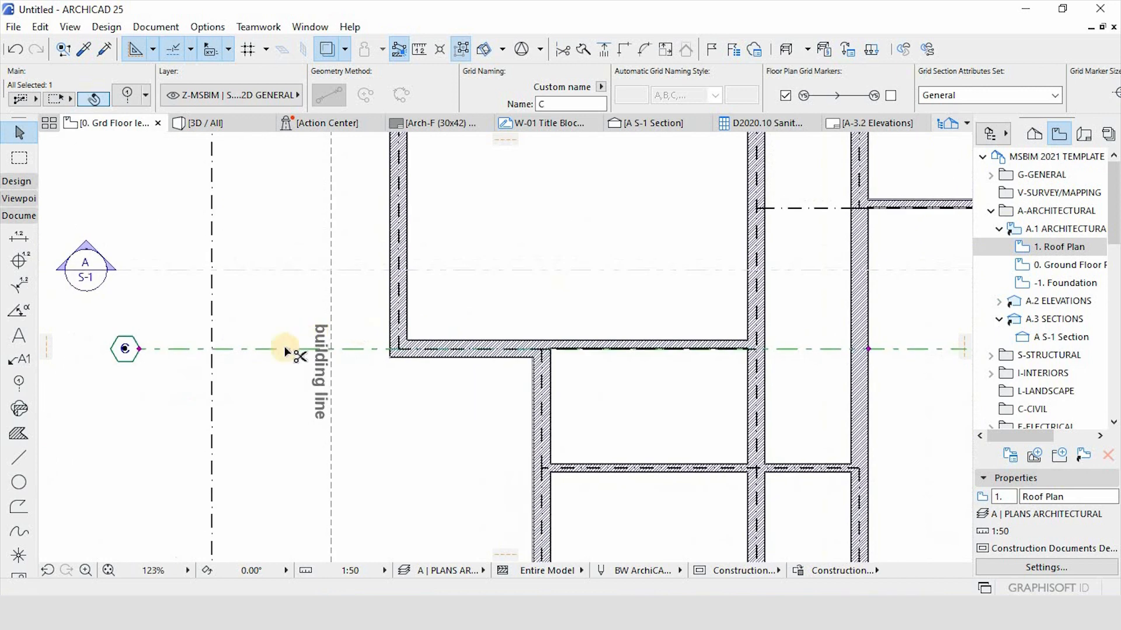
Copy the grid element down onto the centreline of the inner room's lowest 230 mm wall, at the left outer wall.
{"action": "key", "text": "ctrl+shift+d"}
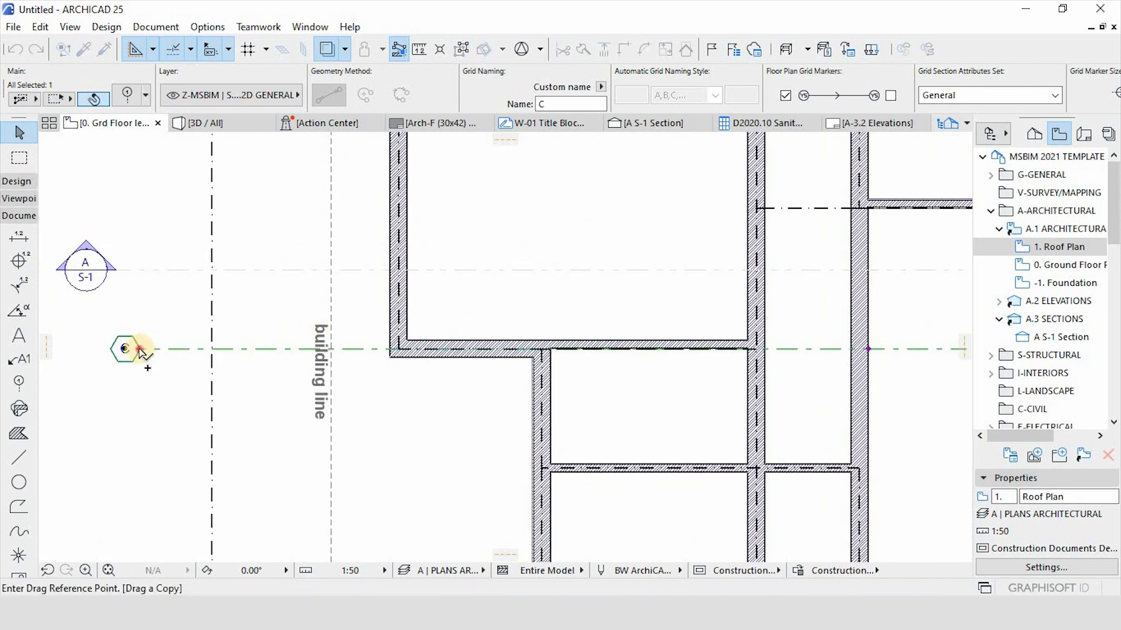
{"action": "left_click", "coordinate": [140, 350]}
{"action": "scroll", "coordinate": [273, 441], "scroll_direction": "down", "scroll_amount": 5}
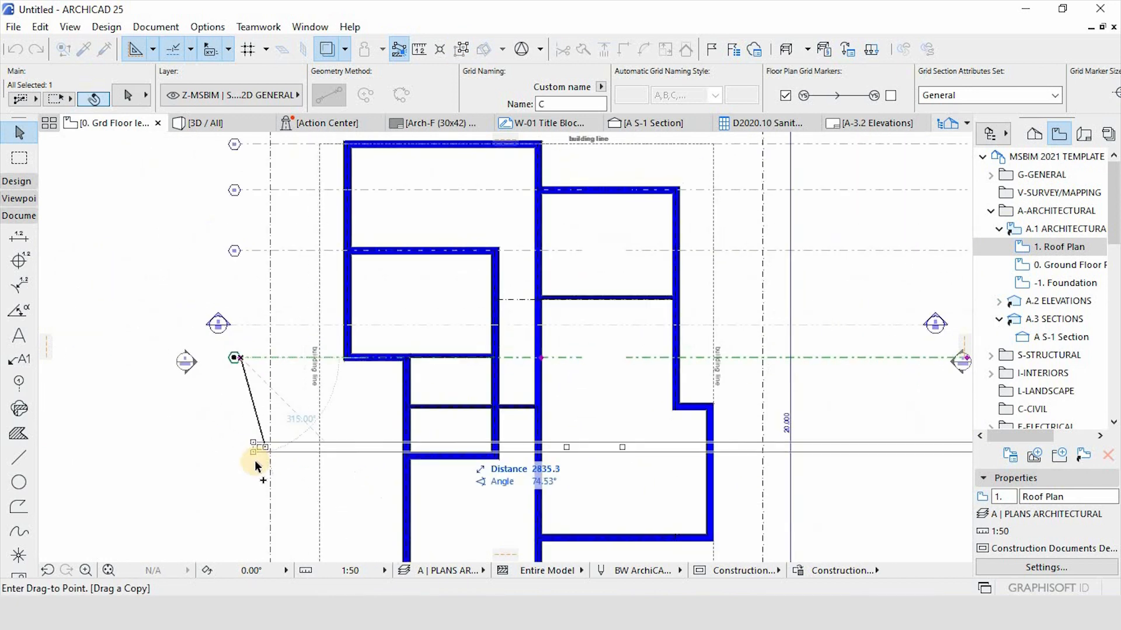
{"action": "scroll", "coordinate": [242, 467], "scroll_direction": "up", "scroll_amount": 5}
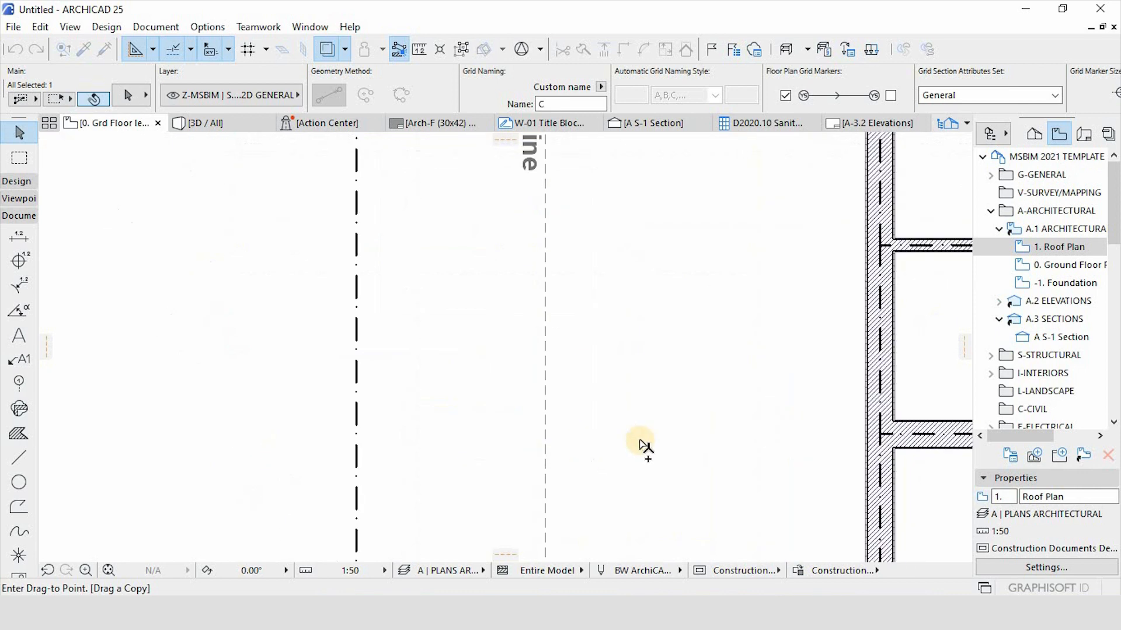
{"action": "left_click", "coordinate": [880, 439]}
{"action": "scroll", "coordinate": [409, 327], "scroll_direction": "down", "scroll_amount": 3}
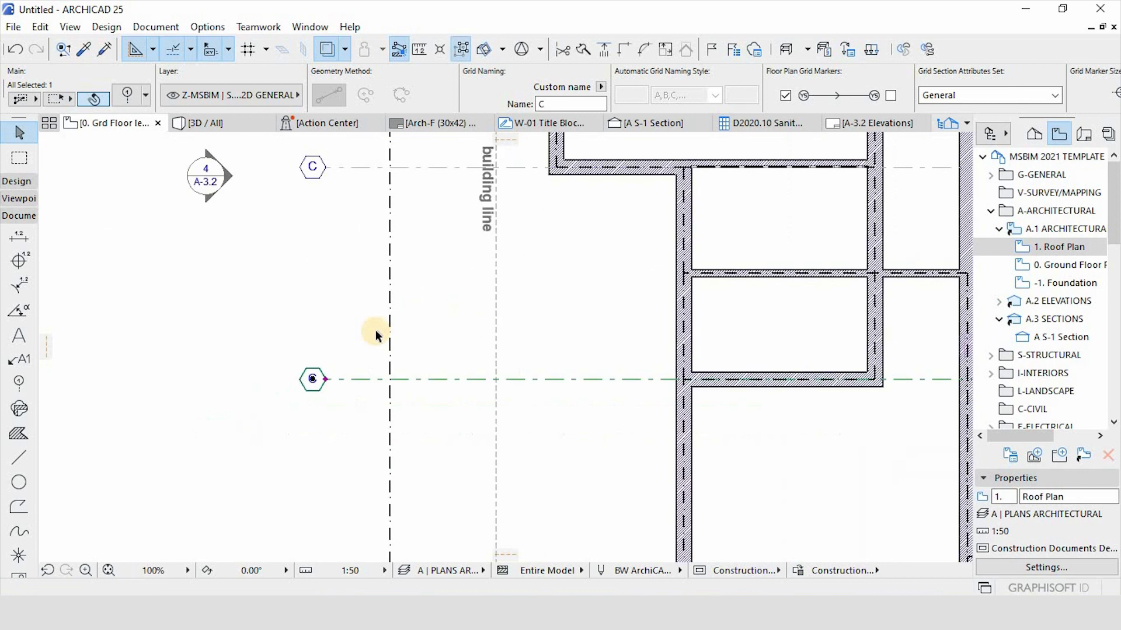
Copy the grid element down onto the centreline of the building's lowest wall, at its junction with the left outer wall.
{"action": "key", "text": "ctrl+shift+d"}
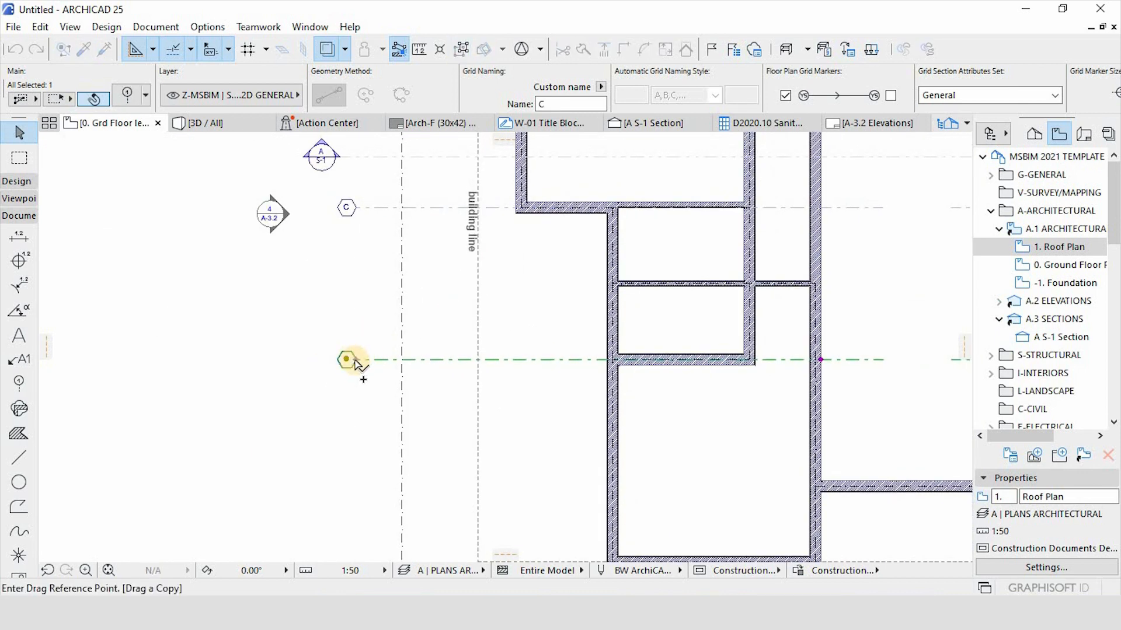
{"action": "left_click", "coordinate": [347, 359]}
{"action": "scroll", "coordinate": [498, 452], "scroll_direction": "down", "scroll_amount": 2}
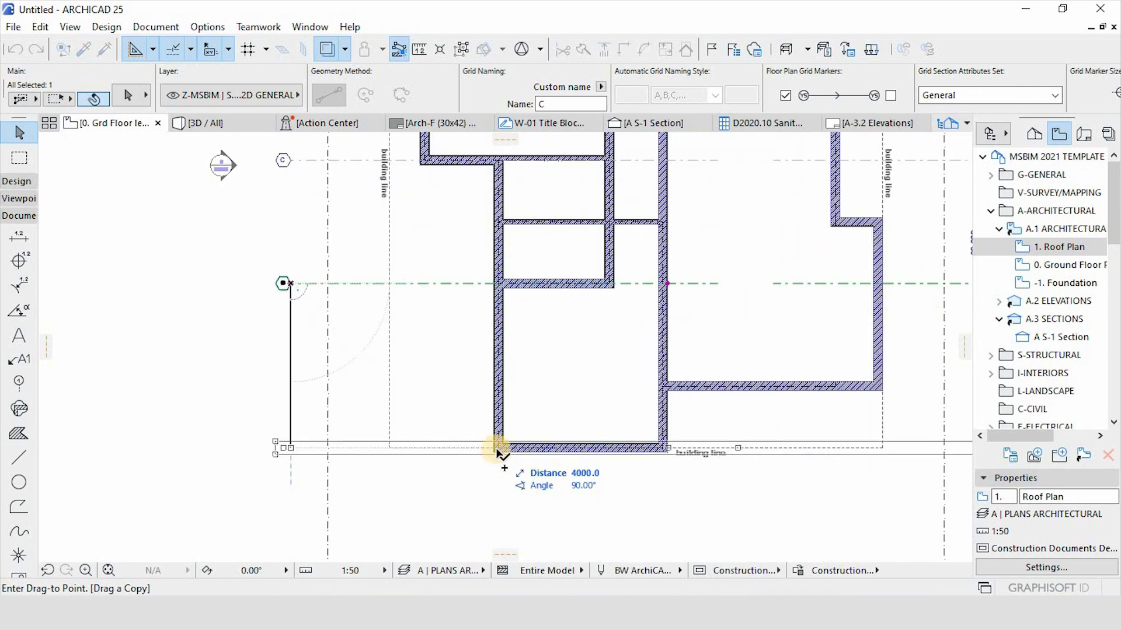
{"action": "scroll", "coordinate": [498, 452], "scroll_direction": "up", "scroll_amount": 3}
{"action": "left_click", "coordinate": [500, 448]}
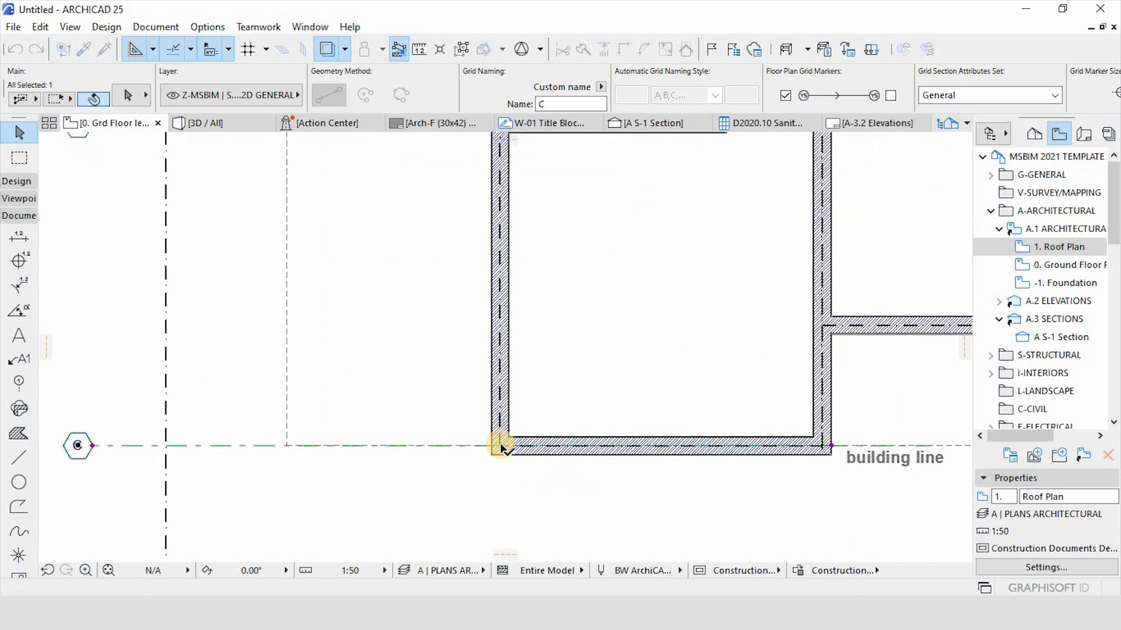
Copy the grid element up onto the centreline of the right room's lowest wall, where it meets the central wall.
{"action": "key", "text": "ctrl+shift+d"}
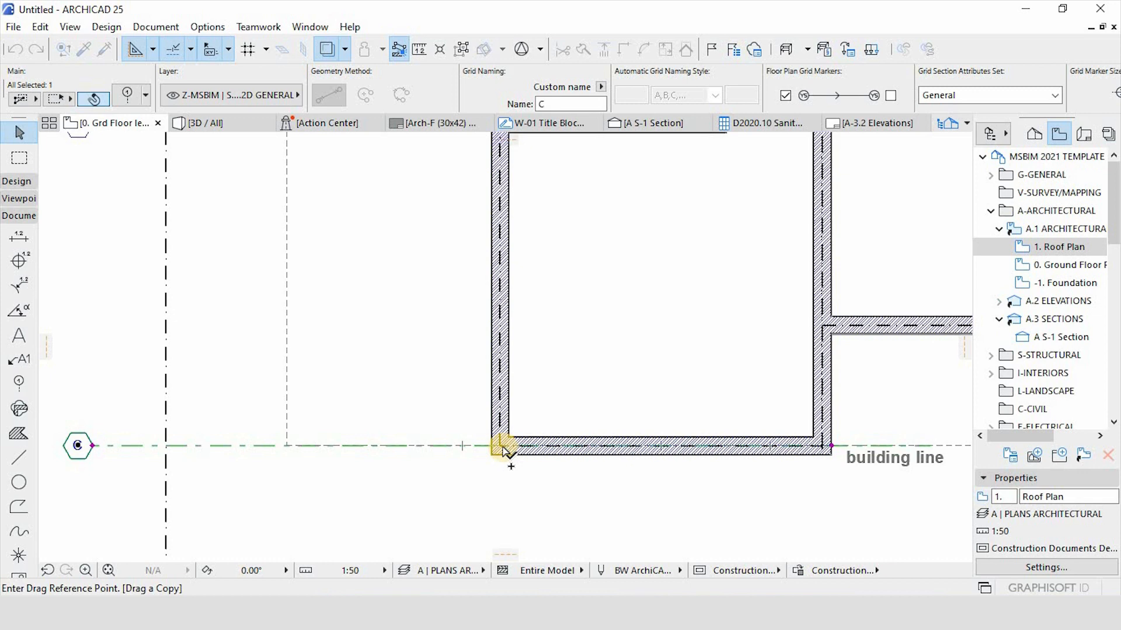
{"action": "left_click", "coordinate": [501, 448]}
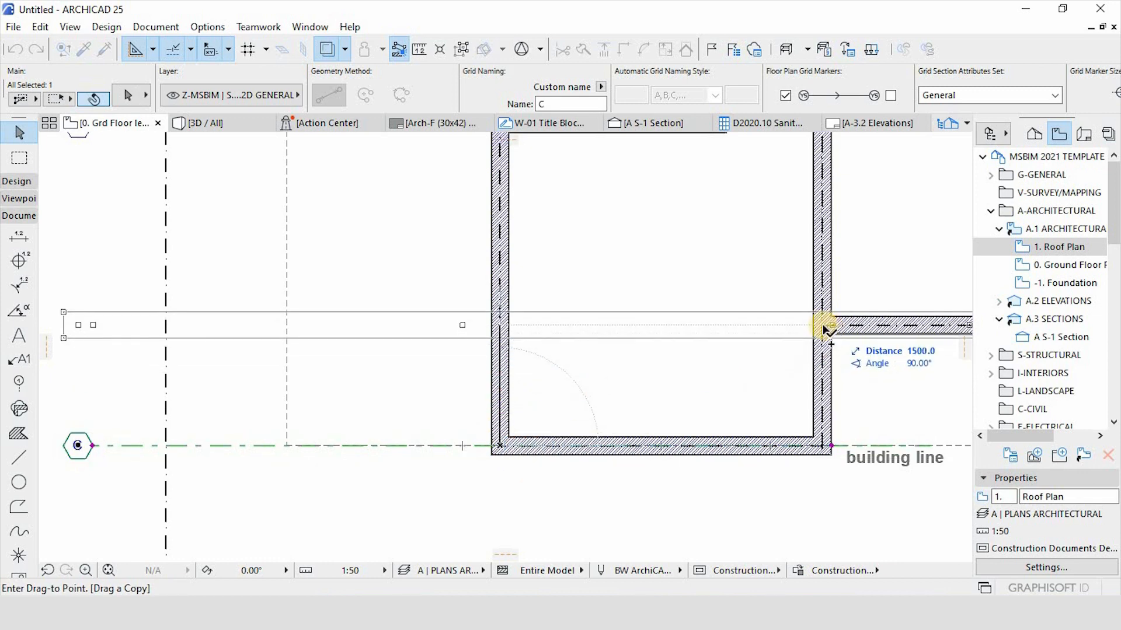
{"action": "key", "text": "Escape"}
{"action": "scroll", "coordinate": [464, 328], "scroll_direction": "down", "scroll_amount": 5}
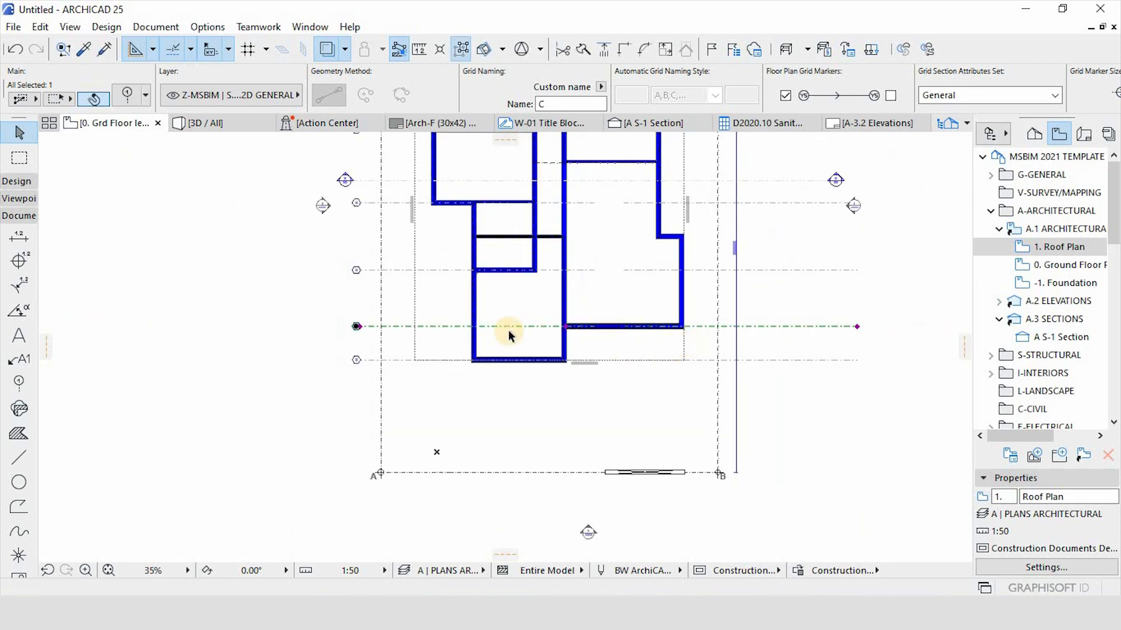
{"action": "scroll", "coordinate": [481, 345], "scroll_direction": "up", "scroll_amount": 4}
Draw a vertical grid element about 16,680 mm long up from the lower left wall centreline corner, using the horizontal grid's settings.
{"action": "left_click", "coordinate": [425, 327]}
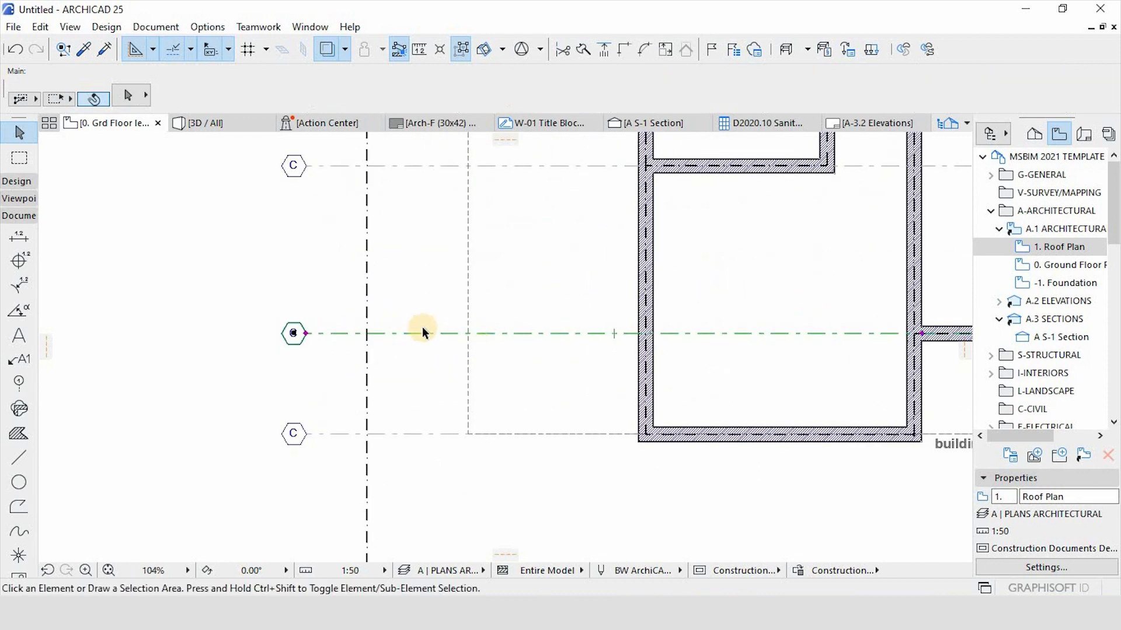
{"action": "left_click", "coordinate": [419, 332], "text": "alt"}
{"action": "scroll", "coordinate": [638, 458], "scroll_direction": "up", "scroll_amount": 3}
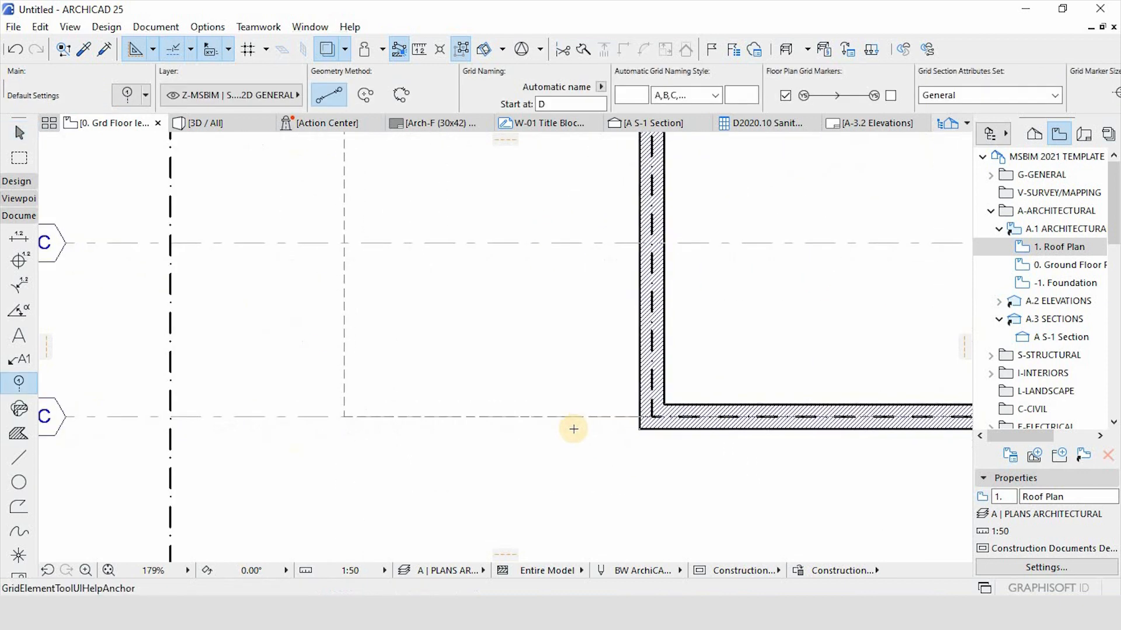
{"action": "left_click", "coordinate": [652, 414]}
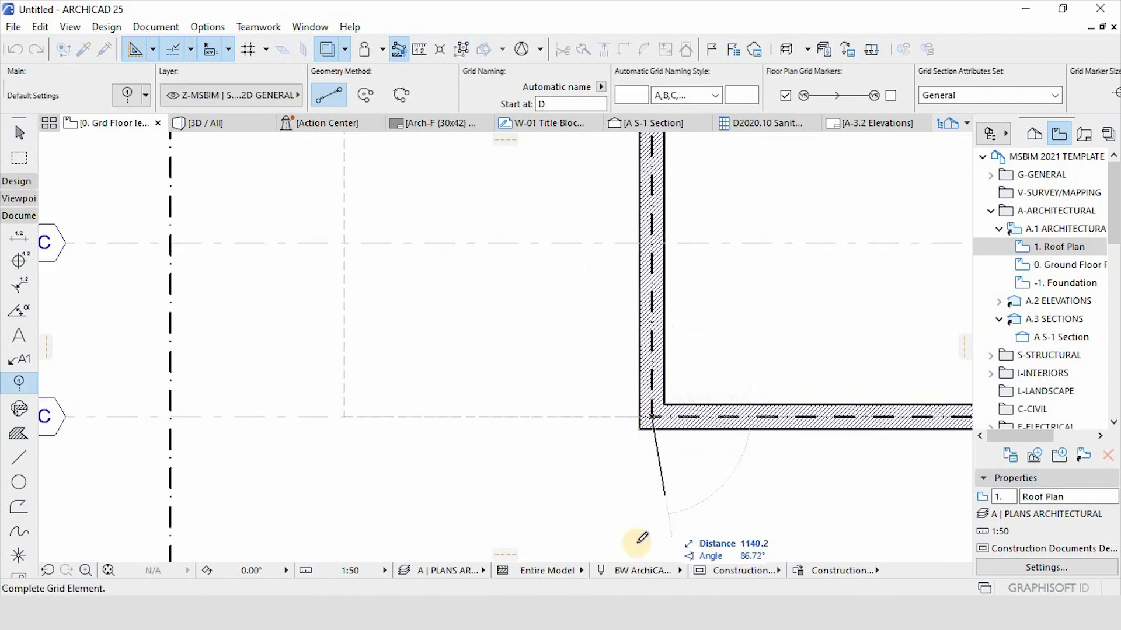
{"action": "scroll", "coordinate": [638, 496], "scroll_direction": "down", "scroll_amount": 5}
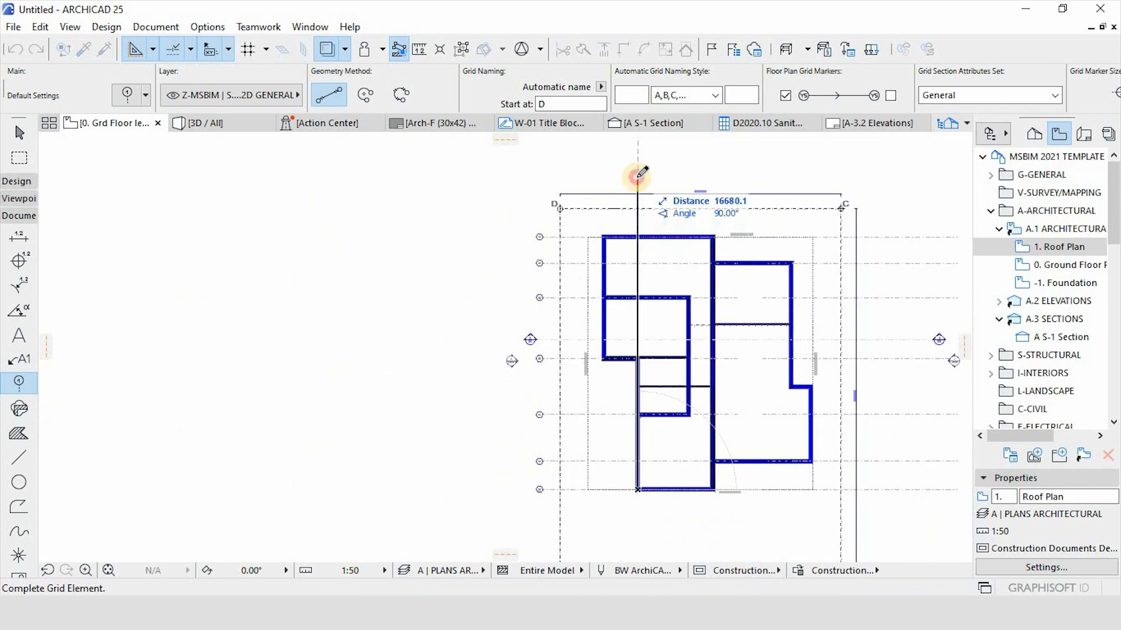
{"action": "left_click", "coordinate": [638, 177]}
{"action": "scroll", "coordinate": [630, 532], "scroll_direction": "up", "scroll_amount": 5}
{"action": "key", "text": "Escape"}
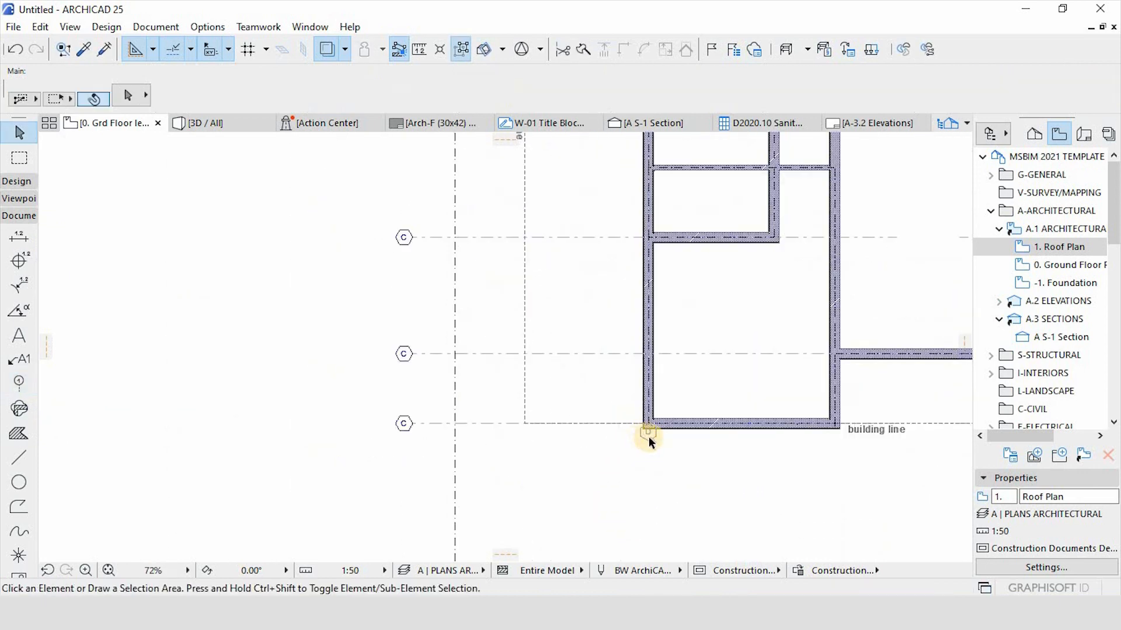
Stretch the lower end of the vertical grid element straight down beyond the building, to a total length of about 20.3 m.
{"action": "left_click", "coordinate": [647, 434]}
{"action": "left_click", "coordinate": [647, 432]}
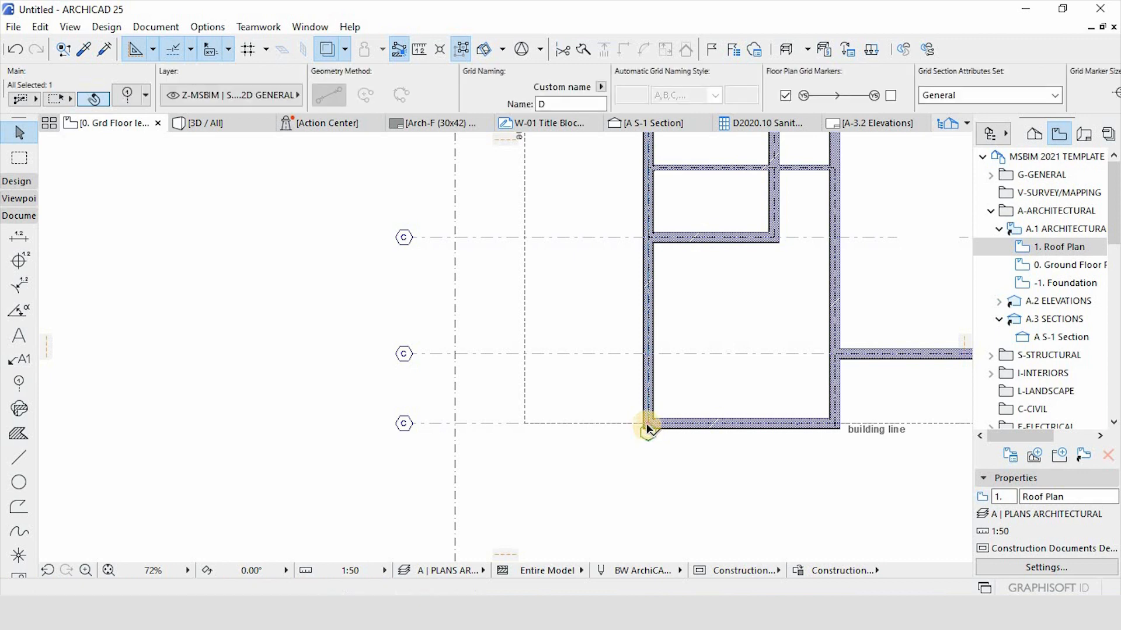
{"action": "left_click", "coordinate": [648, 420]}
{"action": "scroll", "coordinate": [648, 422], "scroll_direction": "down", "scroll_amount": 3}
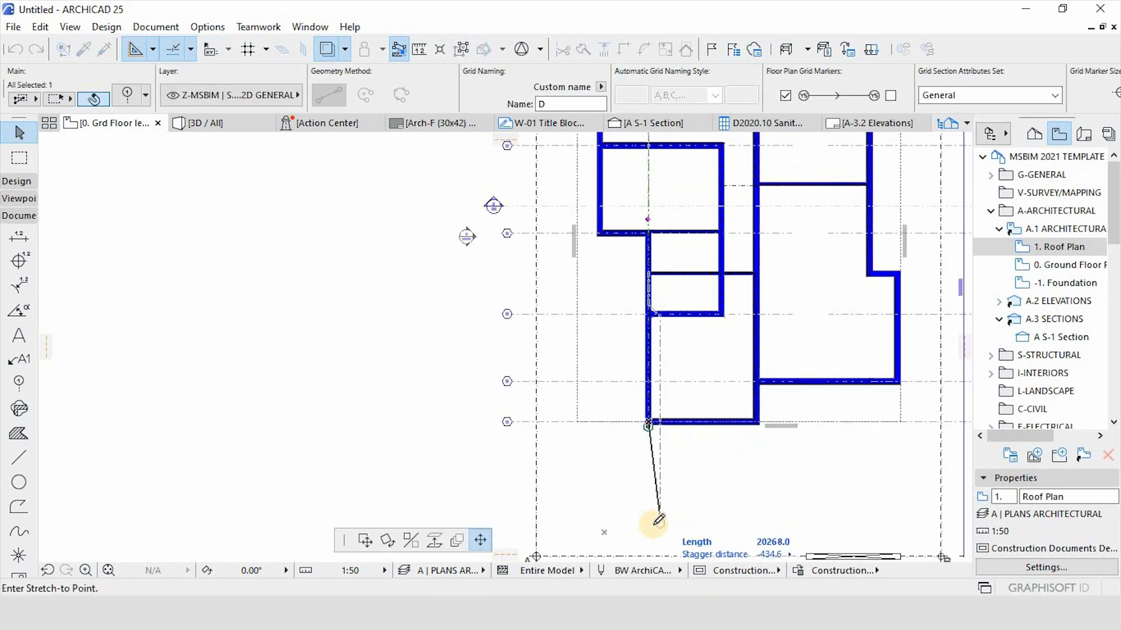
{"action": "left_click", "coordinate": [648, 521]}
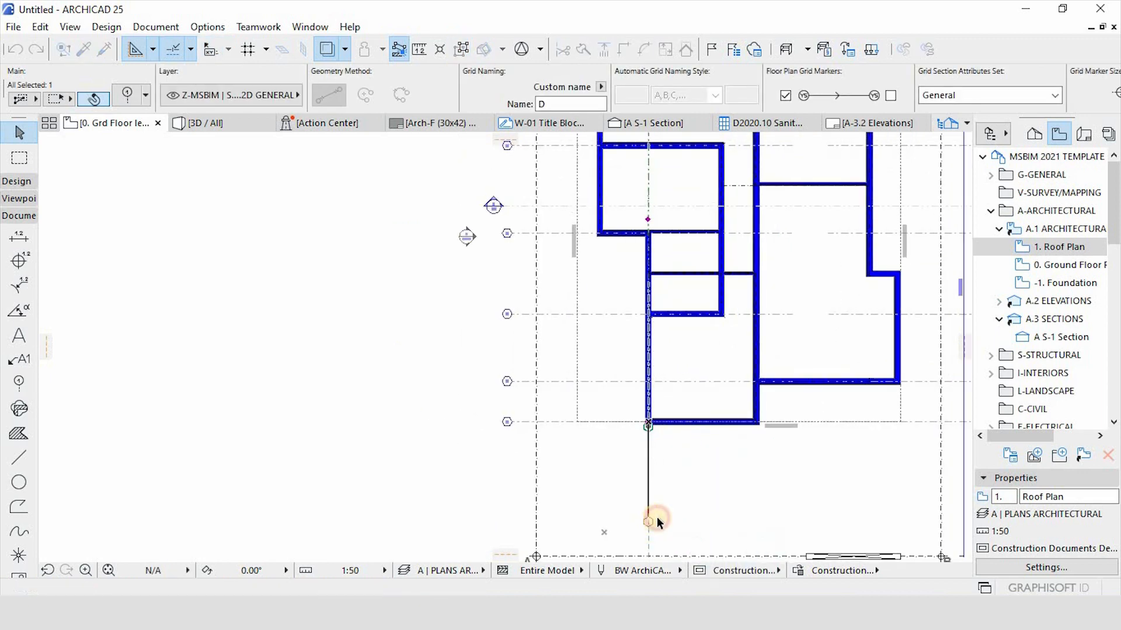
{"action": "key", "text": "Escape"}
Copy the vertical grid element onto the centreline of the inner room's right wall, at its lower corner.
{"action": "left_click", "coordinate": [647, 508]}
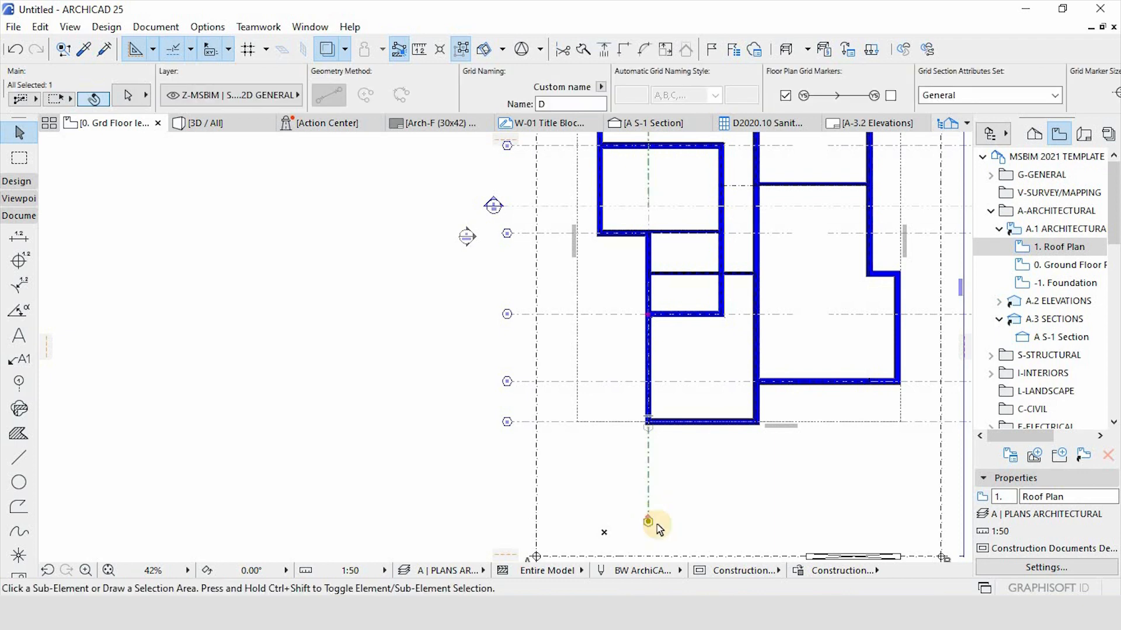
{"action": "key", "text": "ctrl+shift+d"}
{"action": "scroll", "coordinate": [649, 431], "scroll_direction": "up", "scroll_amount": 4}
{"action": "left_click", "coordinate": [646, 404]}
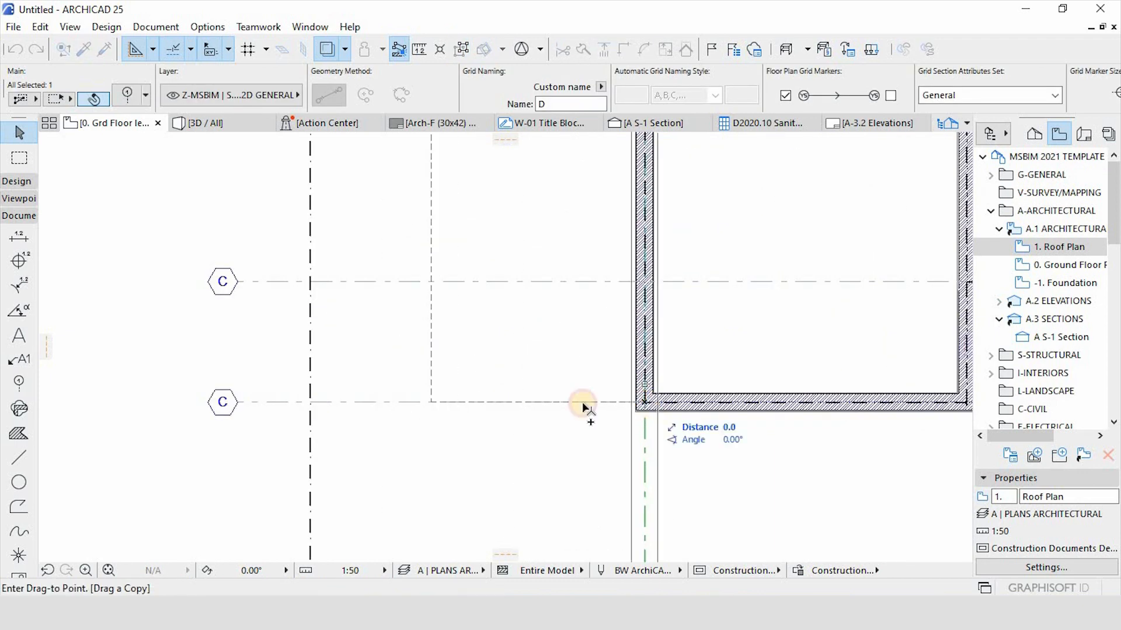
{"action": "scroll", "coordinate": [583, 404], "scroll_direction": "down", "scroll_amount": 3}
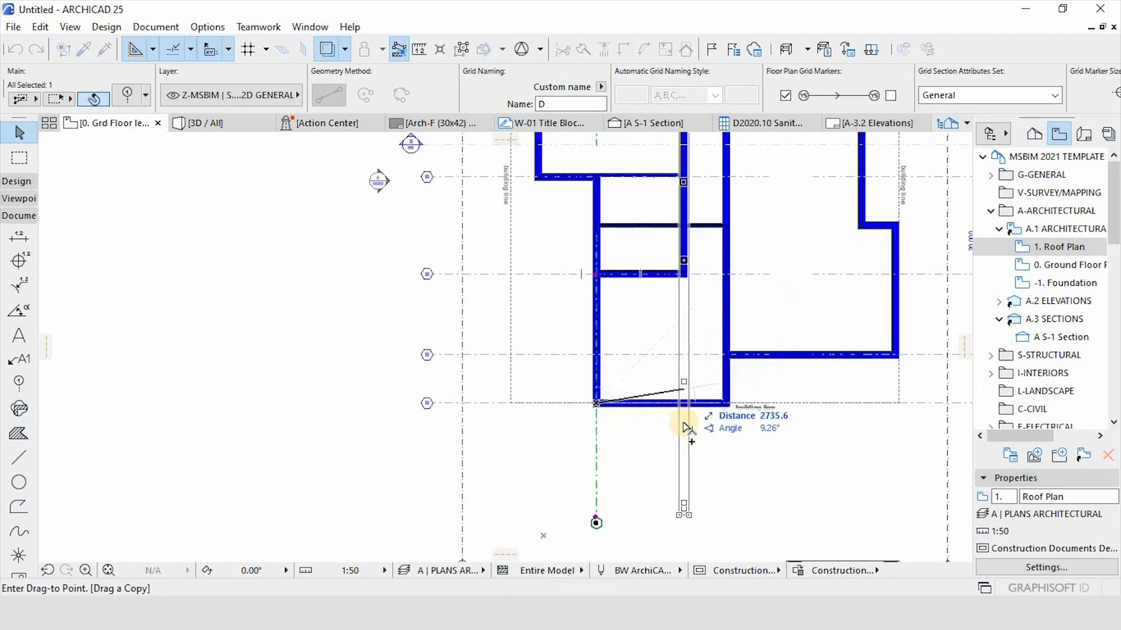
{"action": "left_click", "coordinate": [684, 273]}
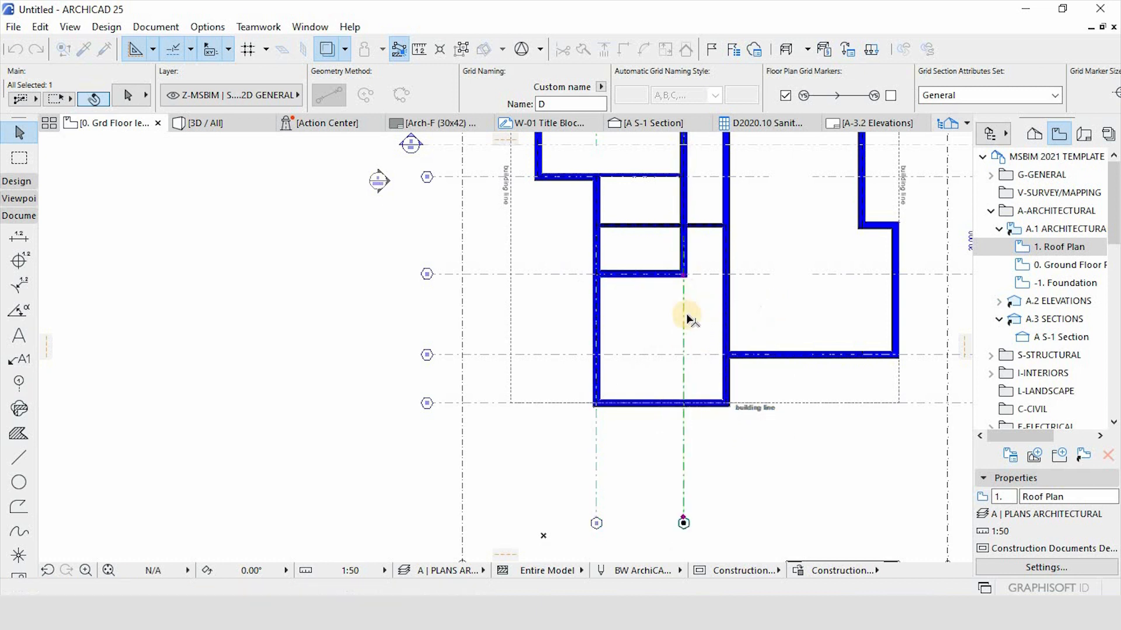
Copy the selected vertical grid line onto the central long wall, then copy that onto the corner where the right-hand wall steps outward.
{"action": "key", "text": "ctrl+shift+d"}
{"action": "left_click", "coordinate": [684, 521]}
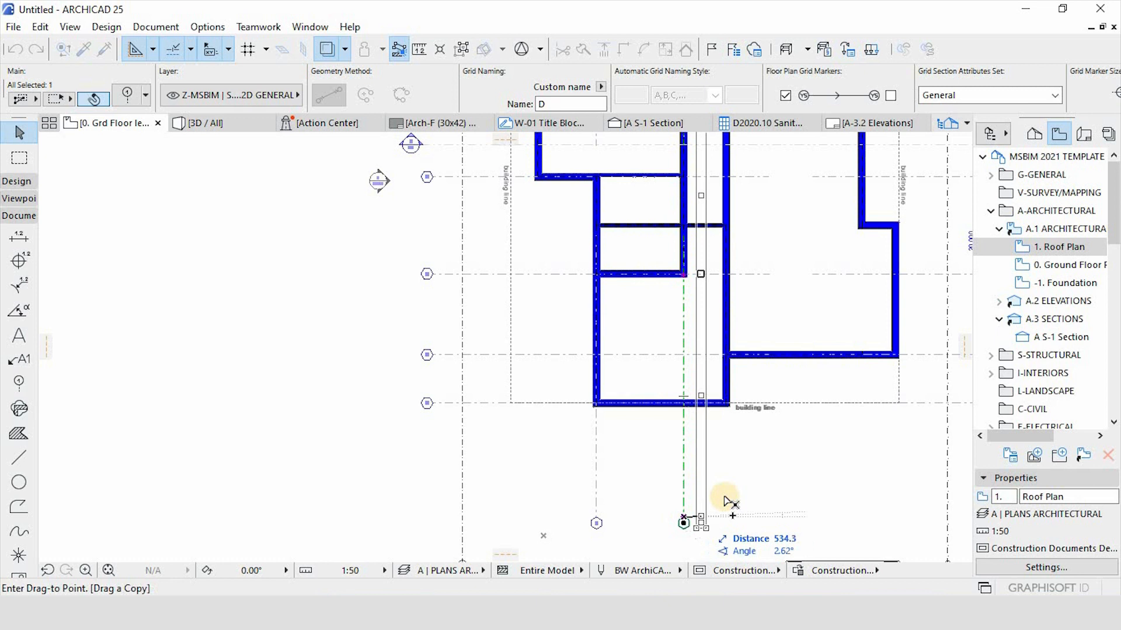
{"action": "left_click", "coordinate": [726, 402]}
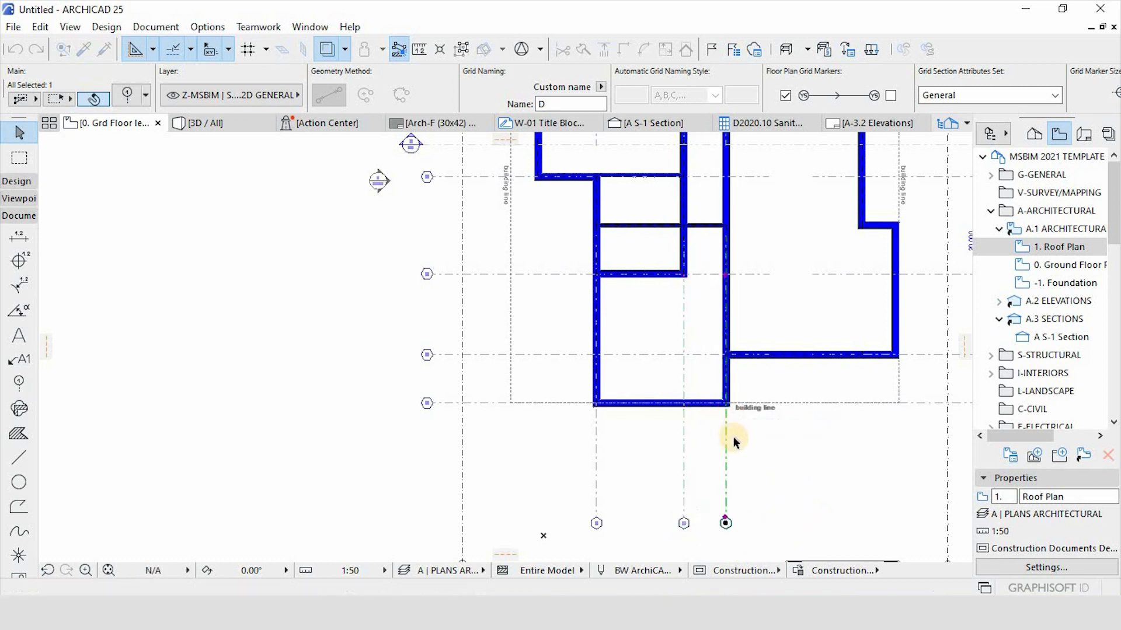
{"action": "key", "text": "ctrl+shift+d"}
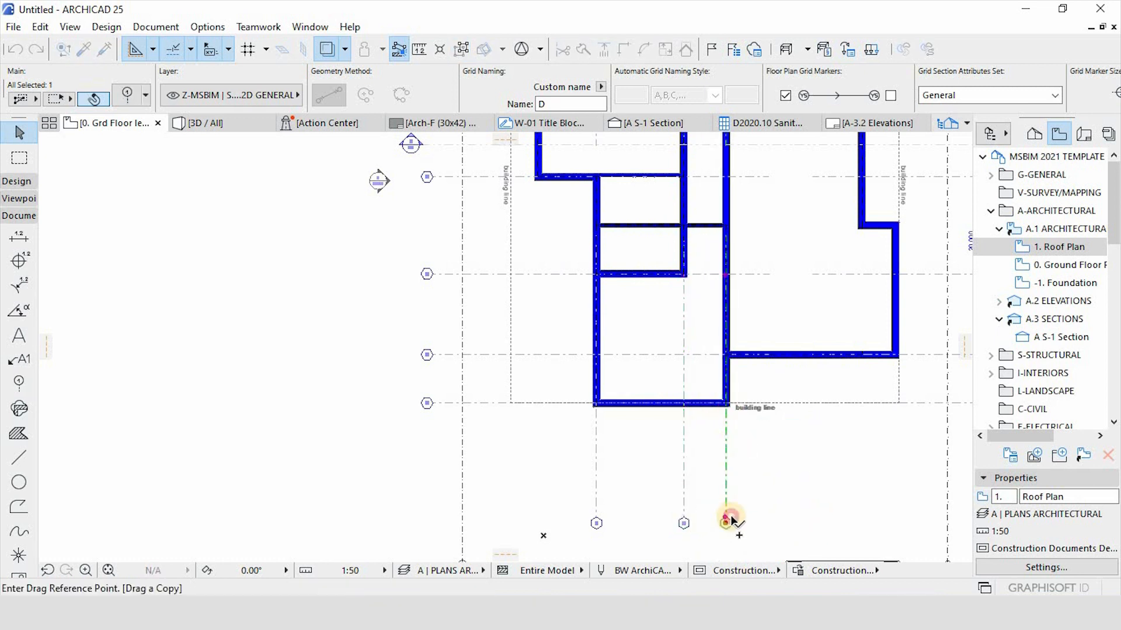
{"action": "left_click", "coordinate": [726, 521]}
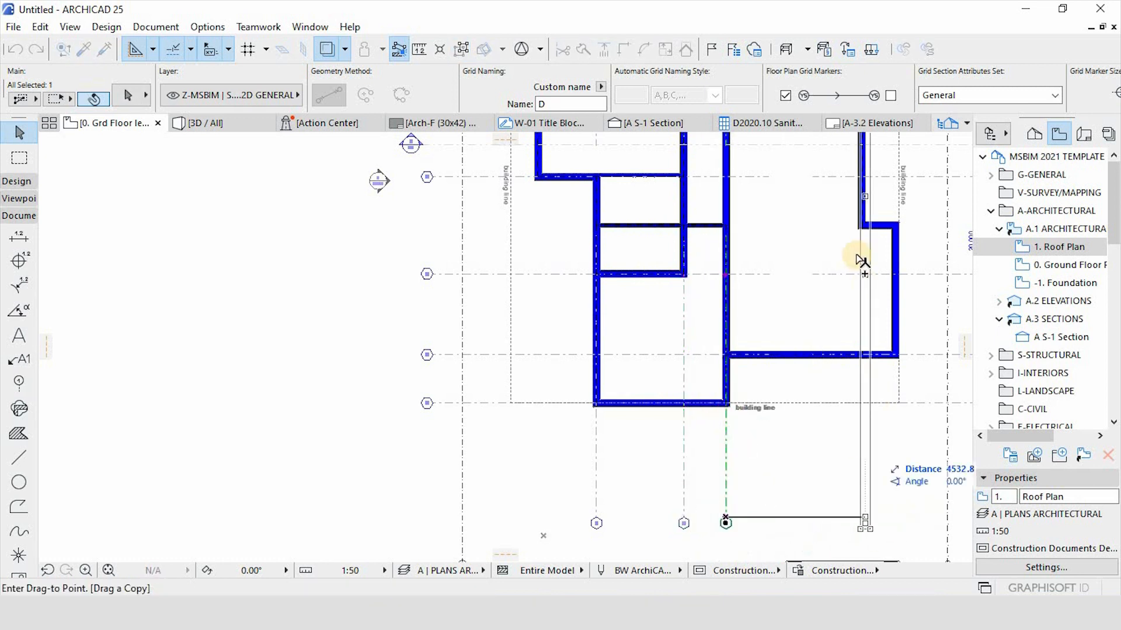
{"action": "left_click", "coordinate": [862, 226]}
Copy the newest vertical grid line to the outer lower corner of the plan's rightmost wall.
{"action": "key", "text": "ctrl+shift+d"}
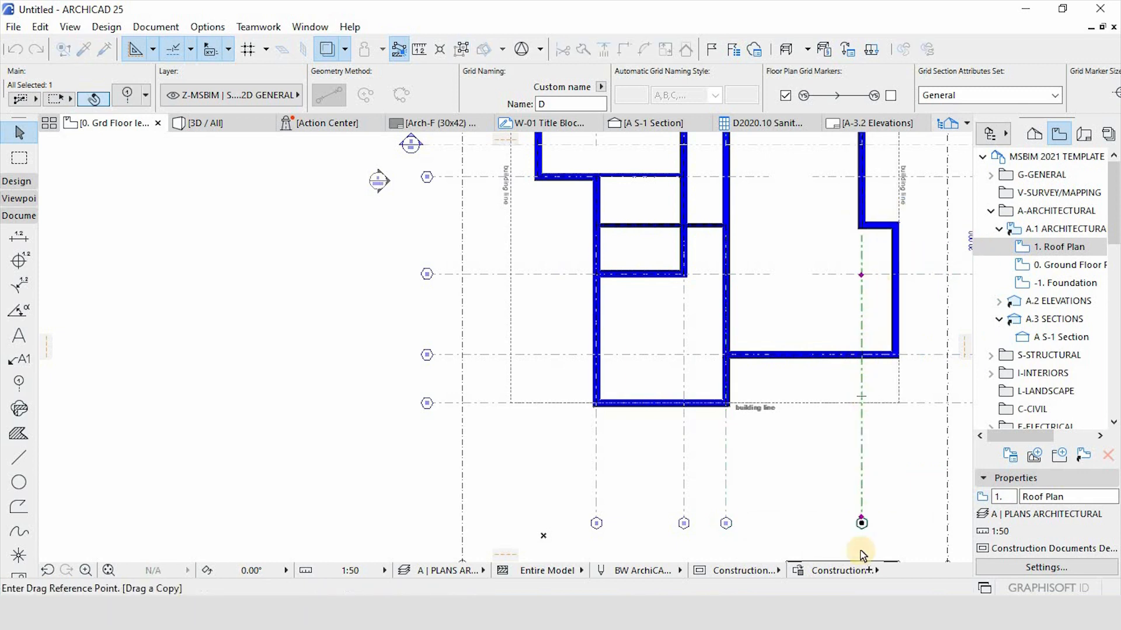
{"action": "left_click", "coordinate": [863, 521]}
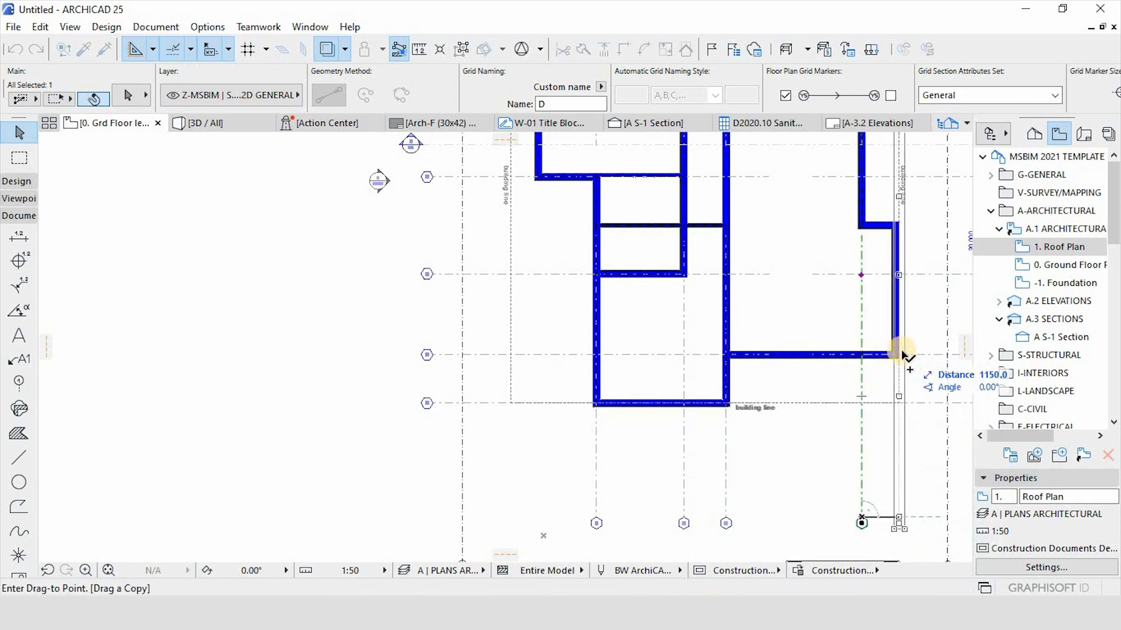
{"action": "scroll", "coordinate": [893, 356], "scroll_direction": "up", "scroll_amount": 5}
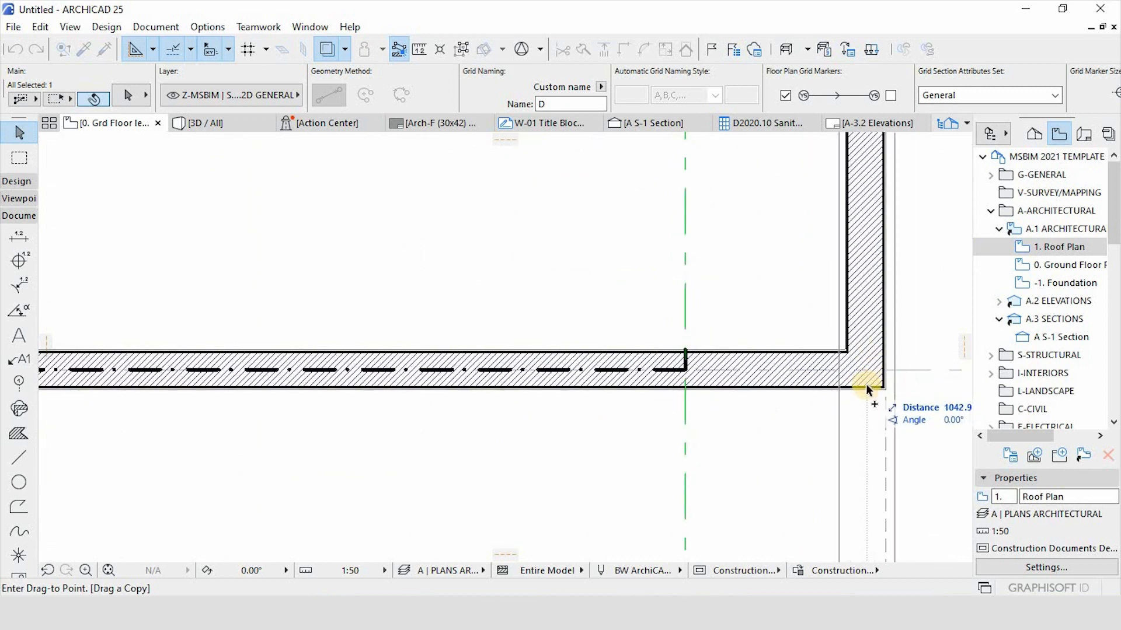
{"action": "left_click", "coordinate": [884, 388]}
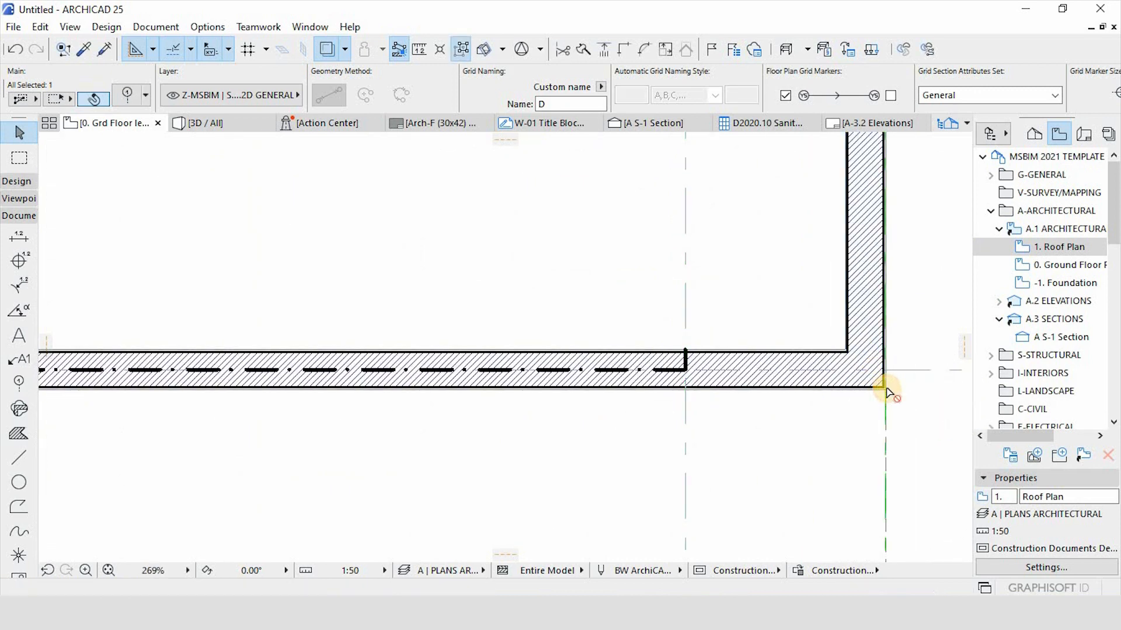
Move the rightmost grid line 115 to the left, onto the wall's centreline.
{"action": "key", "text": "ctrl+d"}
{"action": "left_click", "coordinate": [884, 389]}
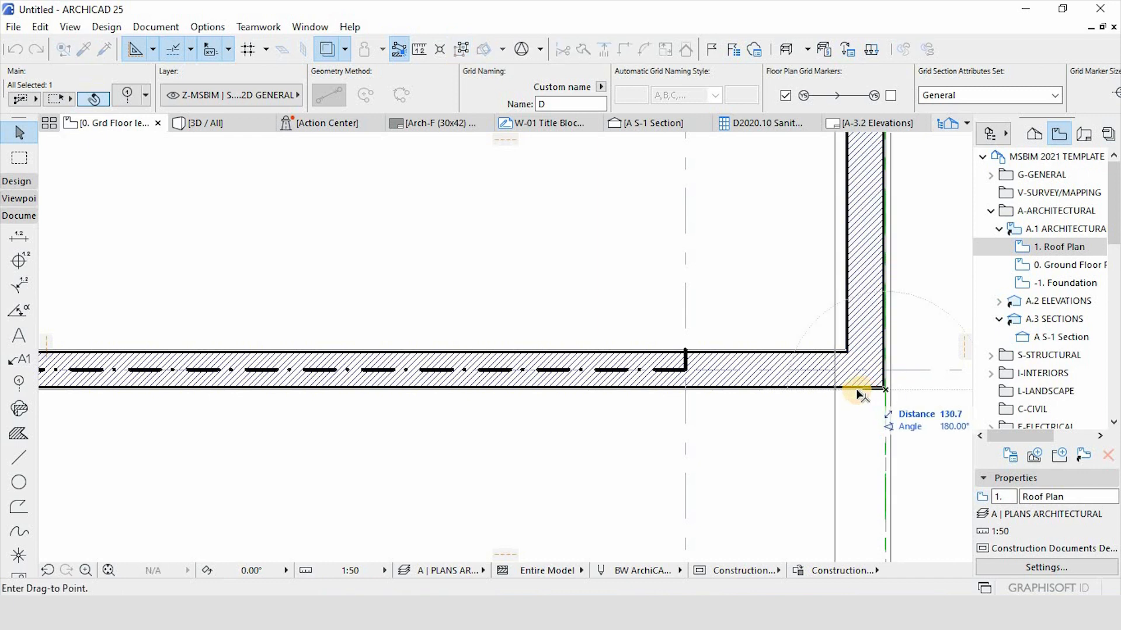
{"action": "type", "text": "115"}
{"action": "key", "text": "Return"}
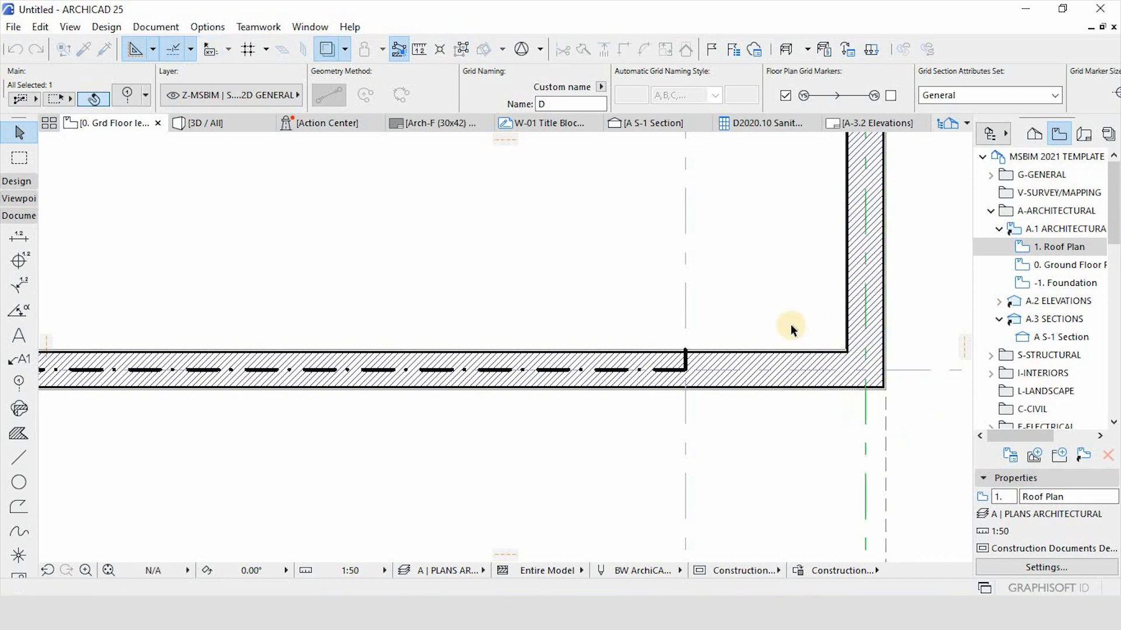
Set the custom name of the leftmost vertical grid line to 1.
{"action": "scroll", "coordinate": [790, 324], "scroll_direction": "down", "scroll_amount": 6}
{"action": "scroll", "coordinate": [736, 446], "scroll_direction": "up", "scroll_amount": 10}
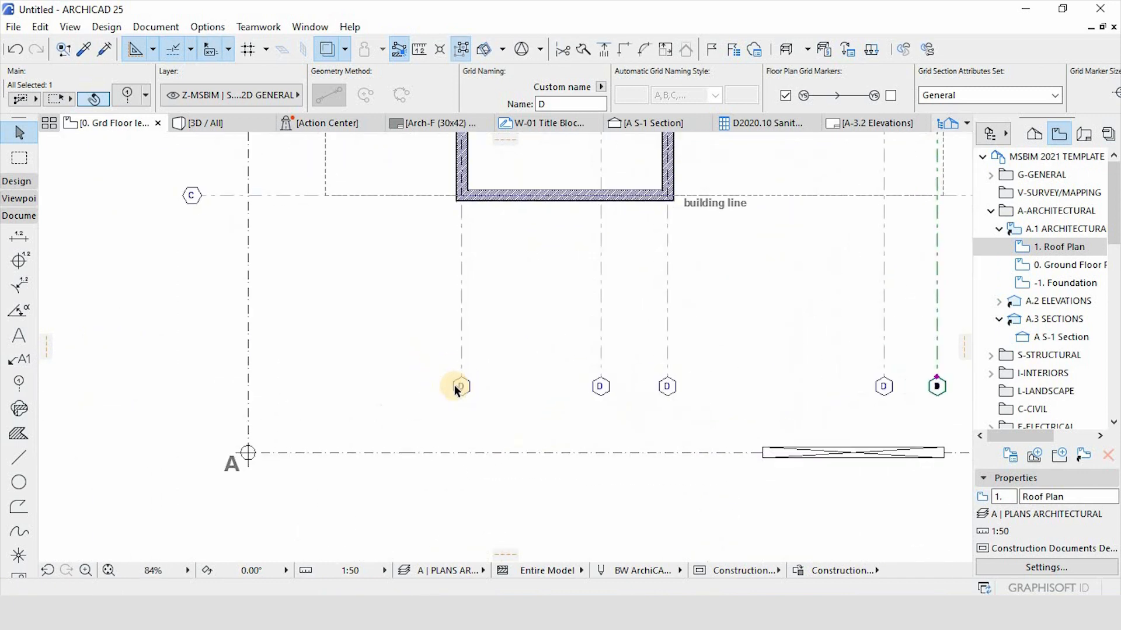
{"action": "left_click", "coordinate": [511, 400]}
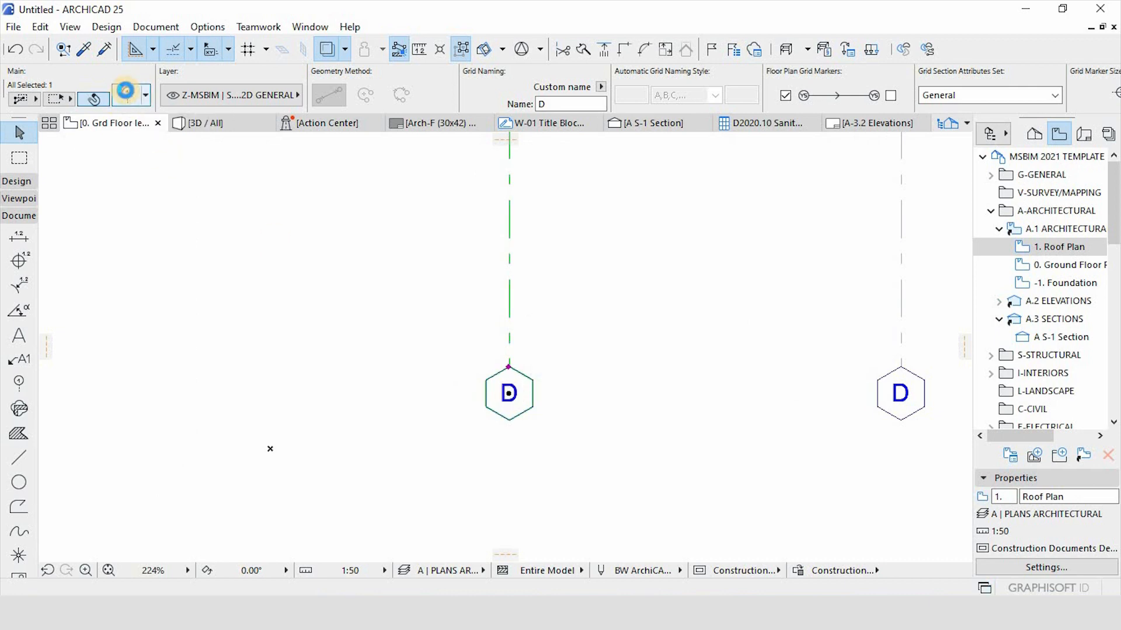
{"action": "left_click", "coordinate": [125, 90]}
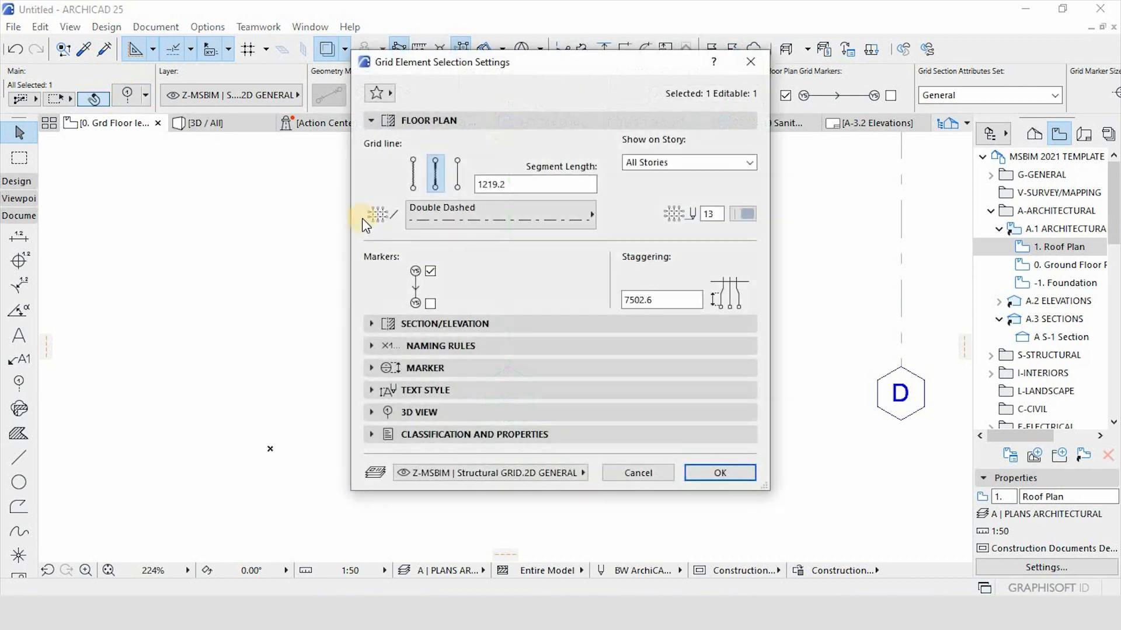
{"action": "left_click", "coordinate": [428, 347]}
{"action": "left_click", "coordinate": [484, 369]}
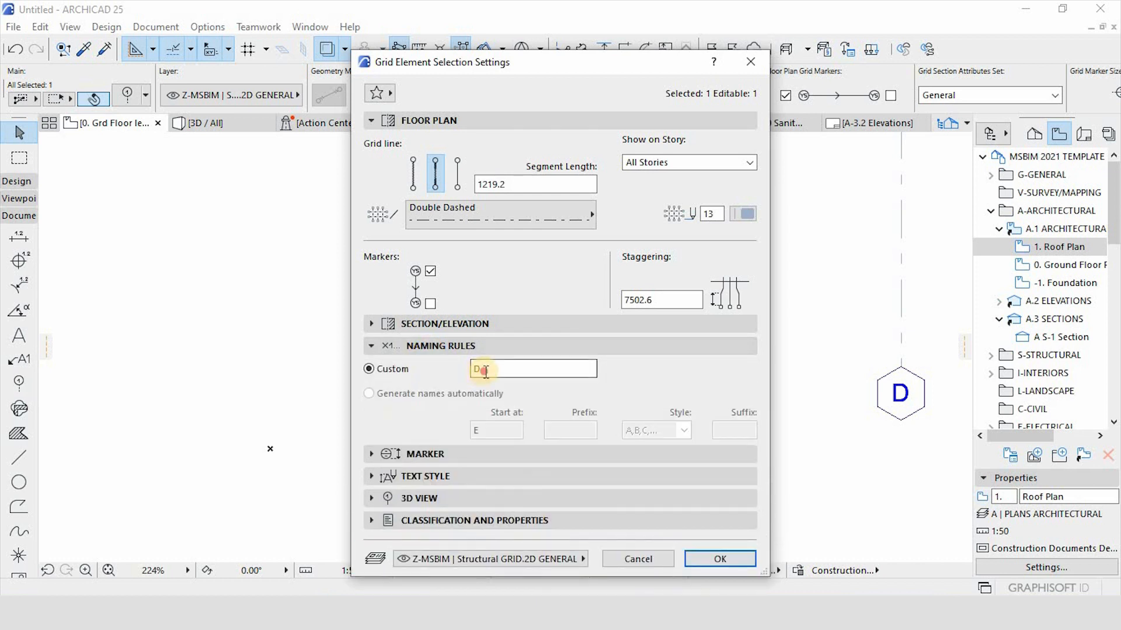
{"action": "type", "text": "1"}
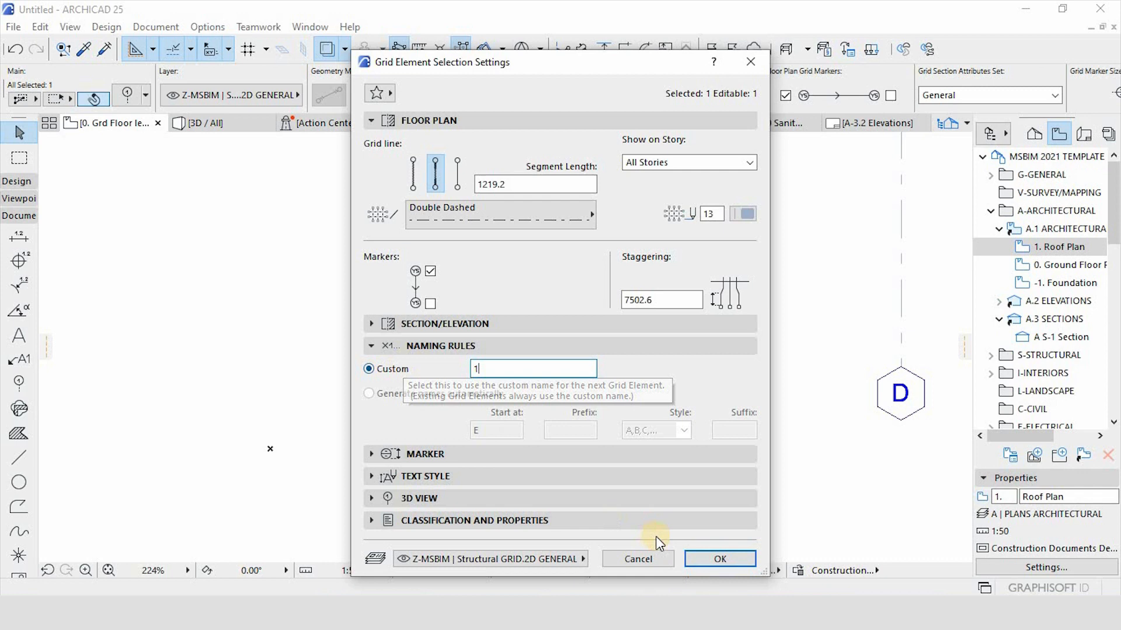
{"action": "left_click", "coordinate": [713, 561]}
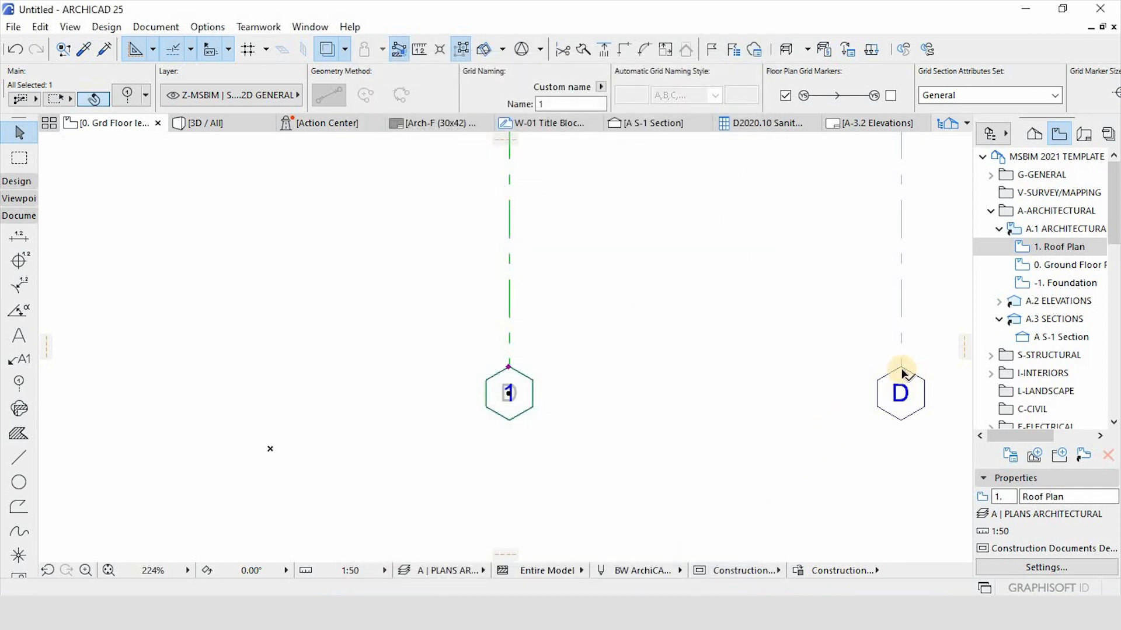
Rename the second vertical grid line from the left as 2.
{"action": "left_click", "coordinate": [898, 370]}
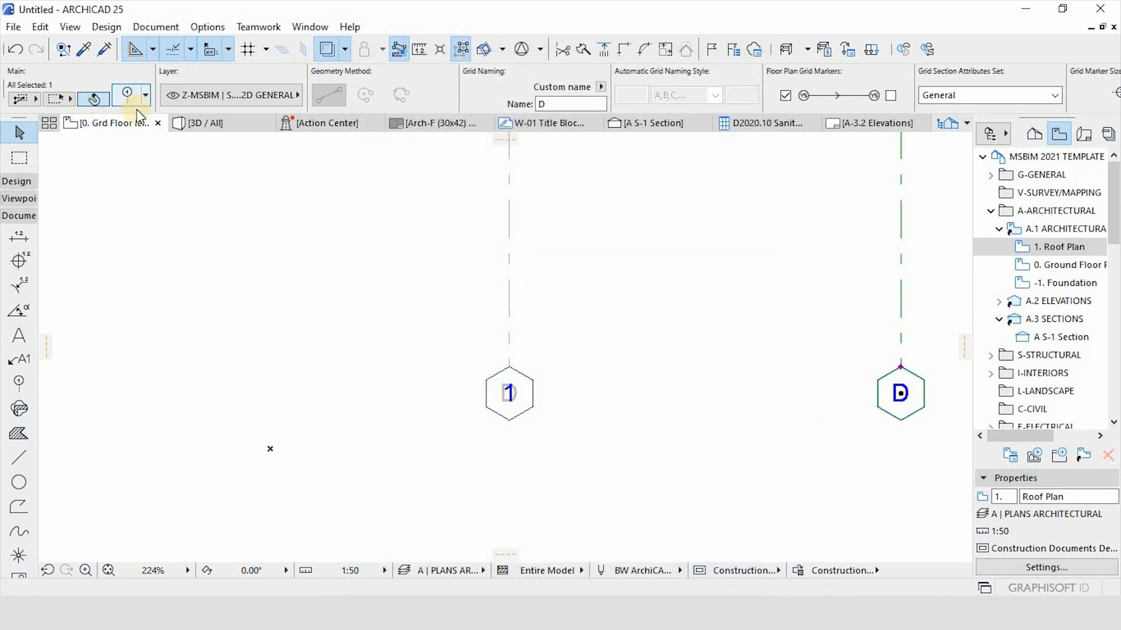
{"action": "double_click", "coordinate": [390, 290]}
{"action": "left_click", "coordinate": [504, 367]}
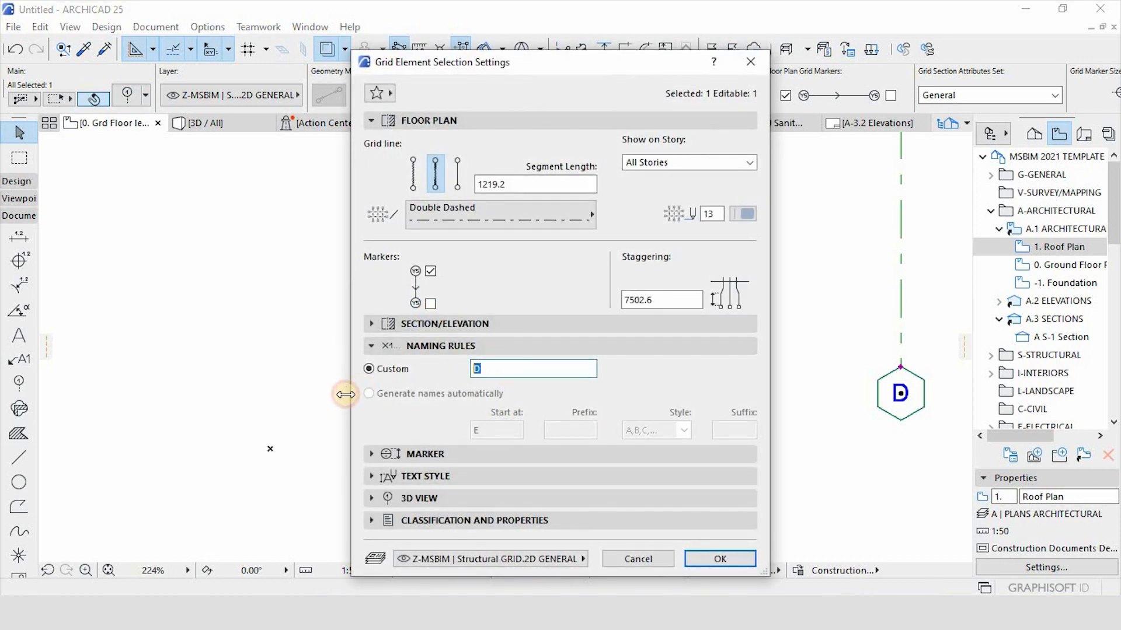
{"action": "key", "text": "Return"}
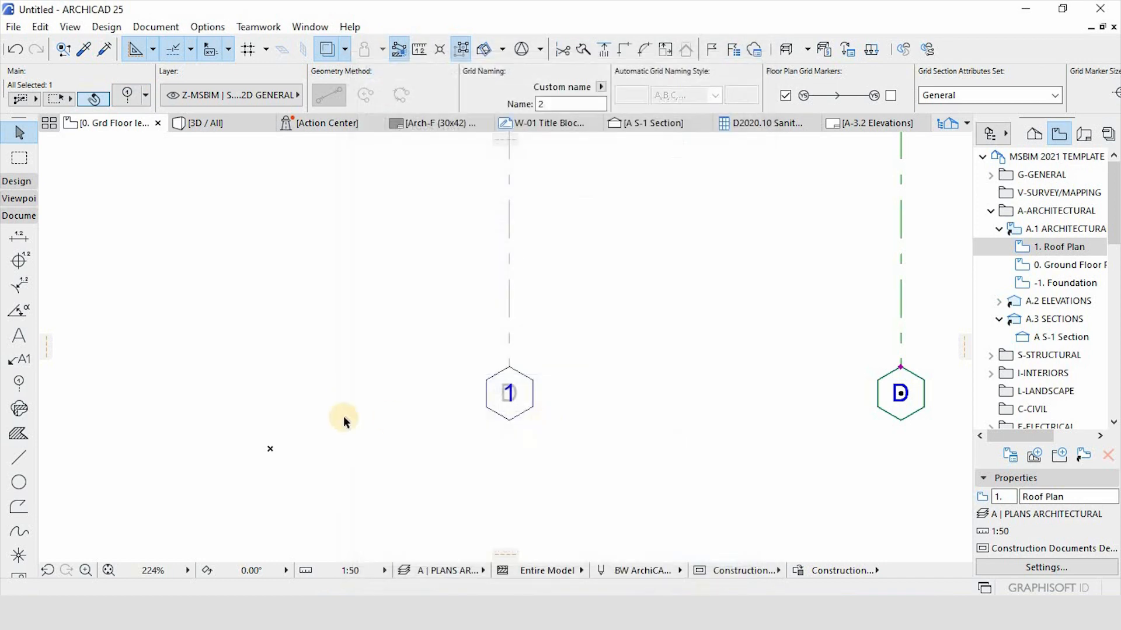
Give the third vertical grid line from the left the custom name 3.
{"action": "scroll", "coordinate": [617, 418], "scroll_direction": "down", "scroll_amount": 3}
{"action": "scroll", "coordinate": [597, 408], "scroll_direction": "up", "scroll_amount": 3}
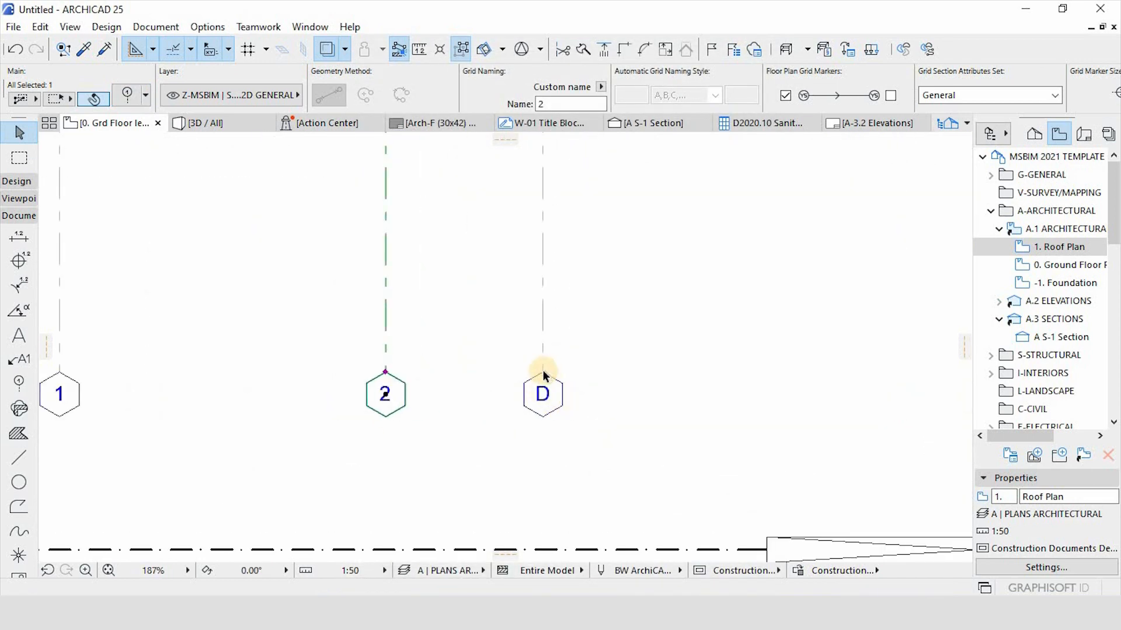
{"action": "left_click", "coordinate": [190, 154]}
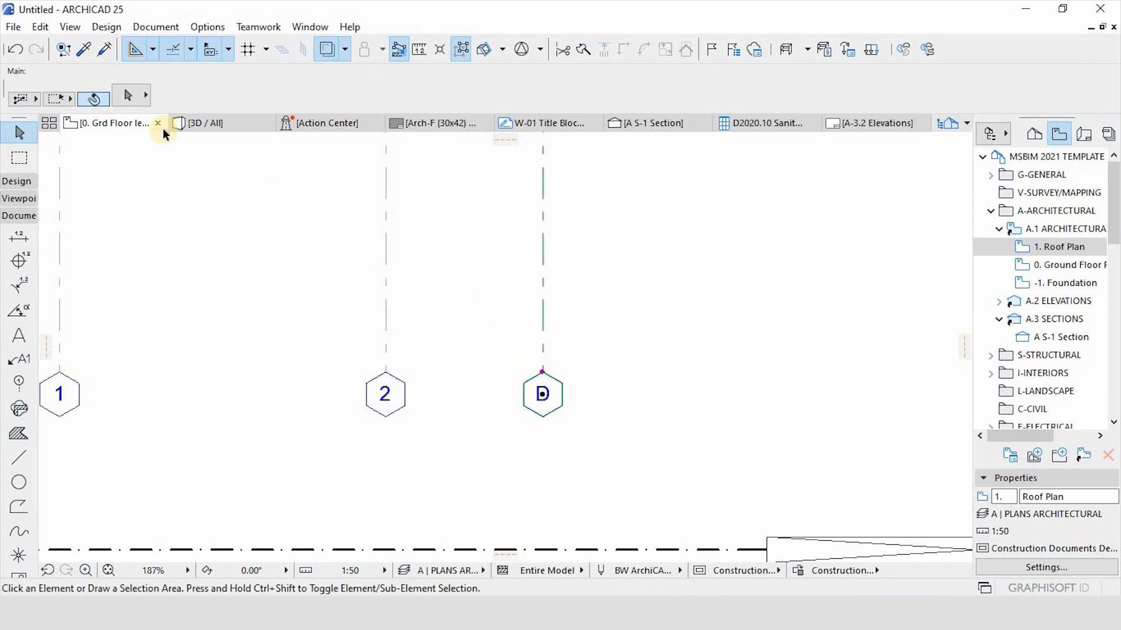
{"action": "left_click", "coordinate": [133, 98]}
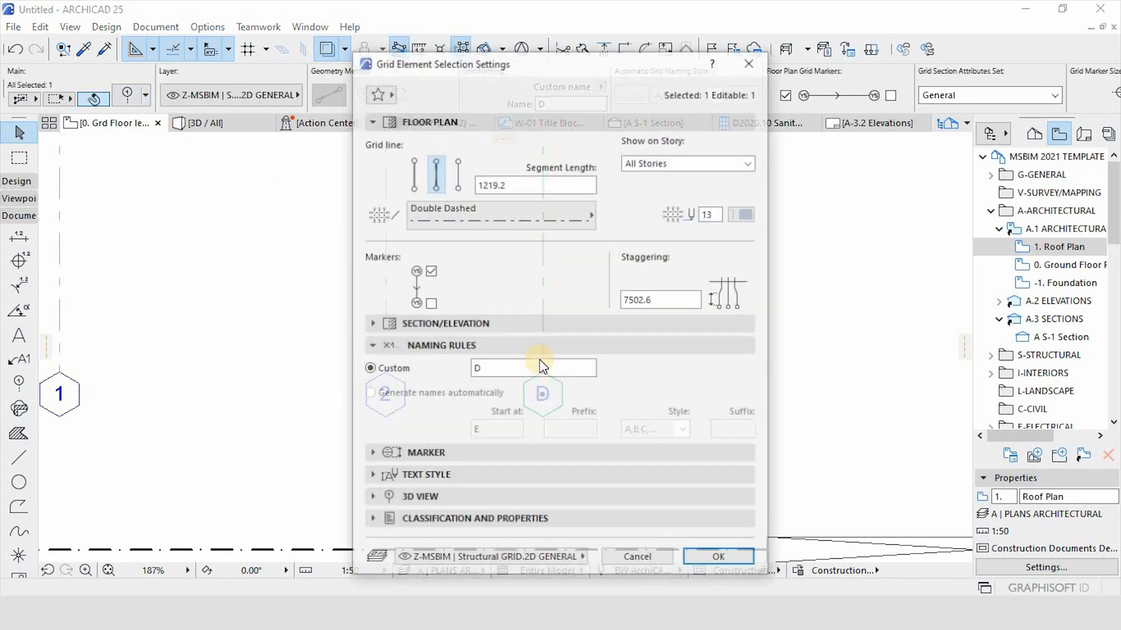
{"action": "left_click", "coordinate": [527, 370]}
{"action": "type", "text": "3"}
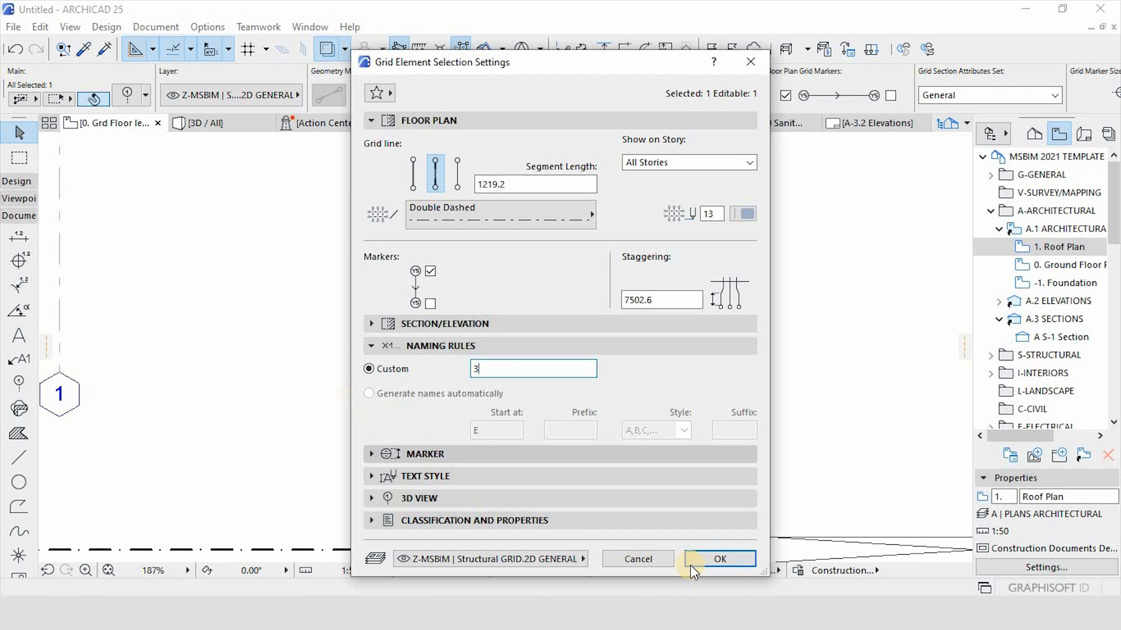
{"action": "left_click", "coordinate": [730, 552]}
Change the custom name of the fourth vertical grid line from the left to 4.
{"action": "scroll", "coordinate": [525, 399], "scroll_direction": "down", "scroll_amount": 4}
{"action": "scroll", "coordinate": [673, 398], "scroll_direction": "up", "scroll_amount": 5}
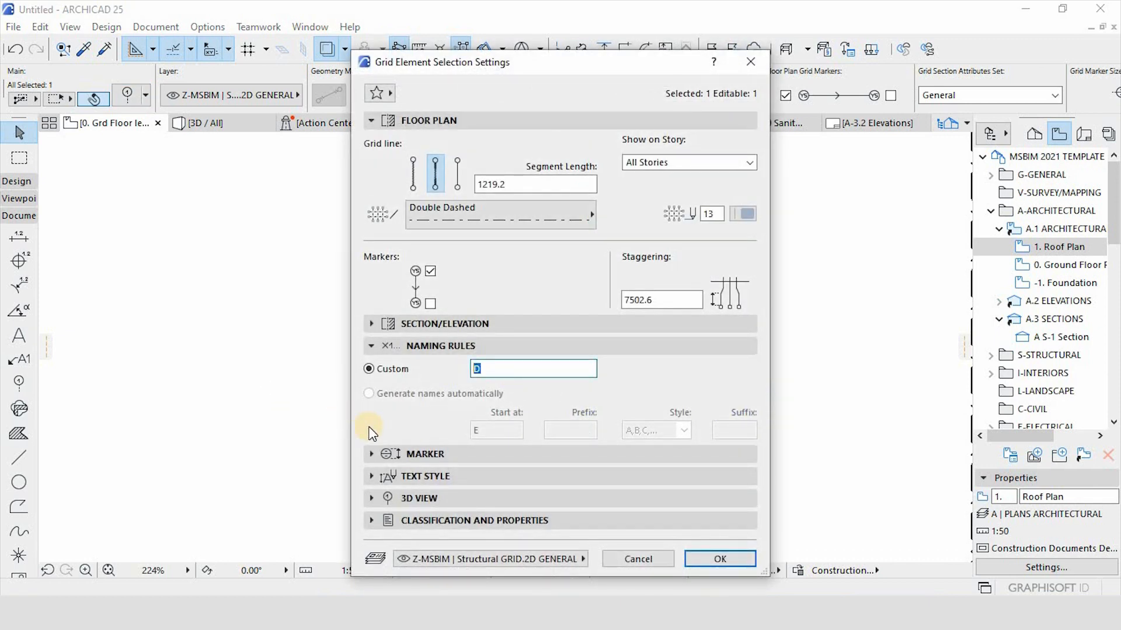
{"action": "type", "text": "4"}
{"action": "key", "text": "Return"}
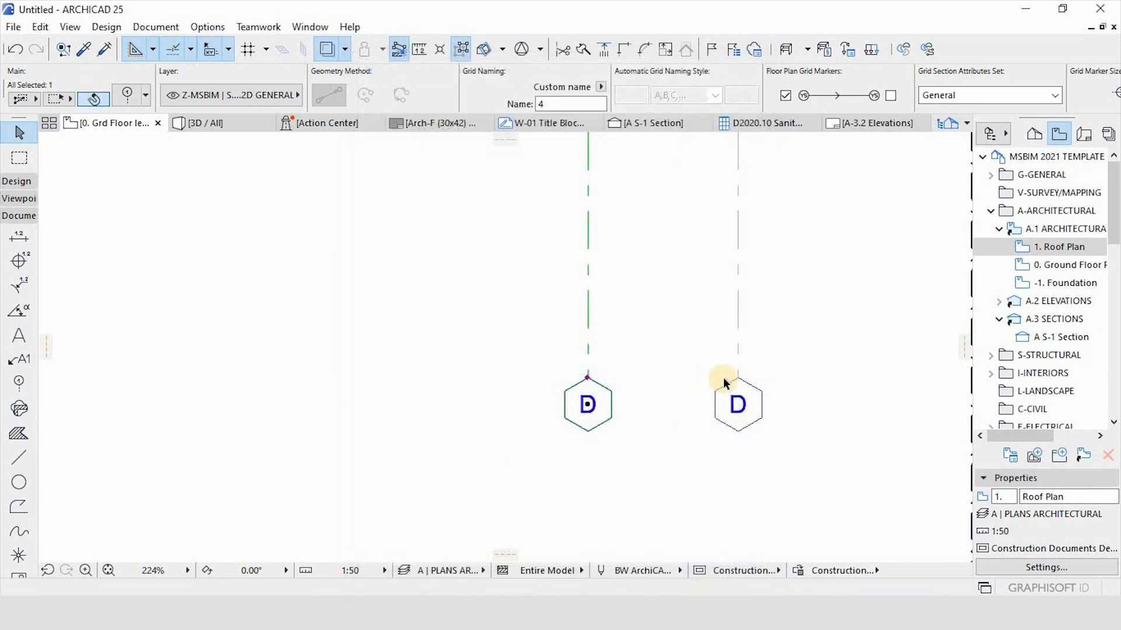
Name the rightmost vertical grid line 5 in its naming rules.
{"action": "left_click", "coordinate": [738, 376]}
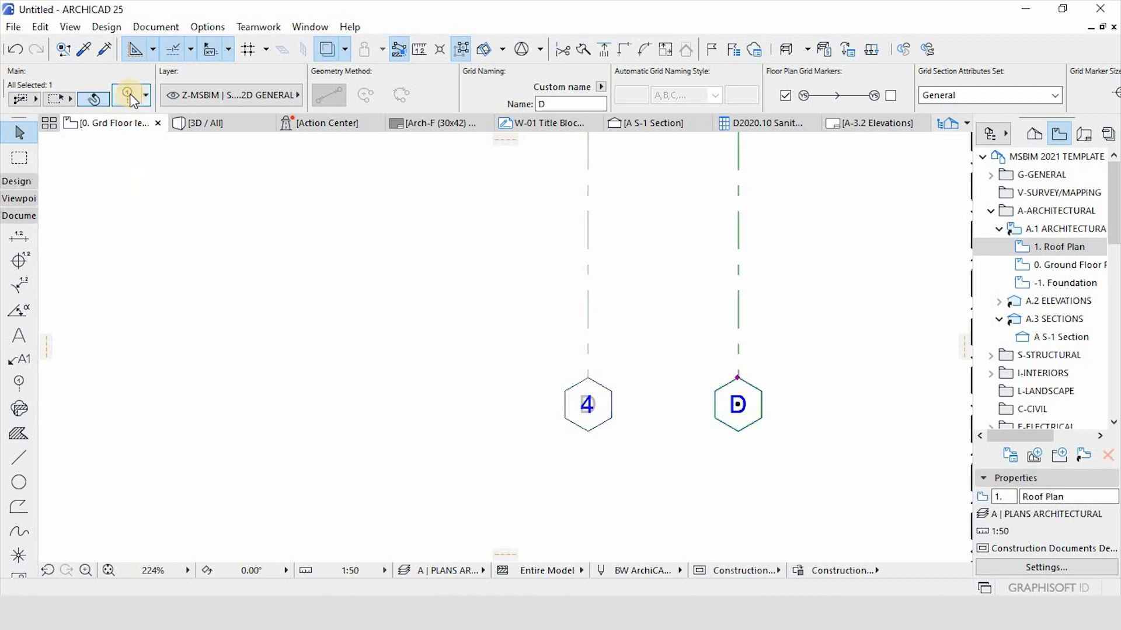
{"action": "key", "text": "ctrl+t"}
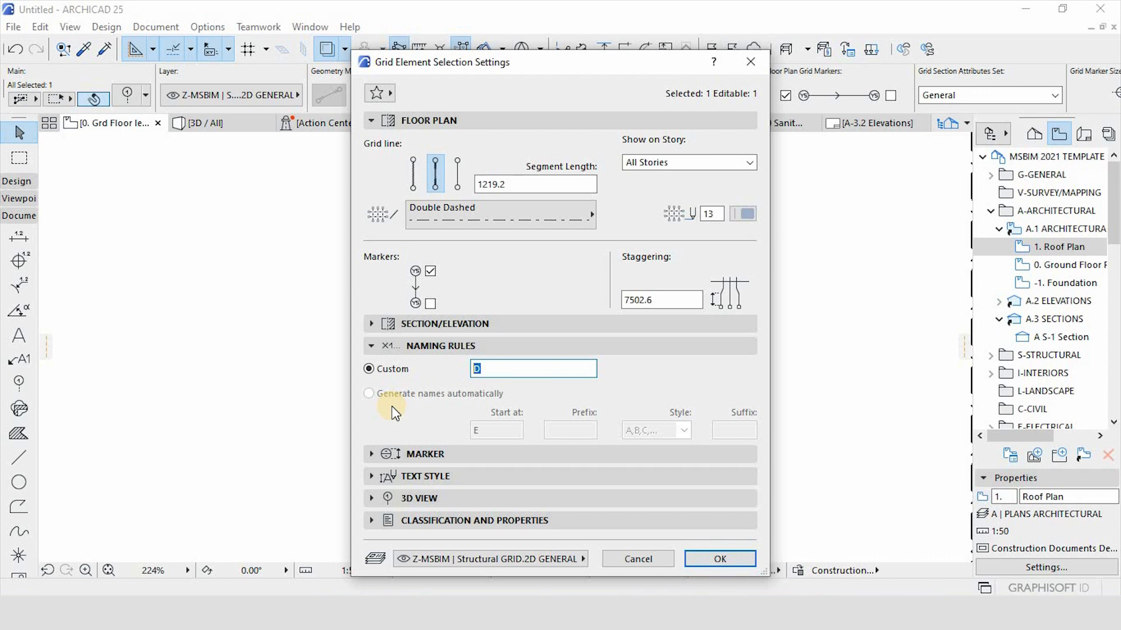
{"action": "left_click", "coordinate": [724, 560]}
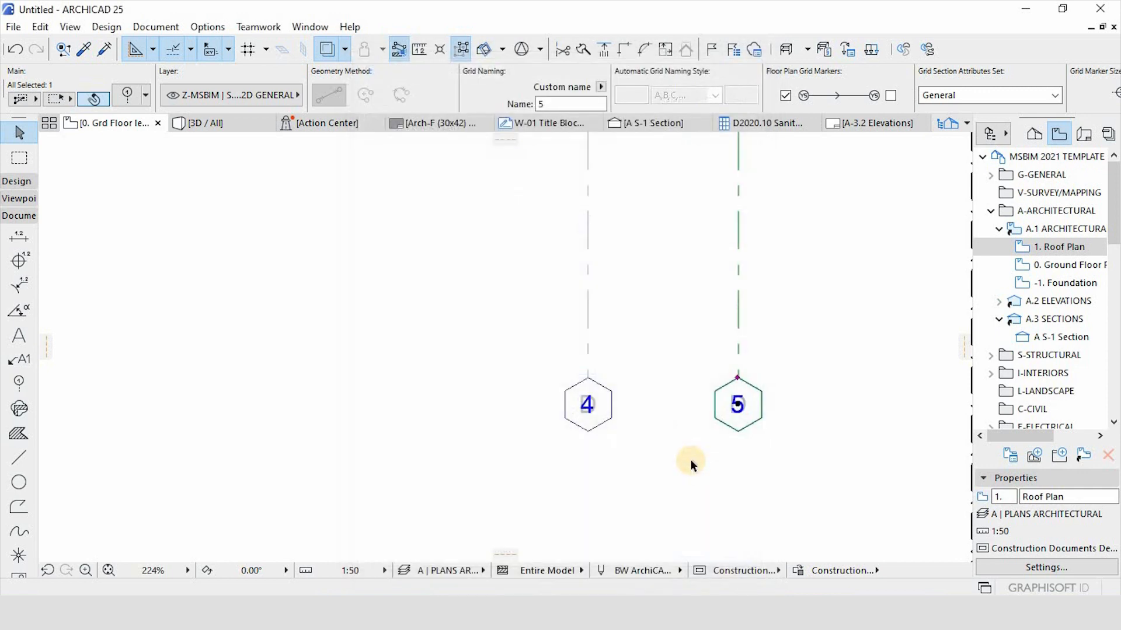
Set the custom name of the lowest horizontal grid line to A.
{"action": "scroll", "coordinate": [690, 460], "scroll_direction": "down", "scroll_amount": 6}
{"action": "scroll", "coordinate": [681, 393], "scroll_direction": "down", "scroll_amount": 3}
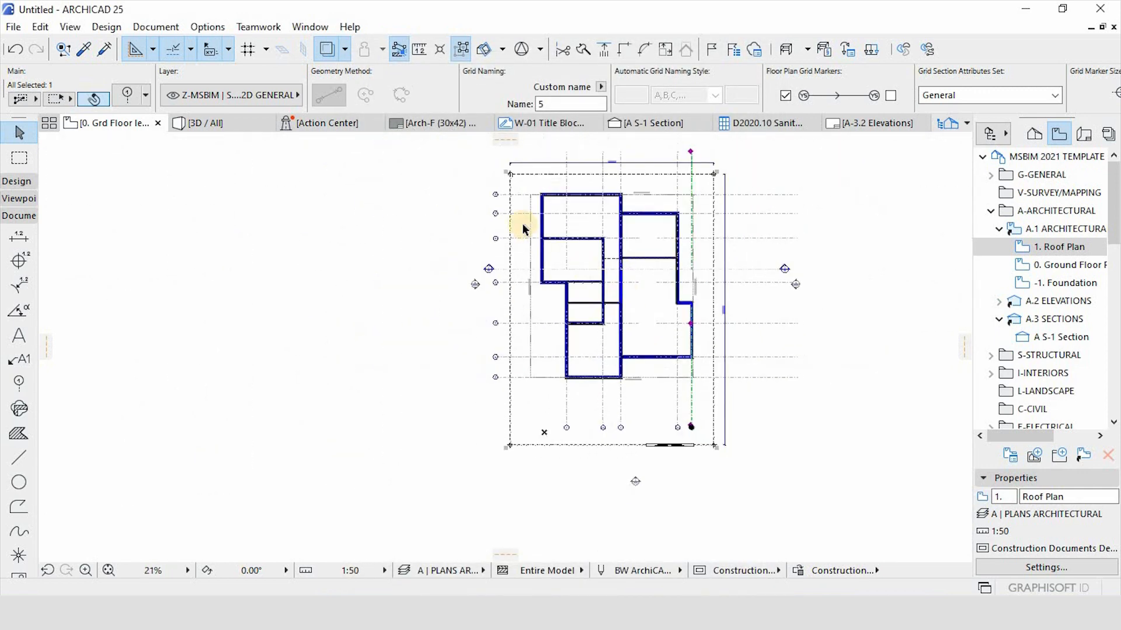
{"action": "scroll", "coordinate": [521, 223], "scroll_direction": "up", "scroll_amount": 4}
{"action": "scroll", "coordinate": [493, 520], "scroll_direction": "up", "scroll_amount": 1}
{"action": "scroll", "coordinate": [457, 549], "scroll_direction": "up", "scroll_amount": 3}
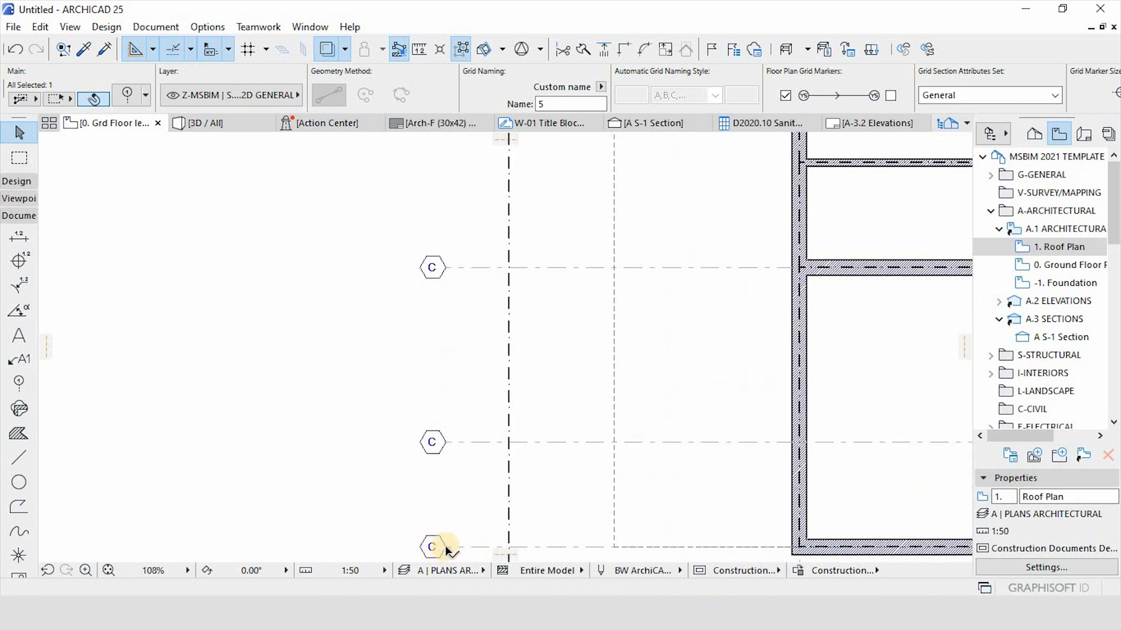
{"action": "left_click", "coordinate": [139, 93]}
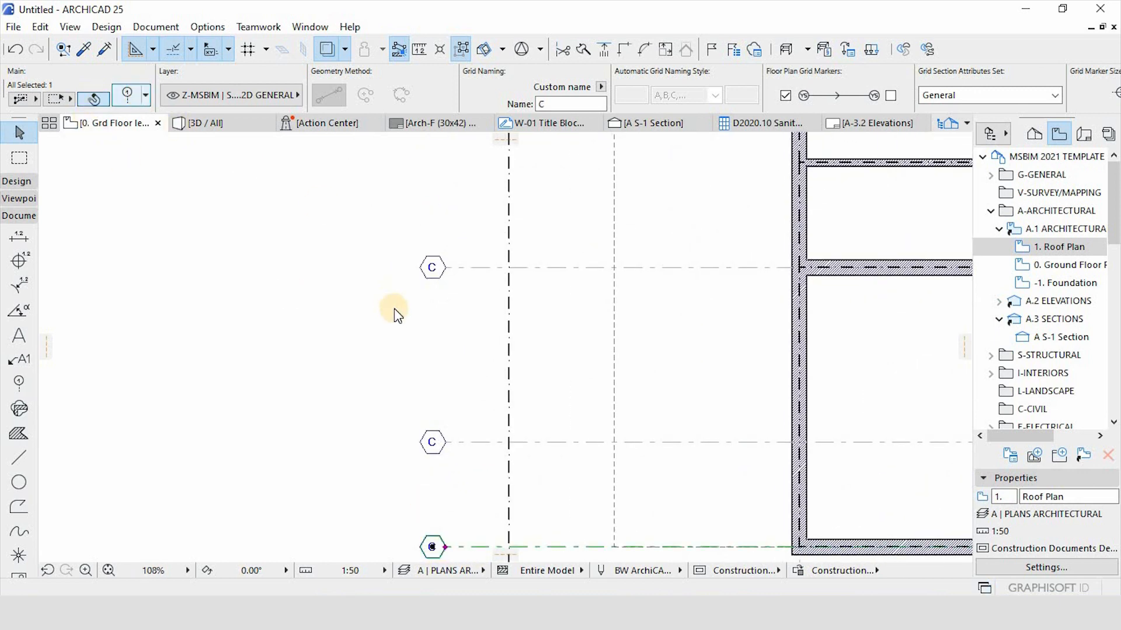
{"action": "left_click", "coordinate": [492, 368]}
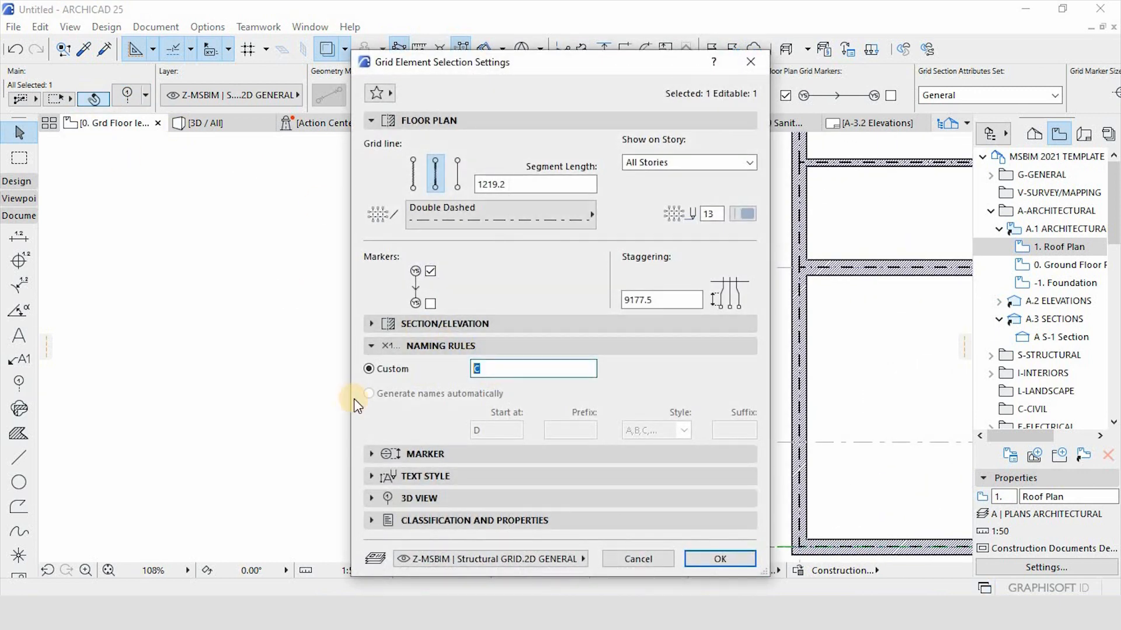
{"action": "key", "text": "Return"}
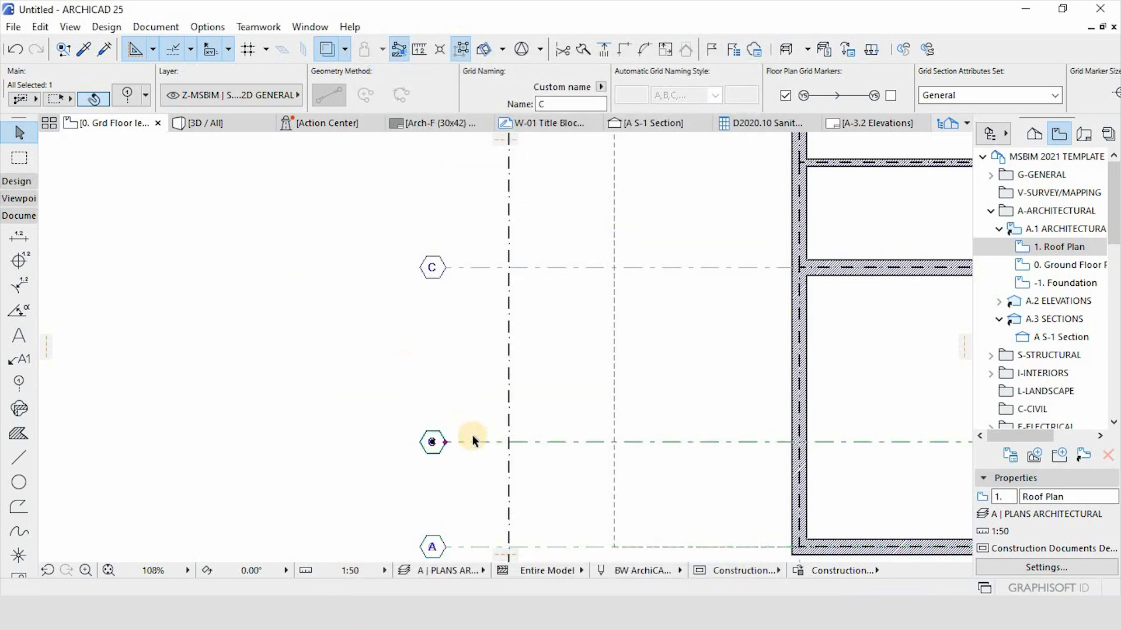
Set the custom name of the second-lowest horizontal grid line to B.
{"action": "left_click", "coordinate": [127, 95]}
{"action": "left_click", "coordinate": [510, 376]}
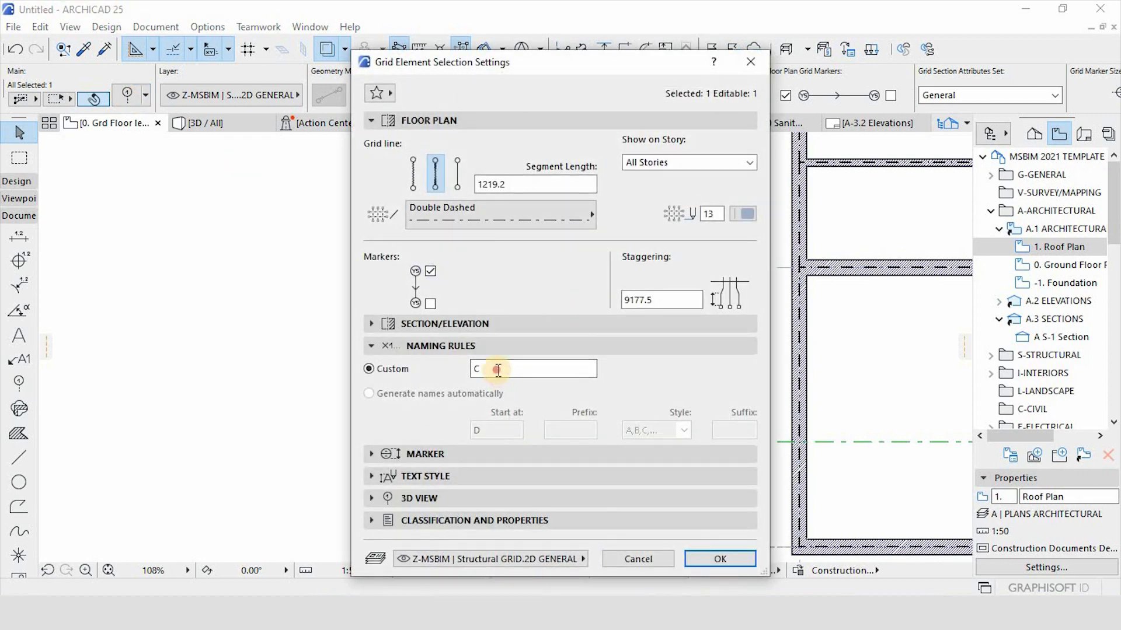
{"action": "type", "text": "B"}
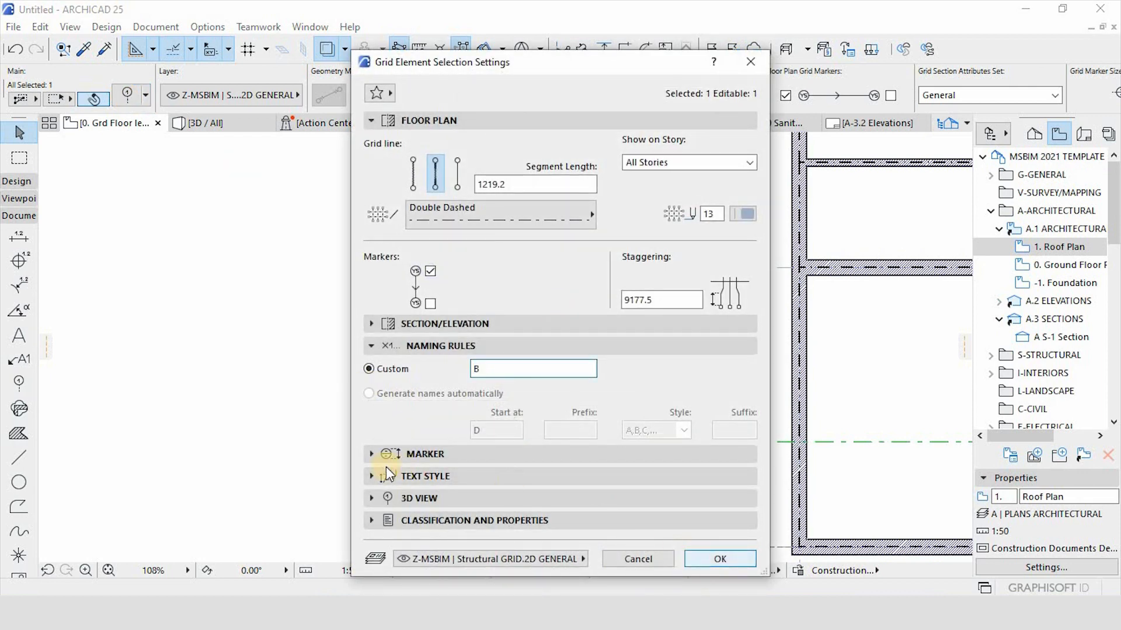
{"action": "key", "text": "Return"}
{"action": "key", "text": "Escape"}
Rename the fourth horizontal grid line from the bottom, just below section marker A, to D.
{"action": "scroll", "coordinate": [409, 363], "scroll_direction": "down", "scroll_amount": 2}
{"action": "scroll", "coordinate": [457, 204], "scroll_direction": "up", "scroll_amount": 2}
{"action": "middle_click_drag", "start_coordinate": [457, 204], "coordinate": [485, 335]}
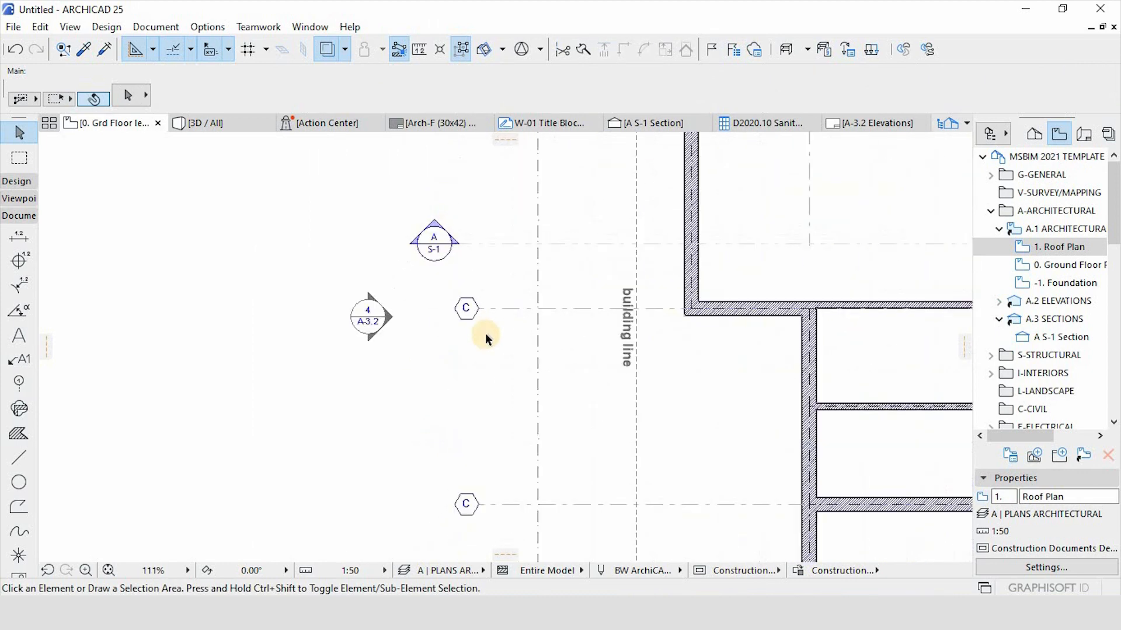
{"action": "scroll", "coordinate": [486, 337], "scroll_direction": "up", "scroll_amount": 2}
{"action": "left_click", "coordinate": [128, 97]}
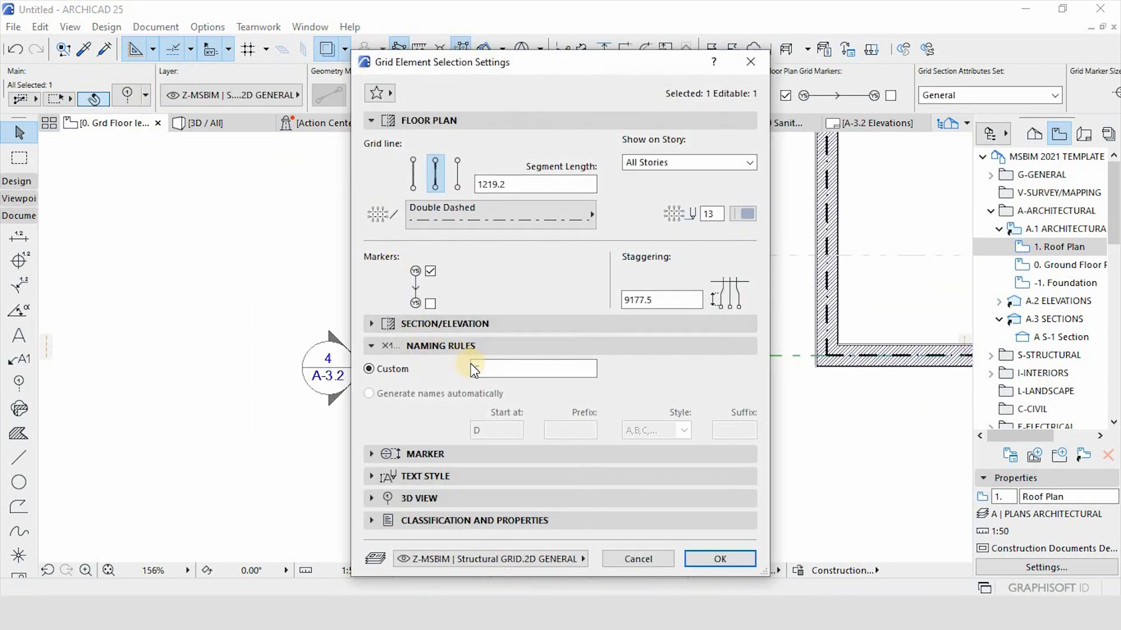
{"action": "type", "text": "D"}
{"action": "left_click", "coordinate": [742, 559]}
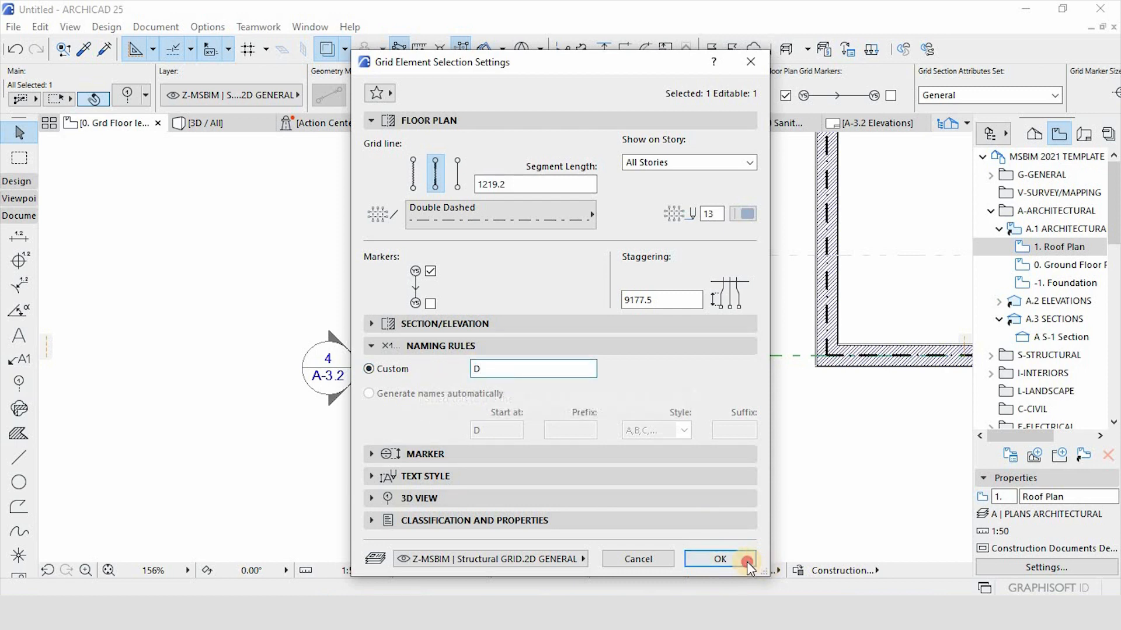
Give the horizontal grid line just above section marker A the custom name E.
{"action": "scroll", "coordinate": [585, 459], "scroll_direction": "down", "scroll_amount": 6}
{"action": "scroll", "coordinate": [551, 320], "scroll_direction": "up", "scroll_amount": 5}
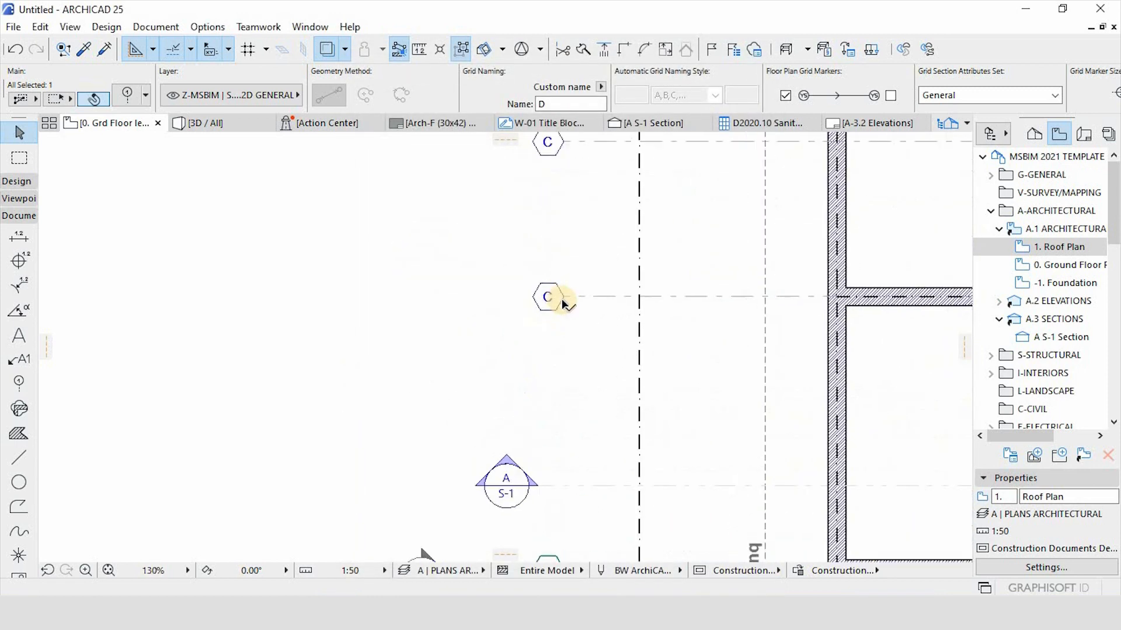
{"action": "left_click", "coordinate": [562, 297]}
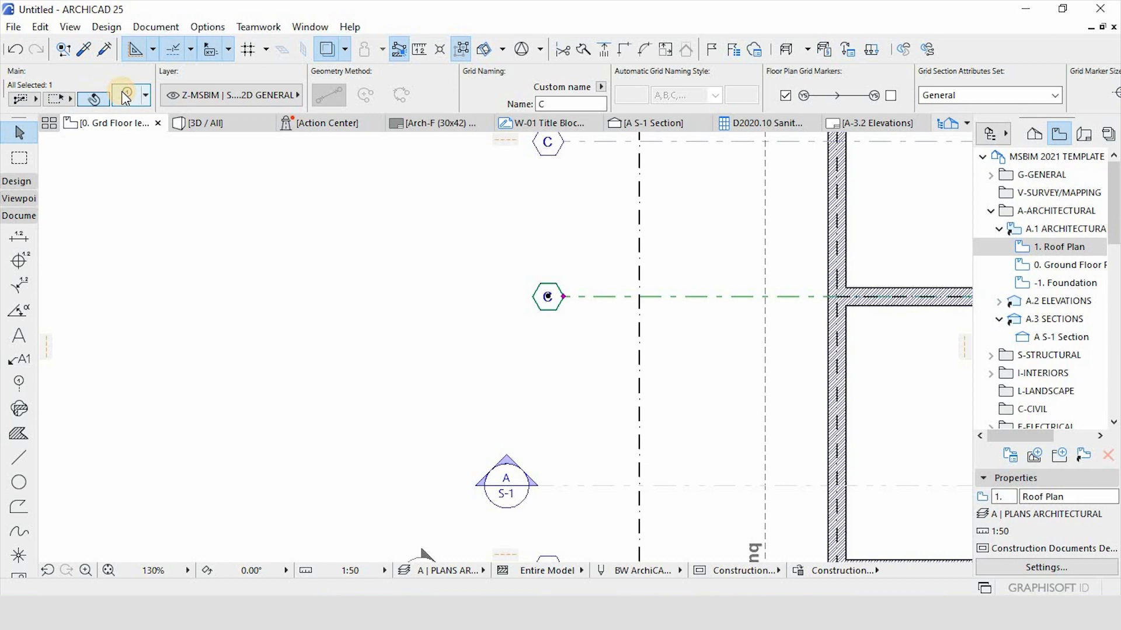
{"action": "type", "text": "E"}
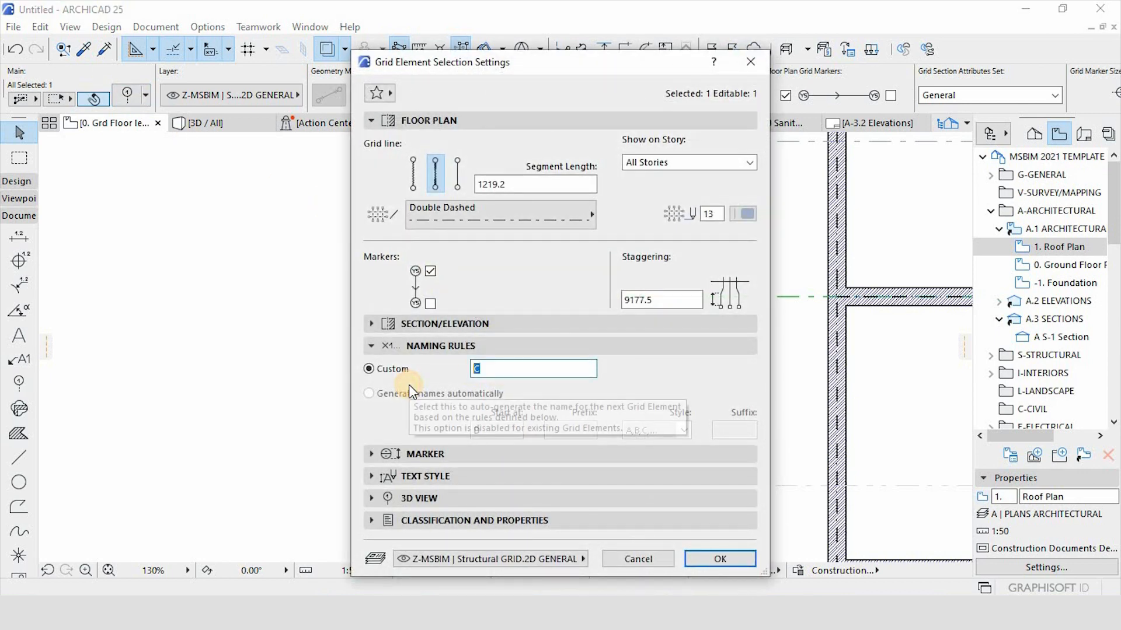
{"action": "left_click", "coordinate": [702, 557]}
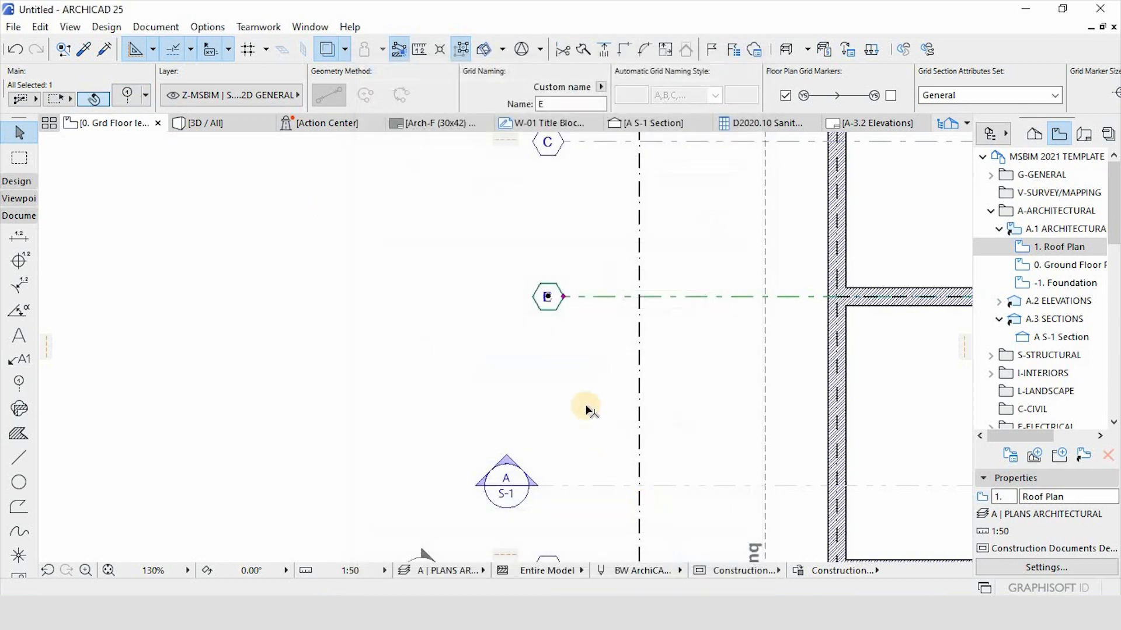
Change the custom name of the second-highest horizontal grid line to F.
{"action": "scroll", "coordinate": [607, 391], "scroll_direction": "down", "scroll_amount": 2}
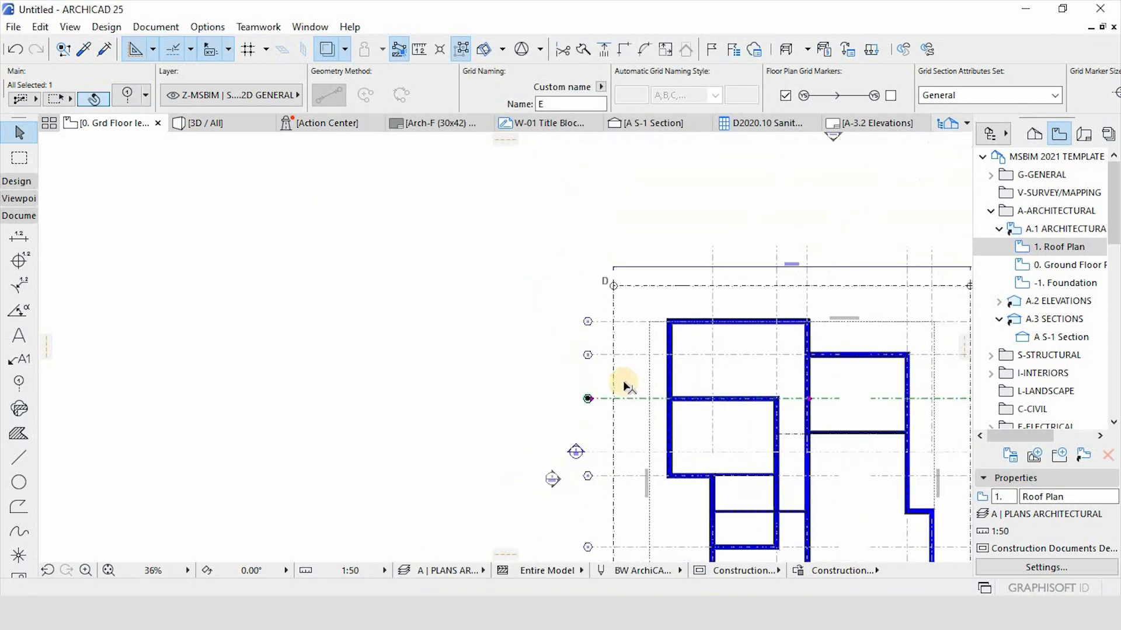
{"action": "left_click", "coordinate": [126, 95]}
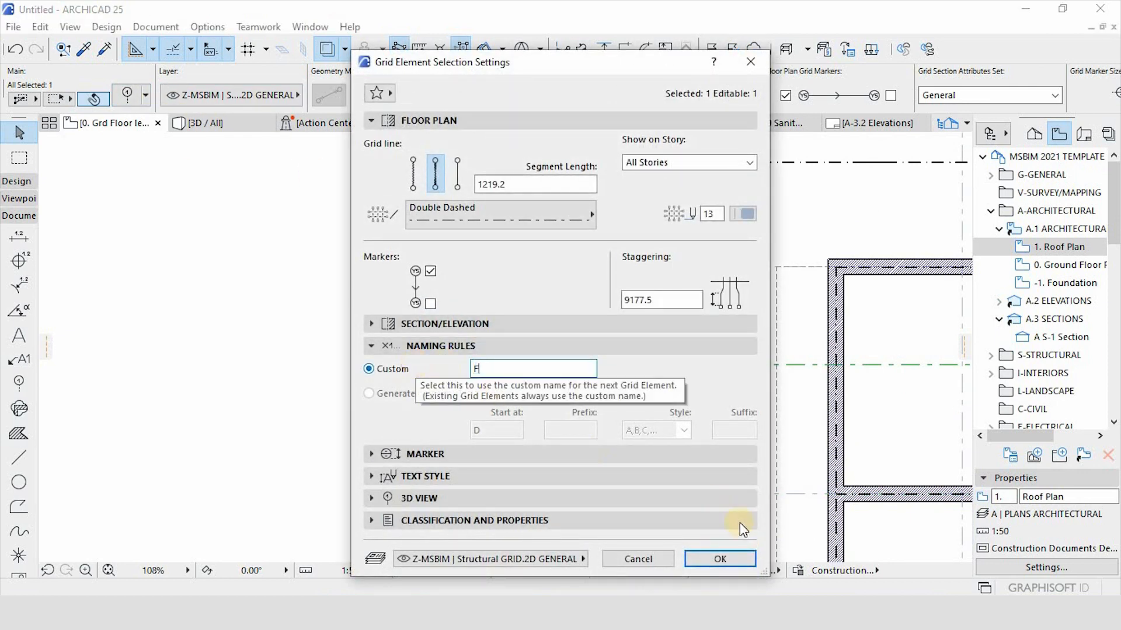
{"action": "left_click", "coordinate": [727, 556]}
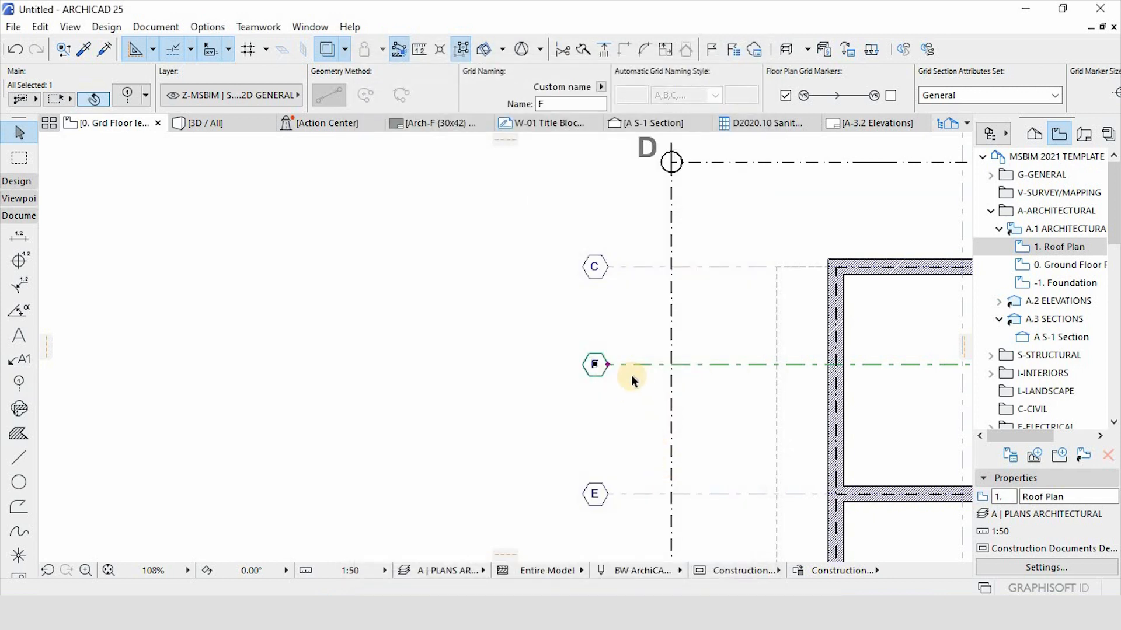
Name the topmost horizontal grid line G in its naming rules and clear the selection.
{"action": "scroll", "coordinate": [631, 374], "scroll_direction": "down", "scroll_amount": 2}
{"action": "scroll", "coordinate": [584, 293], "scroll_direction": "up", "scroll_amount": 5}
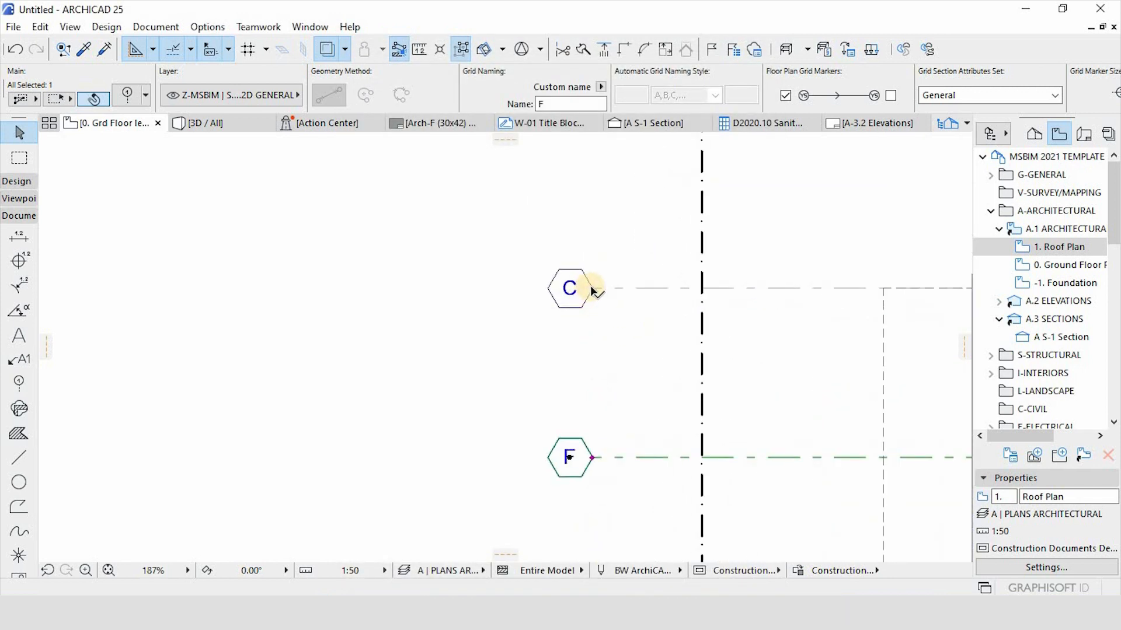
{"action": "left_click", "coordinate": [591, 290]}
{"action": "scroll", "coordinate": [591, 290], "scroll_direction": "down", "scroll_amount": 3}
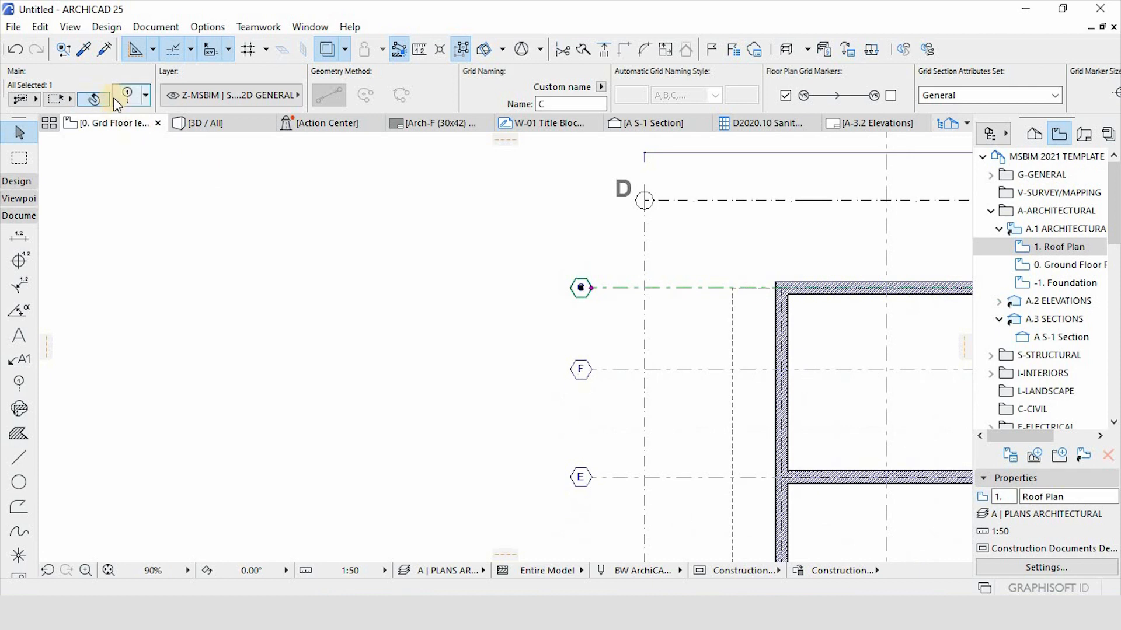
{"action": "left_click_drag", "start_coordinate": [575, 370], "coordinate": [359, 384]}
{"action": "type", "text": "G"}
{"action": "left_click", "coordinate": [708, 556]}
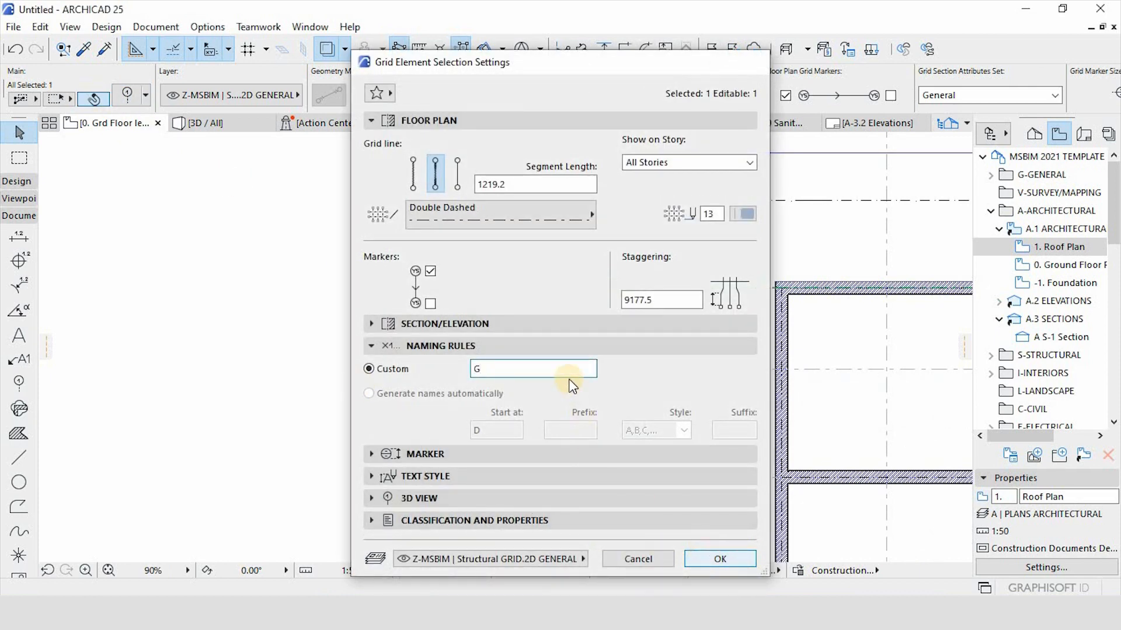
{"action": "scroll", "coordinate": [462, 252], "scroll_direction": "down", "scroll_amount": 4}
{"action": "left_click", "coordinate": [736, 485]}
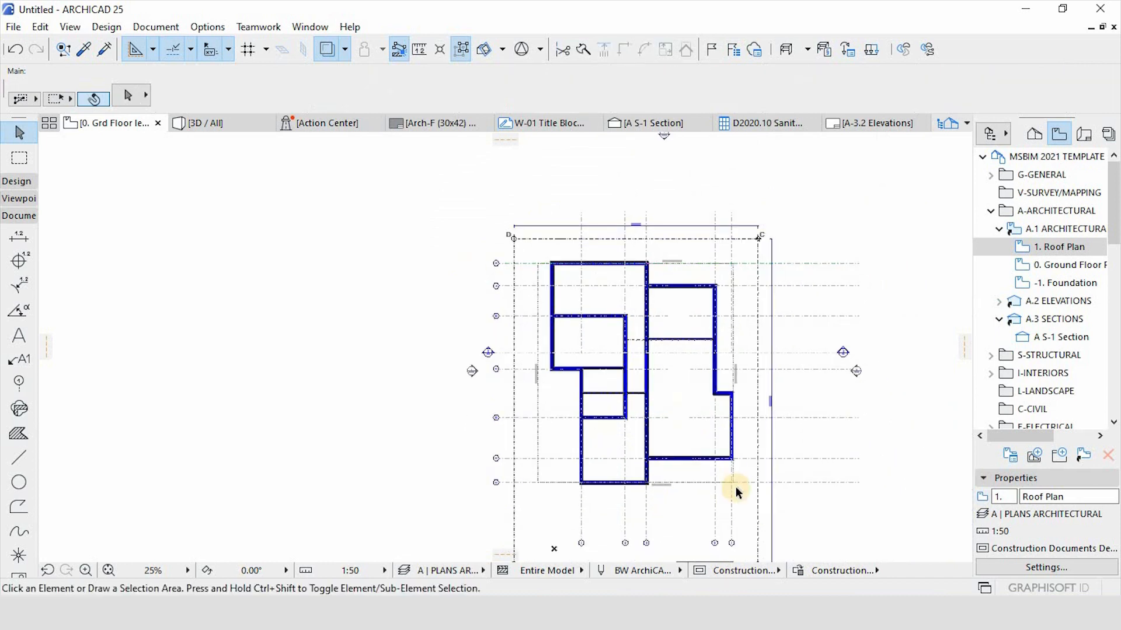
Examine the dash-dotted drafting line that crosses the corridor between the two parallel vertical walls.
{"action": "scroll", "coordinate": [735, 486], "scroll_direction": "up", "scroll_amount": 3}
{"action": "scroll", "coordinate": [613, 393], "scroll_direction": "down", "scroll_amount": 4}
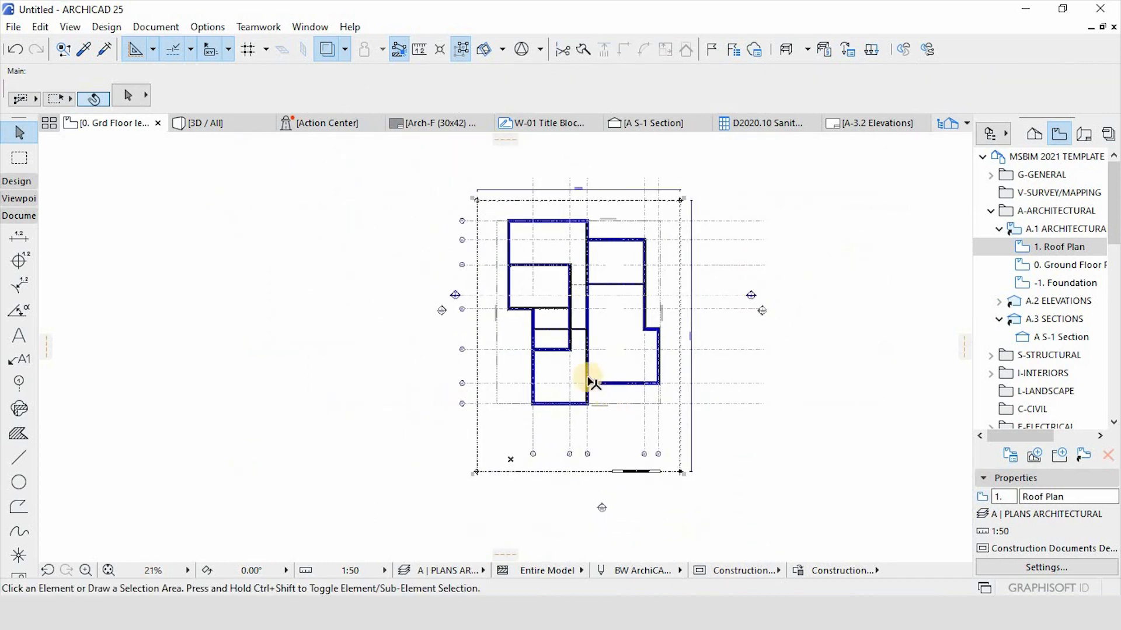
{"action": "scroll", "coordinate": [593, 380], "scroll_direction": "up", "scroll_amount": 2}
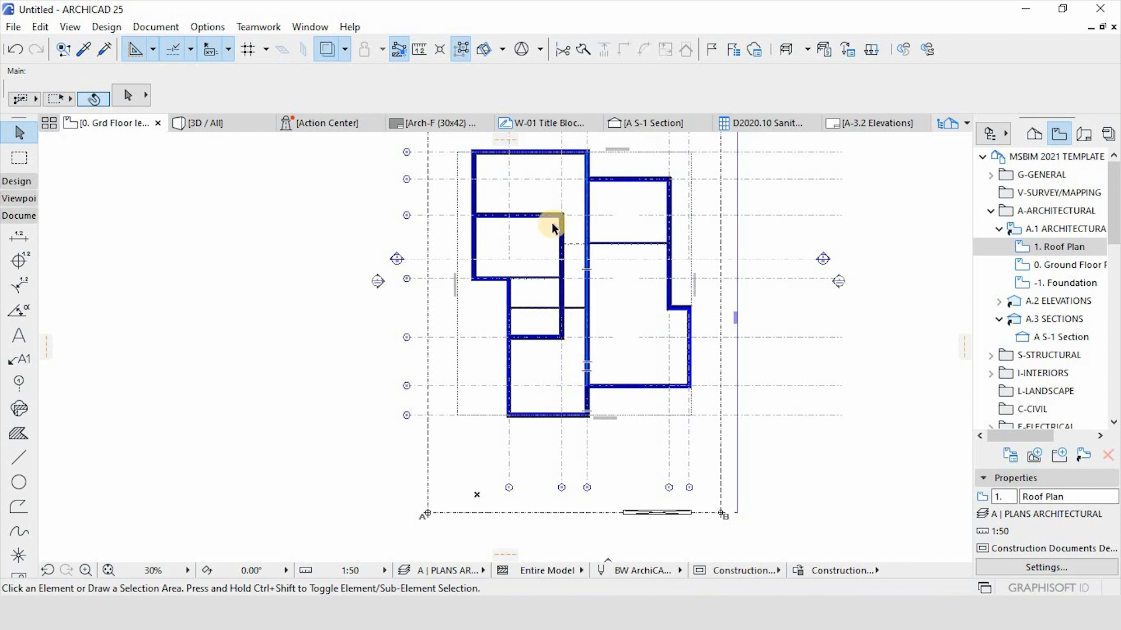
{"action": "scroll", "coordinate": [610, 285], "scroll_direction": "up", "scroll_amount": 4}
{"action": "scroll", "coordinate": [600, 279], "scroll_direction": "up", "scroll_amount": 2}
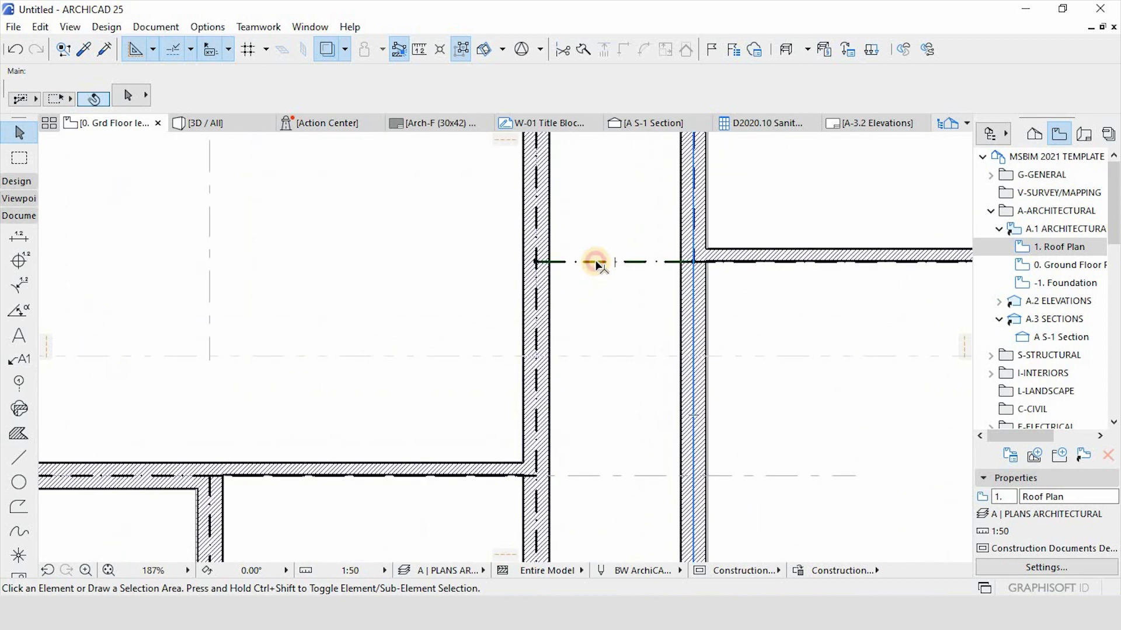
{"action": "left_click", "coordinate": [598, 263]}
{"action": "scroll", "coordinate": [597, 264], "scroll_direction": "down", "scroll_amount": 3}
{"action": "scroll", "coordinate": [596, 263], "scroll_direction": "up", "scroll_amount": 3}
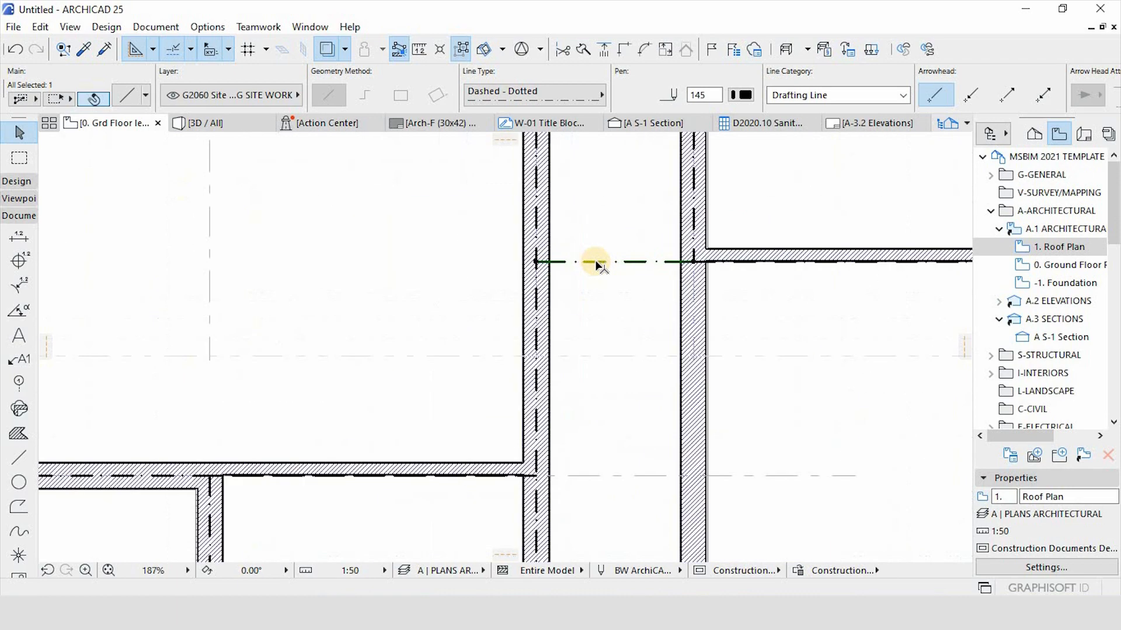
{"action": "scroll", "coordinate": [569, 261], "scroll_direction": "down", "scroll_amount": 4}
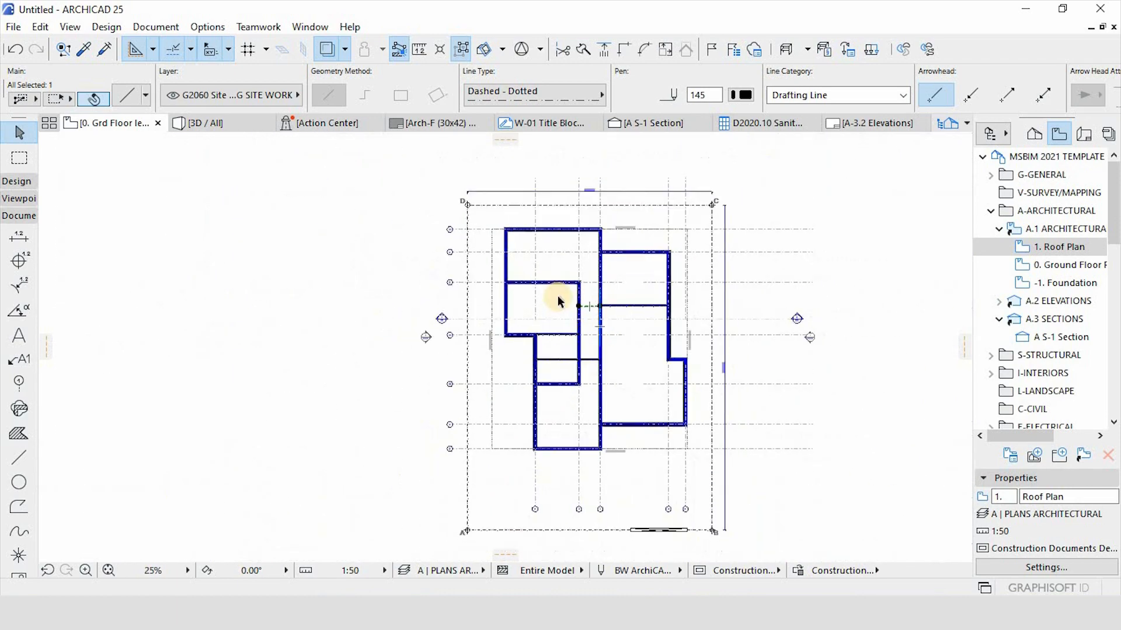
{"action": "scroll", "coordinate": [513, 242], "scroll_direction": "up", "scroll_amount": 3}
Clear the selection and draw a marquee about 12 by 14 m around the whole building.
{"action": "left_click", "coordinate": [490, 232]}
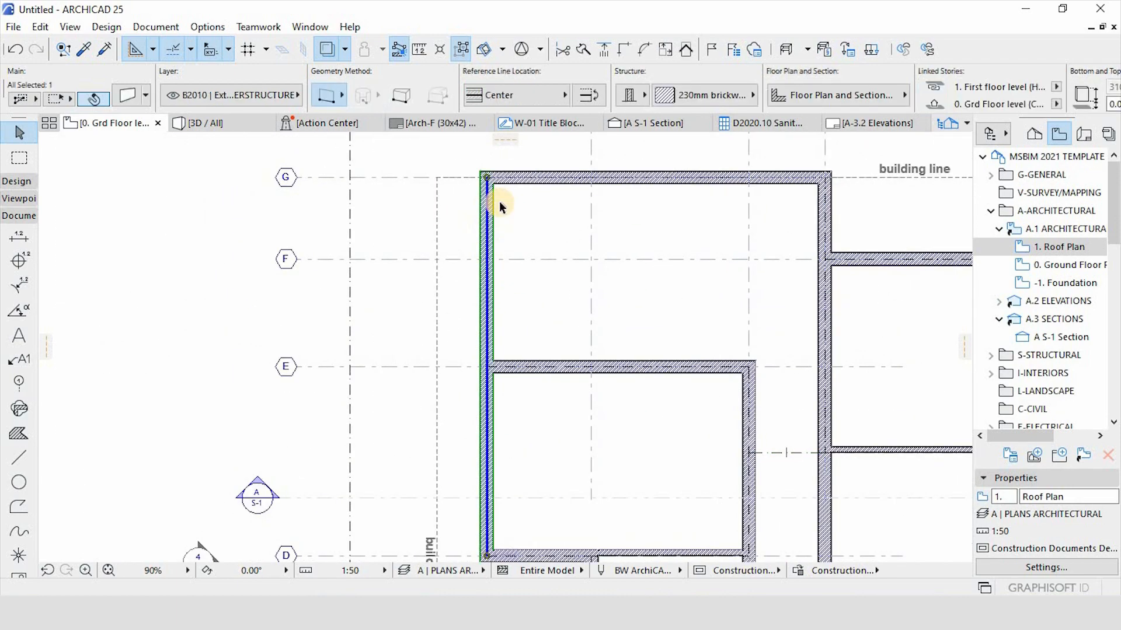
{"action": "key", "text": "Escape"}
{"action": "left_click", "coordinate": [19, 158]}
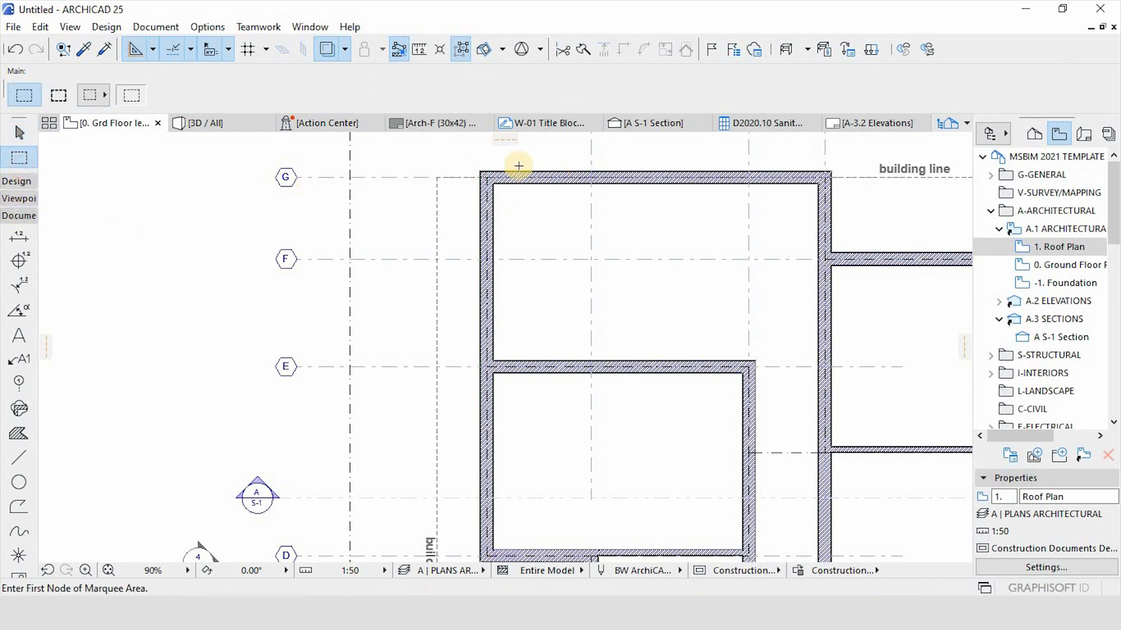
{"action": "left_click", "coordinate": [463, 157]}
{"action": "scroll", "coordinate": [708, 396], "scroll_direction": "down", "scroll_amount": 3}
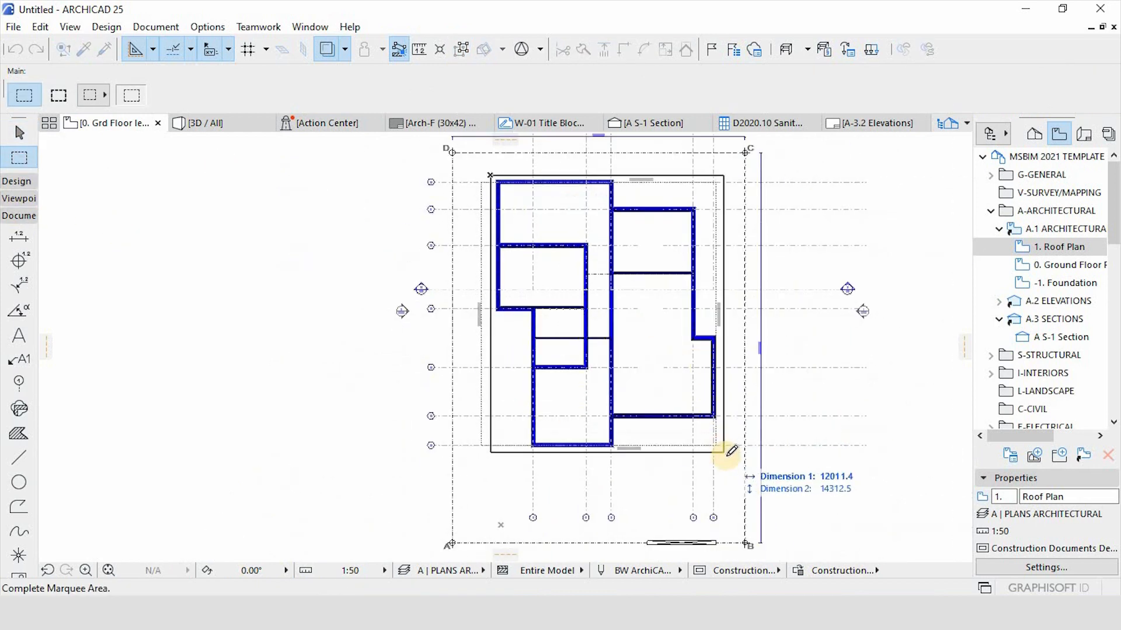
{"action": "scroll", "coordinate": [728, 451], "scroll_direction": "up", "scroll_amount": 3}
{"action": "left_click", "coordinate": [726, 457]}
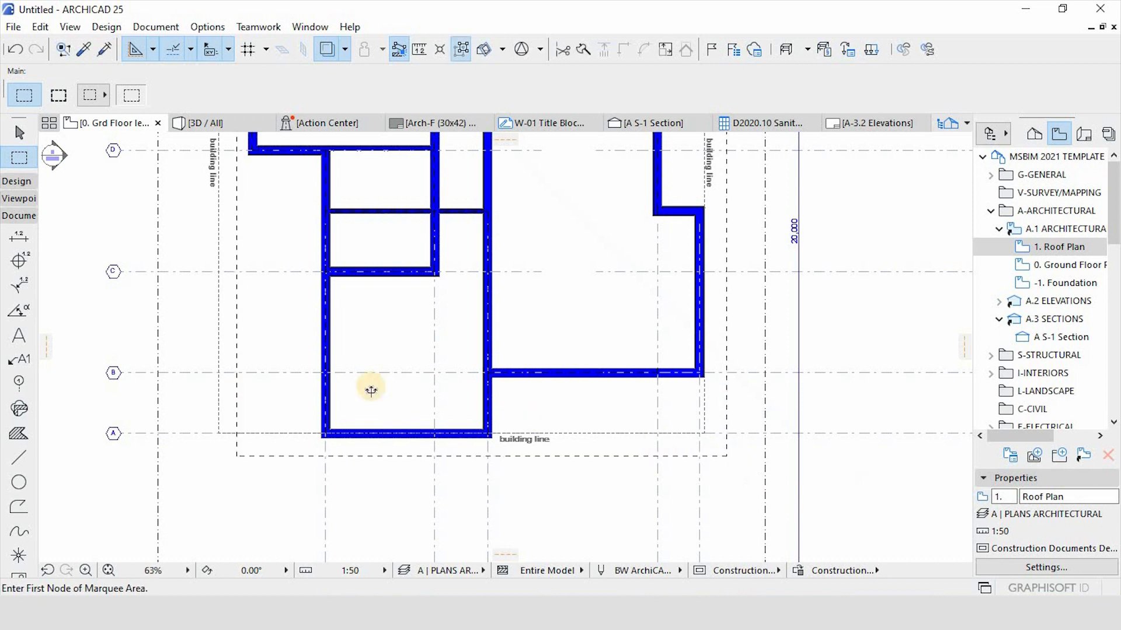
Select all the dash-dotted drafting lines inside the marquee and delete them, then remove the marquee.
{"action": "left_click", "coordinate": [17, 138]}
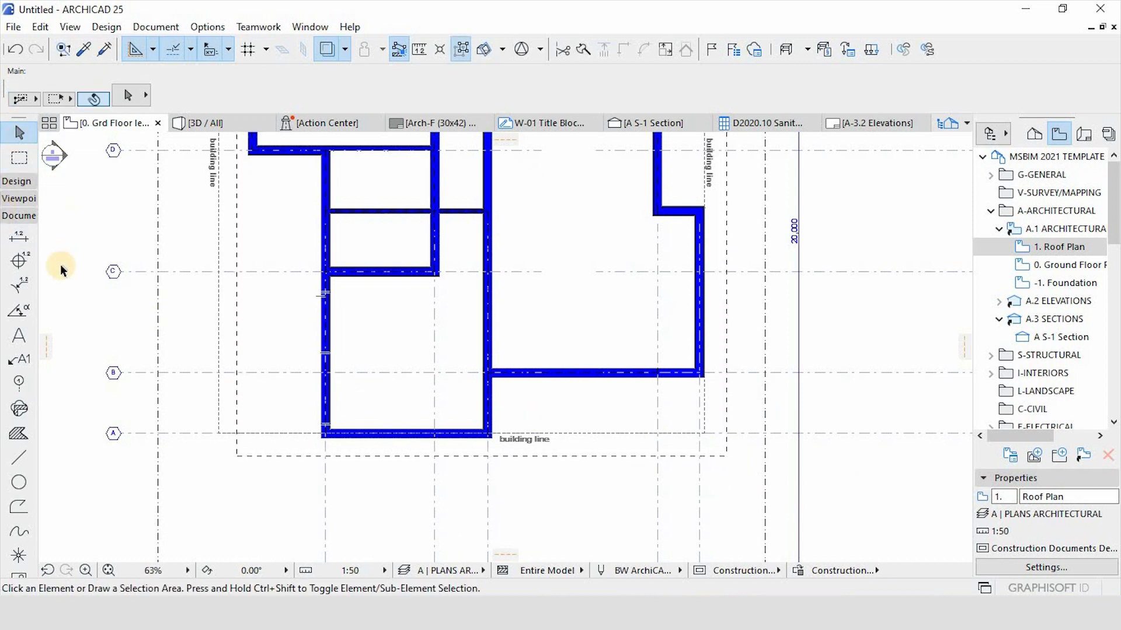
{"action": "left_click", "coordinate": [18, 457]}
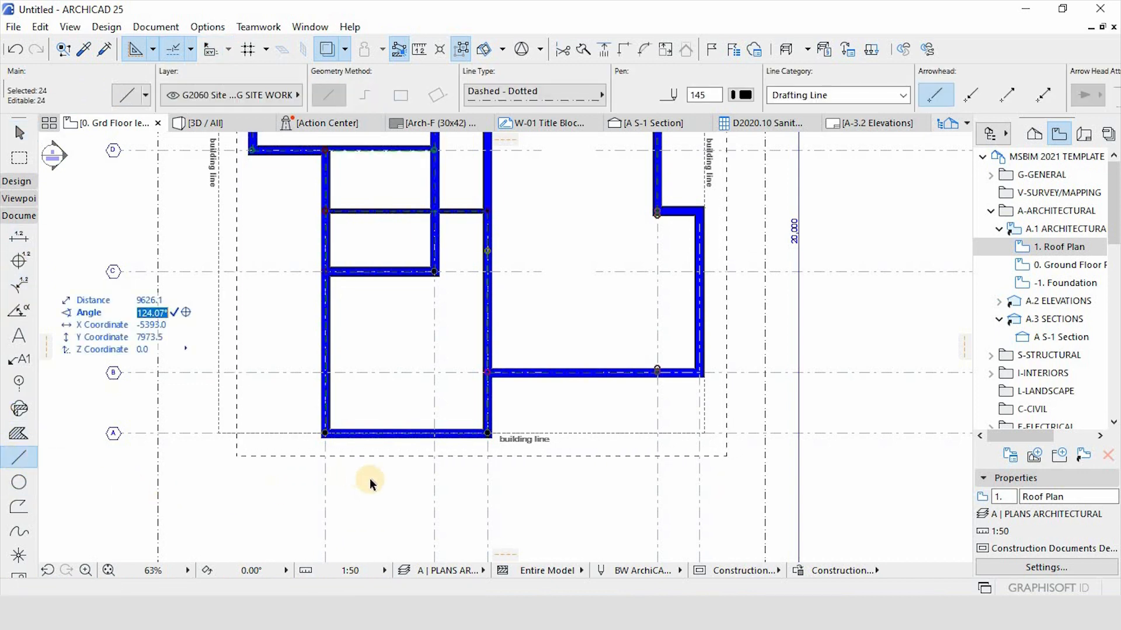
{"action": "scroll", "coordinate": [389, 483], "scroll_direction": "down", "scroll_amount": 4}
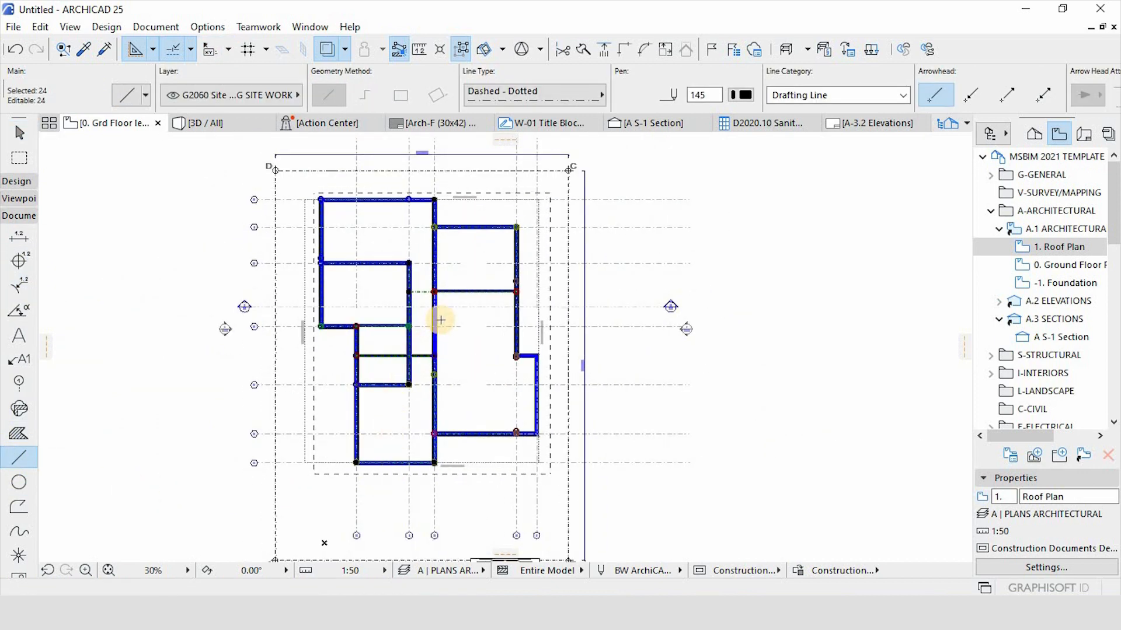
{"action": "key", "text": "Escape"}
Show the ground floor plan as trace reference, switch to the -1. Foundation level and leave the Line tool.
{"action": "scroll", "coordinate": [505, 244], "scroll_direction": "up", "scroll_amount": 2}
{"action": "scroll", "coordinate": [465, 300], "scroll_direction": "down", "scroll_amount": 2}
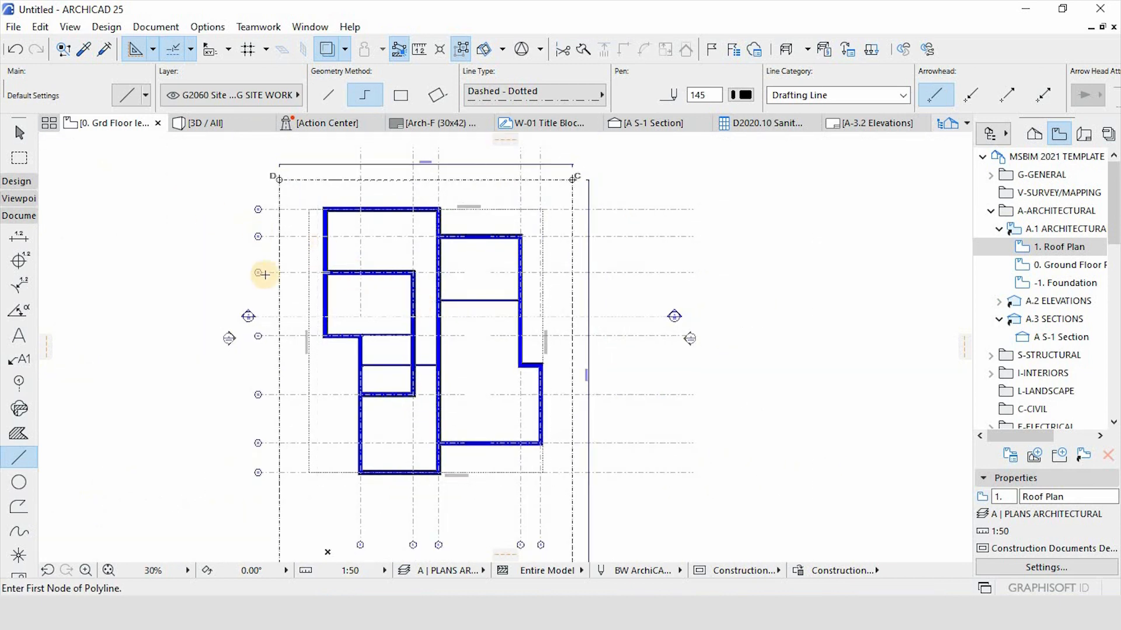
{"action": "scroll", "coordinate": [406, 358], "scroll_direction": "up", "scroll_amount": 2}
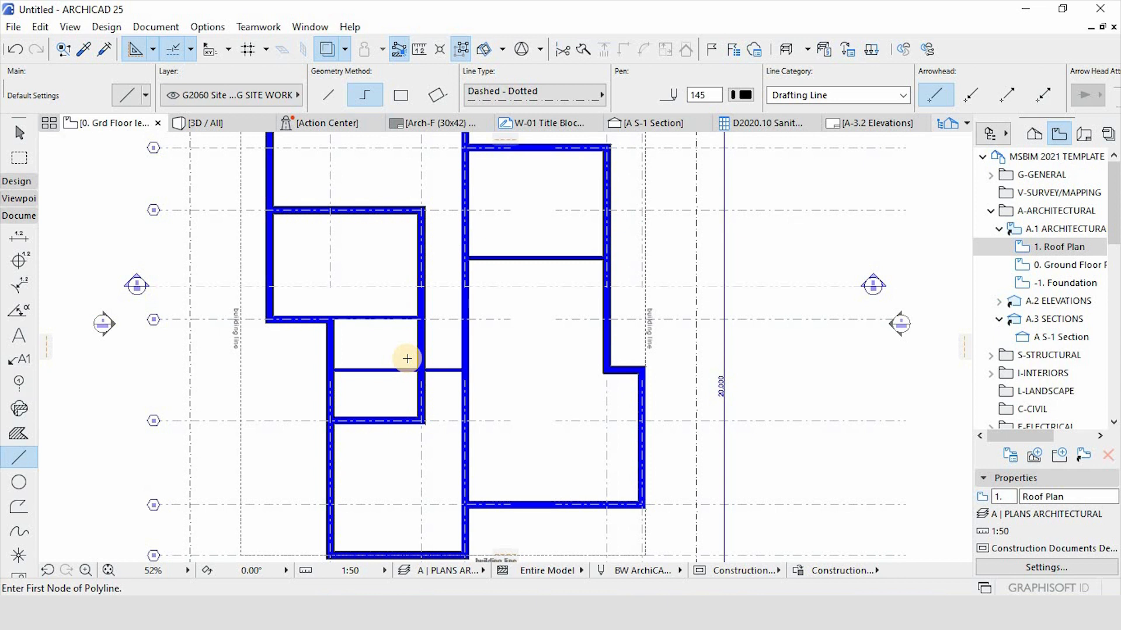
{"action": "right_click", "coordinate": [125, 128]}
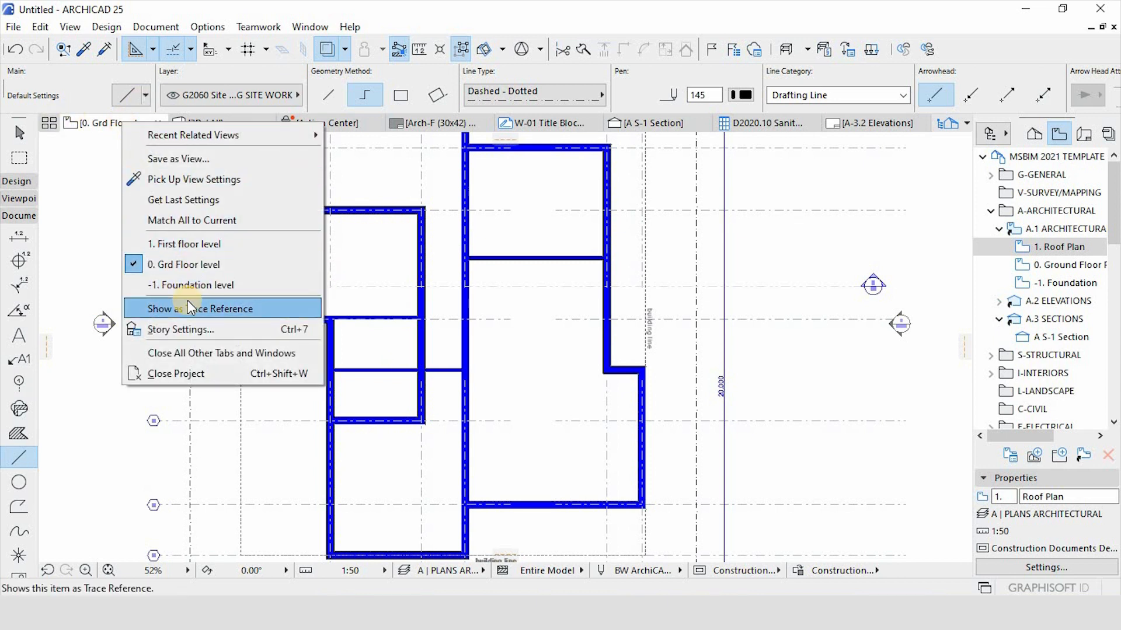
{"action": "left_click", "coordinate": [187, 301]}
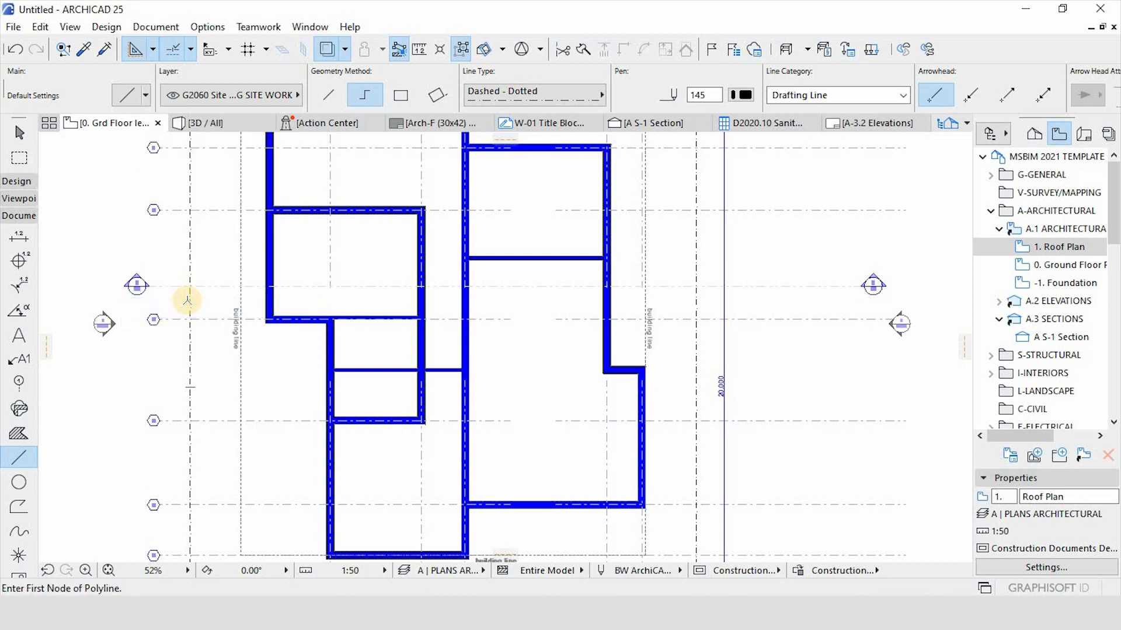
{"action": "right_click", "coordinate": [116, 128]}
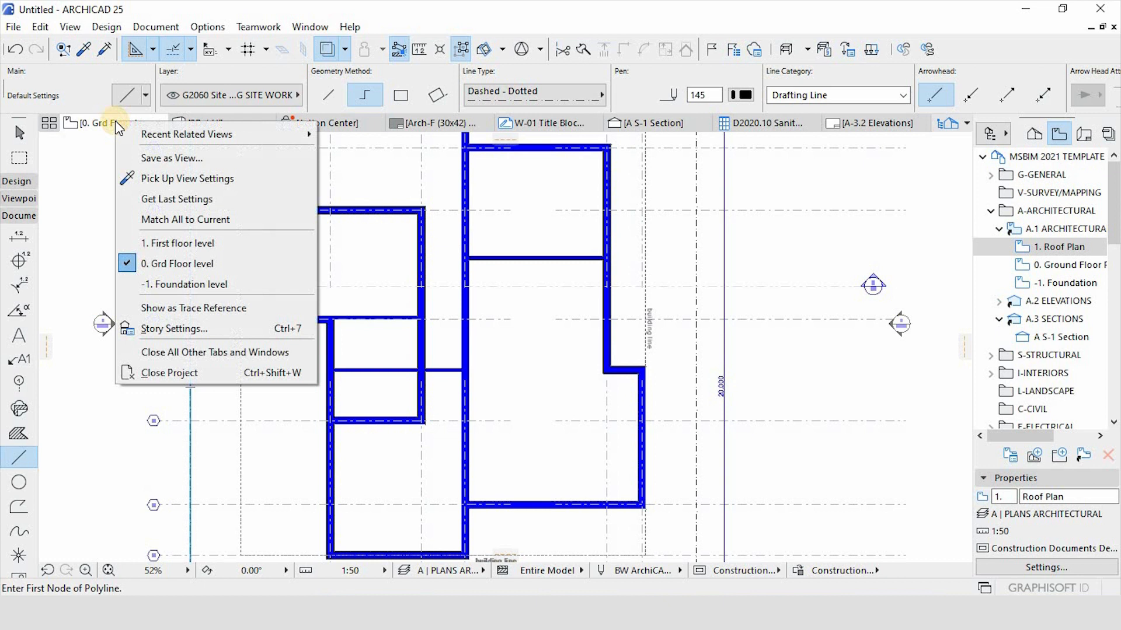
{"action": "left_click", "coordinate": [167, 284]}
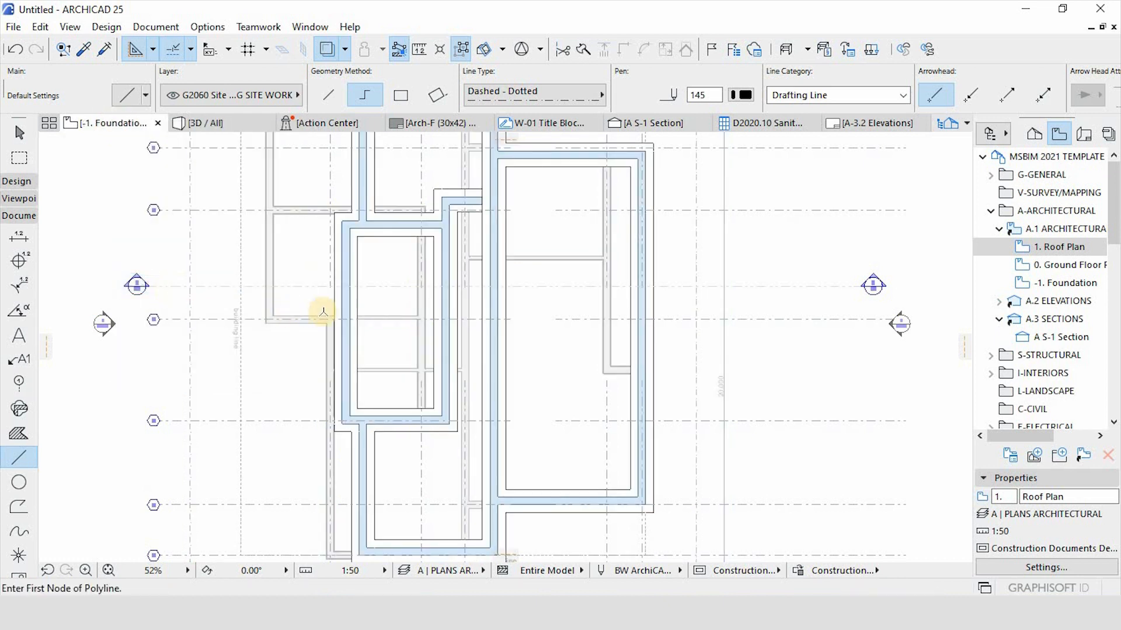
{"action": "key", "text": "Escape"}
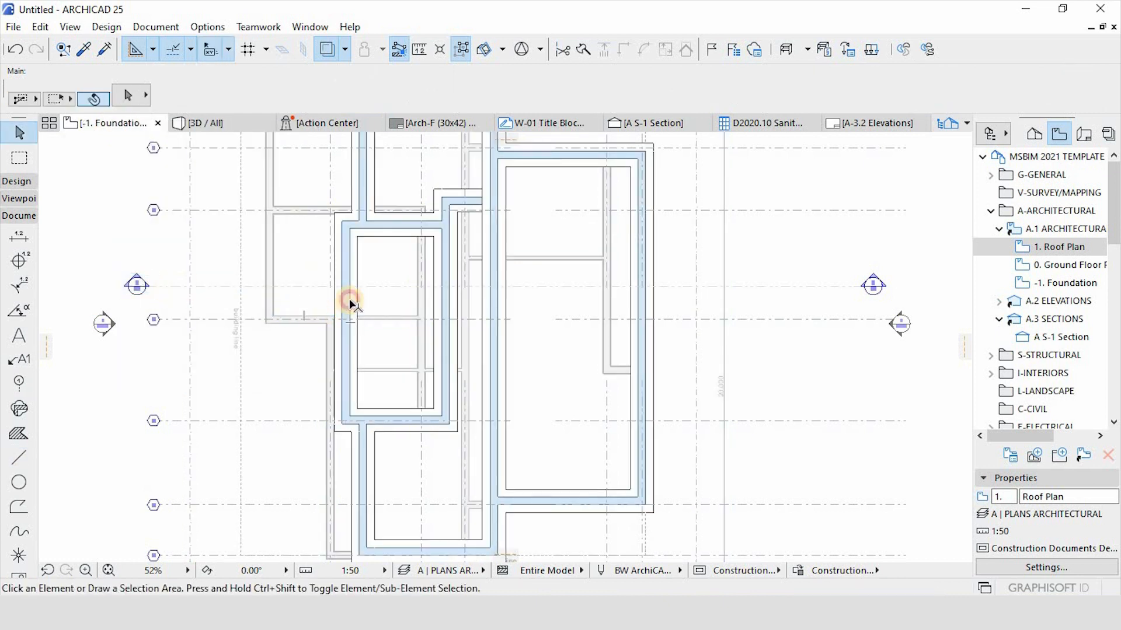
Pick up the settings of the existing foundation wall with footing and delete the old foundation walls from the foundation level.
{"action": "left_click", "coordinate": [349, 303]}
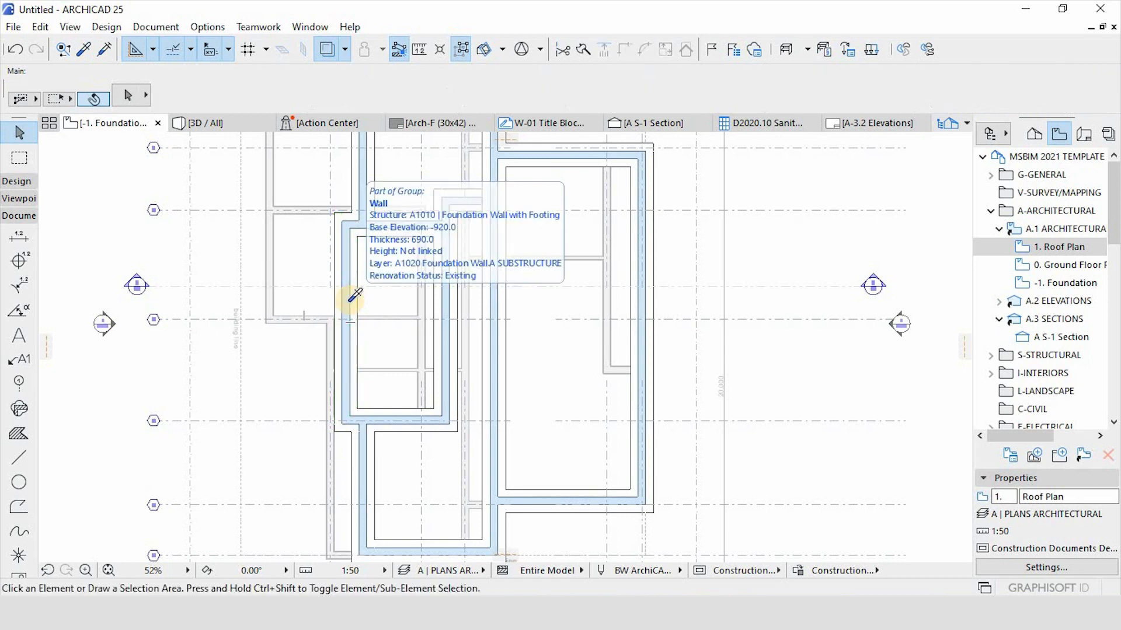
{"action": "left_click", "coordinate": [349, 303]}
{"action": "key", "text": "Delete"}
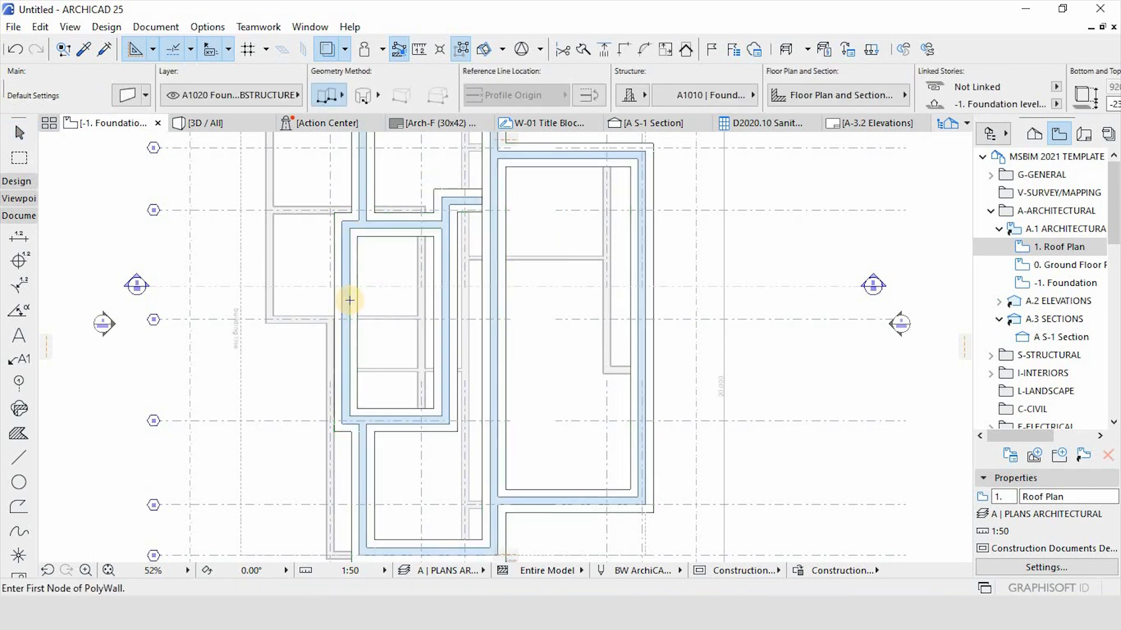
{"action": "scroll", "coordinate": [349, 300], "scroll_direction": "down", "scroll_amount": 4}
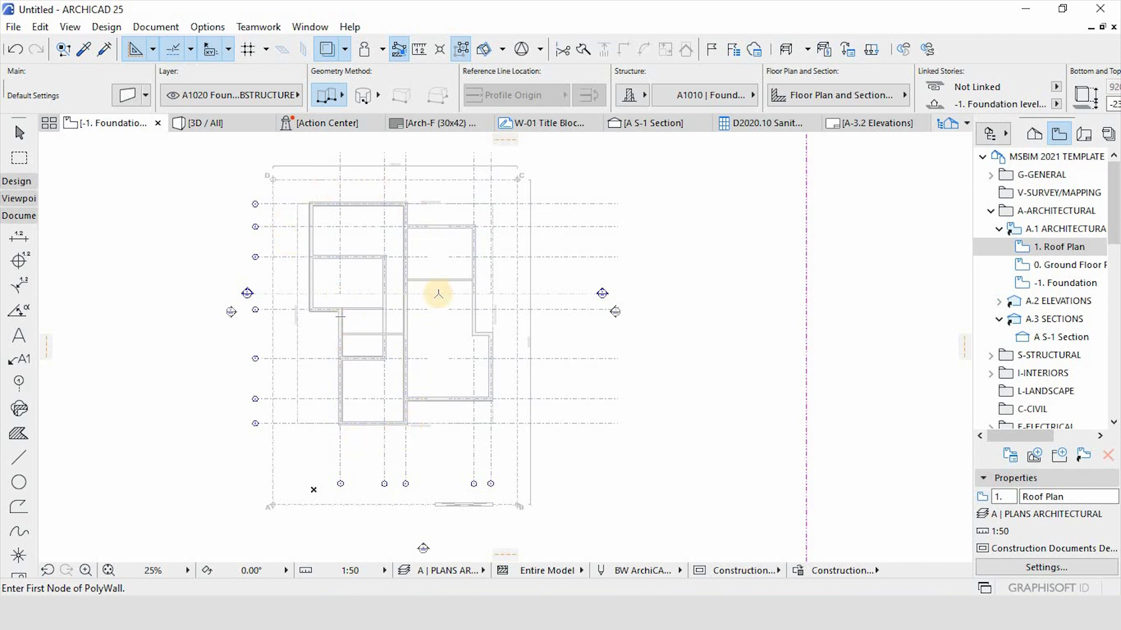
{"action": "key", "text": "Escape"}
Activate the Wall tool and load the favourite A1010 | Foundation Wall with Footing as its default settings.
{"action": "left_click", "coordinate": [11, 182]}
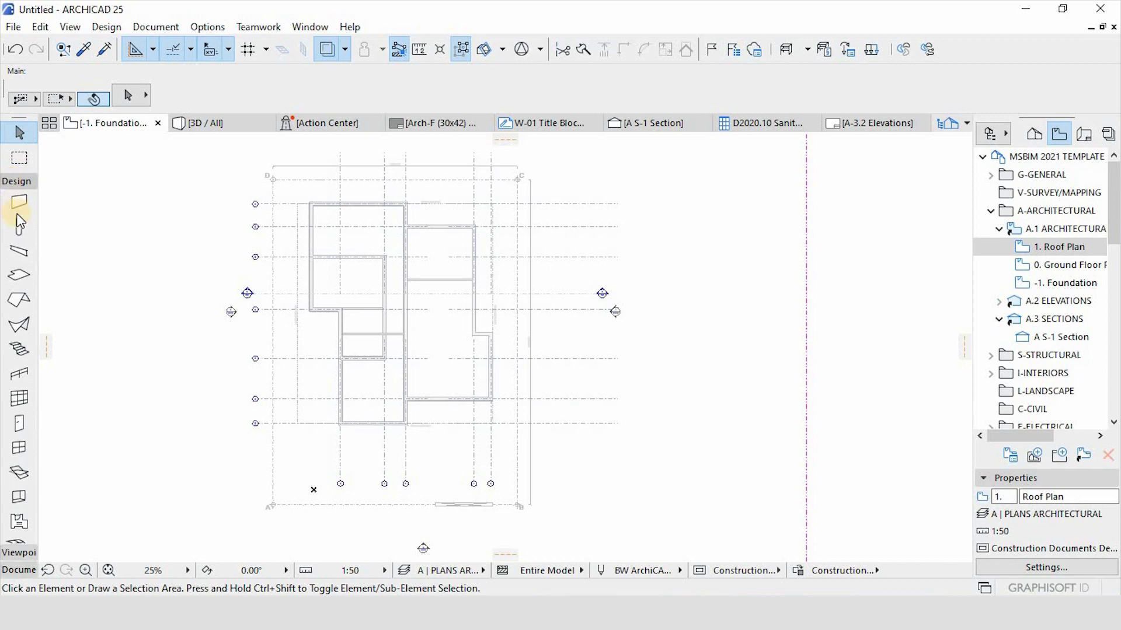
{"action": "scroll", "coordinate": [330, 168], "scroll_direction": "up", "scroll_amount": 3}
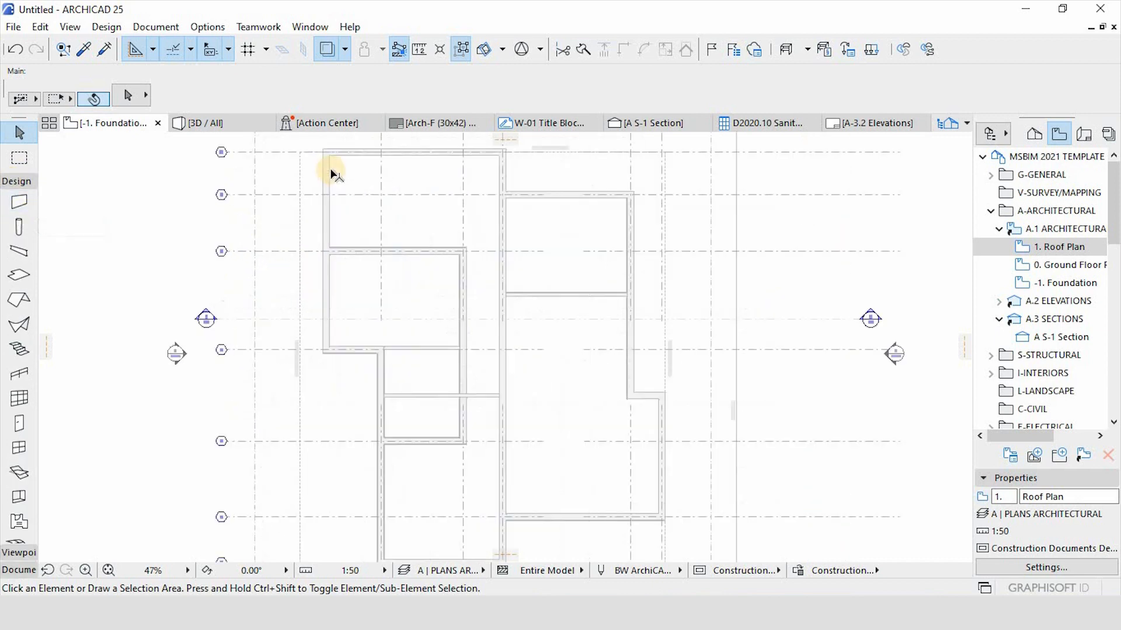
{"action": "scroll", "coordinate": [333, 194], "scroll_direction": "down", "scroll_amount": 2}
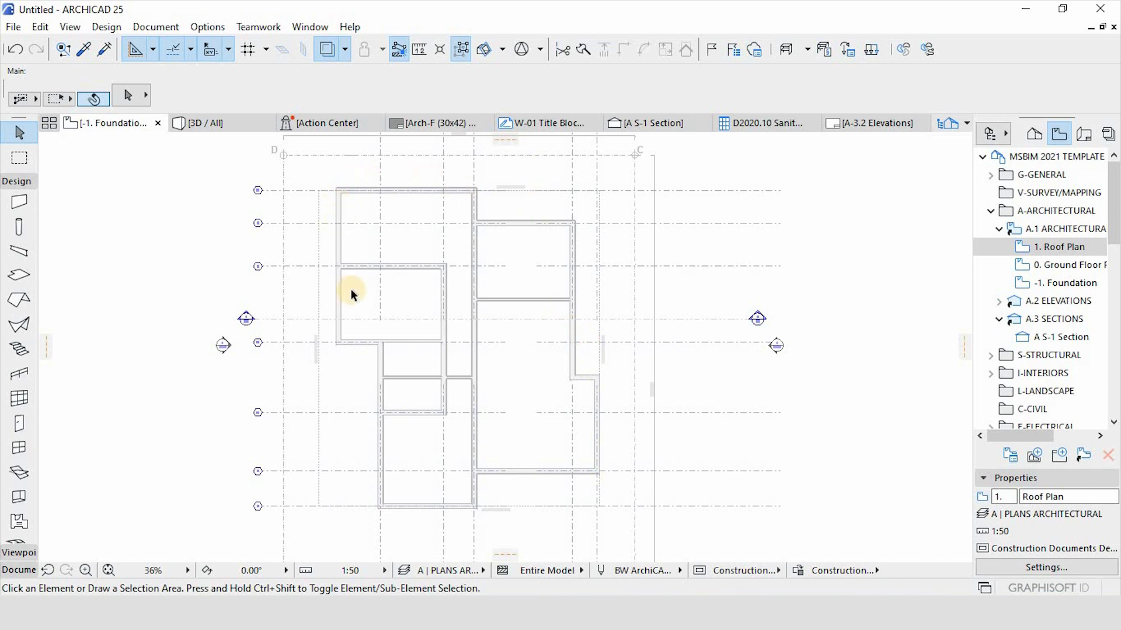
{"action": "left_click", "coordinate": [19, 198]}
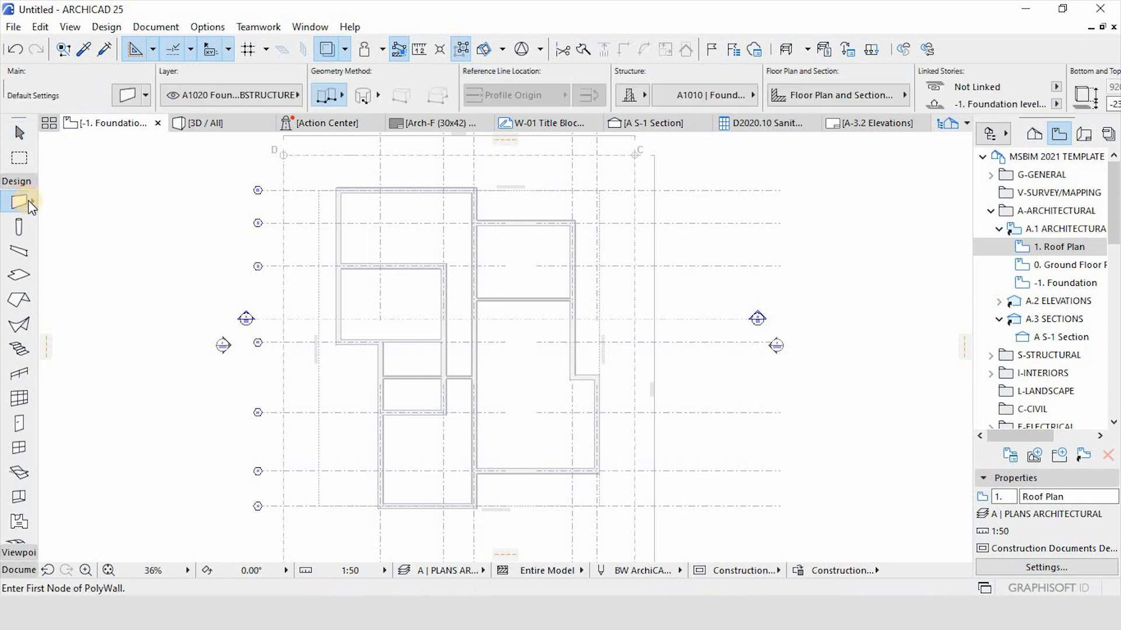
{"action": "left_click", "coordinate": [129, 96]}
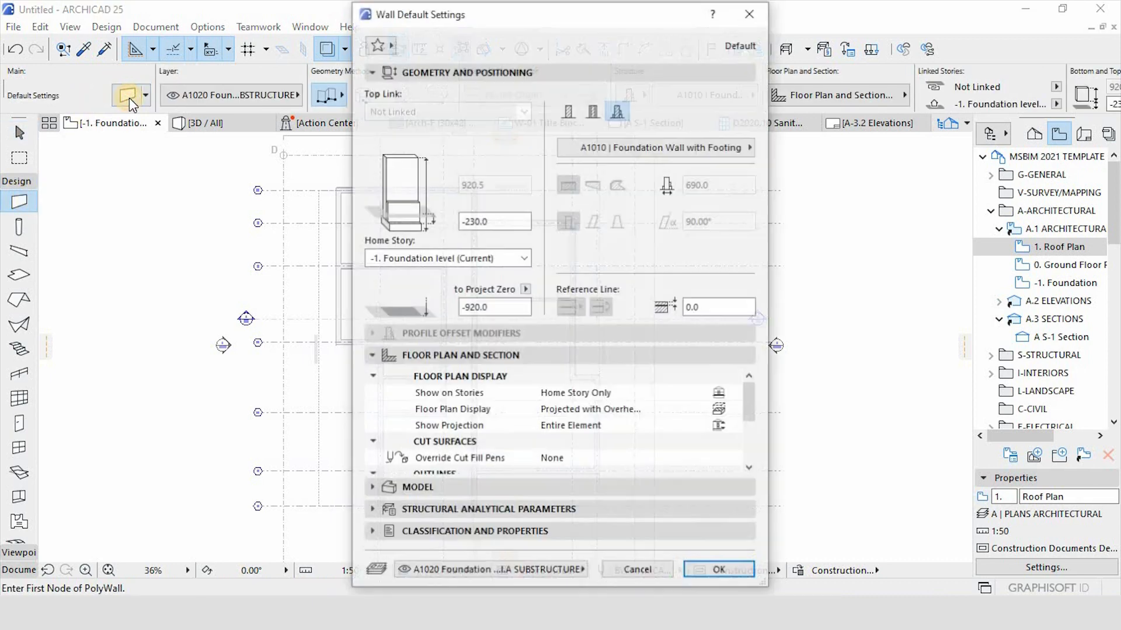
{"action": "left_click", "coordinate": [381, 45]}
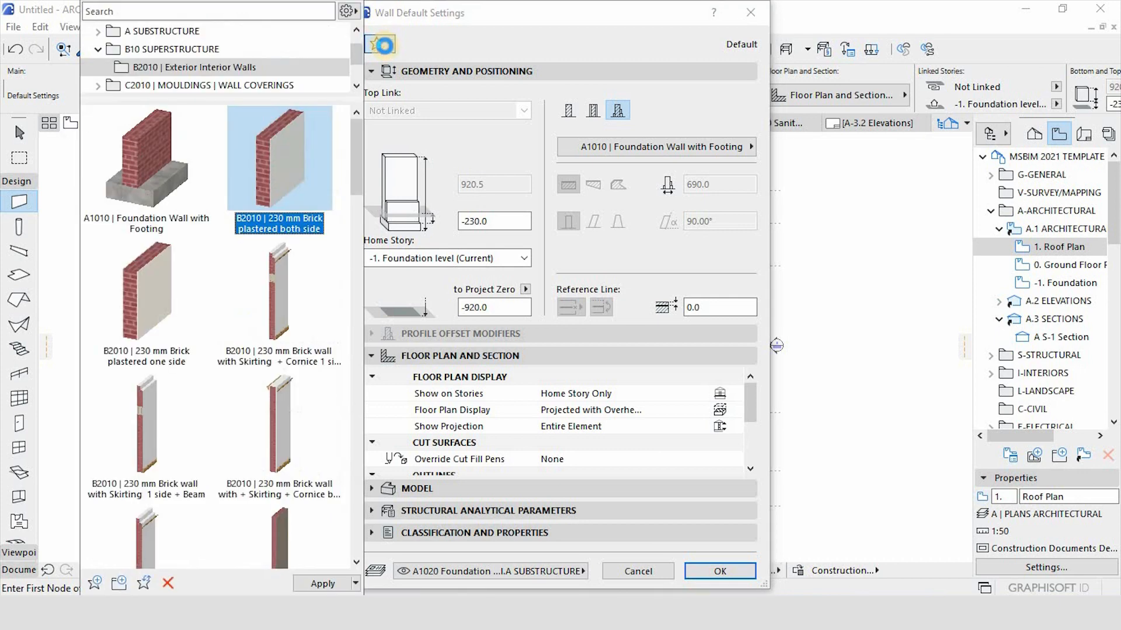
{"action": "left_click", "coordinate": [125, 176]}
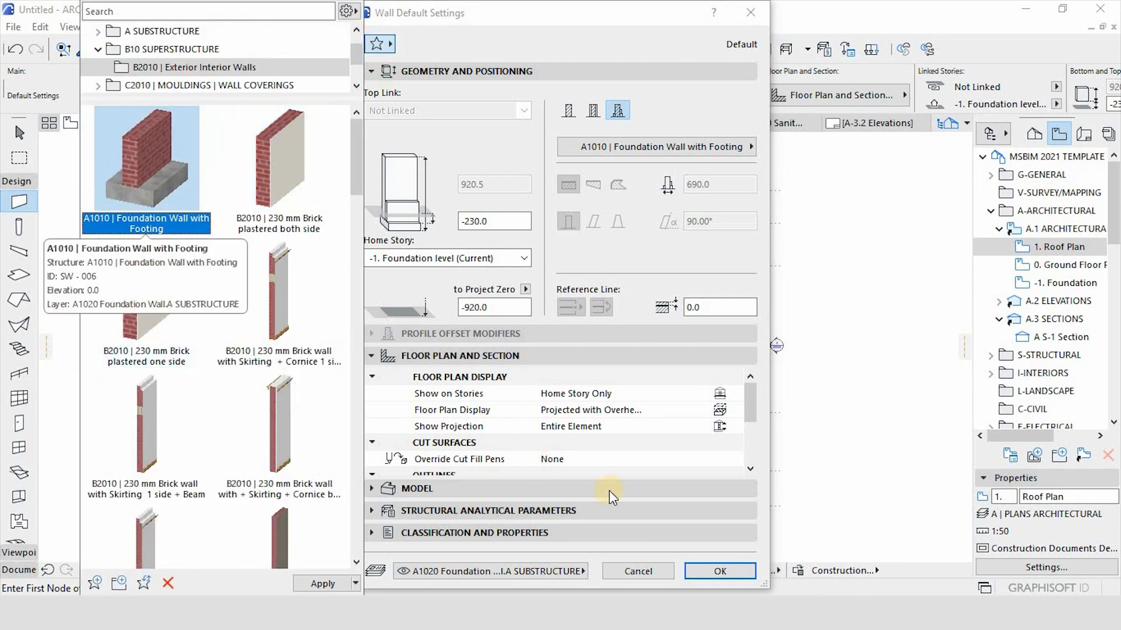
{"action": "left_click", "coordinate": [698, 573]}
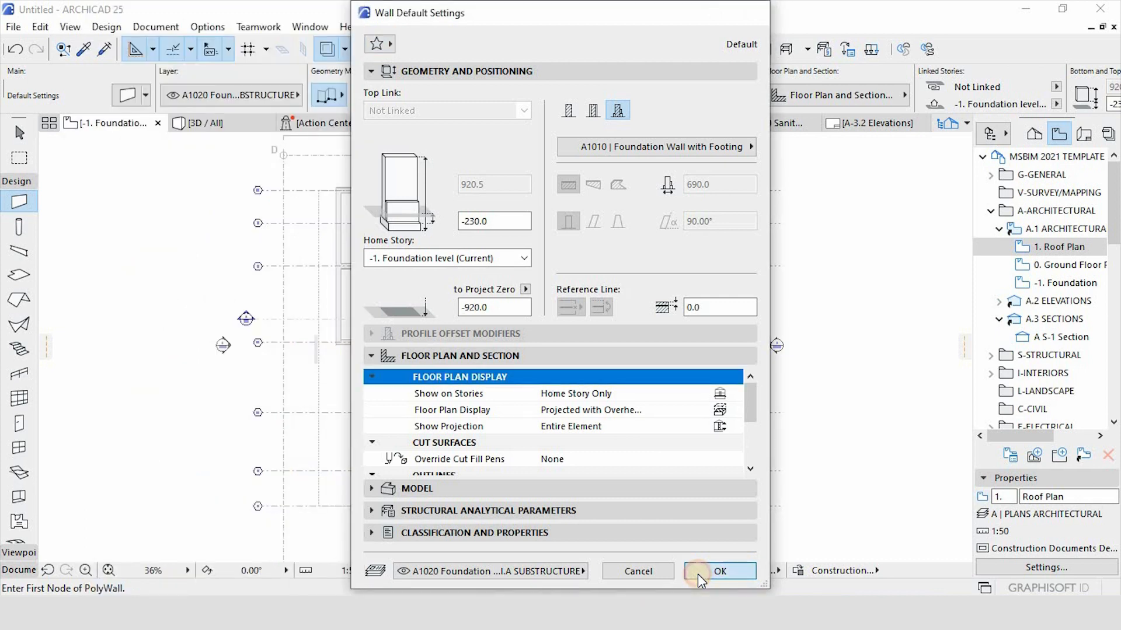
Start a foundation polywall at the building's lower-left outer corner and trace the left wall up to and along the offset at grid line D.
{"action": "scroll", "coordinate": [368, 502], "scroll_direction": "up", "scroll_amount": 10}
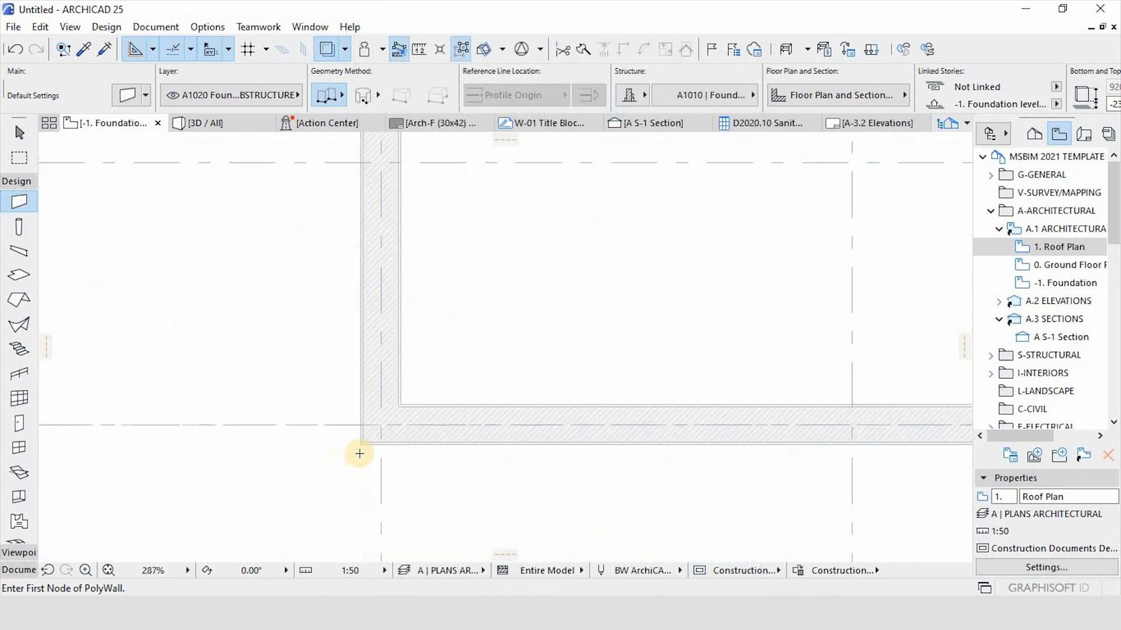
{"action": "scroll", "coordinate": [371, 427], "scroll_direction": "up", "scroll_amount": 2}
{"action": "left_click", "coordinate": [373, 426]}
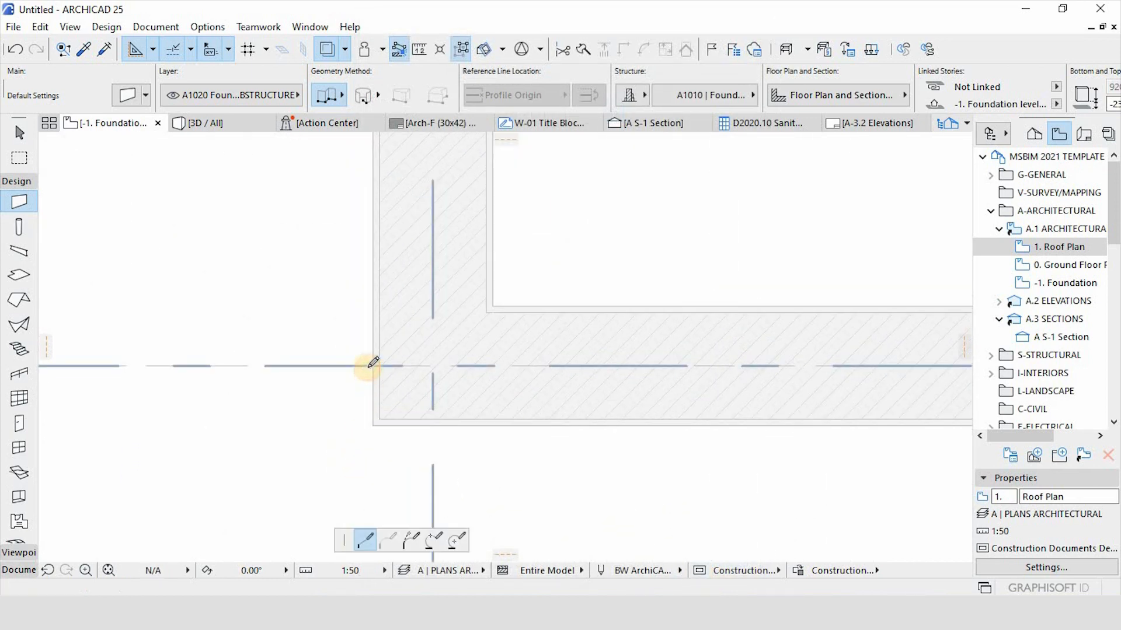
{"action": "scroll", "coordinate": [391, 420], "scroll_direction": "down", "scroll_amount": 5}
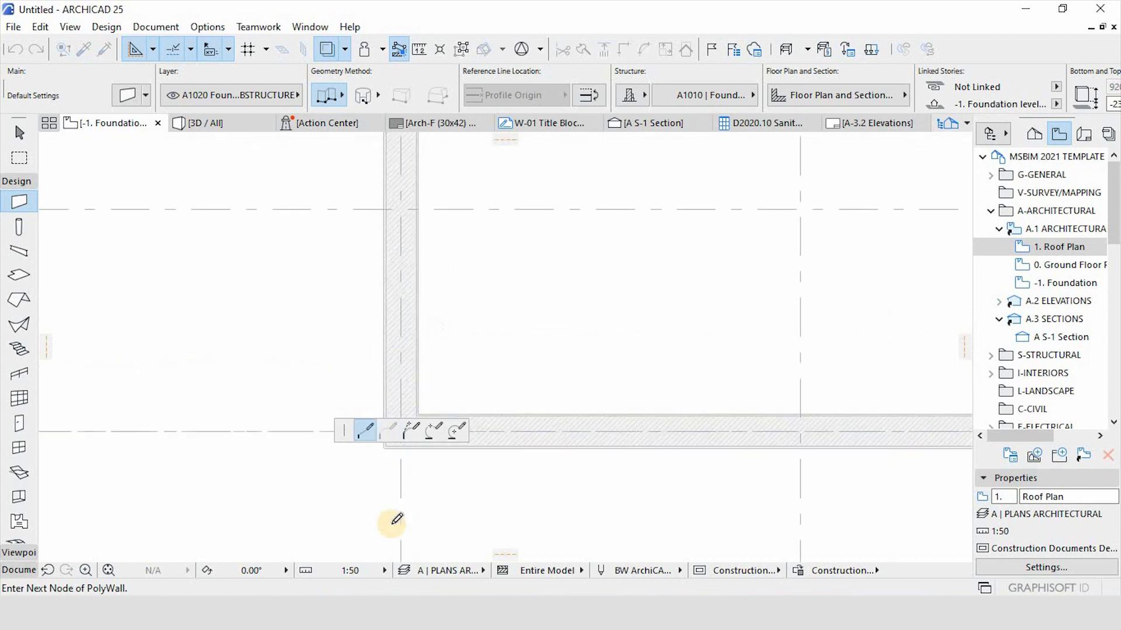
{"action": "scroll", "coordinate": [397, 197], "scroll_direction": "up", "scroll_amount": 1}
{"action": "scroll", "coordinate": [428, 528], "scroll_direction": "down", "scroll_amount": 3}
{"action": "scroll", "coordinate": [415, 324], "scroll_direction": "up", "scroll_amount": 3}
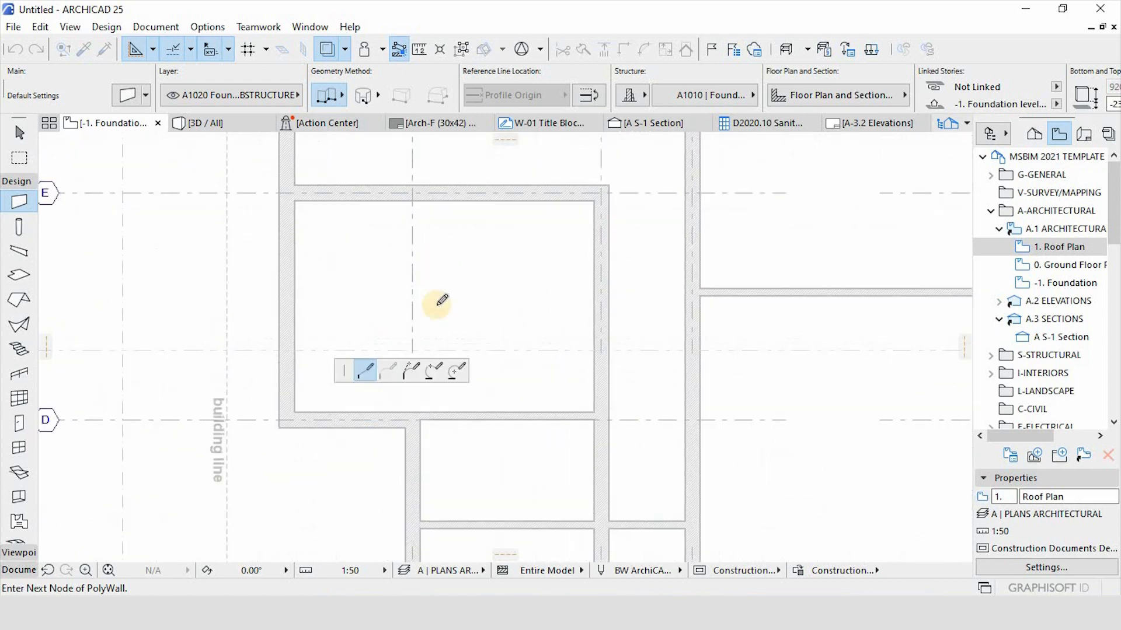
{"action": "scroll", "coordinate": [442, 206], "scroll_direction": "down", "scroll_amount": 3}
{"action": "scroll", "coordinate": [429, 273], "scroll_direction": "up", "scroll_amount": 4}
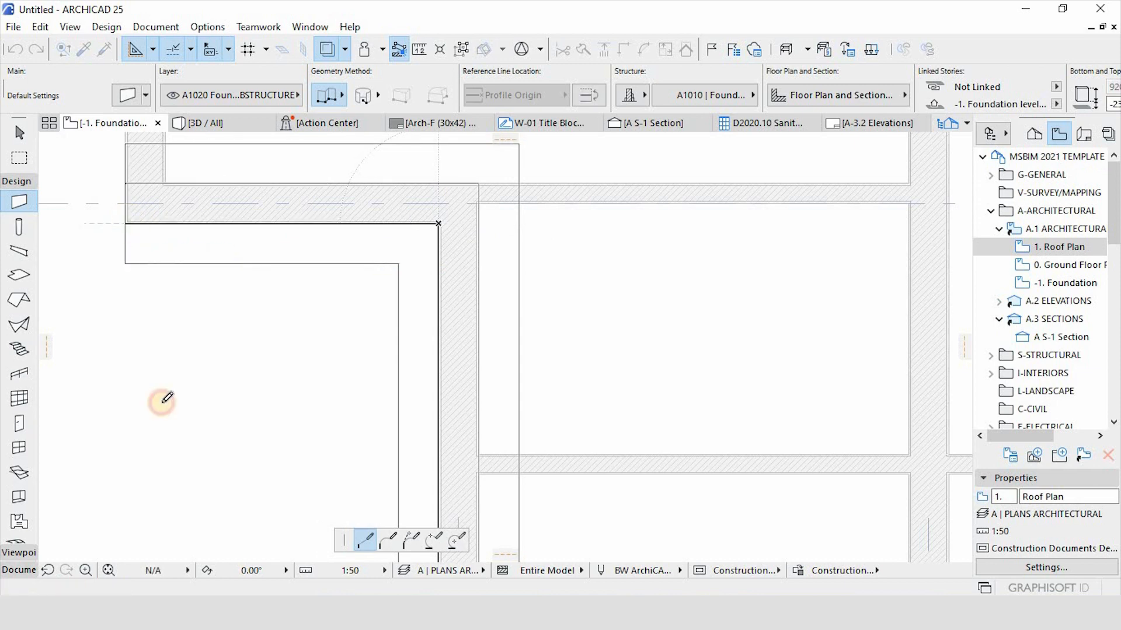
Continue the polywall around the upper-left corner, 6030 mm along the top wall and down to the right wing's top wall.
{"action": "scroll", "coordinate": [187, 496], "scroll_direction": "down", "scroll_amount": 3}
{"action": "scroll", "coordinate": [178, 467], "scroll_direction": "down", "scroll_amount": 2}
{"action": "scroll", "coordinate": [154, 350], "scroll_direction": "up", "scroll_amount": 5}
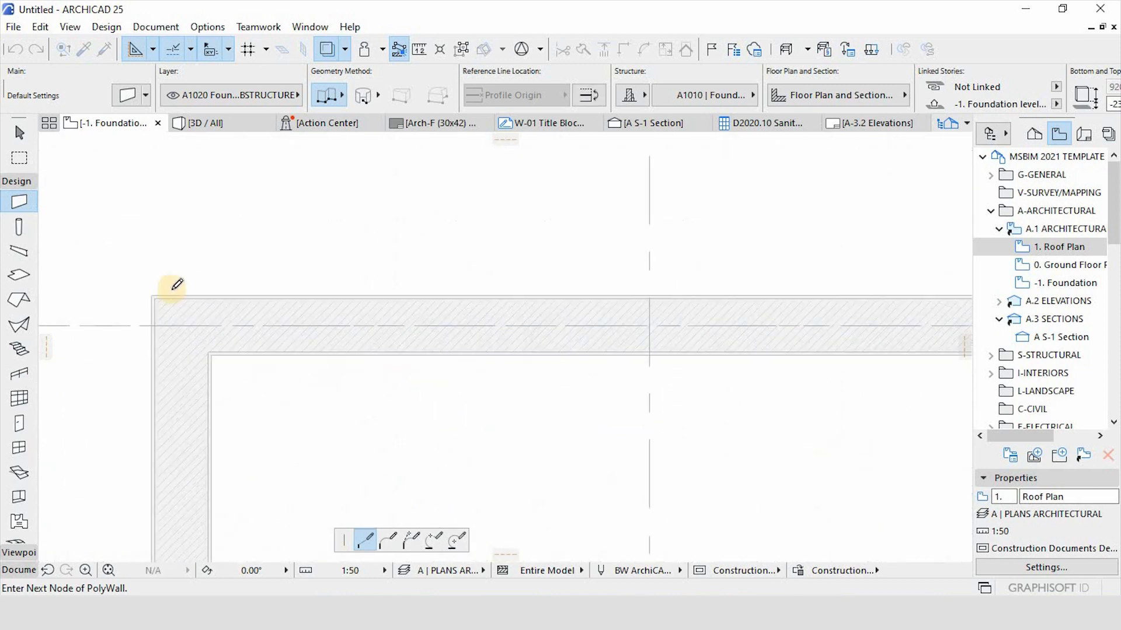
{"action": "scroll", "coordinate": [146, 287], "scroll_direction": "down", "scroll_amount": 3}
{"action": "left_click", "coordinate": [144, 289]}
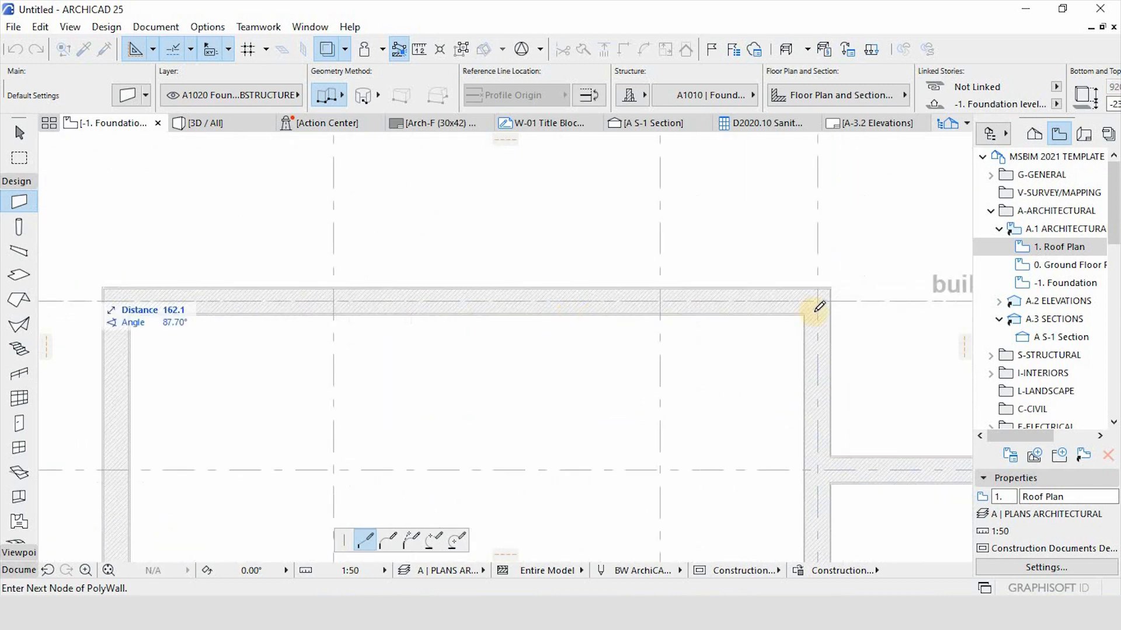
{"action": "left_click", "coordinate": [830, 287]}
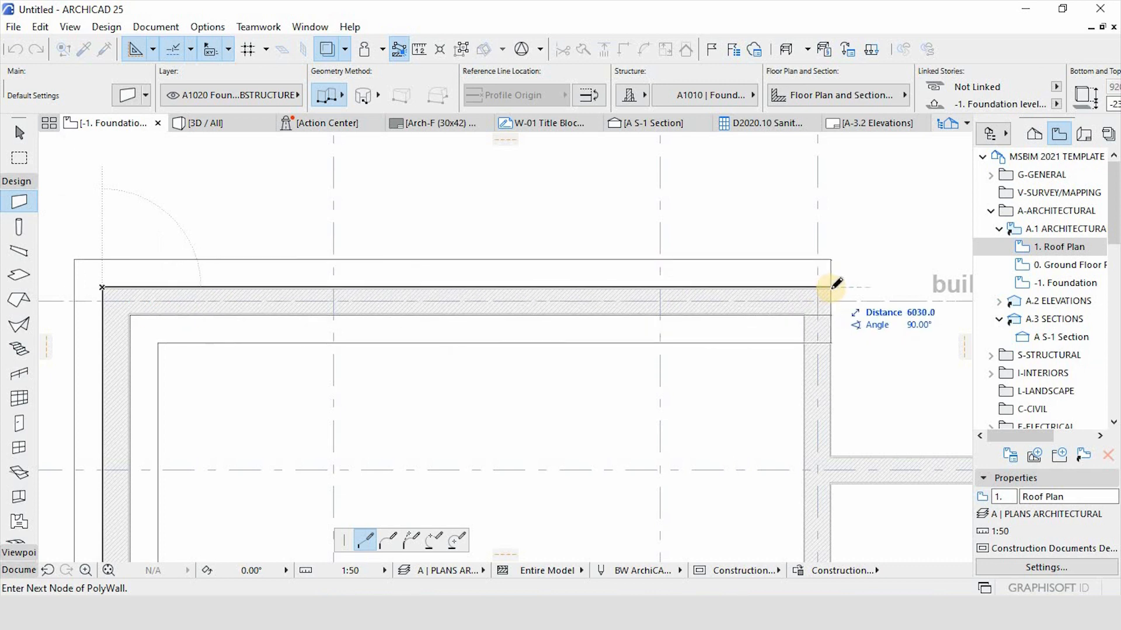
{"action": "left_click", "coordinate": [831, 455]}
Trace the right wing's top wall and 6600 mm down its right side, following the outward offset to its outer corner.
{"action": "scroll", "coordinate": [207, 432], "scroll_direction": "down", "scroll_amount": 5}
{"action": "scroll", "coordinate": [576, 460], "scroll_direction": "up", "scroll_amount": 6}
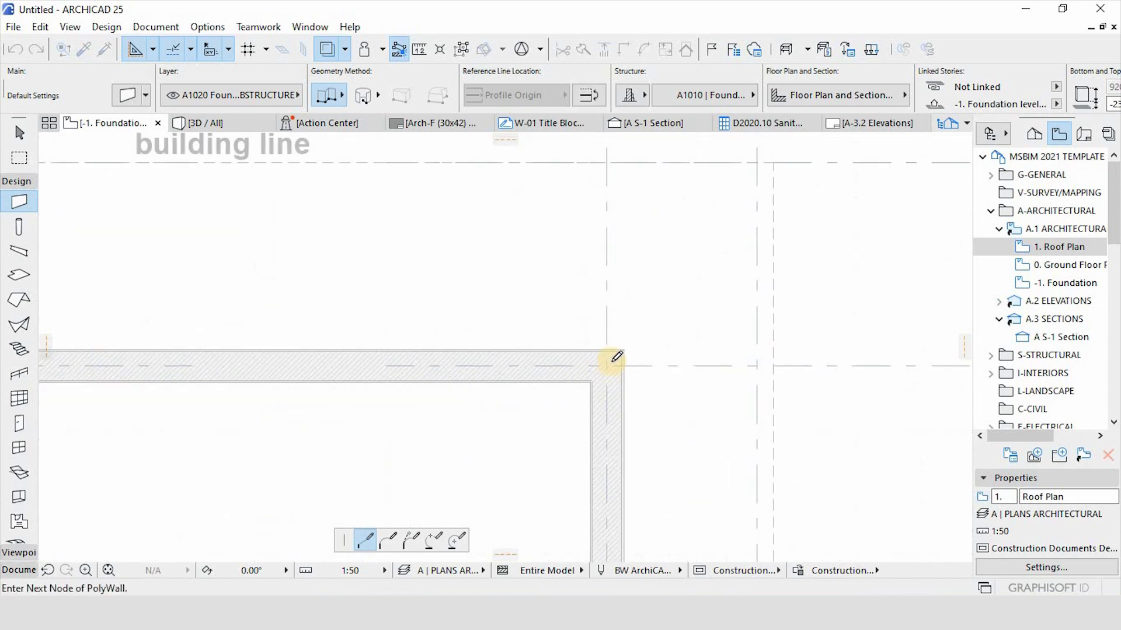
{"action": "left_click", "coordinate": [623, 349]}
{"action": "scroll", "coordinate": [654, 327], "scroll_direction": "down", "scroll_amount": 4}
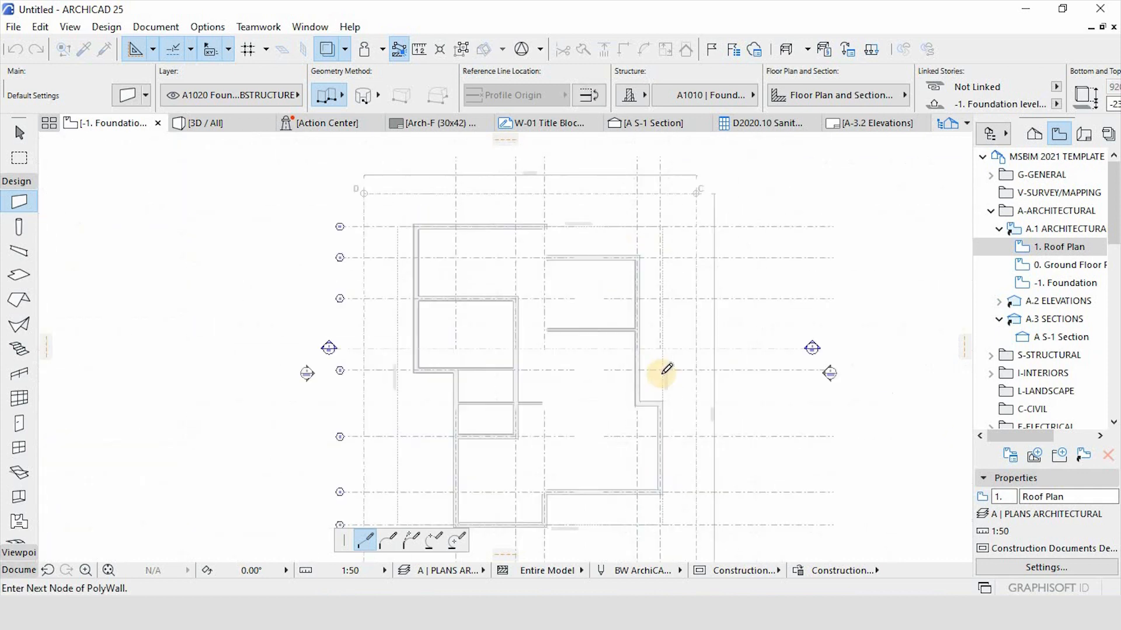
{"action": "scroll", "coordinate": [601, 295], "scroll_direction": "up", "scroll_amount": 5}
{"action": "scroll", "coordinate": [618, 298], "scroll_direction": "up", "scroll_amount": 3}
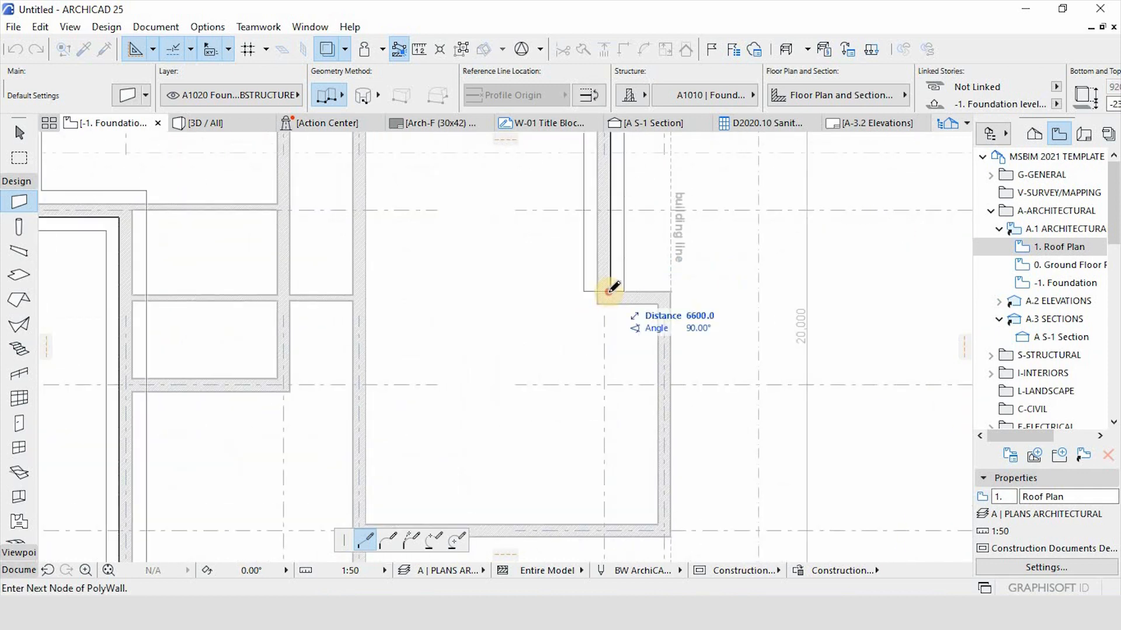
{"action": "left_click", "coordinate": [617, 301]}
{"action": "left_click", "coordinate": [672, 290]}
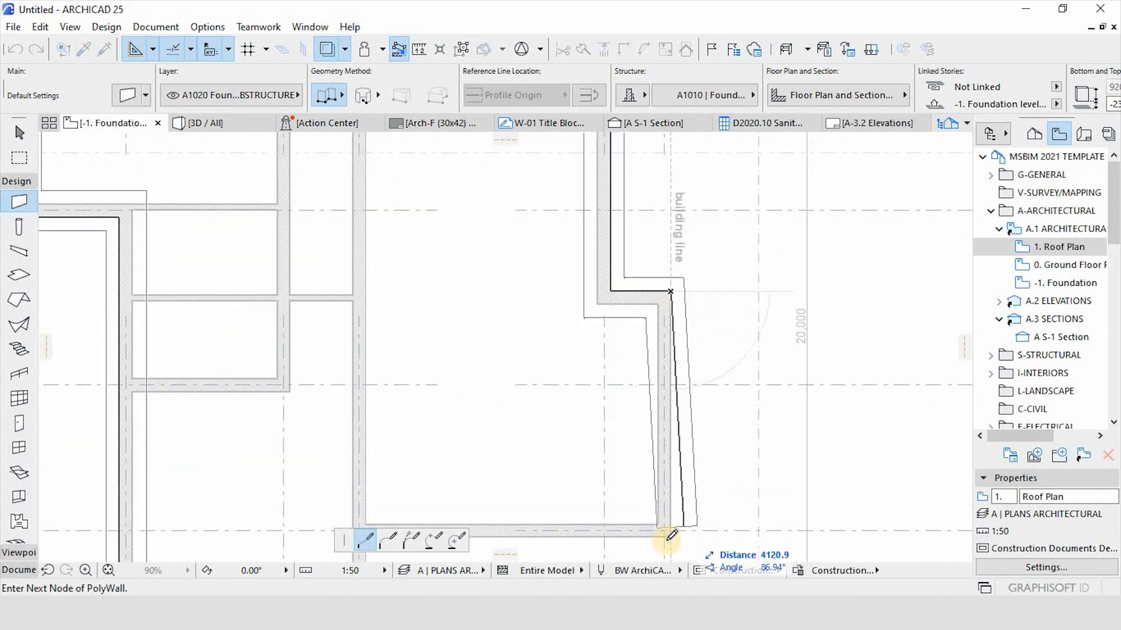
Trace the lower-right walls and the bottom wall on grid line A, closing the foundation outline at its starting corner.
{"action": "scroll", "coordinate": [583, 493], "scroll_direction": "down", "scroll_amount": 4}
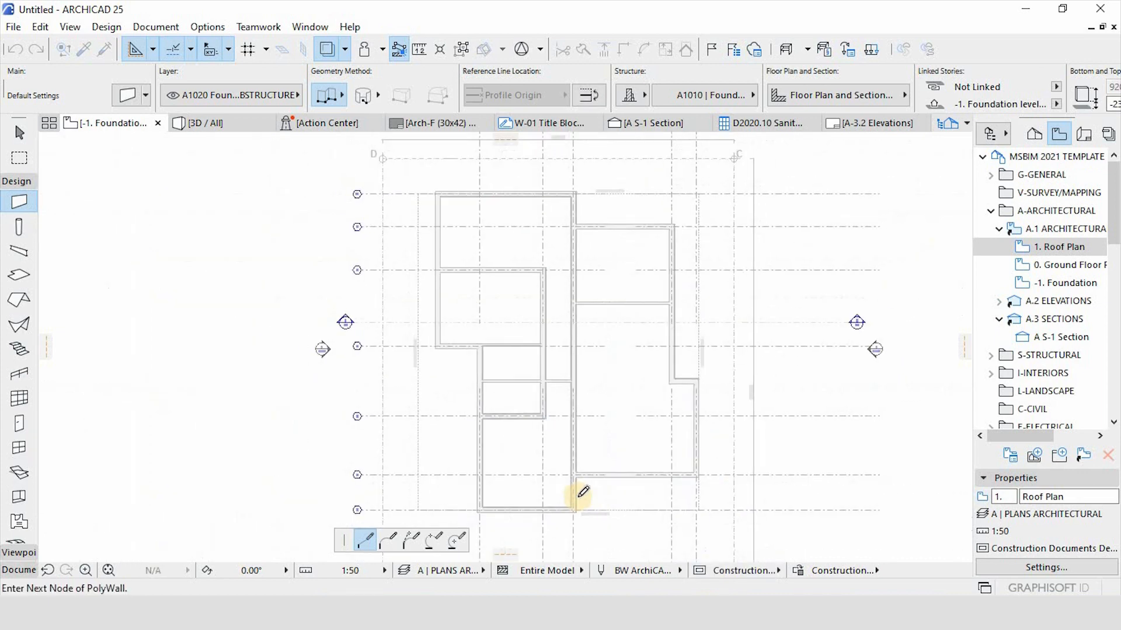
{"action": "scroll", "coordinate": [573, 420], "scroll_direction": "up", "scroll_amount": 6}
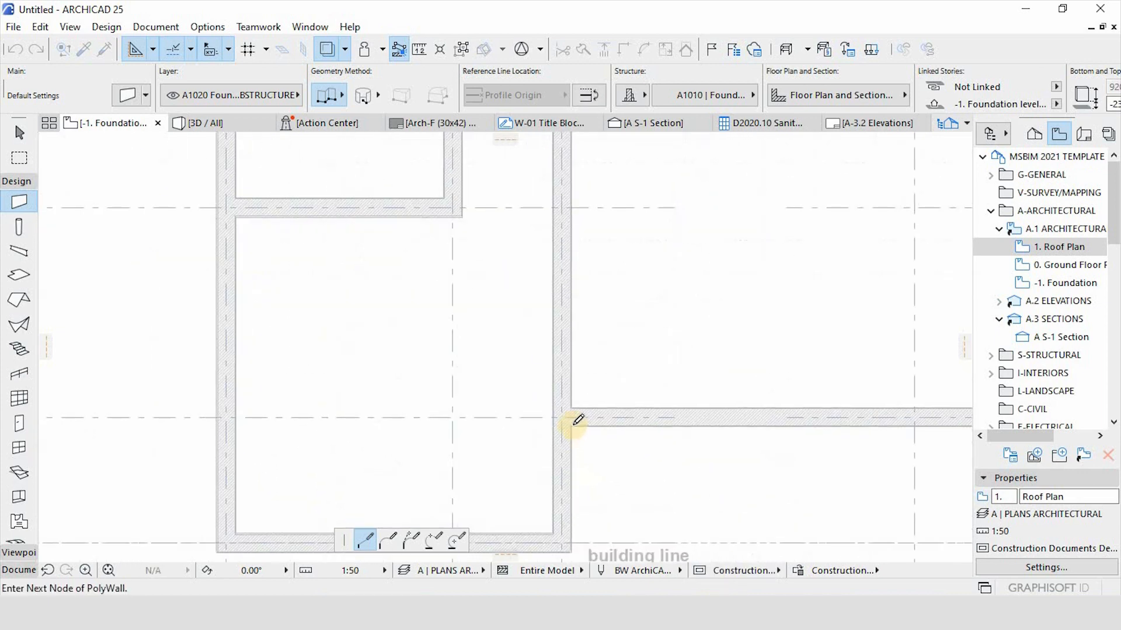
{"action": "double_click", "coordinate": [570, 547]}
{"action": "scroll", "coordinate": [652, 371], "scroll_direction": "down", "scroll_amount": 4}
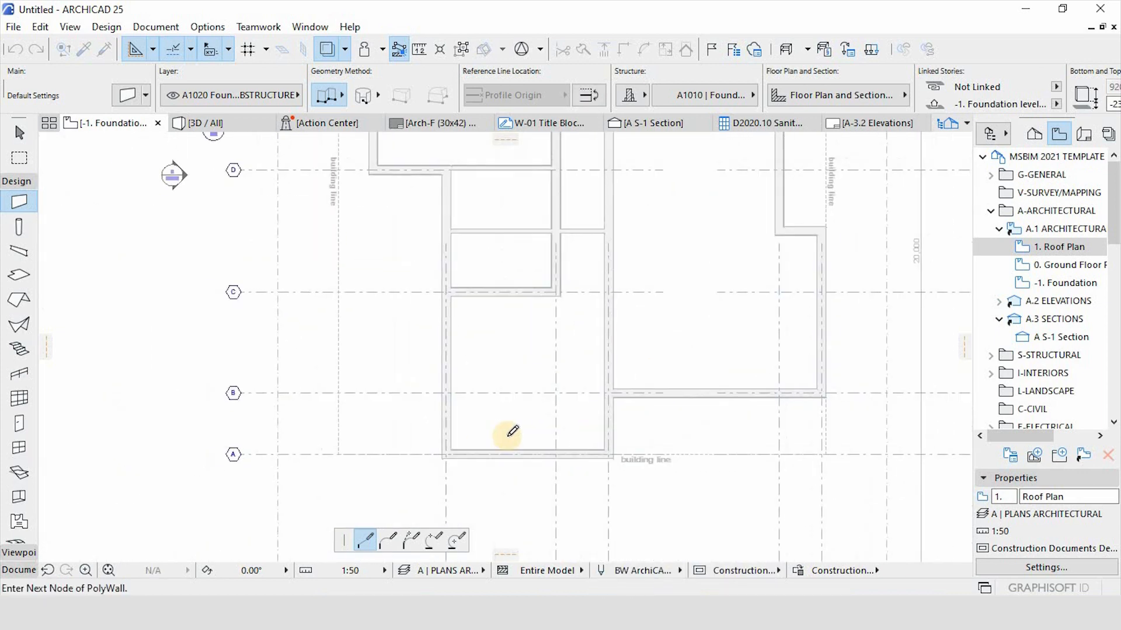
{"action": "left_click", "coordinate": [443, 457]}
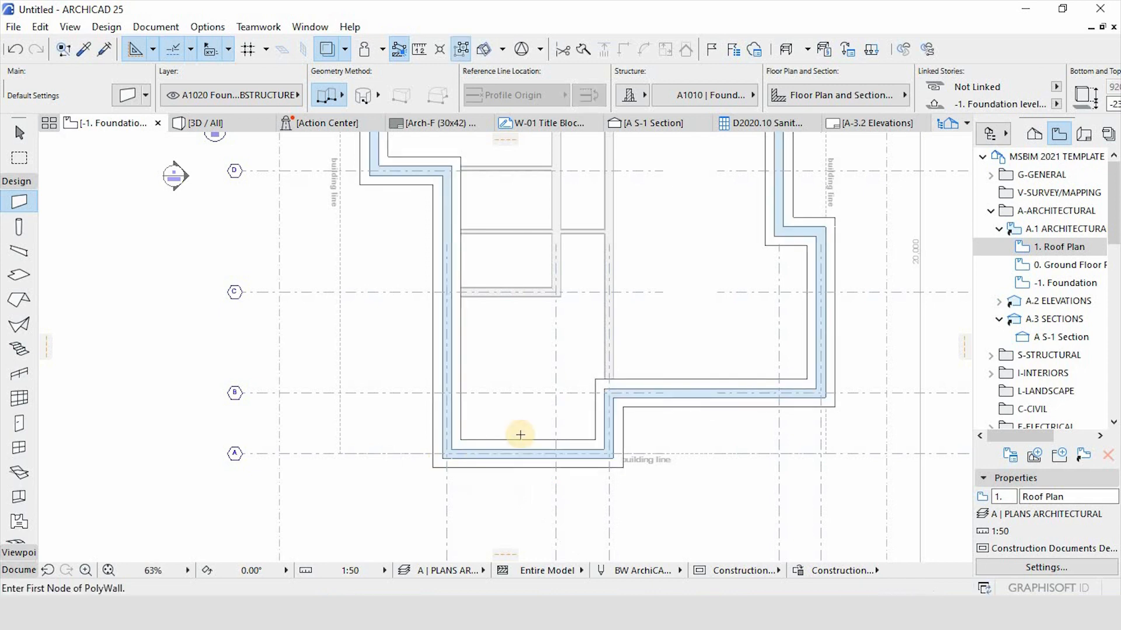
Stretch the short vertical foundation wall at the upper inner corner down to the wall on grid line B.
{"action": "scroll", "coordinate": [555, 418], "scroll_direction": "down", "scroll_amount": 5}
{"action": "scroll", "coordinate": [583, 461], "scroll_direction": "up", "scroll_amount": 5}
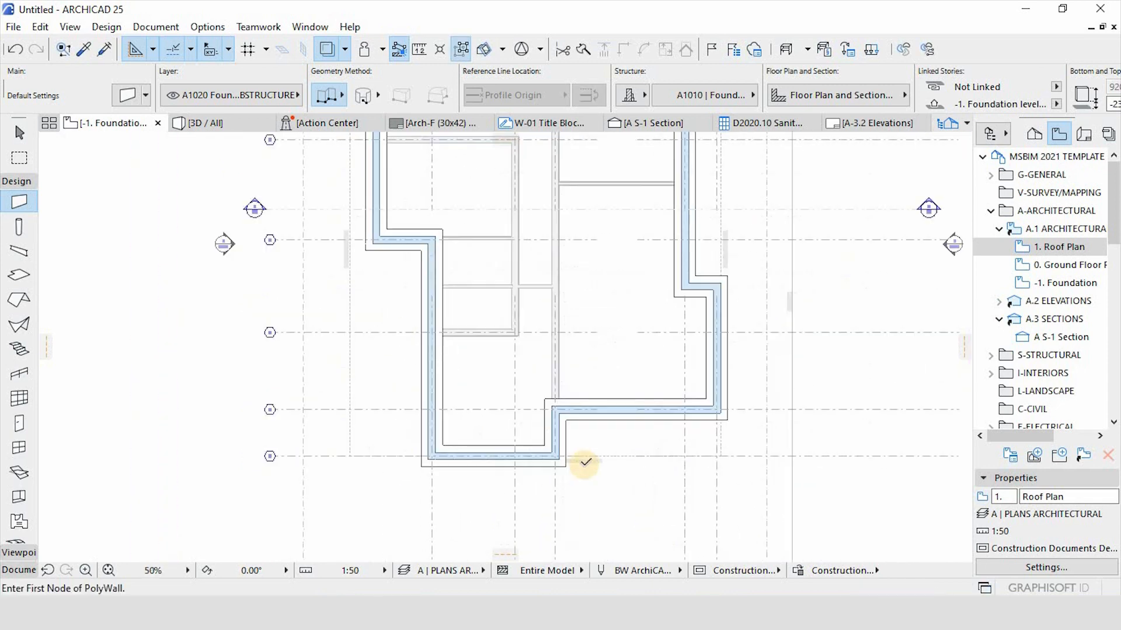
{"action": "key", "text": "Escape"}
{"action": "scroll", "coordinate": [560, 158], "scroll_direction": "down", "scroll_amount": 2}
{"action": "scroll", "coordinate": [561, 166], "scroll_direction": "up", "scroll_amount": 4}
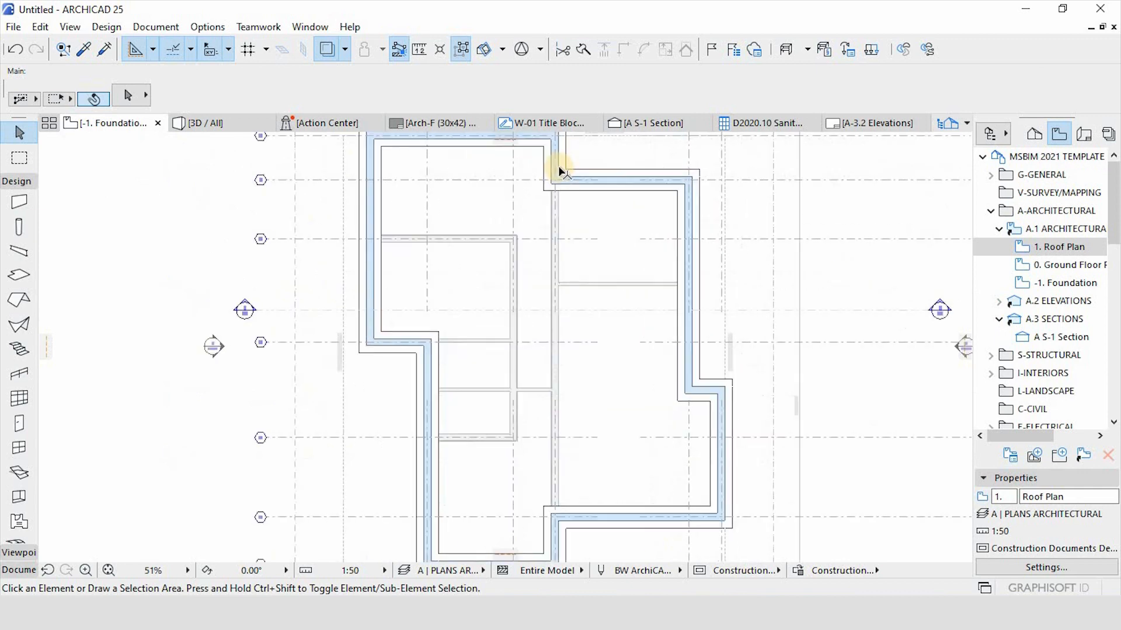
{"action": "left_click", "coordinate": [555, 193]}
{"action": "left_click", "coordinate": [555, 193]}
{"action": "scroll", "coordinate": [570, 300], "scroll_direction": "down", "scroll_amount": 5}
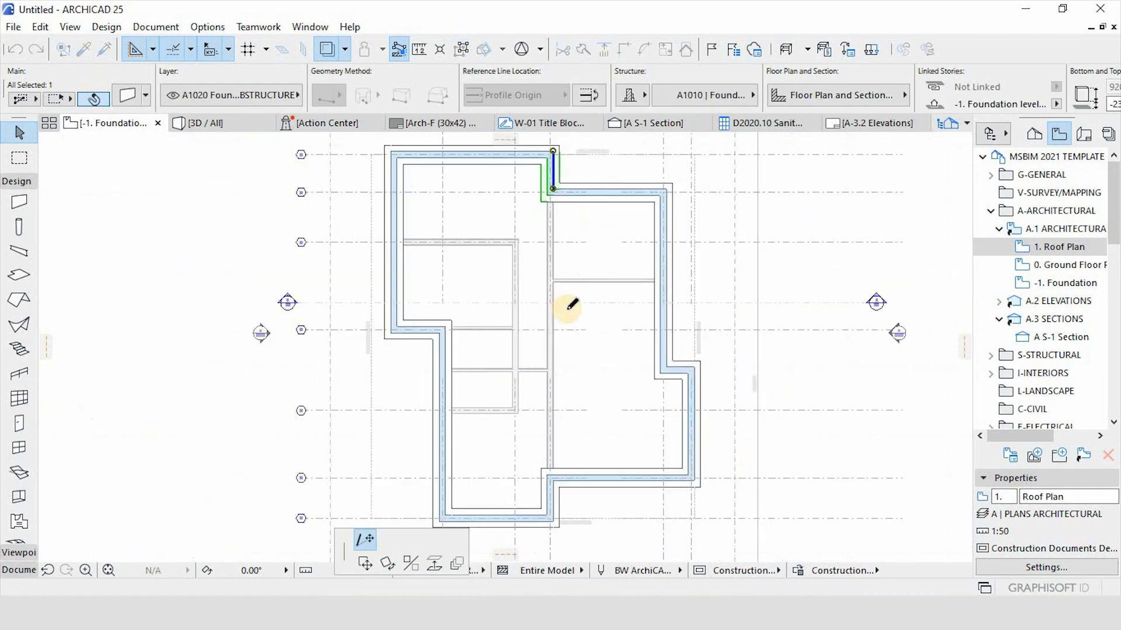
{"action": "scroll", "coordinate": [552, 435], "scroll_direction": "up", "scroll_amount": 6}
{"action": "left_click", "coordinate": [545, 450]}
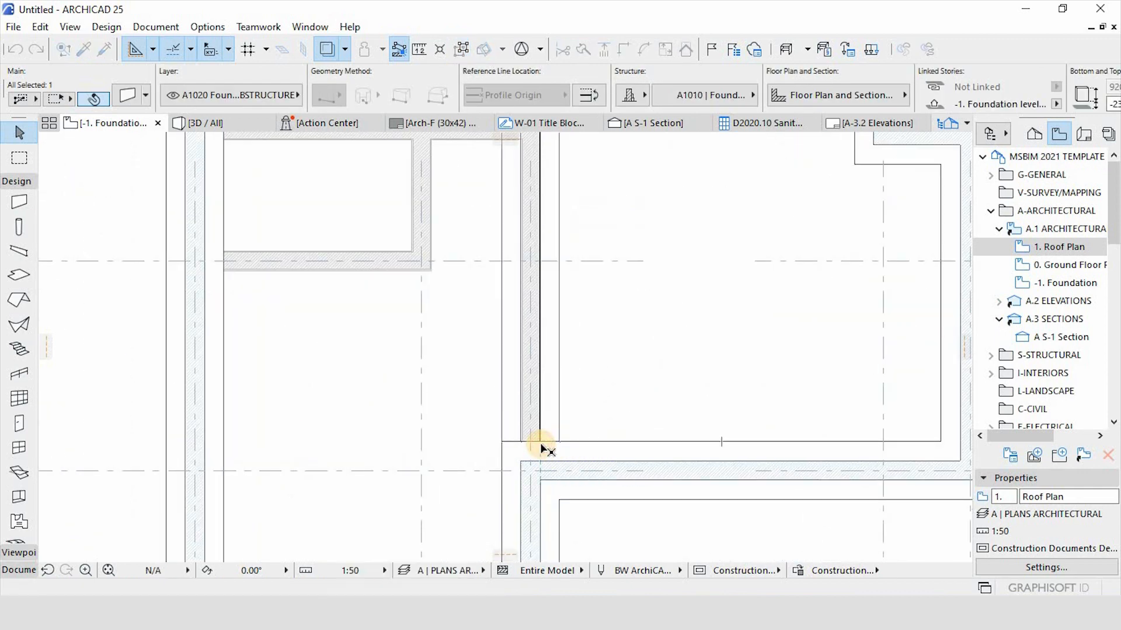
{"action": "key", "text": "Escape"}
{"action": "scroll", "coordinate": [560, 490], "scroll_direction": "down", "scroll_amount": 3}
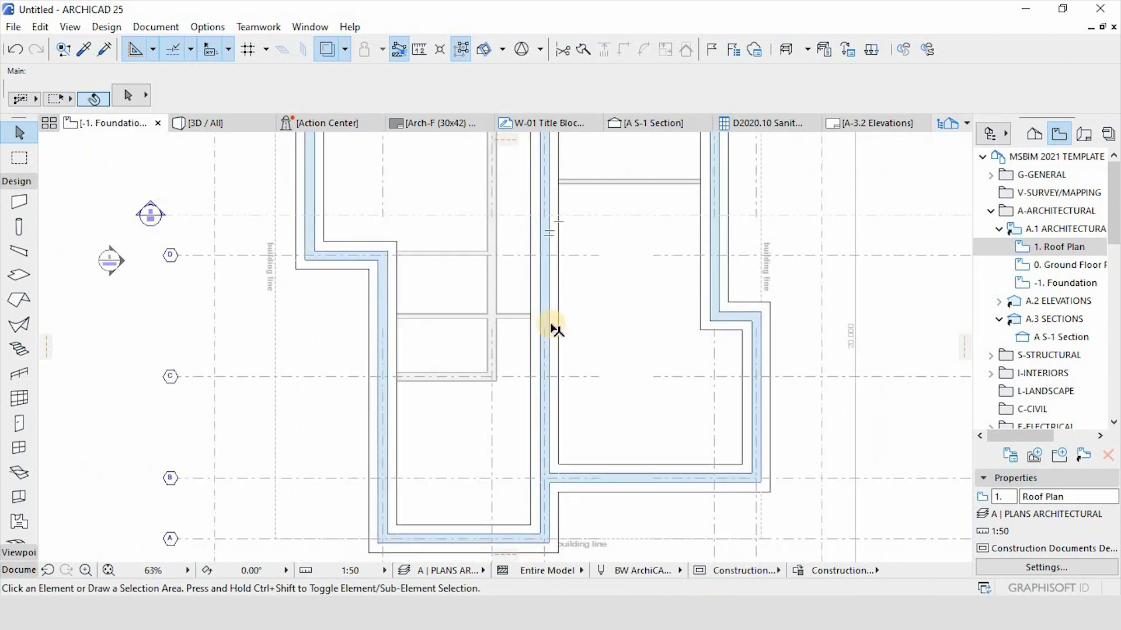
{"action": "left_click", "coordinate": [552, 320]}
{"action": "scroll", "coordinate": [399, 387], "scroll_direction": "up", "scroll_amount": 3}
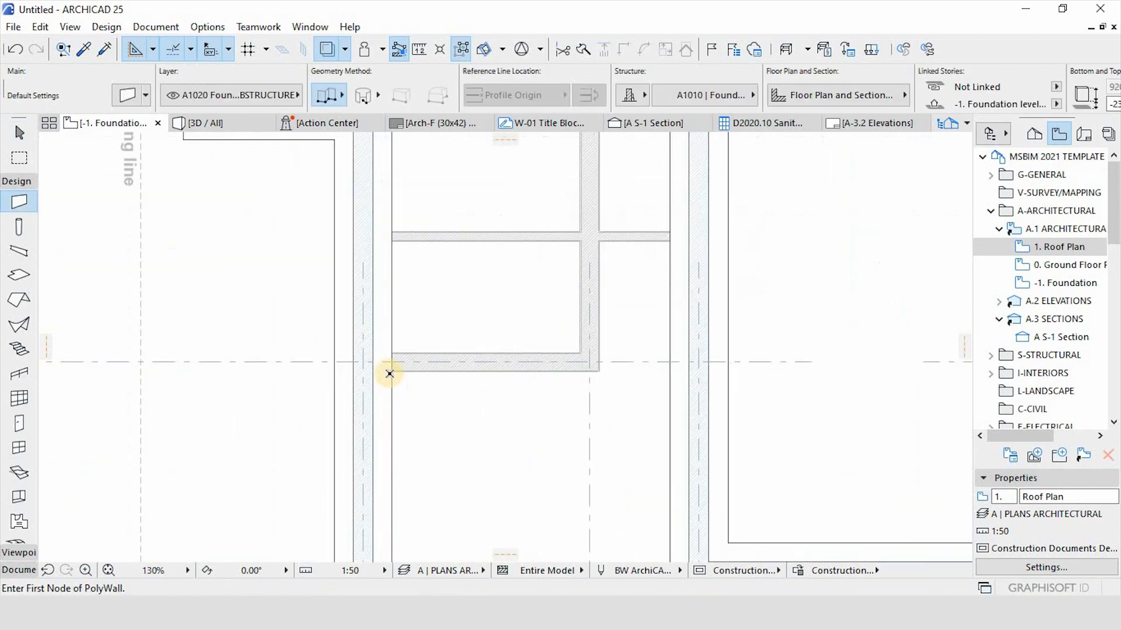
{"action": "left_click", "coordinate": [390, 369]}
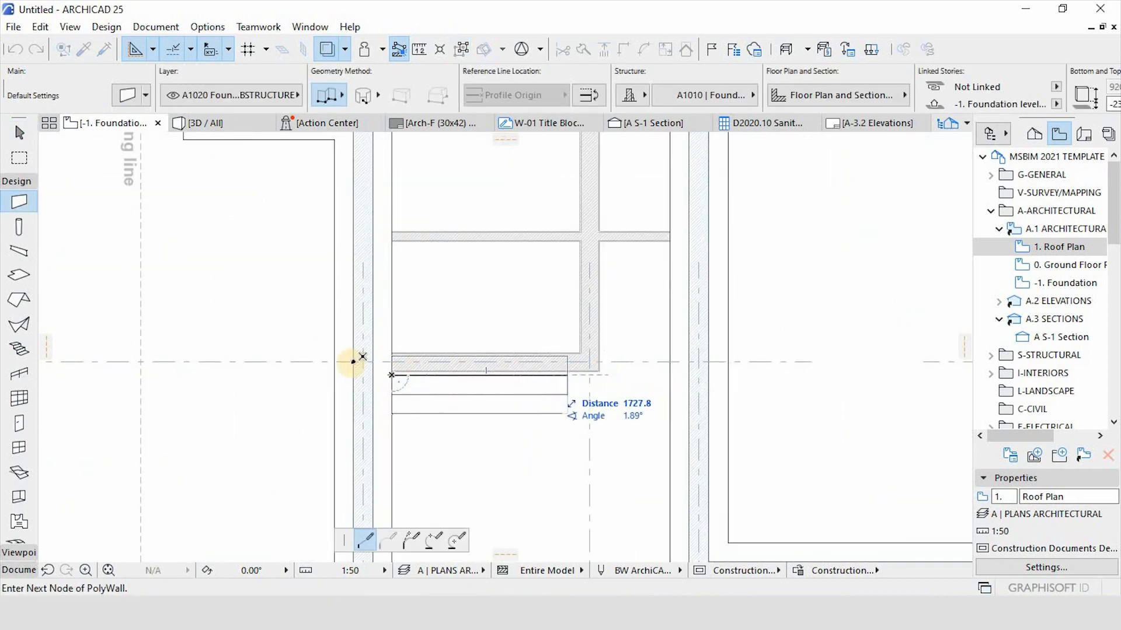
{"action": "key", "text": "Escape"}
Trace the inner polywall along grid line C, up the inner vertical wall and back along grid line E to the outer foundation wall.
{"action": "scroll", "coordinate": [387, 354], "scroll_direction": "up", "scroll_amount": 5}
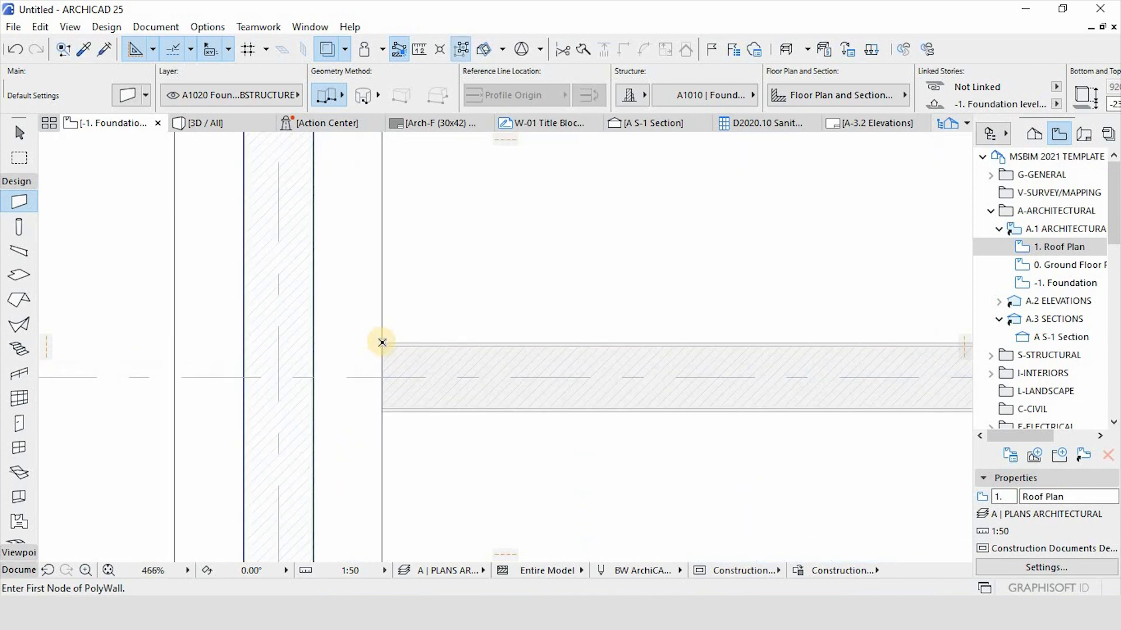
{"action": "left_click", "coordinate": [382, 345]}
{"action": "scroll", "coordinate": [230, 356], "scroll_direction": "down", "scroll_amount": 2}
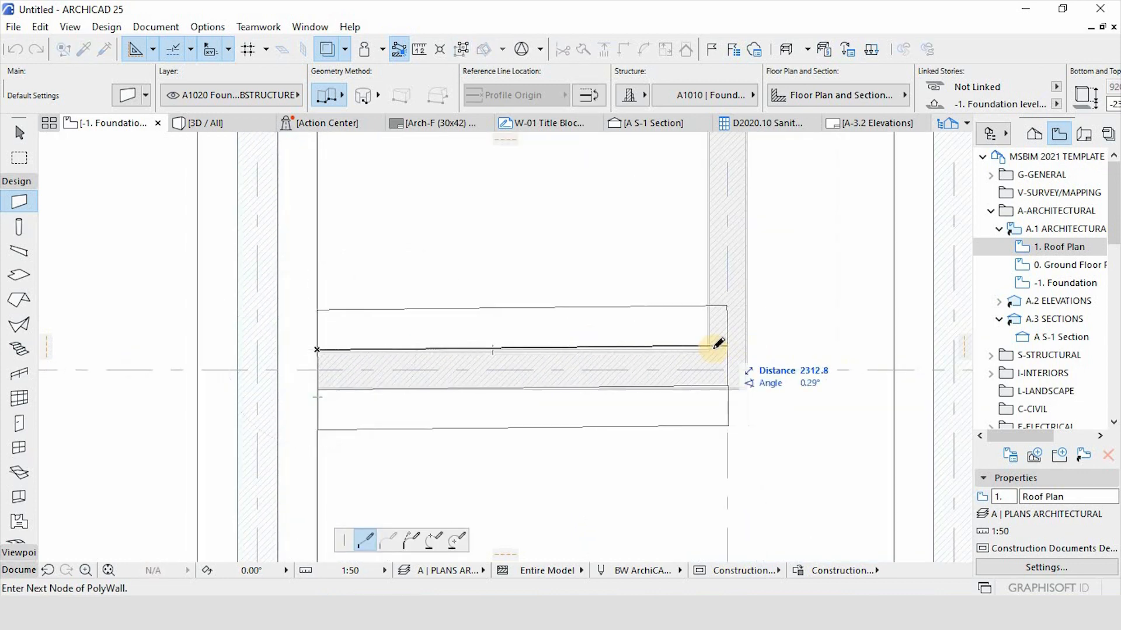
{"action": "left_click", "coordinate": [707, 339]}
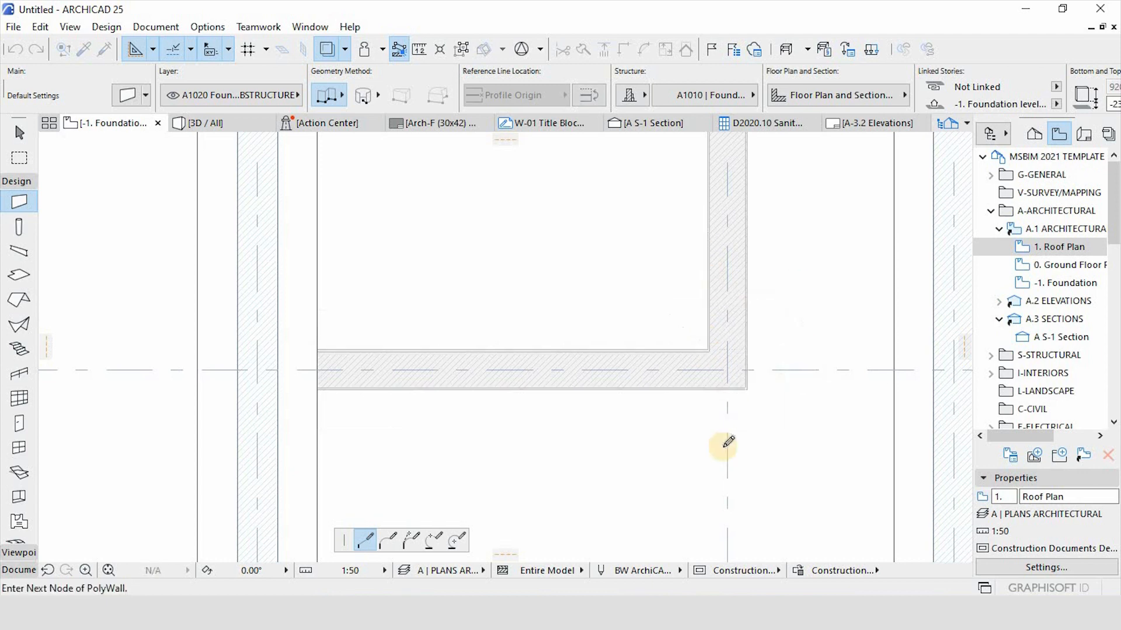
{"action": "scroll", "coordinate": [724, 445], "scroll_direction": "down", "scroll_amount": 8}
{"action": "scroll", "coordinate": [721, 303], "scroll_direction": "up", "scroll_amount": 2}
{"action": "scroll", "coordinate": [740, 344], "scroll_direction": "up", "scroll_amount": 5}
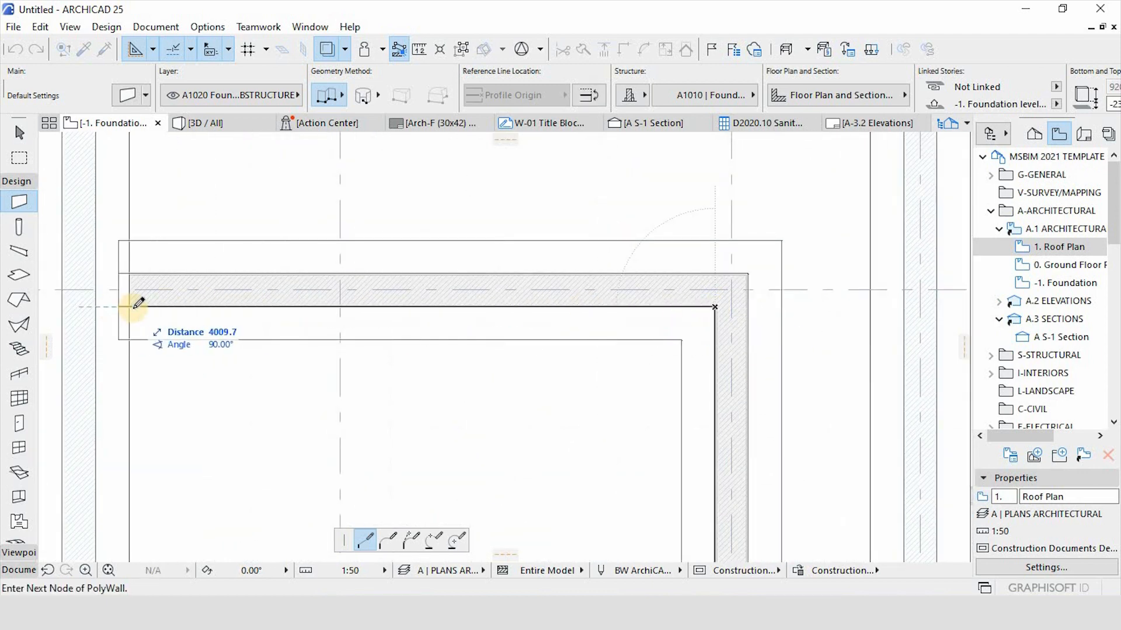
{"action": "right_click", "coordinate": [127, 301]}
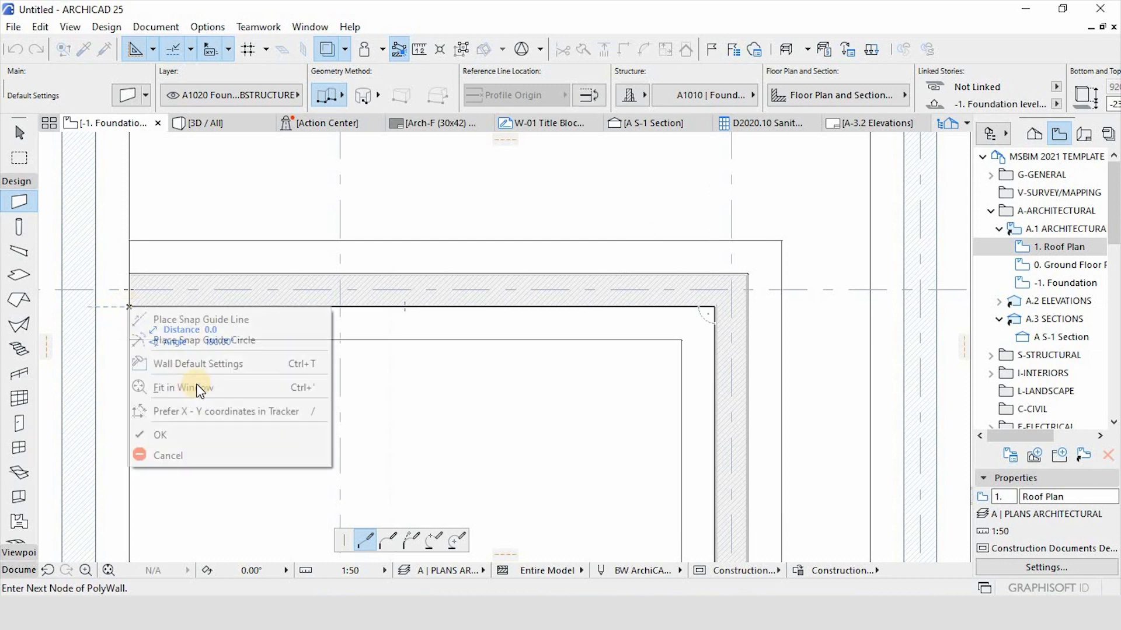
{"action": "left_click", "coordinate": [205, 432]}
{"action": "scroll", "coordinate": [389, 211], "scroll_direction": "down", "scroll_amount": 6}
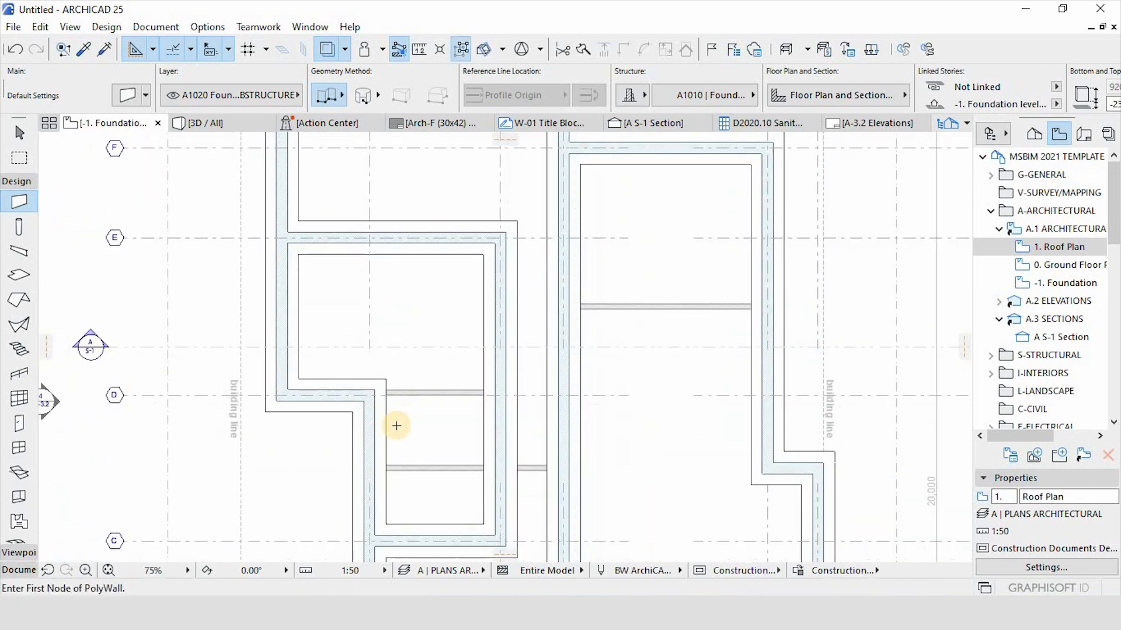
{"action": "scroll", "coordinate": [406, 348], "scroll_direction": "up", "scroll_amount": 5}
{"action": "key", "text": "Escape"}
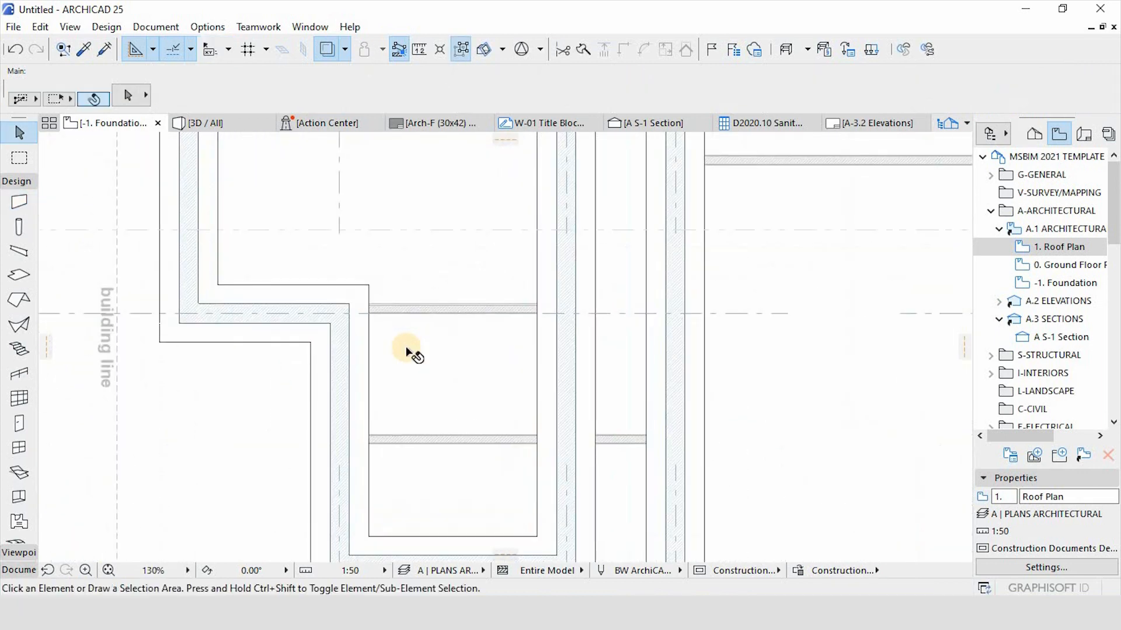
Examine the layout of the foundation walls and footings across the whole foundation plan.
{"action": "scroll", "coordinate": [408, 349], "scroll_direction": "down", "scroll_amount": 5}
{"action": "scroll", "coordinate": [417, 442], "scroll_direction": "up", "scroll_amount": 1}
{"action": "scroll", "coordinate": [390, 370], "scroll_direction": "down", "scroll_amount": 3}
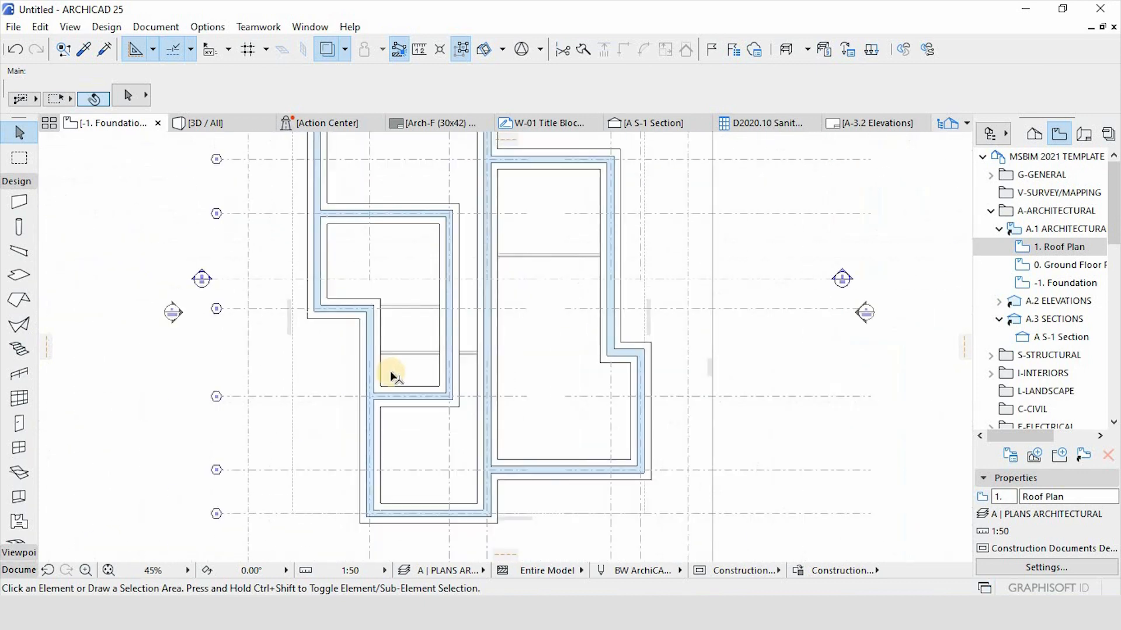
{"action": "scroll", "coordinate": [398, 356], "scroll_direction": "down", "scroll_amount": 1}
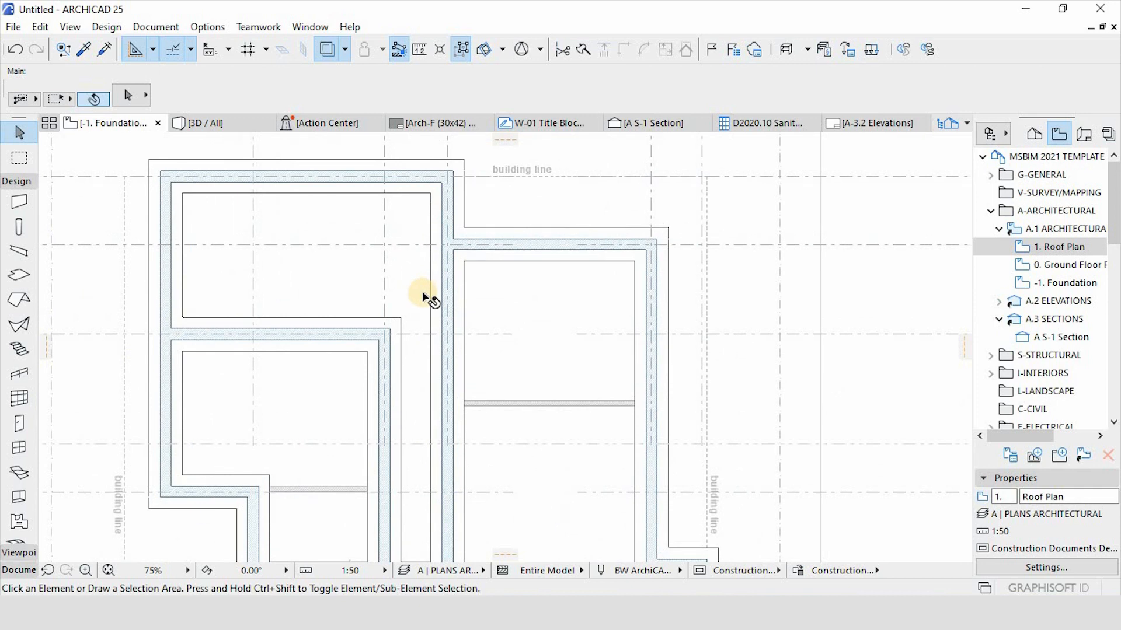
{"action": "scroll", "coordinate": [425, 338], "scroll_direction": "down", "scroll_amount": 2}
{"action": "scroll", "coordinate": [422, 338], "scroll_direction": "up", "scroll_amount": 2}
{"action": "scroll", "coordinate": [425, 345], "scroll_direction": "down", "scroll_amount": 2}
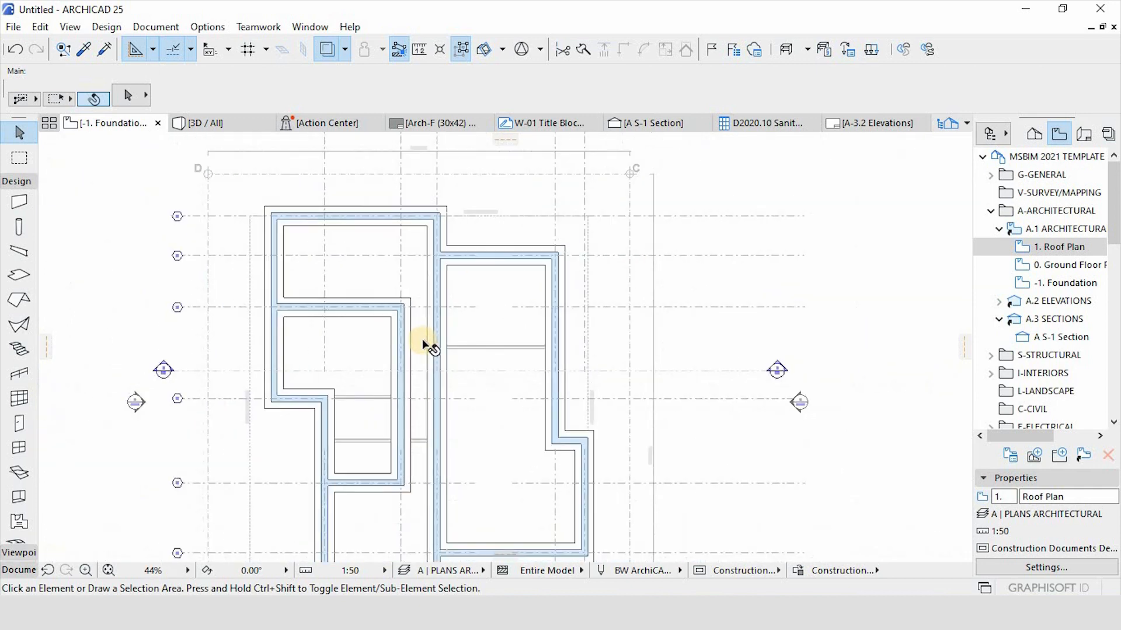
{"action": "scroll", "coordinate": [415, 270], "scroll_direction": "down", "scroll_amount": 2}
{"action": "scroll", "coordinate": [428, 350], "scroll_direction": "up", "scroll_amount": 3}
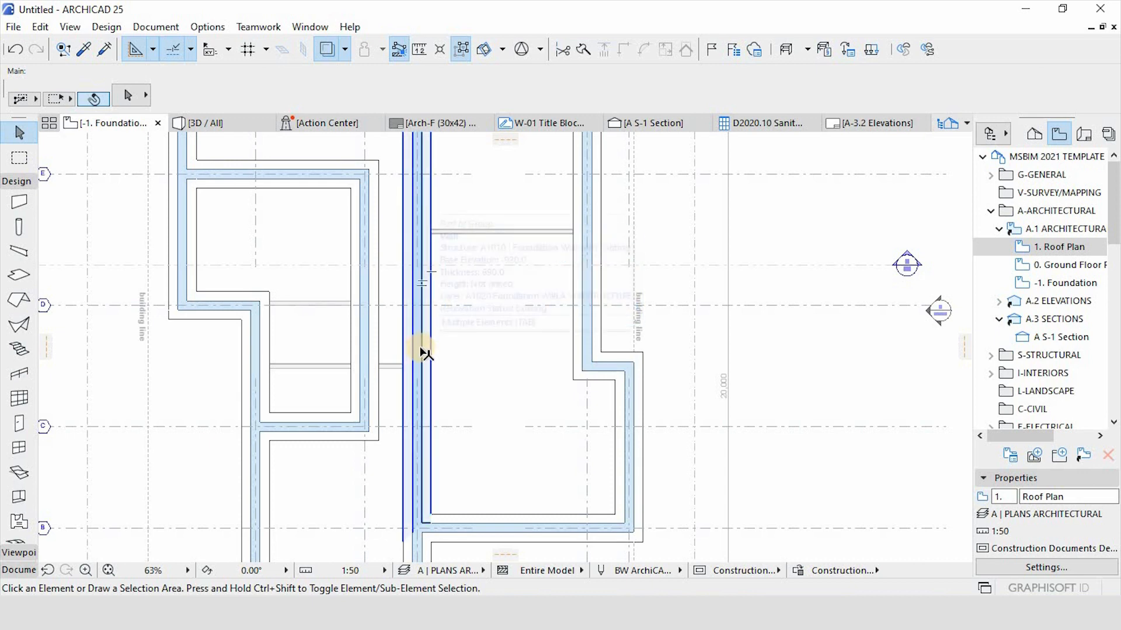
{"action": "scroll", "coordinate": [424, 352], "scroll_direction": "up", "scroll_amount": 2}
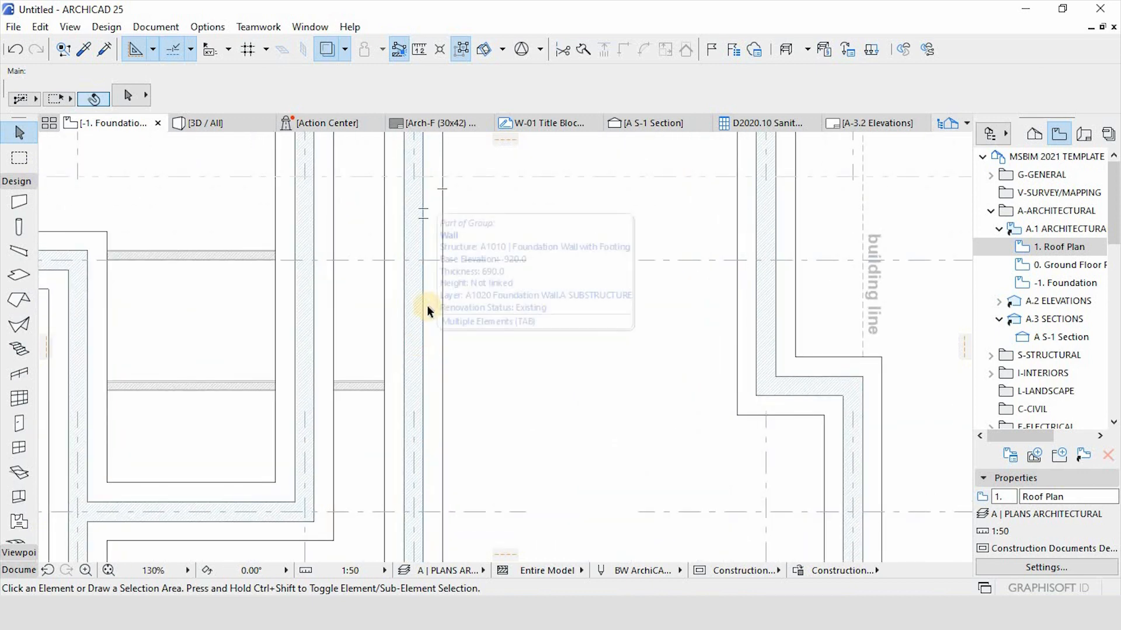
{"action": "scroll", "coordinate": [427, 310], "scroll_direction": "down", "scroll_amount": 2}
{"action": "scroll", "coordinate": [443, 397], "scroll_direction": "down", "scroll_amount": 2}
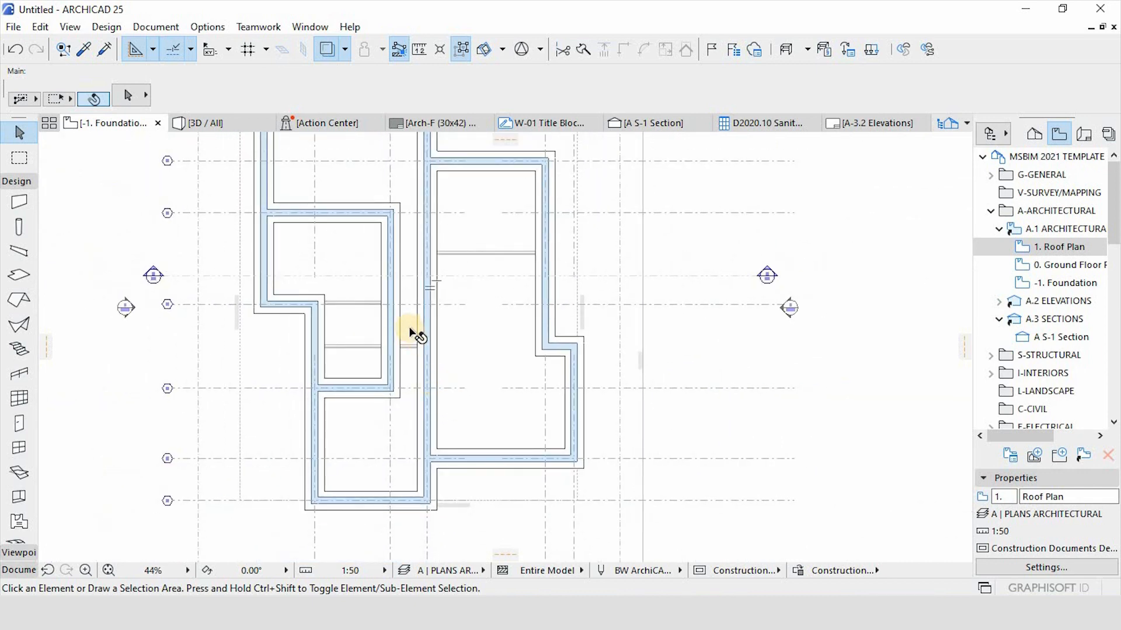
{"action": "scroll", "coordinate": [461, 374], "scroll_direction": "down", "scroll_amount": 2}
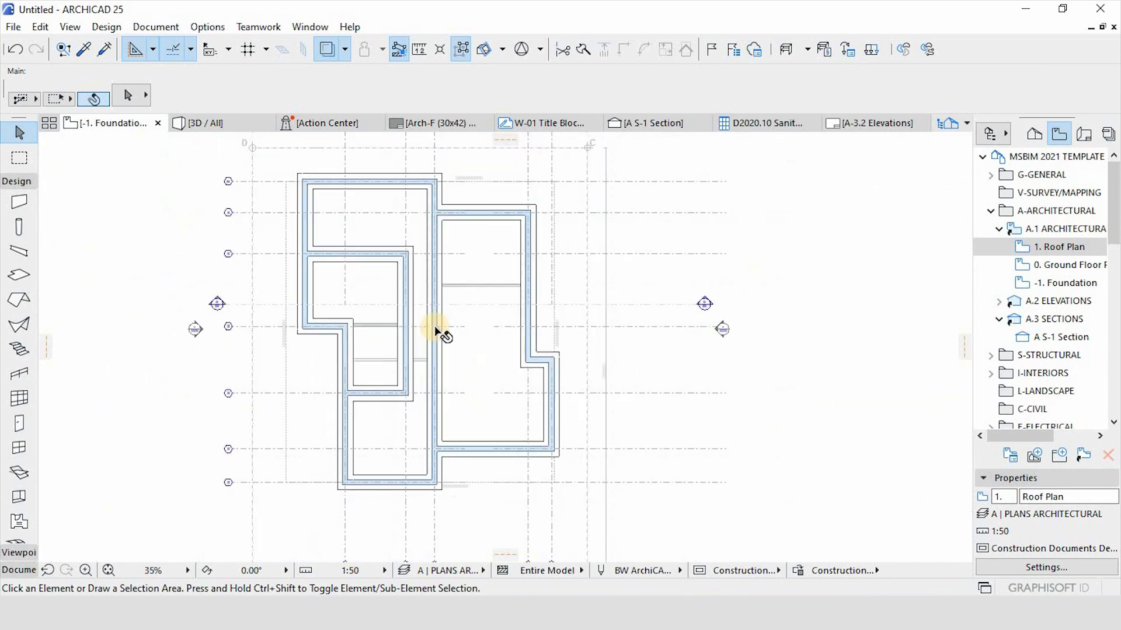
{"action": "scroll", "coordinate": [458, 267], "scroll_direction": "up", "scroll_amount": 3}
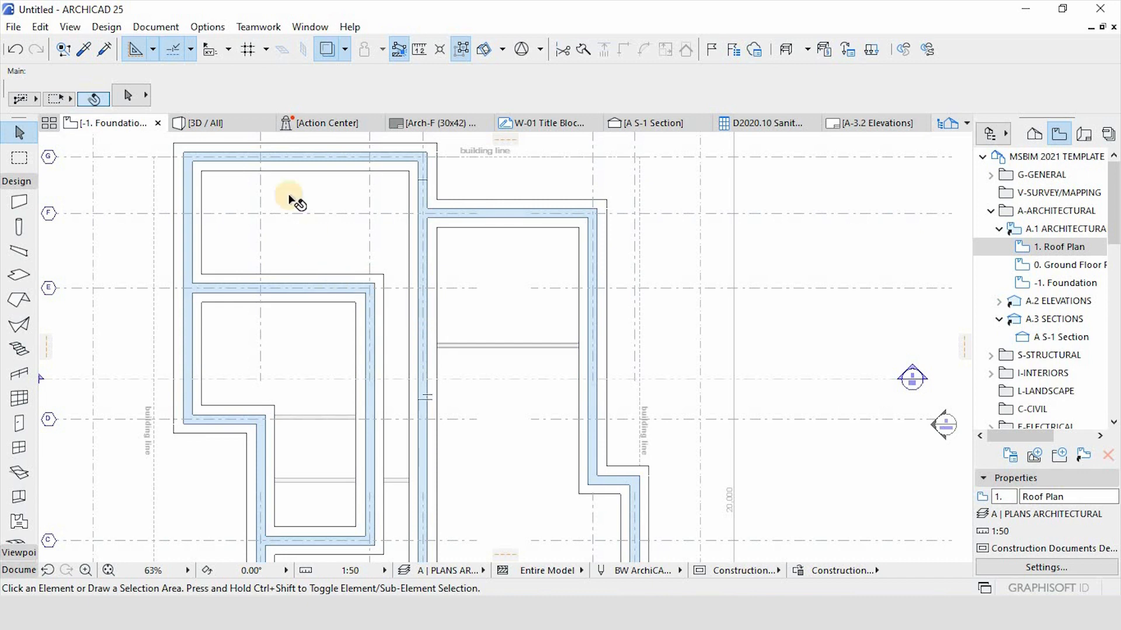
{"action": "scroll", "coordinate": [451, 302], "scroll_direction": "down", "scroll_amount": 3}
Open section A S-1 from its marker on the foundation plan, using the current view settings.
{"action": "scroll", "coordinate": [268, 359], "scroll_direction": "up", "scroll_amount": 4}
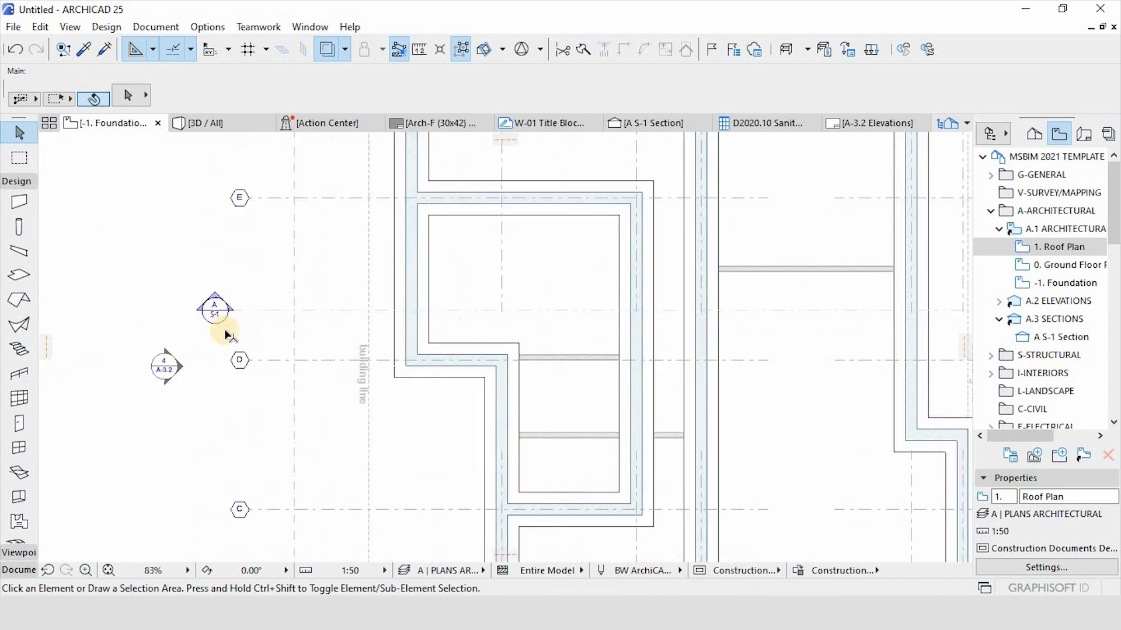
{"action": "left_click", "coordinate": [206, 302]}
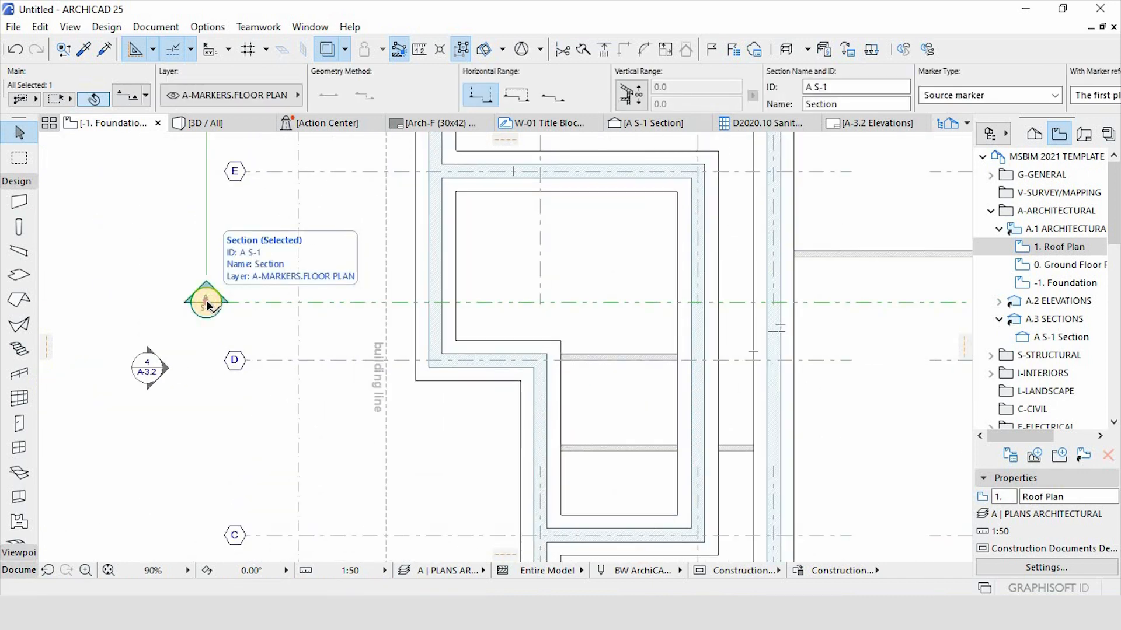
{"action": "scroll", "coordinate": [206, 302], "scroll_direction": "down", "scroll_amount": 1}
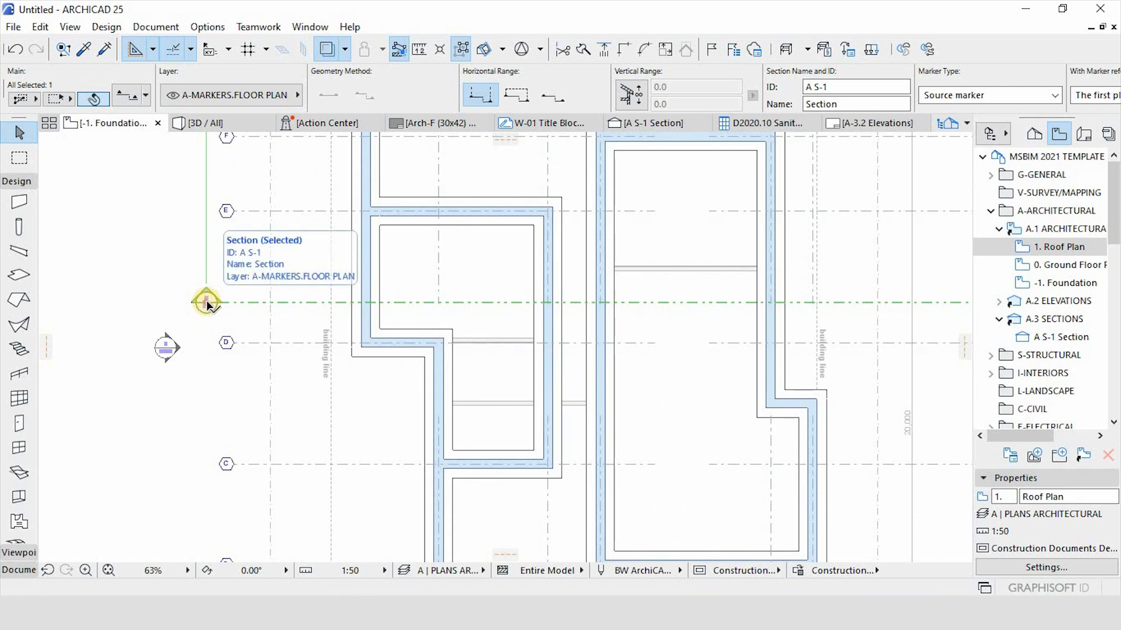
{"action": "right_click", "coordinate": [208, 305]}
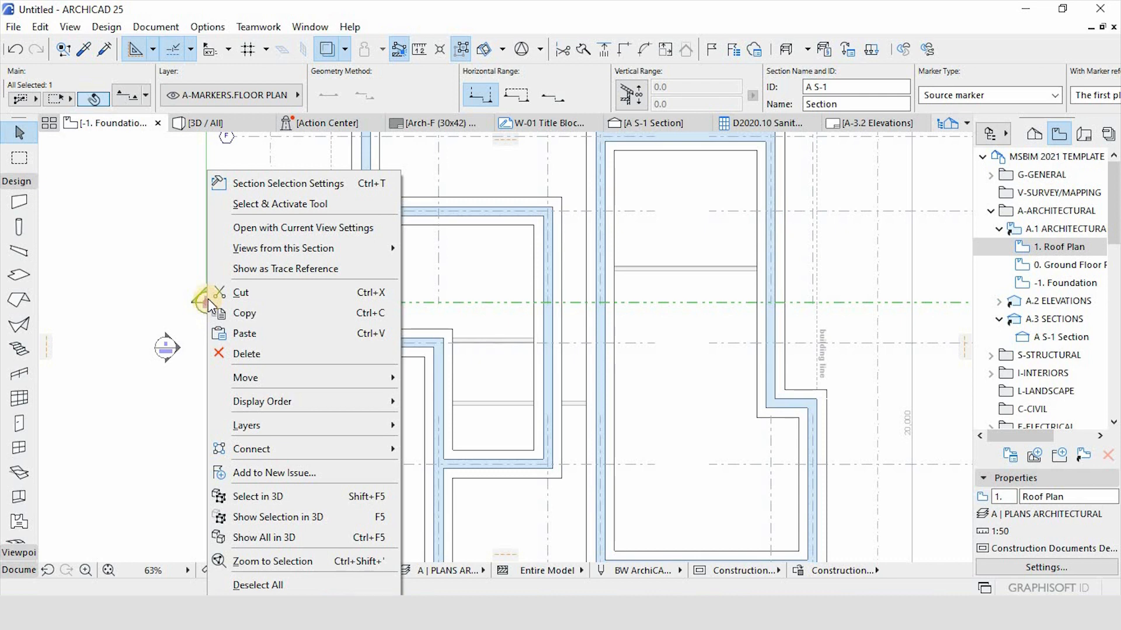
{"action": "left_click", "coordinate": [247, 236]}
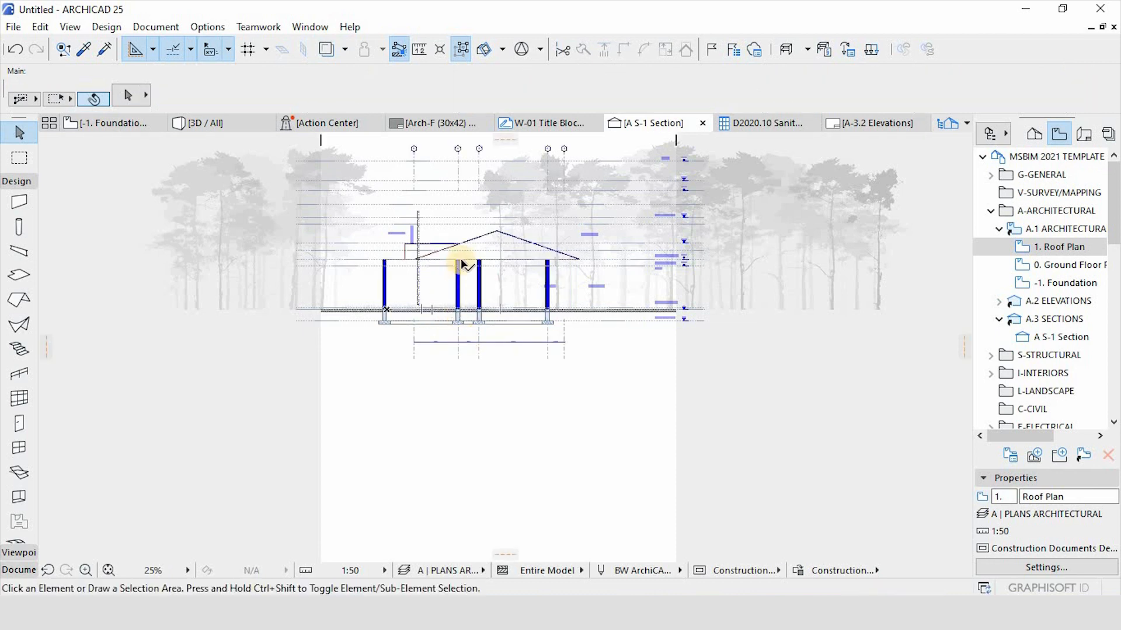
Turn off Suspend Groups and delete the whole grouped roof in the section.
{"action": "scroll", "coordinate": [463, 264], "scroll_direction": "up", "scroll_amount": 5}
{"action": "left_click", "coordinate": [527, 186]}
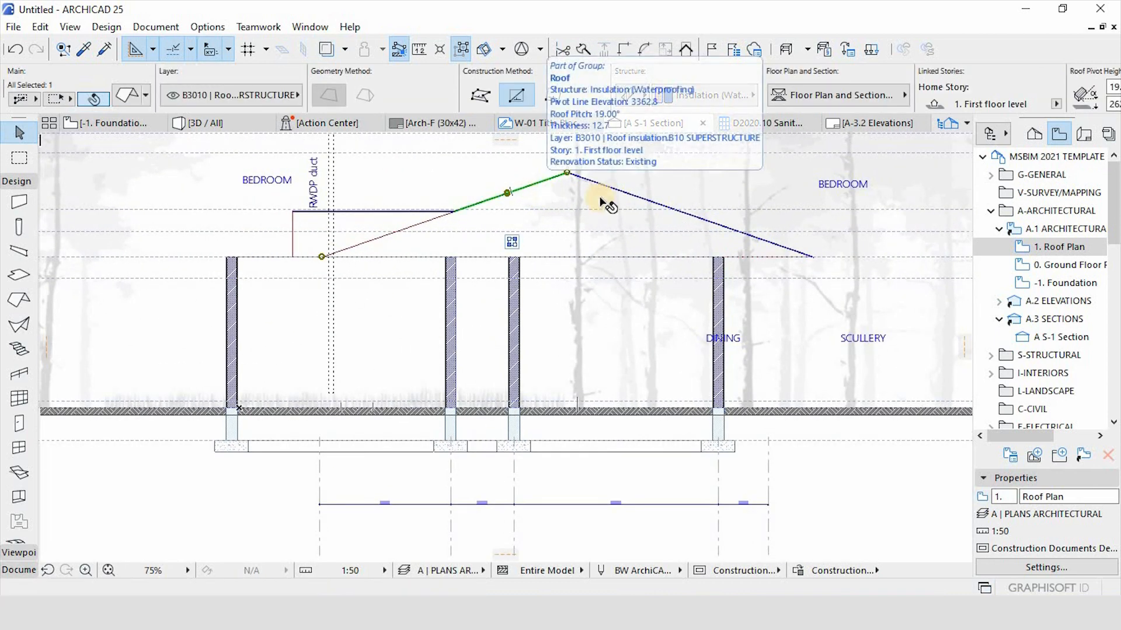
{"action": "left_click", "coordinate": [465, 53]}
{"action": "left_click", "coordinate": [476, 237]}
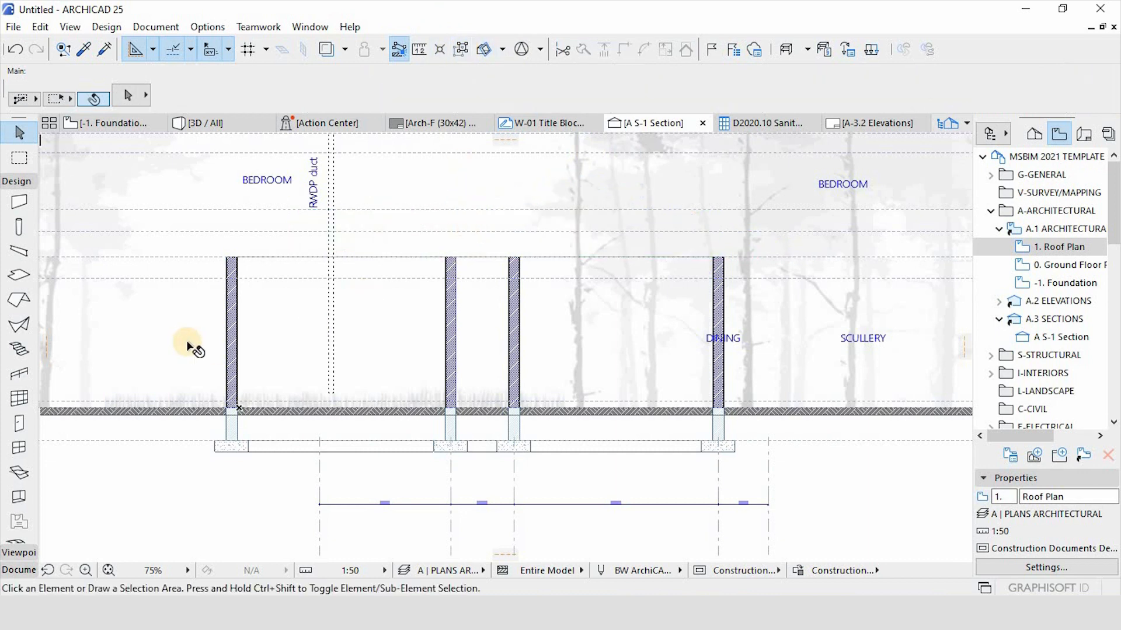
Delete the dashed vertical RWDP duct lines from the section.
{"action": "scroll", "coordinate": [188, 344], "scroll_direction": "up", "scroll_amount": 1}
{"action": "left_click", "coordinate": [362, 345]}
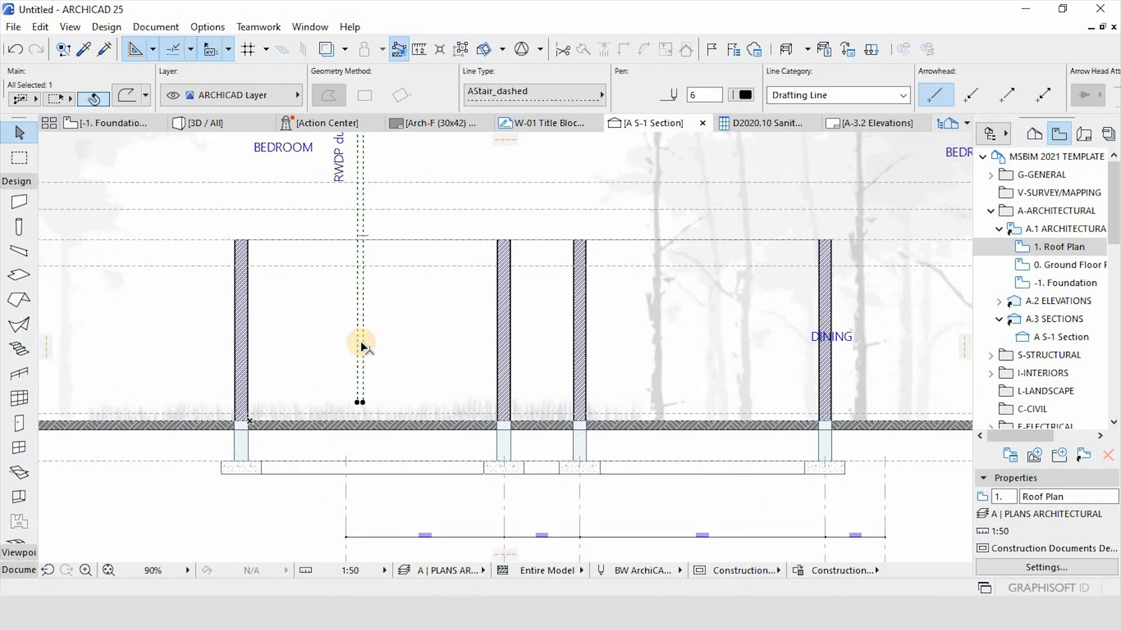
{"action": "scroll", "coordinate": [387, 420], "scroll_direction": "down", "scroll_amount": 2}
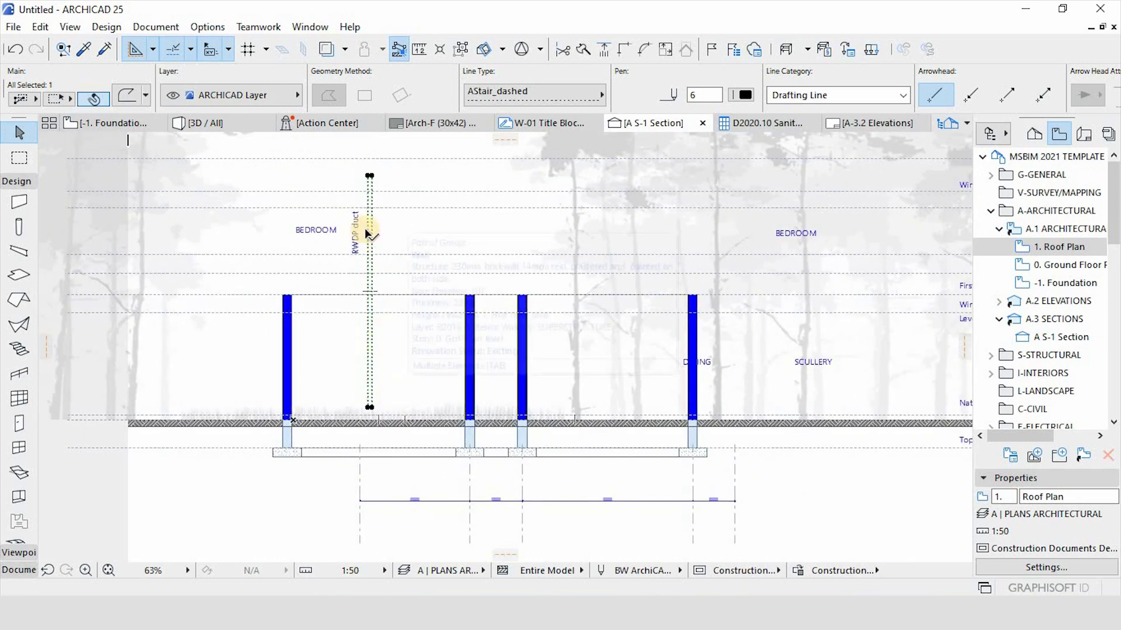
{"action": "key", "text": "Delete"}
Delete the earth mesh running across the tops of the foundation walls in the section.
{"action": "scroll", "coordinate": [288, 456], "scroll_direction": "up", "scroll_amount": 5}
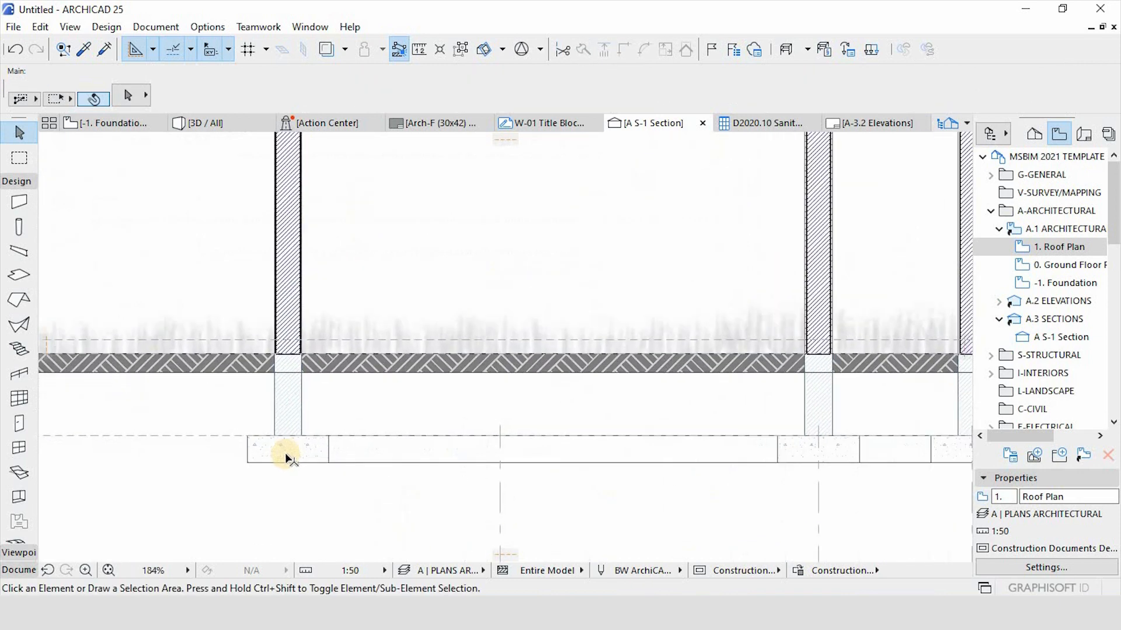
{"action": "left_click", "coordinate": [387, 364]}
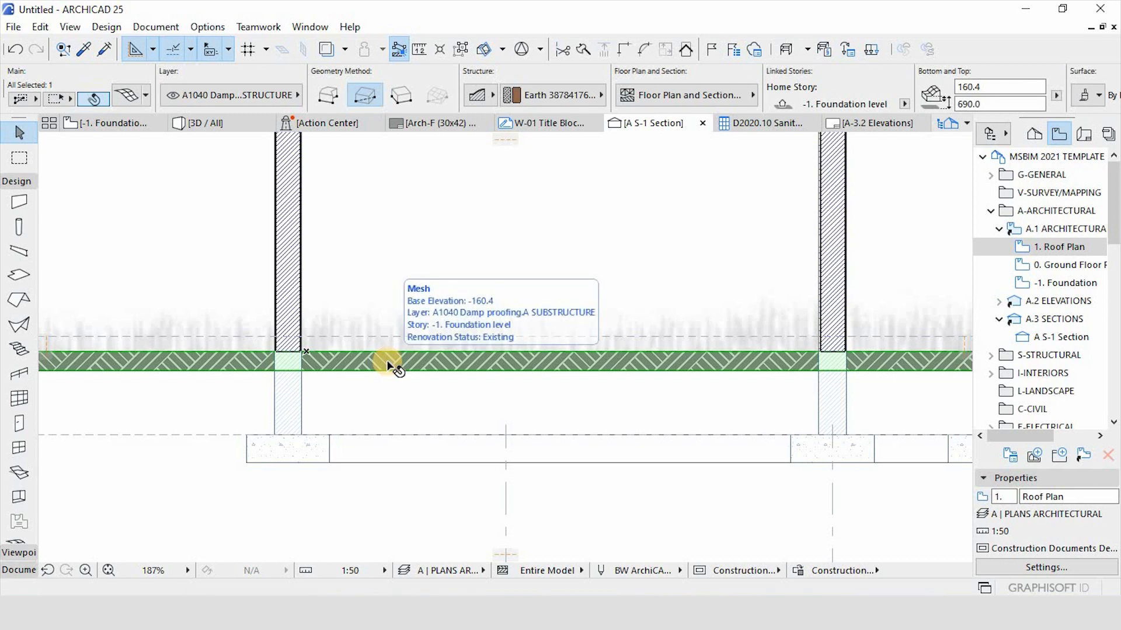
{"action": "key", "text": "Delete"}
Select the grouped foundation walls at the section's leftmost wall and inspect the wall's alignment with the ground floor wall above.
{"action": "scroll", "coordinate": [435, 328], "scroll_direction": "down", "scroll_amount": 3}
{"action": "scroll", "coordinate": [435, 328], "scroll_direction": "up", "scroll_amount": 8}
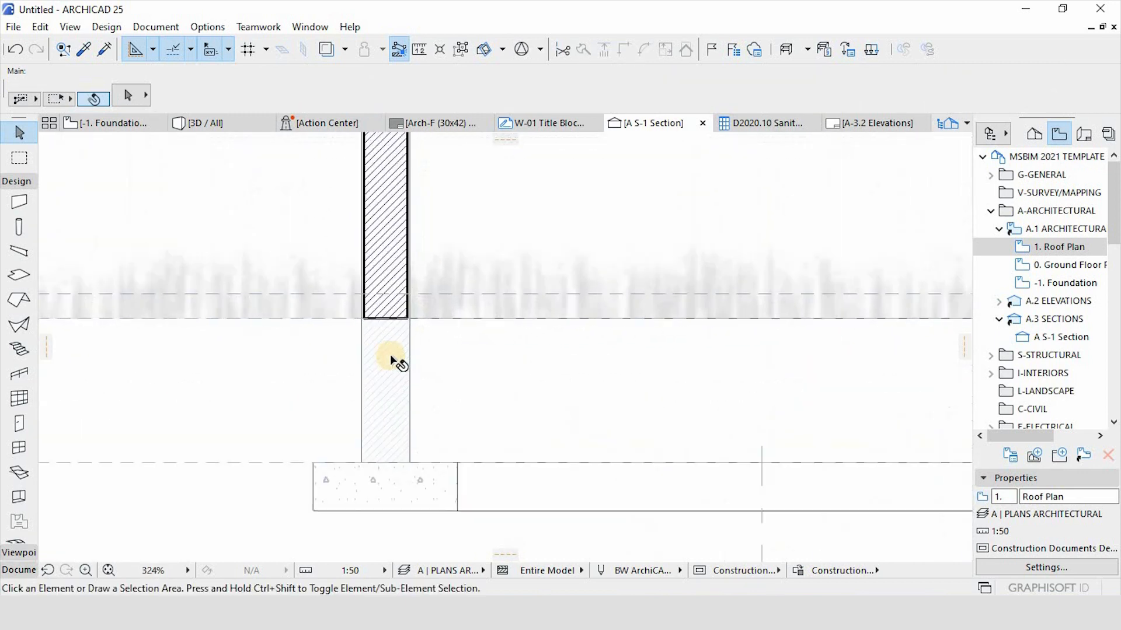
{"action": "left_click", "coordinate": [393, 359]}
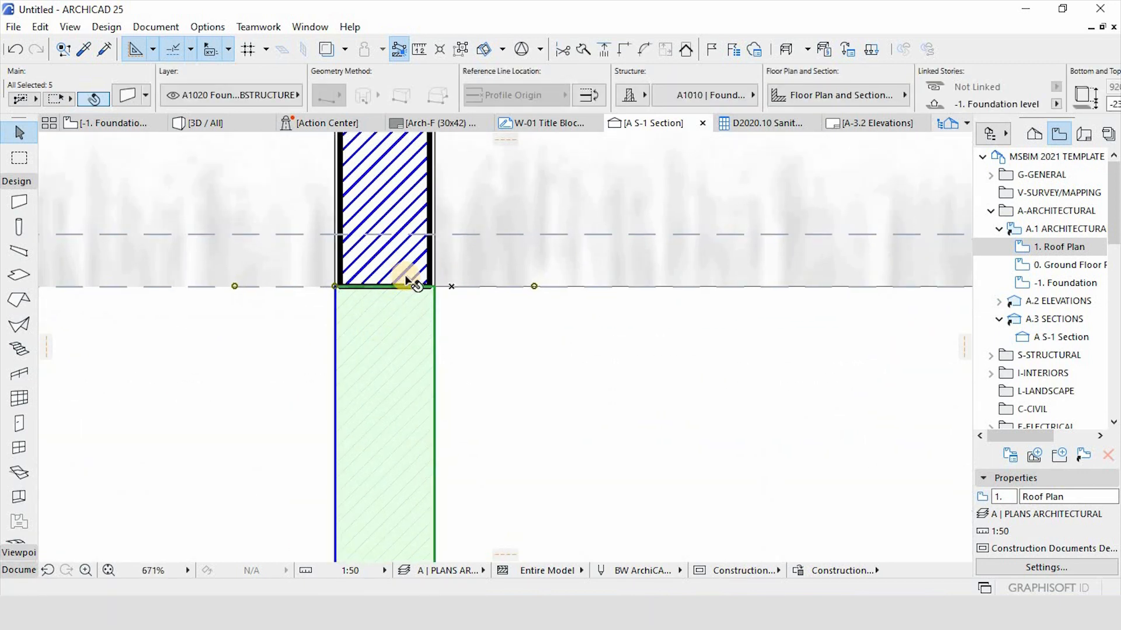
{"action": "scroll", "coordinate": [422, 300], "scroll_direction": "up", "scroll_amount": 4}
{"action": "scroll", "coordinate": [439, 298], "scroll_direction": "down", "scroll_amount": 4}
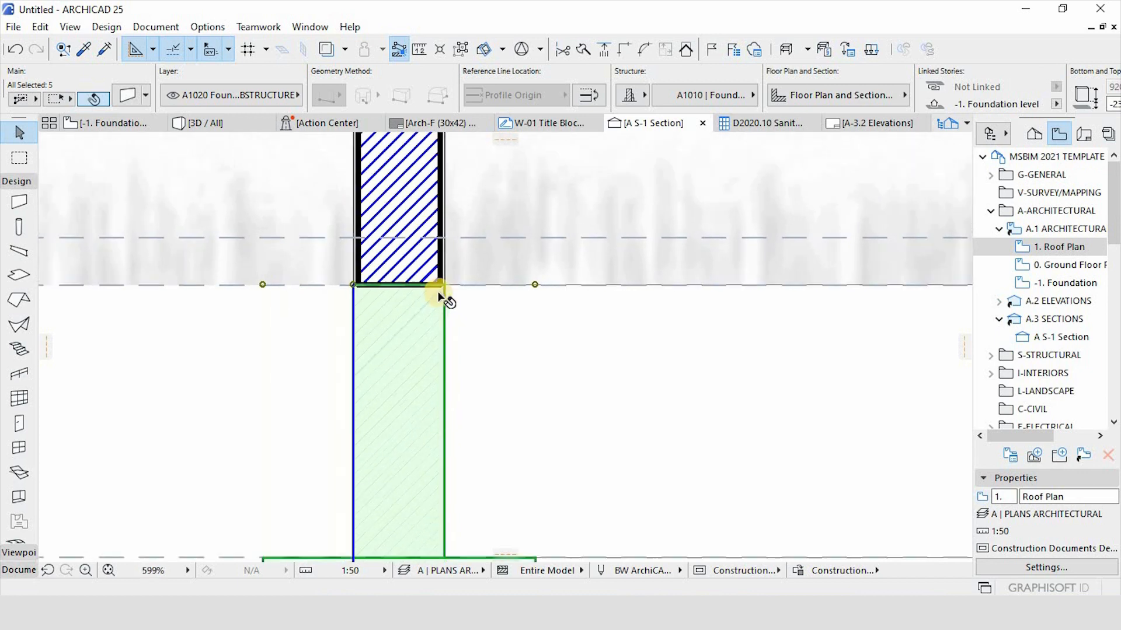
{"action": "scroll", "coordinate": [439, 309], "scroll_direction": "down", "scroll_amount": 2}
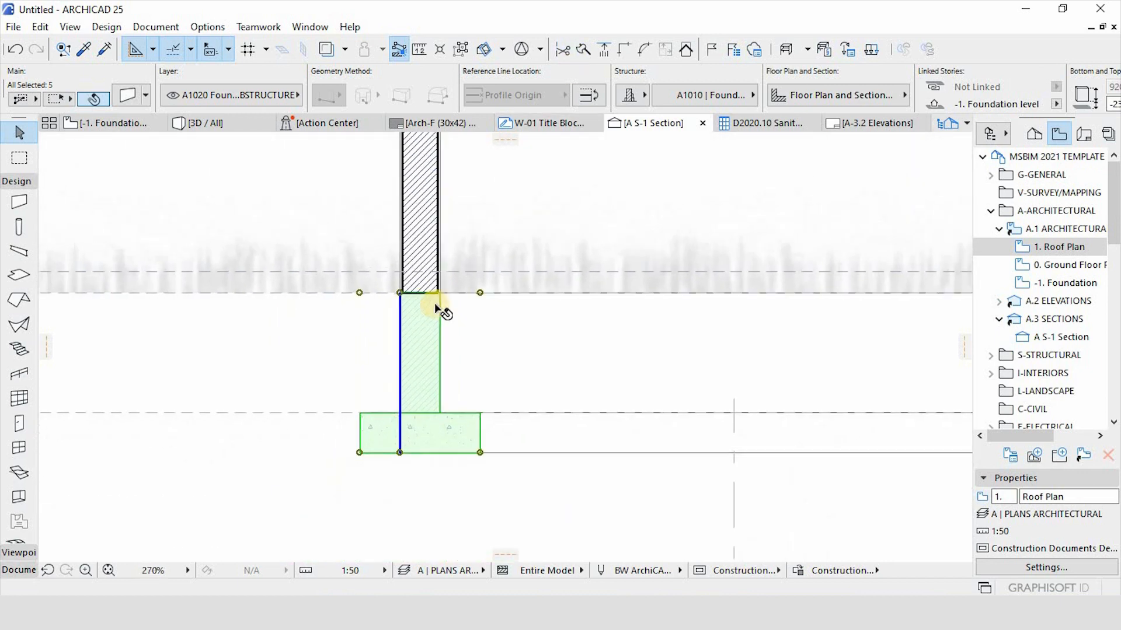
{"action": "scroll", "coordinate": [439, 309], "scroll_direction": "down", "scroll_amount": 1}
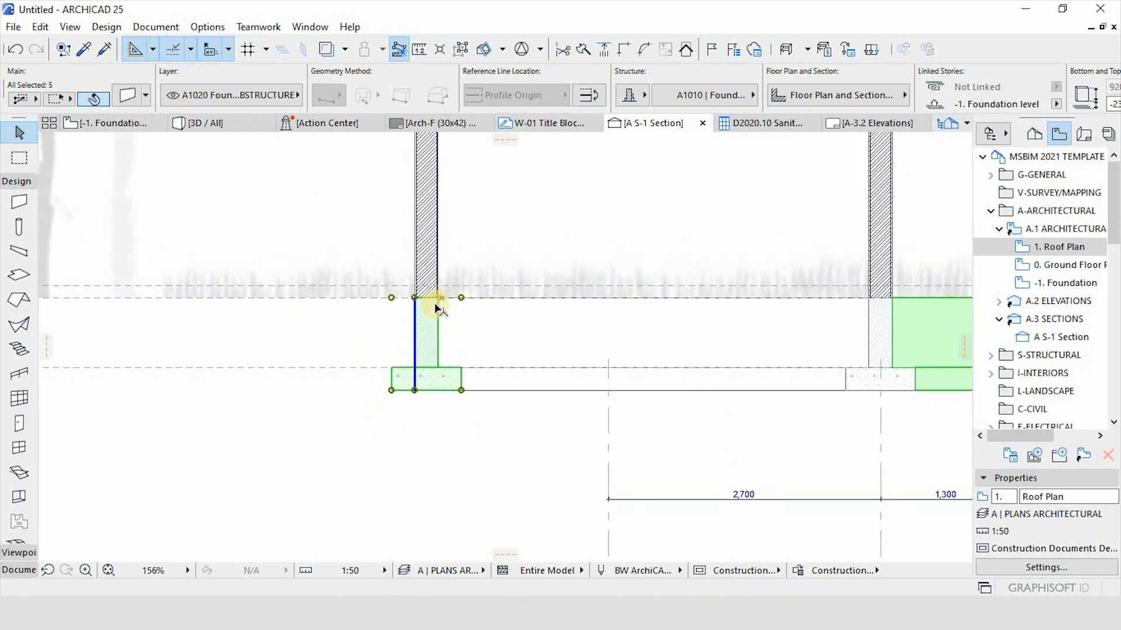
{"action": "scroll", "coordinate": [439, 307], "scroll_direction": "up", "scroll_amount": 3}
{"action": "scroll", "coordinate": [415, 288], "scroll_direction": "up", "scroll_amount": 2}
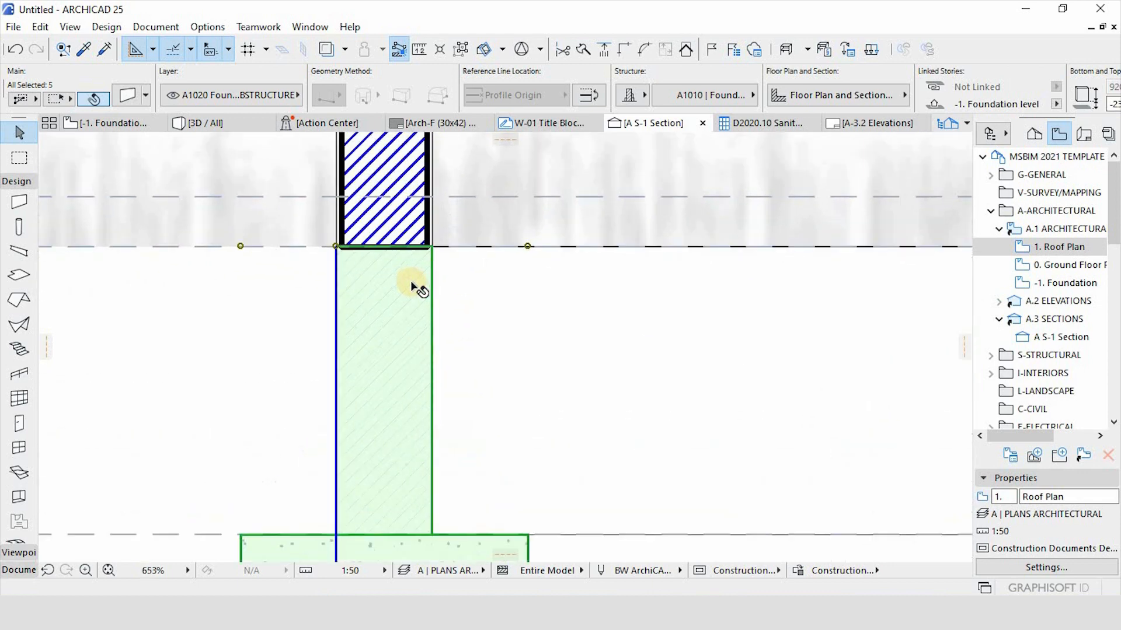
{"action": "scroll", "coordinate": [415, 288], "scroll_direction": "down", "scroll_amount": 3}
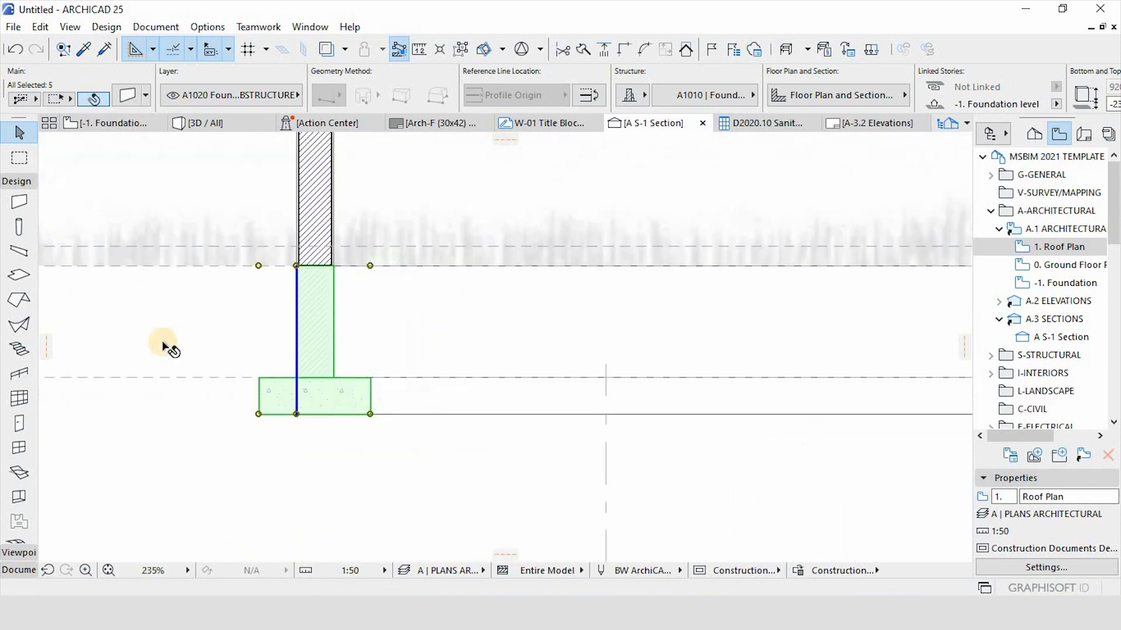
Examine the foundation walls and footings in the section against the Natural Ground and Top of footing level markers.
{"action": "scroll", "coordinate": [525, 332], "scroll_direction": "down", "scroll_amount": 4}
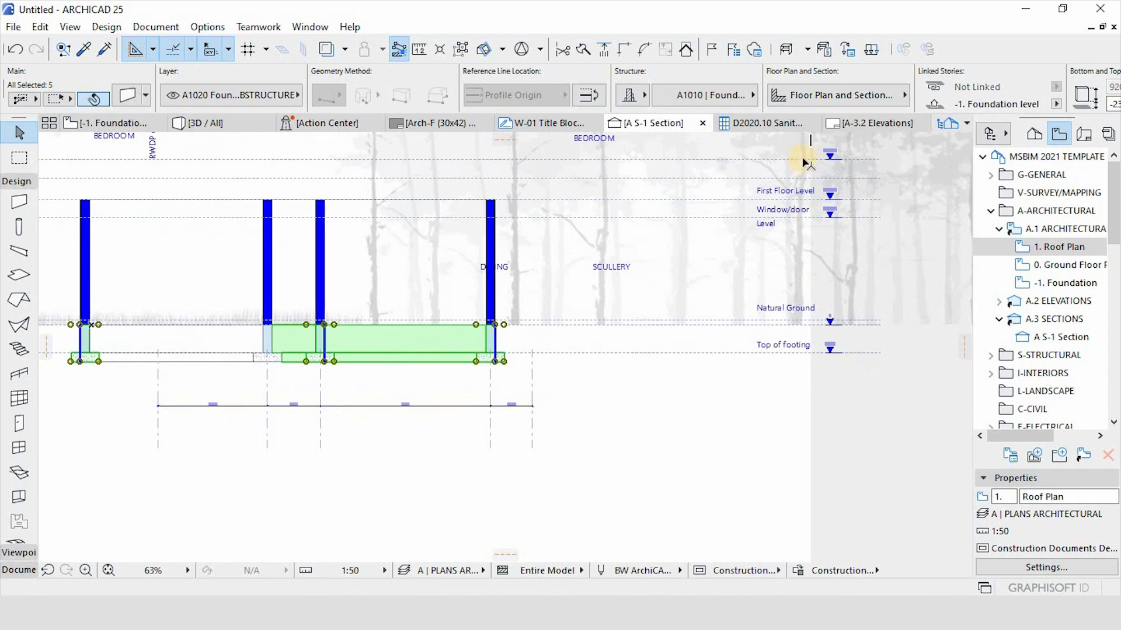
{"action": "scroll", "coordinate": [839, 140], "scroll_direction": "up", "scroll_amount": 3}
{"action": "scroll", "coordinate": [823, 263], "scroll_direction": "down", "scroll_amount": 2}
{"action": "scroll", "coordinate": [824, 383], "scroll_direction": "down", "scroll_amount": 1}
{"action": "scroll", "coordinate": [818, 454], "scroll_direction": "up", "scroll_amount": 1}
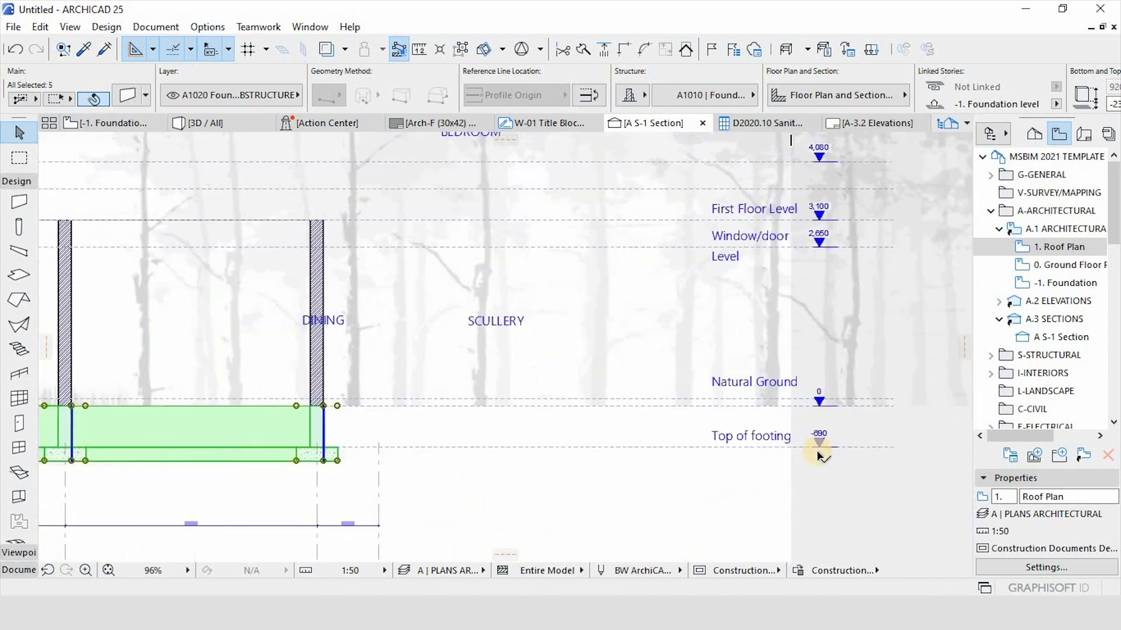
{"action": "scroll", "coordinate": [819, 454], "scroll_direction": "up", "scroll_amount": 2}
{"action": "scroll", "coordinate": [817, 452], "scroll_direction": "down", "scroll_amount": 3}
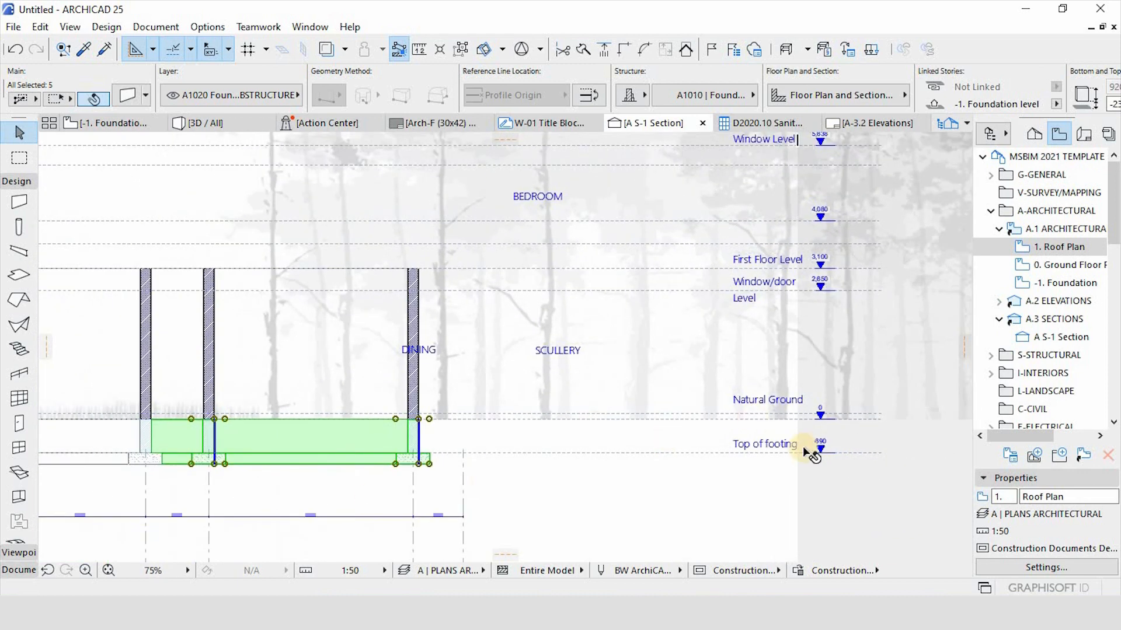
{"action": "scroll", "coordinate": [817, 453], "scroll_direction": "up", "scroll_amount": 4}
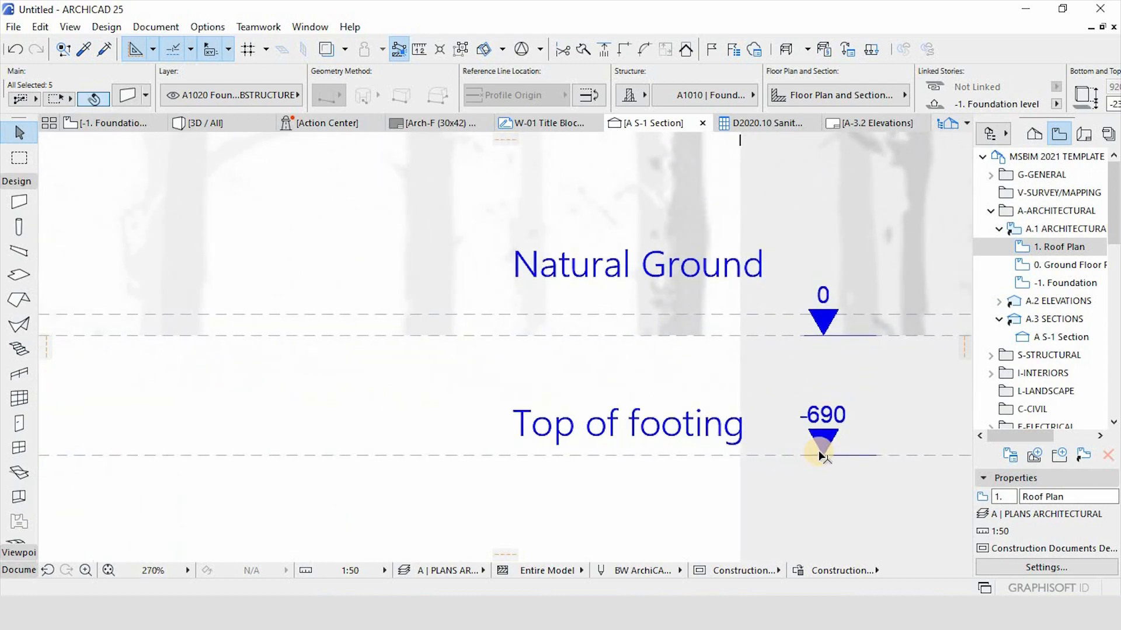
{"action": "scroll", "coordinate": [820, 455], "scroll_direction": "down", "scroll_amount": 2}
{"action": "scroll", "coordinate": [820, 455], "scroll_direction": "down", "scroll_amount": 3}
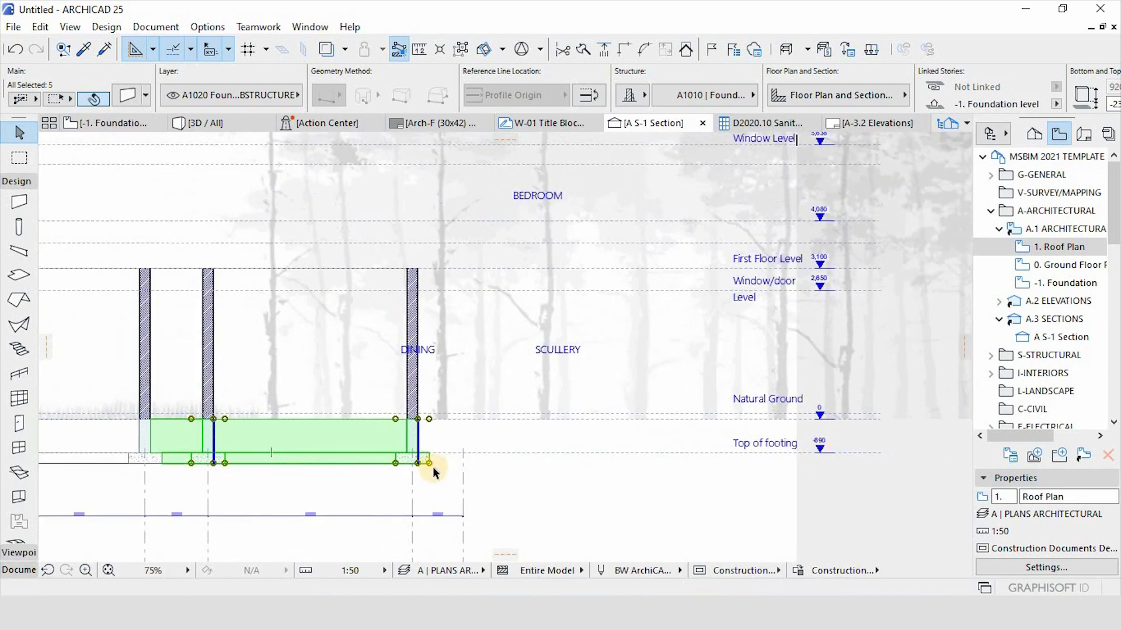
{"action": "scroll", "coordinate": [364, 464], "scroll_direction": "up", "scroll_amount": 3}
{"action": "scroll", "coordinate": [621, 380], "scroll_direction": "down", "scroll_amount": 3}
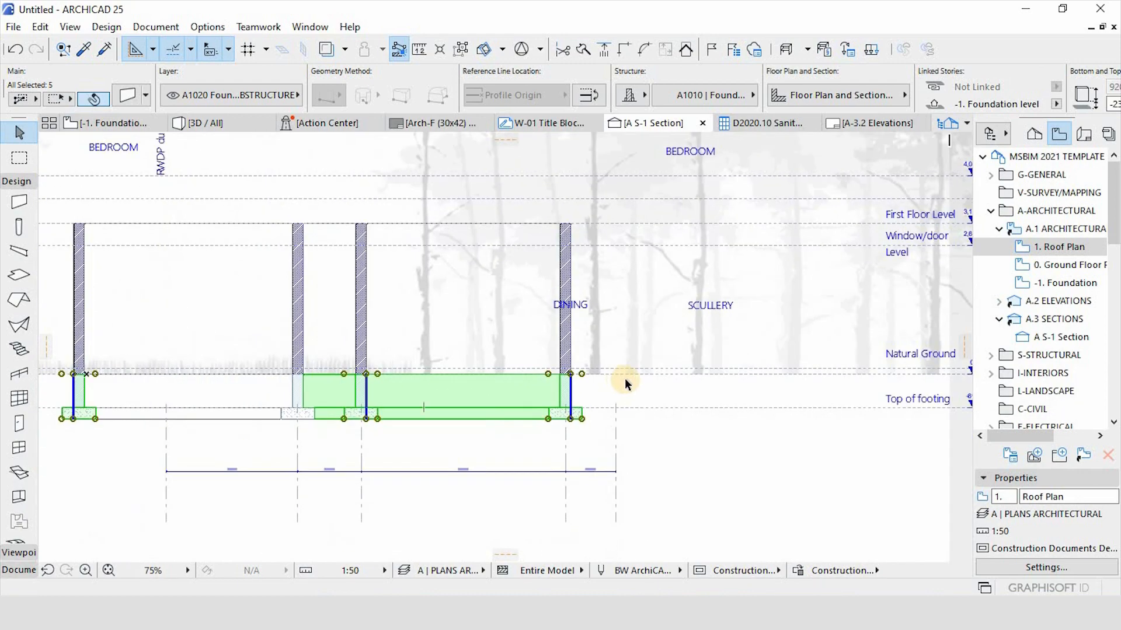
{"action": "scroll", "coordinate": [554, 357], "scroll_direction": "down", "scroll_amount": 2}
{"action": "scroll", "coordinate": [282, 380], "scroll_direction": "up", "scroll_amount": 2}
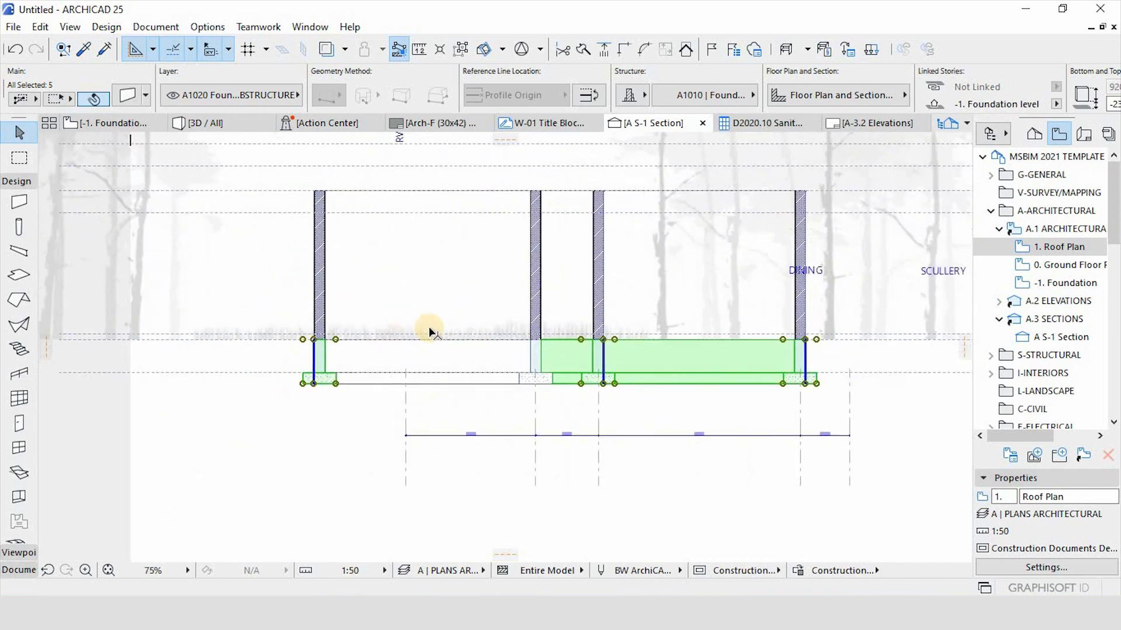
Examine the ground floor walls and the foundation walls with footings beneath them in the 3D view from several angles.
{"action": "left_click", "coordinate": [198, 122]}
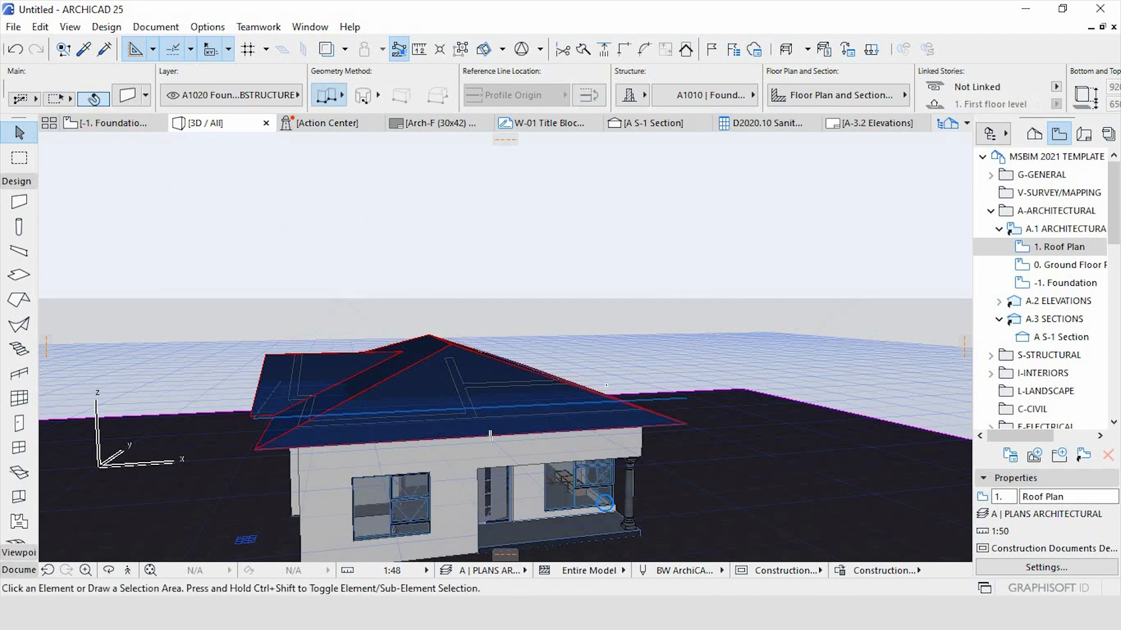
{"action": "key", "text": "Delete"}
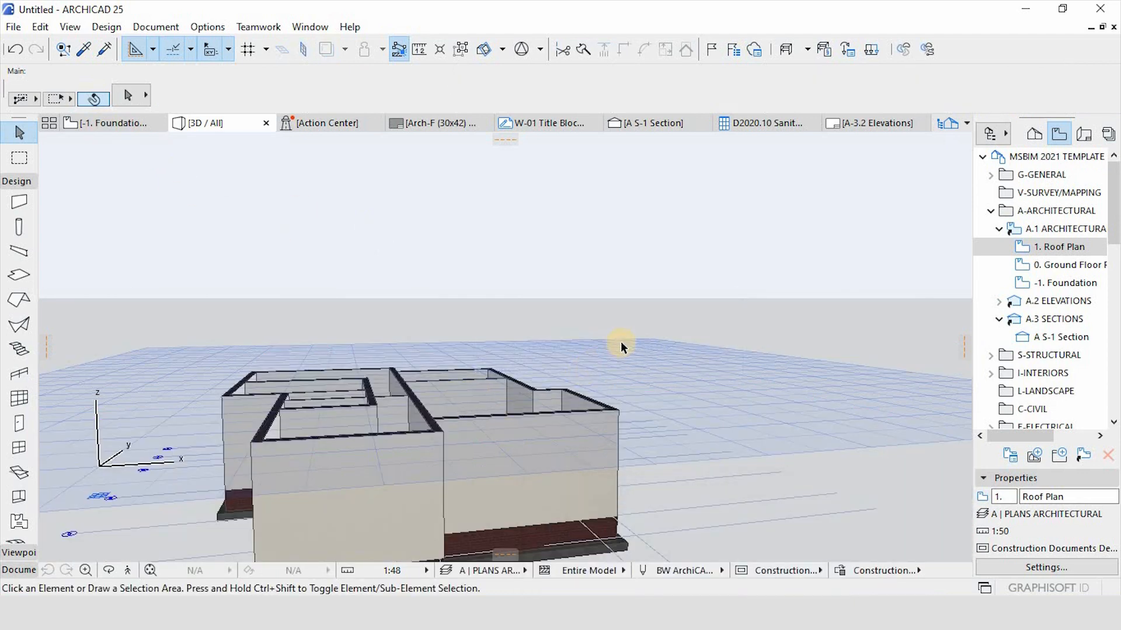
{"action": "key", "text": "o"}
{"action": "left_click_drag", "start_coordinate": [603, 373], "coordinate": [415, 477]}
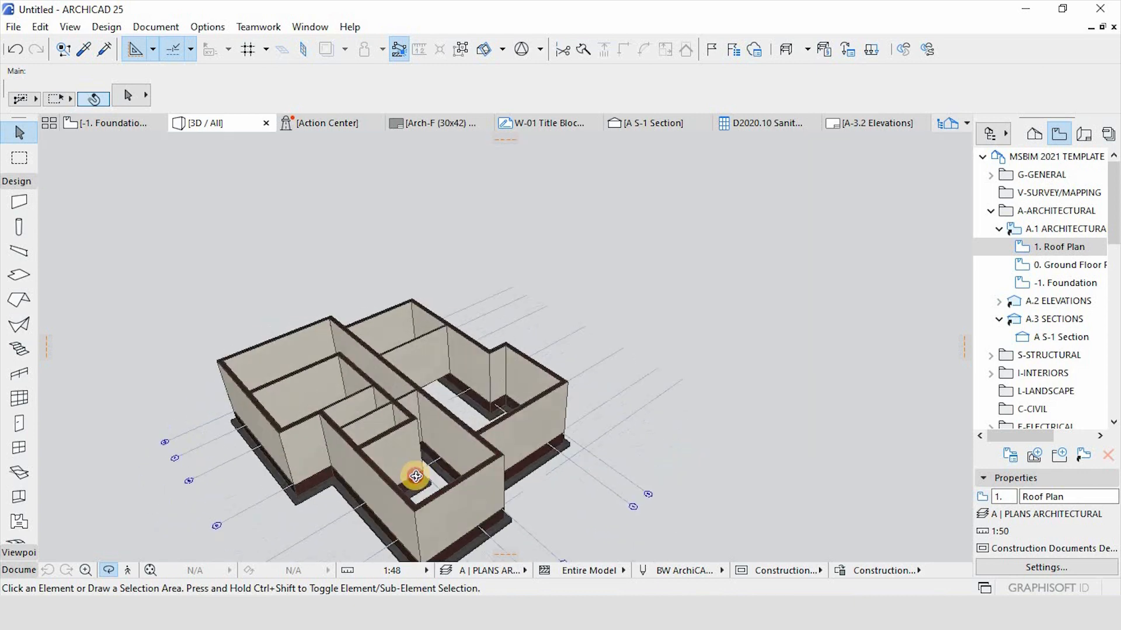
{"action": "scroll", "coordinate": [453, 503], "scroll_direction": "up", "scroll_amount": 6}
{"action": "left_click_drag", "start_coordinate": [500, 382], "coordinate": [338, 368]}
{"action": "scroll", "coordinate": [335, 303], "scroll_direction": "down", "scroll_amount": 3}
{"action": "left_click_drag", "start_coordinate": [496, 239], "coordinate": [415, 292]}
{"action": "scroll", "coordinate": [415, 292], "scroll_direction": "up", "scroll_amount": 3}
{"action": "scroll", "coordinate": [415, 292], "scroll_direction": "down", "scroll_amount": 3}
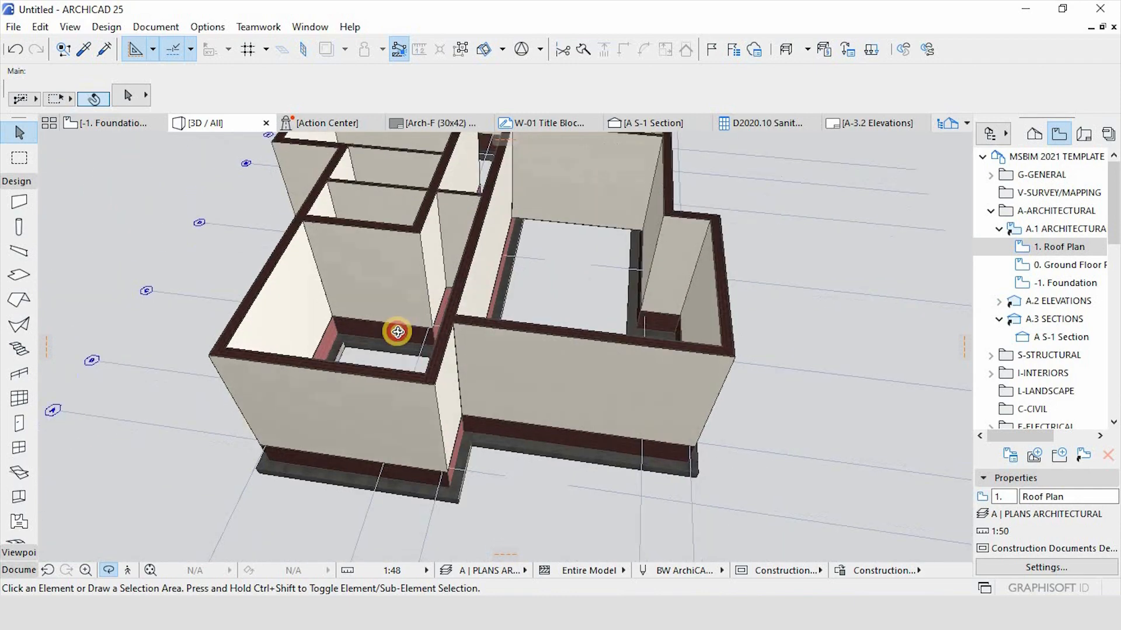
{"action": "left_click_drag", "start_coordinate": [533, 327], "coordinate": [411, 240]}
Return to the floor plan and switch it from the foundation level to the ground floor level.
{"action": "left_click", "coordinate": [140, 125]}
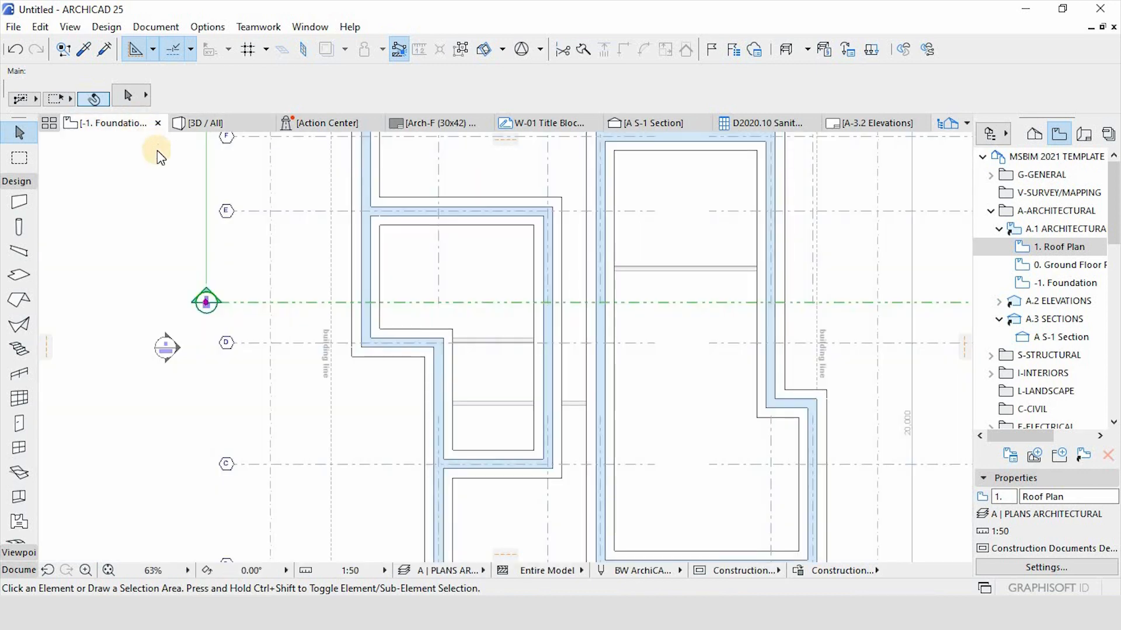
{"action": "right_click", "coordinate": [111, 124]}
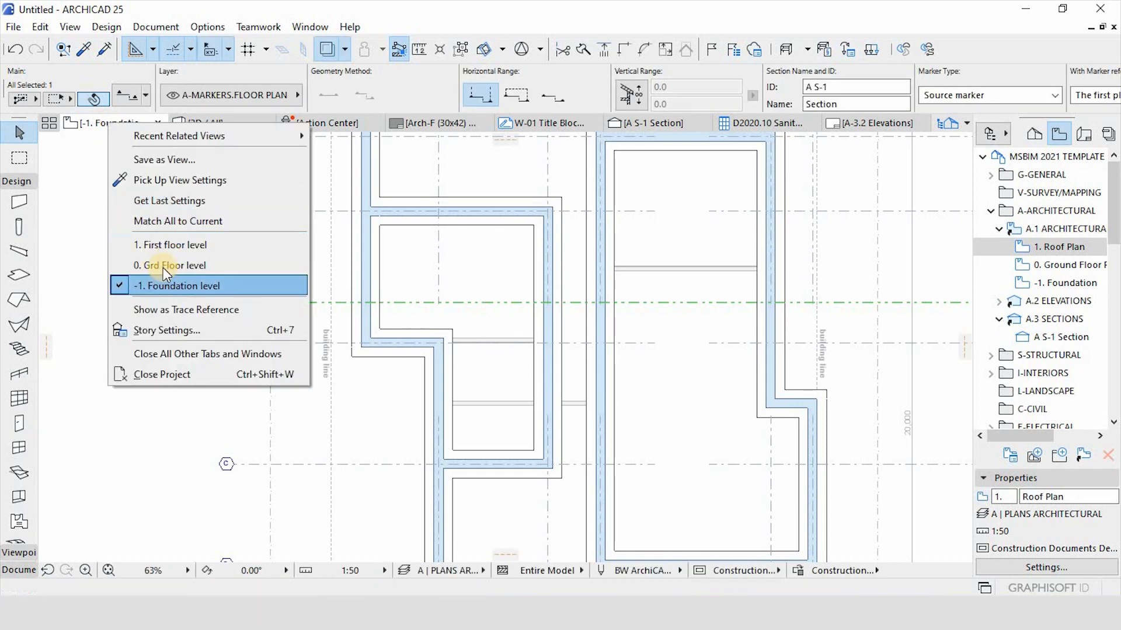
{"action": "left_click", "coordinate": [164, 266]}
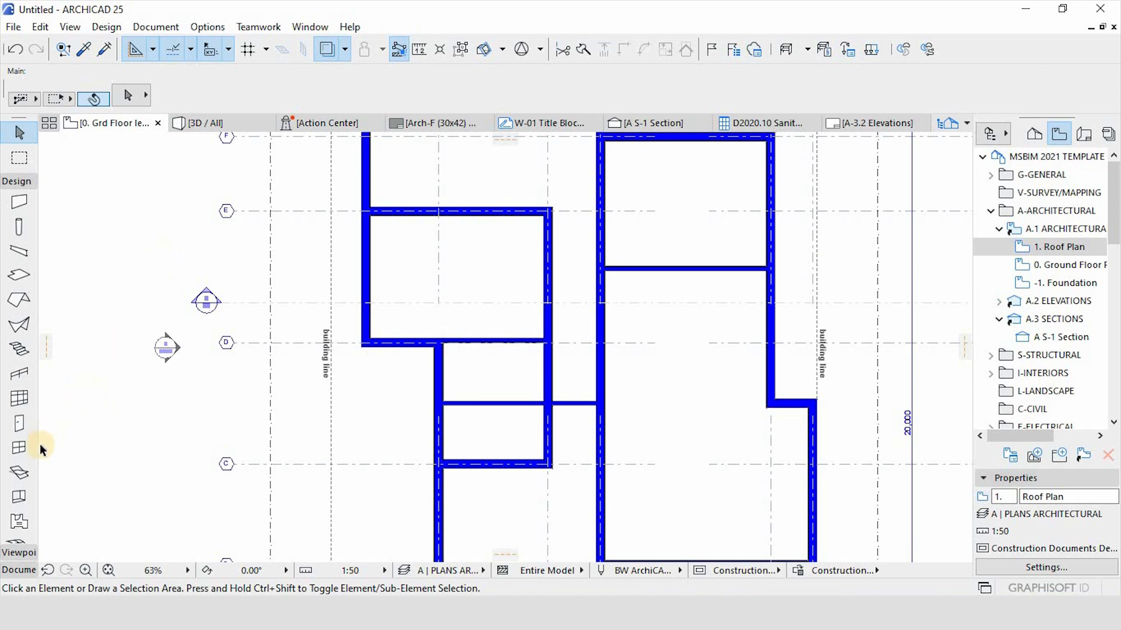
{"action": "scroll", "coordinate": [47, 438], "scroll_direction": "down", "scroll_amount": 1}
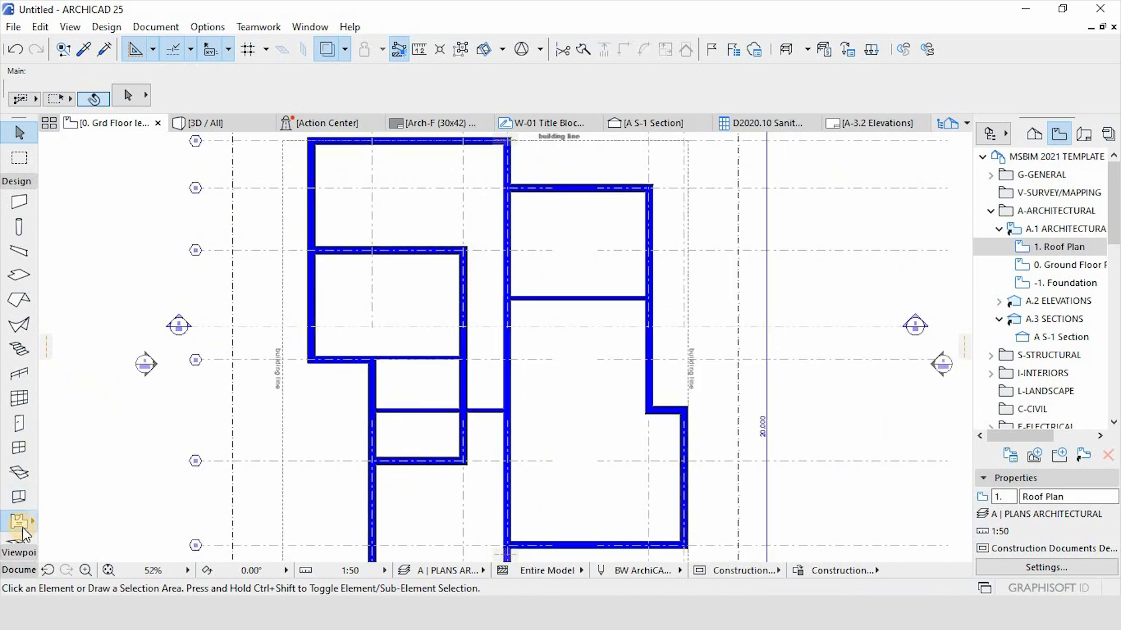
Apply the ZONE 1 favorite from Z2000 Zones to the Zone tool's default settings.
{"action": "left_click", "coordinate": [21, 526]}
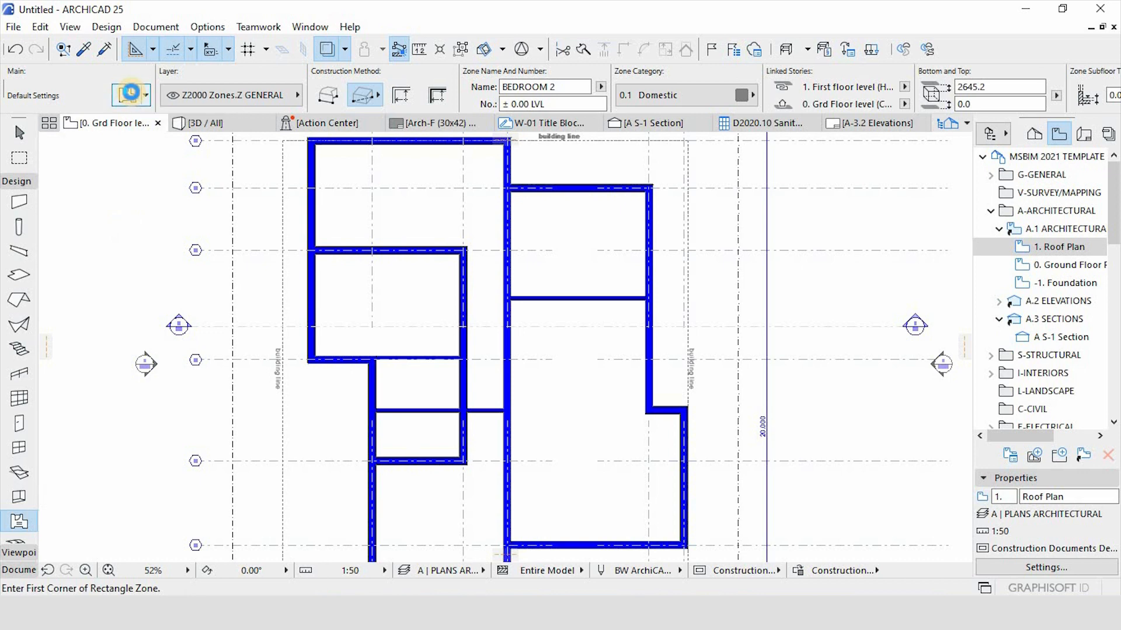
{"action": "left_click", "coordinate": [129, 95]}
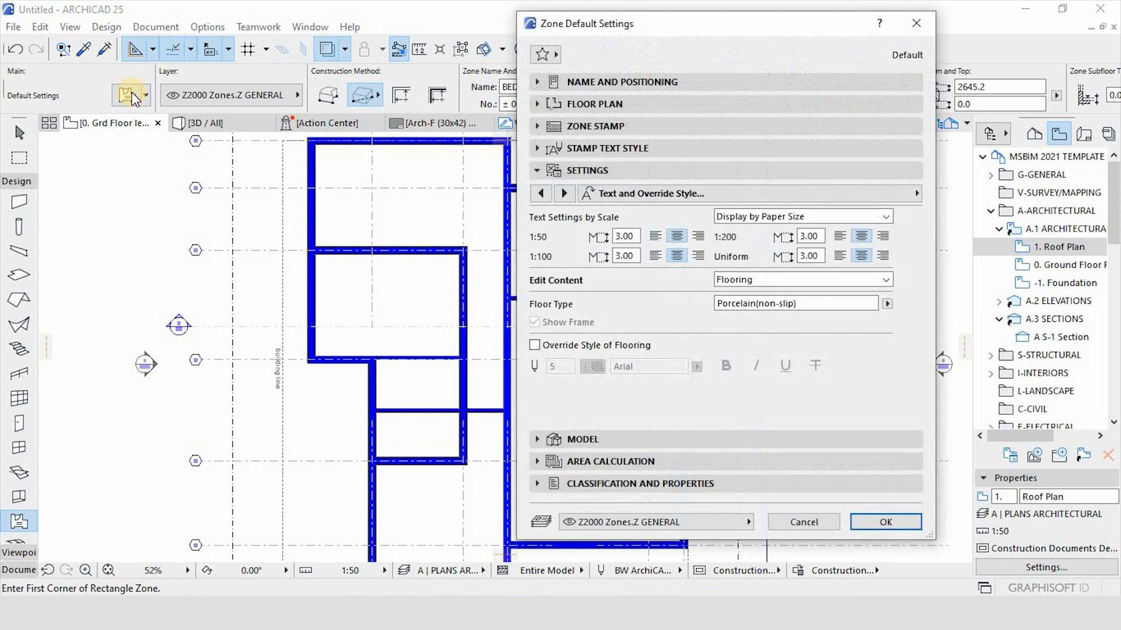
{"action": "left_click", "coordinate": [541, 55]}
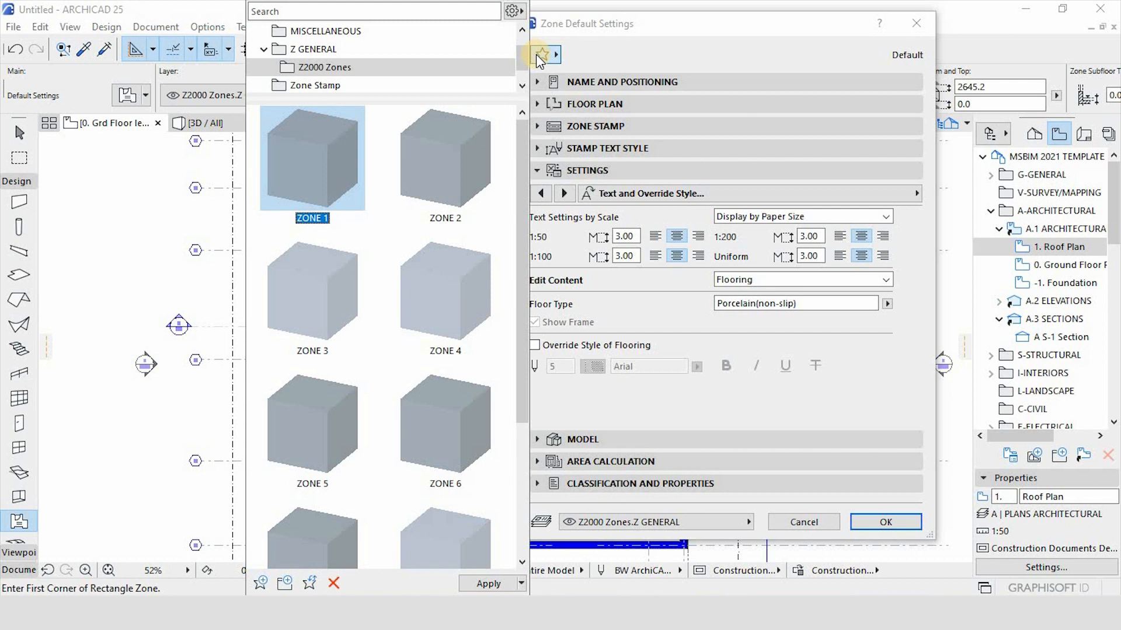
{"action": "left_click", "coordinate": [327, 181]}
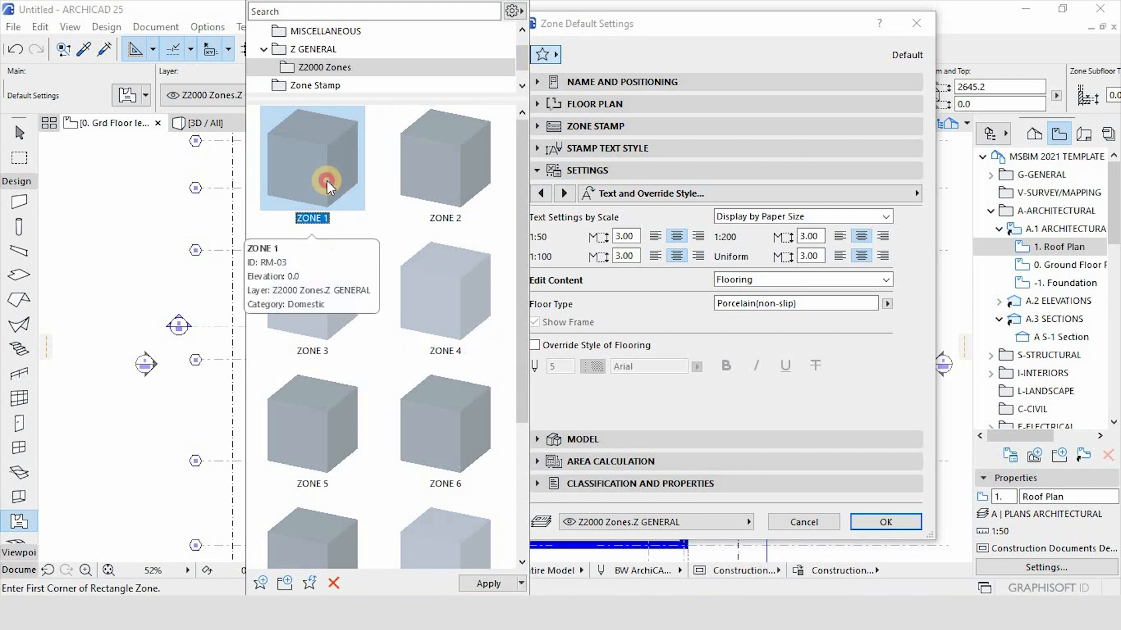
{"action": "double_click", "coordinate": [327, 180]}
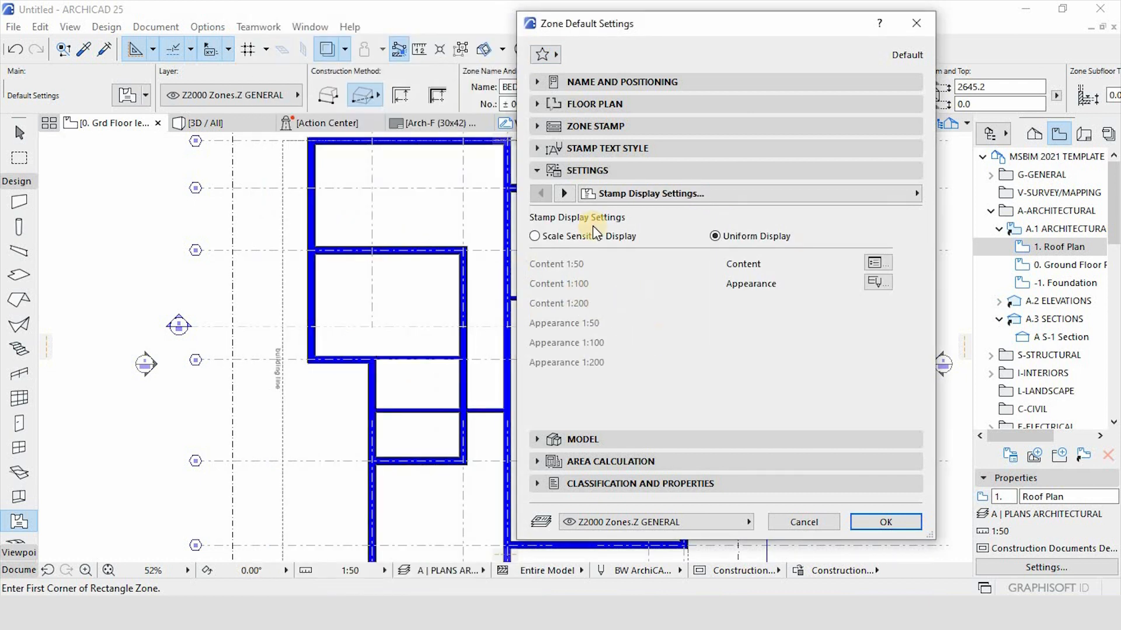
Remove the Ceiling Height and Flooring rows from the default zone stamp's content.
{"action": "left_click", "coordinate": [584, 122]}
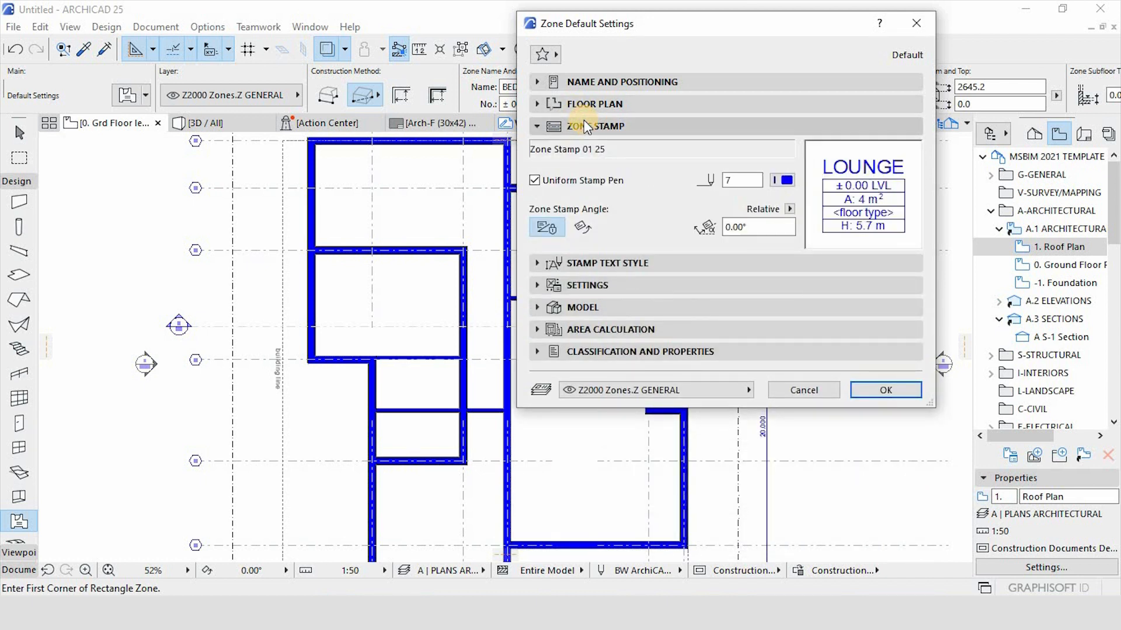
{"action": "left_click", "coordinate": [545, 130]}
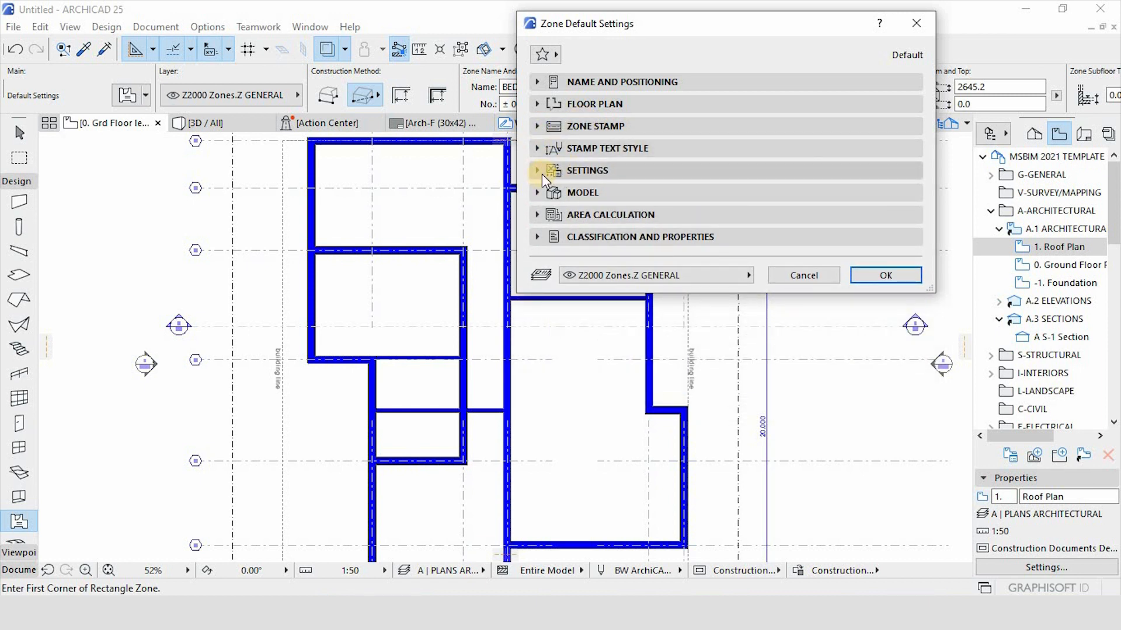
{"action": "left_click", "coordinate": [537, 170]}
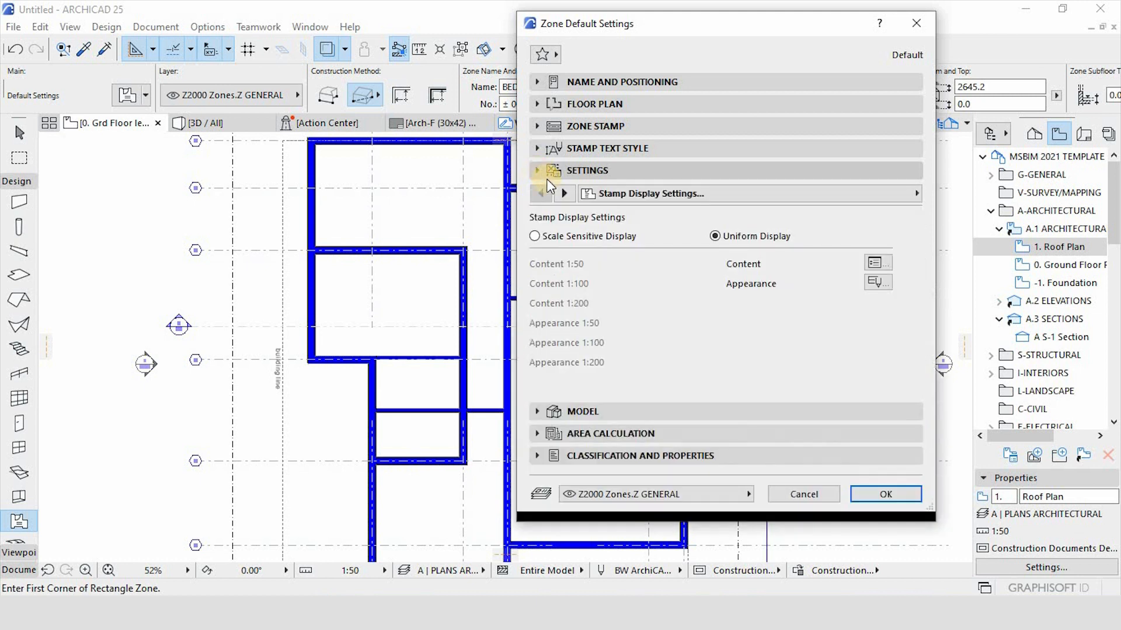
{"action": "left_click", "coordinate": [562, 193]}
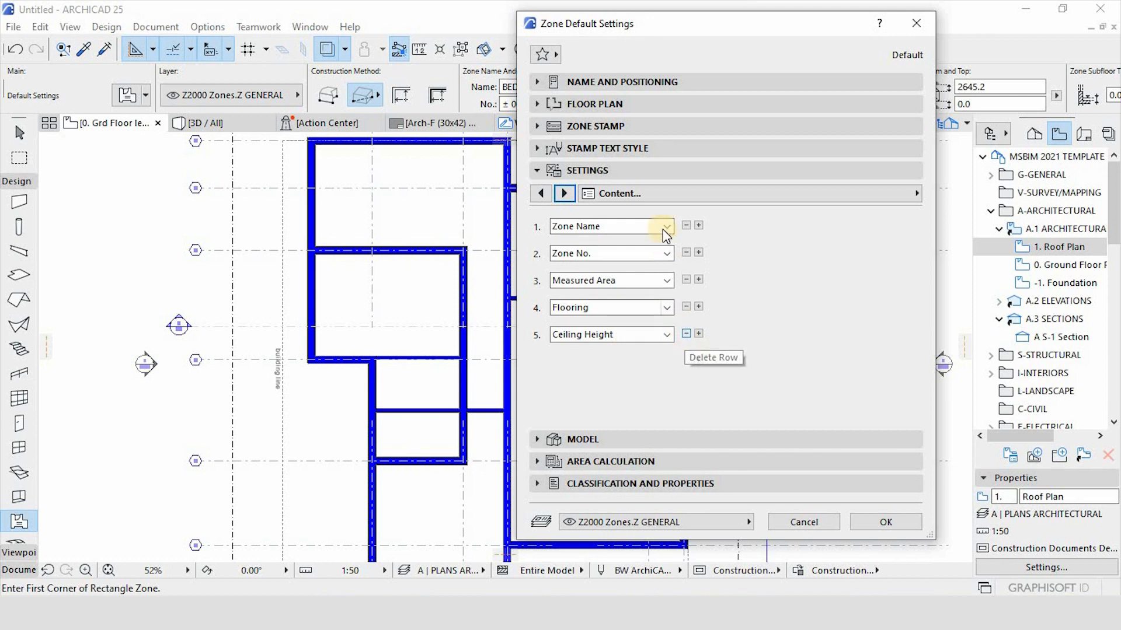
{"action": "left_click", "coordinate": [684, 337]}
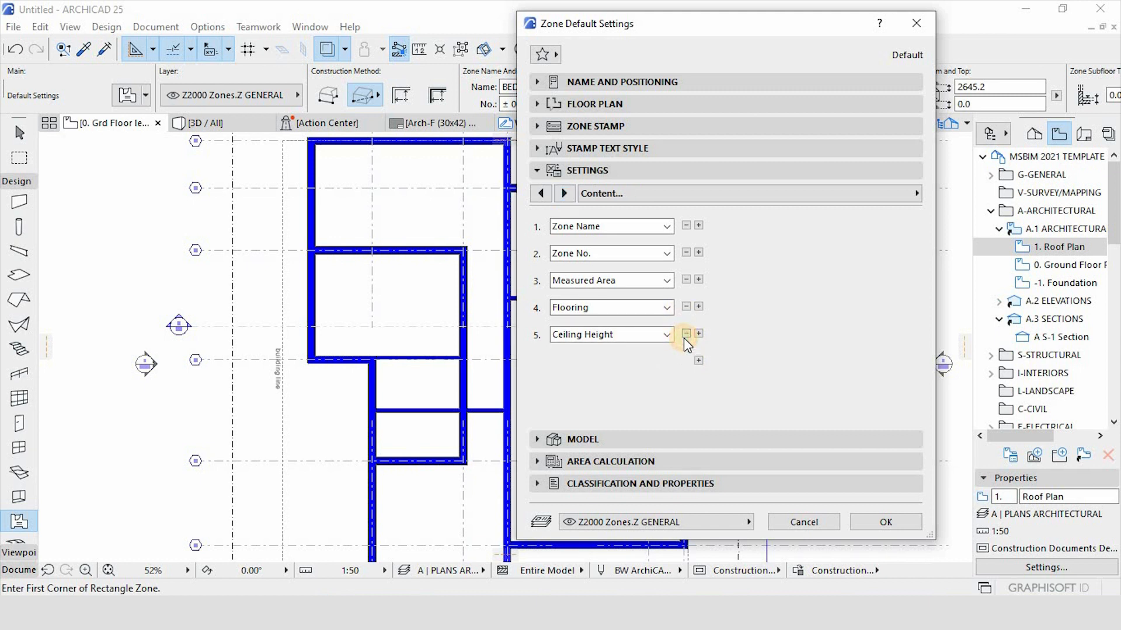
{"action": "left_click", "coordinate": [686, 307]}
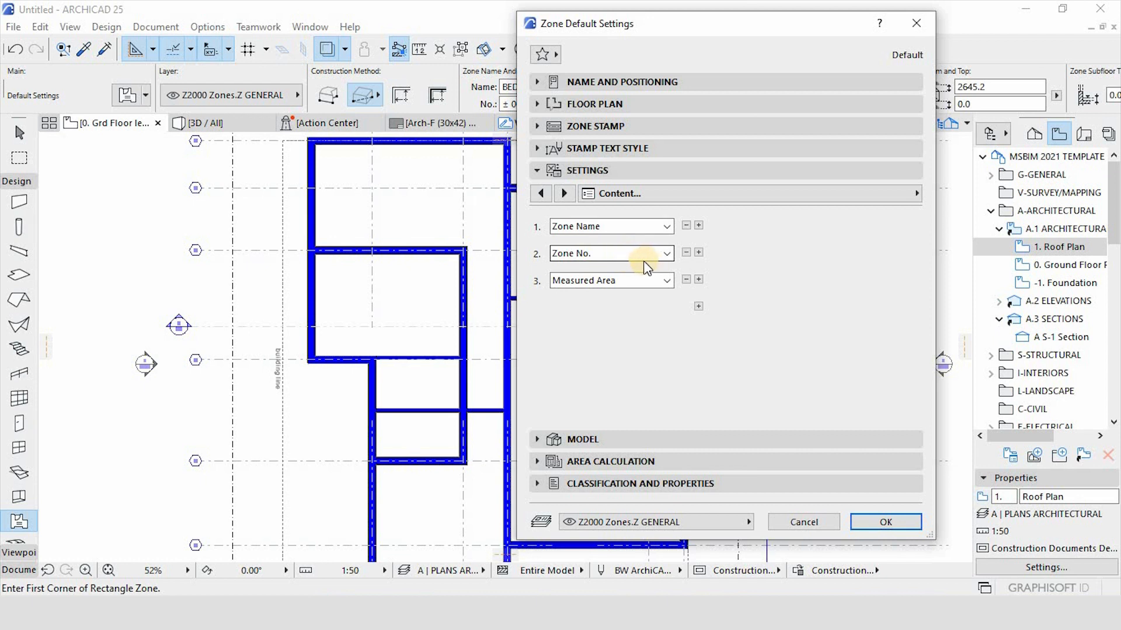
Turn off the zone stamp's frame and accept the zone default settings.
{"action": "left_click", "coordinate": [564, 193]}
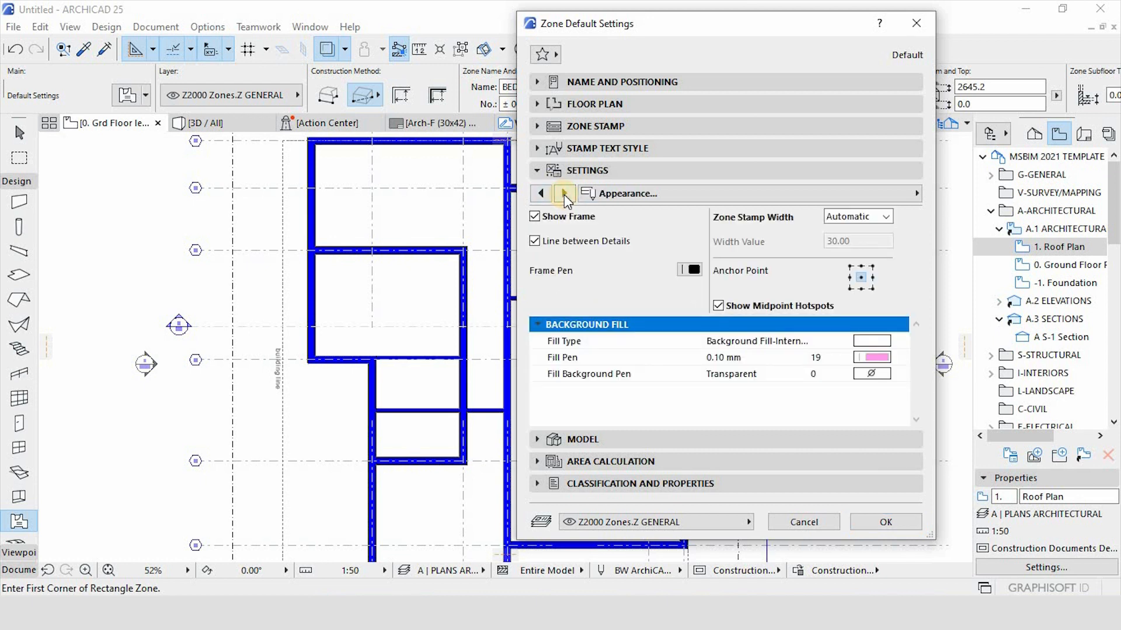
{"action": "left_click", "coordinate": [535, 216]}
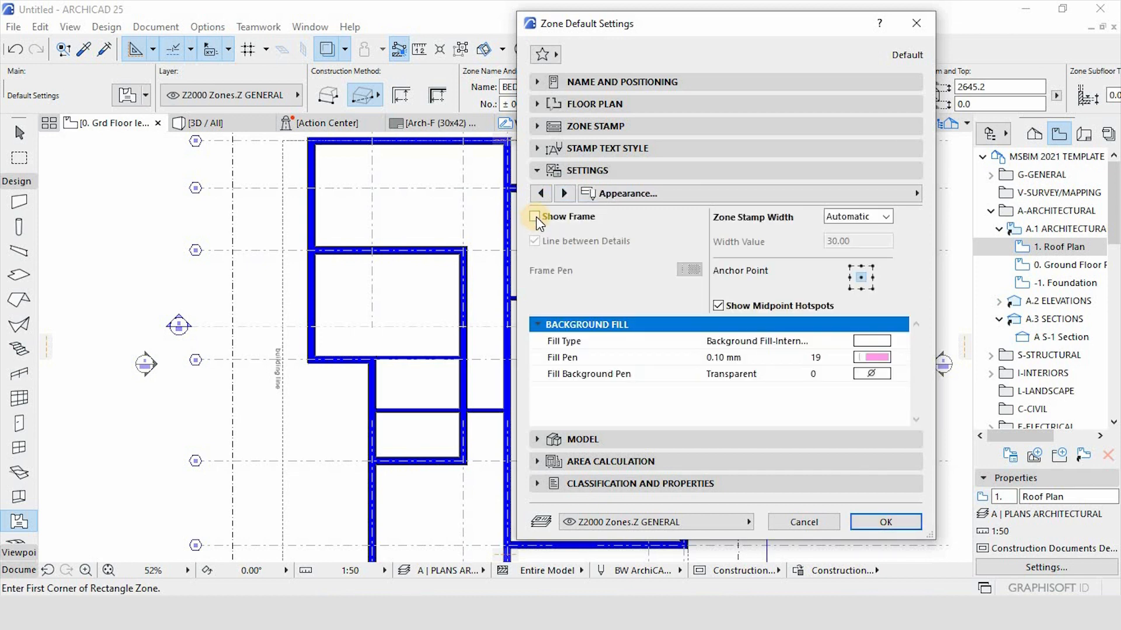
{"action": "left_click", "coordinate": [558, 193]}
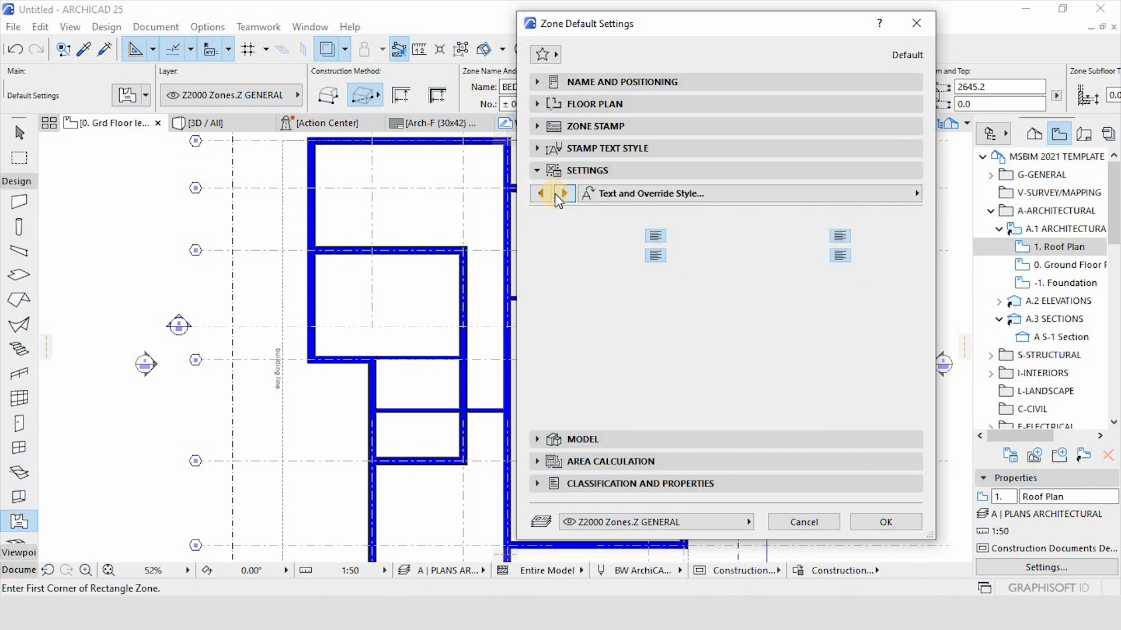
{"action": "left_click", "coordinate": [563, 193]}
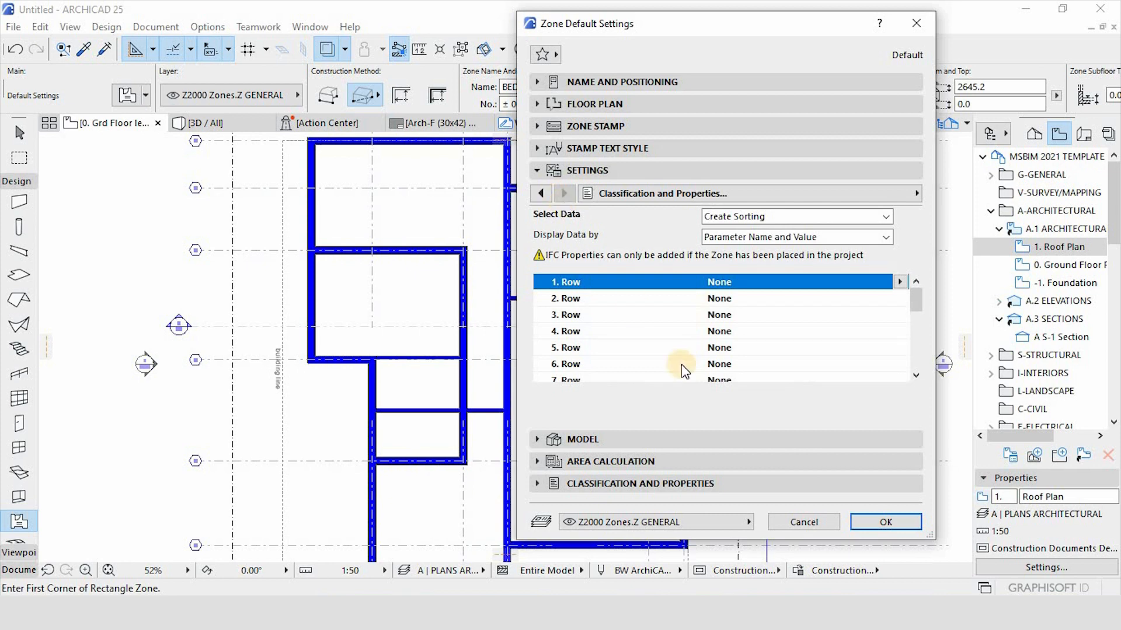
{"action": "left_click", "coordinate": [899, 527]}
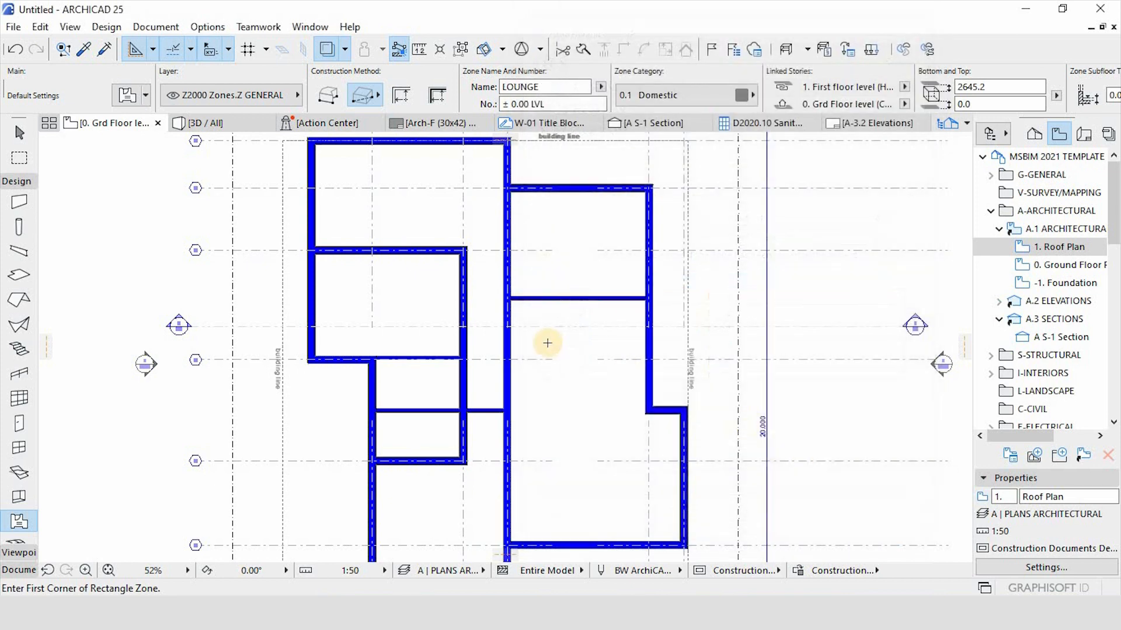
Draw a rectangular LOUNGE zone about 5005 by 3794 mm inside the lower part of the living area and place its stamp.
{"action": "scroll", "coordinate": [279, 183], "scroll_direction": "up", "scroll_amount": 1}
{"action": "scroll", "coordinate": [475, 280], "scroll_direction": "down", "scroll_amount": 4}
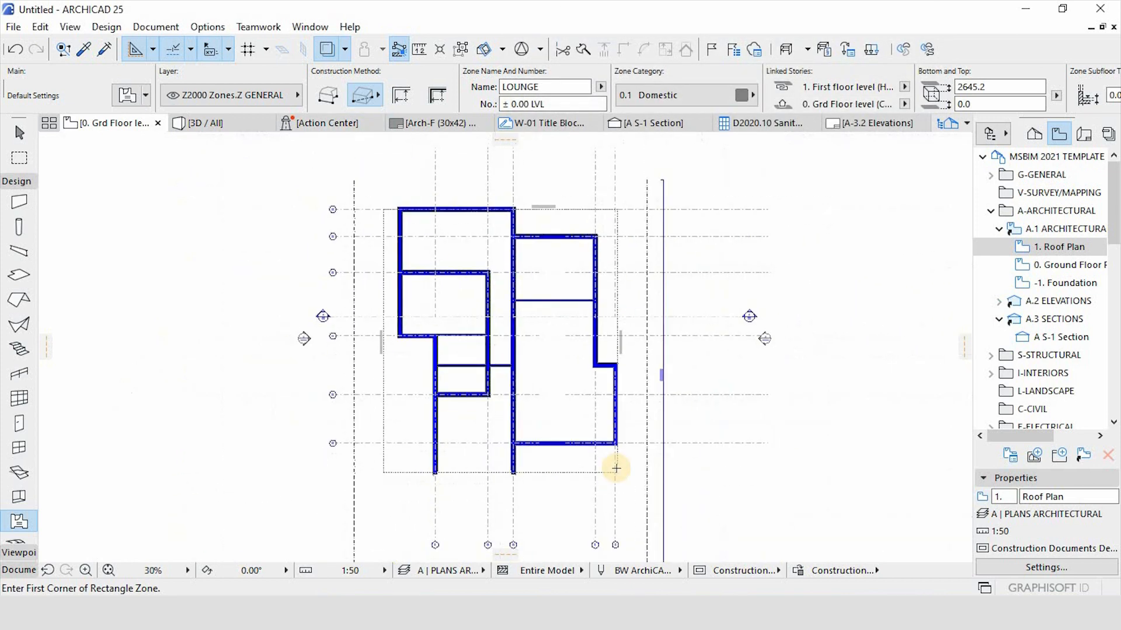
{"action": "scroll", "coordinate": [614, 467], "scroll_direction": "up", "scroll_amount": 5}
{"action": "scroll", "coordinate": [609, 418], "scroll_direction": "up", "scroll_amount": 3}
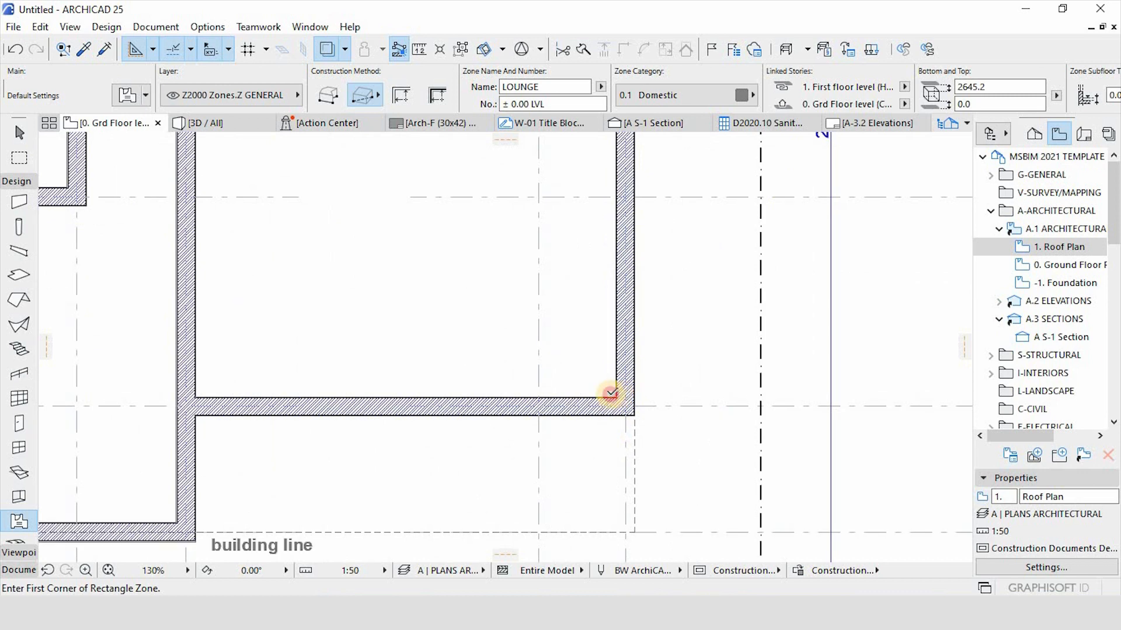
{"action": "left_click", "coordinate": [612, 394]}
{"action": "scroll", "coordinate": [601, 387], "scroll_direction": "down", "scroll_amount": 4}
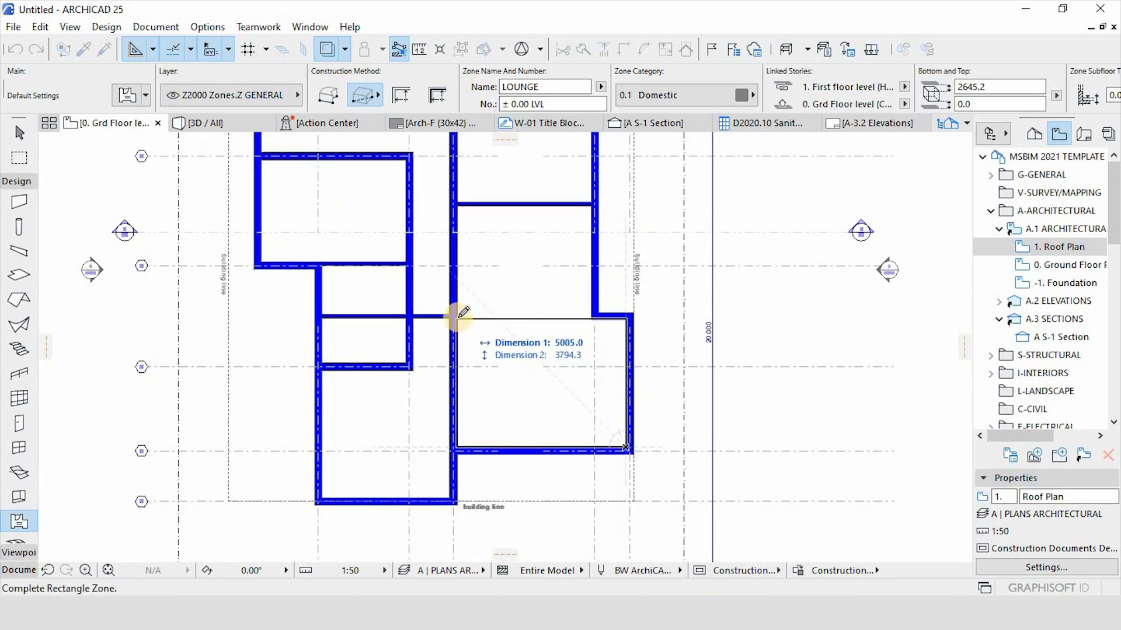
{"action": "left_click", "coordinate": [457, 319]}
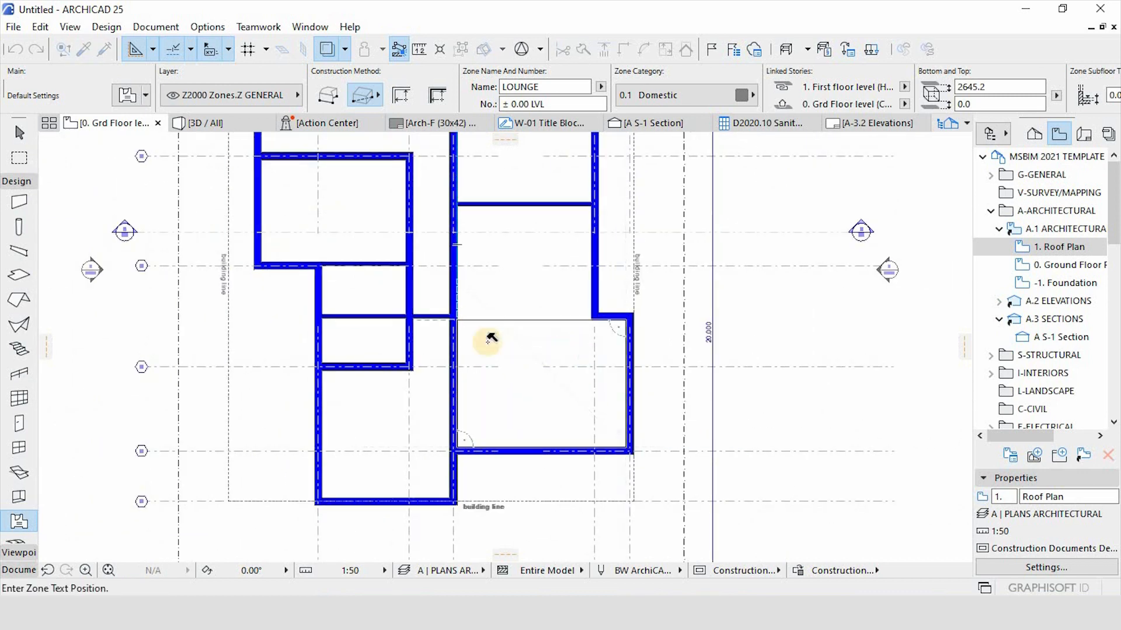
{"action": "left_click", "coordinate": [532, 379]}
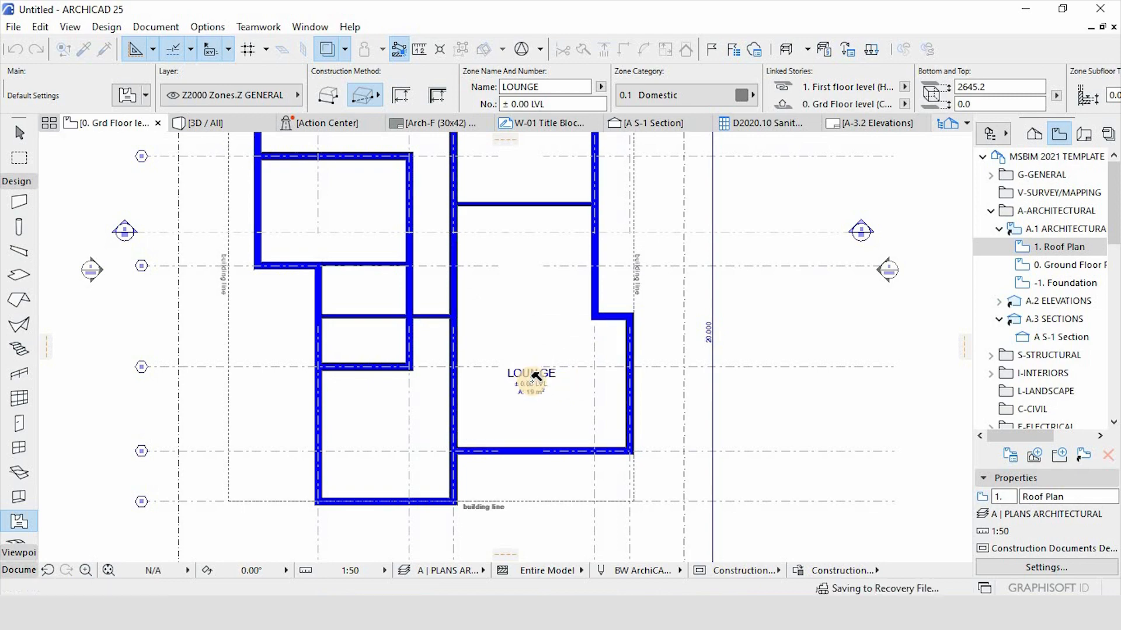
Draw a second rectangular zone directly above the lounge, up to the thin partition wall, and place its stamp mid-room.
{"action": "scroll", "coordinate": [533, 395], "scroll_direction": "up", "scroll_amount": 3}
{"action": "scroll", "coordinate": [541, 402], "scroll_direction": "down", "scroll_amount": 2}
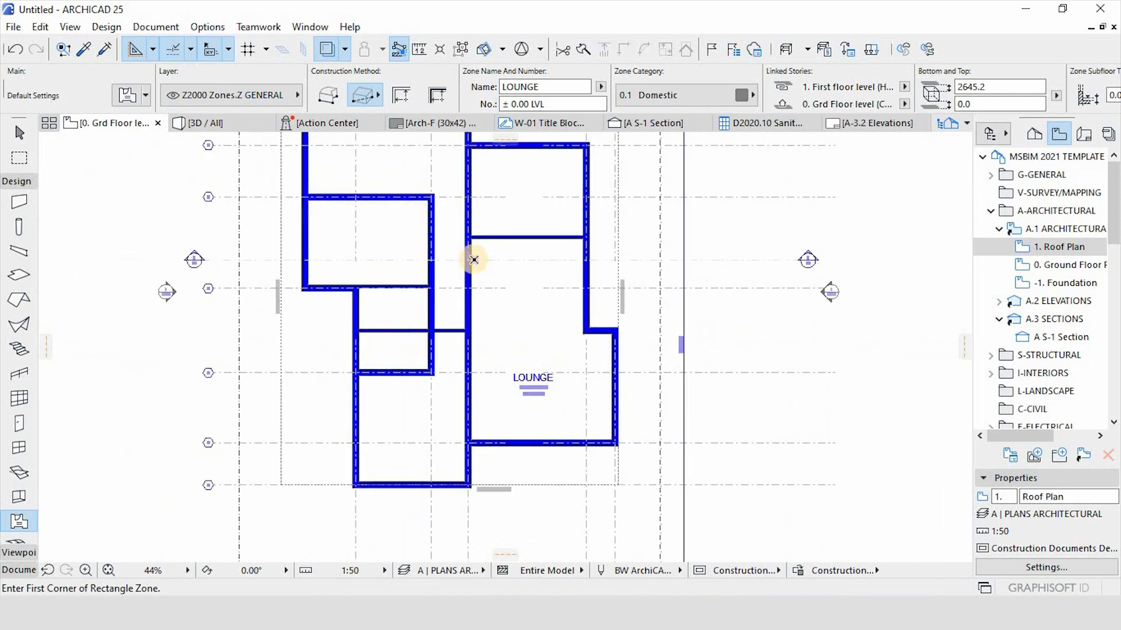
{"action": "scroll", "coordinate": [470, 233], "scroll_direction": "up", "scroll_amount": 3}
{"action": "left_click", "coordinate": [468, 207]}
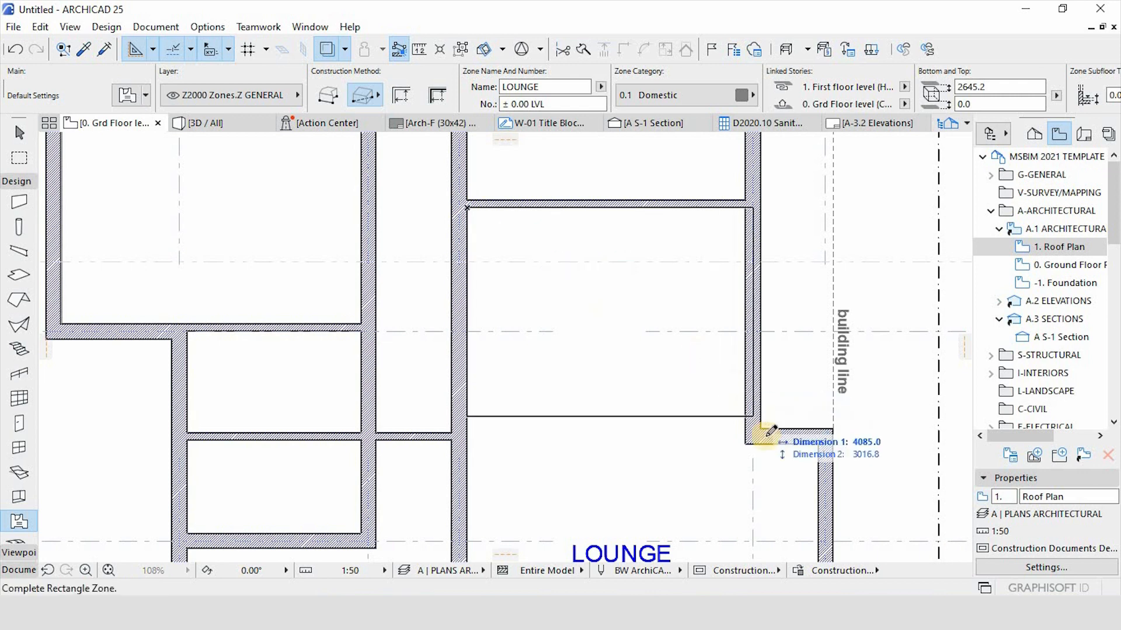
{"action": "left_click", "coordinate": [748, 441]}
{"action": "left_click", "coordinate": [609, 331]}
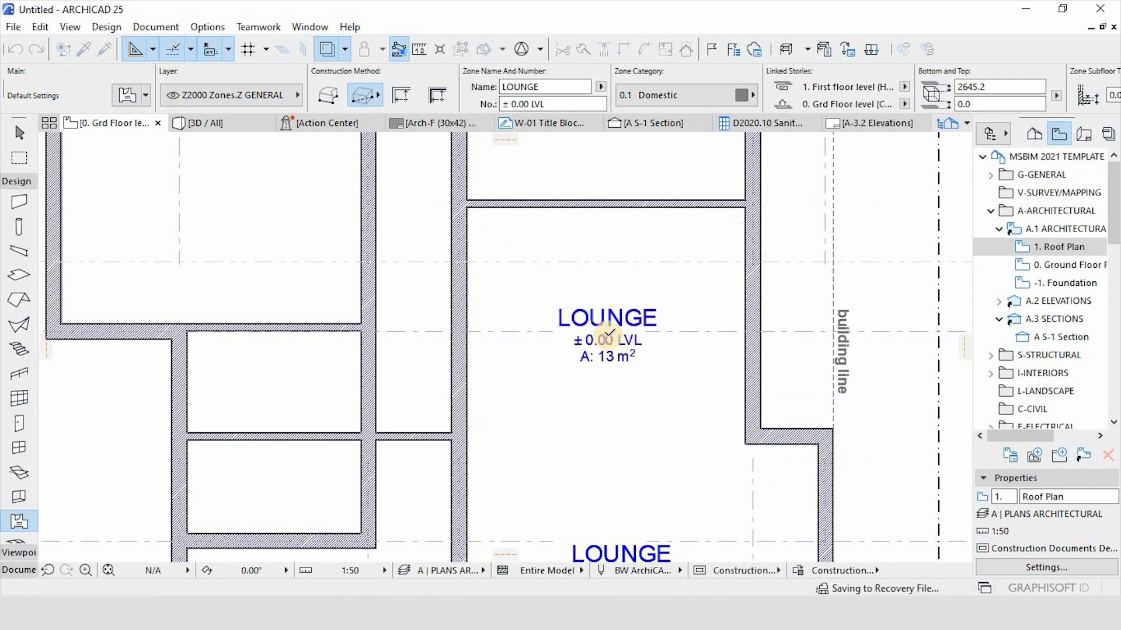
Rename the zone directly above the lounge as DINING.
{"action": "scroll", "coordinate": [609, 330], "scroll_direction": "down", "scroll_amount": 4}
{"action": "scroll", "coordinate": [573, 196], "scroll_direction": "up", "scroll_amount": 4}
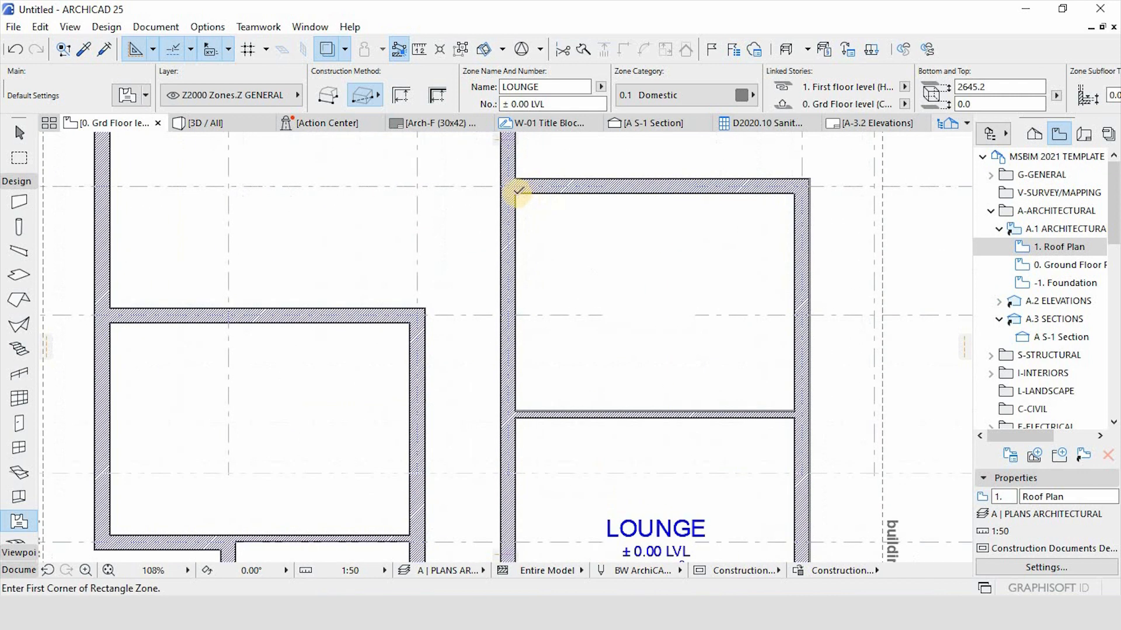
{"action": "scroll", "coordinate": [514, 193], "scroll_direction": "down", "scroll_amount": 2}
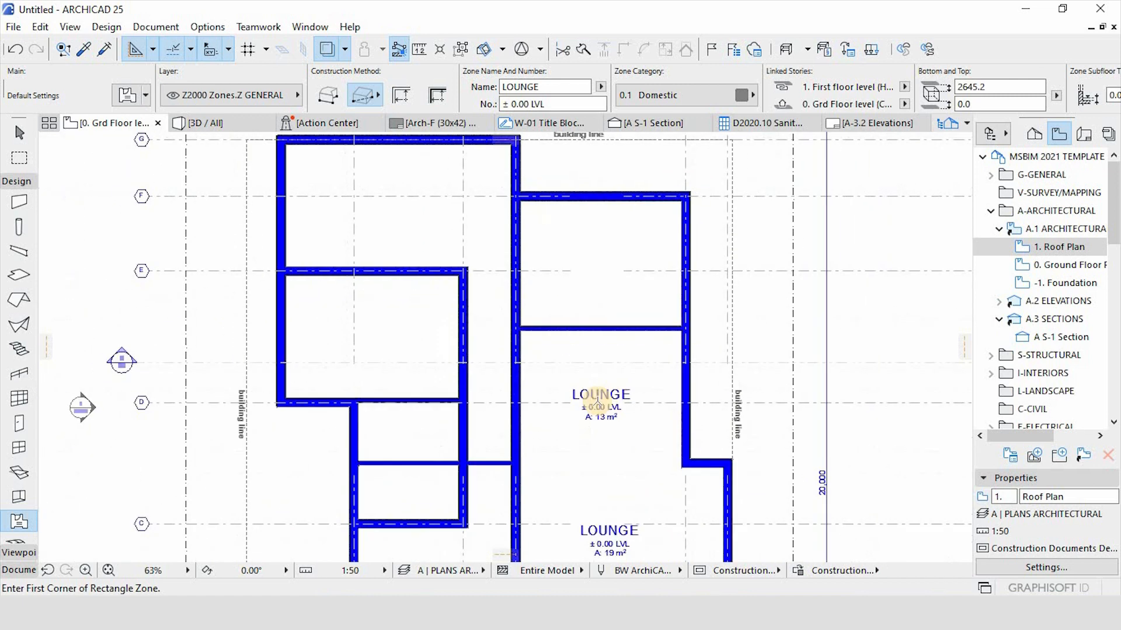
{"action": "key", "text": "Escape"}
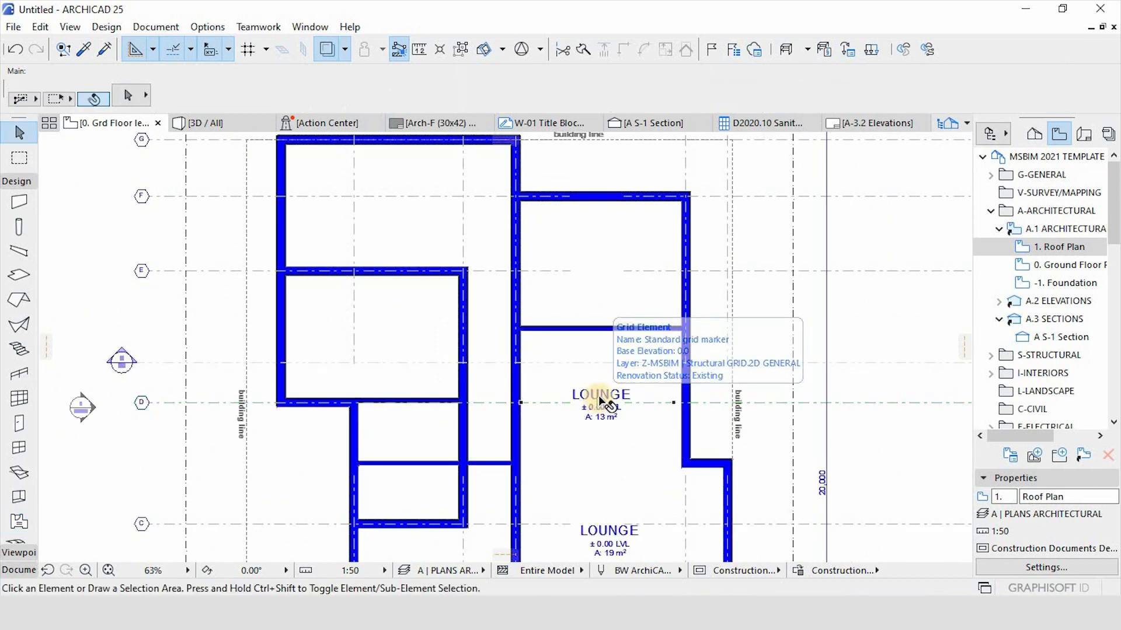
{"action": "left_click", "coordinate": [597, 394]}
{"action": "left_click", "coordinate": [544, 86]}
{"action": "double_click", "coordinate": [544, 87]}
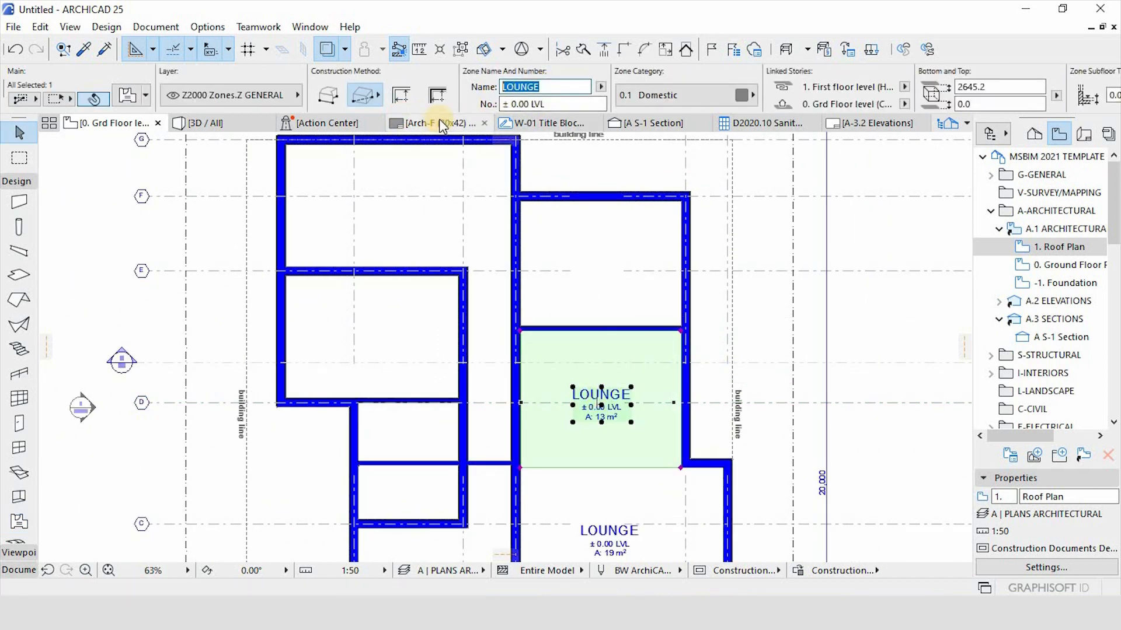
{"action": "type", "text": "d"}
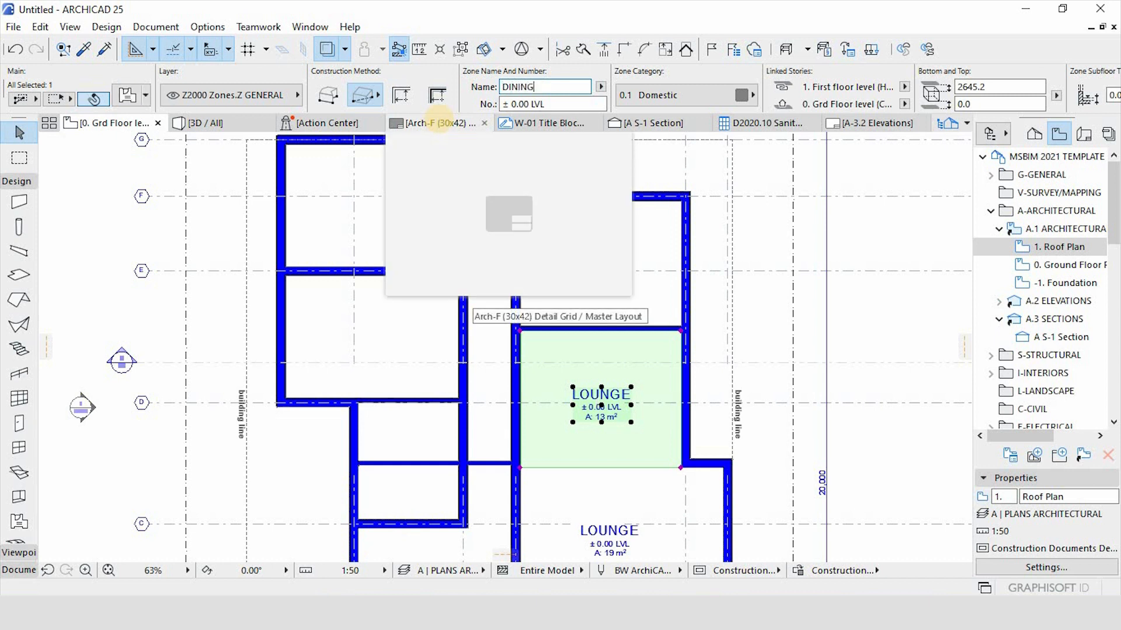
{"action": "left_click", "coordinate": [85, 322]}
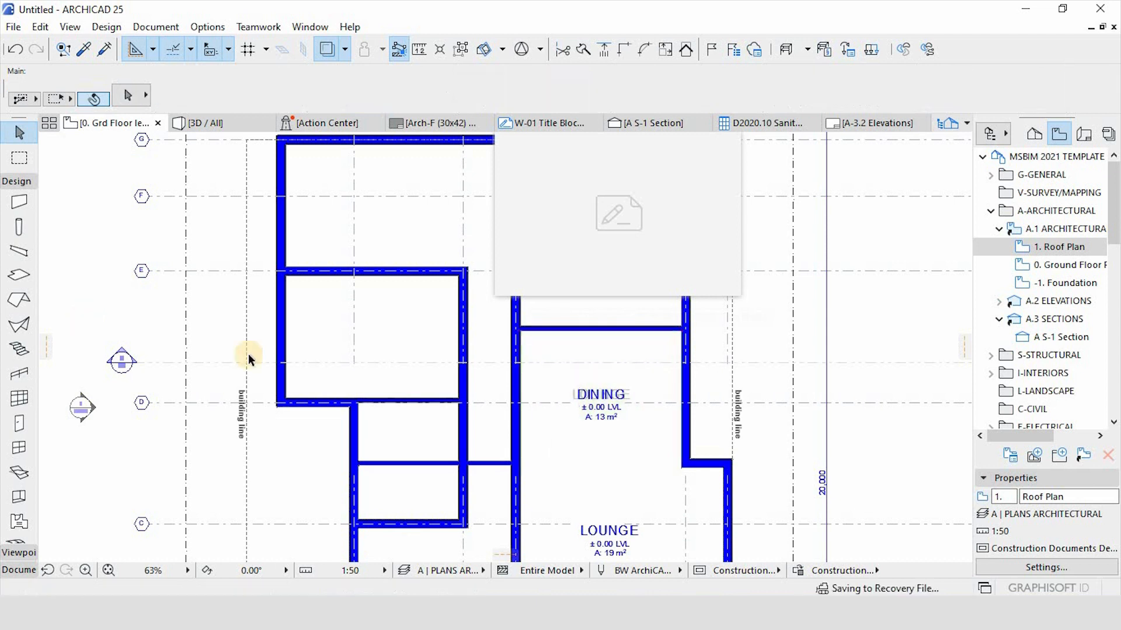
Using the DINING zone's settings, draw a rectangular zone filling the room above the dining area and place its stamp.
{"action": "left_click", "coordinate": [605, 394], "text": "alt"}
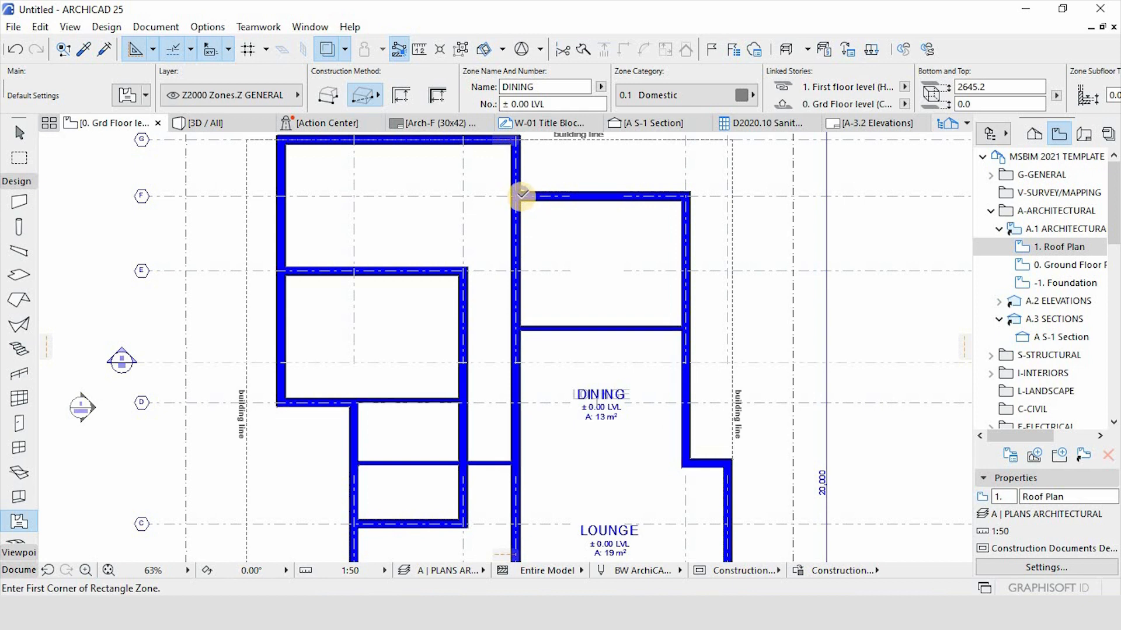
{"action": "left_click", "coordinate": [520, 197]}
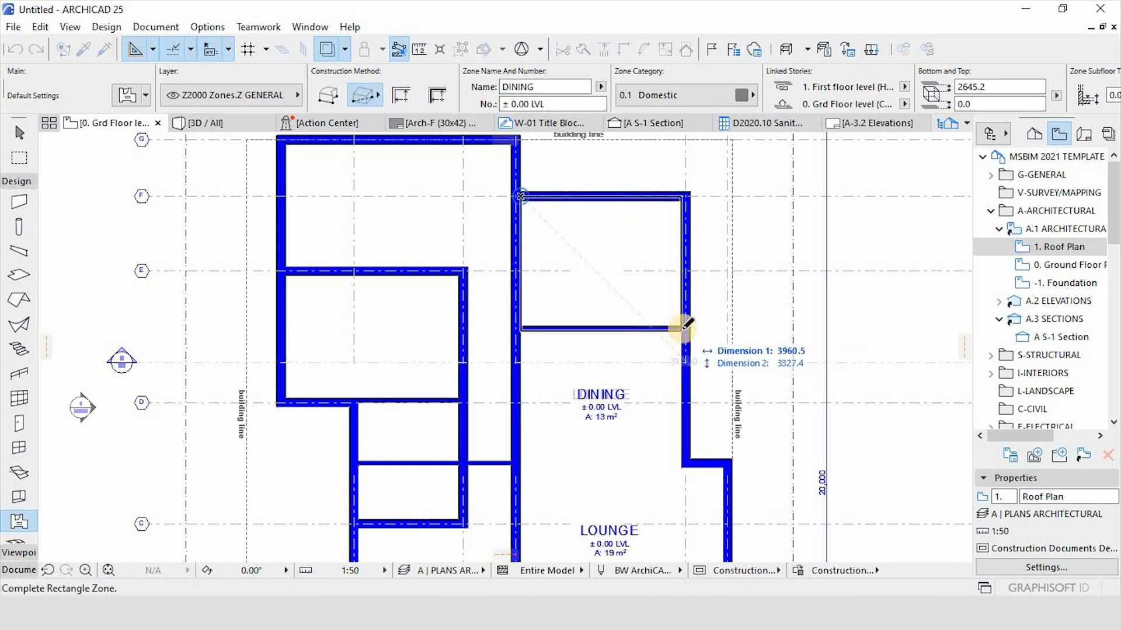
{"action": "scroll", "coordinate": [686, 326], "scroll_direction": "up", "scroll_amount": 4}
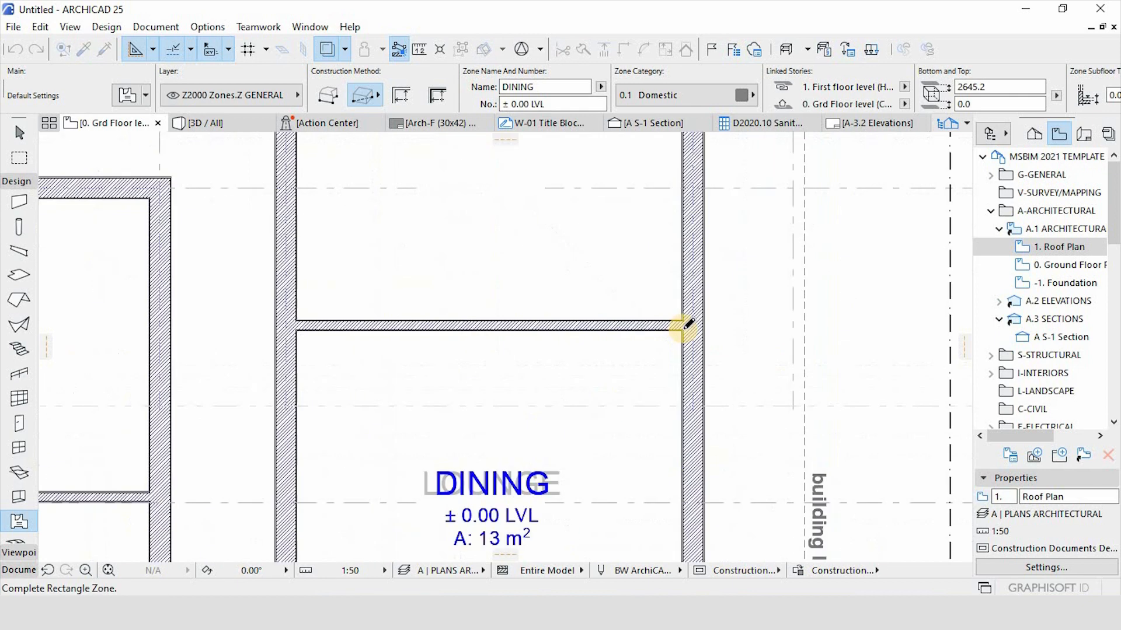
{"action": "left_click", "coordinate": [683, 324]}
{"action": "left_click", "coordinate": [683, 325]}
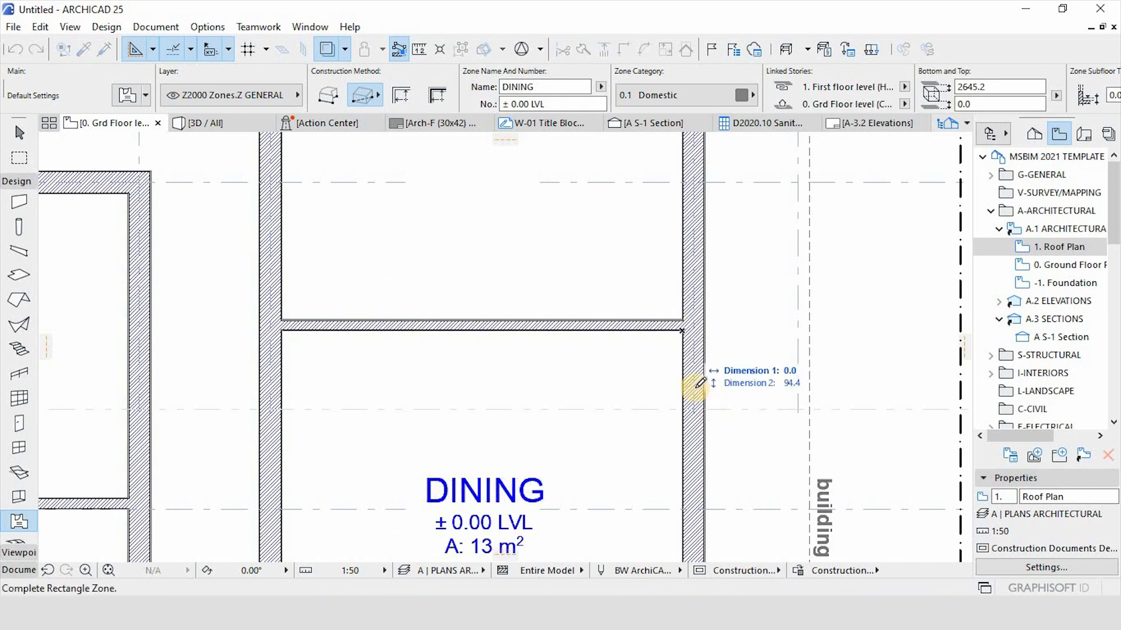
{"action": "scroll", "coordinate": [551, 205], "scroll_direction": "down", "scroll_amount": 3}
{"action": "scroll", "coordinate": [458, 225], "scroll_direction": "up", "scroll_amount": 3}
{"action": "left_click", "coordinate": [457, 220]}
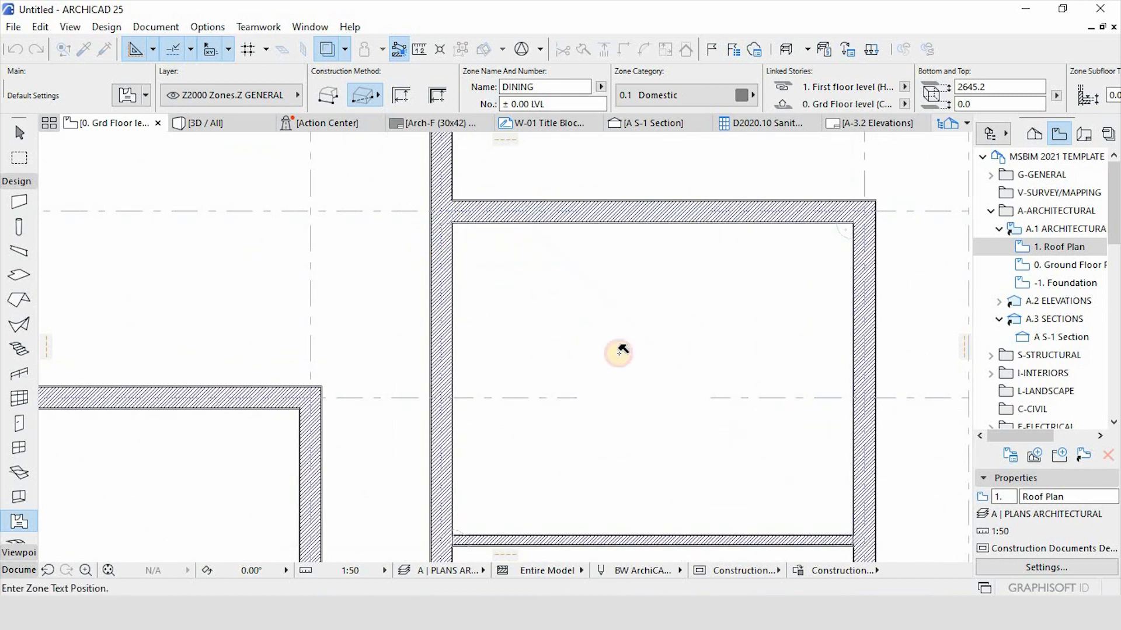
{"action": "left_click", "coordinate": [647, 380]}
Rename the new zone above the dining area as KITCHEN and deselect it.
{"action": "key", "text": "Escape"}
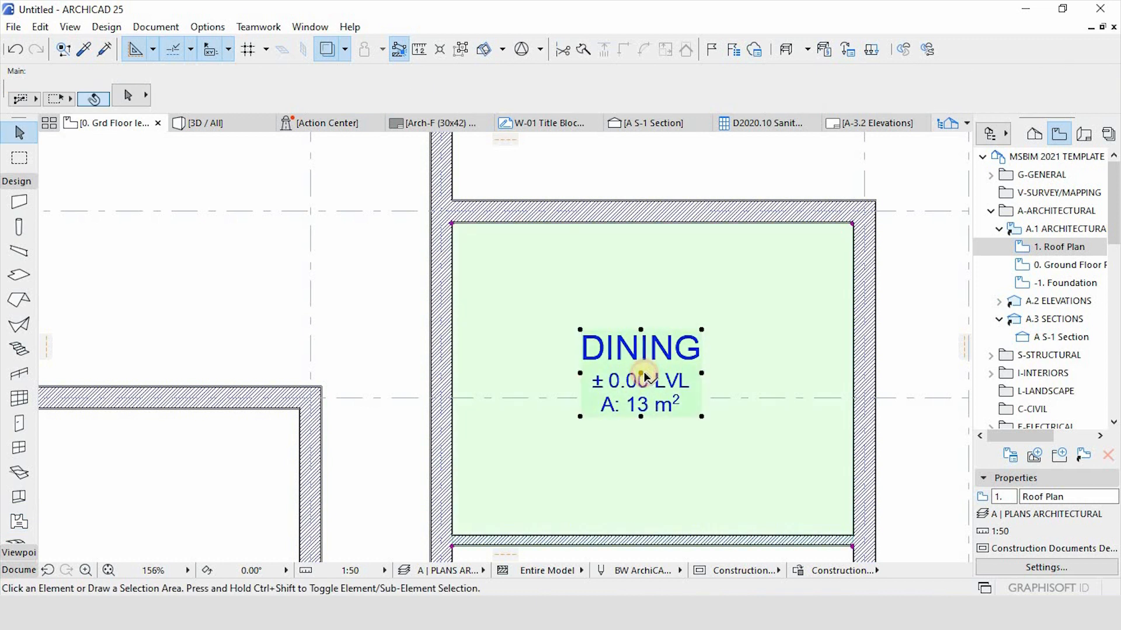
{"action": "left_click_drag", "start_coordinate": [554, 87], "coordinate": [180, 79]}
{"action": "type", "text": "K"}
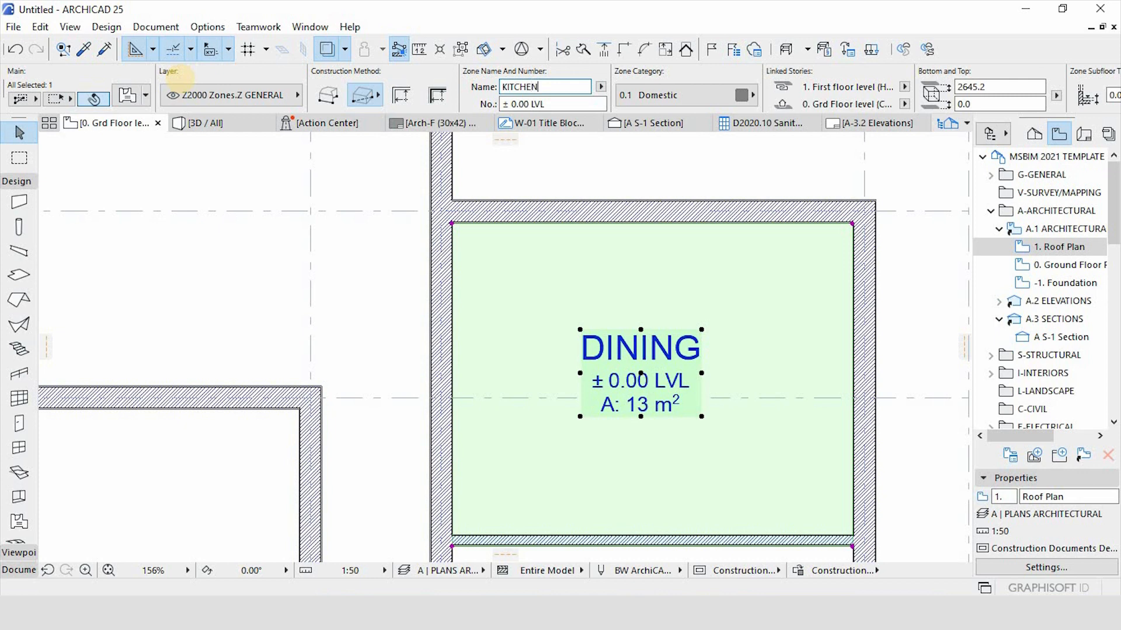
{"action": "type", "text": "ITCHEN"}
{"action": "key", "text": "Return"}
{"action": "key", "text": "Escape"}
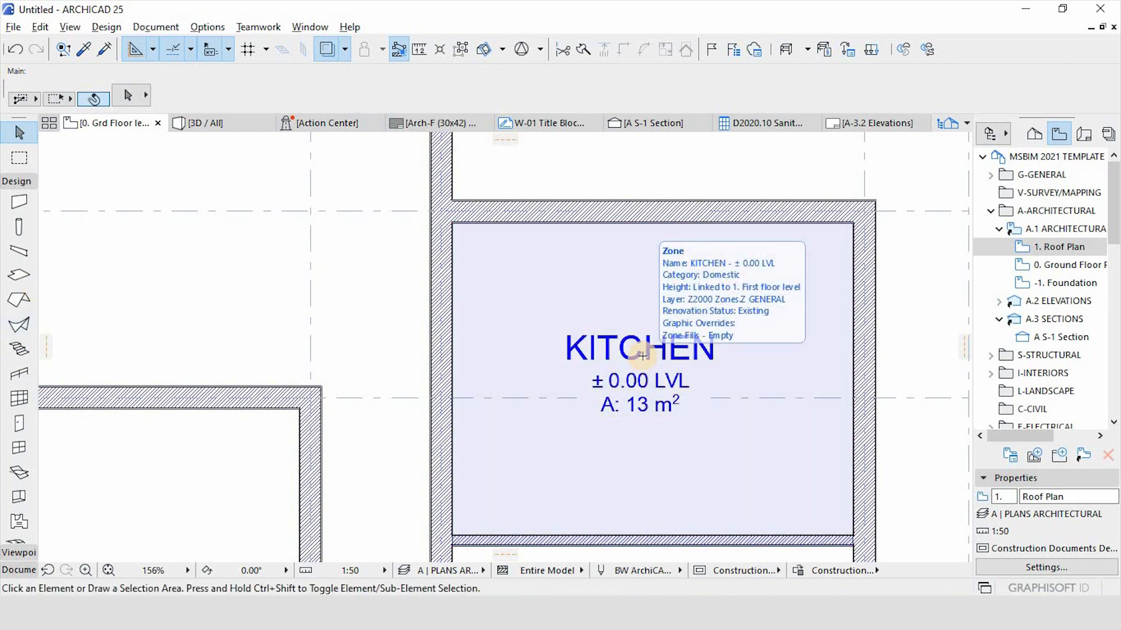
Using the KITCHEN zone's settings, draw a rectangular zone about 5570 by 3031 mm in the upper-left room and place its stamp.
{"action": "left_click", "coordinate": [643, 356], "text": "alt"}
{"action": "scroll", "coordinate": [642, 355], "scroll_direction": "down", "scroll_amount": 4}
{"action": "scroll", "coordinate": [306, 229], "scroll_direction": "up", "scroll_amount": 4}
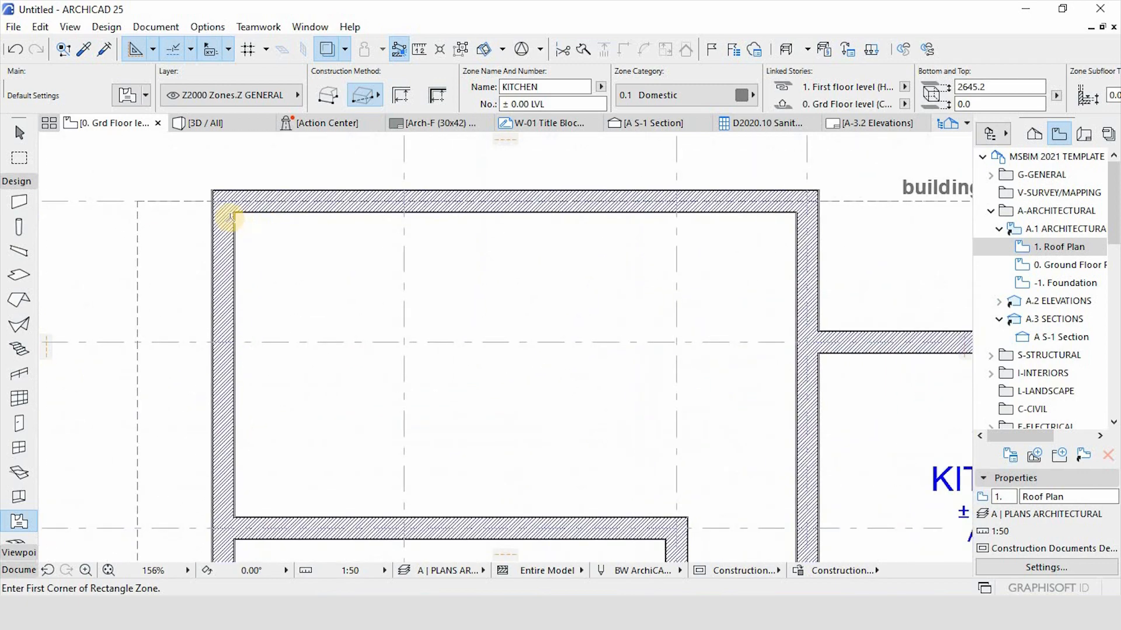
{"action": "left_click", "coordinate": [236, 210]}
{"action": "scroll", "coordinate": [595, 254], "scroll_direction": "down", "scroll_amount": 3}
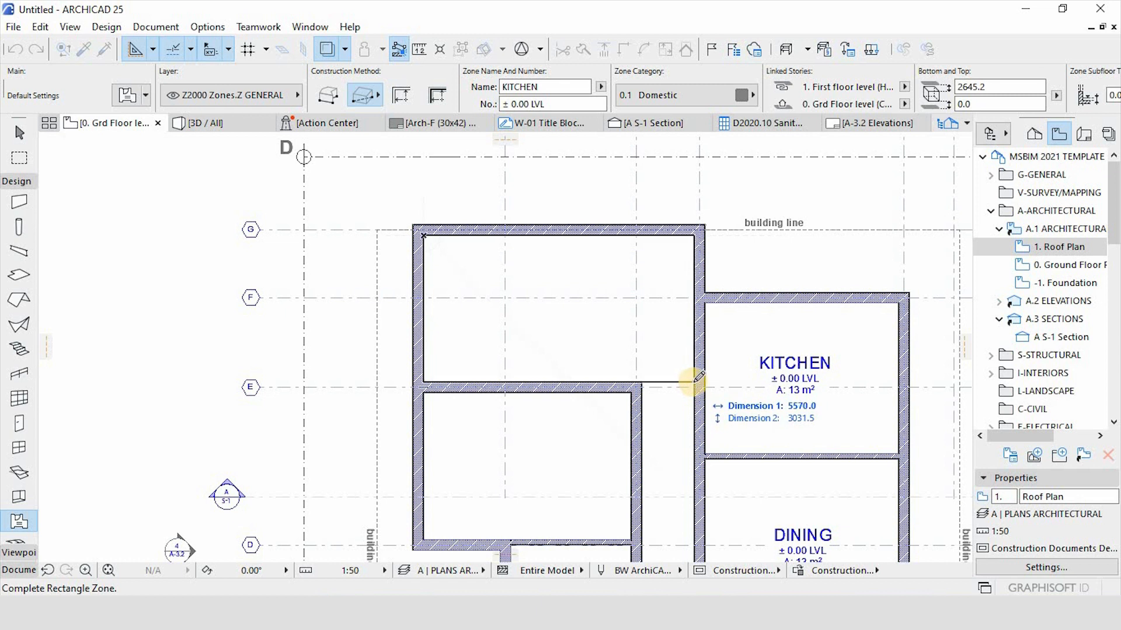
{"action": "left_click", "coordinate": [694, 380]}
{"action": "left_click", "coordinate": [569, 317]}
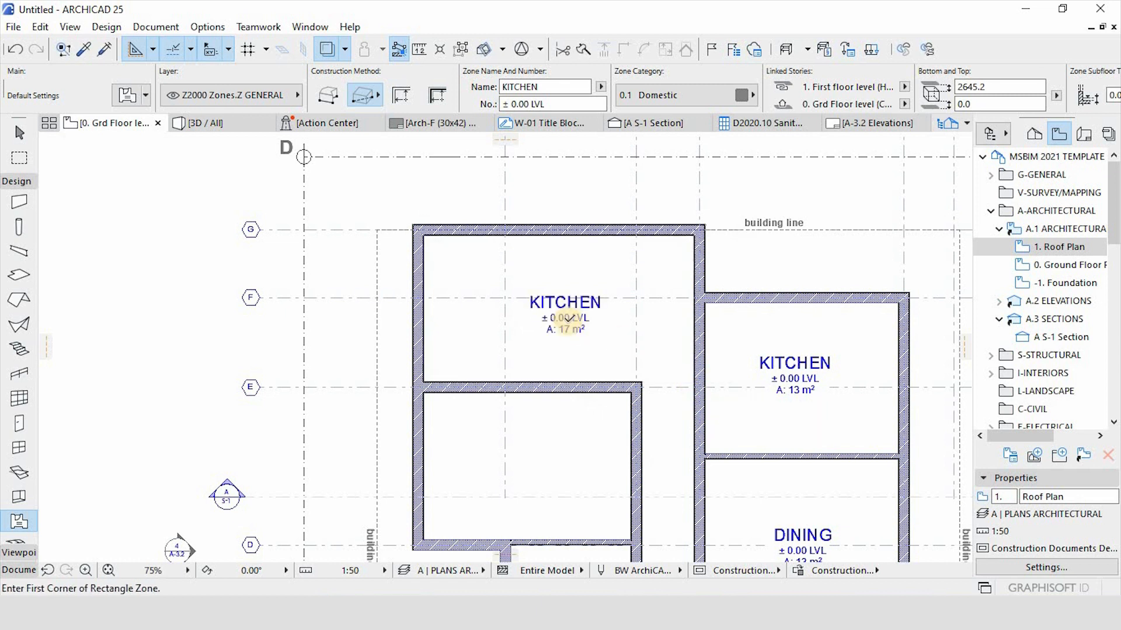
Rename the upper-left room's zone as BEDROOM 3.
{"action": "key", "text": "shift"}
{"action": "left_click", "coordinate": [571, 320]}
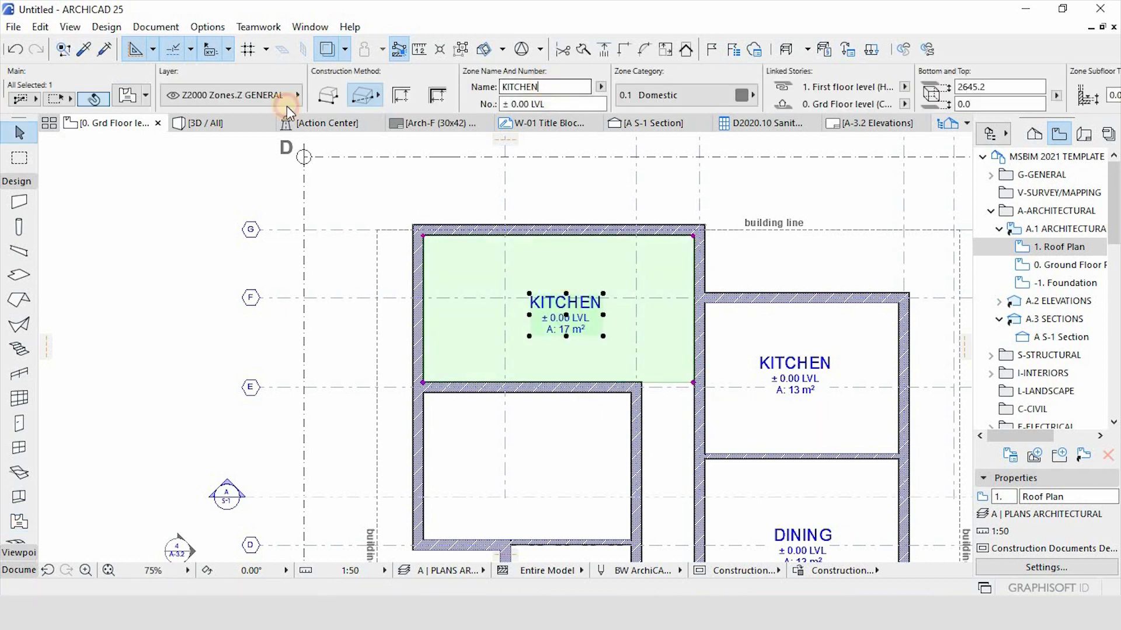
{"action": "key", "text": "ctrl+a"}
{"action": "type", "text": "b"}
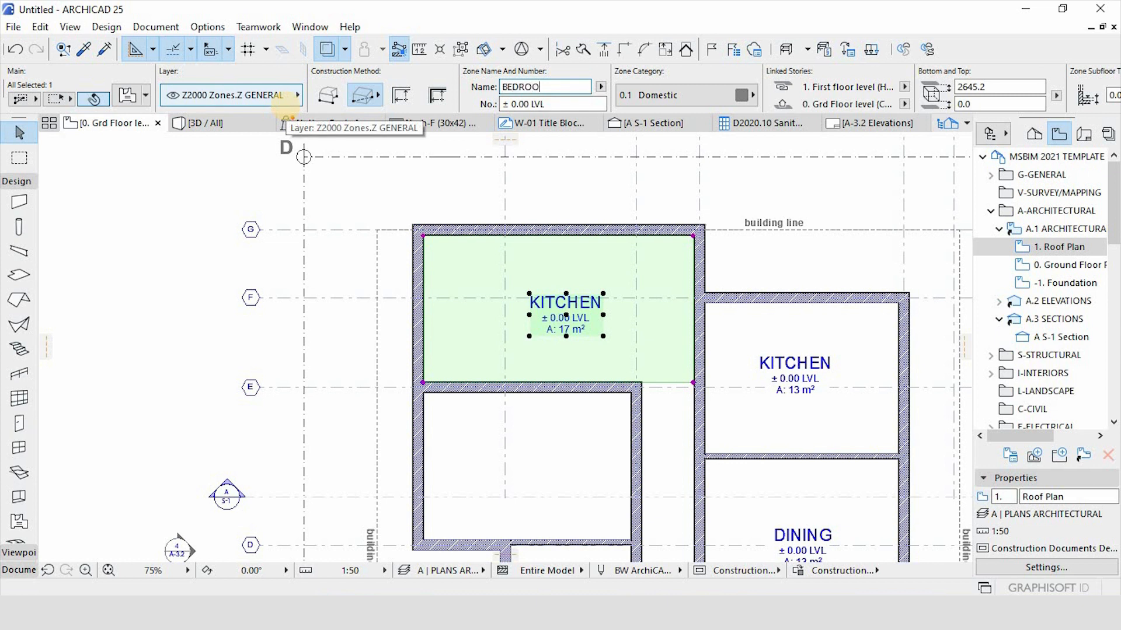
{"action": "left_click", "coordinate": [153, 339]}
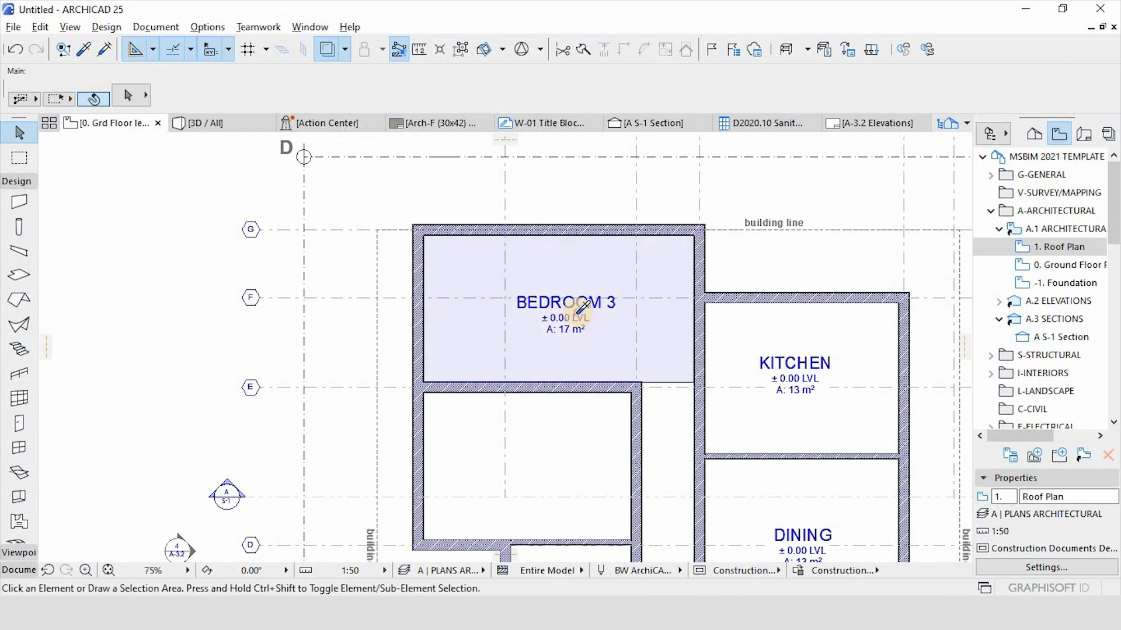
Using the BEDROOM 3 zone's settings, draw a rectangular zone about 4270 by 3010 mm in the room below and place its stamp.
{"action": "left_click", "coordinate": [425, 389], "text": "alt"}
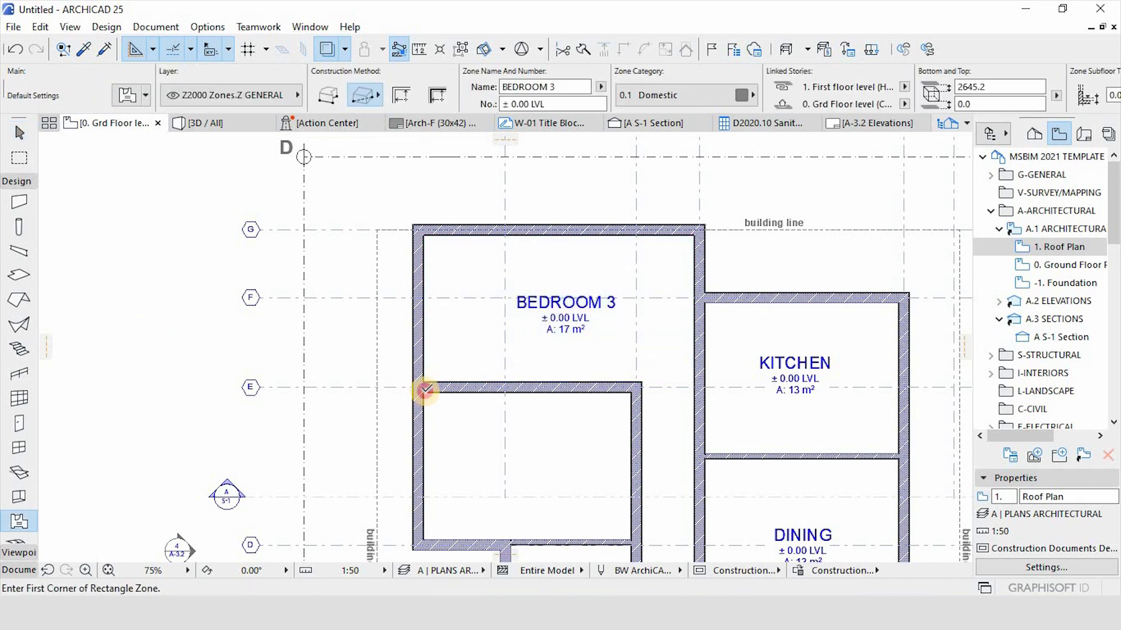
{"action": "left_click", "coordinate": [425, 389]}
{"action": "scroll", "coordinate": [560, 446], "scroll_direction": "up", "scroll_amount": 2}
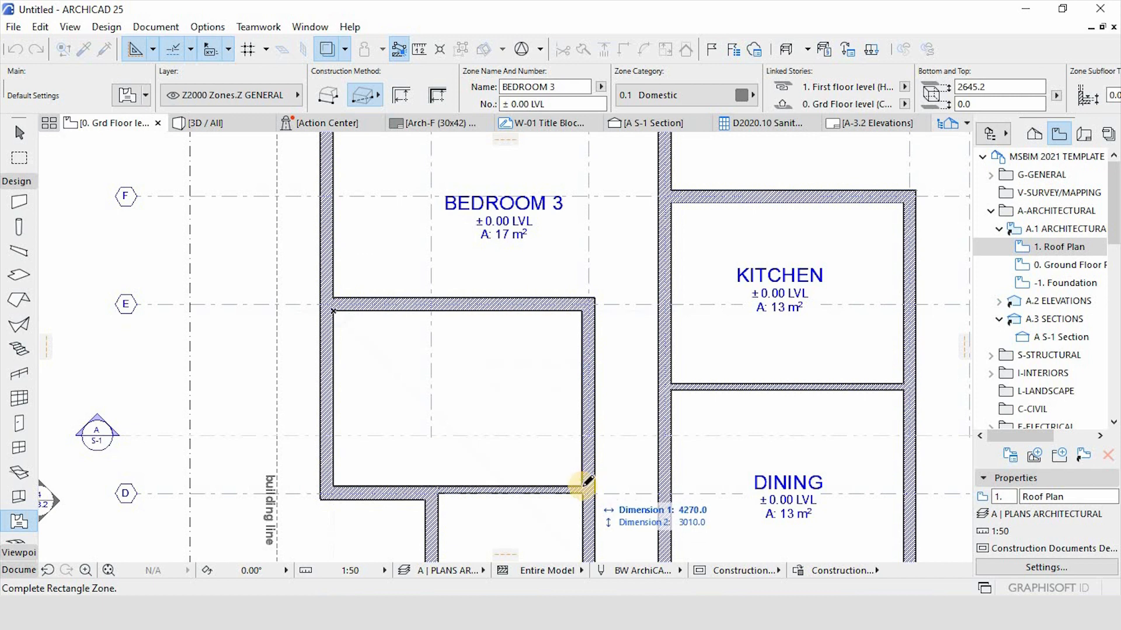
{"action": "left_click", "coordinate": [586, 482]}
{"action": "left_click", "coordinate": [463, 391]}
{"action": "key", "text": "Escape"}
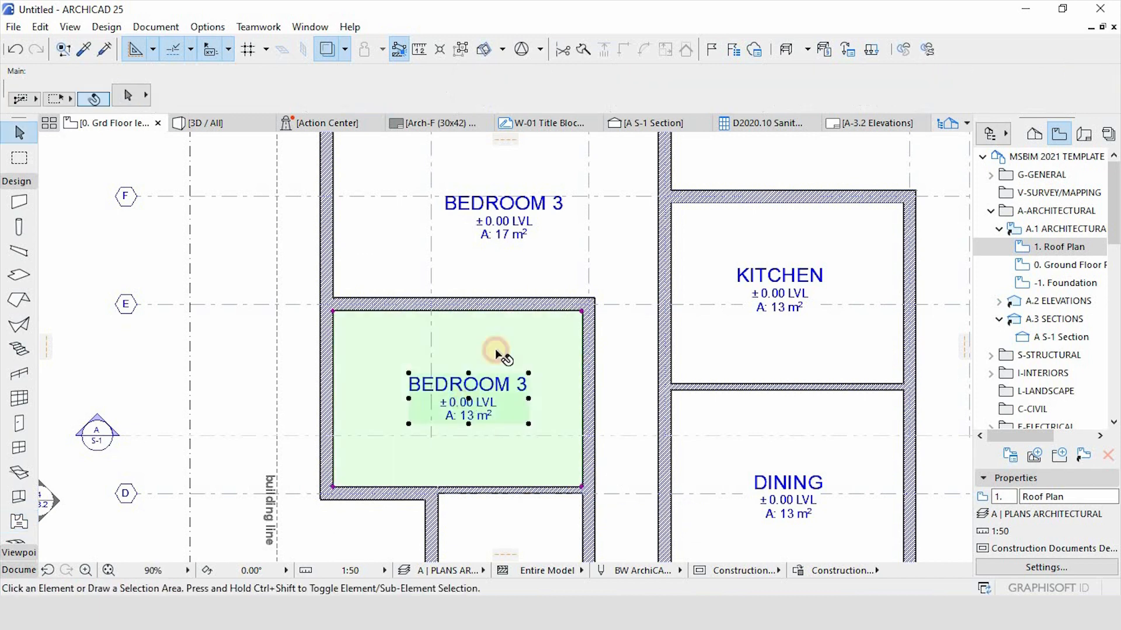
Rename the zone below Bedroom 3 as BEDROOM 2.
{"action": "left_click", "coordinate": [549, 86]}
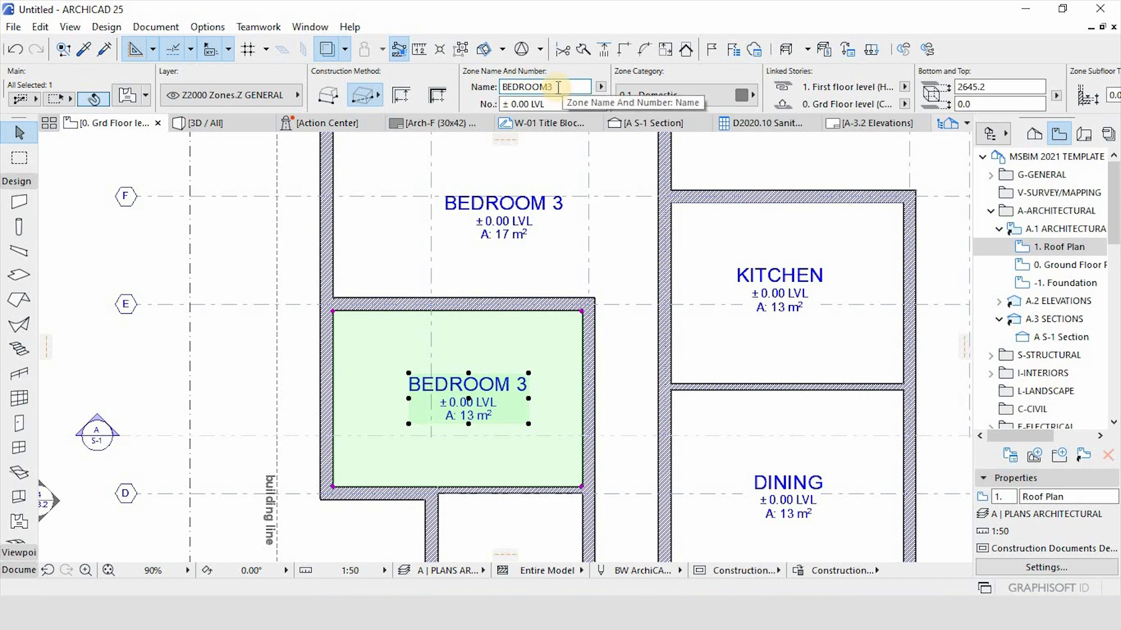
{"action": "type", "text": "2"}
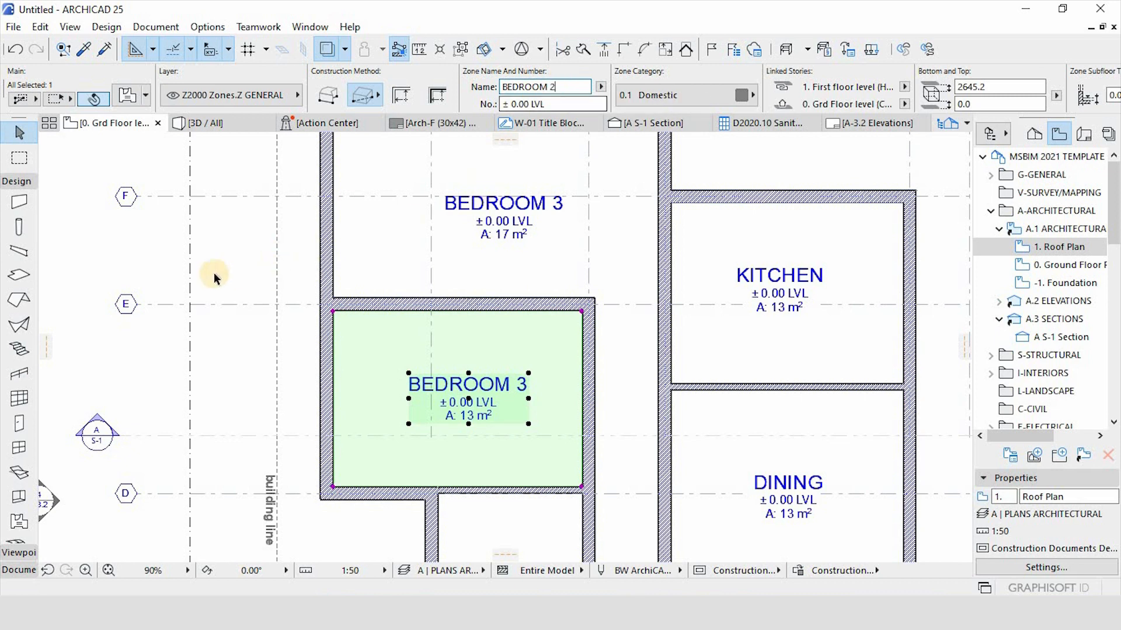
{"action": "left_click", "coordinate": [506, 430]}
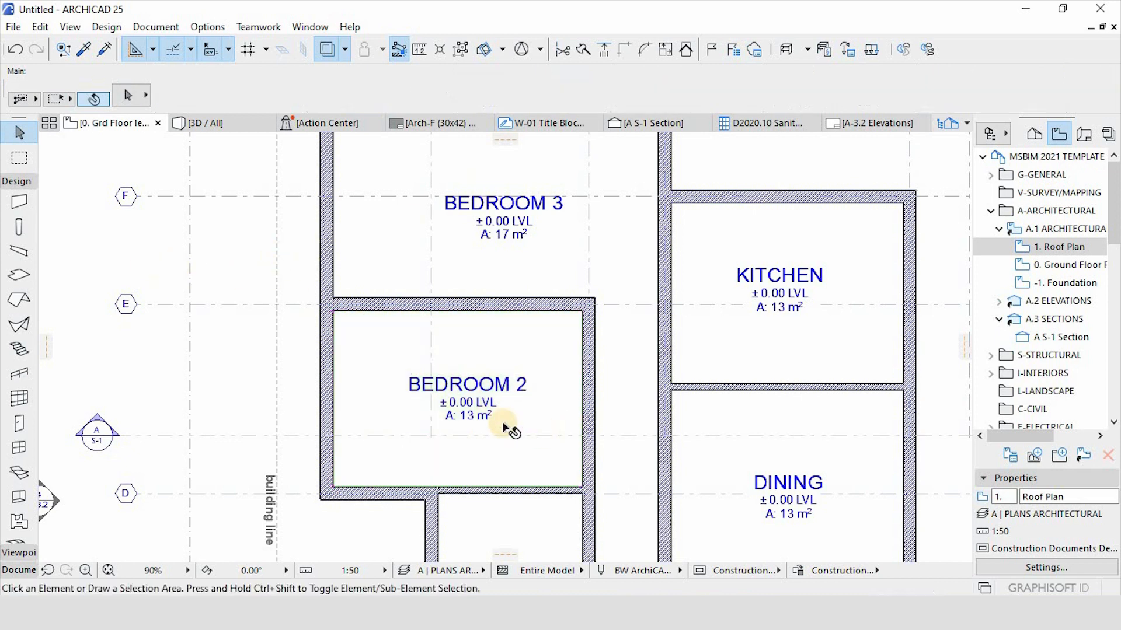
Using the BEDROOM 2 zone's settings, start a polygonal zone at the upper-left inner corner of the L-shaped room near grid C.
{"action": "left_click", "coordinate": [465, 387], "text": "alt"}
{"action": "scroll", "coordinate": [464, 386], "scroll_direction": "down", "scroll_amount": 6}
{"action": "scroll", "coordinate": [463, 438], "scroll_direction": "up", "scroll_amount": 3}
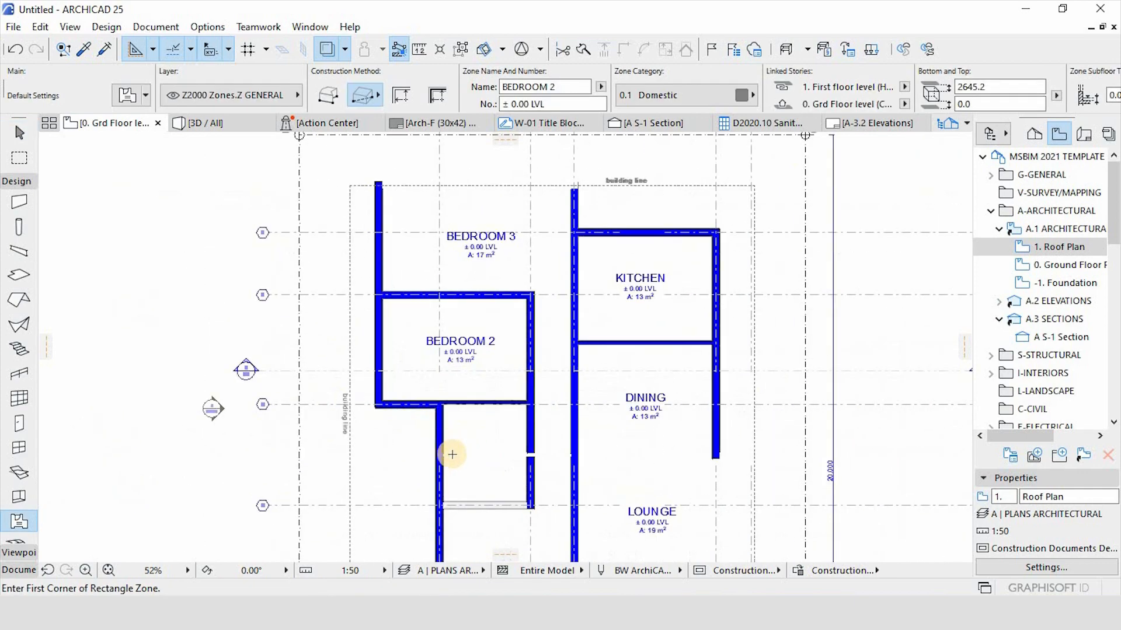
{"action": "scroll", "coordinate": [453, 454], "scroll_direction": "up", "scroll_amount": 4}
{"action": "scroll", "coordinate": [473, 335], "scroll_direction": "down", "scroll_amount": 1}
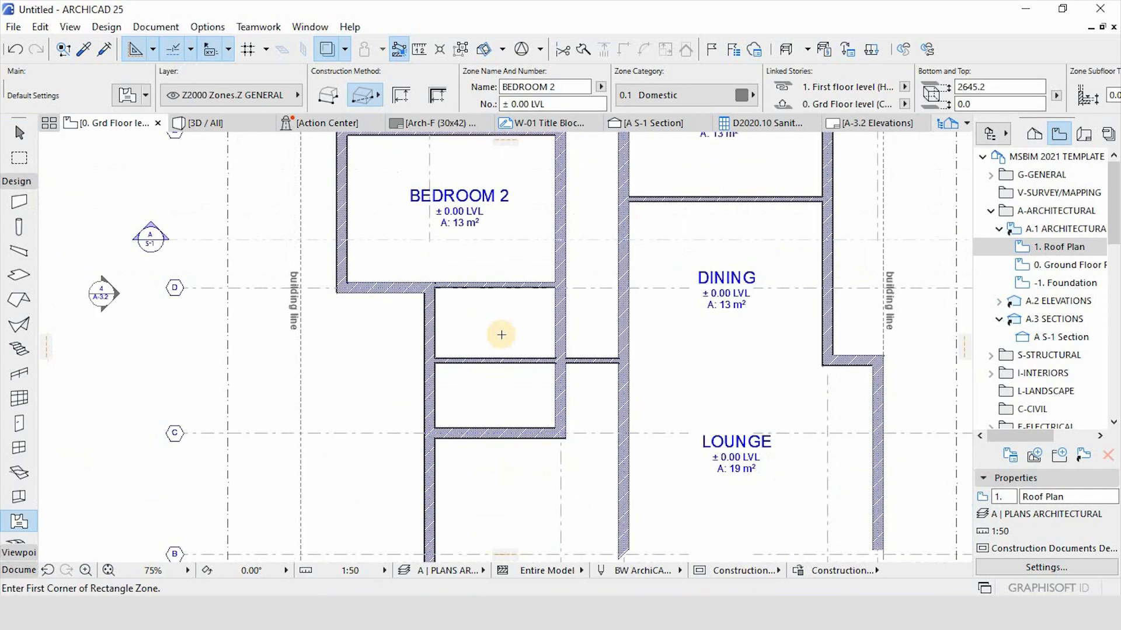
{"action": "scroll", "coordinate": [465, 310], "scroll_direction": "up", "scroll_amount": 3}
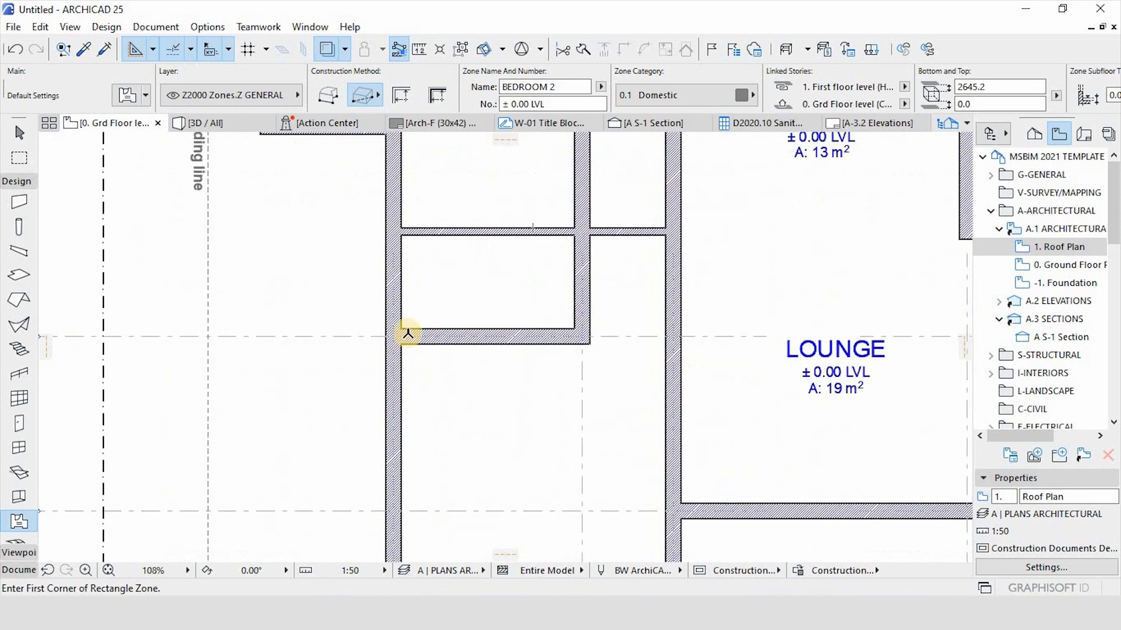
{"action": "scroll", "coordinate": [407, 333], "scroll_direction": "up", "scroll_amount": 1}
{"action": "left_click", "coordinate": [402, 328]}
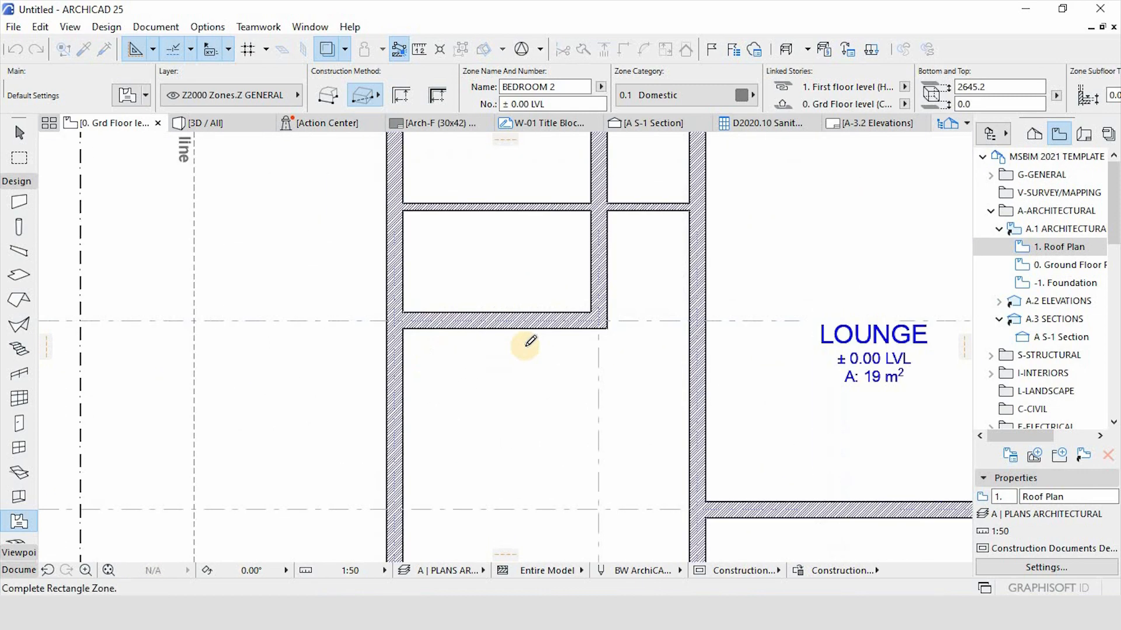
{"action": "scroll", "coordinate": [411, 328], "scroll_direction": "down", "scroll_amount": 2}
{"action": "left_click", "coordinate": [320, 99]}
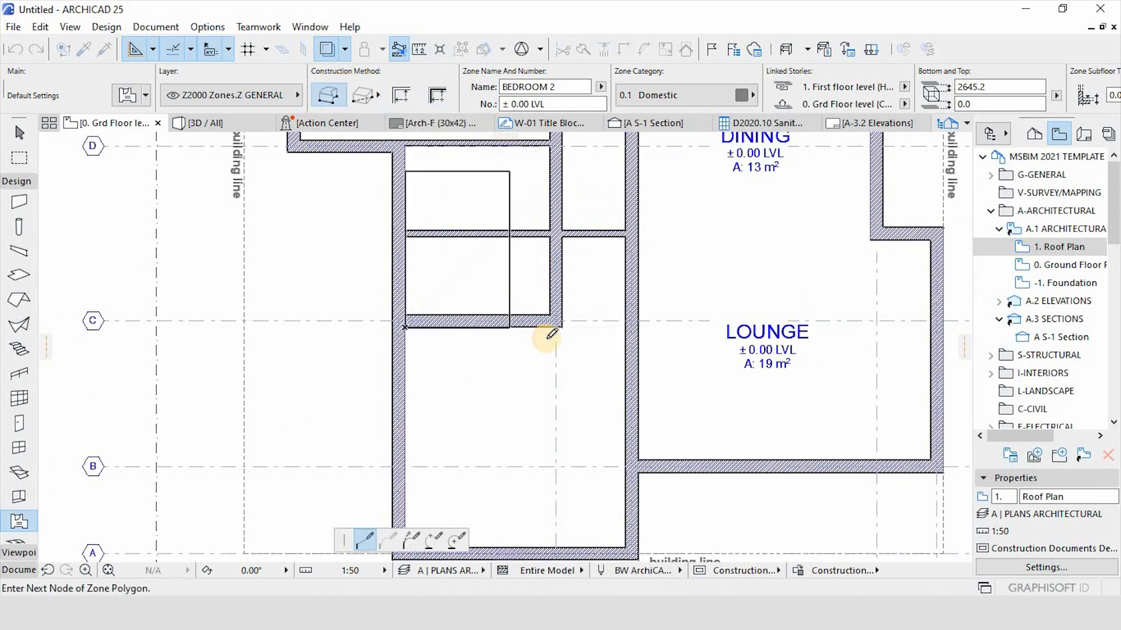
Trace the zone outline around the narrow passage up to the partition wall and down to the room's lower-right inner corner.
{"action": "scroll", "coordinate": [550, 334], "scroll_direction": "up", "scroll_amount": 2}
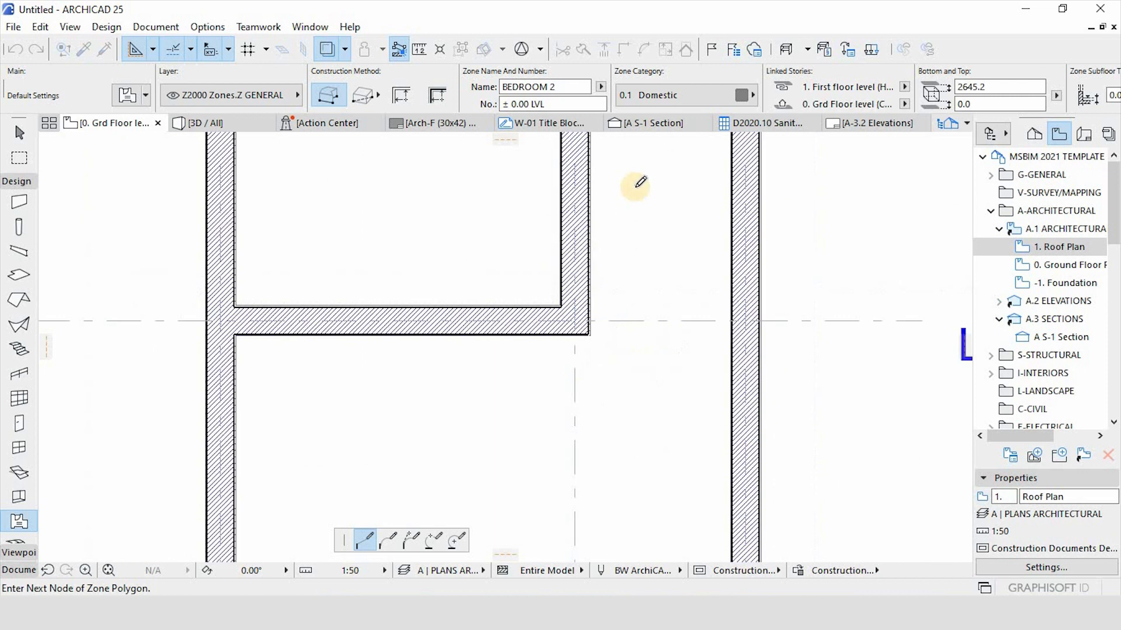
{"action": "middle_click_drag", "start_coordinate": [636, 187], "coordinate": [607, 374]}
{"action": "scroll", "coordinate": [601, 362], "scroll_direction": "up", "scroll_amount": 2}
{"action": "left_click", "coordinate": [526, 311]}
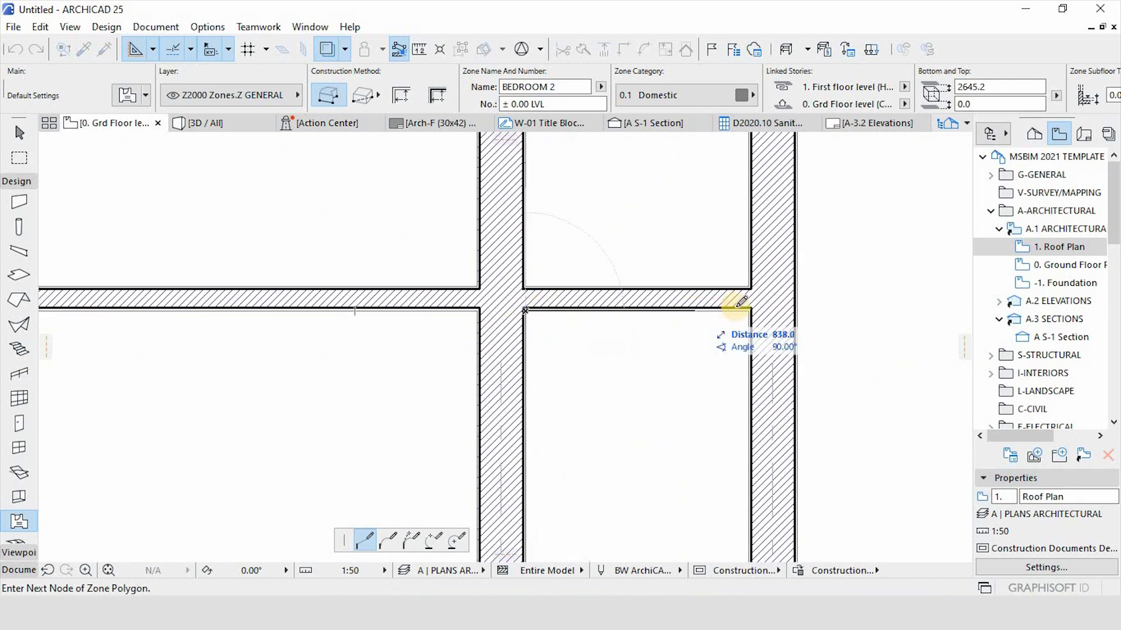
{"action": "scroll", "coordinate": [718, 228], "scroll_direction": "down", "scroll_amount": 5}
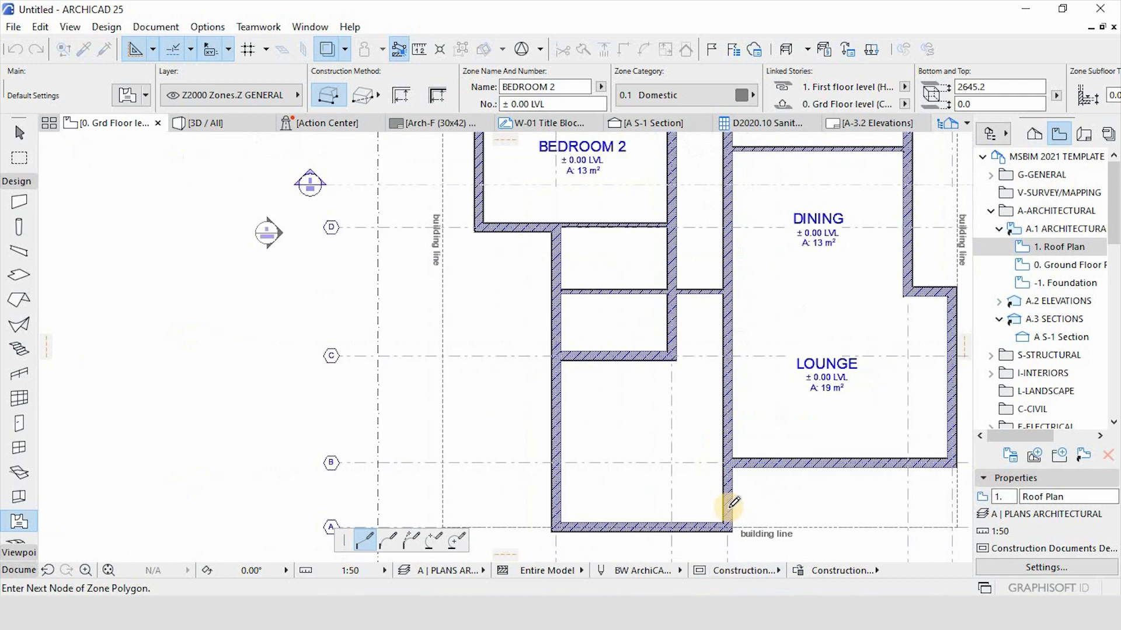
{"action": "scroll", "coordinate": [729, 506], "scroll_direction": "up", "scroll_amount": 2}
{"action": "left_click", "coordinate": [702, 450]}
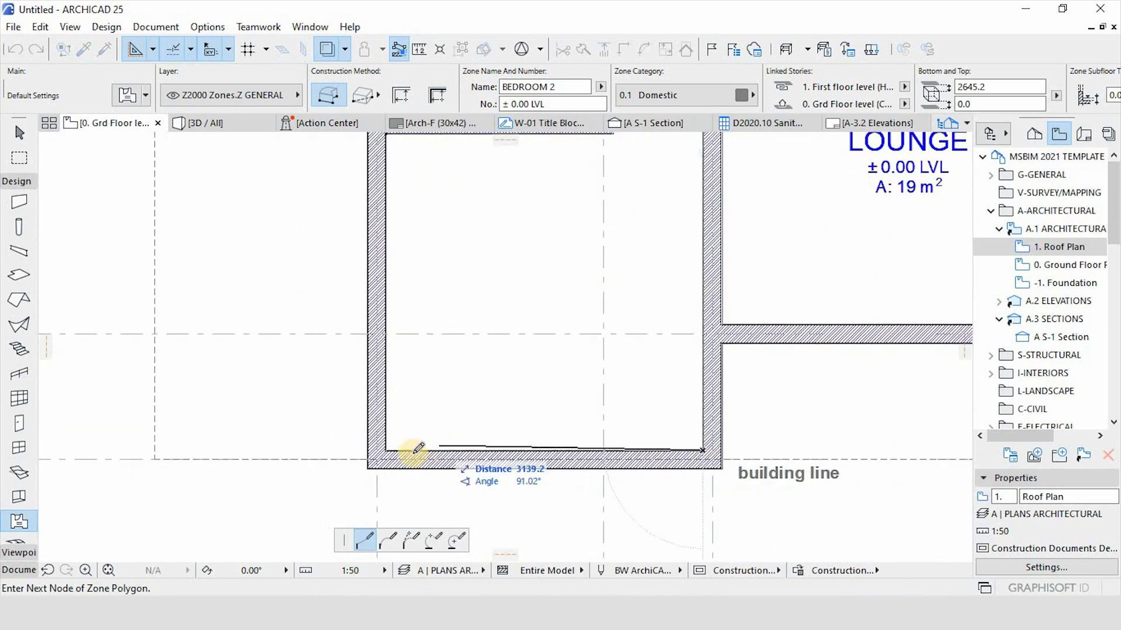
Close the L-shaped zone of about 16 m² through the lower-left corner at its starting point and place its stamp mid-room.
{"action": "left_click", "coordinate": [385, 450]}
{"action": "scroll", "coordinate": [403, 274], "scroll_direction": "down", "scroll_amount": 2}
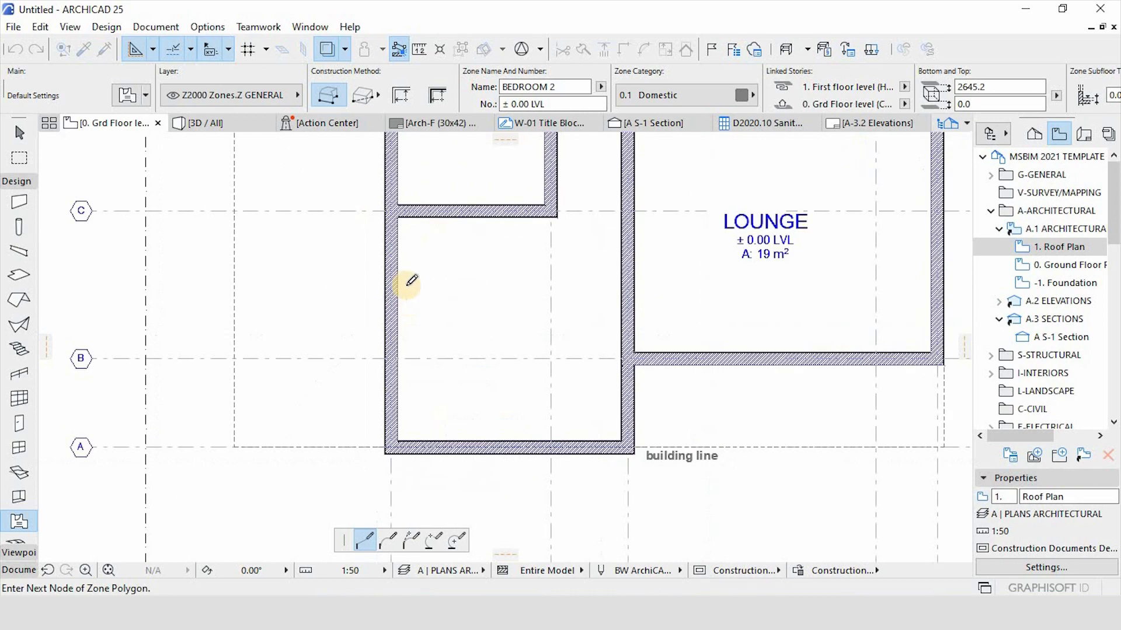
{"action": "scroll", "coordinate": [417, 221], "scroll_direction": "up", "scroll_amount": 4}
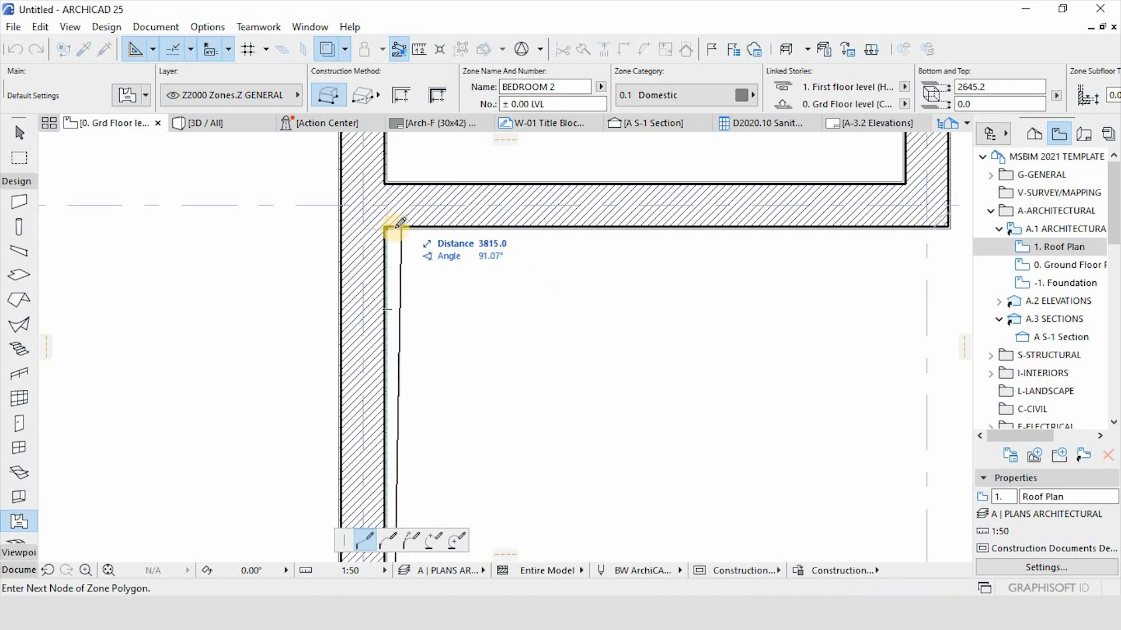
{"action": "scroll", "coordinate": [400, 223], "scroll_direction": "up", "scroll_amount": 3}
{"action": "double_click", "coordinate": [370, 219]}
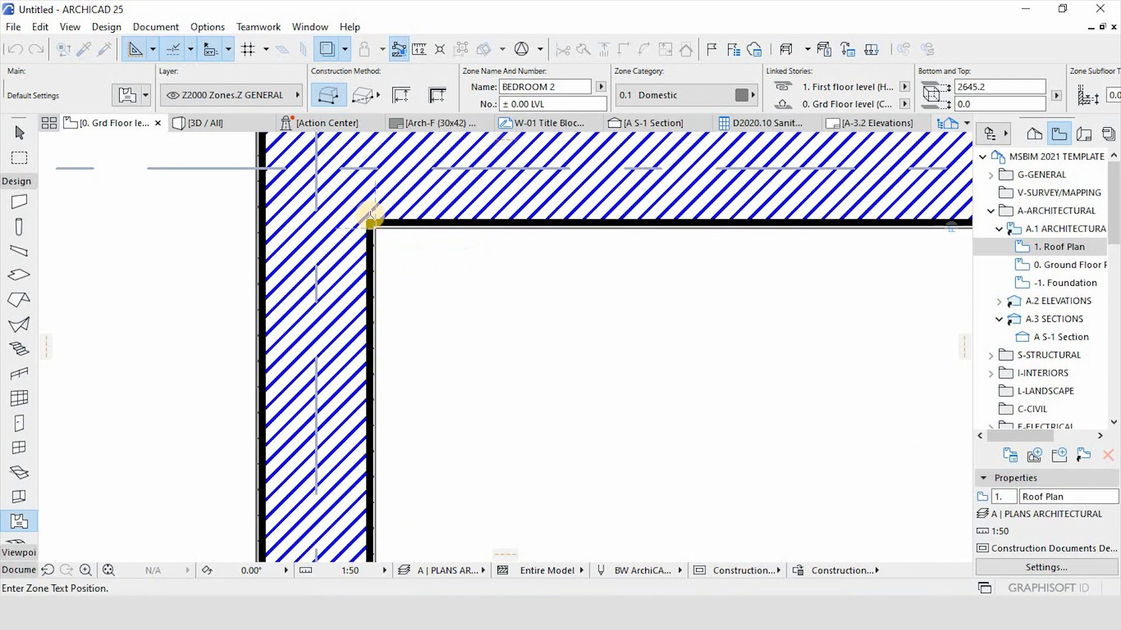
{"action": "scroll", "coordinate": [541, 352], "scroll_direction": "down", "scroll_amount": 5}
{"action": "left_click", "coordinate": [569, 357]}
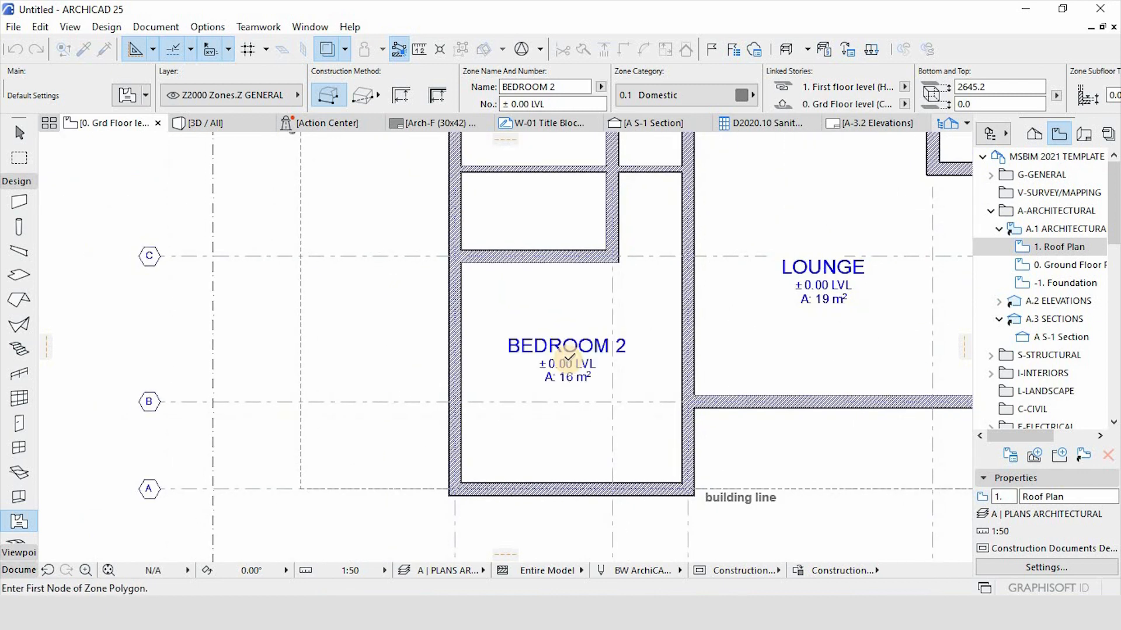
{"action": "key", "text": "Escape"}
{"action": "left_click", "coordinate": [575, 359]}
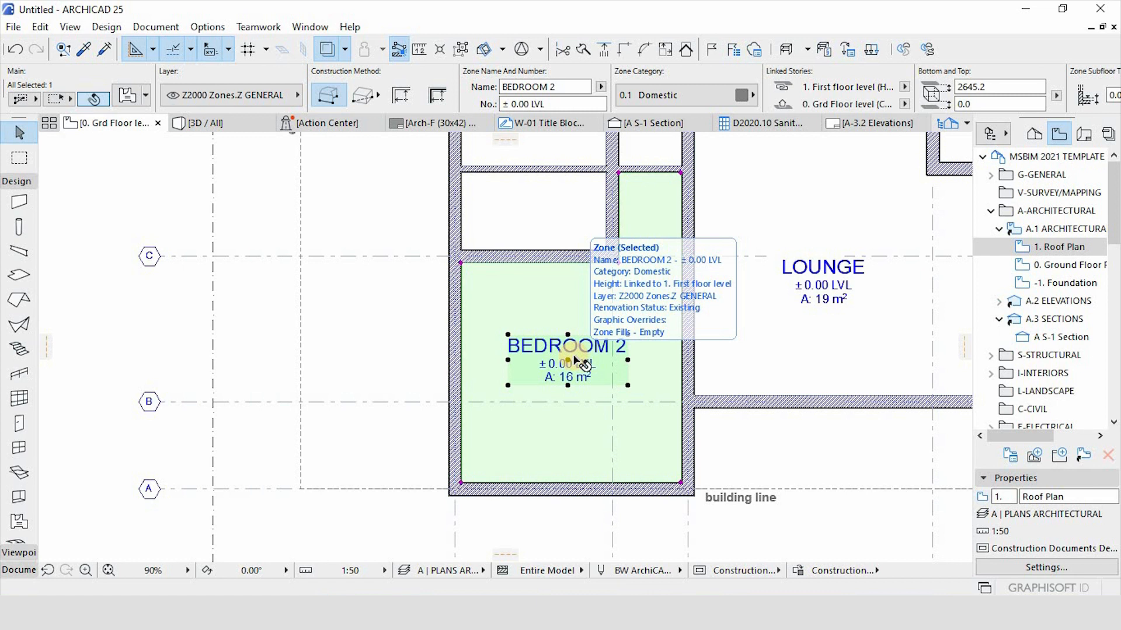
{"action": "key", "text": "Escape"}
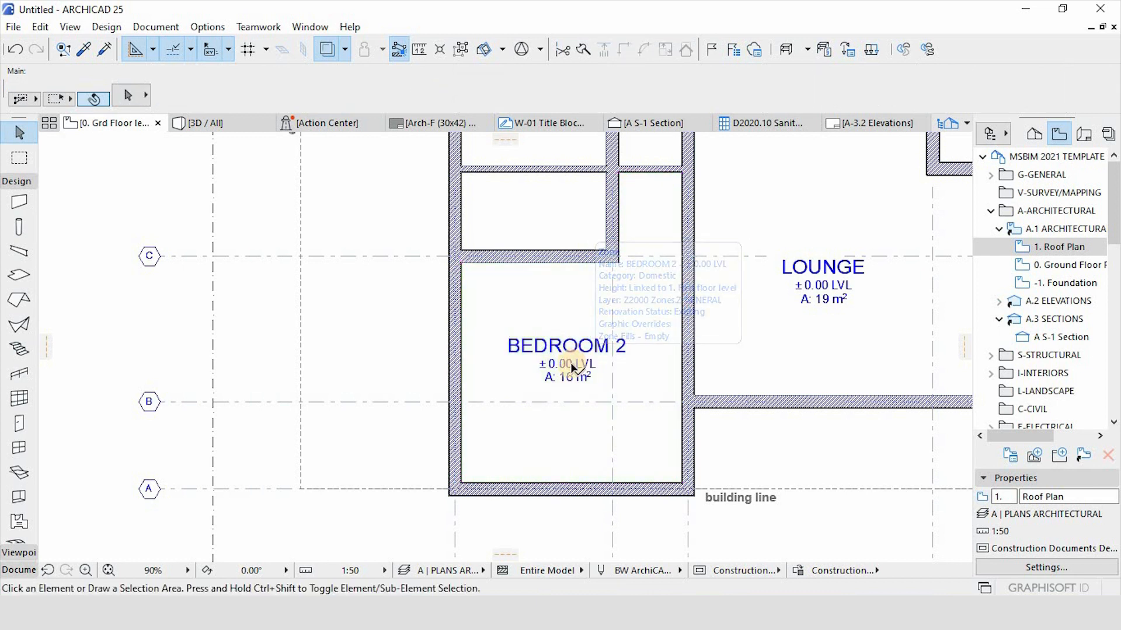
{"action": "key", "text": "alt"}
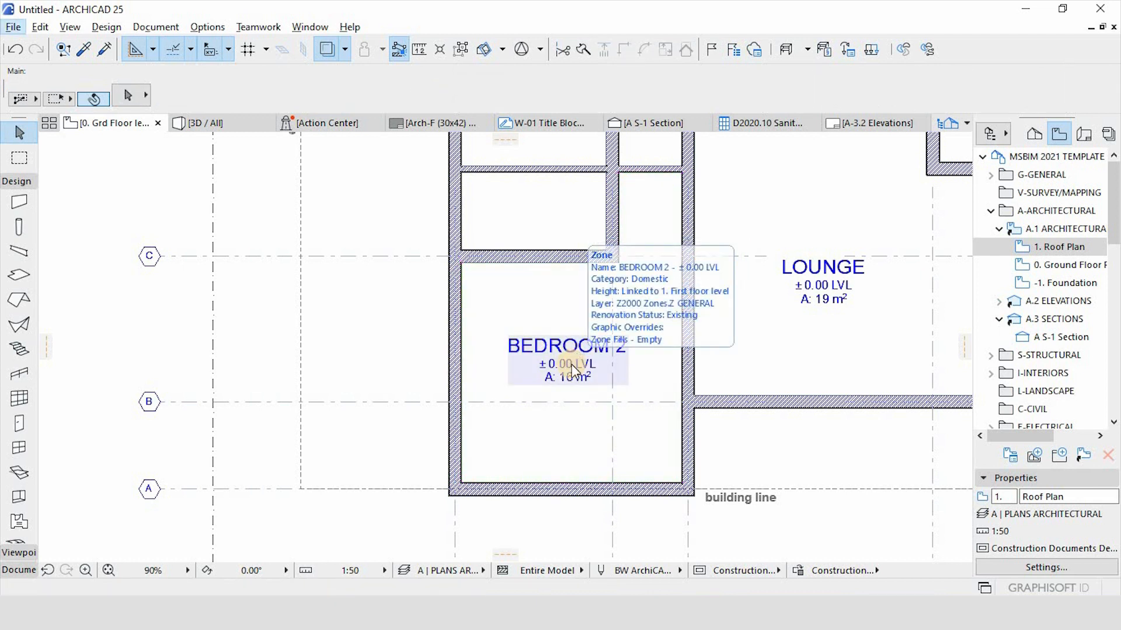
{"action": "key", "text": "Escape"}
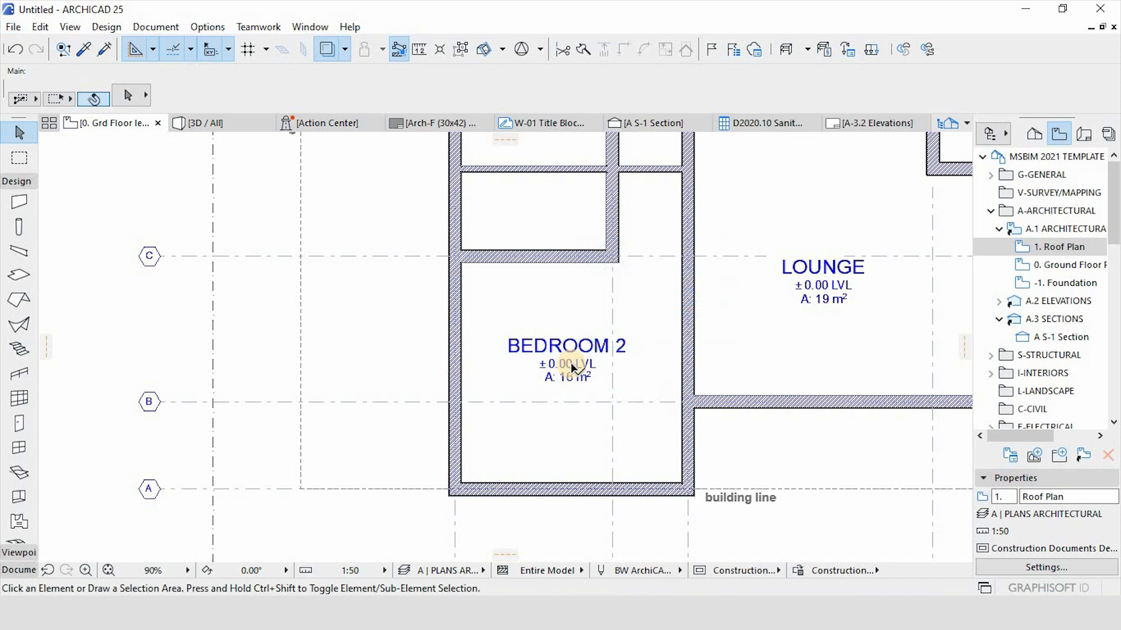
{"action": "key", "text": "alt"}
{"action": "left_click", "coordinate": [572, 364], "text": "alt"}
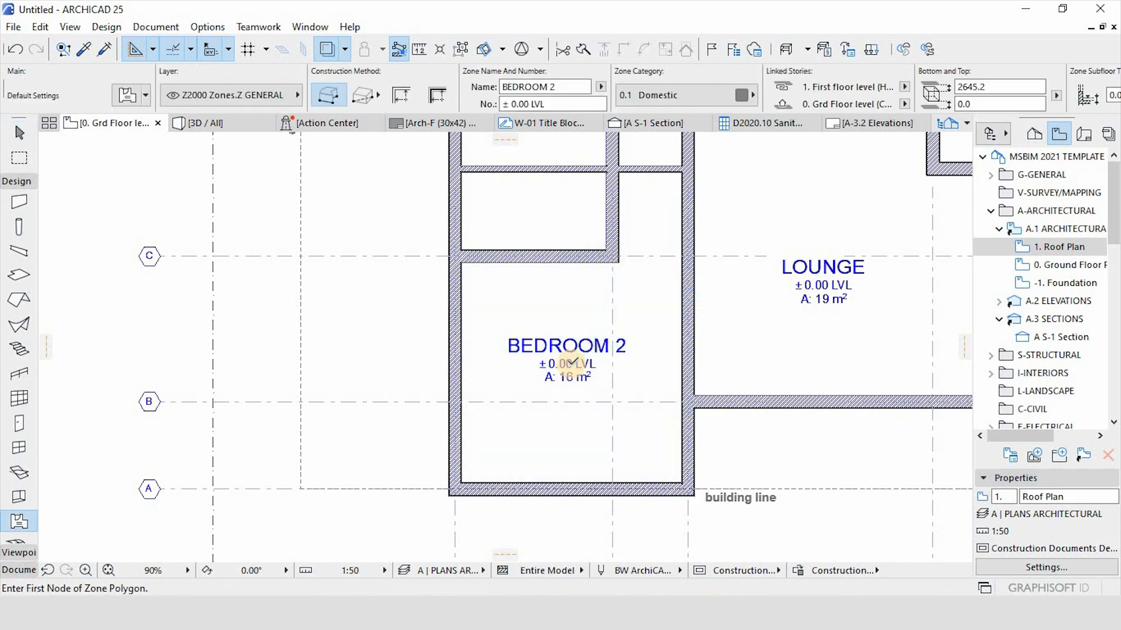
{"action": "scroll", "coordinate": [572, 363], "scroll_direction": "down", "scroll_amount": 5}
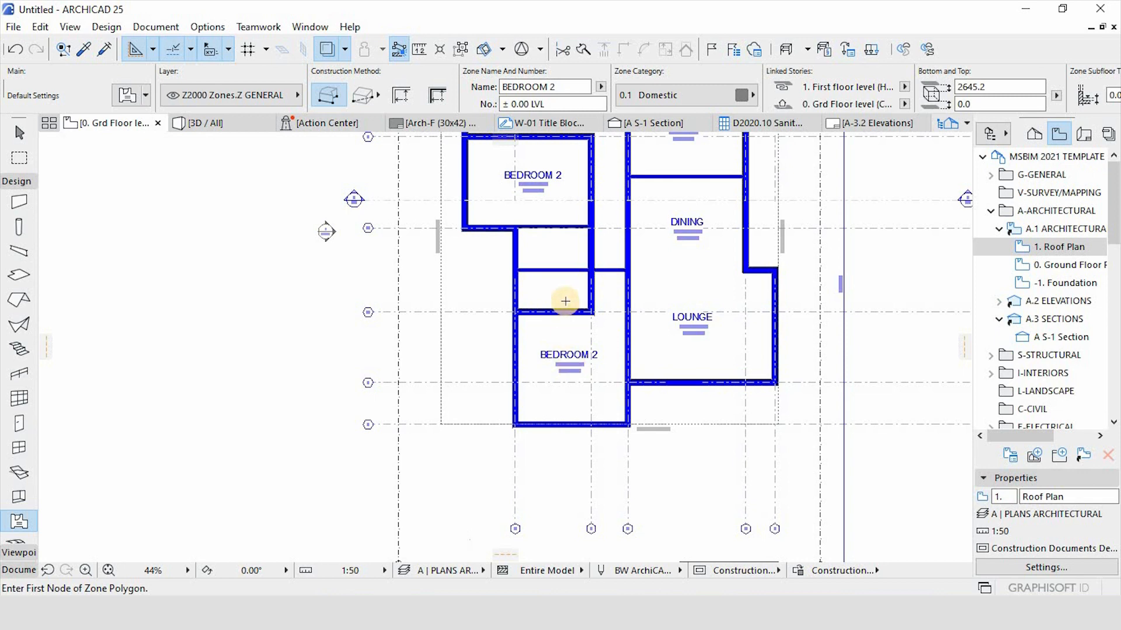
{"action": "scroll", "coordinate": [565, 301], "scroll_direction": "up", "scroll_amount": 3}
{"action": "key", "text": "Escape"}
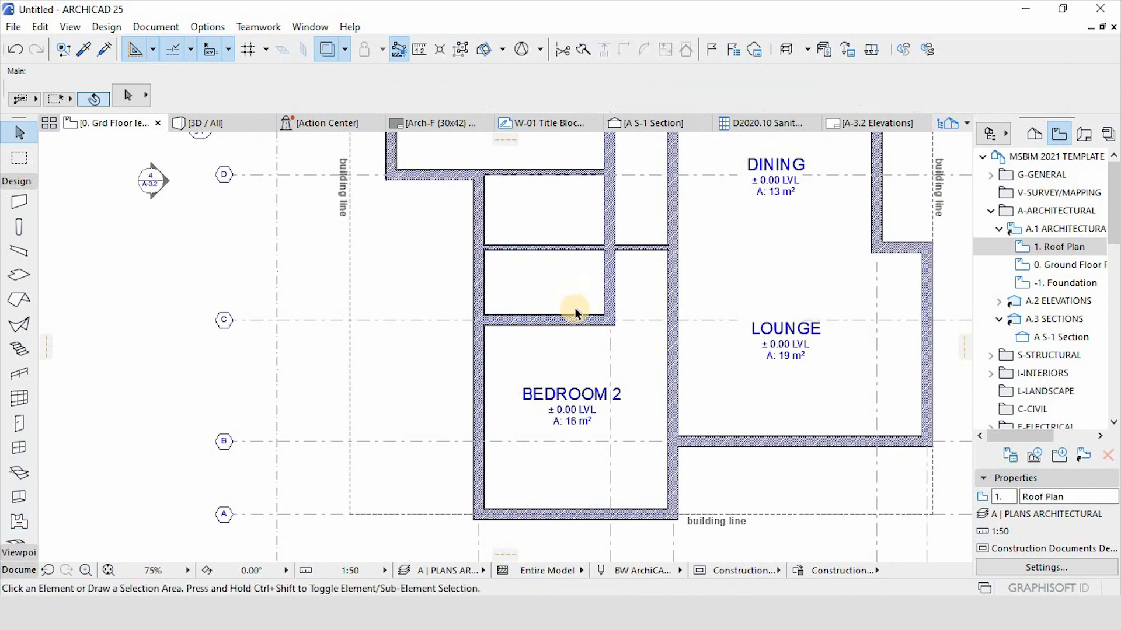
Using the LOUNGE zone's settings, draw a rectangular zone of about 7 m² between the lounge wall and the building line, and place its stamp.
{"action": "scroll", "coordinate": [574, 307], "scroll_direction": "down", "scroll_amount": 4}
{"action": "scroll", "coordinate": [576, 252], "scroll_direction": "up", "scroll_amount": 4}
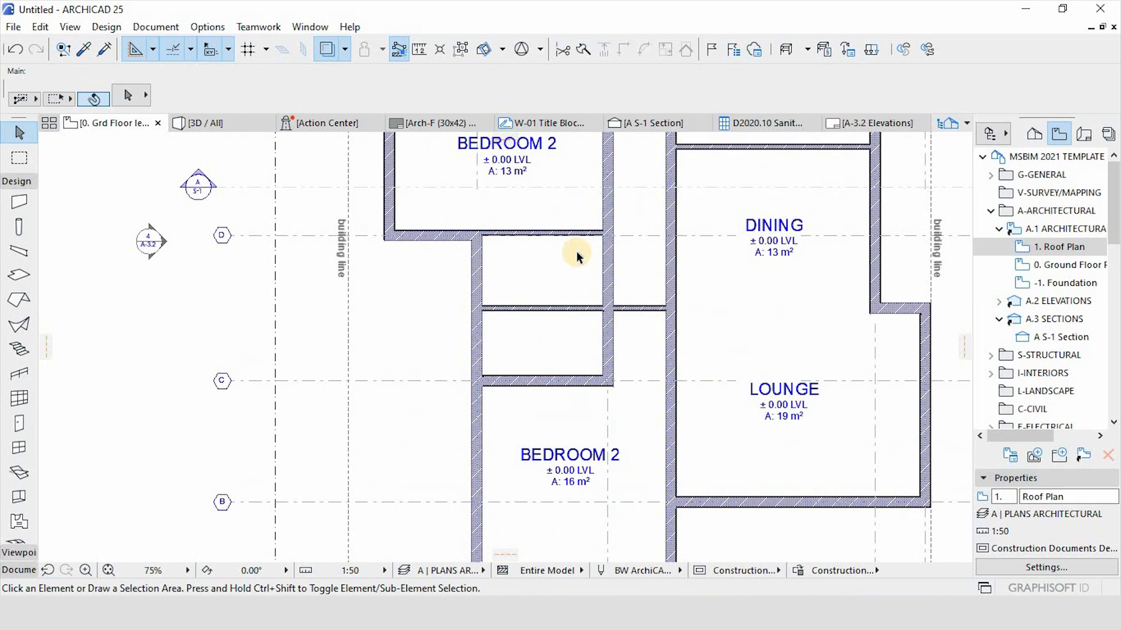
{"action": "scroll", "coordinate": [576, 251], "scroll_direction": "down", "scroll_amount": 5}
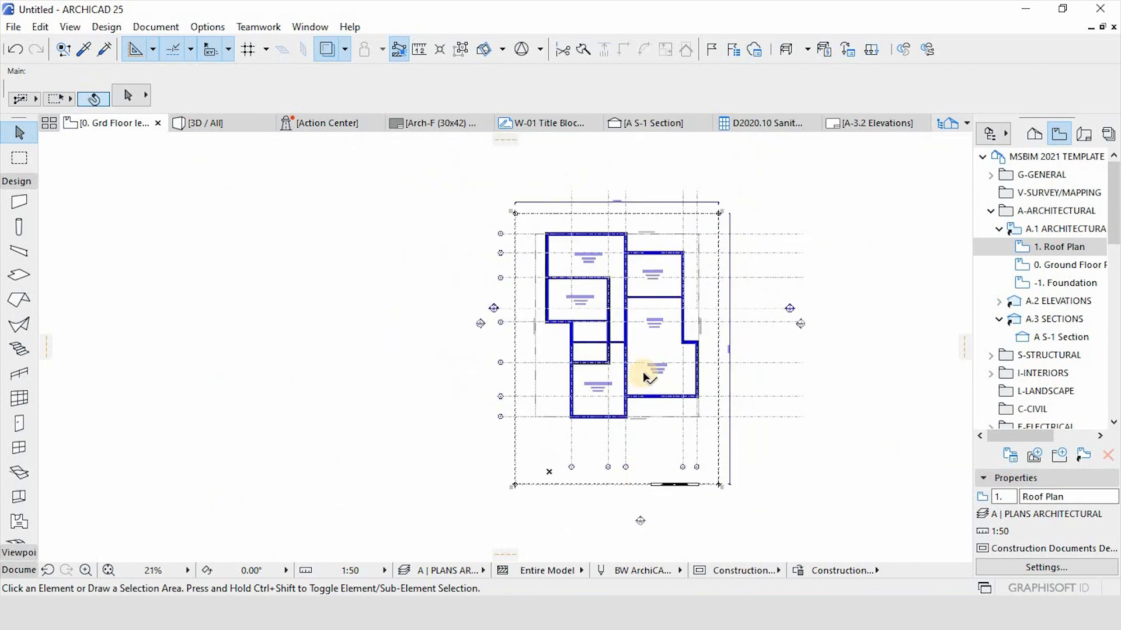
{"action": "scroll", "coordinate": [647, 375], "scroll_direction": "up", "scroll_amount": 2}
{"action": "scroll", "coordinate": [678, 372], "scroll_direction": "up", "scroll_amount": 3}
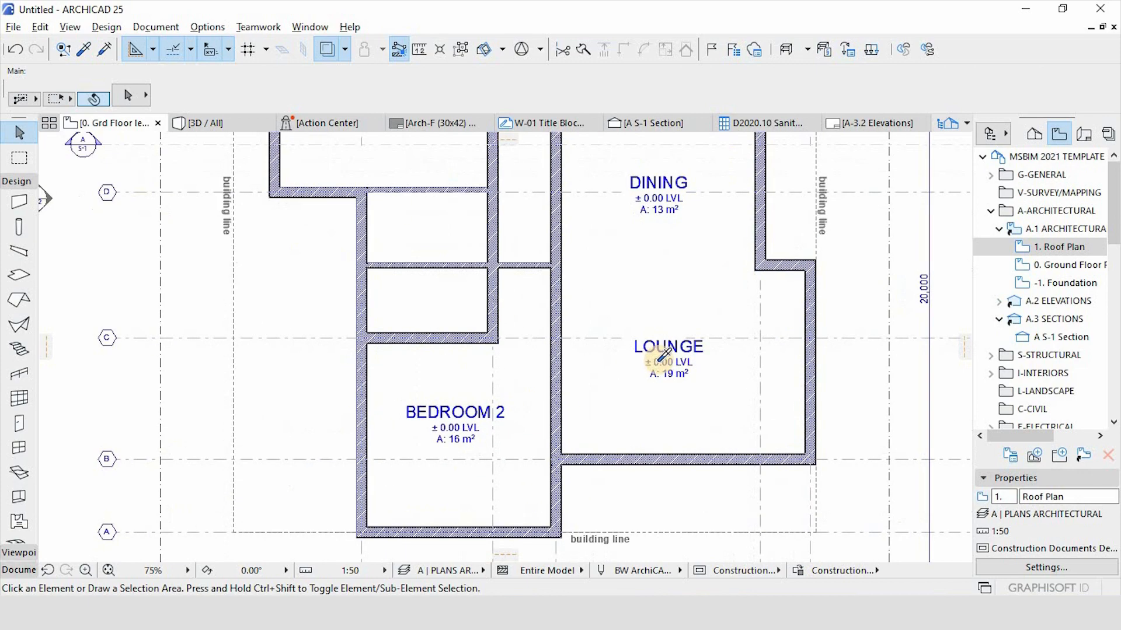
{"action": "left_click", "coordinate": [624, 366], "text": "alt"}
{"action": "scroll", "coordinate": [624, 368], "scroll_direction": "down", "scroll_amount": 4}
{"action": "scroll", "coordinate": [621, 430], "scroll_direction": "up", "scroll_amount": 4}
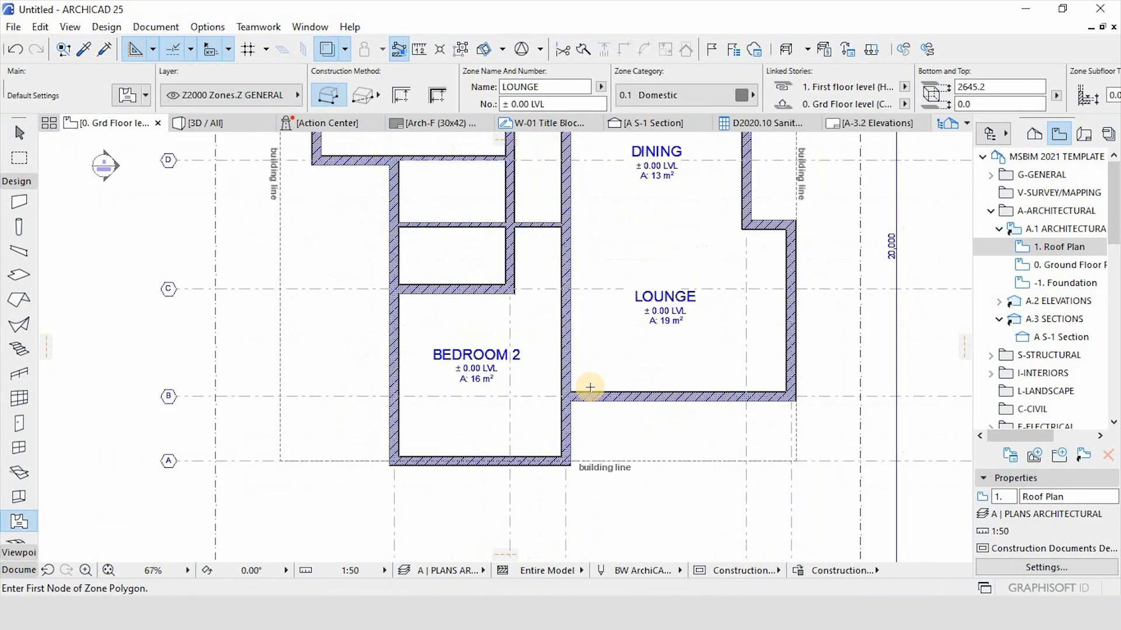
{"action": "scroll", "coordinate": [568, 409], "scroll_direction": "up", "scroll_amount": 5}
{"action": "left_click", "coordinate": [557, 378]}
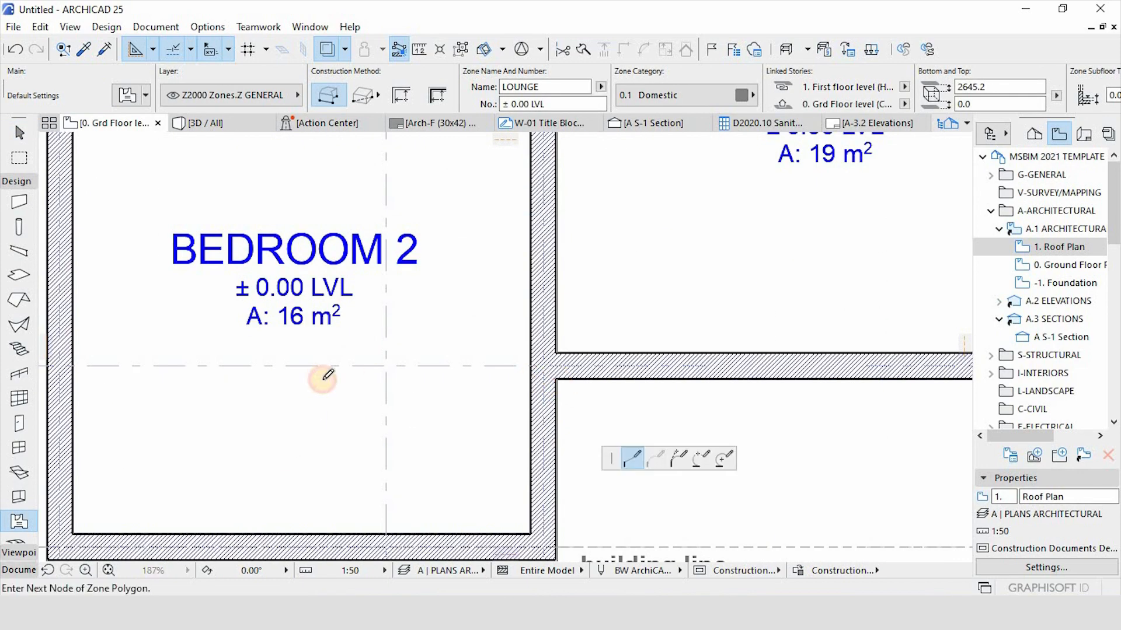
{"action": "scroll", "coordinate": [321, 380], "scroll_direction": "down", "scroll_amount": 5}
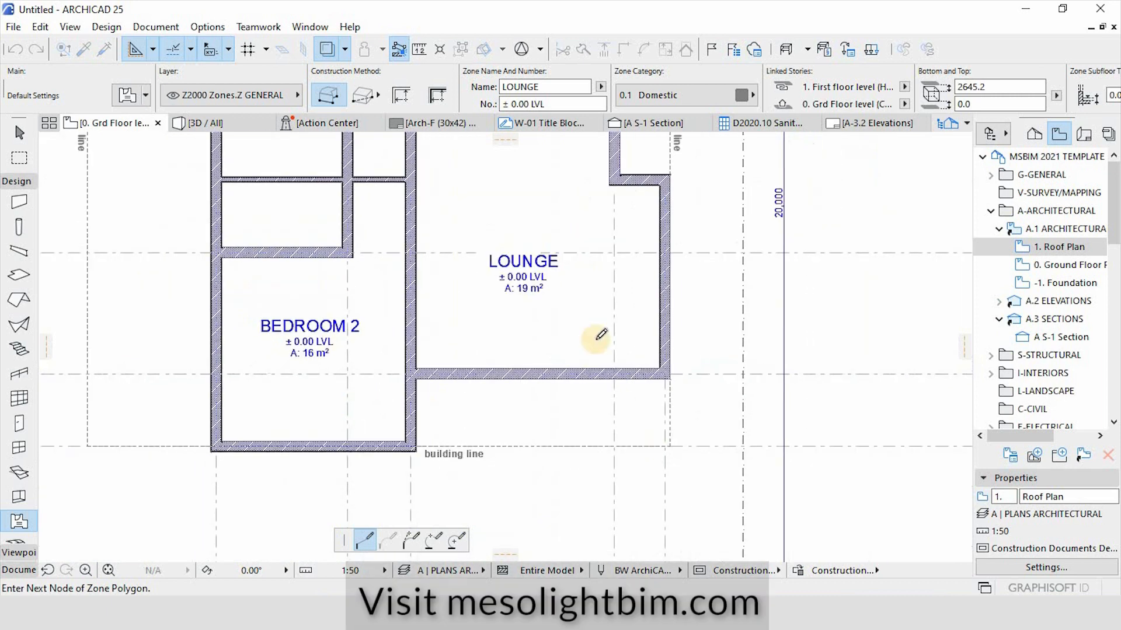
{"action": "left_click", "coordinate": [361, 104]}
{"action": "left_click", "coordinate": [670, 446]}
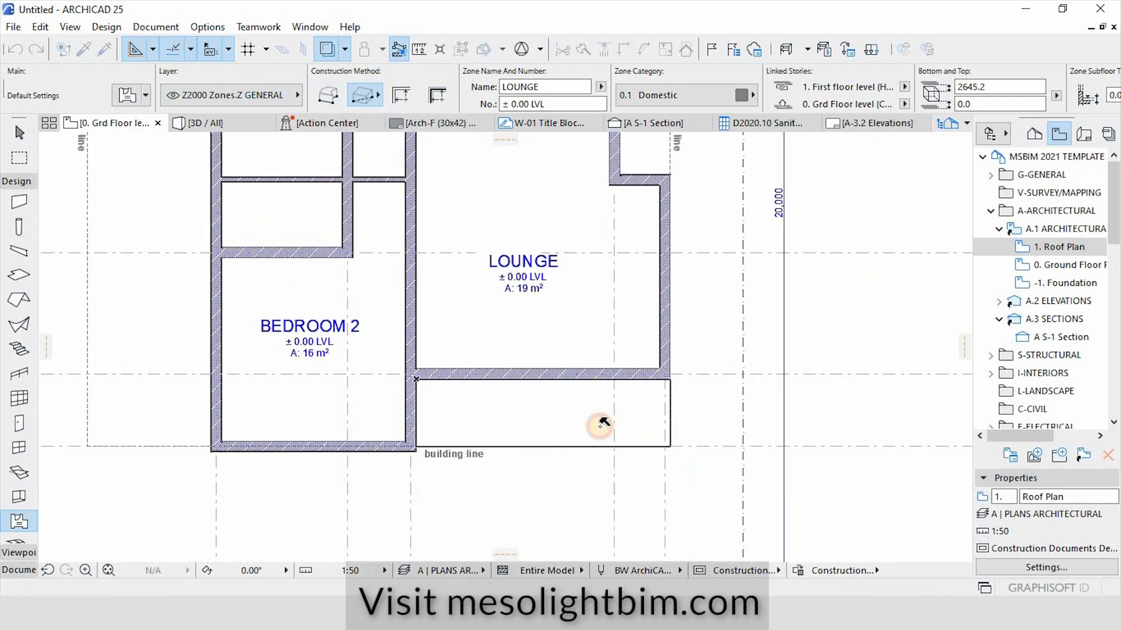
{"action": "left_click", "coordinate": [547, 408]}
Rename the zone below the lounge as ENTRY PORCH.
{"action": "key", "text": "Escape"}
{"action": "left_click", "coordinate": [550, 408]}
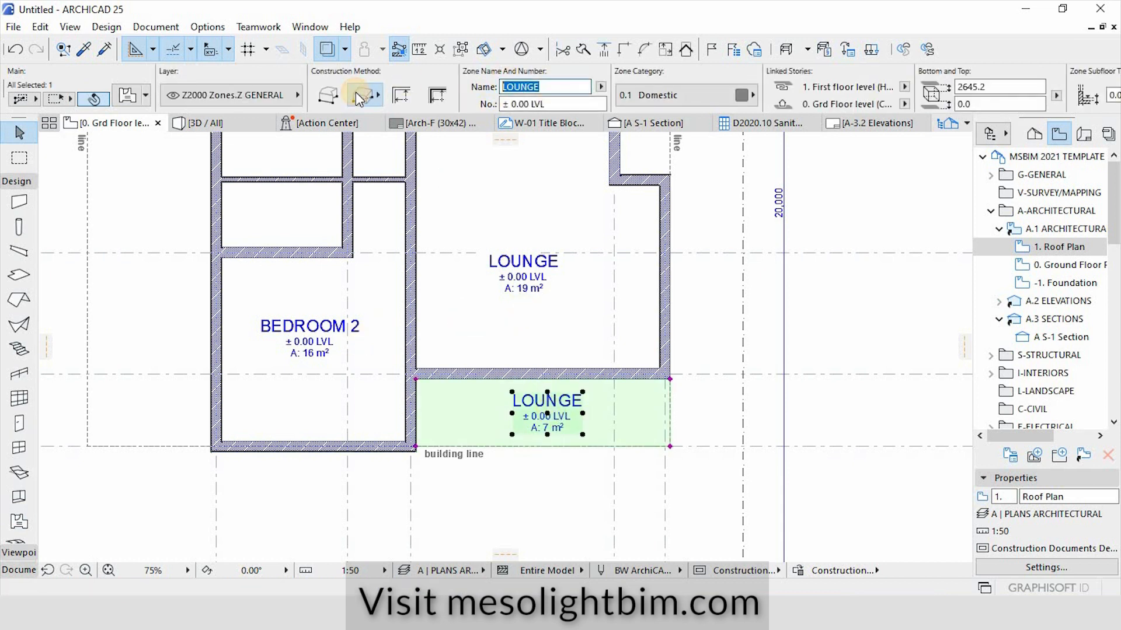
{"action": "type", "text": "e"}
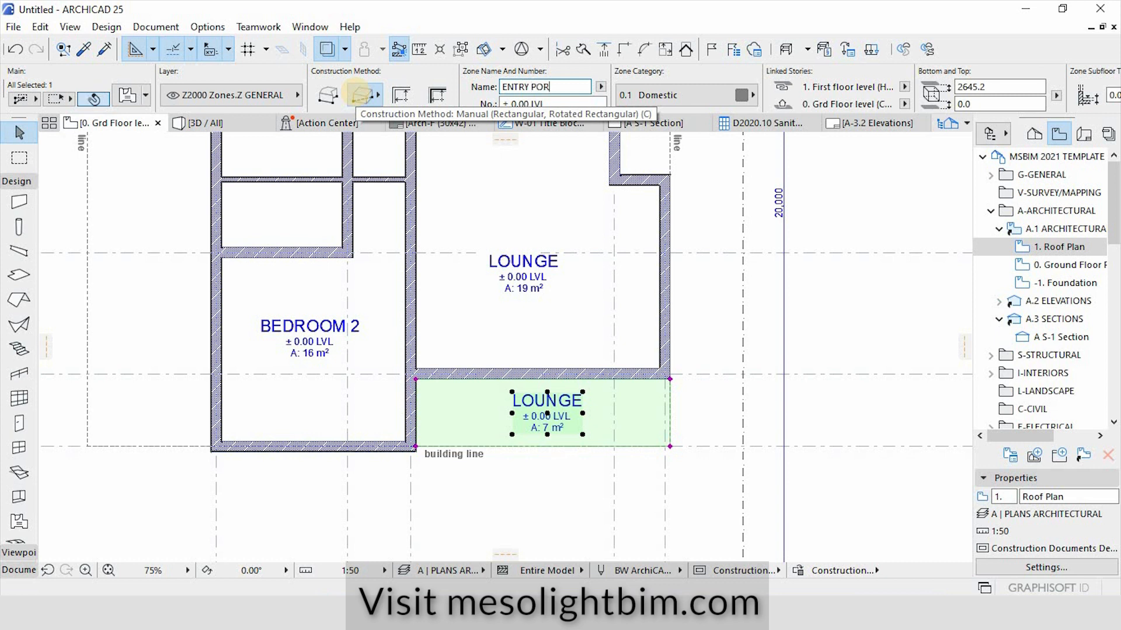
{"action": "left_click", "coordinate": [167, 313]}
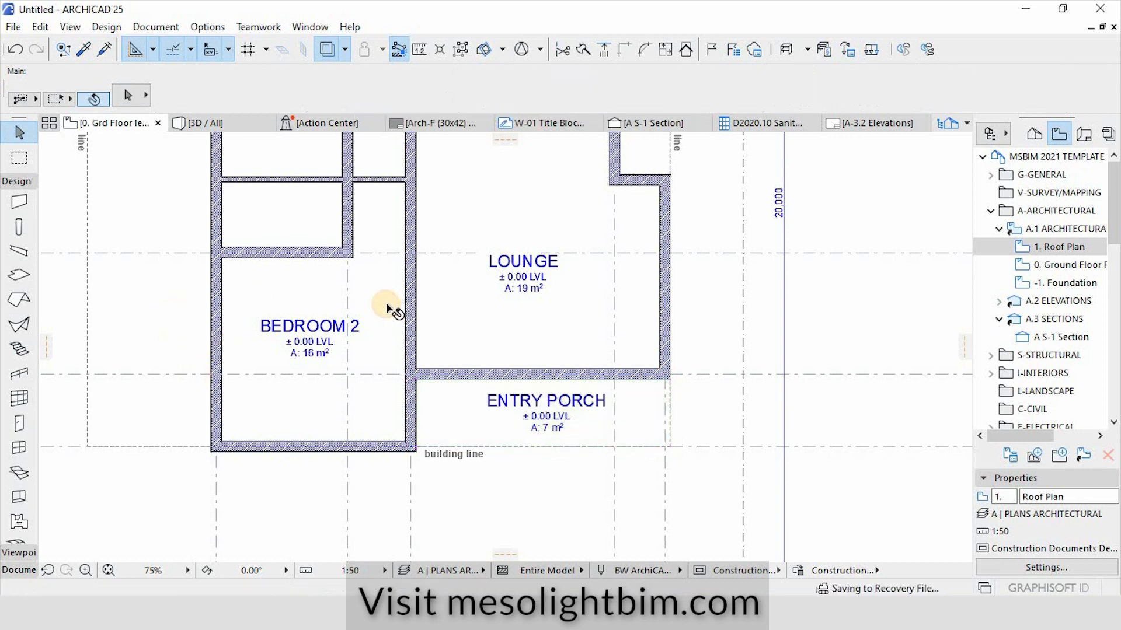
Rename the L-shaped zone beside the lounge as MASTER BEDROOM.
{"action": "left_click", "coordinate": [306, 345]}
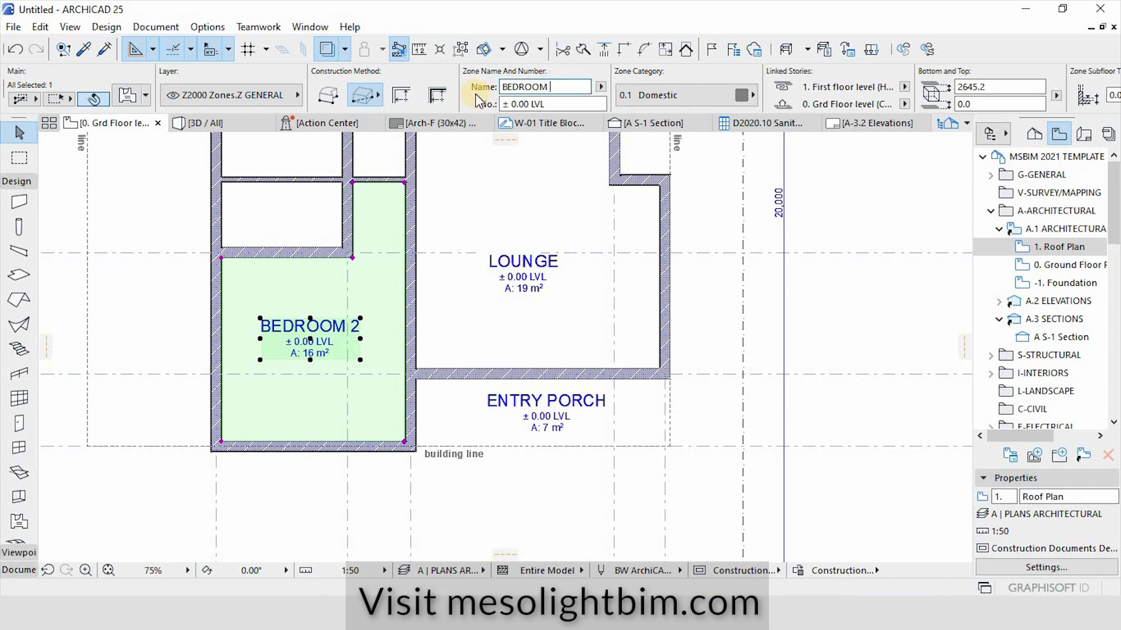
{"action": "type", "text": "m"}
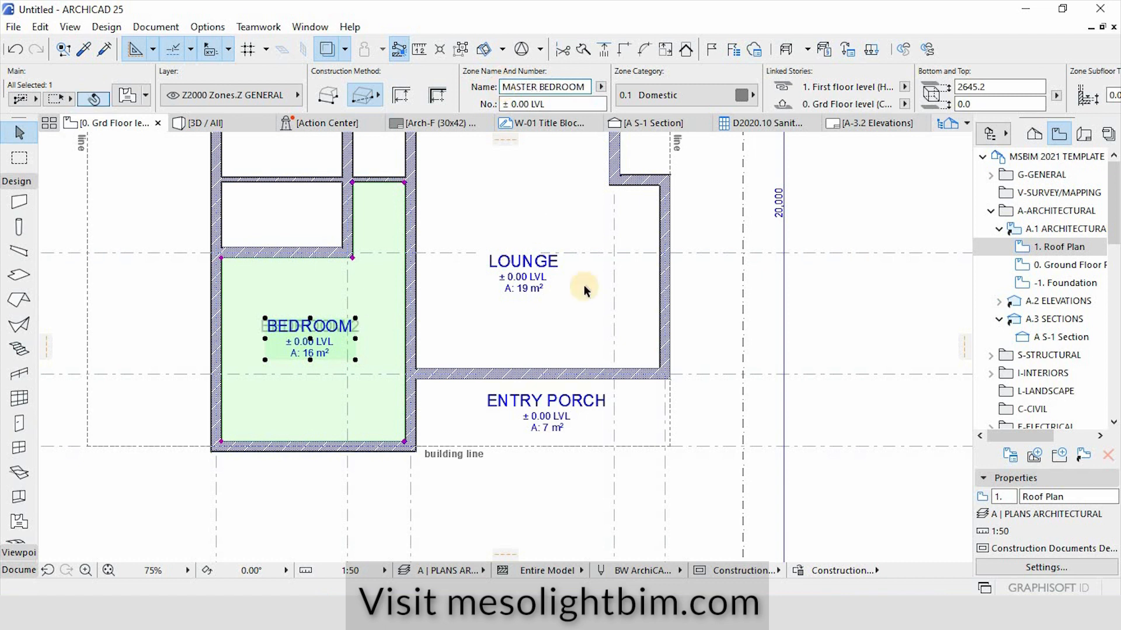
{"action": "key", "text": "Return"}
{"action": "left_click", "coordinate": [274, 394]}
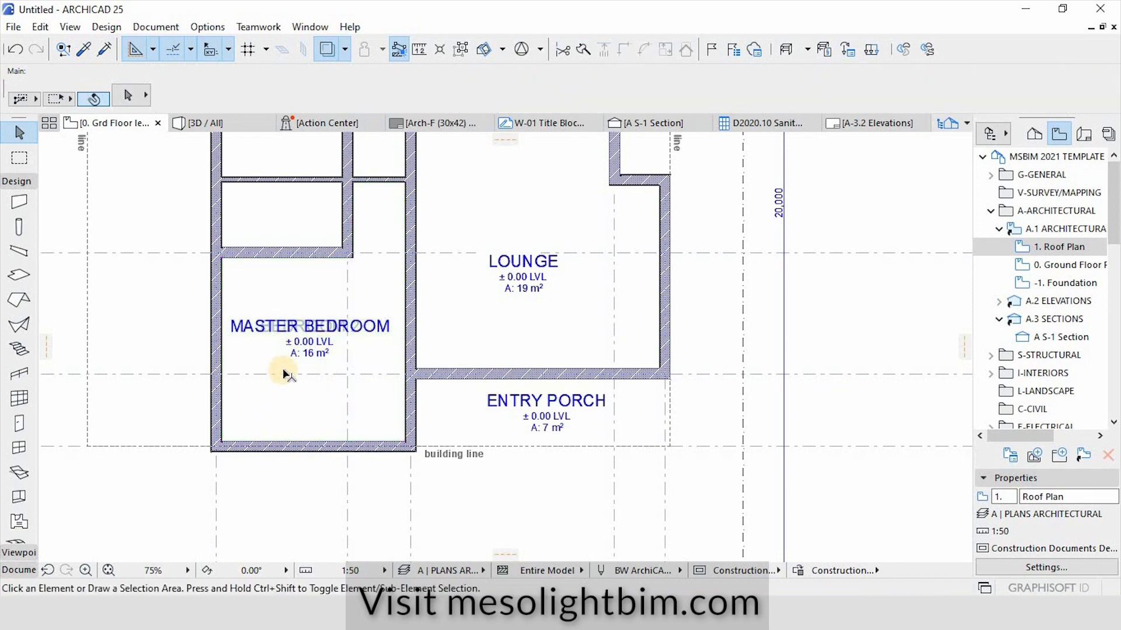
Using the building line label's text settings, place the text BATH in the upper small room below BEDROOM 2.
{"action": "scroll", "coordinate": [415, 426], "scroll_direction": "down", "scroll_amount": 2}
{"action": "scroll", "coordinate": [415, 426], "scroll_direction": "up", "scroll_amount": 4}
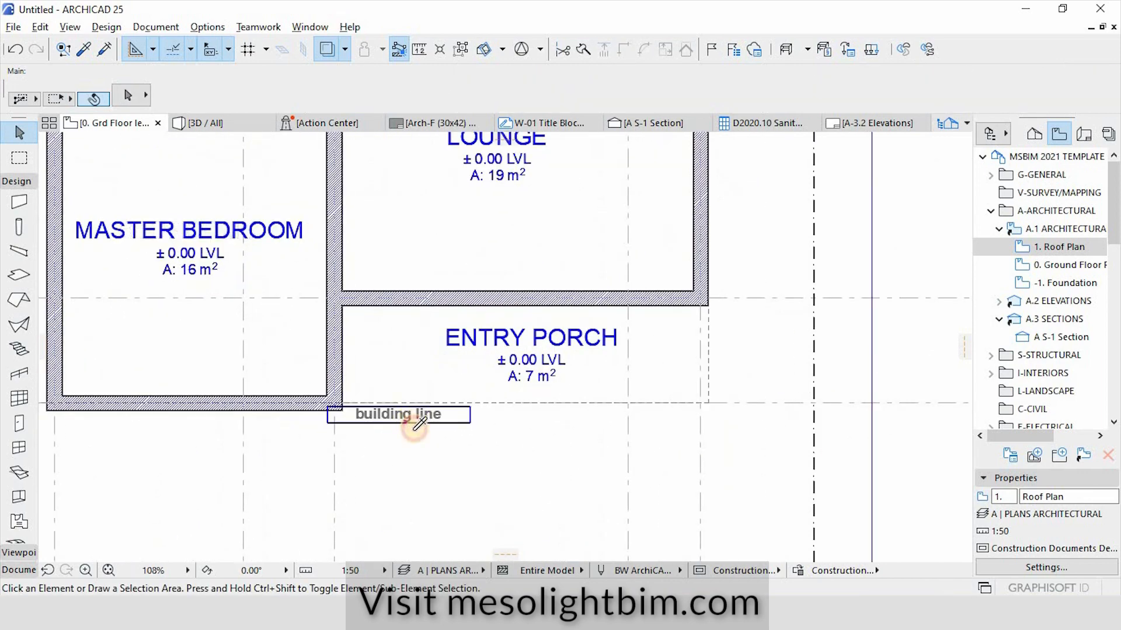
{"action": "left_click", "coordinate": [415, 429], "text": "alt"}
{"action": "scroll", "coordinate": [446, 453], "scroll_direction": "down", "scroll_amount": 4}
{"action": "scroll", "coordinate": [278, 212], "scroll_direction": "up", "scroll_amount": 7}
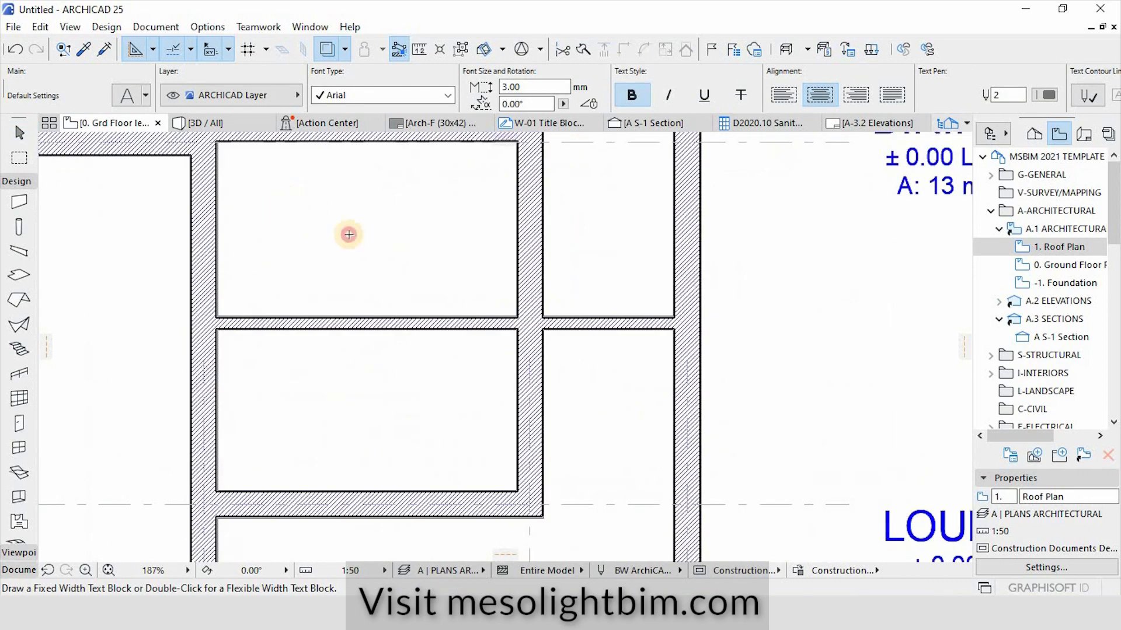
{"action": "left_click", "coordinate": [349, 234]}
{"action": "left_click", "coordinate": [462, 265]}
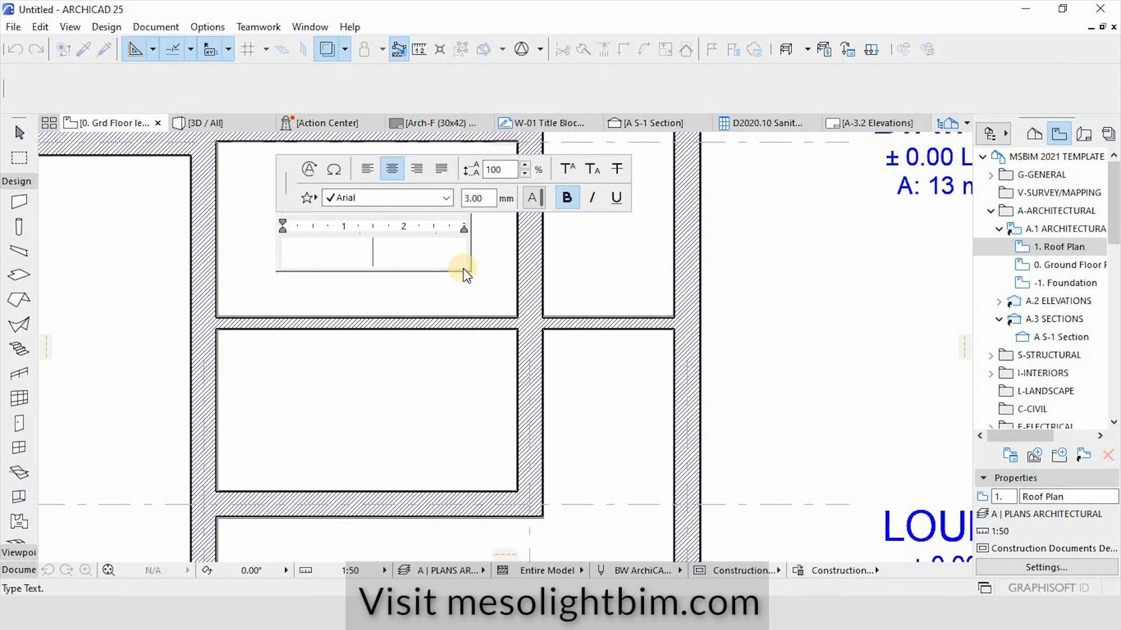
{"action": "type", "text": "BATH"}
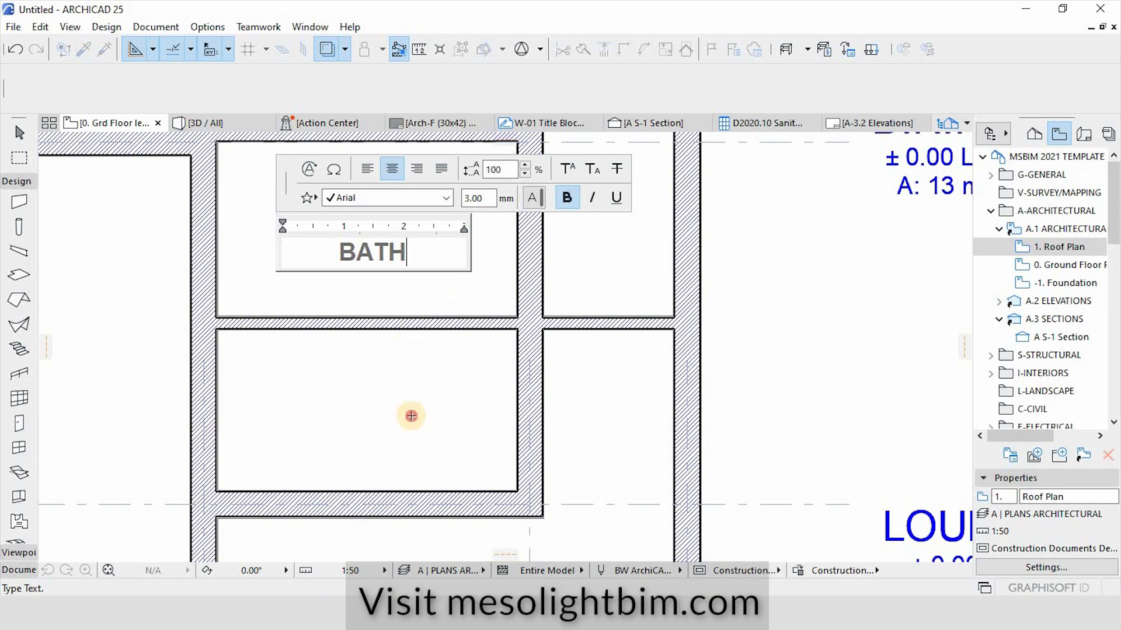
{"action": "left_click", "coordinate": [412, 416]}
{"action": "key", "text": "Escape"}
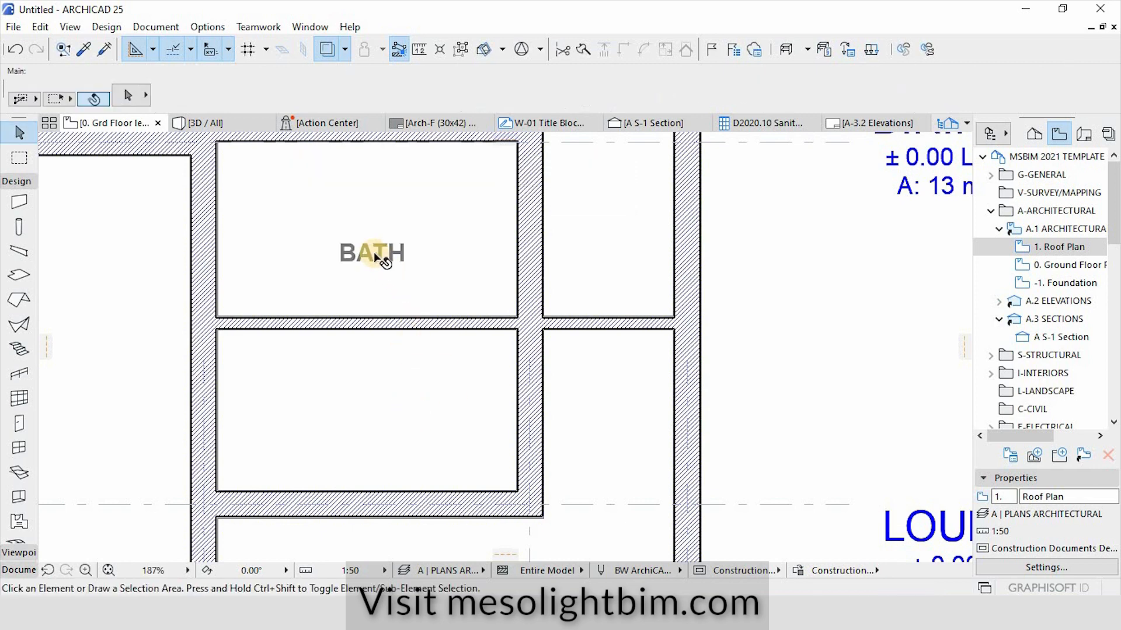
Move the BATH label to the small room below and place a copy of it in the upper small room.
{"action": "left_click", "coordinate": [369, 251]}
{"action": "left_click_drag", "start_coordinate": [369, 251], "coordinate": [367, 241]}
{"action": "left_click", "coordinate": [367, 240]}
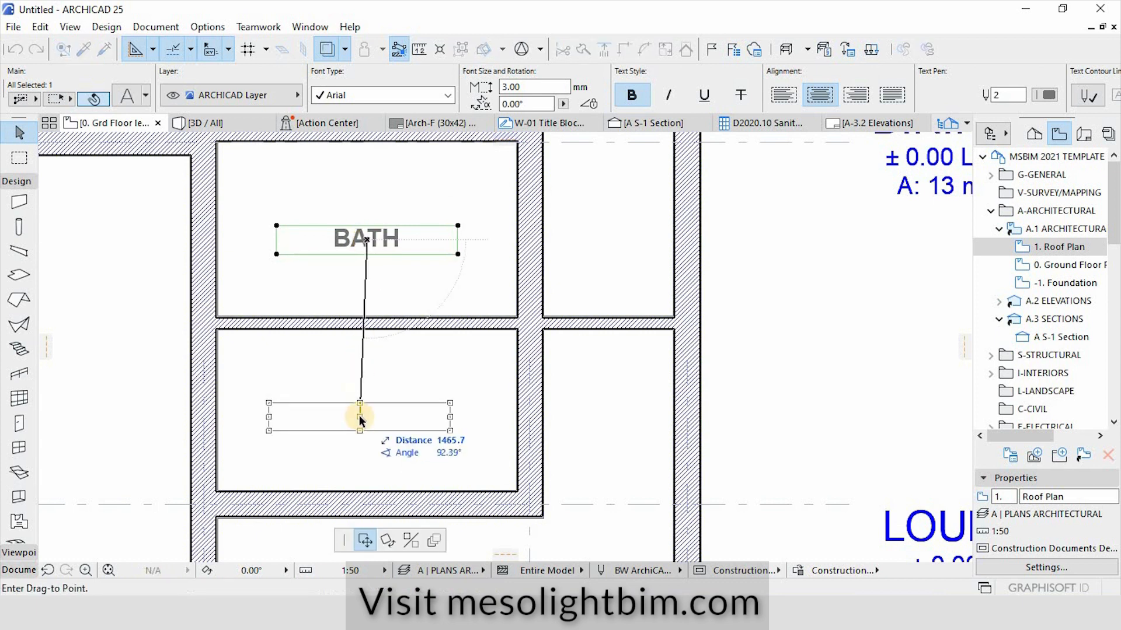
{"action": "left_click", "coordinate": [366, 415]}
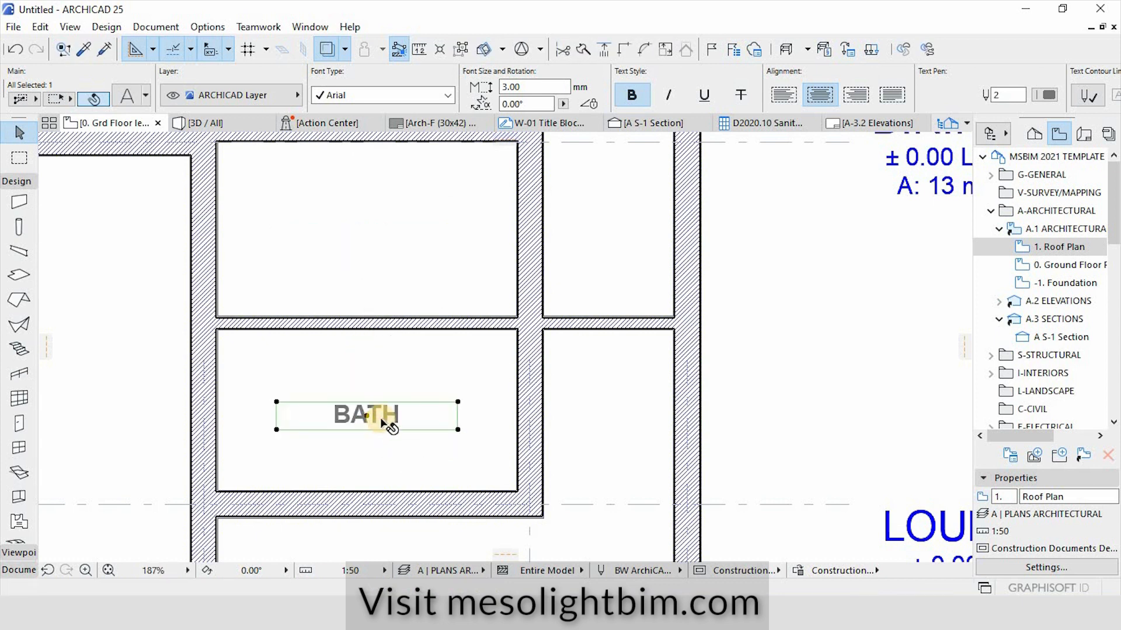
{"action": "key", "text": "ctrl+shift+d"}
{"action": "left_click", "coordinate": [363, 413]}
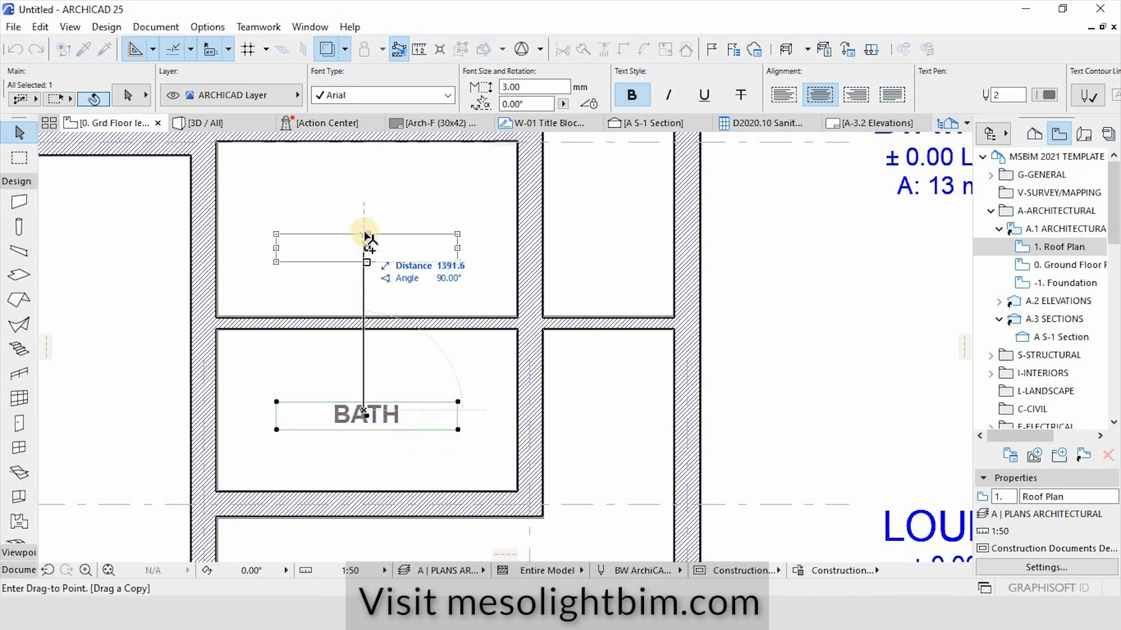
{"action": "left_click", "coordinate": [365, 226]}
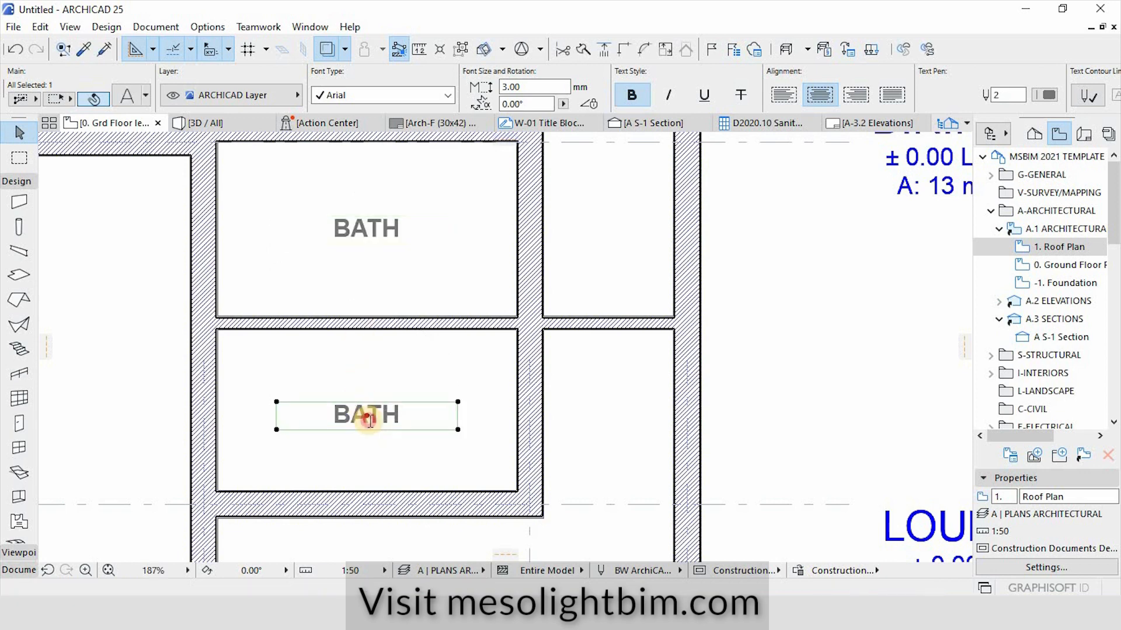
Change the text of the label in the lower small room to ENSUITE.
{"action": "double_click", "coordinate": [367, 418]}
{"action": "type", "text": "E"}
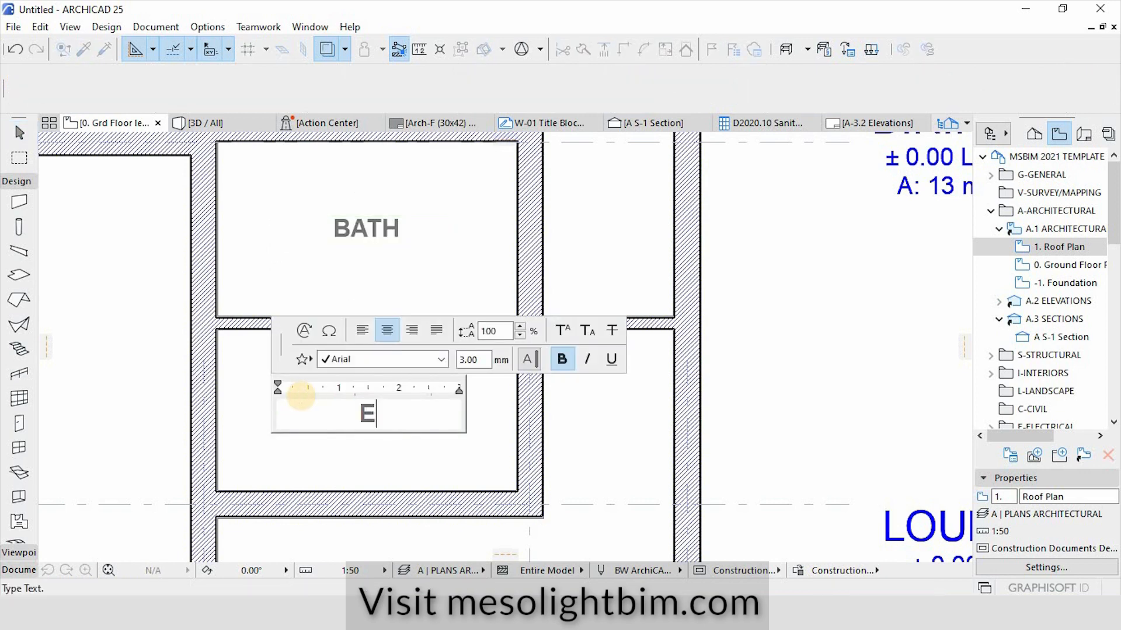
{"action": "type", "text": "NSUITE"}
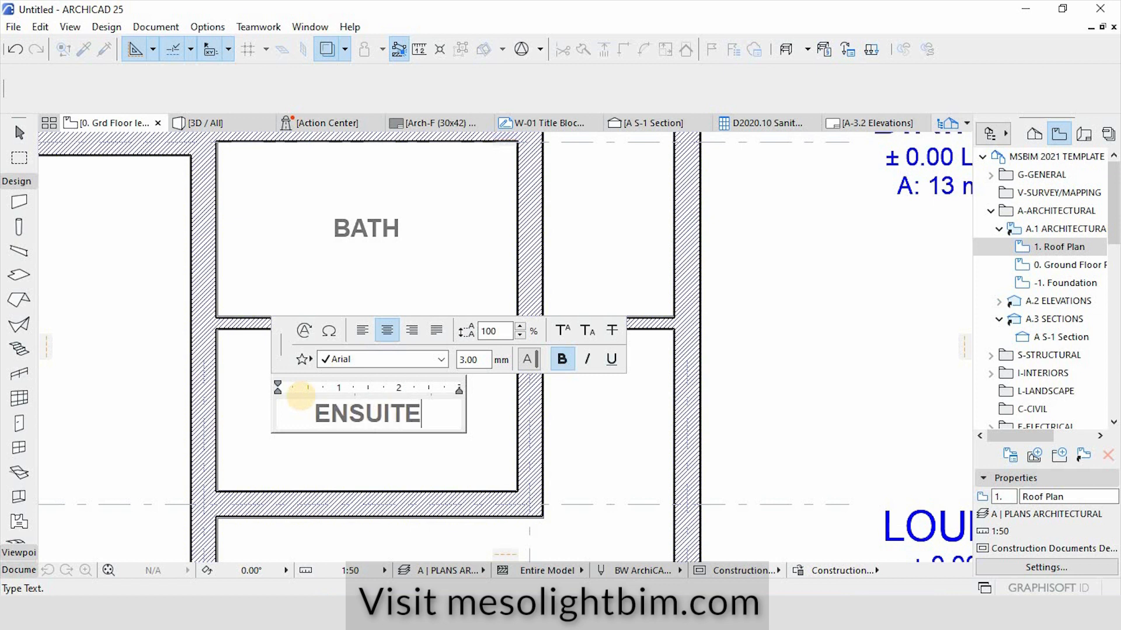
{"action": "left_click", "coordinate": [149, 359]}
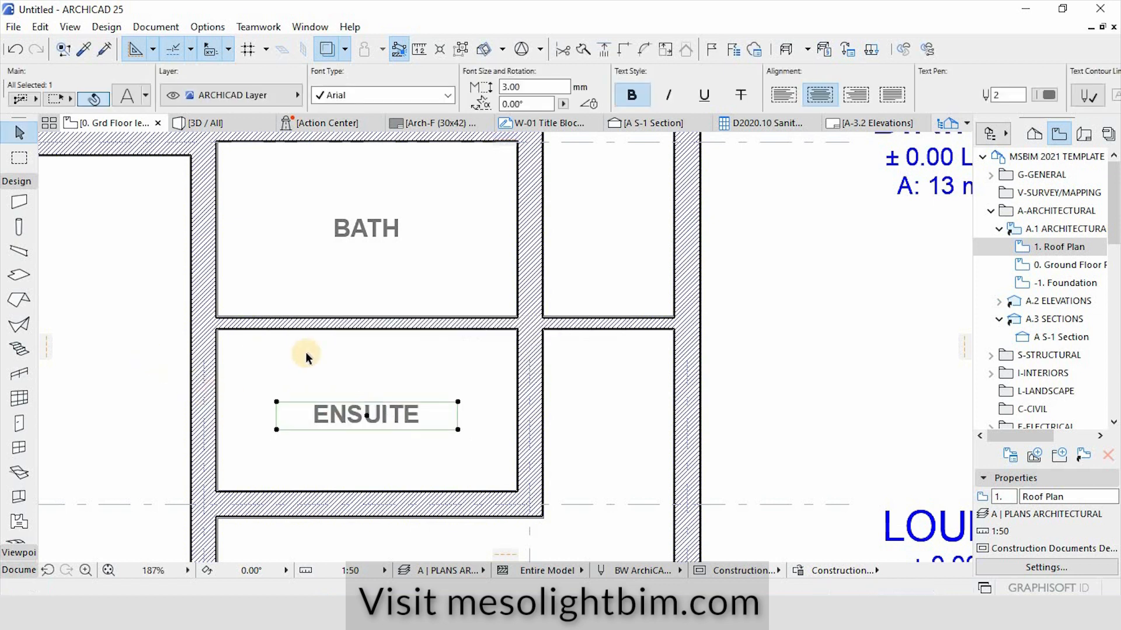
{"action": "key", "text": "Escape"}
Using the 115 mm partition's settings with an Inside Face reference line, draw a 600 mm wall down from the ensuite's outer corner into the master bedroom.
{"action": "scroll", "coordinate": [383, 224], "scroll_direction": "down", "scroll_amount": 4}
{"action": "scroll", "coordinate": [415, 267], "scroll_direction": "up", "scroll_amount": 4}
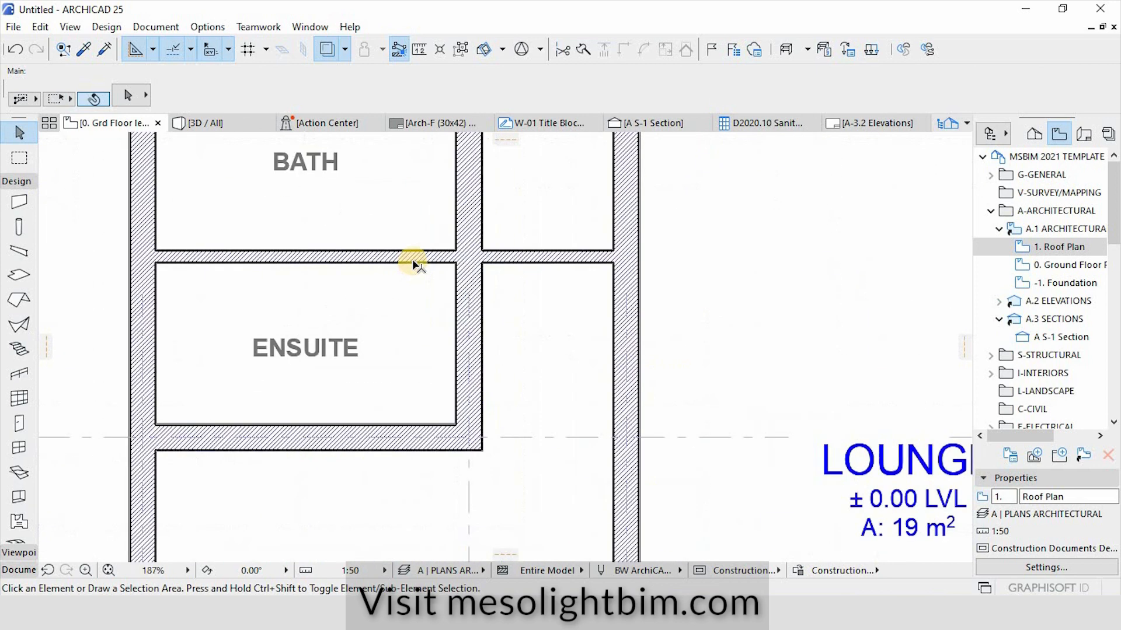
{"action": "left_click", "coordinate": [413, 255]}
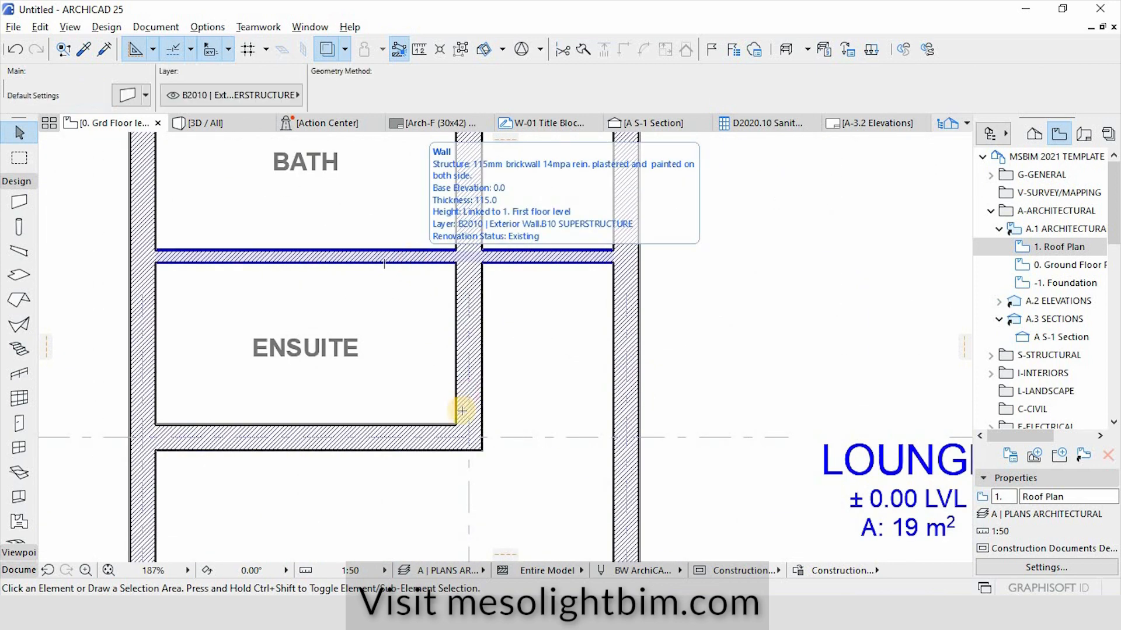
{"action": "left_click", "coordinate": [482, 448]}
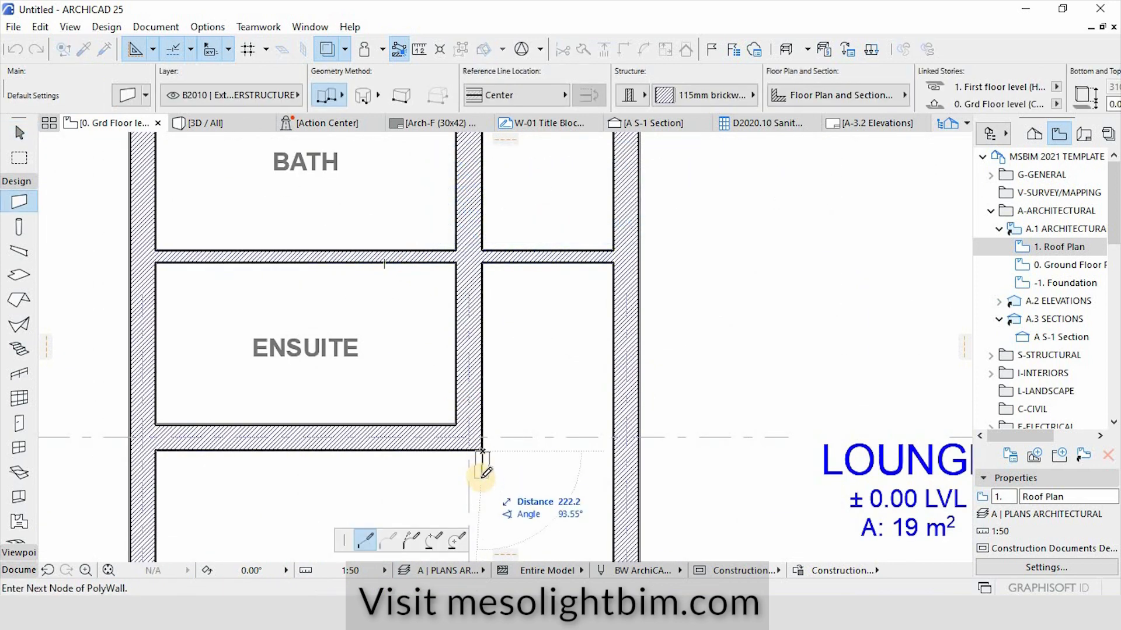
{"action": "left_click", "coordinate": [503, 93]}
{"action": "left_click", "coordinate": [584, 90]}
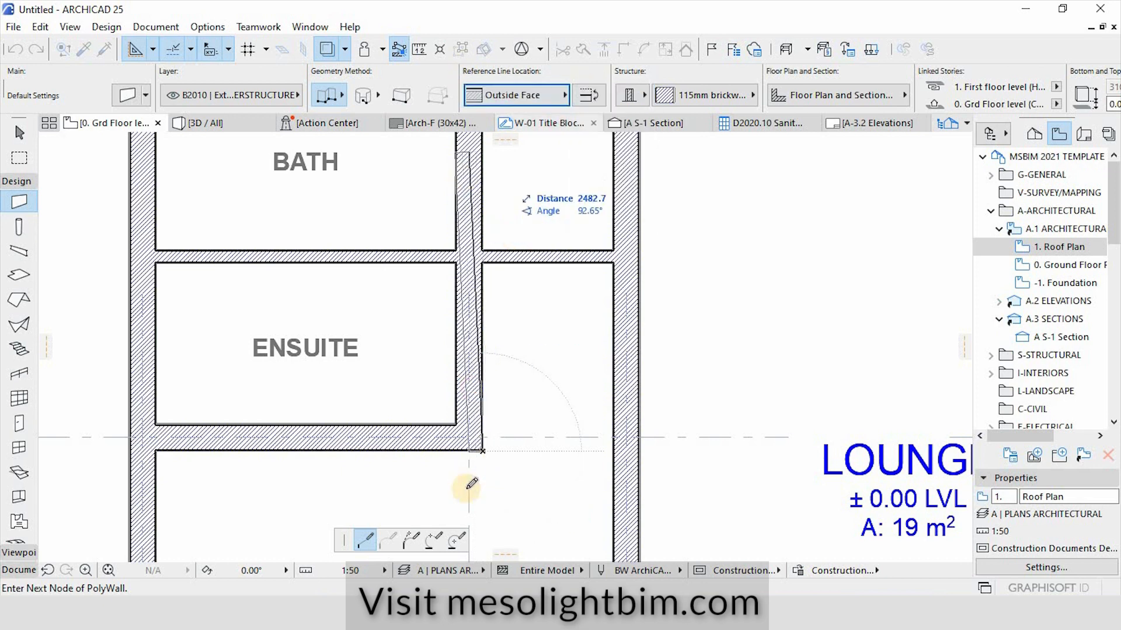
{"action": "left_click", "coordinate": [525, 95]}
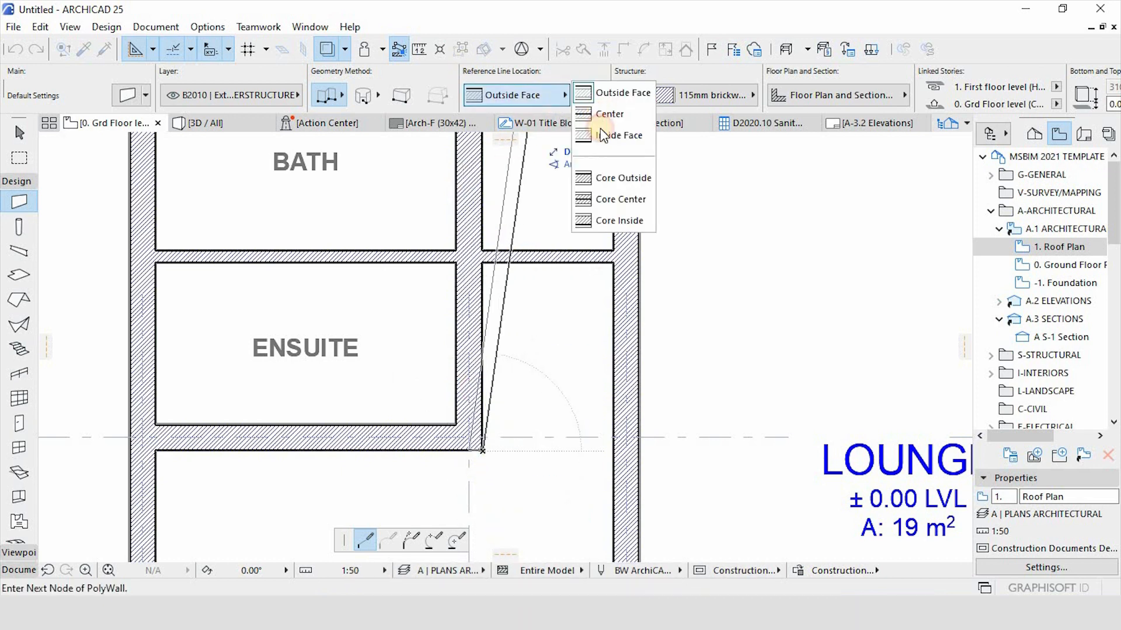
{"action": "left_click", "coordinate": [613, 133]}
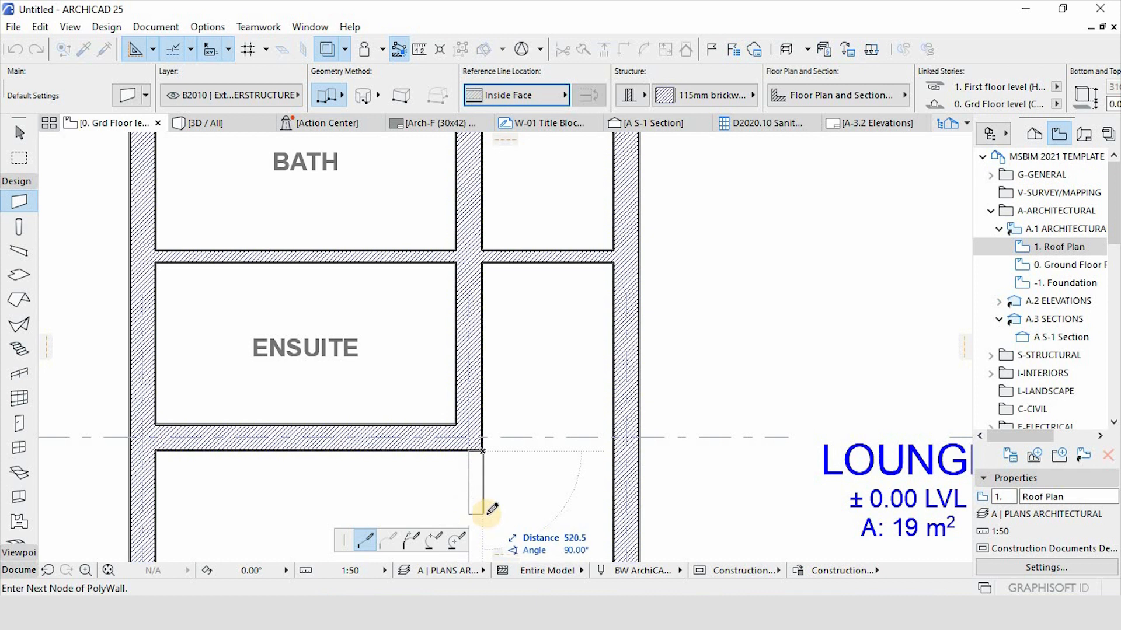
{"action": "type", "text": "5"}
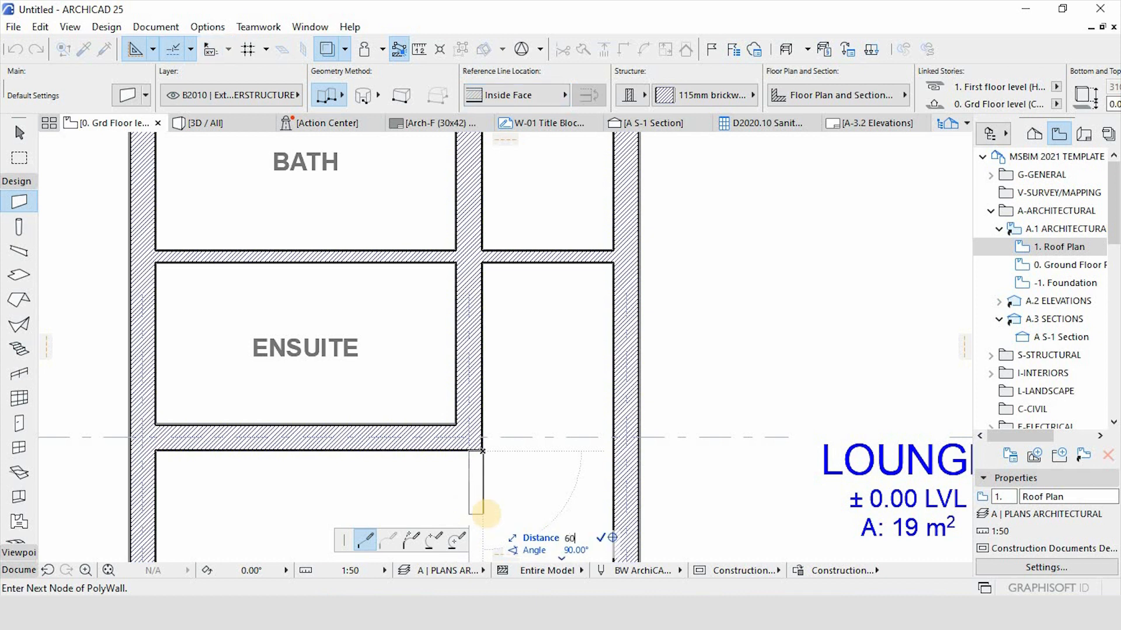
{"action": "type", "text": "0"}
{"action": "key", "text": "Return"}
{"action": "right_click", "coordinate": [484, 519]}
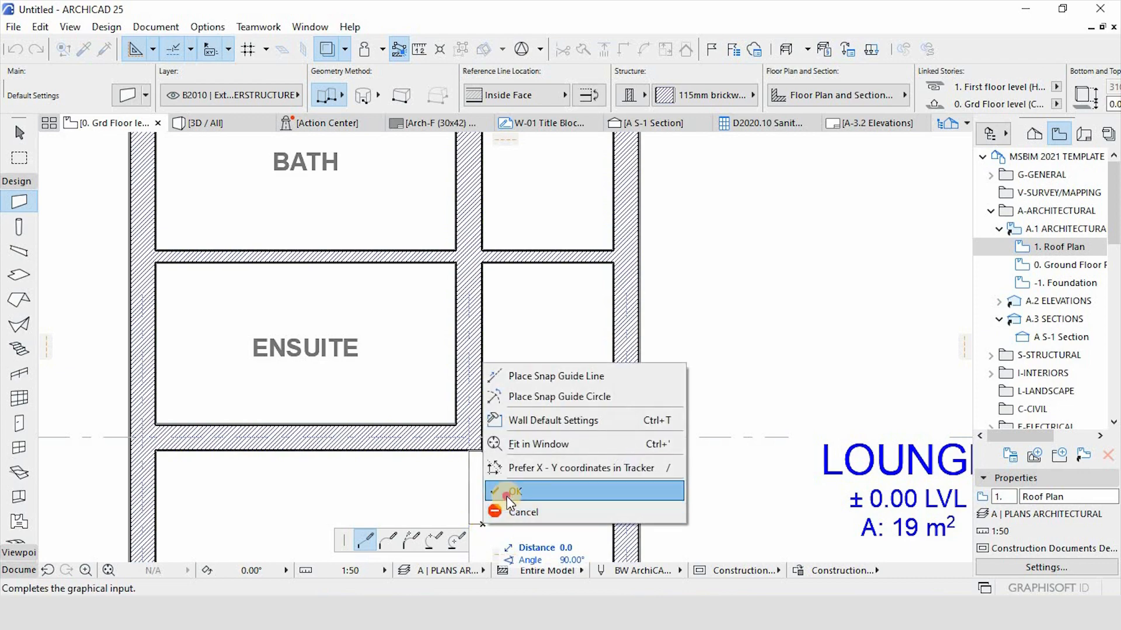
{"action": "left_click", "coordinate": [506, 496]}
Stretch the end of the partition between KITCHEN and DINING across the passage to the outer face of BEDROOM 2's wall.
{"action": "scroll", "coordinate": [500, 493], "scroll_direction": "down", "scroll_amount": 5}
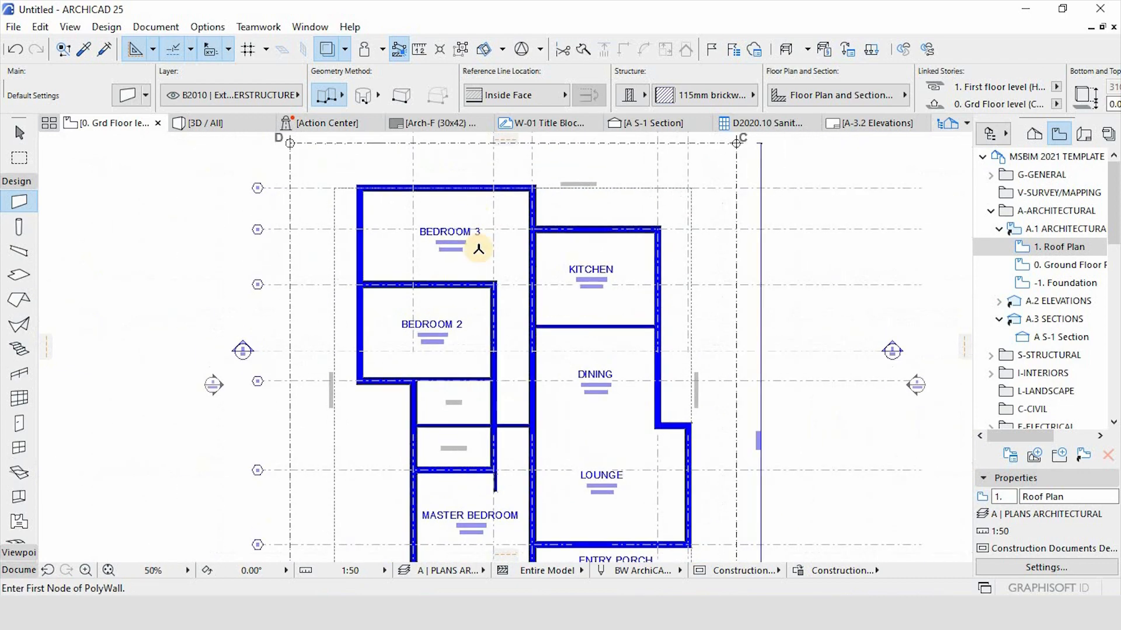
{"action": "scroll", "coordinate": [479, 249], "scroll_direction": "up", "scroll_amount": 5}
{"action": "scroll", "coordinate": [546, 355], "scroll_direction": "down", "scroll_amount": 4}
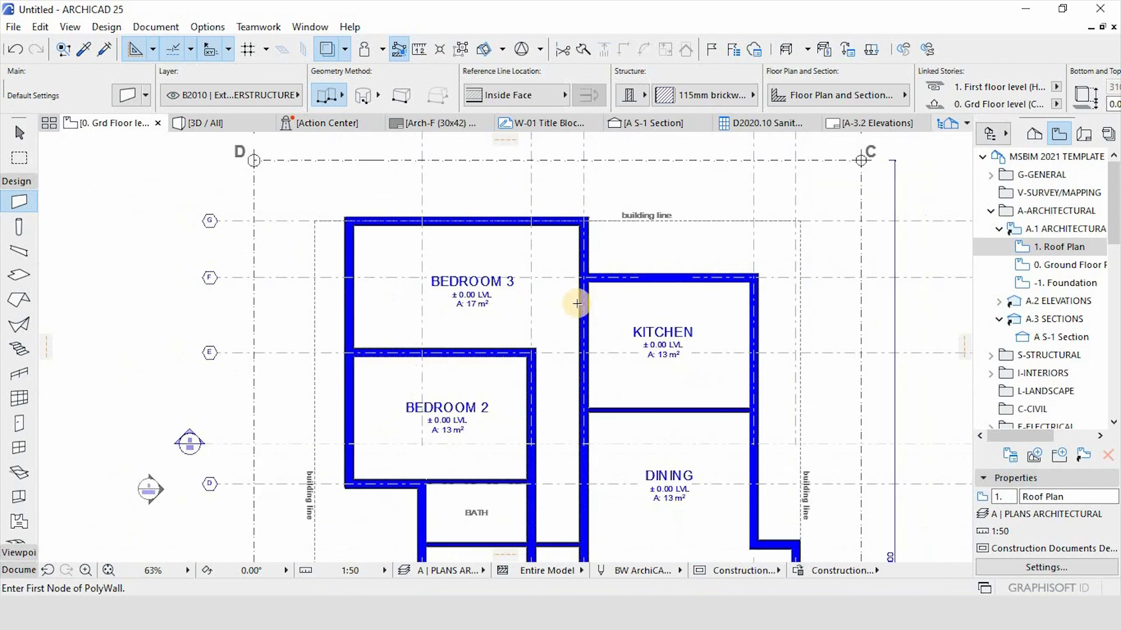
{"action": "scroll", "coordinate": [584, 461], "scroll_direction": "up", "scroll_amount": 5}
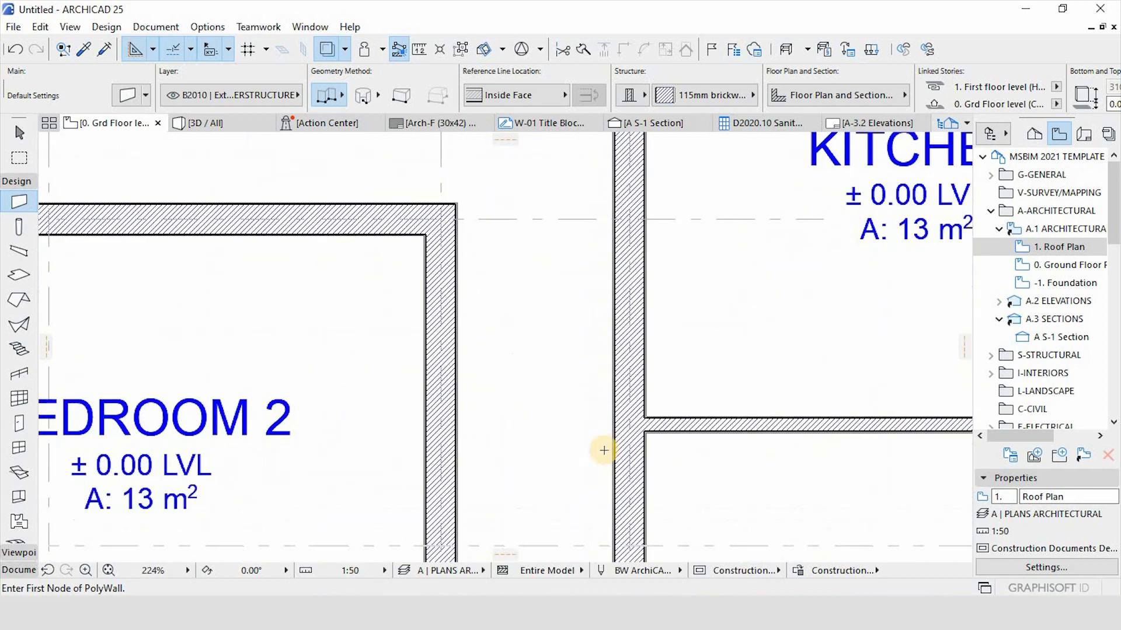
{"action": "key", "text": "Escape"}
{"action": "left_click", "coordinate": [683, 431]}
{"action": "left_click", "coordinate": [630, 432]}
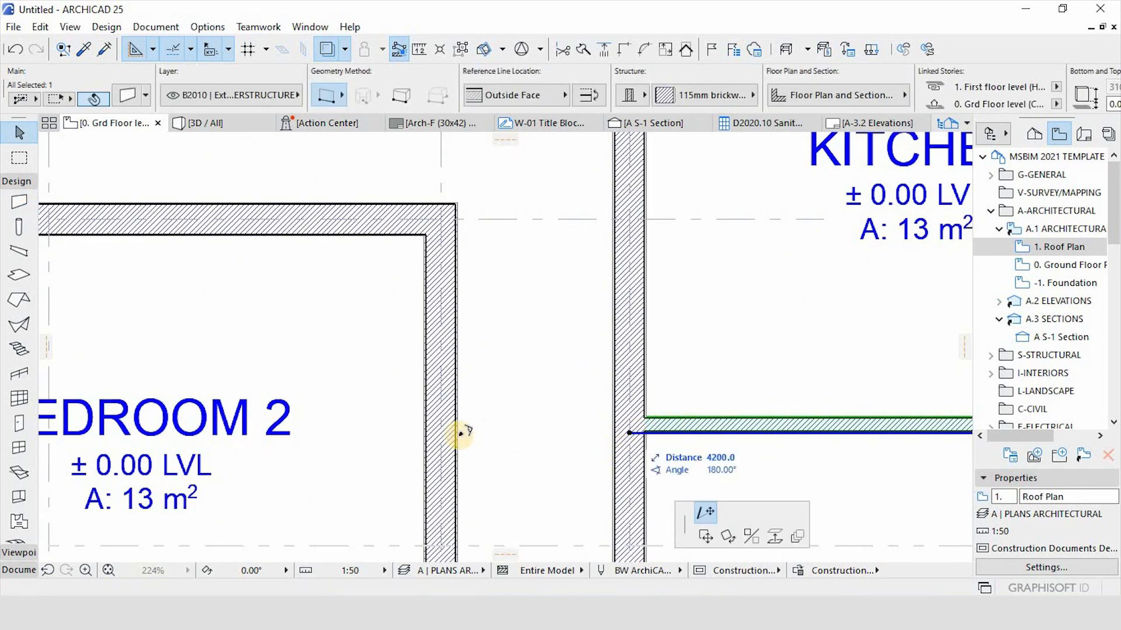
{"action": "left_click", "coordinate": [459, 432]}
{"action": "key", "text": "Escape"}
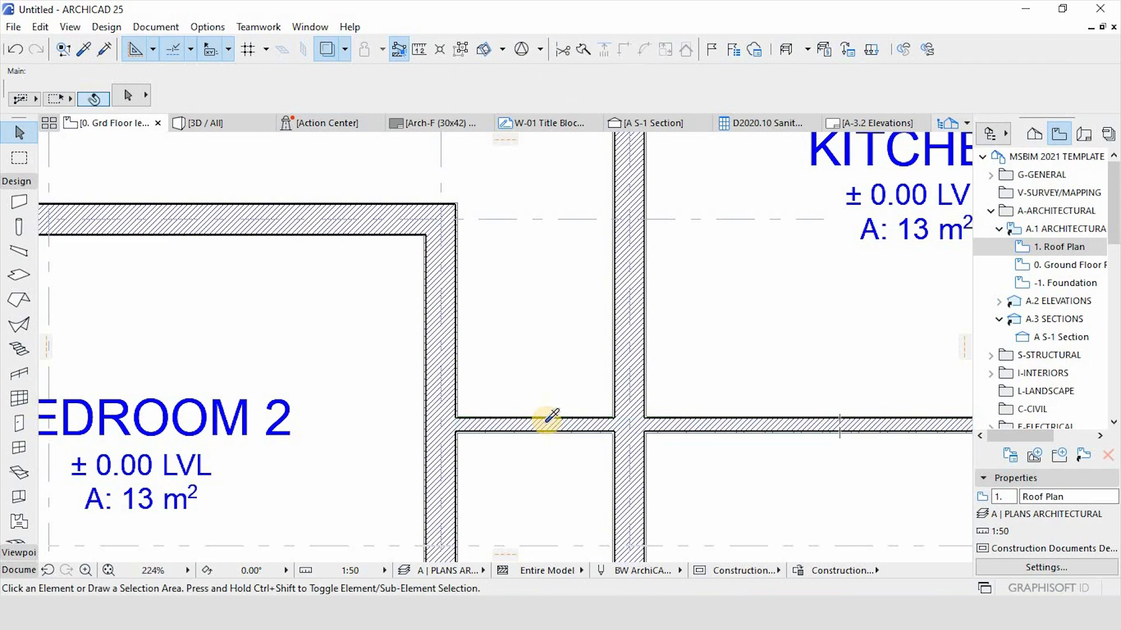
Pick up the settings of the partition across the passage for a new wall in BEDROOM 3.
{"action": "left_click", "coordinate": [548, 419], "text": "alt"}
{"action": "scroll", "coordinate": [570, 292], "scroll_direction": "down", "scroll_amount": 3}
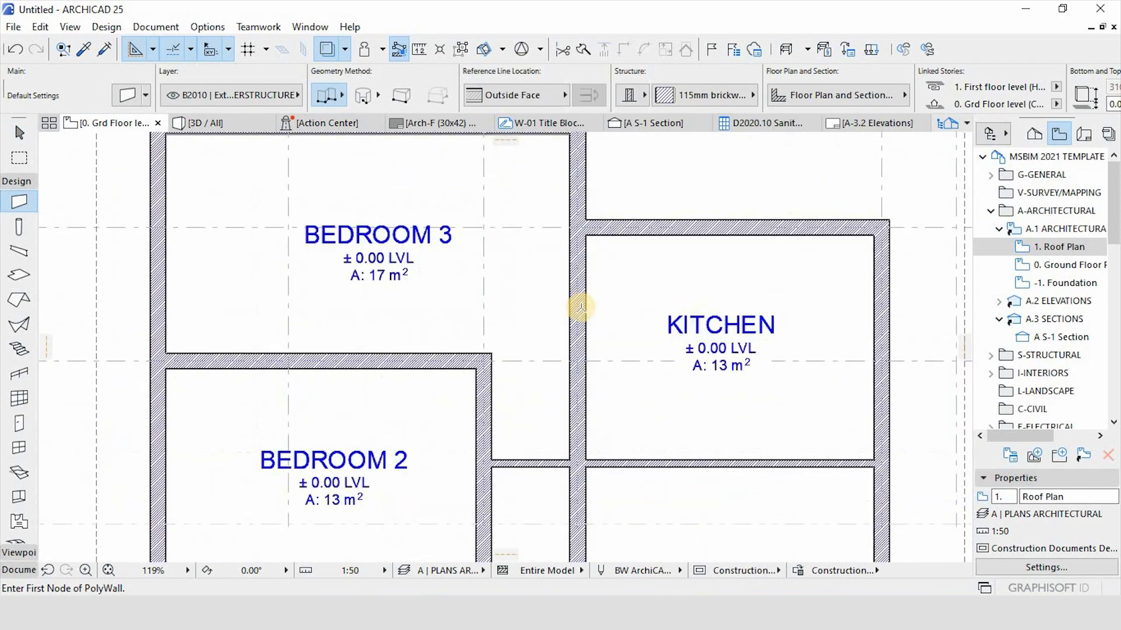
{"action": "scroll", "coordinate": [575, 327], "scroll_direction": "up", "scroll_amount": 1}
{"action": "scroll", "coordinate": [566, 318], "scroll_direction": "down", "scroll_amount": 2}
{"action": "scroll", "coordinate": [575, 268], "scroll_direction": "up", "scroll_amount": 2}
{"action": "scroll", "coordinate": [563, 303], "scroll_direction": "down", "scroll_amount": 1}
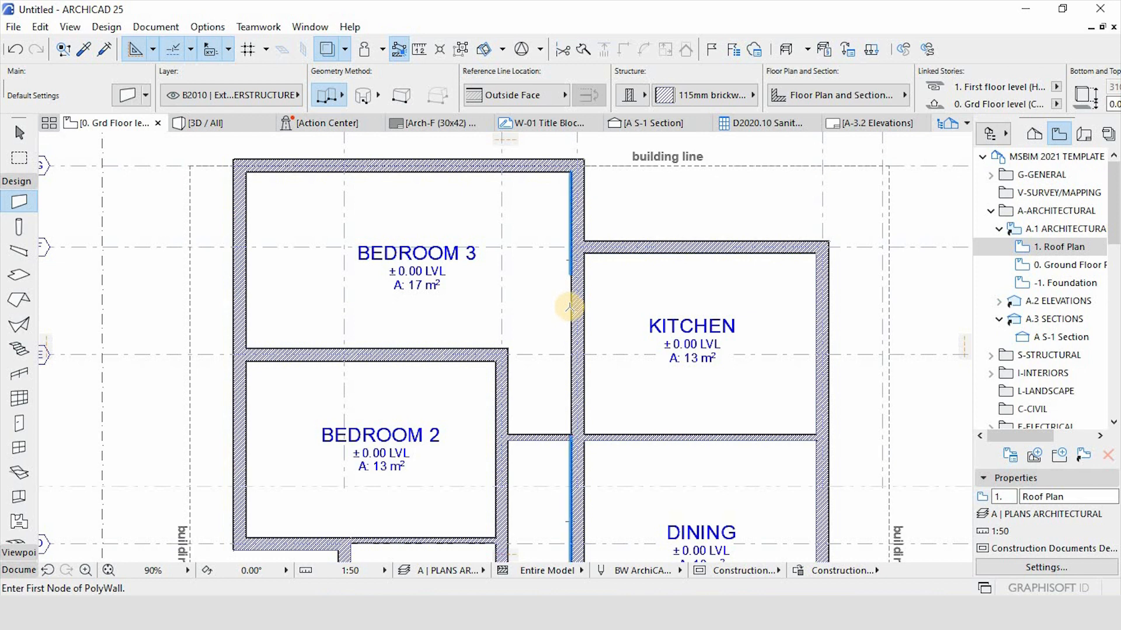
{"action": "left_click", "coordinate": [570, 301]}
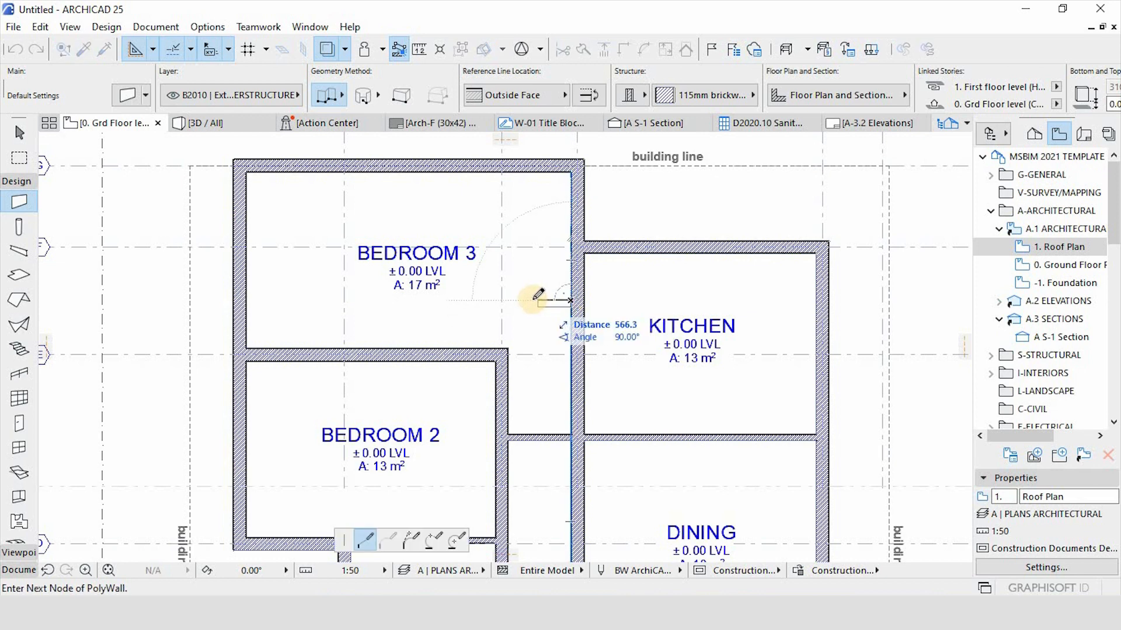
{"action": "key", "text": "Escape"}
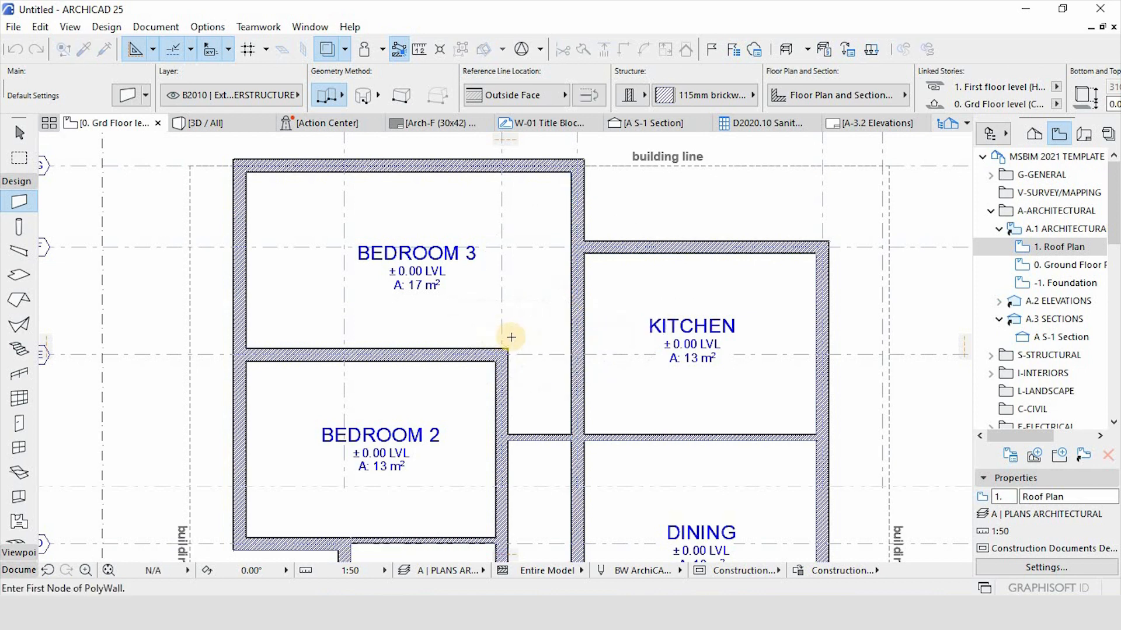
{"action": "left_click", "coordinate": [507, 346]}
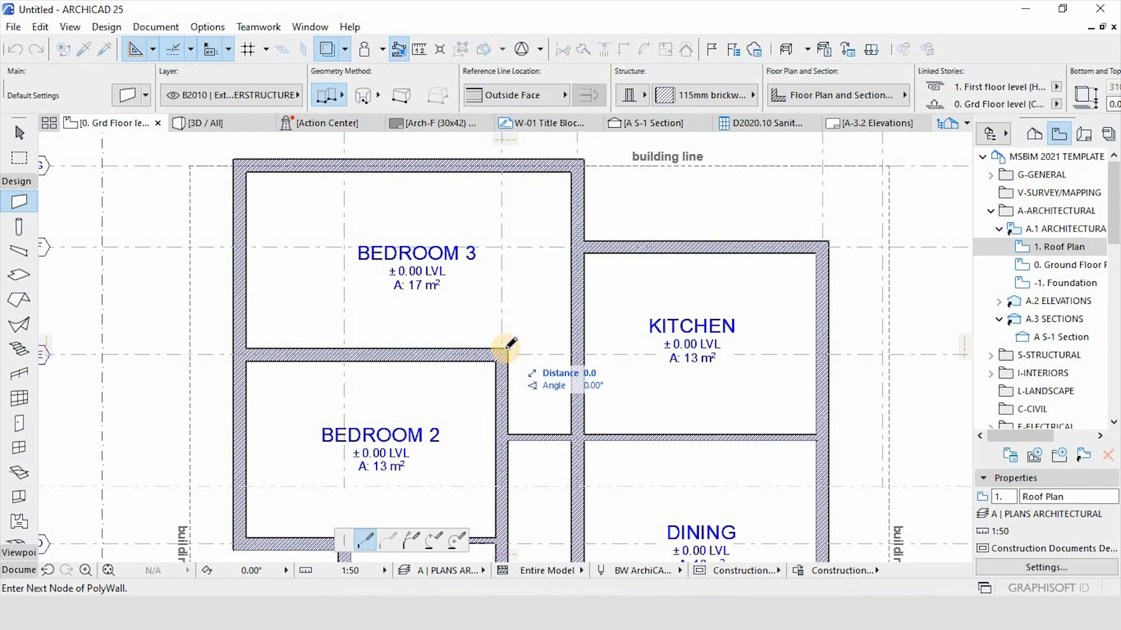
{"action": "key", "text": "Escape"}
Draw a 115 mm wall running 1200 mm up BEDROOM 3's kitchen-side wall face from gridline E, then 600 mm into the room.
{"action": "scroll", "coordinate": [577, 281], "scroll_direction": "up", "scroll_amount": 2}
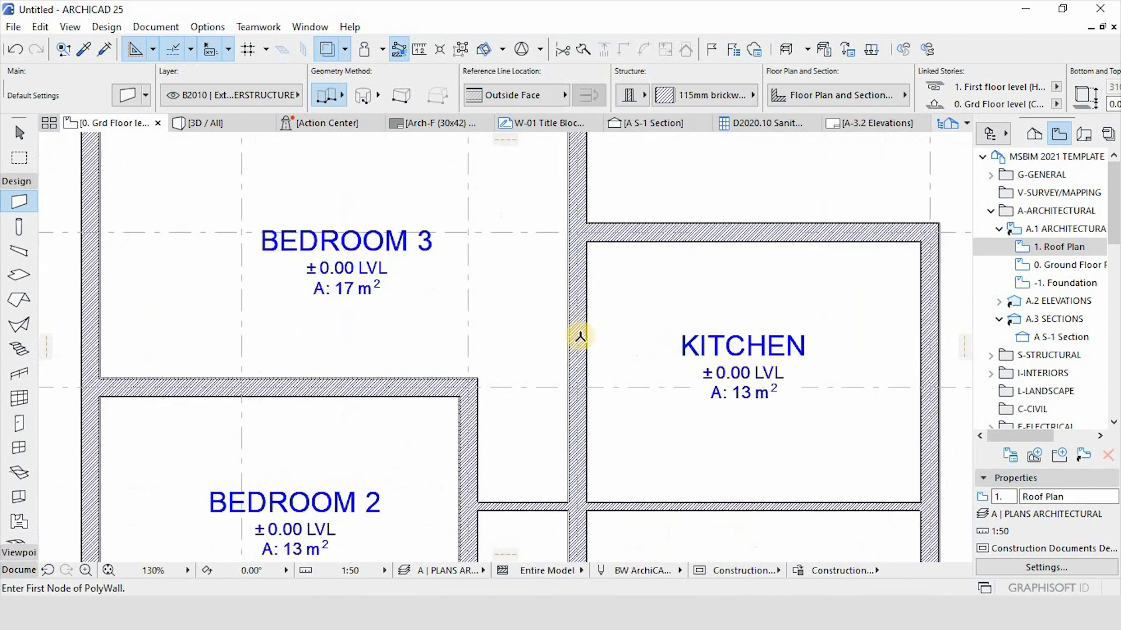
{"action": "scroll", "coordinate": [577, 320], "scroll_direction": "down", "scroll_amount": 3}
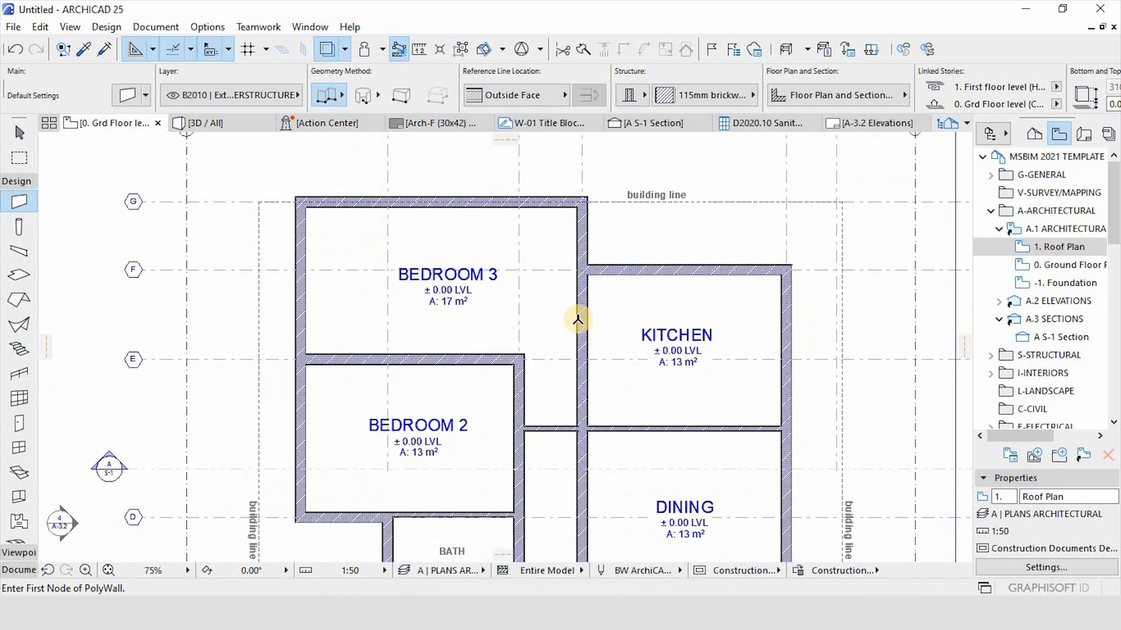
{"action": "left_click", "coordinate": [576, 323]}
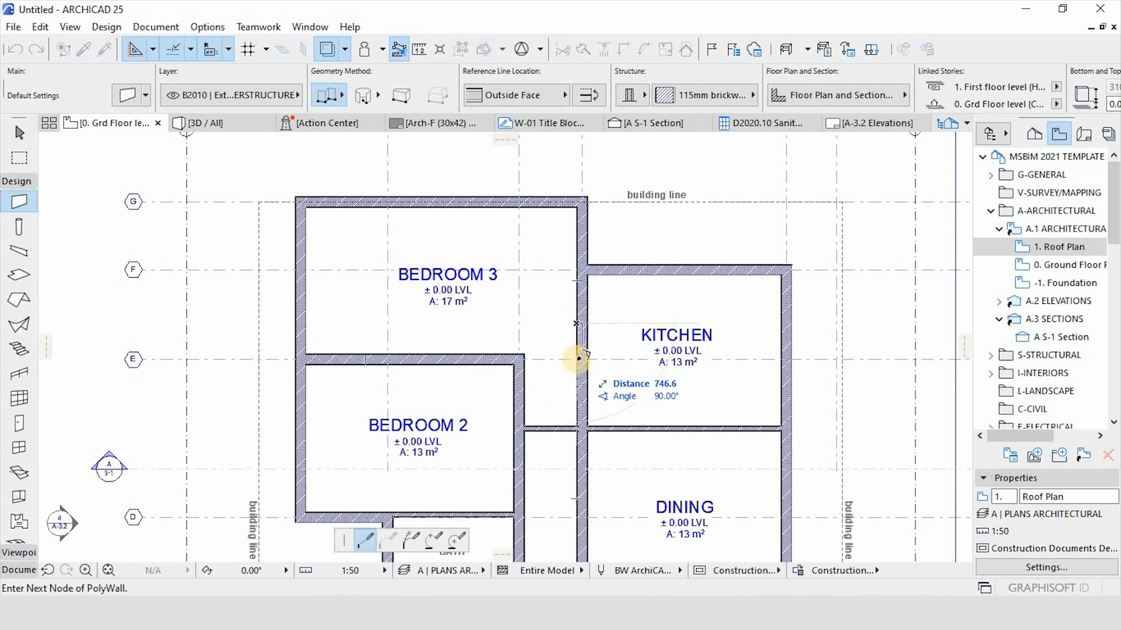
{"action": "scroll", "coordinate": [577, 357], "scroll_direction": "up", "scroll_amount": 3}
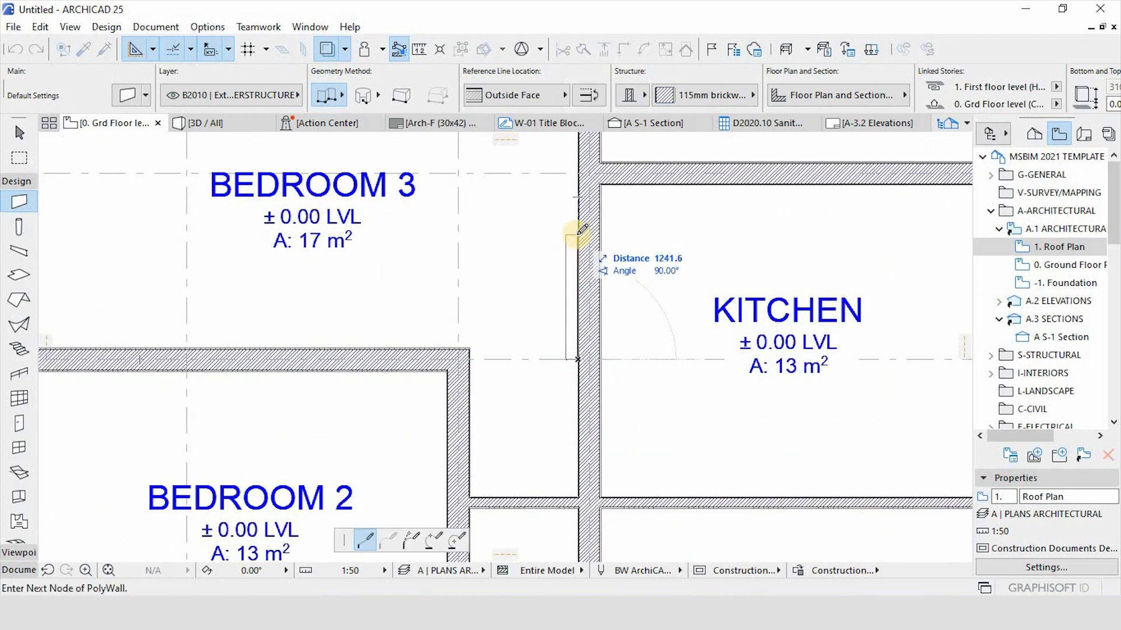
{"action": "type", "text": "1200"}
{"action": "key", "text": "Return"}
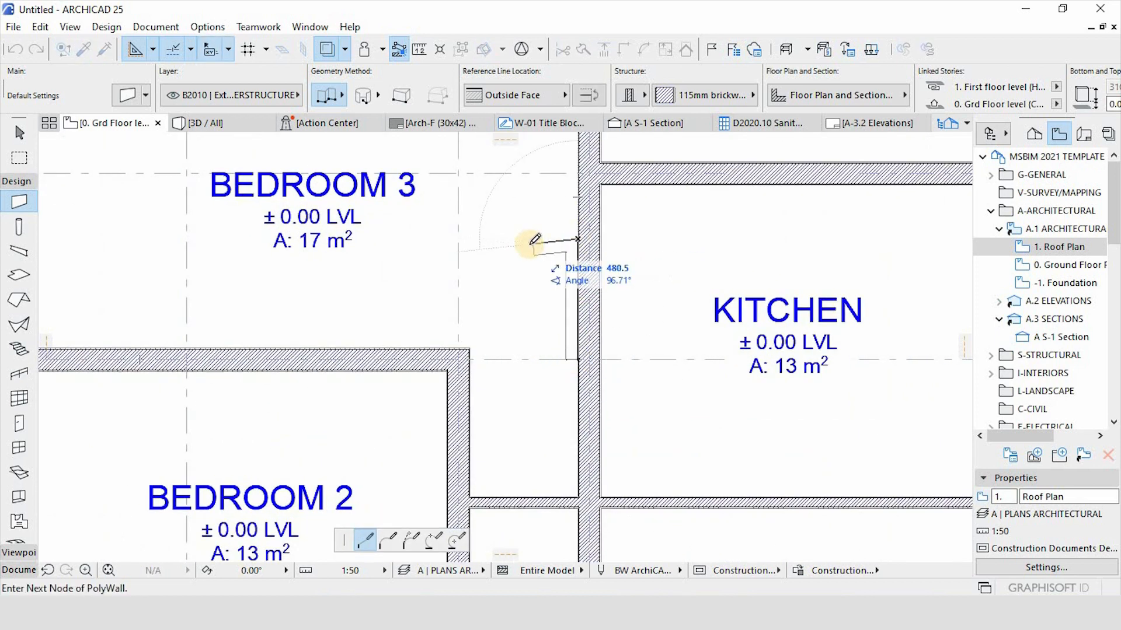
{"action": "type", "text": "600"}
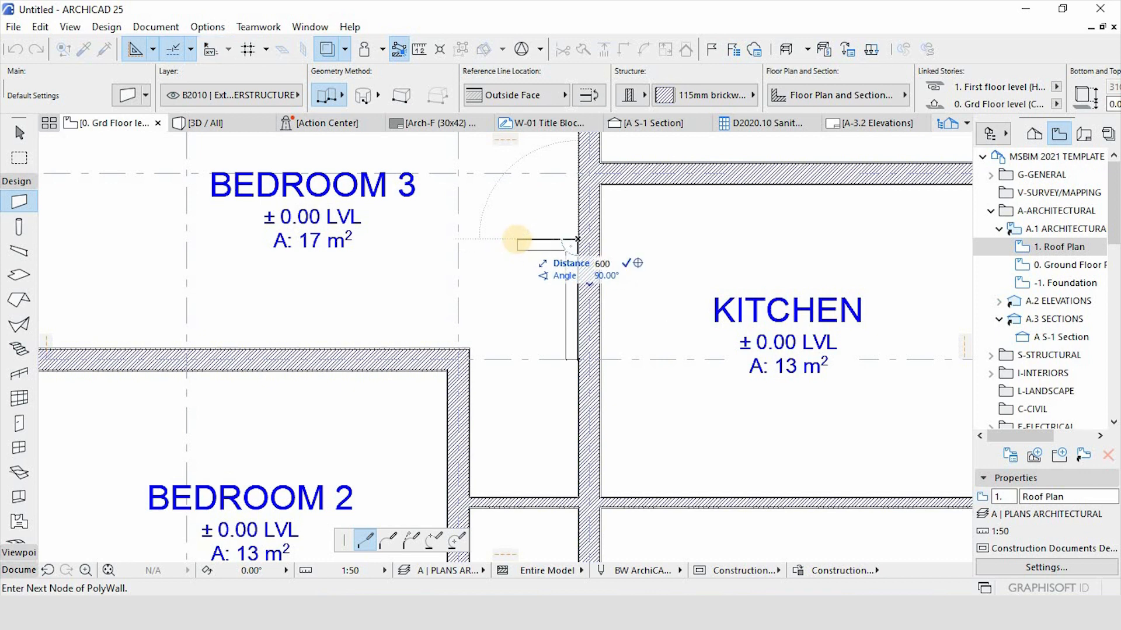
{"action": "key", "text": "Return"}
{"action": "right_click", "coordinate": [517, 239]}
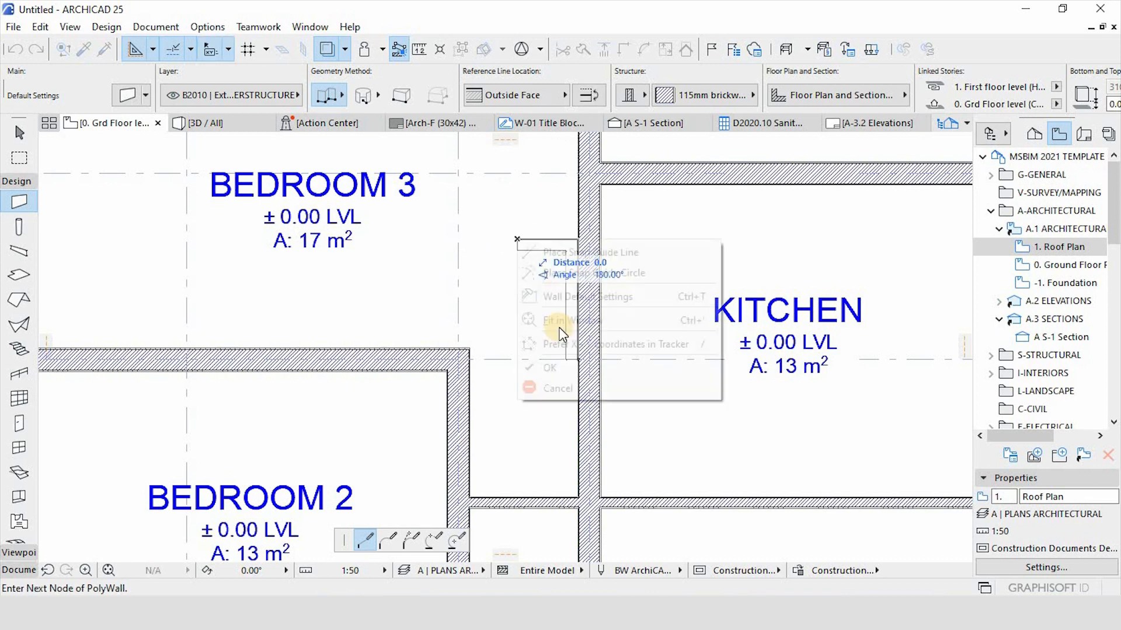
{"action": "left_click", "coordinate": [568, 360]}
{"action": "key", "text": "Escape"}
Suspend grouping and delete the 1200 mm segment lying along the kitchen-side wall, keeping the 600 mm stub.
{"action": "left_click", "coordinate": [571, 323]}
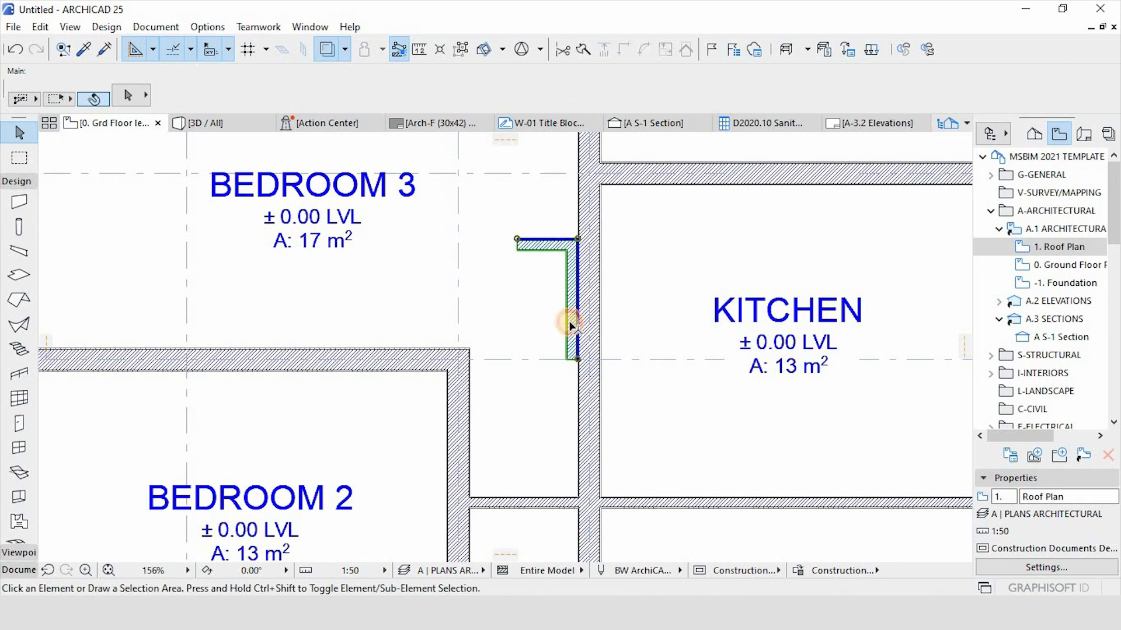
{"action": "left_click", "coordinate": [460, 50]}
{"action": "key", "text": "Escape"}
{"action": "left_click", "coordinate": [566, 334]}
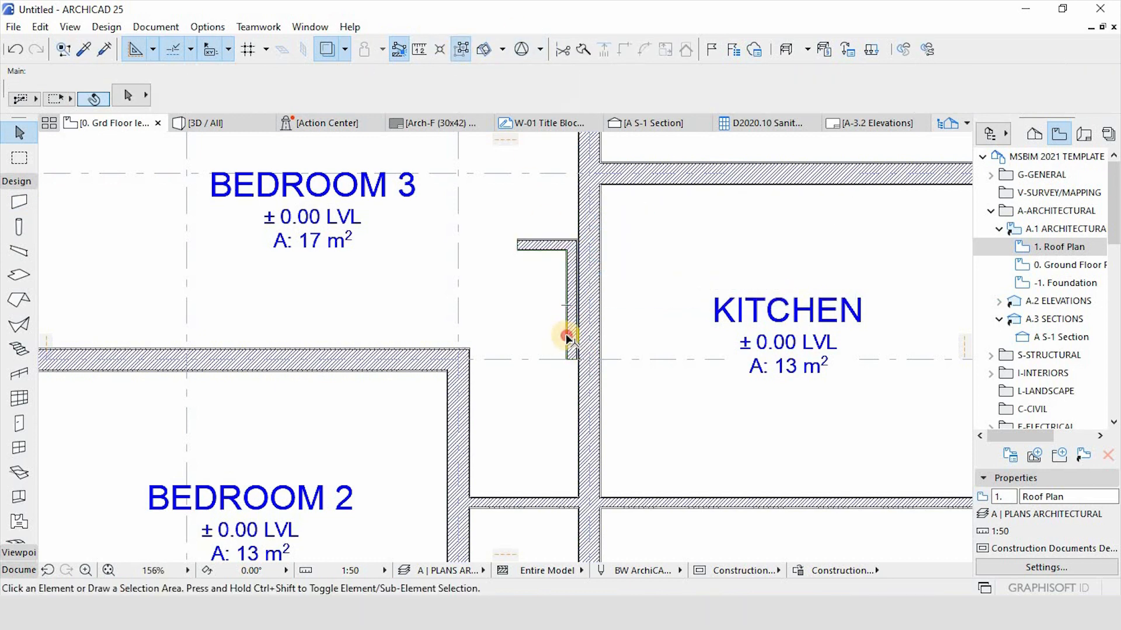
{"action": "key", "text": "Escape"}
{"action": "key", "text": "Delete"}
Stretch the inner end of BEDROOM 3's partition stub to the kitchen face of the adjoining wall.
{"action": "left_click", "coordinate": [562, 251]}
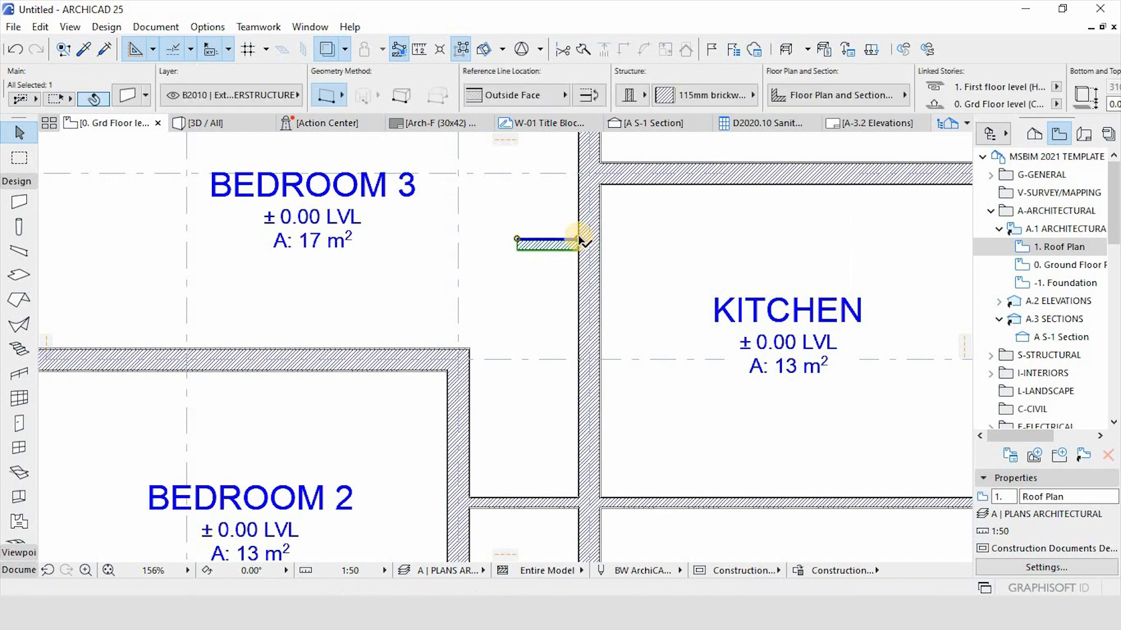
{"action": "left_click", "coordinate": [577, 238]}
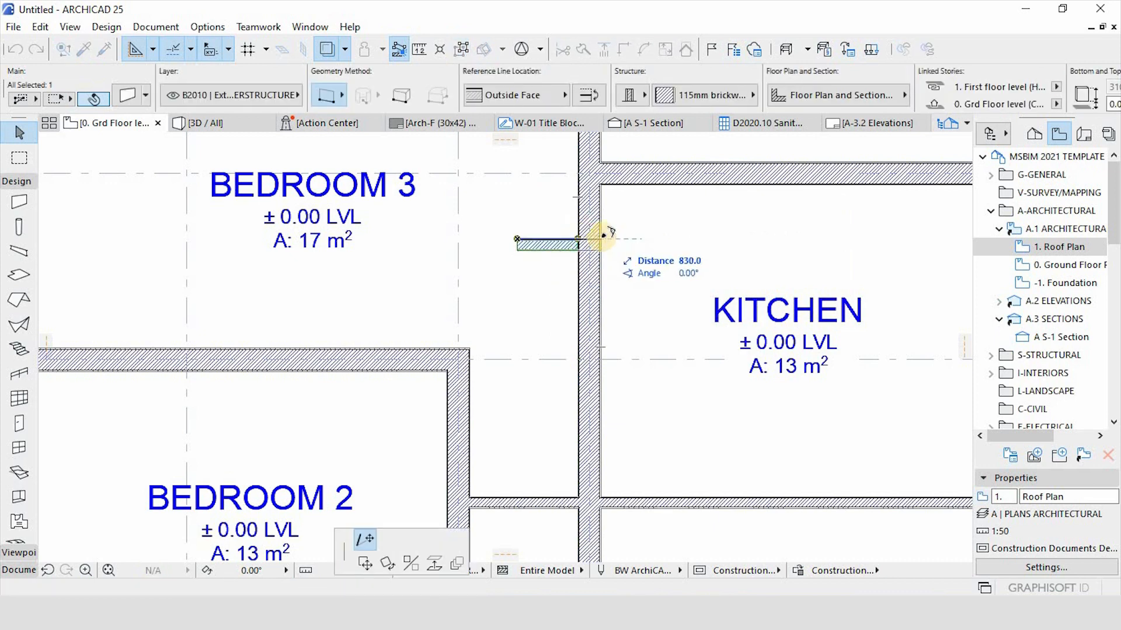
{"action": "left_click", "coordinate": [604, 236]}
{"action": "key", "text": "Escape"}
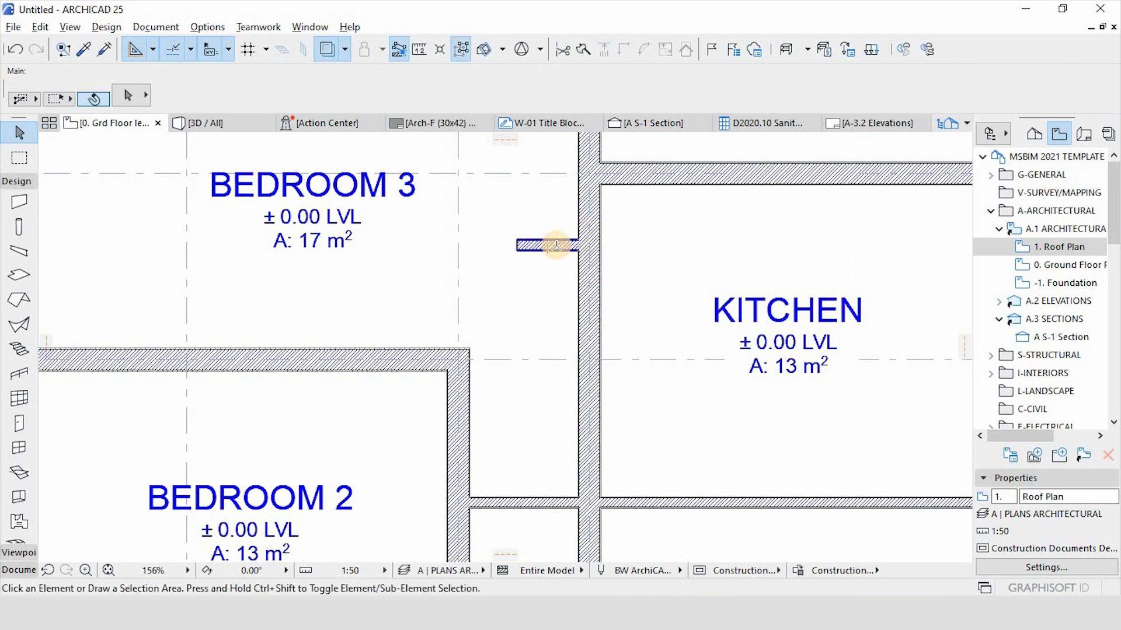
Using the stub's wall settings, draw a wall 900 mm up from BEDROOM 2's inner corner near the bath, then 600 mm into the room.
{"action": "left_click", "coordinate": [555, 247], "text": "alt"}
{"action": "scroll", "coordinate": [553, 245], "scroll_direction": "down", "scroll_amount": 6}
{"action": "scroll", "coordinate": [463, 399], "scroll_direction": "up", "scroll_amount": 2}
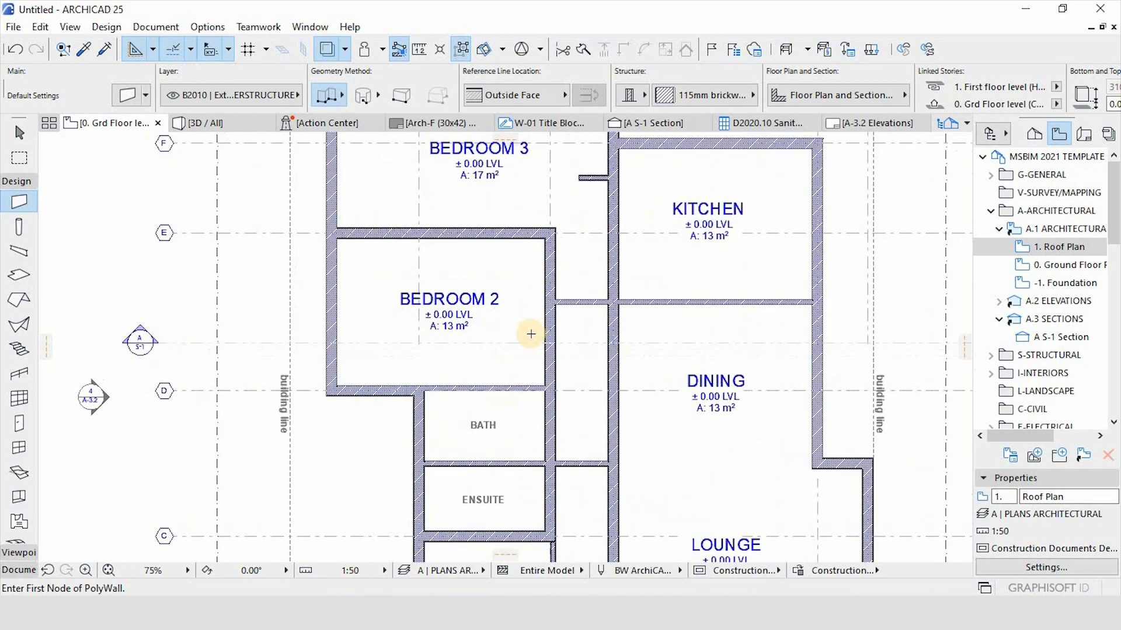
{"action": "scroll", "coordinate": [532, 334], "scroll_direction": "up", "scroll_amount": 2}
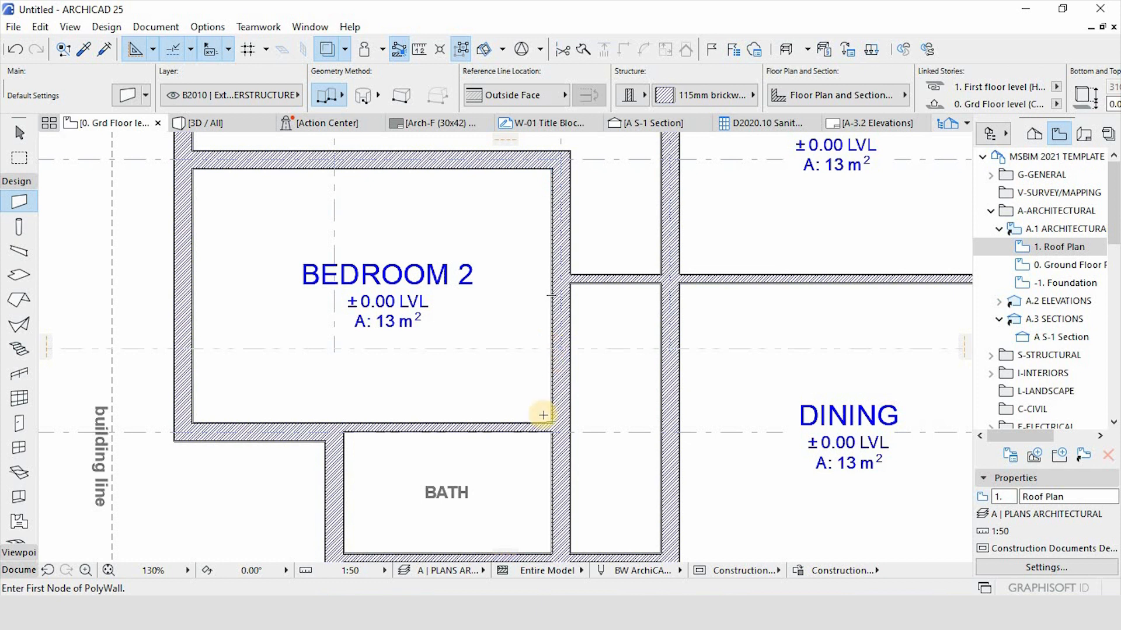
{"action": "left_click", "coordinate": [551, 422]}
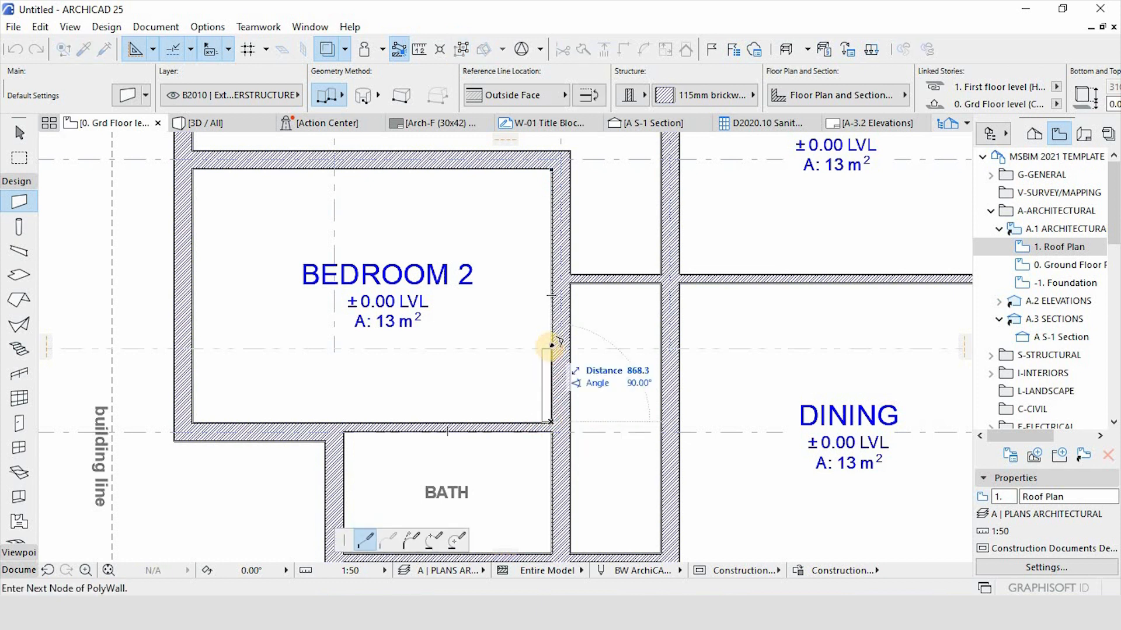
{"action": "type", "text": "900"}
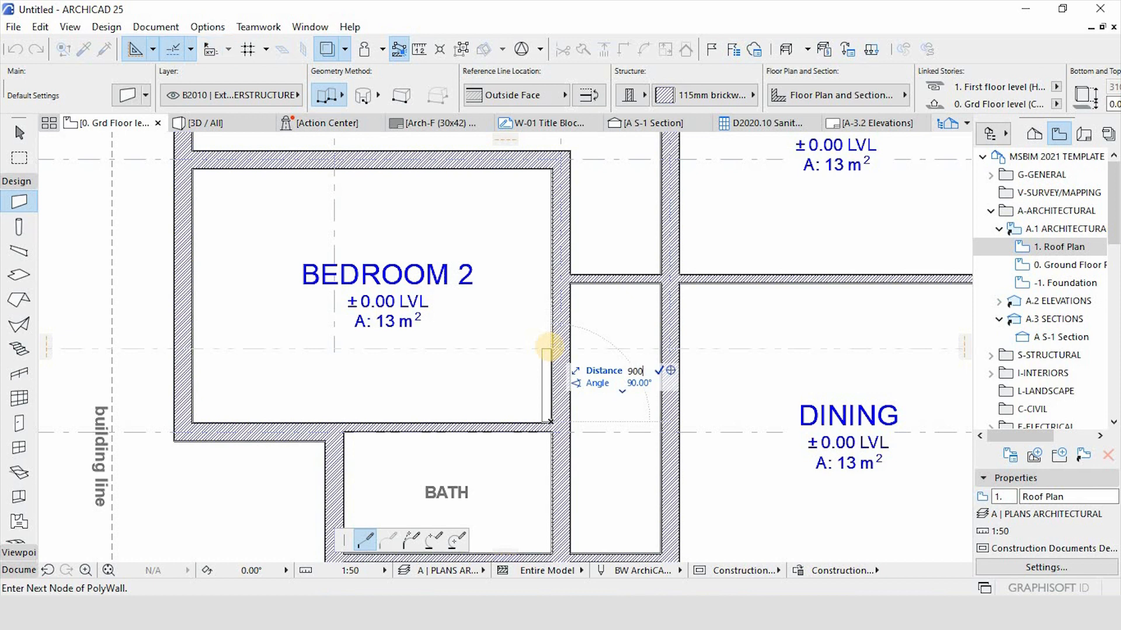
{"action": "key", "text": "Return"}
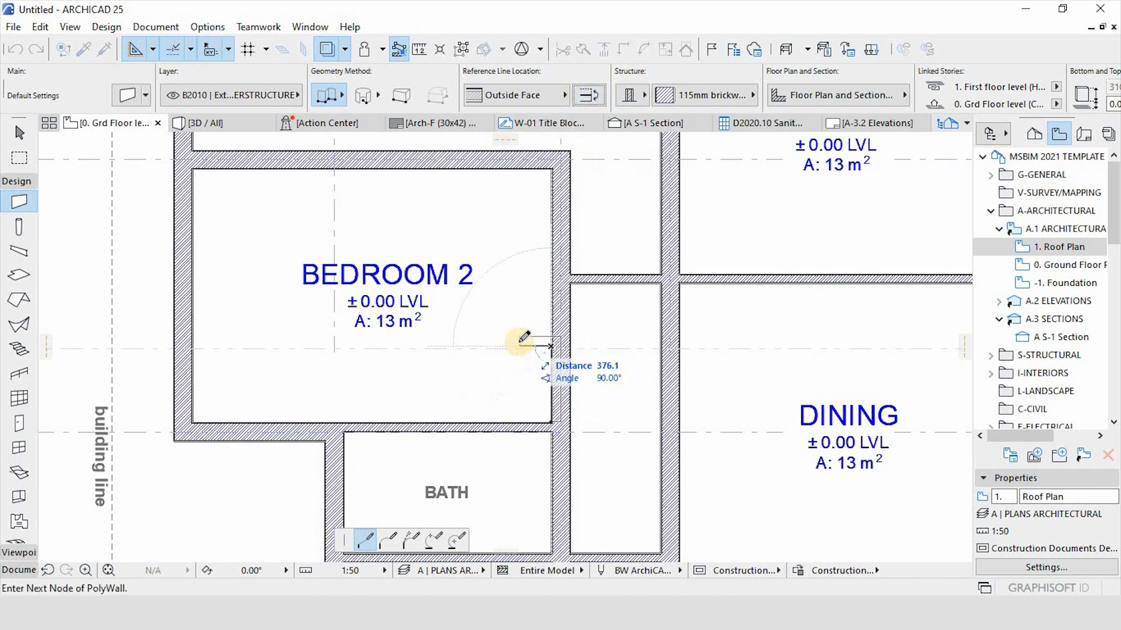
{"action": "type", "text": "6"}
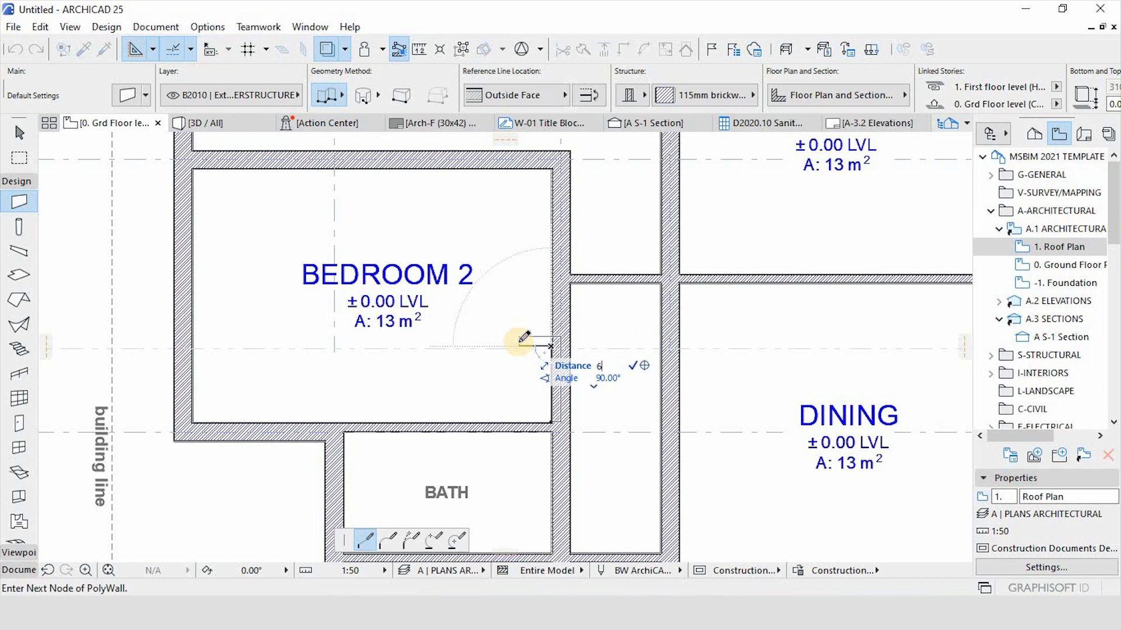
{"action": "type", "text": "00"}
{"action": "key", "text": "Return"}
{"action": "right_click", "coordinate": [500, 345]}
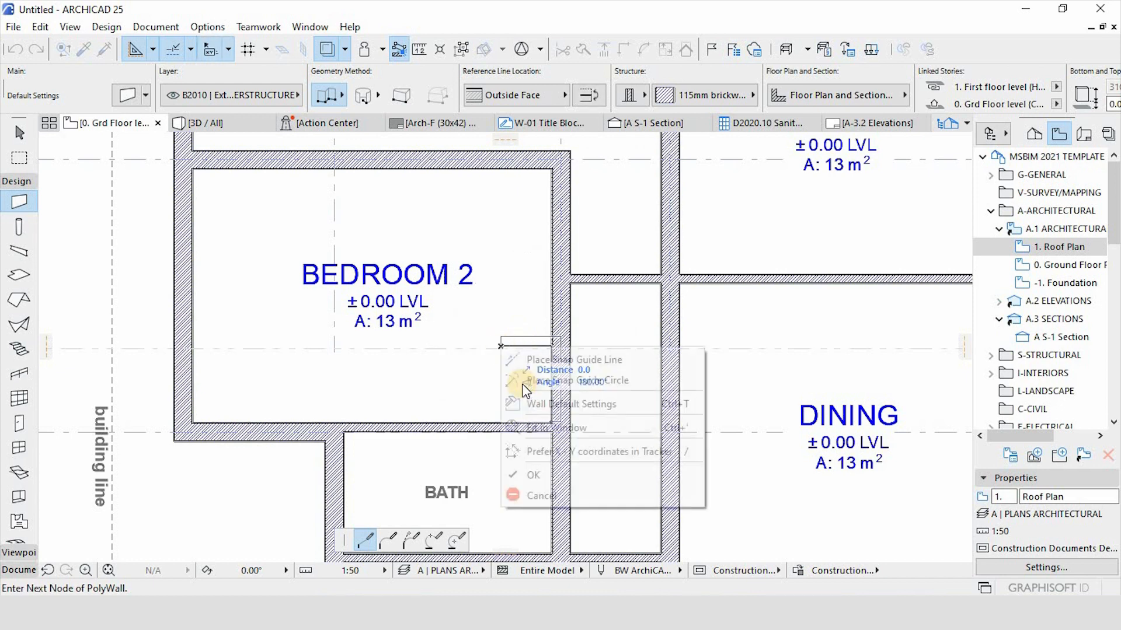
{"action": "left_click", "coordinate": [535, 475]}
{"action": "key", "text": "Escape"}
Delete the 900 mm segment lying along BEDROOM 2's passage wall, keeping the 600 mm stub.
{"action": "left_click", "coordinate": [558, 400]}
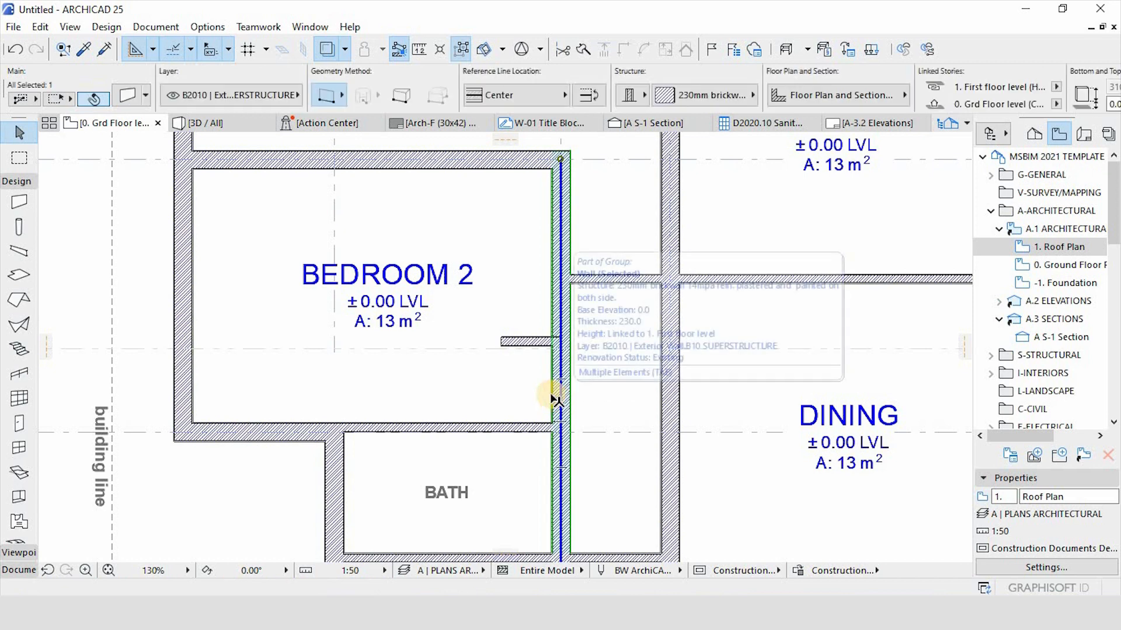
{"action": "key", "text": "Escape"}
{"action": "scroll", "coordinate": [559, 397], "scroll_direction": "up", "scroll_amount": 5}
{"action": "left_click", "coordinate": [572, 426]}
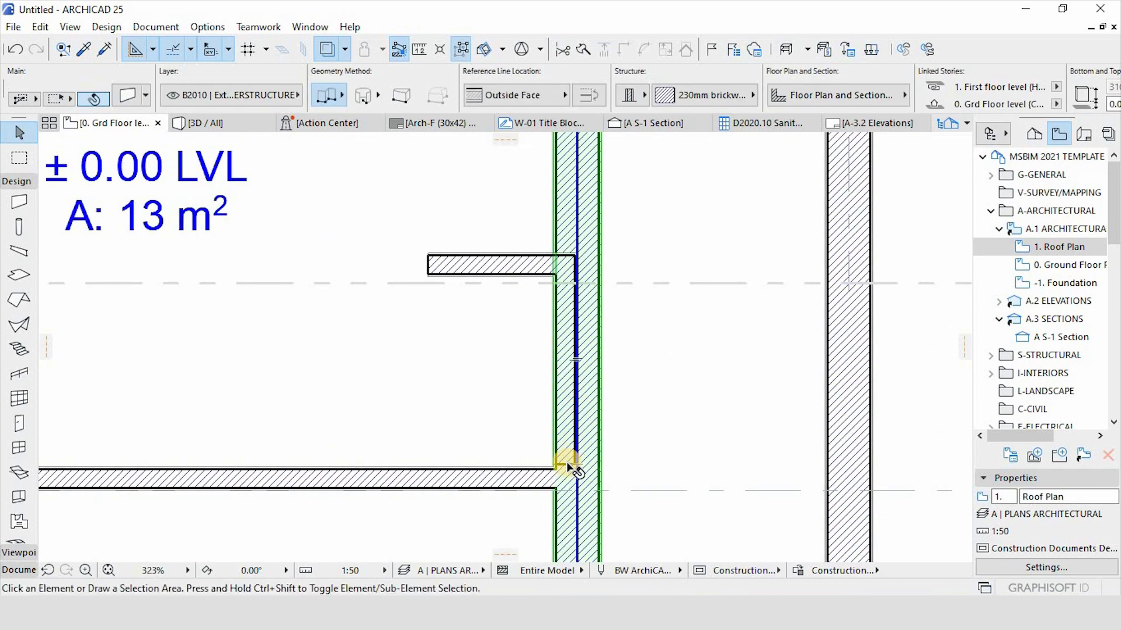
{"action": "key", "text": "Escape"}
{"action": "left_click", "coordinate": [568, 467]}
{"action": "key", "text": "Delete"}
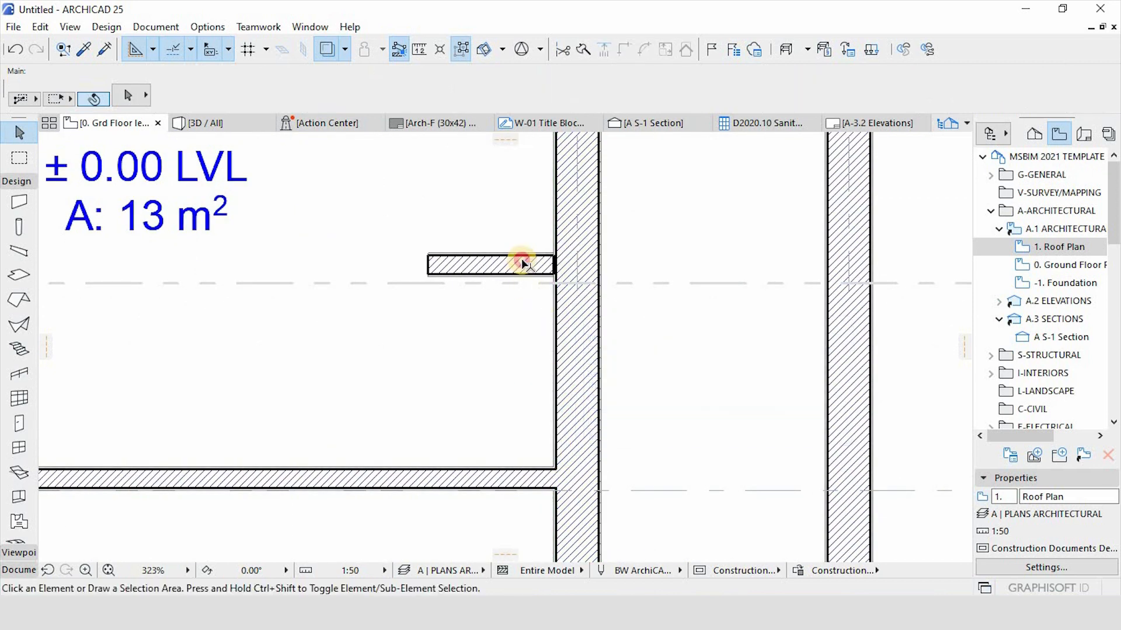
Stretch the end of BEDROOM 2's partition stub through to the passage face of the adjoining wall.
{"action": "left_click", "coordinate": [523, 264]}
{"action": "left_click", "coordinate": [554, 272]}
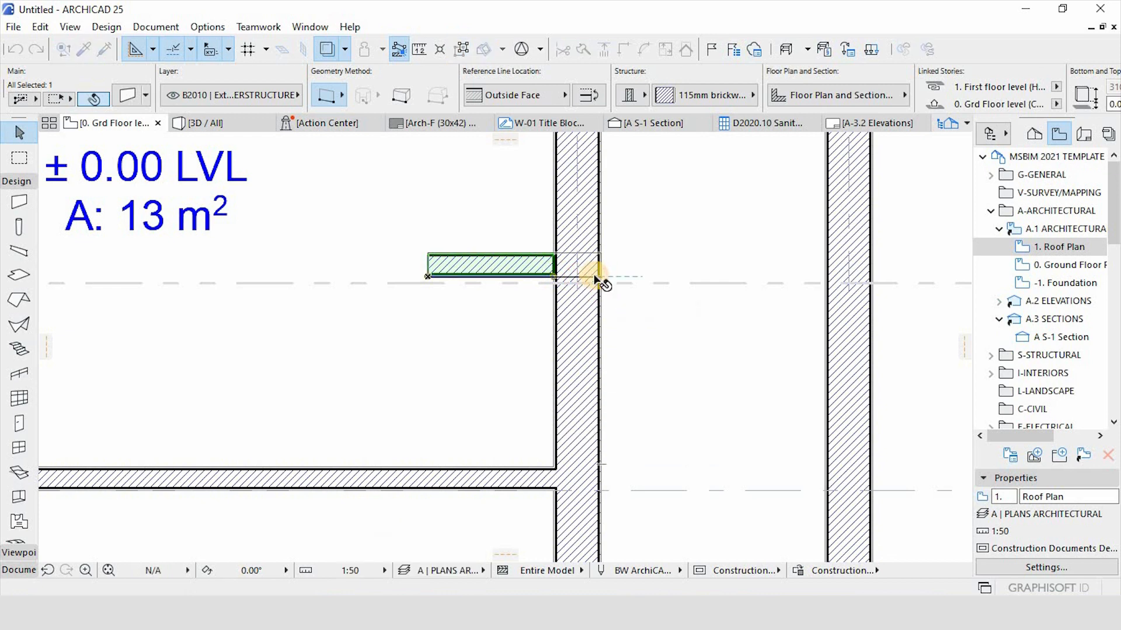
{"action": "left_click", "coordinate": [599, 281]}
{"action": "scroll", "coordinate": [590, 292], "scroll_direction": "down", "scroll_amount": 5}
{"action": "key", "text": "Escape"}
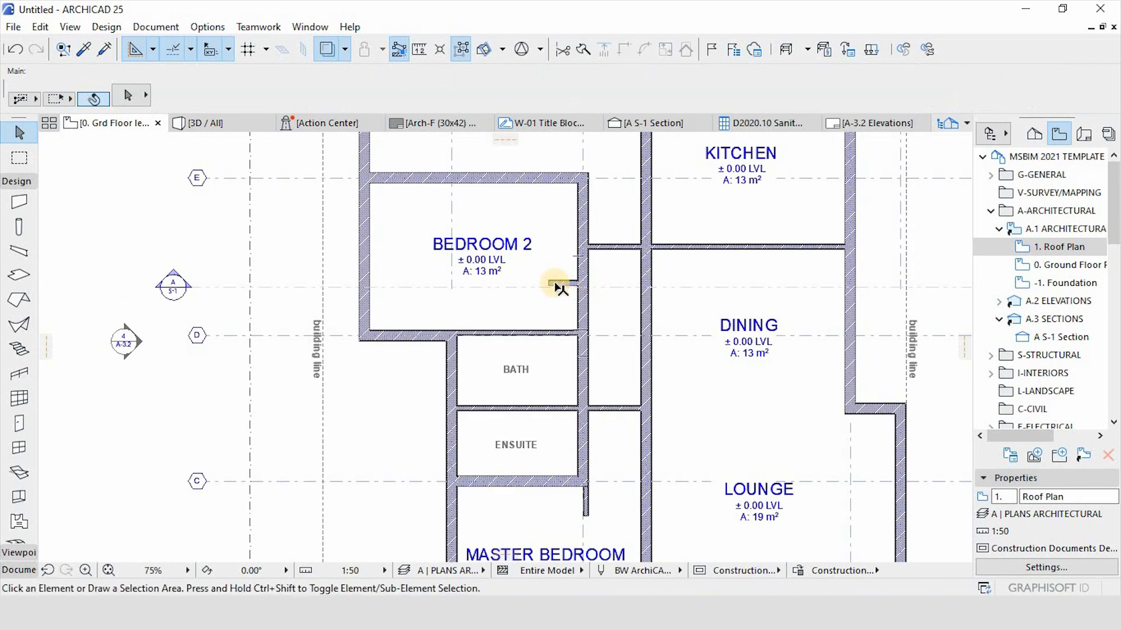
Start the Slab tool for the ground floor slab.
{"action": "scroll", "coordinate": [525, 270], "scroll_direction": "down", "scroll_amount": 2}
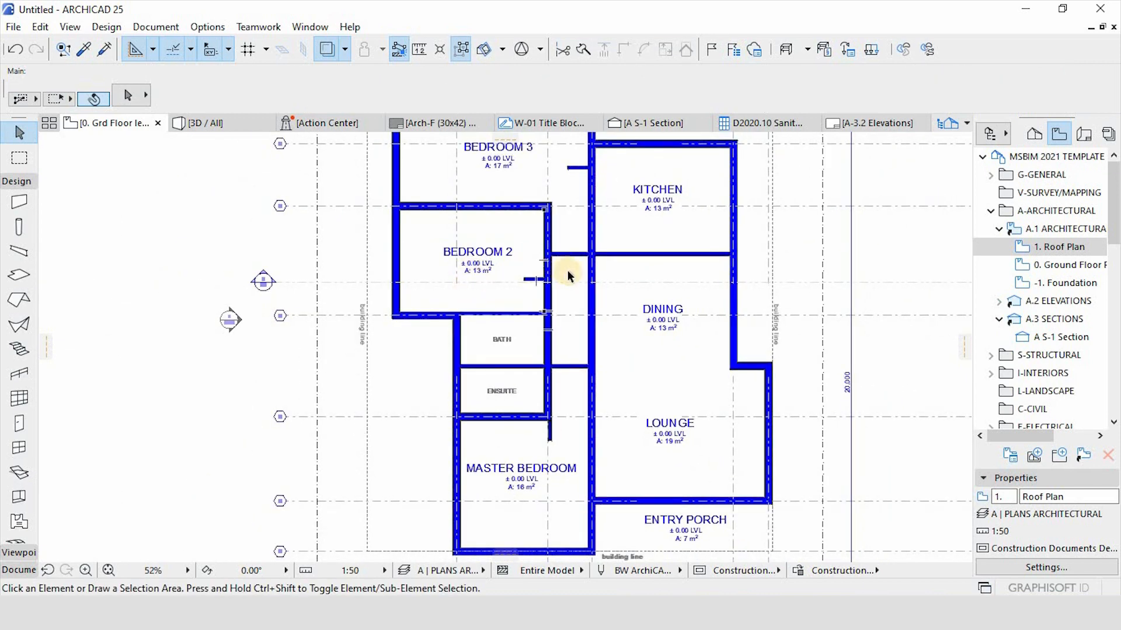
{"action": "scroll", "coordinate": [571, 271], "scroll_direction": "down", "scroll_amount": 2}
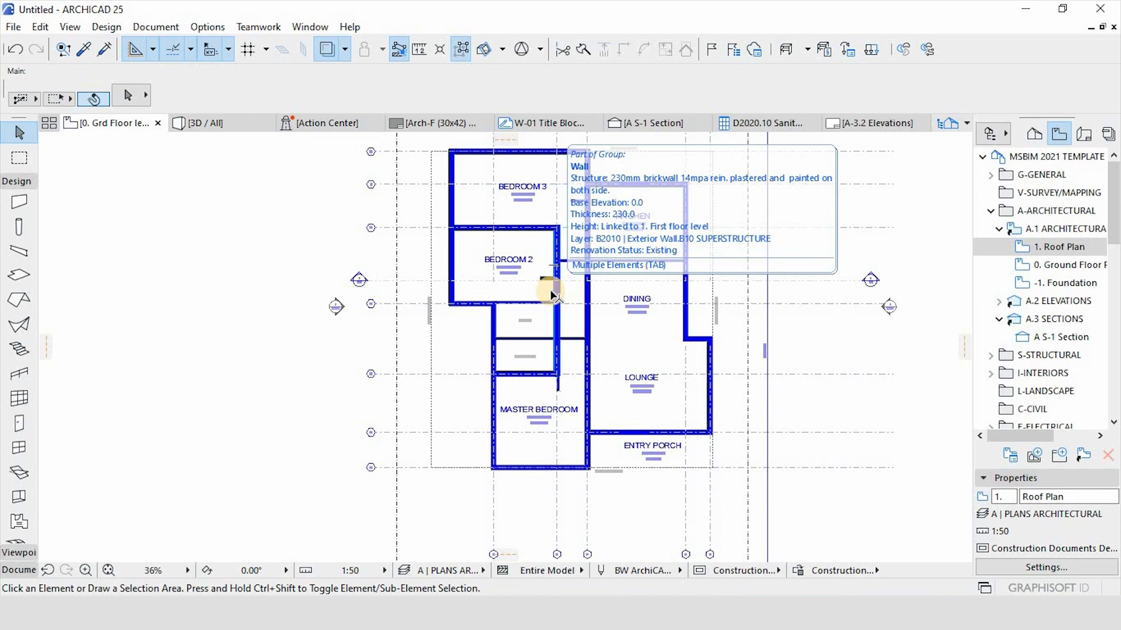
{"action": "scroll", "coordinate": [425, 350], "scroll_direction": "down", "scroll_amount": 4}
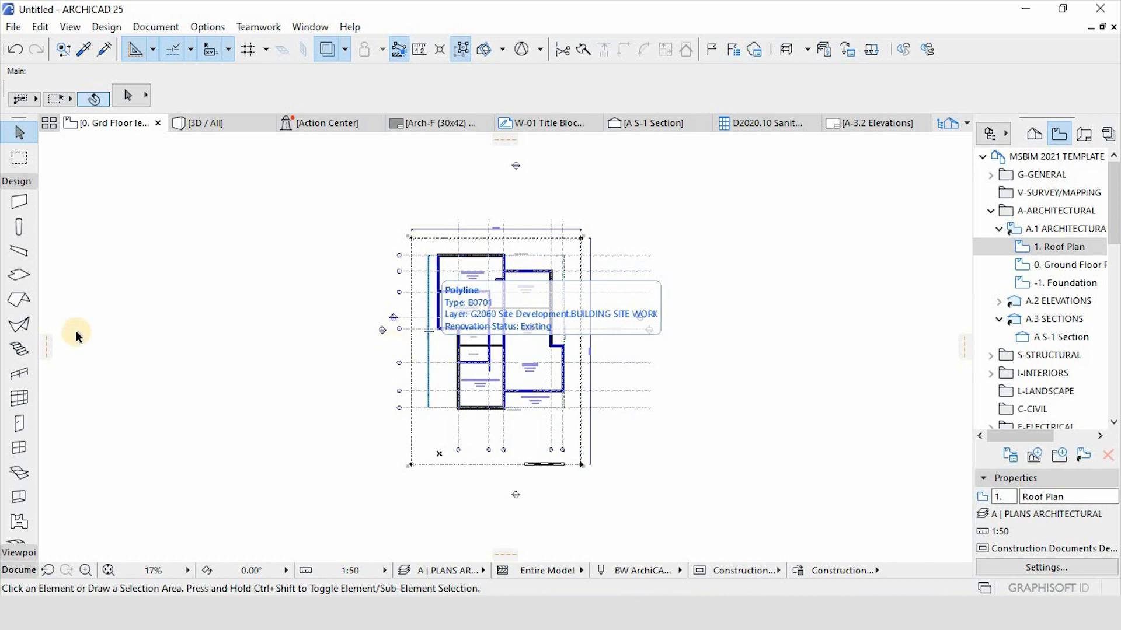
{"action": "left_click", "coordinate": [19, 274]}
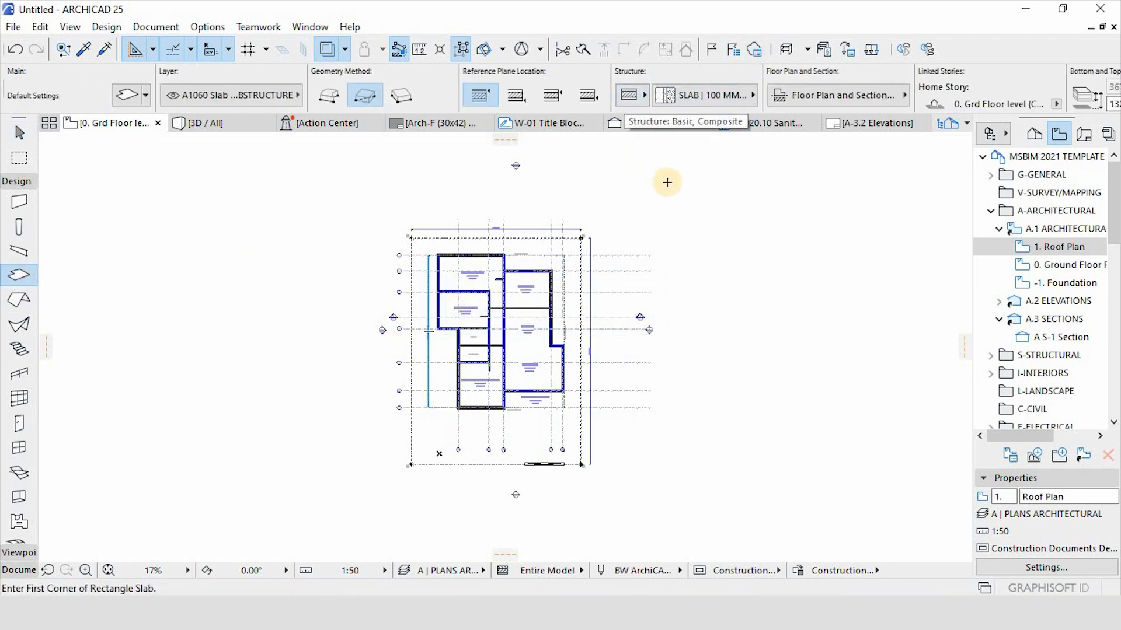
{"action": "scroll", "coordinate": [803, 216], "scroll_direction": "up", "scroll_amount": 2}
{"action": "left_click", "coordinate": [650, 200]}
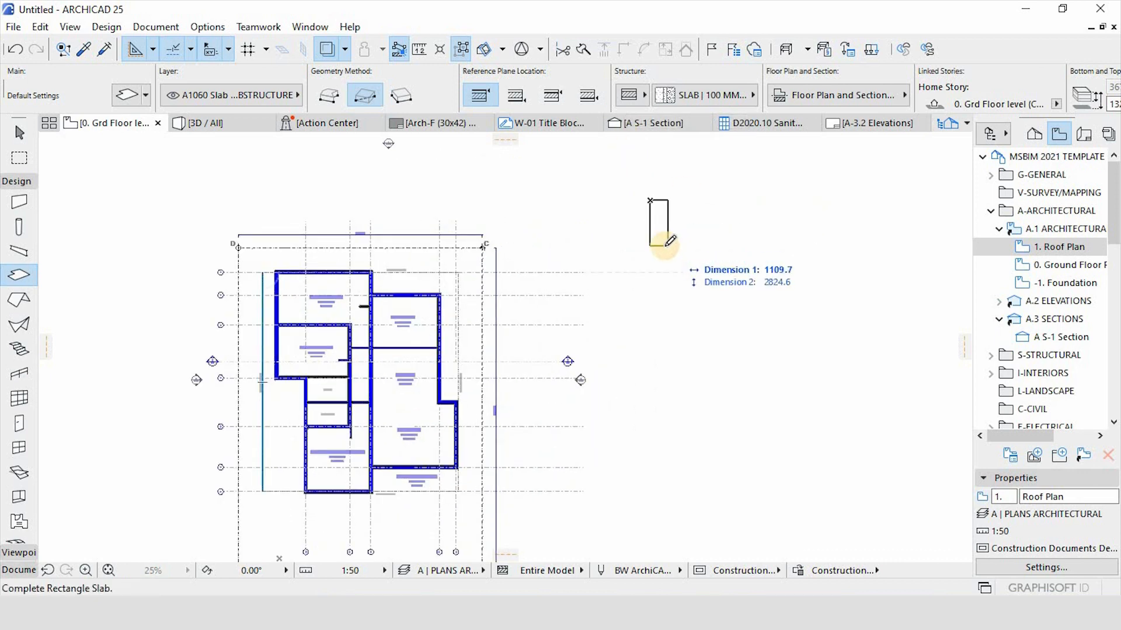
{"action": "key", "text": "Escape"}
Start the ground floor slab at BEDROOM 3's upper-left outer wall corner, using the polygonal geometry method.
{"action": "scroll", "coordinate": [273, 256], "scroll_direction": "up", "scroll_amount": 9}
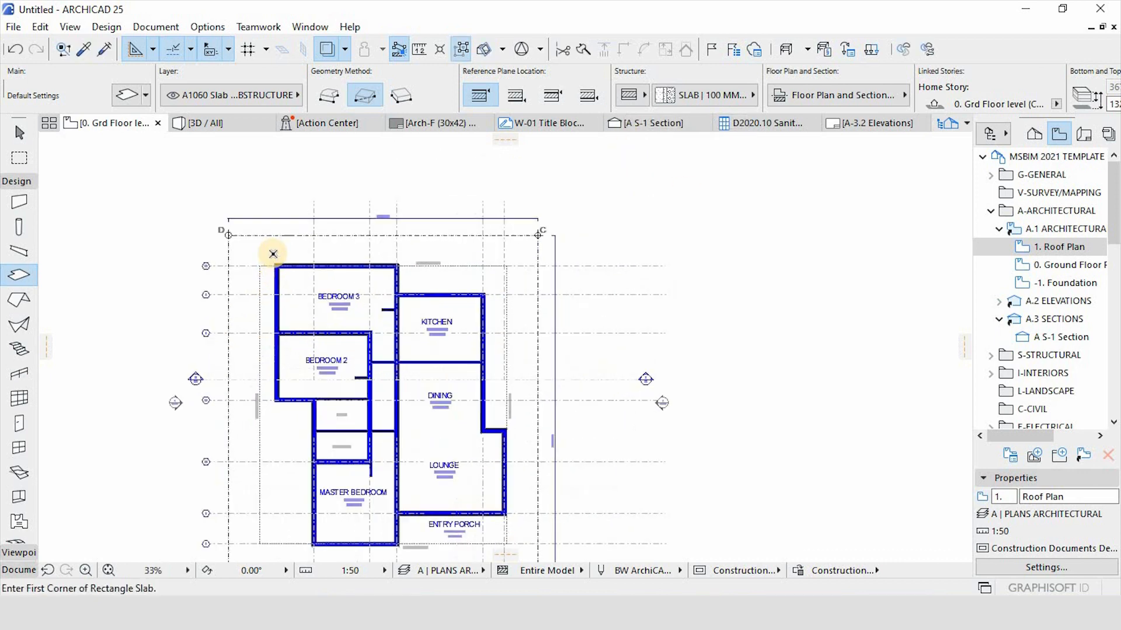
{"action": "scroll", "coordinate": [310, 290], "scroll_direction": "up", "scroll_amount": 4}
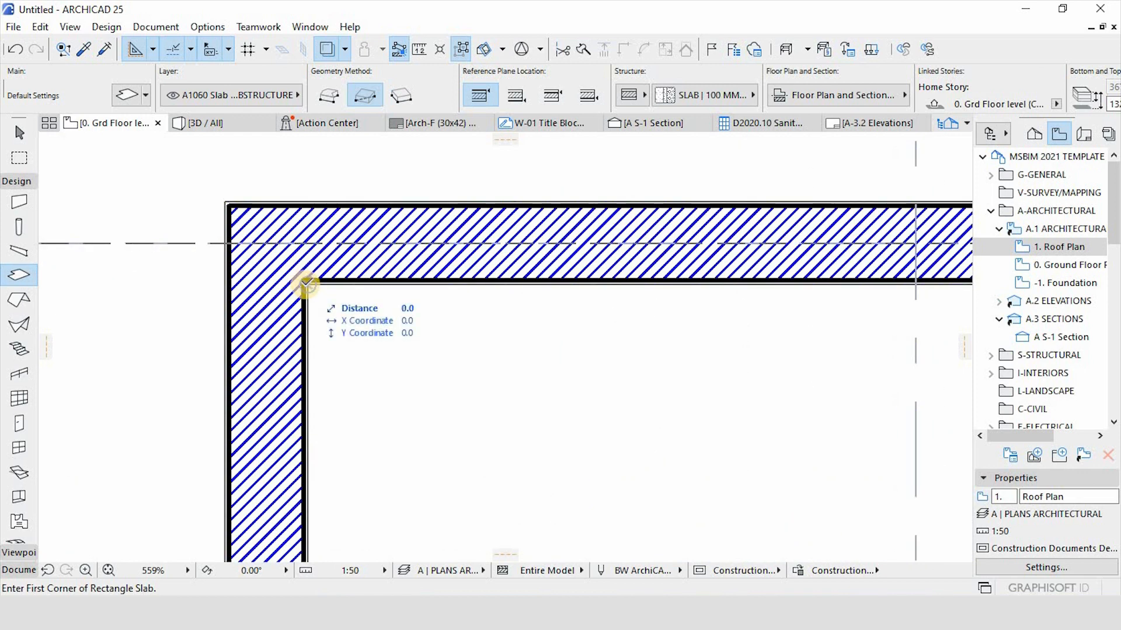
{"action": "left_click", "coordinate": [224, 197]}
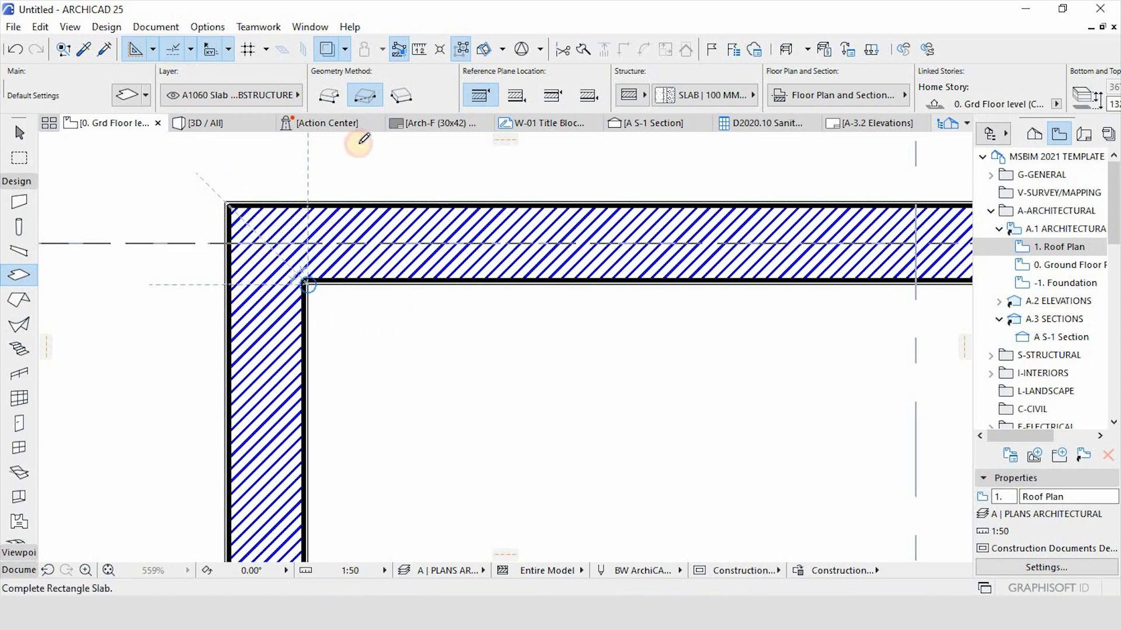
{"action": "scroll", "coordinate": [360, 146], "scroll_direction": "down", "scroll_amount": 5}
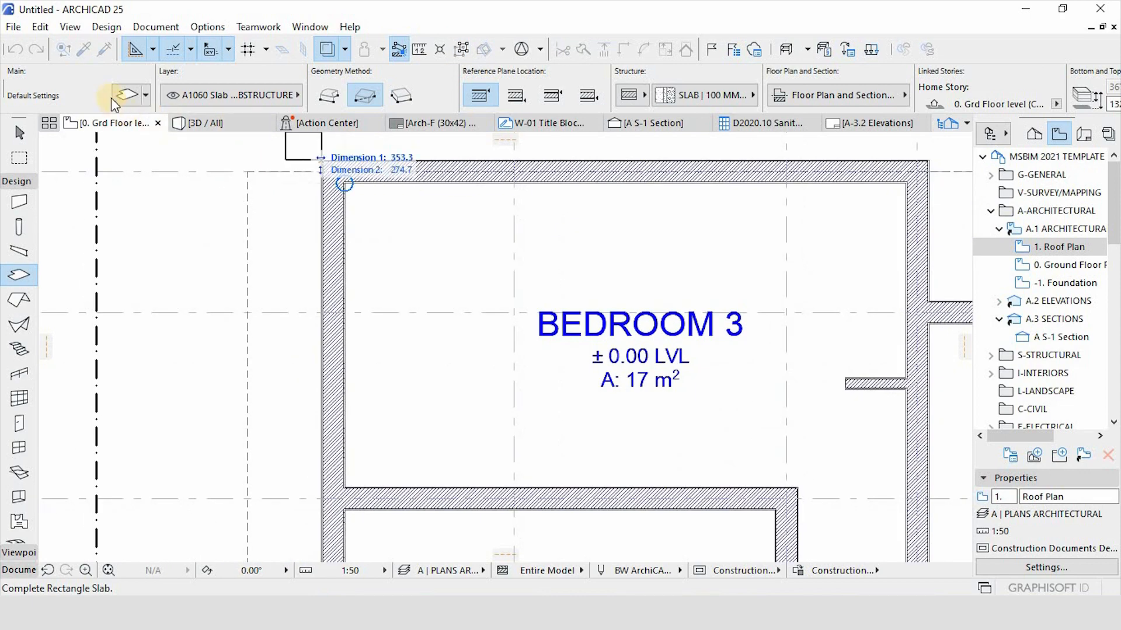
{"action": "left_click", "coordinate": [335, 102]}
Continue the slab outline around BEDROOM 2's lower-left outer corner to the recessed outer corner beside BATH.
{"action": "scroll", "coordinate": [467, 228], "scroll_direction": "down", "scroll_amount": 8}
{"action": "scroll", "coordinate": [516, 315], "scroll_direction": "up", "scroll_amount": 8}
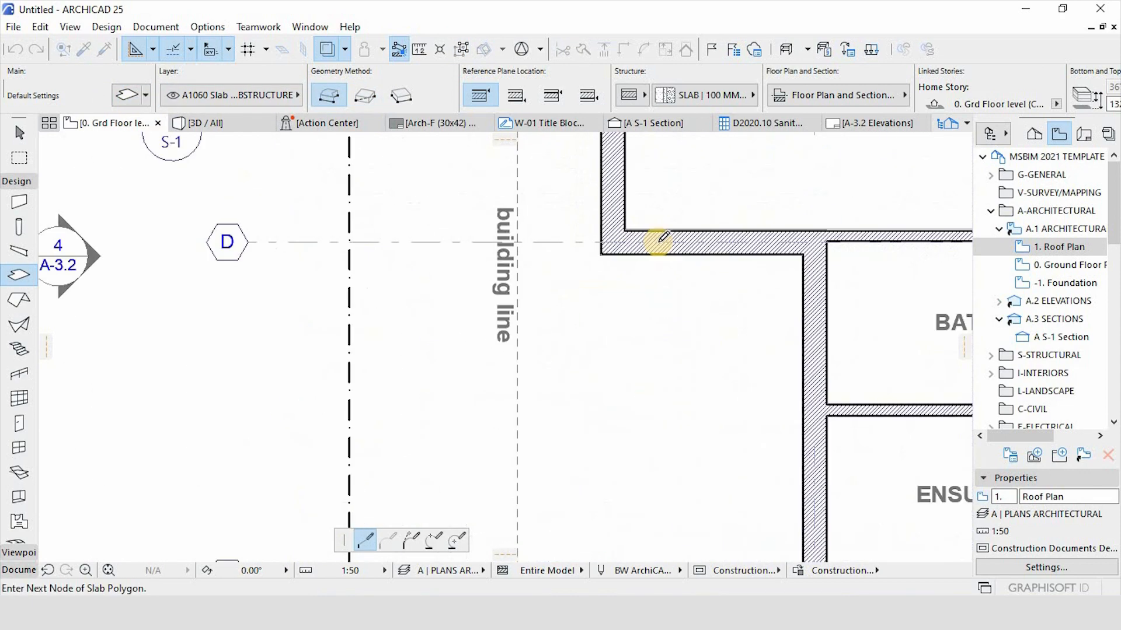
{"action": "left_click", "coordinate": [635, 234]}
{"action": "left_click", "coordinate": [639, 229]}
{"action": "scroll", "coordinate": [753, 252], "scroll_direction": "down", "scroll_amount": 2}
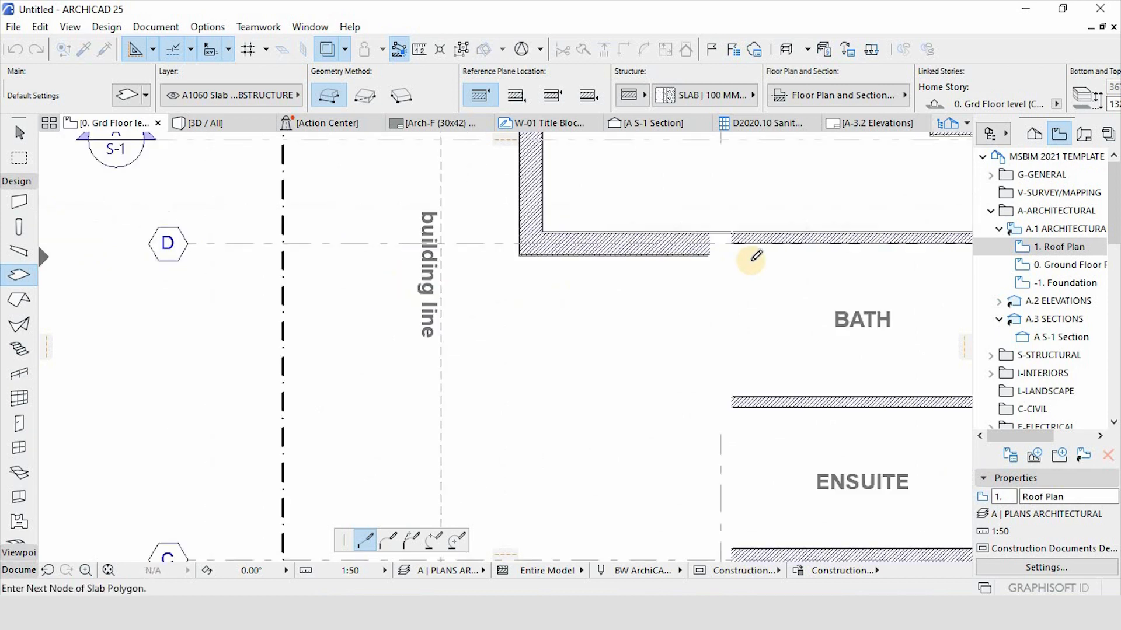
{"action": "scroll", "coordinate": [313, 295], "scroll_direction": "up", "scroll_amount": 5}
{"action": "left_click", "coordinate": [232, 268]}
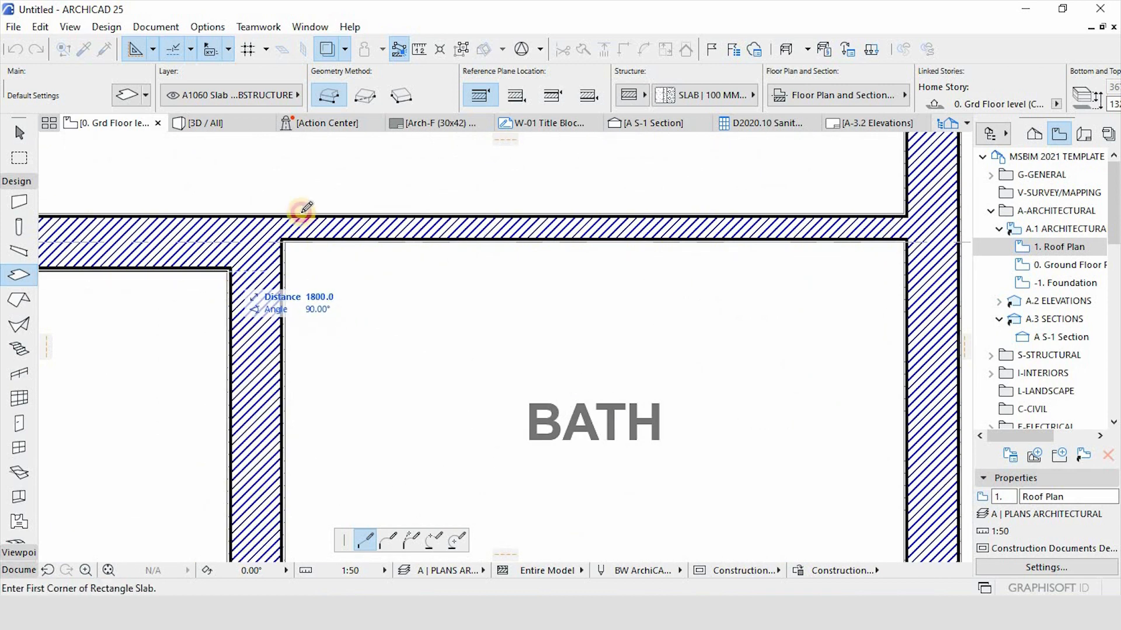
Extend the slab outline down and along MASTER BEDROOM's outer wall face through its two lower outer corners.
{"action": "scroll", "coordinate": [300, 212], "scroll_direction": "down", "scroll_amount": 6}
{"action": "scroll", "coordinate": [306, 296], "scroll_direction": "up", "scroll_amount": 6}
{"action": "scroll", "coordinate": [301, 300], "scroll_direction": "up", "scroll_amount": 5}
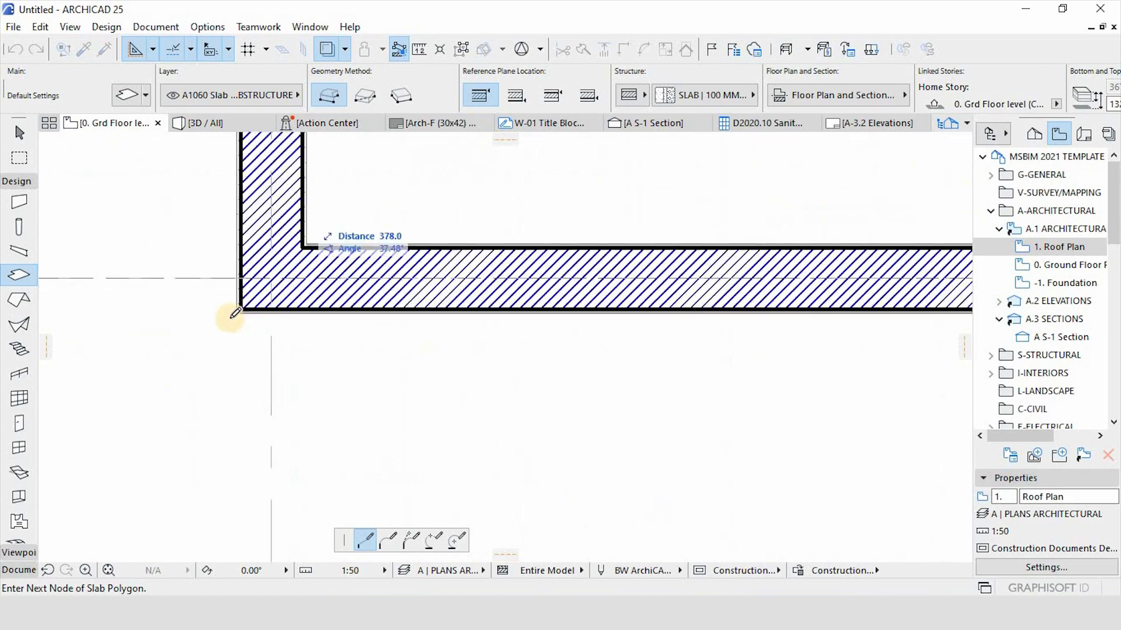
{"action": "left_click", "coordinate": [243, 310]}
{"action": "scroll", "coordinate": [158, 325], "scroll_direction": "down", "scroll_amount": 4}
{"action": "scroll", "coordinate": [706, 307], "scroll_direction": "up", "scroll_amount": 3}
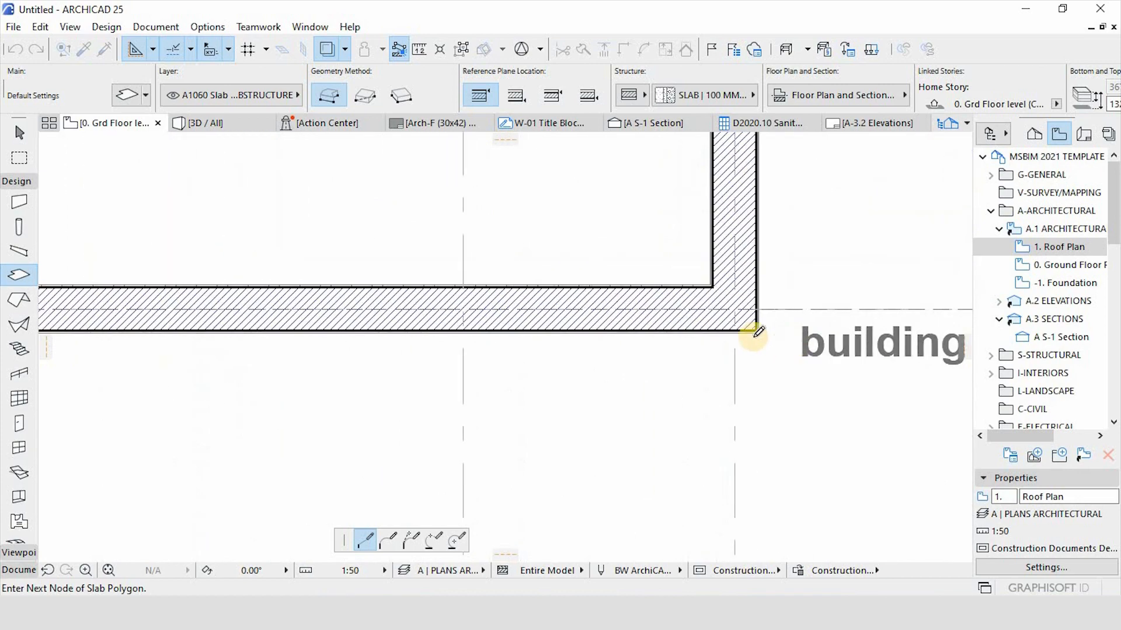
{"action": "left_click", "coordinate": [757, 332]}
{"action": "scroll", "coordinate": [671, 316], "scroll_direction": "down", "scroll_amount": 3}
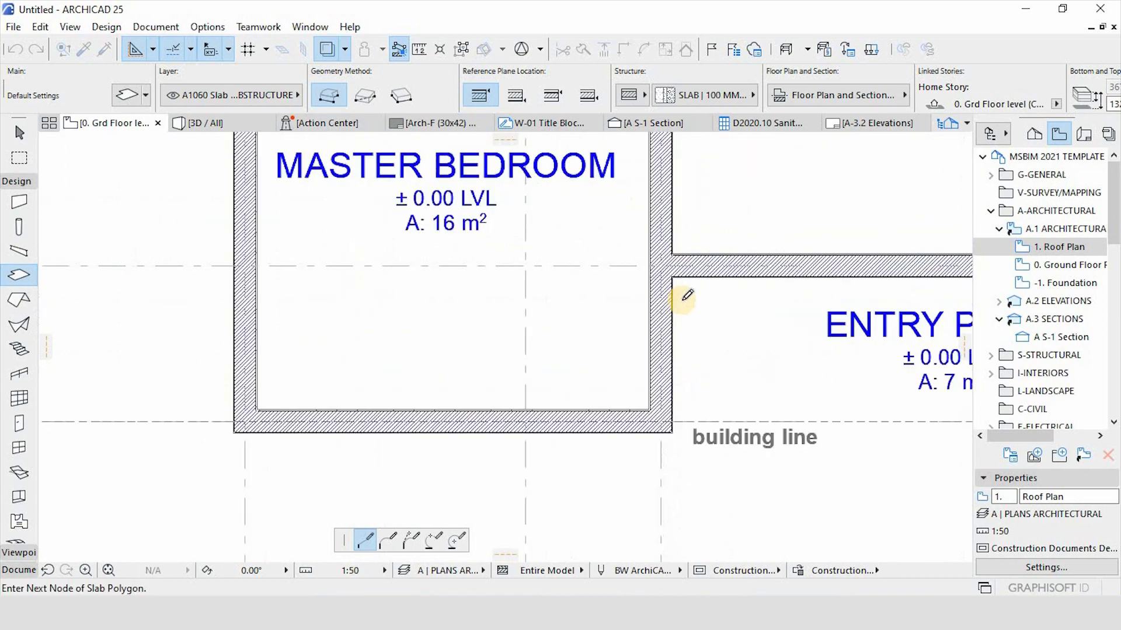
Carry the slab outline up to ENTRY PORCH's inner wall corner and across to LOUNGE's lower-right outer corner.
{"action": "scroll", "coordinate": [670, 300], "scroll_direction": "up", "scroll_amount": 3}
{"action": "left_click", "coordinate": [677, 306]}
{"action": "scroll", "coordinate": [677, 306], "scroll_direction": "down", "scroll_amount": 3}
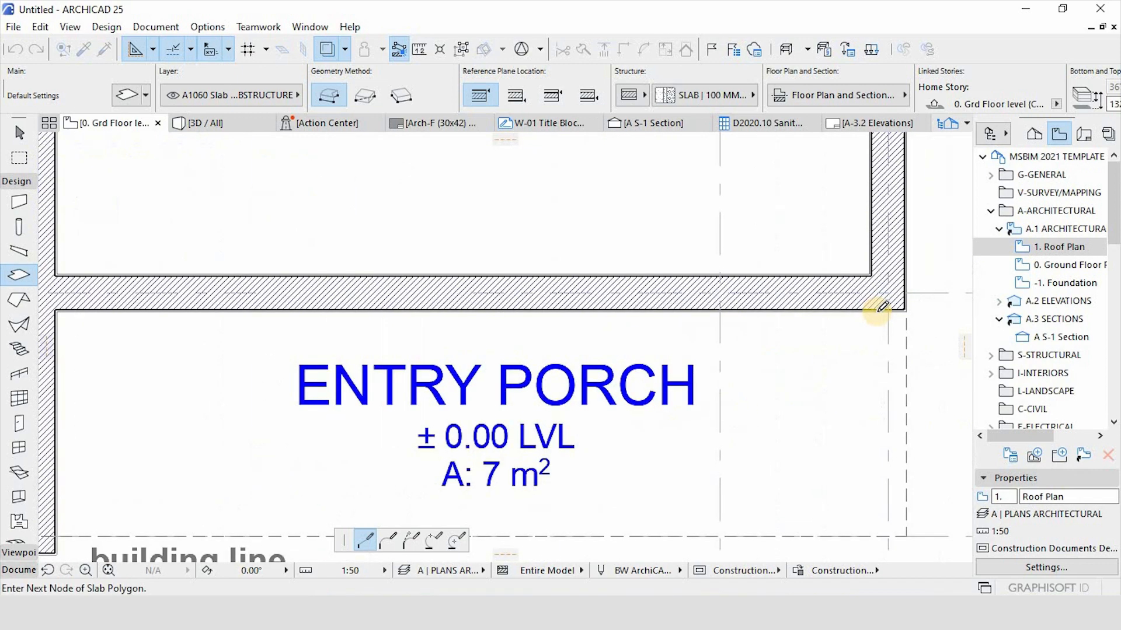
{"action": "scroll", "coordinate": [920, 306], "scroll_direction": "up", "scroll_amount": 3}
{"action": "left_click", "coordinate": [921, 309]}
Trace the slab outline around the outer wall step between LOUNGE and DINING, then up to KITCHEN's upper-right outer corner.
{"action": "scroll", "coordinate": [518, 453], "scroll_direction": "down", "scroll_amount": 5}
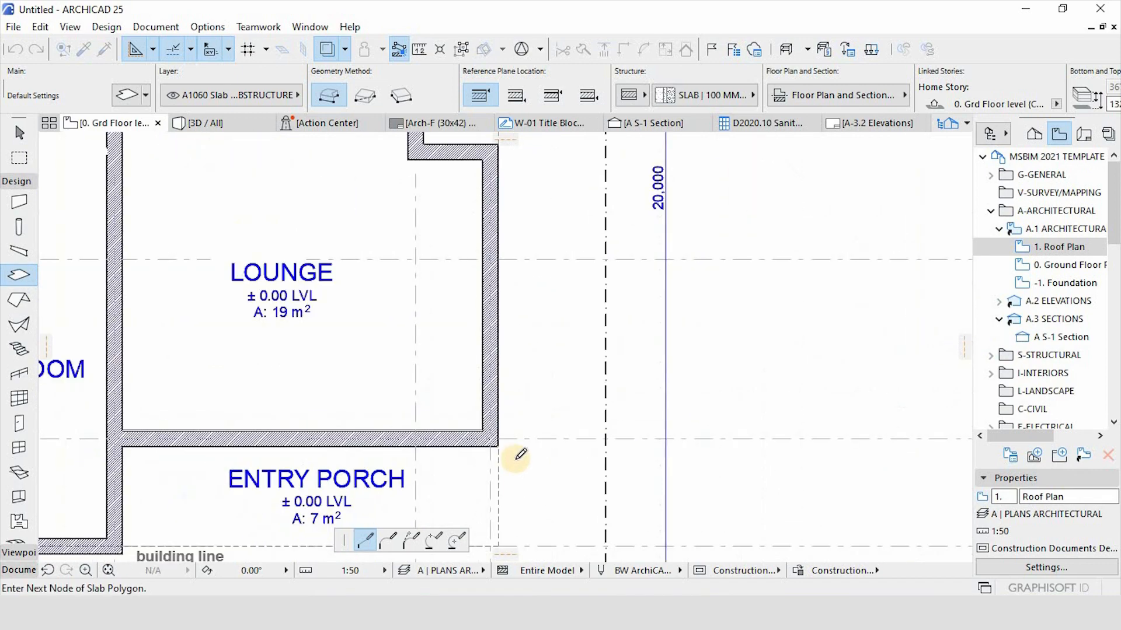
{"action": "scroll", "coordinate": [502, 343], "scroll_direction": "up", "scroll_amount": 5}
{"action": "left_click", "coordinate": [498, 323]}
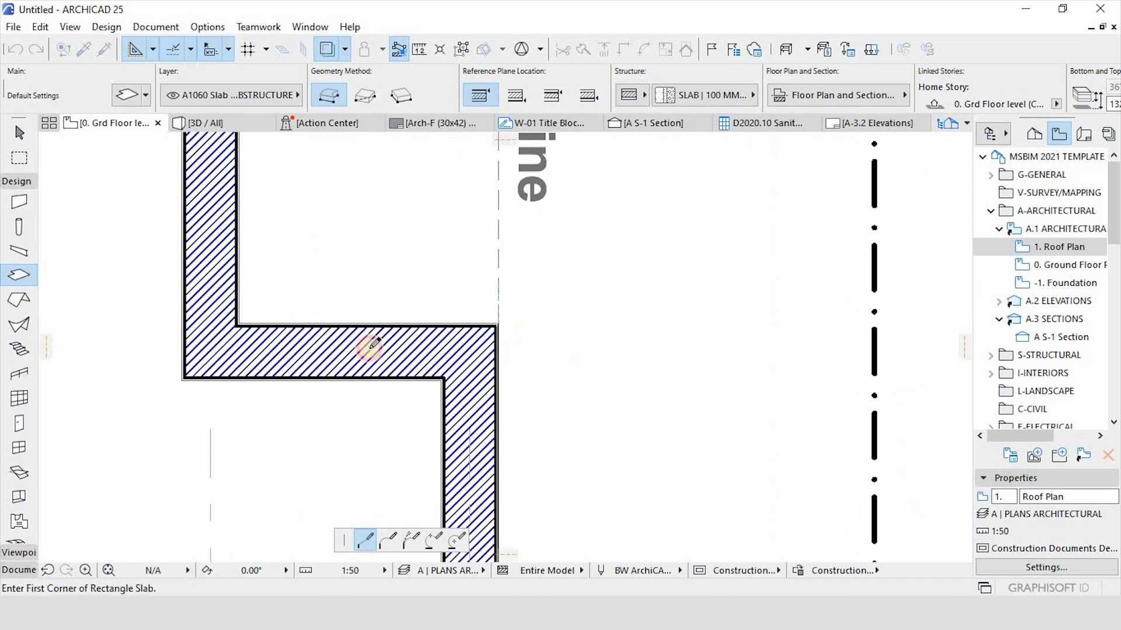
{"action": "left_click", "coordinate": [244, 321]}
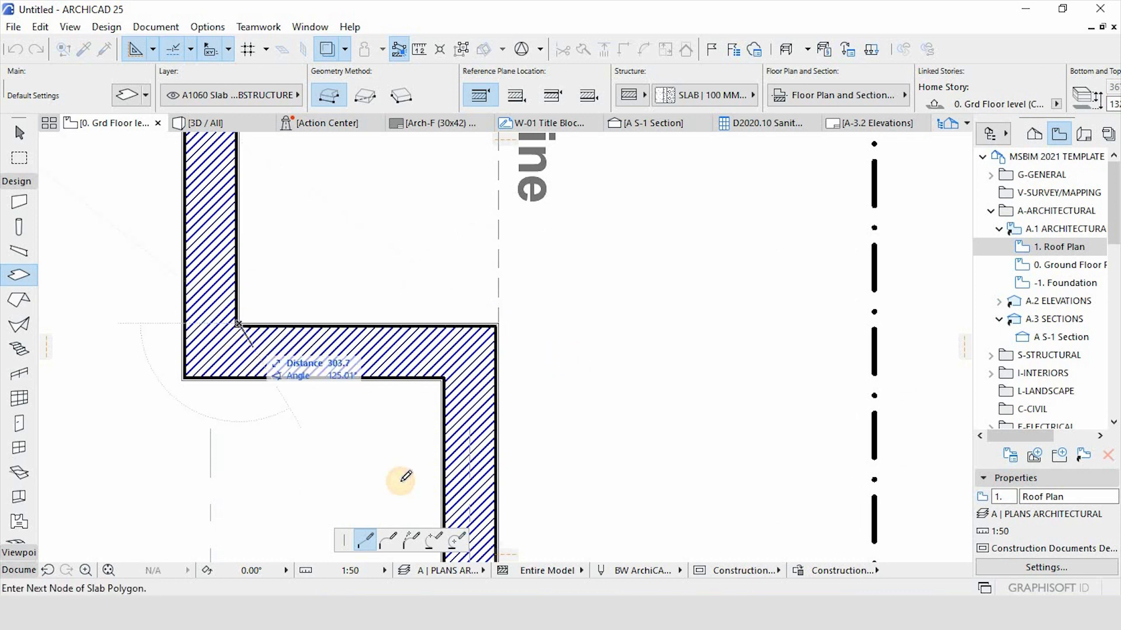
{"action": "scroll", "coordinate": [412, 466], "scroll_direction": "down", "scroll_amount": 5}
{"action": "scroll", "coordinate": [388, 156], "scroll_direction": "up", "scroll_amount": 4}
{"action": "scroll", "coordinate": [385, 161], "scroll_direction": "up", "scroll_amount": 3}
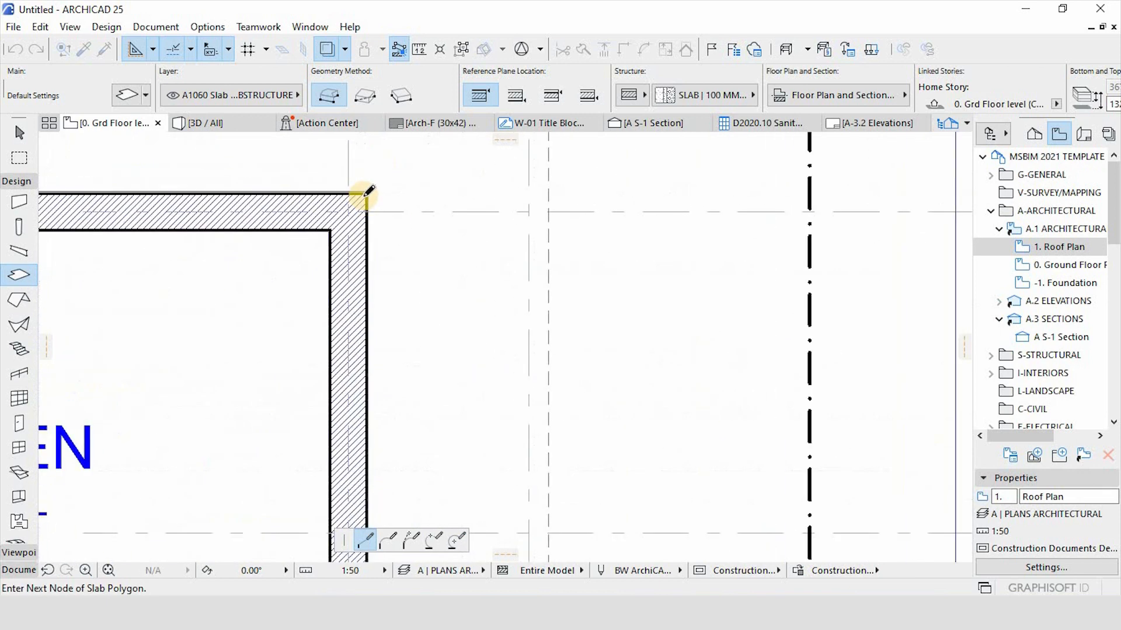
{"action": "scroll", "coordinate": [368, 186], "scroll_direction": "up", "scroll_amount": 4}
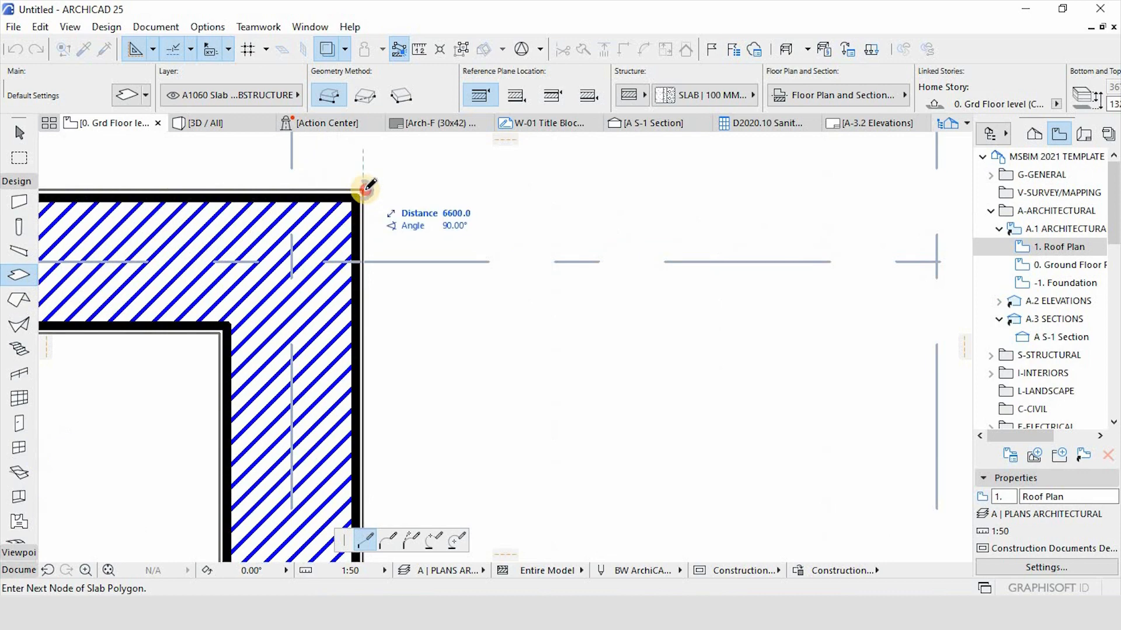
{"action": "left_click", "coordinate": [365, 190]}
Trace the slab outline along KITCHEN's upper wall and around BEDROOM 3's upper-right corner, closing it at the starting corner.
{"action": "scroll", "coordinate": [836, 305], "scroll_direction": "down", "scroll_amount": 3}
{"action": "scroll", "coordinate": [642, 366], "scroll_direction": "down", "scroll_amount": 4}
{"action": "scroll", "coordinate": [113, 326], "scroll_direction": "up", "scroll_amount": 5}
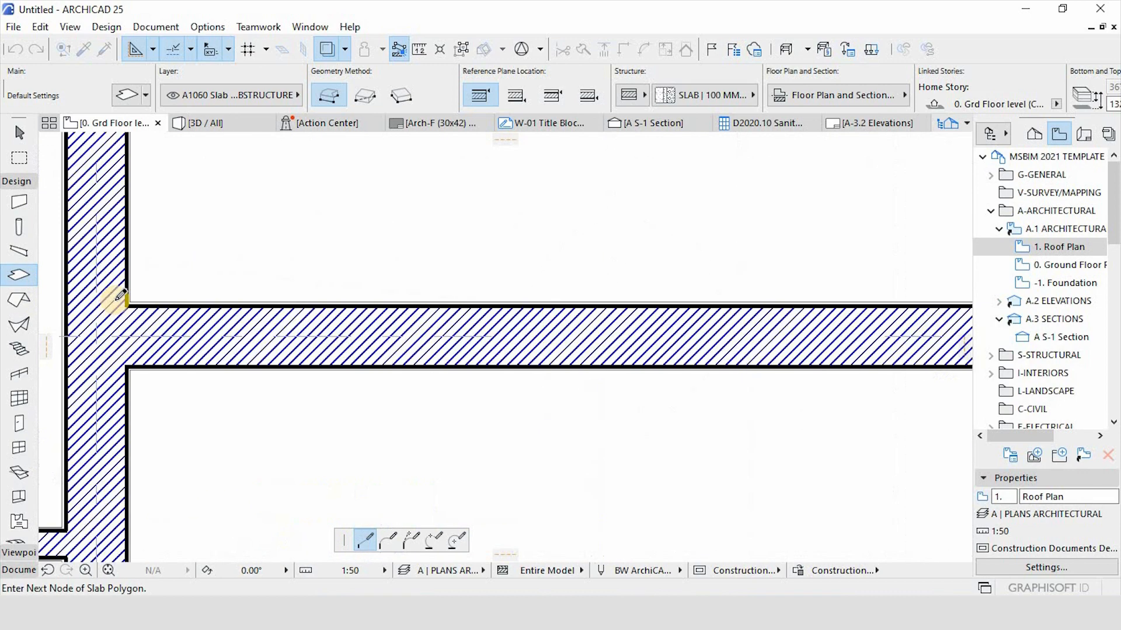
{"action": "scroll", "coordinate": [317, 194], "scroll_direction": "down", "scroll_amount": 5}
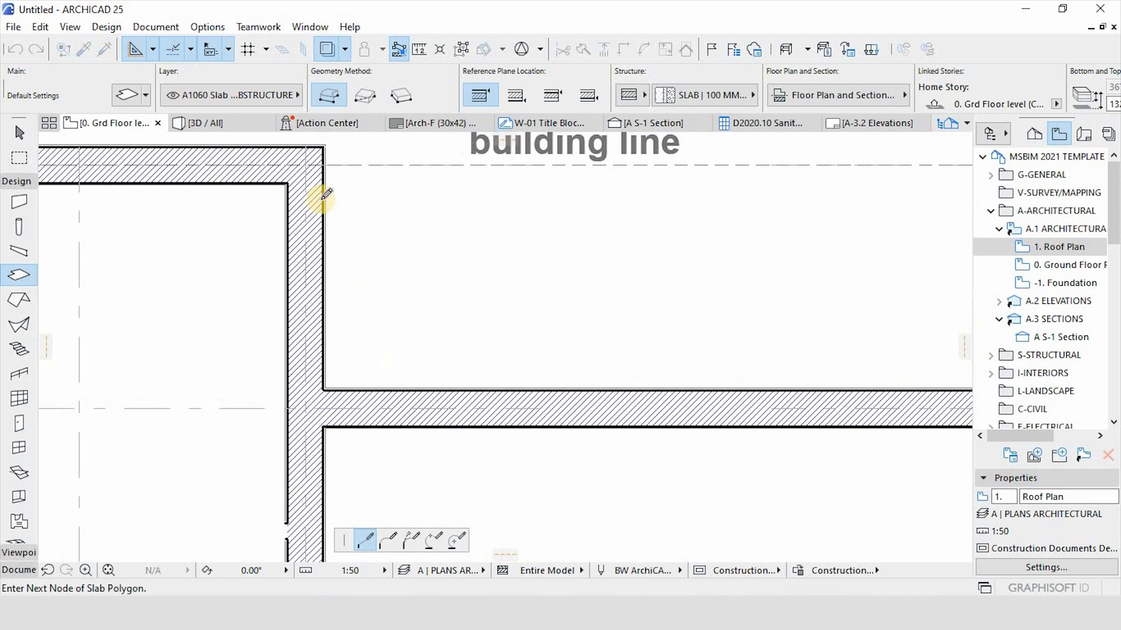
{"action": "scroll", "coordinate": [332, 343], "scroll_direction": "up", "scroll_amount": 4}
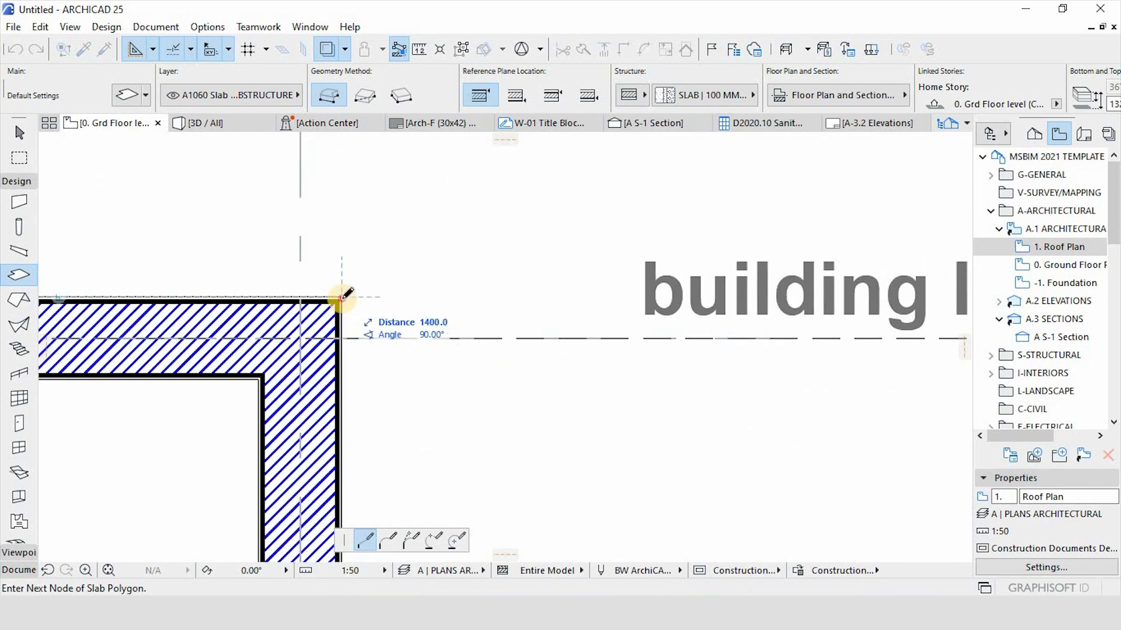
{"action": "scroll", "coordinate": [517, 338], "scroll_direction": "down", "scroll_amount": 4}
{"action": "scroll", "coordinate": [584, 368], "scroll_direction": "down", "scroll_amount": 2}
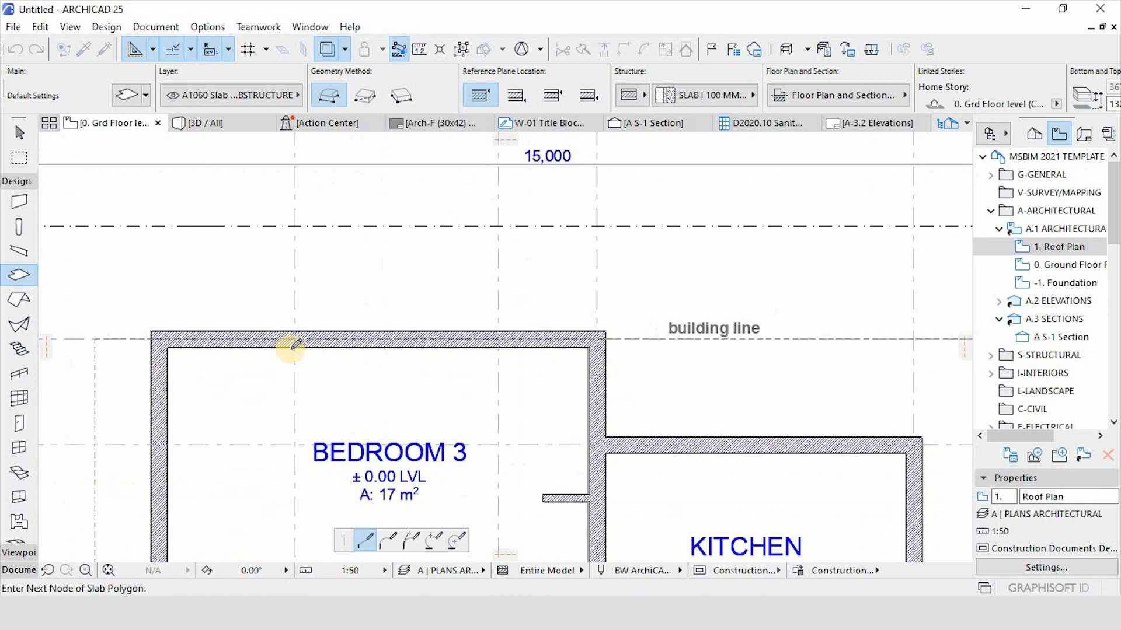
{"action": "scroll", "coordinate": [170, 293], "scroll_direction": "up", "scroll_amount": 5}
{"action": "left_click", "coordinate": [167, 289]}
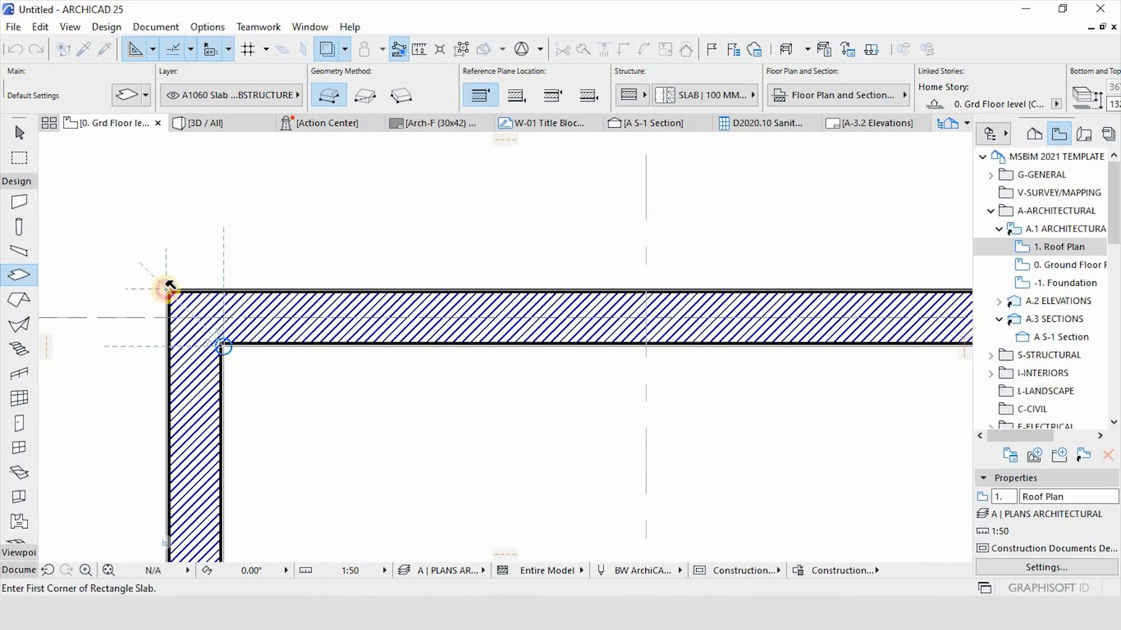
Select the finished ground floor slab and open its composite structure for editing.
{"action": "scroll", "coordinate": [359, 278], "scroll_direction": "down", "scroll_amount": 4}
{"action": "key", "text": "Escape"}
{"action": "left_click", "coordinate": [367, 355]}
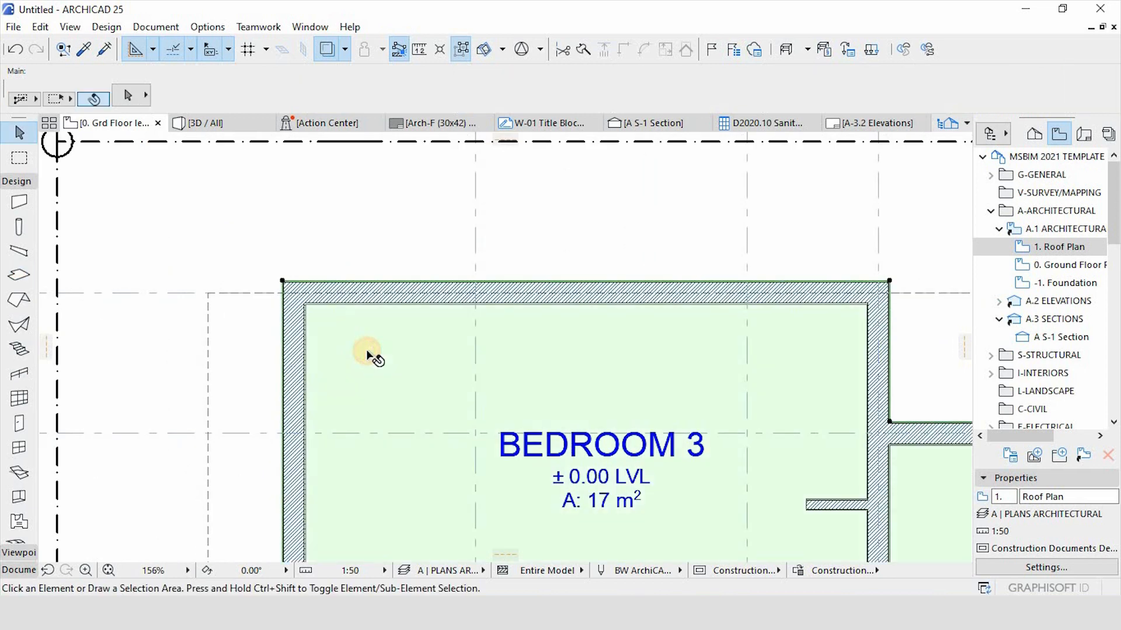
{"action": "scroll", "coordinate": [387, 283], "scroll_direction": "down", "scroll_amount": 7}
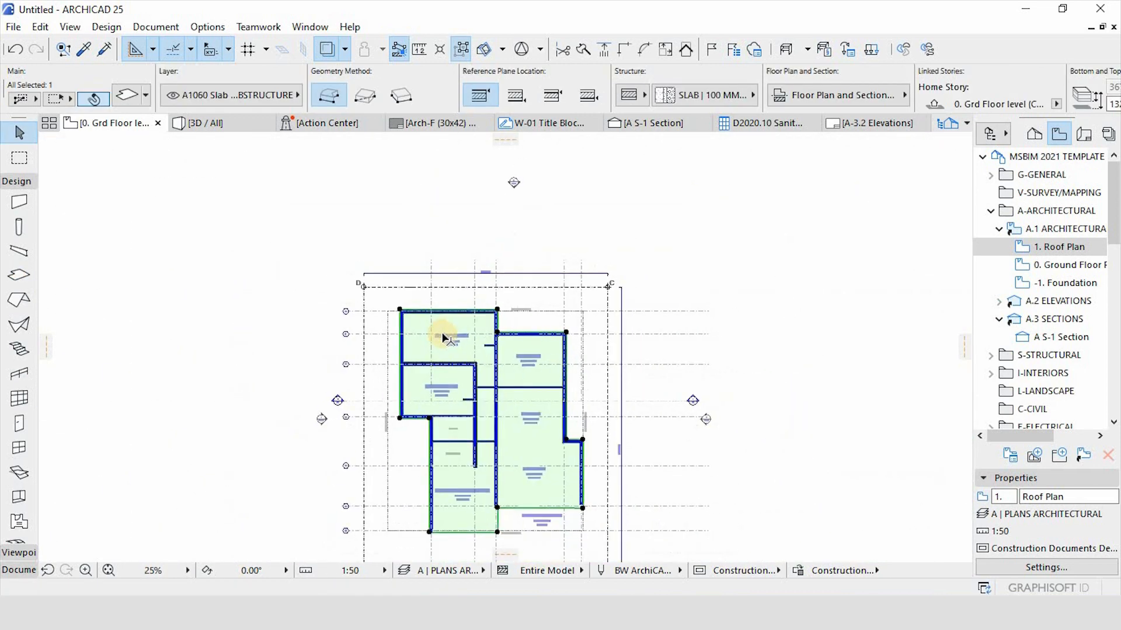
{"action": "scroll", "coordinate": [468, 400], "scroll_direction": "up", "scroll_amount": 5}
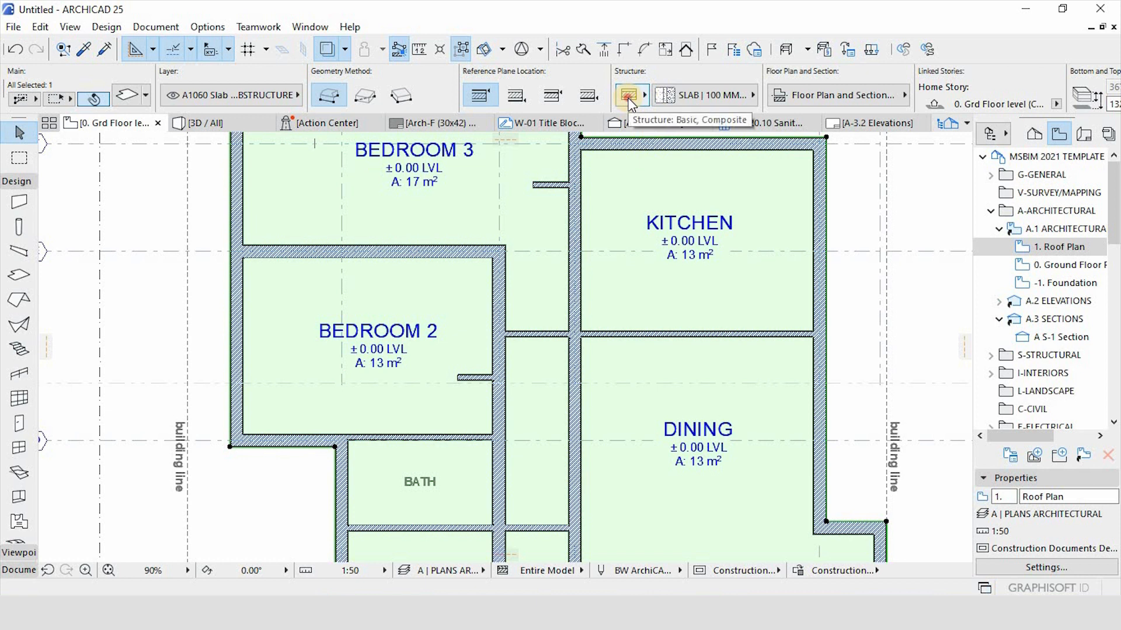
{"action": "left_click", "coordinate": [630, 100]}
{"action": "left_click", "coordinate": [679, 93]}
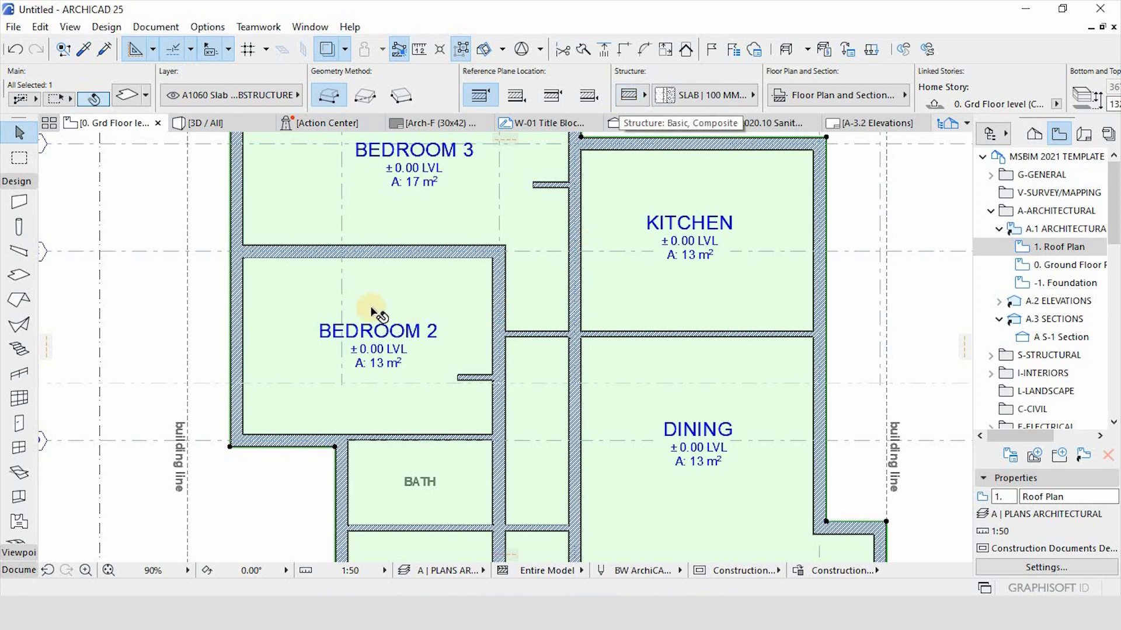
{"action": "right_click", "coordinate": [291, 282]}
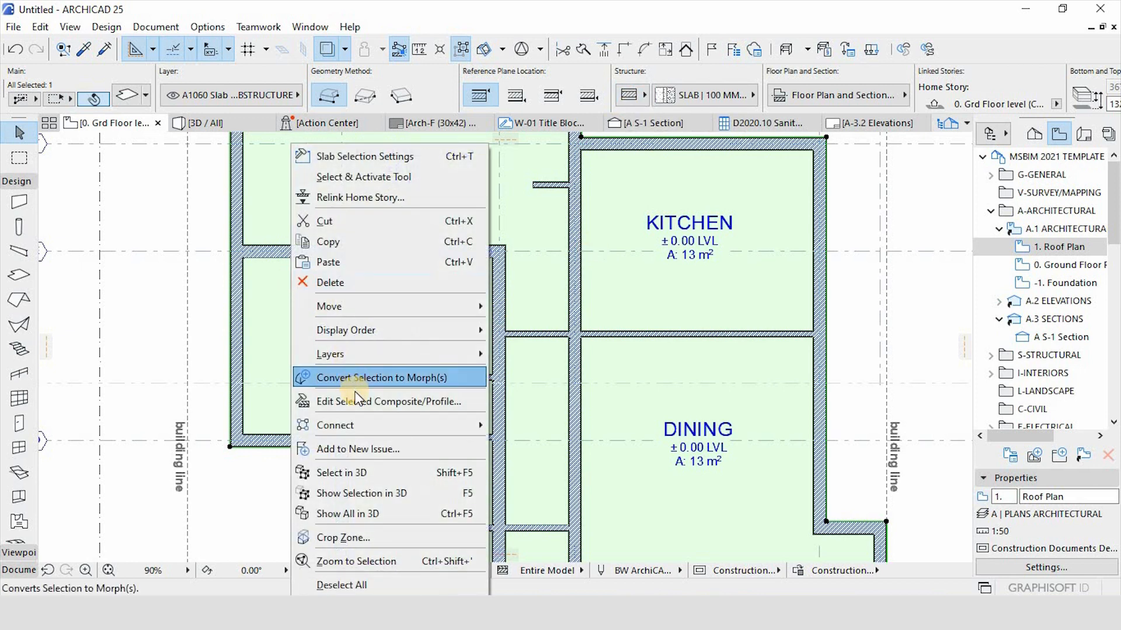
{"action": "left_click", "coordinate": [355, 396]}
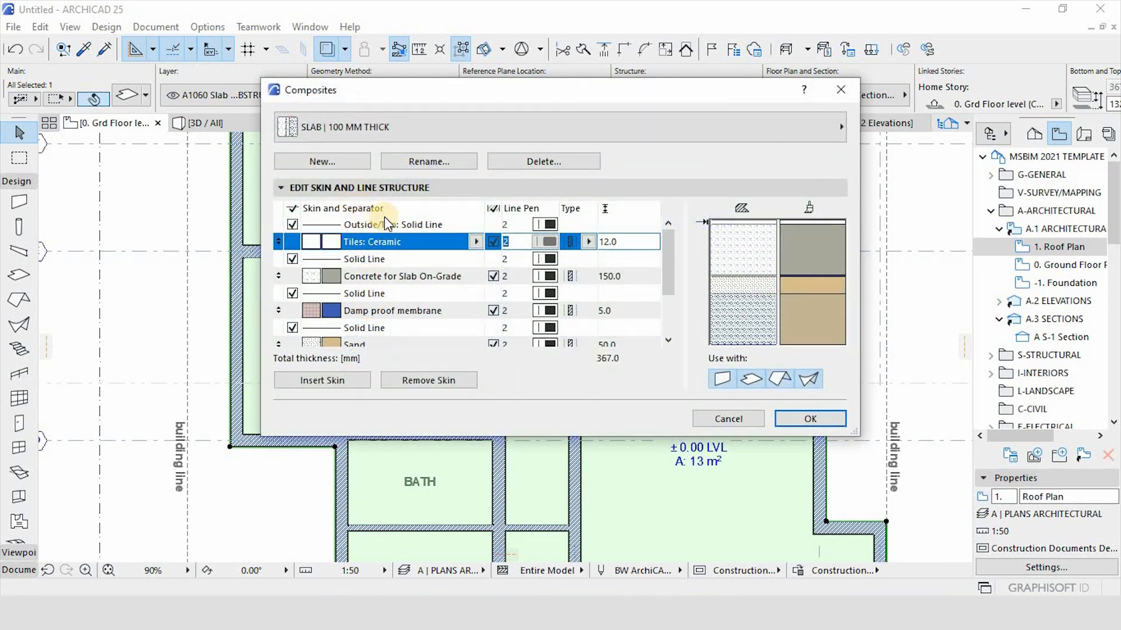
Create a new, non-duplicated composite structure named "100mm thck slab".
{"action": "left_click", "coordinate": [346, 164]}
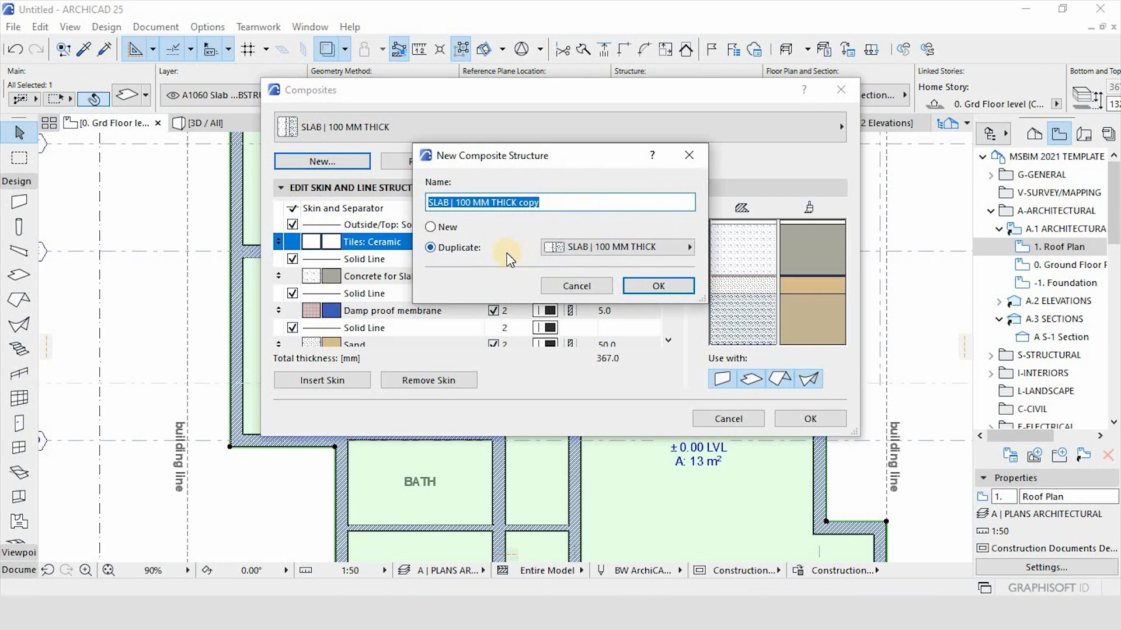
{"action": "left_click", "coordinate": [431, 227]}
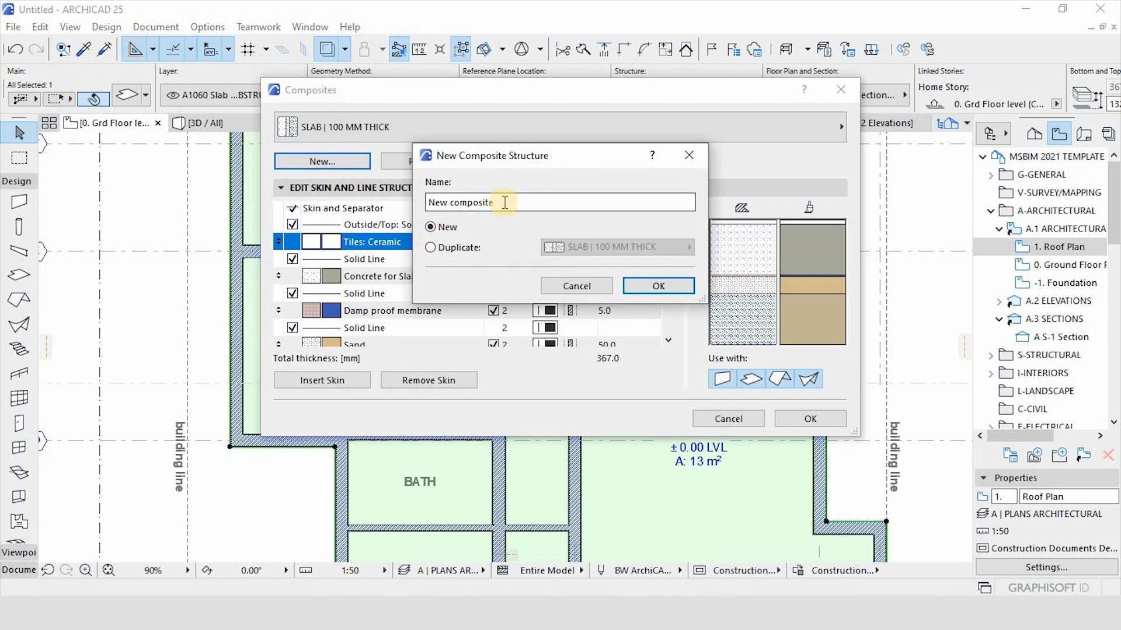
{"action": "left_click_drag", "start_coordinate": [505, 202], "coordinate": [356, 239]}
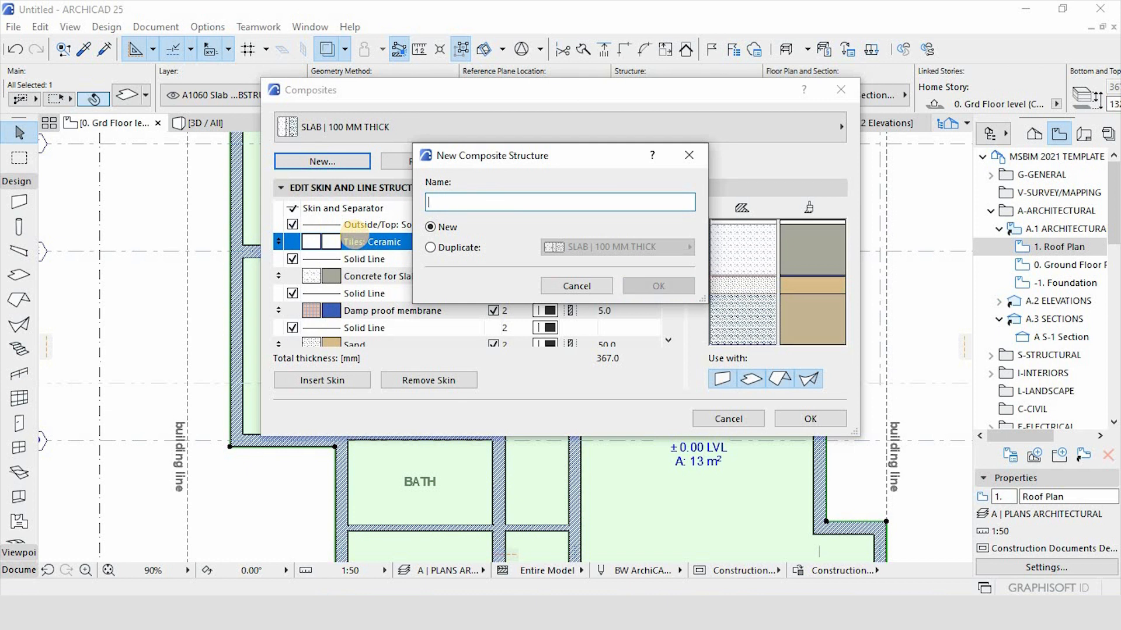
{"action": "type", "text": "I"}
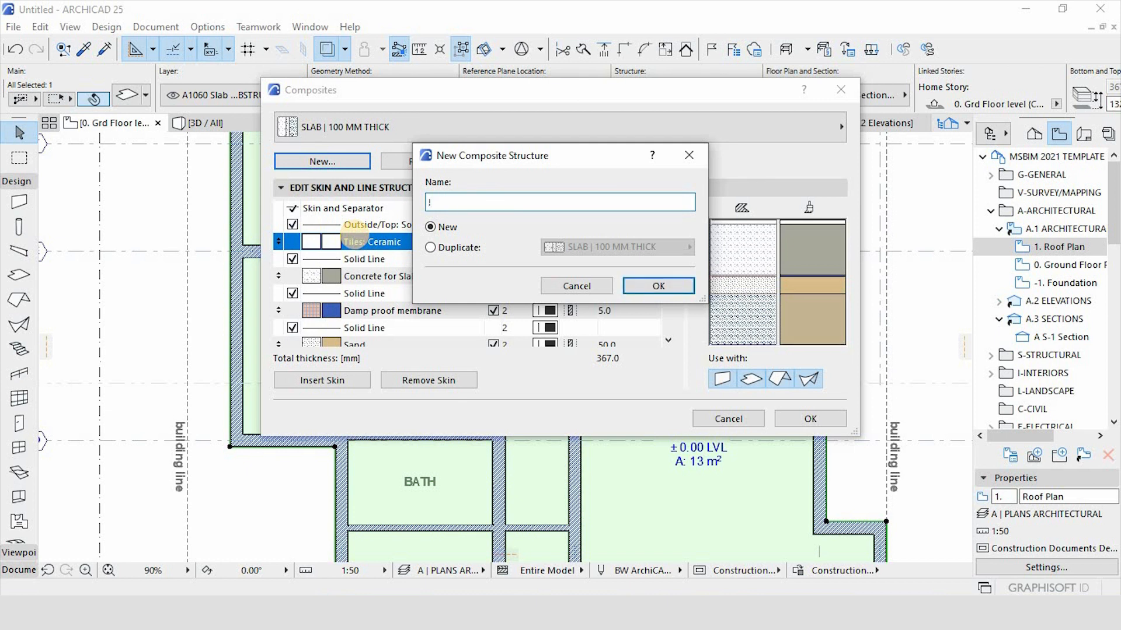
{"action": "key", "text": "BackSpace"}
{"action": "type", "text": "1"}
{"action": "double_click", "coordinate": [461, 203]}
{"action": "type", "text": "Slab"}
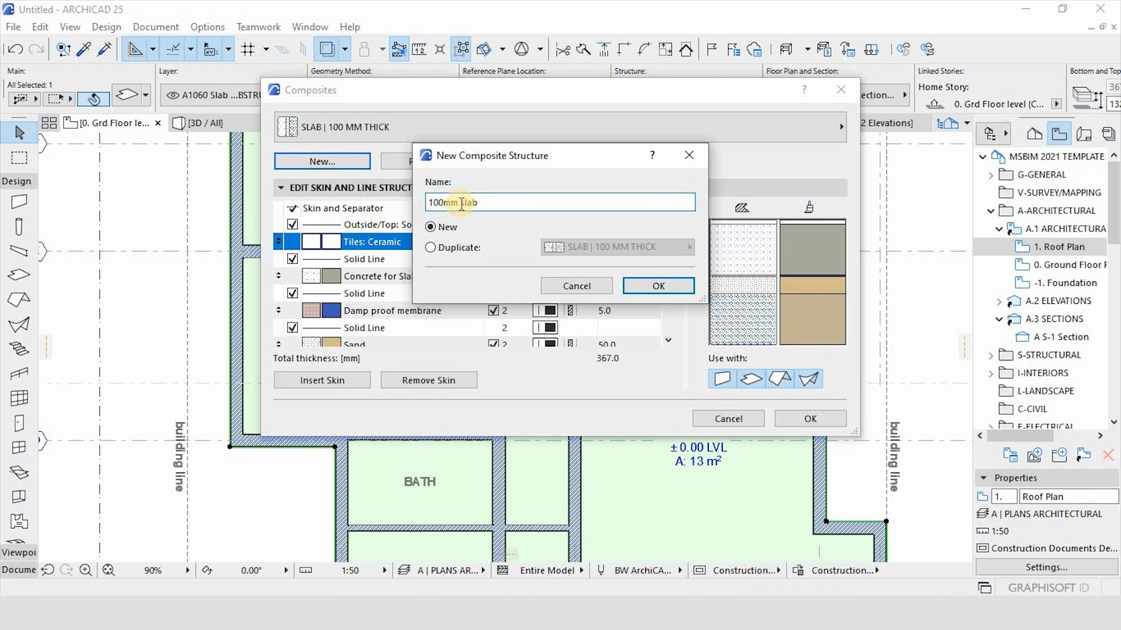
{"action": "left_click", "coordinate": [461, 202]}
{"action": "type", "text": "thck s"}
{"action": "left_click", "coordinate": [671, 288]}
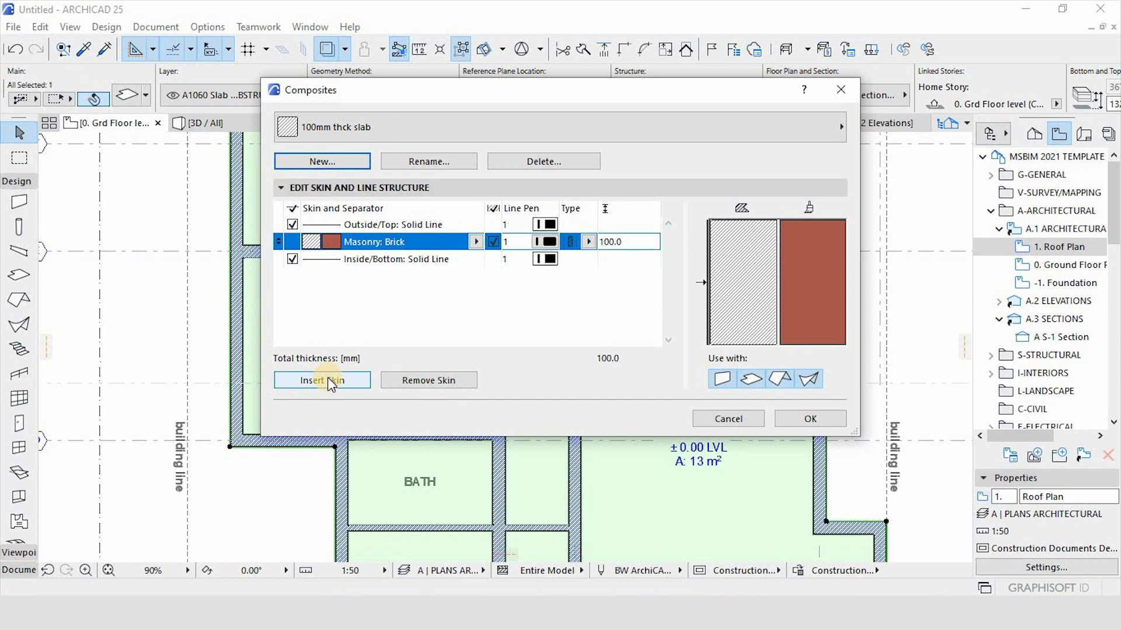
Open the Masonry: Brick skin's thickness for editing in the new slab composite.
{"action": "left_click_drag", "start_coordinate": [629, 242], "coordinate": [548, 242]}
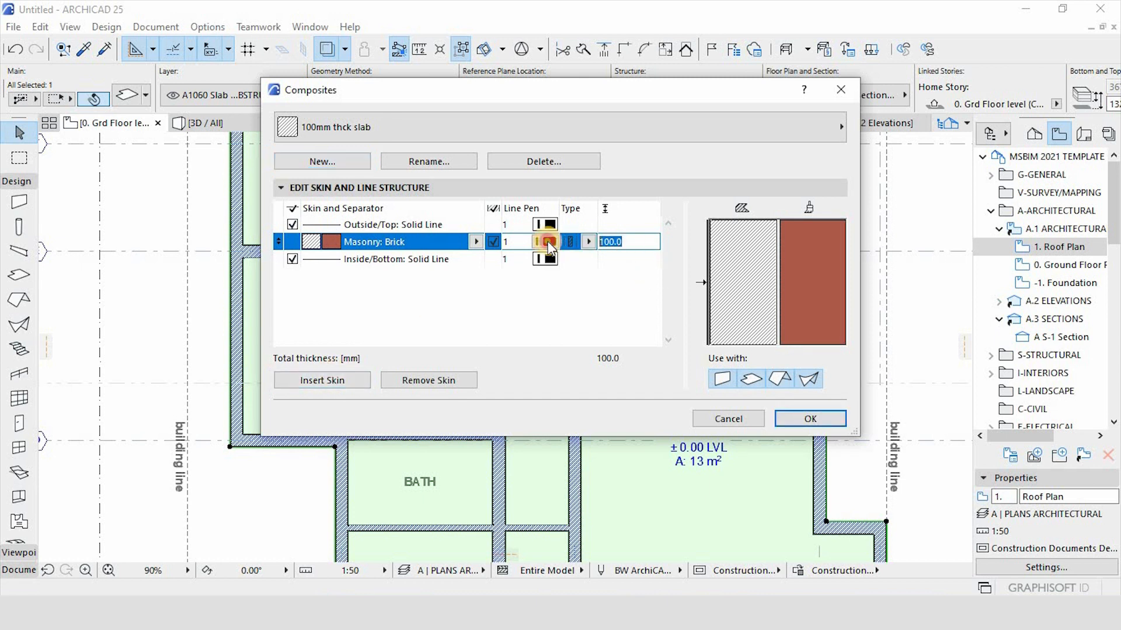
Set the thickness of the Masonry: Brick skin to 5 mm.
{"action": "type", "text": "10"}
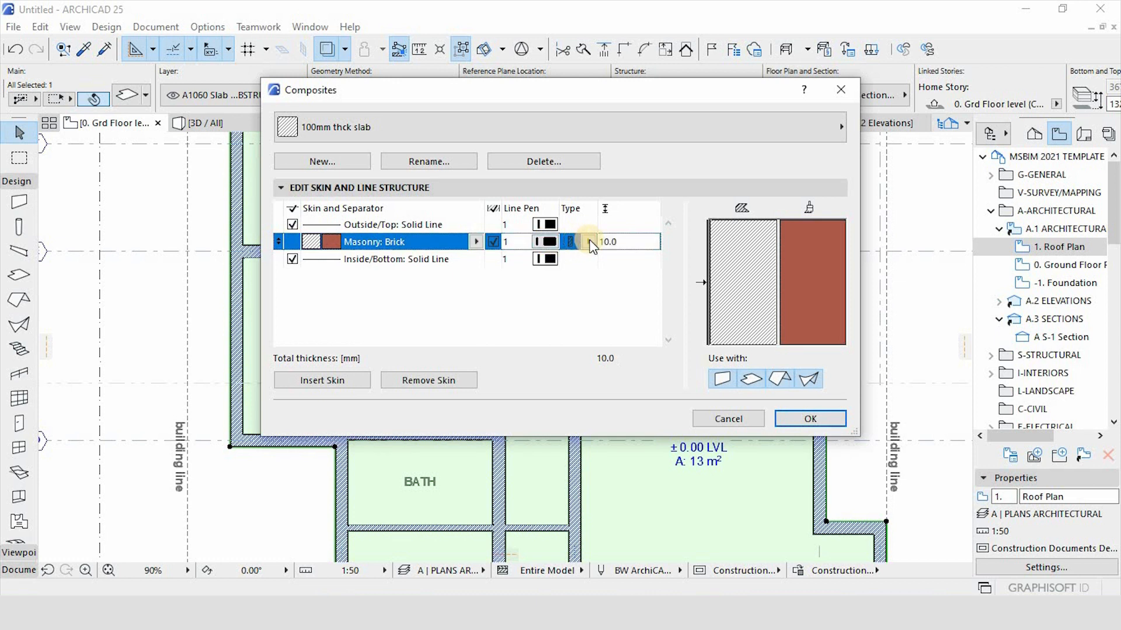
{"action": "left_click_drag", "start_coordinate": [632, 241], "coordinate": [421, 280]}
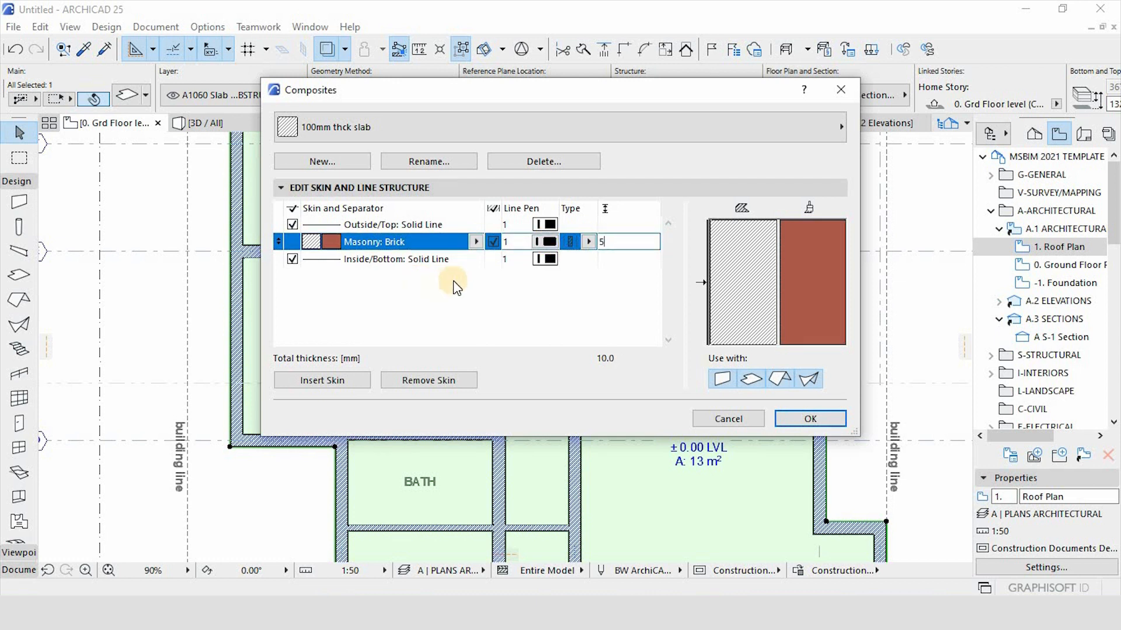
{"action": "type", "text": "5"}
{"action": "left_click", "coordinate": [512, 240]}
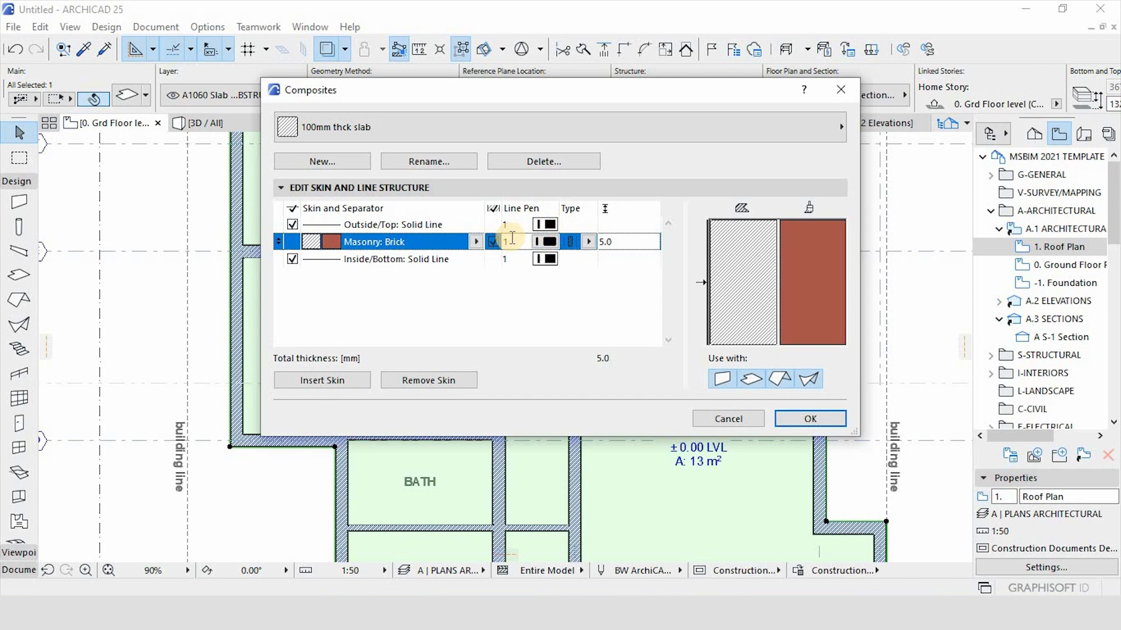
Change the Masonry: Brick skin's material to Tile - Floor and set its thickness to 10 mm.
{"action": "left_click", "coordinate": [476, 242]}
{"action": "scroll", "coordinate": [509, 259], "scroll_direction": "up", "scroll_amount": 1}
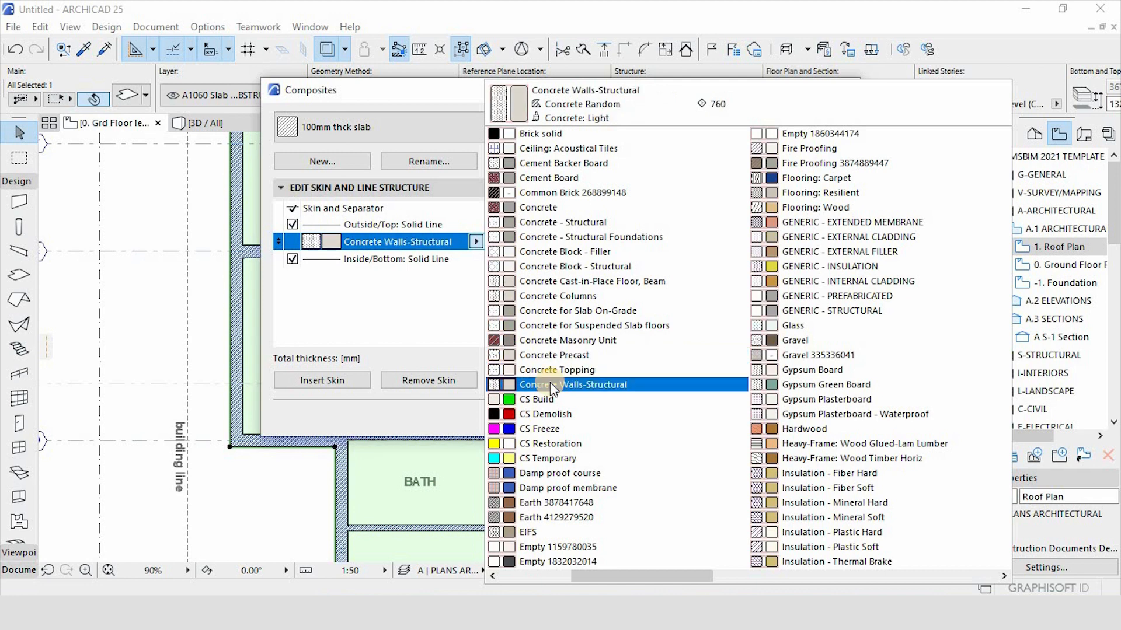
{"action": "scroll", "coordinate": [549, 383], "scroll_direction": "up", "scroll_amount": 1}
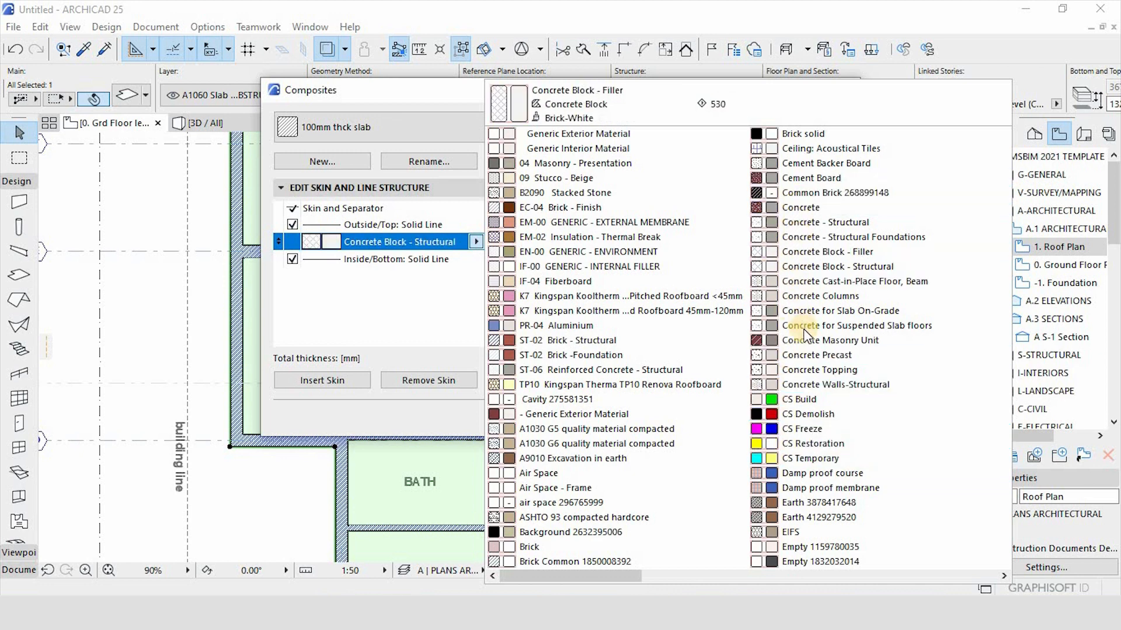
{"action": "scroll", "coordinate": [804, 338], "scroll_direction": "down", "scroll_amount": 4}
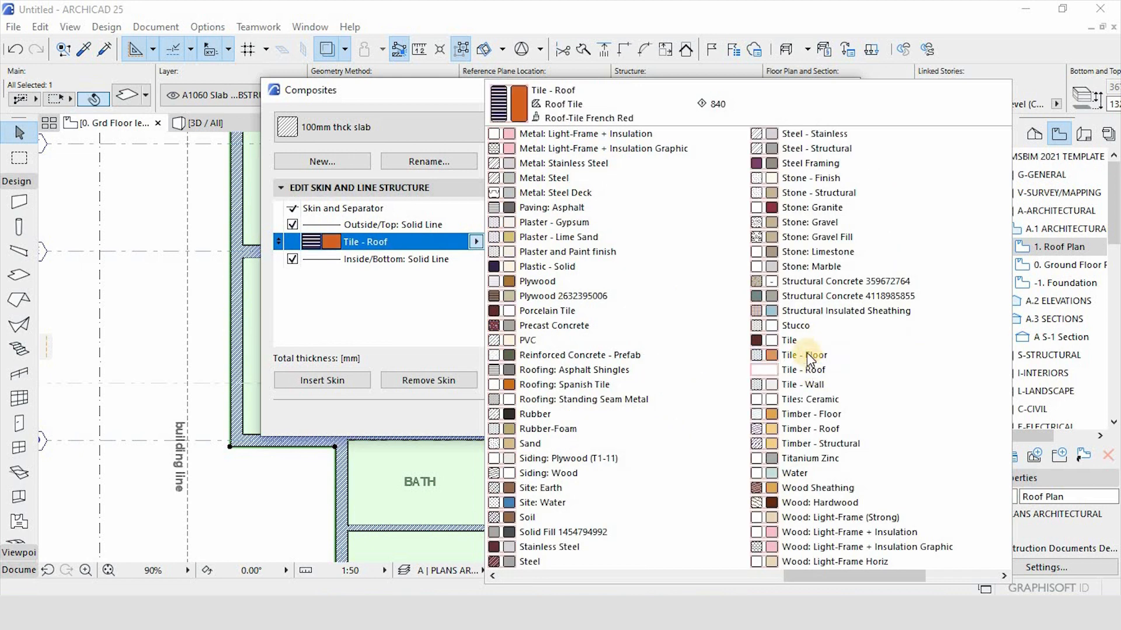
{"action": "left_click", "coordinate": [806, 353]}
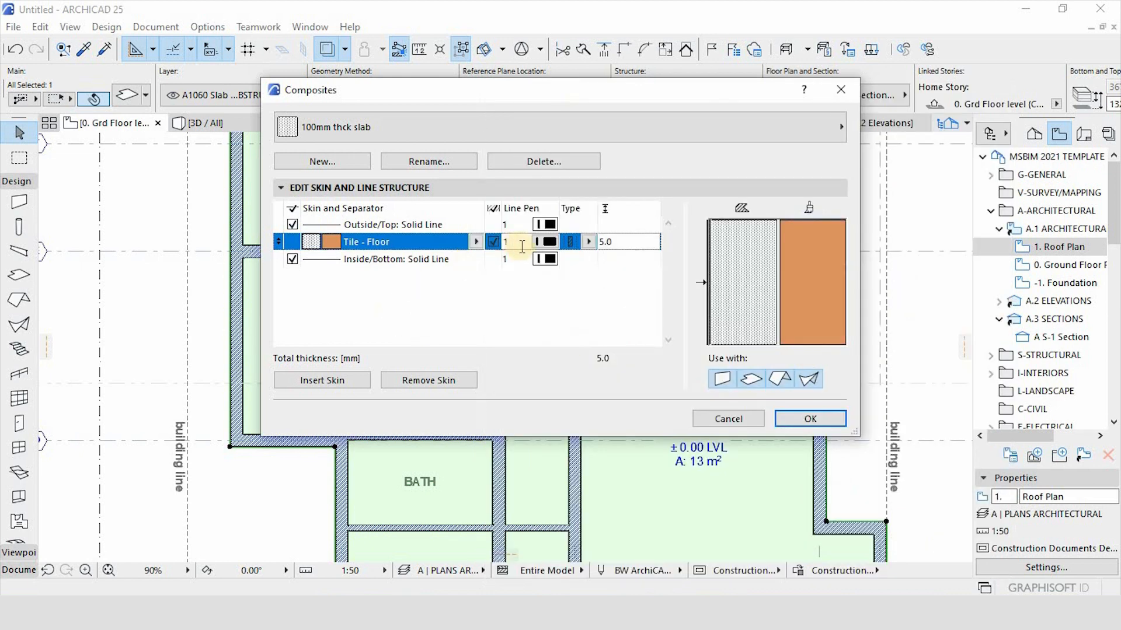
{"action": "left_click", "coordinate": [605, 242]}
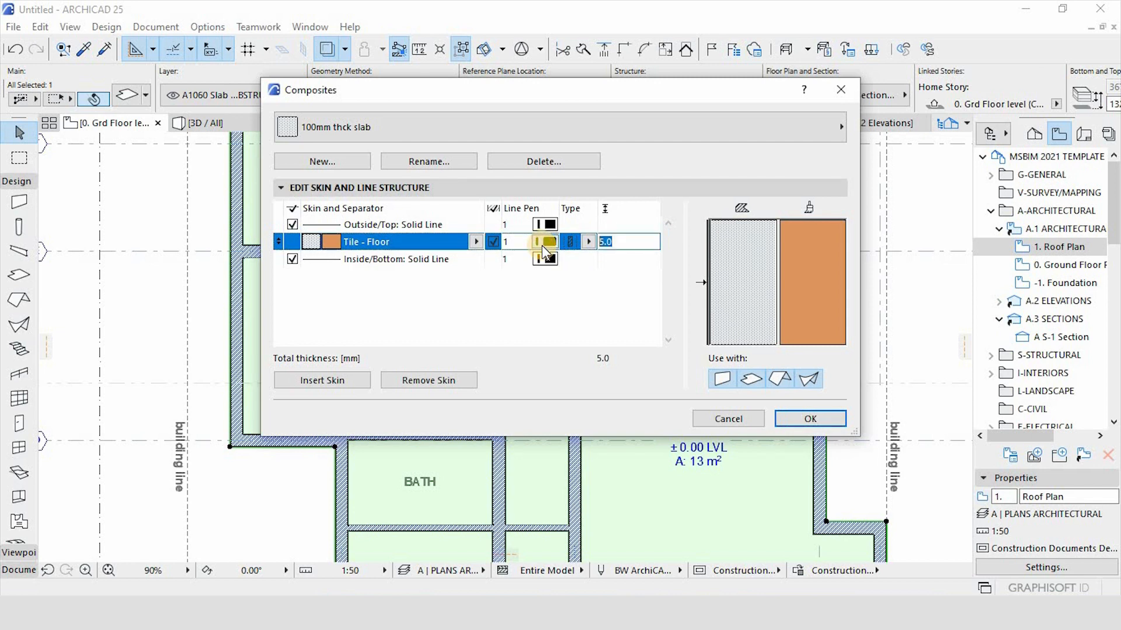
{"action": "type", "text": "10"}
Insert a Concrete for Slab On-Grade skin, 100 mm thick, below the floor tile skin.
{"action": "left_click", "coordinate": [320, 380]}
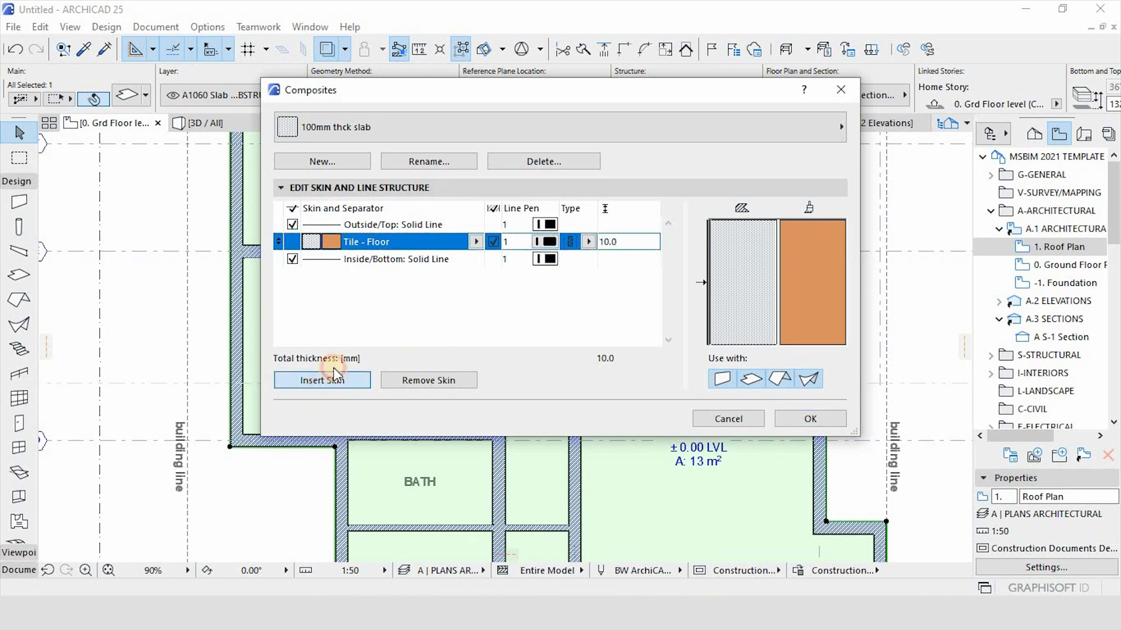
{"action": "left_click", "coordinate": [389, 275]}
{"action": "left_click", "coordinate": [477, 277]}
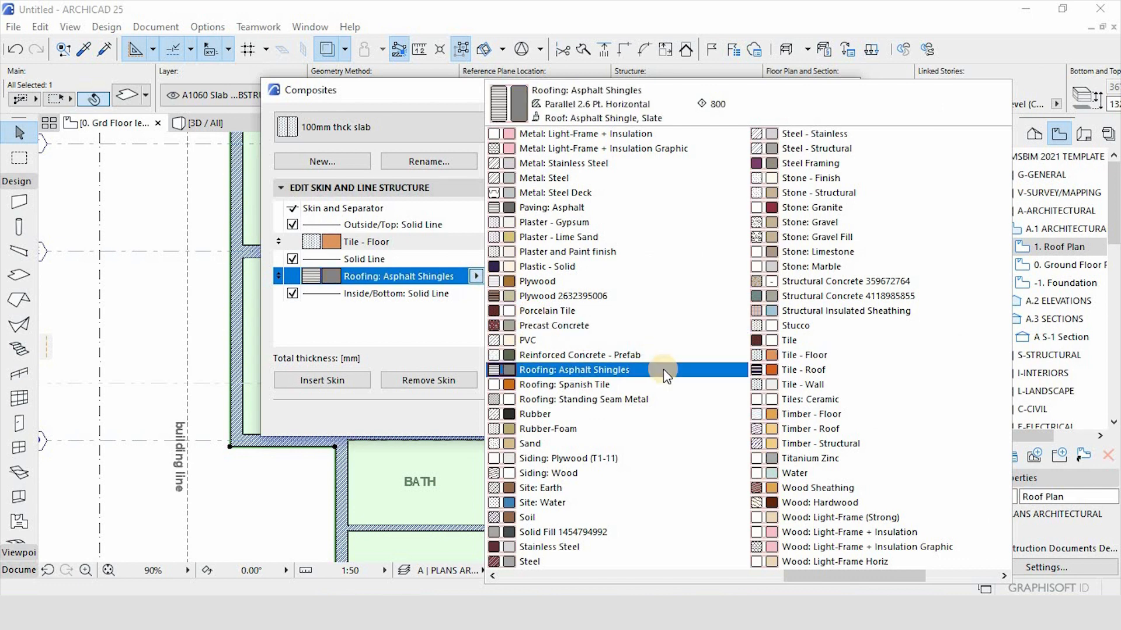
{"action": "scroll", "coordinate": [663, 369], "scroll_direction": "up", "scroll_amount": 3}
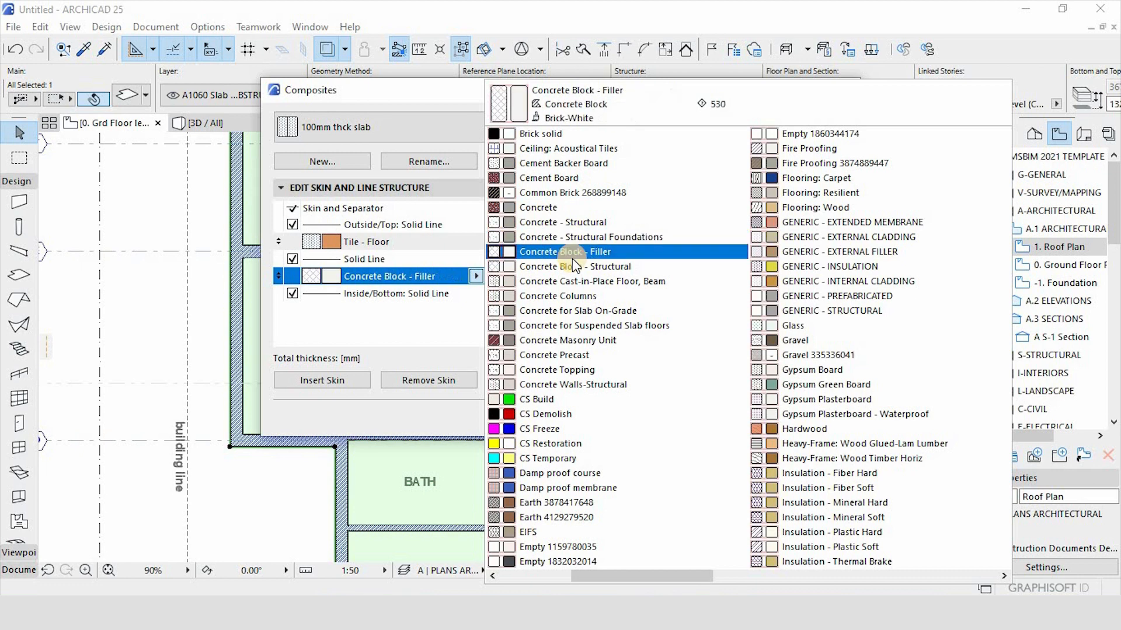
{"action": "left_click", "coordinate": [570, 316]}
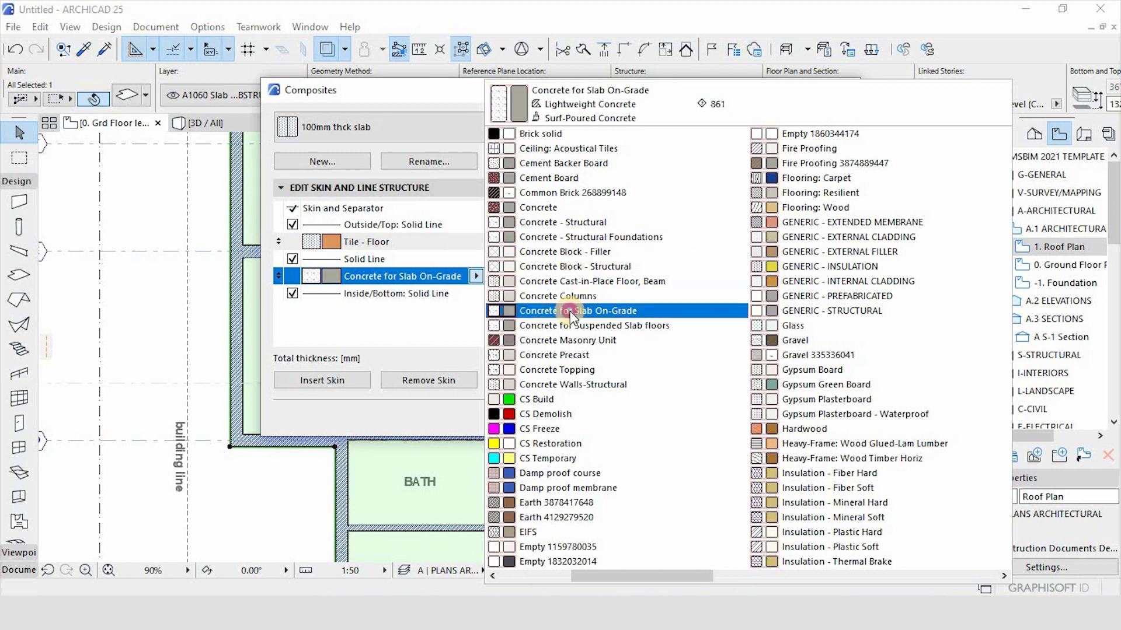
{"action": "left_click", "coordinate": [610, 275]}
{"action": "type", "text": "100"}
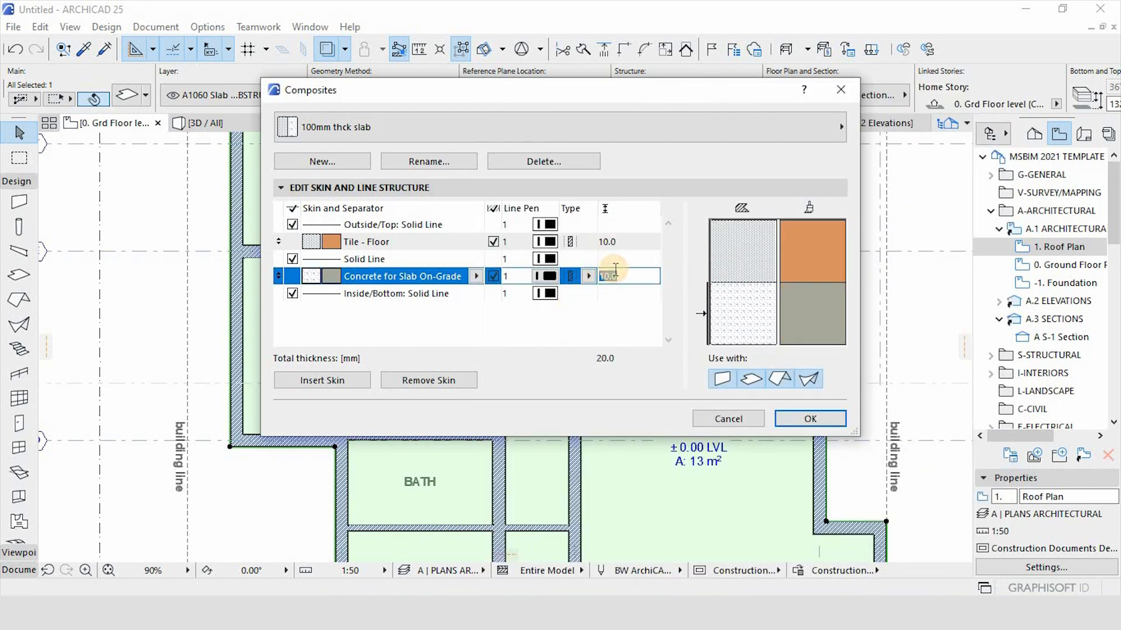
{"action": "left_click", "coordinate": [337, 370]}
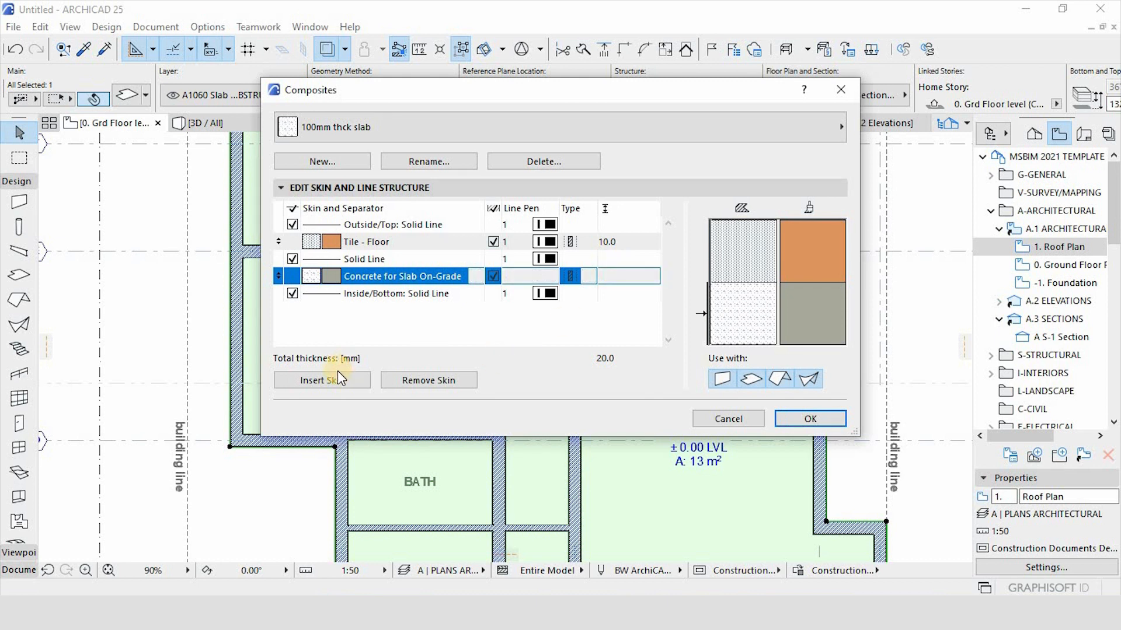
Insert a Damp proof membrane skin, 5 mm thick, below the concrete skin.
{"action": "left_click", "coordinate": [338, 383]}
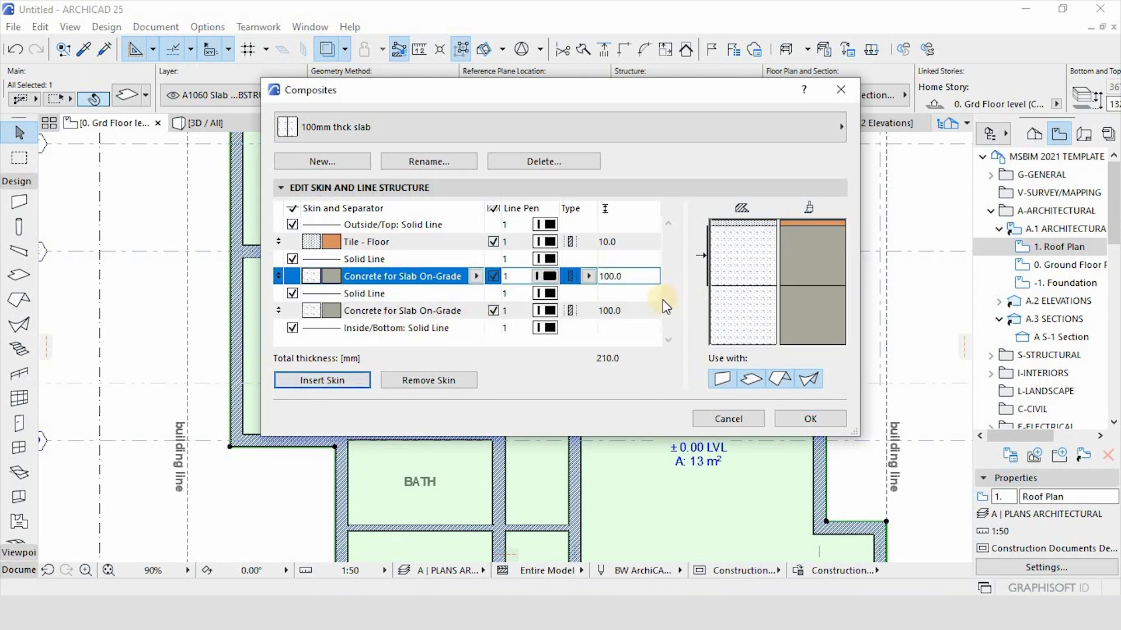
{"action": "left_click", "coordinate": [614, 310]}
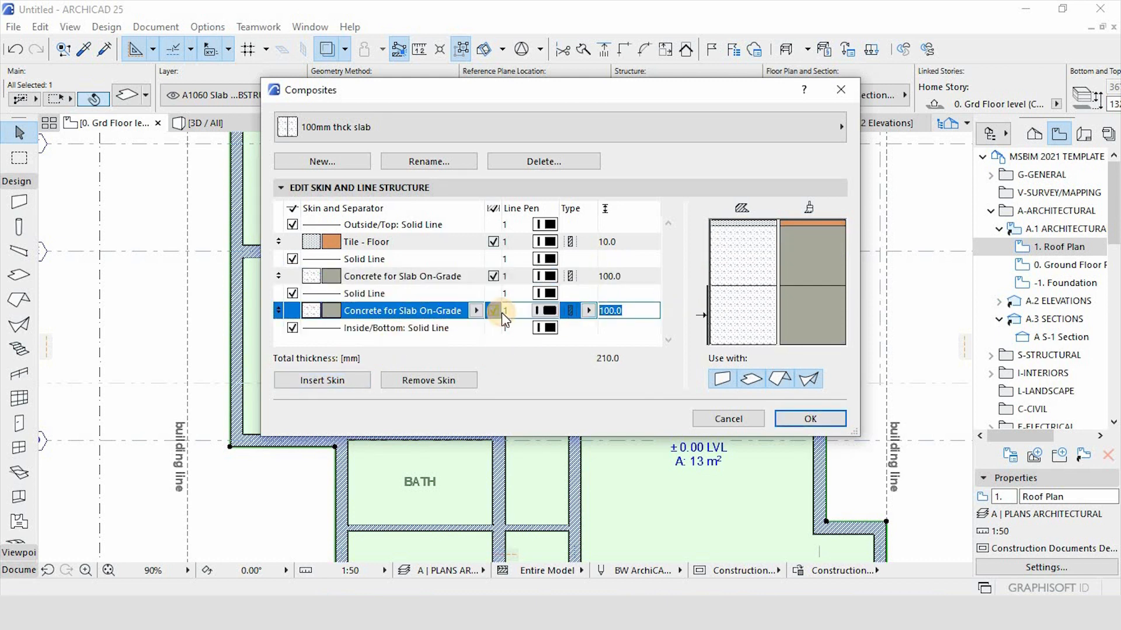
{"action": "type", "text": "5"}
{"action": "left_click", "coordinate": [473, 310]}
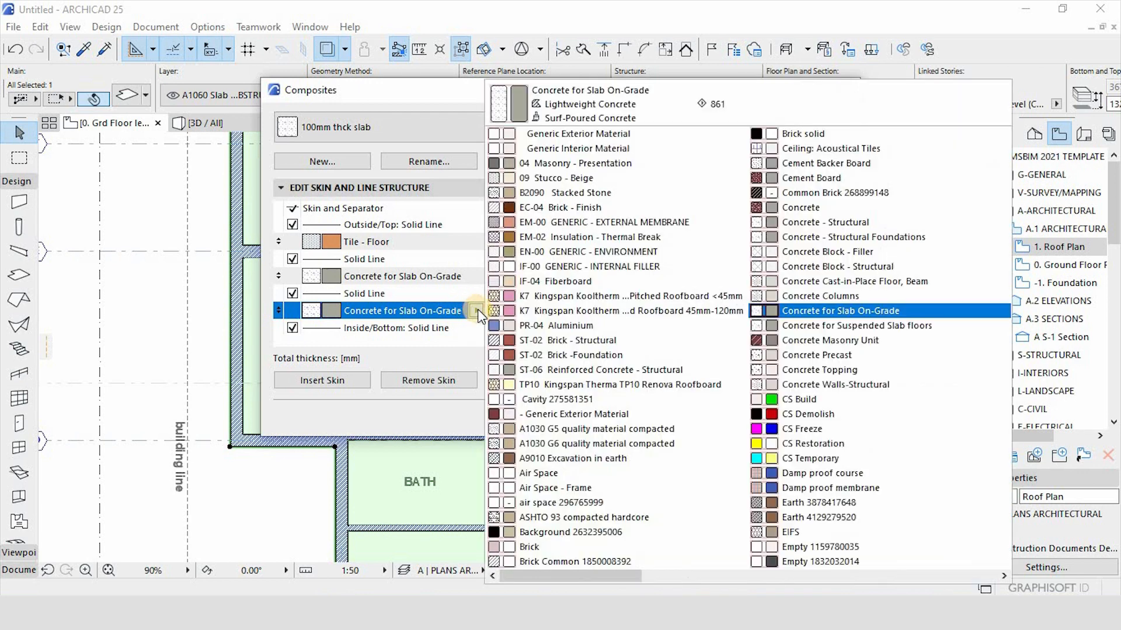
{"action": "left_click", "coordinate": [806, 487]}
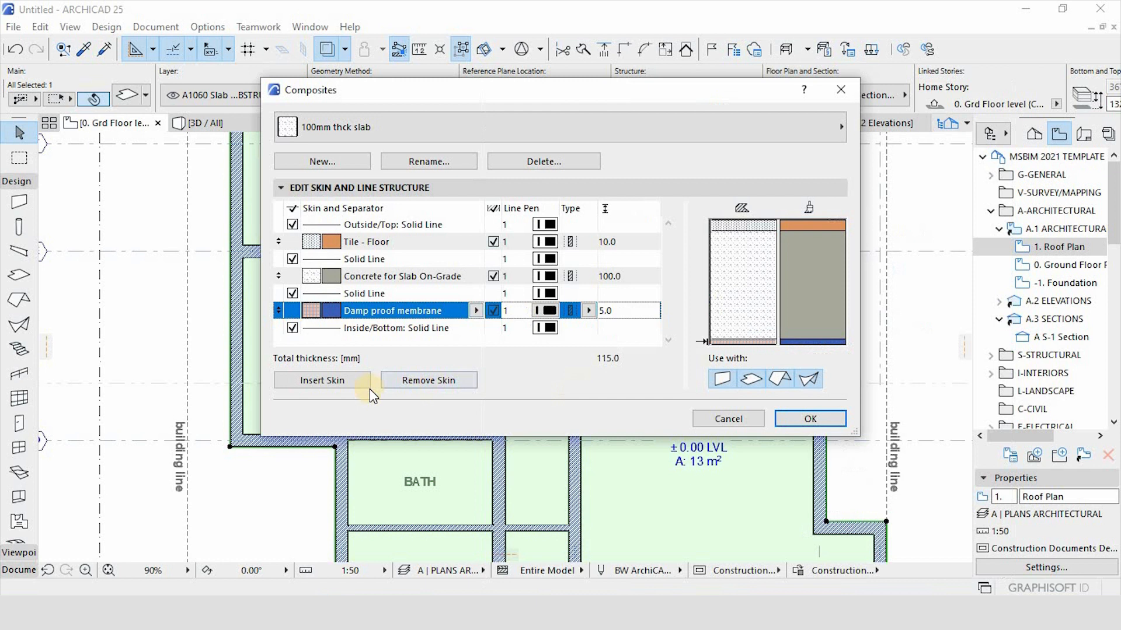
Insert a Sand skin, 50 mm thick, below the damp proof membrane.
{"action": "left_click", "coordinate": [339, 381]}
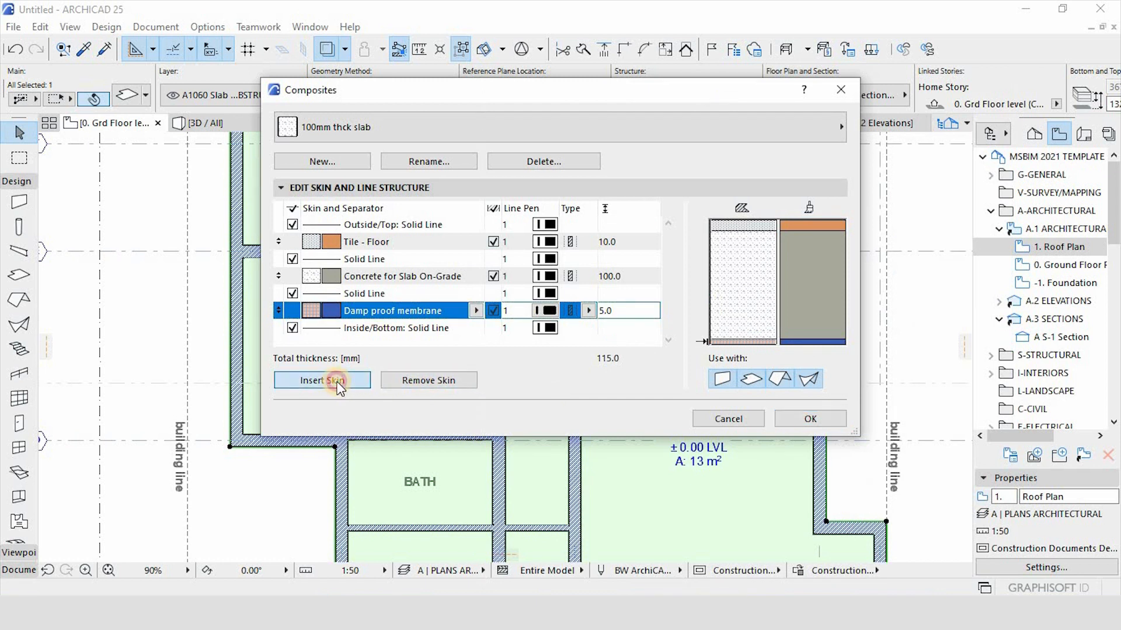
{"action": "left_click", "coordinate": [404, 311]}
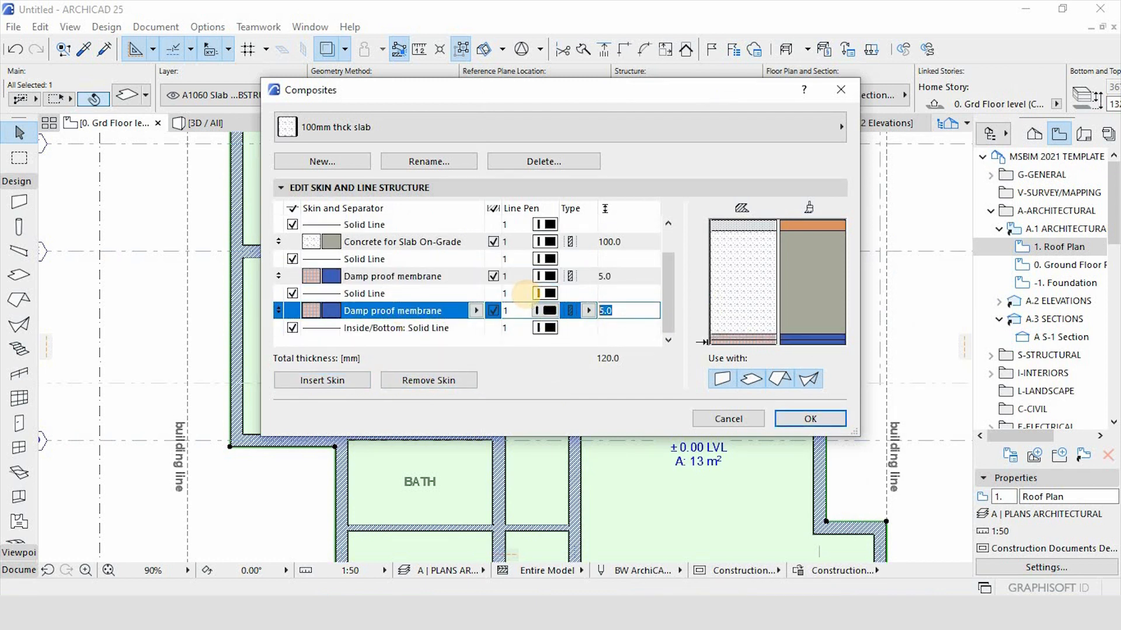
{"action": "type", "text": "50"}
{"action": "left_click", "coordinate": [473, 312]}
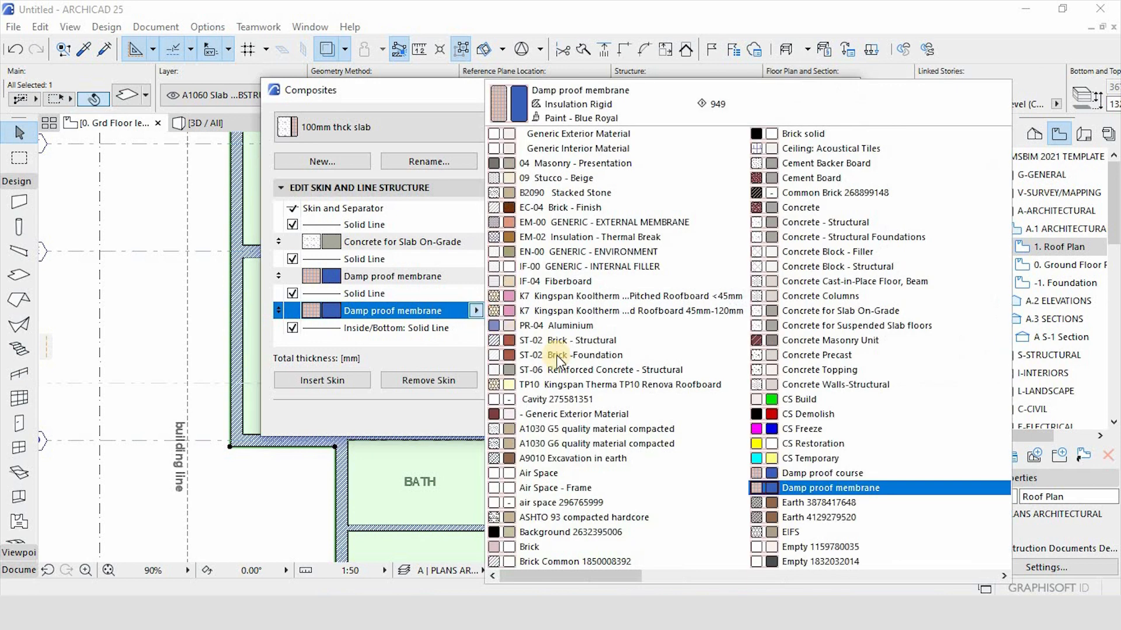
{"action": "left_click", "coordinate": [732, 490]}
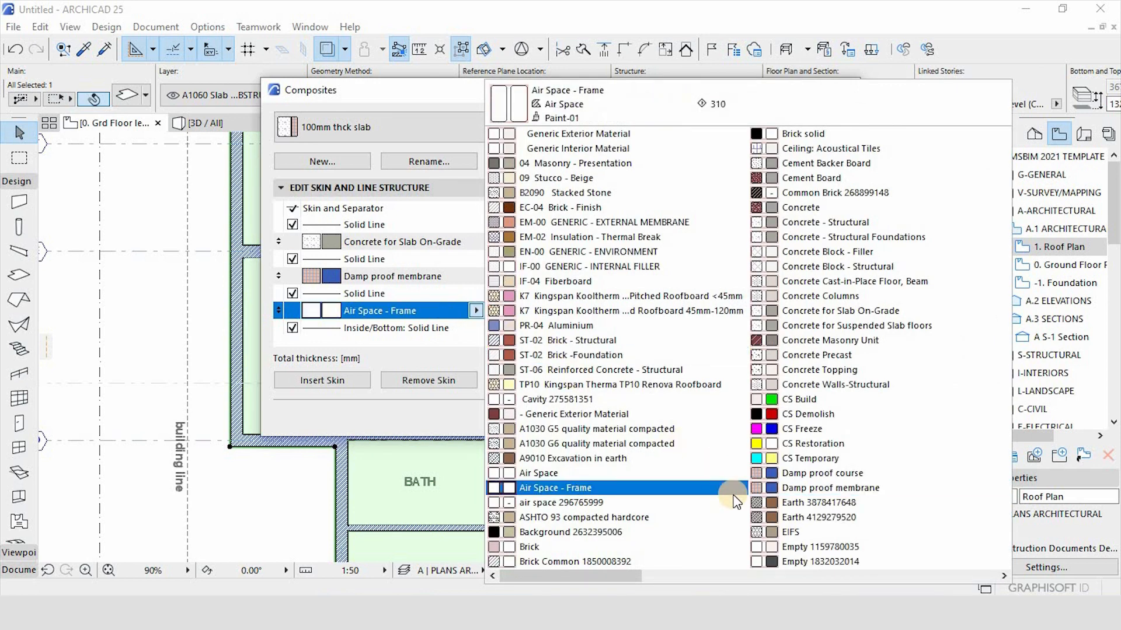
{"action": "scroll", "coordinate": [735, 502], "scroll_direction": "down", "scroll_amount": 3}
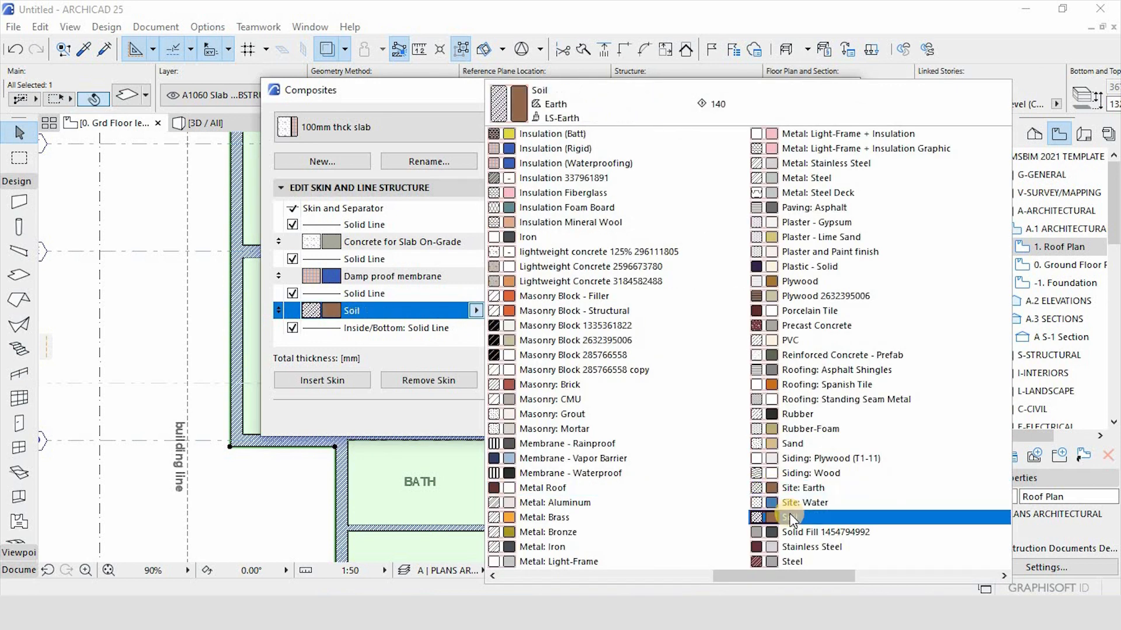
{"action": "left_click", "coordinate": [786, 444]}
Insert another skin below the sand layer and set its thickness to 150 mm.
{"action": "left_click", "coordinate": [335, 381]}
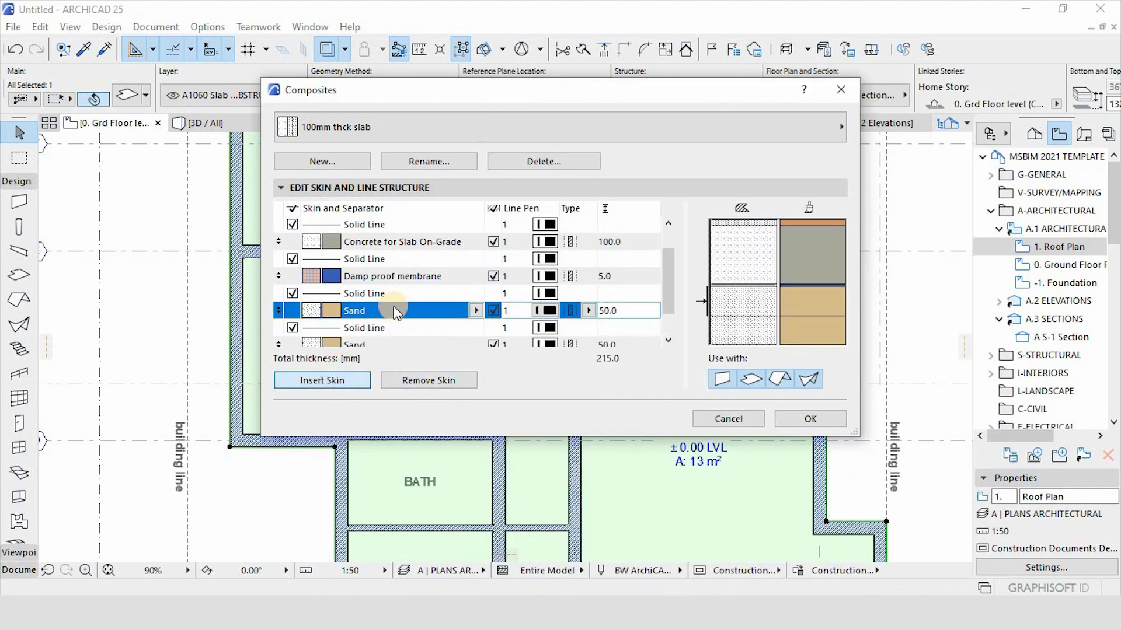
{"action": "scroll", "coordinate": [397, 309], "scroll_direction": "down", "scroll_amount": 2}
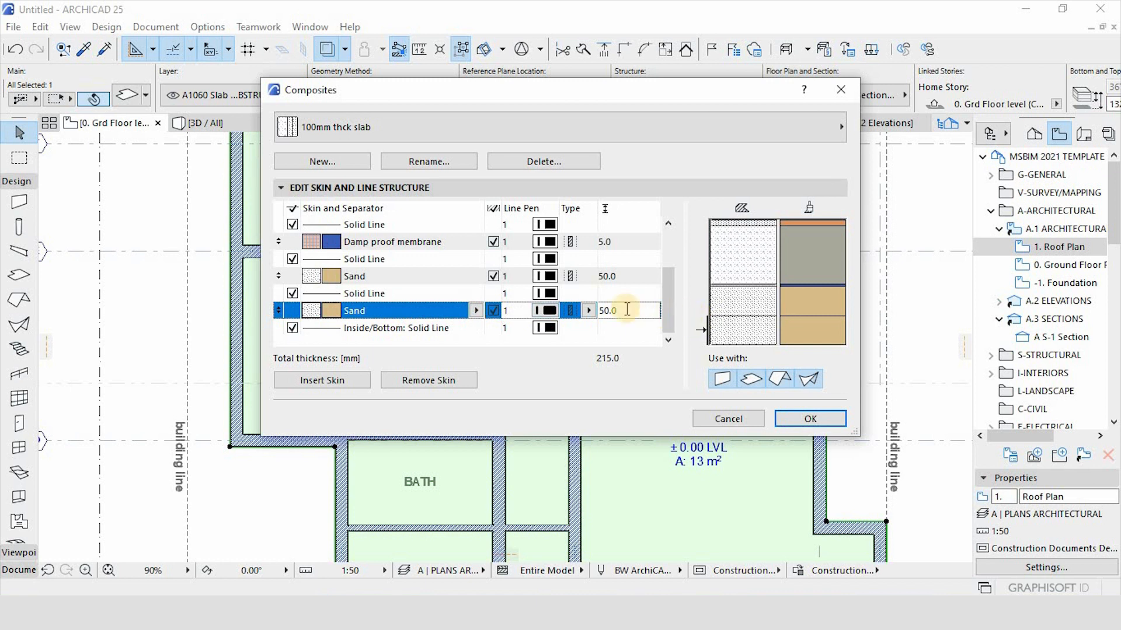
{"action": "type", "text": "16"}
{"action": "key", "text": "BackSpace"}
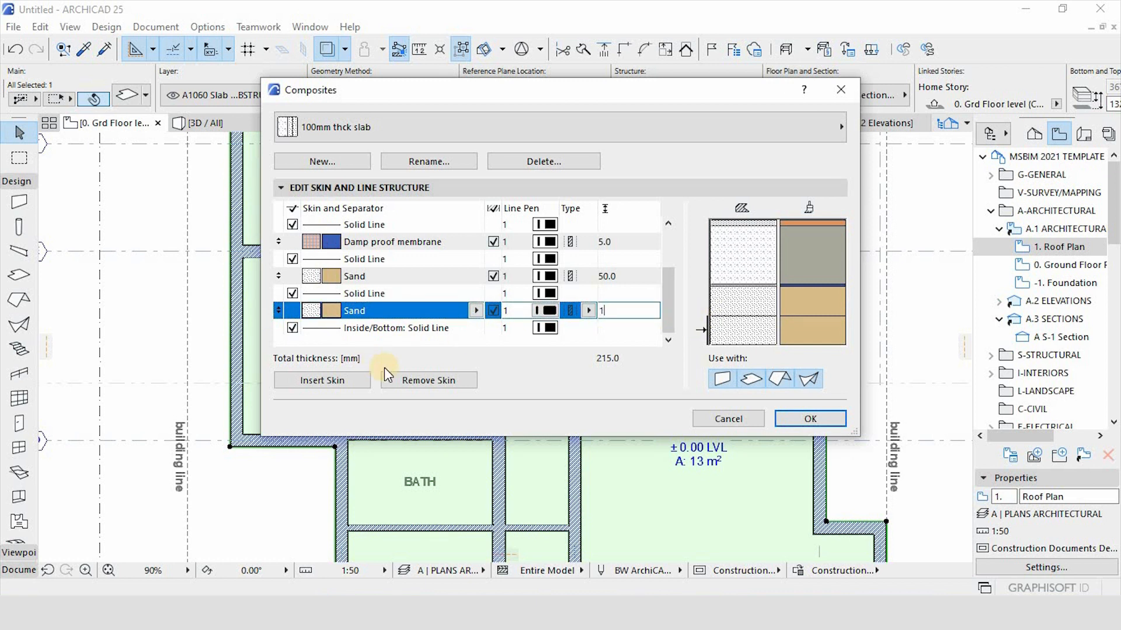
{"action": "type", "text": "500"}
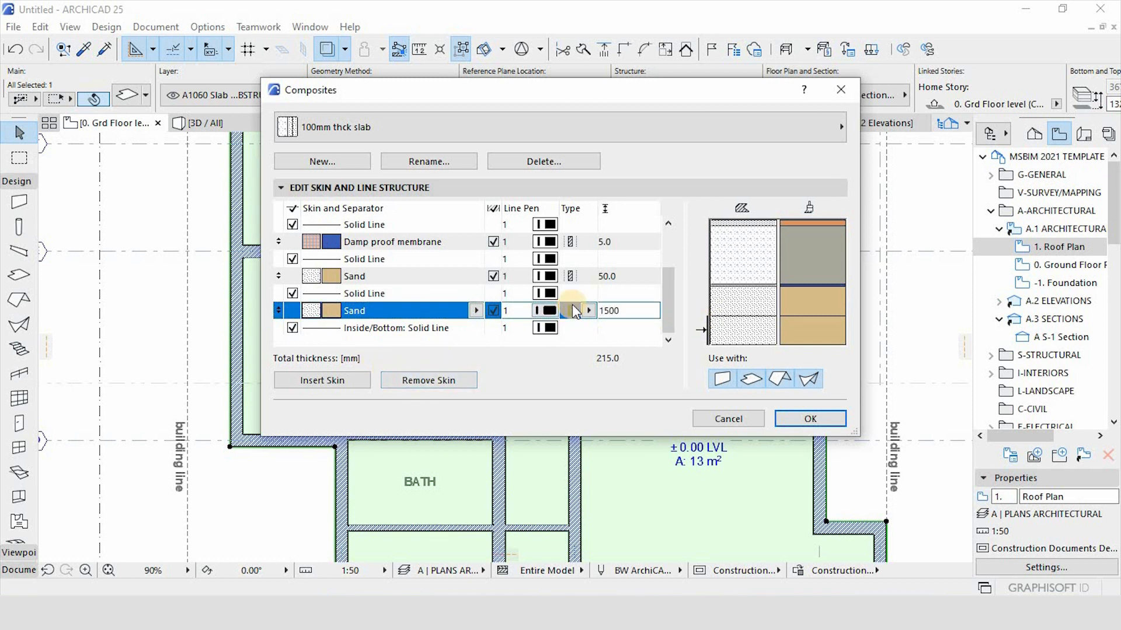
{"action": "key", "text": "BackSpace"}
Change the lowest skin's material to A1030 G6 quality material compacted and save the composite.
{"action": "left_click", "coordinate": [474, 311]}
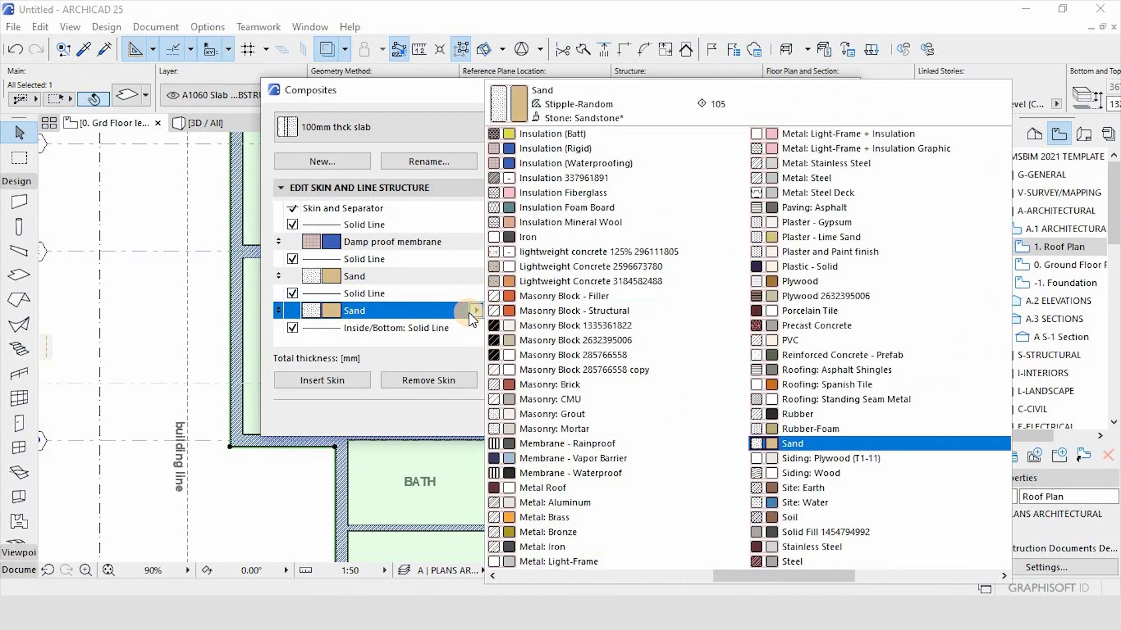
{"action": "left_click", "coordinate": [617, 371]}
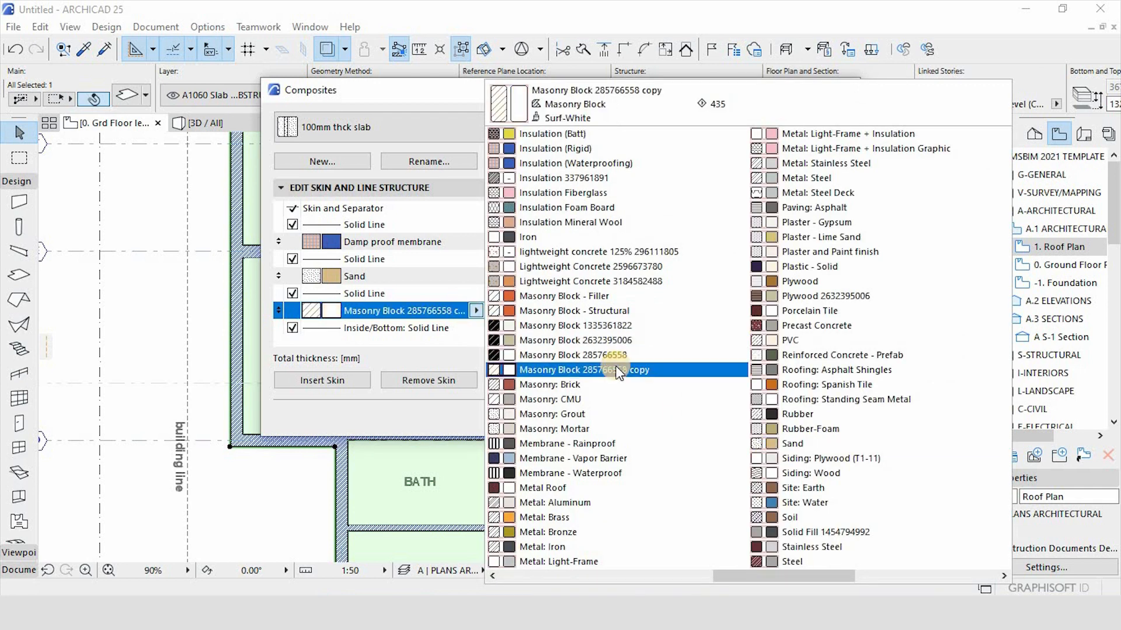
{"action": "key", "text": "c"}
{"action": "left_click", "coordinate": [680, 460]}
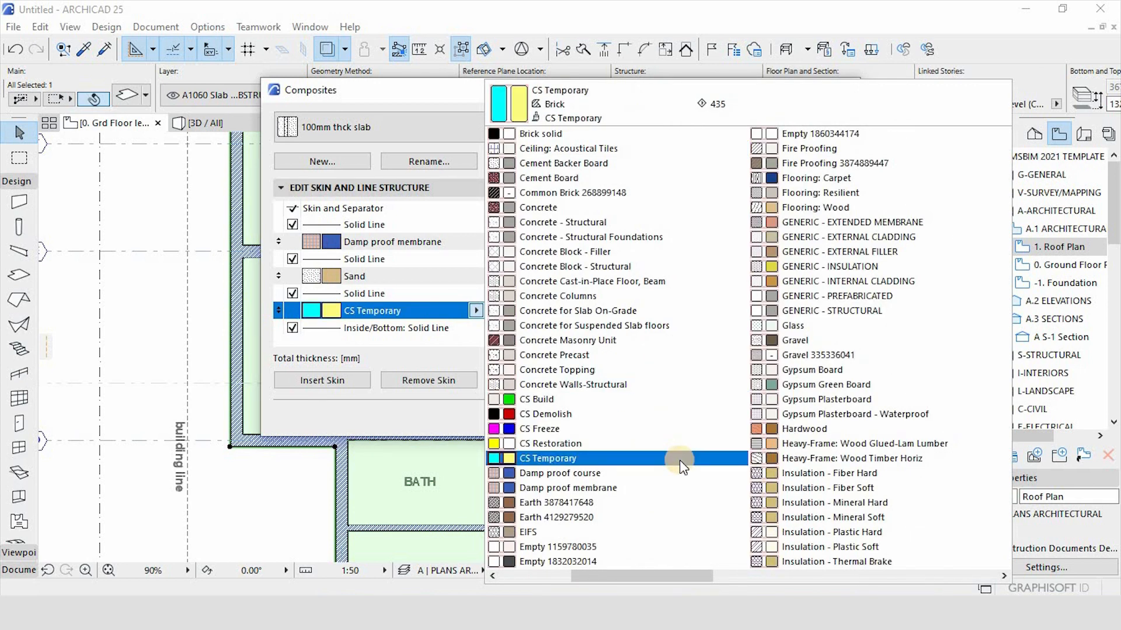
{"action": "left_click", "coordinate": [627, 416]}
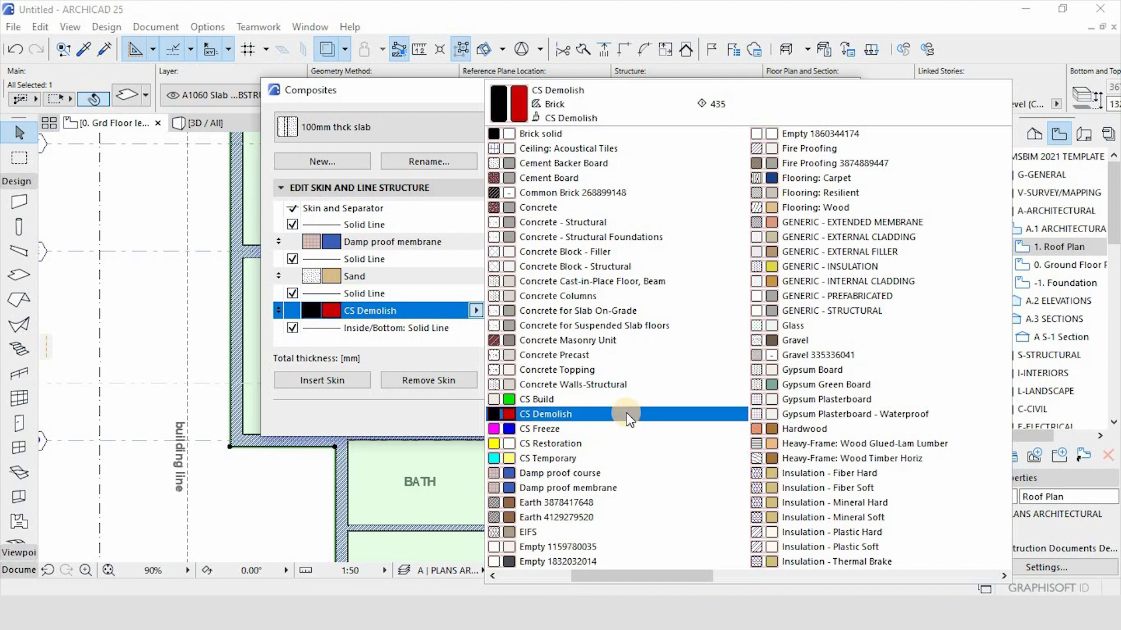
{"action": "key", "text": "Down"}
{"action": "scroll", "coordinate": [626, 414], "scroll_direction": "up", "scroll_amount": 1}
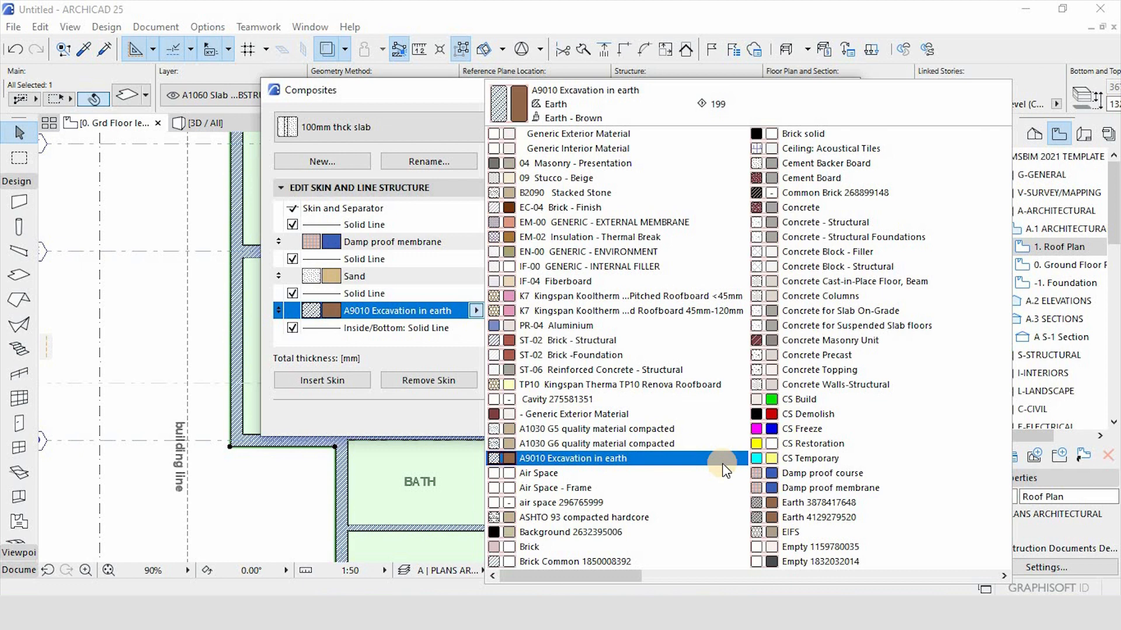
{"action": "left_click", "coordinate": [641, 450]}
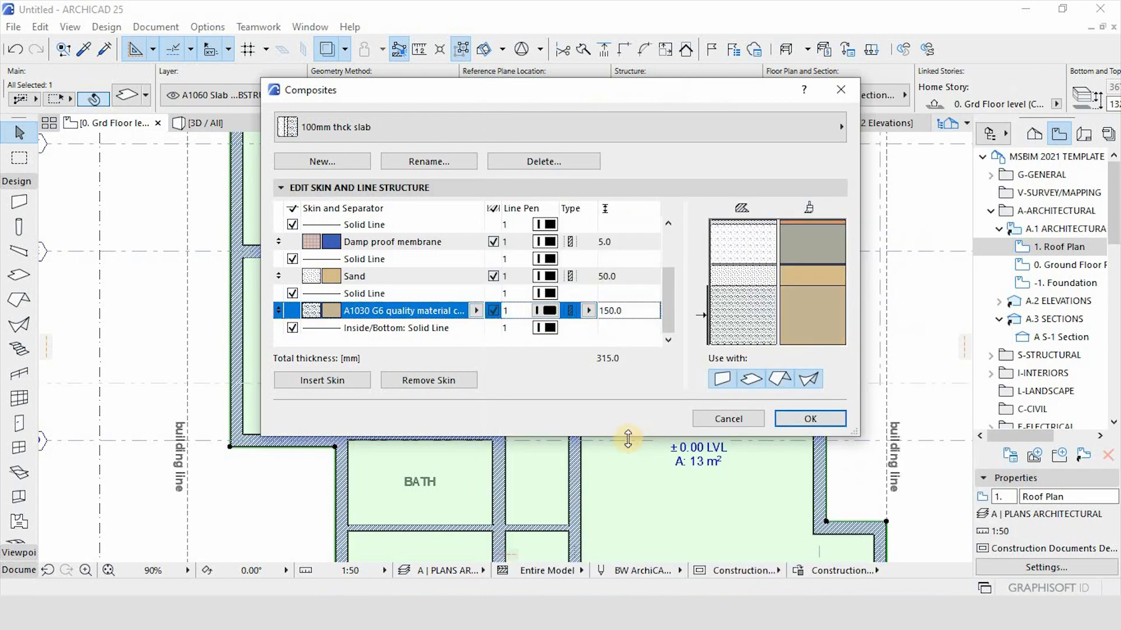
{"action": "left_click", "coordinate": [803, 419]}
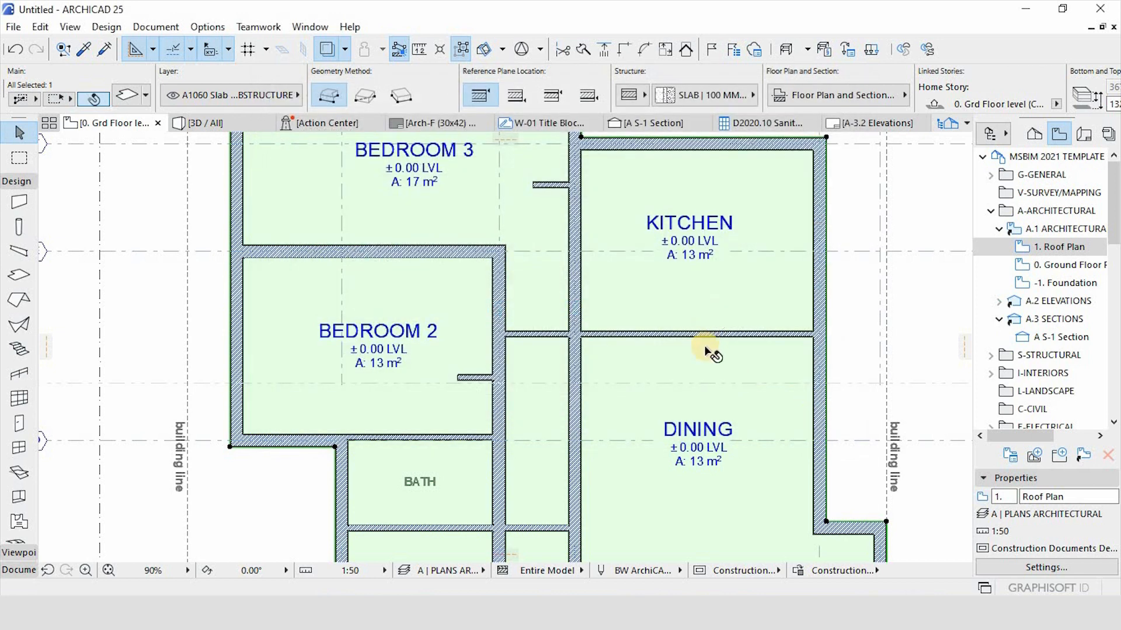
Assign the 100mm thck slab composite to the selected ground floor slab and switch to section A S-1 with nothing selected.
{"action": "left_click", "coordinate": [688, 97]}
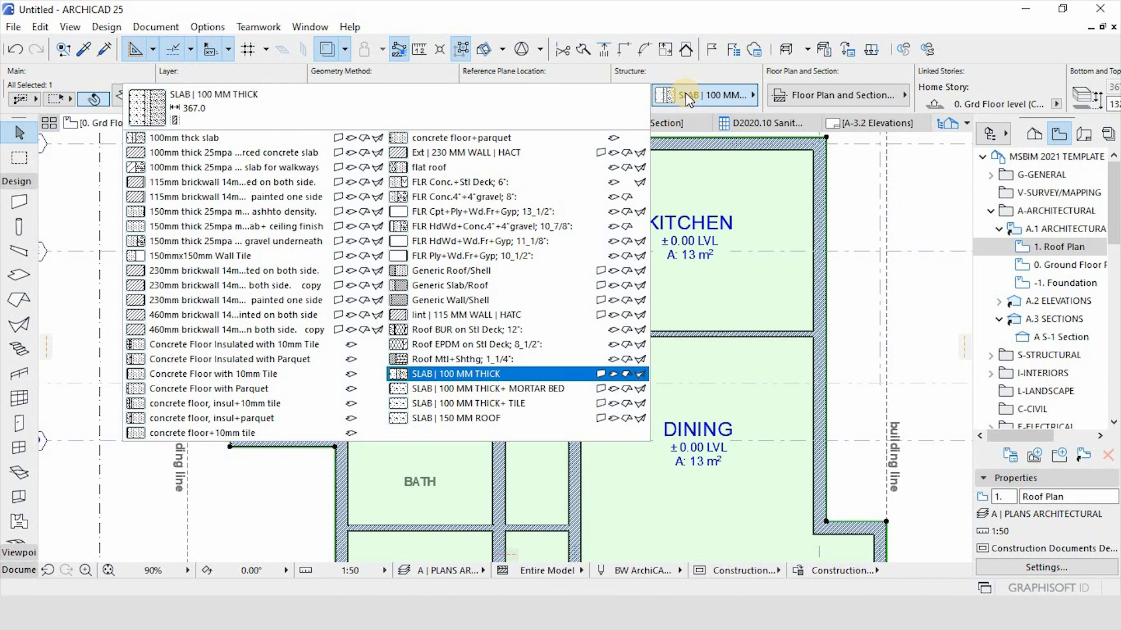
{"action": "left_click", "coordinate": [201, 140]}
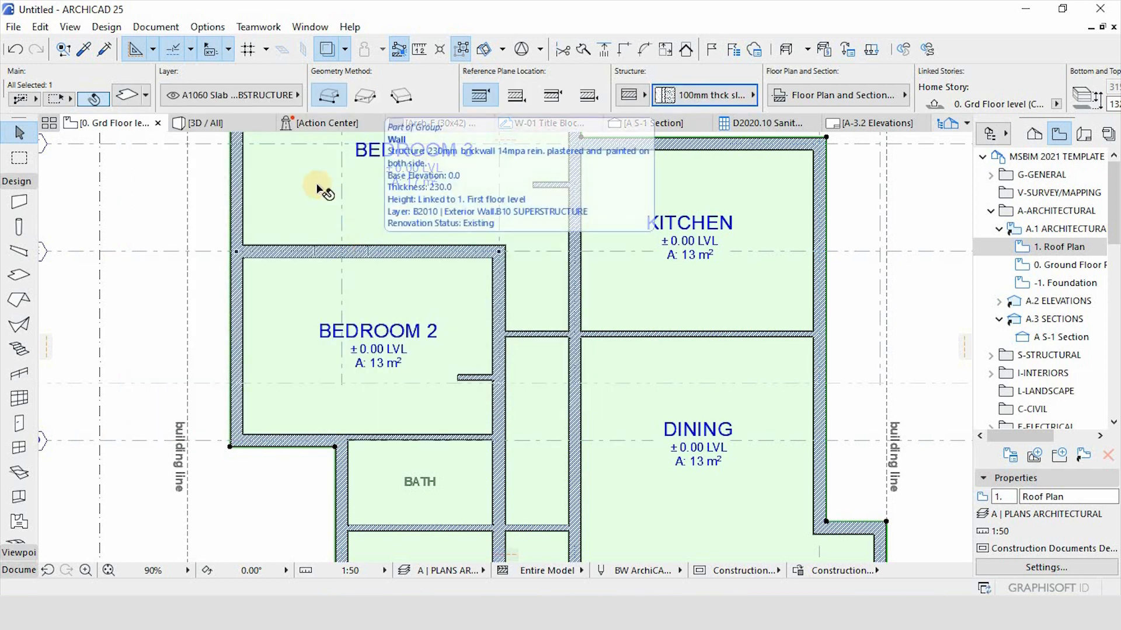
{"action": "mouse_move", "coordinate": [719, 131]}
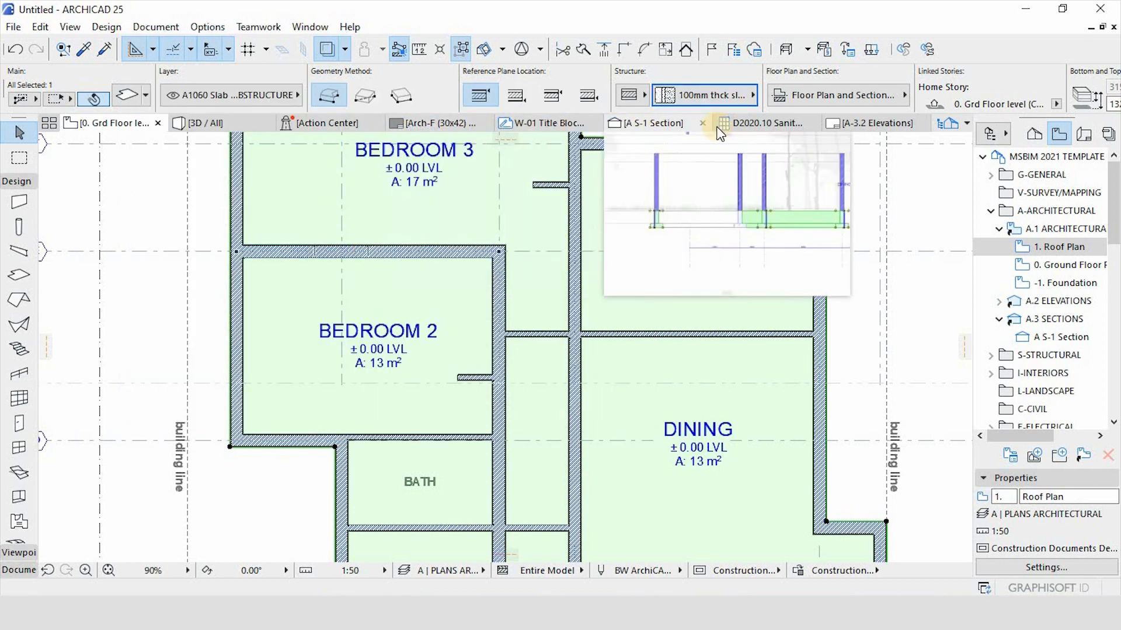
{"action": "left_click", "coordinate": [633, 122]}
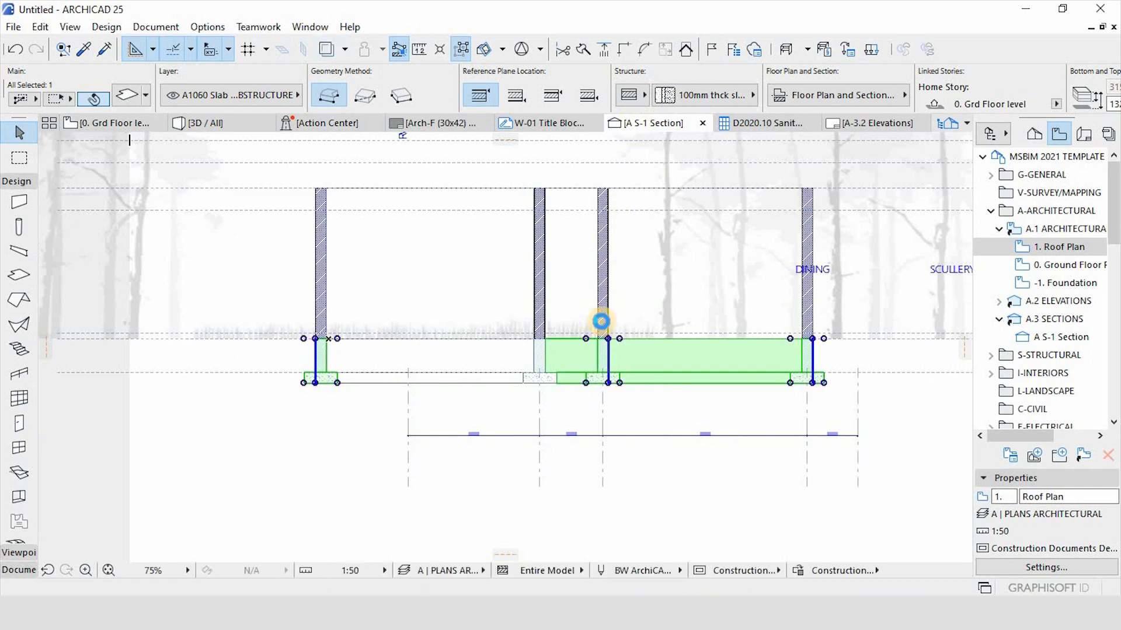
{"action": "left_click", "coordinate": [601, 321]}
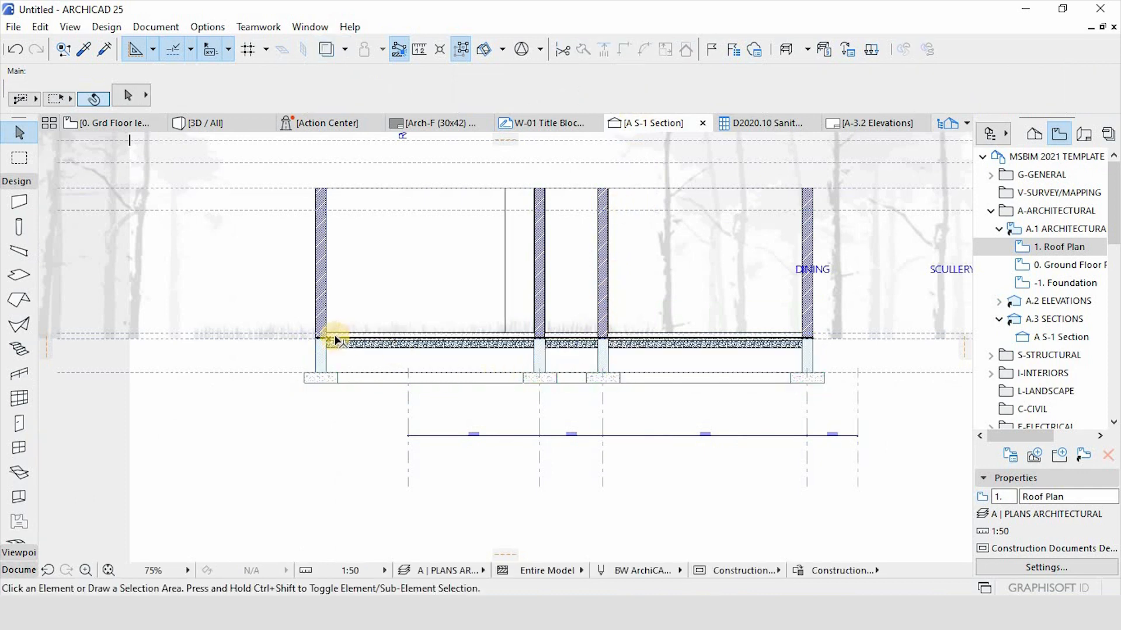
Select the ground floor slab in the section and examine its layers where they meet the outer wall and foundation.
{"action": "scroll", "coordinate": [333, 335], "scroll_direction": "up", "scroll_amount": 5}
{"action": "scroll", "coordinate": [345, 368], "scroll_direction": "up", "scroll_amount": 4}
{"action": "left_click", "coordinate": [332, 335]}
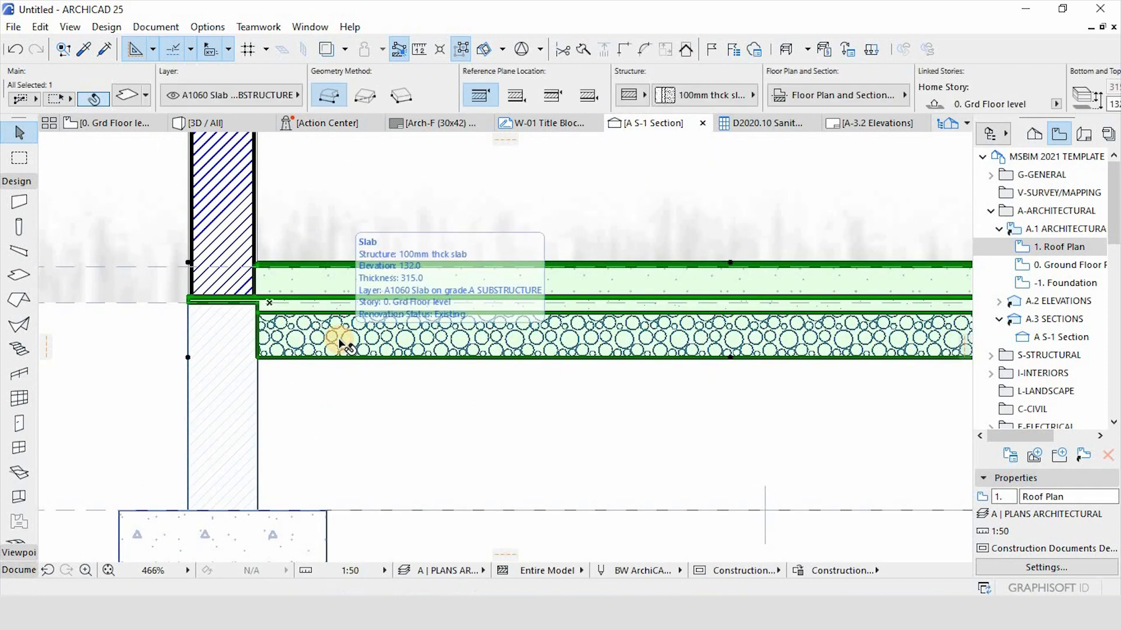
{"action": "scroll", "coordinate": [276, 292], "scroll_direction": "up", "scroll_amount": 3}
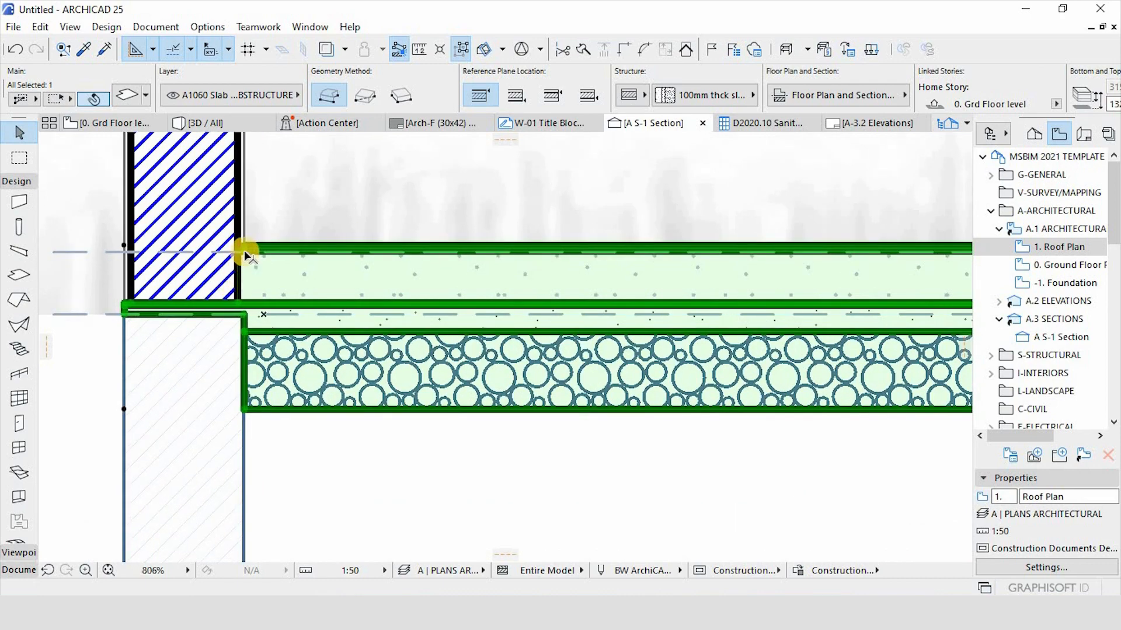
{"action": "scroll", "coordinate": [244, 254], "scroll_direction": "down", "scroll_amount": 2}
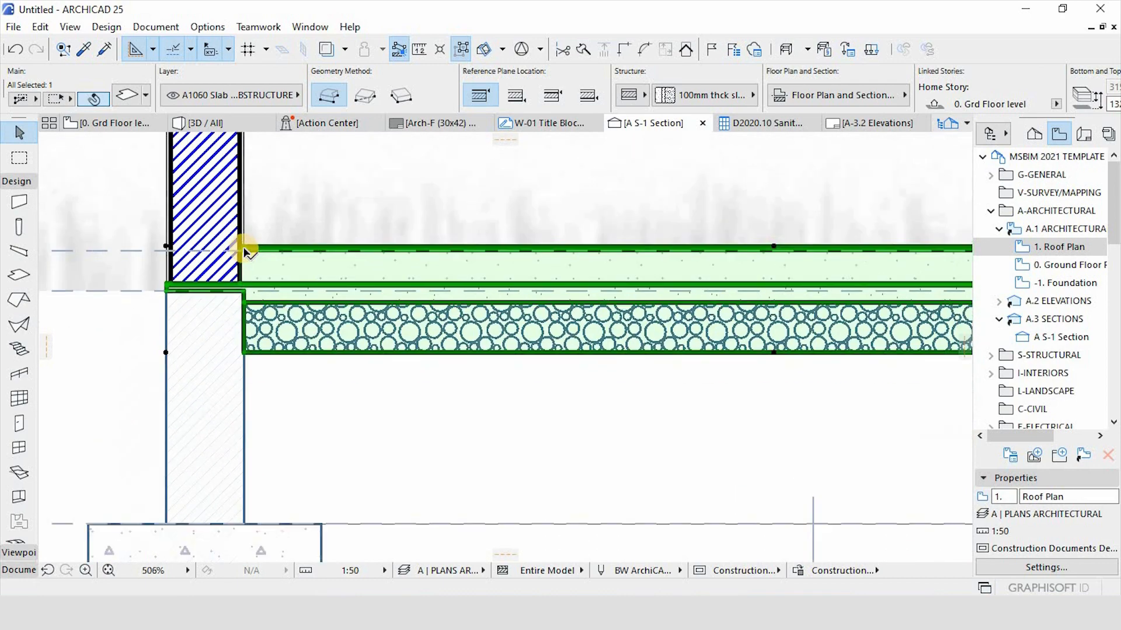
{"action": "scroll", "coordinate": [244, 251], "scroll_direction": "up", "scroll_amount": 9}
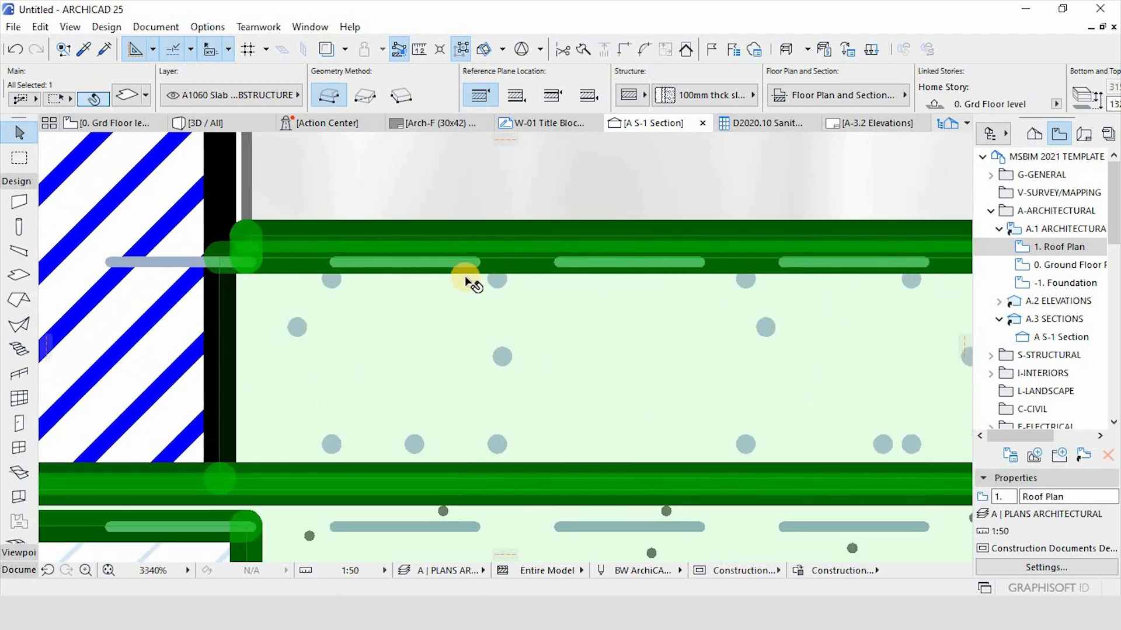
{"action": "scroll", "coordinate": [449, 283], "scroll_direction": "down", "scroll_amount": 5}
{"action": "scroll", "coordinate": [243, 282], "scroll_direction": "down", "scroll_amount": 9}
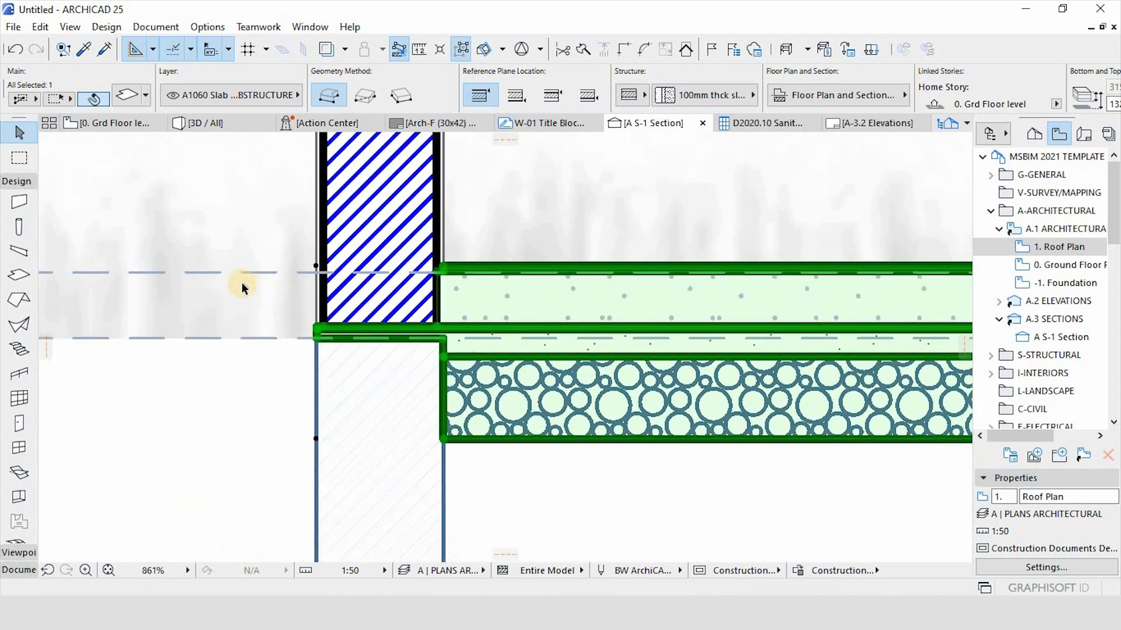
{"action": "scroll", "coordinate": [222, 299], "scroll_direction": "down", "scroll_amount": 6}
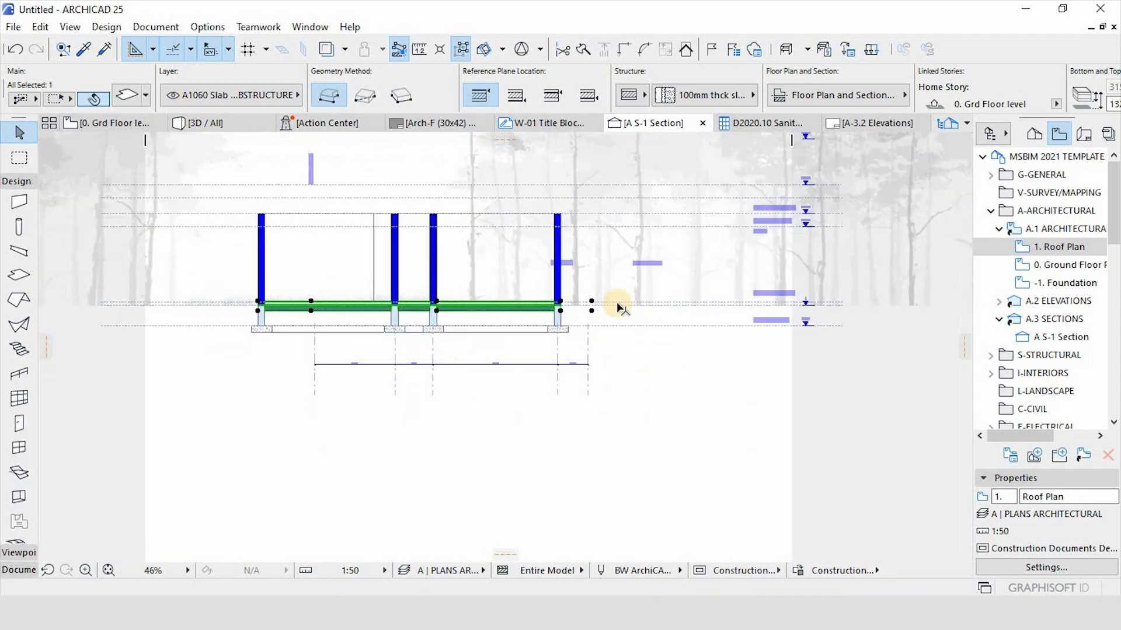
Examine the section's level markers and the slab's layer junction at the opposite outer wall and foundation.
{"action": "scroll", "coordinate": [847, 300], "scroll_direction": "up", "scroll_amount": 10}
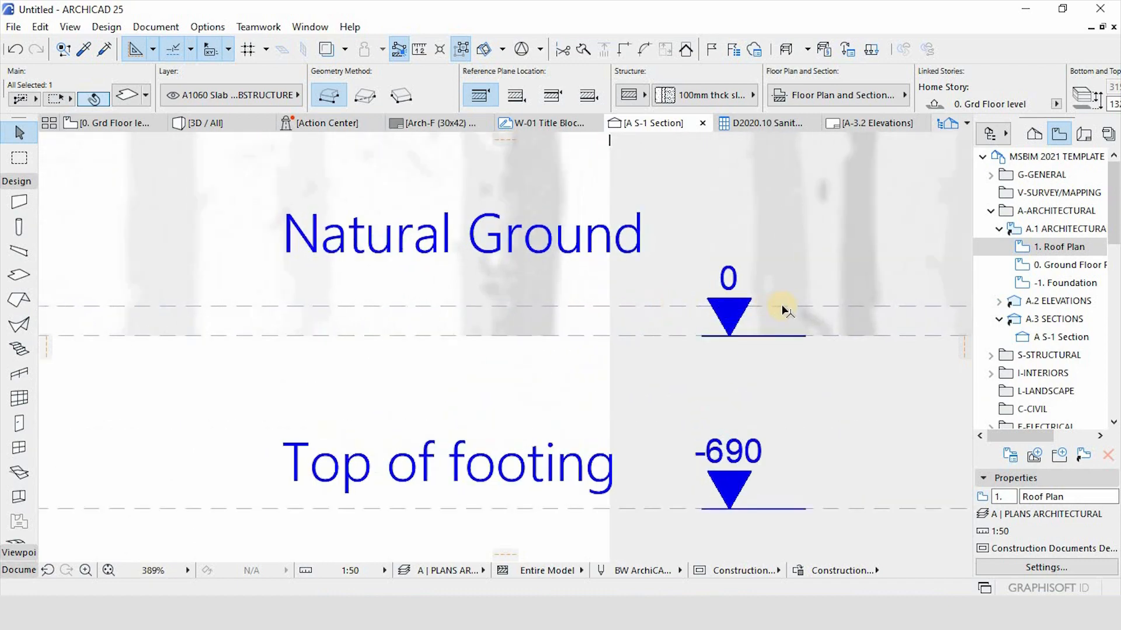
{"action": "scroll", "coordinate": [784, 309], "scroll_direction": "down", "scroll_amount": 6}
{"action": "scroll", "coordinate": [405, 305], "scroll_direction": "down", "scroll_amount": 3}
{"action": "scroll", "coordinate": [450, 325], "scroll_direction": "up", "scroll_amount": 10}
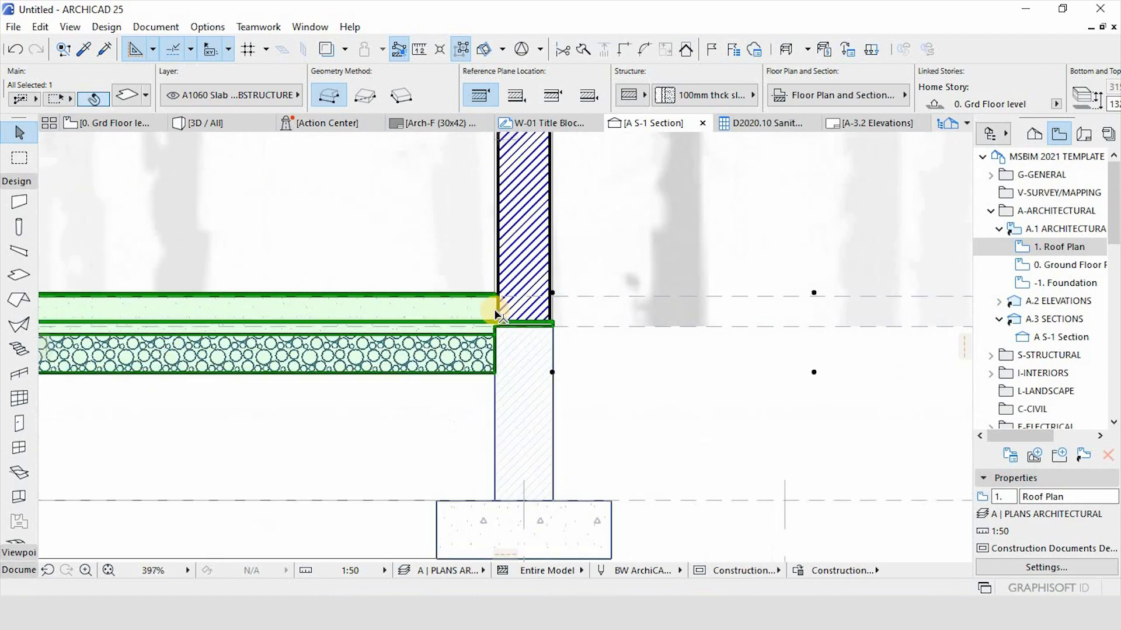
{"action": "scroll", "coordinate": [623, 345], "scroll_direction": "down", "scroll_amount": 3}
{"action": "scroll", "coordinate": [656, 350], "scroll_direction": "up", "scroll_amount": 5}
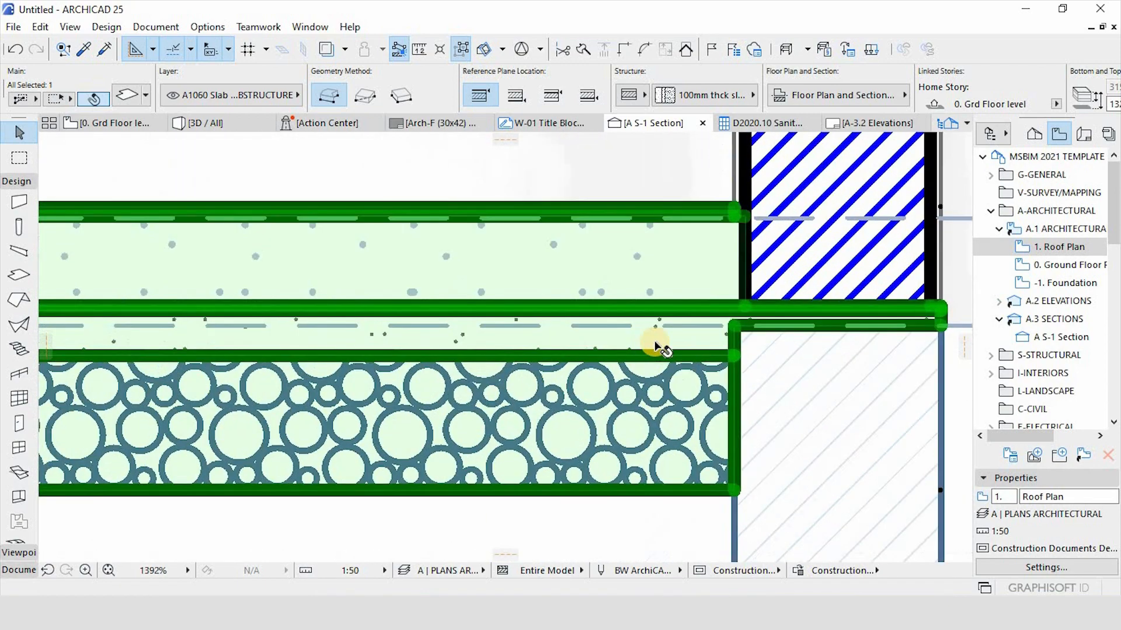
{"action": "scroll", "coordinate": [648, 344], "scroll_direction": "down", "scroll_amount": 2}
{"action": "scroll", "coordinate": [648, 333], "scroll_direction": "up", "scroll_amount": 4}
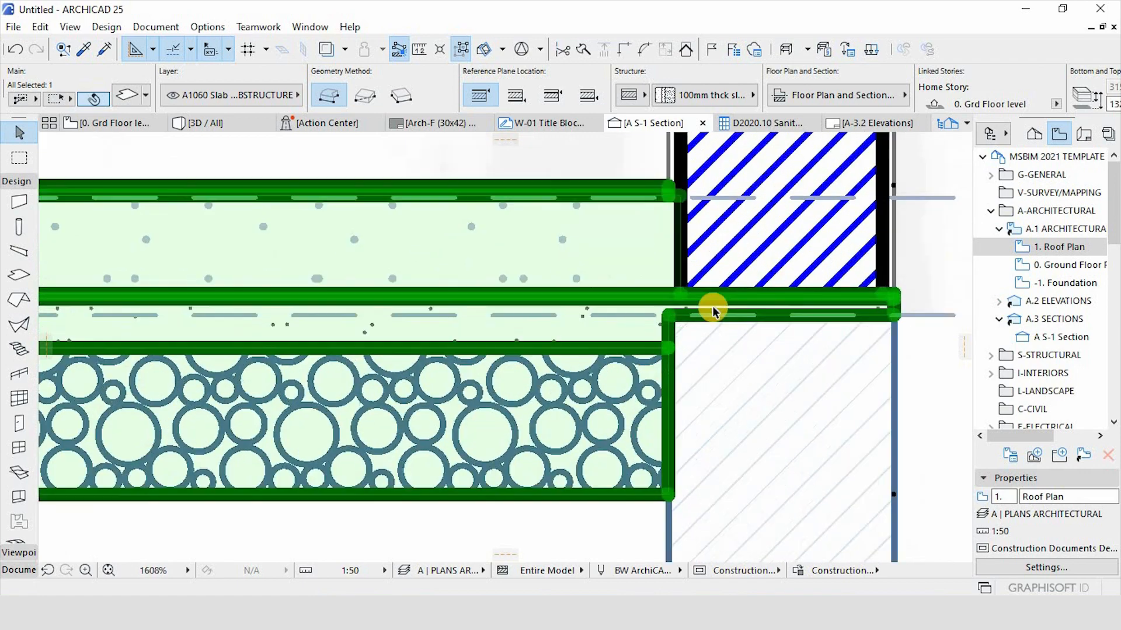
{"action": "right_click", "coordinate": [568, 322]}
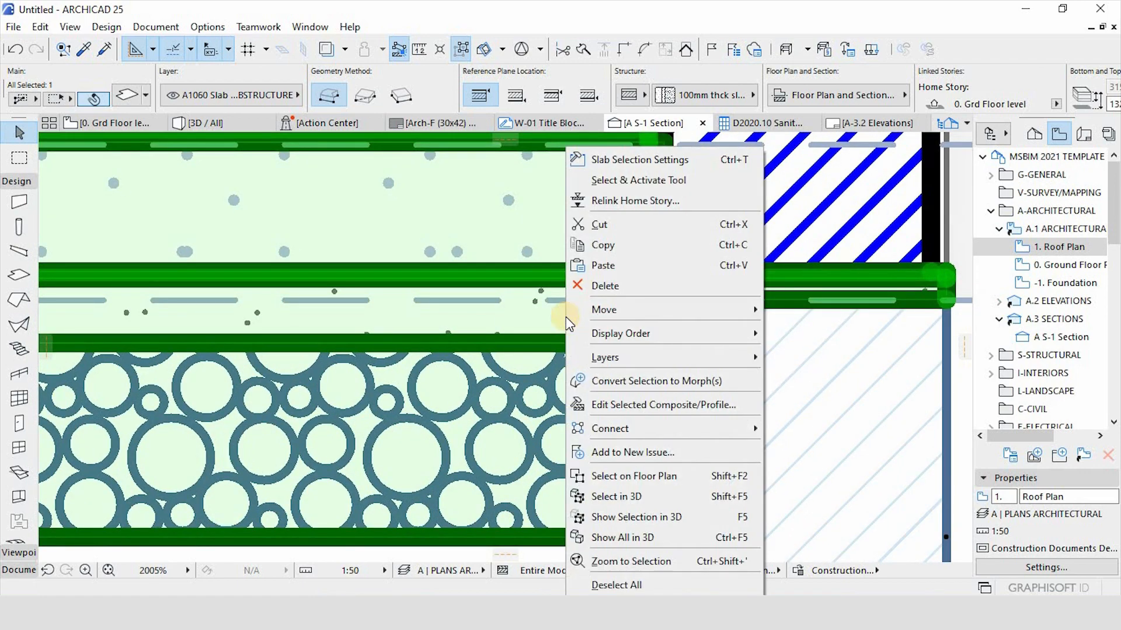
{"action": "left_click", "coordinate": [565, 322]}
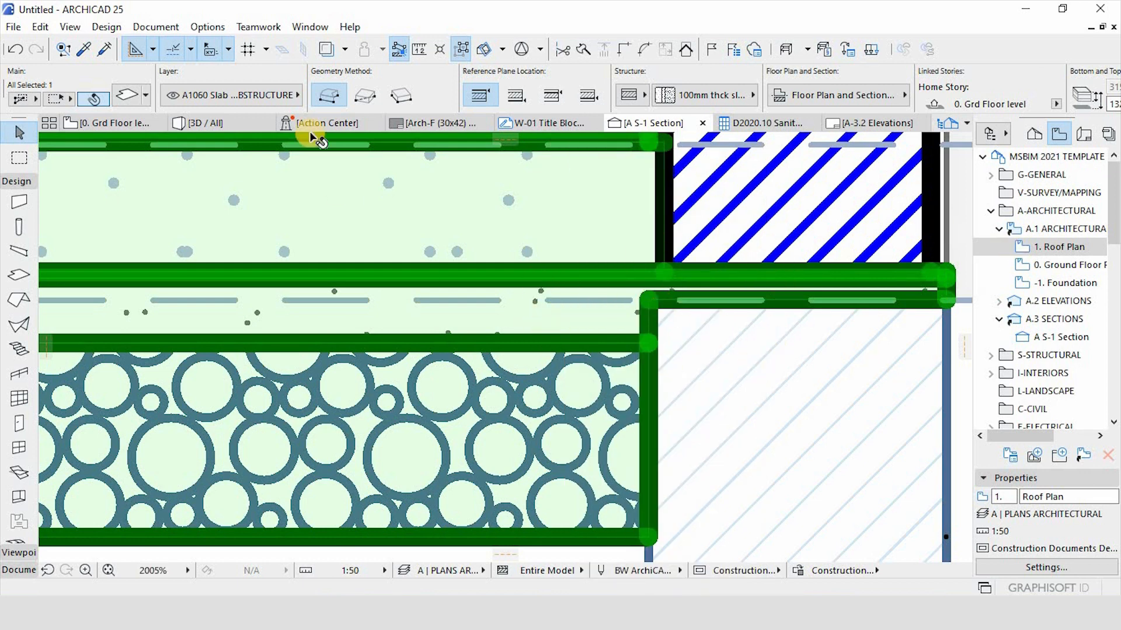
Open the building material definitions and view the settings of the Sand material.
{"action": "left_click", "coordinate": [206, 30]}
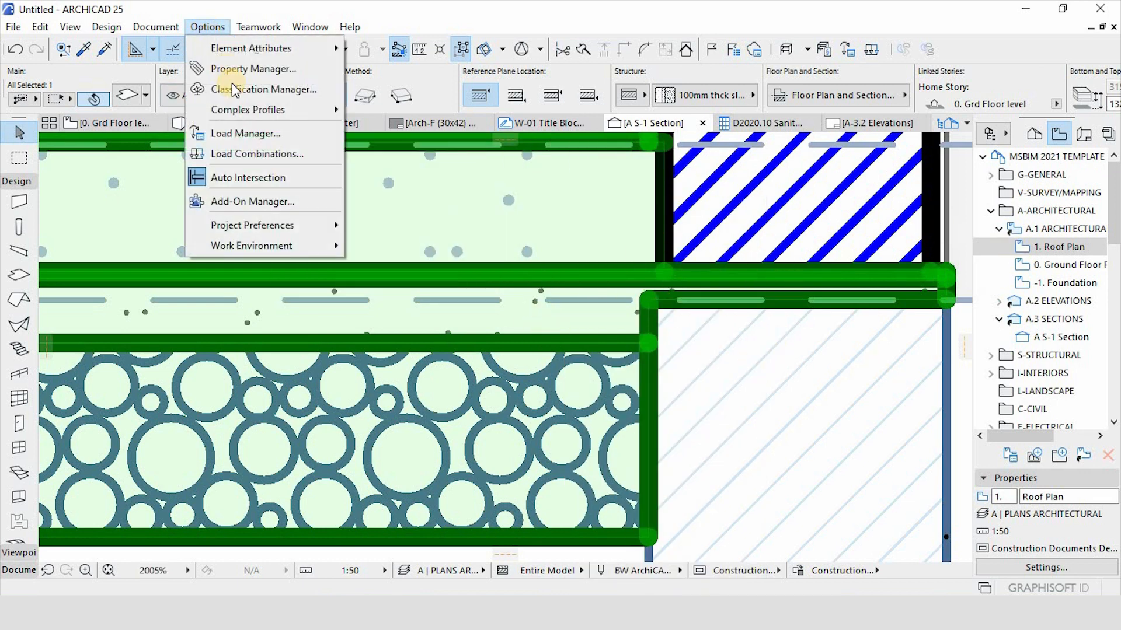
{"action": "mouse_move", "coordinate": [240, 48]}
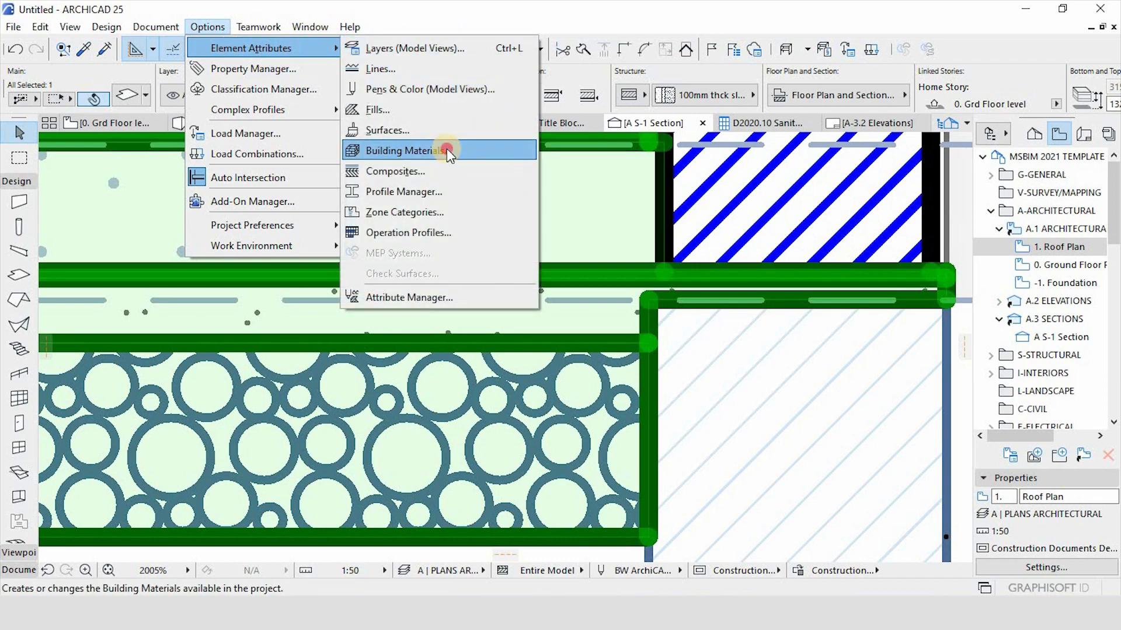
{"action": "left_click", "coordinate": [446, 150]}
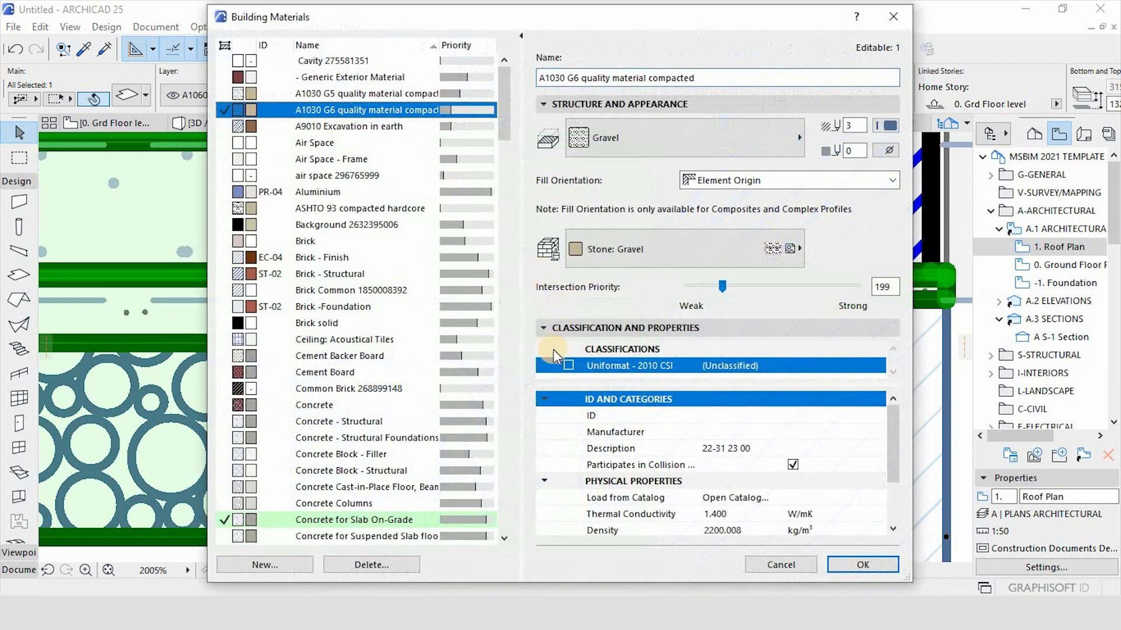
{"action": "scroll", "coordinate": [461, 310], "scroll_direction": "down", "scroll_amount": 7}
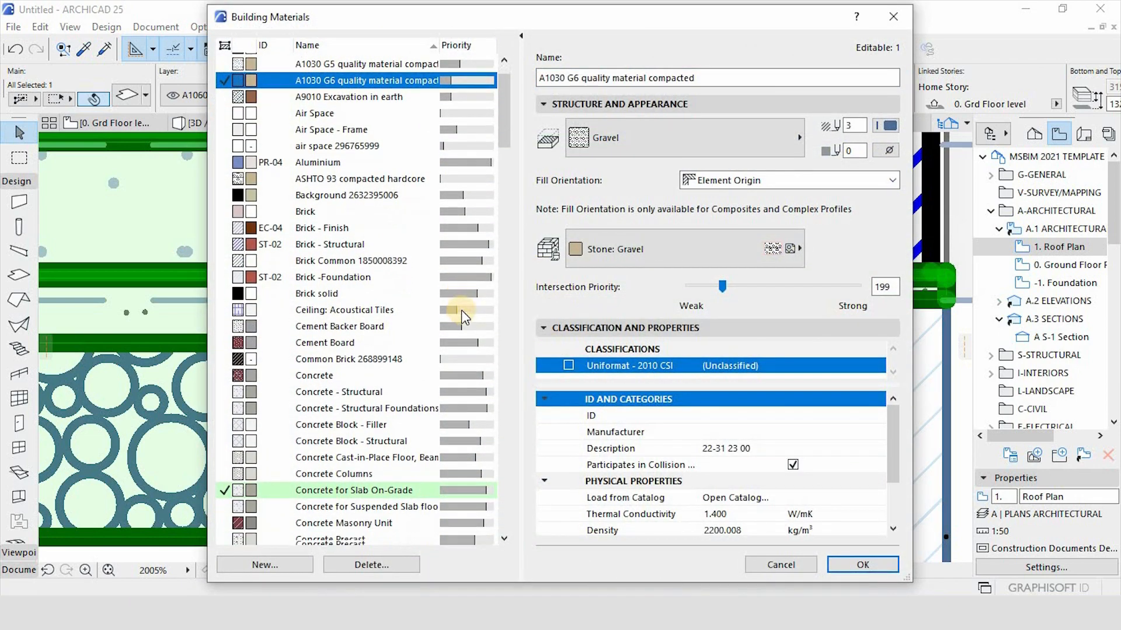
{"action": "scroll", "coordinate": [461, 310], "scroll_direction": "down", "scroll_amount": 2}
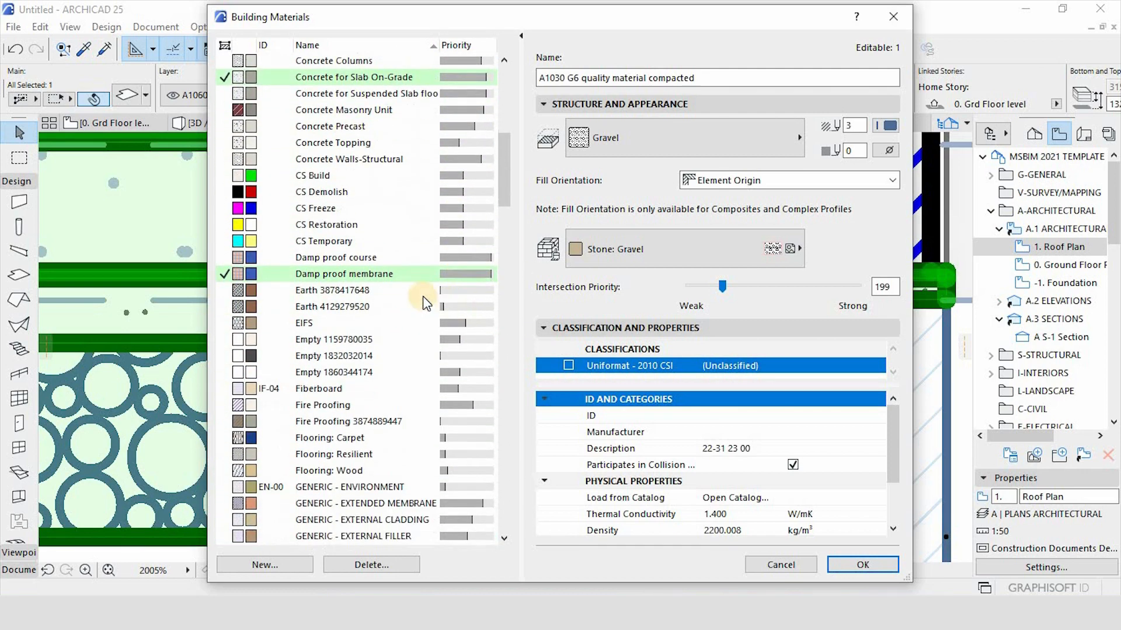
{"action": "scroll", "coordinate": [397, 285], "scroll_direction": "down", "scroll_amount": 4}
{"action": "scroll", "coordinate": [397, 285], "scroll_direction": "down", "scroll_amount": 6}
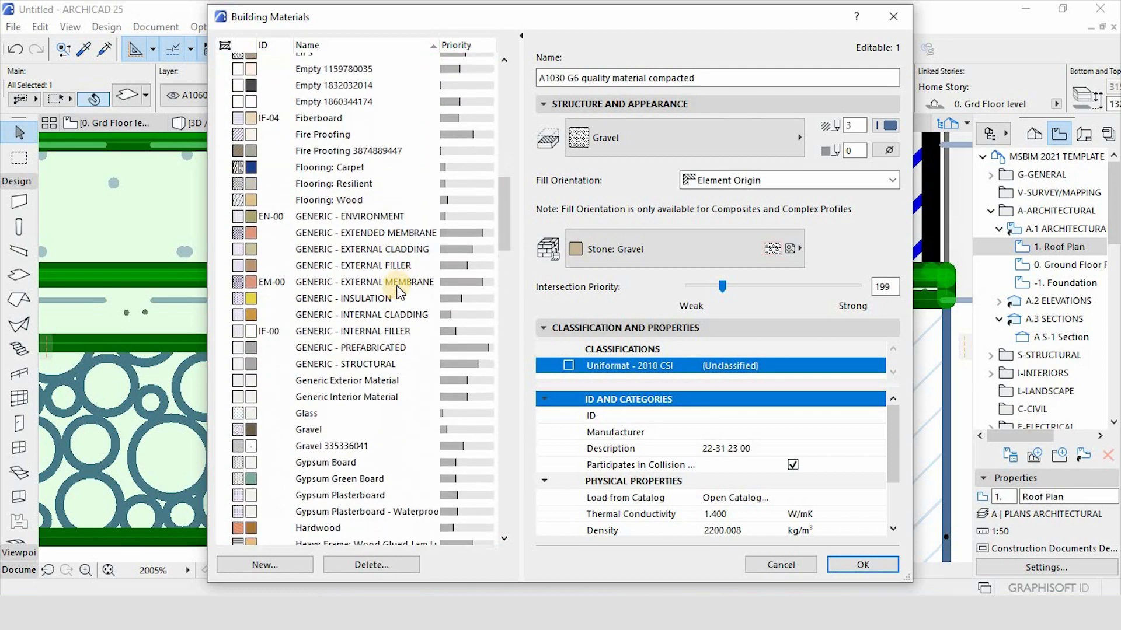
{"action": "scroll", "coordinate": [397, 286], "scroll_direction": "down", "scroll_amount": 6}
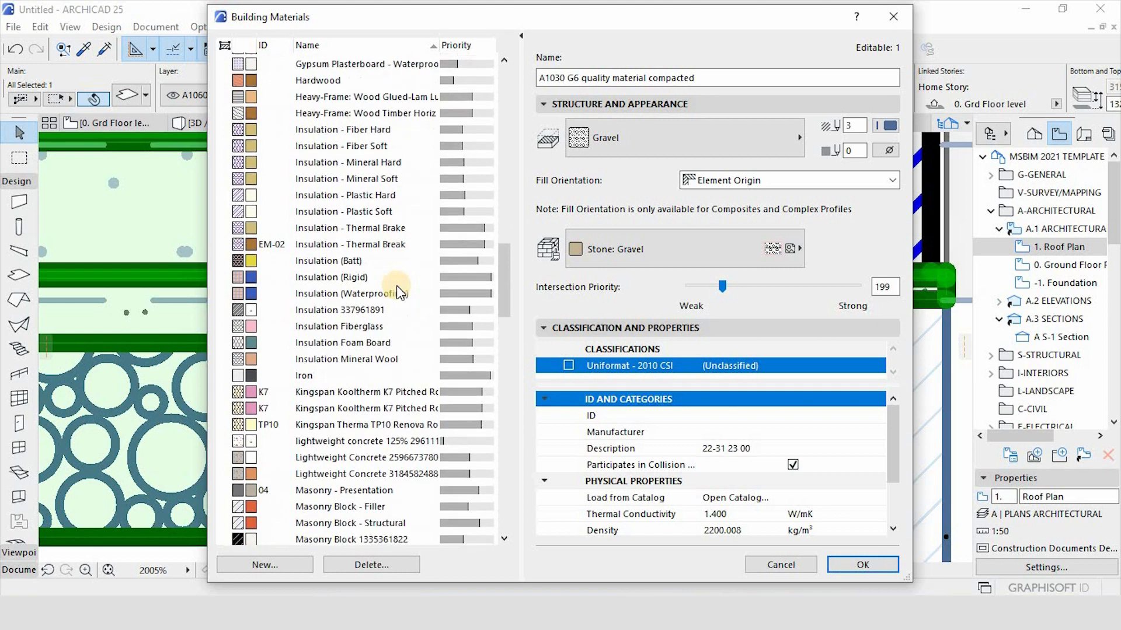
{"action": "scroll", "coordinate": [396, 285], "scroll_direction": "down", "scroll_amount": 10}
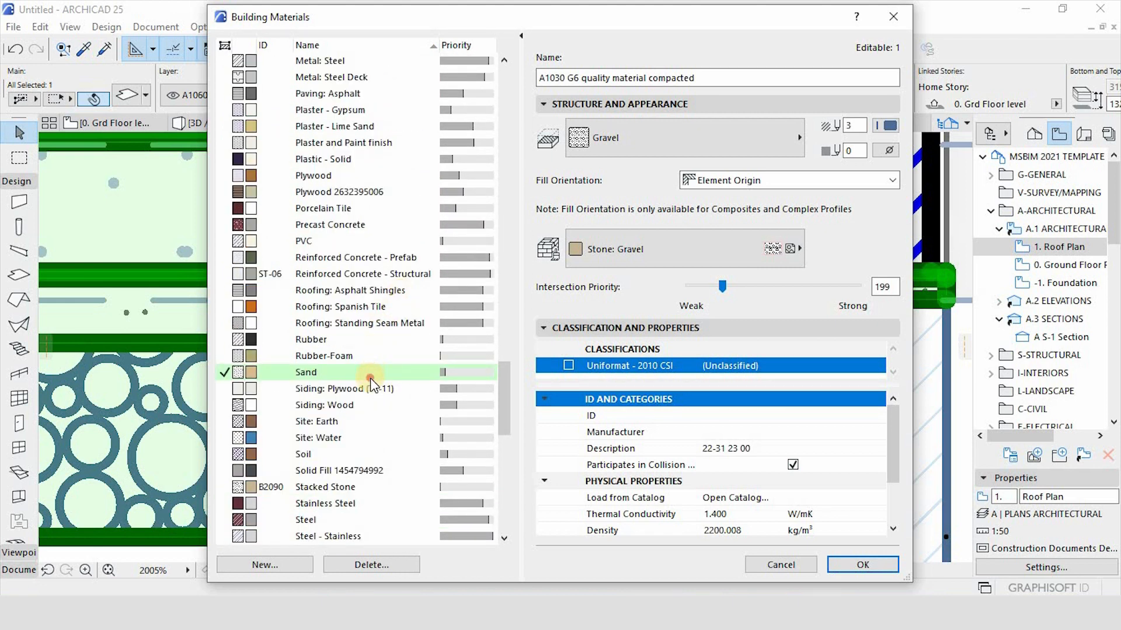
{"action": "left_click", "coordinate": [370, 372]}
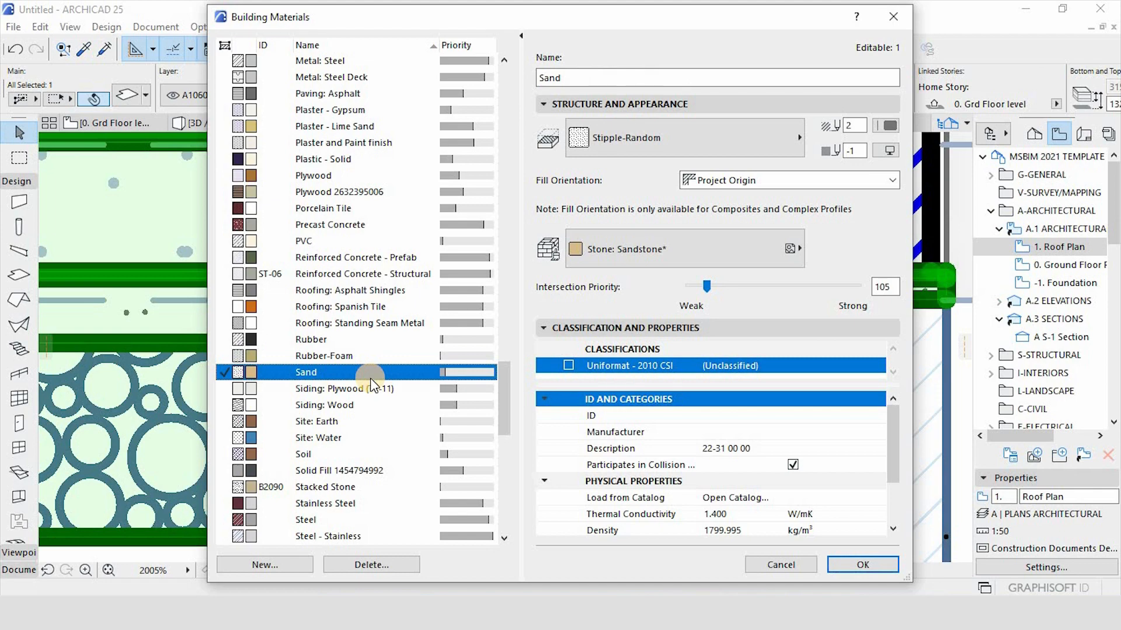
Set the Damp proof membrane material's intersection priority to 790 and save the building material changes.
{"action": "scroll", "coordinate": [371, 387], "scroll_direction": "up", "scroll_amount": 2}
{"action": "scroll", "coordinate": [371, 386], "scroll_direction": "up", "scroll_amount": 13}
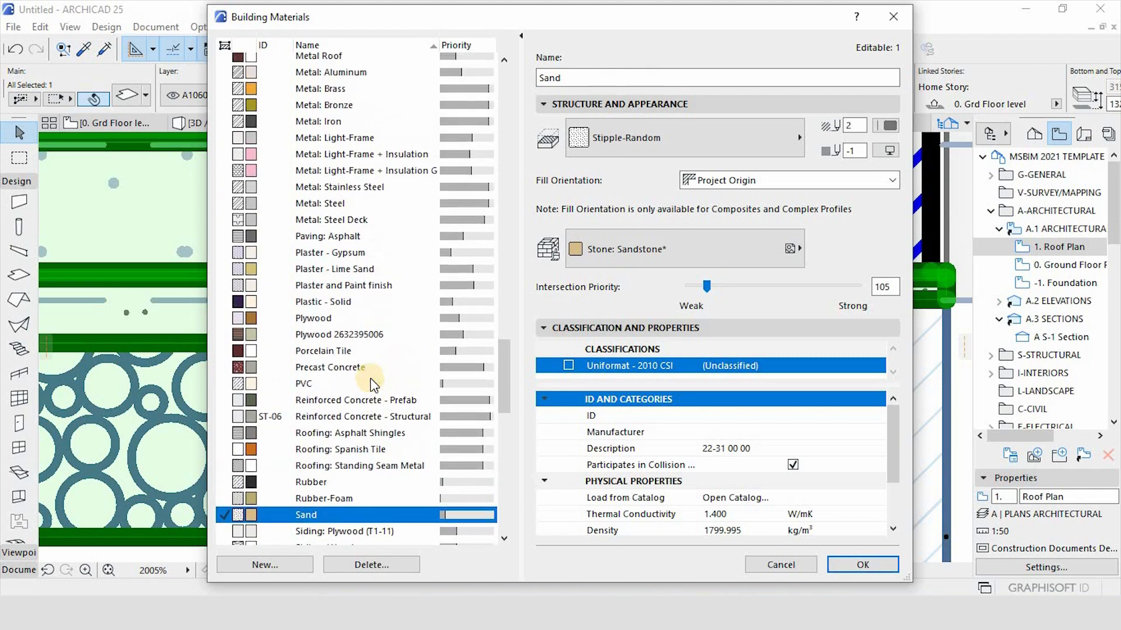
{"action": "scroll", "coordinate": [371, 386], "scroll_direction": "up", "scroll_amount": 15}
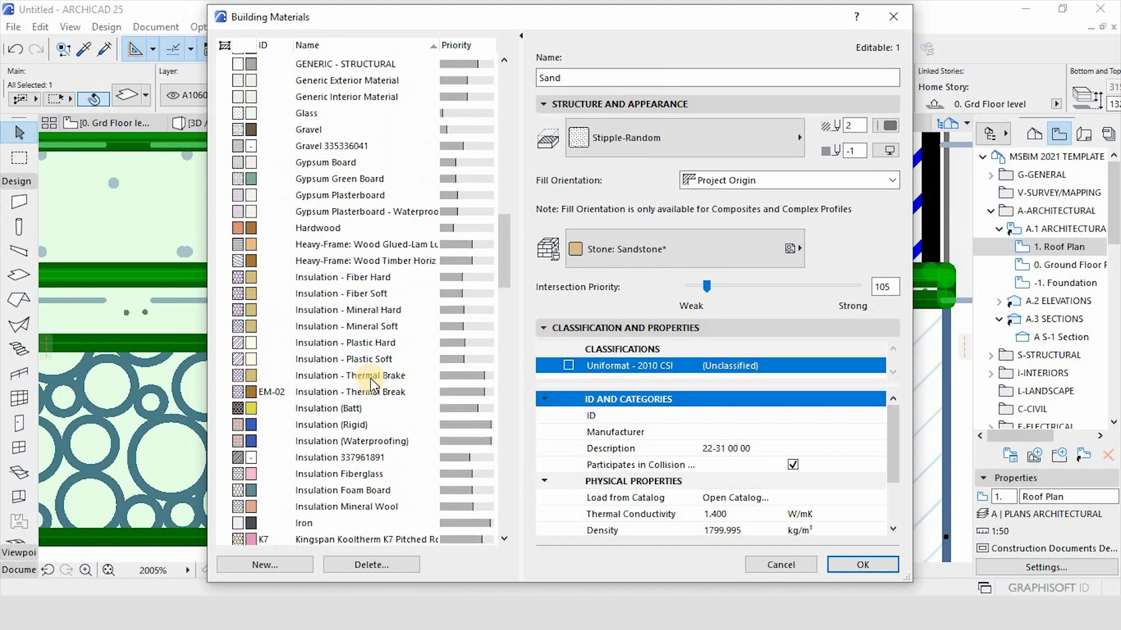
{"action": "scroll", "coordinate": [371, 387], "scroll_direction": "up", "scroll_amount": 1}
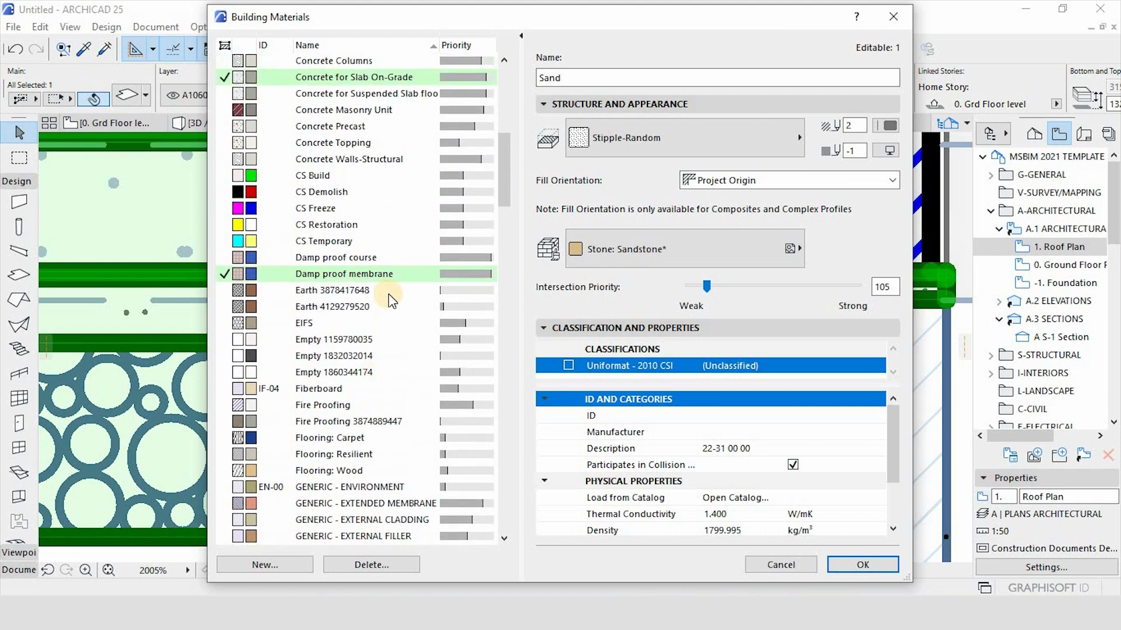
{"action": "left_click", "coordinate": [374, 274]}
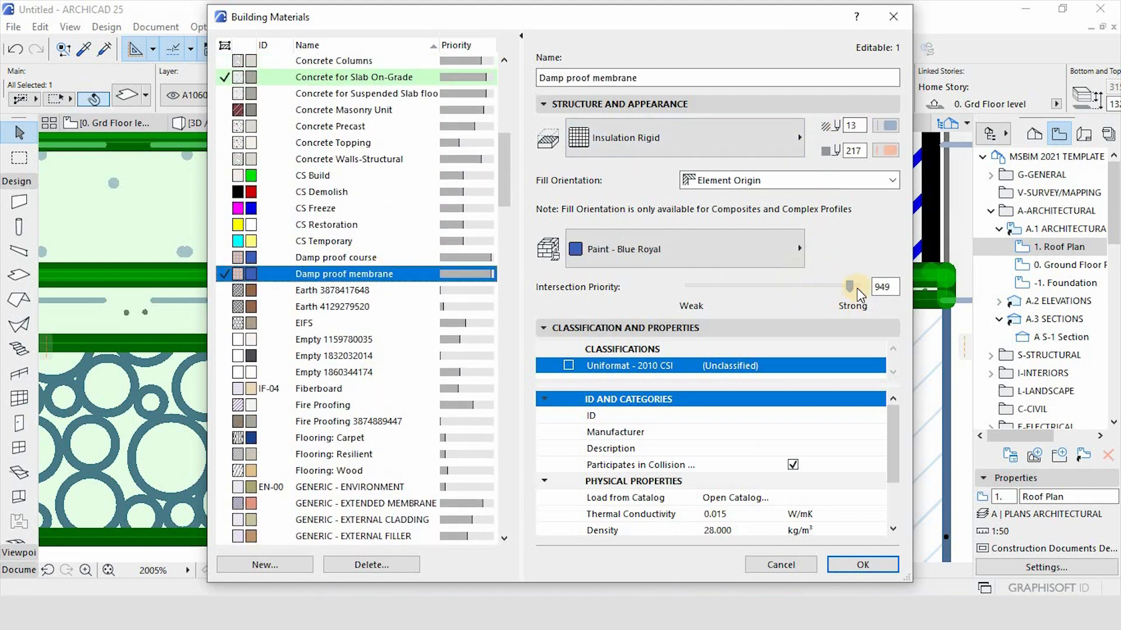
{"action": "left_click_drag", "start_coordinate": [851, 286], "coordinate": [836, 286]}
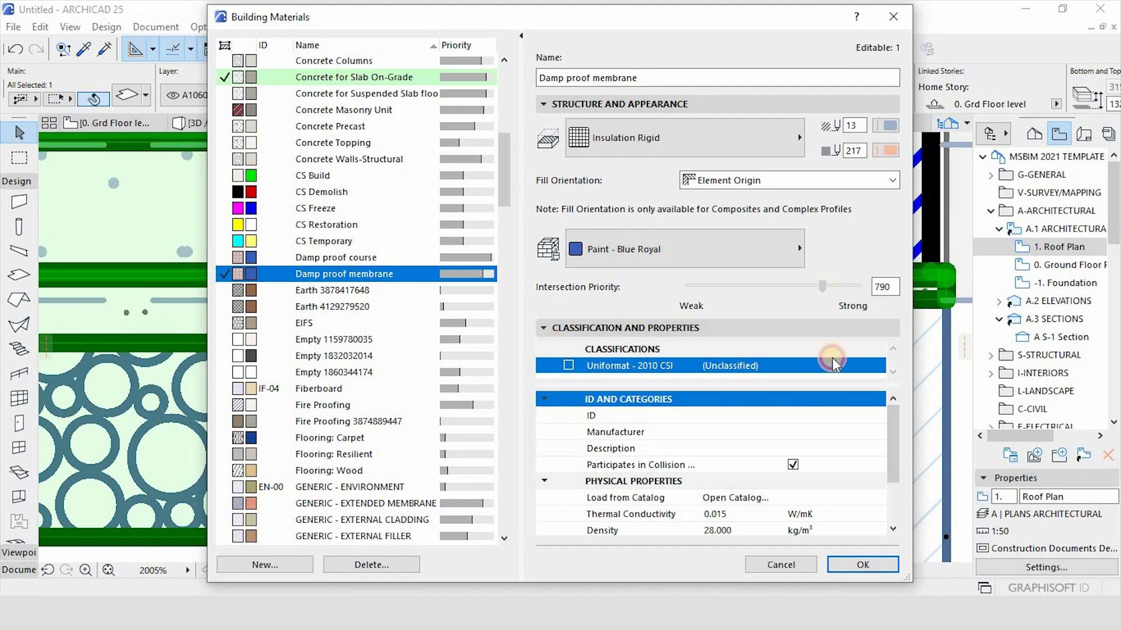
{"action": "left_click", "coordinate": [847, 565]}
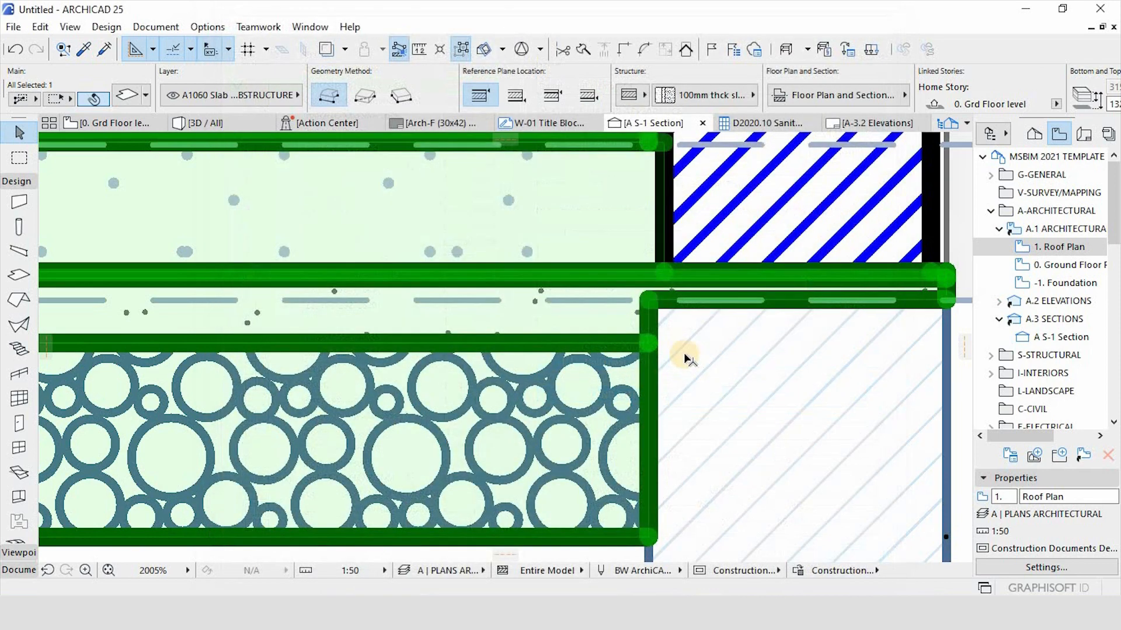
Deselect the slab to inspect its updated junction and layers in the section, and reselect it at the membrane line.
{"action": "left_click", "coordinate": [693, 363]}
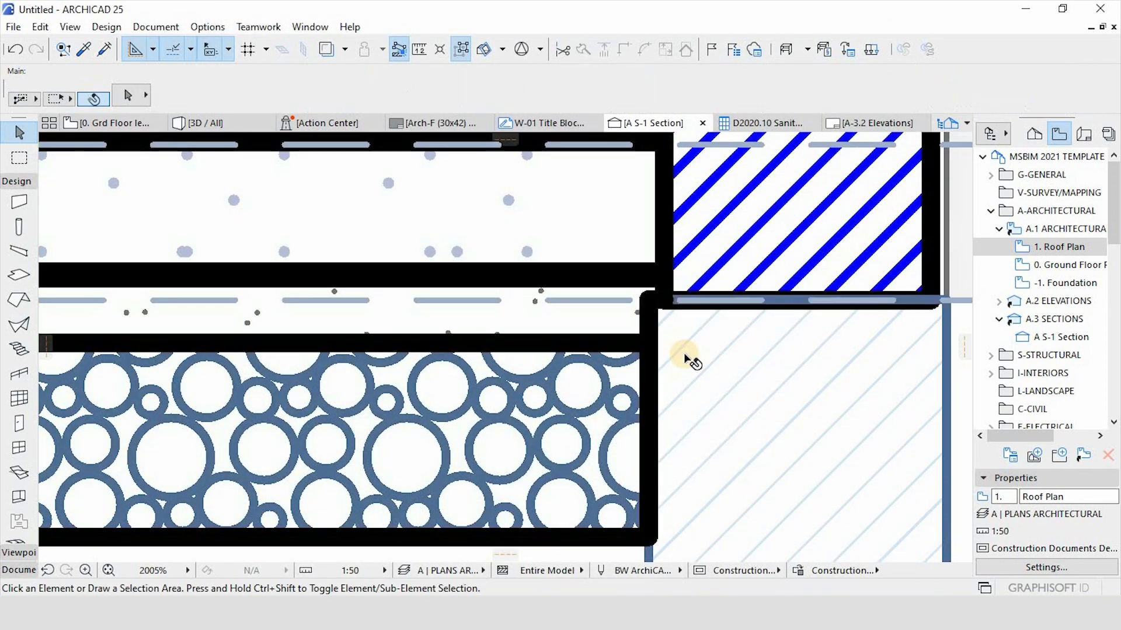
{"action": "scroll", "coordinate": [690, 358], "scroll_direction": "down", "scroll_amount": 10}
{"action": "scroll", "coordinate": [537, 347], "scroll_direction": "up", "scroll_amount": 9}
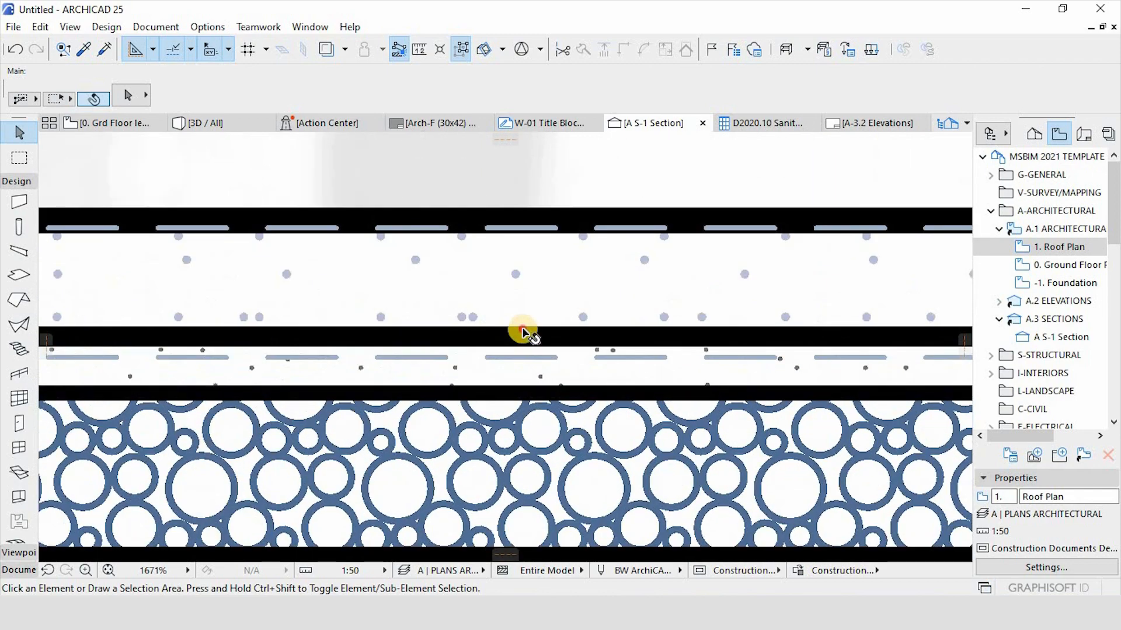
{"action": "left_click", "coordinate": [528, 336]}
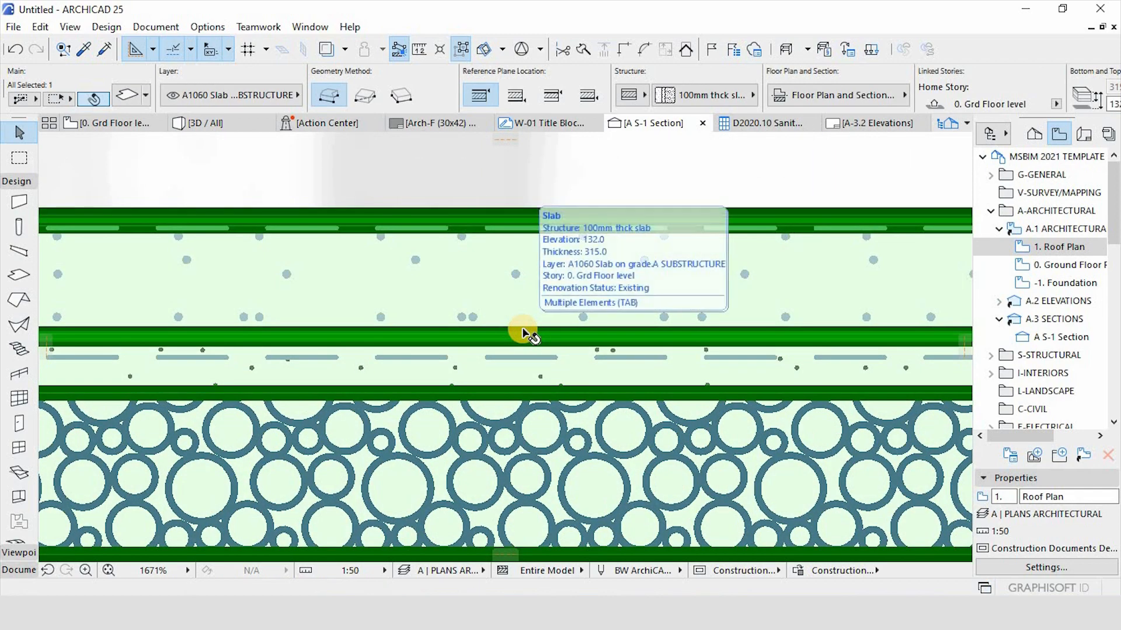
Open the selected slab's 100mm thck slab composite for editing and set its outside/top contour line pen to 2.
{"action": "scroll", "coordinate": [528, 336], "scroll_direction": "up", "scroll_amount": 2}
{"action": "scroll", "coordinate": [525, 335], "scroll_direction": "down", "scroll_amount": 3}
{"action": "right_click", "coordinate": [524, 335]}
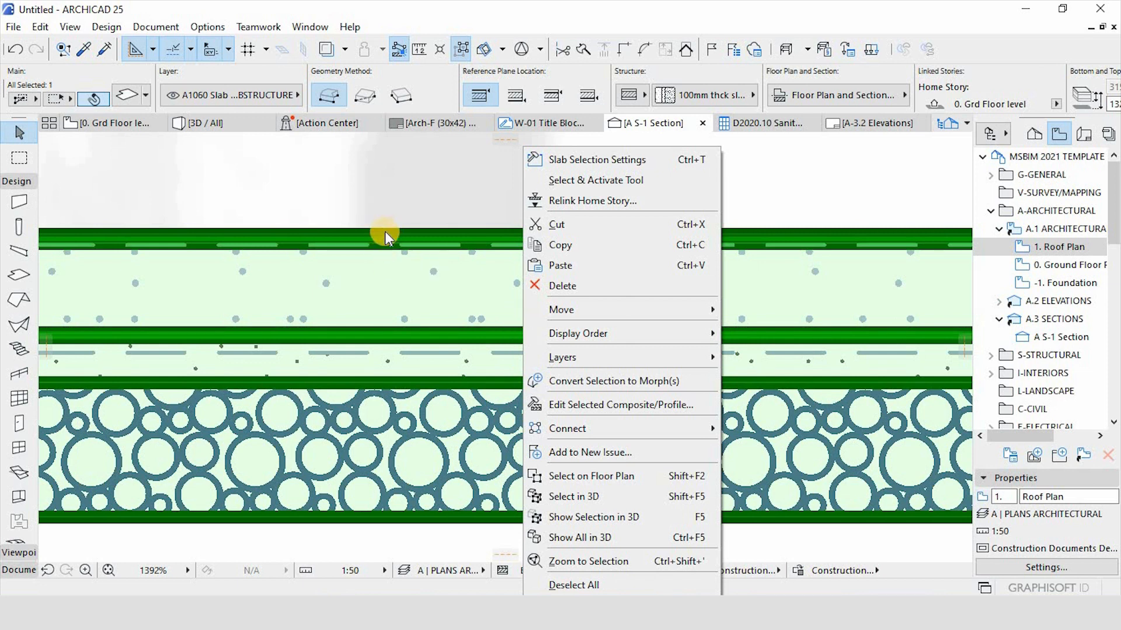
{"action": "left_click", "coordinate": [590, 407]}
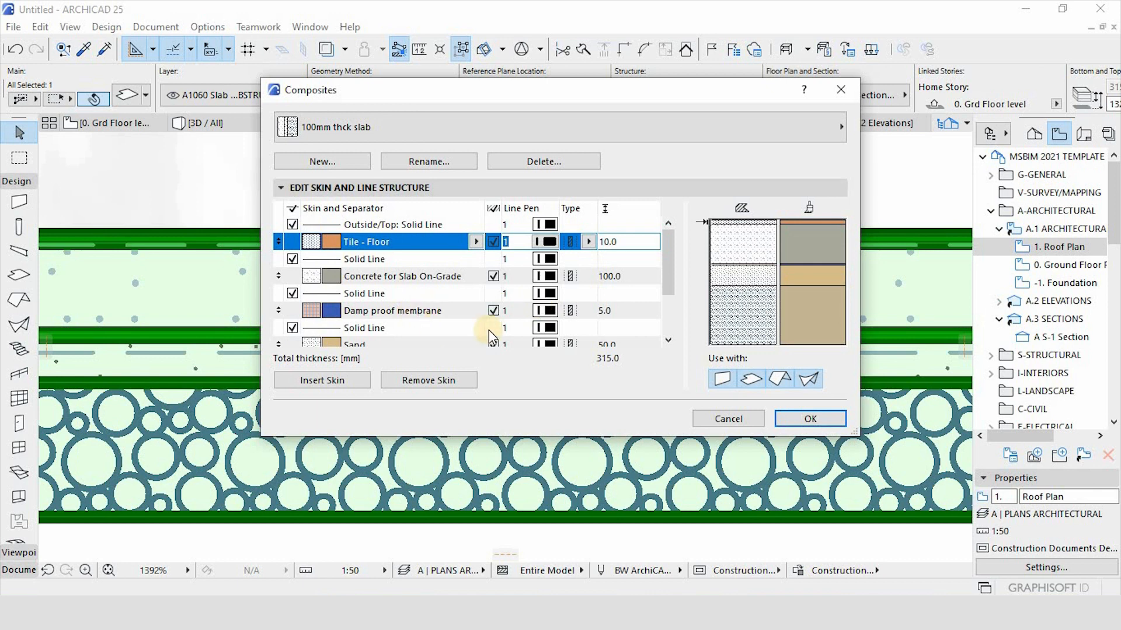
{"action": "left_click", "coordinate": [493, 310]}
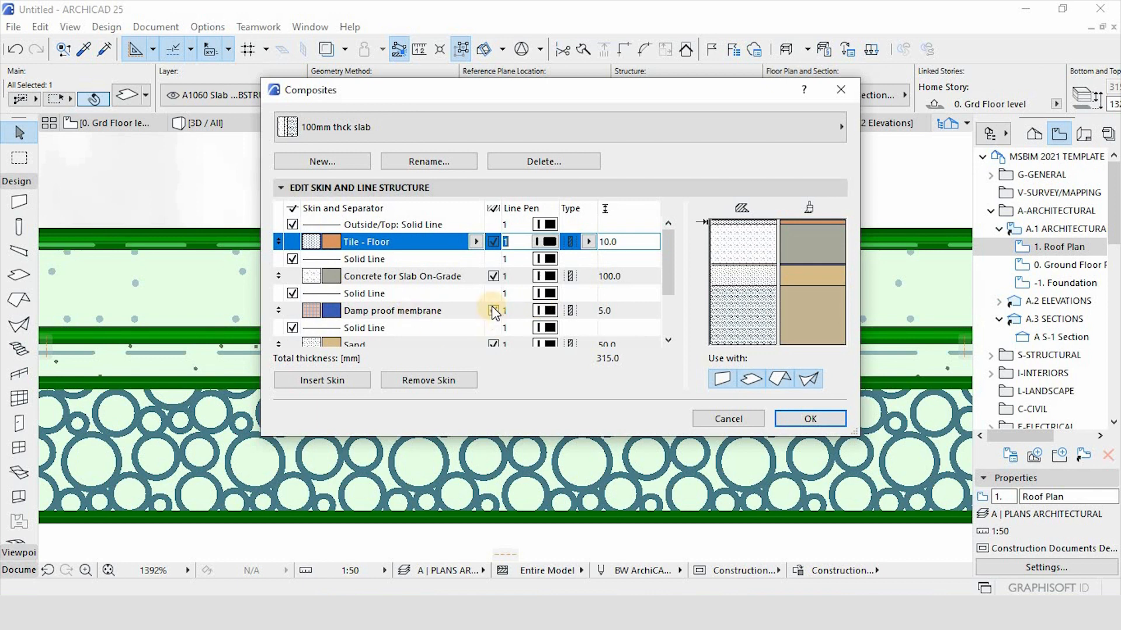
{"action": "left_click", "coordinate": [546, 227]}
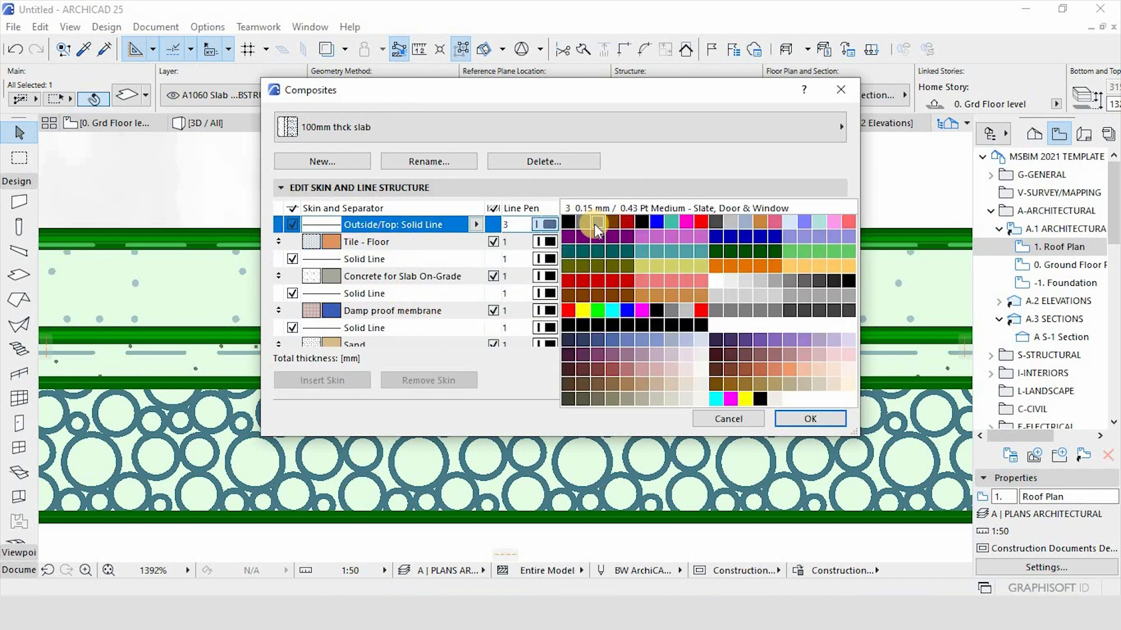
{"action": "left_click", "coordinate": [587, 221]}
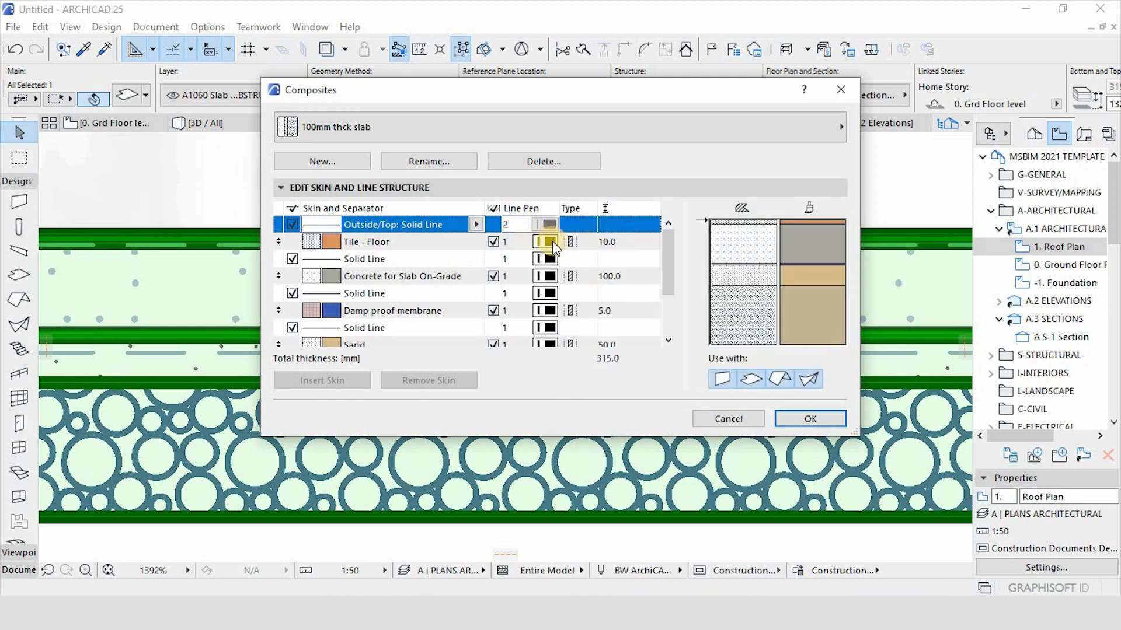
Set the Tile - Floor skin's line pen to 2 in the composite.
{"action": "left_click", "coordinate": [552, 240]}
{"action": "left_click", "coordinate": [551, 242]}
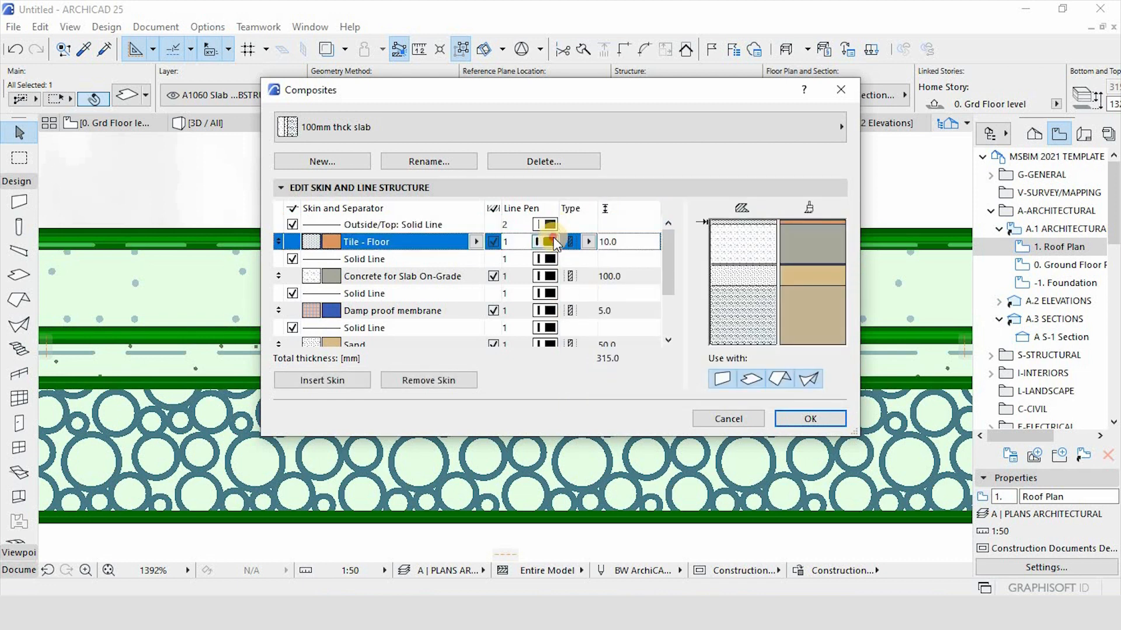
{"action": "left_click", "coordinate": [583, 237]}
{"action": "left_click", "coordinate": [550, 221]}
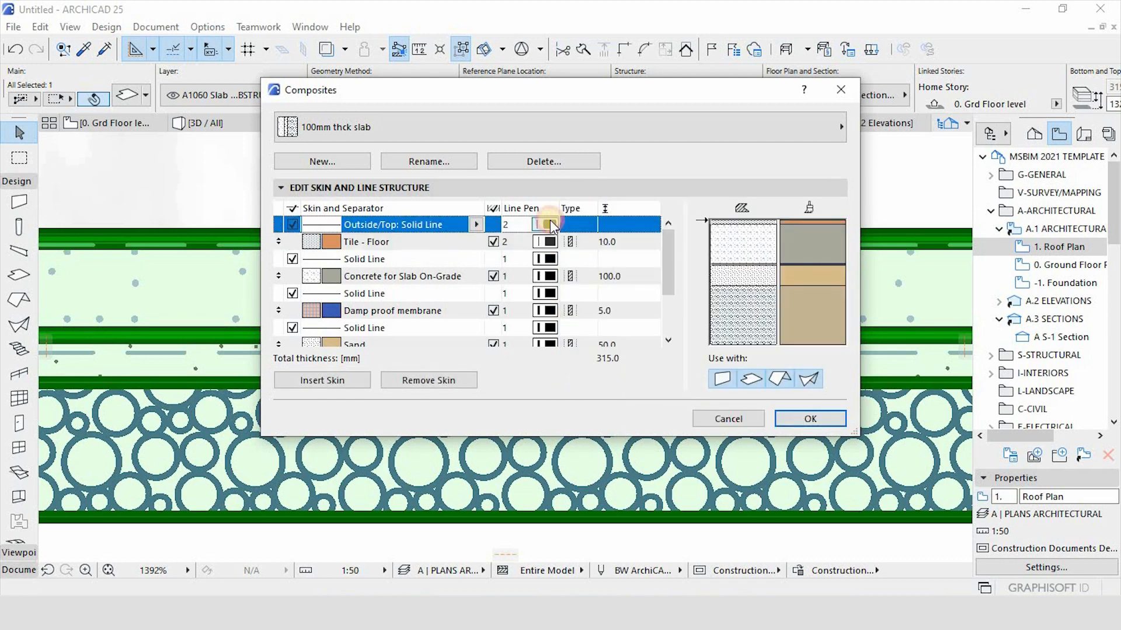
{"action": "left_click", "coordinate": [548, 240]}
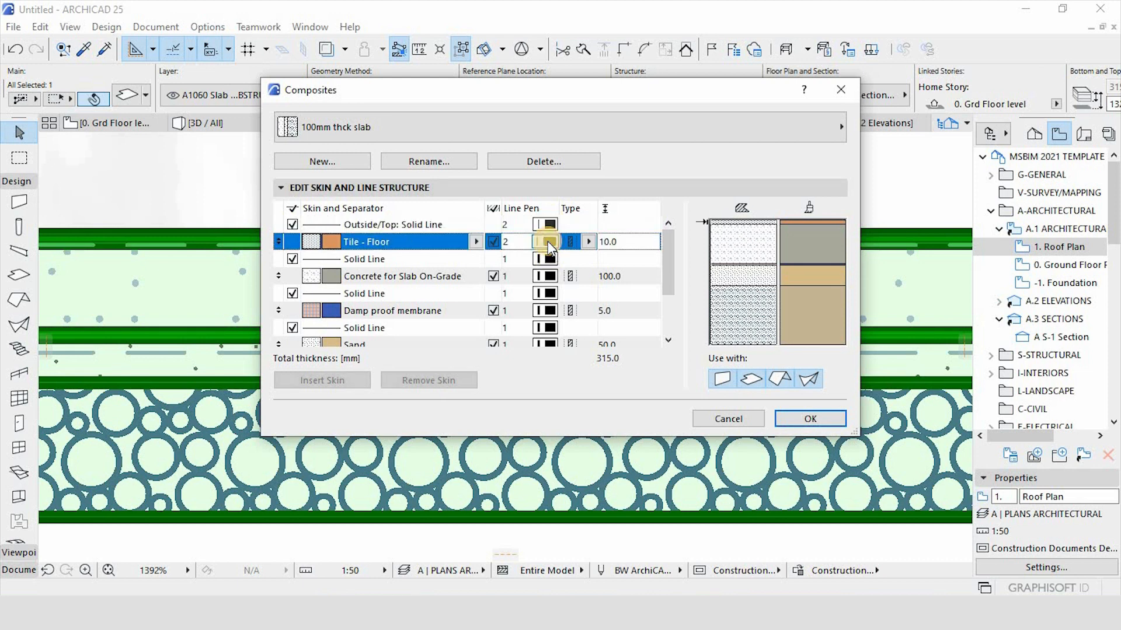
Set the line pens of the Concrete for Slab On-Grade skin and the separators above and below it to 2.
{"action": "left_click", "coordinate": [549, 257]}
{"action": "left_click", "coordinate": [548, 257]}
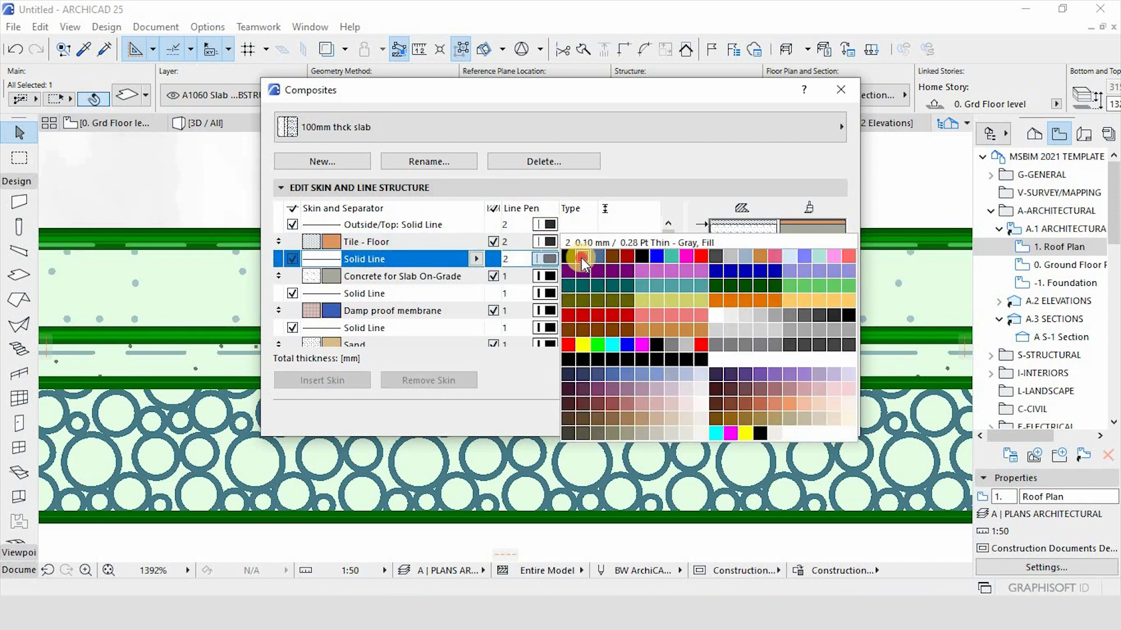
{"action": "left_click", "coordinate": [582, 257]}
{"action": "left_click", "coordinate": [552, 274]}
{"action": "left_click", "coordinate": [550, 276]}
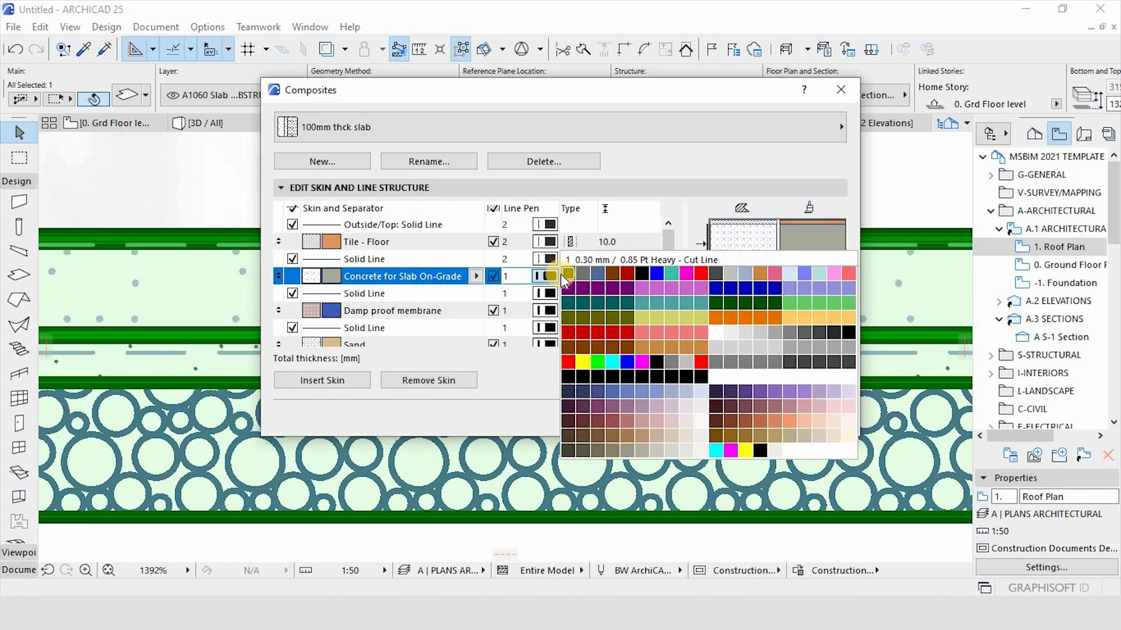
{"action": "left_click", "coordinate": [582, 272]}
{"action": "left_click", "coordinate": [506, 293]}
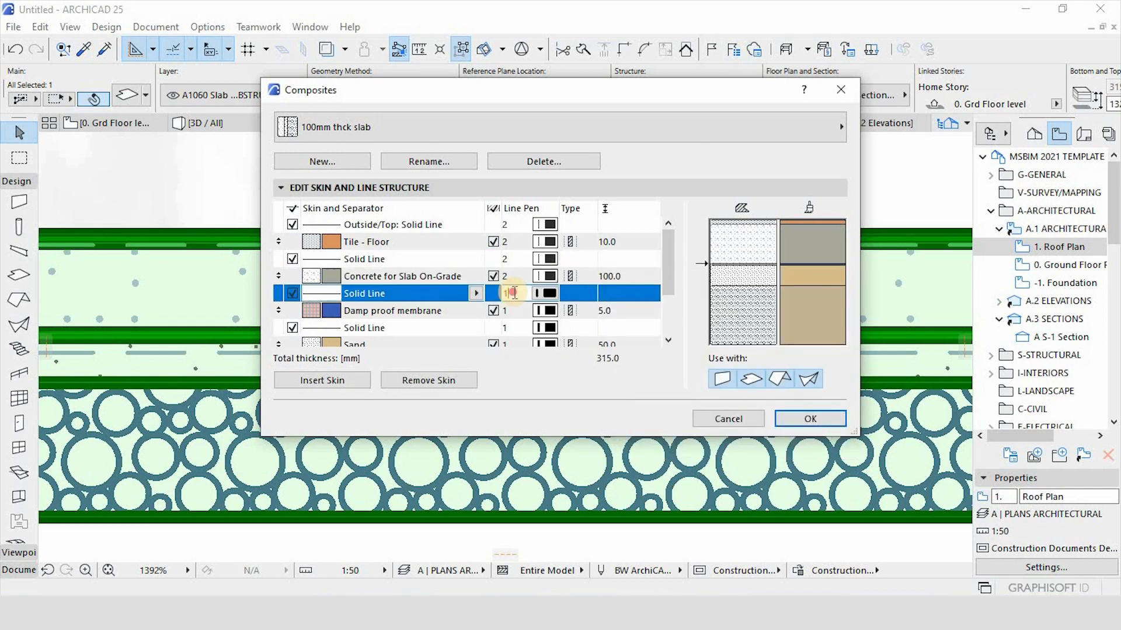
{"action": "left_click", "coordinate": [504, 293]}
{"action": "type", "text": "2"}
Set the line pens of the Damp proof membrane skin, the separator below it and the Sand skin to 2.
{"action": "left_click", "coordinate": [506, 310]}
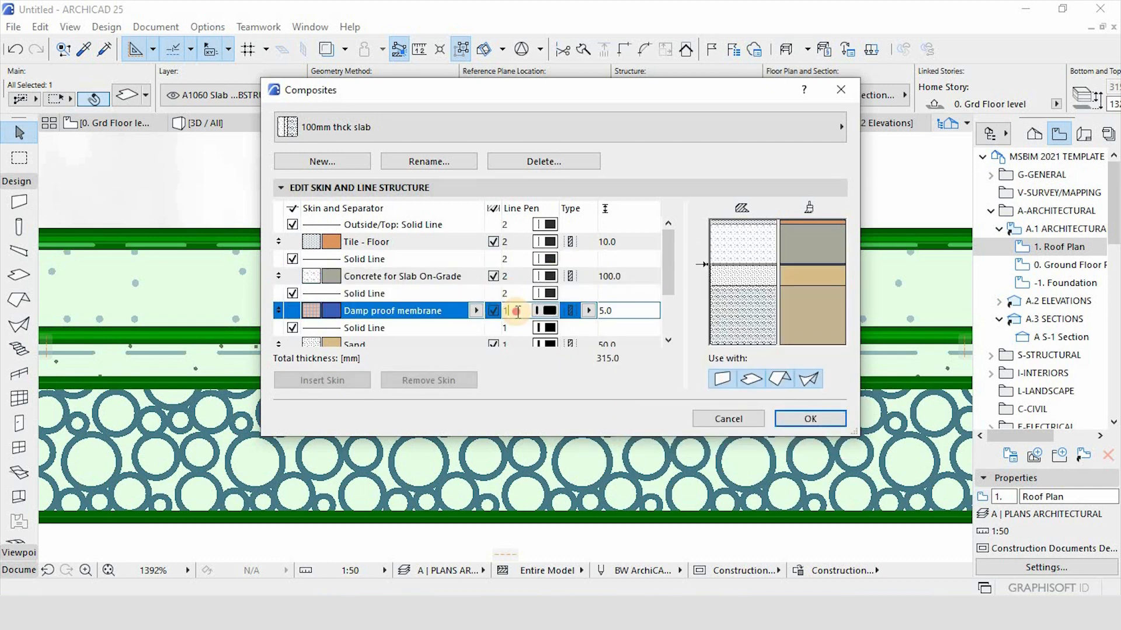
{"action": "type", "text": "2"}
{"action": "left_click", "coordinate": [509, 328]}
{"action": "left_click_drag", "start_coordinate": [511, 330], "coordinate": [495, 328]}
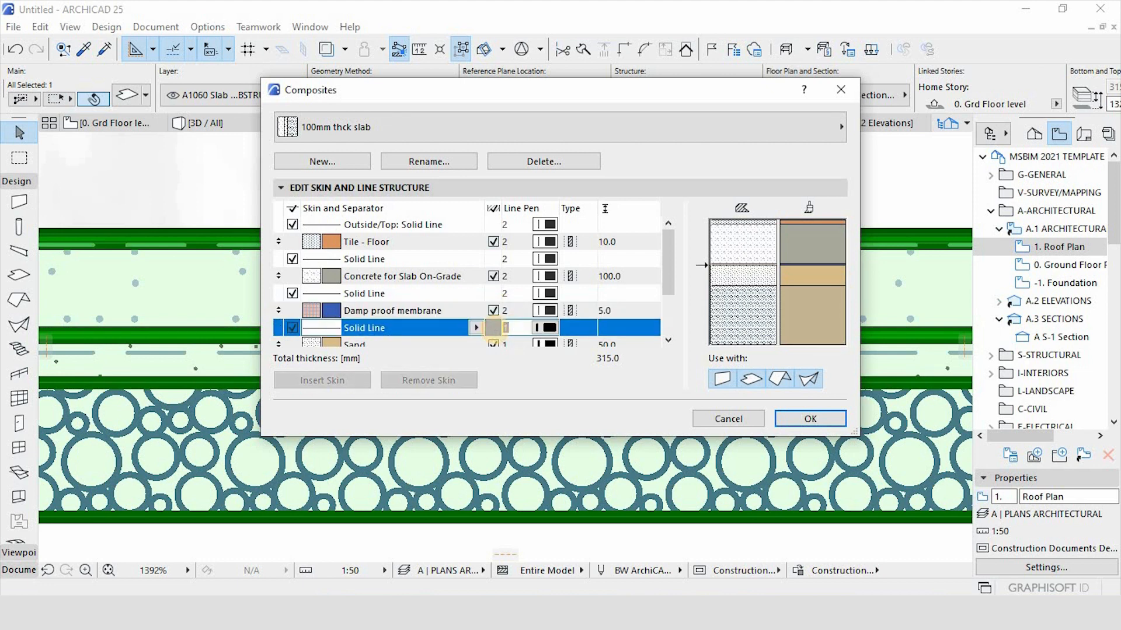
{"action": "left_click", "coordinate": [517, 346]}
{"action": "type", "text": "2"}
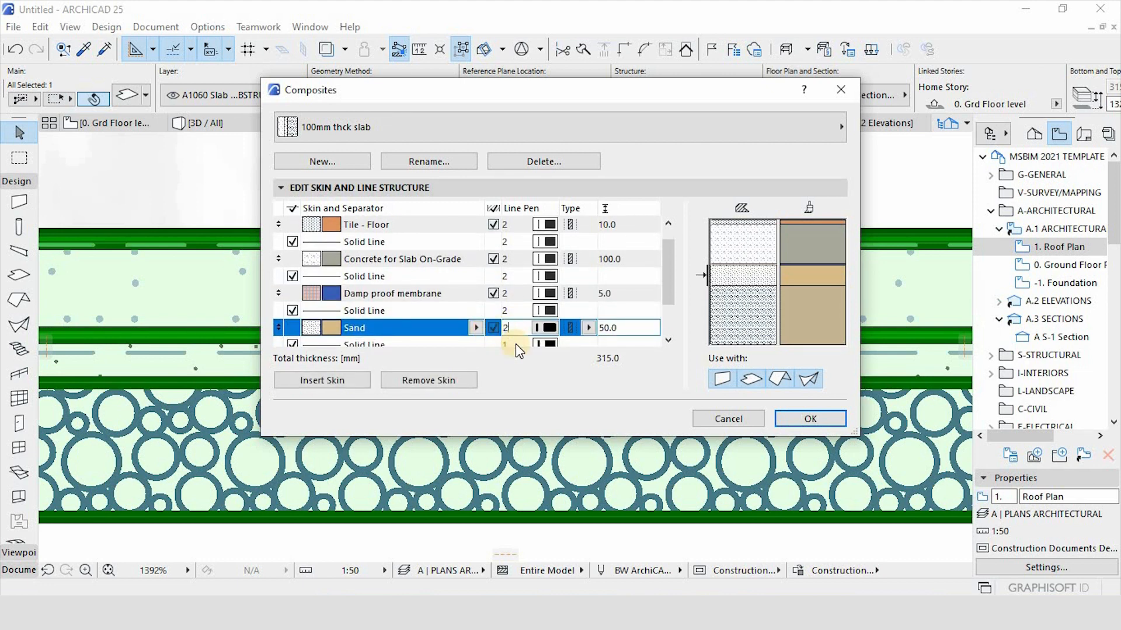
Set the line pens of the separator below Sand, the A1030 G6 quality material skin and the inside/bottom contour line to 2.
{"action": "scroll", "coordinate": [518, 340], "scroll_direction": "down", "scroll_amount": 1}
{"action": "left_click", "coordinate": [506, 296]}
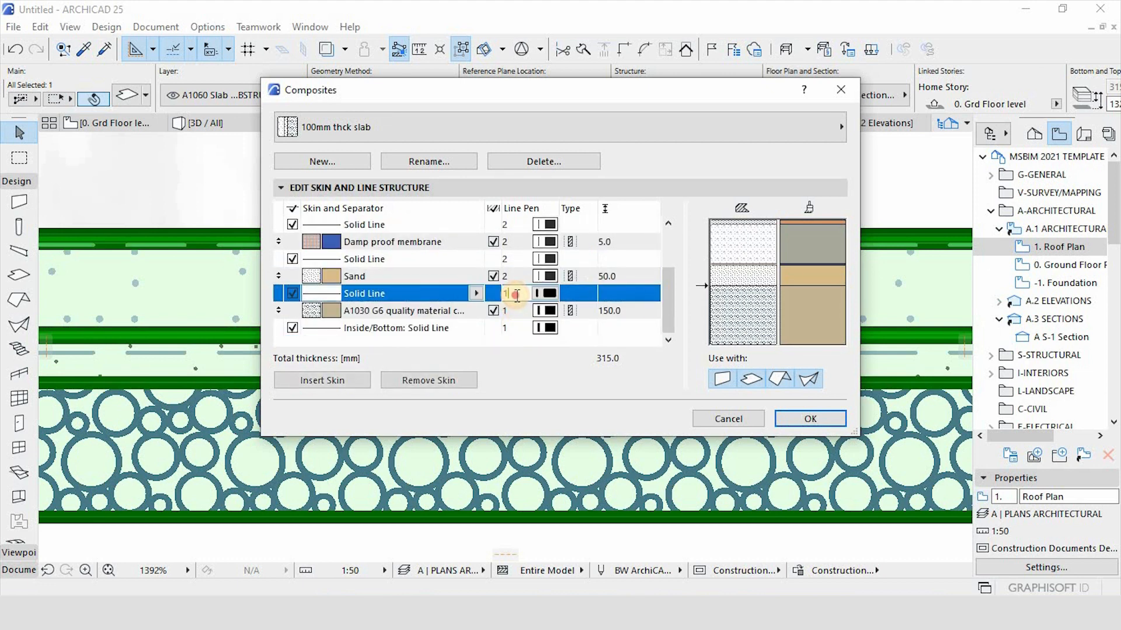
{"action": "scroll", "coordinate": [513, 321], "scroll_direction": "up", "scroll_amount": 1}
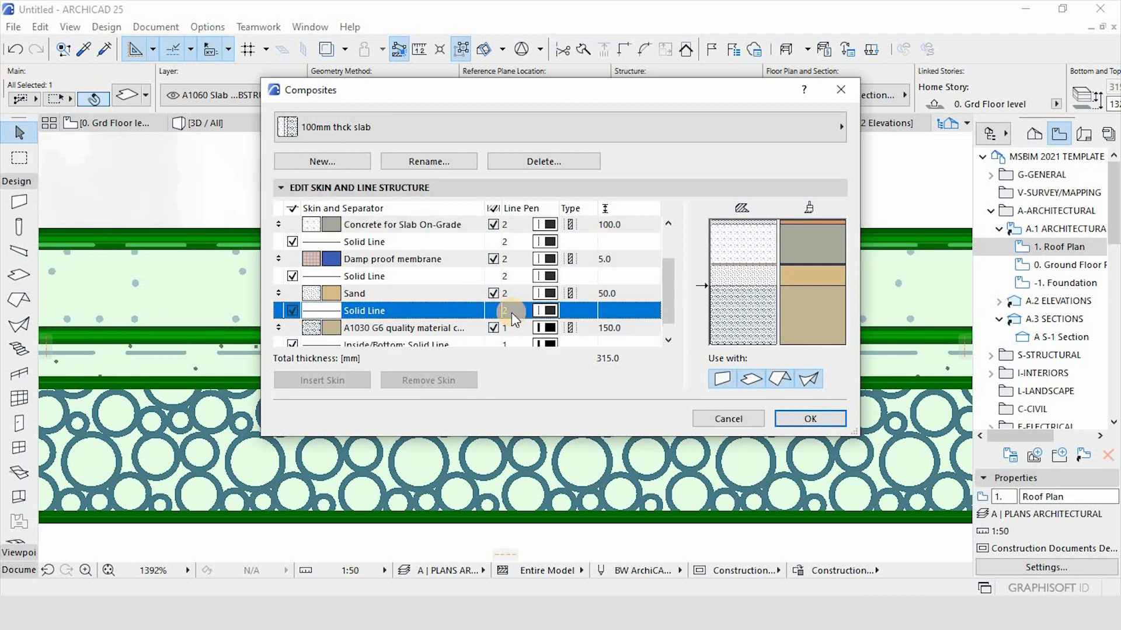
{"action": "left_click", "coordinate": [477, 312]}
{"action": "left_click", "coordinate": [491, 313]}
{"action": "left_click", "coordinate": [506, 328]}
{"action": "left_click", "coordinate": [513, 313]}
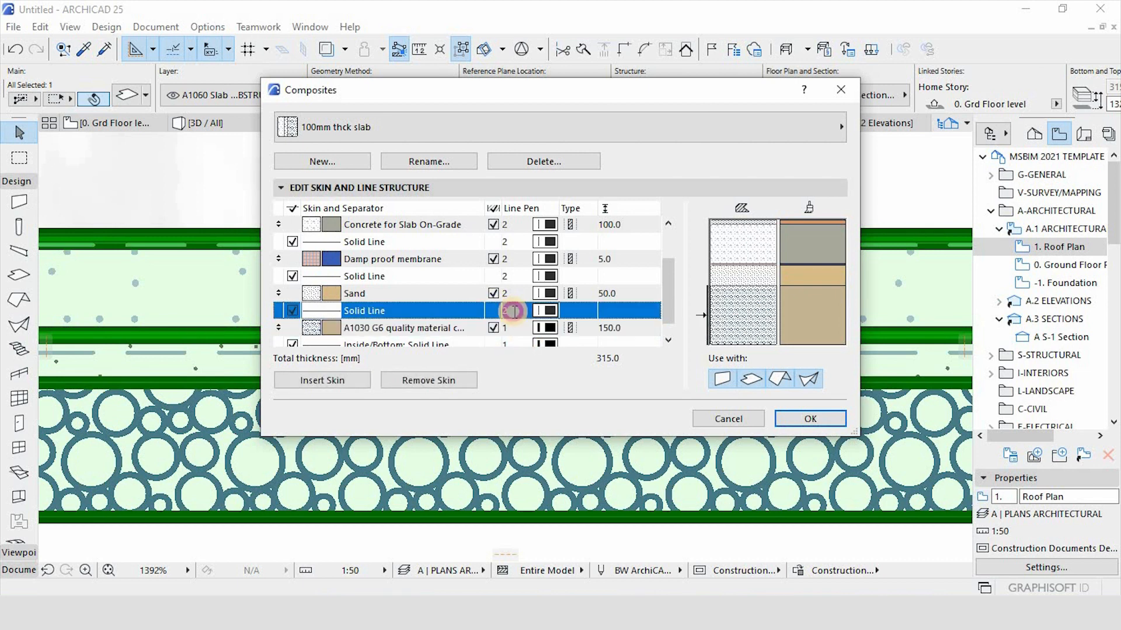
{"action": "left_click", "coordinate": [515, 325]}
{"action": "type", "text": "2"}
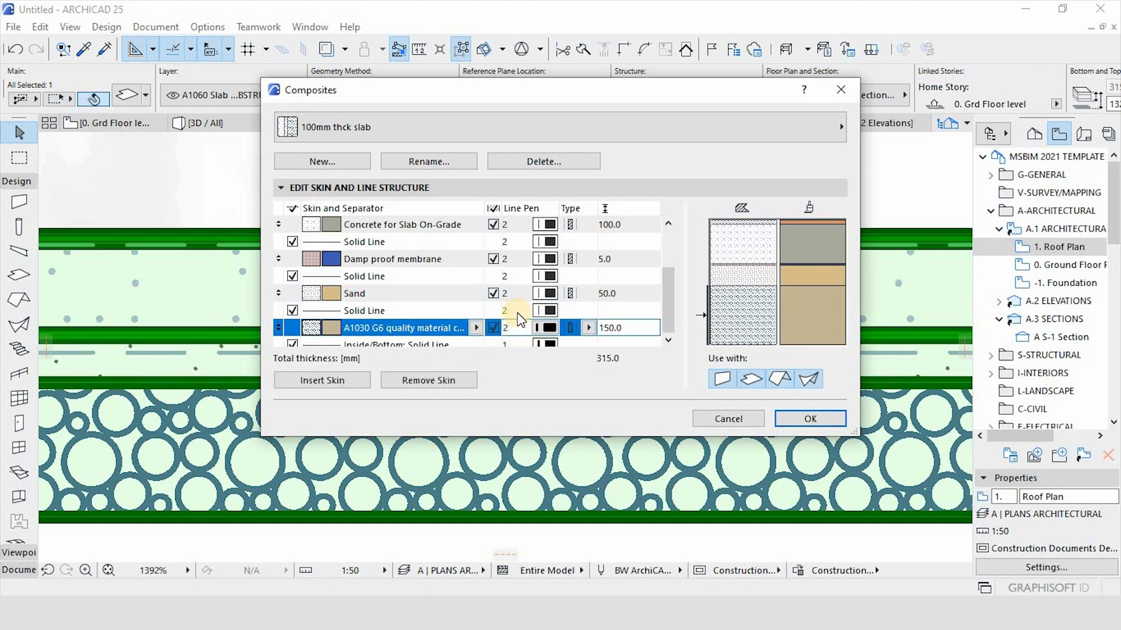
{"action": "scroll", "coordinate": [517, 330], "scroll_direction": "down", "scroll_amount": 1}
{"action": "left_click", "coordinate": [516, 331]}
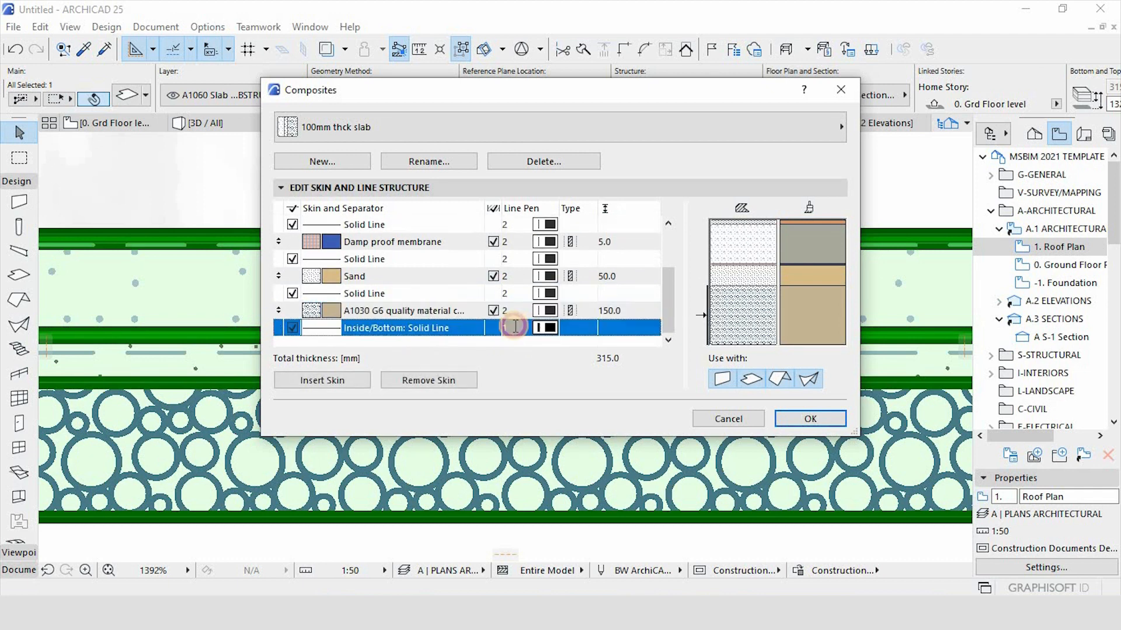
{"action": "type", "text": "2"}
Review the composite's pens and try pen 3 for the Concrete for Slab On-Grade skin and the separator below it.
{"action": "scroll", "coordinate": [512, 315], "scroll_direction": "up", "scroll_amount": 4}
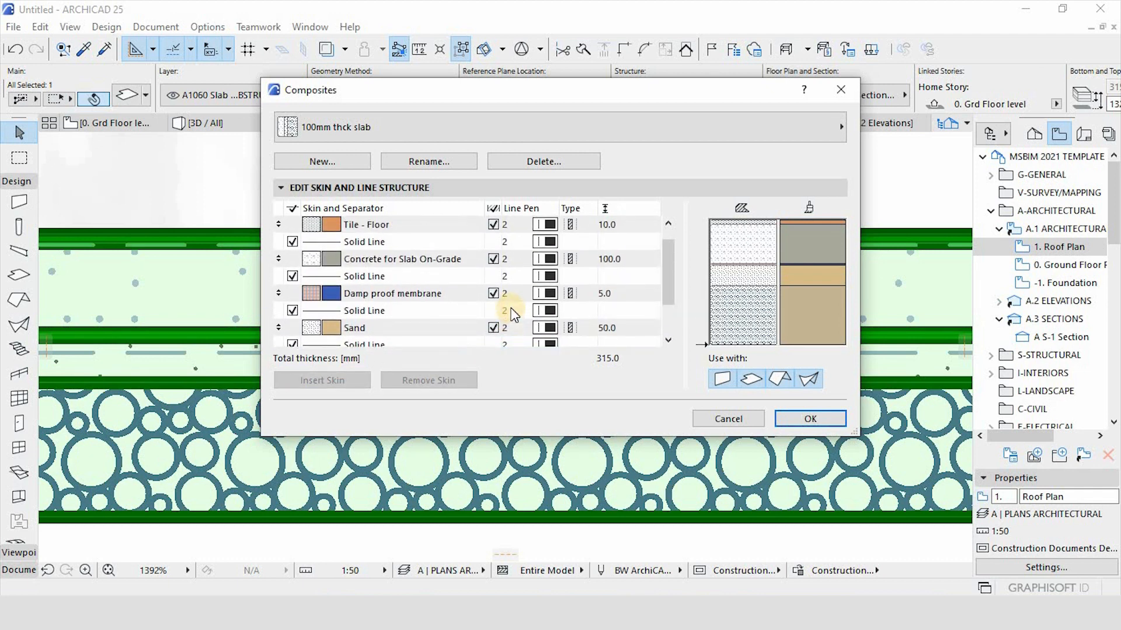
{"action": "scroll", "coordinate": [509, 288], "scroll_direction": "down", "scroll_amount": 4}
{"action": "left_click", "coordinate": [511, 275]}
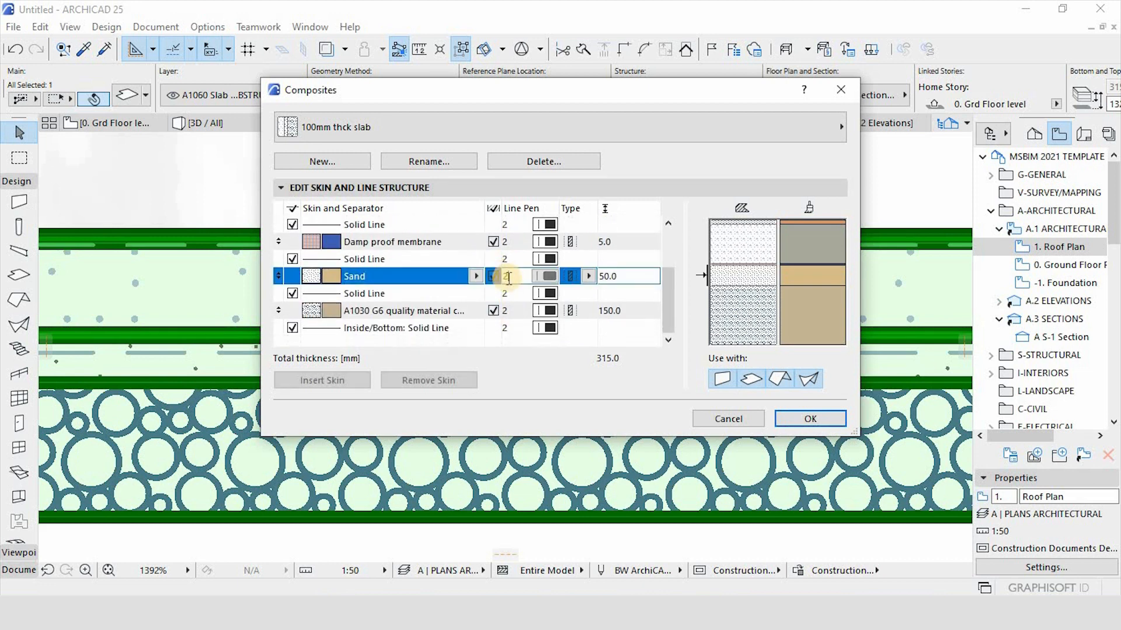
{"action": "scroll", "coordinate": [511, 262], "scroll_direction": "up", "scroll_amount": 4}
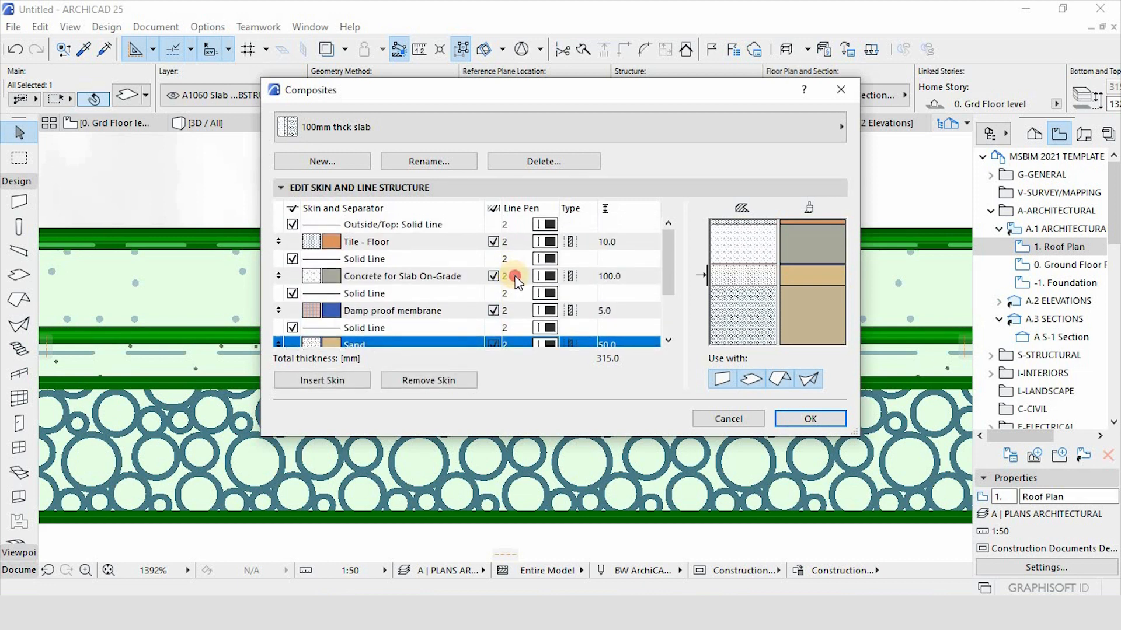
{"action": "left_click", "coordinate": [495, 278]}
{"action": "type", "text": "3"}
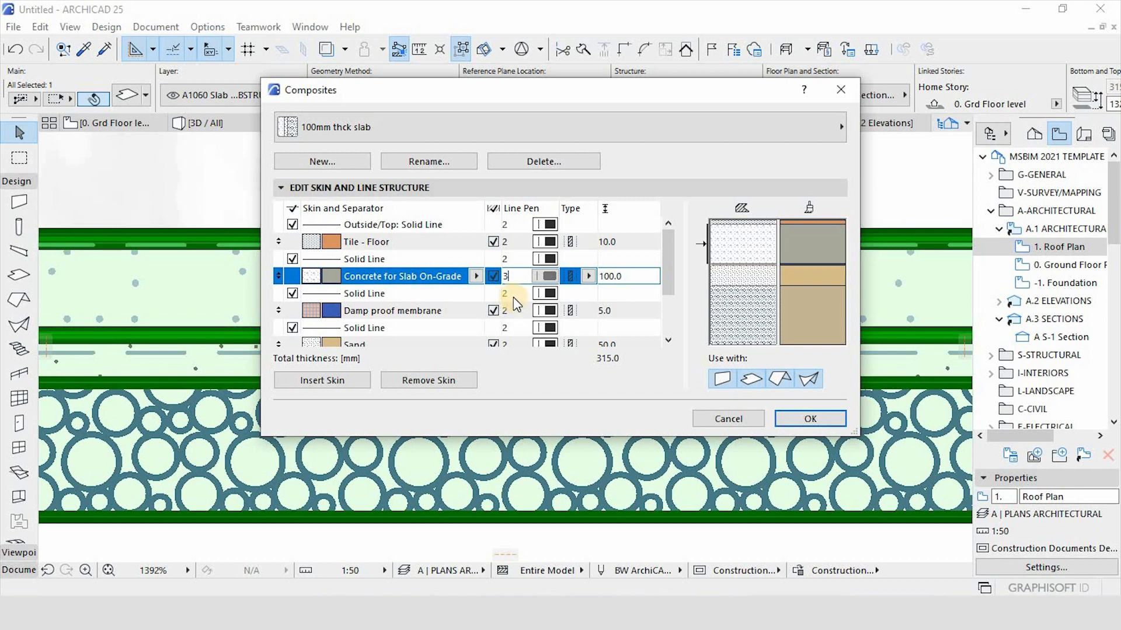
{"action": "left_click", "coordinate": [512, 294]}
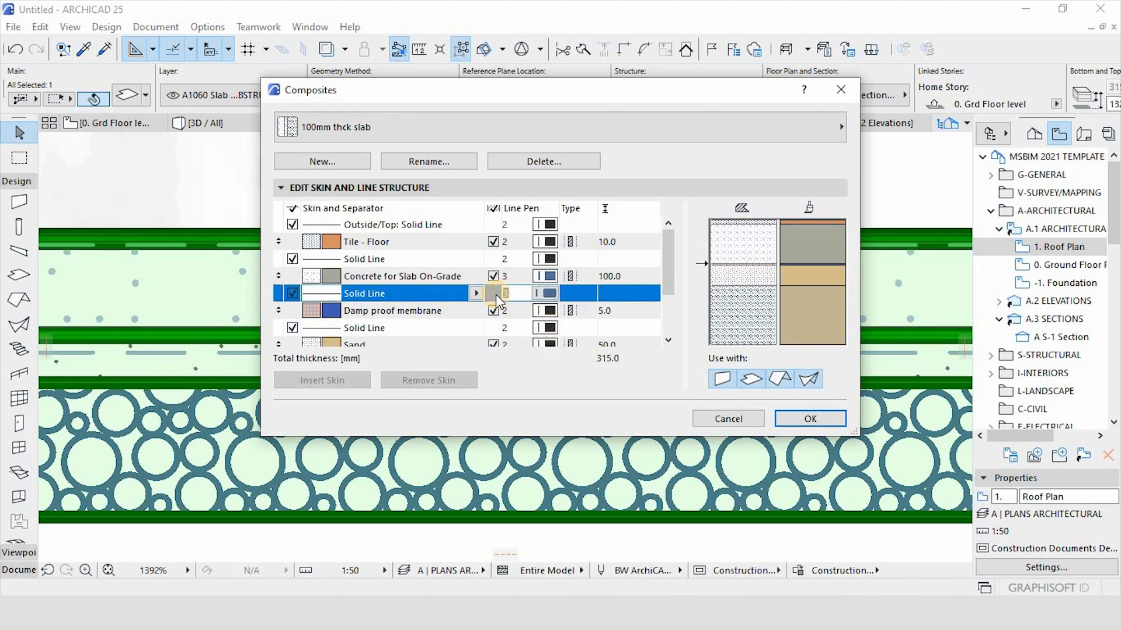
Set the line pens of the Concrete for Slab On-Grade skin and its adjoining separators to 1, and save the composite.
{"action": "left_click", "coordinate": [505, 277]}
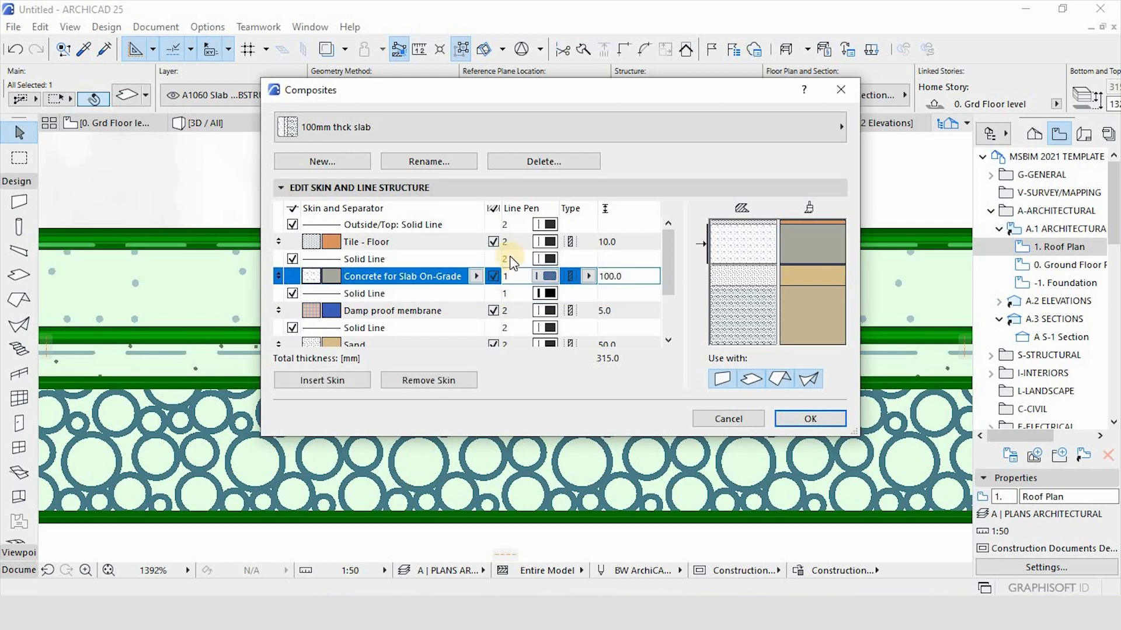
{"action": "left_click", "coordinate": [510, 258]}
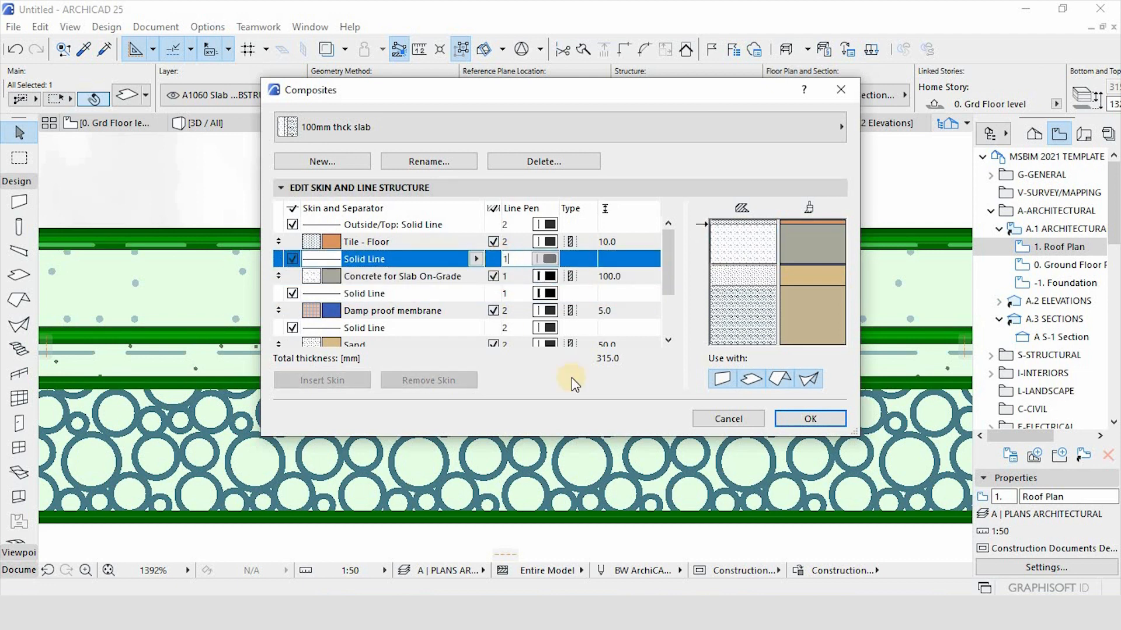
{"action": "left_click", "coordinate": [787, 420]}
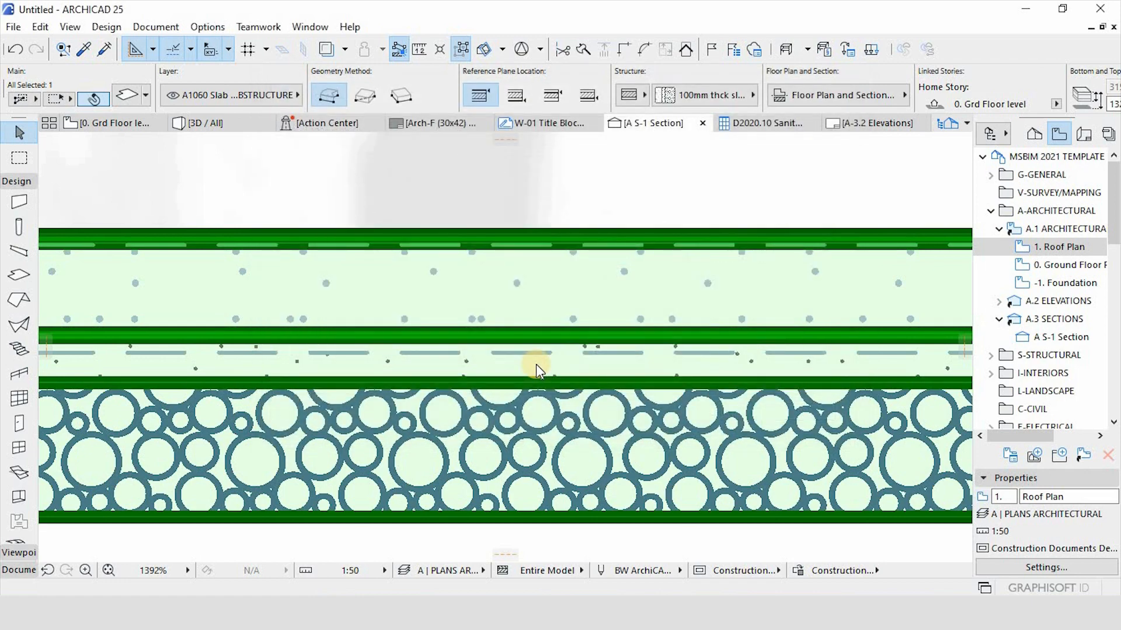
Deselect the slab and examine its updated layer line weights in the section, including the junction with the outer wall and foundation.
{"action": "left_click", "coordinate": [535, 364]}
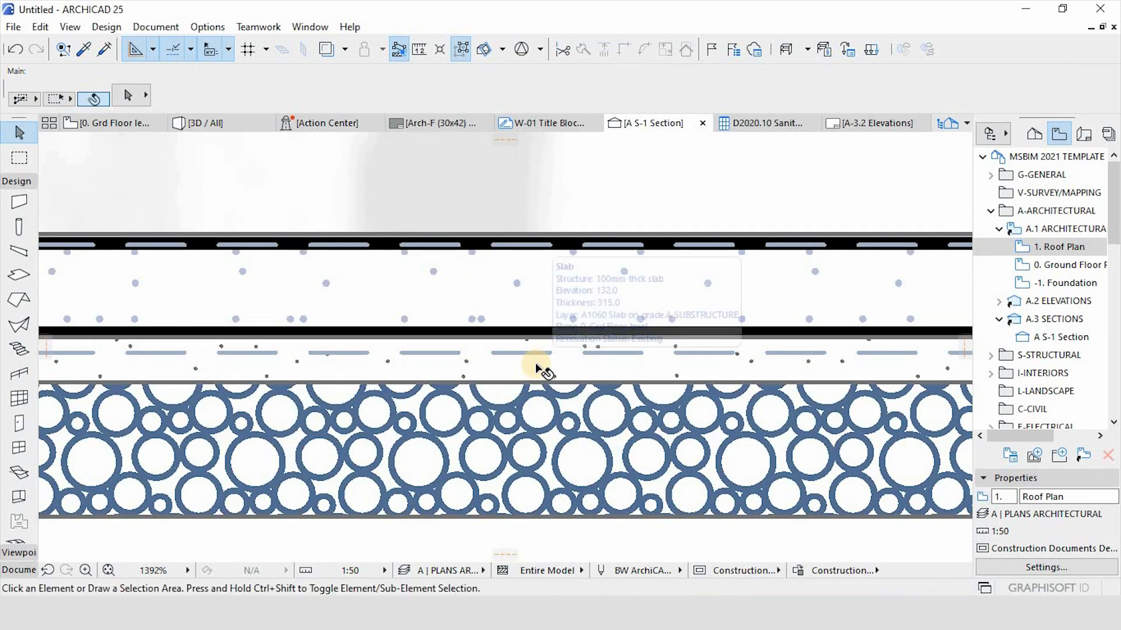
{"action": "scroll", "coordinate": [521, 290], "scroll_direction": "down", "scroll_amount": 1}
{"action": "scroll", "coordinate": [520, 287], "scroll_direction": "down", "scroll_amount": 5}
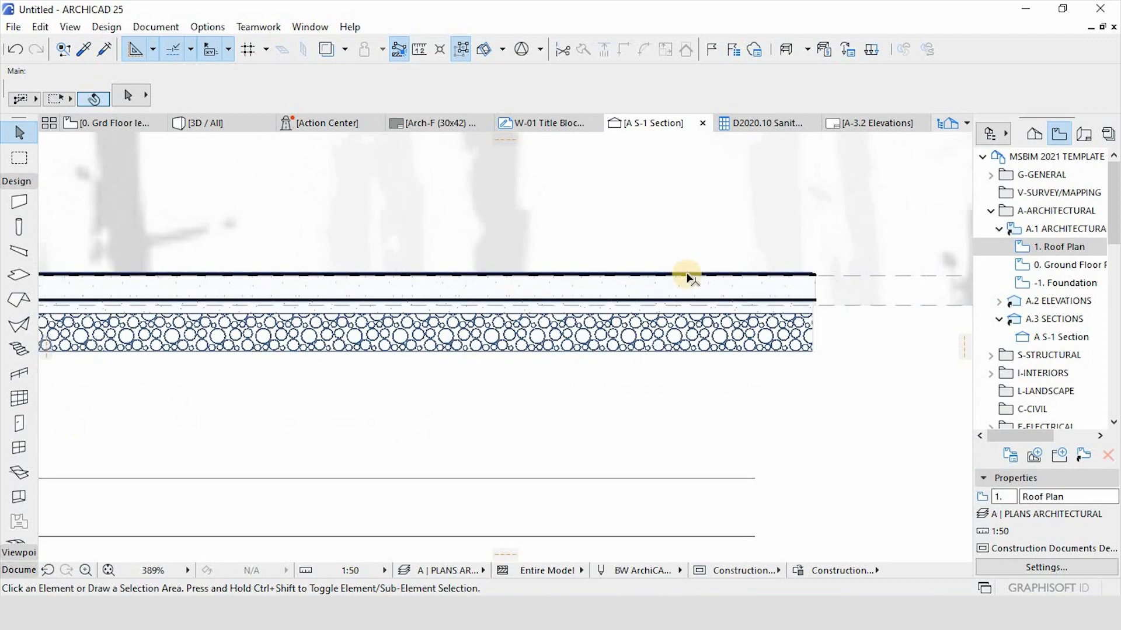
{"action": "scroll", "coordinate": [818, 288], "scroll_direction": "up", "scroll_amount": 5}
{"action": "scroll", "coordinate": [708, 320], "scroll_direction": "down", "scroll_amount": 5}
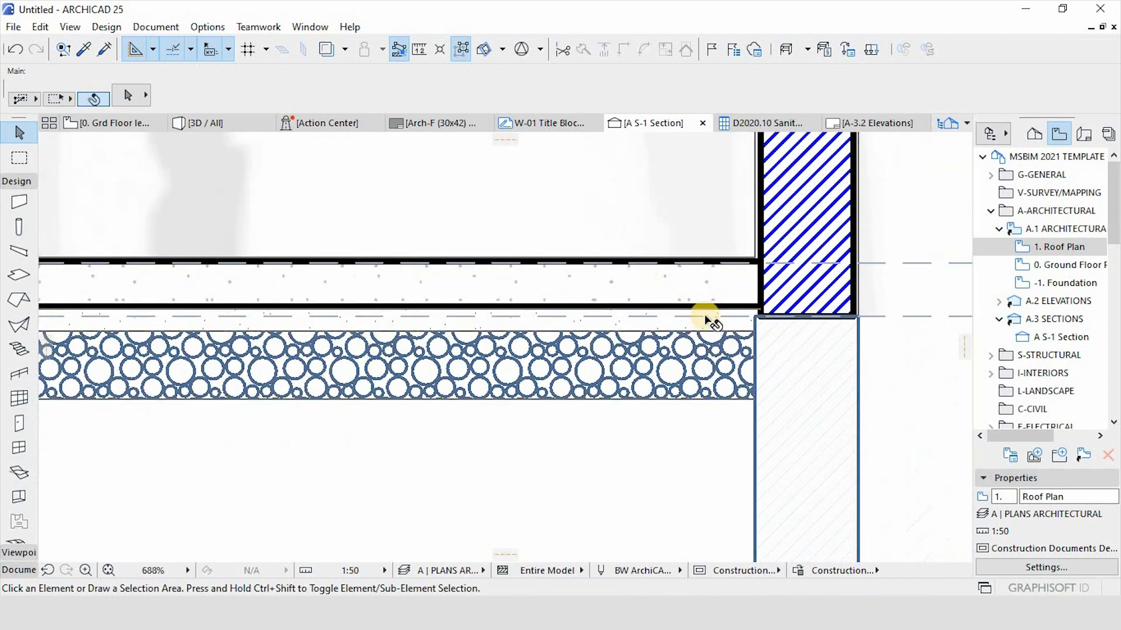
{"action": "scroll", "coordinate": [730, 328], "scroll_direction": "down", "scroll_amount": 6}
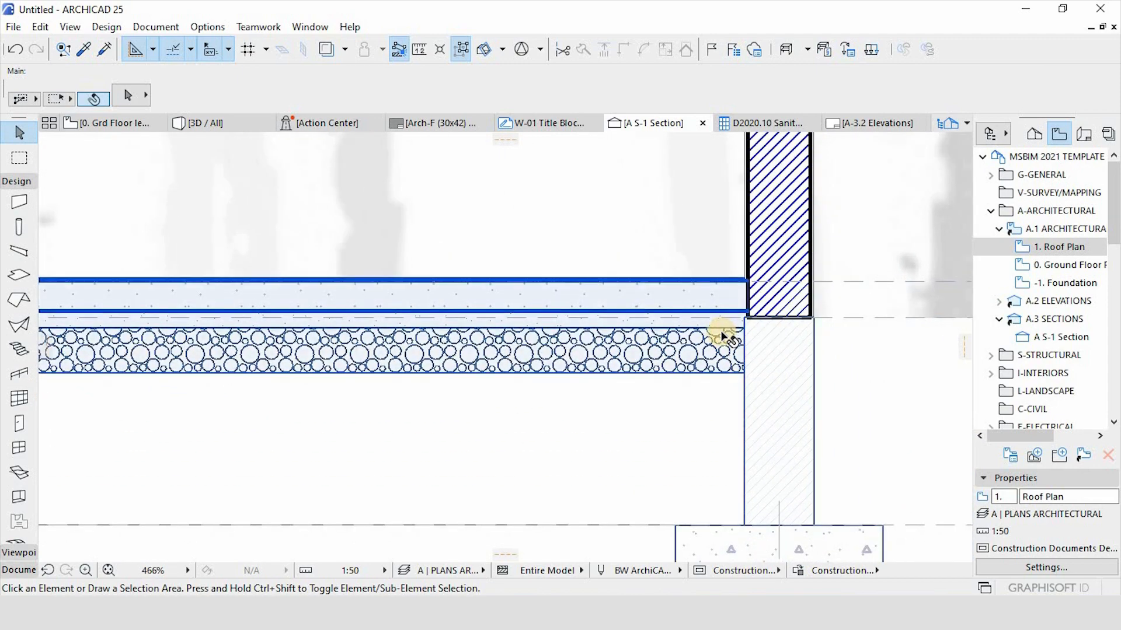
{"action": "scroll", "coordinate": [707, 308], "scroll_direction": "down", "scroll_amount": 10}
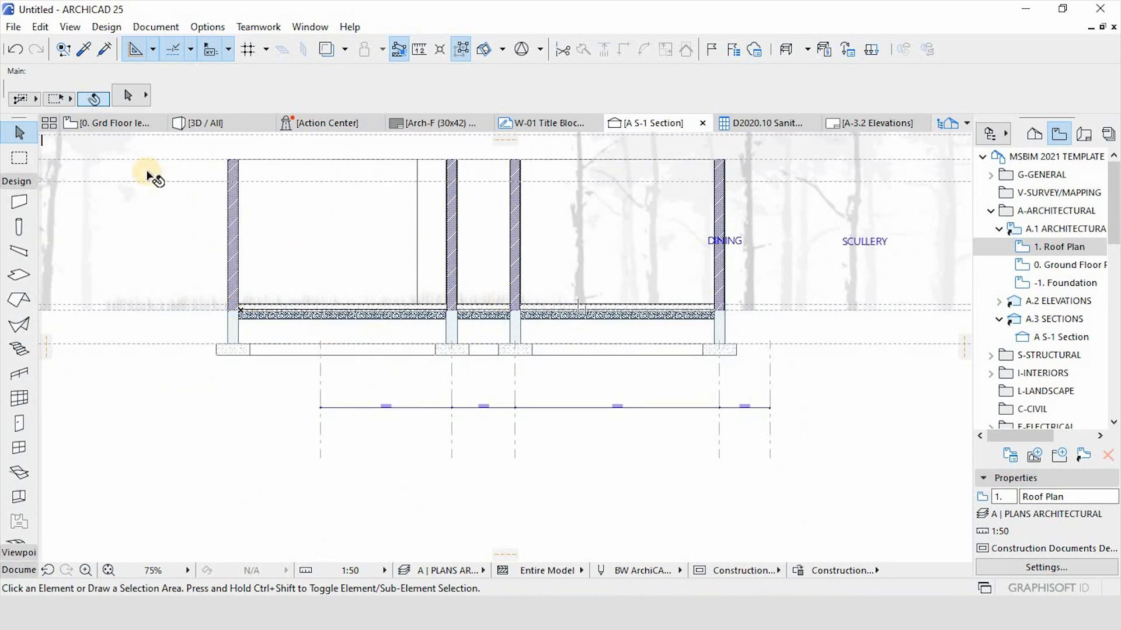
Inspect the building from above in the 3D view, and select the slab on the ground floor plan.
{"action": "left_click", "coordinate": [202, 125]}
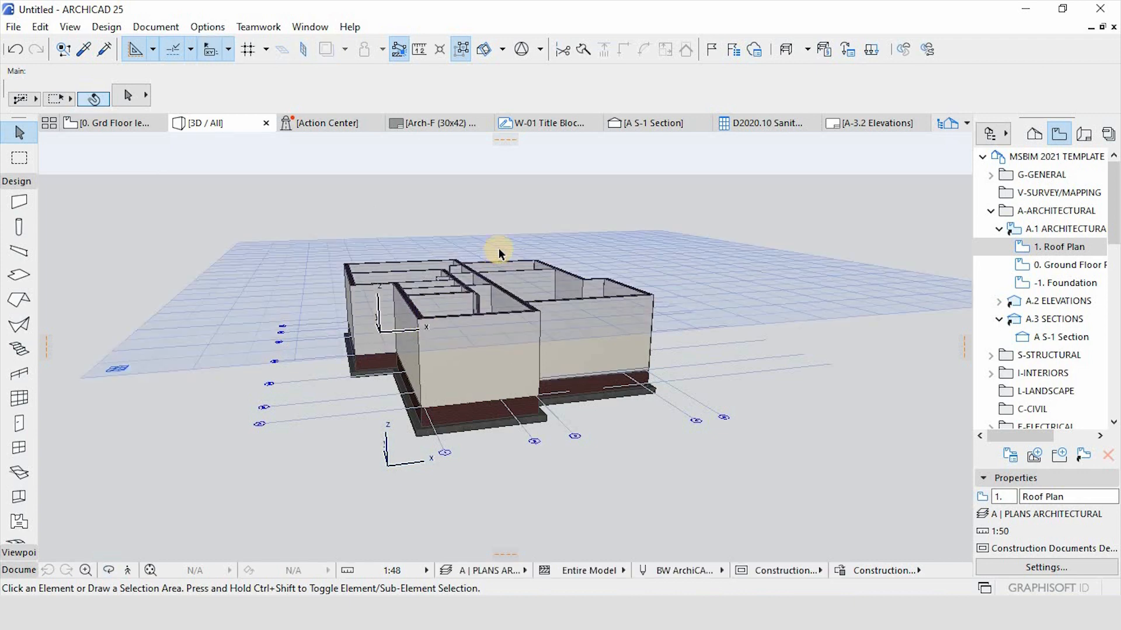
{"action": "middle_click_drag", "start_coordinate": [539, 355], "coordinate": [148, 172], "text": "shift"}
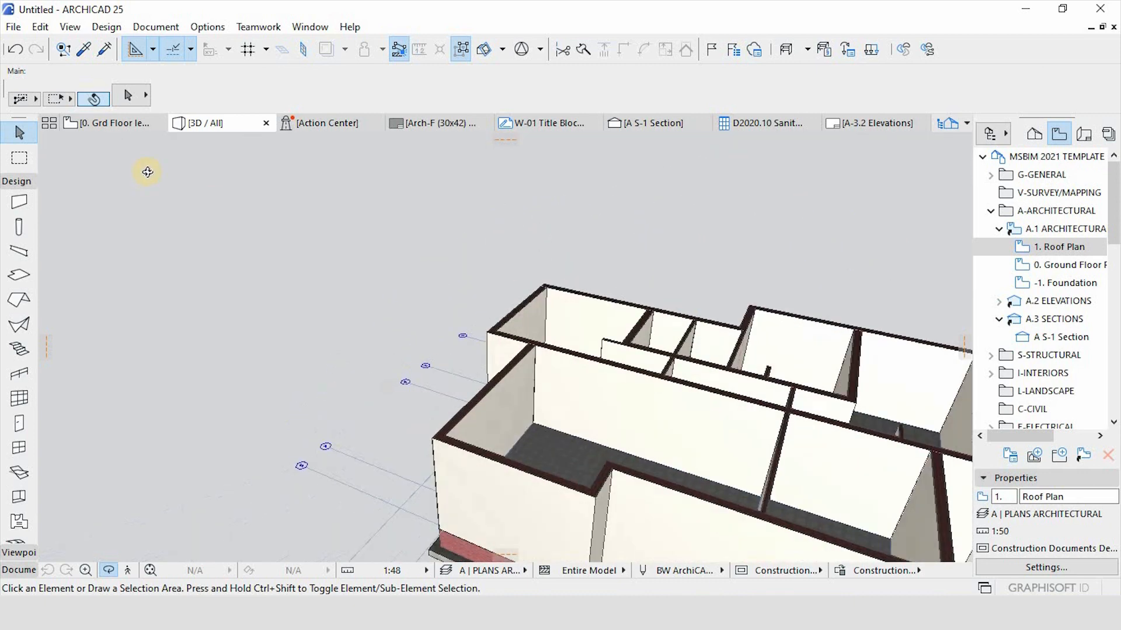
{"action": "left_click", "coordinate": [112, 123]}
{"action": "left_click", "coordinate": [473, 303]}
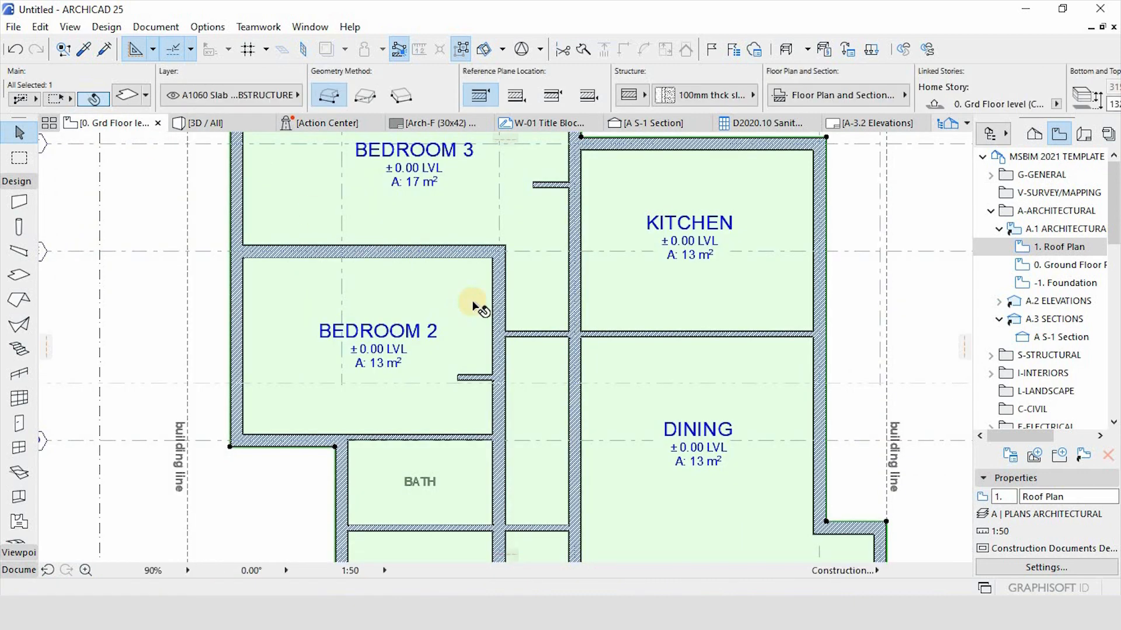
Deselect the slab, pick up its settings as slab defaults, and set the composite structure to SLAB | 100 MM THICK+ TILE.
{"action": "key", "text": "Escape"}
{"action": "scroll", "coordinate": [481, 289], "scroll_direction": "down", "scroll_amount": 5}
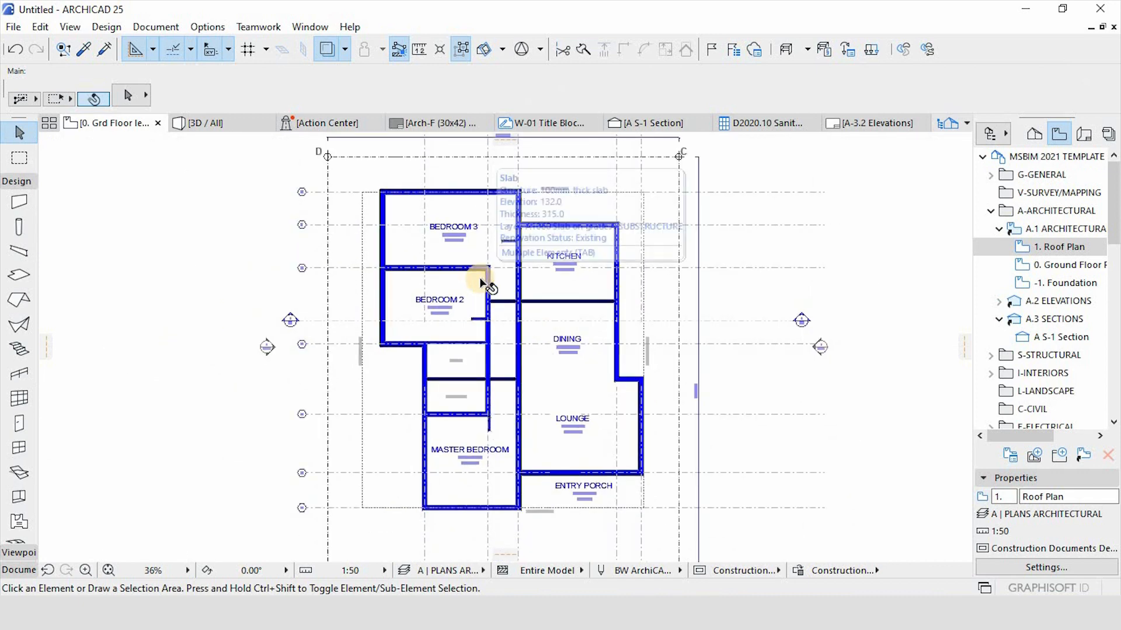
{"action": "mouse_move", "coordinate": [483, 296]}
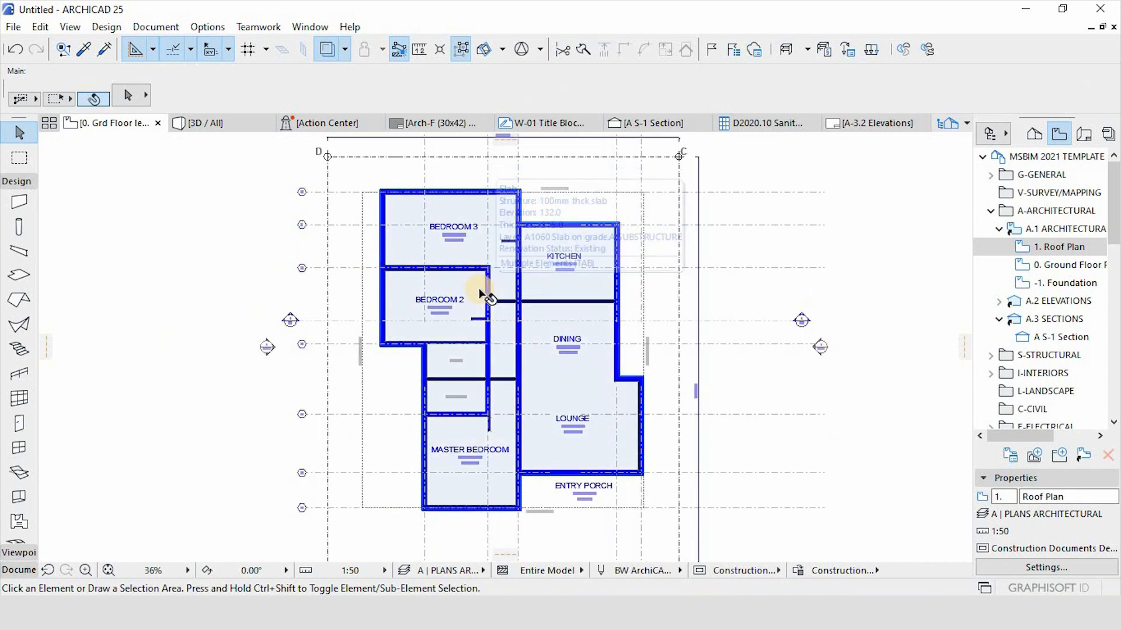
{"action": "scroll", "coordinate": [563, 382], "scroll_direction": "up", "scroll_amount": 5}
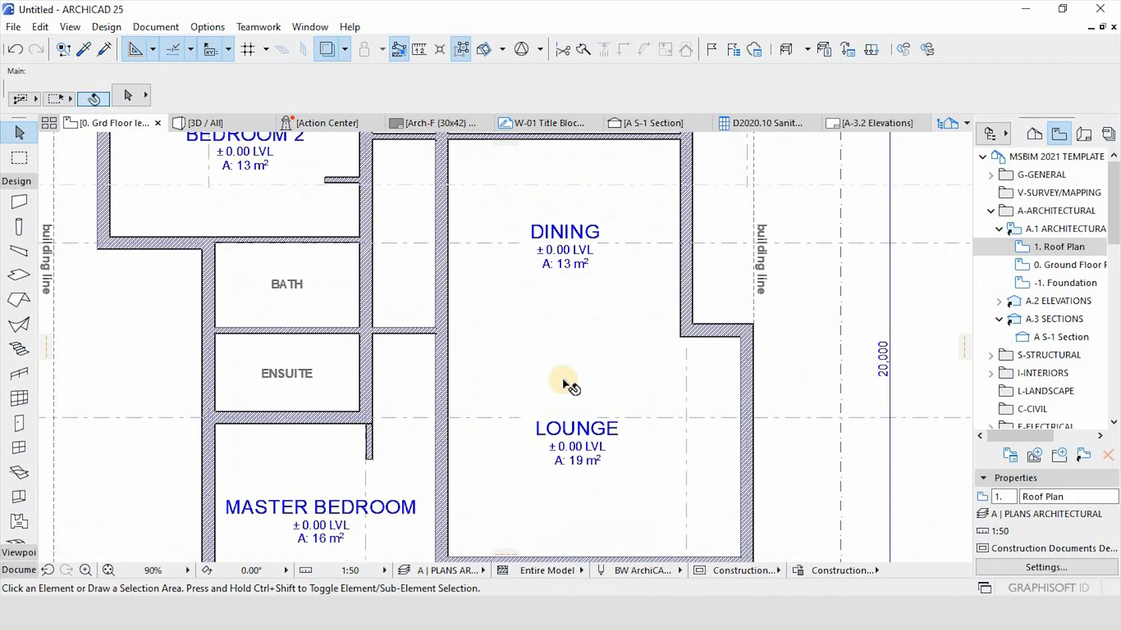
{"action": "left_click", "coordinate": [565, 377], "text": "alt"}
{"action": "scroll", "coordinate": [450, 263], "scroll_direction": "down", "scroll_amount": 2}
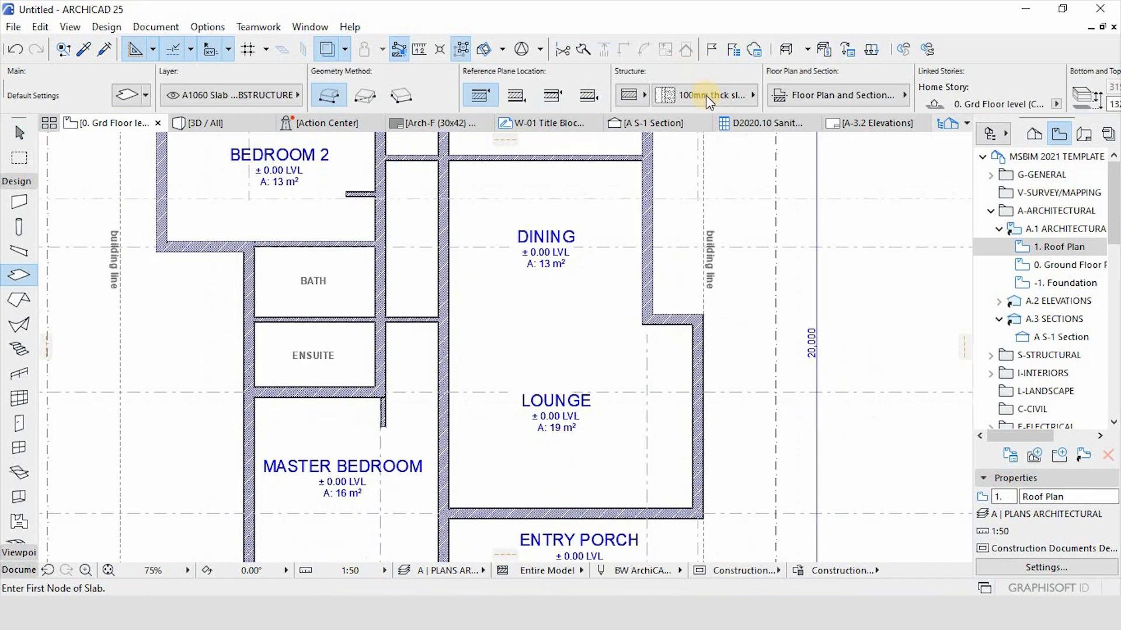
{"action": "left_click", "coordinate": [706, 96]}
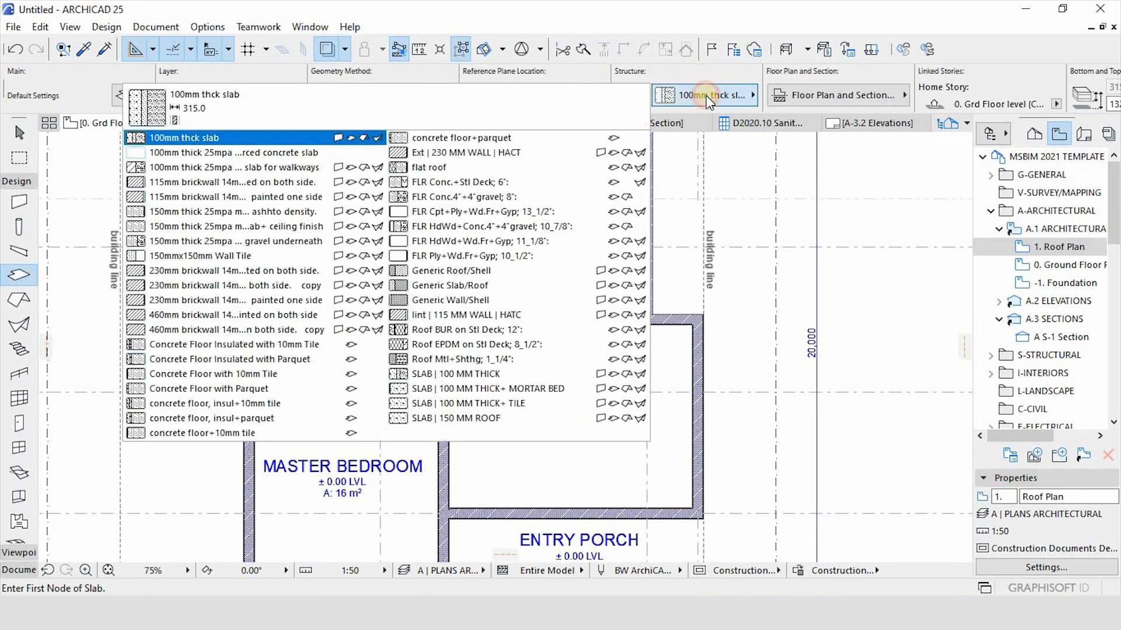
{"action": "left_click", "coordinate": [475, 373]}
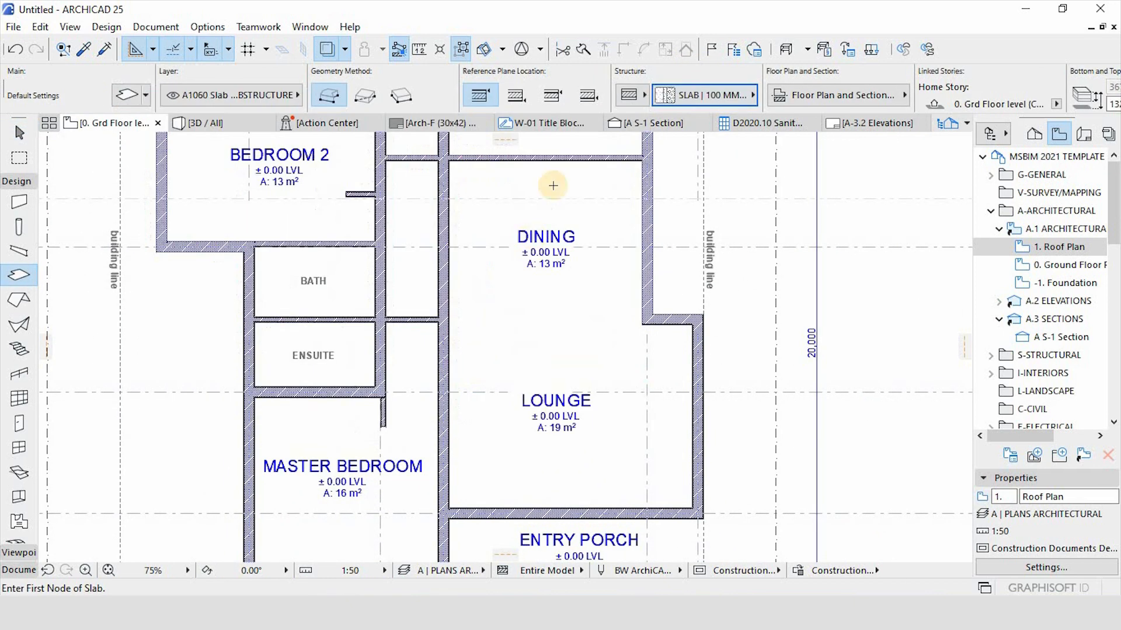
{"action": "left_click", "coordinate": [693, 95]}
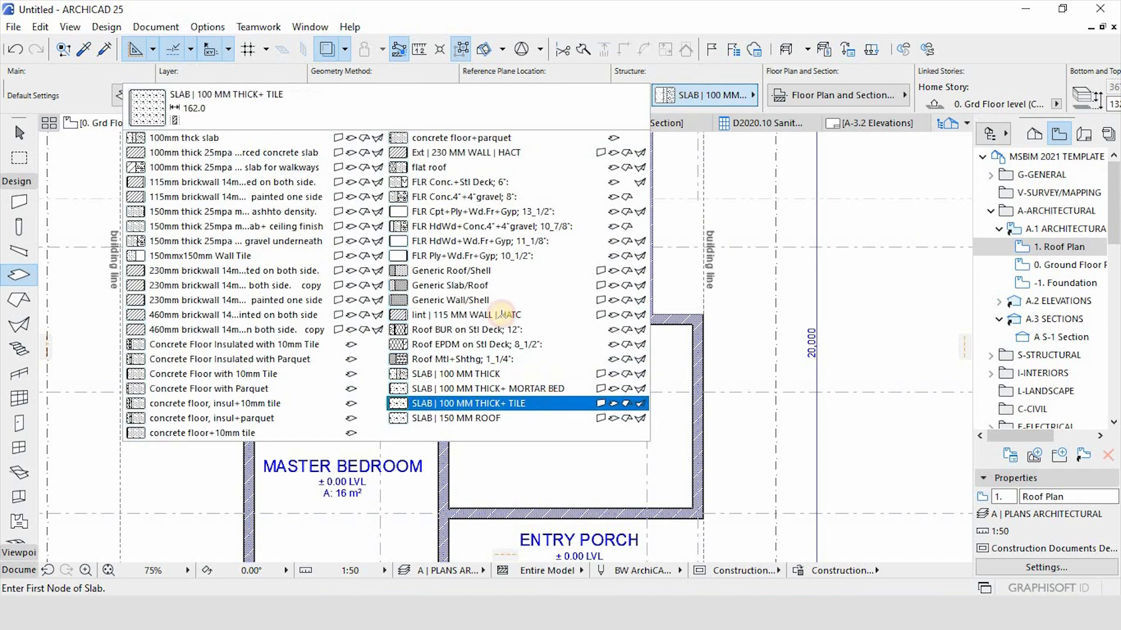
{"action": "left_click", "coordinate": [550, 403]}
Draw a rectangular slab over the entry porch, from the inner wall corner to the opposite corner at the building line.
{"action": "scroll", "coordinate": [494, 343], "scroll_direction": "down", "scroll_amount": 2}
{"action": "scroll", "coordinate": [494, 343], "scroll_direction": "down", "scroll_amount": 2}
{"action": "scroll", "coordinate": [301, 254], "scroll_direction": "up", "scroll_amount": 5}
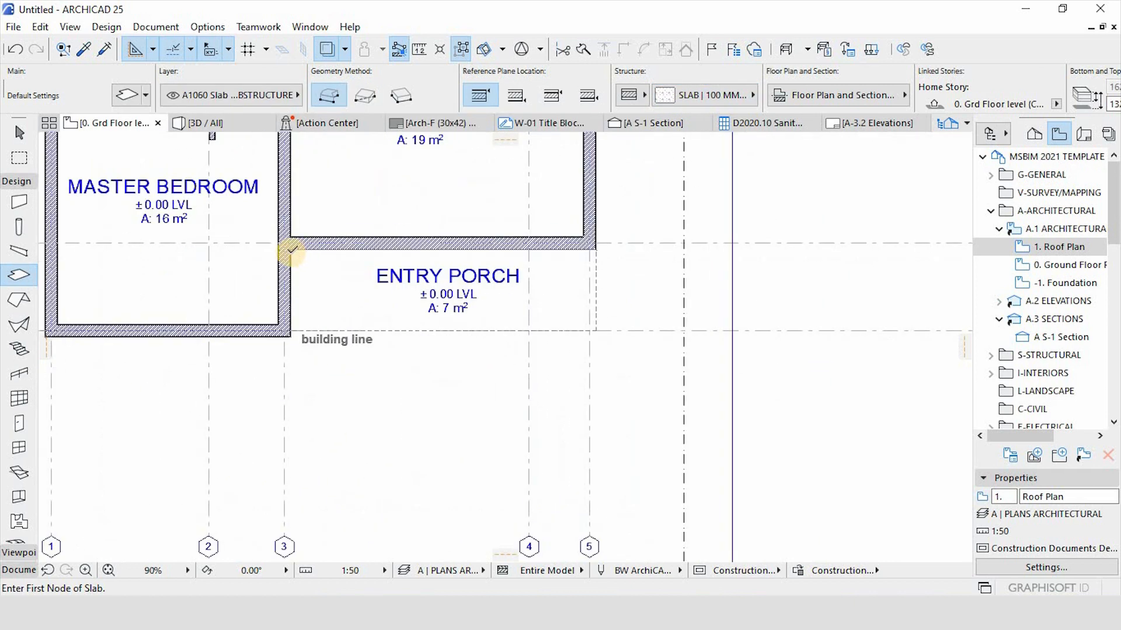
{"action": "scroll", "coordinate": [291, 251], "scroll_direction": "up", "scroll_amount": 3}
{"action": "left_click", "coordinate": [290, 247]}
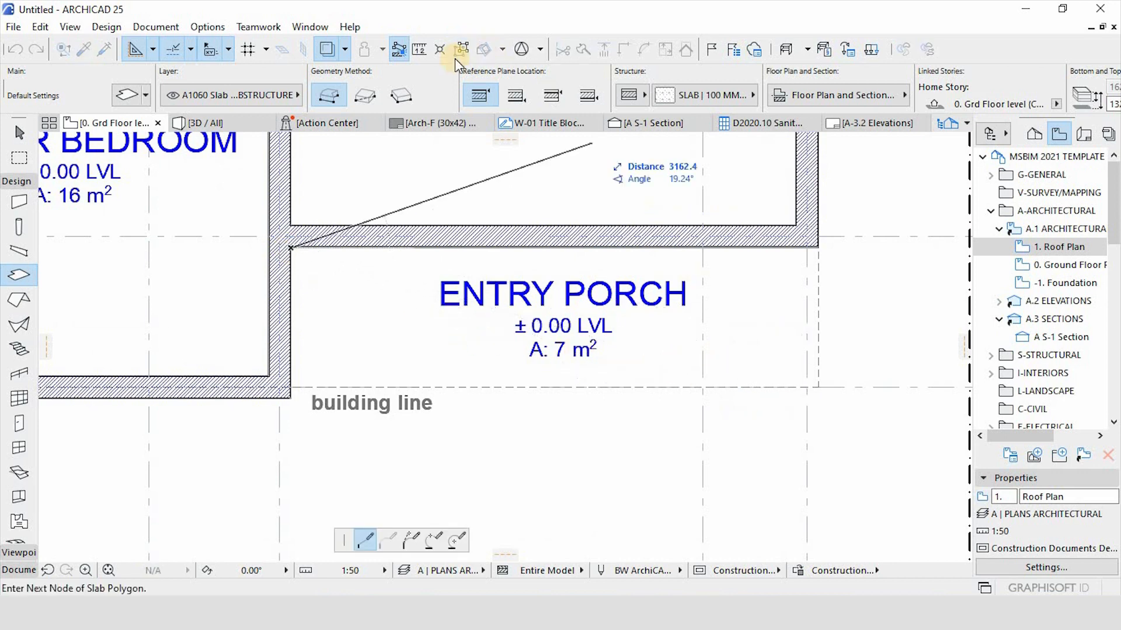
{"action": "left_click", "coordinate": [379, 97]}
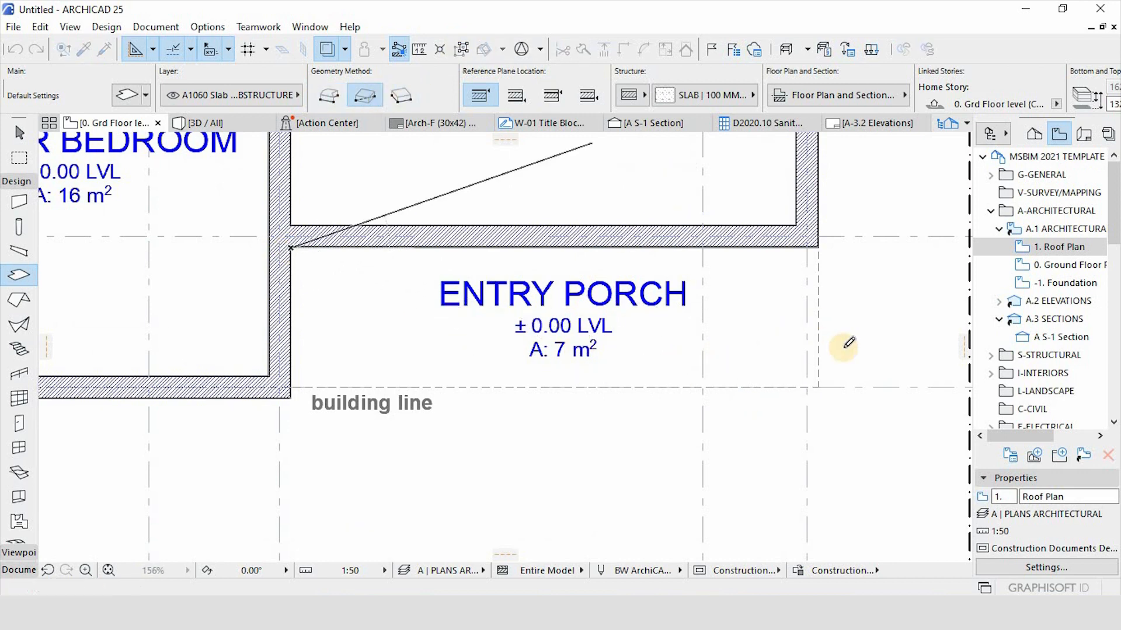
{"action": "left_click", "coordinate": [817, 386]}
Draw a 4200 by 1400 mm rectangular slab outside the kitchen, from Bedroom 3's outer wall corner to the kitchen's outer corner.
{"action": "scroll", "coordinate": [680, 465], "scroll_direction": "down", "scroll_amount": 5}
{"action": "scroll", "coordinate": [643, 258], "scroll_direction": "up", "scroll_amount": 7}
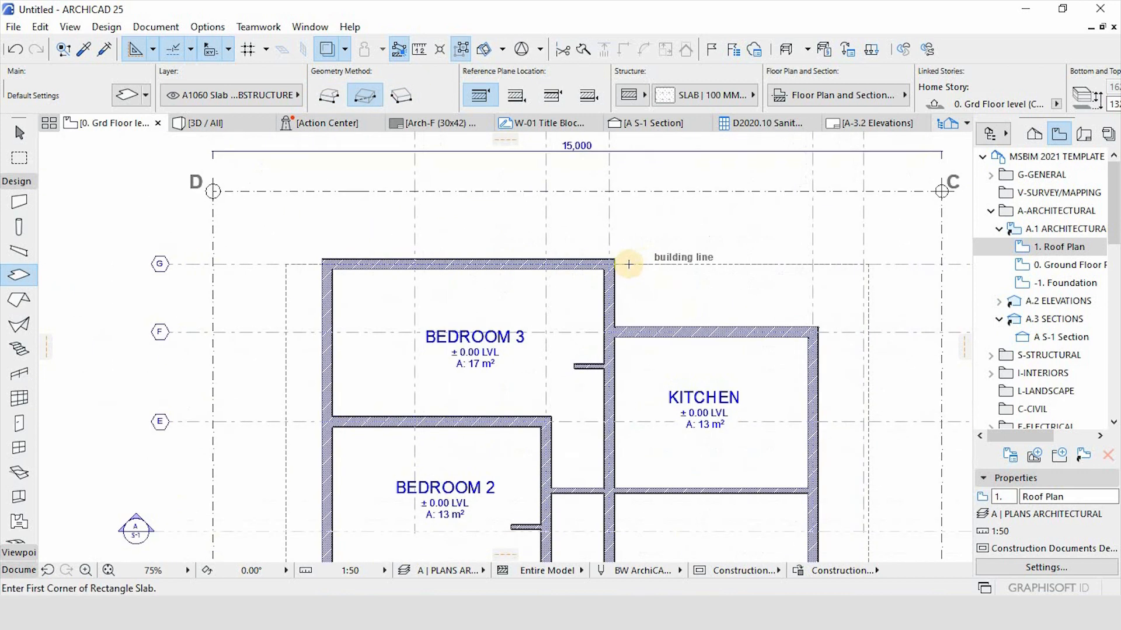
{"action": "left_click", "coordinate": [571, 243]}
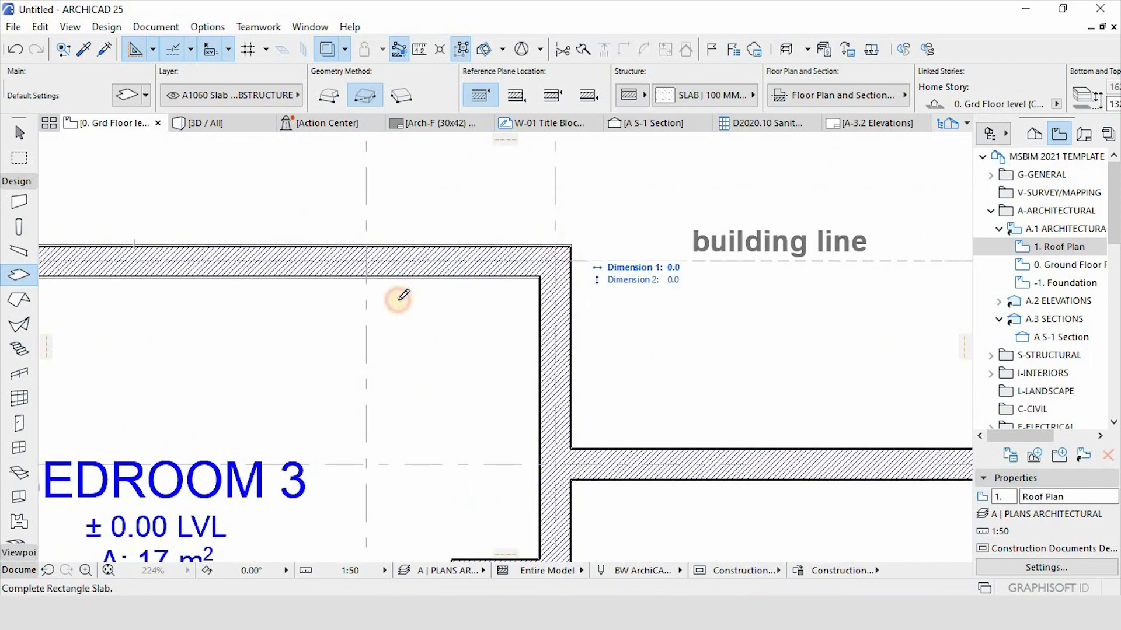
{"action": "scroll", "coordinate": [650, 325], "scroll_direction": "down", "scroll_amount": 5}
{"action": "scroll", "coordinate": [700, 347], "scroll_direction": "up", "scroll_amount": 6}
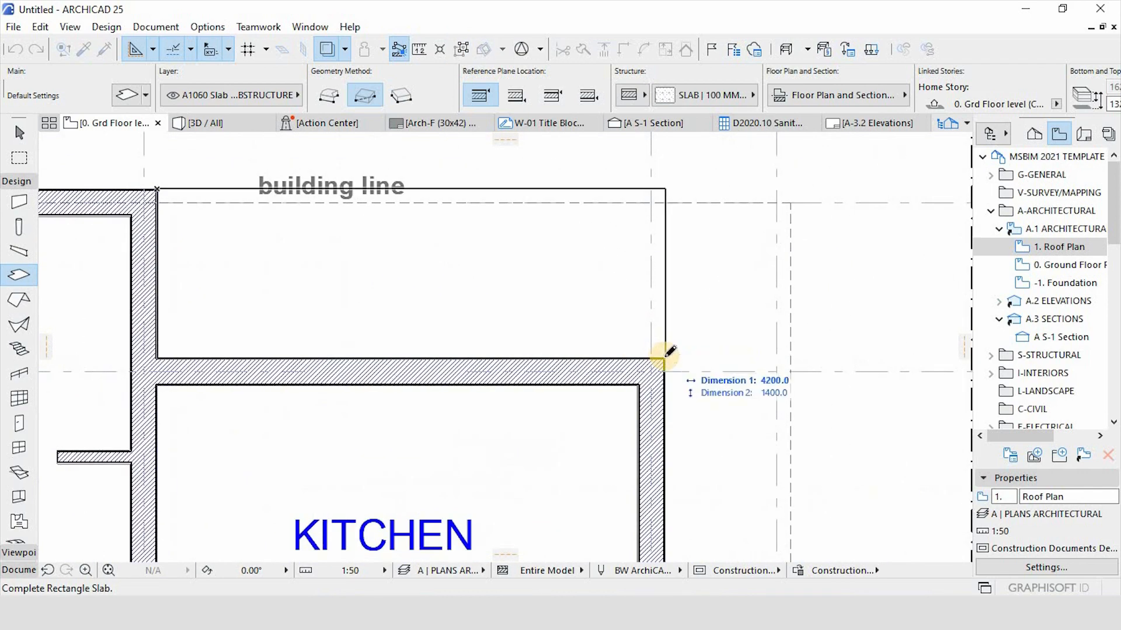
{"action": "left_click", "coordinate": [664, 358]}
{"action": "scroll", "coordinate": [561, 244], "scroll_direction": "down", "scroll_amount": 5}
{"action": "left_click", "coordinate": [19, 132]}
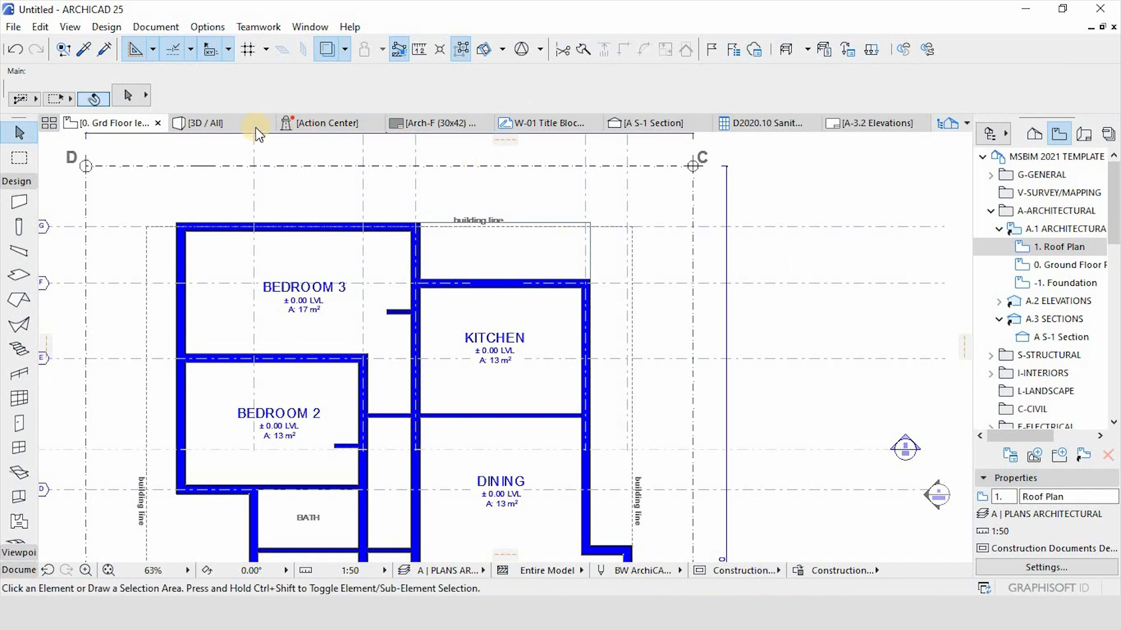
Inspect the new porch slabs on the building in the 3D view and return to the ground floor plan.
{"action": "left_click", "coordinate": [216, 128]}
{"action": "middle_click_drag", "start_coordinate": [604, 401], "coordinate": [100, 138], "text": "shift"}
{"action": "left_click", "coordinate": [97, 131]}
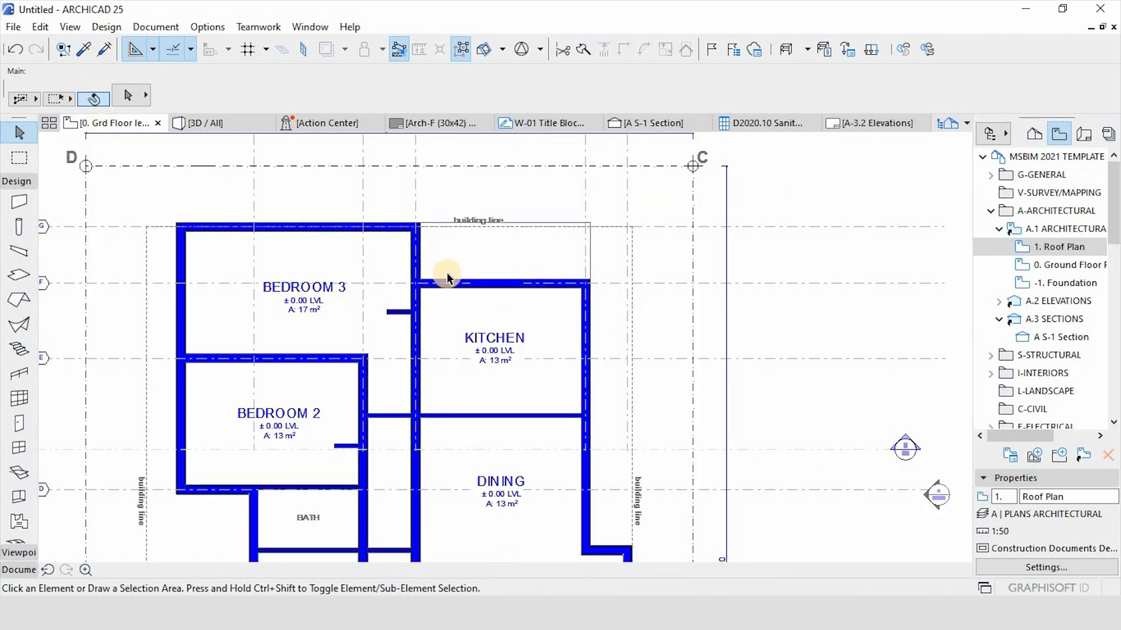
{"action": "scroll", "coordinate": [449, 271], "scroll_direction": "down", "scroll_amount": 5}
{"action": "scroll", "coordinate": [450, 404], "scroll_direction": "down", "scroll_amount": 1}
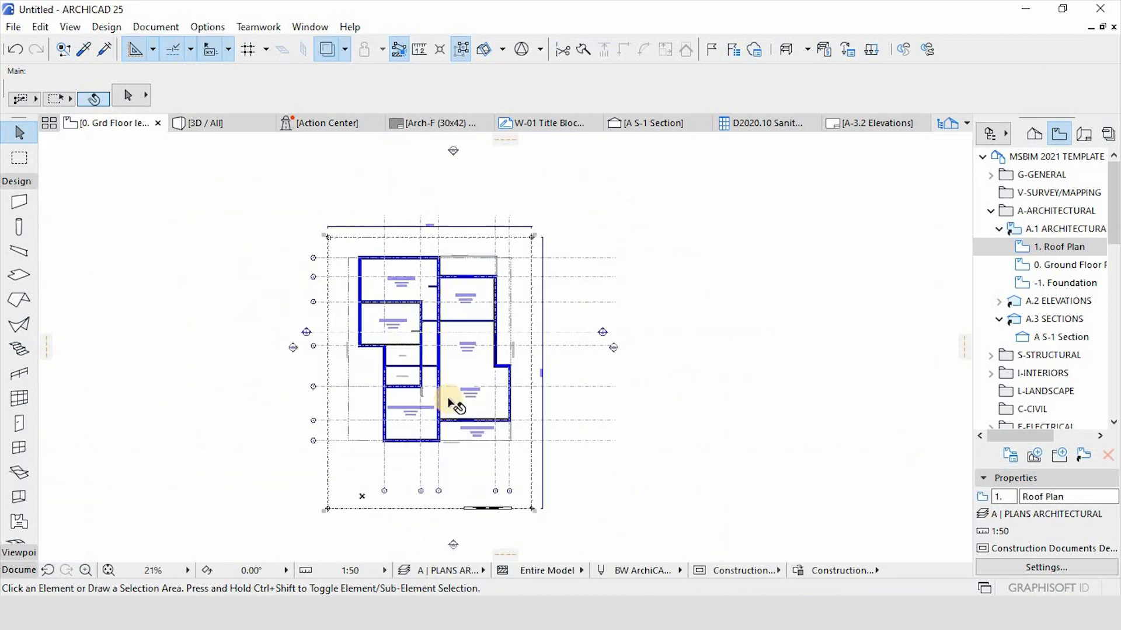
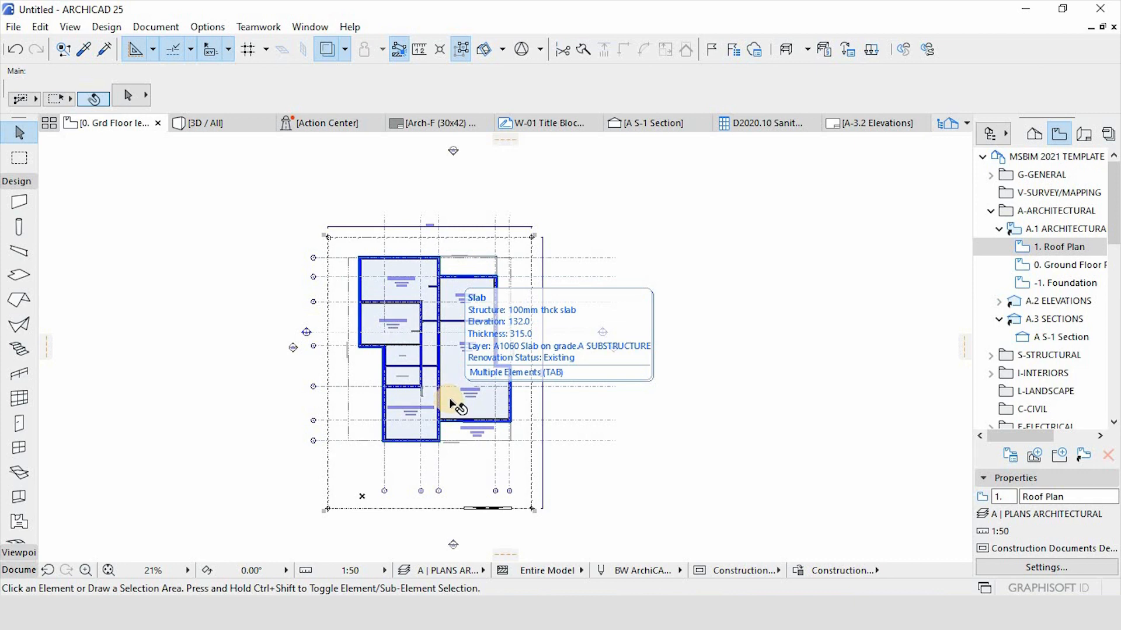
Open the default door settings and show the Pivot door favorites of the MSBIM Doors collection.
{"action": "scroll", "coordinate": [428, 393], "scroll_direction": "up", "scroll_amount": 4}
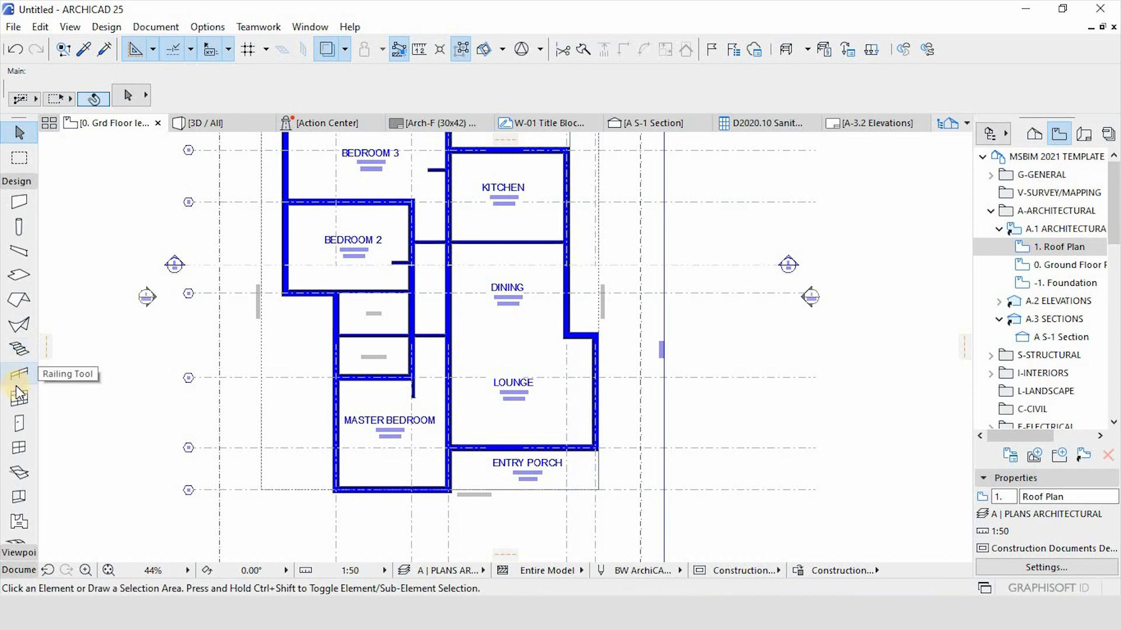
{"action": "left_click", "coordinate": [24, 425]}
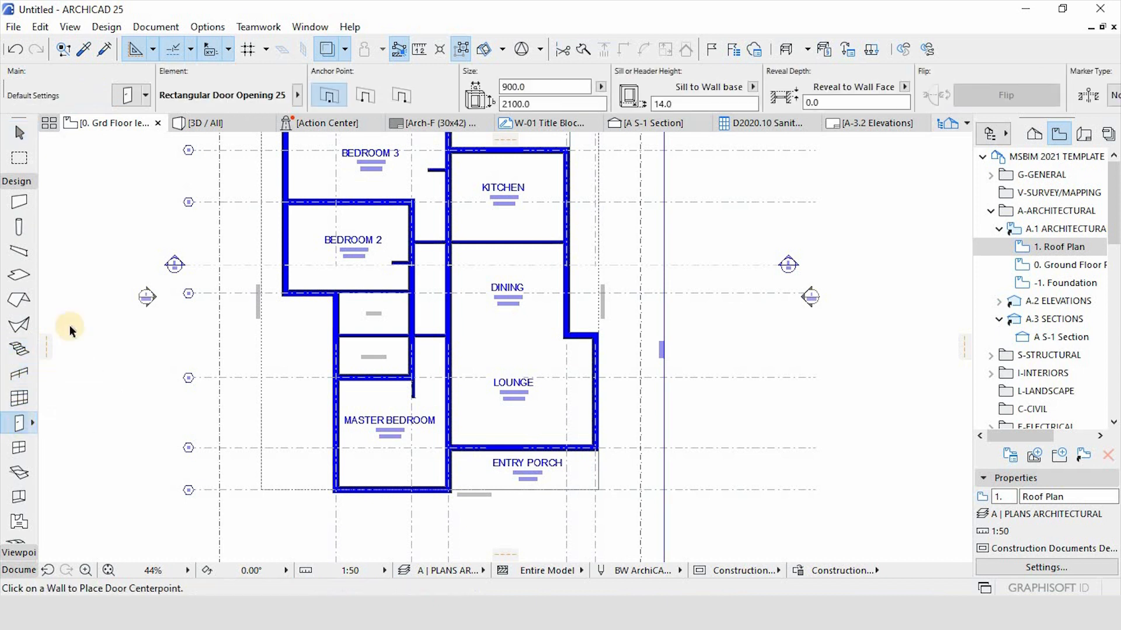
{"action": "left_click", "coordinate": [124, 93]}
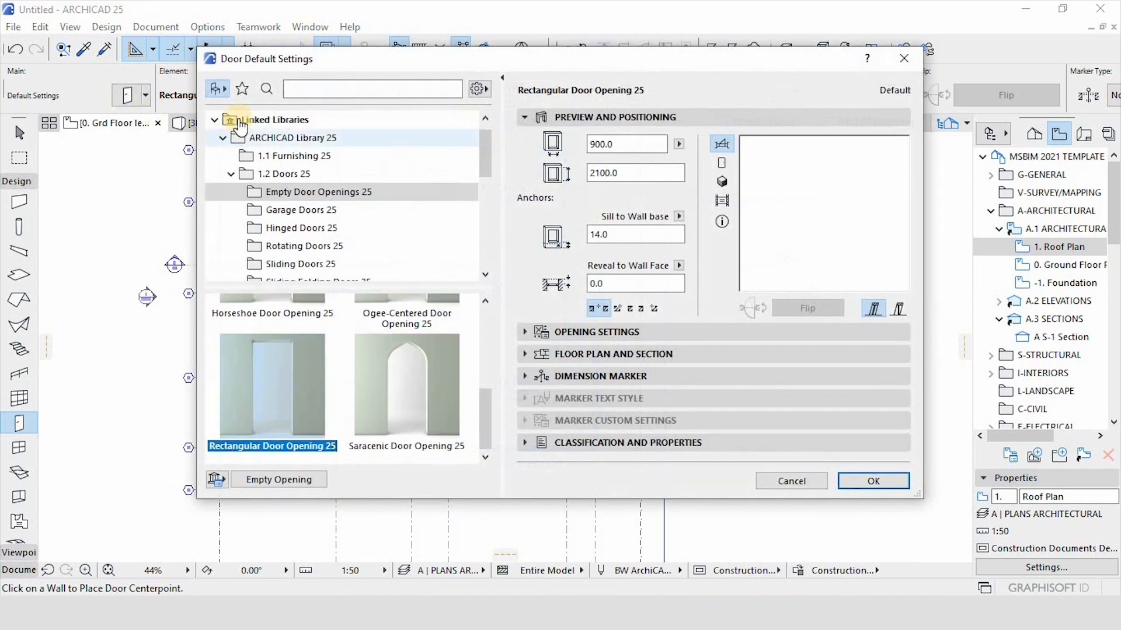
{"action": "left_click", "coordinate": [243, 89]}
{"action": "left_click", "coordinate": [312, 230]}
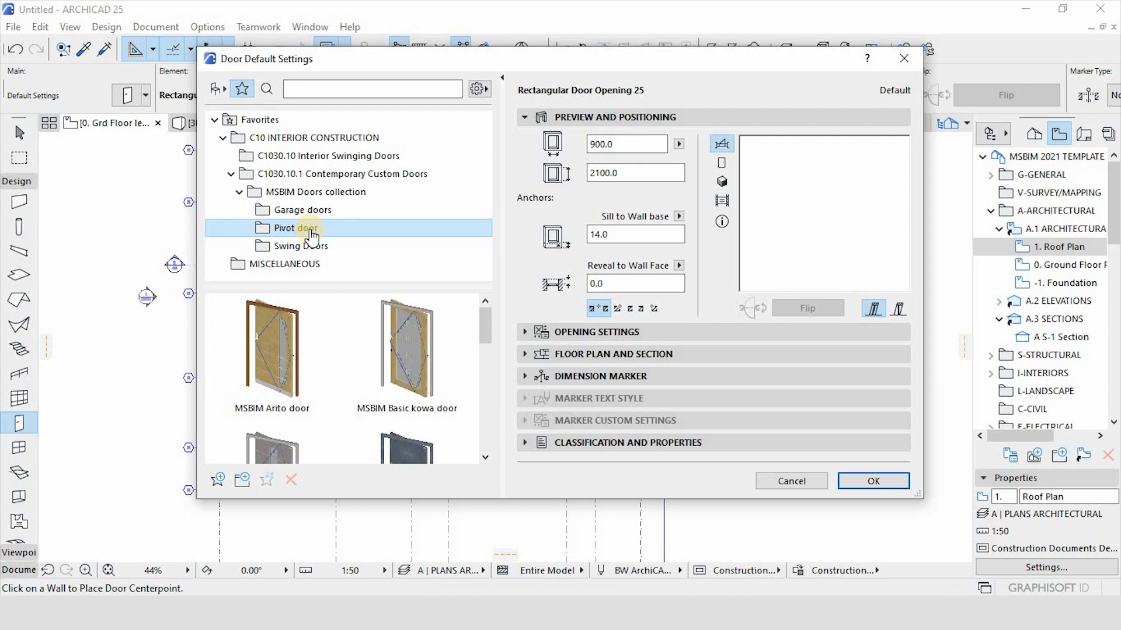
Browse the Swing Doors, Pivot door and Garage doors favorites to compare the available door designs.
{"action": "left_click", "coordinate": [293, 212]}
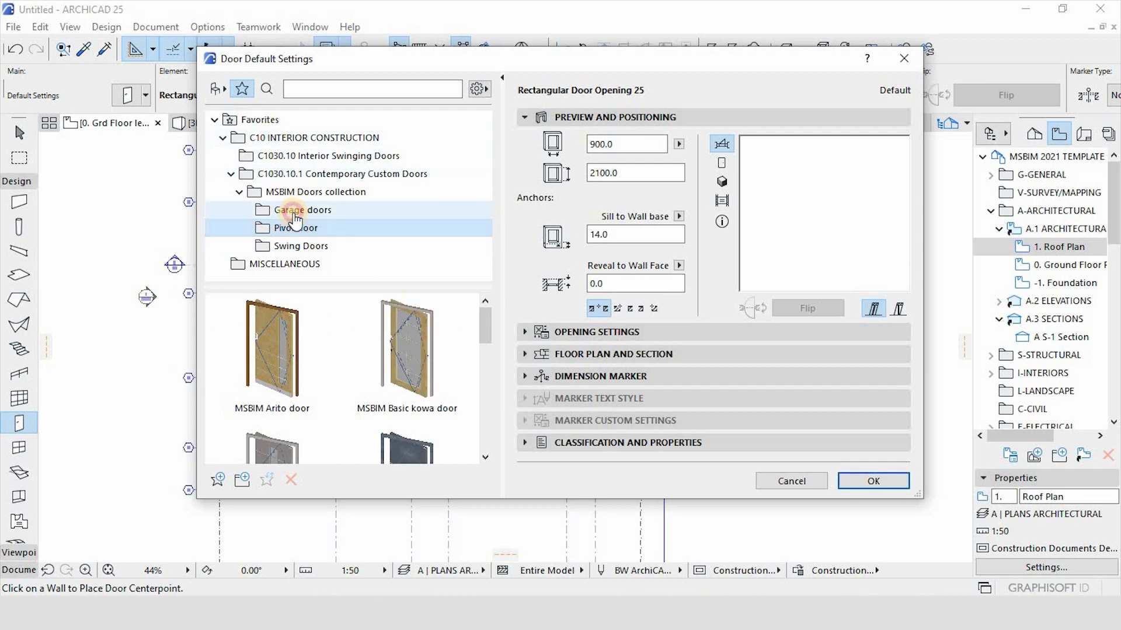
{"action": "left_click", "coordinate": [294, 228]}
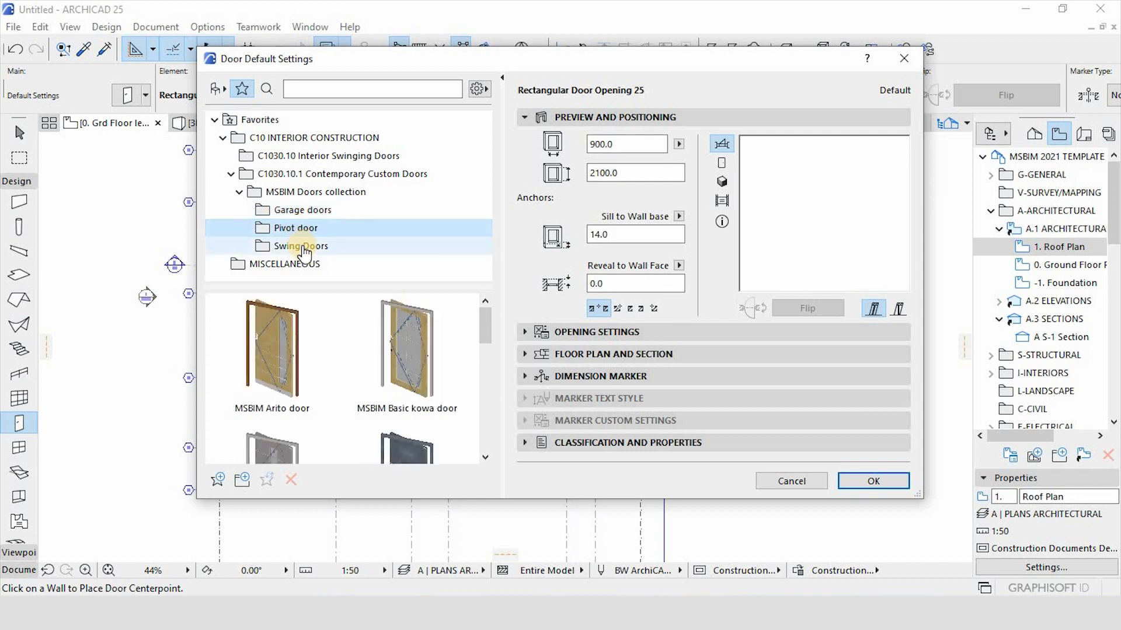
{"action": "left_click", "coordinate": [302, 247]}
{"action": "left_click", "coordinate": [300, 365]}
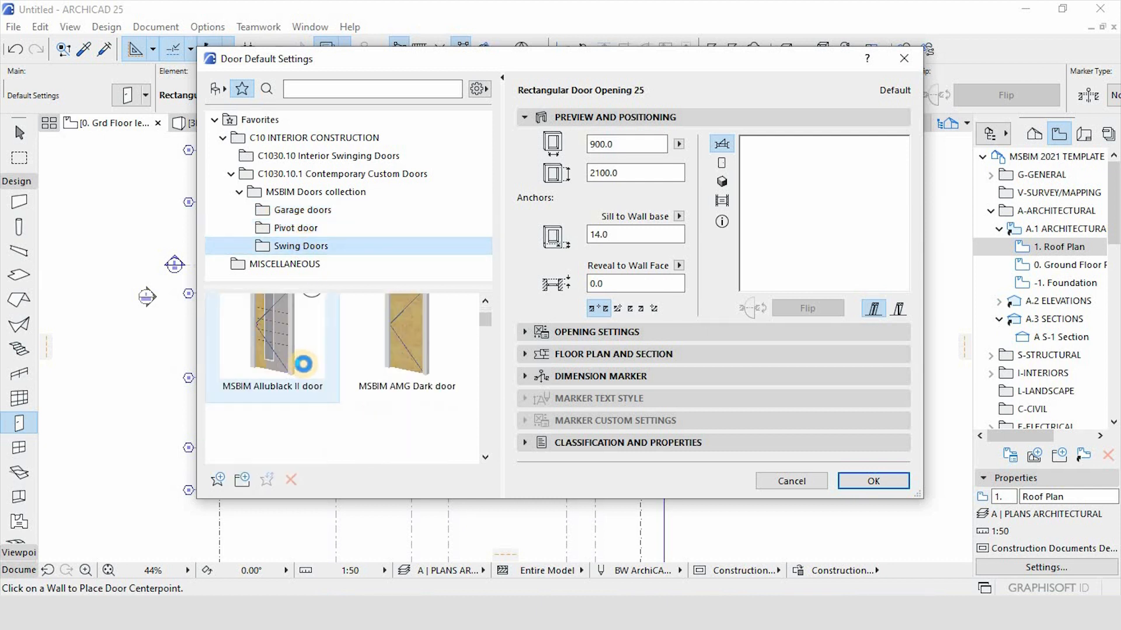
{"action": "scroll", "coordinate": [303, 364], "scroll_direction": "down", "scroll_amount": 2}
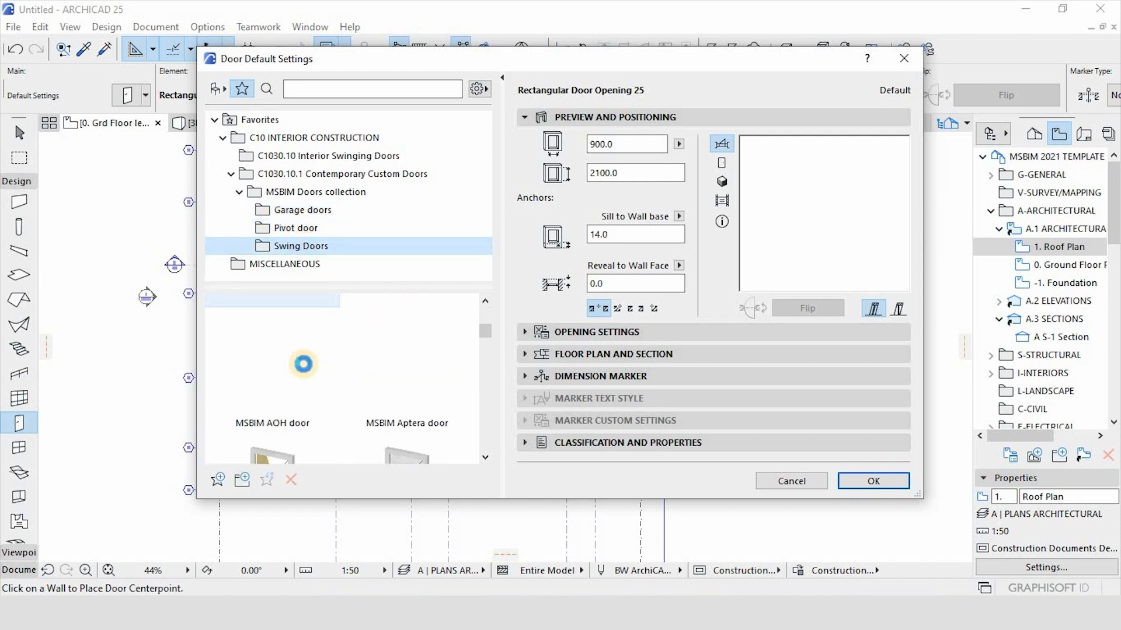
{"action": "scroll", "coordinate": [303, 364], "scroll_direction": "down", "scroll_amount": 1}
{"action": "scroll", "coordinate": [303, 356], "scroll_direction": "up", "scroll_amount": 5}
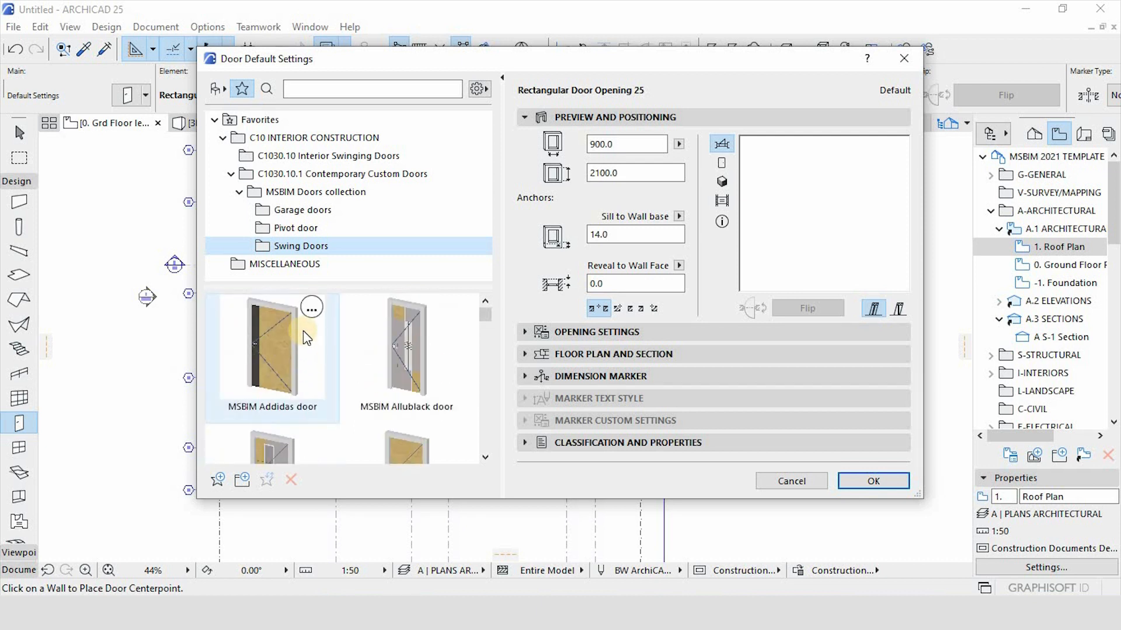
{"action": "left_click", "coordinate": [285, 228]}
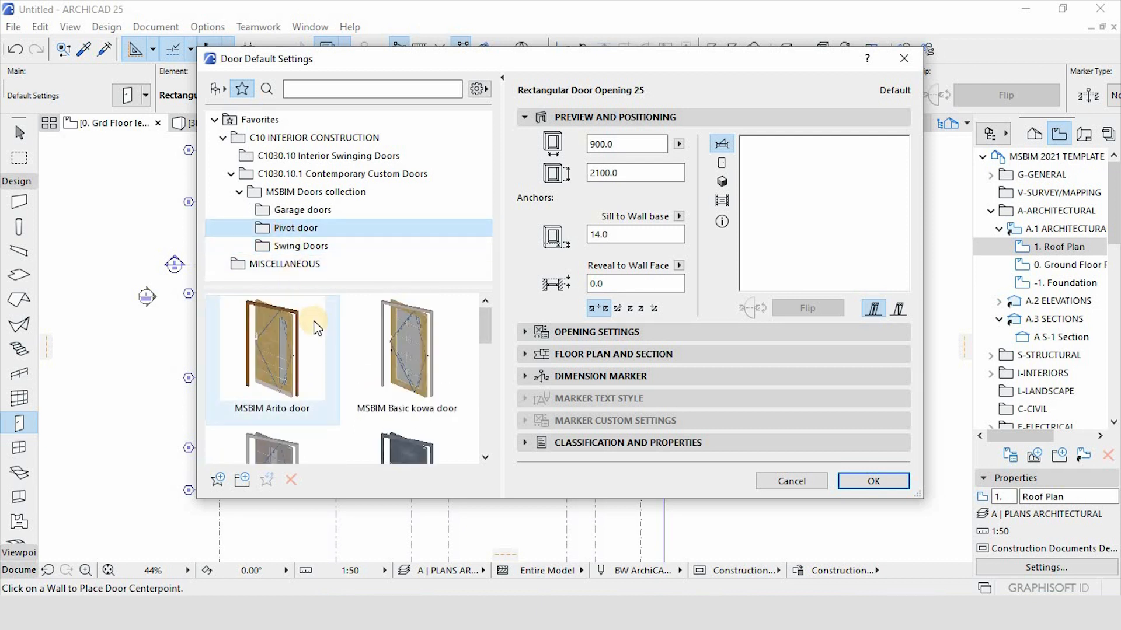
{"action": "mouse_move", "coordinate": [317, 351]}
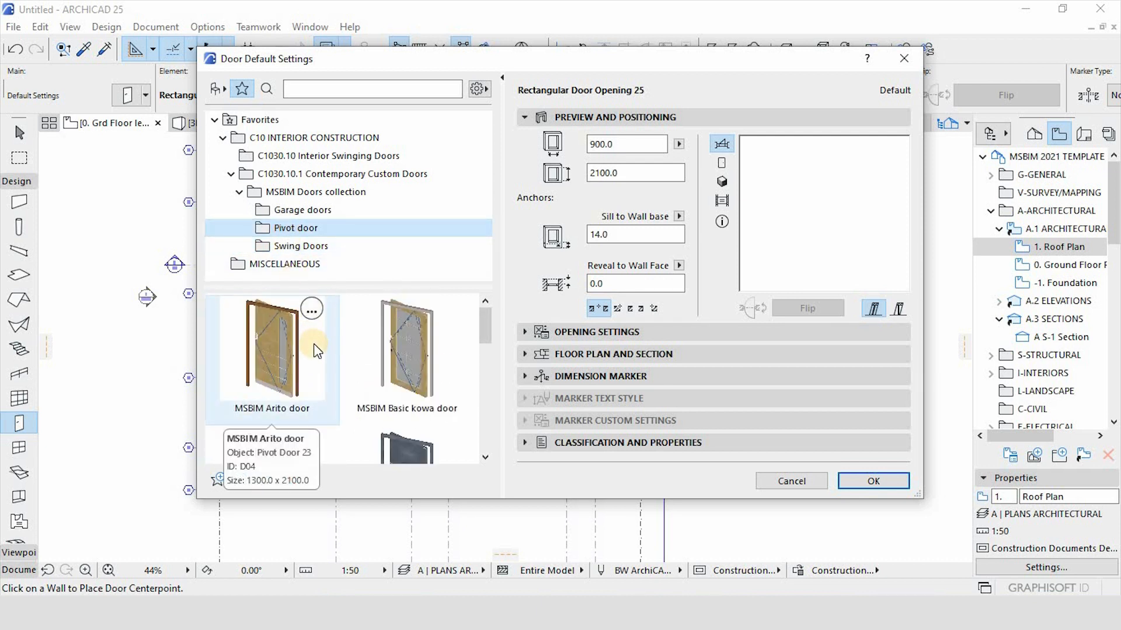
{"action": "left_click", "coordinate": [292, 210]}
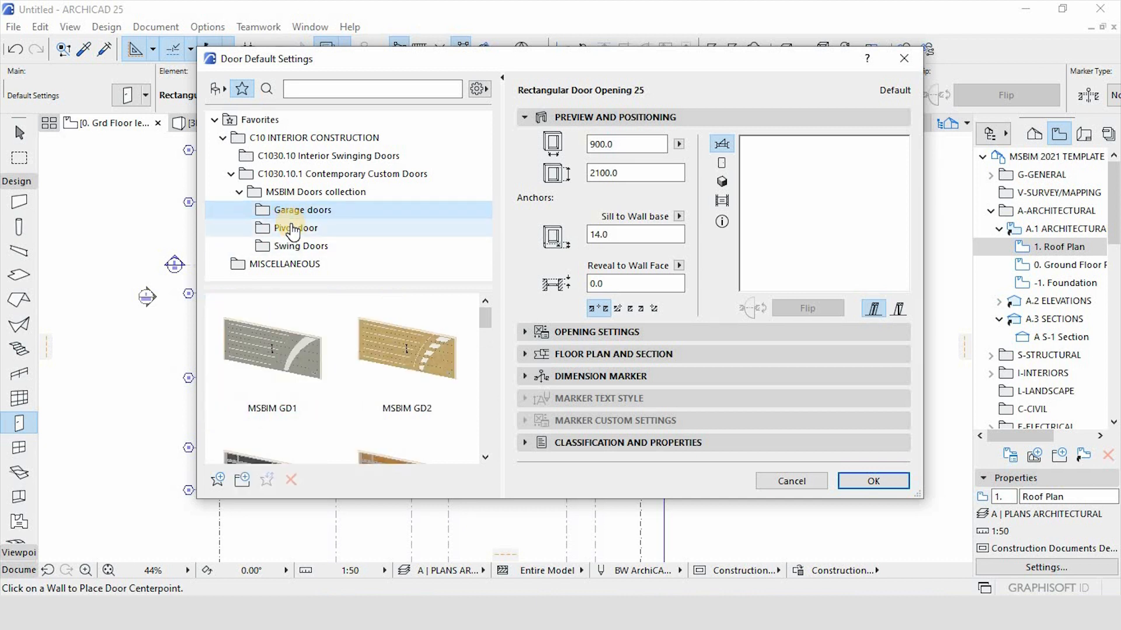
{"action": "scroll", "coordinate": [339, 379], "scroll_direction": "down", "scroll_amount": 2}
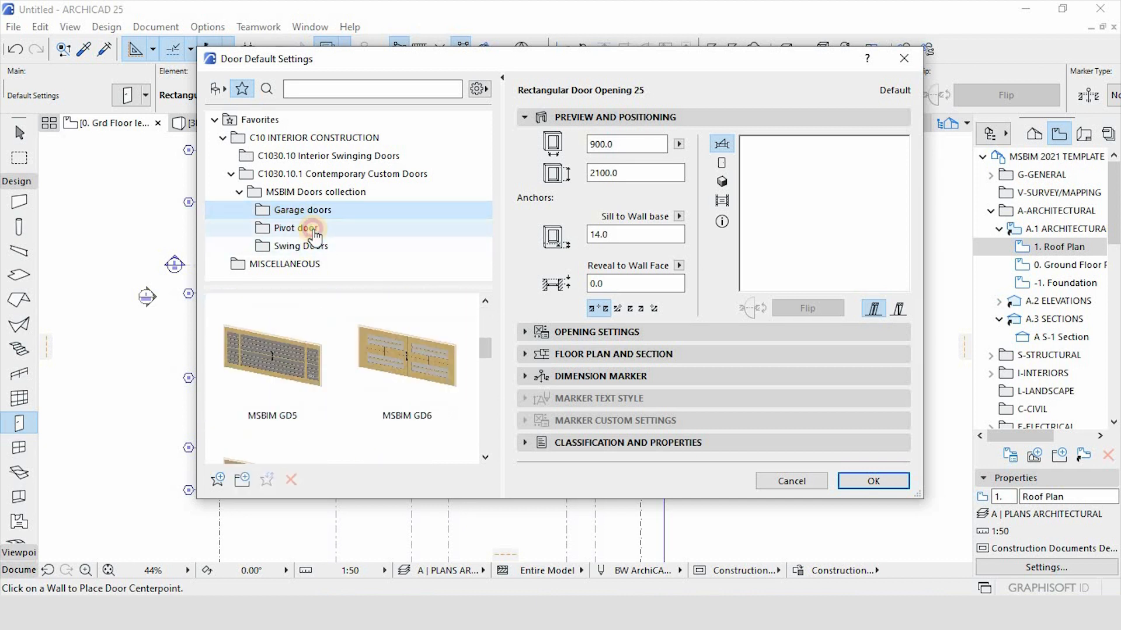
Apply the MSBIM Daluse door from the Pivot door favorites as the default door.
{"action": "left_click", "coordinate": [251, 228]}
{"action": "scroll", "coordinate": [327, 350], "scroll_direction": "down", "scroll_amount": 3}
{"action": "left_click", "coordinate": [272, 389]}
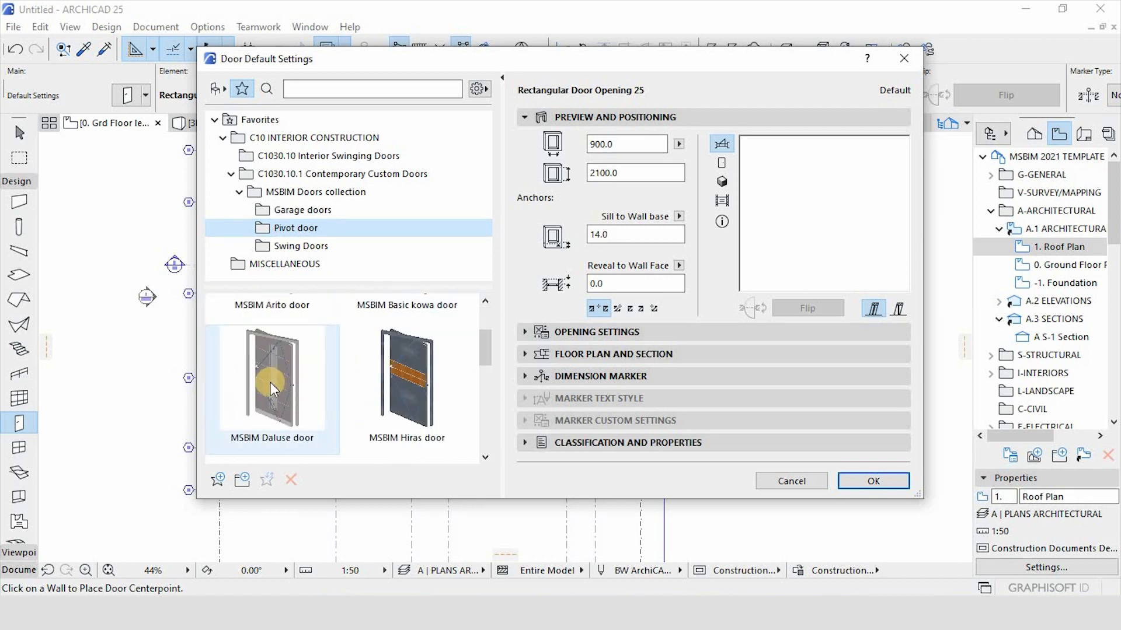
{"action": "left_click", "coordinate": [272, 383]}
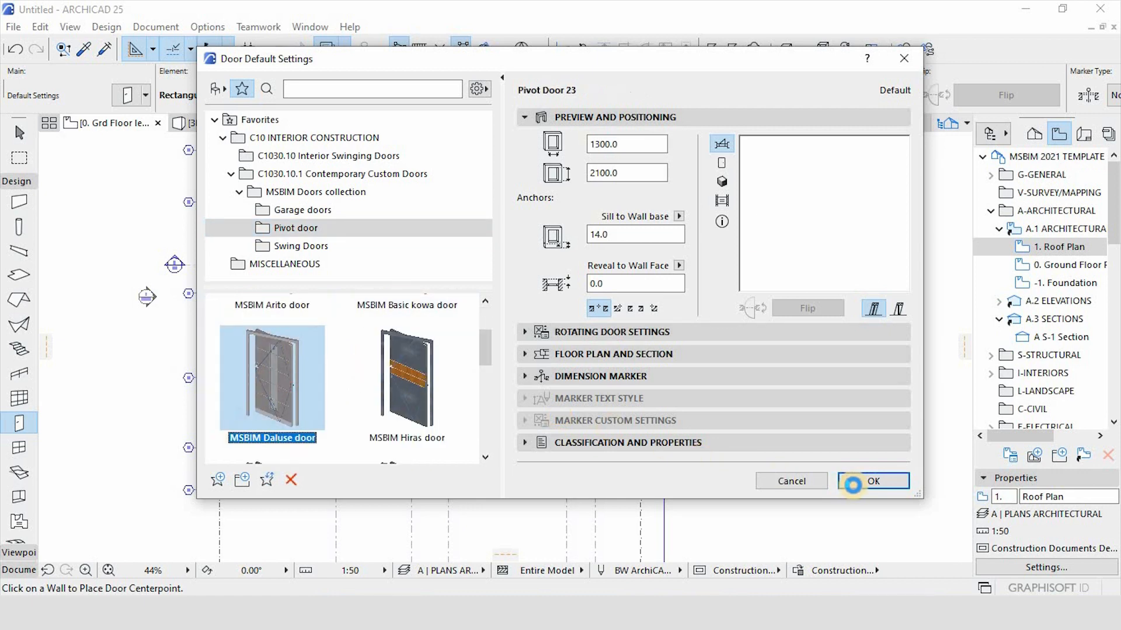
{"action": "left_click", "coordinate": [873, 481]}
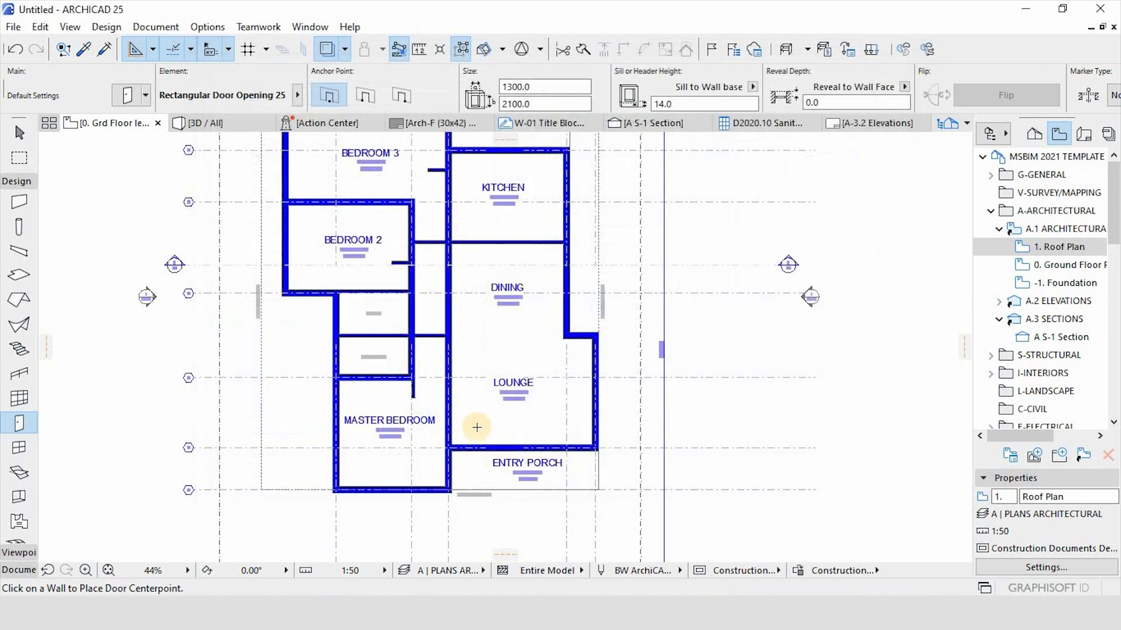
Place the 1300 x 2100 pivot door in the wall between the lounge and entry porch, near the master bedroom wall, opening into the lounge.
{"action": "scroll", "coordinate": [474, 468], "scroll_direction": "up", "scroll_amount": 5}
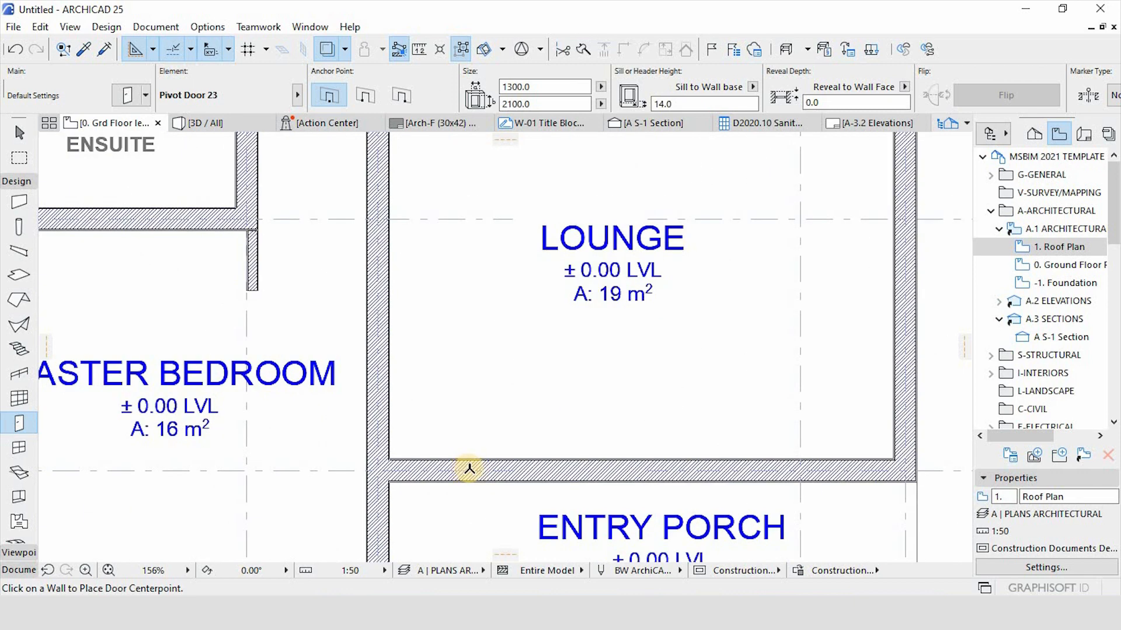
{"action": "left_click", "coordinate": [469, 468]}
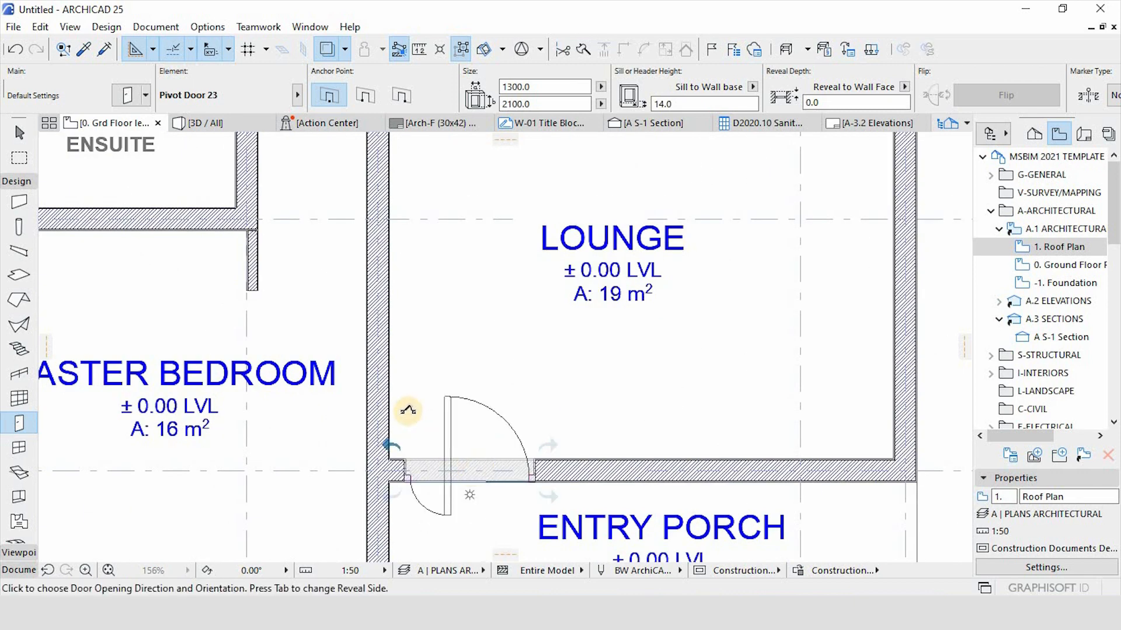
{"action": "left_click", "coordinate": [519, 389]}
{"action": "scroll", "coordinate": [519, 389], "scroll_direction": "down", "scroll_amount": 4}
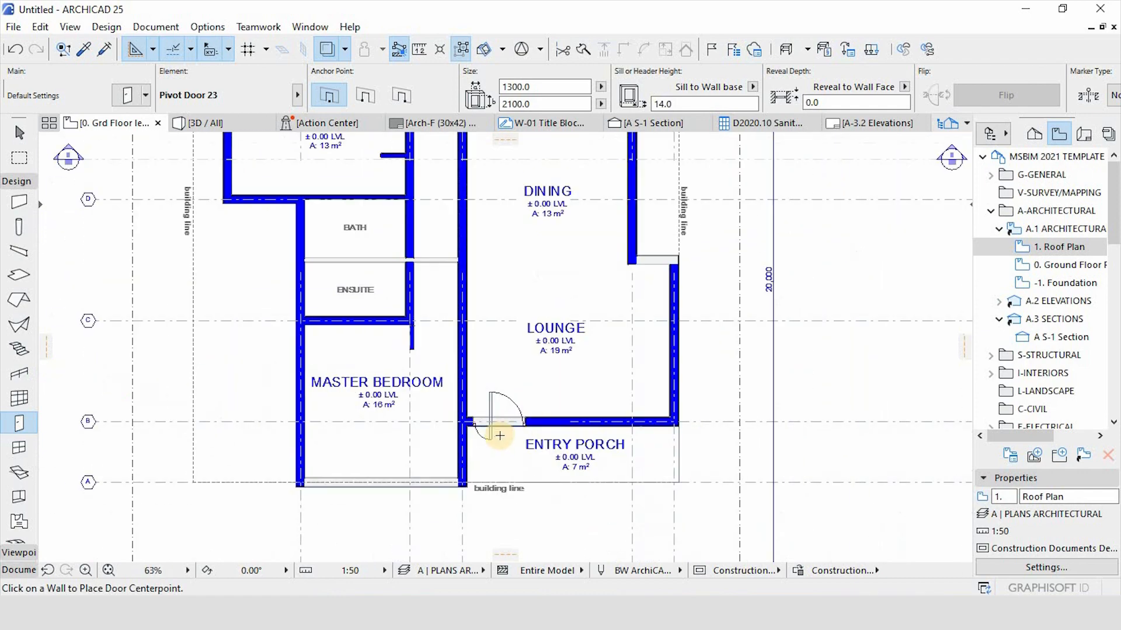
{"action": "scroll", "coordinate": [484, 424], "scroll_direction": "up", "scroll_amount": 4}
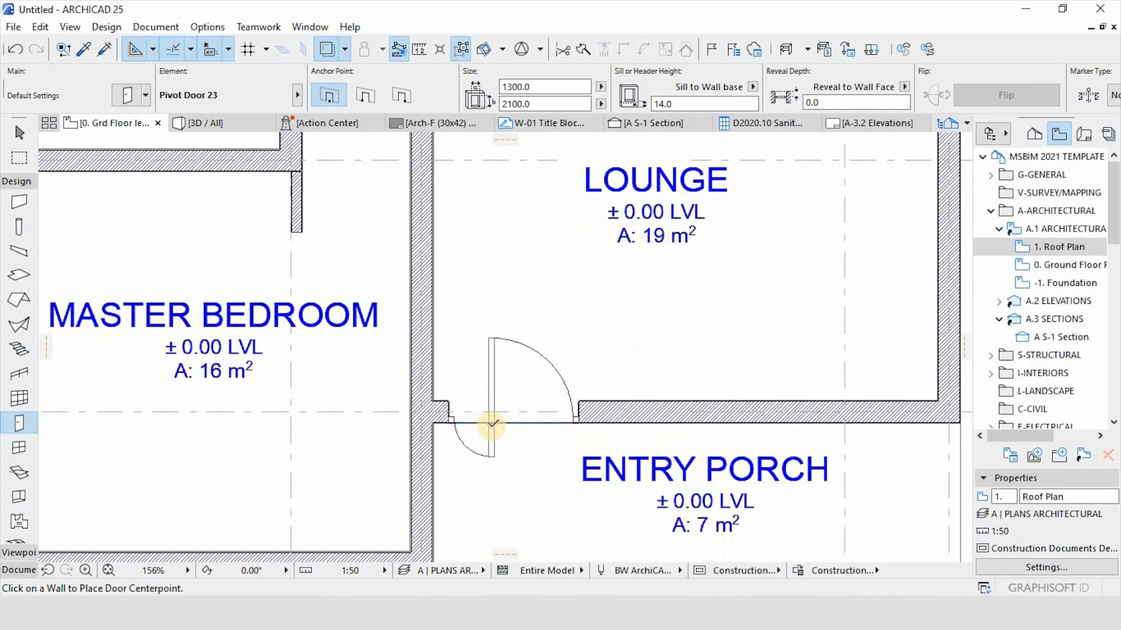
{"action": "scroll", "coordinate": [492, 423], "scroll_direction": "down", "scroll_amount": 5}
{"action": "key", "text": "Escape"}
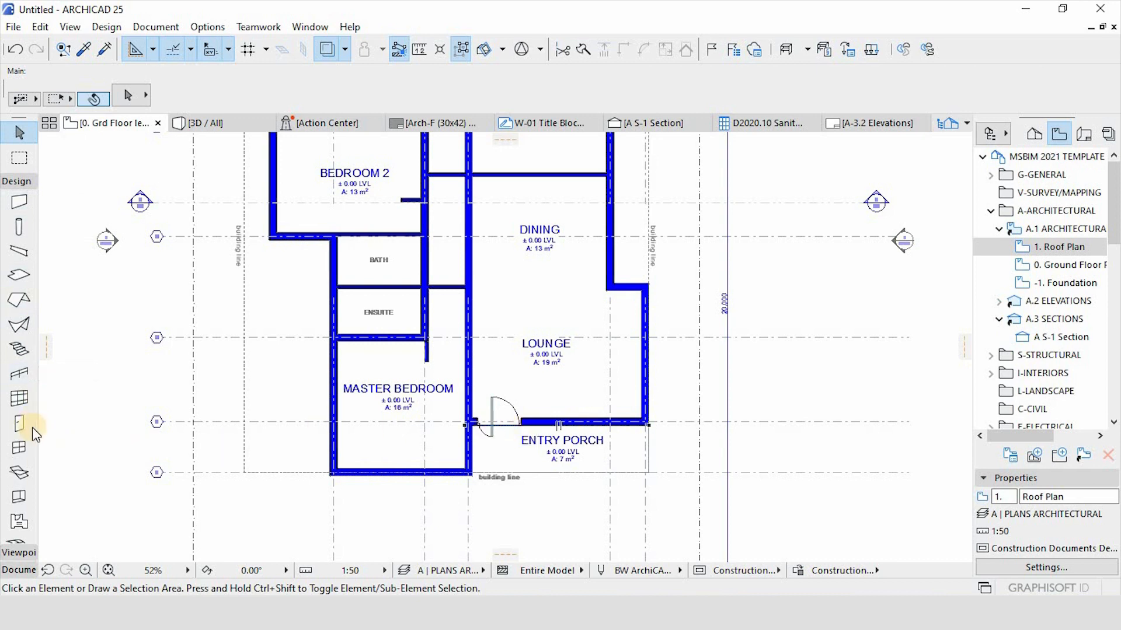
Reopen the default door settings and browse the Swing Doors favorites of the MSBIM Doors collection for an interior door.
{"action": "left_click", "coordinate": [17, 423]}
{"action": "double_click", "coordinate": [17, 423]}
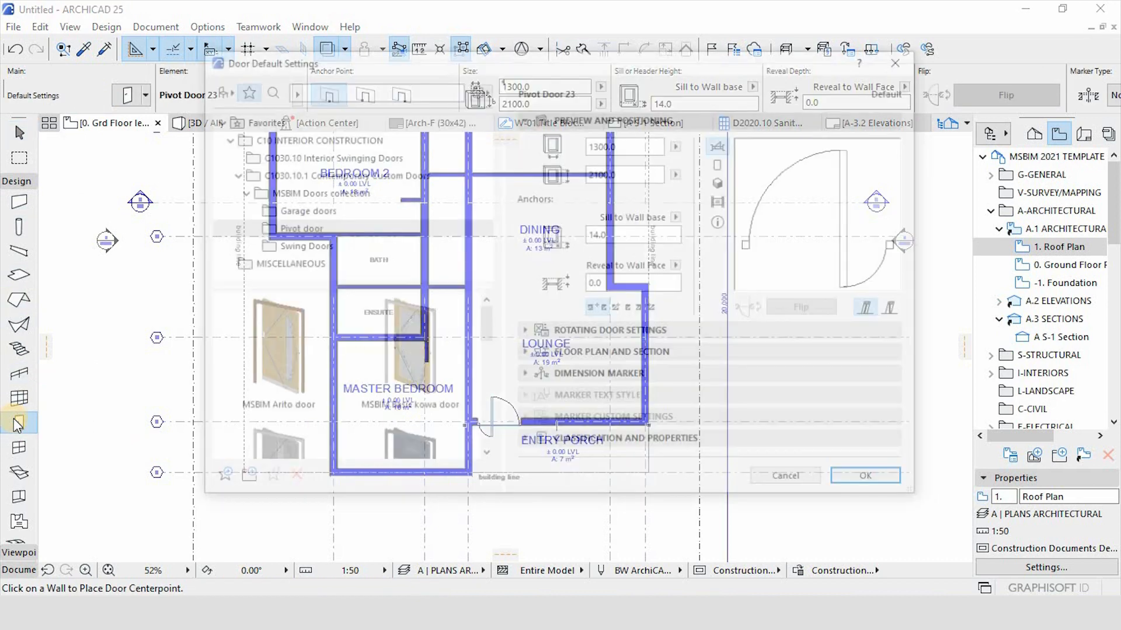
{"action": "left_click", "coordinate": [298, 248]}
{"action": "scroll", "coordinate": [358, 357], "scroll_direction": "down", "scroll_amount": 2}
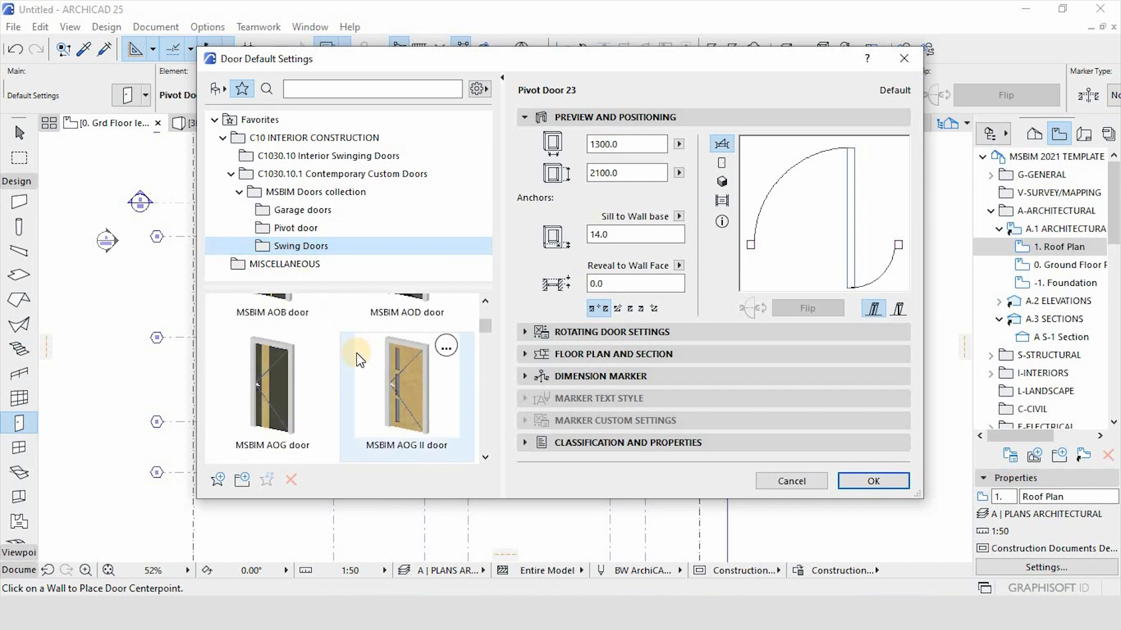
{"action": "scroll", "coordinate": [358, 357], "scroll_direction": "down", "scroll_amount": 5}
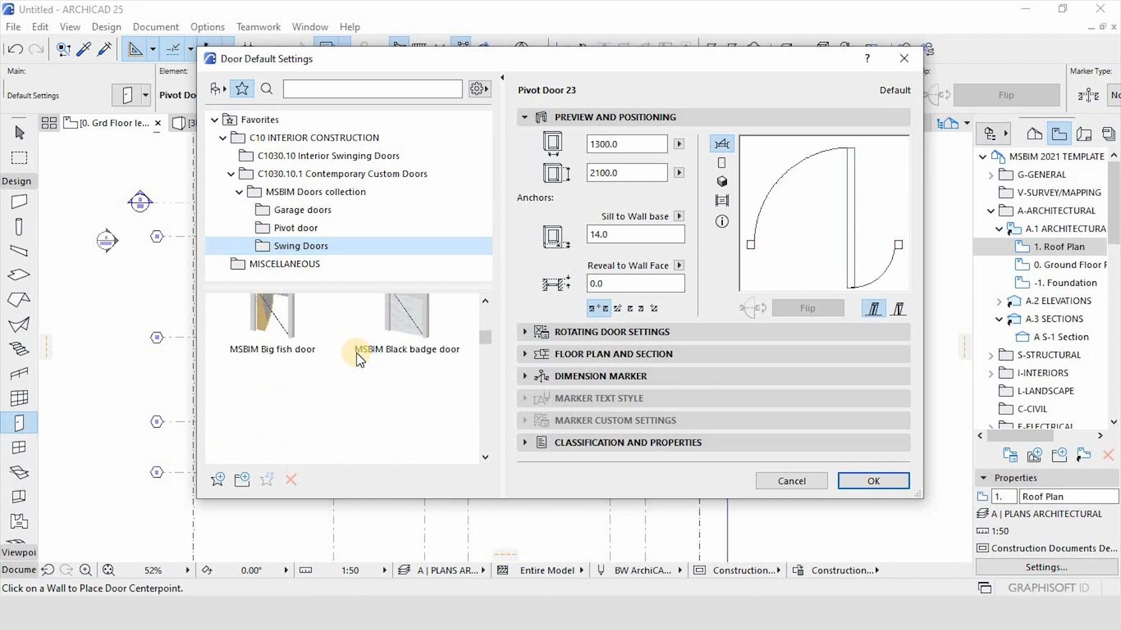
{"action": "left_click", "coordinate": [356, 352]}
{"action": "scroll", "coordinate": [357, 355], "scroll_direction": "down", "scroll_amount": 6}
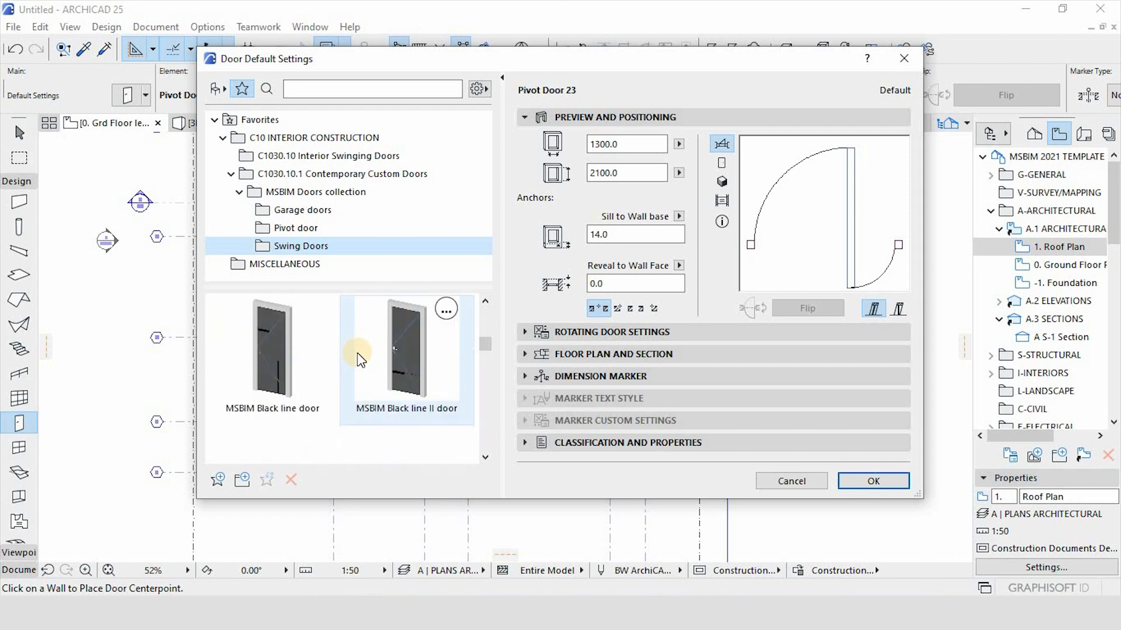
{"action": "scroll", "coordinate": [356, 354], "scroll_direction": "down", "scroll_amount": 3}
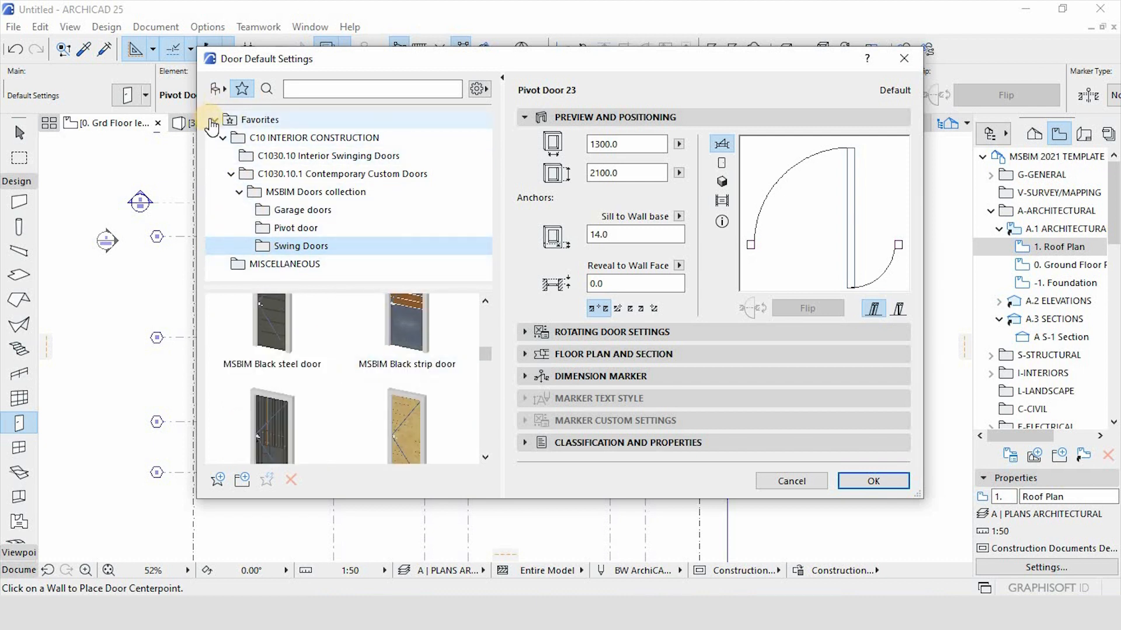
{"action": "scroll", "coordinate": [320, 391], "scroll_direction": "down", "scroll_amount": 3}
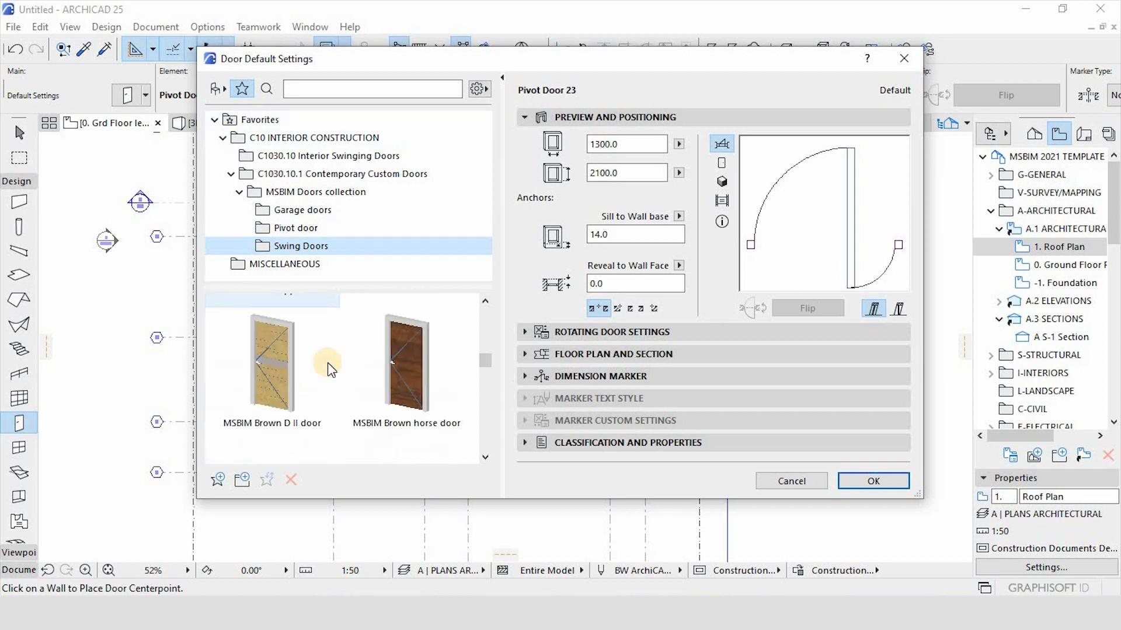
{"action": "scroll", "coordinate": [324, 363], "scroll_direction": "down", "scroll_amount": 3}
{"action": "scroll", "coordinate": [323, 364], "scroll_direction": "down", "scroll_amount": 5}
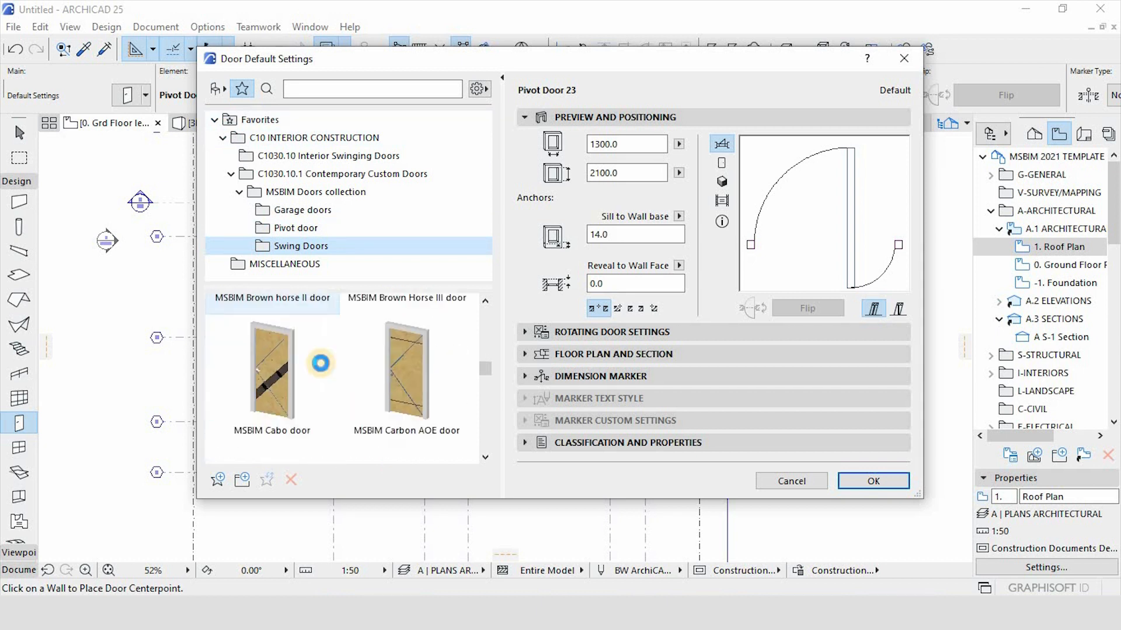
{"action": "scroll", "coordinate": [325, 401], "scroll_direction": "down", "scroll_amount": 2}
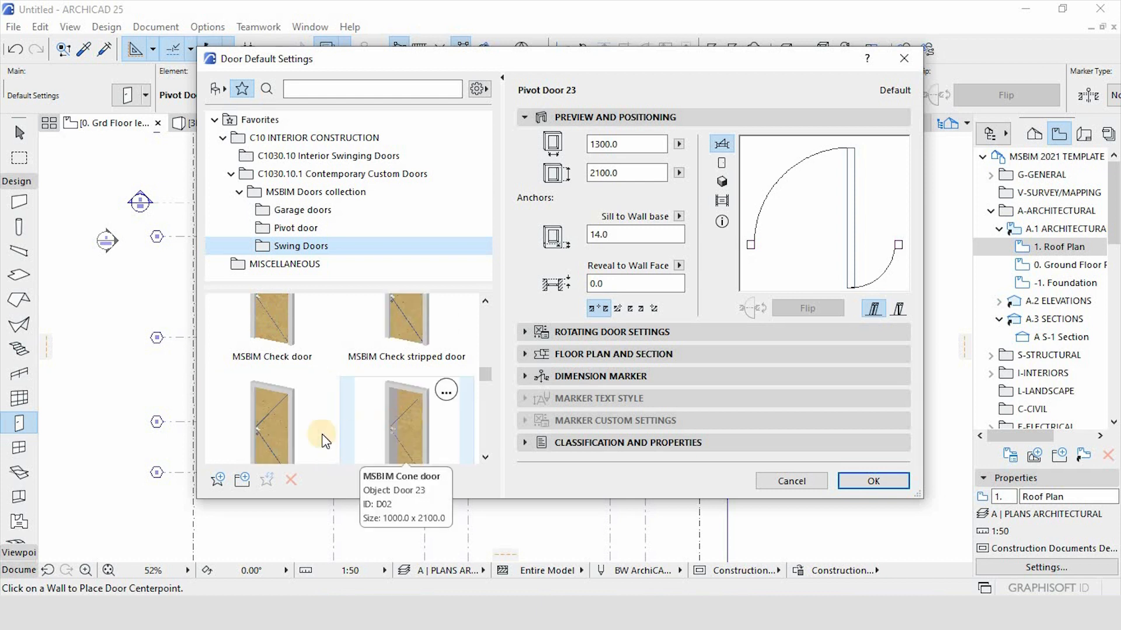
Preview the MSBIM Check stripped door II, Cone, Check stripped, Check and Brown horse II door designs in elevation.
{"action": "left_click", "coordinate": [298, 432]}
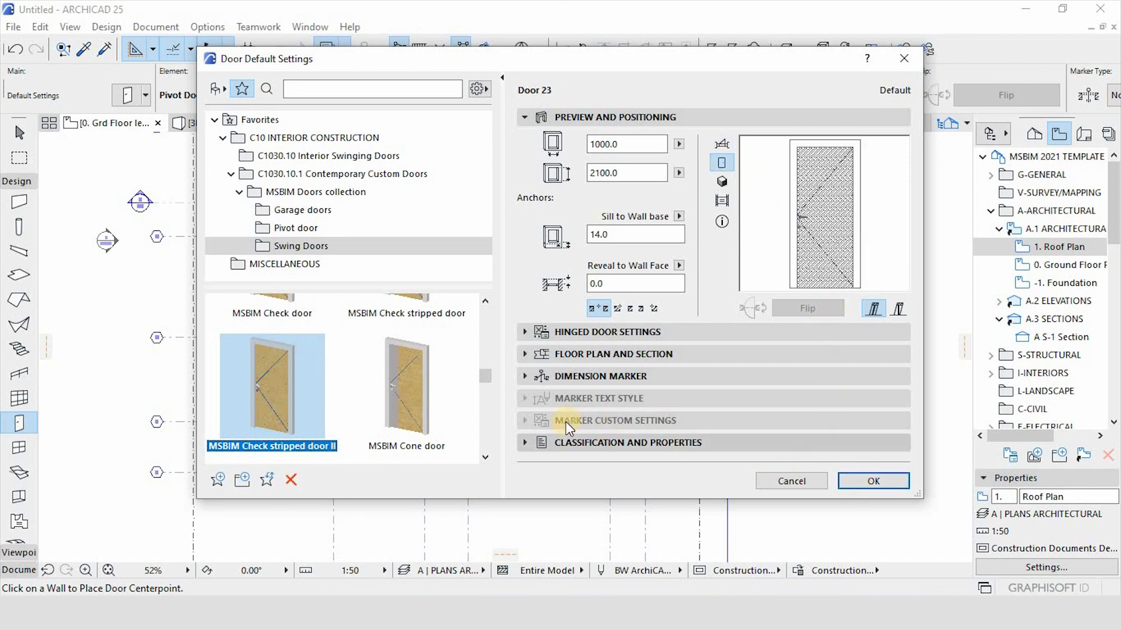
{"action": "left_click", "coordinate": [390, 387]}
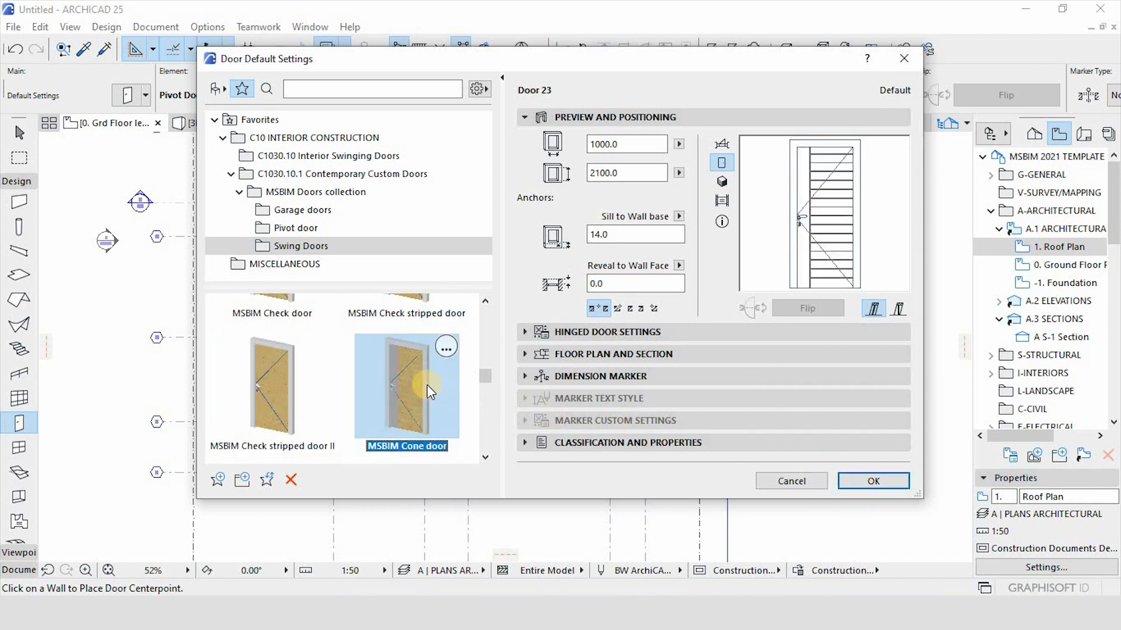
{"action": "scroll", "coordinate": [426, 384], "scroll_direction": "up", "scroll_amount": 3}
{"action": "left_click", "coordinate": [413, 372]}
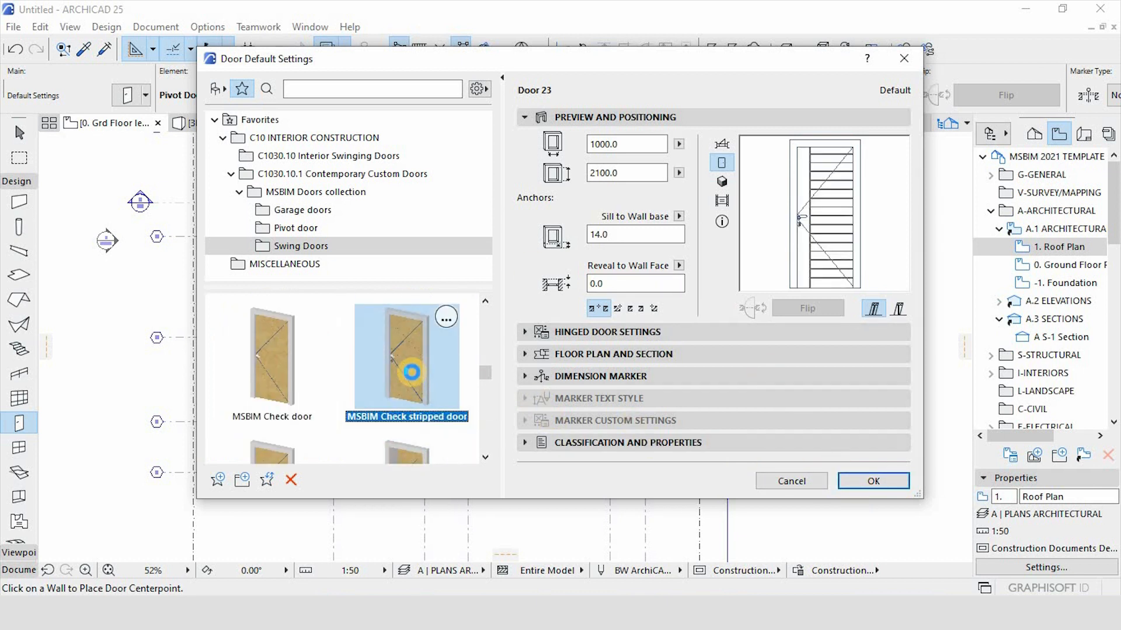
{"action": "left_click", "coordinate": [265, 363]}
{"action": "scroll", "coordinate": [265, 362], "scroll_direction": "up", "scroll_amount": 2}
{"action": "scroll", "coordinate": [264, 363], "scroll_direction": "up", "scroll_amount": 1}
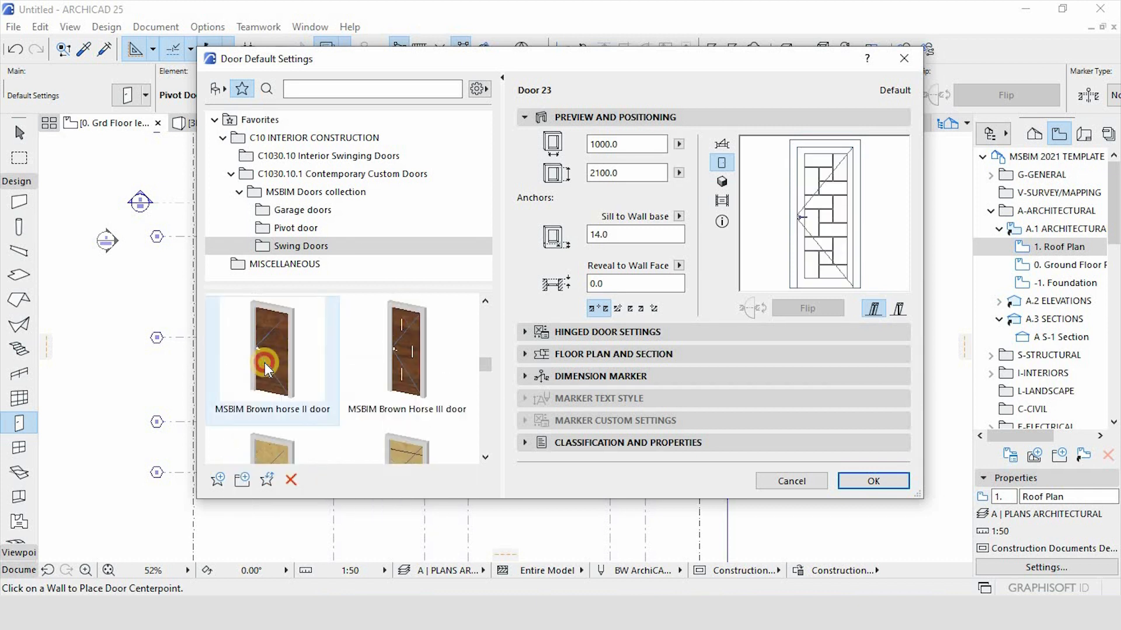
{"action": "left_click", "coordinate": [265, 362]}
Apply the MSBIM Black lines-horizontal door from the Swing Doors favorites as the default door.
{"action": "scroll", "coordinate": [263, 363], "scroll_direction": "up", "scroll_amount": 3}
{"action": "scroll", "coordinate": [264, 362], "scroll_direction": "up", "scroll_amount": 2}
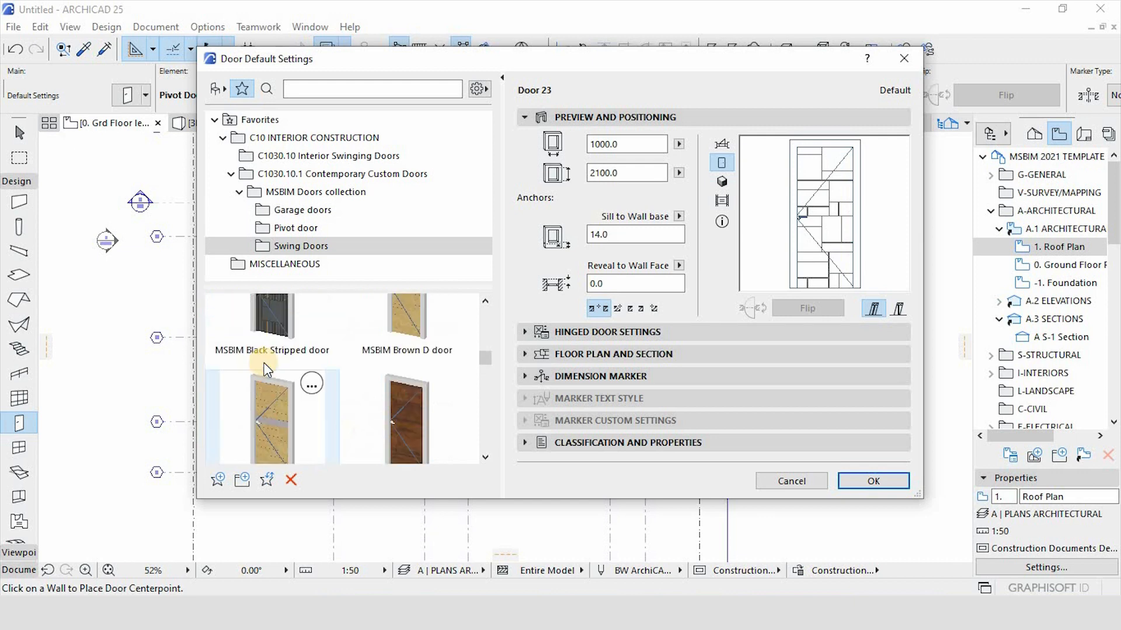
{"action": "left_click", "coordinate": [269, 370]}
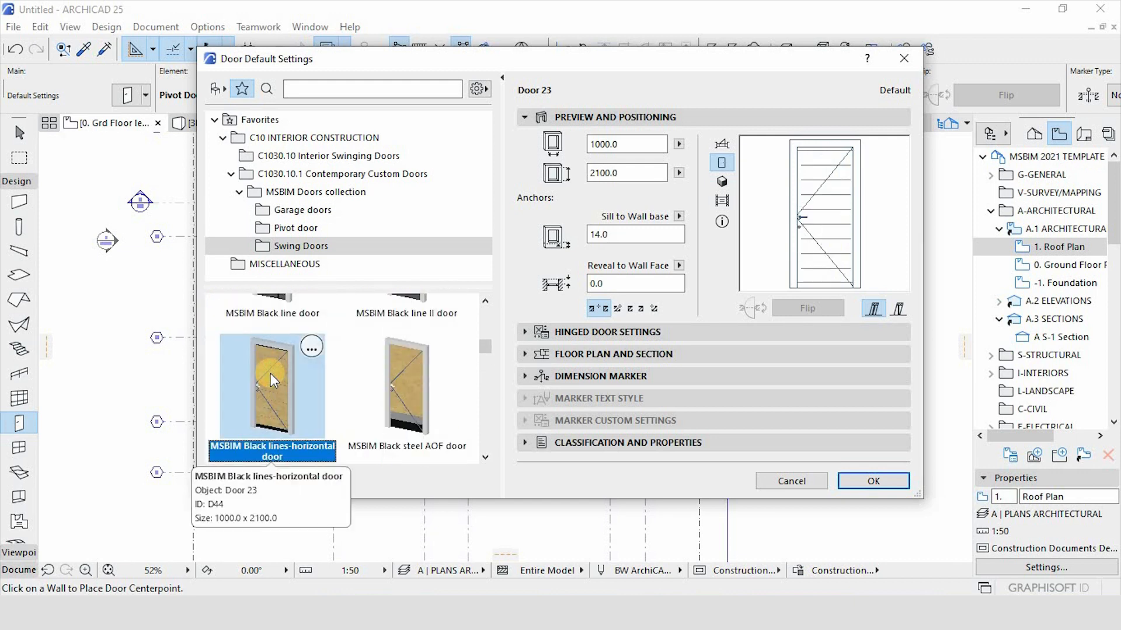
{"action": "left_click", "coordinate": [850, 482]}
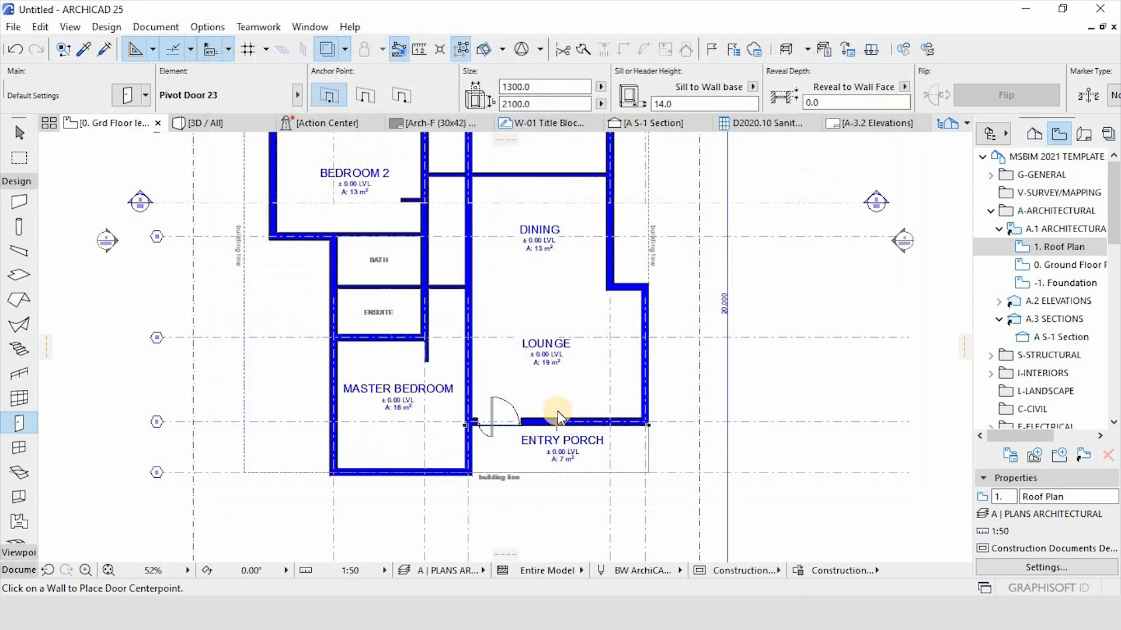
Place the swing door in the short corridor wall beside the bath and ensuite, opening toward the master bedroom and hinged on the lounge side.
{"action": "scroll", "coordinate": [447, 285], "scroll_direction": "up", "scroll_amount": 6}
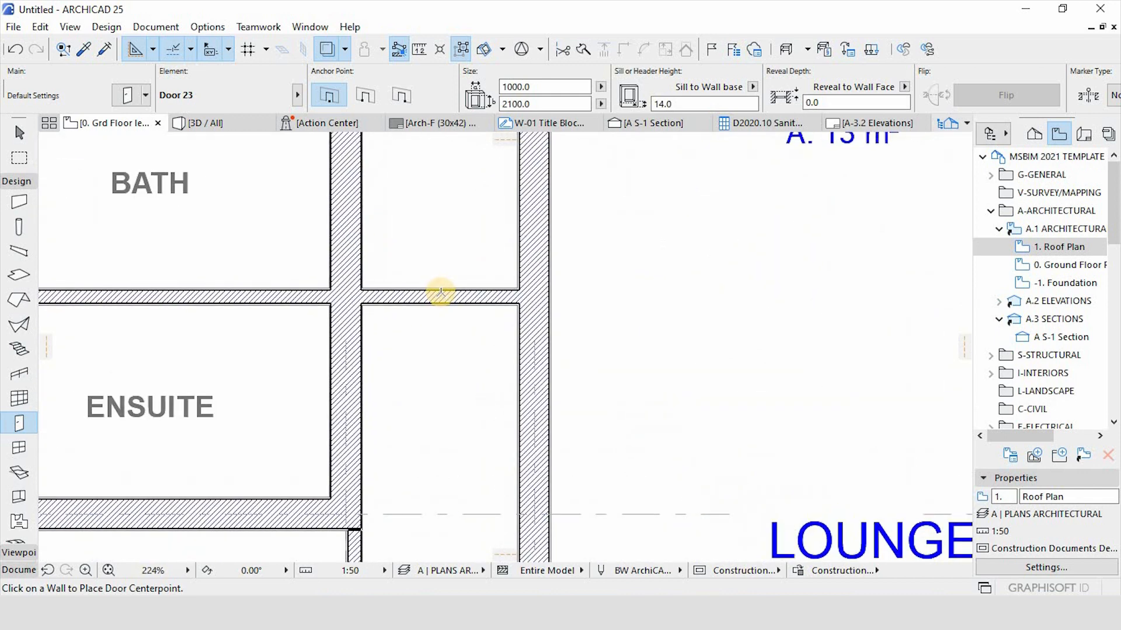
{"action": "left_click", "coordinate": [451, 297]}
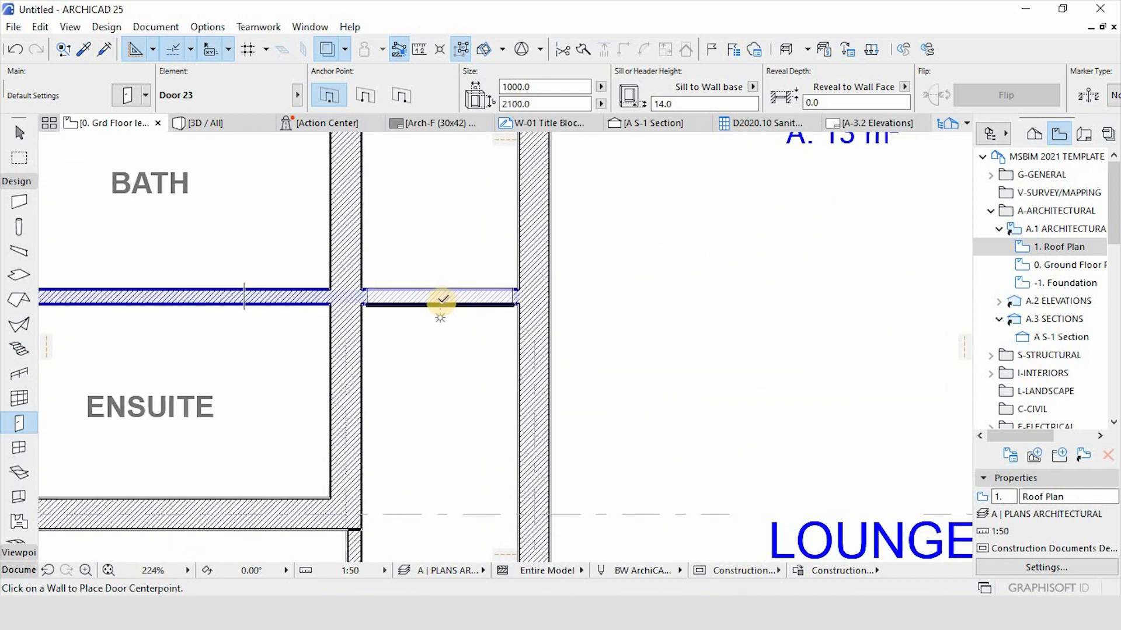
{"action": "left_click", "coordinate": [440, 300]}
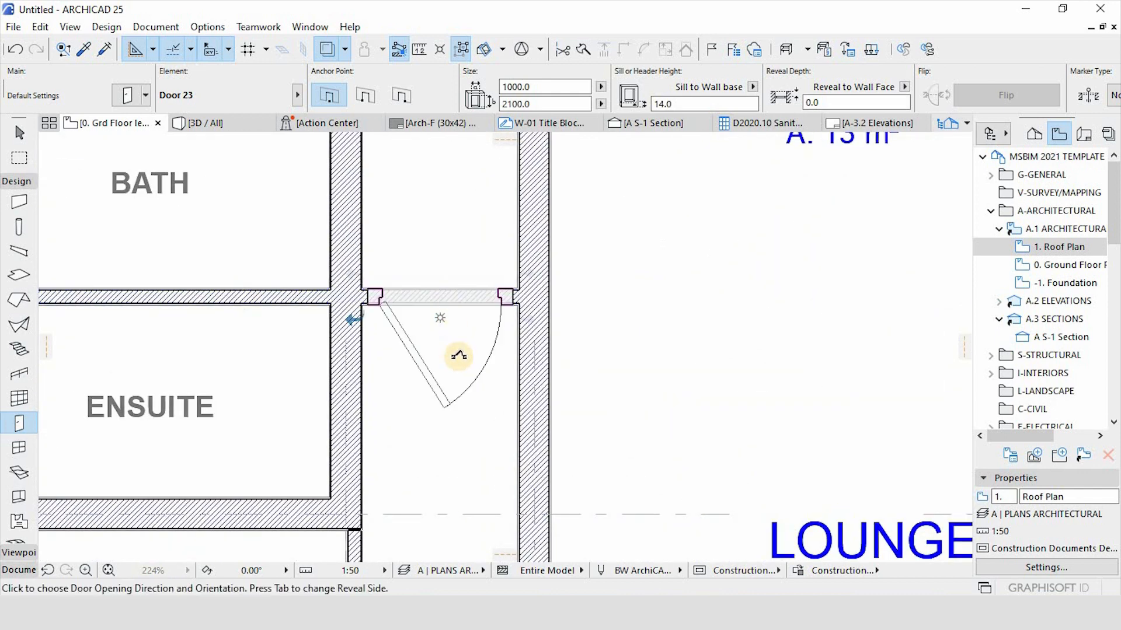
{"action": "left_click", "coordinate": [501, 385]}
{"action": "scroll", "coordinate": [458, 428], "scroll_direction": "down", "scroll_amount": 6}
Place one swing door each in the corridor walls of the ensuite and the bath, both opening into the rooms.
{"action": "scroll", "coordinate": [461, 430], "scroll_direction": "up", "scroll_amount": 6}
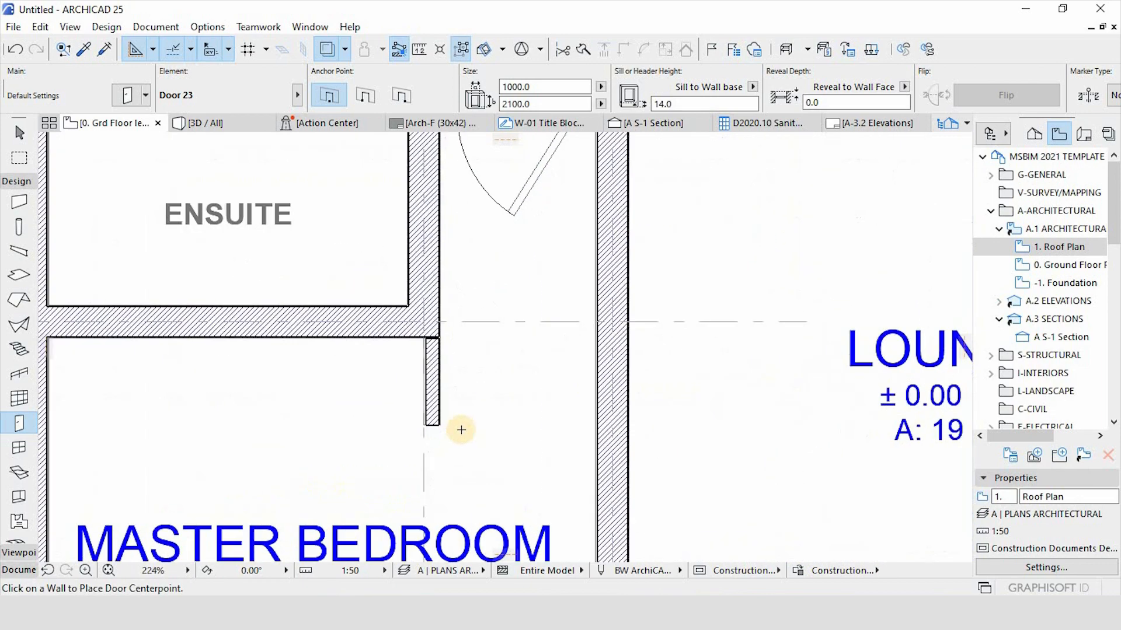
{"action": "scroll", "coordinate": [436, 350], "scroll_direction": "down", "scroll_amount": 4}
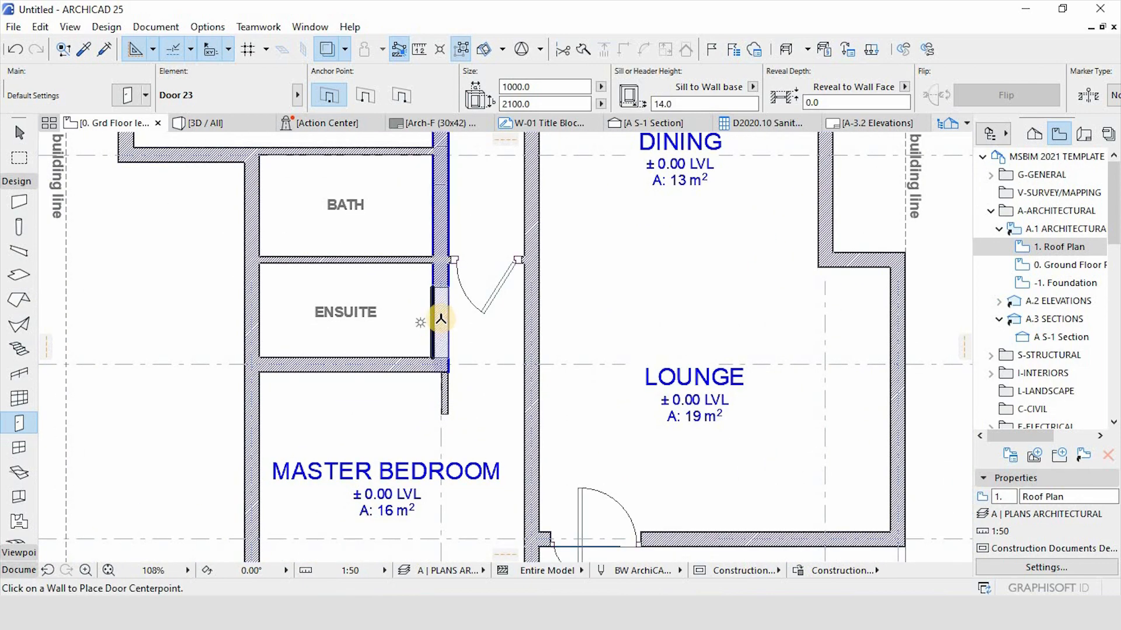
{"action": "left_click", "coordinate": [440, 318]}
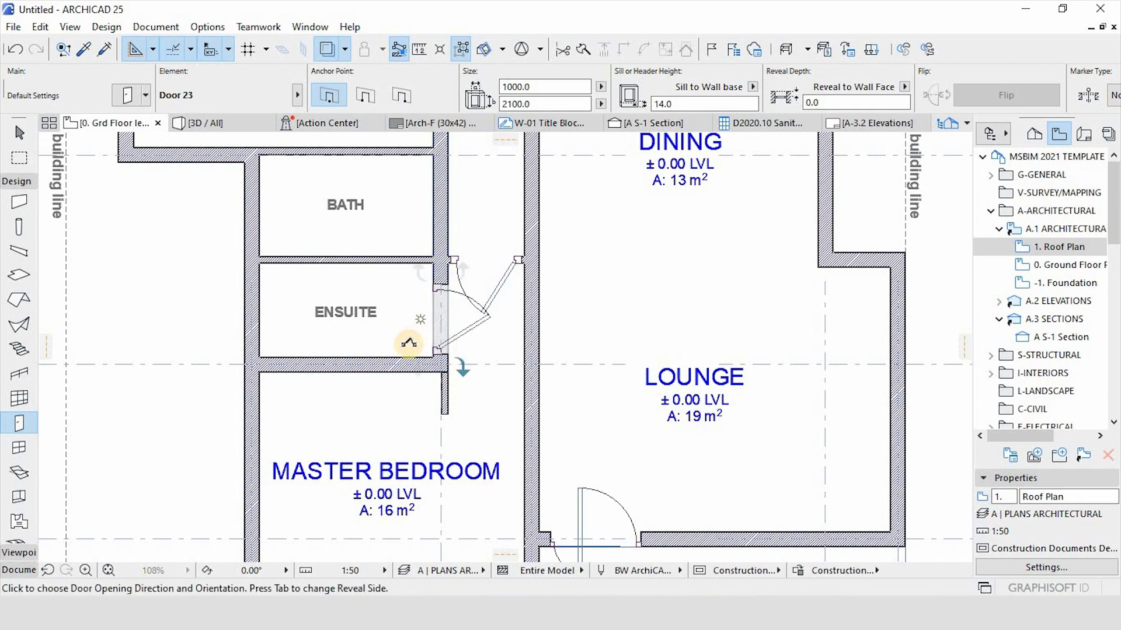
{"action": "left_click", "coordinate": [409, 345]}
{"action": "scroll", "coordinate": [492, 430], "scroll_direction": "down", "scroll_amount": 3}
{"action": "scroll", "coordinate": [476, 467], "scroll_direction": "up", "scroll_amount": 5}
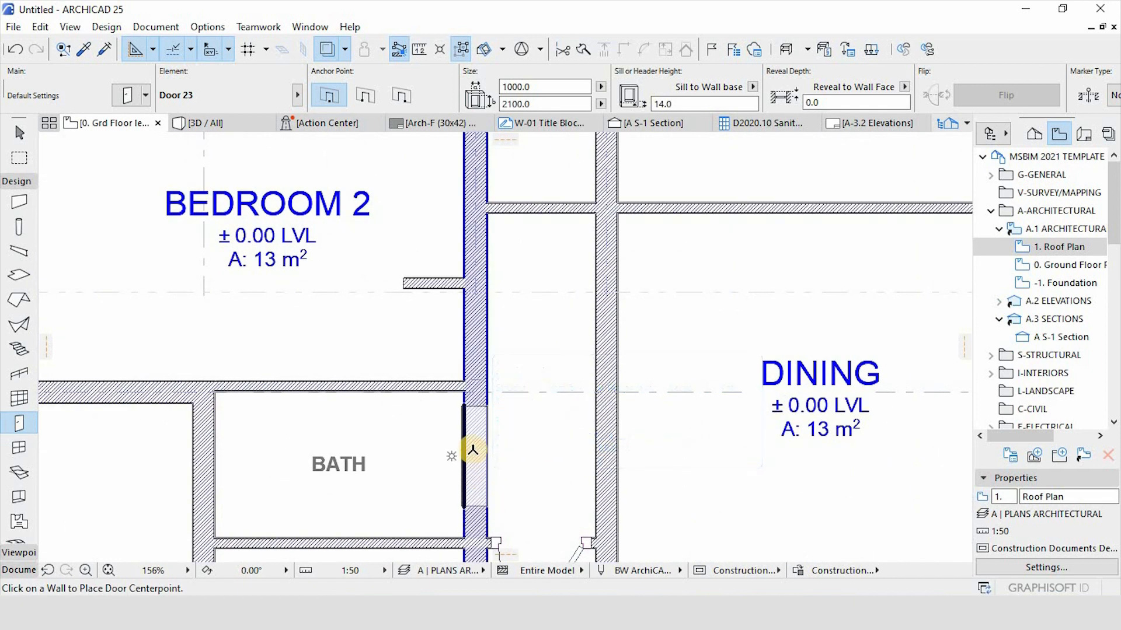
{"action": "left_click", "coordinate": [457, 437]}
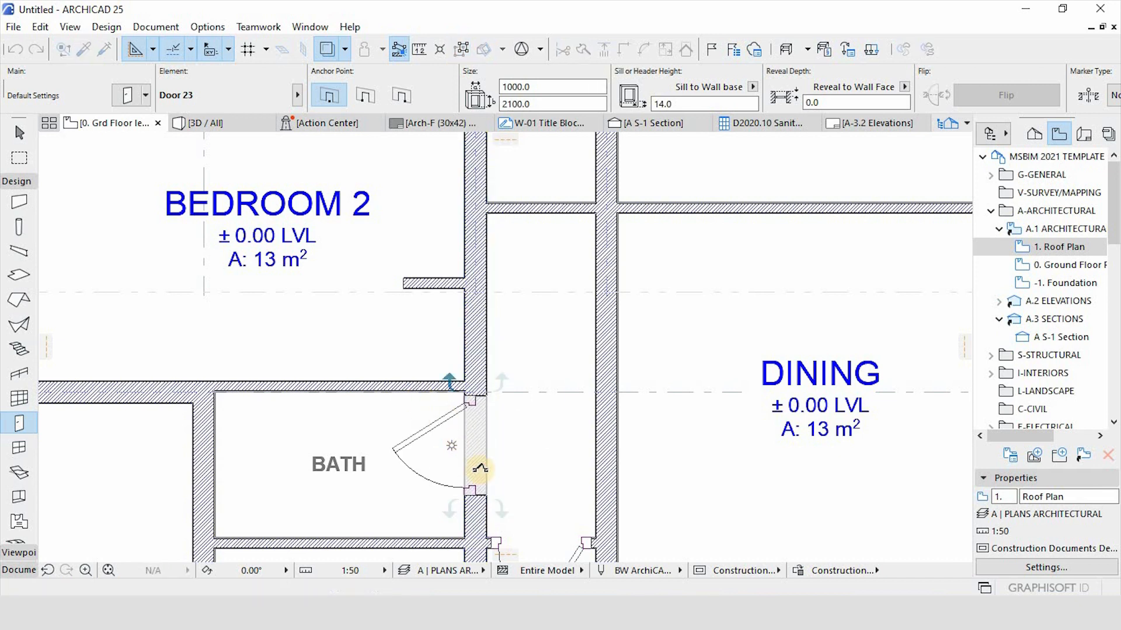
{"action": "left_click", "coordinate": [475, 463]}
Place a swing door opening into Bedroom 2 below its stub wall, and another across the corridor opening toward Bedroom 3.
{"action": "scroll", "coordinate": [457, 365], "scroll_direction": "down", "scroll_amount": 3}
{"action": "scroll", "coordinate": [504, 468], "scroll_direction": "up", "scroll_amount": 5}
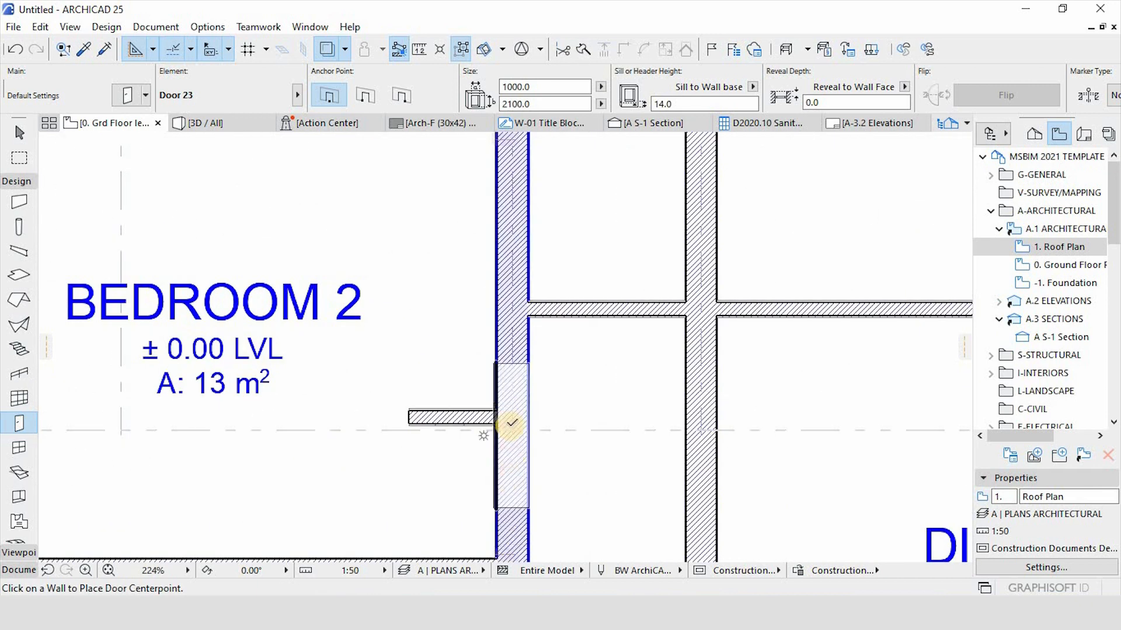
{"action": "scroll", "coordinate": [507, 430], "scroll_direction": "down", "scroll_amount": 3}
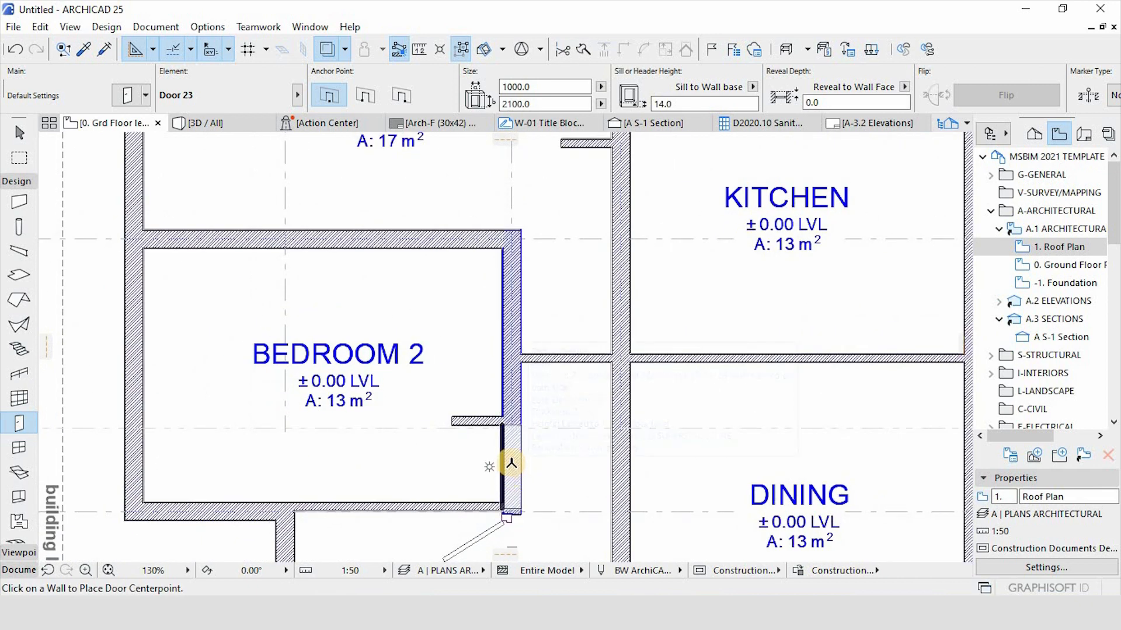
{"action": "left_click", "coordinate": [511, 460]}
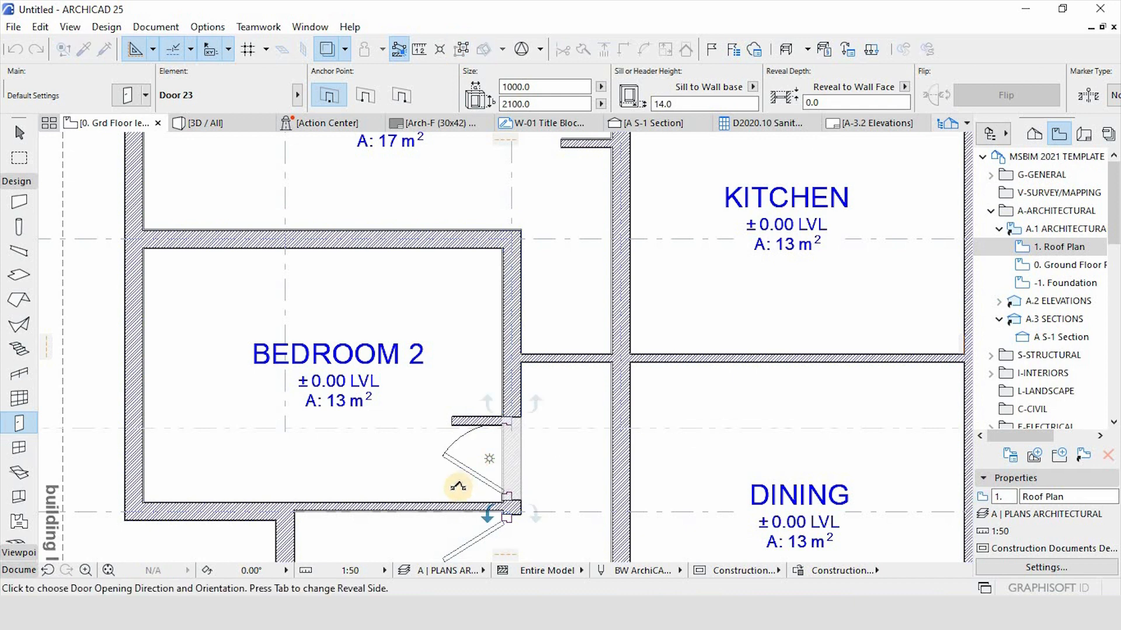
{"action": "left_click", "coordinate": [483, 455]}
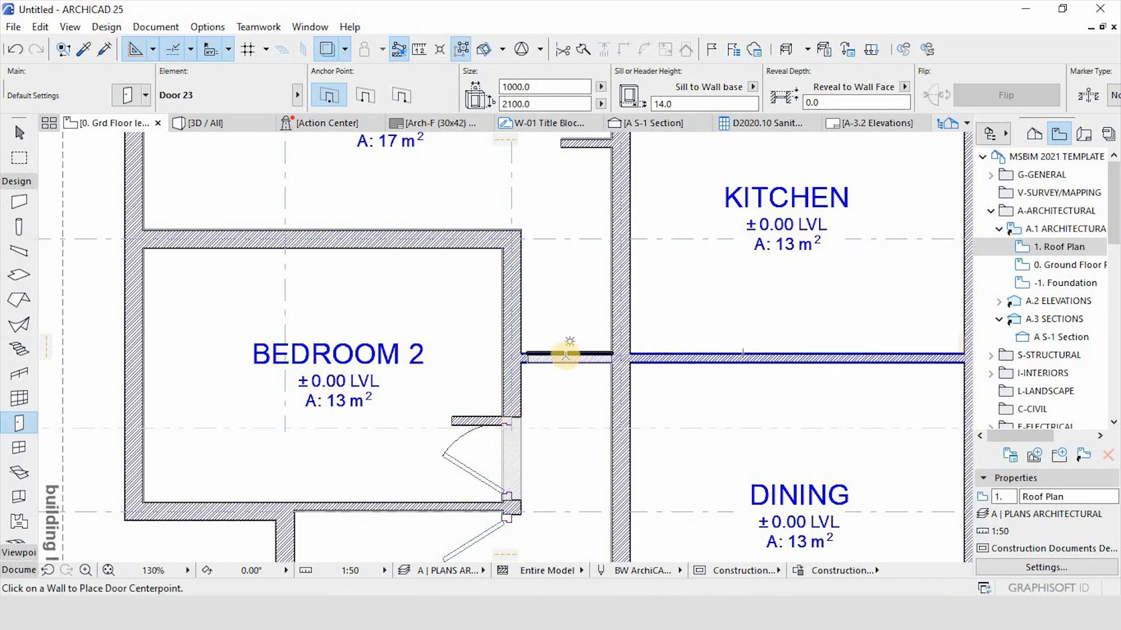
{"action": "left_click", "coordinate": [566, 356]}
{"action": "left_click", "coordinate": [625, 310]}
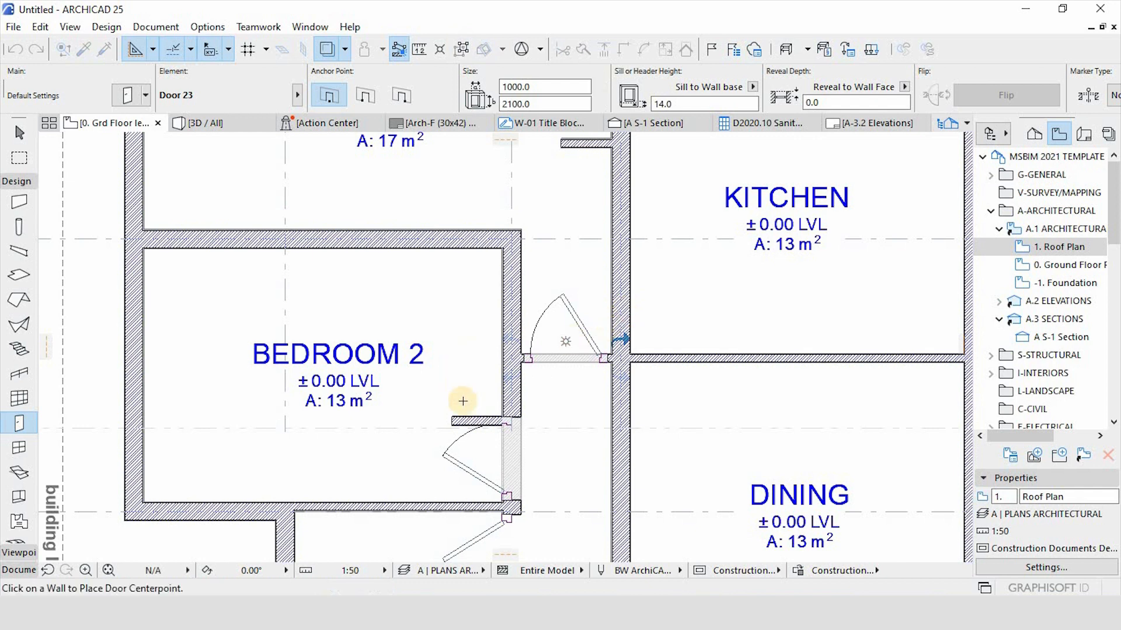
Place a swing door in the kitchen's outer wall beside the Bedroom 3 wall, opening outward away from the kitchen.
{"action": "scroll", "coordinate": [571, 393], "scroll_direction": "down", "scroll_amount": 5}
{"action": "scroll", "coordinate": [560, 459], "scroll_direction": "down", "scroll_amount": 3}
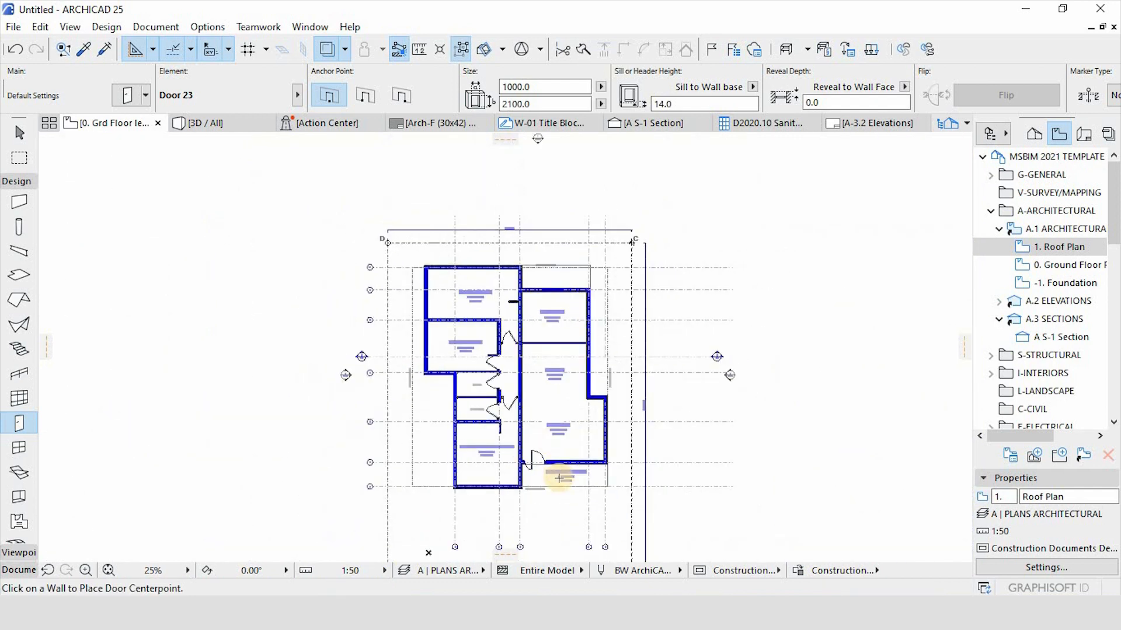
{"action": "scroll", "coordinate": [533, 249], "scroll_direction": "up", "scroll_amount": 2}
{"action": "scroll", "coordinate": [546, 250], "scroll_direction": "up", "scroll_amount": 3}
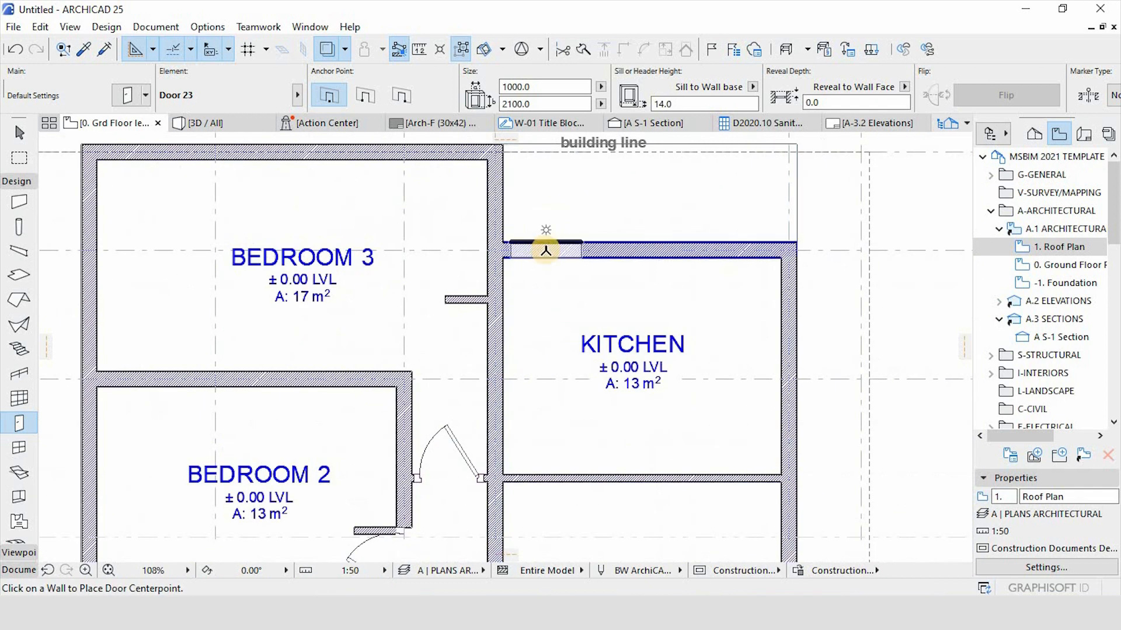
{"action": "left_click", "coordinate": [545, 250]}
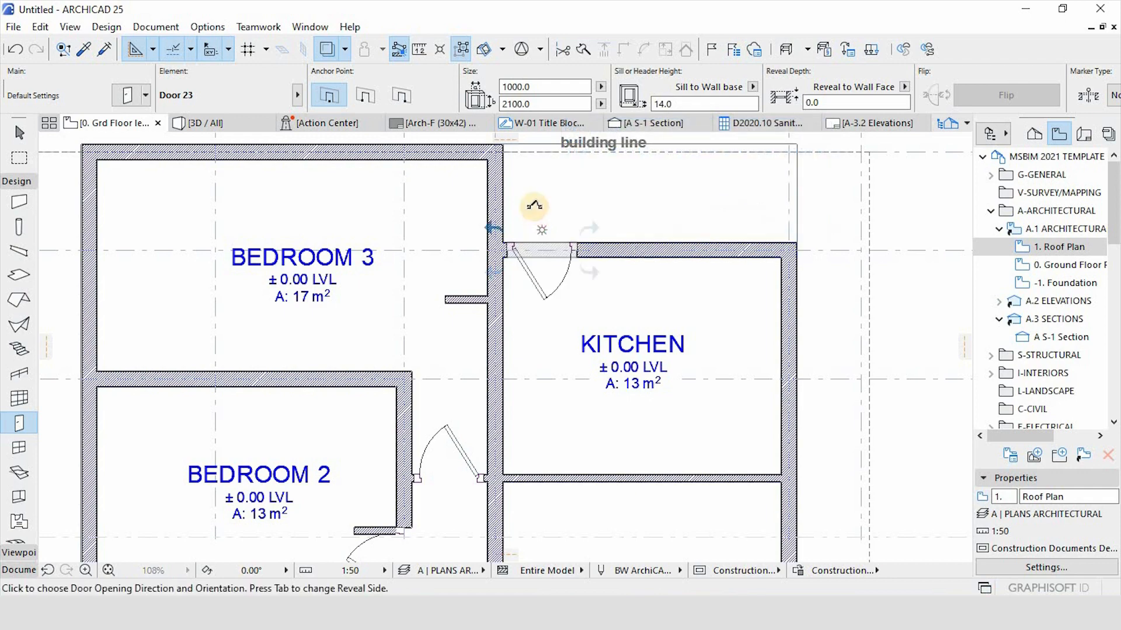
{"action": "left_click", "coordinate": [536, 204]}
{"action": "scroll", "coordinate": [544, 220], "scroll_direction": "down", "scroll_amount": 4}
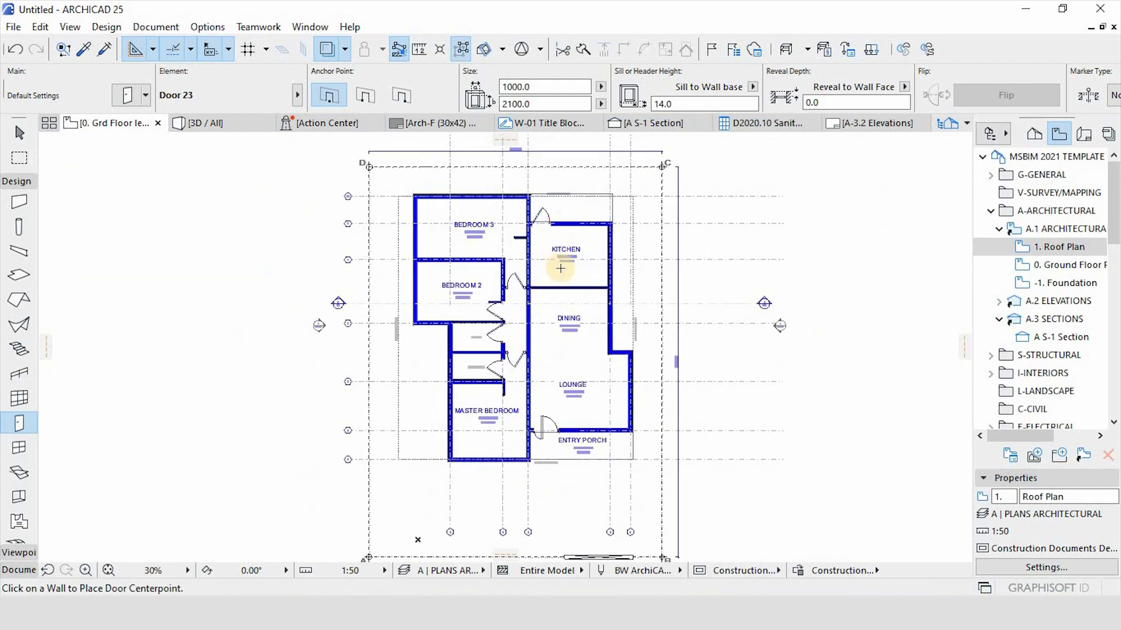
Choose Rectangular Door Opening 25 from the Empty Door Openings 25 library folder as the default door.
{"action": "scroll", "coordinate": [561, 278], "scroll_direction": "up", "scroll_amount": 5}
{"action": "scroll", "coordinate": [430, 275], "scroll_direction": "down", "scroll_amount": 3}
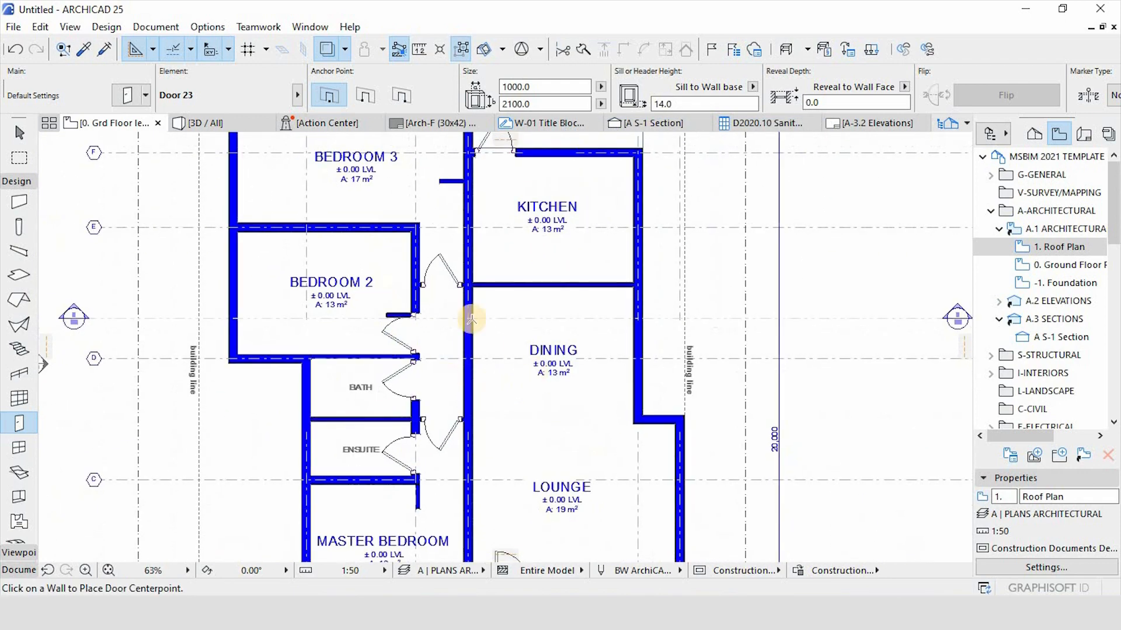
{"action": "scroll", "coordinate": [461, 365], "scroll_direction": "up", "scroll_amount": 5}
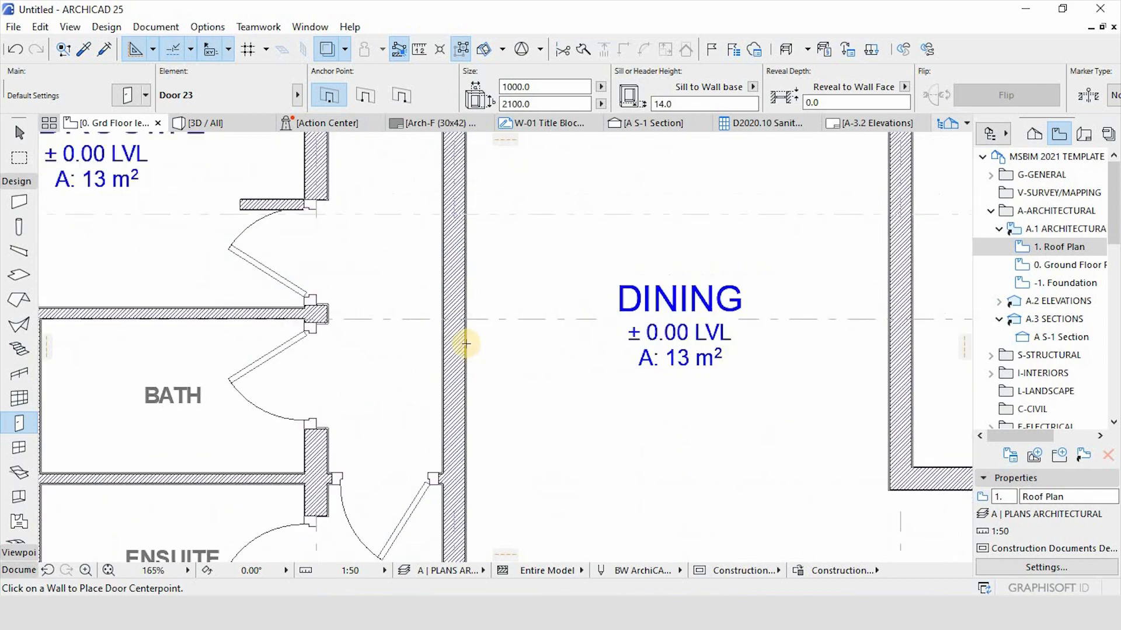
{"action": "scroll", "coordinate": [465, 340], "scroll_direction": "down", "scroll_amount": 5}
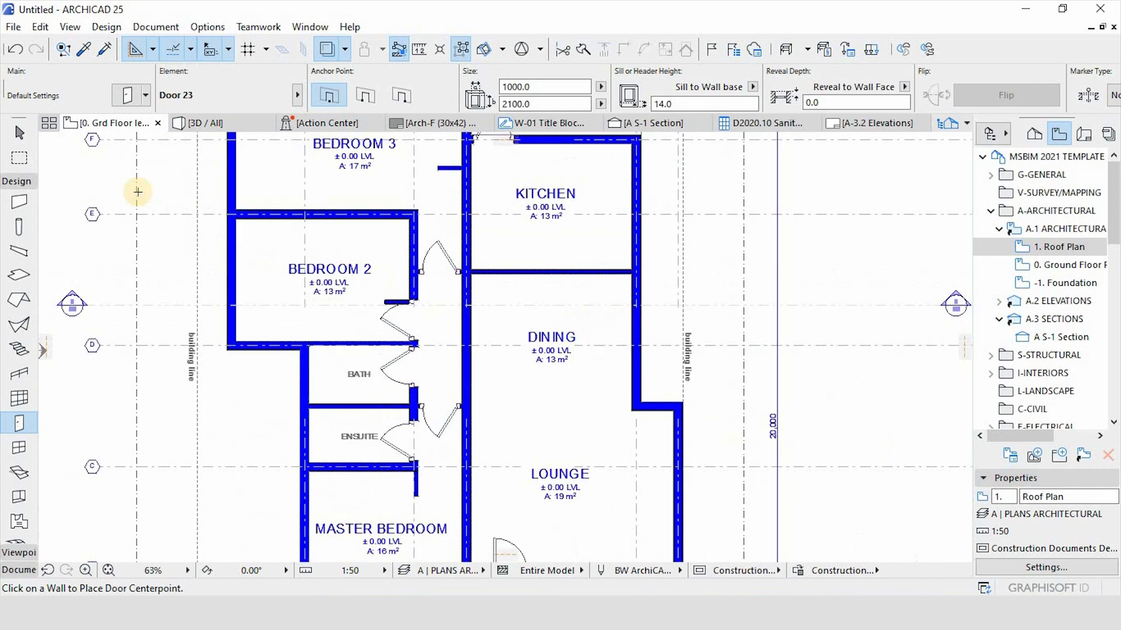
{"action": "left_click", "coordinate": [128, 95]}
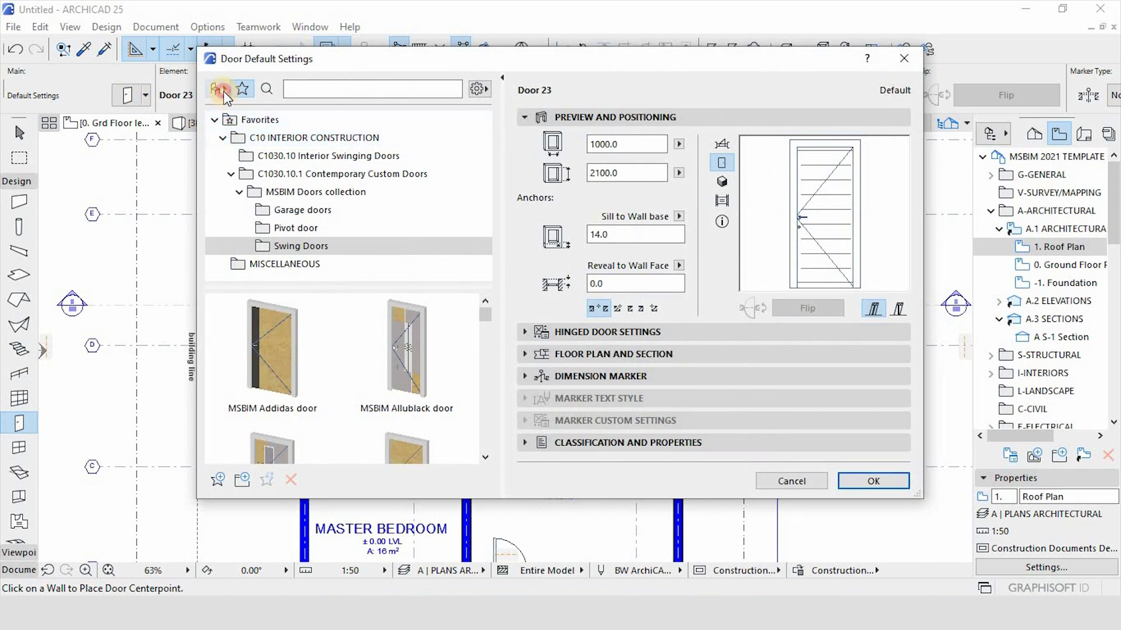
{"action": "left_click", "coordinate": [217, 90]}
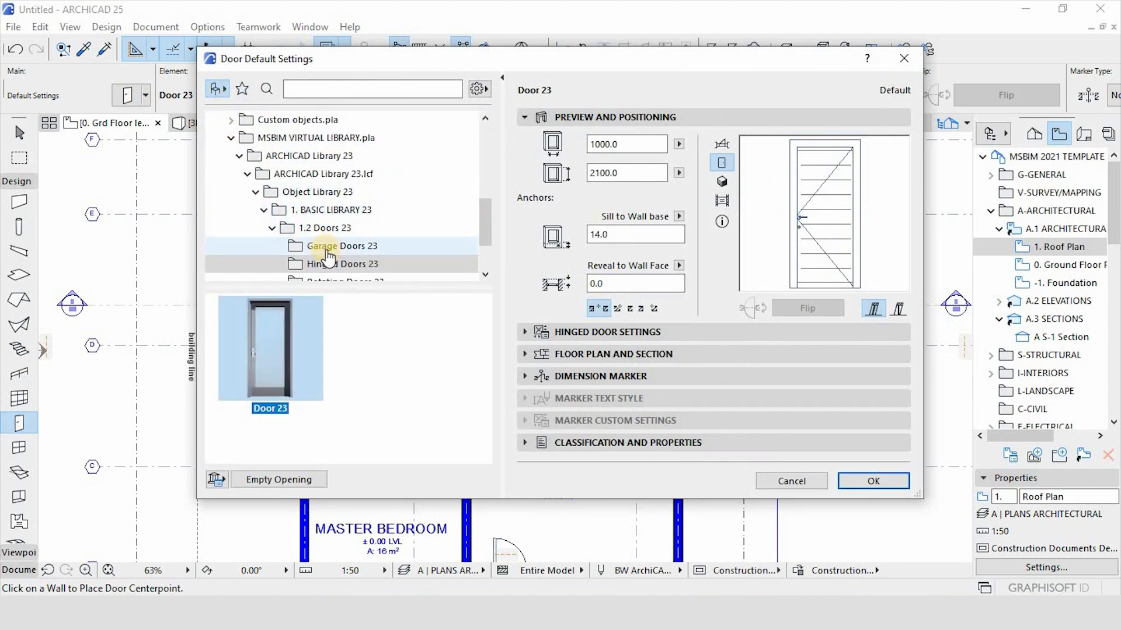
{"action": "scroll", "coordinate": [321, 242], "scroll_direction": "down", "scroll_amount": 2}
{"action": "scroll", "coordinate": [322, 228], "scroll_direction": "up", "scroll_amount": 2}
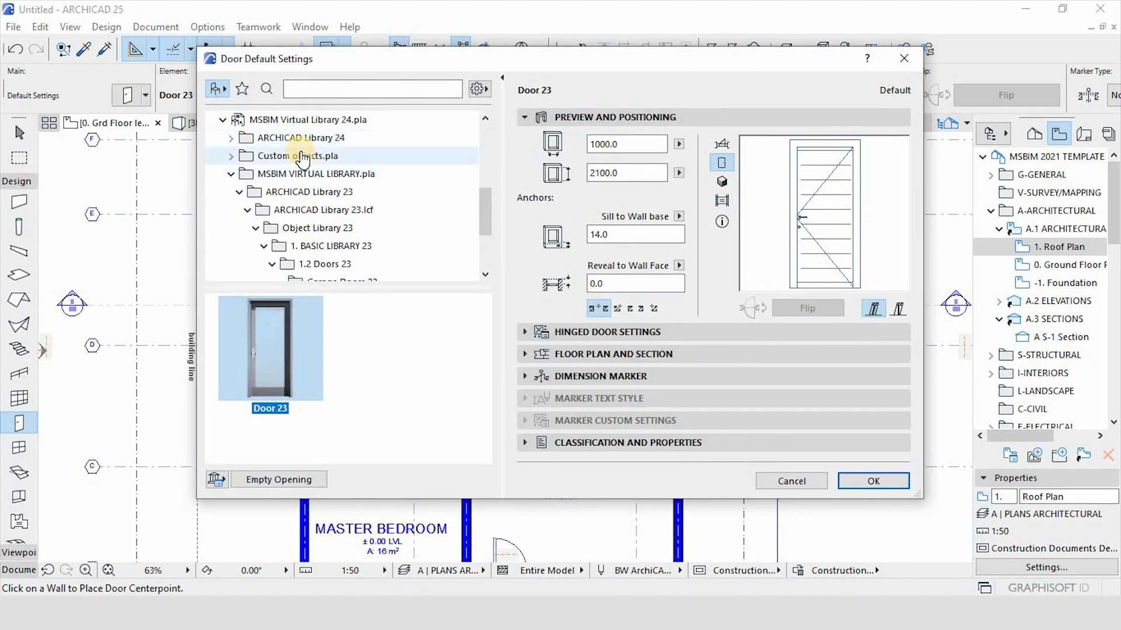
{"action": "scroll", "coordinate": [301, 165], "scroll_direction": "up", "scroll_amount": 2}
{"action": "scroll", "coordinate": [298, 169], "scroll_direction": "up", "scroll_amount": 1}
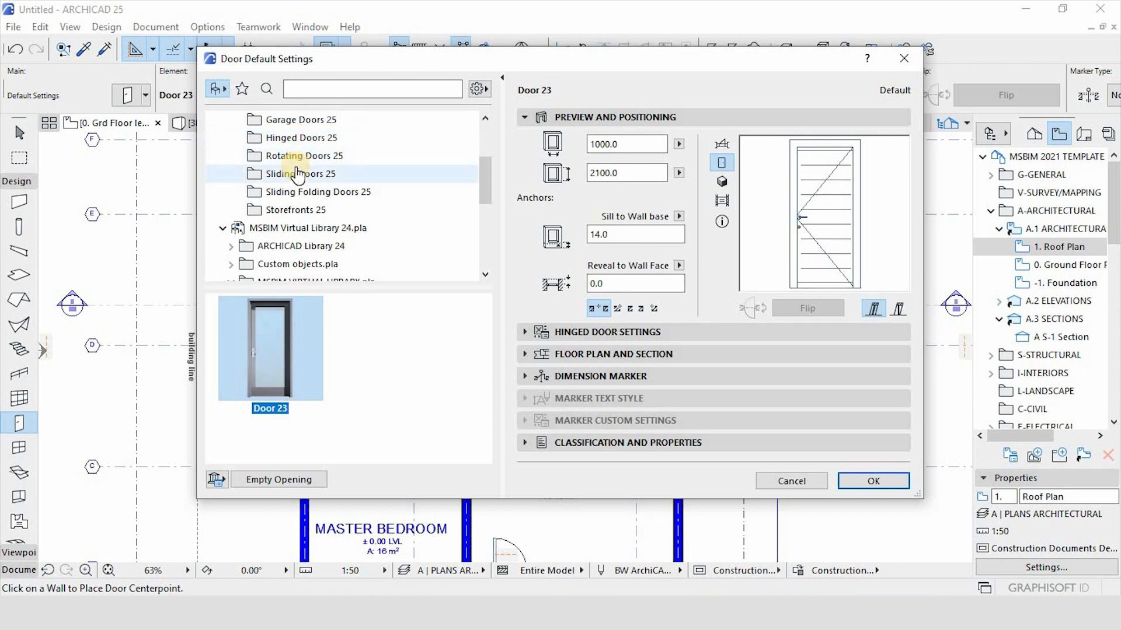
{"action": "left_click", "coordinate": [293, 158]}
{"action": "scroll", "coordinate": [264, 382], "scroll_direction": "down", "scroll_amount": 5}
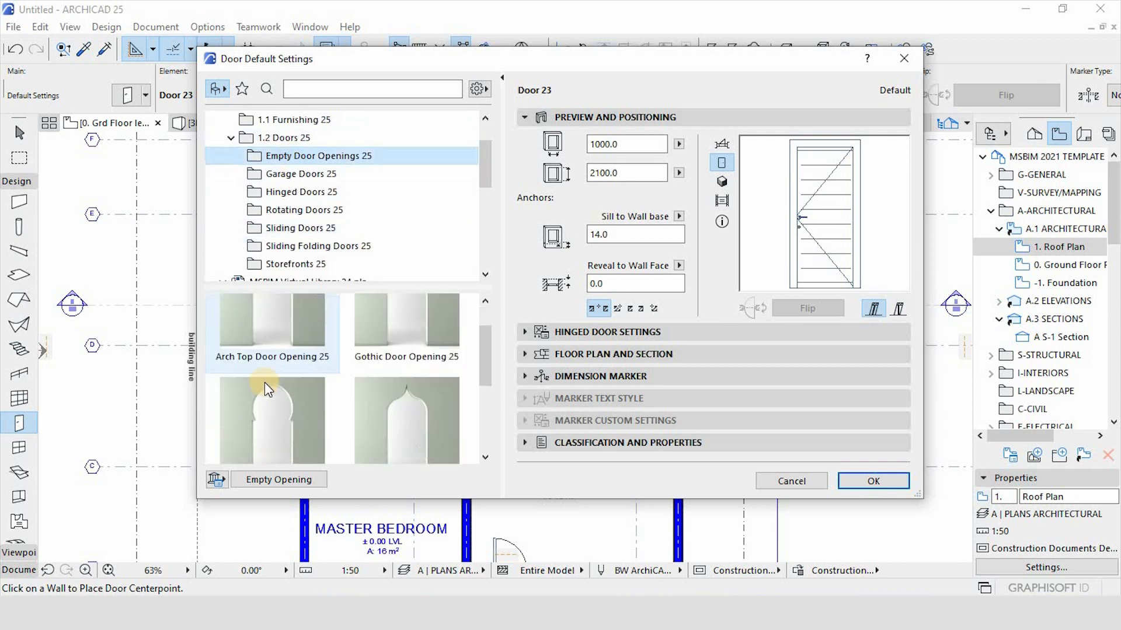
{"action": "left_click", "coordinate": [265, 383]}
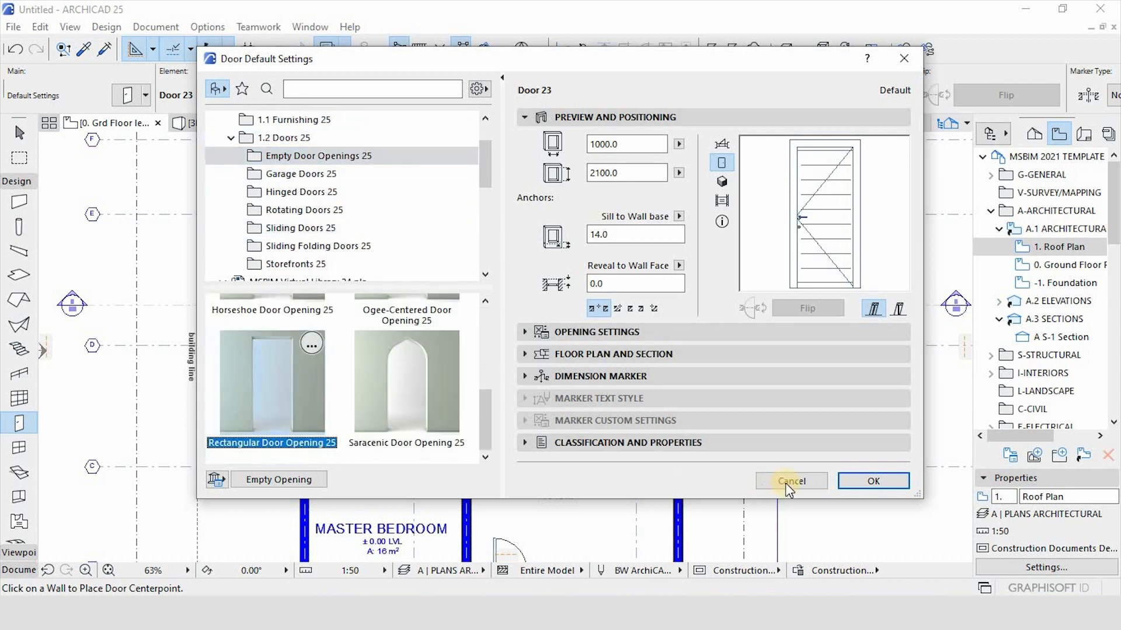
{"action": "left_click", "coordinate": [841, 482]}
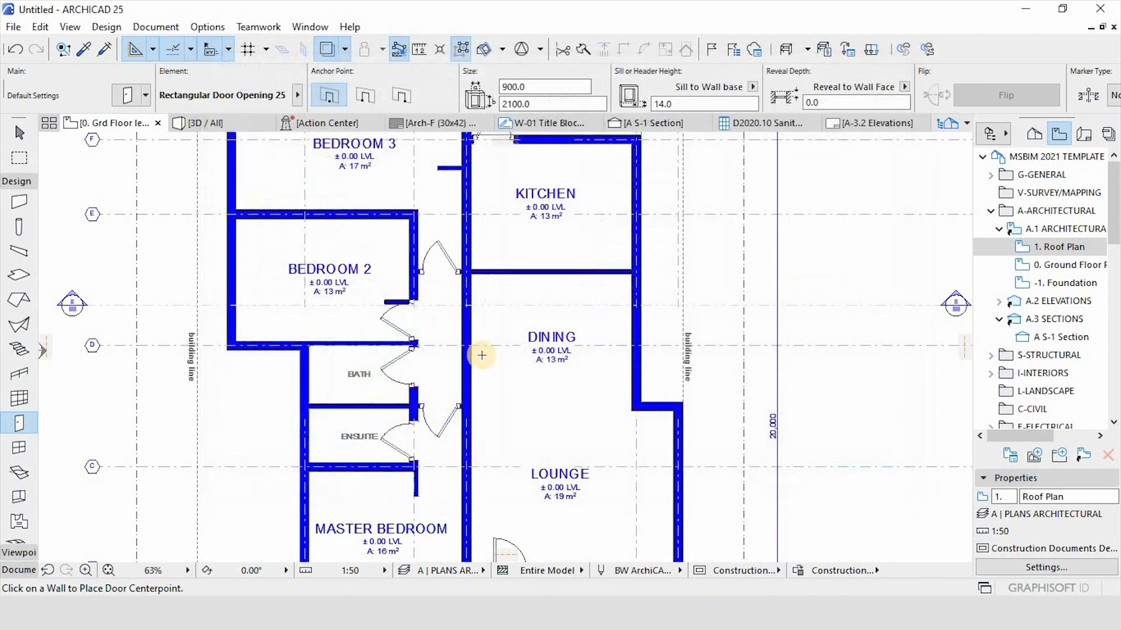
Place a 900 x 2100 mm rectangular opening in the wall between the corridor and the dining room, centered near grid line D.
{"action": "scroll", "coordinate": [463, 343], "scroll_direction": "up", "scroll_amount": 3}
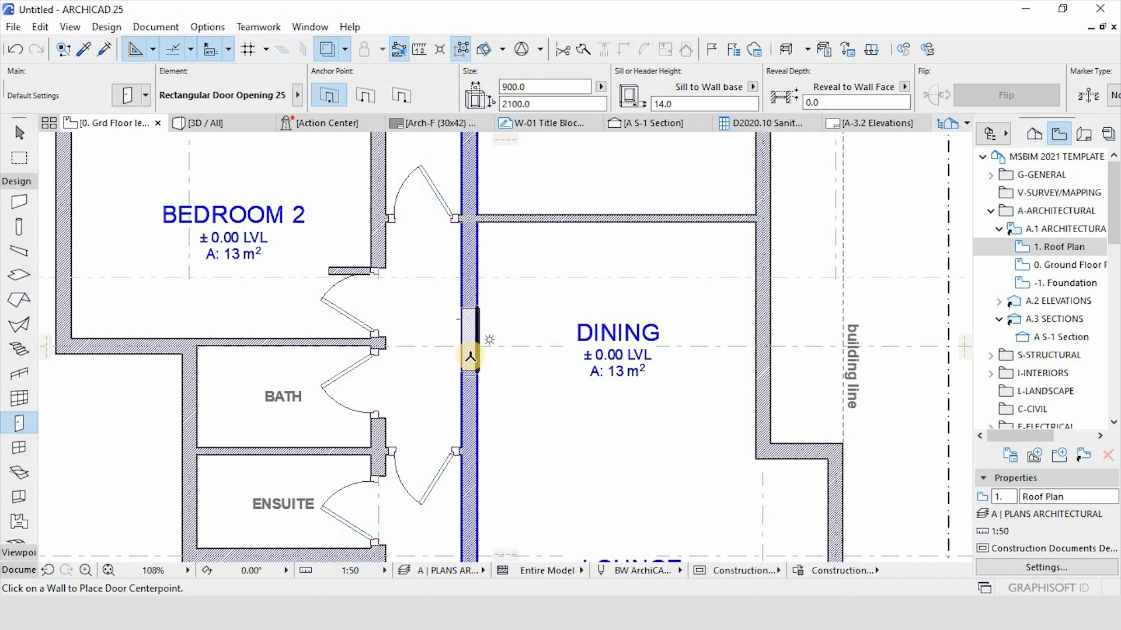
{"action": "left_click", "coordinate": [470, 341]}
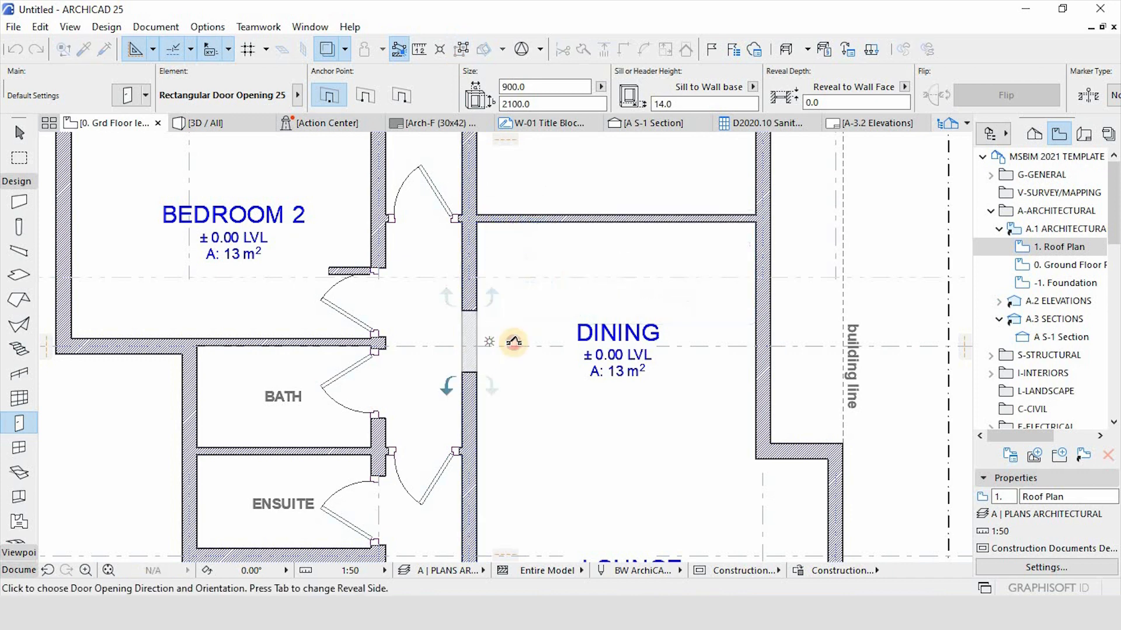
{"action": "left_click", "coordinate": [513, 345]}
{"action": "scroll", "coordinate": [513, 345], "scroll_direction": "down", "scroll_amount": 3}
{"action": "scroll", "coordinate": [543, 282], "scroll_direction": "up", "scroll_amount": 2}
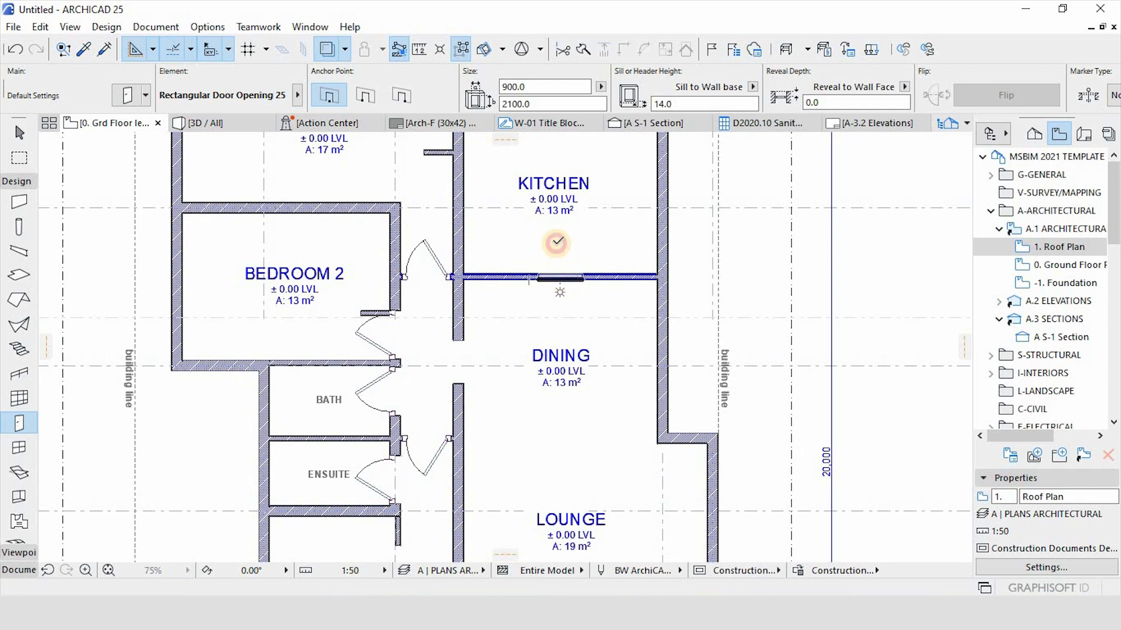
Place another 900 mm wide rectangular opening in the middle of the wall between the kitchen and the dining room.
{"action": "left_click", "coordinate": [560, 277]}
{"action": "scroll", "coordinate": [540, 290], "scroll_direction": "up", "scroll_amount": 5}
{"action": "key", "text": "Escape"}
Stretch both ends of the kitchen-dining opening outward, widening it to about 2770 mm.
{"action": "left_click", "coordinate": [536, 264]}
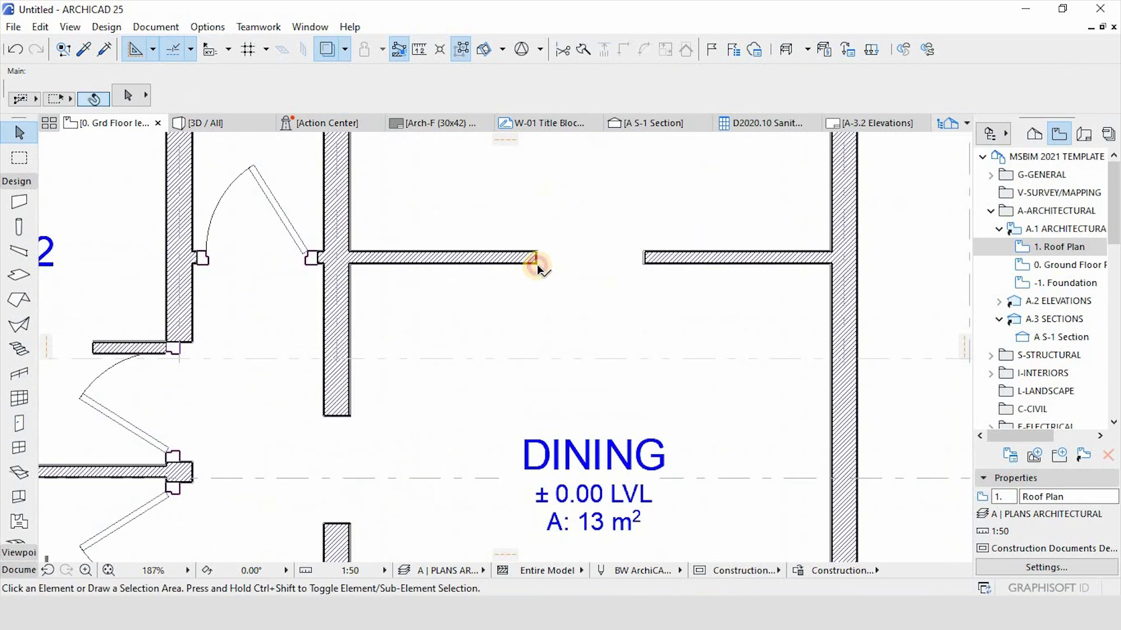
{"action": "left_click", "coordinate": [535, 263]}
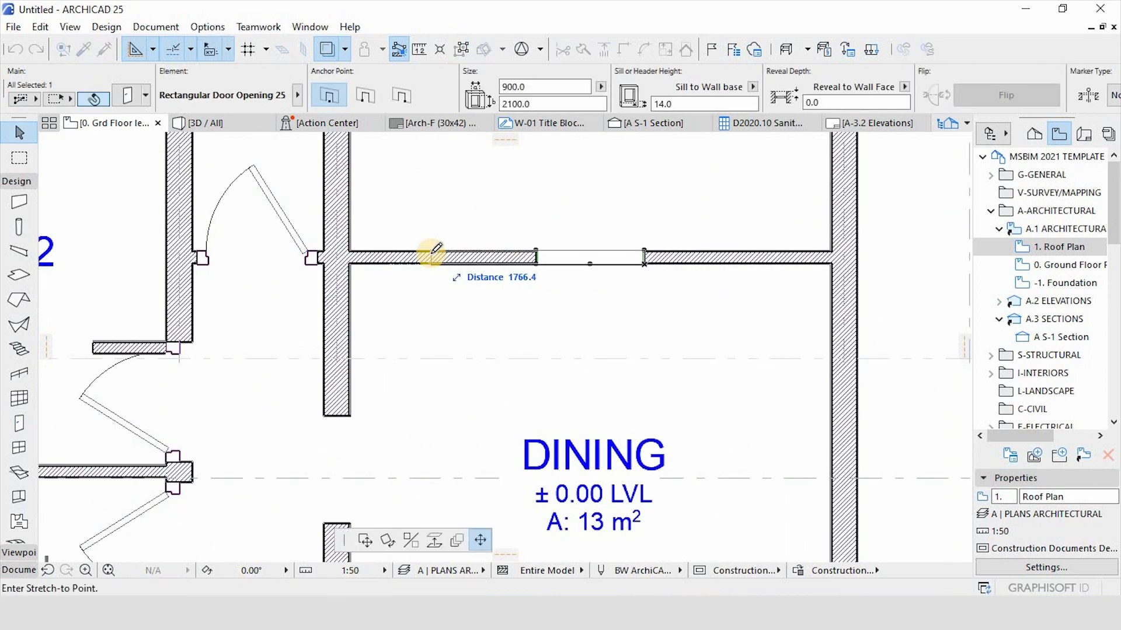
{"action": "left_click", "coordinate": [432, 254]}
{"action": "left_click", "coordinate": [644, 263]}
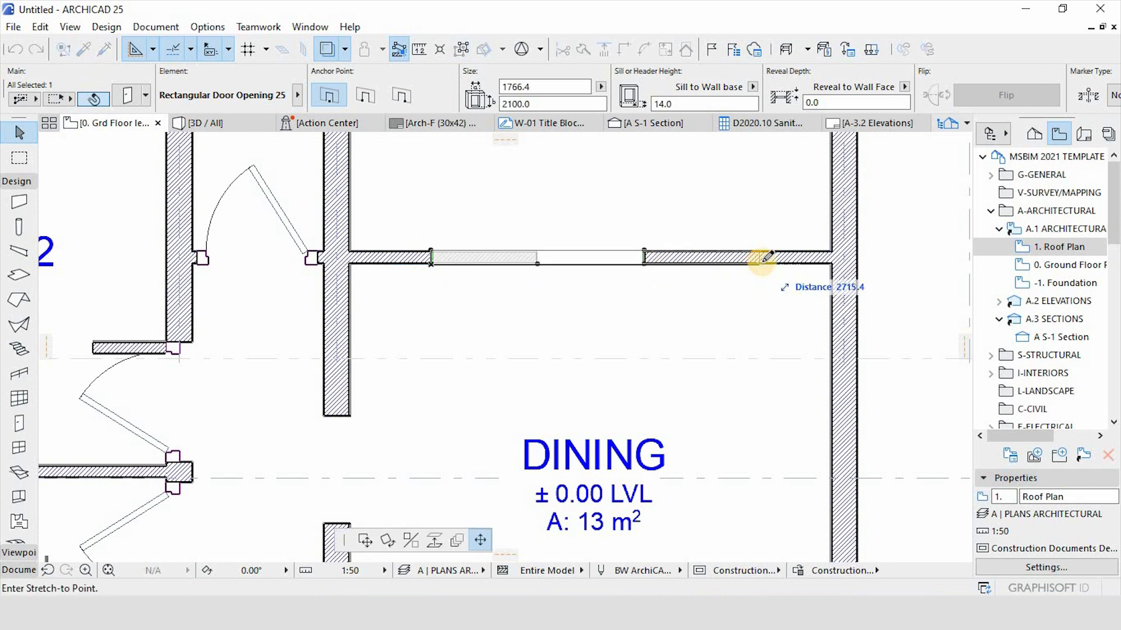
{"action": "left_click", "coordinate": [766, 257]}
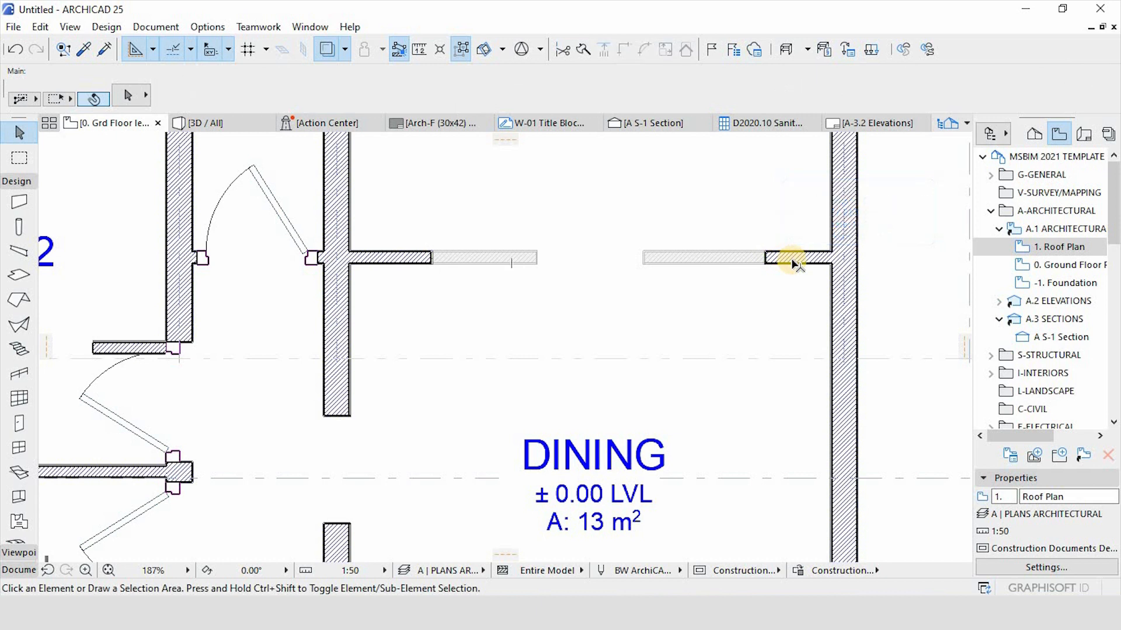
Measure the length of the wall stub remaining between the kitchen-dining opening and the exterior wall.
{"action": "key", "text": "m"}
{"action": "left_click", "coordinate": [830, 250]}
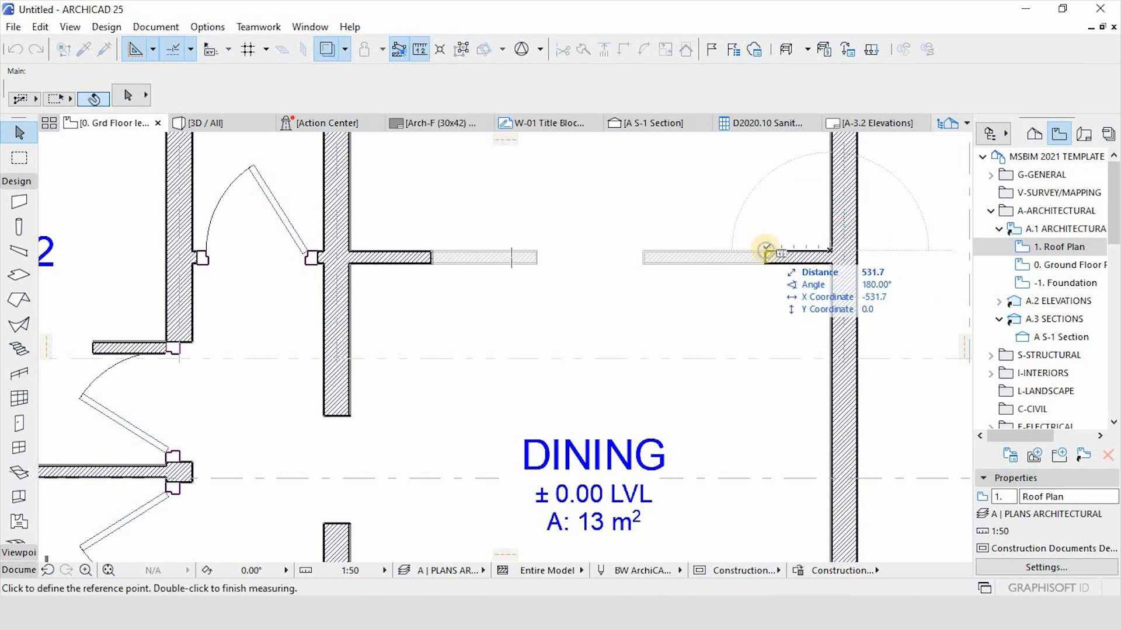
{"action": "key", "text": "Escape"}
{"action": "left_click", "coordinate": [765, 252]}
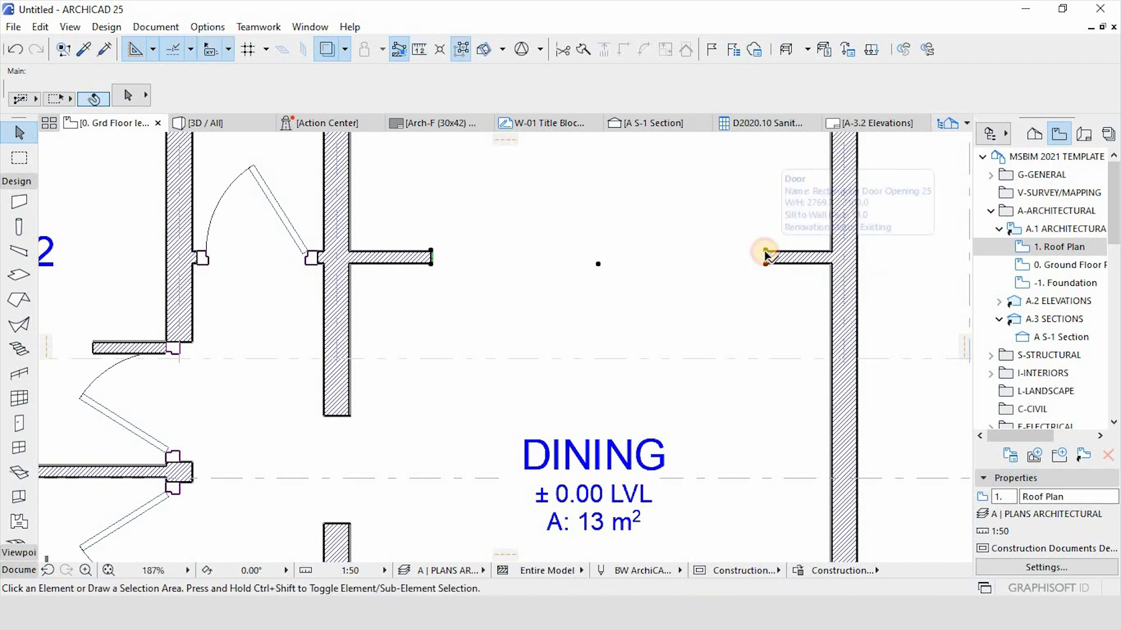
{"action": "key", "text": "Escape"}
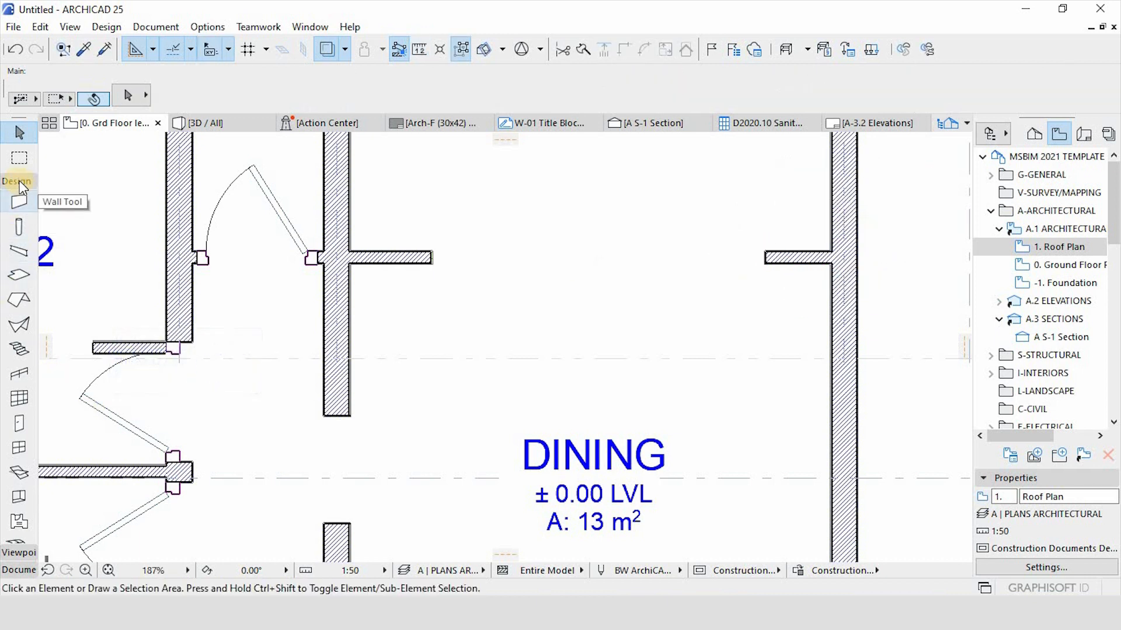
Draw a guide line about 600 mm long from the exterior wall along the kitchen-side face of the wall stub.
{"action": "left_click", "coordinate": [19, 181]}
{"action": "left_click", "coordinate": [21, 459]}
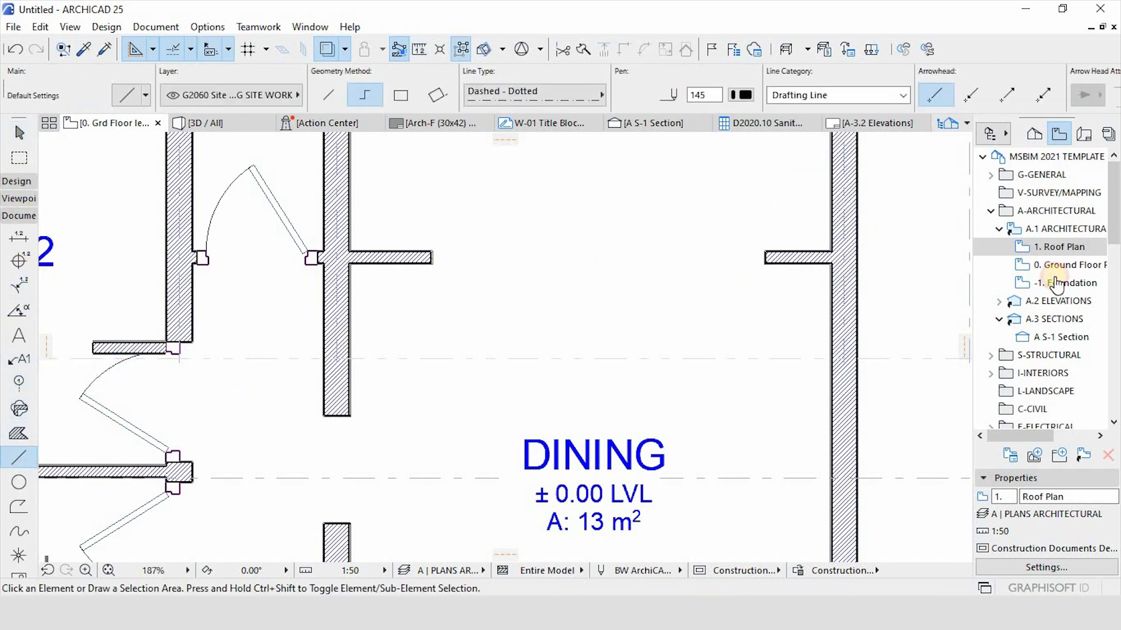
{"action": "scroll", "coordinate": [814, 269], "scroll_direction": "up", "scroll_amount": 1}
{"action": "left_click", "coordinate": [818, 252]}
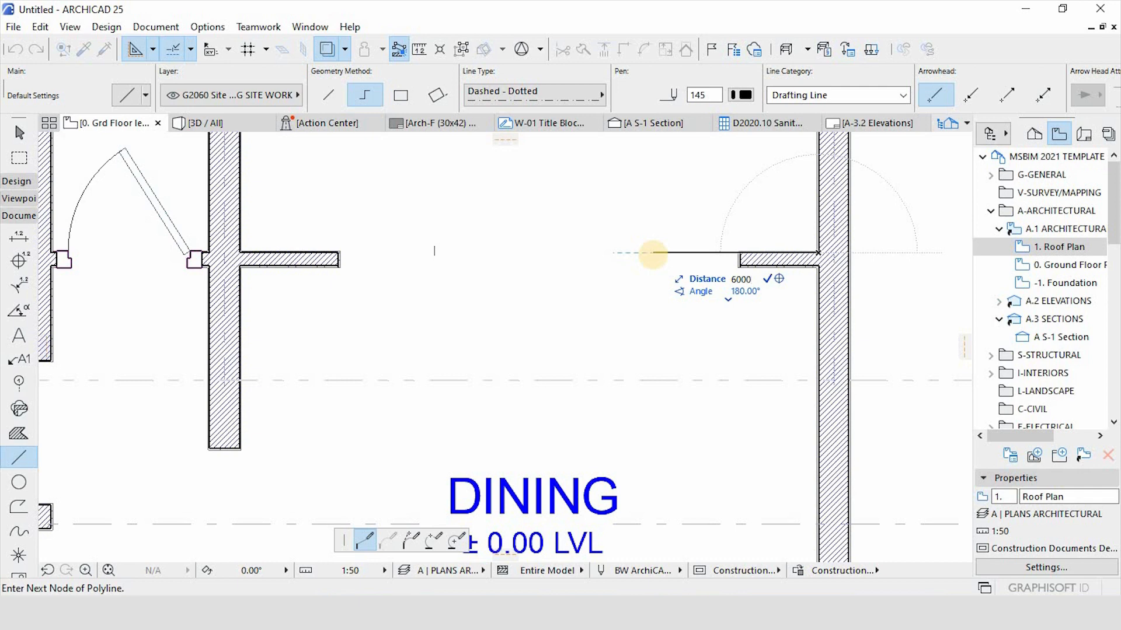
{"action": "left_click", "coordinate": [731, 252]}
{"action": "right_click", "coordinate": [728, 252]}
{"action": "left_click", "coordinate": [759, 381]}
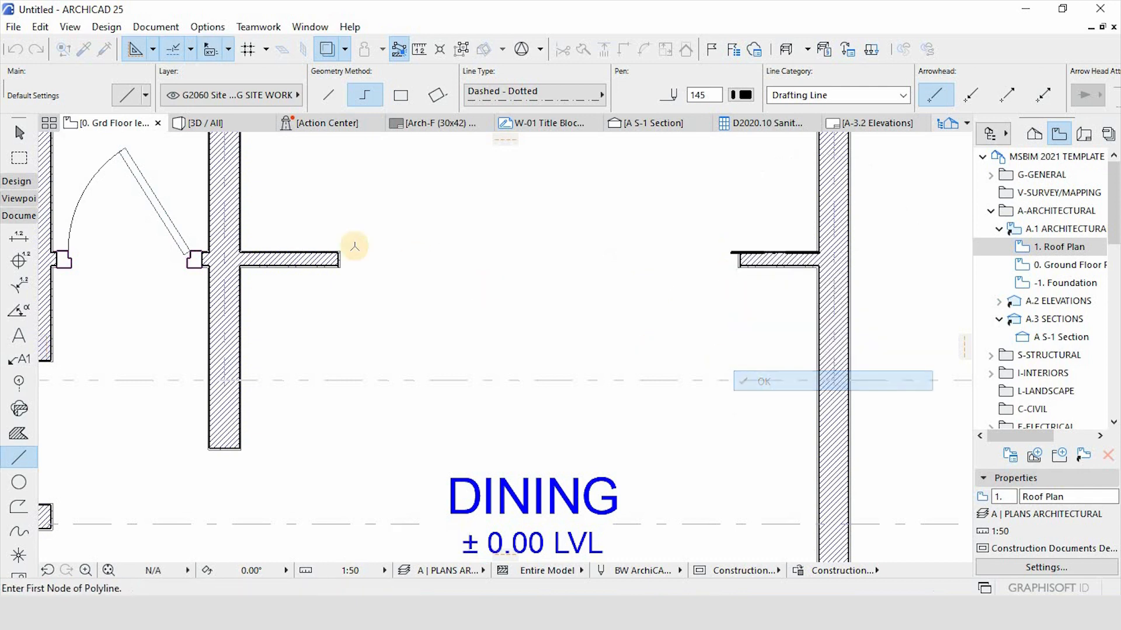
Draw a matching guide line about 600 mm long from the corridor wall along the opposite stub's kitchen-side face.
{"action": "scroll", "coordinate": [355, 246], "scroll_direction": "up", "scroll_amount": 3}
{"action": "left_click", "coordinate": [199, 269]}
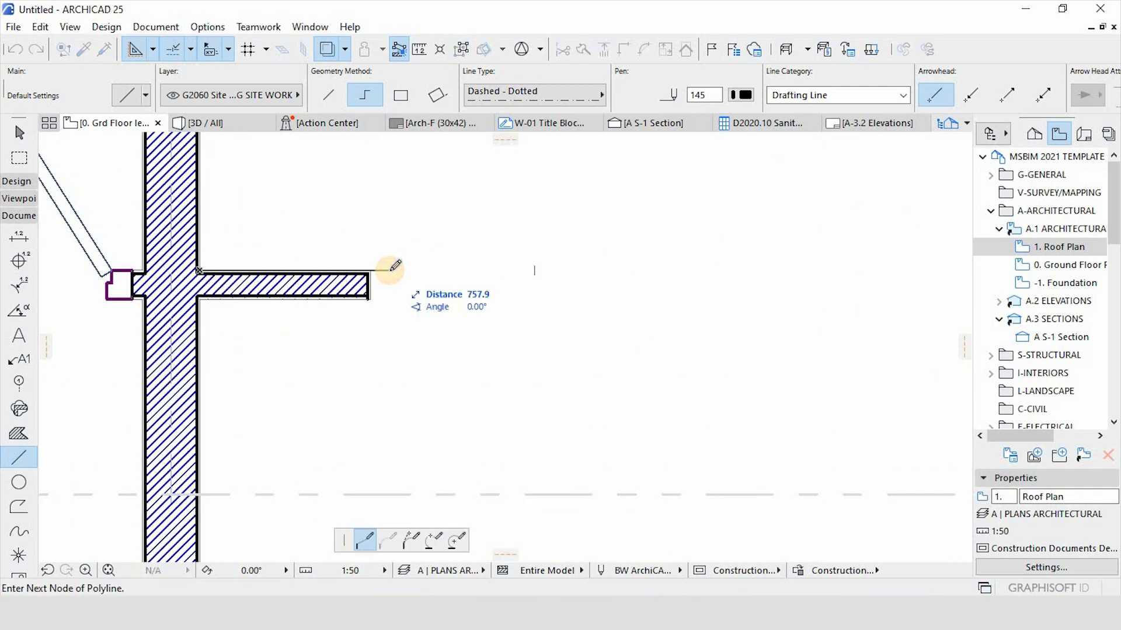
{"action": "left_click", "coordinate": [352, 269]}
{"action": "right_click", "coordinate": [357, 270]}
{"action": "left_click", "coordinate": [380, 395]}
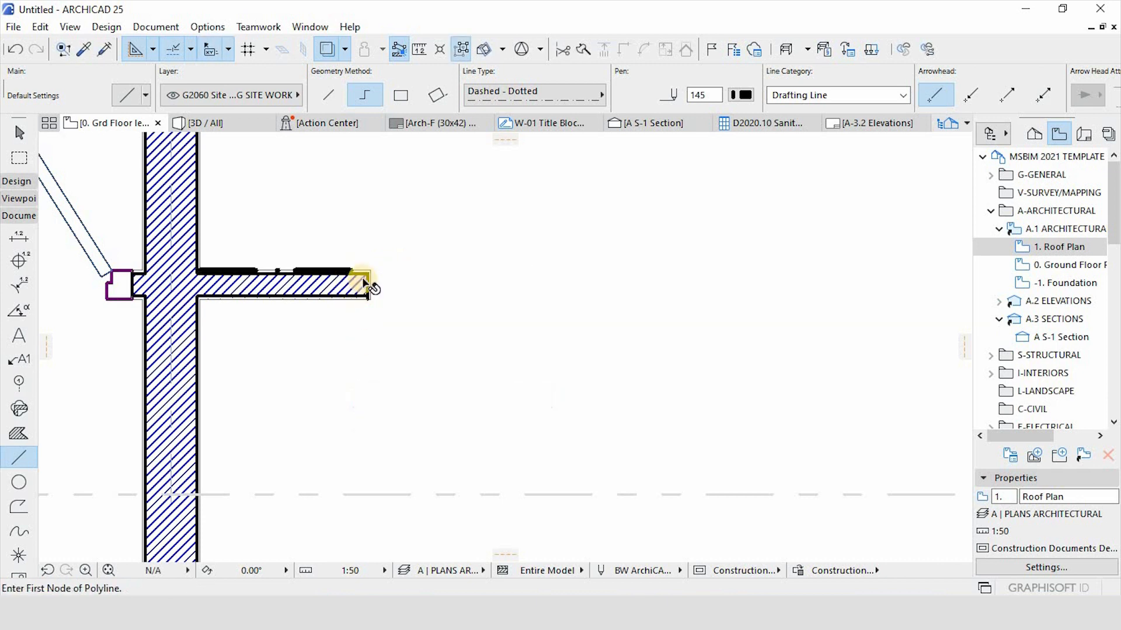
{"action": "key", "text": "Escape"}
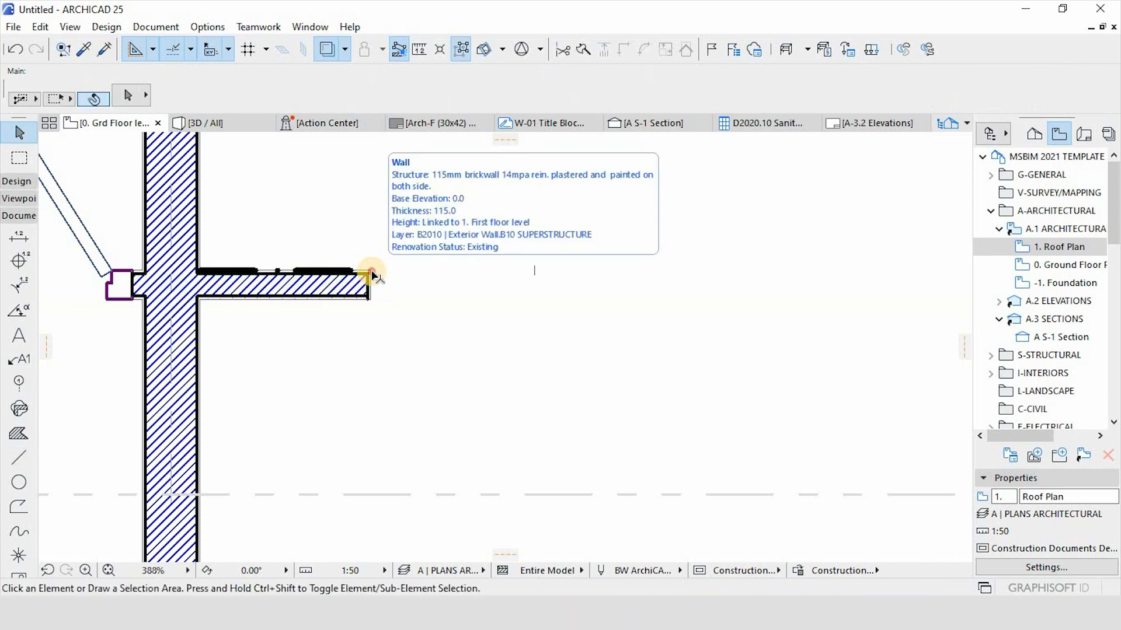
Stretch the corridor-side end of the kitchen-dining opening to the end of its guide line.
{"action": "left_click", "coordinate": [373, 274]}
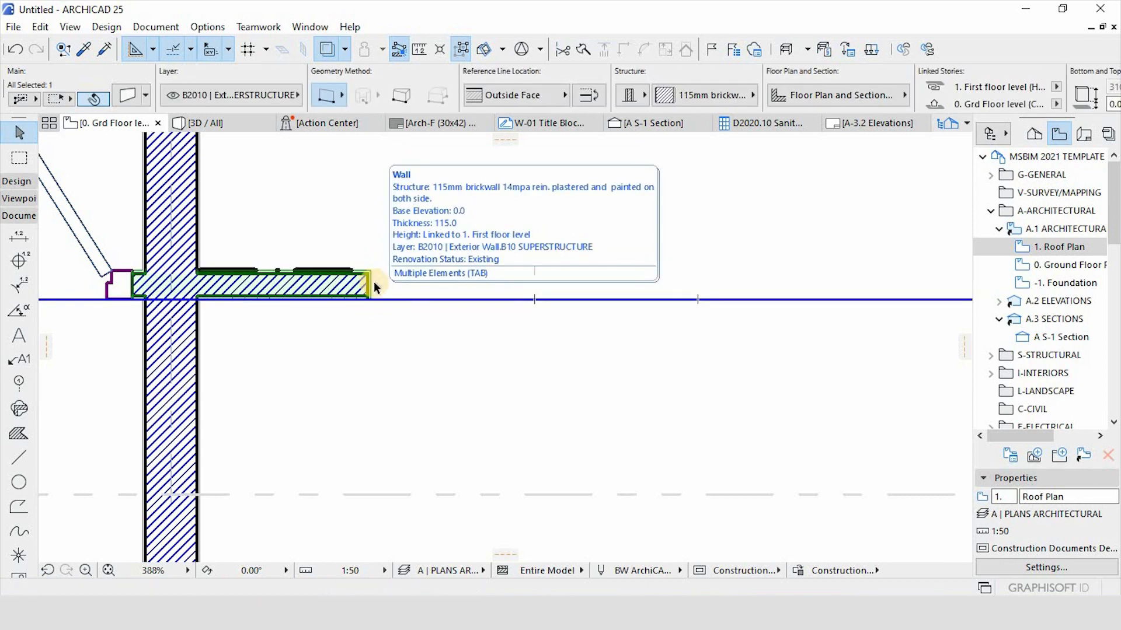
{"action": "key", "text": "Escape"}
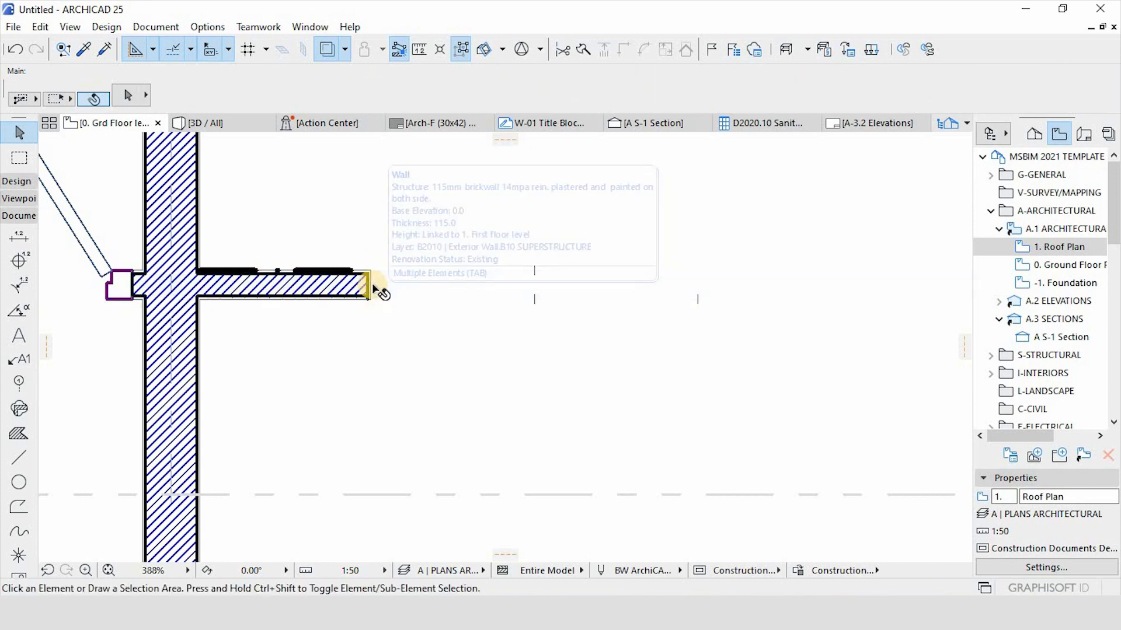
{"action": "left_click", "coordinate": [370, 276]}
{"action": "left_click", "coordinate": [357, 271]}
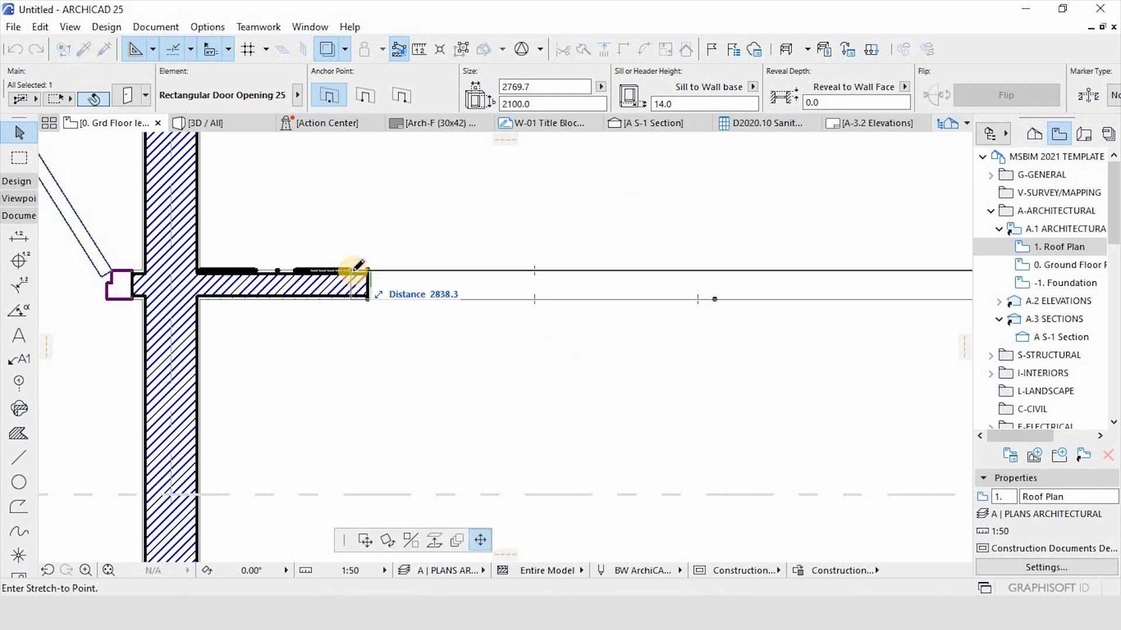
{"action": "left_click", "coordinate": [353, 271]}
Stretch the exterior-wall end of the kitchen-dining opening to the end of its guide line.
{"action": "scroll", "coordinate": [316, 293], "scroll_direction": "down", "scroll_amount": 5}
{"action": "scroll", "coordinate": [670, 295], "scroll_direction": "up", "scroll_amount": 5}
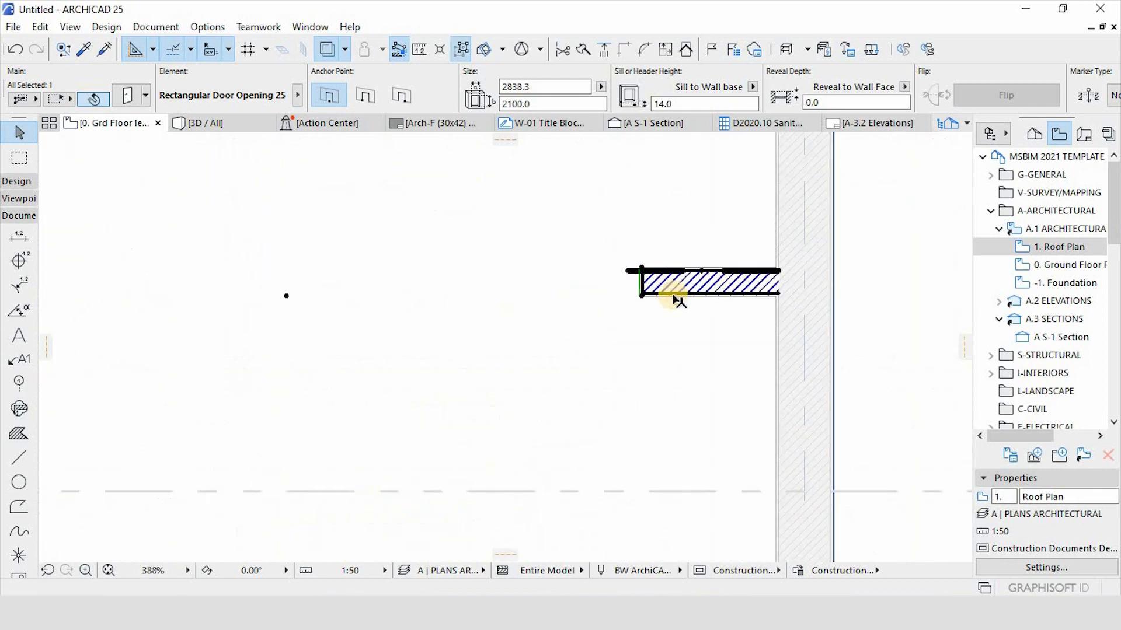
{"action": "left_click", "coordinate": [645, 252]}
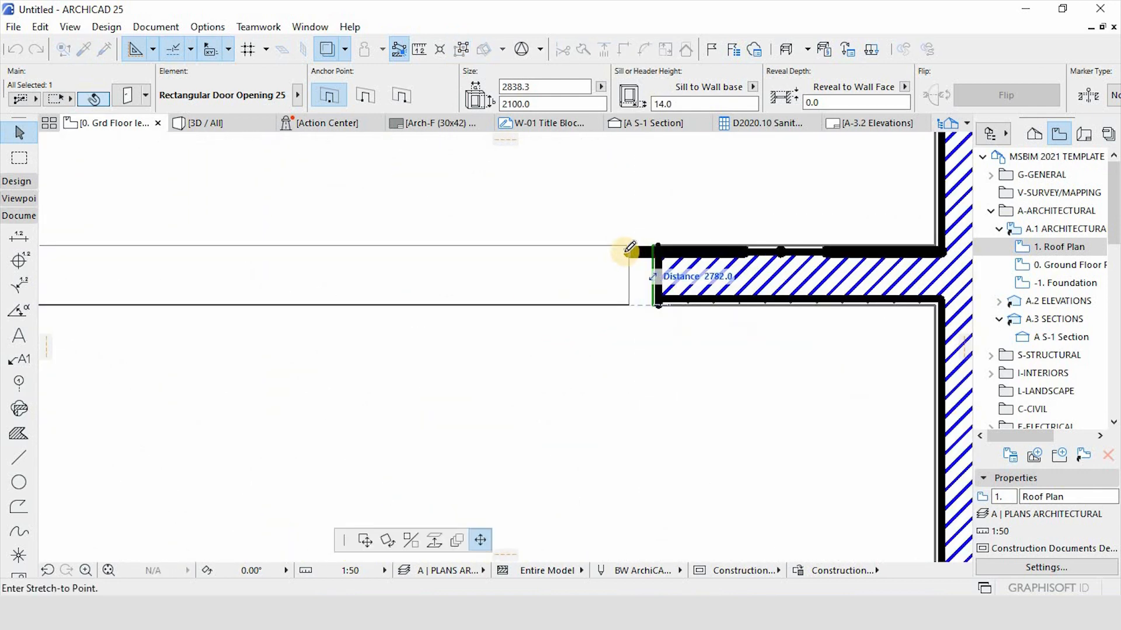
{"action": "left_click", "coordinate": [637, 293]}
{"action": "scroll", "coordinate": [622, 327], "scroll_direction": "down", "scroll_amount": 2}
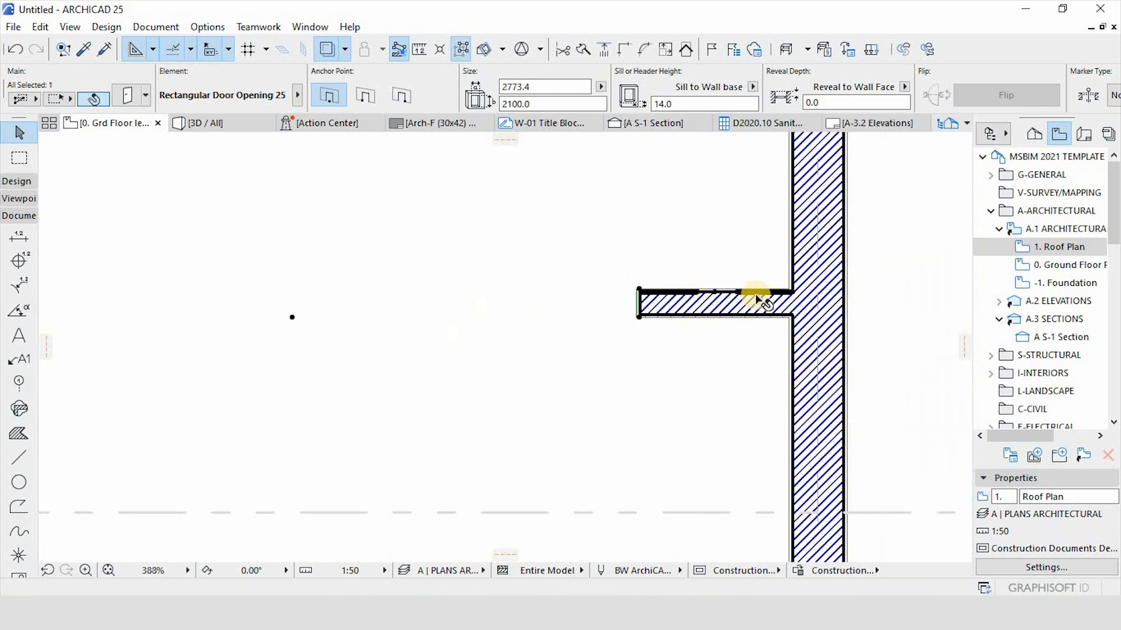
Delete the two guide lines along the wall stubs beside the kitchen-dining opening.
{"action": "left_click", "coordinate": [775, 293]}
{"action": "scroll", "coordinate": [776, 295], "scroll_direction": "down", "scroll_amount": 2}
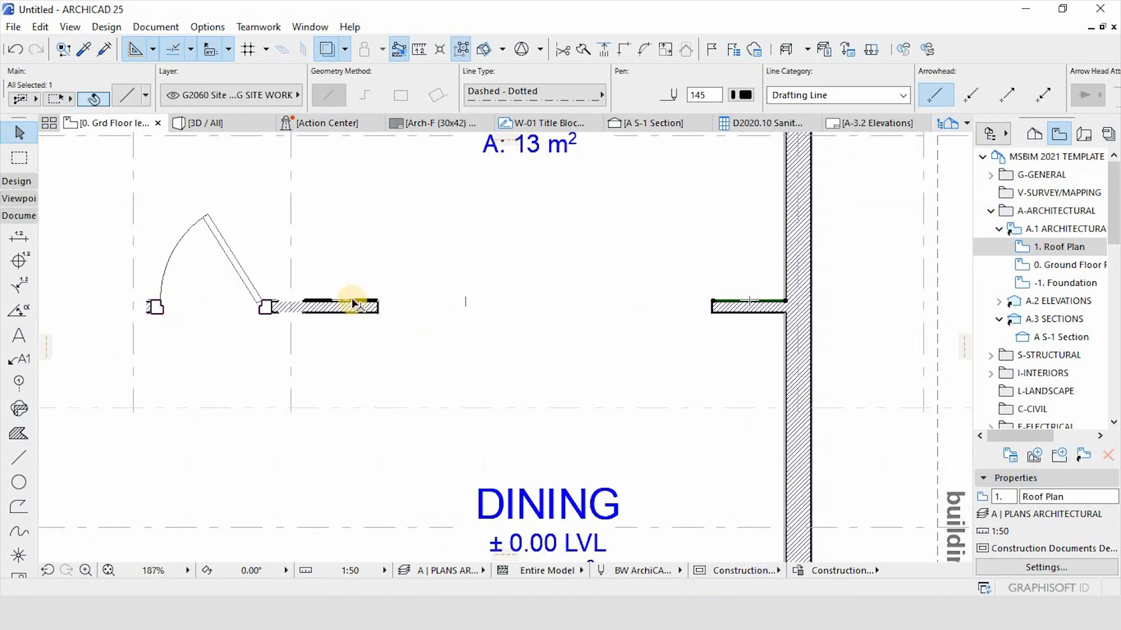
{"action": "scroll", "coordinate": [353, 303], "scroll_direction": "up", "scroll_amount": 2}
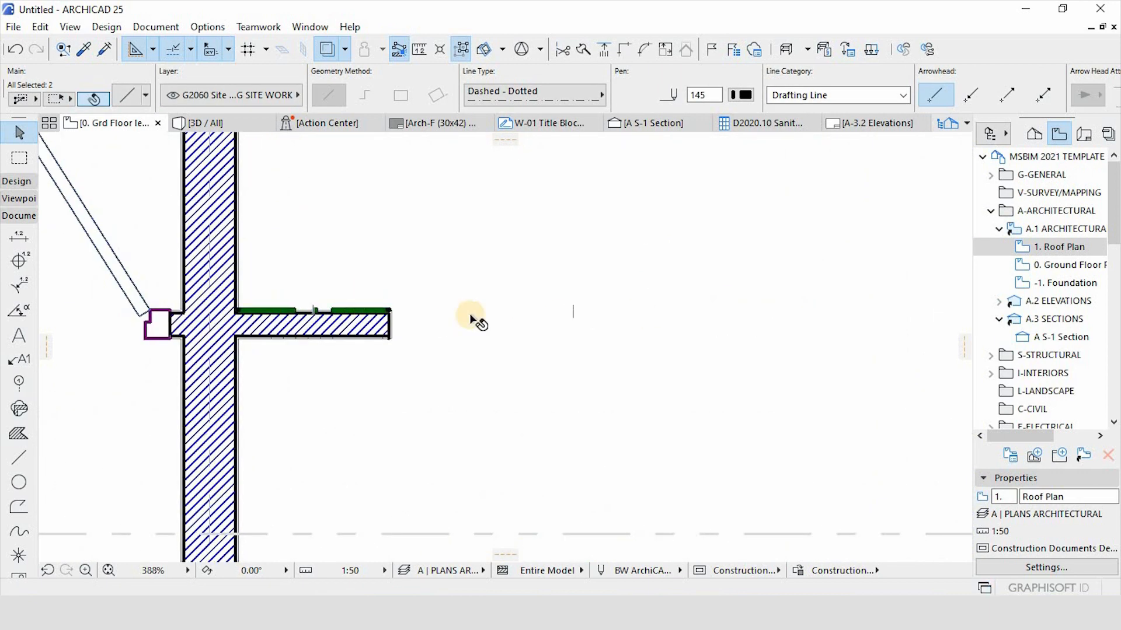
{"action": "key", "text": "Delete"}
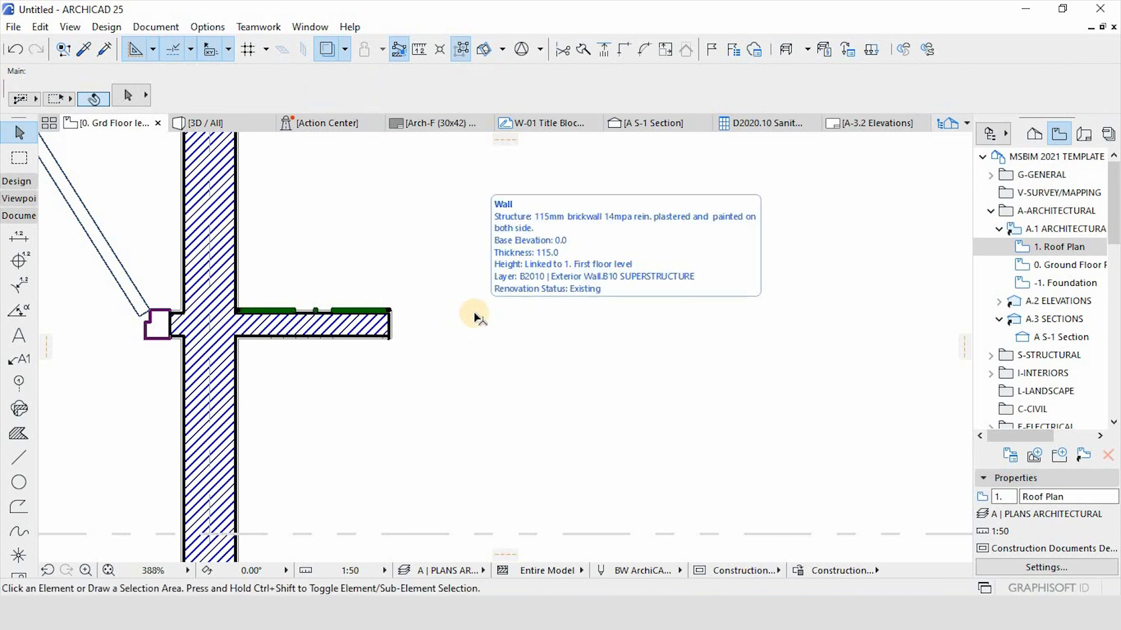
Open the default settings of the Window tool and show its favorites.
{"action": "scroll", "coordinate": [461, 362], "scroll_direction": "down", "scroll_amount": 5}
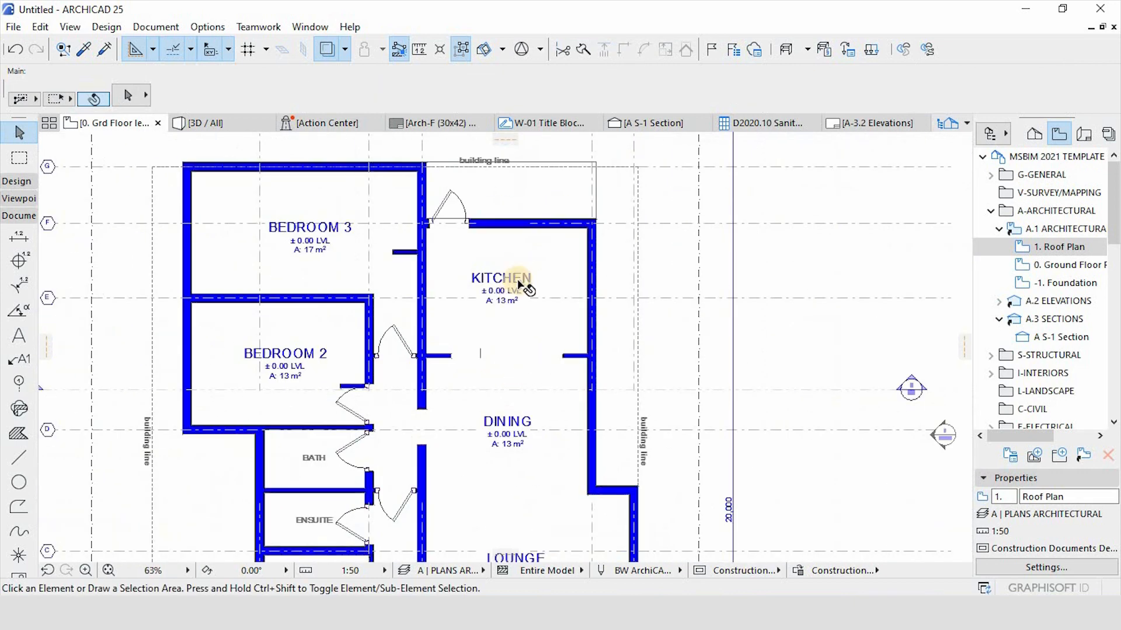
{"action": "scroll", "coordinate": [518, 285], "scroll_direction": "down", "scroll_amount": 2}
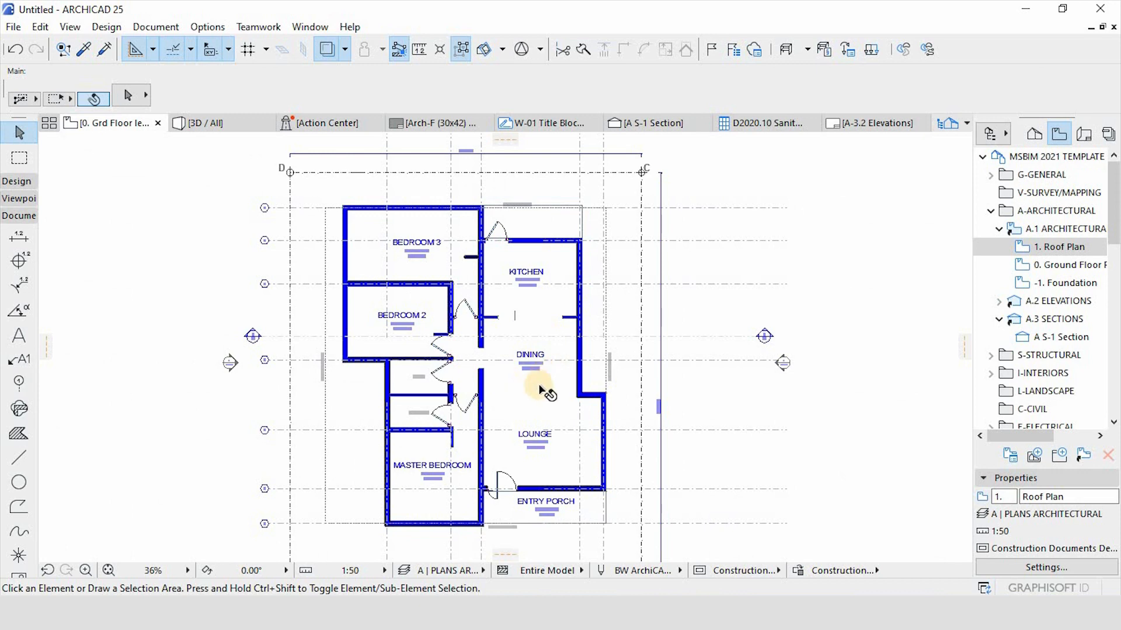
{"action": "scroll", "coordinate": [433, 489], "scroll_direction": "up", "scroll_amount": 1}
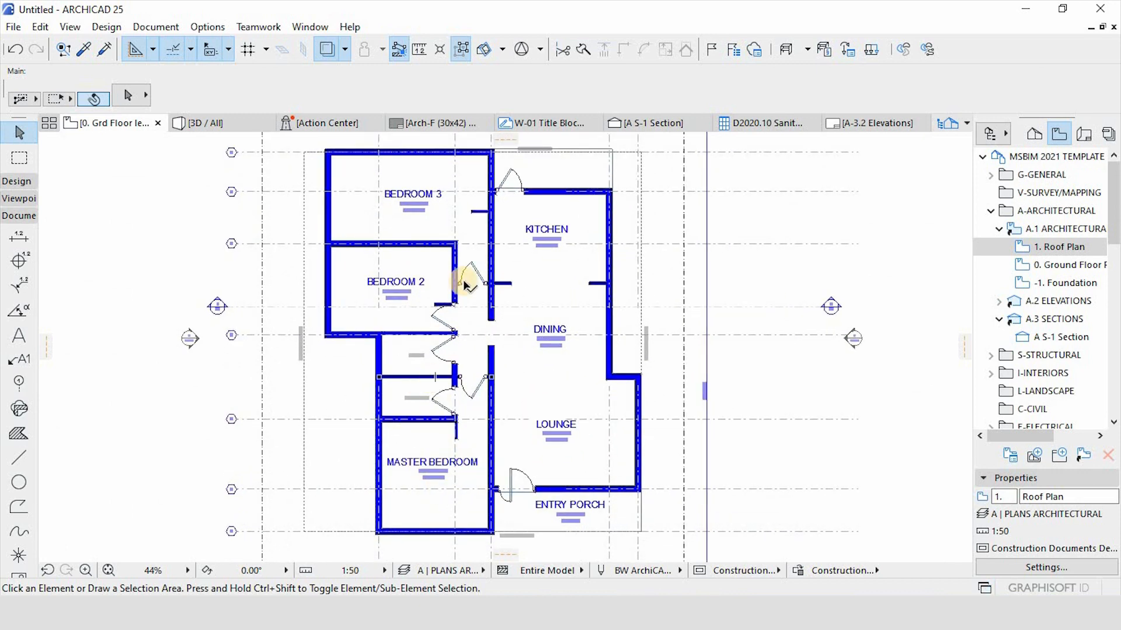
{"action": "mouse_move", "coordinate": [457, 290]}
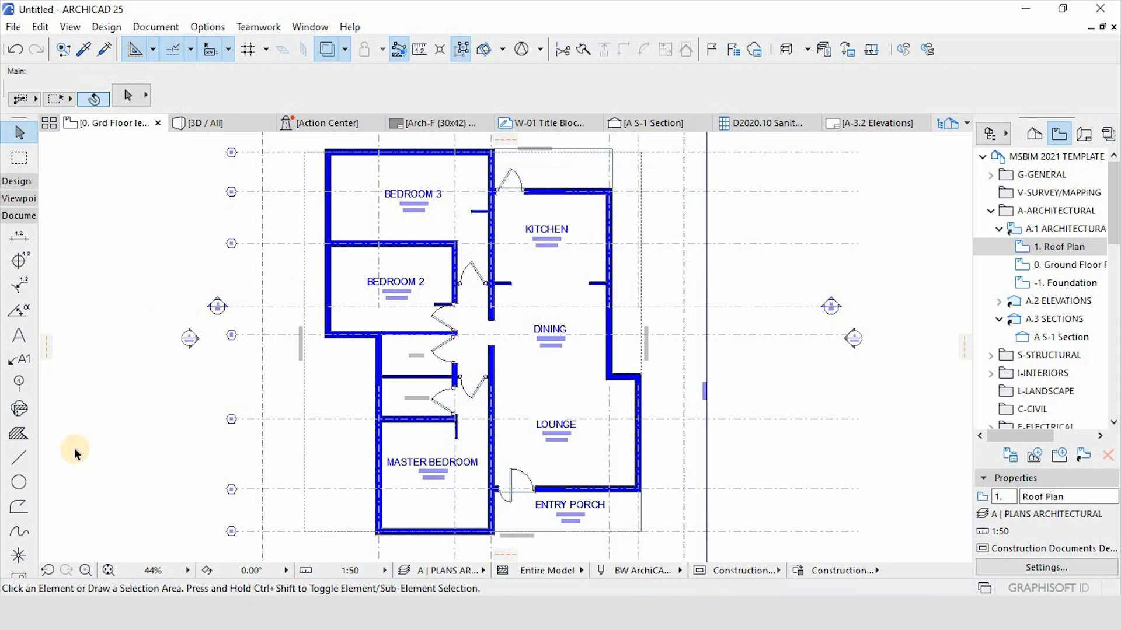
{"action": "left_click", "coordinate": [12, 182]}
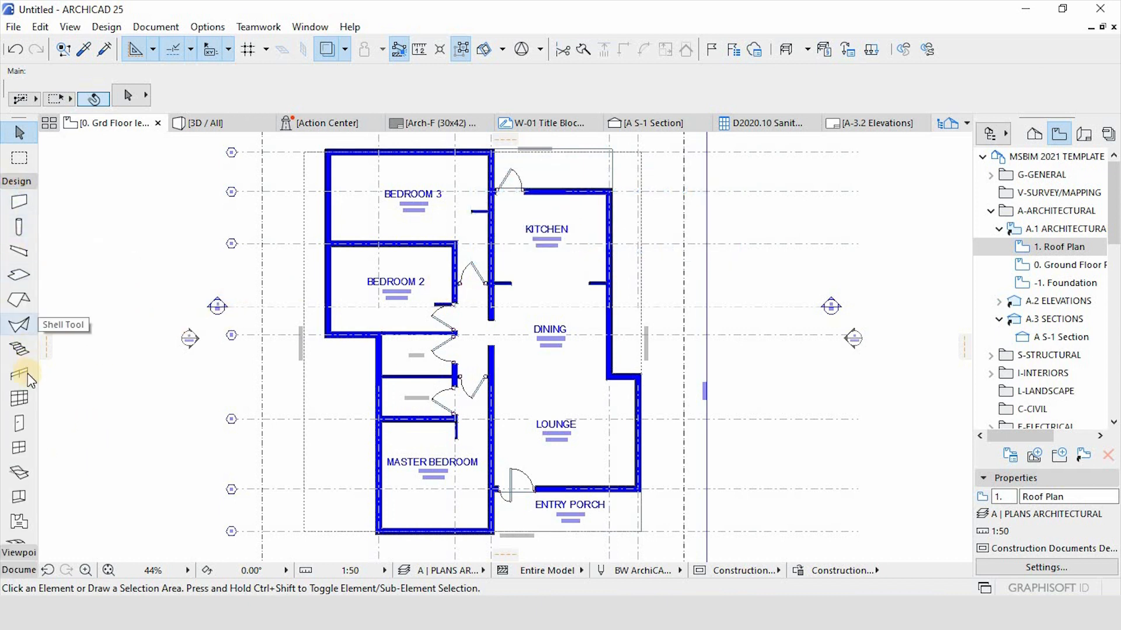
{"action": "left_click", "coordinate": [19, 448]}
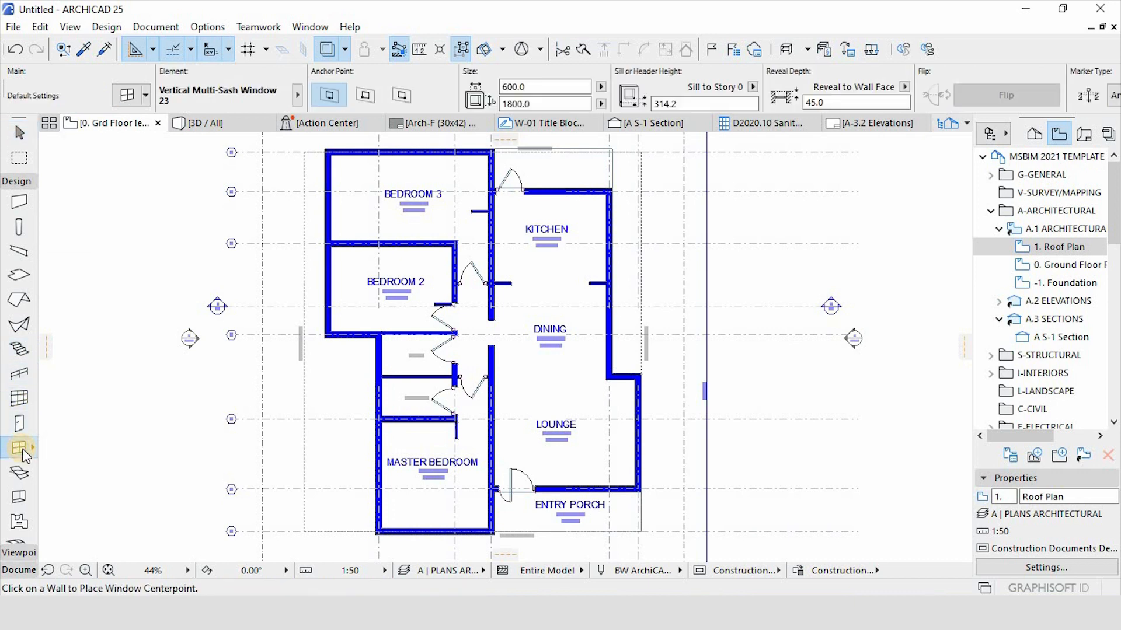
{"action": "double_click", "coordinate": [22, 449]}
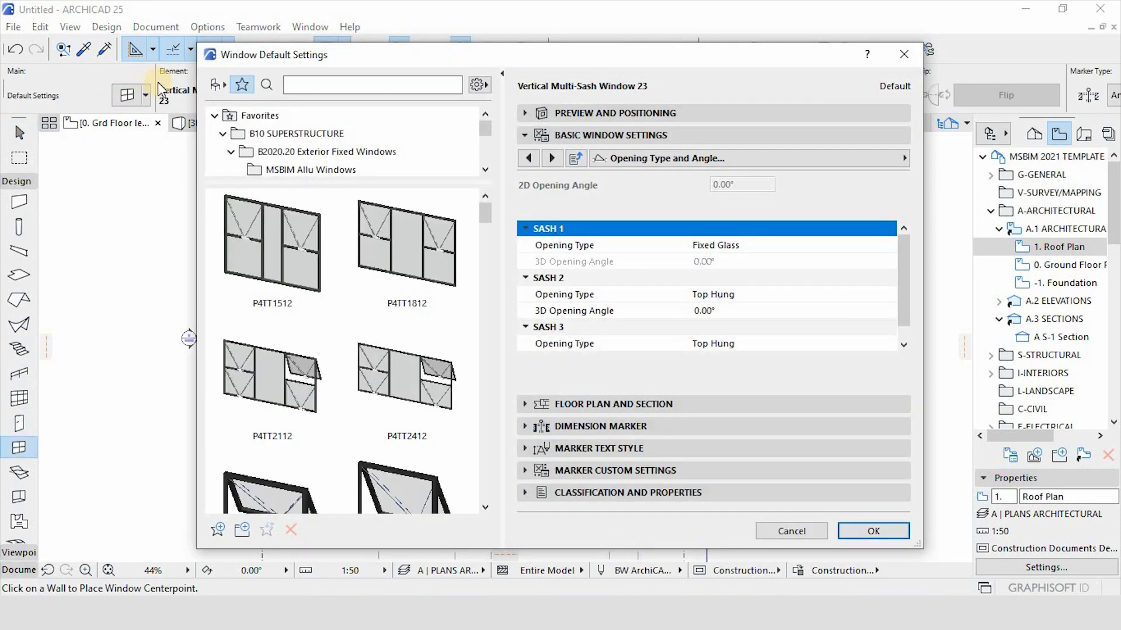
{"action": "left_click", "coordinate": [221, 88]}
{"action": "left_click", "coordinate": [240, 85]}
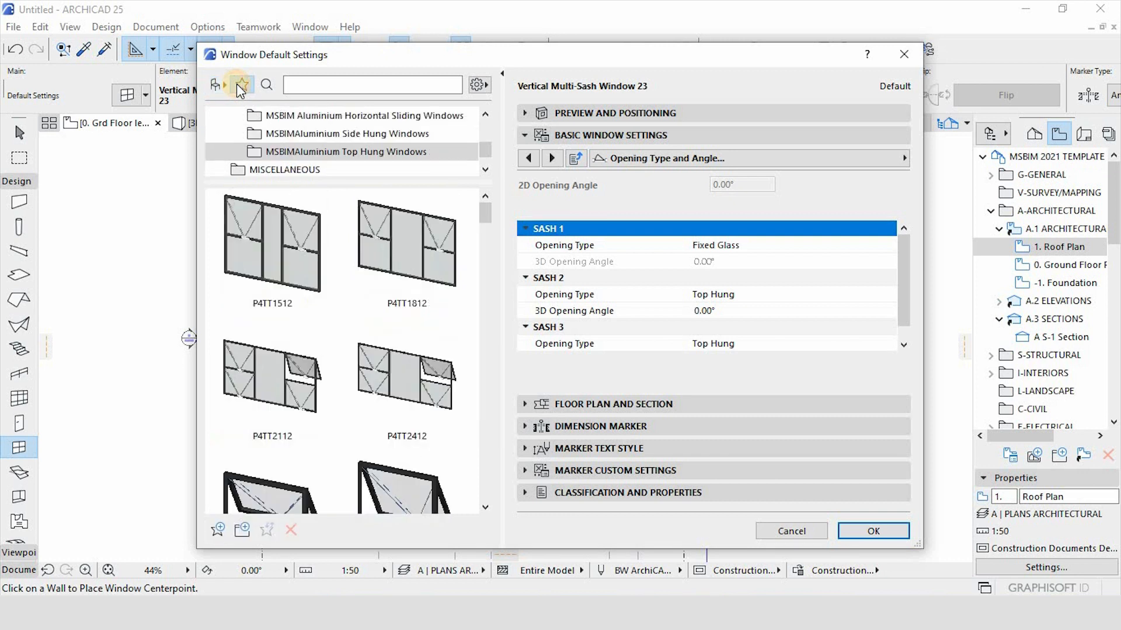
Open the MSBIMAluminium Top Hung Windows folder within the B2020.20 Exterior Fixed Windows favorites.
{"action": "scroll", "coordinate": [319, 155], "scroll_direction": "up", "scroll_amount": 1}
{"action": "scroll", "coordinate": [319, 155], "scroll_direction": "up", "scroll_amount": 1}
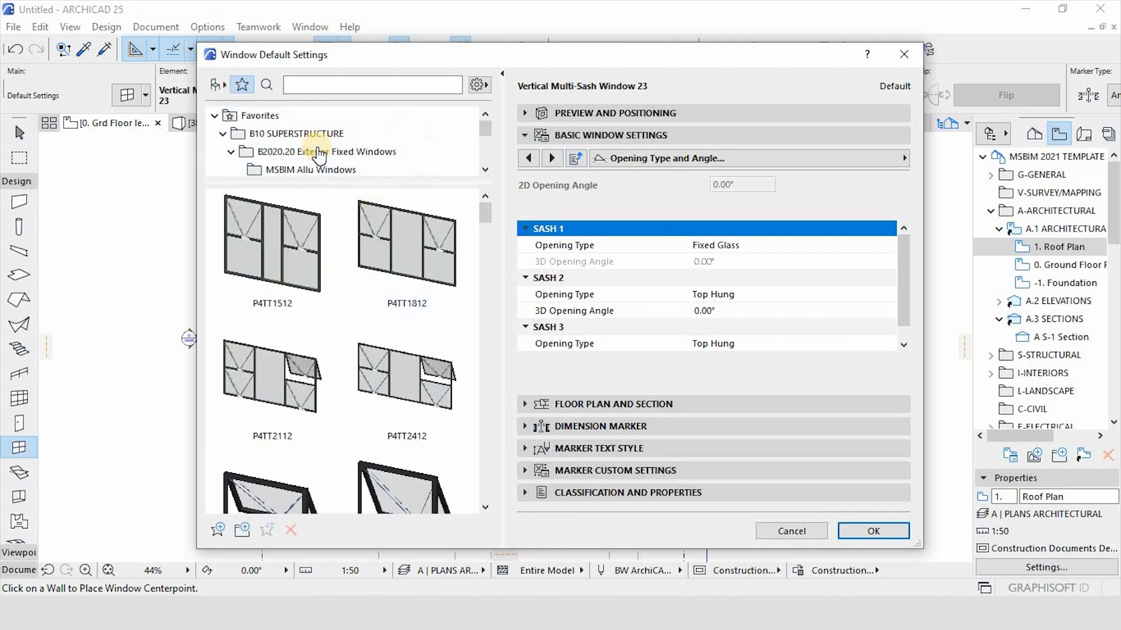
{"action": "scroll", "coordinate": [309, 149], "scroll_direction": "down", "scroll_amount": 1}
{"action": "scroll", "coordinate": [303, 149], "scroll_direction": "up", "scroll_amount": 1}
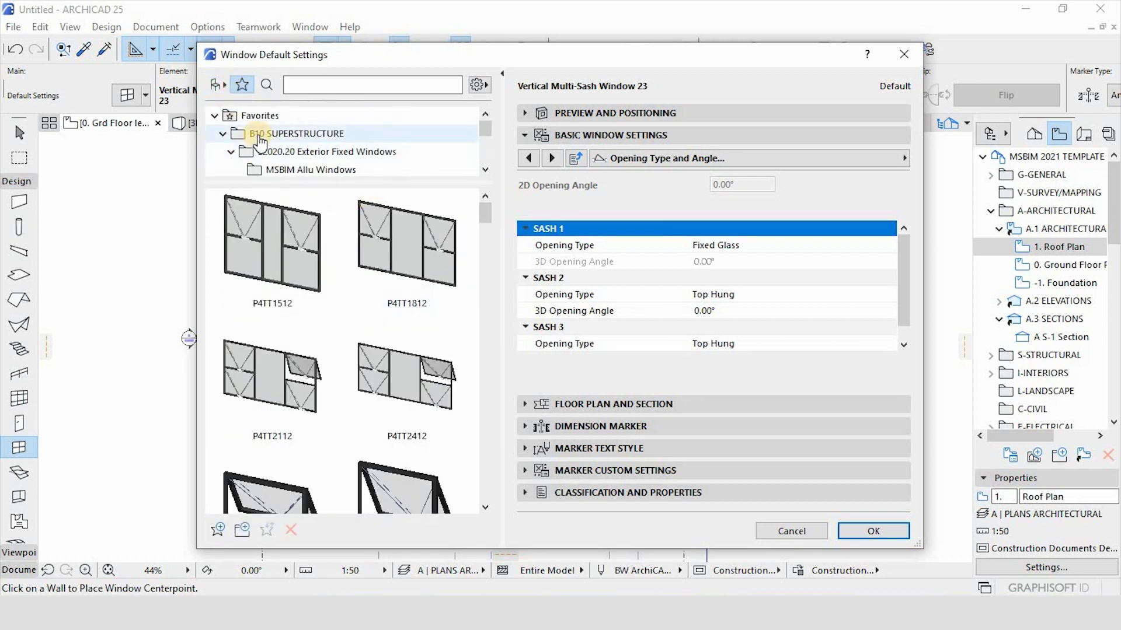
{"action": "left_click", "coordinate": [264, 140]}
{"action": "left_click", "coordinate": [267, 244]}
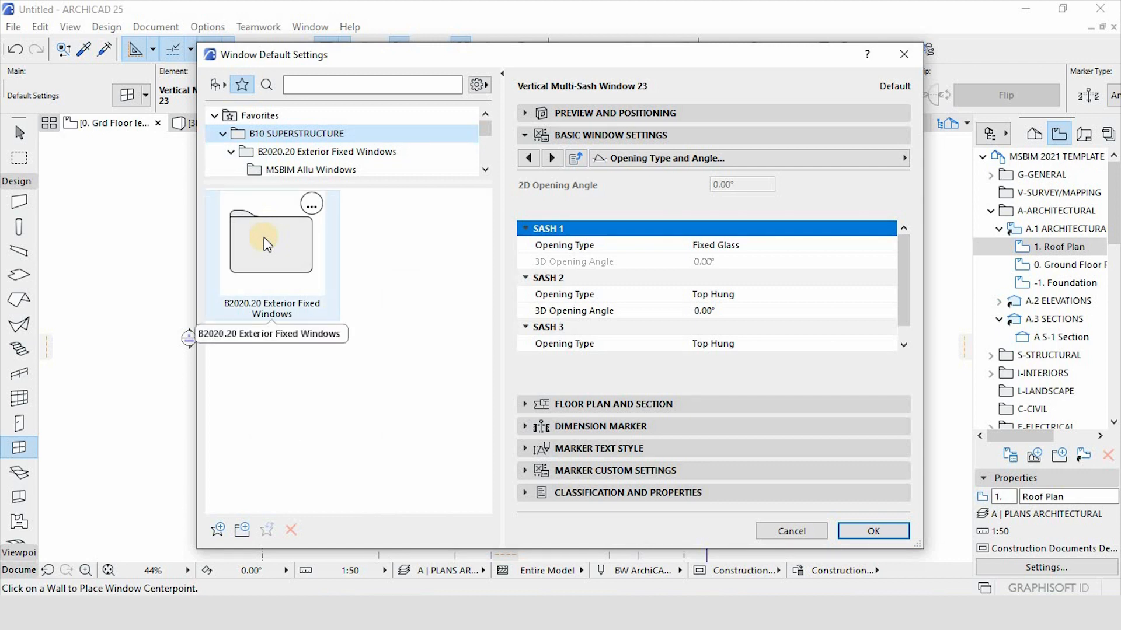
{"action": "double_click", "coordinate": [266, 244]}
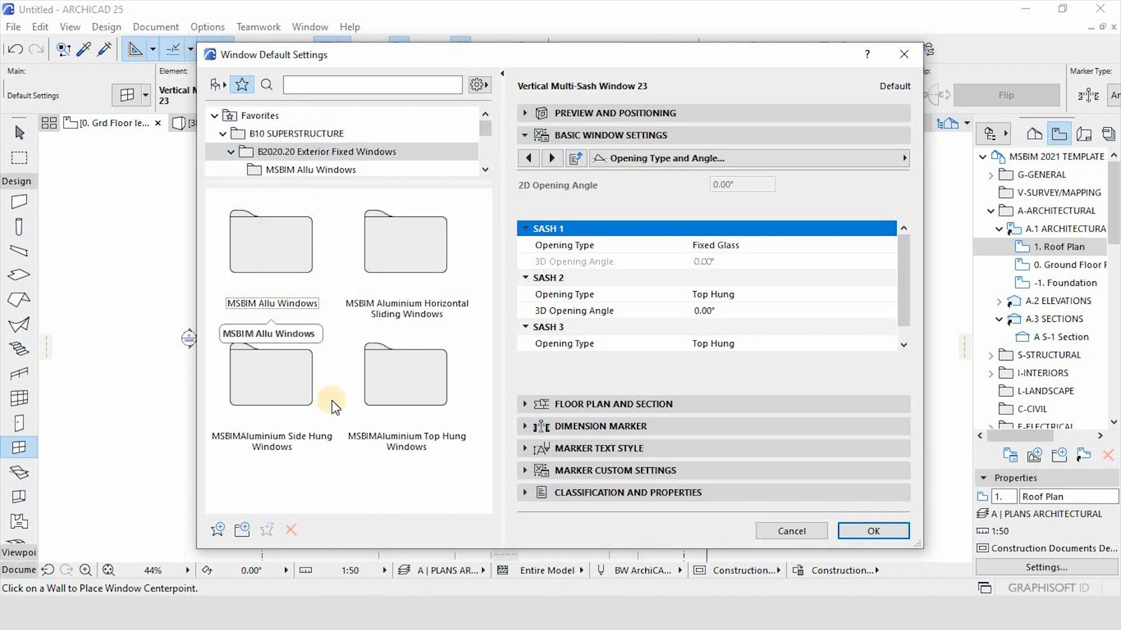
{"action": "double_click", "coordinate": [385, 385]}
Apply the 900 x 600 mm top hung window favorite PT96 as the window default.
{"action": "scroll", "coordinate": [335, 286], "scroll_direction": "down", "scroll_amount": 1}
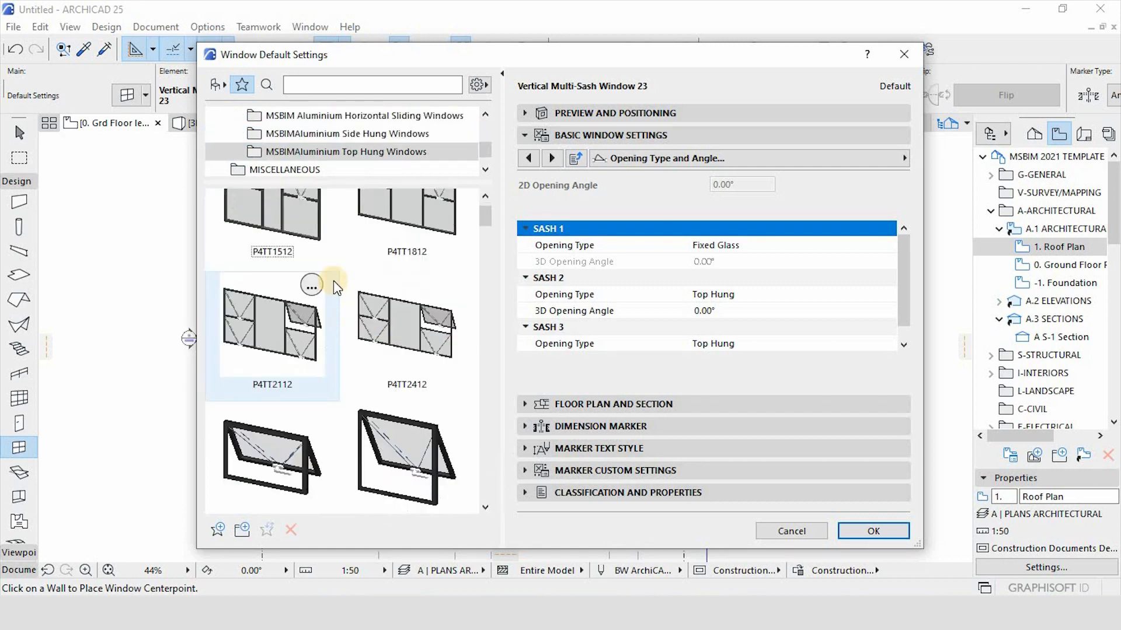
{"action": "scroll", "coordinate": [336, 288], "scroll_direction": "down", "scroll_amount": 5}
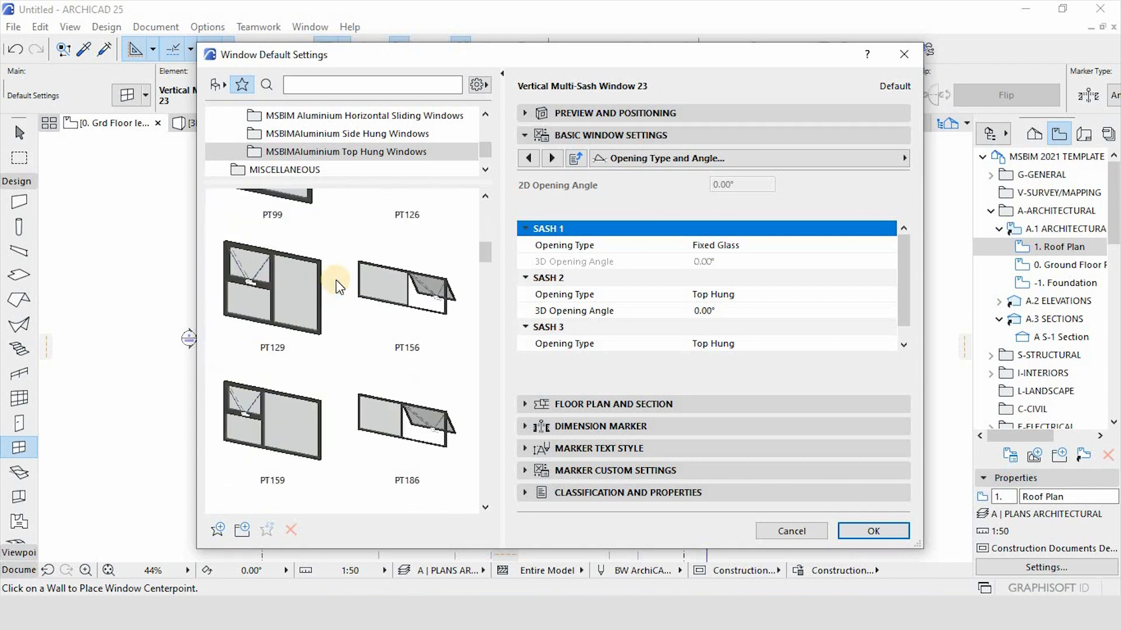
{"action": "scroll", "coordinate": [374, 316], "scroll_direction": "up", "scroll_amount": 4}
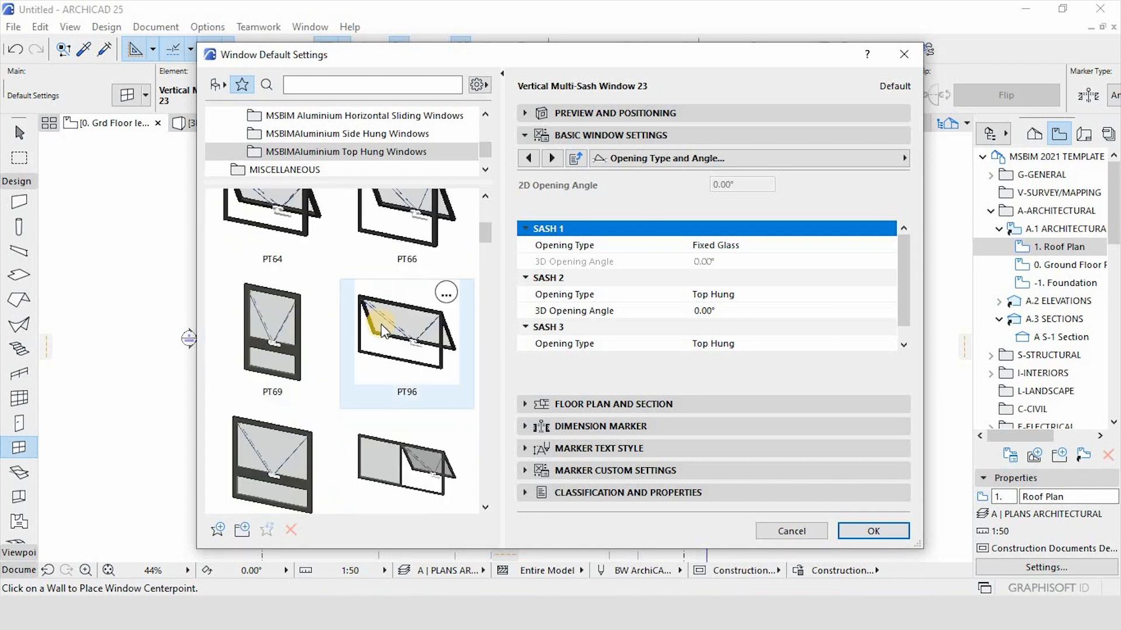
{"action": "scroll", "coordinate": [382, 310], "scroll_direction": "up", "scroll_amount": 2}
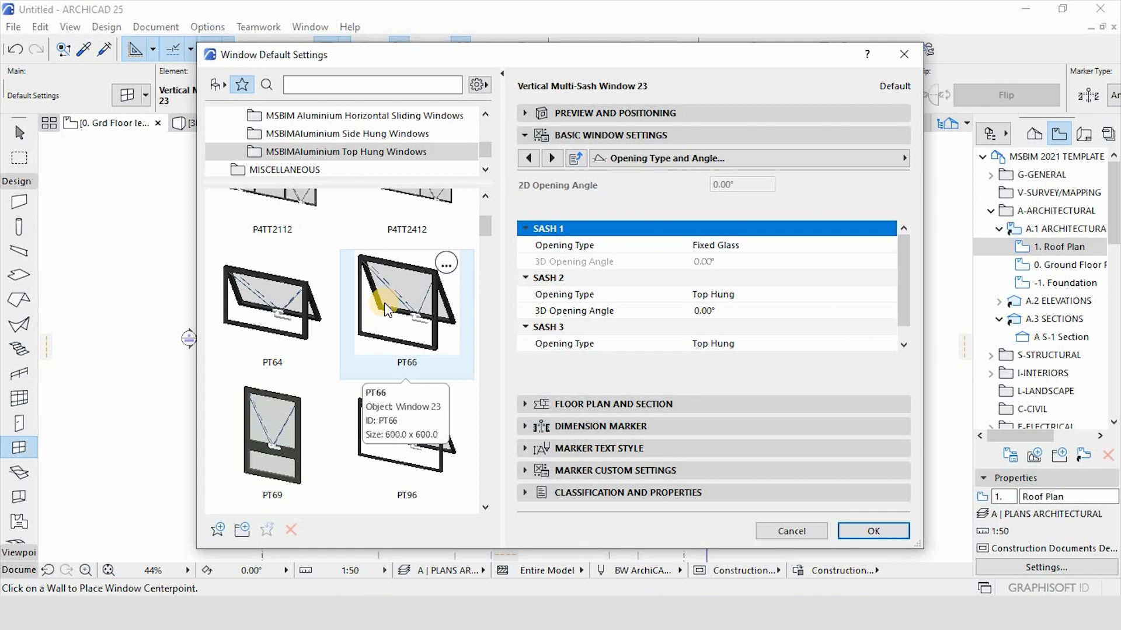
{"action": "scroll", "coordinate": [384, 302], "scroll_direction": "down", "scroll_amount": 2}
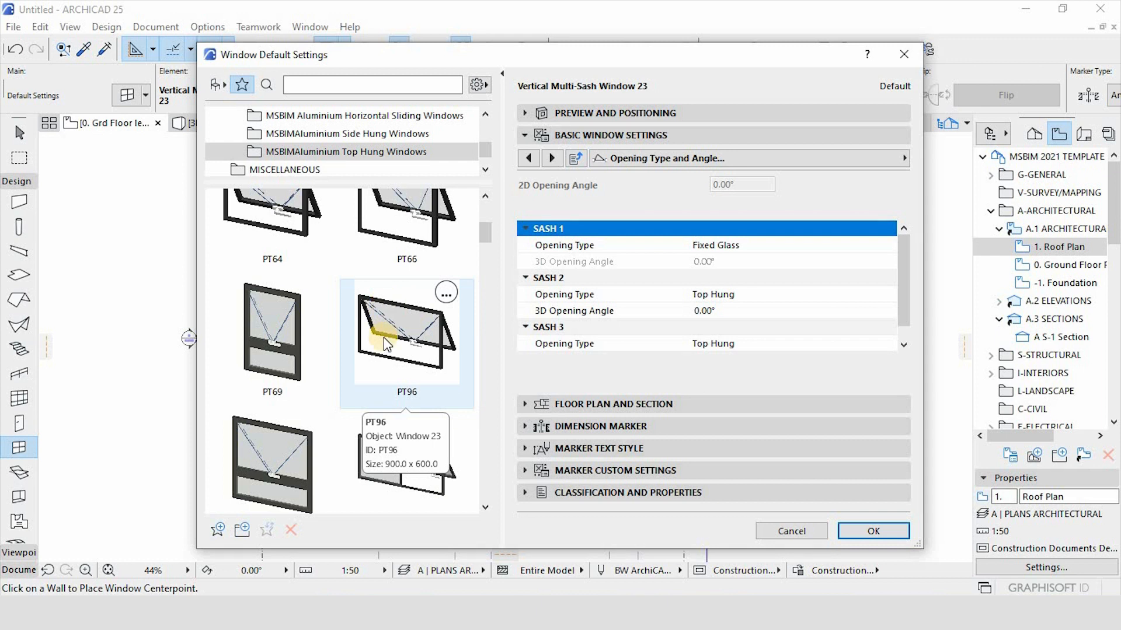
{"action": "scroll", "coordinate": [385, 344], "scroll_direction": "up", "scroll_amount": 1}
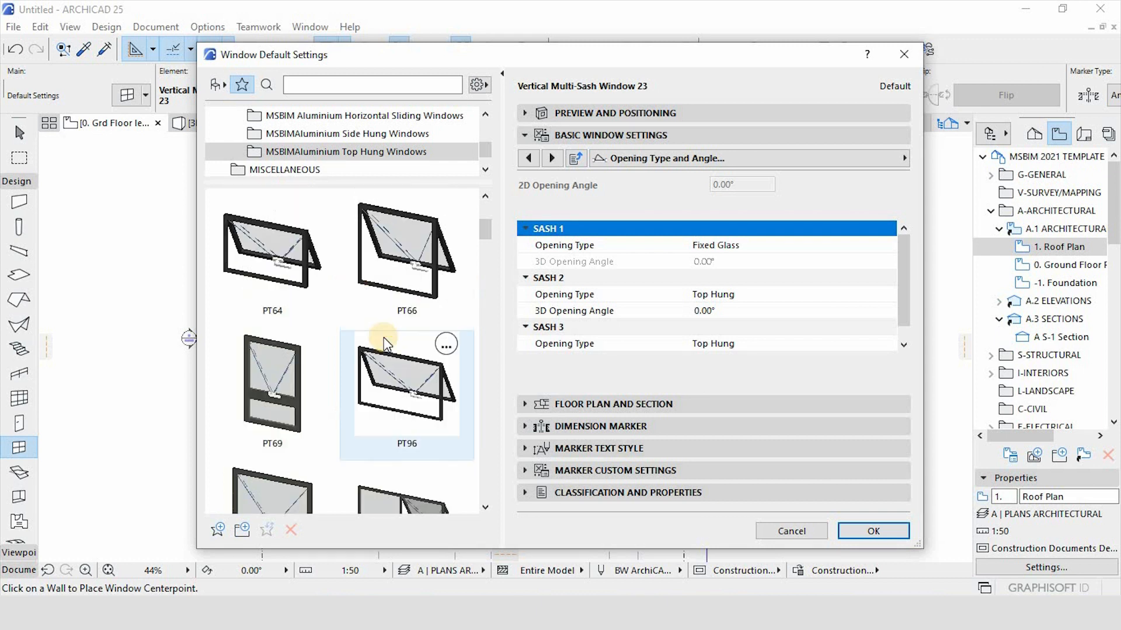
{"action": "left_click", "coordinate": [383, 269]}
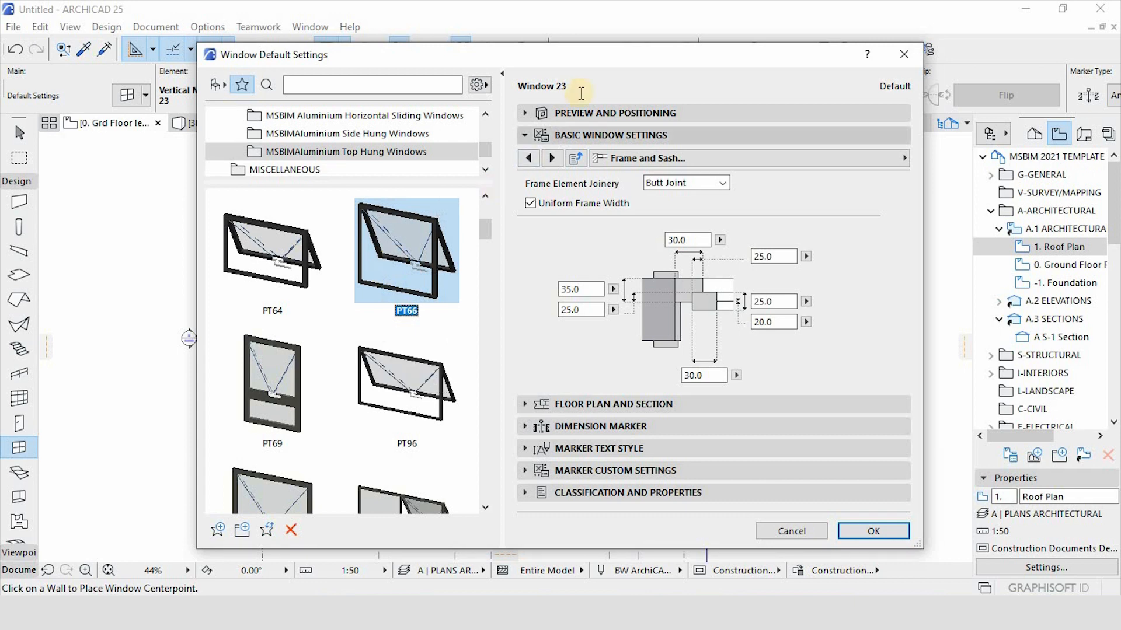
{"action": "left_click", "coordinate": [576, 116]}
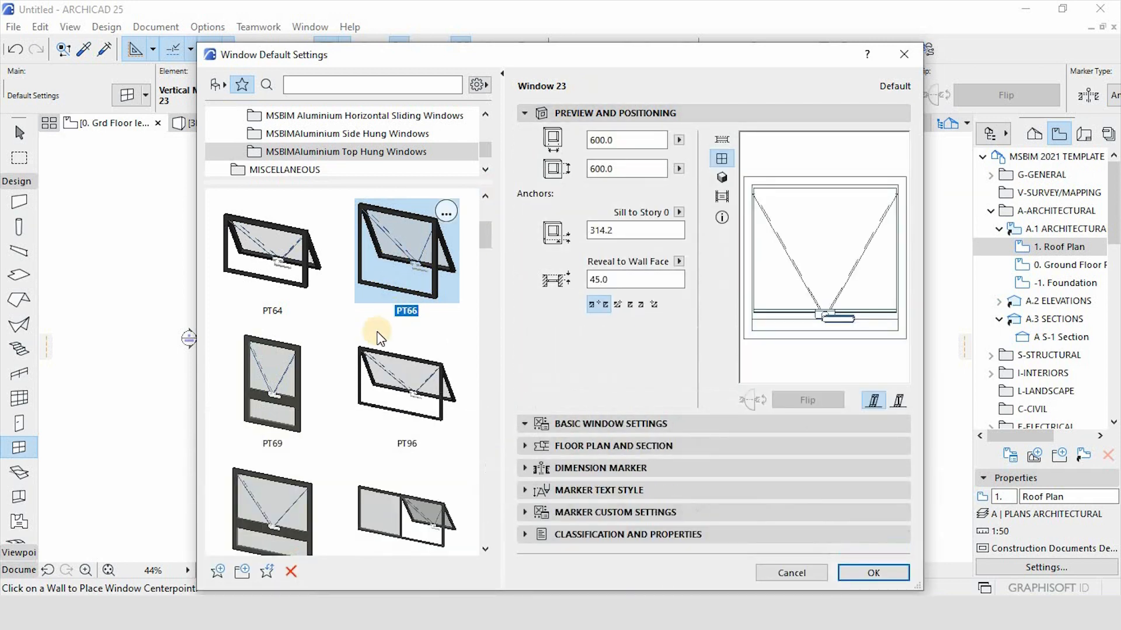
{"action": "left_click", "coordinate": [385, 394]}
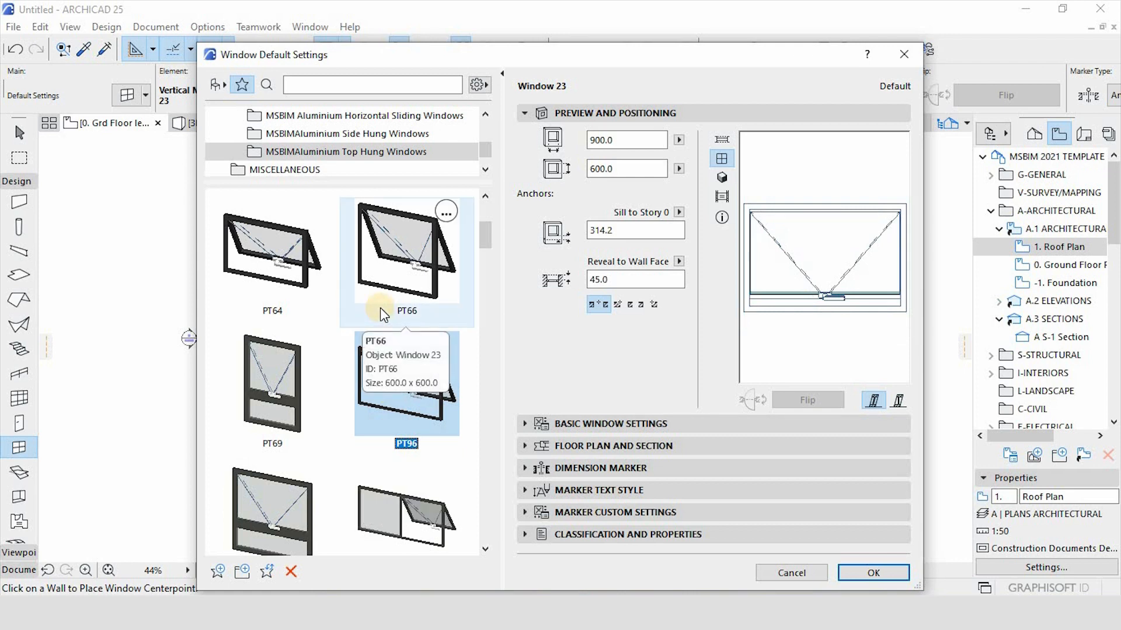
{"action": "scroll", "coordinate": [380, 307], "scroll_direction": "down", "scroll_amount": 3}
{"action": "scroll", "coordinate": [380, 307], "scroll_direction": "up", "scroll_amount": 3}
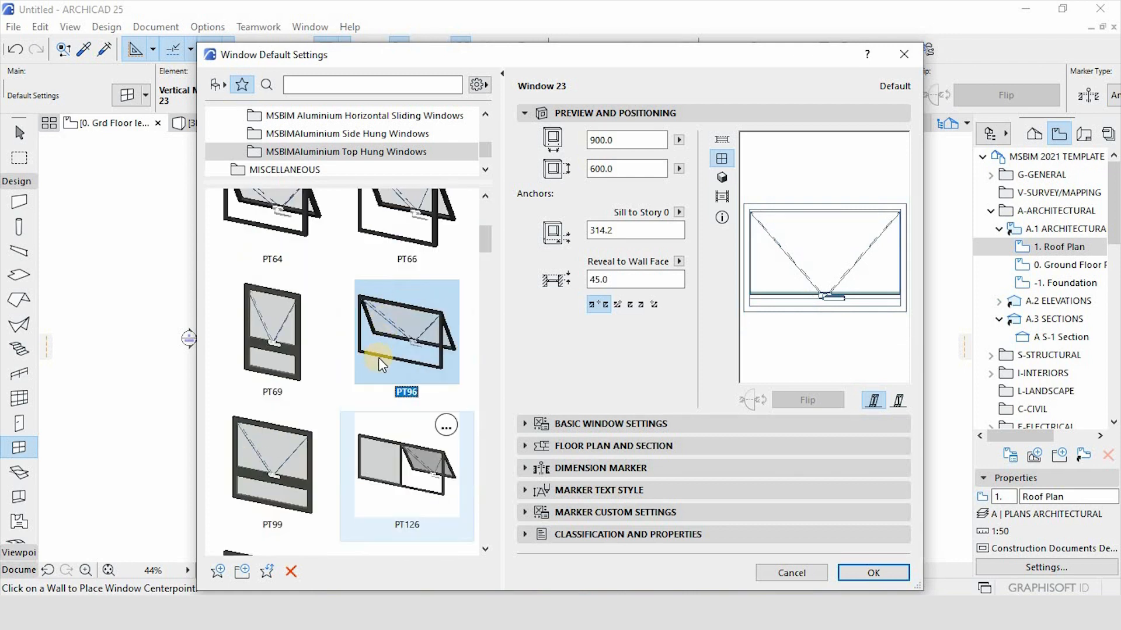
{"action": "left_click", "coordinate": [848, 571]}
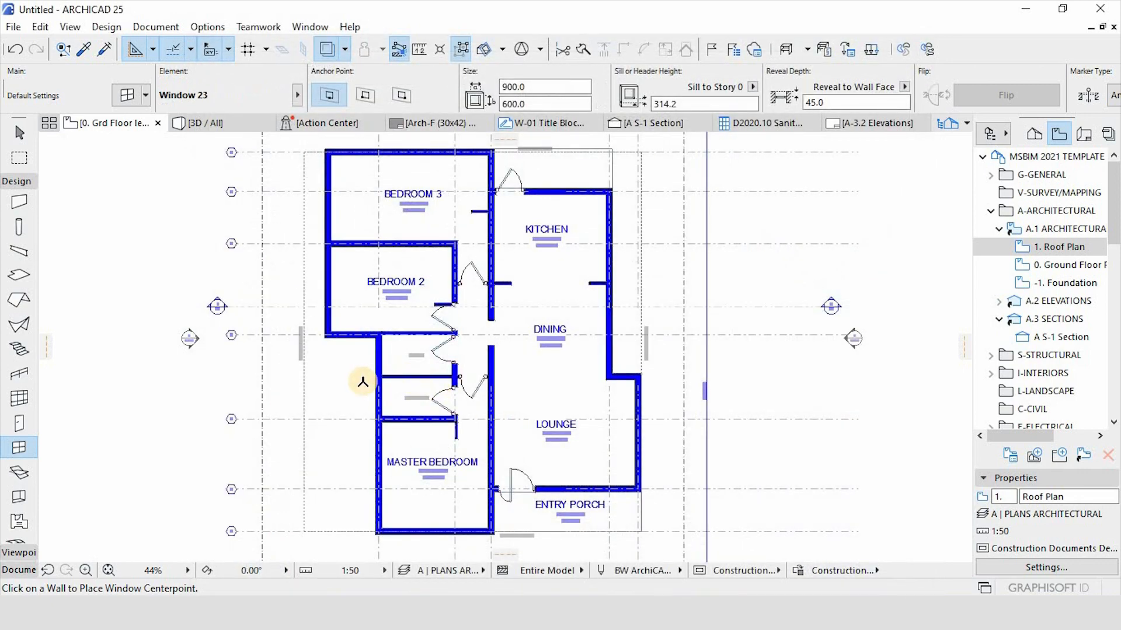
Place one PT96 window in the exterior wall of the bath and another in the exterior wall of the ensuite.
{"action": "scroll", "coordinate": [378, 355], "scroll_direction": "up", "scroll_amount": 5}
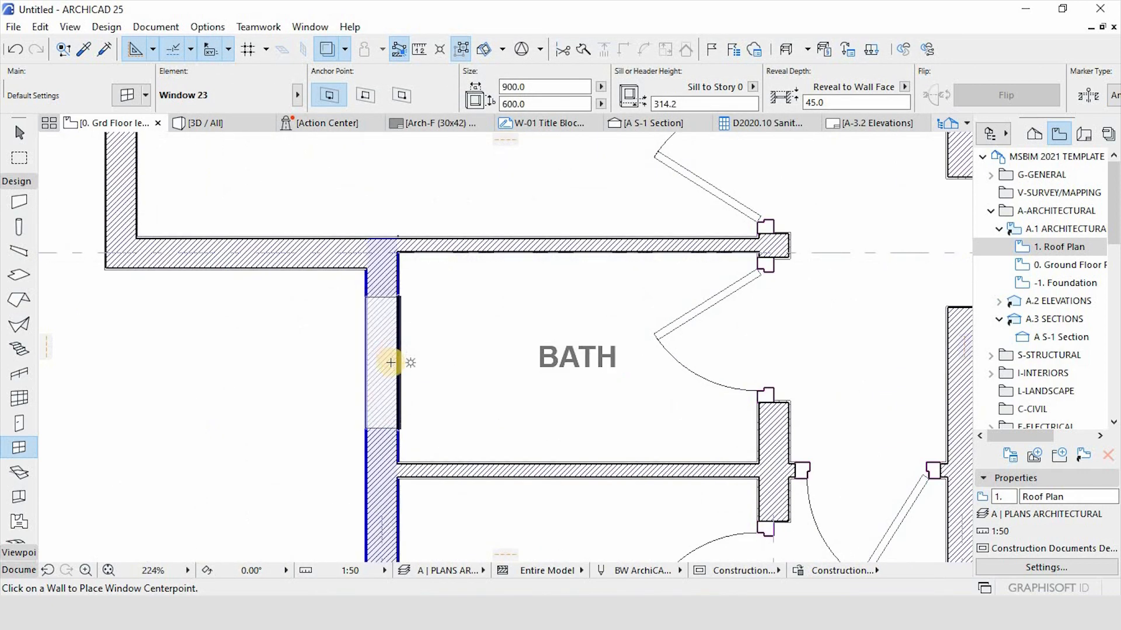
{"action": "left_click", "coordinate": [391, 363]}
{"action": "left_click", "coordinate": [474, 283]}
{"action": "scroll", "coordinate": [444, 411], "scroll_direction": "down", "scroll_amount": 5}
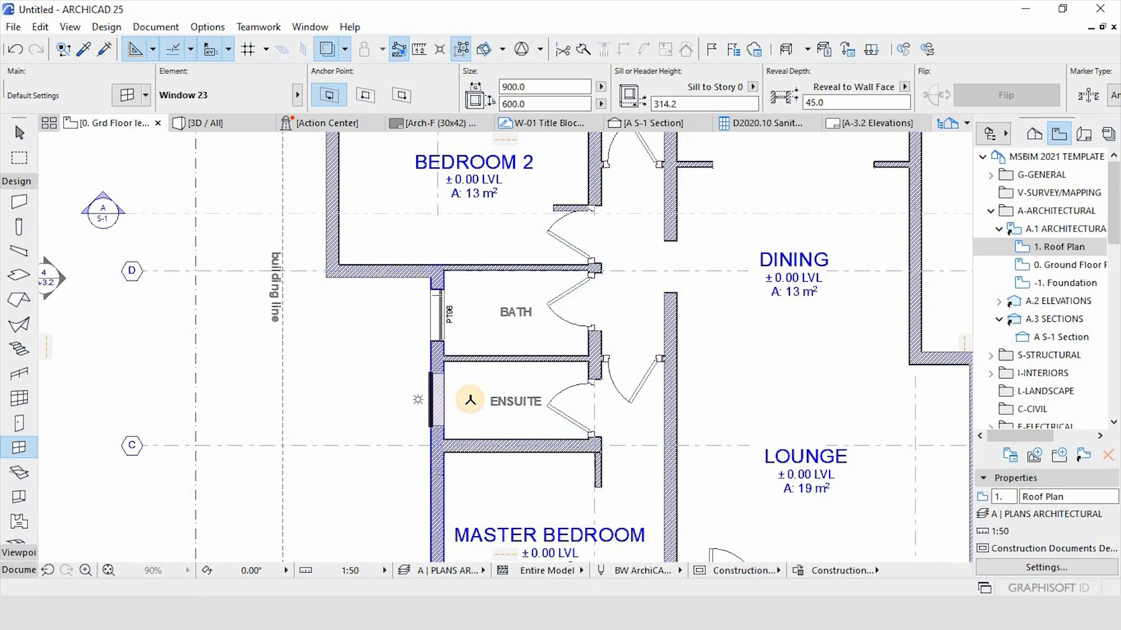
{"action": "left_click", "coordinate": [447, 399]}
{"action": "left_click", "coordinate": [456, 380]}
Set the sill height of both the bath and ensuite windows to 1500 mm.
{"action": "scroll", "coordinate": [457, 379], "scroll_direction": "up", "scroll_amount": 2}
{"action": "scroll", "coordinate": [457, 379], "scroll_direction": "up", "scroll_amount": 2}
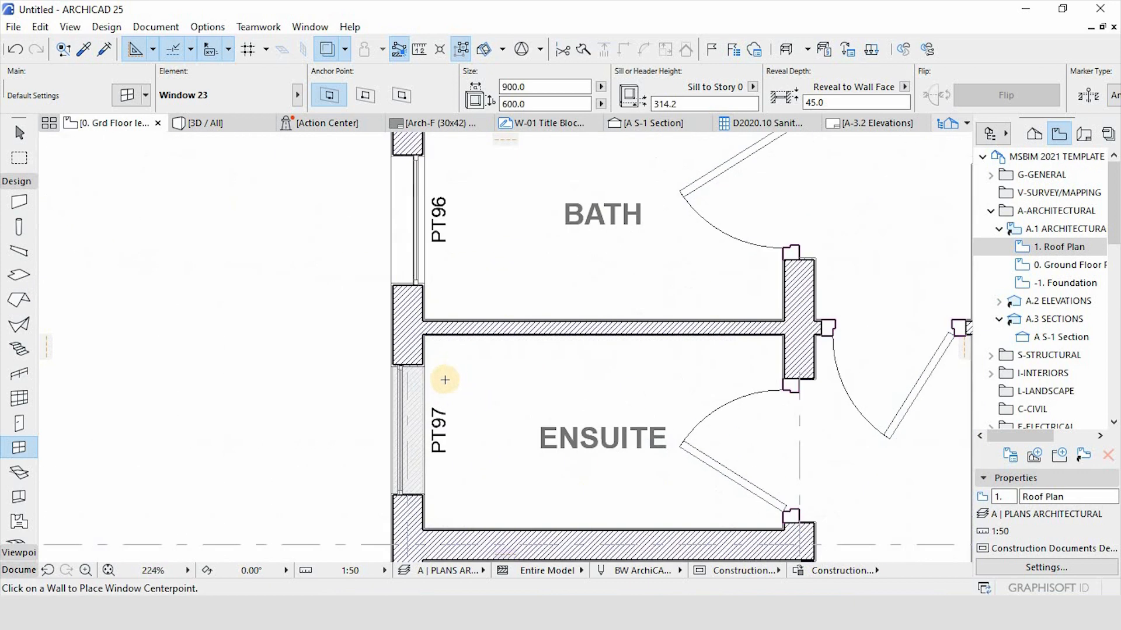
{"action": "key", "text": "Escape"}
{"action": "left_click", "coordinate": [425, 371]}
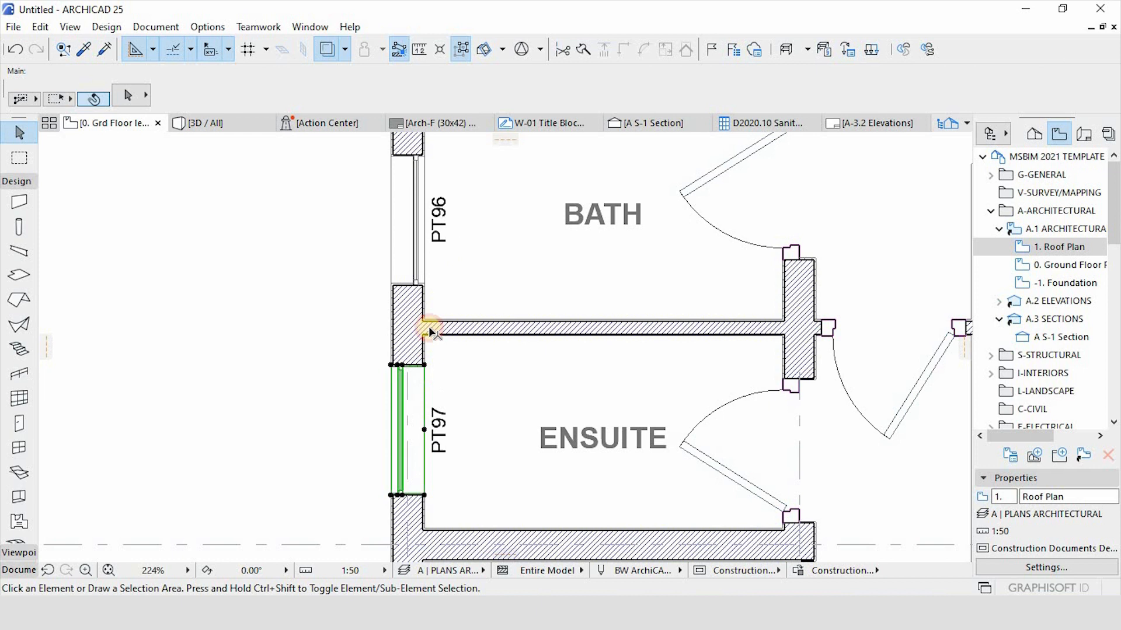
{"action": "left_click", "coordinate": [422, 158], "text": "shift"}
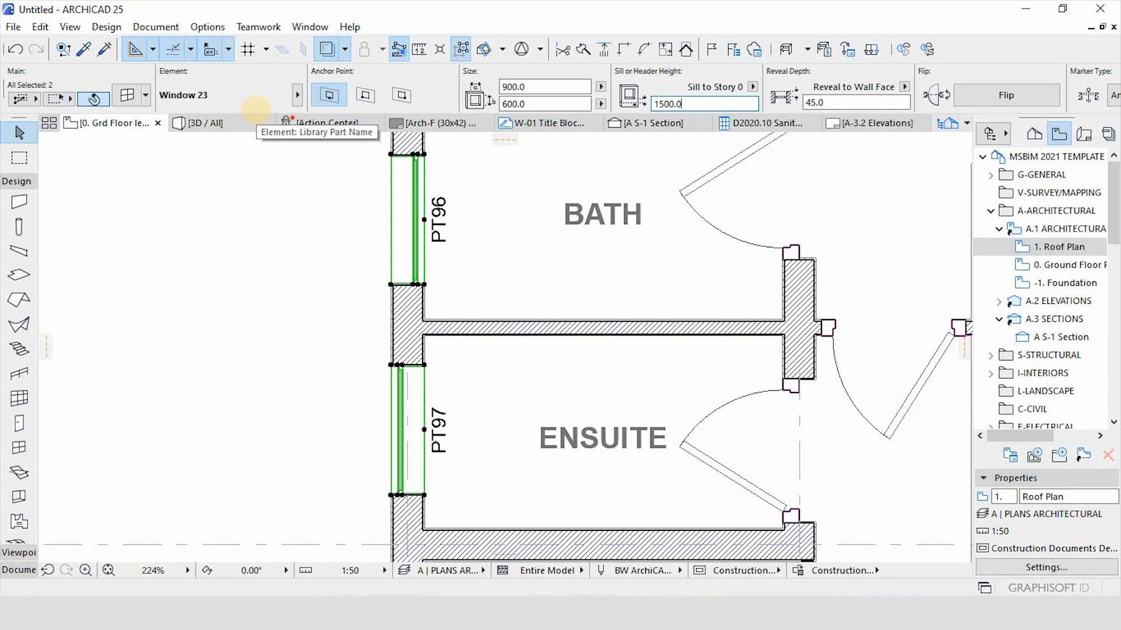
{"action": "scroll", "coordinate": [409, 315], "scroll_direction": "down", "scroll_amount": 4}
{"action": "key", "text": "Escape"}
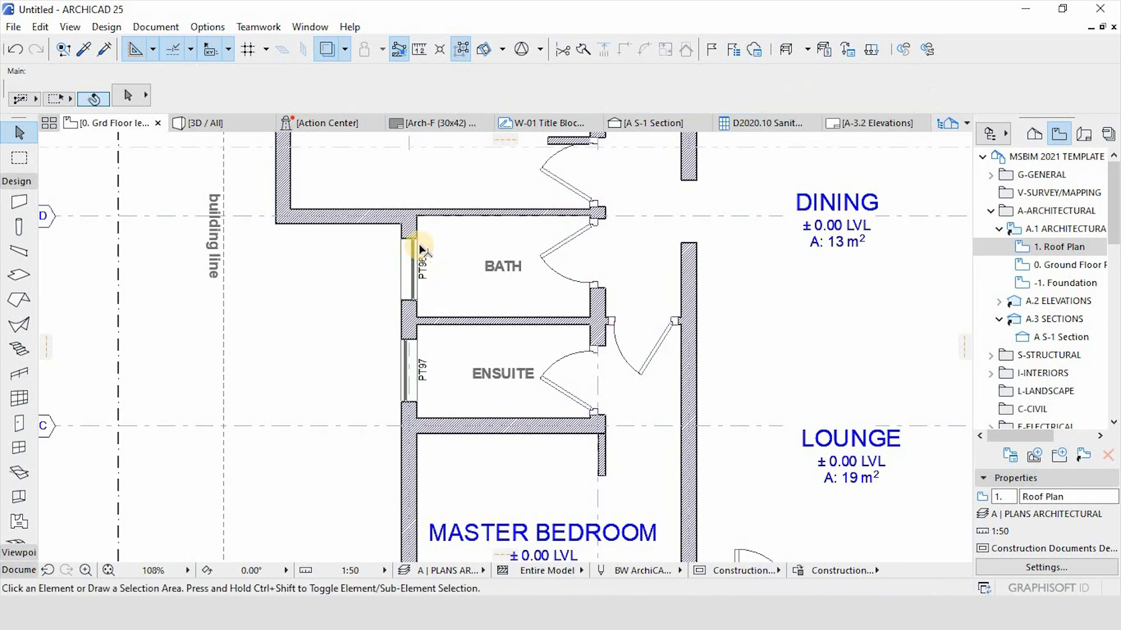
Apply the 600 x 1800 mm vertical multi-sash window favorite PTT618 as the window default.
{"action": "left_click", "coordinate": [413, 236], "text": "alt"}
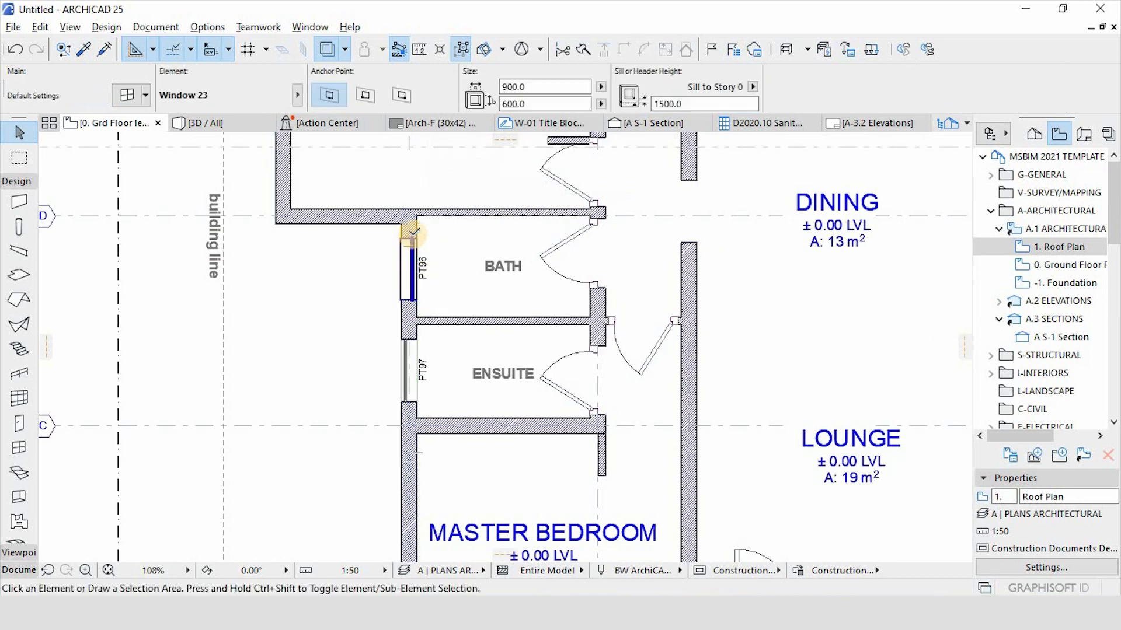
{"action": "scroll", "coordinate": [412, 235], "scroll_direction": "down", "scroll_amount": 4}
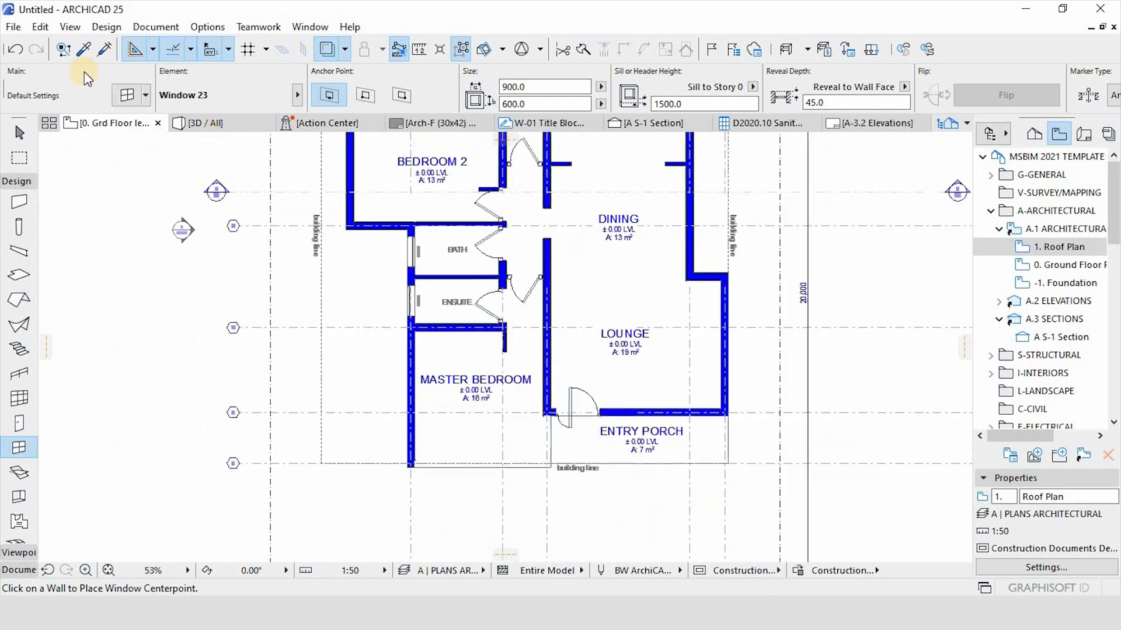
{"action": "left_click", "coordinate": [123, 91]}
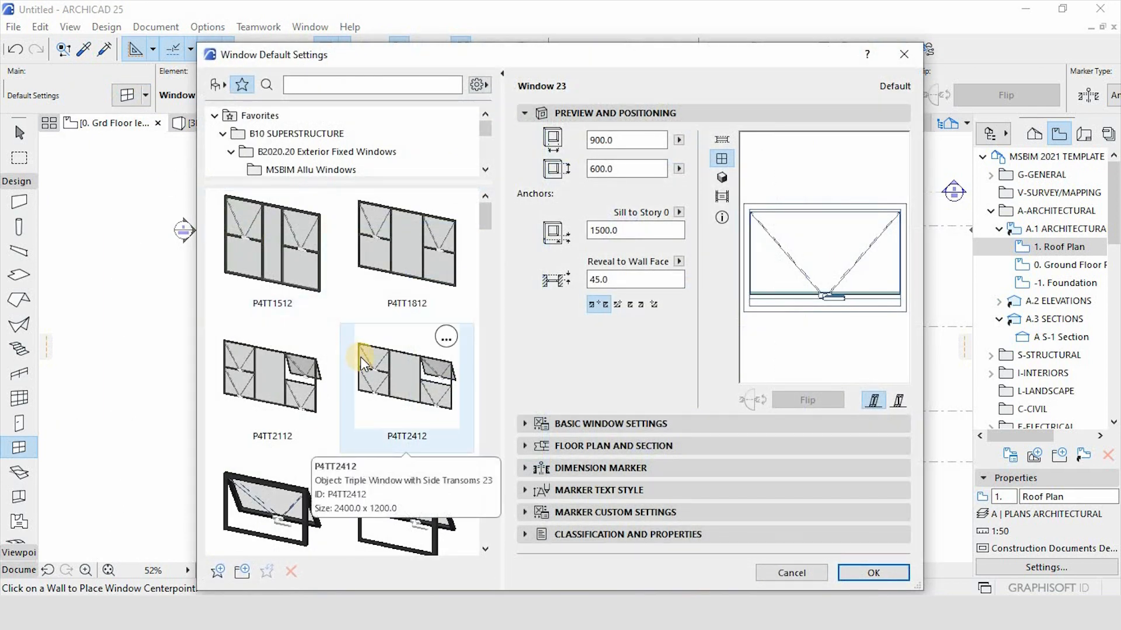
{"action": "scroll", "coordinate": [359, 356], "scroll_direction": "down", "scroll_amount": 5}
{"action": "scroll", "coordinate": [360, 356], "scroll_direction": "down", "scroll_amount": 10}
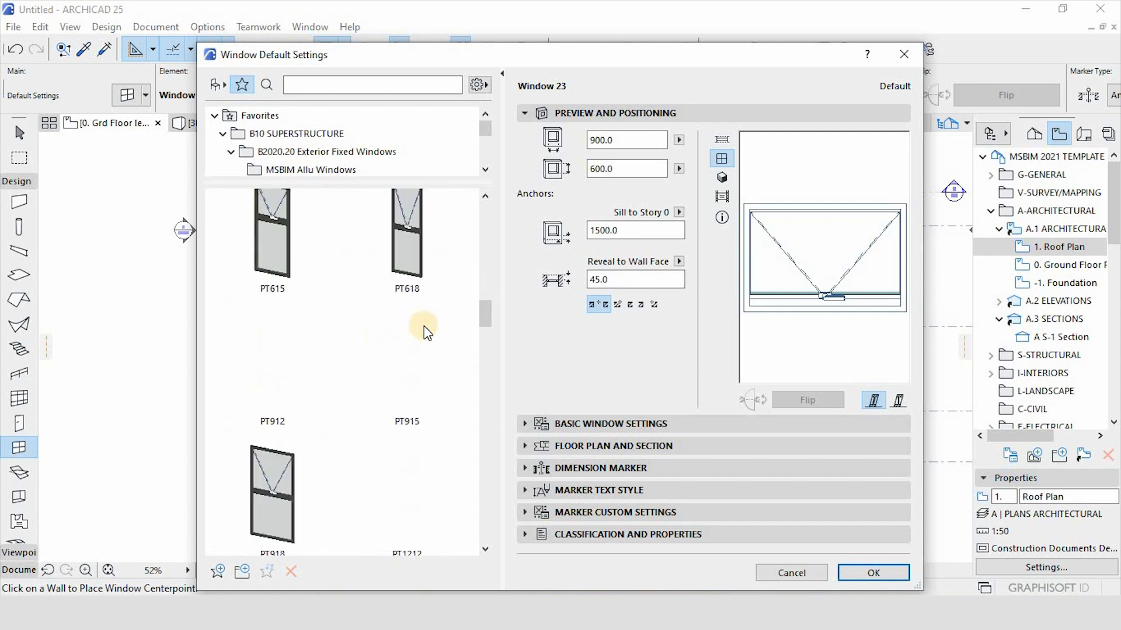
{"action": "left_click_drag", "start_coordinate": [487, 310], "coordinate": [477, 408]}
{"action": "left_click", "coordinate": [411, 351]}
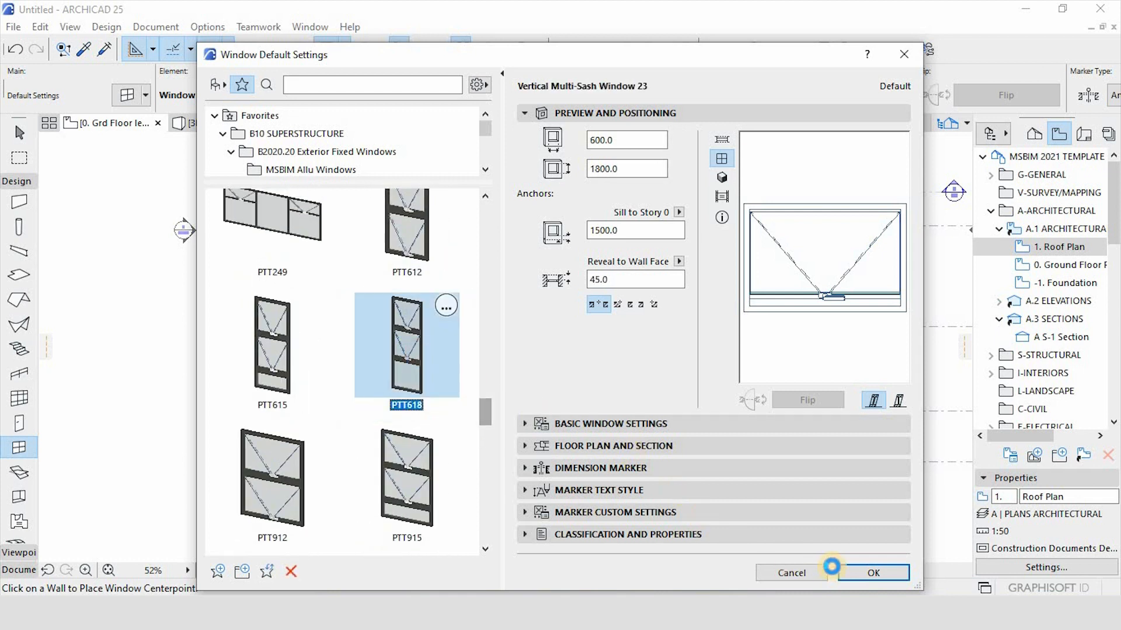
{"action": "left_click", "coordinate": [874, 573]}
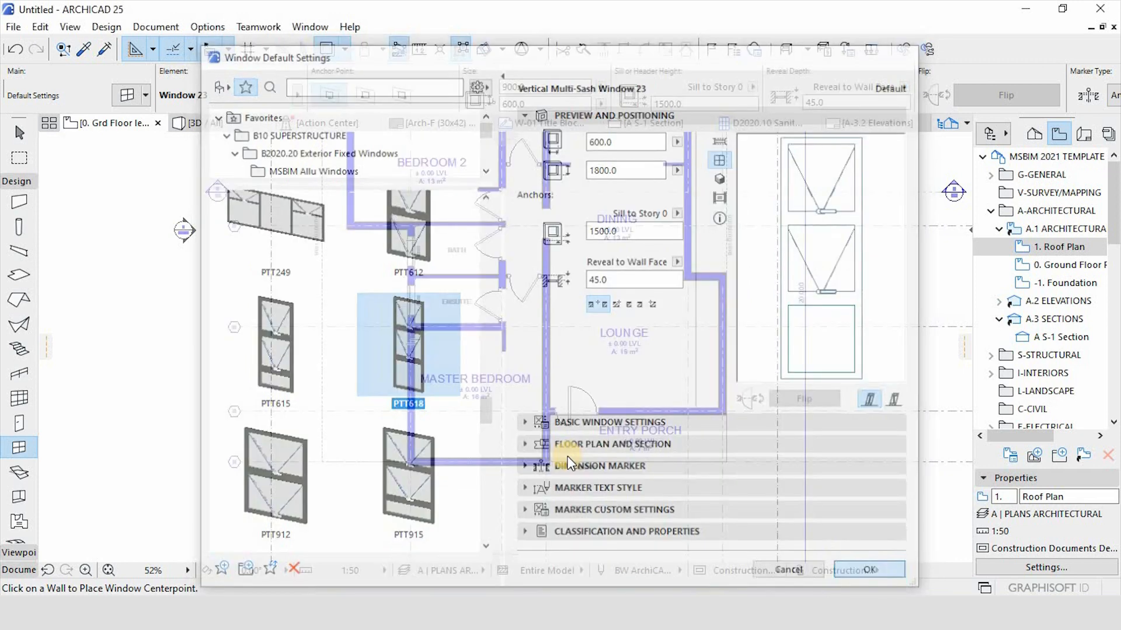
Place a PTT618 window in the master bedroom's exterior side wall, below the ensuite.
{"action": "scroll", "coordinate": [412, 372], "scroll_direction": "up", "scroll_amount": 2}
{"action": "scroll", "coordinate": [411, 372], "scroll_direction": "up", "scroll_amount": 2}
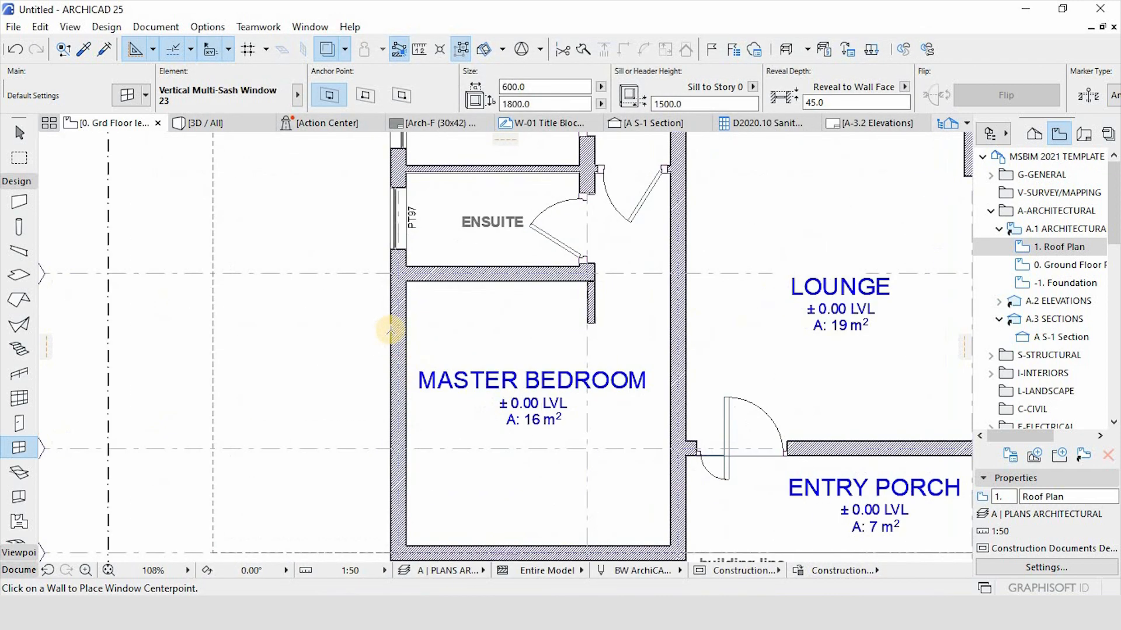
{"action": "left_click", "coordinate": [404, 367]}
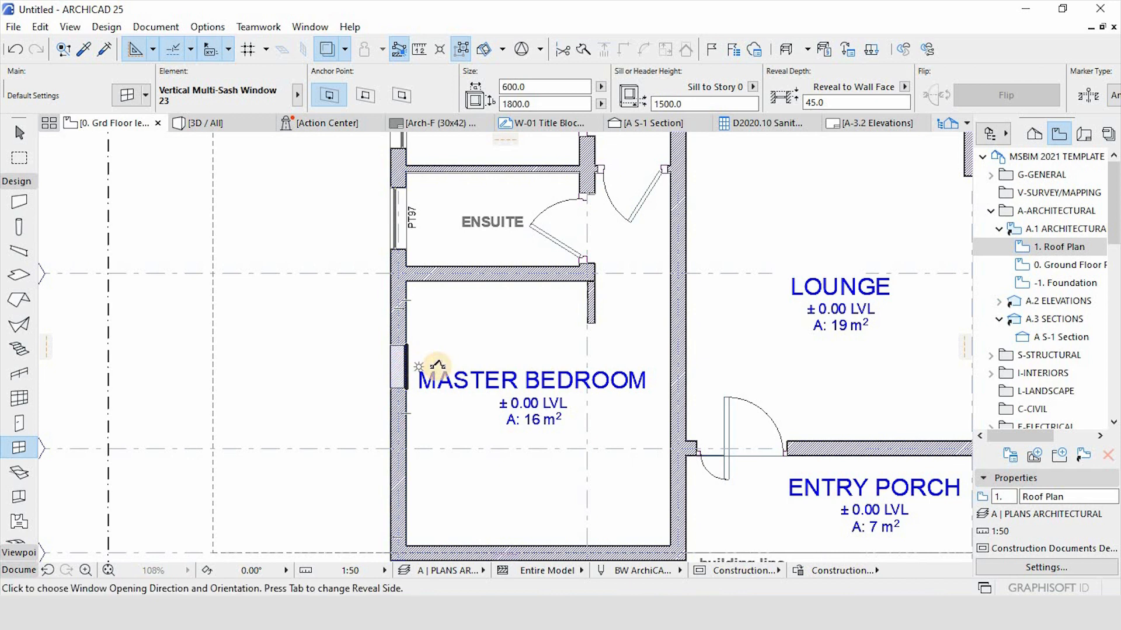
{"action": "left_click", "coordinate": [434, 391]}
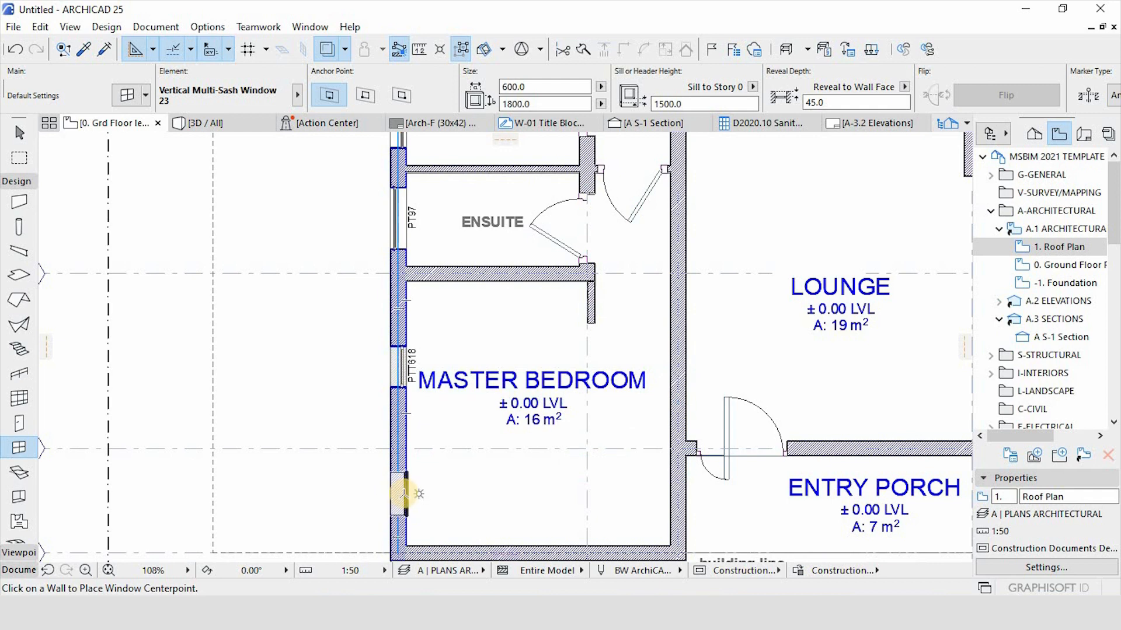
{"action": "scroll", "coordinate": [401, 358], "scroll_direction": "down", "scroll_amount": 3}
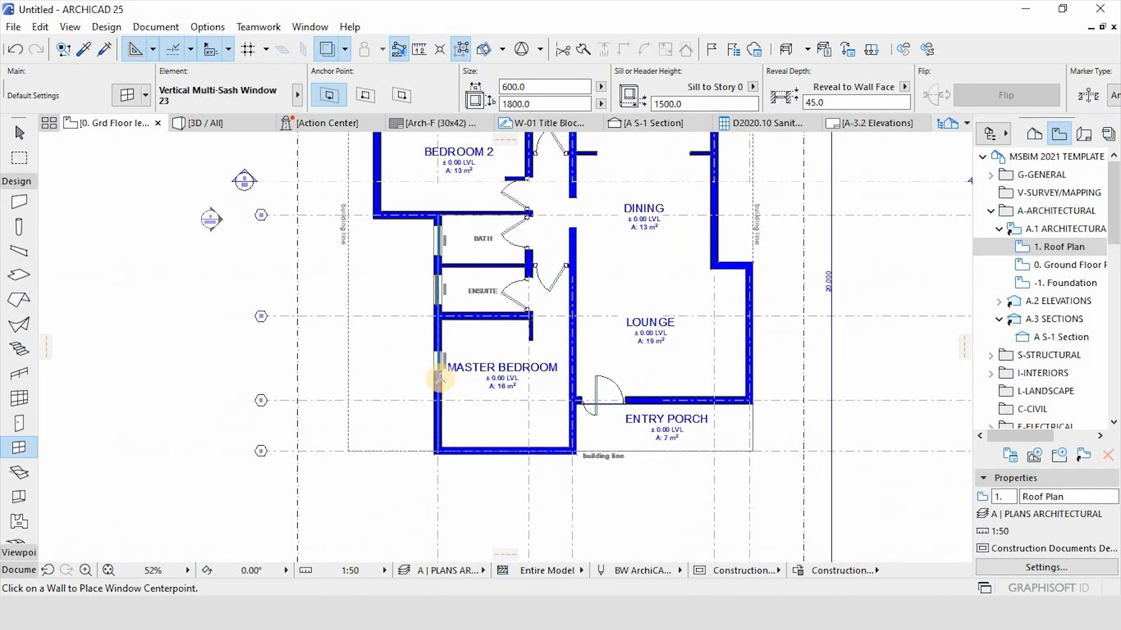
Move the PTT618 window along its wall so its upper edge aligns with the end of the bedroom's short stub wall.
{"action": "scroll", "coordinate": [445, 395], "scroll_direction": "up", "scroll_amount": 3}
{"action": "scroll", "coordinate": [437, 315], "scroll_direction": "up", "scroll_amount": 3}
{"action": "key", "text": "Escape"}
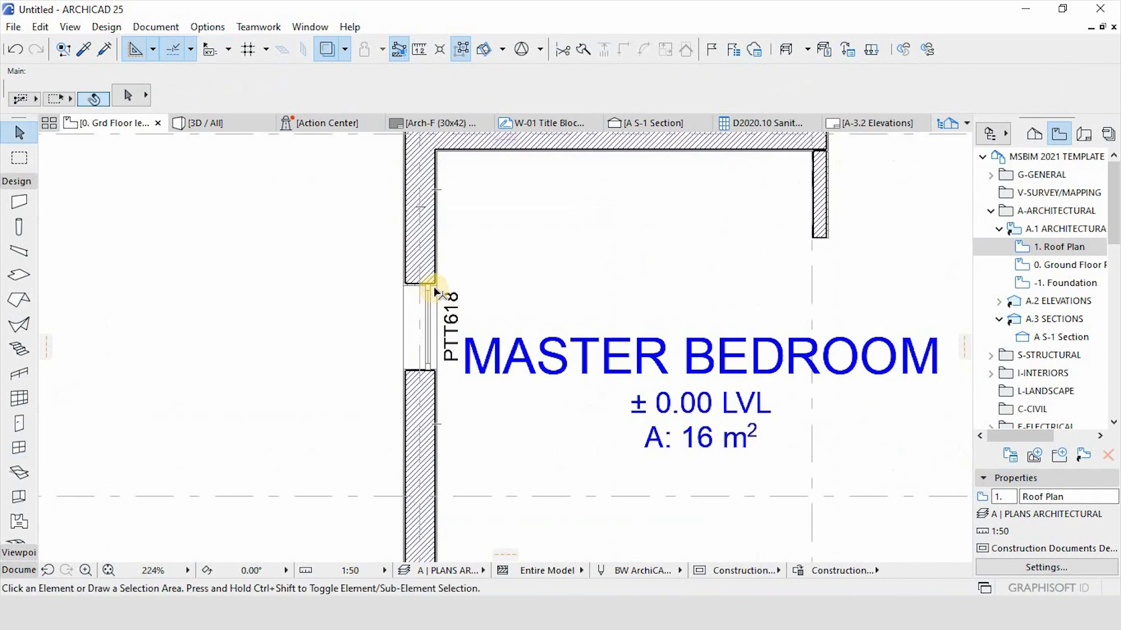
{"action": "left_click", "coordinate": [435, 290]}
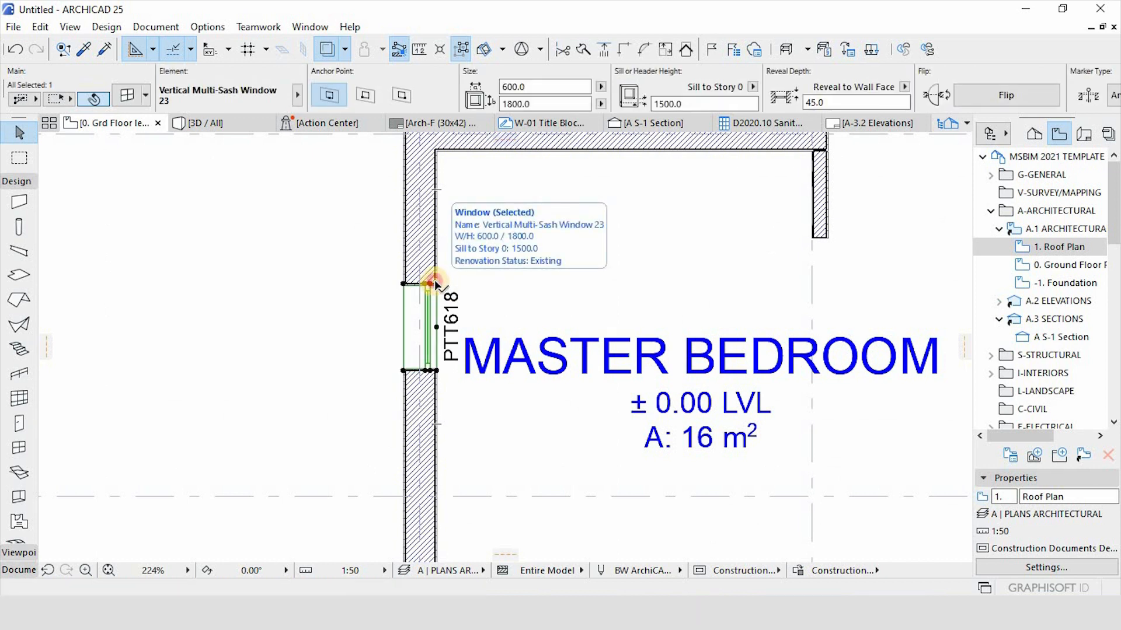
{"action": "left_click", "coordinate": [432, 283]}
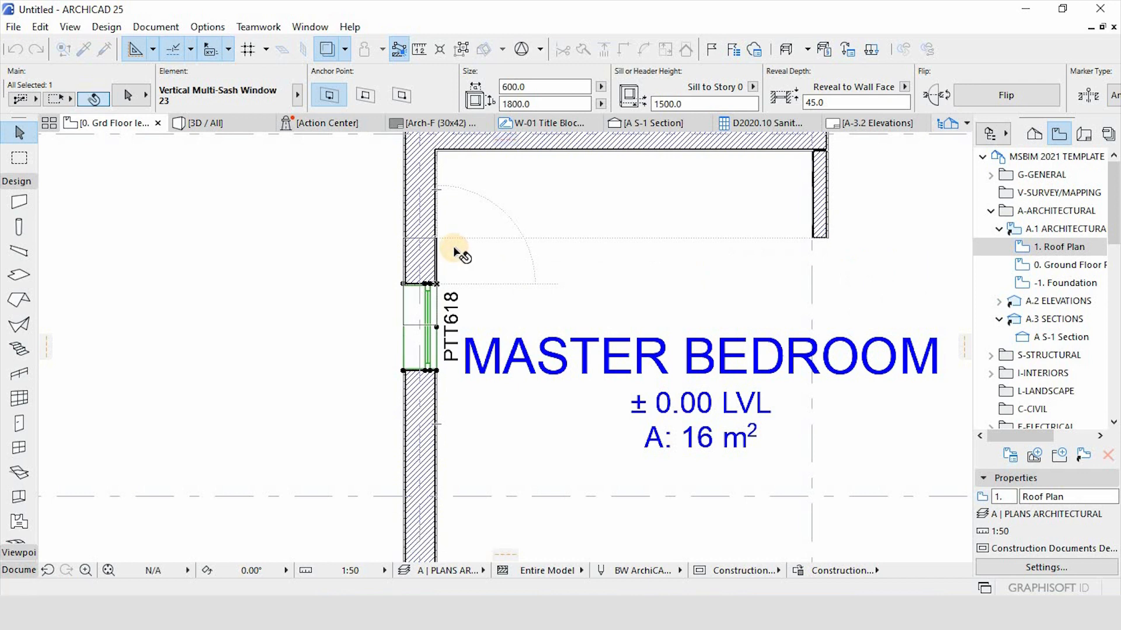
{"action": "scroll", "coordinate": [449, 251], "scroll_direction": "down", "scroll_amount": 3}
{"action": "left_click", "coordinate": [439, 257]}
{"action": "scroll", "coordinate": [441, 279], "scroll_direction": "up", "scroll_amount": 3}
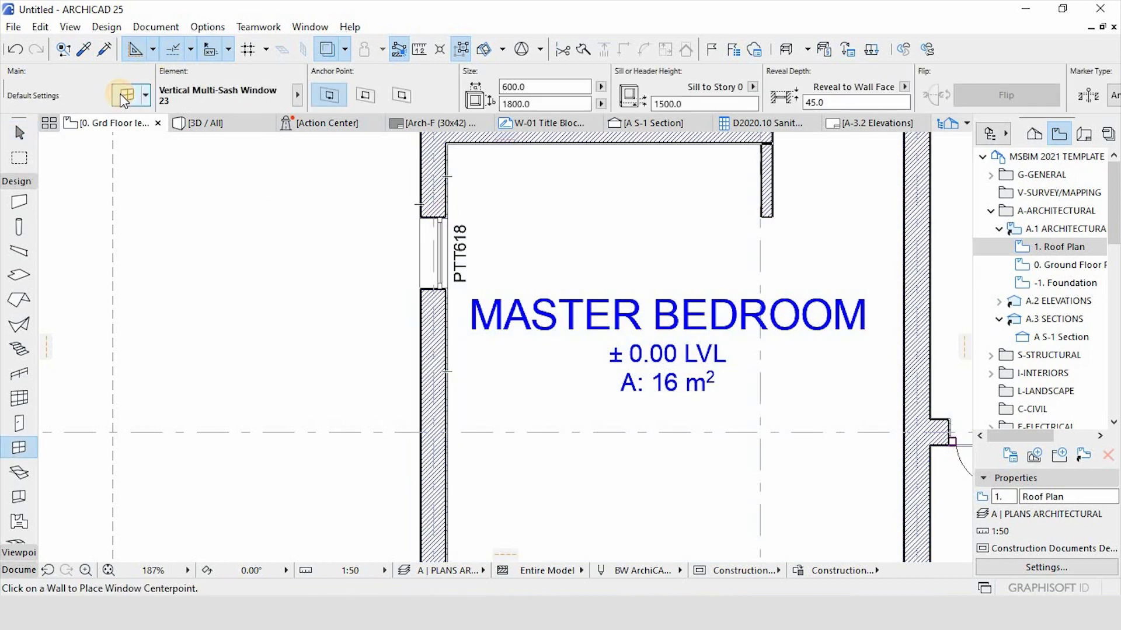
Apply the 1200 x 1800 mm window-with-sidelight favorite PTT1218 as the window default.
{"action": "left_click", "coordinate": [125, 97]}
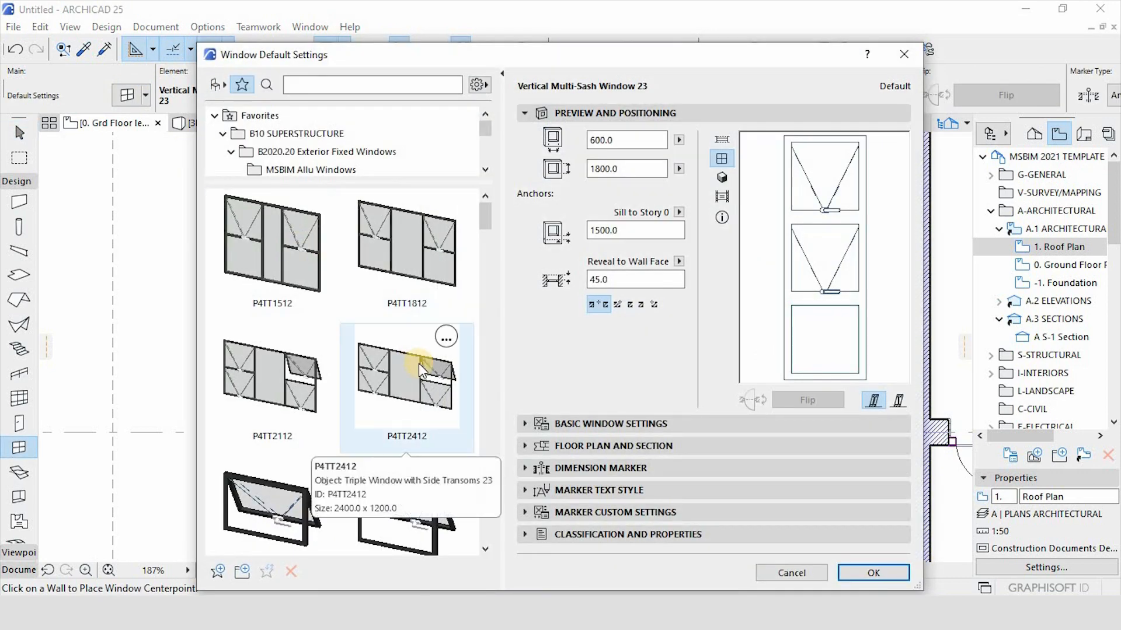
{"action": "scroll", "coordinate": [418, 363], "scroll_direction": "down", "scroll_amount": 10}
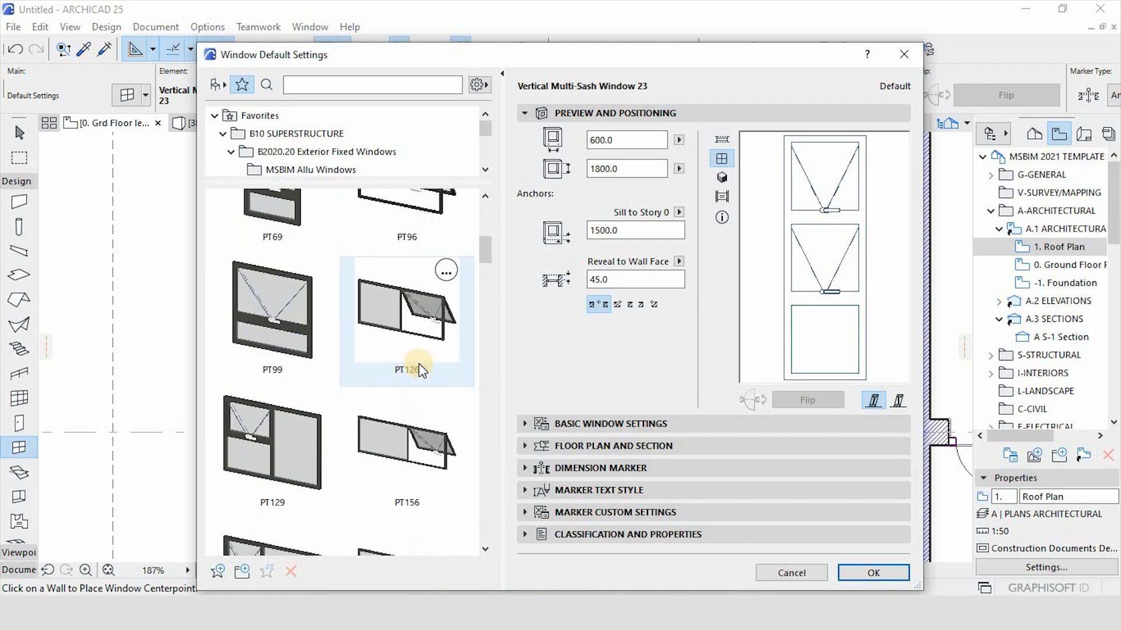
{"action": "scroll", "coordinate": [418, 363], "scroll_direction": "down", "scroll_amount": 8}
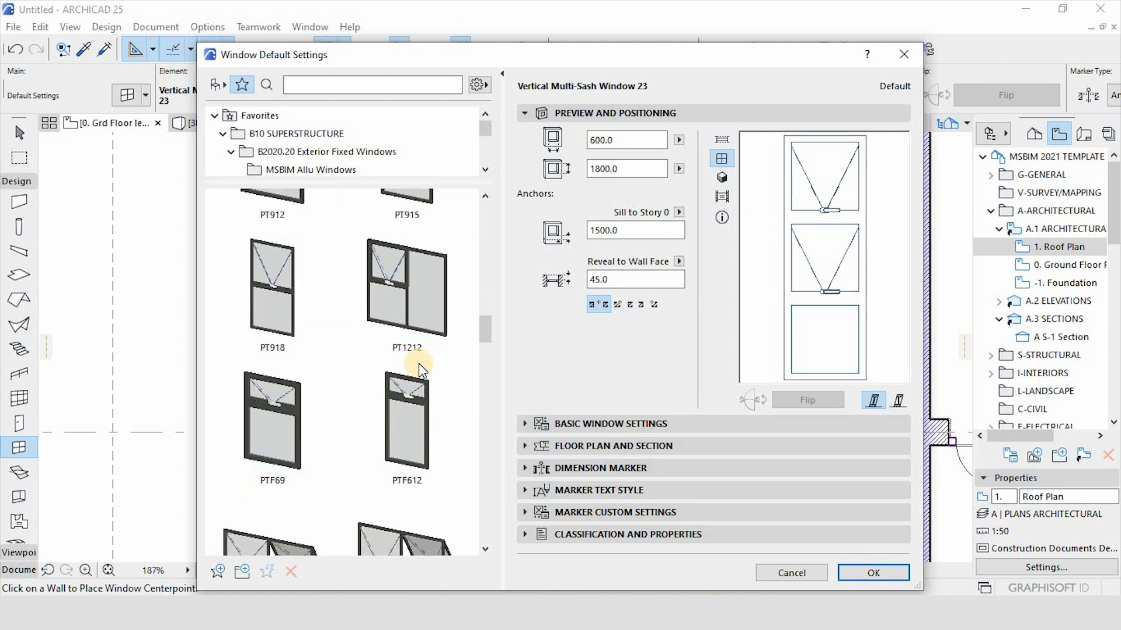
{"action": "scroll", "coordinate": [419, 363], "scroll_direction": "down", "scroll_amount": 6}
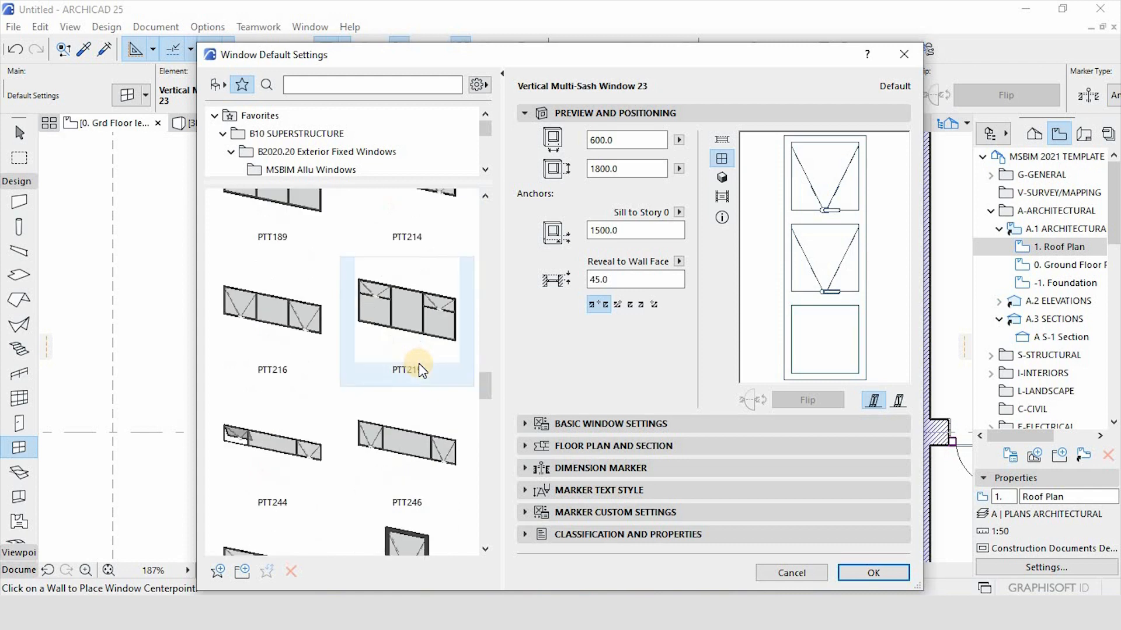
{"action": "scroll", "coordinate": [418, 363], "scroll_direction": "down", "scroll_amount": 3}
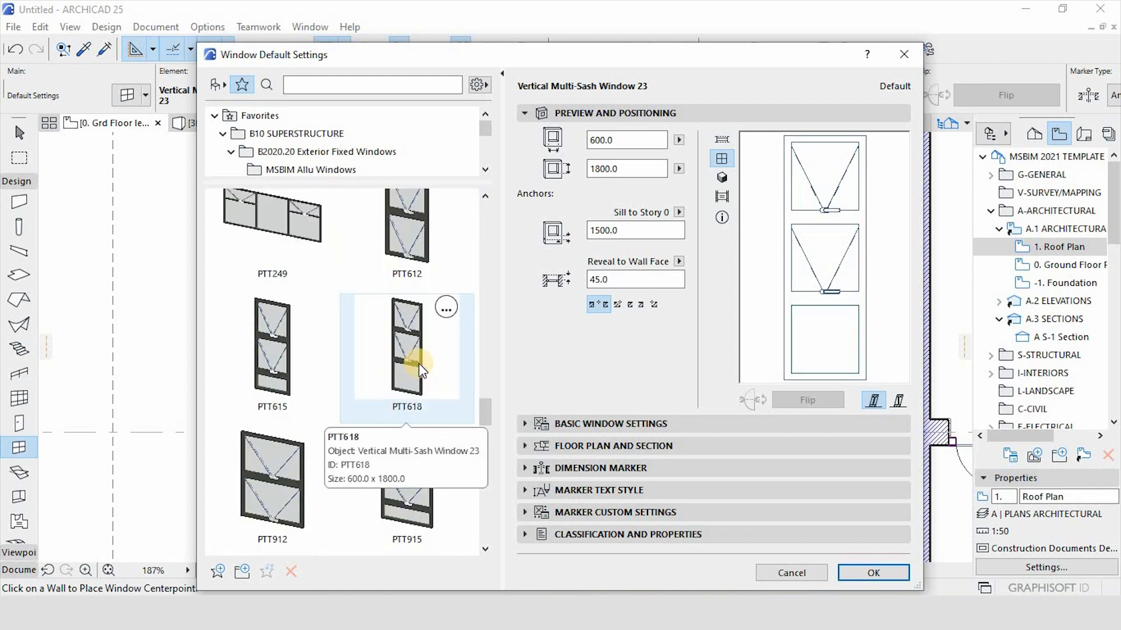
{"action": "scroll", "coordinate": [419, 363], "scroll_direction": "down", "scroll_amount": 2}
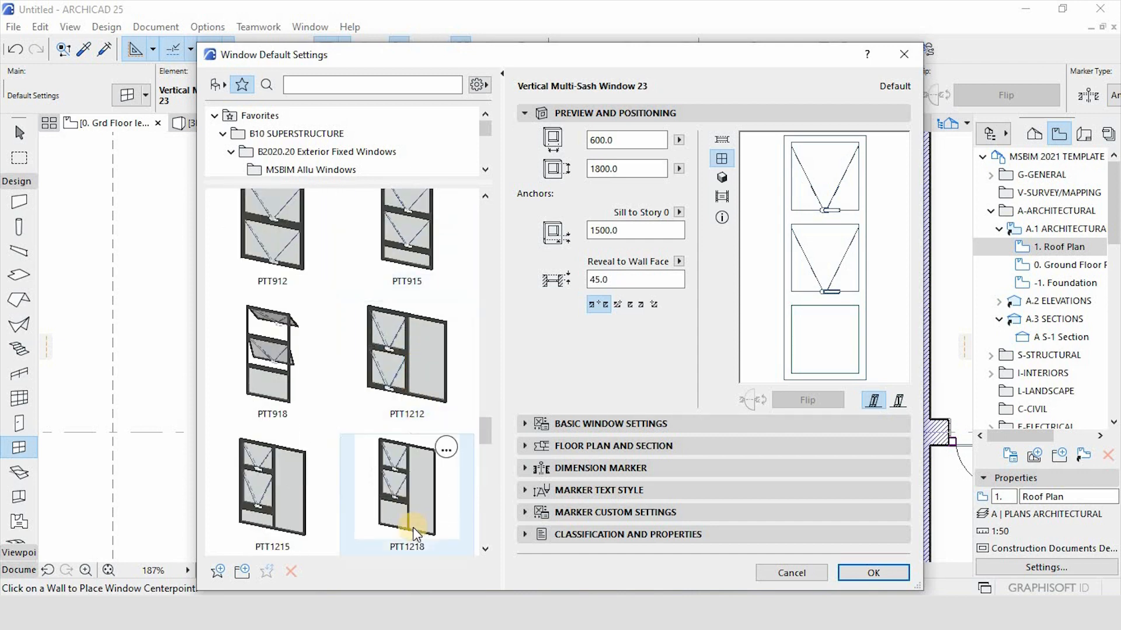
{"action": "left_click", "coordinate": [408, 488]}
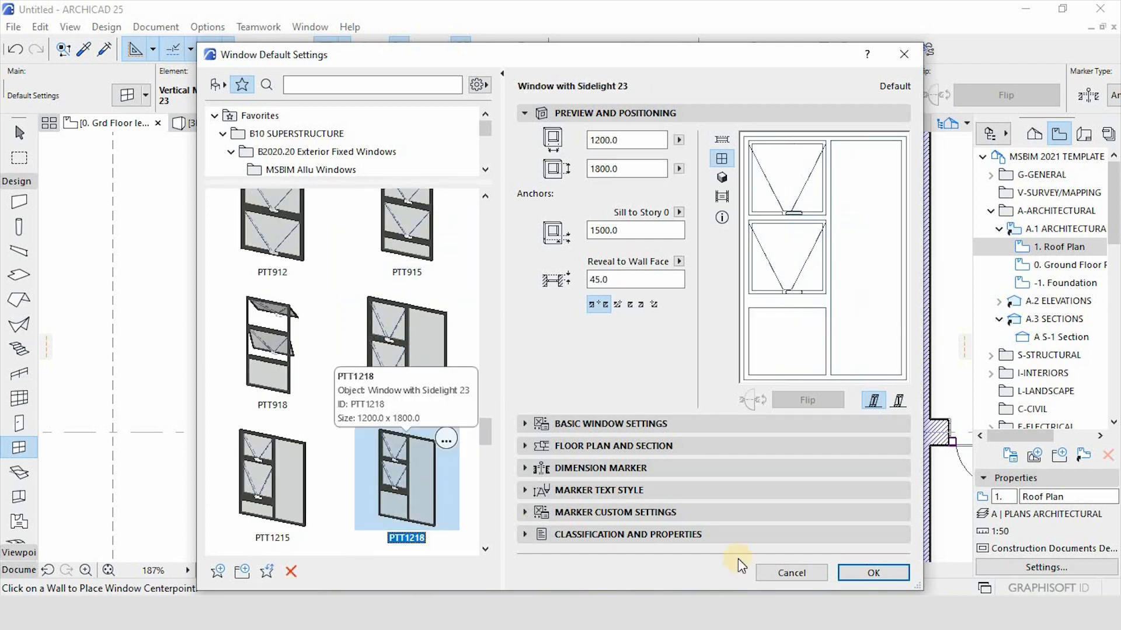
{"action": "left_click", "coordinate": [881, 571]}
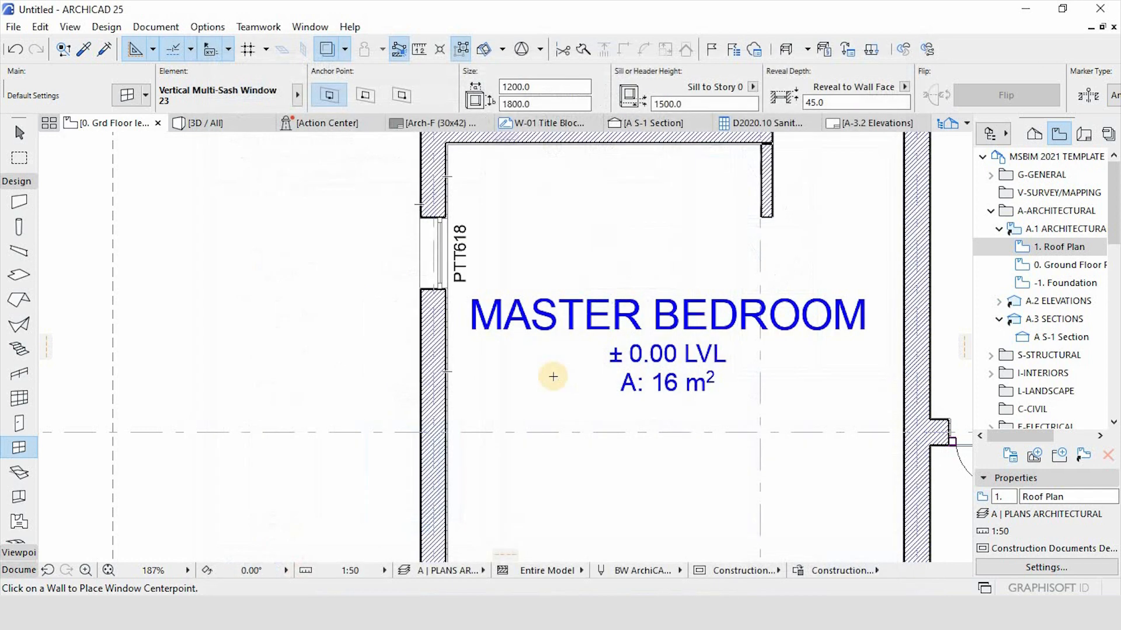
Place a PTT1218 window in the master bedroom's lower exterior wall, directly beside the inner corner with the left side wall.
{"action": "scroll", "coordinate": [551, 373], "scroll_direction": "down", "scroll_amount": 3}
{"action": "scroll", "coordinate": [551, 412], "scroll_direction": "up", "scroll_amount": 3}
{"action": "scroll", "coordinate": [551, 412], "scroll_direction": "up", "scroll_amount": 1}
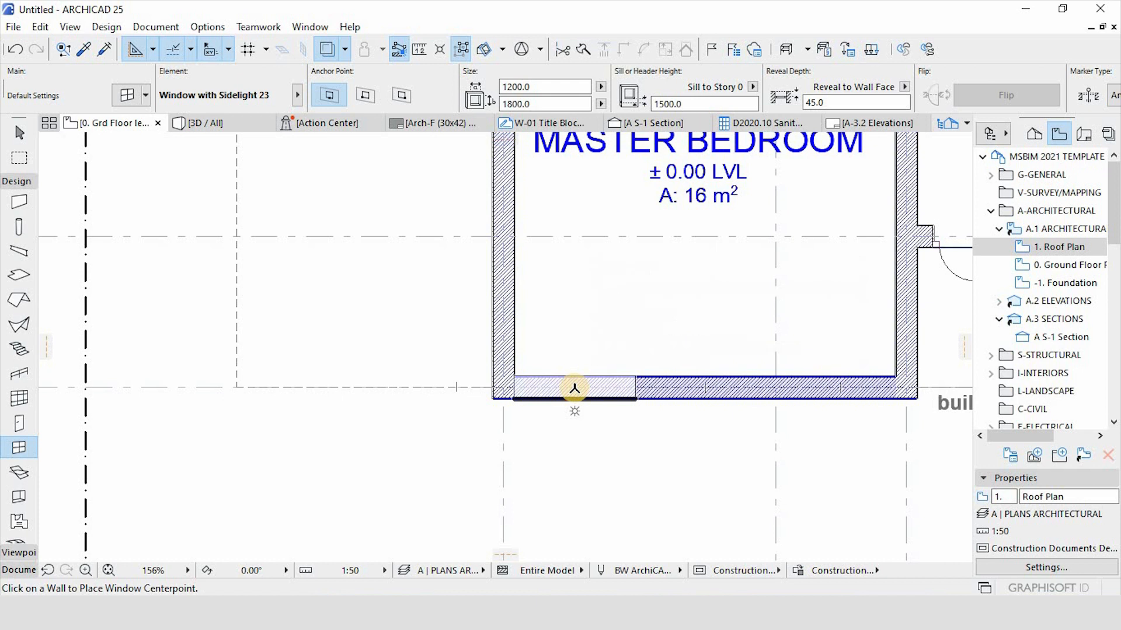
{"action": "left_click", "coordinate": [575, 388]}
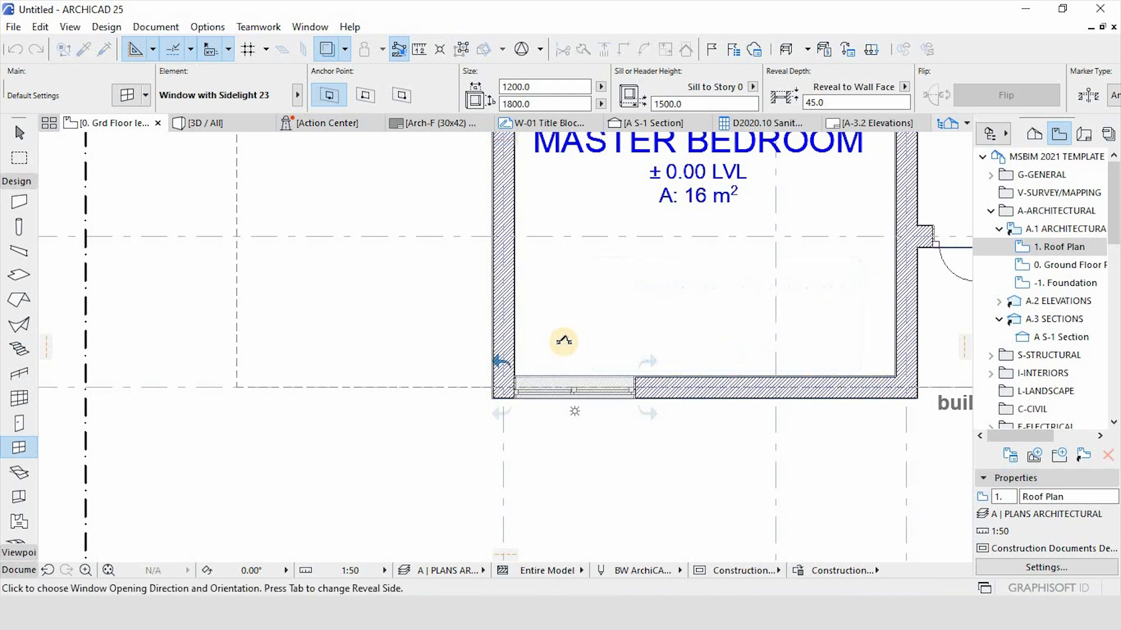
{"action": "left_click", "coordinate": [565, 342]}
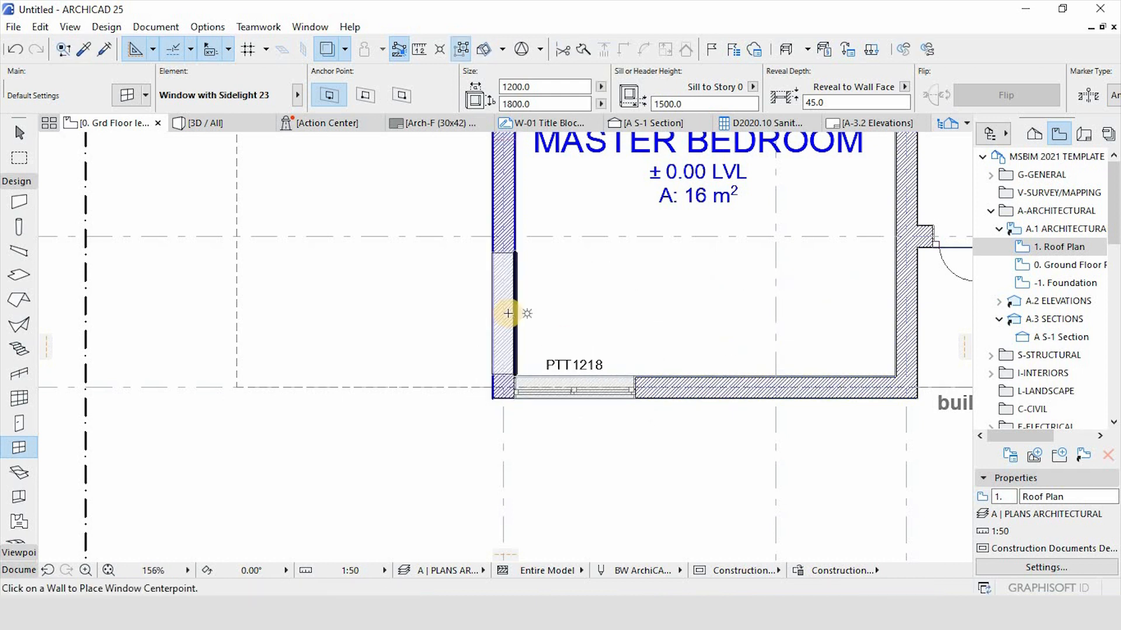
Place a second 1200 x 1800 mm sidelight window in the adjoining left side wall, directly beside the same bedroom corner.
{"action": "left_click", "coordinate": [507, 314]}
{"action": "left_click", "coordinate": [508, 313]}
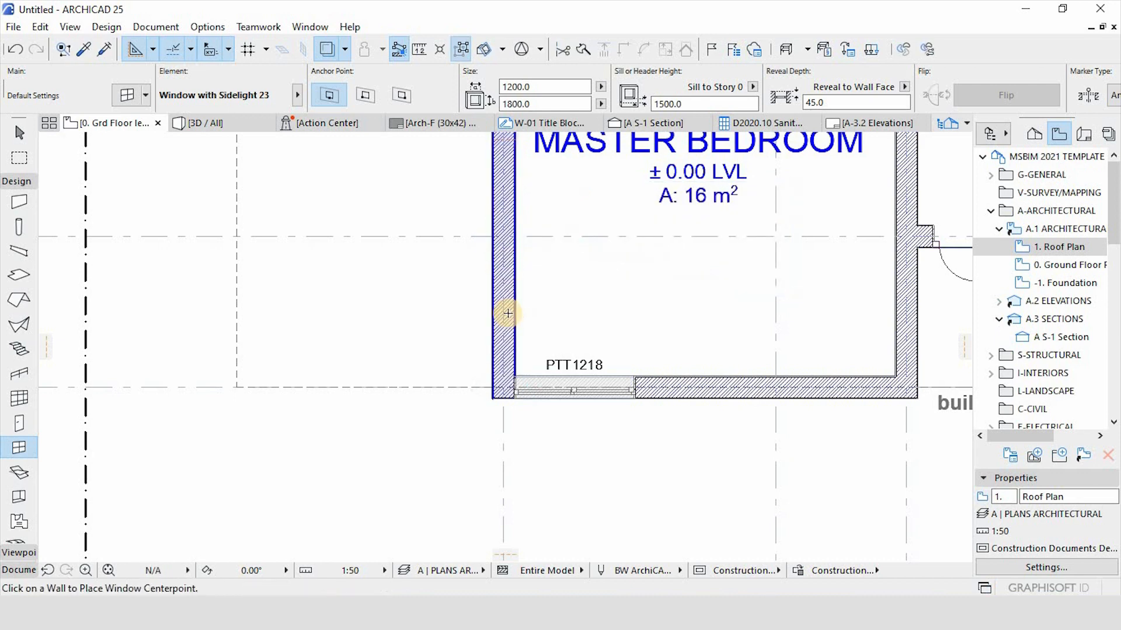
{"action": "left_click", "coordinate": [456, 314]}
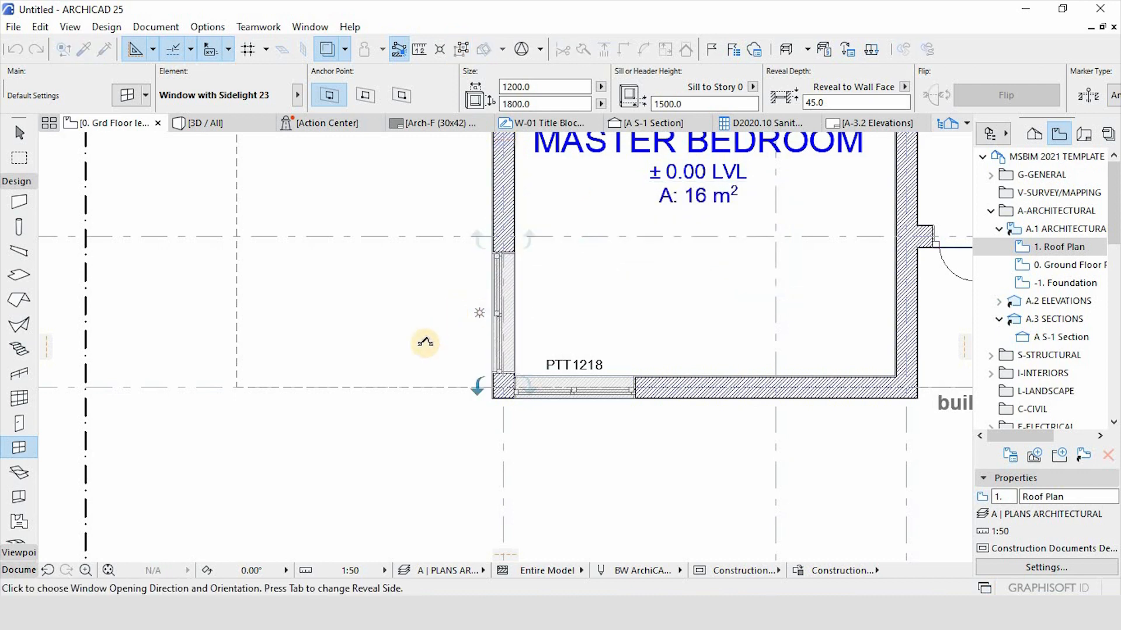
{"action": "left_click", "coordinate": [419, 369]}
{"action": "key", "text": "Escape"}
Enable Custom Corner 2 in the basic window settings of both sidelight windows at the master bedroom corner.
{"action": "scroll", "coordinate": [630, 395], "scroll_direction": "up", "scroll_amount": 3}
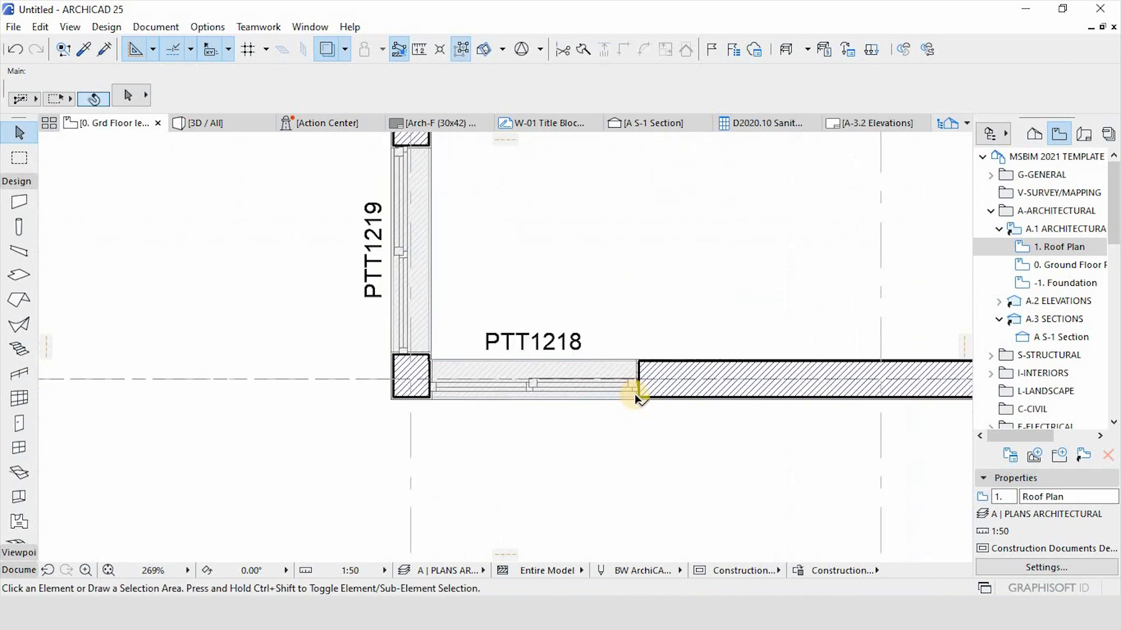
{"action": "left_click", "coordinate": [638, 397]}
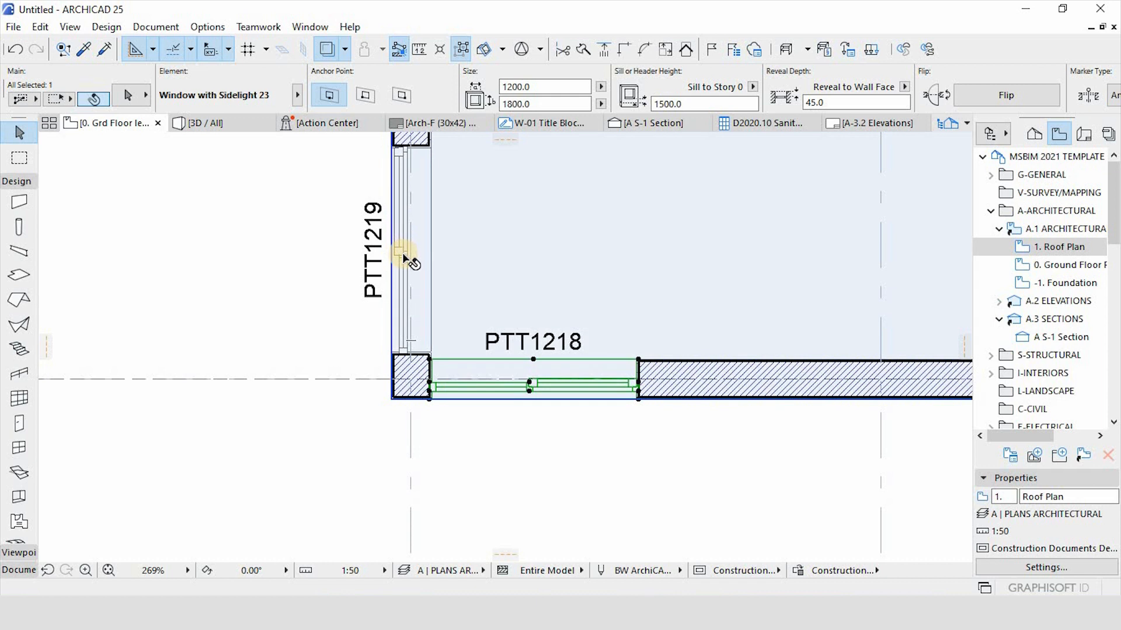
{"action": "left_click", "coordinate": [373, 237], "text": "shift"}
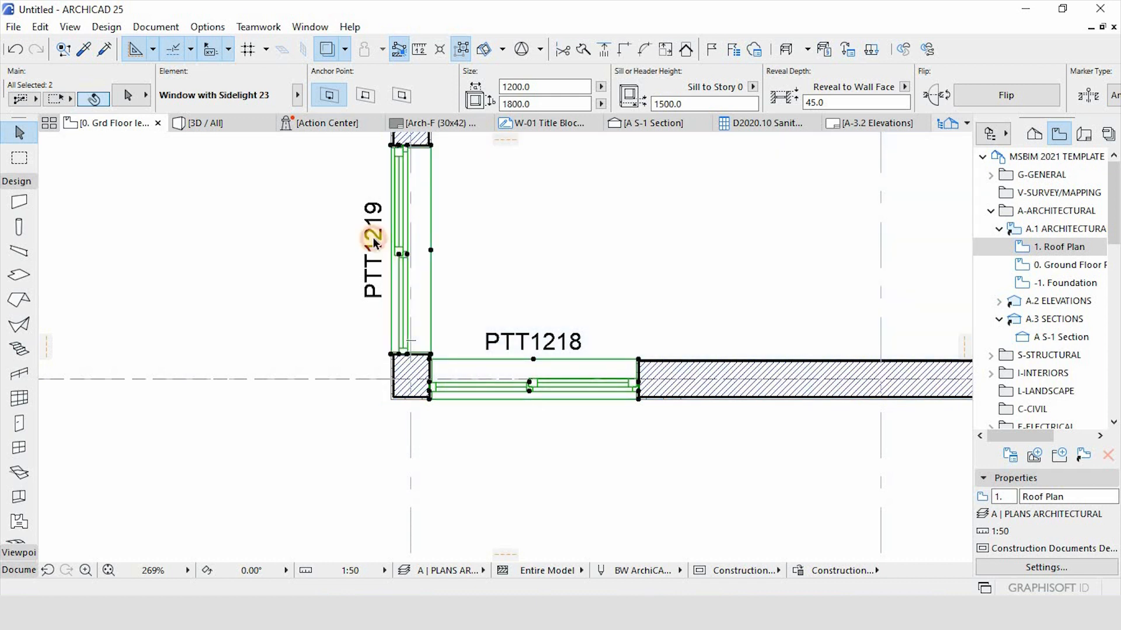
{"action": "left_click", "coordinate": [132, 99]}
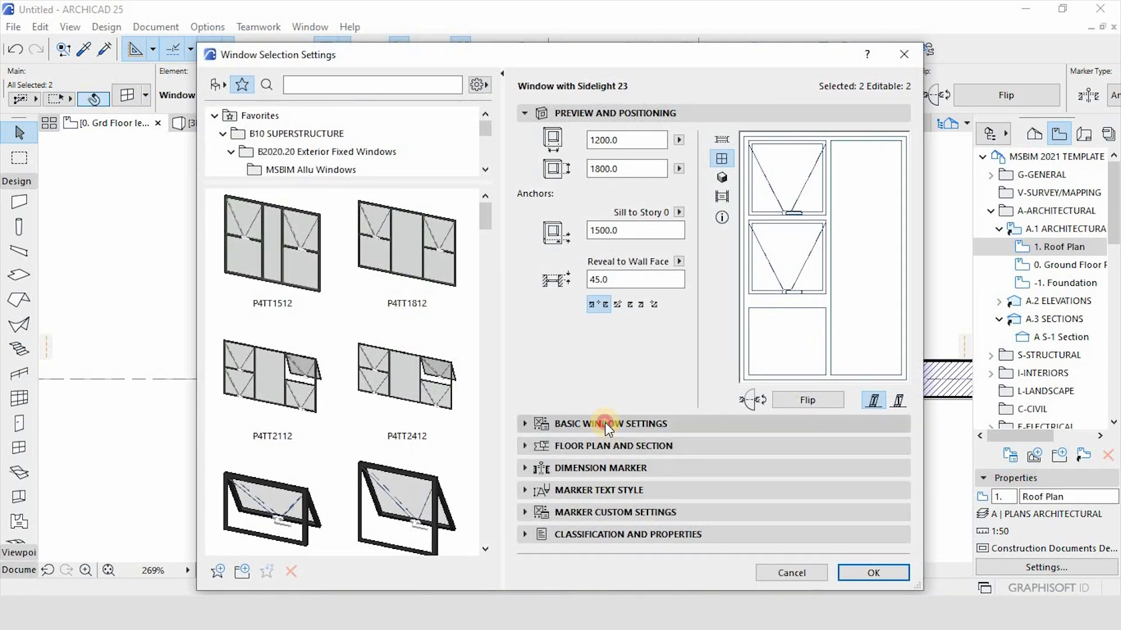
{"action": "left_click", "coordinate": [604, 422]}
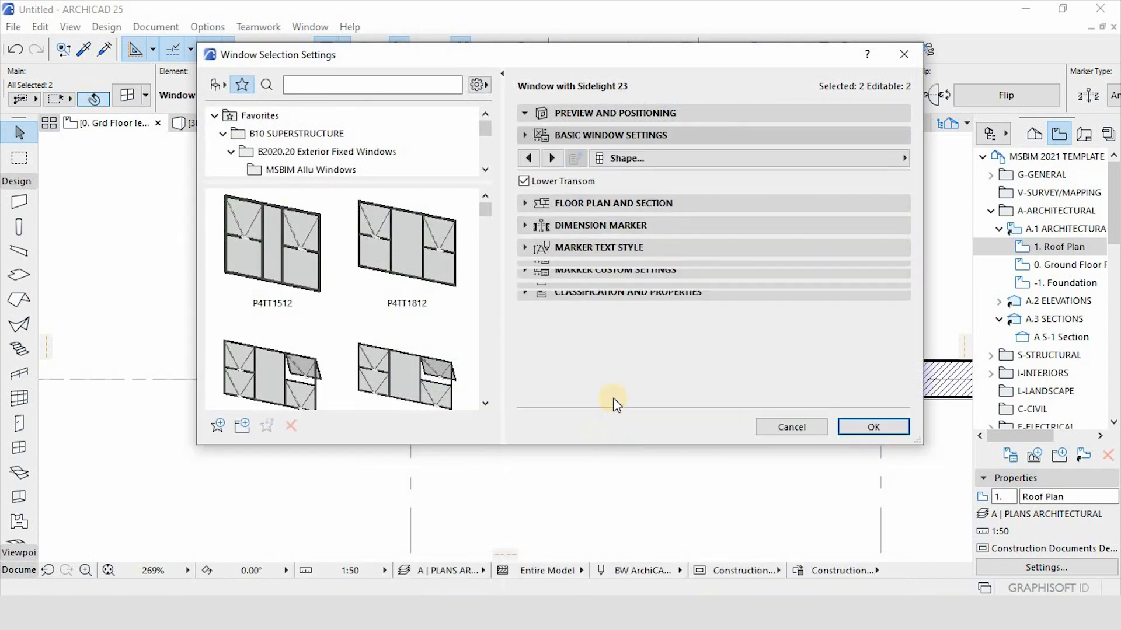
{"action": "left_click", "coordinate": [683, 159]}
{"action": "scroll", "coordinate": [986, 429], "scroll_direction": "down", "scroll_amount": 2}
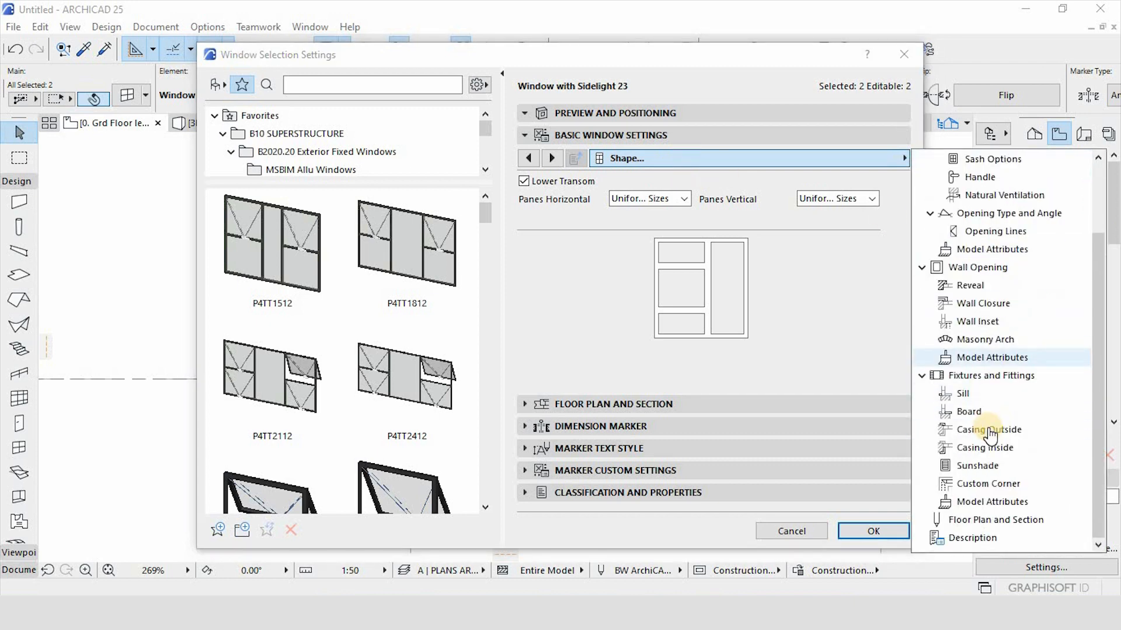
{"action": "left_click", "coordinate": [991, 484]}
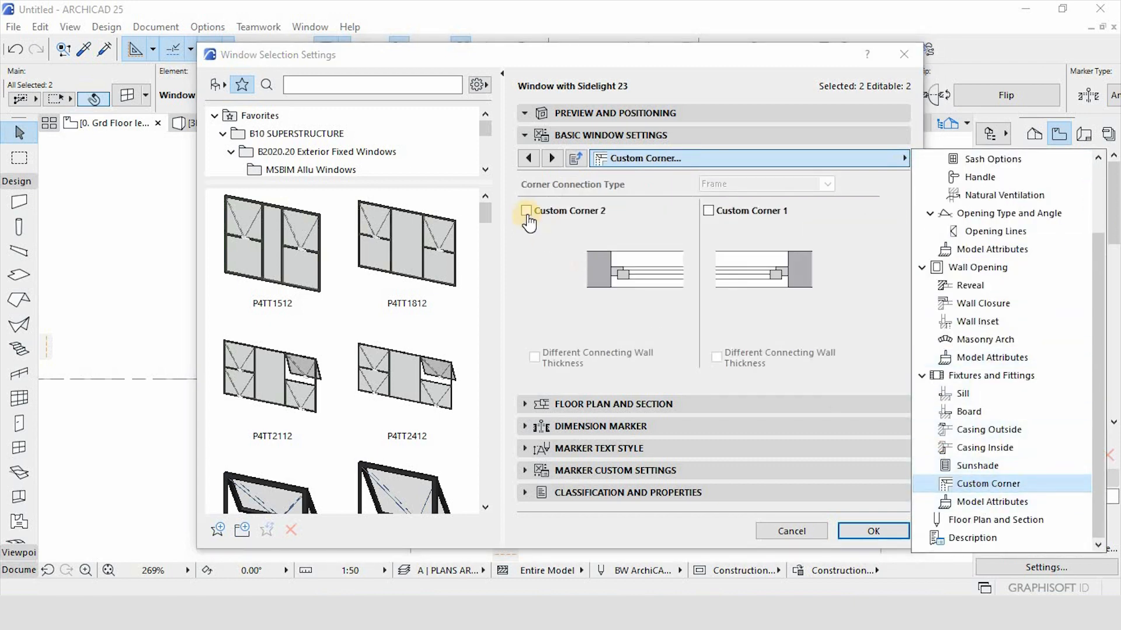
{"action": "left_click", "coordinate": [526, 211]}
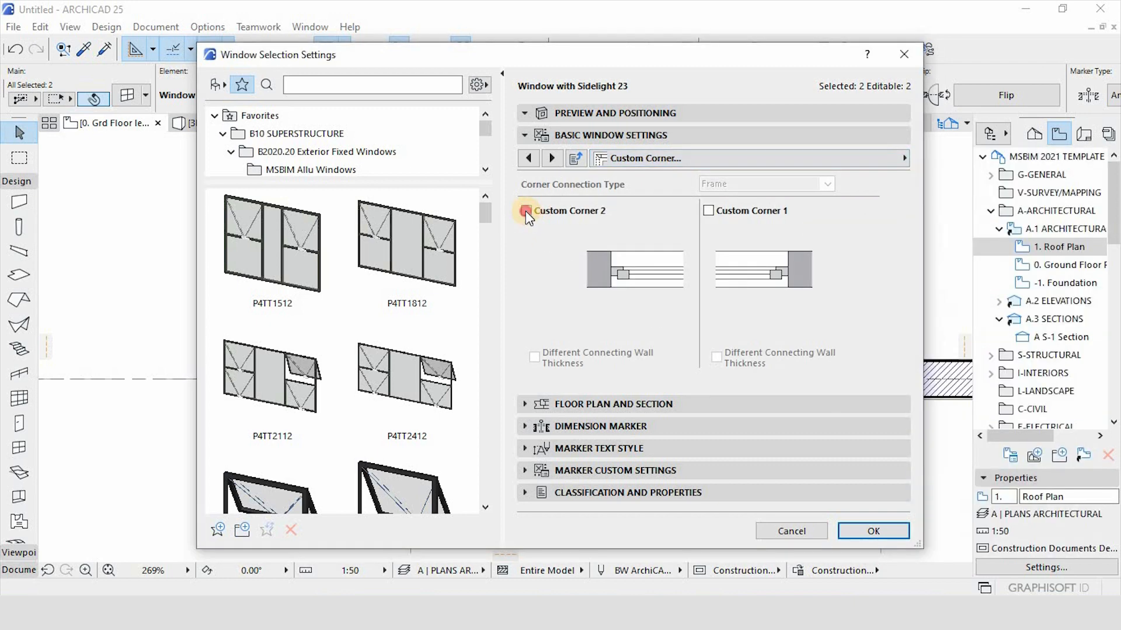
{"action": "left_click", "coordinate": [884, 530]}
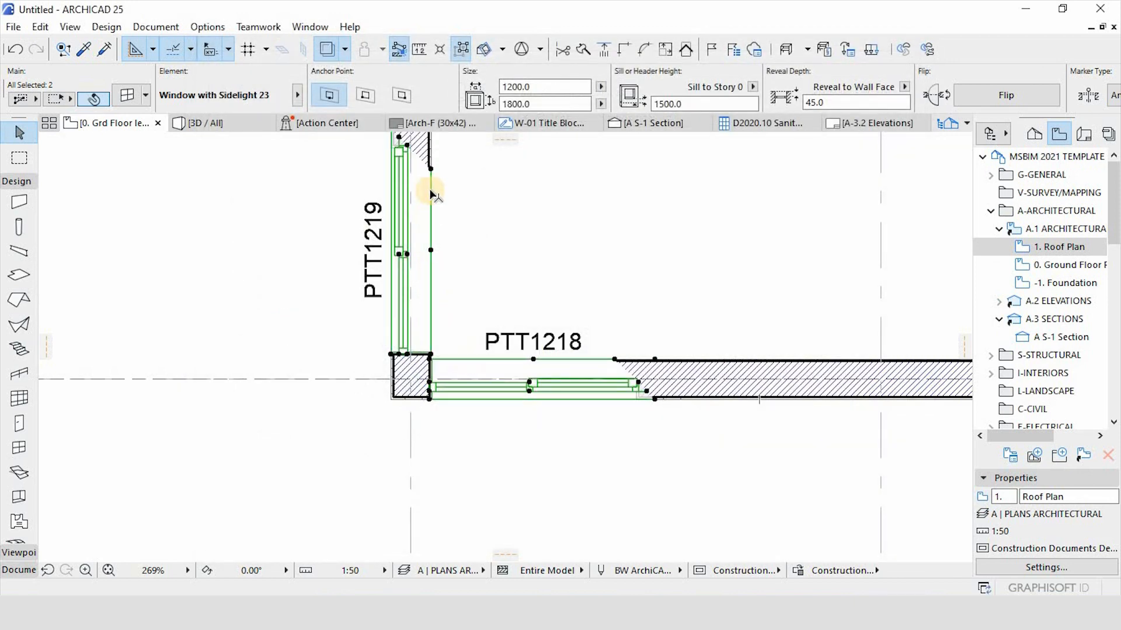
{"action": "key", "text": "Escape"}
Mirror the master bedroom's side wall corner window about its own midpoint, so its corner end faces the wall corner.
{"action": "left_click", "coordinate": [430, 255]}
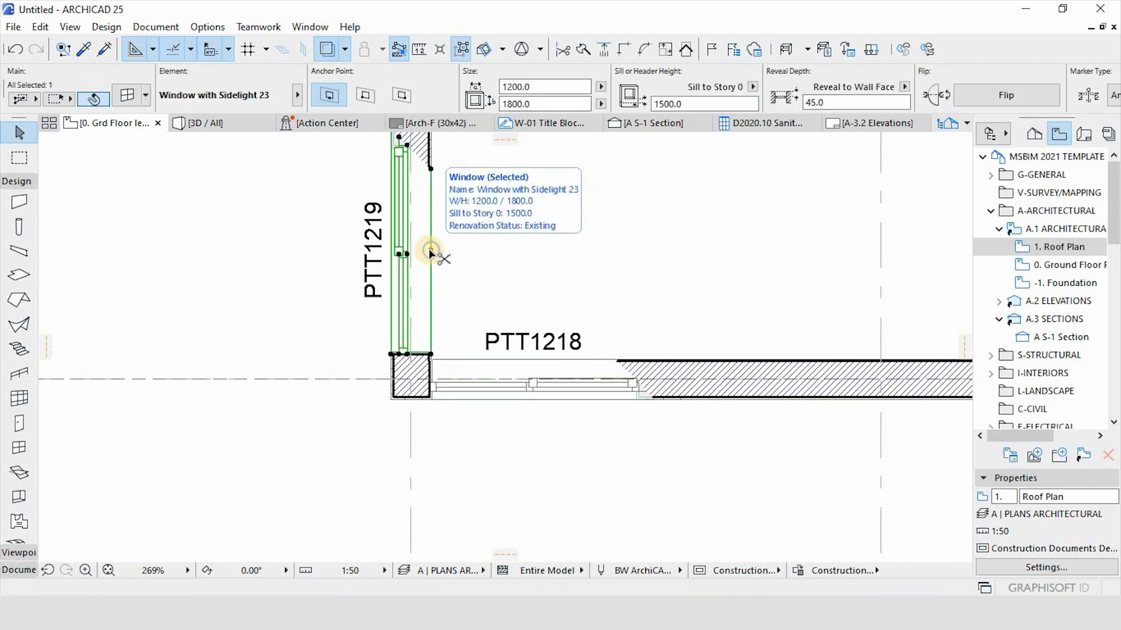
{"action": "key", "text": "ctrl+m"}
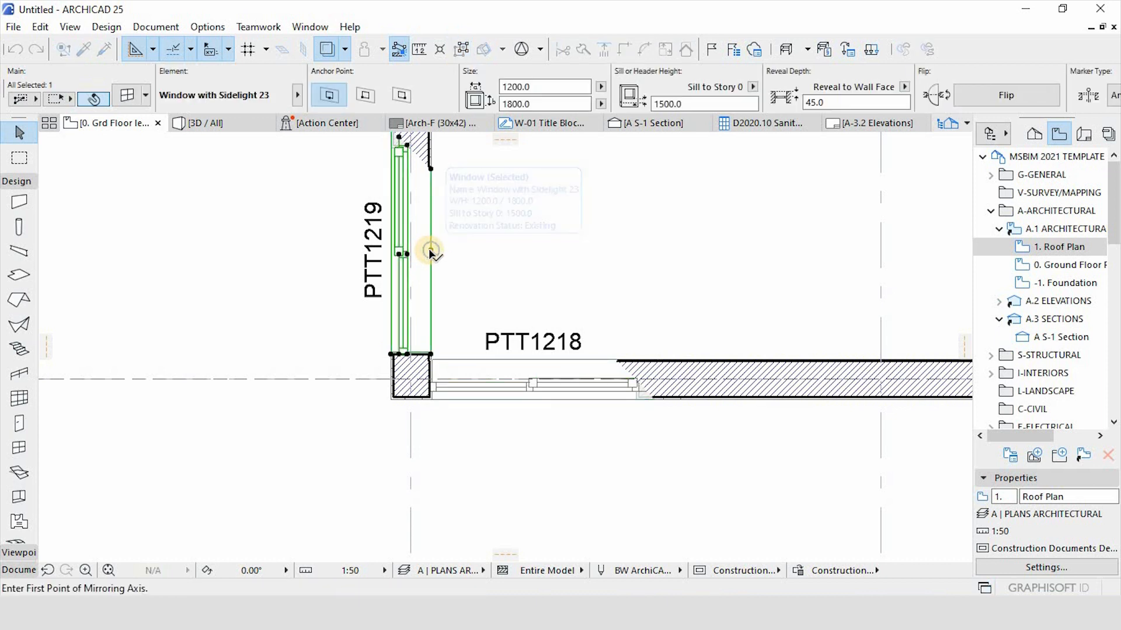
{"action": "left_click", "coordinate": [430, 251]}
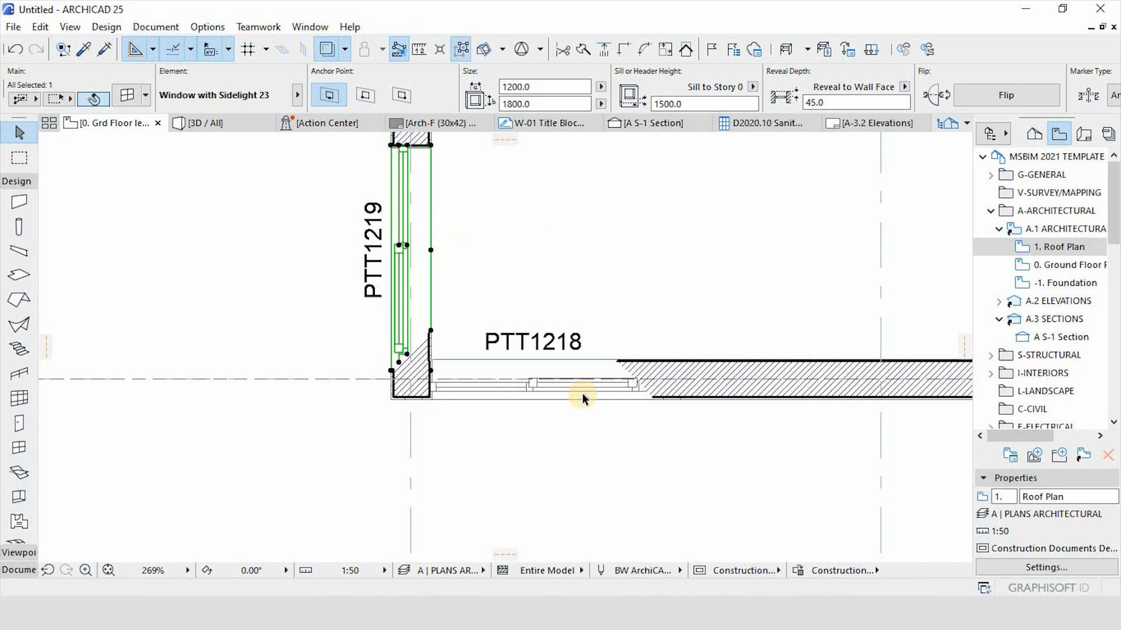
{"action": "key", "text": "Escape"}
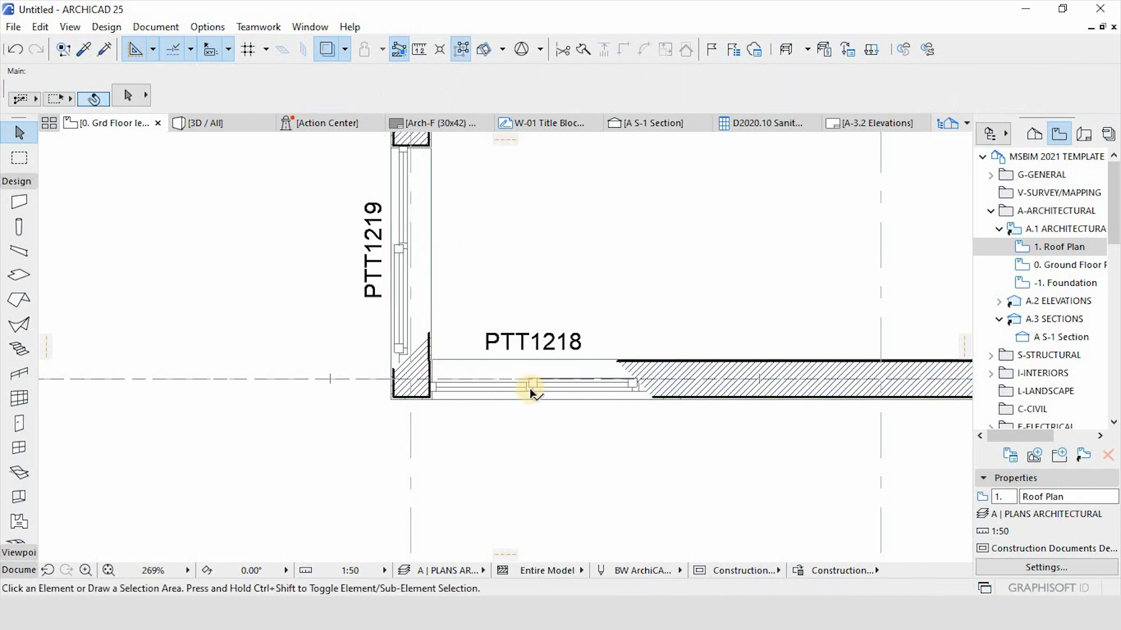
Mirror the PTT1218 window in the master bedroom's lower wall about its midpoint.
{"action": "left_click", "coordinate": [530, 392]}
{"action": "key", "text": "ctrl+m"}
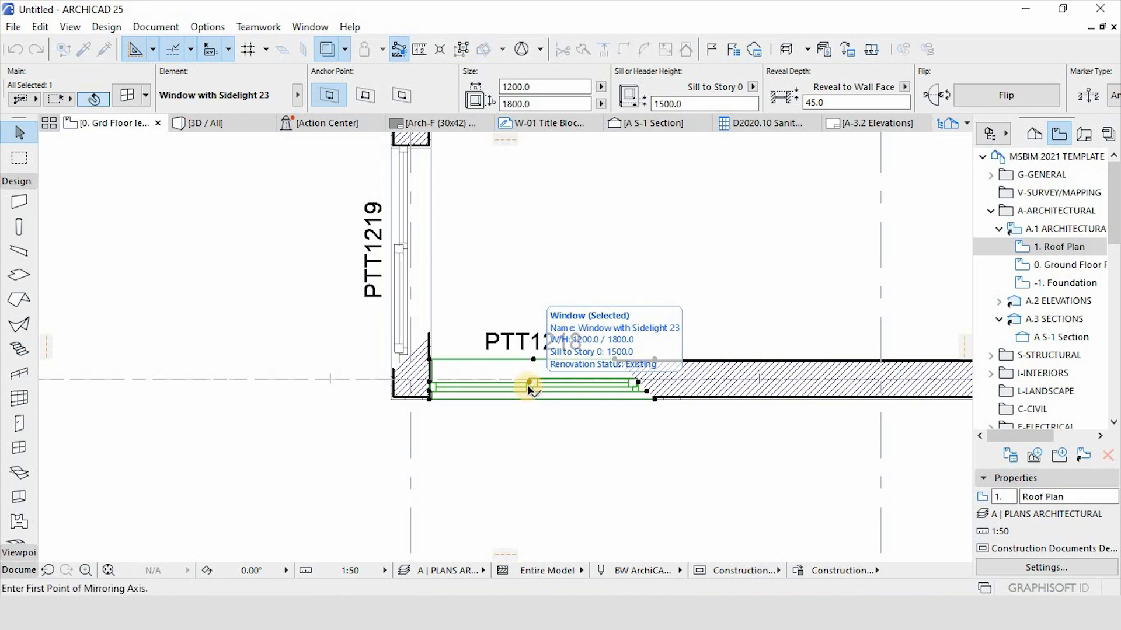
{"action": "left_click", "coordinate": [527, 380]}
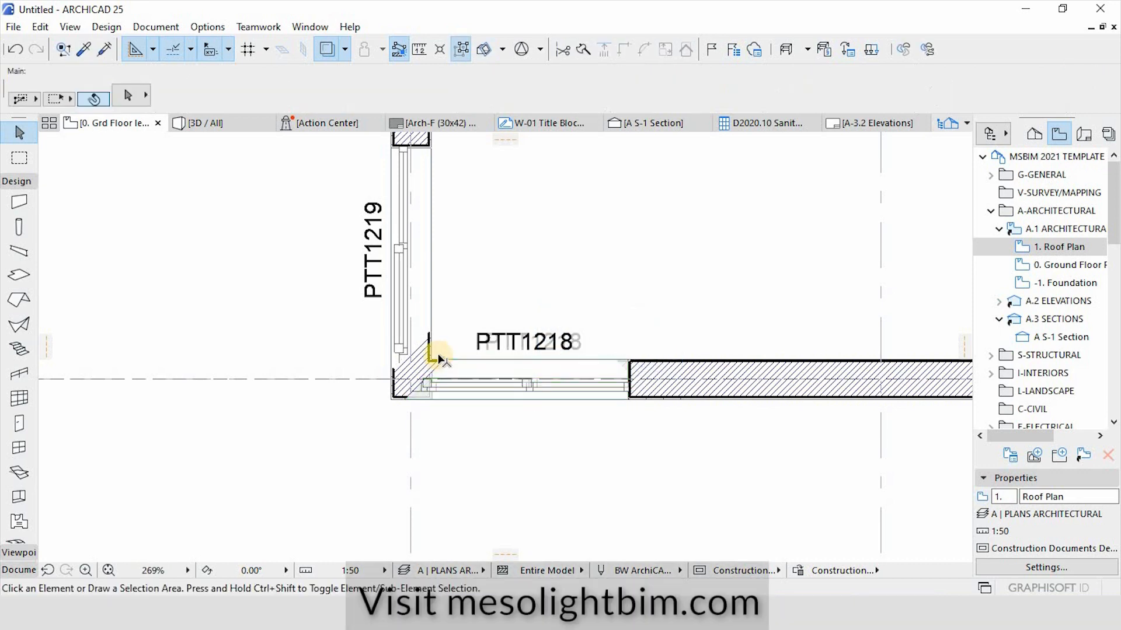
Move the PTT1218 window along the lower wall so its inner end meets the inside corner of the walls.
{"action": "scroll", "coordinate": [450, 359], "scroll_direction": "up", "scroll_amount": 3}
{"action": "left_click", "coordinate": [451, 366]}
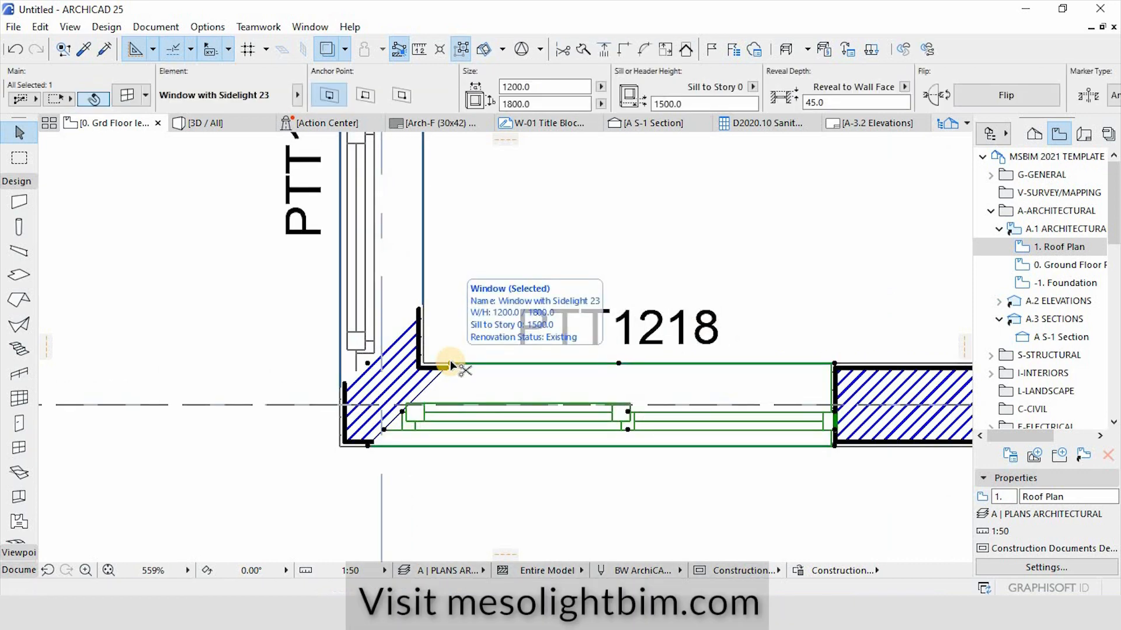
{"action": "key", "text": "ctrl+d"}
{"action": "left_click", "coordinate": [450, 366]}
{"action": "left_click", "coordinate": [424, 368]}
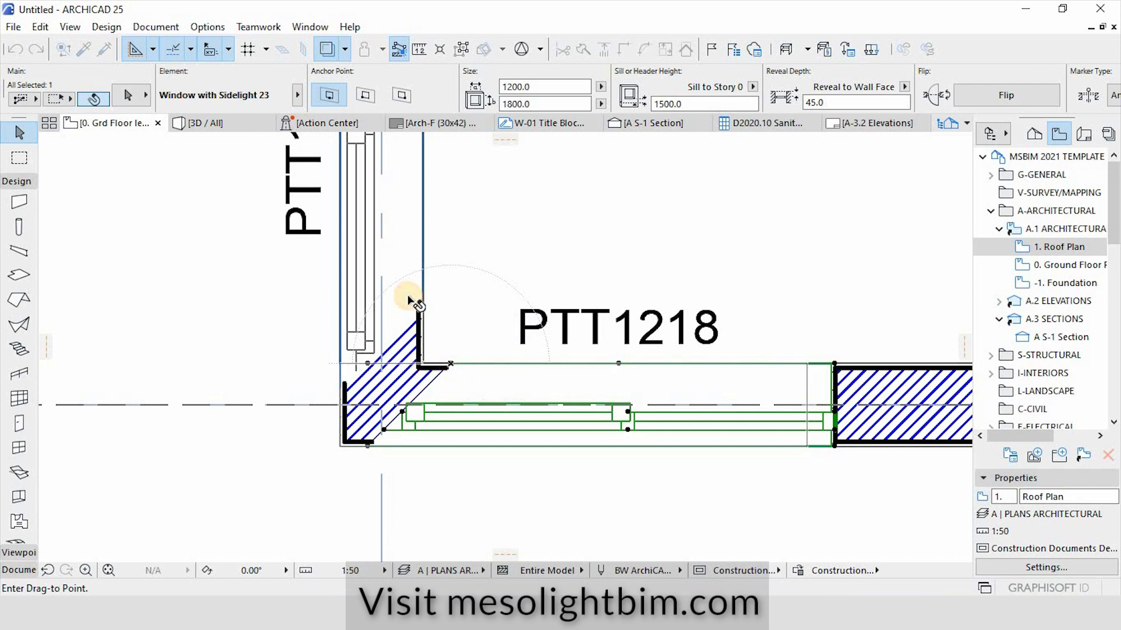
{"action": "left_click", "coordinate": [423, 312]}
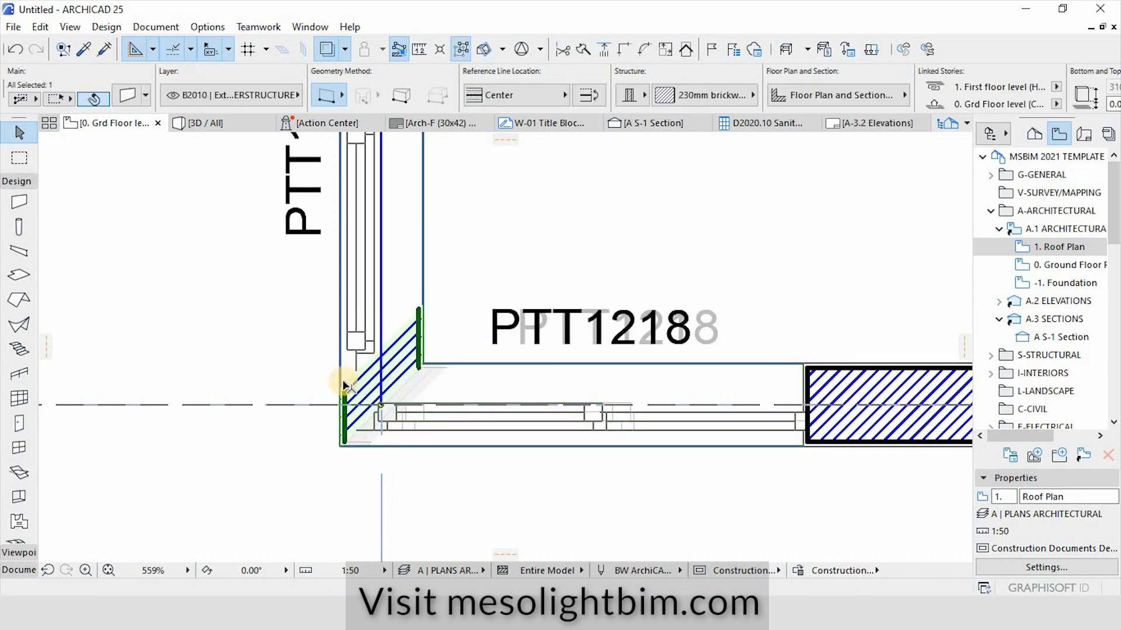
{"action": "key", "text": "Escape"}
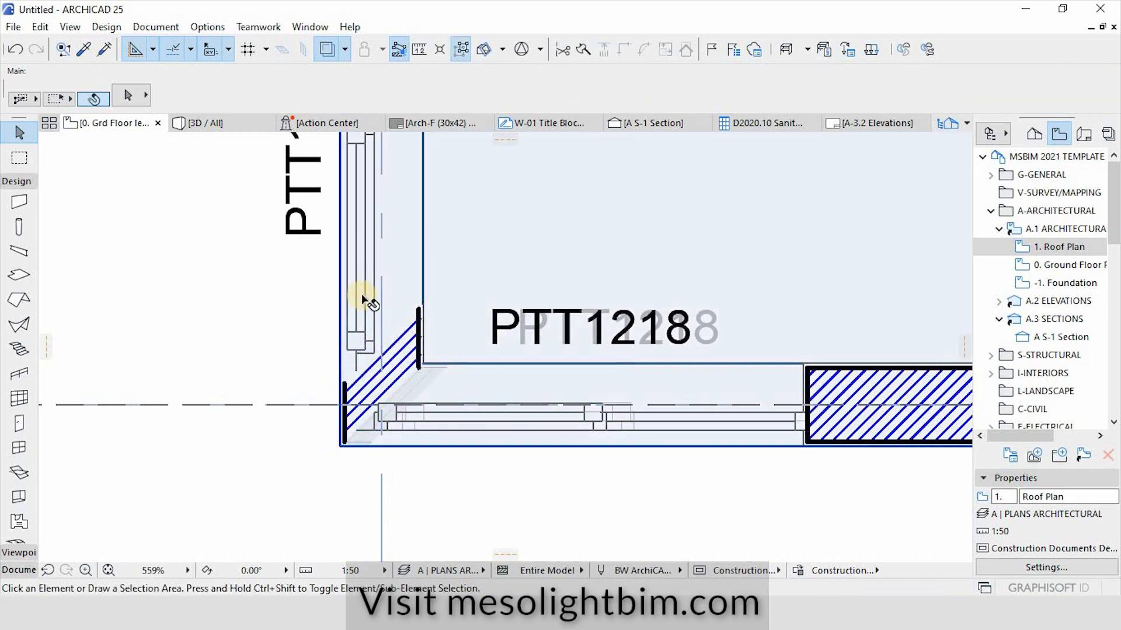
Move the PTT1219 window down the side wall so its outer end meets the outside corner of the walls.
{"action": "scroll", "coordinate": [387, 390], "scroll_direction": "down", "scroll_amount": 3}
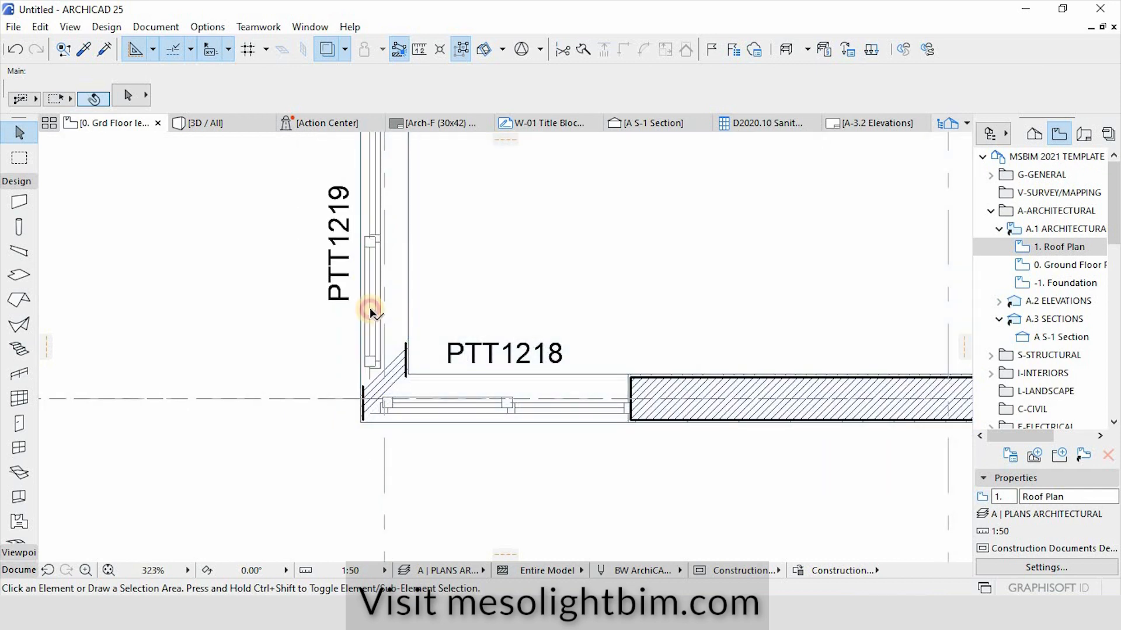
{"action": "left_click", "coordinate": [365, 403]}
{"action": "scroll", "coordinate": [365, 403], "scroll_direction": "up", "scroll_amount": 4}
{"action": "key", "text": "ctrl+d"}
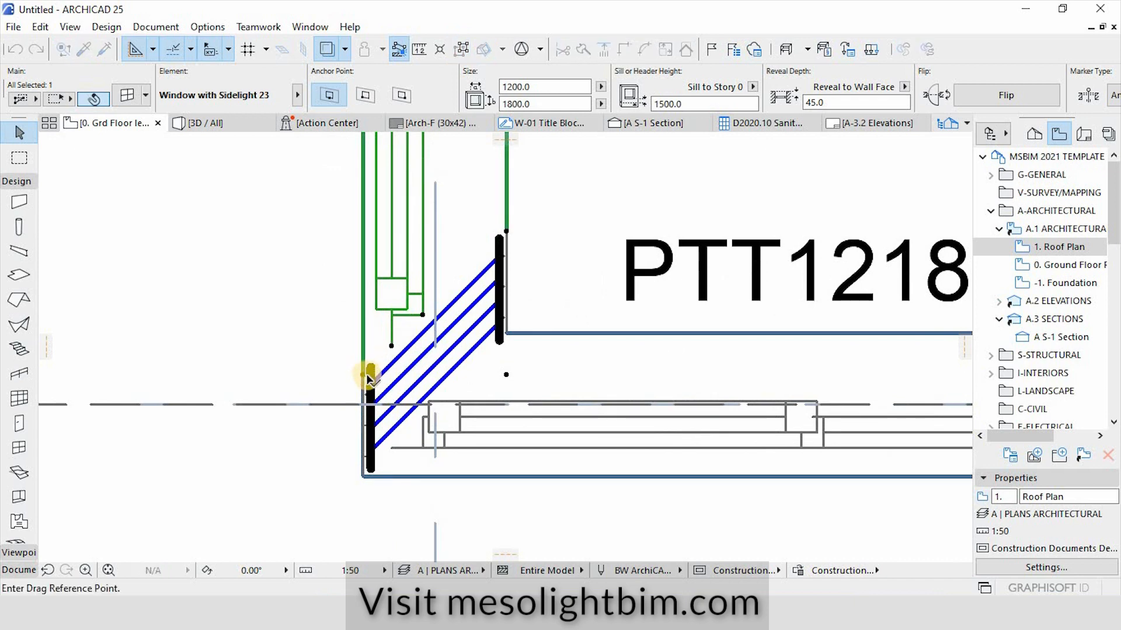
{"action": "left_click", "coordinate": [363, 379]}
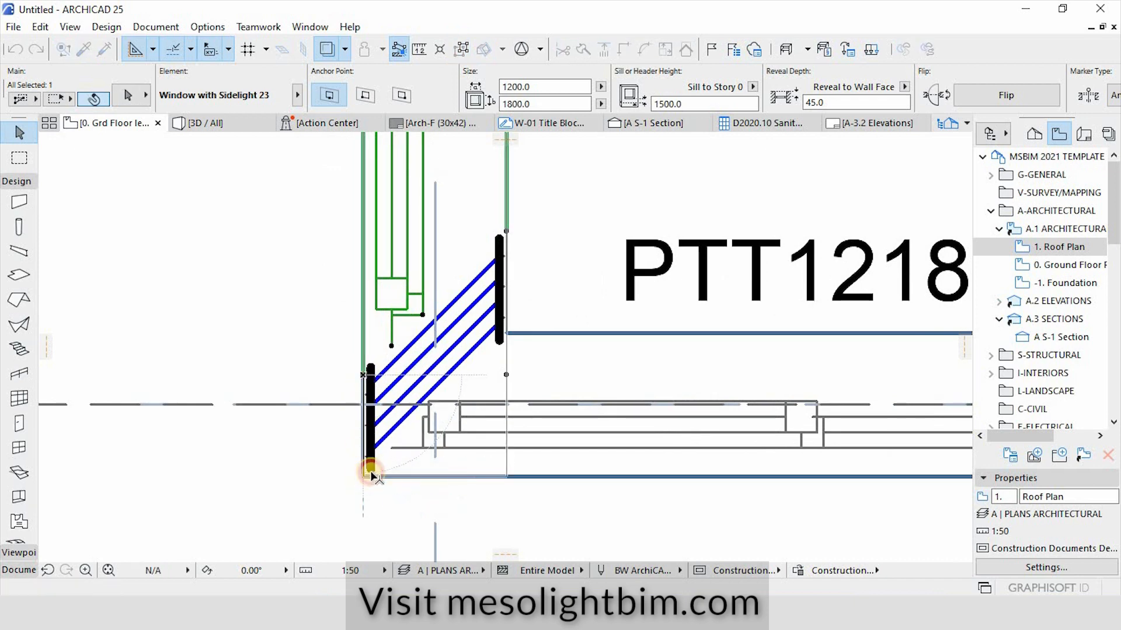
{"action": "left_click", "coordinate": [363, 474]}
{"action": "key", "text": "Escape"}
{"action": "scroll", "coordinate": [533, 406], "scroll_direction": "down", "scroll_amount": 3}
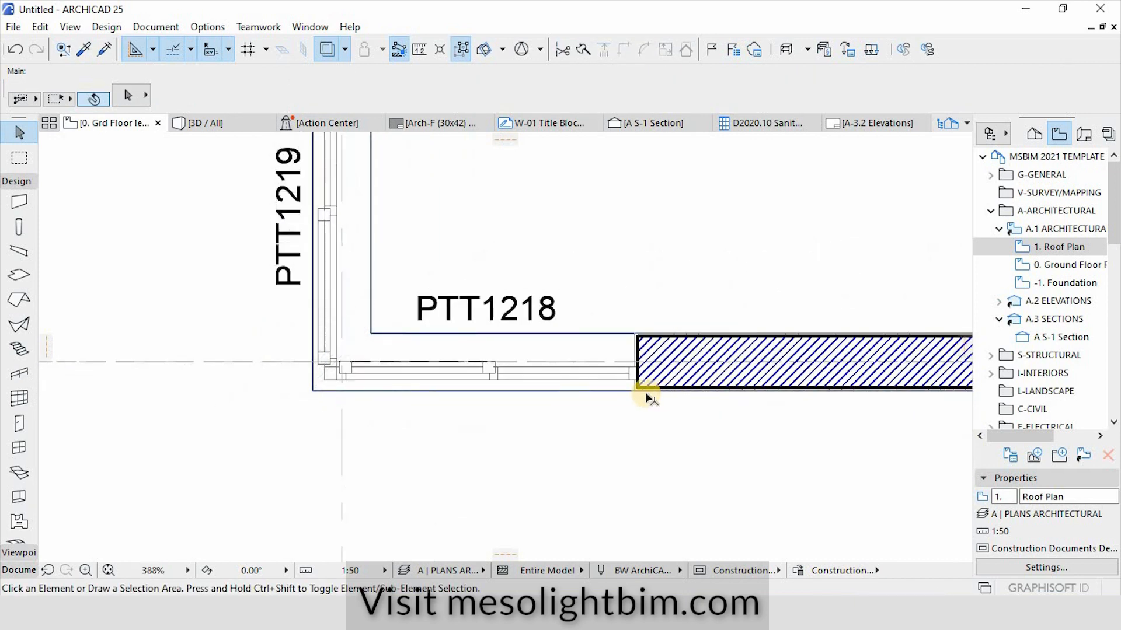
Stretch the PTT1218 window along the lower wall, away from the corner, to a width of 2005 mm.
{"action": "left_click", "coordinate": [638, 386]}
{"action": "left_click", "coordinate": [639, 390]}
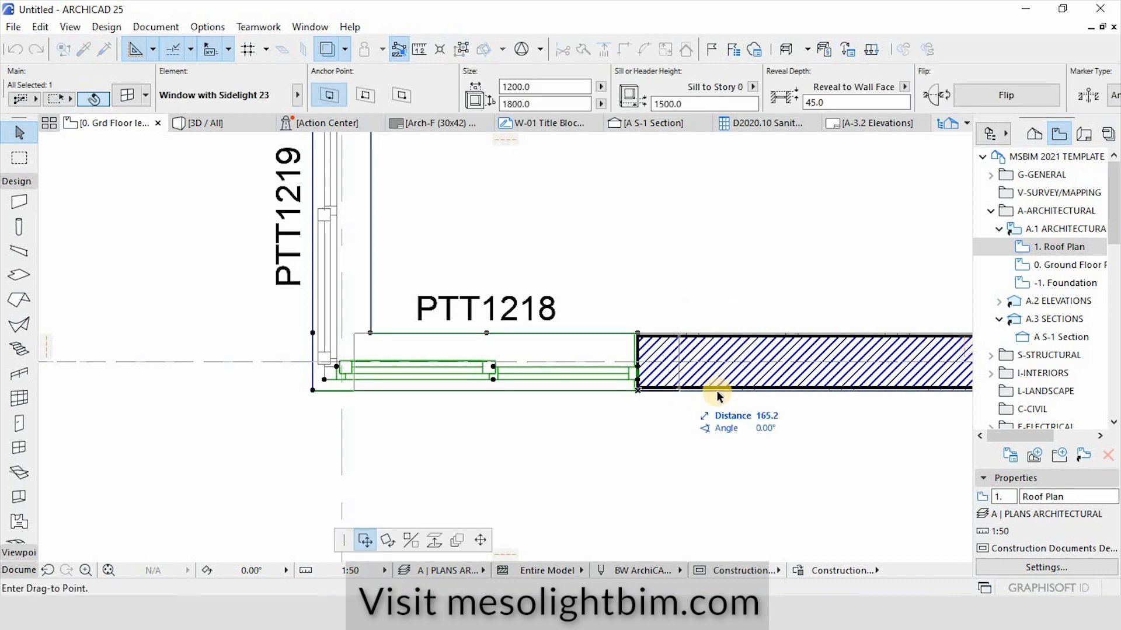
{"action": "left_click", "coordinate": [639, 367]}
{"action": "left_click", "coordinate": [639, 336]}
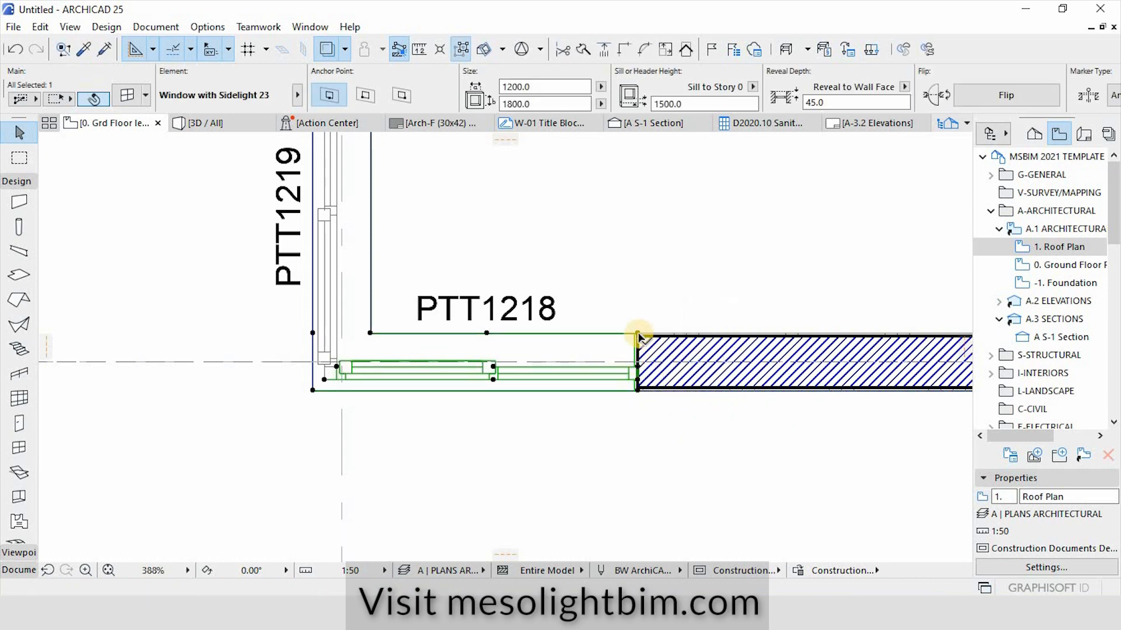
{"action": "left_click", "coordinate": [639, 336]}
{"action": "left_click", "coordinate": [480, 539]}
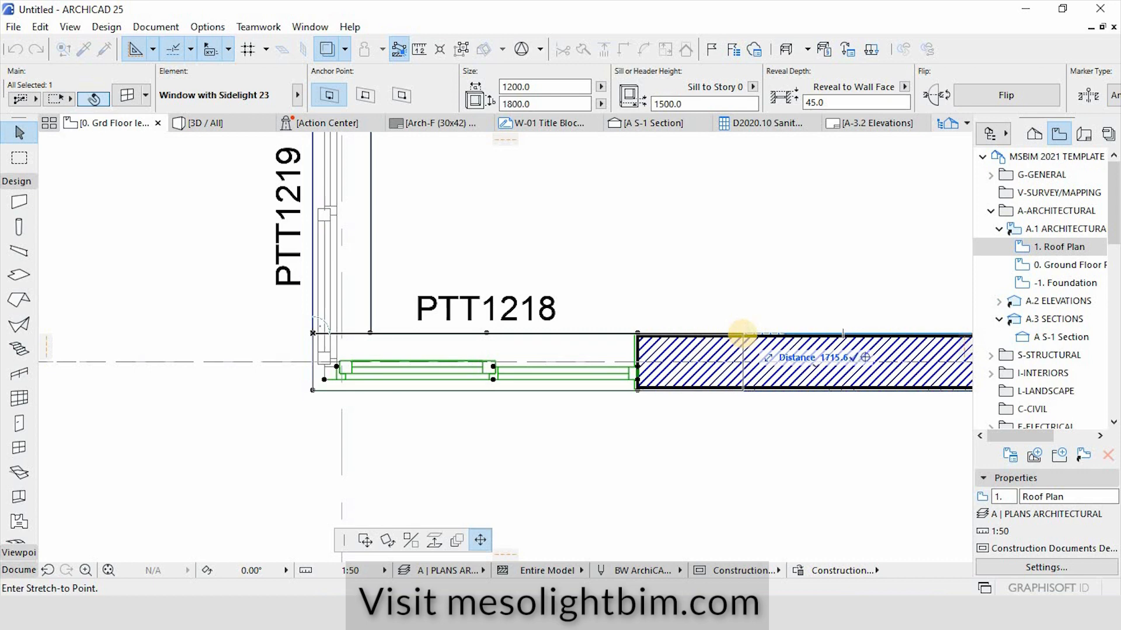
{"action": "key", "text": "Return"}
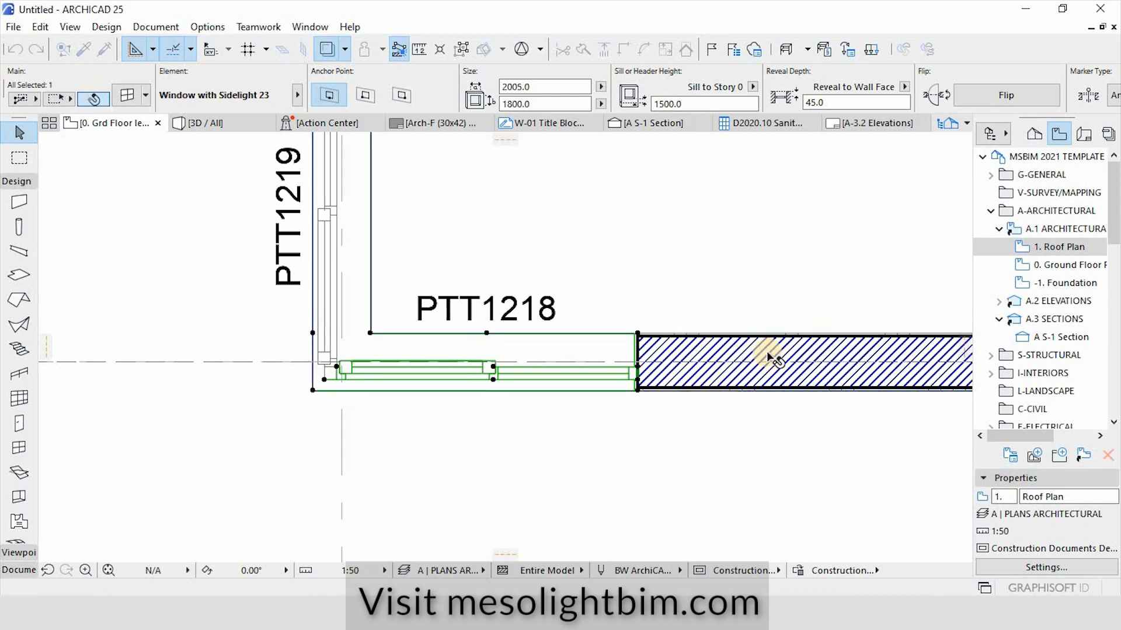
{"action": "scroll", "coordinate": [718, 431], "scroll_direction": "down", "scroll_amount": 5}
{"action": "left_click", "coordinate": [688, 406]}
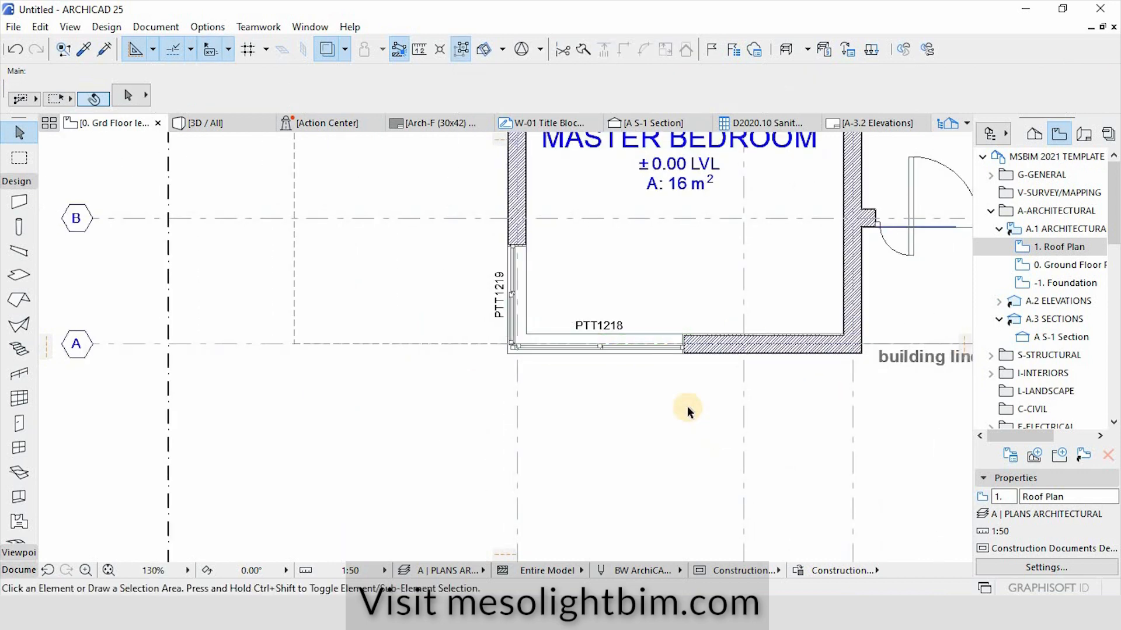
Pick up the parameters of the 2005 x 1800 mm master bedroom corner window as the window defaults.
{"action": "scroll", "coordinate": [687, 407], "scroll_direction": "down", "scroll_amount": 5}
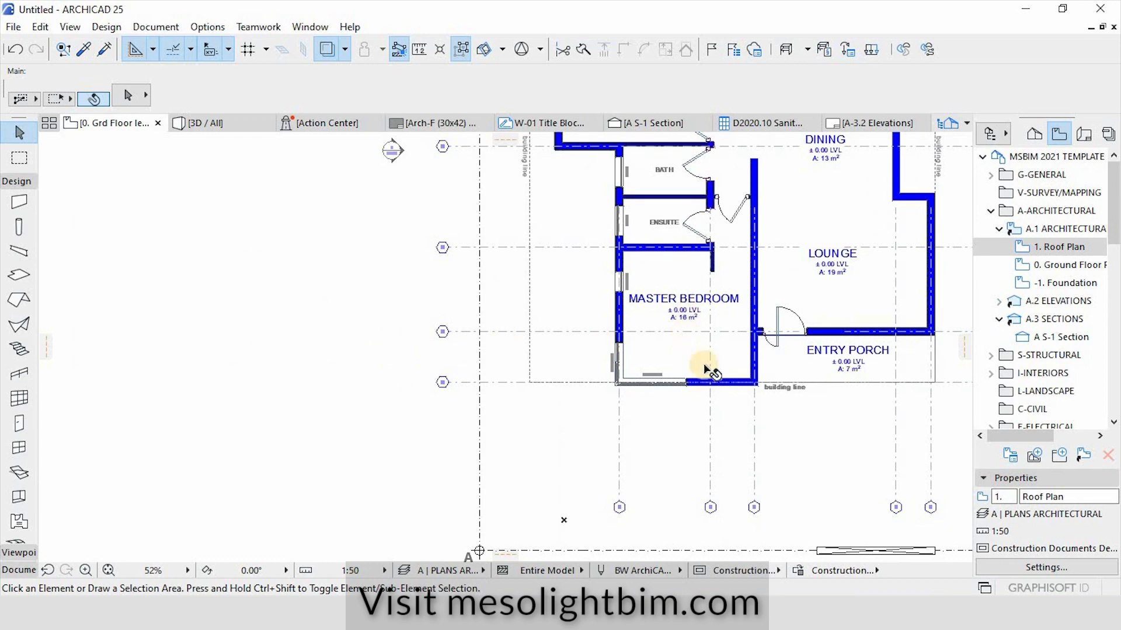
{"action": "scroll", "coordinate": [706, 369], "scroll_direction": "up", "scroll_amount": 5}
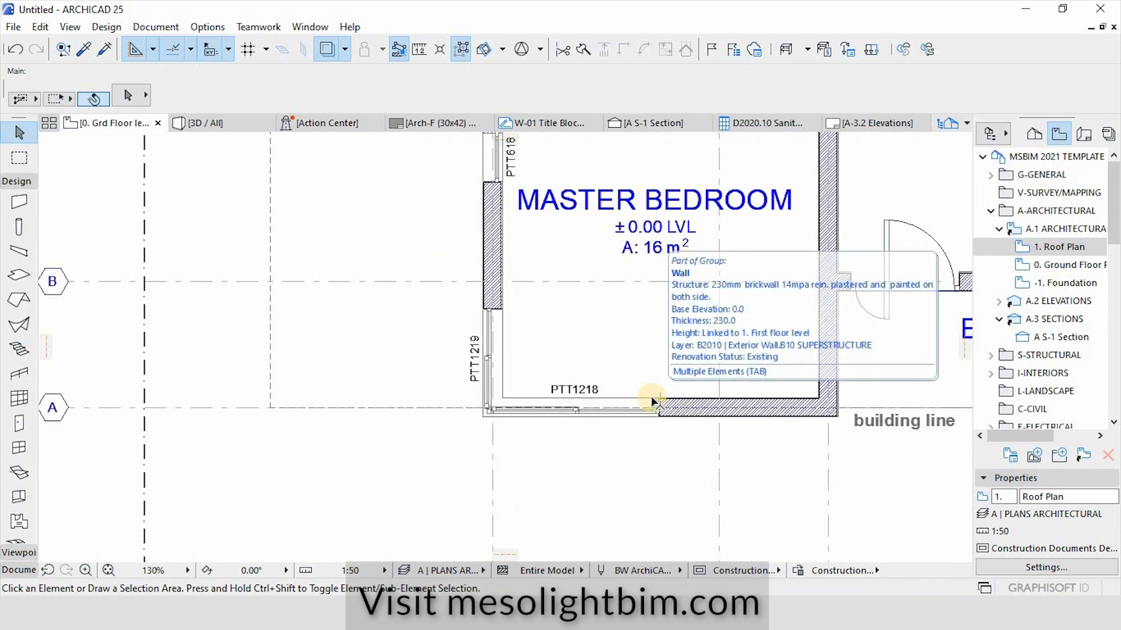
{"action": "left_click", "coordinate": [491, 403], "text": "alt"}
Insert 2005 x 1800 mm windows in Bedroom 3's upper wall and outer side wall, on either side of their shared corner.
{"action": "scroll", "coordinate": [576, 453], "scroll_direction": "down", "scroll_amount": 6}
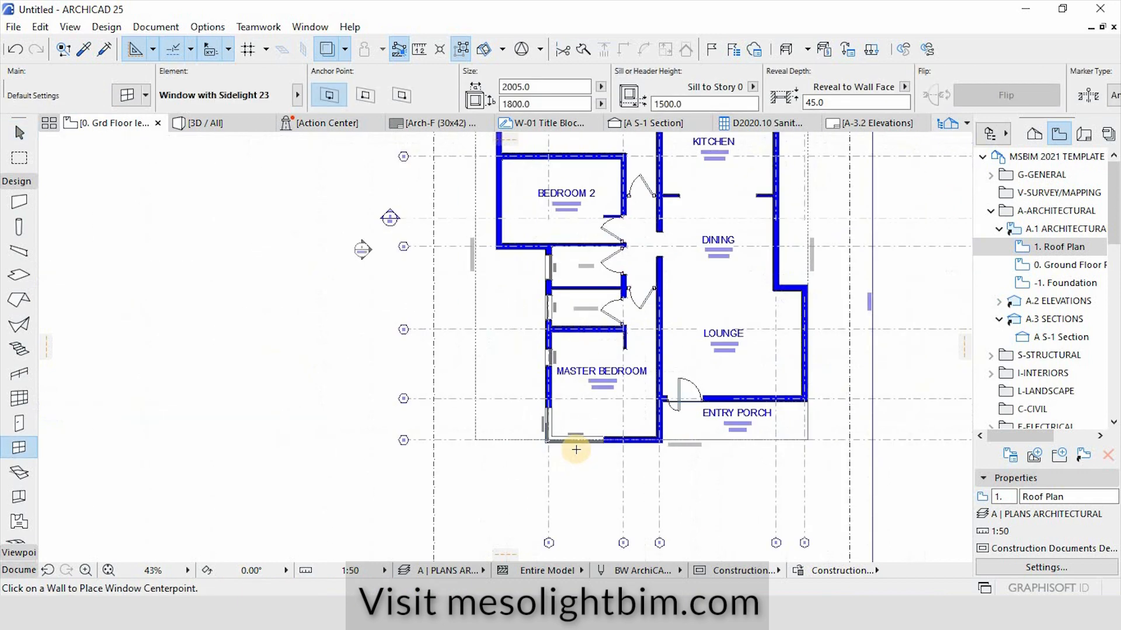
{"action": "scroll", "coordinate": [575, 303], "scroll_direction": "up", "scroll_amount": 4}
{"action": "scroll", "coordinate": [576, 303], "scroll_direction": "up", "scroll_amount": 3}
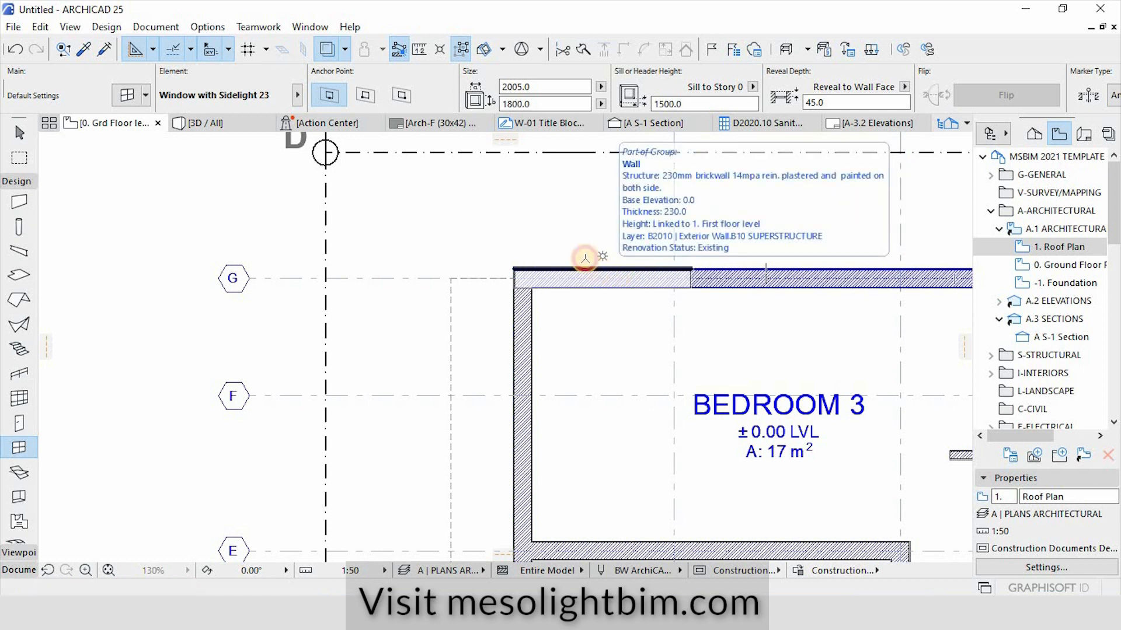
{"action": "left_click", "coordinate": [602, 272]}
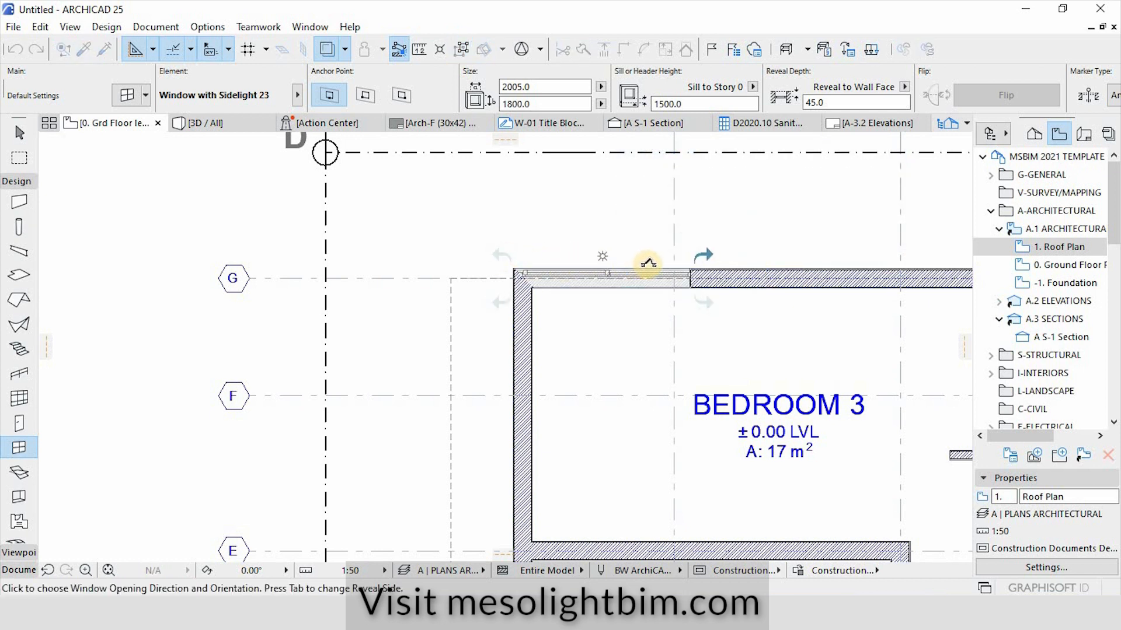
{"action": "left_click", "coordinate": [649, 265]}
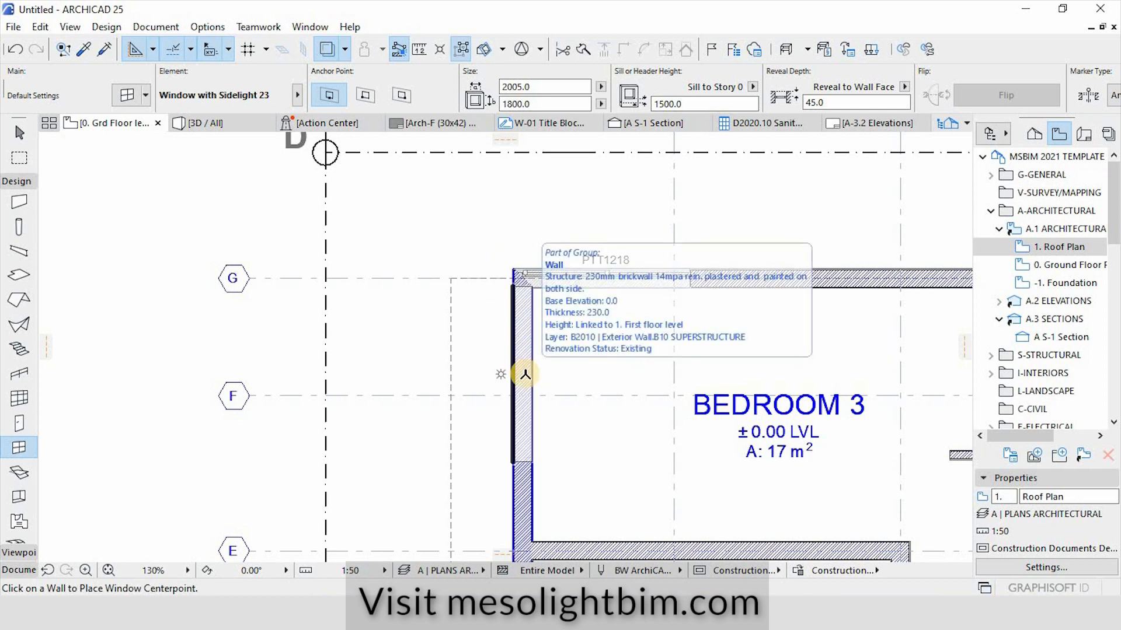
{"action": "left_click", "coordinate": [524, 374]}
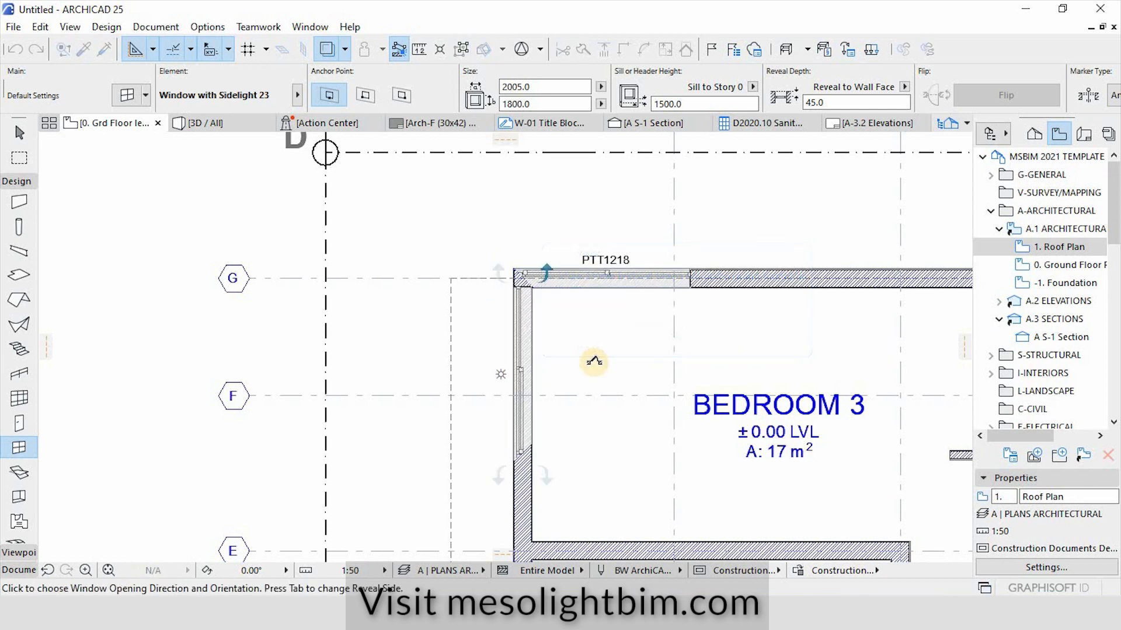
{"action": "left_click", "coordinate": [581, 414]}
{"action": "key", "text": "Escape"}
Move the PTT1219 window up Bedroom 3's side wall so its outer end meets the outside corner of the walls.
{"action": "scroll", "coordinate": [524, 295], "scroll_direction": "up", "scroll_amount": 4}
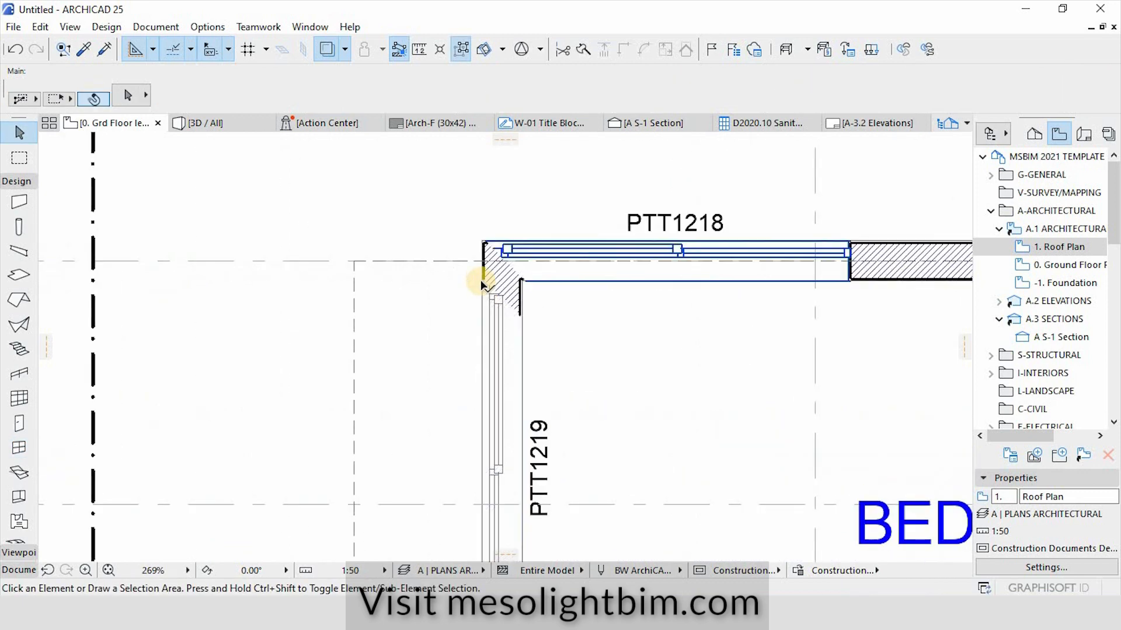
{"action": "left_click", "coordinate": [482, 284]}
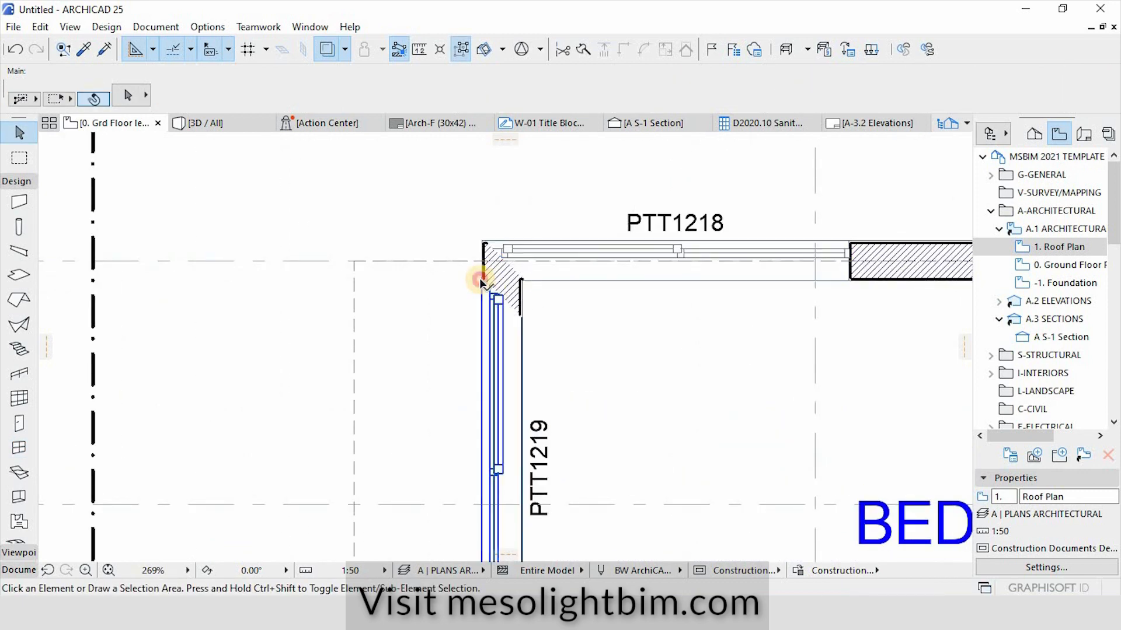
{"action": "key", "text": "ctrl+d"}
{"action": "left_click", "coordinate": [481, 277]}
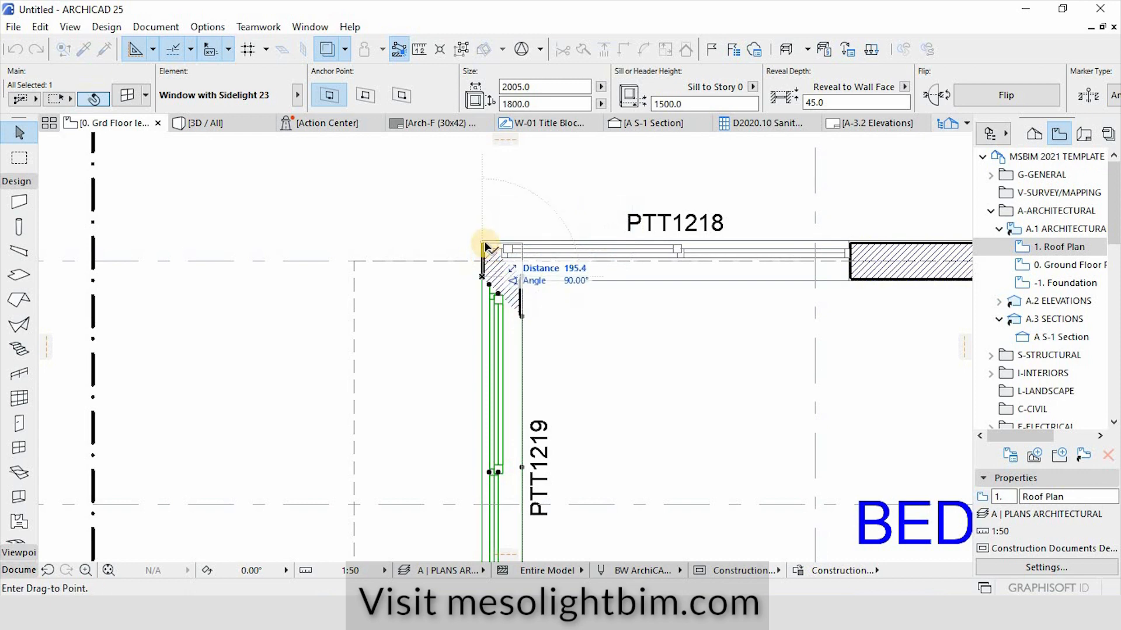
{"action": "left_click", "coordinate": [511, 282]}
{"action": "scroll", "coordinate": [514, 283], "scroll_direction": "down", "scroll_amount": 3}
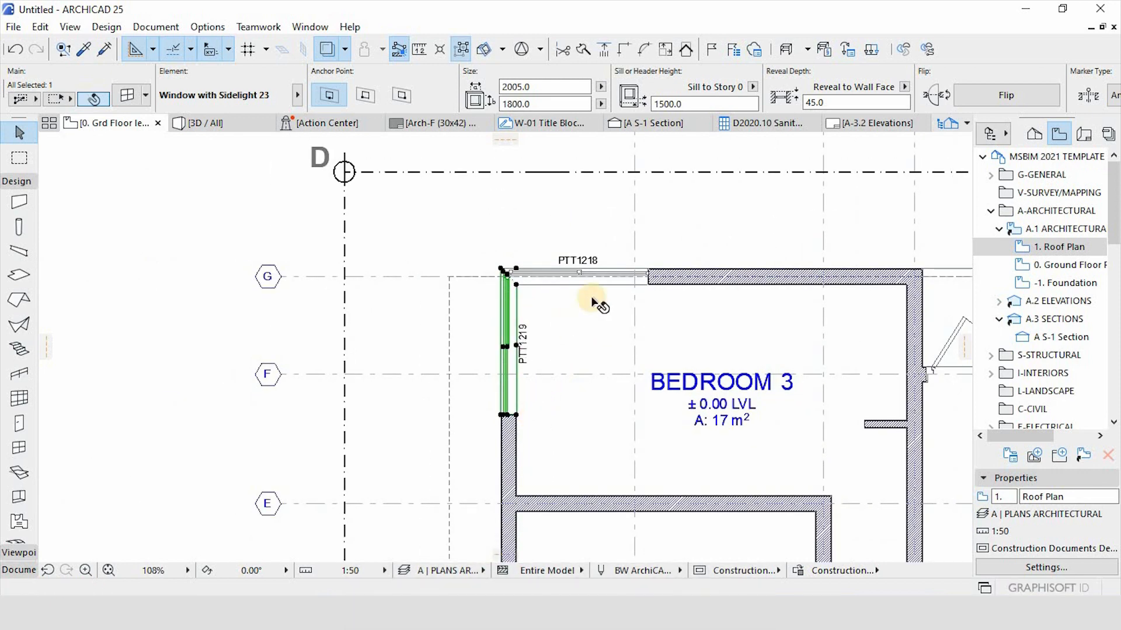
Shorten Bedroom 3's PTT1219 side window from its lower end, keeping its upper end at the corner.
{"action": "left_click", "coordinate": [518, 386]}
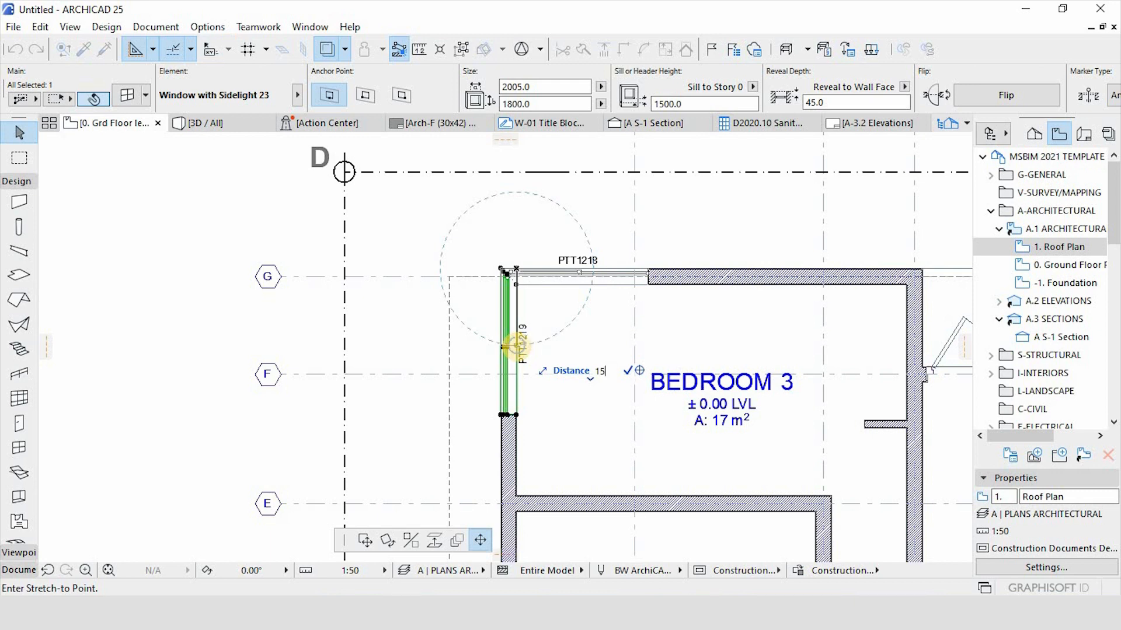
{"action": "key", "text": "Return"}
{"action": "key", "text": "Escape"}
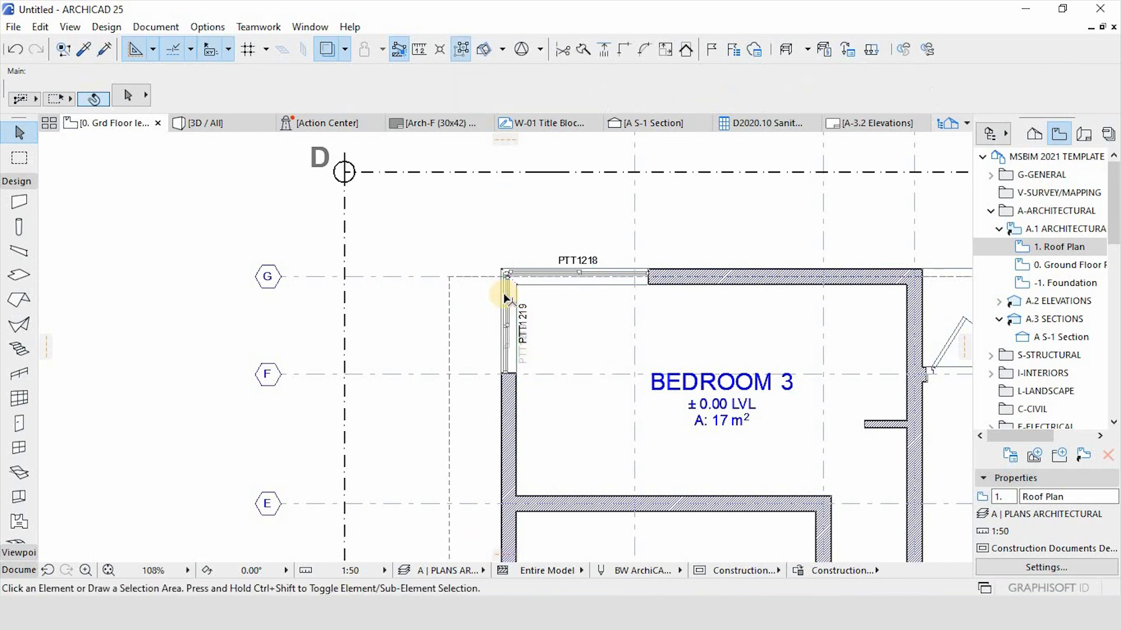
Insert a 600 x 1800 mm window in Bedroom 3's upper wall, using the parameters of the master bedroom's PTT618 window.
{"action": "scroll", "coordinate": [503, 293], "scroll_direction": "down", "scroll_amount": 4}
{"action": "scroll", "coordinate": [514, 216], "scroll_direction": "down", "scroll_amount": 4}
{"action": "scroll", "coordinate": [513, 421], "scroll_direction": "up", "scroll_amount": 4}
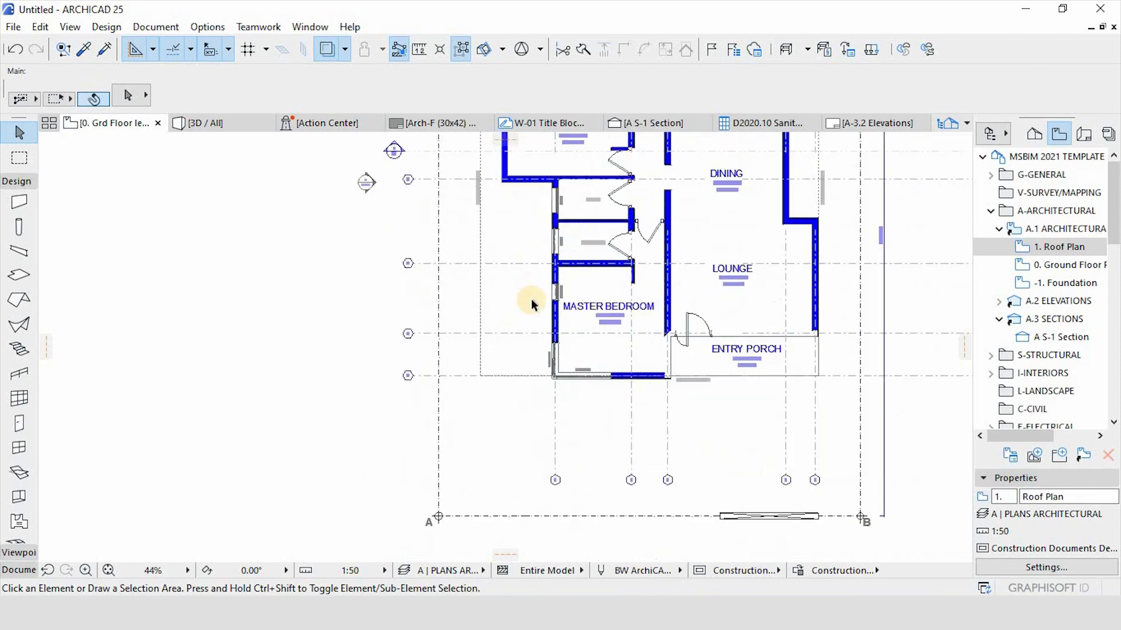
{"action": "scroll", "coordinate": [558, 292], "scroll_direction": "up", "scroll_amount": 4}
{"action": "left_click", "coordinate": [555, 264], "text": "alt"}
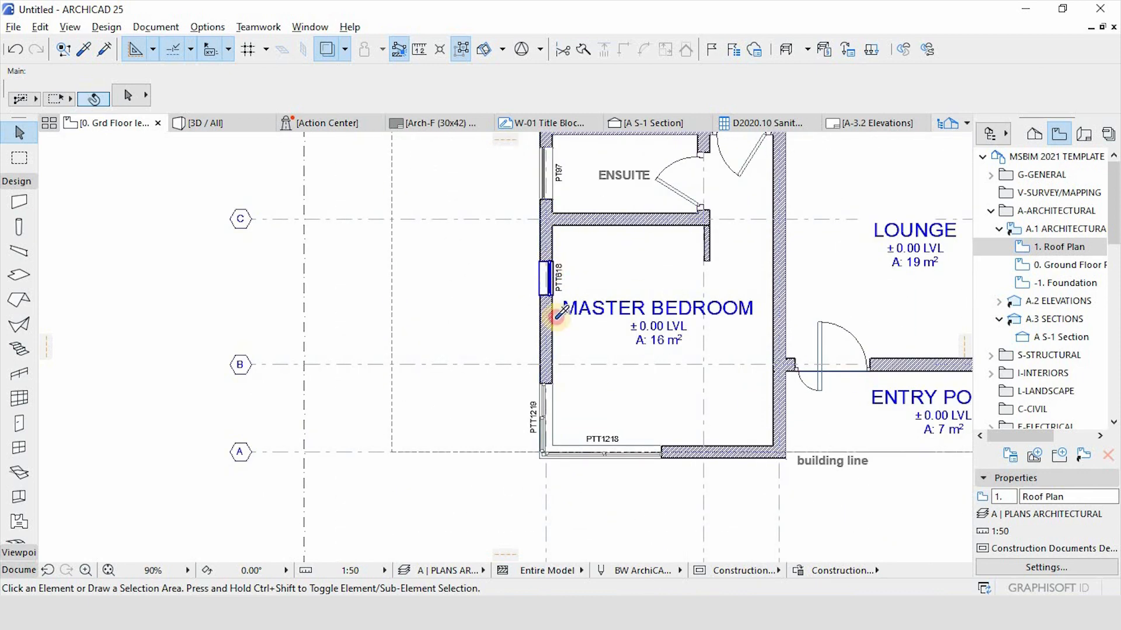
{"action": "scroll", "coordinate": [595, 250], "scroll_direction": "down", "scroll_amount": 4}
{"action": "scroll", "coordinate": [592, 260], "scroll_direction": "up", "scroll_amount": 3}
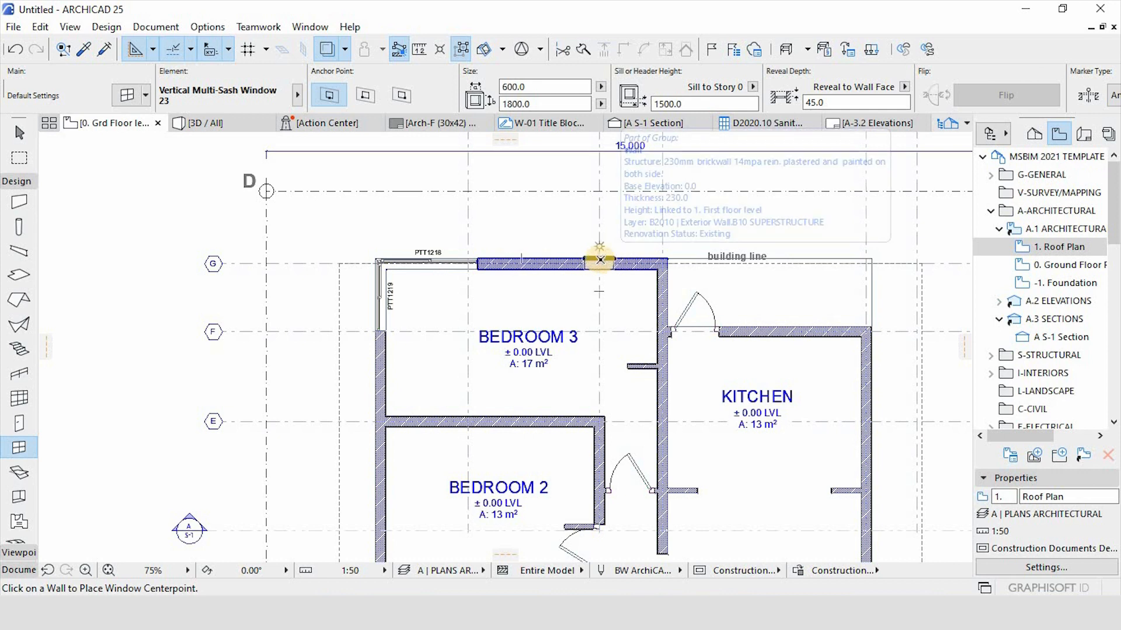
{"action": "left_click", "coordinate": [604, 260]}
{"action": "left_click", "coordinate": [593, 221]}
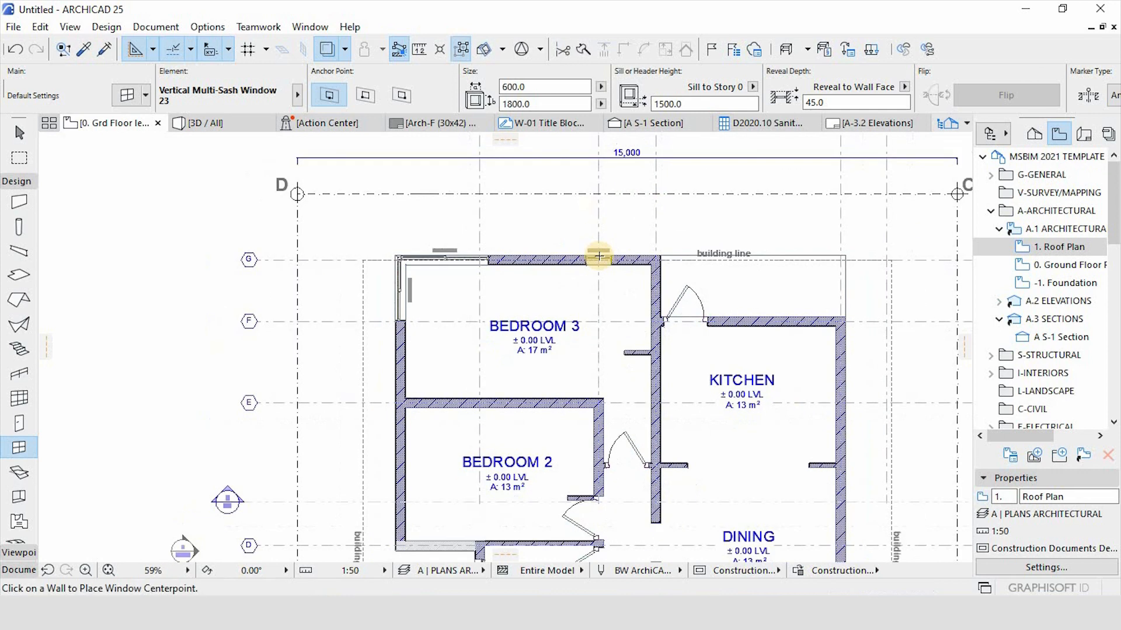
Insert two 600 x 1800 mm windows in Bedroom 2's outer side wall, one near each end of the room.
{"action": "scroll", "coordinate": [594, 257], "scroll_direction": "down", "scroll_amount": 4}
{"action": "scroll", "coordinate": [593, 283], "scroll_direction": "up", "scroll_amount": 2}
{"action": "scroll", "coordinate": [583, 292], "scroll_direction": "down", "scroll_amount": 2}
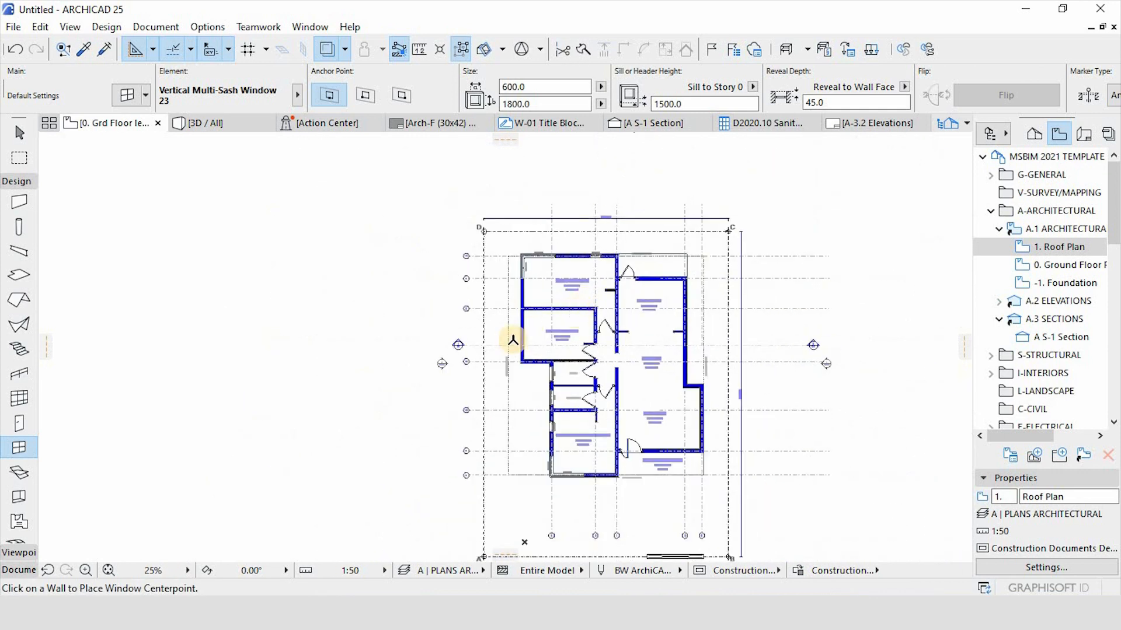
{"action": "scroll", "coordinate": [458, 330], "scroll_direction": "up", "scroll_amount": 5}
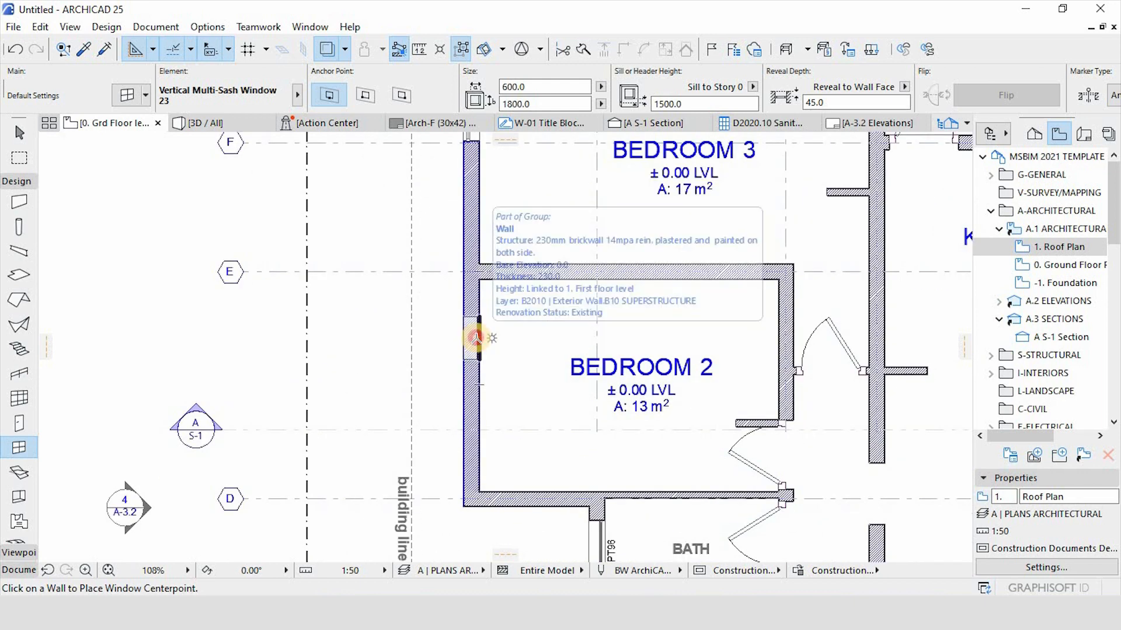
{"action": "left_click", "coordinate": [476, 338]}
{"action": "left_click", "coordinate": [494, 350]}
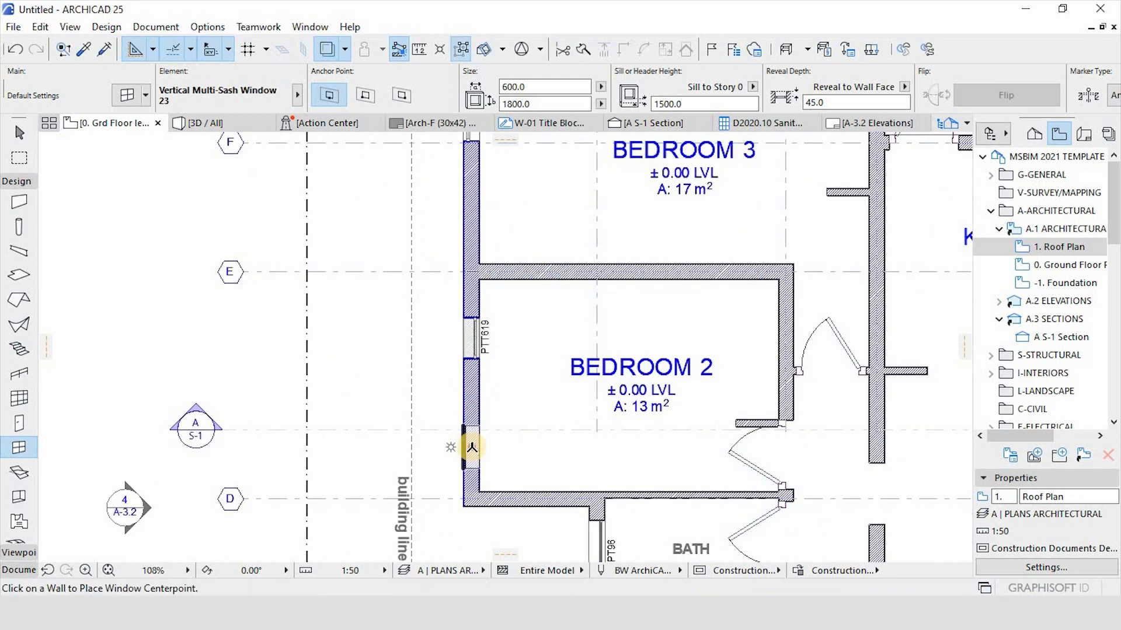
{"action": "left_click", "coordinate": [471, 447]}
{"action": "left_click", "coordinate": [526, 450]}
{"action": "scroll", "coordinate": [483, 289], "scroll_direction": "down", "scroll_amount": 4}
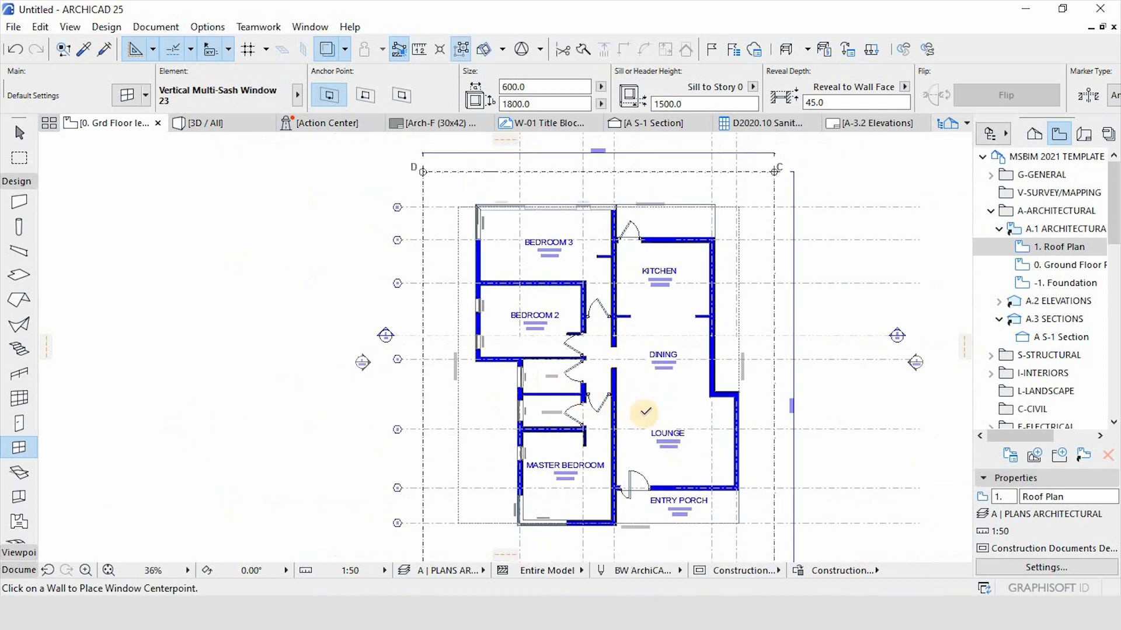
{"action": "scroll", "coordinate": [757, 420], "scroll_direction": "up", "scroll_amount": 2}
{"action": "scroll", "coordinate": [518, 238], "scroll_direction": "down", "scroll_amount": 3}
{"action": "key", "text": "Escape"}
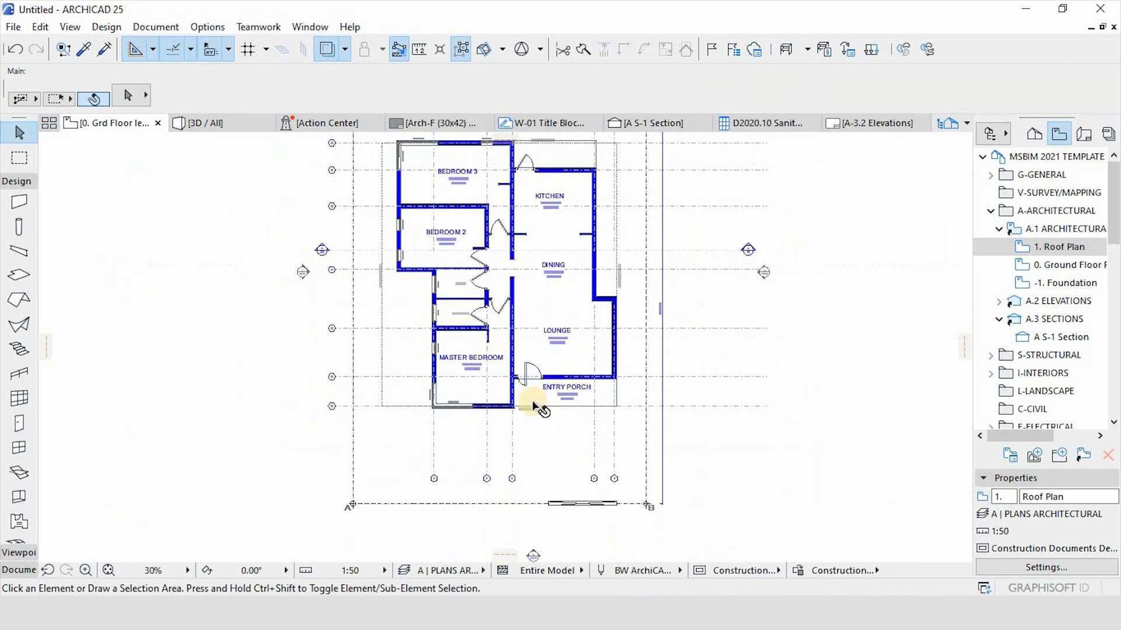
Insert a 2005 x 1800 mm window in the wall between lounge and entry porch, using the master bedroom PTT1218 window's parameters.
{"action": "scroll", "coordinate": [536, 408], "scroll_direction": "up", "scroll_amount": 3}
{"action": "scroll", "coordinate": [449, 418], "scroll_direction": "up", "scroll_amount": 4}
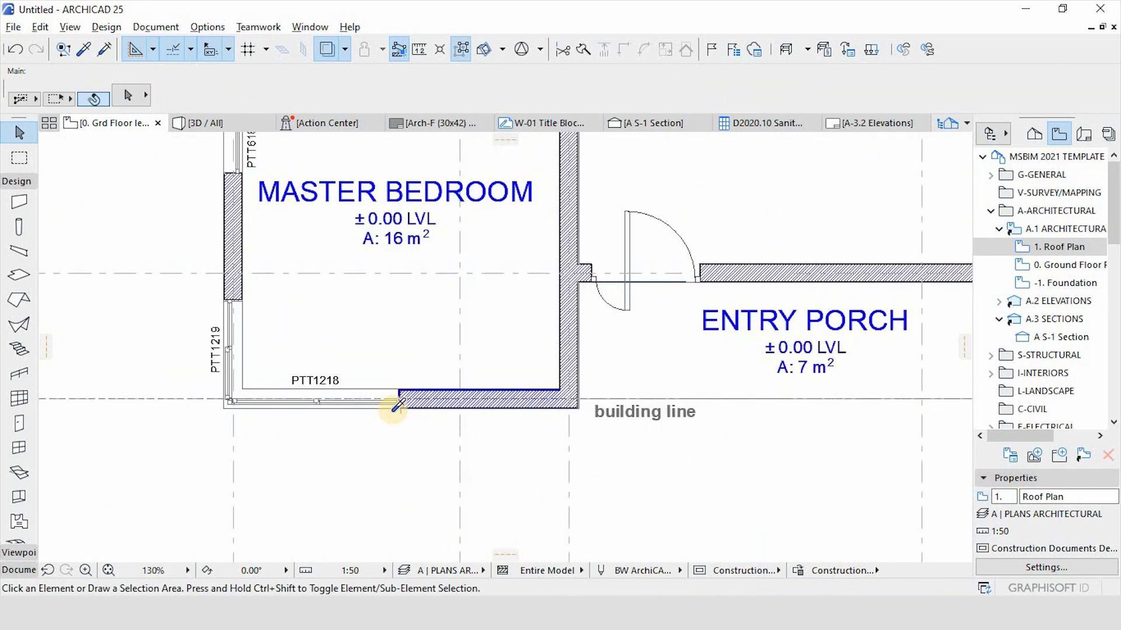
{"action": "left_click", "coordinate": [400, 385], "text": "alt"}
{"action": "scroll", "coordinate": [332, 418], "scroll_direction": "down", "scroll_amount": 5}
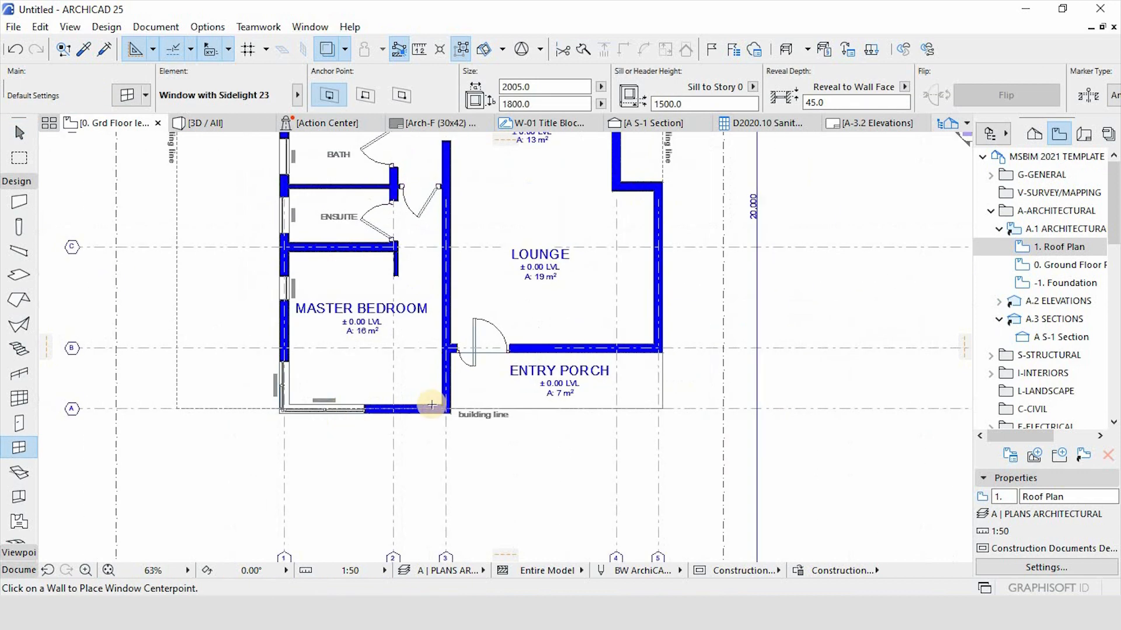
{"action": "scroll", "coordinate": [479, 370], "scroll_direction": "up", "scroll_amount": 3}
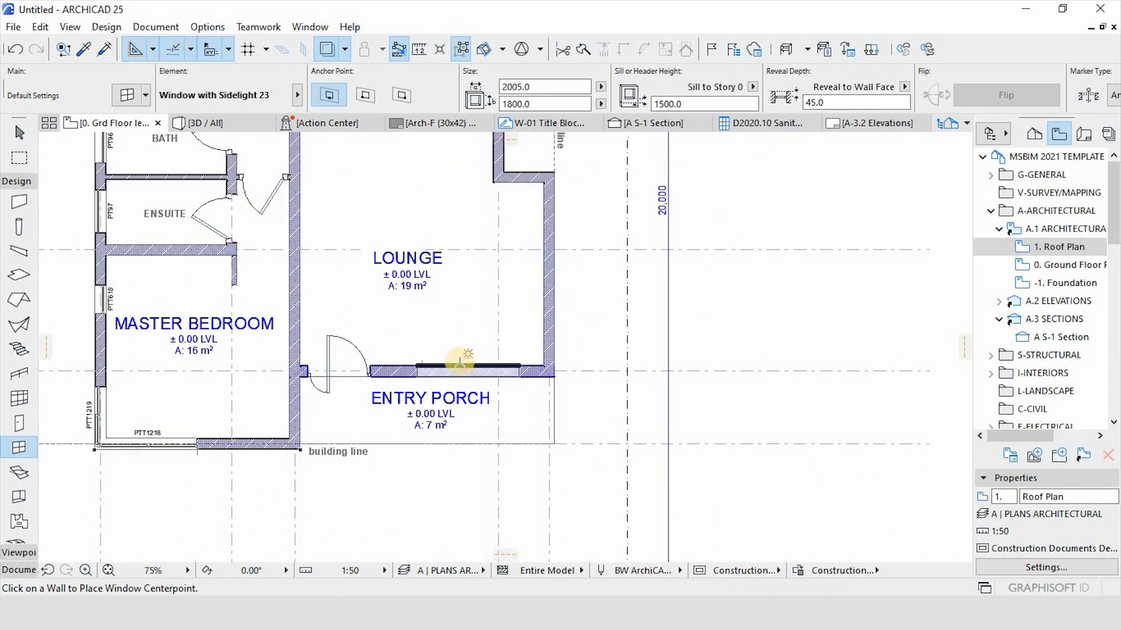
{"action": "left_click", "coordinate": [461, 360]}
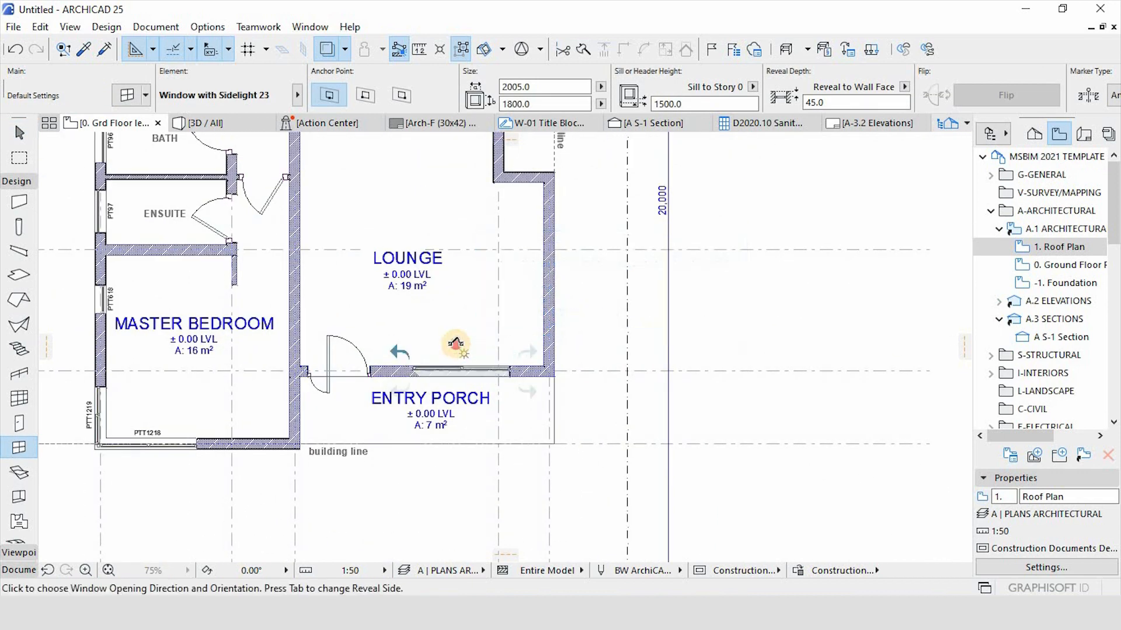
{"action": "left_click", "coordinate": [469, 365]}
{"action": "left_click", "coordinate": [493, 323]}
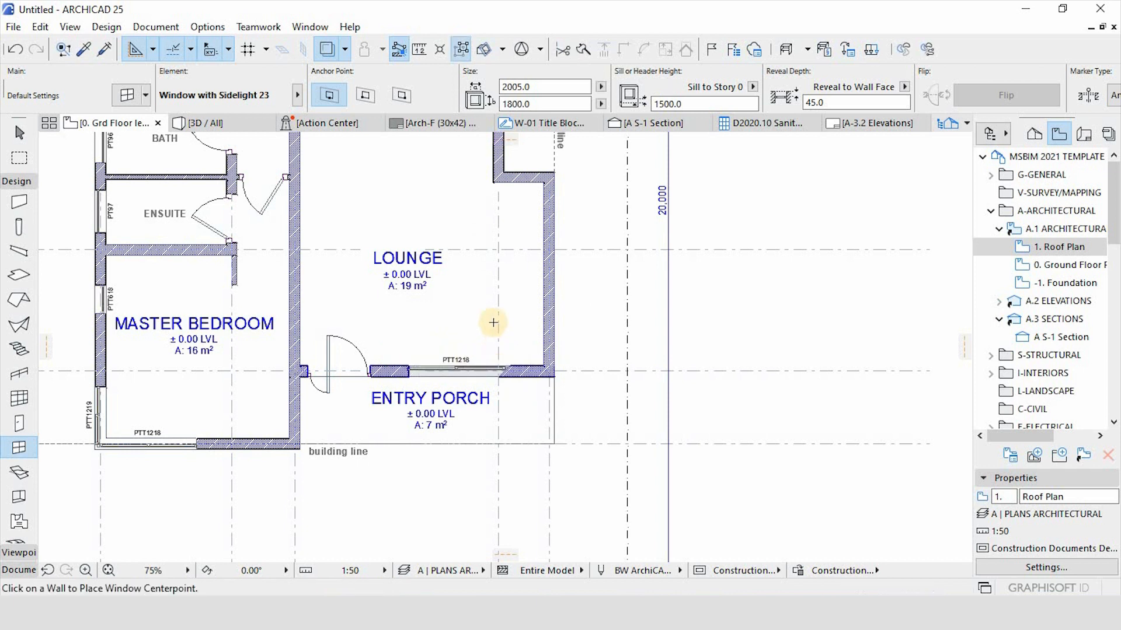
Insert a second 2005 x 1800 mm window in the lounge's outer side wall.
{"action": "left_click", "coordinate": [553, 274]}
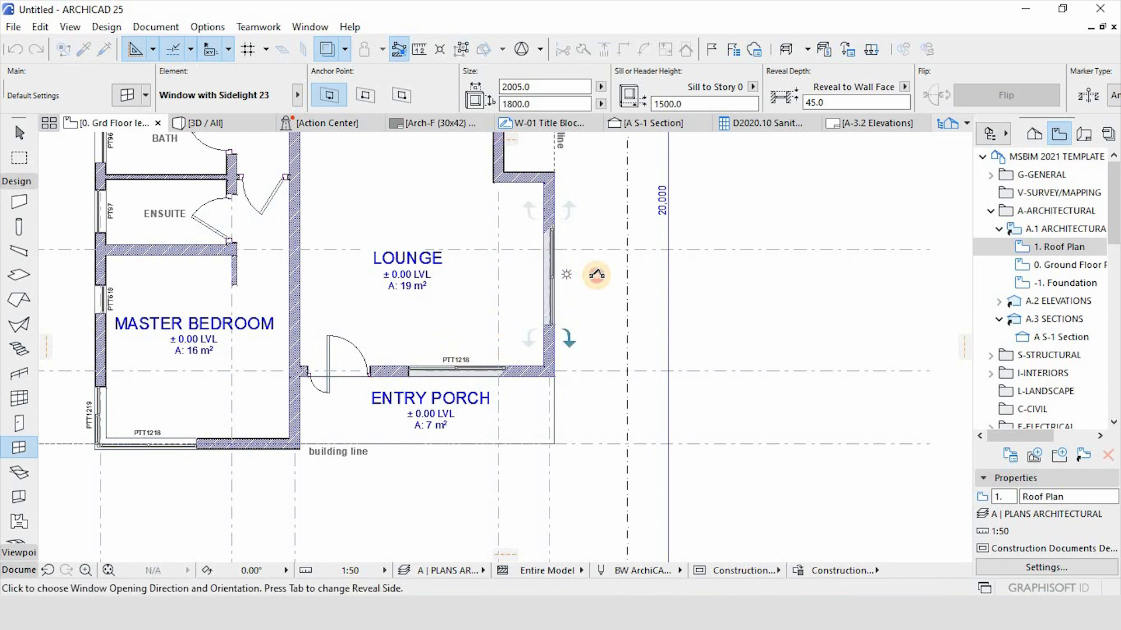
{"action": "left_click", "coordinate": [594, 276]}
{"action": "key", "text": "Escape"}
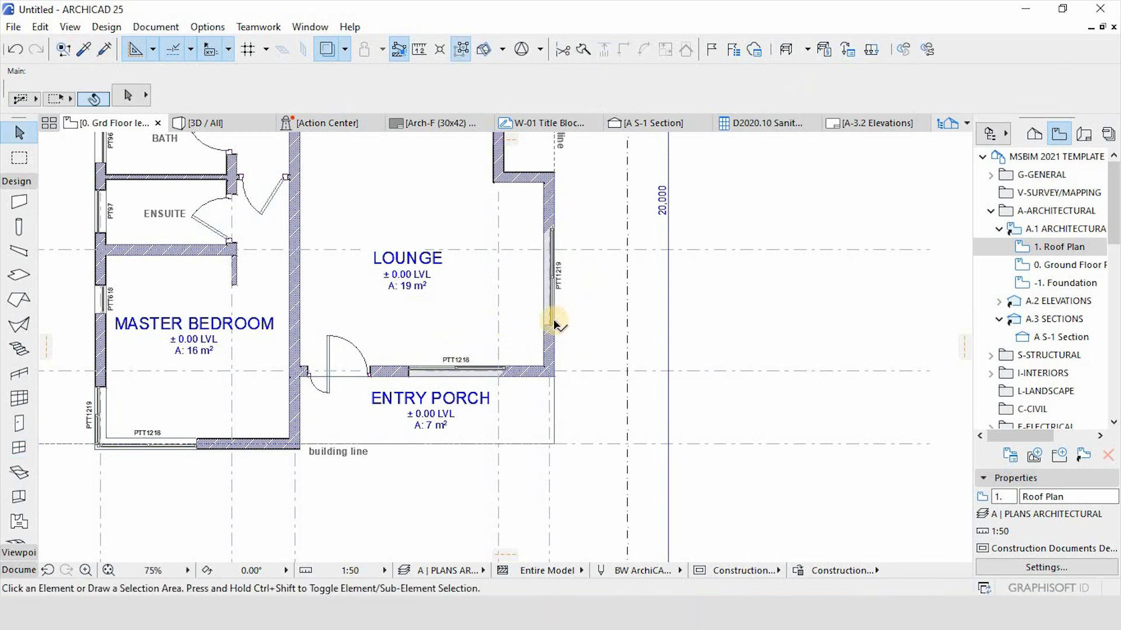
Turn off Custom Corner 2 for both lounge windows so they are ordinary straight-wall windows.
{"action": "left_click", "coordinate": [551, 279]}
{"action": "left_click", "coordinate": [453, 370], "text": "shift"}
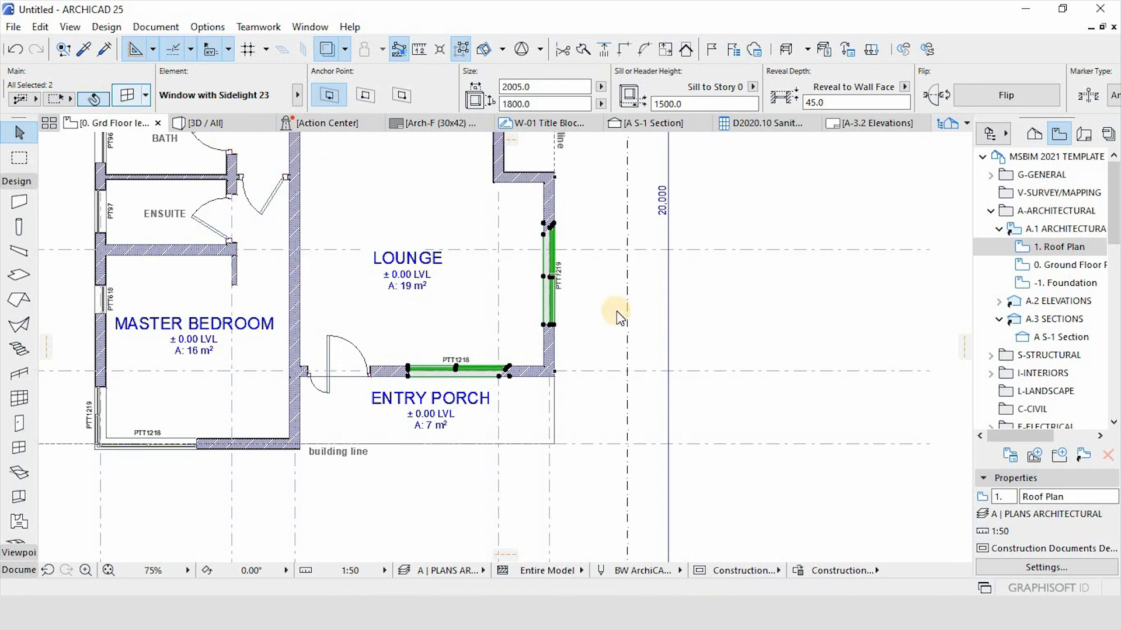
{"action": "key", "text": "ctrl+t"}
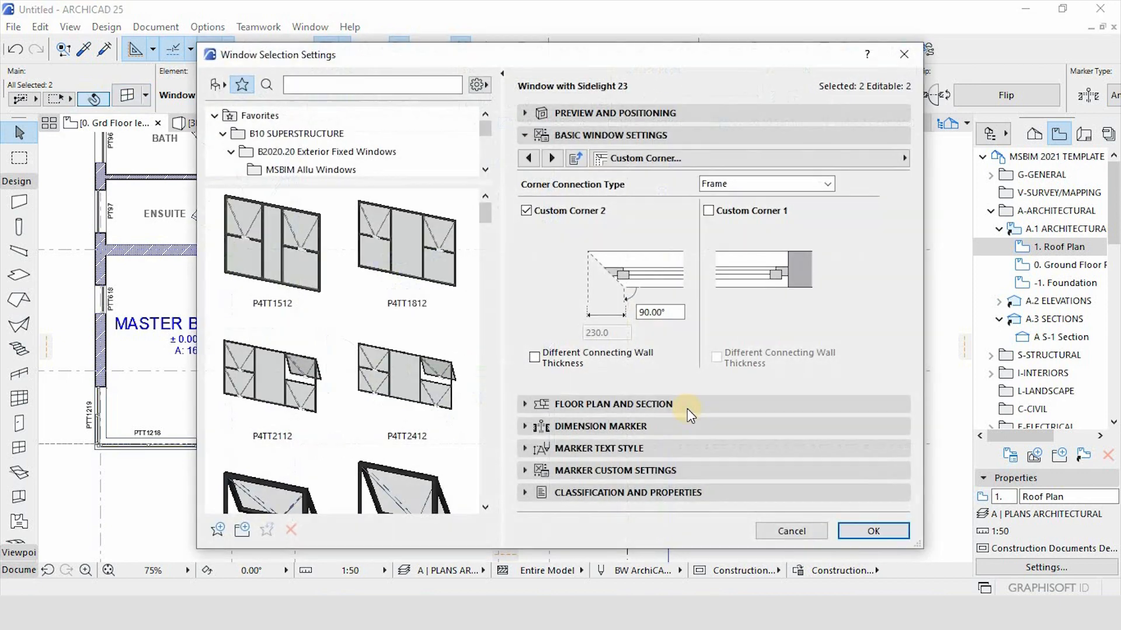
{"action": "left_click", "coordinate": [531, 210]}
{"action": "key", "text": "Return"}
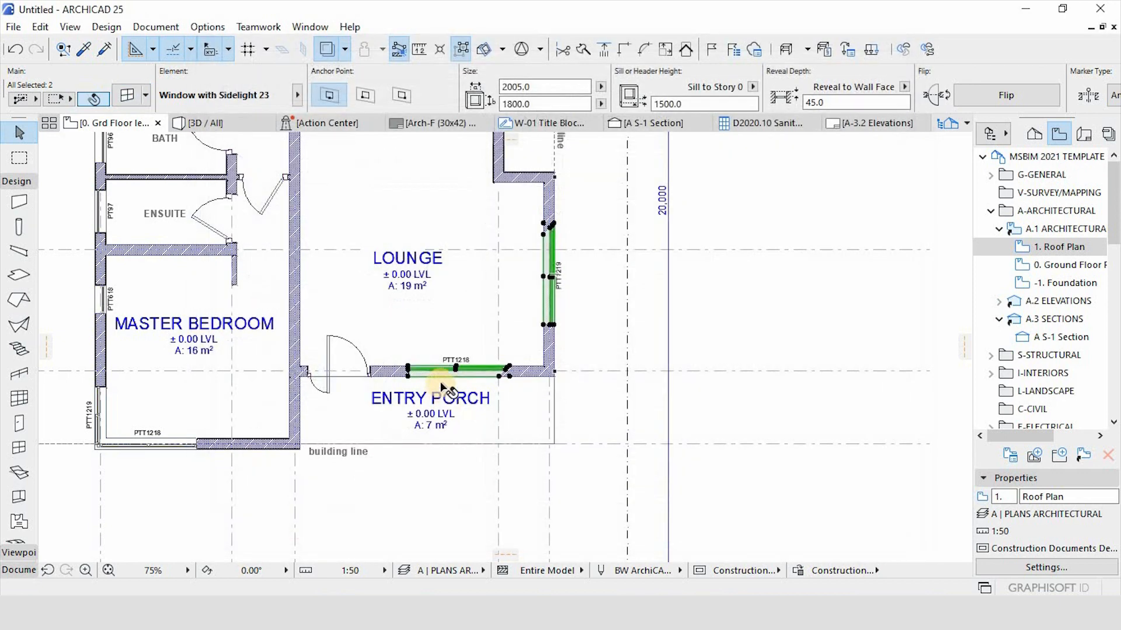
{"action": "scroll", "coordinate": [562, 262], "scroll_direction": "down", "scroll_amount": 3}
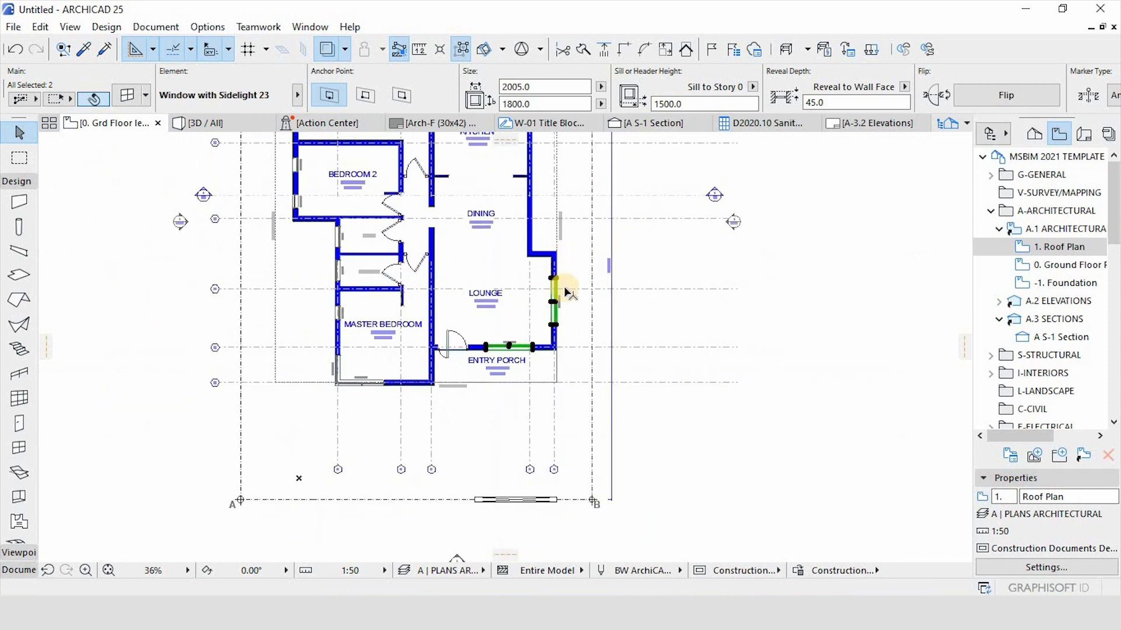
{"action": "key", "text": "Escape"}
{"action": "scroll", "coordinate": [557, 283], "scroll_direction": "up", "scroll_amount": 3}
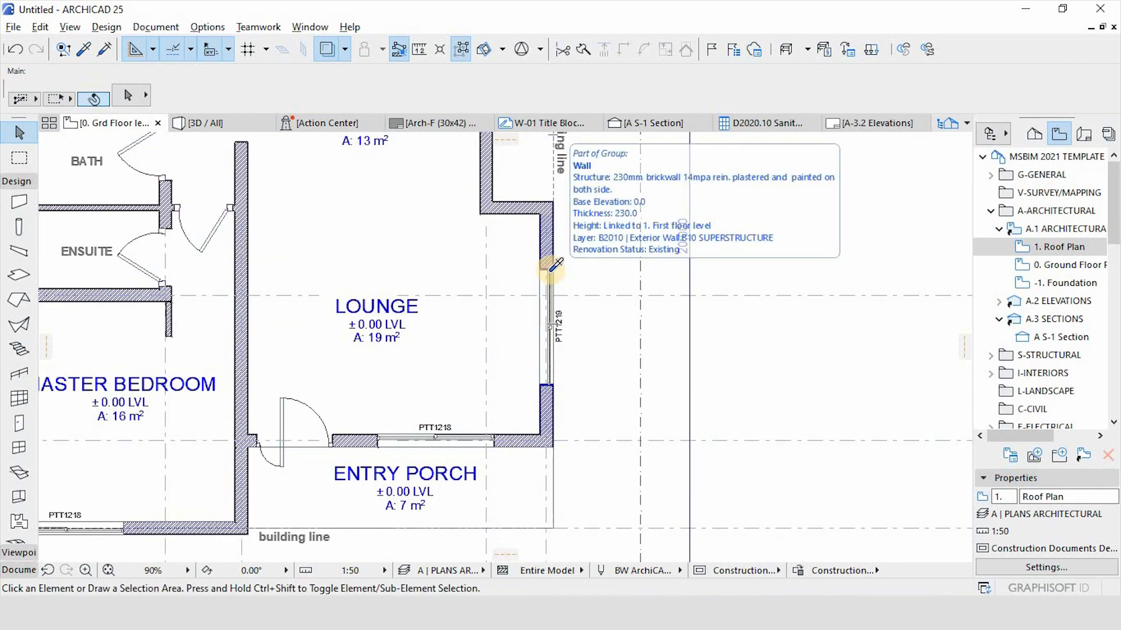
Copy the settings of the lounge's side-wall window and place a matching window in the dining room's exterior wall.
{"action": "left_click", "coordinate": [551, 312], "text": "alt"}
{"action": "scroll", "coordinate": [536, 252], "scroll_direction": "down", "scroll_amount": 3}
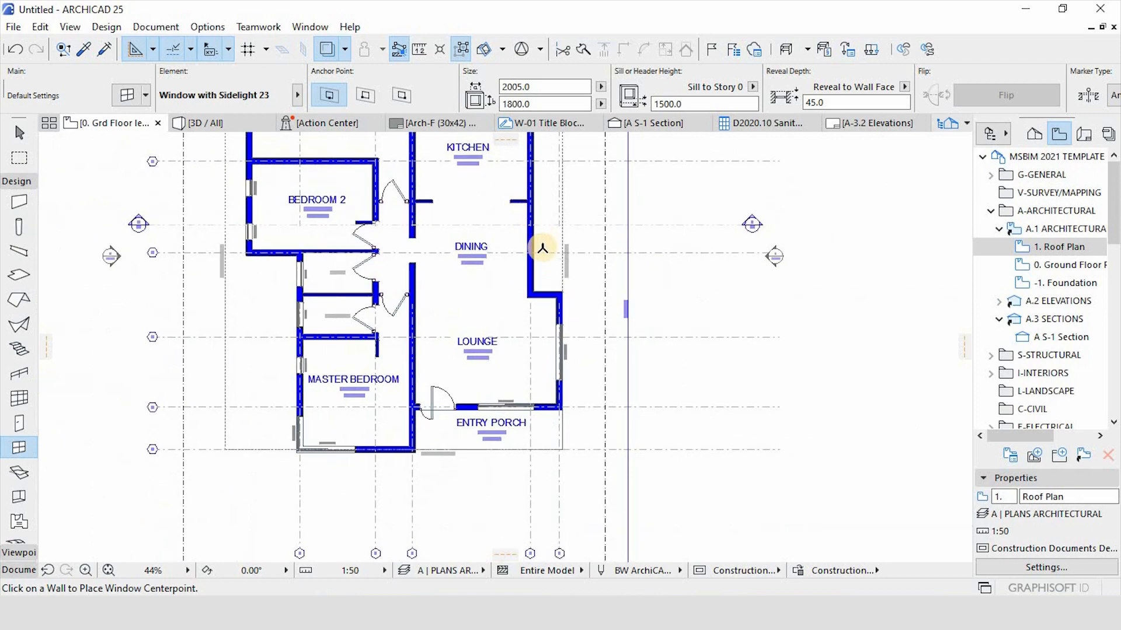
{"action": "scroll", "coordinate": [536, 252], "scroll_direction": "up", "scroll_amount": 3}
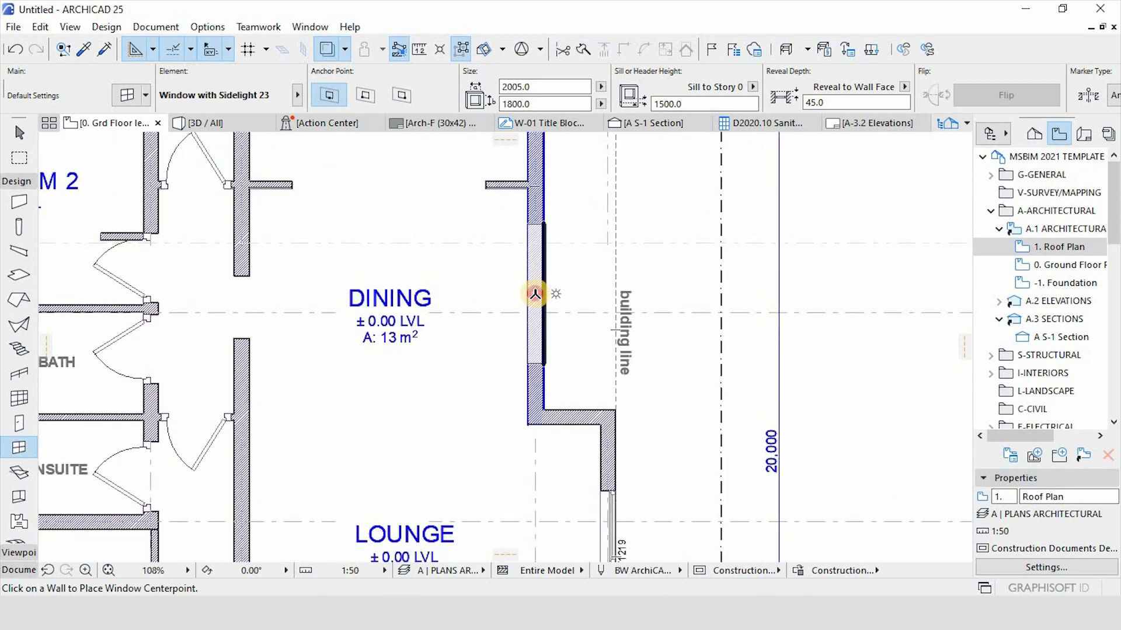
{"action": "left_click", "coordinate": [535, 293]}
{"action": "left_click", "coordinate": [575, 295]}
{"action": "scroll", "coordinate": [583, 349], "scroll_direction": "down", "scroll_amount": 4}
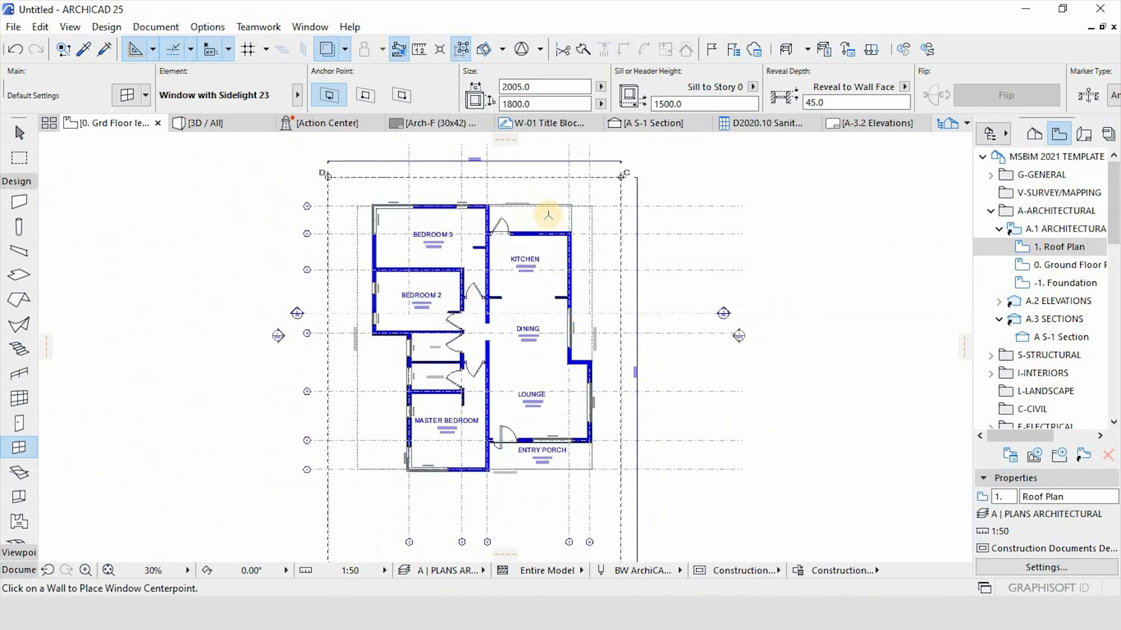
{"action": "scroll", "coordinate": [548, 216], "scroll_direction": "up", "scroll_amount": 3}
{"action": "scroll", "coordinate": [578, 403], "scroll_direction": "down", "scroll_amount": 2}
{"action": "key", "text": "Escape"}
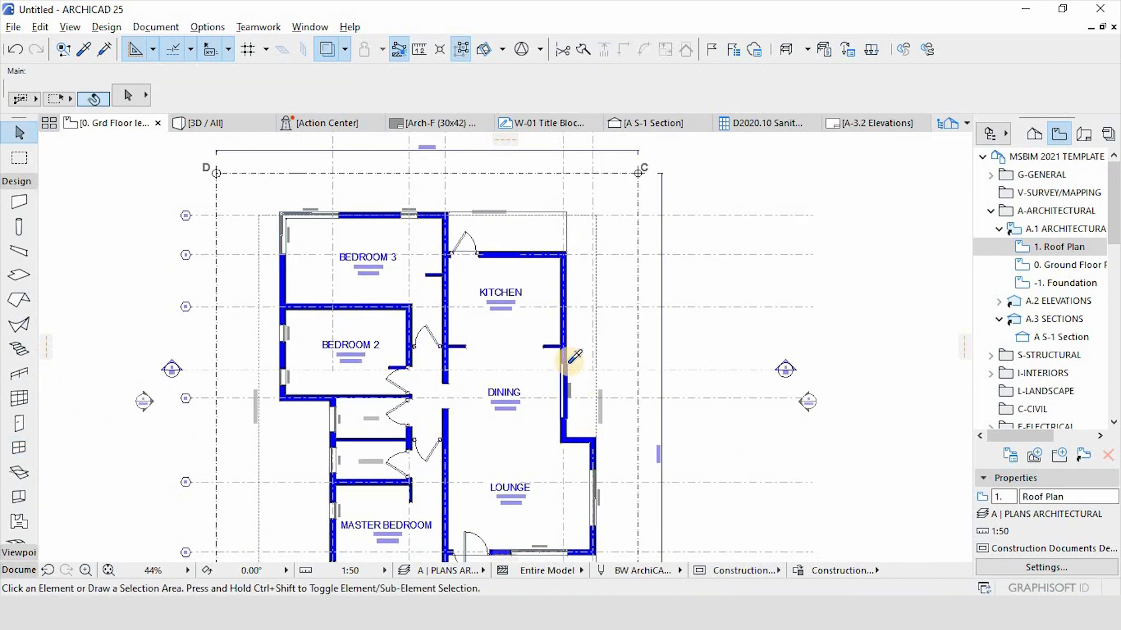
Set the default window to the PT189 favorite, sized 1800 by 900 mm.
{"action": "left_click", "coordinate": [119, 86]}
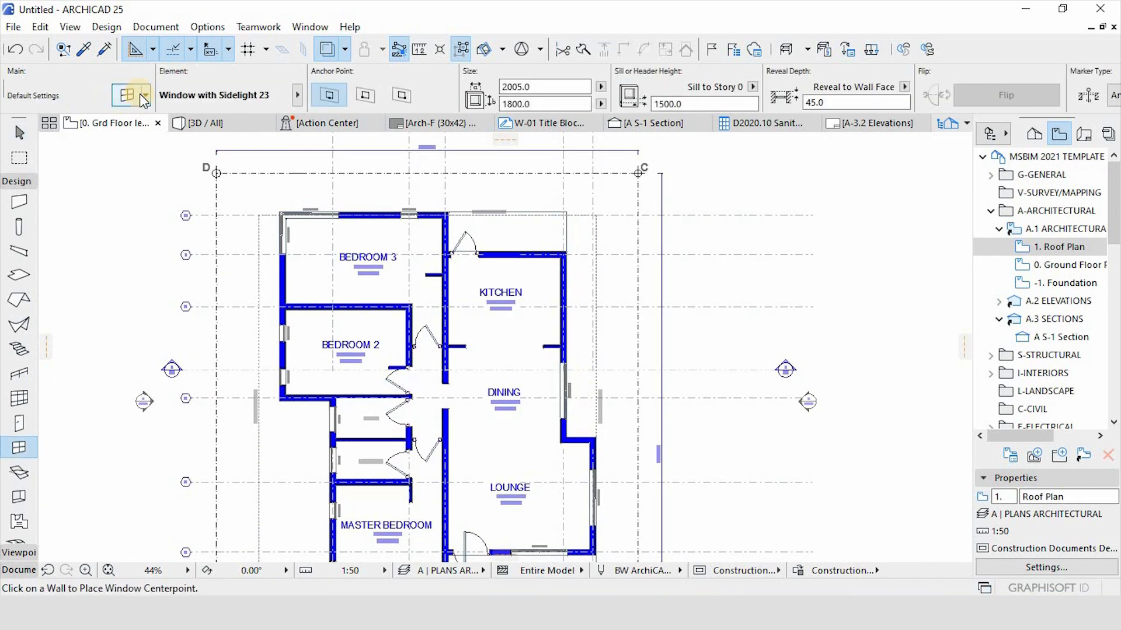
{"action": "left_click", "coordinate": [139, 93]}
{"action": "scroll", "coordinate": [386, 282], "scroll_direction": "down", "scroll_amount": 4}
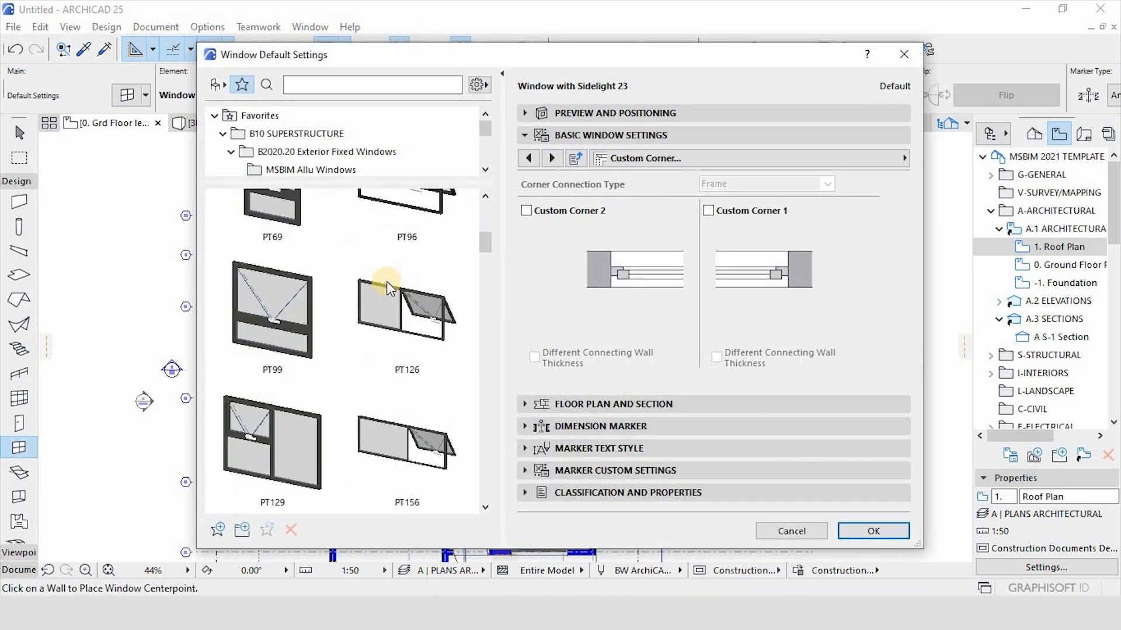
{"action": "scroll", "coordinate": [386, 281], "scroll_direction": "down", "scroll_amount": 3}
{"action": "left_click", "coordinate": [297, 243]}
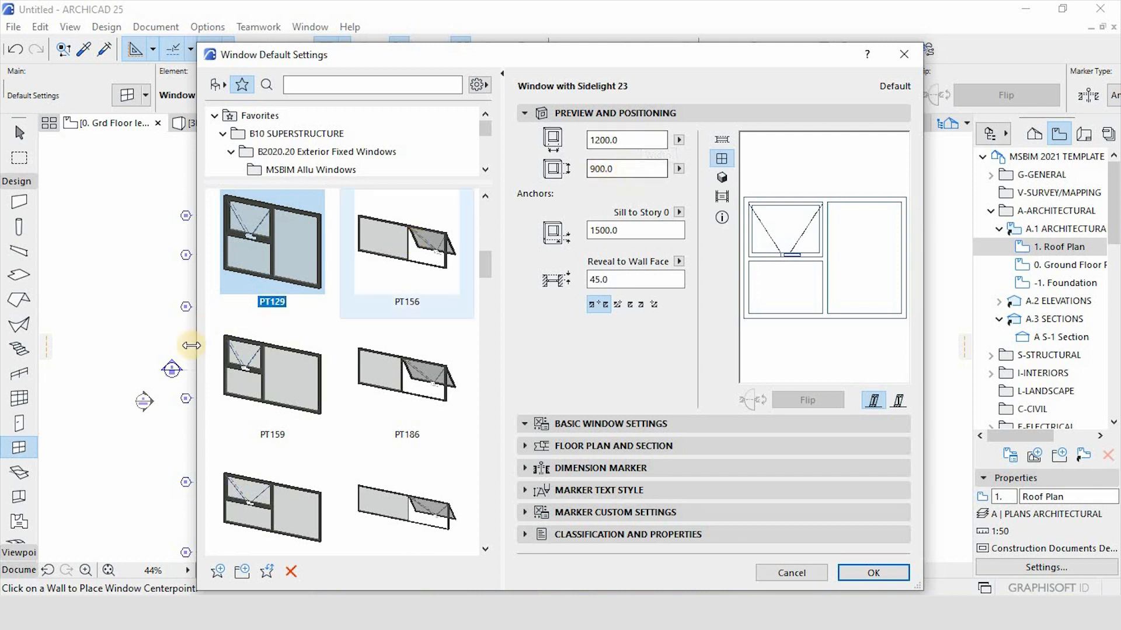
{"action": "left_click", "coordinate": [240, 369]}
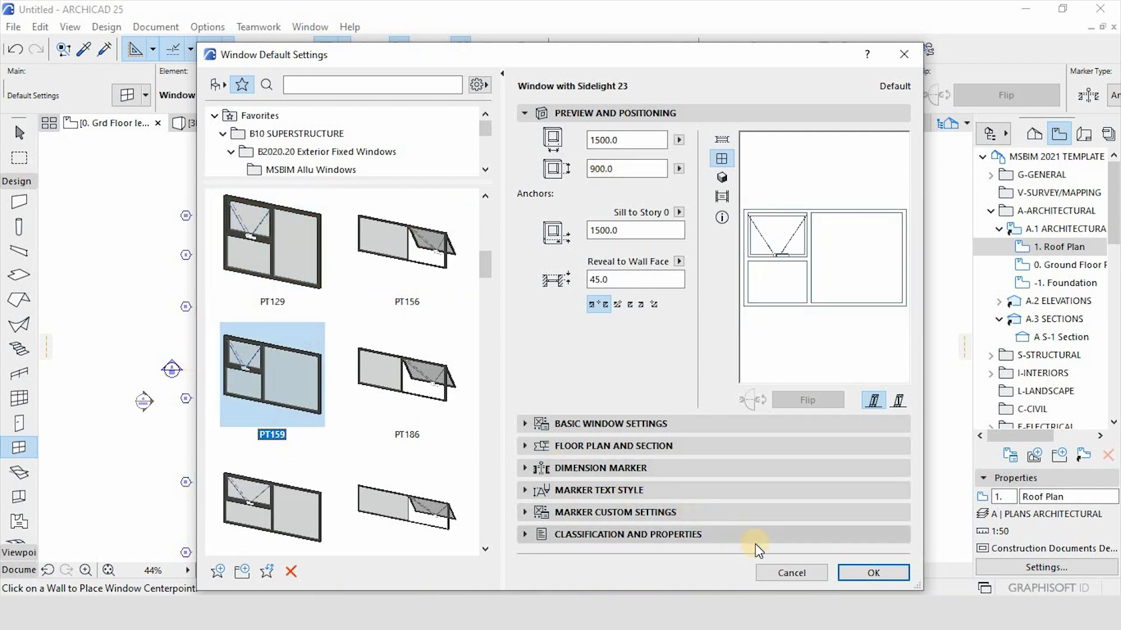
{"action": "left_click", "coordinate": [321, 502]}
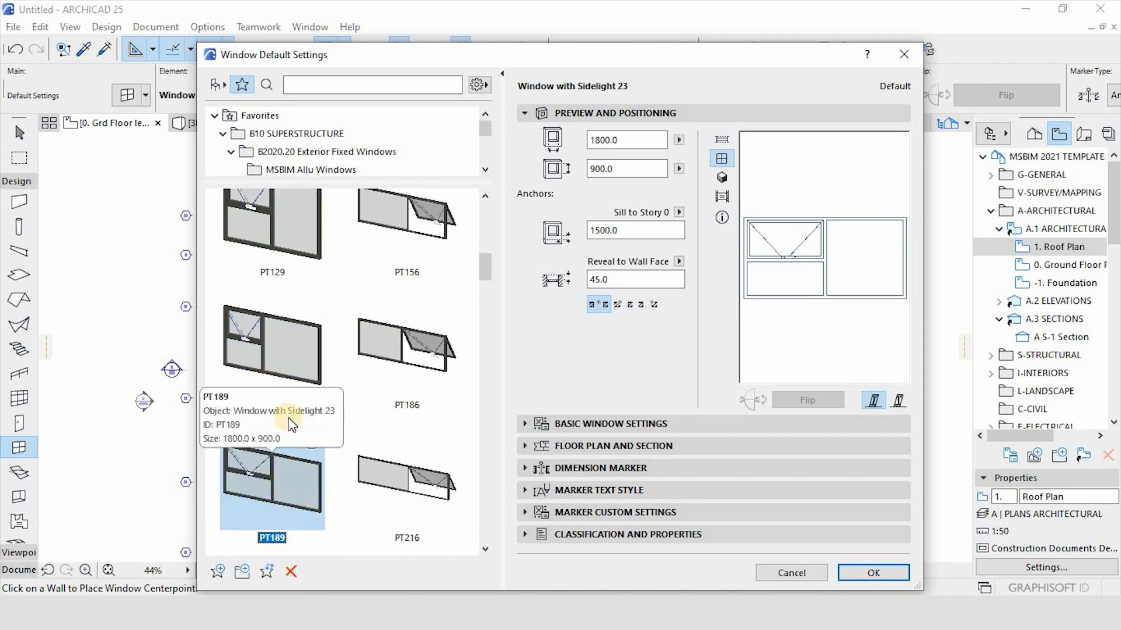
{"action": "left_click", "coordinate": [268, 341]}
{"action": "left_click", "coordinate": [269, 488]}
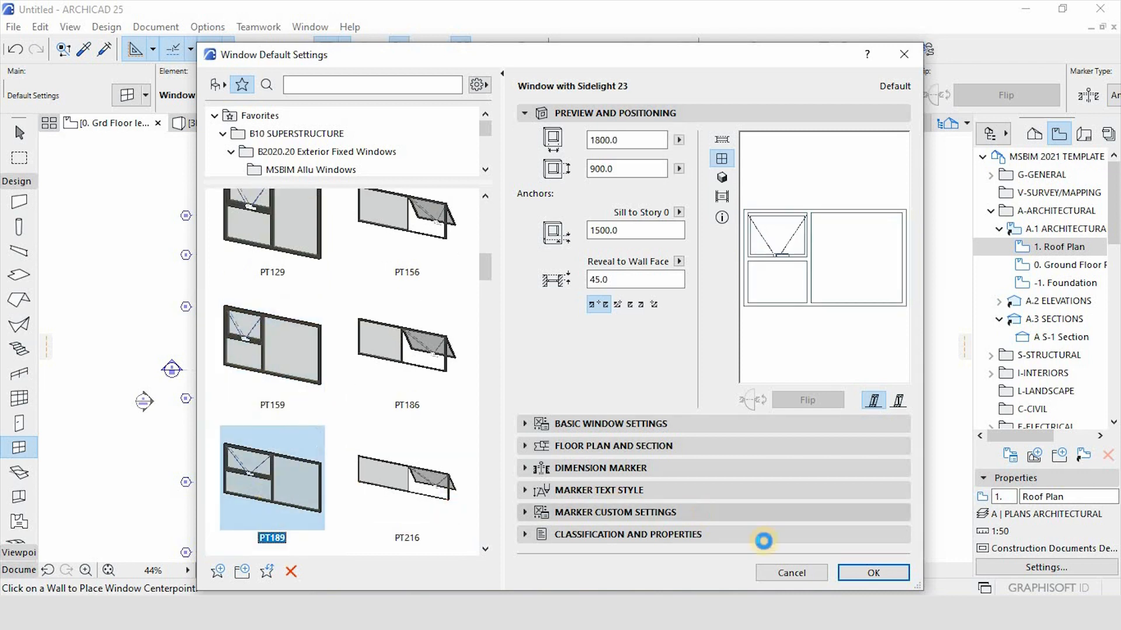
{"action": "left_click", "coordinate": [848, 574]}
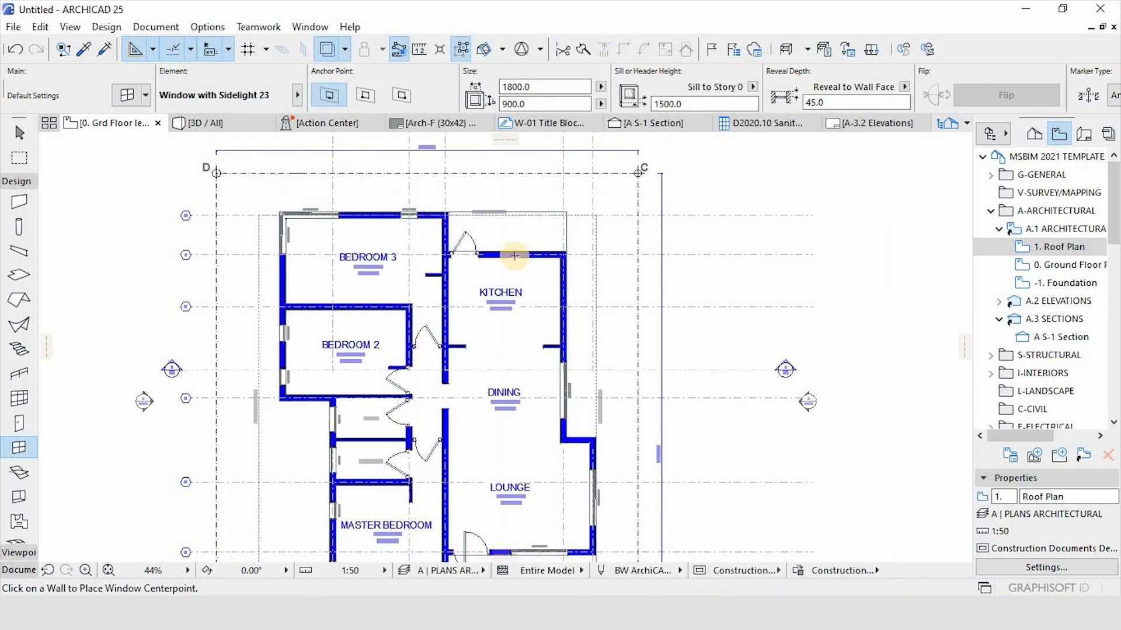
Set the default window to the PT159 favorite, sized 1500 by 900 mm.
{"action": "scroll", "coordinate": [514, 256], "scroll_direction": "up", "scroll_amount": 5}
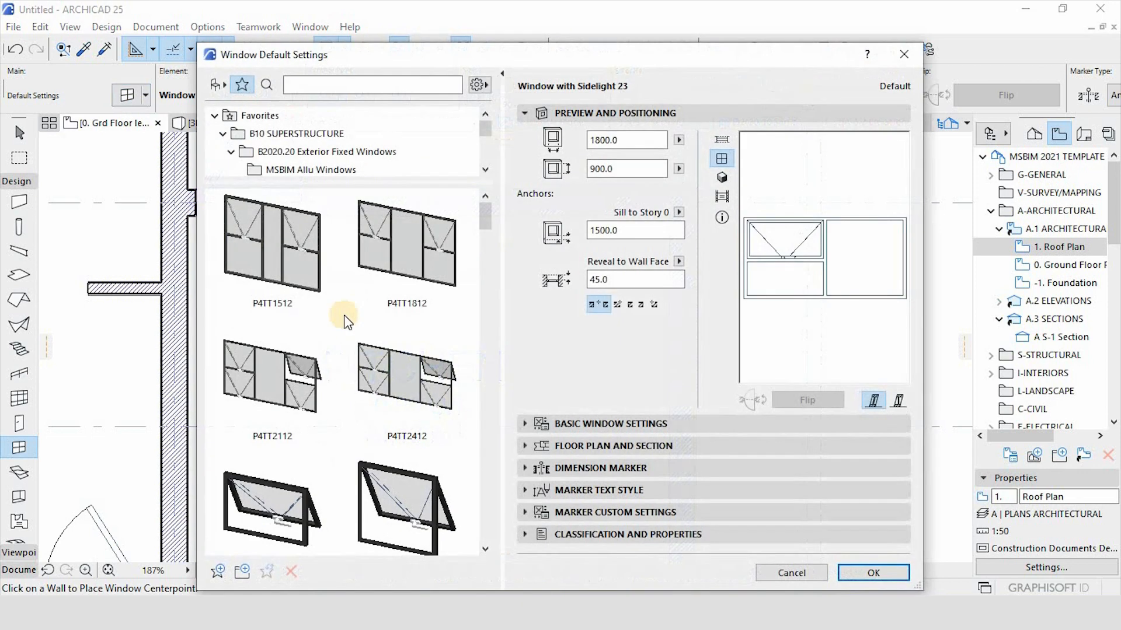
{"action": "scroll", "coordinate": [328, 403], "scroll_direction": "down", "scroll_amount": 5}
{"action": "scroll", "coordinate": [330, 403], "scroll_direction": "down", "scroll_amount": 3}
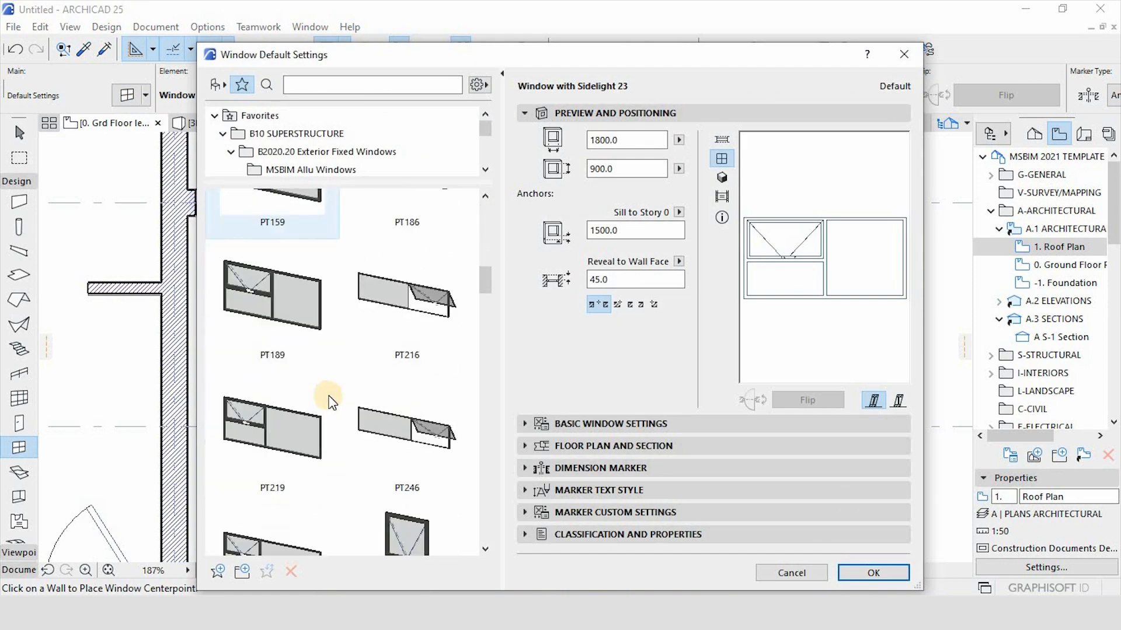
{"action": "scroll", "coordinate": [331, 387], "scroll_direction": "down", "scroll_amount": 10}
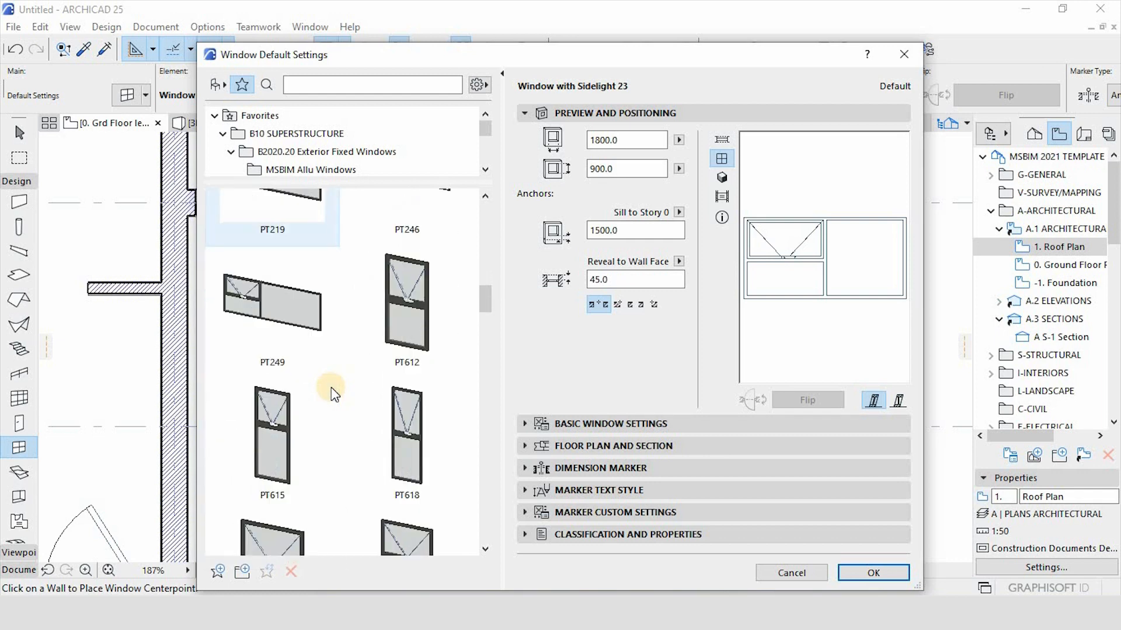
{"action": "scroll", "coordinate": [330, 387], "scroll_direction": "up", "scroll_amount": 10}
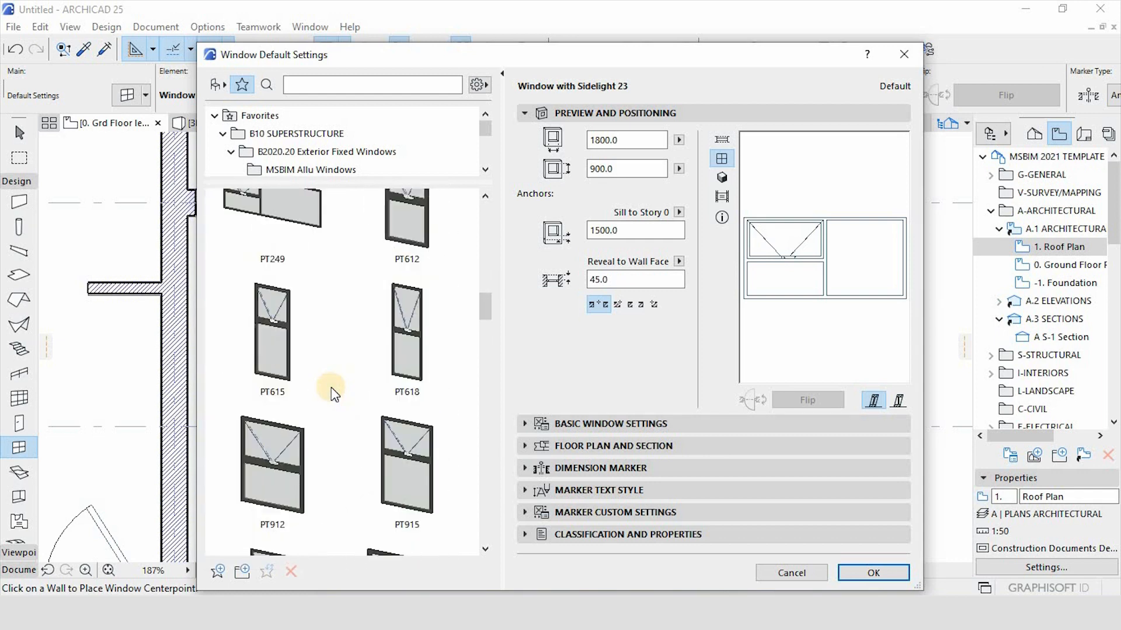
{"action": "scroll", "coordinate": [331, 387], "scroll_direction": "up", "scroll_amount": 2}
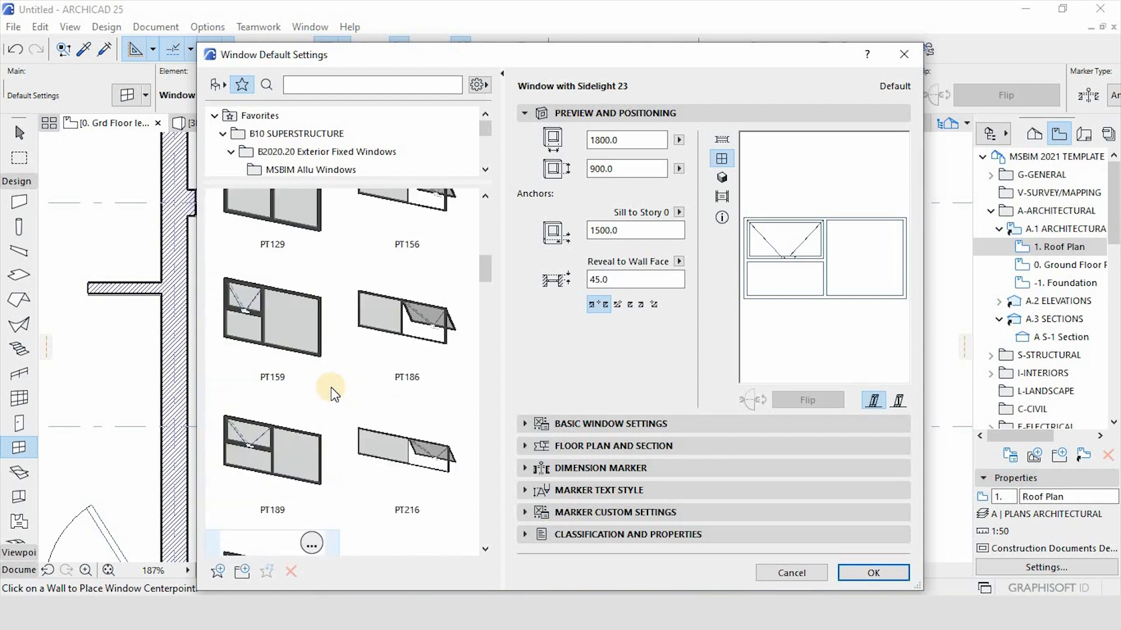
{"action": "left_click", "coordinate": [288, 336]}
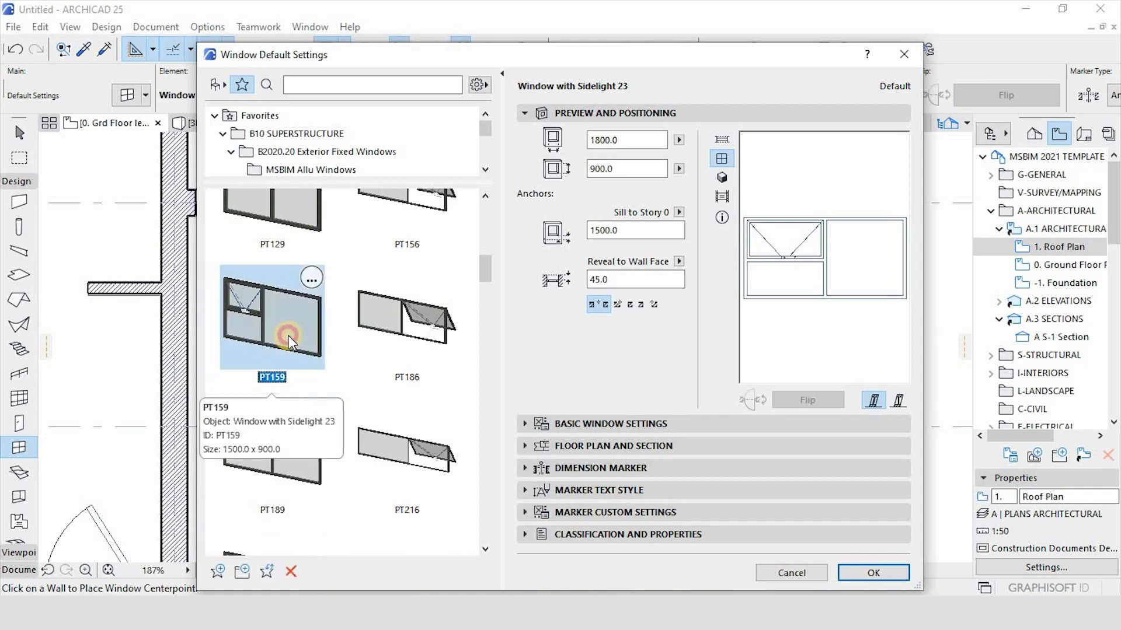
{"action": "left_click", "coordinate": [874, 573]}
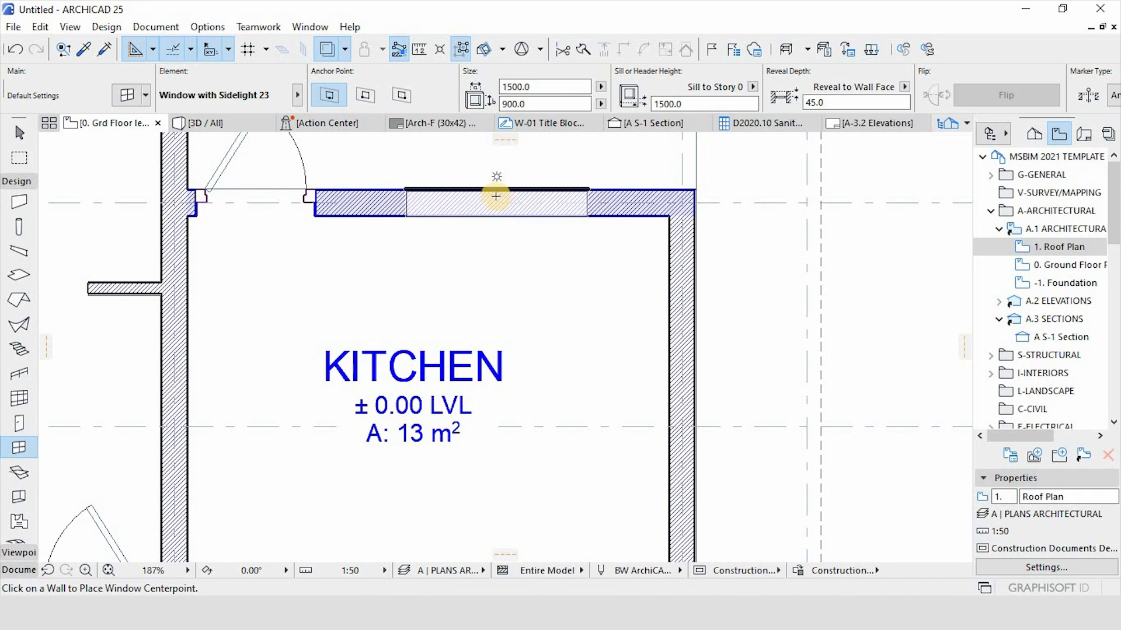
Place the PT159 window in the kitchen's exterior wall beside the door, facing outside.
{"action": "left_click", "coordinate": [496, 196]}
{"action": "left_click", "coordinate": [493, 197]}
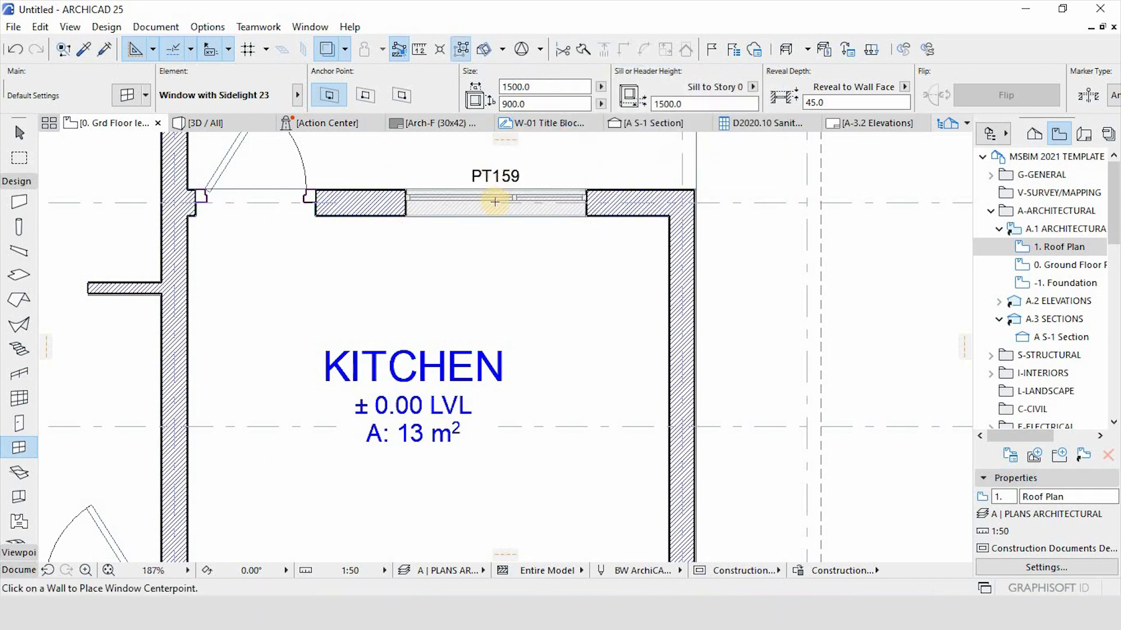
{"action": "scroll", "coordinate": [493, 201], "scroll_direction": "down", "scroll_amount": 4}
{"action": "key", "text": "Escape"}
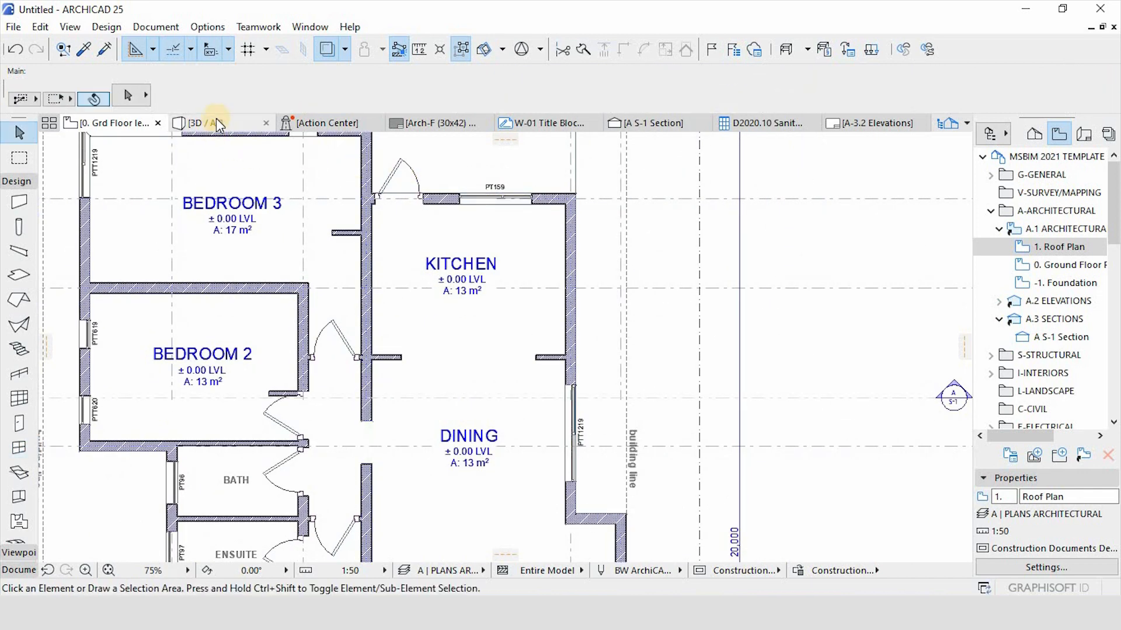
Examine the placed windows and their heights around the whole house in the 3D view.
{"action": "left_click", "coordinate": [216, 122]}
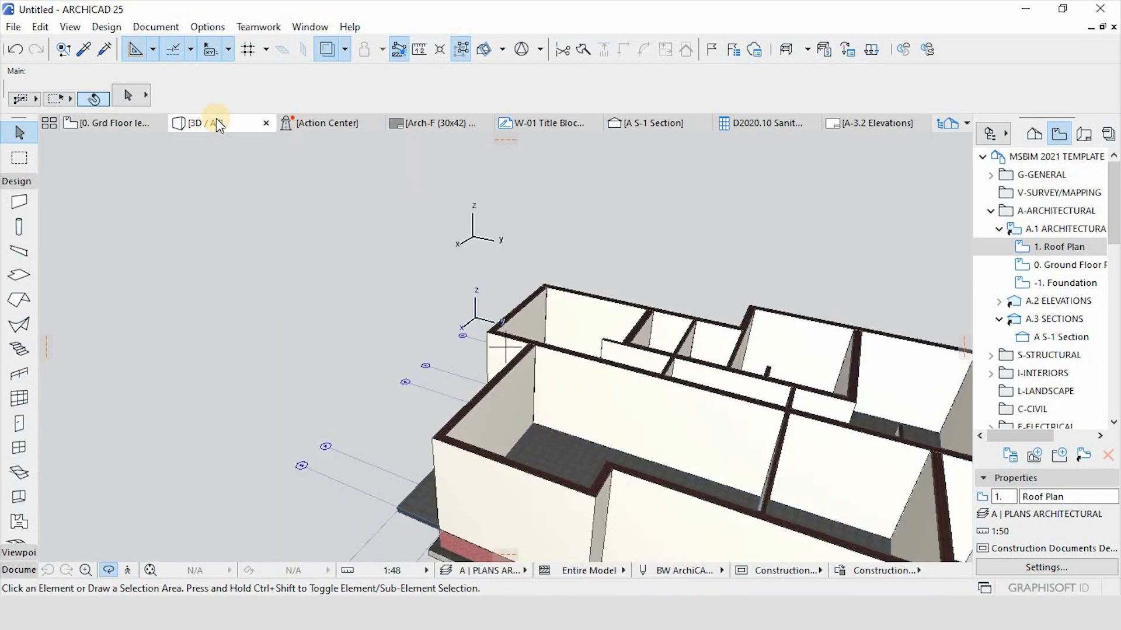
{"action": "scroll", "coordinate": [639, 335], "scroll_direction": "up", "scroll_amount": 4}
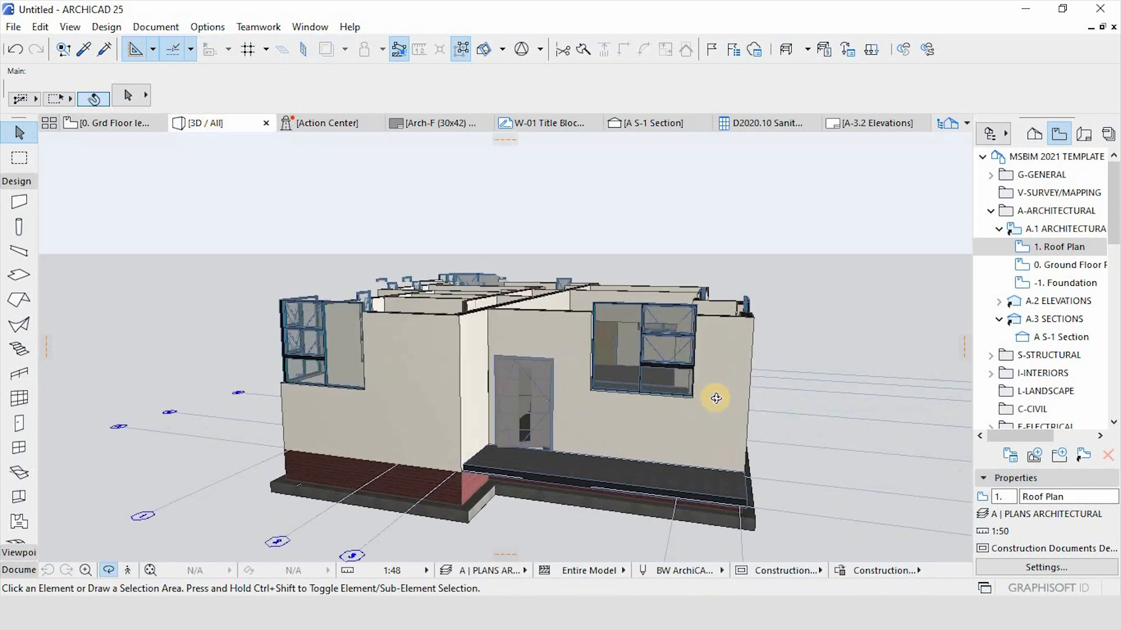
{"action": "scroll", "coordinate": [714, 396], "scroll_direction": "up", "scroll_amount": 2}
{"action": "scroll", "coordinate": [681, 368], "scroll_direction": "down", "scroll_amount": 3}
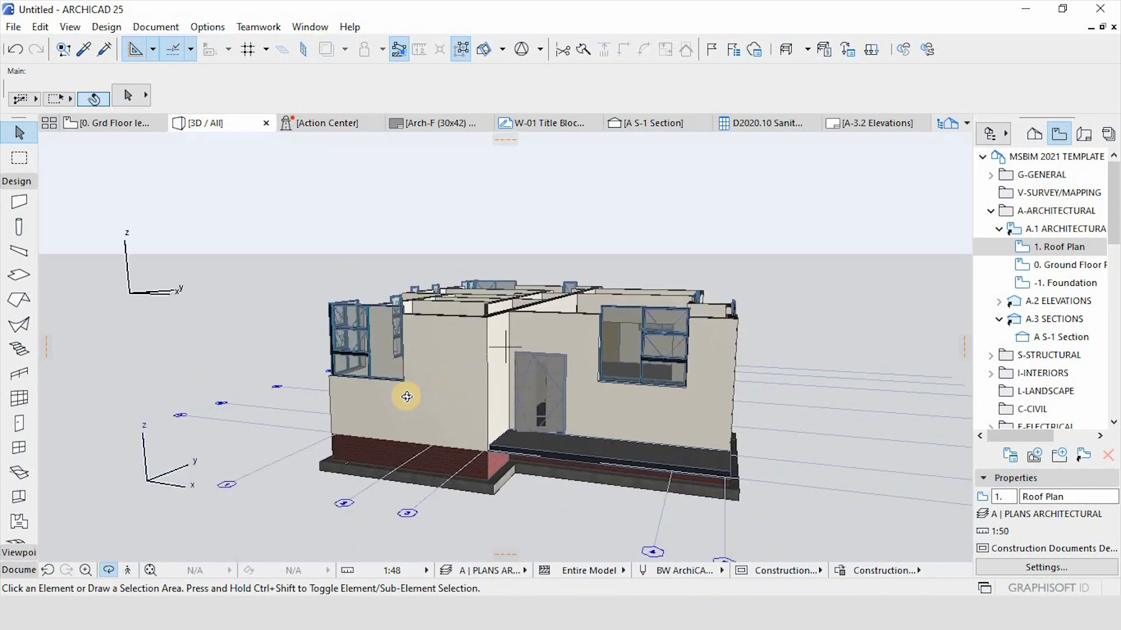
{"action": "left_click_drag", "start_coordinate": [443, 385], "coordinate": [788, 385]}
{"action": "scroll", "coordinate": [788, 385], "scroll_direction": "down", "scroll_amount": 2}
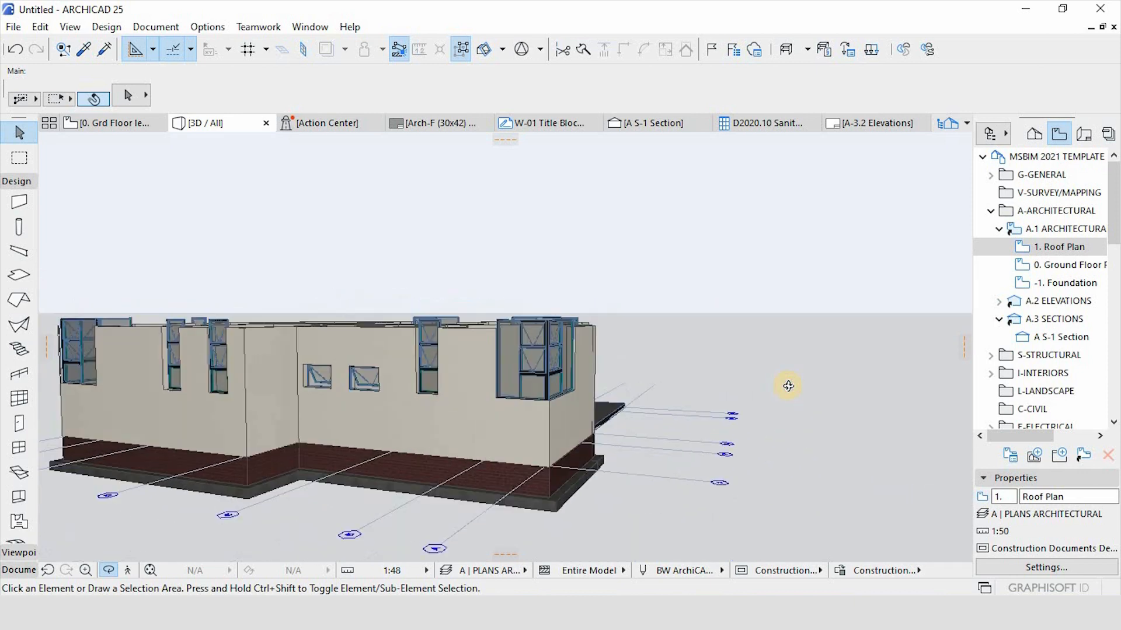
{"action": "left_click_drag", "start_coordinate": [265, 374], "coordinate": [622, 383]}
{"action": "scroll", "coordinate": [628, 377], "scroll_direction": "up", "scroll_amount": 2}
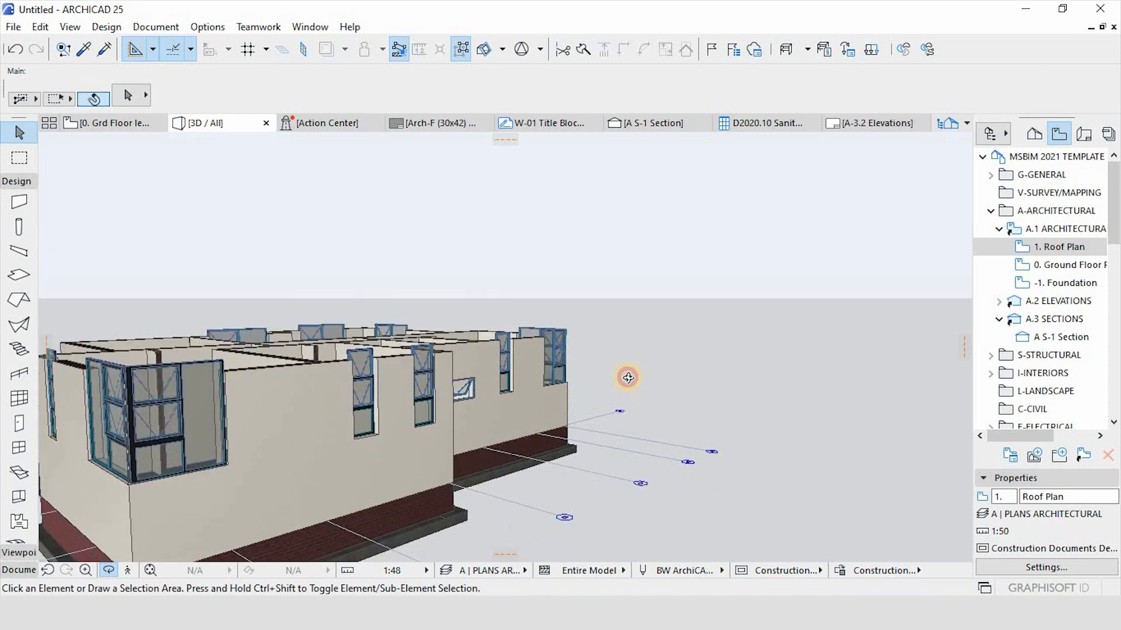
{"action": "scroll", "coordinate": [350, 381], "scroll_direction": "down", "scroll_amount": 3}
{"action": "left_click_drag", "start_coordinate": [138, 425], "coordinate": [560, 367]}
{"action": "scroll", "coordinate": [595, 408], "scroll_direction": "up", "scroll_amount": 2}
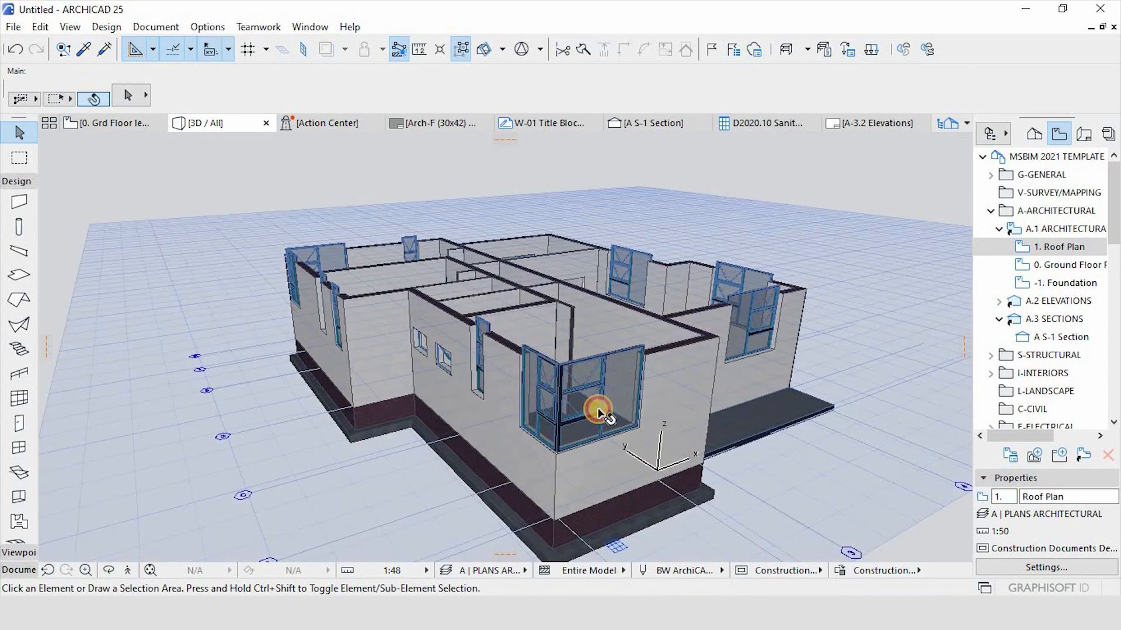
Select the 1800 mm high windows of the master bedroom, lounge and dining room in 3D.
{"action": "left_click", "coordinate": [599, 412]}
{"action": "left_click", "coordinate": [483, 333], "text": "shift"}
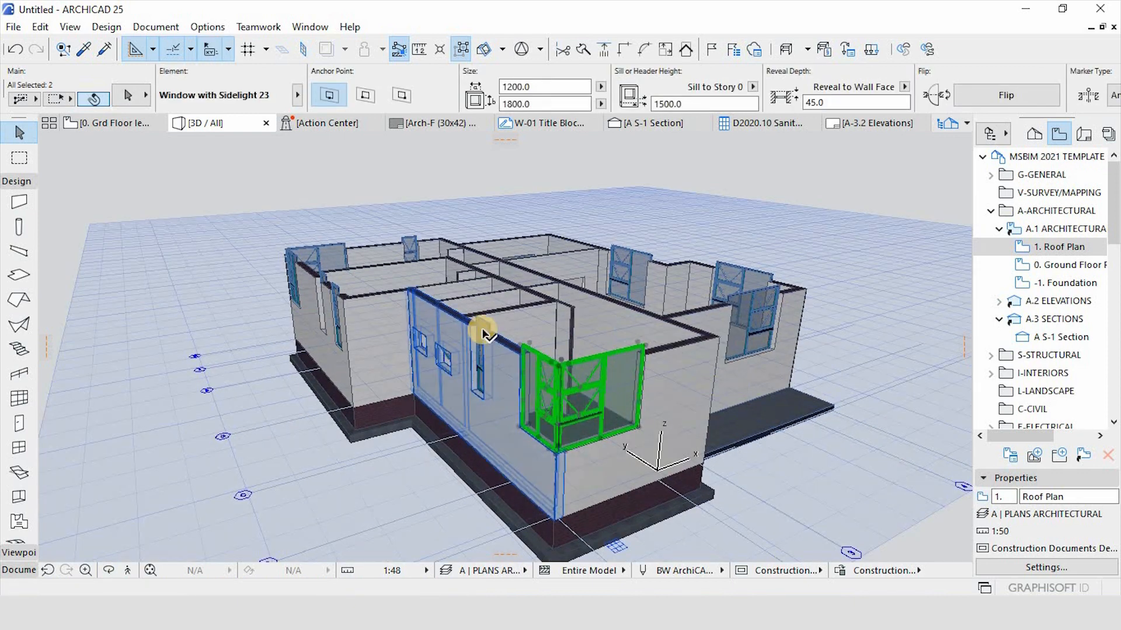
{"action": "left_click", "coordinate": [737, 281], "text": "shift"}
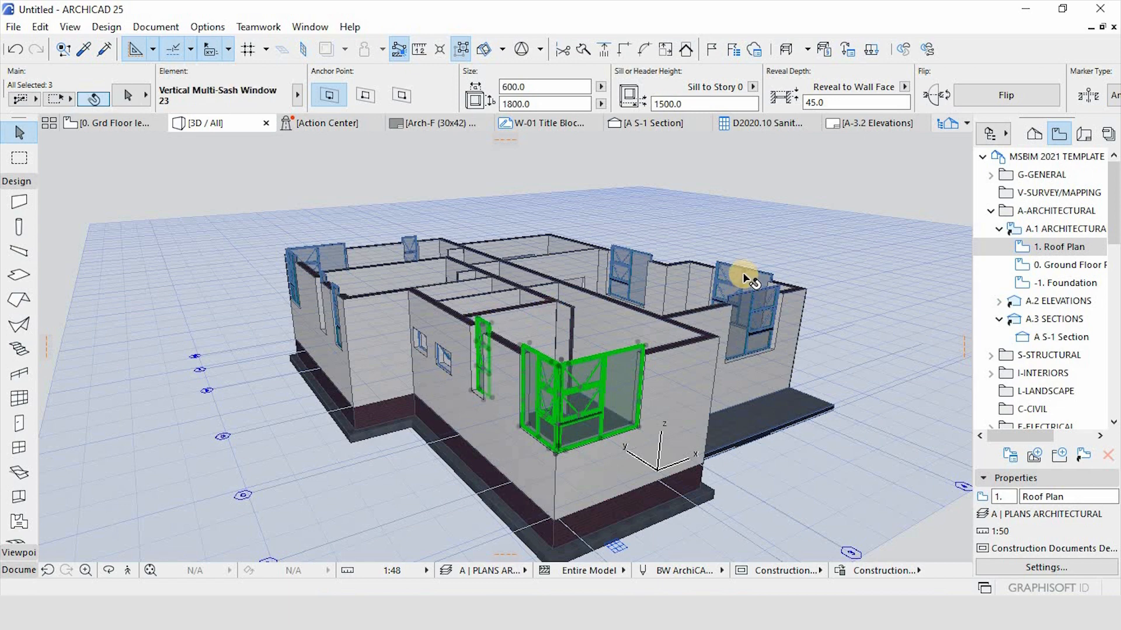
{"action": "left_click", "coordinate": [759, 312], "text": "shift"}
{"action": "left_click", "coordinate": [643, 274], "text": "shift"}
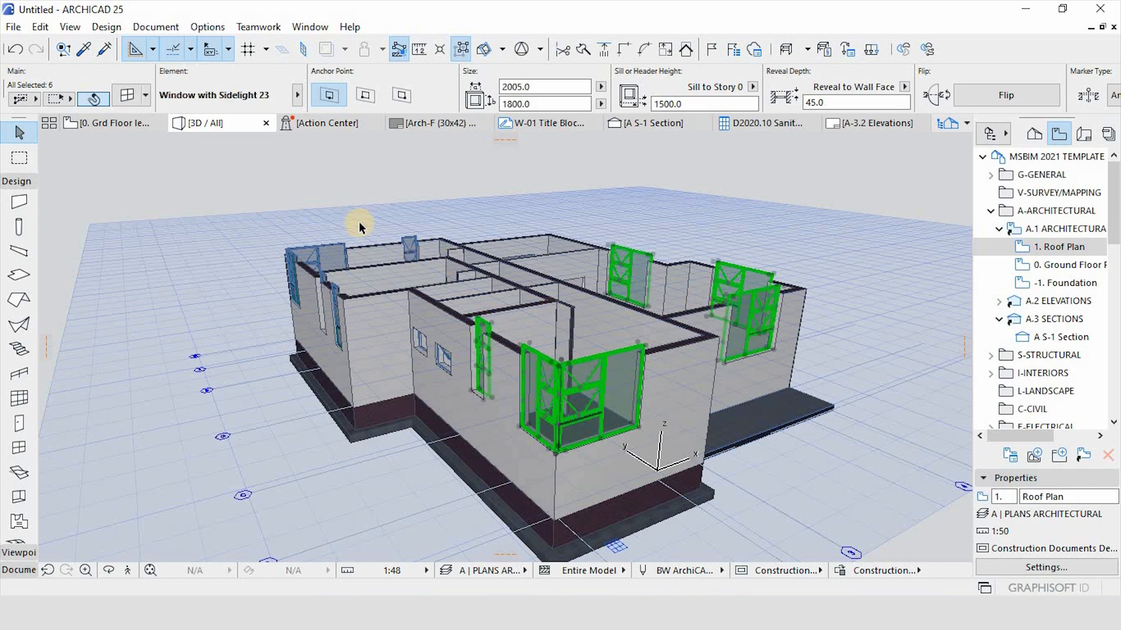
Add the 1800 mm high windows of bedroom 3 and bedroom 2 to the selection.
{"action": "scroll", "coordinate": [402, 239], "scroll_direction": "up", "scroll_amount": 4}
{"action": "left_click", "coordinate": [415, 247], "text": "shift"}
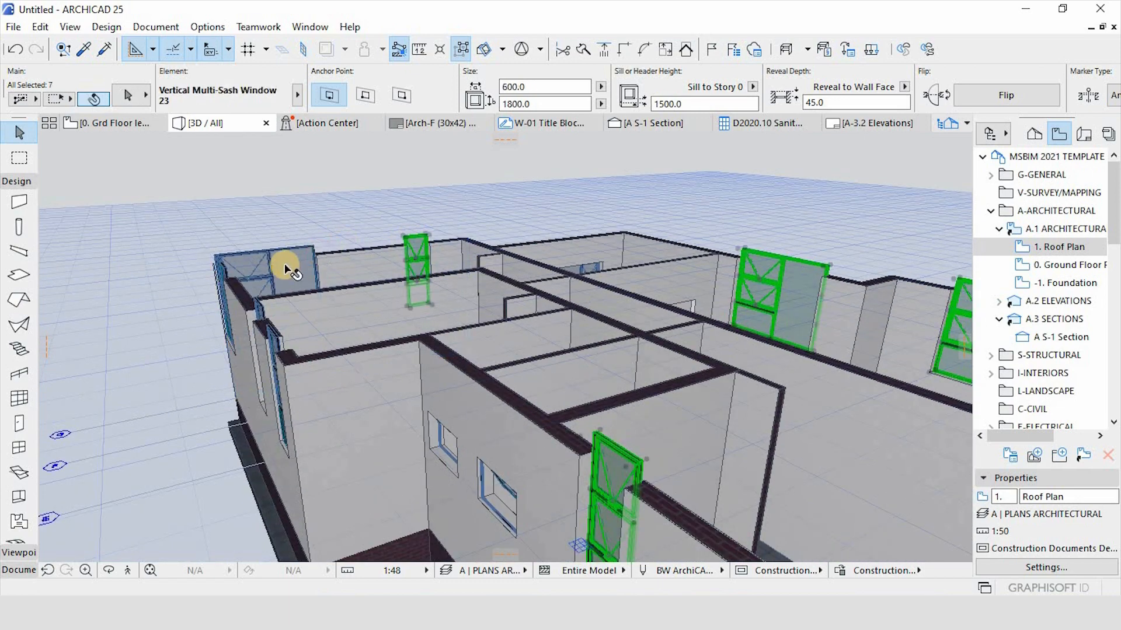
{"action": "left_click", "coordinate": [257, 268], "text": "shift"}
{"action": "scroll", "coordinate": [229, 293], "scroll_direction": "up", "scroll_amount": 3}
{"action": "scroll", "coordinate": [228, 288], "scroll_direction": "up", "scroll_amount": 2}
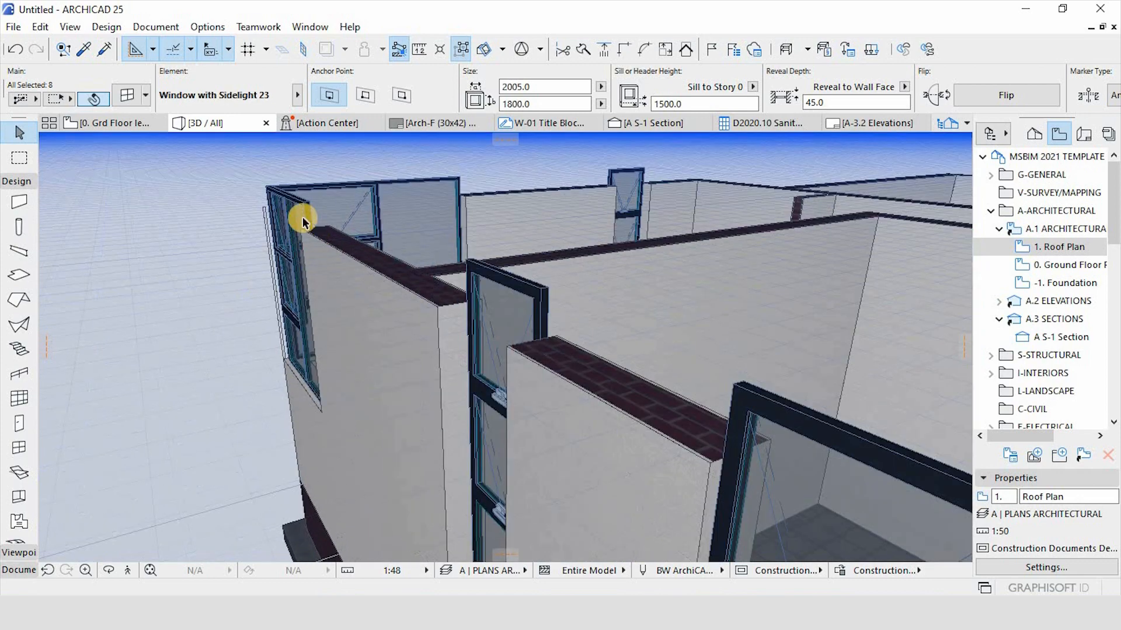
{"action": "left_click", "coordinate": [295, 206], "text": "shift"}
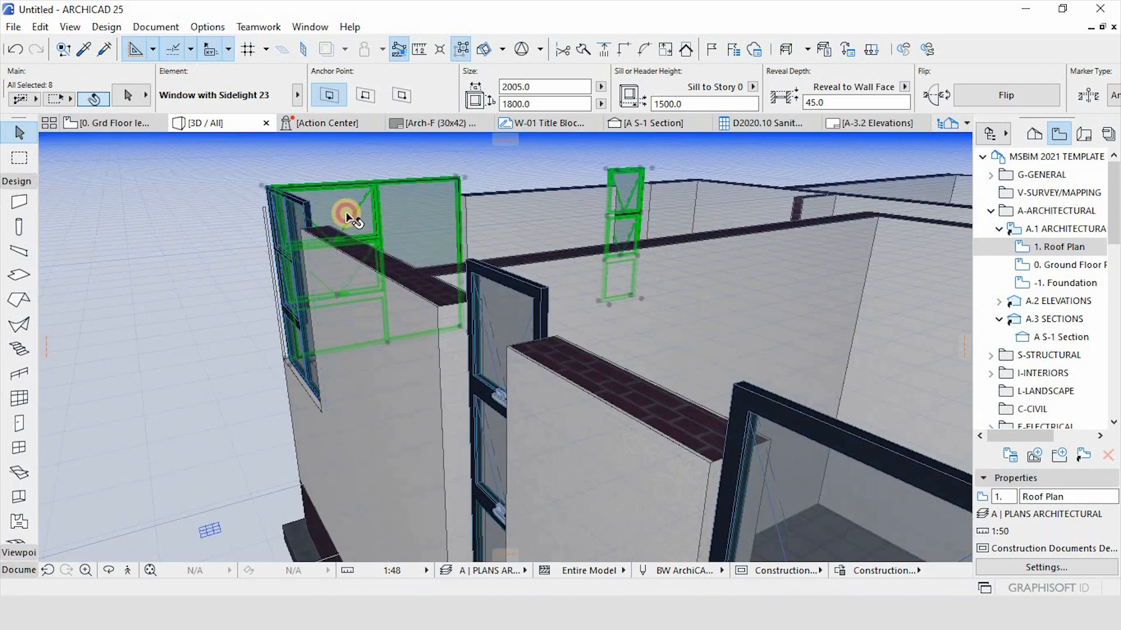
{"action": "left_click", "coordinate": [488, 288], "text": "shift"}
{"action": "scroll", "coordinate": [681, 320], "scroll_direction": "down", "scroll_amount": 4}
{"action": "left_click", "coordinate": [689, 336], "text": "shift"}
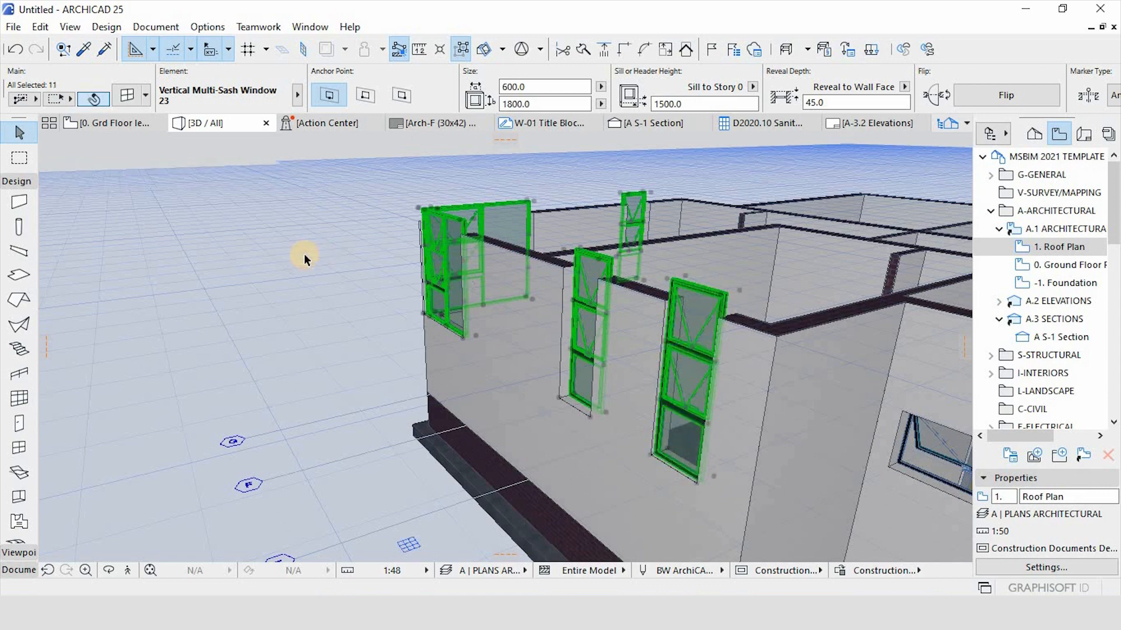
Move the selected 1800 mm high windows down to align their tops with the small bathroom windows, at a 300 mm sill height.
{"action": "scroll", "coordinate": [650, 388], "scroll_direction": "down", "scroll_amount": 3}
{"action": "scroll", "coordinate": [656, 315], "scroll_direction": "up", "scroll_amount": 4}
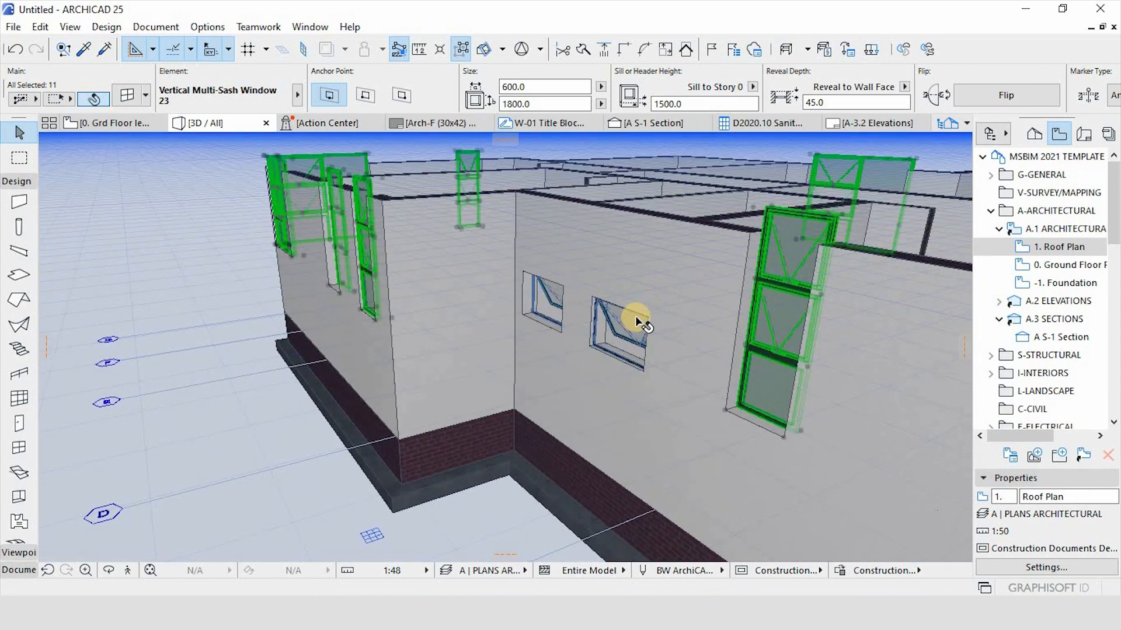
{"action": "key", "text": "ctrl+d"}
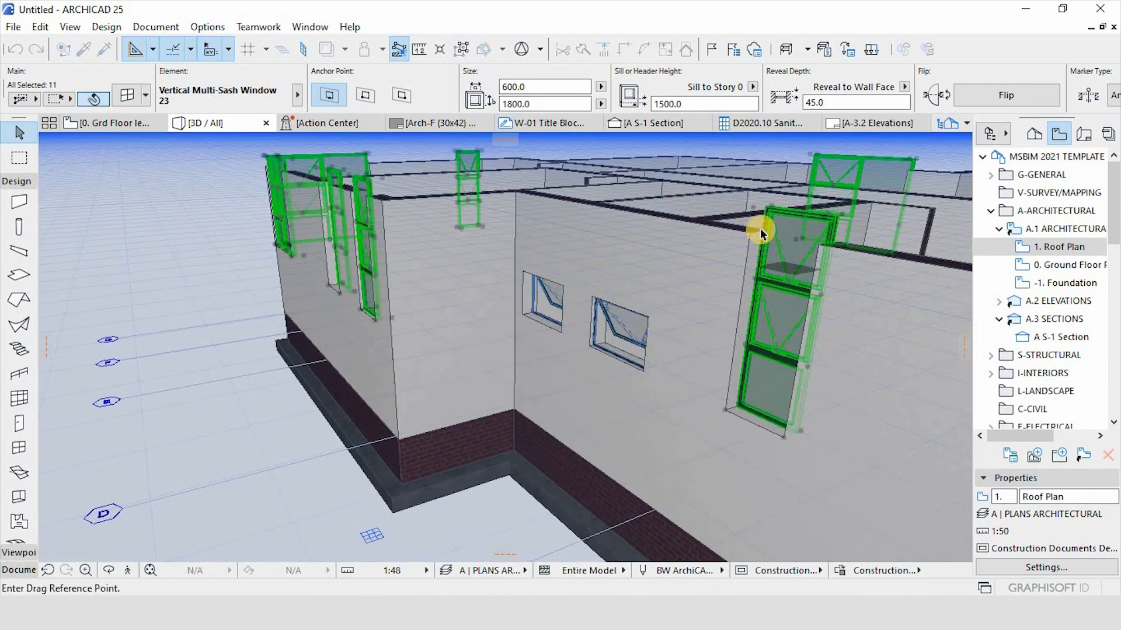
{"action": "left_click", "coordinate": [754, 206]}
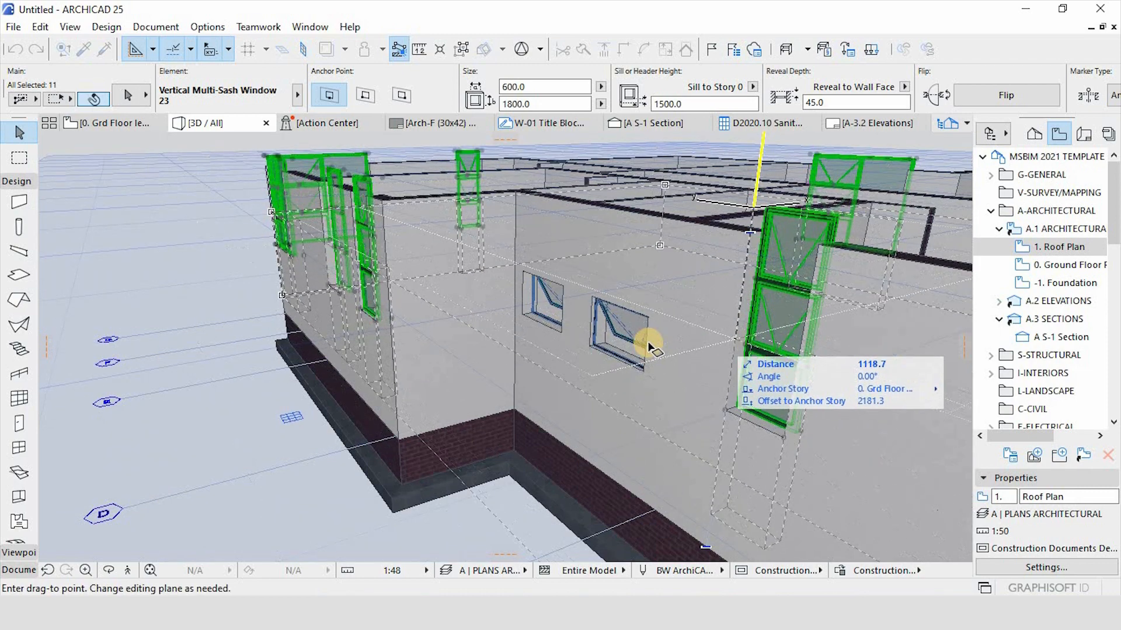
{"action": "left_click", "coordinate": [646, 317]}
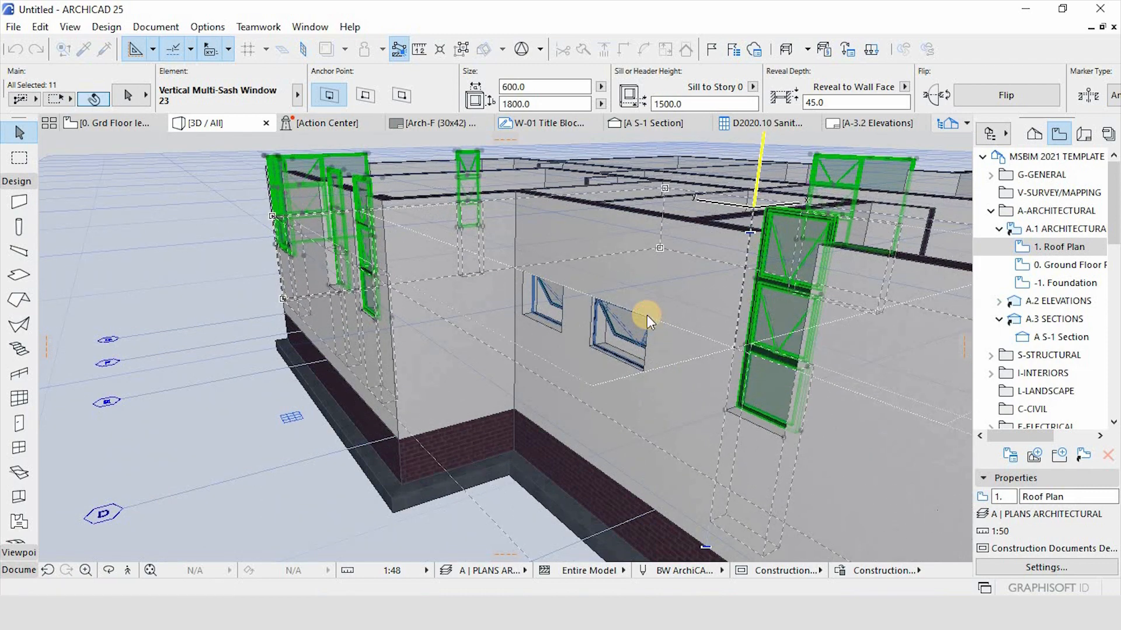
{"action": "scroll", "coordinate": [289, 322], "scroll_direction": "down", "scroll_amount": 4}
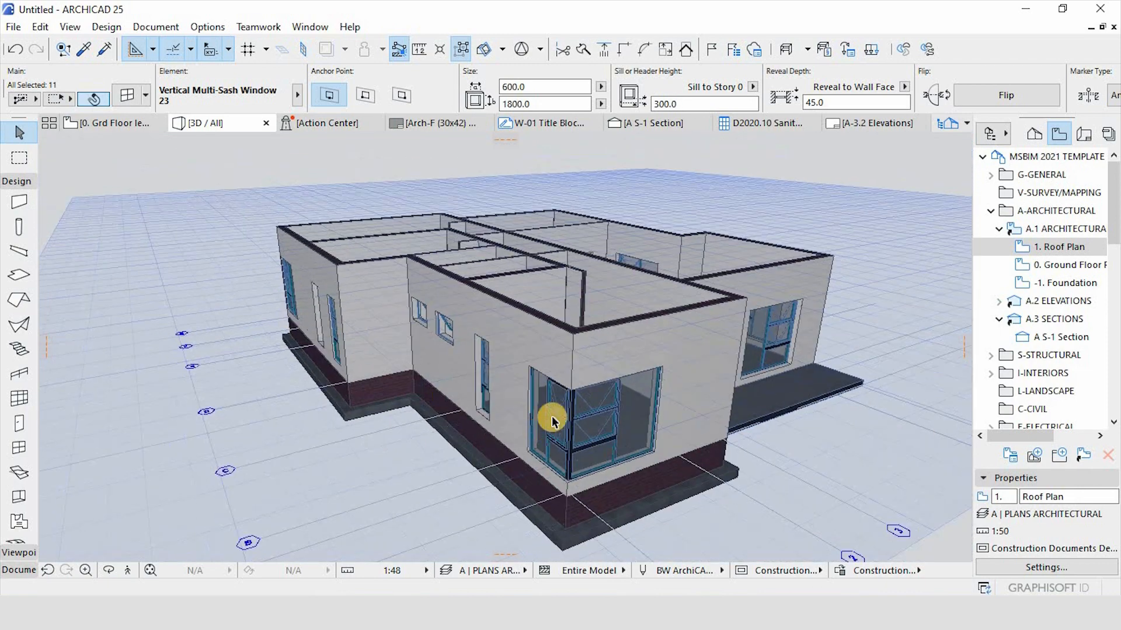
Clear the selection and select the 1500 by 900 mm kitchen window beside the exterior door in 3D.
{"action": "middle_click_drag", "start_coordinate": [766, 433], "coordinate": [774, 434], "text": "shift"}
{"action": "middle_click_drag", "start_coordinate": [740, 383], "coordinate": [231, 375], "text": "shift"}
{"action": "scroll", "coordinate": [496, 320], "scroll_direction": "up", "scroll_amount": 1}
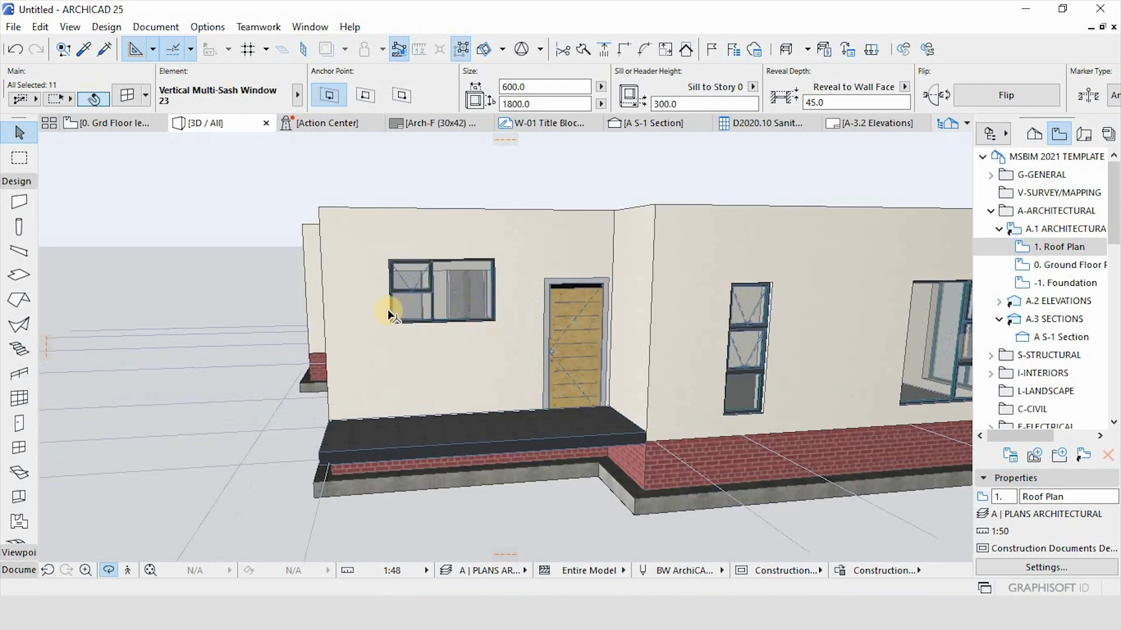
{"action": "key", "text": "Escape"}
{"action": "key", "text": "Escape"}
{"action": "left_click", "coordinate": [474, 287]}
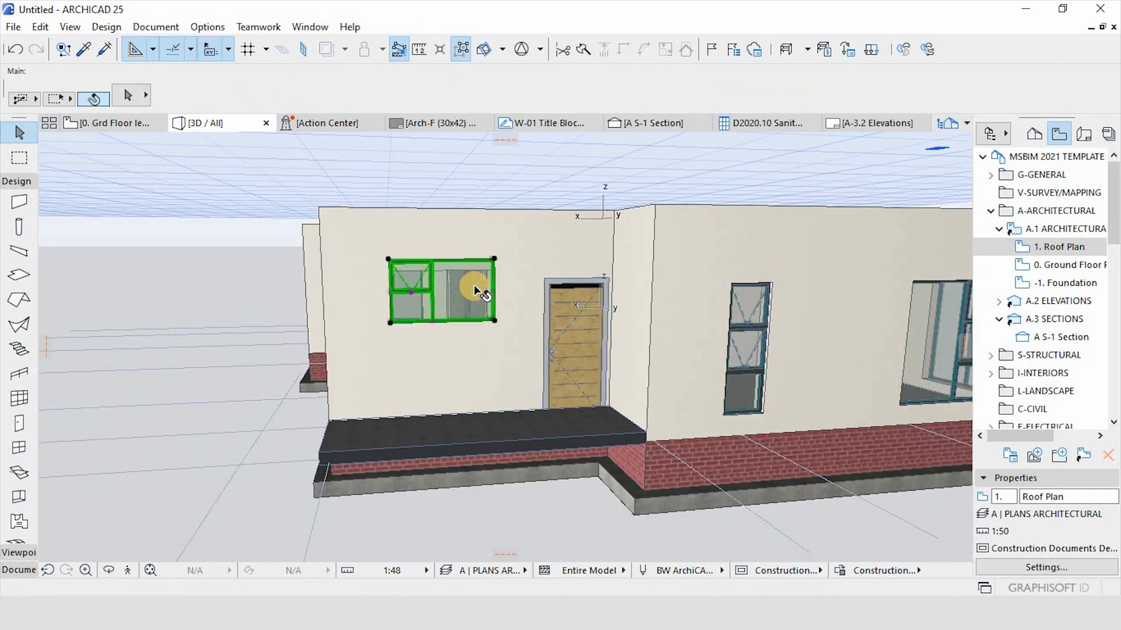
{"action": "key", "text": "ctrl+d"}
{"action": "left_click", "coordinate": [494, 258]}
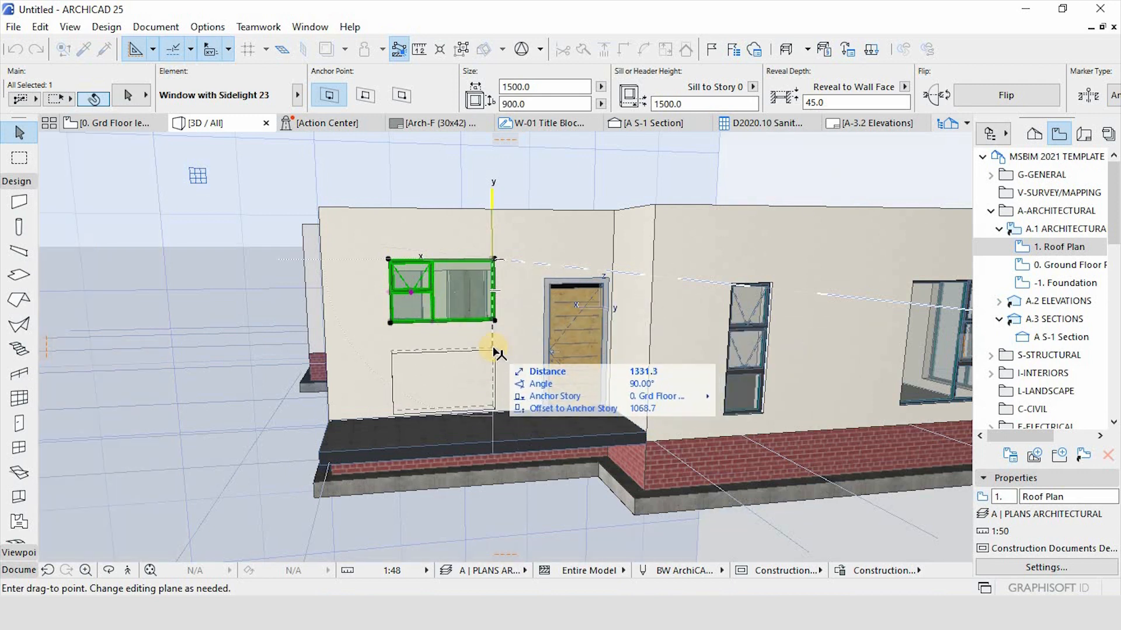
{"action": "left_click", "coordinate": [494, 260]}
Elevate the kitchen window down to the top of the adjacent tall window, at a 1200 mm sill height, and check the house.
{"action": "left_click", "coordinate": [494, 261]}
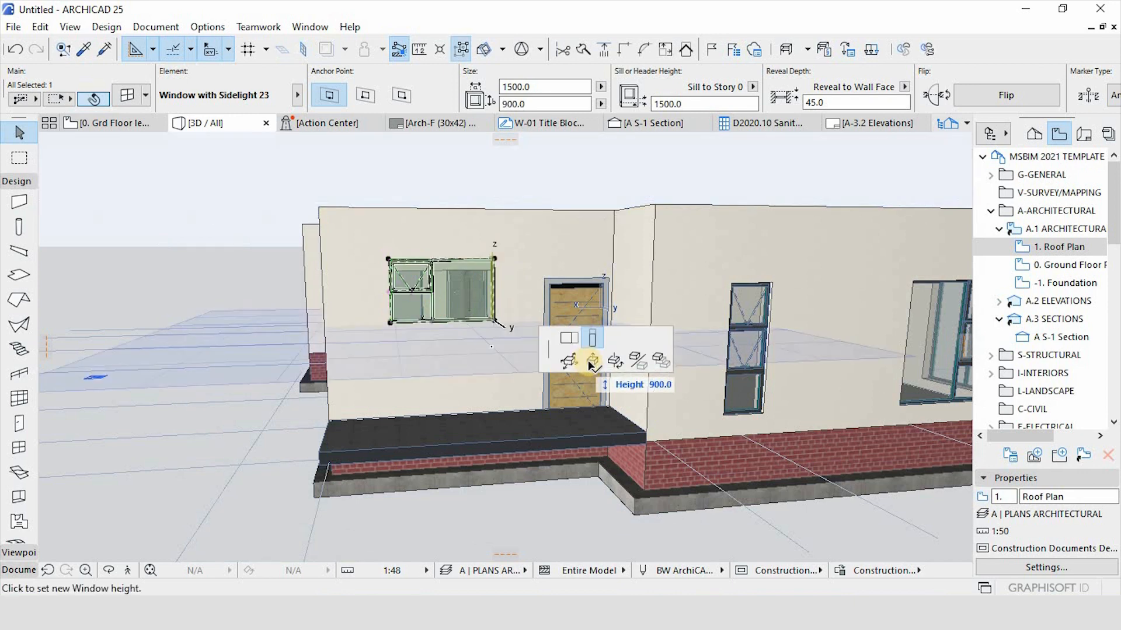
{"action": "left_click", "coordinate": [588, 359]}
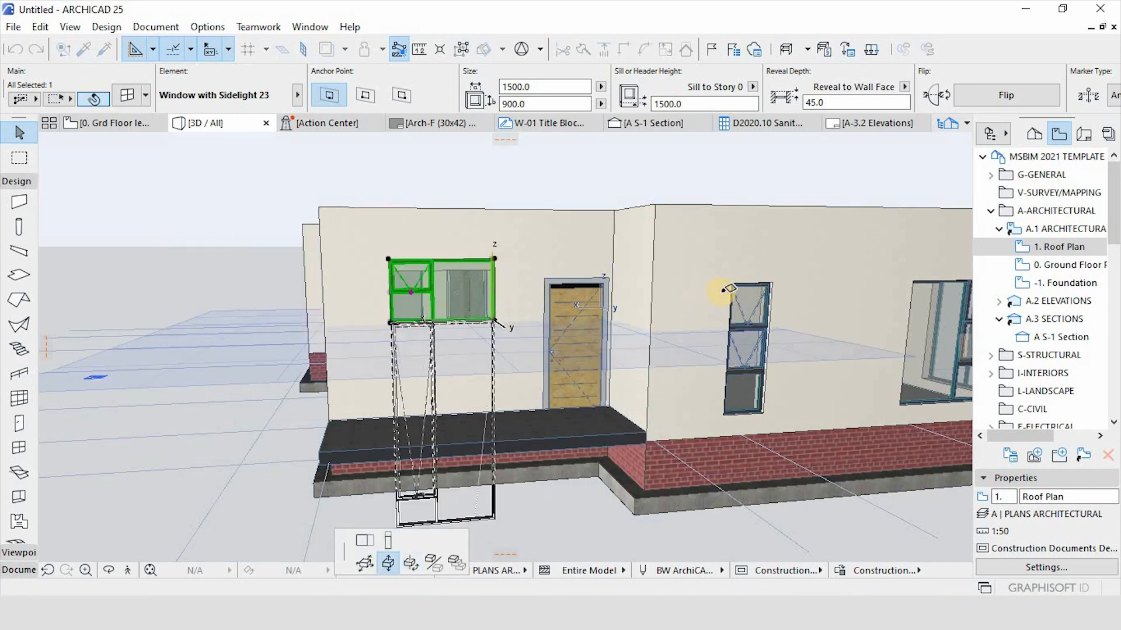
{"action": "left_click", "coordinate": [731, 284]}
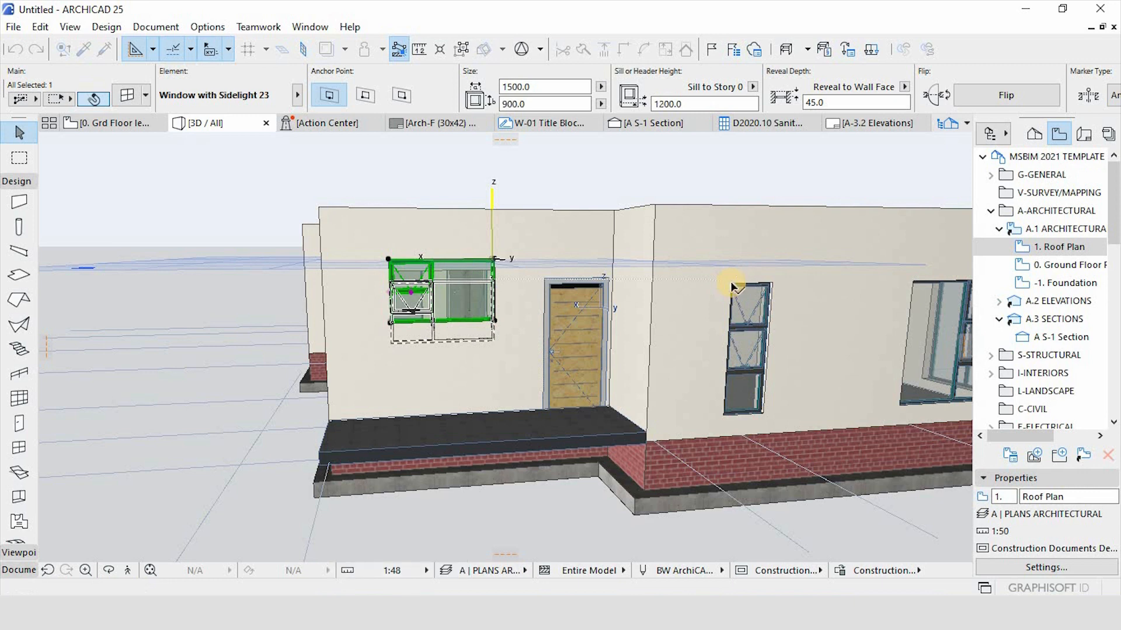
{"action": "key", "text": "Escape"}
{"action": "scroll", "coordinate": [603, 314], "scroll_direction": "down", "scroll_amount": 2}
{"action": "scroll", "coordinate": [603, 314], "scroll_direction": "down", "scroll_amount": 1}
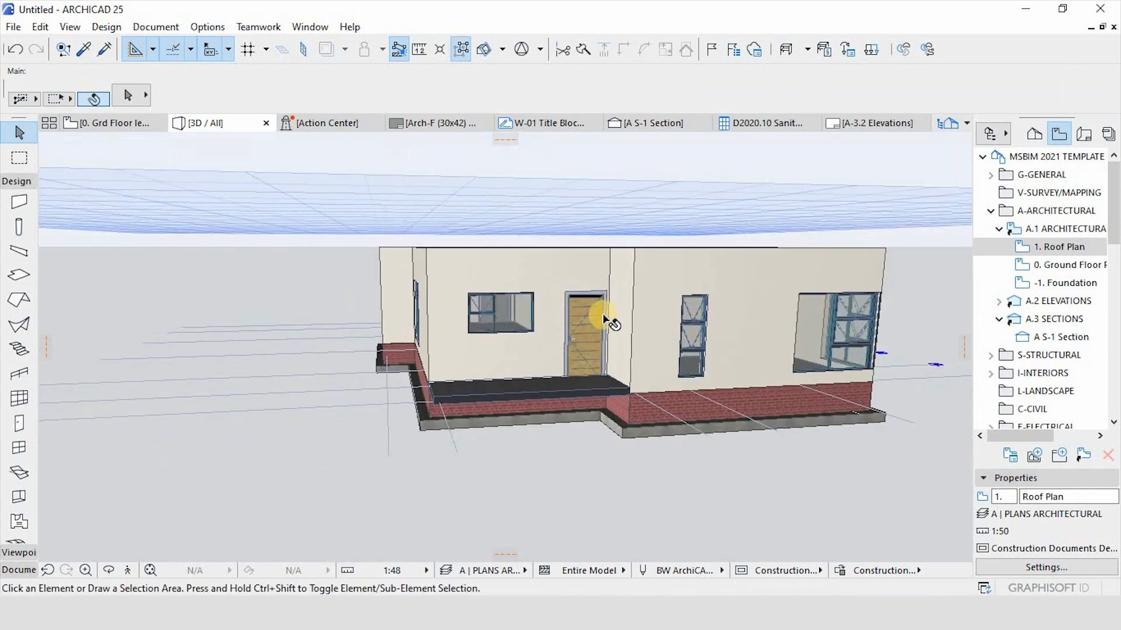
{"action": "middle_click_drag", "start_coordinate": [414, 352], "coordinate": [703, 394], "text": "shift"}
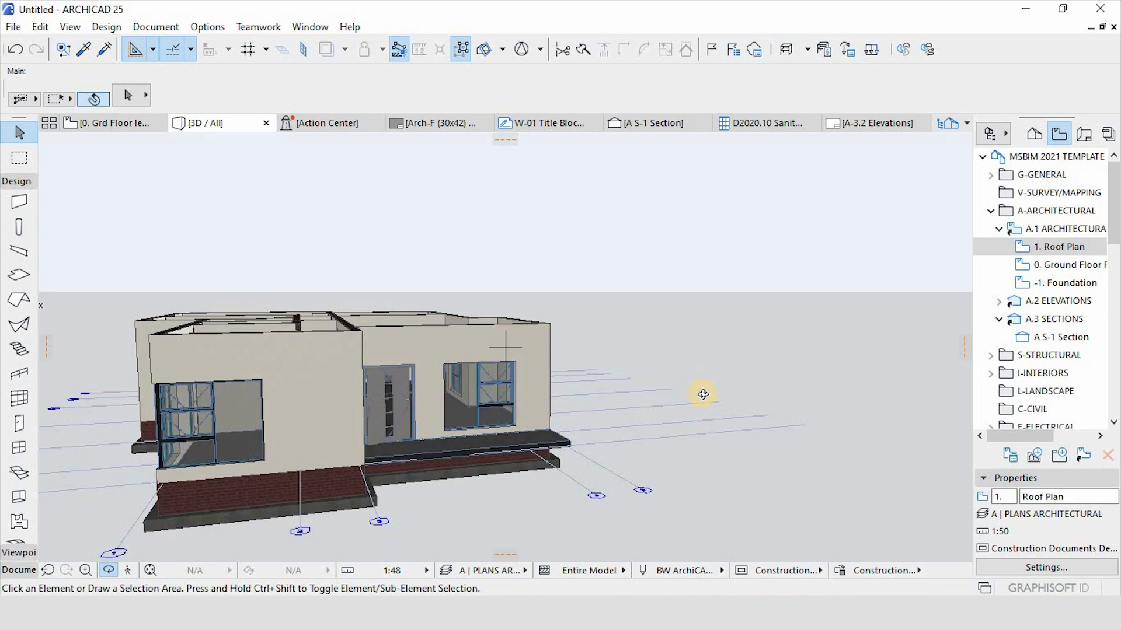
{"action": "middle_click_drag", "start_coordinate": [703, 395], "coordinate": [703, 397], "text": "shift"}
Set up the Beam tool on the ground floor plan with the R.C Beam (1) complex profile.
{"action": "left_click", "coordinate": [120, 122]}
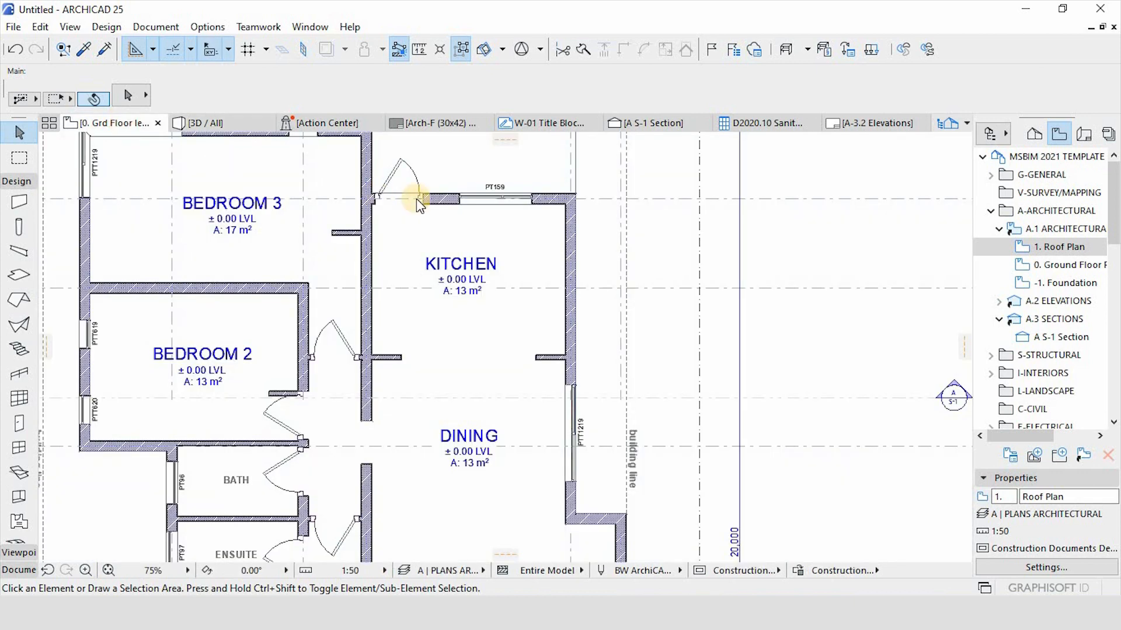
{"action": "left_click", "coordinate": [19, 250]}
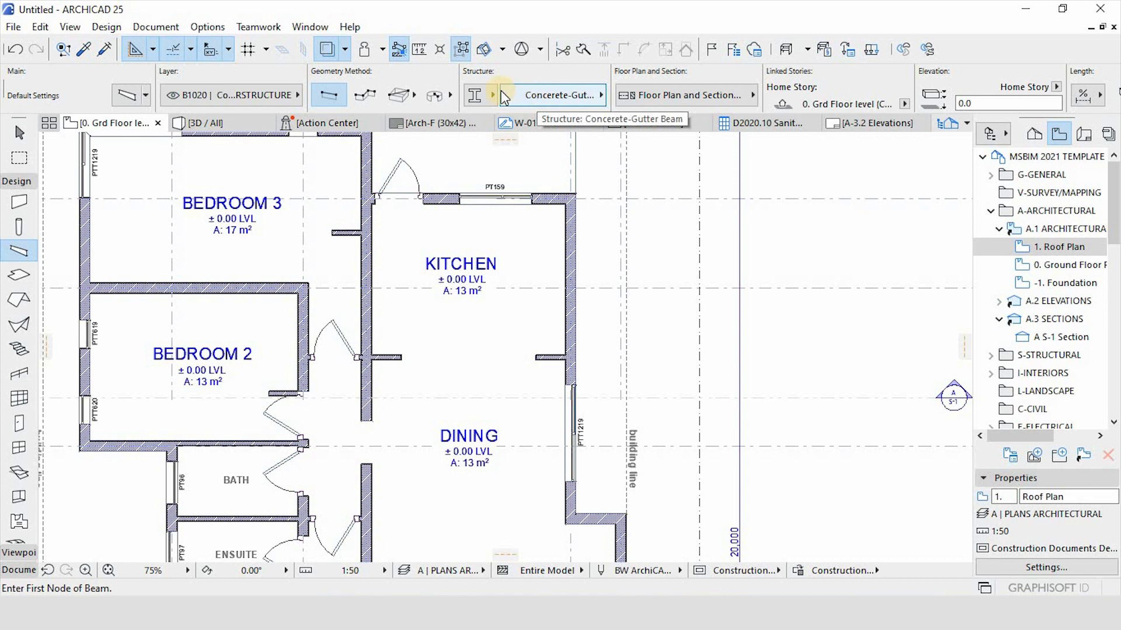
{"action": "left_click", "coordinate": [477, 96]}
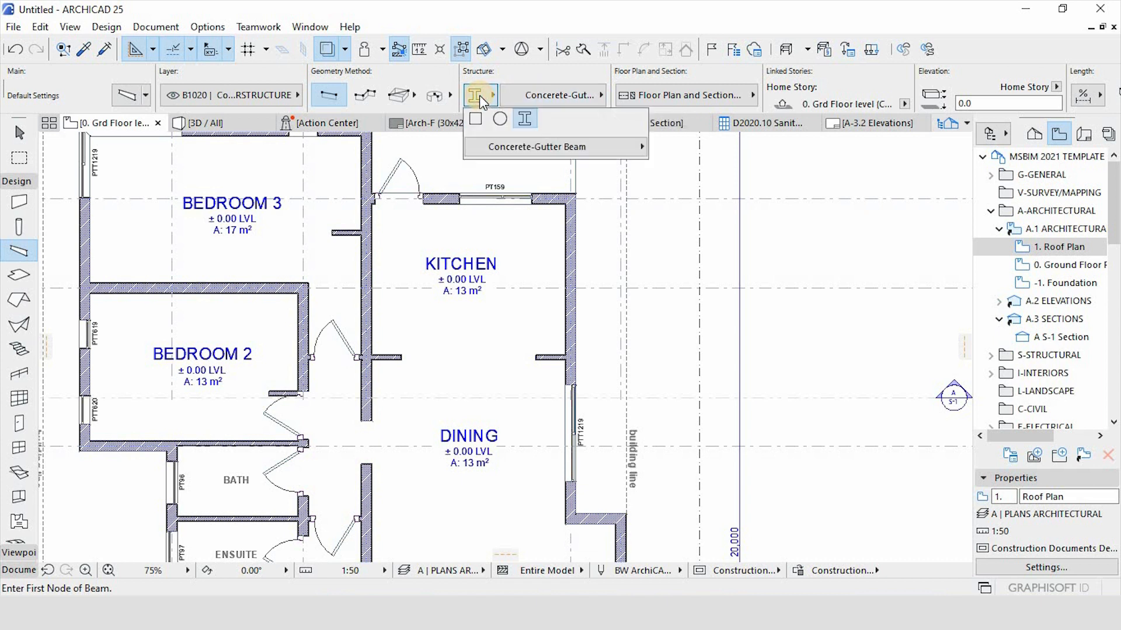
{"action": "left_click", "coordinate": [537, 93]}
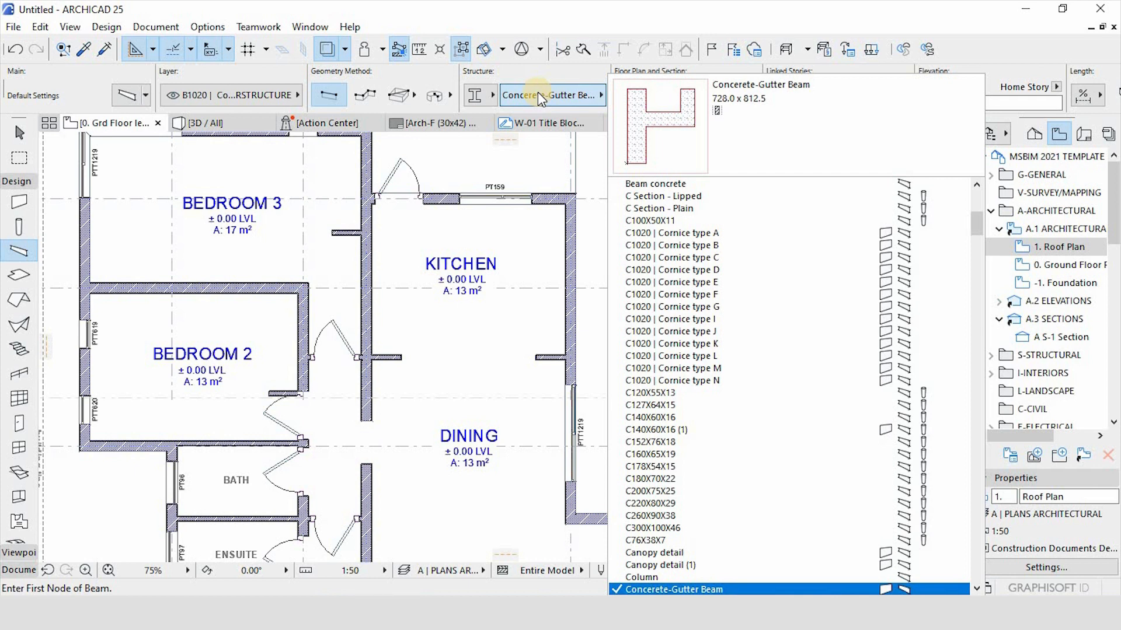
{"action": "scroll", "coordinate": [750, 414], "scroll_direction": "down", "scroll_amount": 2}
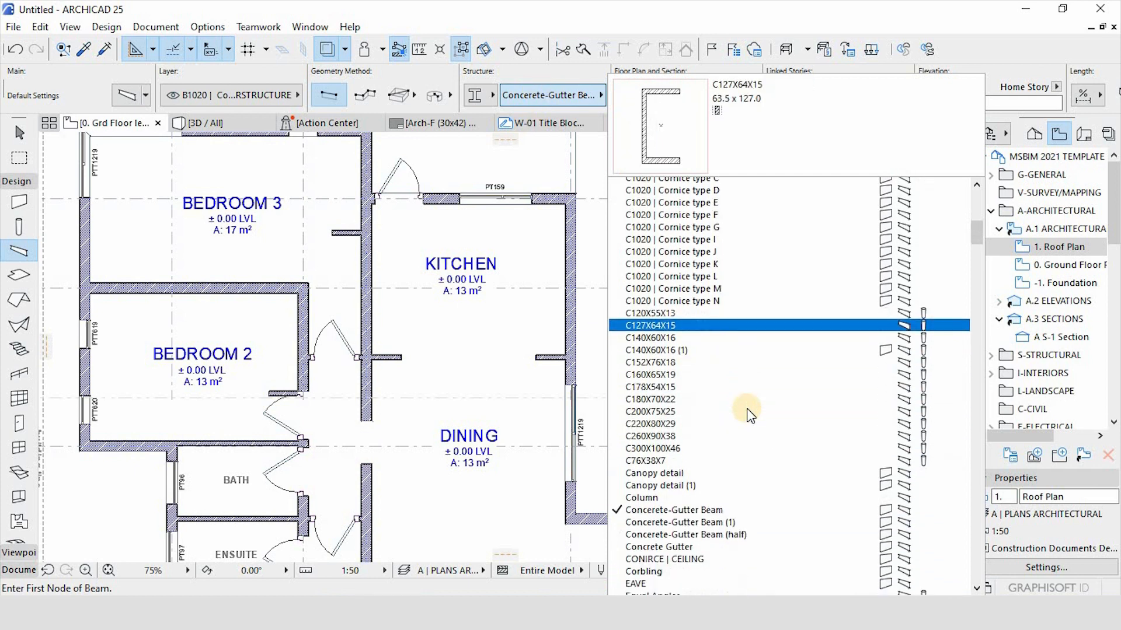
{"action": "scroll", "coordinate": [750, 414], "scroll_direction": "down", "scroll_amount": 7}
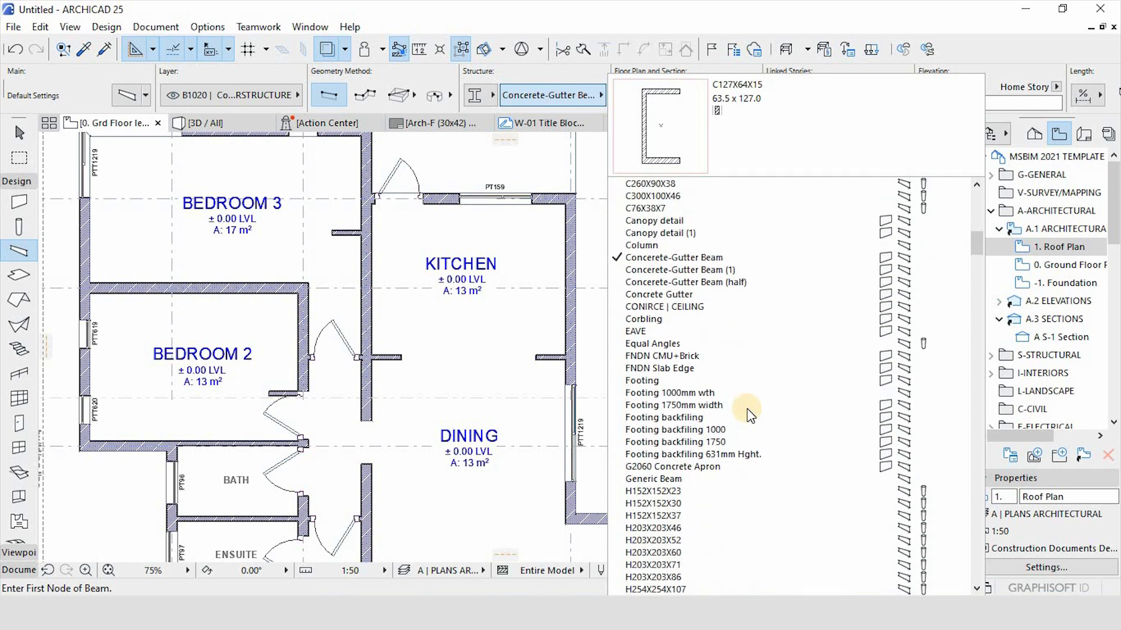
{"action": "scroll", "coordinate": [750, 414], "scroll_direction": "down", "scroll_amount": 8}
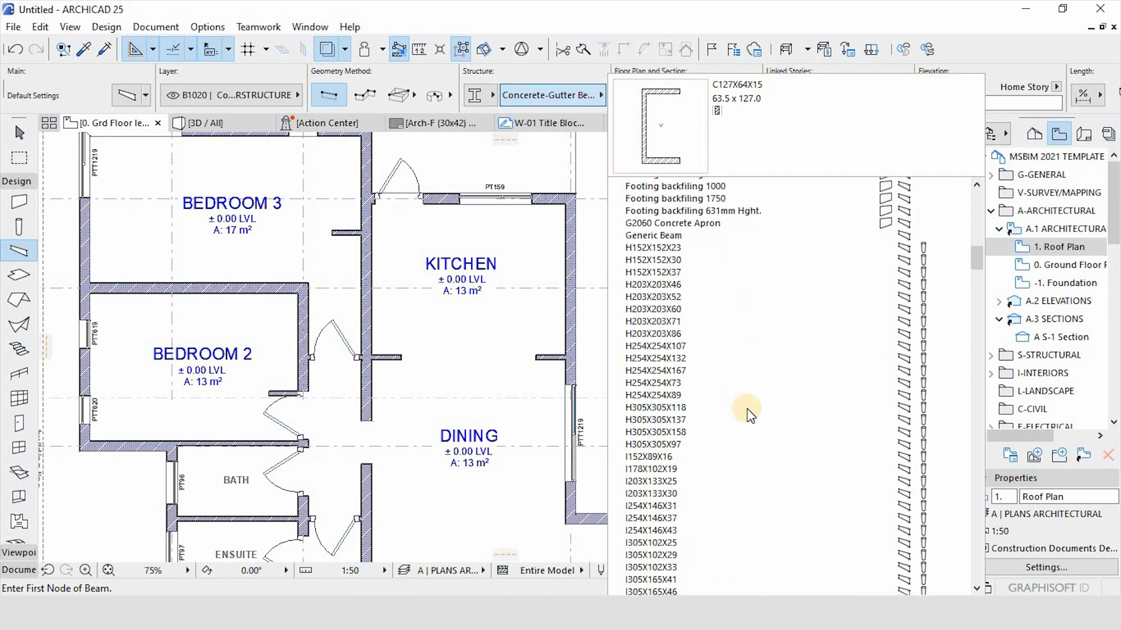
{"action": "scroll", "coordinate": [750, 414], "scroll_direction": "down", "scroll_amount": 10}
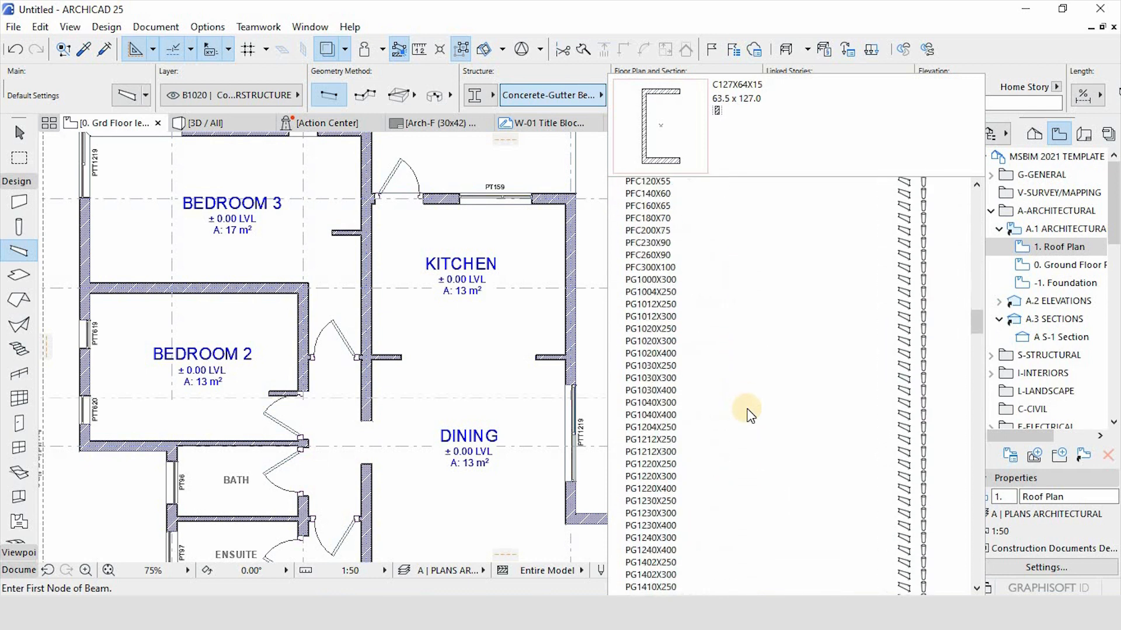
{"action": "scroll", "coordinate": [749, 415], "scroll_direction": "down", "scroll_amount": 10}
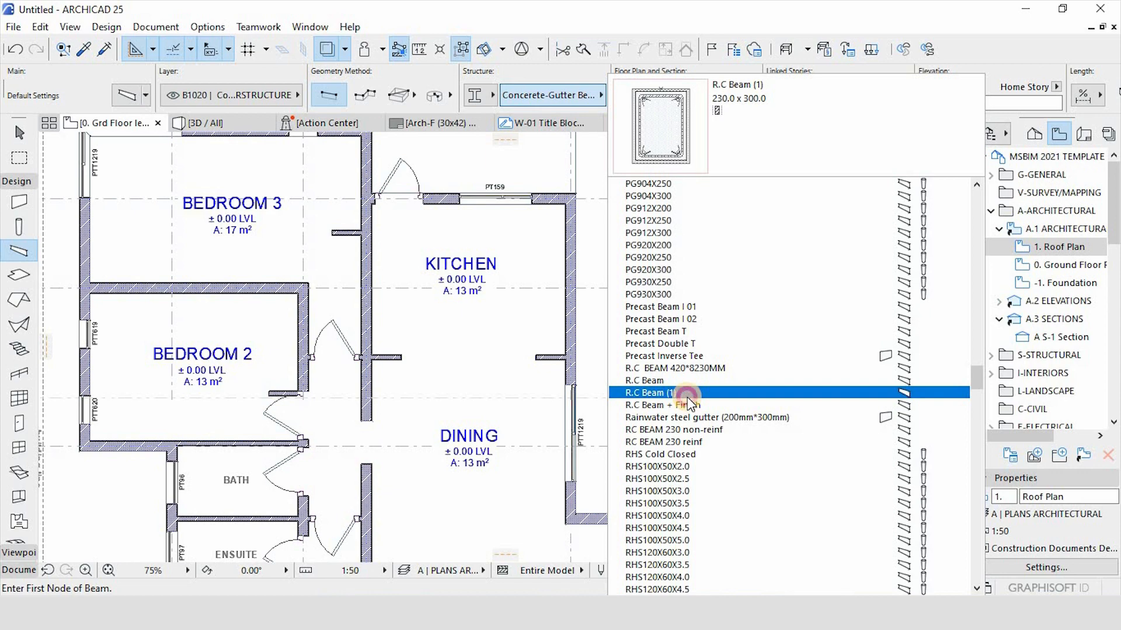
{"action": "left_click", "coordinate": [687, 397]}
Set the beam's elevation to 2100 mm above the home story.
{"action": "scroll", "coordinate": [677, 389], "scroll_direction": "down", "scroll_amount": 5}
{"action": "scroll", "coordinate": [538, 313], "scroll_direction": "up", "scroll_amount": 8}
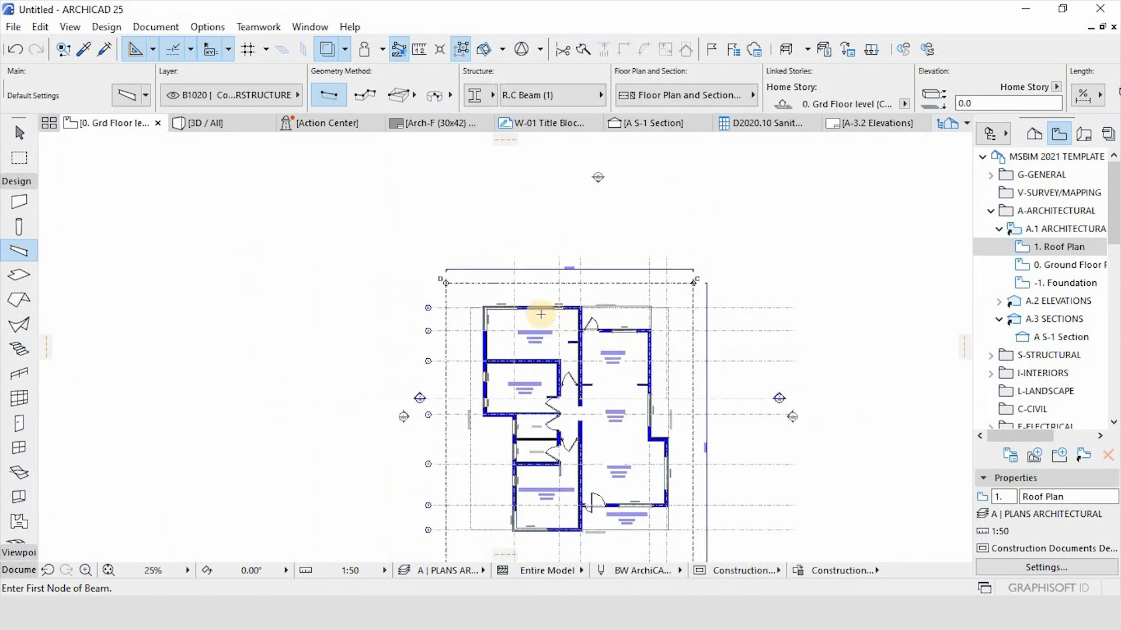
{"action": "scroll", "coordinate": [384, 299], "scroll_direction": "down", "scroll_amount": 4}
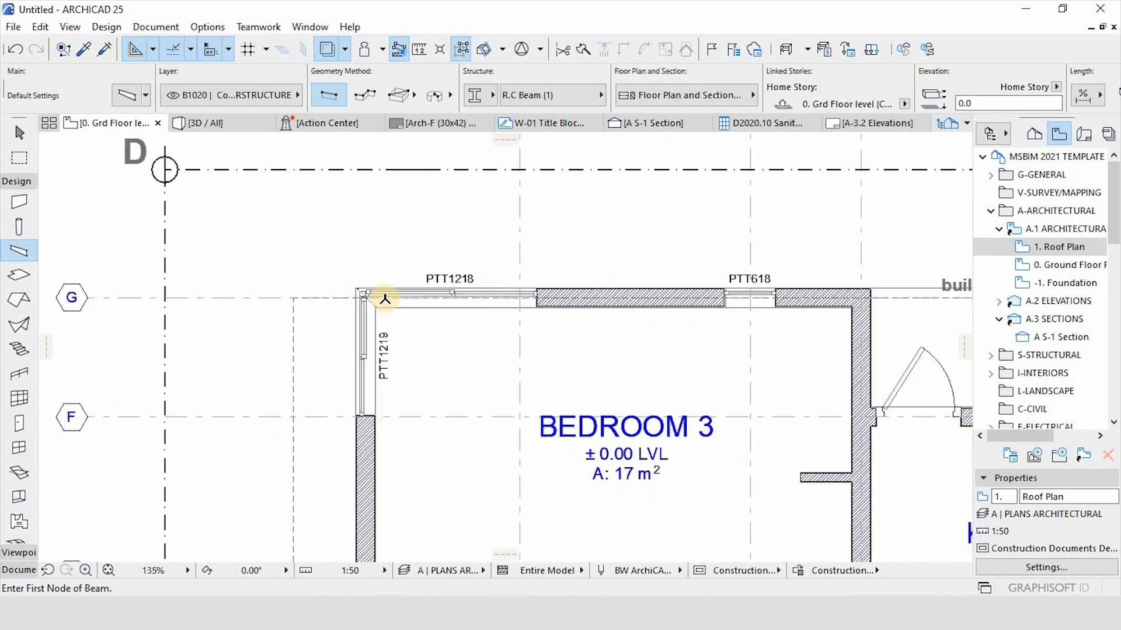
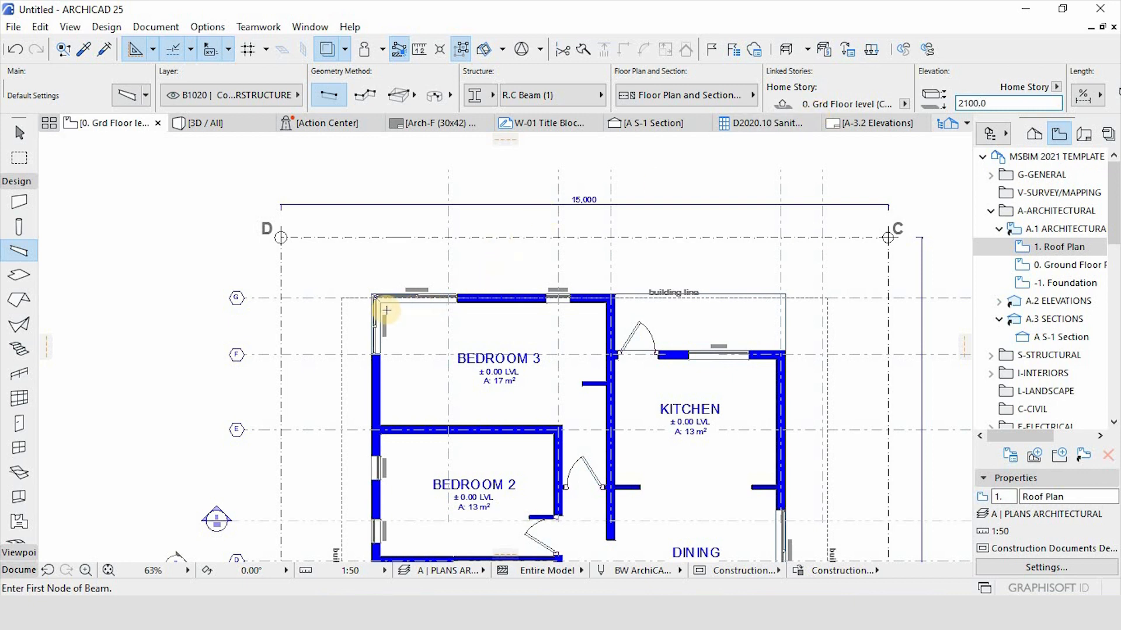
{"action": "scroll", "coordinate": [386, 310], "scroll_direction": "up", "scroll_amount": 8}
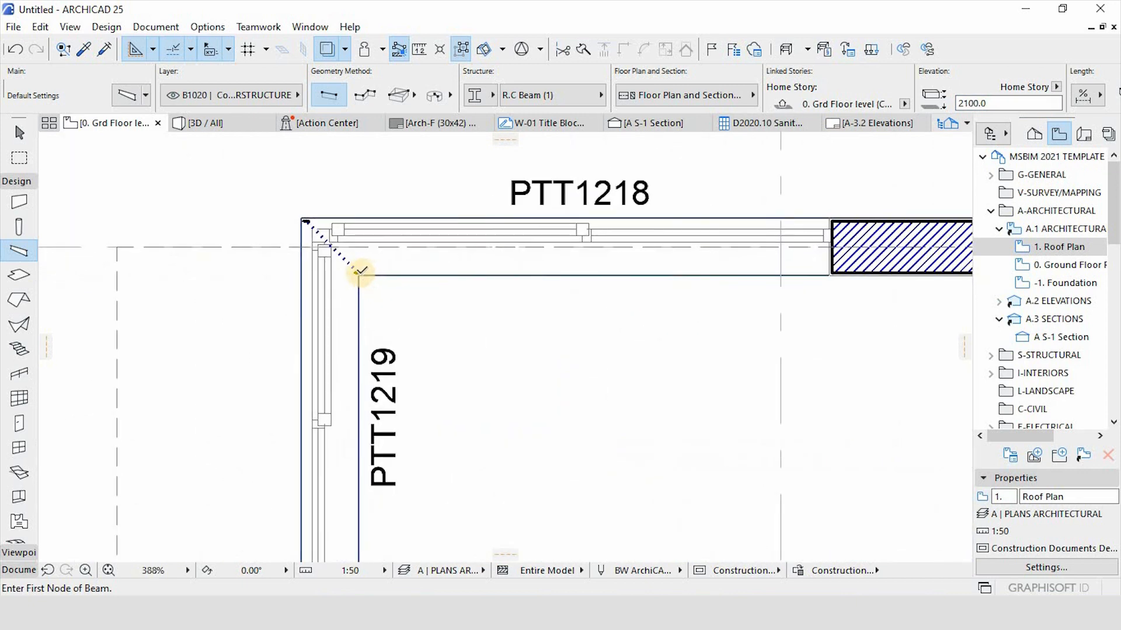
{"action": "left_click", "coordinate": [357, 274]}
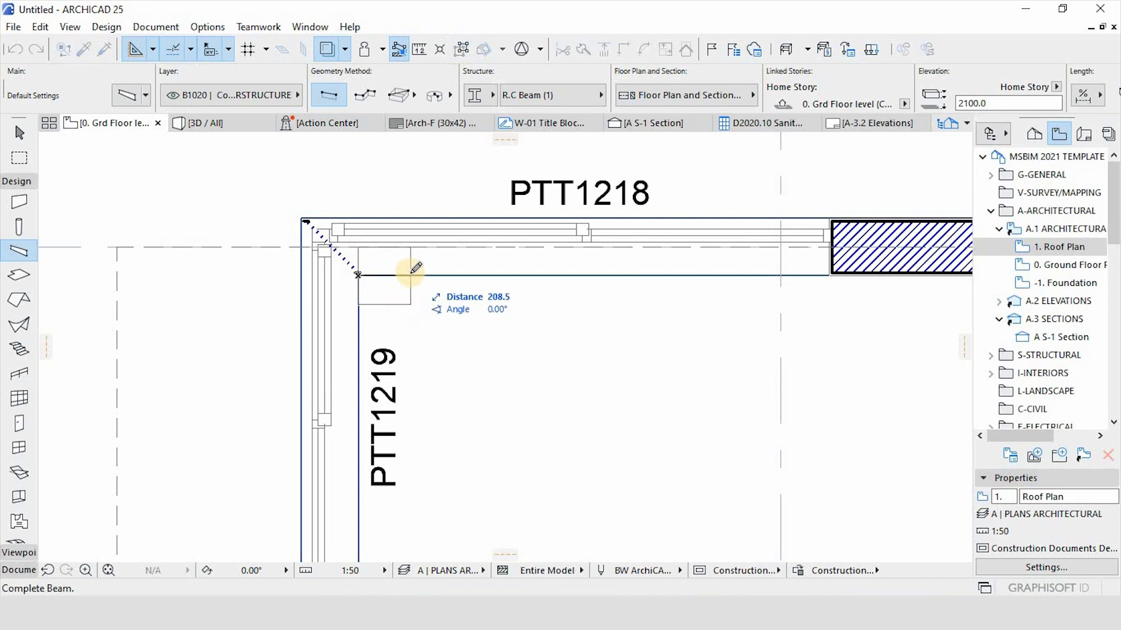
{"action": "left_click", "coordinate": [829, 250]}
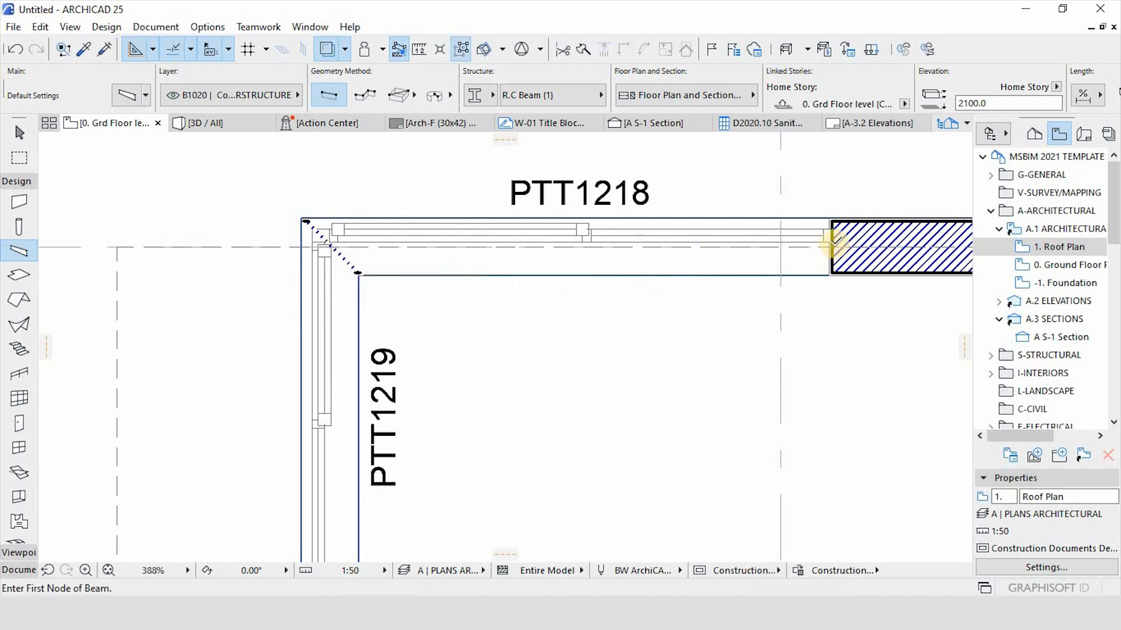
{"action": "left_click", "coordinate": [831, 242]}
{"action": "left_click", "coordinate": [885, 241]}
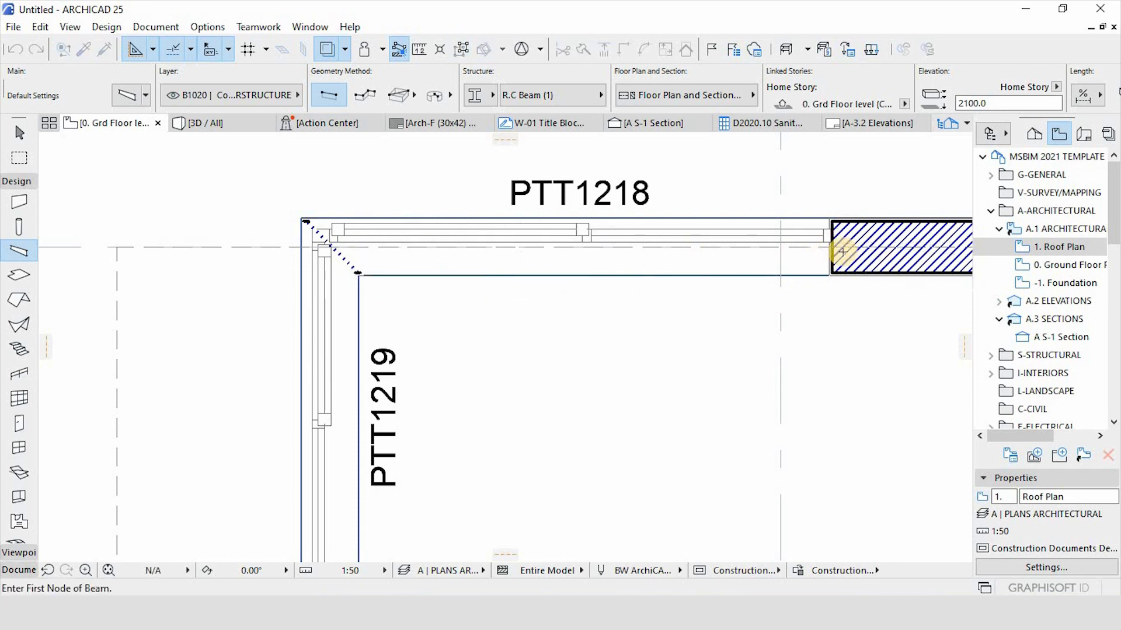
Try a single beam along bedroom 3's grid G wall from the PTT1218 window edge to the far wall corner, and undo it.
{"action": "scroll", "coordinate": [817, 239], "scroll_direction": "up", "scroll_amount": 5}
{"action": "left_click", "coordinate": [801, 233]}
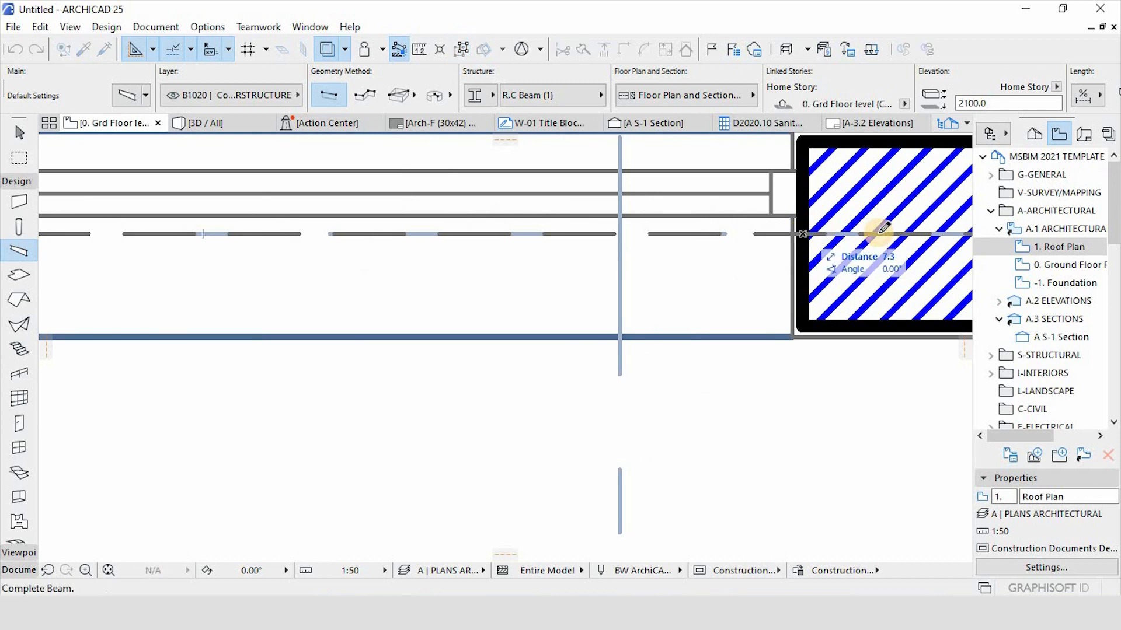
{"action": "scroll", "coordinate": [892, 233], "scroll_direction": "down", "scroll_amount": 4}
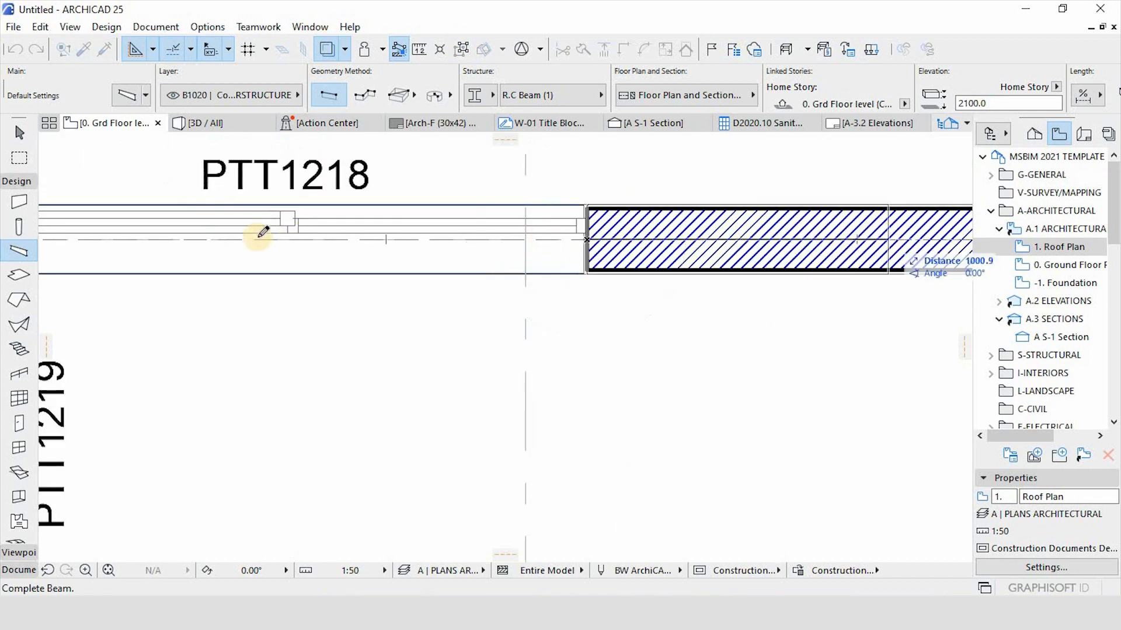
{"action": "scroll", "coordinate": [875, 232], "scroll_direction": "down", "scroll_amount": 4}
{"action": "scroll", "coordinate": [789, 231], "scroll_direction": "up", "scroll_amount": 4}
{"action": "scroll", "coordinate": [789, 232], "scroll_direction": "up", "scroll_amount": 3}
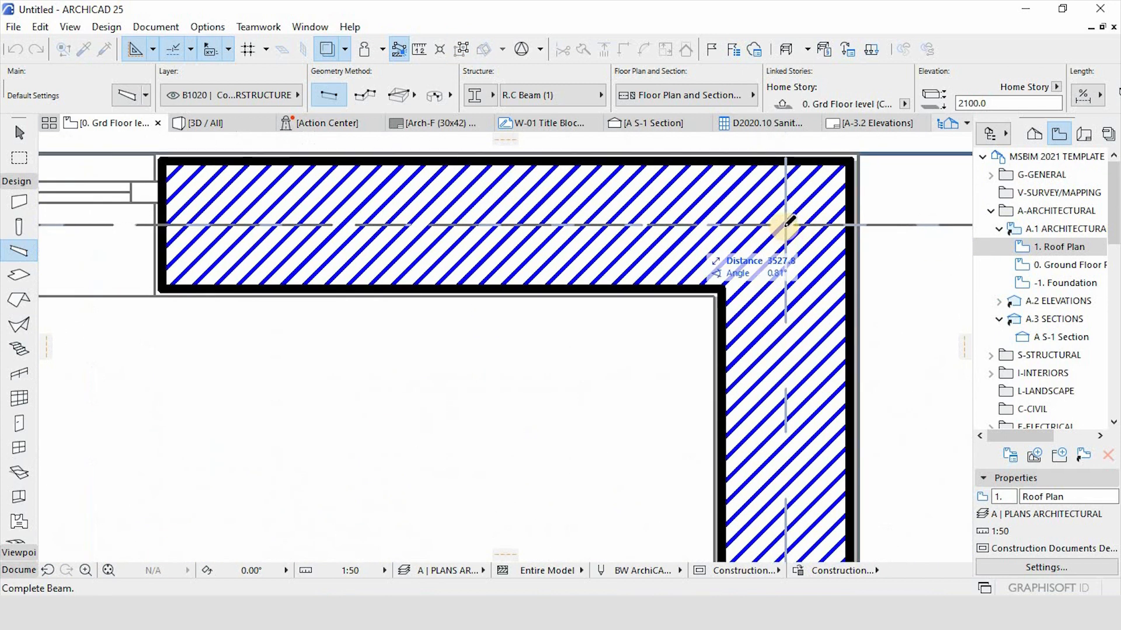
{"action": "left_click", "coordinate": [789, 223]}
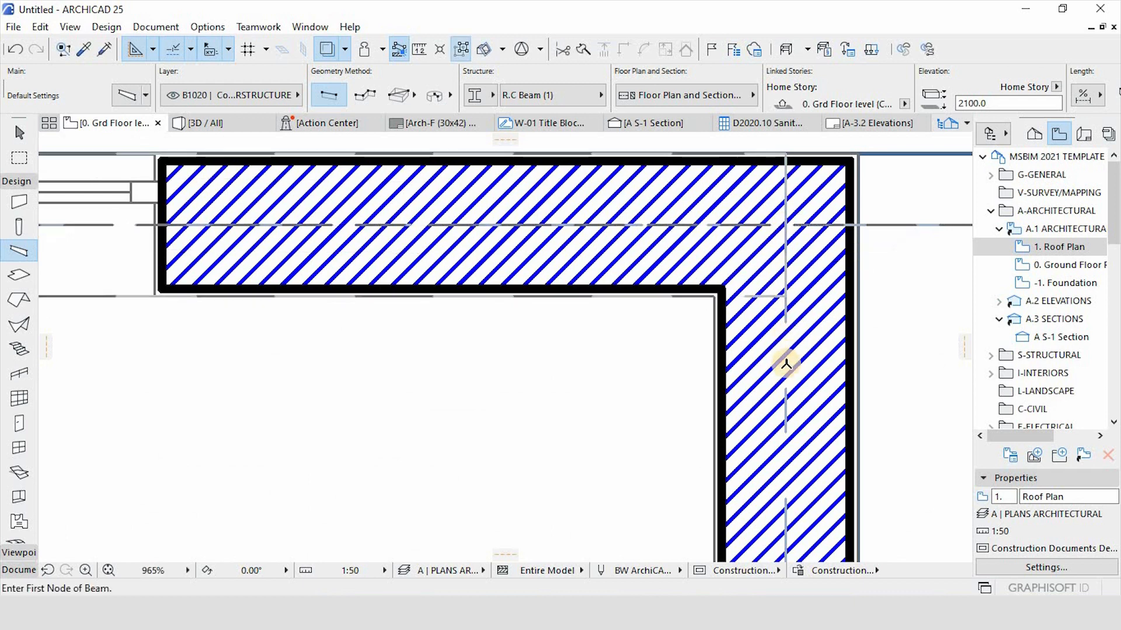
{"action": "key", "text": "ctrl+z"}
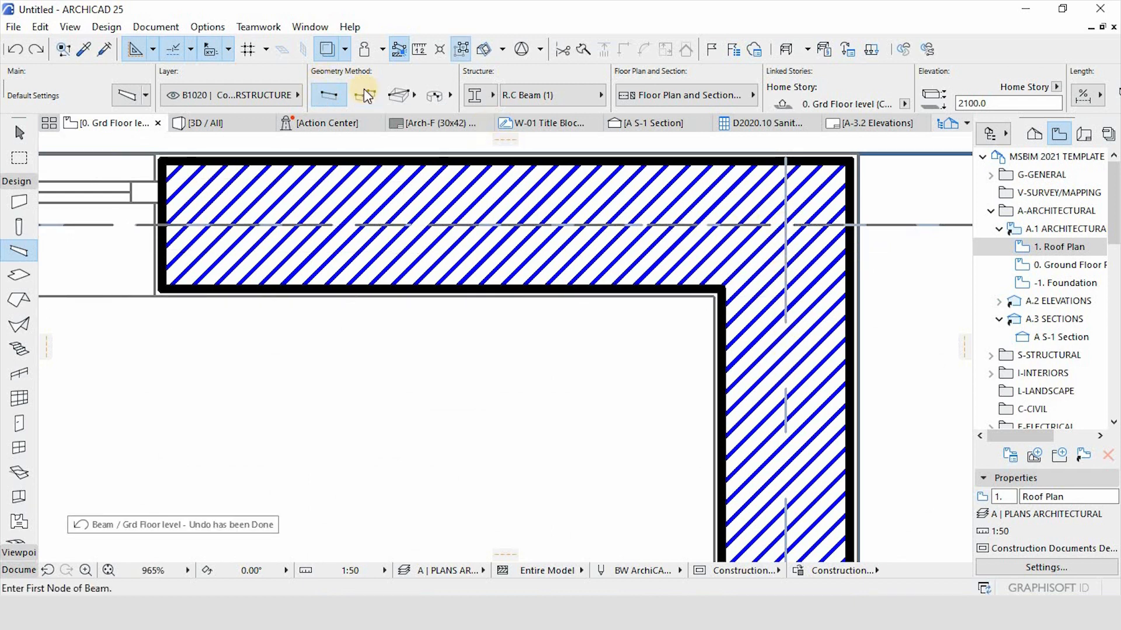
Start a chained beam at bedroom 3's grid G corner beside the kitchen and run it along the wall to grid F.
{"action": "left_click", "coordinate": [364, 93]}
{"action": "scroll", "coordinate": [788, 222], "scroll_direction": "up", "scroll_amount": 5}
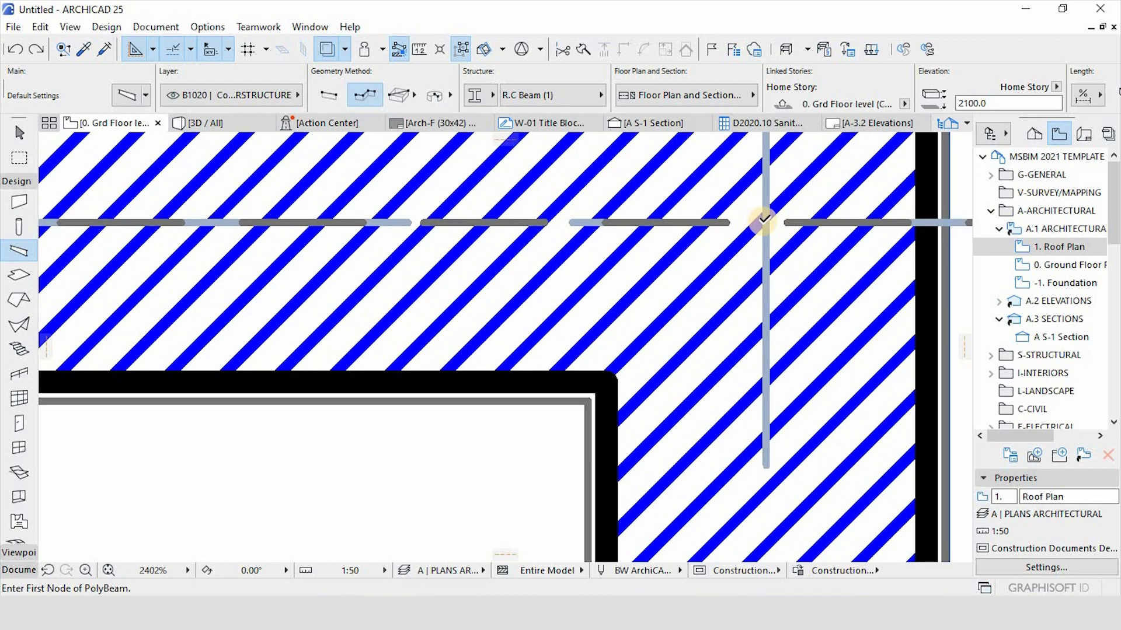
{"action": "left_click", "coordinate": [765, 218]}
{"action": "scroll", "coordinate": [766, 222], "scroll_direction": "down", "scroll_amount": 5}
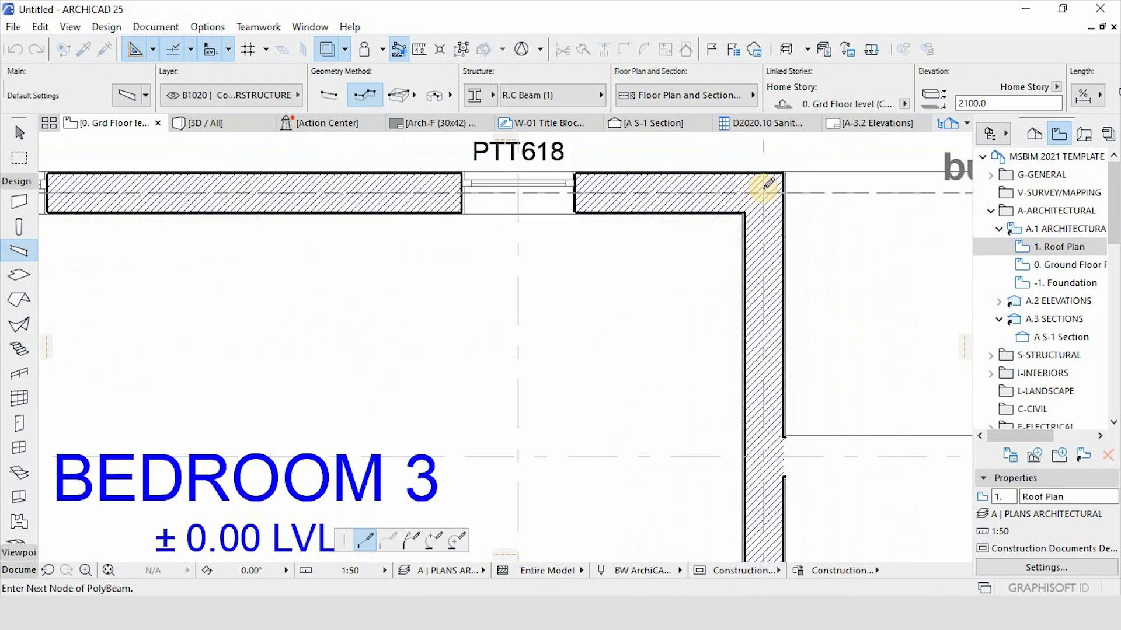
{"action": "scroll", "coordinate": [749, 263], "scroll_direction": "down", "scroll_amount": 5}
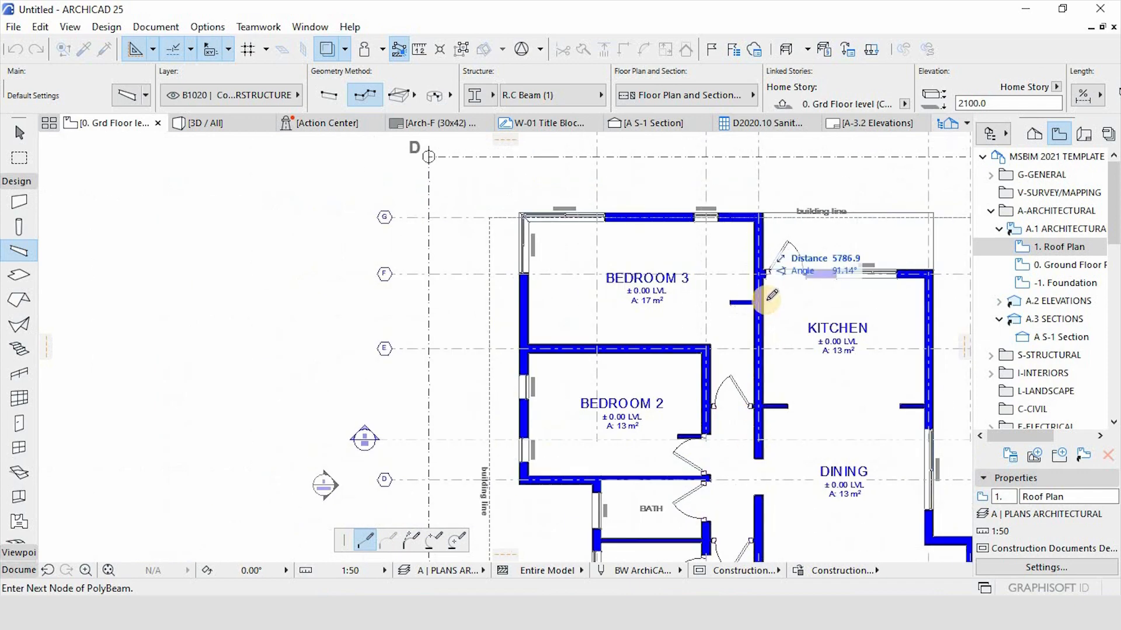
{"action": "scroll", "coordinate": [734, 380], "scroll_direction": "up", "scroll_amount": 5}
{"action": "scroll", "coordinate": [733, 379], "scroll_direction": "down", "scroll_amount": 5}
{"action": "scroll", "coordinate": [759, 245], "scroll_direction": "up", "scroll_amount": 5}
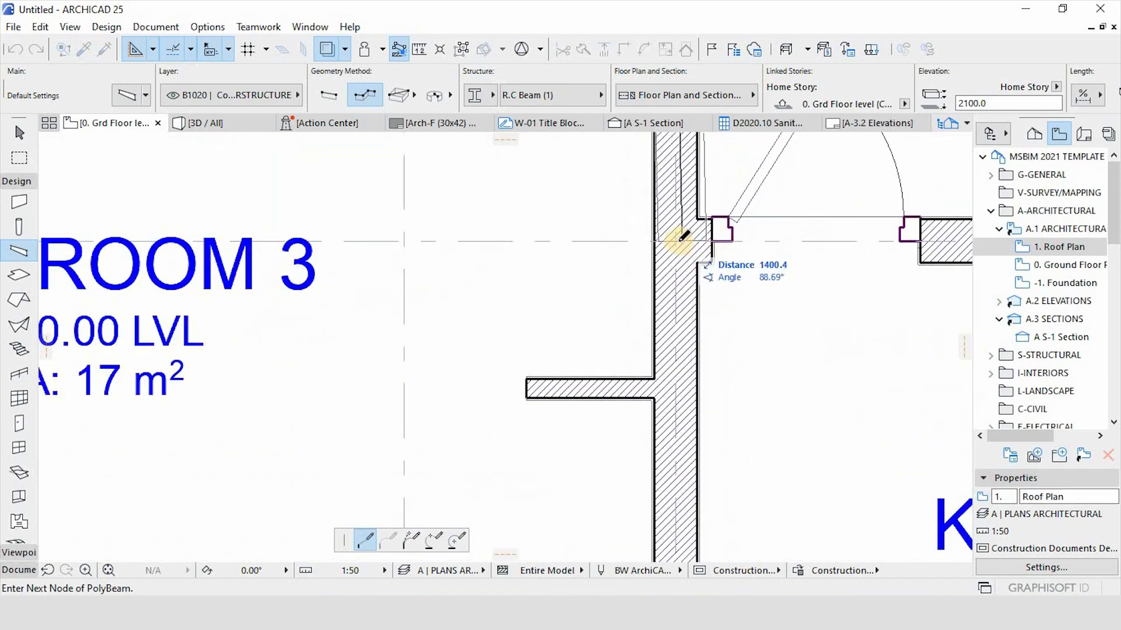
Continue the beam along the kitchen's grid F wall, 6600 mm along the dining side, and across to the lounge's outer corner.
{"action": "scroll", "coordinate": [383, 237], "scroll_direction": "down", "scroll_amount": 5}
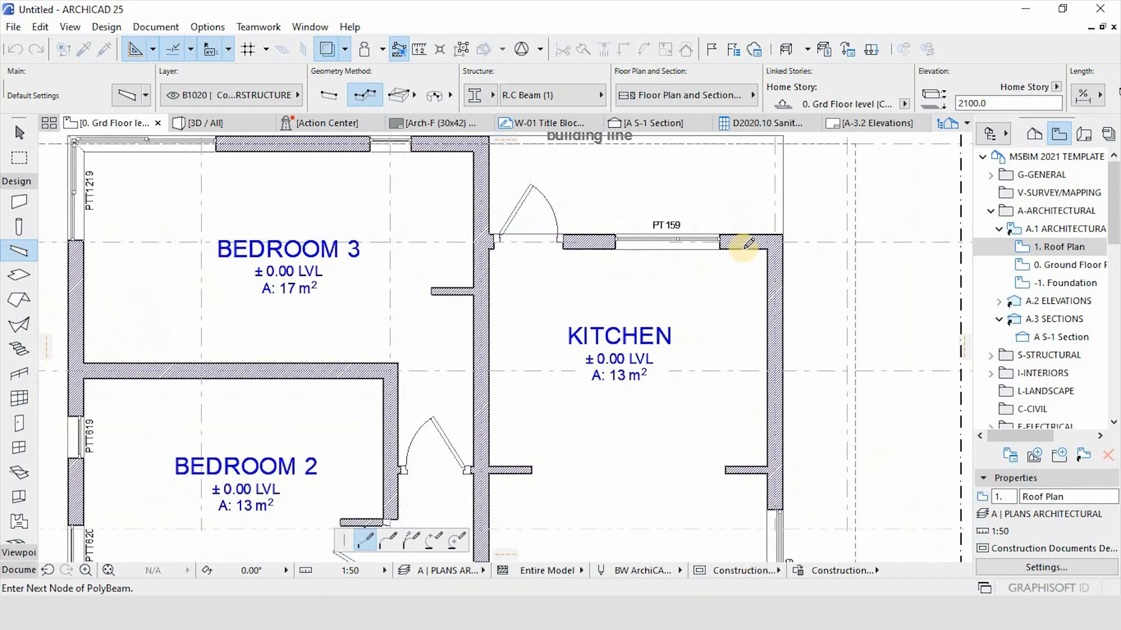
{"action": "scroll", "coordinate": [855, 220], "scroll_direction": "up", "scroll_amount": 5}
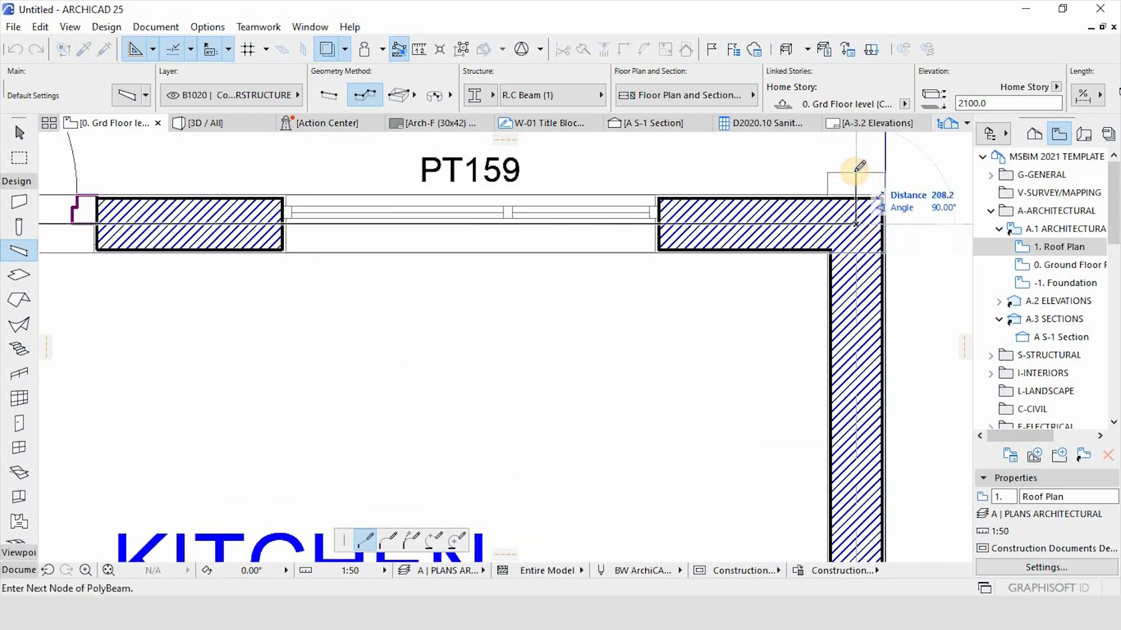
{"action": "scroll", "coordinate": [856, 222], "scroll_direction": "down", "scroll_amount": 5}
{"action": "scroll", "coordinate": [870, 385], "scroll_direction": "up", "scroll_amount": 6}
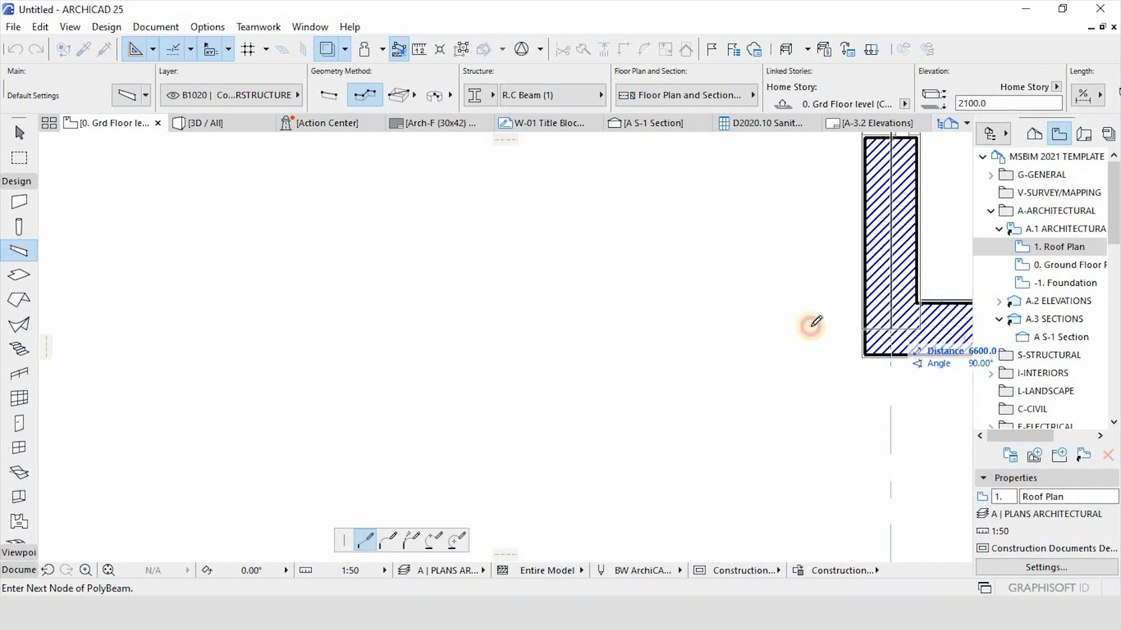
{"action": "scroll", "coordinate": [348, 325], "scroll_direction": "down", "scroll_amount": 4}
{"action": "scroll", "coordinate": [519, 337], "scroll_direction": "up", "scroll_amount": 4}
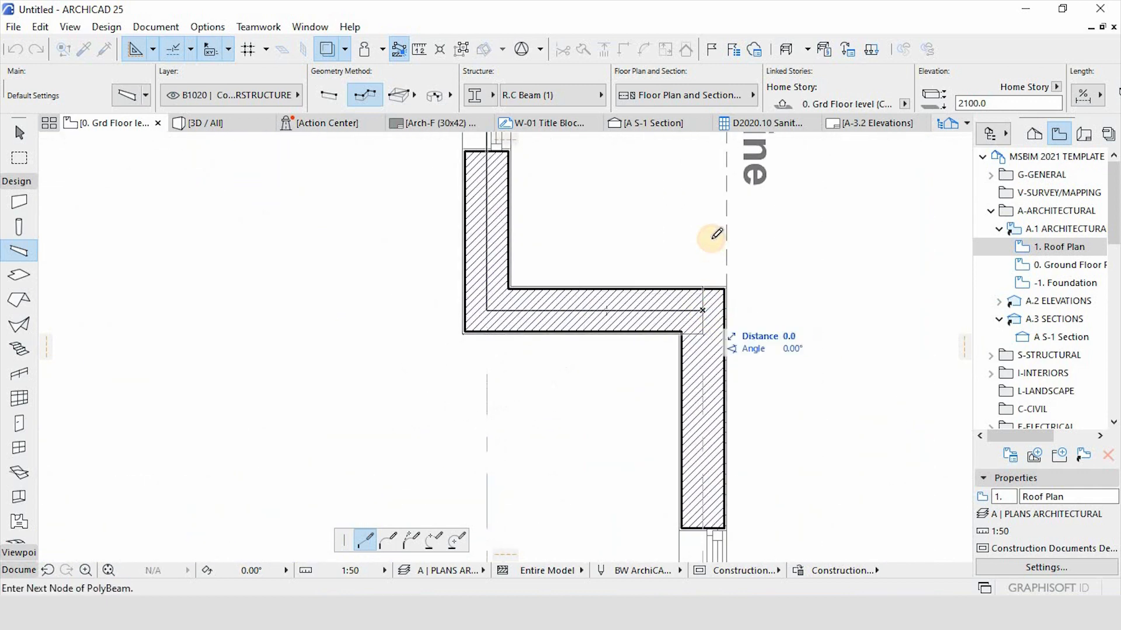
Continue the beam 4000 mm along the lounge's outer wall and 5235 mm along the entry porch wall to the master bedroom wall.
{"action": "scroll", "coordinate": [708, 421], "scroll_direction": "down", "scroll_amount": 3}
{"action": "scroll", "coordinate": [715, 467], "scroll_direction": "up", "scroll_amount": 5}
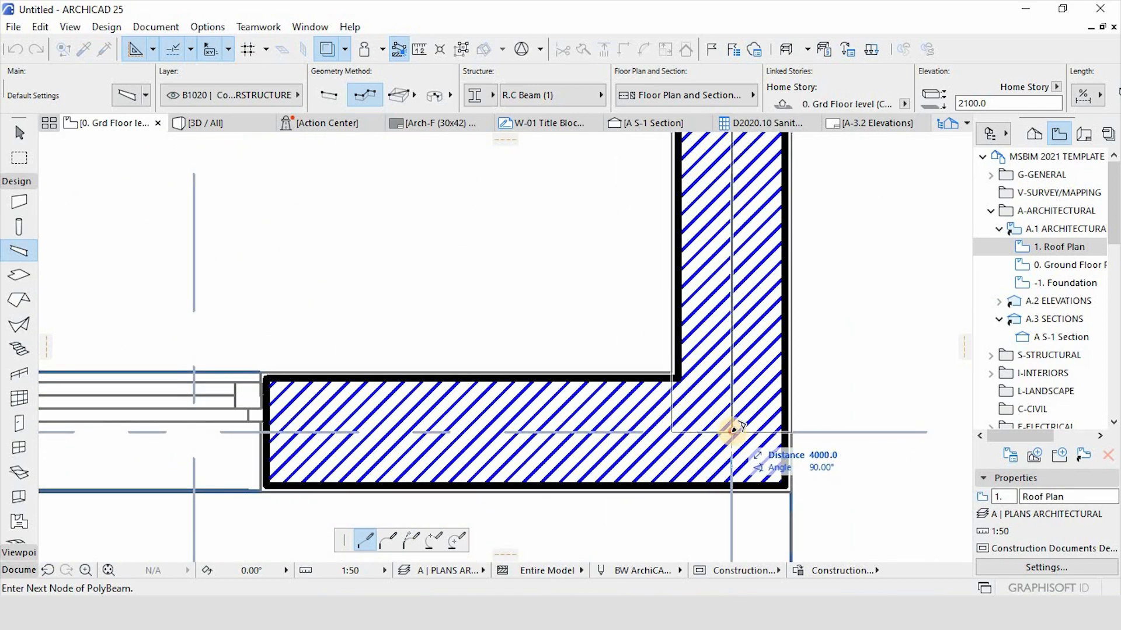
{"action": "scroll", "coordinate": [733, 430], "scroll_direction": "down", "scroll_amount": 6}
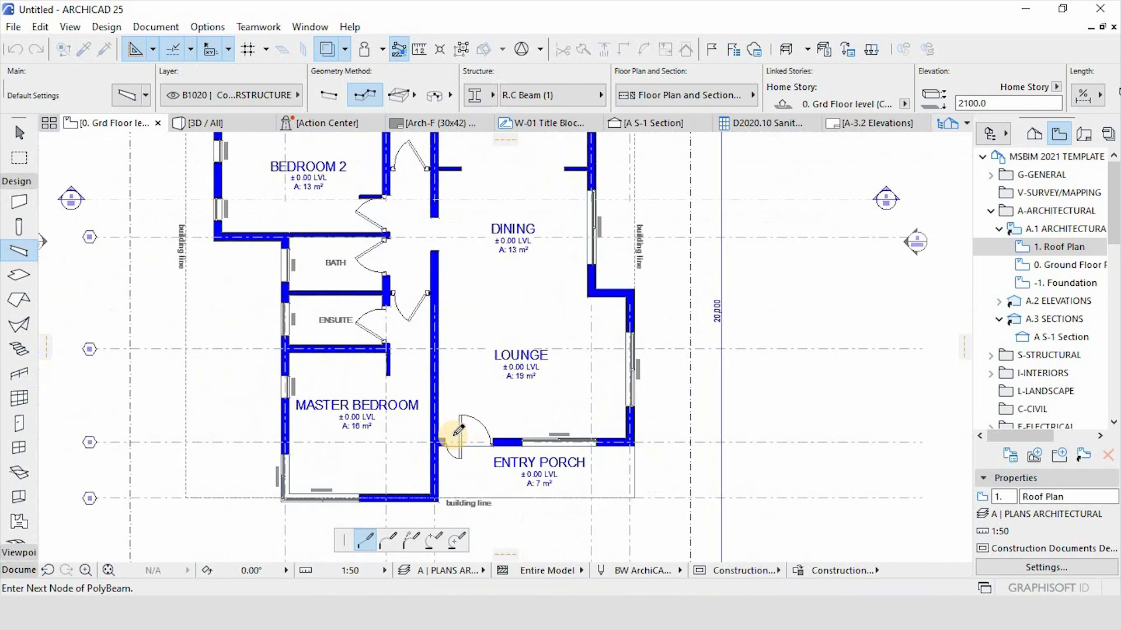
{"action": "scroll", "coordinate": [458, 430], "scroll_direction": "up", "scroll_amount": 6}
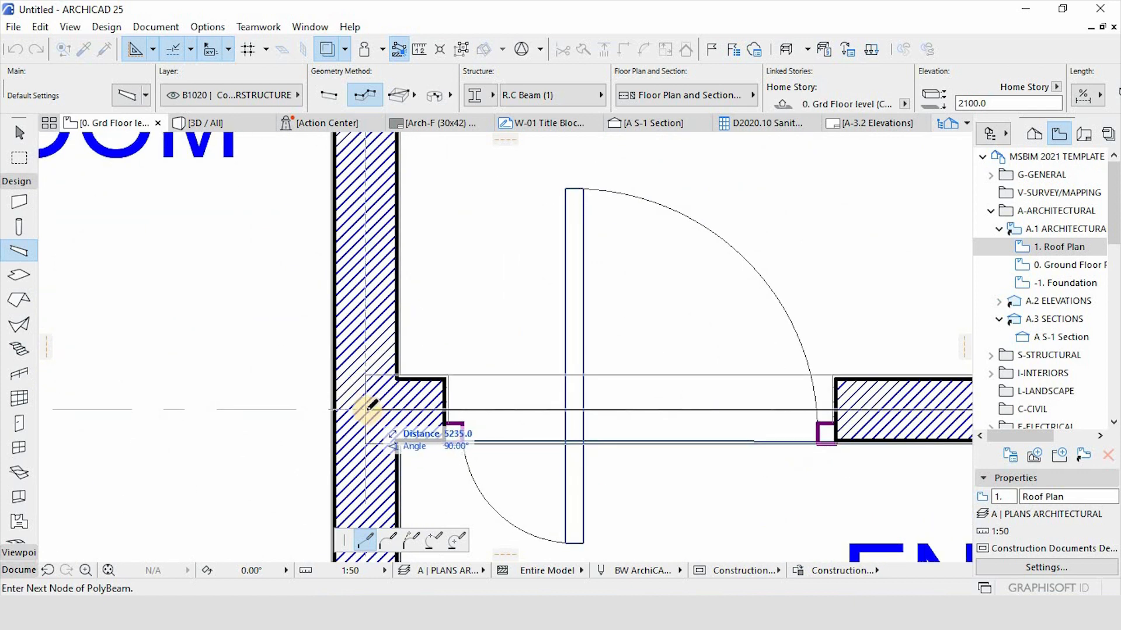
Continue the beam to the master bedroom's grid A corner and 4000 mm across to the PTT1218 and PTT1219 window corner.
{"action": "scroll", "coordinate": [368, 412], "scroll_direction": "down", "scroll_amount": 5}
{"action": "scroll", "coordinate": [391, 429], "scroll_direction": "up", "scroll_amount": 3}
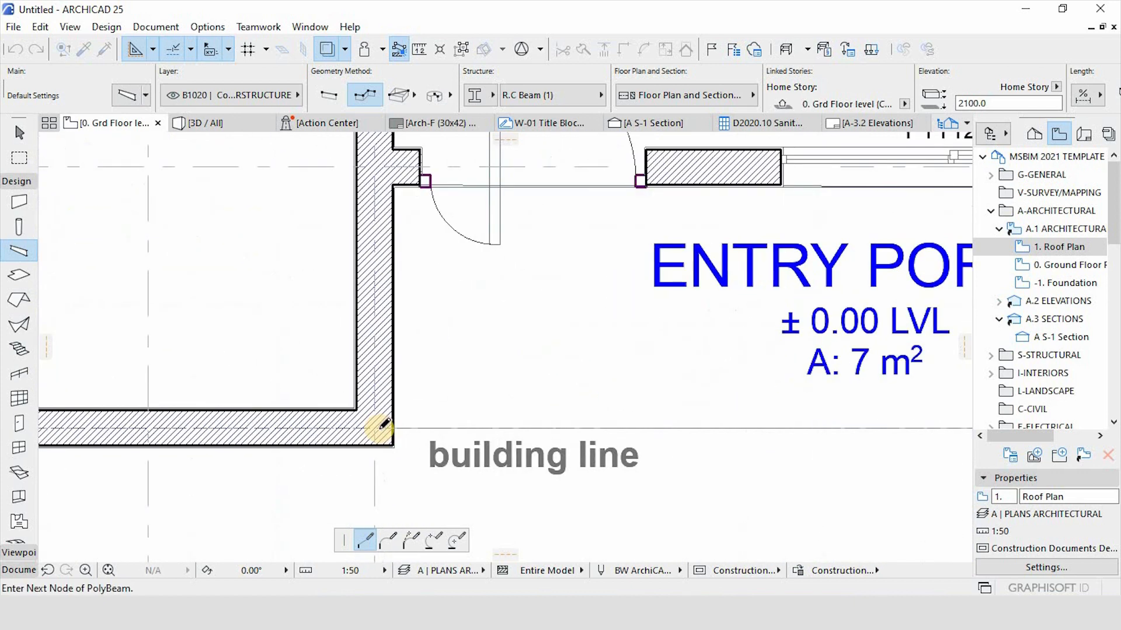
{"action": "scroll", "coordinate": [490, 431], "scroll_direction": "down", "scroll_amount": 4}
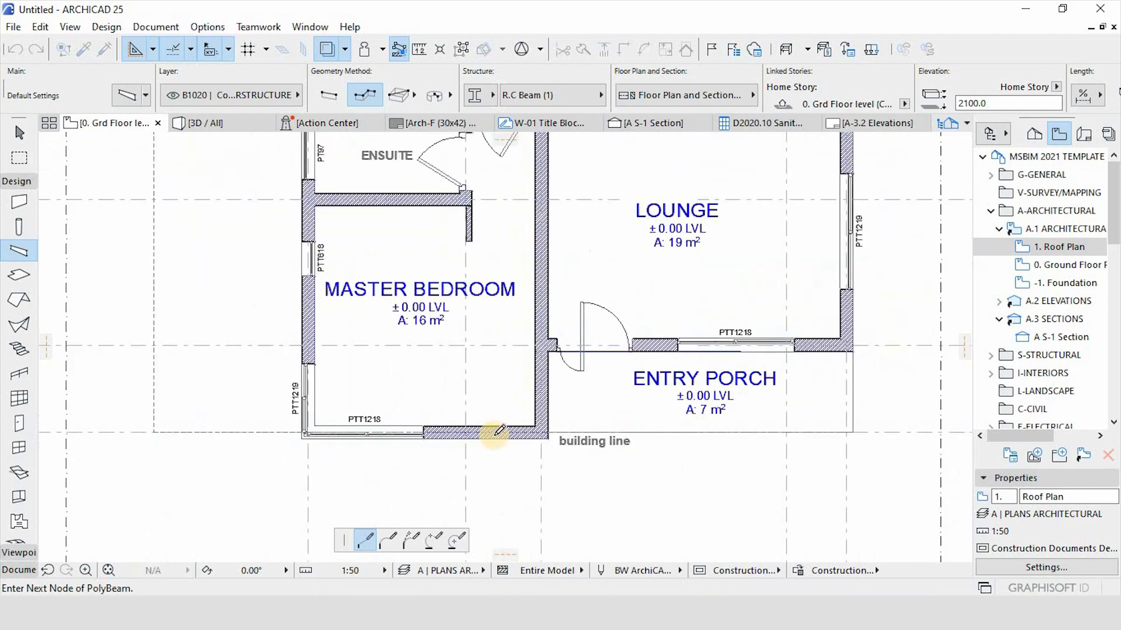
{"action": "scroll", "coordinate": [430, 431], "scroll_direction": "up", "scroll_amount": 6}
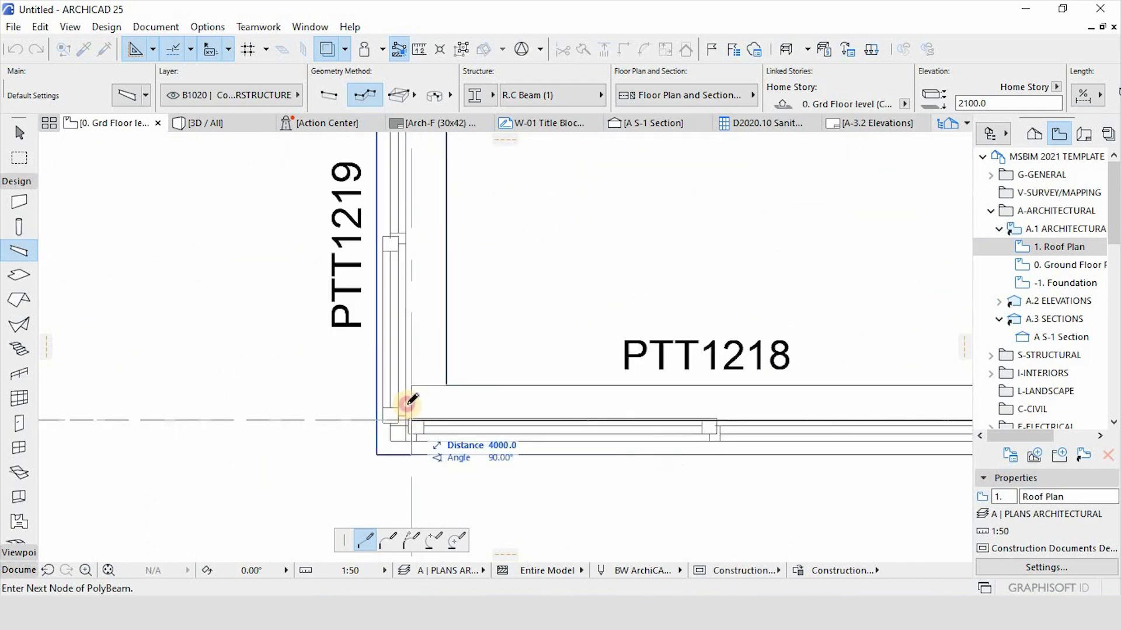
Run the beam along the master bedroom, ensuite and bath outer wall to grid D and 1800 mm across to bedroom 2's corner.
{"action": "scroll", "coordinate": [425, 457], "scroll_direction": "down", "scroll_amount": 4}
{"action": "scroll", "coordinate": [425, 163], "scroll_direction": "down", "scroll_amount": 1}
{"action": "scroll", "coordinate": [376, 176], "scroll_direction": "up", "scroll_amount": 6}
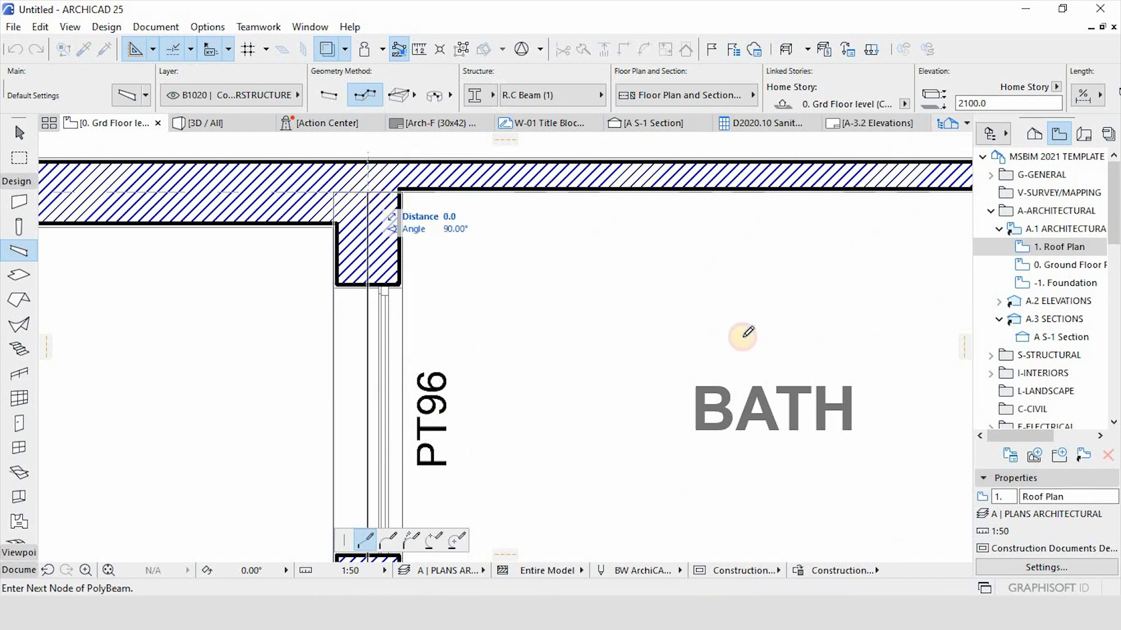
{"action": "scroll", "coordinate": [332, 257], "scroll_direction": "down", "scroll_amount": 3}
{"action": "scroll", "coordinate": [313, 276], "scroll_direction": "up", "scroll_amount": 4}
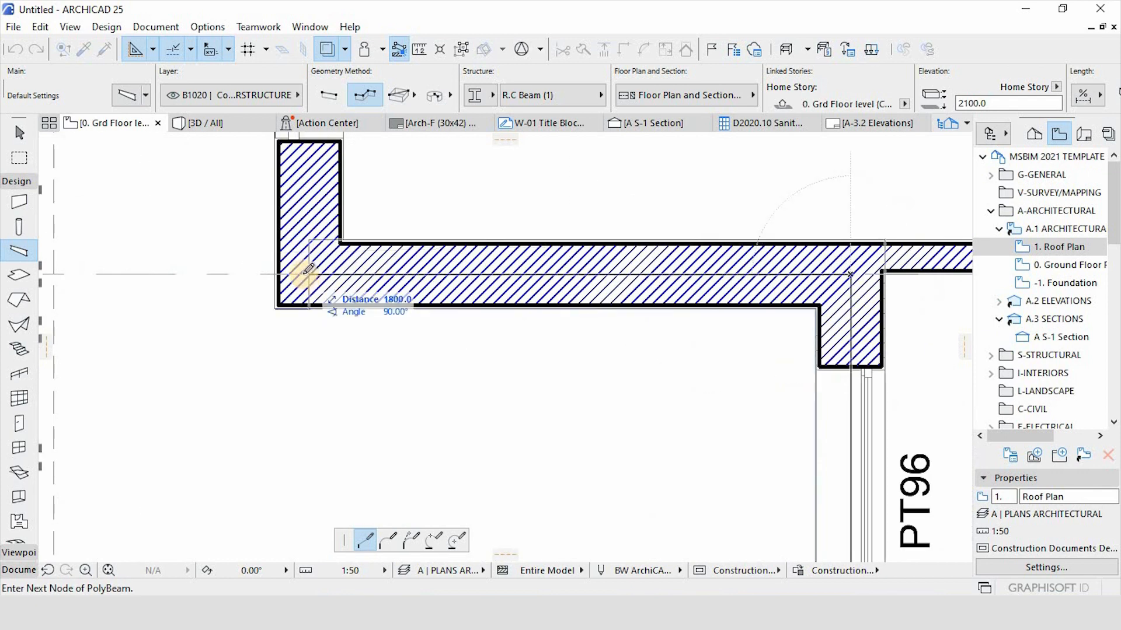
Run the beam 6500 mm to bedroom 3's window corner and close the ring 5800 mm along grid G at the starting corner.
{"action": "scroll", "coordinate": [325, 376], "scroll_direction": "down", "scroll_amount": 5}
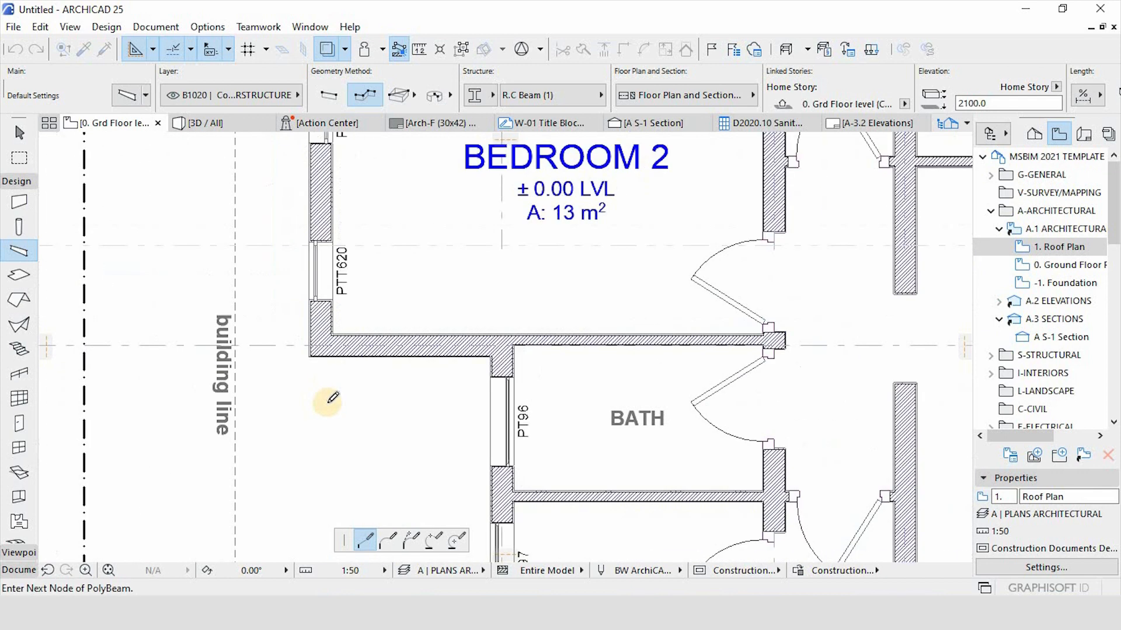
{"action": "scroll", "coordinate": [335, 197], "scroll_direction": "down", "scroll_amount": 3}
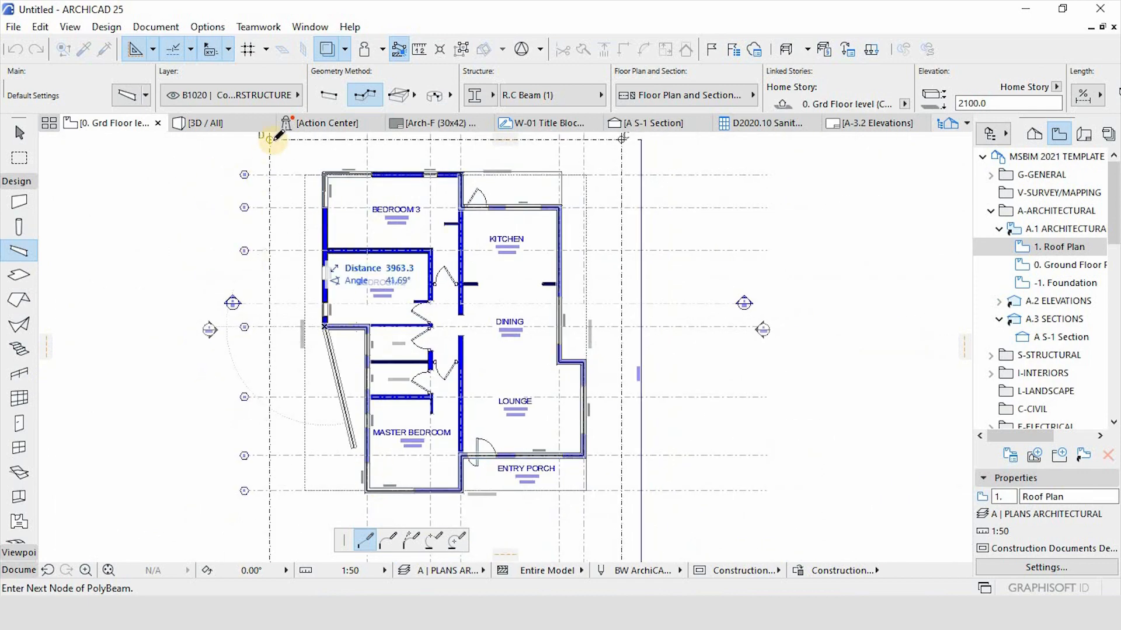
{"action": "scroll", "coordinate": [318, 175], "scroll_direction": "up", "scroll_amount": 6}
{"action": "scroll", "coordinate": [323, 184], "scroll_direction": "up", "scroll_amount": 1}
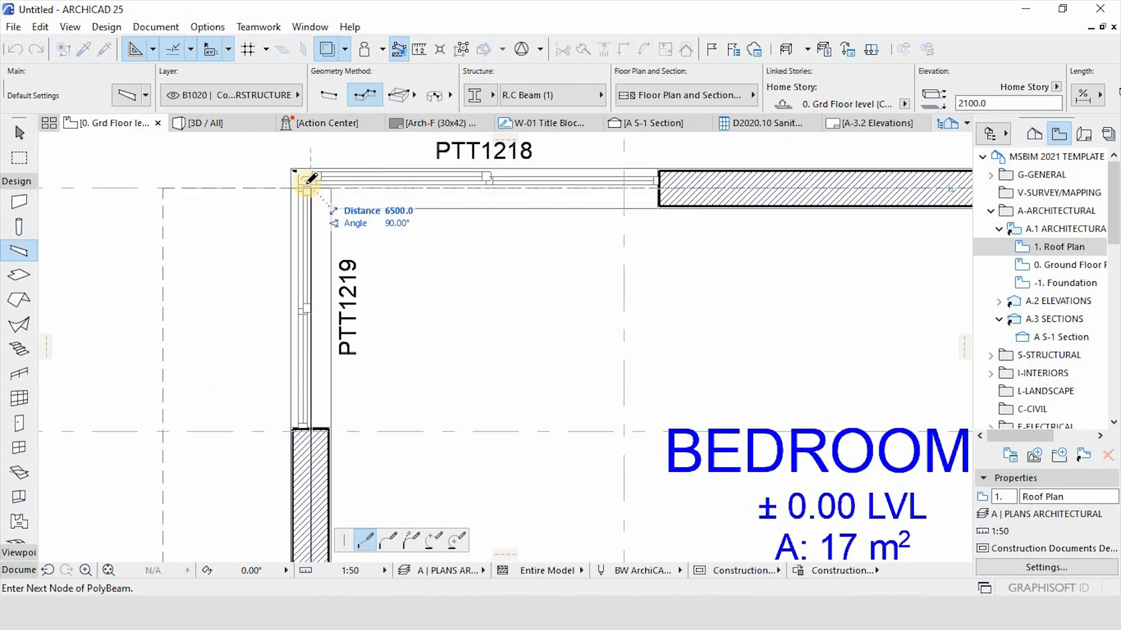
{"action": "left_click", "coordinate": [308, 185]}
{"action": "scroll", "coordinate": [400, 198], "scroll_direction": "down", "scroll_amount": 4}
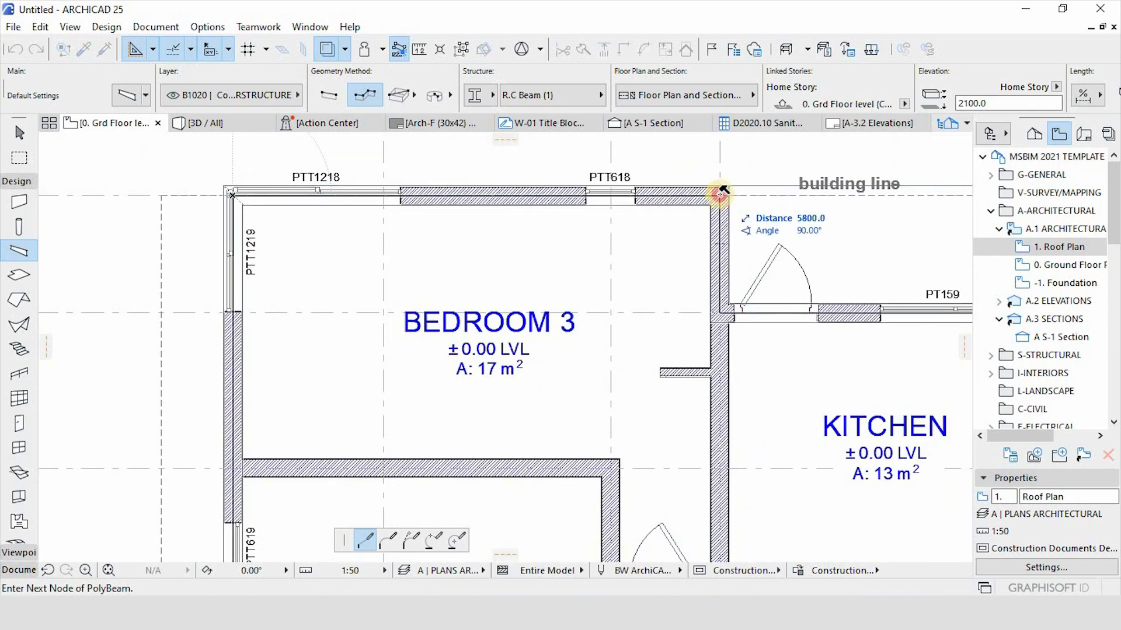
{"action": "double_click", "coordinate": [721, 191]}
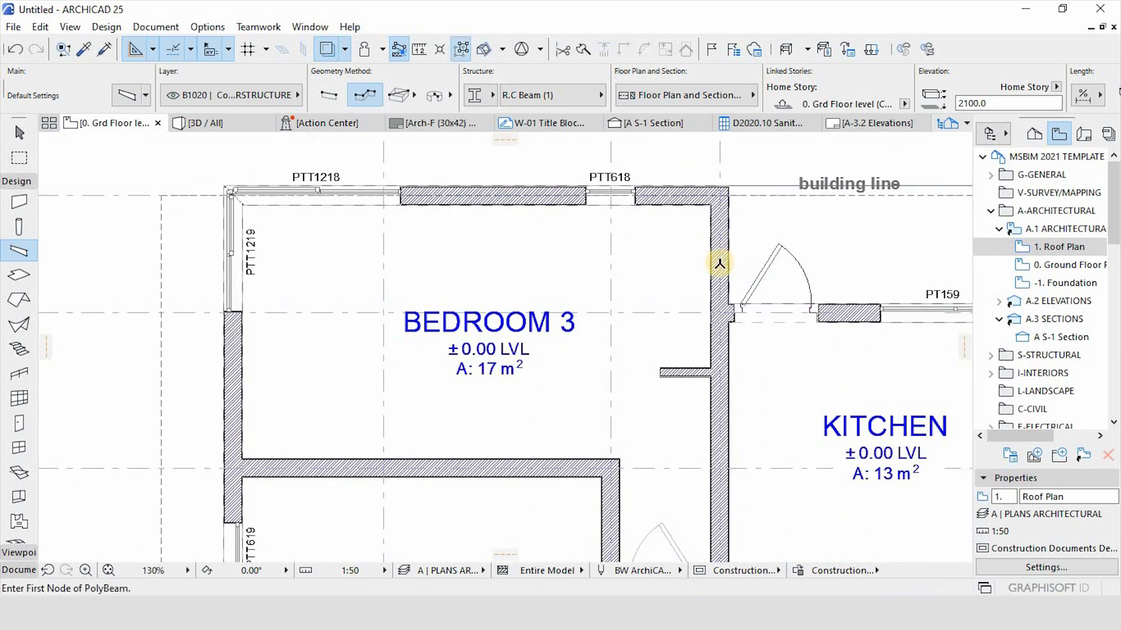
Stretch the beam between bedroom 3 and the kitchen from its grid F end 12000 mm to the entry porch wall at grid B.
{"action": "scroll", "coordinate": [713, 232], "scroll_direction": "up", "scroll_amount": 5}
{"action": "key", "text": "space"}
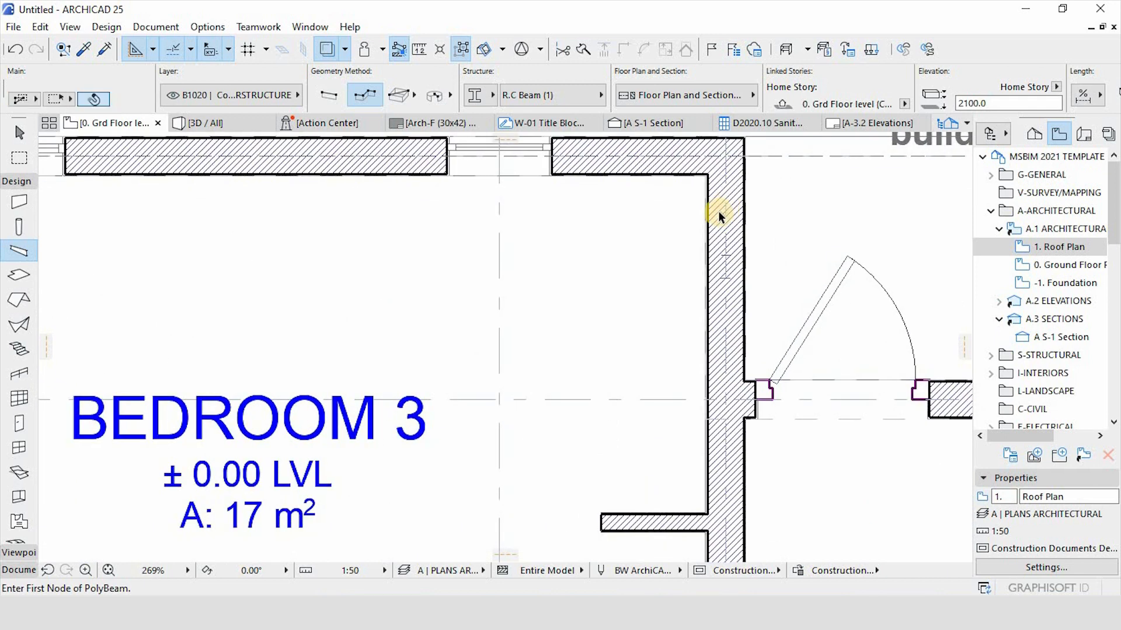
{"action": "left_click", "coordinate": [723, 216]}
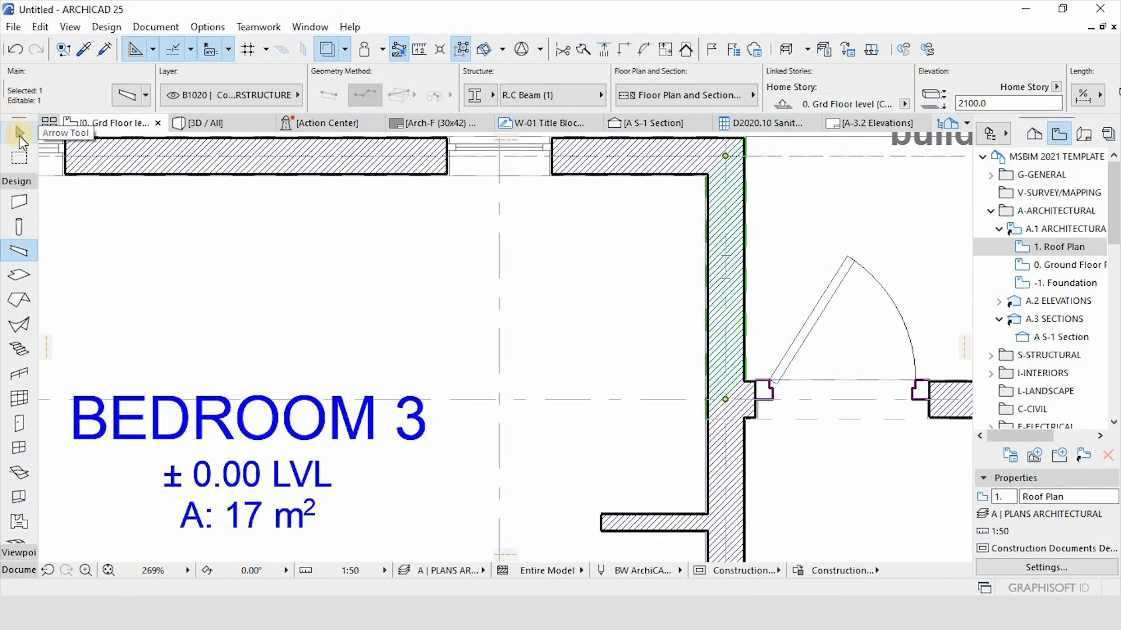
{"action": "left_click", "coordinate": [19, 132]}
{"action": "left_click", "coordinate": [726, 401]}
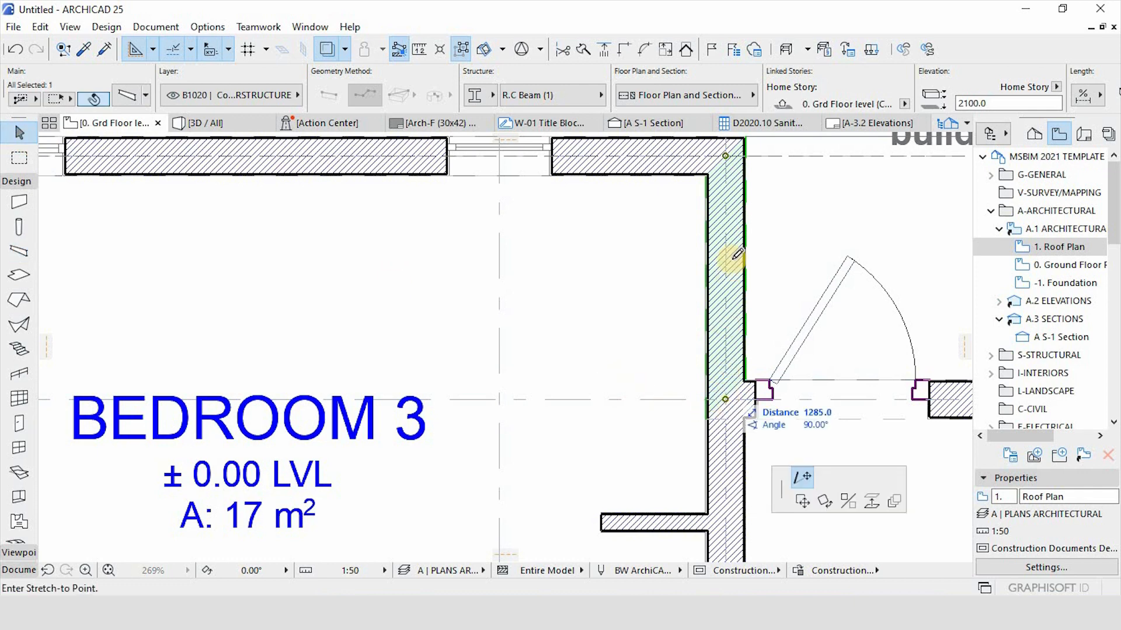
{"action": "scroll", "coordinate": [730, 256], "scroll_direction": "down", "scroll_amount": 6}
{"action": "scroll", "coordinate": [730, 373], "scroll_direction": "up", "scroll_amount": 3}
{"action": "scroll", "coordinate": [714, 399], "scroll_direction": "up", "scroll_amount": 5}
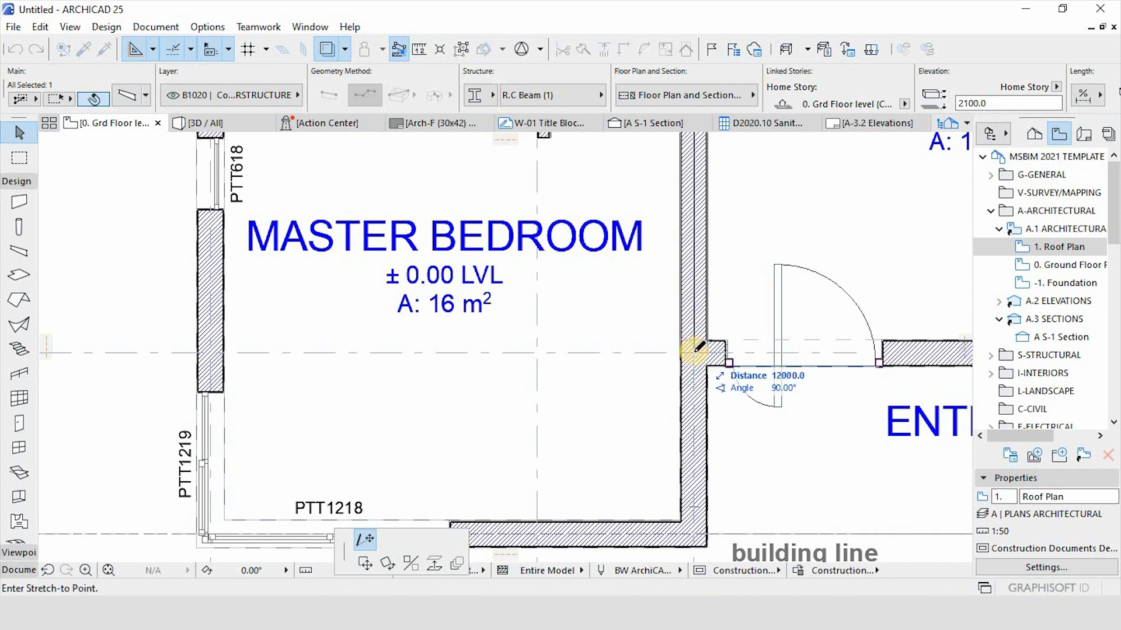
{"action": "left_click", "coordinate": [694, 351]}
{"action": "scroll", "coordinate": [714, 423], "scroll_direction": "down", "scroll_amount": 4}
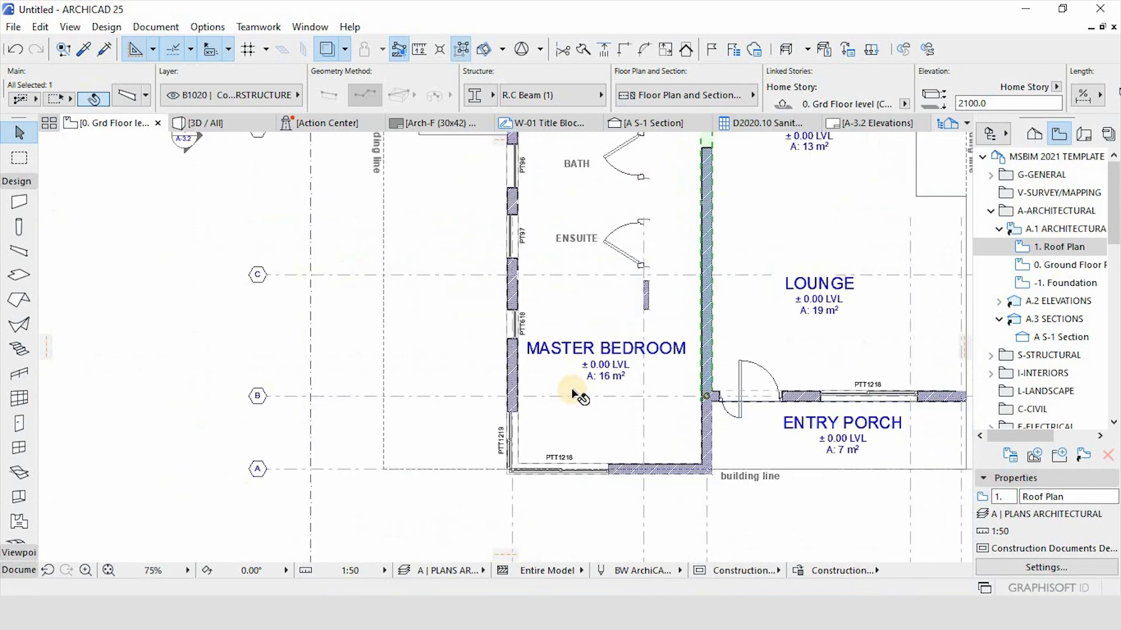
{"action": "scroll", "coordinate": [644, 522], "scroll_direction": "down", "scroll_amount": 2}
{"action": "scroll", "coordinate": [688, 262], "scroll_direction": "up", "scroll_amount": 4}
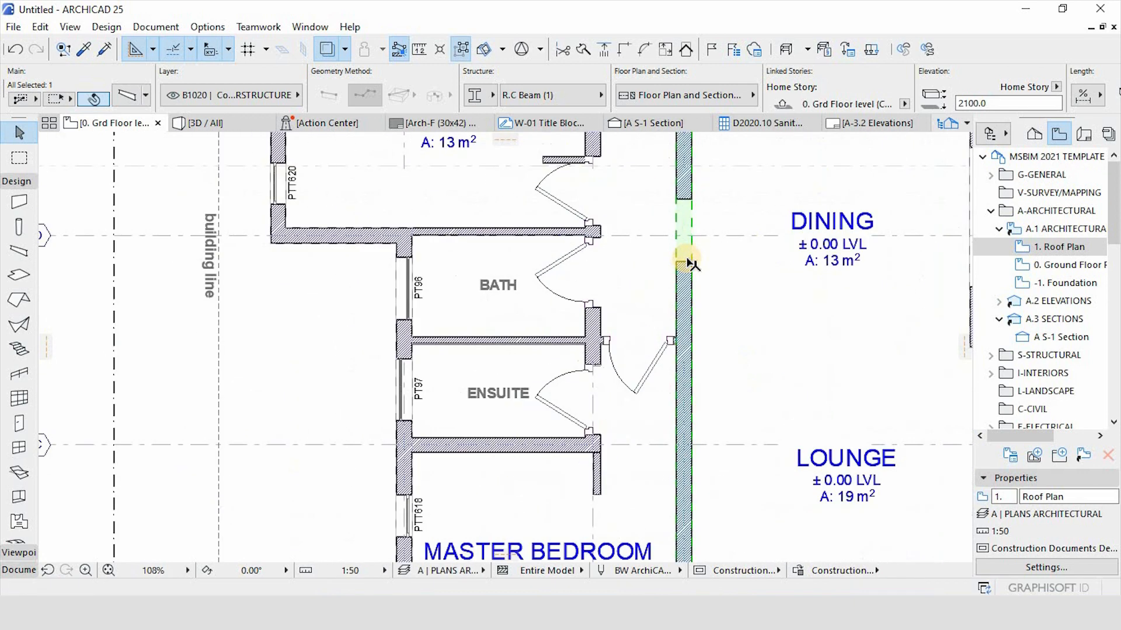
{"action": "key", "text": "Escape"}
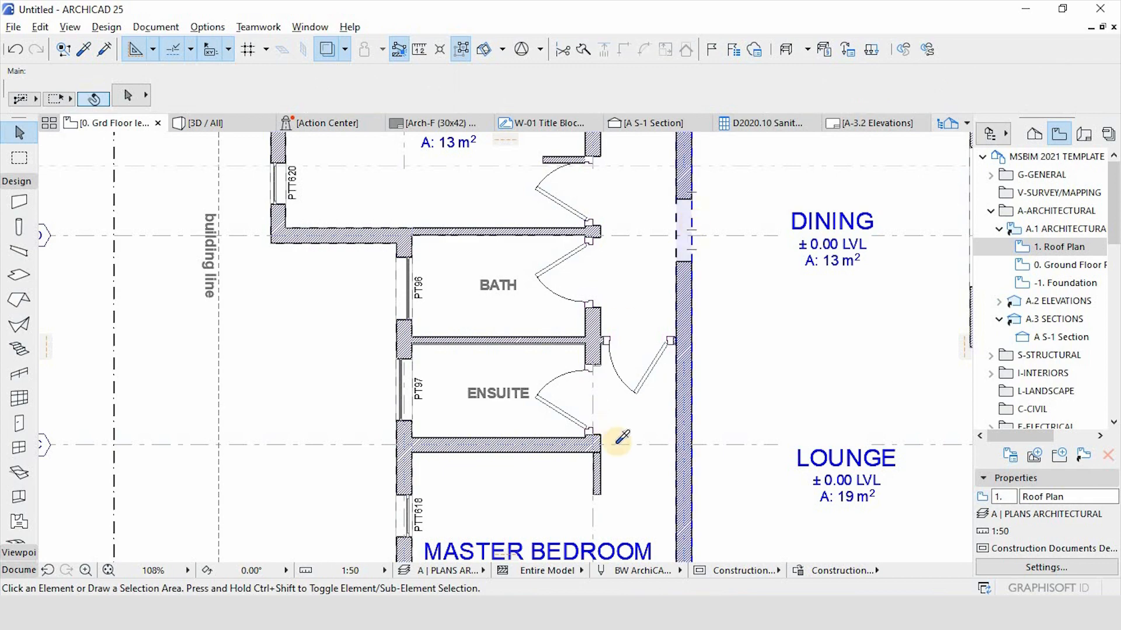
{"action": "left_click", "coordinate": [616, 444], "text": "alt"}
{"action": "scroll", "coordinate": [602, 455], "scroll_direction": "up", "scroll_amount": 6}
{"action": "scroll", "coordinate": [663, 418], "scroll_direction": "down", "scroll_amount": 3}
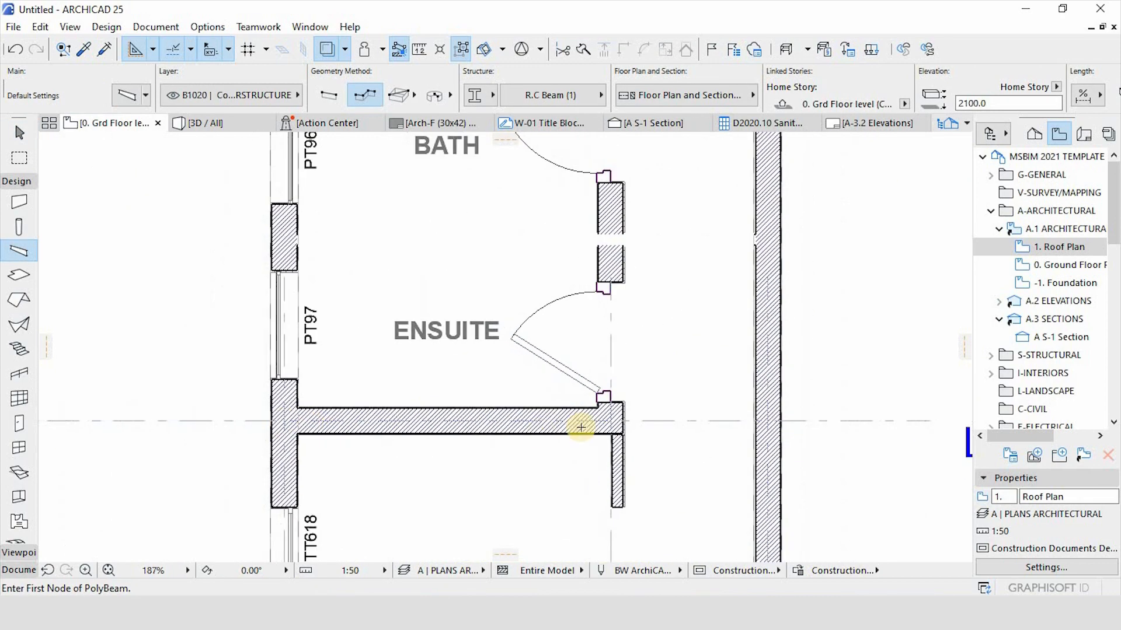
{"action": "scroll", "coordinate": [607, 418], "scroll_direction": "down", "scroll_amount": 5}
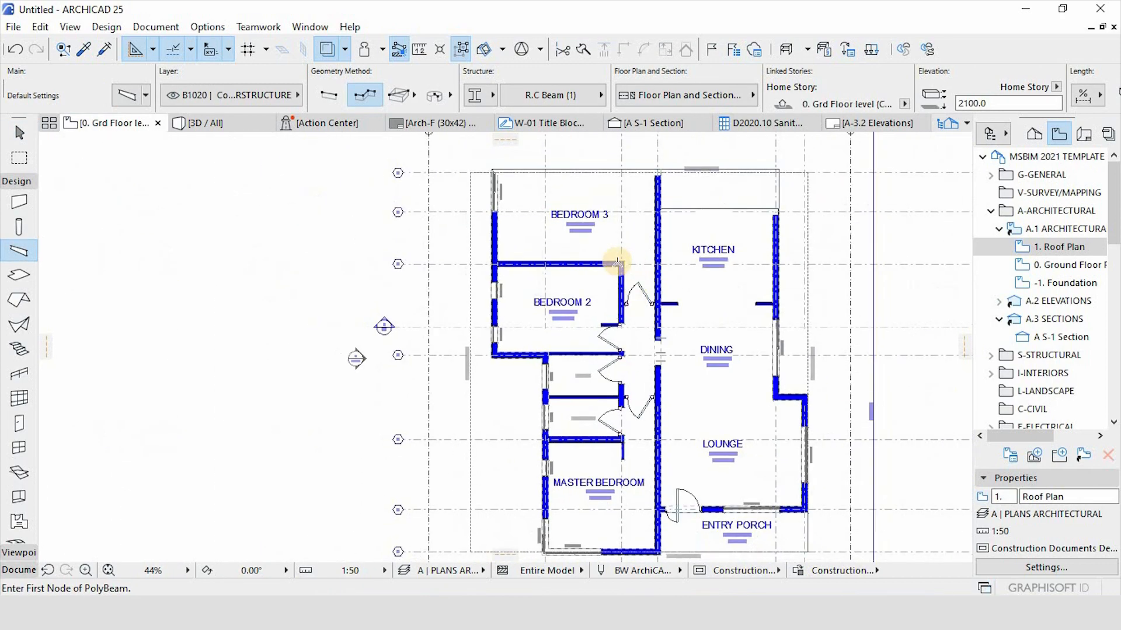
{"action": "scroll", "coordinate": [617, 263], "scroll_direction": "up", "scroll_amount": 6}
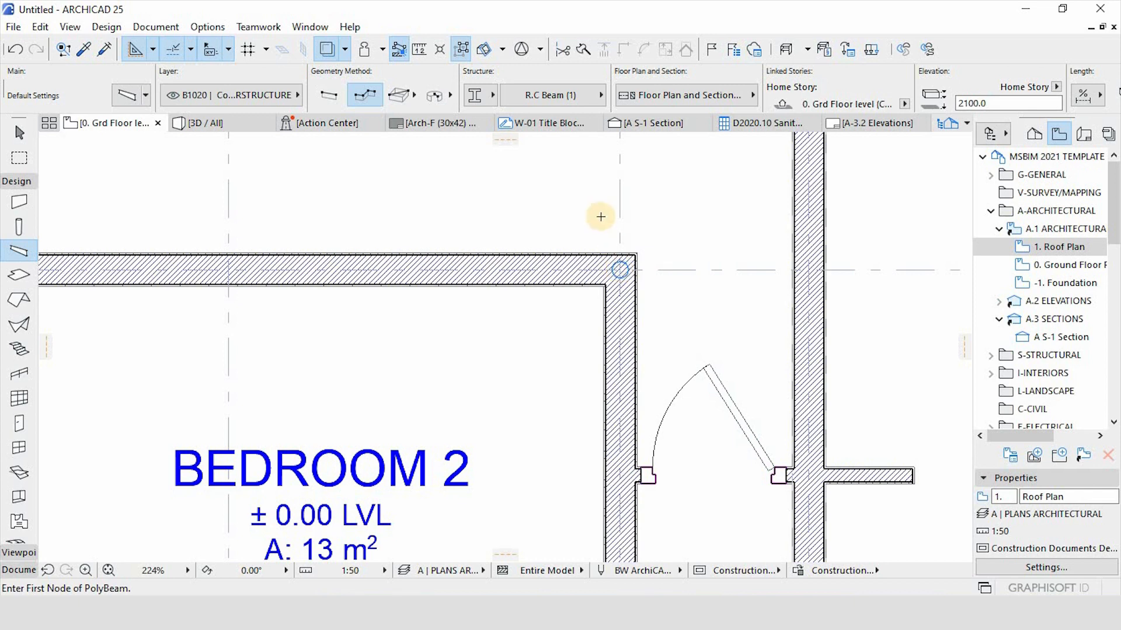
{"action": "scroll", "coordinate": [600, 216], "scroll_direction": "down", "scroll_amount": 7}
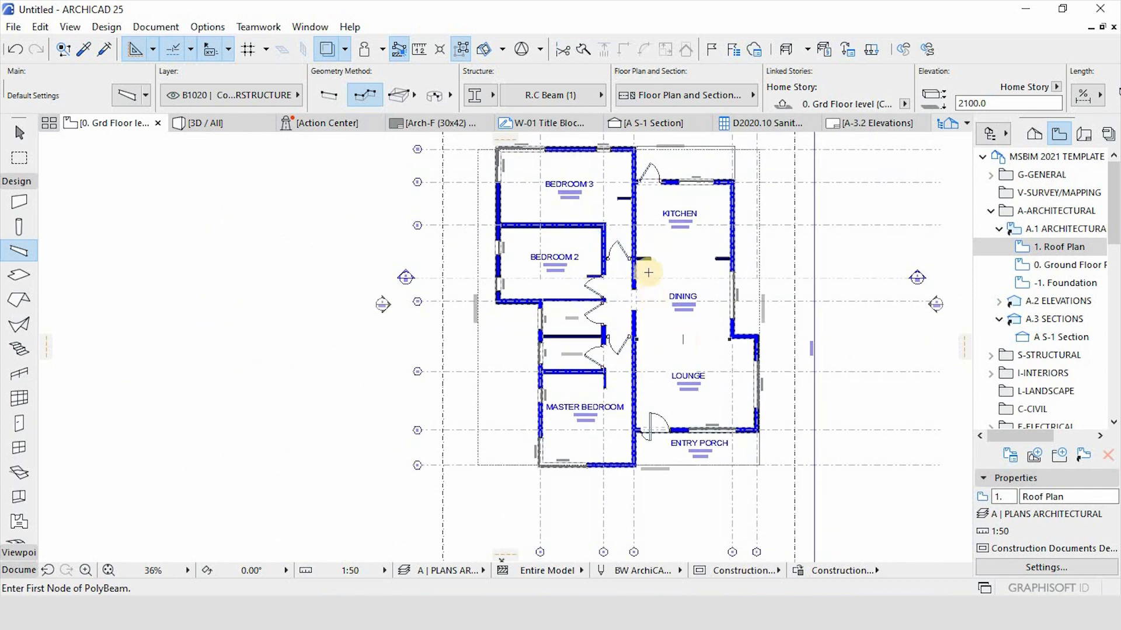
{"action": "key", "text": "Escape"}
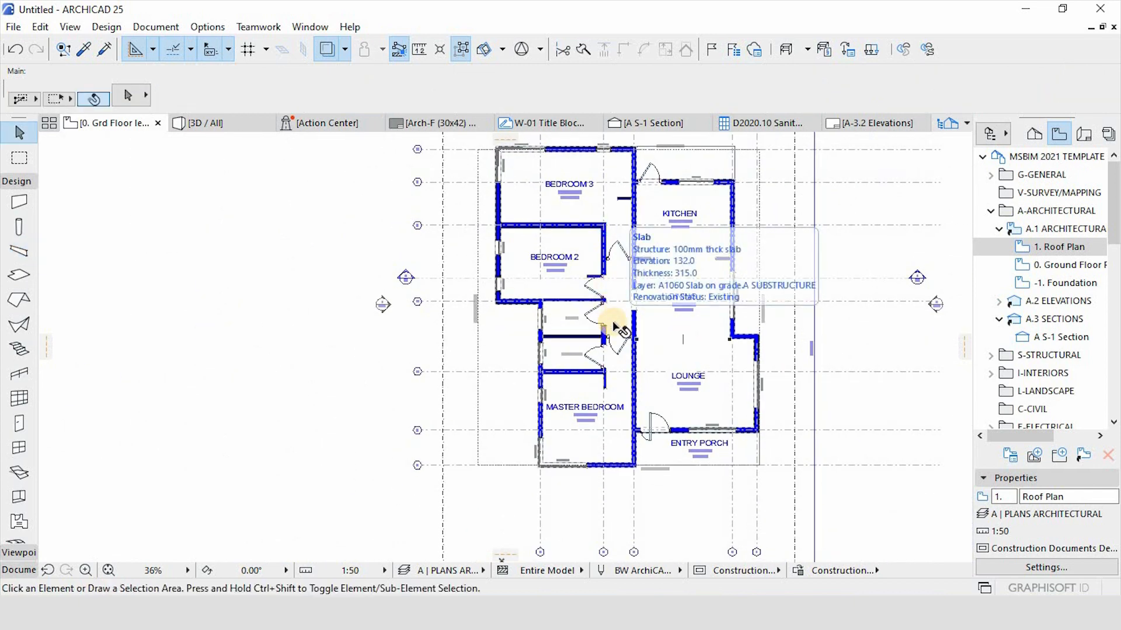
Open the A S-1 section and select the beam in the wall beside the passage door to inspect it.
{"action": "left_click", "coordinate": [653, 124]}
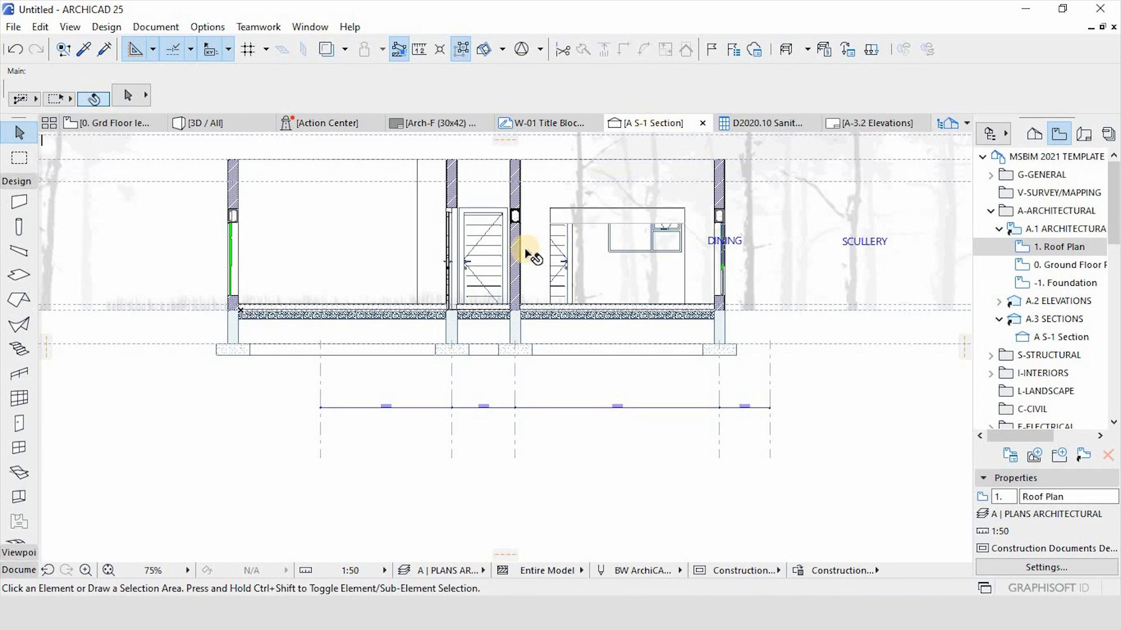
{"action": "scroll", "coordinate": [516, 233], "scroll_direction": "up", "scroll_amount": 7}
{"action": "left_click", "coordinate": [478, 223]}
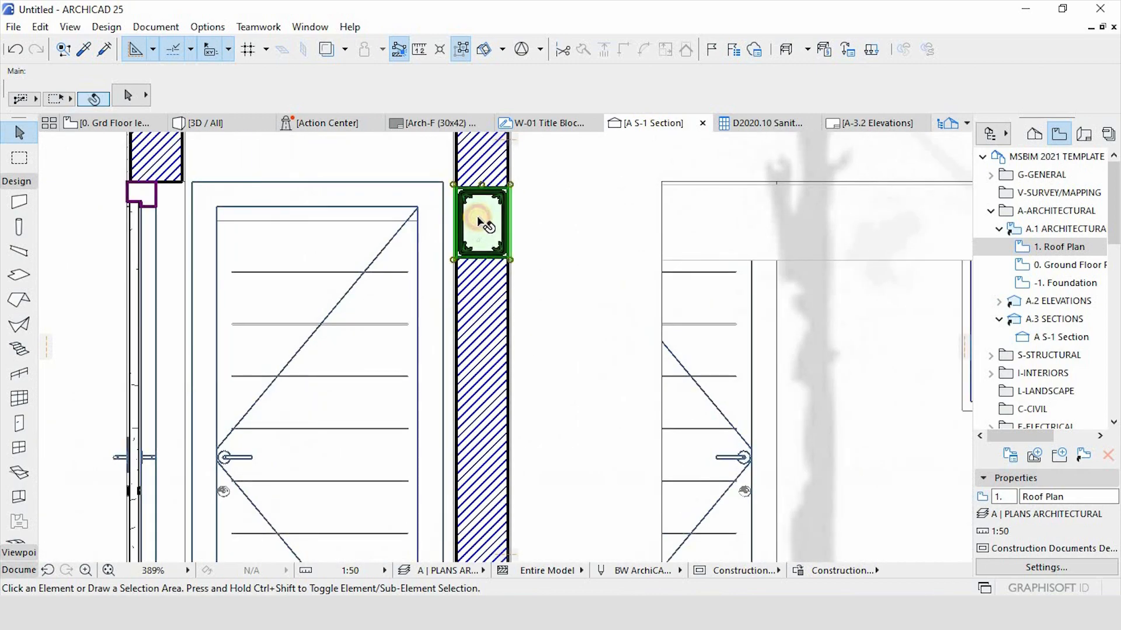
Turn element grouping back on and move the whole ring beam up by its own depth to elevation 2400.
{"action": "scroll", "coordinate": [494, 228], "scroll_direction": "down", "scroll_amount": 7}
{"action": "scroll", "coordinate": [292, 214], "scroll_direction": "up", "scroll_amount": 3}
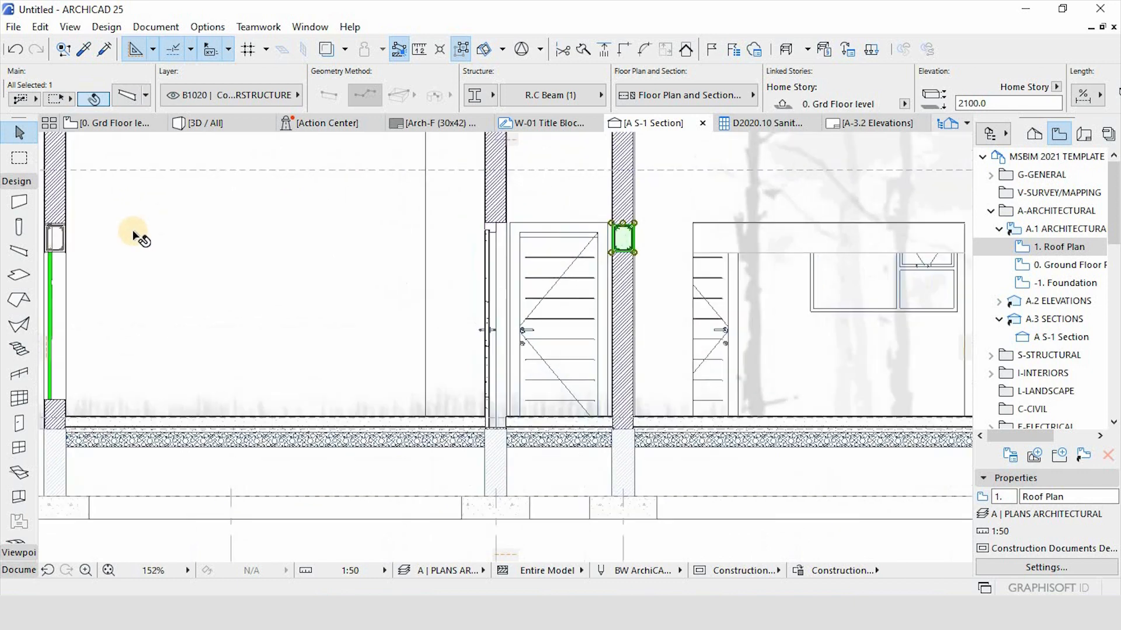
{"action": "scroll", "coordinate": [304, 220], "scroll_direction": "up", "scroll_amount": 1}
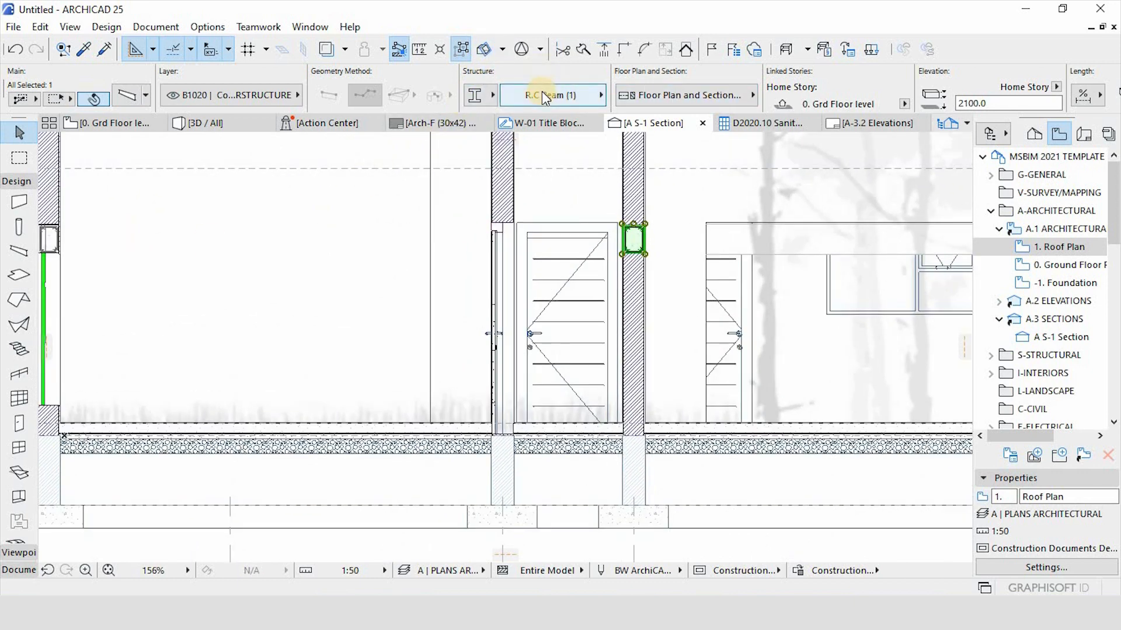
{"action": "left_click", "coordinate": [461, 49]}
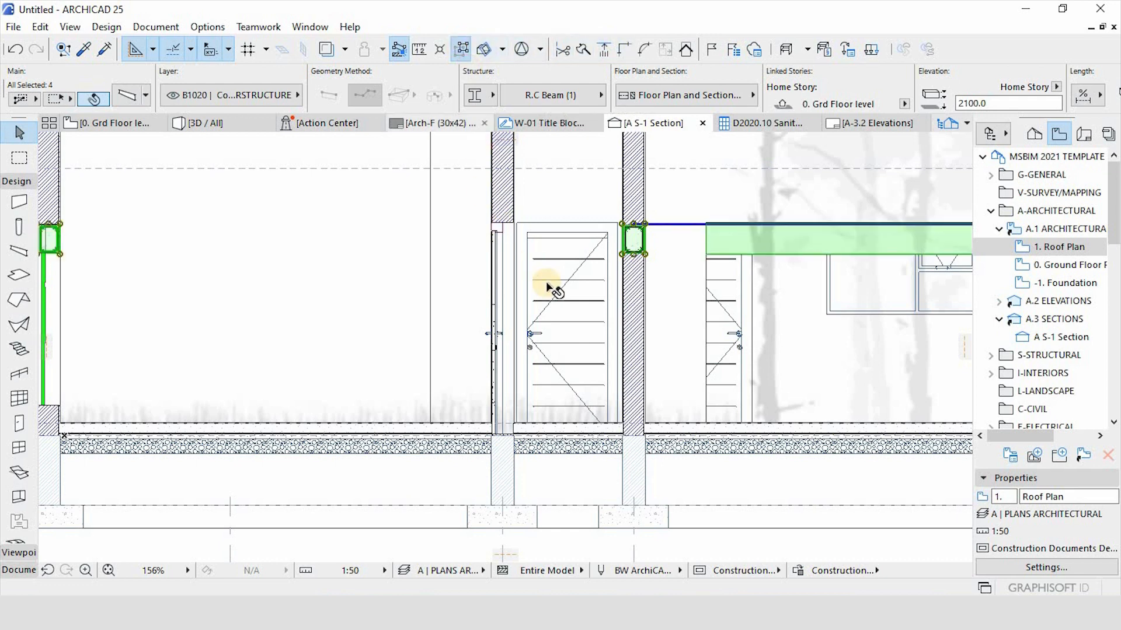
{"action": "scroll", "coordinate": [554, 296], "scroll_direction": "down", "scroll_amount": 5}
{"action": "scroll", "coordinate": [334, 316], "scroll_direction": "up", "scroll_amount": 5}
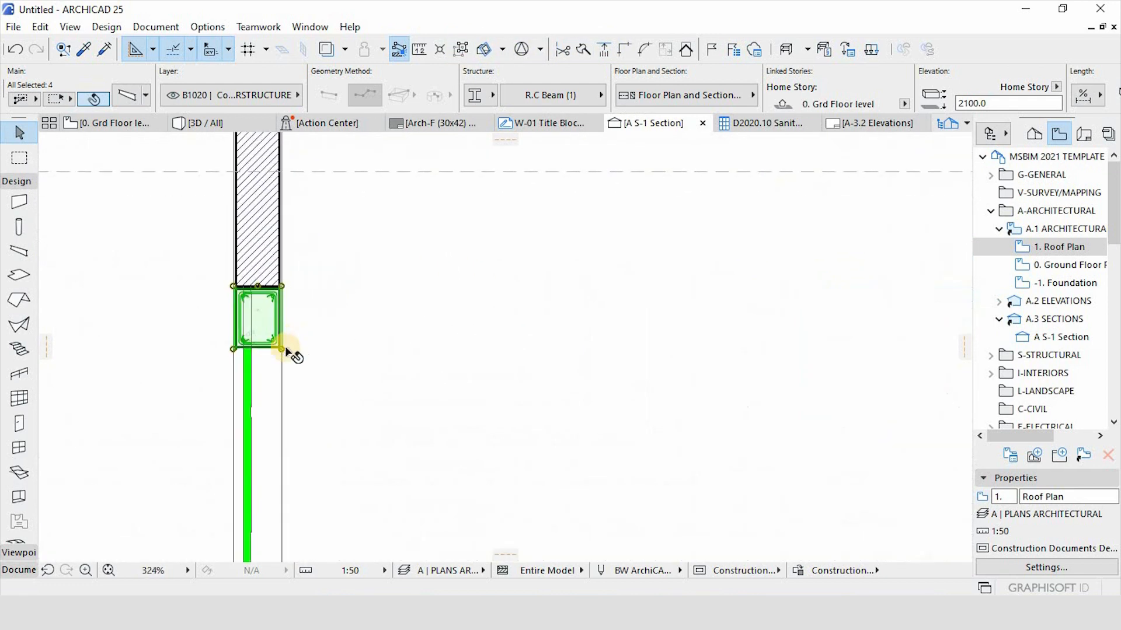
{"action": "left_click", "coordinate": [282, 349]}
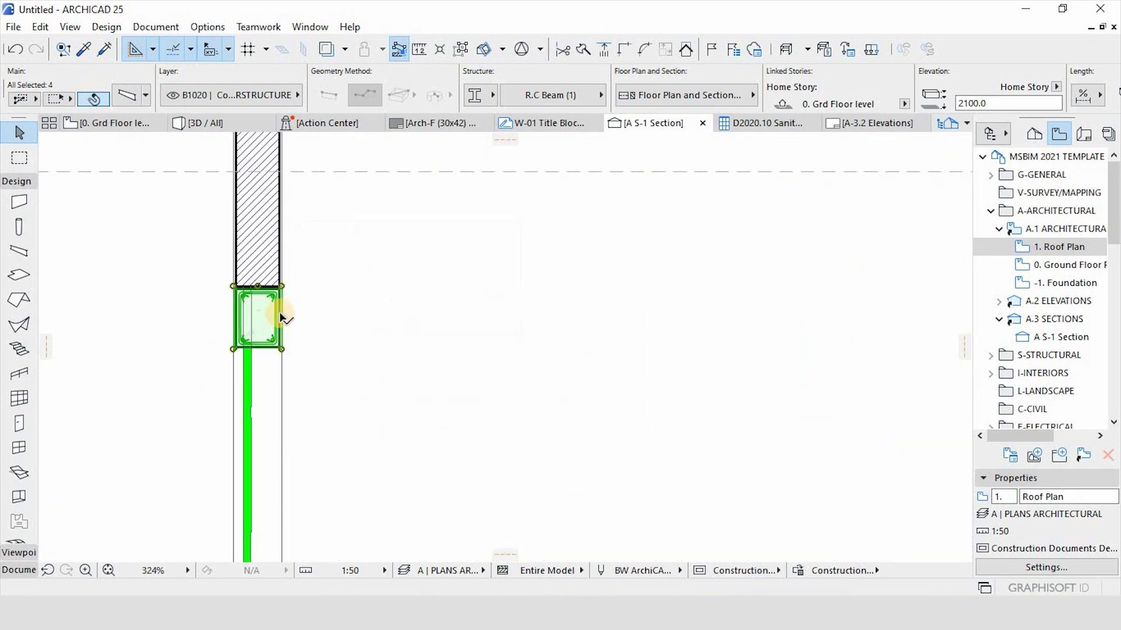
{"action": "left_click", "coordinate": [282, 287]}
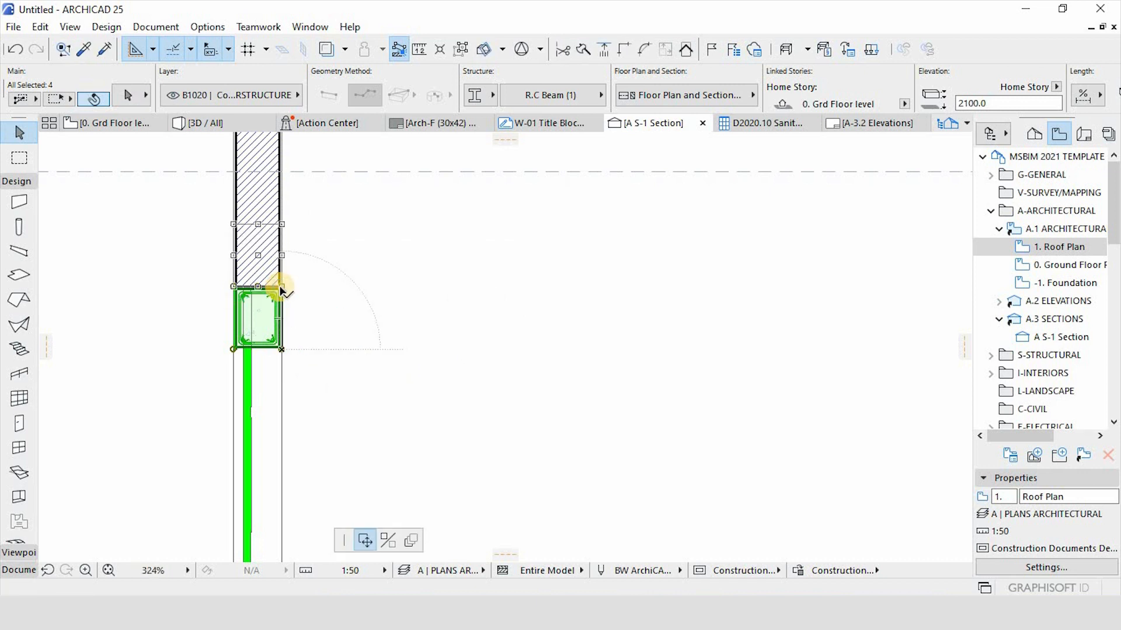
Drag the grouped beams vertically to align their underside with the wall's bottom edge above the passage door, at elevation 2414.
{"action": "scroll", "coordinate": [281, 287], "scroll_direction": "up", "scroll_amount": 3}
{"action": "scroll", "coordinate": [280, 287], "scroll_direction": "down", "scroll_amount": 5}
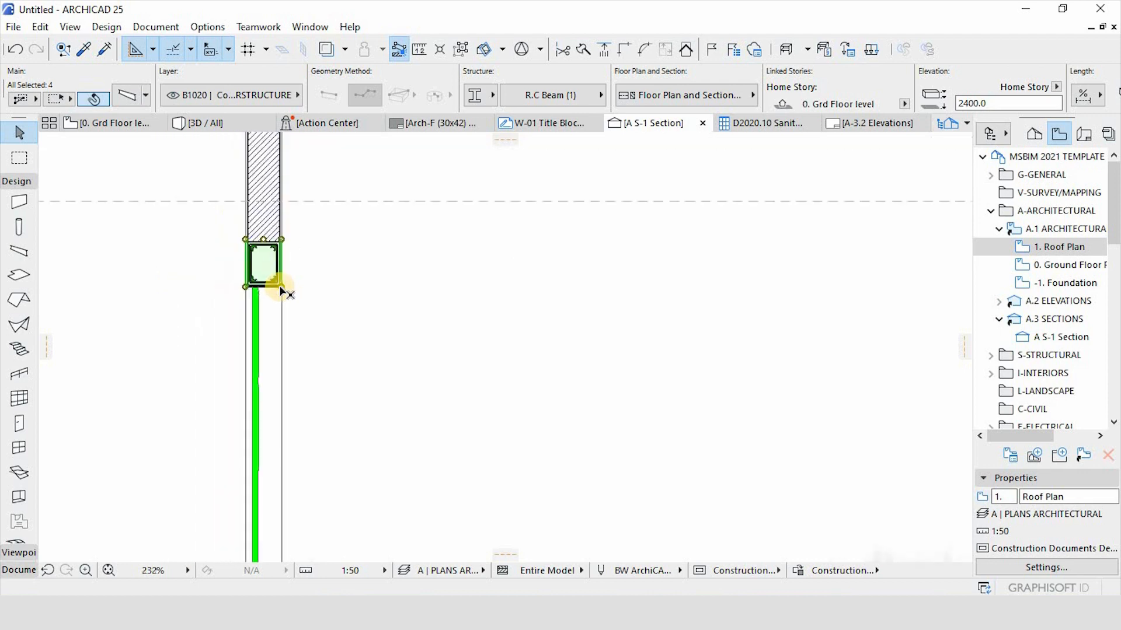
{"action": "scroll", "coordinate": [279, 285], "scroll_direction": "down", "scroll_amount": 3}
{"action": "scroll", "coordinate": [525, 289], "scroll_direction": "up", "scroll_amount": 5}
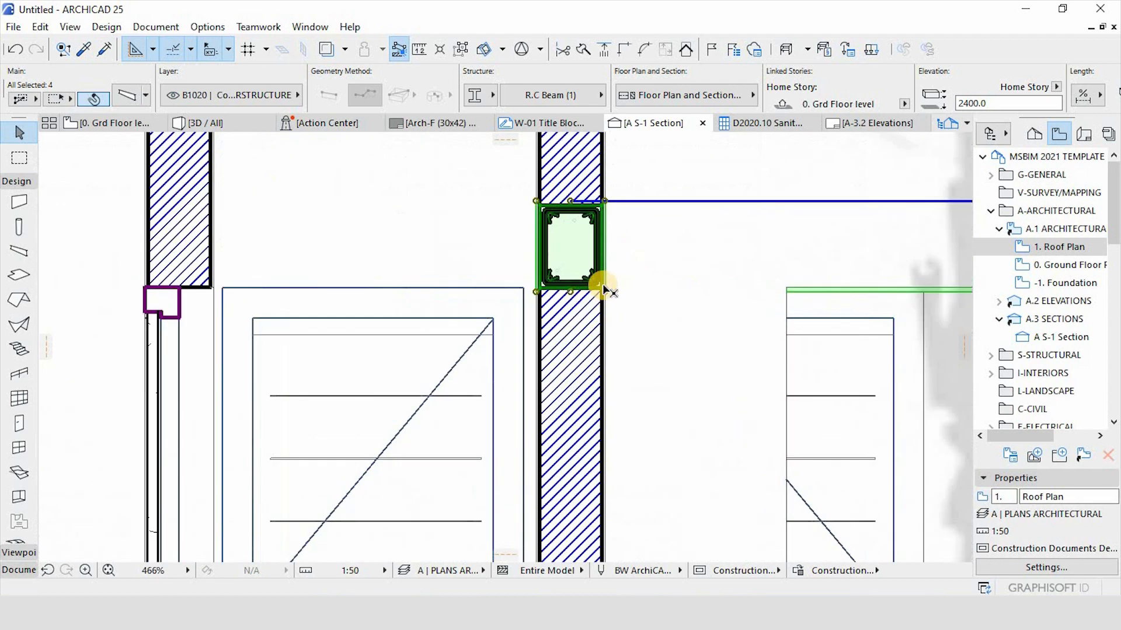
{"action": "key", "text": "ctrl+d"}
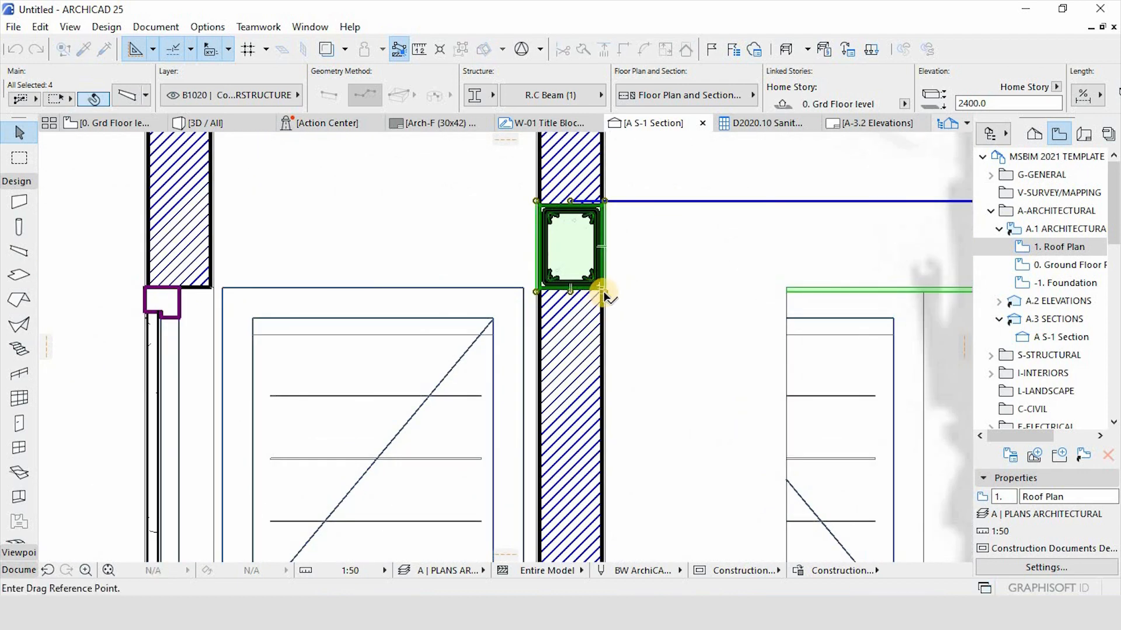
{"action": "left_click", "coordinate": [604, 290]}
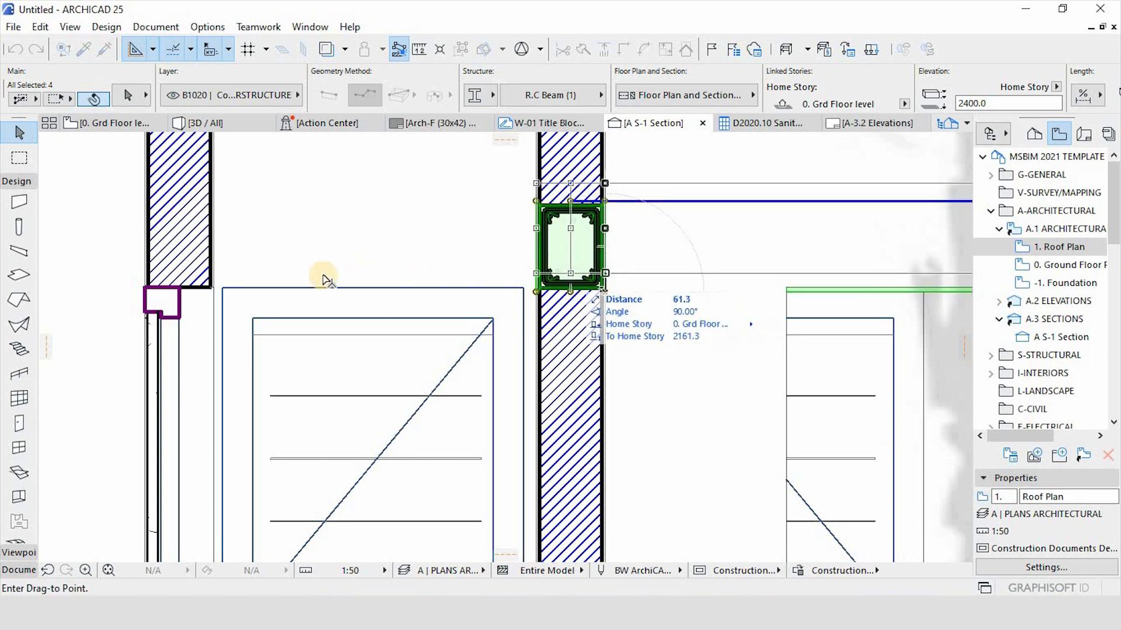
{"action": "left_click", "coordinate": [212, 286]}
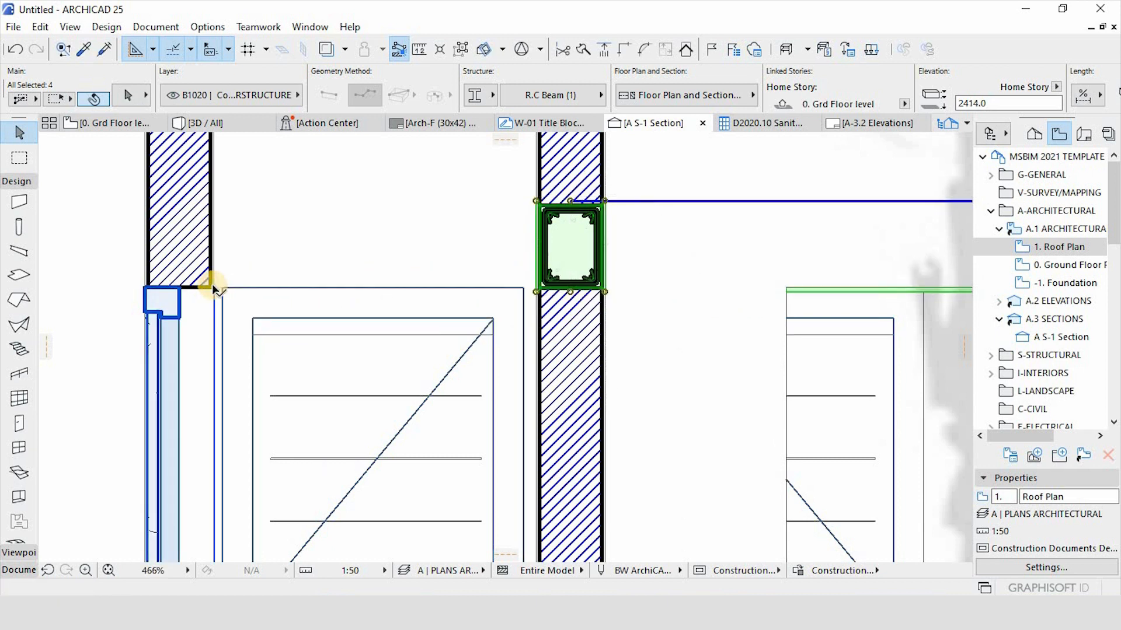
{"action": "scroll", "coordinate": [503, 303], "scroll_direction": "down", "scroll_amount": 4}
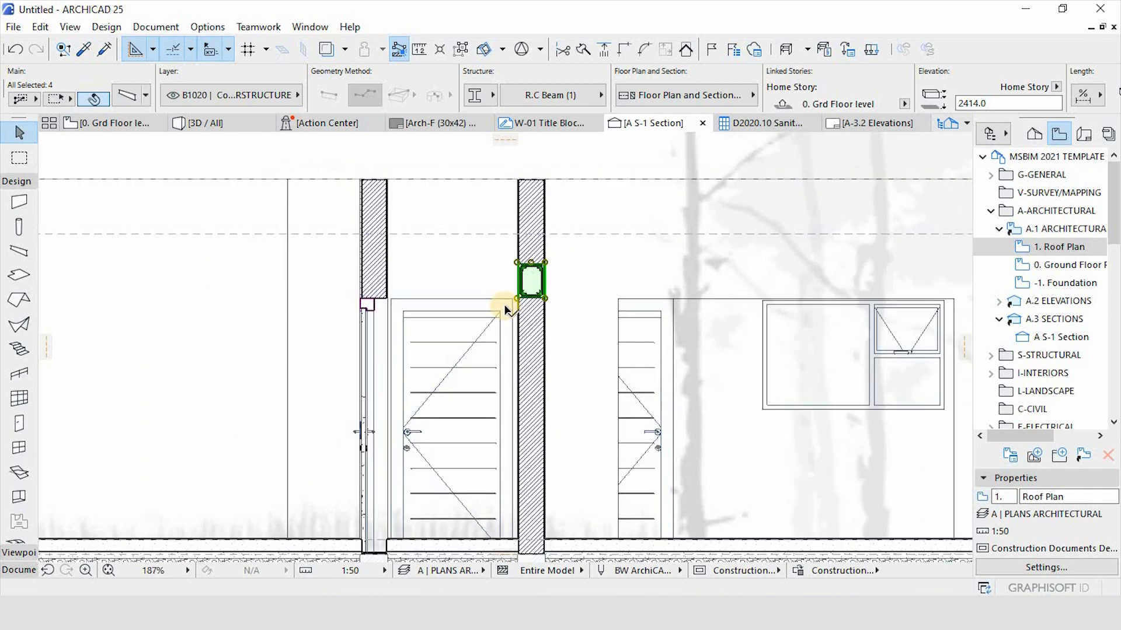
{"action": "key", "text": "Escape"}
Examine the section's walls and door heads for beam alignment and for any wall without a beam.
{"action": "scroll", "coordinate": [530, 284], "scroll_direction": "up", "scroll_amount": 4}
{"action": "scroll", "coordinate": [534, 283], "scroll_direction": "down", "scroll_amount": 4}
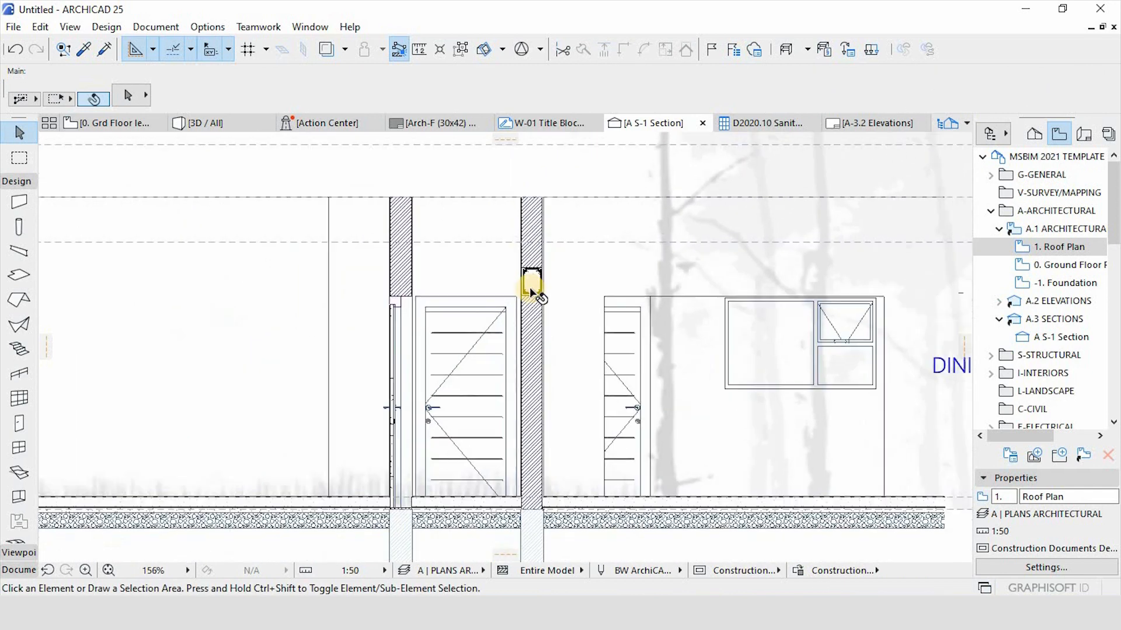
{"action": "scroll", "coordinate": [406, 314], "scroll_direction": "up", "scroll_amount": 4}
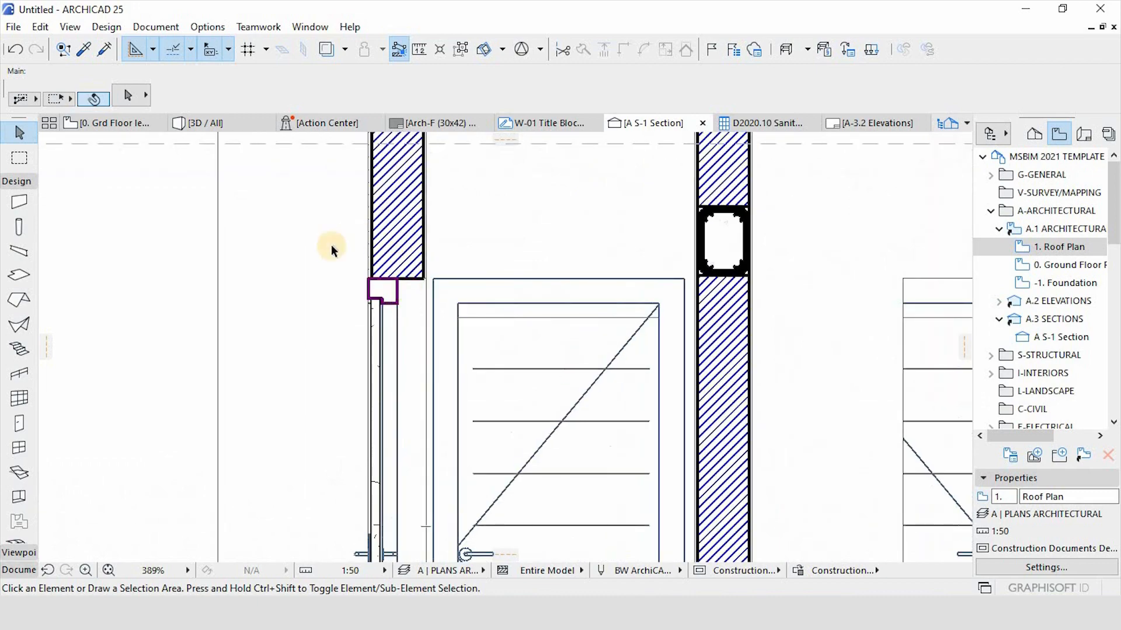
{"action": "scroll", "coordinate": [384, 280], "scroll_direction": "down", "scroll_amount": 6}
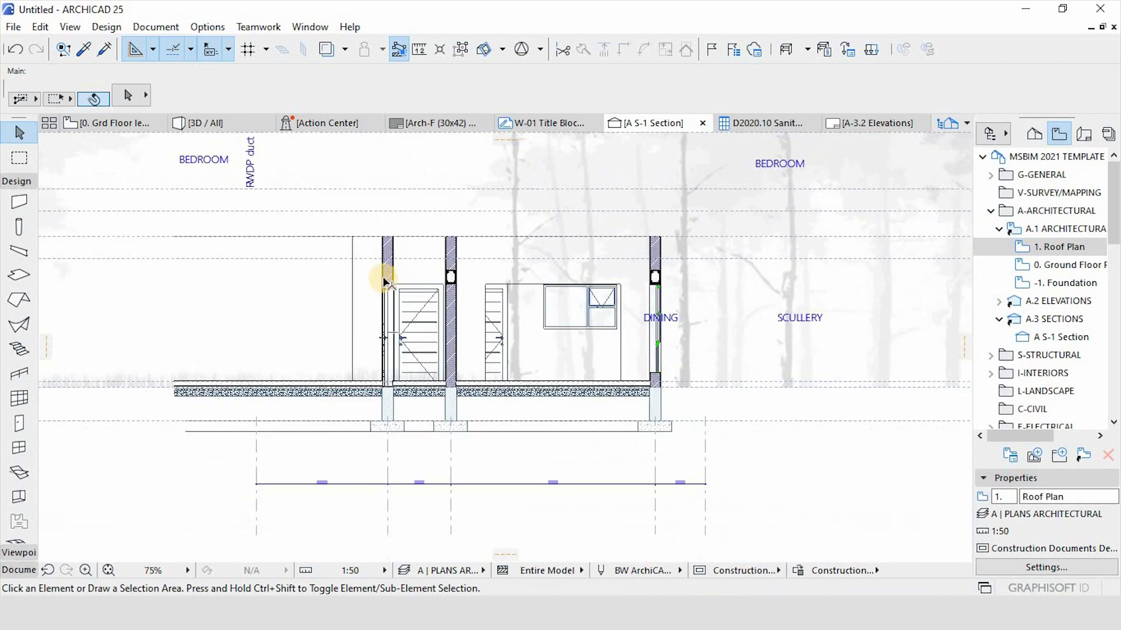
{"action": "scroll", "coordinate": [384, 282], "scroll_direction": "up", "scroll_amount": 3}
{"action": "scroll", "coordinate": [385, 282], "scroll_direction": "up", "scroll_amount": 3}
{"action": "scroll", "coordinate": [441, 394], "scroll_direction": "down", "scroll_amount": 2}
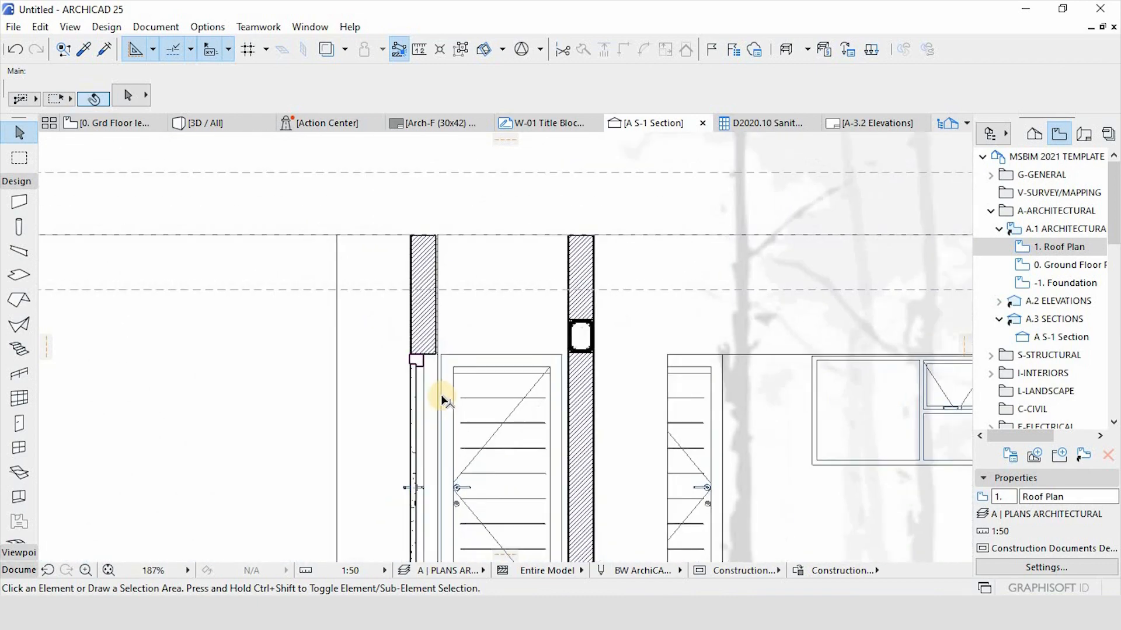
{"action": "scroll", "coordinate": [417, 331], "scroll_direction": "up", "scroll_amount": 4}
{"action": "scroll", "coordinate": [440, 340], "scroll_direction": "down", "scroll_amount": 4}
{"action": "scroll", "coordinate": [470, 310], "scroll_direction": "down", "scroll_amount": 3}
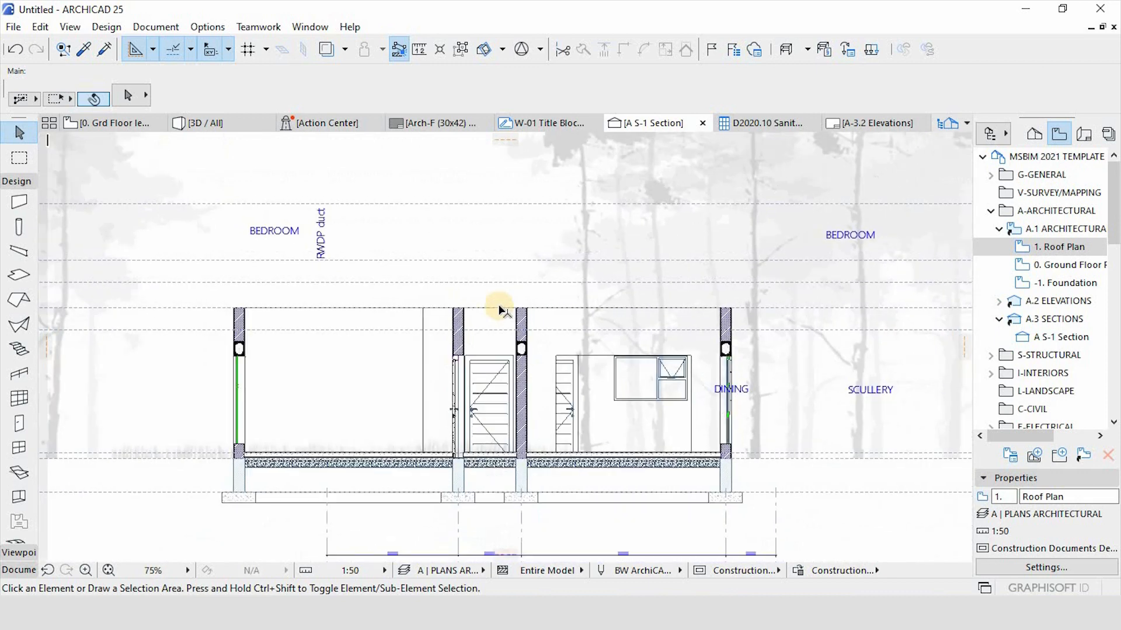
{"action": "scroll", "coordinate": [479, 325], "scroll_direction": "up", "scroll_amount": 4}
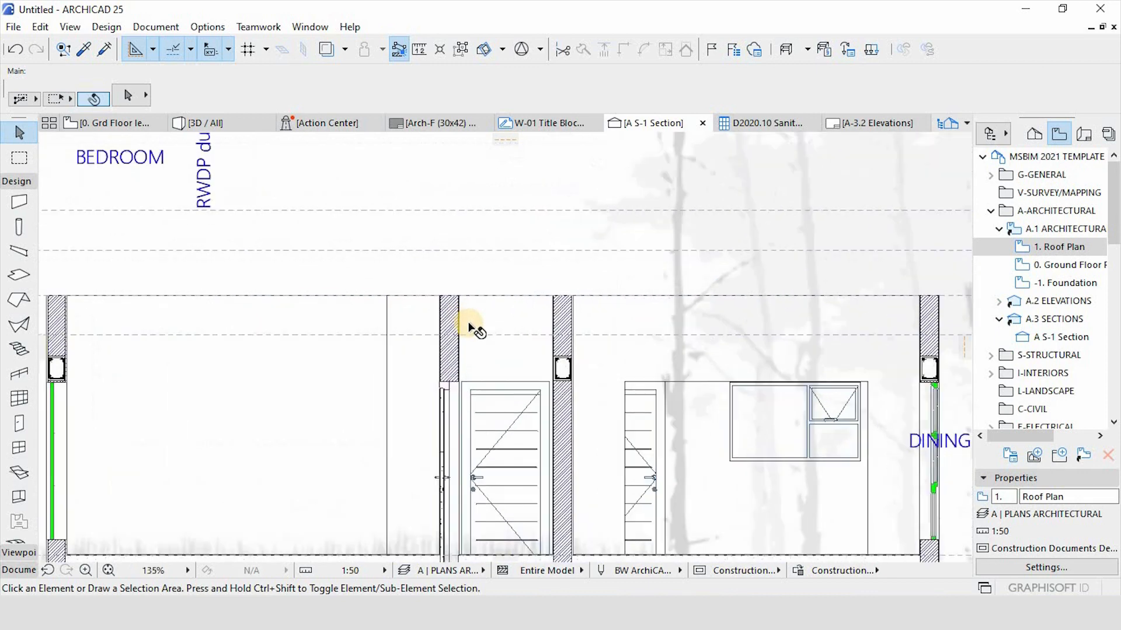
Open the ground floor plan and pick up the beam settings from the passage wall beside the dining room.
{"action": "left_click", "coordinate": [125, 124]}
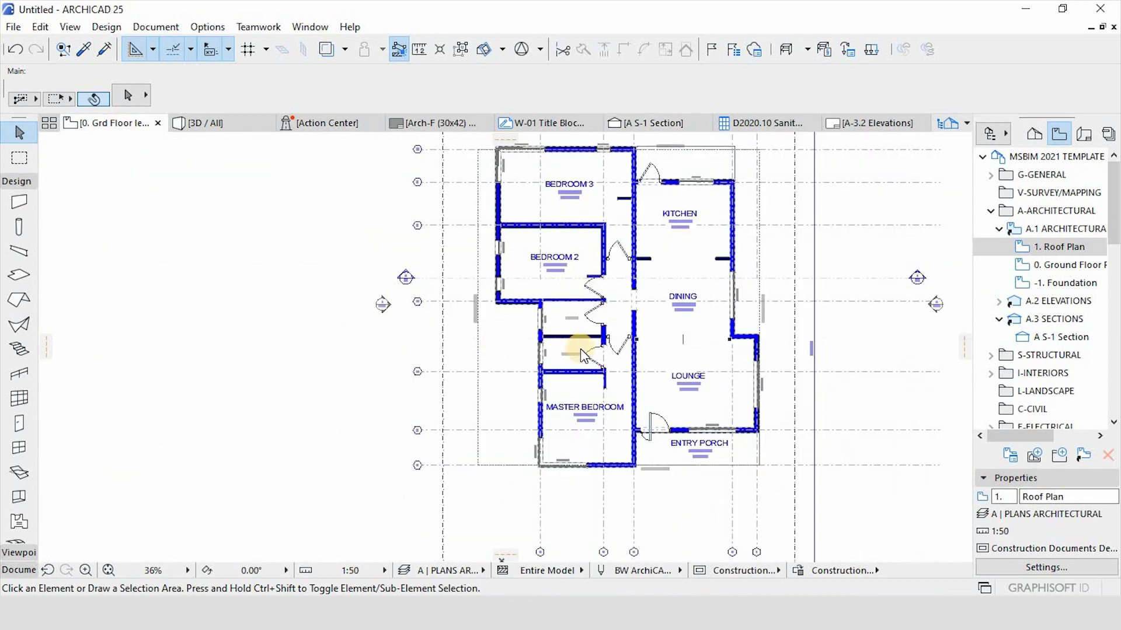
{"action": "scroll", "coordinate": [609, 288], "scroll_direction": "up", "scroll_amount": 4}
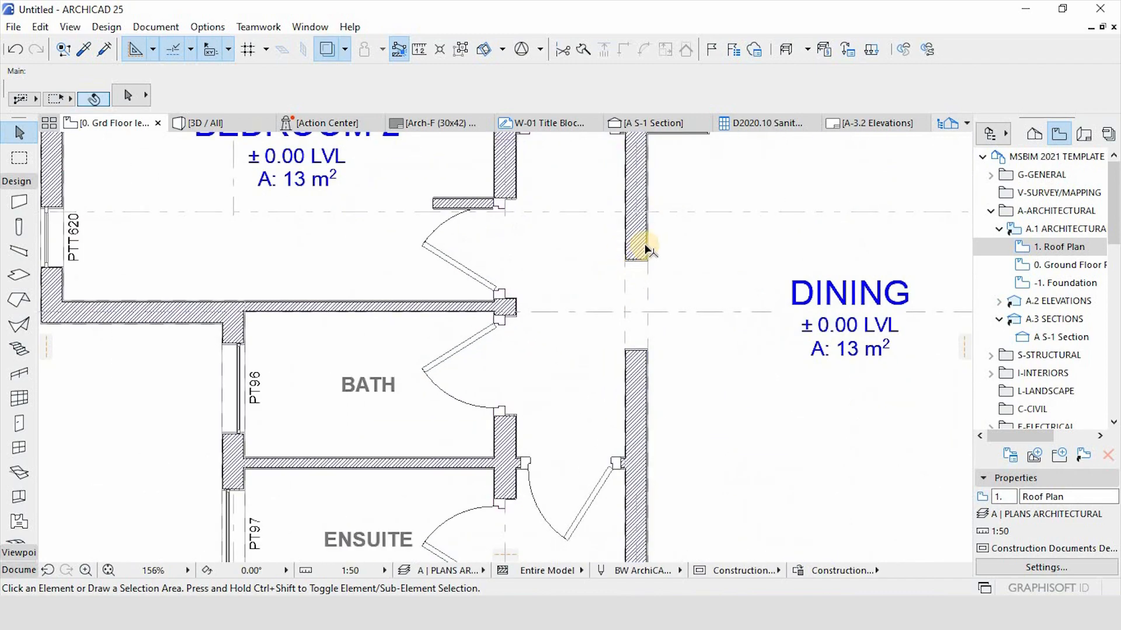
{"action": "left_click", "coordinate": [624, 251], "text": "alt"}
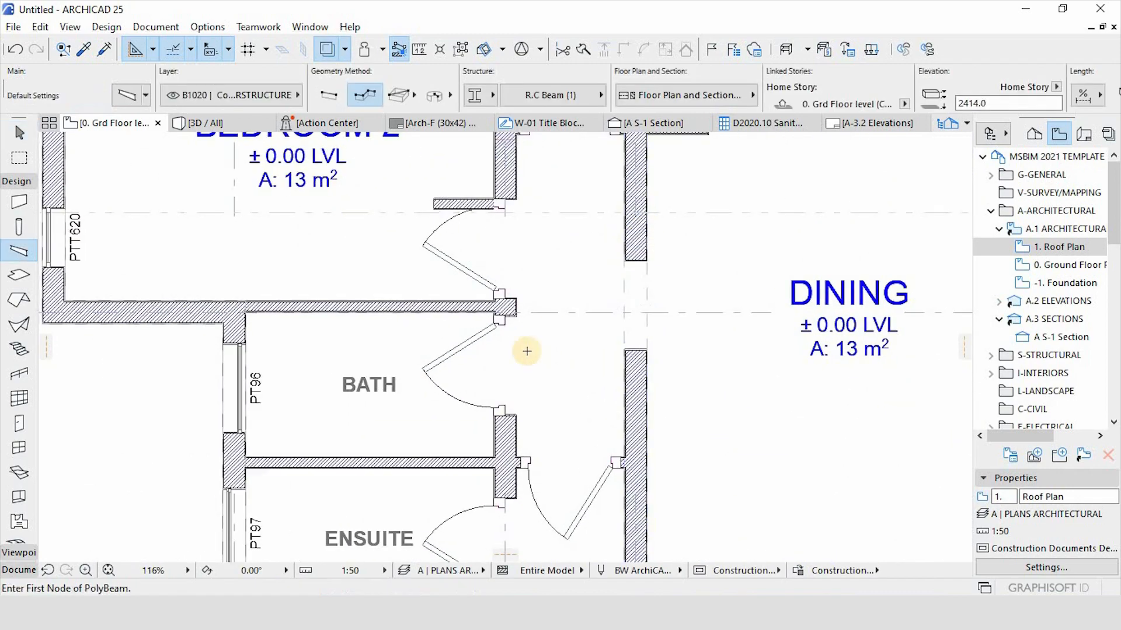
Draw a beam along the ensuite and master bedroom dividing wall, 6250 mm up the passage to bedroom 2's corner, and across to the outer wall.
{"action": "scroll", "coordinate": [527, 350], "scroll_direction": "down", "scroll_amount": 4}
{"action": "middle_click_drag", "start_coordinate": [415, 483], "coordinate": [493, 345]}
{"action": "scroll", "coordinate": [493, 345], "scroll_direction": "up", "scroll_amount": 8}
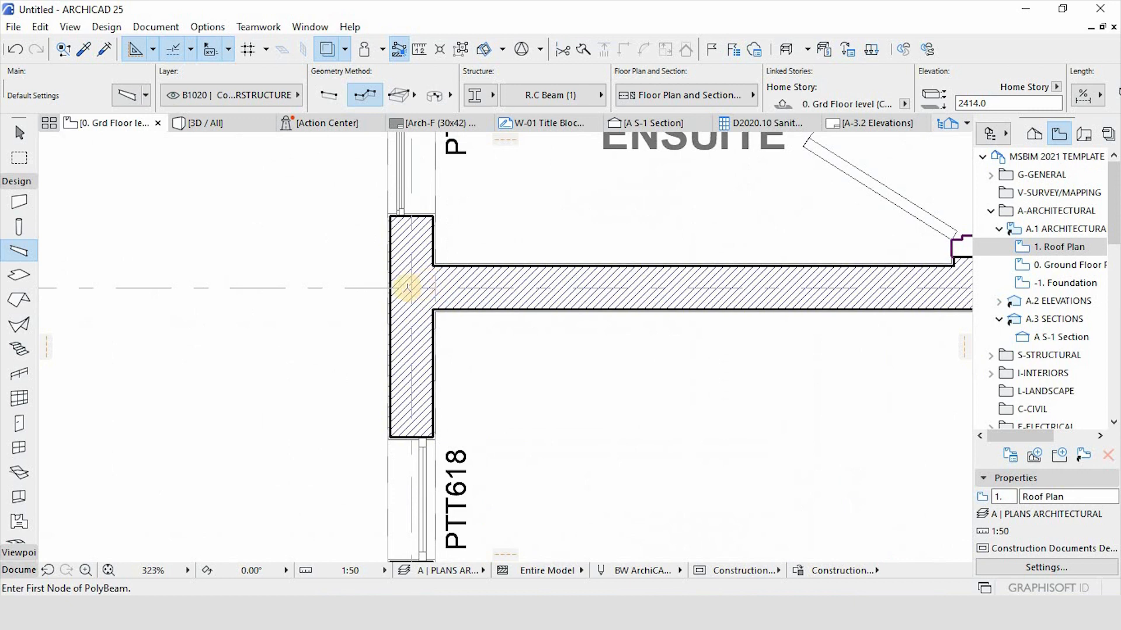
{"action": "left_click", "coordinate": [333, 288]}
{"action": "scroll", "coordinate": [425, 303], "scroll_direction": "down", "scroll_amount": 3}
{"action": "scroll", "coordinate": [691, 318], "scroll_direction": "up", "scroll_amount": 3}
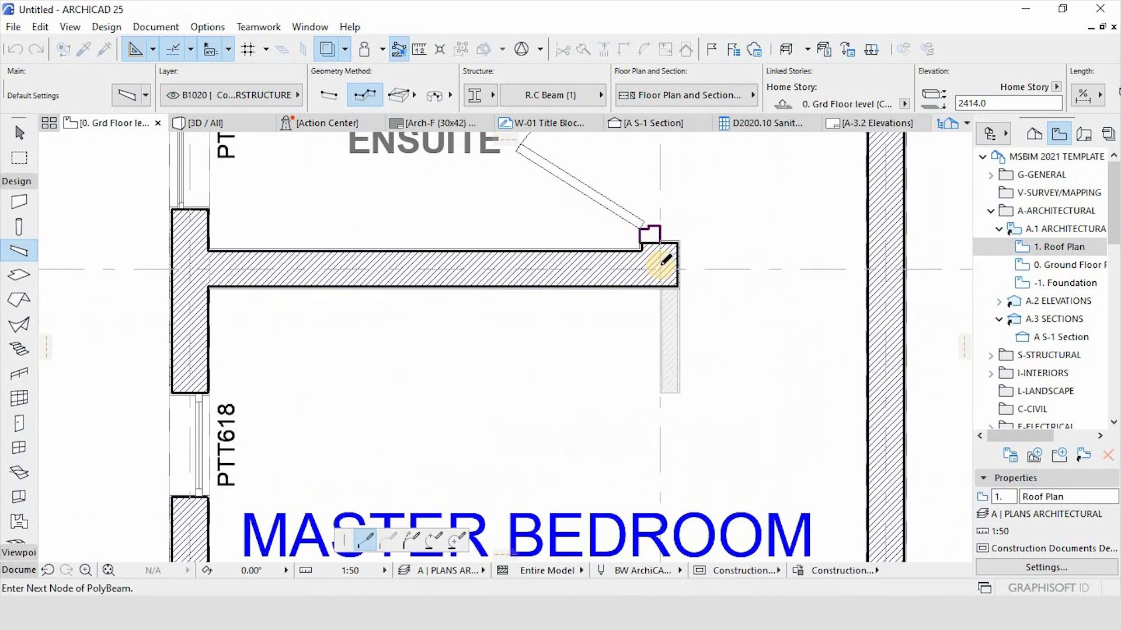
{"action": "scroll", "coordinate": [666, 438], "scroll_direction": "down", "scroll_amount": 5}
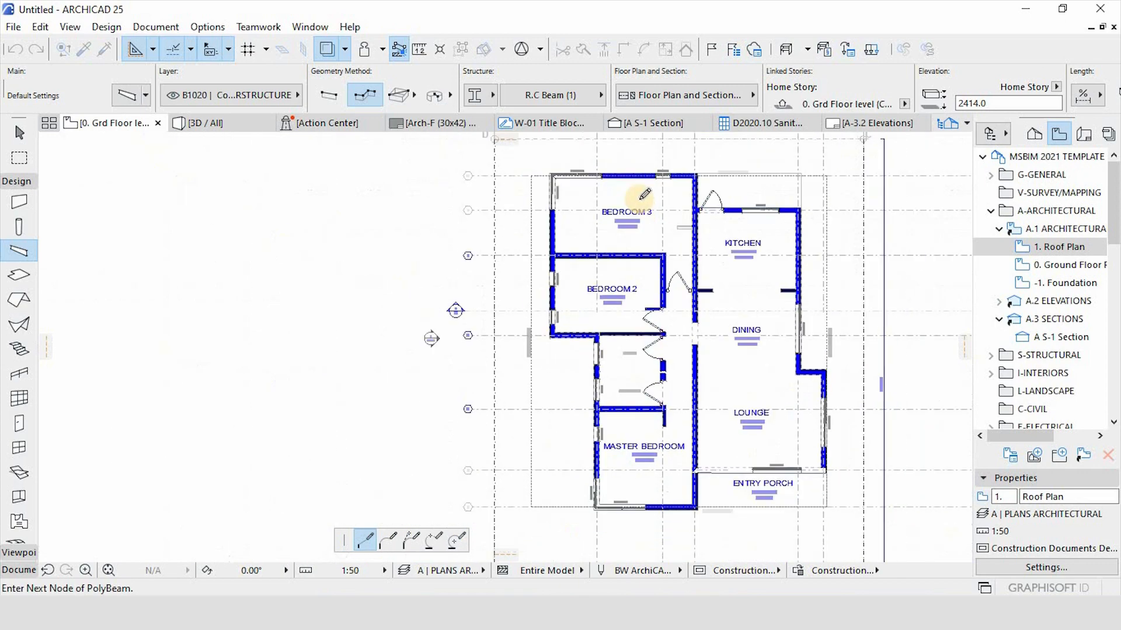
{"action": "scroll", "coordinate": [644, 194], "scroll_direction": "up", "scroll_amount": 8}
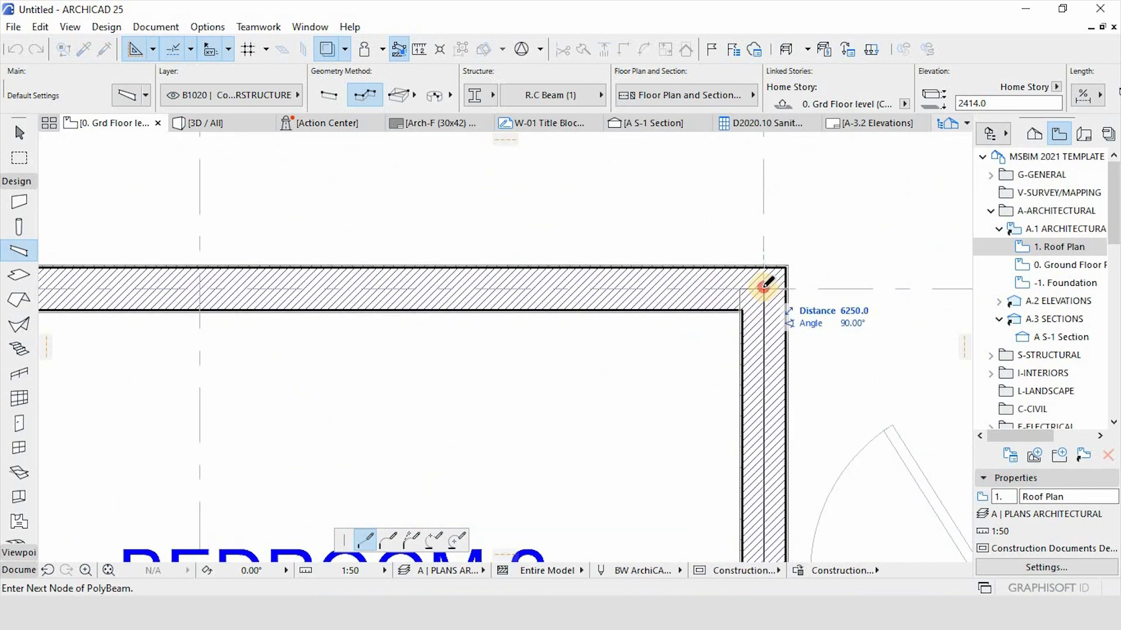
{"action": "left_click", "coordinate": [764, 286]}
{"action": "scroll", "coordinate": [763, 287], "scroll_direction": "down", "scroll_amount": 3}
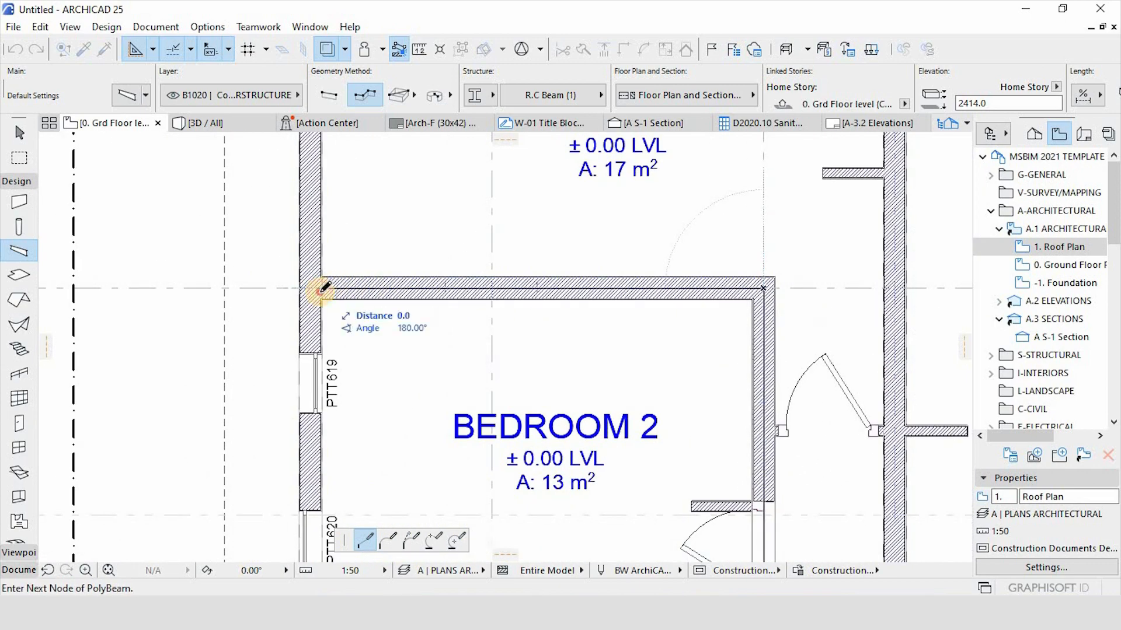
{"action": "double_click", "coordinate": [321, 288]}
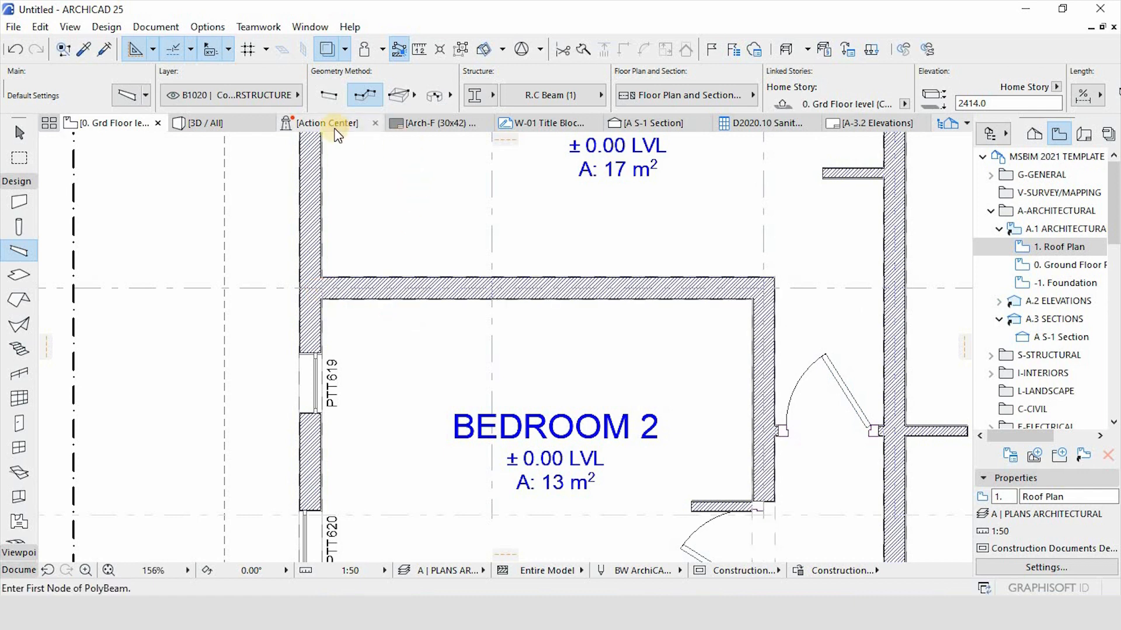
Open the A S-1 section and check the new beam above the passage door.
{"action": "left_click", "coordinate": [640, 124]}
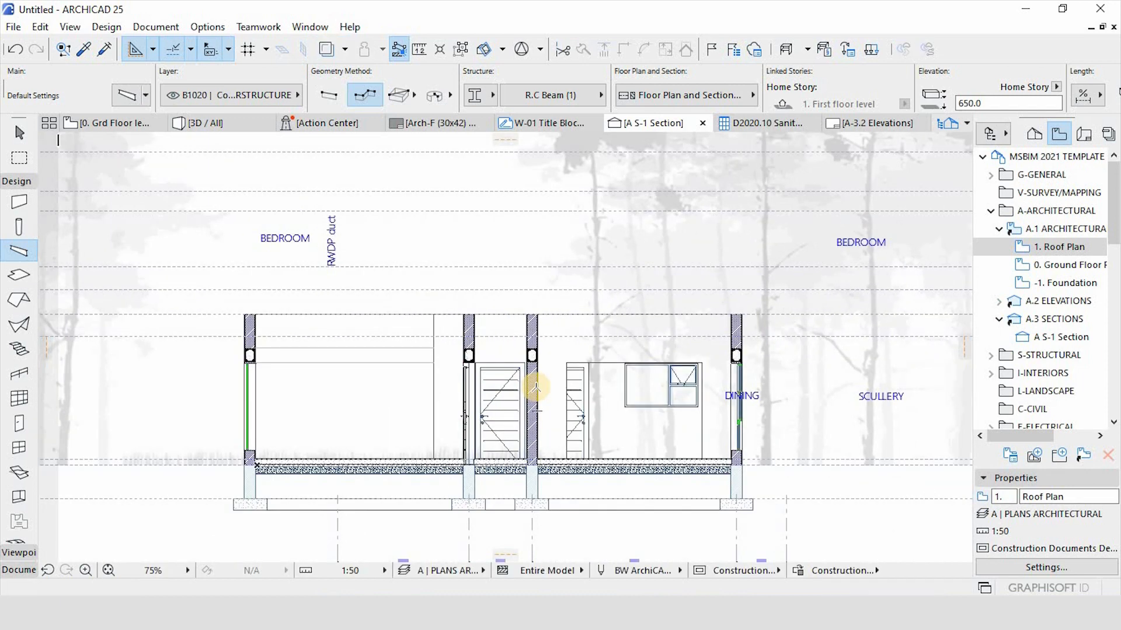
{"action": "scroll", "coordinate": [642, 465], "scroll_direction": "up", "scroll_amount": 2}
{"action": "key", "text": "Escape"}
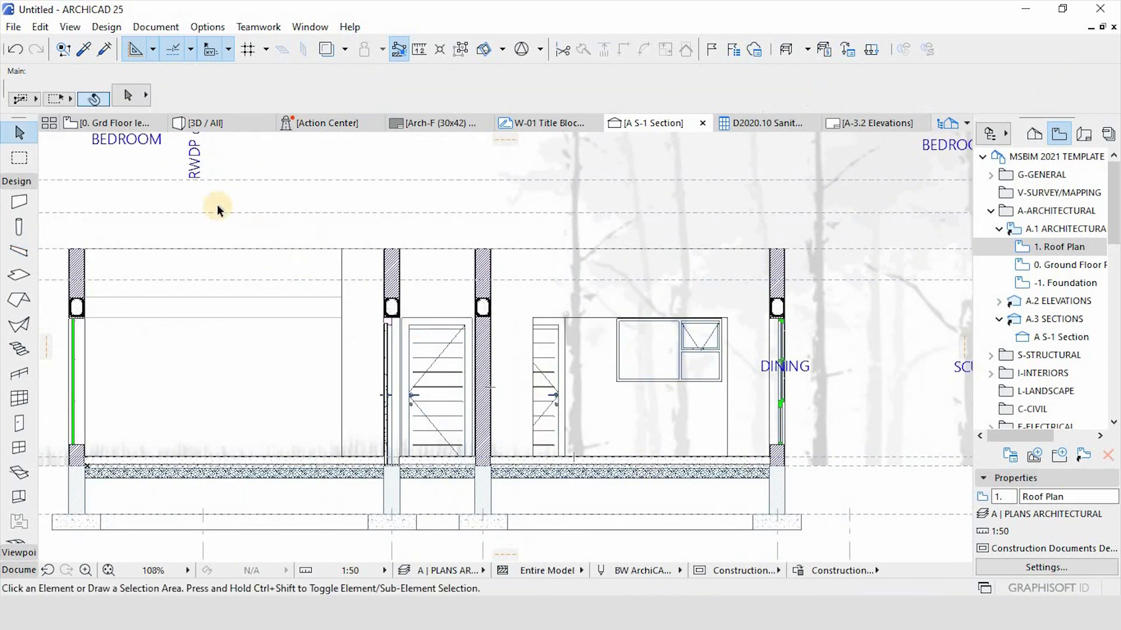
On the ground floor plan, draw a 230 mm brick wall about 5182 mm along the entry porch's front, turning up to the lounge corner.
{"action": "left_click", "coordinate": [124, 124]}
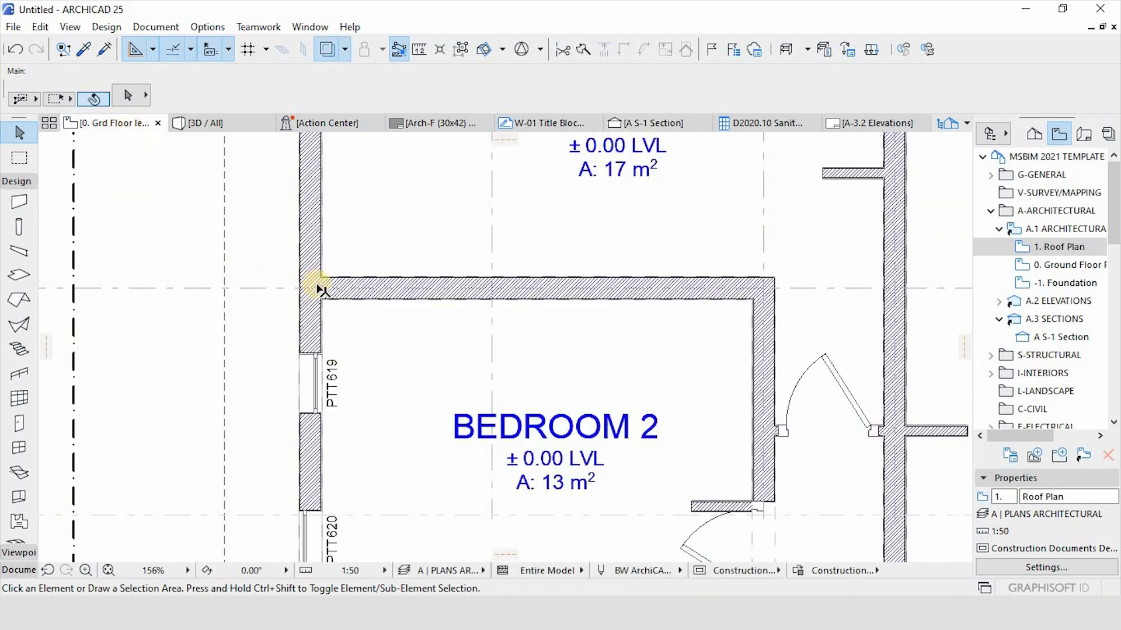
{"action": "scroll", "coordinate": [318, 289], "scroll_direction": "down", "scroll_amount": 5}
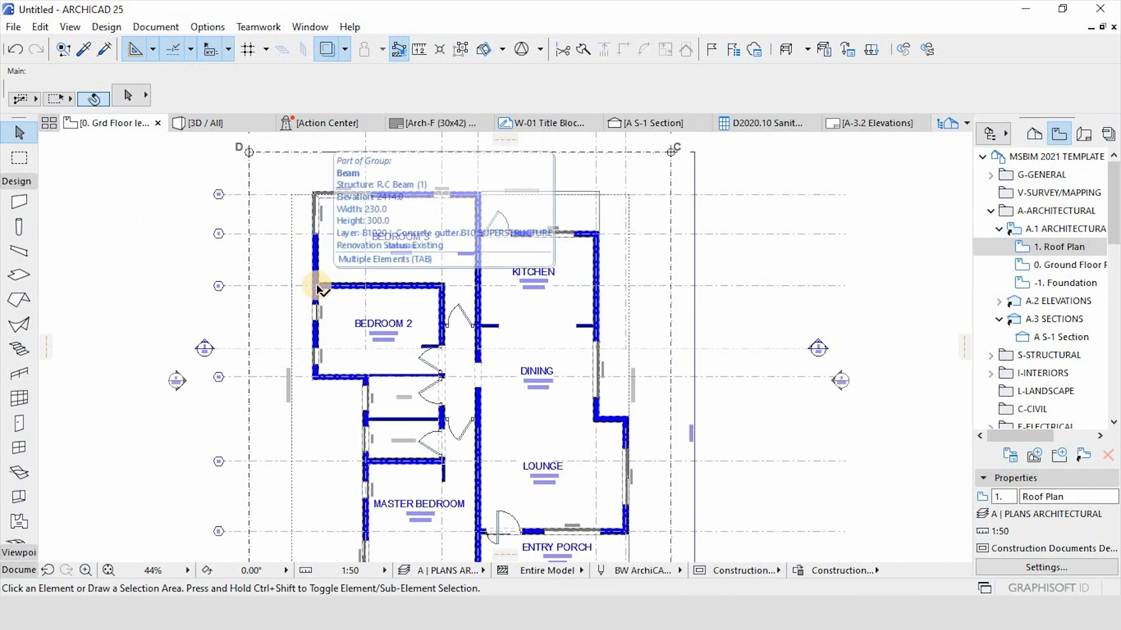
{"action": "scroll", "coordinate": [376, 273], "scroll_direction": "down", "scroll_amount": 2}
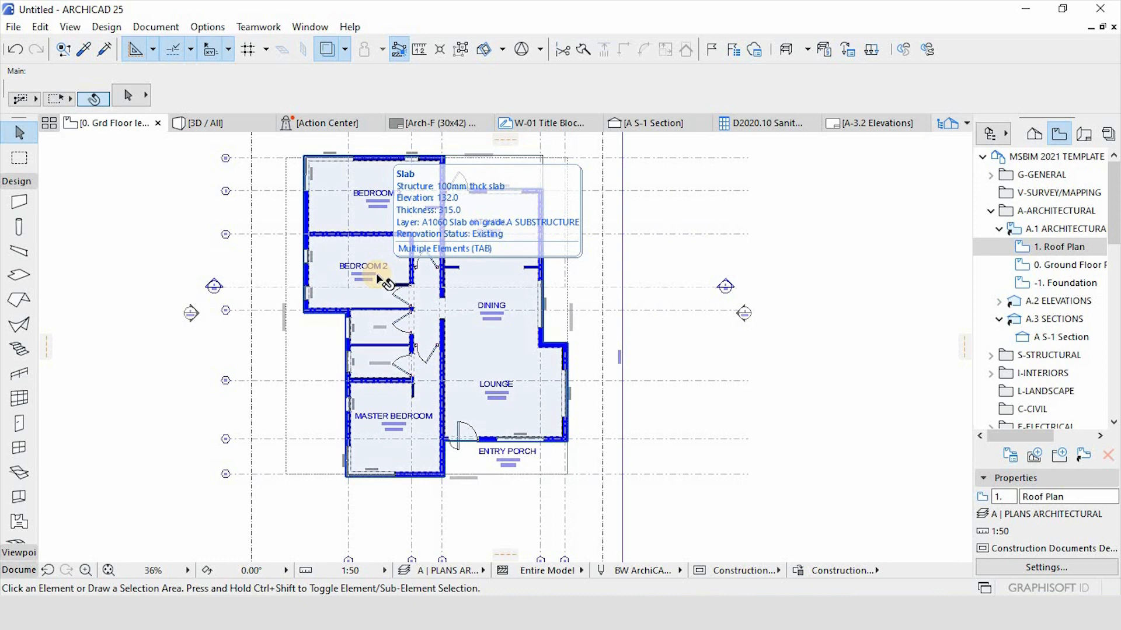
{"action": "scroll", "coordinate": [461, 467], "scroll_direction": "up", "scroll_amount": 10}
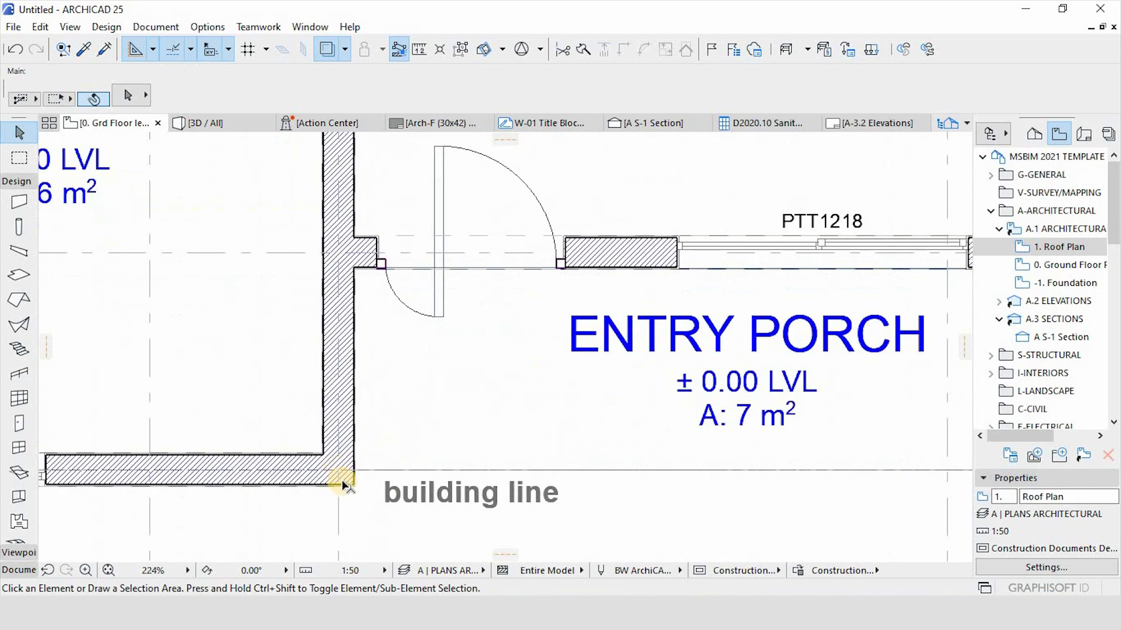
{"action": "left_click", "coordinate": [350, 482]}
{"action": "key", "text": "w"}
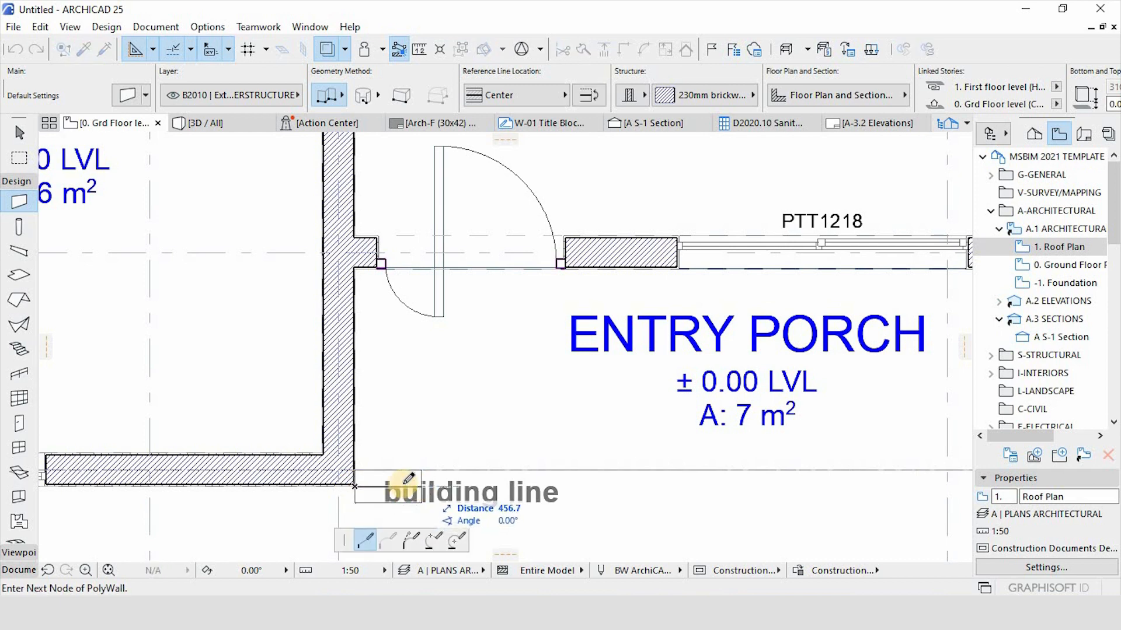
{"action": "scroll", "coordinate": [355, 471], "scroll_direction": "up", "scroll_amount": 1}
{"action": "scroll", "coordinate": [354, 470], "scroll_direction": "up", "scroll_amount": 3}
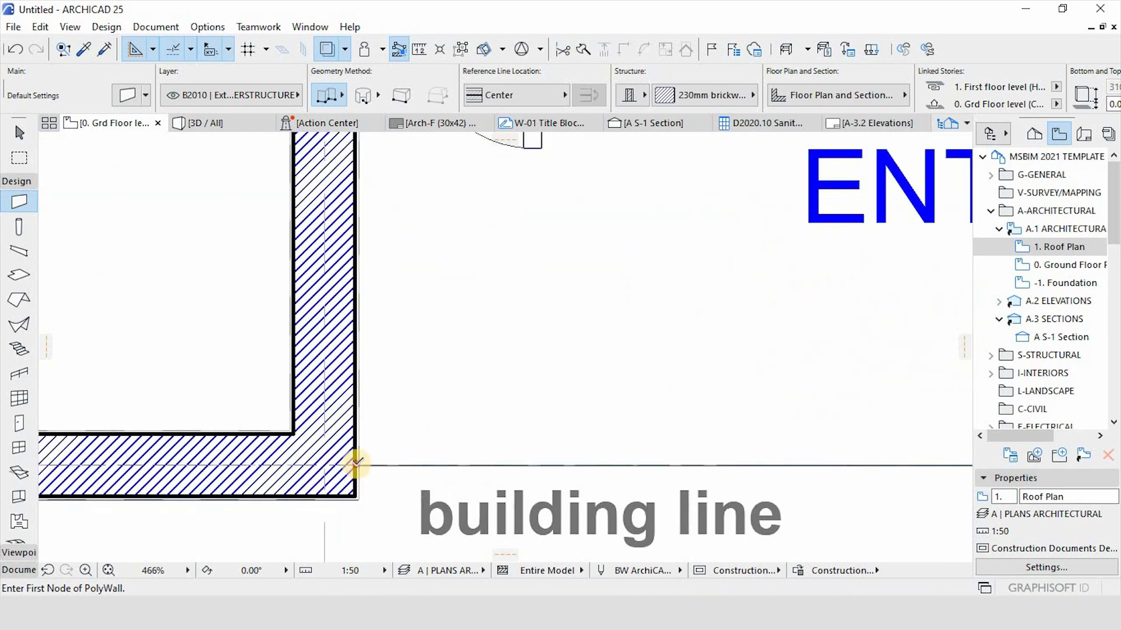
{"action": "left_click", "coordinate": [357, 464]}
{"action": "scroll", "coordinate": [398, 465], "scroll_direction": "down", "scroll_amount": 5}
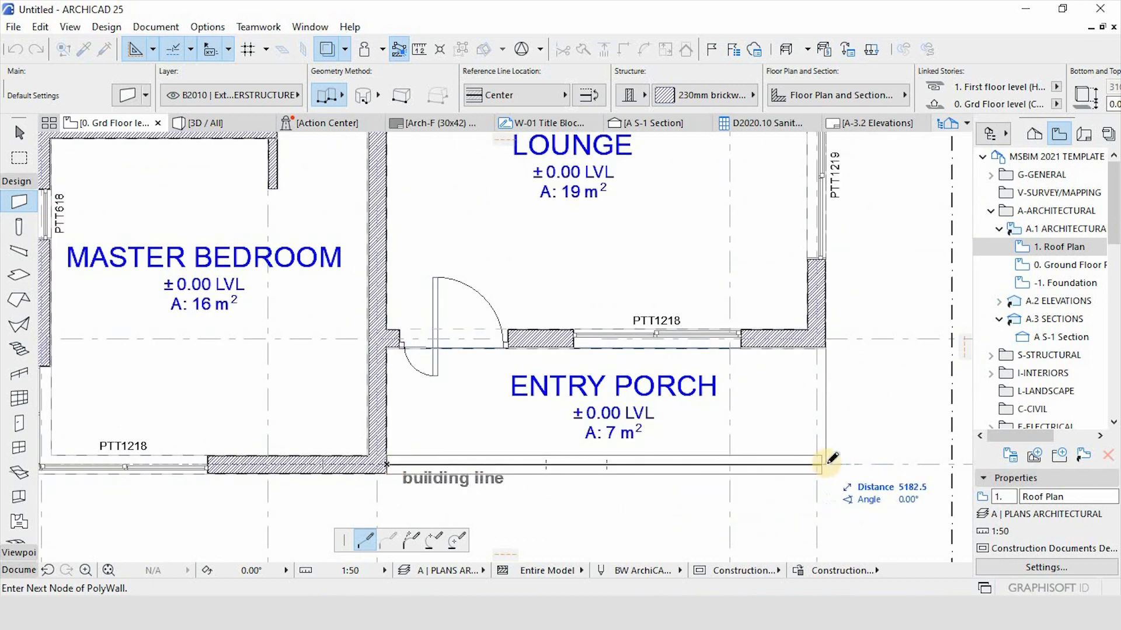
{"action": "left_click", "coordinate": [826, 464]}
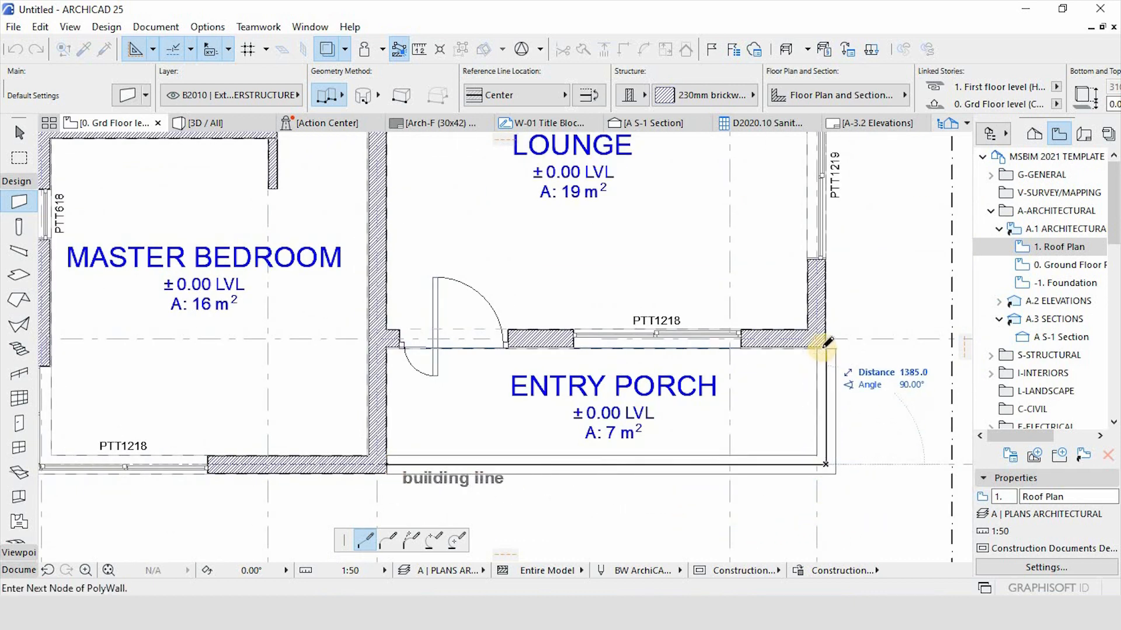
{"action": "double_click", "coordinate": [822, 348]}
{"action": "key", "text": "Escape"}
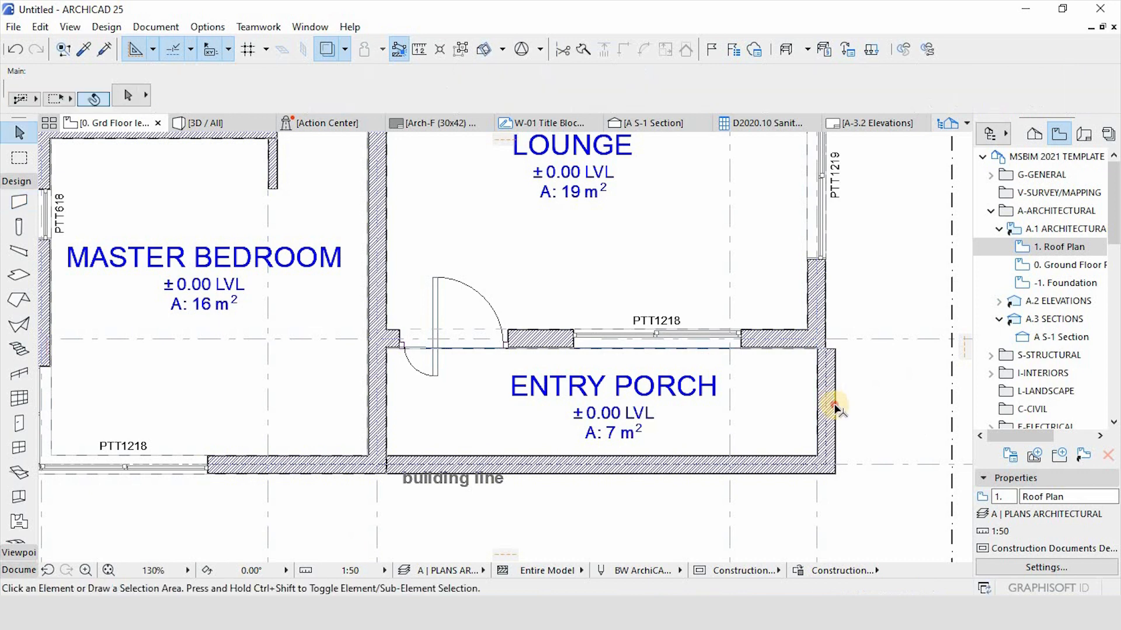
Suspend grouping and move the entry porch's side wall inward, flush with the lounge's outer wall.
{"action": "left_click", "coordinate": [832, 403]}
{"action": "left_click", "coordinate": [458, 48]}
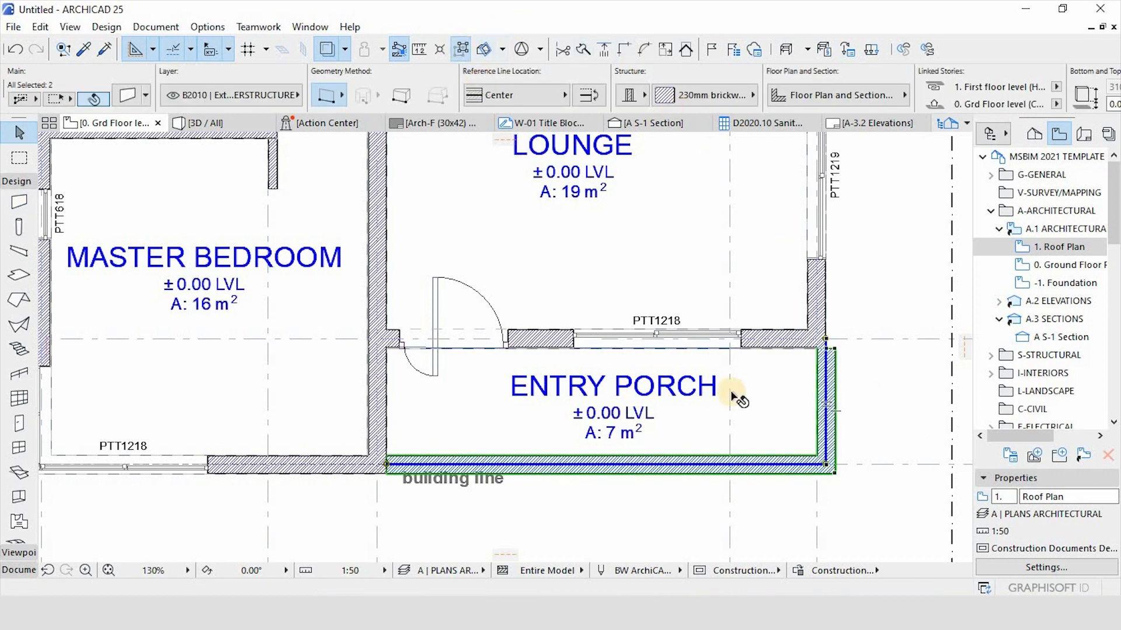
{"action": "scroll", "coordinate": [828, 425], "scroll_direction": "up", "scroll_amount": 5}
{"action": "left_click", "coordinate": [822, 442]}
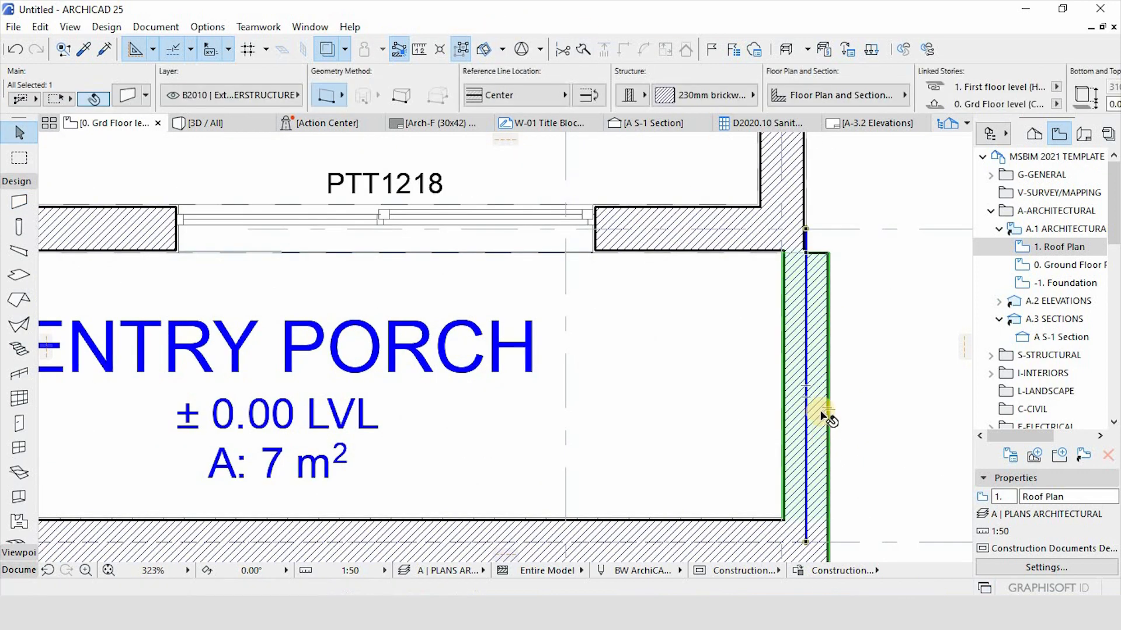
{"action": "left_click", "coordinate": [806, 228]}
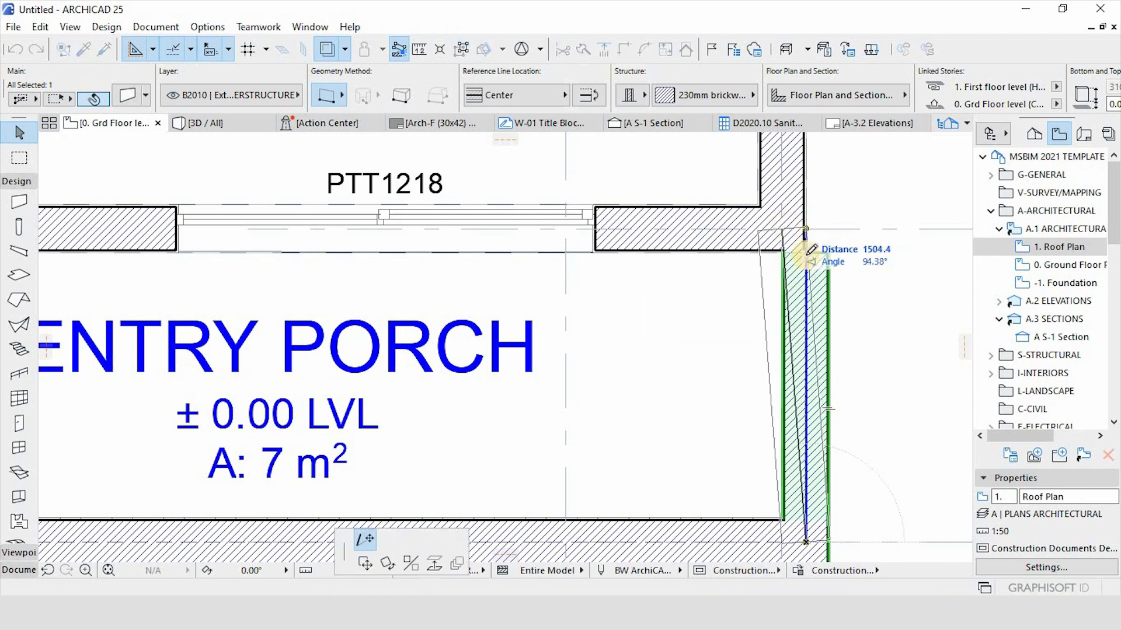
{"action": "key", "text": "Escape"}
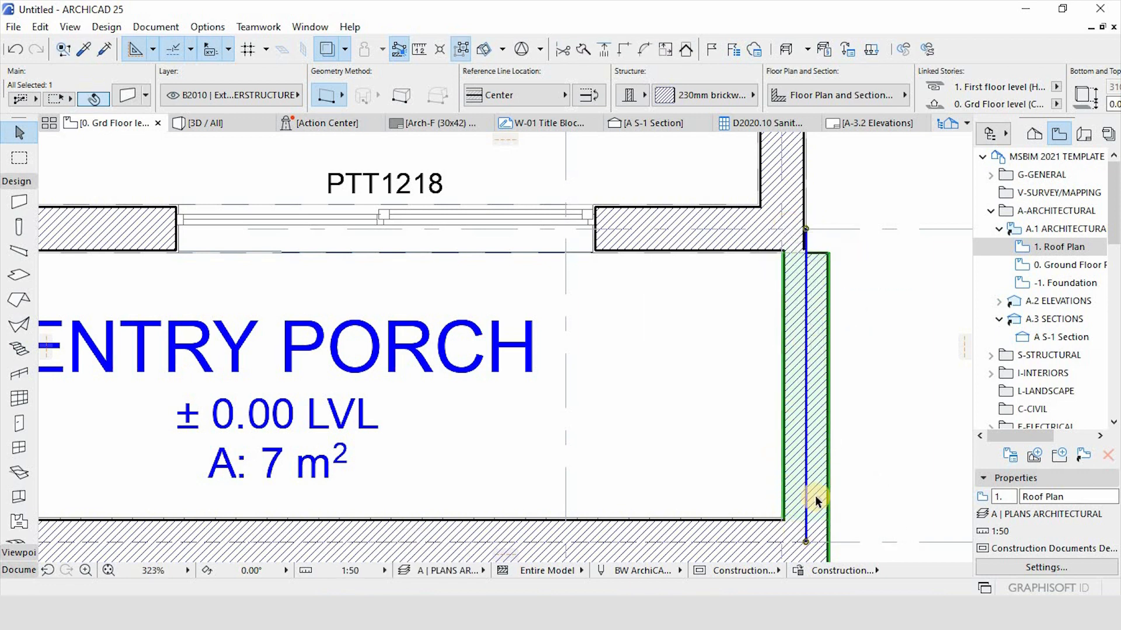
{"action": "left_click", "coordinate": [784, 384]}
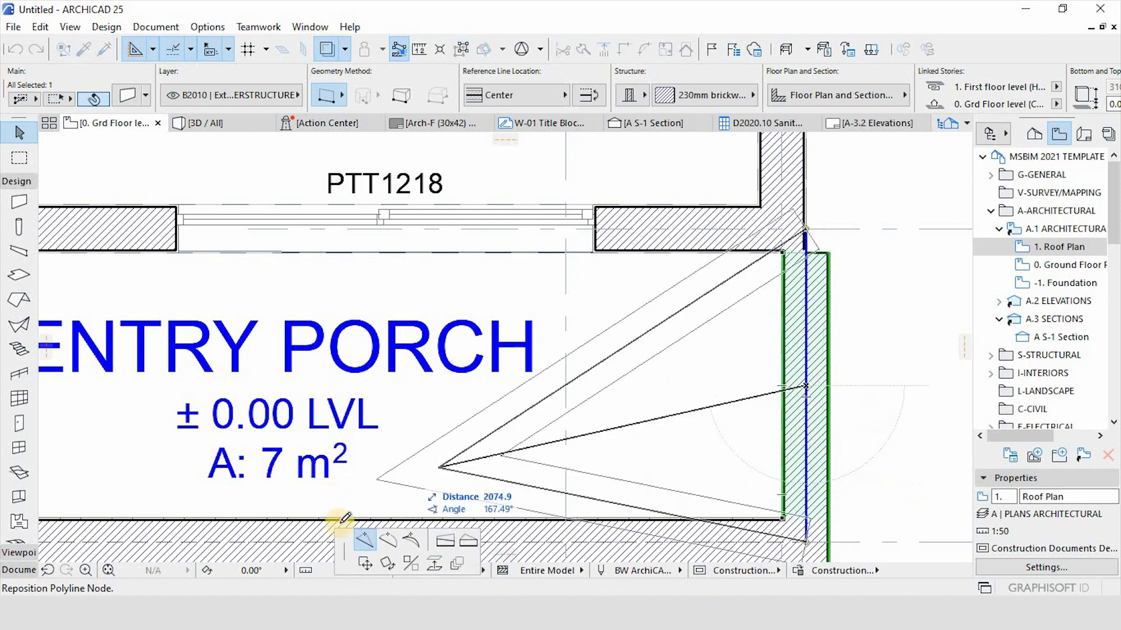
{"action": "left_click", "coordinate": [365, 565]}
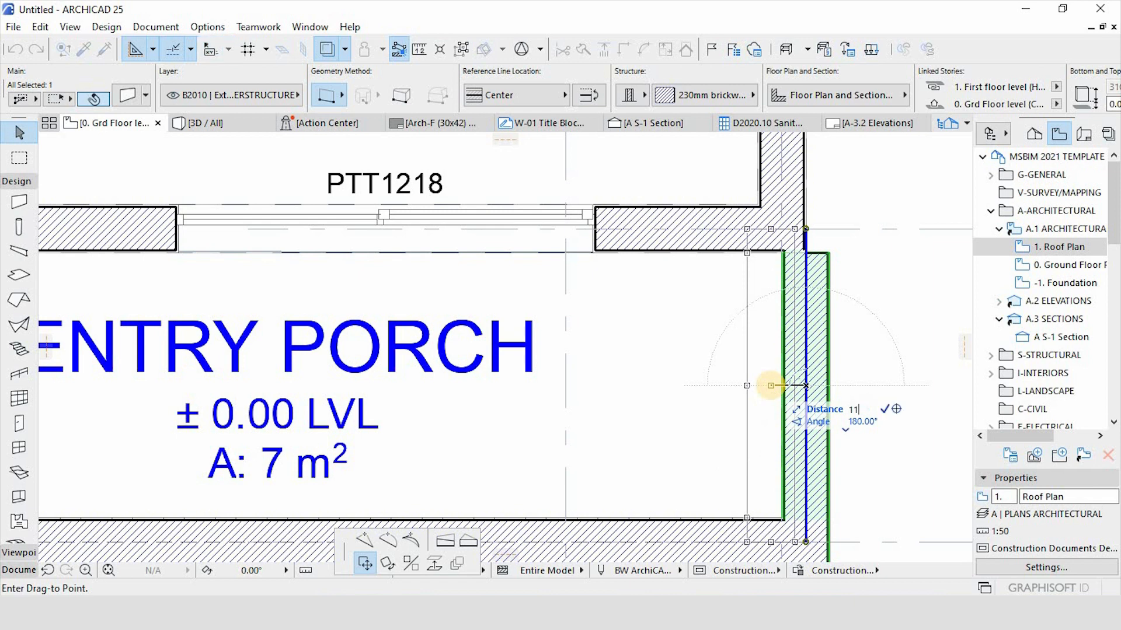
{"action": "key", "text": "Return"}
{"action": "scroll", "coordinate": [793, 279], "scroll_direction": "down", "scroll_amount": 3}
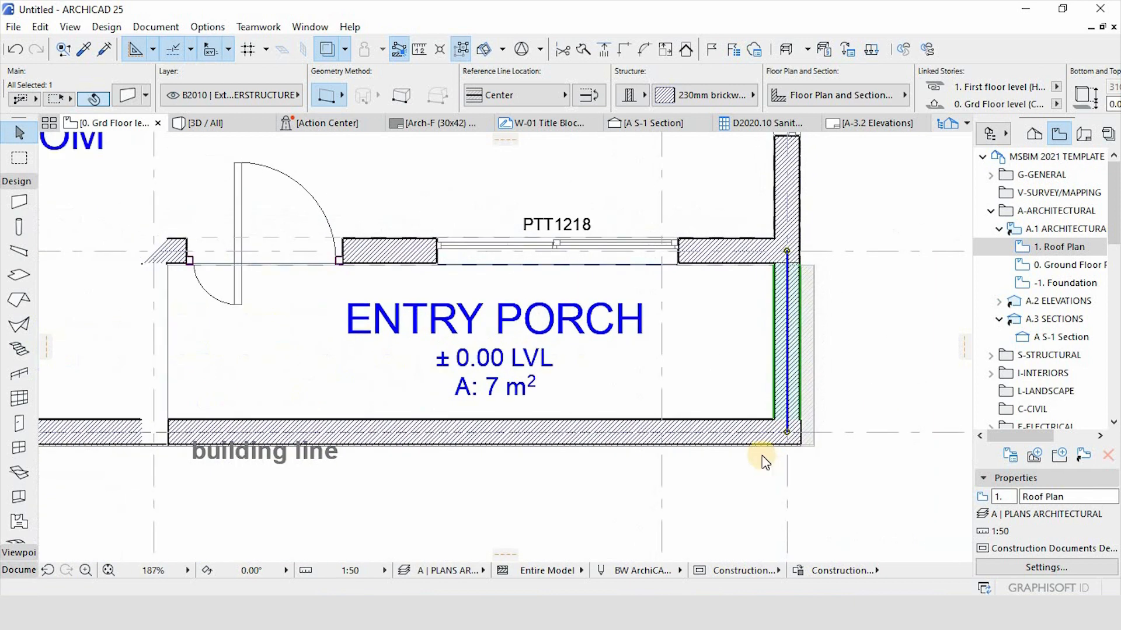
Select both entry porch walls, look over their height settings, and open the 3D view at the porch.
{"action": "left_click", "coordinate": [752, 440], "text": "shift"}
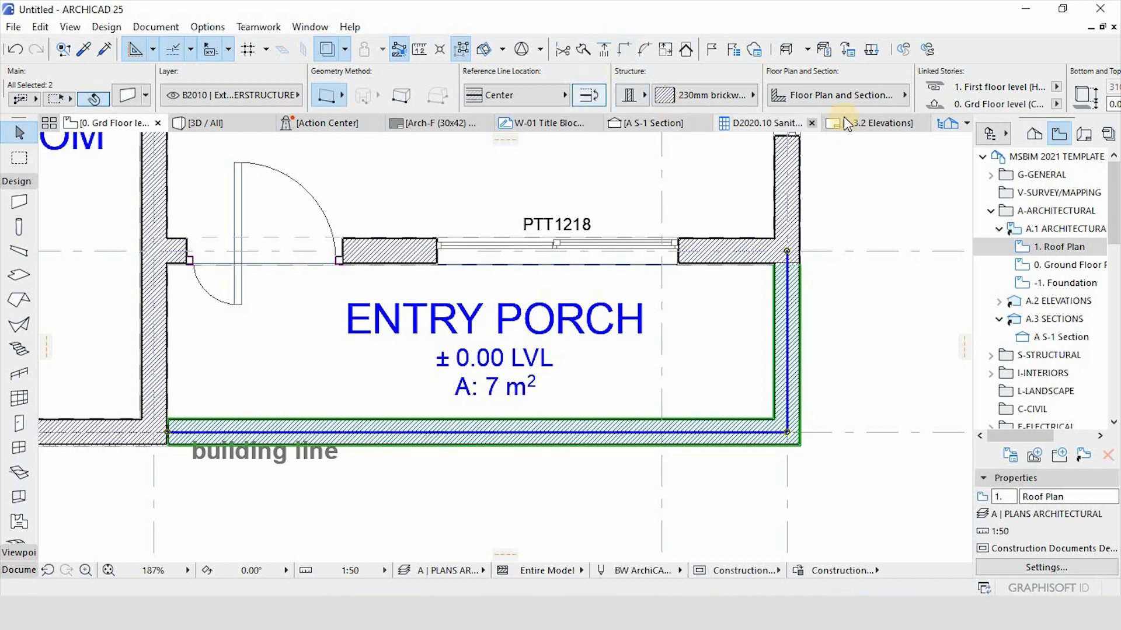
{"action": "scroll", "coordinate": [841, 90], "scroll_direction": "down", "scroll_amount": 3}
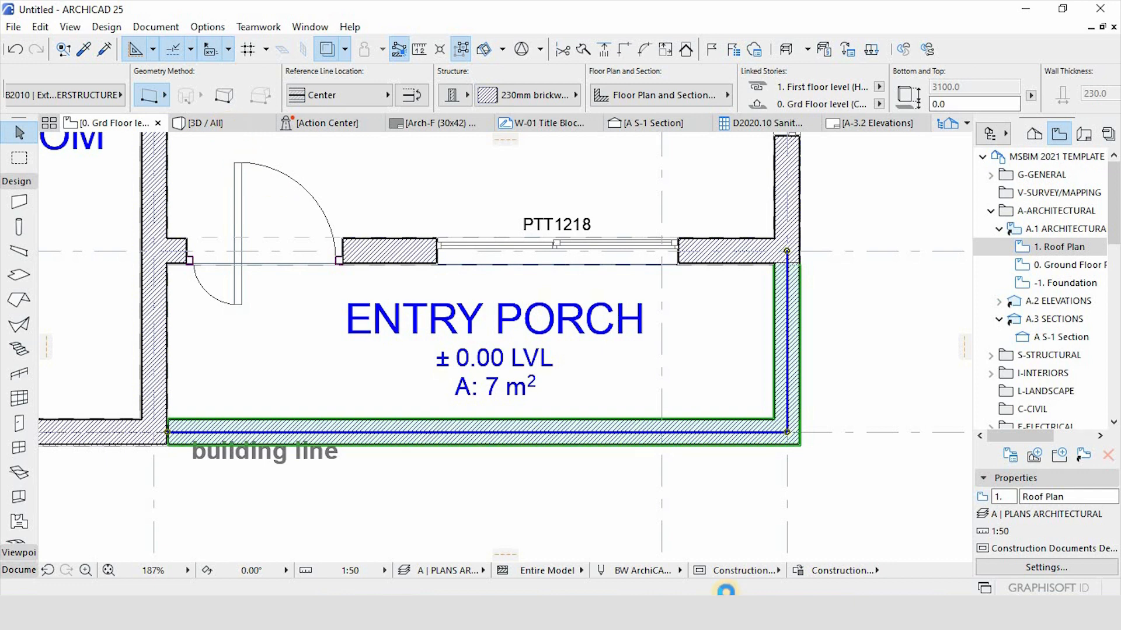
{"action": "left_click", "coordinate": [726, 563]}
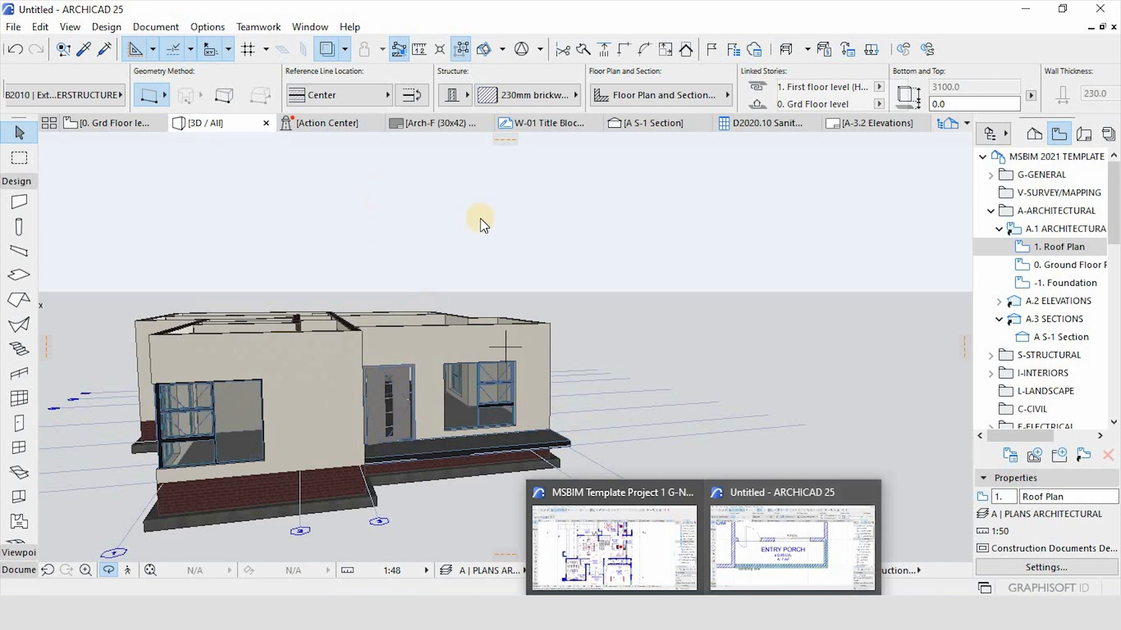
{"action": "scroll", "coordinate": [536, 353], "scroll_direction": "up", "scroll_amount": 5}
{"action": "scroll", "coordinate": [560, 356], "scroll_direction": "down", "scroll_amount": 2}
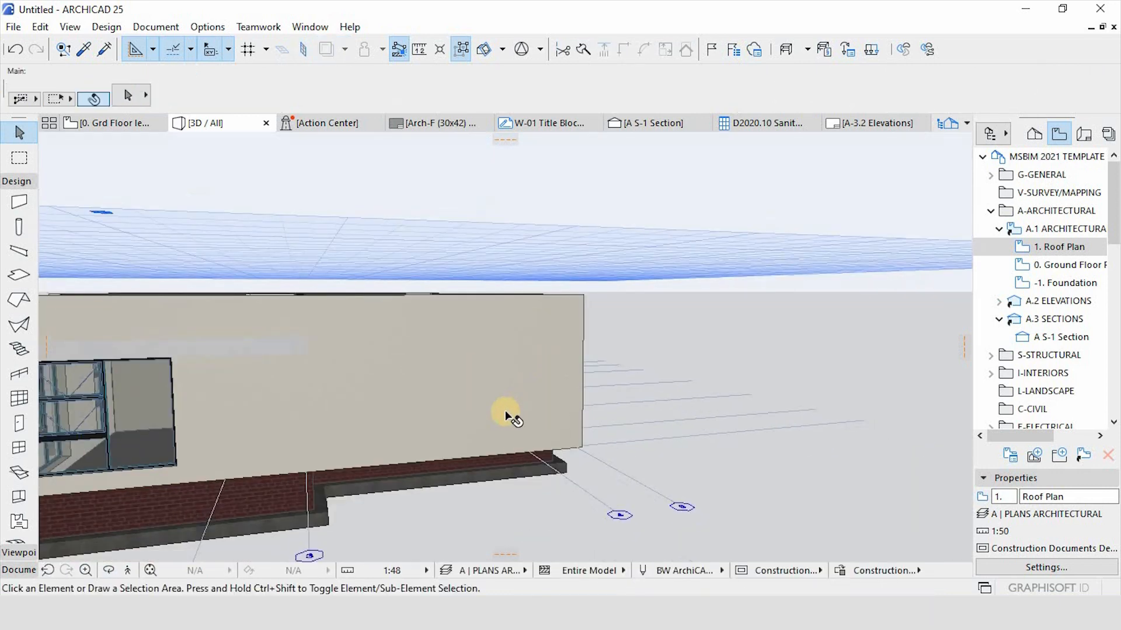
Raise the base of both entry porch walls to the underside of the ring beam, opening the porch below.
{"action": "left_click", "coordinate": [510, 416]}
{"action": "scroll", "coordinate": [625, 433], "scroll_direction": "down", "scroll_amount": 5}
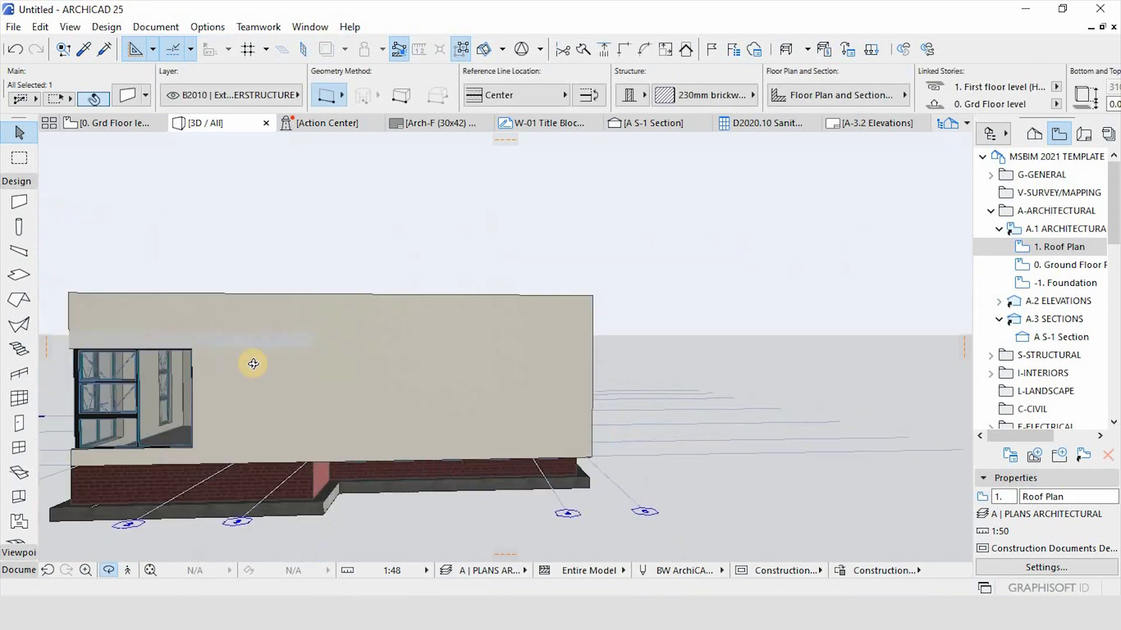
{"action": "middle_click_drag", "start_coordinate": [250, 362], "coordinate": [256, 404], "text": "shift"}
{"action": "scroll", "coordinate": [592, 353], "scroll_direction": "up", "scroll_amount": 3}
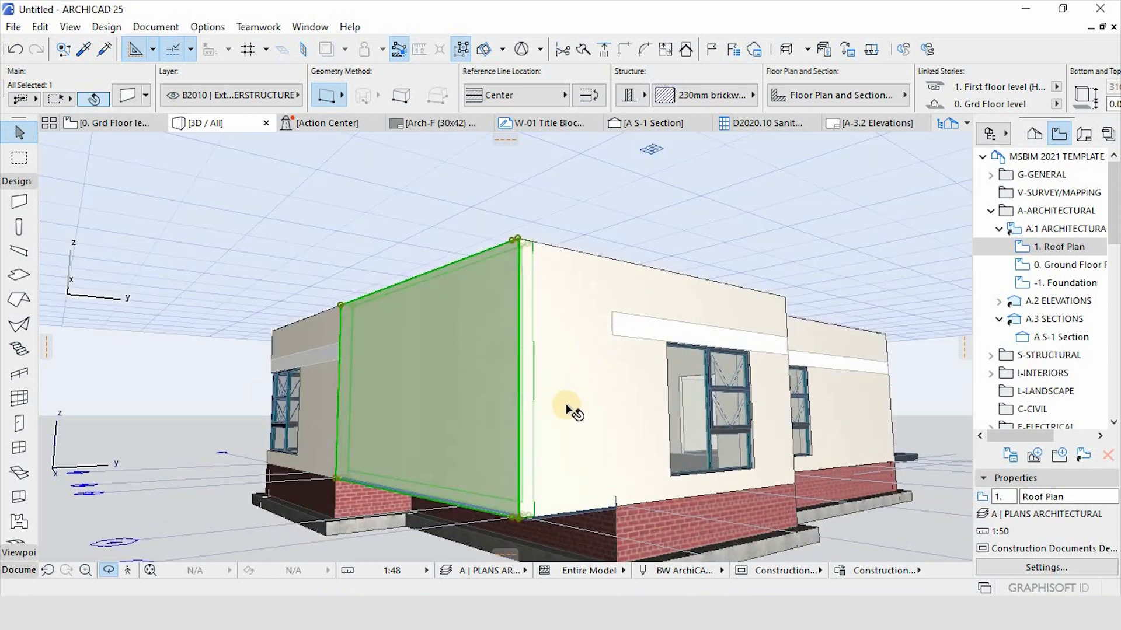
{"action": "left_click", "coordinate": [601, 461], "text": "shift"}
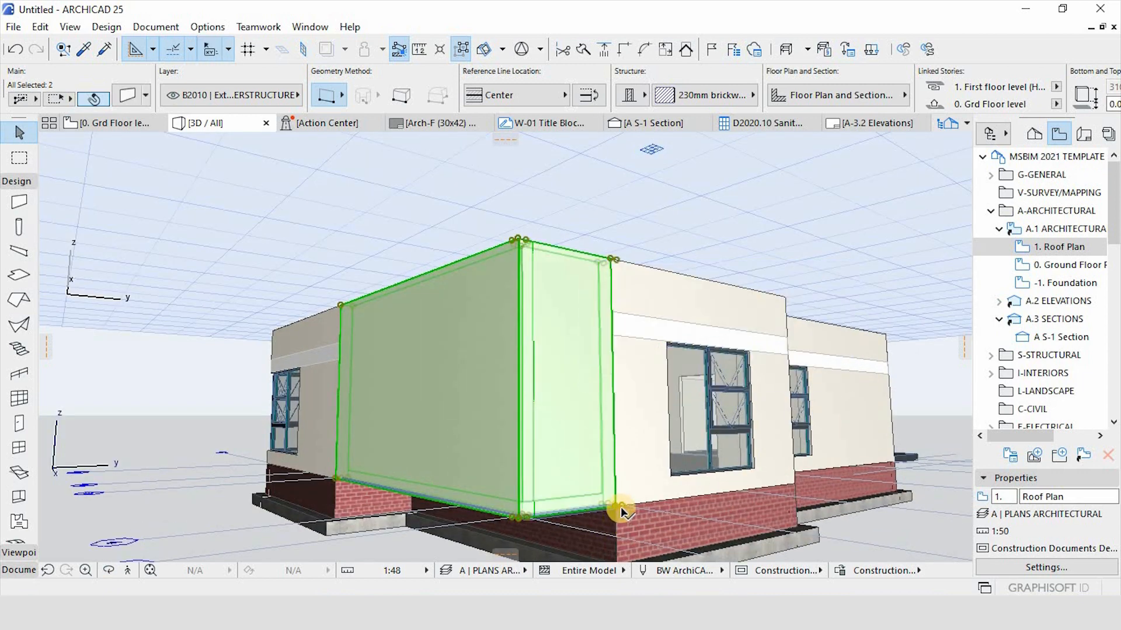
{"action": "left_click", "coordinate": [622, 511]}
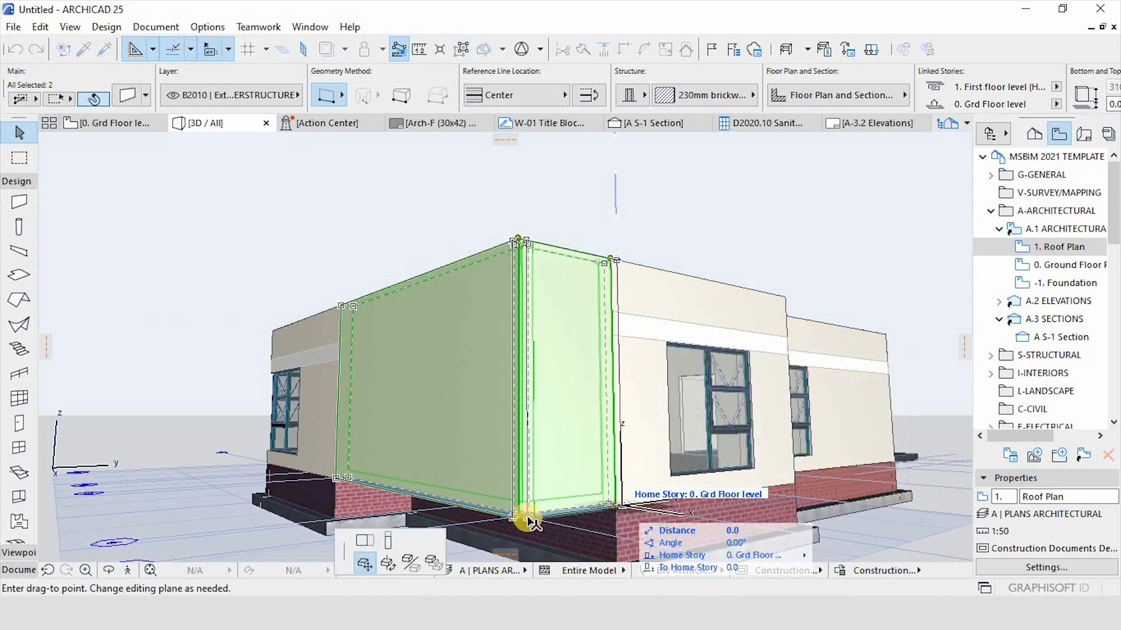
{"action": "left_click", "coordinate": [389, 540]}
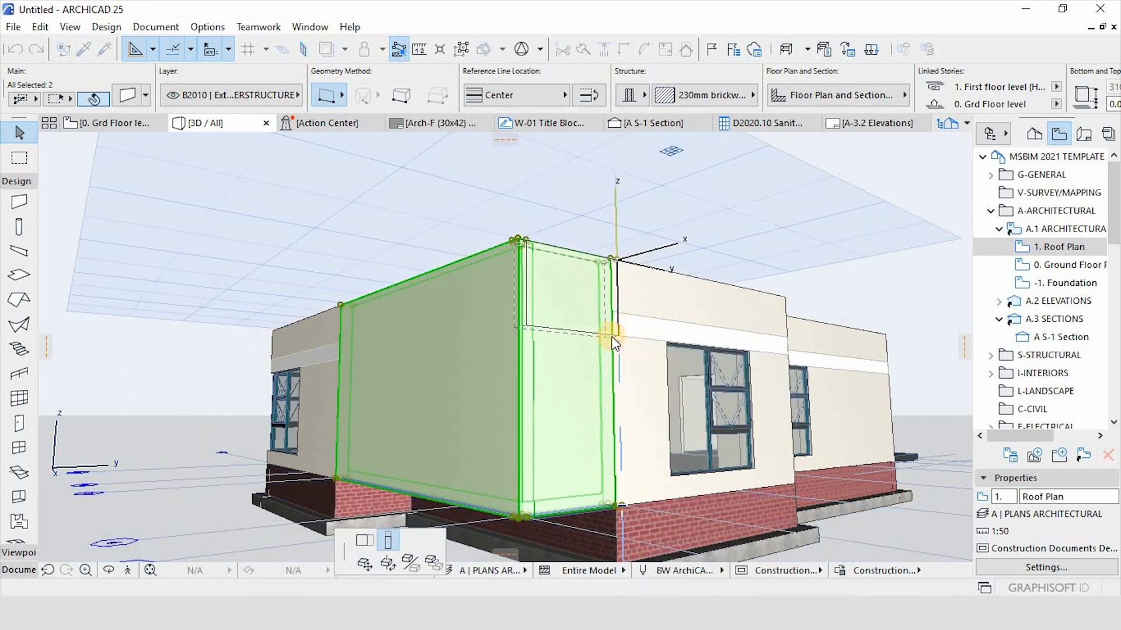
{"action": "left_click", "coordinate": [612, 335]}
{"action": "scroll", "coordinate": [432, 341], "scroll_direction": "up", "scroll_amount": 3}
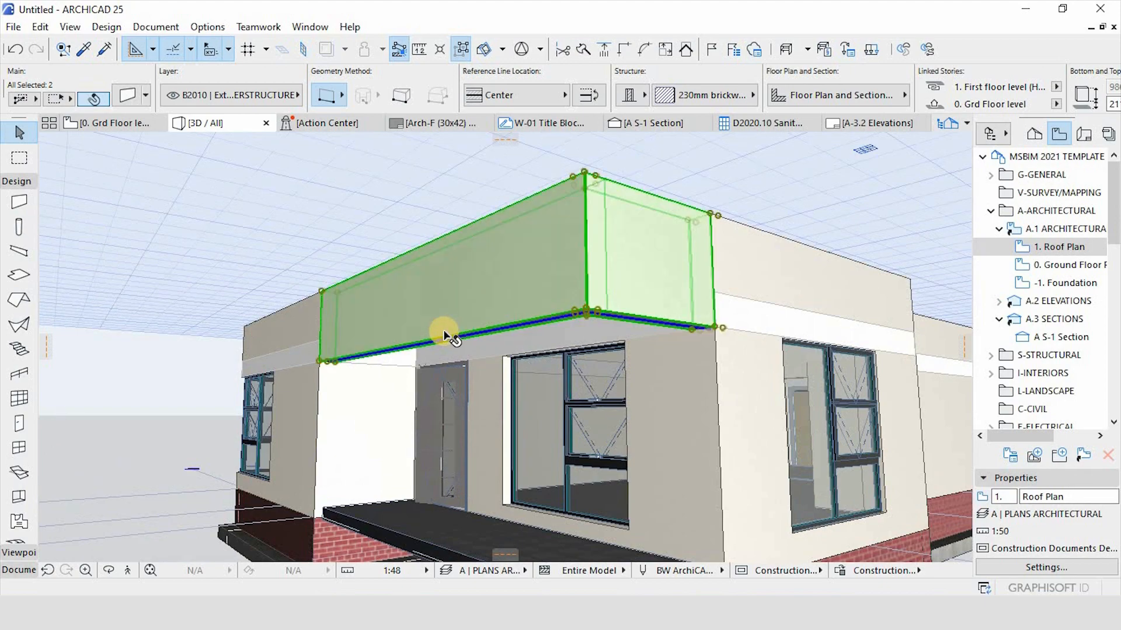
{"action": "middle_click_drag", "start_coordinate": [440, 305], "coordinate": [272, 203], "text": "shift"}
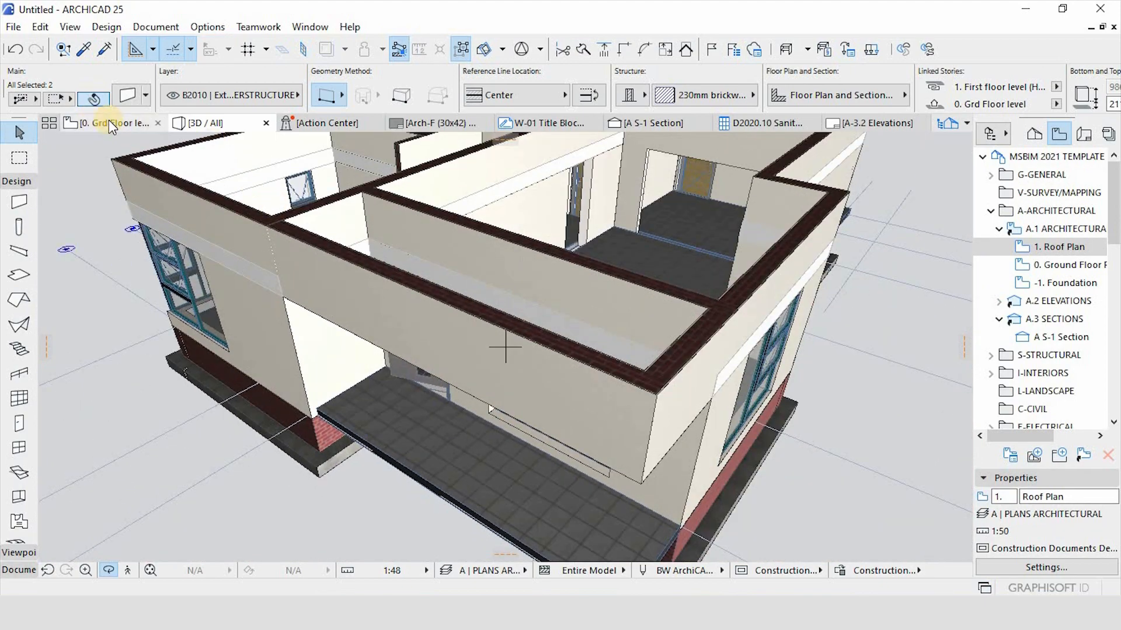
Return to the ground floor plan and stretch the lounge's outer side beam down to the entry porch's outer corner.
{"action": "left_click", "coordinate": [111, 123]}
{"action": "left_click", "coordinate": [789, 216]}
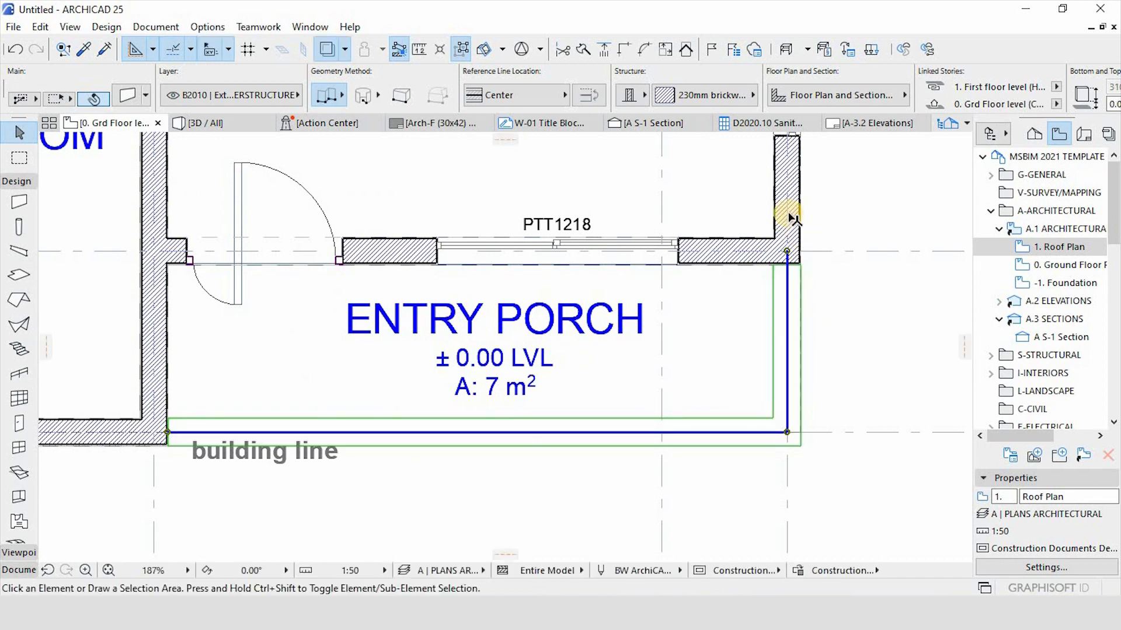
{"action": "key", "text": "Escape"}
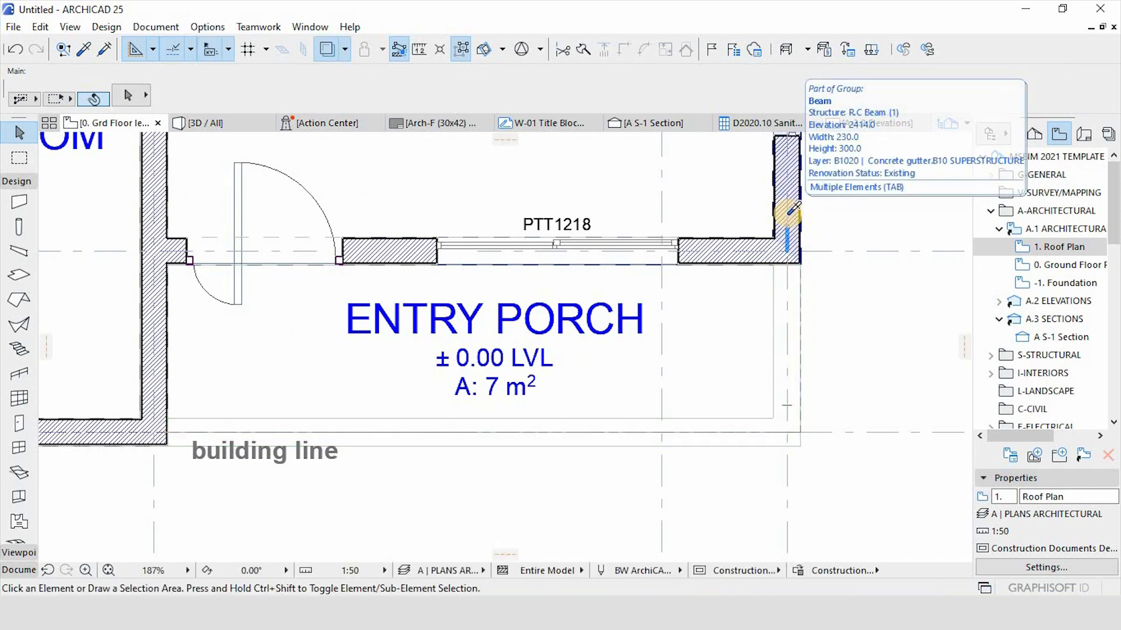
{"action": "left_click", "coordinate": [789, 213]}
{"action": "left_click", "coordinate": [786, 251]}
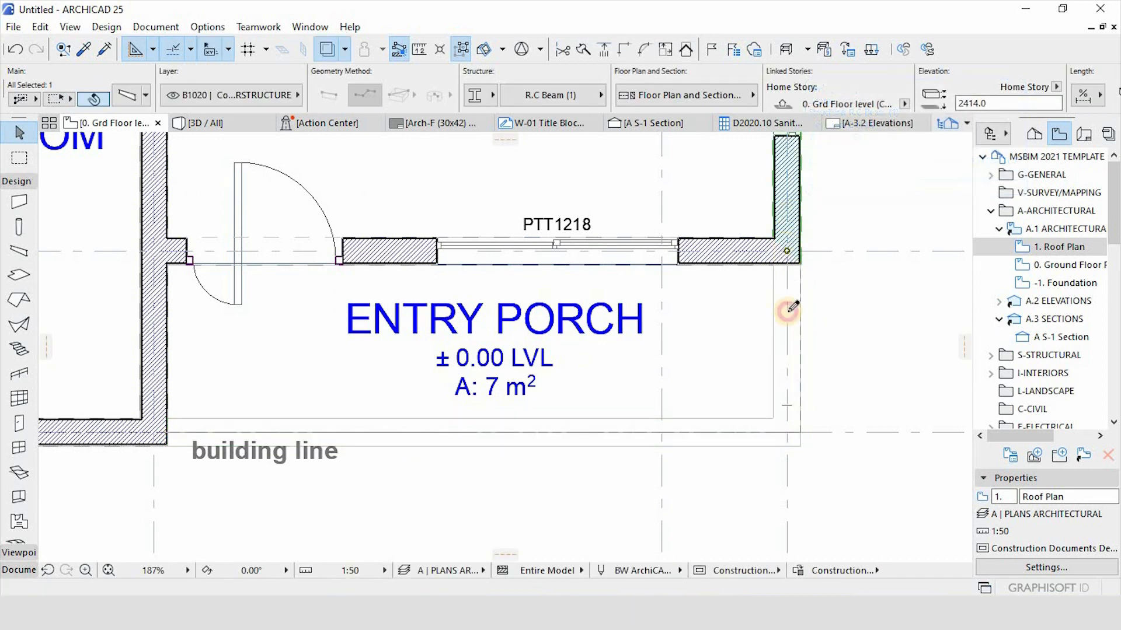
{"action": "left_click", "coordinate": [789, 430]}
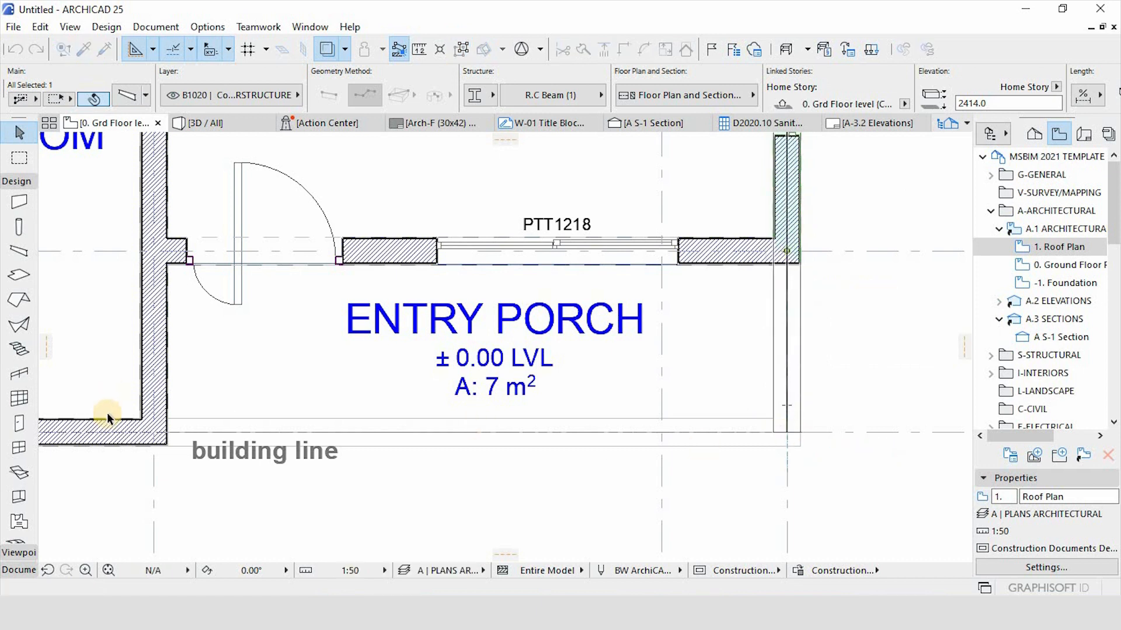
Stretch the beam over the master bedroom's front wall across the entry porch to its outer corner.
{"action": "left_click", "coordinate": [322, 450]}
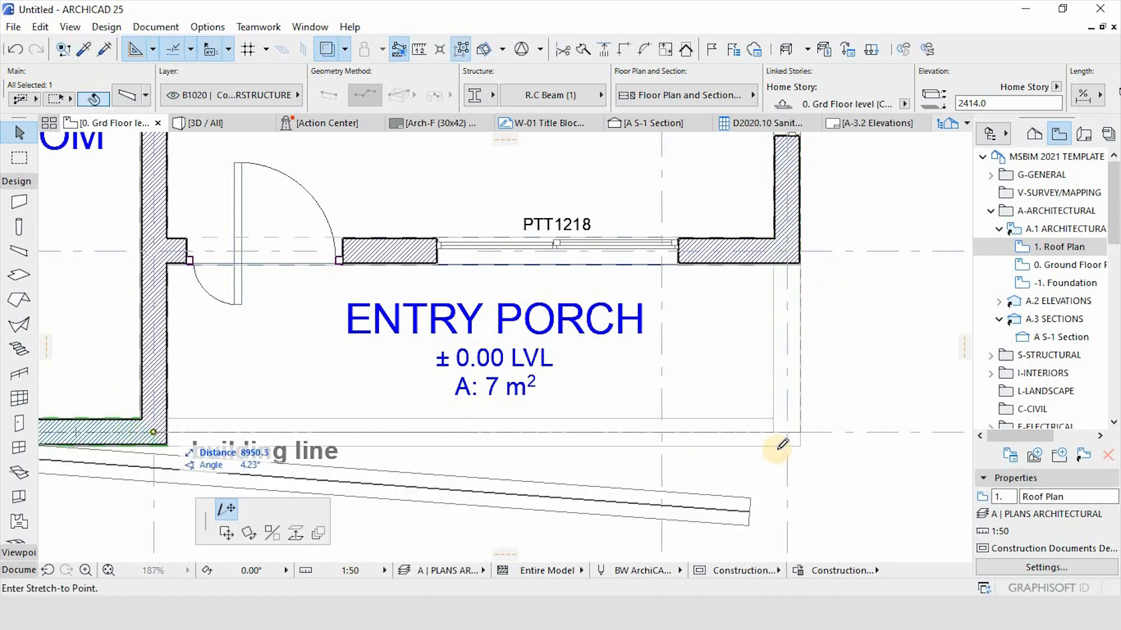
{"action": "left_click", "coordinate": [789, 432]}
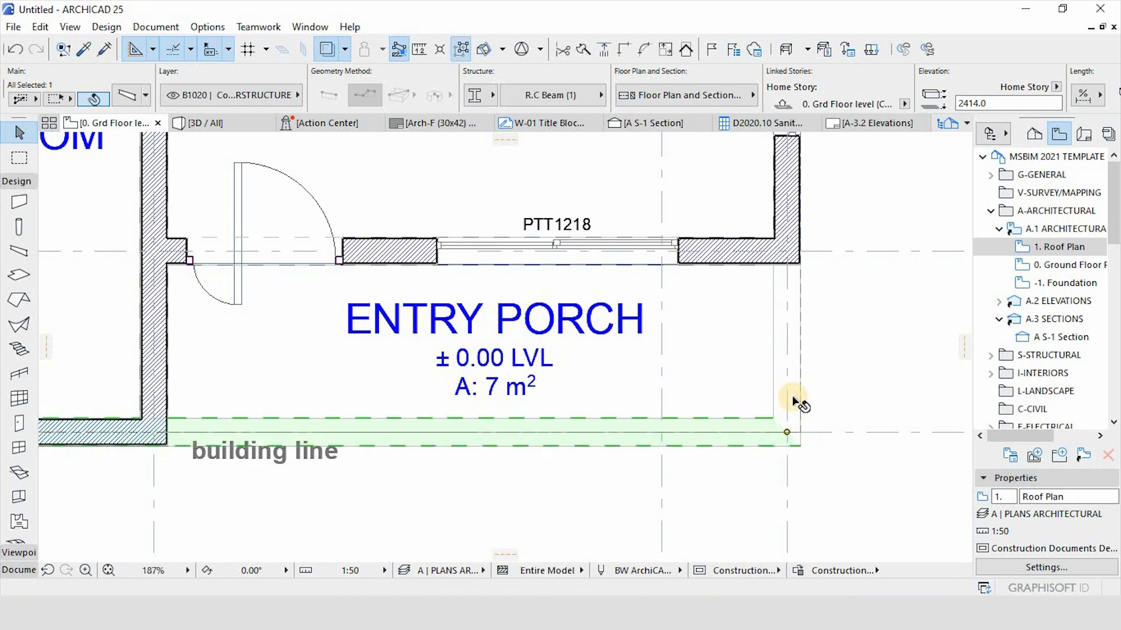
{"action": "scroll", "coordinate": [794, 397], "scroll_direction": "down", "scroll_amount": 3}
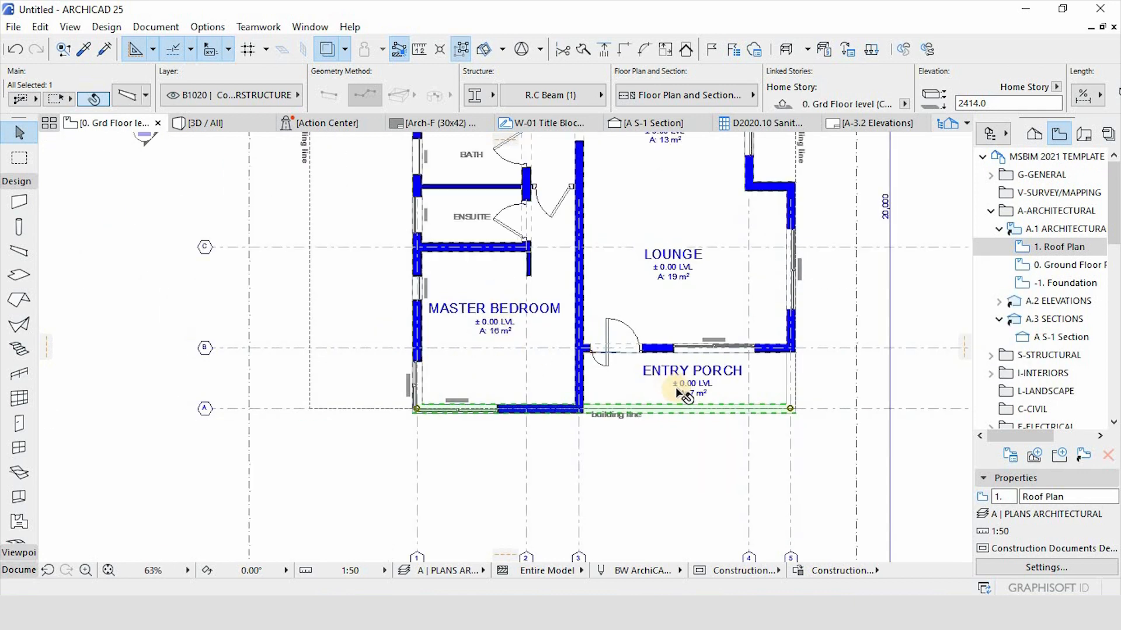
{"action": "left_click", "coordinate": [802, 400]}
{"action": "scroll", "coordinate": [793, 385], "scroll_direction": "up", "scroll_amount": 3}
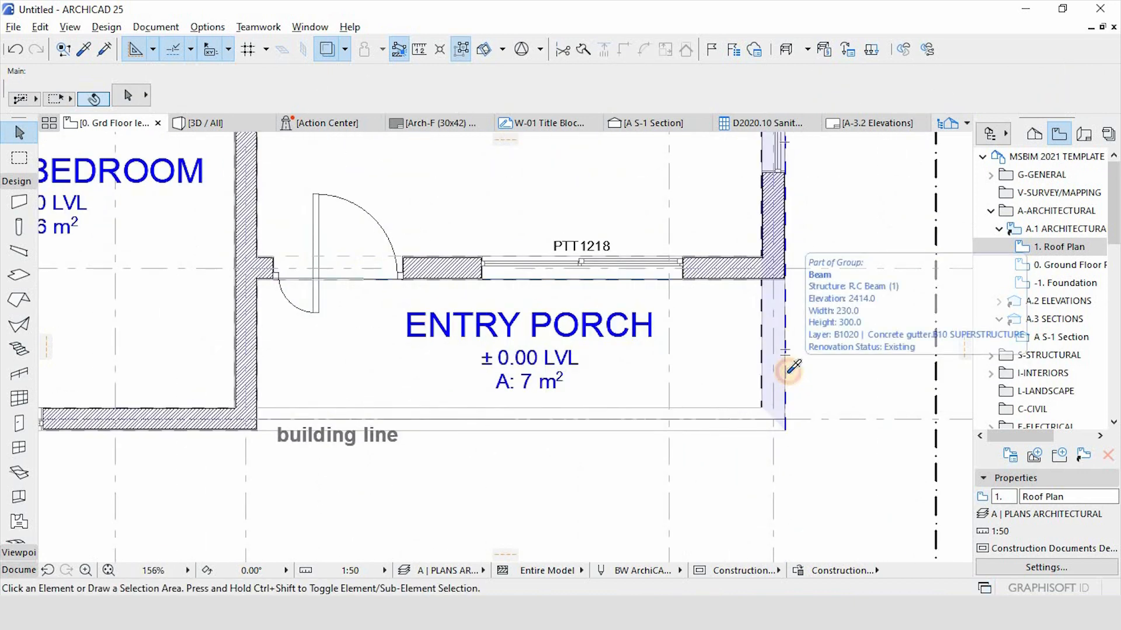
{"action": "left_click", "coordinate": [768, 378], "text": "alt"}
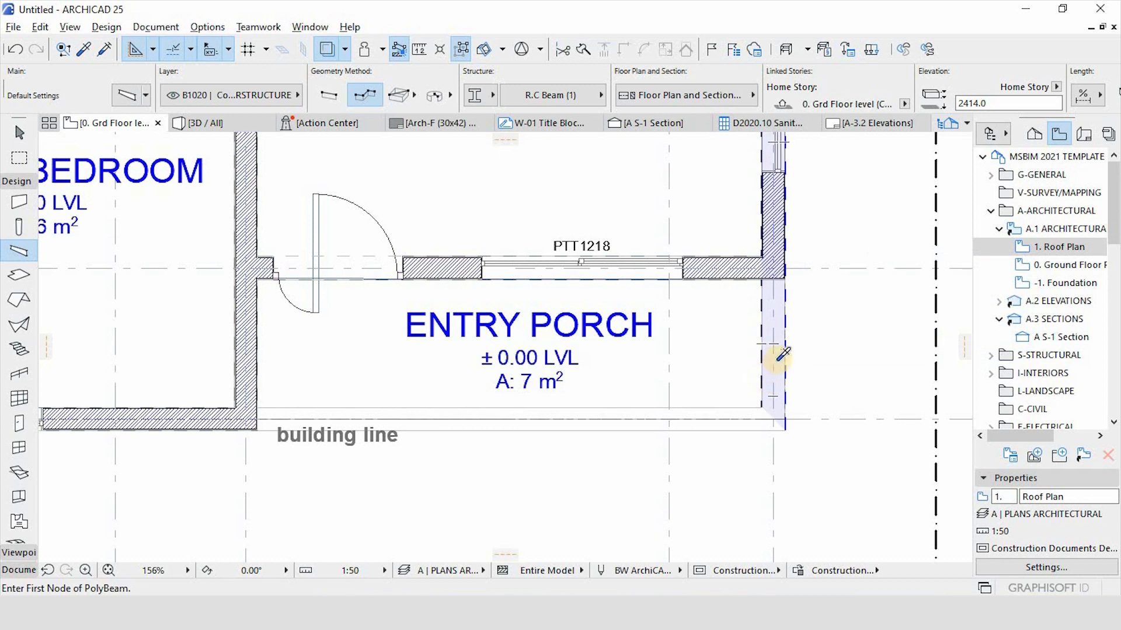
{"action": "key", "text": "Escape"}
{"action": "key", "text": "Escape"}
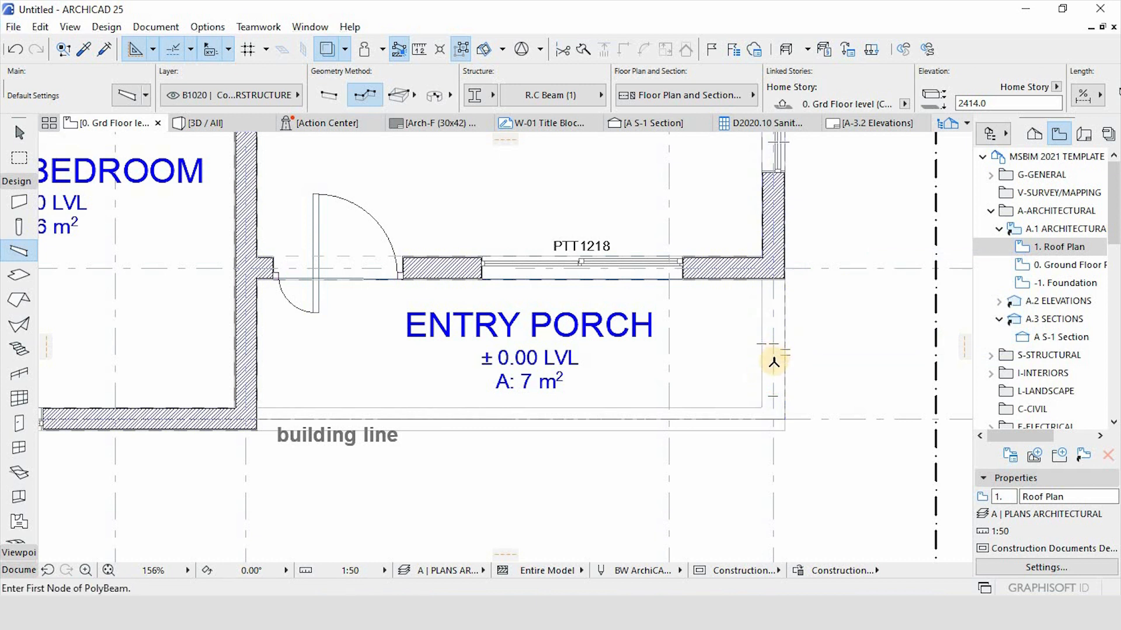
{"action": "left_click", "coordinate": [607, 412], "text": "alt"}
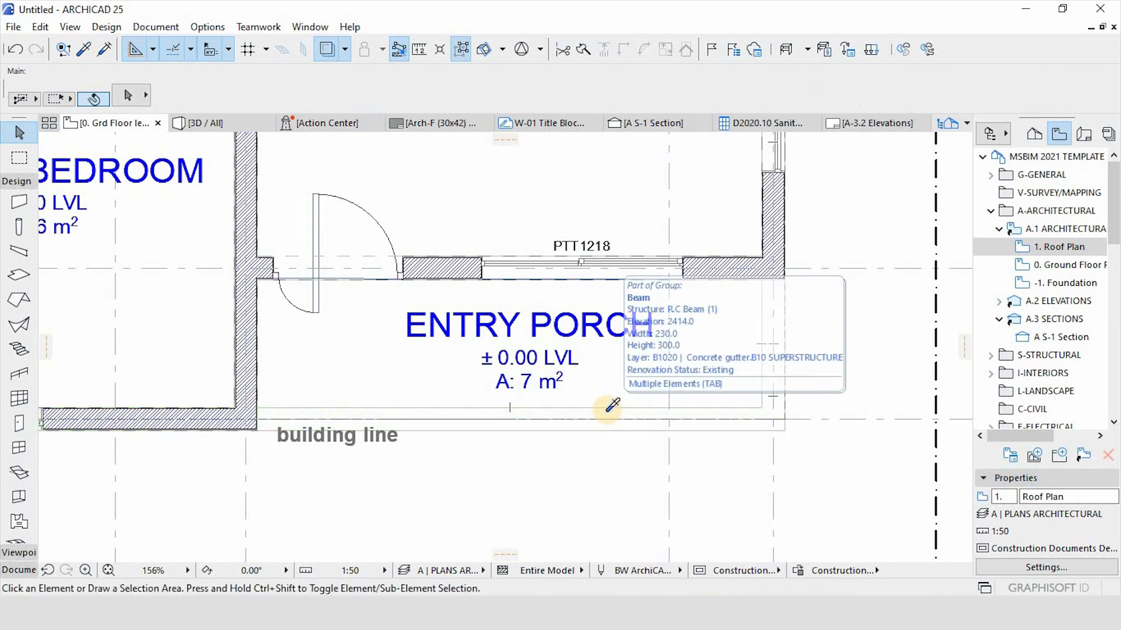
Stretch the beam over the kitchen's outer side wall across the rear porch to the building line.
{"action": "scroll", "coordinate": [626, 450], "scroll_direction": "down", "scroll_amount": 6}
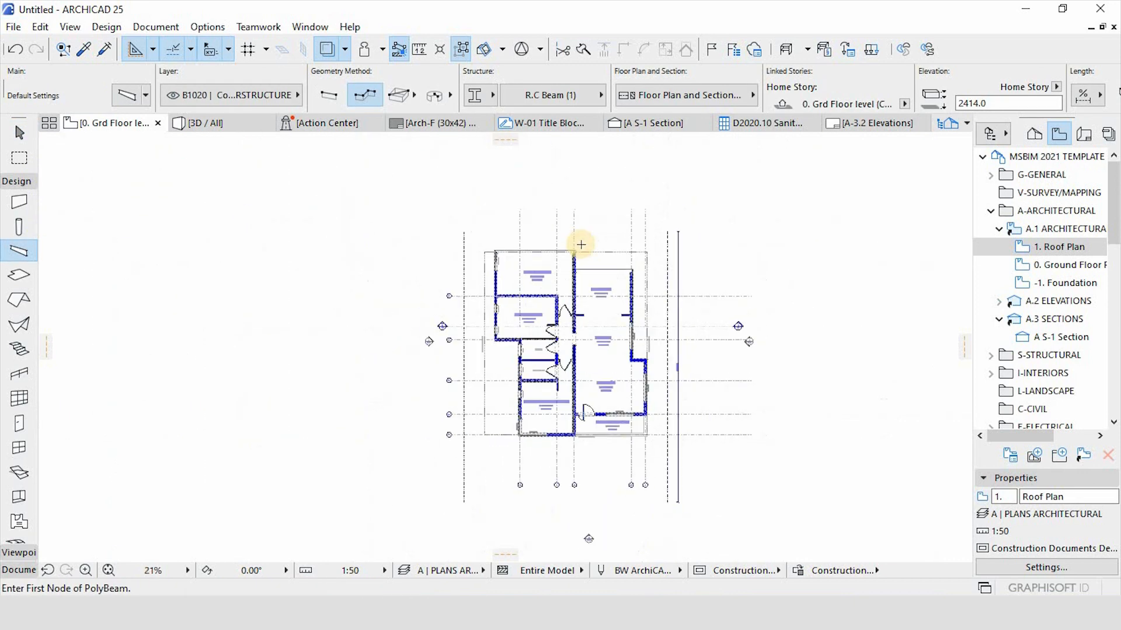
{"action": "scroll", "coordinate": [576, 283], "scroll_direction": "up", "scroll_amount": 4}
{"action": "scroll", "coordinate": [577, 249], "scroll_direction": "up", "scroll_amount": 1}
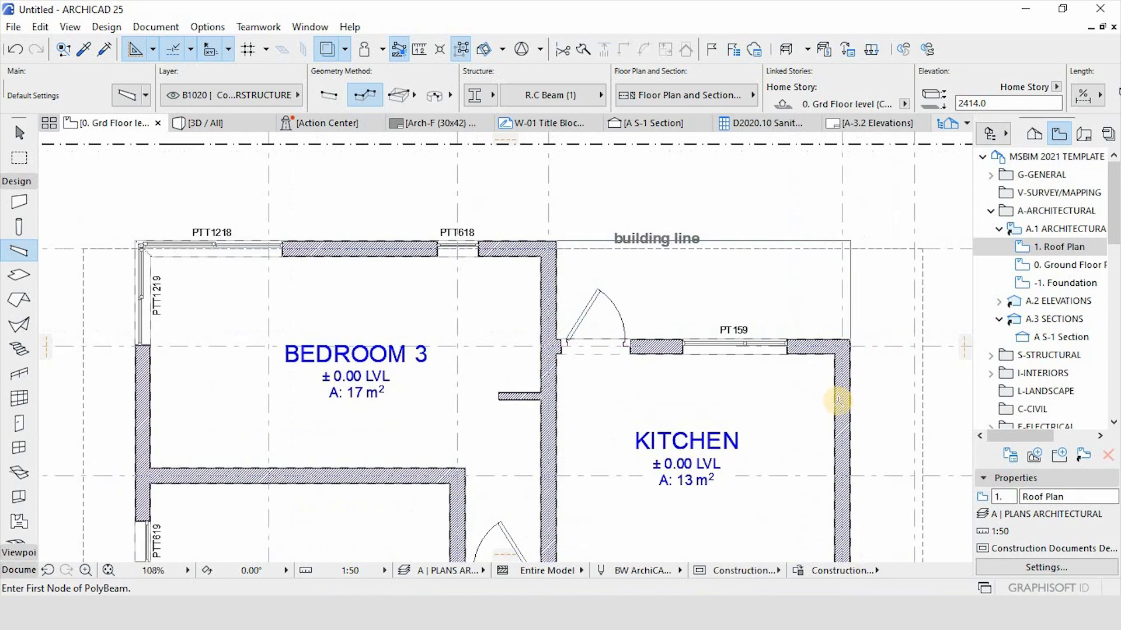
{"action": "key", "text": "Escape"}
{"action": "left_click", "coordinate": [849, 364]}
{"action": "left_click", "coordinate": [843, 346]}
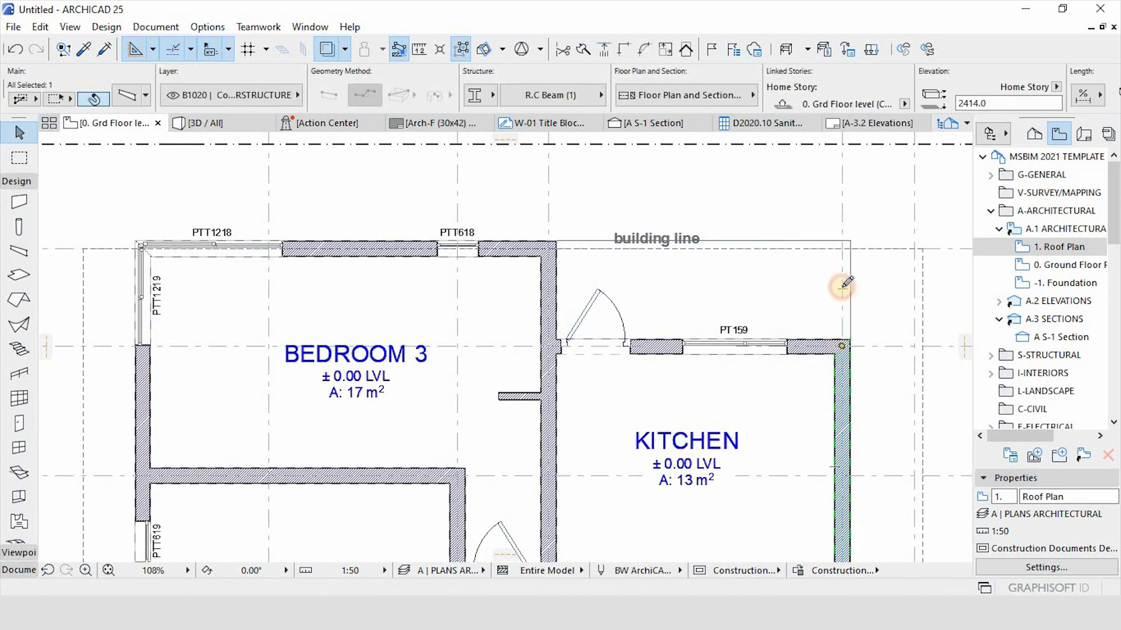
{"action": "left_click", "coordinate": [842, 240]}
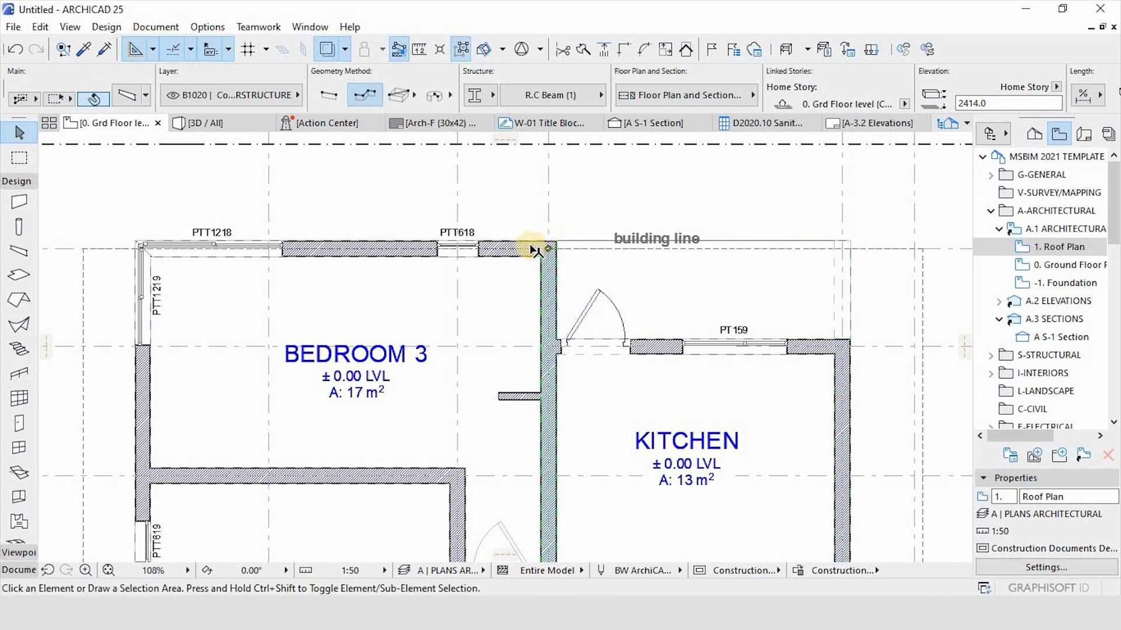
Stretch the beam over Bedroom 3's rear wall across the kitchen porch to meet the side beam at the outer corner.
{"action": "left_click", "coordinate": [548, 250]}
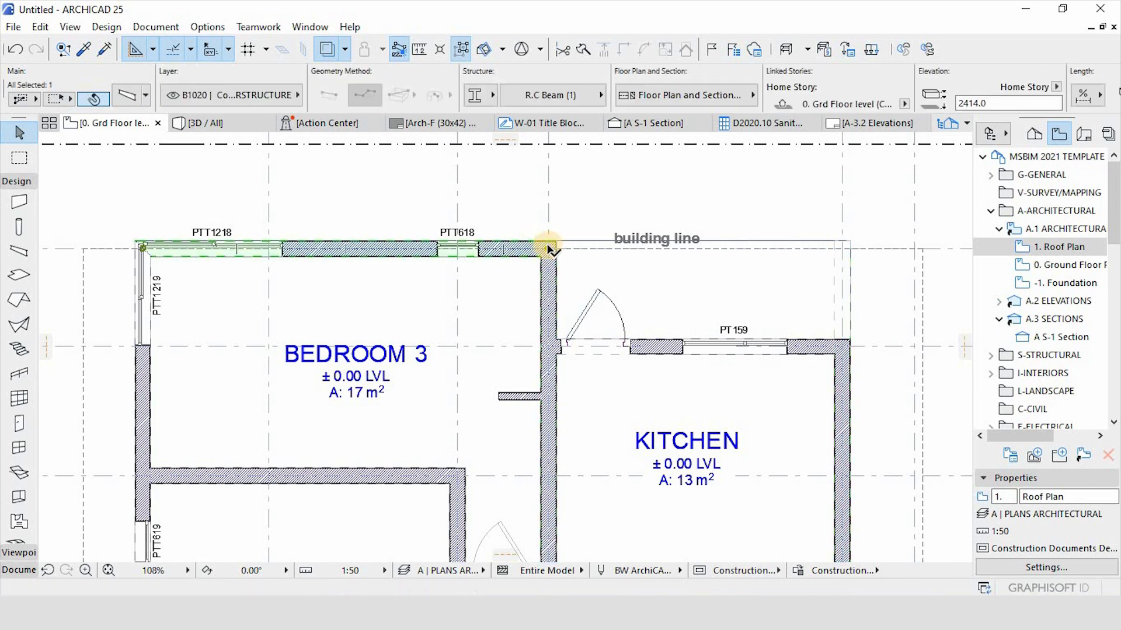
{"action": "left_click", "coordinate": [841, 249]}
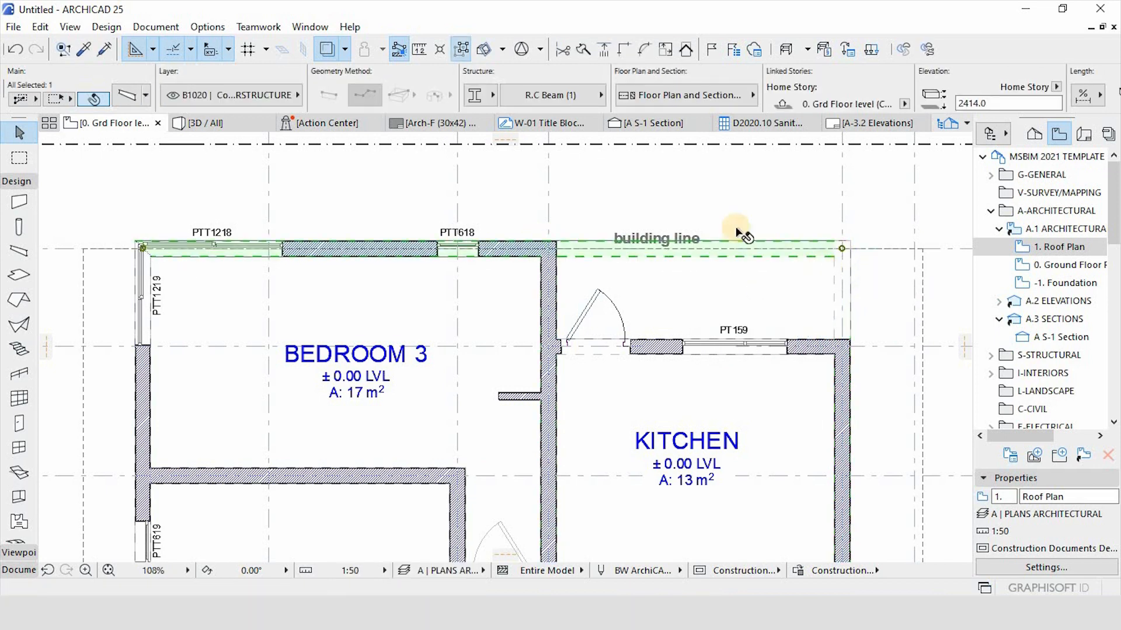
{"action": "key", "text": "Escape"}
Send the beam running across the front of the entry porch to the back of the display order.
{"action": "scroll", "coordinate": [457, 146], "scroll_direction": "down", "scroll_amount": 6}
{"action": "scroll", "coordinate": [574, 263], "scroll_direction": "down", "scroll_amount": 2}
{"action": "scroll", "coordinate": [561, 467], "scroll_direction": "up", "scroll_amount": 6}
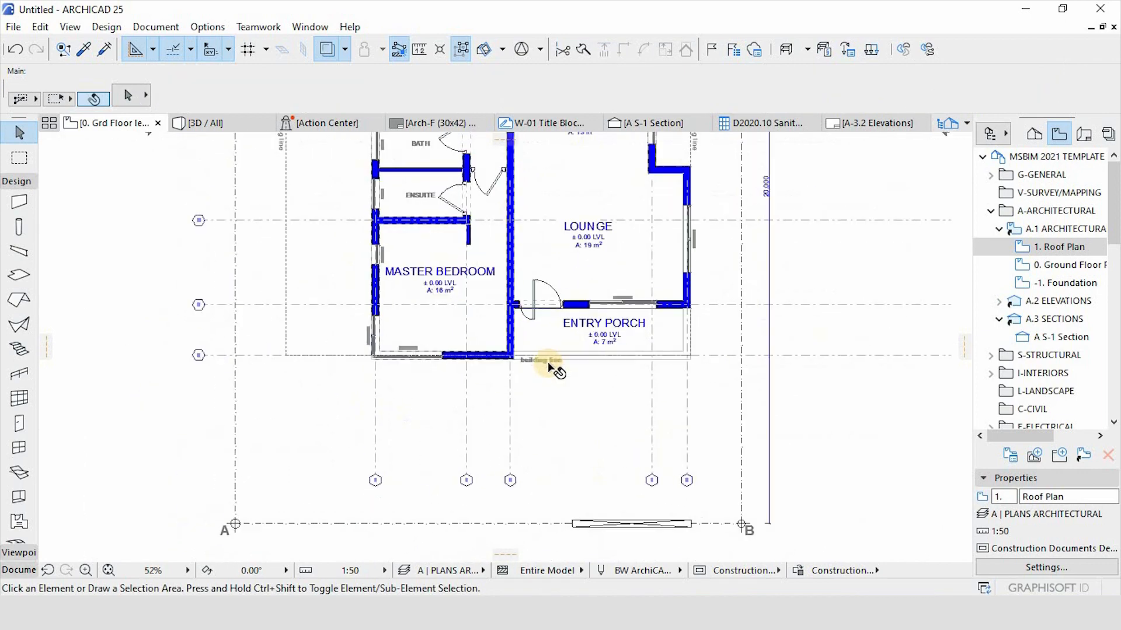
{"action": "left_click", "coordinate": [564, 320]}
{"action": "right_click", "coordinate": [564, 320]}
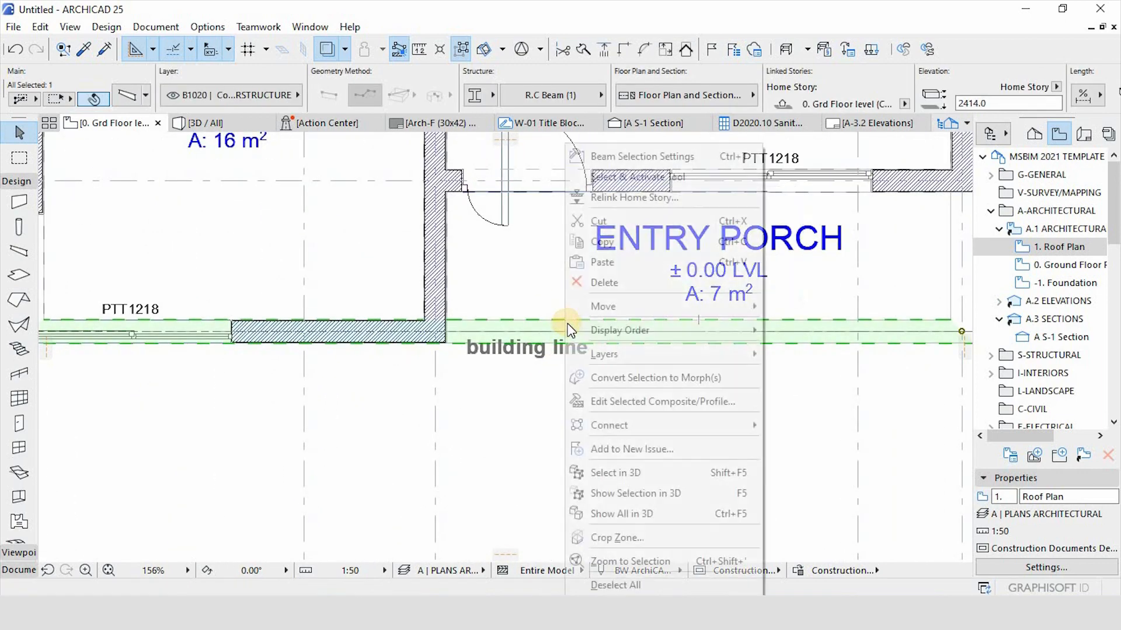
{"action": "mouse_move", "coordinate": [643, 331]}
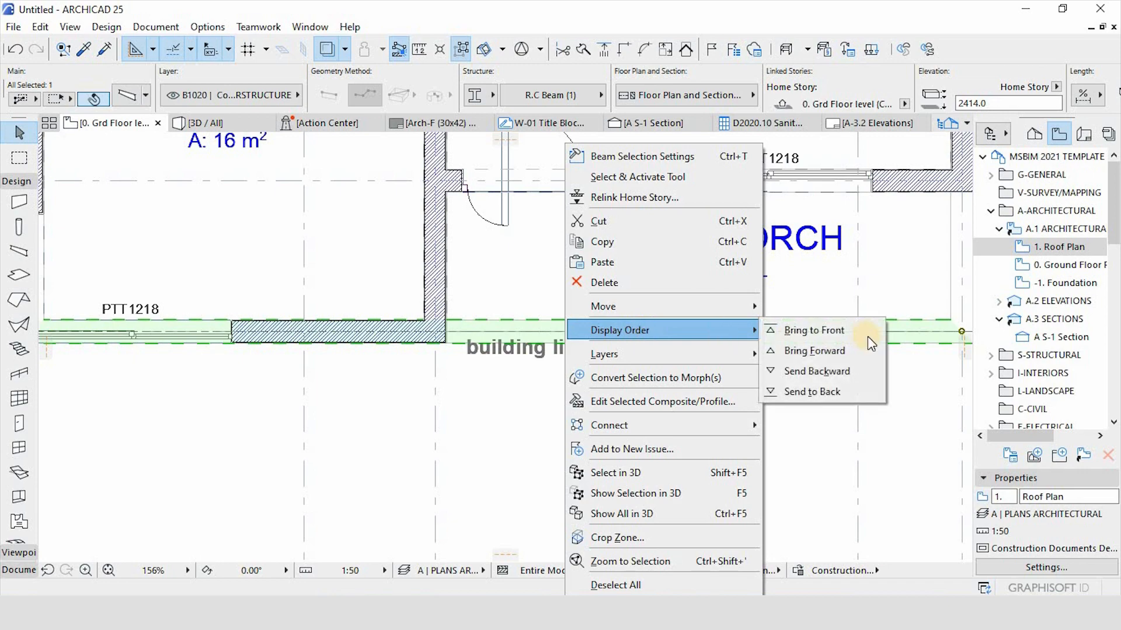
{"action": "left_click", "coordinate": [829, 392]}
{"action": "key", "text": "Escape"}
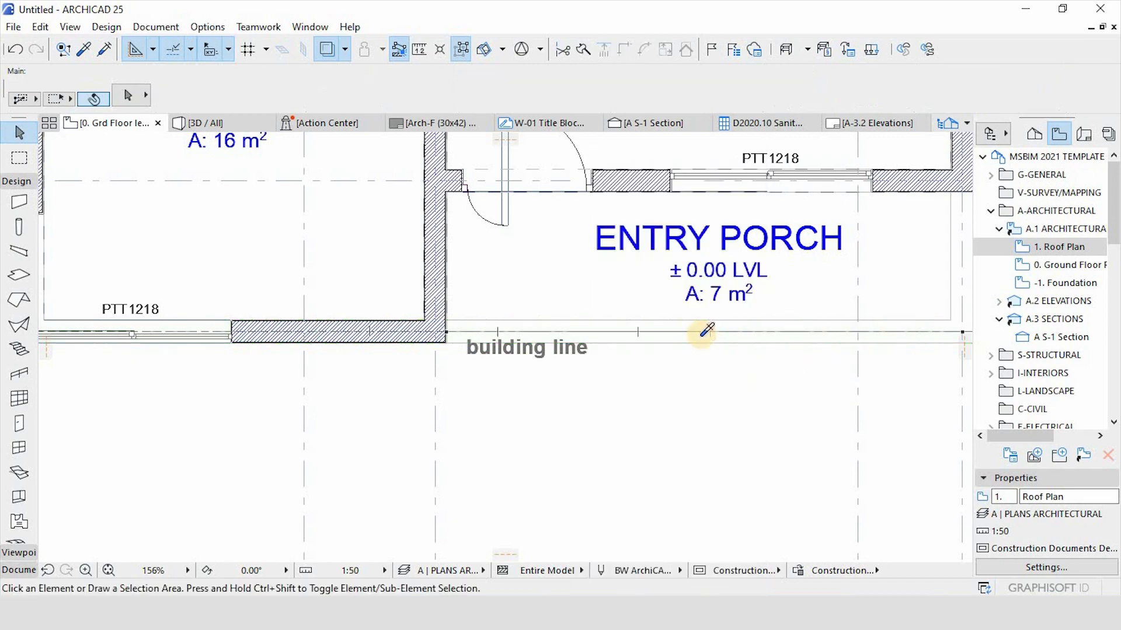
With the raised entry porch wall's settings, draw a wall from Bedroom 3's corner 4085 mm to the kitchen porch's outer corner and back to the kitchen.
{"action": "left_click", "coordinate": [702, 337], "text": "alt"}
{"action": "scroll", "coordinate": [565, 474], "scroll_direction": "down", "scroll_amount": 5}
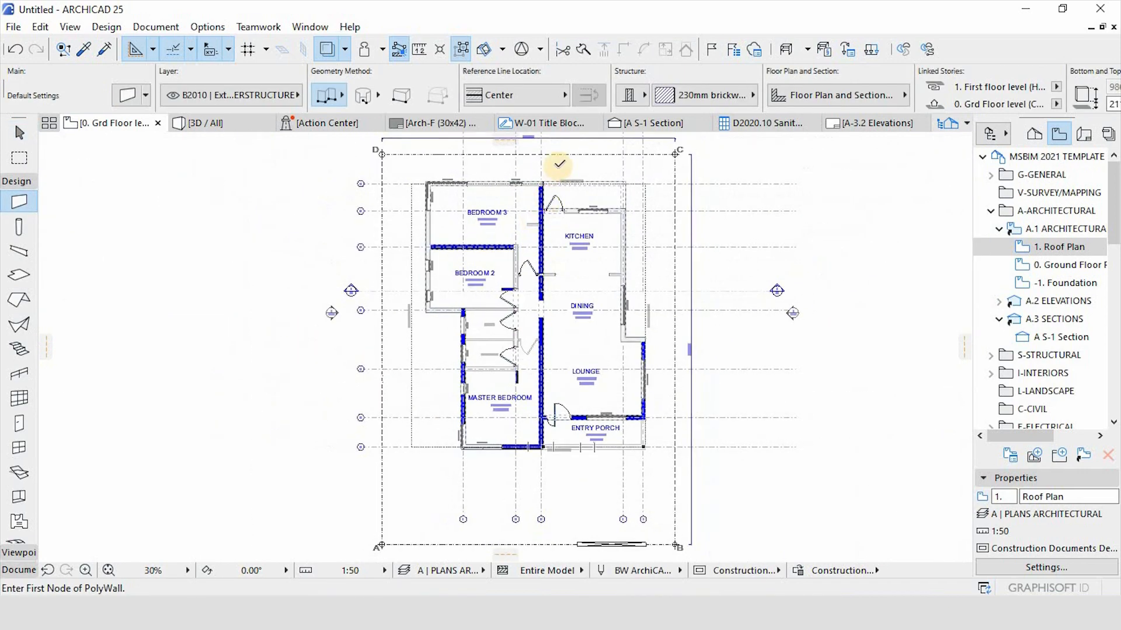
{"action": "scroll", "coordinate": [534, 140], "scroll_direction": "up", "scroll_amount": 8}
{"action": "left_click", "coordinate": [514, 234]}
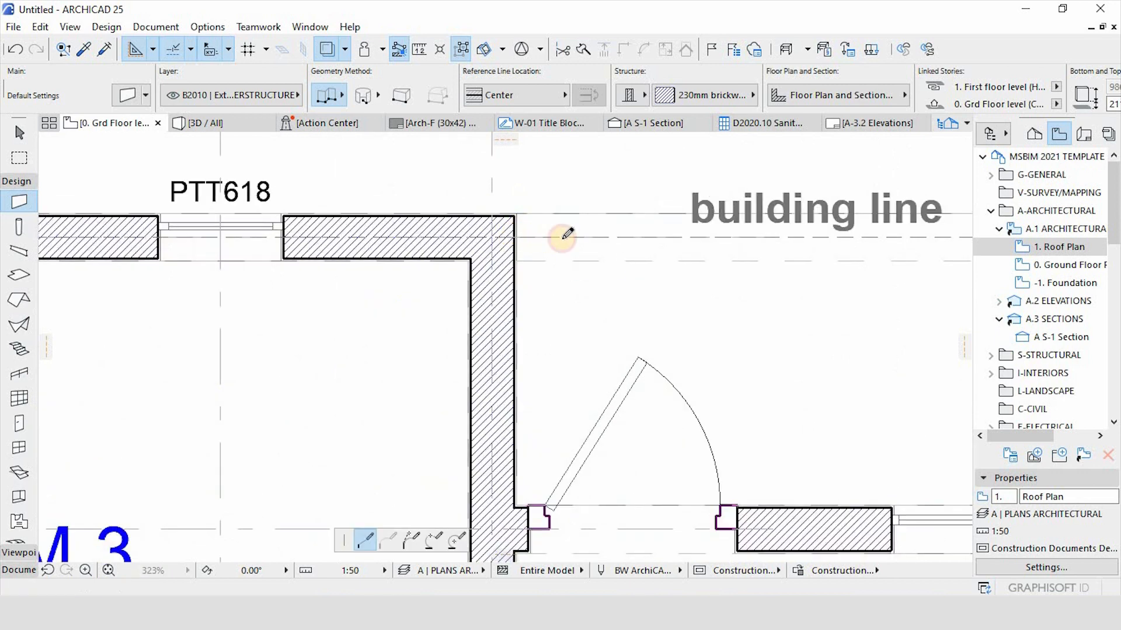
{"action": "scroll", "coordinate": [584, 239], "scroll_direction": "down", "scroll_amount": 4}
{"action": "scroll", "coordinate": [825, 237], "scroll_direction": "up", "scroll_amount": 4}
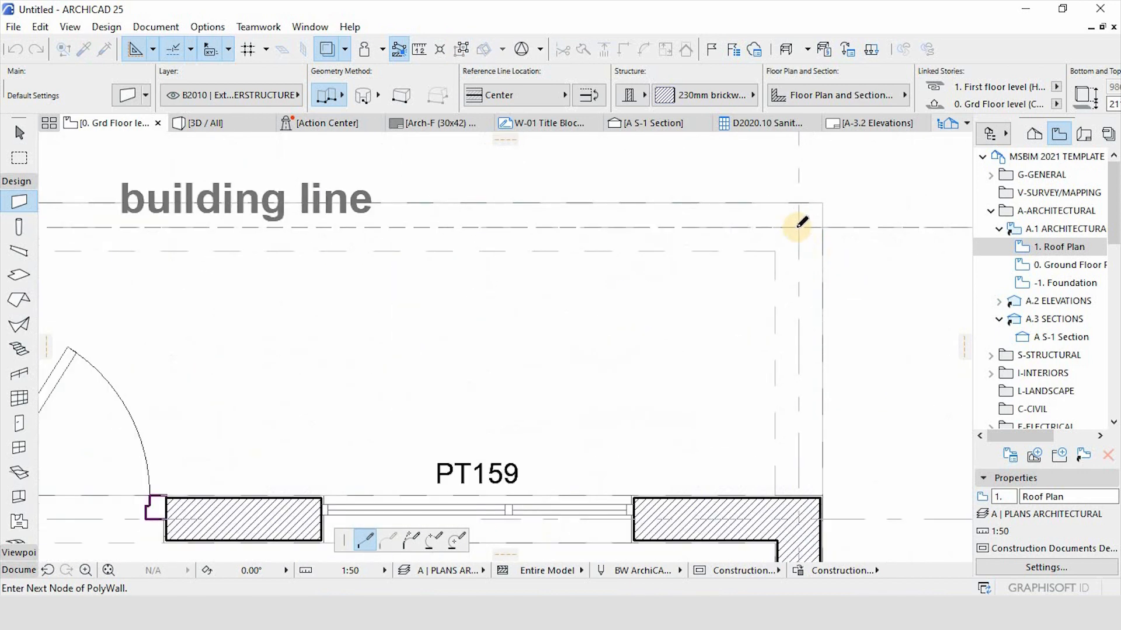
{"action": "left_click", "coordinate": [799, 227]}
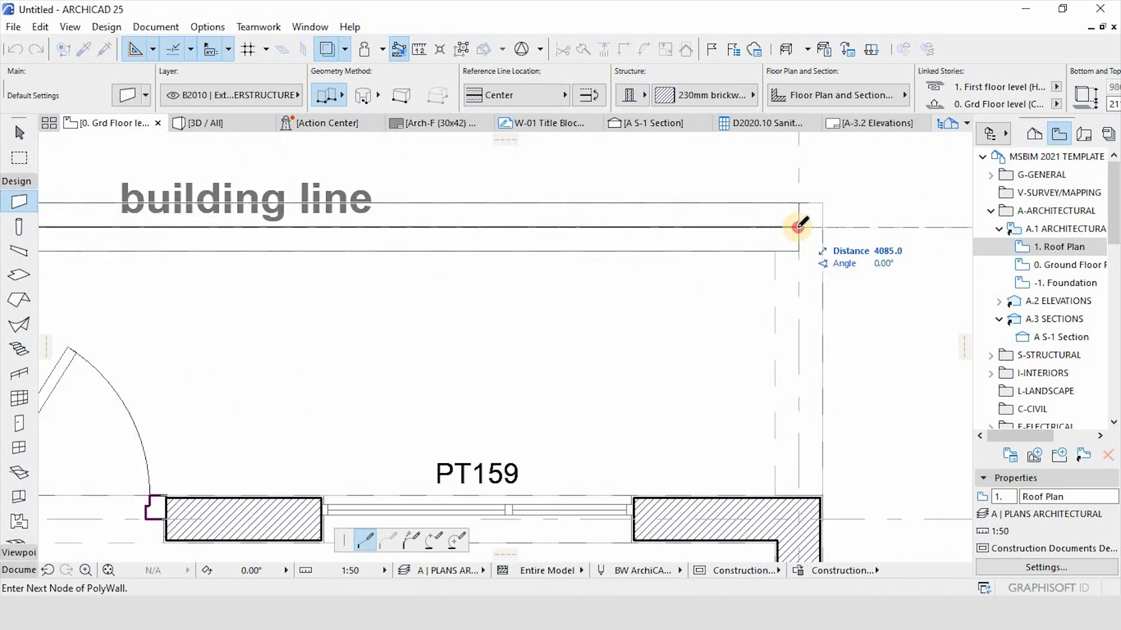
{"action": "double_click", "coordinate": [798, 496]}
In the 3D view, intersect the two ring beams meeting at the kitchen porch's outer corner.
{"action": "left_click", "coordinate": [204, 124]}
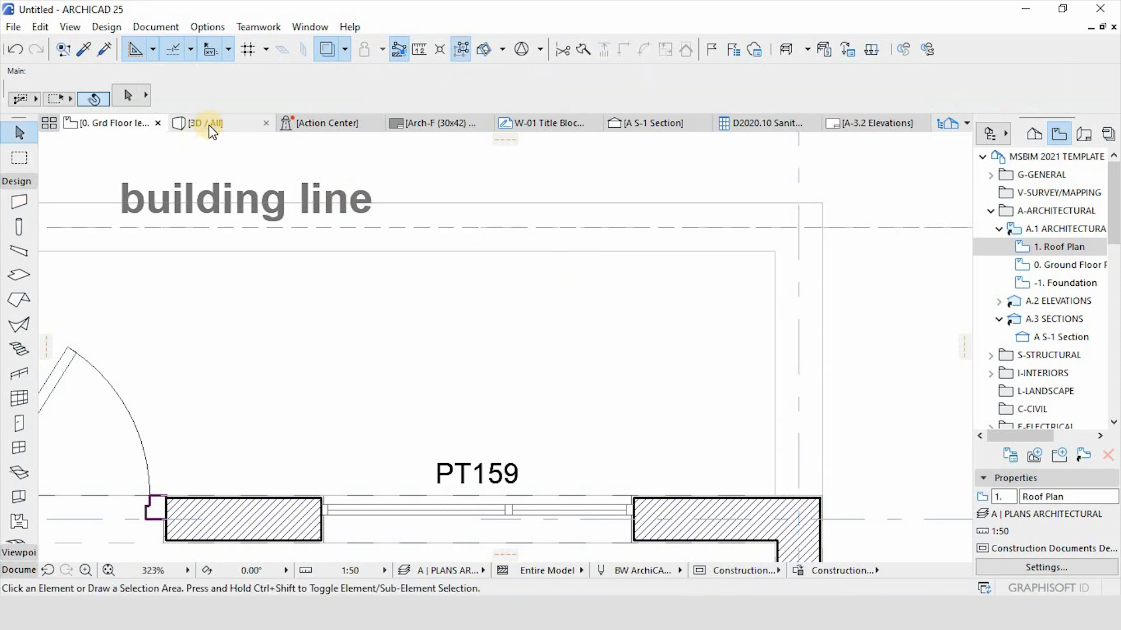
{"action": "left_click", "coordinate": [575, 382]}
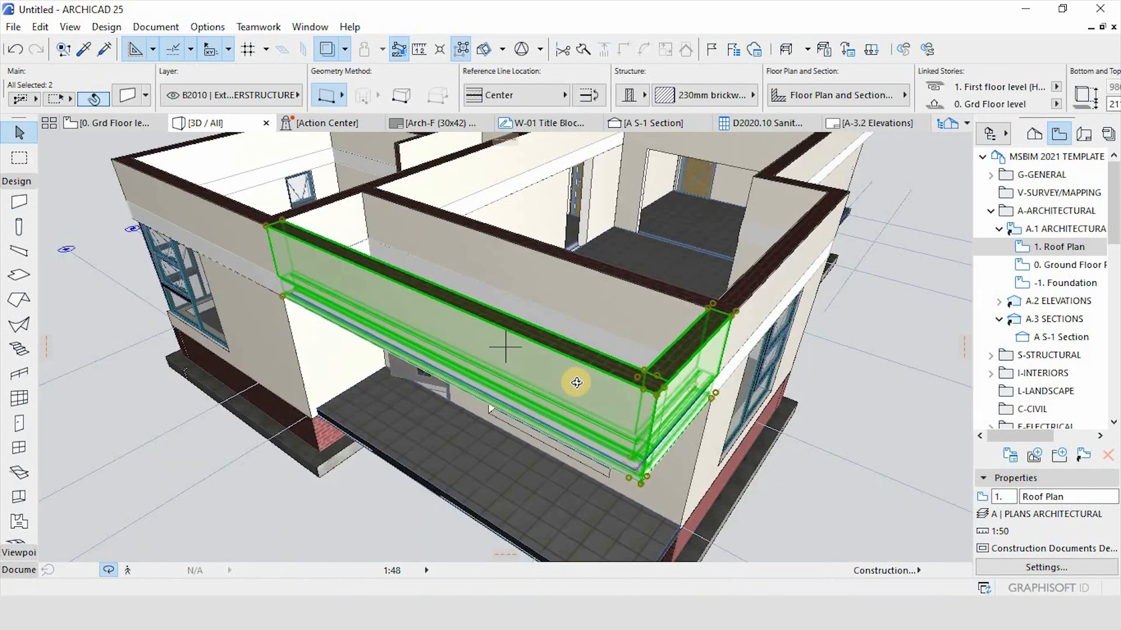
{"action": "scroll", "coordinate": [576, 382], "scroll_direction": "down", "scroll_amount": 3}
{"action": "mouse_move", "coordinate": [518, 367]}
{"action": "left_mouse_down"}
{"action": "mouse_move", "coordinate": [195, 292]}
{"action": "mouse_move", "coordinate": [140, 291]}
{"action": "left_mouse_up"}
{"action": "mouse_move", "coordinate": [667, 401]}
{"action": "left_mouse_down"}
{"action": "mouse_move", "coordinate": [573, 373]}
{"action": "mouse_move", "coordinate": [424, 356]}
{"action": "mouse_move", "coordinate": [638, 362]}
{"action": "mouse_move", "coordinate": [530, 375]}
{"action": "mouse_move", "coordinate": [708, 458]}
{"action": "mouse_move", "coordinate": [839, 447]}
{"action": "mouse_move", "coordinate": [580, 367]}
{"action": "left_mouse_up"}
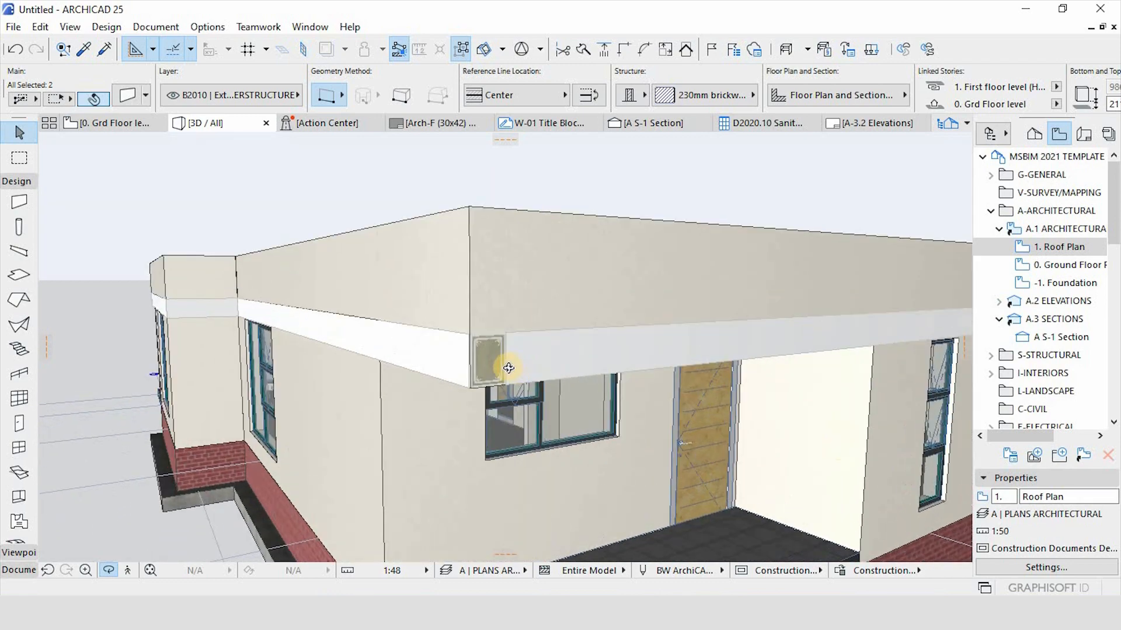
{"action": "key", "text": "Escape"}
{"action": "left_click", "coordinate": [518, 372]}
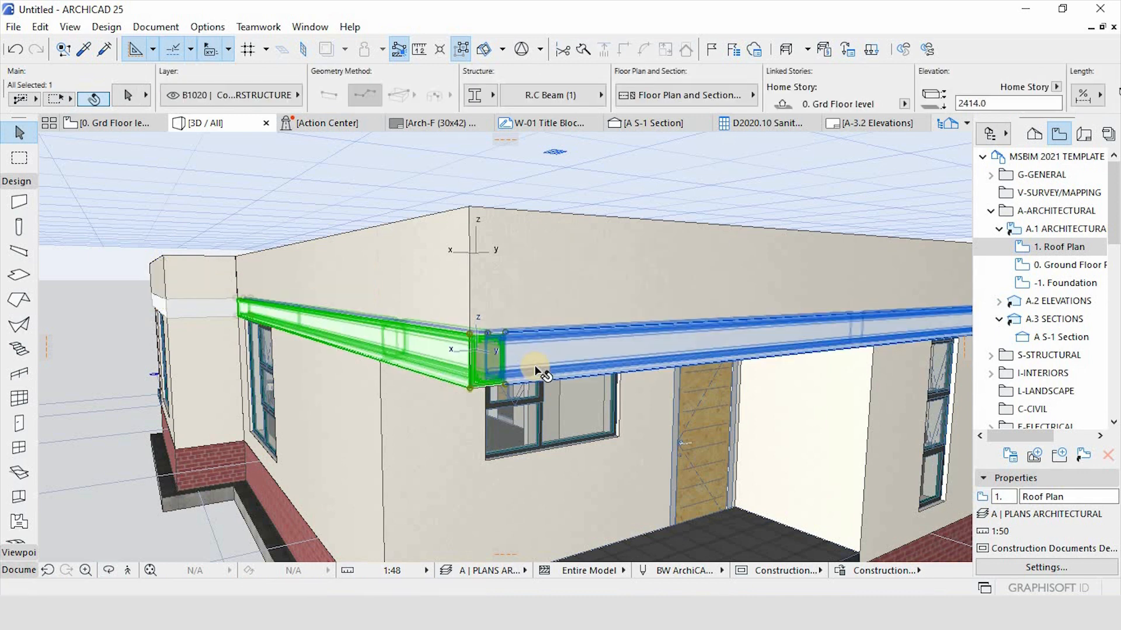
{"action": "left_click", "coordinate": [531, 365], "text": "shift"}
{"action": "left_click", "coordinate": [624, 50]}
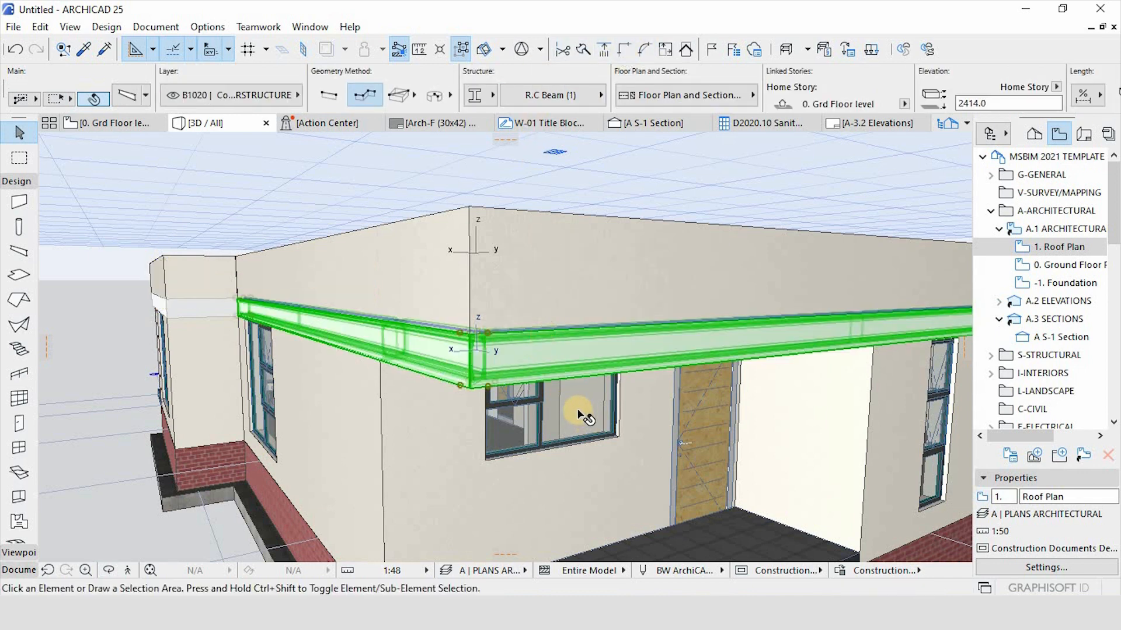
{"action": "key", "text": "Escape"}
Examine the ring beam and raised porch walls from several sides of the house in 3D.
{"action": "scroll", "coordinate": [569, 413], "scroll_direction": "down", "scroll_amount": 5}
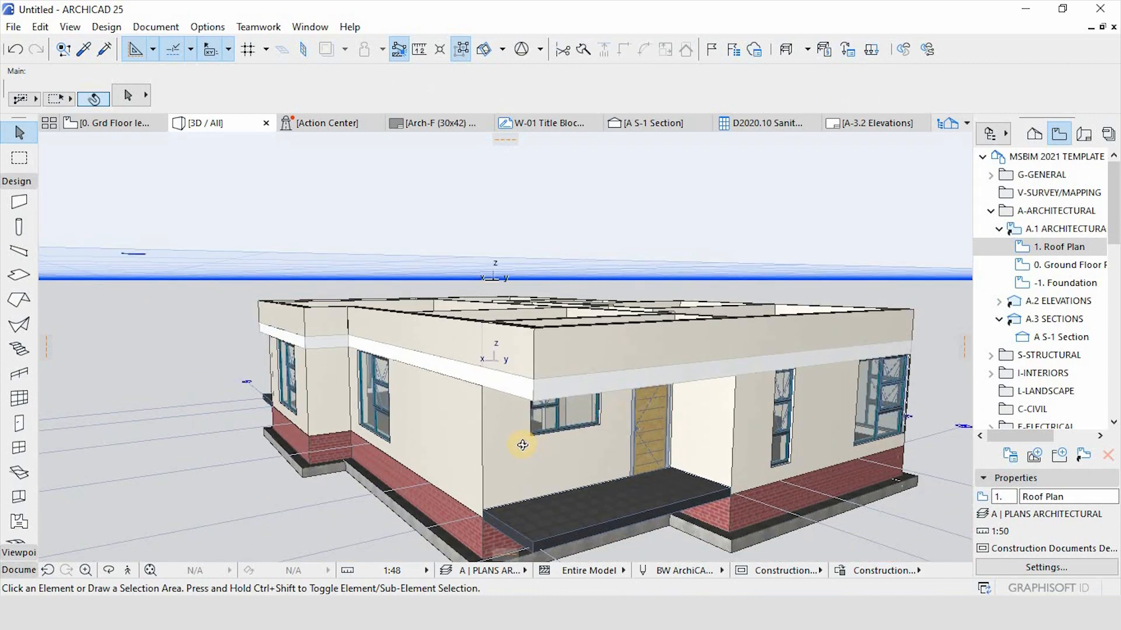
{"action": "scroll", "coordinate": [753, 334], "scroll_direction": "up", "scroll_amount": 5}
{"action": "scroll", "coordinate": [444, 444], "scroll_direction": "down", "scroll_amount": 5}
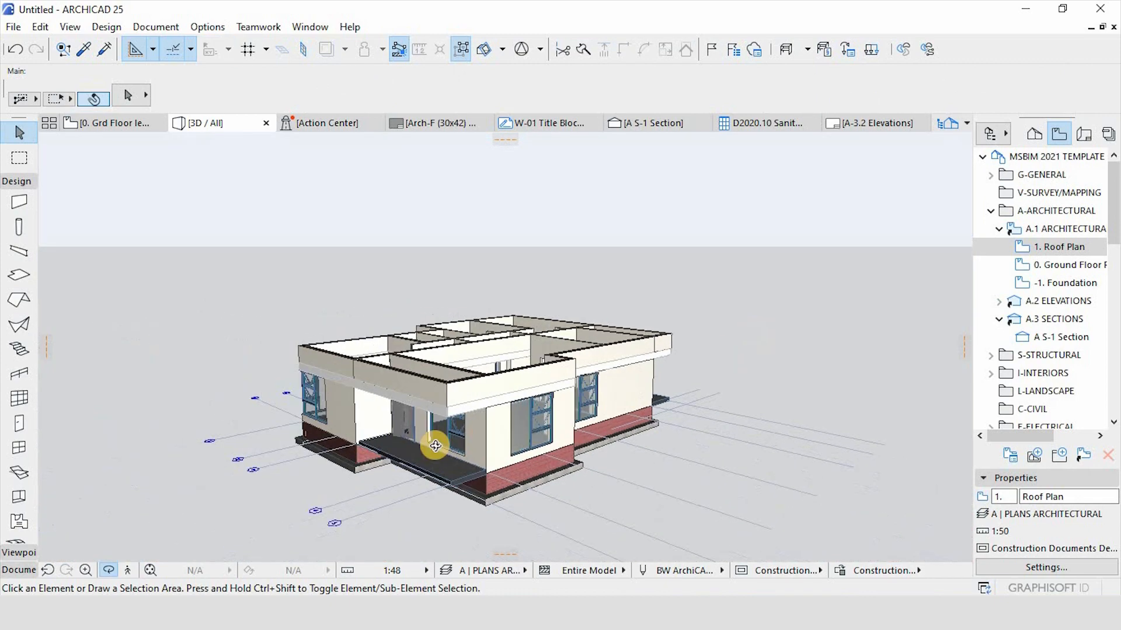
{"action": "left_click_drag", "start_coordinate": [526, 430], "coordinate": [749, 433]}
{"action": "scroll", "coordinate": [753, 408], "scroll_direction": "down", "scroll_amount": 3}
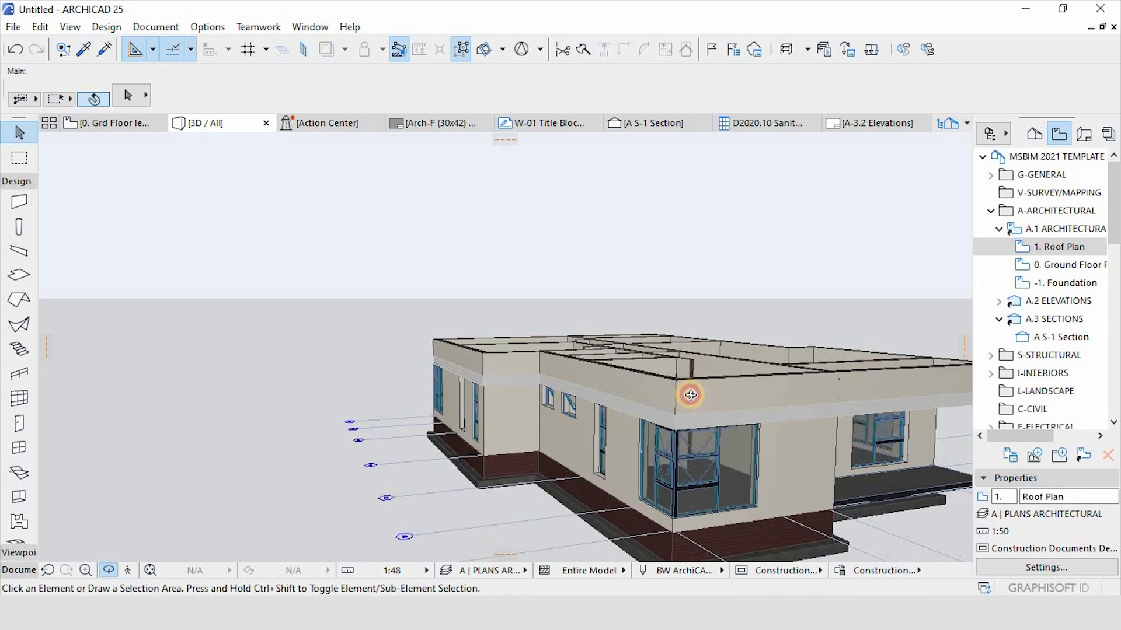
{"action": "left_click_drag", "start_coordinate": [758, 393], "coordinate": [685, 414]}
{"action": "scroll", "coordinate": [570, 507], "scroll_direction": "up", "scroll_amount": 5}
{"action": "scroll", "coordinate": [686, 414], "scroll_direction": "up", "scroll_amount": 3}
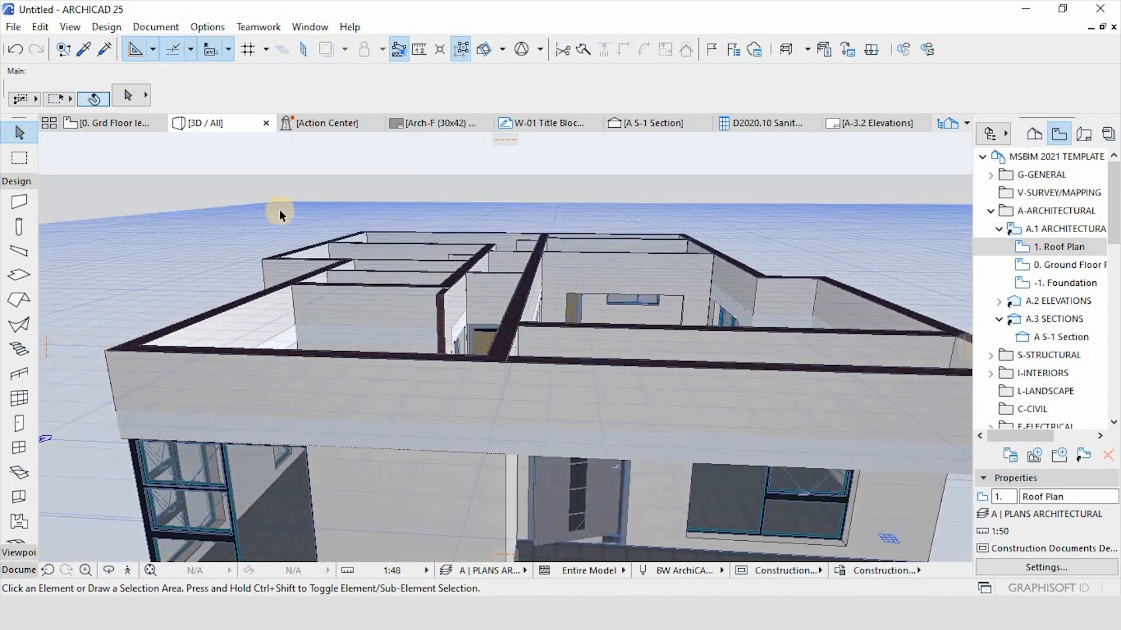
Return to the ground floor plan and select the house's 100mm thck slab.
{"action": "left_click", "coordinate": [133, 125]}
{"action": "scroll", "coordinate": [547, 275], "scroll_direction": "down", "scroll_amount": 5}
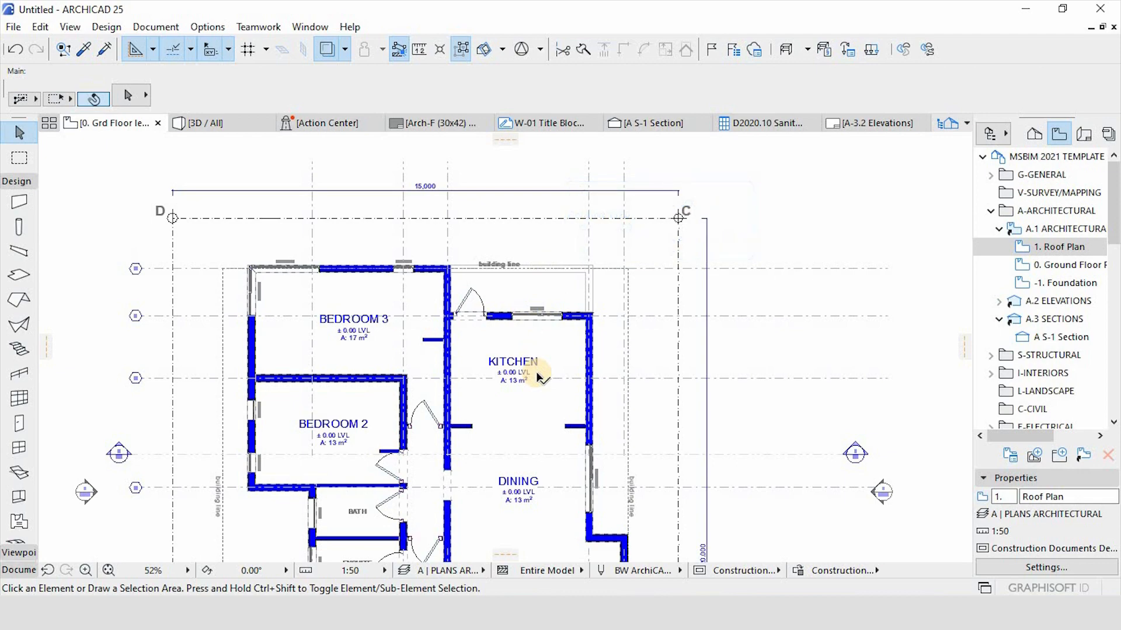
{"action": "scroll", "coordinate": [539, 410], "scroll_direction": "up", "scroll_amount": 1}
{"action": "scroll", "coordinate": [537, 407], "scroll_direction": "up", "scroll_amount": 4}
{"action": "left_click", "coordinate": [532, 407], "text": "alt"}
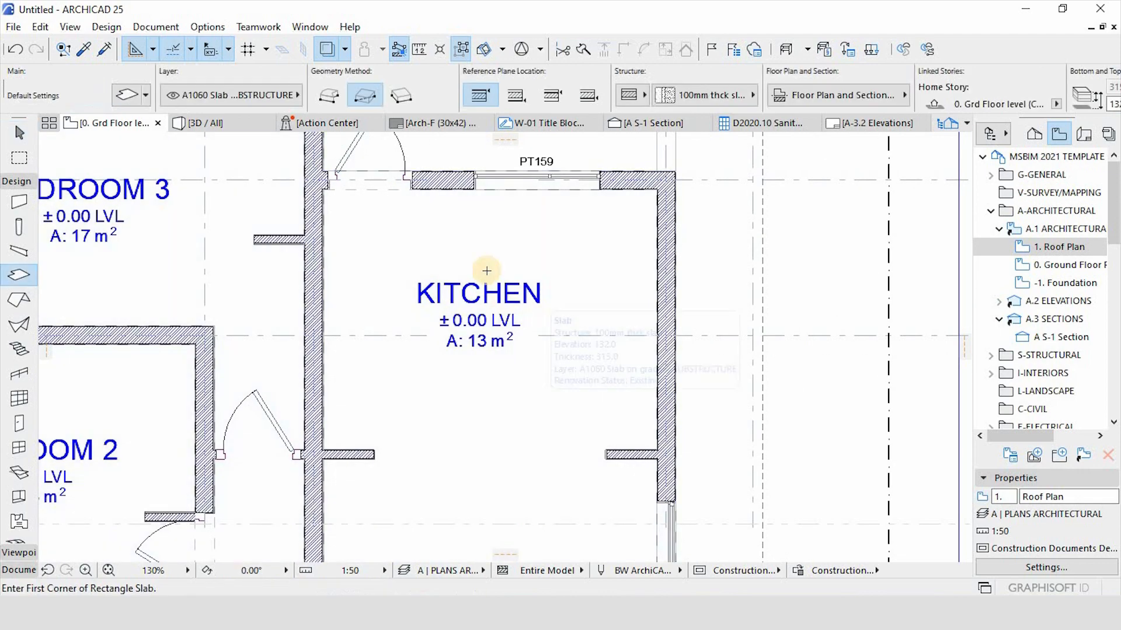
{"action": "scroll", "coordinate": [415, 250], "scroll_direction": "down", "scroll_amount": 2}
{"action": "scroll", "coordinate": [414, 240], "scroll_direction": "down", "scroll_amount": 2}
{"action": "scroll", "coordinate": [563, 227], "scroll_direction": "down", "scroll_amount": 2}
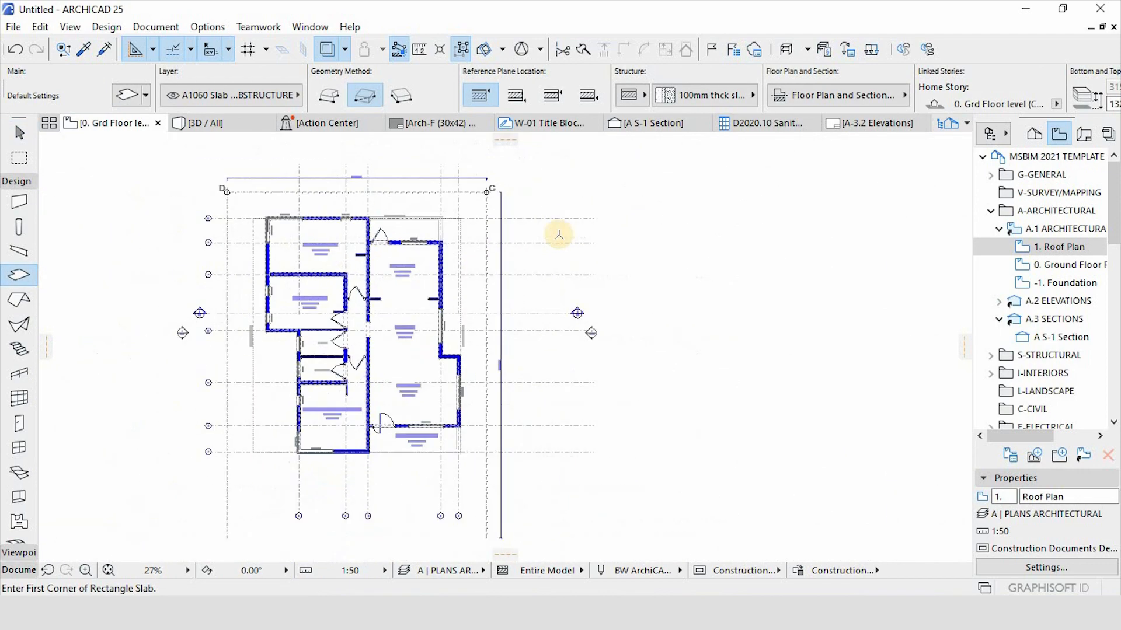
{"action": "scroll", "coordinate": [386, 285], "scroll_direction": "up", "scroll_amount": 3}
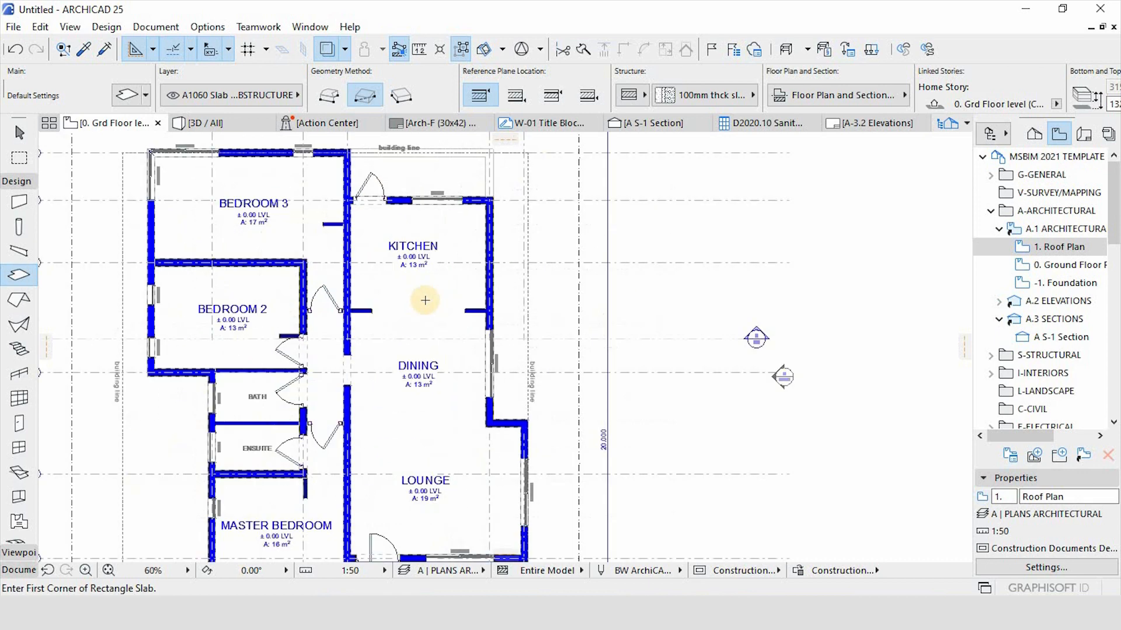
{"action": "key", "text": "Escape"}
{"action": "left_click", "coordinate": [427, 305]}
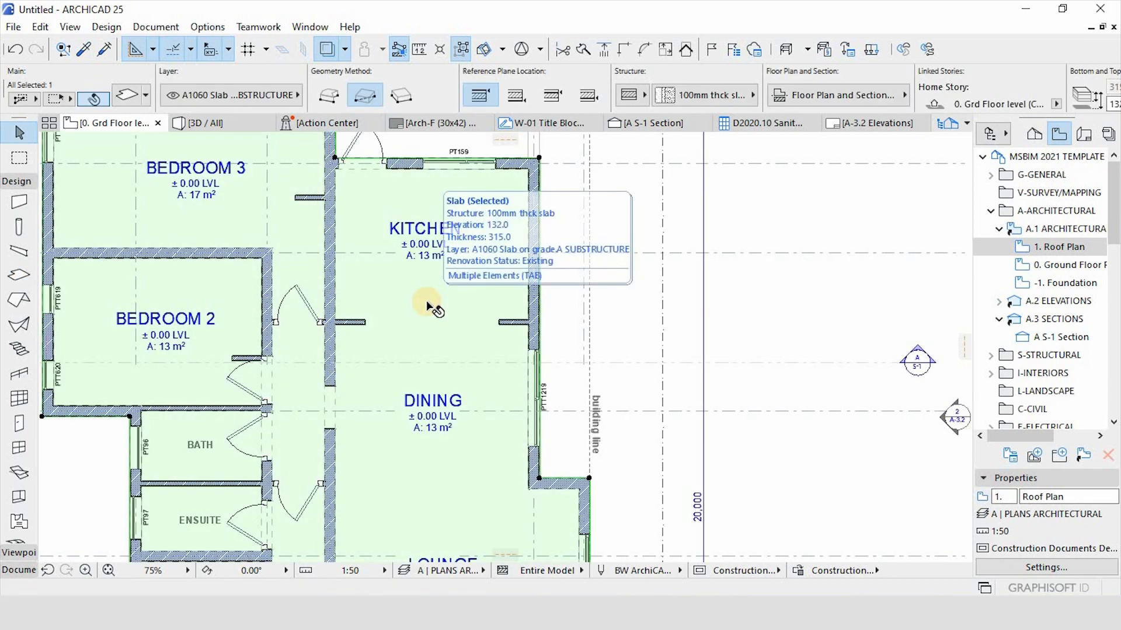
{"action": "key", "text": "ctrl+d"}
{"action": "left_click", "coordinate": [426, 302]}
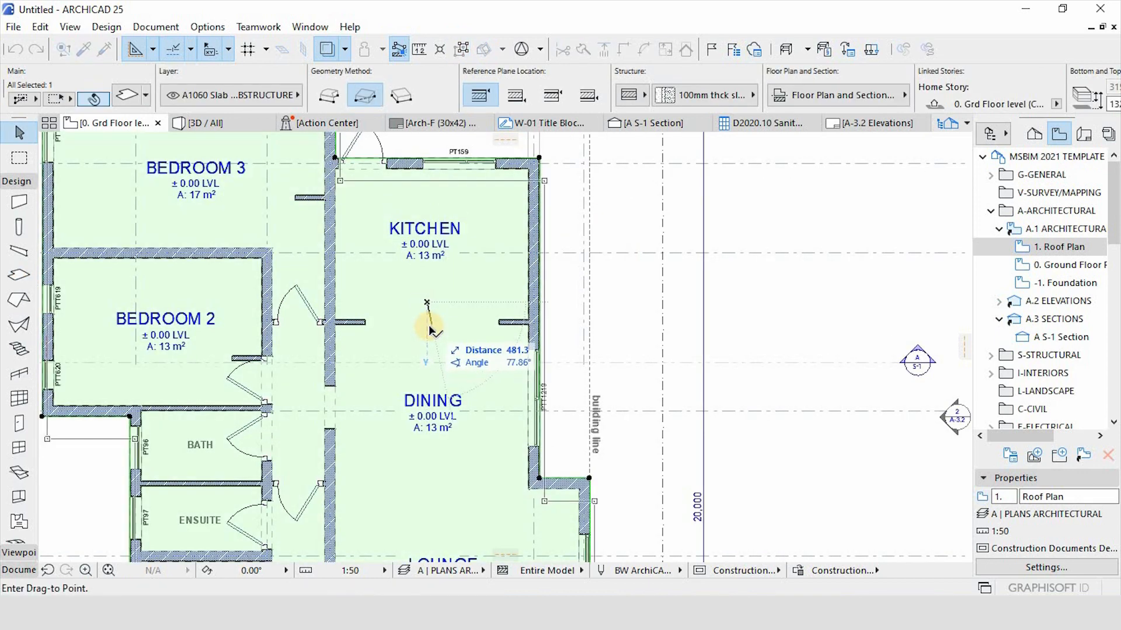
{"action": "key", "text": "Escape"}
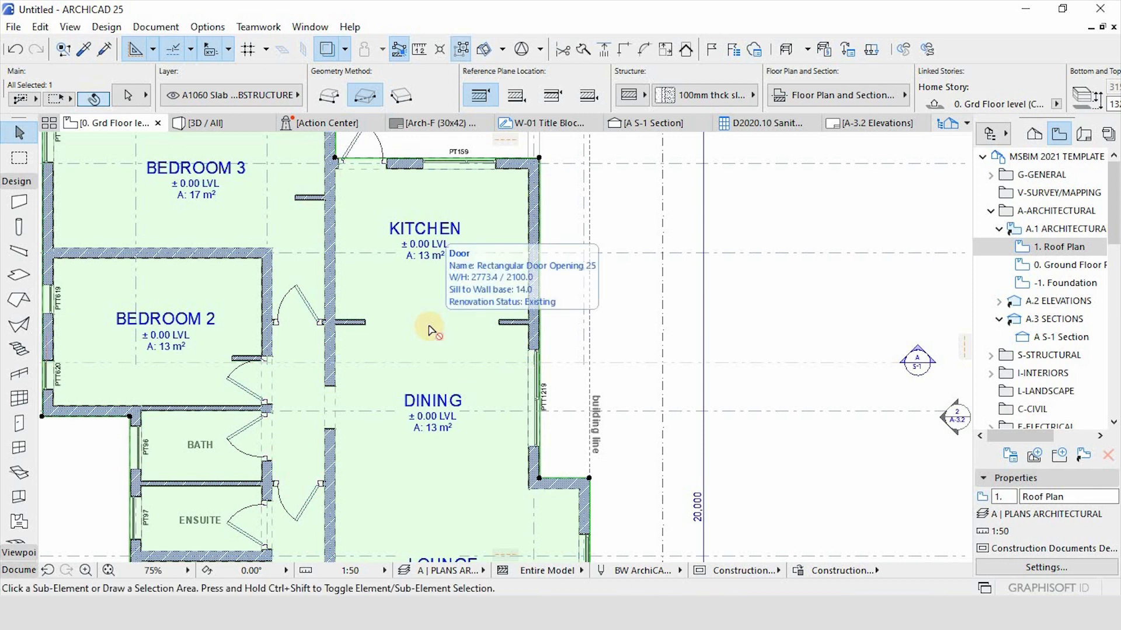
Place a copy of the ground floor slab directly over the original and bring up its elevation setting.
{"action": "key", "text": "ctrl+shift+d"}
{"action": "left_click", "coordinate": [431, 325]}
{"action": "left_click", "coordinate": [432, 325]}
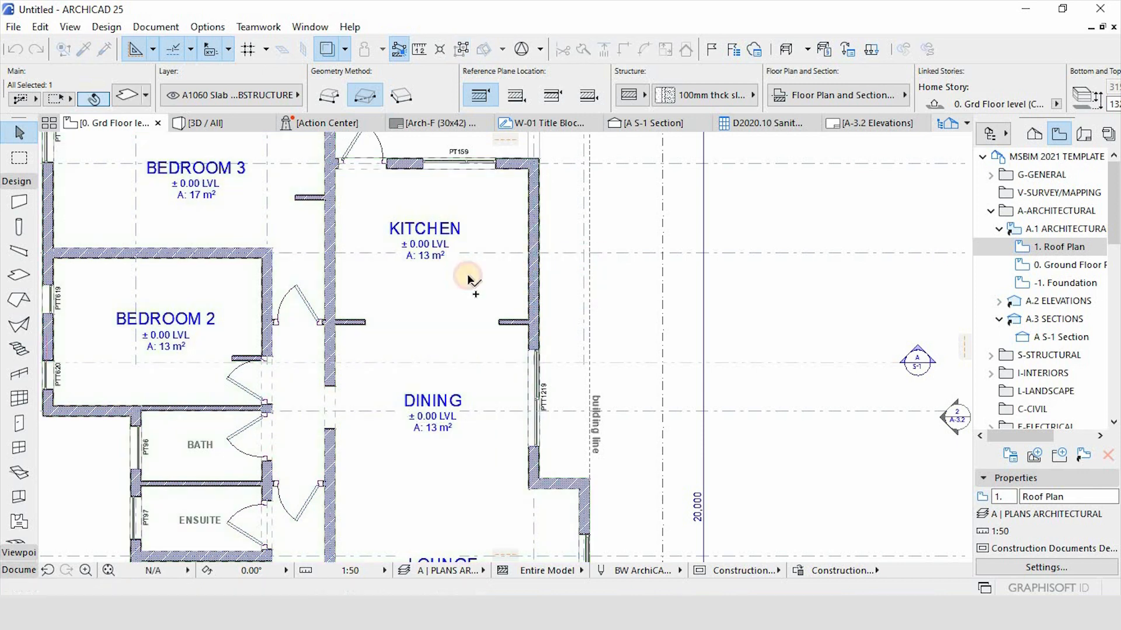
{"action": "scroll", "coordinate": [666, 94], "scroll_direction": "right", "scroll_amount": 3}
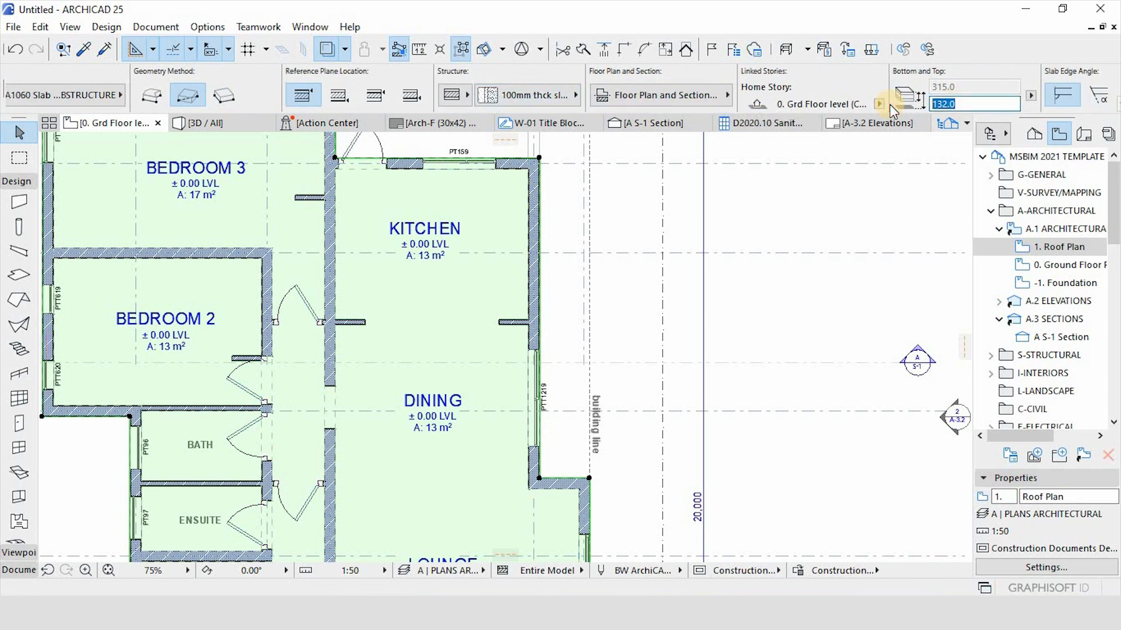
Set the copied slab's elevation to 2800 and duplicate its 100mm thck slab composite as "12mm Rhino board".
{"action": "type", "text": "2800"}
{"action": "key", "text": "Return"}
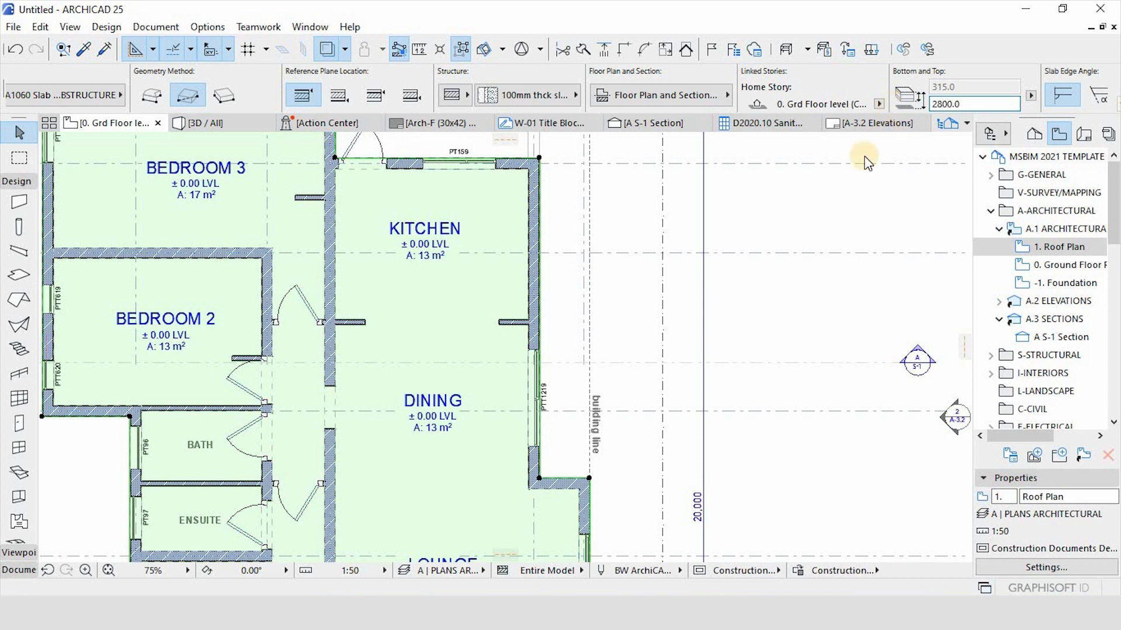
{"action": "right_click", "coordinate": [470, 280]}
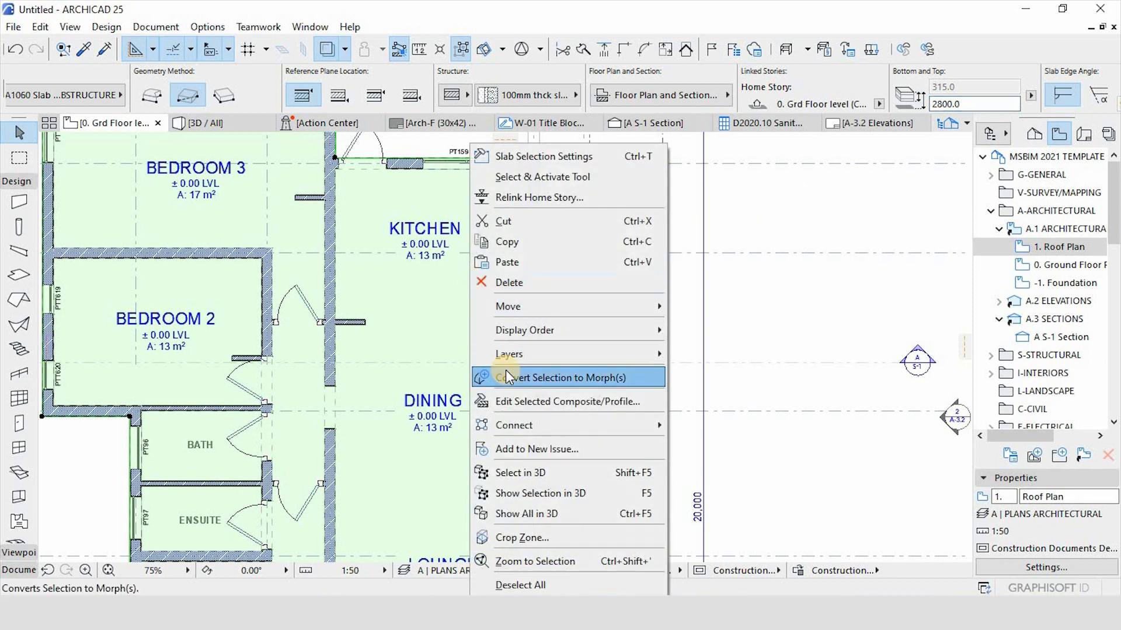
{"action": "left_click", "coordinate": [510, 403]}
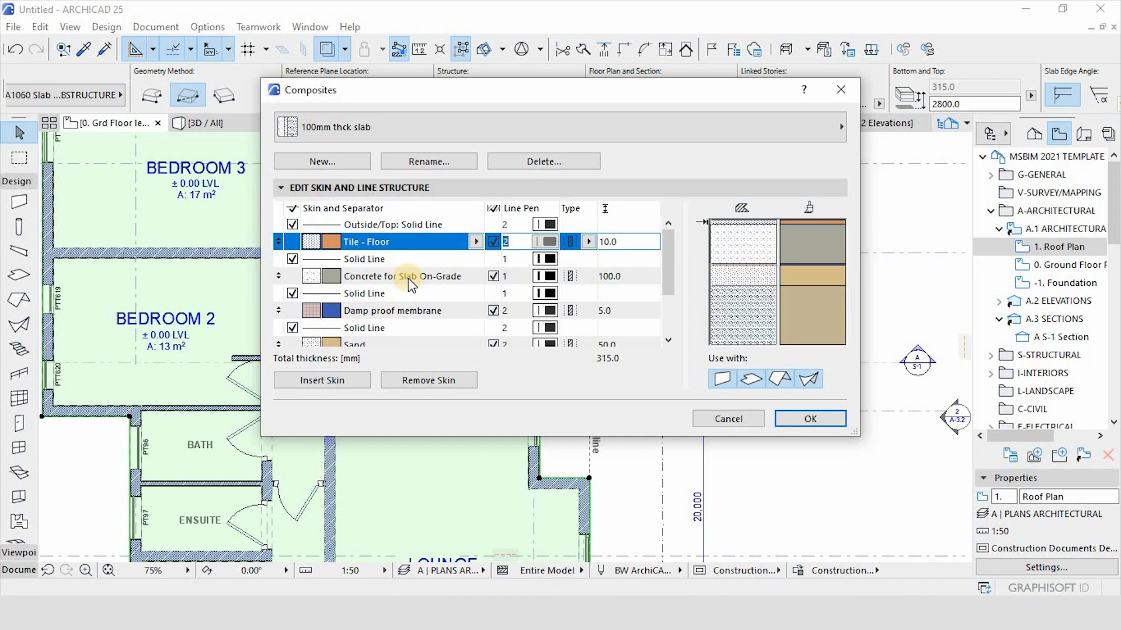
{"action": "left_click", "coordinate": [328, 162]}
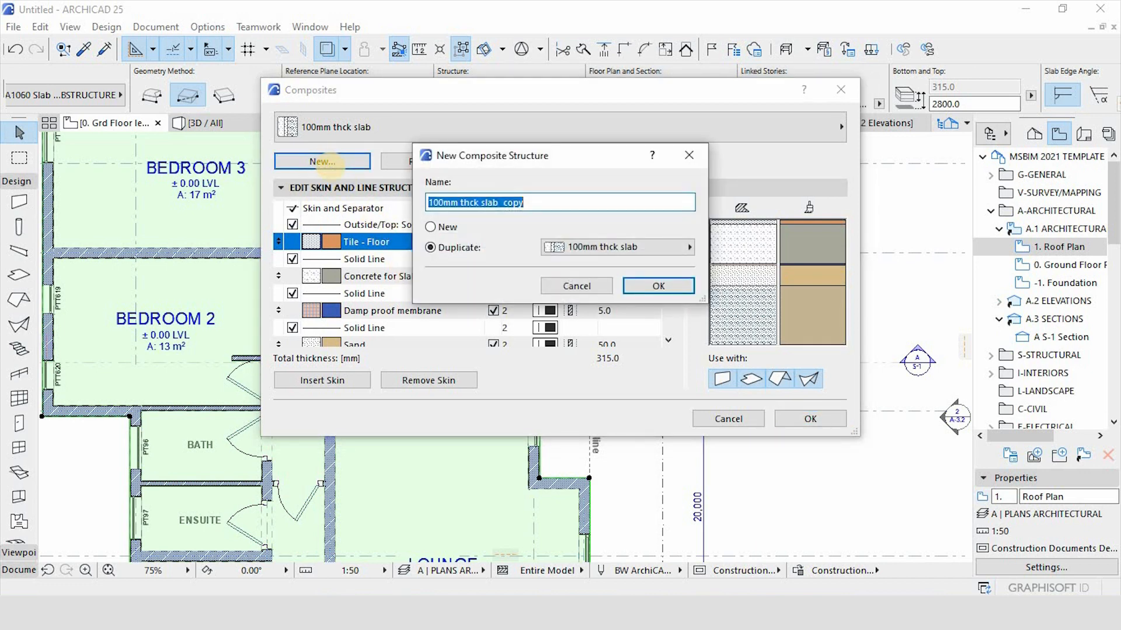
{"action": "type", "text": "12mm Rhino board"}
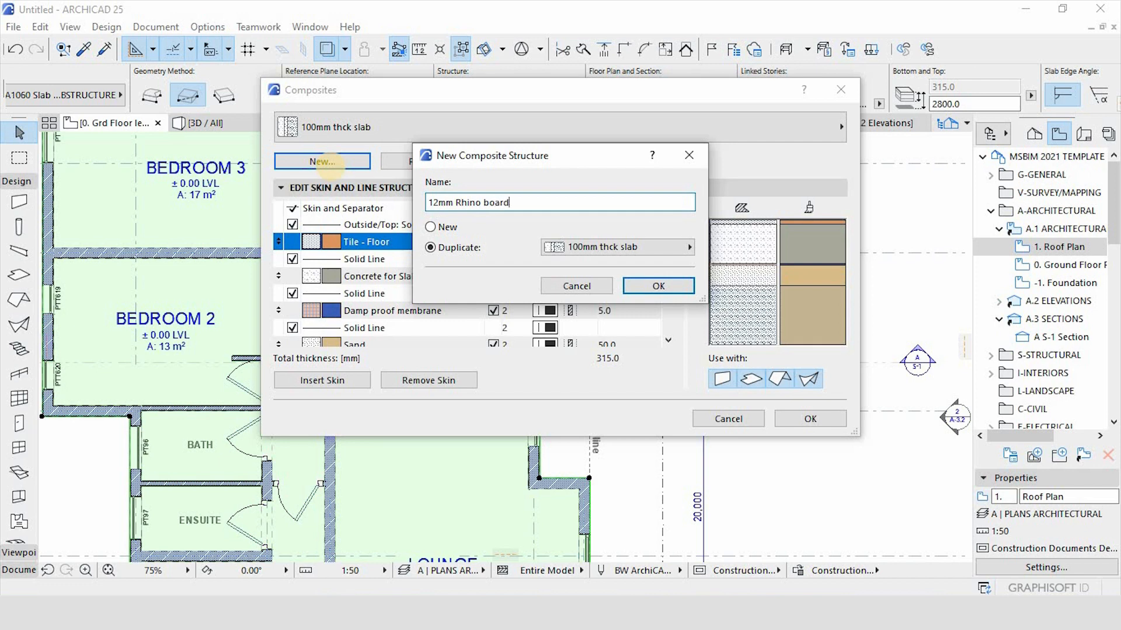
{"action": "left_click", "coordinate": [655, 286]}
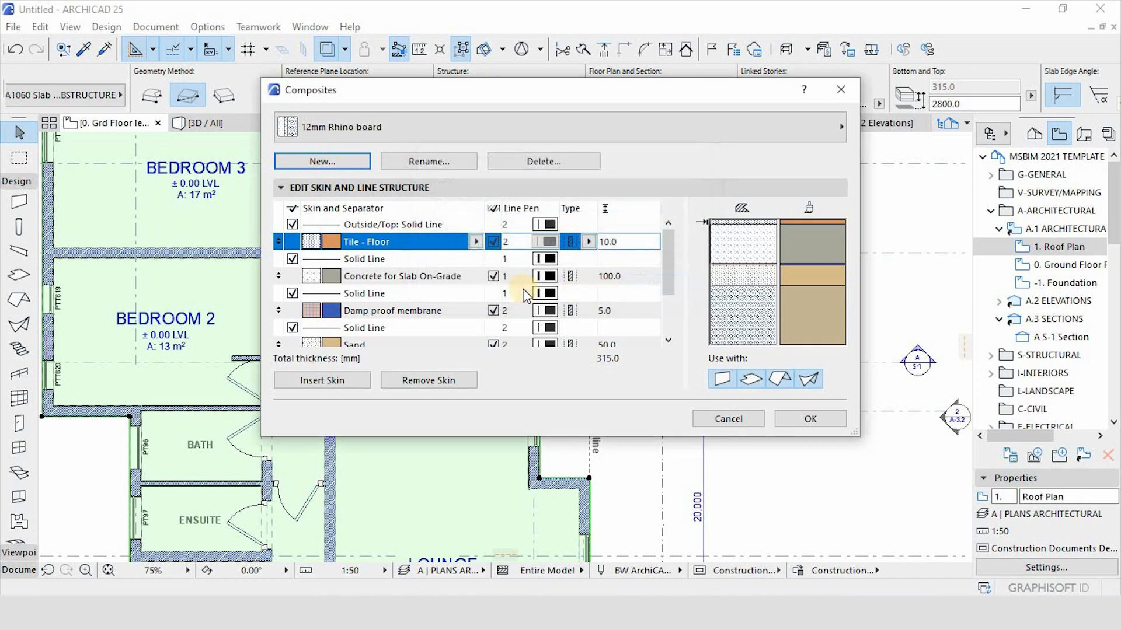
Remove skins from the 12mm Rhino board composite until only a single skin is left.
{"action": "scroll", "coordinate": [409, 326], "scroll_direction": "down", "scroll_amount": 3}
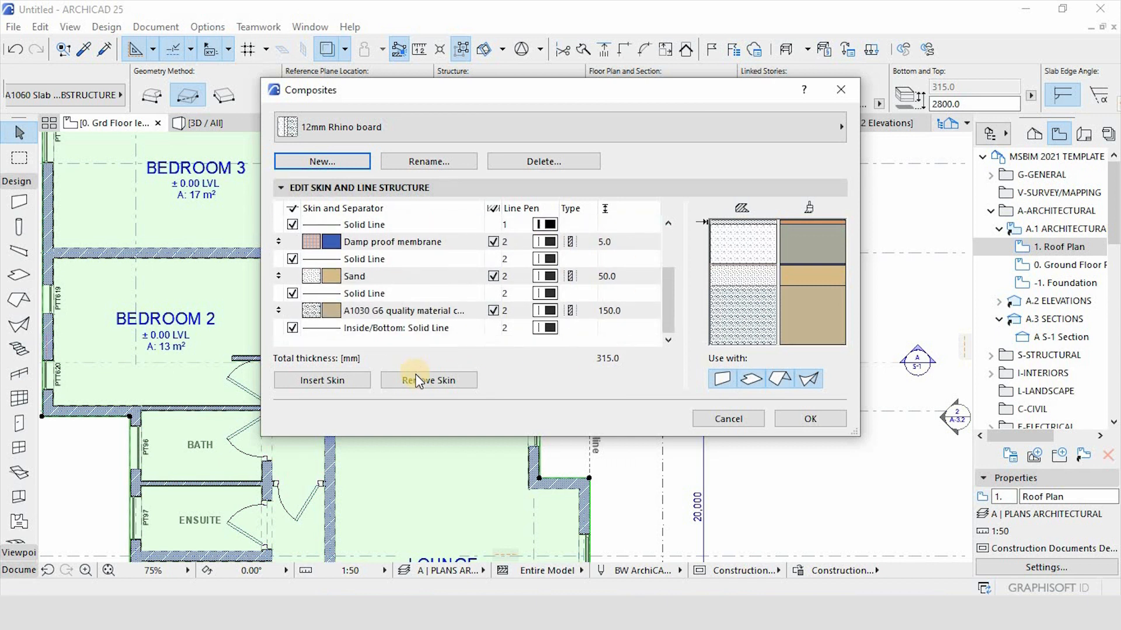
{"action": "left_click", "coordinate": [417, 380]}
{"action": "left_click", "coordinate": [417, 378]}
{"action": "left_click", "coordinate": [417, 378]}
{"action": "left_click", "coordinate": [417, 378]}
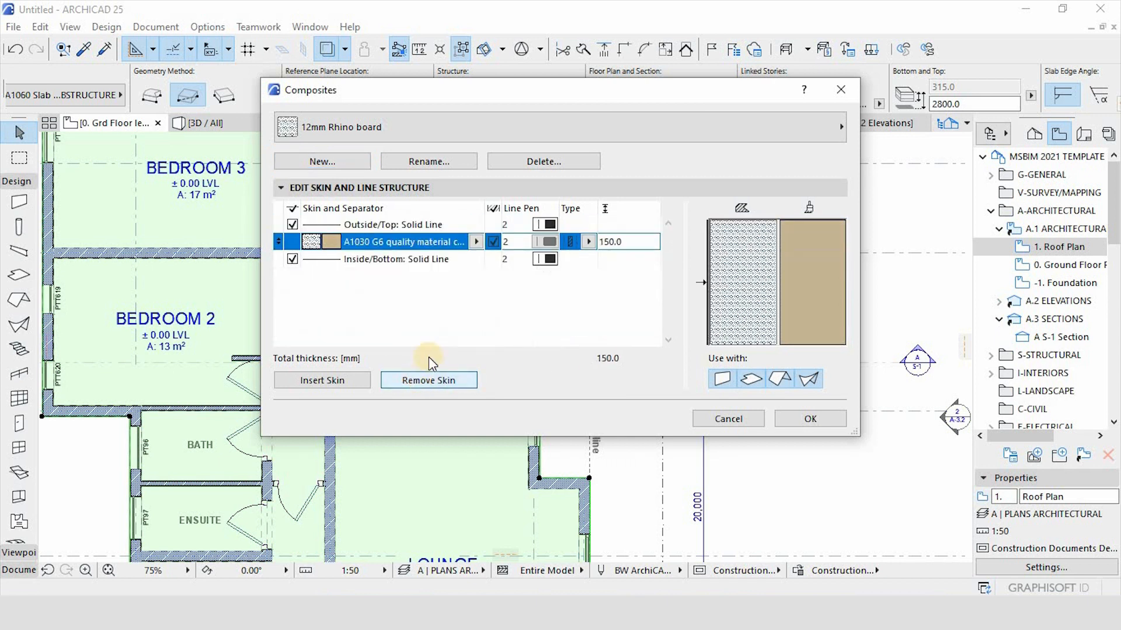
Make the remaining skin 12 mm thick with Gypsum Plasterboard as its material, and save the composite.
{"action": "left_click", "coordinate": [572, 252]}
{"action": "type", "text": "12"}
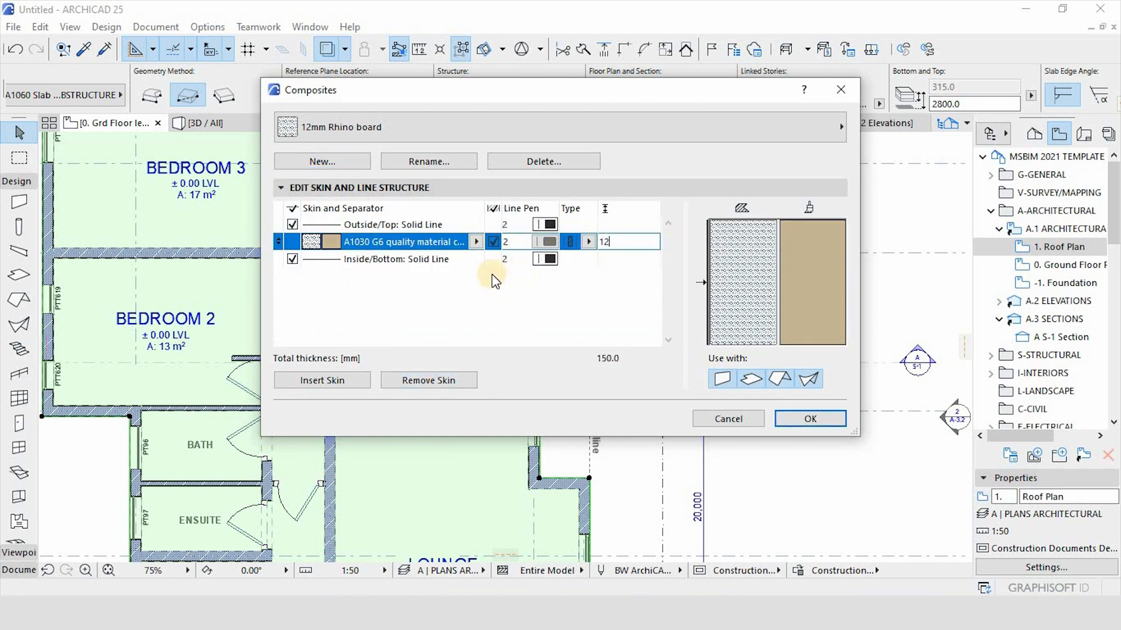
{"action": "left_click", "coordinate": [476, 242]}
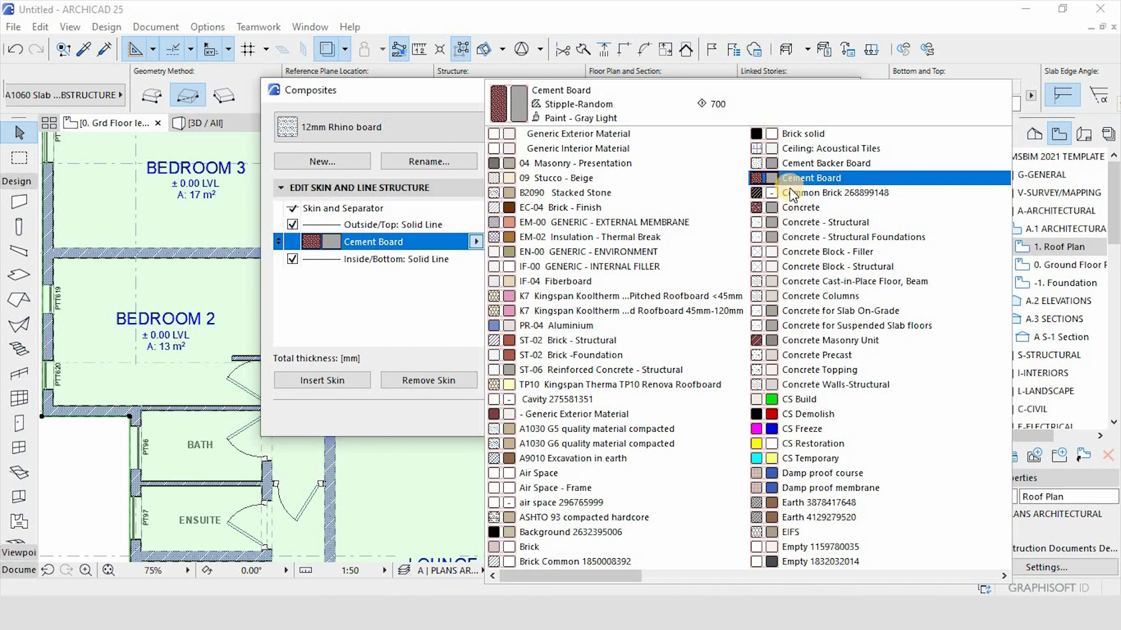
{"action": "scroll", "coordinate": [794, 223], "scroll_direction": "down", "scroll_amount": 2}
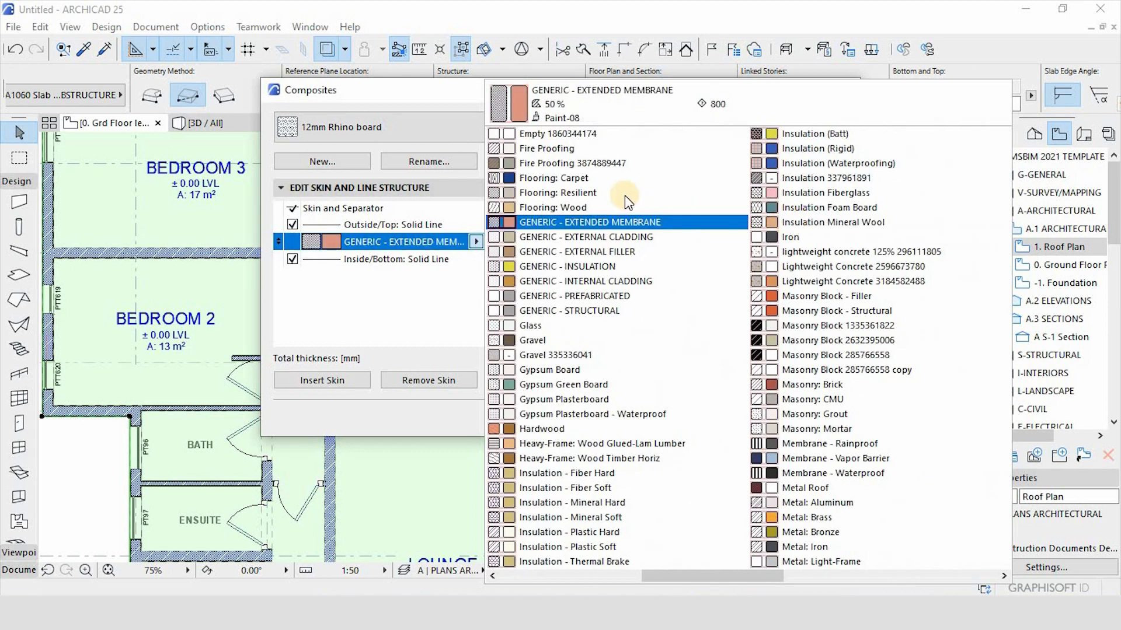
{"action": "left_click", "coordinate": [595, 401]}
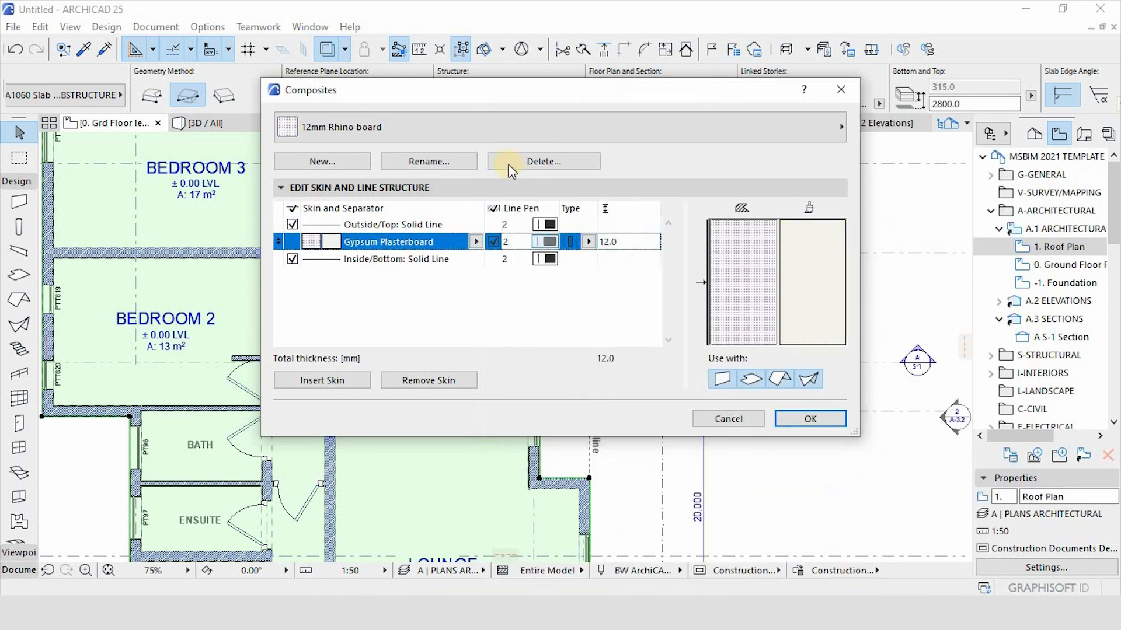
{"action": "left_click", "coordinate": [545, 223]}
{"action": "left_click", "coordinate": [809, 417]}
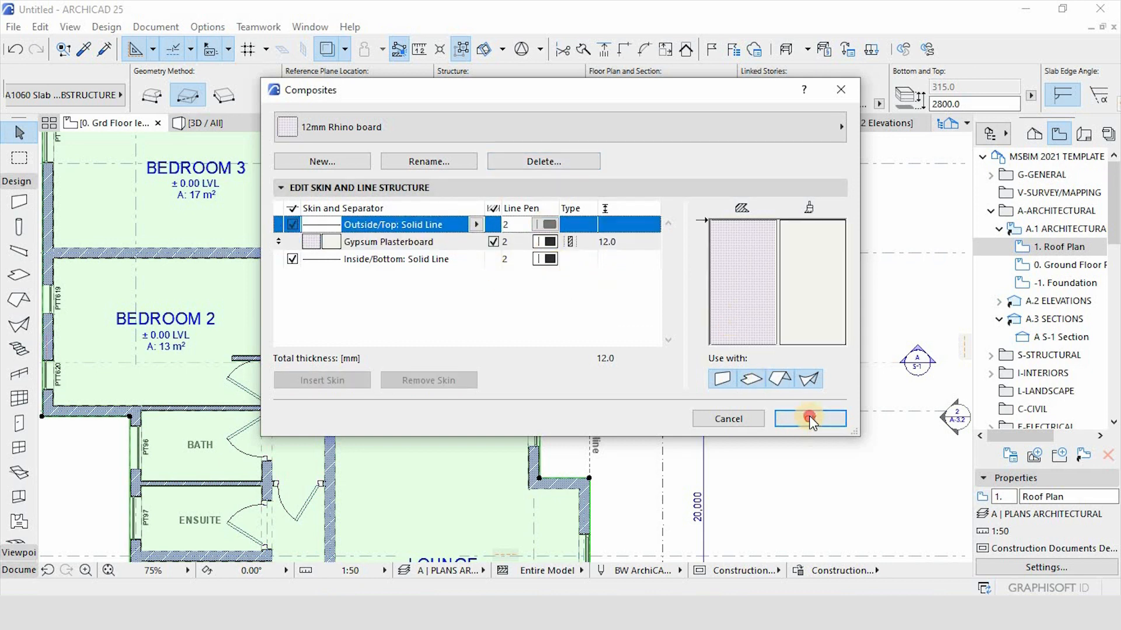
Assign the 12mm Rhino board composite to the raised slab and, in the 3D view, switch off its top and edge surface overrides.
{"action": "left_click", "coordinate": [548, 95]}
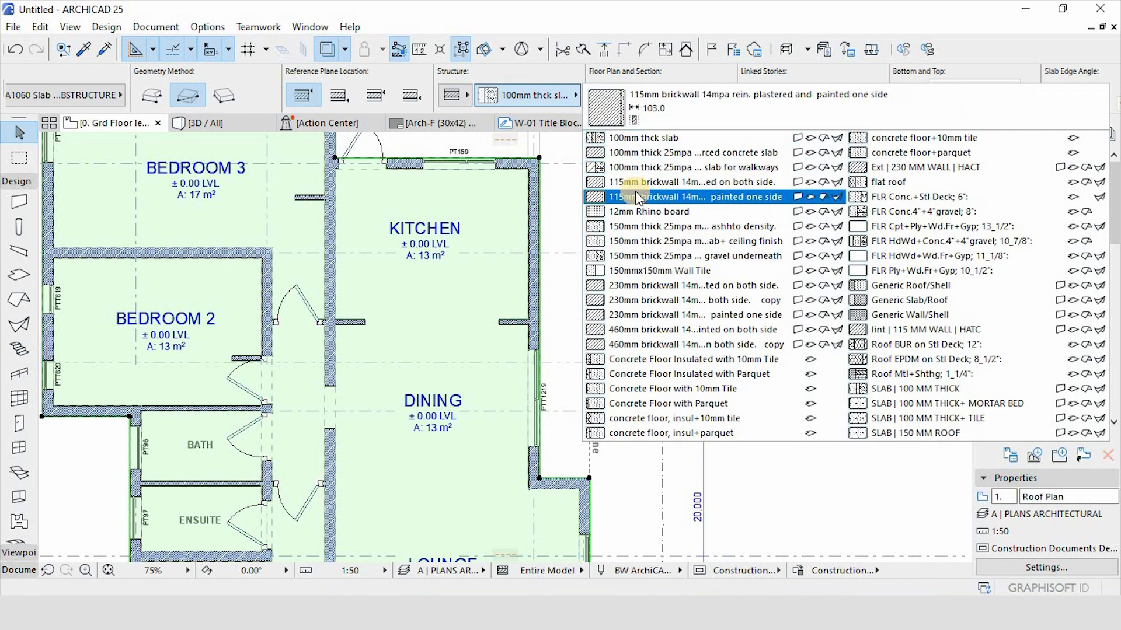
{"action": "left_click", "coordinate": [675, 212]}
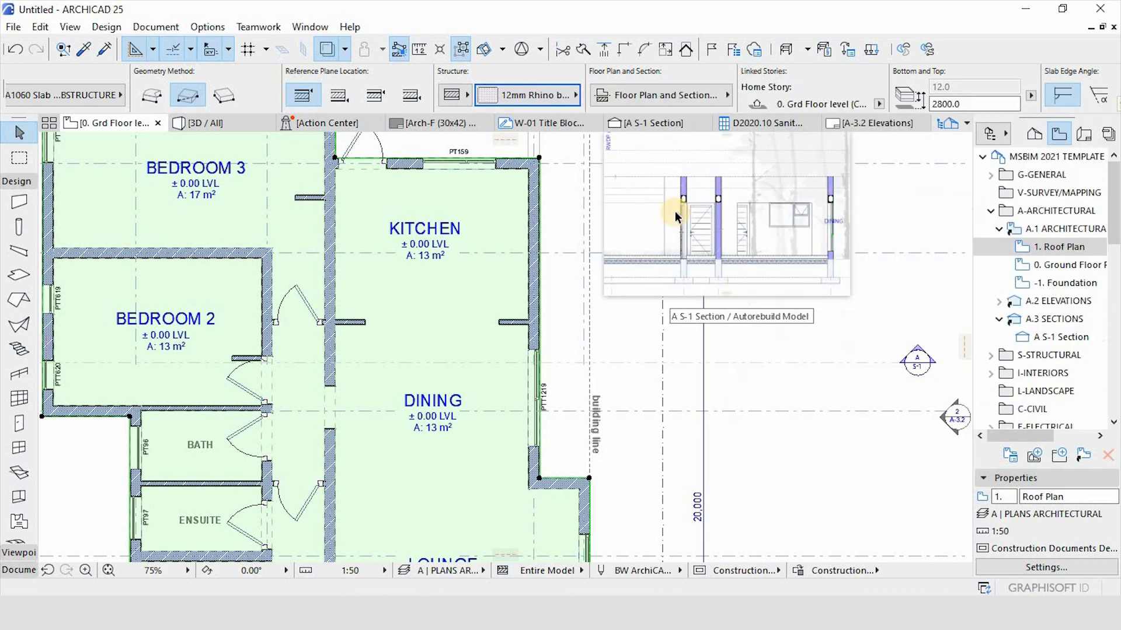
{"action": "left_click", "coordinate": [224, 123]}
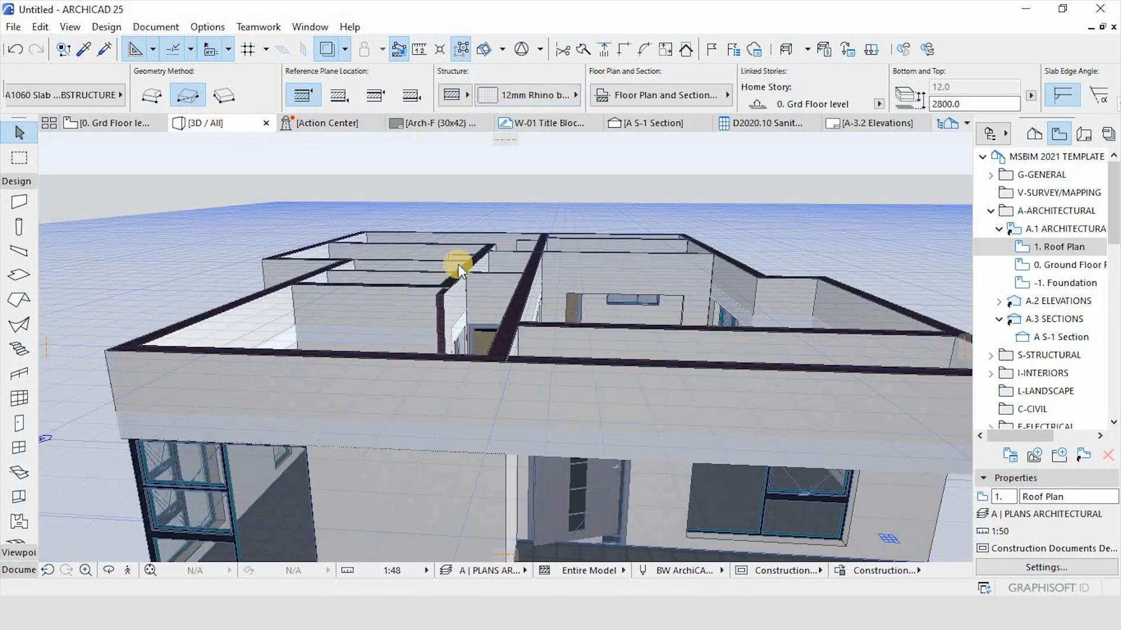
{"action": "scroll", "coordinate": [656, 321], "scroll_direction": "up", "scroll_amount": 5}
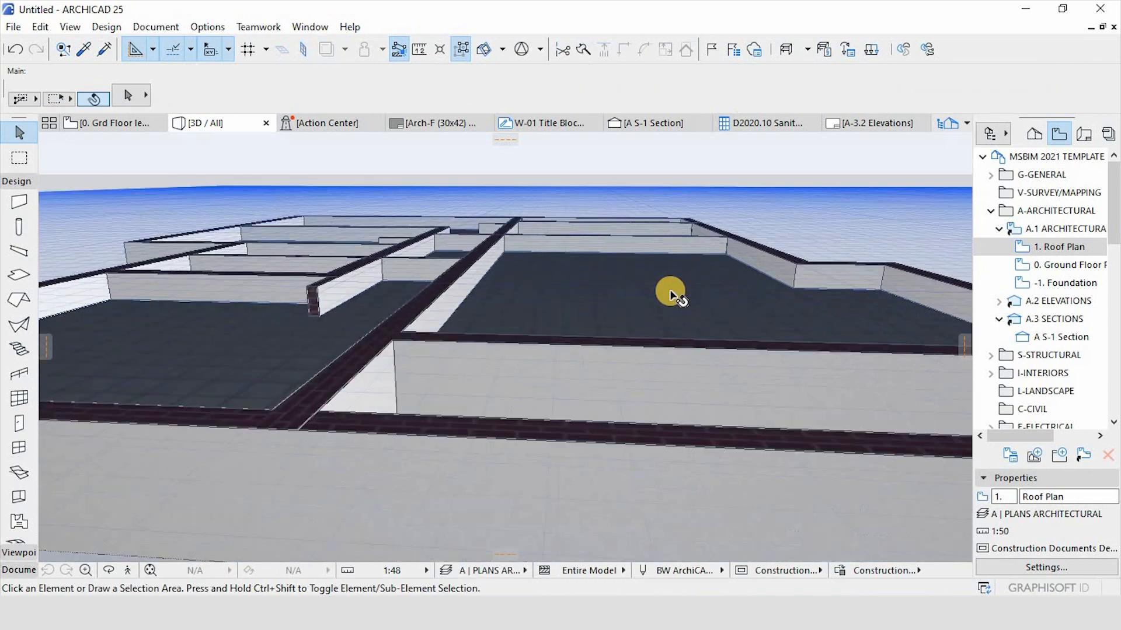
{"action": "left_click", "coordinate": [607, 320]}
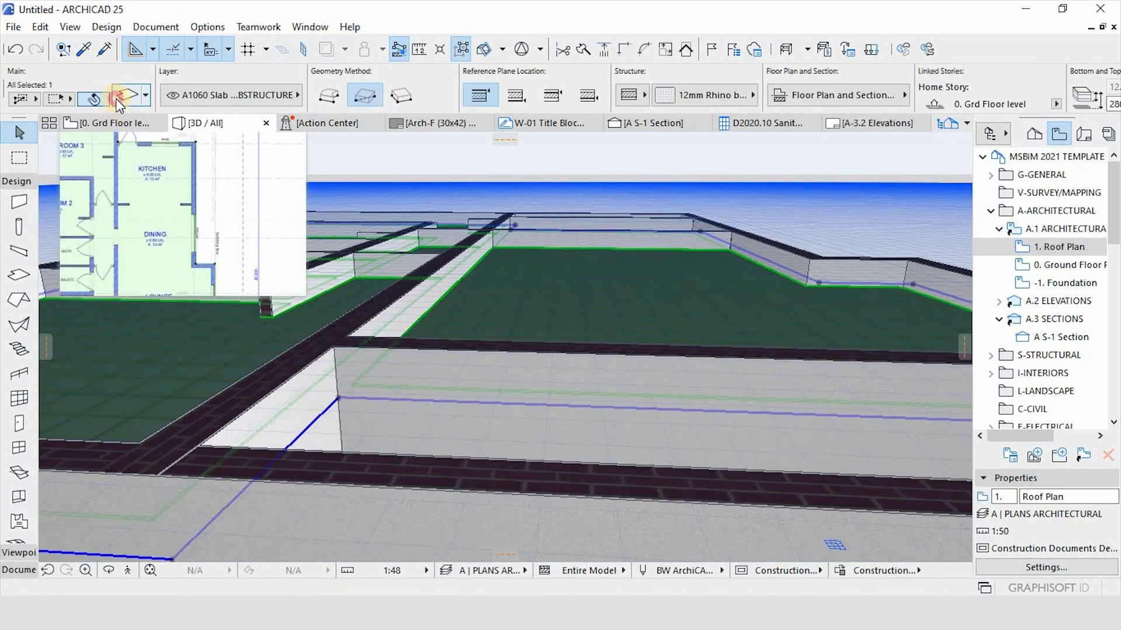
{"action": "left_click", "coordinate": [120, 101]}
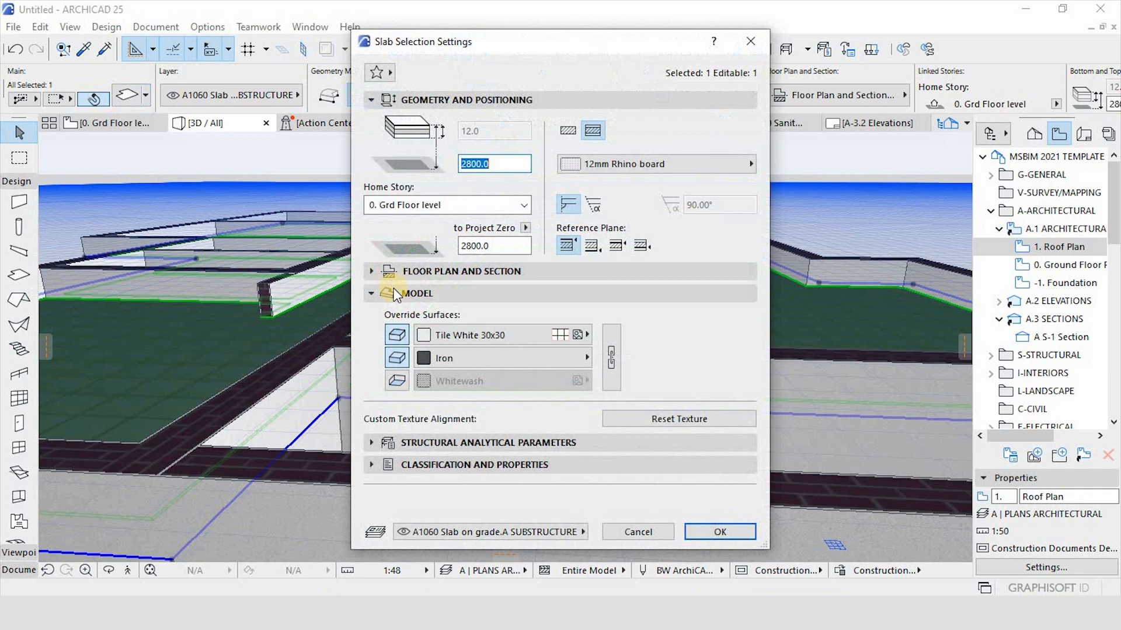
{"action": "left_click", "coordinate": [397, 335]}
{"action": "left_click", "coordinate": [396, 358]}
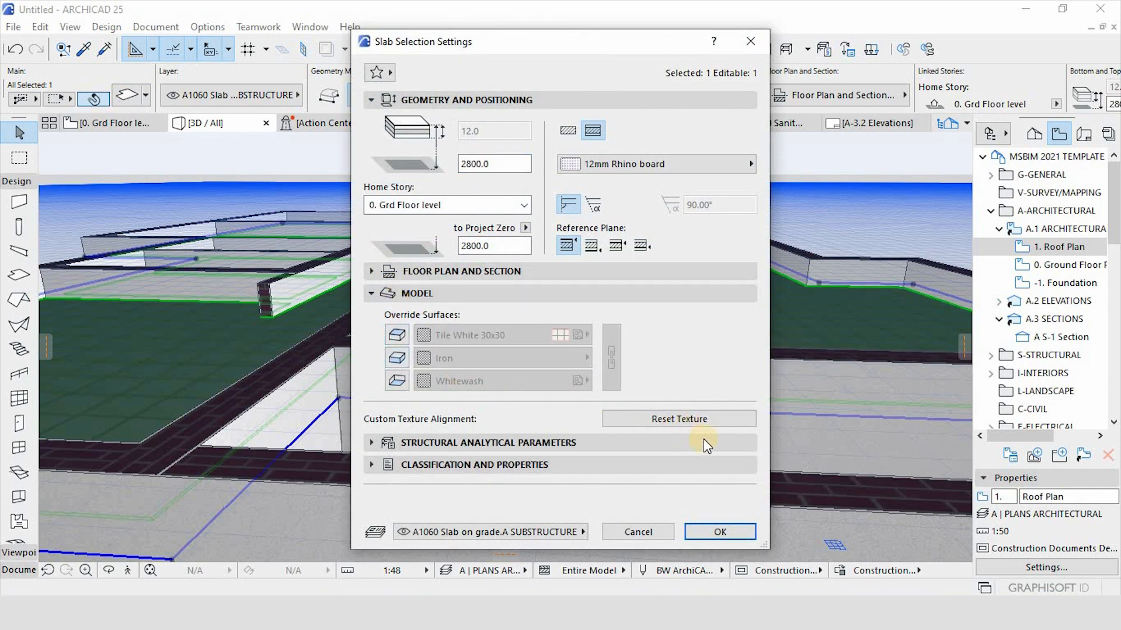
{"action": "left_click", "coordinate": [722, 532]}
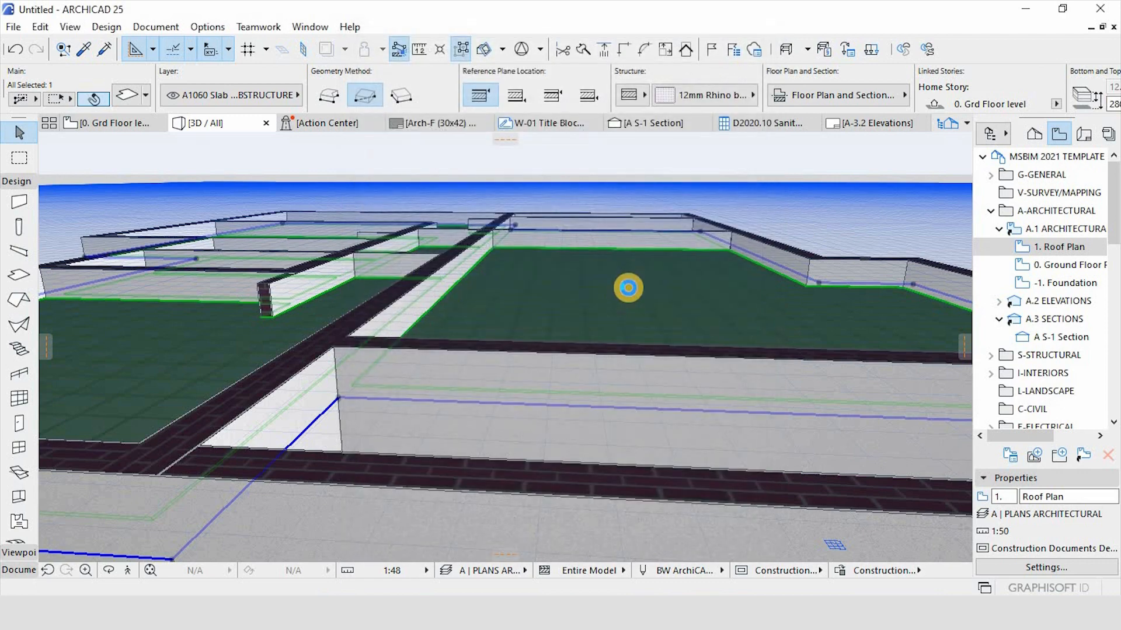
Examine the new ceiling board between the house walls from above in 3D, and clear the selection.
{"action": "scroll", "coordinate": [627, 292], "scroll_direction": "up", "scroll_amount": 3}
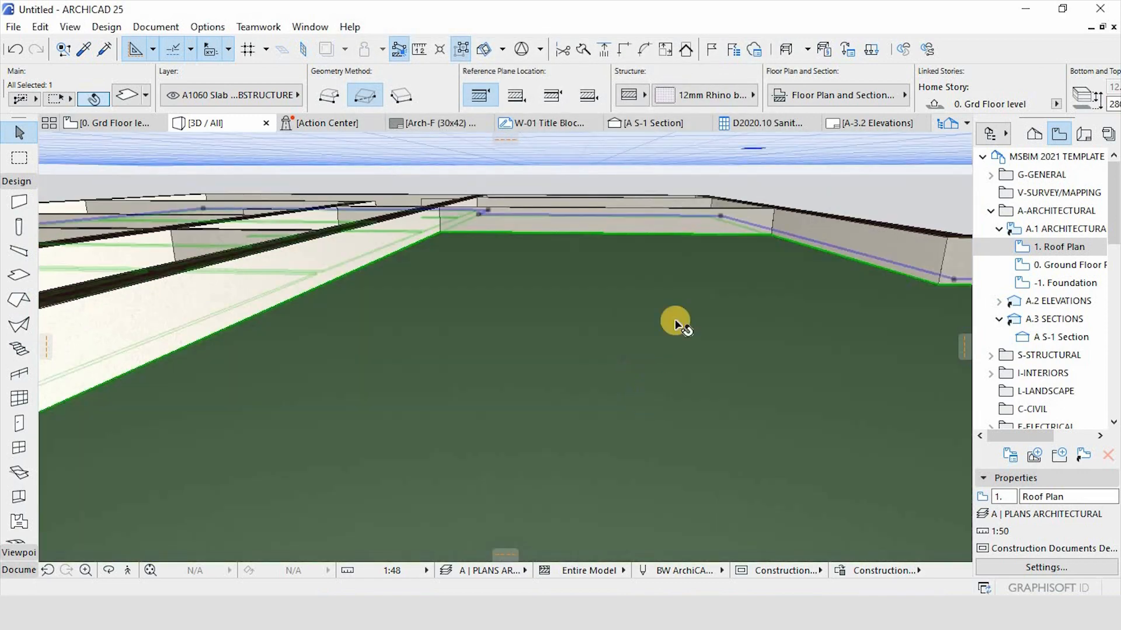
{"action": "scroll", "coordinate": [782, 296], "scroll_direction": "down", "scroll_amount": 2}
{"action": "scroll", "coordinate": [782, 297], "scroll_direction": "down", "scroll_amount": 3}
{"action": "scroll", "coordinate": [535, 402], "scroll_direction": "up", "scroll_amount": 1}
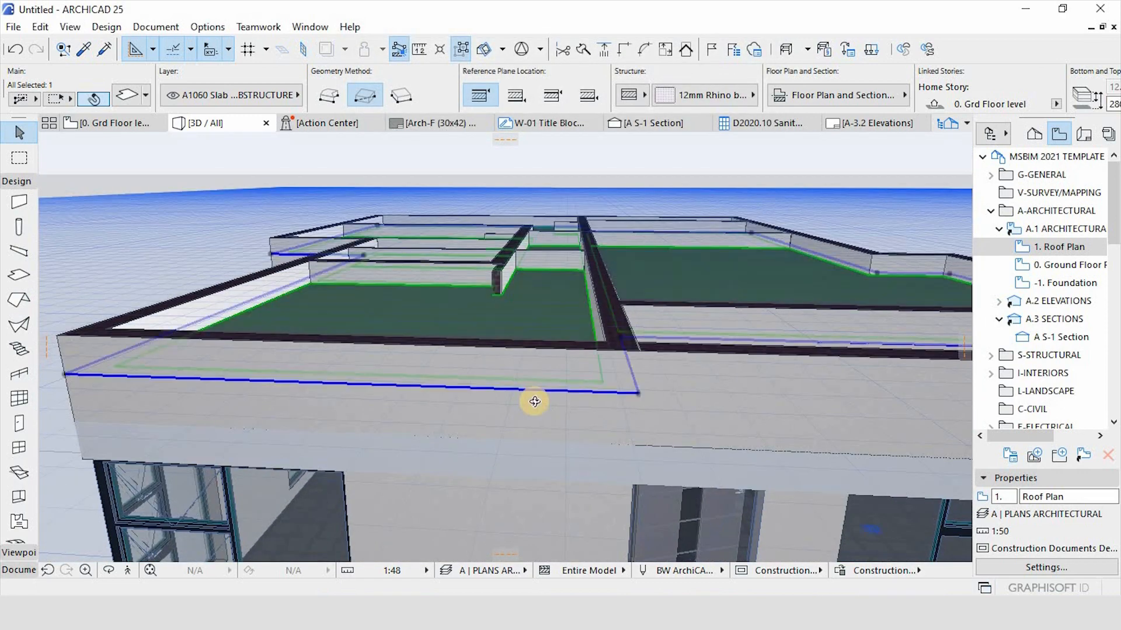
{"action": "middle_click_drag", "start_coordinate": [535, 401], "coordinate": [528, 317], "text": "shift"}
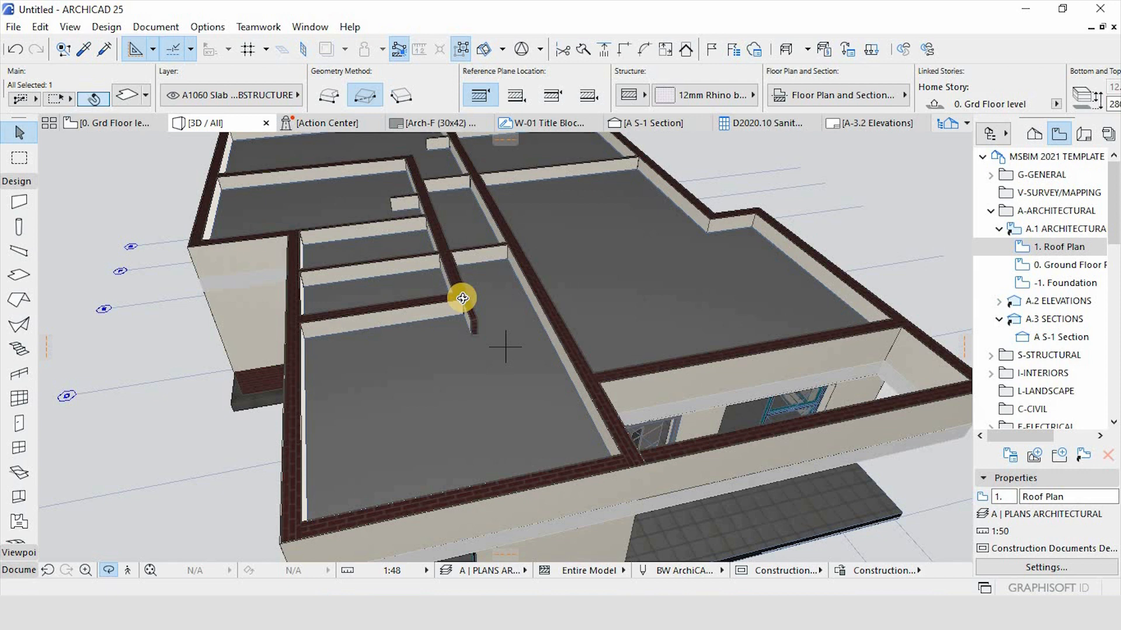
{"action": "key", "text": "Escape"}
{"action": "key", "text": "Escape"}
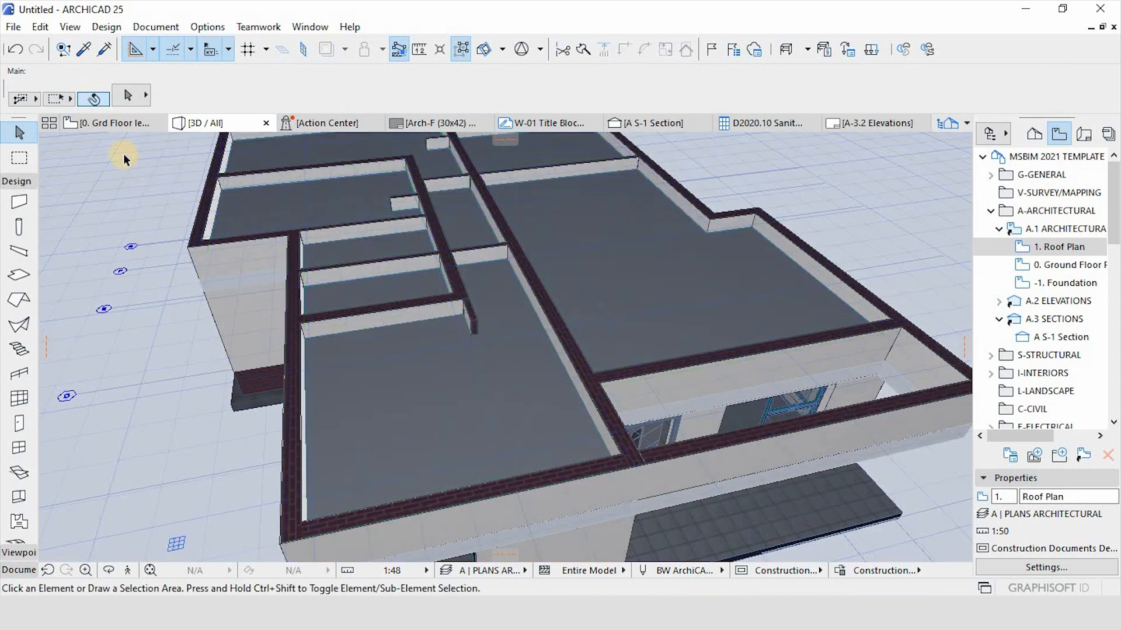
{"action": "scroll", "coordinate": [612, 407], "scroll_direction": "down", "scroll_amount": 3}
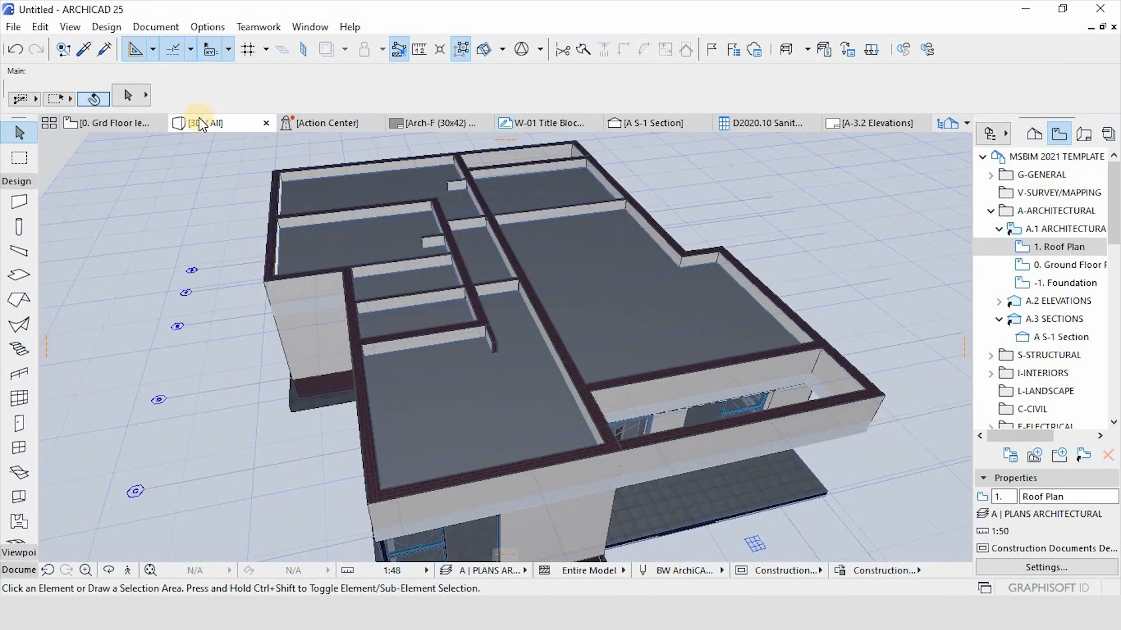
Return to the floor plan, deselect the slab, switch to the First floor level, and open the 1. Roof Plan view.
{"action": "mouse_move", "coordinate": [129, 123]}
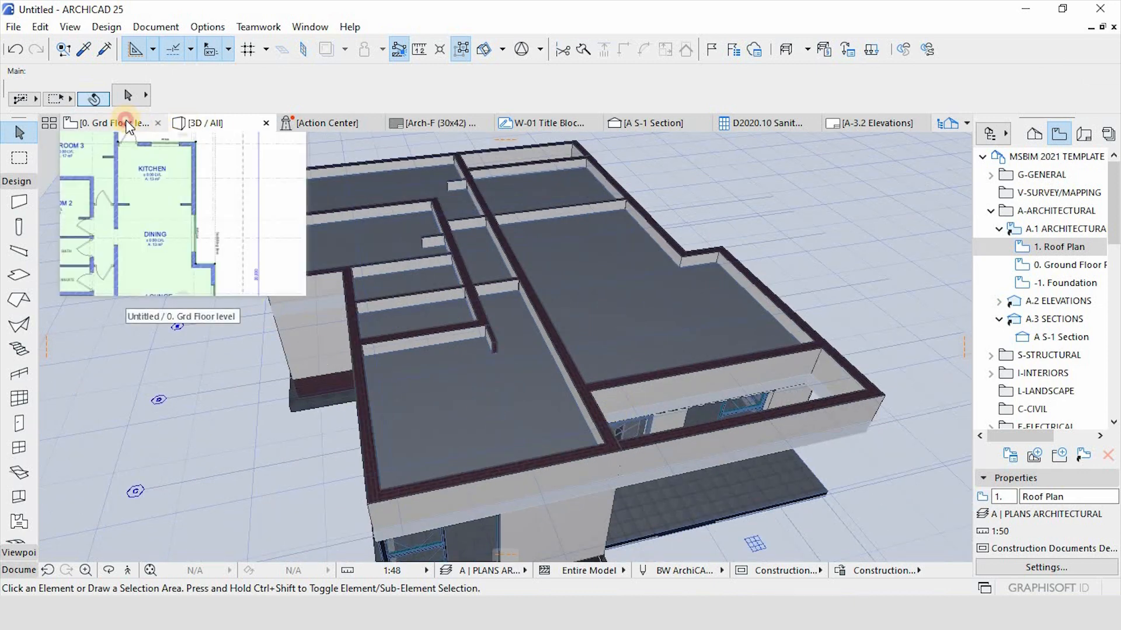
{"action": "left_click", "coordinate": [125, 120]}
{"action": "left_click", "coordinate": [797, 229]}
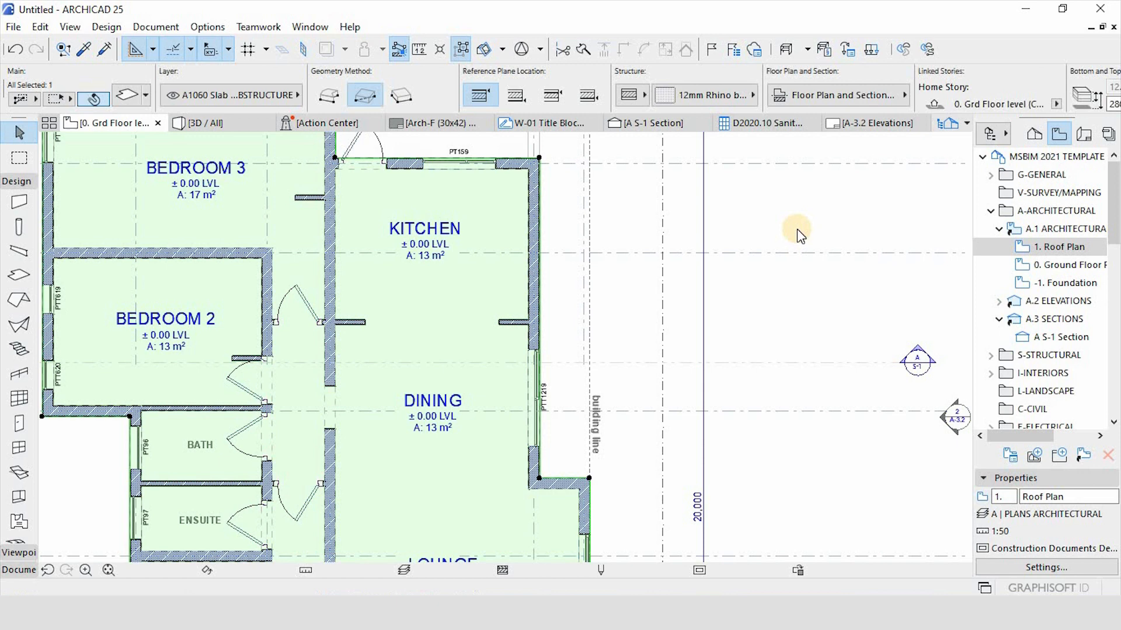
{"action": "left_click", "coordinate": [917, 226]}
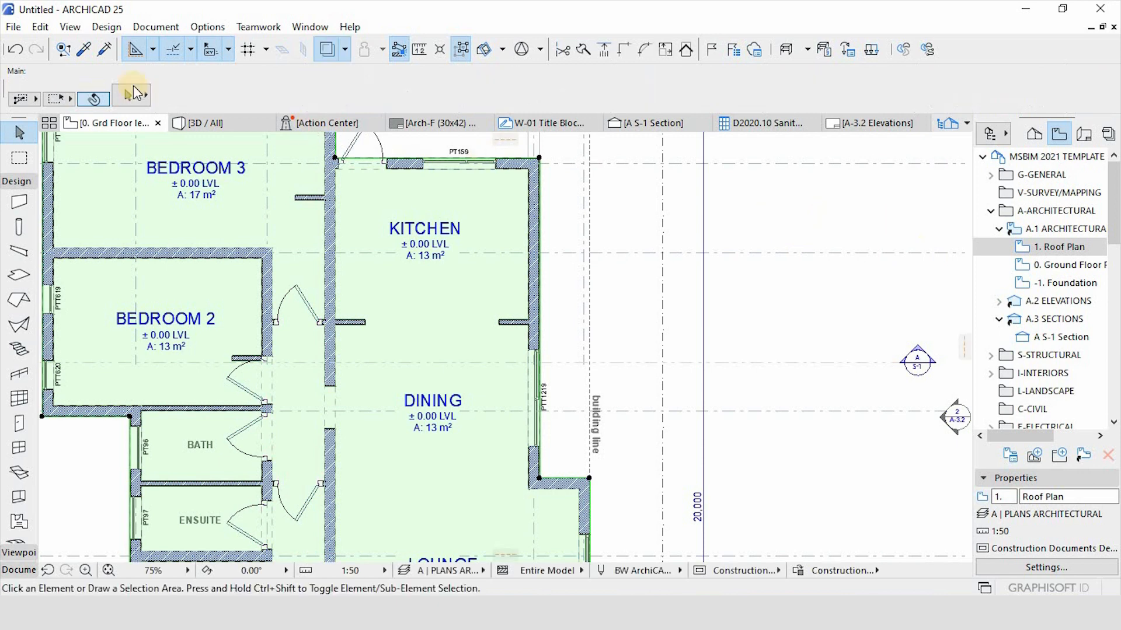
{"action": "right_click", "coordinate": [112, 125]}
{"action": "left_click", "coordinate": [153, 240]}
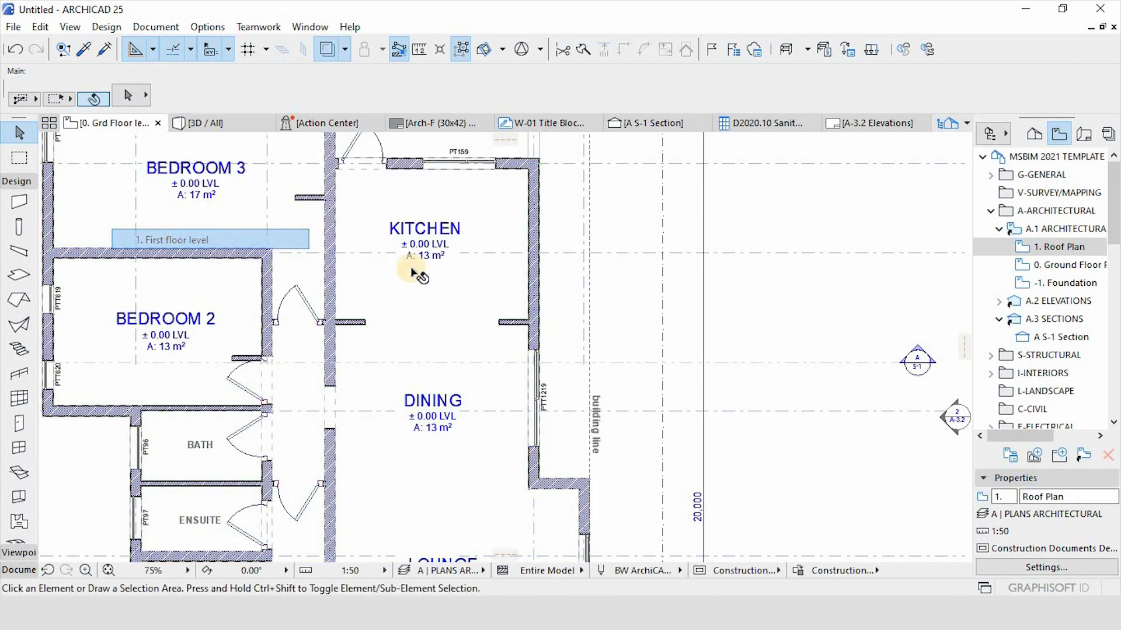
{"action": "scroll", "coordinate": [597, 226], "scroll_direction": "down", "scroll_amount": 3}
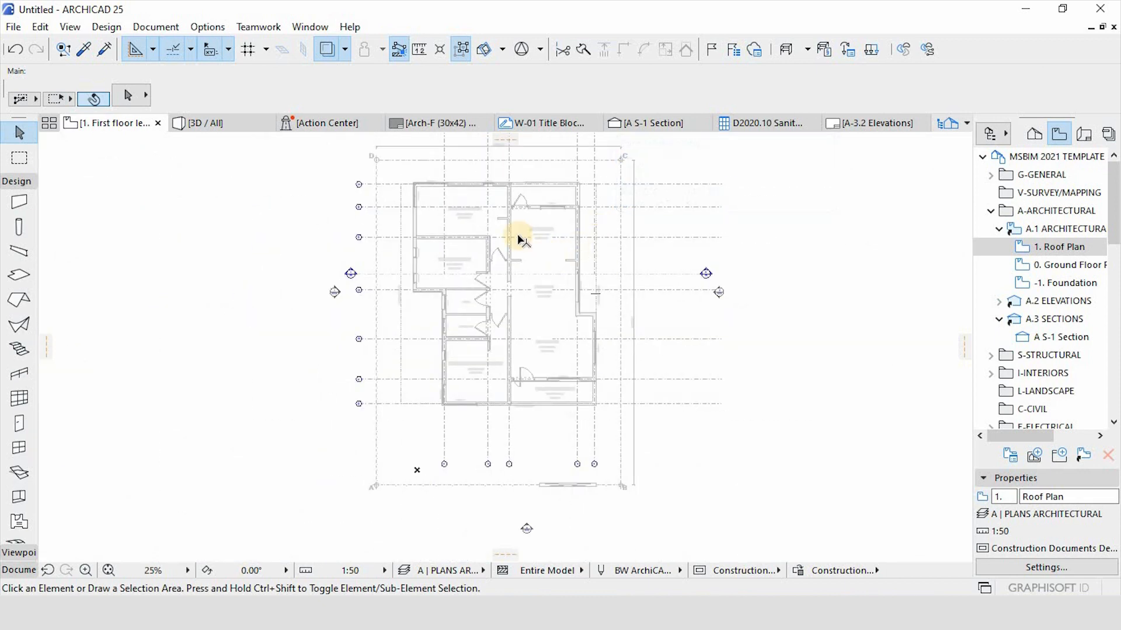
{"action": "double_click", "coordinate": [1066, 248]}
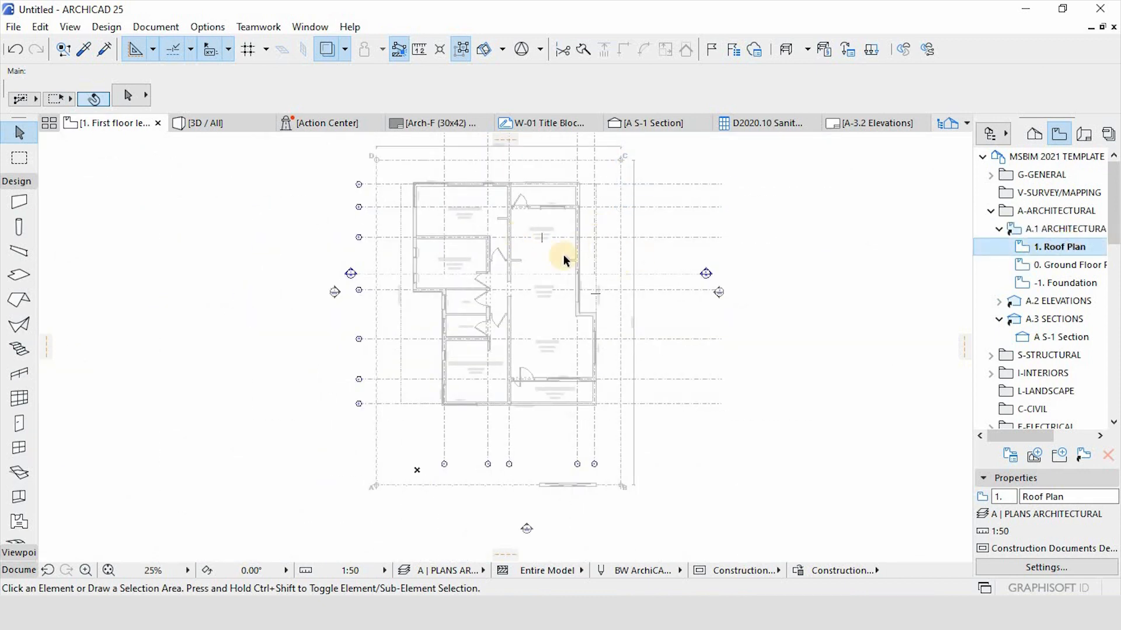
{"action": "scroll", "coordinate": [459, 238], "scroll_direction": "up", "scroll_amount": 2}
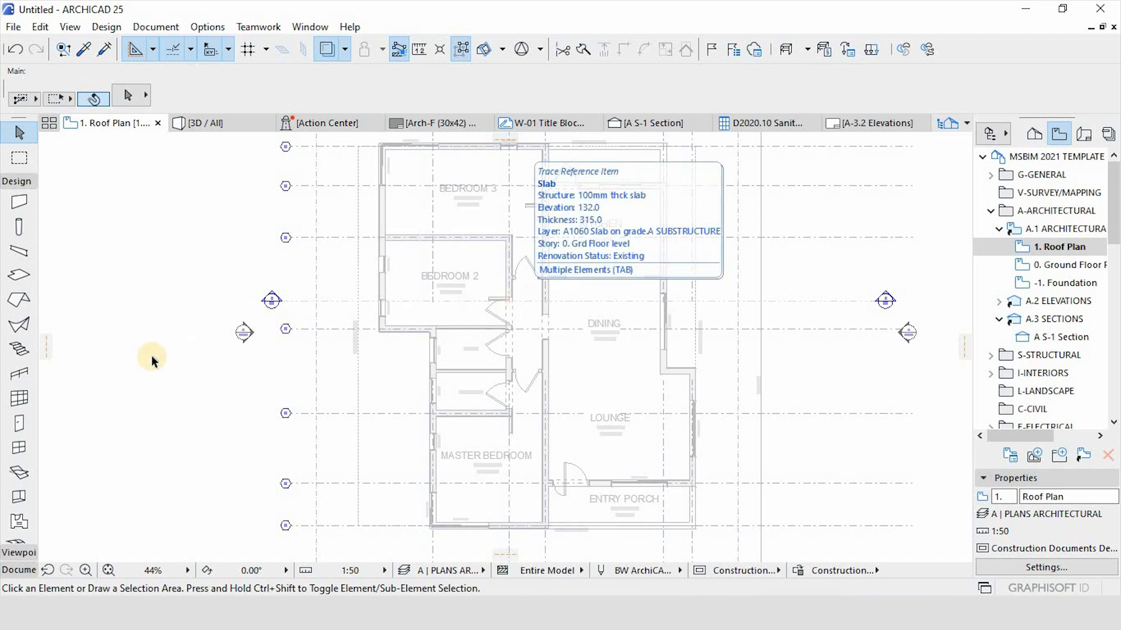
Activate the Roof tool with the Multi-Plane geometry method.
{"action": "left_click", "coordinate": [19, 300]}
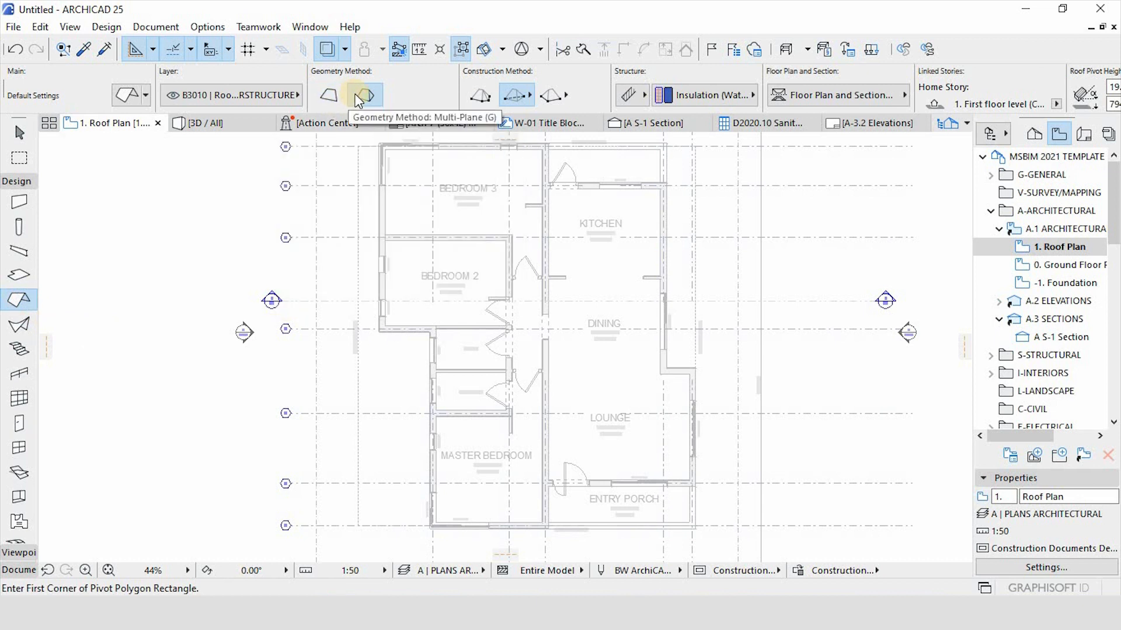
{"action": "right_click", "coordinate": [529, 93]}
{"action": "key", "text": "Escape"}
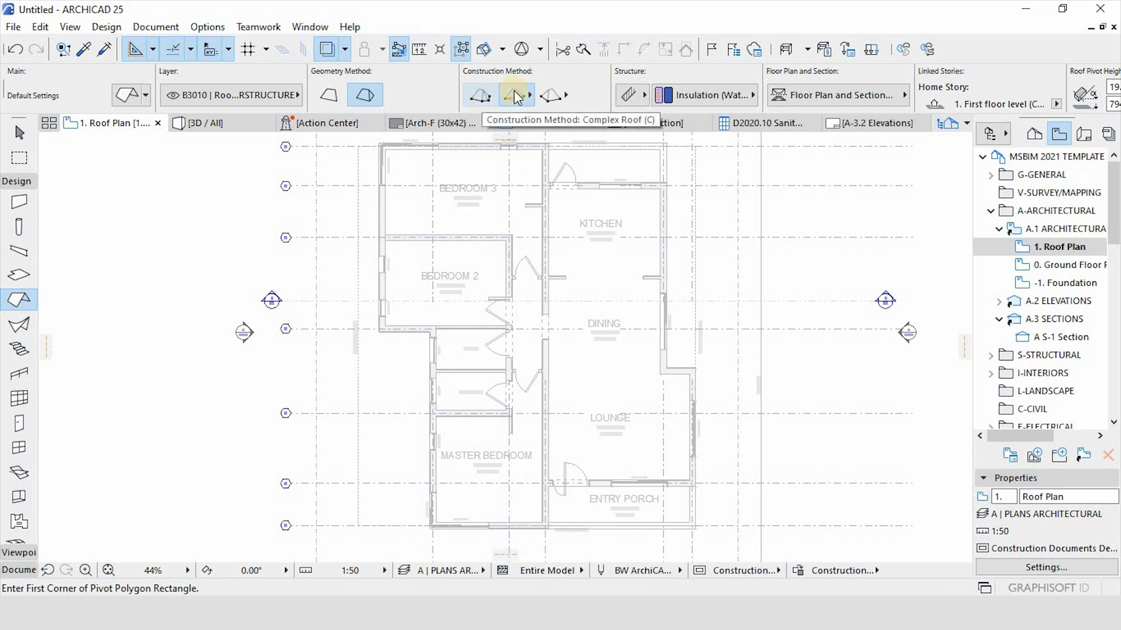
{"action": "left_click", "coordinate": [551, 97]}
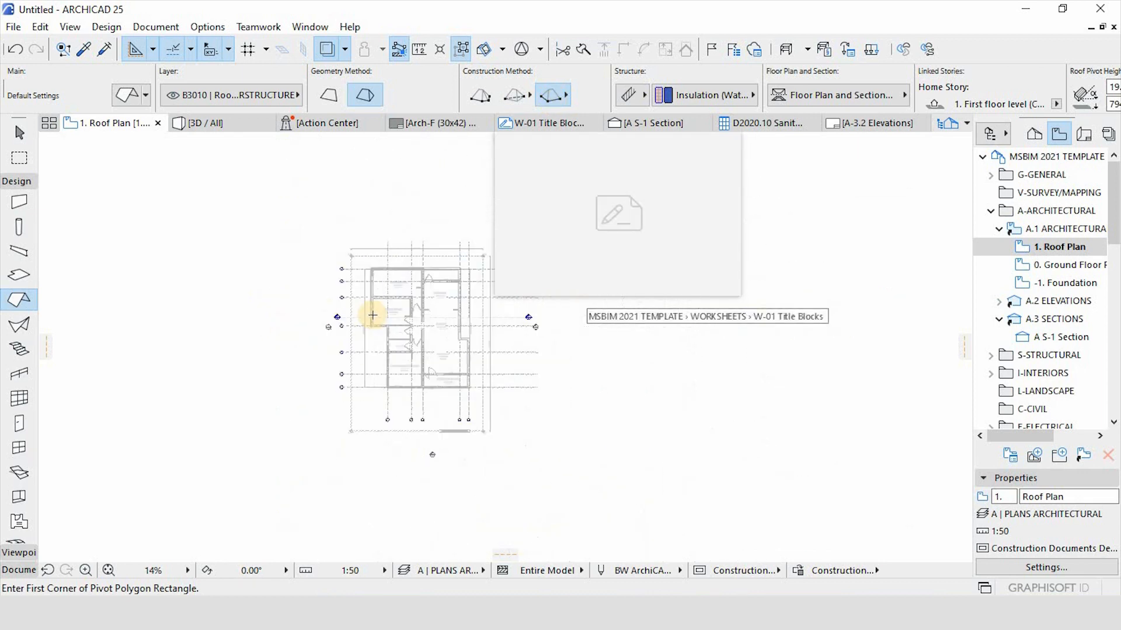
{"action": "scroll", "coordinate": [292, 216], "scroll_direction": "up", "scroll_amount": 6}
{"action": "scroll", "coordinate": [251, 201], "scroll_direction": "up", "scroll_amount": 5}
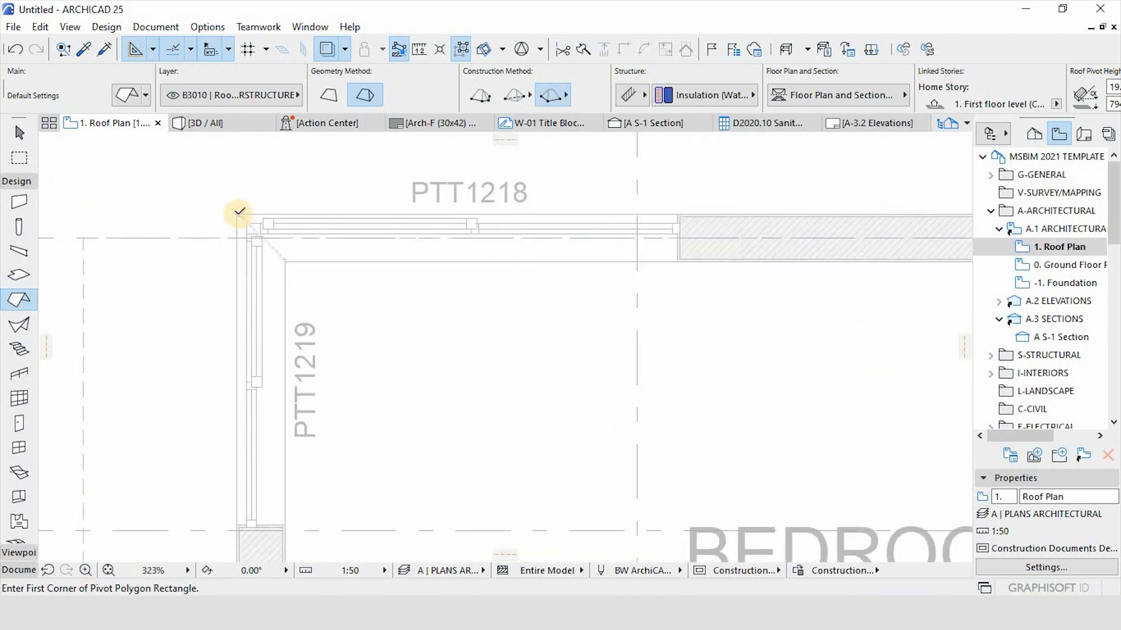
{"action": "left_click", "coordinate": [236, 214]}
{"action": "scroll", "coordinate": [275, 251], "scroll_direction": "down", "scroll_amount": 6}
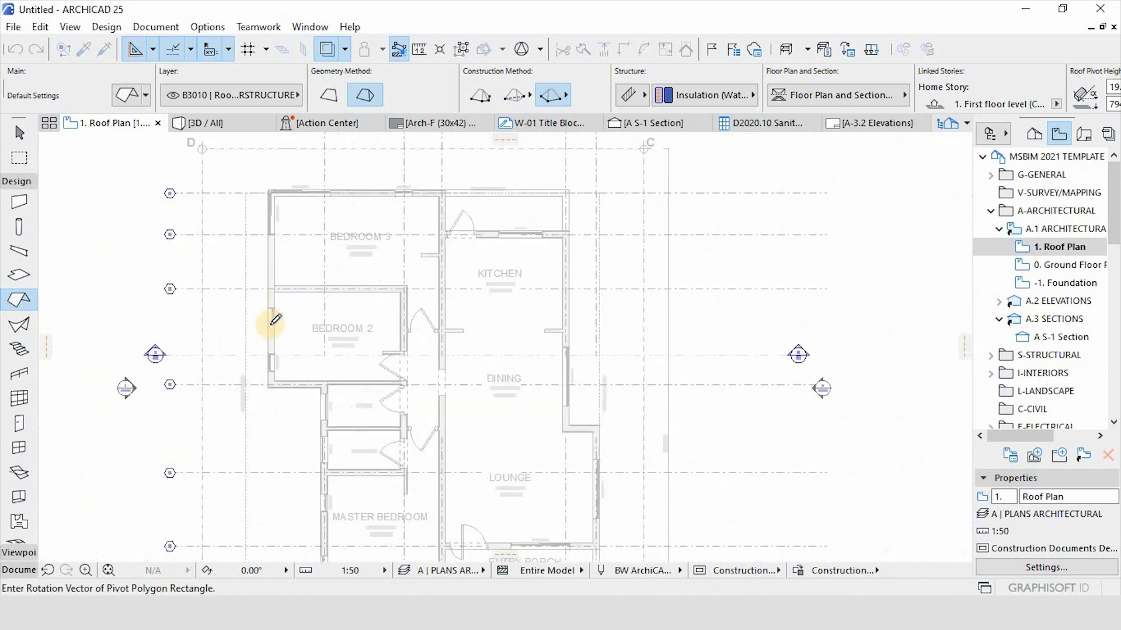
{"action": "scroll", "coordinate": [282, 264], "scroll_direction": "up", "scroll_amount": 6}
{"action": "left_click", "coordinate": [296, 265]}
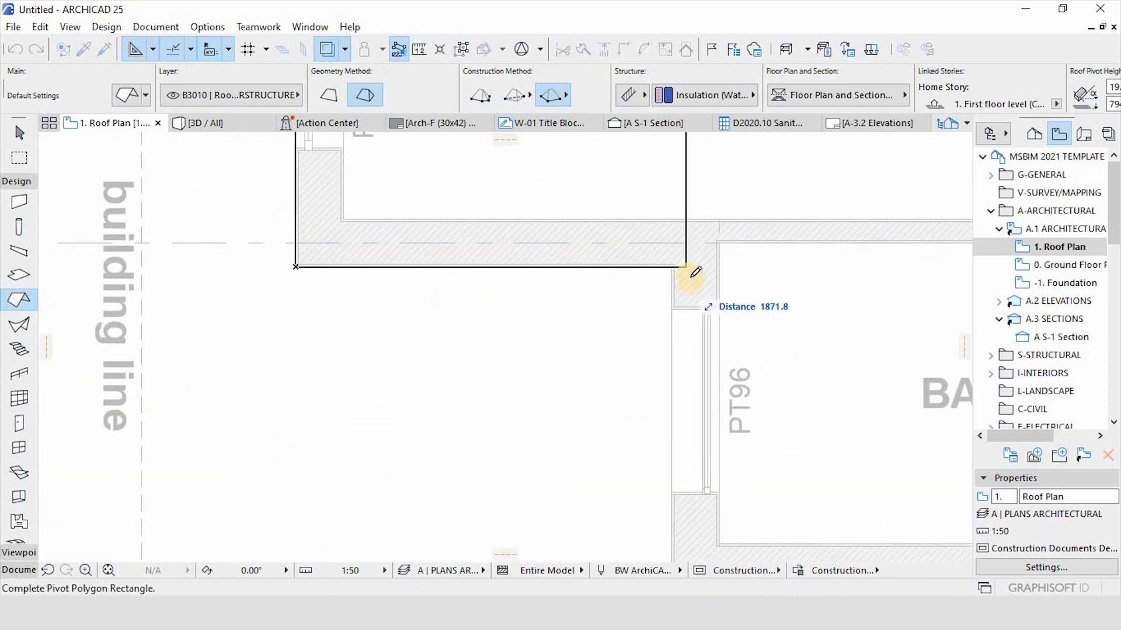
{"action": "scroll", "coordinate": [538, 343], "scroll_direction": "down", "scroll_amount": 5}
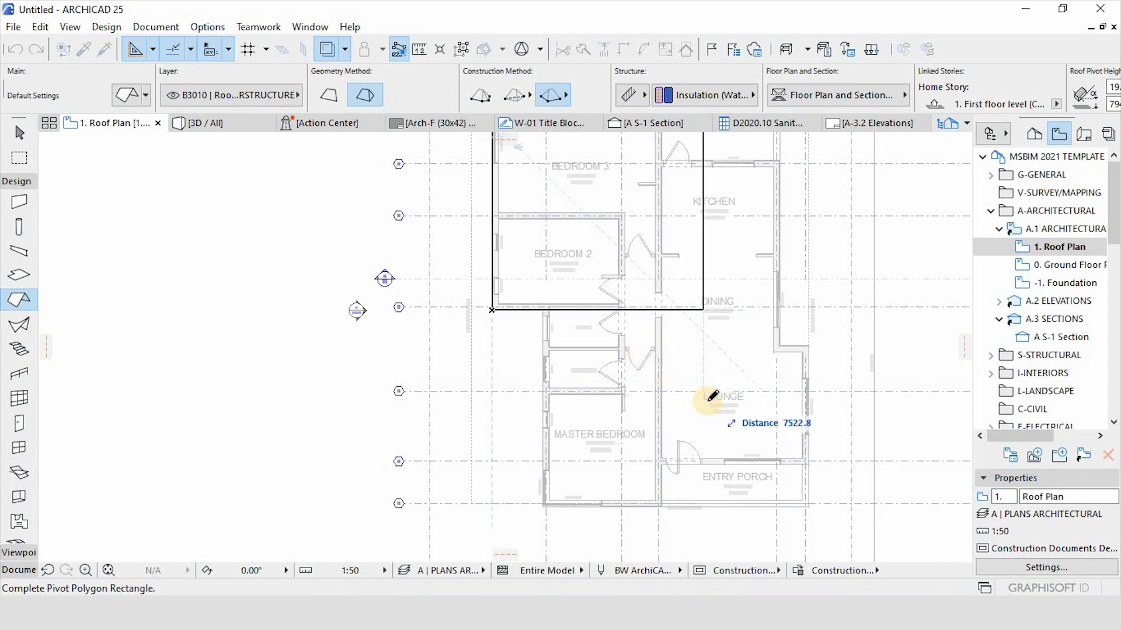
{"action": "scroll", "coordinate": [601, 359], "scroll_direction": "down", "scroll_amount": 5}
{"action": "key", "text": "Escape"}
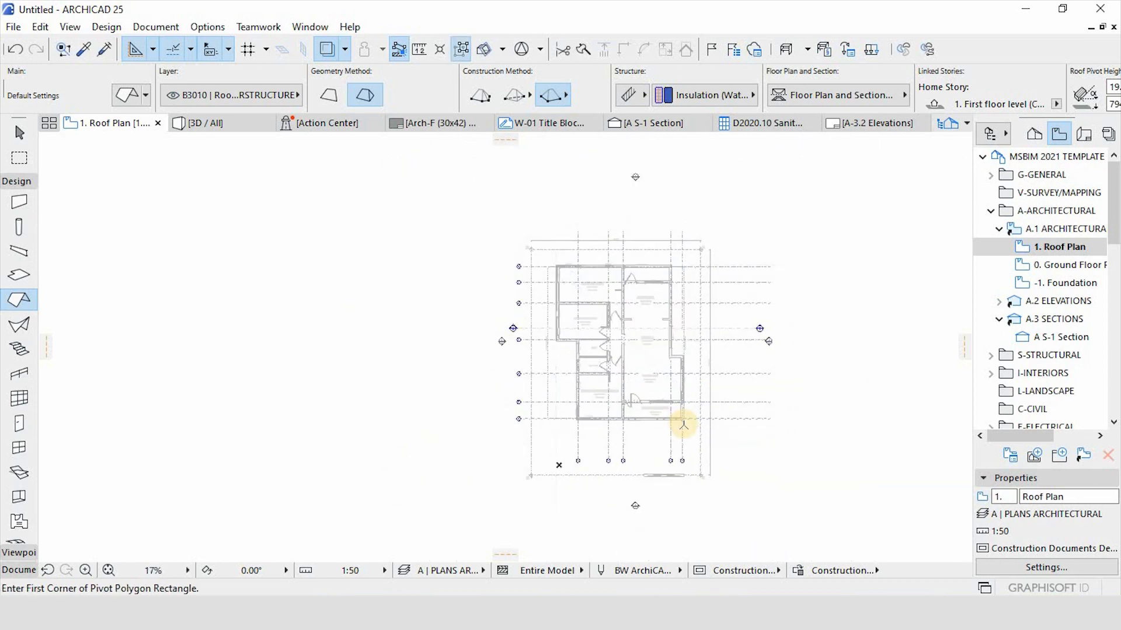
{"action": "scroll", "coordinate": [683, 422], "scroll_direction": "up", "scroll_amount": 7}
{"action": "left_click", "coordinate": [684, 404]}
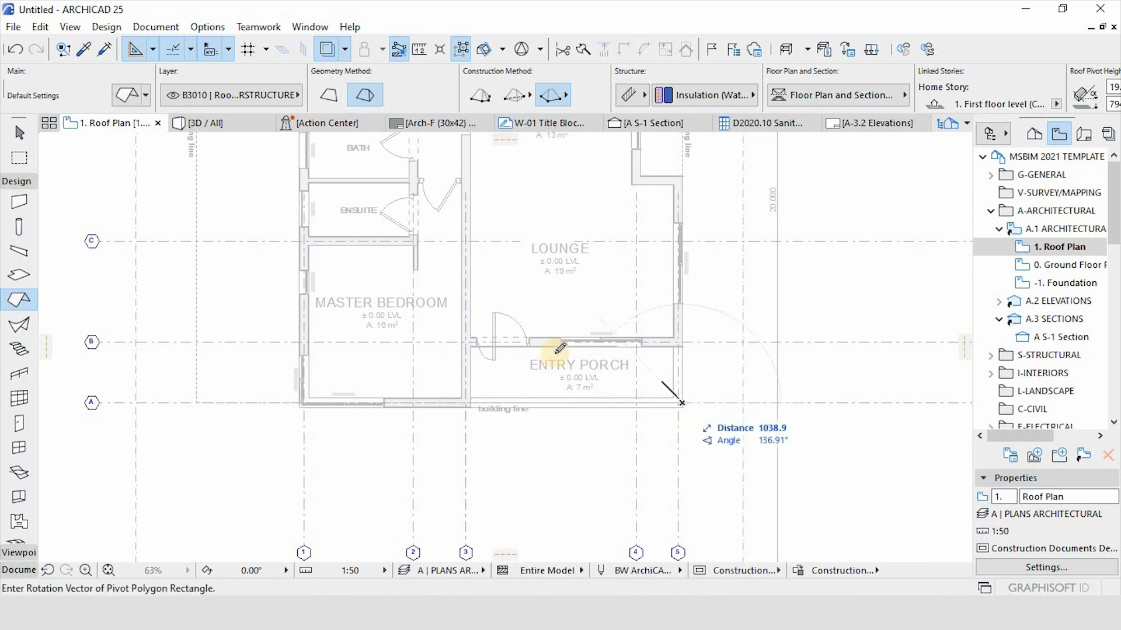
{"action": "scroll", "coordinate": [642, 411], "scroll_direction": "down", "scroll_amount": 3}
{"action": "scroll", "coordinate": [447, 414], "scroll_direction": "up", "scroll_amount": 3}
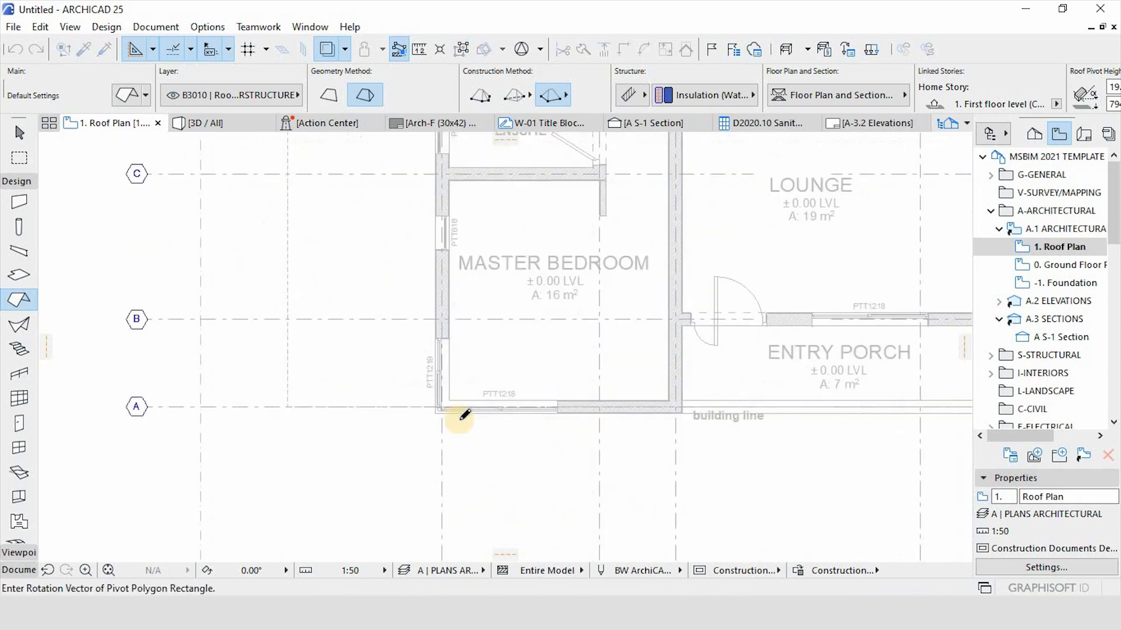
{"action": "key", "text": "Escape"}
{"action": "scroll", "coordinate": [445, 421], "scroll_direction": "up", "scroll_amount": 5}
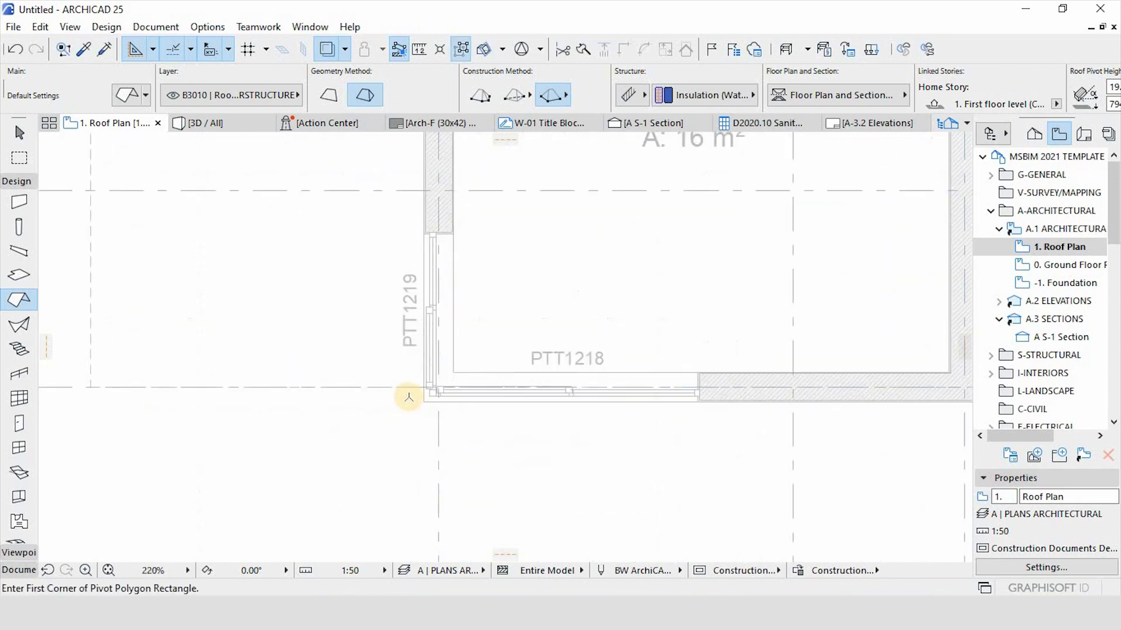
Draw a rectangular complex multi-plane roof from the Master Bedroom's lower outer corner to the outer corner of the porch above the Kitchen.
{"action": "left_click", "coordinate": [516, 94]}
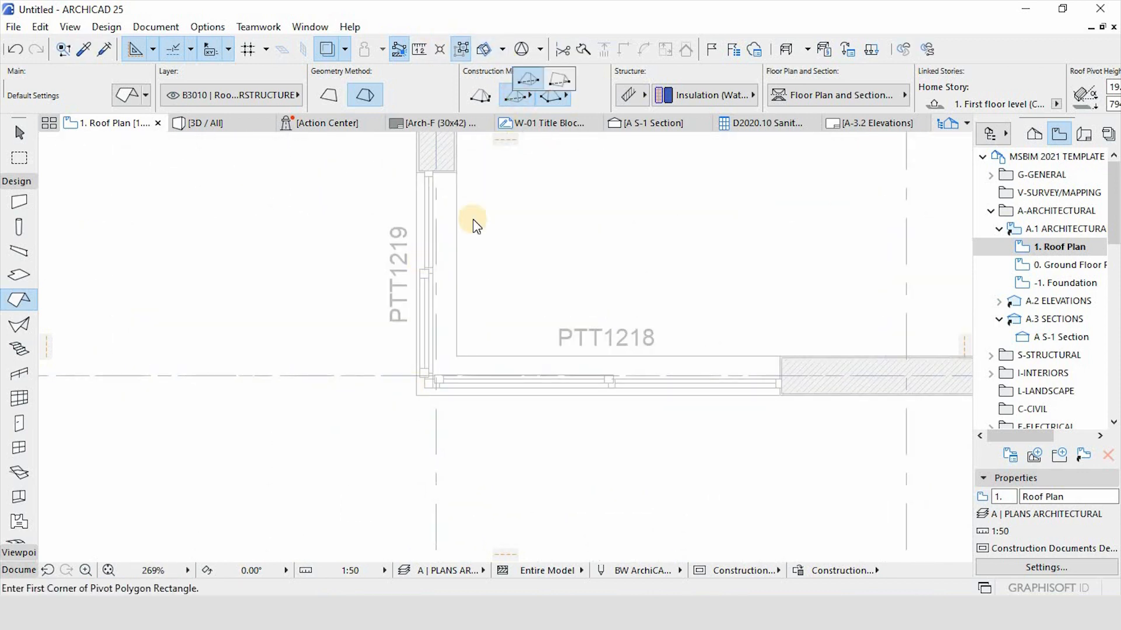
{"action": "left_click", "coordinate": [533, 80]}
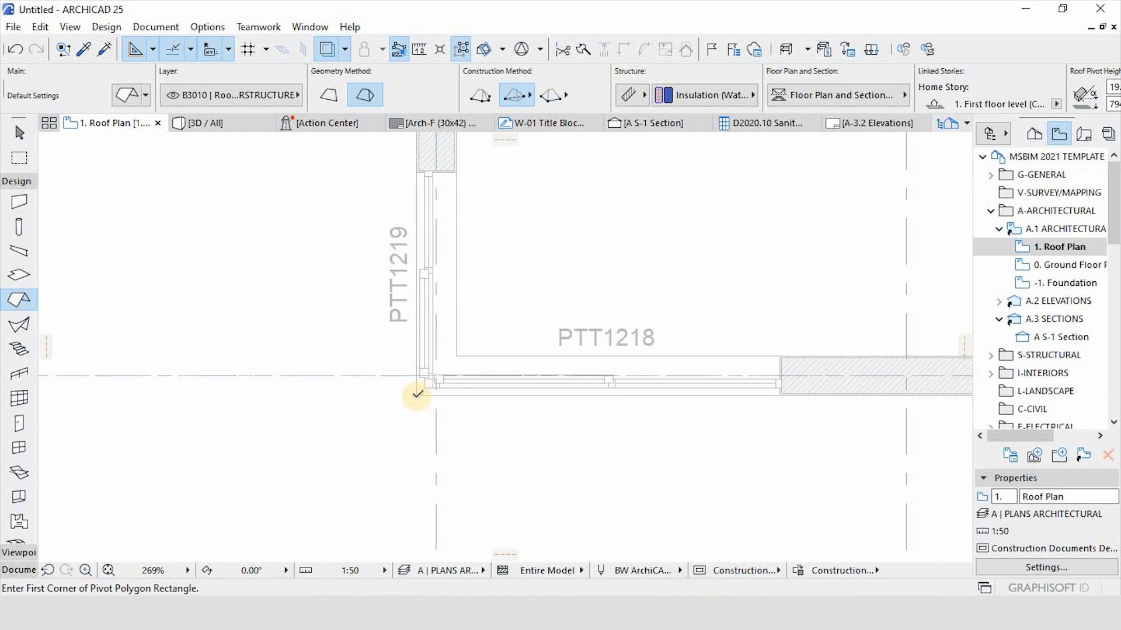
{"action": "left_click", "coordinate": [417, 394]}
{"action": "scroll", "coordinate": [313, 425], "scroll_direction": "down", "scroll_amount": 6}
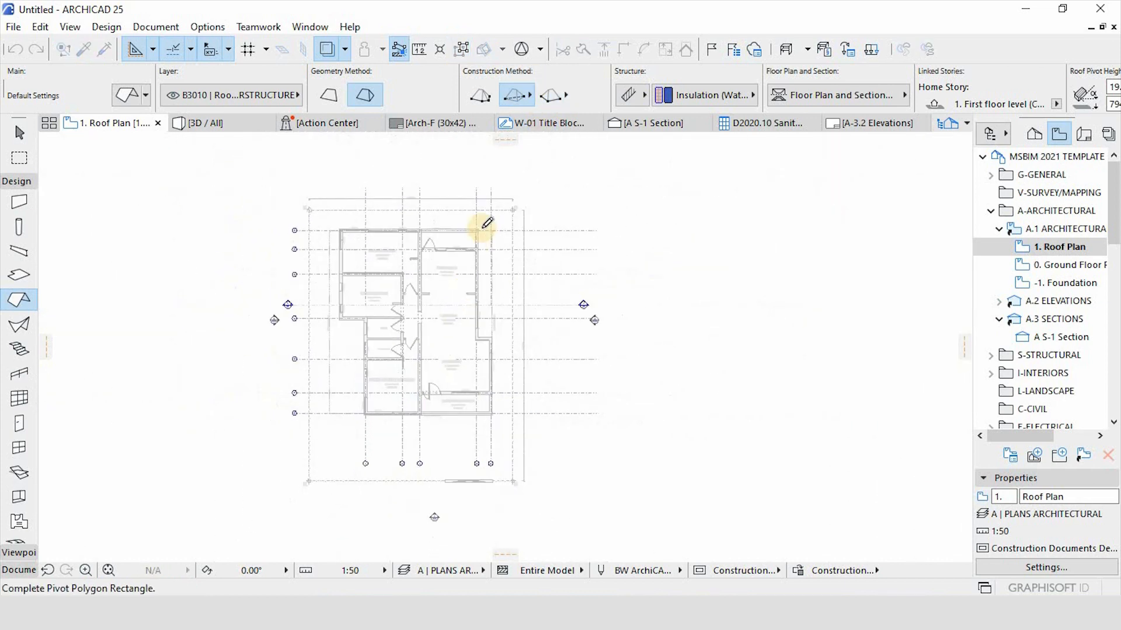
{"action": "scroll", "coordinate": [487, 223], "scroll_direction": "up", "scroll_amount": 6}
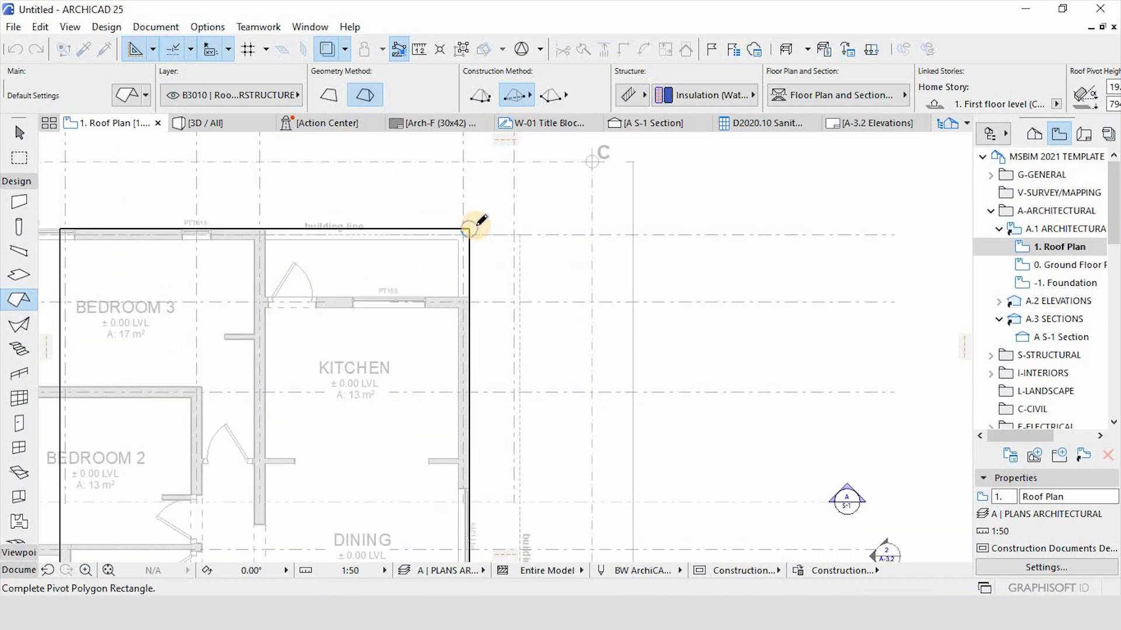
{"action": "left_click", "coordinate": [469, 229]}
{"action": "scroll", "coordinate": [449, 284], "scroll_direction": "down", "scroll_amount": 6}
{"action": "scroll", "coordinate": [360, 231], "scroll_direction": "up", "scroll_amount": 4}
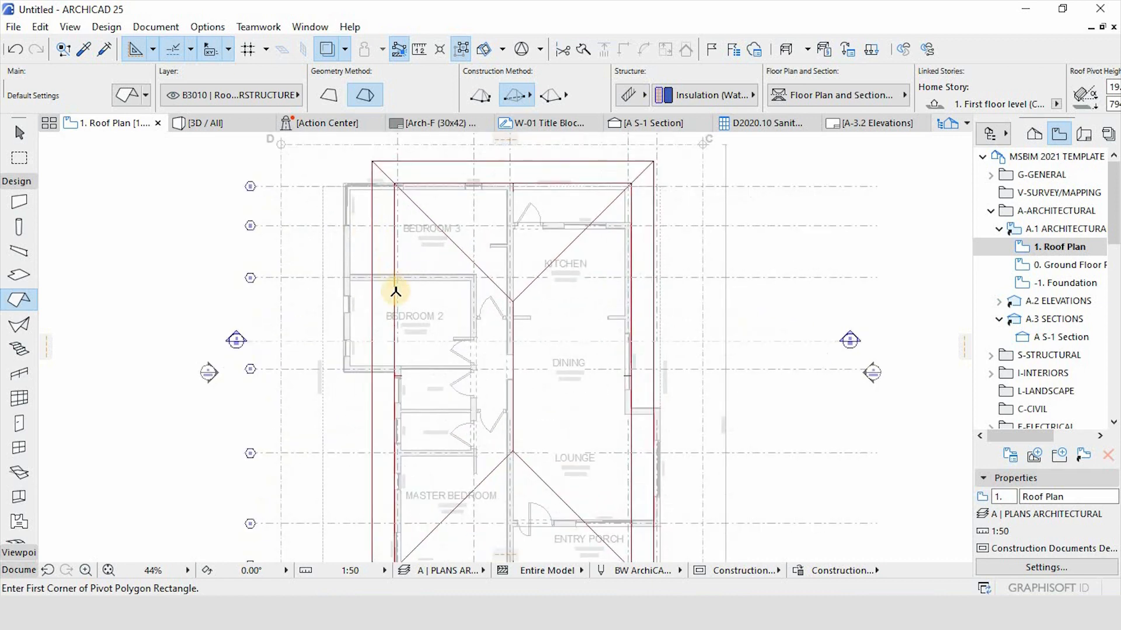
{"action": "key", "text": "Escape"}
Select the roof and add a node on its pivot line at the wall corner between Bedroom 2 and the Bath.
{"action": "left_click", "coordinate": [389, 318]}
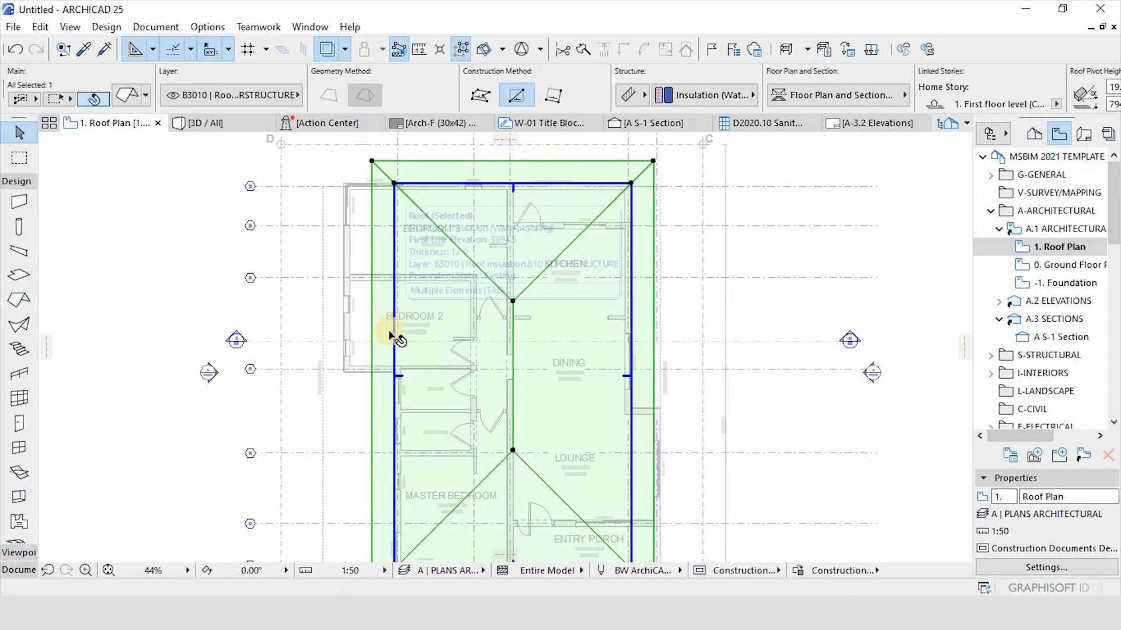
{"action": "scroll", "coordinate": [380, 374], "scroll_direction": "up", "scroll_amount": 6}
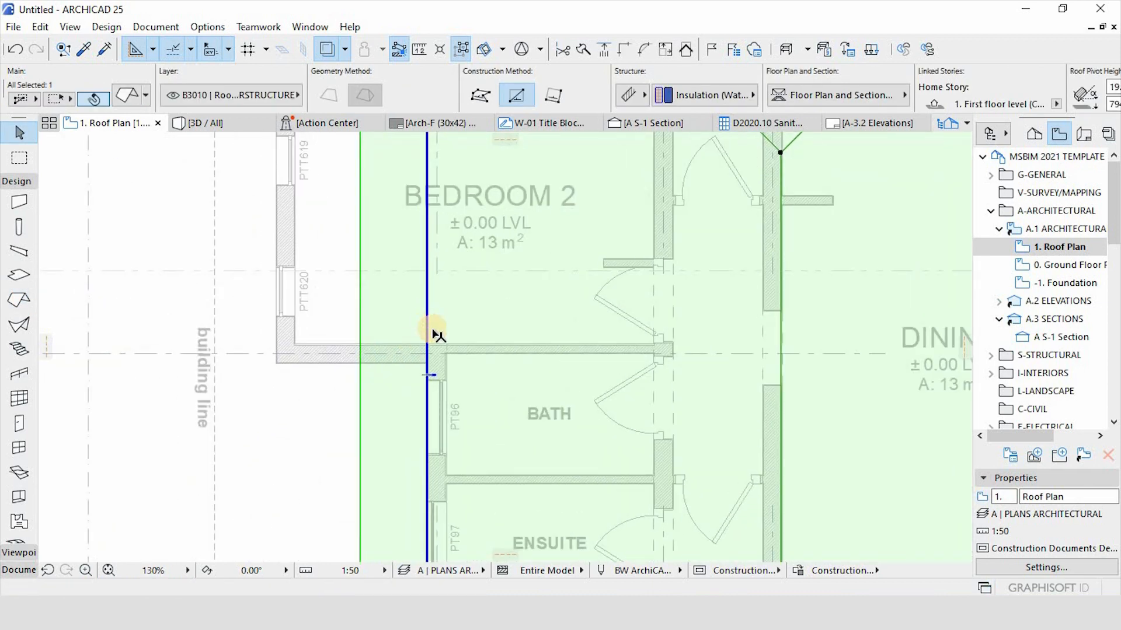
{"action": "left_click", "coordinate": [426, 321]}
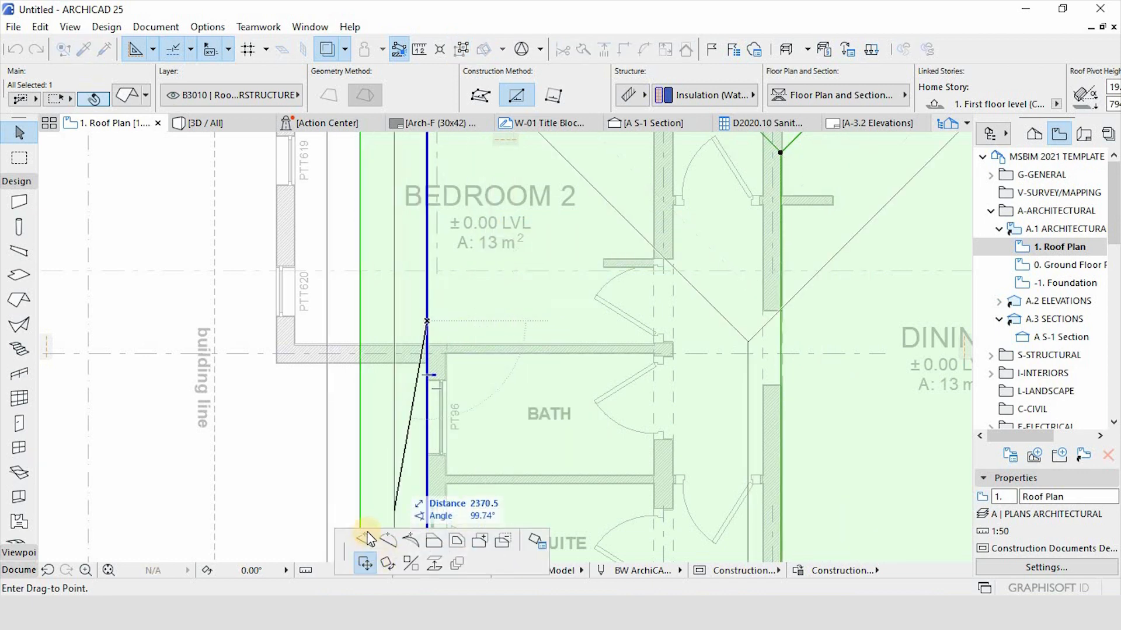
{"action": "left_click", "coordinate": [366, 538]}
{"action": "scroll", "coordinate": [428, 394], "scroll_direction": "up", "scroll_amount": 4}
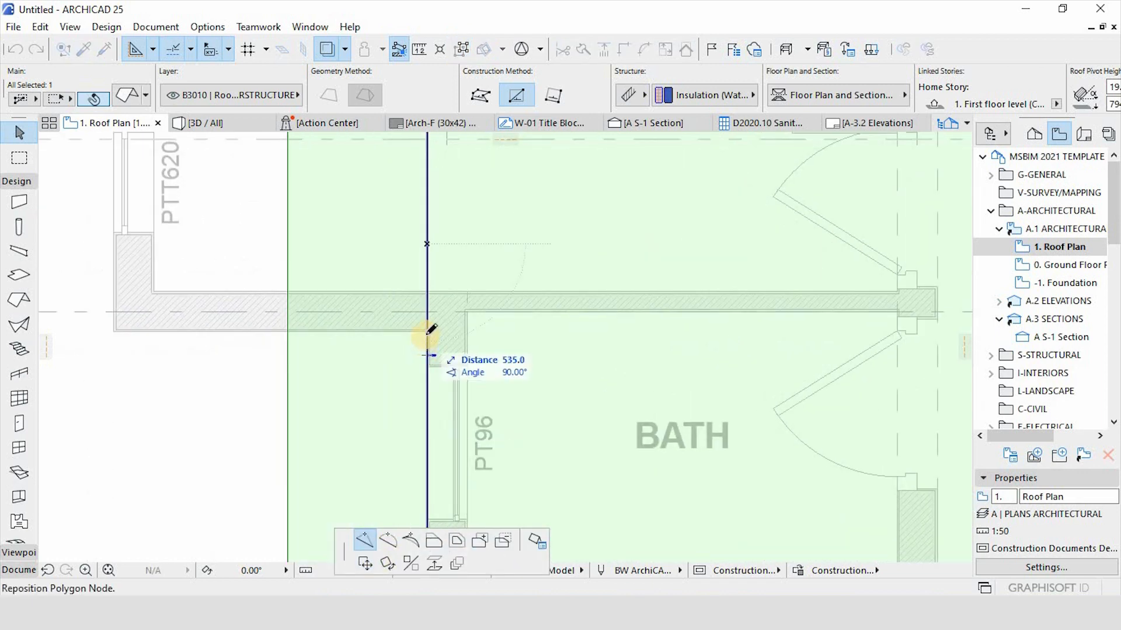
{"action": "left_click", "coordinate": [429, 330]}
Add two nodes to the eave edge beside the bedrooms, level with Bedroom 2's lower outer wall face and Bedroom 3's upper outer wall face.
{"action": "scroll", "coordinate": [570, 359], "scroll_direction": "down", "scroll_amount": 8}
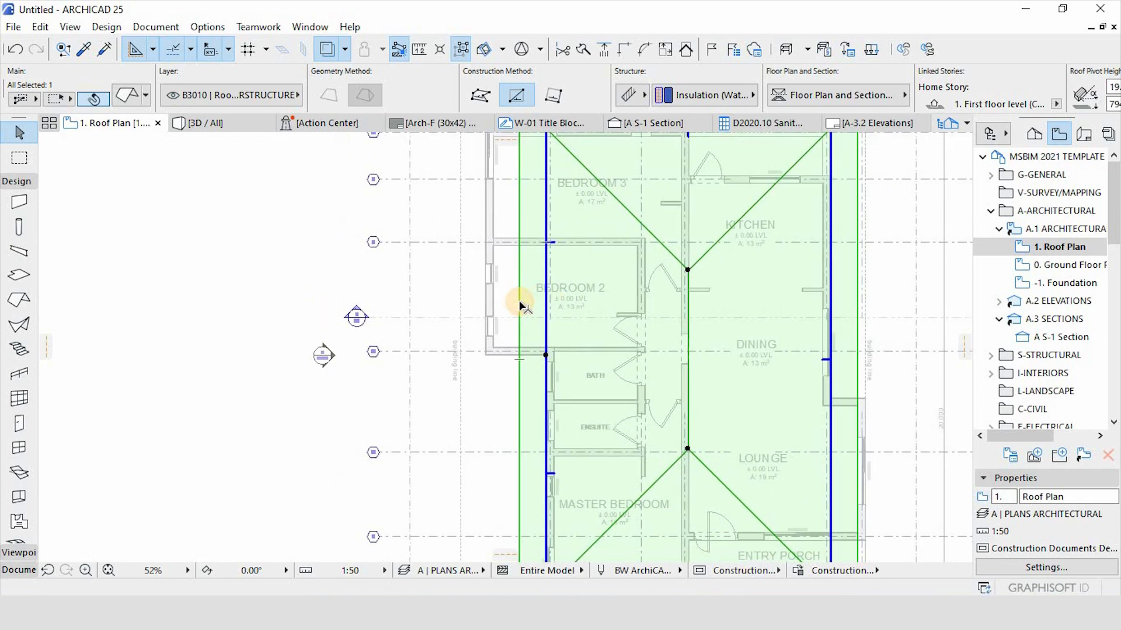
{"action": "left_click", "coordinate": [535, 321]}
{"action": "scroll", "coordinate": [508, 377], "scroll_direction": "up", "scroll_amount": 6}
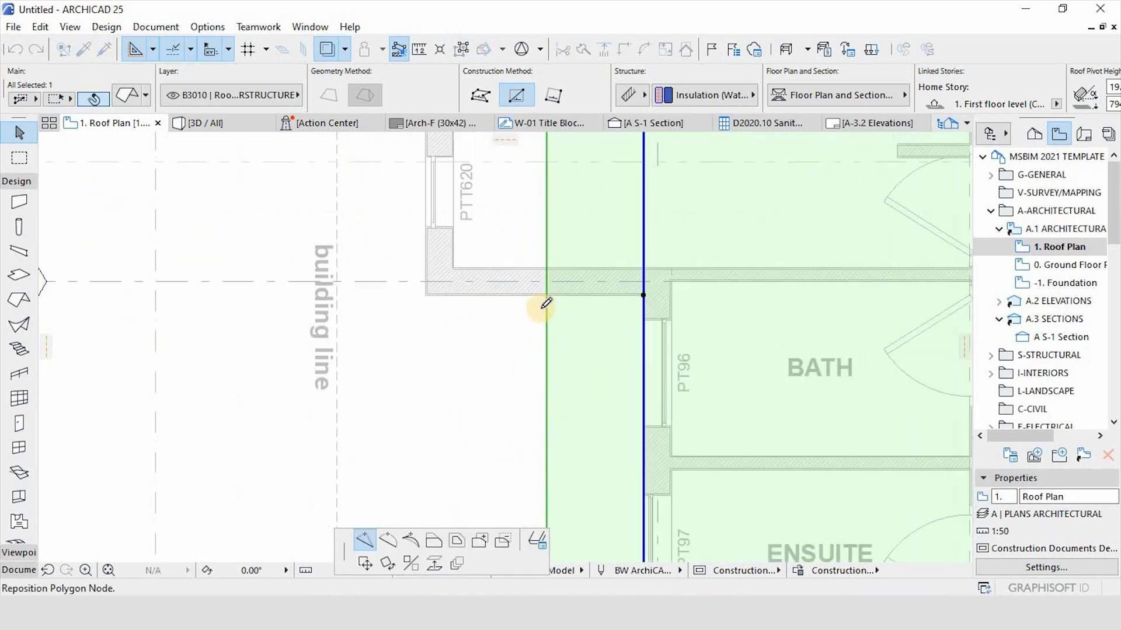
{"action": "left_click", "coordinate": [546, 295]}
{"action": "scroll", "coordinate": [541, 243], "scroll_direction": "down", "scroll_amount": 5}
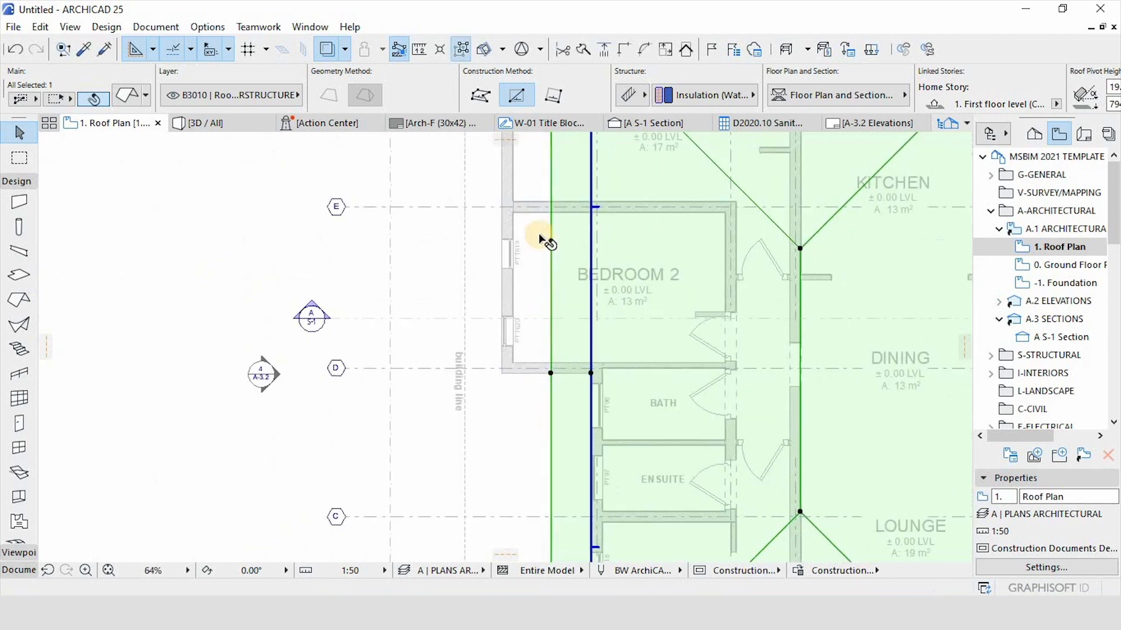
{"action": "scroll", "coordinate": [577, 438], "scroll_direction": "up", "scroll_amount": 8}
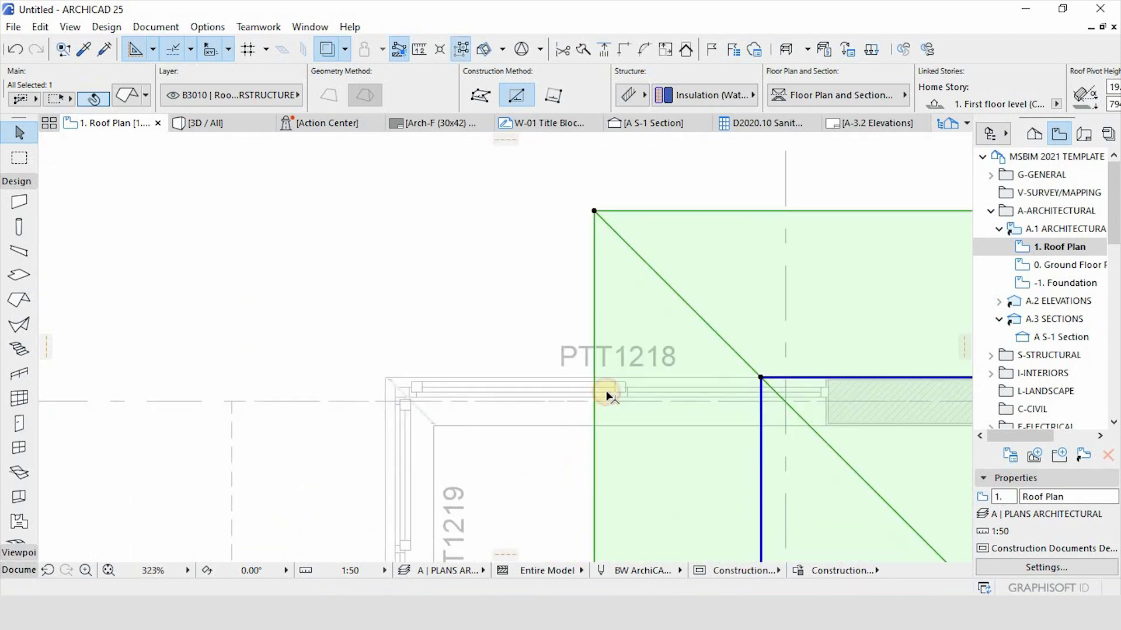
{"action": "left_click", "coordinate": [597, 376]}
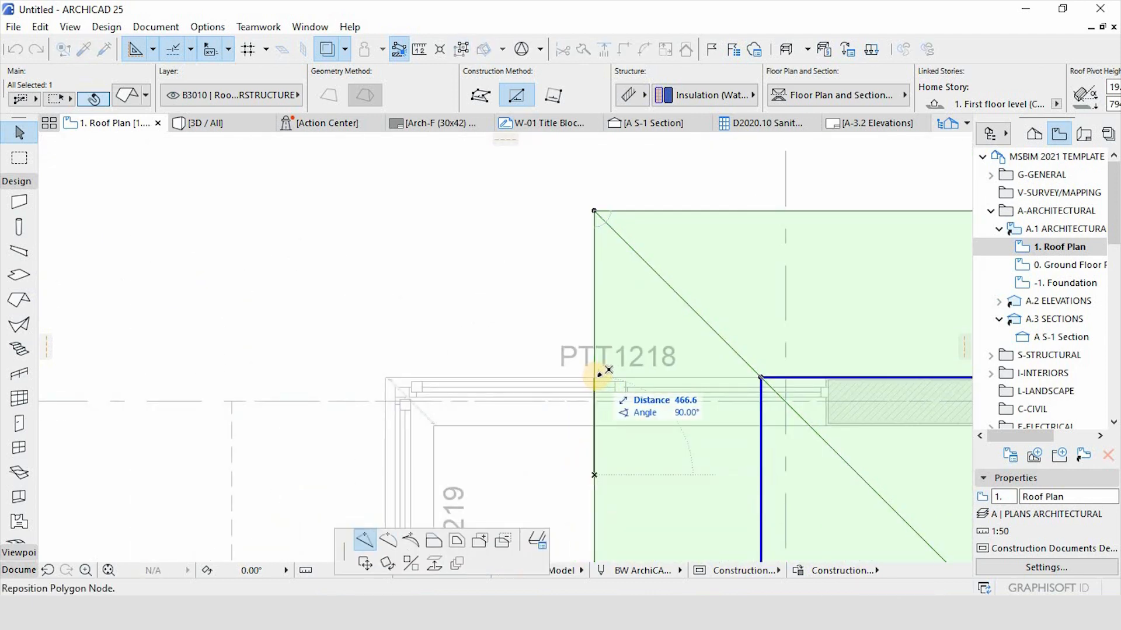
{"action": "left_click", "coordinate": [595, 375]}
{"action": "scroll", "coordinate": [419, 265], "scroll_direction": "down", "scroll_amount": 10}
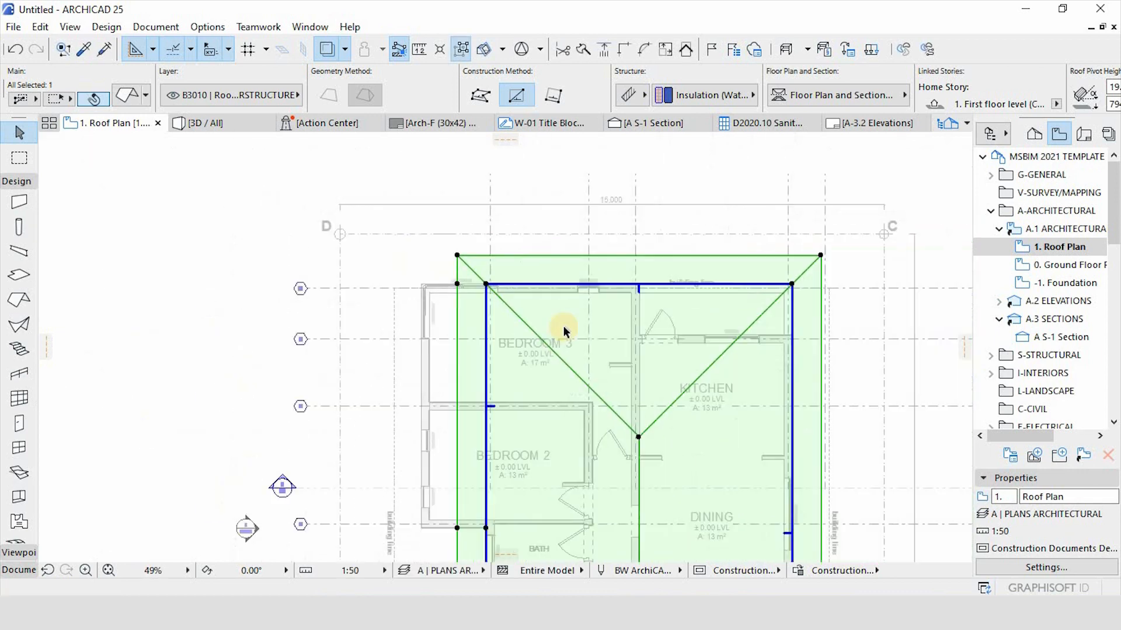
Add a node to the opposite eave edge, level with the outer wall step between Dining and Lounge.
{"action": "scroll", "coordinate": [555, 283], "scroll_direction": "up", "scroll_amount": 10}
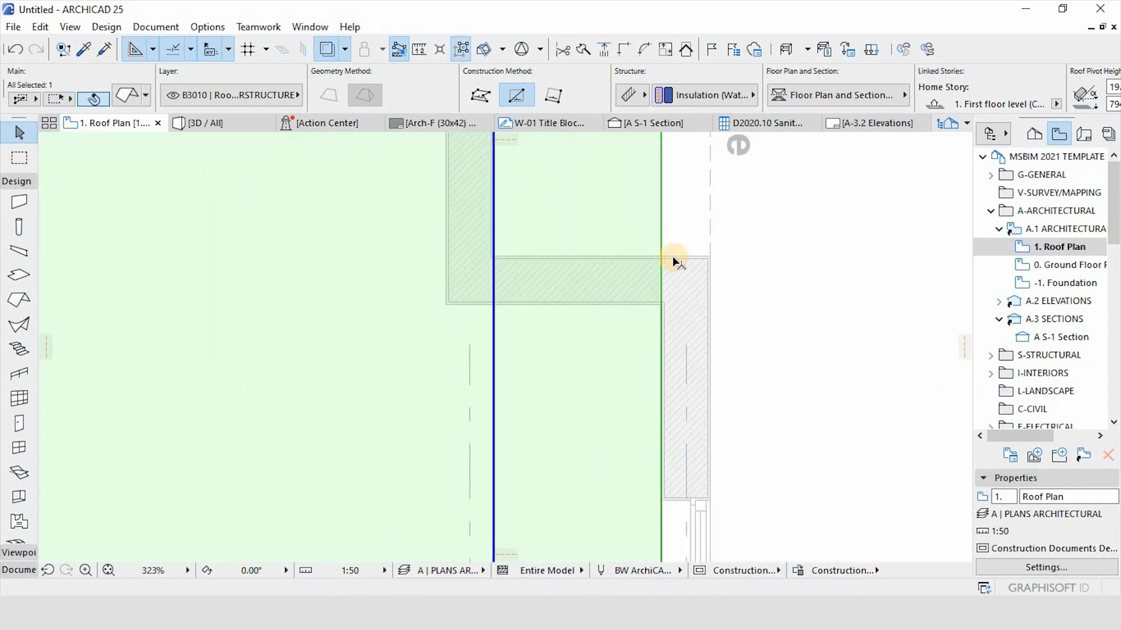
{"action": "left_click", "coordinate": [671, 259]}
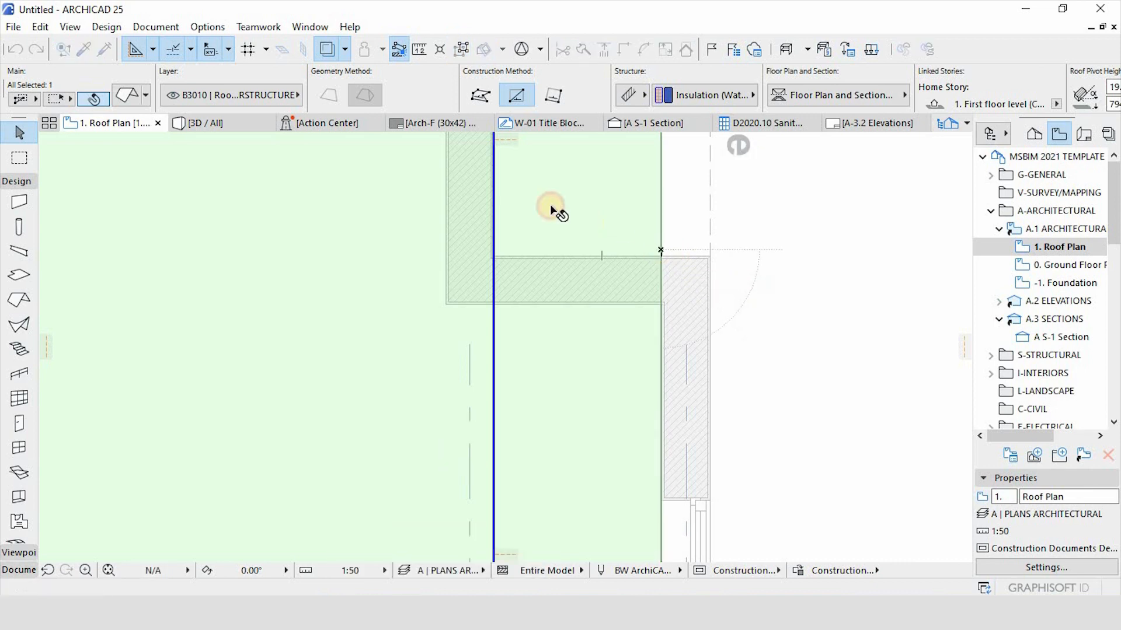
{"action": "scroll", "coordinate": [550, 209], "scroll_direction": "down", "scroll_amount": 8}
{"action": "scroll", "coordinate": [579, 393], "scroll_direction": "up", "scroll_amount": 7}
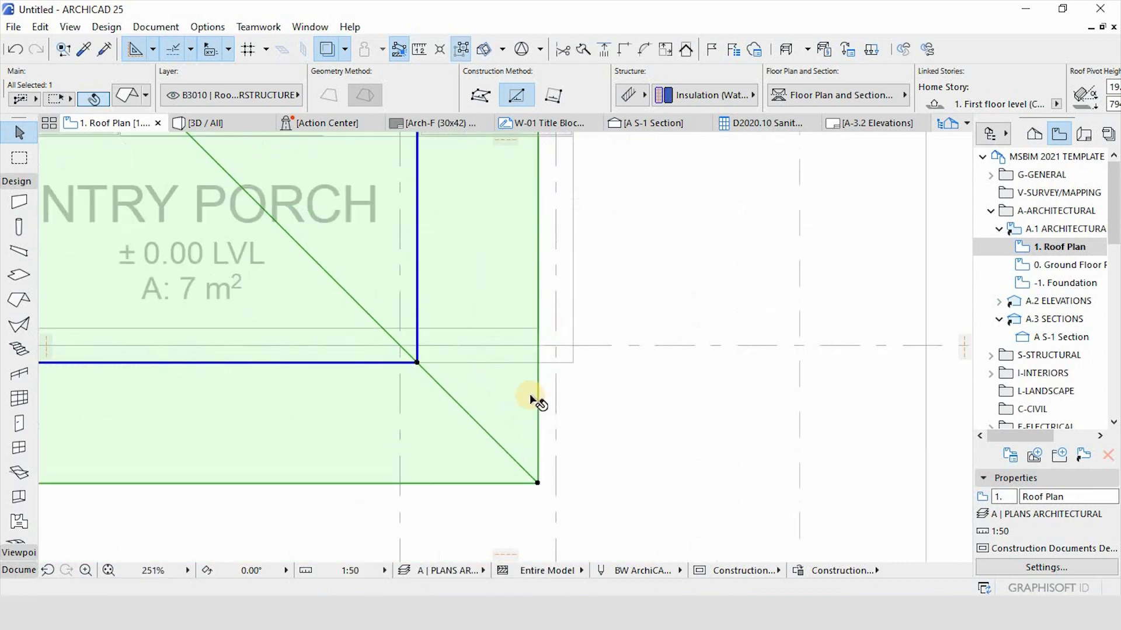
{"action": "scroll", "coordinate": [532, 400], "scroll_direction": "up", "scroll_amount": 1}
{"action": "left_click", "coordinate": [531, 435]}
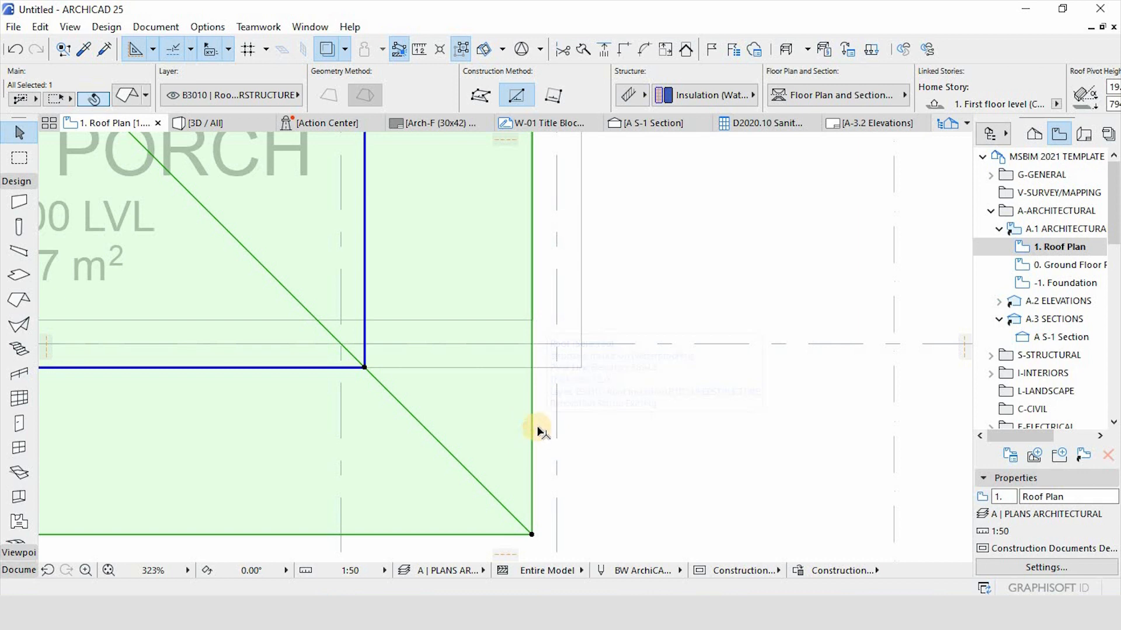
{"action": "left_click", "coordinate": [538, 432]}
{"action": "scroll", "coordinate": [539, 424], "scroll_direction": "down", "scroll_amount": 5}
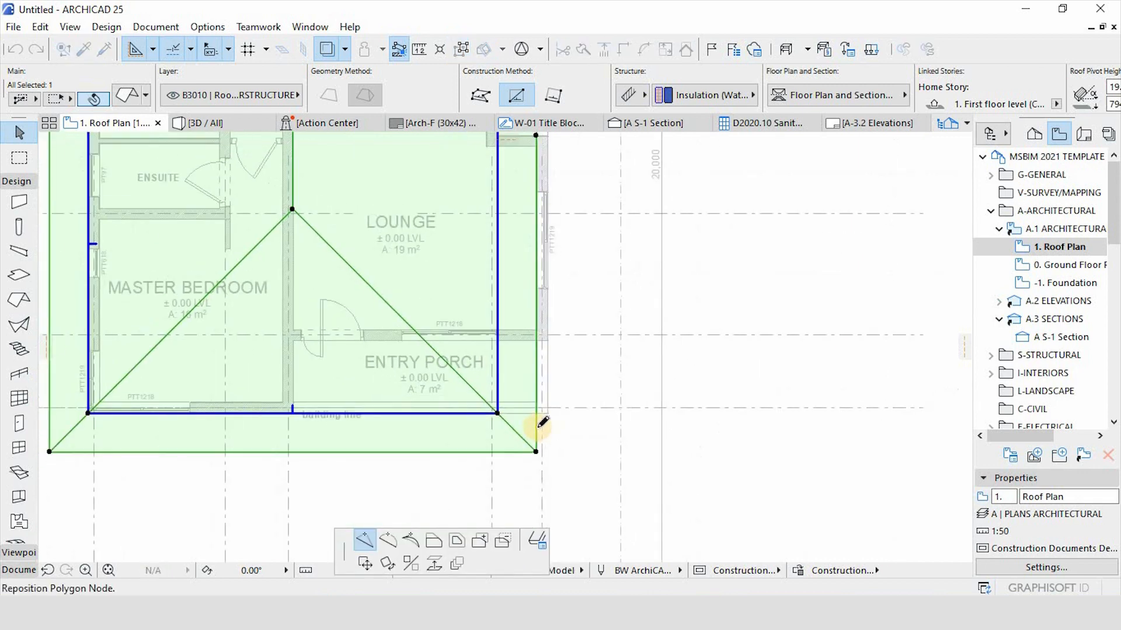
{"action": "scroll", "coordinate": [540, 422], "scroll_direction": "up", "scroll_amount": 5}
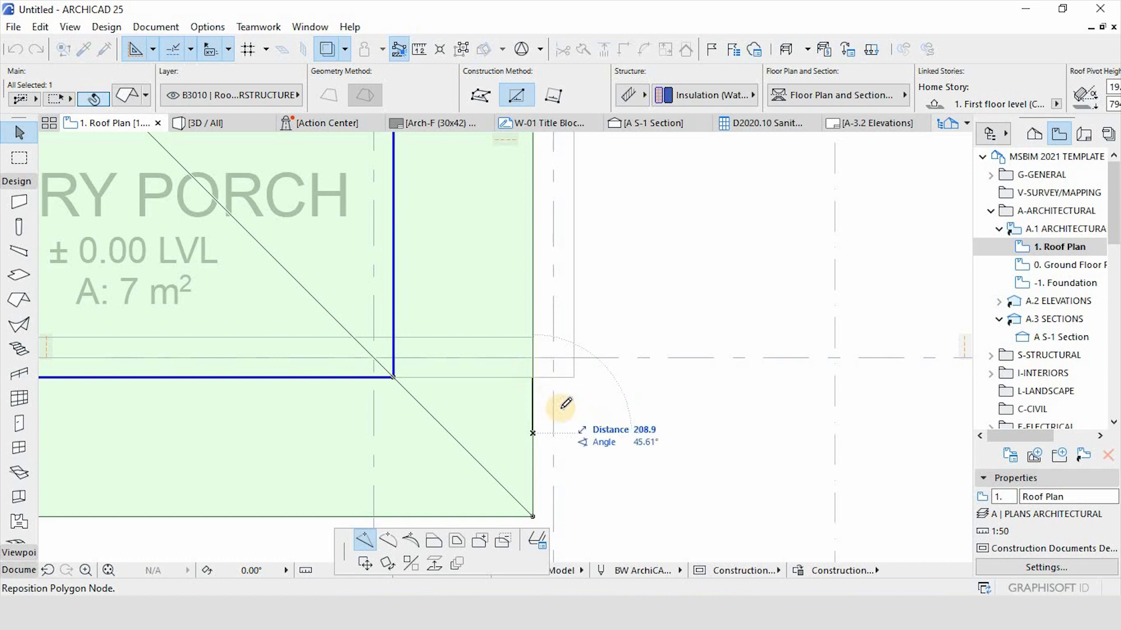
{"action": "scroll", "coordinate": [561, 407], "scroll_direction": "down", "scroll_amount": 5}
{"action": "key", "text": "Escape"}
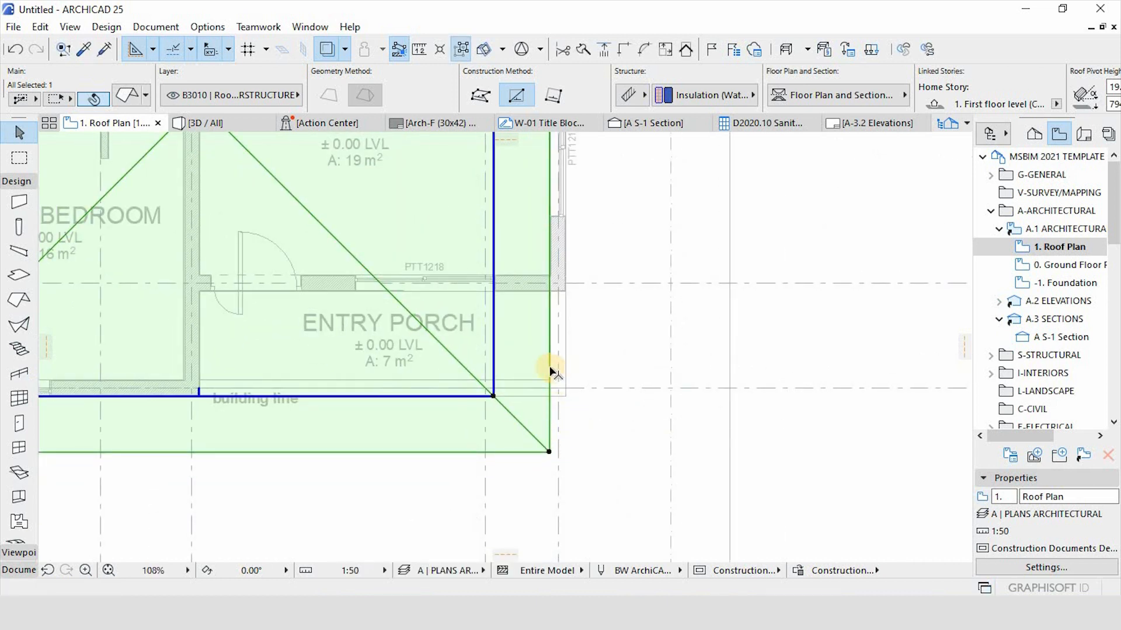
Offset the roof's eave edge beside the Lounge and Entry Porch outward to the outer wall face.
{"action": "left_click", "coordinate": [572, 369]}
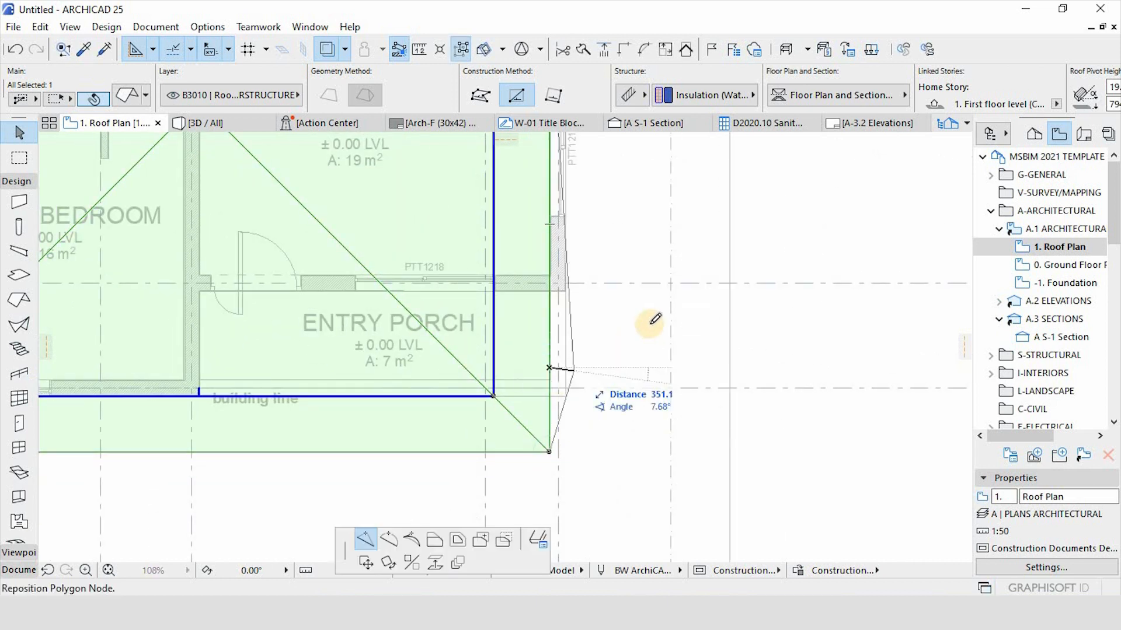
{"action": "left_click", "coordinate": [434, 540]}
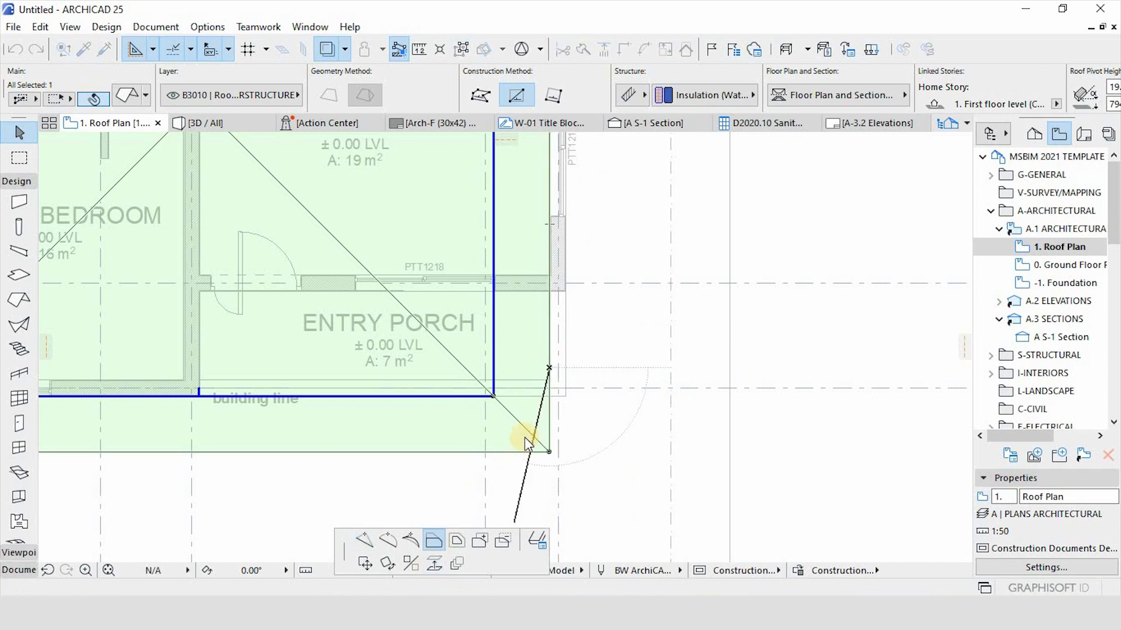
{"action": "left_click", "coordinate": [565, 395]}
Add a node on the roof's pivot line at the outer wall corner where Dining steps out to the Lounge.
{"action": "scroll", "coordinate": [582, 517], "scroll_direction": "down", "scroll_amount": 5}
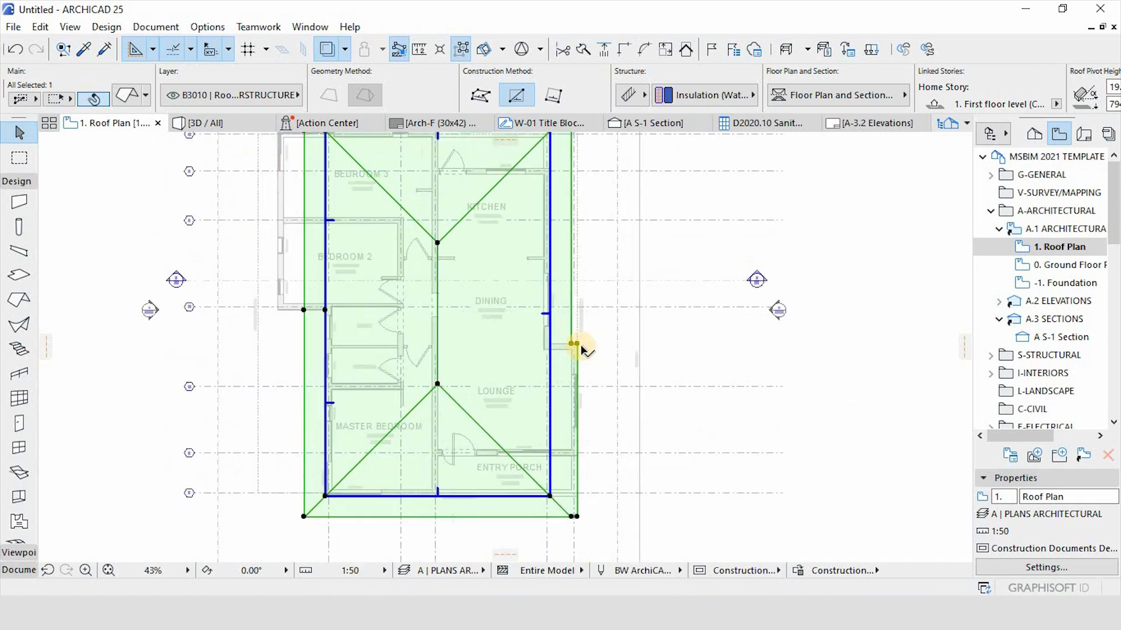
{"action": "scroll", "coordinate": [581, 350], "scroll_direction": "up", "scroll_amount": 4}
{"action": "left_click", "coordinate": [522, 386]}
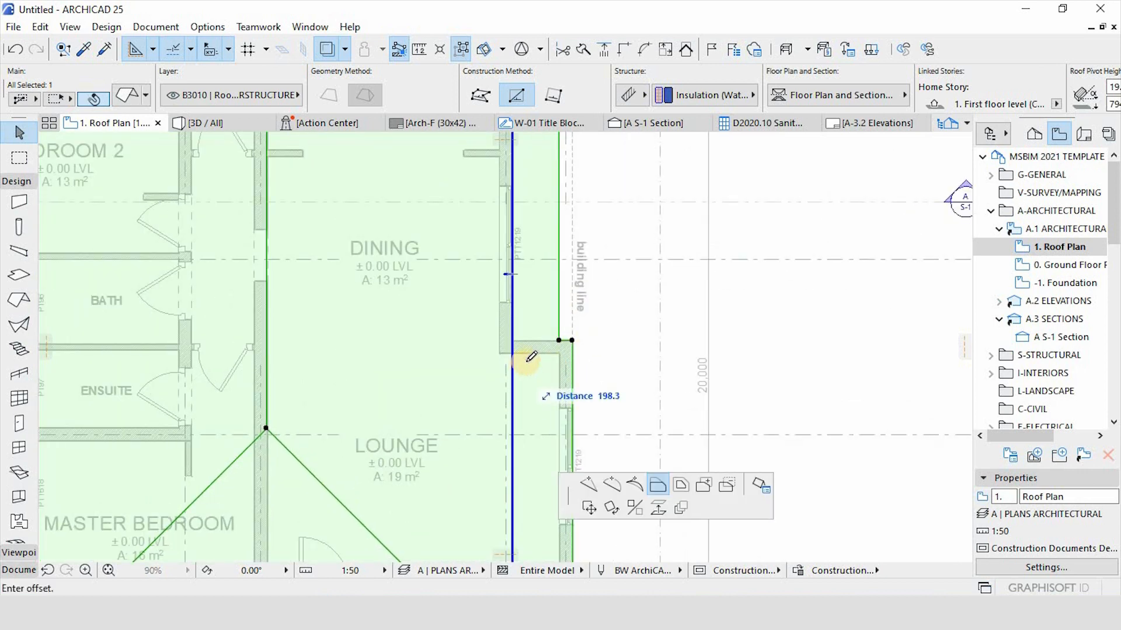
{"action": "scroll", "coordinate": [520, 351], "scroll_direction": "up", "scroll_amount": 3}
{"action": "left_click", "coordinate": [375, 543]}
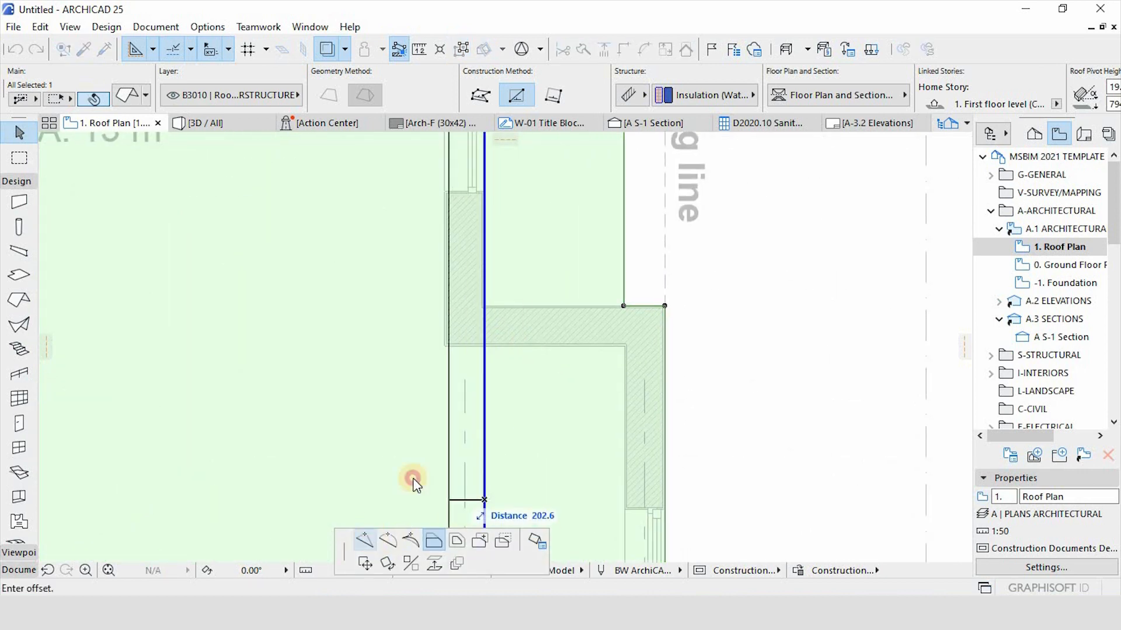
{"action": "left_click", "coordinate": [487, 303]}
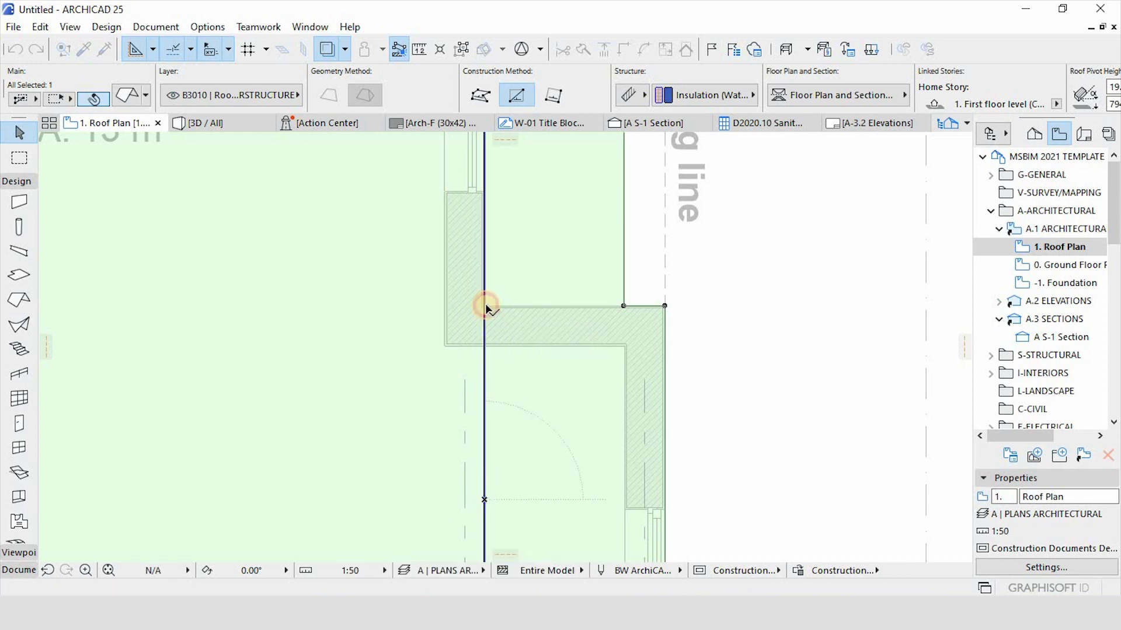
Offset the pivot line segment beside the Lounge and Entry Porch outward to the outer corner of the wall step.
{"action": "scroll", "coordinate": [452, 295], "scroll_direction": "down", "scroll_amount": 3}
{"action": "left_click", "coordinate": [466, 394]}
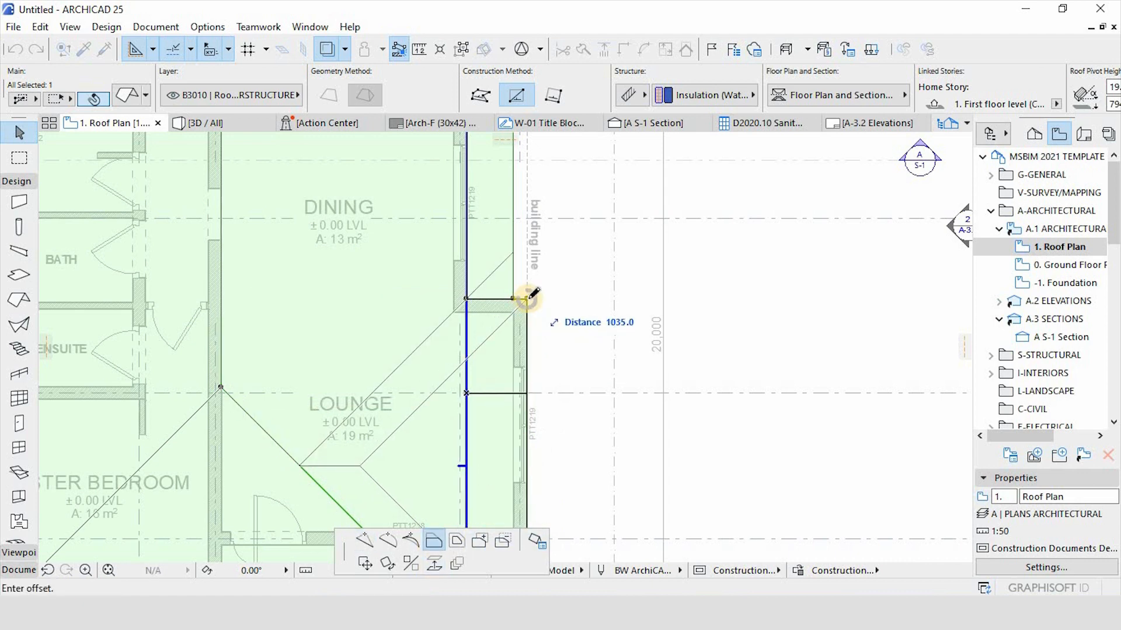
{"action": "left_click", "coordinate": [528, 297]}
Offset the eave edge beside the Lounge and Entry Porch outward from its pivot line to form the overhang.
{"action": "scroll", "coordinate": [533, 418], "scroll_direction": "down", "scroll_amount": 2}
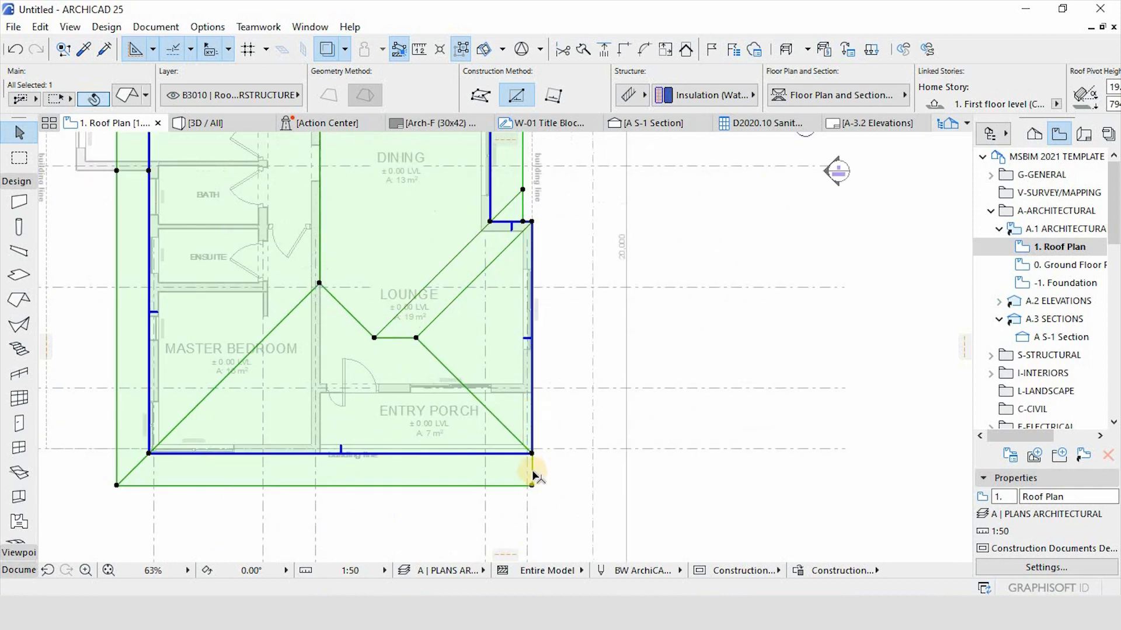
{"action": "scroll", "coordinate": [533, 476], "scroll_direction": "up", "scroll_amount": 2}
{"action": "left_click", "coordinate": [555, 474]}
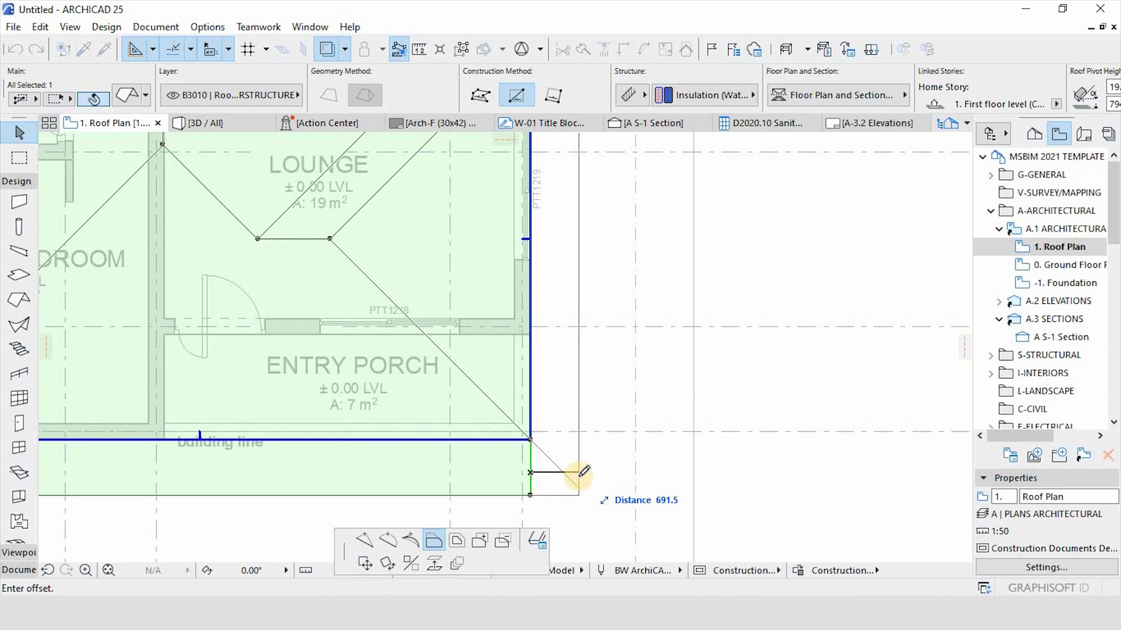
{"action": "key", "text": "Return"}
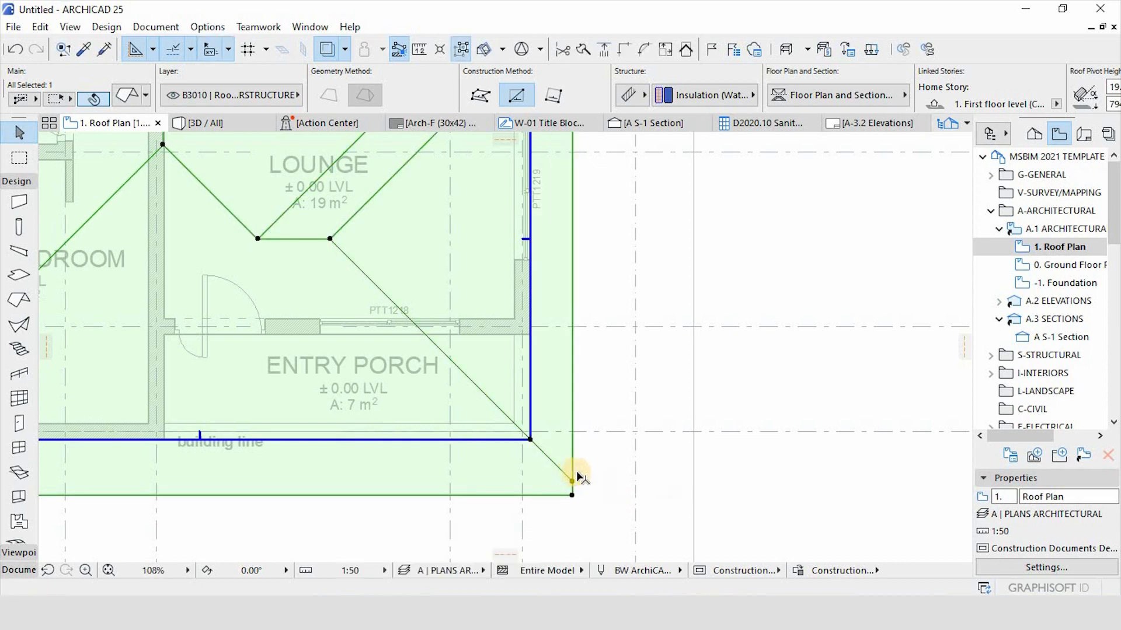
Offset the eave edge beside Bedroom 2 and Bedroom 3 outward to their outer wall face.
{"action": "scroll", "coordinate": [600, 482], "scroll_direction": "down", "scroll_amount": 5}
{"action": "scroll", "coordinate": [347, 249], "scroll_direction": "up", "scroll_amount": 3}
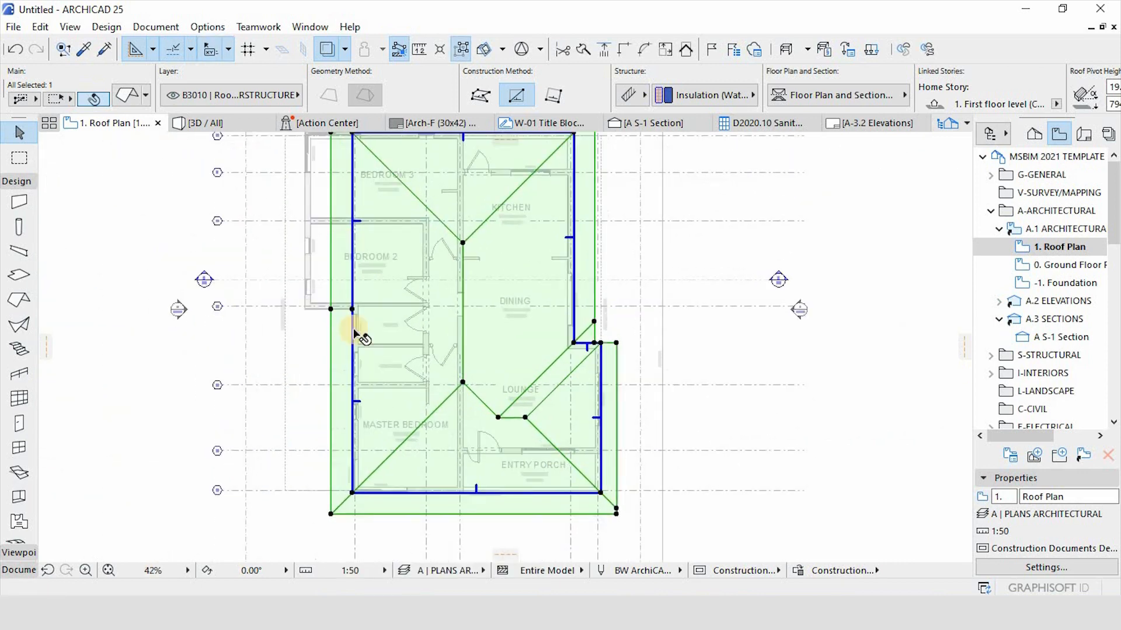
{"action": "scroll", "coordinate": [410, 396], "scroll_direction": "down", "scroll_amount": 2}
{"action": "scroll", "coordinate": [349, 239], "scroll_direction": "up", "scroll_amount": 1}
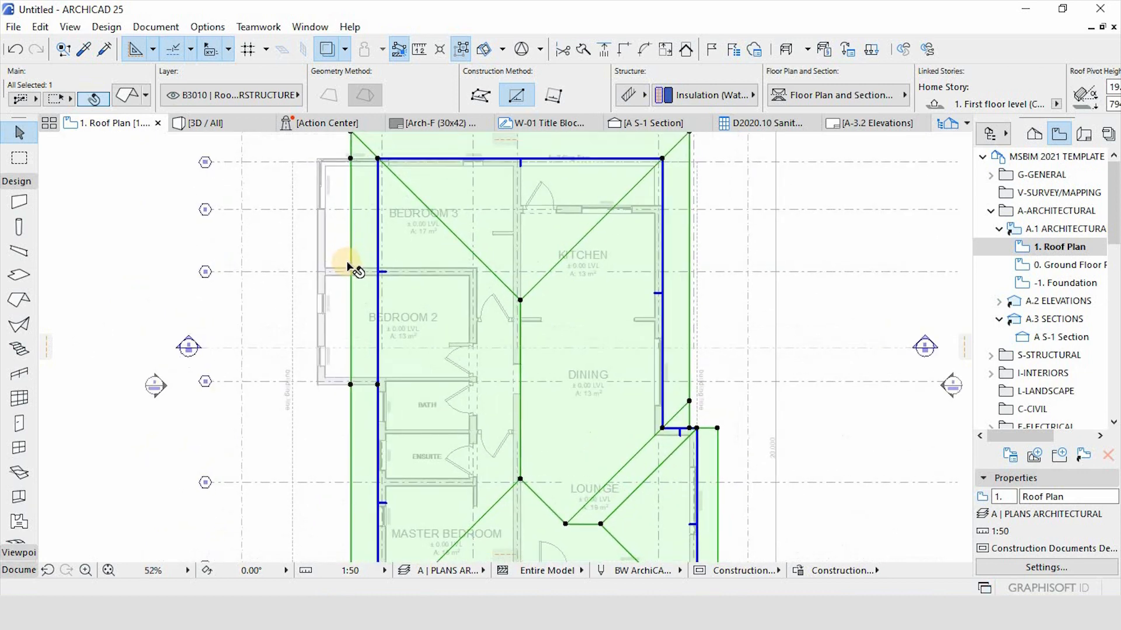
{"action": "left_click", "coordinate": [349, 273]}
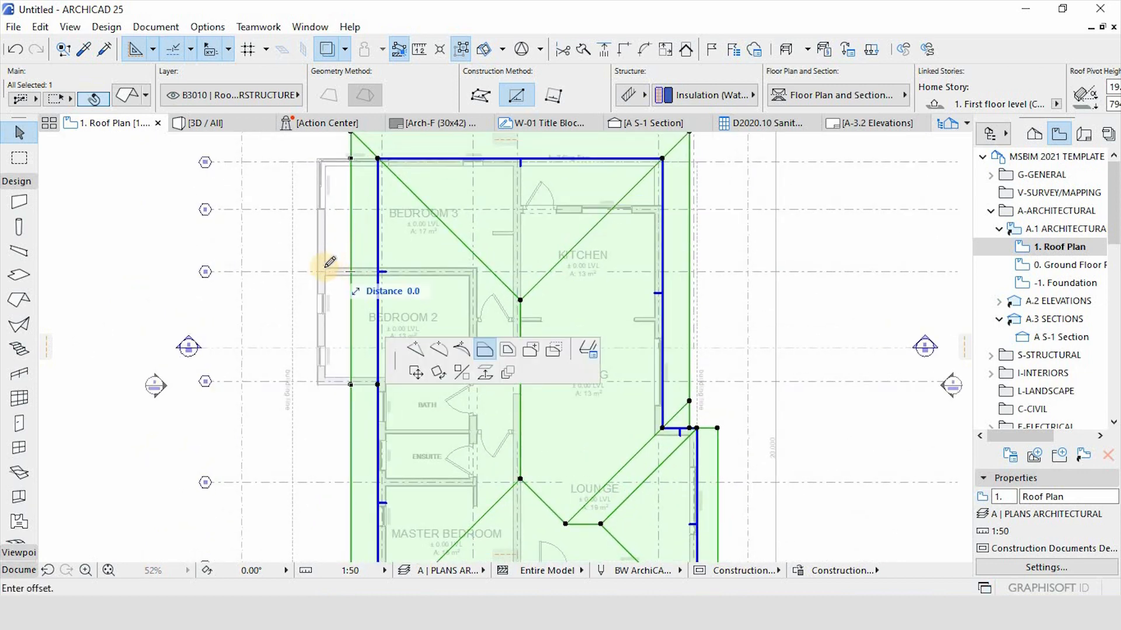
{"action": "left_click", "coordinate": [316, 270]}
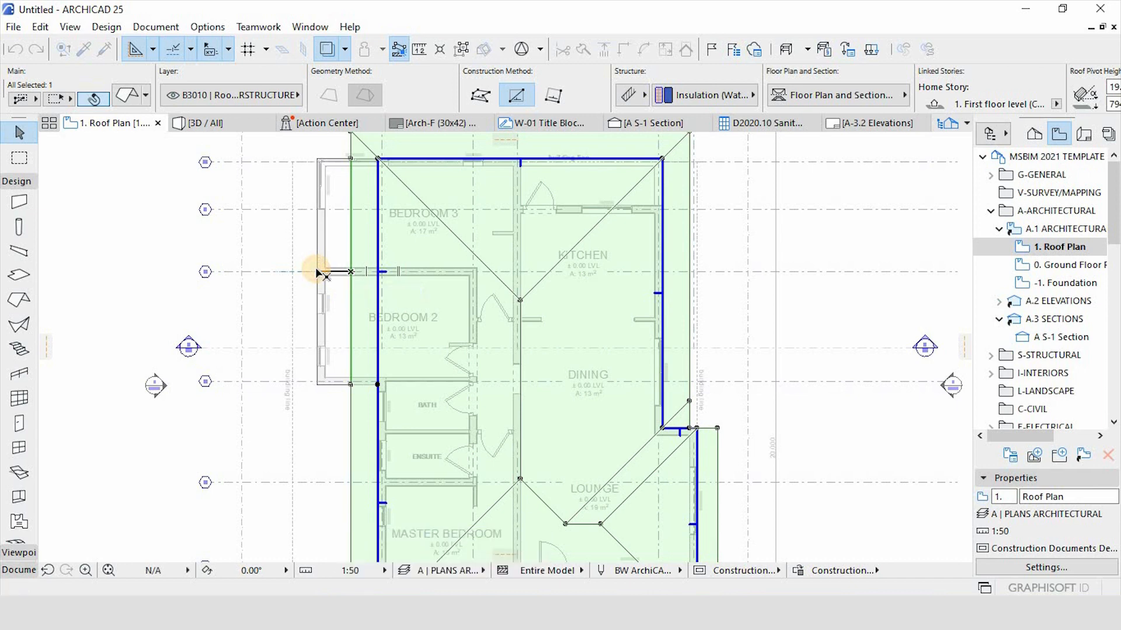
{"action": "left_click", "coordinate": [286, 268]}
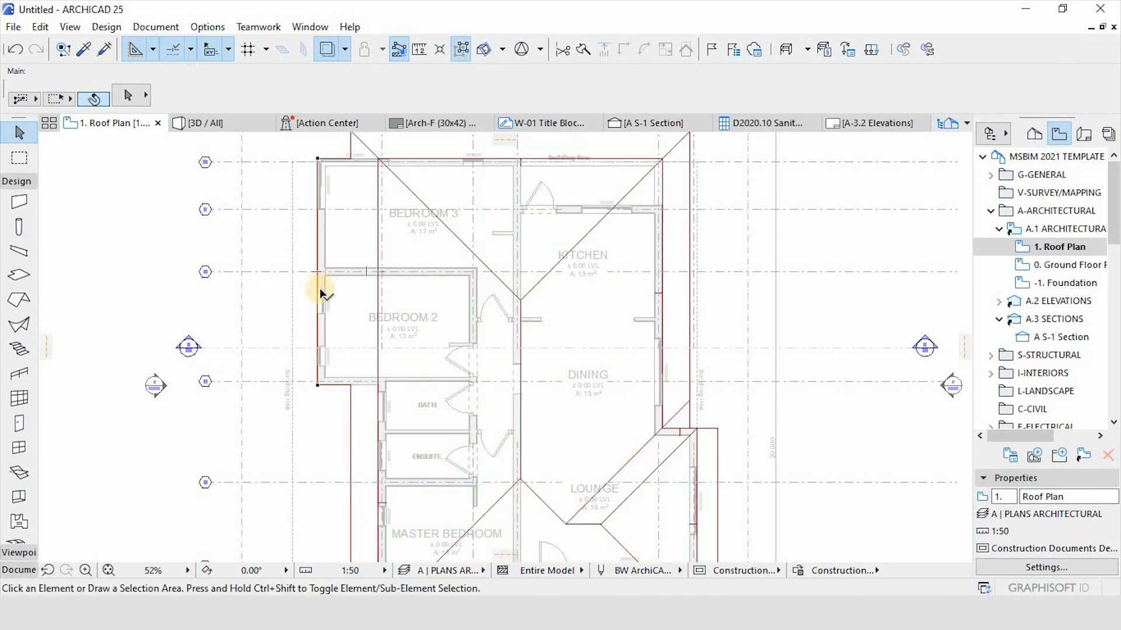
Select the roof and offset the eave edge beside Bedroom 2 and Bedroom 3 a further 600 outward.
{"action": "scroll", "coordinate": [389, 368], "scroll_direction": "down", "scroll_amount": 3}
{"action": "scroll", "coordinate": [350, 320], "scroll_direction": "up", "scroll_amount": 6}
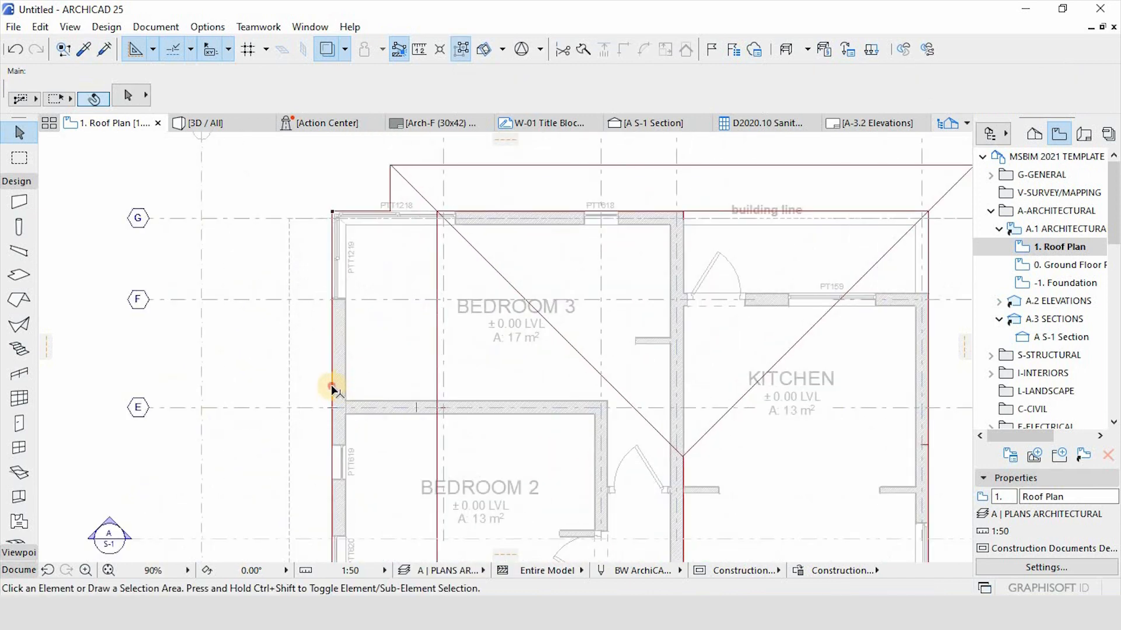
{"action": "left_click", "coordinate": [332, 388]}
{"action": "left_click", "coordinate": [332, 383]}
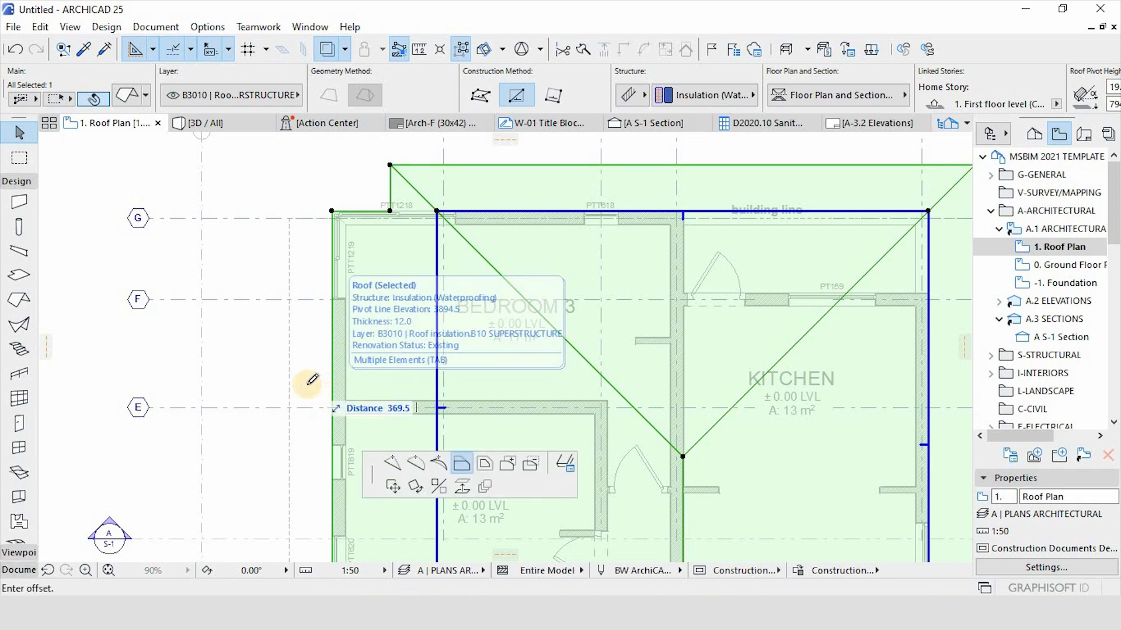
{"action": "type", "text": "600"}
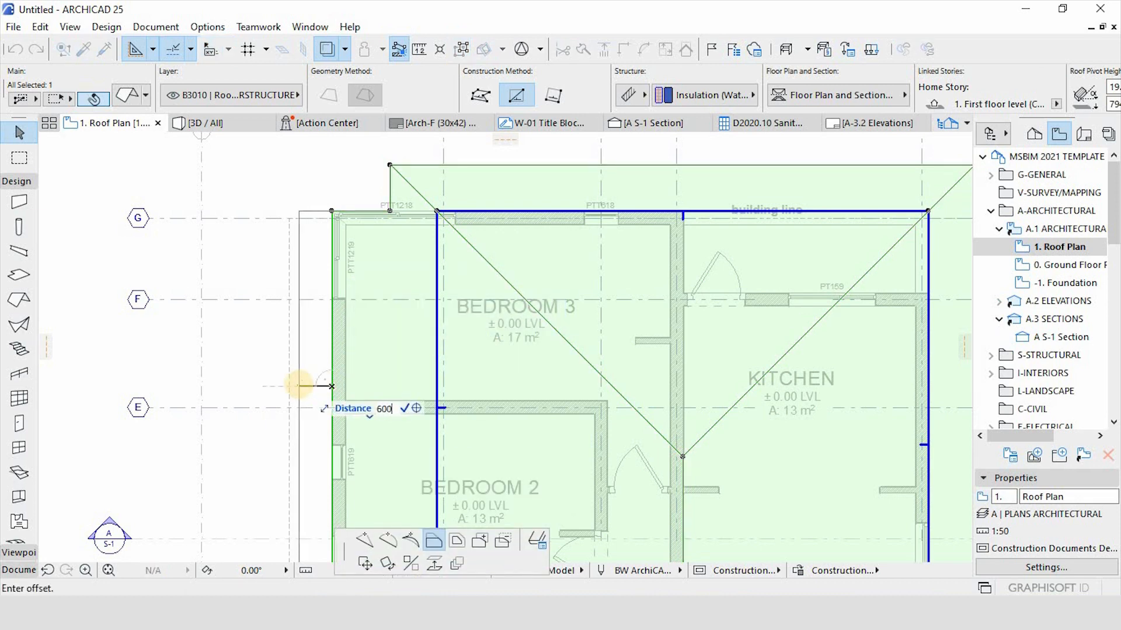
{"action": "key", "text": "Return"}
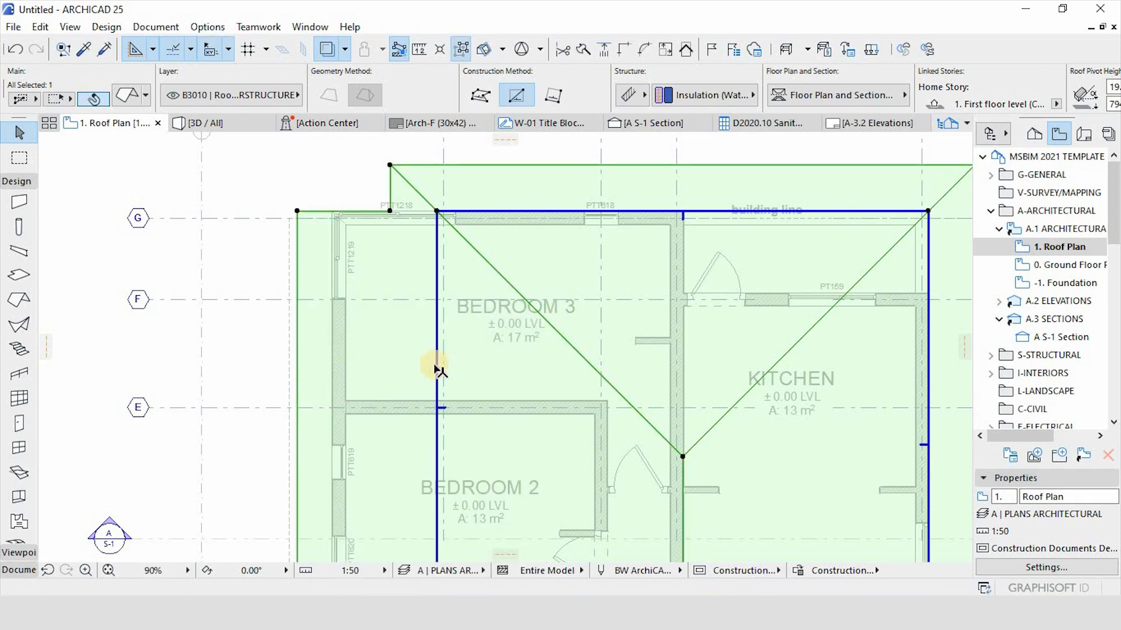
Offset the pivot line segment crossing Bedroom 2 and Bedroom 3 outward to their outer wall face.
{"action": "left_click", "coordinate": [435, 368]}
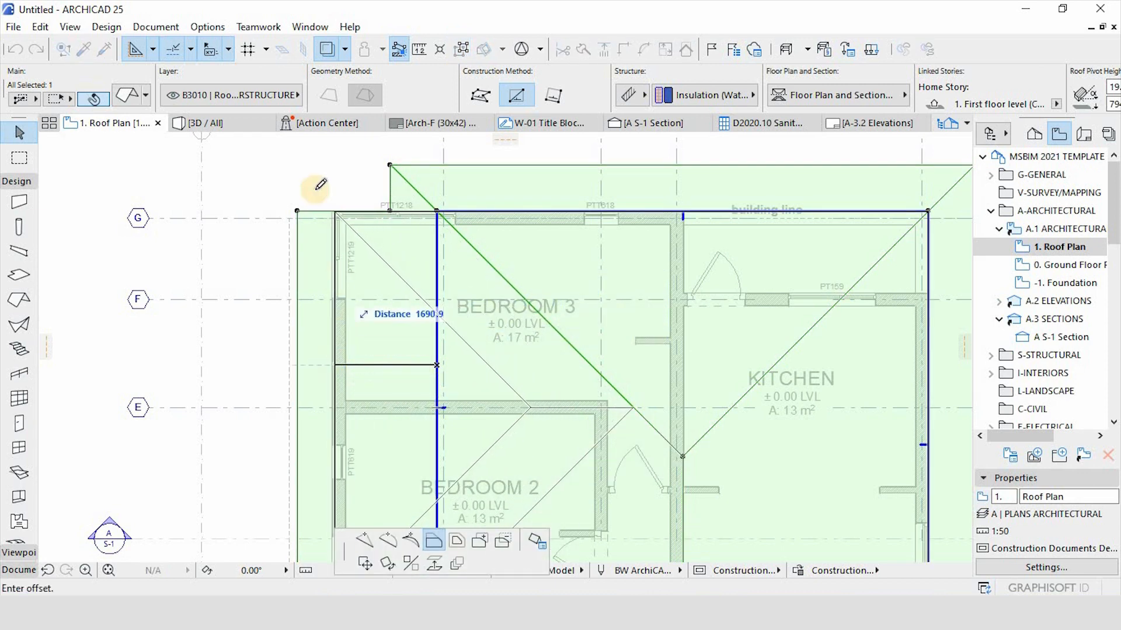
{"action": "key", "text": "Escape"}
{"action": "scroll", "coordinate": [354, 140], "scroll_direction": "down", "scroll_amount": 2}
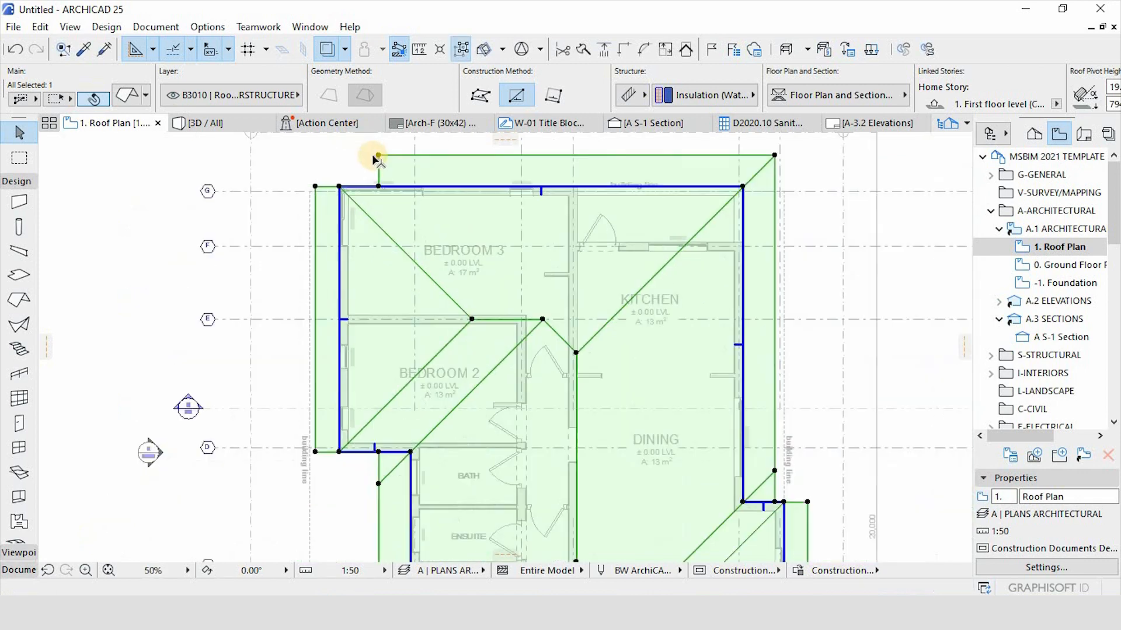
Offset the short end edge of the eave above Bedroom 3 outward in line with the bedroom-side eave, and deselect the roof.
{"action": "middle_click_drag", "start_coordinate": [379, 171], "coordinate": [364, 156]}
{"action": "scroll", "coordinate": [364, 156], "scroll_direction": "up", "scroll_amount": 3}
{"action": "left_click", "coordinate": [361, 160]}
{"action": "left_click", "coordinate": [297, 192]}
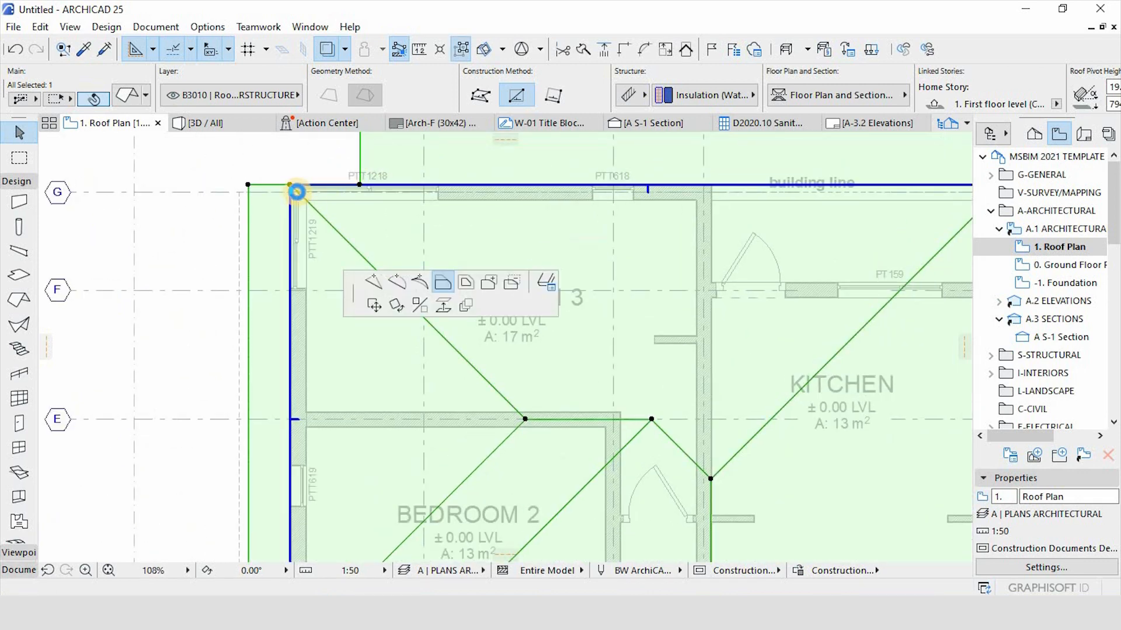
{"action": "left_click", "coordinate": [270, 181]}
{"action": "scroll", "coordinate": [401, 213], "scroll_direction": "down", "scroll_amount": 4}
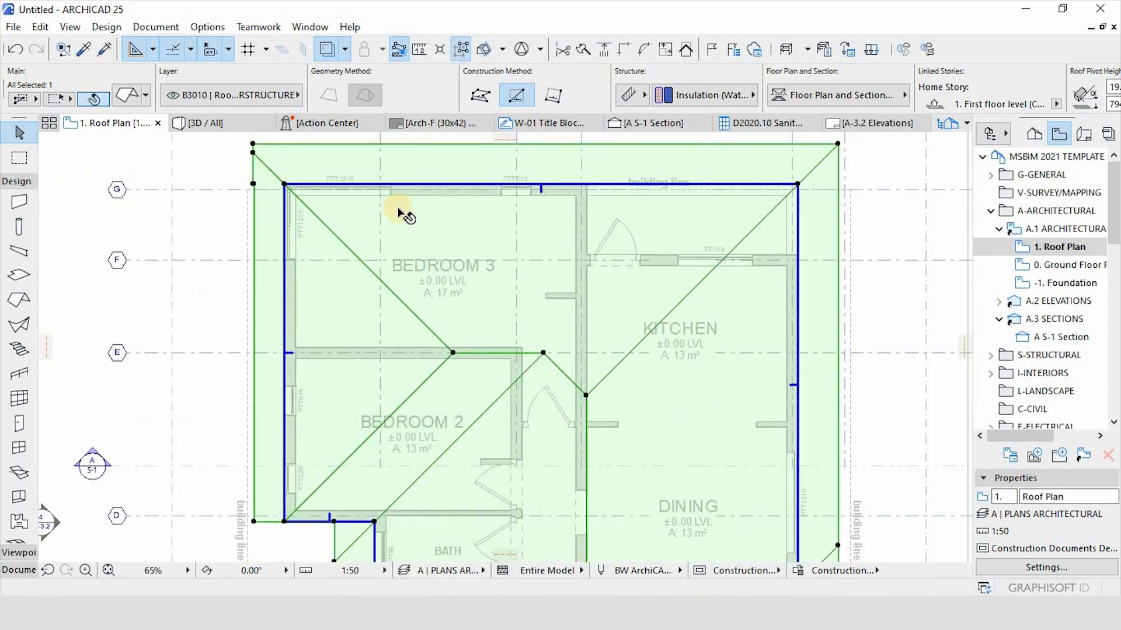
{"action": "key", "text": "Escape"}
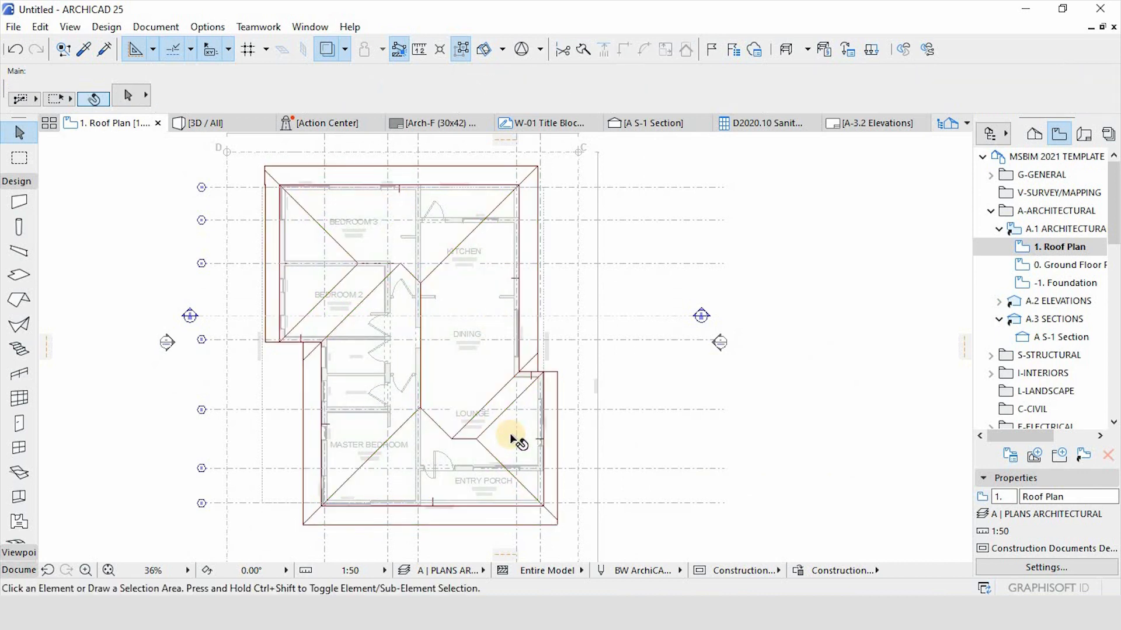
Select the roof and offset the short eave edge at the Dining–Lounge wall step outward from its pivot line.
{"action": "scroll", "coordinate": [465, 446], "scroll_direction": "up", "scroll_amount": 3}
{"action": "scroll", "coordinate": [468, 379], "scroll_direction": "down", "scroll_amount": 3}
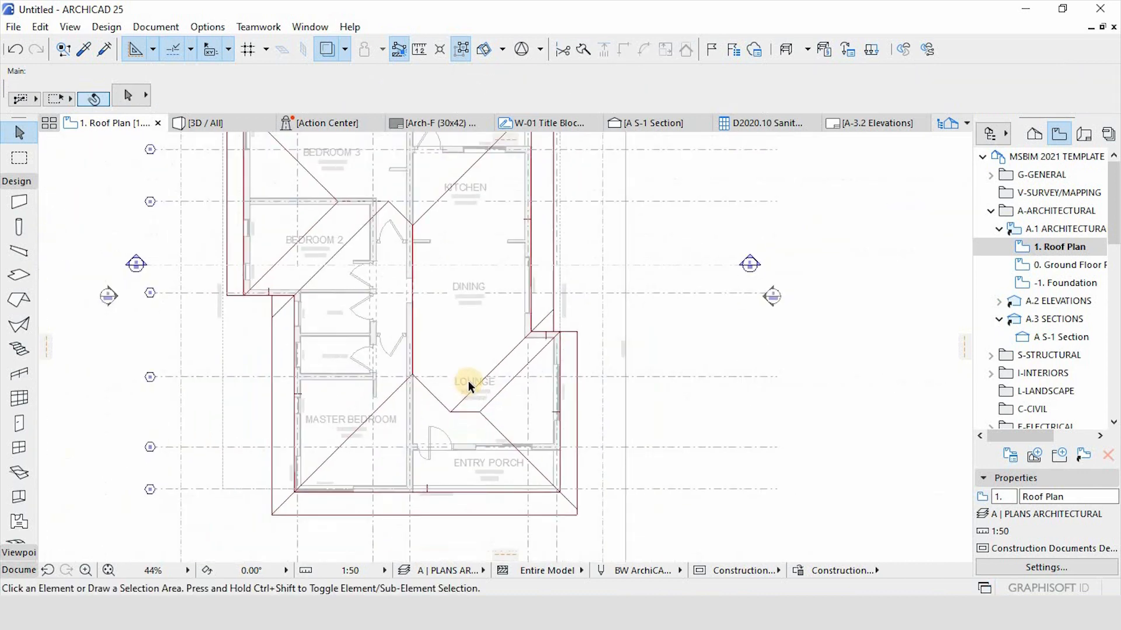
{"action": "scroll", "coordinate": [612, 315], "scroll_direction": "up", "scroll_amount": 4}
{"action": "left_click", "coordinate": [612, 316]}
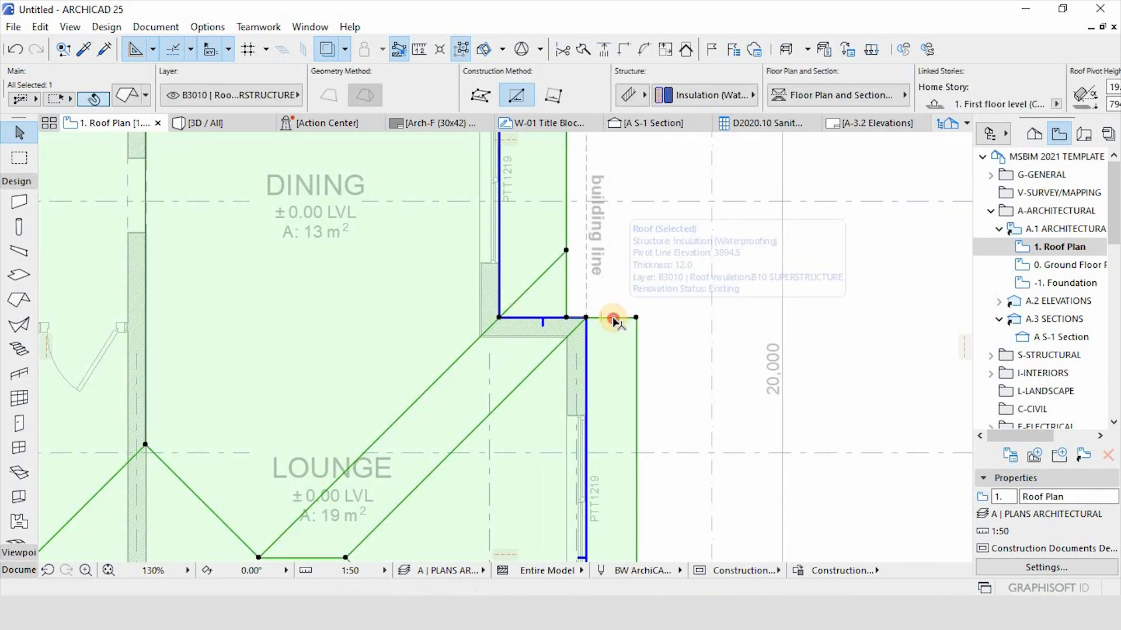
{"action": "left_click", "coordinate": [612, 315]}
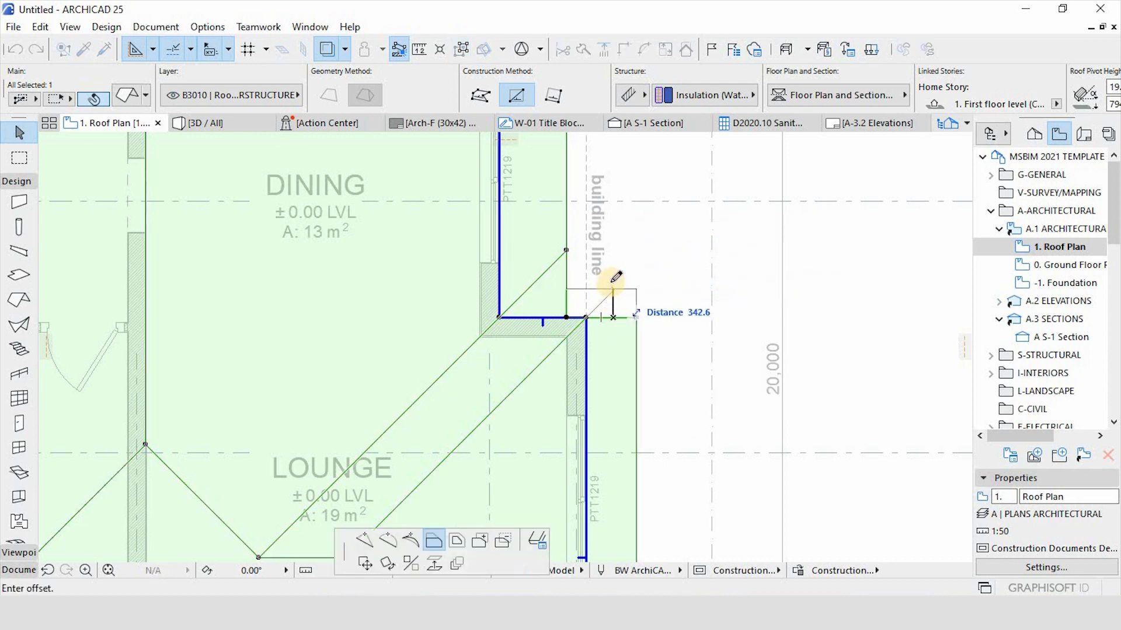
{"action": "key", "text": "Return"}
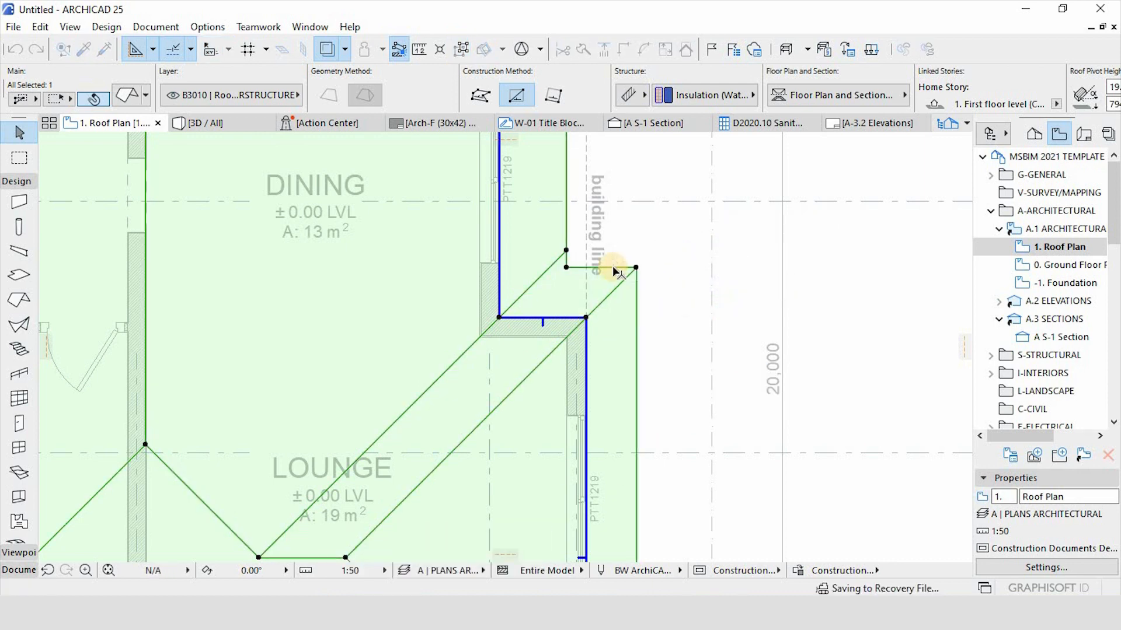
{"action": "scroll", "coordinate": [613, 267], "scroll_direction": "down", "scroll_amount": 6}
{"action": "scroll", "coordinate": [671, 306], "scroll_direction": "down", "scroll_amount": 1}
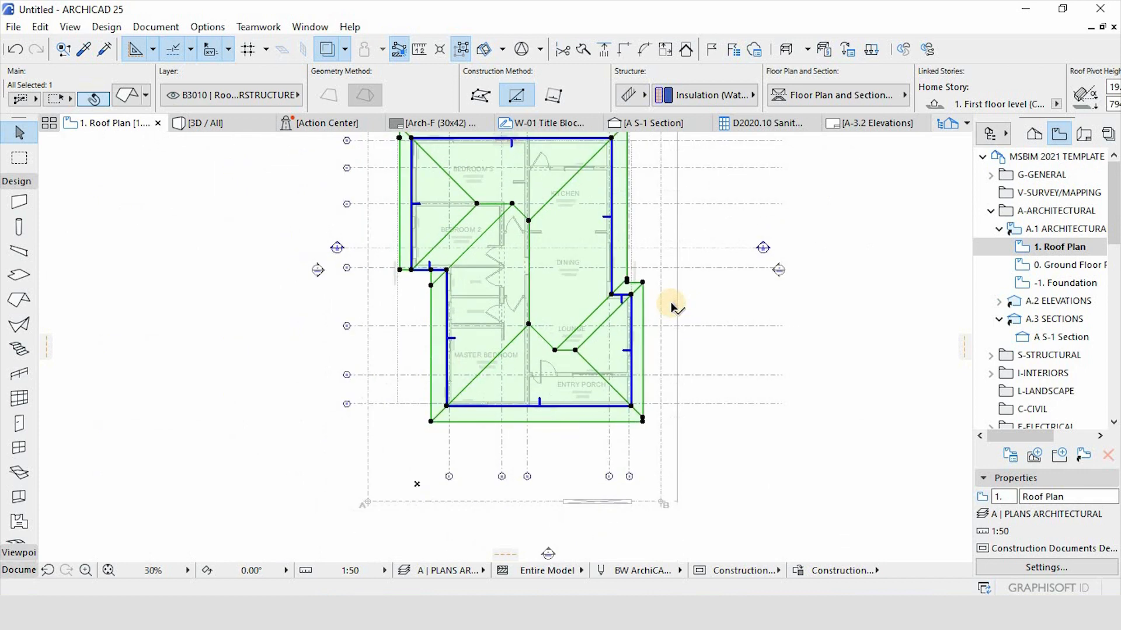
In the 3D view, select the roof and lower it vertically until its pivot level meets the tops of the walls.
{"action": "mouse_move", "coordinate": [237, 133]}
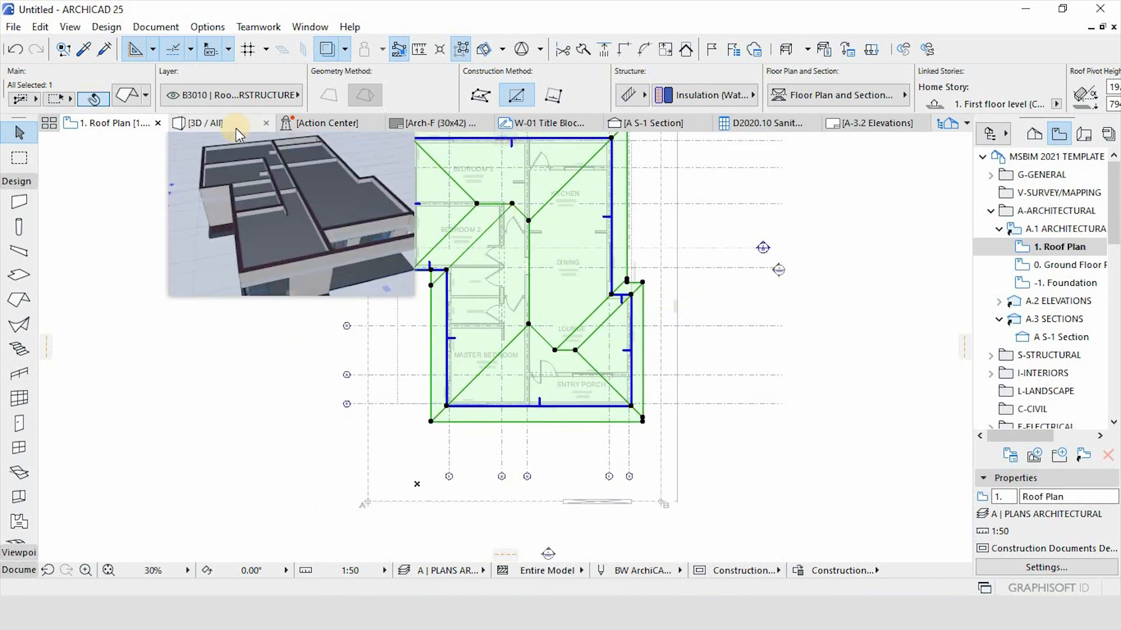
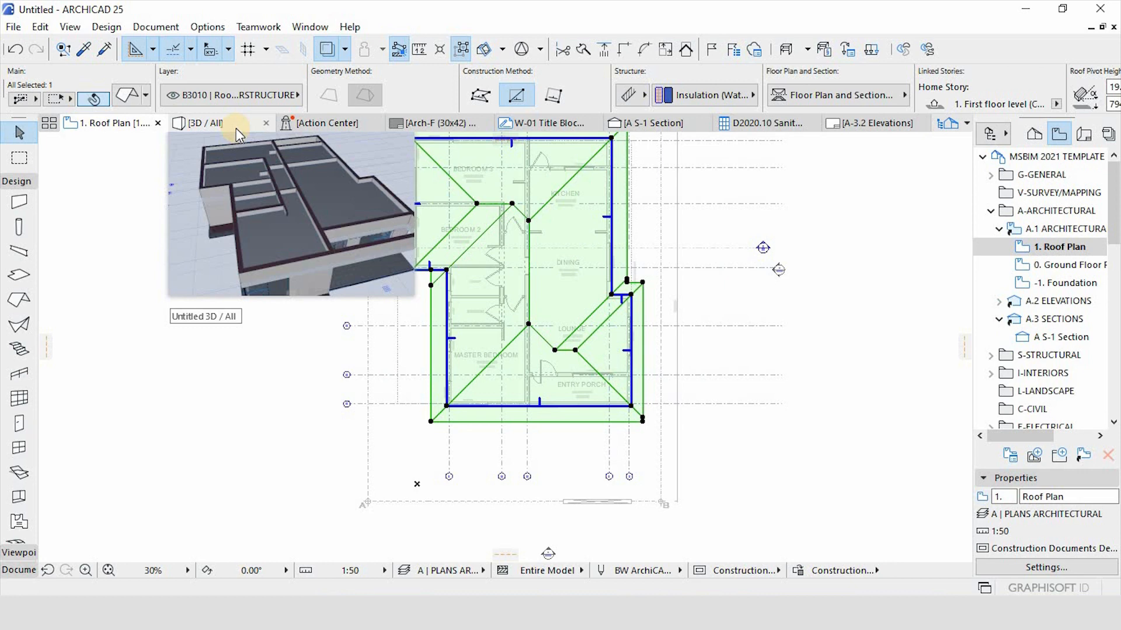
{"action": "left_click", "coordinate": [236, 128]}
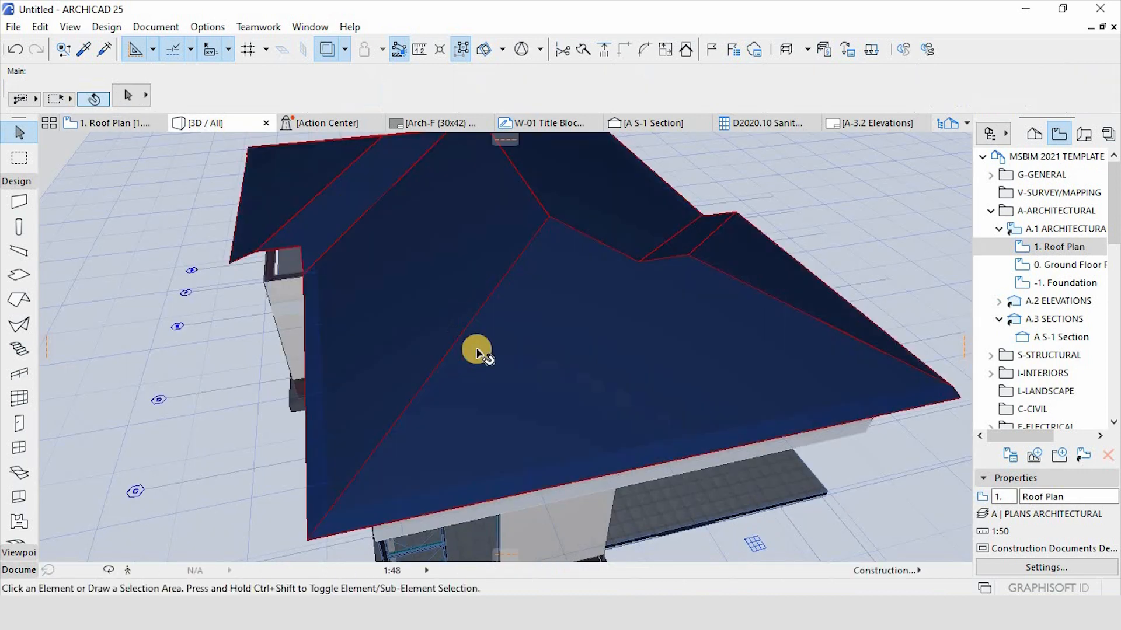
{"action": "scroll", "coordinate": [496, 360], "scroll_direction": "down", "scroll_amount": 1}
{"action": "middle_click_drag", "start_coordinate": [645, 476], "coordinate": [489, 436], "text": "shift"}
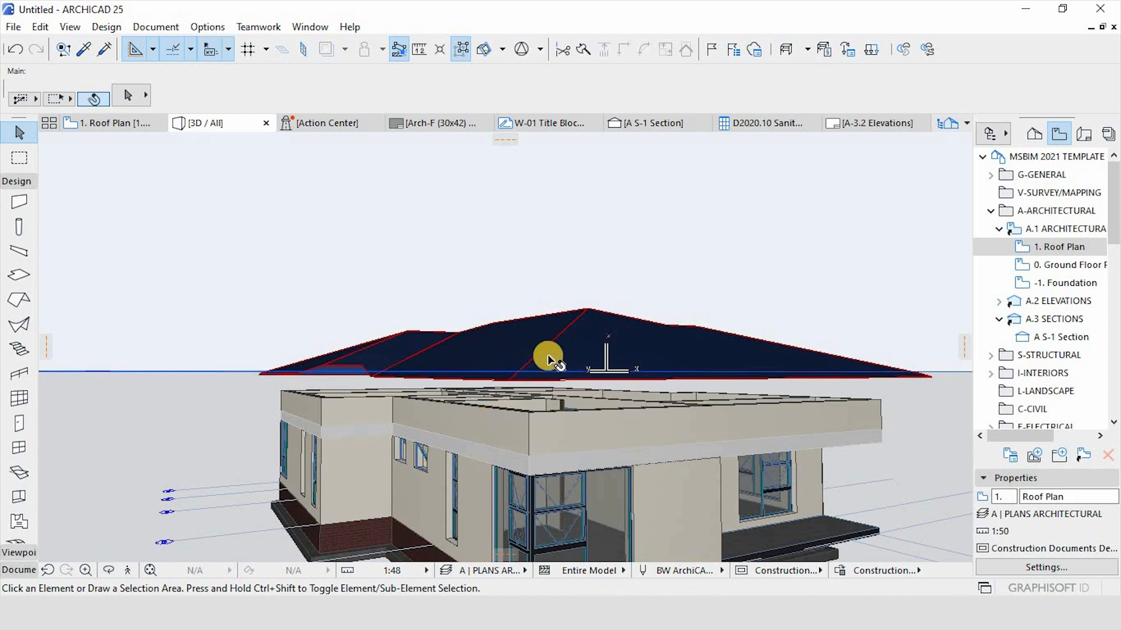
{"action": "left_click", "coordinate": [479, 353]}
{"action": "scroll", "coordinate": [517, 389], "scroll_direction": "up", "scroll_amount": 2}
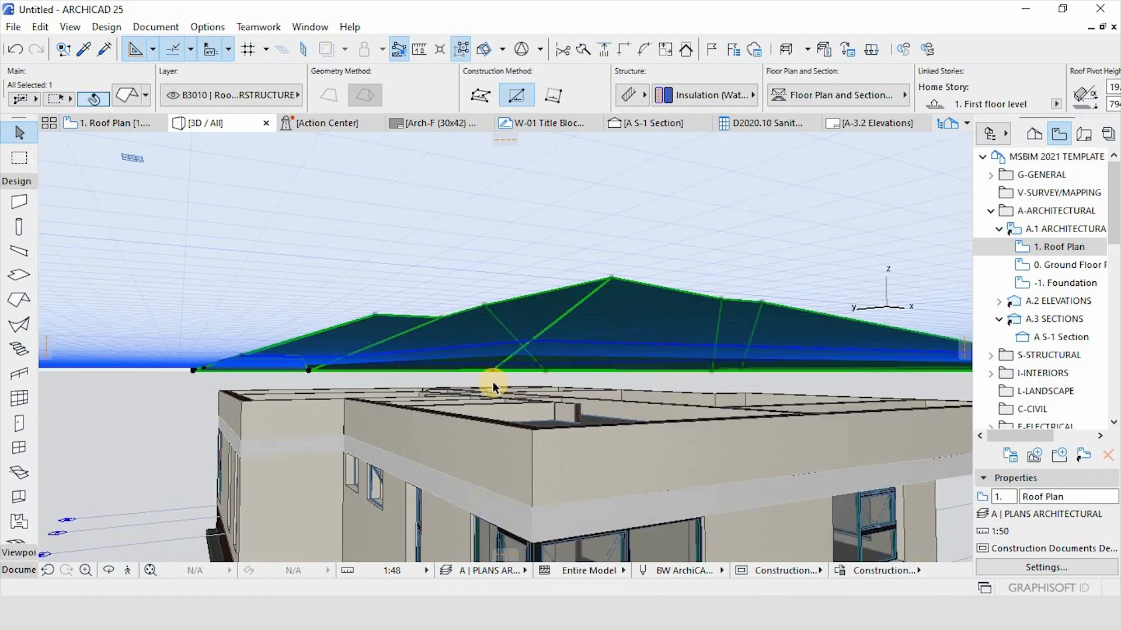
{"action": "scroll", "coordinate": [493, 382], "scroll_direction": "up", "scroll_amount": 2}
{"action": "key", "text": "ctrl+d"}
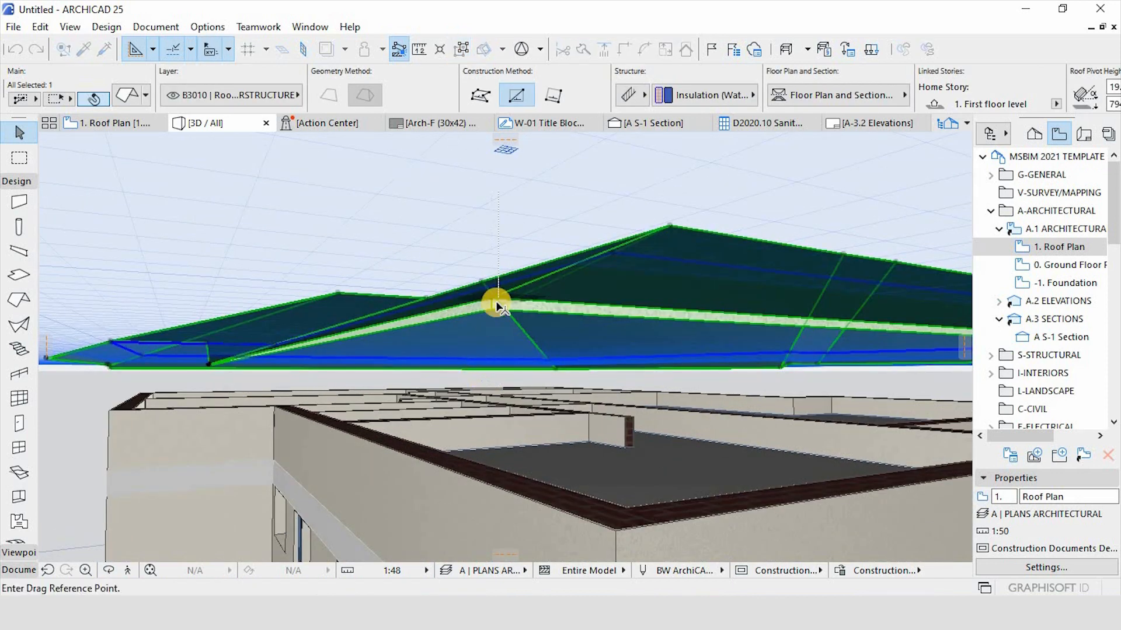
{"action": "left_click", "coordinate": [492, 298]}
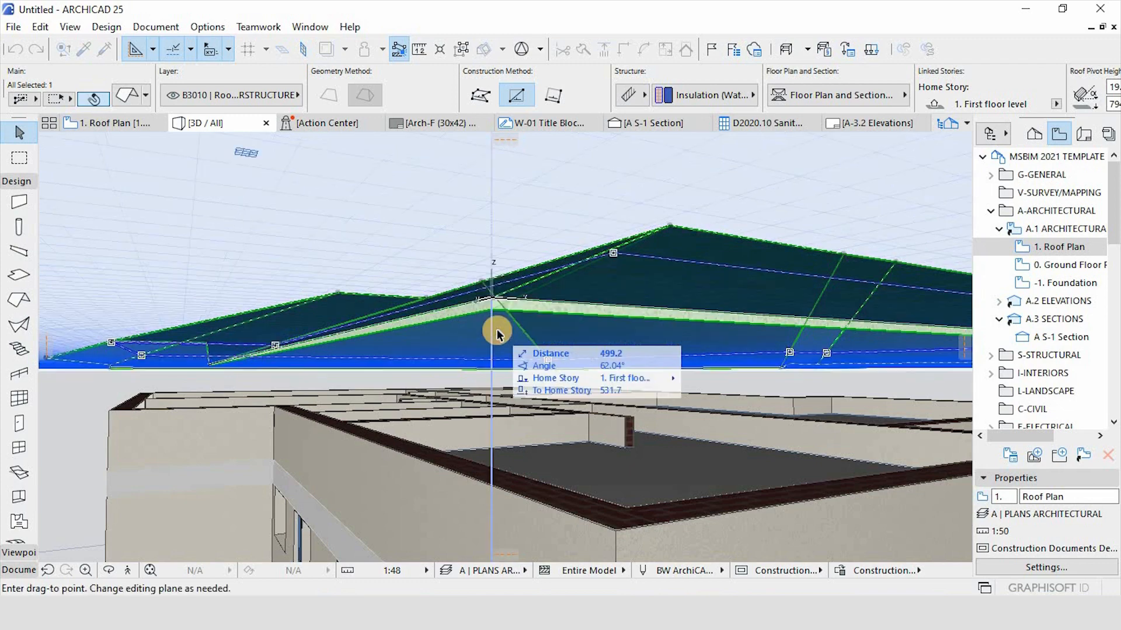
{"action": "scroll", "coordinate": [496, 329], "scroll_direction": "down", "scroll_amount": 2}
{"action": "scroll", "coordinate": [513, 386], "scroll_direction": "up", "scroll_amount": 2}
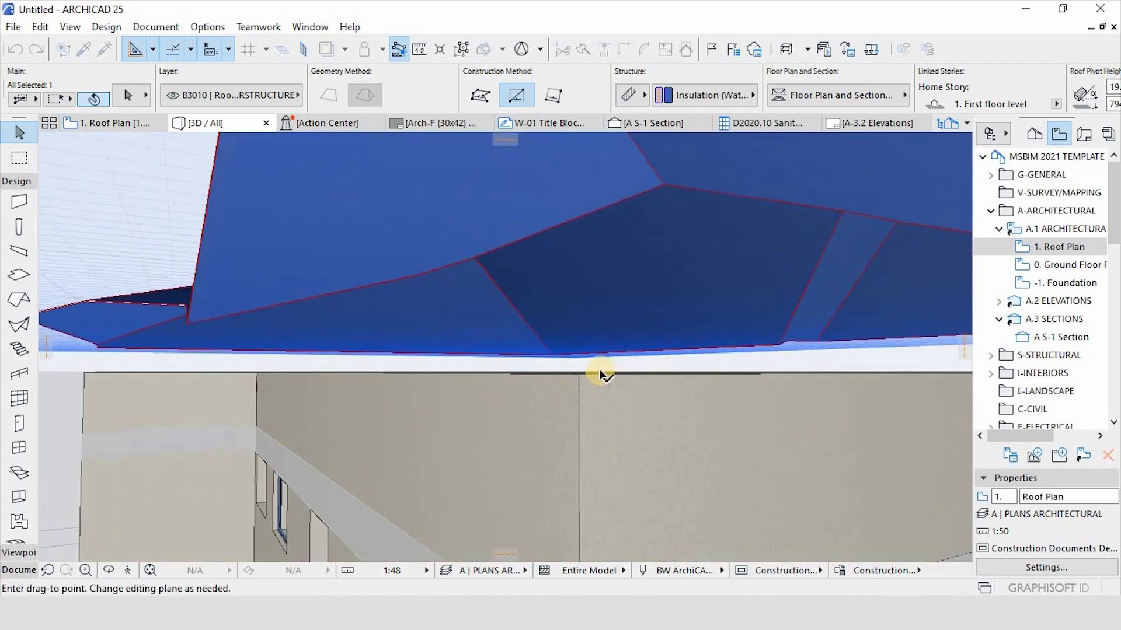
{"action": "left_click", "coordinate": [578, 376]}
{"action": "scroll", "coordinate": [321, 420], "scroll_direction": "down", "scroll_amount": 5}
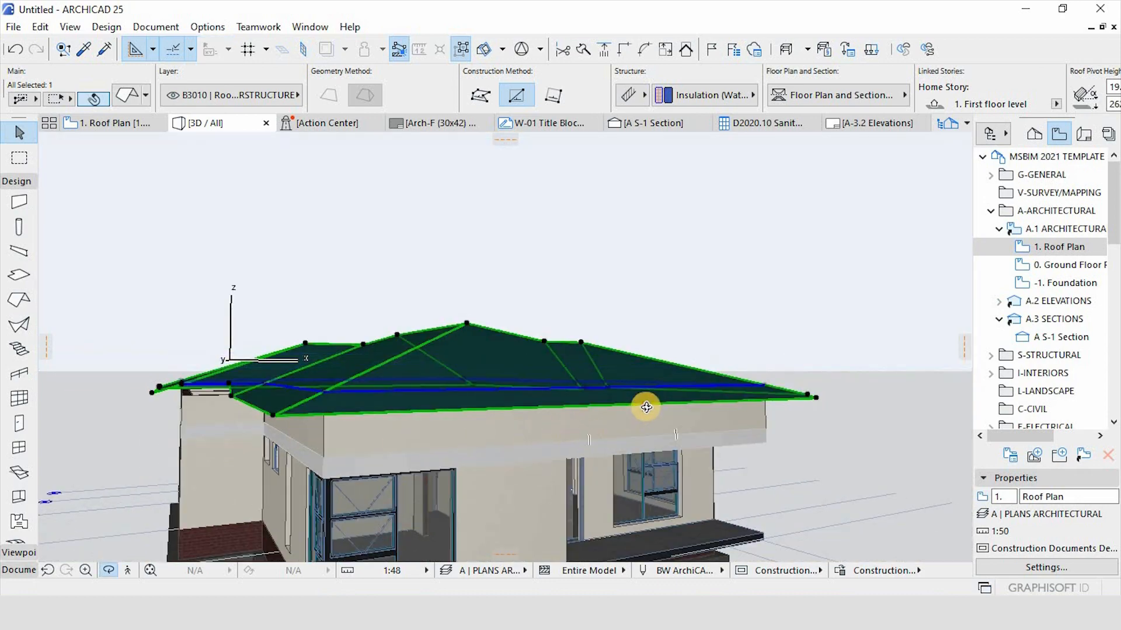
Set the roof pitch to 23° and deselect the roof.
{"action": "middle_click_drag", "start_coordinate": [645, 403], "coordinate": [588, 388], "text": "shift"}
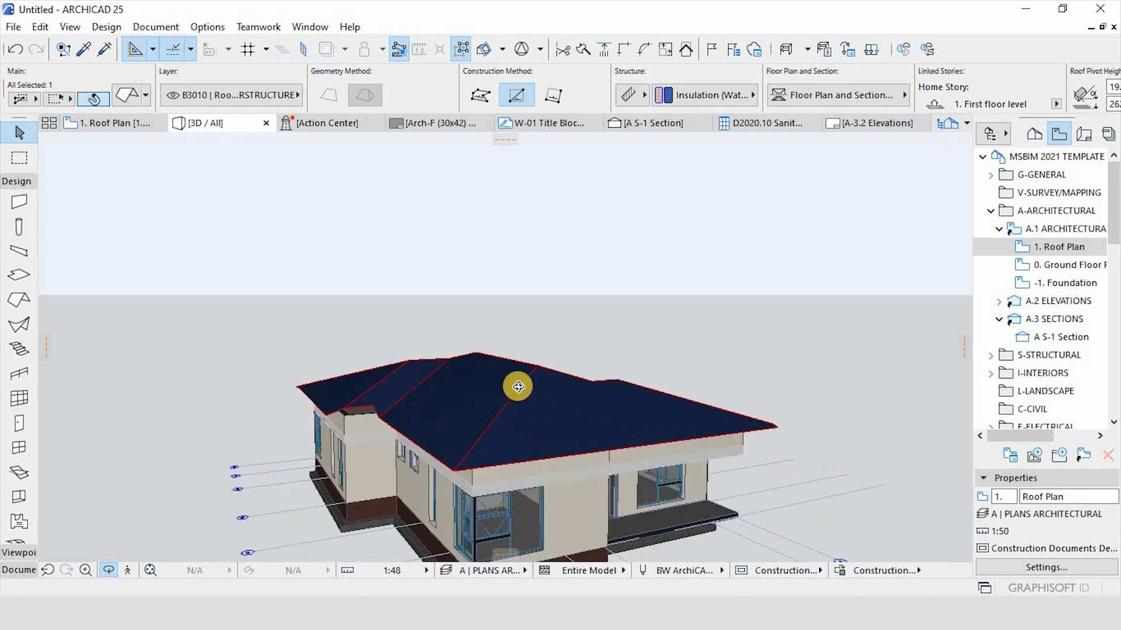
{"action": "scroll", "coordinate": [658, 96], "scroll_direction": "down", "scroll_amount": 5}
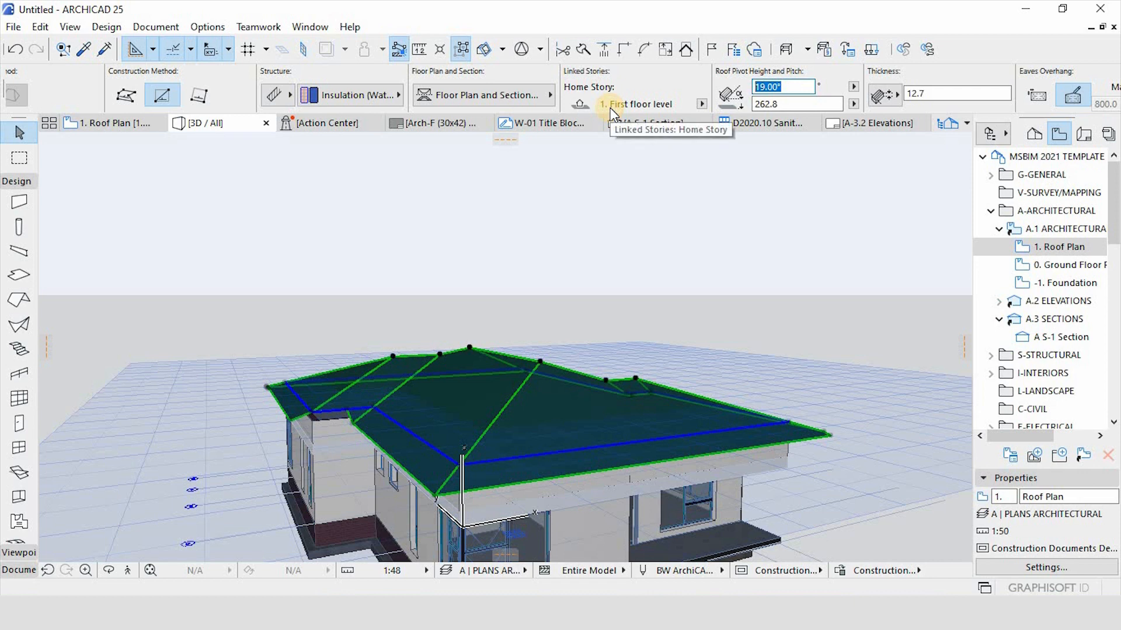
{"action": "left_click", "coordinate": [797, 87]}
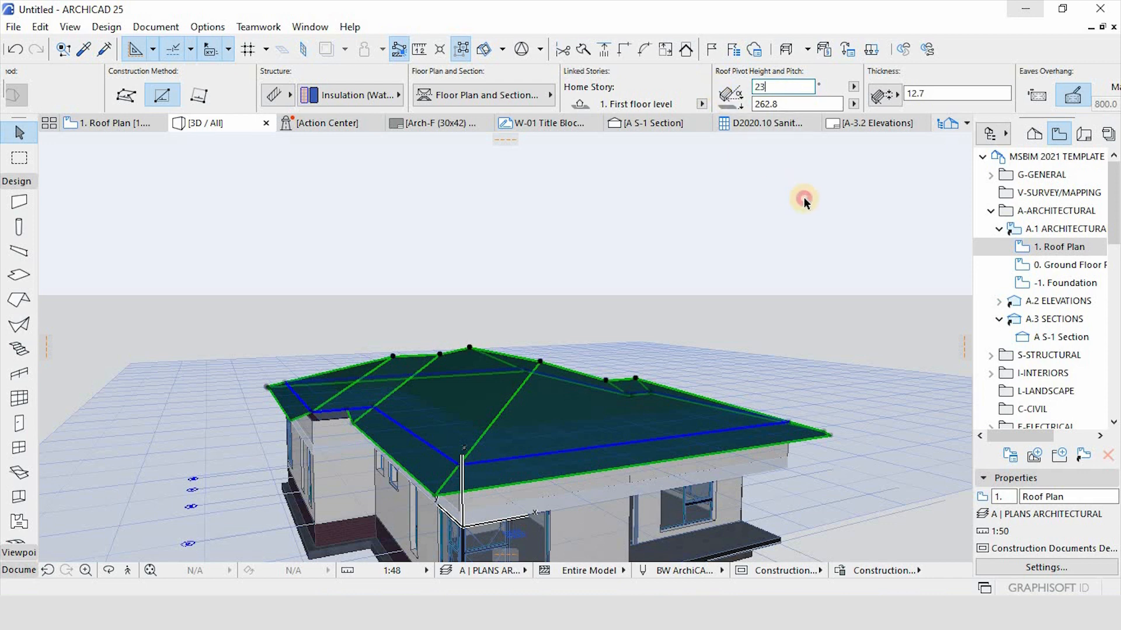
{"action": "key", "text": "Escape"}
In the Roof Plan, select the roof and stretch the ridge end over the Lounge horizontally past its pivot line to form a gable.
{"action": "left_click", "coordinate": [116, 123]}
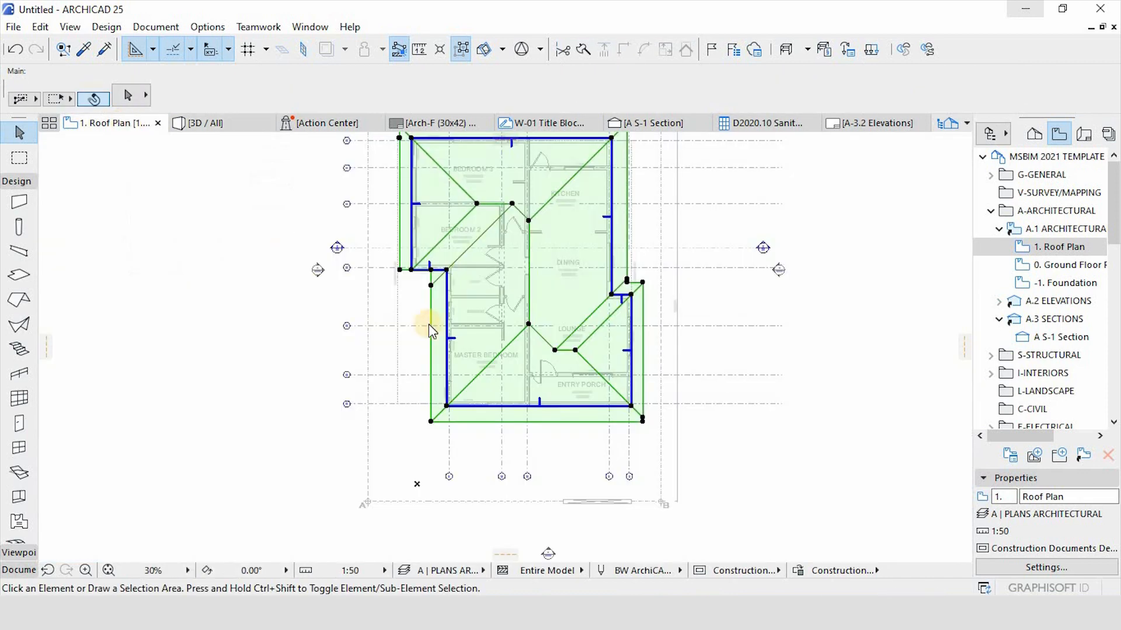
{"action": "left_click", "coordinate": [598, 353]}
{"action": "scroll", "coordinate": [590, 350], "scroll_direction": "up", "scroll_amount": 4}
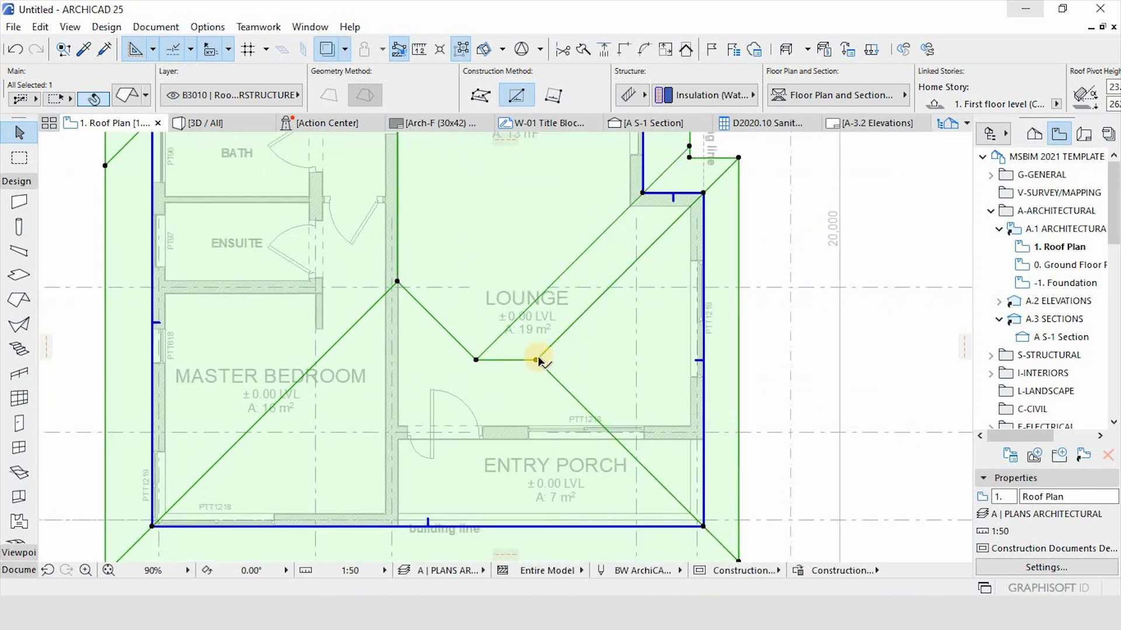
{"action": "left_click", "coordinate": [536, 361]}
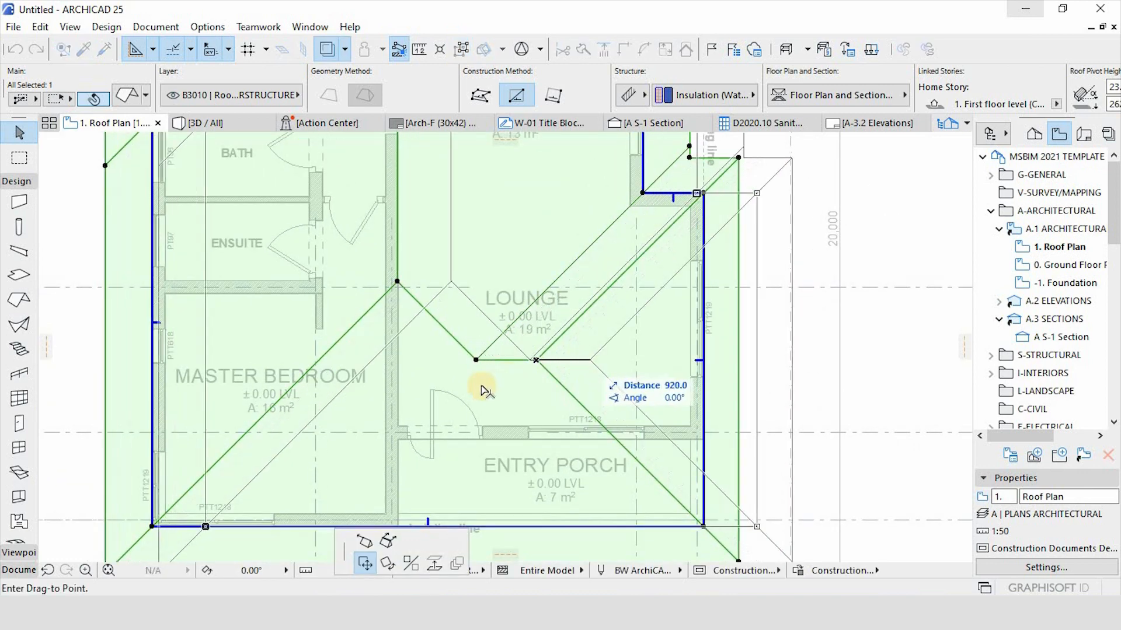
{"action": "left_click", "coordinate": [365, 543]}
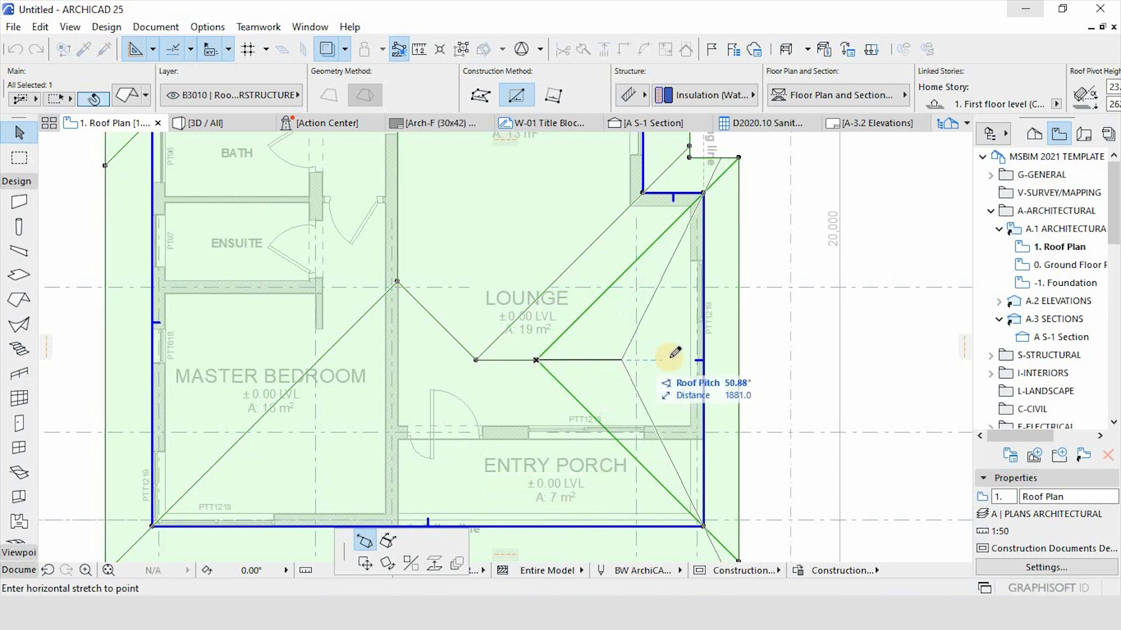
{"action": "left_click", "coordinate": [715, 349]}
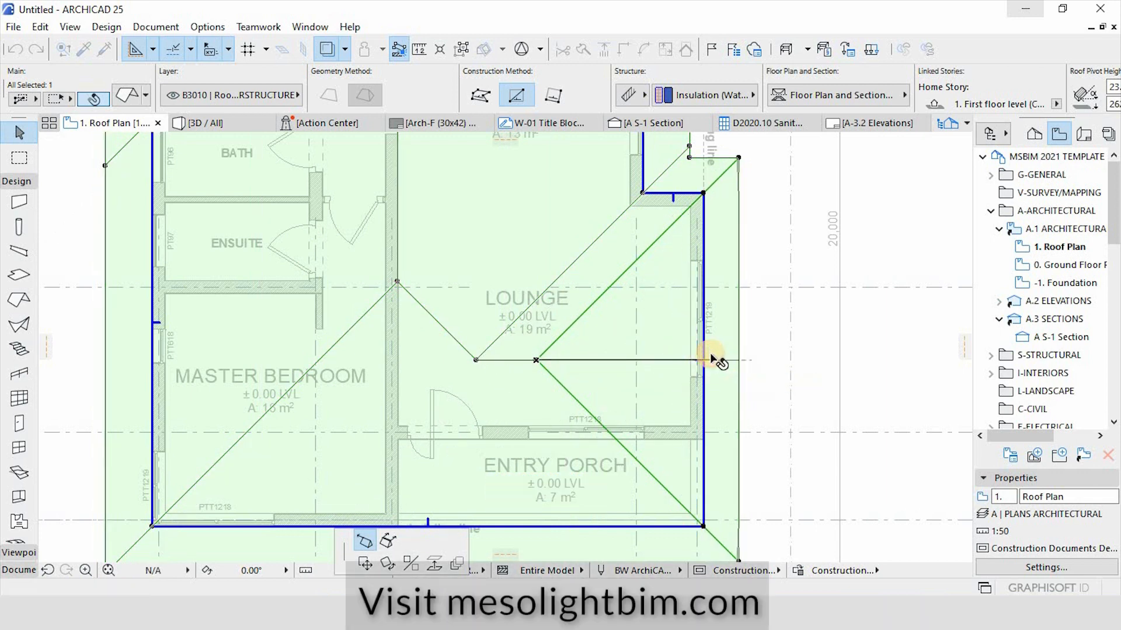
{"action": "scroll", "coordinate": [717, 357], "scroll_direction": "down", "scroll_amount": 5}
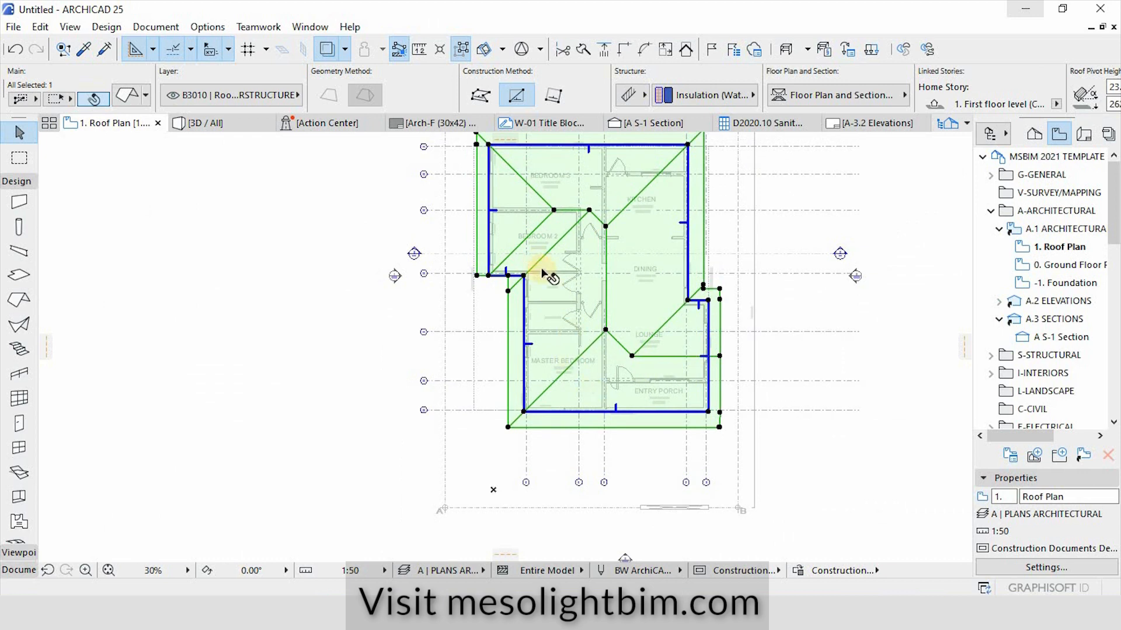
Stretch the ridge end between Bedroom 2 and Bedroom 3 horizontally past the outer pivot line to form a second gable.
{"action": "scroll", "coordinate": [561, 292], "scroll_direction": "up", "scroll_amount": 3}
{"action": "left_click", "coordinate": [624, 321]}
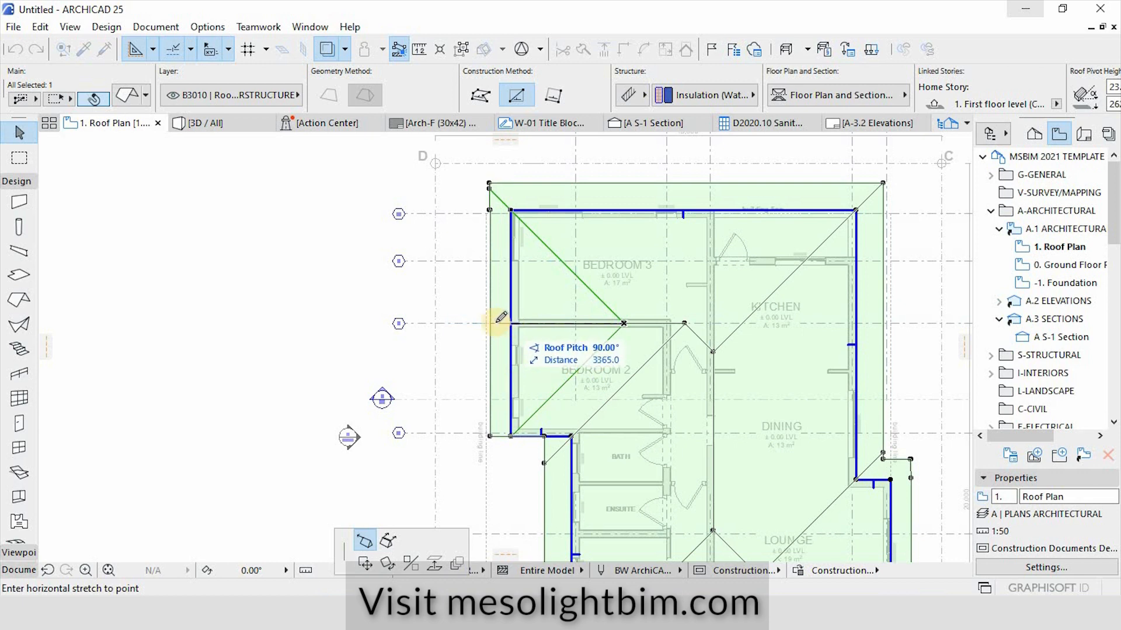
{"action": "left_click", "coordinate": [467, 379]}
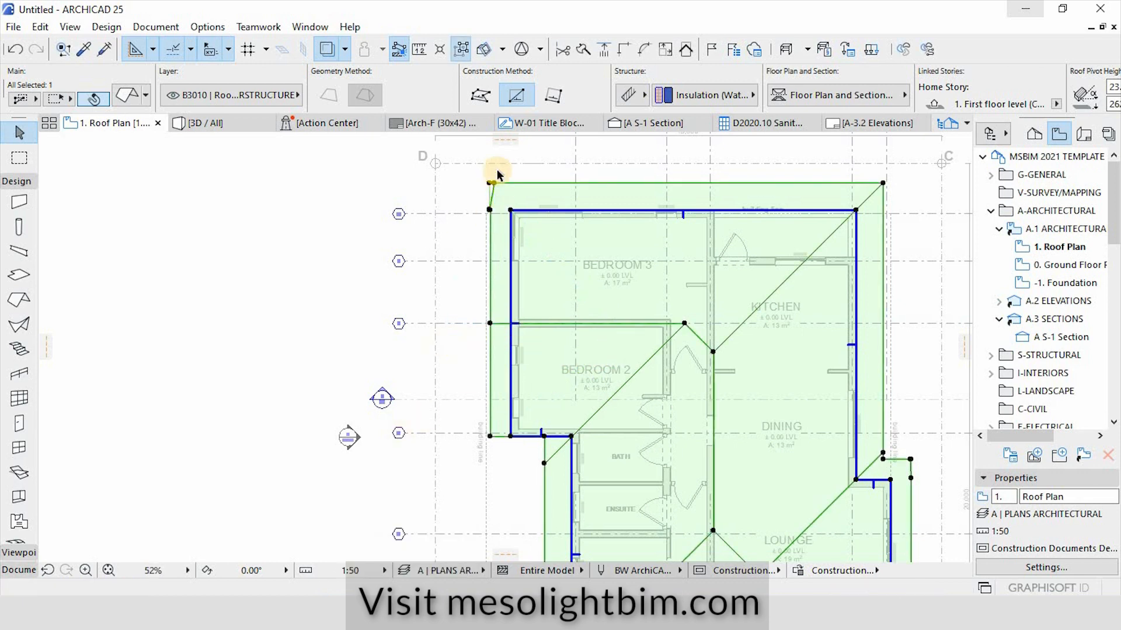
Reposition the upper contour node of the slanted gable edge above Bedroom 3 along the eave toward the outer corner.
{"action": "scroll", "coordinate": [498, 174], "scroll_direction": "up", "scroll_amount": 8}
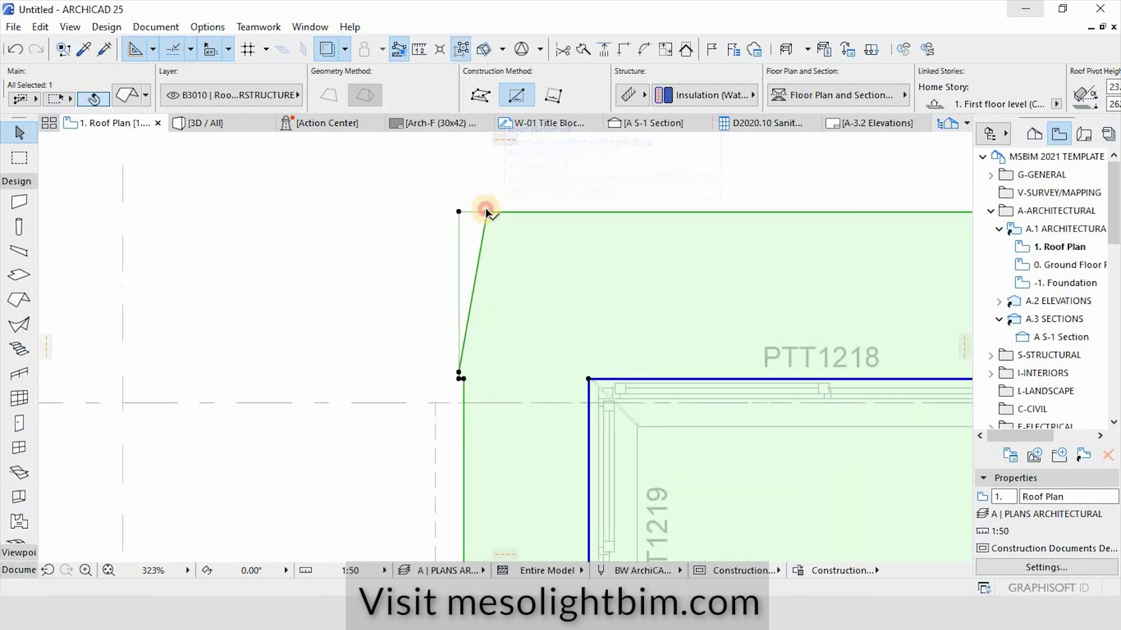
{"action": "left_click", "coordinate": [487, 212]}
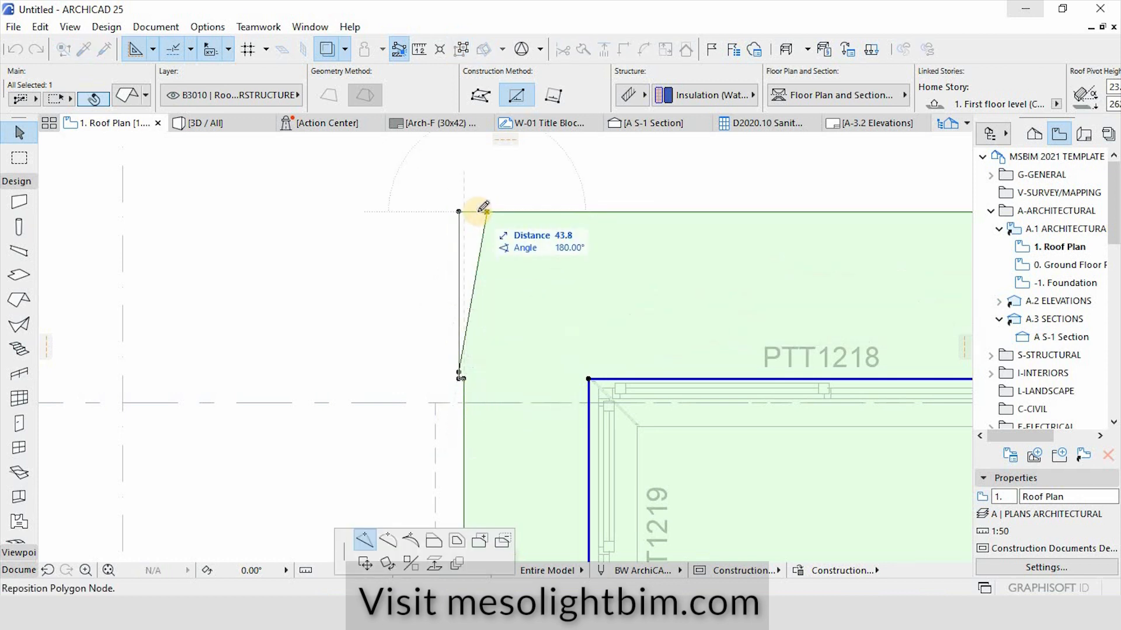
{"action": "scroll", "coordinate": [453, 208], "scroll_direction": "up", "scroll_amount": 4}
{"action": "left_click", "coordinate": [438, 213]}
{"action": "scroll", "coordinate": [452, 181], "scroll_direction": "down", "scroll_amount": 3}
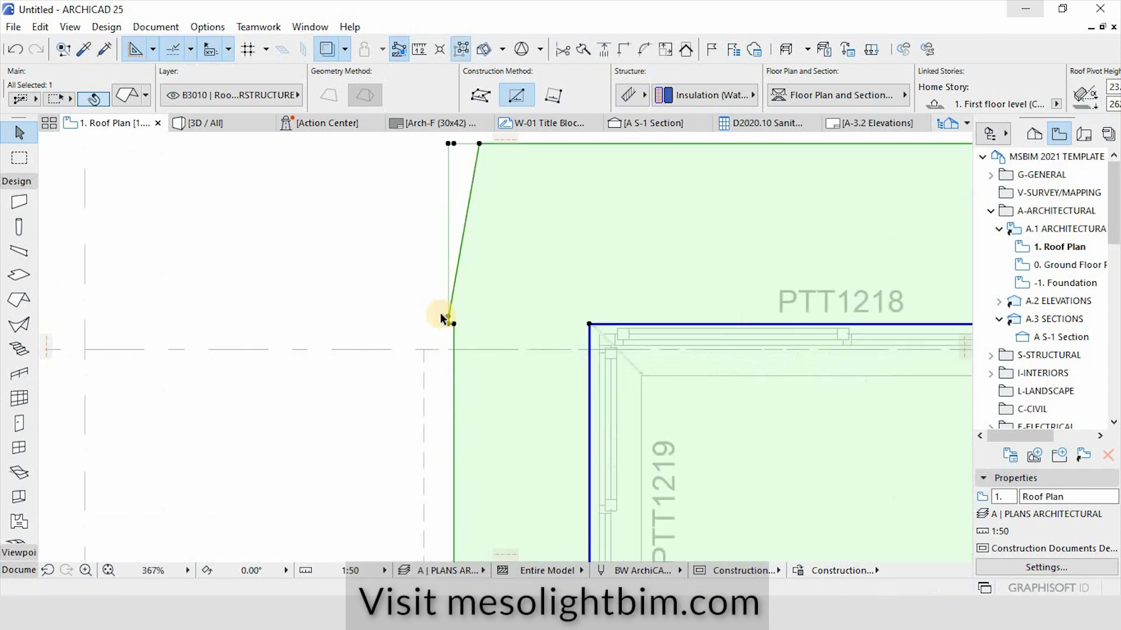
Move the lower contour node of the slanted gable edge beside Bedroom 3 inward onto the line of the side eave.
{"action": "scroll", "coordinate": [442, 314], "scroll_direction": "up", "scroll_amount": 3}
{"action": "left_click", "coordinate": [458, 288]}
{"action": "left_click", "coordinate": [467, 286]}
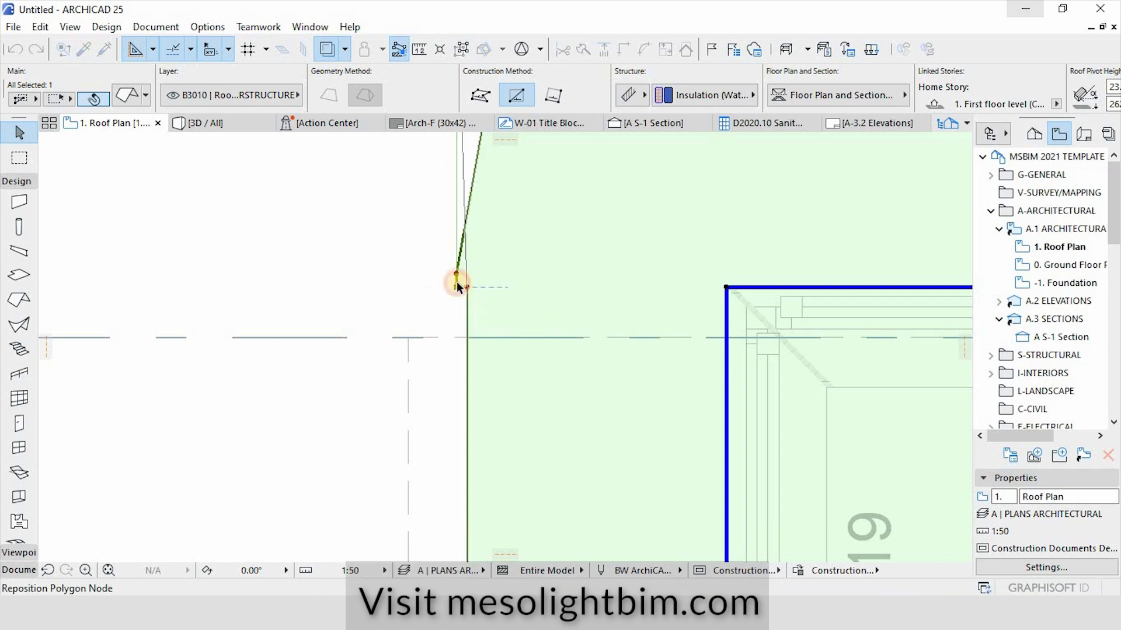
{"action": "scroll", "coordinate": [474, 347], "scroll_direction": "down", "scroll_amount": 3}
{"action": "scroll", "coordinate": [505, 201], "scroll_direction": "up", "scroll_amount": 4}
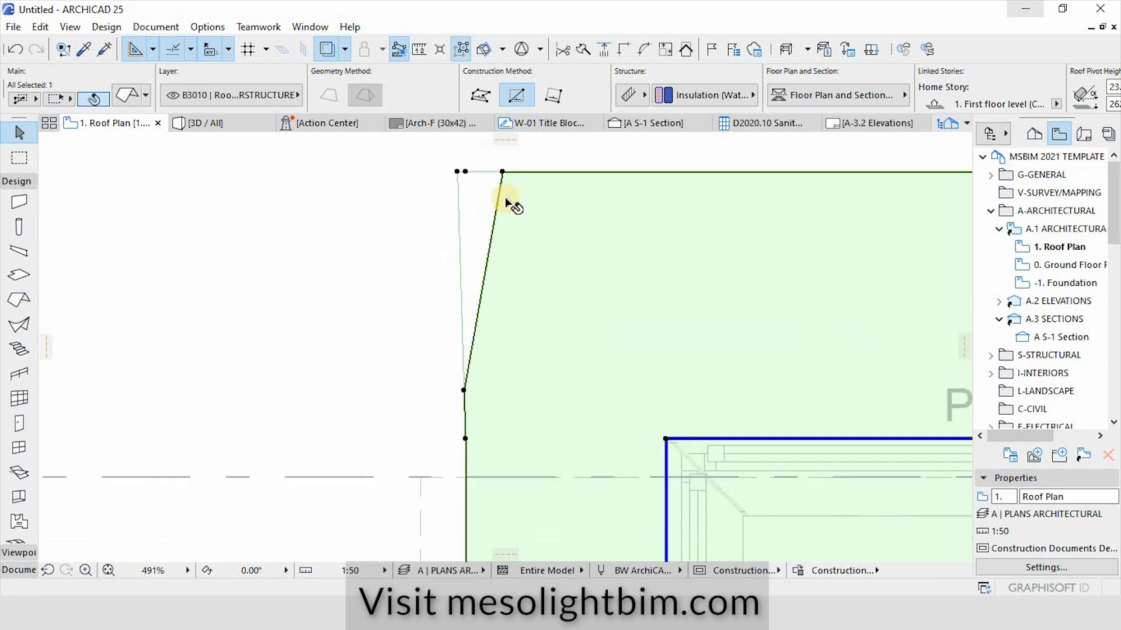
{"action": "left_click", "coordinate": [482, 193]}
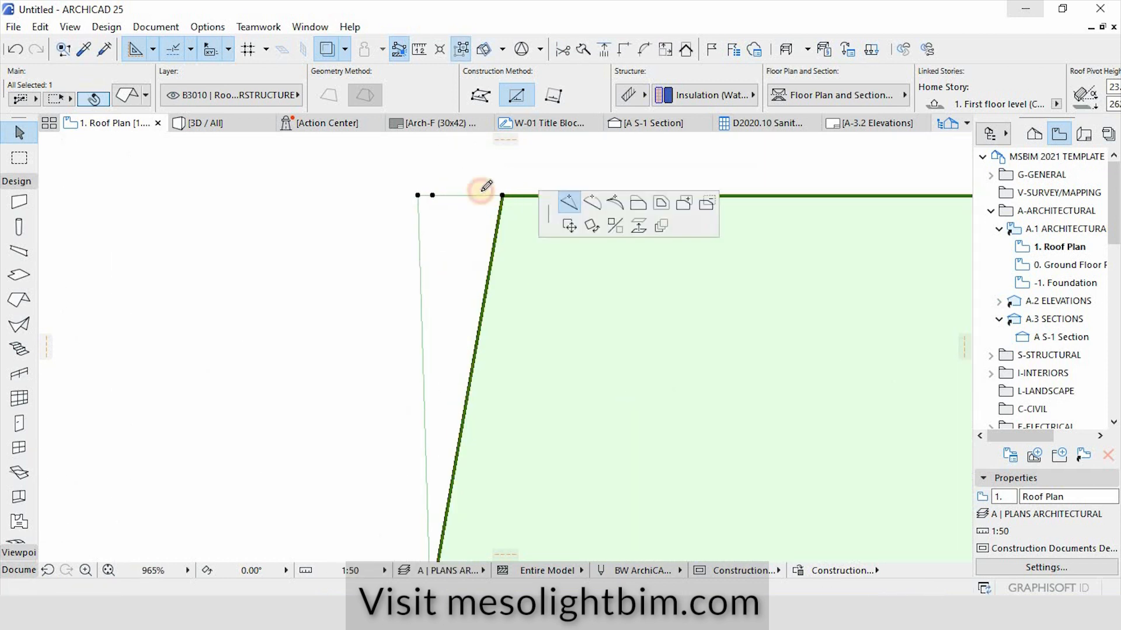
{"action": "left_click", "coordinate": [433, 194]}
{"action": "left_click", "coordinate": [503, 195]}
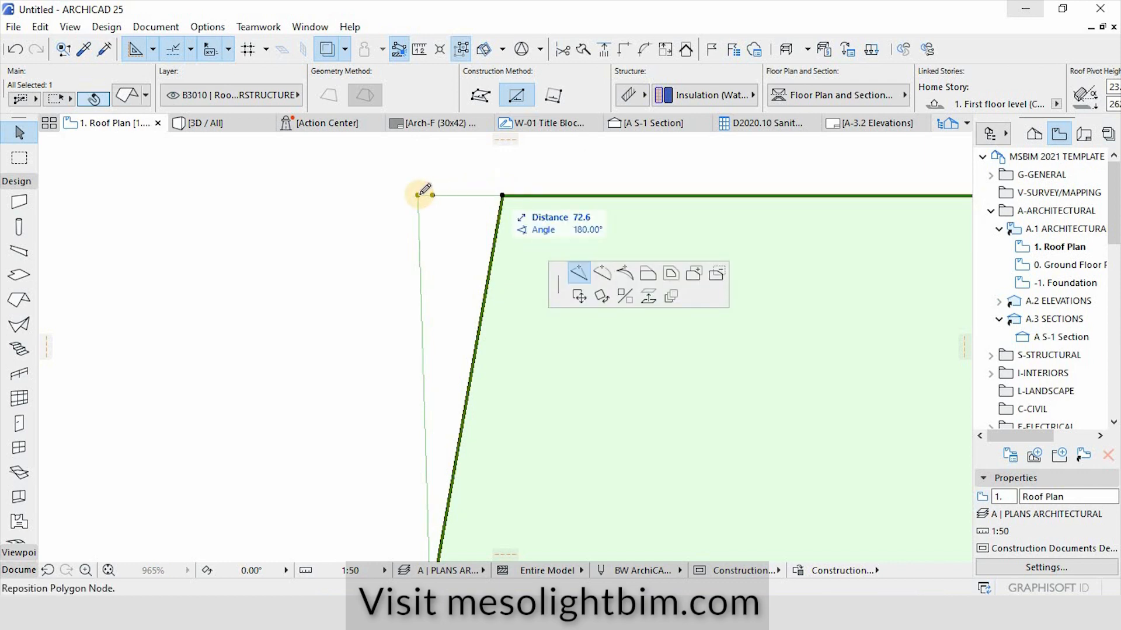
{"action": "scroll", "coordinate": [419, 193], "scroll_direction": "down", "scroll_amount": 3}
{"action": "key", "text": "Escape"}
Move the side-eave contour node level with Bedroom 3's pivot line straight up by 800 to square the roof corner.
{"action": "scroll", "coordinate": [447, 226], "scroll_direction": "down", "scroll_amount": 4}
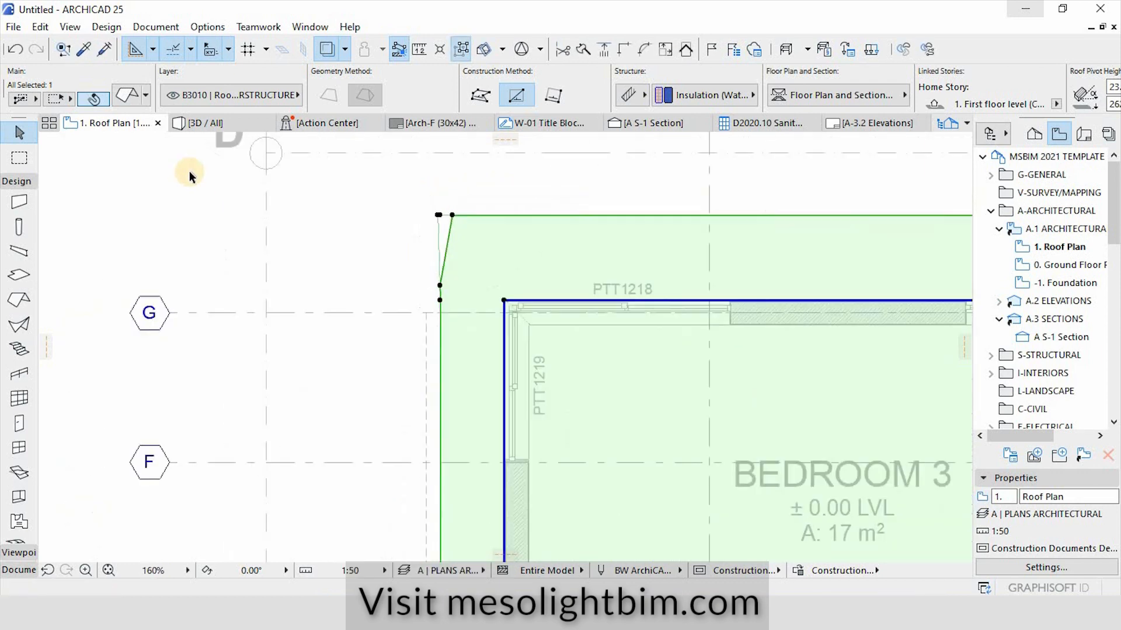
{"action": "scroll", "coordinate": [280, 220], "scroll_direction": "down", "scroll_amount": 4}
{"action": "scroll", "coordinate": [284, 239], "scroll_direction": "up", "scroll_amount": 4}
{"action": "left_click", "coordinate": [285, 244]}
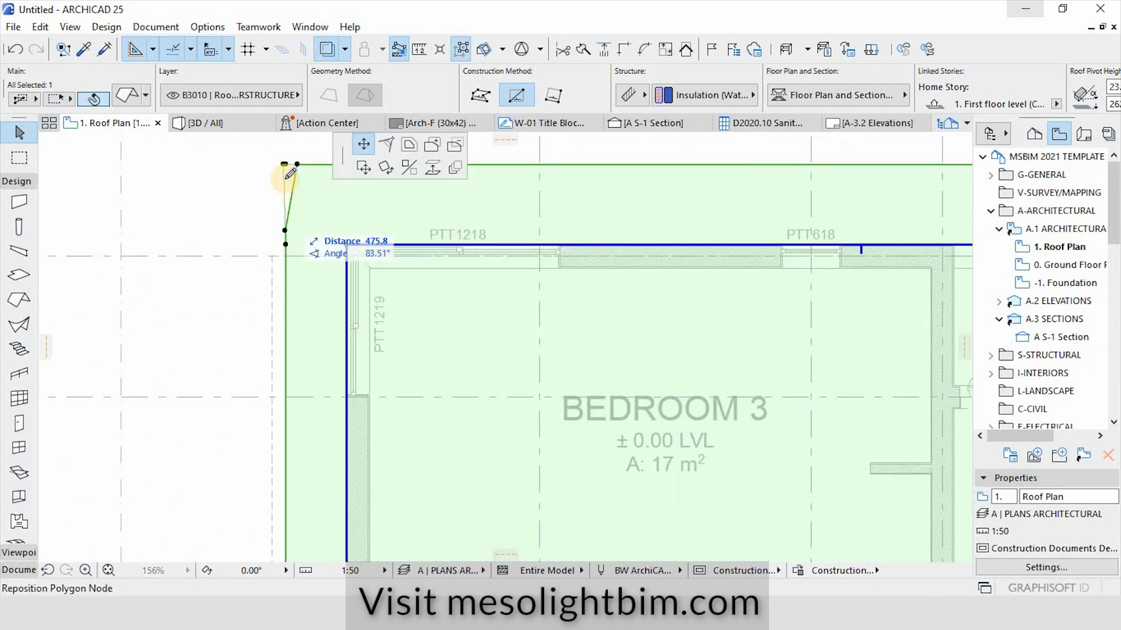
{"action": "scroll", "coordinate": [286, 166], "scroll_direction": "up", "scroll_amount": 3}
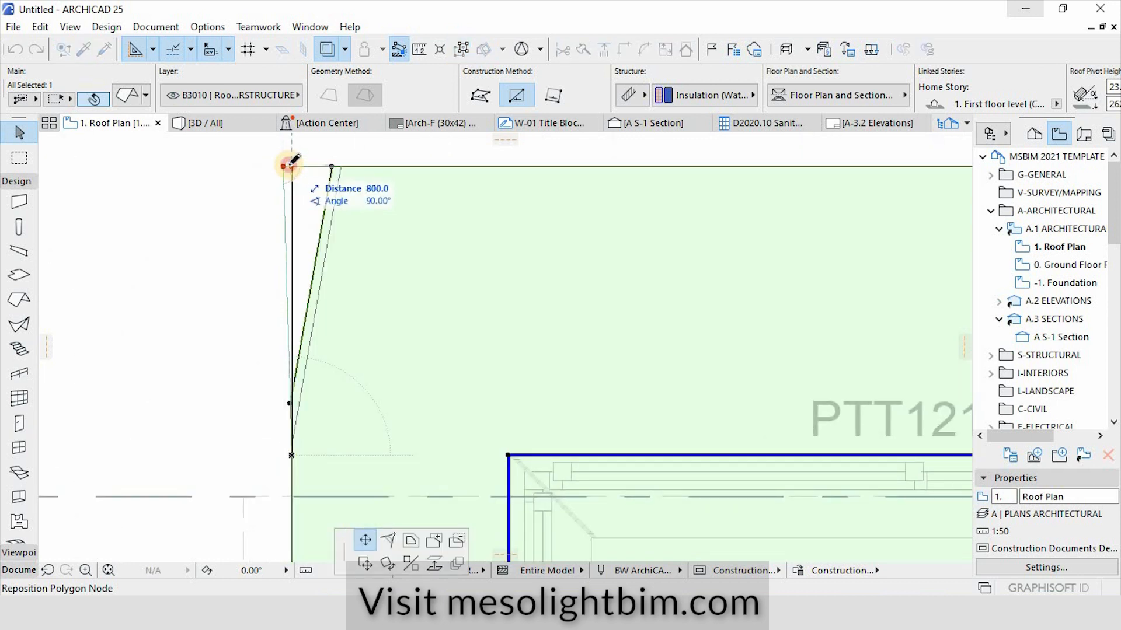
Try to square off the roof's clipped eave corner outside Bedroom 3 by moving its polygon nodes onto the corner point.
{"action": "left_click", "coordinate": [286, 166]}
{"action": "left_click", "coordinate": [340, 167]}
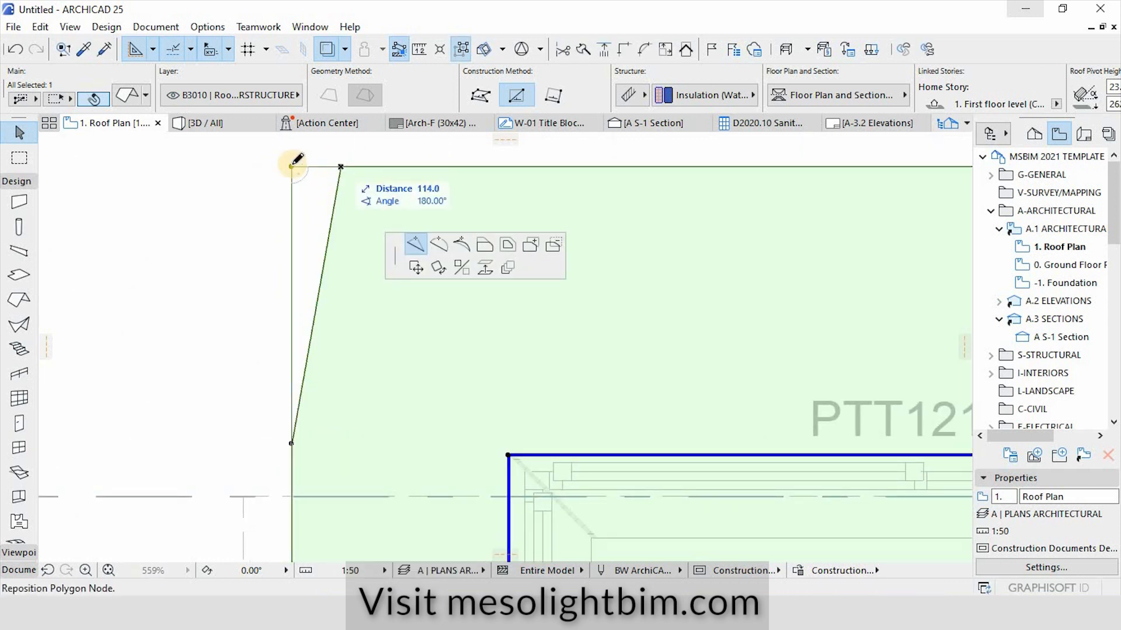
{"action": "left_click", "coordinate": [291, 166]}
{"action": "left_click", "coordinate": [291, 444]}
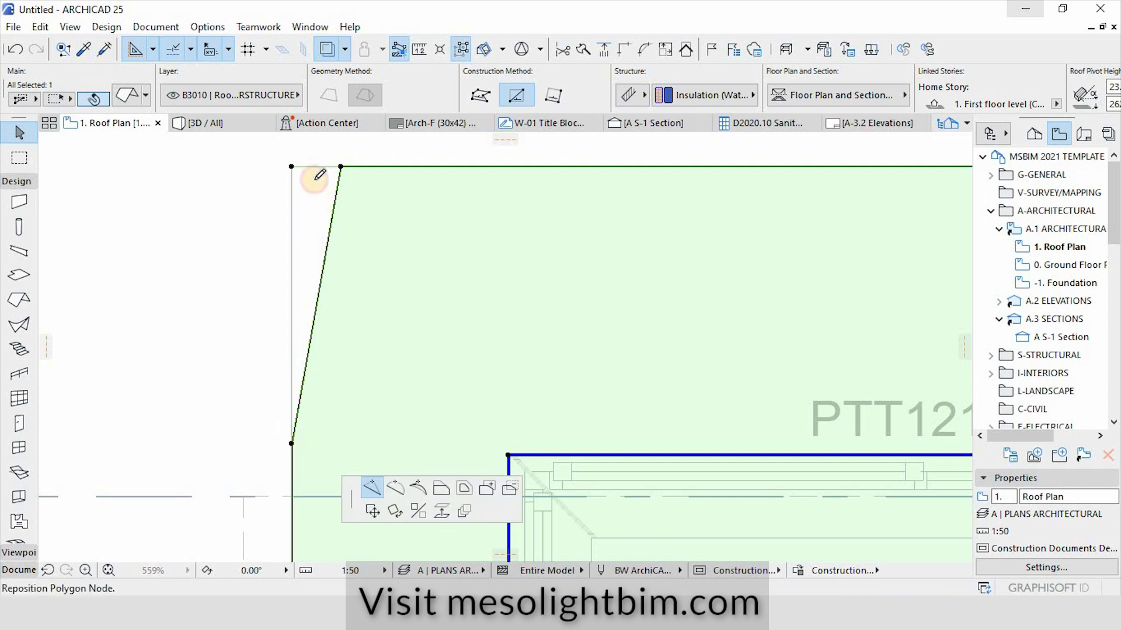
{"action": "left_click", "coordinate": [291, 167]}
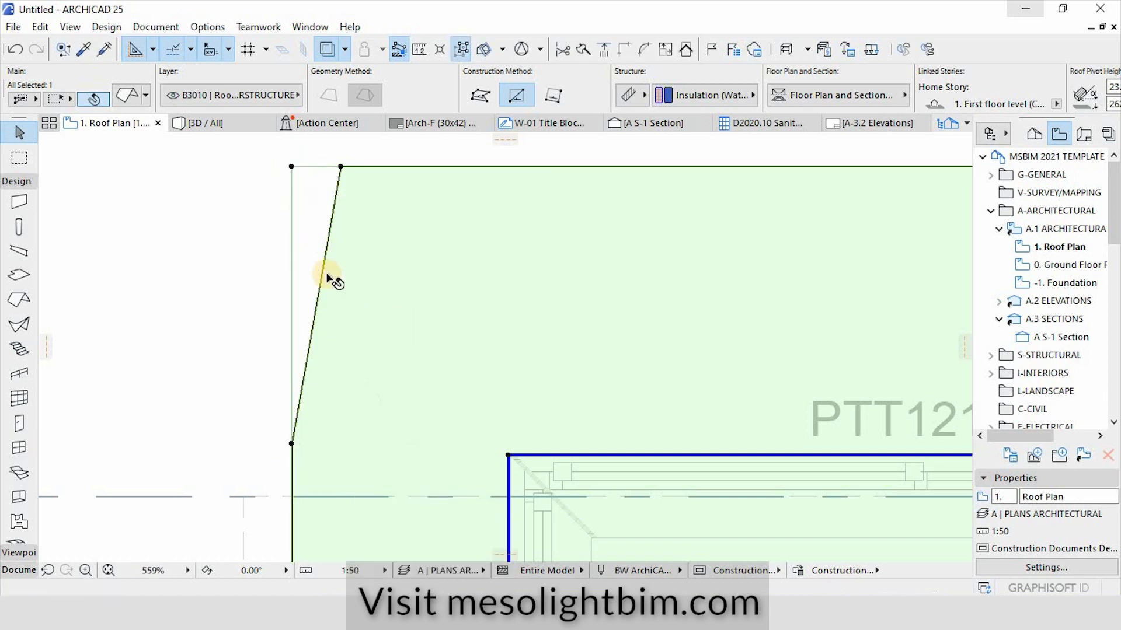
{"action": "left_click", "coordinate": [304, 356]}
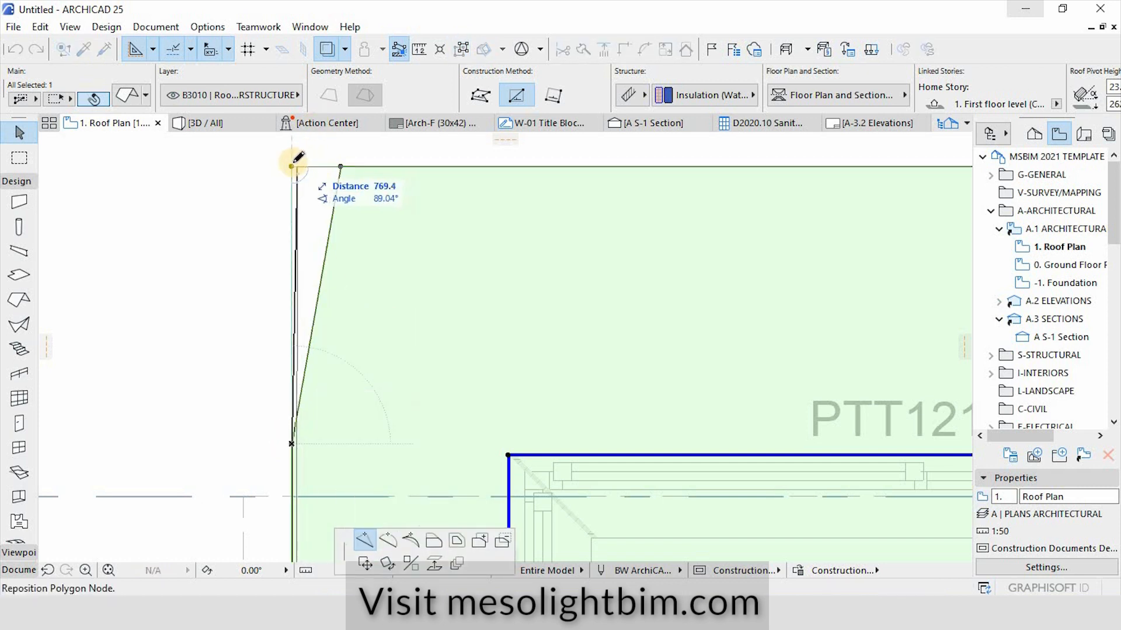
{"action": "left_click", "coordinate": [291, 166]}
{"action": "scroll", "coordinate": [327, 212], "scroll_direction": "down", "scroll_amount": 5}
{"action": "scroll", "coordinate": [438, 300], "scroll_direction": "down", "scroll_amount": 8}
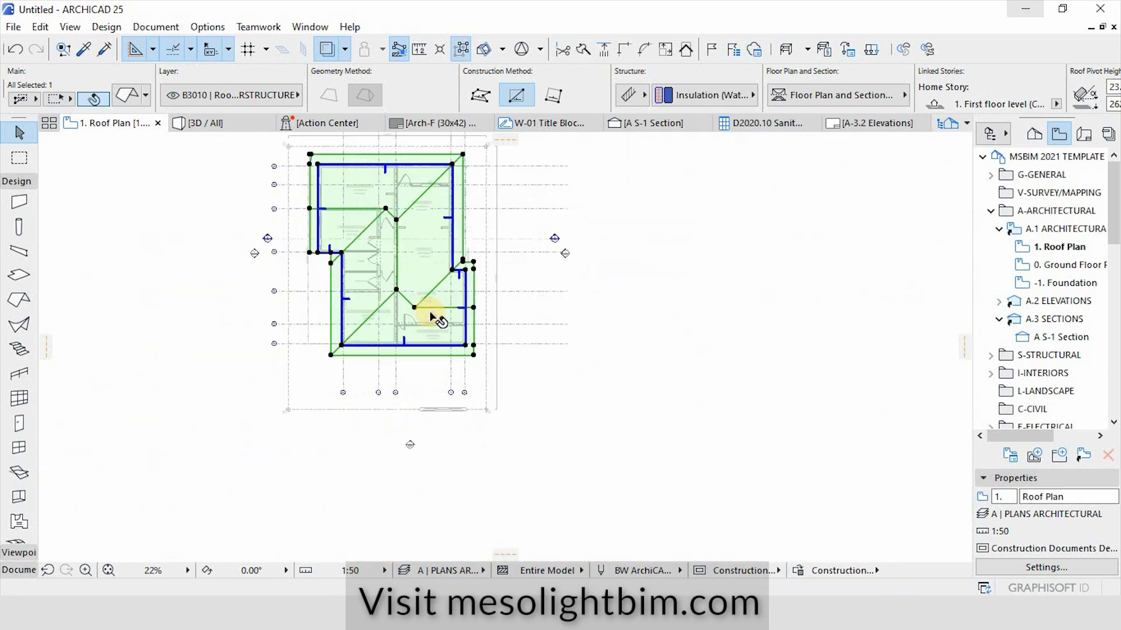
{"action": "scroll", "coordinate": [515, 300], "scroll_direction": "up", "scroll_amount": 3}
{"action": "left_click", "coordinate": [597, 453]}
{"action": "scroll", "coordinate": [599, 453], "scroll_direction": "down", "scroll_amount": 3}
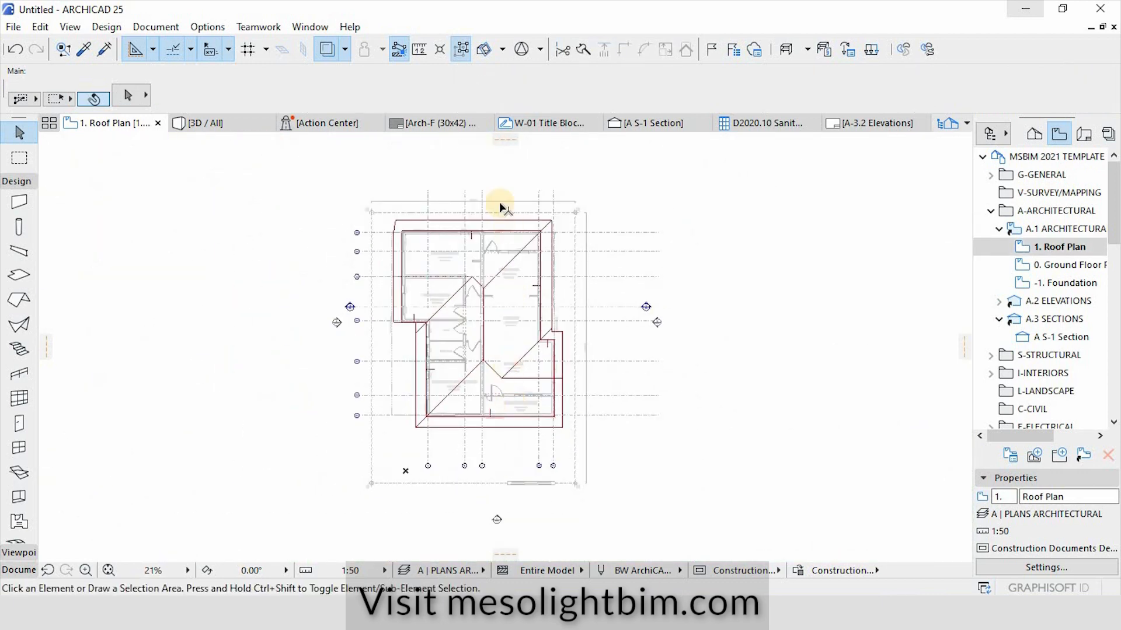
Reselect the roof and try again to merge the two nodes beside the clipped Bedroom 3 eave corner.
{"action": "scroll", "coordinate": [341, 186], "scroll_direction": "up", "scroll_amount": 7}
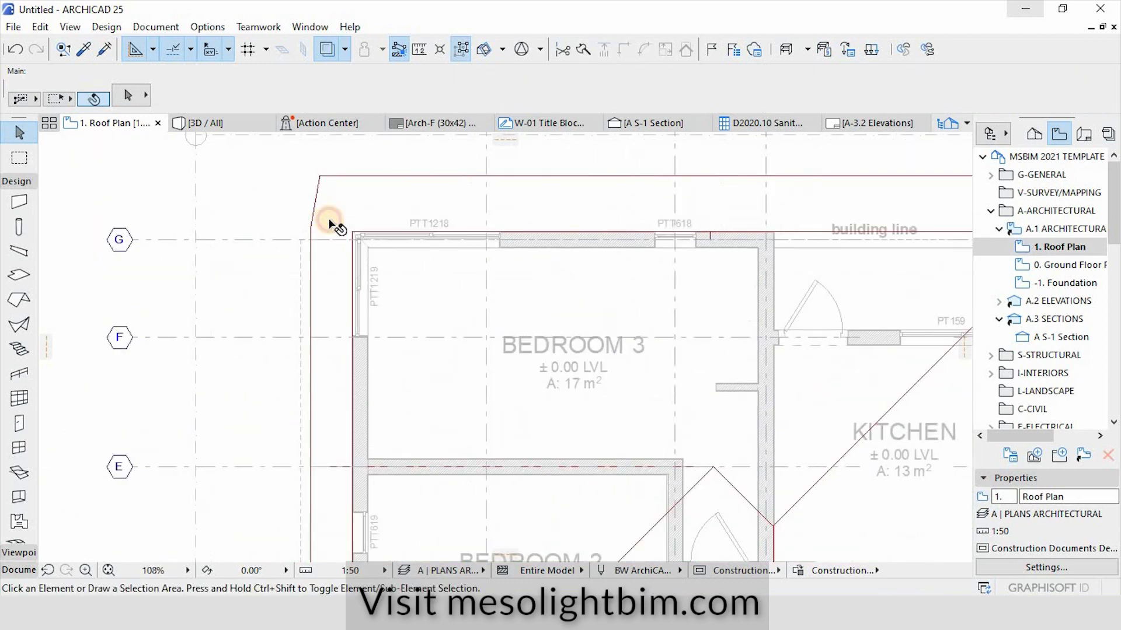
{"action": "left_click", "coordinate": [353, 236]}
{"action": "scroll", "coordinate": [330, 232], "scroll_direction": "up", "scroll_amount": 3}
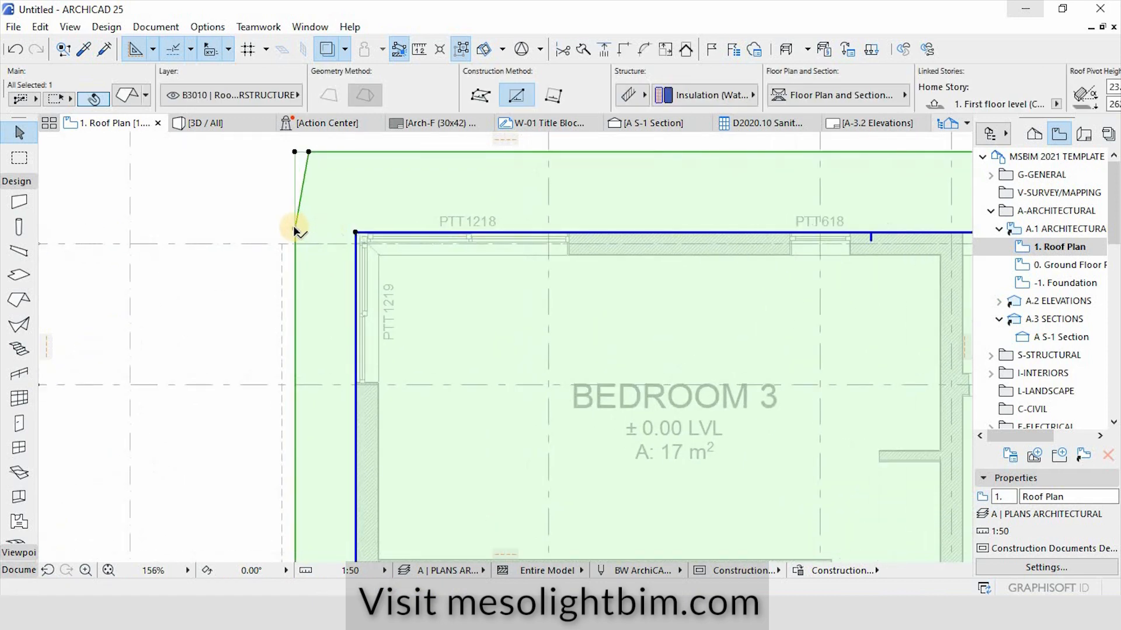
{"action": "left_click", "coordinate": [295, 153]}
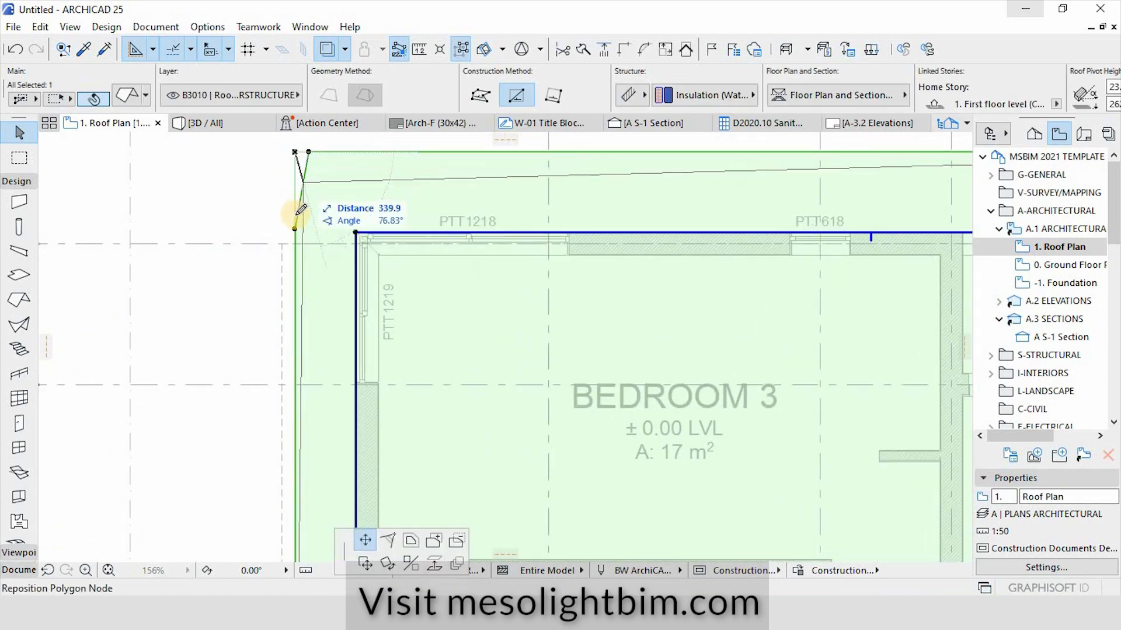
{"action": "left_click", "coordinate": [309, 152]}
{"action": "left_click", "coordinate": [297, 151]}
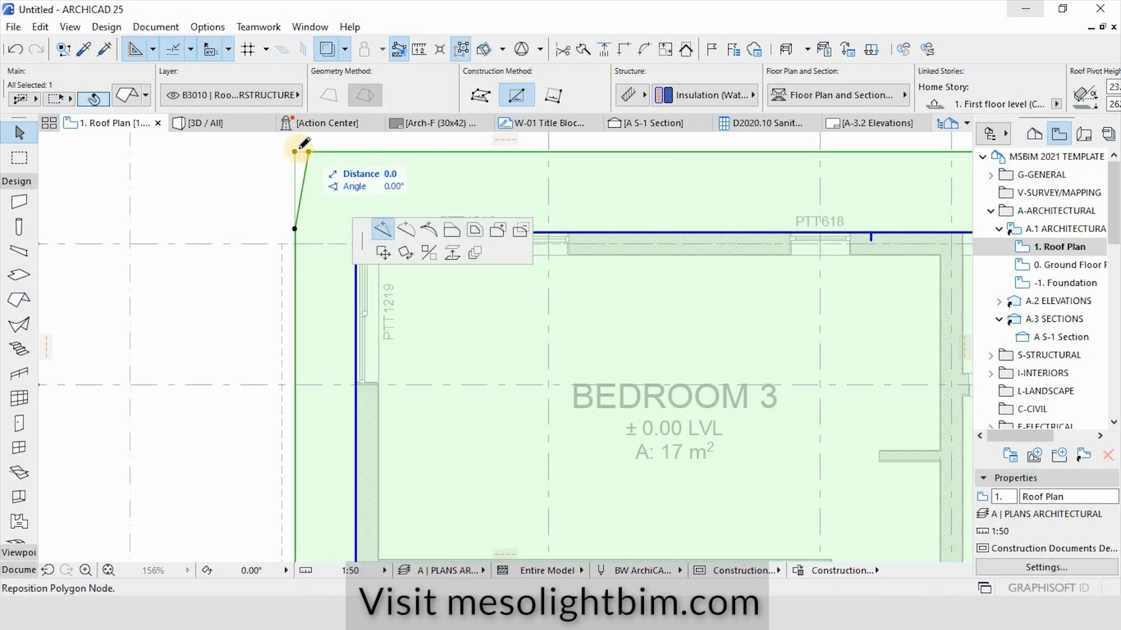
{"action": "key", "text": "Escape"}
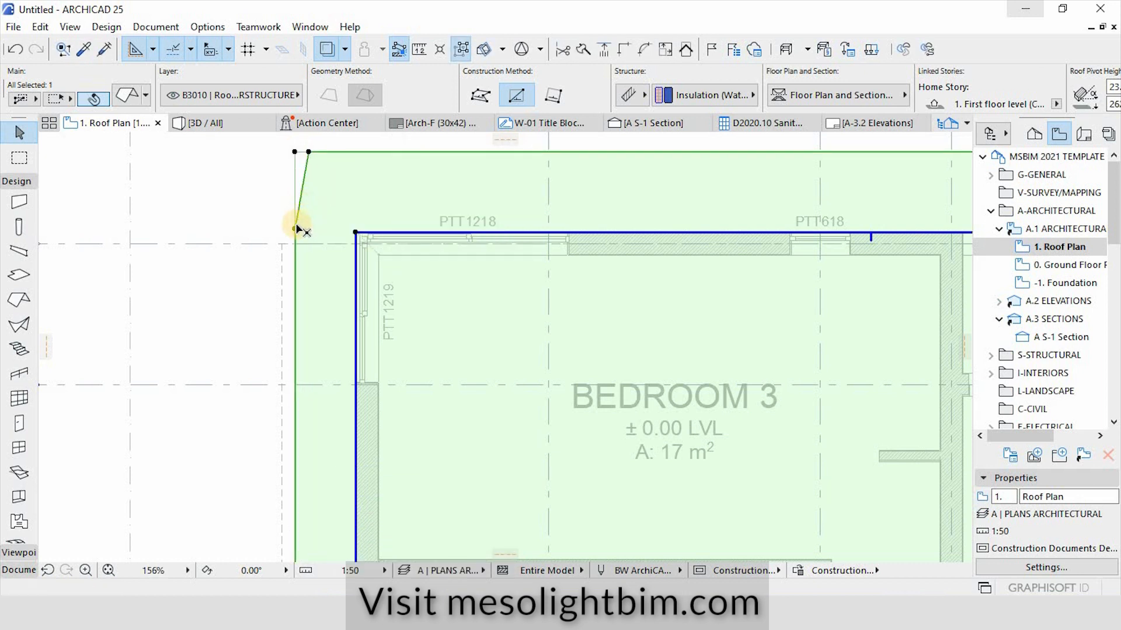
Examine the roof planes, the open gable area and the tops of the exterior walls from several sides in 3D.
{"action": "left_click", "coordinate": [240, 132]}
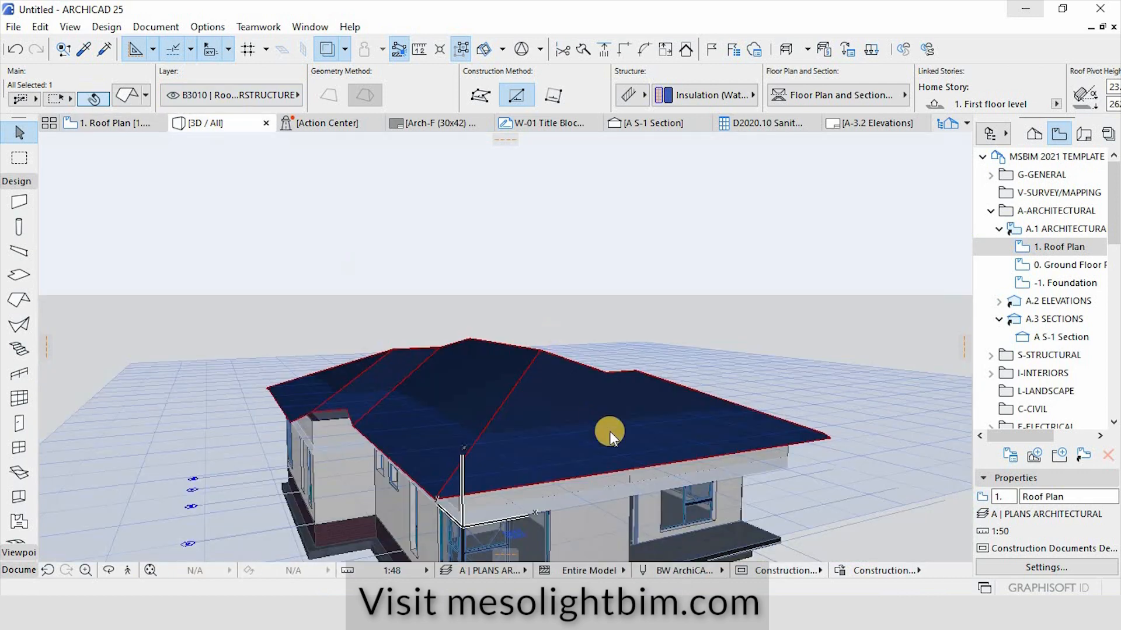
{"action": "key", "text": "Escape"}
{"action": "scroll", "coordinate": [410, 358], "scroll_direction": "down", "scroll_amount": 3}
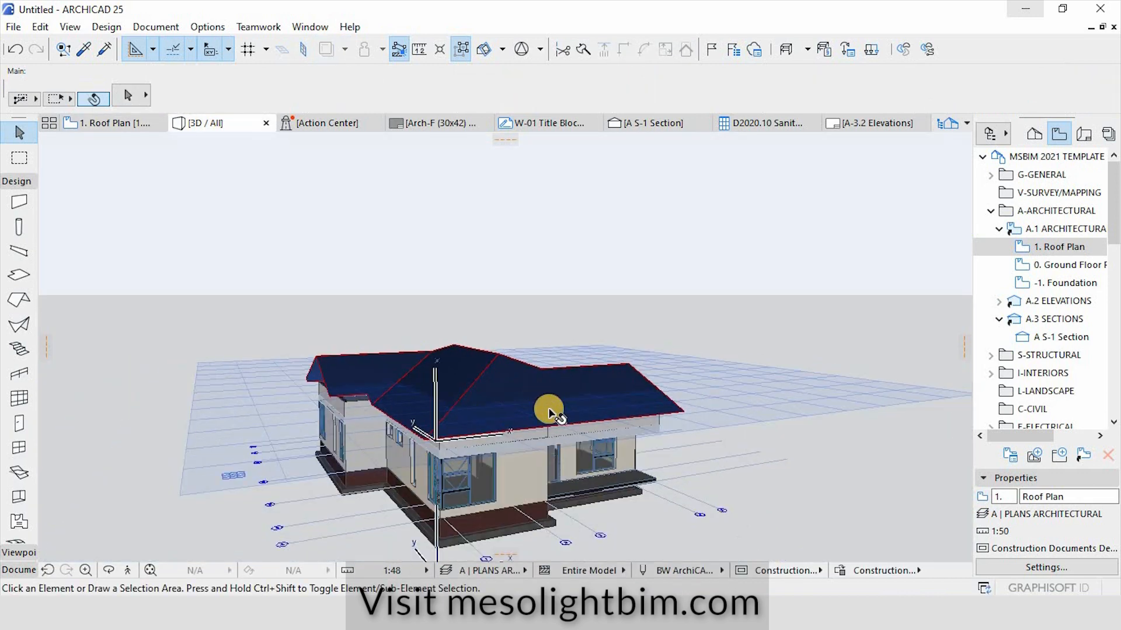
{"action": "key", "text": "o"}
{"action": "left_click_drag", "start_coordinate": [674, 420], "coordinate": [288, 411]}
{"action": "scroll", "coordinate": [439, 404], "scroll_direction": "up", "scroll_amount": 5}
{"action": "scroll", "coordinate": [569, 418], "scroll_direction": "up", "scroll_amount": 2}
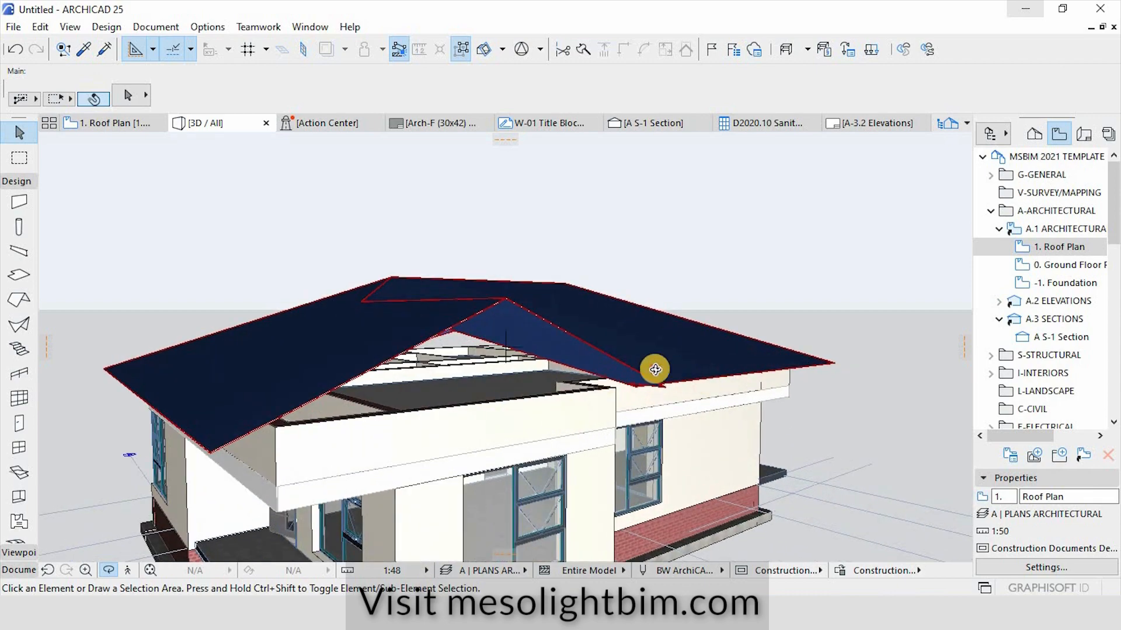
{"action": "left_click_drag", "start_coordinate": [654, 368], "coordinate": [560, 408]}
{"action": "scroll", "coordinate": [560, 408], "scroll_direction": "down", "scroll_amount": 3}
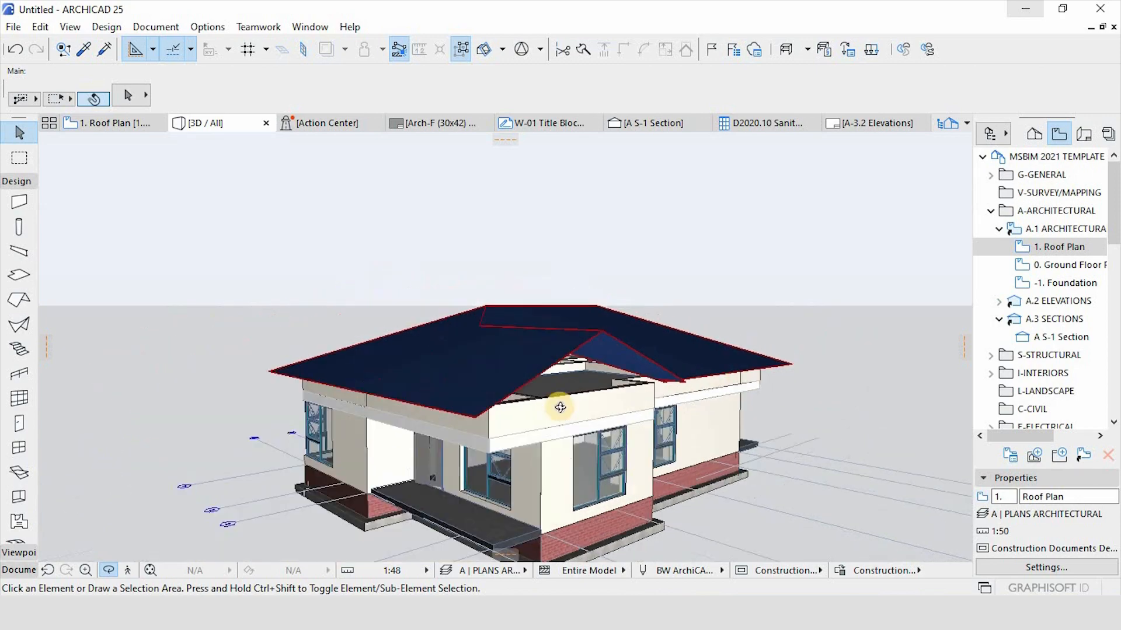
{"action": "left_click_drag", "start_coordinate": [463, 465], "coordinate": [744, 436]}
{"action": "scroll", "coordinate": [405, 477], "scroll_direction": "up", "scroll_amount": 5}
{"action": "left_click_drag", "start_coordinate": [494, 425], "coordinate": [488, 366]}
{"action": "scroll", "coordinate": [488, 365], "scroll_direction": "up", "scroll_amount": 3}
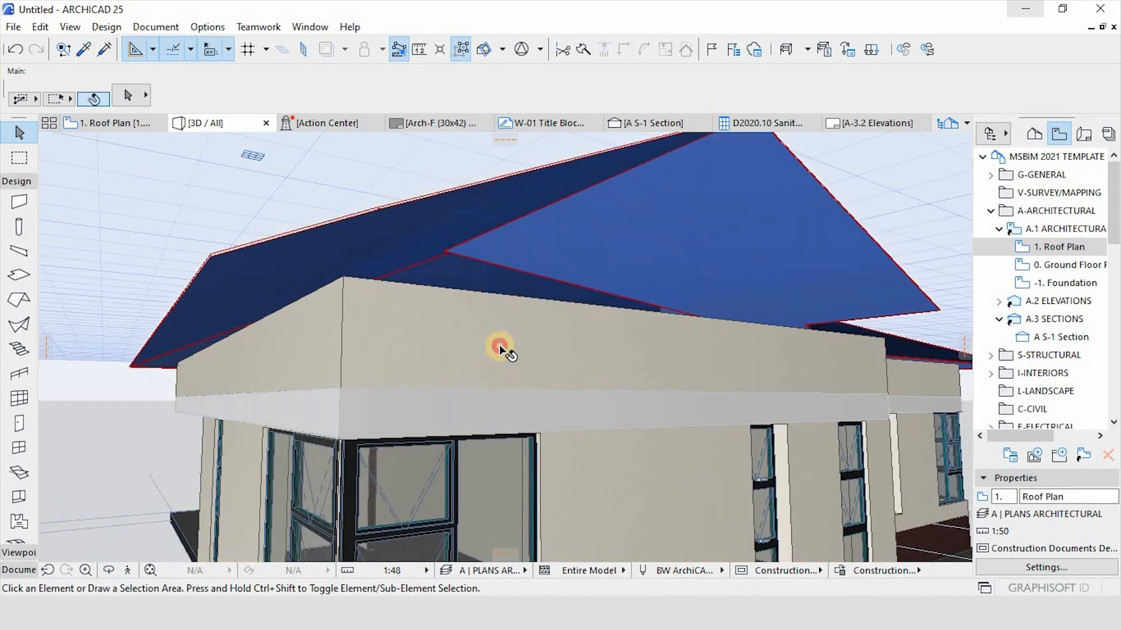
Select the two exterior walls below the open gable and turn off Suspend Groups to include their whole wall group.
{"action": "left_click", "coordinate": [499, 347]}
{"action": "left_click", "coordinate": [251, 367], "text": "shift"}
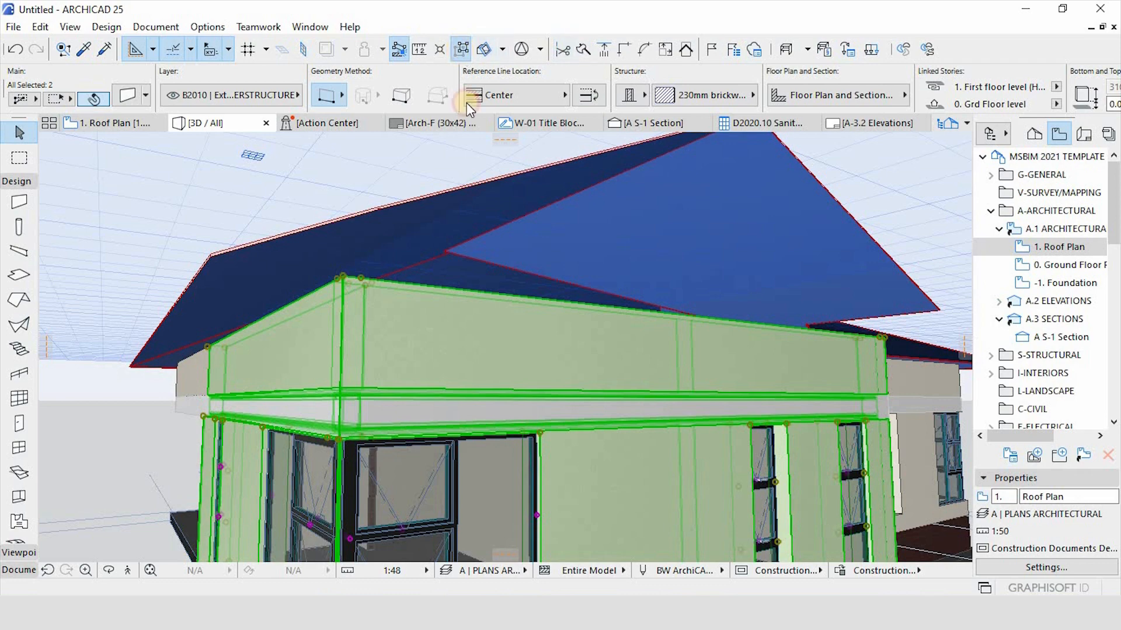
{"action": "left_click", "coordinate": [461, 50]}
{"action": "scroll", "coordinate": [490, 361], "scroll_direction": "down", "scroll_amount": 4}
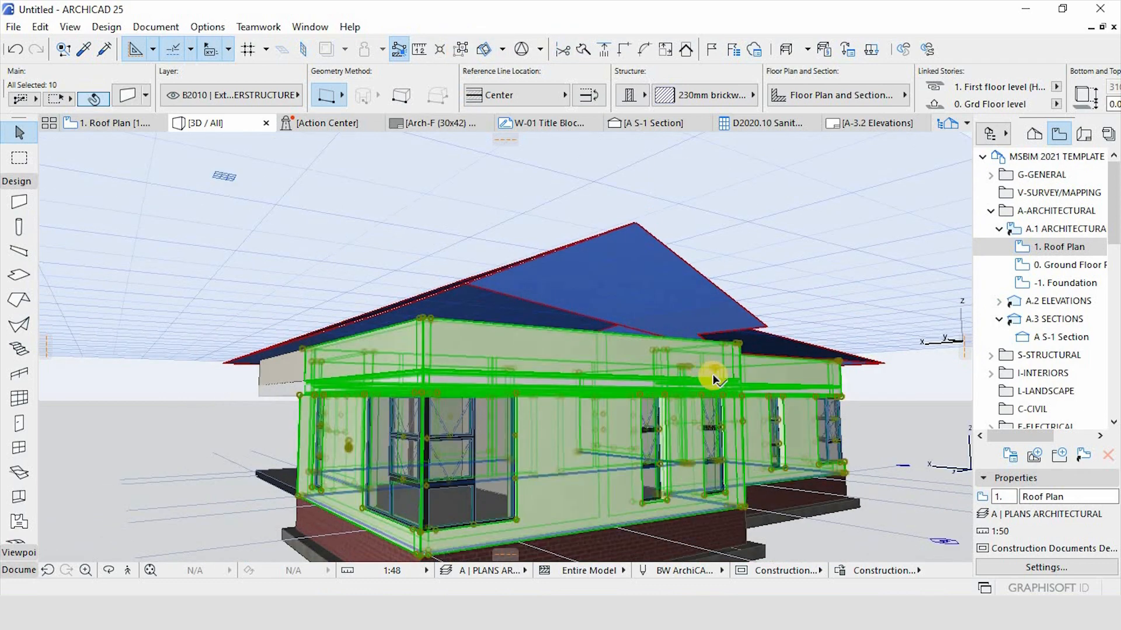
{"action": "middle_click_drag", "start_coordinate": [615, 332], "coordinate": [506, 361], "text": "shift"}
{"action": "scroll", "coordinate": [521, 433], "scroll_direction": "up", "scroll_amount": 1}
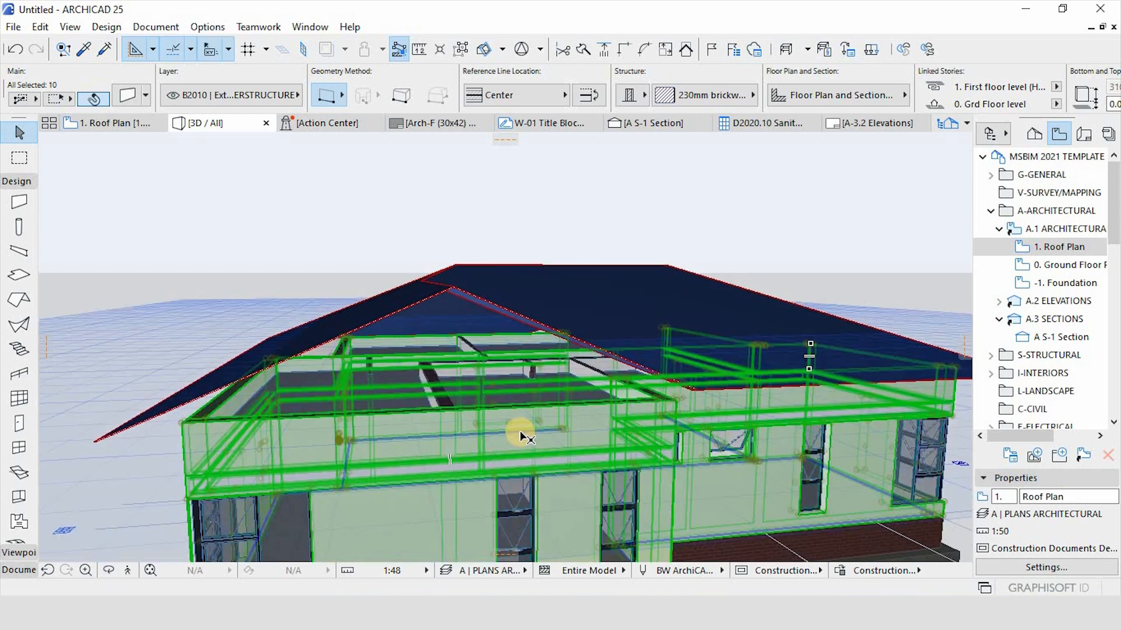
Display the 0. Grd Floor level plan around the exterior wall of Bedroom 3 and clear the selection there.
{"action": "left_click", "coordinate": [105, 121]}
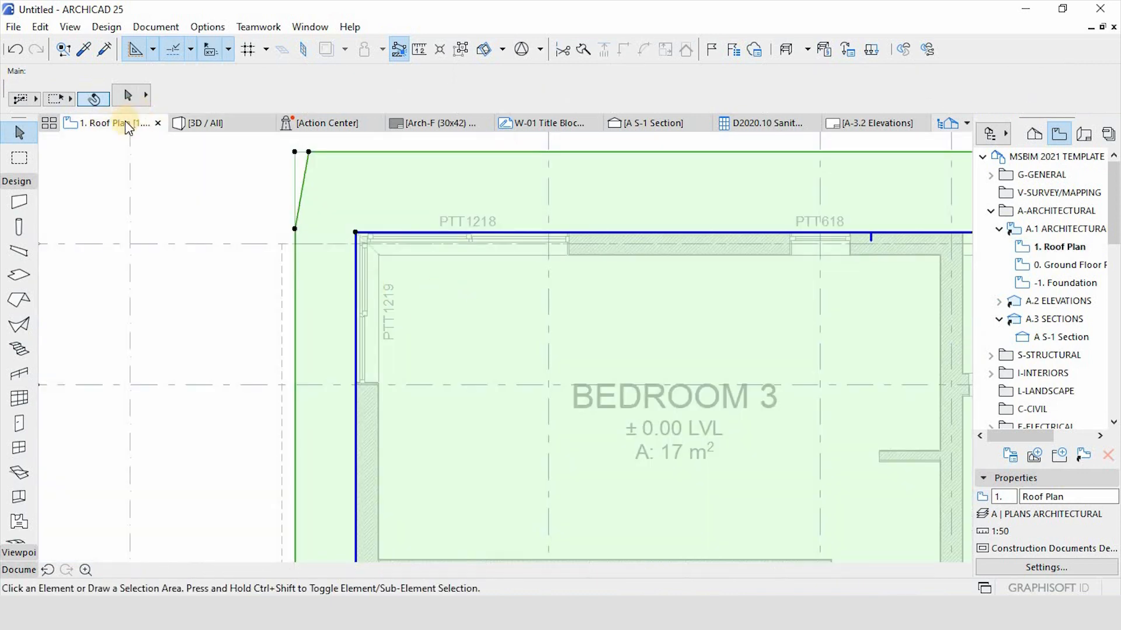
{"action": "right_click", "coordinate": [125, 122]}
{"action": "left_click", "coordinate": [180, 287]}
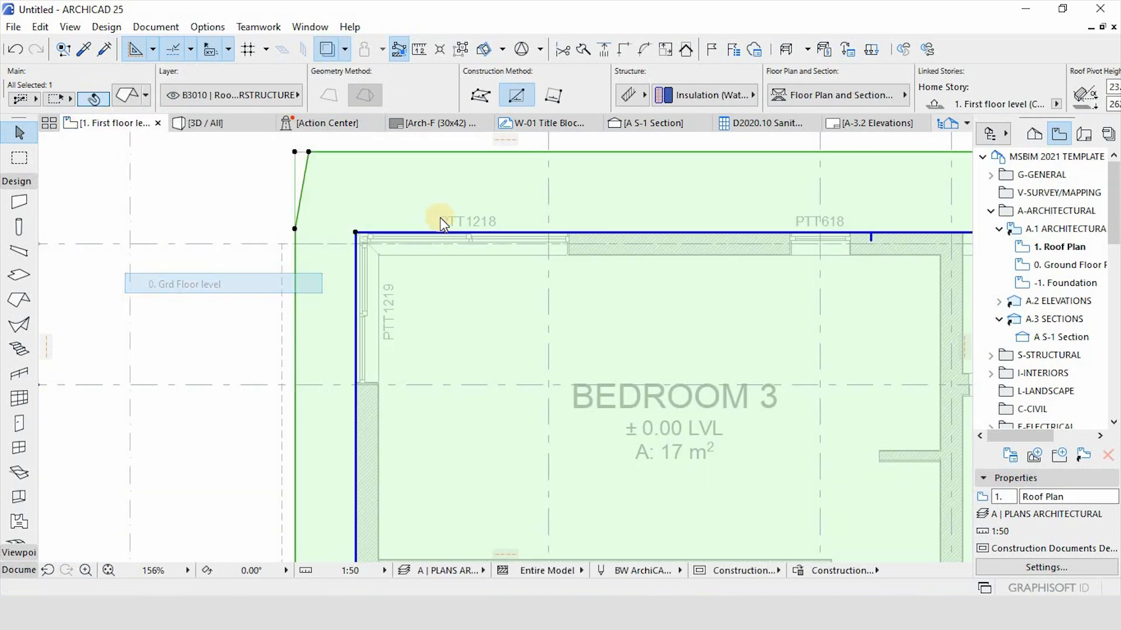
{"action": "scroll", "coordinate": [439, 219], "scroll_direction": "down", "scroll_amount": 3}
{"action": "scroll", "coordinate": [483, 330], "scroll_direction": "up", "scroll_amount": 5}
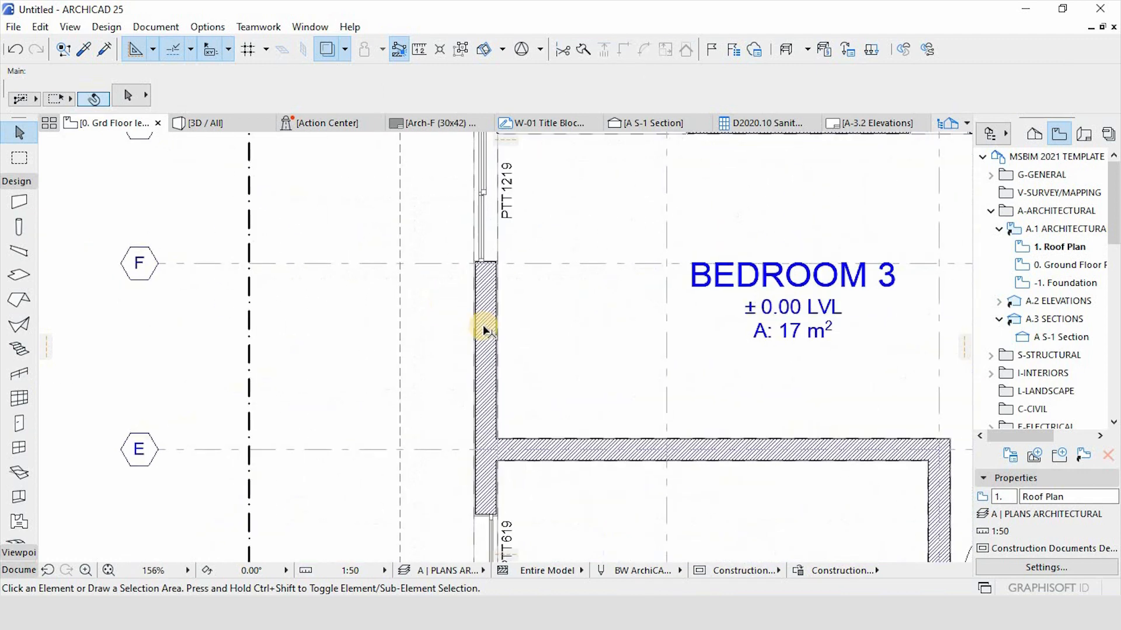
{"action": "left_click", "coordinate": [483, 330]}
{"action": "key", "text": "Escape"}
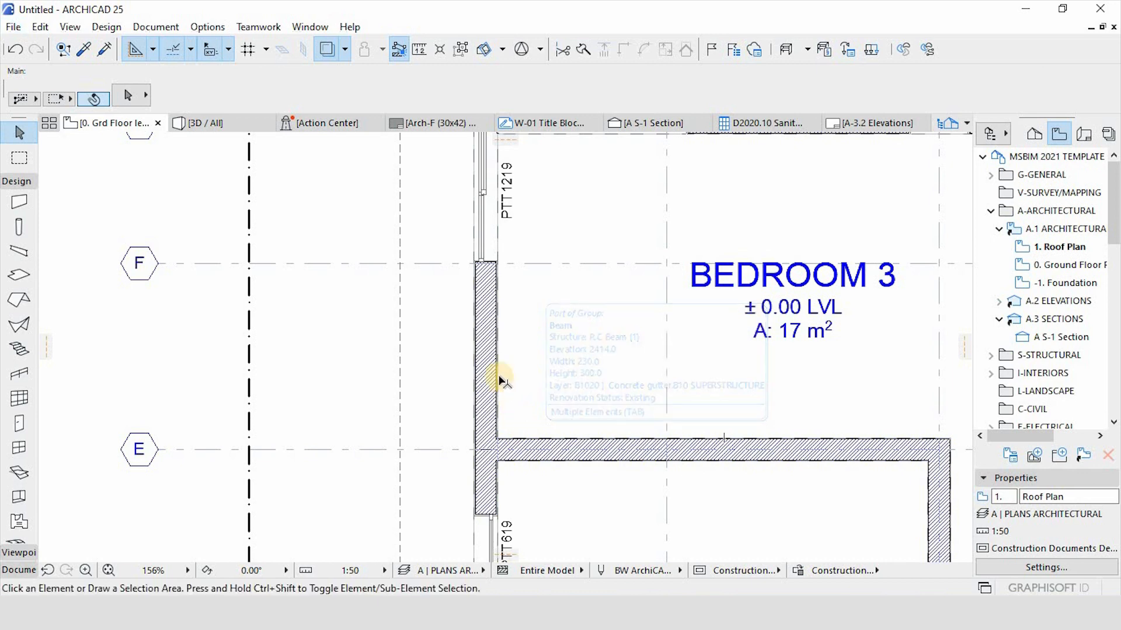
Select the grouped R.C. beams over the exterior walls and send them to the back of the display order.
{"action": "scroll", "coordinate": [499, 403], "scroll_direction": "up", "scroll_amount": 1}
{"action": "scroll", "coordinate": [499, 402], "scroll_direction": "up", "scroll_amount": 5}
{"action": "left_click", "coordinate": [484, 388]}
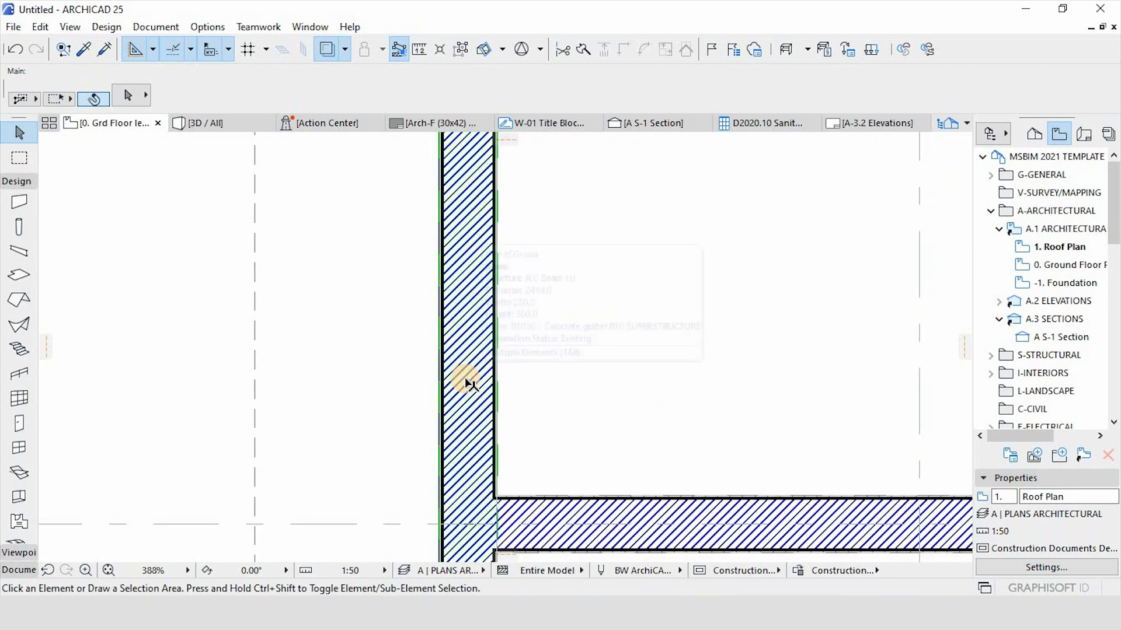
{"action": "scroll", "coordinate": [385, 331], "scroll_direction": "down", "scroll_amount": 10}
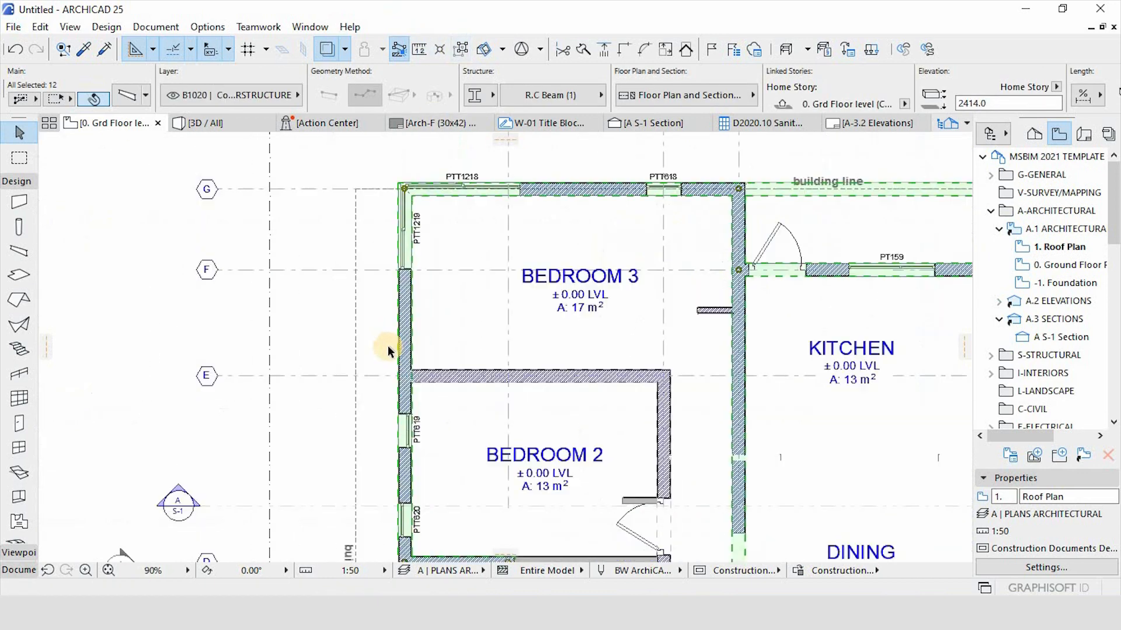
{"action": "right_click", "coordinate": [412, 351]}
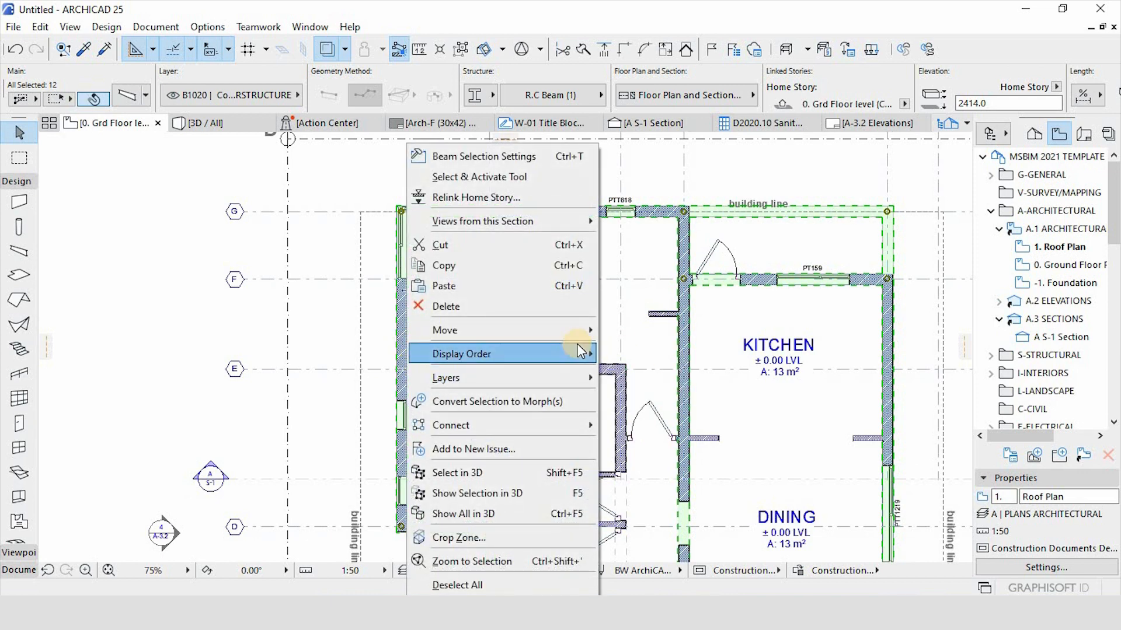
{"action": "mouse_move", "coordinate": [576, 346]}
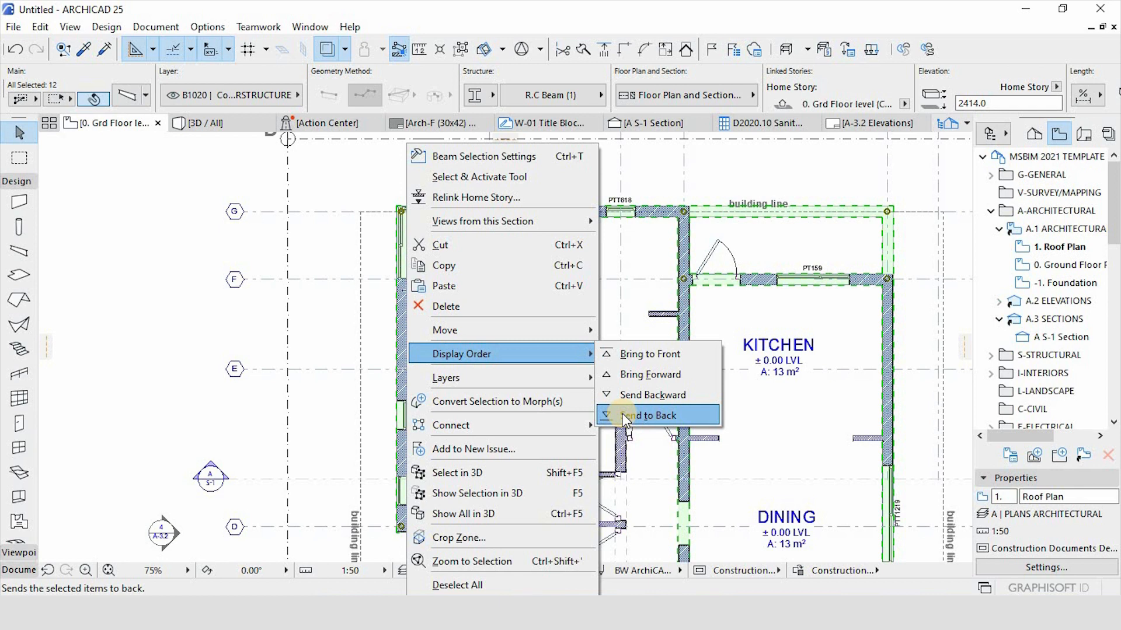
{"action": "left_click", "coordinate": [623, 415]}
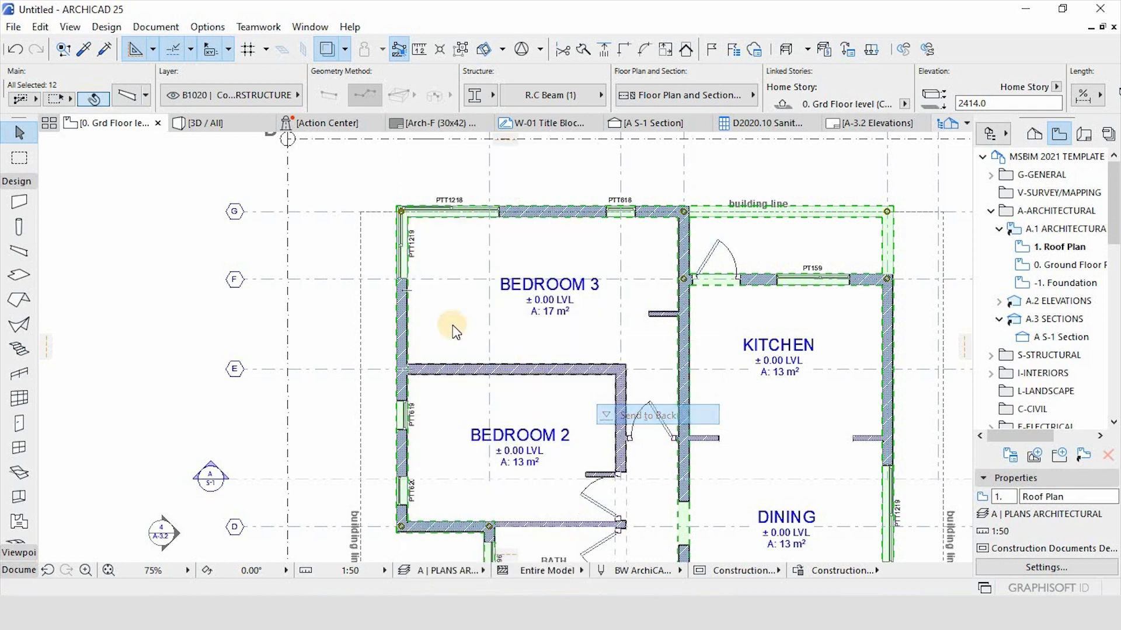
Select the grouped 230 mm exterior brick walls and add the two ungrouped Lounge exterior walls to the selection.
{"action": "left_click", "coordinate": [420, 323]}
{"action": "scroll", "coordinate": [405, 318], "scroll_direction": "up", "scroll_amount": 4}
{"action": "left_click", "coordinate": [388, 307]}
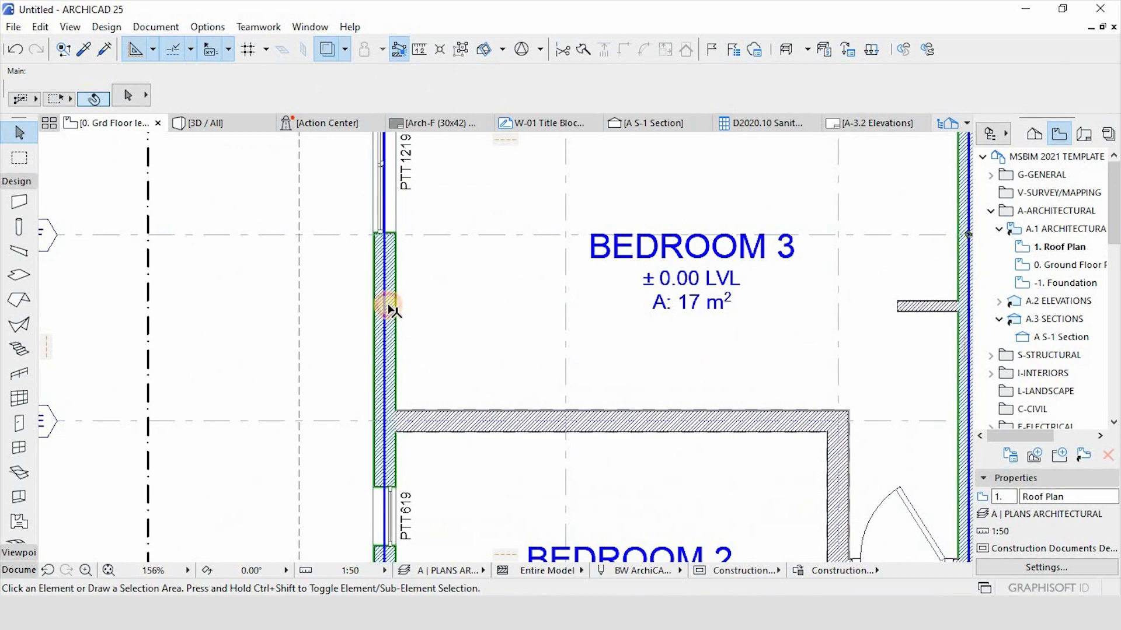
{"action": "scroll", "coordinate": [388, 306], "scroll_direction": "down", "scroll_amount": 6}
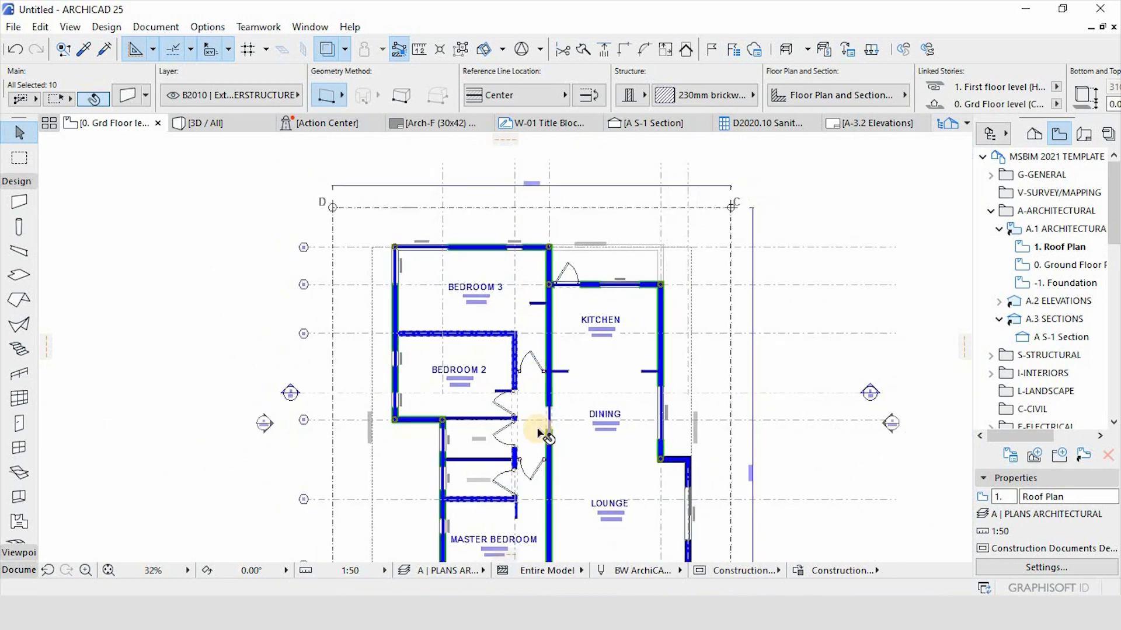
{"action": "scroll", "coordinate": [537, 432], "scroll_direction": "up", "scroll_amount": 2}
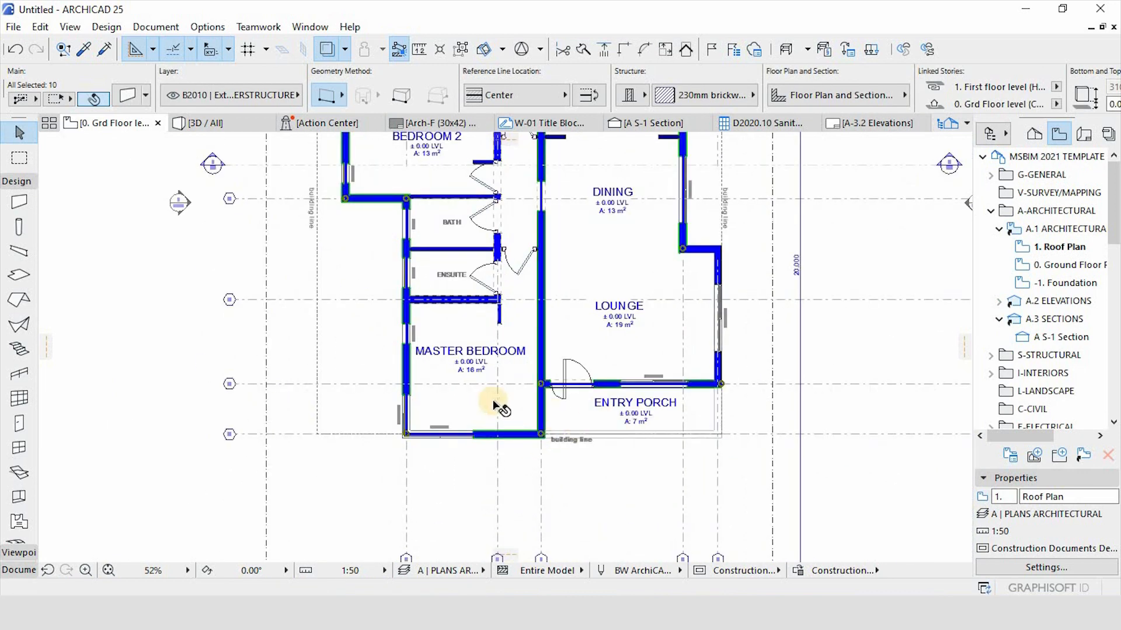
{"action": "scroll", "coordinate": [671, 318], "scroll_direction": "down", "scroll_amount": 2}
{"action": "scroll", "coordinate": [698, 321], "scroll_direction": "up", "scroll_amount": 9}
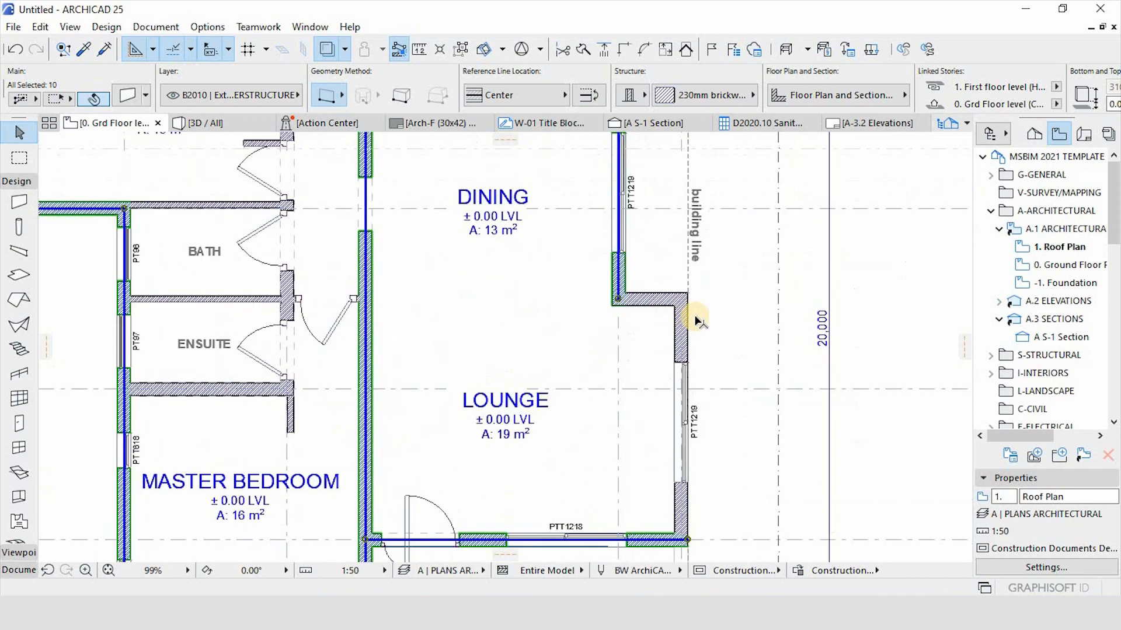
{"action": "left_click", "coordinate": [695, 331], "text": "shift"}
{"action": "scroll", "coordinate": [583, 271], "scroll_direction": "down", "scroll_amount": 8}
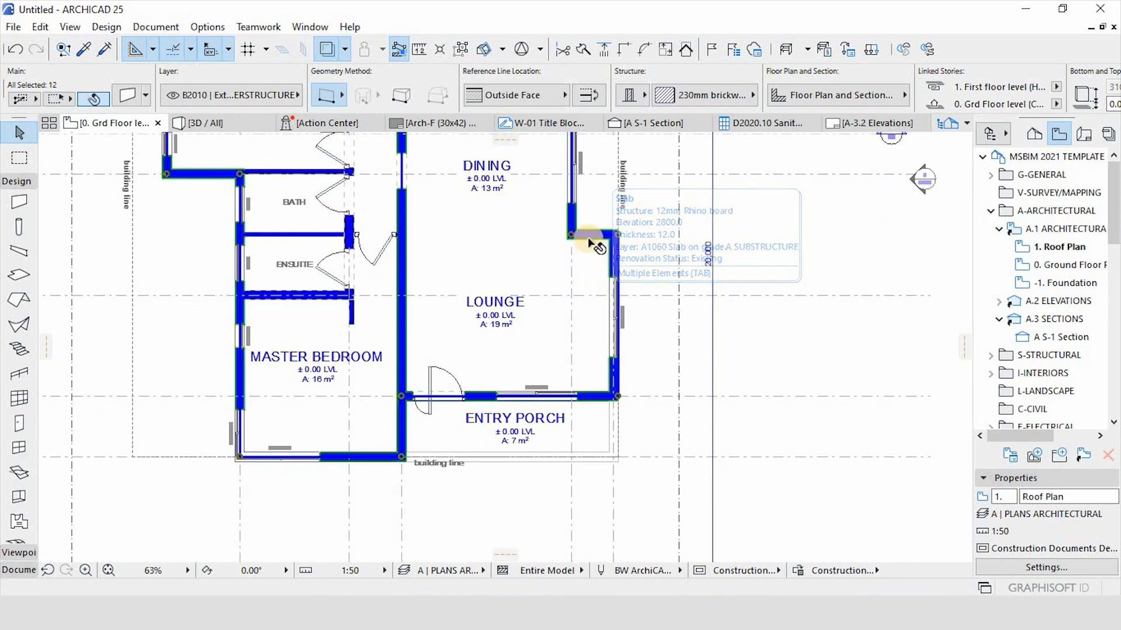
Set the top offset of the selected exterior walls to 1500 mm above the linked first floor level.
{"action": "left_click", "coordinate": [131, 97]}
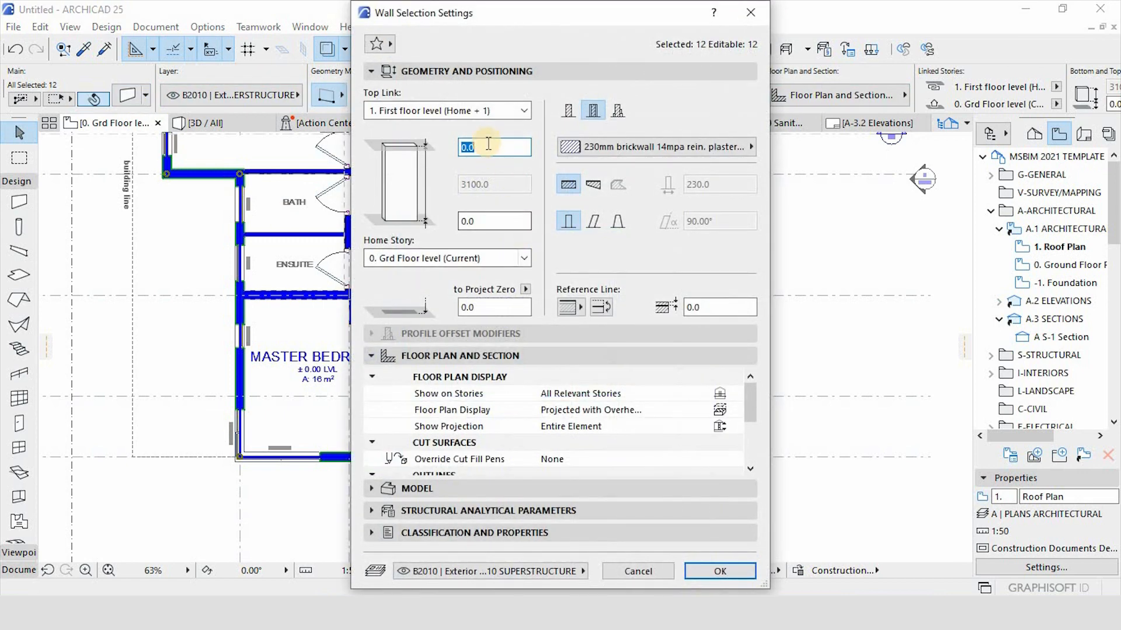
{"action": "key", "text": "ctrl+a"}
{"action": "type", "text": "1"}
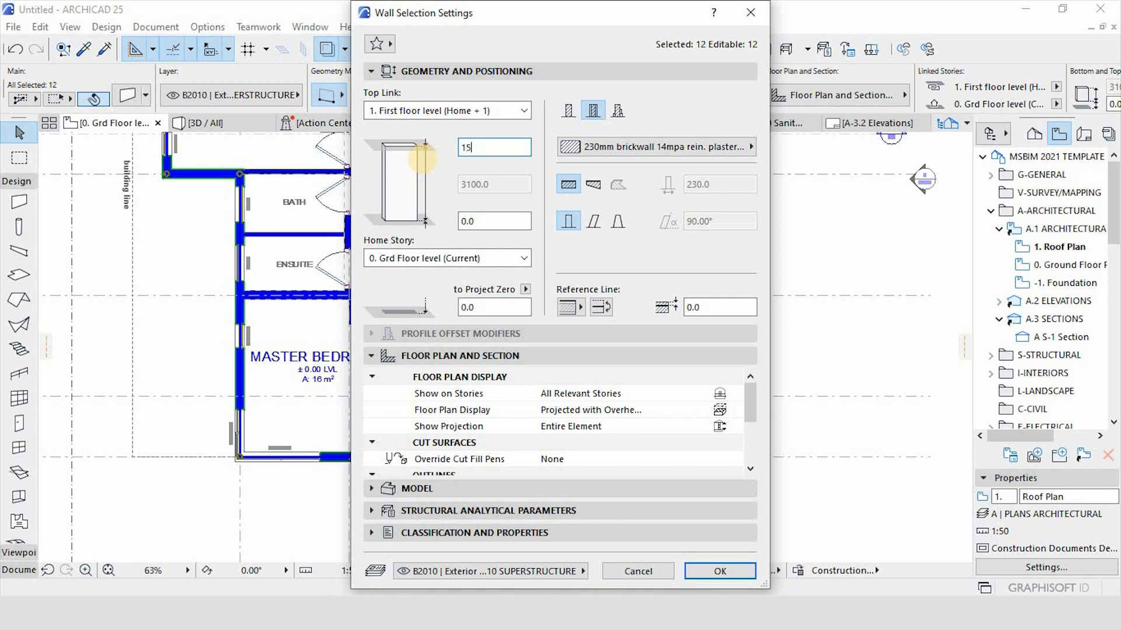
{"action": "left_click", "coordinate": [720, 571]}
In the 3D view, reselect the exterior wall group and set its top offset from the linked first floor level to 2000 mm.
{"action": "left_click", "coordinate": [233, 122]}
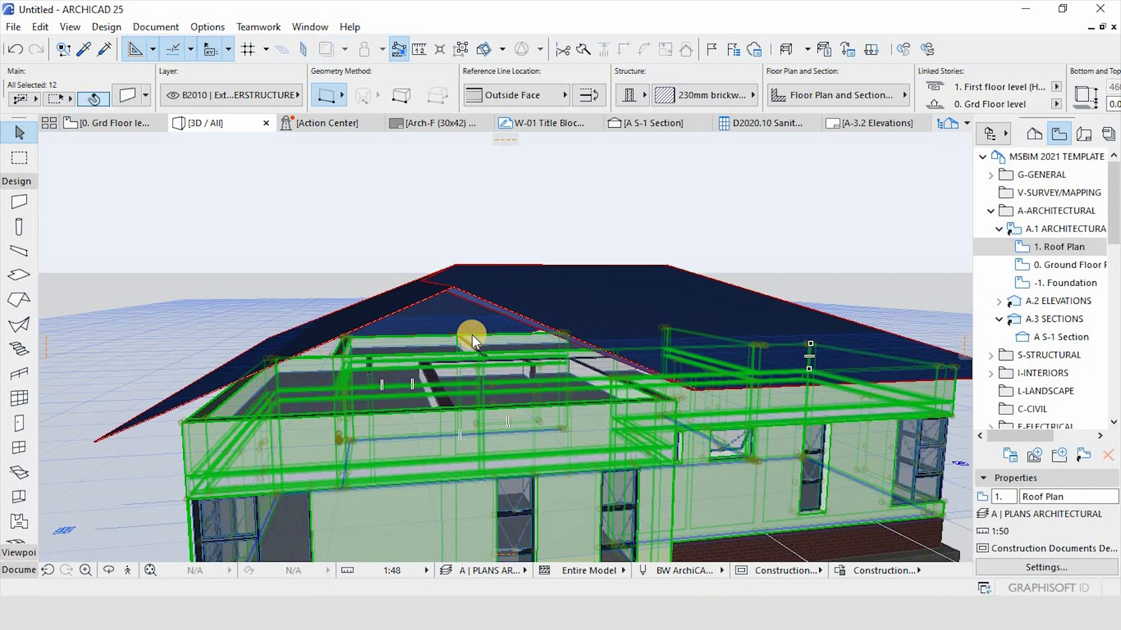
{"action": "key", "text": "Escape"}
{"action": "scroll", "coordinate": [642, 304], "scroll_direction": "up", "scroll_amount": 3}
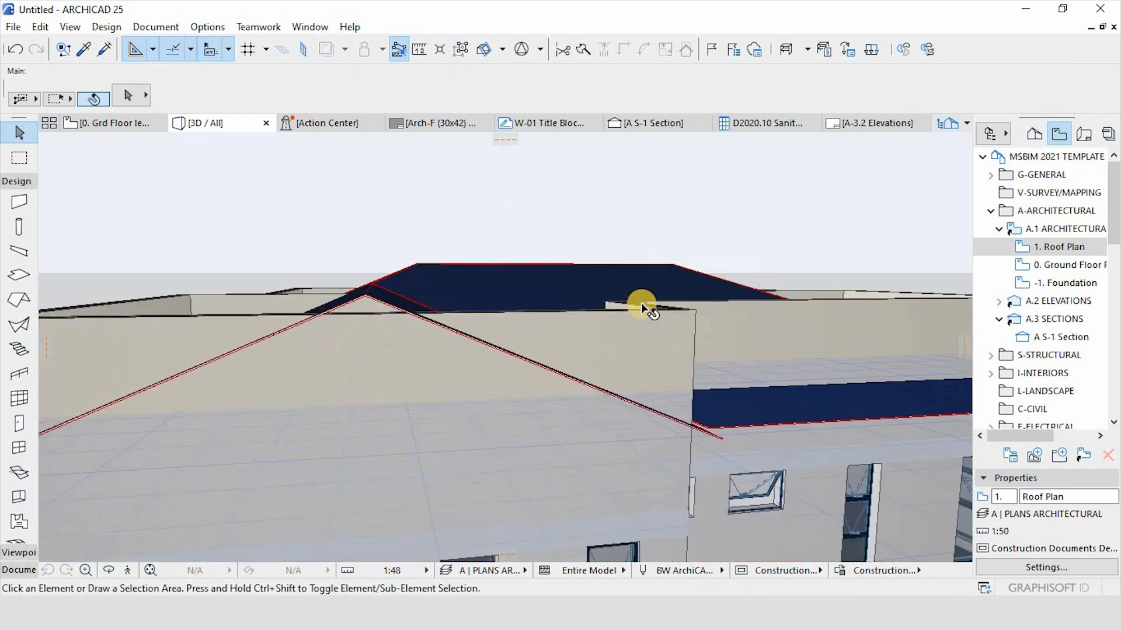
{"action": "left_click", "coordinate": [645, 316]}
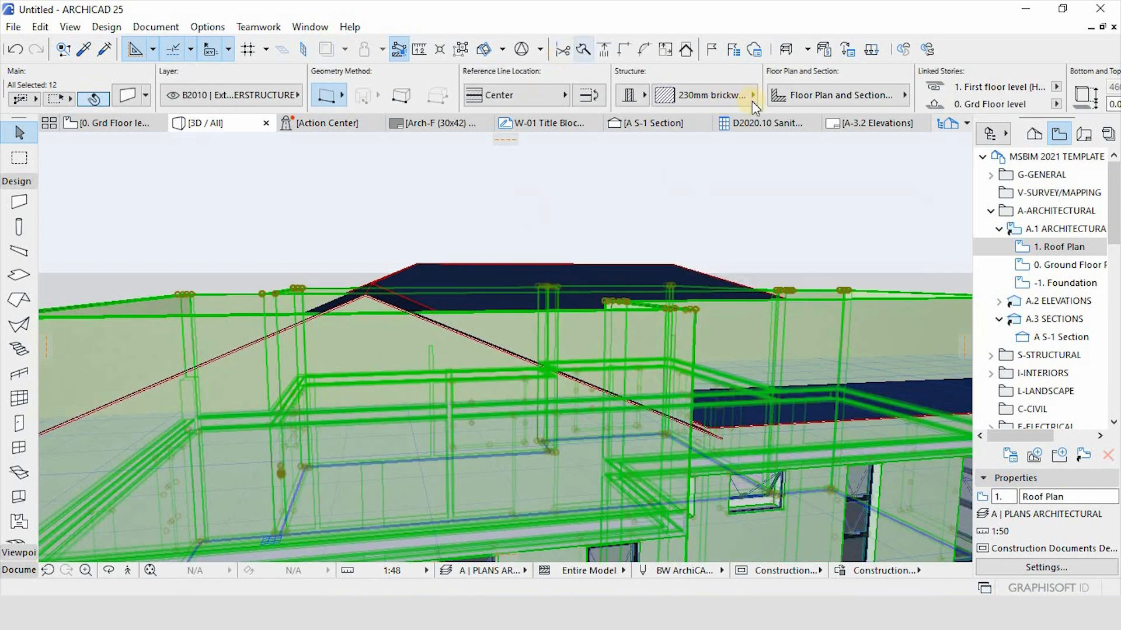
{"action": "left_click", "coordinate": [125, 97]}
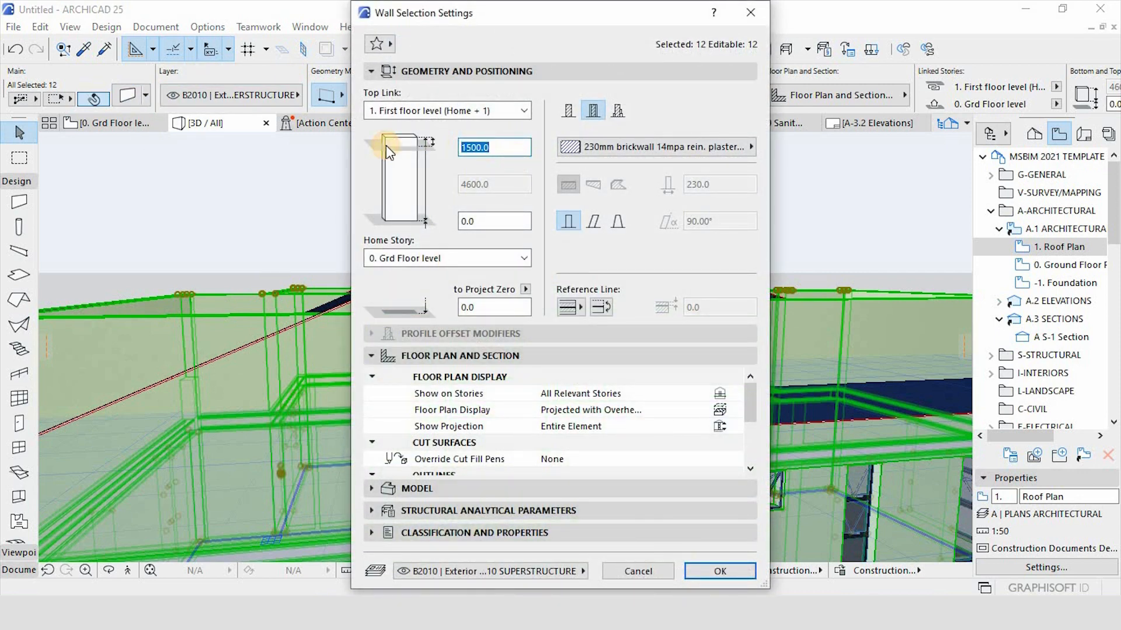
{"action": "type", "text": "2000"}
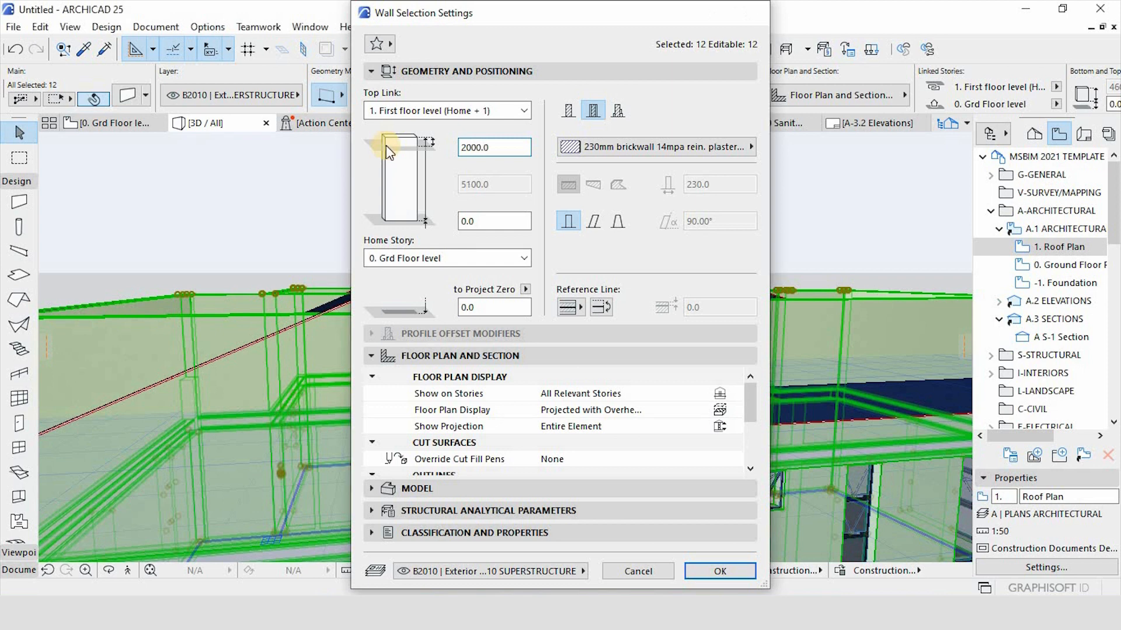
{"action": "key", "text": "Return"}
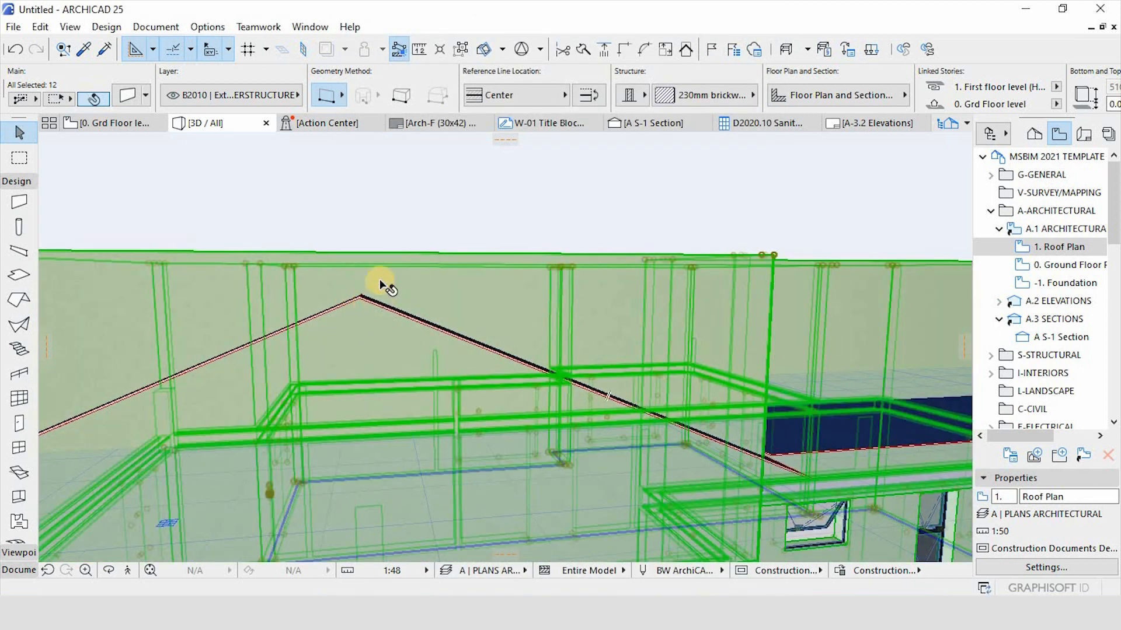
Start a Solid Element Operation and add the selected exterior walls as its targets.
{"action": "scroll", "coordinate": [382, 283], "scroll_direction": "down", "scroll_amount": 2}
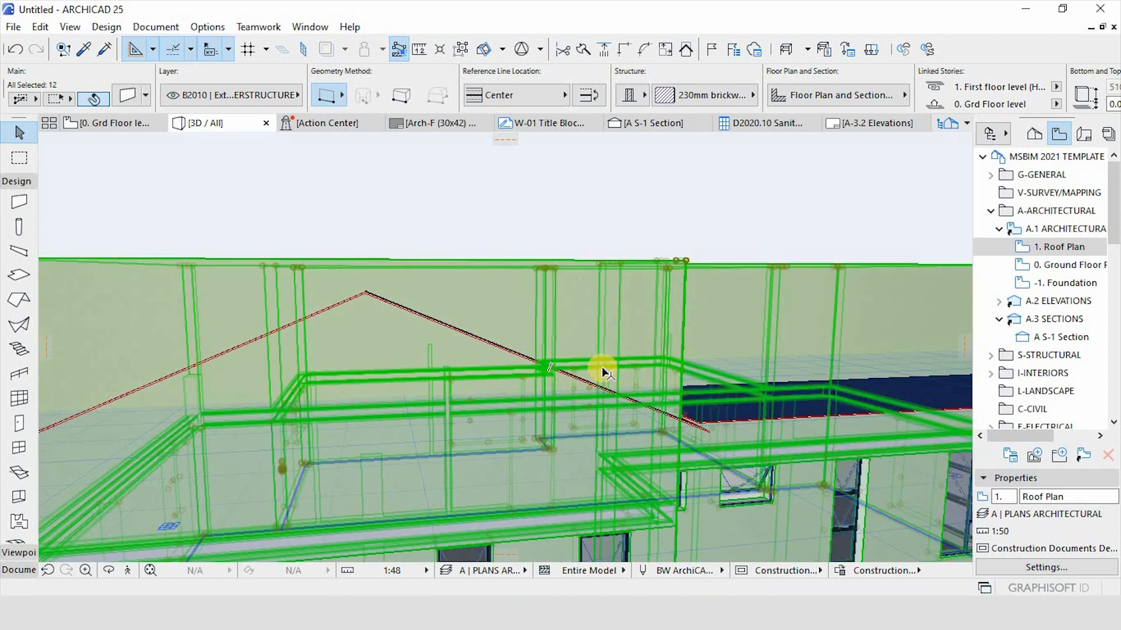
{"action": "scroll", "coordinate": [601, 366], "scroll_direction": "down", "scroll_amount": 3}
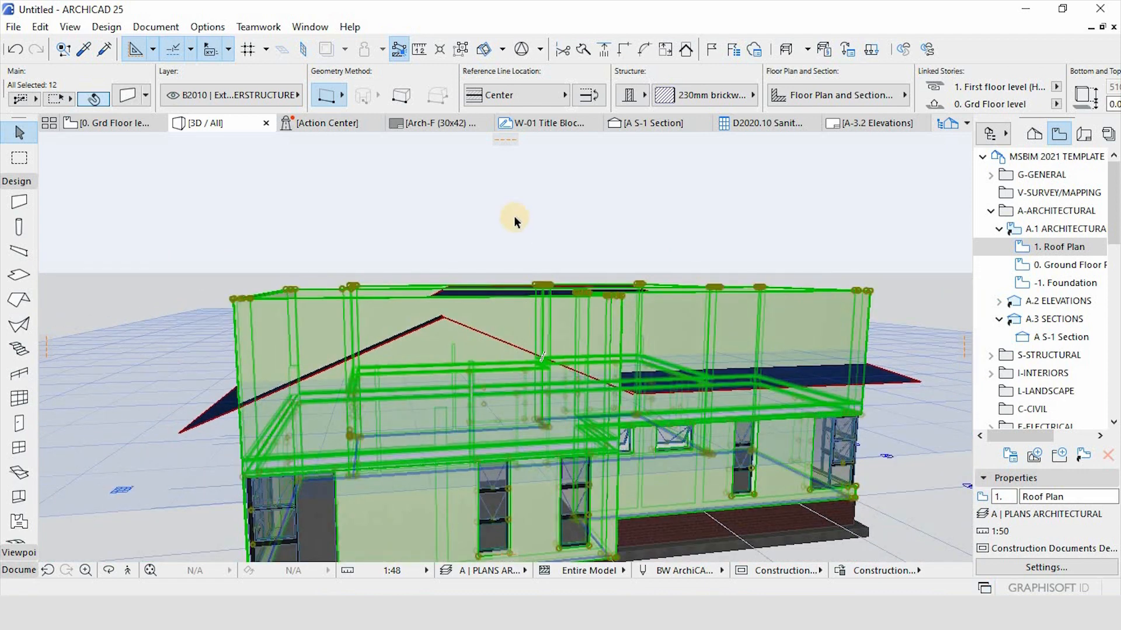
{"action": "scroll", "coordinate": [514, 215], "scroll_direction": "up", "scroll_amount": 2}
{"action": "right_click", "coordinate": [513, 215]}
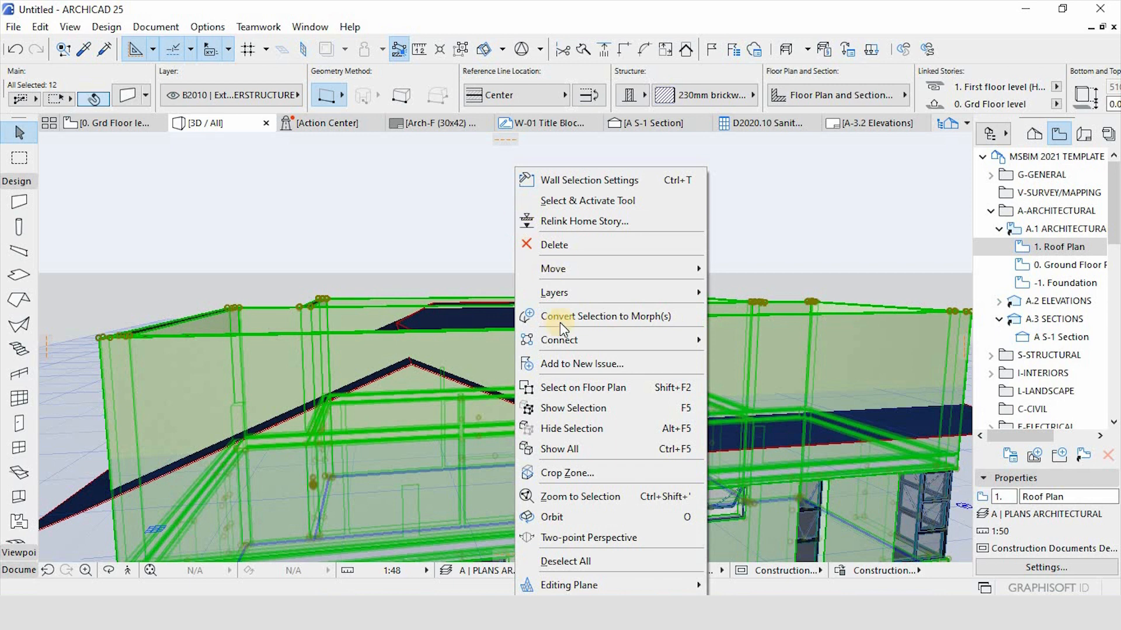
{"action": "left_click", "coordinate": [569, 340]}
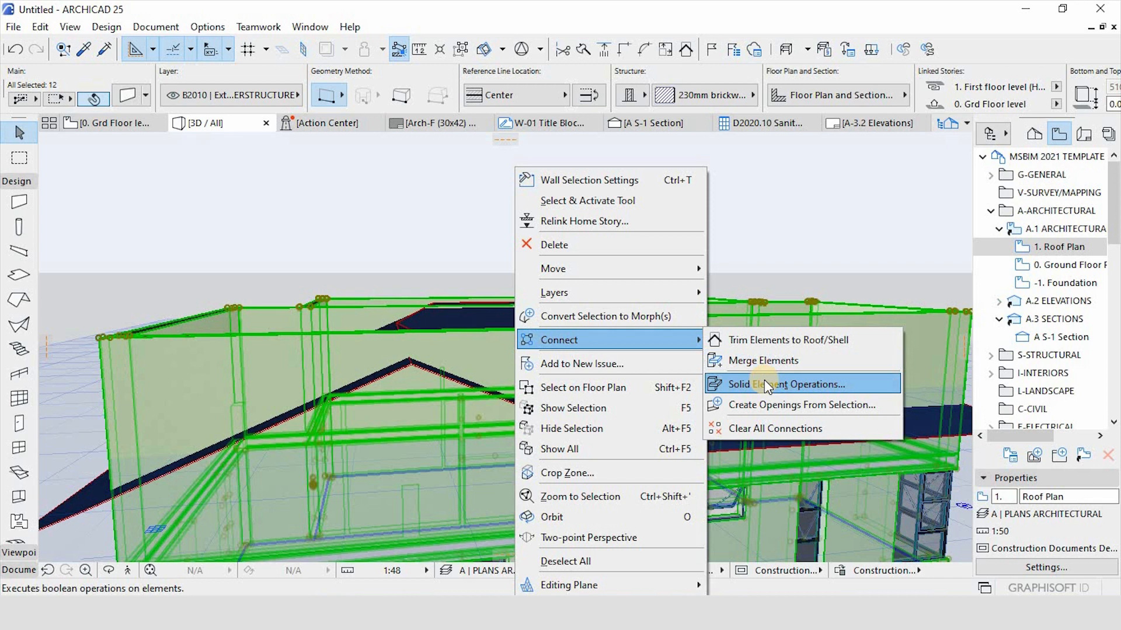
{"action": "left_click", "coordinate": [764, 383]}
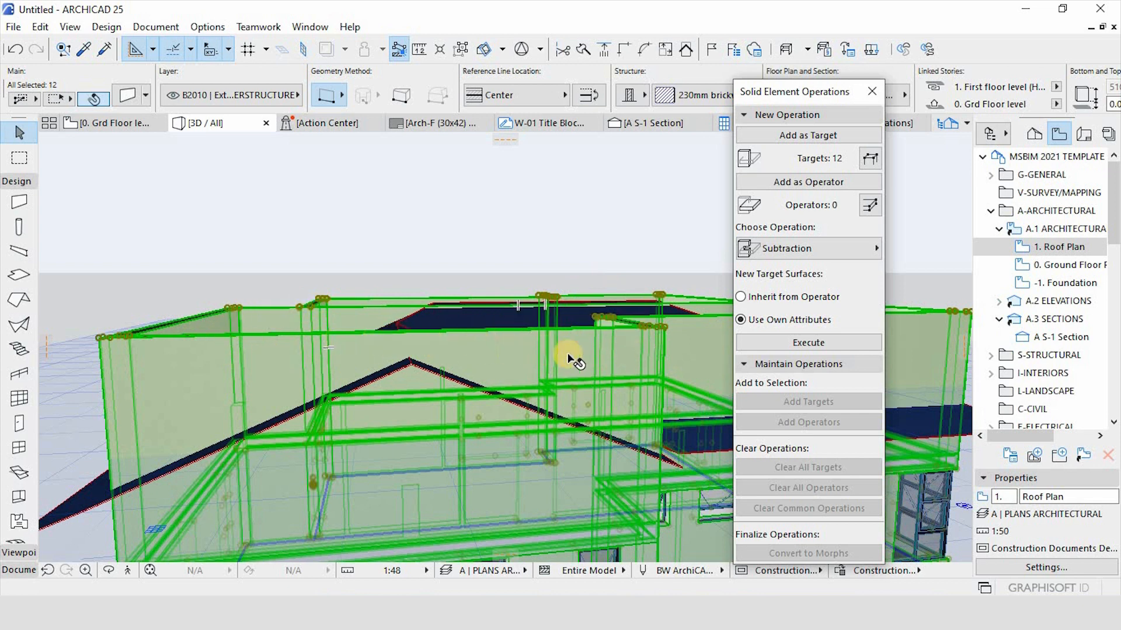
{"action": "left_click", "coordinate": [782, 136]}
Add the roof as operator and execute a subtraction with upward extrusion on the exterior walls.
{"action": "scroll", "coordinate": [498, 368], "scroll_direction": "down", "scroll_amount": 1}
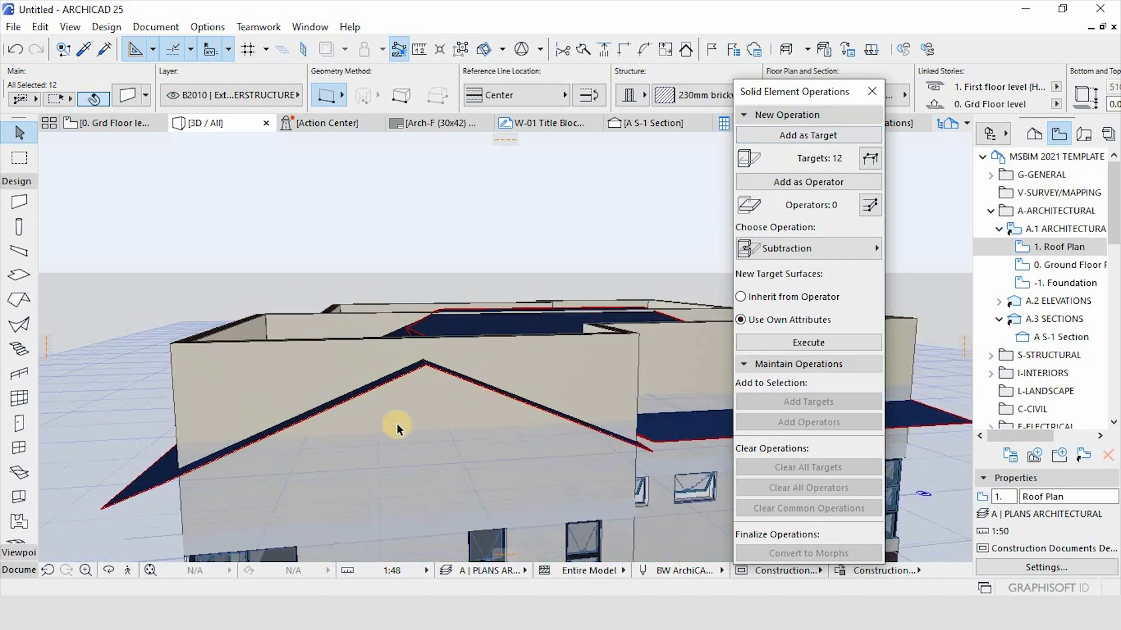
{"action": "left_click", "coordinate": [124, 496]}
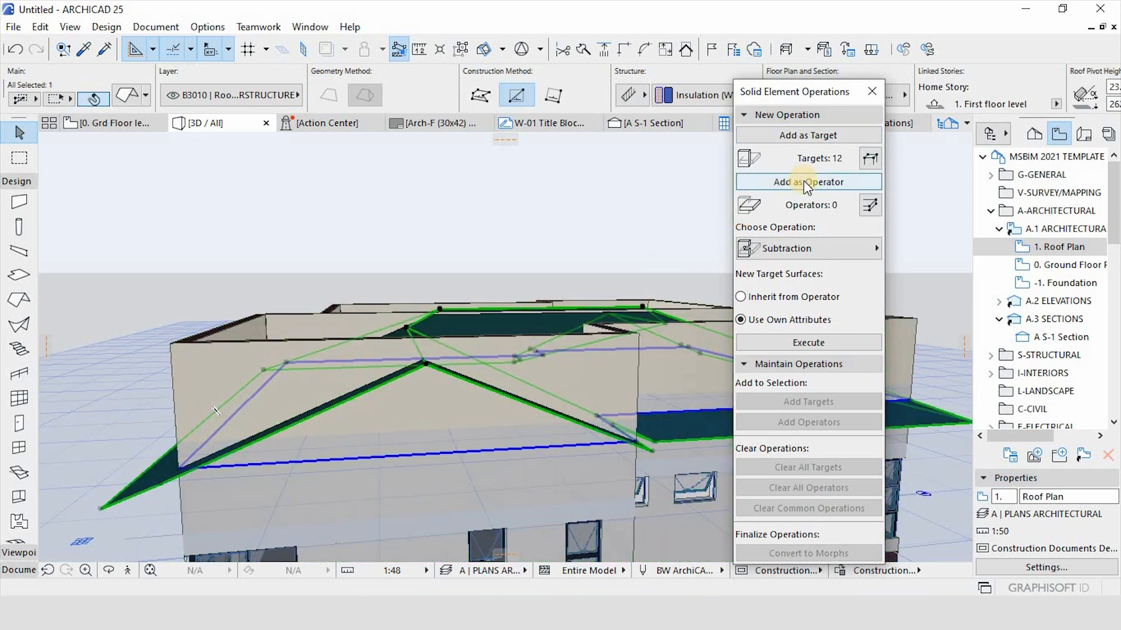
{"action": "left_click", "coordinate": [813, 248]}
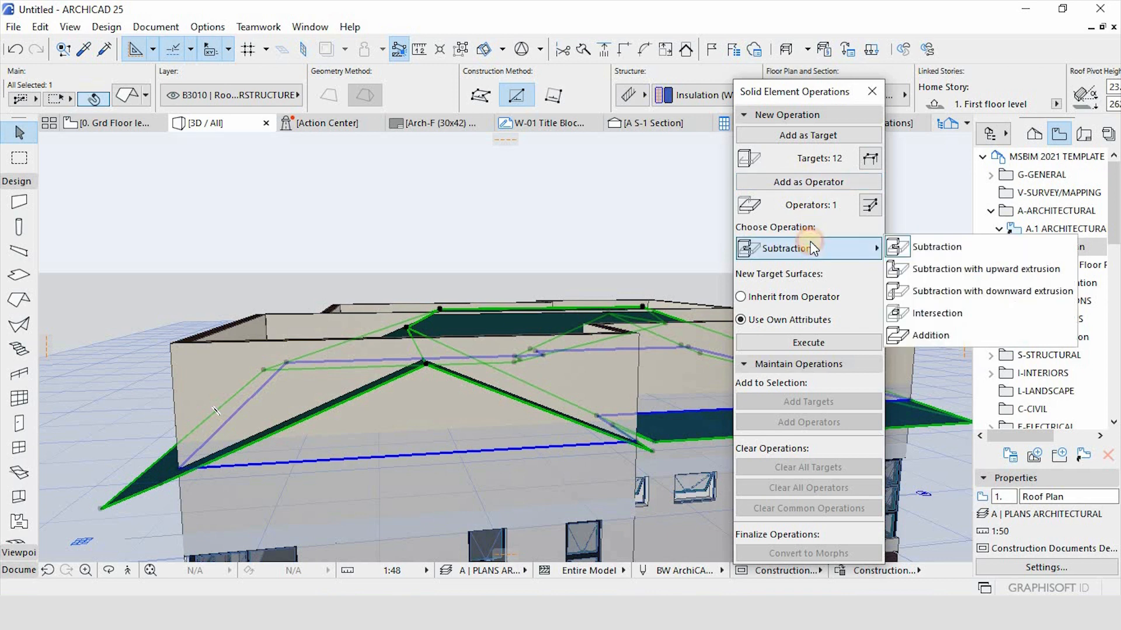
{"action": "left_click", "coordinate": [939, 270]}
{"action": "left_click", "coordinate": [825, 344]}
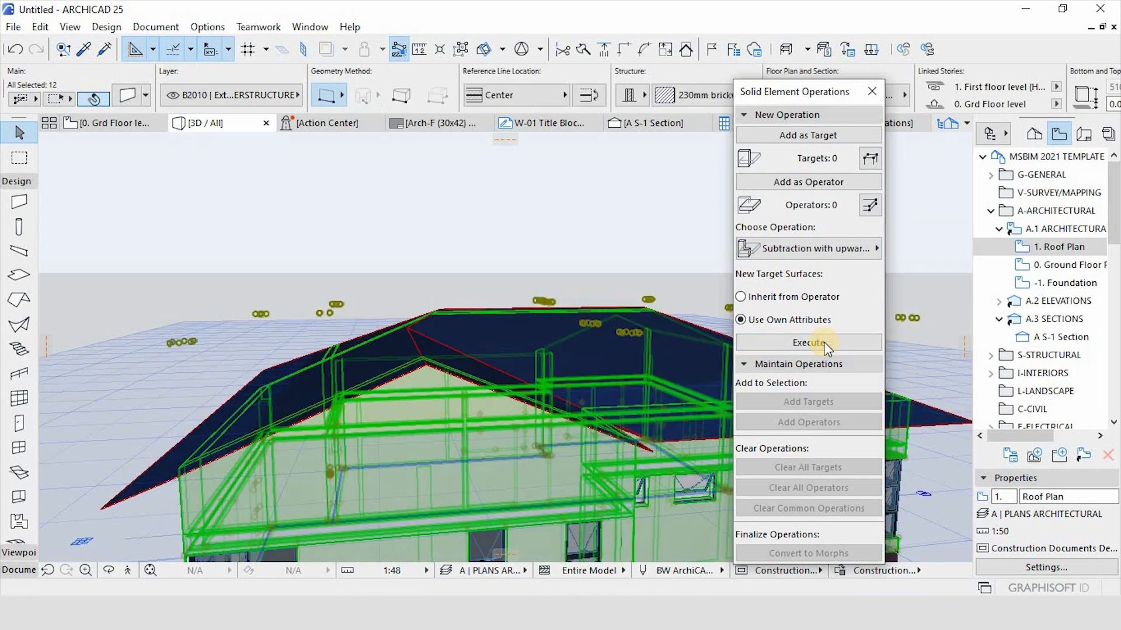
Clear the wall selection and examine where the exterior walls meet the roof around the house, including the gable above the porch.
{"action": "scroll", "coordinate": [282, 279], "scroll_direction": "down", "scroll_amount": 4}
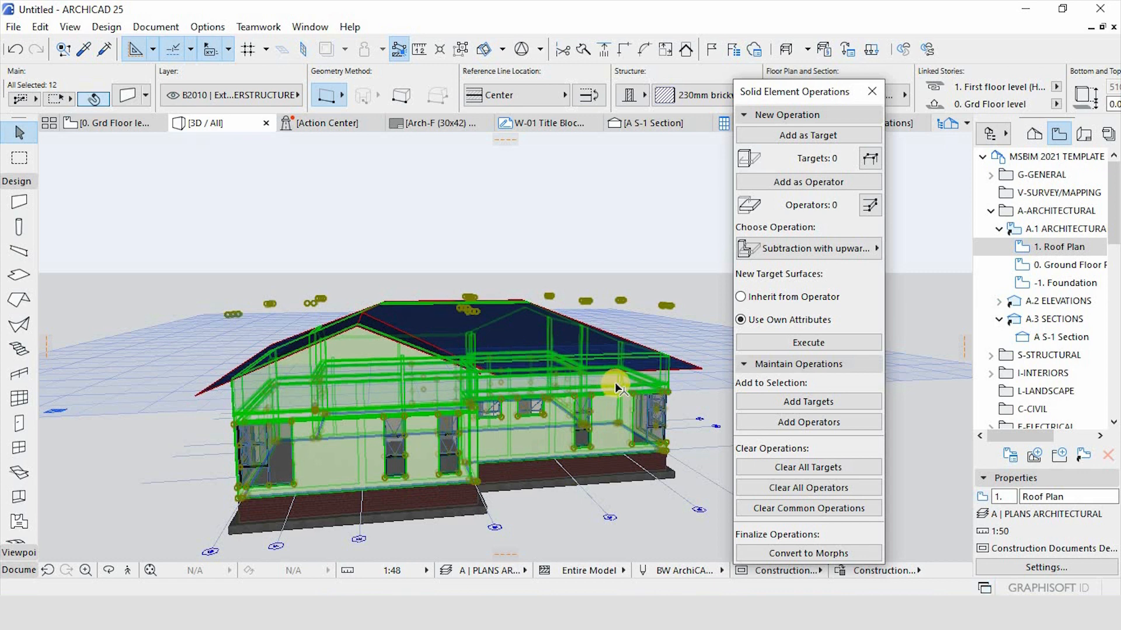
{"action": "middle_click_drag", "start_coordinate": [560, 380], "coordinate": [208, 372], "text": "shift"}
{"action": "left_click", "coordinate": [581, 467]}
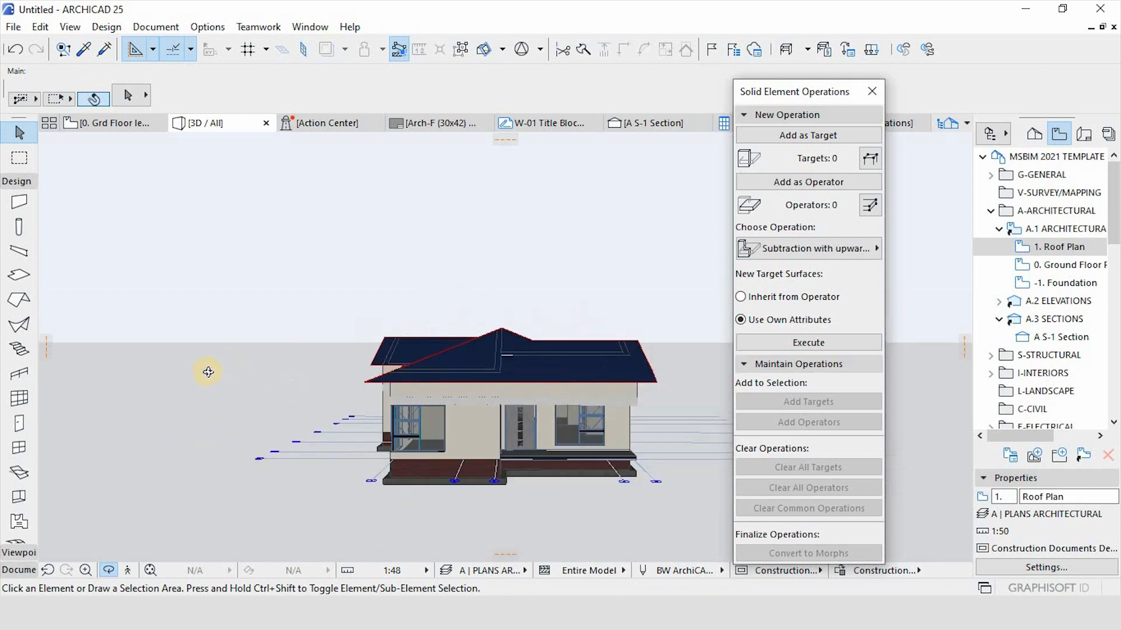
{"action": "middle_click_drag", "start_coordinate": [667, 467], "coordinate": [450, 378], "text": "shift"}
{"action": "scroll", "coordinate": [458, 381], "scroll_direction": "up", "scroll_amount": 6}
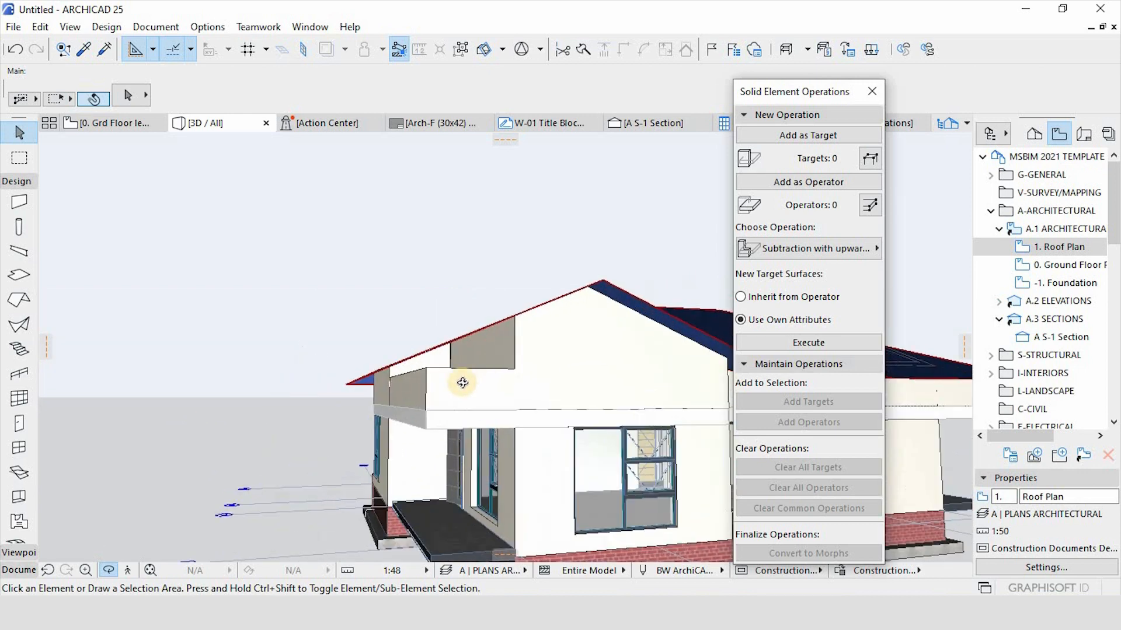
{"action": "scroll", "coordinate": [477, 392], "scroll_direction": "down", "scroll_amount": 2}
Select the two pairs of short exterior walls above the porch openings and set their top offset to 1500 mm.
{"action": "left_click", "coordinate": [406, 397]}
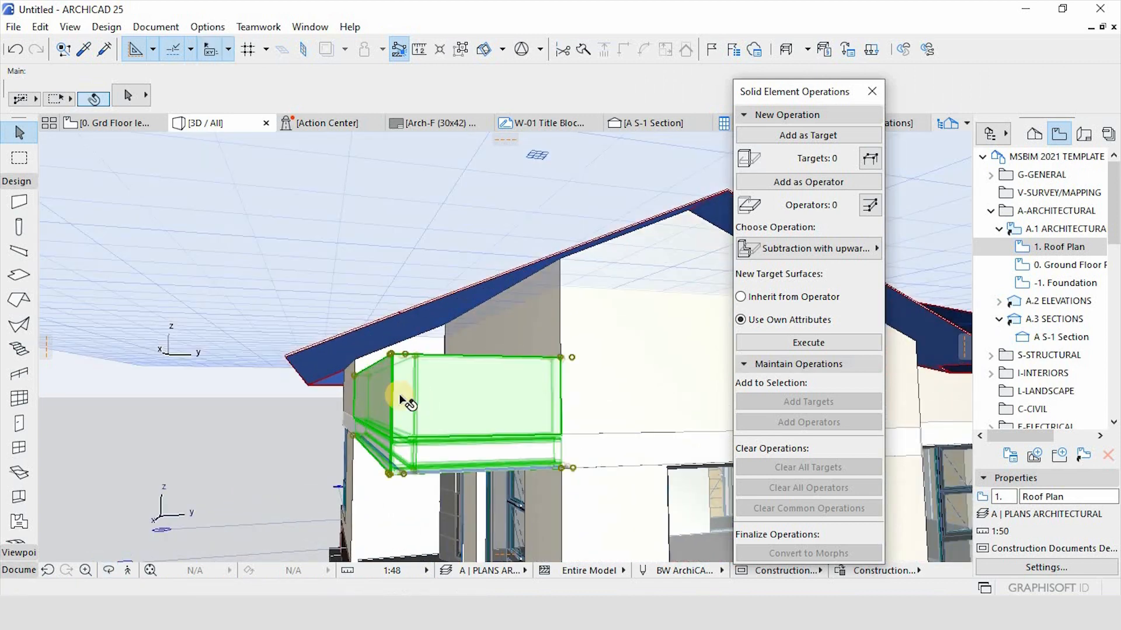
{"action": "scroll", "coordinate": [132, 457], "scroll_direction": "down", "scroll_amount": 5}
{"action": "scroll", "coordinate": [643, 421], "scroll_direction": "up", "scroll_amount": 4}
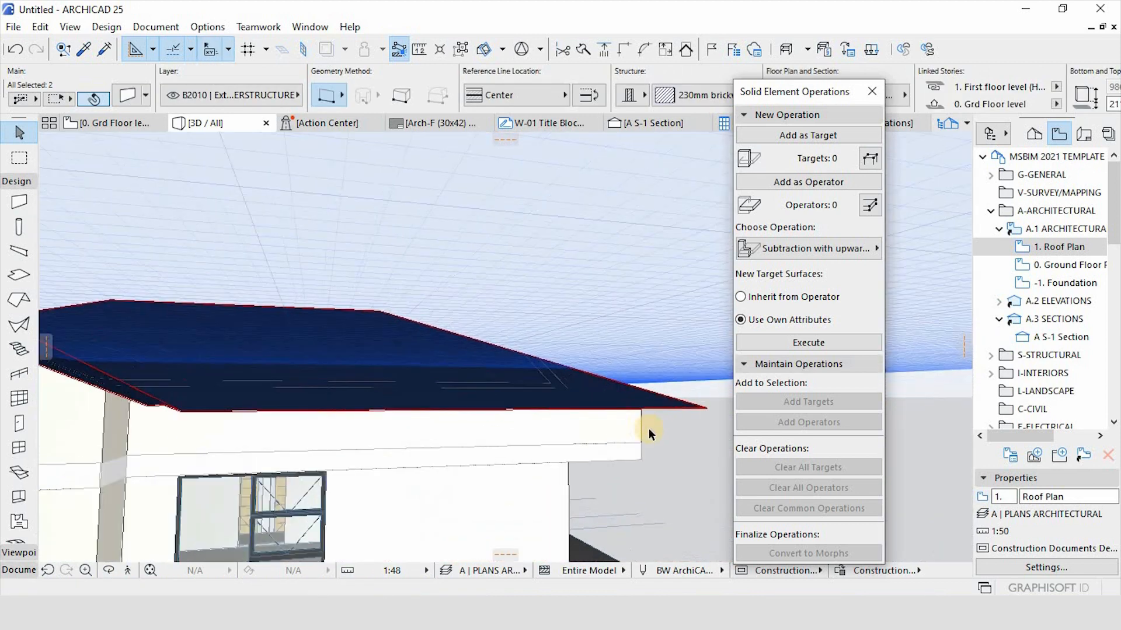
{"action": "middle_click_drag", "start_coordinate": [649, 428], "coordinate": [481, 375], "text": "shift"}
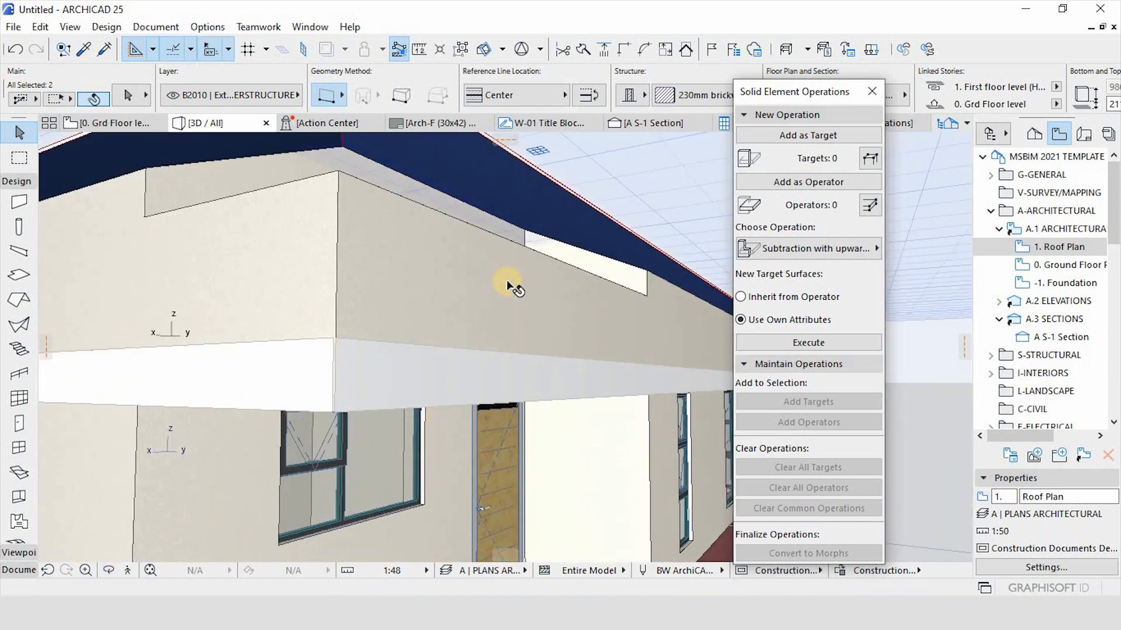
{"action": "left_click", "coordinate": [320, 314]}
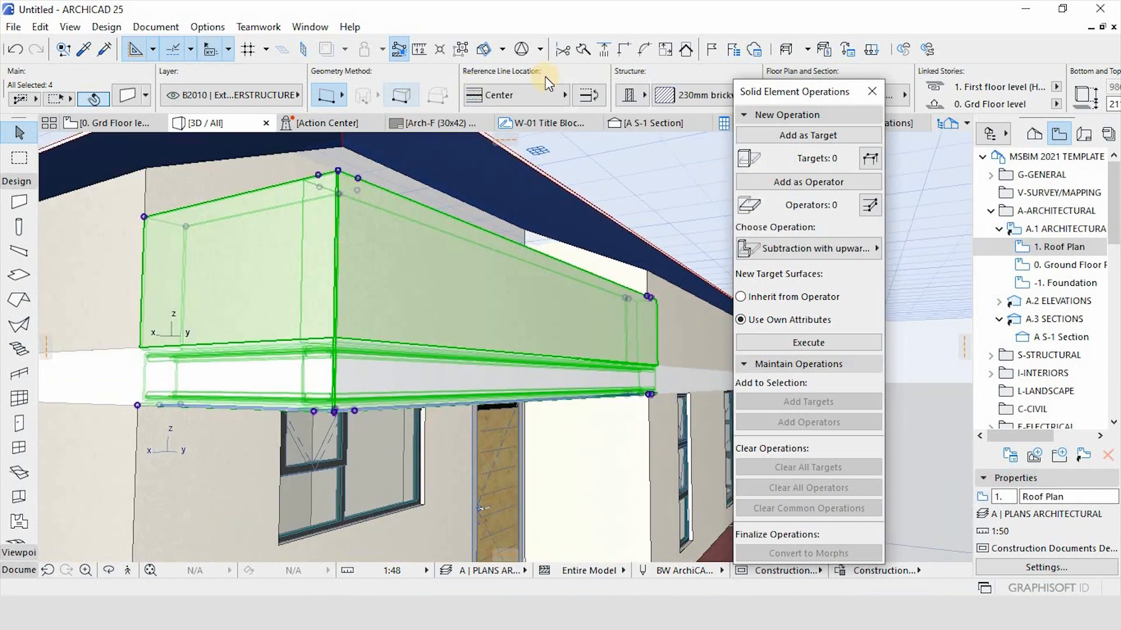
{"action": "left_click", "coordinate": [128, 99]}
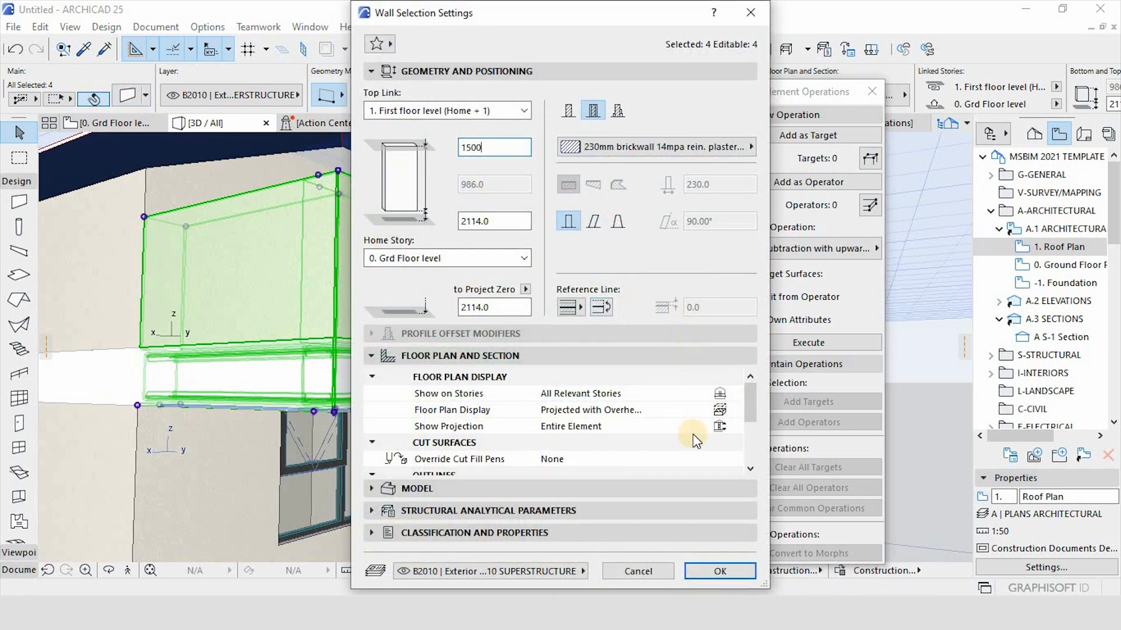
{"action": "left_click", "coordinate": [724, 572]}
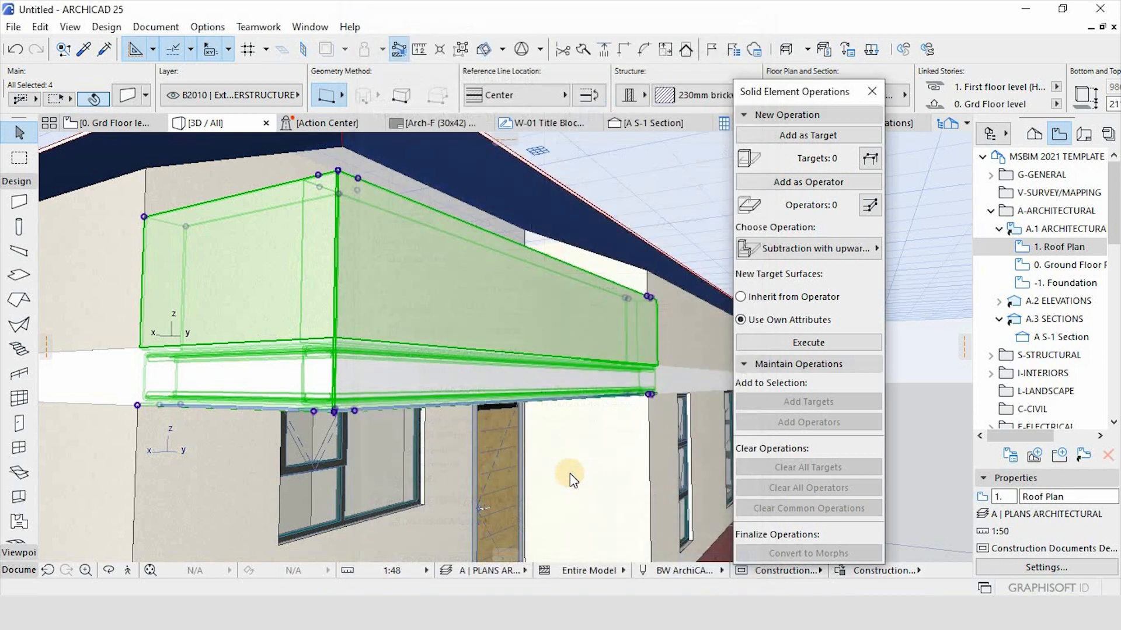
Trim the four raised porch walls with the roof as operator, using subtraction with upward extrusion.
{"action": "scroll", "coordinate": [613, 506], "scroll_direction": "down", "scroll_amount": 3}
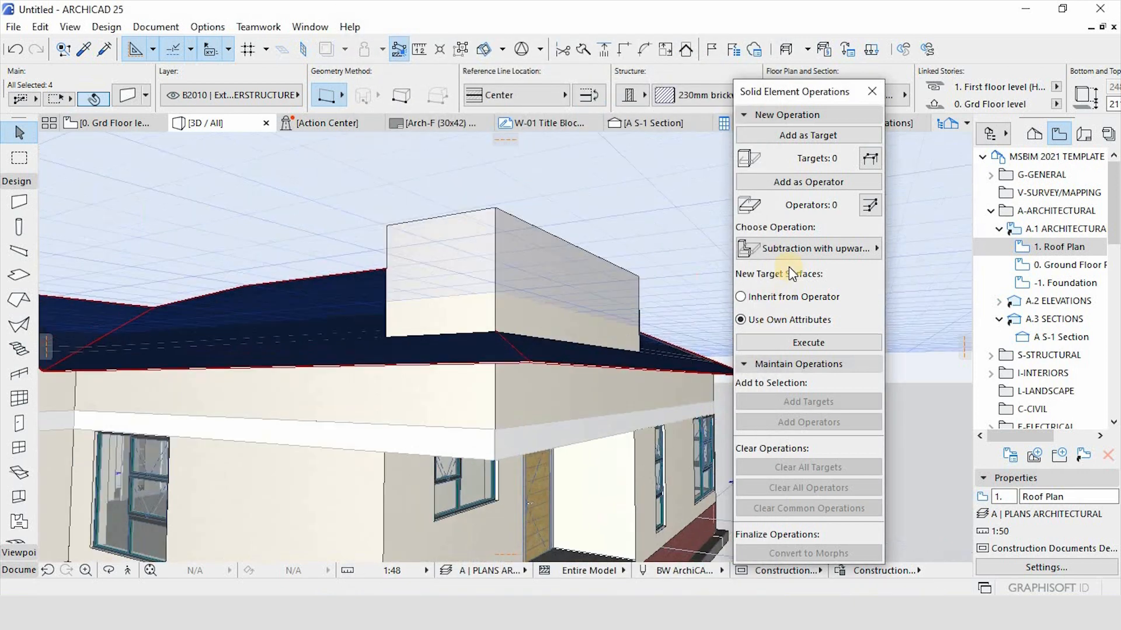
{"action": "left_click", "coordinate": [782, 135]}
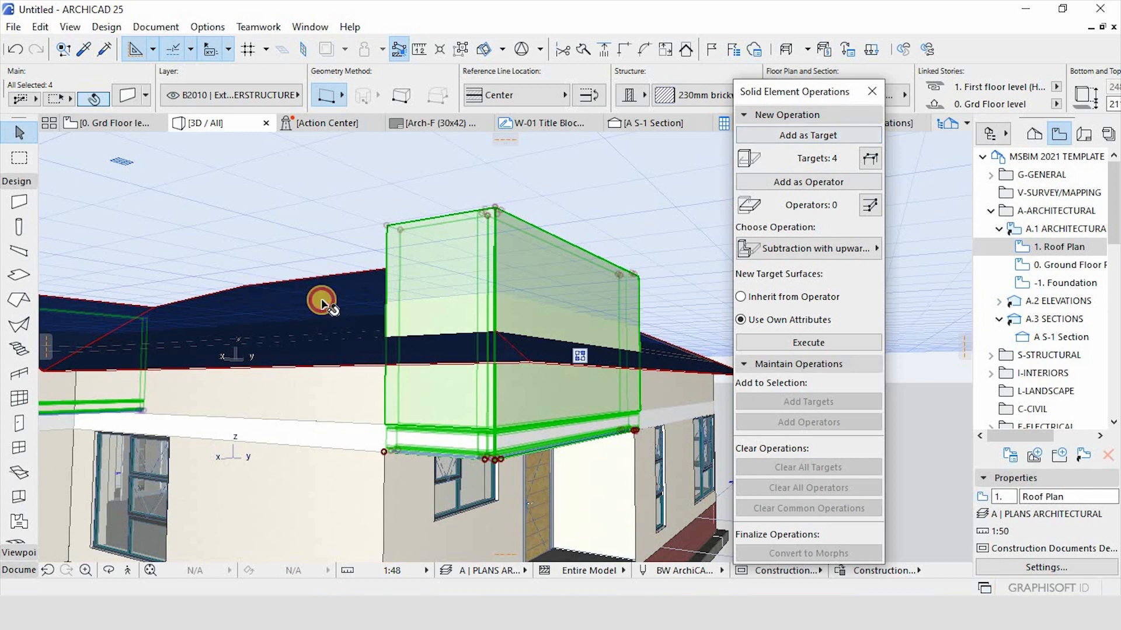
{"action": "left_click", "coordinate": [391, 297]}
{"action": "left_click", "coordinate": [814, 181]}
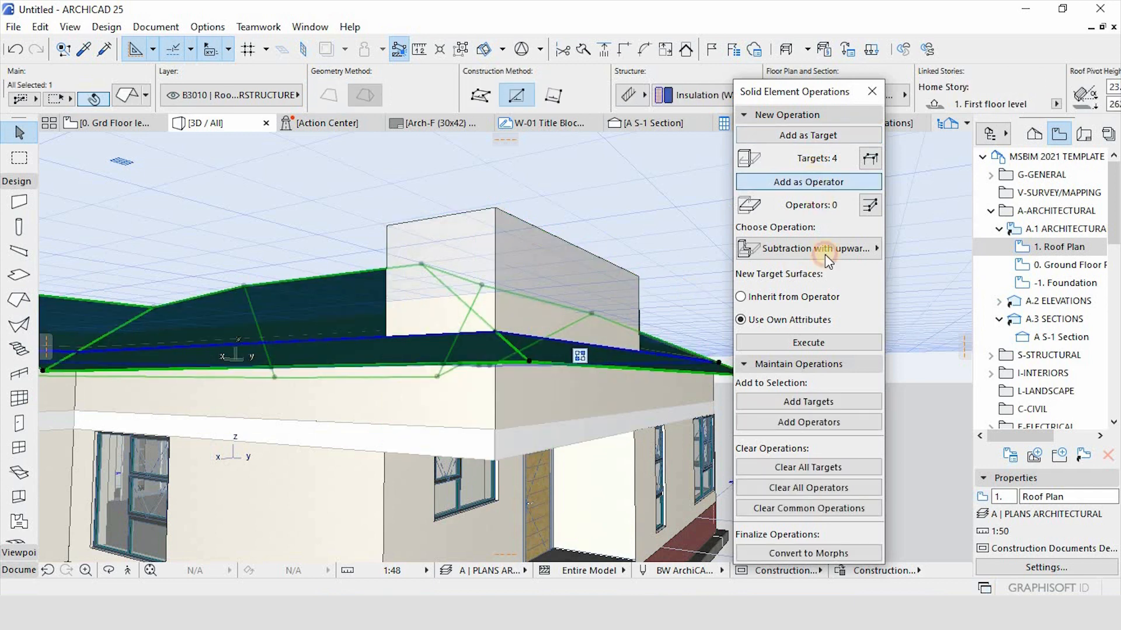
{"action": "left_click", "coordinate": [817, 342]}
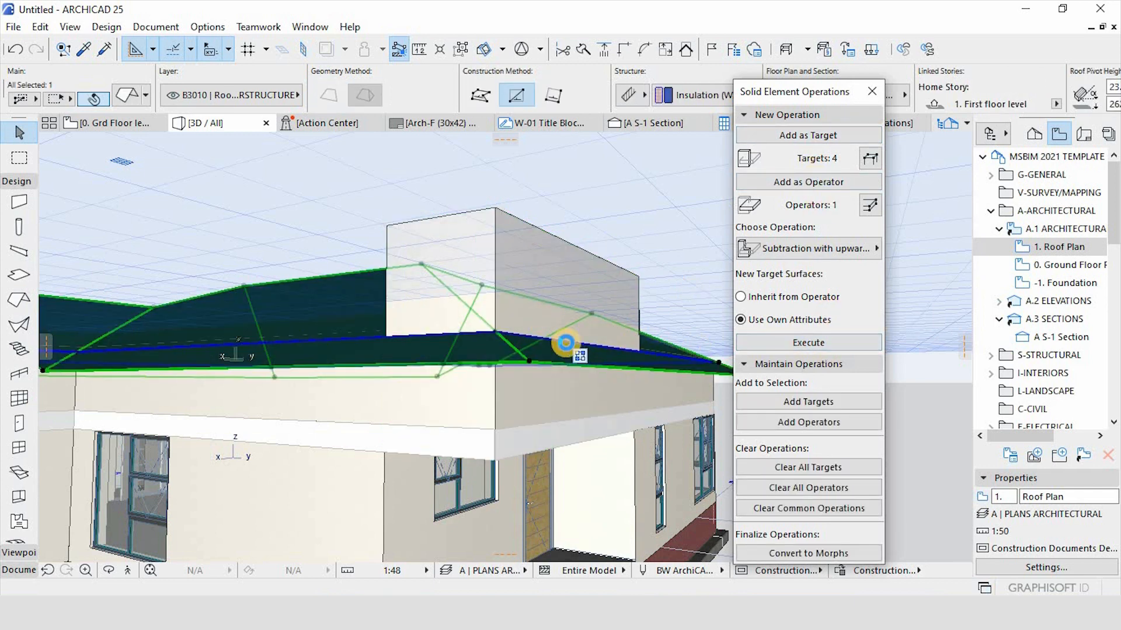
Examine the trimmed porch walls and how the exterior walls meet the roof around the house.
{"action": "scroll", "coordinate": [505, 318], "scroll_direction": "down", "scroll_amount": 4}
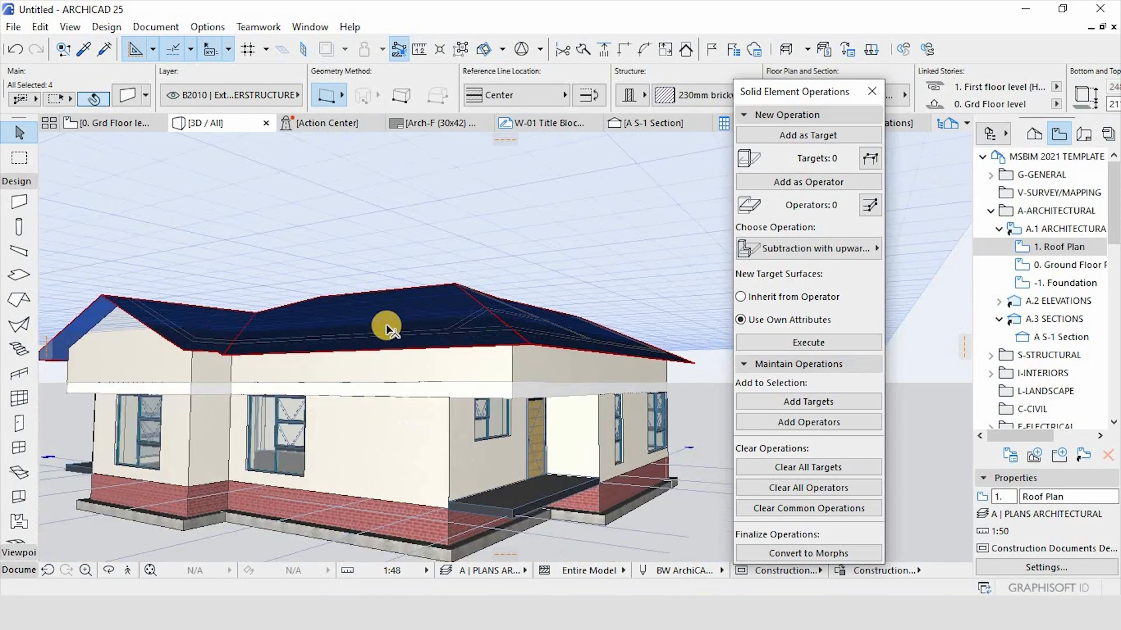
{"action": "middle_click_drag", "start_coordinate": [338, 432], "coordinate": [393, 450], "text": "shift"}
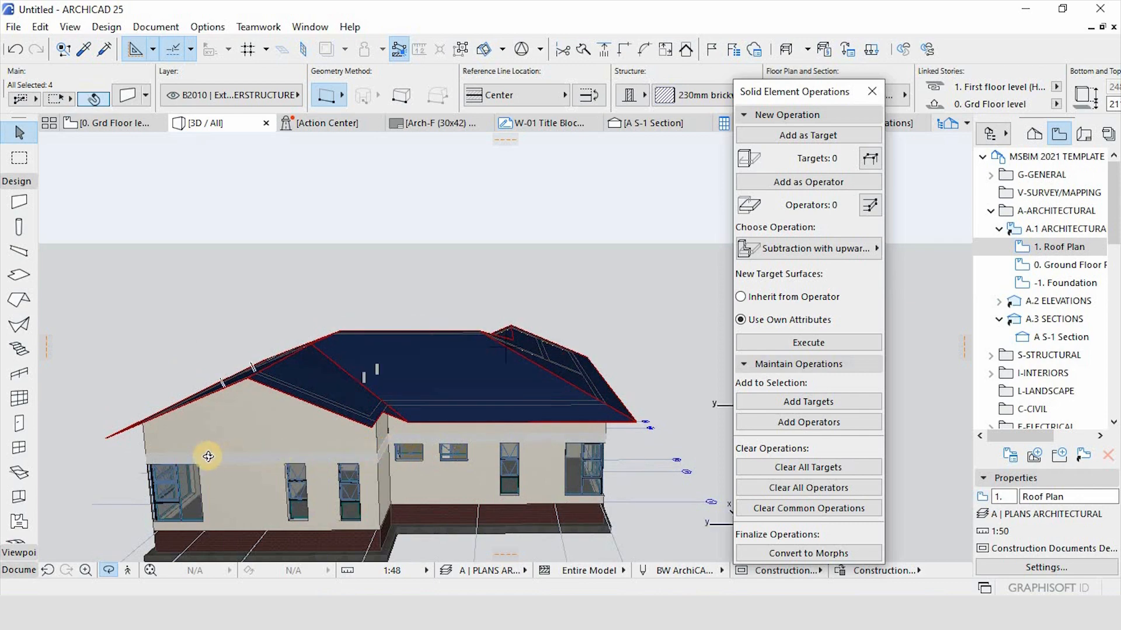
{"action": "middle_click_drag", "start_coordinate": [288, 435], "coordinate": [388, 426], "text": "shift"}
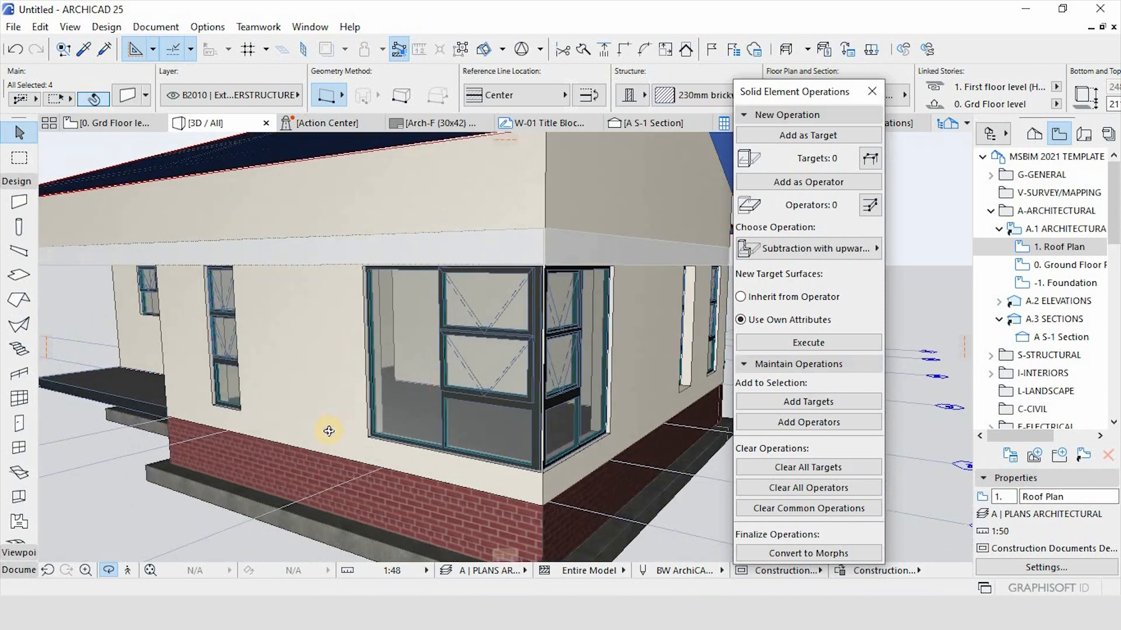
{"action": "scroll", "coordinate": [327, 430], "scroll_direction": "down", "scroll_amount": 3}
{"action": "middle_click_drag", "start_coordinate": [292, 255], "coordinate": [420, 252], "text": "shift"}
{"action": "scroll", "coordinate": [429, 286], "scroll_direction": "up", "scroll_amount": 4}
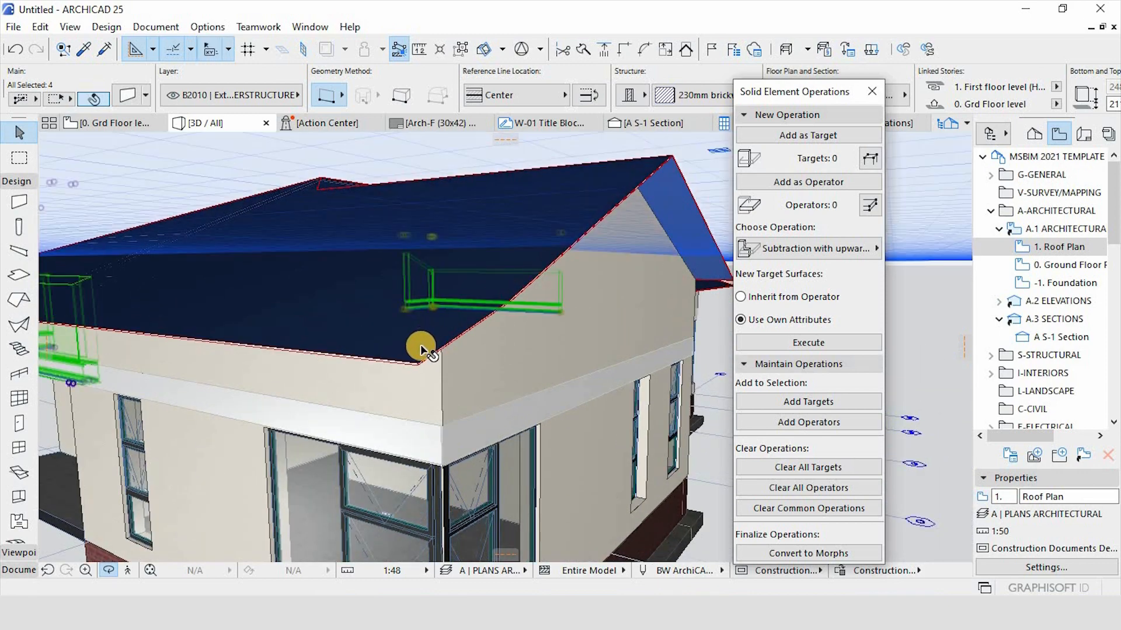
Select the roof and try to move it from the lower to the upper point of its eave corner by the corner window.
{"action": "key", "text": "Escape"}
{"action": "left_click", "coordinate": [416, 349]}
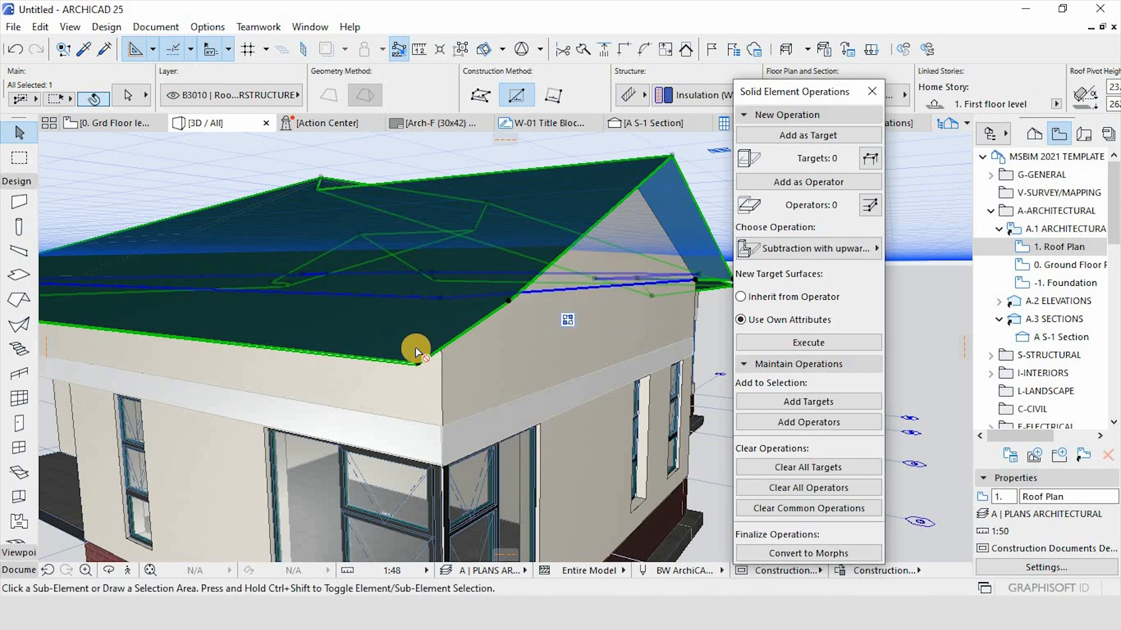
{"action": "scroll", "coordinate": [420, 371], "scroll_direction": "up", "scroll_amount": 5}
{"action": "key", "text": "ctrl+d"}
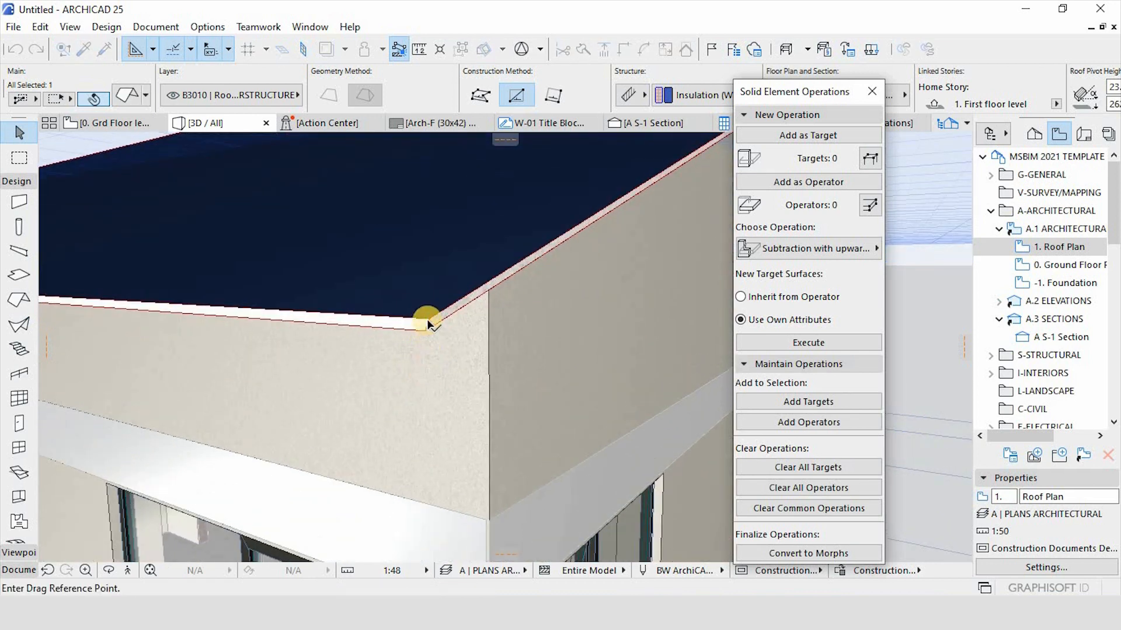
{"action": "left_click", "coordinate": [428, 326]}
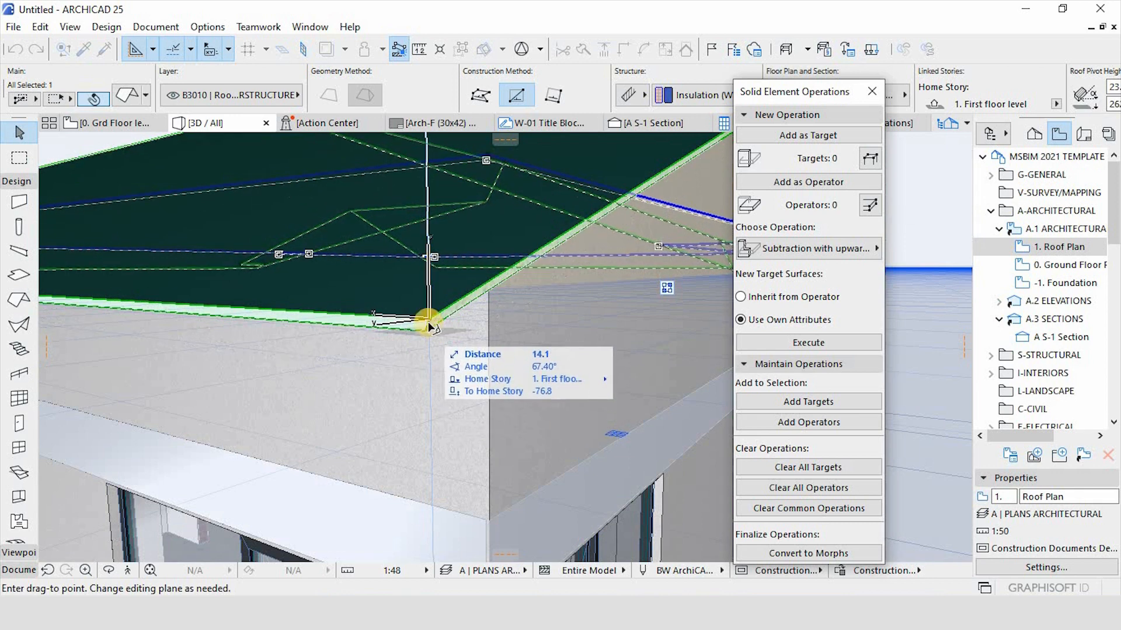
{"action": "left_click", "coordinate": [428, 320]}
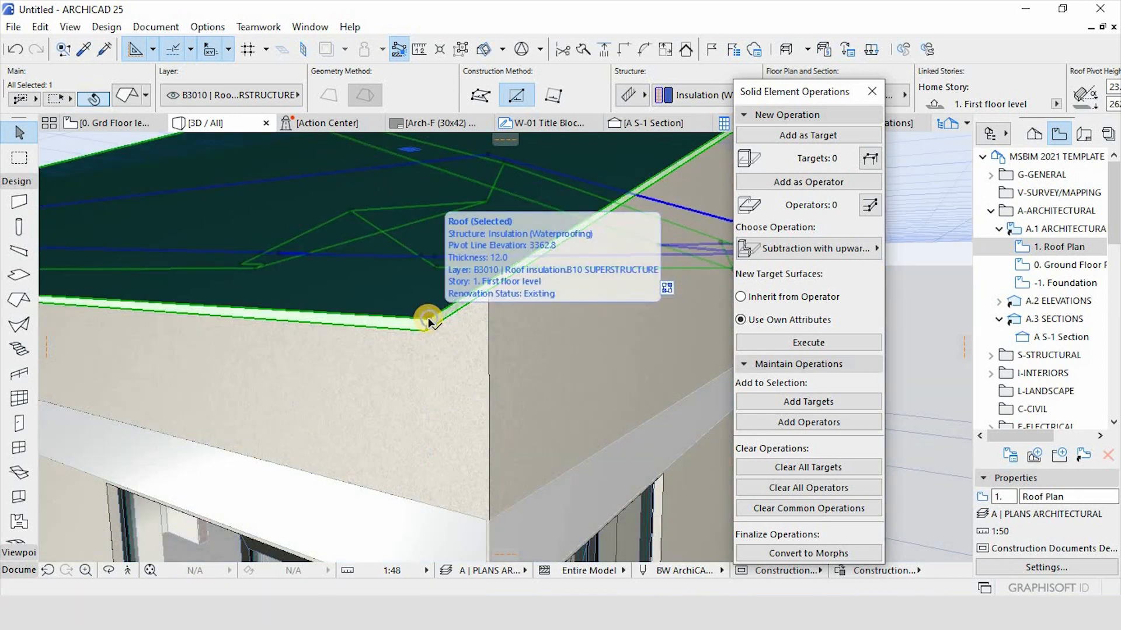
Try to offset all the roof's outline edges outward by 10 mm from the same eave corner.
{"action": "left_click", "coordinate": [428, 319]}
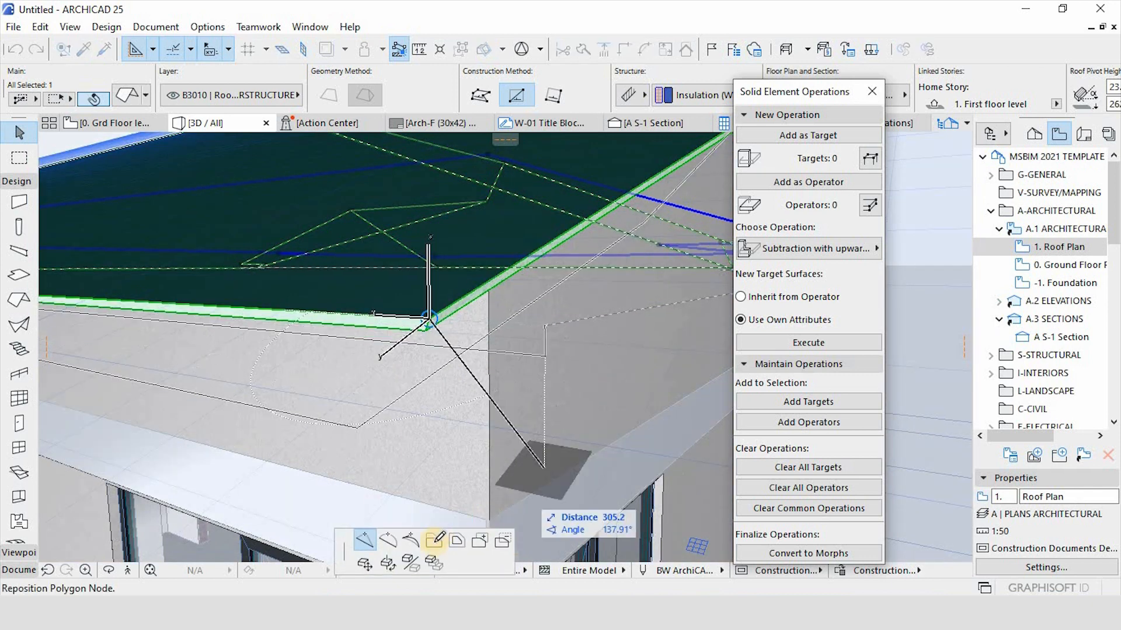
{"action": "left_click", "coordinate": [459, 540]}
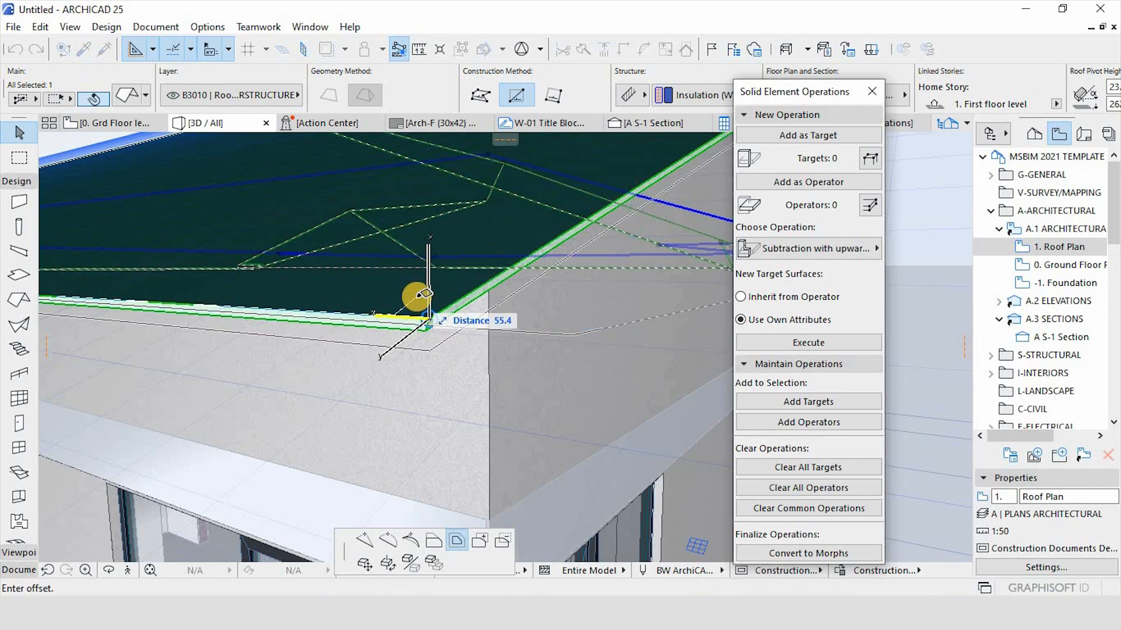
{"action": "type", "text": "10"}
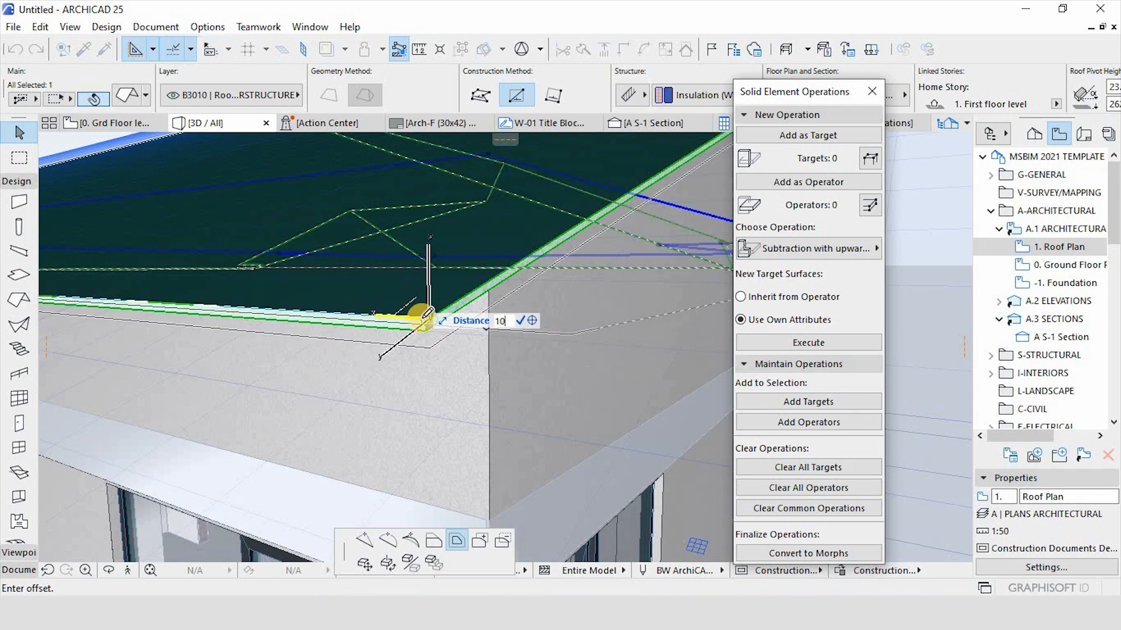
{"action": "key", "text": "Return"}
Examine the roof's eaves, gable overhang and wall junctions from below and from above.
{"action": "scroll", "coordinate": [435, 356], "scroll_direction": "up", "scroll_amount": 6}
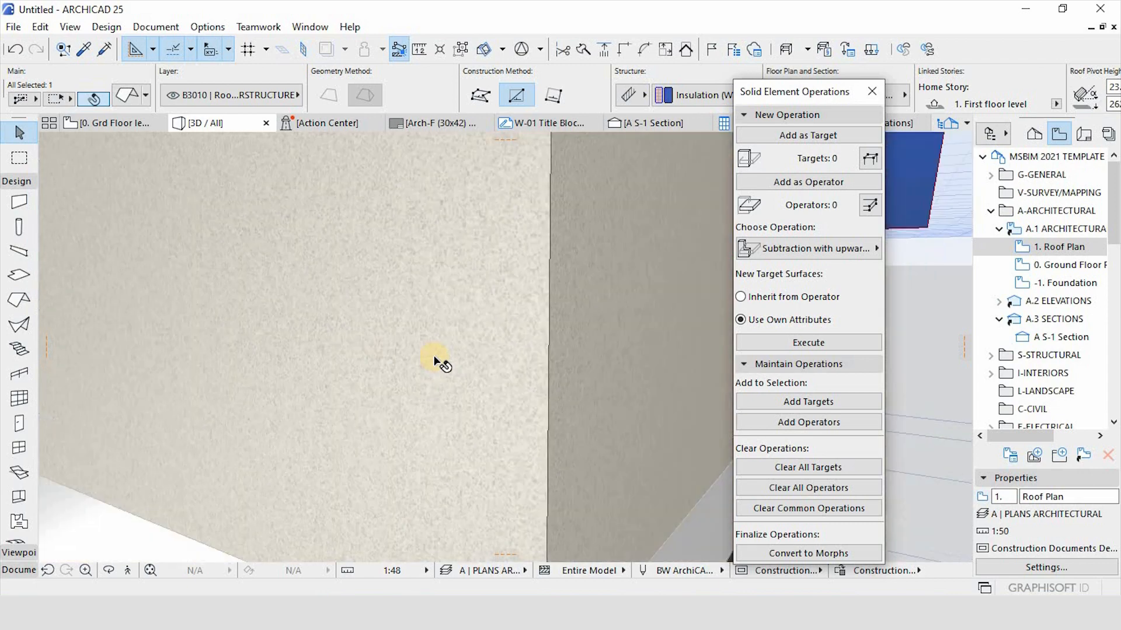
{"action": "scroll", "coordinate": [435, 358], "scroll_direction": "down", "scroll_amount": 5}
{"action": "scroll", "coordinate": [438, 318], "scroll_direction": "up", "scroll_amount": 4}
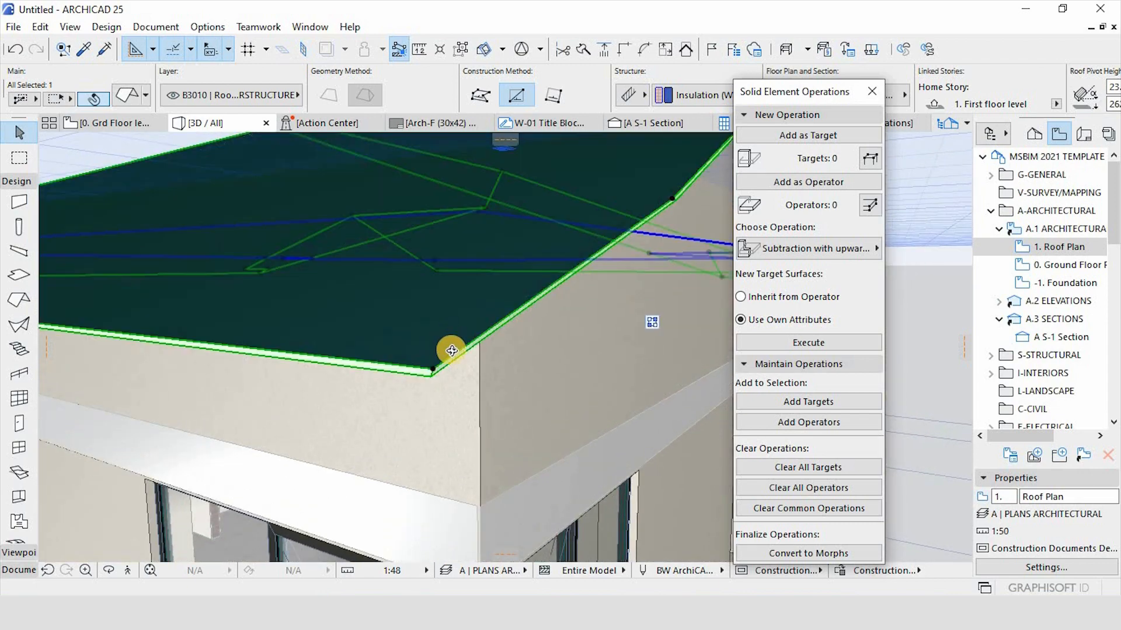
{"action": "middle_click_drag", "start_coordinate": [443, 335], "coordinate": [430, 410], "text": "shift"}
{"action": "scroll", "coordinate": [430, 457], "scroll_direction": "down", "scroll_amount": 6}
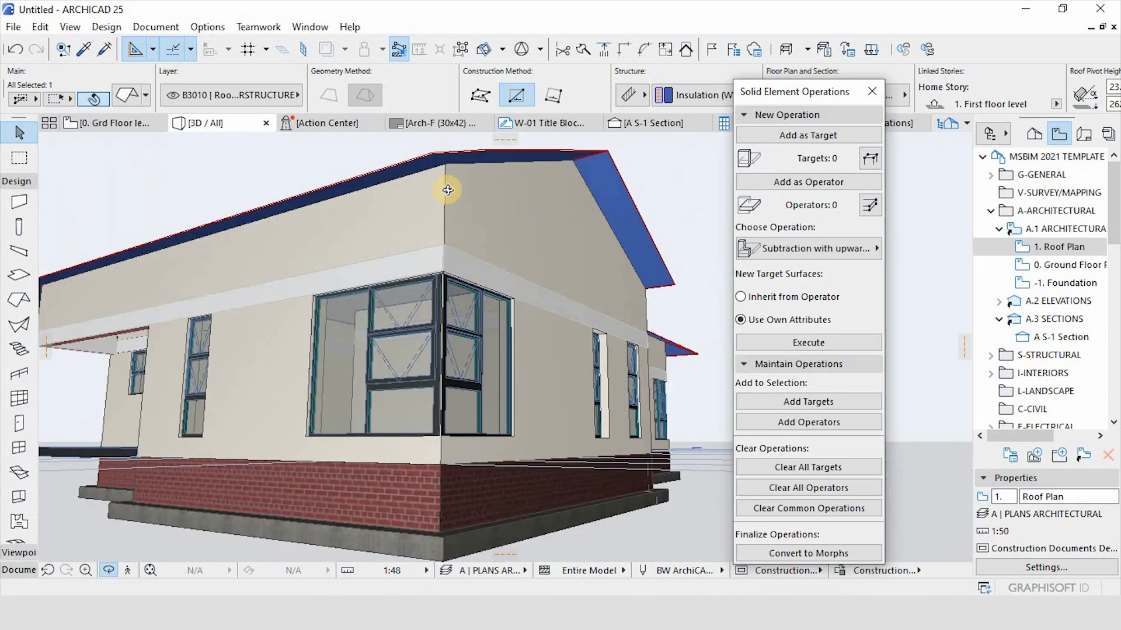
{"action": "scroll", "coordinate": [448, 190], "scroll_direction": "up", "scroll_amount": 4}
{"action": "scroll", "coordinate": [237, 493], "scroll_direction": "up", "scroll_amount": 1}
{"action": "scroll", "coordinate": [237, 493], "scroll_direction": "down", "scroll_amount": 4}
{"action": "scroll", "coordinate": [313, 260], "scroll_direction": "up", "scroll_amount": 4}
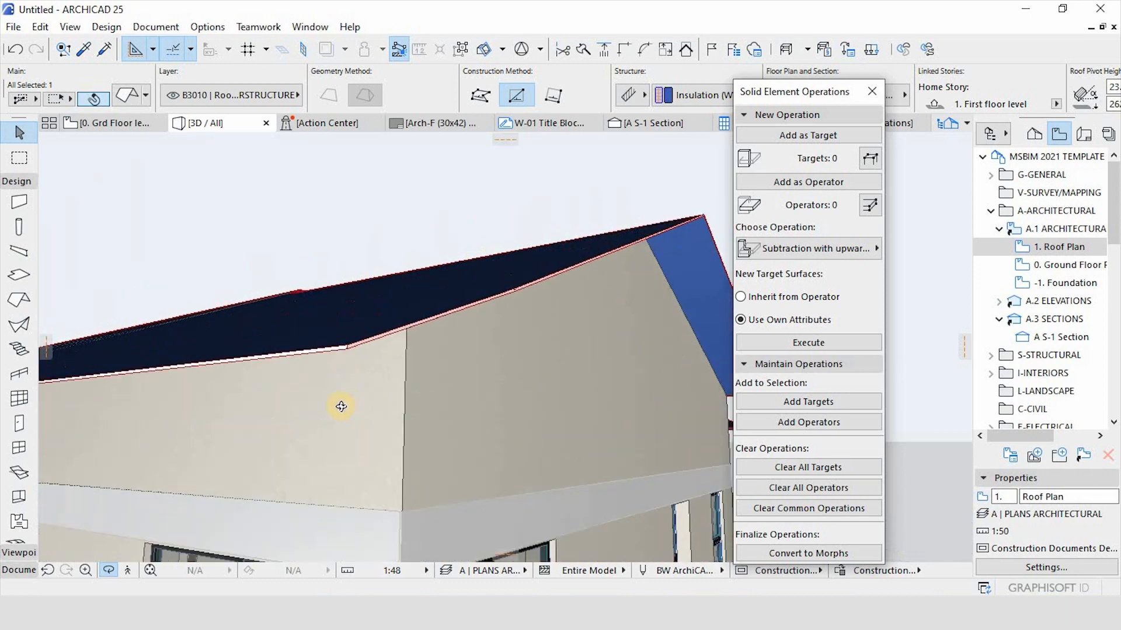
{"action": "scroll", "coordinate": [341, 406], "scroll_direction": "down", "scroll_amount": 5}
{"action": "scroll", "coordinate": [310, 183], "scroll_direction": "up", "scroll_amount": 5}
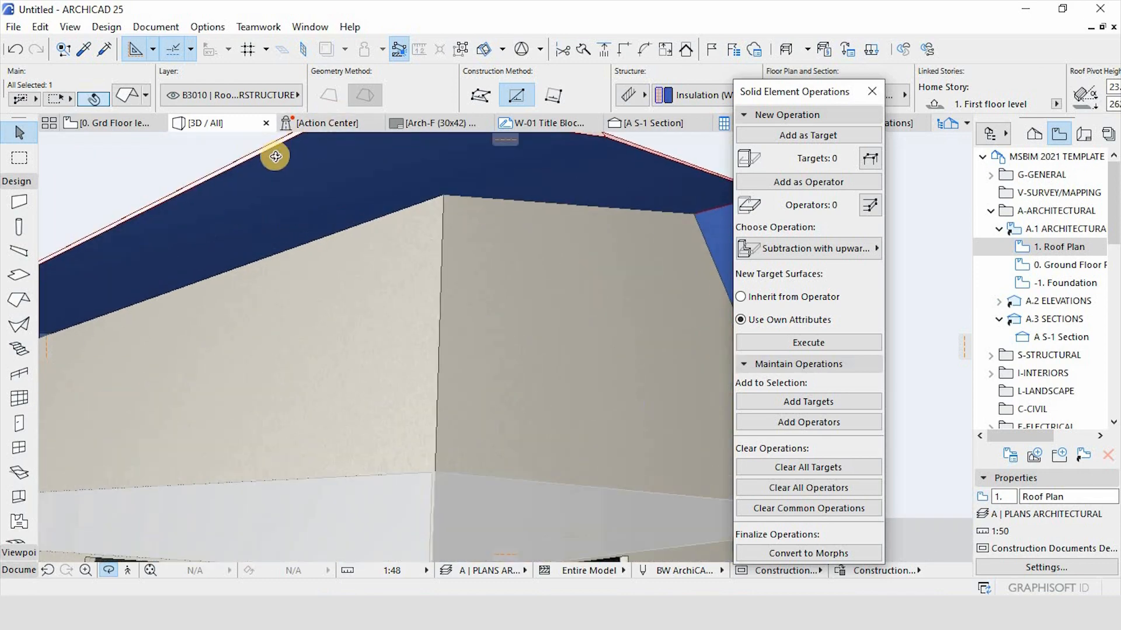
{"action": "scroll", "coordinate": [275, 157], "scroll_direction": "up", "scroll_amount": 4}
{"action": "middle_click_drag", "start_coordinate": [43, 189], "coordinate": [338, 366], "text": "shift"}
{"action": "left_click_drag", "start_coordinate": [346, 402], "coordinate": [287, 313]}
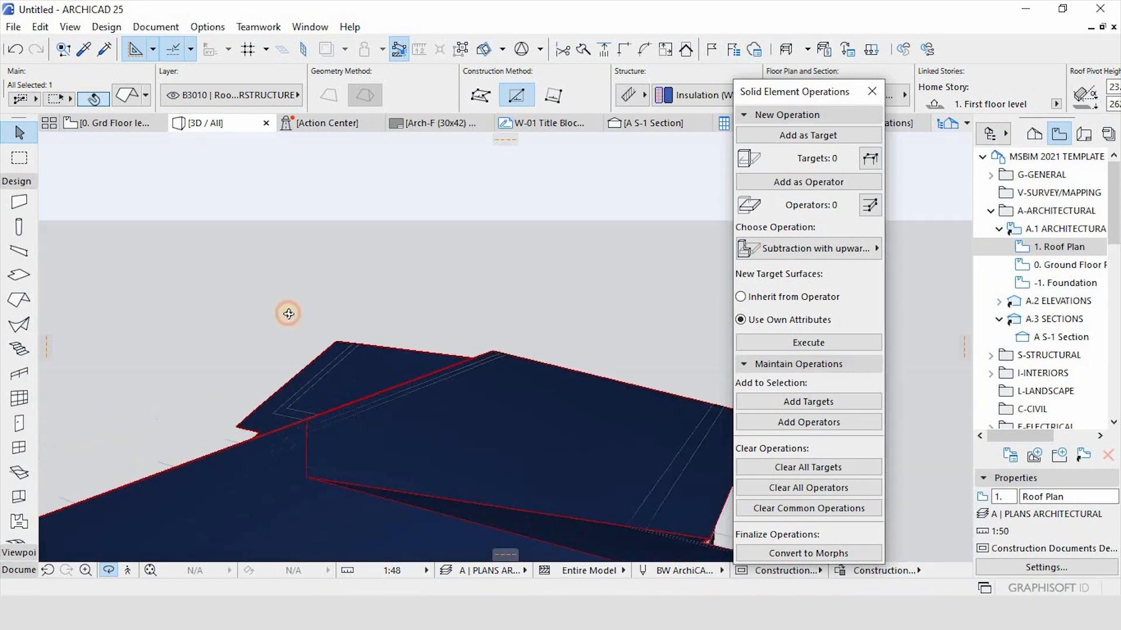
{"action": "scroll", "coordinate": [318, 362], "scroll_direction": "down", "scroll_amount": 5}
{"action": "scroll", "coordinate": [332, 403], "scroll_direction": "up", "scroll_amount": 2}
{"action": "scroll", "coordinate": [338, 310], "scroll_direction": "down", "scroll_amount": 2}
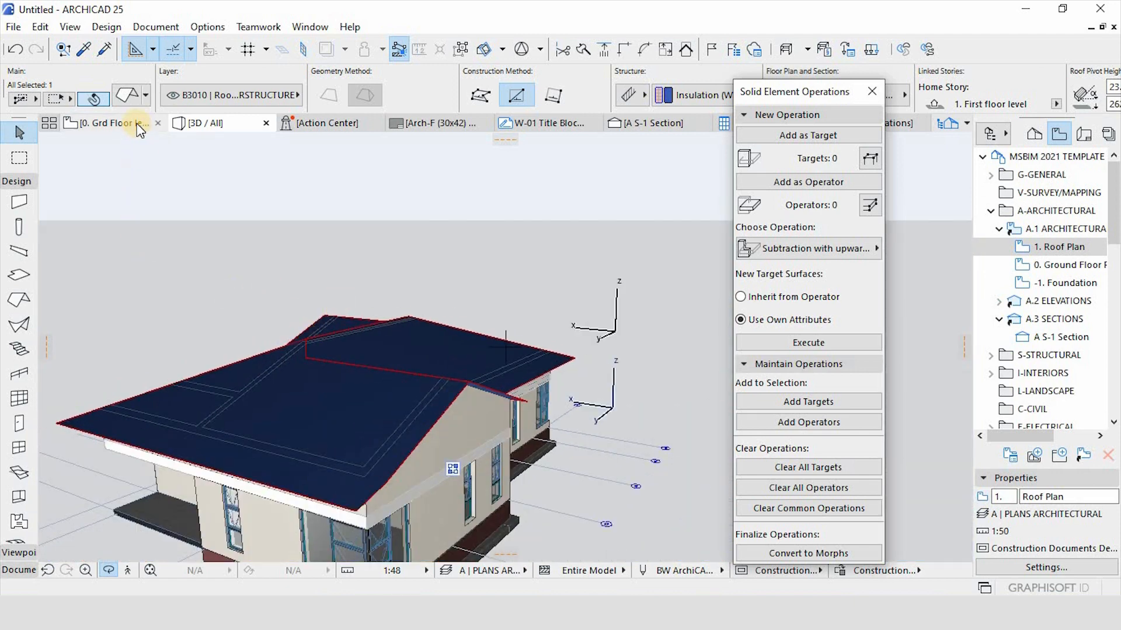
Switch from the 3D model to the 1. Roof Plan view of the architectural plans.
{"action": "left_click", "coordinate": [136, 123]}
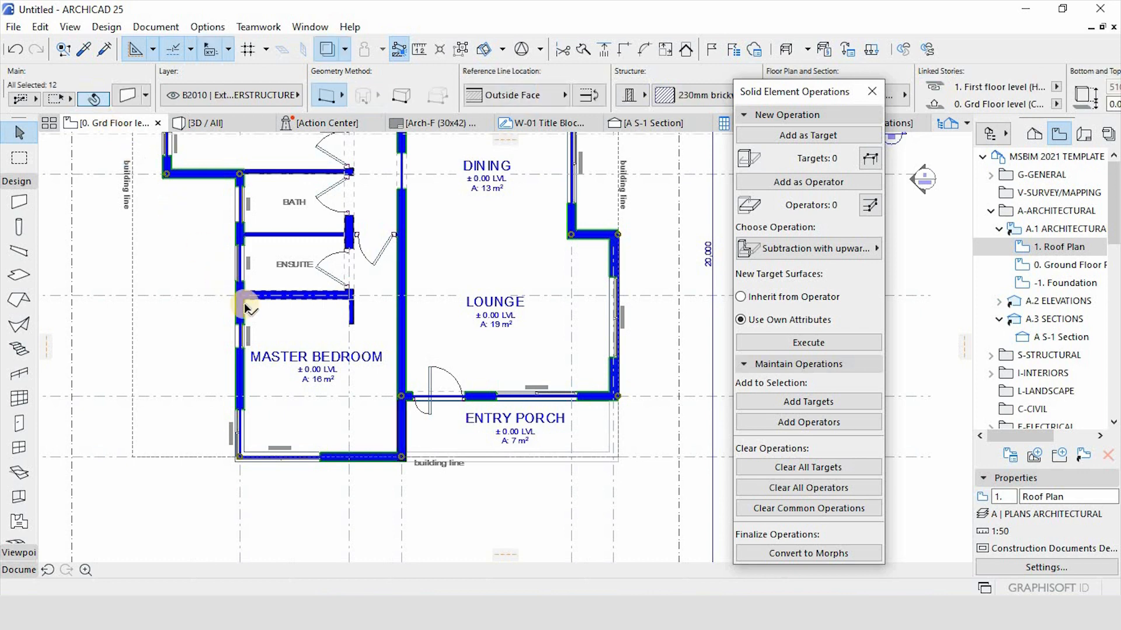
{"action": "right_click", "coordinate": [122, 125]}
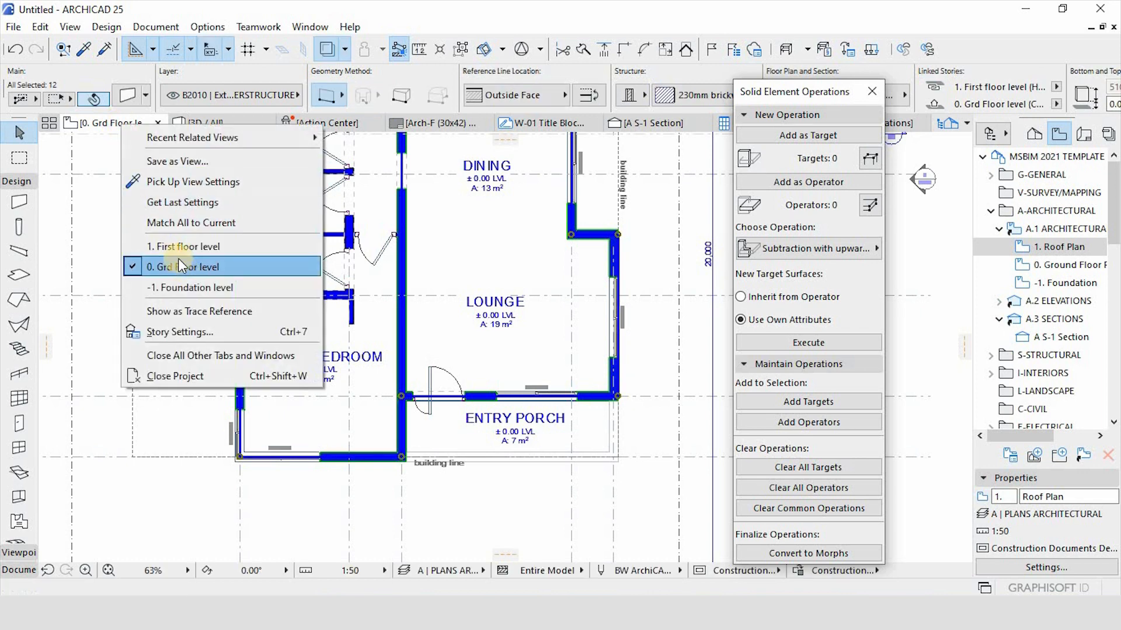
{"action": "left_click", "coordinate": [1045, 223]}
{"action": "double_click", "coordinate": [1052, 233]}
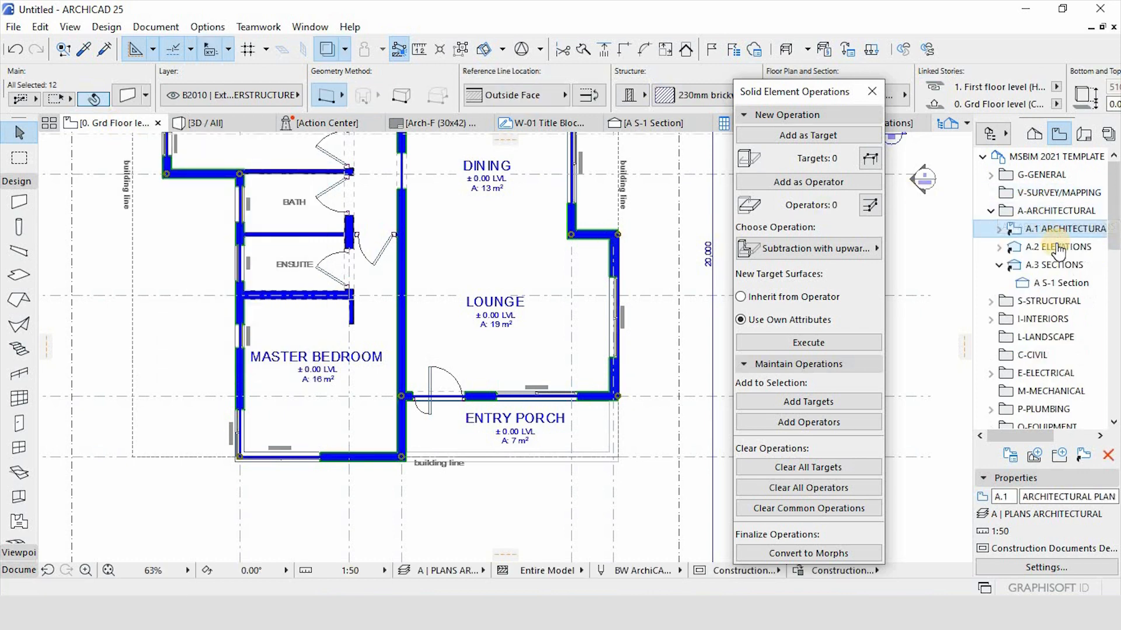
{"action": "left_click", "coordinate": [1001, 227]}
{"action": "double_click", "coordinate": [1059, 247]}
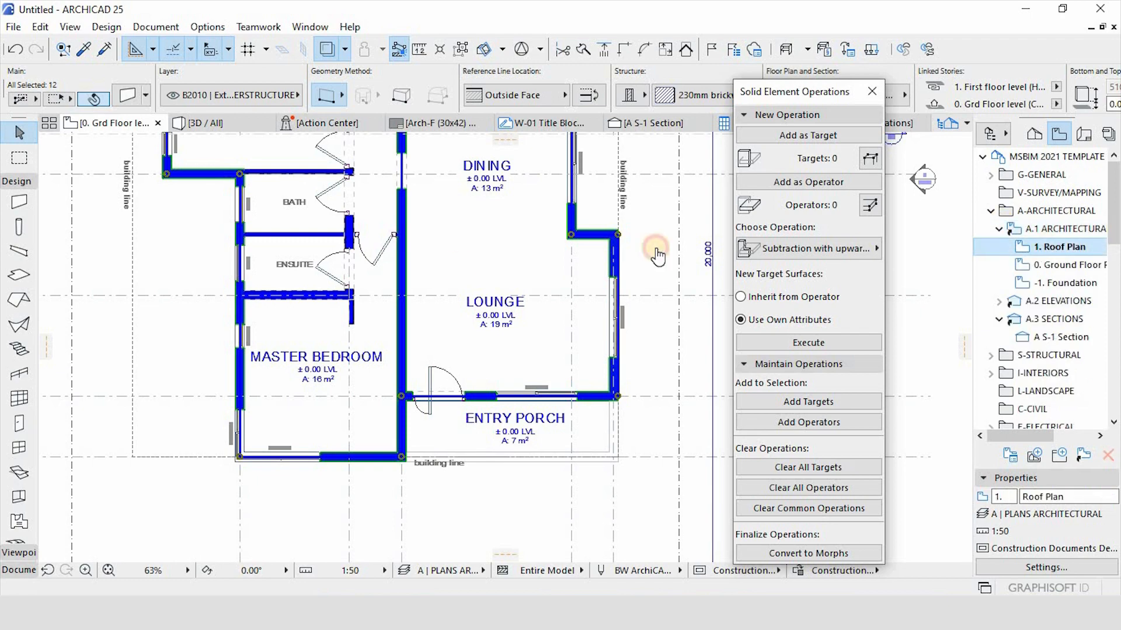
Select the roof in plan and examine its outline beside the entry porch and at the recess near the bath.
{"action": "scroll", "coordinate": [607, 411], "scroll_direction": "up", "scroll_amount": 6}
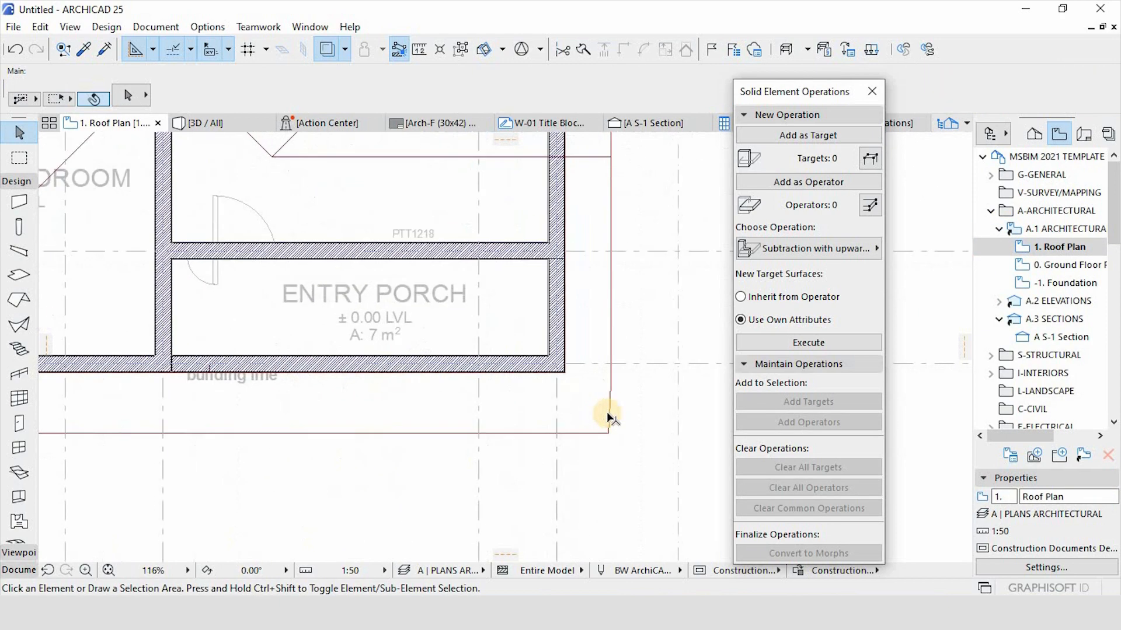
{"action": "left_click", "coordinate": [610, 421]}
{"action": "scroll", "coordinate": [611, 430], "scroll_direction": "down", "scroll_amount": 8}
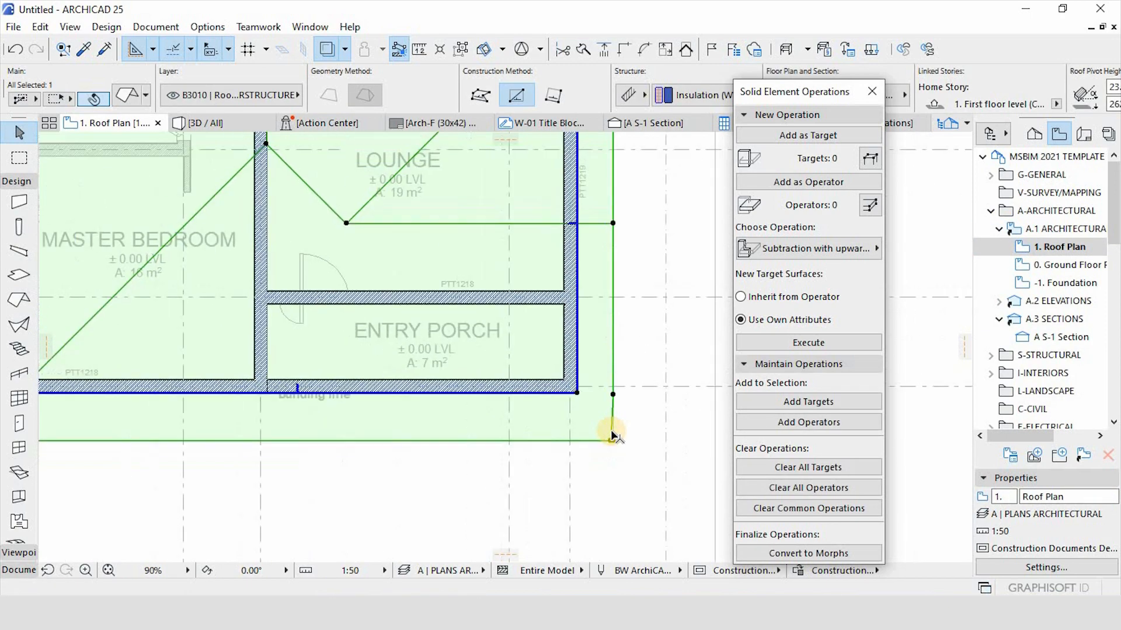
{"action": "scroll", "coordinate": [273, 192], "scroll_direction": "up", "scroll_amount": 8}
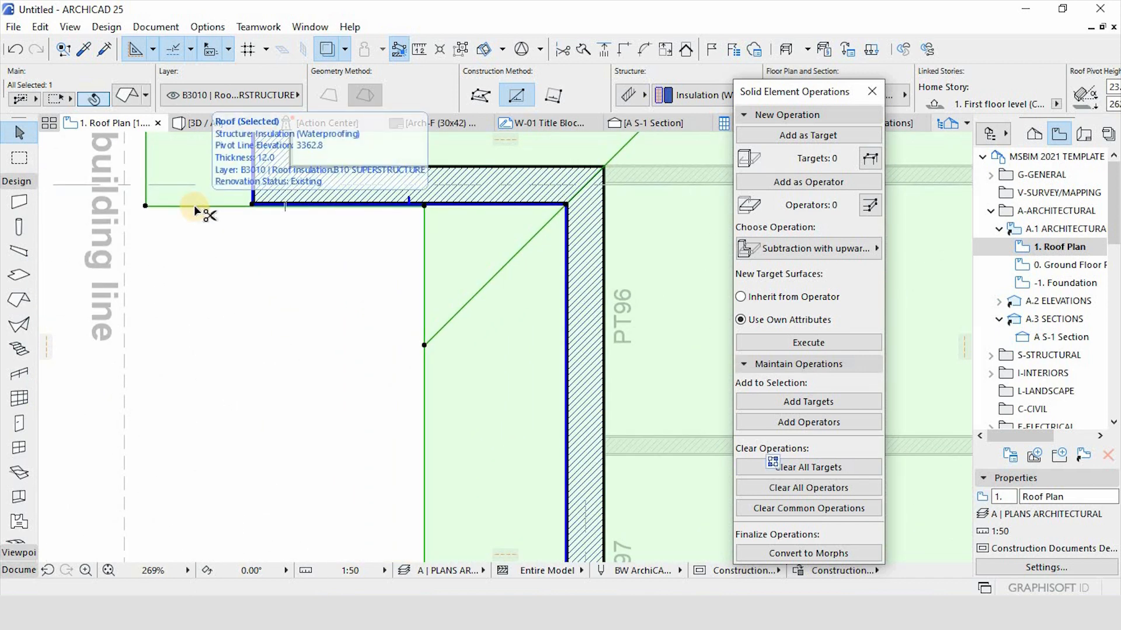
Return to the 3D model and undo the roof's edge offset and the preceding roof move.
{"action": "key", "text": "F3"}
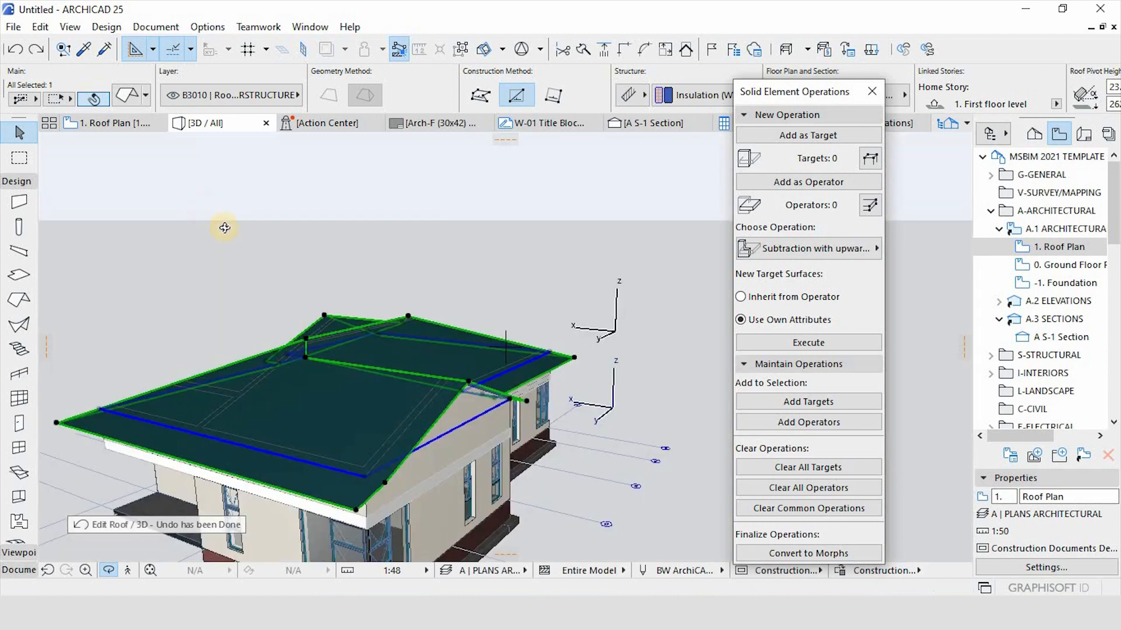
{"action": "left_click_drag", "start_coordinate": [401, 530], "coordinate": [351, 484]}
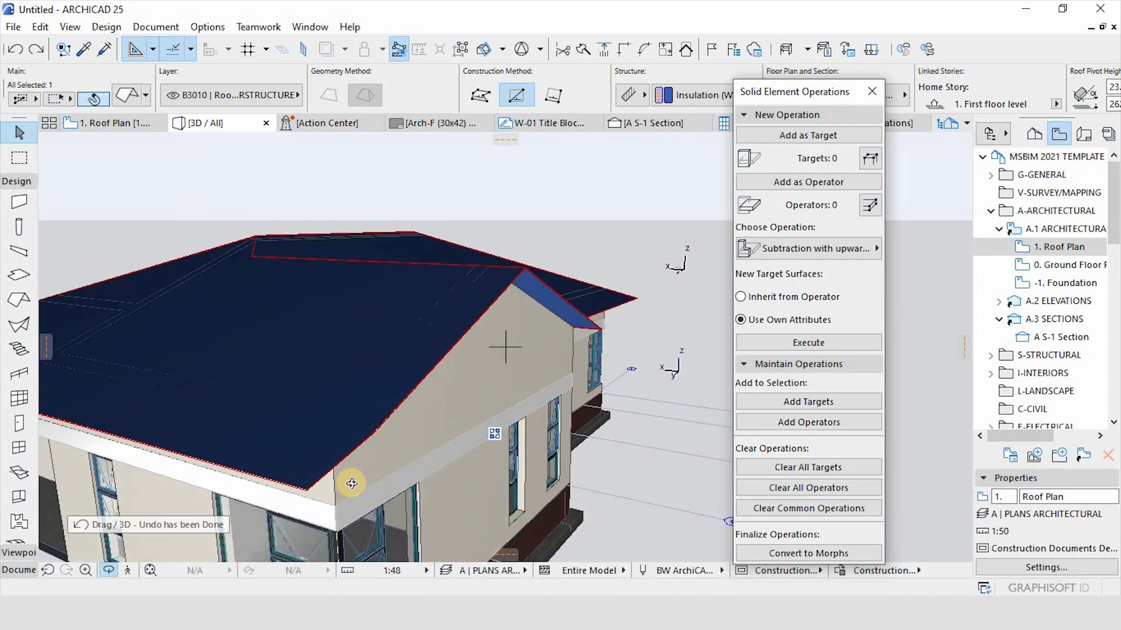
{"action": "key", "text": "Escape"}
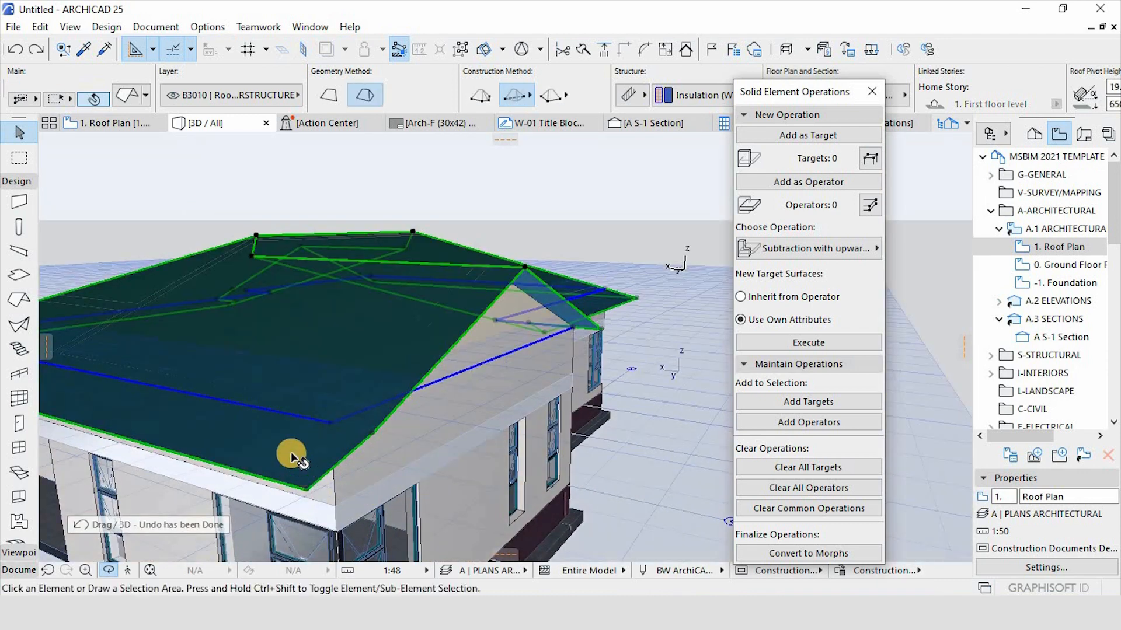
{"action": "key", "text": "Escape"}
{"action": "left_click", "coordinate": [361, 340]}
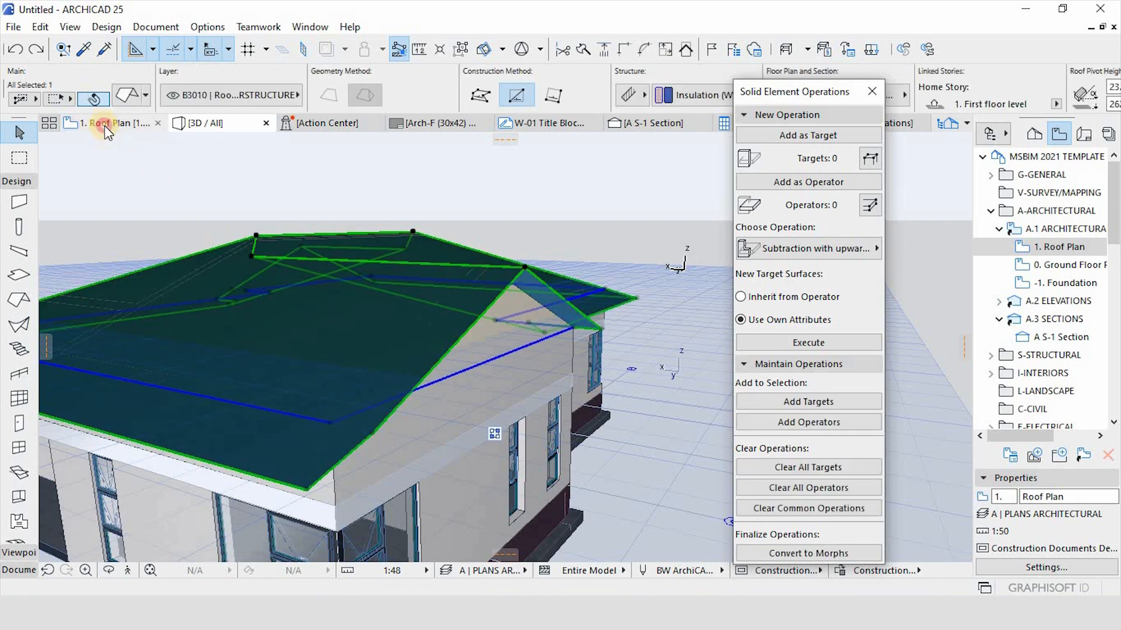
Reopen the roof plan, select the roof and offset its short edge at the recess near the bath outward beyond the wall.
{"action": "left_click", "coordinate": [104, 125]}
{"action": "key", "text": "Escape"}
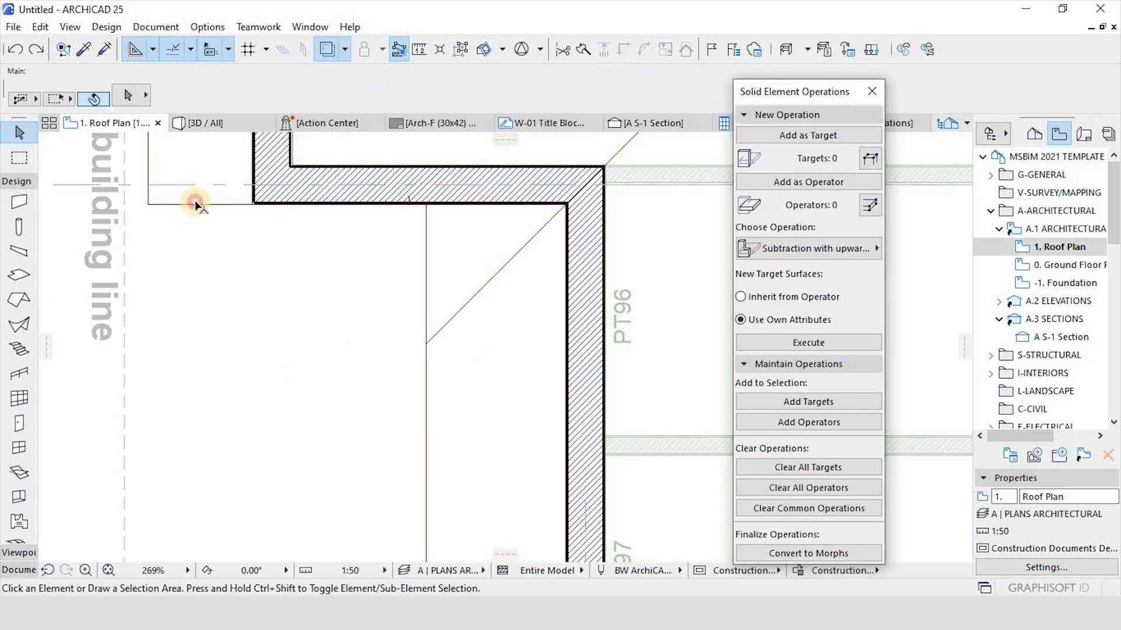
{"action": "left_click", "coordinate": [196, 204]}
{"action": "left_click", "coordinate": [196, 212]}
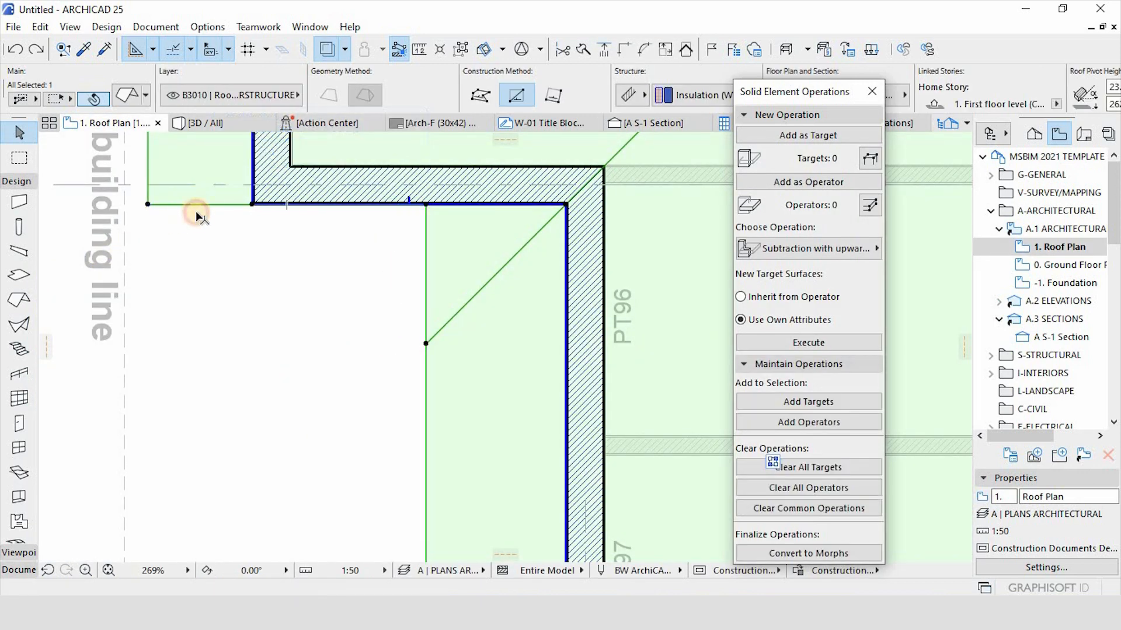
{"action": "left_click", "coordinate": [205, 240]}
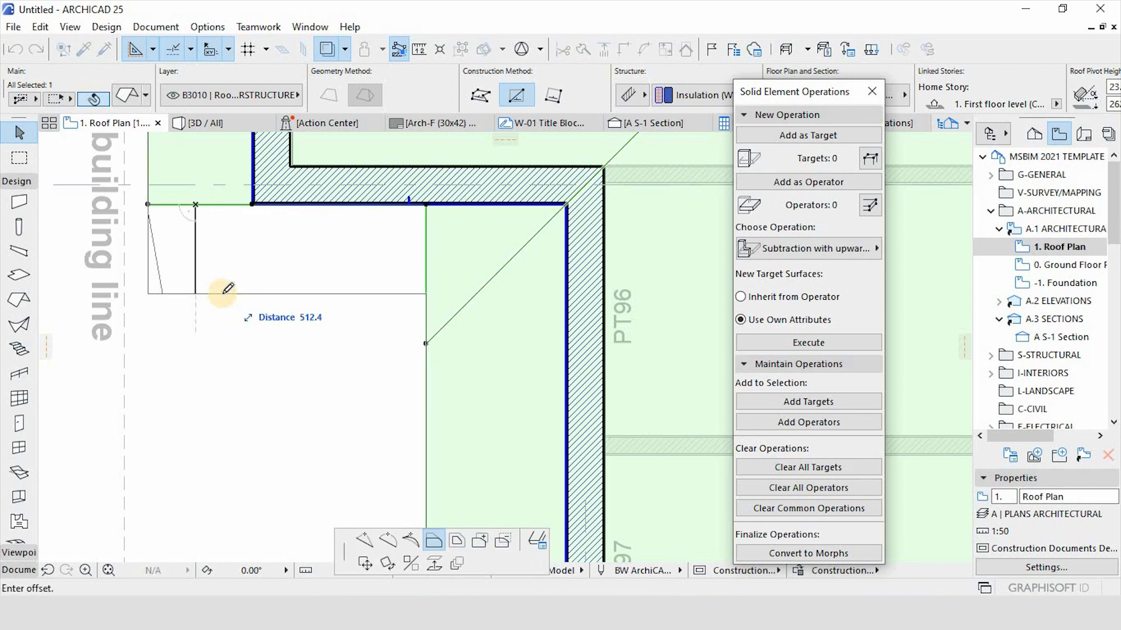
{"action": "key", "text": "Return"}
Move the roof's inner corner node at the recess near the bath onto the outer overhang corner.
{"action": "scroll", "coordinate": [259, 370], "scroll_direction": "down", "scroll_amount": 4}
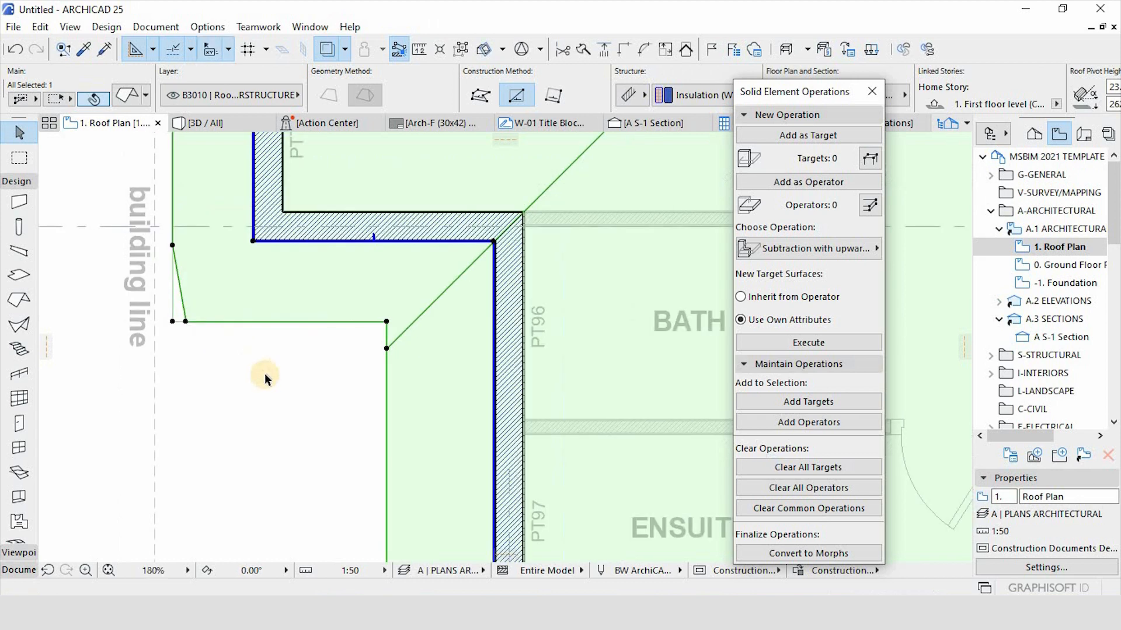
{"action": "scroll", "coordinate": [217, 343], "scroll_direction": "up", "scroll_amount": 3}
{"action": "scroll", "coordinate": [213, 367], "scroll_direction": "up", "scroll_amount": 4}
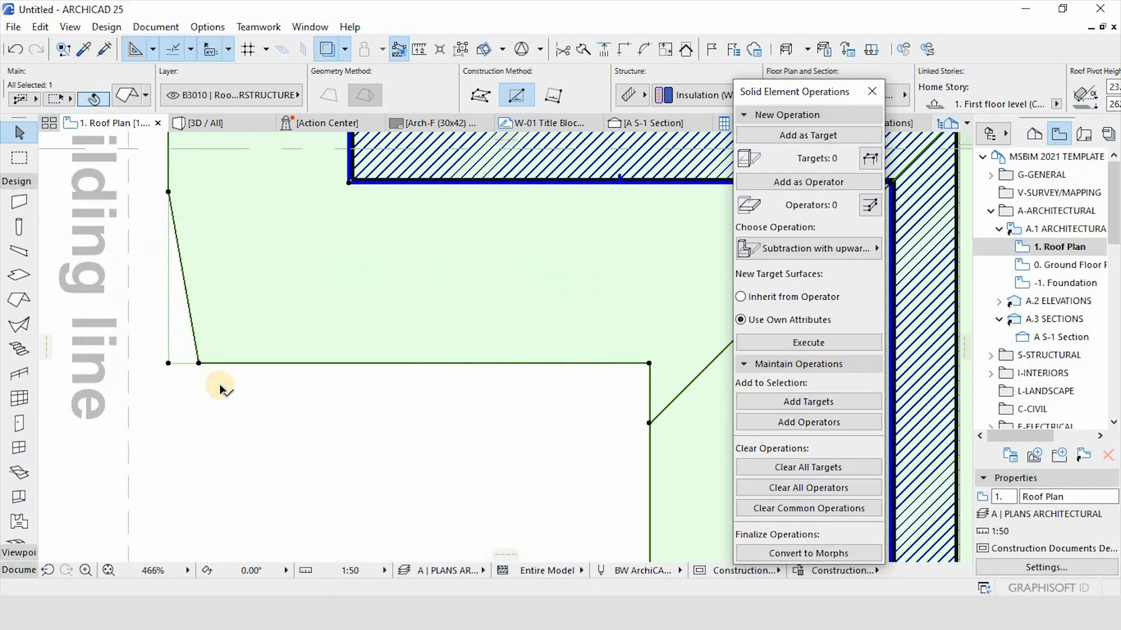
{"action": "key", "text": "Escape"}
{"action": "left_click", "coordinate": [198, 362]}
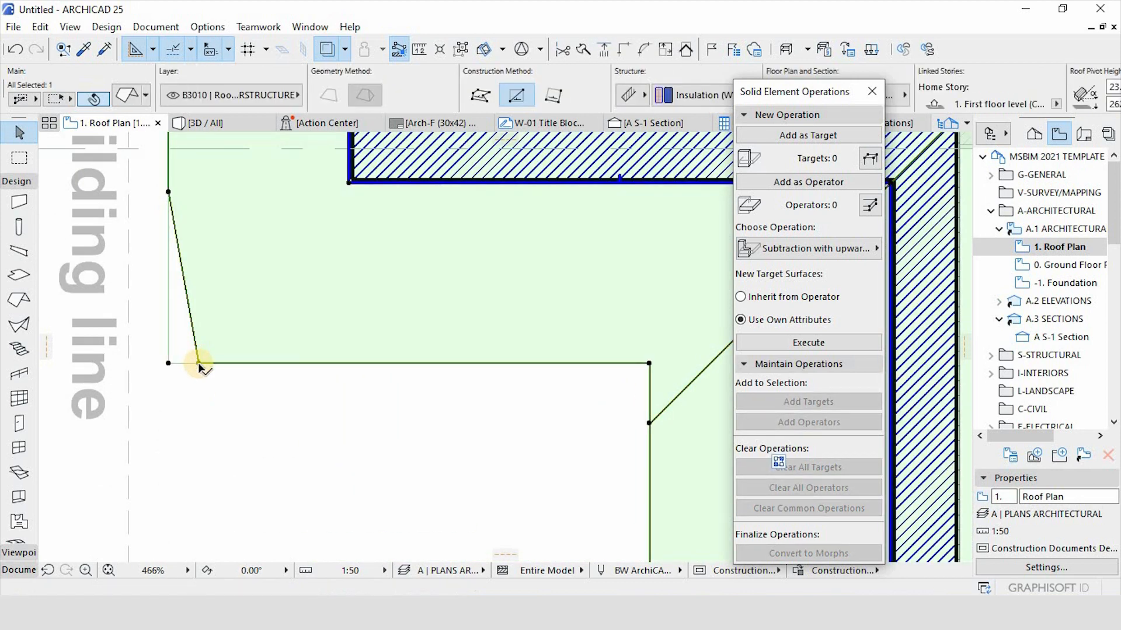
{"action": "left_click", "coordinate": [198, 363]}
{"action": "left_click", "coordinate": [168, 363]}
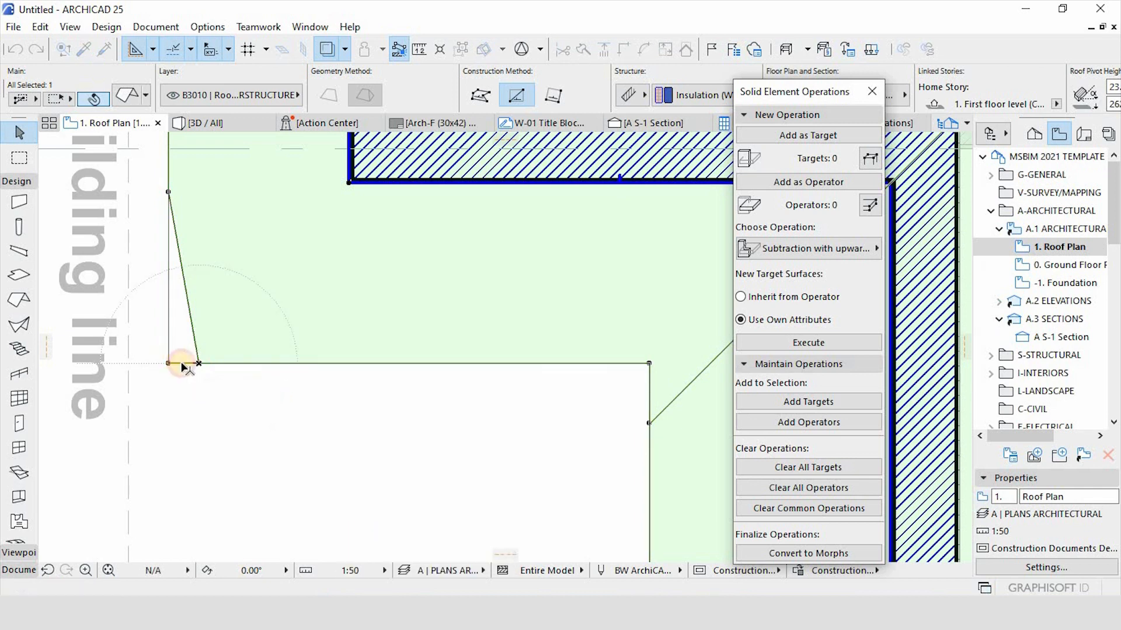
{"action": "scroll", "coordinate": [350, 365], "scroll_direction": "down", "scroll_amount": 10}
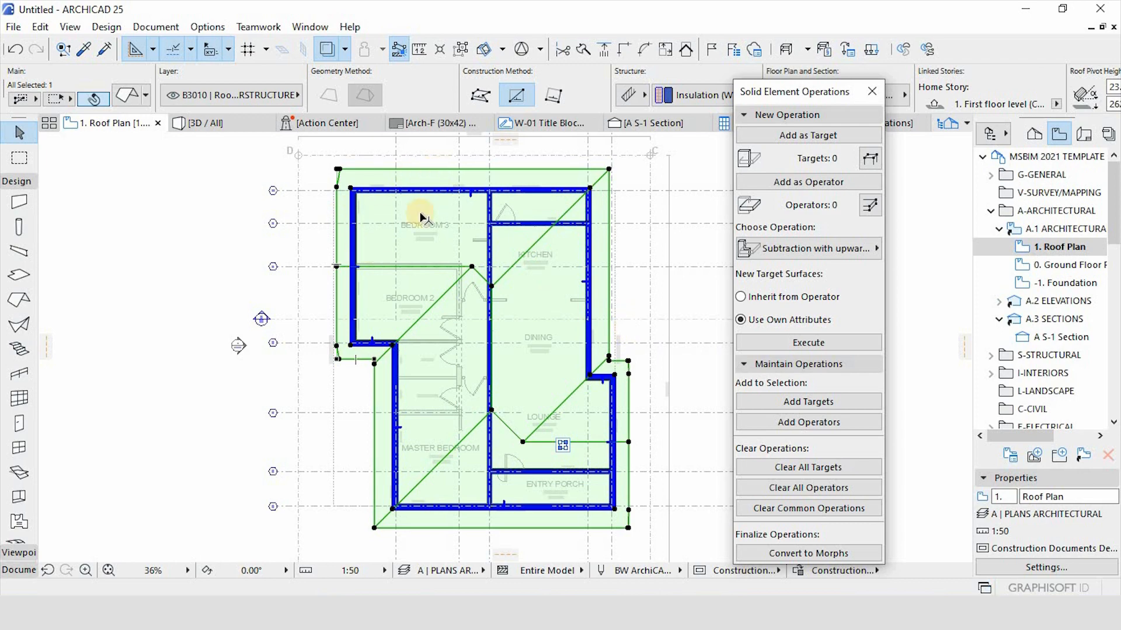
Drag a copy of the roof onto the same spot, using its outer corner beyond the kitchen as reference.
{"action": "scroll", "coordinate": [644, 165], "scroll_direction": "up", "scroll_amount": 5}
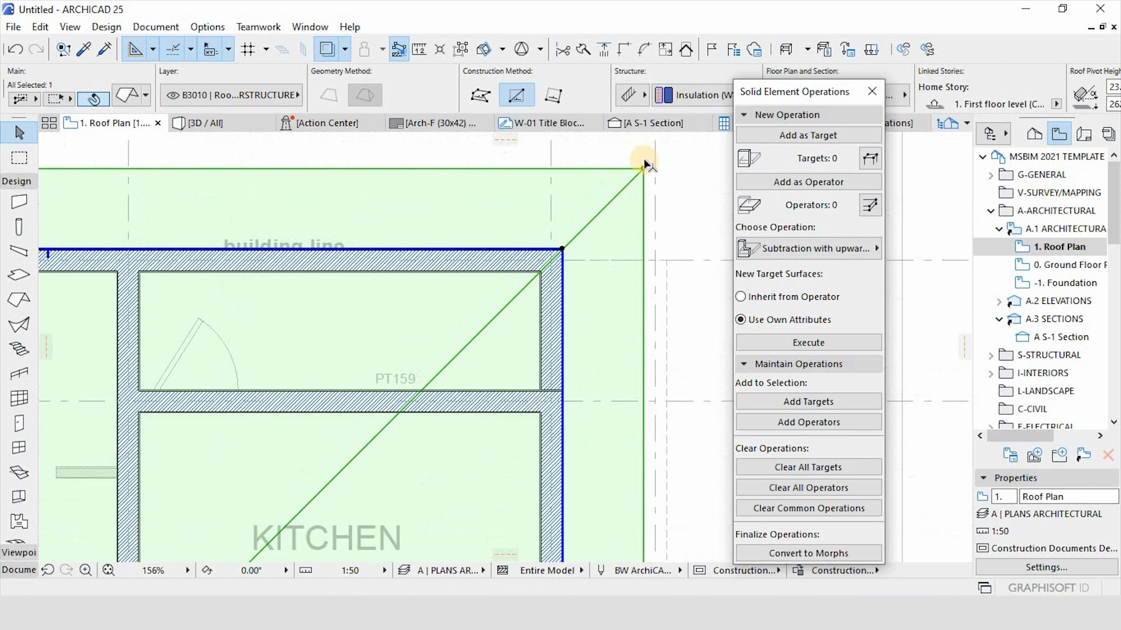
{"action": "scroll", "coordinate": [642, 154], "scroll_direction": "up", "scroll_amount": 3}
{"action": "key", "text": "ctrl+shift+d"}
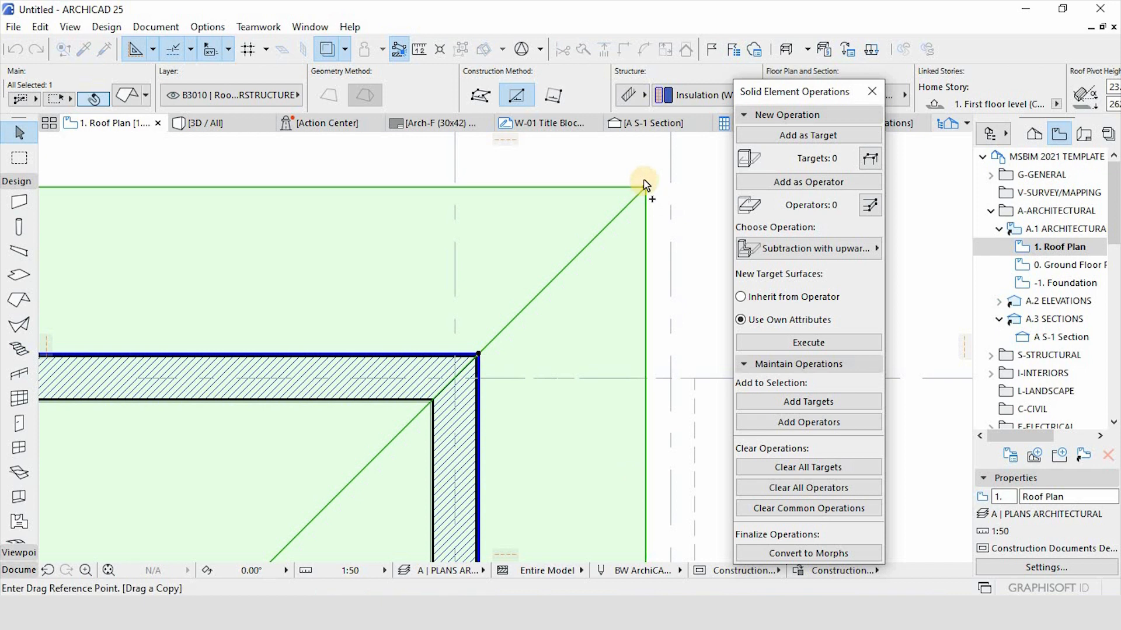
{"action": "left_click", "coordinate": [645, 188]}
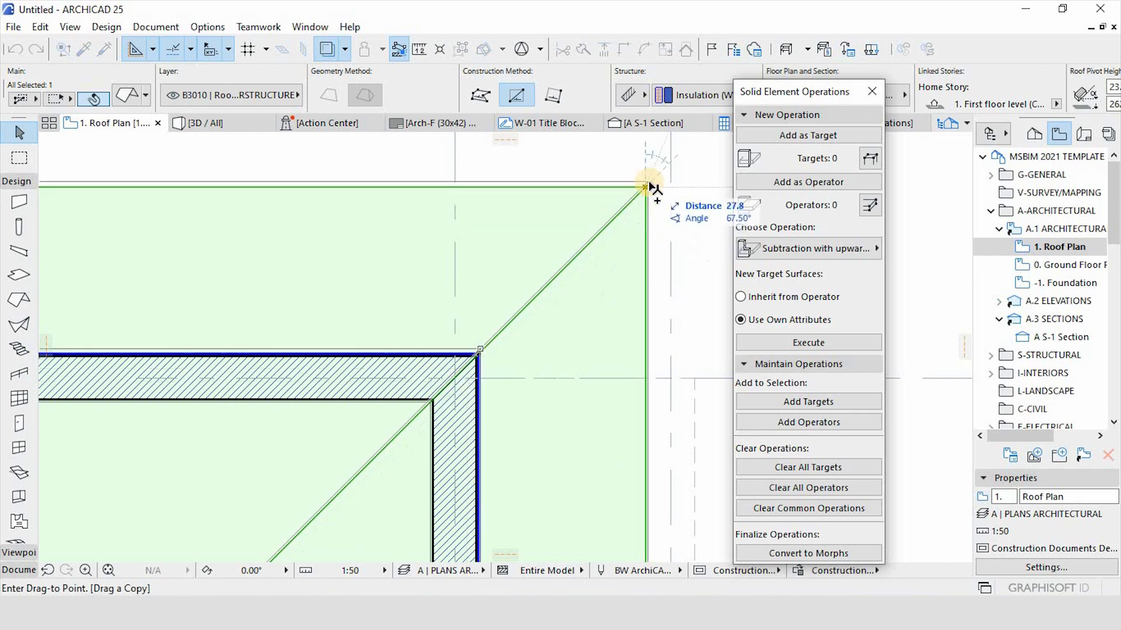
{"action": "left_click", "coordinate": [646, 188]}
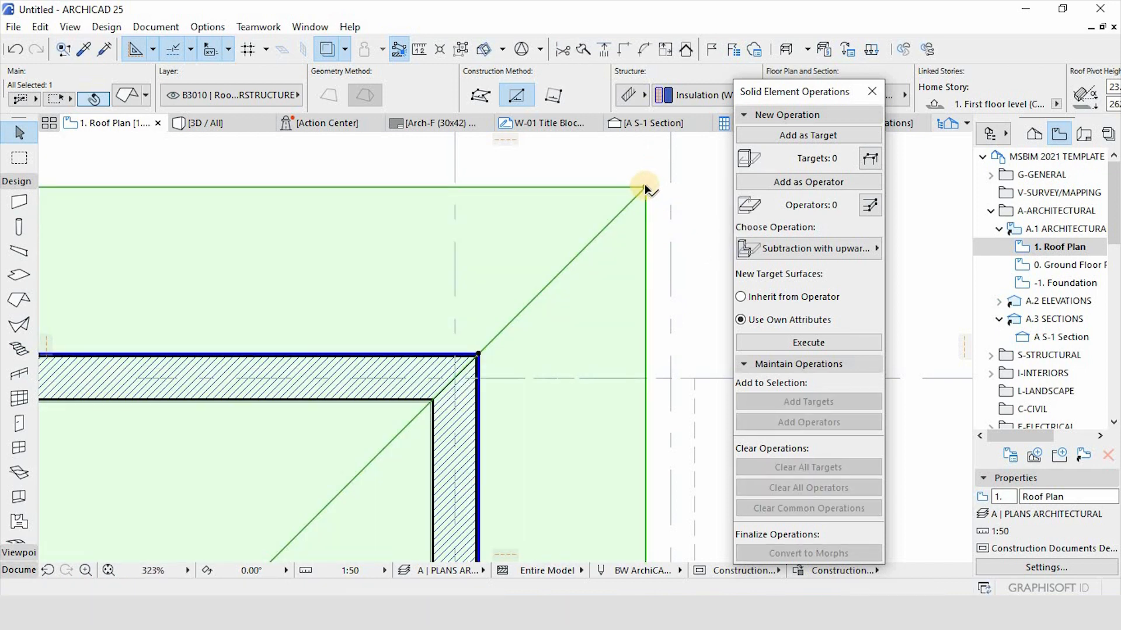
Offset all edges of the copied roof outward by 20 from its corner near the kitchen.
{"action": "left_click", "coordinate": [645, 187]}
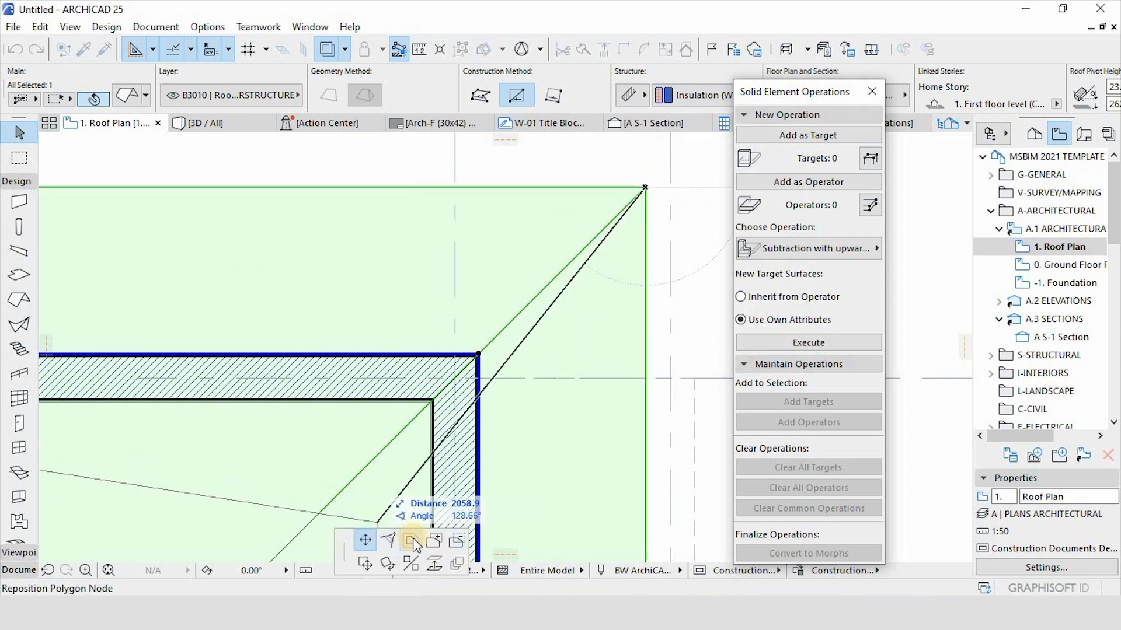
{"action": "left_click", "coordinate": [412, 542]}
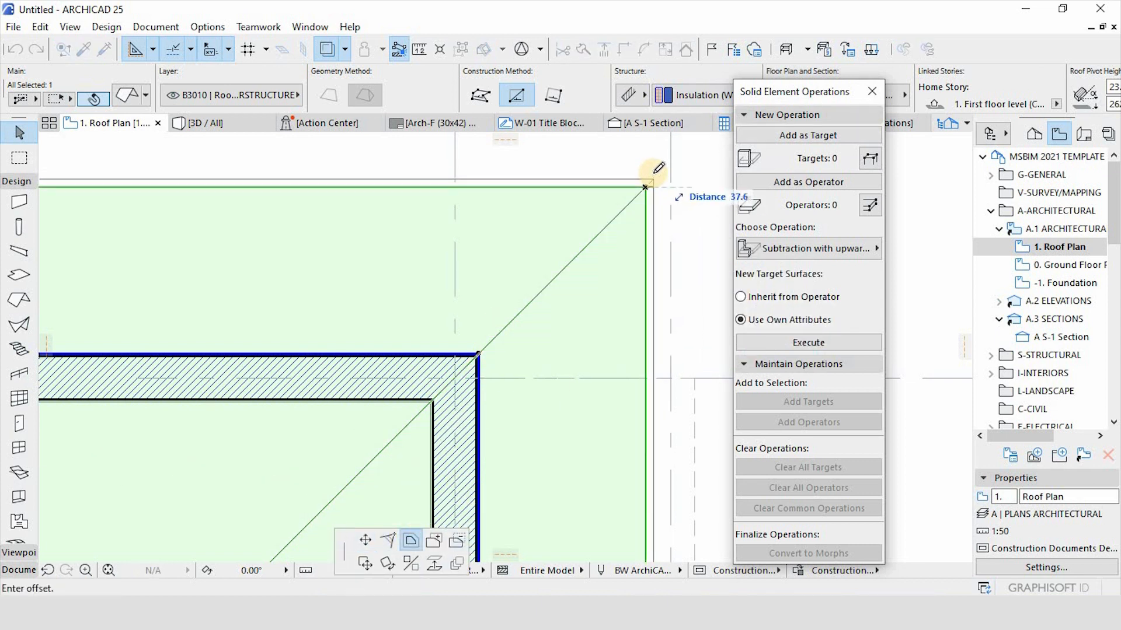
{"action": "type", "text": "2"}
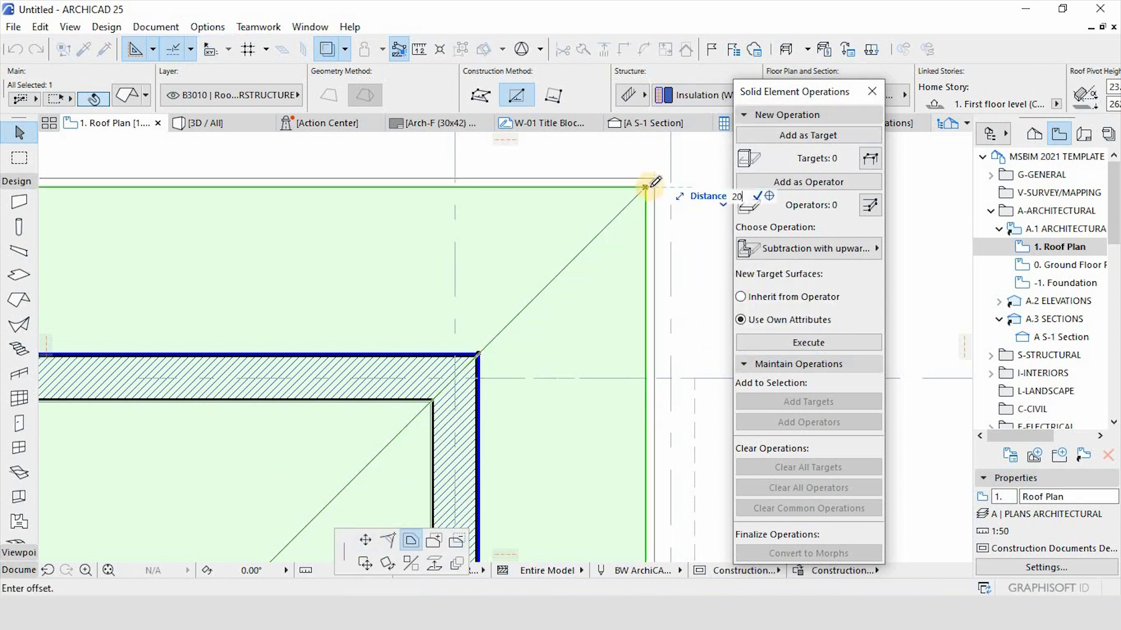
{"action": "type", "text": "0"}
{"action": "key", "text": "Return"}
Subtract the original roof's outline from the enlarged copy to leave a thin band around the roof edge.
{"action": "scroll", "coordinate": [651, 176], "scroll_direction": "up", "scroll_amount": 4}
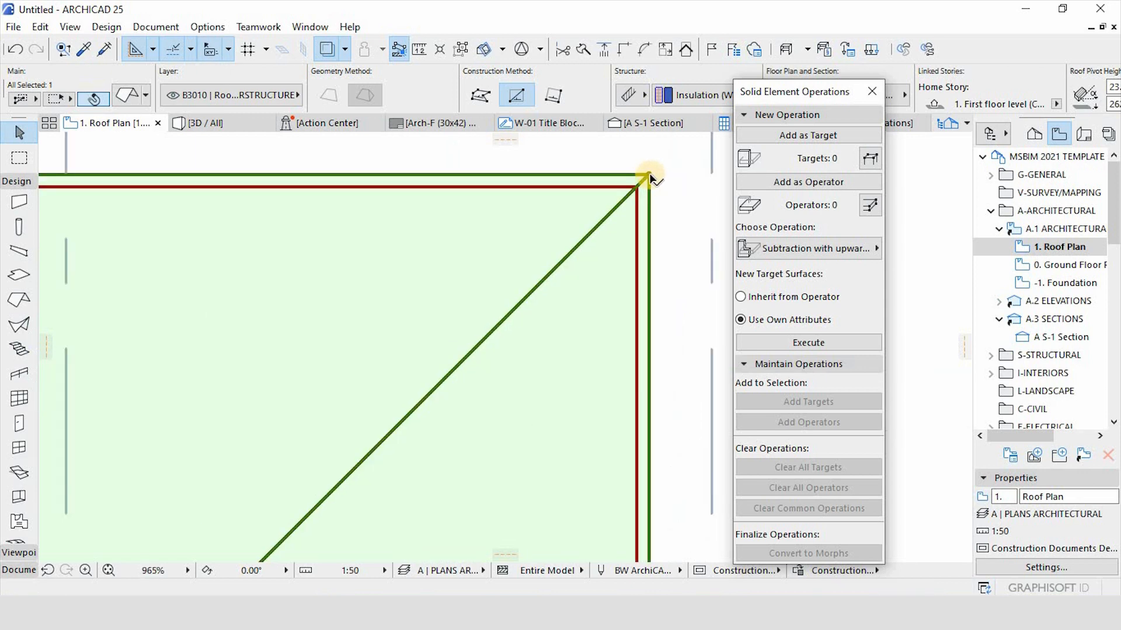
{"action": "left_click", "coordinate": [650, 176]}
{"action": "left_click", "coordinate": [789, 213]}
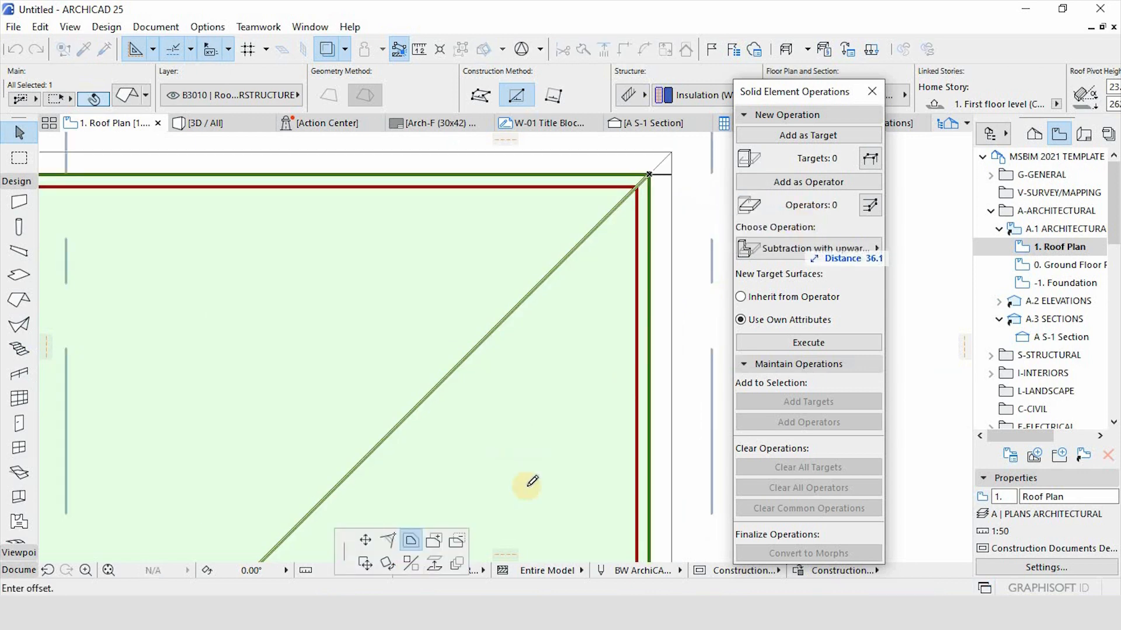
{"action": "left_click", "coordinate": [467, 533]}
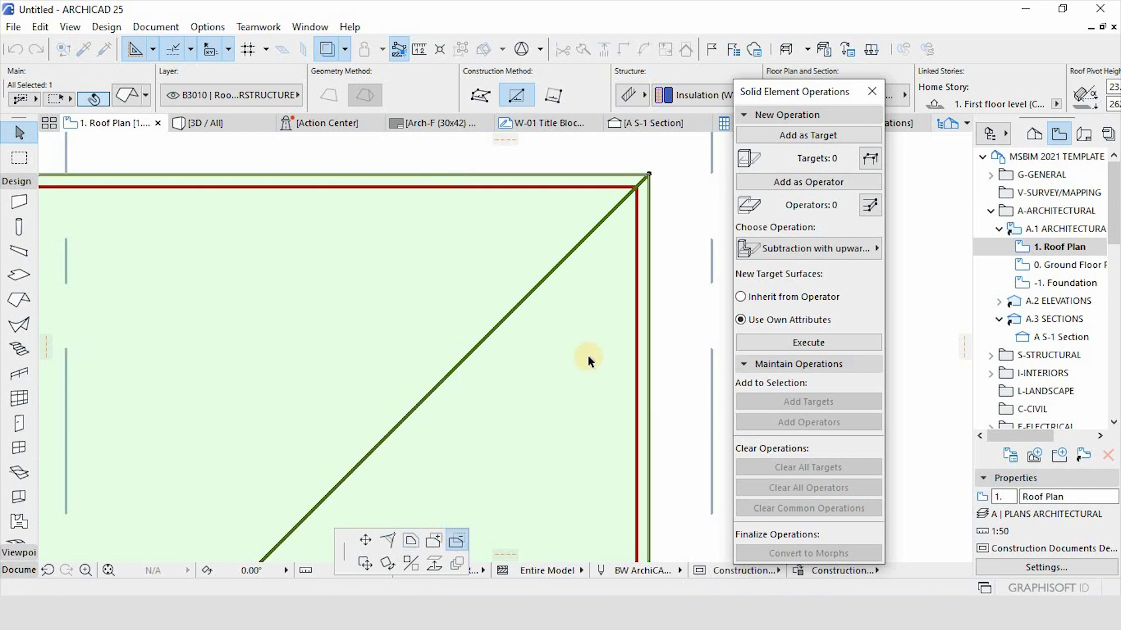
{"action": "left_click", "coordinate": [635, 188]}
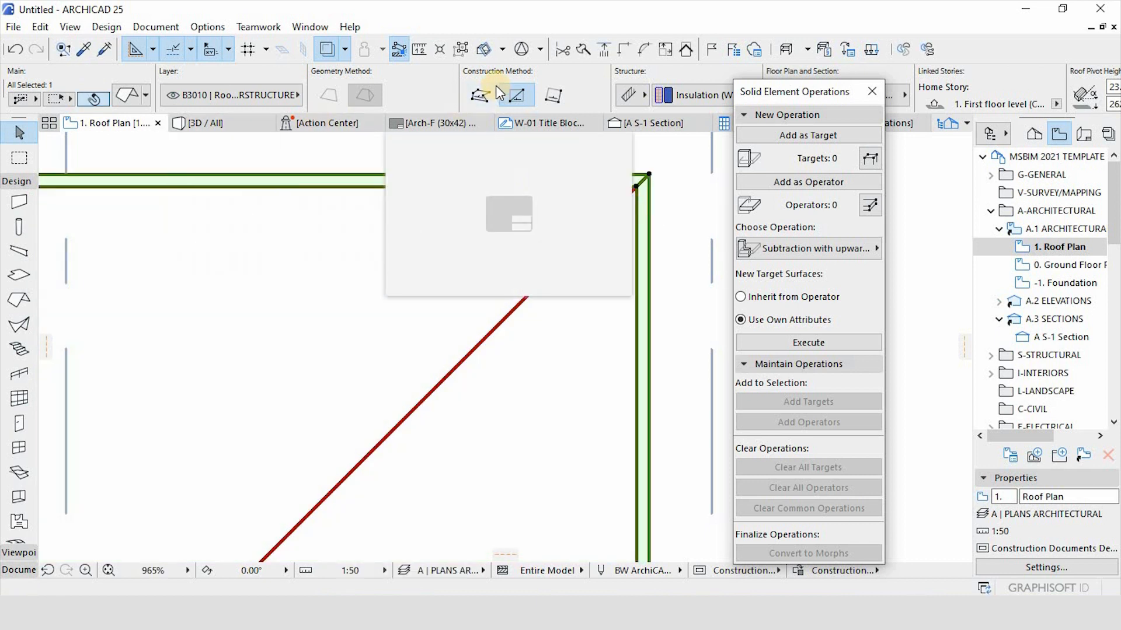
Try to set the thin edge roof's thickness to 250.
{"action": "scroll", "coordinate": [496, 85], "scroll_direction": "down", "scroll_amount": 3}
{"action": "scroll", "coordinate": [492, 77], "scroll_direction": "down", "scroll_amount": 3}
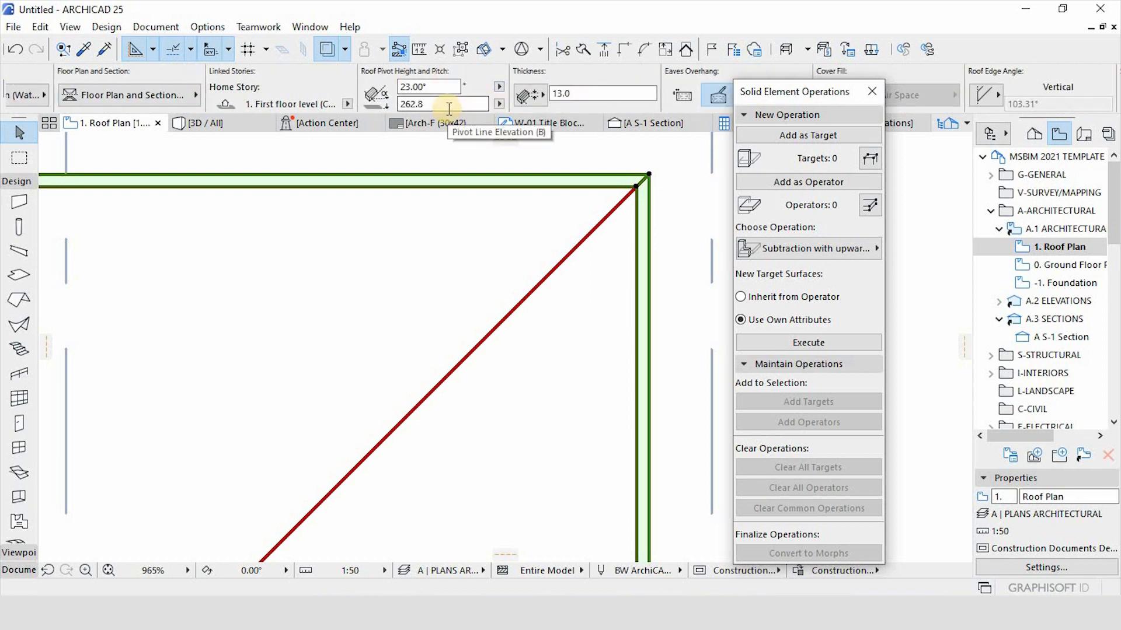
{"action": "left_click", "coordinate": [573, 91]}
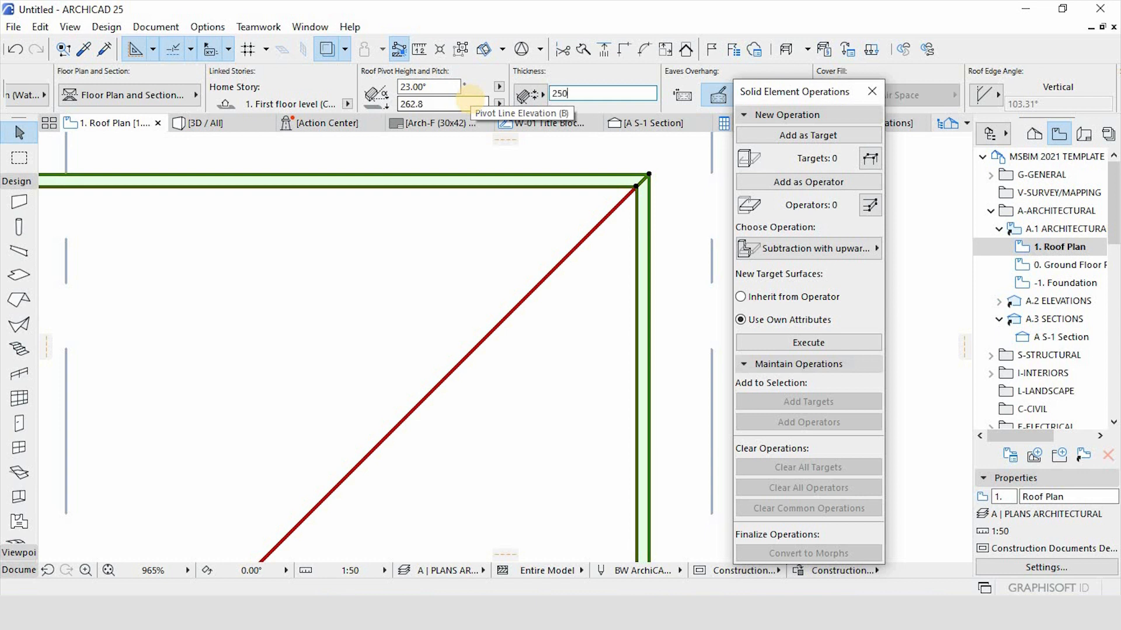
{"action": "key", "text": "Return"}
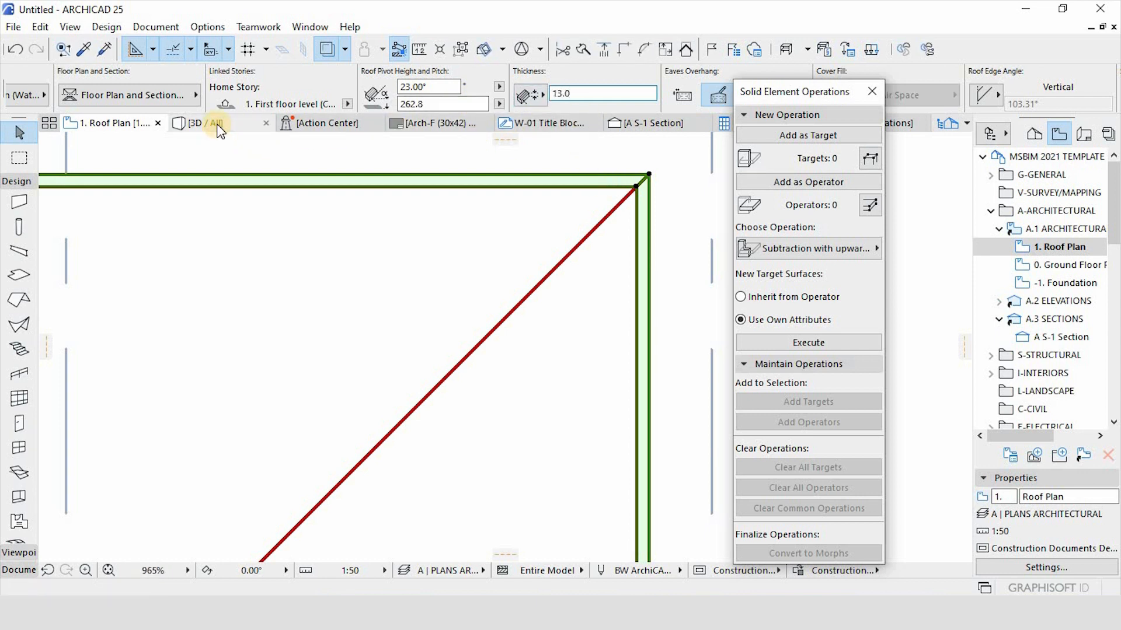
{"action": "scroll", "coordinate": [569, 109], "scroll_direction": "down", "scroll_amount": 3}
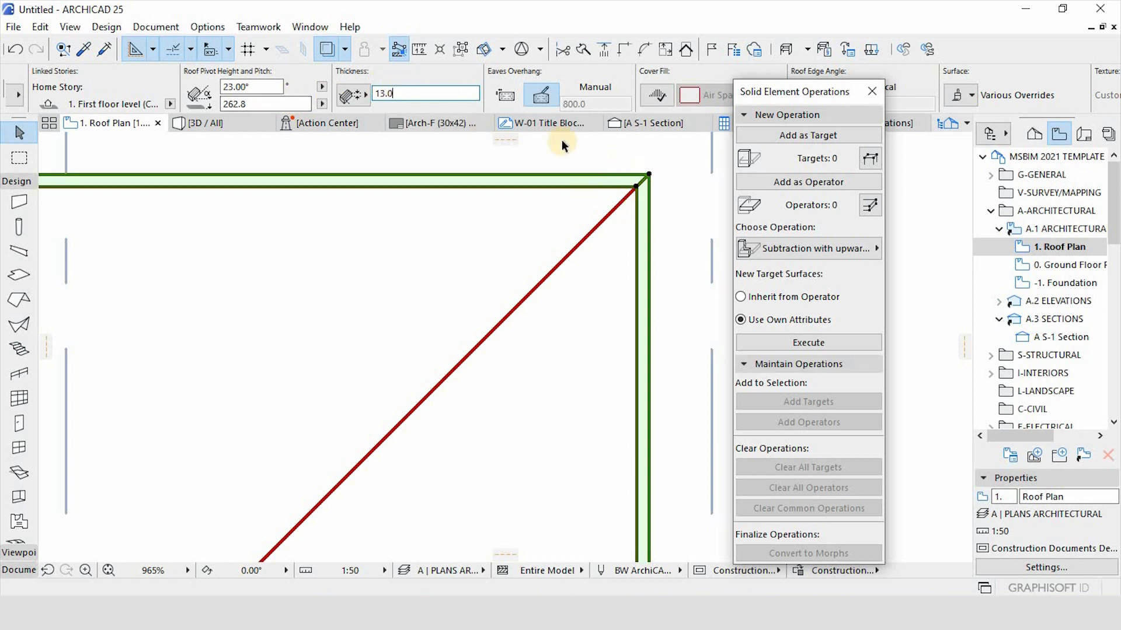
Switch to the 3D model and select the thin edge roof at the lower gable corner.
{"action": "left_click", "coordinate": [227, 124]}
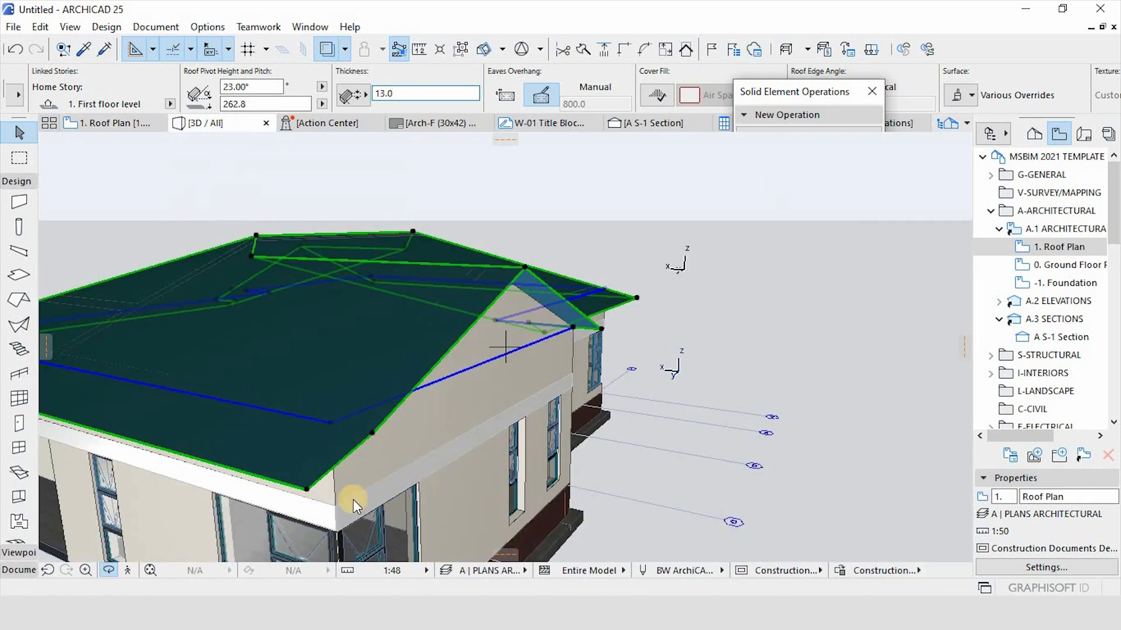
{"action": "scroll", "coordinate": [353, 500], "scroll_direction": "up", "scroll_amount": 10}
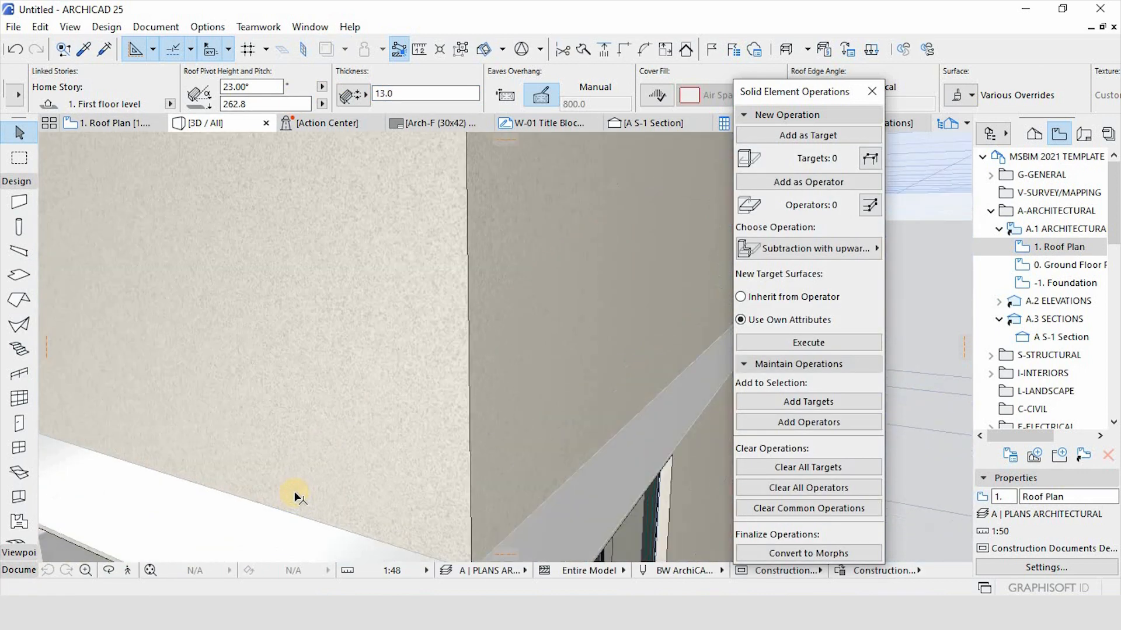
{"action": "scroll", "coordinate": [294, 492], "scroll_direction": "down", "scroll_amount": 2}
{"action": "key", "text": "Escape"}
{"action": "left_click", "coordinate": [182, 433]}
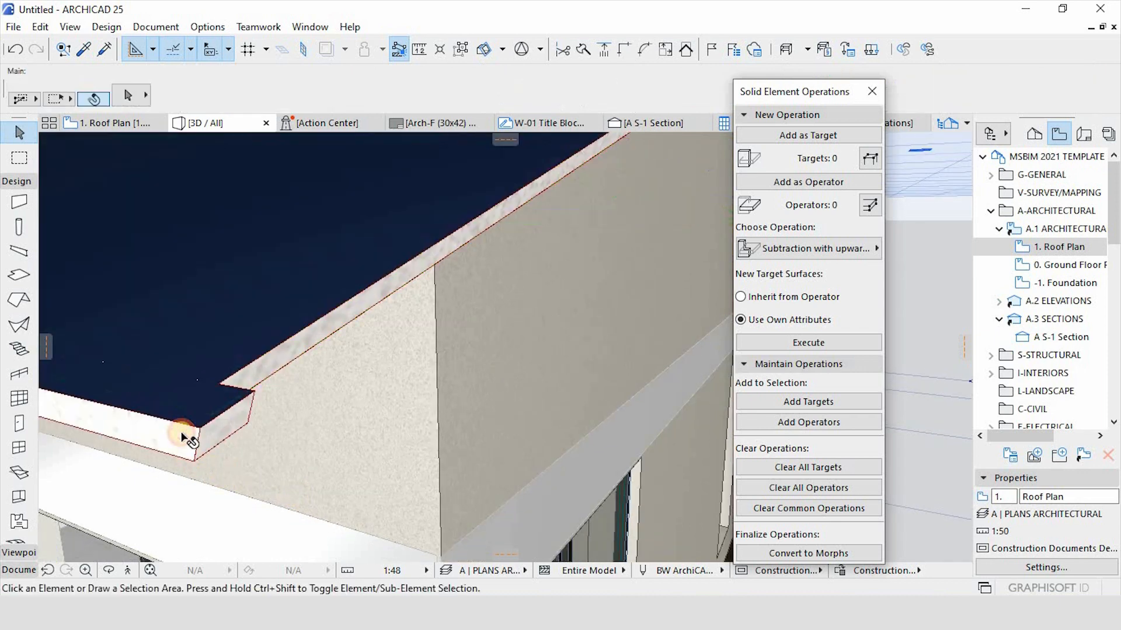
{"action": "scroll", "coordinate": [475, 436], "scroll_direction": "down", "scroll_amount": 3}
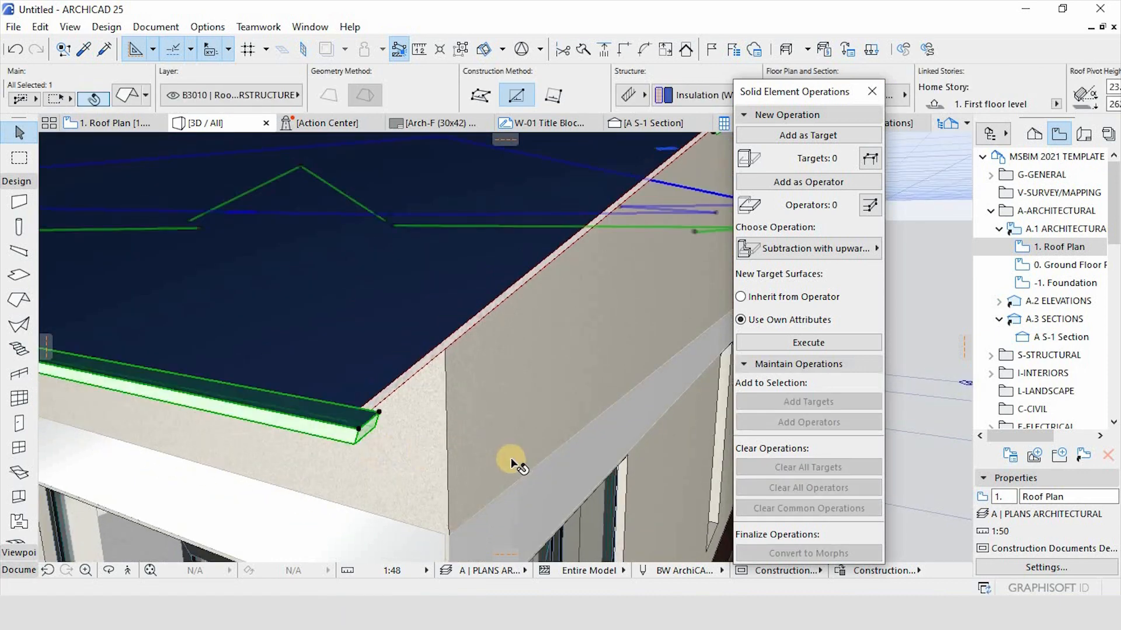
{"action": "scroll", "coordinate": [447, 461], "scroll_direction": "down", "scroll_amount": 5}
{"action": "scroll", "coordinate": [419, 467], "scroll_direction": "up", "scroll_amount": 5}
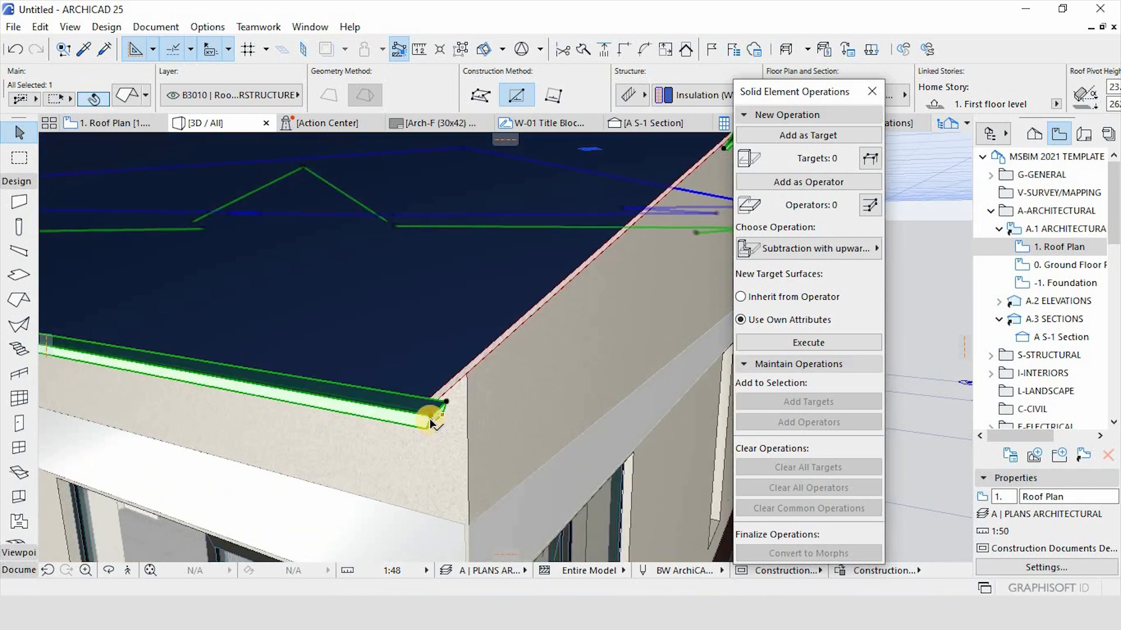
{"action": "scroll", "coordinate": [432, 422], "scroll_direction": "up", "scroll_amount": 1}
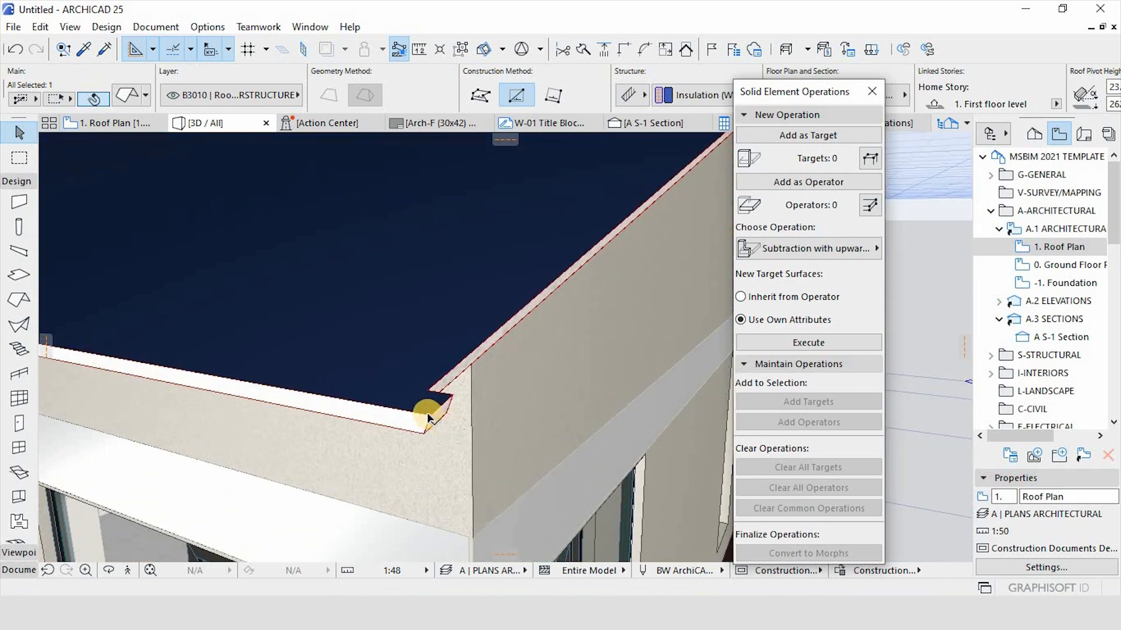
{"action": "left_click", "coordinate": [430, 416]}
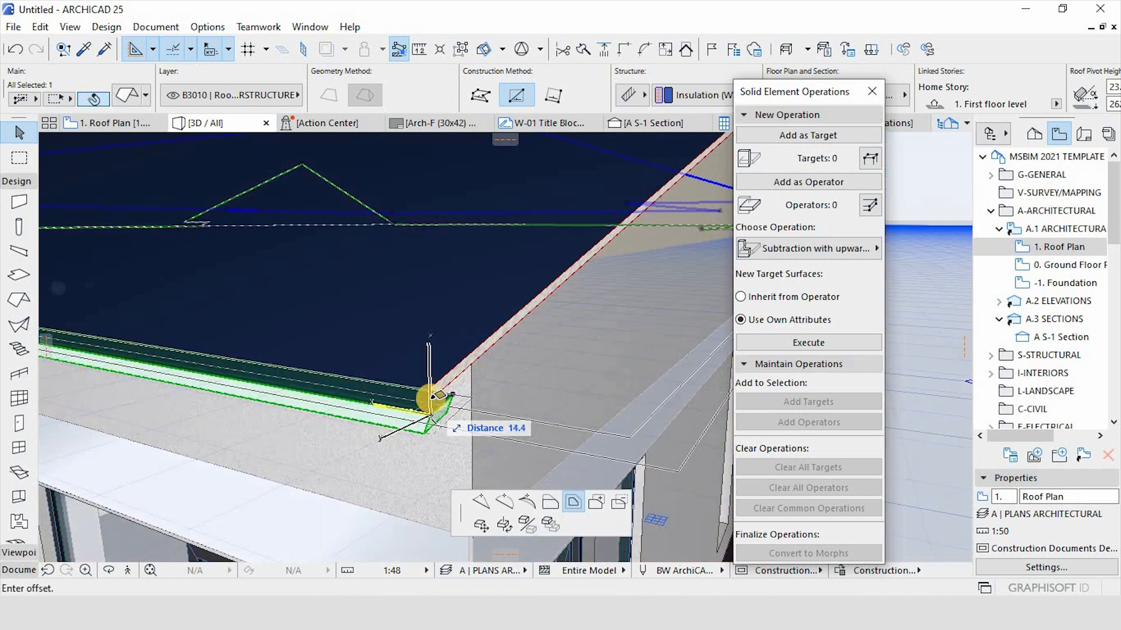
{"action": "key", "text": "Escape"}
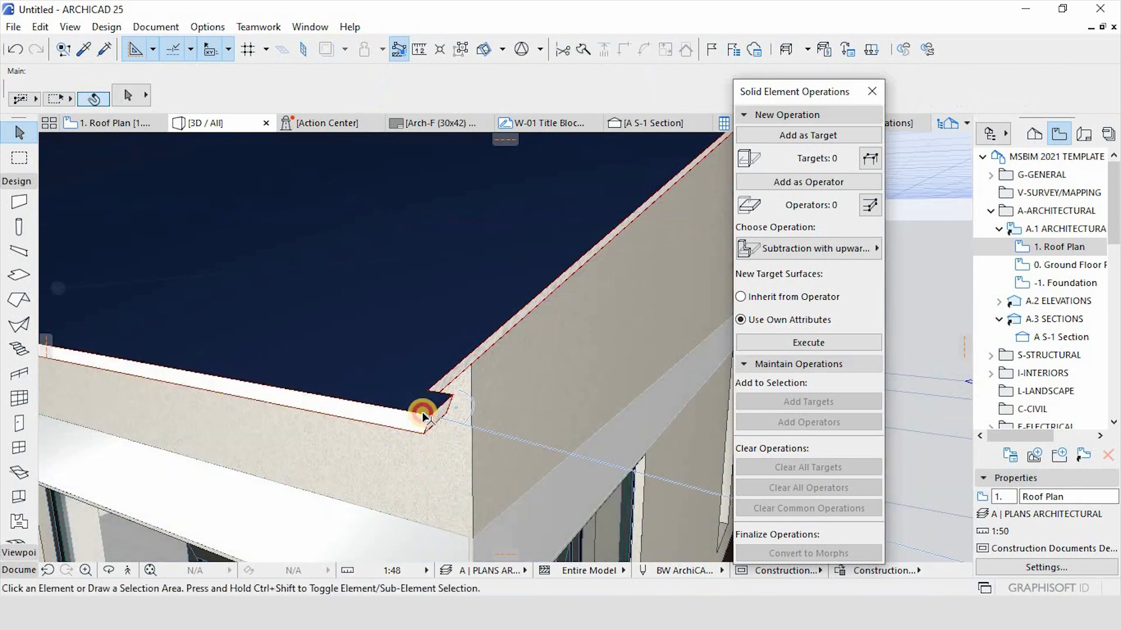
Split the thin edge roof into single-plane roofs.
{"action": "right_click", "coordinate": [422, 414]}
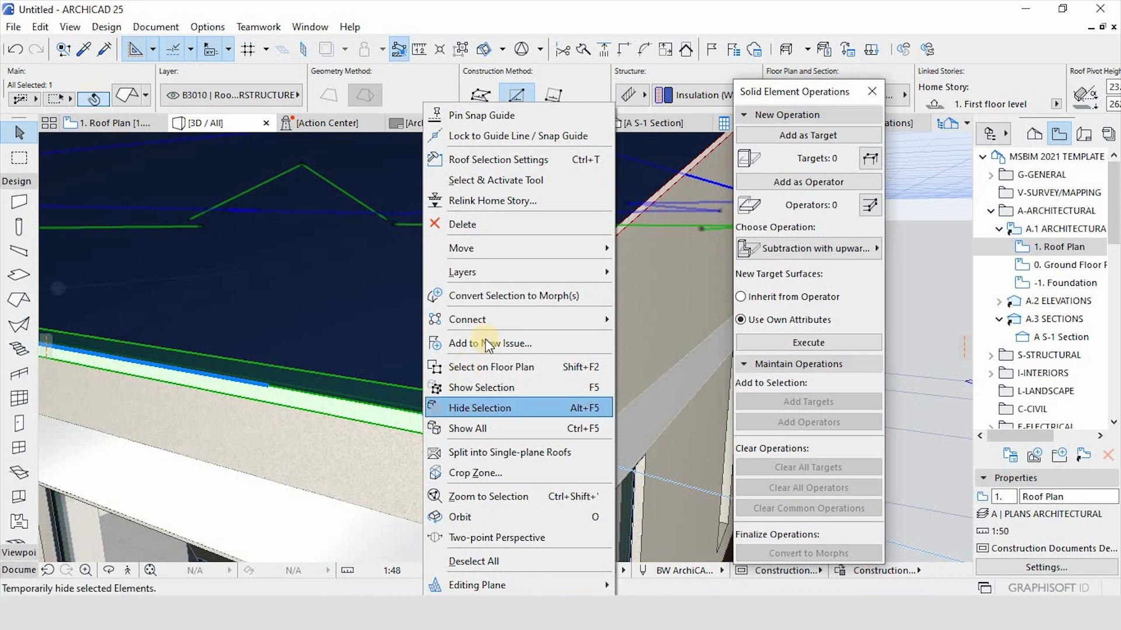
{"action": "mouse_move", "coordinate": [485, 323]}
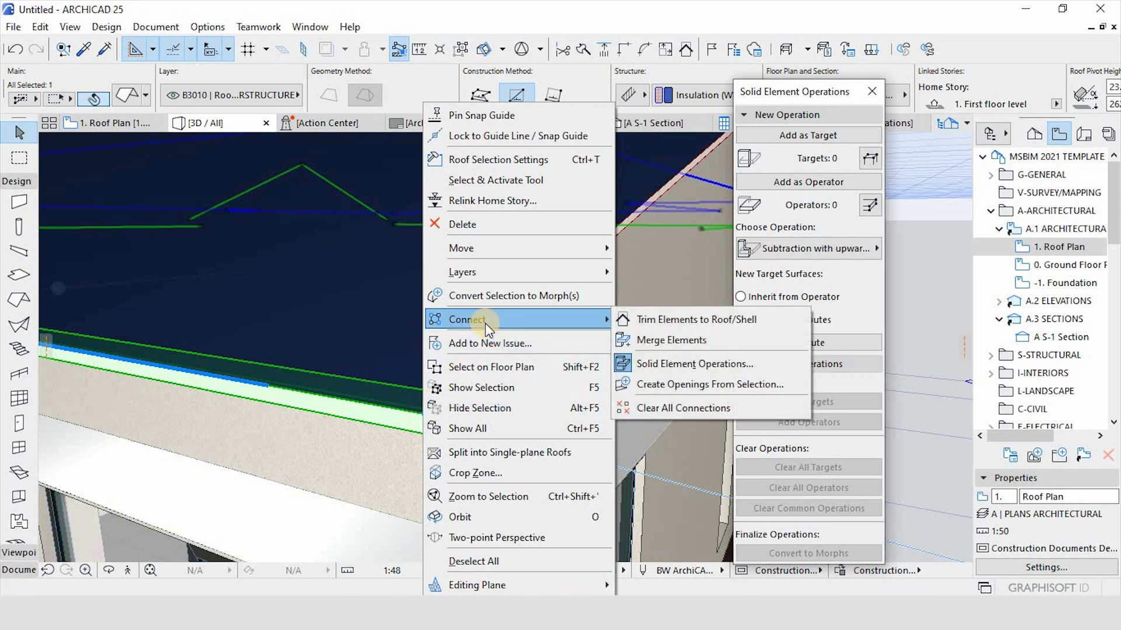
{"action": "left_click", "coordinate": [487, 448]}
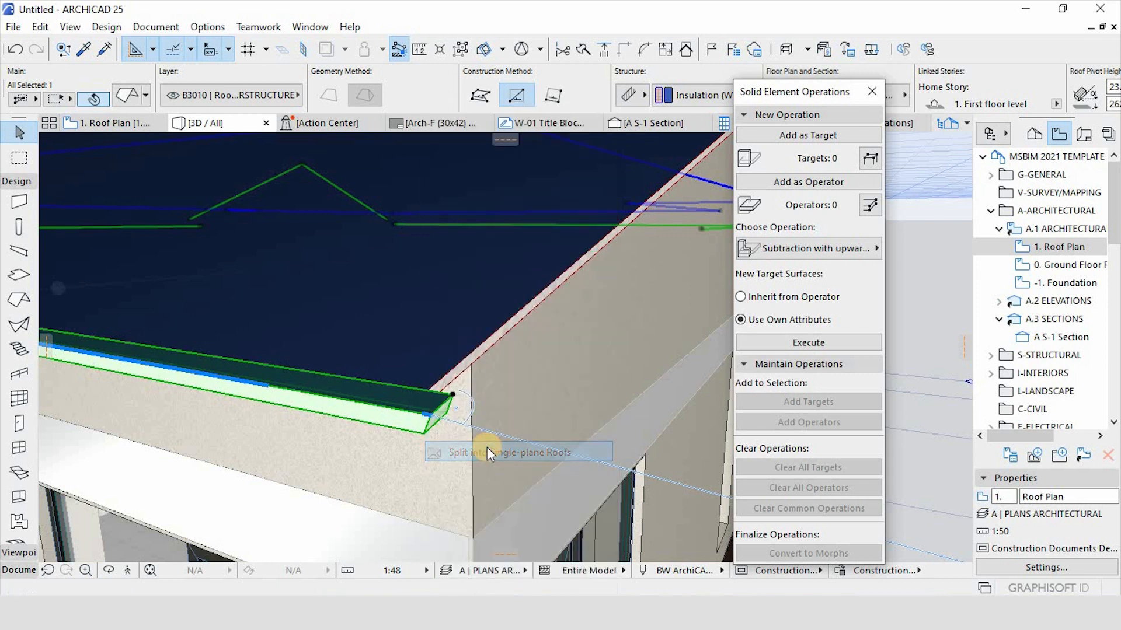
{"action": "left_click", "coordinate": [653, 270]}
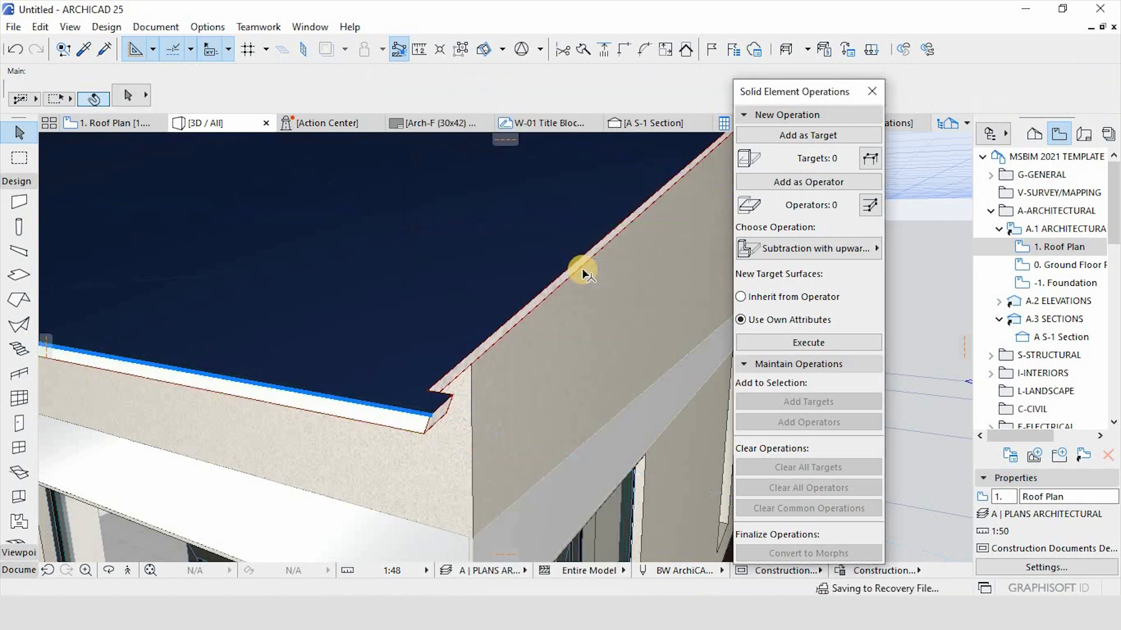
Select the grouped pieces of the split edge roof and suspend grouping.
{"action": "left_click", "coordinate": [435, 422]}
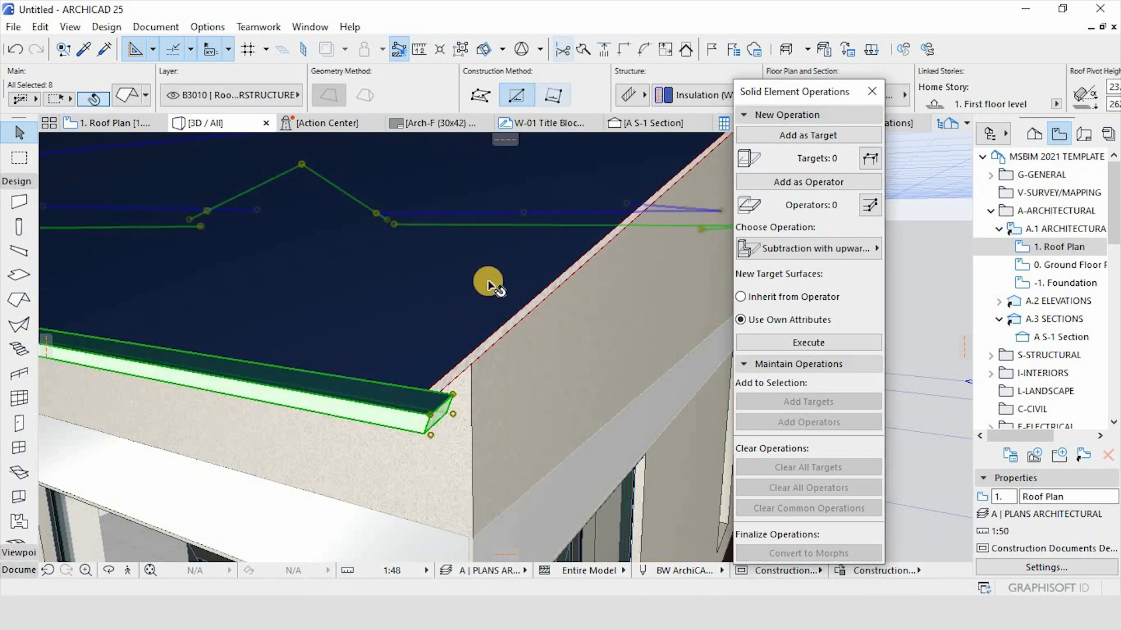
{"action": "scroll", "coordinate": [474, 355], "scroll_direction": "down", "scroll_amount": 1}
{"action": "scroll", "coordinate": [454, 279], "scroll_direction": "down", "scroll_amount": 2}
{"action": "scroll", "coordinate": [447, 234], "scroll_direction": "up", "scroll_amount": 4}
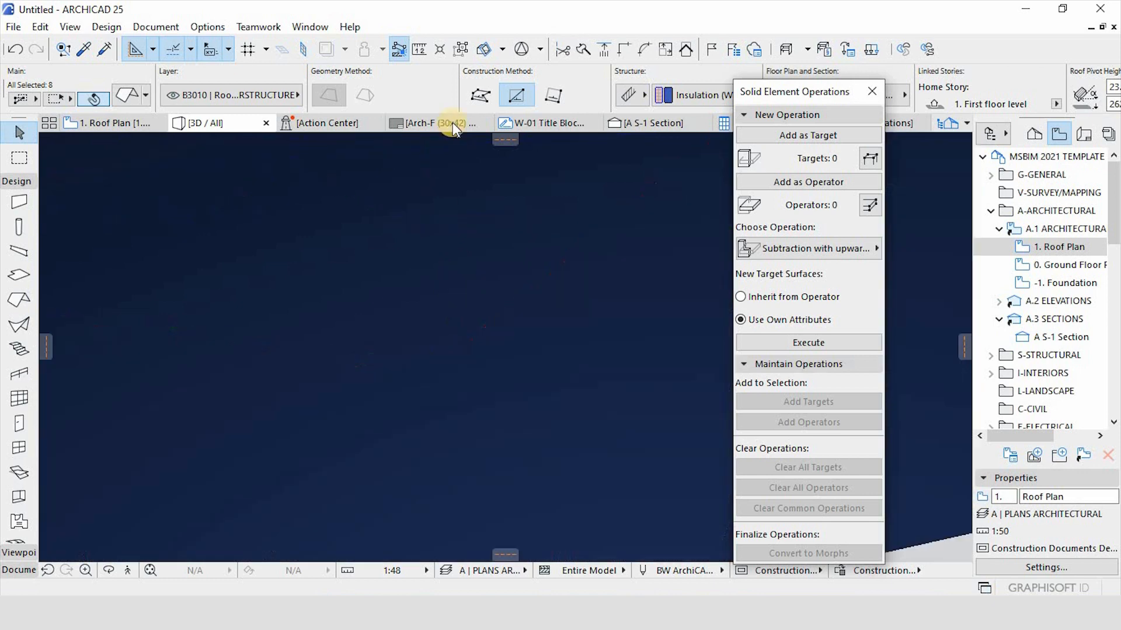
{"action": "scroll", "coordinate": [481, 234], "scroll_direction": "up", "scroll_amount": 1}
{"action": "scroll", "coordinate": [480, 233], "scroll_direction": "down", "scroll_amount": 5}
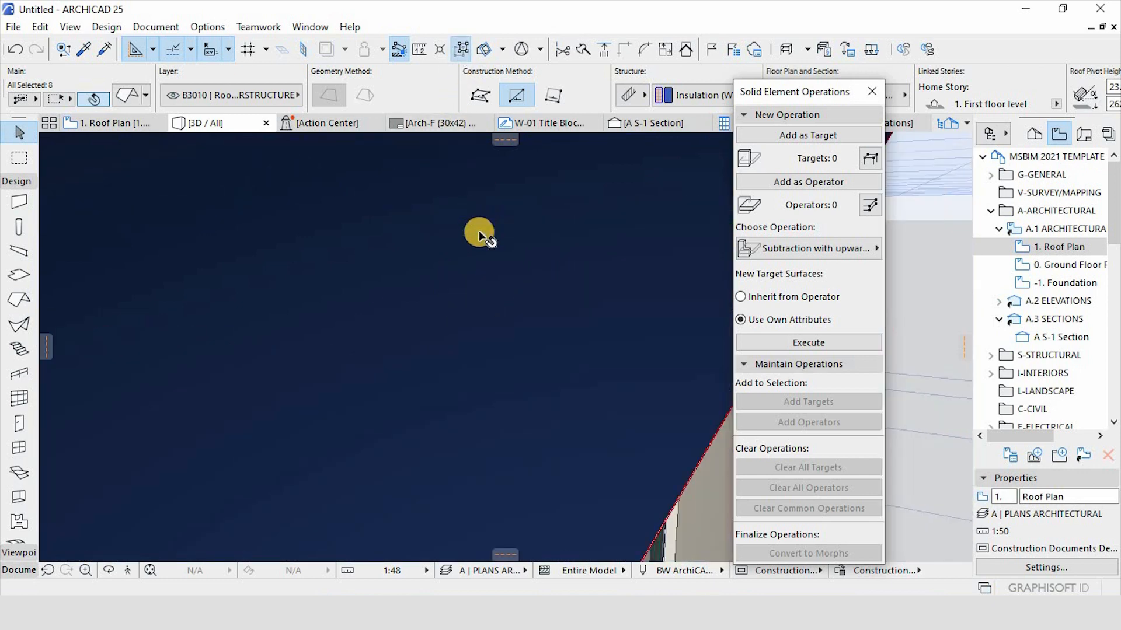
Try to thicken the split edge roof piece at the lower gable corner into a deeper fascia band.
{"action": "scroll", "coordinate": [513, 301], "scroll_direction": "down", "scroll_amount": 3}
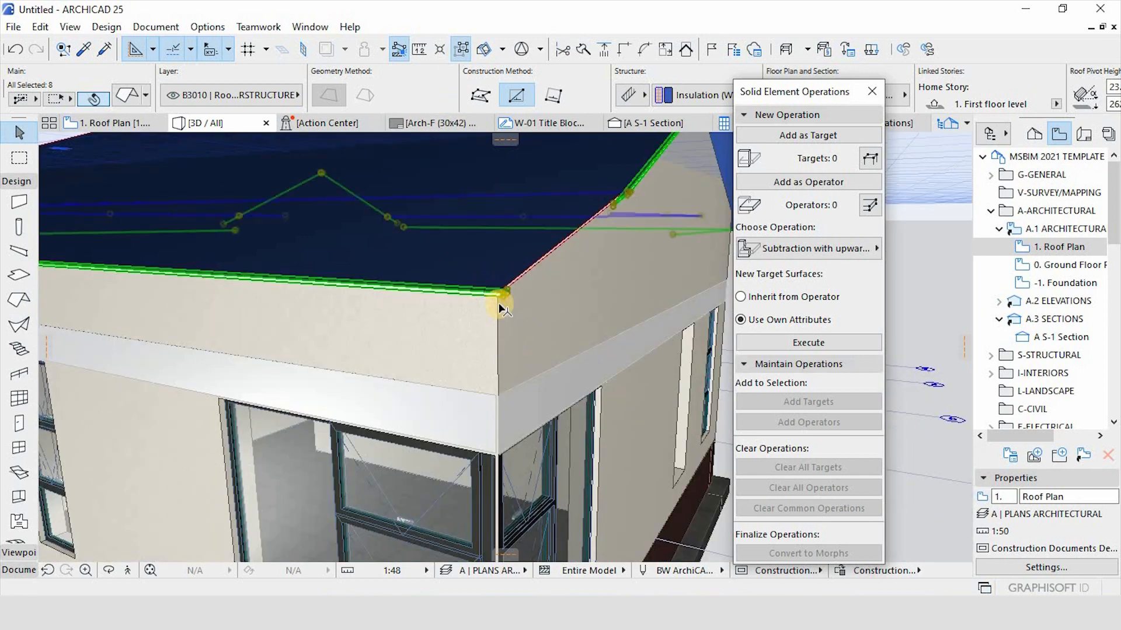
{"action": "scroll", "coordinate": [500, 303], "scroll_direction": "up", "scroll_amount": 4}
{"action": "scroll", "coordinate": [502, 305], "scroll_direction": "up", "scroll_amount": 2}
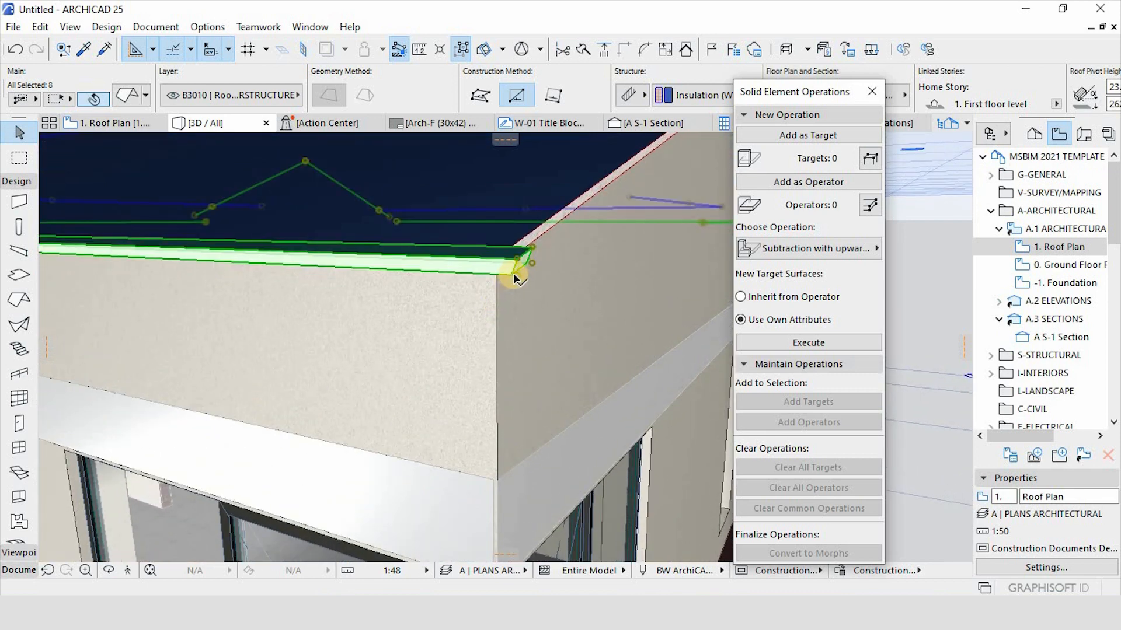
{"action": "left_click", "coordinate": [519, 278]}
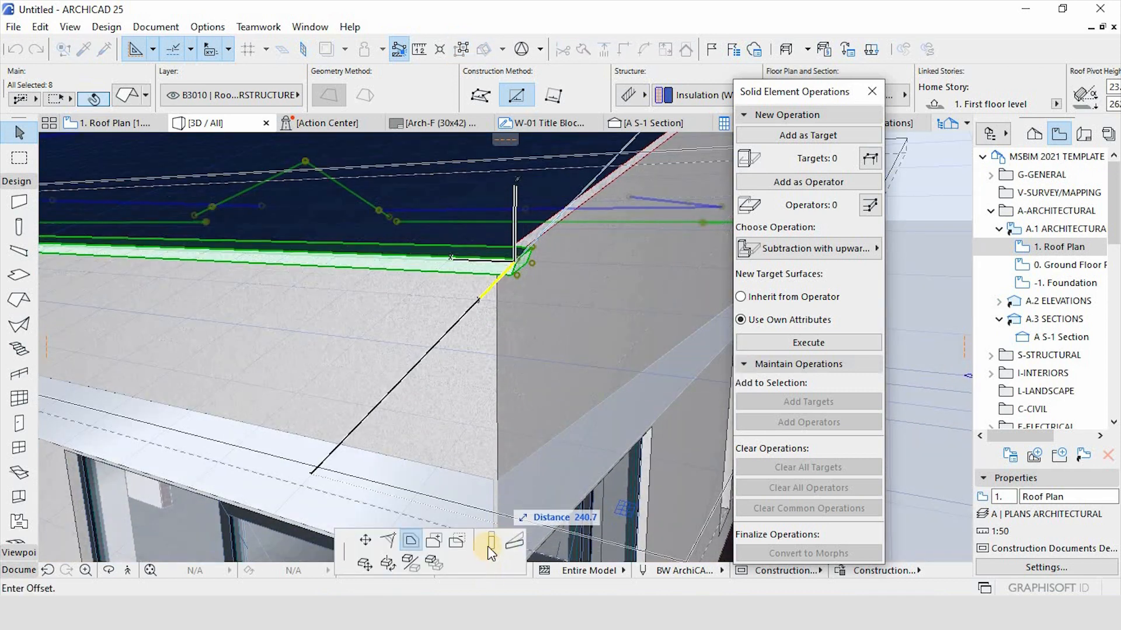
{"action": "left_click", "coordinate": [492, 540]}
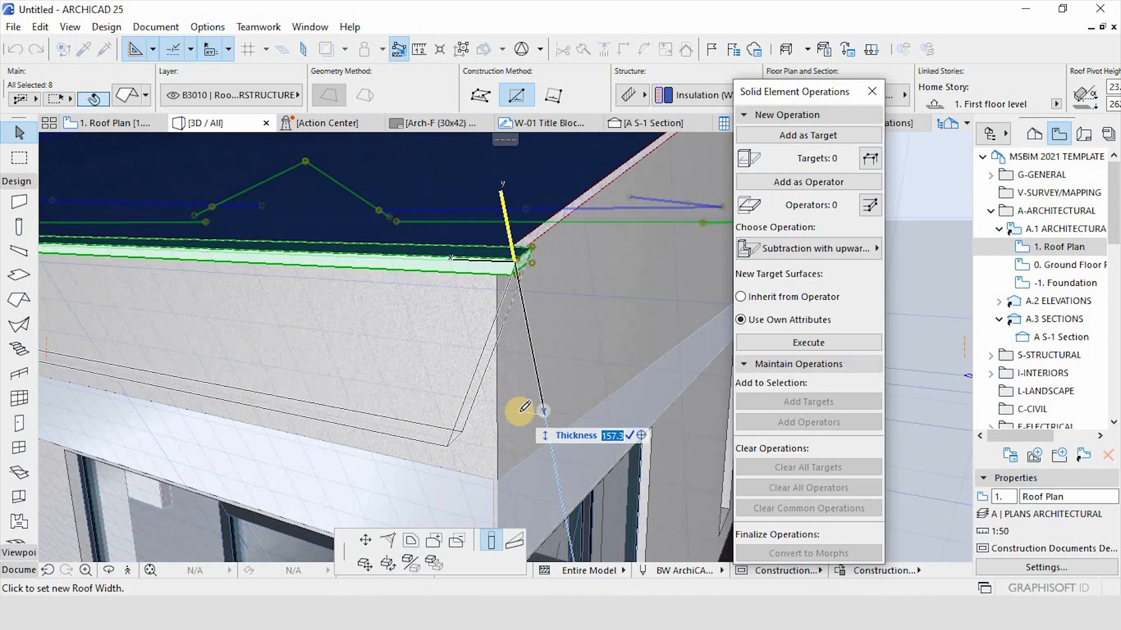
{"action": "key", "text": "Return"}
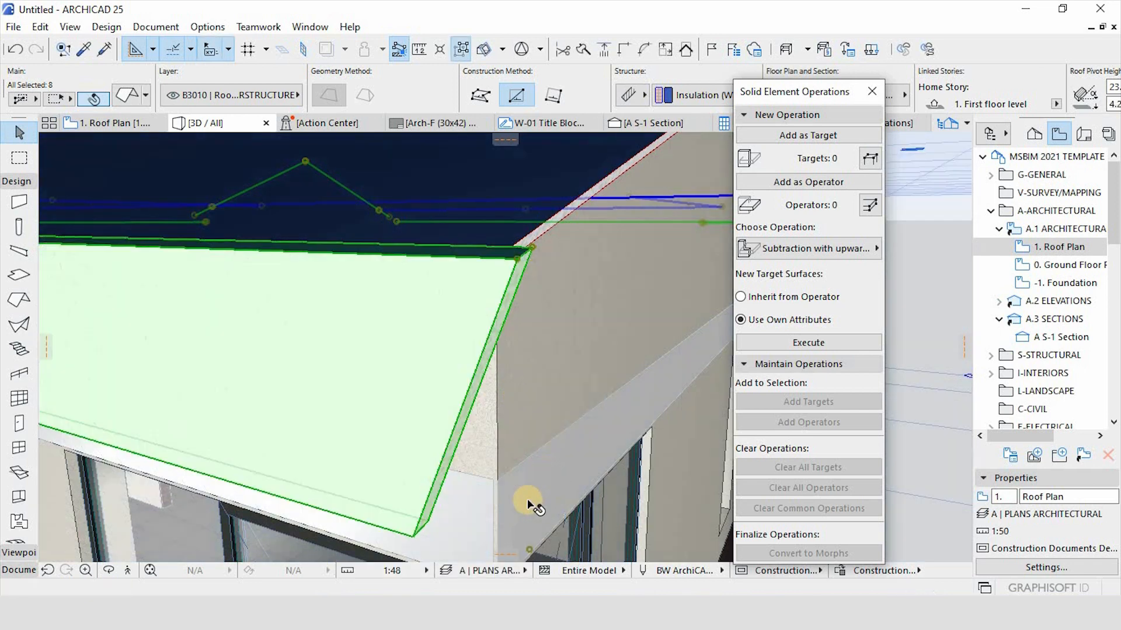
Try to thicken the ungrouped edge roof piece at the opposite hip corner to match the depth of the adjoining fascia band.
{"action": "scroll", "coordinate": [683, 470], "scroll_direction": "down", "scroll_amount": 5}
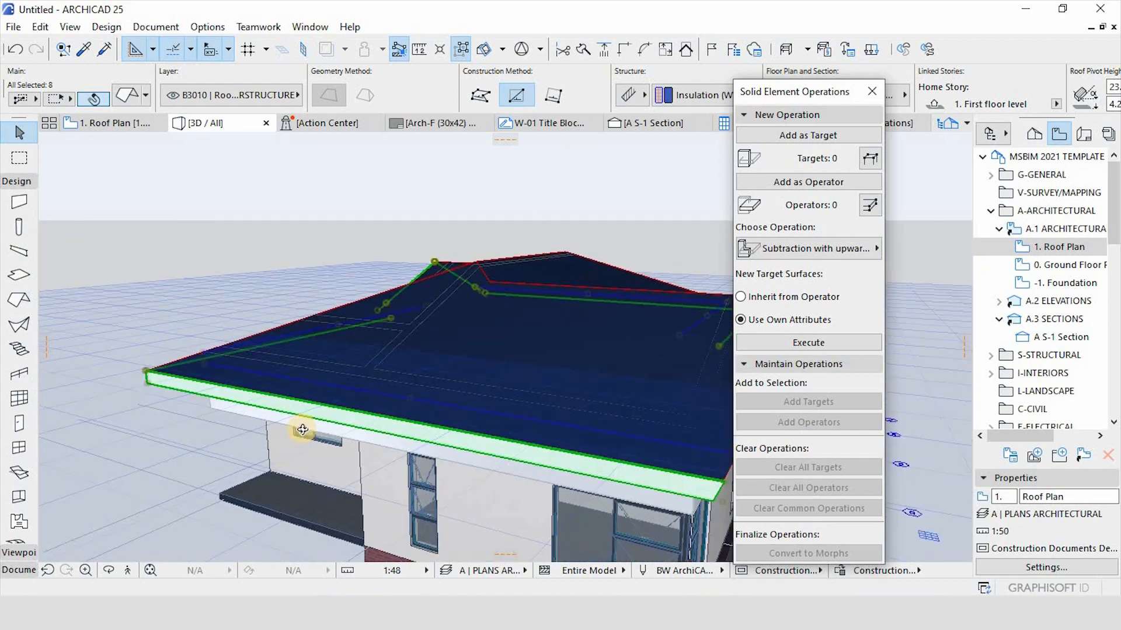
{"action": "middle_click_drag", "start_coordinate": [301, 429], "coordinate": [391, 324], "text": "shift"}
{"action": "scroll", "coordinate": [390, 324], "scroll_direction": "down", "scroll_amount": 3}
{"action": "left_click_drag", "start_coordinate": [343, 383], "coordinate": [440, 383]}
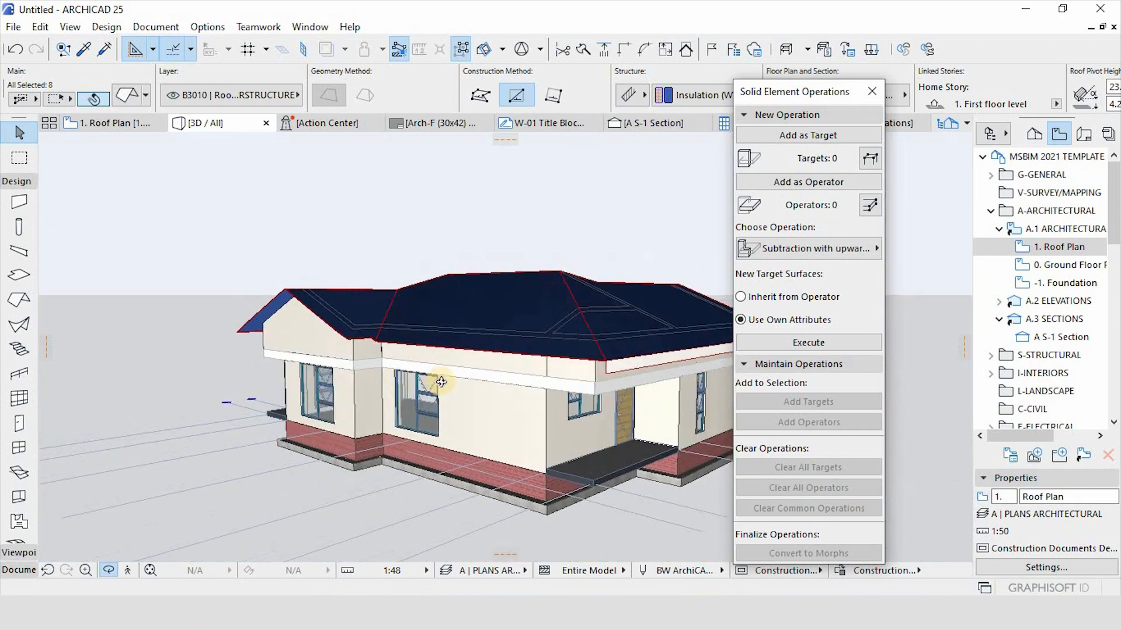
{"action": "scroll", "coordinate": [652, 357], "scroll_direction": "up", "scroll_amount": 5}
{"action": "scroll", "coordinate": [651, 358], "scroll_direction": "up", "scroll_amount": 3}
{"action": "scroll", "coordinate": [445, 430], "scroll_direction": "up", "scroll_amount": 4}
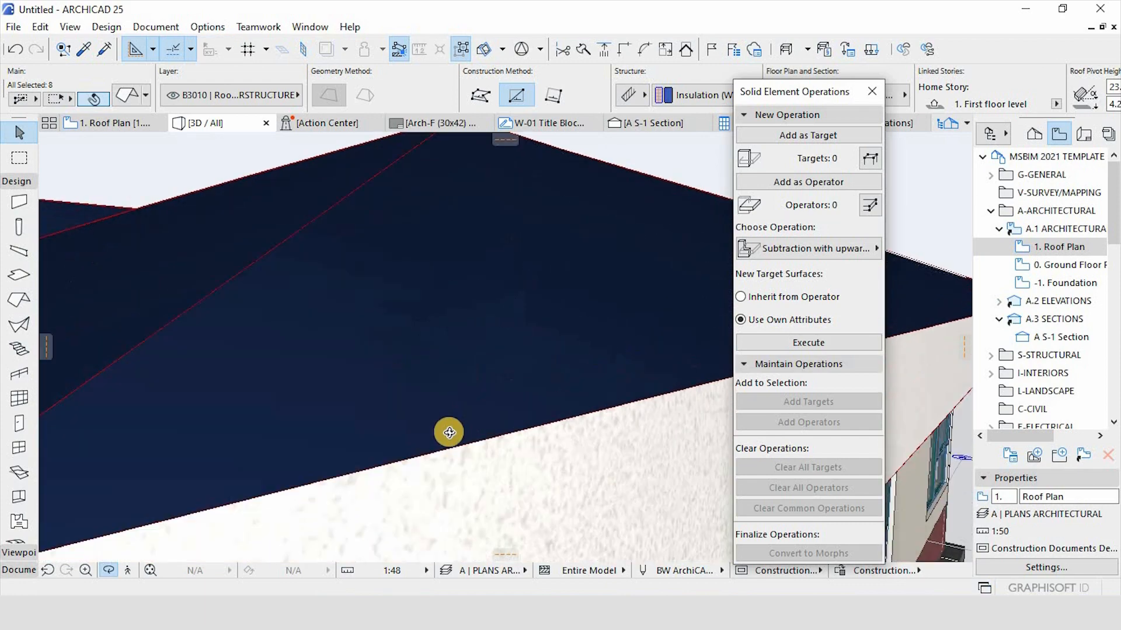
{"action": "scroll", "coordinate": [544, 402], "scroll_direction": "down", "scroll_amount": 1}
{"action": "key", "text": "Escape"}
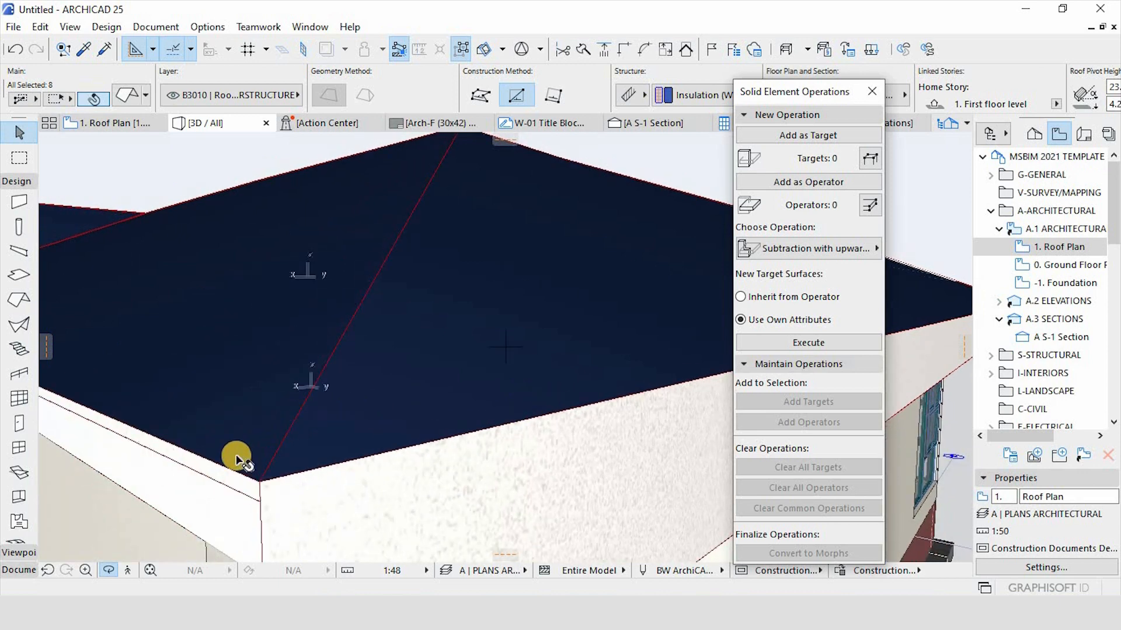
{"action": "left_click", "coordinate": [241, 472]}
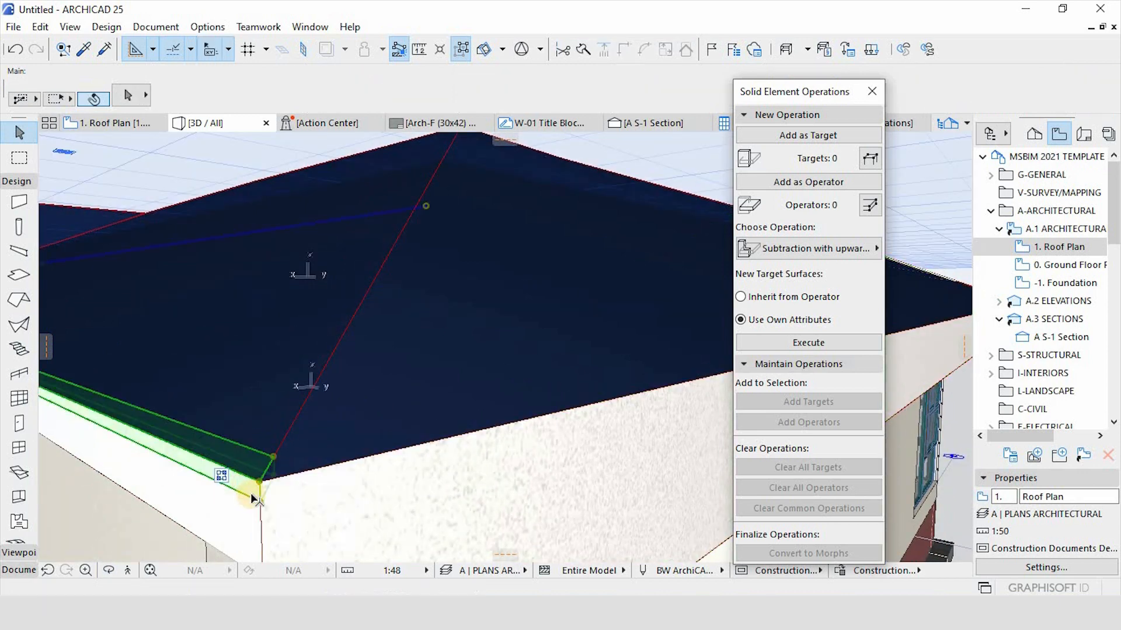
{"action": "scroll", "coordinate": [645, 396], "scroll_direction": "down", "scroll_amount": 5}
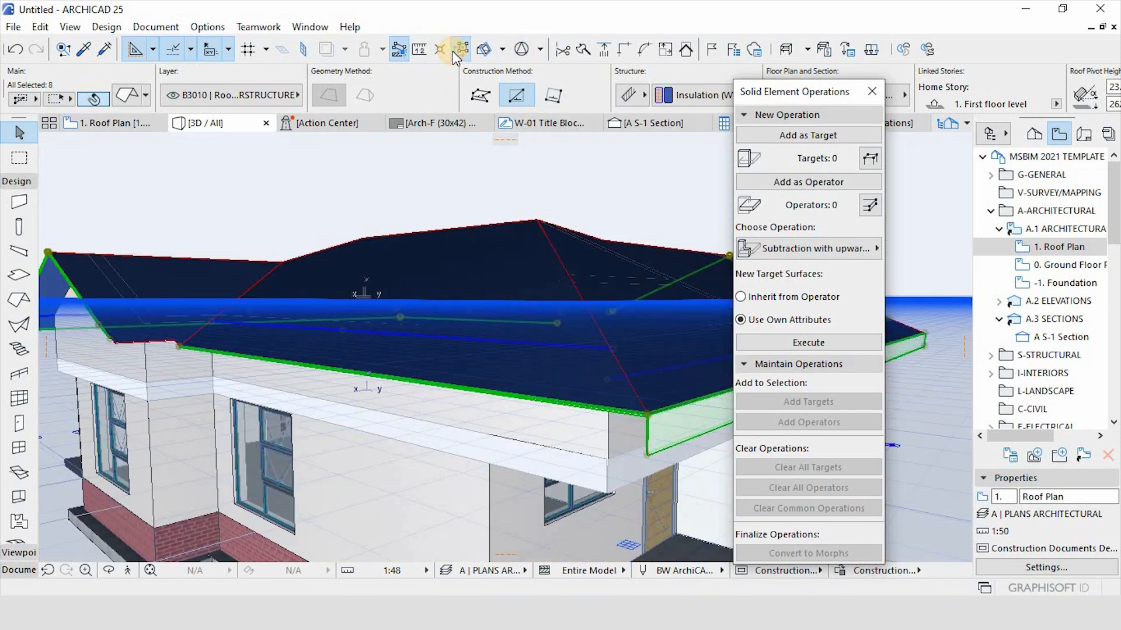
{"action": "left_click", "coordinate": [454, 50]}
{"action": "scroll", "coordinate": [676, 449], "scroll_direction": "up", "scroll_amount": 3}
{"action": "scroll", "coordinate": [677, 452], "scroll_direction": "up", "scroll_amount": 3}
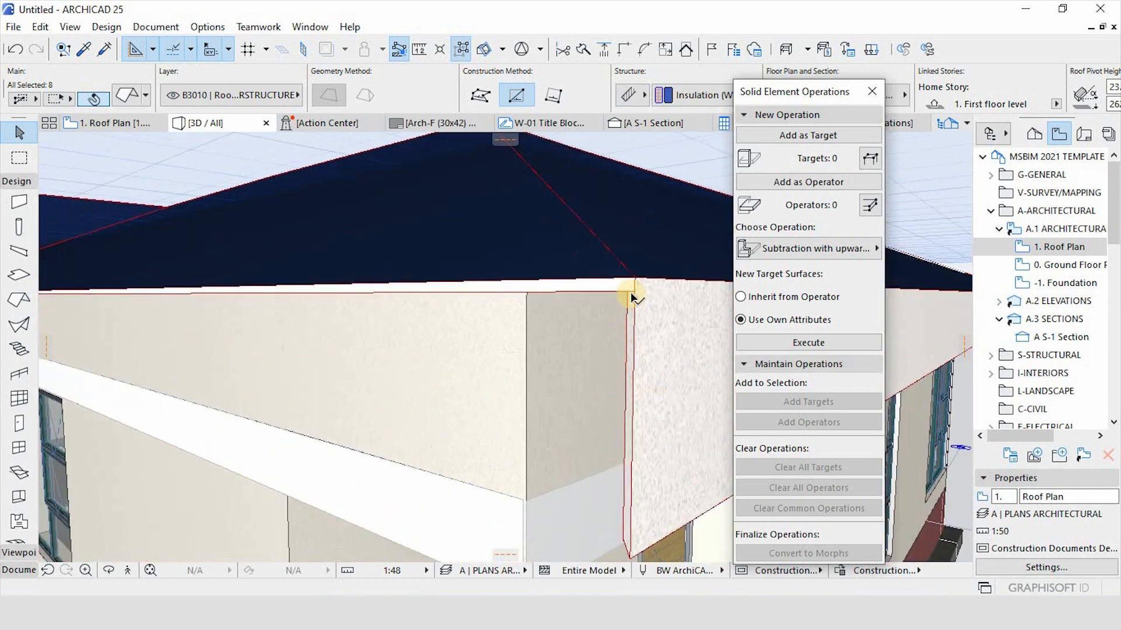
{"action": "left_click", "coordinate": [636, 286]}
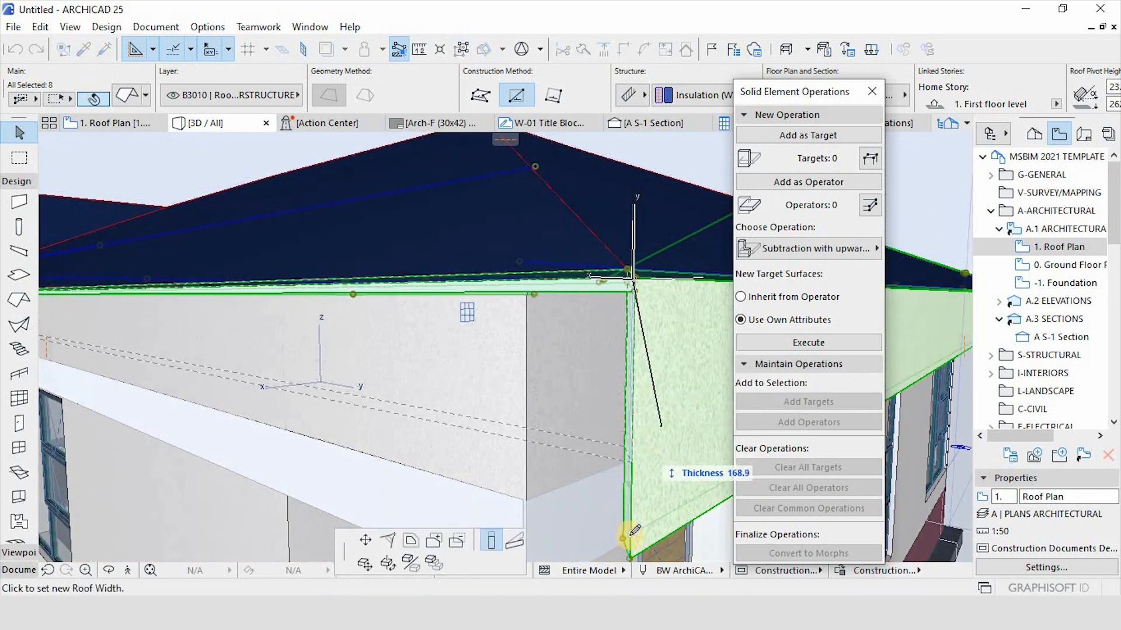
{"action": "left_click", "coordinate": [629, 556]}
{"action": "scroll", "coordinate": [695, 397], "scroll_direction": "down", "scroll_amount": 8}
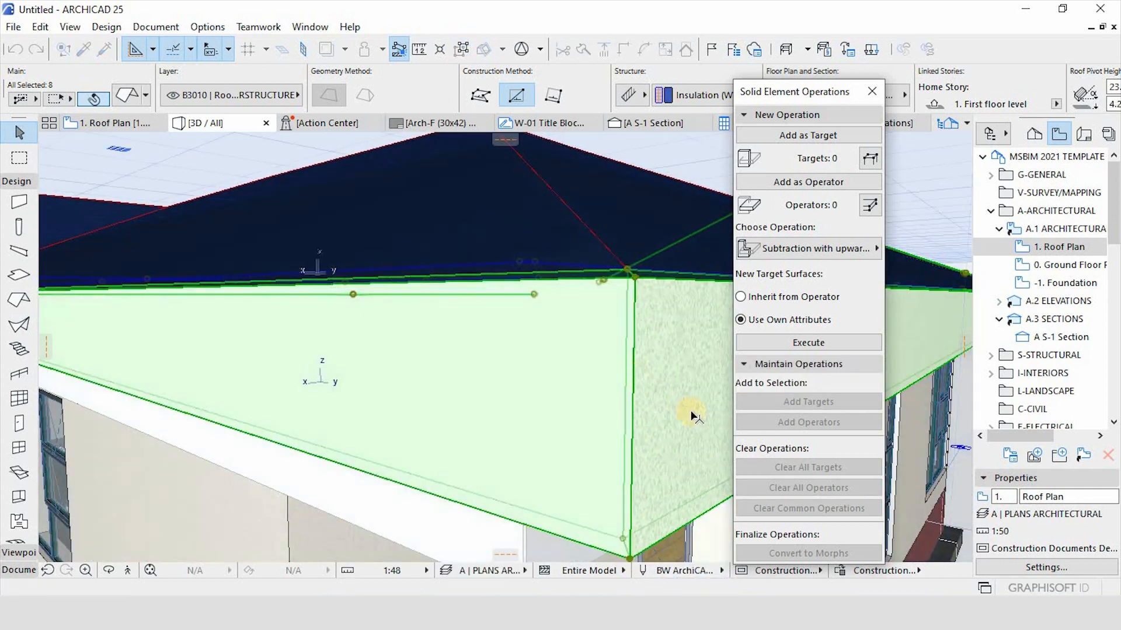
Select the thin edge roof piece along the sloping side of the small gable beside the inner corner.
{"action": "scroll", "coordinate": [307, 380], "scroll_direction": "up", "scroll_amount": 10}
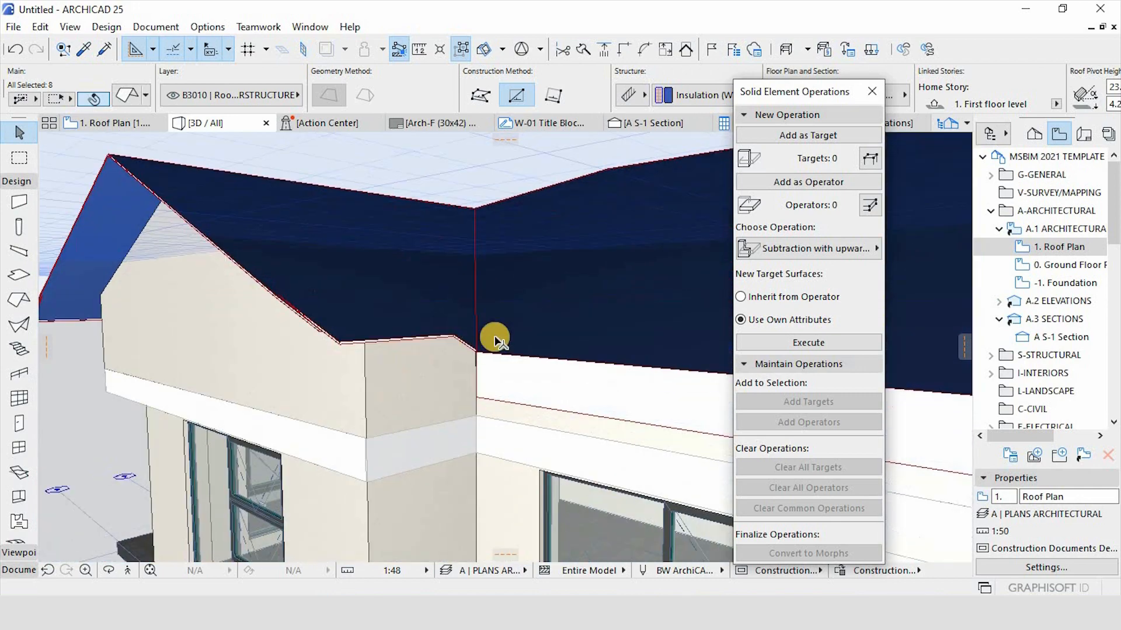
{"action": "scroll", "coordinate": [457, 349], "scroll_direction": "down", "scroll_amount": 2}
{"action": "left_click", "coordinate": [484, 351]}
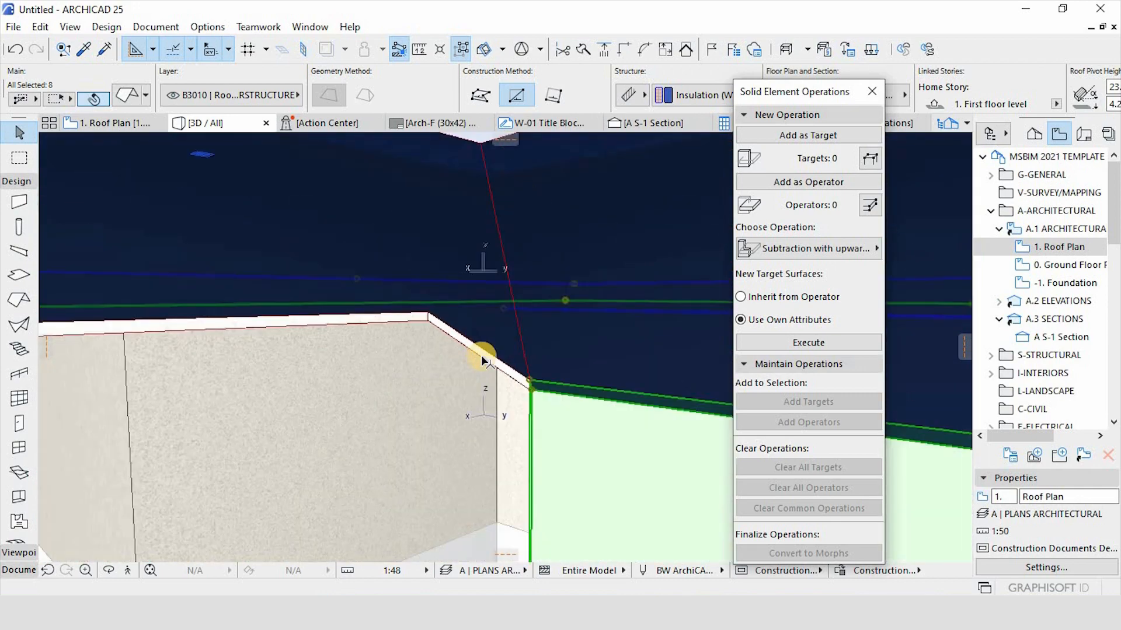
{"action": "key", "text": "Escape"}
{"action": "left_click", "coordinate": [517, 376]}
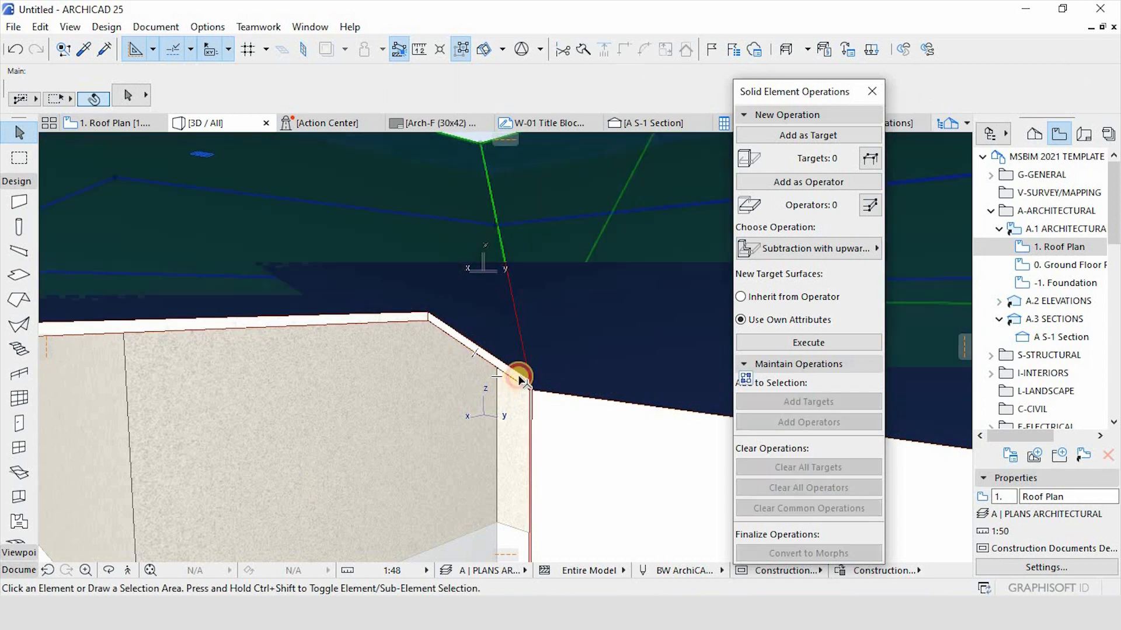
{"action": "key", "text": "Escape"}
{"action": "scroll", "coordinate": [642, 468], "scroll_direction": "down", "scroll_amount": 6}
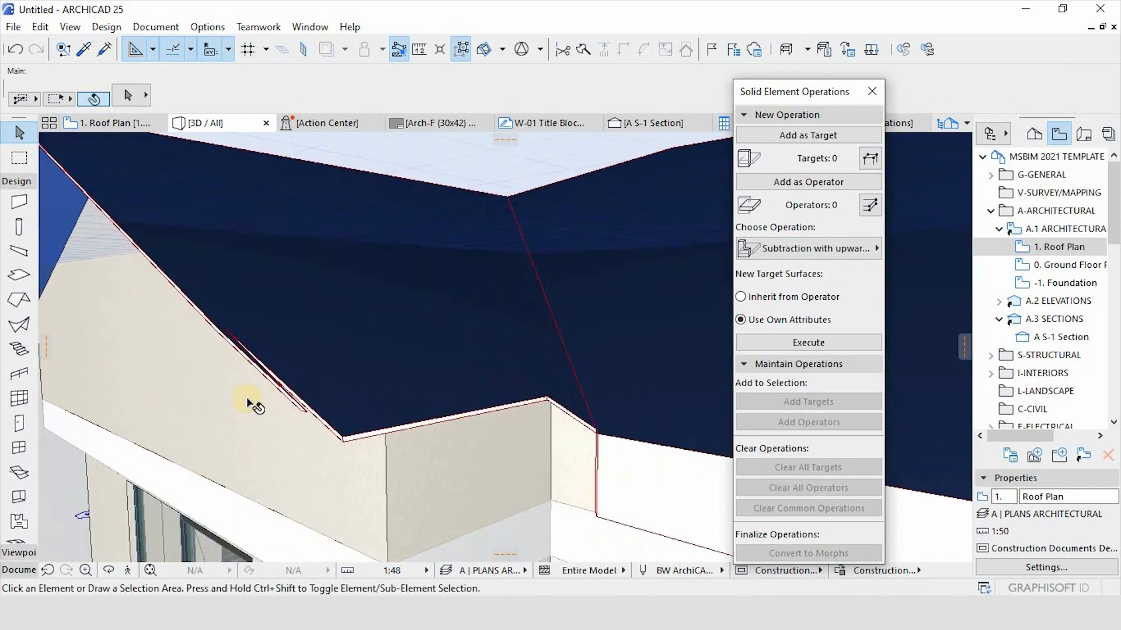
{"action": "scroll", "coordinate": [252, 396], "scroll_direction": "up", "scroll_amount": 3}
{"action": "left_click", "coordinate": [303, 391]}
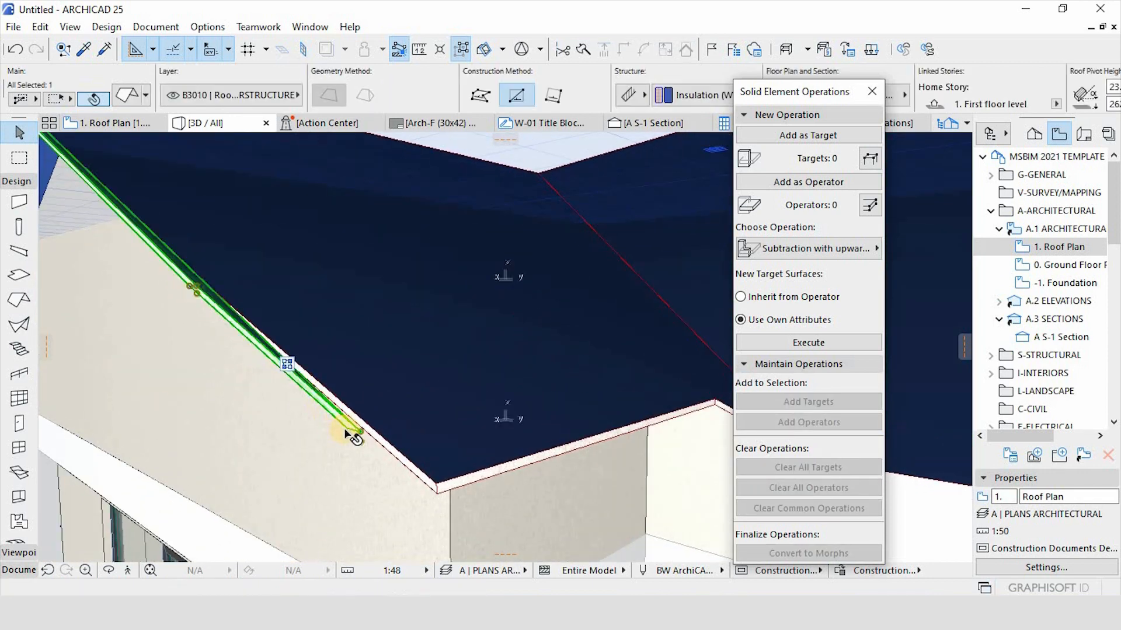
Add the long fascia band to the selection, resume grouping and delete all the split edge roof pieces.
{"action": "scroll", "coordinate": [315, 403], "scroll_direction": "down", "scroll_amount": 3}
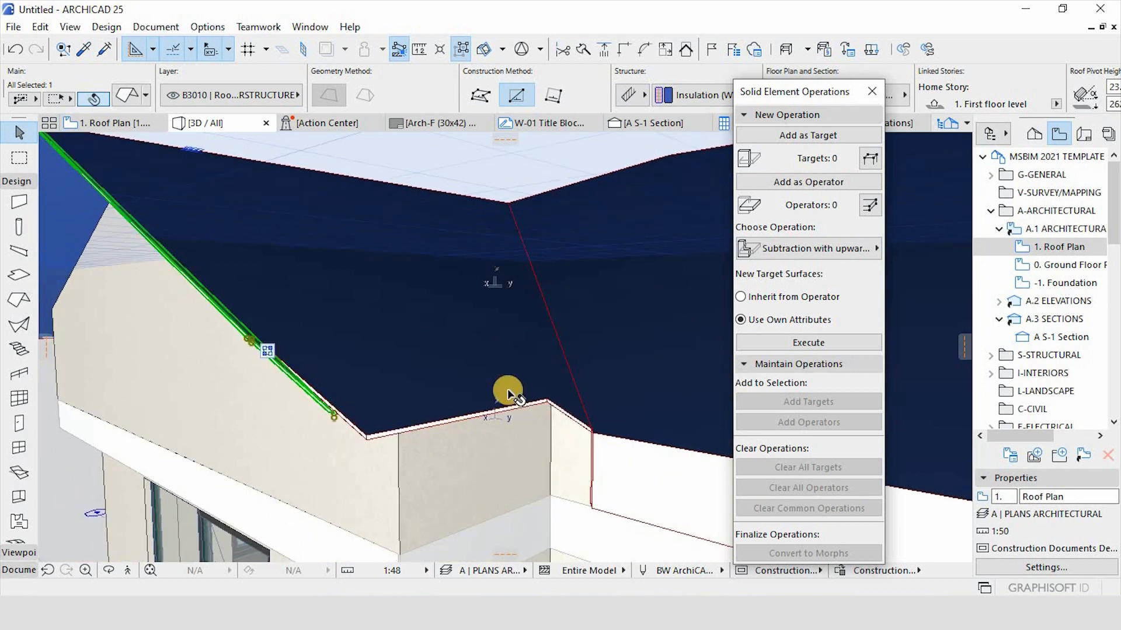
{"action": "scroll", "coordinate": [506, 388], "scroll_direction": "up", "scroll_amount": 2}
{"action": "scroll", "coordinate": [170, 452], "scroll_direction": "down", "scroll_amount": 5}
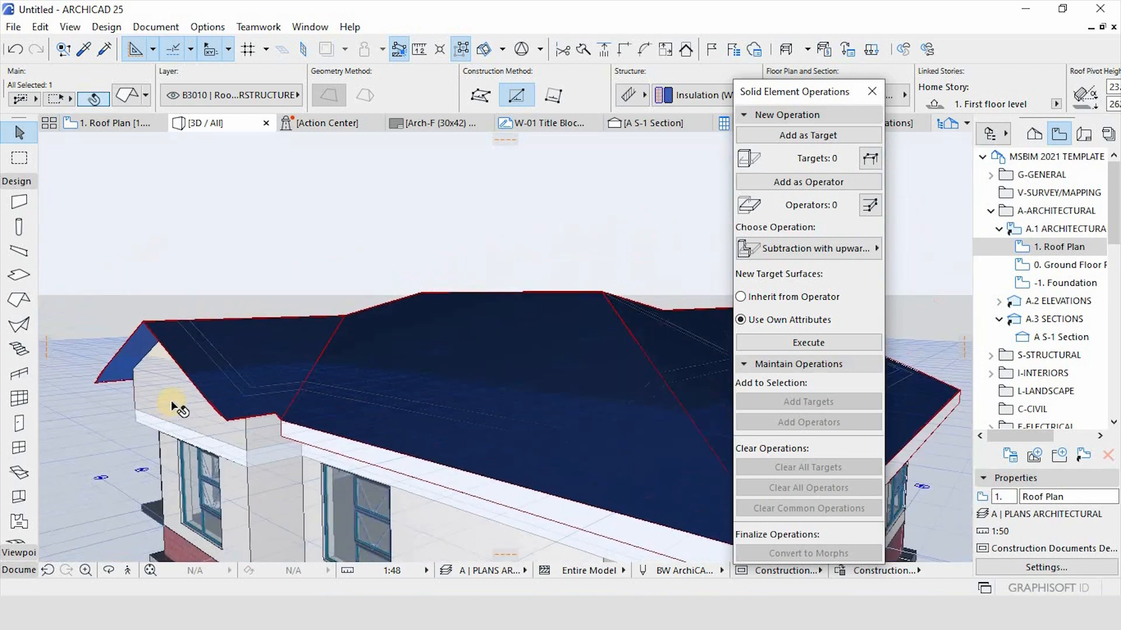
{"action": "scroll", "coordinate": [467, 503], "scroll_direction": "up", "scroll_amount": 2}
{"action": "scroll", "coordinate": [520, 492], "scroll_direction": "up", "scroll_amount": 3}
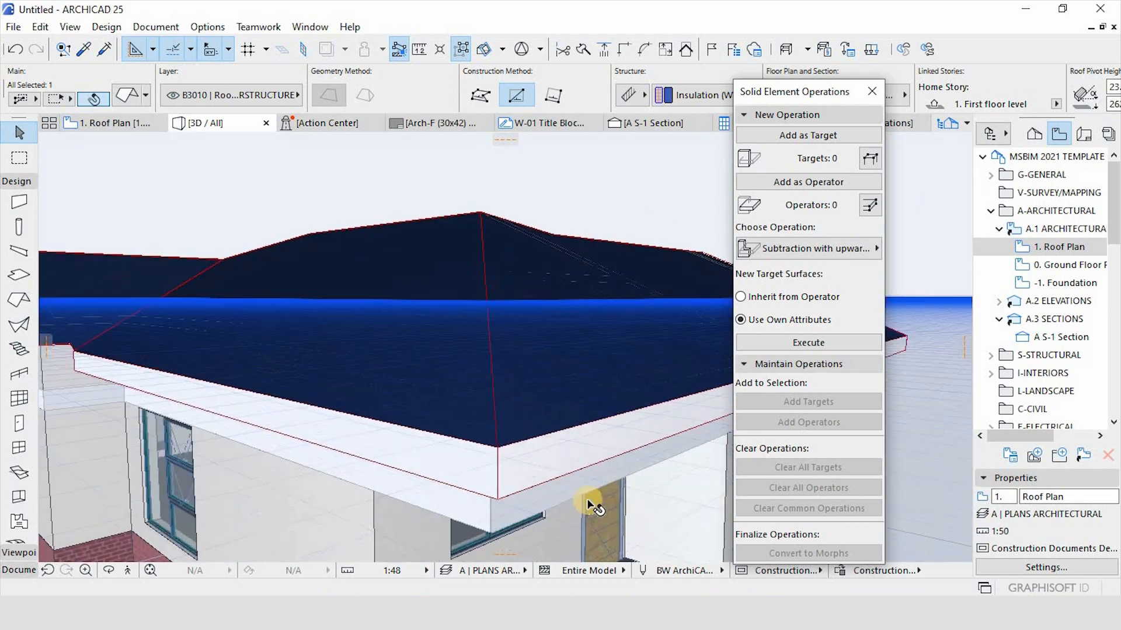
{"action": "left_click", "coordinate": [415, 453], "text": "shift"}
{"action": "scroll", "coordinate": [525, 479], "scroll_direction": "down", "scroll_amount": 1}
{"action": "scroll", "coordinate": [392, 460], "scroll_direction": "down", "scroll_amount": 1}
{"action": "scroll", "coordinate": [390, 461], "scroll_direction": "down", "scroll_amount": 1}
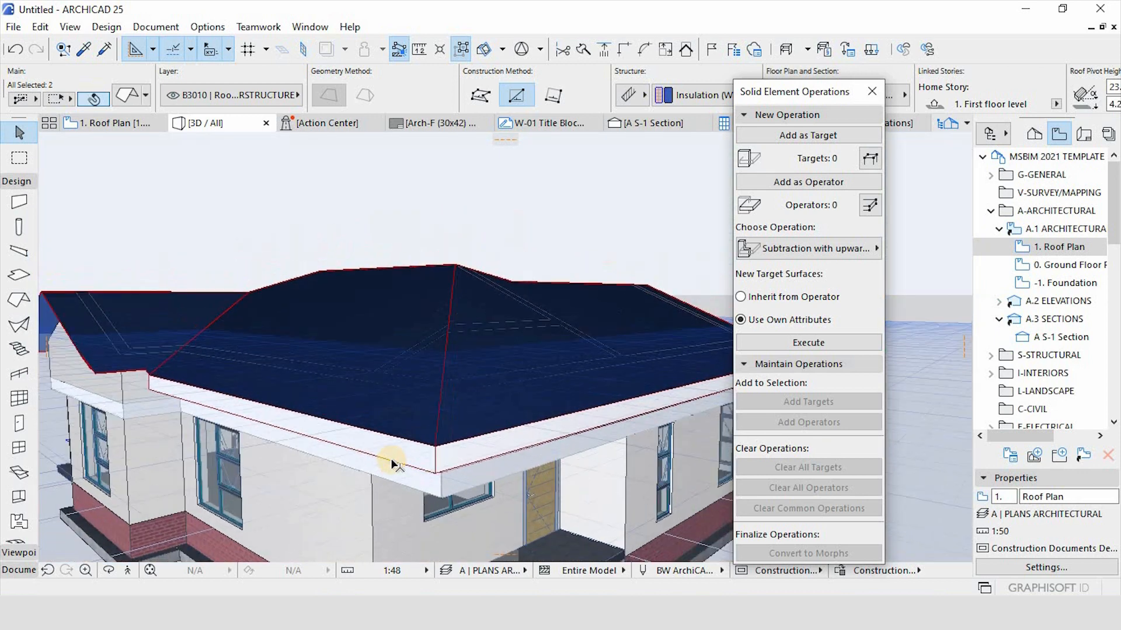
{"action": "middle_click_drag", "start_coordinate": [462, 441], "coordinate": [331, 419], "text": "shift"}
{"action": "scroll", "coordinate": [337, 430], "scroll_direction": "up", "scroll_amount": 2}
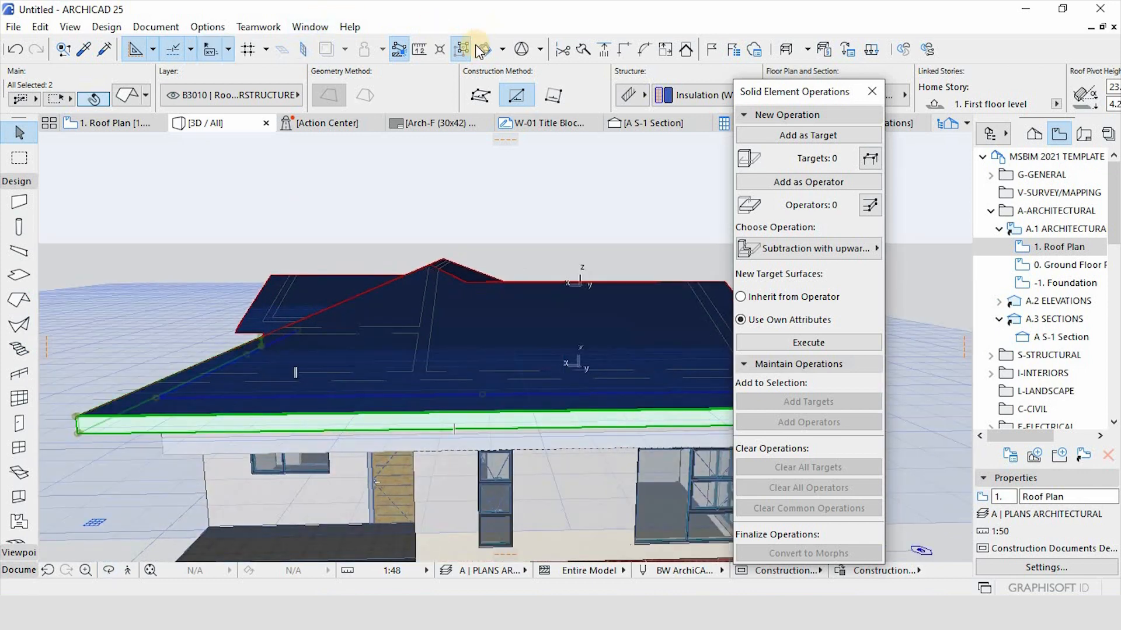
{"action": "key", "text": "Escape"}
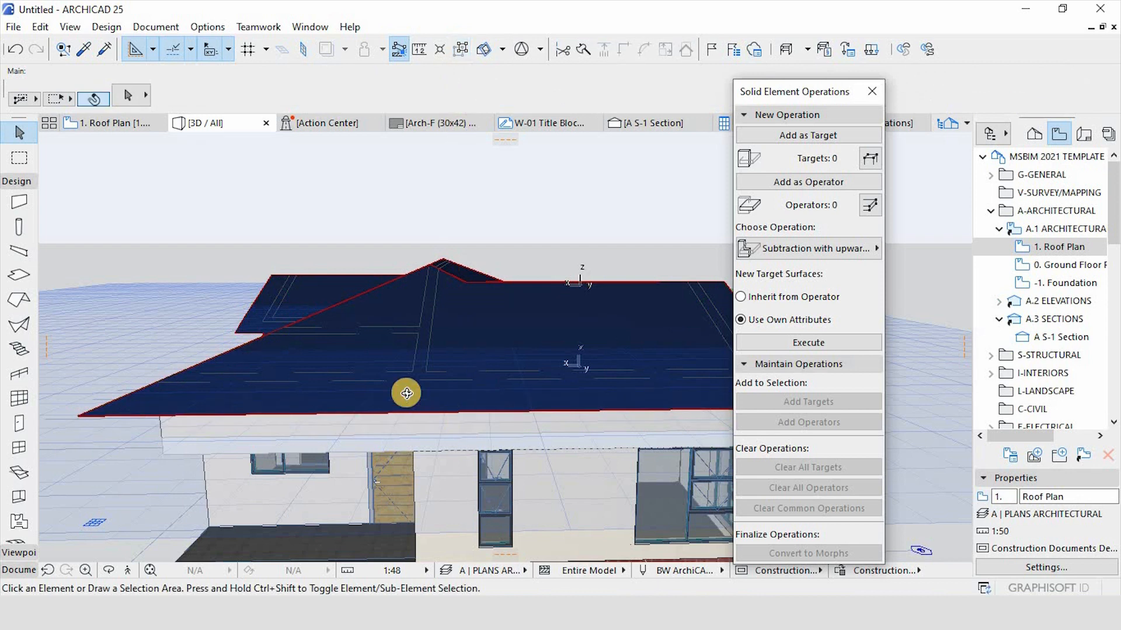
Select the main hip and gable roof and check the RoofMaker commands among the roof extras.
{"action": "left_click_drag", "start_coordinate": [425, 439], "coordinate": [192, 350]}
{"action": "scroll", "coordinate": [440, 380], "scroll_direction": "down", "scroll_amount": 3}
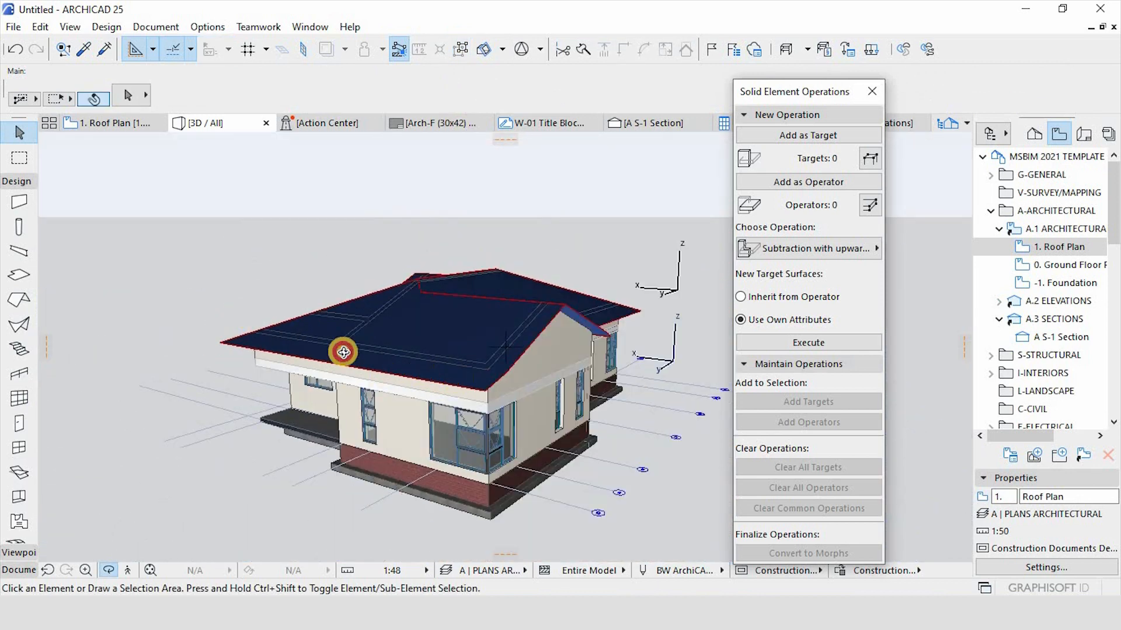
{"action": "middle_click_drag", "start_coordinate": [344, 353], "coordinate": [257, 374], "text": "shift"}
{"action": "middle_click_drag", "start_coordinate": [500, 383], "coordinate": [281, 400], "text": "shift"}
{"action": "middle_click_drag", "start_coordinate": [561, 410], "coordinate": [372, 418], "text": "shift"}
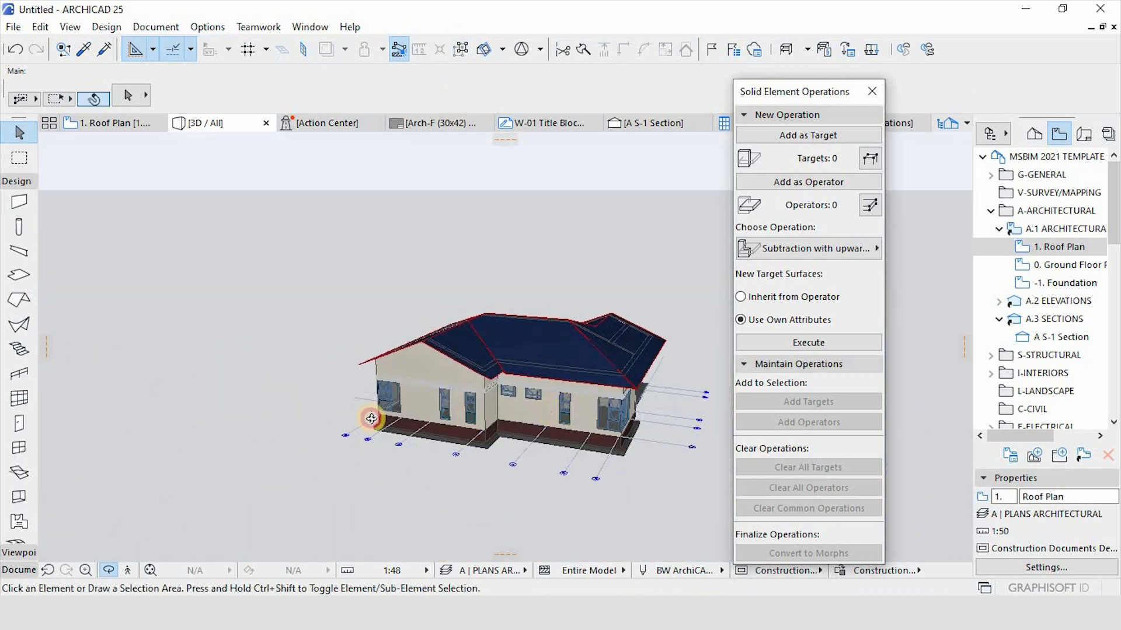
{"action": "left_click_drag", "start_coordinate": [371, 418], "coordinate": [450, 402]}
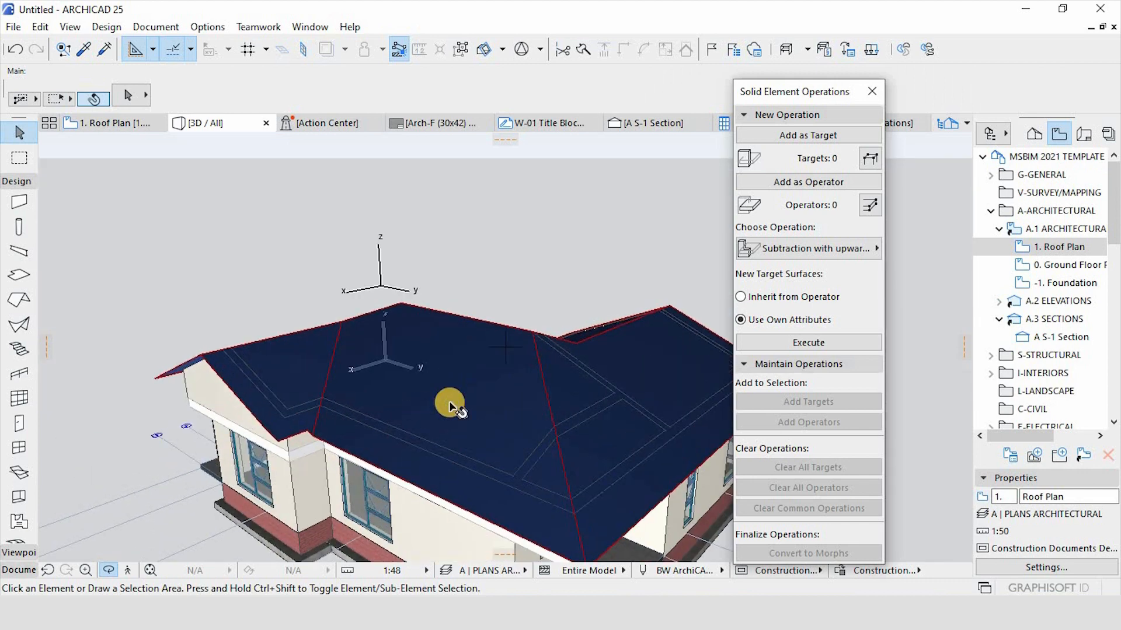
{"action": "left_click", "coordinate": [449, 382]}
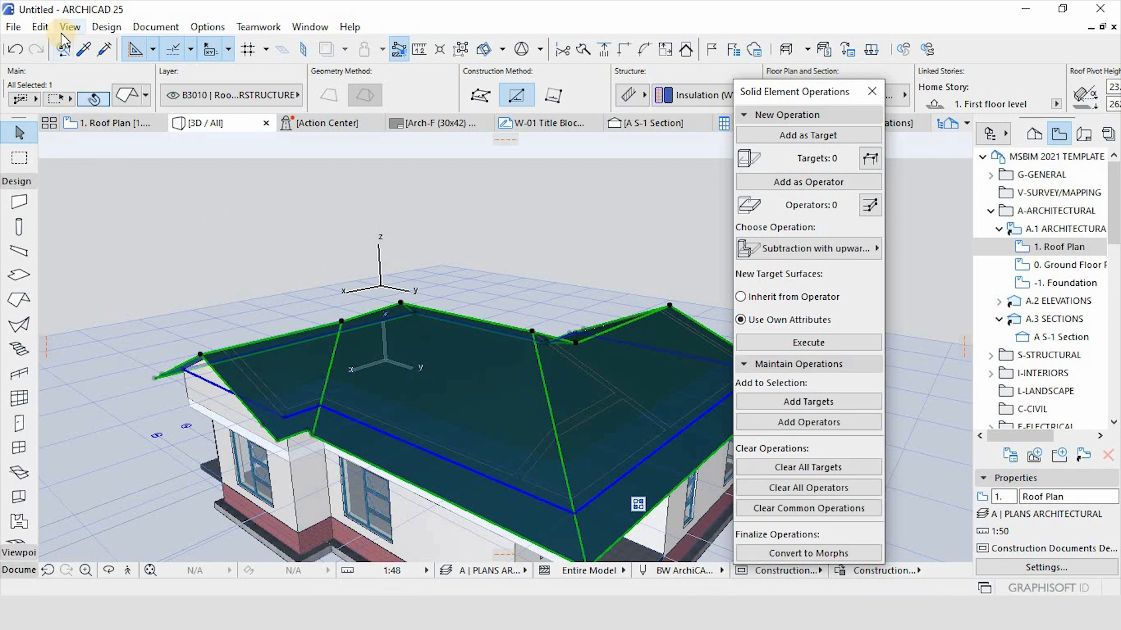
{"action": "left_click", "coordinate": [102, 28]}
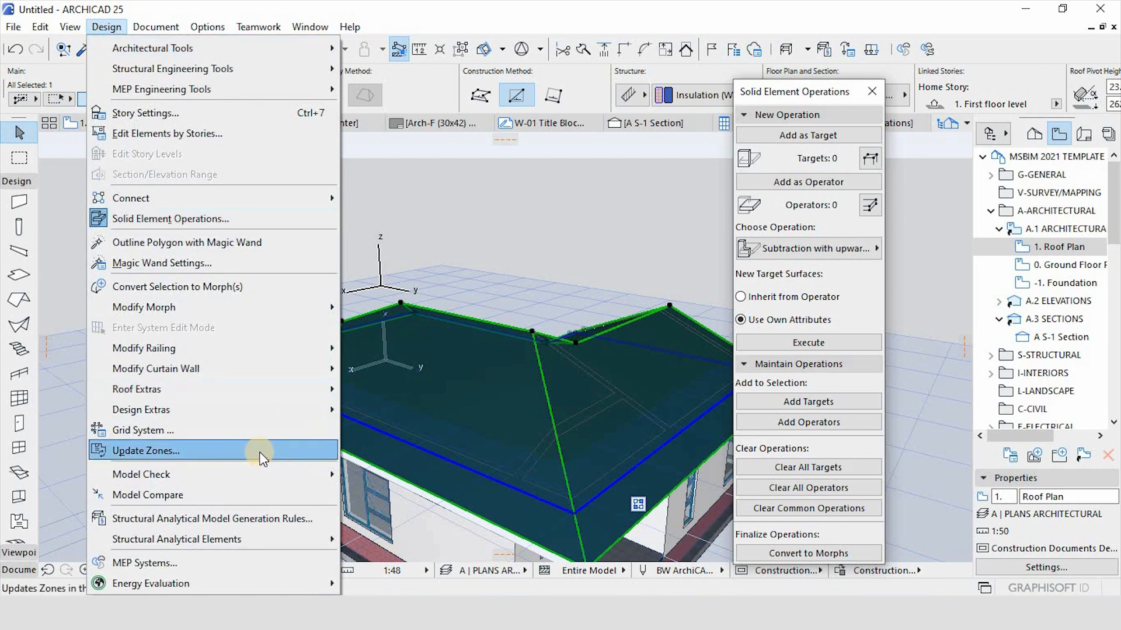
{"action": "mouse_move", "coordinate": [212, 394]}
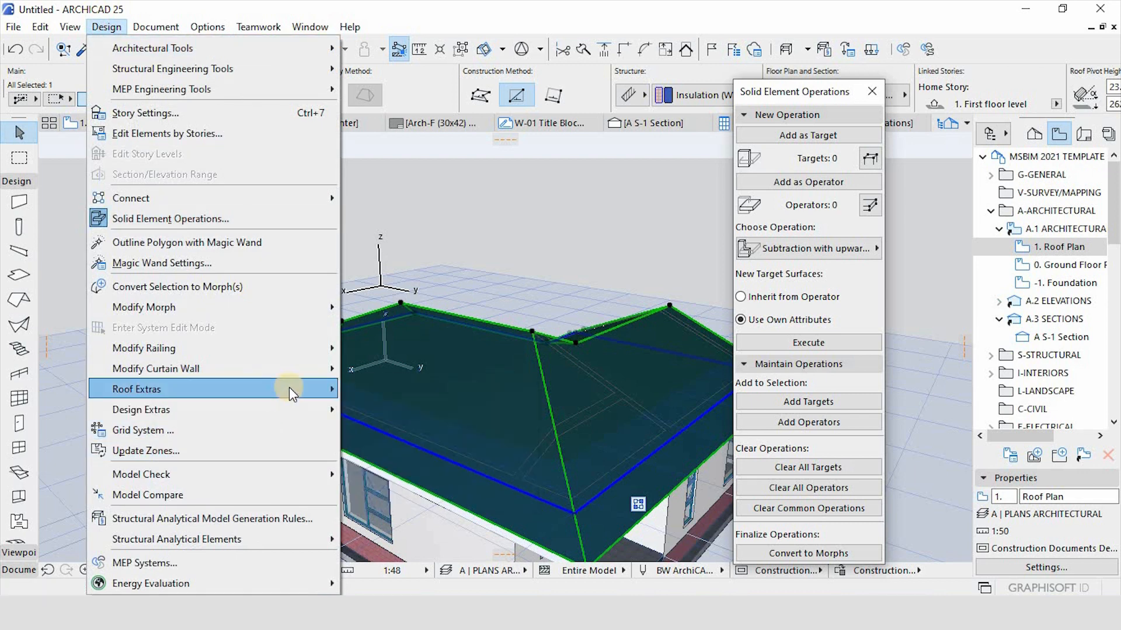
{"action": "mouse_move", "coordinate": [303, 390]}
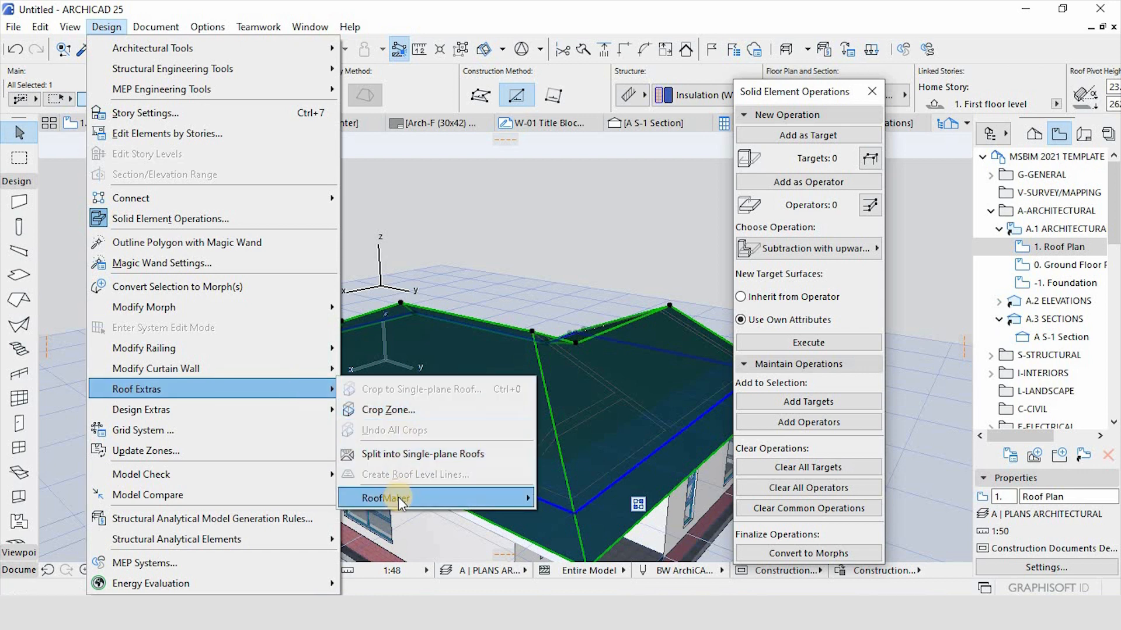
{"action": "mouse_move", "coordinate": [398, 496]}
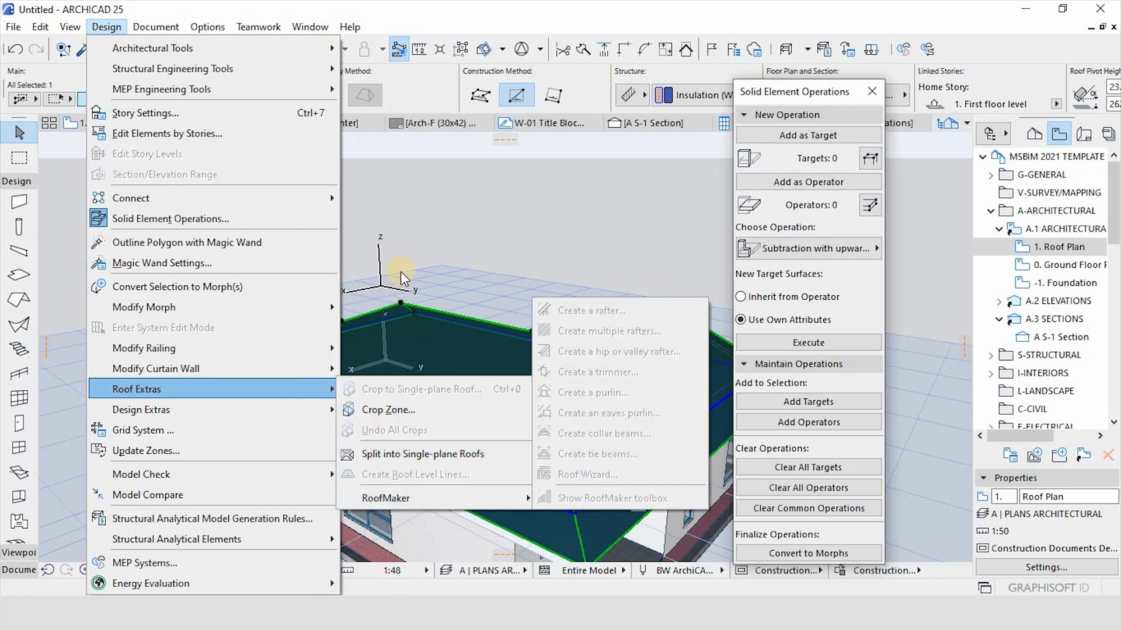
{"action": "left_click", "coordinate": [420, 226]}
Generate rafters for the main roof on the roof plan with Roof Wizard, 38 by 114 section, spaced 900 and joined on slant edges.
{"action": "left_click", "coordinate": [95, 125]}
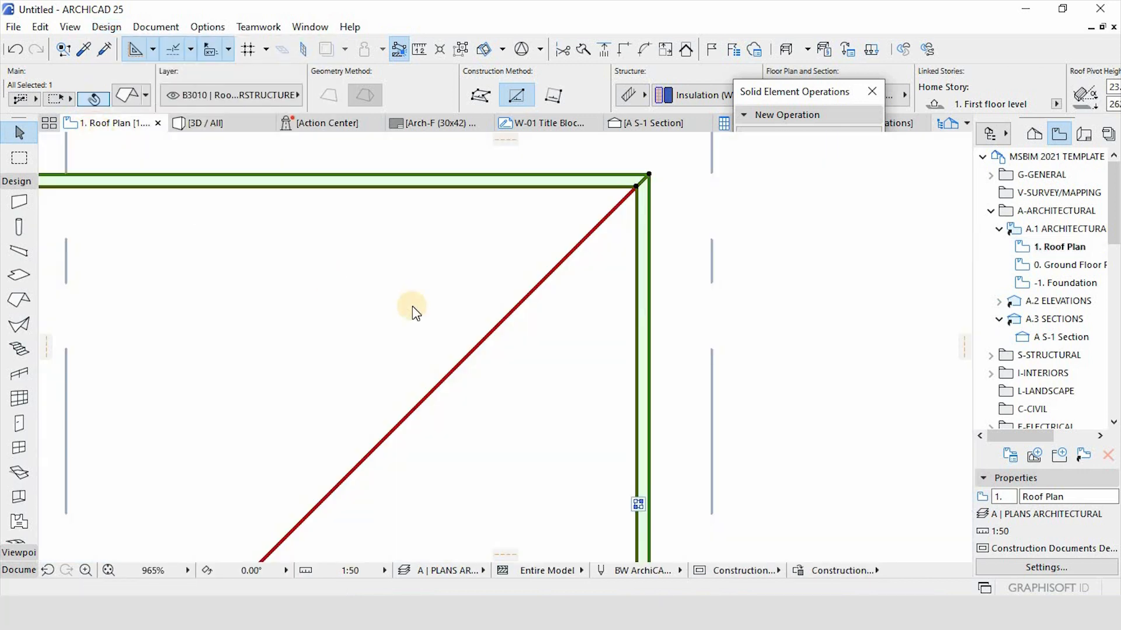
{"action": "left_click", "coordinate": [426, 321]}
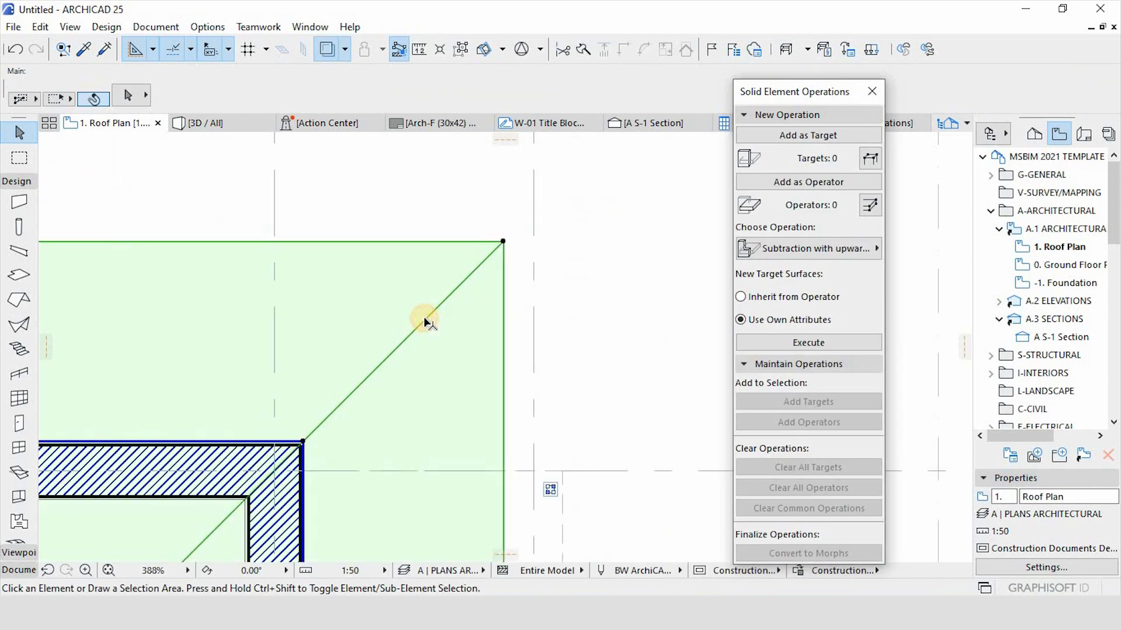
{"action": "scroll", "coordinate": [426, 321], "scroll_direction": "down", "scroll_amount": 5}
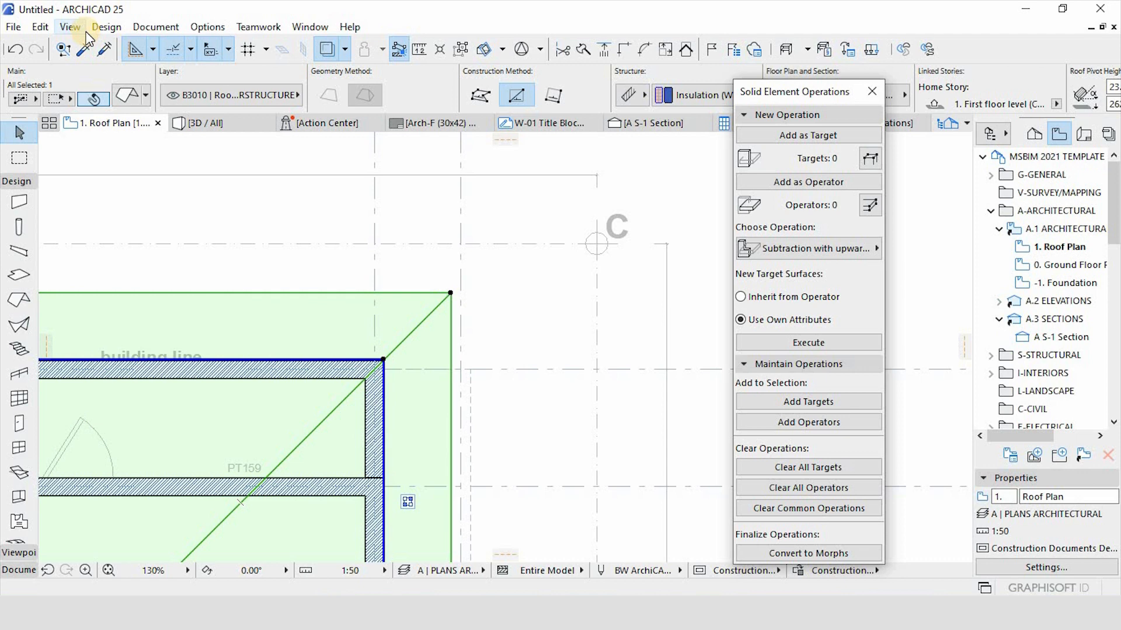
{"action": "left_click", "coordinate": [117, 28]}
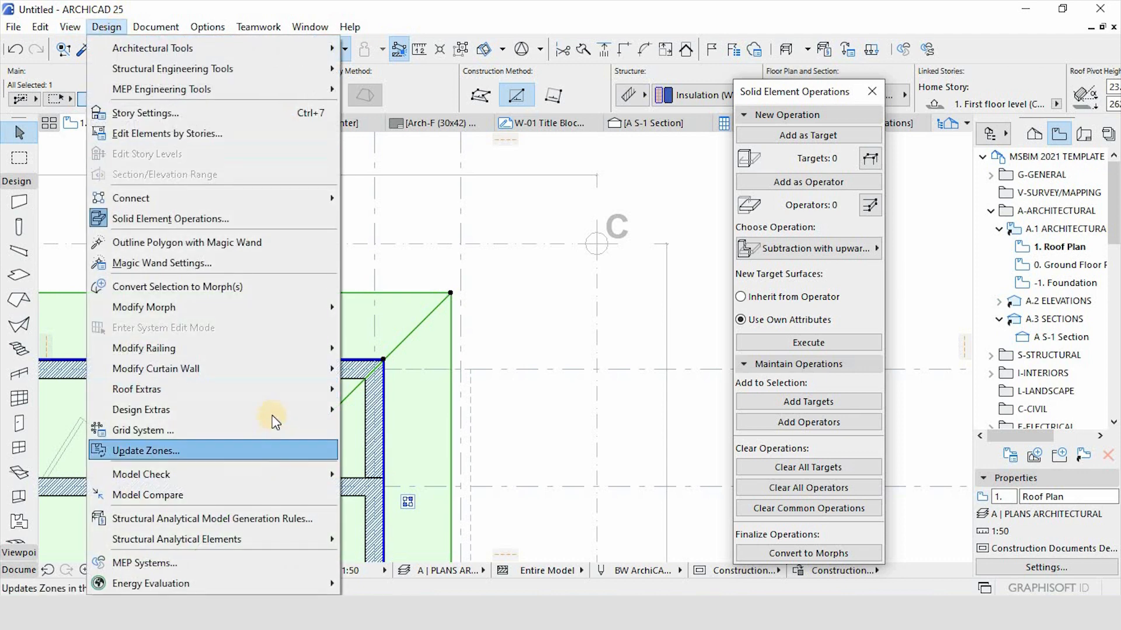
{"action": "mouse_move", "coordinate": [275, 395]}
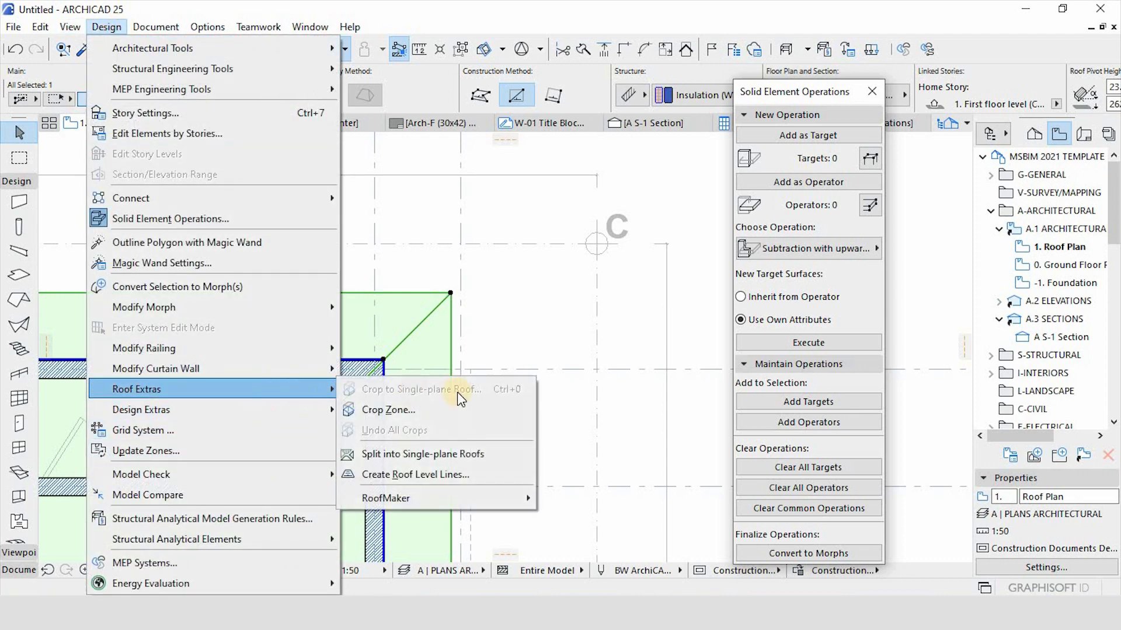
{"action": "mouse_move", "coordinate": [485, 495]}
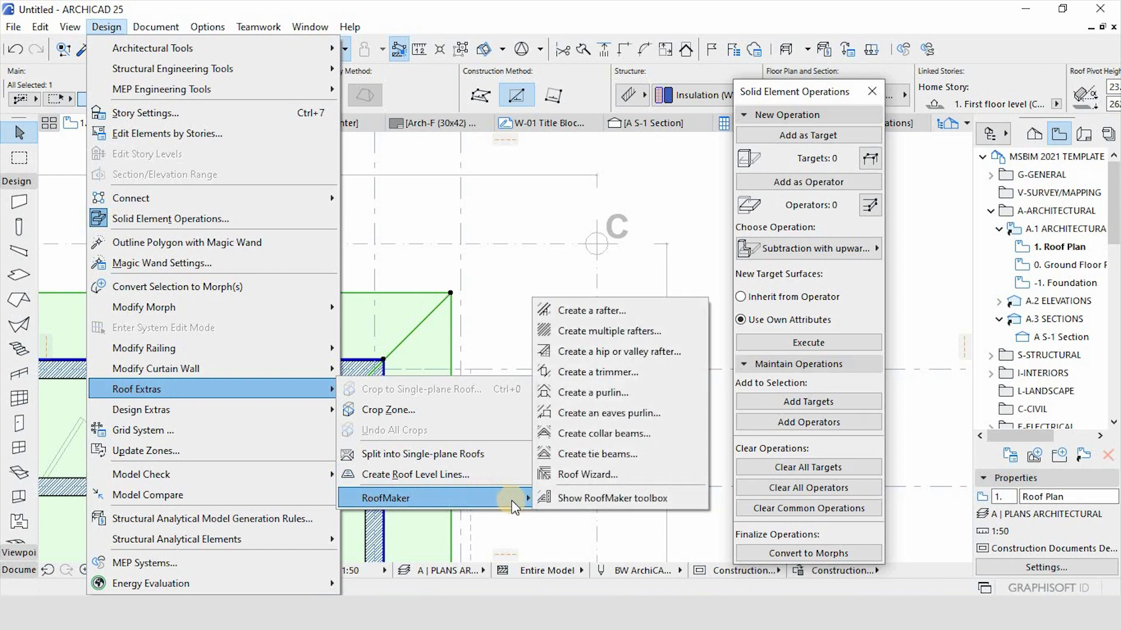
{"action": "left_click", "coordinate": [572, 475]}
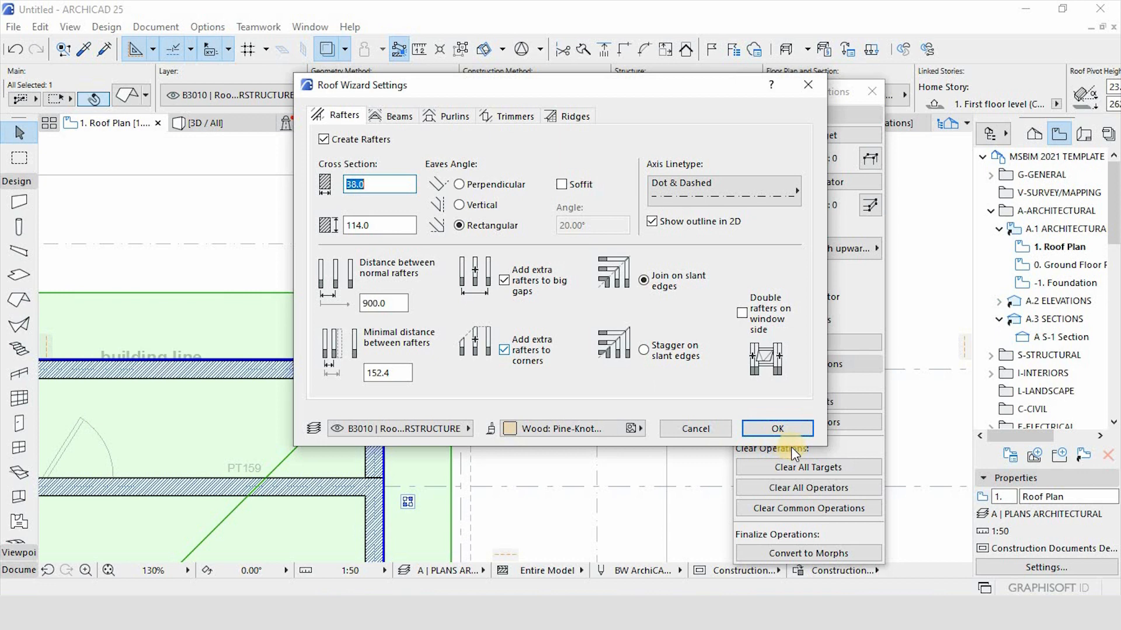
{"action": "left_click", "coordinate": [778, 430]}
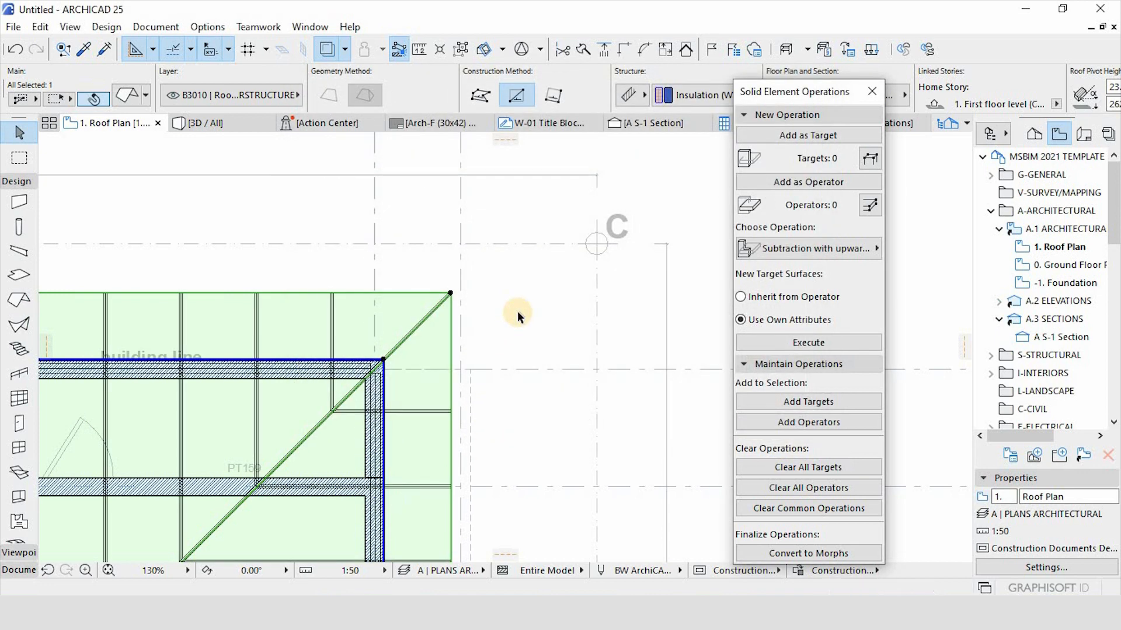
Select the grouped rafters in the 3D view and move them vertically down about 124 mm from a rafter's eaves end.
{"action": "scroll", "coordinate": [517, 310], "scroll_direction": "down", "scroll_amount": 5}
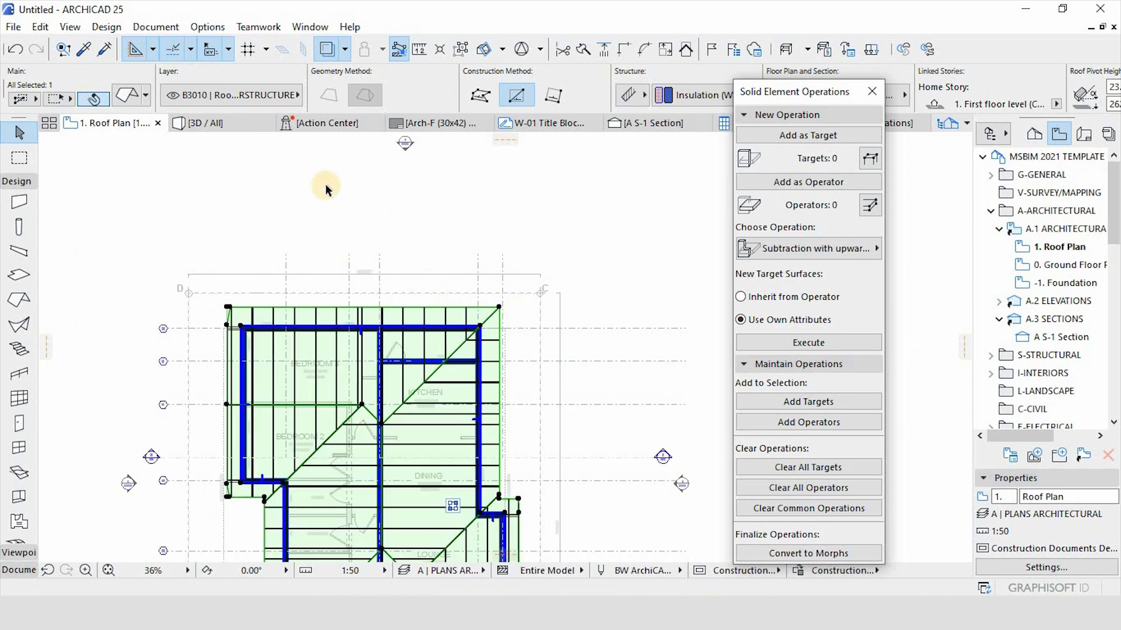
{"action": "left_click", "coordinate": [230, 127]}
{"action": "scroll", "coordinate": [496, 458], "scroll_direction": "up", "scroll_amount": 5}
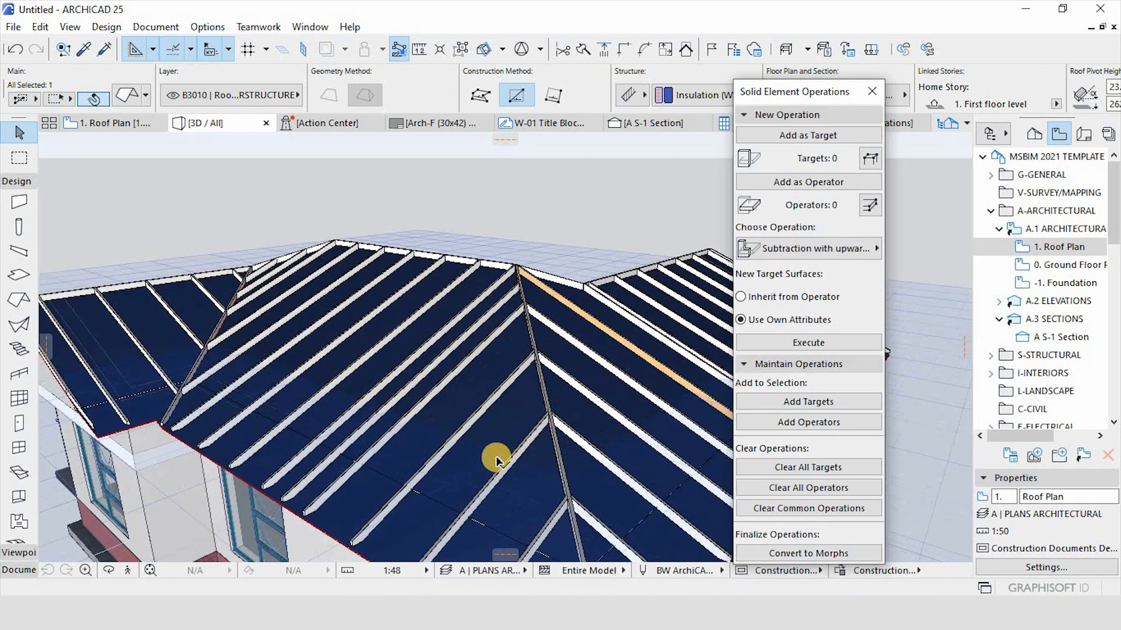
{"action": "middle_click_drag", "start_coordinate": [509, 461], "coordinate": [460, 401], "text": "shift"}
{"action": "left_click", "coordinate": [474, 396]}
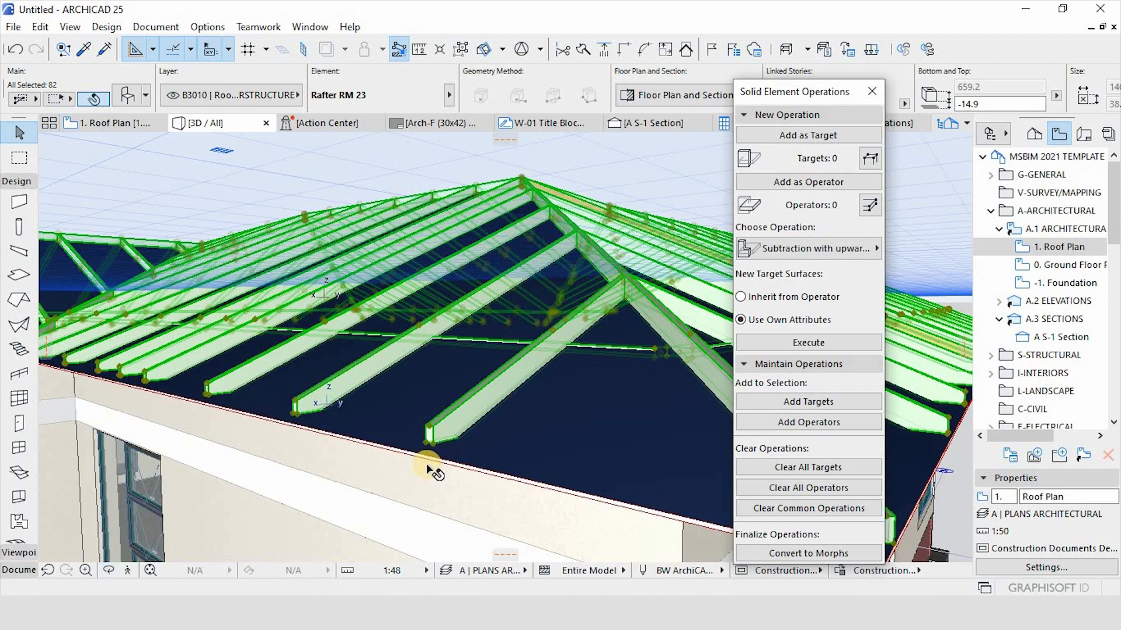
{"action": "middle_click_drag", "start_coordinate": [433, 467], "coordinate": [429, 411], "text": "shift"}
{"action": "key", "text": "ctrl+d"}
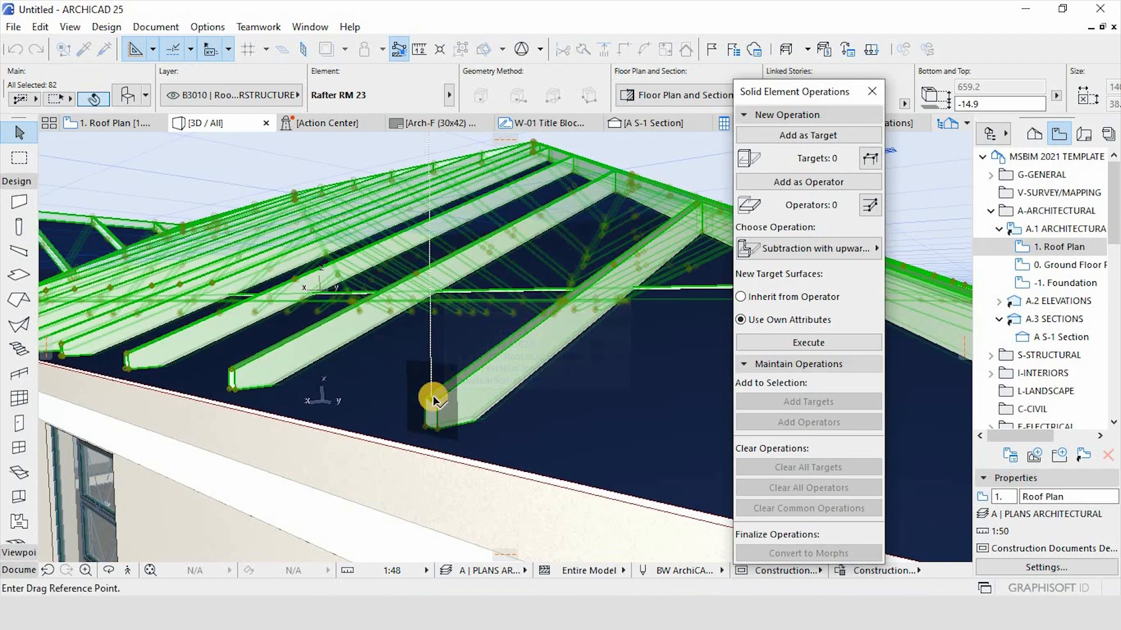
{"action": "left_click", "coordinate": [432, 401]}
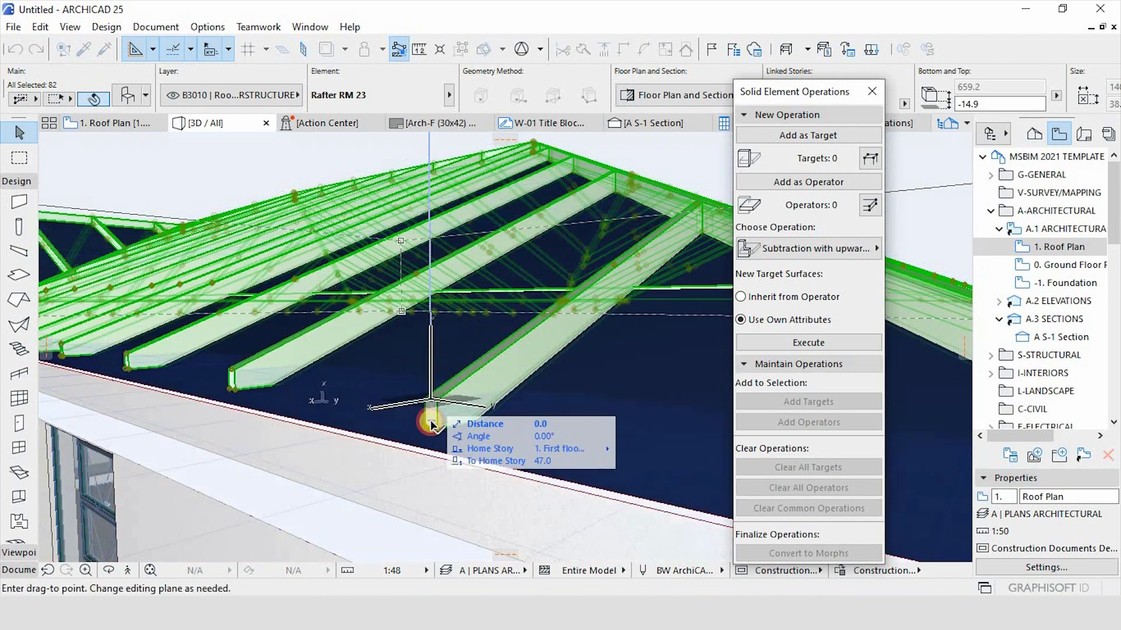
{"action": "left_click", "coordinate": [430, 456]}
{"action": "middle_click_drag", "start_coordinate": [430, 455], "coordinate": [464, 421], "text": "shift"}
{"action": "scroll", "coordinate": [464, 421], "scroll_direction": "down", "scroll_amount": 5}
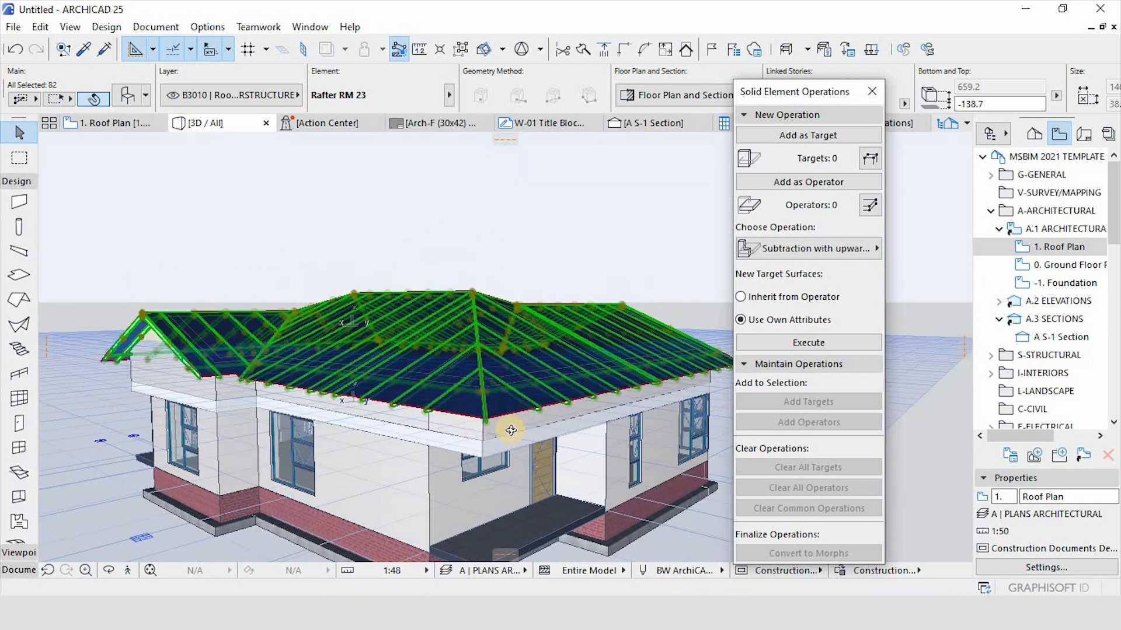
{"action": "middle_click_drag", "start_coordinate": [528, 357], "coordinate": [187, 180], "text": "shift"}
Open the foundation level plan and draw a large rectangular mesh around the whole house and its grid lines.
{"action": "left_click", "coordinate": [115, 124]}
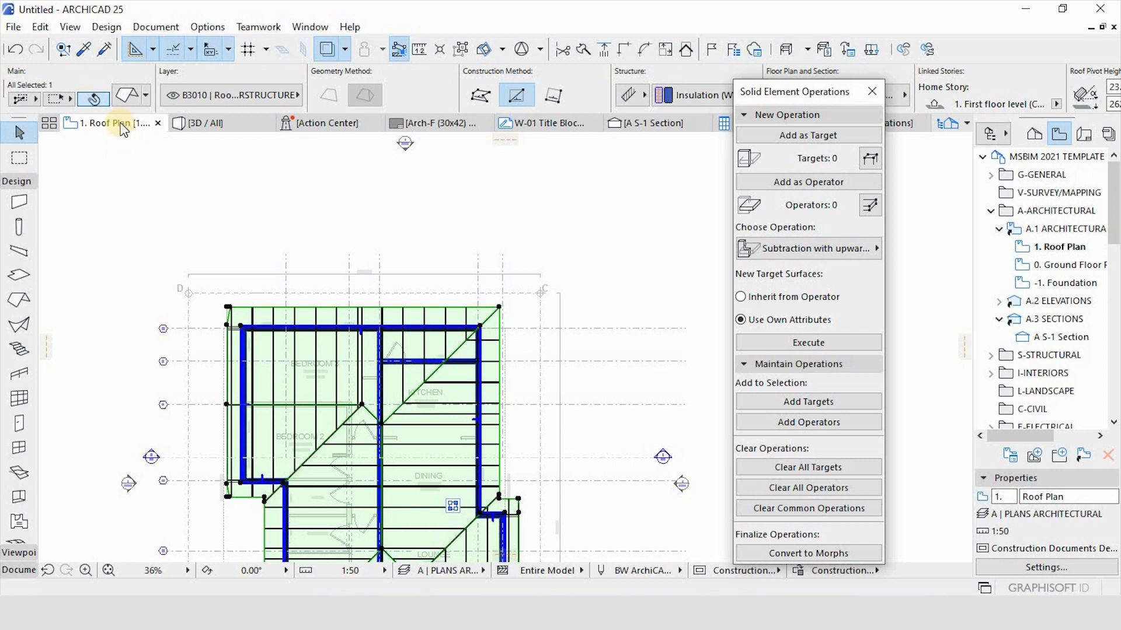
{"action": "right_click", "coordinate": [122, 130]}
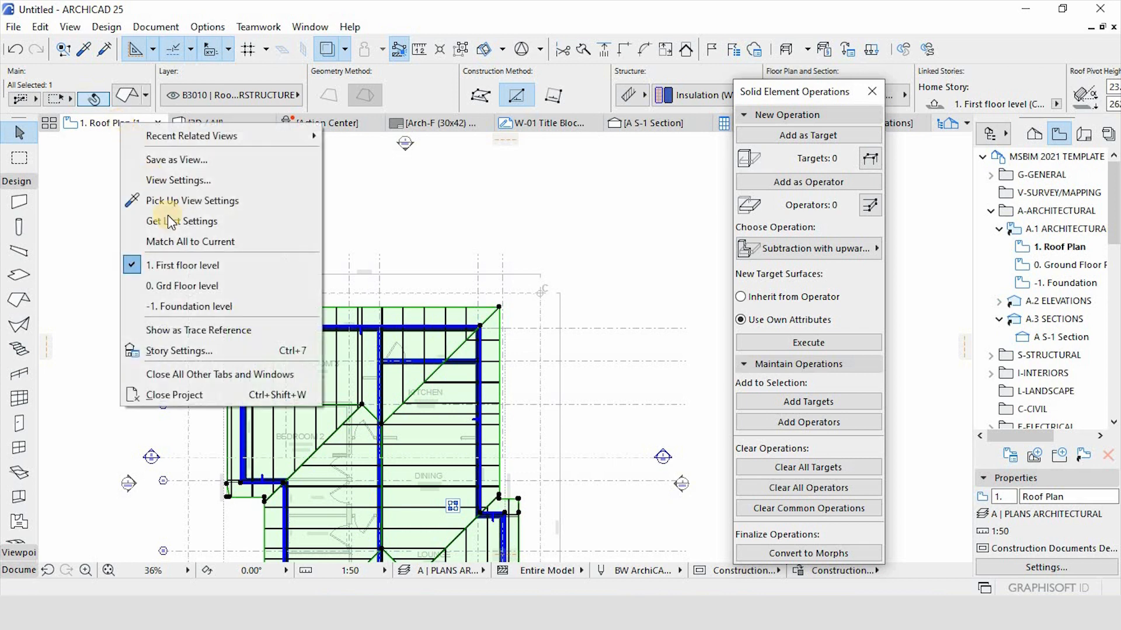
{"action": "left_click", "coordinate": [190, 307]}
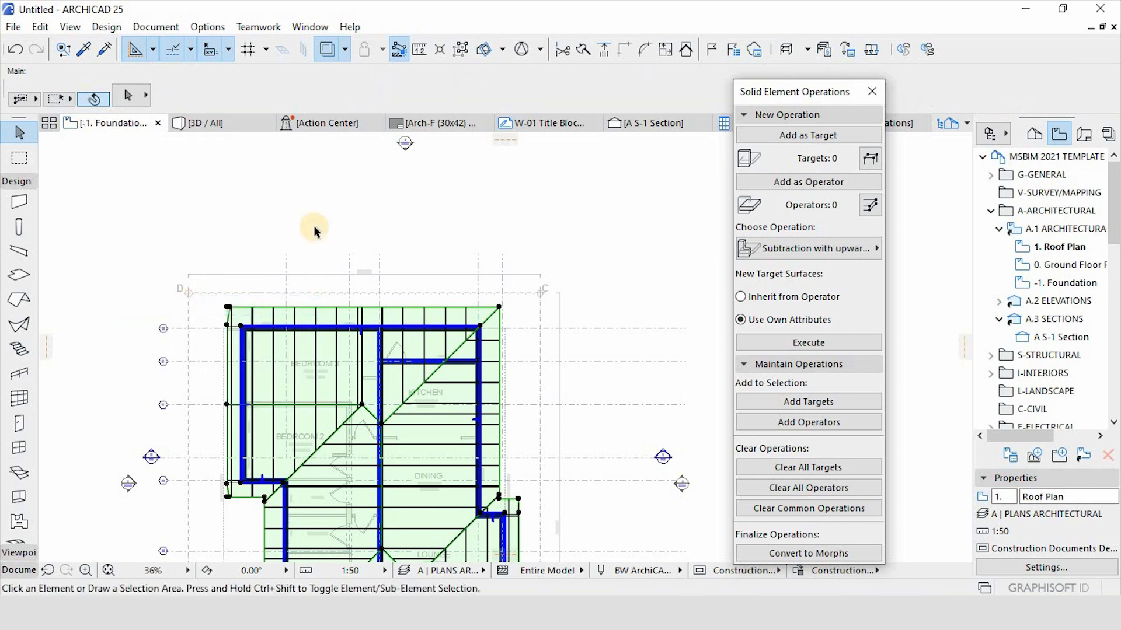
{"action": "scroll", "coordinate": [362, 228], "scroll_direction": "down", "scroll_amount": 5}
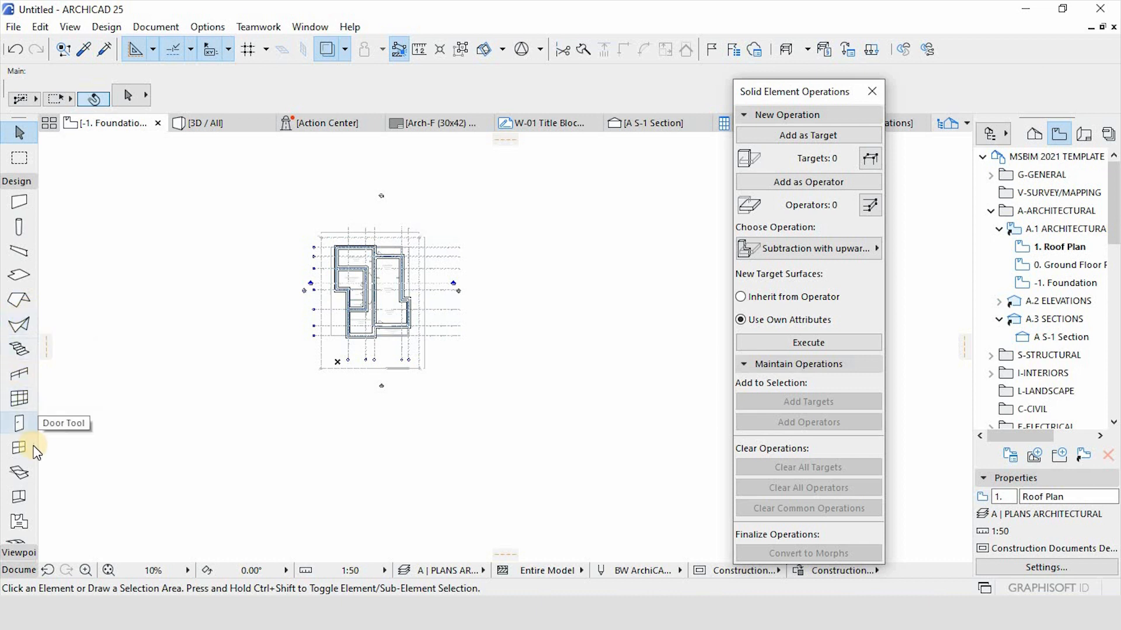
{"action": "scroll", "coordinate": [15, 502], "scroll_direction": "down", "scroll_amount": 3}
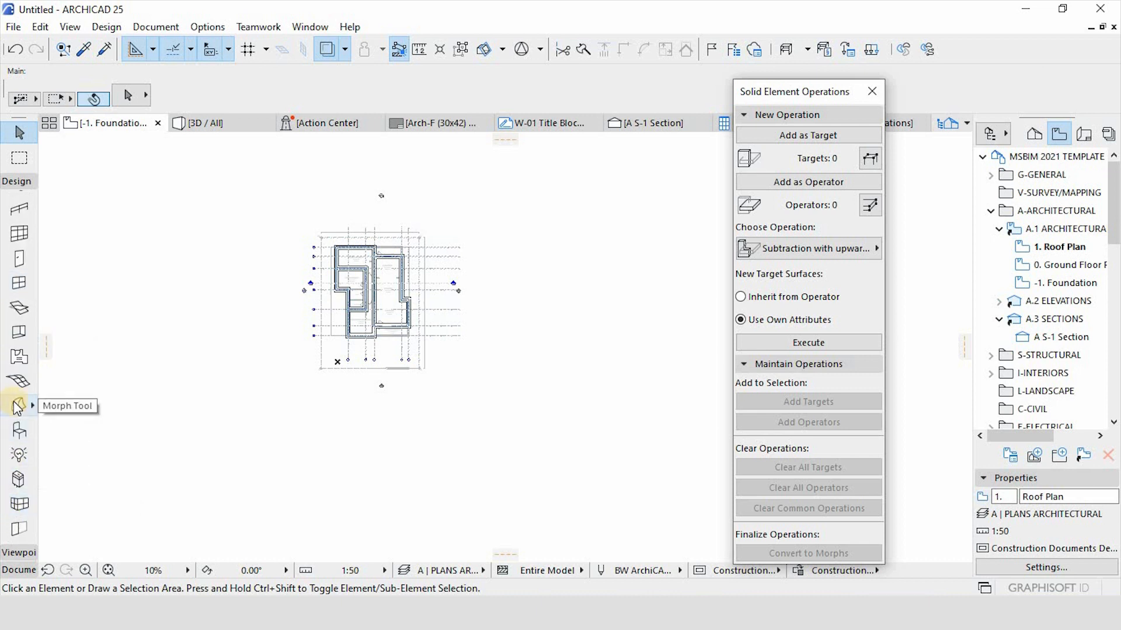
{"action": "left_click", "coordinate": [19, 382]}
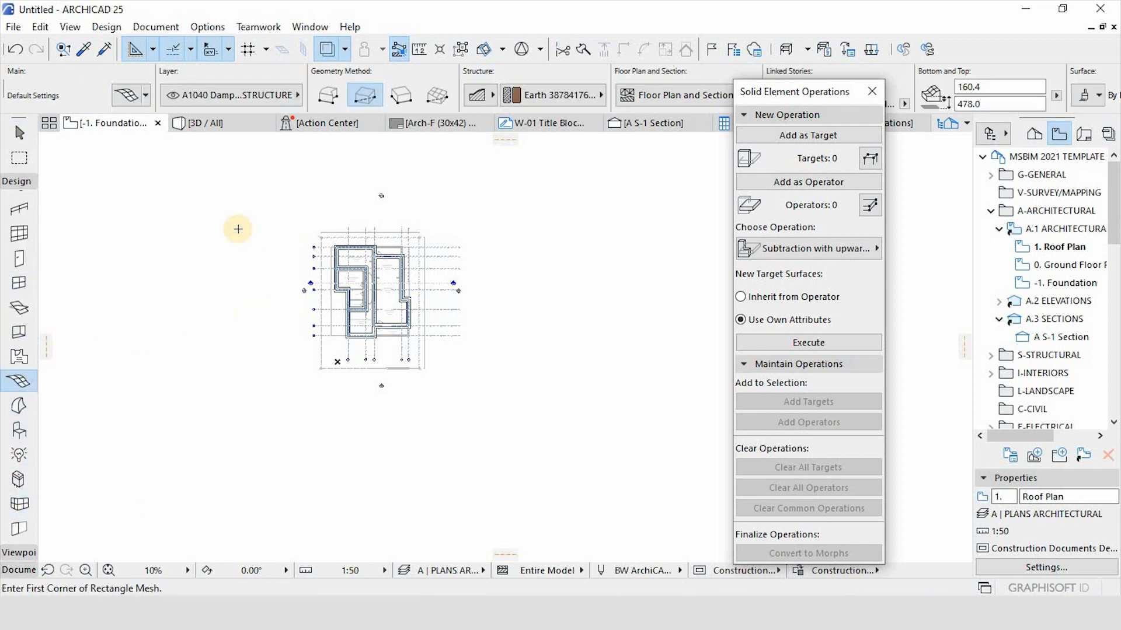
{"action": "left_click", "coordinate": [212, 162]}
{"action": "left_click", "coordinate": [552, 461]}
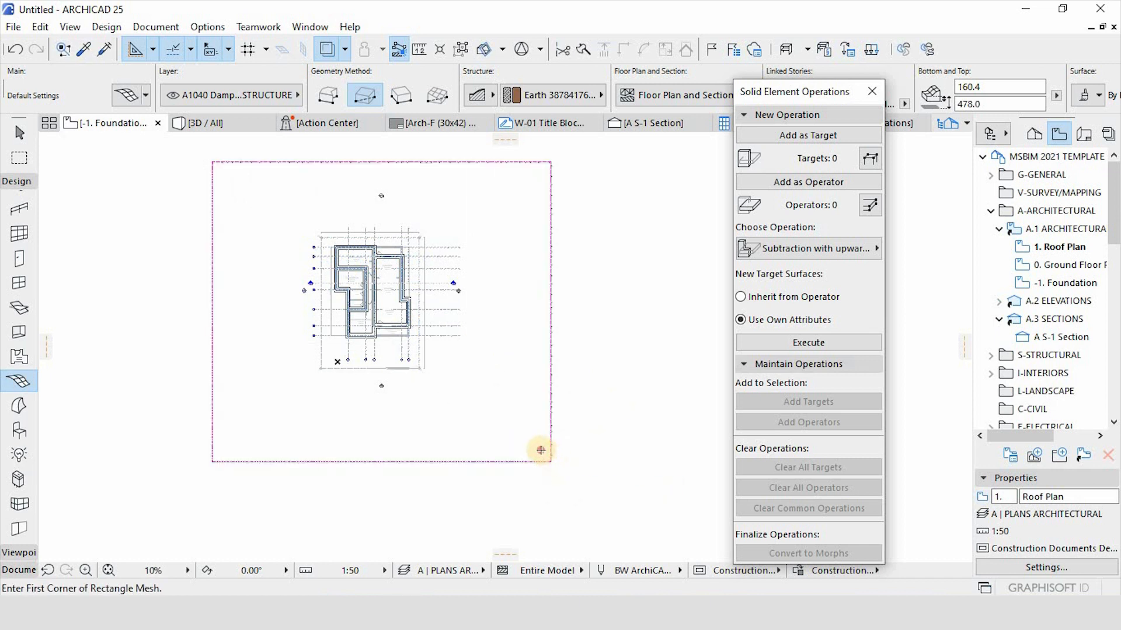
{"action": "left_click", "coordinate": [541, 450]}
{"action": "key", "text": "Escape"}
{"action": "key", "text": "Escape"}
{"action": "left_click", "coordinate": [551, 416]}
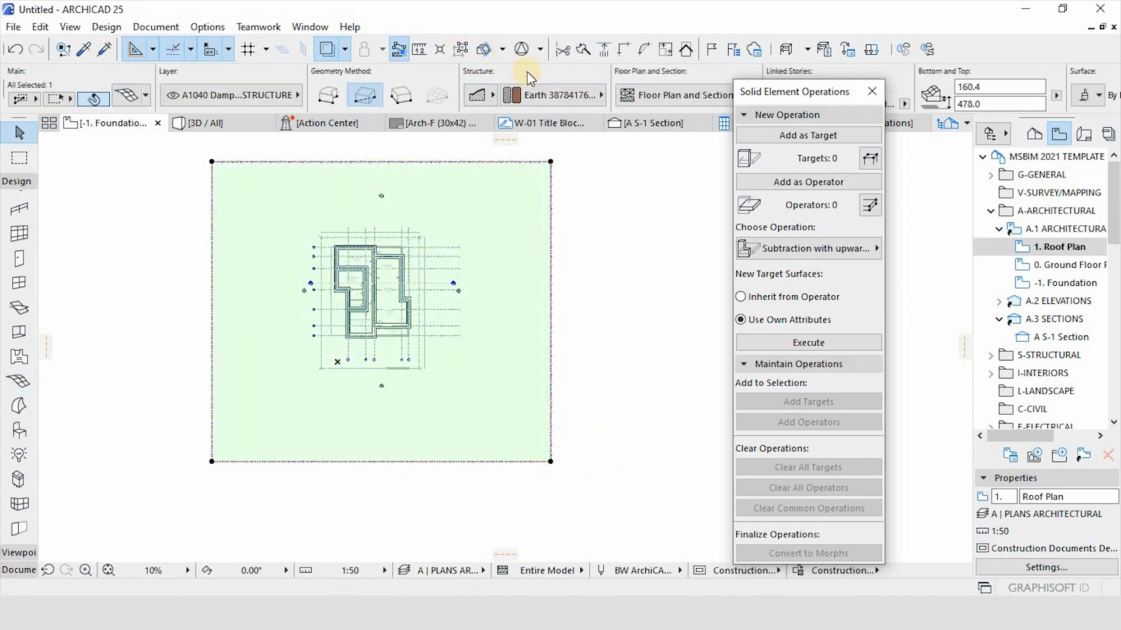
{"action": "left_click", "coordinate": [541, 87]}
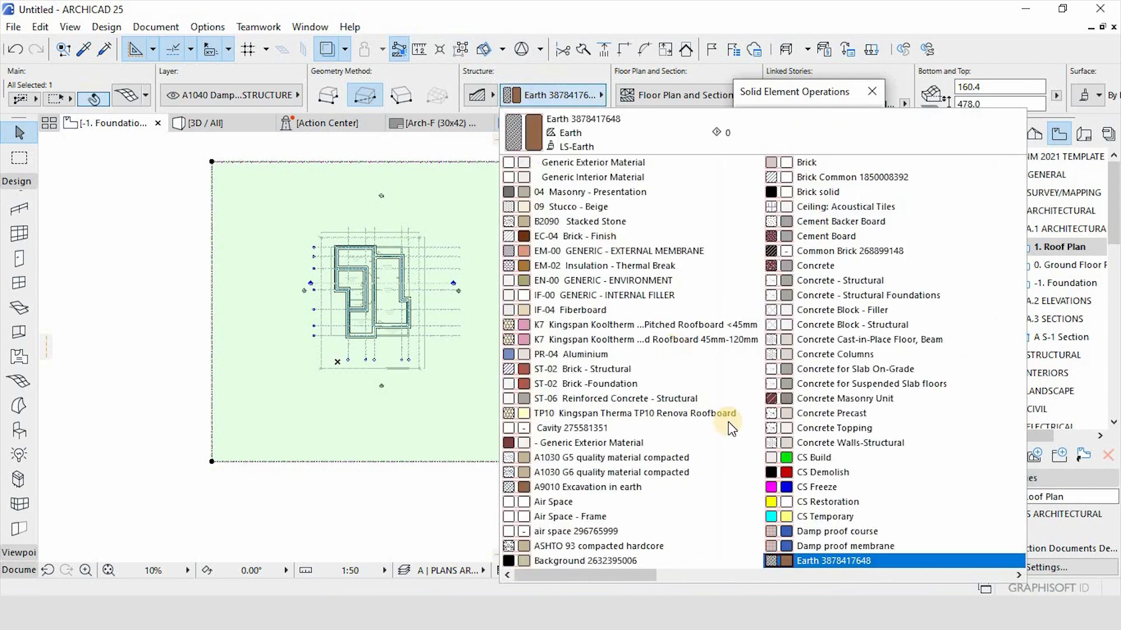
{"action": "left_click", "coordinate": [829, 562]}
Stretch the site mesh downward from its corner in the 3D view to a thickness of about 6415 mm.
{"action": "left_click", "coordinate": [219, 123]}
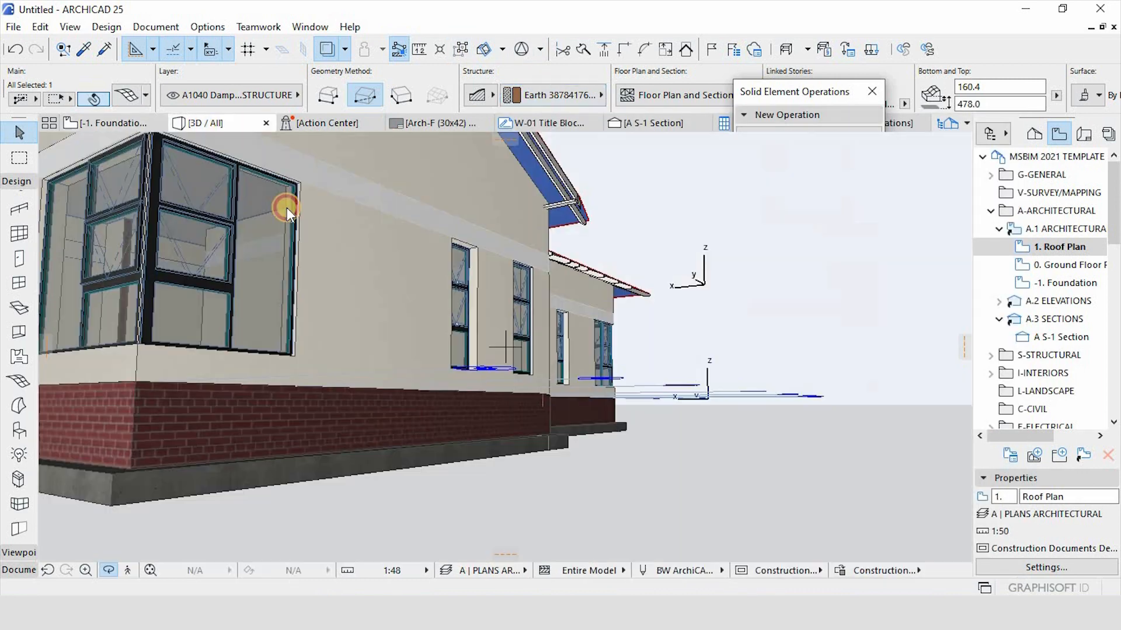
{"action": "scroll", "coordinate": [660, 368], "scroll_direction": "down", "scroll_amount": 3}
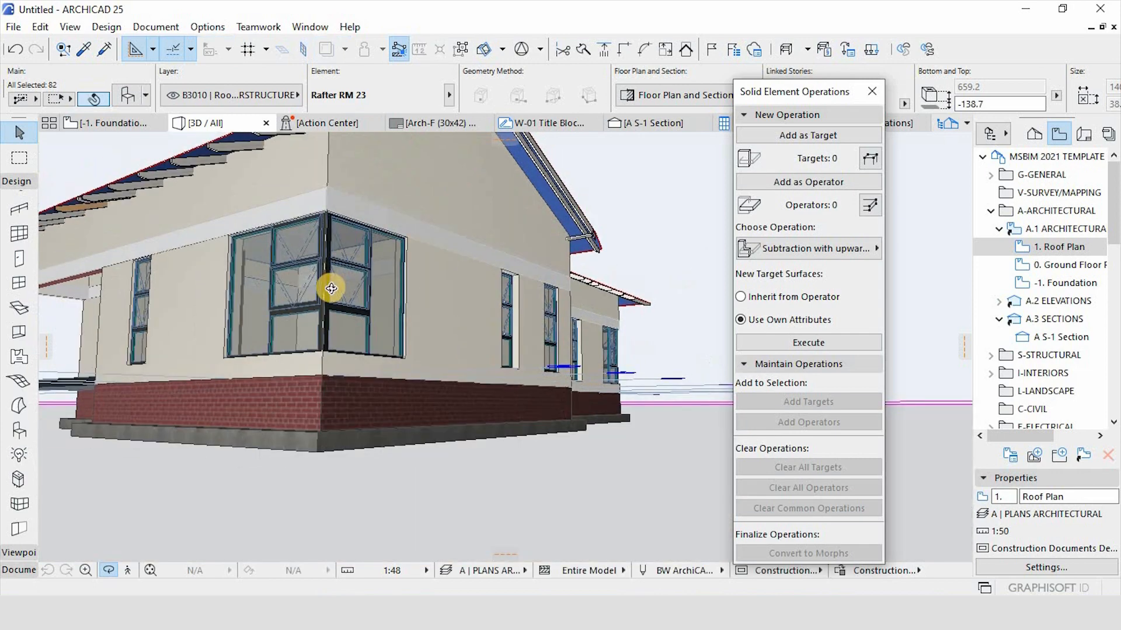
{"action": "middle_click_drag", "start_coordinate": [331, 288], "coordinate": [512, 374], "text": "shift"}
{"action": "scroll", "coordinate": [370, 423], "scroll_direction": "down", "scroll_amount": 5}
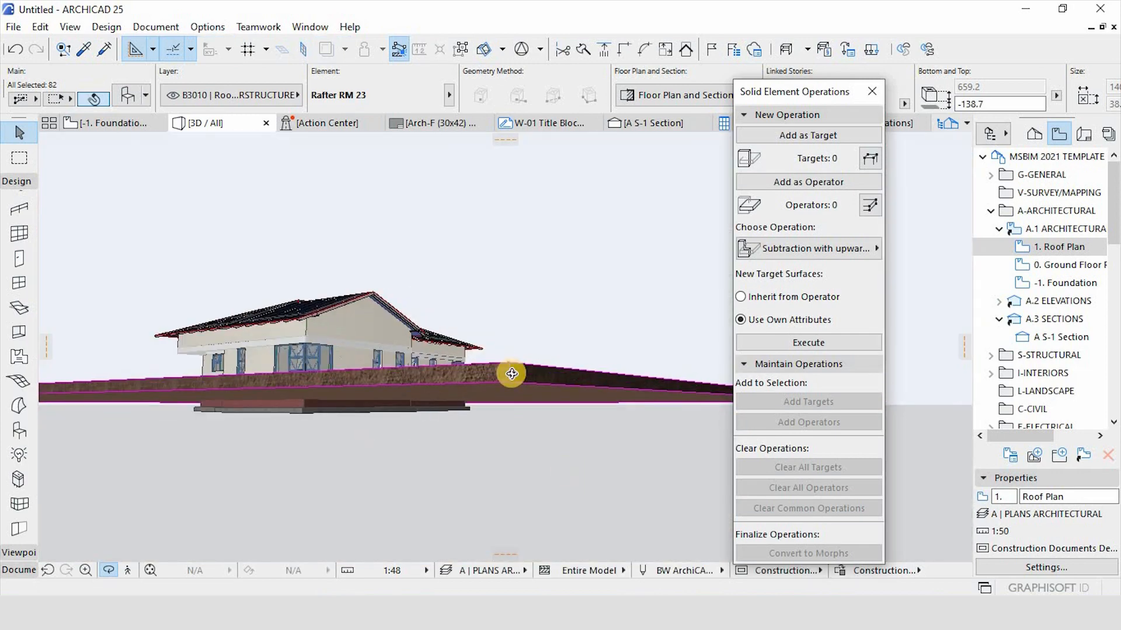
{"action": "left_click", "coordinate": [511, 382]}
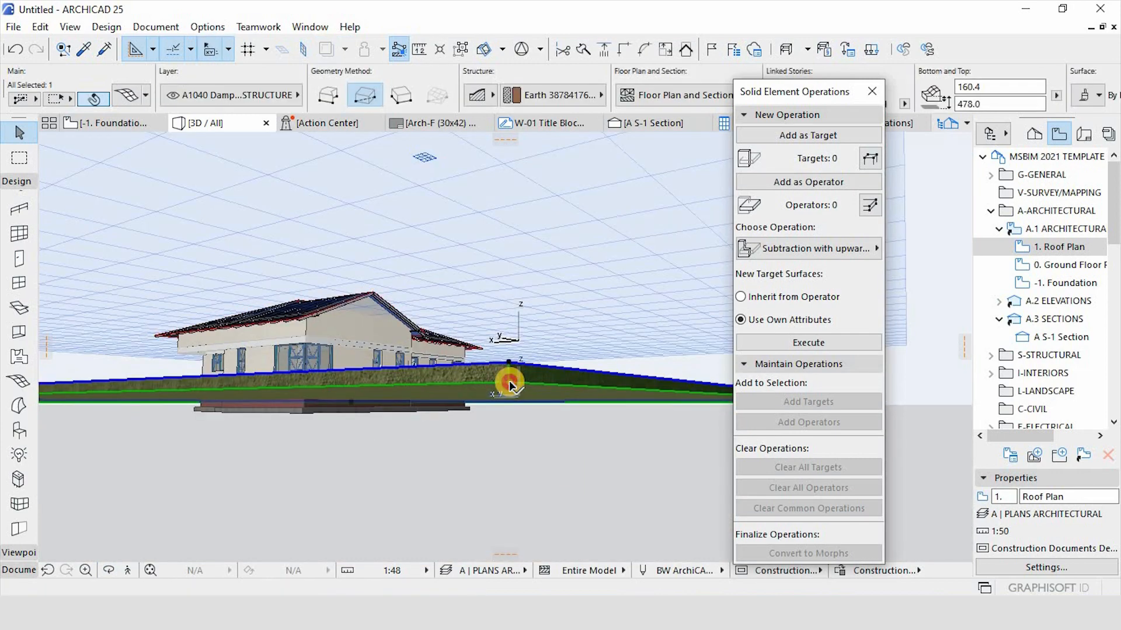
{"action": "left_click", "coordinate": [512, 379]}
{"action": "left_click", "coordinate": [387, 540]}
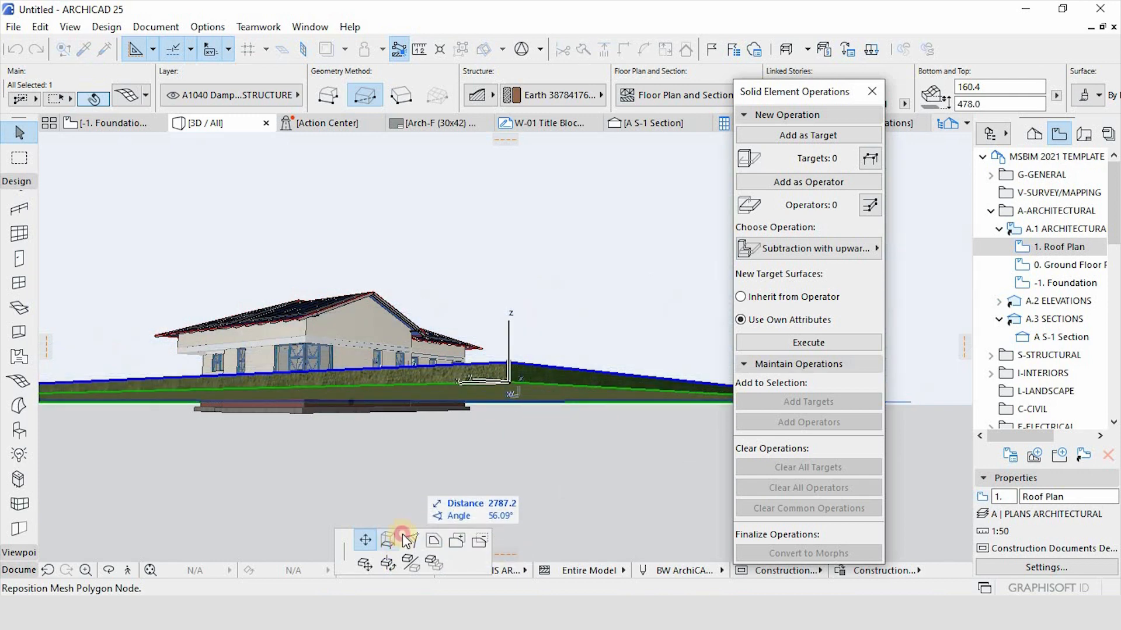
{"action": "scroll", "coordinate": [583, 336], "scroll_direction": "down", "scroll_amount": 3}
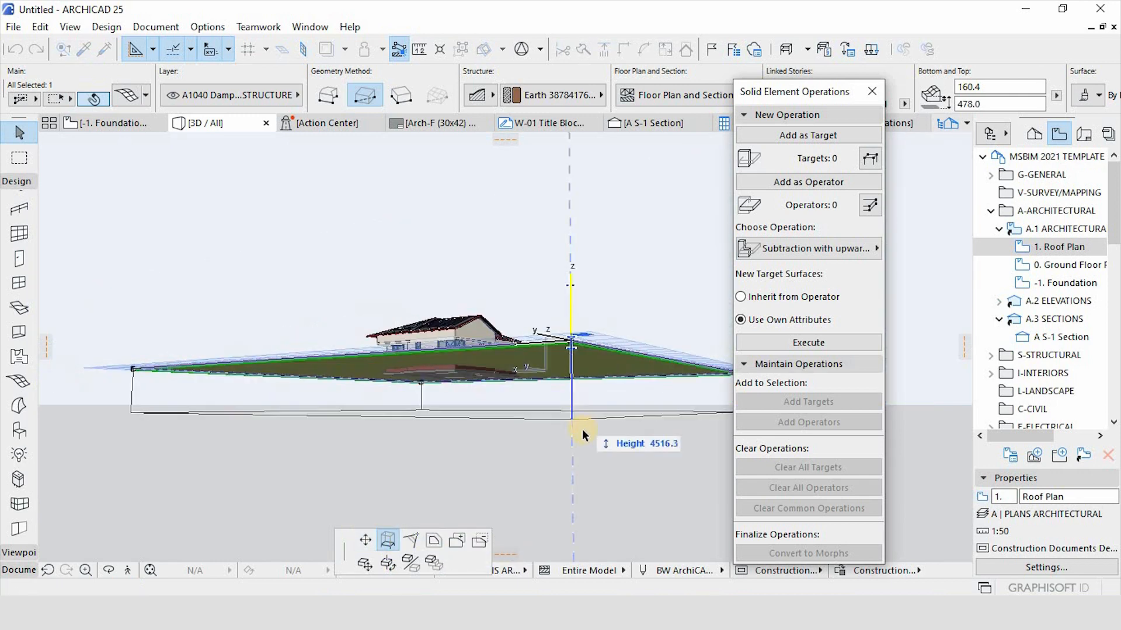
{"action": "left_click", "coordinate": [583, 452]}
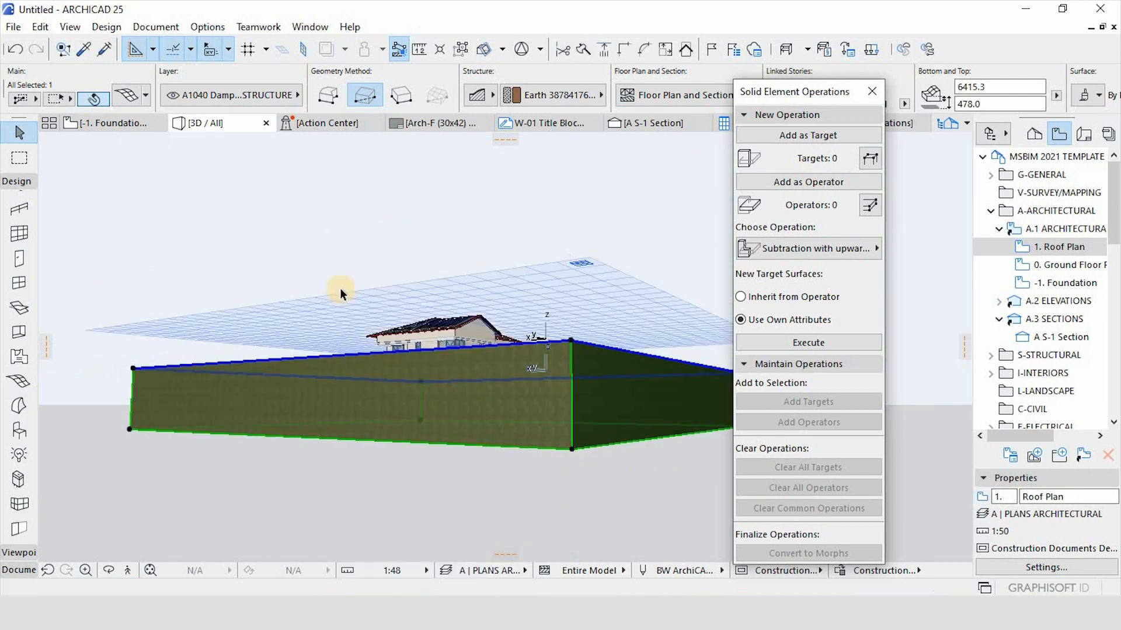
Raise the site mesh at the house corner to the top of the brick plinth, at an elevation of 690.
{"action": "scroll", "coordinate": [340, 288], "scroll_direction": "up", "scroll_amount": 3}
{"action": "scroll", "coordinate": [470, 457], "scroll_direction": "up", "scroll_amount": 6}
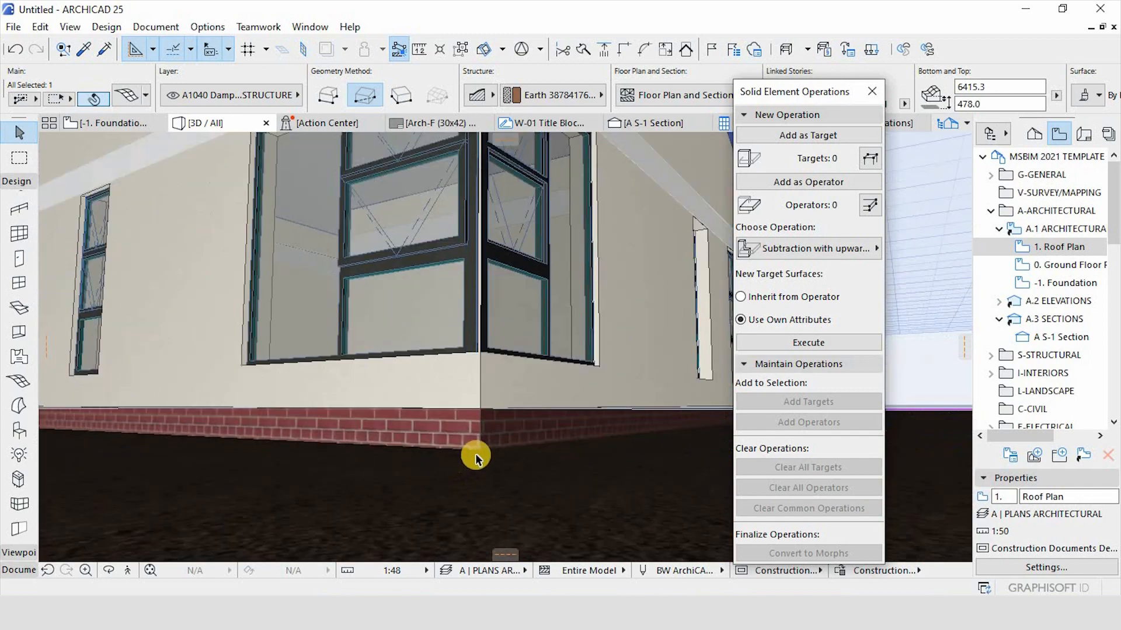
{"action": "scroll", "coordinate": [475, 454], "scroll_direction": "up", "scroll_amount": 3}
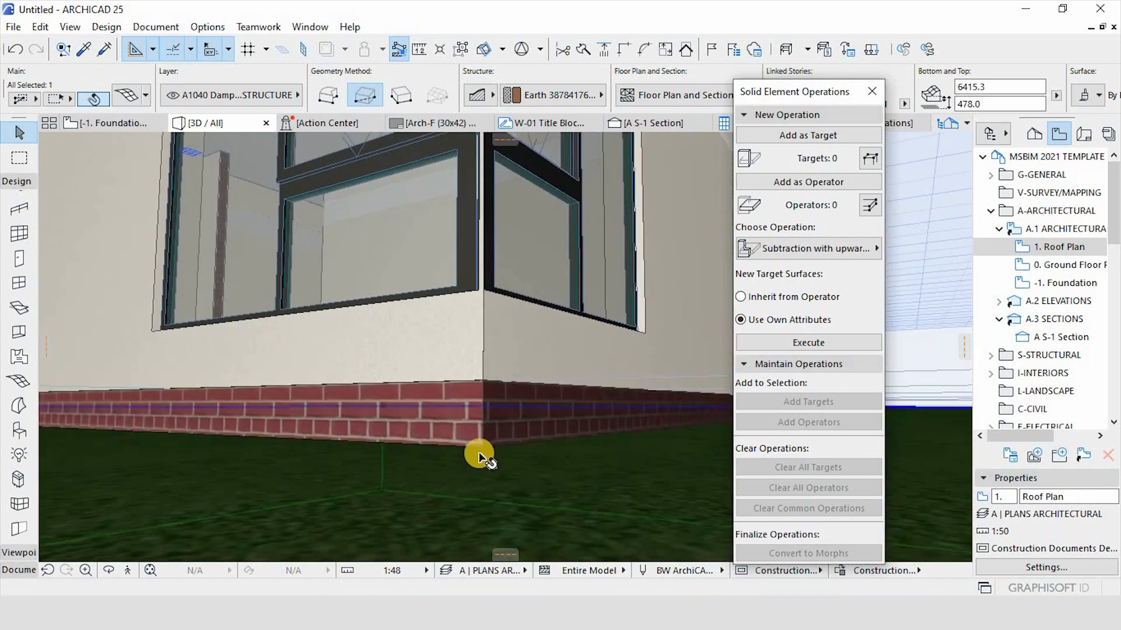
{"action": "left_click", "coordinate": [481, 447]}
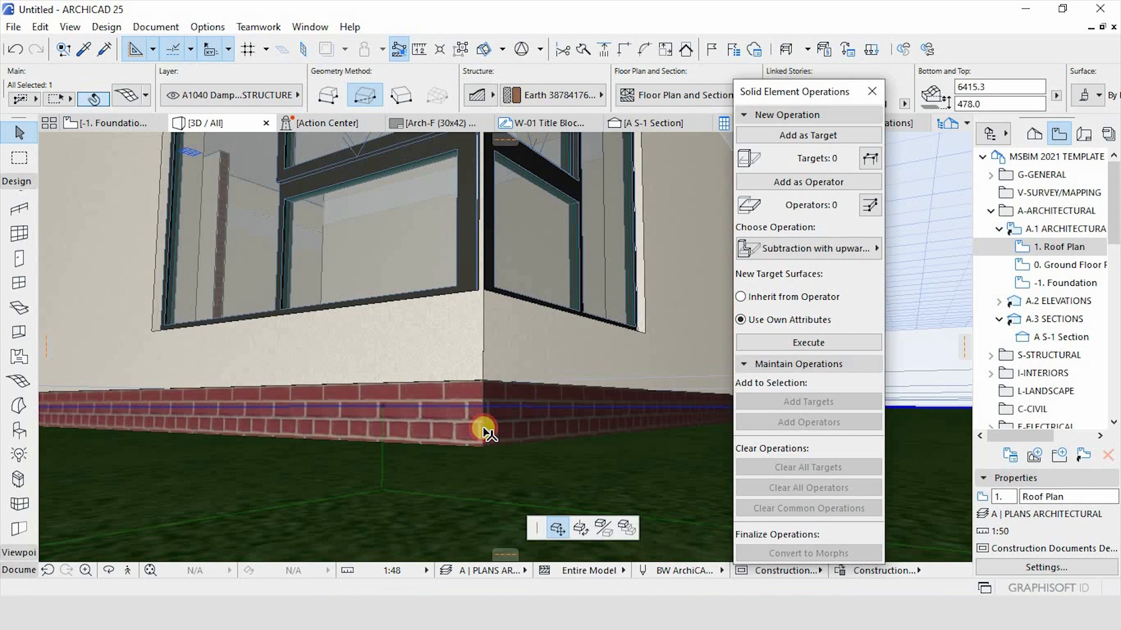
{"action": "left_click", "coordinate": [481, 380]}
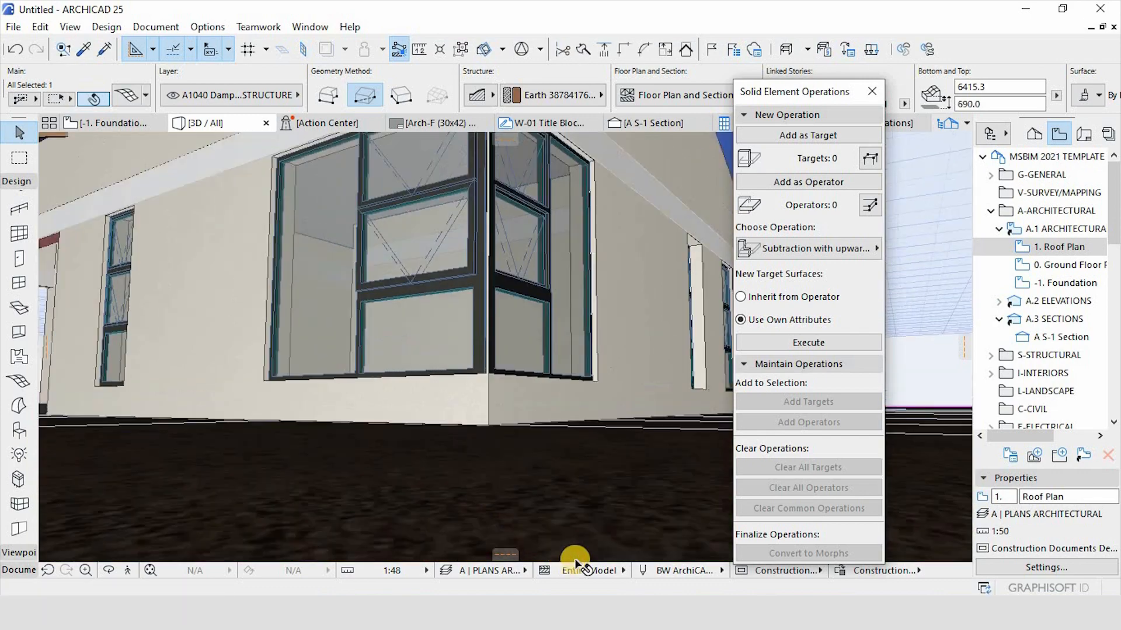
{"action": "scroll", "coordinate": [460, 442], "scroll_direction": "down", "scroll_amount": 6}
{"action": "middle_click_drag", "start_coordinate": [460, 442], "coordinate": [412, 250], "text": "shift"}
{"action": "scroll", "coordinate": [378, 260], "scroll_direction": "down", "scroll_amount": 5}
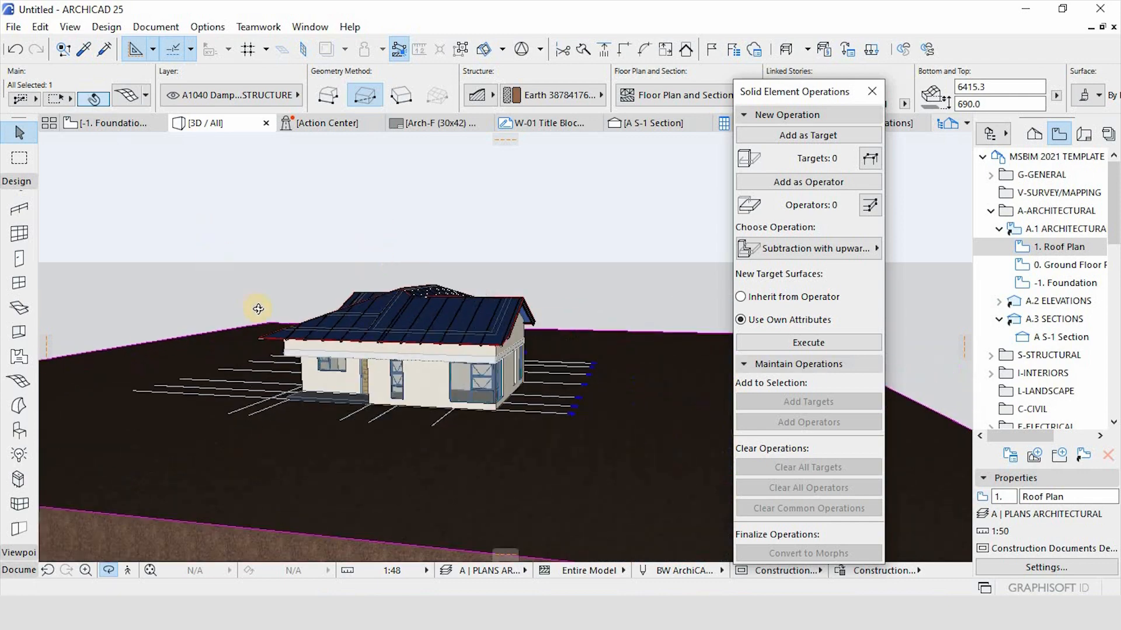
Inspect the house on the raised earth terrain from several sides, including the entry porch and wall bases.
{"action": "left_click_drag", "start_coordinate": [257, 308], "coordinate": [574, 313]}
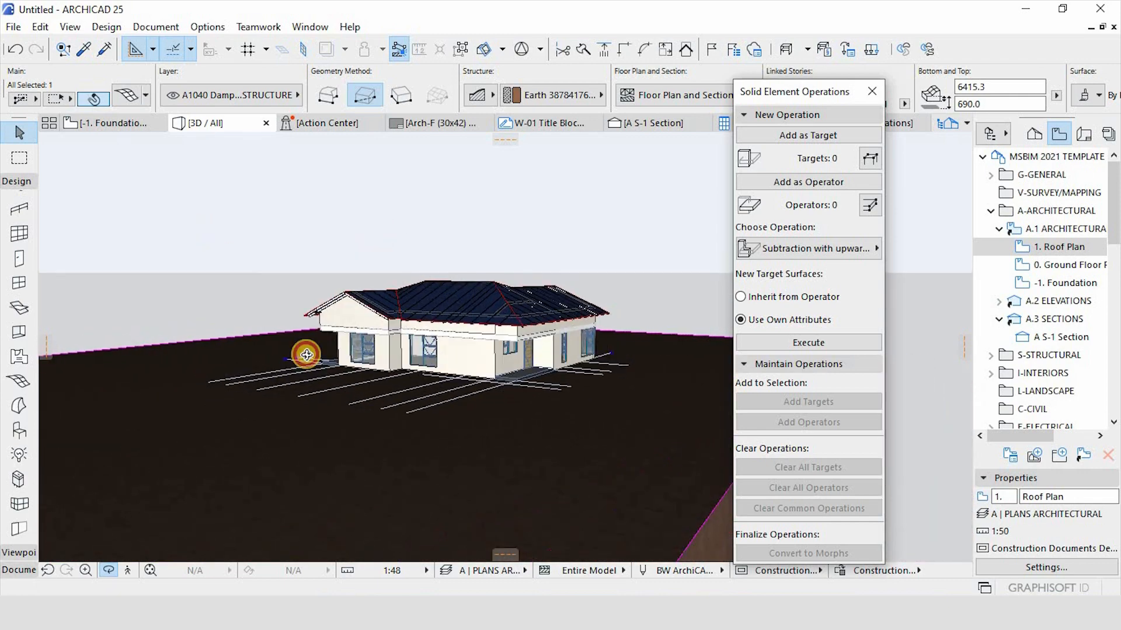
{"action": "left_click_drag", "start_coordinate": [305, 355], "coordinate": [576, 356]}
{"action": "scroll", "coordinate": [414, 356], "scroll_direction": "up", "scroll_amount": 2}
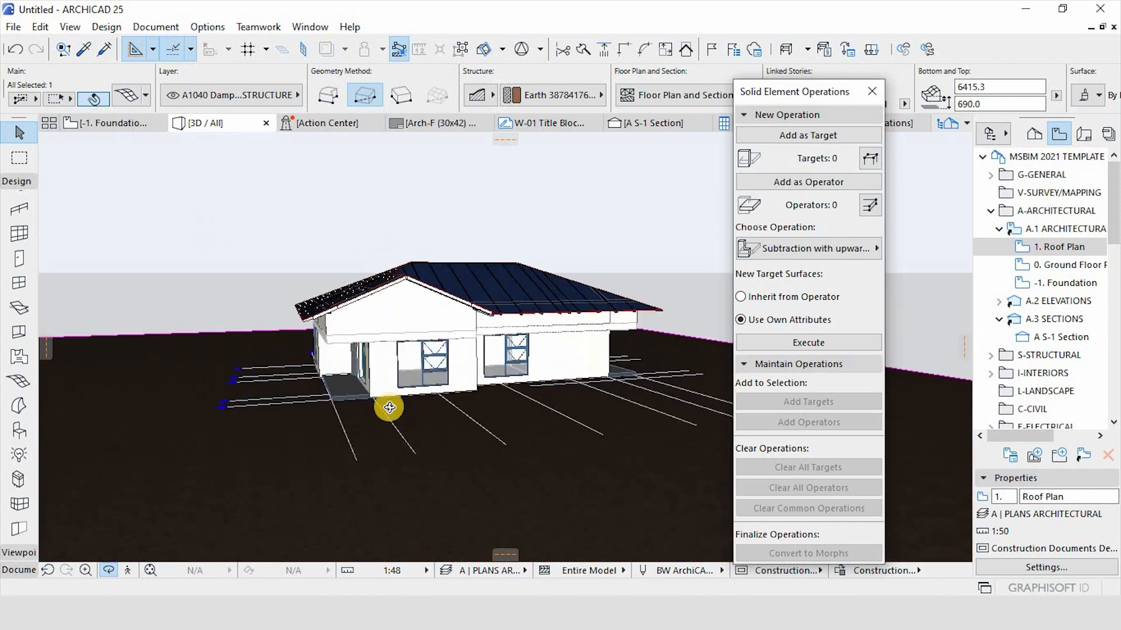
{"action": "left_click_drag", "start_coordinate": [388, 475], "coordinate": [528, 327]}
{"action": "left_click_drag", "start_coordinate": [447, 325], "coordinate": [480, 353]}
{"action": "scroll", "coordinate": [483, 306], "scroll_direction": "up", "scroll_amount": 5}
{"action": "scroll", "coordinate": [497, 347], "scroll_direction": "up", "scroll_amount": 4}
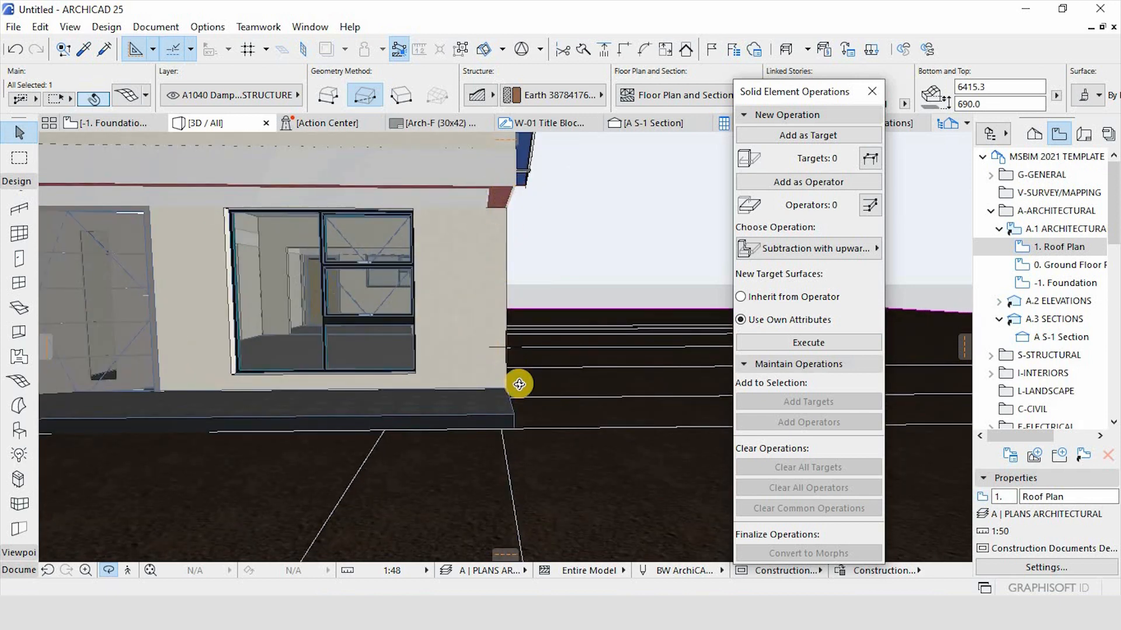
{"action": "scroll", "coordinate": [500, 319], "scroll_direction": "down", "scroll_amount": 2}
{"action": "left_click_drag", "start_coordinate": [545, 357], "coordinate": [462, 380]}
{"action": "scroll", "coordinate": [467, 370], "scroll_direction": "down", "scroll_amount": 2}
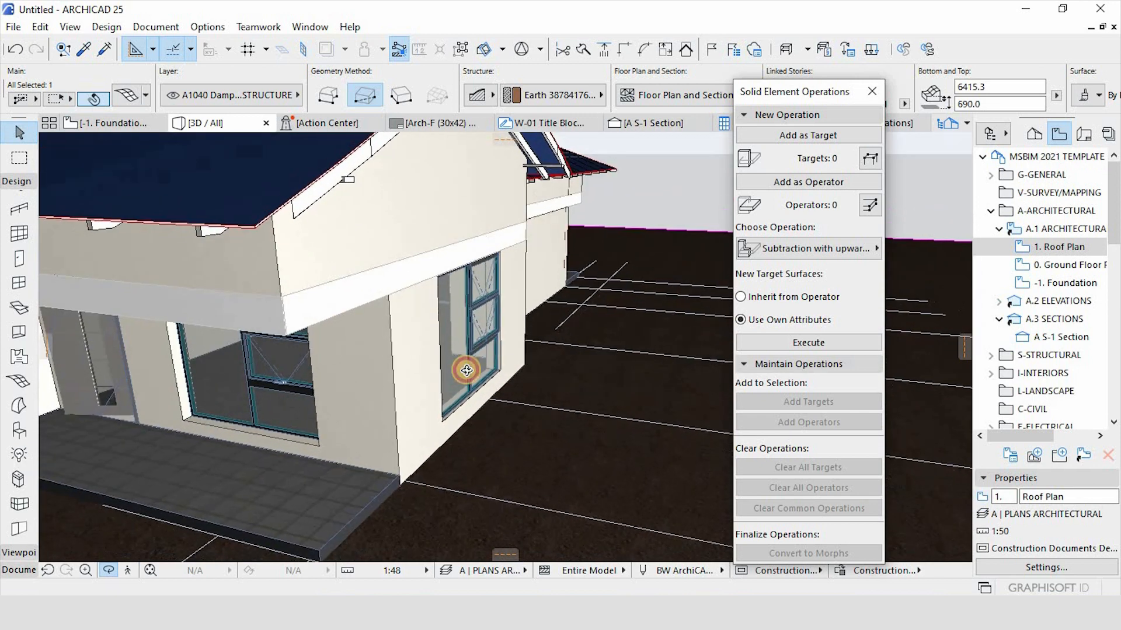
{"action": "left_click_drag", "start_coordinate": [391, 345], "coordinate": [425, 365]}
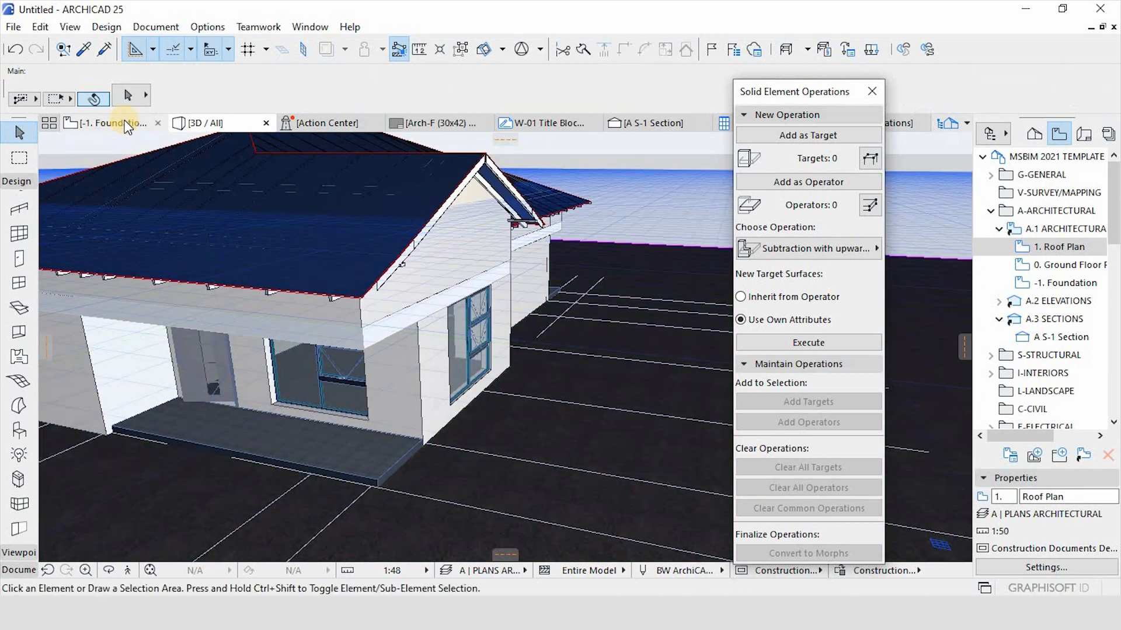
Open the Grd Floor level plan at the outer corner of the entry porch.
{"action": "right_click", "coordinate": [126, 123]}
{"action": "left_click", "coordinate": [192, 199]}
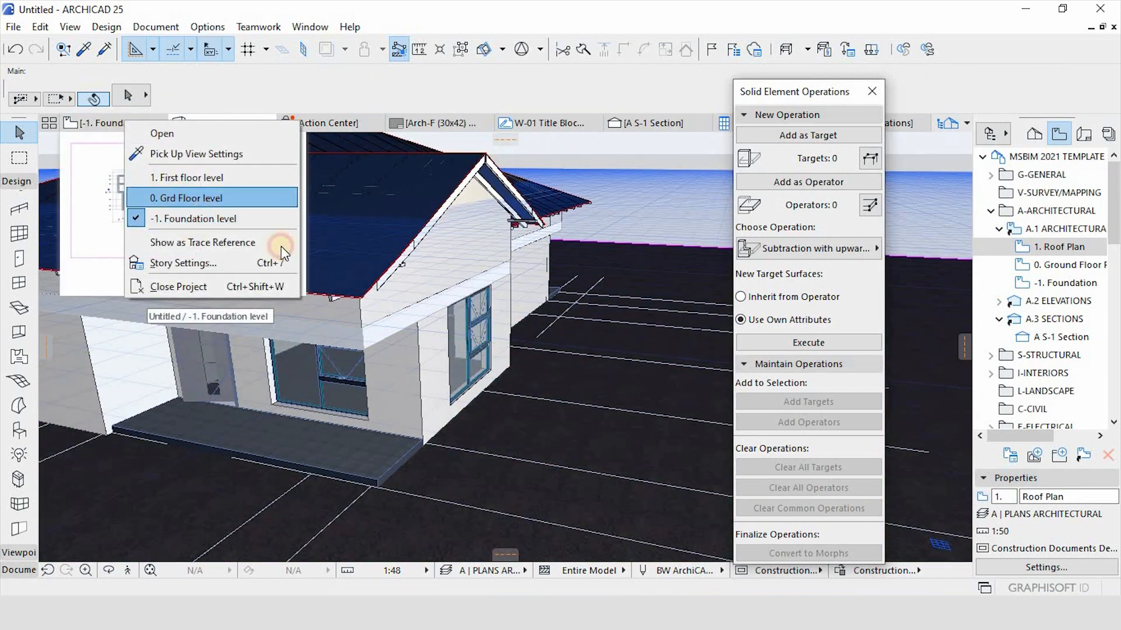
{"action": "scroll", "coordinate": [376, 314], "scroll_direction": "up", "scroll_amount": 8}
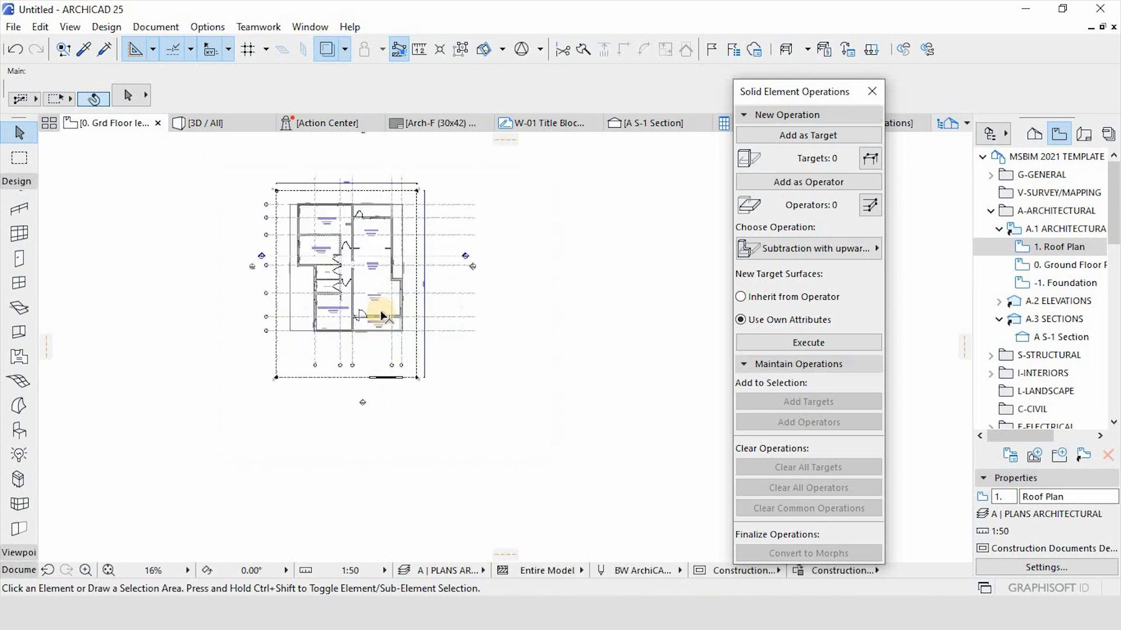
Search the object library for COLUMN and choose Column Doric 02 23 as the default object.
{"action": "left_click", "coordinate": [22, 433]}
{"action": "key", "text": "ctrl+t"}
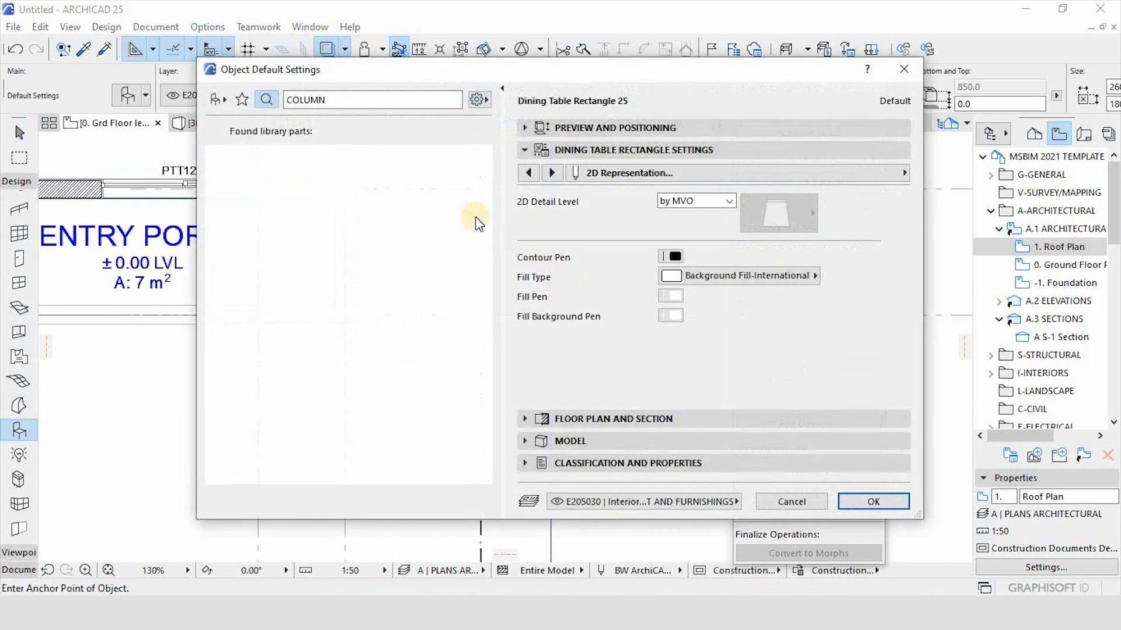
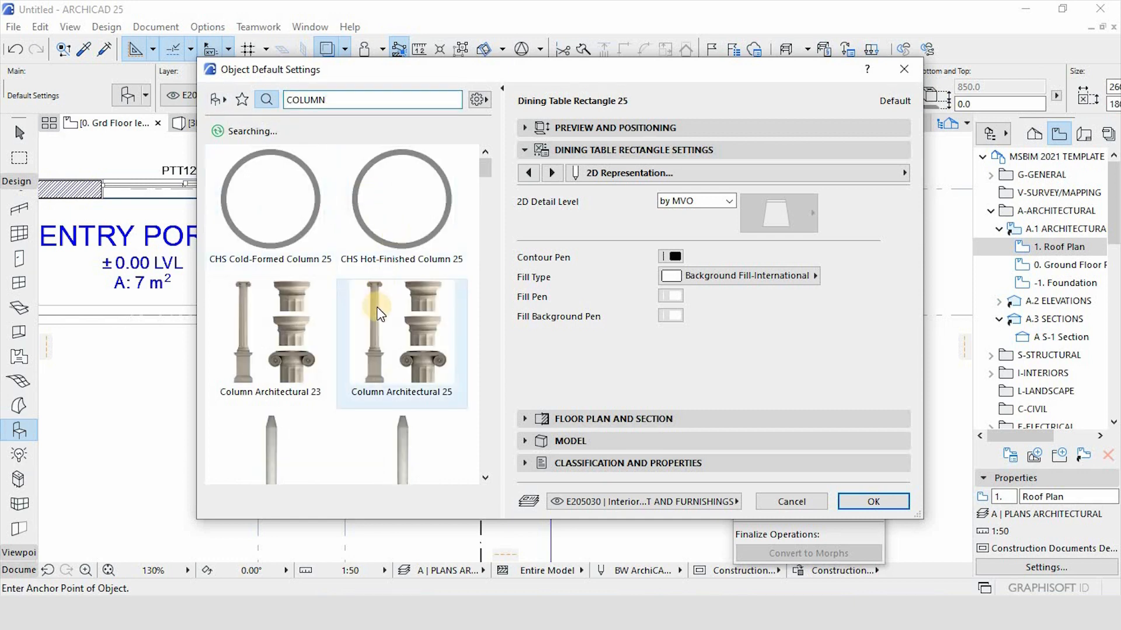
{"action": "scroll", "coordinate": [369, 300], "scroll_direction": "down", "scroll_amount": 6}
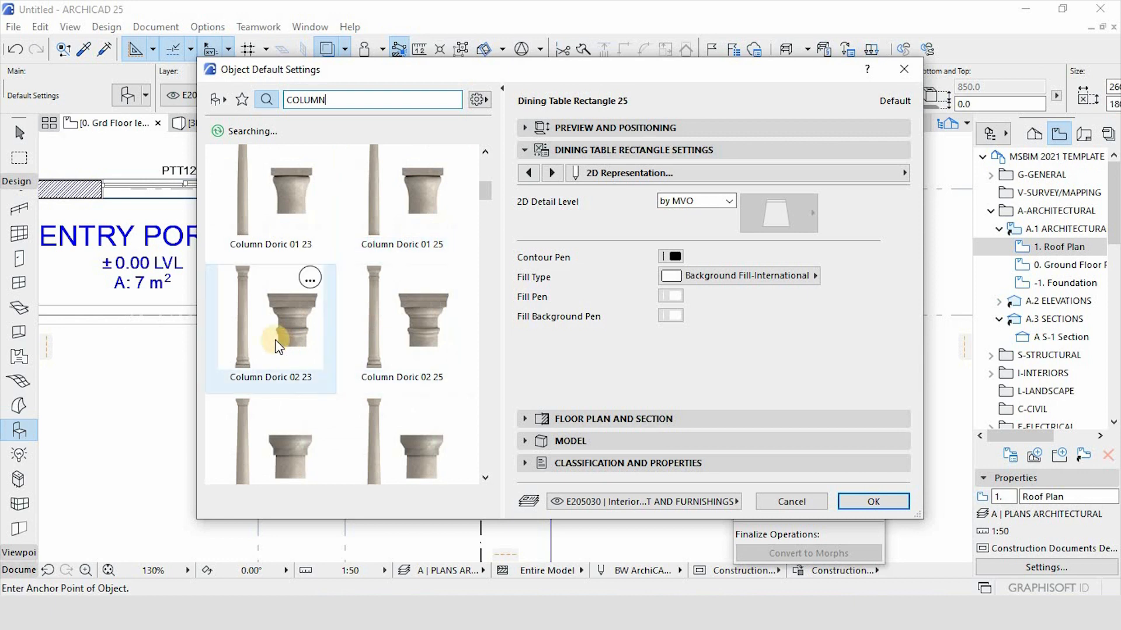
{"action": "left_click", "coordinate": [274, 341]}
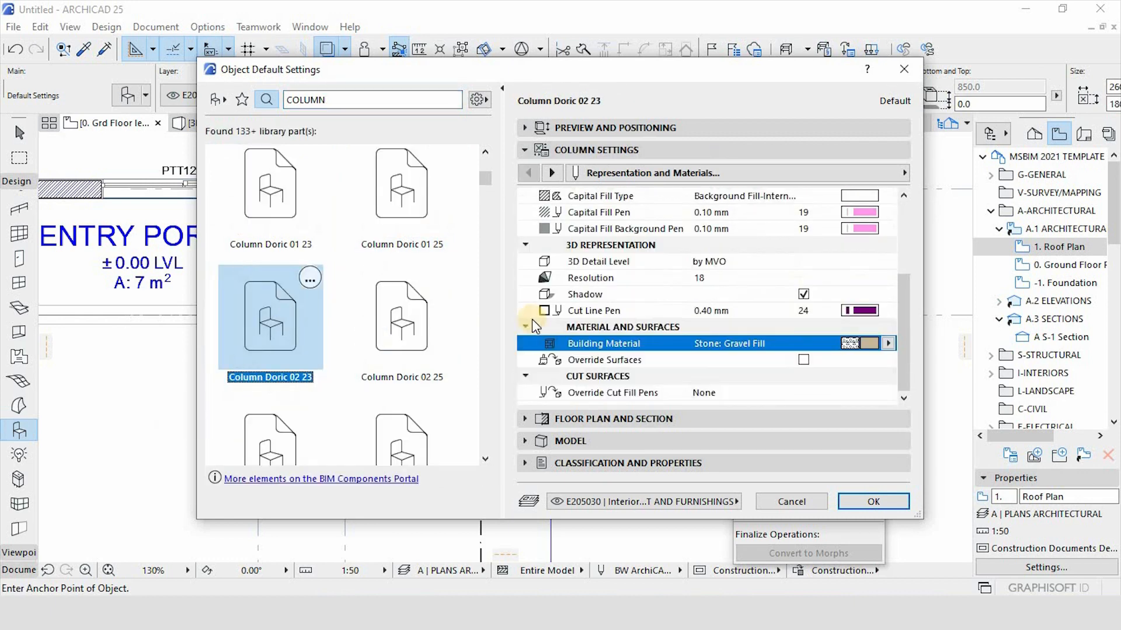
Set the column contour pen to 1 and the column fill type to lightweight concrete 125%.
{"action": "scroll", "coordinate": [853, 281], "scroll_direction": "up", "scroll_amount": 2}
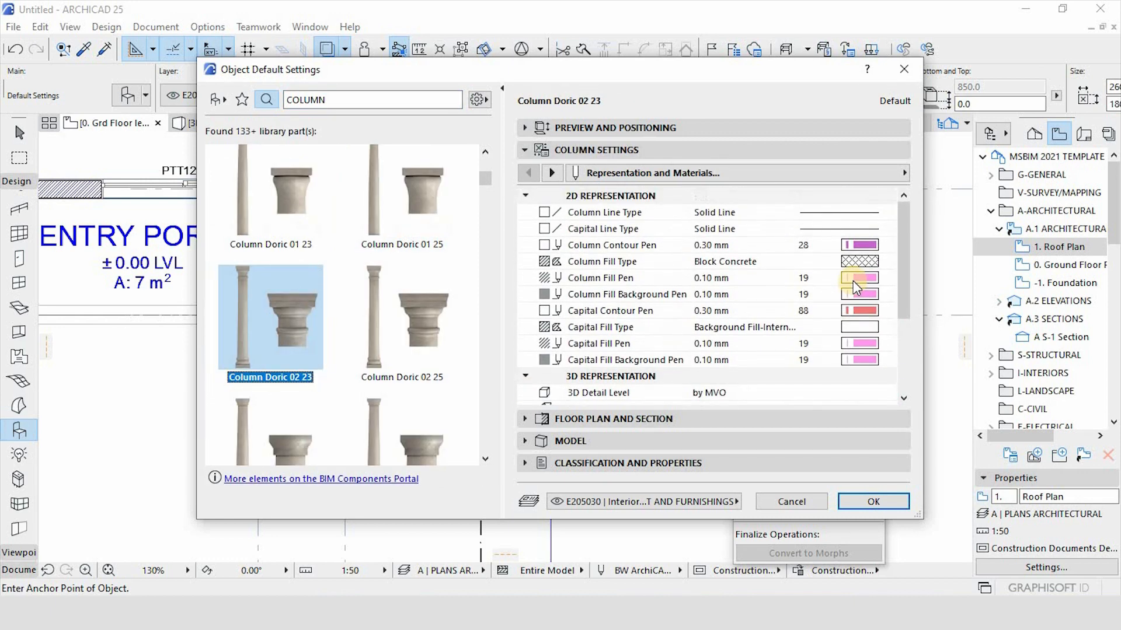
{"action": "left_click", "coordinate": [859, 245]}
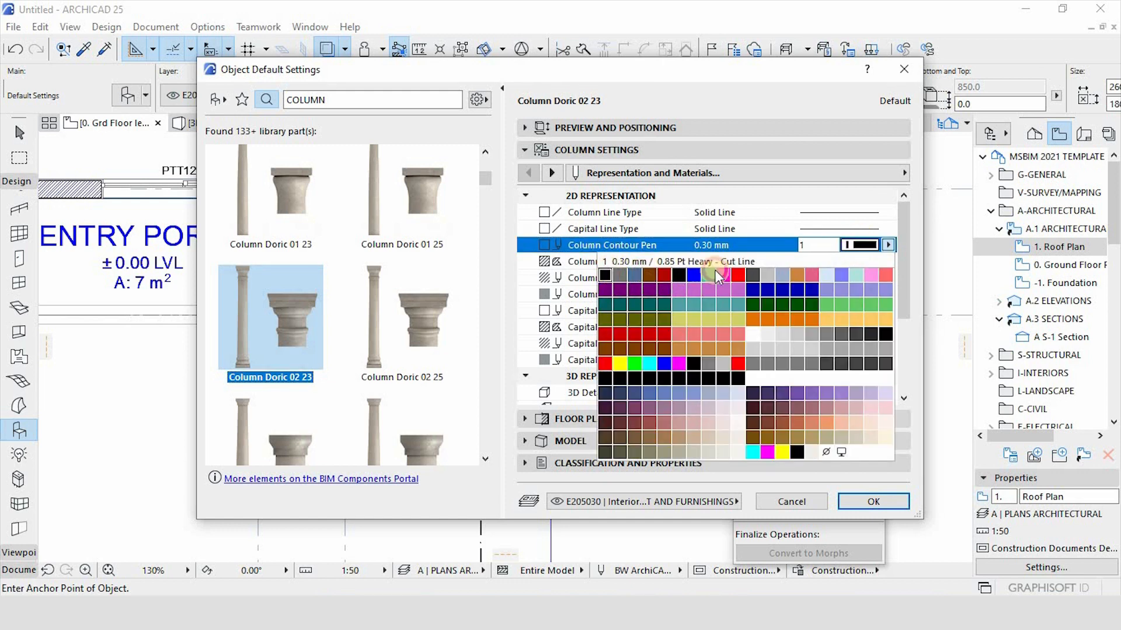
{"action": "left_click", "coordinate": [605, 275]}
{"action": "left_click", "coordinate": [860, 261]}
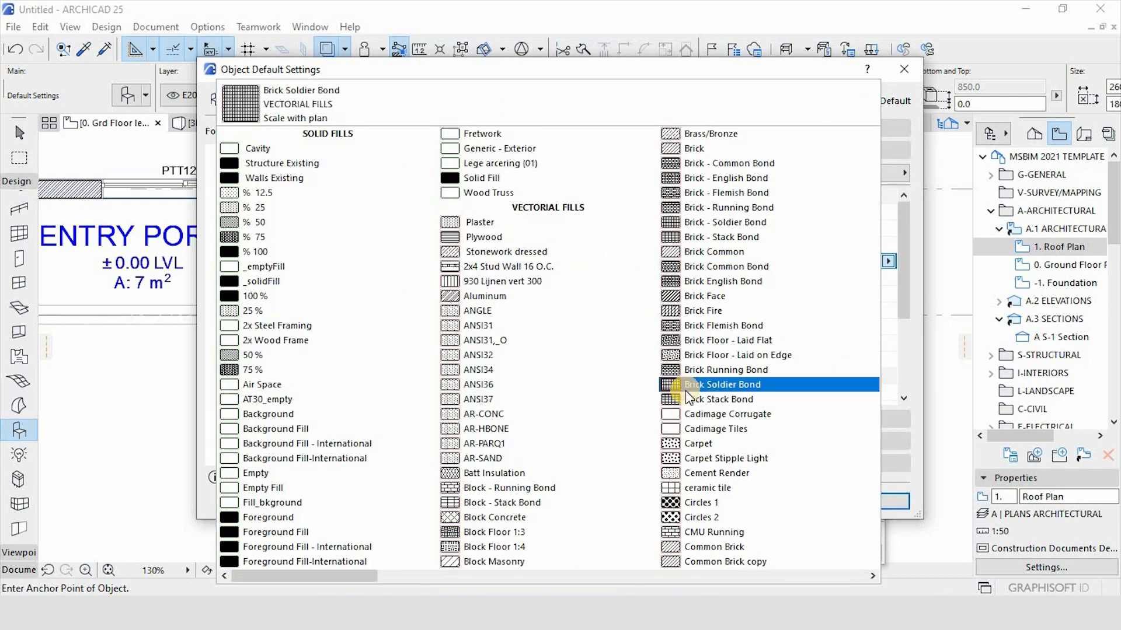
{"action": "scroll", "coordinate": [685, 390], "scroll_direction": "down", "scroll_amount": 3}
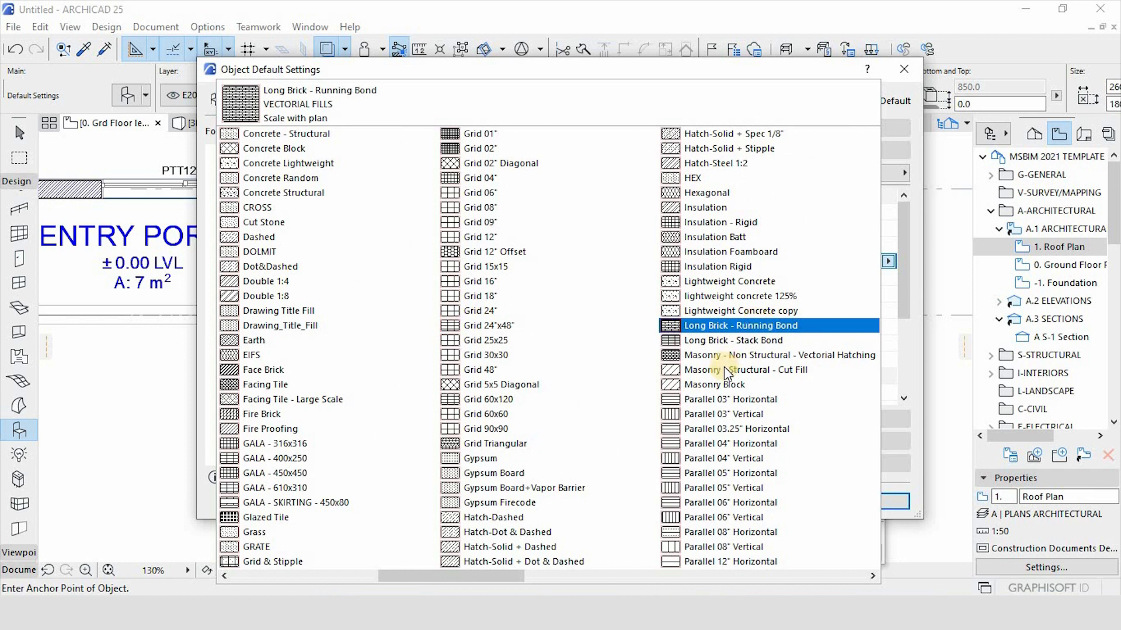
{"action": "left_click", "coordinate": [705, 296]}
Set the column fill pen to 2 and the column fill background pen to 151.
{"action": "left_click", "coordinate": [860, 282]}
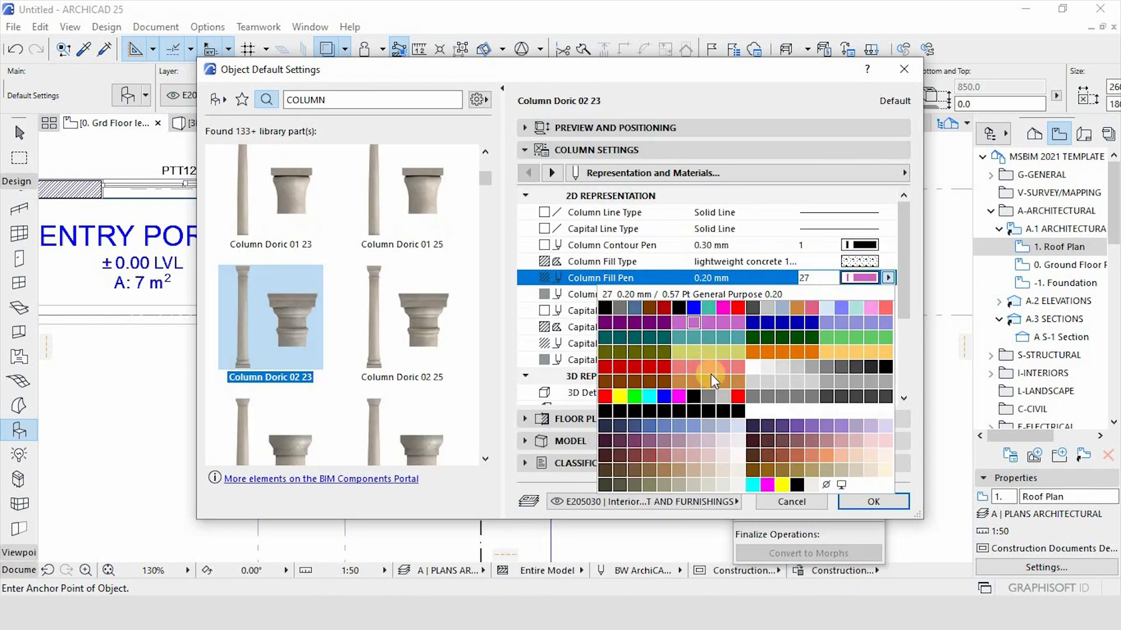
{"action": "left_click", "coordinate": [750, 370]}
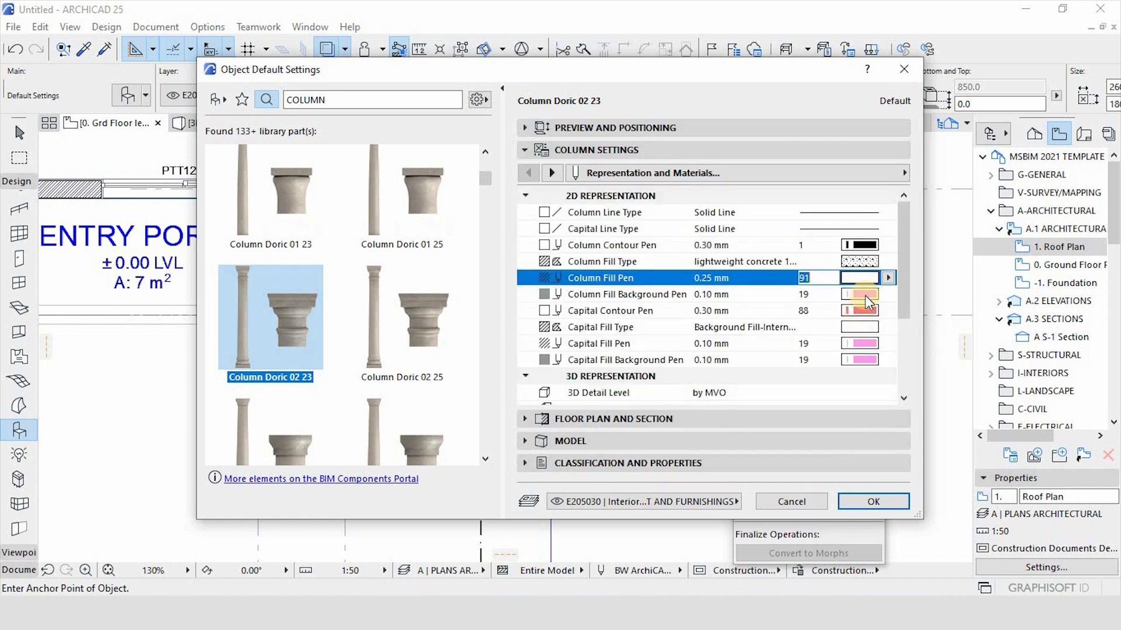
{"action": "left_click", "coordinate": [887, 278]}
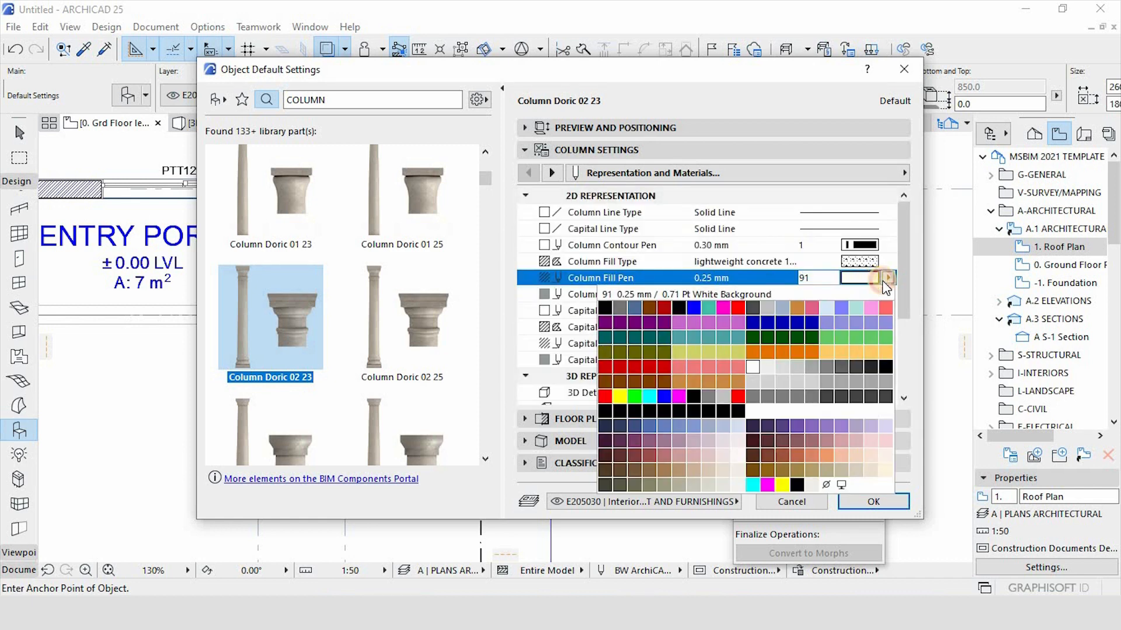
{"action": "left_click", "coordinate": [652, 312]}
{"action": "left_click", "coordinate": [619, 307]}
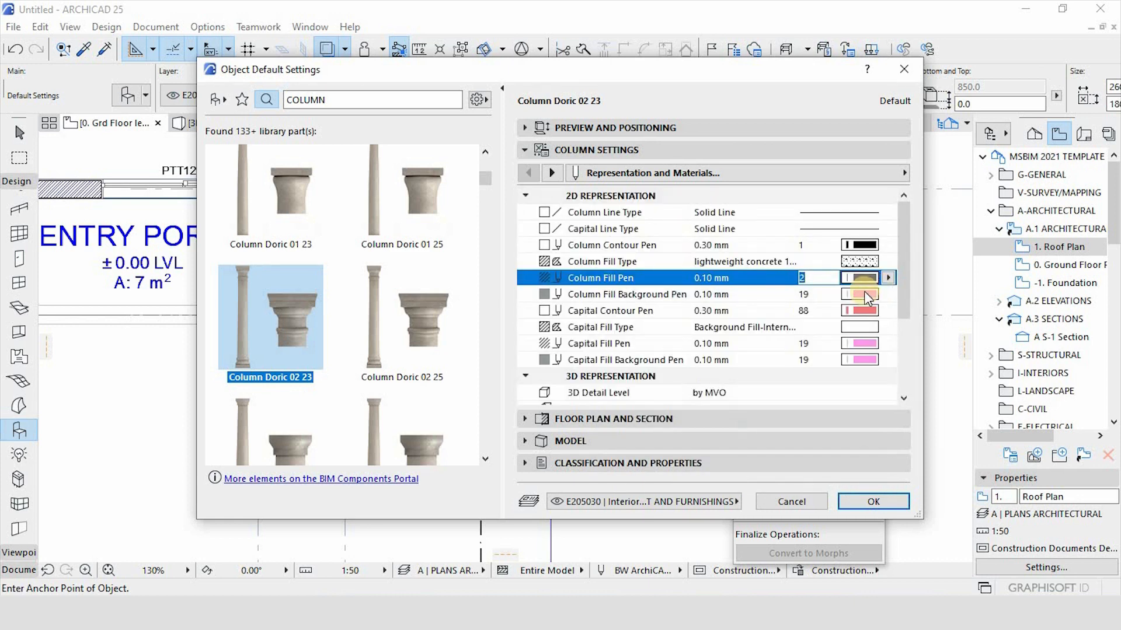
{"action": "left_click", "coordinate": [867, 298]}
{"action": "left_click", "coordinate": [766, 398]}
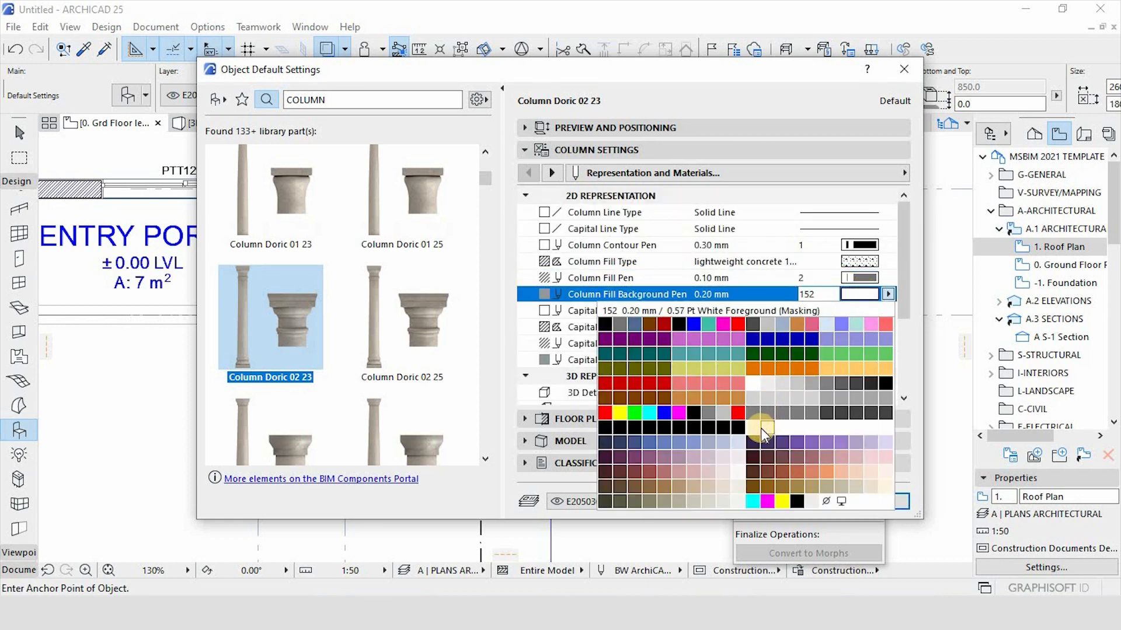
Set the capital contour pen to 1 and both the capital fill and fill background pens to 151.
{"action": "left_click", "coordinate": [859, 310]}
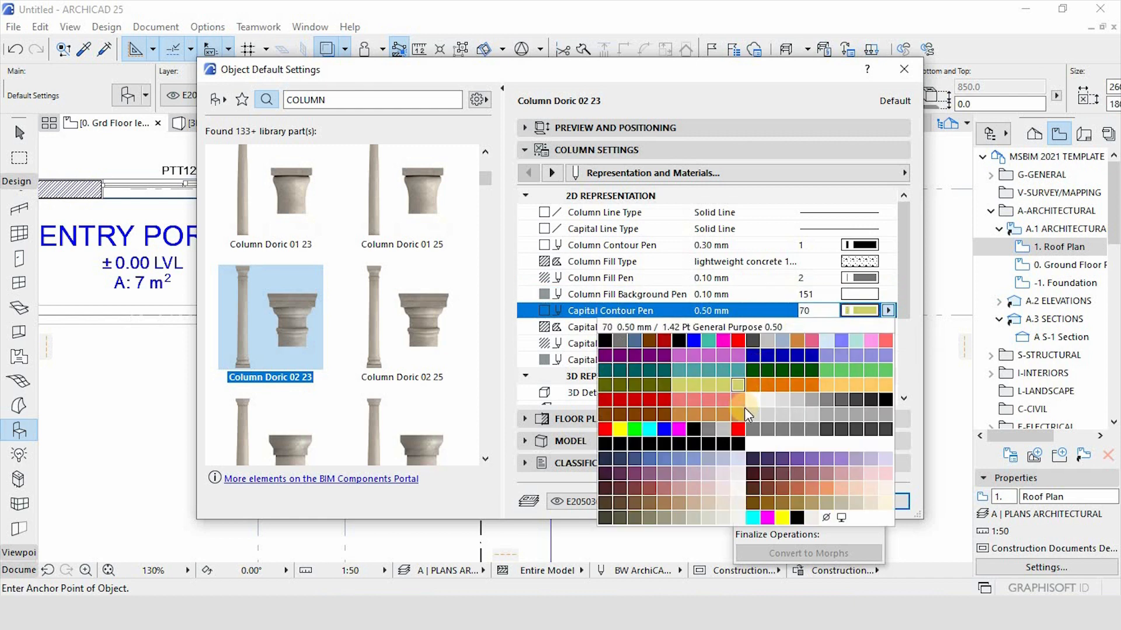
{"action": "left_click", "coordinate": [665, 341]}
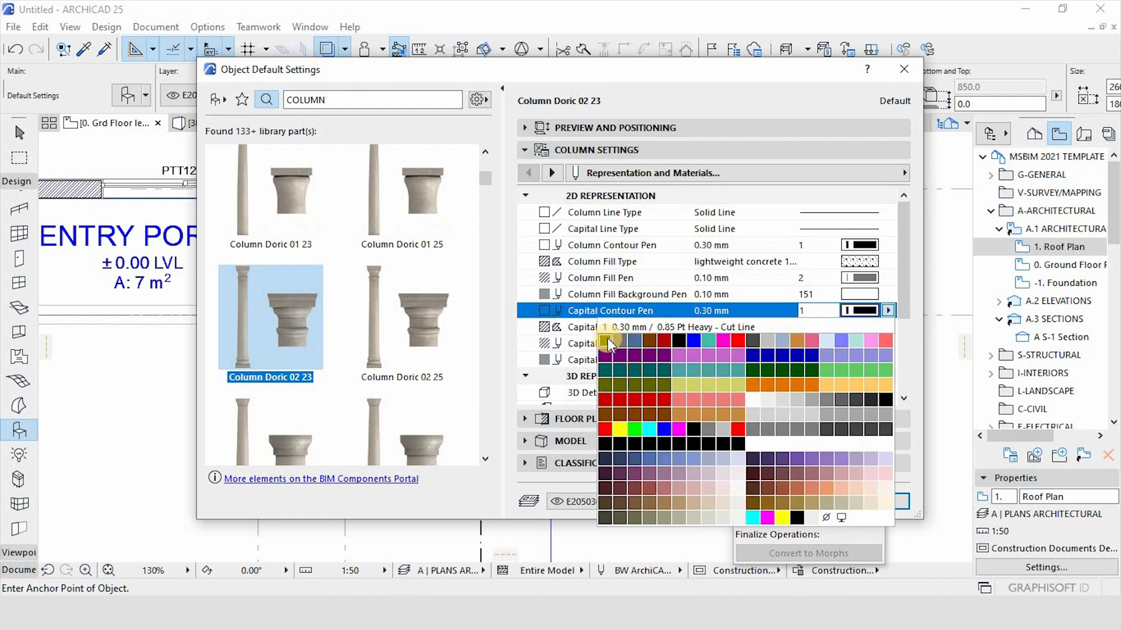
{"action": "left_click", "coordinate": [789, 308]}
{"action": "left_click", "coordinate": [869, 343]}
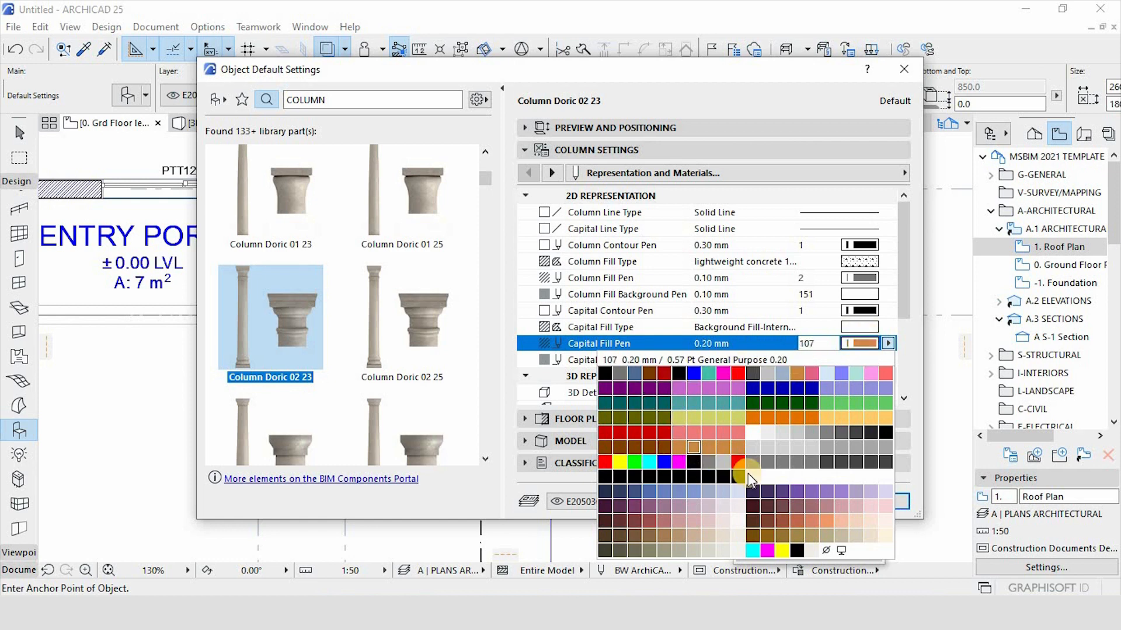
{"action": "left_click", "coordinate": [751, 475]}
{"action": "left_click", "coordinate": [856, 361]}
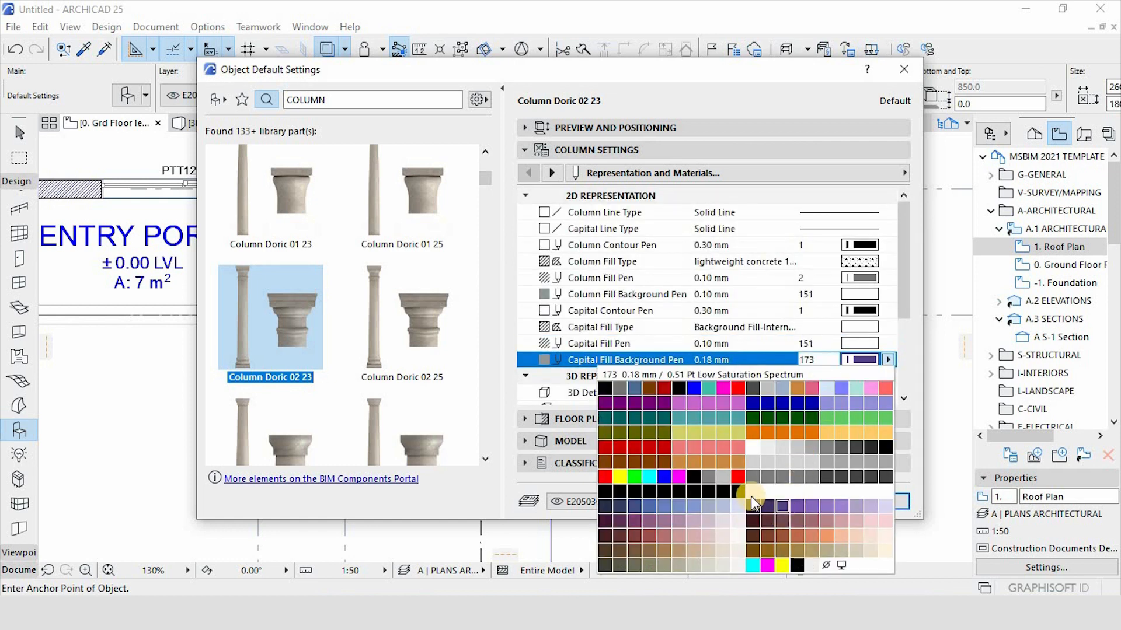
{"action": "left_click", "coordinate": [751, 494]}
Set the cut line pen to 151 and the building material to lightweight concrete 125% 296111805, and apply the column defaults.
{"action": "scroll", "coordinate": [757, 388], "scroll_direction": "down", "scroll_amount": 3}
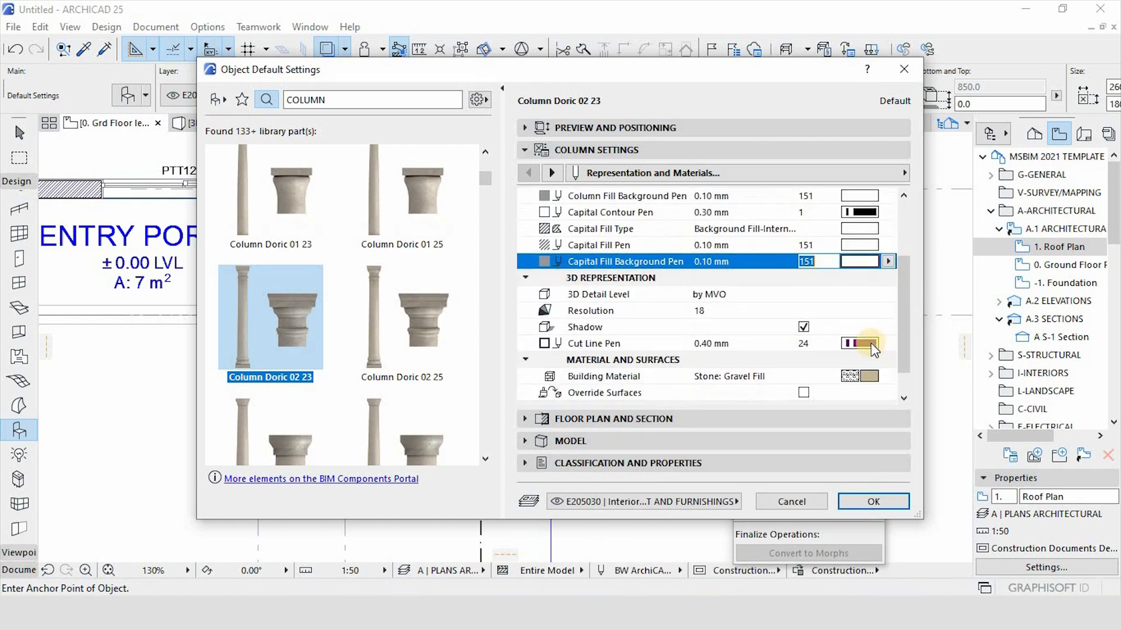
{"action": "left_click", "coordinate": [869, 344]}
{"action": "left_click", "coordinate": [755, 474]}
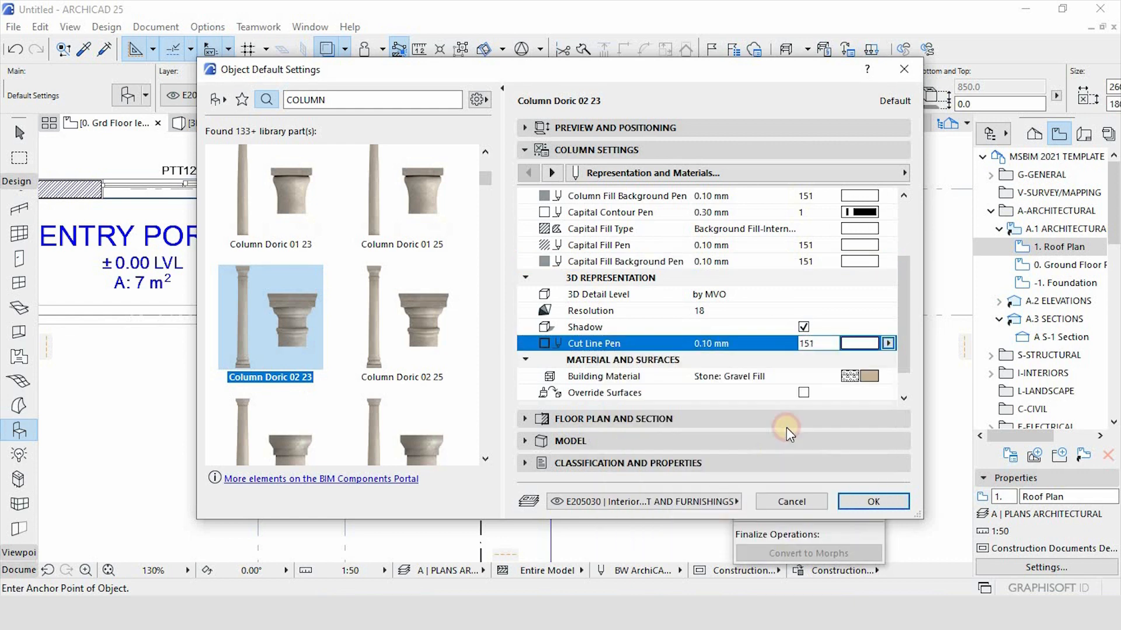
{"action": "scroll", "coordinate": [828, 374], "scroll_direction": "down", "scroll_amount": 2}
{"action": "left_click", "coordinate": [867, 344]}
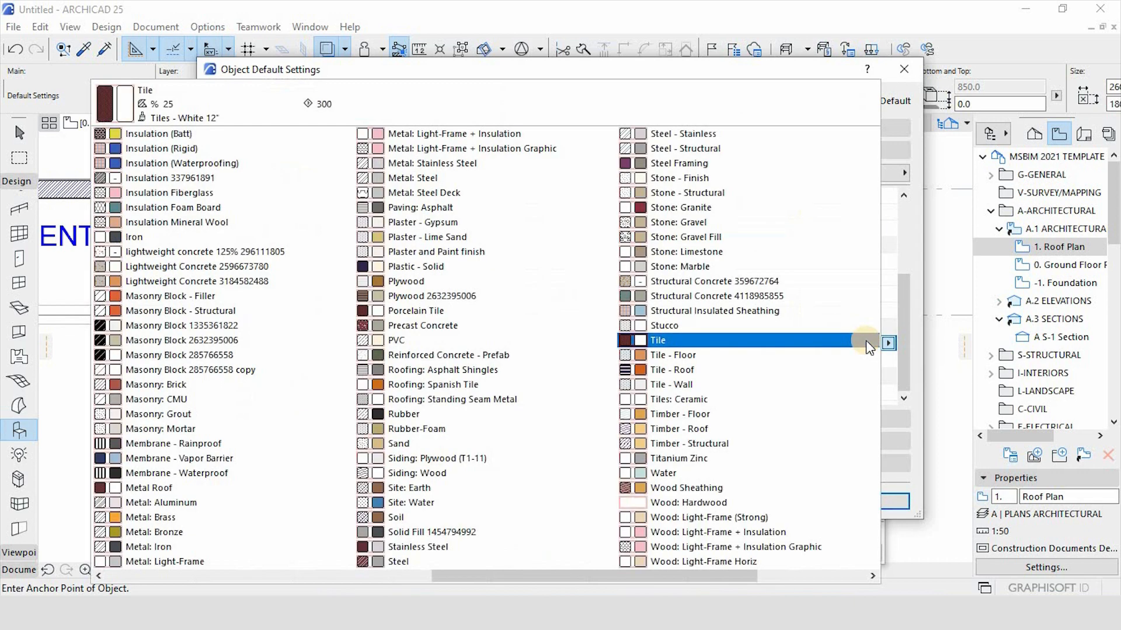
{"action": "left_click", "coordinate": [201, 251]}
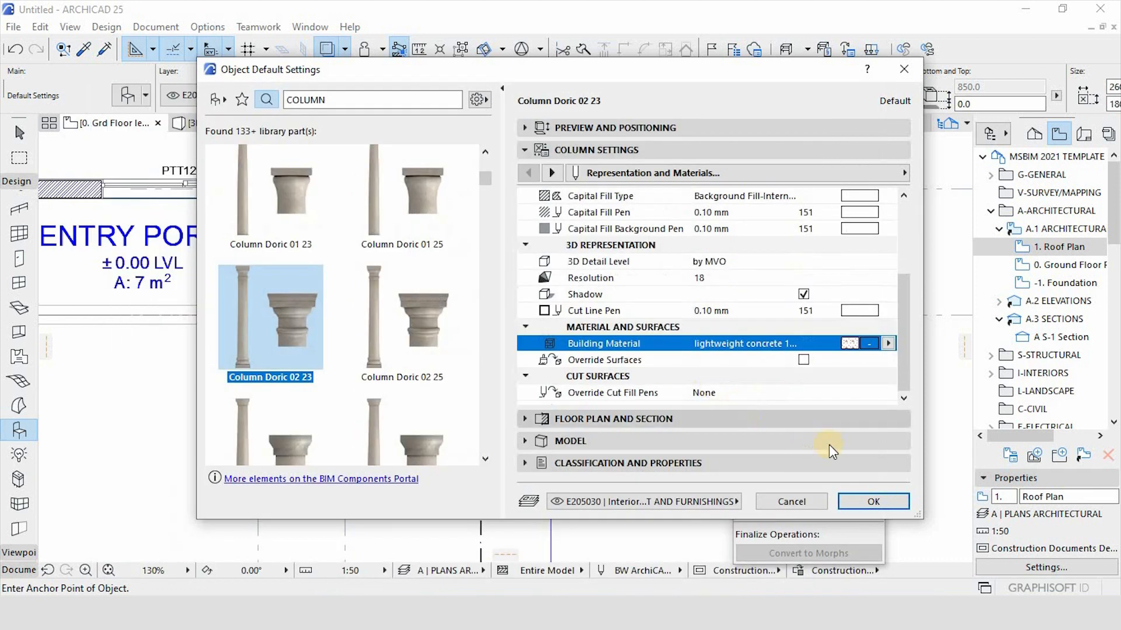
{"action": "left_click", "coordinate": [867, 499]}
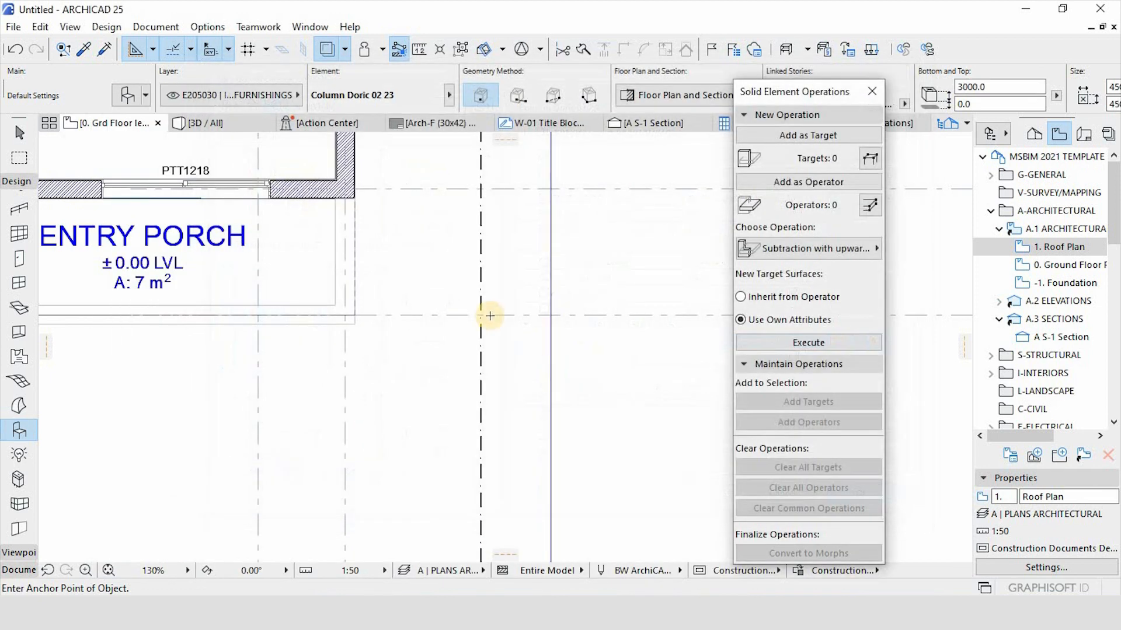
Place the Doric column on the grid intersection at the outer corner of the entry porch.
{"action": "scroll", "coordinate": [391, 320], "scroll_direction": "up", "scroll_amount": 5}
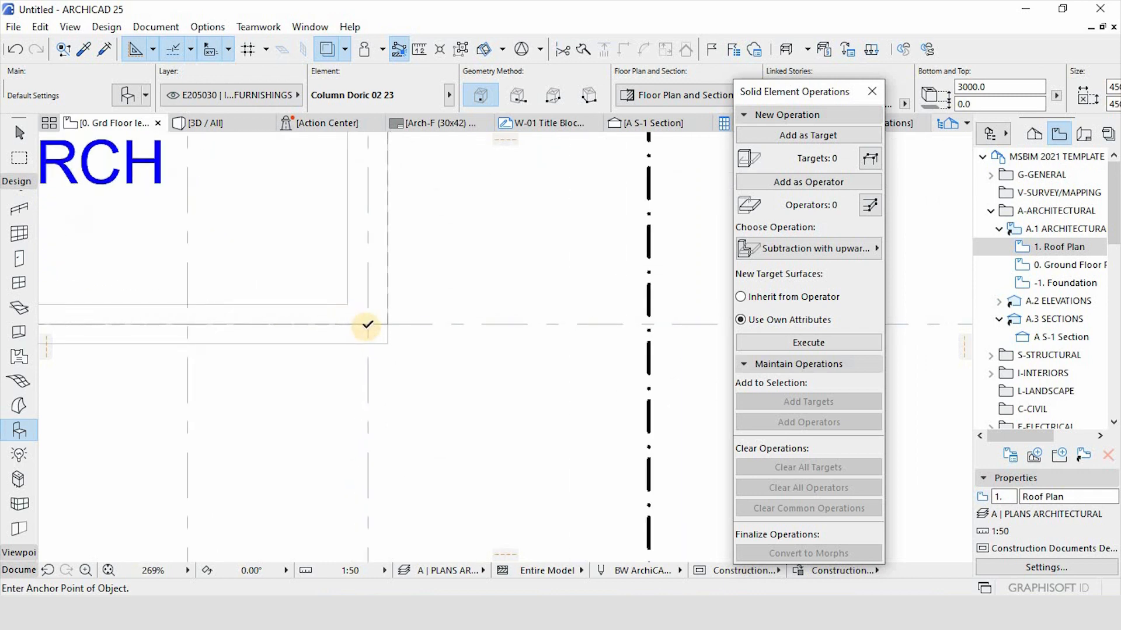
{"action": "left_click", "coordinate": [365, 324]}
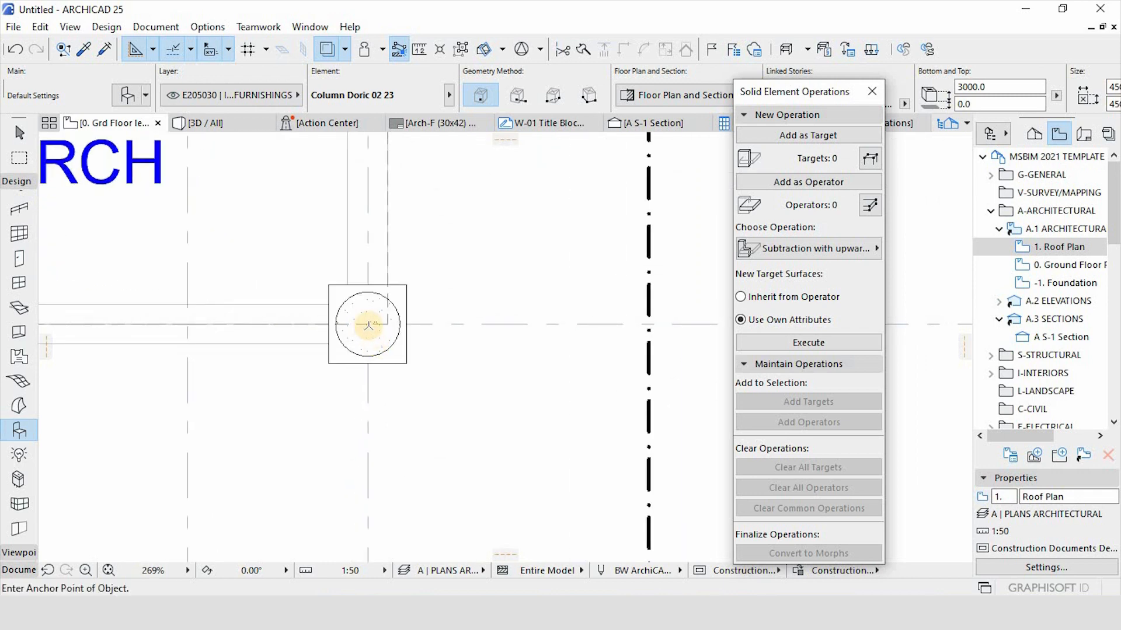
{"action": "key", "text": "Escape"}
Select the Doric column at the entry porch corner and set its plan size to 300 by 300 mm.
{"action": "left_click", "coordinate": [367, 321]}
{"action": "left_click", "coordinate": [402, 362]}
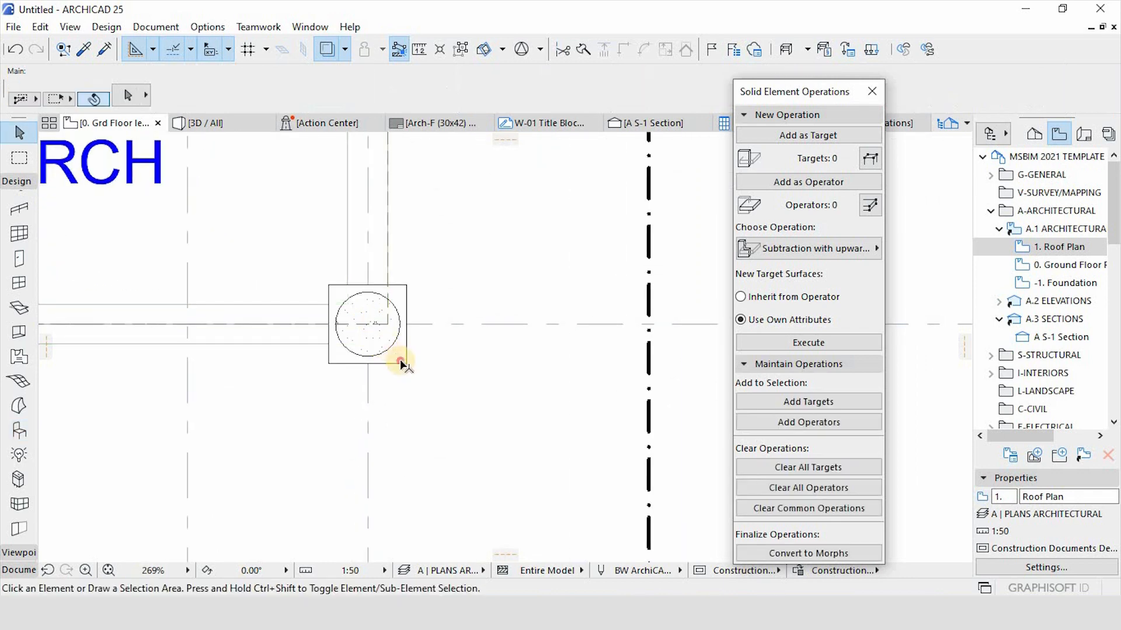
{"action": "scroll", "coordinate": [614, 93], "scroll_direction": "right", "scroll_amount": 5}
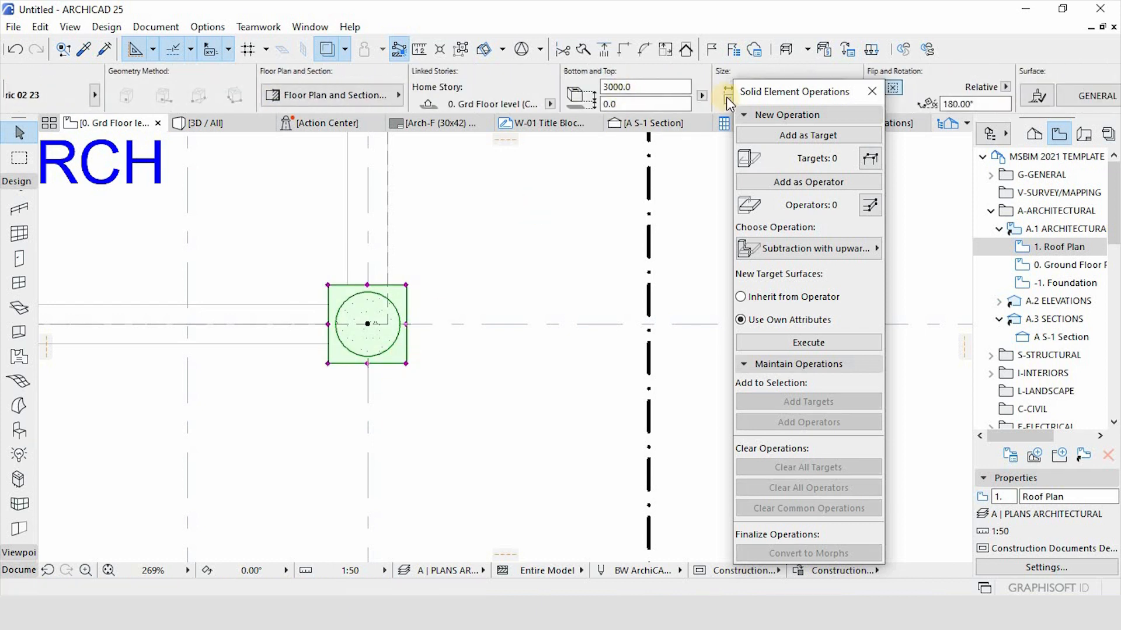
{"action": "left_click", "coordinate": [674, 97]}
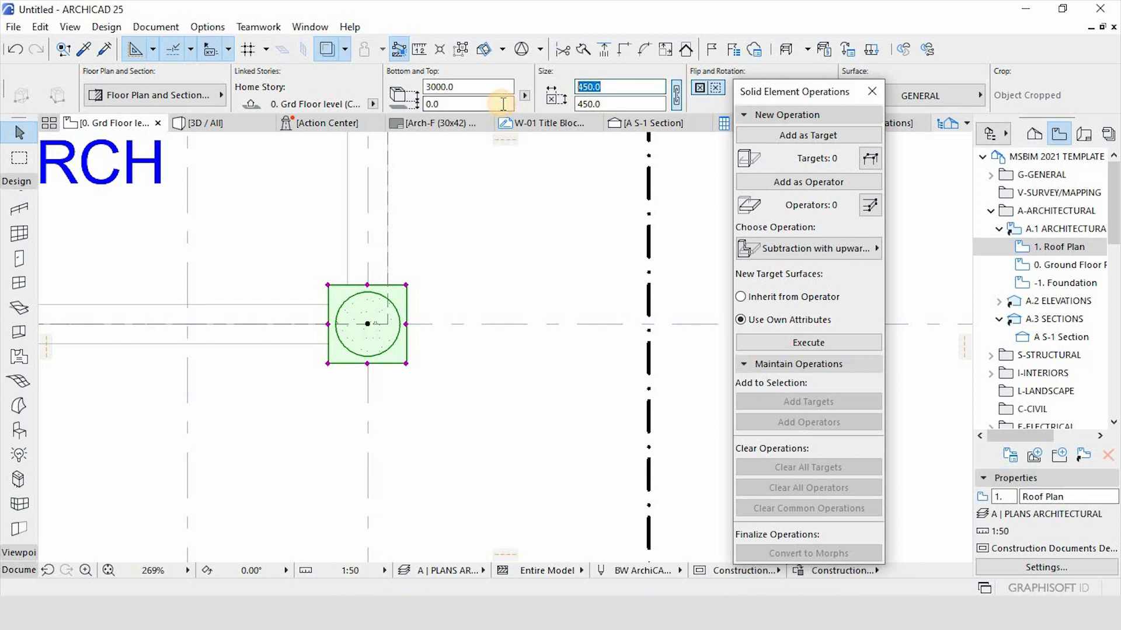
{"action": "type", "text": "300"}
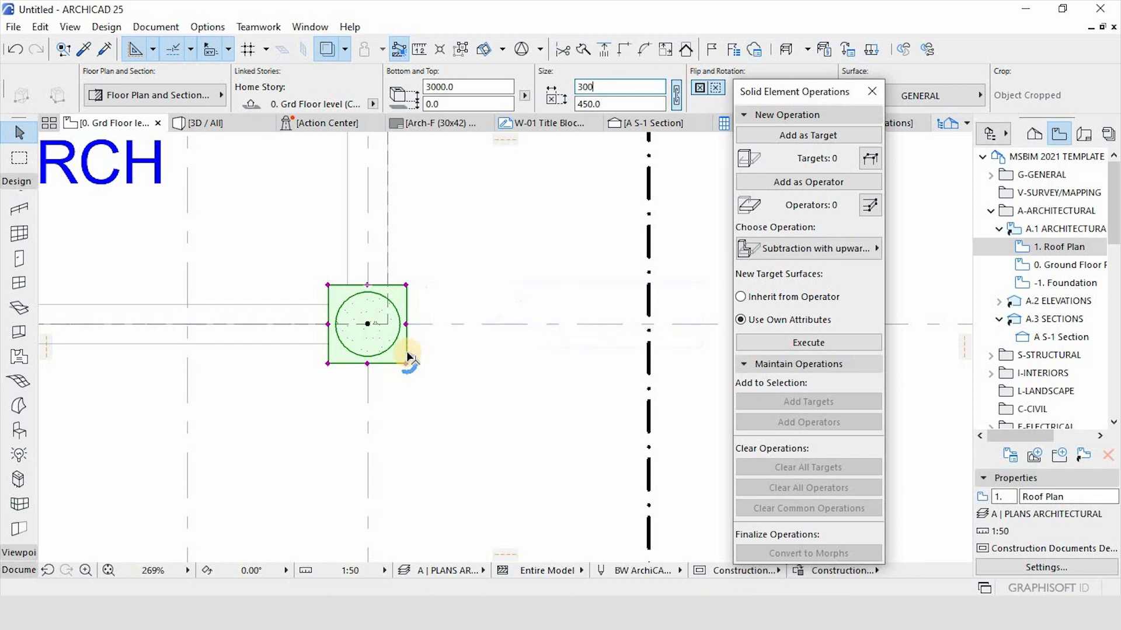
{"action": "key", "text": "Return"}
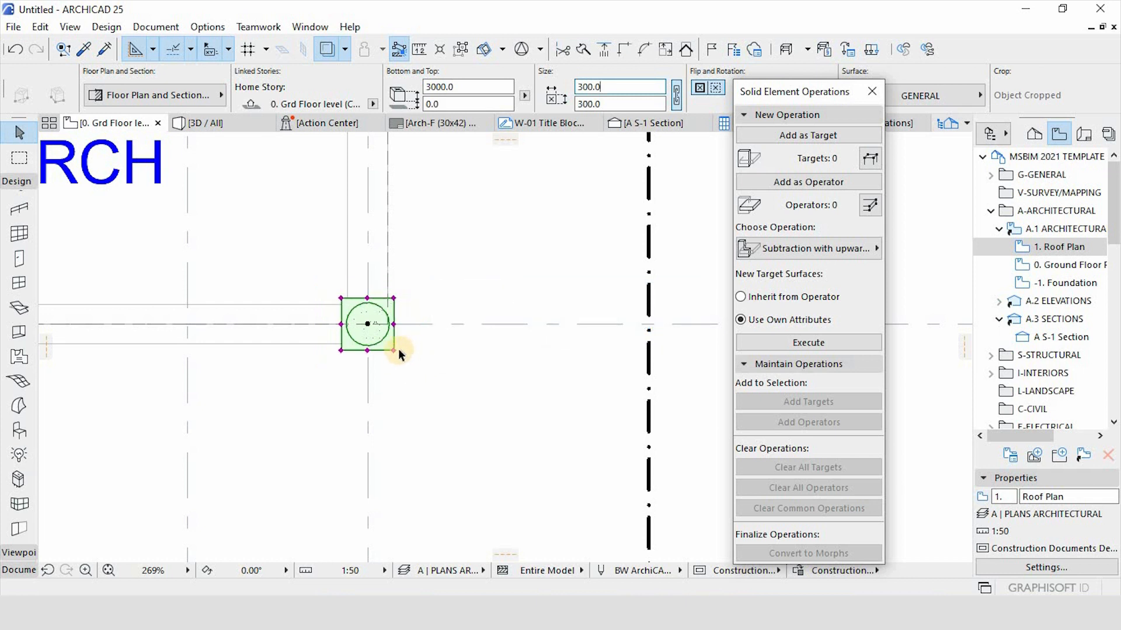
Move the column so its outer corner aligns with the outer corner of the entry porch edge.
{"action": "scroll", "coordinate": [401, 353], "scroll_direction": "up", "scroll_amount": 3}
{"action": "key", "text": "ctrl+d"}
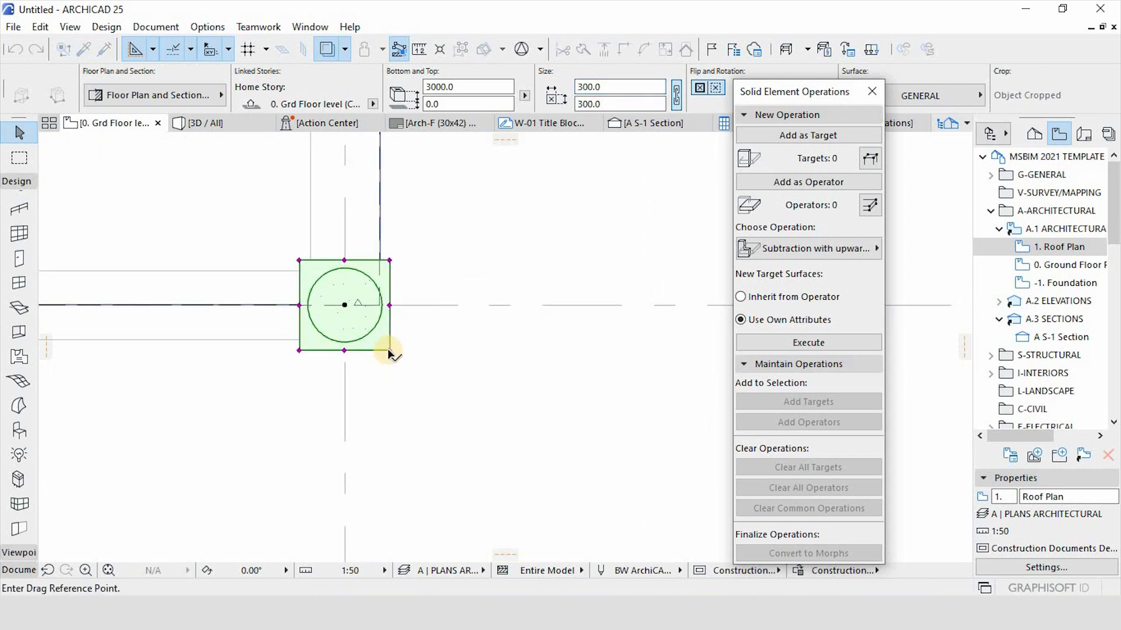
{"action": "left_click", "coordinate": [389, 350]}
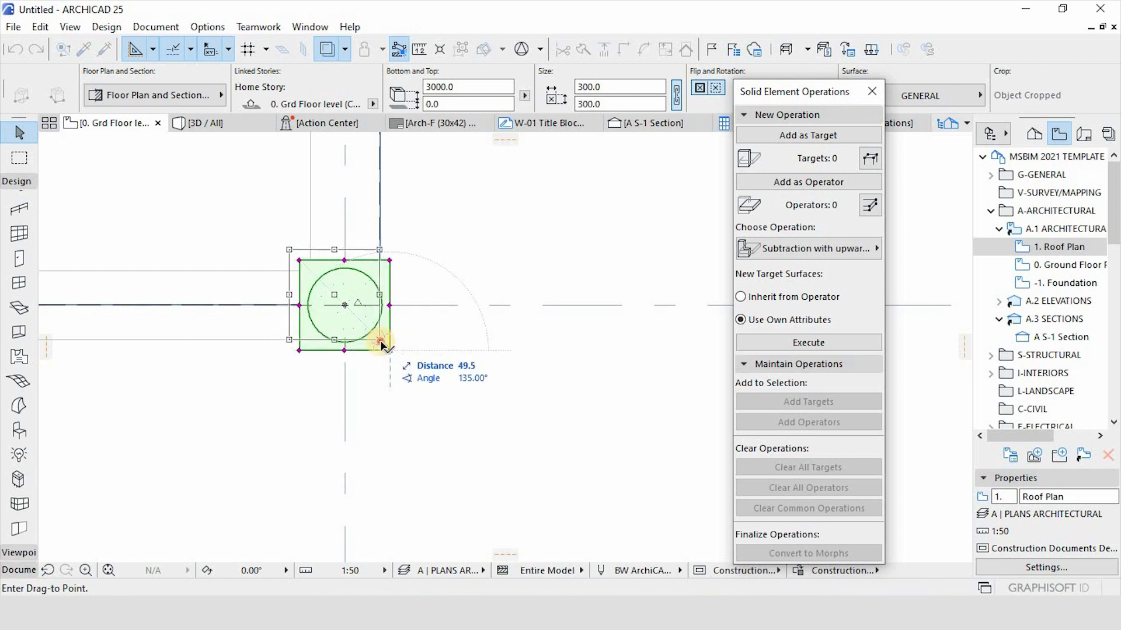
{"action": "left_click", "coordinate": [379, 340]}
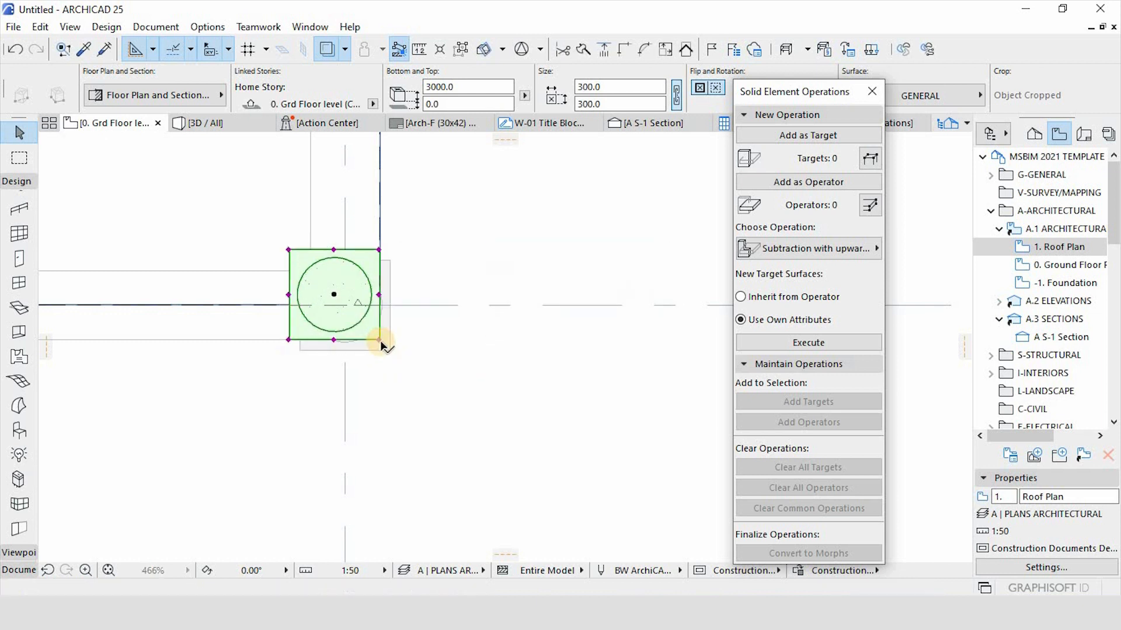
Move the column from the entry porch to the outer corner of the porch behind the kitchen, aligning their outer corners.
{"action": "key", "text": "ctrl+d"}
{"action": "left_click", "coordinate": [379, 251]}
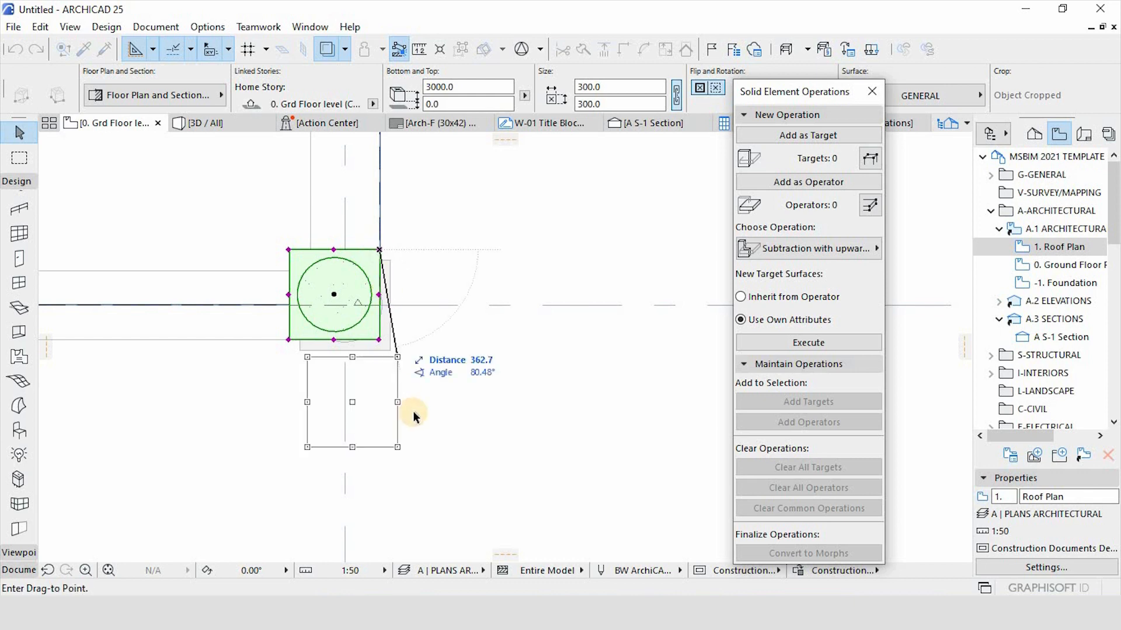
{"action": "scroll", "coordinate": [412, 411], "scroll_direction": "down", "scroll_amount": 6}
{"action": "scroll", "coordinate": [400, 221], "scroll_direction": "up", "scroll_amount": 8}
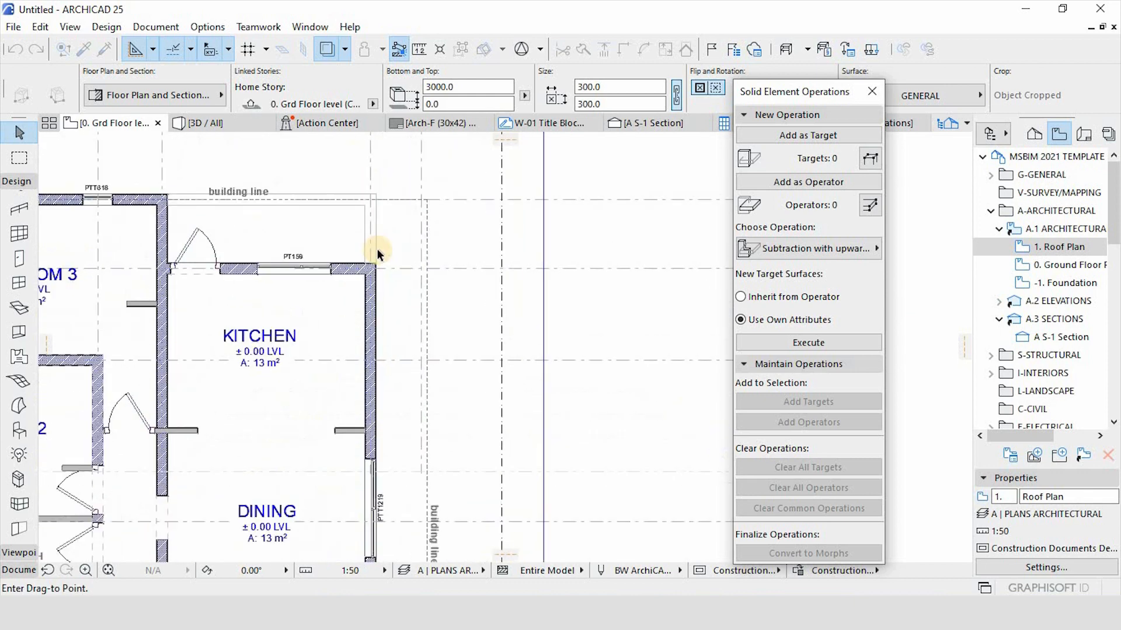
{"action": "left_click", "coordinate": [413, 215]}
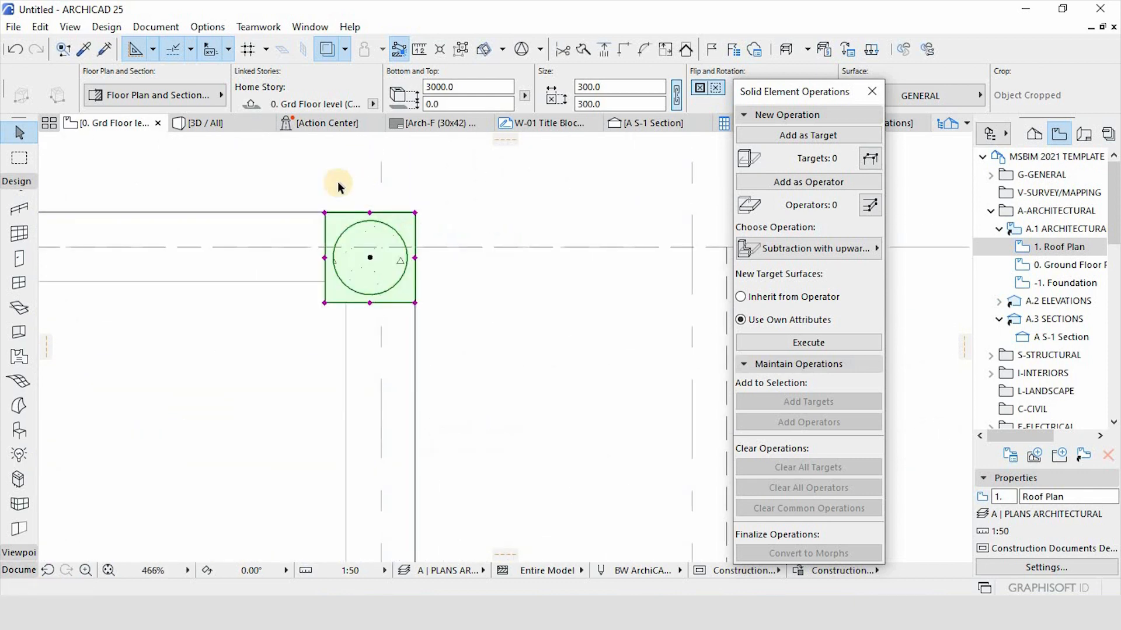
Examine in 3D how the moved column's height meets the beam and gable wall at the kitchen-side porch.
{"action": "left_click", "coordinate": [238, 124]}
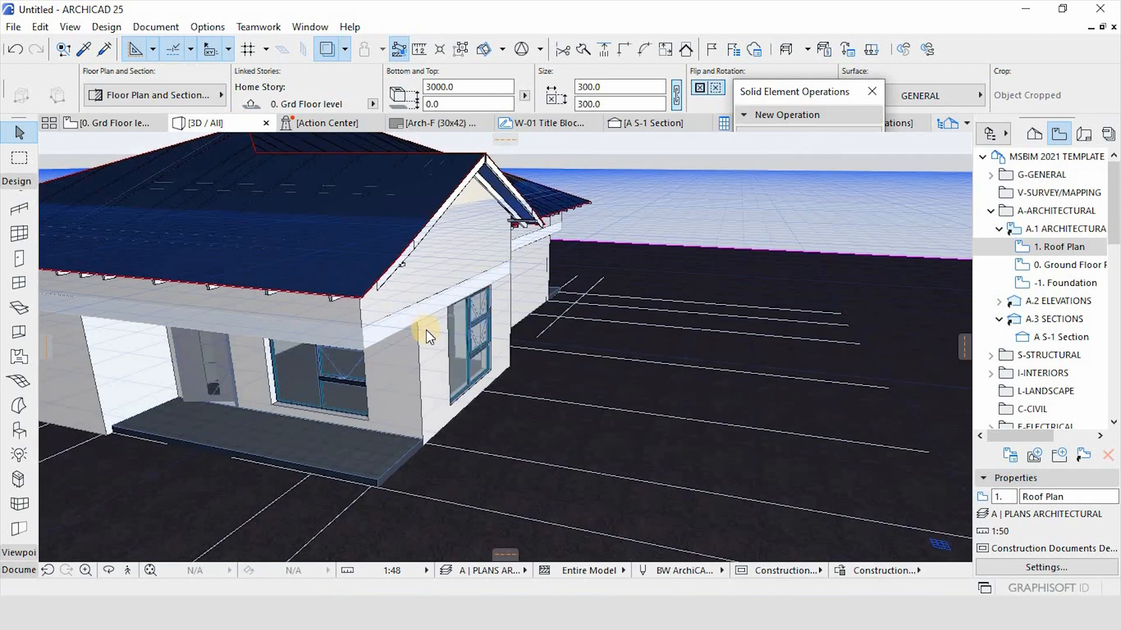
{"action": "scroll", "coordinate": [426, 331], "scroll_direction": "up", "scroll_amount": 5}
{"action": "scroll", "coordinate": [427, 495], "scroll_direction": "down", "scroll_amount": 8}
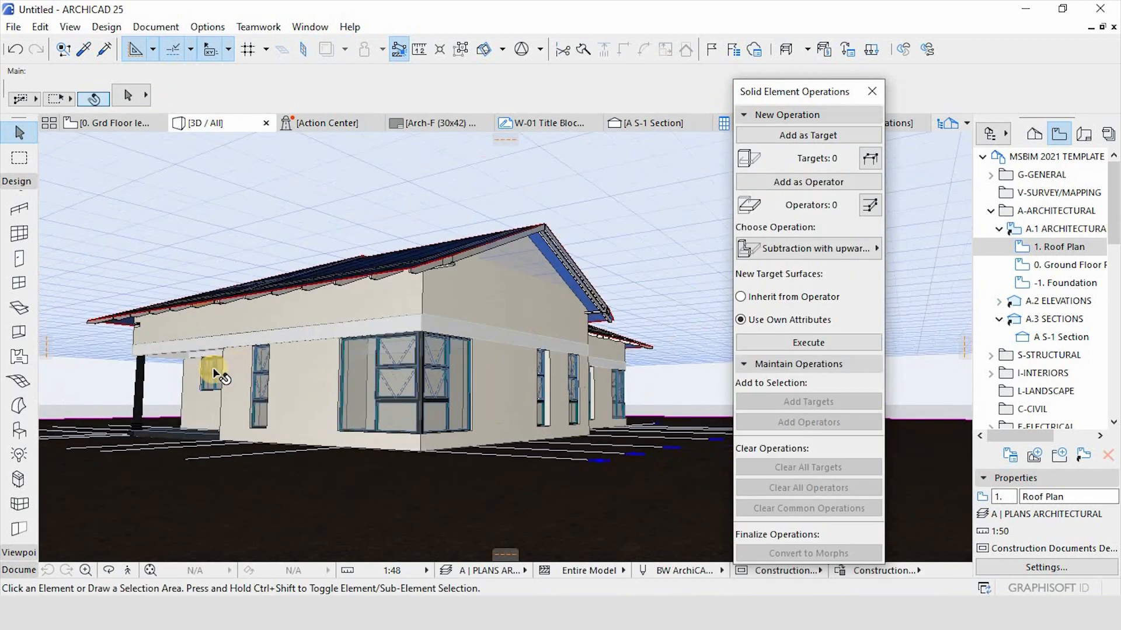
{"action": "middle_click_drag", "start_coordinate": [125, 385], "coordinate": [277, 446], "text": "shift"}
{"action": "scroll", "coordinate": [496, 455], "scroll_direction": "up", "scroll_amount": 6}
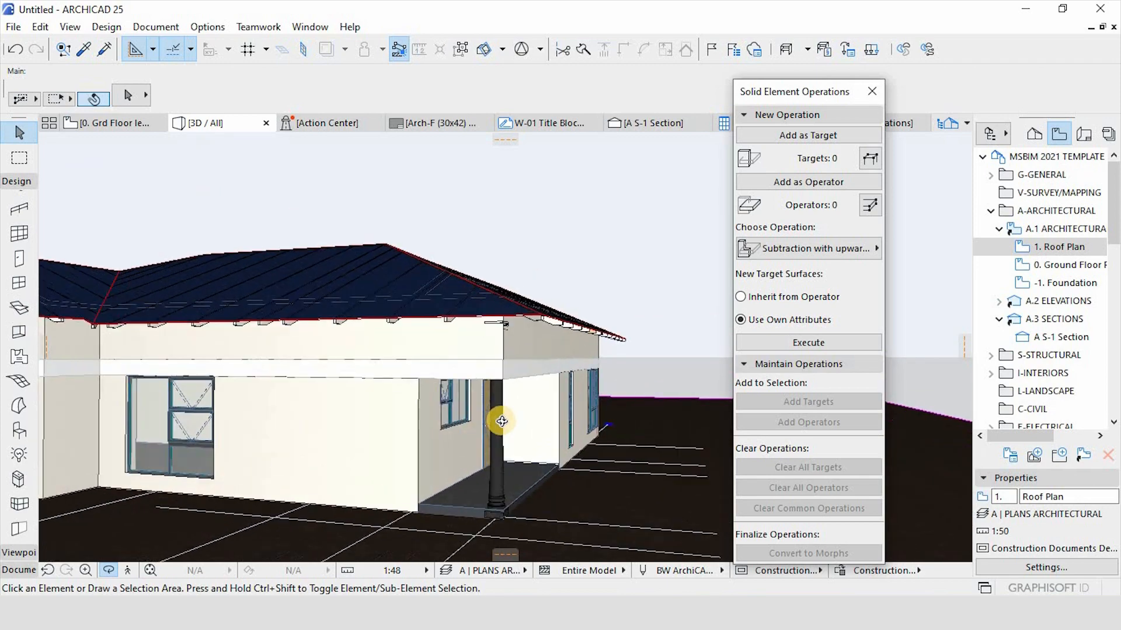
{"action": "left_click", "coordinate": [495, 456]}
{"action": "scroll", "coordinate": [663, 475], "scroll_direction": "down", "scroll_amount": 5}
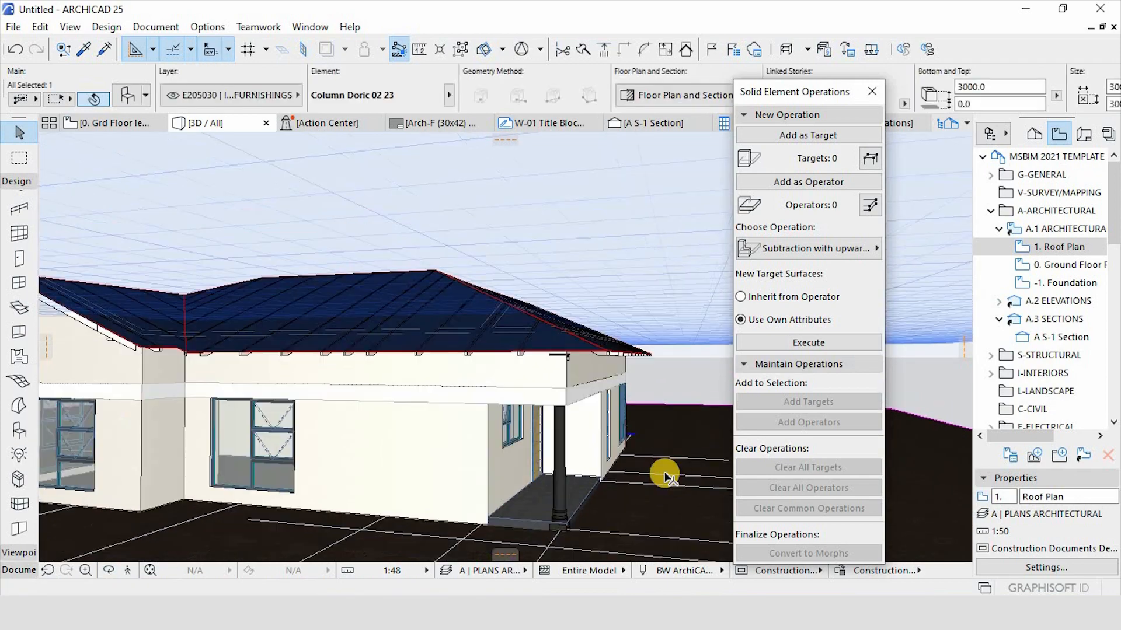
{"action": "middle_click_drag", "start_coordinate": [663, 475], "coordinate": [274, 466], "text": "shift"}
{"action": "scroll", "coordinate": [300, 488], "scroll_direction": "up", "scroll_amount": 5}
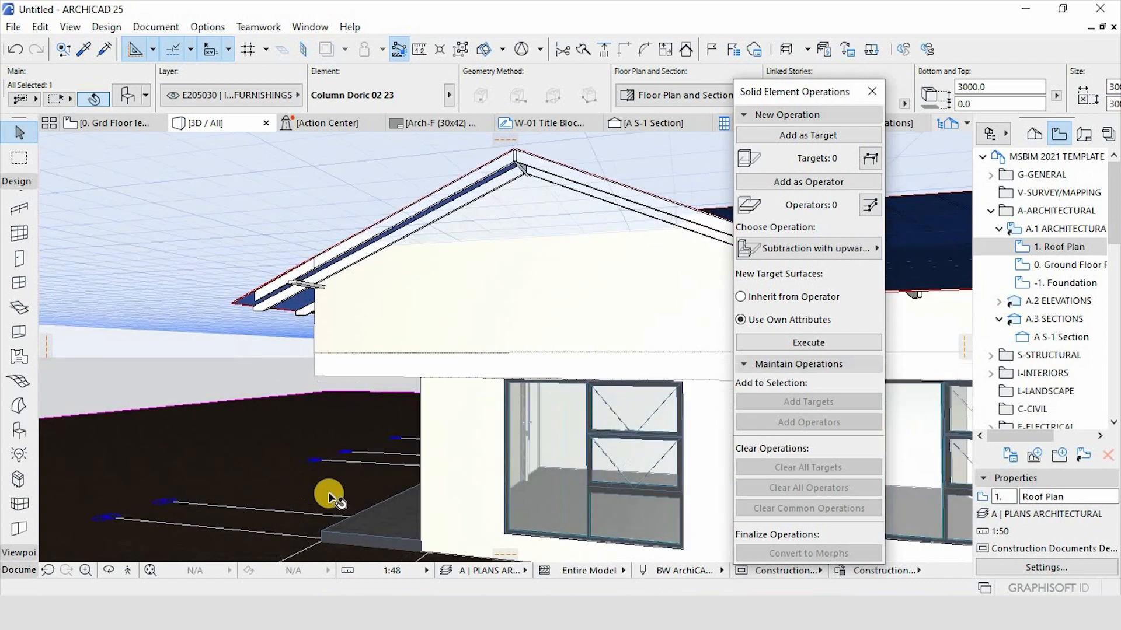
{"action": "scroll", "coordinate": [315, 455], "scroll_direction": "down", "scroll_amount": 4}
{"action": "scroll", "coordinate": [315, 456], "scroll_direction": "down", "scroll_amount": 1}
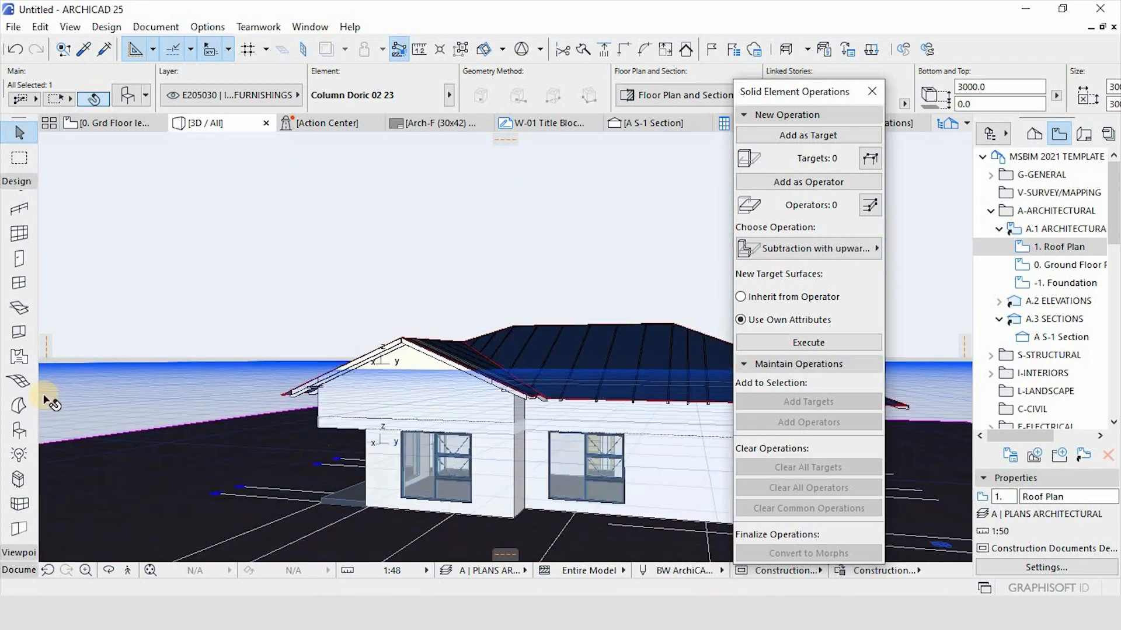
Lower the top of the kitchen porch column to the underside of the beam, making it 2114 mm high.
{"action": "scroll", "coordinate": [45, 401], "scroll_direction": "down", "scroll_amount": 3}
{"action": "scroll", "coordinate": [461, 450], "scroll_direction": "up", "scroll_amount": 6}
{"action": "scroll", "coordinate": [713, 448], "scroll_direction": "up", "scroll_amount": 1}
{"action": "key", "text": "Escape"}
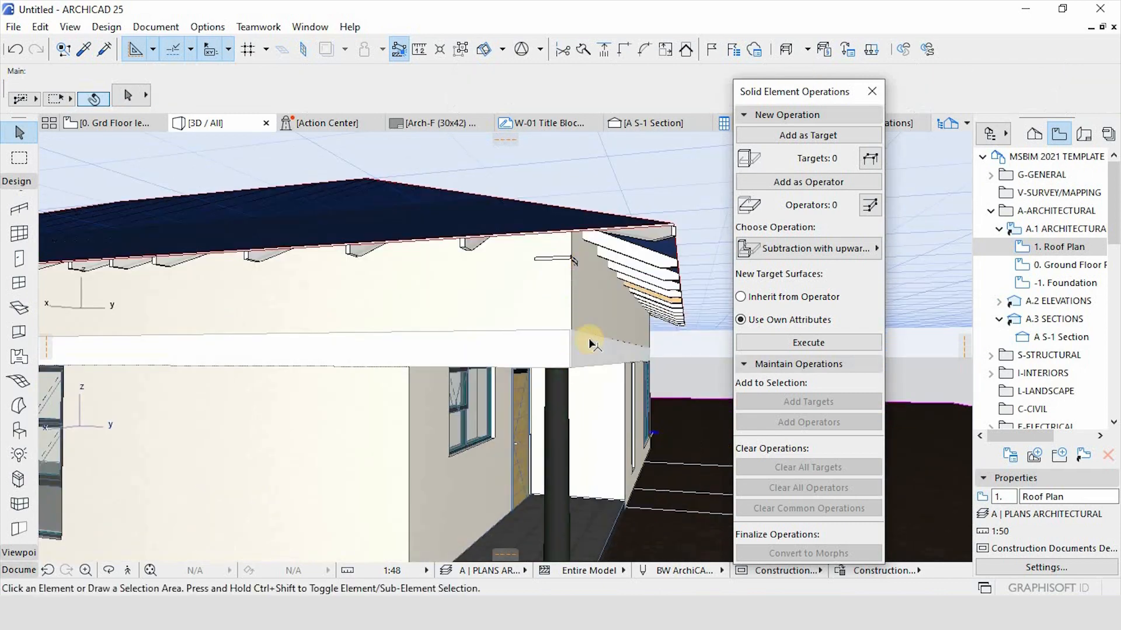
{"action": "left_click", "coordinate": [562, 446]}
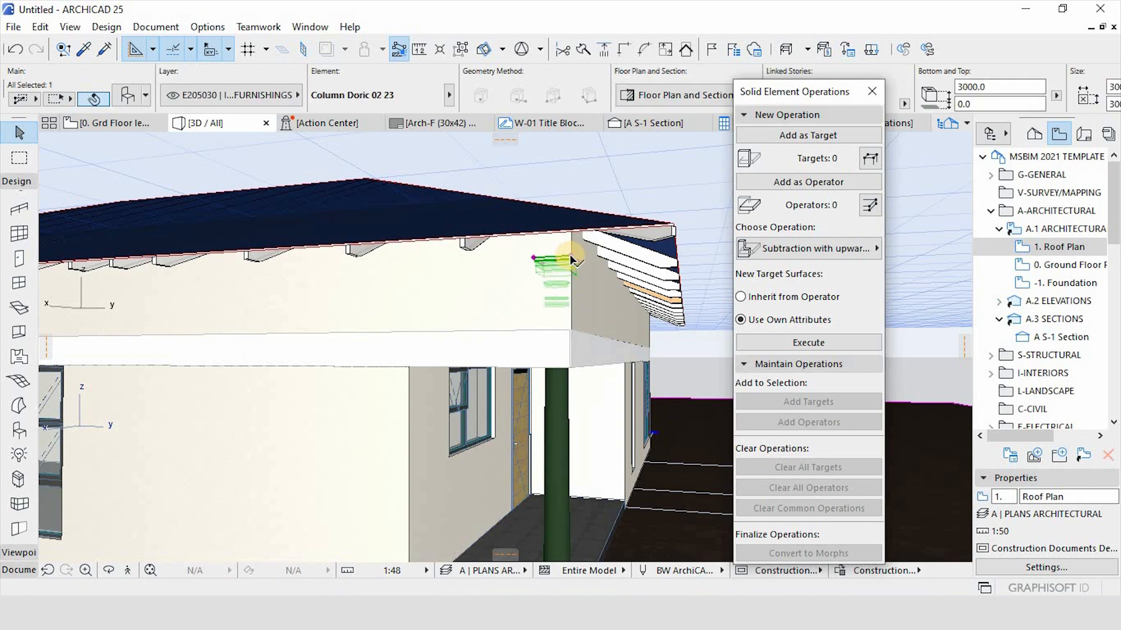
{"action": "left_click", "coordinate": [572, 260]}
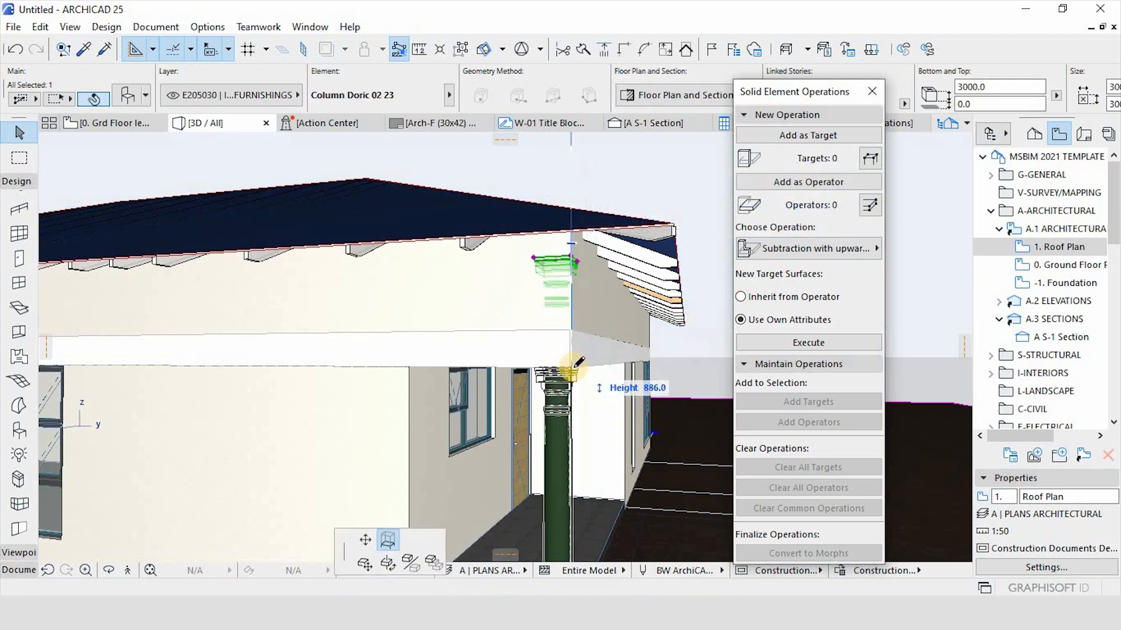
{"action": "left_click", "coordinate": [572, 368]}
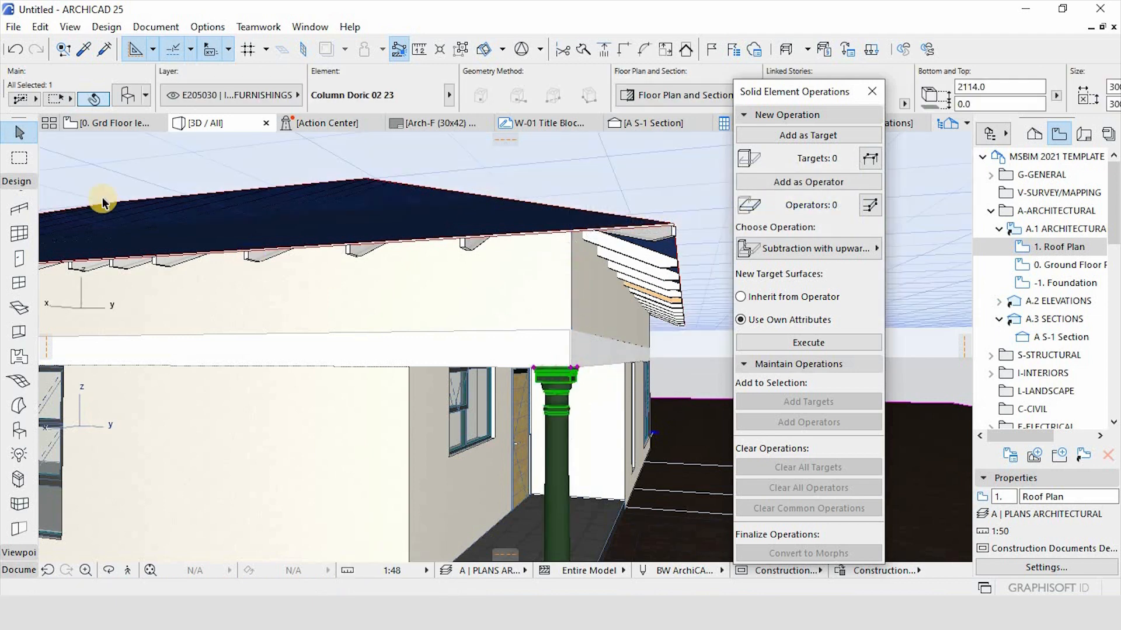
Copy the shortened column on the ground floor plan to the outer corner of the entry porch.
{"action": "left_click", "coordinate": [129, 127]}
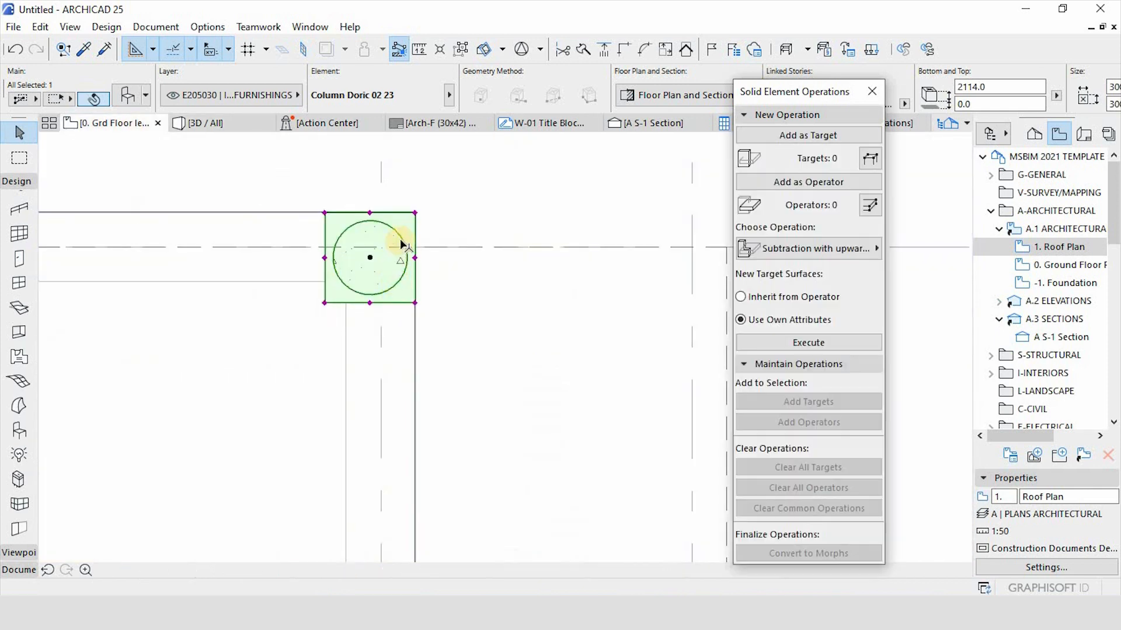
{"action": "key", "text": "ctrl+alt+d"}
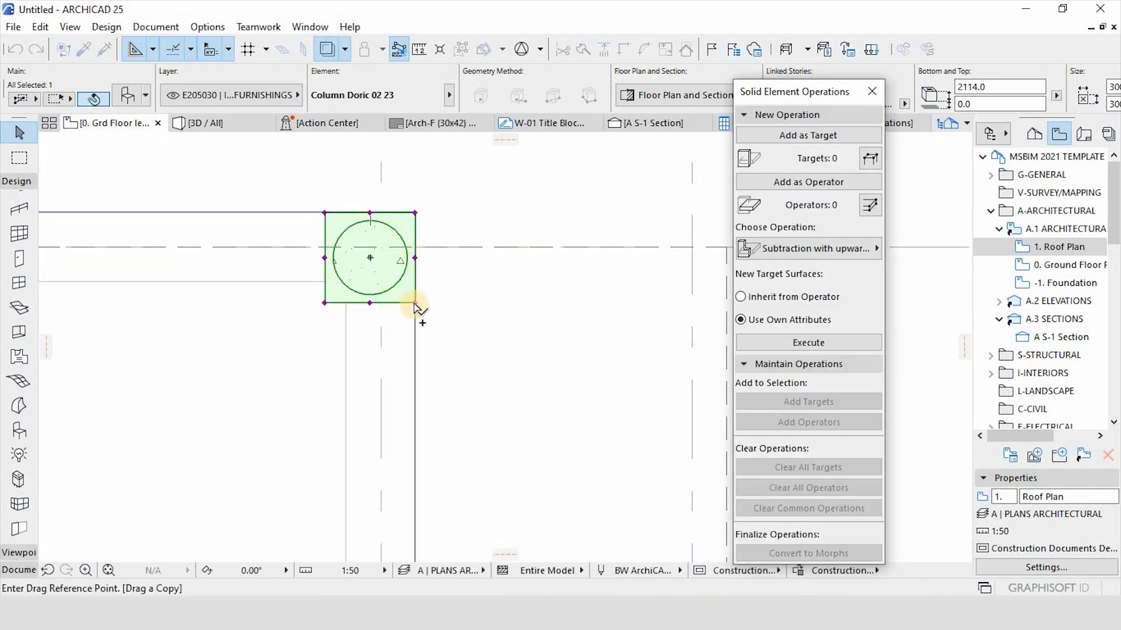
{"action": "left_click", "coordinate": [415, 303]}
{"action": "scroll", "coordinate": [437, 187], "scroll_direction": "down", "scroll_amount": 5}
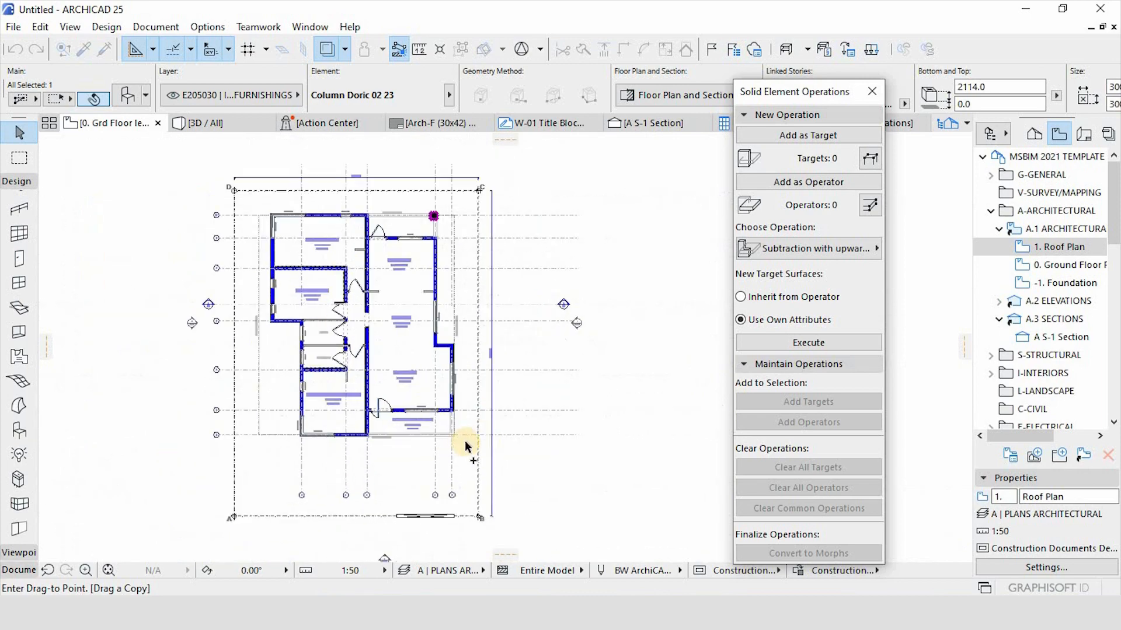
{"action": "scroll", "coordinate": [388, 413], "scroll_direction": "up", "scroll_amount": 6}
{"action": "left_click", "coordinate": [390, 412]}
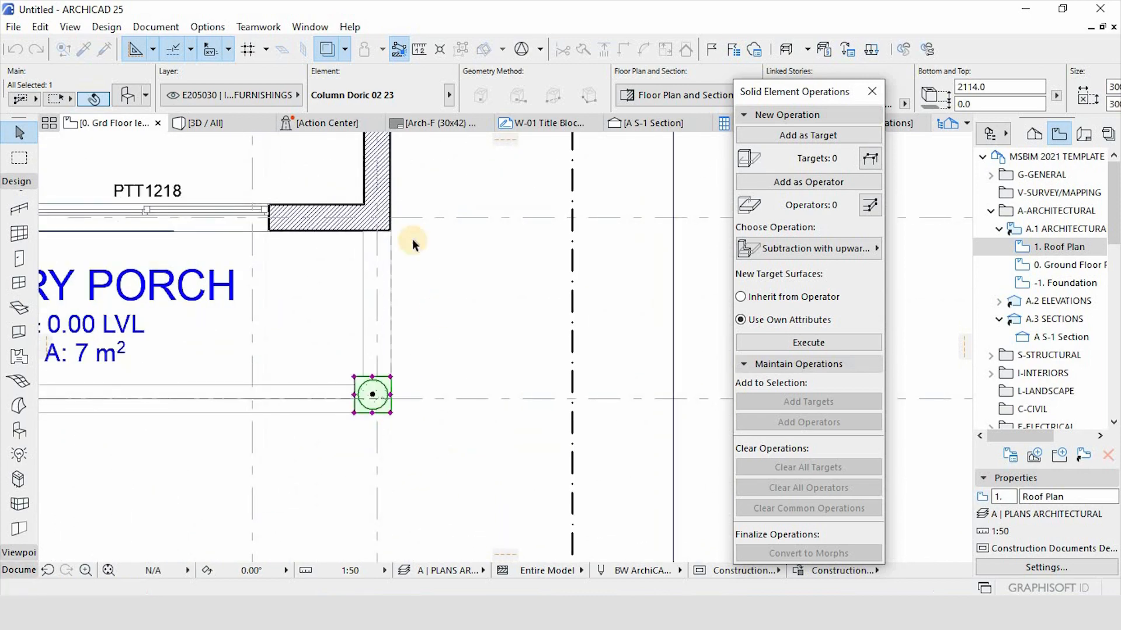
Examine both porch columns from around the house in 3D, checking how they sit between the floor and beams.
{"action": "left_click", "coordinate": [225, 122]}
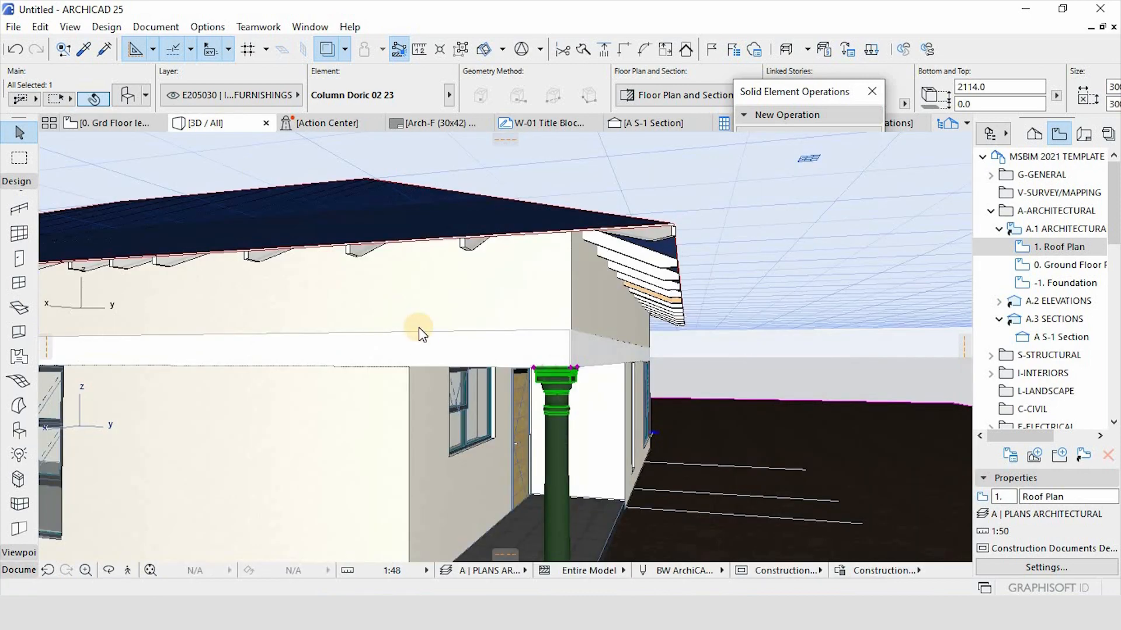
{"action": "scroll", "coordinate": [422, 334], "scroll_direction": "down", "scroll_amount": 3}
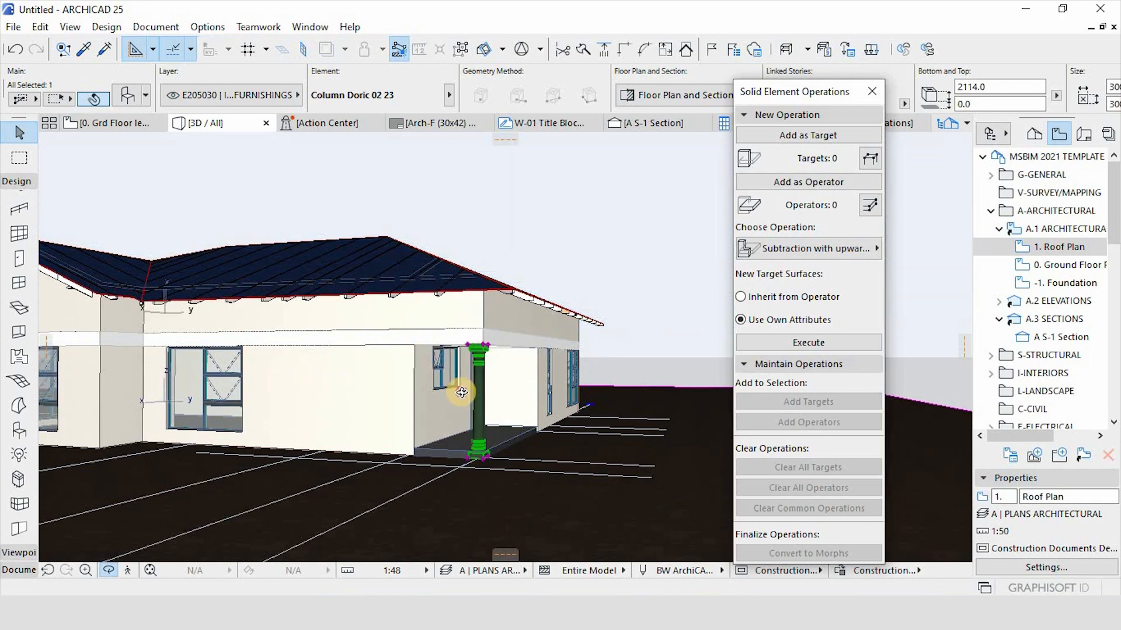
{"action": "middle_click_drag", "start_coordinate": [462, 393], "coordinate": [596, 350], "text": "shift"}
{"action": "scroll", "coordinate": [598, 352], "scroll_direction": "down", "scroll_amount": 4}
{"action": "middle_click_drag", "start_coordinate": [320, 390], "coordinate": [501, 405], "text": "shift"}
{"action": "scroll", "coordinate": [401, 356], "scroll_direction": "up", "scroll_amount": 5}
{"action": "scroll", "coordinate": [590, 456], "scroll_direction": "up", "scroll_amount": 3}
{"action": "middle_click_drag", "start_coordinate": [590, 455], "coordinate": [175, 447], "text": "shift"}
{"action": "middle_click_drag", "start_coordinate": [488, 400], "coordinate": [391, 403], "text": "shift"}
{"action": "scroll", "coordinate": [457, 425], "scroll_direction": "up", "scroll_amount": 3}
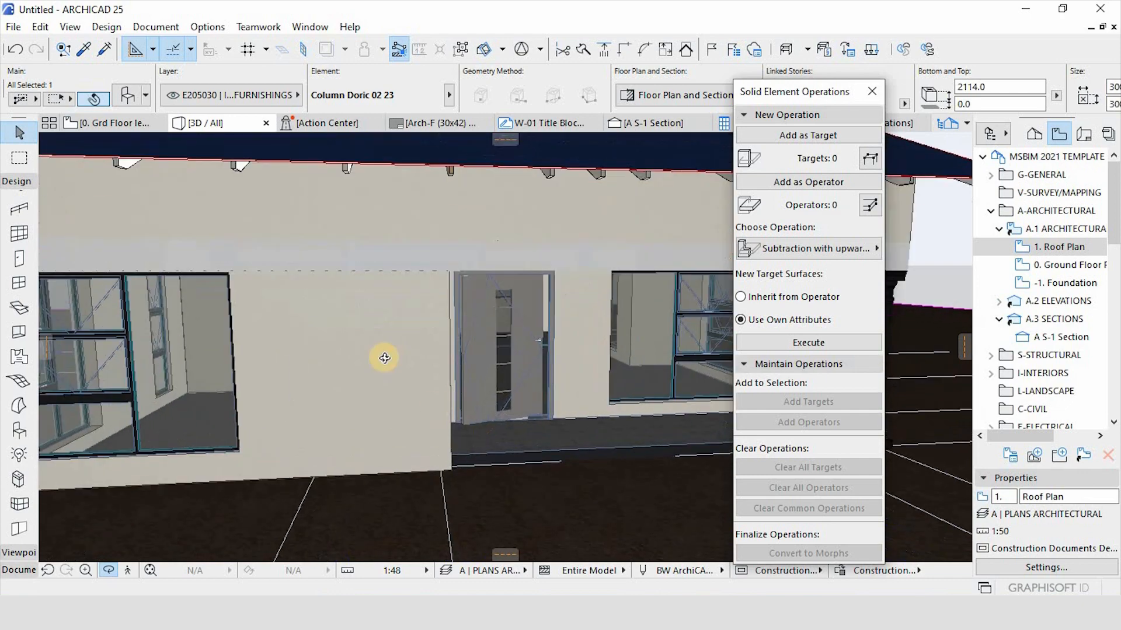
{"action": "scroll", "coordinate": [385, 360], "scroll_direction": "down", "scroll_amount": 4}
{"action": "left_click_drag", "start_coordinate": [489, 429], "coordinate": [275, 240]}
{"action": "scroll", "coordinate": [275, 240], "scroll_direction": "up", "scroll_amount": 1}
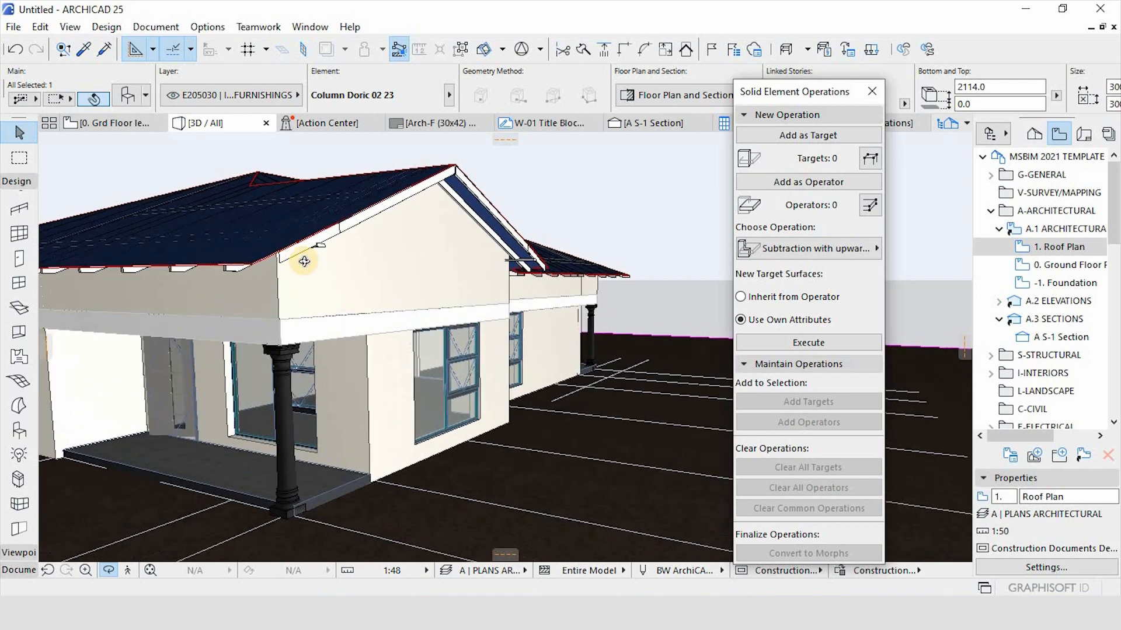
Clear the column selection and inspect the roof above the entry porch in 3D.
{"action": "key", "text": "Escape"}
{"action": "key", "text": "Escape"}
{"action": "scroll", "coordinate": [380, 358], "scroll_direction": "up", "scroll_amount": 2}
{"action": "scroll", "coordinate": [518, 431], "scroll_direction": "down", "scroll_amount": 4}
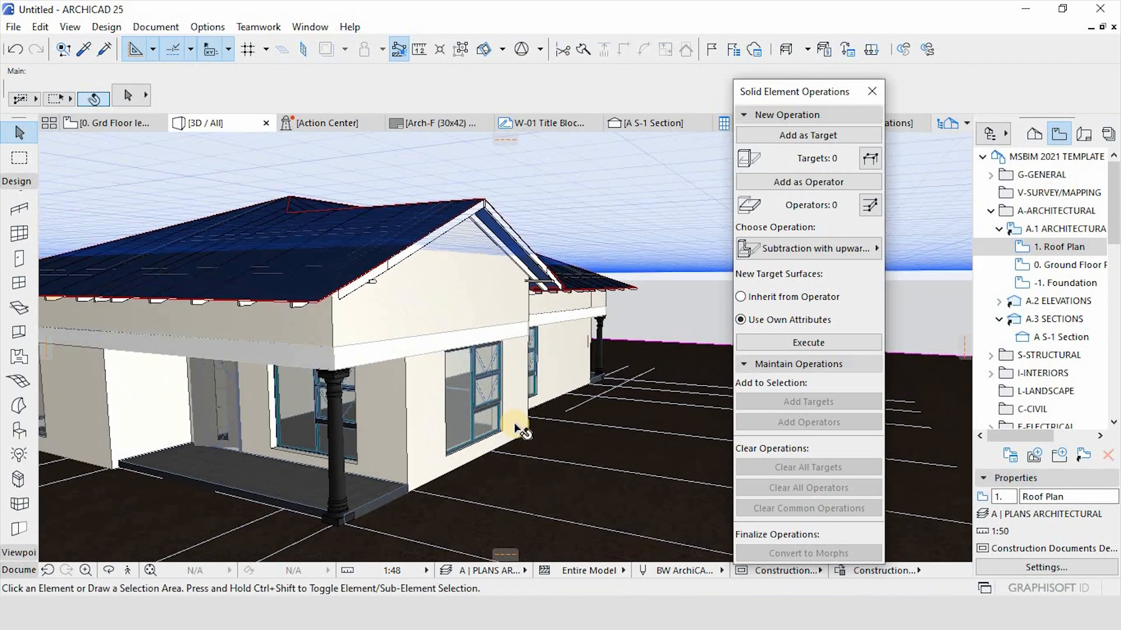
{"action": "scroll", "coordinate": [479, 399], "scroll_direction": "down", "scroll_amount": 1}
{"action": "scroll", "coordinate": [390, 338], "scroll_direction": "up", "scroll_amount": 2}
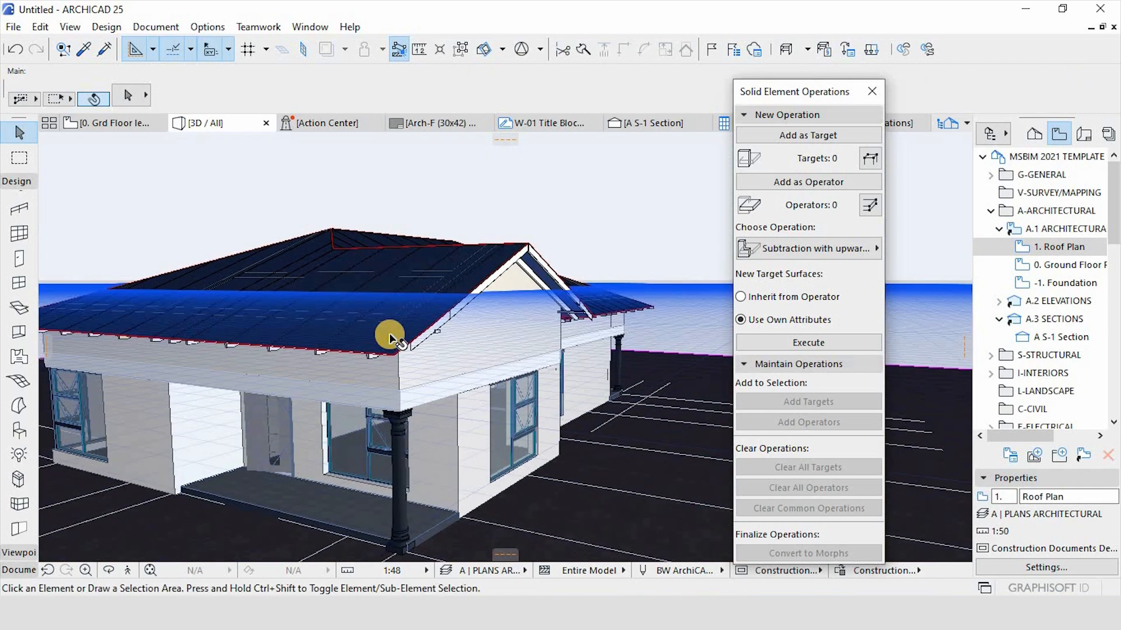
{"action": "left_click", "coordinate": [389, 338]}
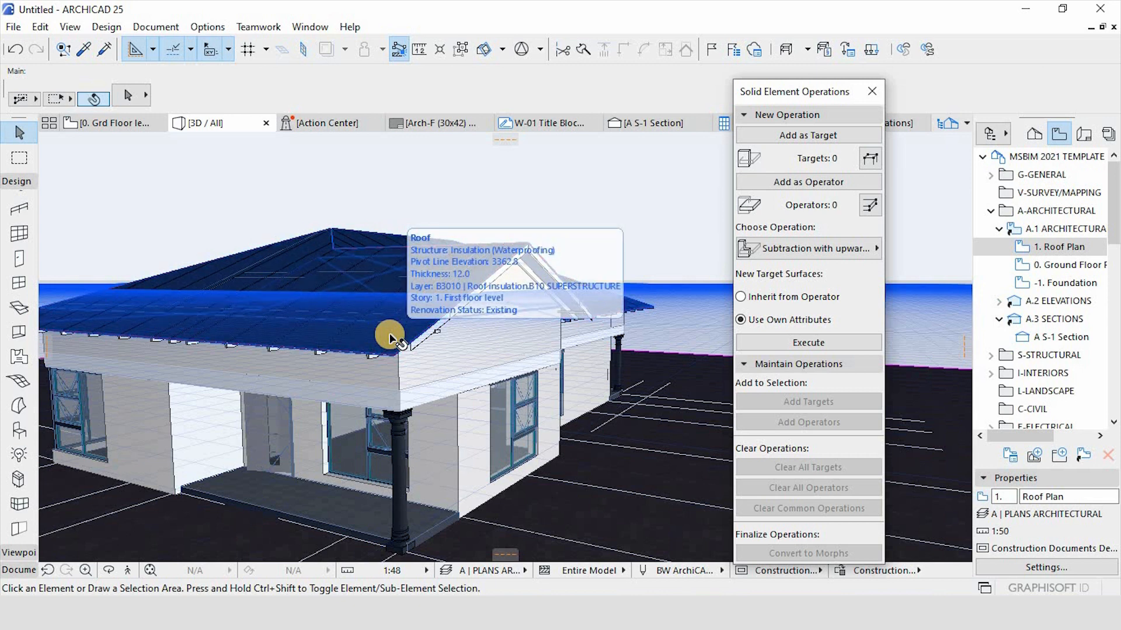
{"action": "left_click", "coordinate": [134, 166]}
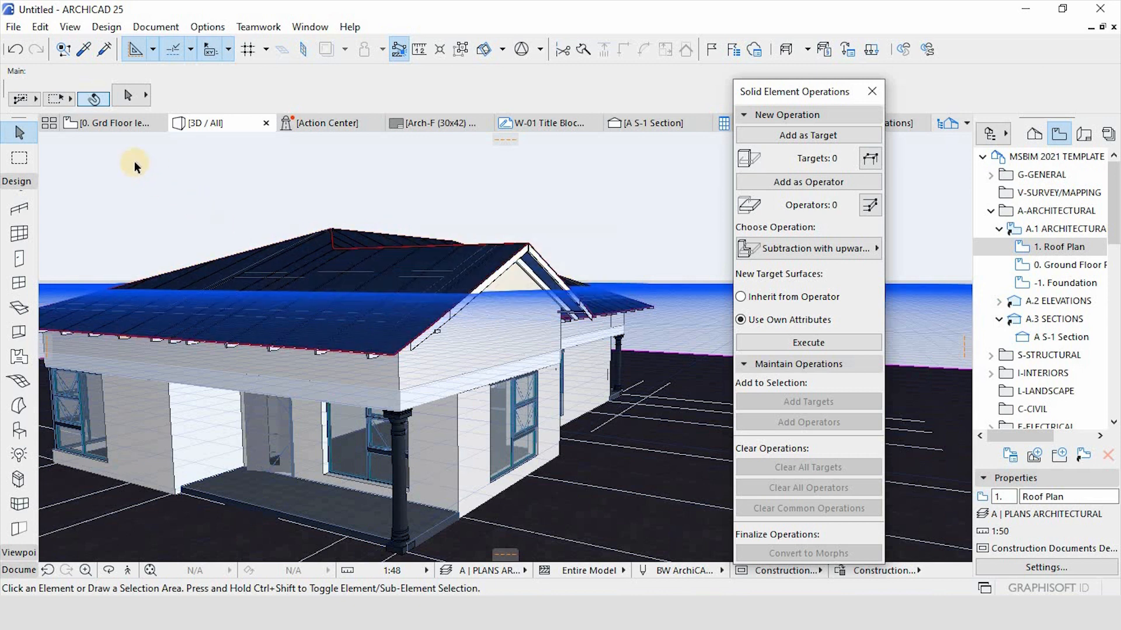
Return to the ground floor plan and clear the selection of the entry porch column.
{"action": "left_click", "coordinate": [113, 122]}
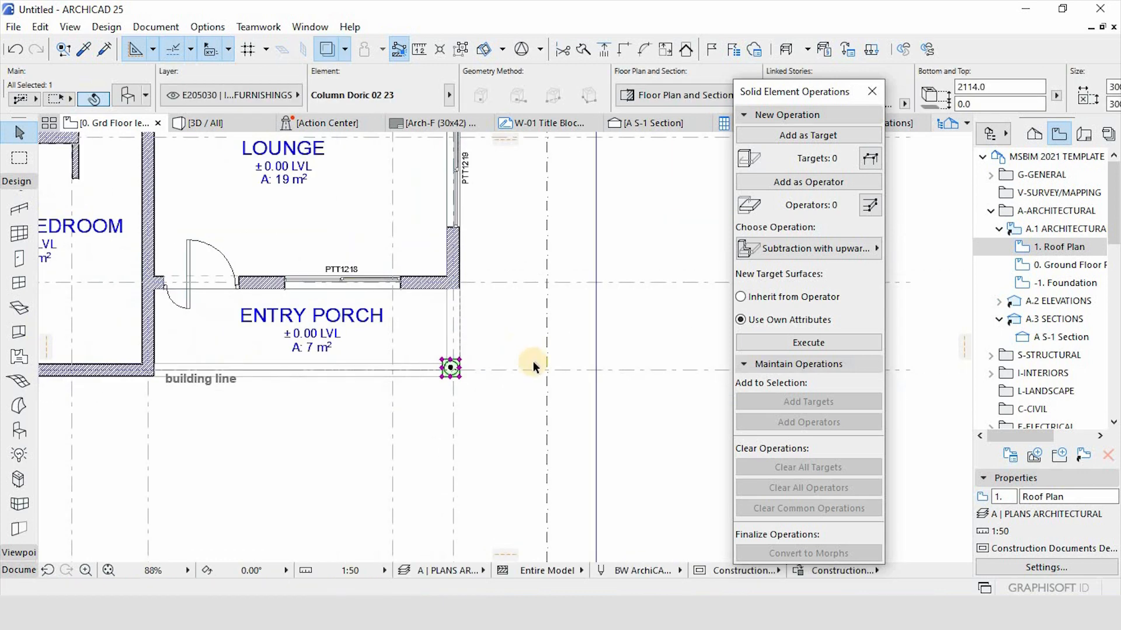
{"action": "scroll", "coordinate": [532, 367], "scroll_direction": "down", "scroll_amount": 5}
{"action": "key", "text": "Escape"}
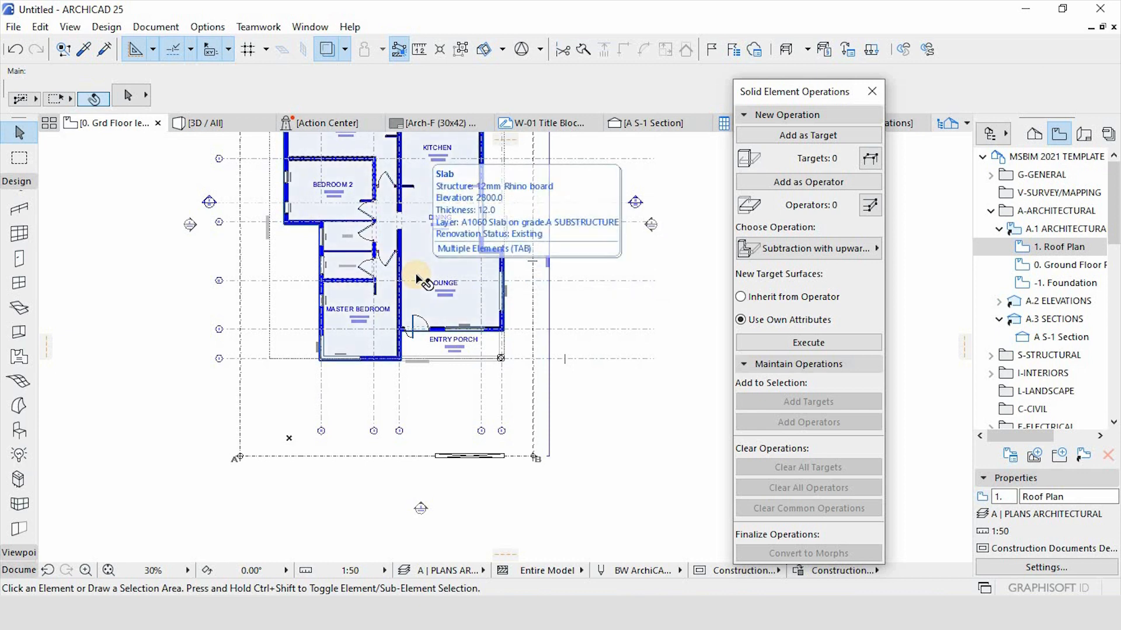
Activate the linear Dimension tool for the ground floor plan and set its text size to 3 mm.
{"action": "scroll", "coordinate": [416, 279], "scroll_direction": "up", "scroll_amount": 1}
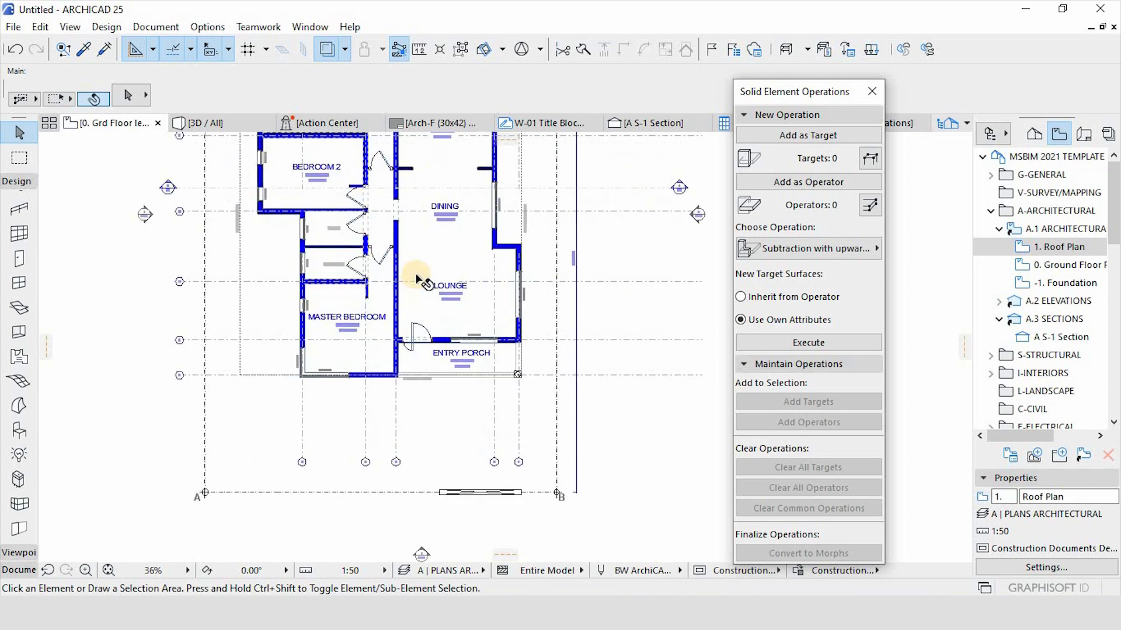
{"action": "scroll", "coordinate": [417, 279], "scroll_direction": "down", "scroll_amount": 4}
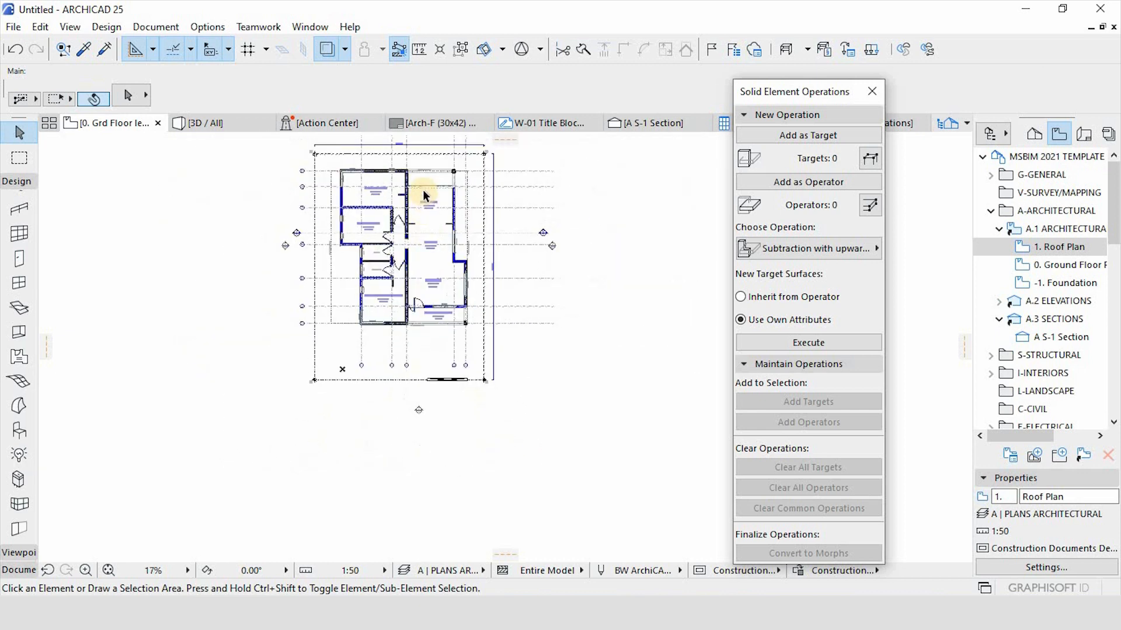
{"action": "scroll", "coordinate": [435, 279], "scroll_direction": "up", "scroll_amount": 3}
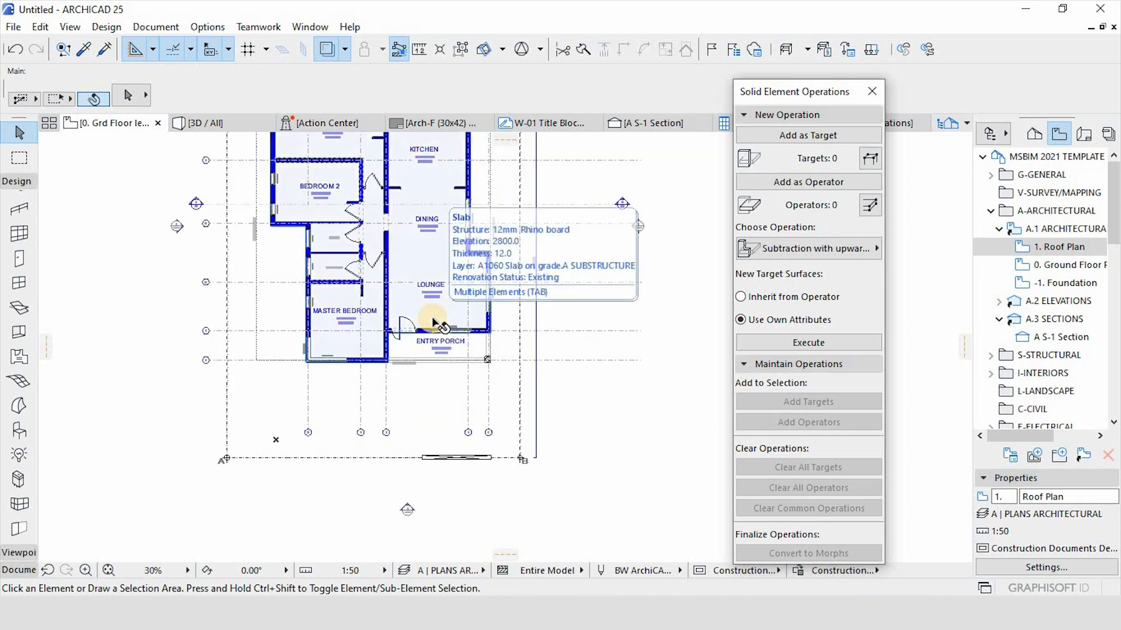
{"action": "left_click", "coordinate": [17, 181]}
{"action": "left_click", "coordinate": [21, 202]}
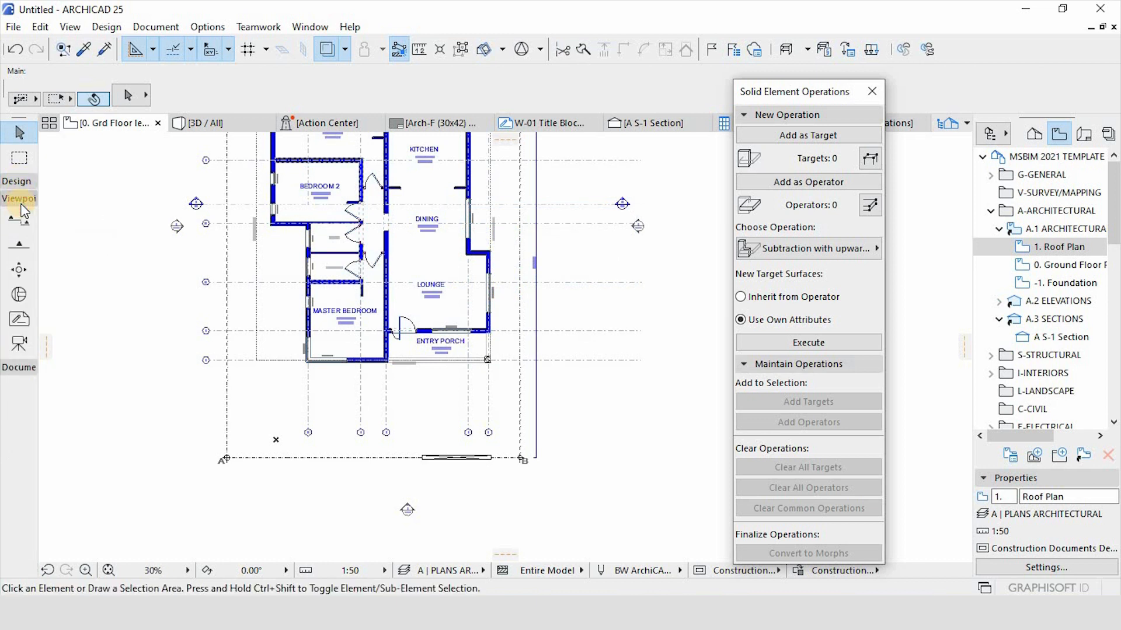
{"action": "left_click", "coordinate": [18, 201]}
{"action": "left_click", "coordinate": [19, 216]}
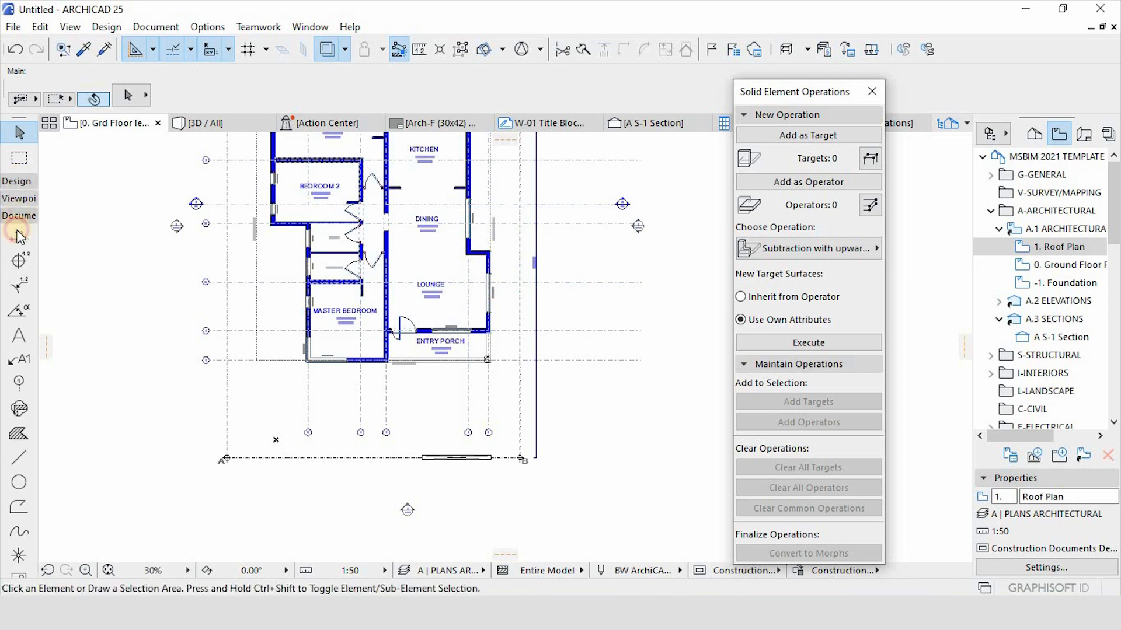
{"action": "left_click", "coordinate": [14, 238]}
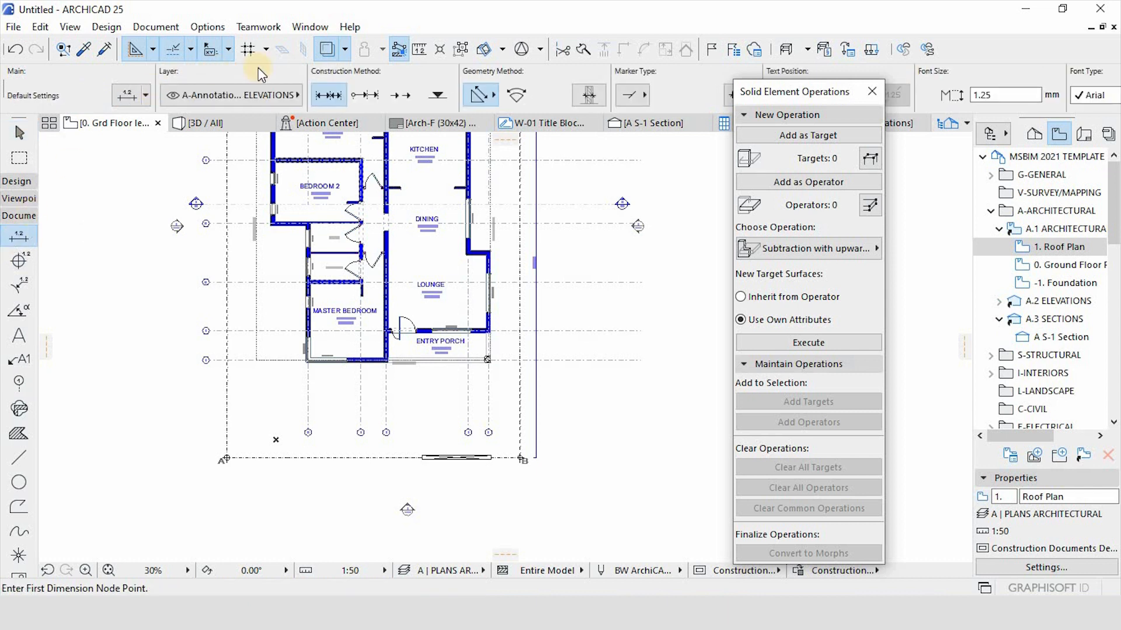
{"action": "scroll", "coordinate": [294, 94], "scroll_direction": "down", "scroll_amount": 7}
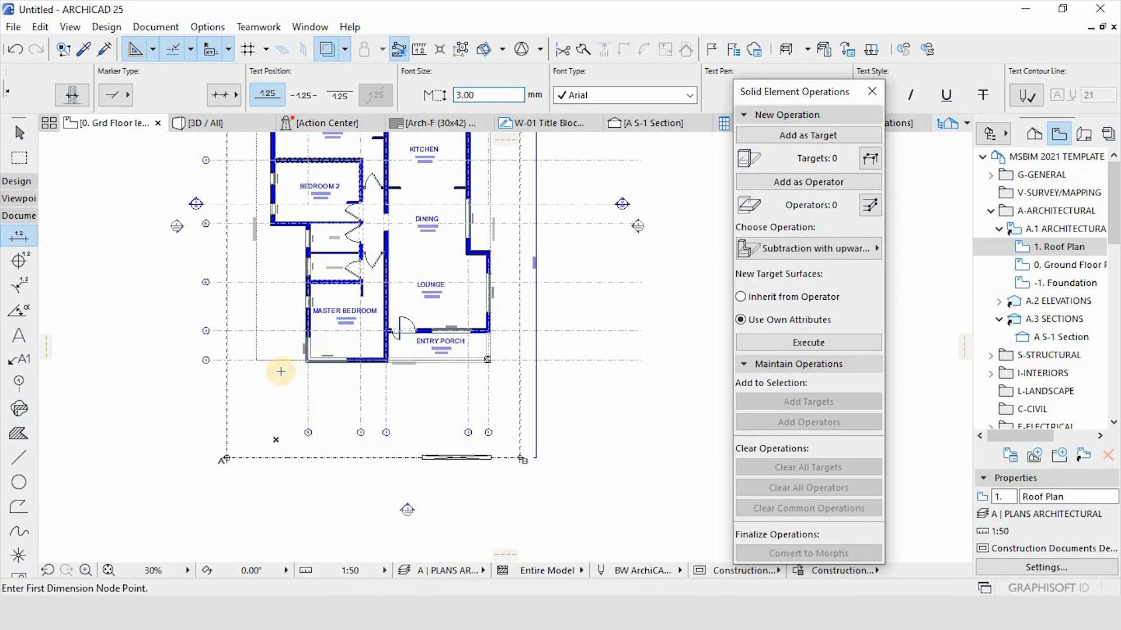
Start a dimension chain at the master bedroom's outer corner, picking wall corners and window edges up to the near edge of ensuite window PT97.
{"action": "scroll", "coordinate": [284, 372], "scroll_direction": "up", "scroll_amount": 2}
{"action": "scroll", "coordinate": [386, 330], "scroll_direction": "up", "scroll_amount": 7}
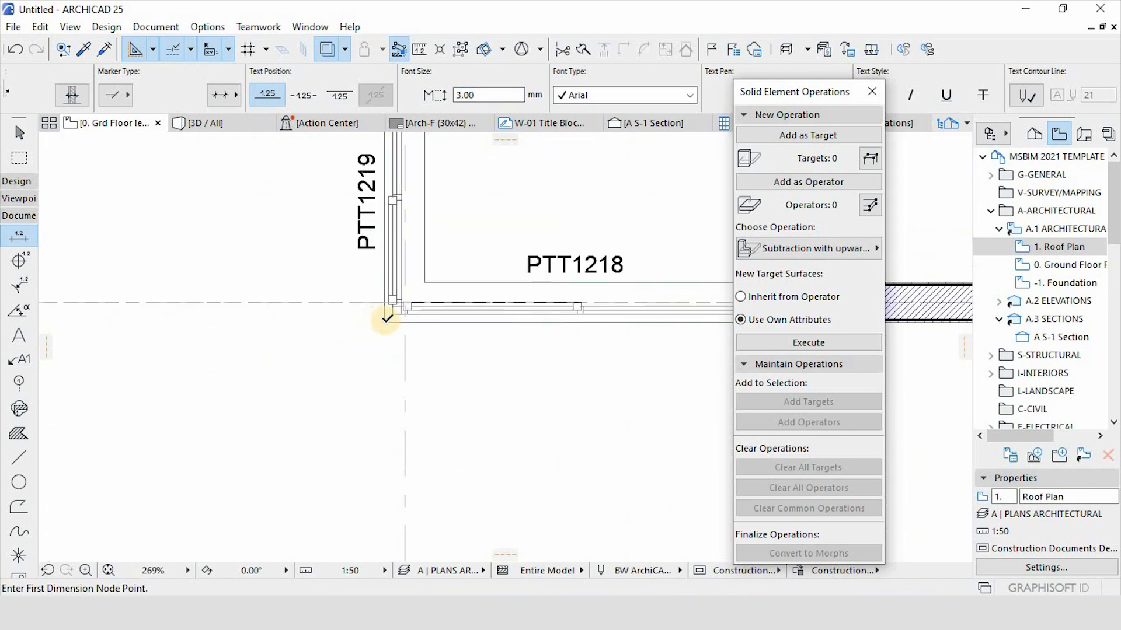
{"action": "left_click", "coordinate": [385, 322]}
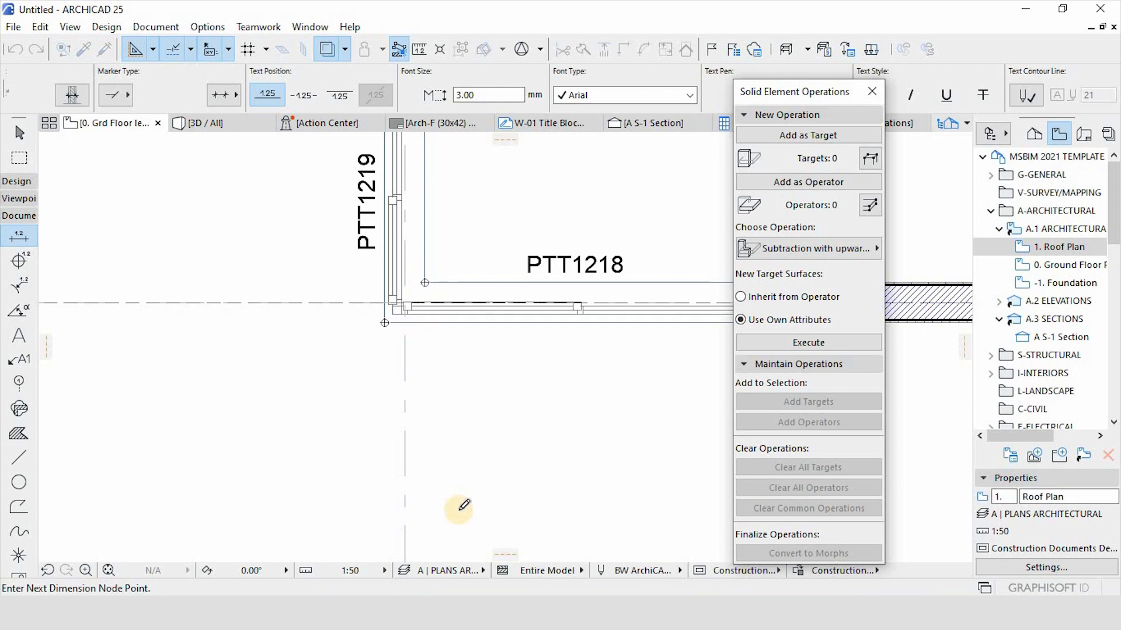
{"action": "scroll", "coordinate": [430, 373], "scroll_direction": "down", "scroll_amount": 6}
{"action": "scroll", "coordinate": [439, 354], "scroll_direction": "up", "scroll_amount": 3}
{"action": "scroll", "coordinate": [439, 355], "scroll_direction": "up", "scroll_amount": 1}
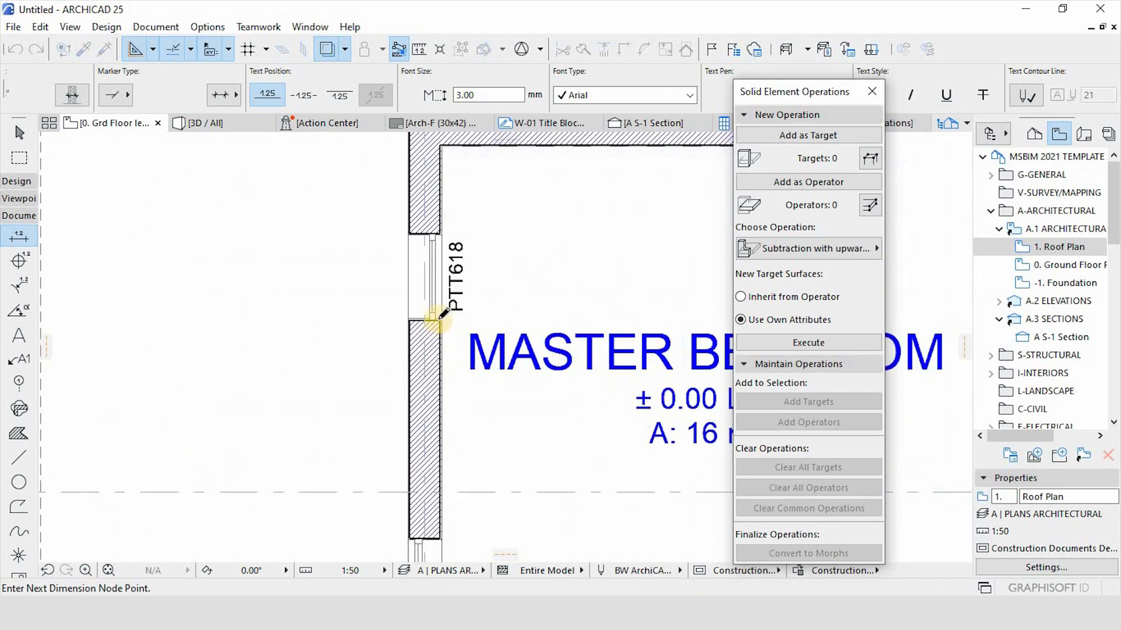
{"action": "scroll", "coordinate": [442, 315], "scroll_direction": "down", "scroll_amount": 1}
{"action": "scroll", "coordinate": [443, 447], "scroll_direction": "up", "scroll_amount": 2}
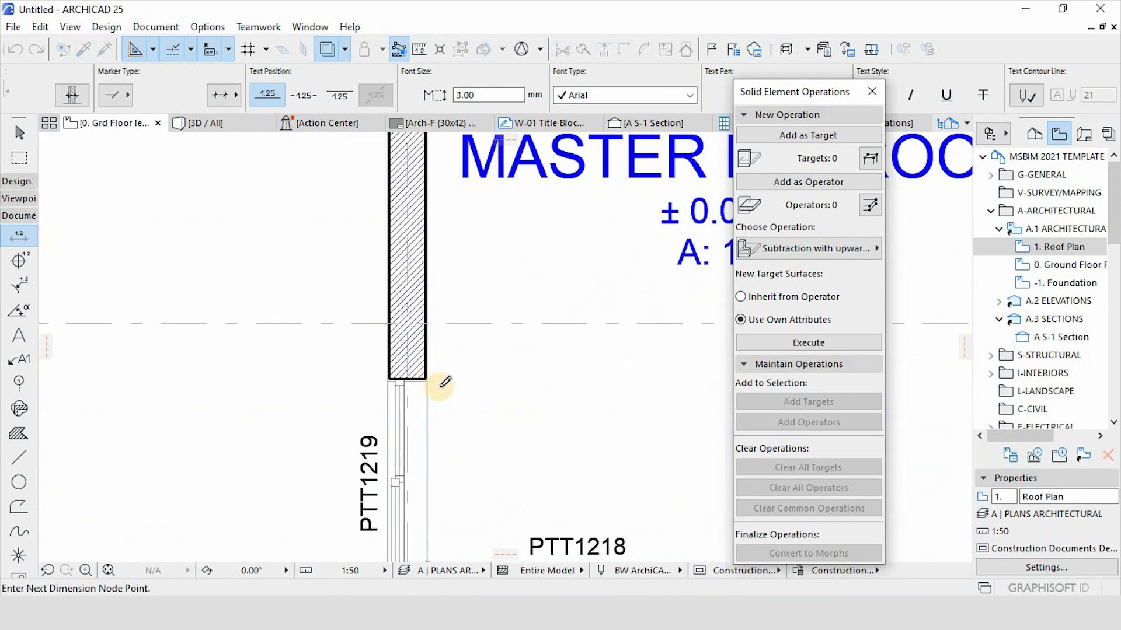
{"action": "scroll", "coordinate": [440, 292], "scroll_direction": "down", "scroll_amount": 2}
{"action": "scroll", "coordinate": [442, 406], "scroll_direction": "up", "scroll_amount": 1}
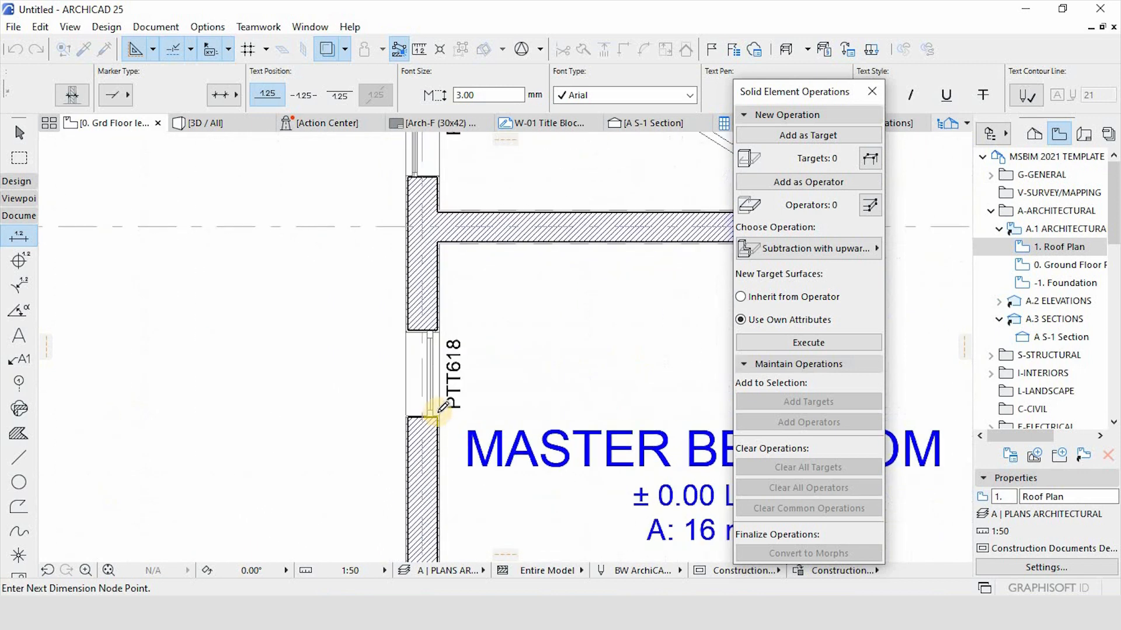
{"action": "scroll", "coordinate": [435, 310], "scroll_direction": "down", "scroll_amount": 2}
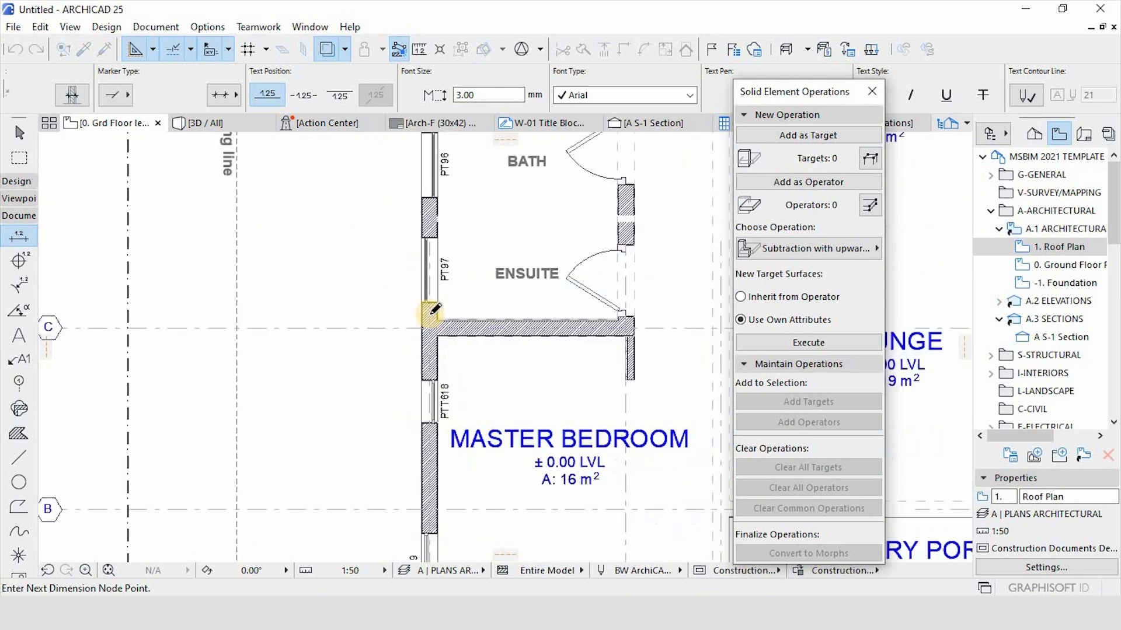
{"action": "scroll", "coordinate": [455, 346], "scroll_direction": "up", "scroll_amount": 2}
{"action": "left_click", "coordinate": [447, 349]}
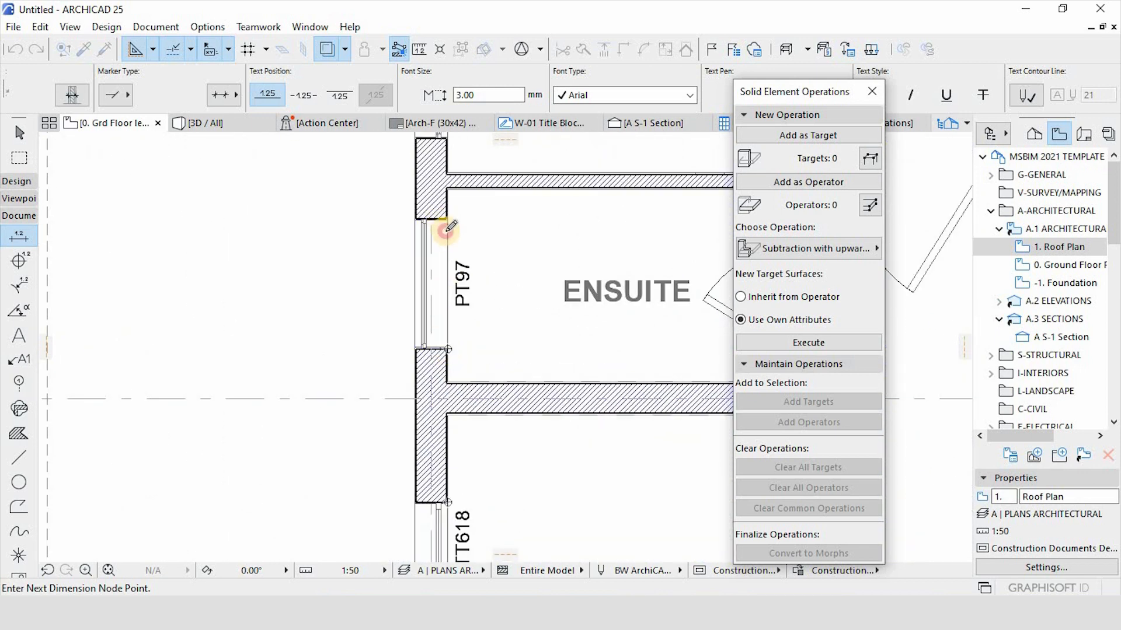
Continue the dimension chain with points at the far edge of ensuite window PT97 and both edges of bath window PT96.
{"action": "left_click", "coordinate": [447, 231]}
{"action": "scroll", "coordinate": [437, 408], "scroll_direction": "down", "scroll_amount": 2}
{"action": "scroll", "coordinate": [425, 222], "scroll_direction": "up", "scroll_amount": 2}
{"action": "left_click", "coordinate": [456, 375]}
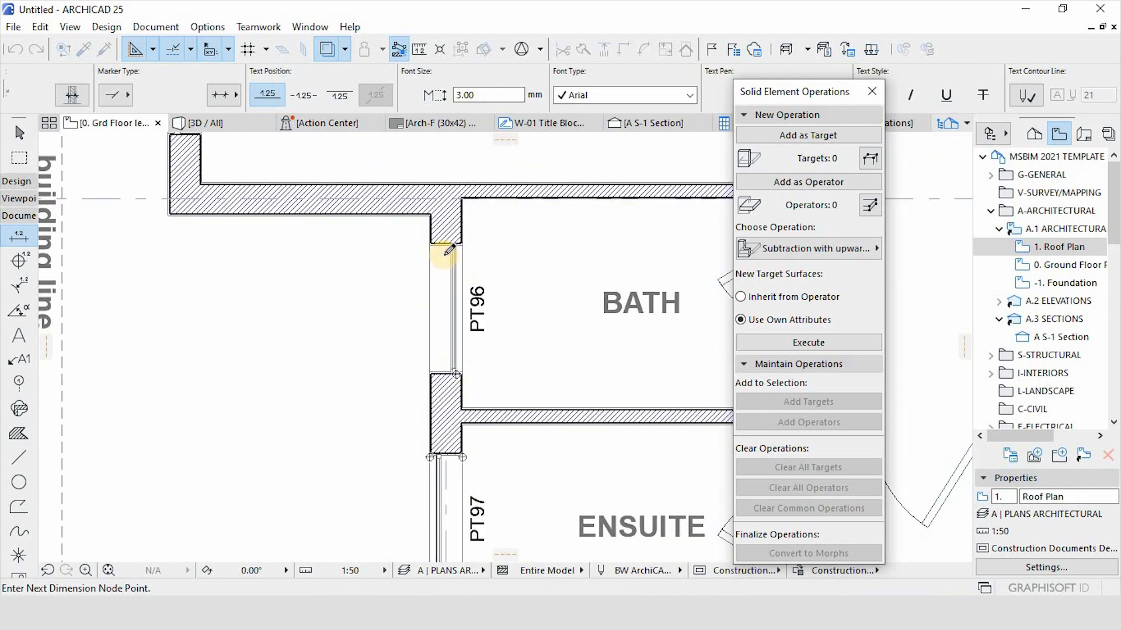
{"action": "left_click", "coordinate": [465, 228]}
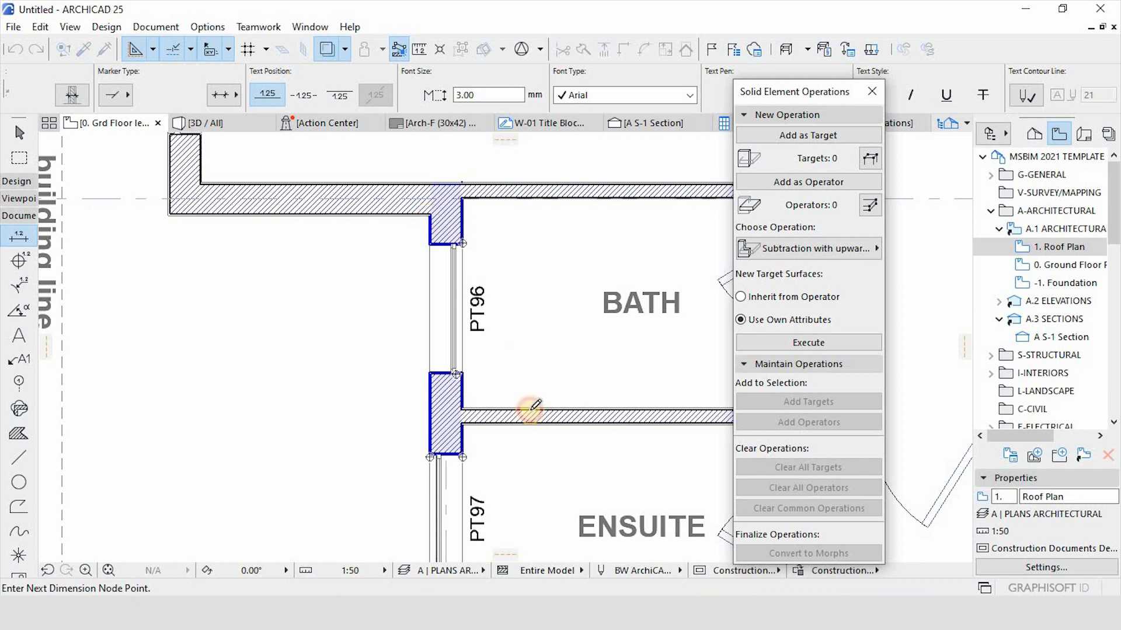
Add dimension points at the Bedroom 2 wall corners near grid D and at the edges of windows PTT620 and PTT619.
{"action": "scroll", "coordinate": [535, 404], "scroll_direction": "down", "scroll_amount": 5}
{"action": "scroll", "coordinate": [423, 301], "scroll_direction": "up", "scroll_amount": 5}
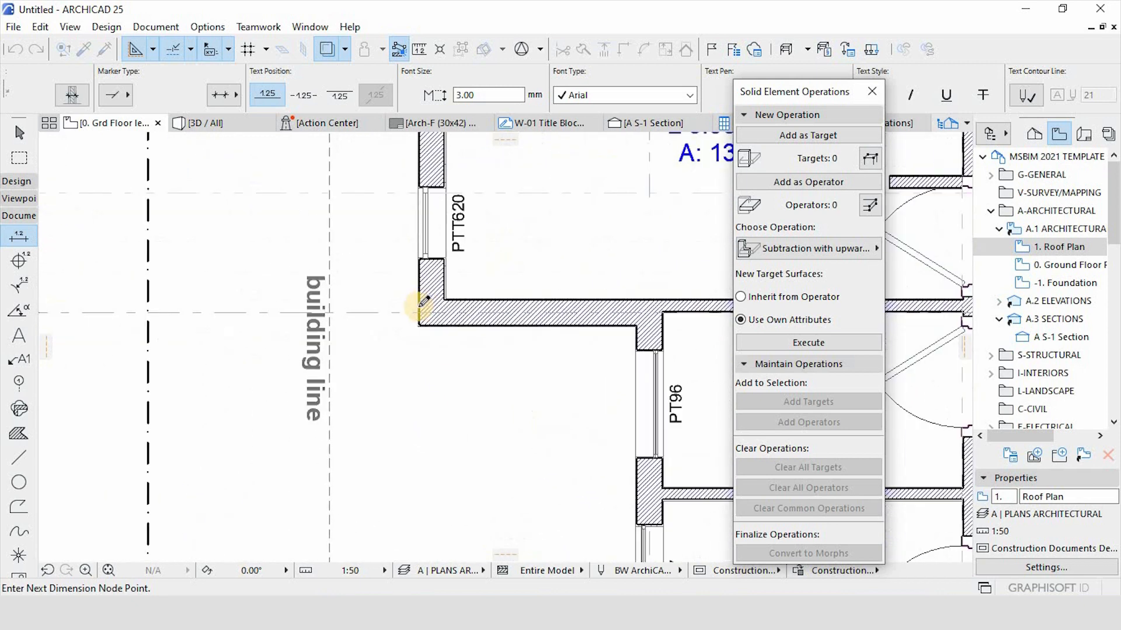
{"action": "left_click", "coordinate": [447, 297]}
{"action": "left_click", "coordinate": [445, 259]}
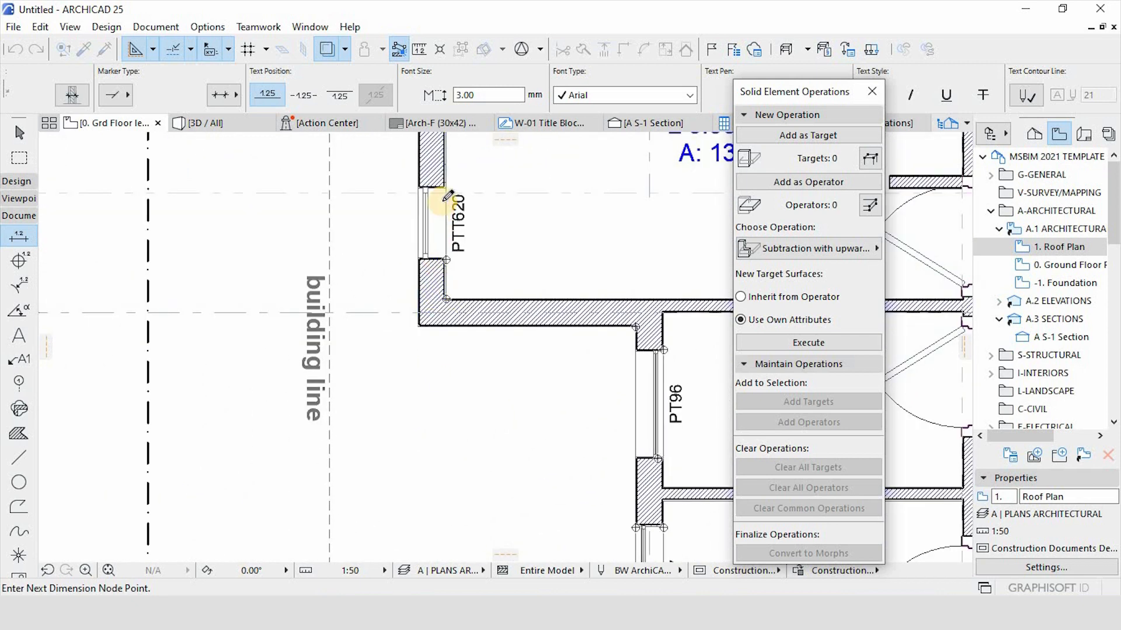
{"action": "scroll", "coordinate": [492, 379], "scroll_direction": "down", "scroll_amount": 3}
{"action": "scroll", "coordinate": [472, 350], "scroll_direction": "up", "scroll_amount": 3}
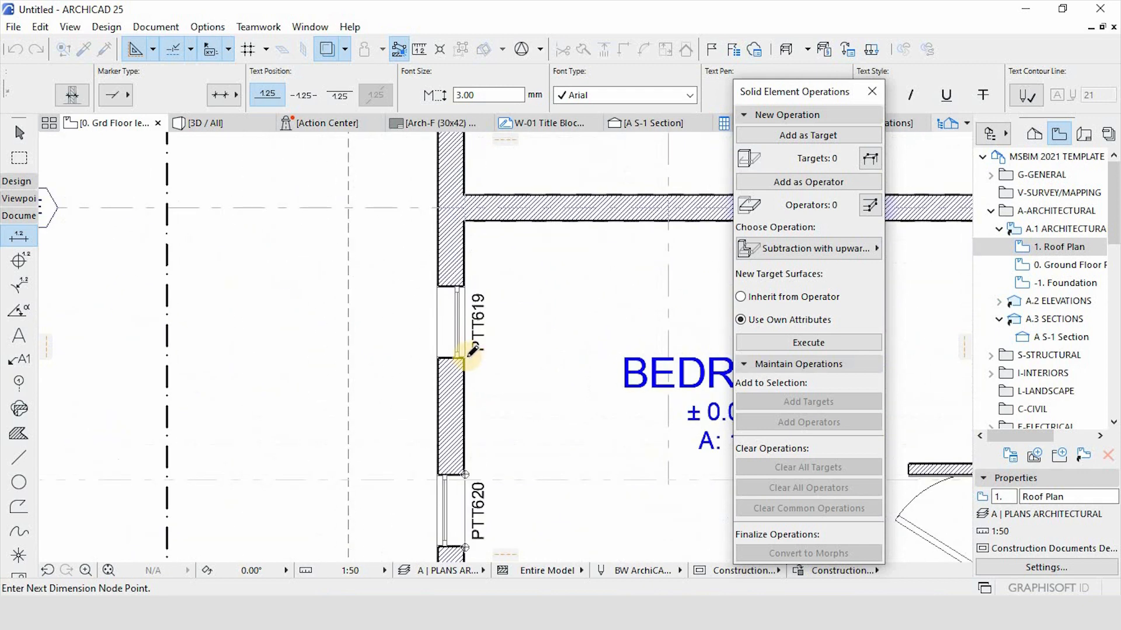
{"action": "left_click", "coordinate": [465, 357]}
Extend the dimension chain to the edge of Bedroom 3's window PTT1219 and the inner and outer corners at grid G.
{"action": "scroll", "coordinate": [475, 462], "scroll_direction": "down", "scroll_amount": 3}
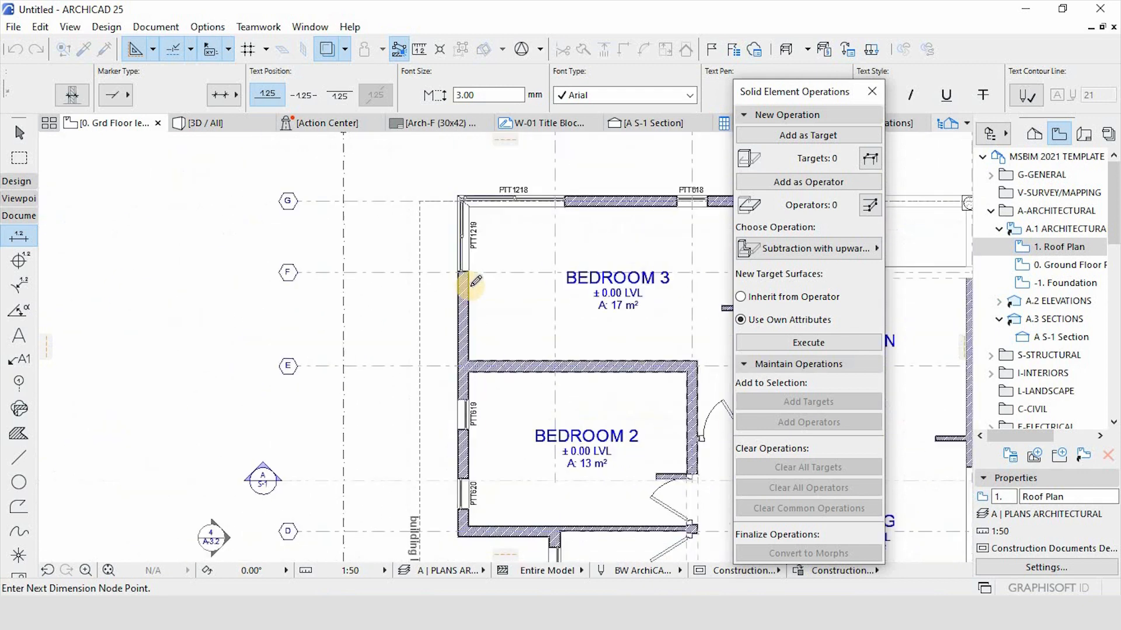
{"action": "scroll", "coordinate": [464, 273], "scroll_direction": "up", "scroll_amount": 3}
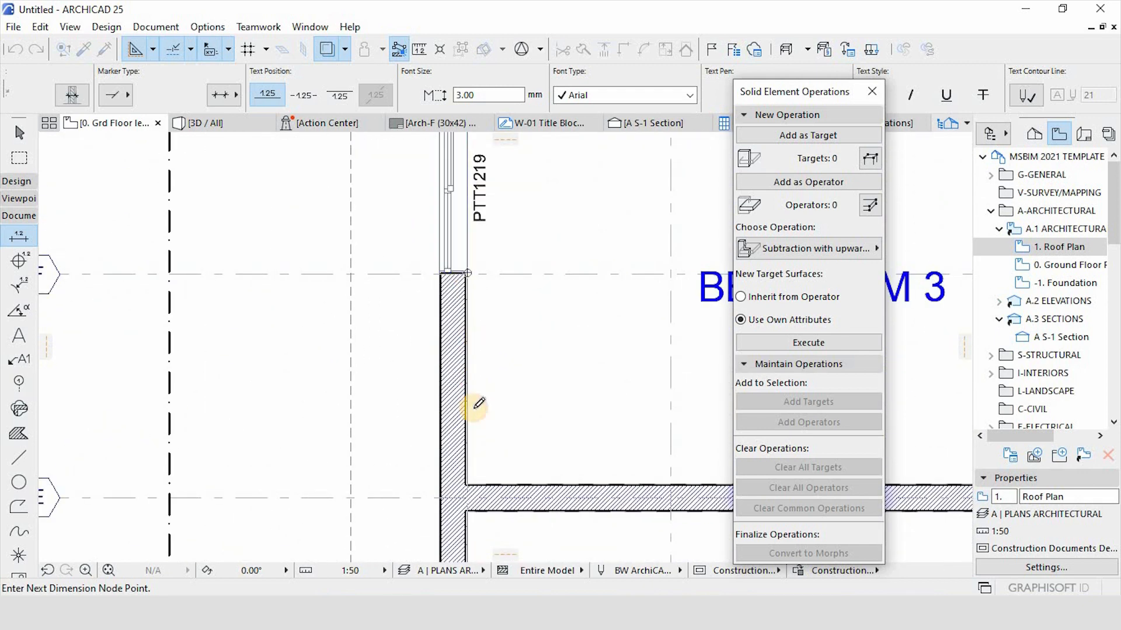
{"action": "scroll", "coordinate": [464, 233], "scroll_direction": "down", "scroll_amount": 3}
{"action": "scroll", "coordinate": [482, 218], "scroll_direction": "up", "scroll_amount": 3}
{"action": "left_click", "coordinate": [481, 224]}
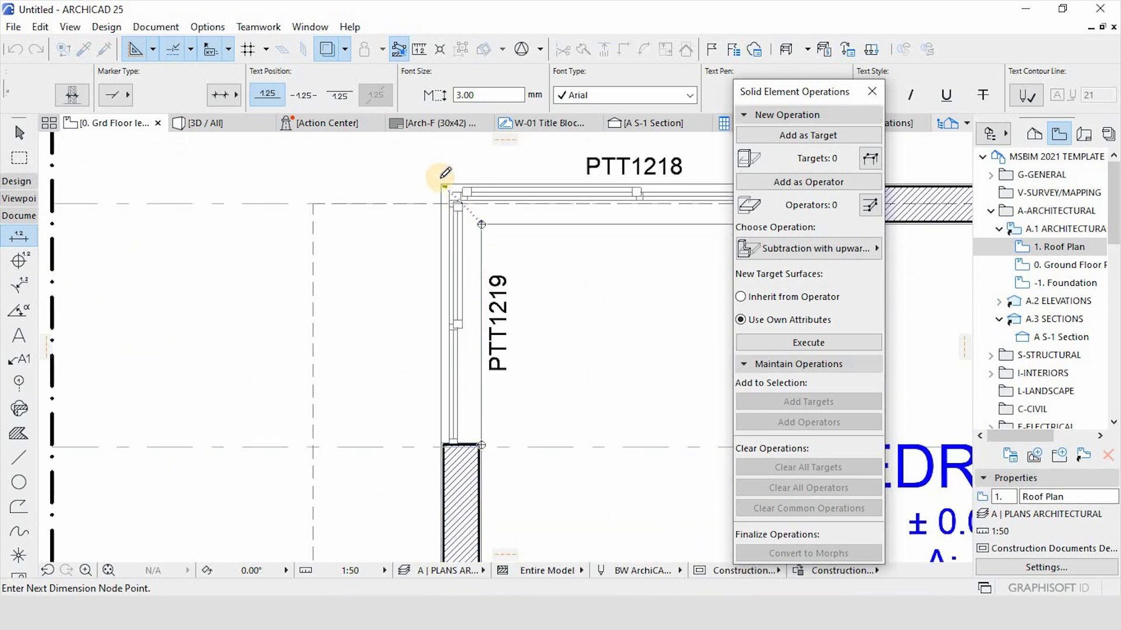
{"action": "left_click", "coordinate": [444, 176]}
Complete the point selection and place the dimension chain outside the bedroom wall, near the building line.
{"action": "right_click", "coordinate": [442, 182]}
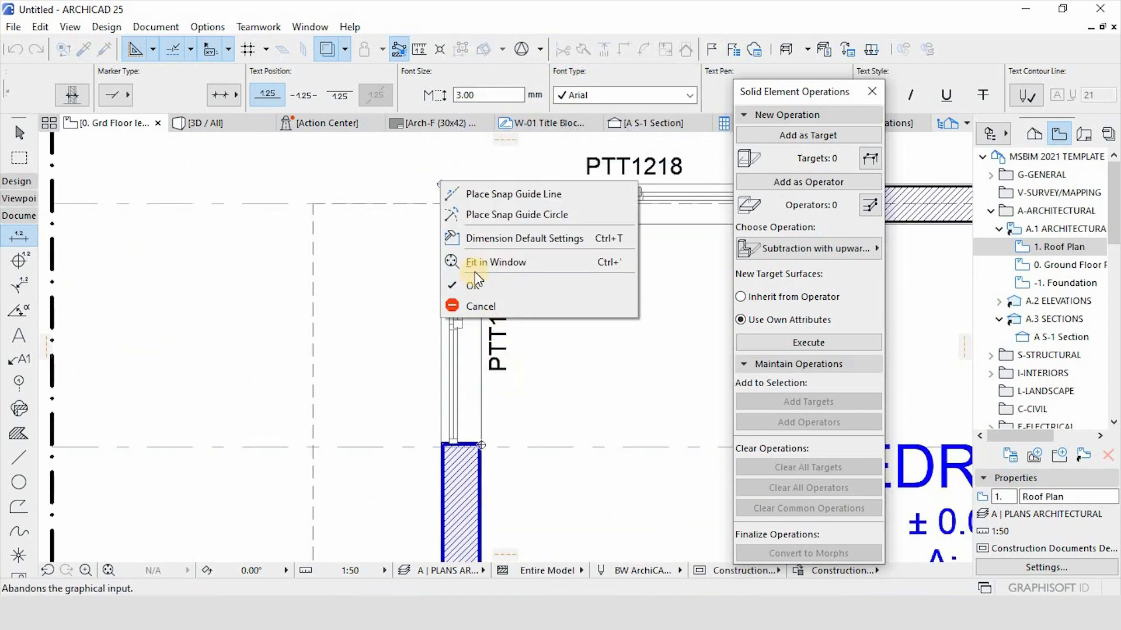
{"action": "left_click", "coordinate": [482, 284]}
{"action": "scroll", "coordinate": [491, 257], "scroll_direction": "down", "scroll_amount": 3}
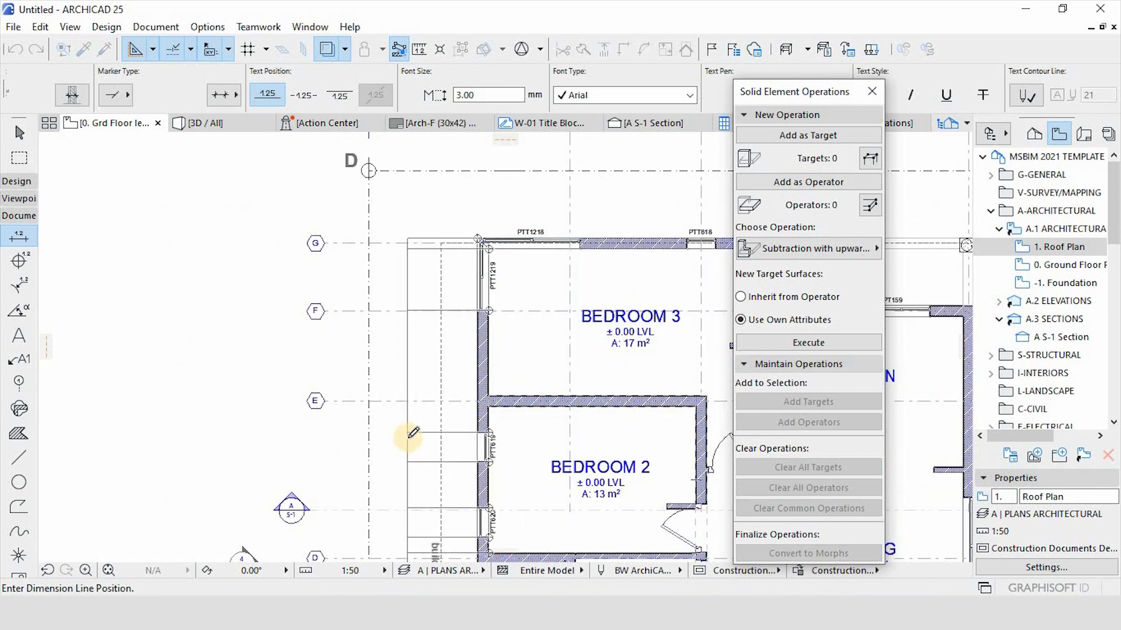
{"action": "left_click", "coordinate": [413, 353]}
Start a second dimension chain from the end of the first one at grid G, picking the Bedroom 2 window edges.
{"action": "scroll", "coordinate": [415, 223], "scroll_direction": "up", "scroll_amount": 4}
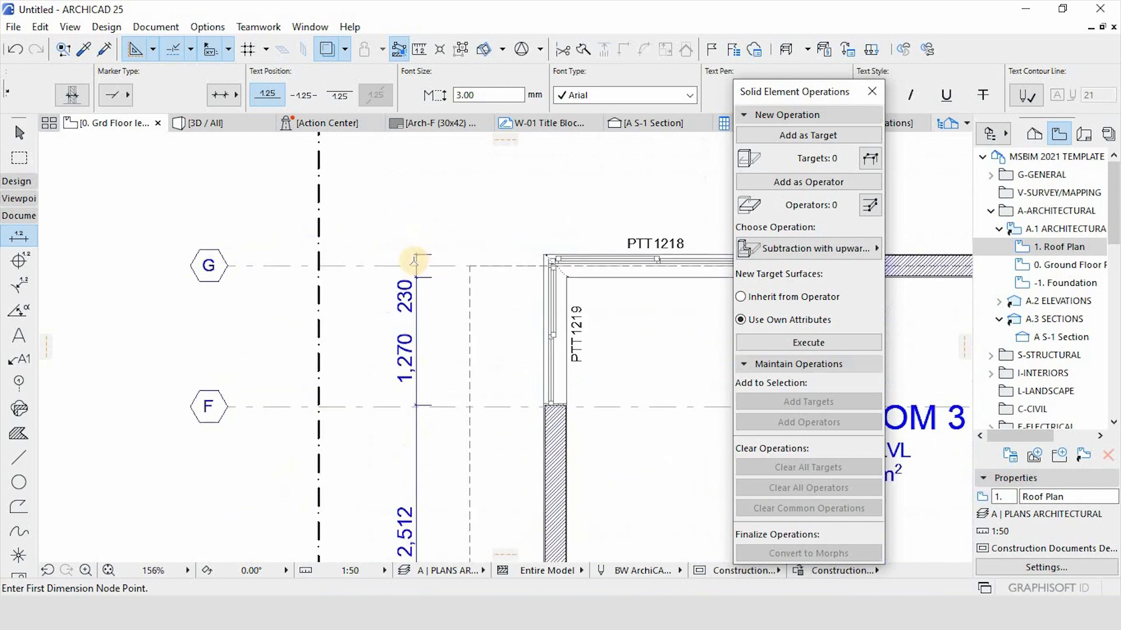
{"action": "left_click", "coordinate": [416, 253]}
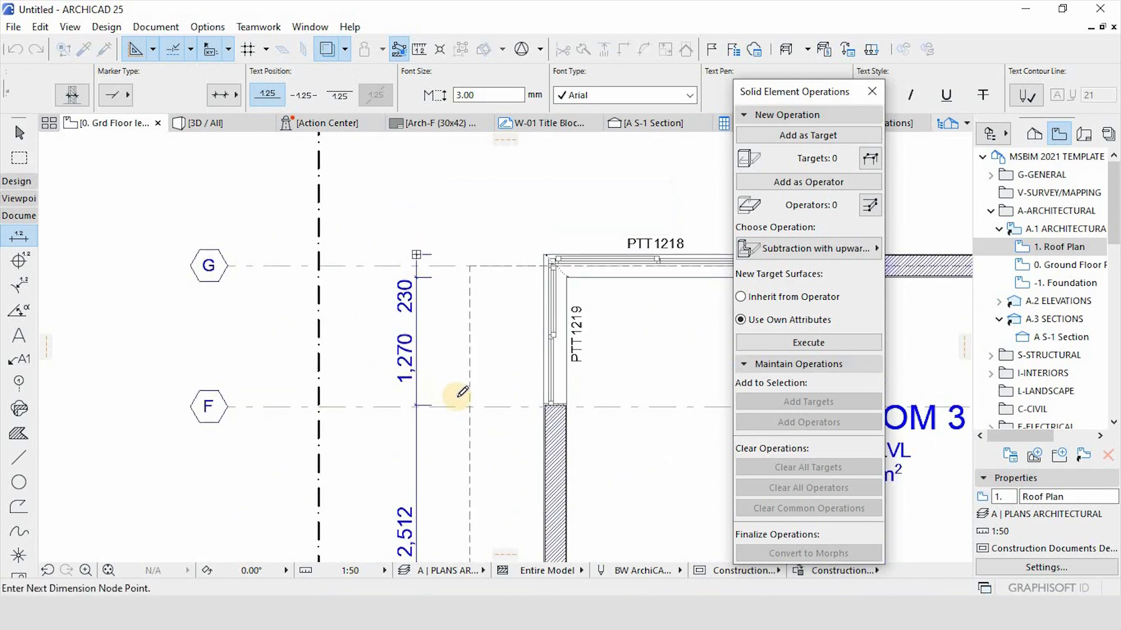
{"action": "scroll", "coordinate": [436, 183], "scroll_direction": "down", "scroll_amount": 5}
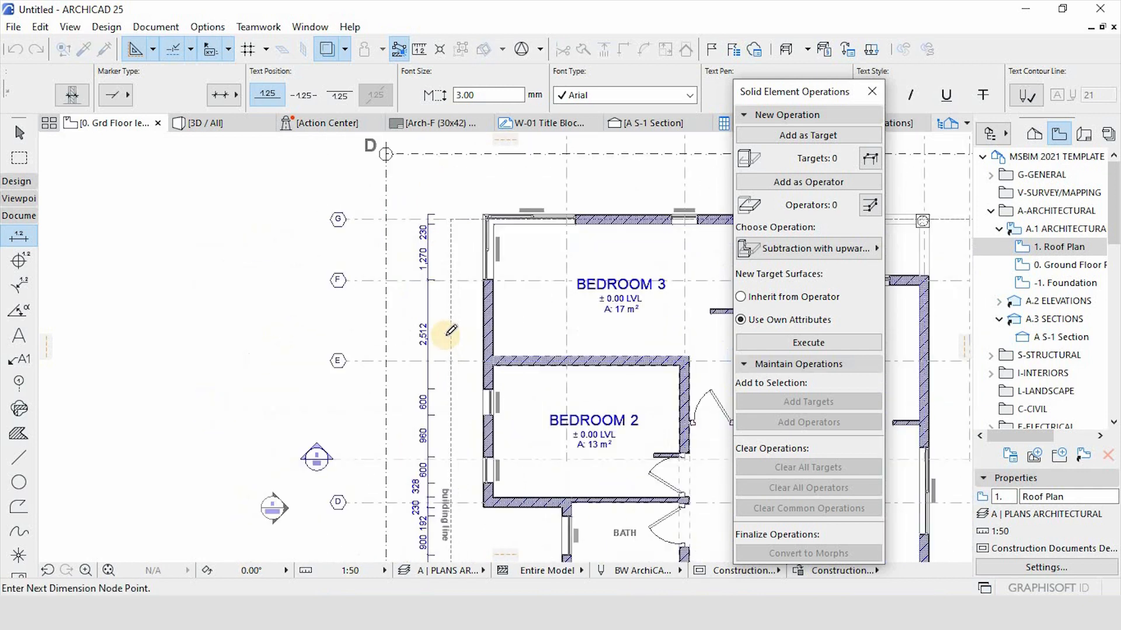
{"action": "middle_click_drag", "start_coordinate": [445, 398], "coordinate": [439, 313]}
{"action": "scroll", "coordinate": [439, 313], "scroll_direction": "up", "scroll_amount": 4}
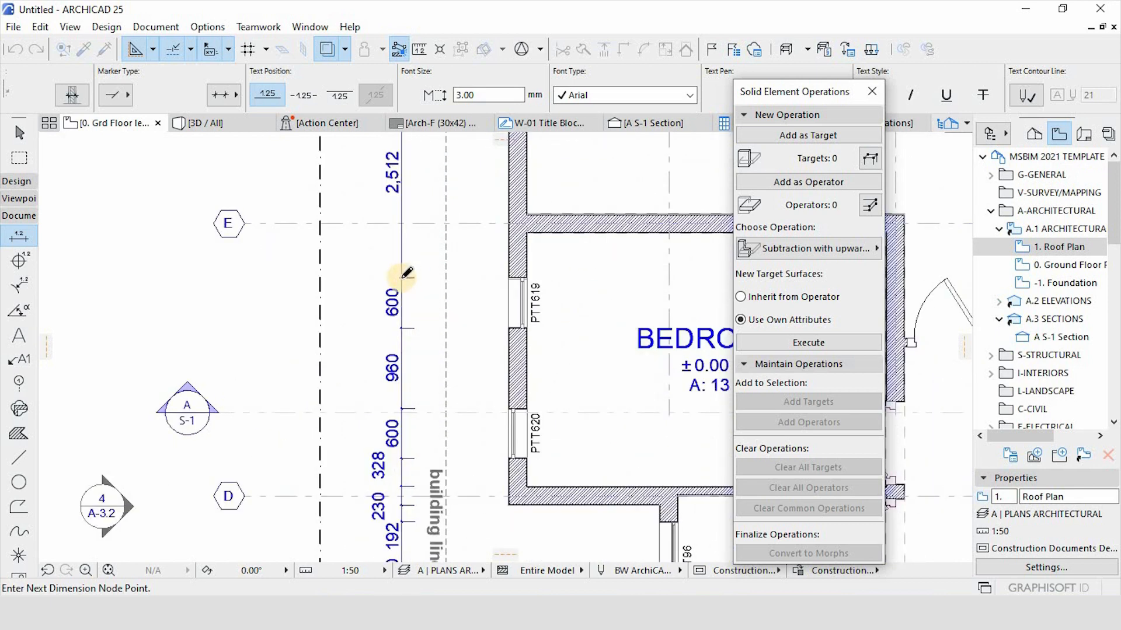
{"action": "left_click", "coordinate": [403, 277]}
{"action": "left_click", "coordinate": [401, 329]}
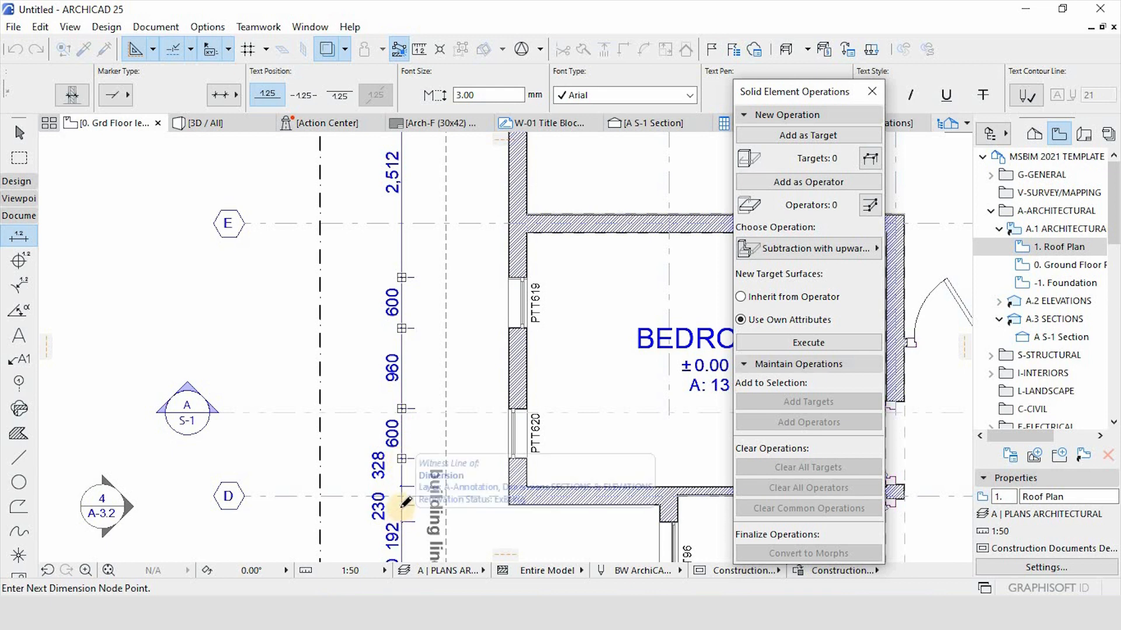
Extend the second dimension chain to the outer wall corner at grid A and place it outside the first chain.
{"action": "scroll", "coordinate": [431, 465], "scroll_direction": "down", "scroll_amount": 3}
{"action": "scroll", "coordinate": [430, 465], "scroll_direction": "up", "scroll_amount": 3}
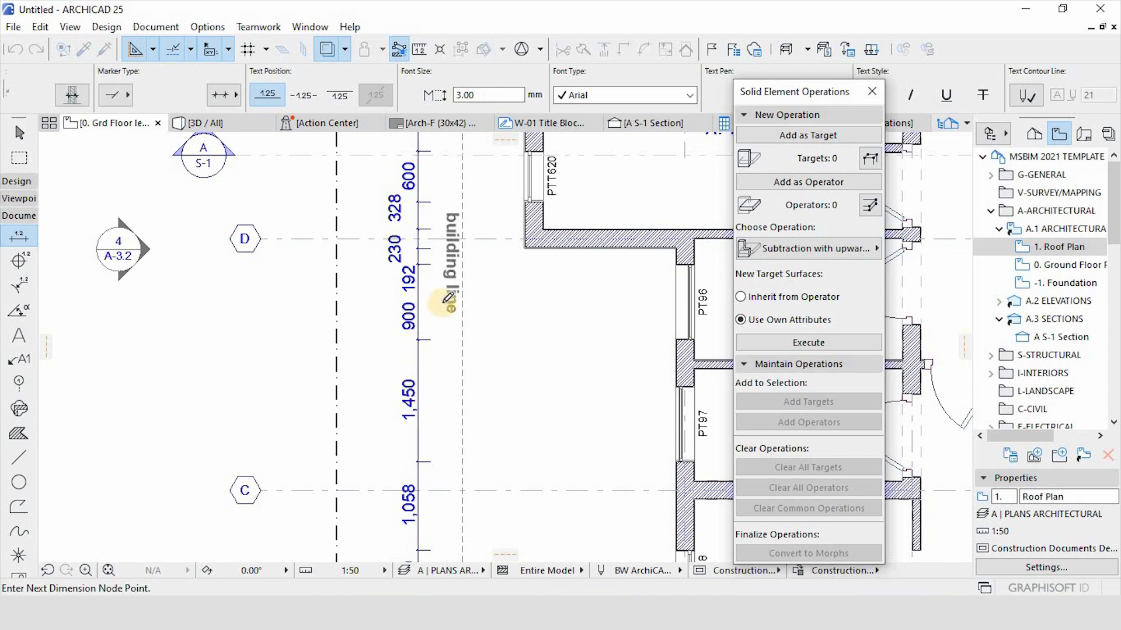
{"action": "scroll", "coordinate": [447, 297], "scroll_direction": "down", "scroll_amount": 2}
{"action": "scroll", "coordinate": [448, 298], "scroll_direction": "down", "scroll_amount": 3}
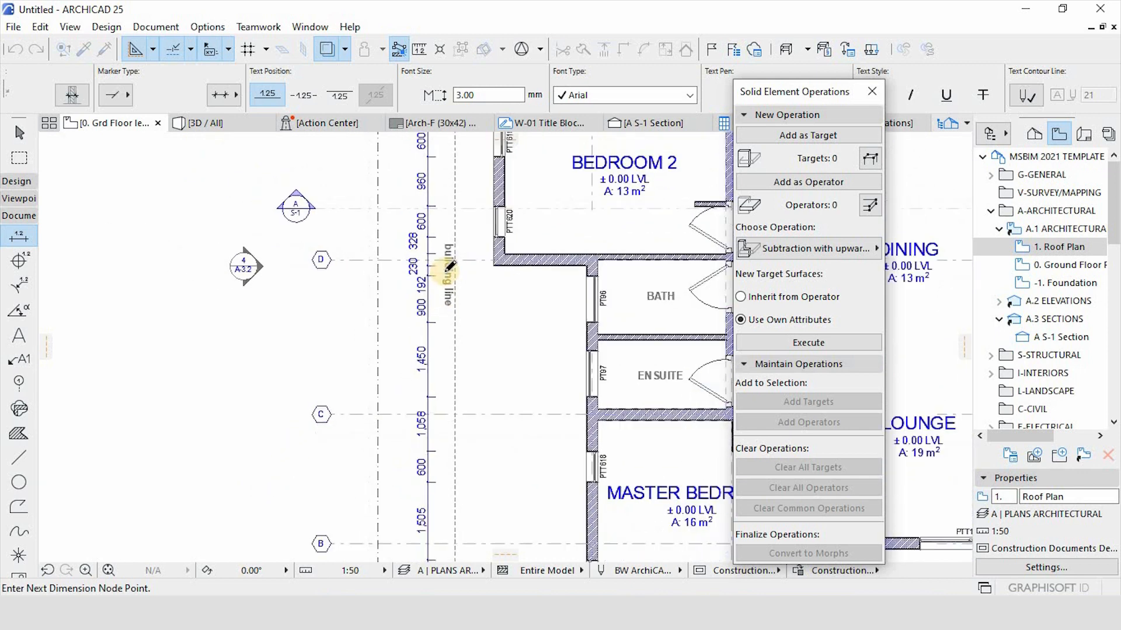
{"action": "scroll", "coordinate": [447, 264], "scroll_direction": "up", "scroll_amount": 3}
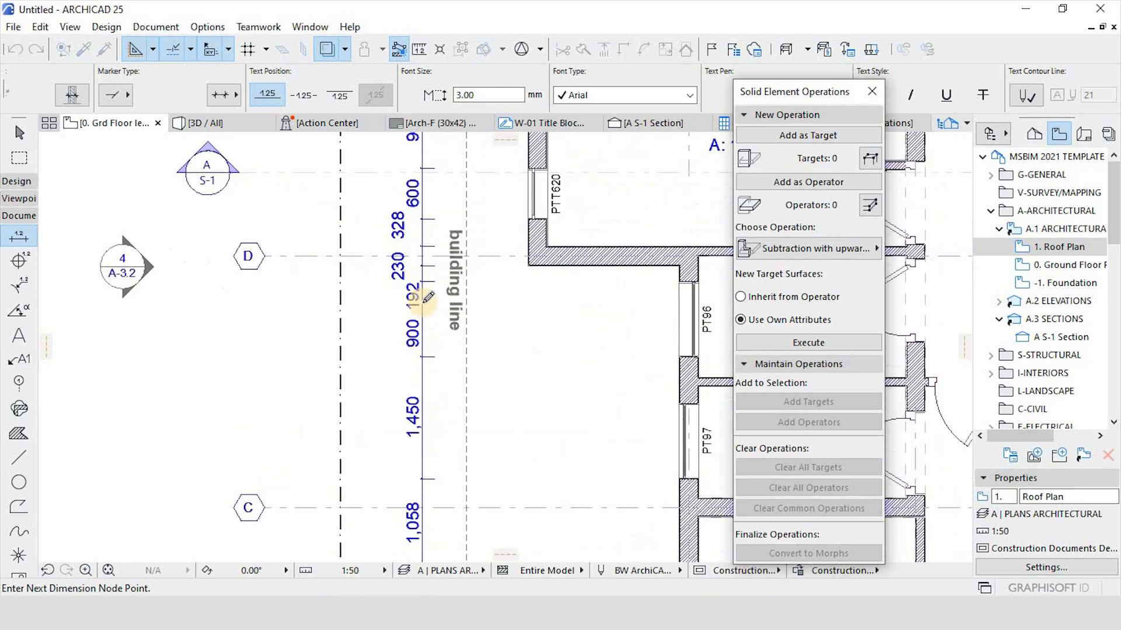
{"action": "scroll", "coordinate": [447, 237], "scroll_direction": "down", "scroll_amount": 3}
{"action": "scroll", "coordinate": [432, 490], "scroll_direction": "up", "scroll_amount": 3}
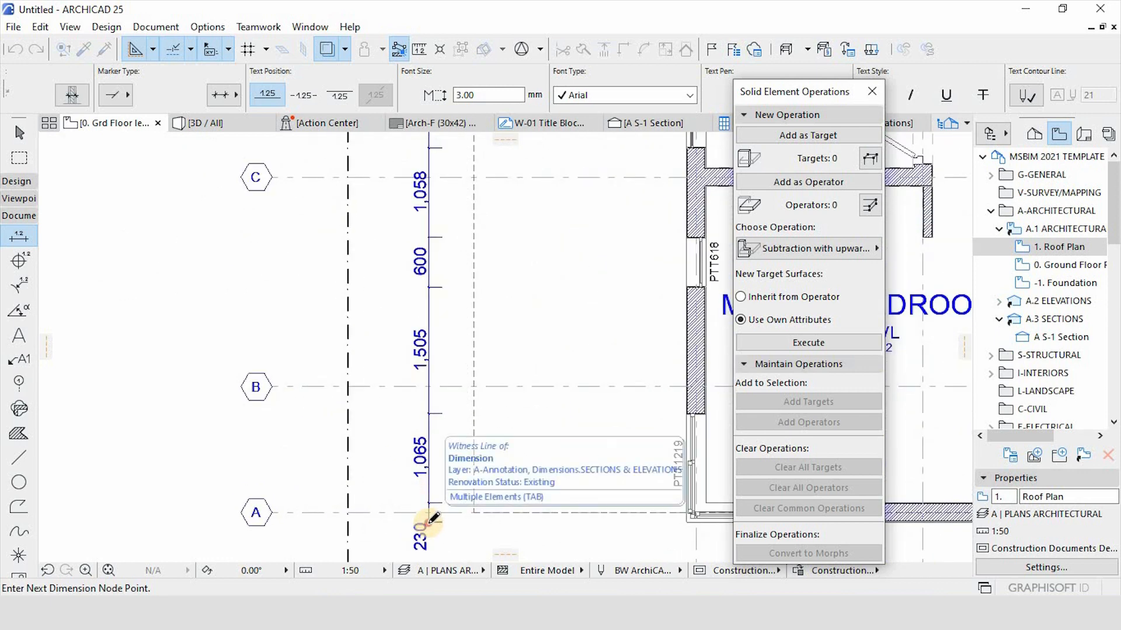
{"action": "right_click", "coordinate": [430, 521]}
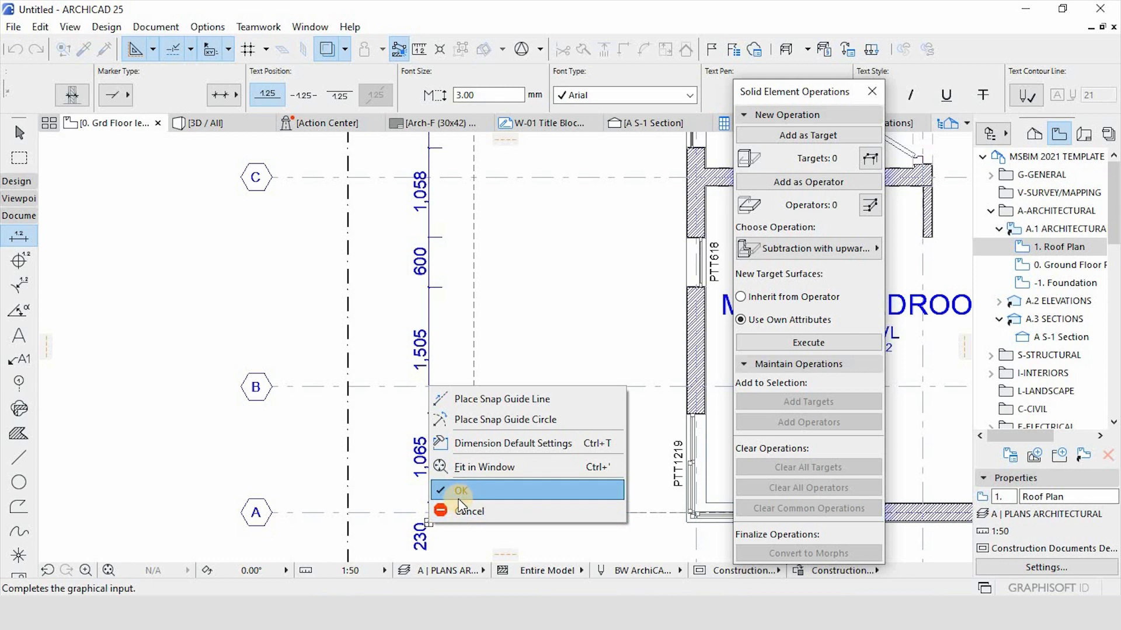
{"action": "left_click", "coordinate": [457, 496]}
{"action": "left_click", "coordinate": [395, 525]}
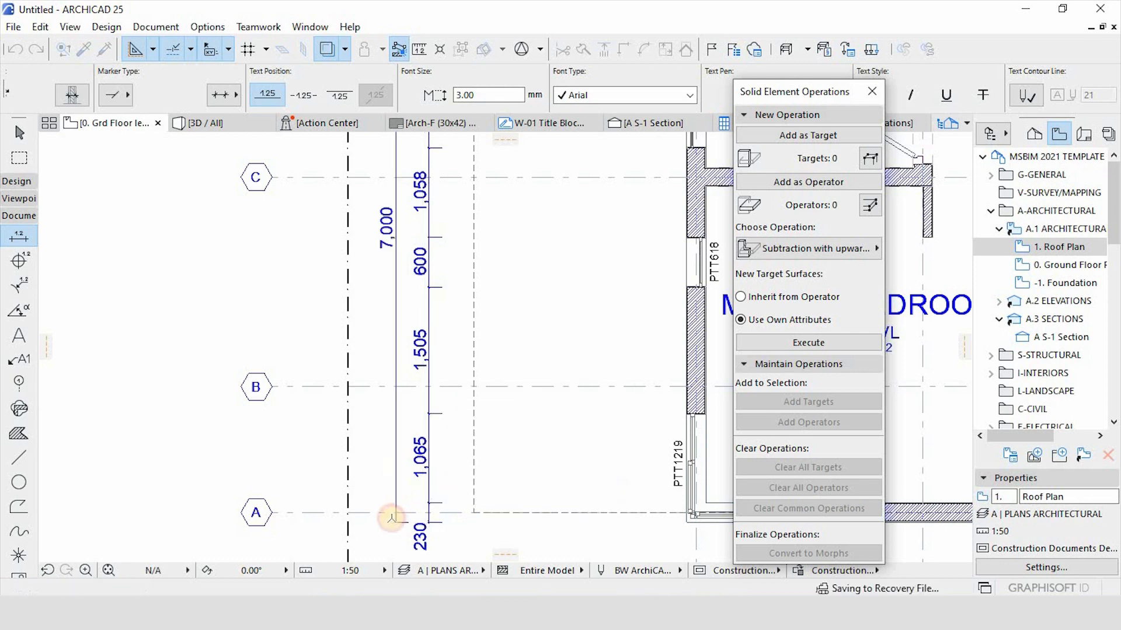
Add an overall dimension outside the two existing chains, from the outer corner at grid A to the one at grid G.
{"action": "left_click", "coordinate": [396, 522]}
{"action": "scroll", "coordinate": [400, 519], "scroll_direction": "down", "scroll_amount": 5}
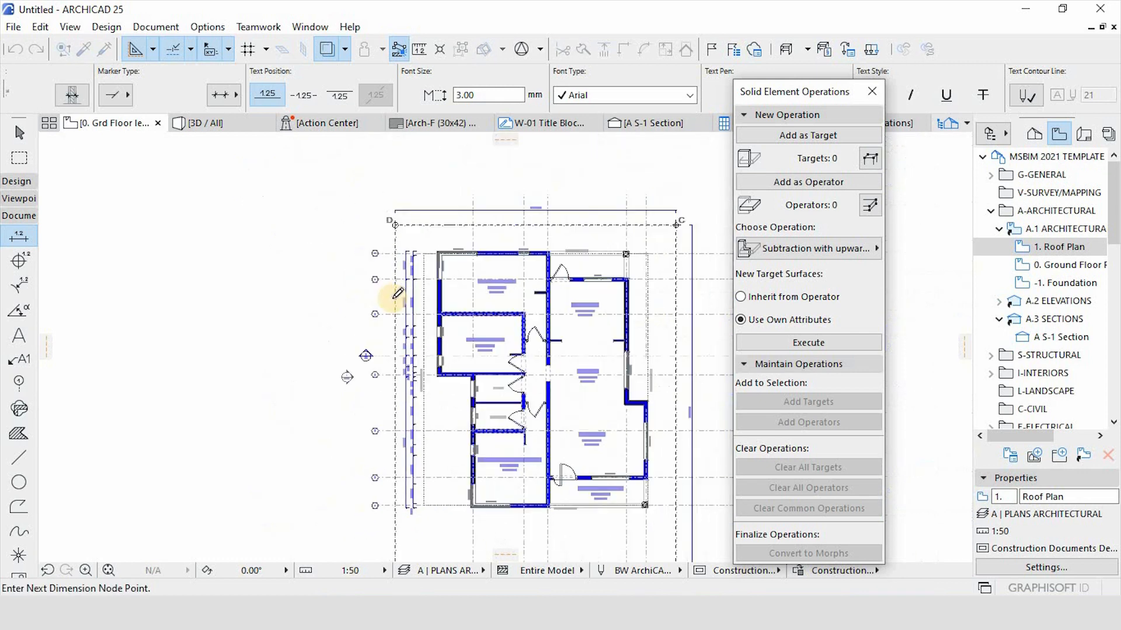
{"action": "middle_click_drag", "start_coordinate": [408, 327], "coordinate": [431, 506]}
{"action": "scroll", "coordinate": [429, 496], "scroll_direction": "up", "scroll_amount": 5}
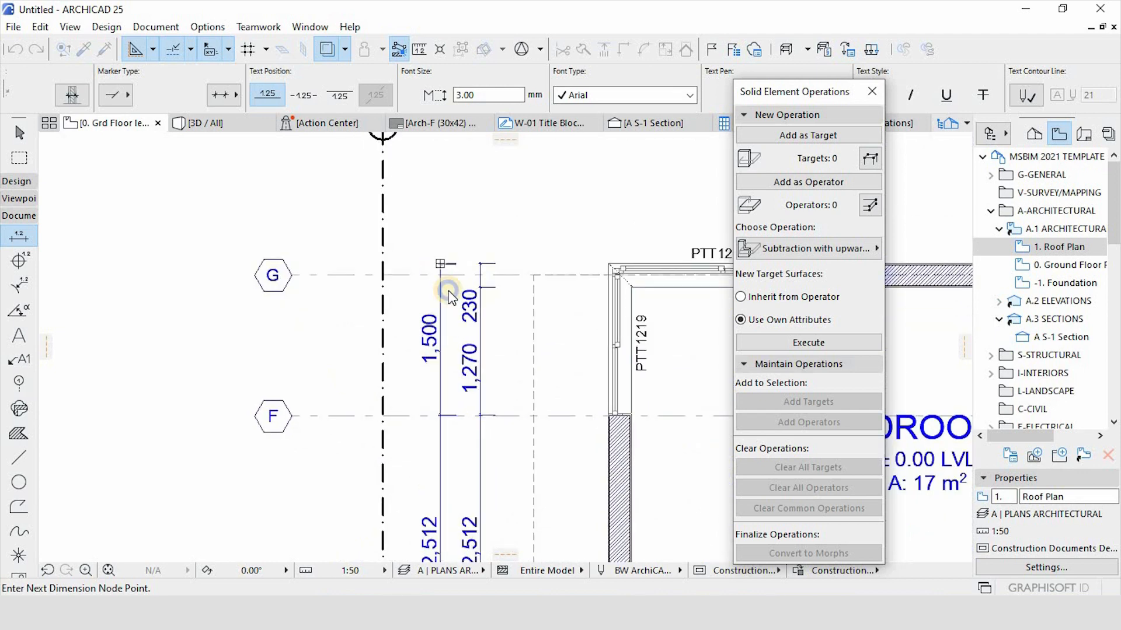
{"action": "right_click", "coordinate": [449, 295]}
{"action": "left_click", "coordinate": [465, 371]}
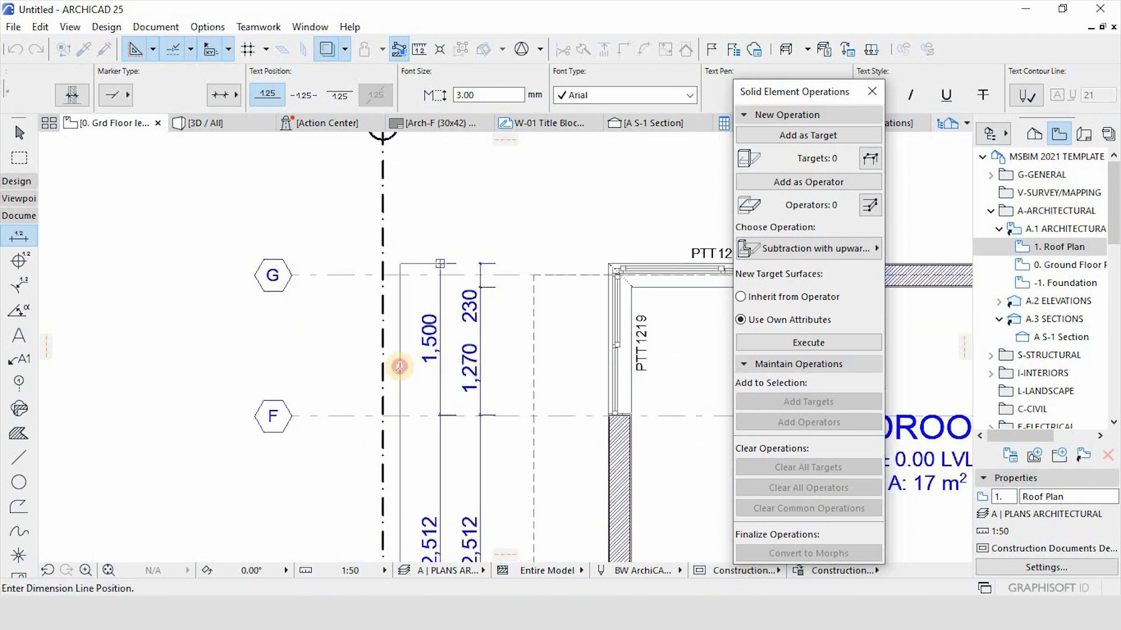
{"action": "left_click", "coordinate": [377, 239]}
Start a dimension chain along Bedroom 3's exterior wall at grid G, picking the wall corners and the edges of windows PTT1218 and PTT618.
{"action": "scroll", "coordinate": [376, 239], "scroll_direction": "down", "scroll_amount": 5}
{"action": "scroll", "coordinate": [391, 329], "scroll_direction": "up", "scroll_amount": 3}
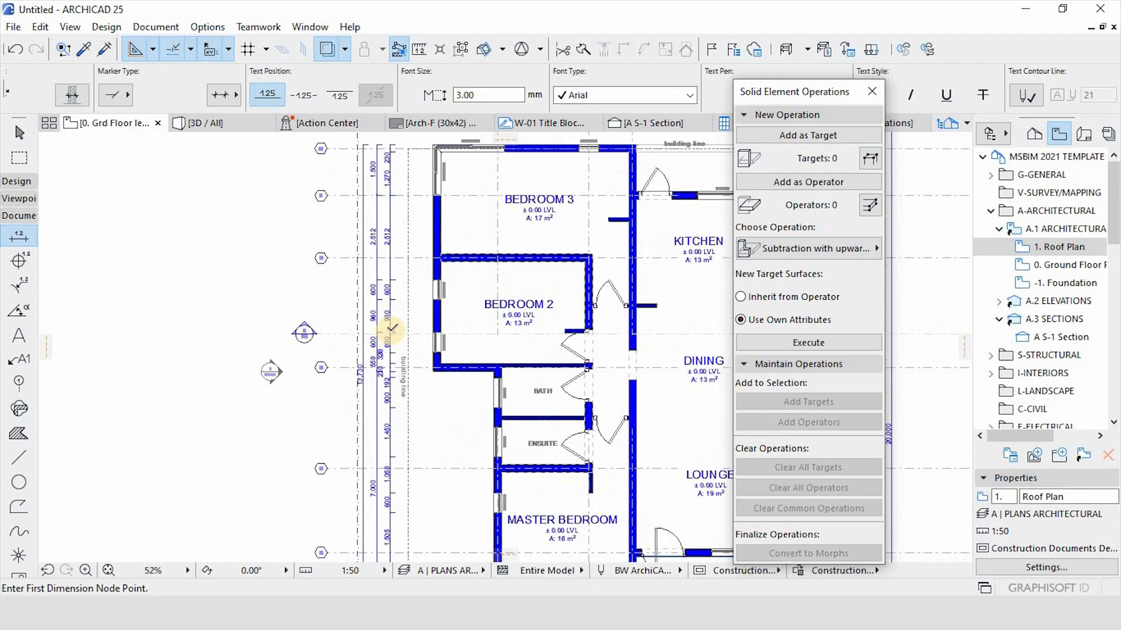
{"action": "scroll", "coordinate": [391, 329], "scroll_direction": "down", "scroll_amount": 2}
{"action": "scroll", "coordinate": [406, 214], "scroll_direction": "up", "scroll_amount": 6}
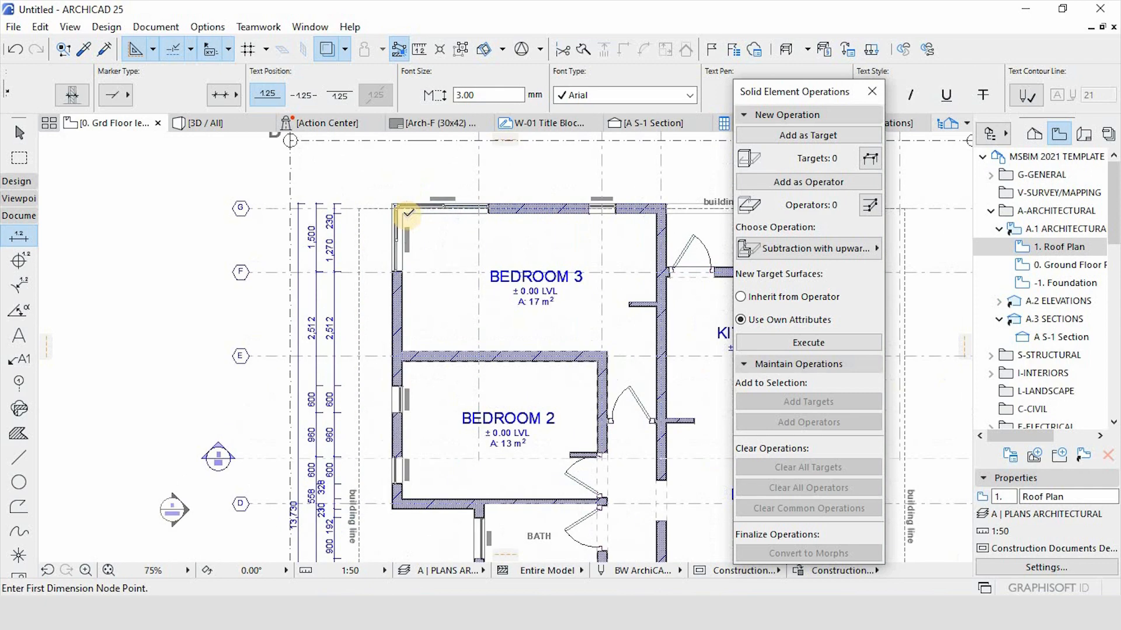
{"action": "left_click", "coordinate": [368, 191]}
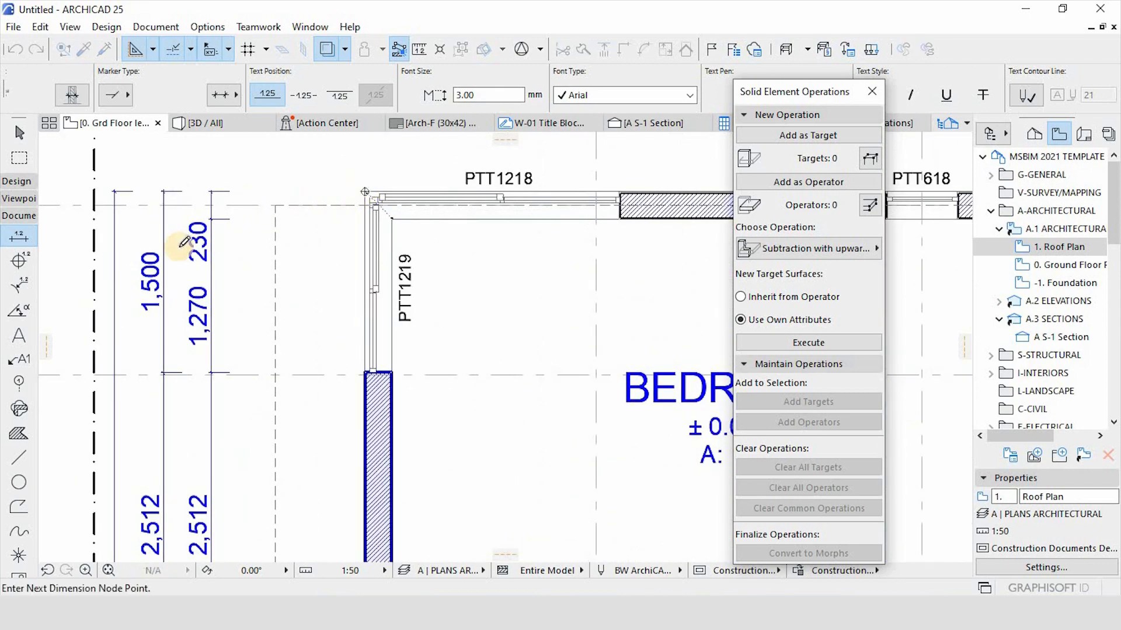
{"action": "scroll", "coordinate": [369, 193], "scroll_direction": "down", "scroll_amount": 2}
{"action": "scroll", "coordinate": [385, 204], "scroll_direction": "up", "scroll_amount": 3}
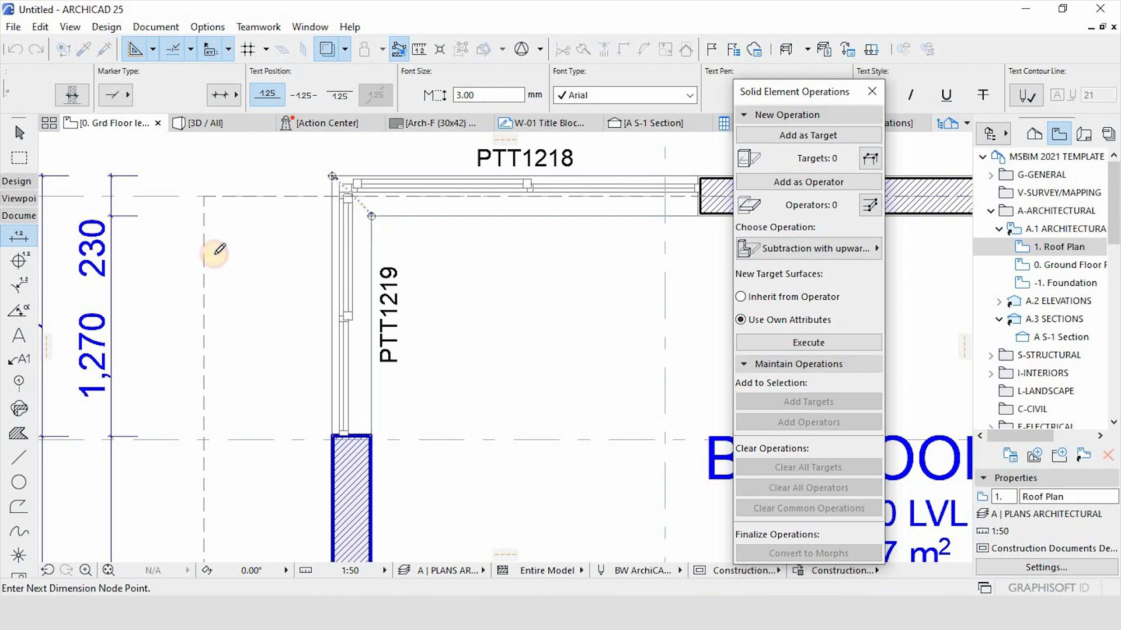
{"action": "scroll", "coordinate": [420, 220], "scroll_direction": "down", "scroll_amount": 3}
{"action": "scroll", "coordinate": [334, 264], "scroll_direction": "up", "scroll_amount": 2}
{"action": "left_click", "coordinate": [335, 267]}
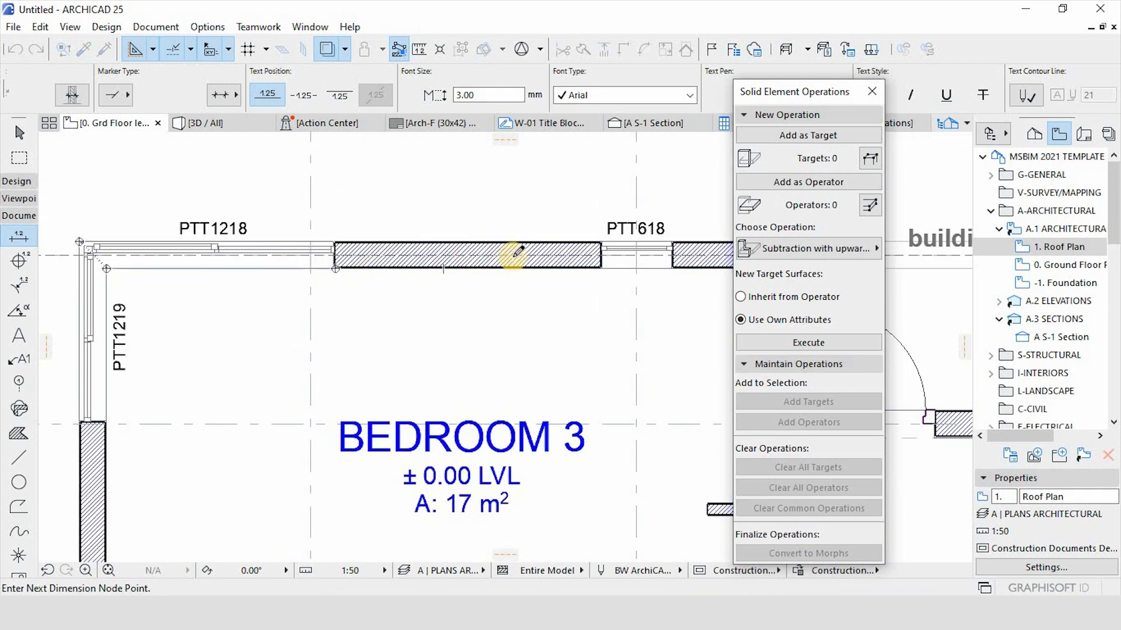
{"action": "left_click", "coordinate": [600, 267]}
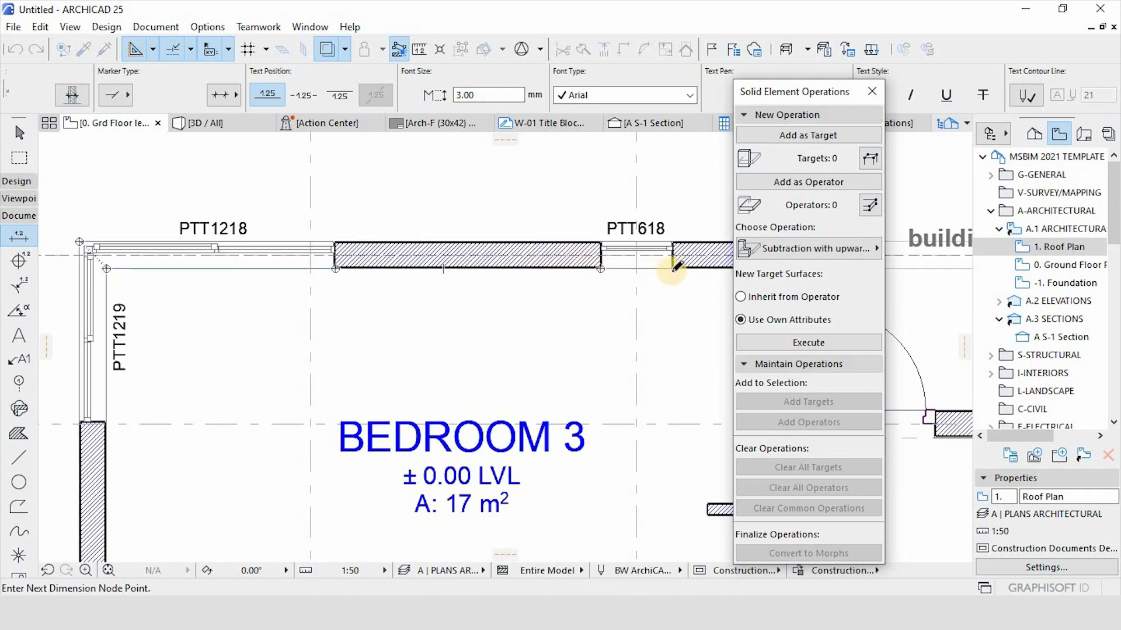
Extend the chain past the kitchen door and window PT159 to the outer kitchen corner, and place it above the building line.
{"action": "scroll", "coordinate": [584, 271], "scroll_direction": "down", "scroll_amount": 3}
{"action": "scroll", "coordinate": [442, 318], "scroll_direction": "up", "scroll_amount": 3}
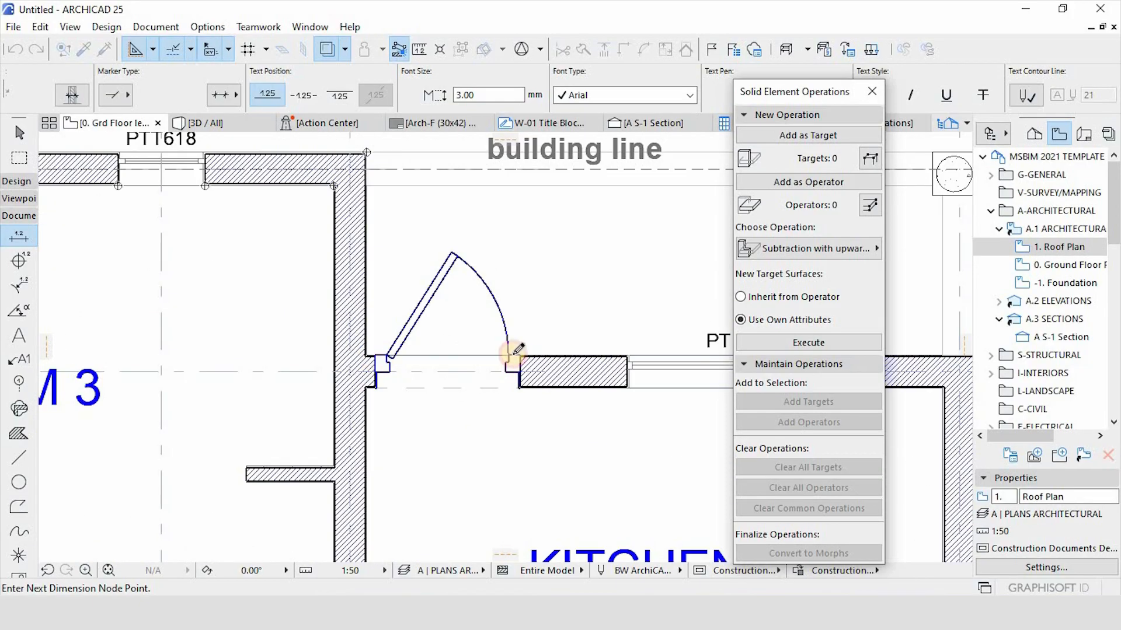
{"action": "scroll", "coordinate": [513, 358], "scroll_direction": "down", "scroll_amount": 5}
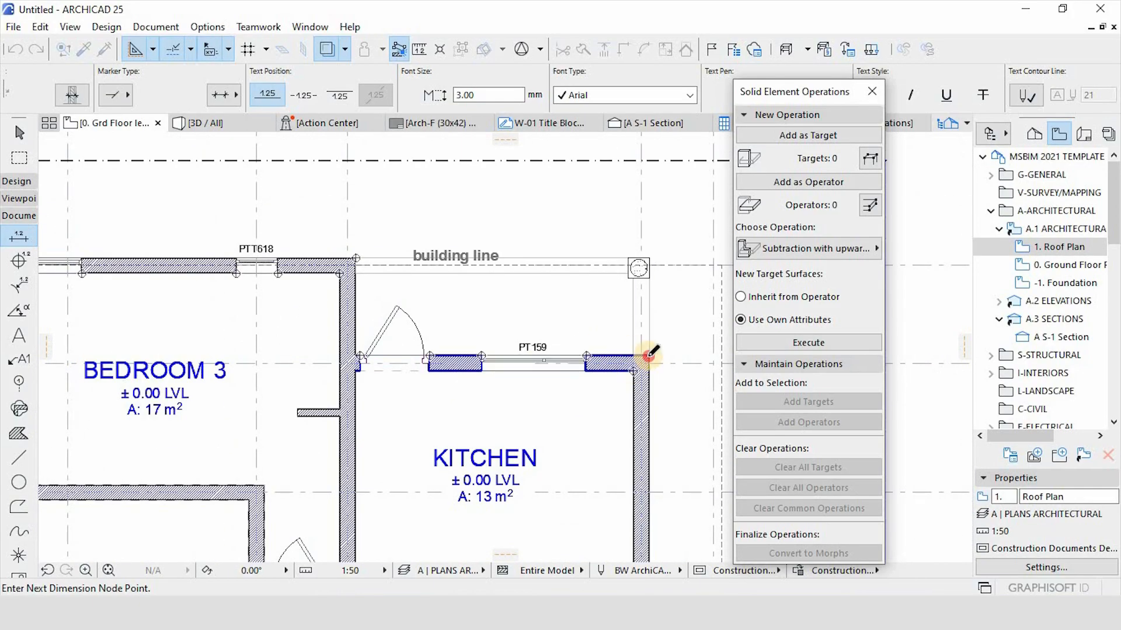
{"action": "right_click", "coordinate": [649, 356]}
{"action": "left_click", "coordinate": [674, 366]}
{"action": "left_click", "coordinate": [332, 223]}
Add a second dimension chain above the first, splitting the width at the wall between Bedroom 3 and the kitchen.
{"action": "left_click", "coordinate": [650, 211]}
{"action": "scroll", "coordinate": [213, 260], "scroll_direction": "down", "scroll_amount": 4}
{"action": "middle_click_drag", "start_coordinate": [213, 260], "coordinate": [399, 294]}
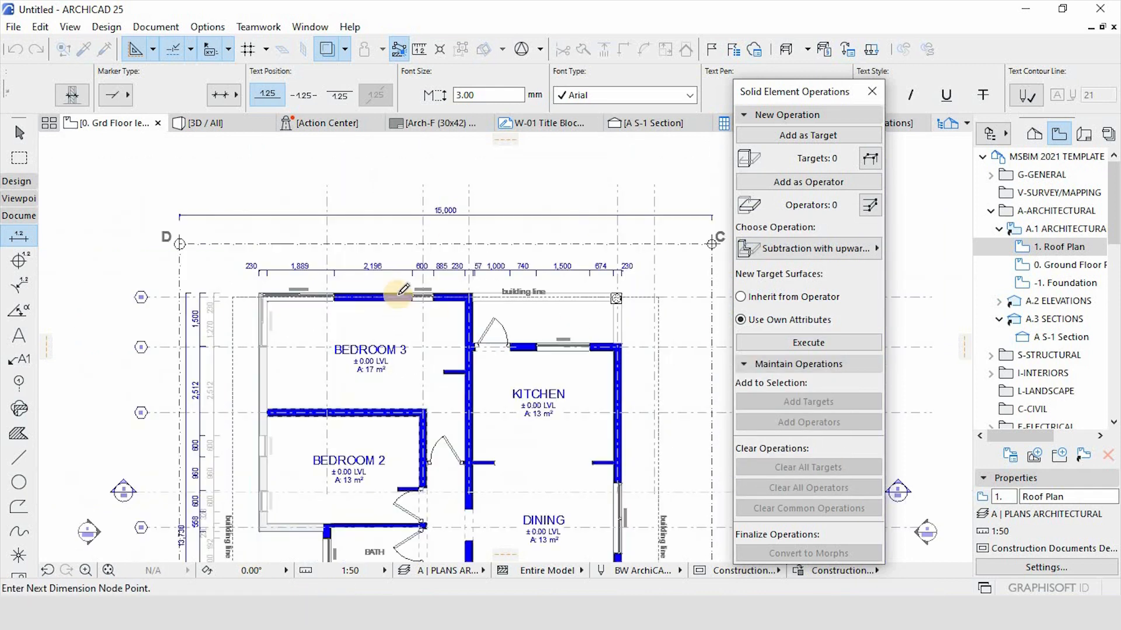
{"action": "scroll", "coordinate": [350, 281], "scroll_direction": "up", "scroll_amount": 4}
{"action": "left_click", "coordinate": [350, 283]}
{"action": "right_click", "coordinate": [349, 285]}
{"action": "left_click", "coordinate": [360, 390]}
{"action": "left_click", "coordinate": [353, 264]}
Add an overall width dimension above the second chain, spanning the outer corners of Bedroom 3 and the kitchen side.
{"action": "left_click", "coordinate": [353, 262]}
{"action": "left_click", "coordinate": [316, 297]}
{"action": "right_click", "coordinate": [315, 298]}
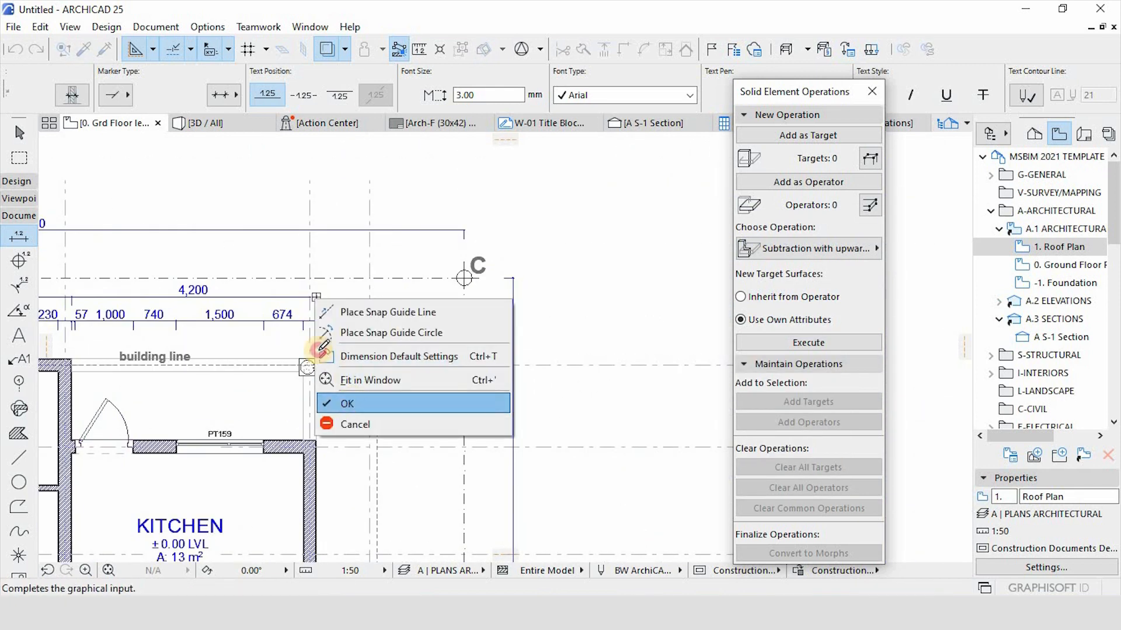
{"action": "left_click", "coordinate": [328, 403]}
{"action": "scroll", "coordinate": [327, 379], "scroll_direction": "down", "scroll_amount": 4}
{"action": "scroll", "coordinate": [175, 350], "scroll_direction": "up", "scroll_amount": 4}
{"action": "right_click", "coordinate": [455, 273]}
{"action": "left_click", "coordinate": [468, 378]}
{"action": "left_click", "coordinate": [417, 248]}
Start a dimension chain at the entry porch column, picking the lounge window PTT1218 edge and the outer master bedroom wall corner.
{"action": "scroll", "coordinate": [436, 279], "scroll_direction": "down", "scroll_amount": 4}
{"action": "scroll", "coordinate": [495, 392], "scroll_direction": "up", "scroll_amount": 5}
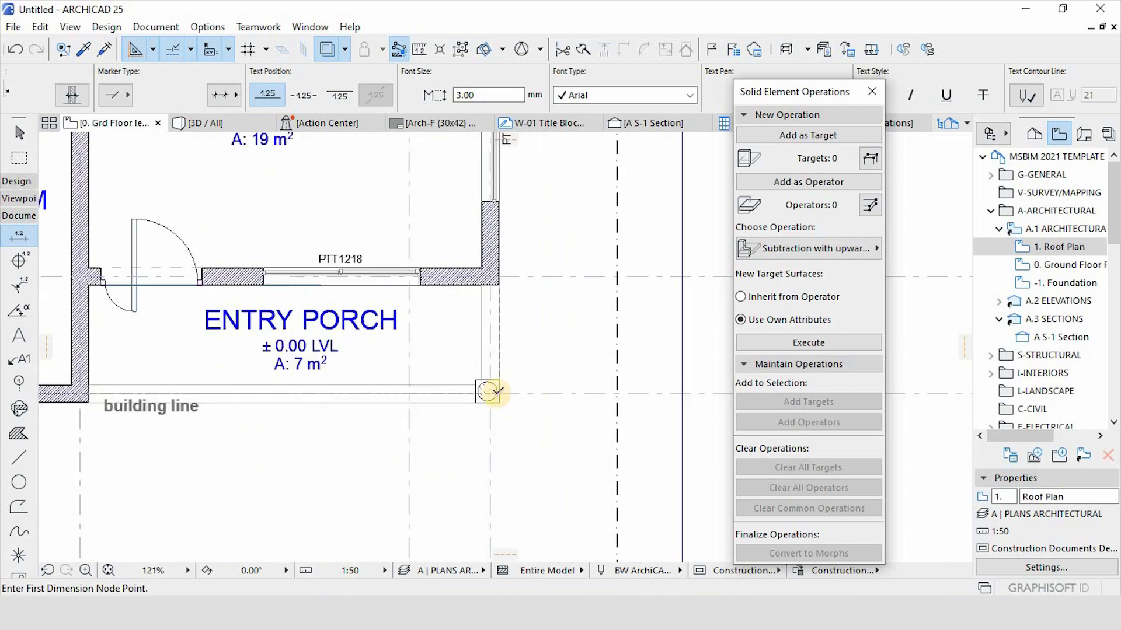
{"action": "left_click", "coordinate": [492, 392]}
{"action": "scroll", "coordinate": [409, 399], "scroll_direction": "down", "scroll_amount": 4}
{"action": "scroll", "coordinate": [363, 403], "scroll_direction": "up", "scroll_amount": 3}
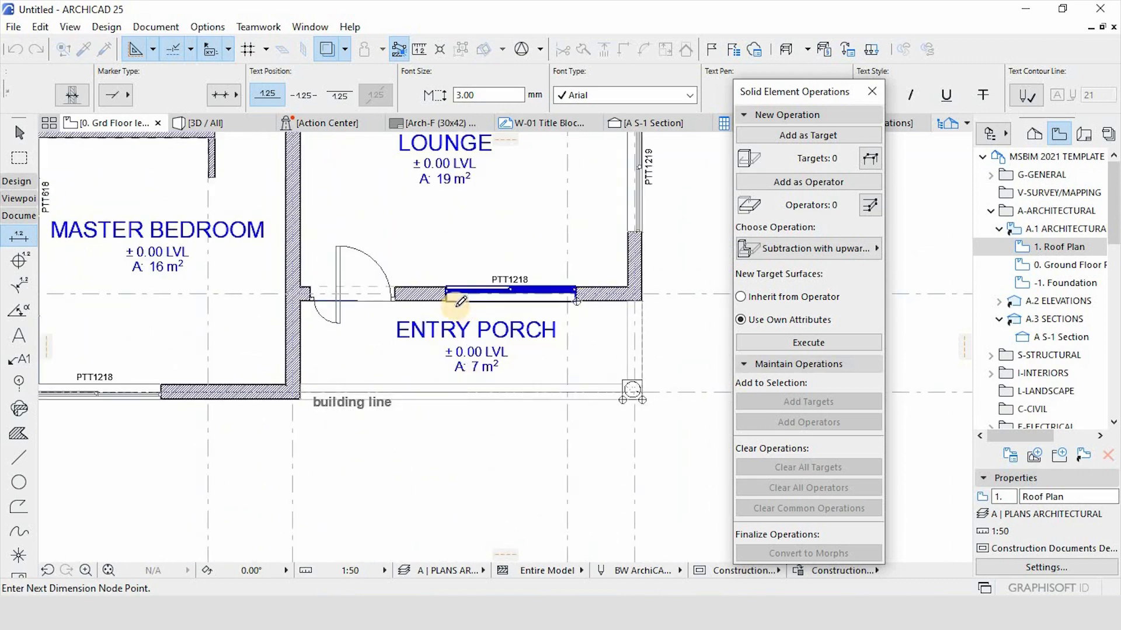
{"action": "left_click", "coordinate": [300, 400]}
Extend the chain along the master bedroom wall and window PTT1218 to the corner at grid 1, and place it below the plan.
{"action": "middle_click_drag", "start_coordinate": [164, 399], "coordinate": [613, 361]}
{"action": "left_click", "coordinate": [614, 361]}
{"action": "left_click", "coordinate": [488, 350]}
{"action": "left_click", "coordinate": [475, 361]}
{"action": "right_click", "coordinate": [475, 362]}
{"action": "left_click", "coordinate": [486, 467]}
{"action": "scroll", "coordinate": [448, 357], "scroll_direction": "down", "scroll_amount": 4}
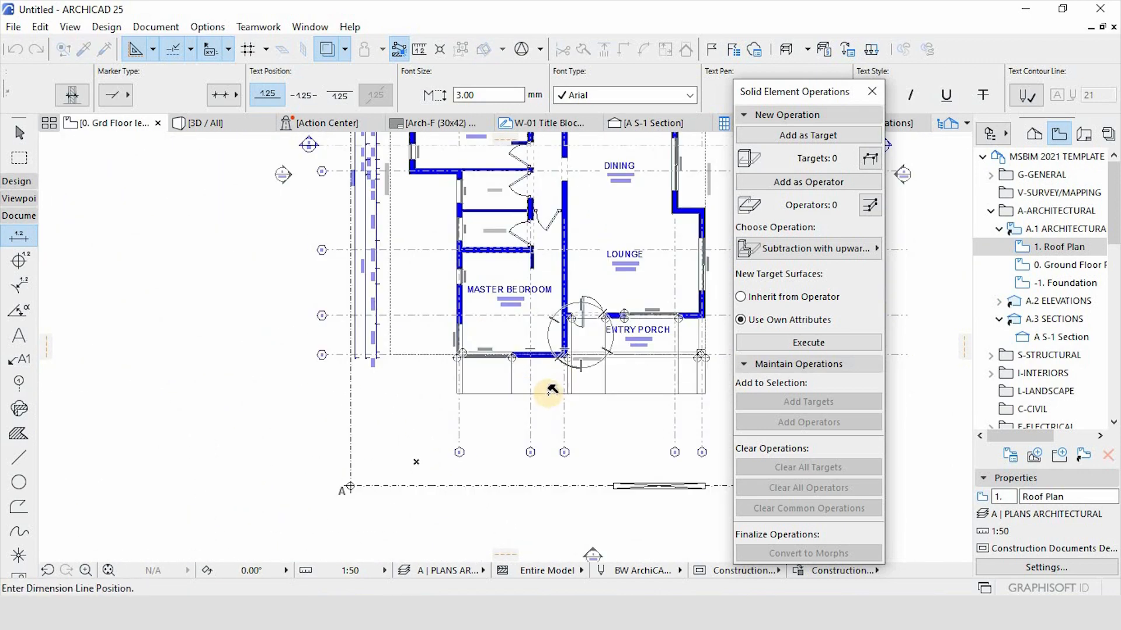
{"action": "left_click", "coordinate": [549, 393]}
Add a second dimension chain below the first, from grid 1 through the bedroom wall corner near grid 3 to the porch edge at grid 5.
{"action": "scroll", "coordinate": [457, 392], "scroll_direction": "up", "scroll_amount": 4}
{"action": "left_click", "coordinate": [454, 392]}
{"action": "middle_click_drag", "start_coordinate": [684, 374], "coordinate": [351, 377]}
{"action": "left_click", "coordinate": [351, 392]}
{"action": "left_click", "coordinate": [635, 392]}
{"action": "right_click", "coordinate": [635, 393]}
{"action": "left_click", "coordinate": [647, 498]}
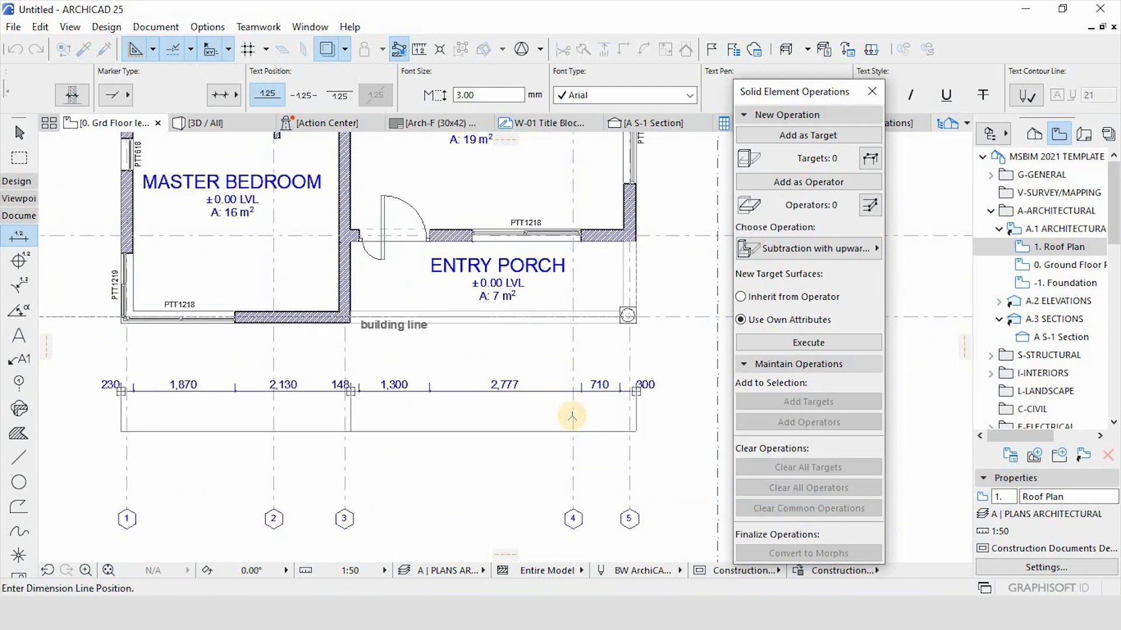
{"action": "left_click", "coordinate": [572, 415]}
Add an overall width dimension below the second chain, from the outer corner at grid 1 to the porch edge at grid 5.
{"action": "left_click", "coordinate": [121, 415]}
{"action": "left_click", "coordinate": [636, 415]}
{"action": "right_click", "coordinate": [636, 415]}
{"action": "left_click", "coordinate": [651, 520]}
{"action": "left_click", "coordinate": [185, 429]}
Start a vertical dimension chain at the entry porch column, picking the lounge wall corners and the edges of window PTT1219.
{"action": "scroll", "coordinate": [193, 319], "scroll_direction": "down", "scroll_amount": 3}
{"action": "scroll", "coordinate": [450, 321], "scroll_direction": "up", "scroll_amount": 4}
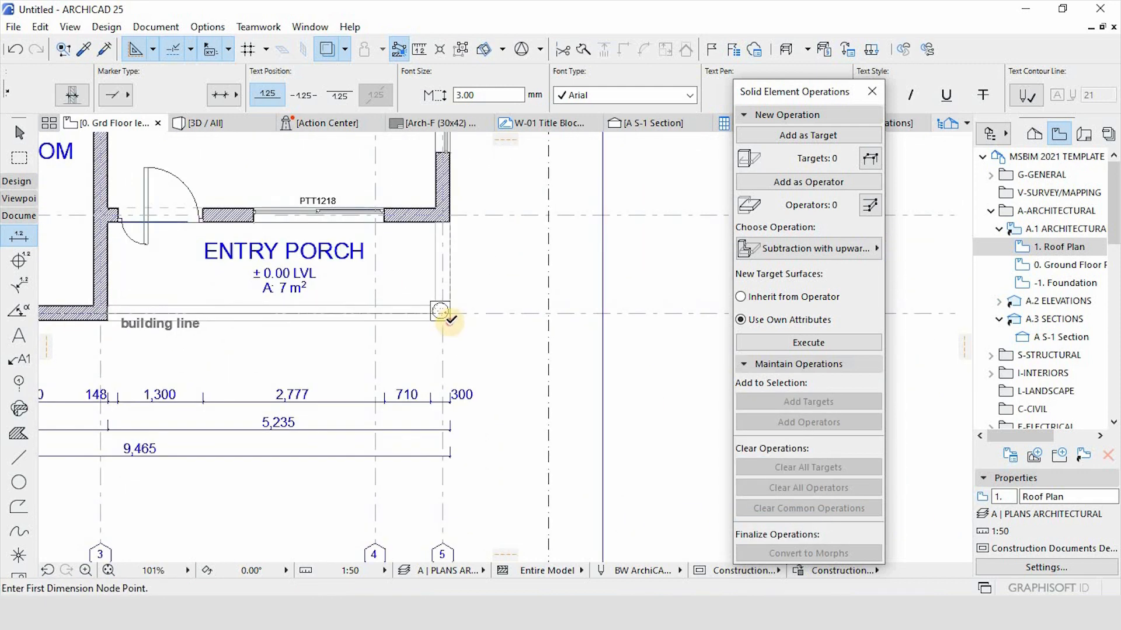
{"action": "left_click", "coordinate": [450, 321]}
{"action": "left_click", "coordinate": [450, 301]}
{"action": "left_click", "coordinate": [450, 223]}
{"action": "middle_click_drag", "start_coordinate": [450, 221], "coordinate": [454, 432]}
{"action": "left_click", "coordinate": [453, 363]}
{"action": "left_click", "coordinate": [453, 234]}
{"action": "left_click", "coordinate": [453, 161]}
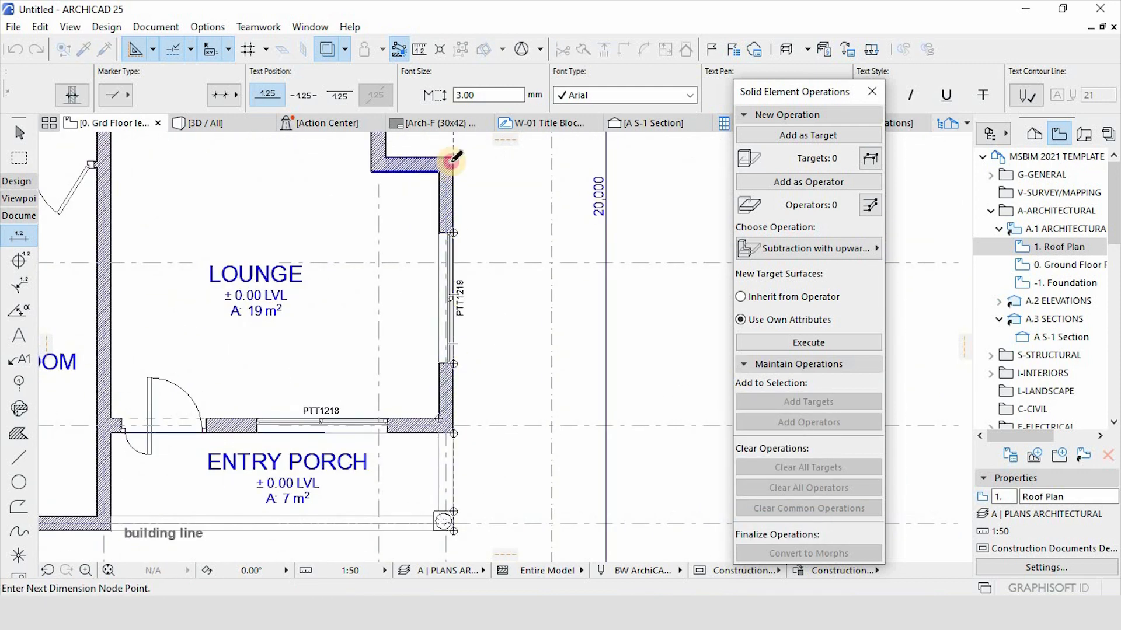
Extend the vertical chain past the dining window and the outer kitchen corner to both edges of the column at grid G.
{"action": "middle_click_drag", "start_coordinate": [453, 161], "coordinate": [526, 460]}
{"action": "left_click", "coordinate": [456, 417]}
{"action": "left_click", "coordinate": [458, 286]}
{"action": "middle_click_drag", "start_coordinate": [448, 250], "coordinate": [484, 507]}
{"action": "scroll", "coordinate": [484, 507], "scroll_direction": "up", "scroll_amount": 2}
{"action": "left_click", "coordinate": [490, 196]}
{"action": "middle_click_drag", "start_coordinate": [490, 196], "coordinate": [503, 439]}
{"action": "left_click", "coordinate": [504, 315]}
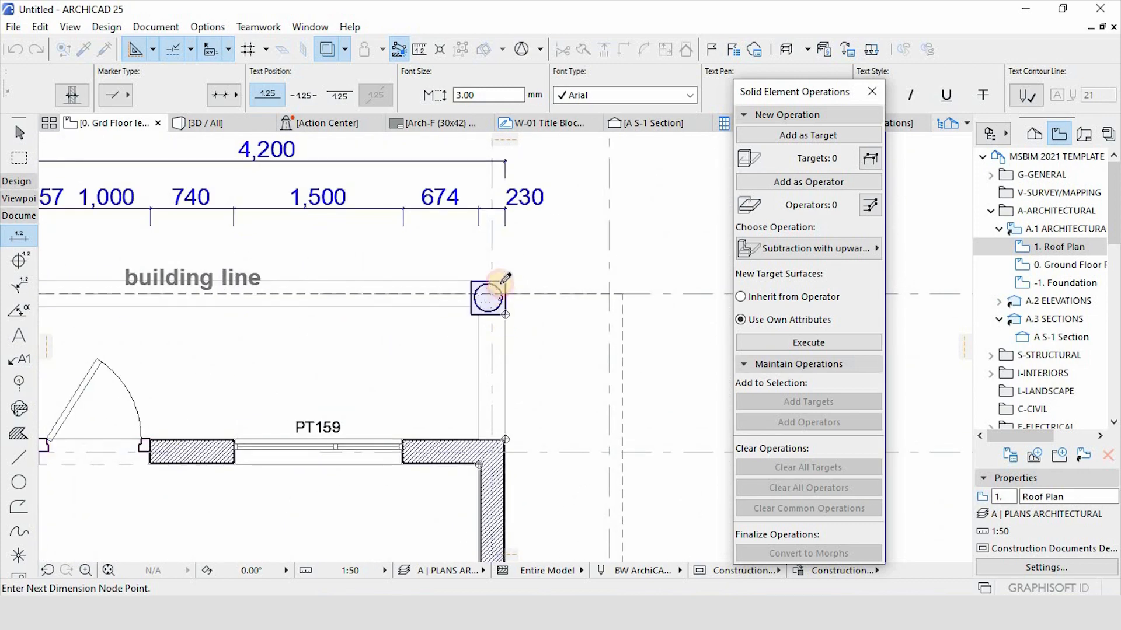
{"action": "left_click", "coordinate": [502, 283]}
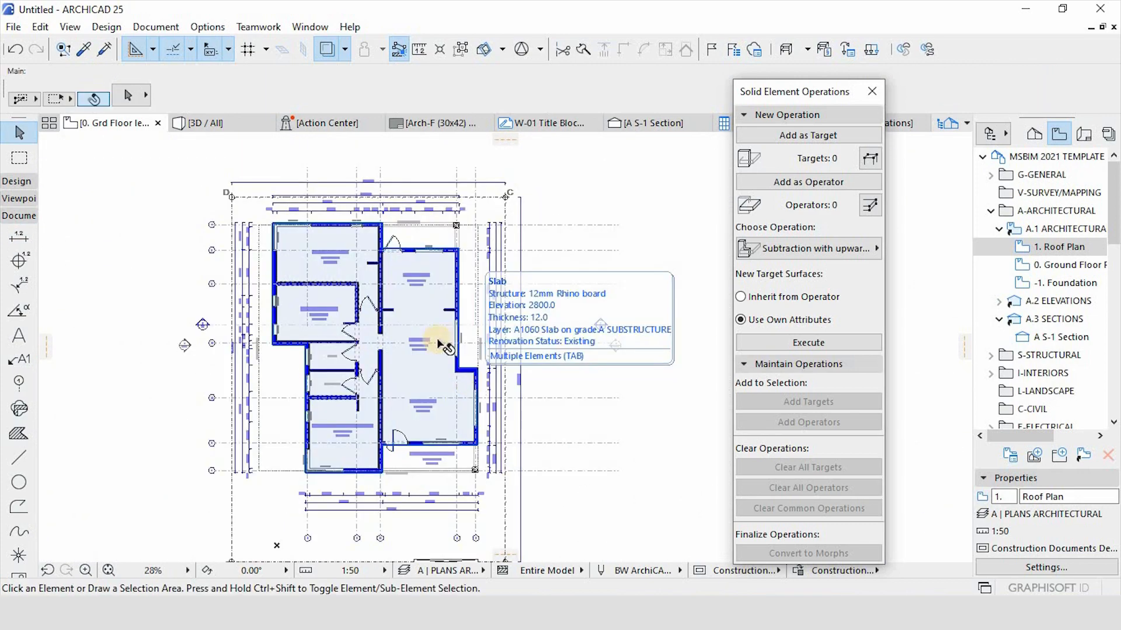
{"action": "scroll", "coordinate": [325, 293], "scroll_direction": "down", "scroll_amount": 4}
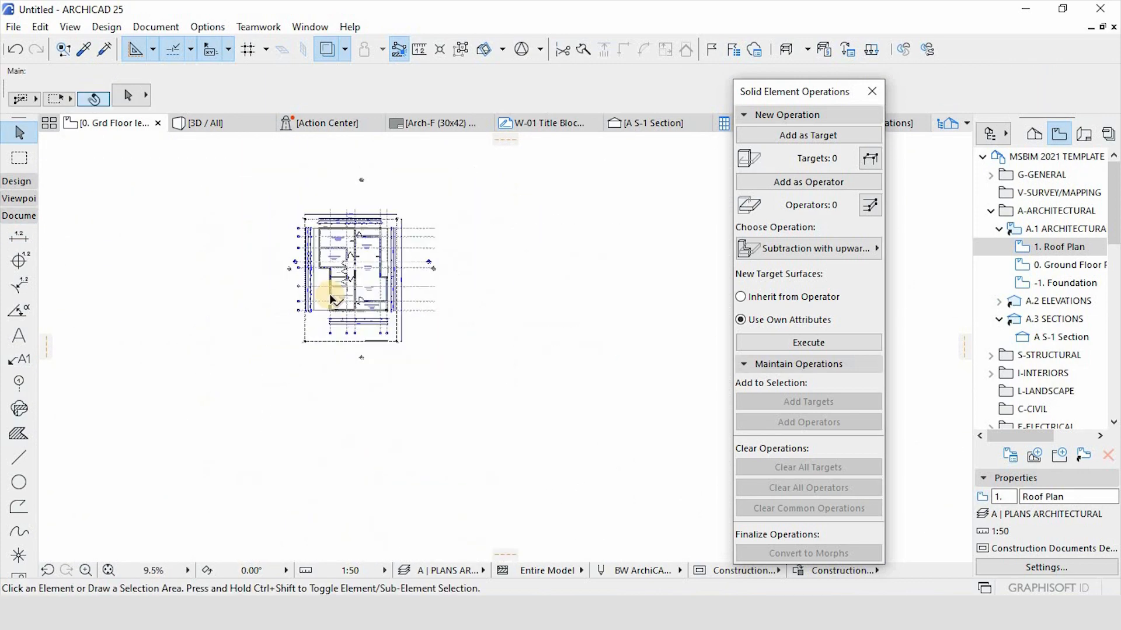
{"action": "scroll", "coordinate": [322, 280], "scroll_direction": "up", "scroll_amount": 2}
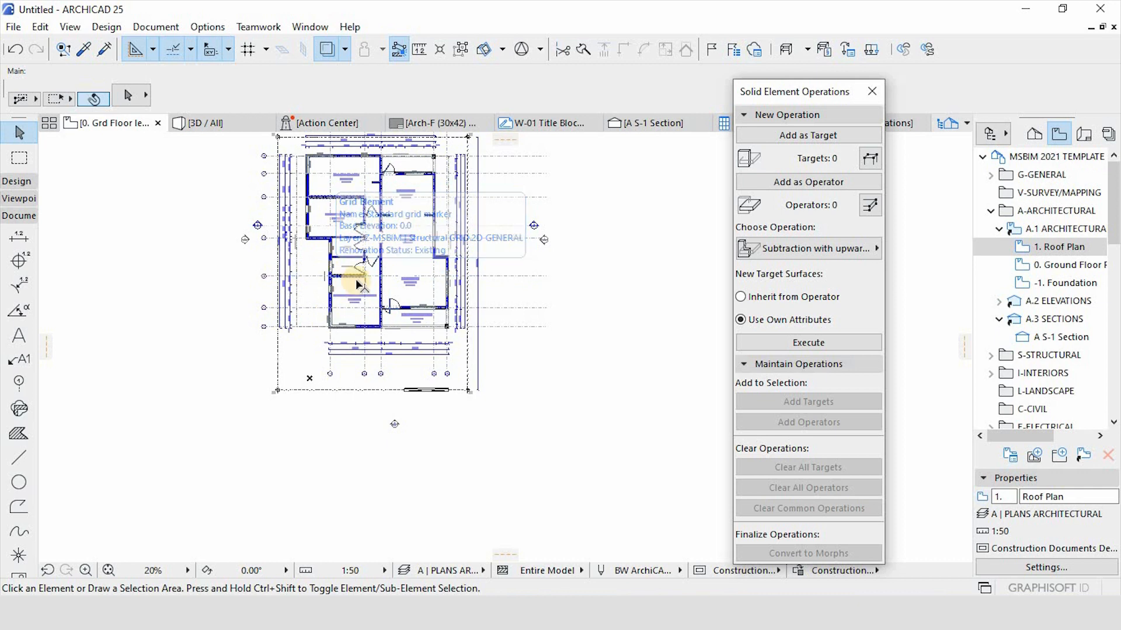
{"action": "scroll", "coordinate": [374, 315], "scroll_direction": "up", "scroll_amount": 3}
{"action": "scroll", "coordinate": [397, 411], "scroll_direction": "down", "scroll_amount": 2}
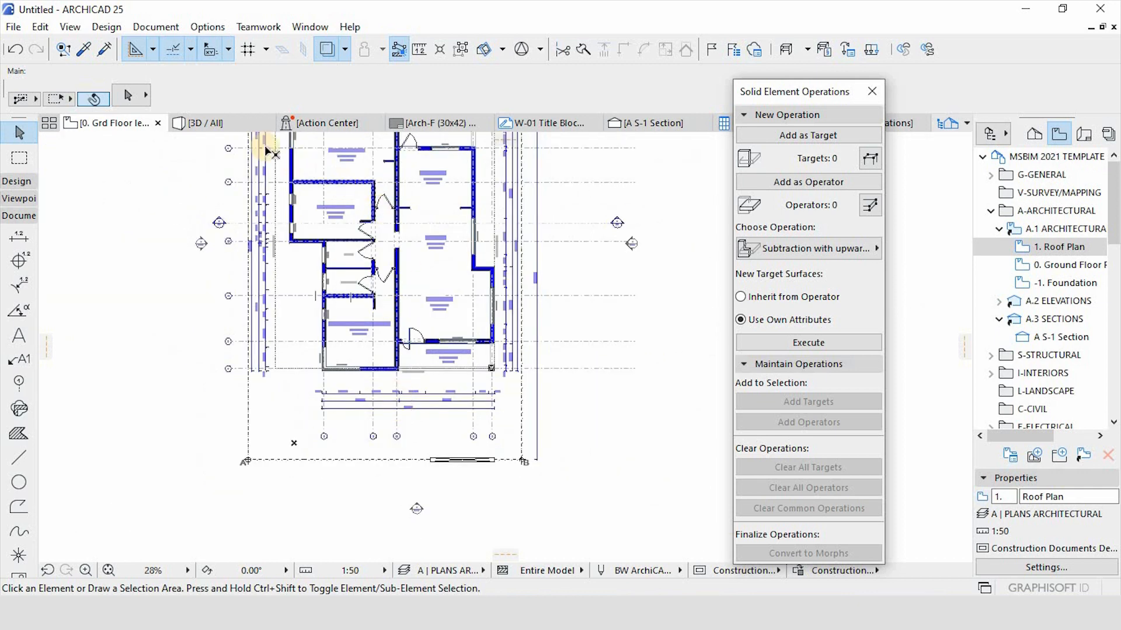
Open the 3D view and examine the house's roof, both porches and their columns from several sides.
{"action": "left_click", "coordinate": [222, 124]}
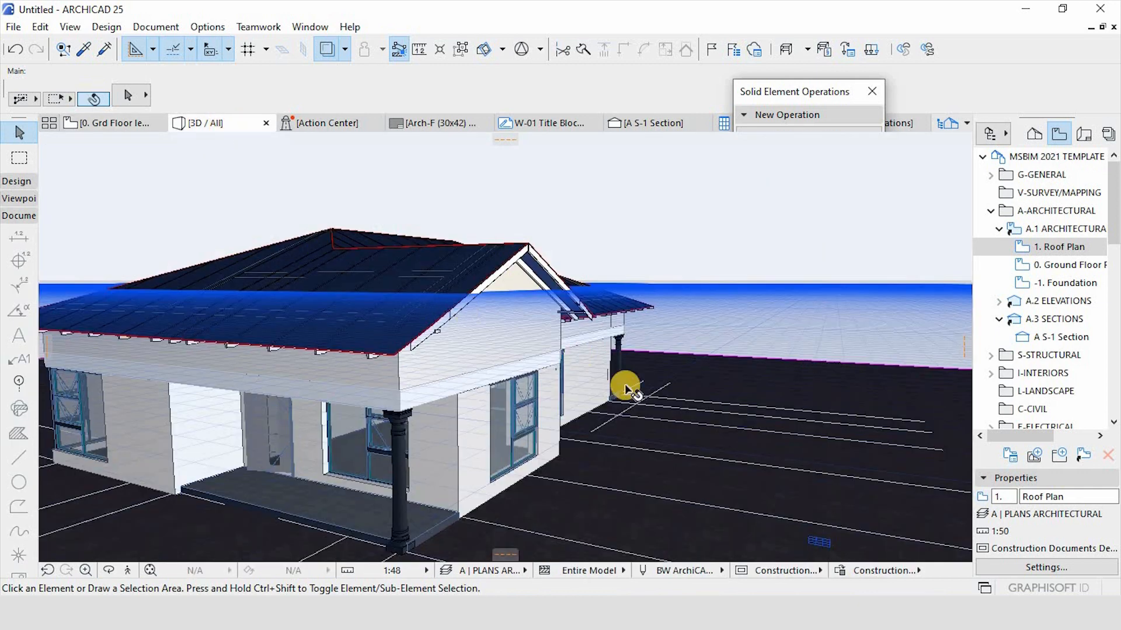
{"action": "scroll", "coordinate": [447, 415], "scroll_direction": "down", "scroll_amount": 2}
{"action": "middle_click_drag", "start_coordinate": [646, 407], "coordinate": [498, 402], "text": "shift"}
{"action": "scroll", "coordinate": [582, 362], "scroll_direction": "up", "scroll_amount": 5}
{"action": "scroll", "coordinate": [499, 409], "scroll_direction": "up", "scroll_amount": 5}
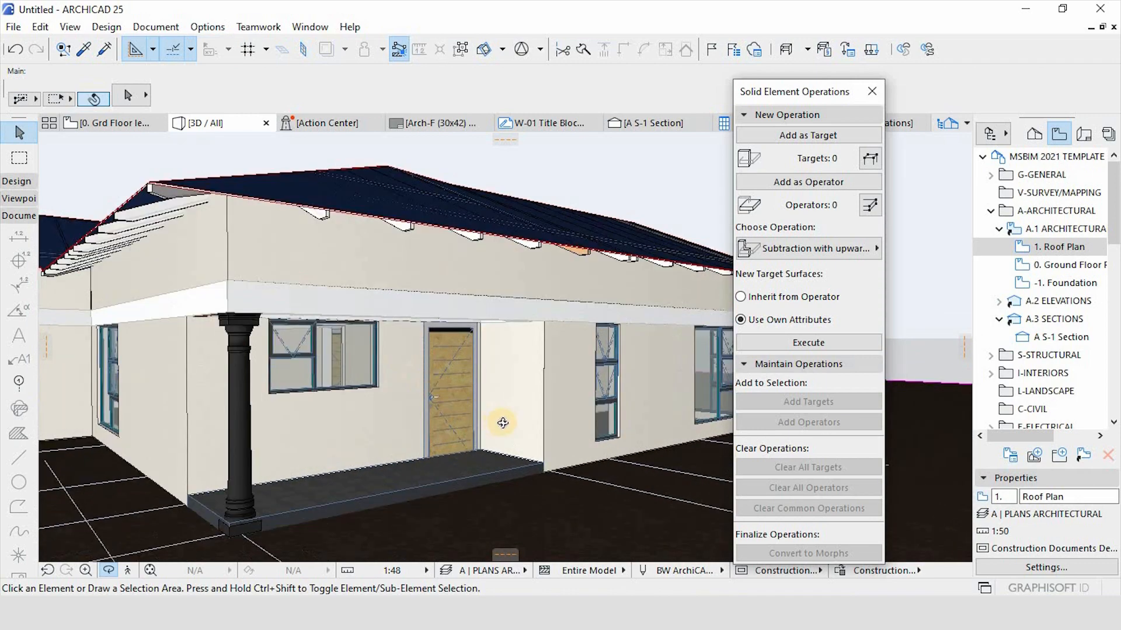
{"action": "scroll", "coordinate": [529, 443], "scroll_direction": "down", "scroll_amount": 6}
{"action": "middle_click_drag", "start_coordinate": [320, 382], "coordinate": [518, 447], "text": "shift"}
{"action": "scroll", "coordinate": [596, 384], "scroll_direction": "down", "scroll_amount": 5}
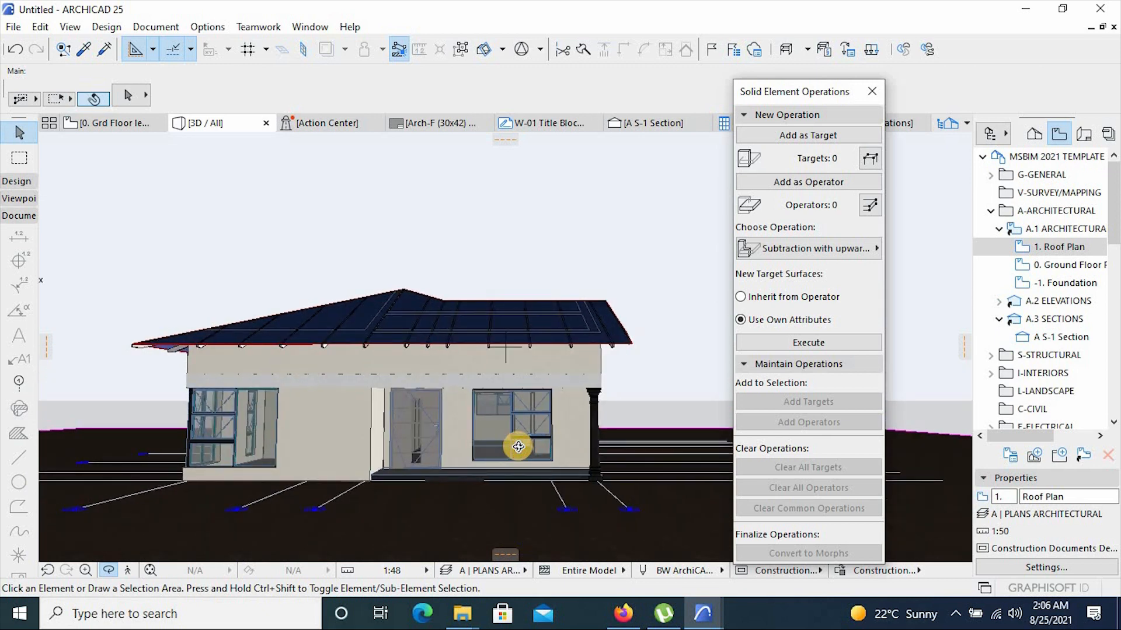